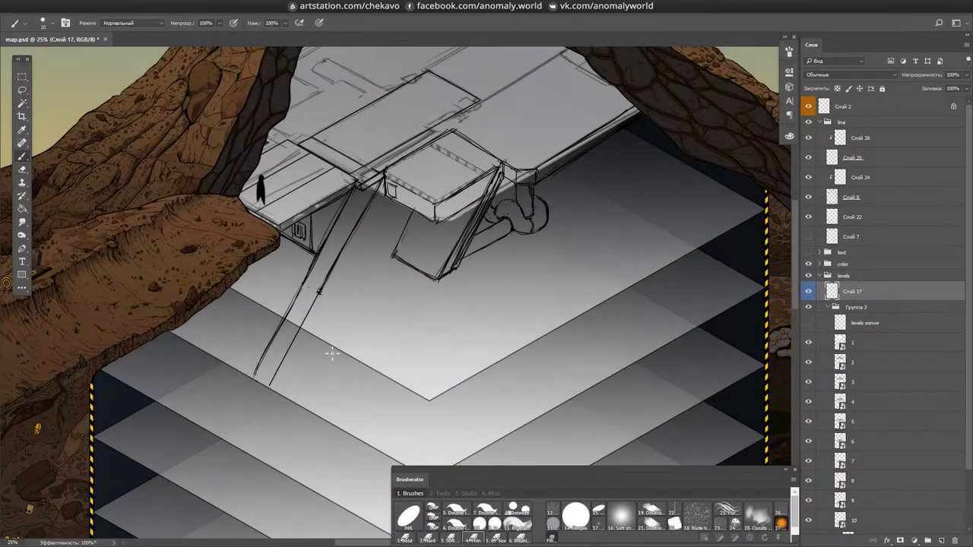
- Sketch a vertical support line on a rotated canvas view
{"action": "left_click_drag", "start_coordinate": [332, 353], "coordinate": [395, 395]}
{"action": "left_click_drag", "start_coordinate": [409, 365], "coordinate": [403, 450]}
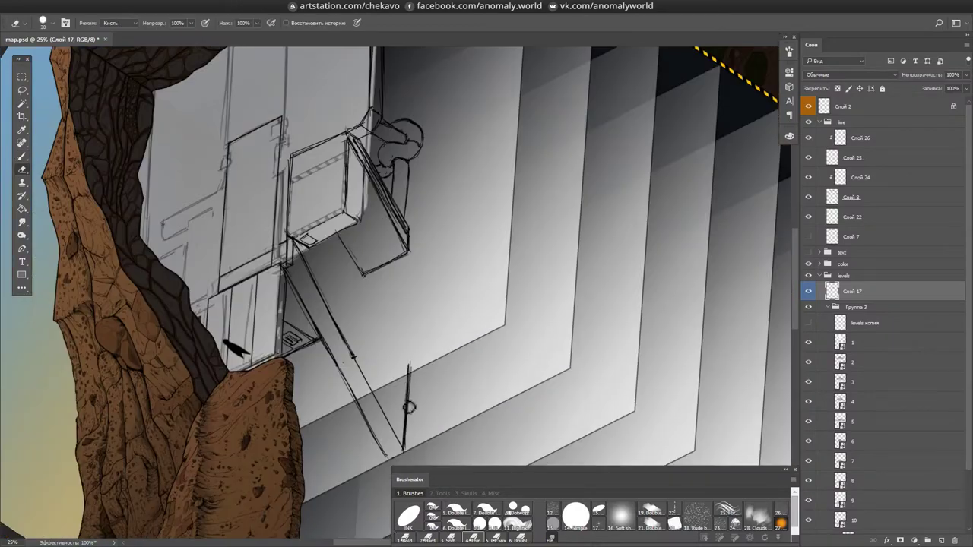
{"action": "key", "text": "e"}
- Open the Слой 11 floor smart object and add a New Guide Layout with row guides
{"action": "left_click", "coordinate": [846, 426]}
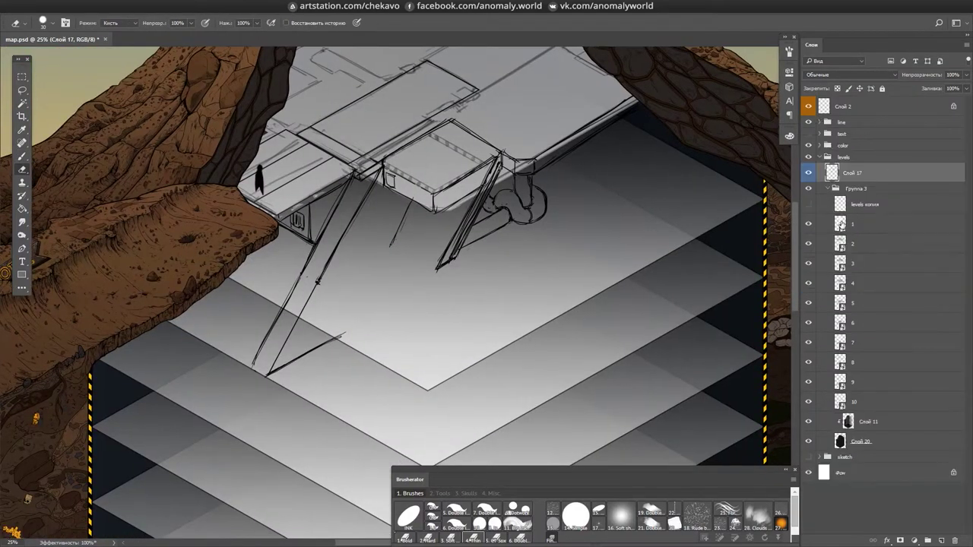
{"action": "double_click", "coordinate": [841, 422]}
{"action": "key", "text": "b"}
{"action": "key", "text": "ctrl+plus"}
{"action": "key", "text": "ctrl+shift+alt+n"}
{"action": "left_click", "coordinate": [559, 206]}
{"action": "key", "text": "Return"}
{"action": "key", "text": "ctrl+minus"}
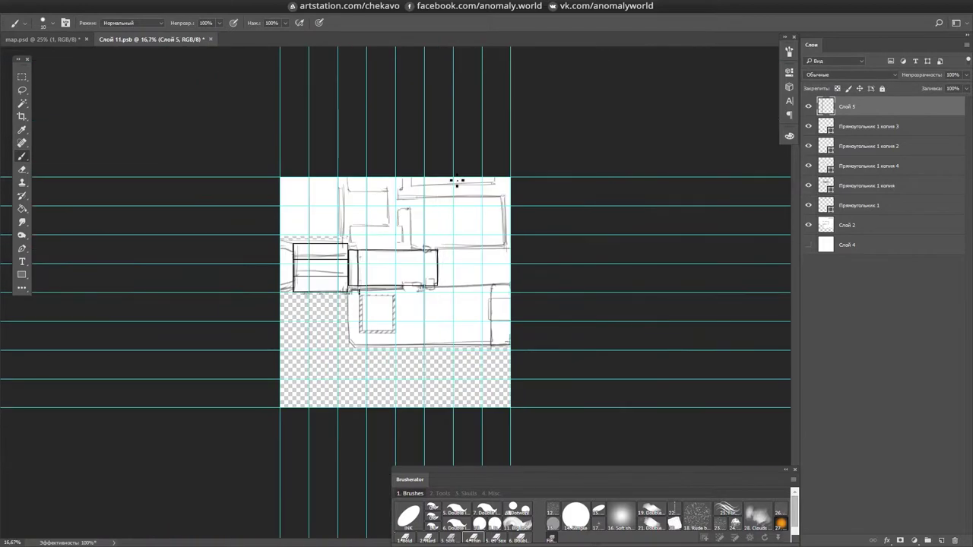
{"action": "key", "text": "ctrl+semicolon"}
- Back in map.psd, lower the opacity of floor level layers 2 and 3
{"action": "key", "text": "ctrl+Tab"}
{"action": "key", "text": "ctrl+Tab"}
{"action": "key", "text": "ctrl+Tab"}
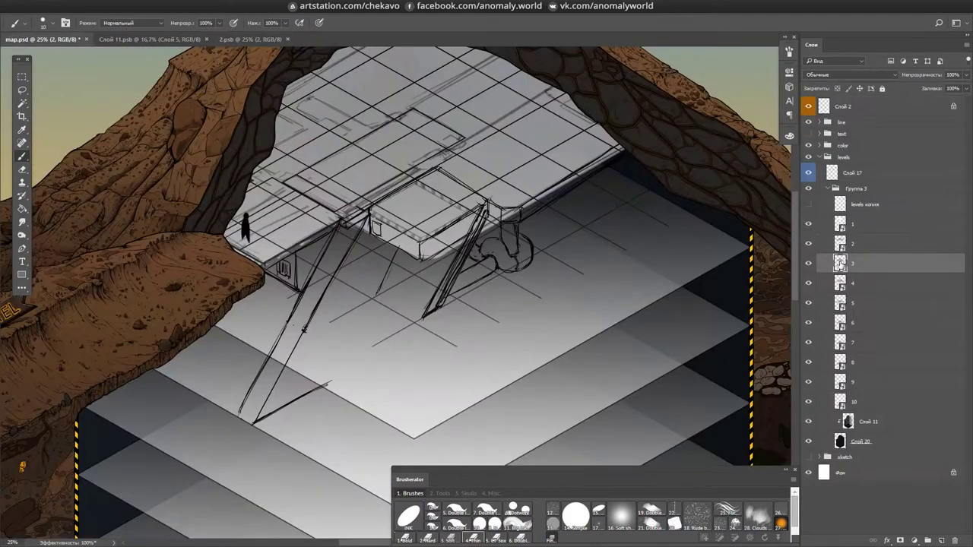
{"action": "key", "text": "ctrl+Tab"}
{"action": "key", "text": "ctrl+Tab"}
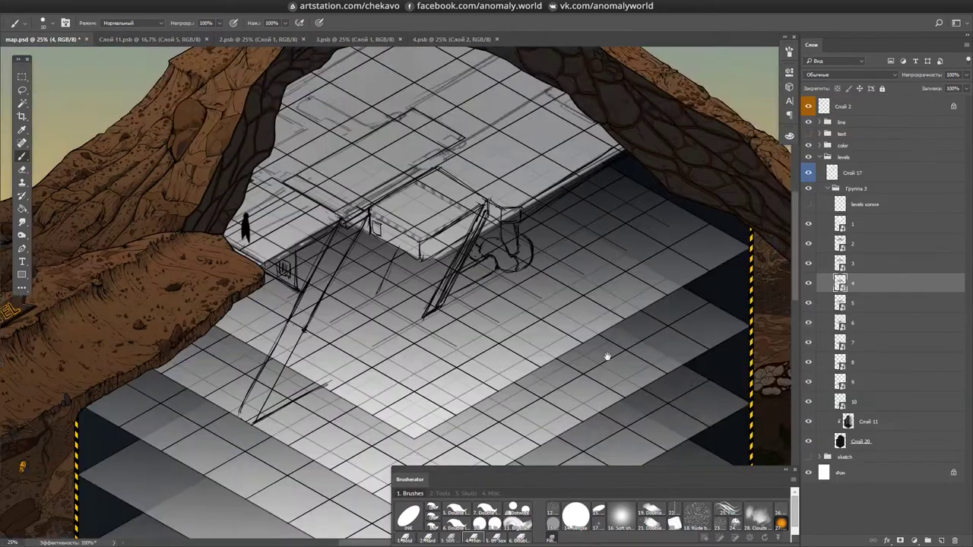
{"action": "left_click", "coordinate": [852, 244]}
{"action": "left_click", "coordinate": [852, 263], "text": "shift"}
{"action": "left_click_drag", "start_coordinate": [912, 77], "coordinate": [957, 77]}
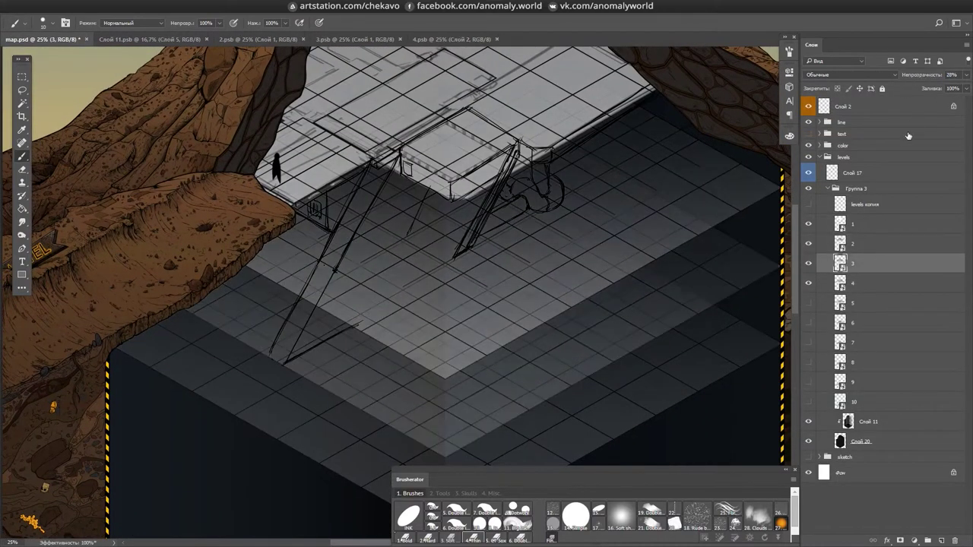
{"action": "scroll", "coordinate": [720, 246], "scroll_direction": "up", "scroll_amount": 2}
- Sketch angled struts and a slab on Слой 17, rotating the view while drawing
{"action": "left_click", "coordinate": [373, 330], "text": "ctrl"}
{"action": "right_click", "coordinate": [456, 316], "text": "alt"}
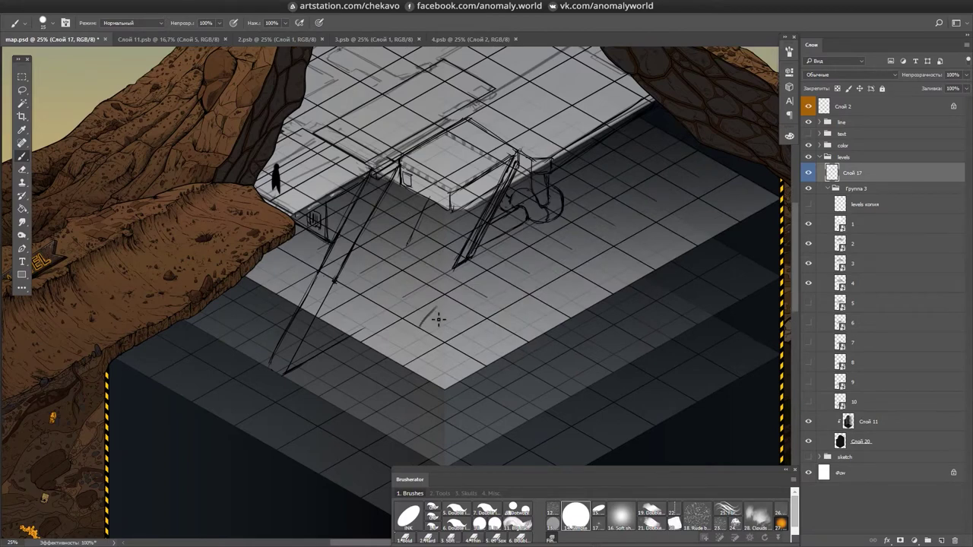
{"action": "left_click_drag", "start_coordinate": [486, 272], "coordinate": [469, 412]}
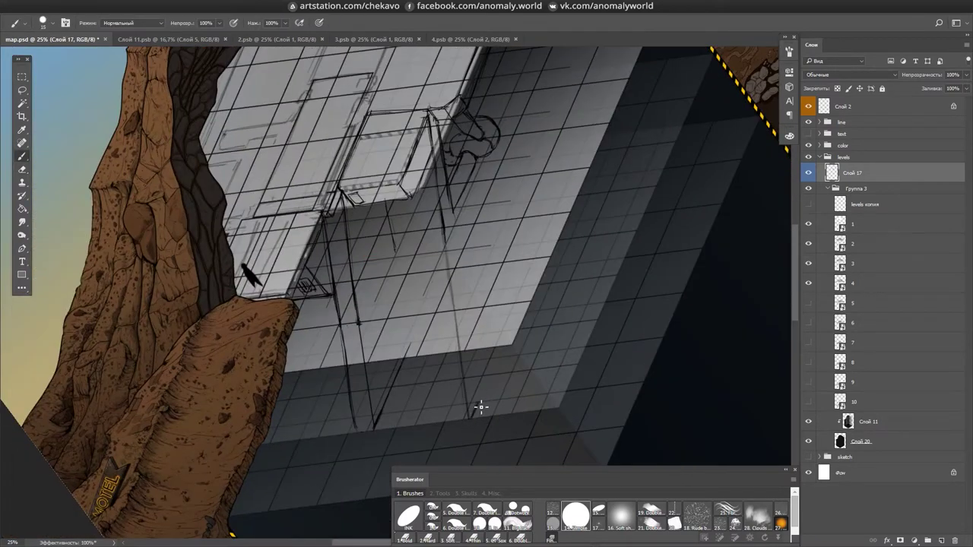
{"action": "left_click_drag", "start_coordinate": [460, 235], "coordinate": [396, 274]}
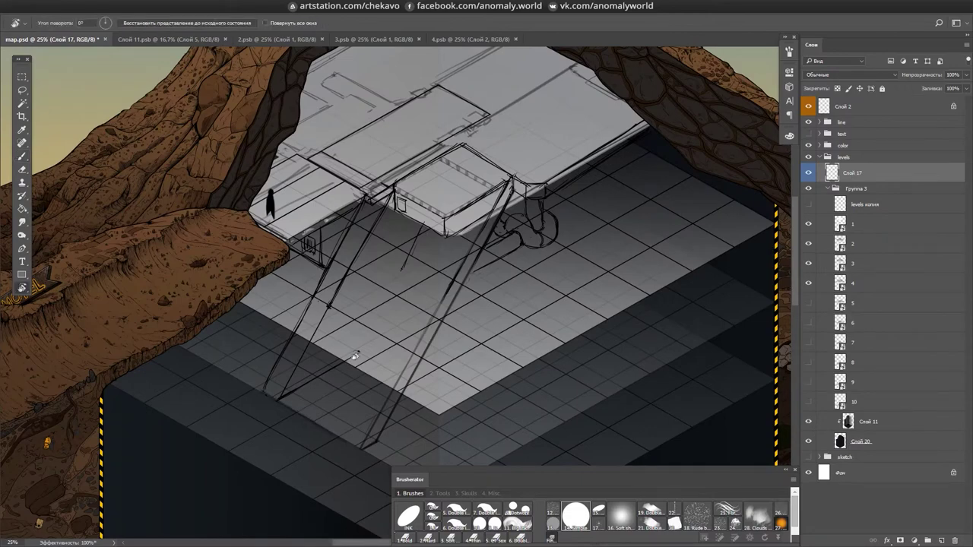
{"action": "left_click_drag", "start_coordinate": [354, 357], "coordinate": [393, 333]}
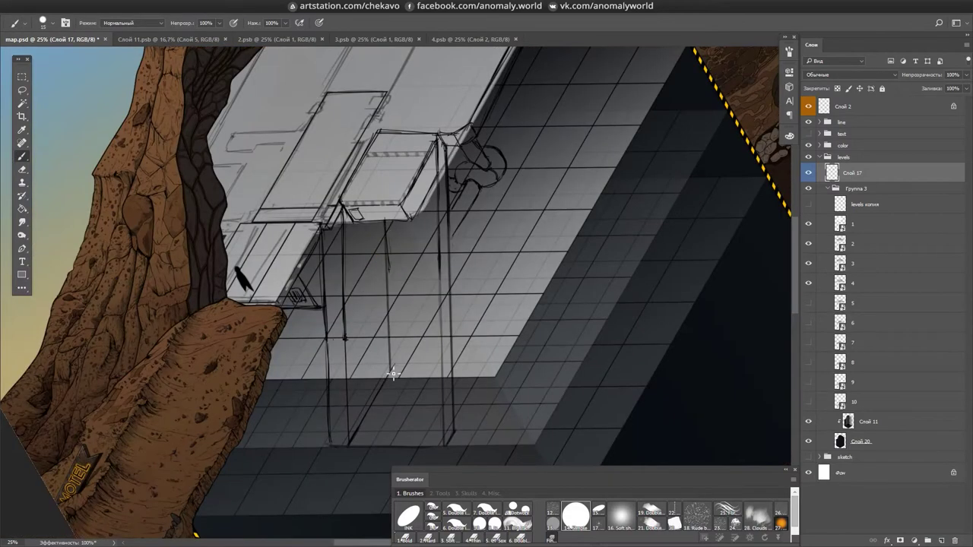
{"action": "mouse_move", "coordinate": [393, 373]}
{"action": "left_mouse_down"}
{"action": "mouse_move", "coordinate": [461, 370]}
{"action": "mouse_move", "coordinate": [536, 409]}
{"action": "mouse_move", "coordinate": [499, 332]}
{"action": "mouse_move", "coordinate": [564, 257]}
{"action": "mouse_move", "coordinate": [393, 296]}
{"action": "left_mouse_up"}
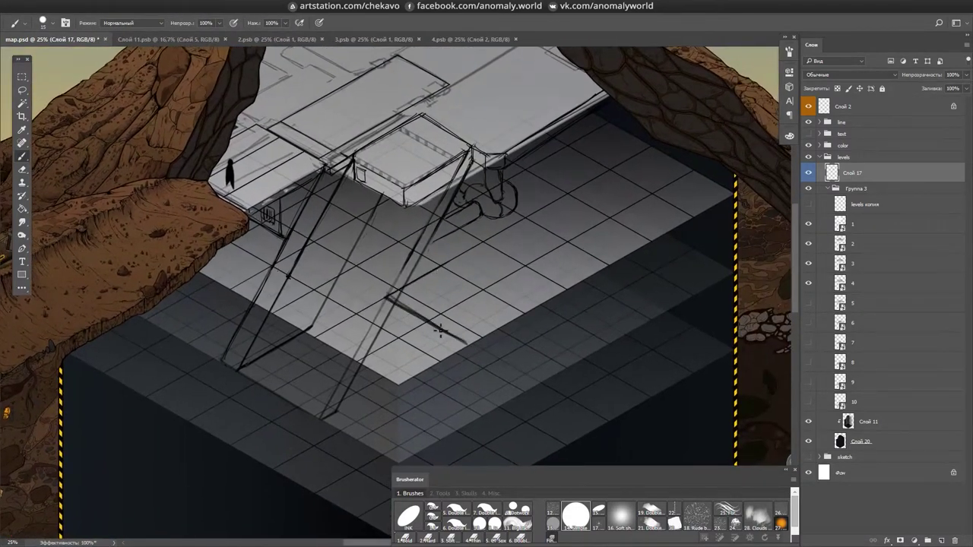
{"action": "mouse_move", "coordinate": [525, 303]}
{"action": "left_mouse_down"}
{"action": "mouse_move", "coordinate": [568, 256]}
{"action": "mouse_move", "coordinate": [549, 320]}
{"action": "left_mouse_up"}
{"action": "mouse_move", "coordinate": [580, 252]}
{"action": "left_mouse_down"}
{"action": "mouse_move", "coordinate": [419, 309]}
{"action": "mouse_move", "coordinate": [521, 306]}
{"action": "mouse_move", "coordinate": [623, 219]}
{"action": "mouse_move", "coordinate": [604, 241]}
{"action": "left_mouse_up"}
{"action": "key", "text": "b"}
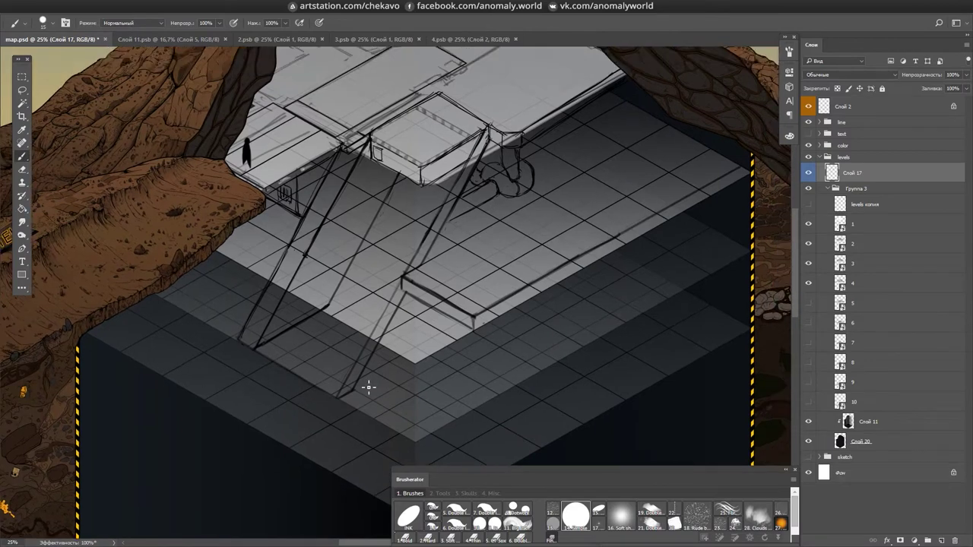
{"action": "mouse_move", "coordinate": [369, 361]}
{"action": "left_mouse_down"}
{"action": "mouse_move", "coordinate": [491, 367]}
{"action": "mouse_move", "coordinate": [473, 256]}
{"action": "mouse_move", "coordinate": [471, 319]}
{"action": "left_mouse_up"}
- Lasso and delete the lines under the tower, moving the box onto the dark floor
{"action": "key", "text": "l"}
{"action": "left_click_drag", "start_coordinate": [350, 190], "coordinate": [376, 187]}
{"action": "key", "text": "ctrl+alt+z"}
{"action": "key", "text": "ctrl+alt+z"}
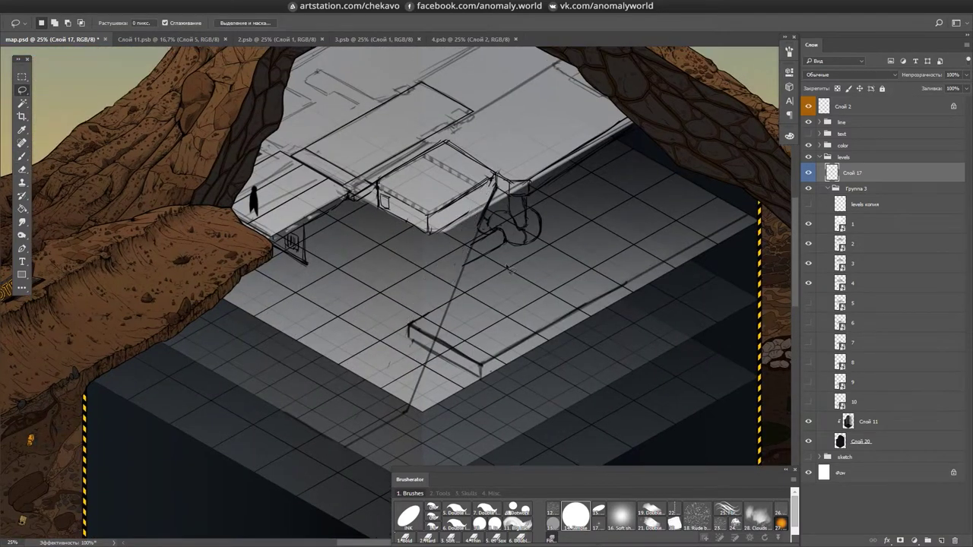
{"action": "left_click_drag", "start_coordinate": [463, 294], "coordinate": [474, 247]}
{"action": "left_click_drag", "start_coordinate": [494, 151], "coordinate": [406, 364]}
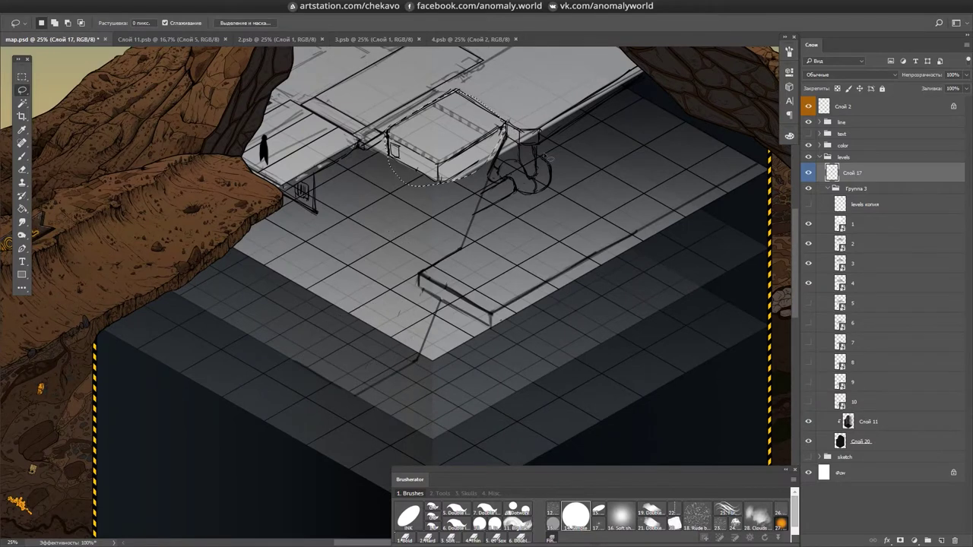
{"action": "left_click_drag", "start_coordinate": [456, 245], "coordinate": [406, 372]}
{"action": "key", "text": "ctrl+d"}
{"action": "key", "text": "b"}
- Reselect the slab sketch and move it up onto the upper platform
{"action": "key", "text": "ctrl+z"}
{"action": "key", "text": "l"}
{"action": "left_click_drag", "start_coordinate": [285, 358], "coordinate": [361, 414]}
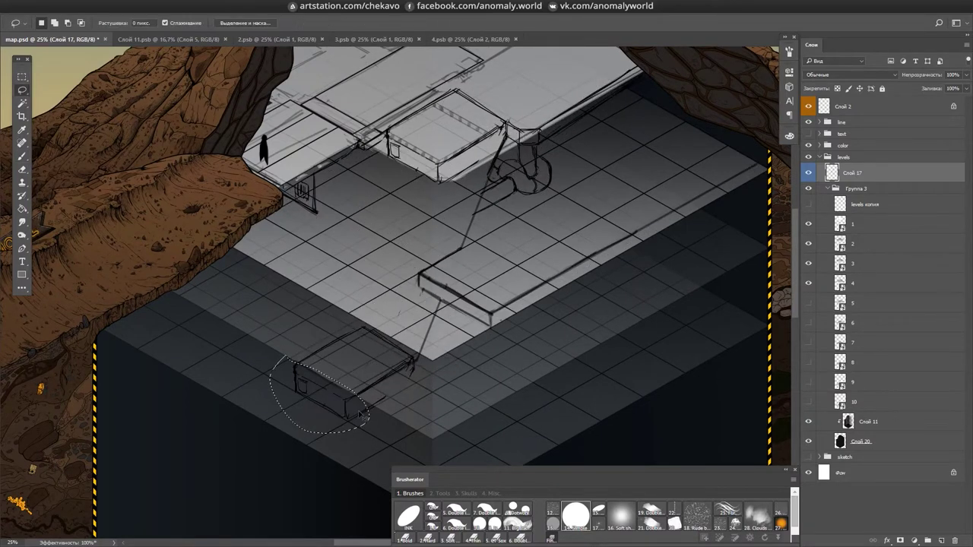
{"action": "key", "text": "ctrl+d"}
{"action": "key", "text": "e"}
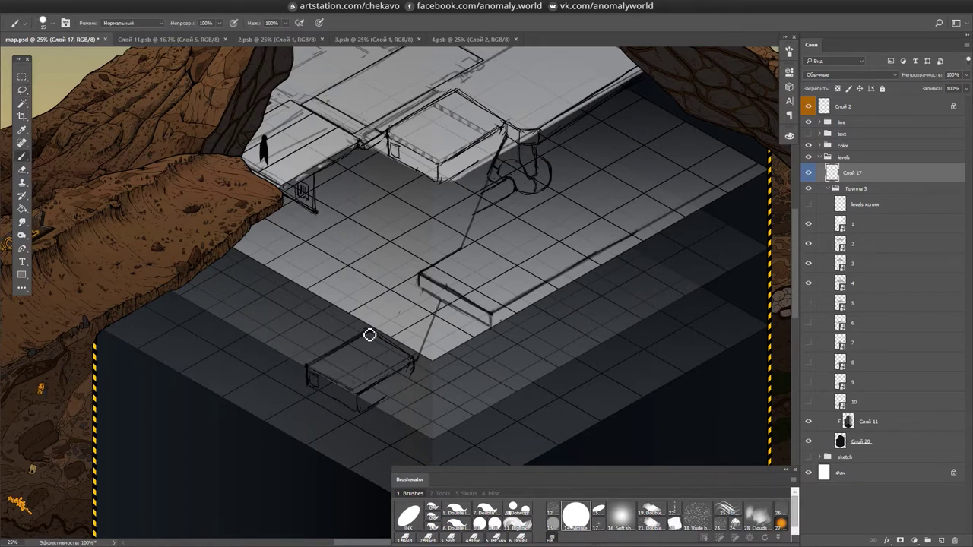
{"action": "key", "text": "l"}
{"action": "left_click_drag", "start_coordinate": [388, 396], "coordinate": [262, 355]}
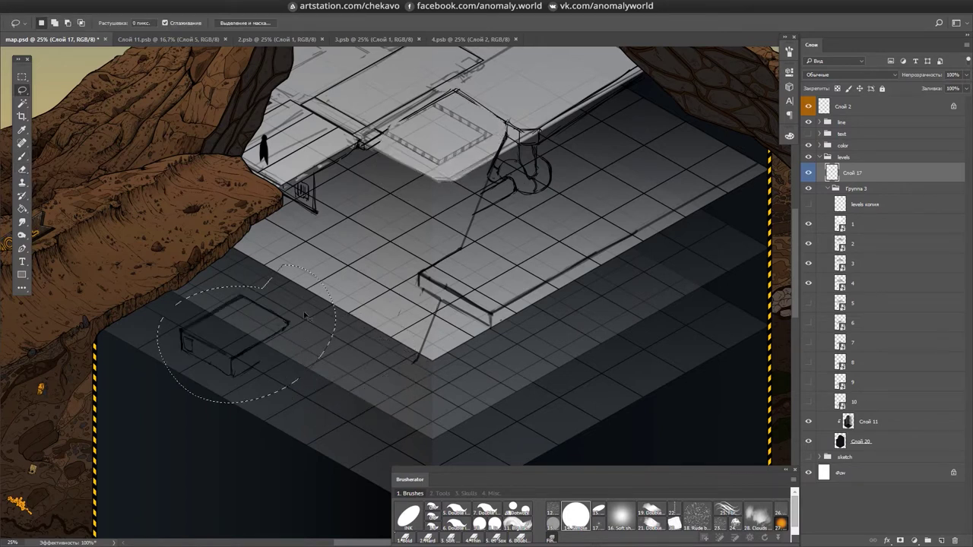
{"action": "left_click_drag", "start_coordinate": [305, 315], "coordinate": [519, 121]}
{"action": "key", "text": "ctrl+d"}
{"action": "key", "text": "b"}
- Lasso the strut sketch lines with the view rotated about 70 degrees
{"action": "key", "text": "r"}
{"action": "left_click_drag", "start_coordinate": [408, 126], "coordinate": [243, 204]}
{"action": "key", "text": "e"}
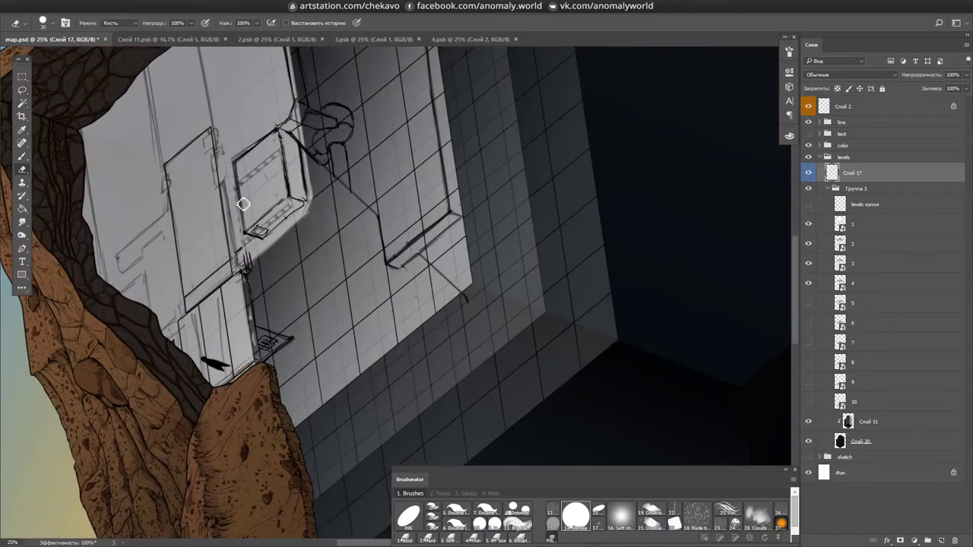
{"action": "key", "text": "r"}
{"action": "key", "text": "Escape"}
{"action": "key", "text": "l"}
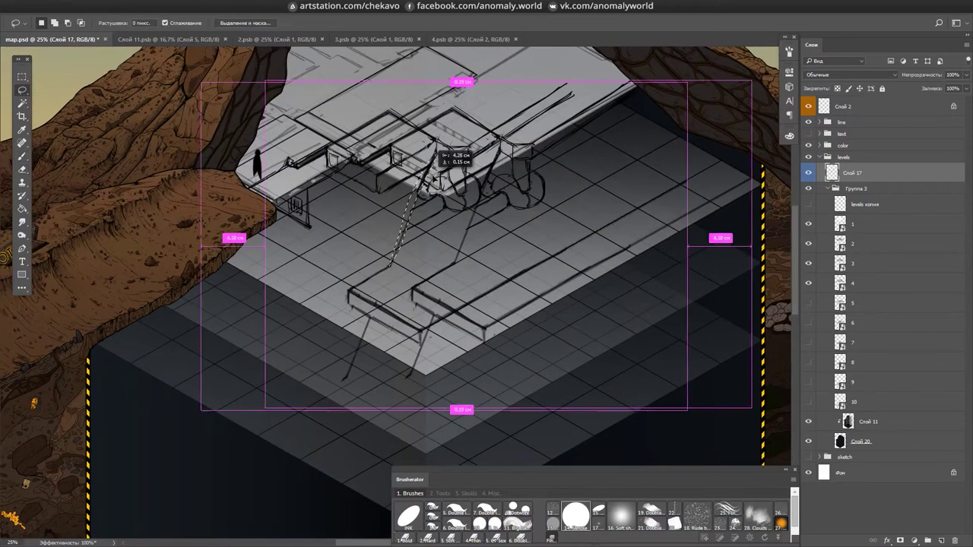
{"action": "mouse_move", "coordinate": [453, 110]}
{"action": "left_mouse_down"}
{"action": "mouse_move", "coordinate": [406, 220]}
{"action": "mouse_move", "coordinate": [413, 278]}
{"action": "mouse_move", "coordinate": [385, 330]}
{"action": "left_mouse_up"}
{"action": "key", "text": "r"}
- Erase stray strut lines and hide the dark lower levels 3 and 4
{"action": "key", "text": "Escape"}
{"action": "key", "text": "e"}
{"action": "key", "text": "r"}
{"action": "left_click_drag", "start_coordinate": [586, 266], "coordinate": [375, 358]}
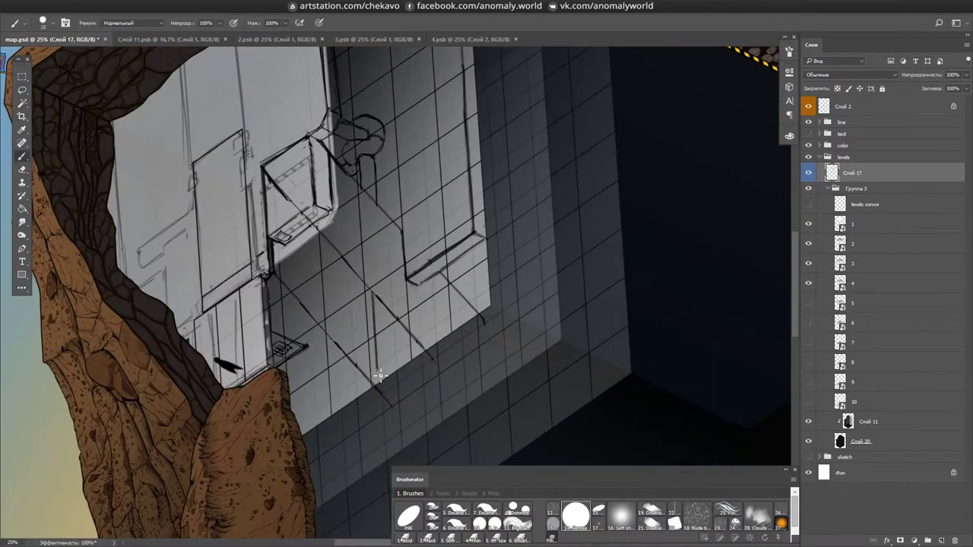
{"action": "key", "text": "Escape"}
{"action": "key", "text": "m"}
{"action": "left_click_drag", "start_coordinate": [570, 253], "coordinate": [538, 247]}
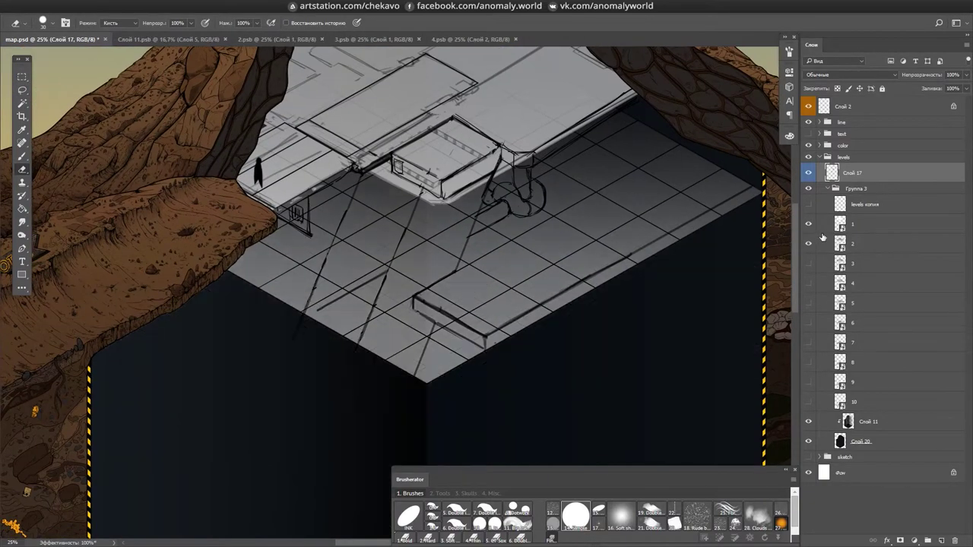
{"action": "left_click_drag", "start_coordinate": [808, 263], "coordinate": [808, 283]}
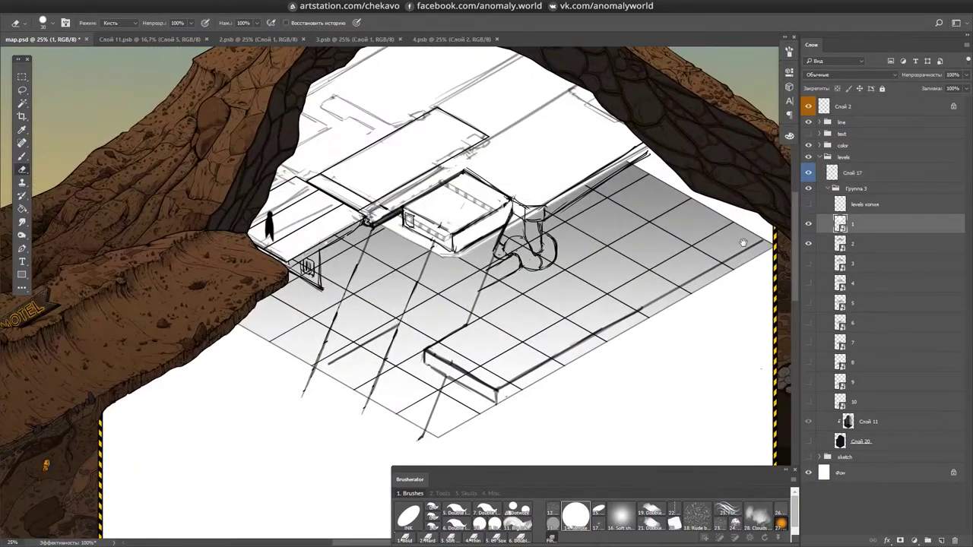
- Erase the old sketched slab on the floor
{"action": "scroll", "coordinate": [517, 276], "scroll_direction": "down", "scroll_amount": 3}
{"action": "mouse_move", "coordinate": [501, 327]}
{"action": "left_mouse_down"}
{"action": "mouse_move", "coordinate": [466, 282]}
{"action": "mouse_move", "coordinate": [441, 334]}
{"action": "left_mouse_up"}
{"action": "left_click_drag", "start_coordinate": [640, 175], "coordinate": [627, 207]}
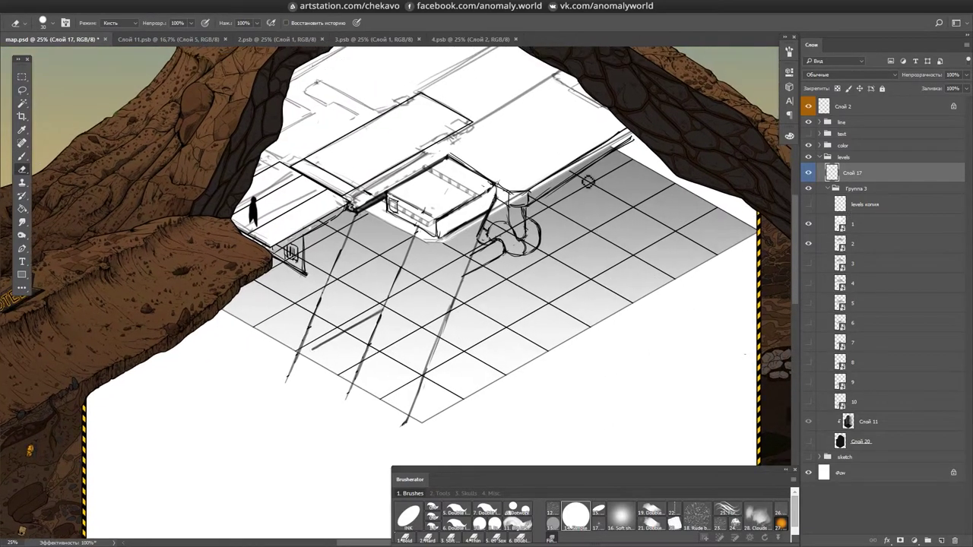
- Draw a thick slanted support column with the Brush, rotating the view for straight strokes
{"action": "key", "text": "b"}
{"action": "left_click_drag", "start_coordinate": [629, 140], "coordinate": [519, 152]}
{"action": "key", "text": "Escape"}
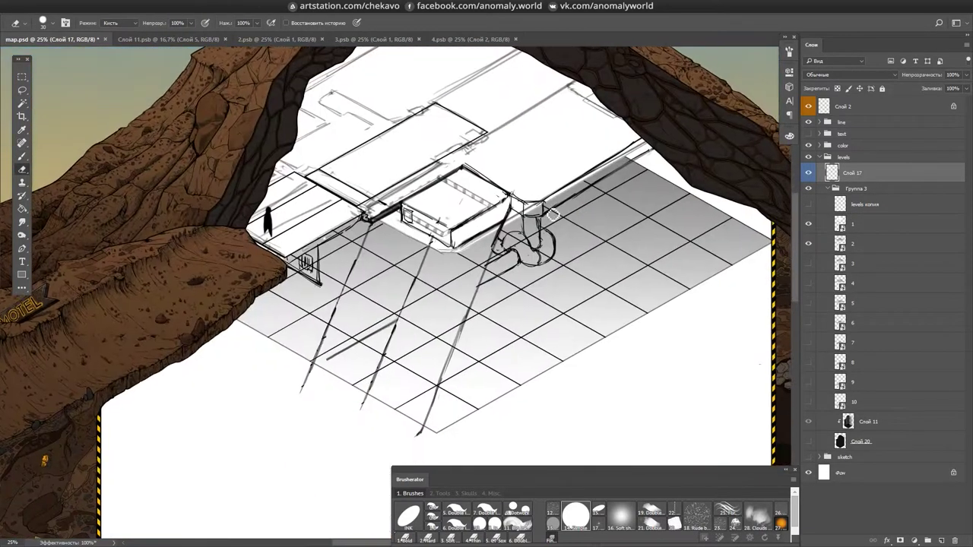
{"action": "left_click_drag", "start_coordinate": [430, 410], "coordinate": [435, 387]}
{"action": "left_click_drag", "start_coordinate": [440, 218], "coordinate": [395, 250]}
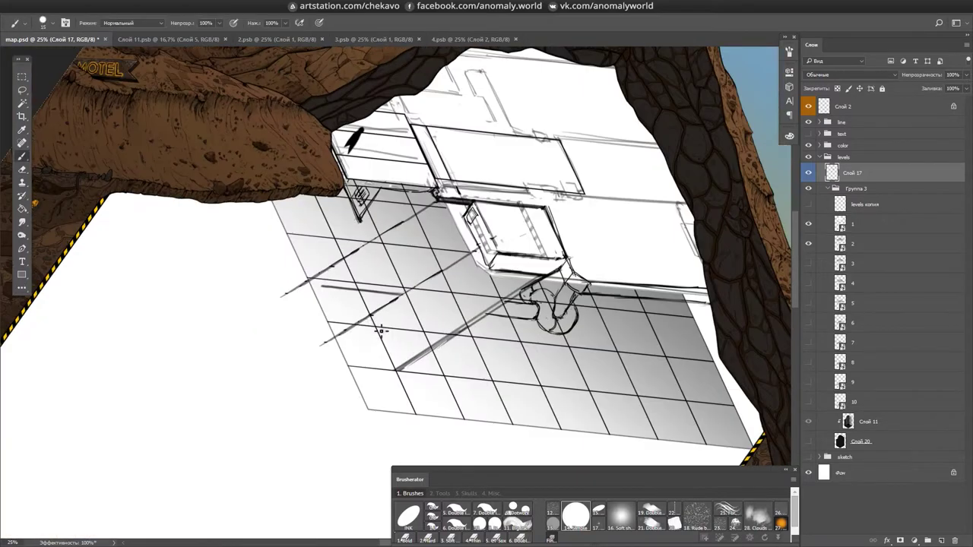
{"action": "key", "text": "Escape"}
{"action": "left_click_drag", "start_coordinate": [494, 300], "coordinate": [506, 258]}
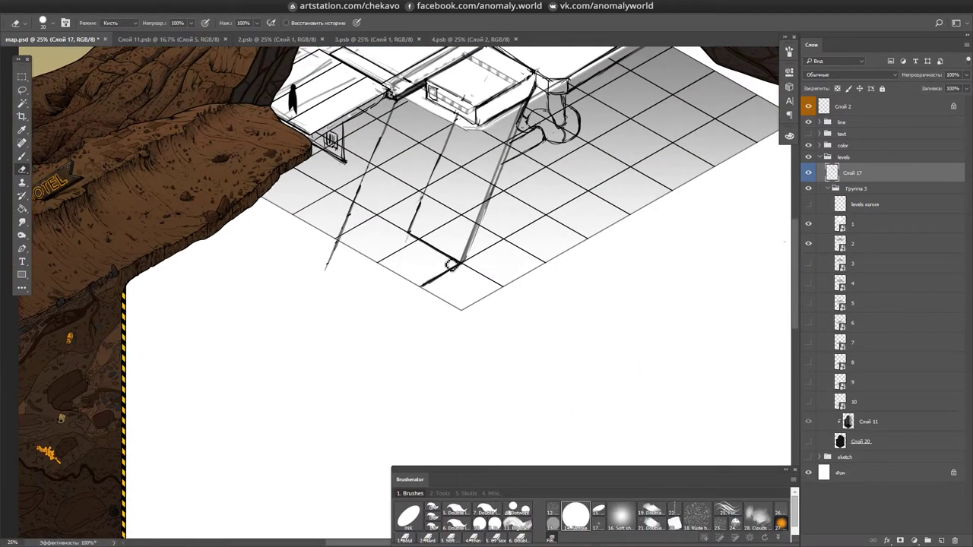
{"action": "key", "text": "b"}
{"action": "left_click_drag", "start_coordinate": [459, 229], "coordinate": [435, 206]}
{"action": "mouse_move", "coordinate": [395, 248]}
{"action": "left_mouse_down"}
{"action": "mouse_move", "coordinate": [411, 297]}
{"action": "mouse_move", "coordinate": [391, 237]}
{"action": "left_mouse_up"}
{"action": "key", "text": "Escape"}
- Draw the floor slab at the base of the support column
{"action": "left_click_drag", "start_coordinate": [418, 199], "coordinate": [370, 155]}
{"action": "key", "text": "l"}
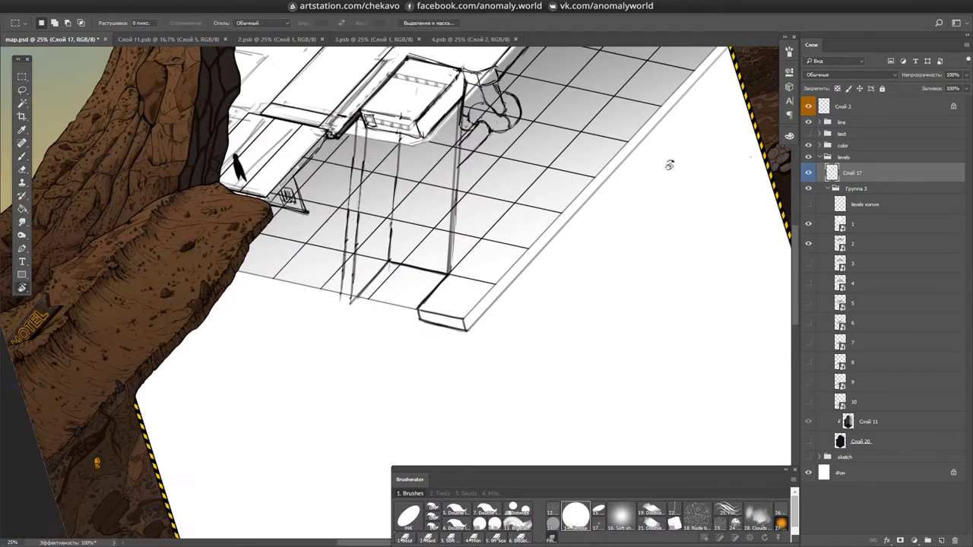
{"action": "key", "text": "Escape"}
{"action": "key", "text": "b"}
{"action": "left_click_drag", "start_coordinate": [406, 260], "coordinate": [416, 250]}
{"action": "left_click_drag", "start_coordinate": [282, 226], "coordinate": [308, 285]}
{"action": "key", "text": "l"}
{"action": "key", "text": "ctrl+d"}
{"action": "key", "text": "e"}
- Zoom out to 16.7% and hide the gridded floor levels 1 and 2
{"action": "mouse_move", "coordinate": [553, 133]}
{"action": "left_mouse_down"}
{"action": "mouse_move", "coordinate": [593, 269]}
{"action": "mouse_move", "coordinate": [535, 295]}
{"action": "left_mouse_up"}
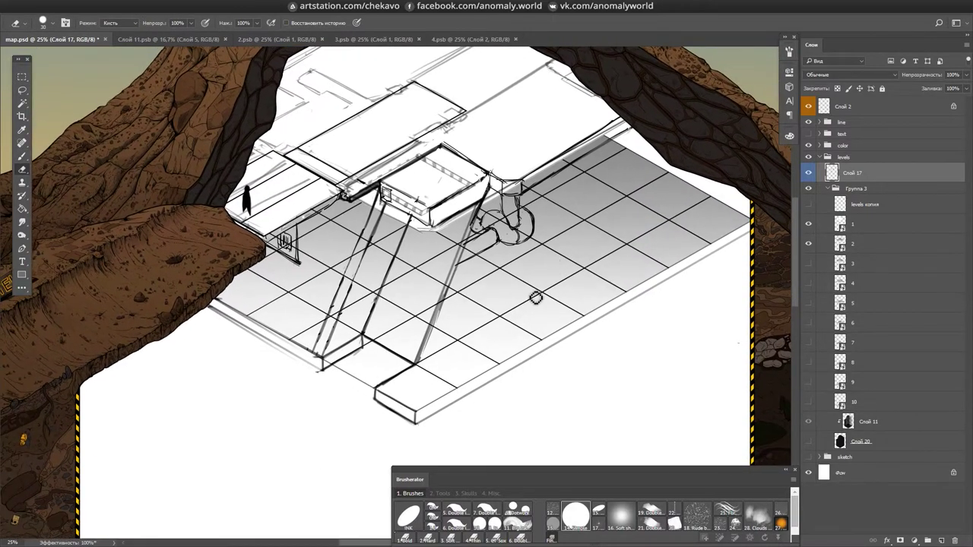
{"action": "key", "text": "ctrl+minus"}
{"action": "key", "text": "e"}
{"action": "left_click", "coordinate": [809, 224]}
{"action": "left_click", "coordinate": [809, 224]}
{"action": "left_click", "coordinate": [809, 224]}
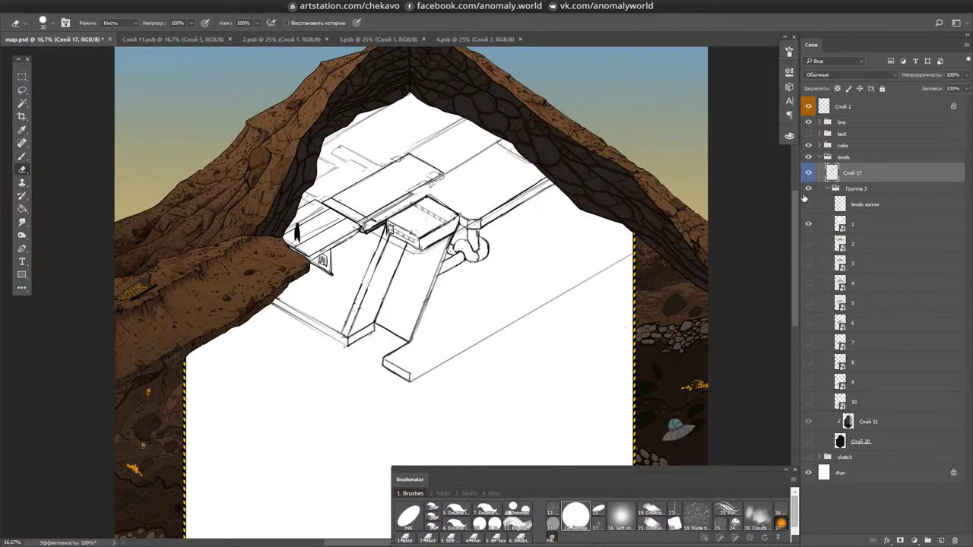
- Show the Слой 11.psb tile document at 50% with layer Слой 2 selected
{"action": "key", "text": "ctrl+Tab"}
{"action": "key", "text": "ctrl+plus"}
{"action": "key", "text": "ctrl+plus"}
{"action": "key", "text": "ctrl+plus"}
{"action": "left_click", "coordinate": [851, 225]}
- View the Слой 11.psb floor plan at 33.3%, briefly checking map.psd
{"action": "mouse_move", "coordinate": [637, 195]}
{"action": "left_mouse_down"}
{"action": "mouse_move", "coordinate": [630, 251]}
{"action": "mouse_move", "coordinate": [806, 406]}
{"action": "left_mouse_up"}
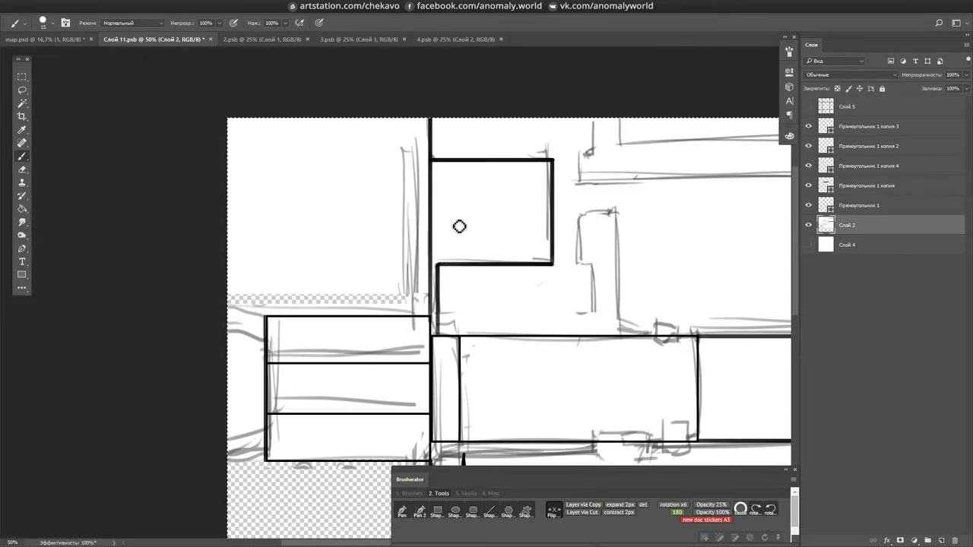
{"action": "scroll", "coordinate": [459, 226], "scroll_direction": "right", "scroll_amount": 5}
{"action": "scroll", "coordinate": [662, 204], "scroll_direction": "right", "scroll_amount": 5}
{"action": "key", "text": "ctrl+minus"}
{"action": "left_click", "coordinate": [68, 40]}
{"action": "left_click", "coordinate": [177, 41]}
- Save the Слой 11.psb floor tile and update the smart object in map.psd
{"action": "key", "text": "r"}
{"action": "left_click_drag", "start_coordinate": [522, 326], "coordinate": [496, 175]}
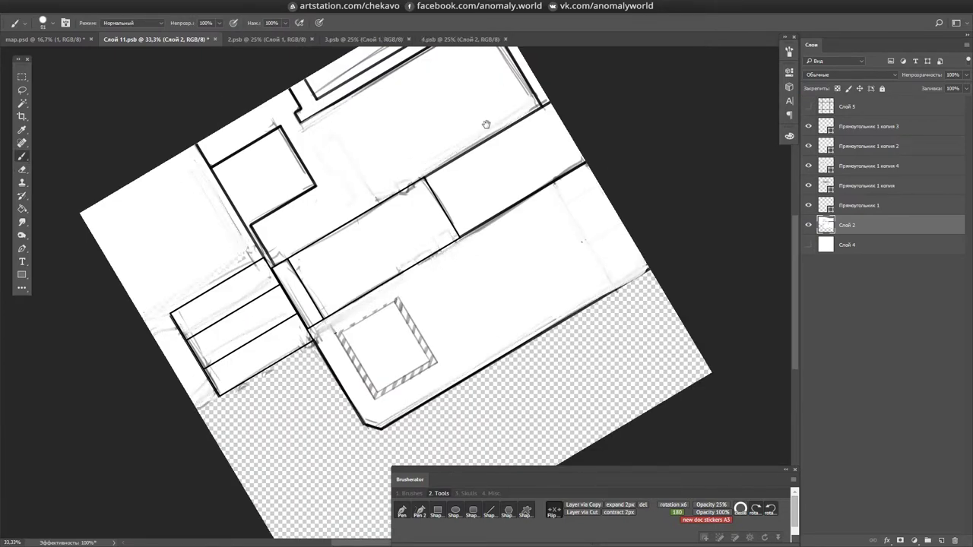
{"action": "left_click_drag", "start_coordinate": [526, 103], "coordinate": [503, 203]}
{"action": "key", "text": "Escape"}
{"action": "key", "text": "ctrl+s"}
{"action": "key", "text": "ctrl+shift+Tab"}
{"action": "left_click", "coordinate": [726, 198]}
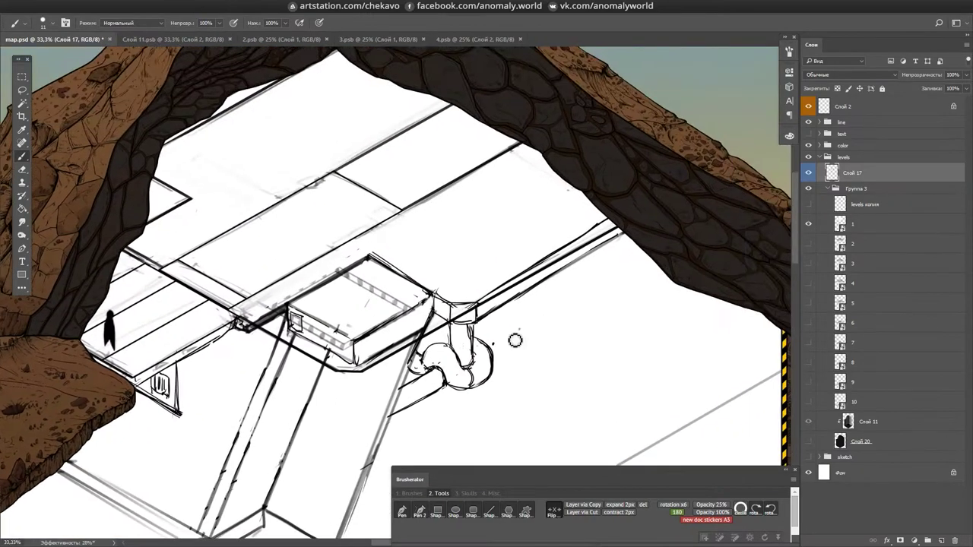
- Erase stray table outline lines on a rotated canvas, glancing at Слой 11.psb
{"action": "key", "text": "e"}
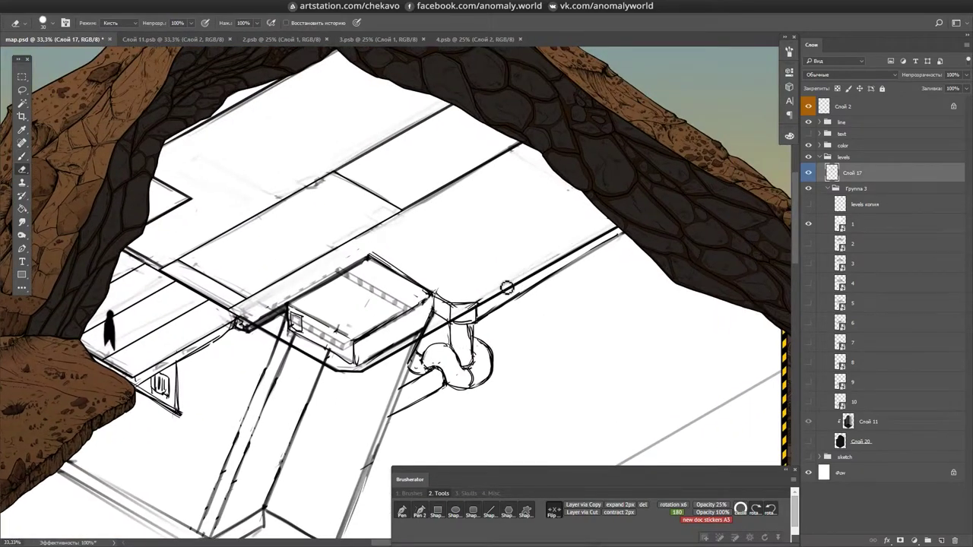
{"action": "key", "text": "ctrl+alt+Right"}
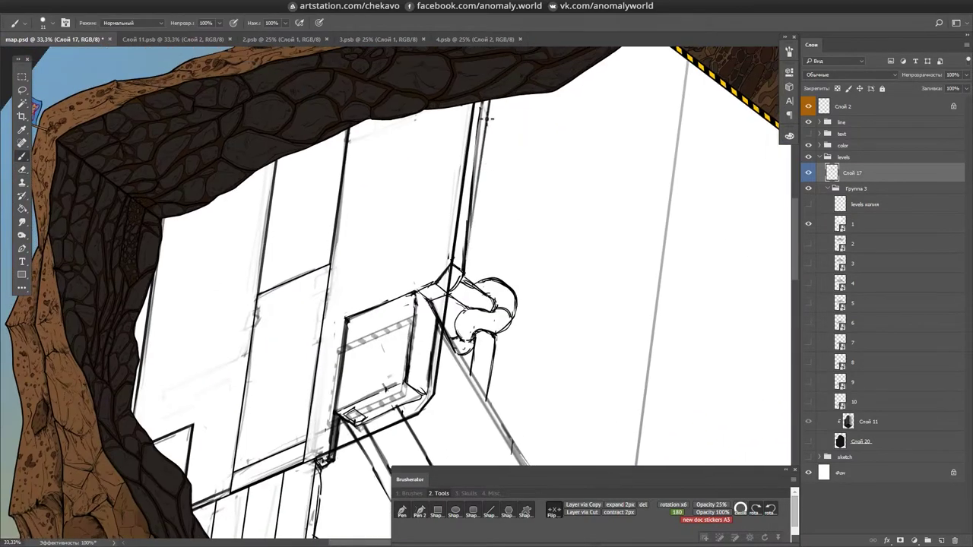
{"action": "key", "text": "e"}
{"action": "key", "text": "ctrl+alt+Right"}
{"action": "left_click", "coordinate": [168, 38]}
{"action": "key", "text": "e"}
{"action": "left_click", "coordinate": [106, 40]}
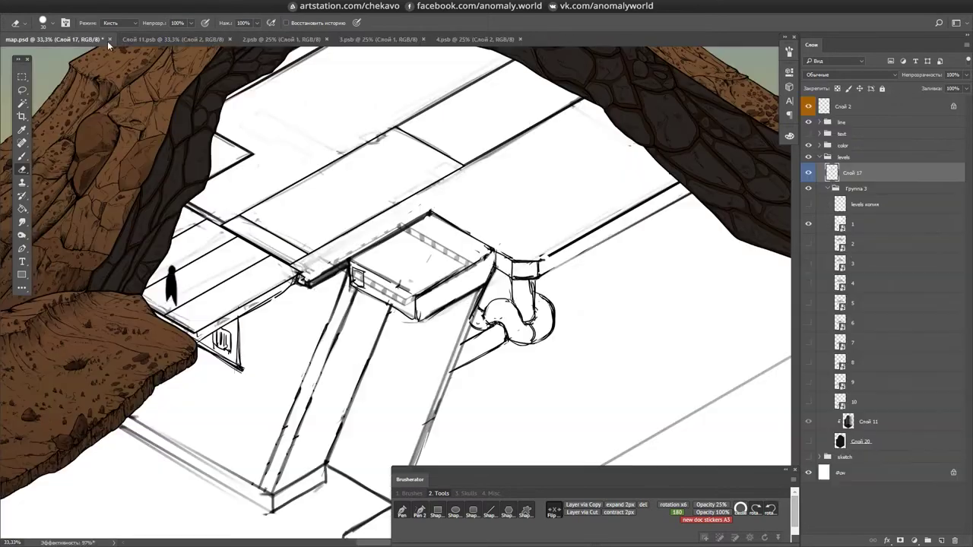
- Ink the table platform and pipe outlines with the Brush in map.psd
{"action": "key", "text": "b"}
{"action": "key", "text": "ctrl+alt+Right"}
{"action": "key", "text": "ctrl+alt+Left"}
{"action": "key", "text": "ctrl+Tab"}
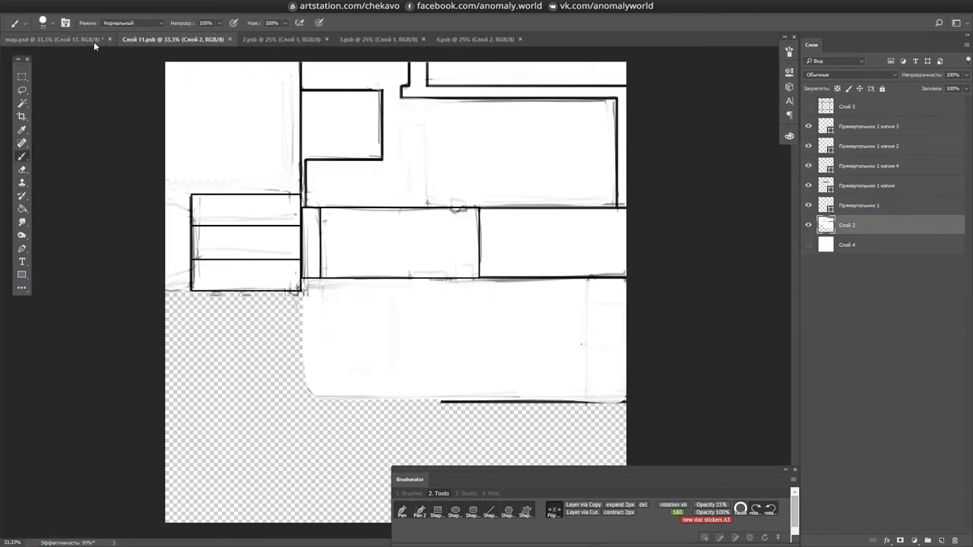
{"action": "left_click", "coordinate": [109, 44]}
{"action": "left_click_drag", "start_coordinate": [336, 494], "coordinate": [365, 272]}
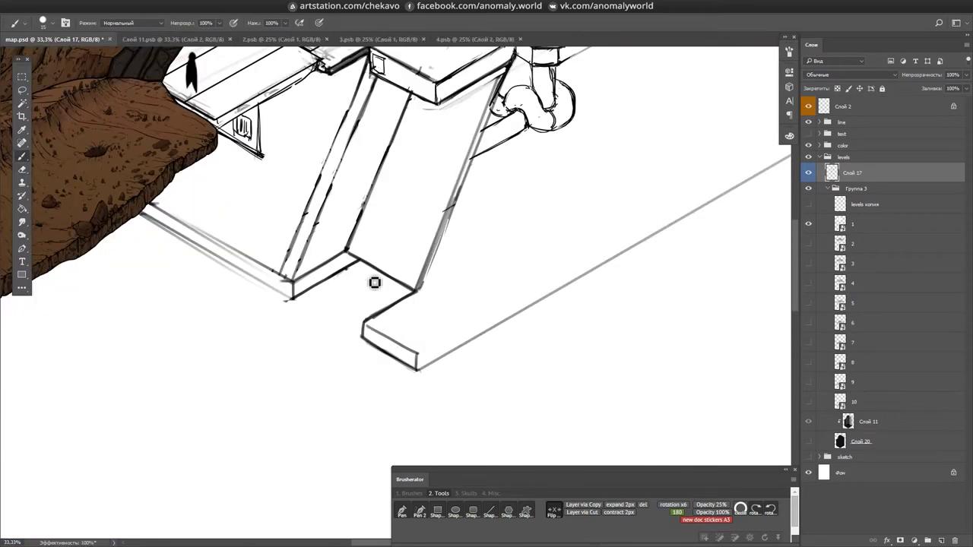
- Shade the table leg with several grey brush strokes, rotating the canvas as needed
{"action": "key", "text": "ctrl+alt+Right"}
{"action": "left_click_drag", "start_coordinate": [377, 84], "coordinate": [371, 262]}
{"action": "key", "text": "ctrl+alt+Left"}
{"action": "left_click_drag", "start_coordinate": [435, 103], "coordinate": [366, 272]}
{"action": "key", "text": "ctrl+alt+Right"}
{"action": "key", "text": "ctrl+alt+Left"}
{"action": "mouse_move", "coordinate": [470, 85]}
{"action": "left_mouse_down"}
{"action": "mouse_move", "coordinate": [396, 278]}
{"action": "mouse_move", "coordinate": [370, 299]}
{"action": "left_mouse_up"}
{"action": "left_click_drag", "start_coordinate": [459, 106], "coordinate": [400, 268]}
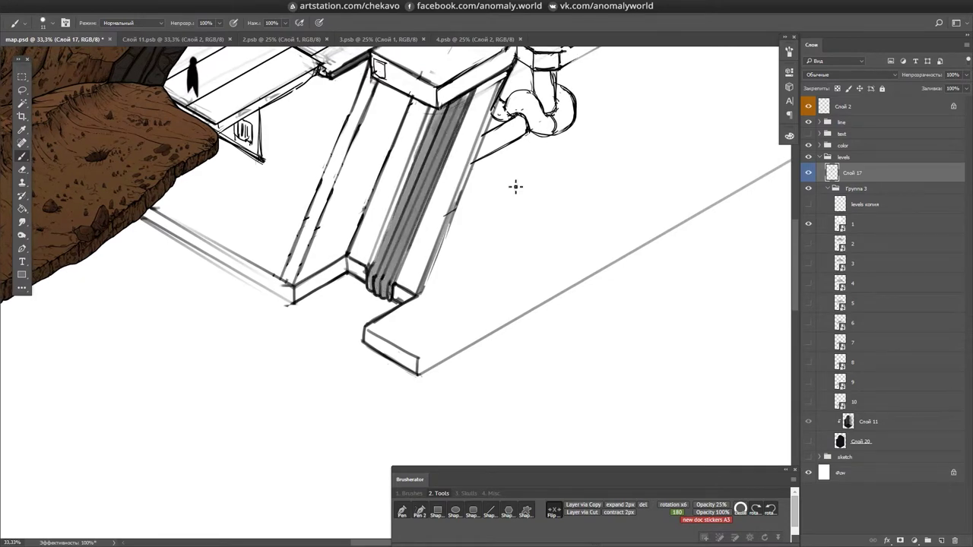
- Zoom out to 25% and show the level 2 grey grid floor beneath the table
{"action": "left_click_drag", "start_coordinate": [449, 291], "coordinate": [319, 289]}
{"action": "key", "text": "ctrl+minus"}
{"action": "left_click_drag", "start_coordinate": [631, 217], "coordinate": [552, 225]}
{"action": "left_click", "coordinate": [808, 243]}
{"action": "left_click_drag", "start_coordinate": [506, 166], "coordinate": [447, 214]}
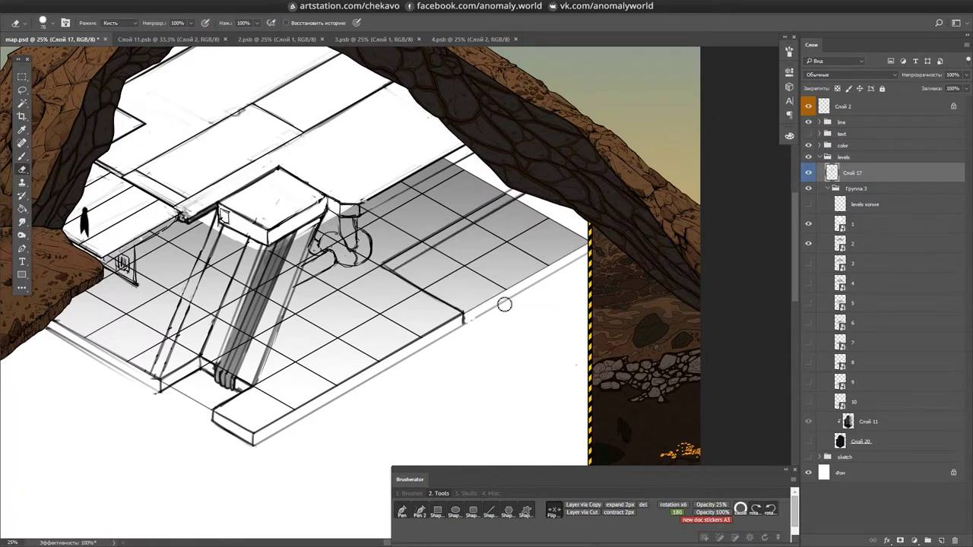
- Draw a vertical support line and a short dark stroke, then save map.psd
{"action": "key", "text": "b"}
{"action": "left_click_drag", "start_coordinate": [504, 304], "coordinate": [513, 232]}
{"action": "left_click_drag", "start_coordinate": [532, 122], "coordinate": [532, 304]}
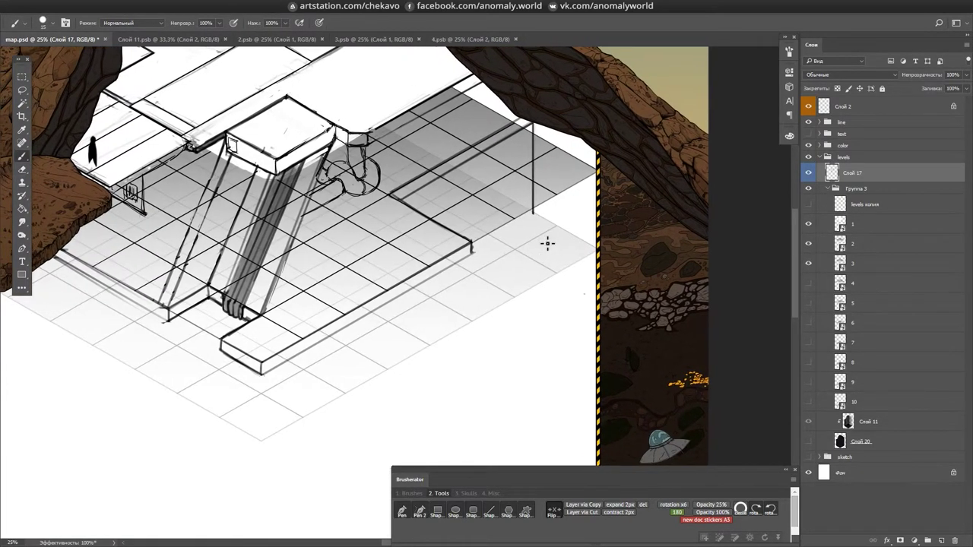
{"action": "left_click_drag", "start_coordinate": [547, 244], "coordinate": [565, 238]}
{"action": "key", "text": "r"}
{"action": "left_click_drag", "start_coordinate": [601, 294], "coordinate": [397, 240]}
{"action": "key", "text": "ctrl+s"}
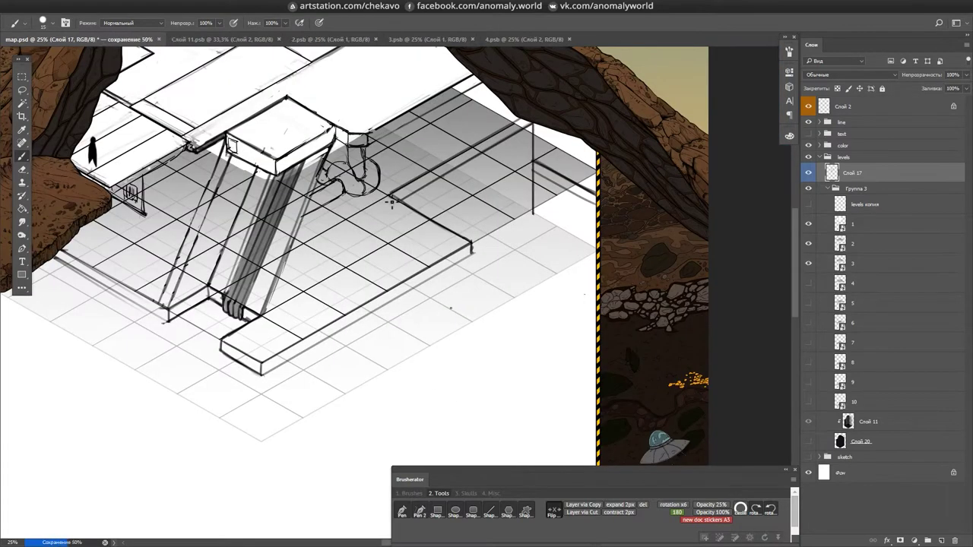
- Rotate the canvas view to a new angle, pick the Eraser and save the map
{"action": "key", "text": "r"}
{"action": "mouse_move", "coordinate": [461, 292]}
{"action": "left_mouse_down"}
{"action": "mouse_move", "coordinate": [438, 228]}
{"action": "mouse_move", "coordinate": [639, 220]}
{"action": "mouse_move", "coordinate": [656, 233]}
{"action": "mouse_move", "coordinate": [528, 314]}
{"action": "left_mouse_up"}
{"action": "key", "text": "r"}
{"action": "key", "text": "b"}
{"action": "key", "text": "e"}
{"action": "scroll", "coordinate": [568, 133], "scroll_direction": "down", "scroll_amount": 3}
{"action": "key", "text": "ctrl+s"}
- Rotate and zoom out to view the whole map, save, and pan to the lower floors
{"action": "mouse_move", "coordinate": [685, 203]}
{"action": "left_mouse_down"}
{"action": "mouse_move", "coordinate": [510, 336]}
{"action": "mouse_move", "coordinate": [443, 352]}
{"action": "mouse_move", "coordinate": [438, 300]}
{"action": "left_mouse_up"}
{"action": "key", "text": "b"}
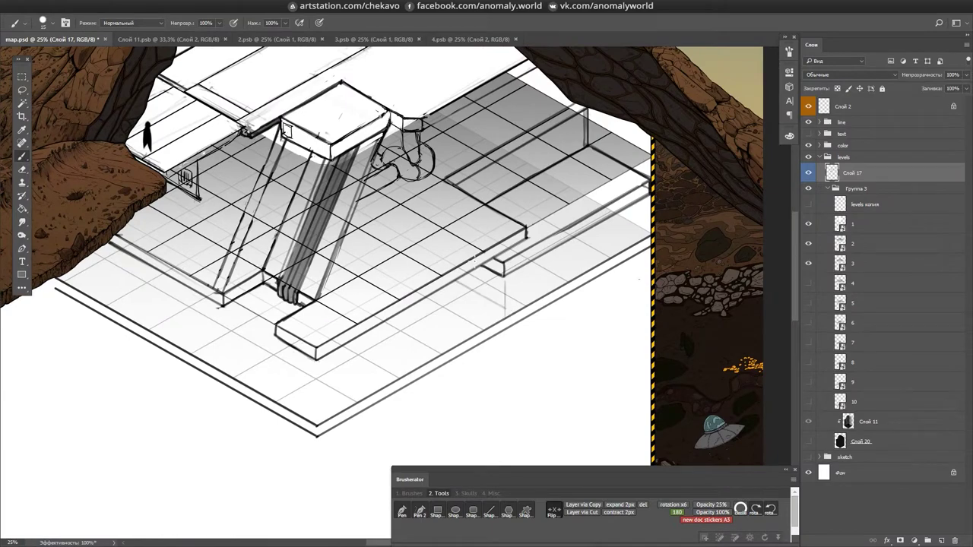
{"action": "mouse_move", "coordinate": [500, 327]}
{"action": "left_mouse_down"}
{"action": "mouse_move", "coordinate": [441, 353]}
{"action": "mouse_move", "coordinate": [449, 307]}
{"action": "left_mouse_up"}
{"action": "left_click_drag", "start_coordinate": [600, 219], "coordinate": [469, 129]}
{"action": "key", "text": "ctrl+minus"}
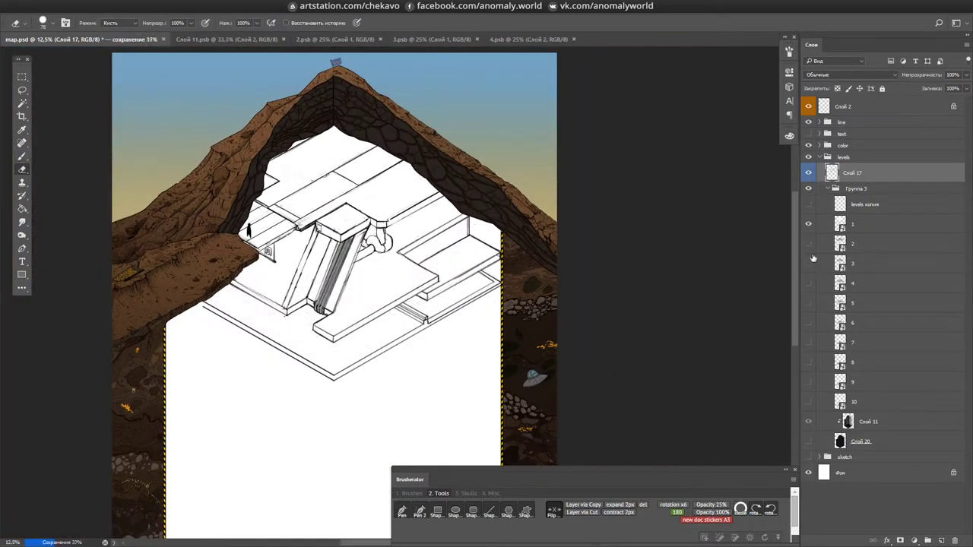
{"action": "key", "text": "ctrl+s"}
{"action": "key", "text": "b"}
{"action": "mouse_move", "coordinate": [663, 252]}
{"action": "left_mouse_down"}
{"action": "mouse_move", "coordinate": [642, 226]}
{"action": "mouse_move", "coordinate": [676, 218]}
{"action": "mouse_move", "coordinate": [642, 233]}
{"action": "mouse_move", "coordinate": [675, 130]}
{"action": "left_mouse_up"}
- Show grid floor levels 3 through 10 and close the 2–6.psb floor documents
{"action": "left_click", "coordinate": [809, 266]}
{"action": "left_click", "coordinate": [809, 283]}
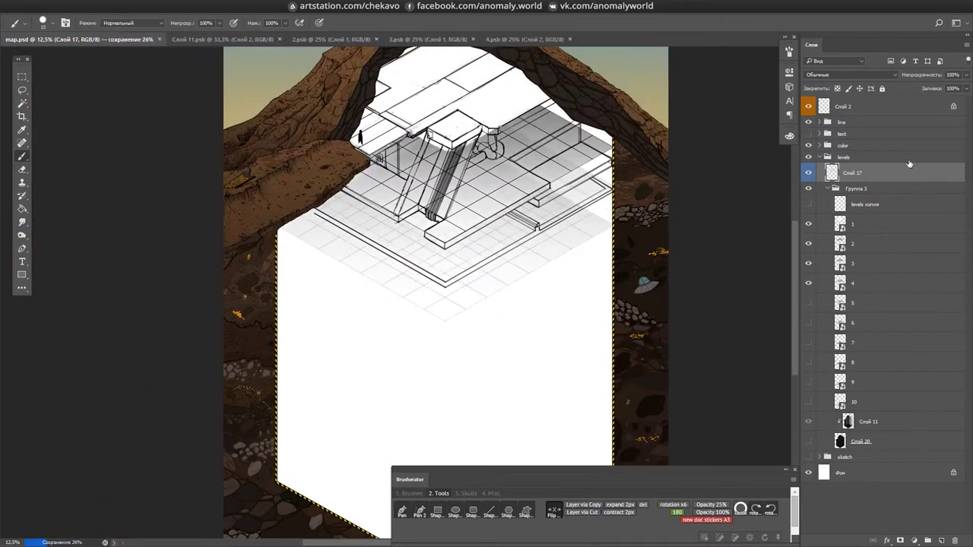
{"action": "left_click_drag", "start_coordinate": [809, 302], "coordinate": [810, 401]}
{"action": "double_click", "coordinate": [841, 303]}
{"action": "left_click", "coordinate": [699, 39]}
{"action": "left_click", "coordinate": [597, 39]}
{"action": "left_click", "coordinate": [501, 38]}
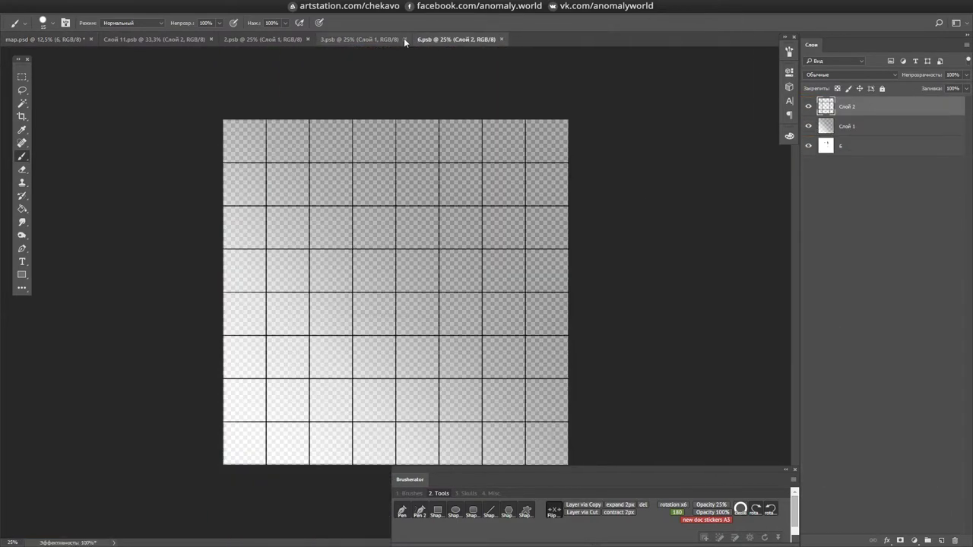
{"action": "left_click", "coordinate": [404, 38]}
{"action": "left_click", "coordinate": [307, 39]}
- Open the level 7–10 floor smart objects and draw a circle on 9.psb
{"action": "double_click", "coordinate": [841, 342]}
{"action": "double_click", "coordinate": [841, 362]}
{"action": "double_click", "coordinate": [841, 381]}
{"action": "double_click", "coordinate": [841, 402]}
{"action": "key", "text": "ctrl+shift+Tab"}
{"action": "key", "text": "ctrl+shift+Tab"}
{"action": "key", "text": "ctrl+shift+Tab"}
{"action": "key", "text": "ctrl+shift+Tab"}
{"action": "key", "text": "ctrl+shift+Tab"}
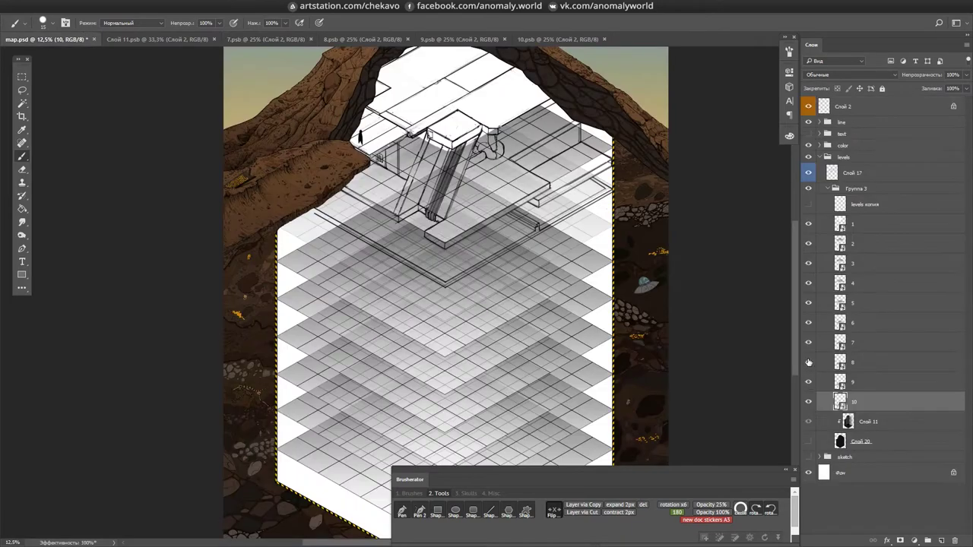
{"action": "key", "text": "ctrl+shift+Tab"}
{"action": "key", "text": "ctrl+shift+Tab"}
{"action": "left_click", "coordinate": [455, 511]}
{"action": "mouse_move", "coordinate": [310, 378]}
{"action": "left_mouse_down"}
{"action": "mouse_move", "coordinate": [392, 460]}
{"action": "mouse_move", "coordinate": [380, 449]}
{"action": "left_mouse_up"}
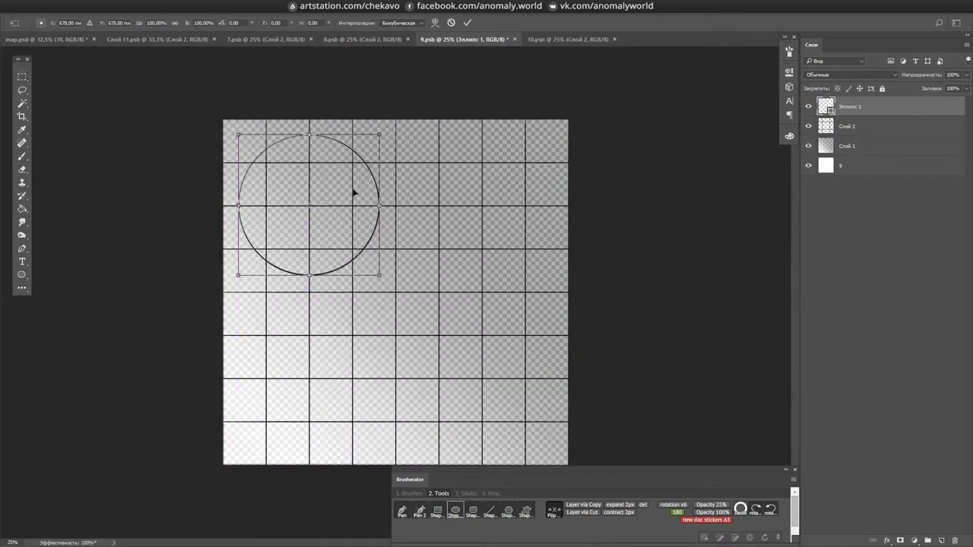
- Save 9.psb, then copy the circle onto 8.psb against its left edge and save
{"action": "key", "text": "m"}
{"action": "key", "text": "ctrl+s"}
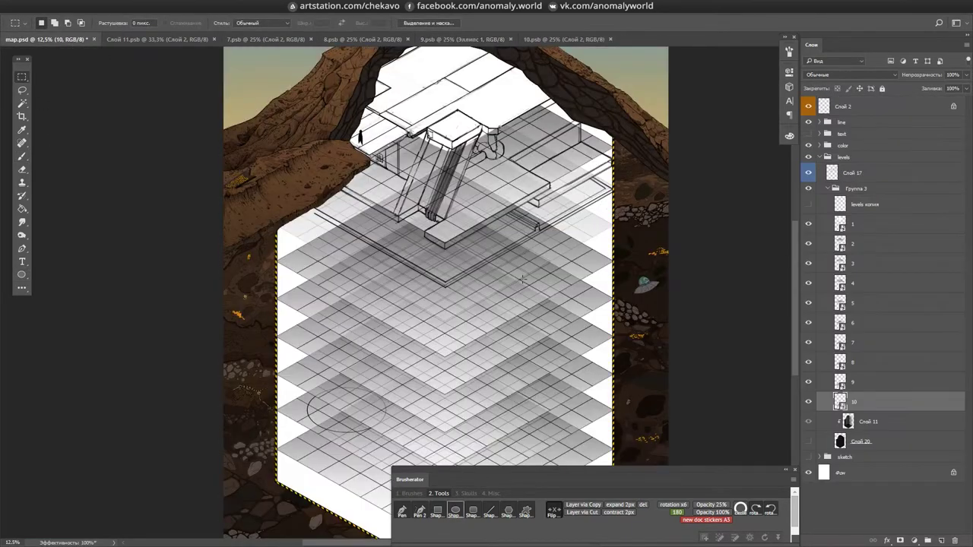
{"action": "left_click_drag", "start_coordinate": [385, 45], "coordinate": [332, 196]}
{"action": "key", "text": "ctrl+s"}
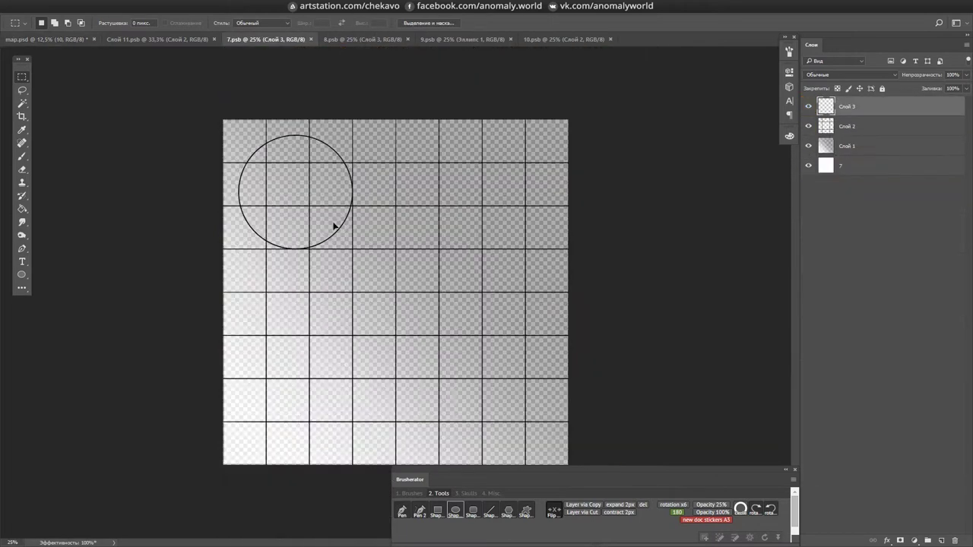
{"action": "left_click_drag", "start_coordinate": [333, 224], "coordinate": [321, 224]}
{"action": "key", "text": "ctrl+s"}
- Nudge the circles into position on 7.psb and 9.psb, saving each to update the map
{"action": "left_click", "coordinate": [266, 39]}
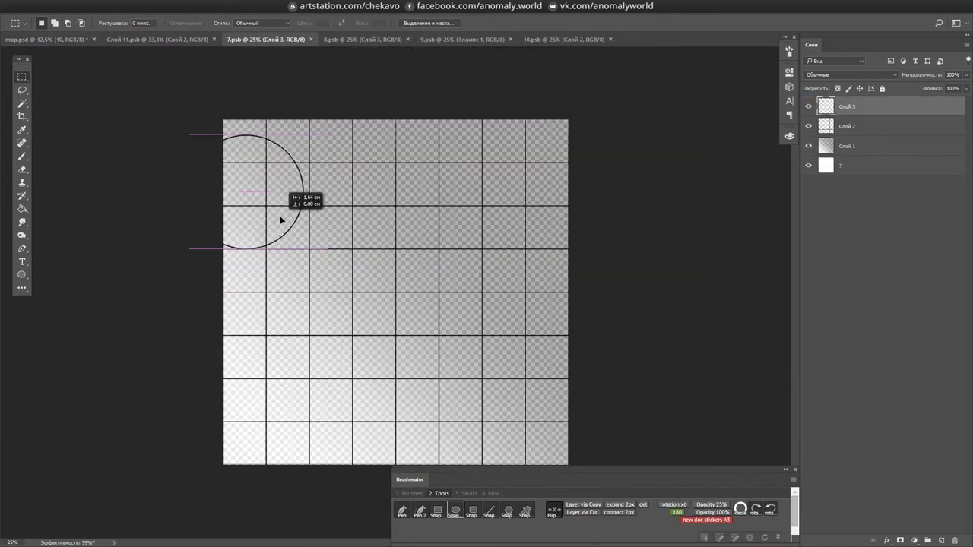
{"action": "left_click_drag", "start_coordinate": [280, 221], "coordinate": [276, 220]}
{"action": "key", "text": "ctrl+s"}
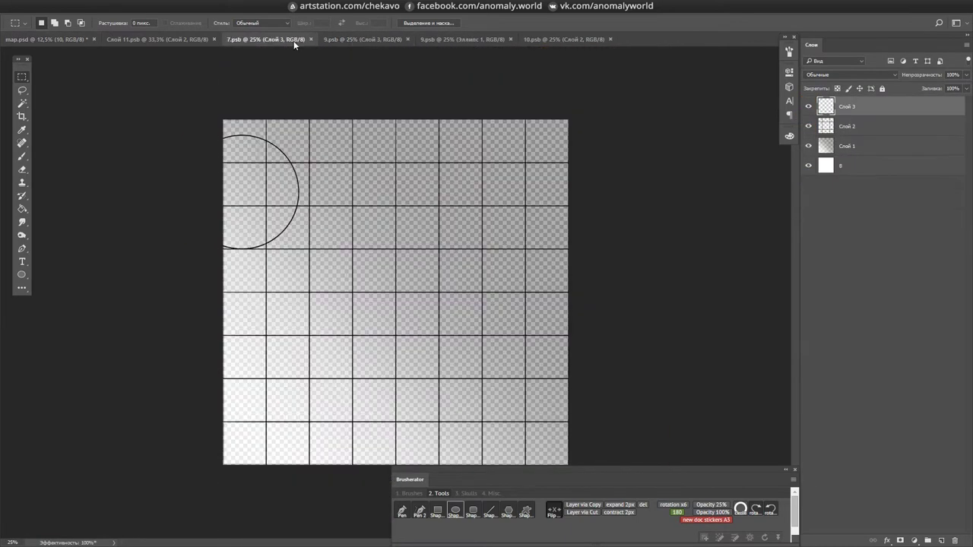
{"action": "left_click", "coordinate": [464, 39]}
{"action": "left_click_drag", "start_coordinate": [298, 224], "coordinate": [294, 223]}
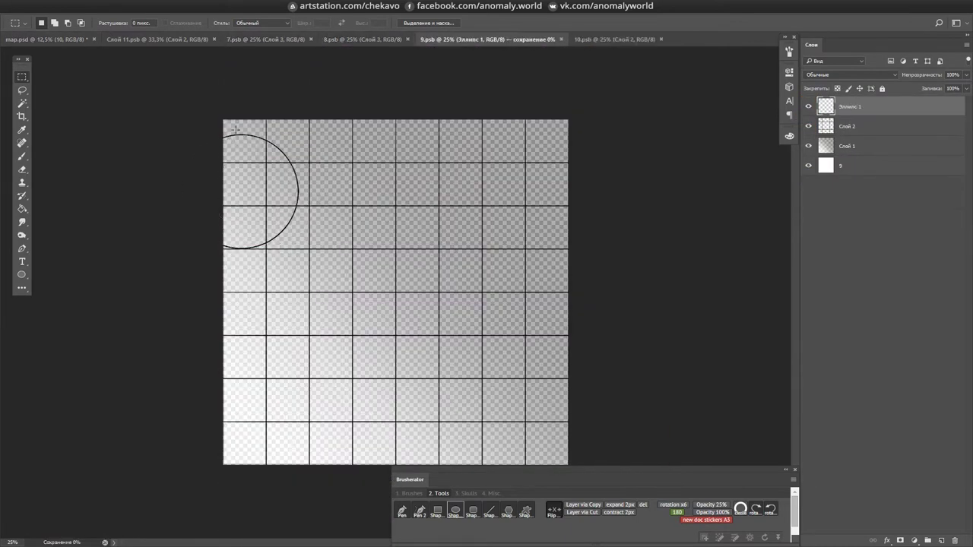
{"action": "key", "text": "ctrl+s"}
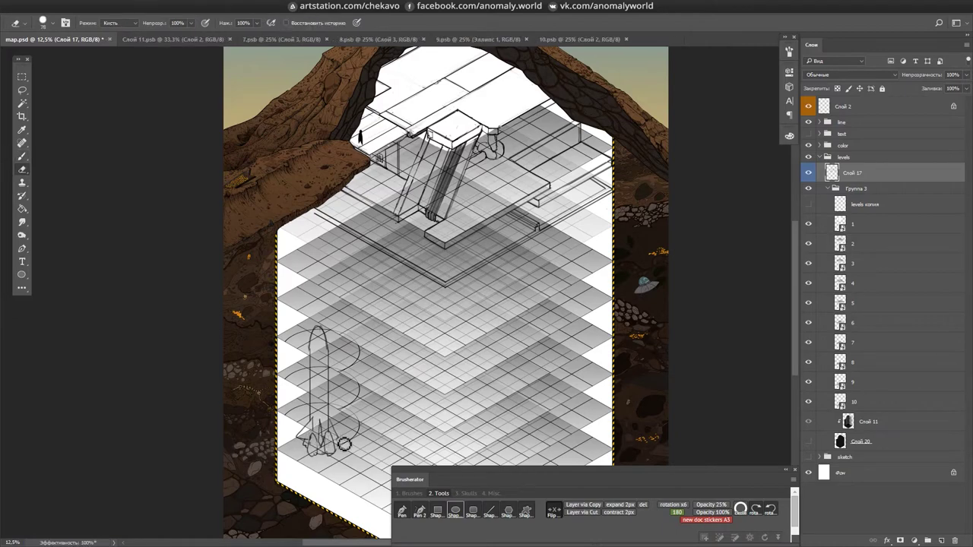
- Duplicate the outline lines to a new layer with Ctrl+J and move them down a floor
{"action": "scroll", "coordinate": [319, 395], "scroll_direction": "up", "scroll_amount": 3}
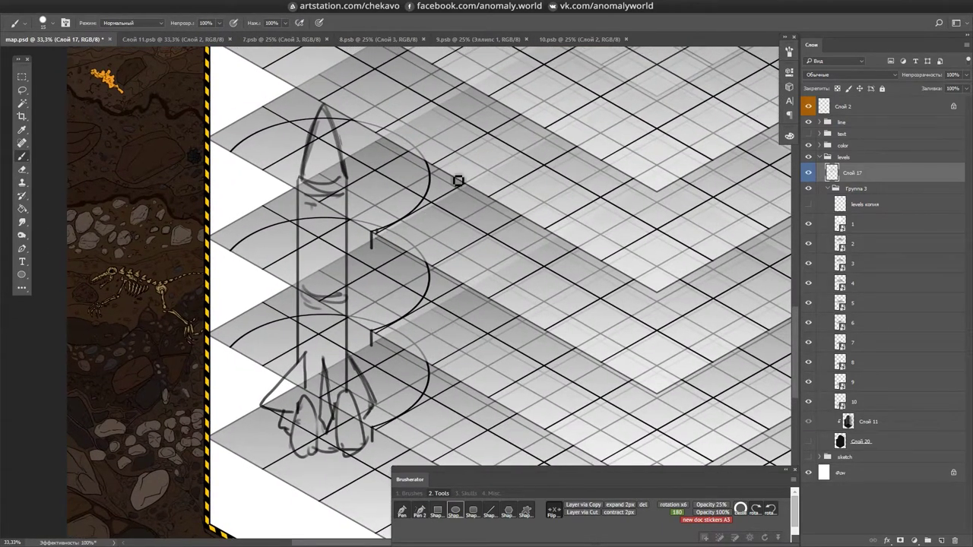
{"action": "scroll", "coordinate": [495, 324], "scroll_direction": "down", "scroll_amount": 1}
{"action": "left_click_drag", "start_coordinate": [583, 261], "coordinate": [626, 98]}
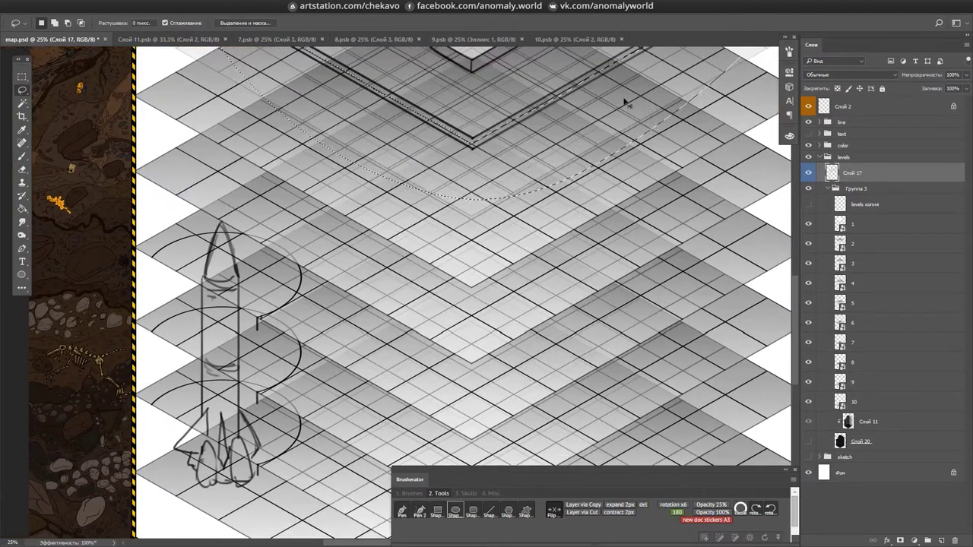
{"action": "key", "text": "ctrl+j"}
{"action": "left_click_drag", "start_coordinate": [565, 266], "coordinate": [260, 401]}
- Rotate and zoom the canvas view so the rocket sits at a steep angle for inking
{"action": "key", "text": "r"}
{"action": "left_click_drag", "start_coordinate": [230, 52], "coordinate": [449, 145]}
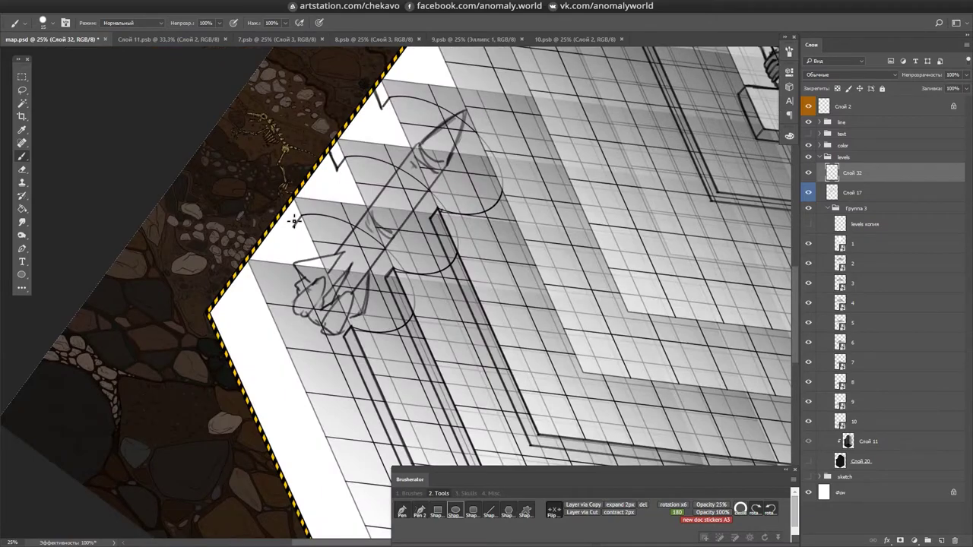
{"action": "key", "text": "Escape"}
{"action": "mouse_move", "coordinate": [279, 289]}
{"action": "left_mouse_down"}
{"action": "mouse_move", "coordinate": [352, 363]}
{"action": "mouse_move", "coordinate": [392, 340]}
{"action": "left_mouse_up"}
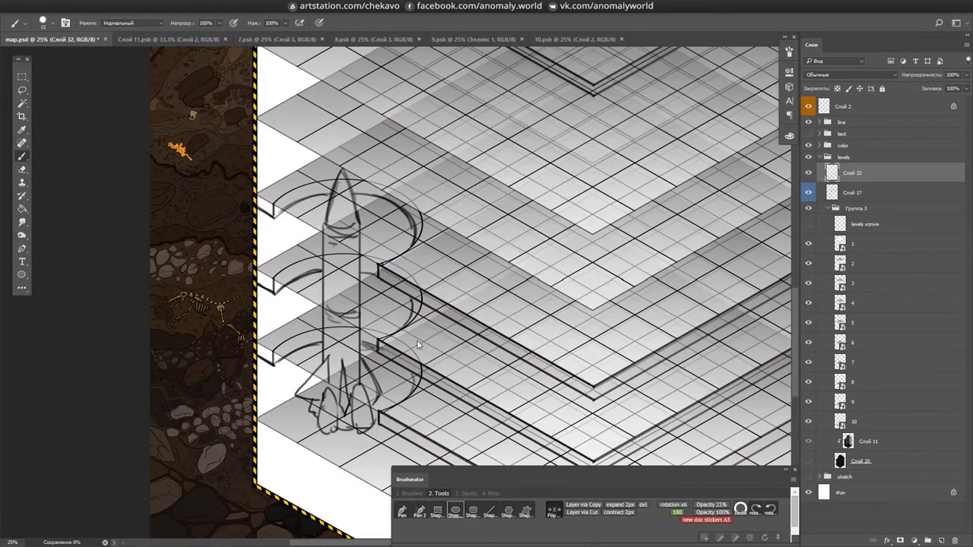
{"action": "key", "text": "ctrl+minus"}
{"action": "key", "text": "ctrl+plus"}
{"action": "left_click_drag", "start_coordinate": [426, 274], "coordinate": [397, 210]}
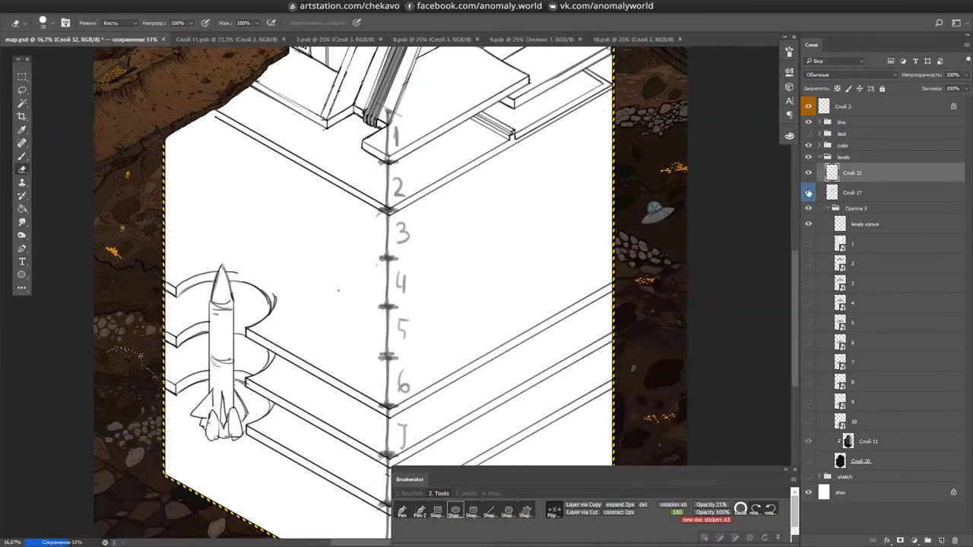
- Hide the numbered level markers, select Слой 17 with the Brush, and bring the cave top into view
{"action": "left_click", "coordinate": [809, 225]}
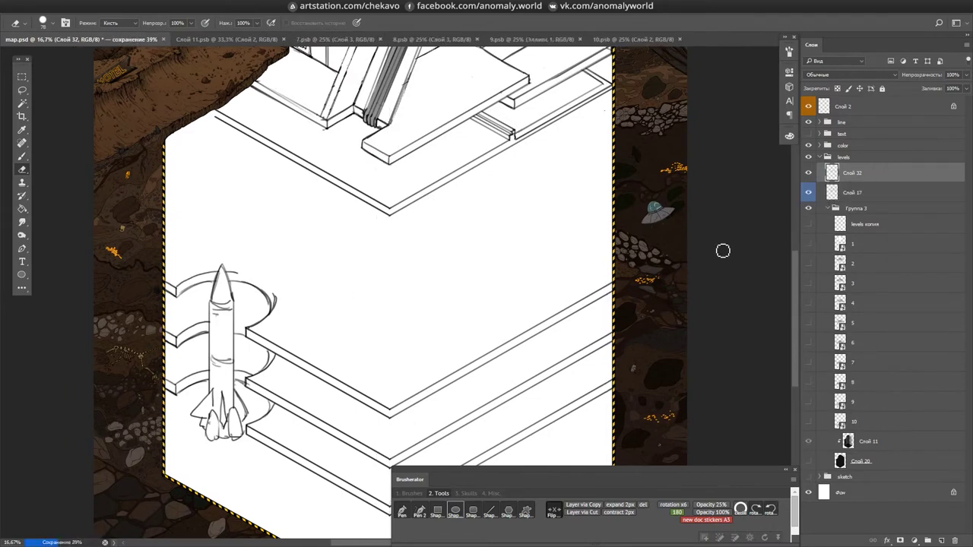
{"action": "scroll", "coordinate": [586, 217], "scroll_direction": "right", "scroll_amount": 1}
{"action": "key", "text": "alt+["}
{"action": "key", "text": "b"}
{"action": "left_click_drag", "start_coordinate": [588, 156], "coordinate": [598, 279]}
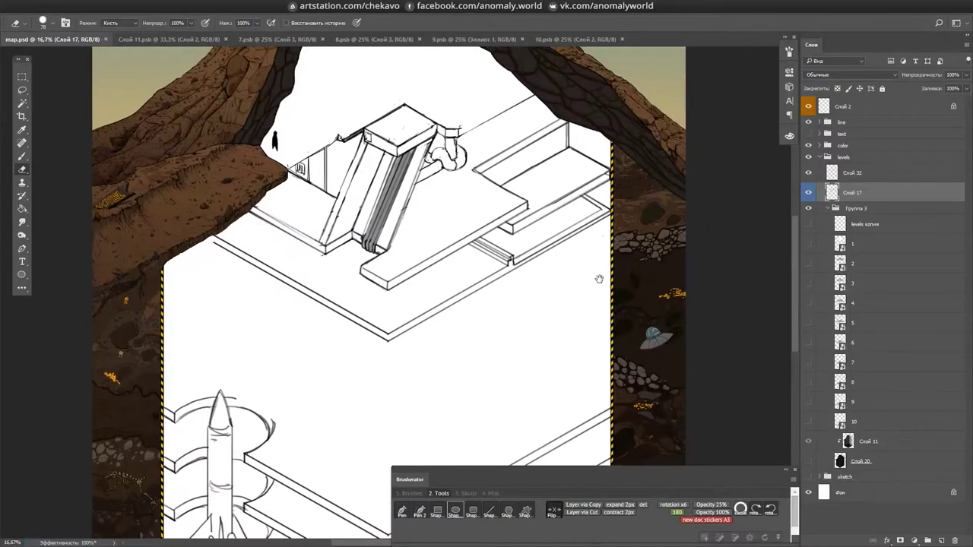
{"action": "left_click_drag", "start_coordinate": [495, 120], "coordinate": [498, 188]}
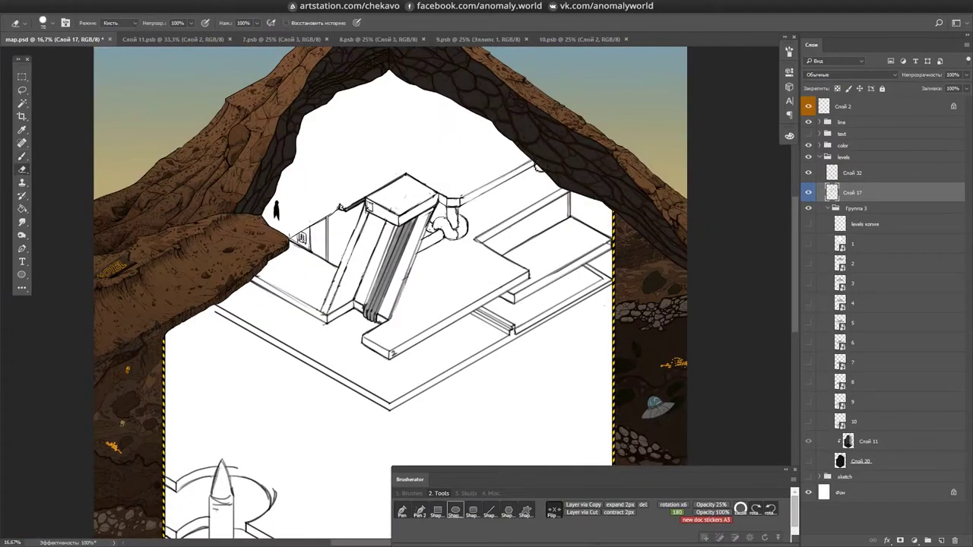
{"action": "scroll", "coordinate": [423, 351], "scroll_direction": "up", "scroll_amount": 2}
{"action": "scroll", "coordinate": [456, 267], "scroll_direction": "up", "scroll_amount": 1}
{"action": "scroll", "coordinate": [476, 148], "scroll_direction": "down", "scroll_amount": 2}
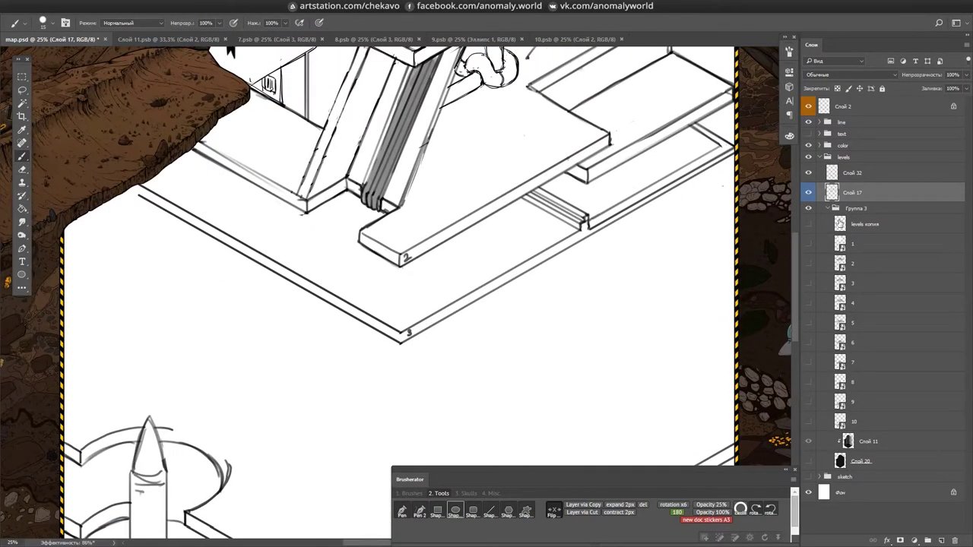
{"action": "scroll", "coordinate": [456, 251], "scroll_direction": "down", "scroll_amount": 3}
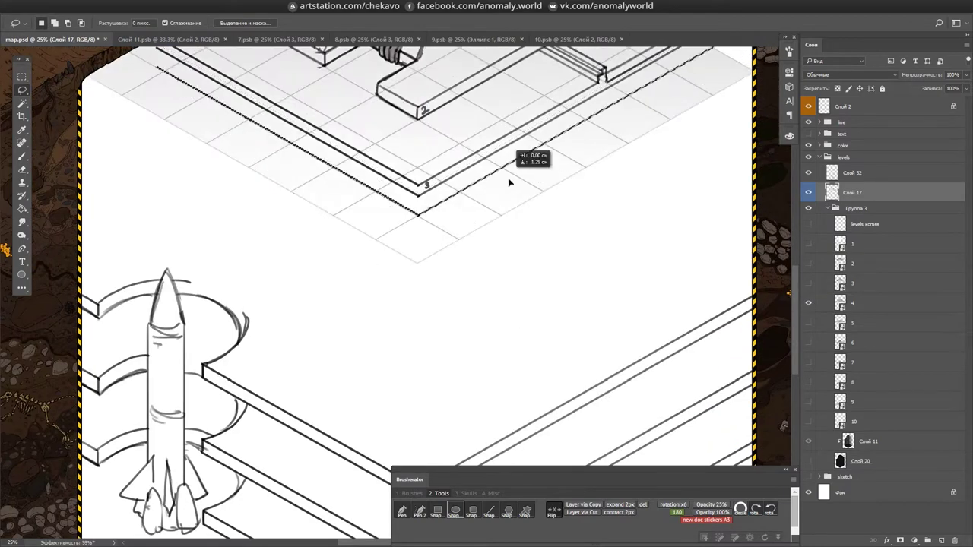
- Copy the floor's front edge lines to new layers and move them down
{"action": "left_click_drag", "start_coordinate": [560, 220], "coordinate": [565, 264]}
{"action": "key", "text": "ctrl+j"}
{"action": "left_click_drag", "start_coordinate": [602, 300], "coordinate": [588, 287]}
{"action": "key", "text": "ctrl+alt+z"}
{"action": "key", "text": "ctrl+alt+z"}
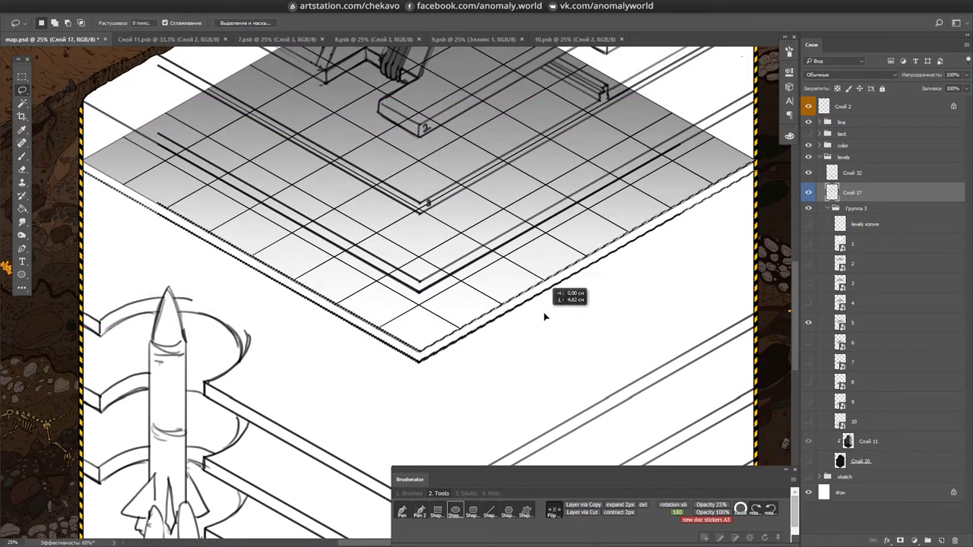
{"action": "scroll", "coordinate": [593, 289], "scroll_direction": "down", "scroll_amount": 1}
{"action": "key", "text": "ctrl+shift+z"}
{"action": "key", "text": "ctrl+shift+z"}
{"action": "scroll", "coordinate": [597, 124], "scroll_direction": "down", "scroll_amount": 3}
{"action": "key", "text": "ctrl+j"}
{"action": "left_click_drag", "start_coordinate": [598, 124], "coordinate": [623, 357]}
- Hide the grey grid floor, remove the duplicate Слой 33 layers, and pick the Eraser
{"action": "left_click", "coordinate": [809, 411]}
{"action": "key", "text": "b"}
{"action": "scroll", "coordinate": [473, 254], "scroll_direction": "up", "scroll_amount": 2}
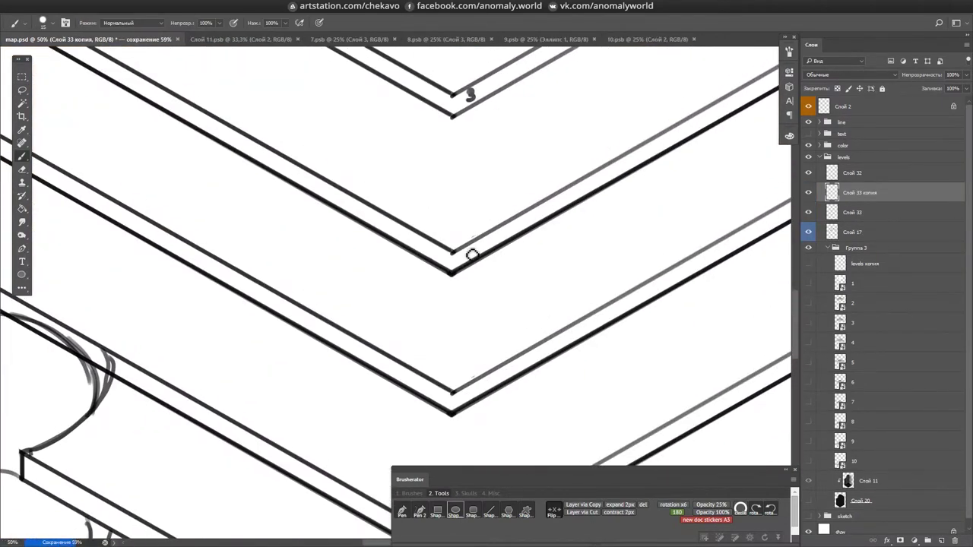
{"action": "scroll", "coordinate": [516, 197], "scroll_direction": "down", "scroll_amount": 2}
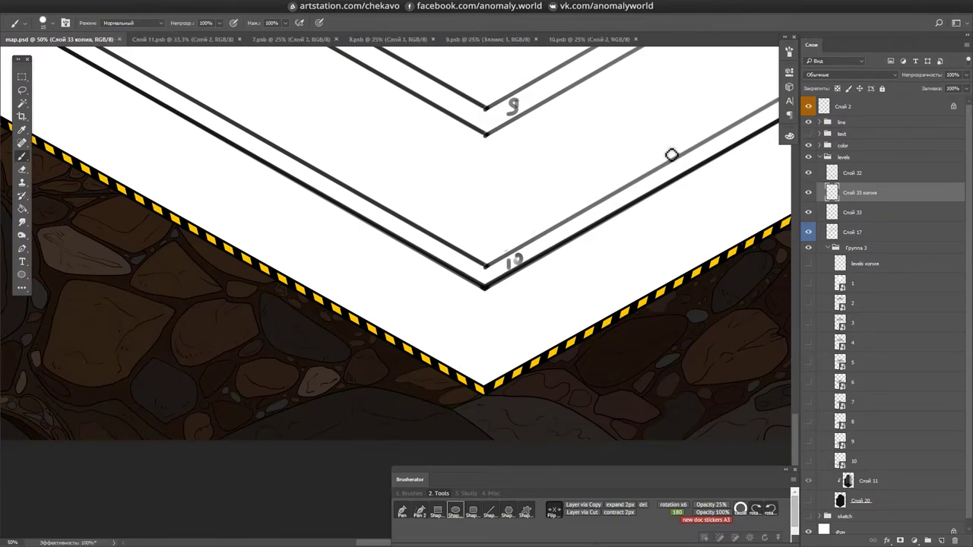
{"action": "scroll", "coordinate": [598, 293], "scroll_direction": "down", "scroll_amount": 2}
{"action": "scroll", "coordinate": [537, 333], "scroll_direction": "up", "scroll_amount": 2}
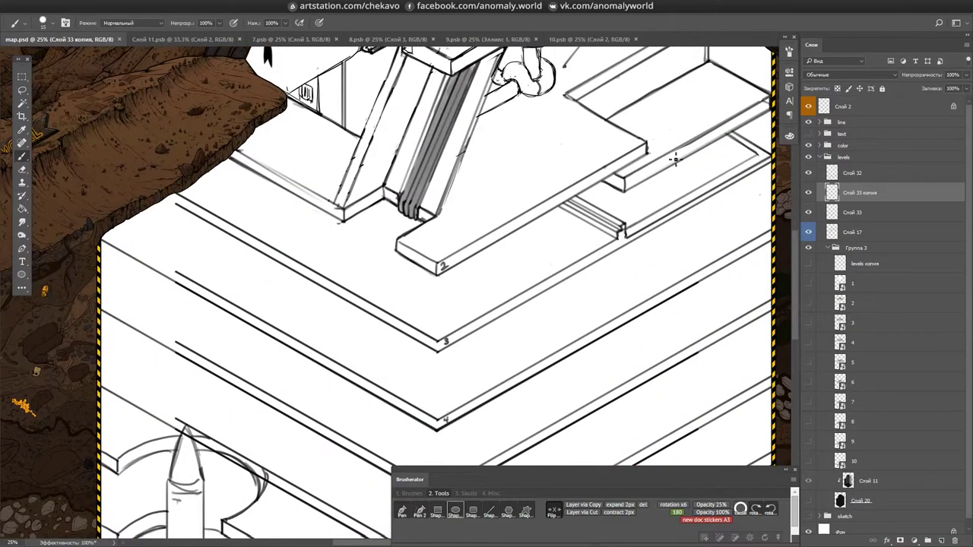
{"action": "scroll", "coordinate": [674, 158], "scroll_direction": "down", "scroll_amount": 3}
{"action": "key", "text": "ctrl+z"}
{"action": "key", "text": "ctrl+z"}
{"action": "key", "text": "e"}
{"action": "scroll", "coordinate": [628, 211], "scroll_direction": "up", "scroll_amount": 3}
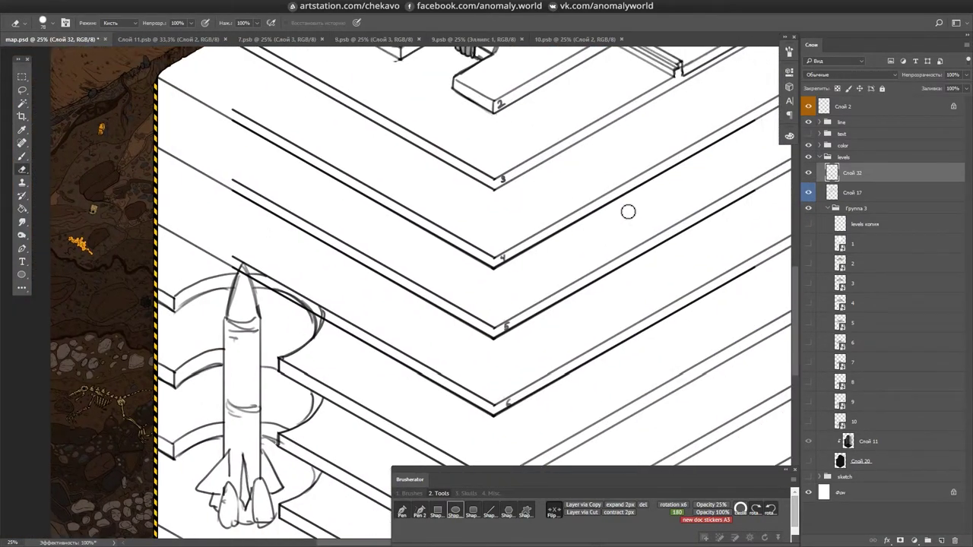
- Make Слой 17 the active ink layer and save the map
{"action": "scroll", "coordinate": [634, 195], "scroll_direction": "up", "scroll_amount": 5}
{"action": "scroll", "coordinate": [532, 228], "scroll_direction": "right", "scroll_amount": 2}
{"action": "key", "text": "alt+bracketleft"}
{"action": "key", "text": "ctrl+s"}
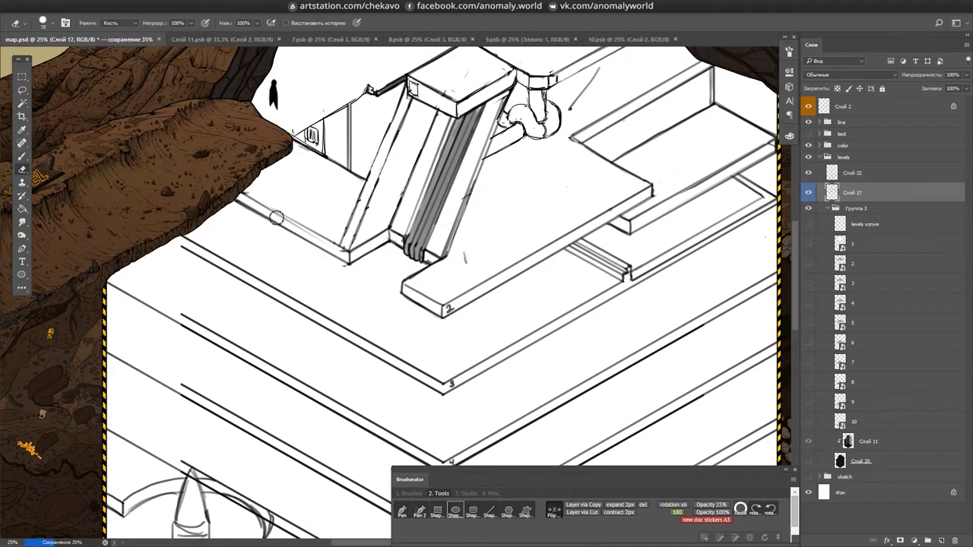
{"action": "scroll", "coordinate": [234, 197], "scroll_direction": "down", "scroll_amount": 2}
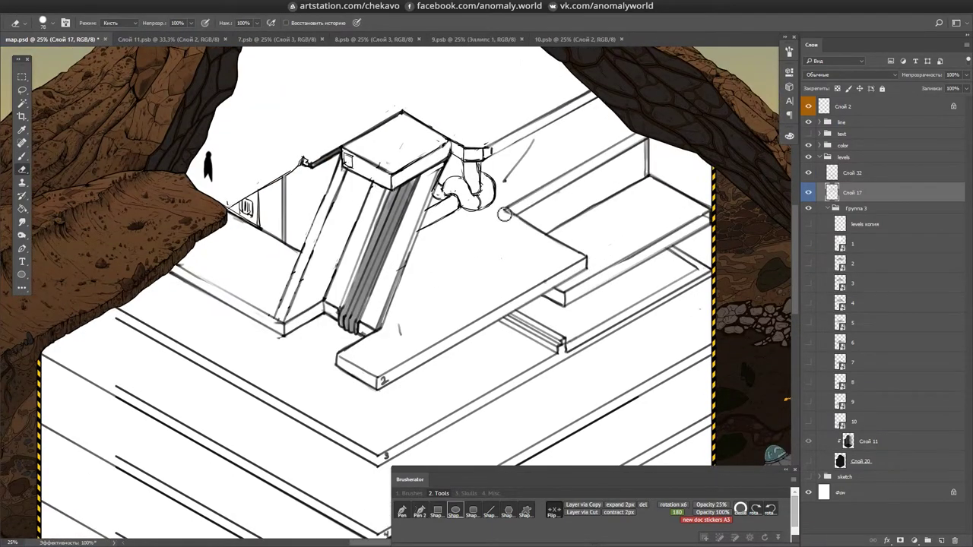
{"action": "scroll", "coordinate": [700, 175], "scroll_direction": "down", "scroll_amount": 1}
{"action": "scroll", "coordinate": [694, 348], "scroll_direction": "up", "scroll_amount": 3}
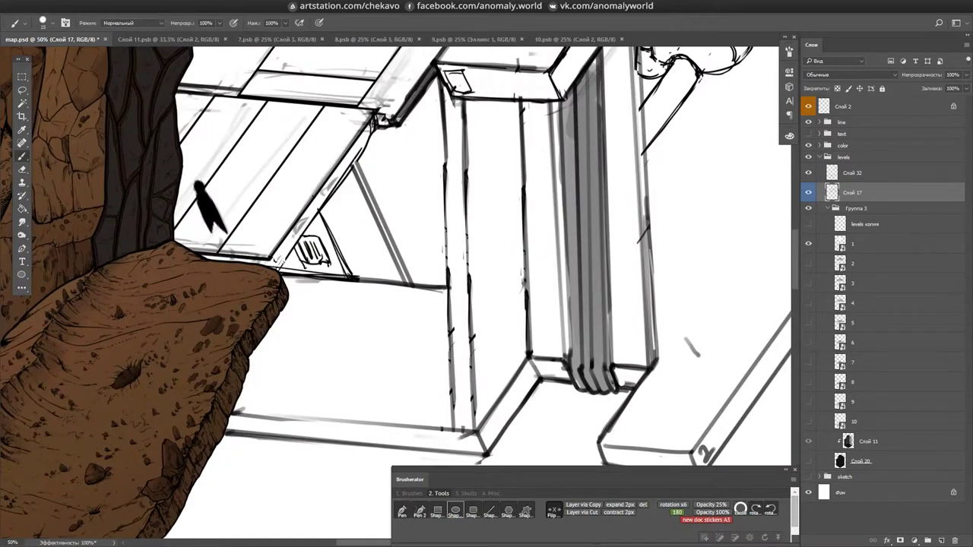
{"action": "scroll", "coordinate": [395, 293], "scroll_direction": "down", "scroll_amount": 3}
{"action": "scroll", "coordinate": [395, 293], "scroll_direction": "down", "scroll_amount": 3}
{"action": "scroll", "coordinate": [395, 293], "scroll_direction": "up", "scroll_amount": 3}
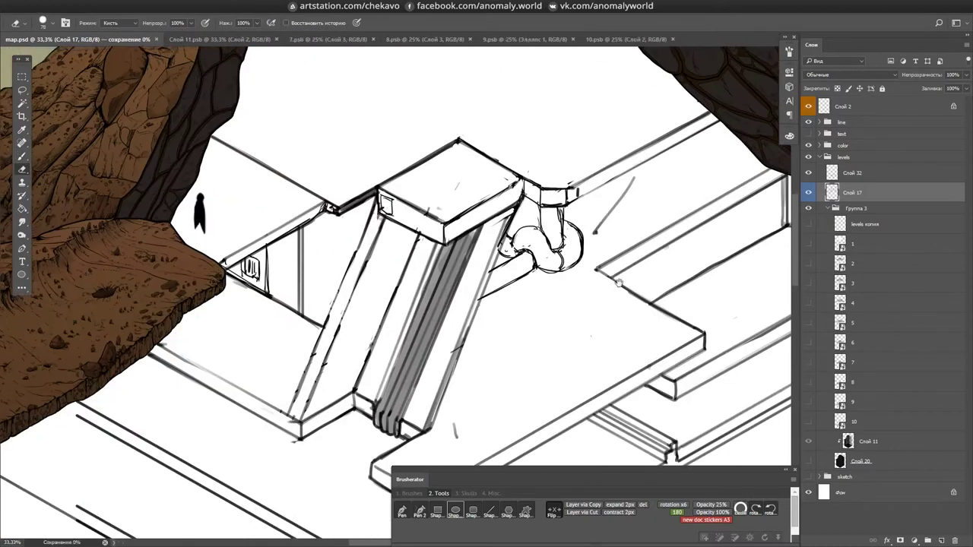
- Erase stray strokes on Слой 17 and Слой 32 with the canvas rotated, then save
{"action": "left_click", "coordinate": [808, 173]}
{"action": "key", "text": "ctrl+0"}
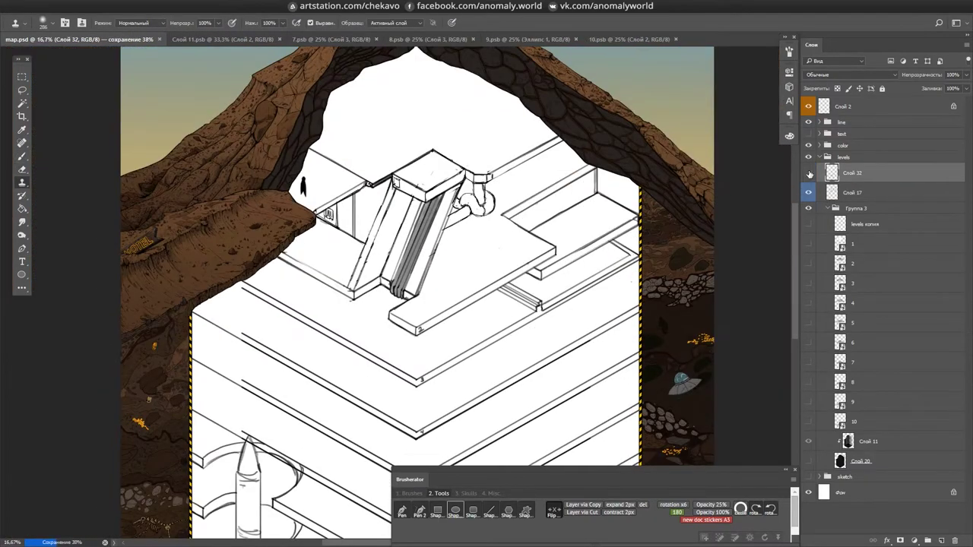
{"action": "left_click", "coordinate": [852, 193]}
{"action": "key", "text": "e"}
{"action": "scroll", "coordinate": [396, 293], "scroll_direction": "up", "scroll_amount": 2}
{"action": "scroll", "coordinate": [319, 228], "scroll_direction": "up", "scroll_amount": 3}
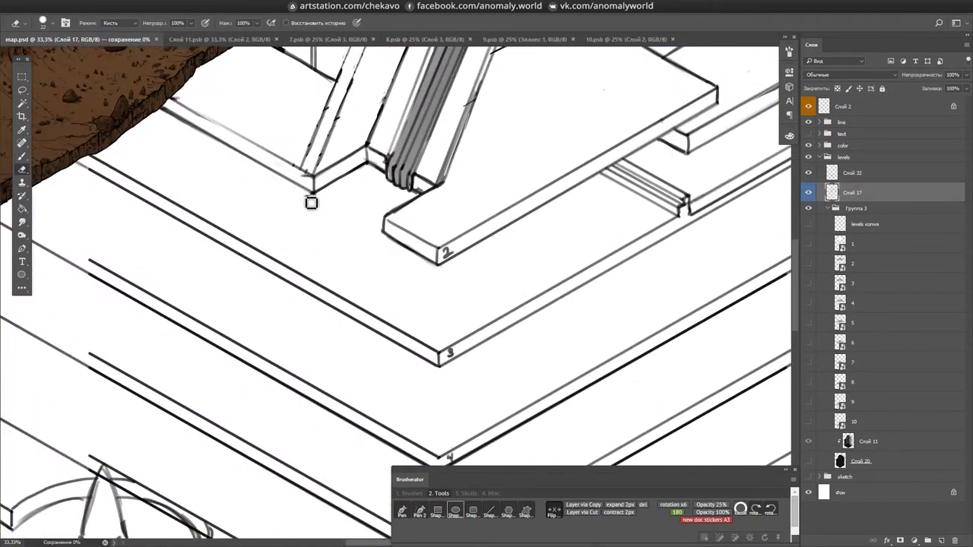
{"action": "scroll", "coordinate": [493, 263], "scroll_direction": "down", "scroll_amount": 1}
{"action": "key", "text": "r"}
{"action": "left_click_drag", "start_coordinate": [635, 161], "coordinate": [544, 272]}
{"action": "key", "text": "alt+]"}
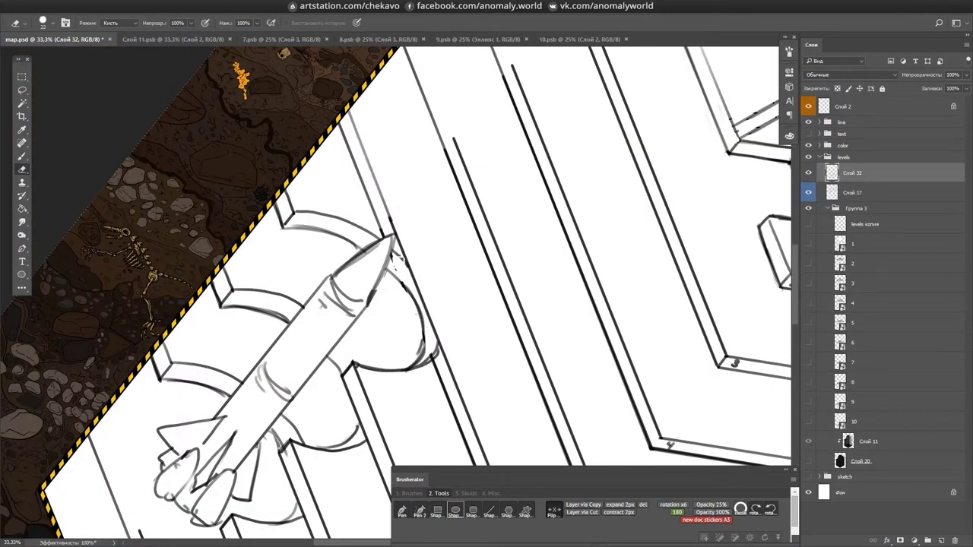
{"action": "left_click_drag", "start_coordinate": [399, 278], "coordinate": [529, 90]}
{"action": "key", "text": "b"}
{"action": "key", "text": "Escape"}
{"action": "key", "text": "ctrl+s"}
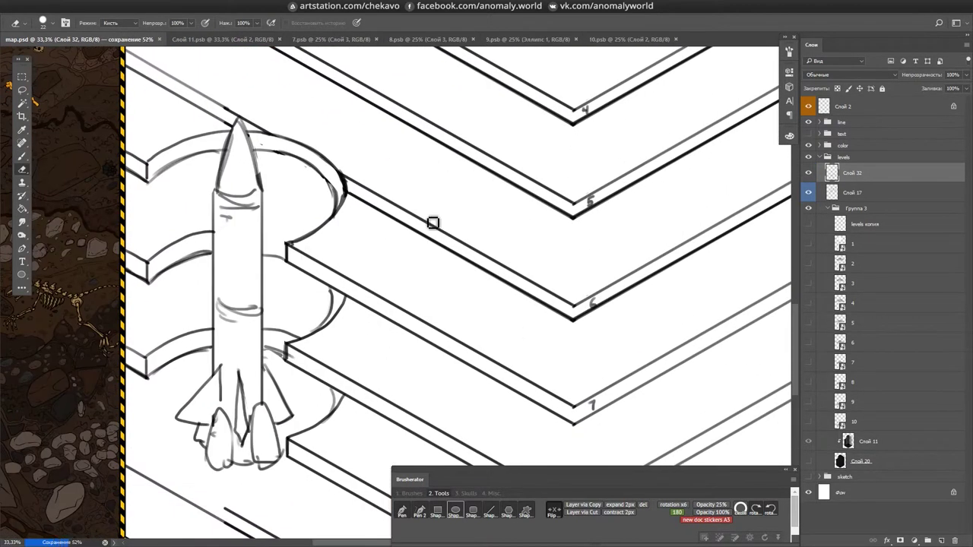
- At 25% zoom on the building top, touch up Слой 17 and save
{"action": "left_click_drag", "start_coordinate": [236, 117], "coordinate": [603, 243]}
{"action": "key", "text": "ctrl+minus"}
{"action": "key", "text": "alt+["}
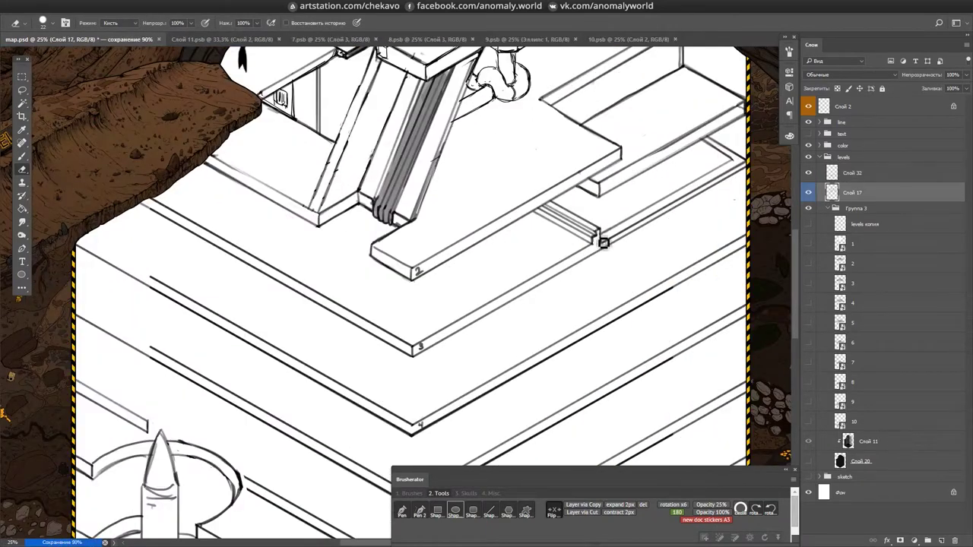
{"action": "scroll", "coordinate": [575, 210], "scroll_direction": "up", "scroll_amount": 5}
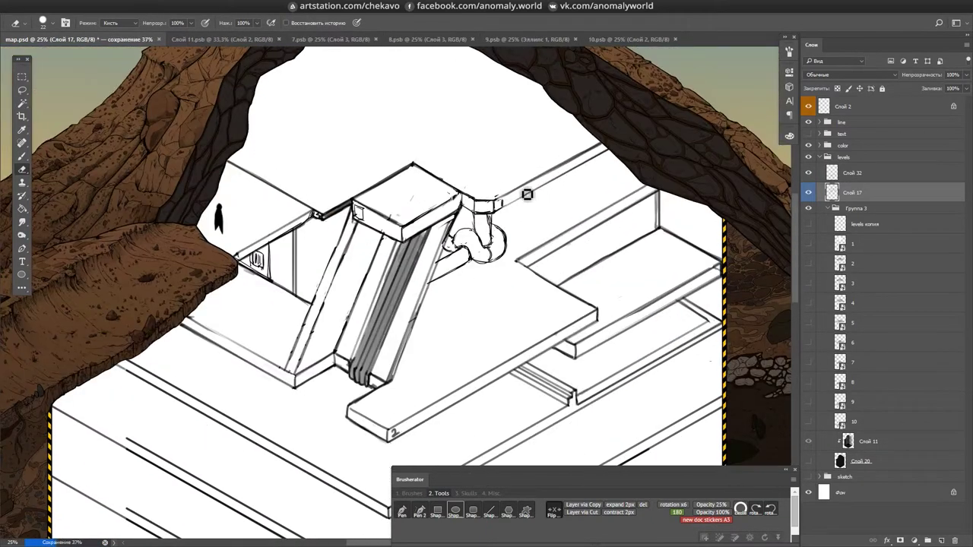
{"action": "scroll", "coordinate": [304, 230], "scroll_direction": "down", "scroll_amount": 4}
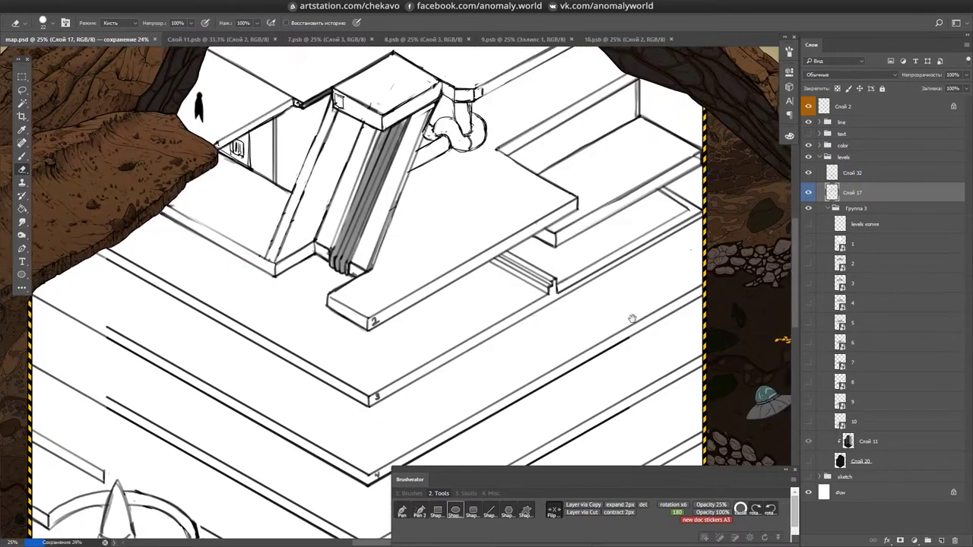
{"action": "scroll", "coordinate": [380, 289], "scroll_direction": "up", "scroll_amount": 1}
{"action": "key", "text": "b"}
{"action": "key", "text": "ctrl+s"}
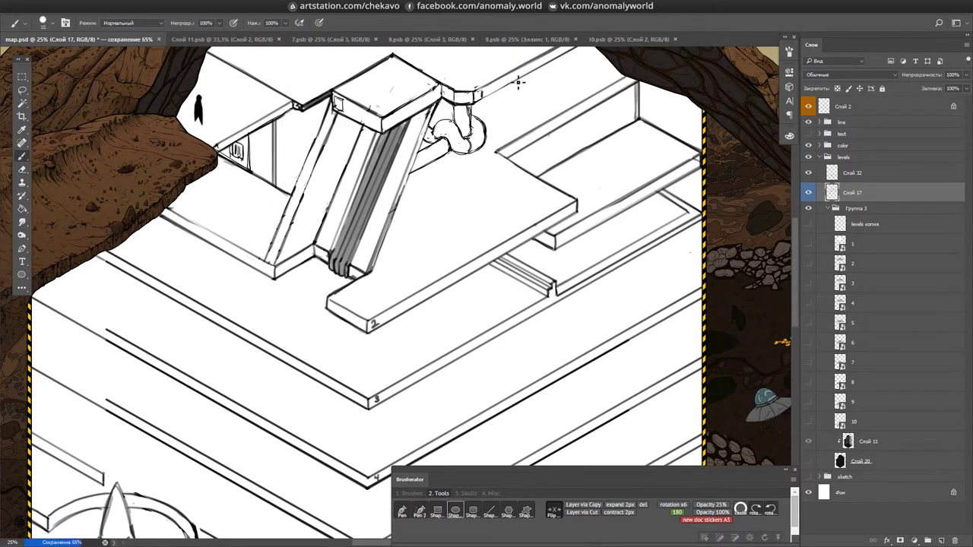
{"action": "scroll", "coordinate": [578, 106], "scroll_direction": "down", "scroll_amount": 2}
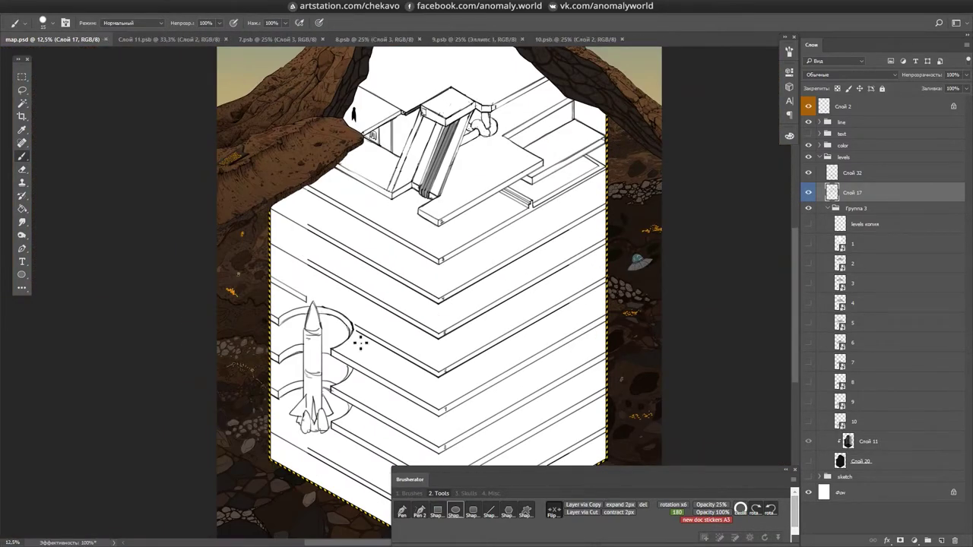
{"action": "scroll", "coordinate": [360, 344], "scroll_direction": "up", "scroll_amount": 2}
- Check Слой 32 in a rotated view and add a new empty layer, Слой 33, above it
{"action": "key", "text": "alt+]"}
{"action": "key", "text": "r"}
{"action": "left_click_drag", "start_coordinate": [369, 251], "coordinate": [477, 473]}
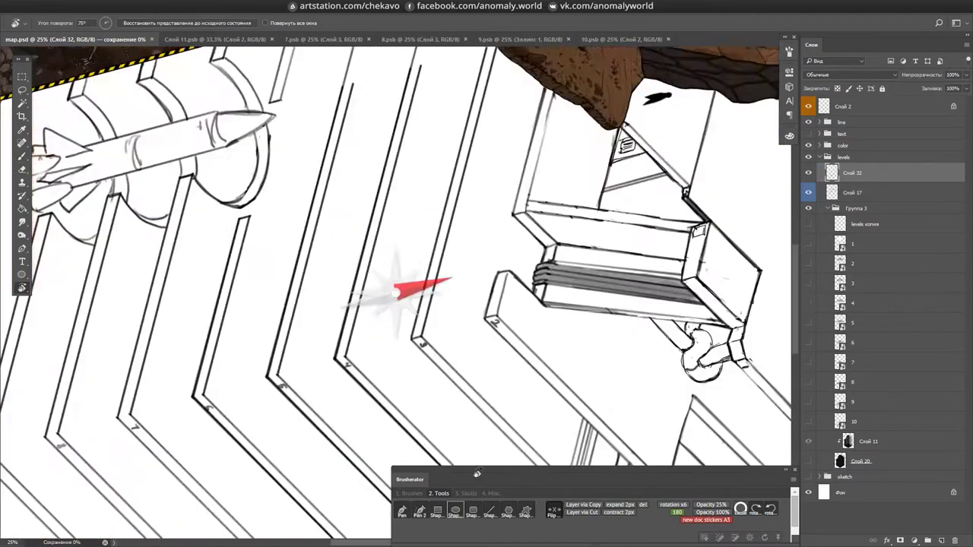
{"action": "key", "text": "Escape"}
{"action": "key", "text": "b"}
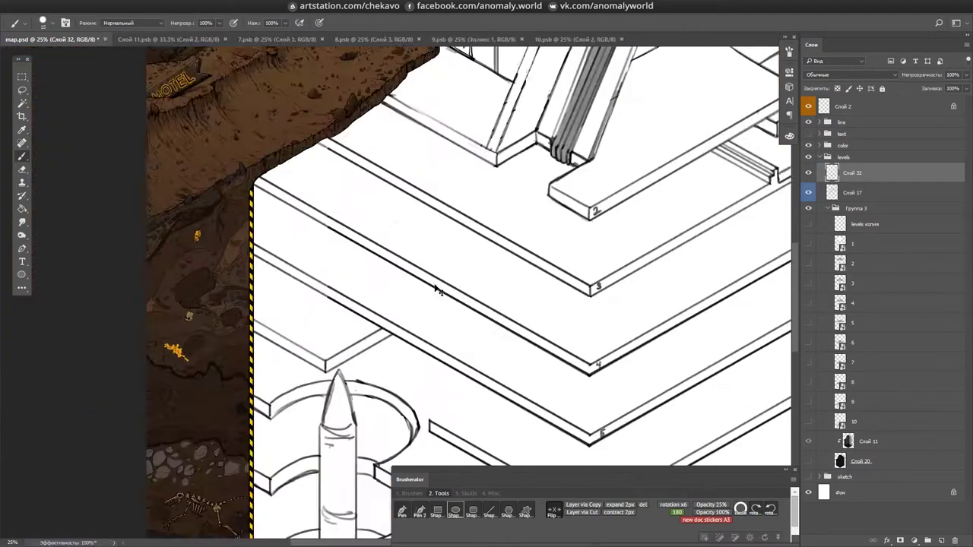
{"action": "scroll", "coordinate": [439, 289], "scroll_direction": "down", "scroll_amount": 2}
{"action": "key", "text": "ctrl+shift+alt+n"}
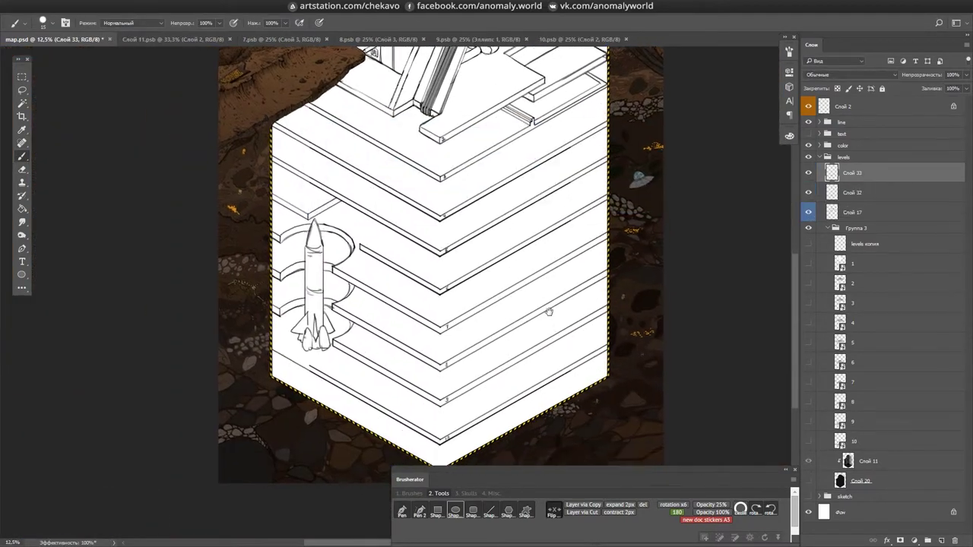
- On Слой 17, start outlining the box area on the top level and show layer 3's grid
{"action": "left_click_drag", "start_coordinate": [549, 311], "coordinate": [542, 332]}
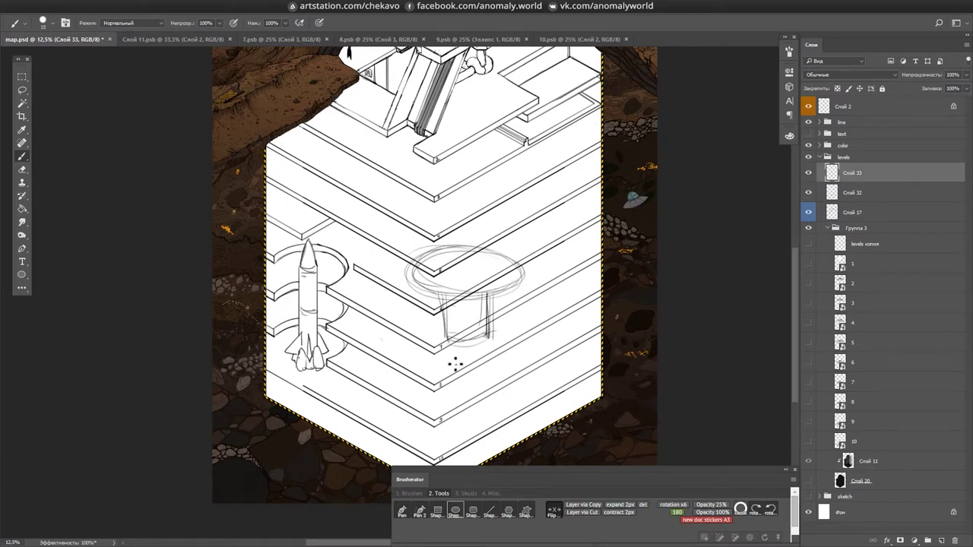
{"action": "scroll", "coordinate": [327, 129], "scroll_direction": "up", "scroll_amount": 3}
{"action": "key", "text": "alt+["}
{"action": "key", "text": "alt+["}
{"action": "left_click_drag", "start_coordinate": [395, 147], "coordinate": [486, 242]}
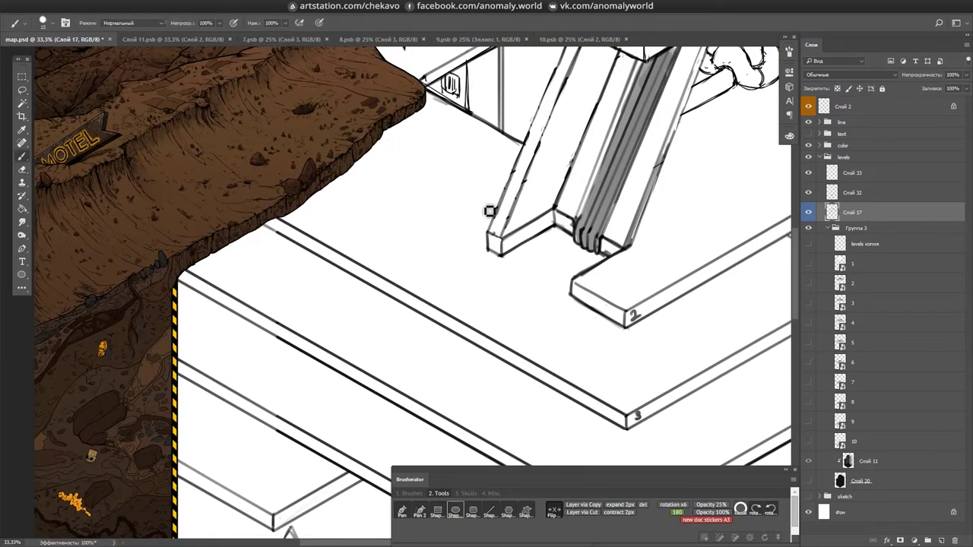
{"action": "key", "text": "e"}
{"action": "left_click", "coordinate": [809, 303]}
{"action": "scroll", "coordinate": [471, 279], "scroll_direction": "down", "scroll_amount": 2}
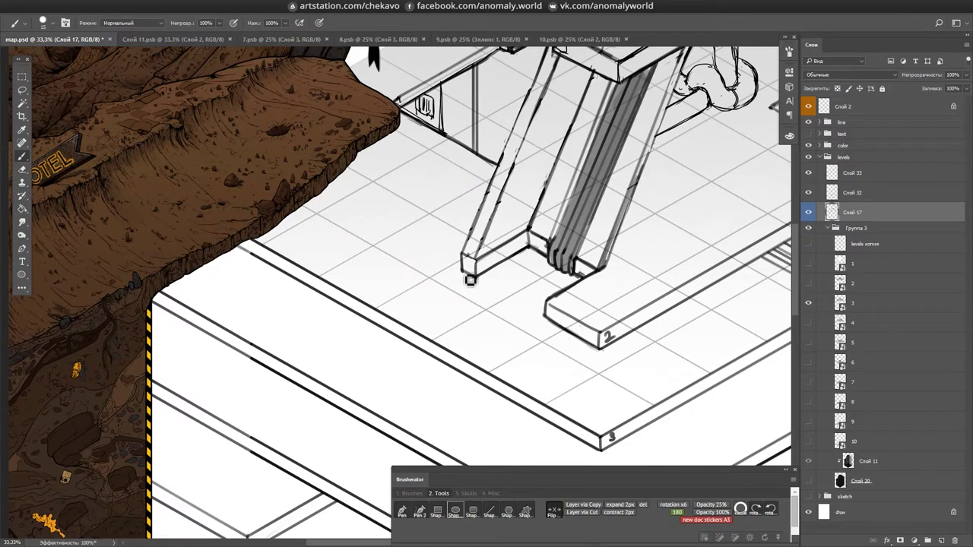
- Rotate, zoom and reposition the view to find a good angle for sketching the box
{"action": "left_click_drag", "start_coordinate": [578, 319], "coordinate": [486, 198]}
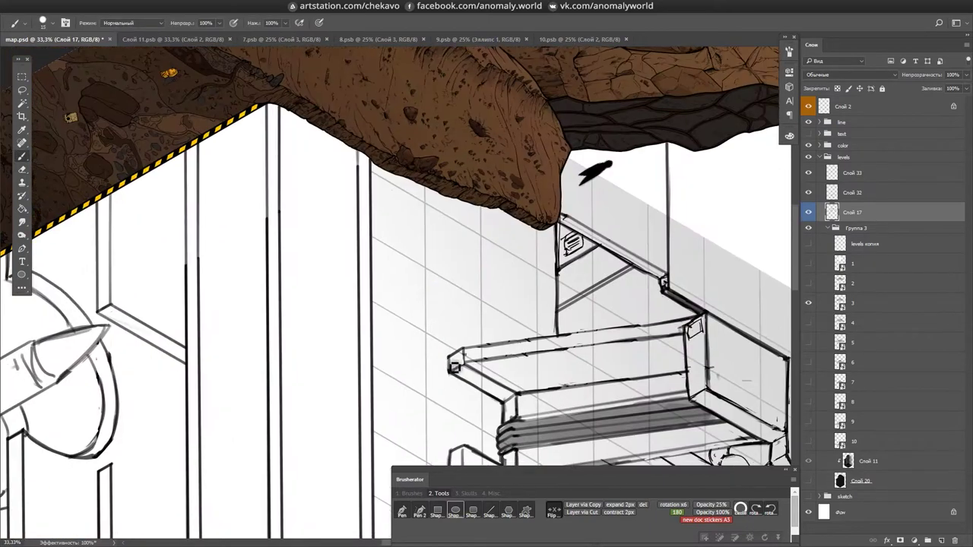
{"action": "key", "text": "ctrl+s"}
{"action": "mouse_move", "coordinate": [360, 144]}
{"action": "left_mouse_down"}
{"action": "mouse_move", "coordinate": [686, 272]}
{"action": "mouse_move", "coordinate": [675, 271]}
{"action": "left_mouse_up"}
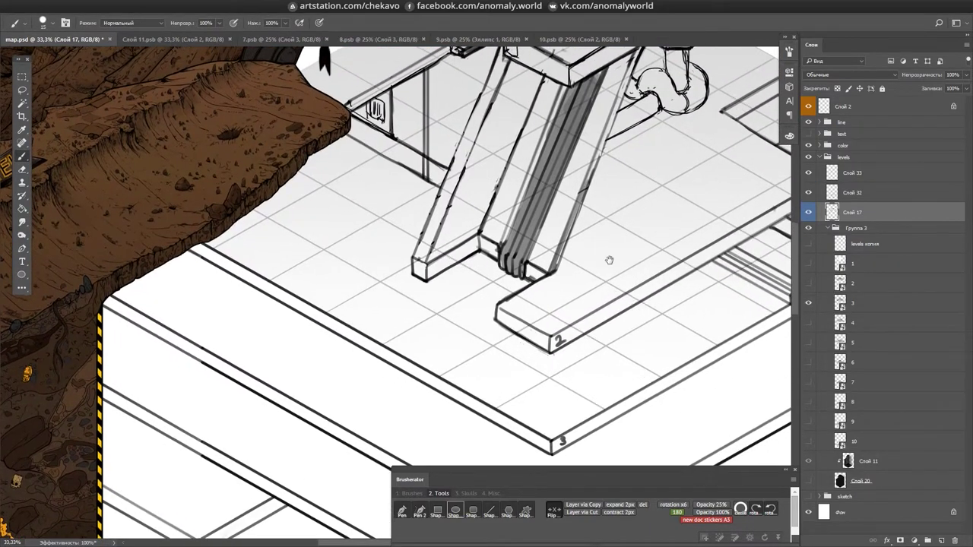
{"action": "key", "text": "ctrl+minus"}
{"action": "mouse_move", "coordinate": [690, 284]}
{"action": "left_mouse_down"}
{"action": "mouse_move", "coordinate": [590, 276]}
{"action": "mouse_move", "coordinate": [610, 281]}
{"action": "mouse_move", "coordinate": [621, 221]}
{"action": "left_mouse_up"}
{"action": "mouse_move", "coordinate": [641, 278]}
{"action": "left_mouse_down"}
{"action": "mouse_move", "coordinate": [538, 347]}
{"action": "mouse_move", "coordinate": [456, 319]}
{"action": "mouse_move", "coordinate": [481, 282]}
{"action": "mouse_move", "coordinate": [469, 239]}
{"action": "mouse_move", "coordinate": [341, 230]}
{"action": "mouse_move", "coordinate": [413, 342]}
{"action": "mouse_move", "coordinate": [403, 321]}
{"action": "left_mouse_up"}
{"action": "key", "text": "l"}
{"action": "left_click_drag", "start_coordinate": [582, 144], "coordinate": [439, 360]}
{"action": "key", "text": "e"}
{"action": "mouse_move", "coordinate": [429, 306]}
{"action": "left_mouse_down"}
{"action": "mouse_move", "coordinate": [342, 228]}
{"action": "mouse_move", "coordinate": [304, 320]}
{"action": "mouse_move", "coordinate": [395, 327]}
{"action": "mouse_move", "coordinate": [445, 292]}
{"action": "mouse_move", "coordinate": [532, 258]}
{"action": "mouse_move", "coordinate": [618, 250]}
{"action": "mouse_move", "coordinate": [647, 284]}
{"action": "mouse_move", "coordinate": [537, 225]}
{"action": "left_mouse_up"}
{"action": "key", "text": "e"}
{"action": "key", "text": "b"}
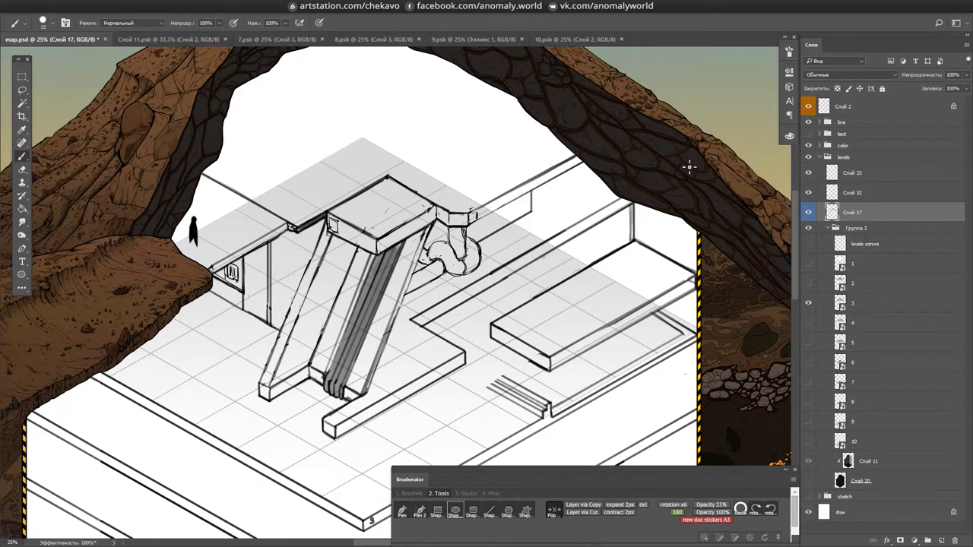
- Turn on layer 2's perspective grid and rotate the view toward the stair area
{"action": "left_click", "coordinate": [808, 283]}
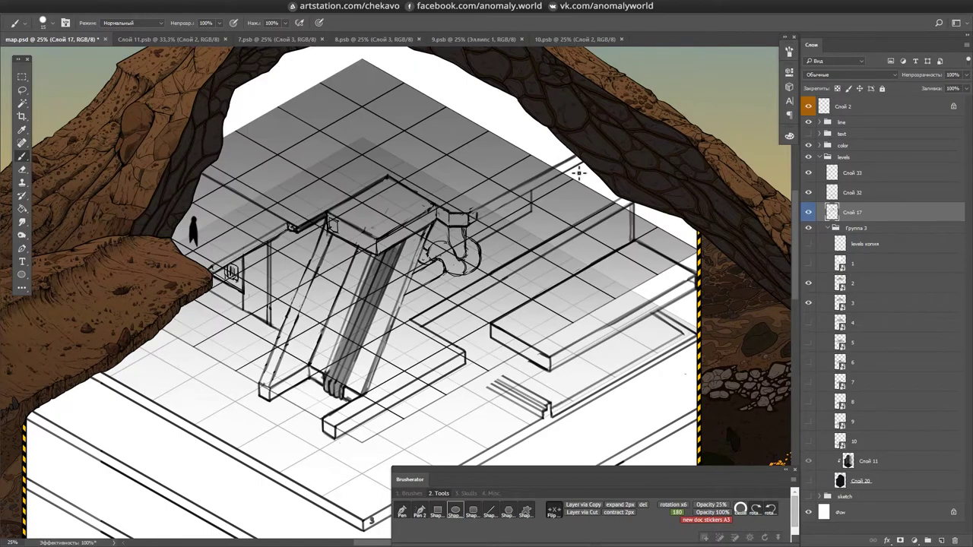
{"action": "mouse_move", "coordinate": [574, 186]}
{"action": "left_mouse_down"}
{"action": "mouse_move", "coordinate": [486, 251]}
{"action": "mouse_move", "coordinate": [532, 289]}
{"action": "mouse_move", "coordinate": [517, 304]}
{"action": "mouse_move", "coordinate": [605, 205]}
{"action": "left_mouse_up"}
{"action": "key", "text": "e"}
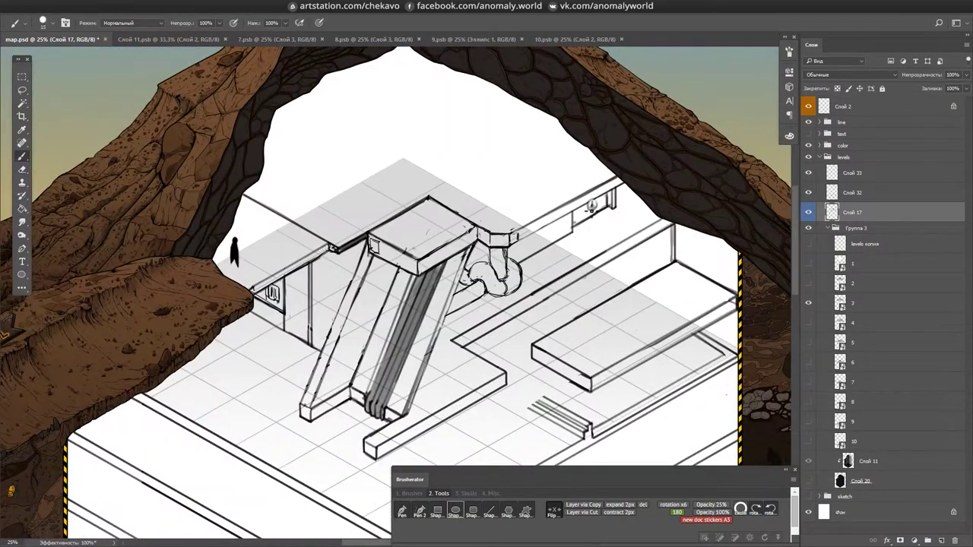
{"action": "left_click", "coordinate": [808, 283]}
{"action": "left_click_drag", "start_coordinate": [684, 358], "coordinate": [698, 201]}
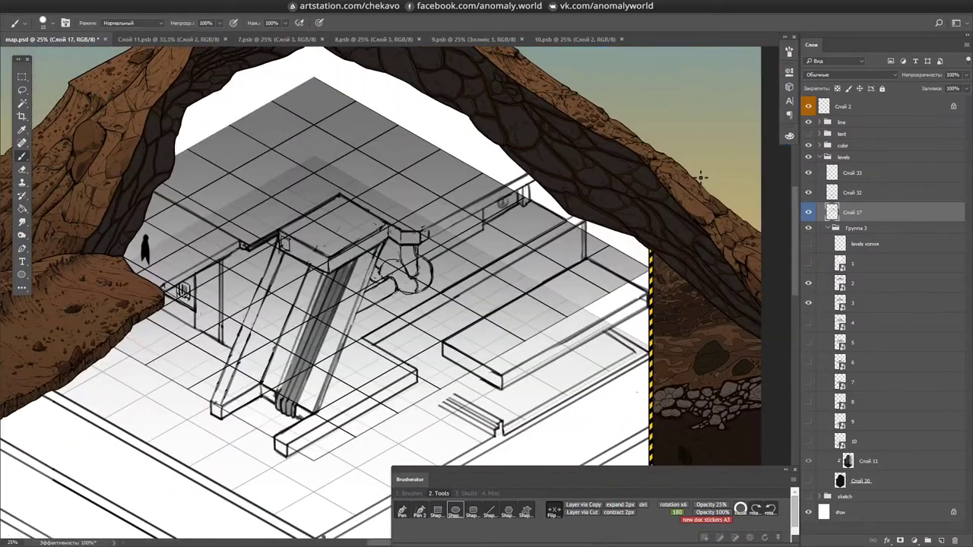
{"action": "mouse_move", "coordinate": [647, 164]}
{"action": "left_mouse_down"}
{"action": "mouse_move", "coordinate": [707, 162]}
{"action": "mouse_move", "coordinate": [523, 215]}
{"action": "mouse_move", "coordinate": [532, 211]}
{"action": "mouse_move", "coordinate": [395, 273]}
{"action": "mouse_move", "coordinate": [562, 223]}
{"action": "left_mouse_up"}
{"action": "key", "text": "r"}
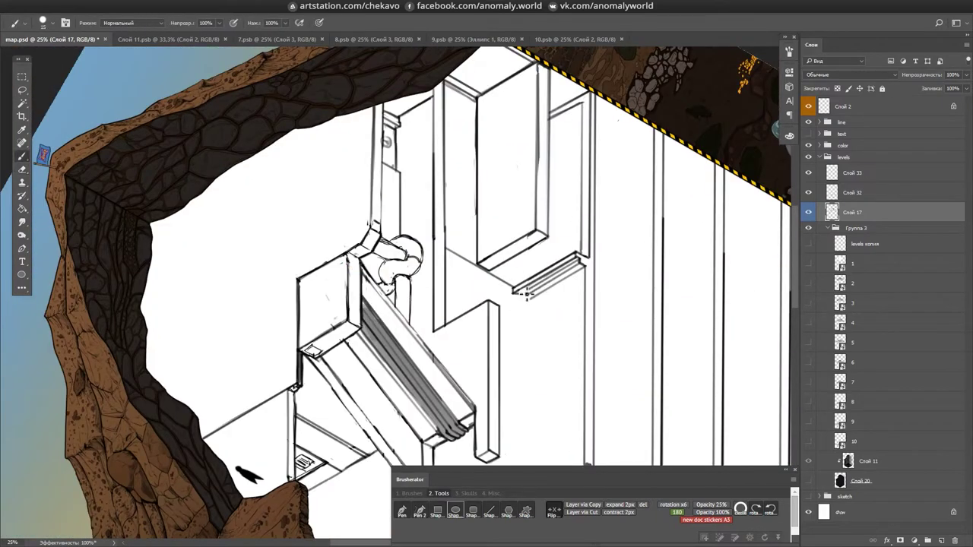
{"action": "left_click_drag", "start_coordinate": [513, 302], "coordinate": [426, 228]}
- Mirror the view to check the drawing, reset it, save, and zoom in on the stairs
{"action": "key", "text": "ctrl+shift+h"}
{"action": "key", "text": "ctrl+shift+h"}
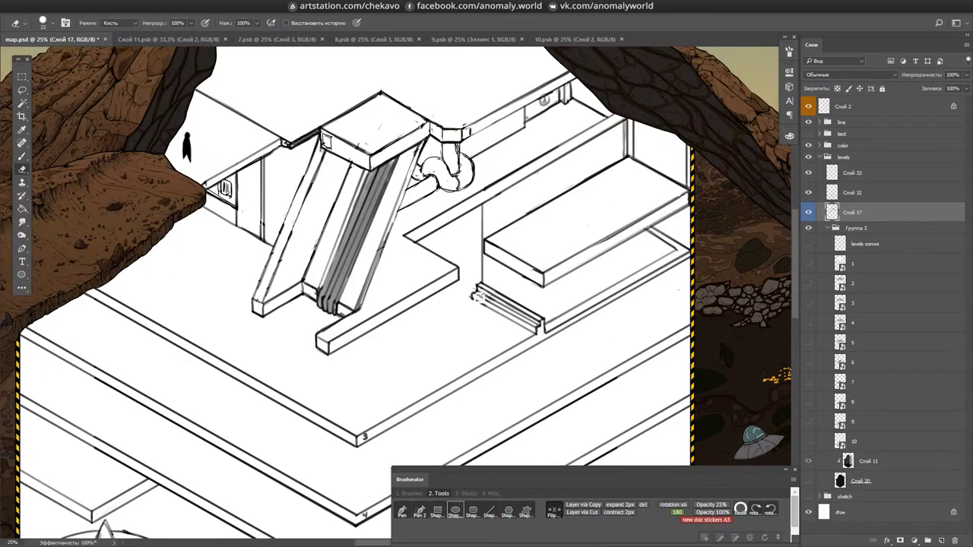
{"action": "key", "text": "ctrl+plus"}
{"action": "key", "text": "ctrl+shift+h"}
{"action": "key", "text": "ctrl+shift+h"}
{"action": "key", "text": "ctrl+shift+h"}
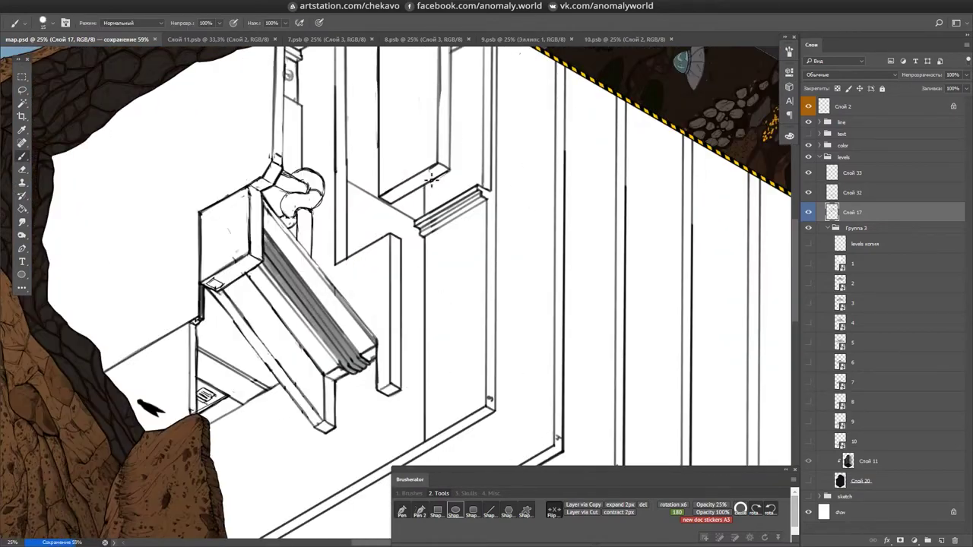
{"action": "key", "text": "ctrl+shift+h"}
{"action": "key", "text": "ctrl+shift+h"}
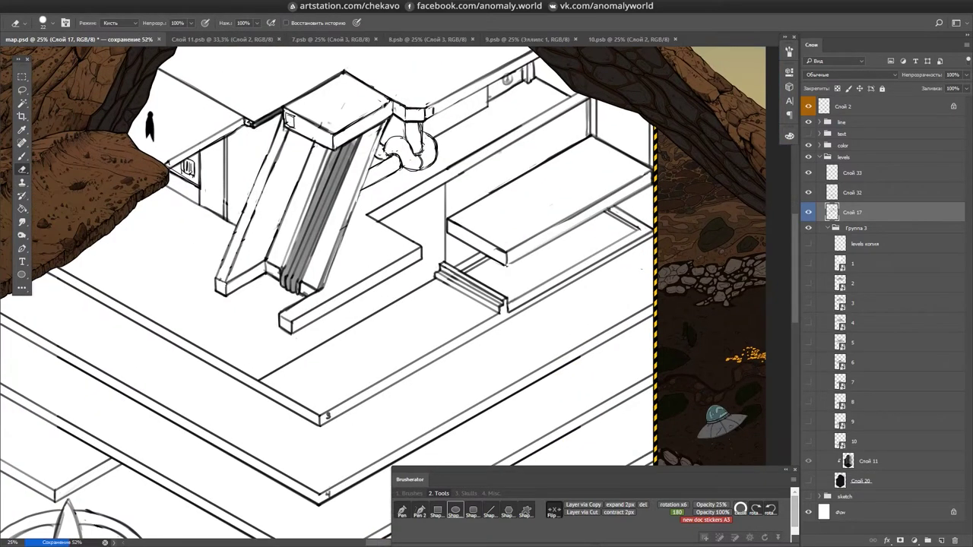
{"action": "key", "text": "ctrl+0"}
{"action": "key", "text": "e"}
{"action": "key", "text": "ctrl+s"}
{"action": "key", "text": "ctrl+plus"}
{"action": "key", "text": "ctrl+plus"}
{"action": "key", "text": "ctrl+plus"}
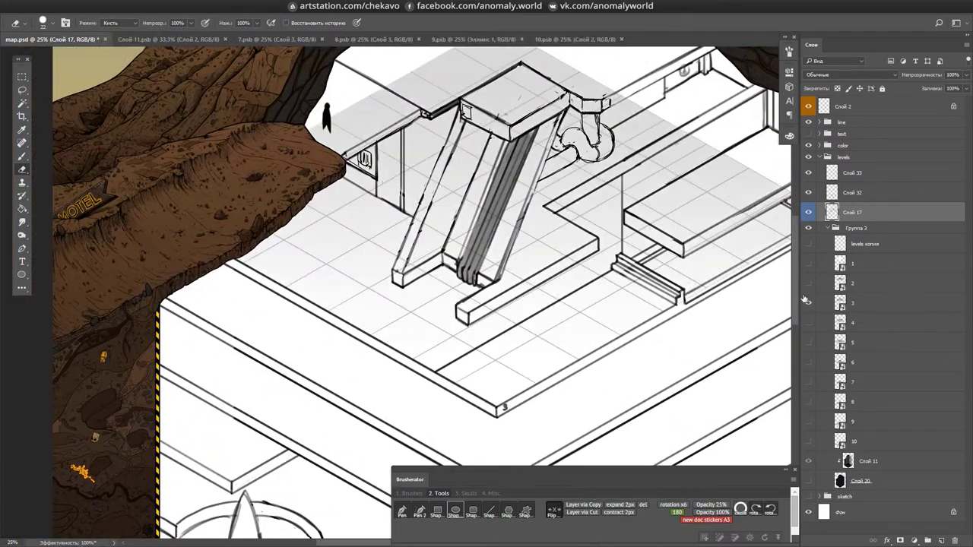
- Sketch the box with the brush, toggling the perspective grid to check it, and save
{"action": "left_click", "coordinate": [809, 283]}
{"action": "left_click", "coordinate": [809, 282]}
{"action": "left_click", "coordinate": [809, 283]}
{"action": "key", "text": "b"}
{"action": "left_click", "coordinate": [809, 283]}
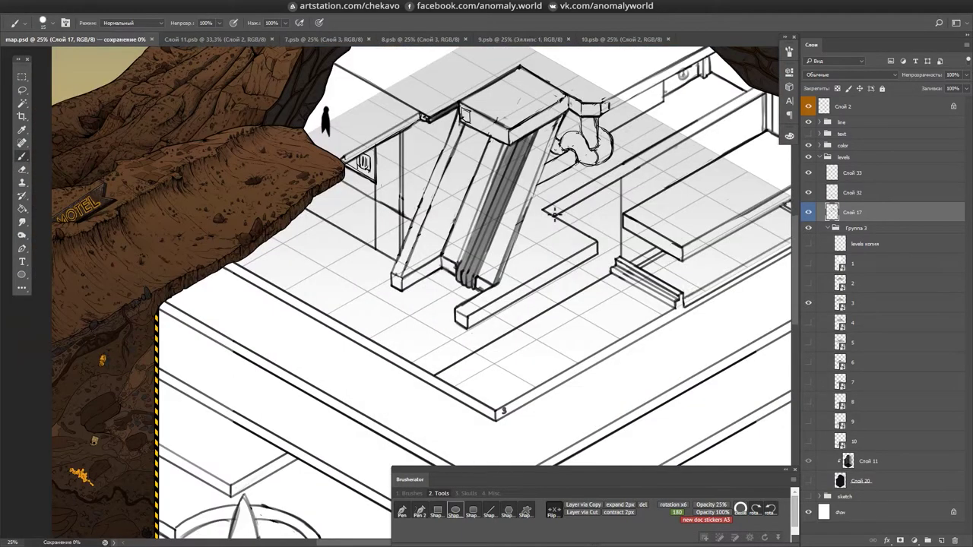
{"action": "key", "text": "e"}
{"action": "key", "text": "ctrl+s"}
{"action": "key", "text": "r"}
{"action": "mouse_move", "coordinate": [539, 248]}
{"action": "left_mouse_down"}
{"action": "mouse_move", "coordinate": [646, 267]}
{"action": "mouse_move", "coordinate": [619, 234]}
{"action": "mouse_move", "coordinate": [631, 224]}
{"action": "left_mouse_up"}
{"action": "key", "text": "h"}
{"action": "key", "text": "b"}
{"action": "key", "text": "ctrl+minus"}
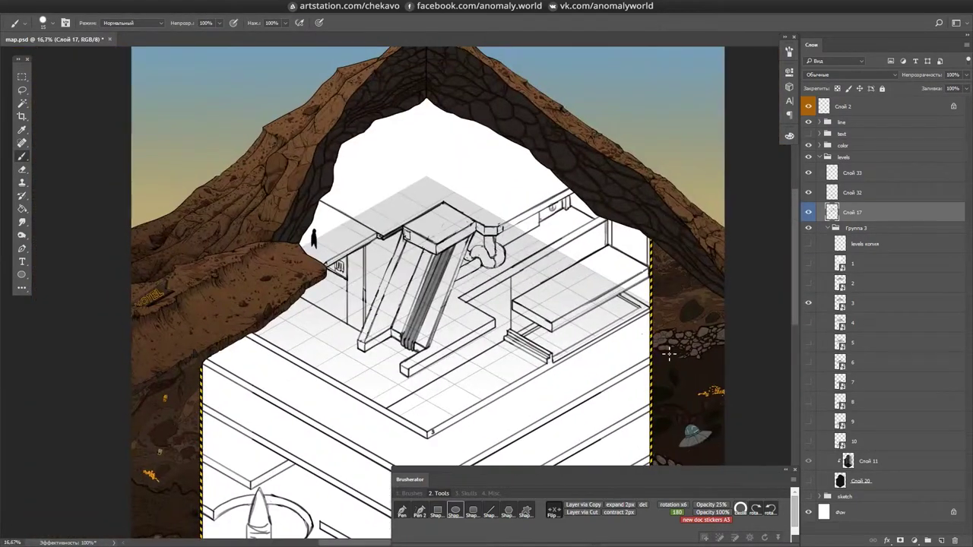
- Show the perspective grid again and review the rock and building full-screen at several zooms
{"action": "left_click", "coordinate": [809, 283]}
{"action": "key", "text": "ctrl+plus"}
{"action": "key", "text": "ctrl+plus"}
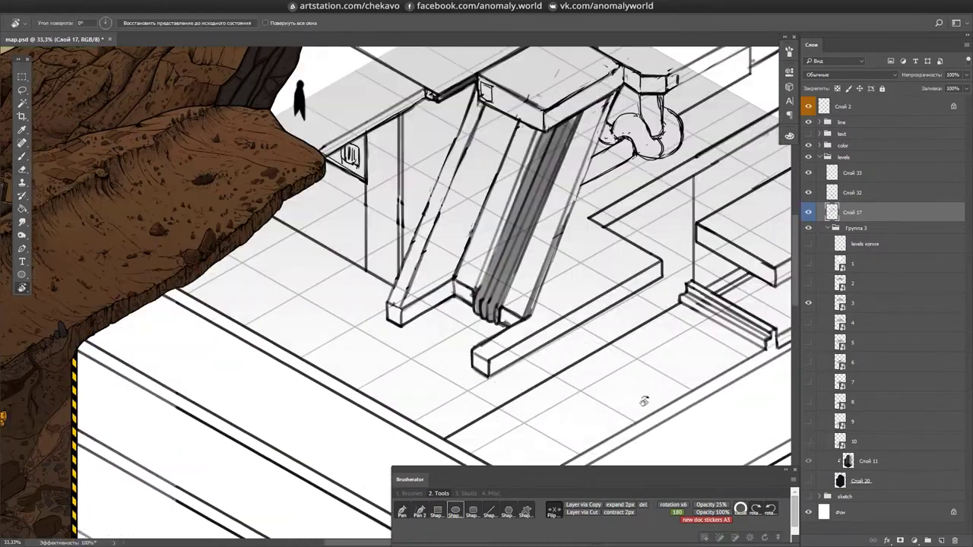
{"action": "key", "text": "Tab"}
{"action": "key", "text": "ctrl+minus"}
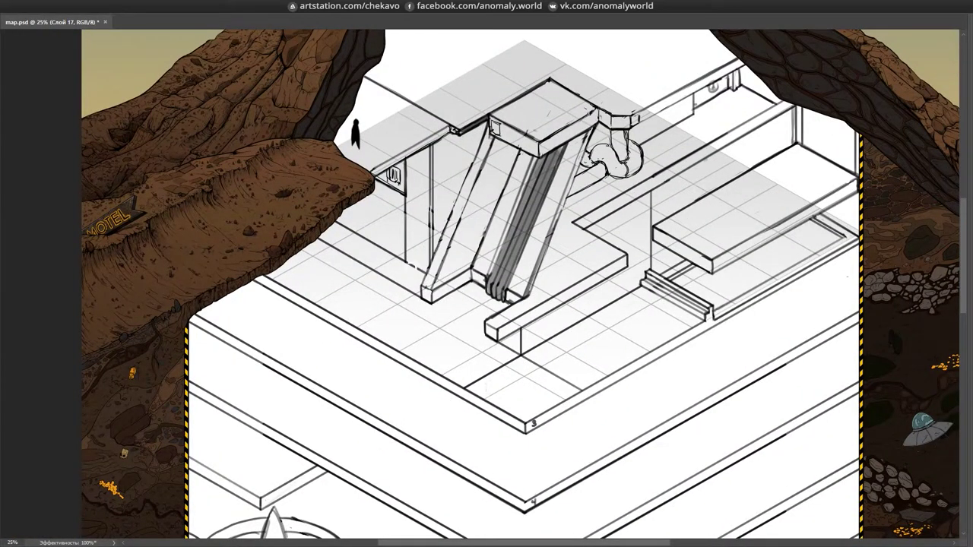
{"action": "scroll", "coordinate": [615, 223], "scroll_direction": "up", "scroll_amount": 2}
{"action": "key", "text": "Tab"}
{"action": "key", "text": "ctrl+minus"}
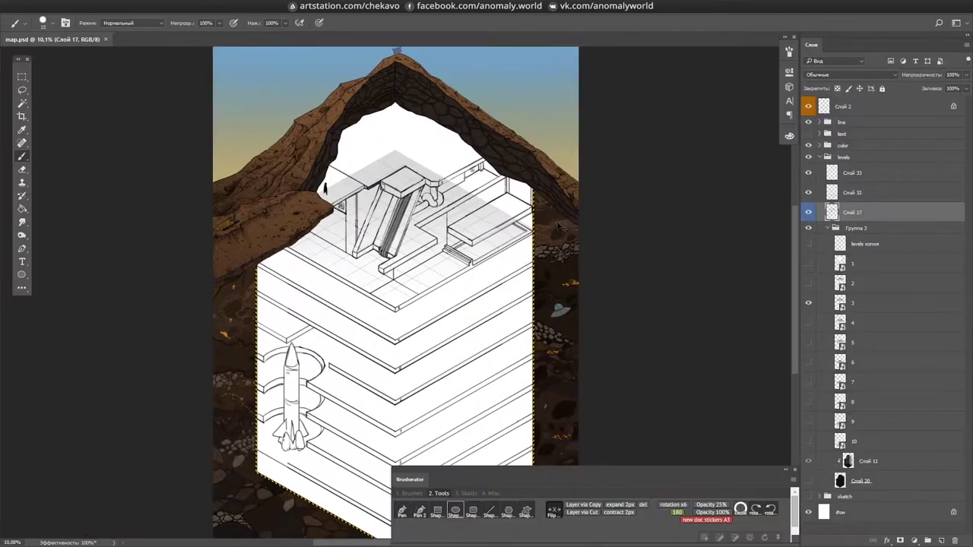
{"action": "key", "text": "ctrl+plus"}
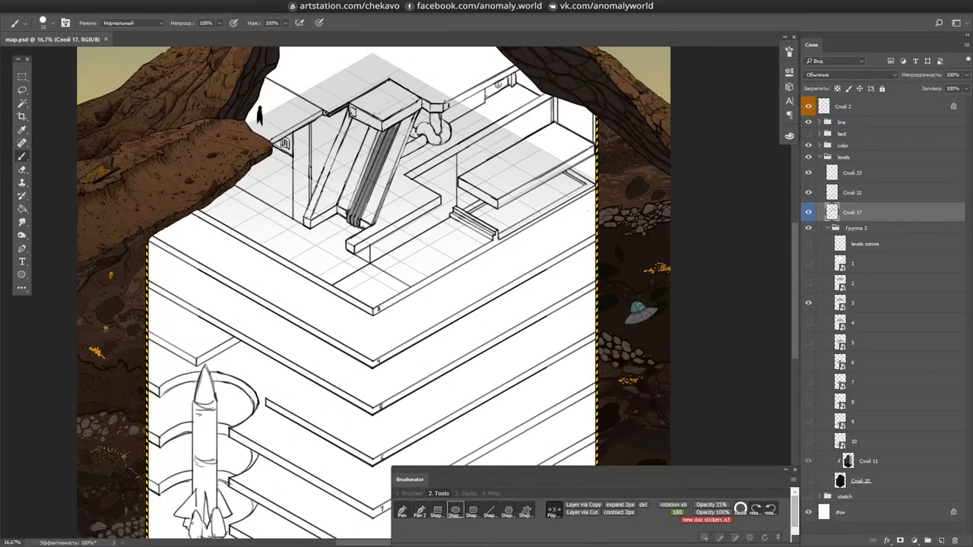
{"action": "scroll", "coordinate": [404, 302], "scroll_direction": "up", "scroll_amount": 2}
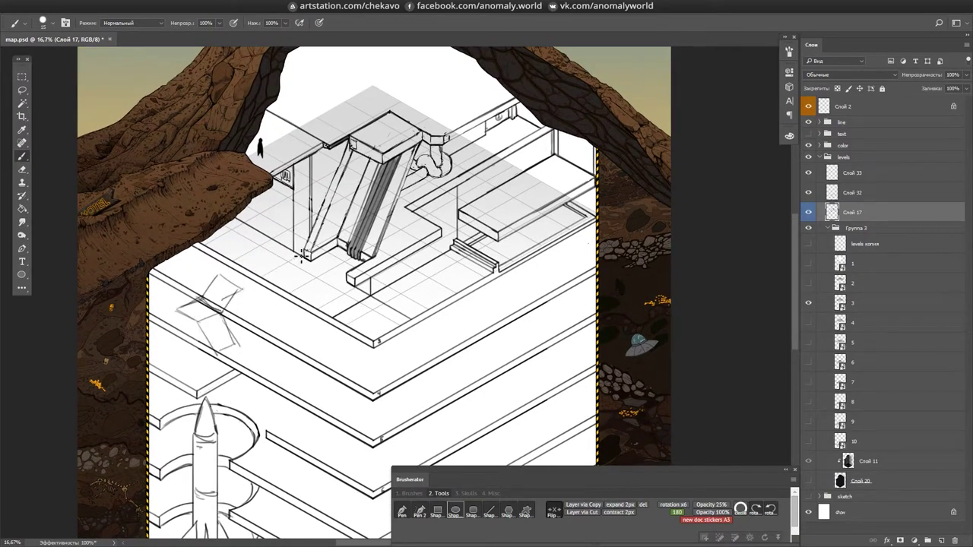
- Bring the upper floors into view and turn the canvas sideways for sketching
{"action": "scroll", "coordinate": [300, 258], "scroll_direction": "down", "scroll_amount": 5}
{"action": "key", "text": "ctrl+minus"}
{"action": "scroll", "coordinate": [315, 248], "scroll_direction": "up", "scroll_amount": 3}
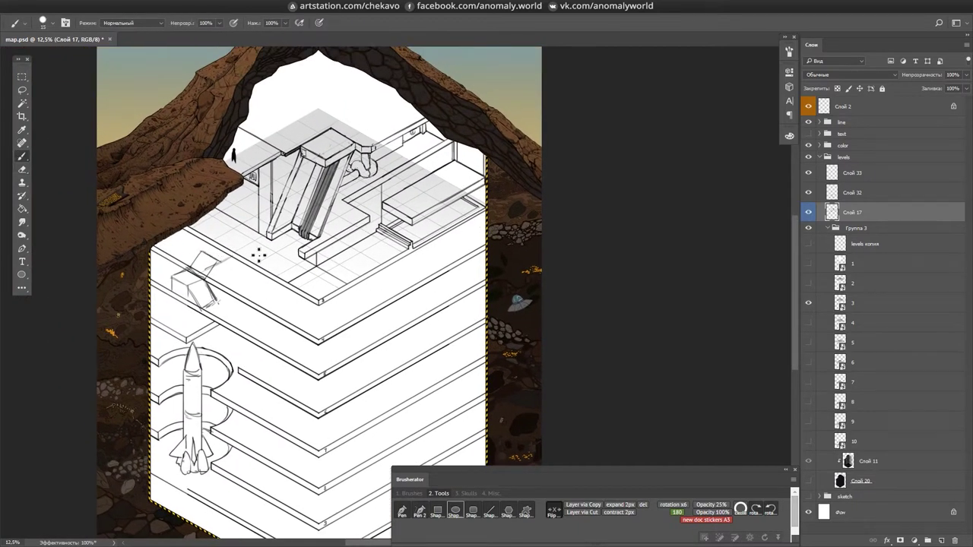
{"action": "scroll", "coordinate": [449, 272], "scroll_direction": "up", "scroll_amount": 1}
{"action": "left_click_drag", "start_coordinate": [439, 397], "coordinate": [413, 319]}
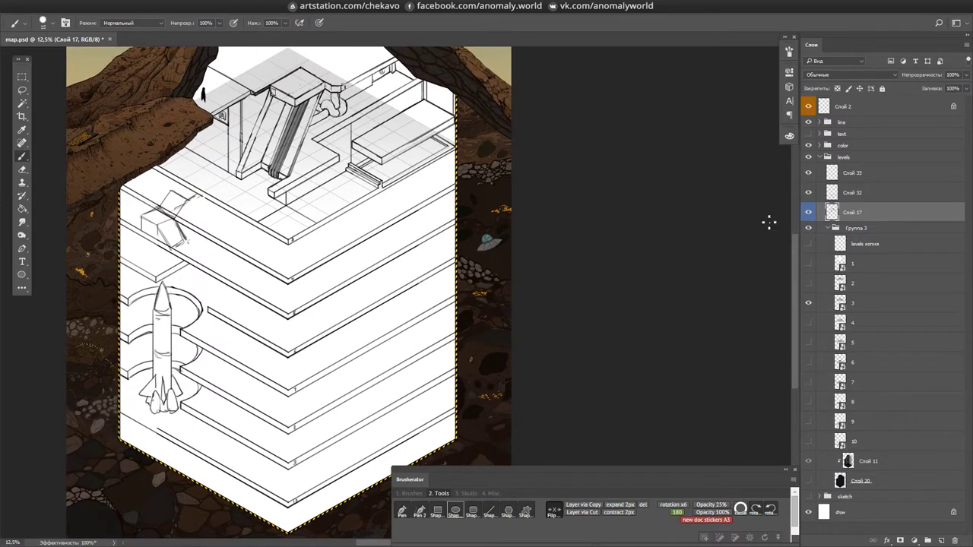
{"action": "key", "text": "r"}
{"action": "mouse_move", "coordinate": [410, 351]}
{"action": "left_mouse_down"}
{"action": "mouse_move", "coordinate": [373, 335]}
{"action": "mouse_move", "coordinate": [171, 389]}
{"action": "left_mouse_up"}
{"action": "key", "text": "e"}
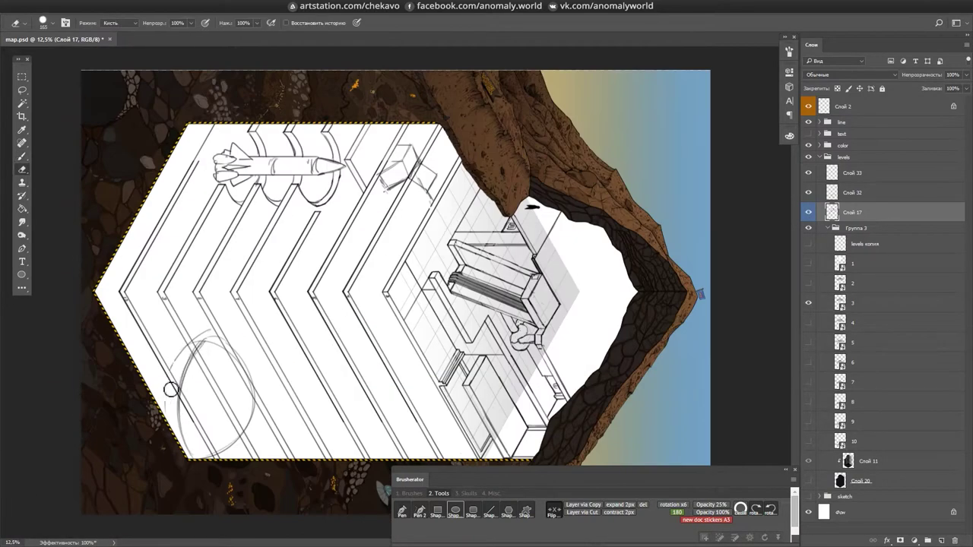
{"action": "key", "text": "r"}
- Sketch the oval blob with a curved tail, redoing one stroke, and pipe lines along the right edge
{"action": "left_click_drag", "start_coordinate": [227, 346], "coordinate": [408, 256]}
{"action": "scroll", "coordinate": [408, 256], "scroll_direction": "down", "scroll_amount": 3}
{"action": "key", "text": "b"}
{"action": "left_click_drag", "start_coordinate": [373, 341], "coordinate": [471, 400]}
{"action": "key", "text": "ctrl+z"}
{"action": "mouse_move", "coordinate": [354, 457]}
{"action": "left_mouse_down"}
{"action": "mouse_move", "coordinate": [429, 409]}
{"action": "mouse_move", "coordinate": [393, 405]}
{"action": "left_mouse_up"}
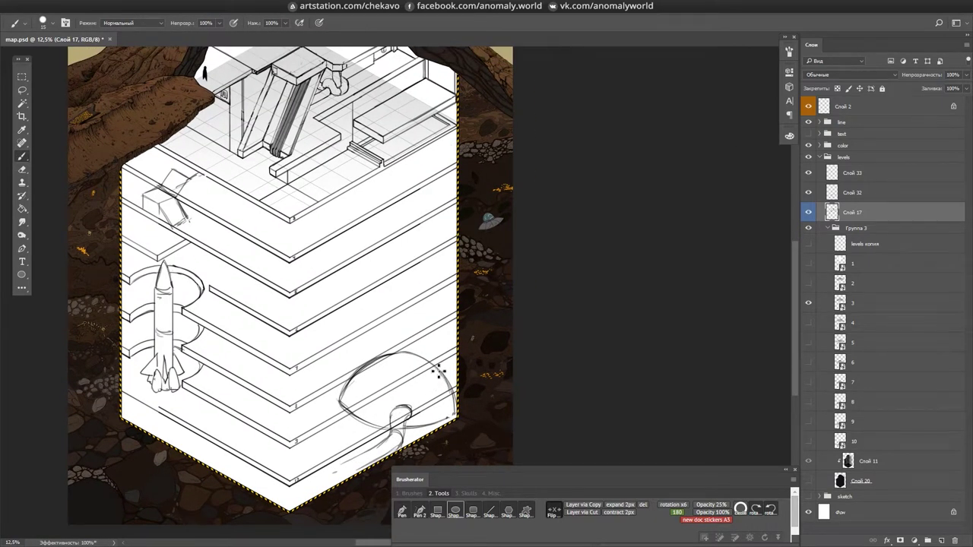
{"action": "left_click_drag", "start_coordinate": [440, 371], "coordinate": [439, 378]}
{"action": "left_click_drag", "start_coordinate": [453, 285], "coordinate": [450, 326]}
{"action": "left_click_drag", "start_coordinate": [446, 387], "coordinate": [449, 346]}
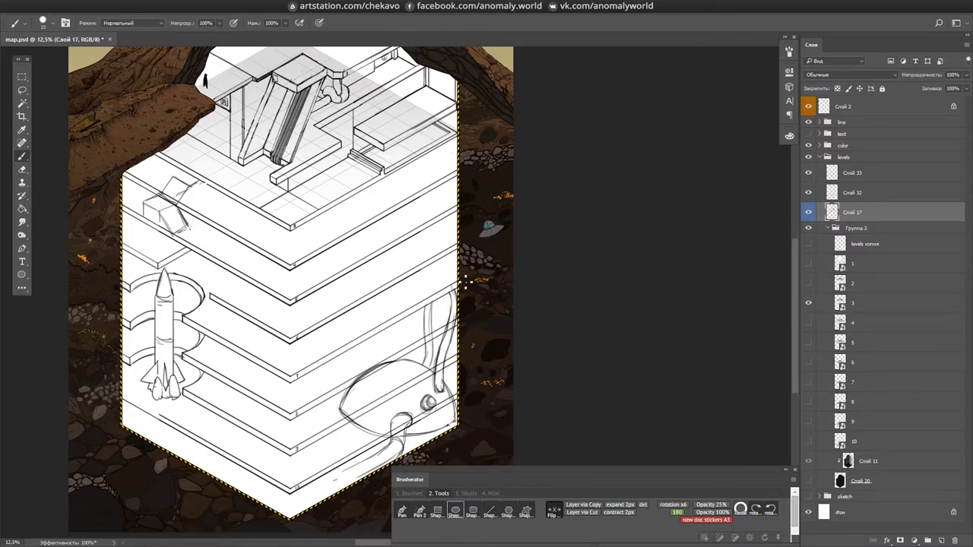
- Show layer 10's perspective grid and duplicate layer 10
{"action": "left_click", "coordinate": [808, 441]}
{"action": "left_click", "coordinate": [852, 441]}
{"action": "left_click_drag", "start_coordinate": [853, 441], "coordinate": [862, 465]}
- Draw an ellipse on the layer 10 copy's perspective grid and save it so the map updates
{"action": "double_click", "coordinate": [862, 466]}
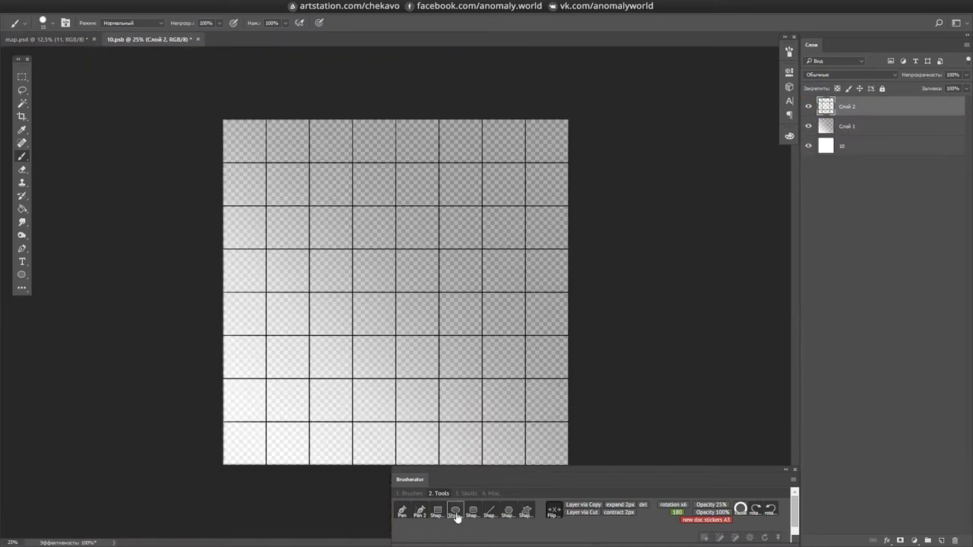
{"action": "left_click", "coordinate": [456, 517]}
{"action": "mouse_move", "coordinate": [397, 288]}
{"action": "left_mouse_down"}
{"action": "mouse_move", "coordinate": [507, 423]}
{"action": "mouse_move", "coordinate": [571, 462]}
{"action": "left_mouse_up"}
{"action": "key", "text": "ctrl+s"}
{"action": "key", "text": "ctrl+Tab"}
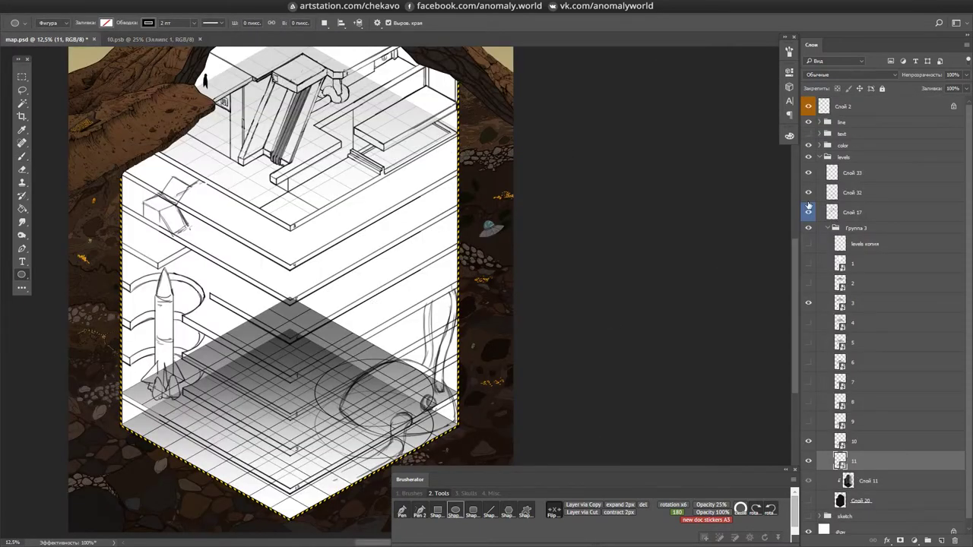
{"action": "key", "text": "b"}
{"action": "key", "text": "ctrl+Tab"}
{"action": "key", "text": "ctrl+Tab"}
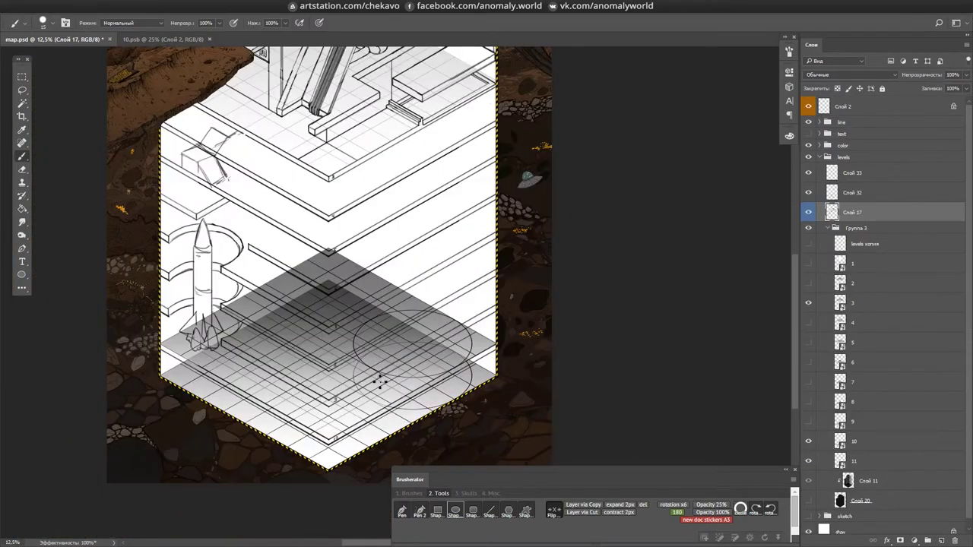
- Ink the dark oval outline over the guide ellipse and save the map
{"action": "left_click_drag", "start_coordinate": [380, 382], "coordinate": [161, 368]}
{"action": "left_click_drag", "start_coordinate": [487, 320], "coordinate": [593, 234]}
{"action": "scroll", "coordinate": [593, 235], "scroll_direction": "up", "scroll_amount": 1}
{"action": "left_click_drag", "start_coordinate": [448, 327], "coordinate": [435, 410]}
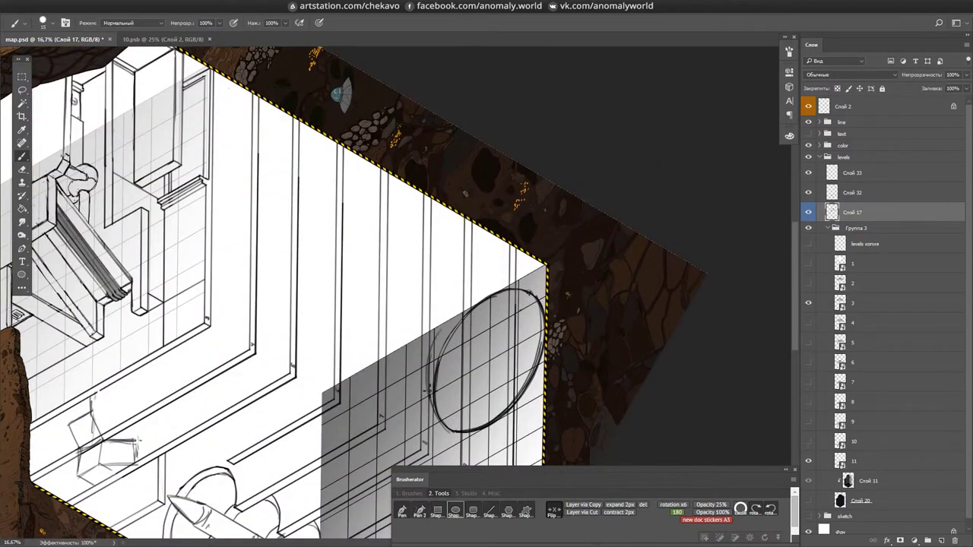
{"action": "left_click_drag", "start_coordinate": [519, 295], "coordinate": [474, 328]}
{"action": "key", "text": "ctrl+s"}
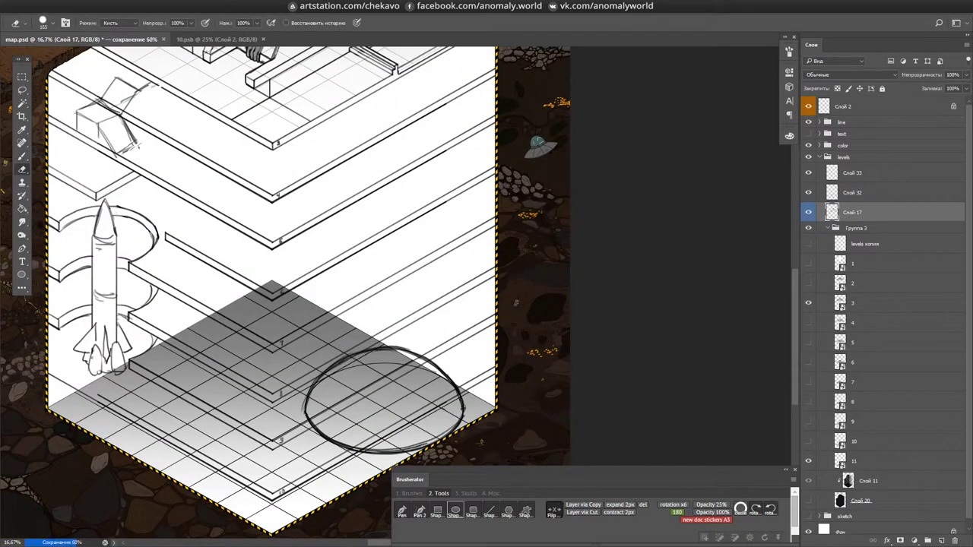
- Sketch the curved strands and pipe strokes trailing beside the oval
{"action": "left_click_drag", "start_coordinate": [426, 368], "coordinate": [451, 304]}
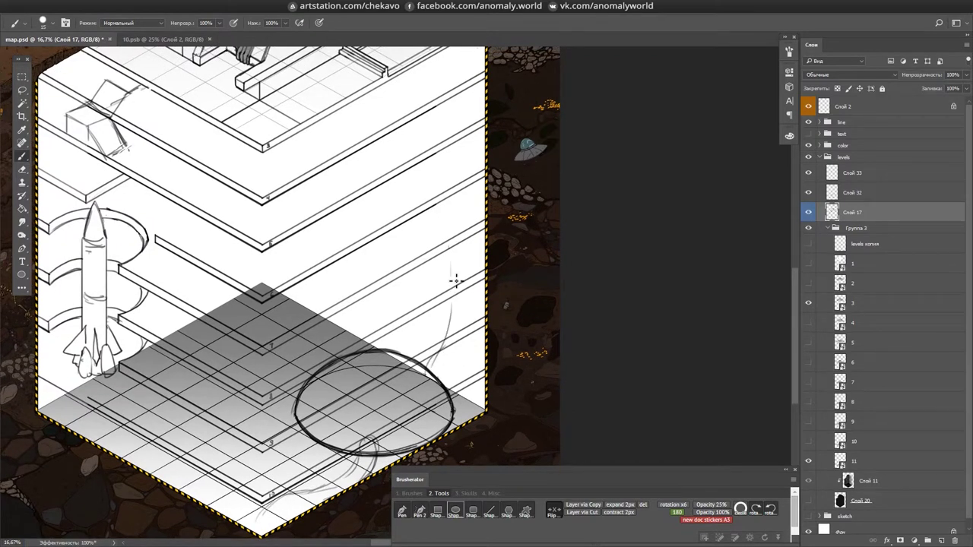
{"action": "left_click_drag", "start_coordinate": [456, 350], "coordinate": [459, 217]}
{"action": "left_click_drag", "start_coordinate": [430, 371], "coordinate": [455, 250]}
{"action": "left_click_drag", "start_coordinate": [354, 342], "coordinate": [367, 327]}
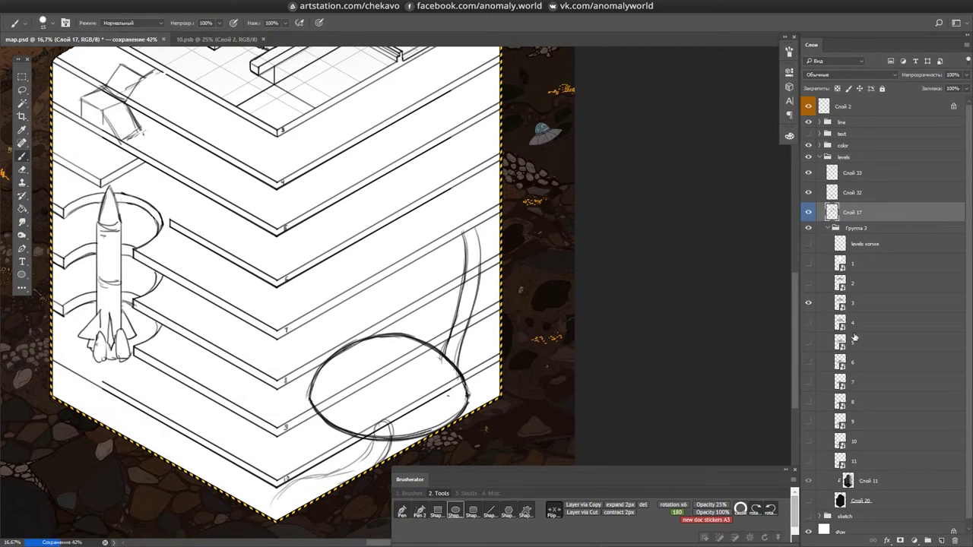
{"action": "key", "text": "alt+bracketright"}
{"action": "key", "text": "e"}
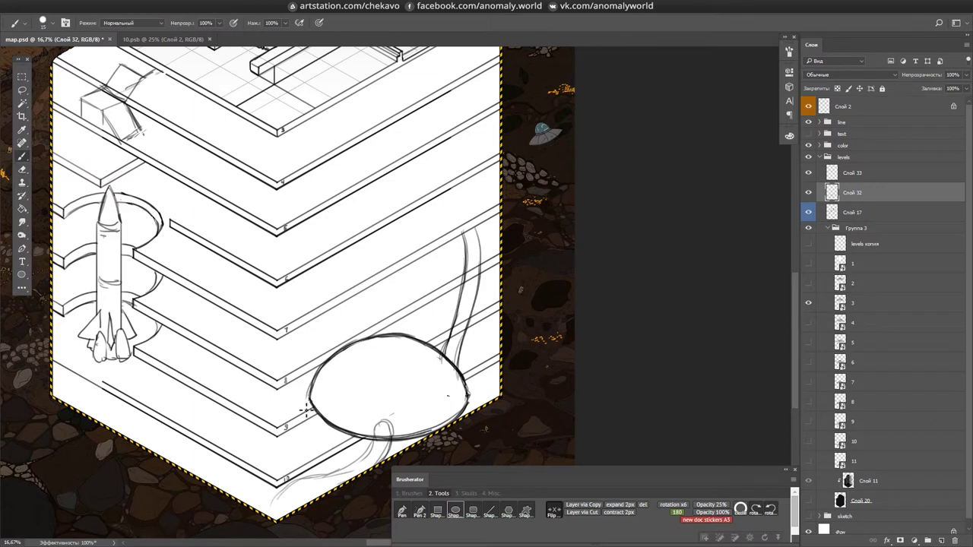
- Erase parts of the blob on Слой 17 to prepare it for reshaping into a dome
{"action": "left_click_drag", "start_coordinate": [441, 327], "coordinate": [466, 345]}
{"action": "mouse_move", "coordinate": [327, 377]}
{"action": "left_mouse_down"}
{"action": "mouse_move", "coordinate": [251, 304]}
{"action": "mouse_move", "coordinate": [333, 365]}
{"action": "left_mouse_up"}
{"action": "key", "text": "e"}
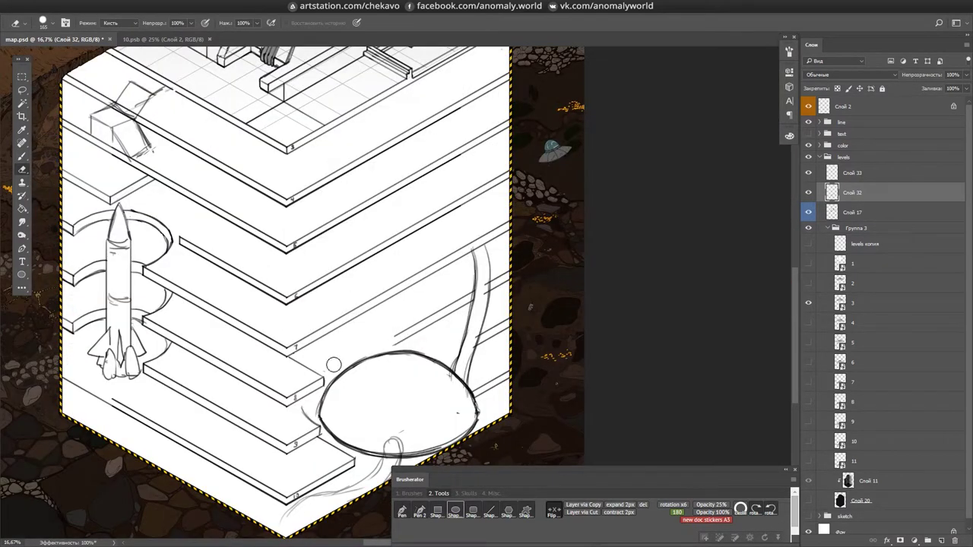
{"action": "mouse_move", "coordinate": [503, 372]}
{"action": "left_mouse_down"}
{"action": "mouse_move", "coordinate": [518, 323]}
{"action": "mouse_move", "coordinate": [528, 392]}
{"action": "mouse_move", "coordinate": [456, 342]}
{"action": "mouse_move", "coordinate": [341, 455]}
{"action": "mouse_move", "coordinate": [486, 319]}
{"action": "mouse_move", "coordinate": [439, 287]}
{"action": "mouse_move", "coordinate": [425, 238]}
{"action": "mouse_move", "coordinate": [402, 261]}
{"action": "mouse_move", "coordinate": [382, 254]}
{"action": "left_mouse_up"}
{"action": "key", "text": "b"}
{"action": "key", "text": "alt+bracketleft"}
{"action": "key", "text": "e"}
{"action": "left_click_drag", "start_coordinate": [278, 473], "coordinate": [302, 203]}
{"action": "key", "text": "e"}
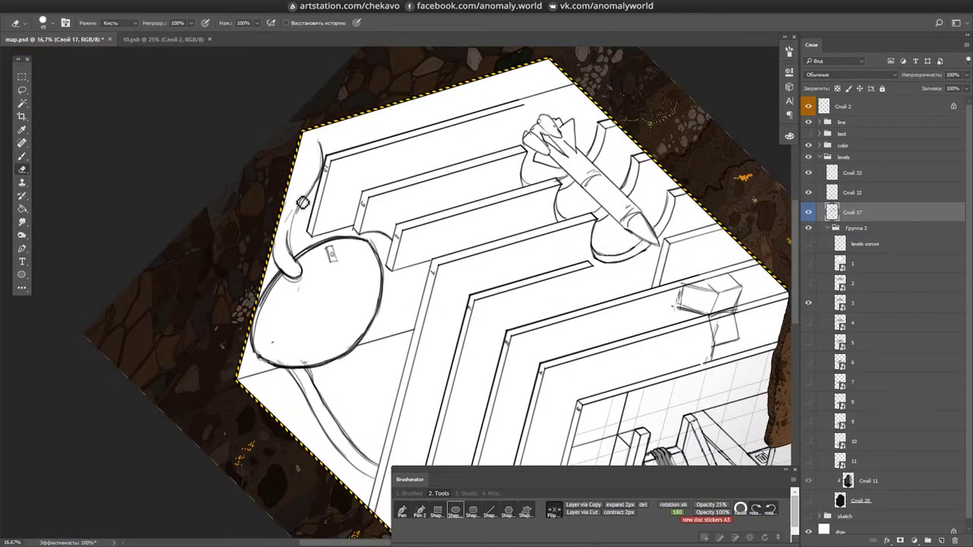
{"action": "mouse_move", "coordinate": [315, 152]}
{"action": "left_mouse_down"}
{"action": "mouse_move", "coordinate": [356, 456]}
{"action": "mouse_move", "coordinate": [353, 439]}
{"action": "left_mouse_up"}
{"action": "key", "text": "e"}
- Scale the selected blob down and rotate it into place with Ctrl+T
{"action": "key", "text": "ctrl+t"}
{"action": "left_click_drag", "start_coordinate": [576, 380], "coordinate": [532, 342]}
{"action": "left_click_drag", "start_coordinate": [593, 395], "coordinate": [578, 426]}
{"action": "key", "text": "Return"}
{"action": "key", "text": "r"}
{"action": "mouse_move", "coordinate": [342, 320]}
{"action": "left_mouse_down"}
{"action": "mouse_move", "coordinate": [269, 357]}
{"action": "mouse_move", "coordinate": [365, 319]}
{"action": "left_mouse_up"}
- Redraw the hatch and spiral details on Слой 32 at the bottom floor, then save
{"action": "key", "text": "alt+bracketright"}
{"action": "key", "text": "e"}
{"action": "mouse_move", "coordinate": [364, 274]}
{"action": "left_mouse_down"}
{"action": "mouse_move", "coordinate": [377, 248]}
{"action": "mouse_move", "coordinate": [427, 284]}
{"action": "left_mouse_up"}
{"action": "key", "text": "r"}
{"action": "key", "text": "b"}
{"action": "key", "text": "Escape"}
{"action": "key", "text": "s"}
{"action": "key", "text": "ctrl+0"}
{"action": "key", "text": "ctrl+plus"}
{"action": "left_click_drag", "start_coordinate": [427, 335], "coordinate": [410, 319]}
{"action": "key", "text": "ctrl+s"}
- Merge the Слой 17 layer away with Ctrl+E
{"action": "key", "text": "b"}
{"action": "scroll", "coordinate": [409, 389], "scroll_direction": "up", "scroll_amount": 2}
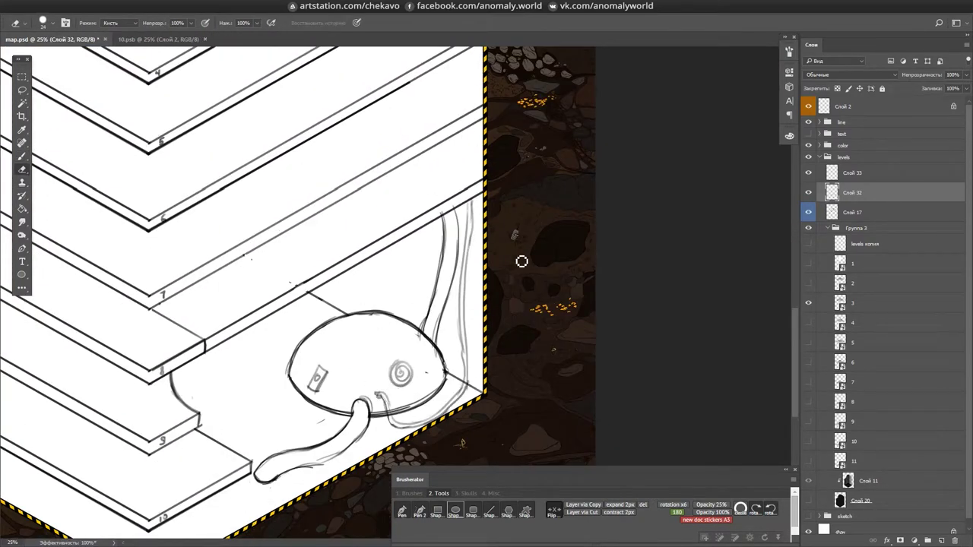
{"action": "key", "text": "ctrl+e"}
{"action": "key", "text": "b"}
{"action": "scroll", "coordinate": [355, 414], "scroll_direction": "down", "scroll_amount": 3}
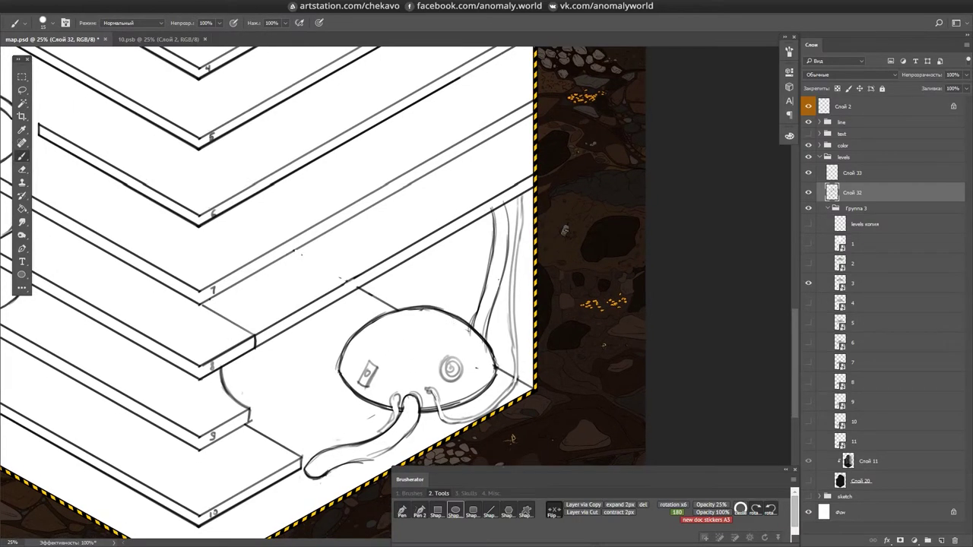
- Set the brush size to 15 px and bring the view back upright
{"action": "scroll", "coordinate": [478, 304], "scroll_direction": "up", "scroll_amount": 4}
{"action": "left_click_drag", "start_coordinate": [501, 272], "coordinate": [491, 255]}
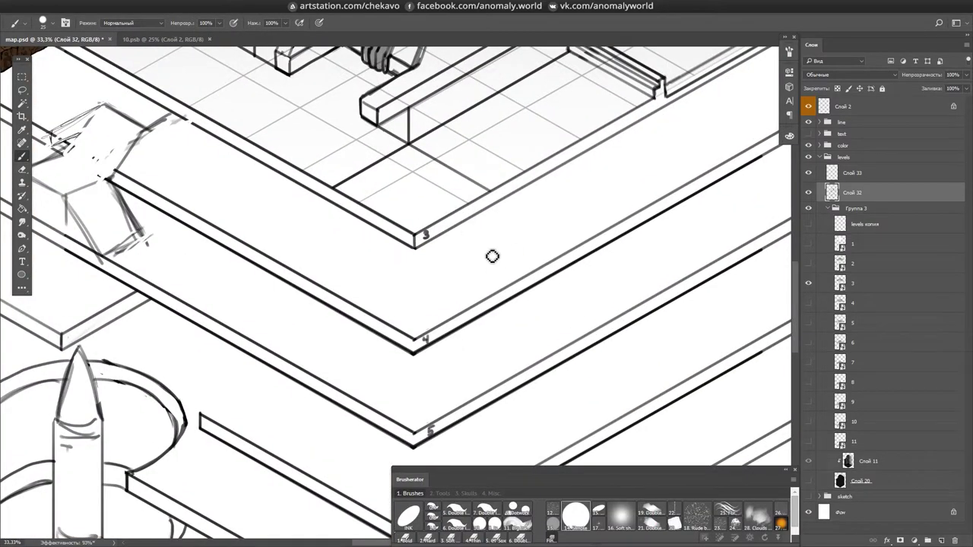
{"action": "scroll", "coordinate": [477, 285], "scroll_direction": "down", "scroll_amount": 2}
{"action": "key", "text": "r"}
{"action": "mouse_move", "coordinate": [343, 311]}
{"action": "left_mouse_down"}
{"action": "mouse_move", "coordinate": [402, 337]}
{"action": "mouse_move", "coordinate": [616, 218]}
{"action": "mouse_move", "coordinate": [405, 295]}
{"action": "left_mouse_up"}
- Ink bold lines on the box prop and erase the faint grey strokes below it
{"action": "key", "text": "e"}
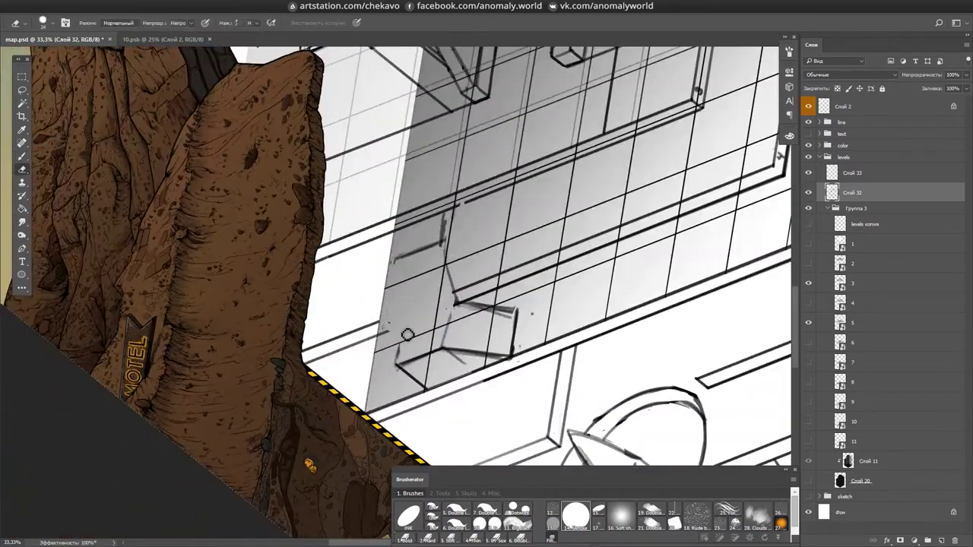
{"action": "left_click_drag", "start_coordinate": [408, 335], "coordinate": [390, 306]}
{"action": "mouse_move", "coordinate": [623, 226]}
{"action": "left_mouse_down"}
{"action": "mouse_move", "coordinate": [528, 289]}
{"action": "mouse_move", "coordinate": [373, 337]}
{"action": "mouse_move", "coordinate": [395, 304]}
{"action": "left_mouse_up"}
{"action": "key", "text": "b"}
{"action": "mouse_move", "coordinate": [379, 318]}
{"action": "left_mouse_down"}
{"action": "mouse_move", "coordinate": [415, 273]}
{"action": "mouse_move", "coordinate": [443, 334]}
{"action": "mouse_move", "coordinate": [363, 295]}
{"action": "left_mouse_up"}
{"action": "mouse_move", "coordinate": [429, 343]}
{"action": "left_mouse_down"}
{"action": "mouse_move", "coordinate": [402, 271]}
{"action": "mouse_move", "coordinate": [472, 303]}
{"action": "left_mouse_up"}
{"action": "key", "text": "b"}
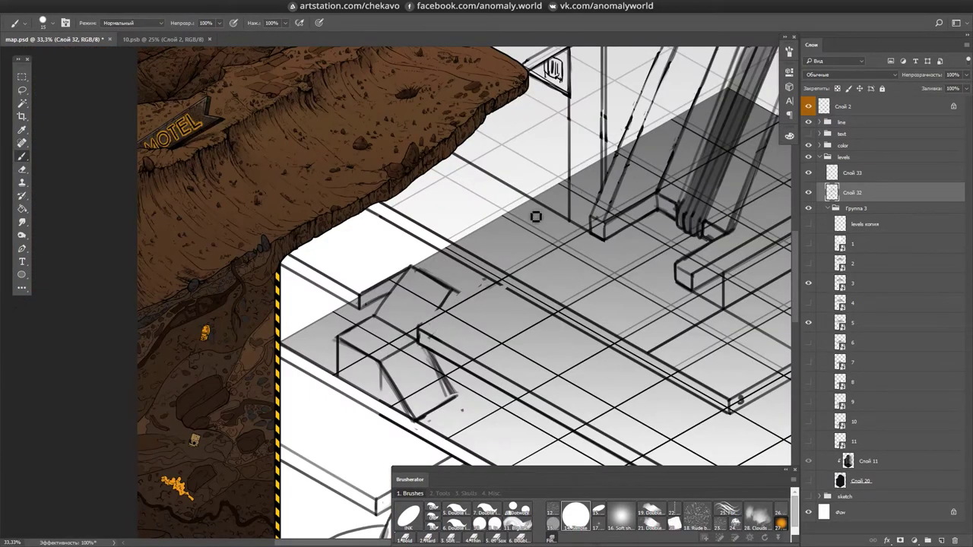
{"action": "left_click_drag", "start_coordinate": [435, 349], "coordinate": [451, 411]}
{"action": "key", "text": "b"}
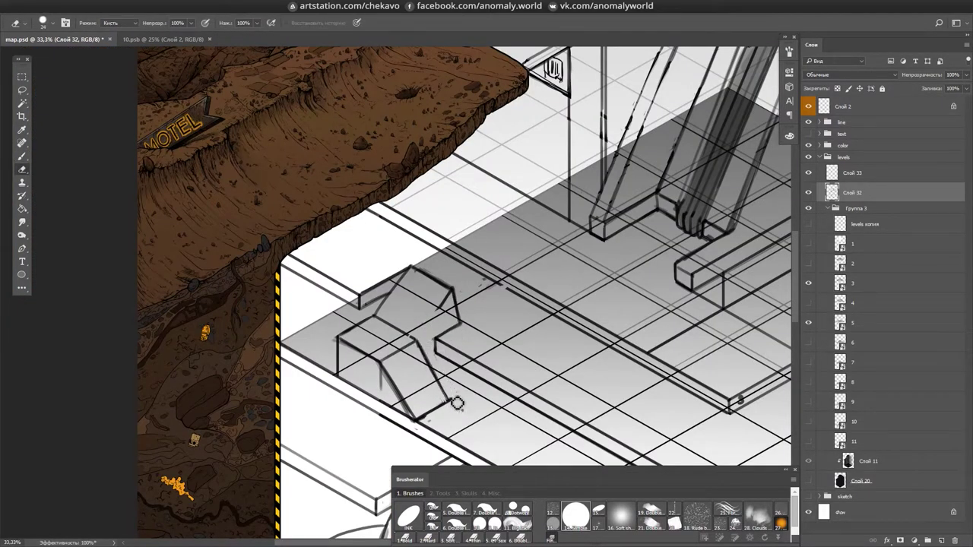
- Hide layer 5's grey shading and save the document
{"action": "left_click", "coordinate": [808, 322]}
{"action": "key", "text": "b"}
{"action": "key", "text": "ctrl+s"}
{"action": "scroll", "coordinate": [431, 302], "scroll_direction": "down", "scroll_amount": 2}
{"action": "key", "text": "e"}
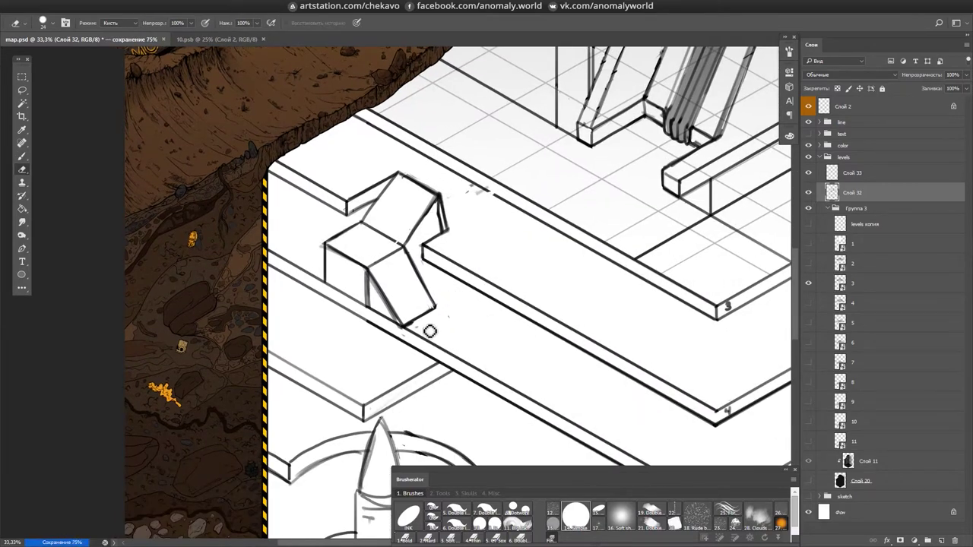
- Pan across the map to the empty wall beside floors 3–6
{"action": "scroll", "coordinate": [623, 213], "scroll_direction": "down", "scroll_amount": 1}
{"action": "scroll", "coordinate": [558, 289], "scroll_direction": "down", "scroll_amount": 3}
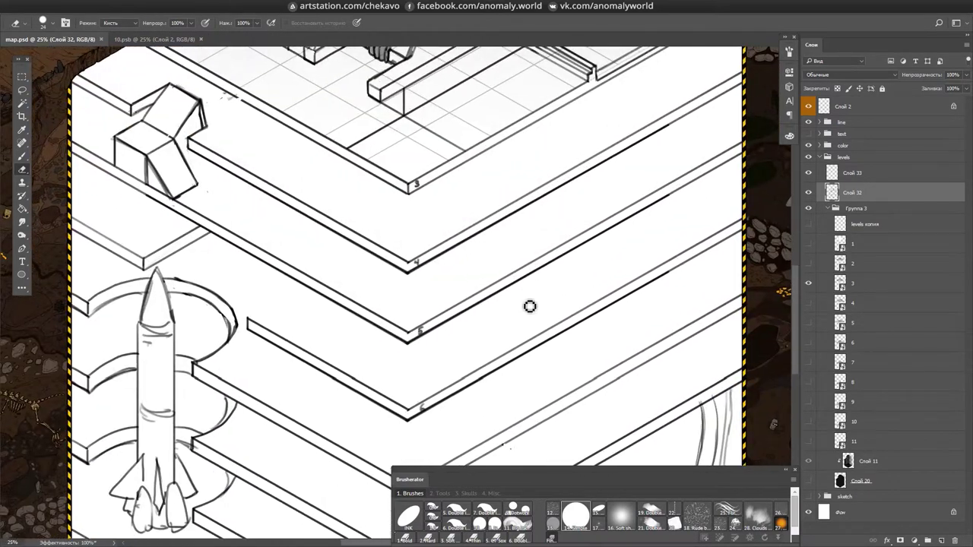
{"action": "scroll", "coordinate": [548, 302], "scroll_direction": "up", "scroll_amount": 2}
{"action": "key", "text": "e"}
{"action": "scroll", "coordinate": [267, 220], "scroll_direction": "left", "scroll_amount": 2}
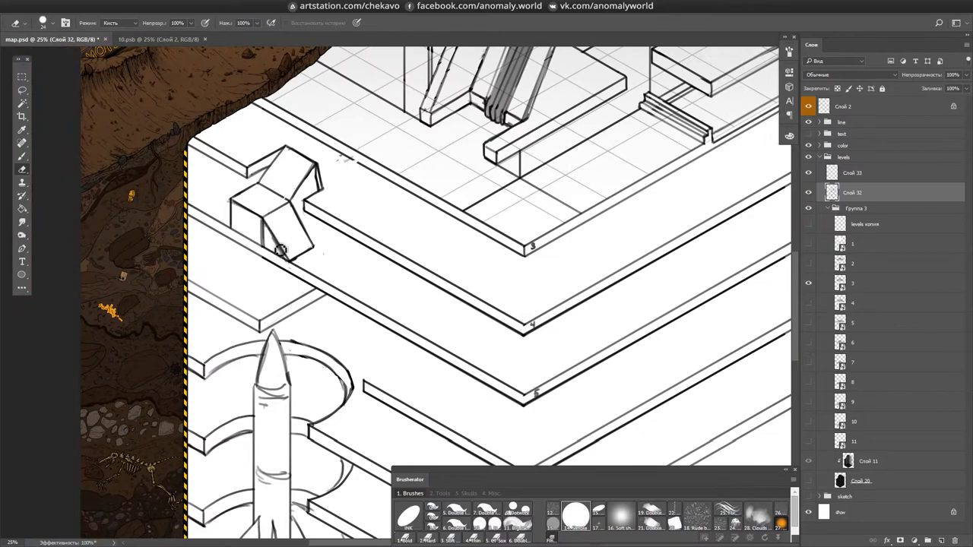
{"action": "key", "text": "b"}
{"action": "scroll", "coordinate": [504, 200], "scroll_direction": "down", "scroll_amount": 3}
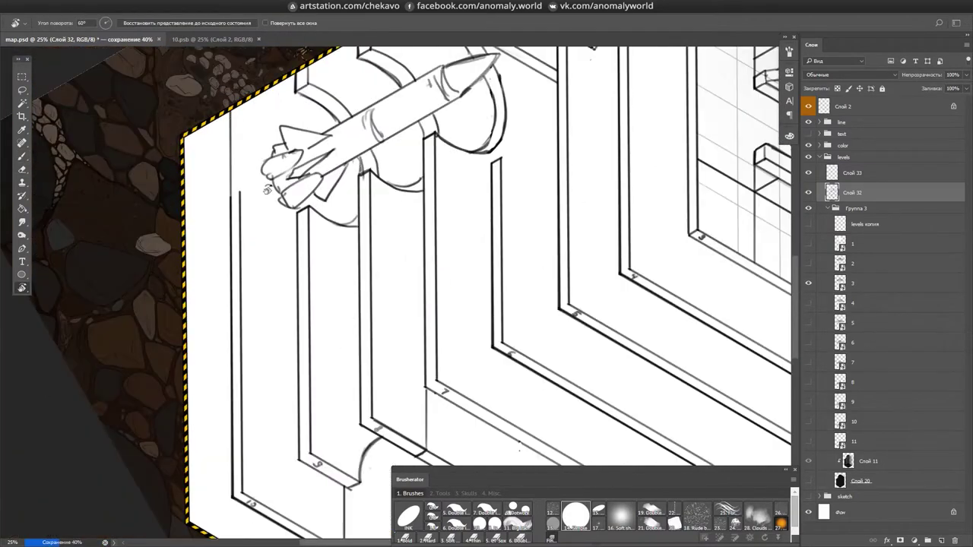
{"action": "scroll", "coordinate": [459, 384], "scroll_direction": "right", "scroll_amount": 2}
{"action": "scroll", "coordinate": [459, 384], "scroll_direction": "up", "scroll_amount": 4}
{"action": "scroll", "coordinate": [458, 384], "scroll_direction": "down", "scroll_amount": 2}
{"action": "scroll", "coordinate": [533, 320], "scroll_direction": "right", "scroll_amount": 1}
- Lasso an area at the map's right and sketch an oval head for the helmeted figure
{"action": "key", "text": "m"}
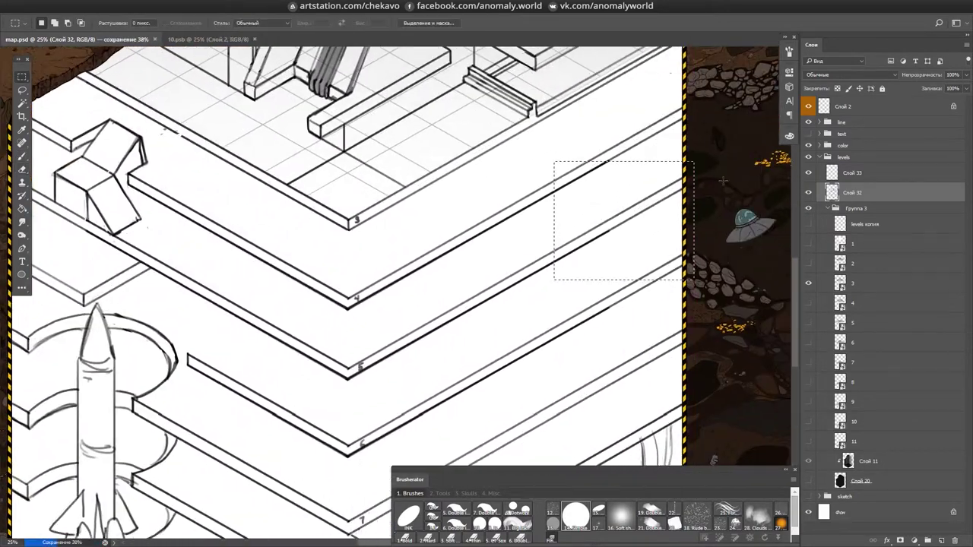
{"action": "key", "text": "l"}
{"action": "left_click_drag", "start_coordinate": [559, 286], "coordinate": [532, 291]}
{"action": "left_click_drag", "start_coordinate": [590, 260], "coordinate": [582, 249]}
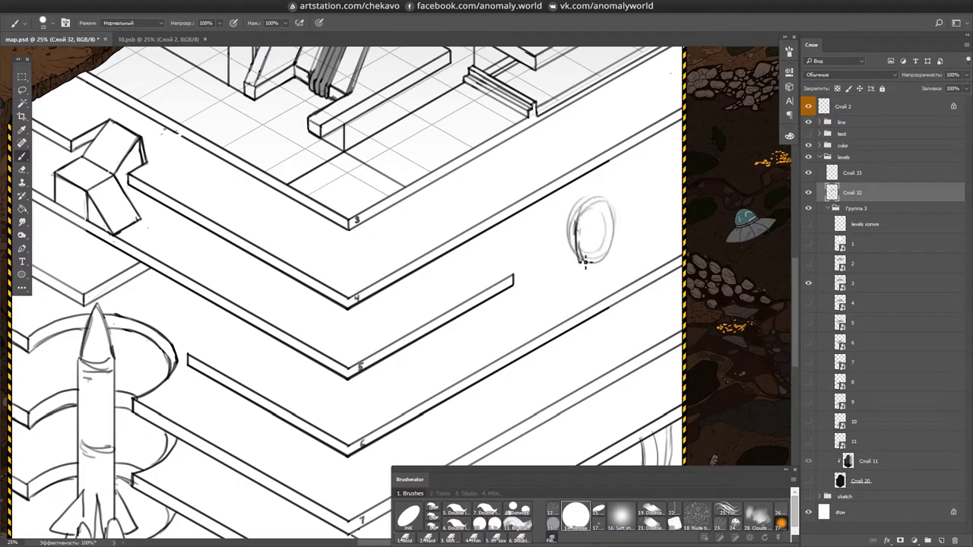
{"action": "key", "text": "ctrl+s"}
{"action": "left_click_drag", "start_coordinate": [572, 226], "coordinate": [567, 312]}
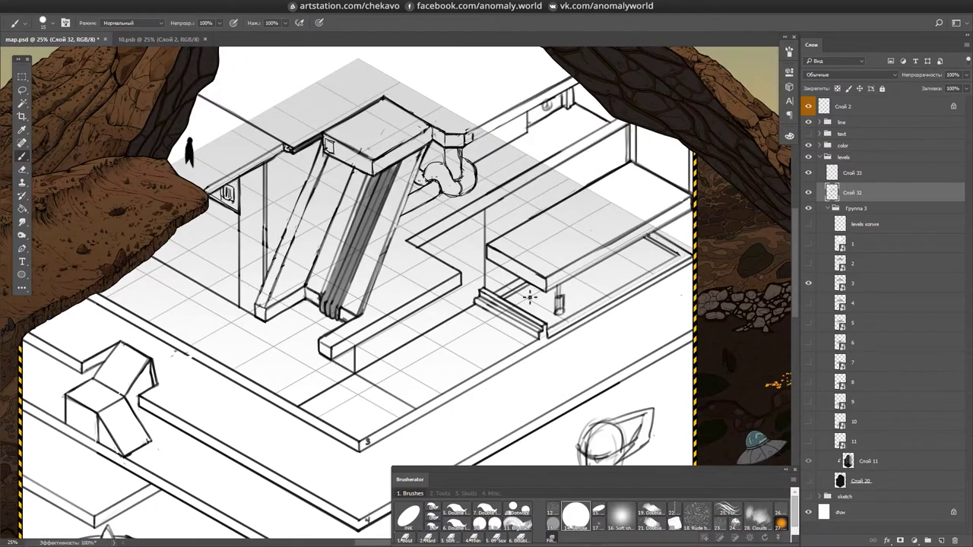
{"action": "scroll", "coordinate": [676, 239], "scroll_direction": "down", "scroll_amount": 1}
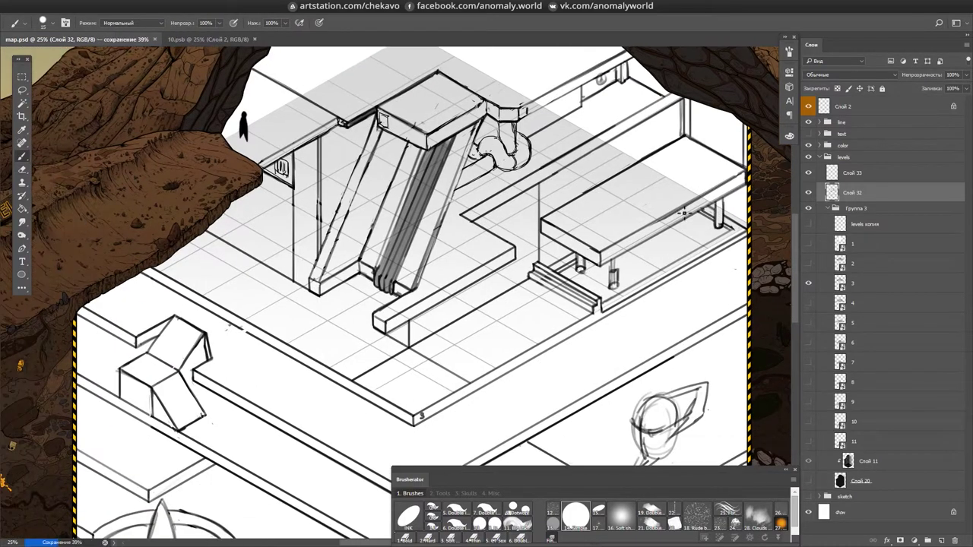
{"action": "scroll", "coordinate": [658, 220], "scroll_direction": "down", "scroll_amount": 3}
{"action": "key", "text": "ctrl+minus"}
{"action": "key", "text": "ctrl+minus"}
{"action": "key", "text": "ctrl+minus"}
{"action": "key", "text": "ctrl+plus"}
{"action": "key", "text": "ctrl+plus"}
{"action": "key", "text": "ctrl+plus"}
{"action": "key", "text": "ctrl+plus"}
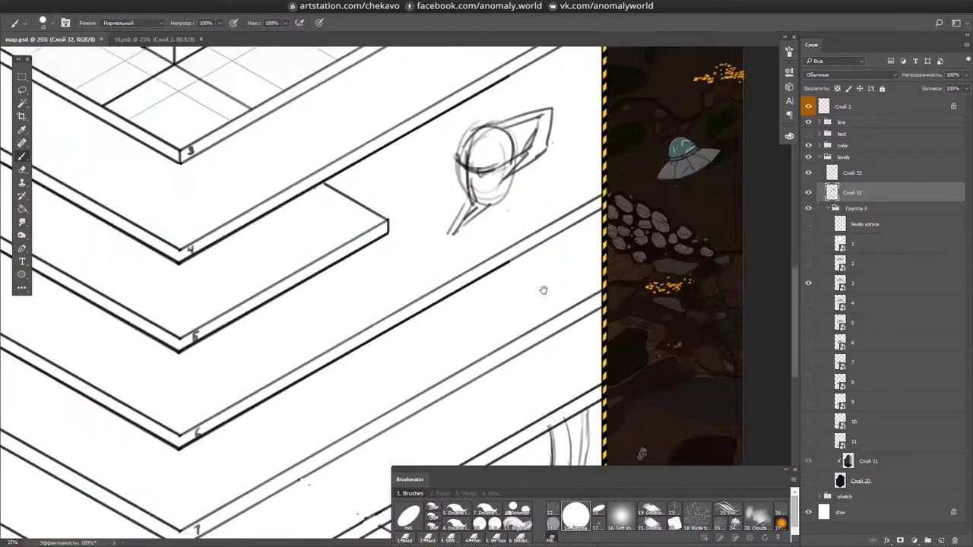
{"action": "key", "text": "ctrl+d"}
{"action": "key", "text": "b"}
{"action": "key", "text": "ctrl+minus"}
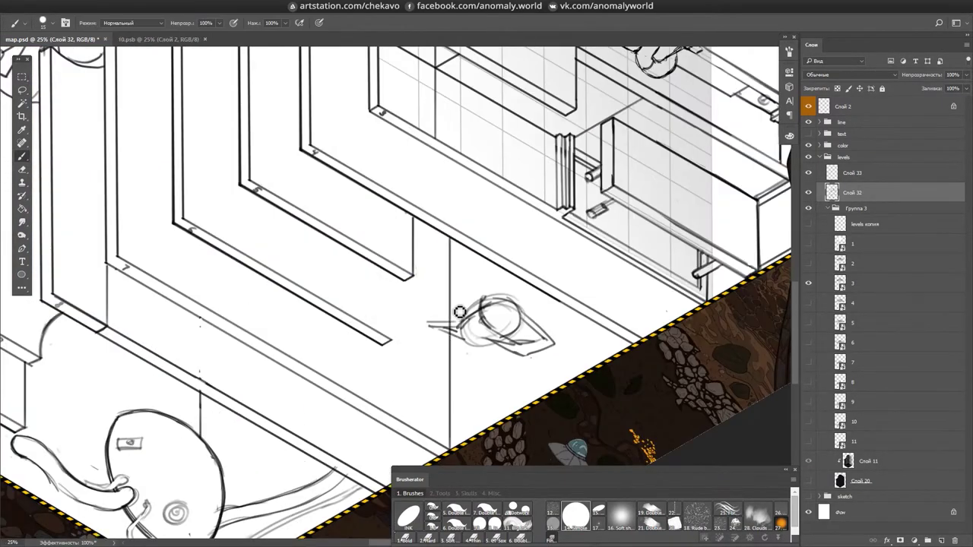
- Scroll down the map and save the file
{"action": "scroll", "coordinate": [458, 215], "scroll_direction": "down", "scroll_amount": 1}
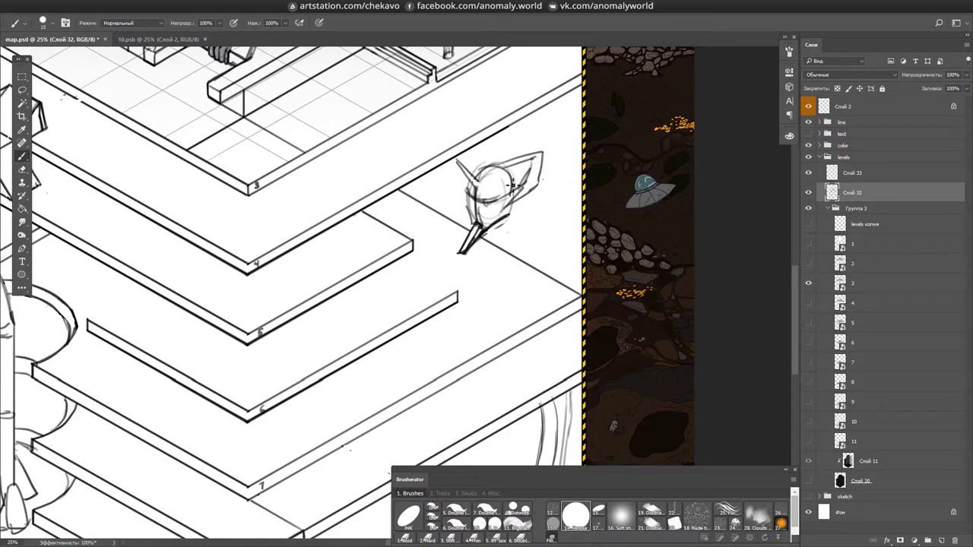
{"action": "scroll", "coordinate": [433, 342], "scroll_direction": "up", "scroll_amount": 3}
{"action": "scroll", "coordinate": [513, 271], "scroll_direction": "down", "scroll_amount": 3}
{"action": "scroll", "coordinate": [442, 175], "scroll_direction": "down", "scroll_amount": 3}
{"action": "scroll", "coordinate": [441, 175], "scroll_direction": "down", "scroll_amount": 6}
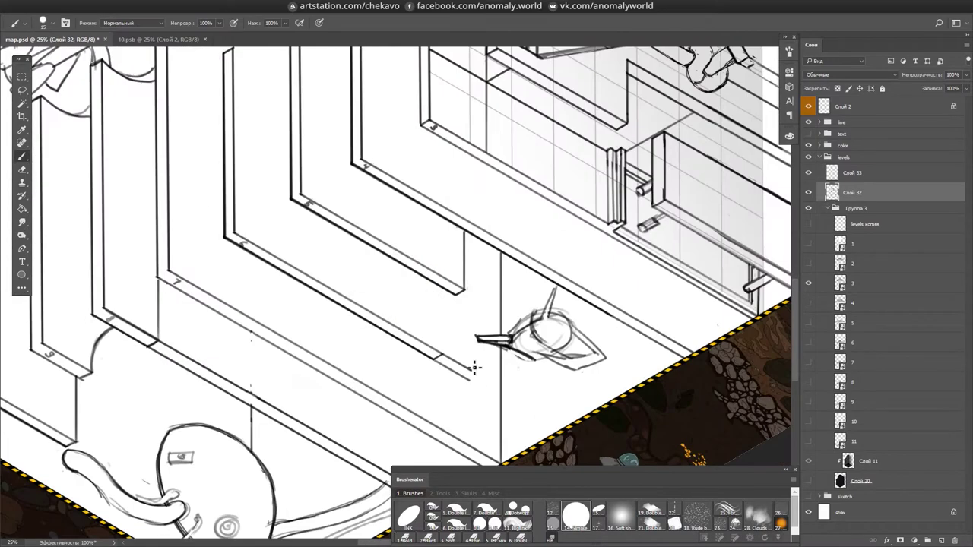
{"action": "key", "text": "ctrl+s"}
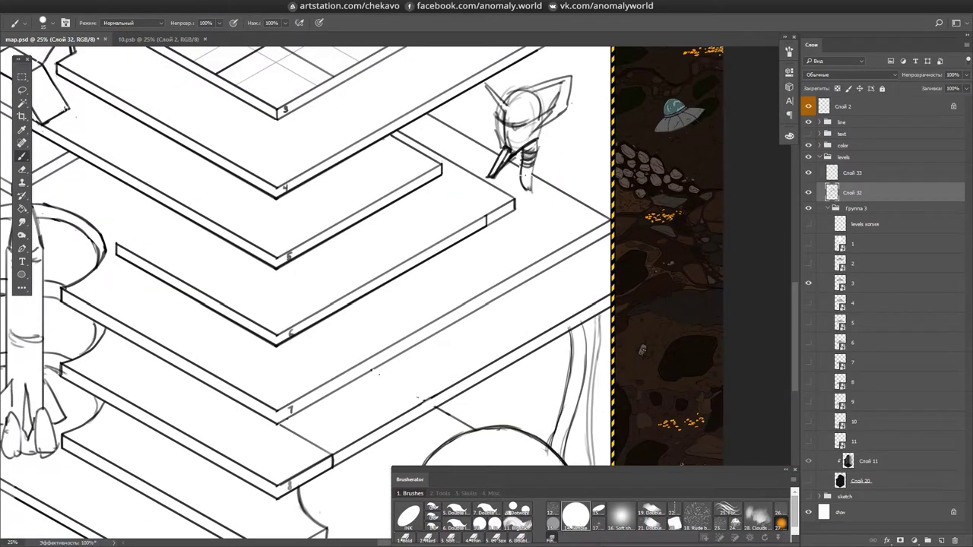
- Try a straight ink line from the last brush point, then undo it
{"action": "scroll", "coordinate": [537, 195], "scroll_direction": "up", "scroll_amount": 2}
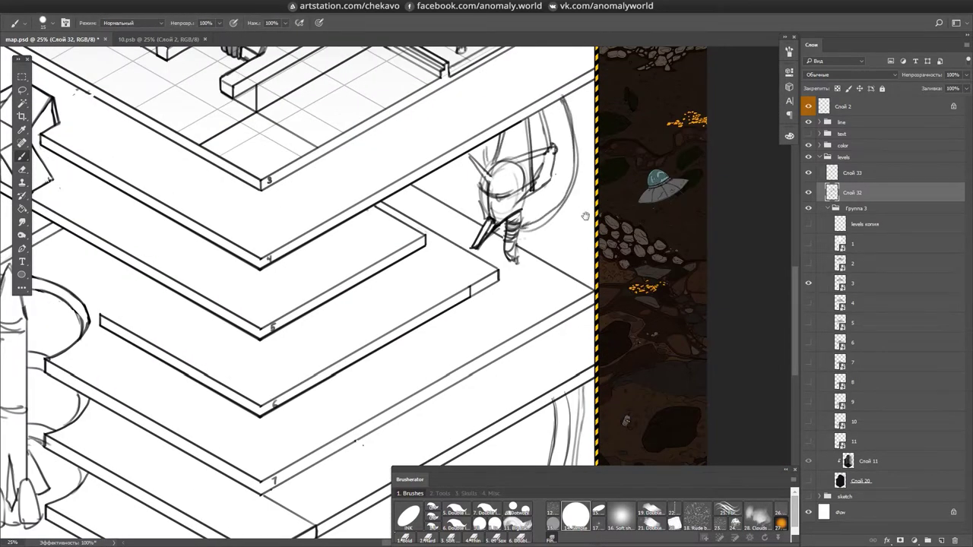
{"action": "scroll", "coordinate": [559, 228], "scroll_direction": "left", "scroll_amount": 4}
{"action": "scroll", "coordinate": [571, 274], "scroll_direction": "up", "scroll_amount": 2}
{"action": "scroll", "coordinate": [576, 305], "scroll_direction": "right", "scroll_amount": 1}
{"action": "scroll", "coordinate": [577, 305], "scroll_direction": "right", "scroll_amount": 1}
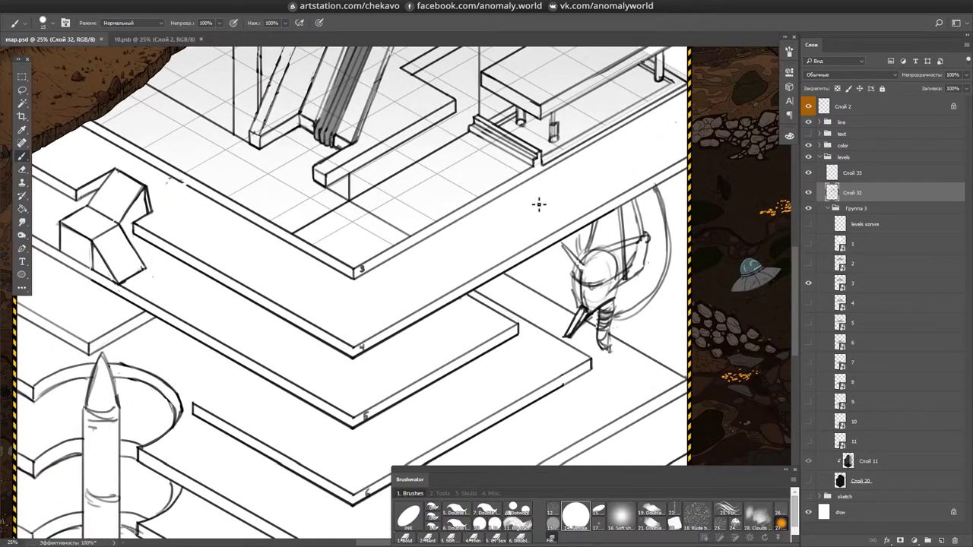
{"action": "scroll", "coordinate": [539, 202], "scroll_direction": "left", "scroll_amount": 3}
{"action": "scroll", "coordinate": [549, 246], "scroll_direction": "right", "scroll_amount": 3}
{"action": "scroll", "coordinate": [462, 233], "scroll_direction": "down", "scroll_amount": 4}
{"action": "left_click", "coordinate": [675, 251], "text": "shift"}
{"action": "key", "text": "ctrl+z"}
- Ink a straight line down to the beam edge
{"action": "scroll", "coordinate": [665, 278], "scroll_direction": "up", "scroll_amount": 8}
{"action": "scroll", "coordinate": [664, 278], "scroll_direction": "left", "scroll_amount": 2}
{"action": "scroll", "coordinate": [448, 144], "scroll_direction": "up", "scroll_amount": 1}
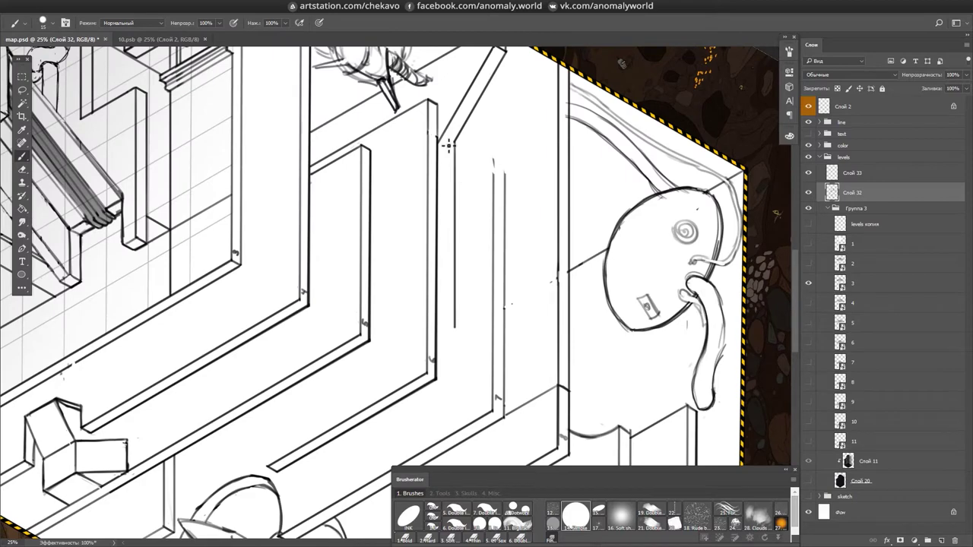
{"action": "scroll", "coordinate": [494, 190], "scroll_direction": "down", "scroll_amount": 6}
{"action": "scroll", "coordinate": [560, 246], "scroll_direction": "right", "scroll_amount": 1}
{"action": "scroll", "coordinate": [654, 188], "scroll_direction": "up", "scroll_amount": 1}
{"action": "scroll", "coordinate": [654, 188], "scroll_direction": "left", "scroll_amount": 3}
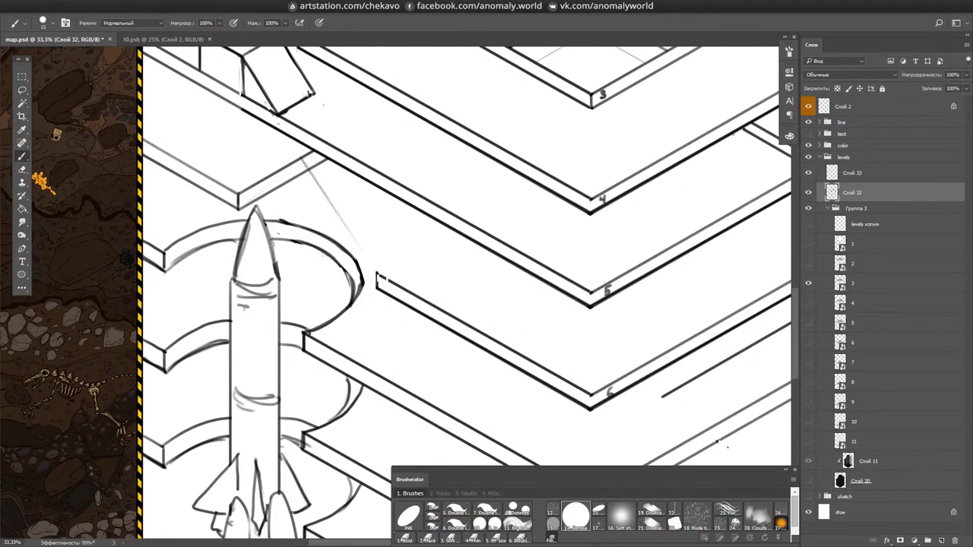
{"action": "left_click", "coordinate": [307, 182], "text": "shift"}
- Rework the top face of the small ledge near the rocket
{"action": "key", "text": "e"}
{"action": "scroll", "coordinate": [327, 157], "scroll_direction": "up", "scroll_amount": 2}
{"action": "scroll", "coordinate": [304, 213], "scroll_direction": "left", "scroll_amount": 3}
{"action": "left_click_drag", "start_coordinate": [297, 210], "coordinate": [421, 211]}
{"action": "key", "text": "b"}
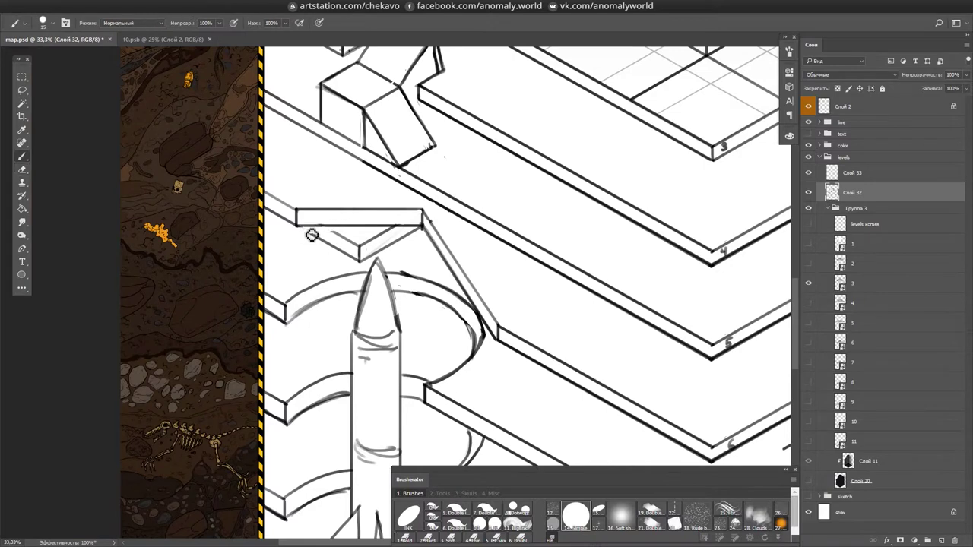
{"action": "scroll", "coordinate": [411, 243], "scroll_direction": "up", "scroll_amount": 1}
{"action": "scroll", "coordinate": [539, 342], "scroll_direction": "right", "scroll_amount": 5}
{"action": "scroll", "coordinate": [539, 342], "scroll_direction": "up", "scroll_amount": 3}
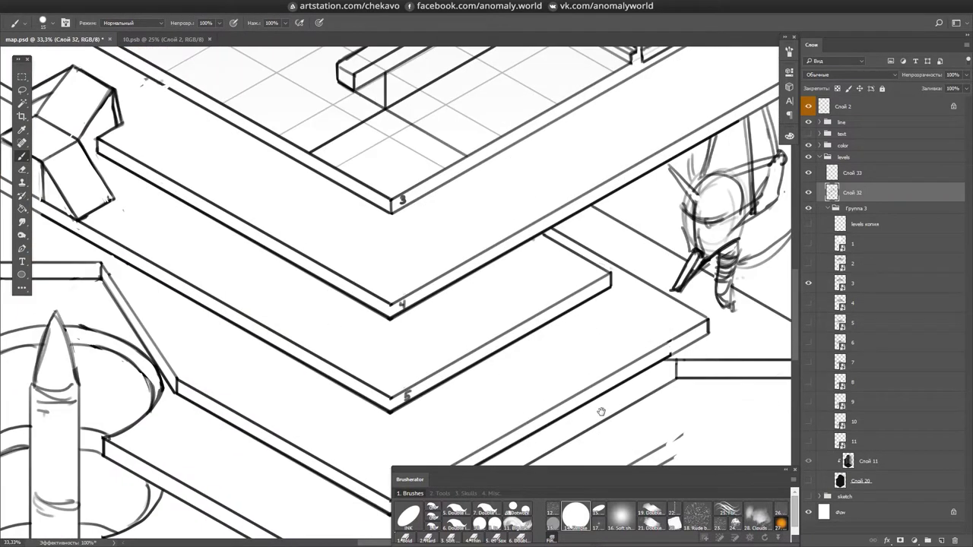
- Select and delete the stray lines on the lower plank
{"action": "key", "text": "e"}
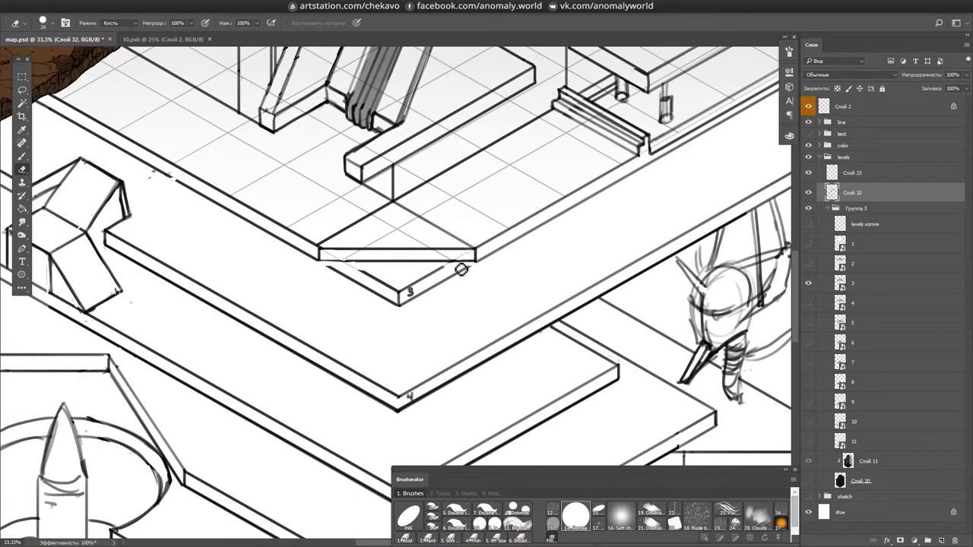
{"action": "key", "text": "m"}
{"action": "left_click_drag", "start_coordinate": [489, 266], "coordinate": [295, 304]}
{"action": "key", "text": "Delete"}
{"action": "key", "text": "ctrl+d"}
{"action": "key", "text": "b"}
{"action": "scroll", "coordinate": [395, 289], "scroll_direction": "up", "scroll_amount": 1}
{"action": "scroll", "coordinate": [636, 278], "scroll_direction": "up", "scroll_amount": 1}
- Mirror the silhouette figure on Слой 2 horizontally and commit the flip
{"action": "key", "text": "ctrl+minus"}
{"action": "key", "text": "ctrl+minus"}
{"action": "key", "text": "ctrl+b"}
{"action": "key", "text": "Escape"}
{"action": "left_click", "coordinate": [844, 106]}
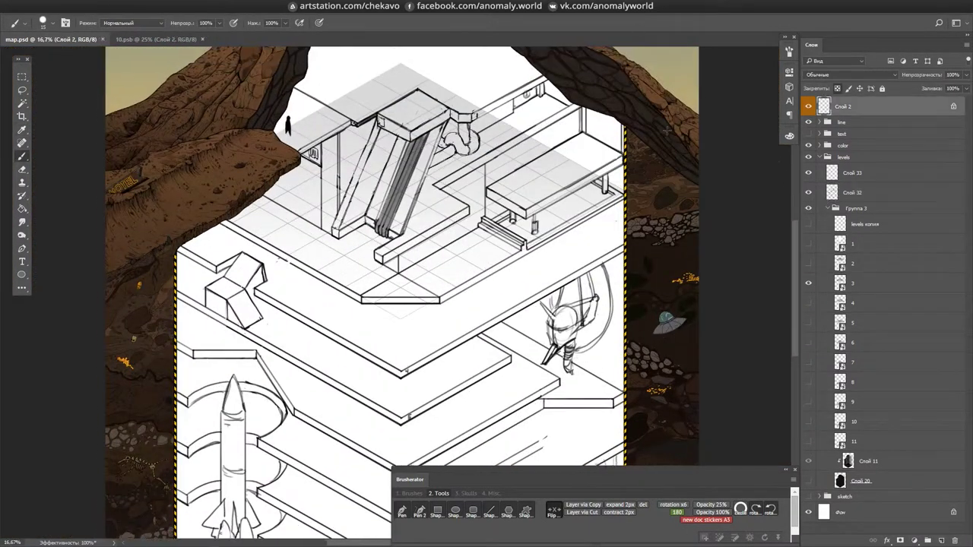
{"action": "scroll", "coordinate": [486, 304], "scroll_direction": "down", "scroll_amount": 5}
{"action": "left_click", "coordinate": [553, 510]}
{"action": "key", "text": "Return"}
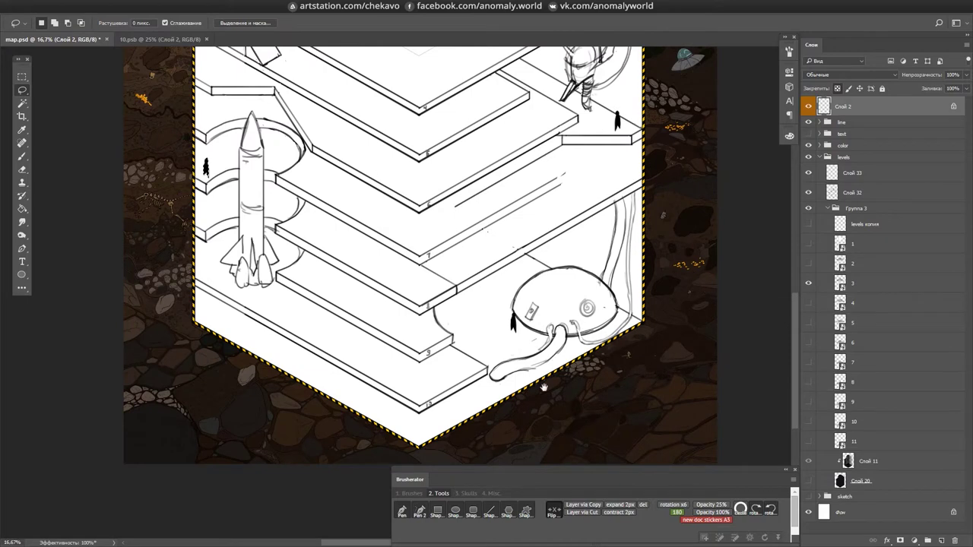
{"action": "scroll", "coordinate": [543, 341], "scroll_direction": "up", "scroll_amount": 5}
- Return to drawing on Слой 32 at 25% zoom with the brush
{"action": "key", "text": "m"}
{"action": "left_click", "coordinate": [543, 341], "text": "ctrl"}
{"action": "key", "text": "ctrl+plus"}
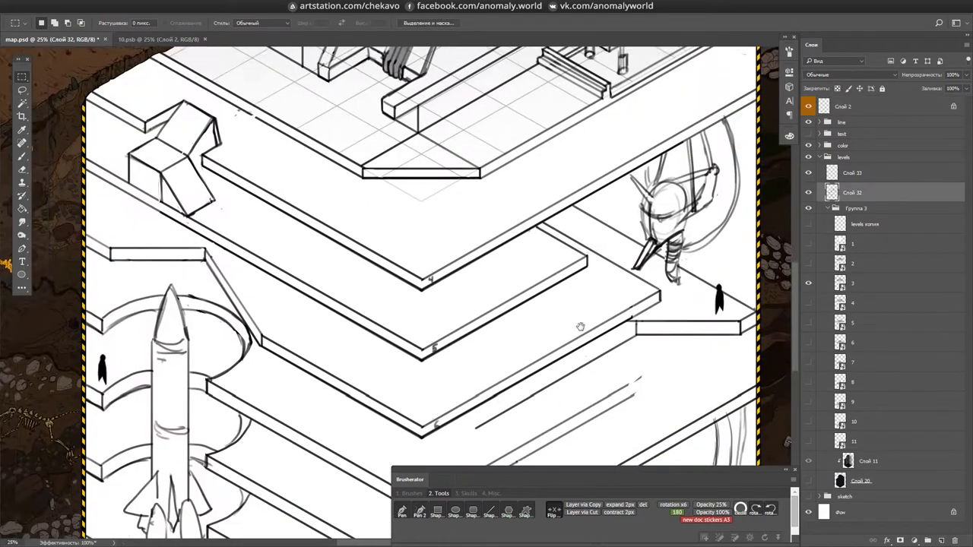
{"action": "key", "text": "b"}
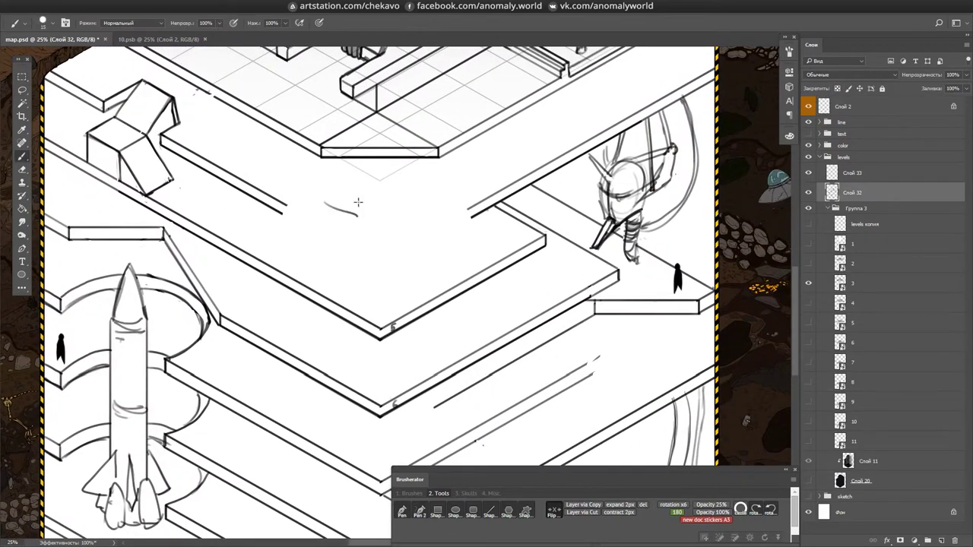
- Sketch the broken rock heap and loose fragments on floor 5's platform, erasing stray strokes
{"action": "key", "text": "e"}
{"action": "mouse_move", "coordinate": [406, 301]}
{"action": "left_mouse_down"}
{"action": "mouse_move", "coordinate": [449, 280]}
{"action": "mouse_move", "coordinate": [467, 221]}
{"action": "left_mouse_up"}
{"action": "key", "text": "b"}
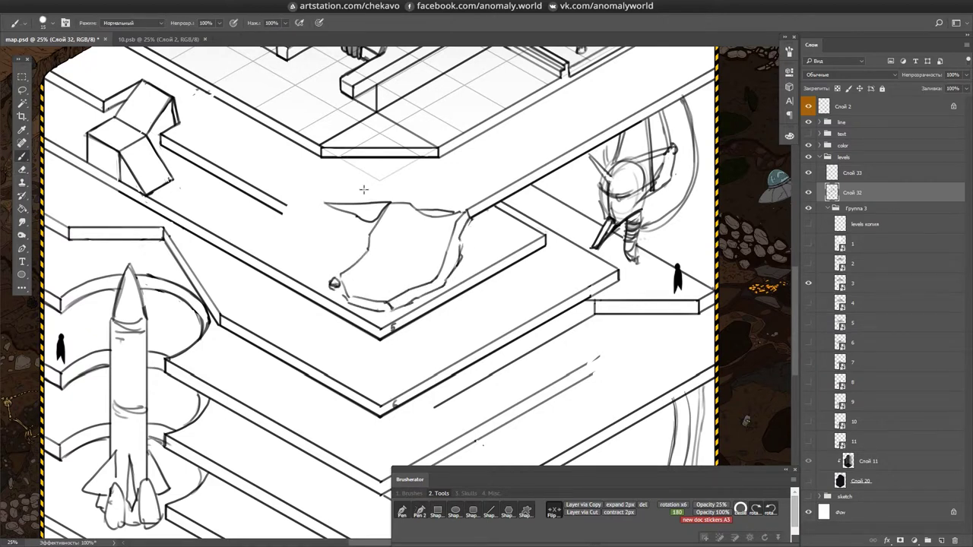
{"action": "key", "text": "e"}
{"action": "mouse_move", "coordinate": [296, 220]}
{"action": "left_mouse_down"}
{"action": "mouse_move", "coordinate": [308, 213]}
{"action": "mouse_move", "coordinate": [331, 228]}
{"action": "left_mouse_up"}
{"action": "key", "text": "b"}
{"action": "mouse_move", "coordinate": [395, 228]}
{"action": "left_mouse_down"}
{"action": "mouse_move", "coordinate": [409, 257]}
{"action": "mouse_move", "coordinate": [402, 225]}
{"action": "mouse_move", "coordinate": [395, 235]}
{"action": "left_mouse_up"}
{"action": "left_click_drag", "start_coordinate": [381, 283], "coordinate": [447, 317]}
{"action": "mouse_move", "coordinate": [547, 249]}
{"action": "left_mouse_down"}
{"action": "mouse_move", "coordinate": [526, 230]}
{"action": "mouse_move", "coordinate": [541, 188]}
{"action": "mouse_move", "coordinate": [498, 185]}
{"action": "left_mouse_up"}
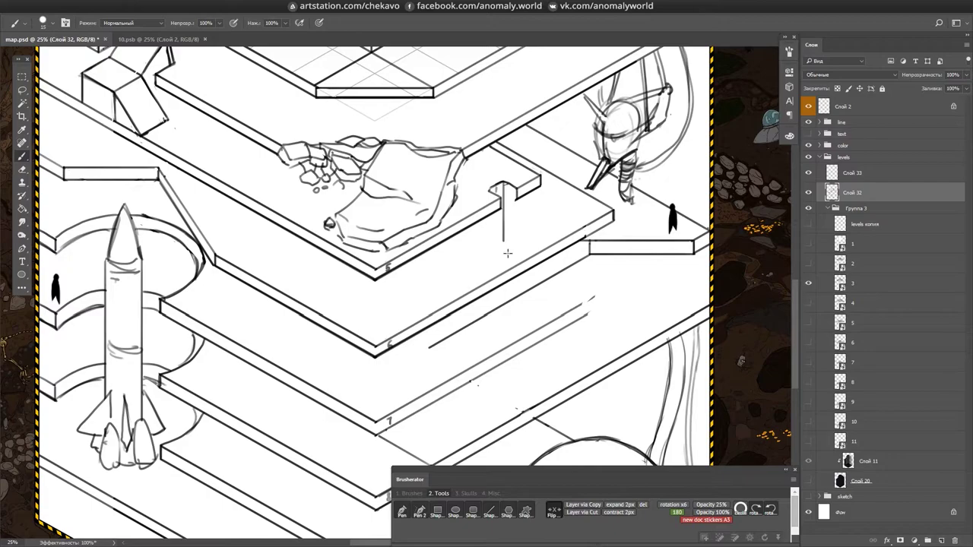
- Check the sketch against the layer 6 grid, reframe the top floor and save the map
{"action": "key", "text": "ctrl+comma"}
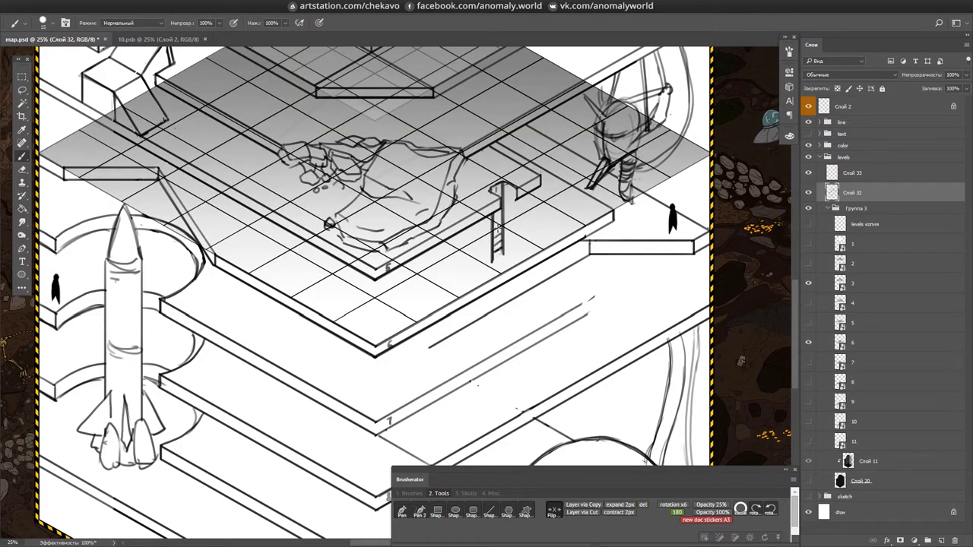
{"action": "mouse_move", "coordinate": [588, 163]}
{"action": "left_mouse_down"}
{"action": "mouse_move", "coordinate": [594, 216]}
{"action": "mouse_move", "coordinate": [575, 244]}
{"action": "mouse_move", "coordinate": [628, 255]}
{"action": "mouse_move", "coordinate": [643, 125]}
{"action": "mouse_move", "coordinate": [676, 93]}
{"action": "left_mouse_up"}
{"action": "key", "text": "ctrl+comma"}
{"action": "key", "text": "e"}
{"action": "mouse_move", "coordinate": [532, 342]}
{"action": "left_mouse_down"}
{"action": "mouse_move", "coordinate": [467, 430]}
{"action": "mouse_move", "coordinate": [656, 226]}
{"action": "mouse_move", "coordinate": [419, 203]}
{"action": "mouse_move", "coordinate": [424, 212]}
{"action": "left_mouse_up"}
{"action": "key", "text": "ctrl+s"}
{"action": "key", "text": "b"}
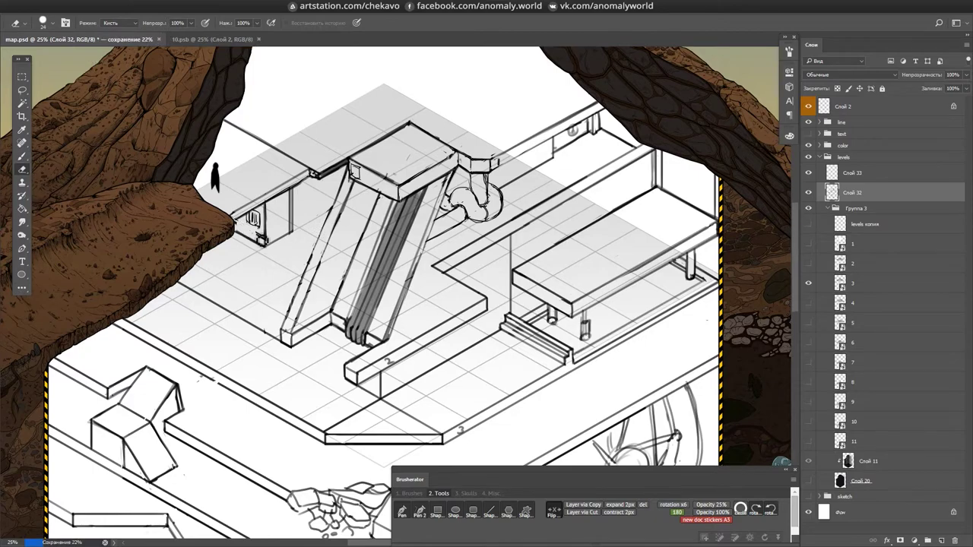
- Make grid layers 2 and 3 visible and save the map
{"action": "left_click_drag", "start_coordinate": [460, 397], "coordinate": [510, 383]}
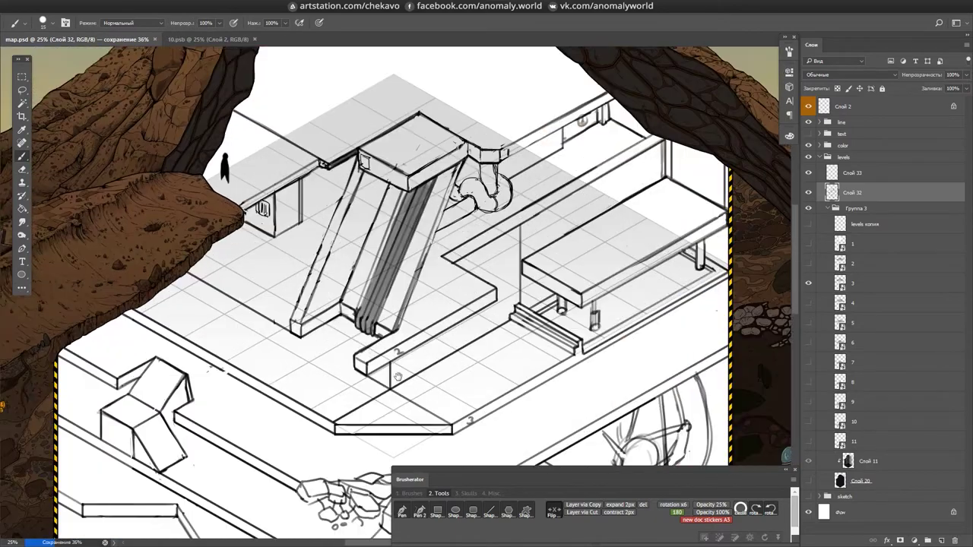
{"action": "key", "text": "ctrl+s"}
{"action": "scroll", "coordinate": [586, 286], "scroll_direction": "down", "scroll_amount": 1}
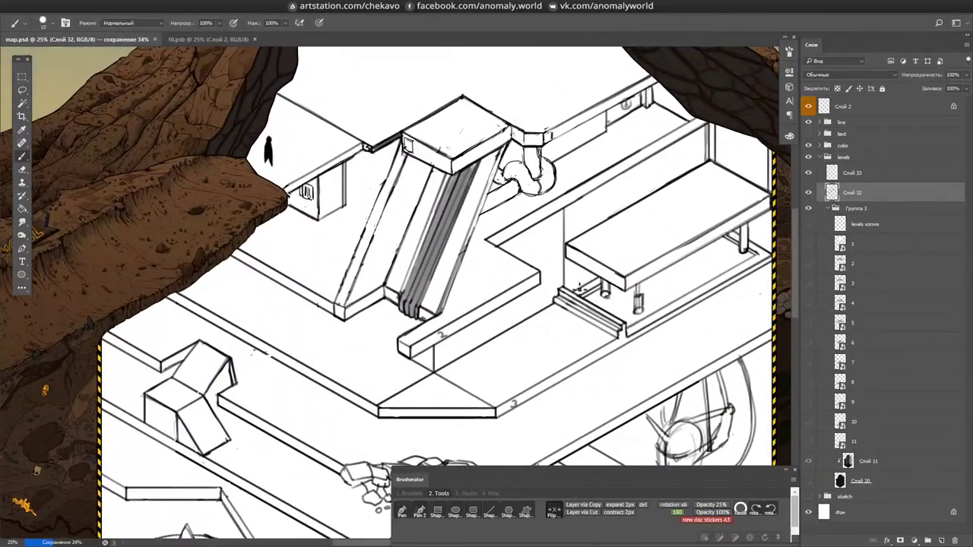
{"action": "key", "text": "e"}
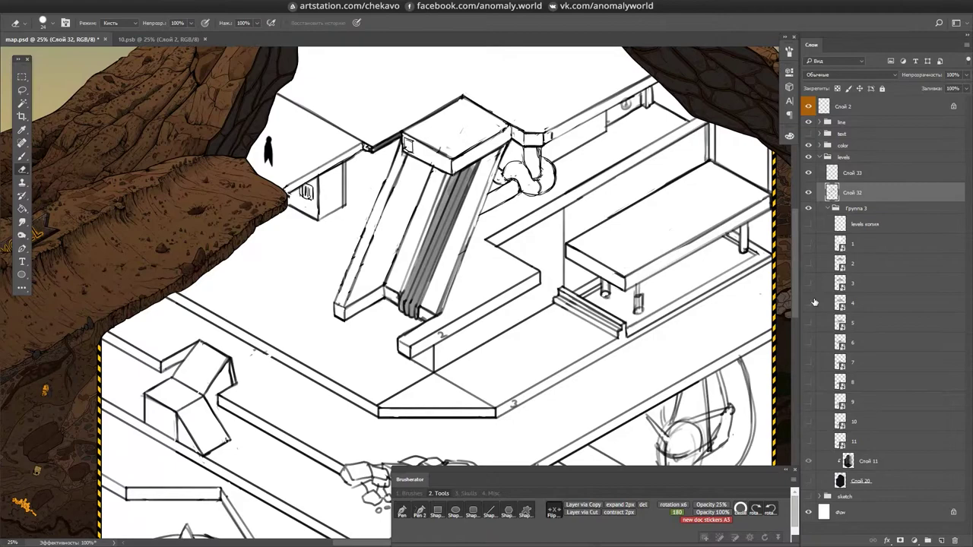
{"action": "left_click", "coordinate": [808, 263]}
{"action": "left_click", "coordinate": [808, 284]}
{"action": "key", "text": "b"}
{"action": "scroll", "coordinate": [530, 249], "scroll_direction": "up", "scroll_amount": 1}
{"action": "key", "text": "ctrl+s"}
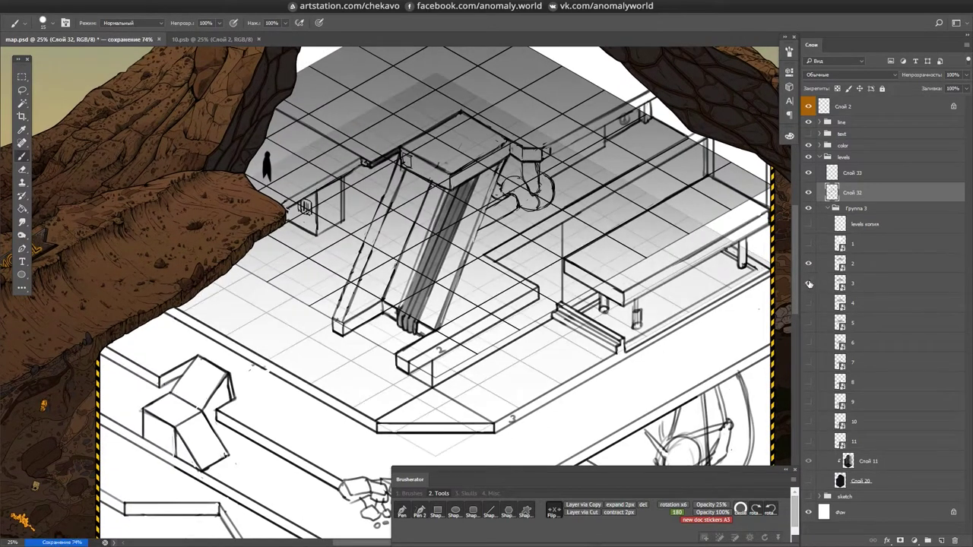
- Open grid layer 3 as 3.psb, add a layer and draw a notched rectangle in its third row
{"action": "double_click", "coordinate": [840, 282]}
{"action": "left_click", "coordinate": [74, 40]}
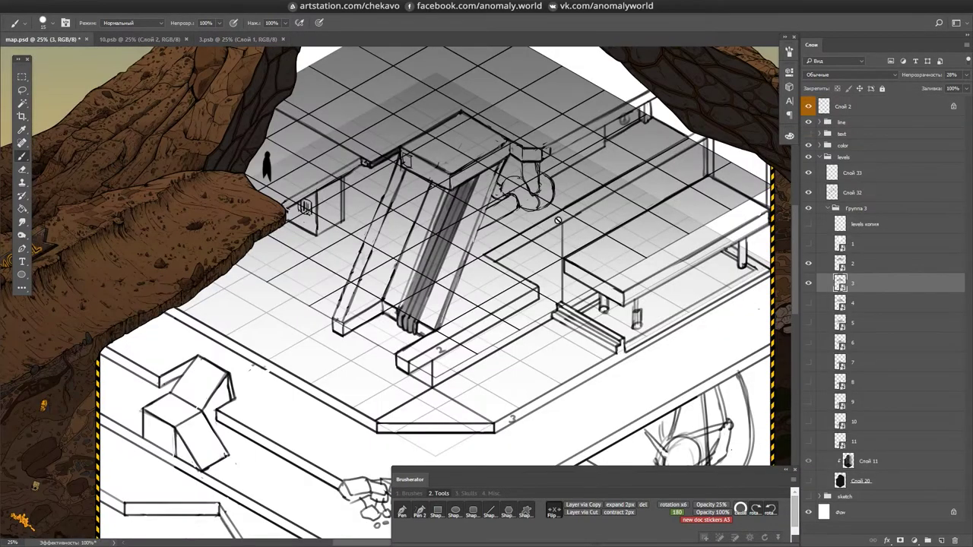
{"action": "key", "text": "ctrl+shift+Tab"}
{"action": "key", "text": "ctrl+Tab"}
{"action": "scroll", "coordinate": [575, 224], "scroll_direction": "left", "scroll_amount": 1}
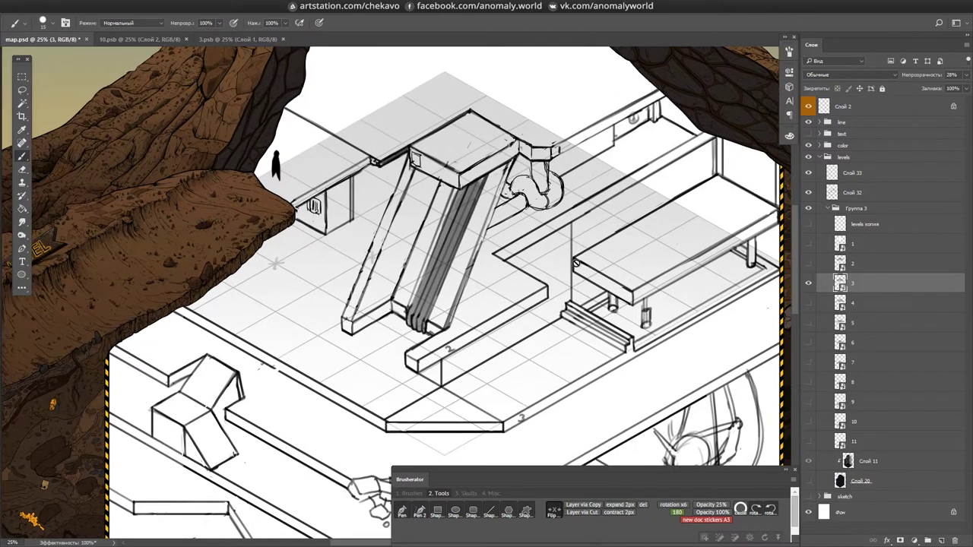
{"action": "key", "text": "ctrl+Tab"}
{"action": "key", "text": "ctrl+shift+n"}
{"action": "key", "text": "Return"}
{"action": "key", "text": "ctrl+shift+Tab"}
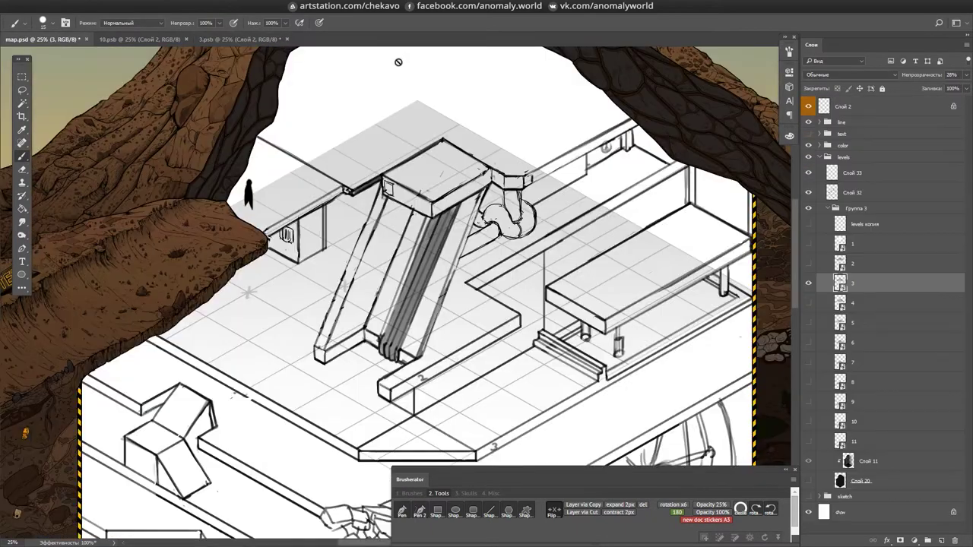
{"action": "key", "text": "ctrl+shift+Tab"}
{"action": "mouse_move", "coordinate": [347, 220]}
{"action": "left_mouse_down"}
{"action": "mouse_move", "coordinate": [335, 209]}
{"action": "mouse_move", "coordinate": [326, 225]}
{"action": "mouse_move", "coordinate": [328, 202]}
{"action": "left_mouse_up"}
{"action": "key", "text": "ctrl+Tab"}
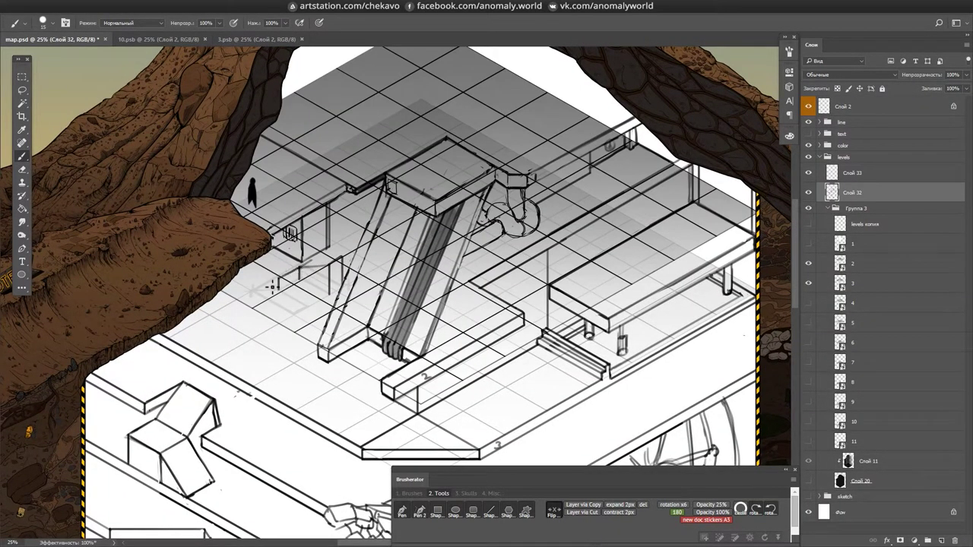
- Sketch the L-shaped prop on the top floor beside the escalator on a tilted canvas
{"action": "key", "text": "r"}
{"action": "left_click_drag", "start_coordinate": [253, 279], "coordinate": [300, 311]}
{"action": "key", "text": "r"}
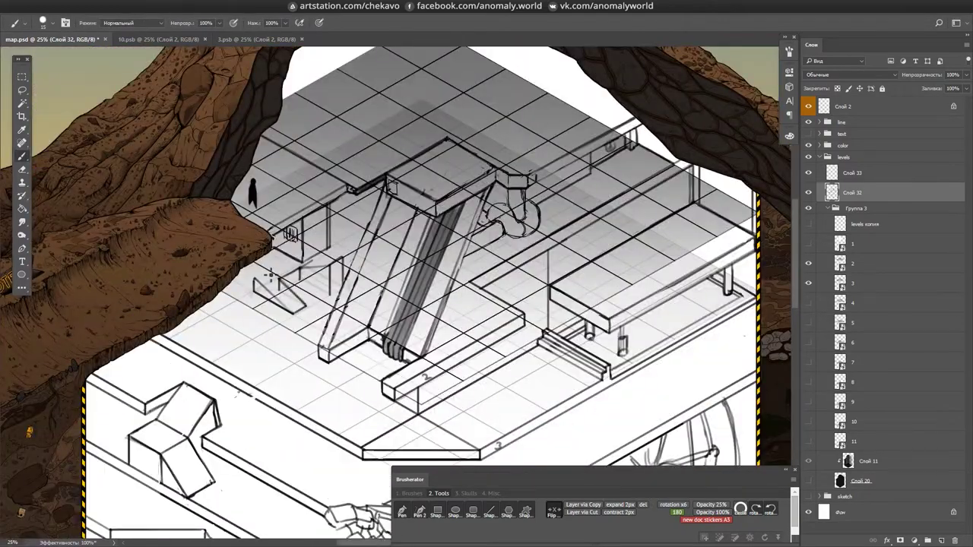
{"action": "left_click_drag", "start_coordinate": [254, 279], "coordinate": [281, 275]}
- Rotate the canvas through several angles and return to the brush
{"action": "key", "text": "r"}
{"action": "mouse_move", "coordinate": [456, 228]}
{"action": "left_mouse_down"}
{"action": "mouse_move", "coordinate": [570, 380]}
{"action": "mouse_move", "coordinate": [456, 228]}
{"action": "mouse_move", "coordinate": [532, 342]}
{"action": "left_mouse_up"}
{"action": "mouse_move", "coordinate": [363, 240]}
{"action": "left_mouse_down"}
{"action": "mouse_move", "coordinate": [456, 319]}
{"action": "mouse_move", "coordinate": [382, 223]}
{"action": "left_mouse_up"}
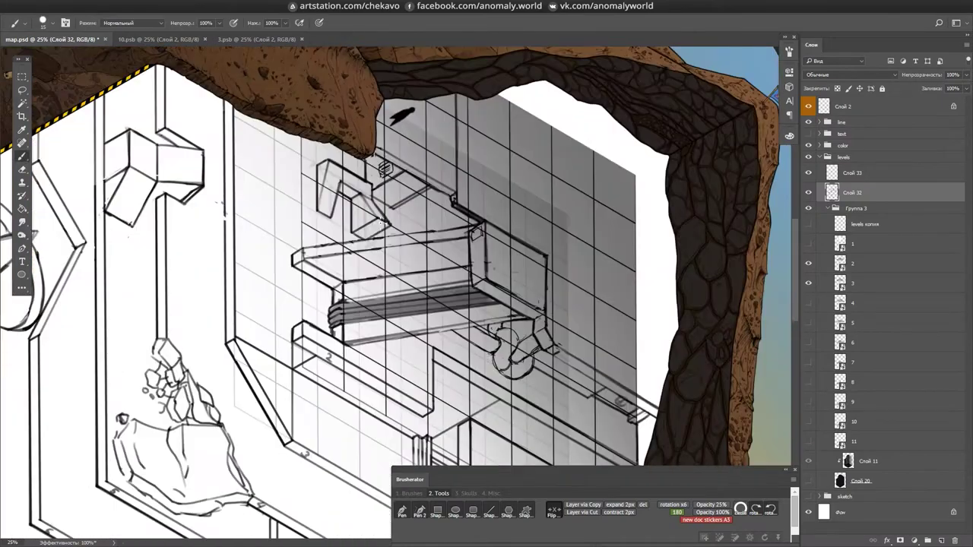
{"action": "mouse_move", "coordinate": [391, 189]}
{"action": "left_mouse_down"}
{"action": "mouse_move", "coordinate": [456, 228]}
{"action": "mouse_move", "coordinate": [698, 194]}
{"action": "left_mouse_up"}
{"action": "key", "text": "b"}
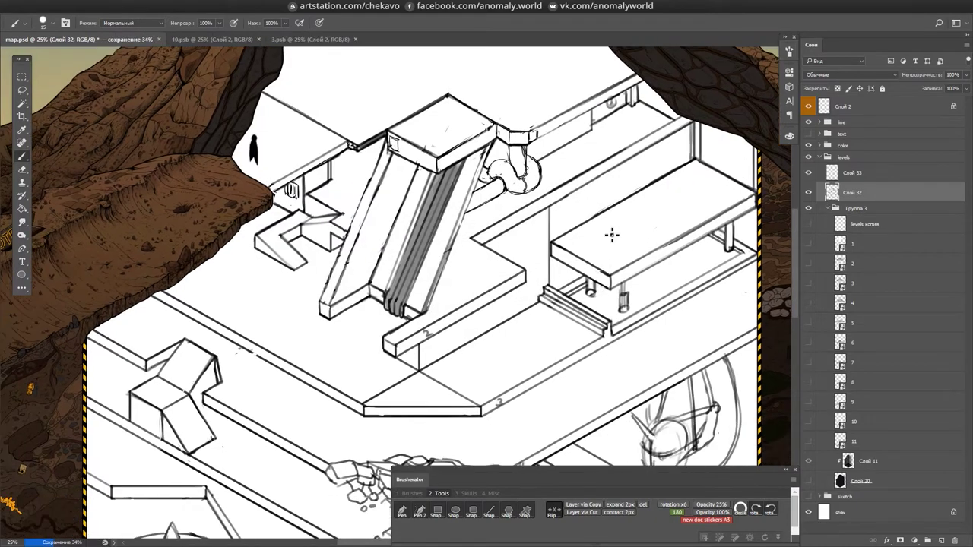
{"action": "scroll", "coordinate": [615, 235], "scroll_direction": "down", "scroll_amount": 5}
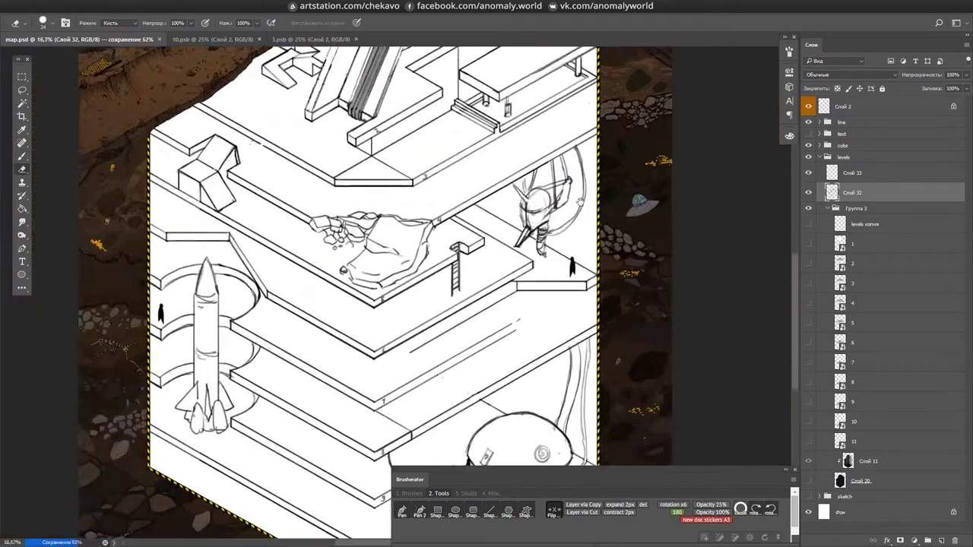
{"action": "key", "text": "ctrl+plus"}
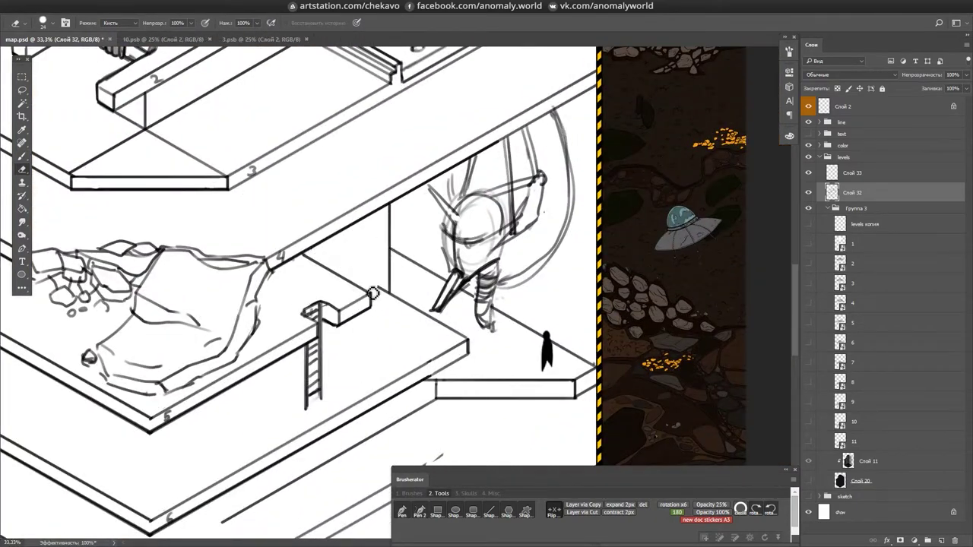
{"action": "scroll", "coordinate": [372, 268], "scroll_direction": "down", "scroll_amount": 5}
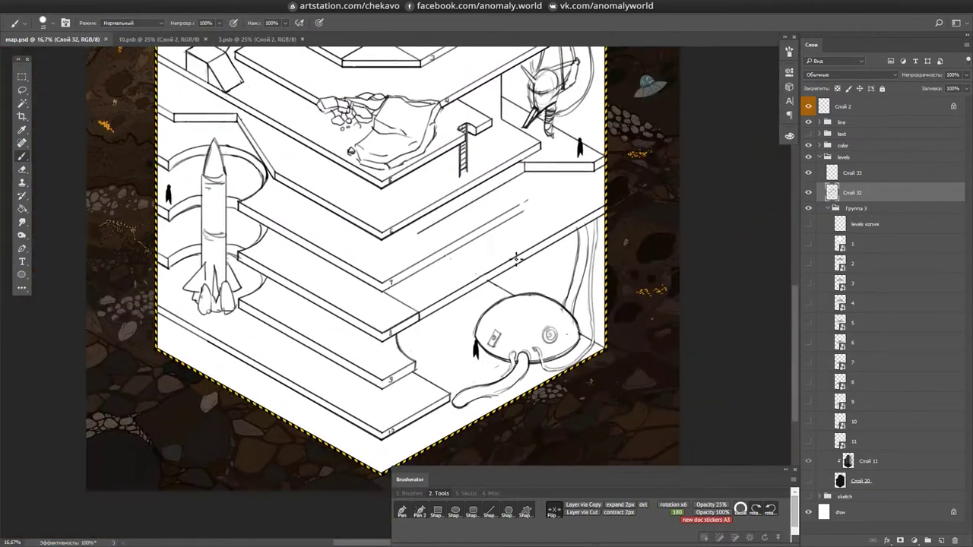
{"action": "left_click_drag", "start_coordinate": [690, 183], "coordinate": [532, 136]}
- Straighten the canvas upright and save the map
{"action": "left_click_drag", "start_coordinate": [593, 227], "coordinate": [371, 305]}
{"action": "mouse_move", "coordinate": [584, 174]}
{"action": "left_mouse_down"}
{"action": "mouse_move", "coordinate": [532, 228]}
{"action": "mouse_move", "coordinate": [425, 304]}
{"action": "left_mouse_up"}
{"action": "key", "text": "e"}
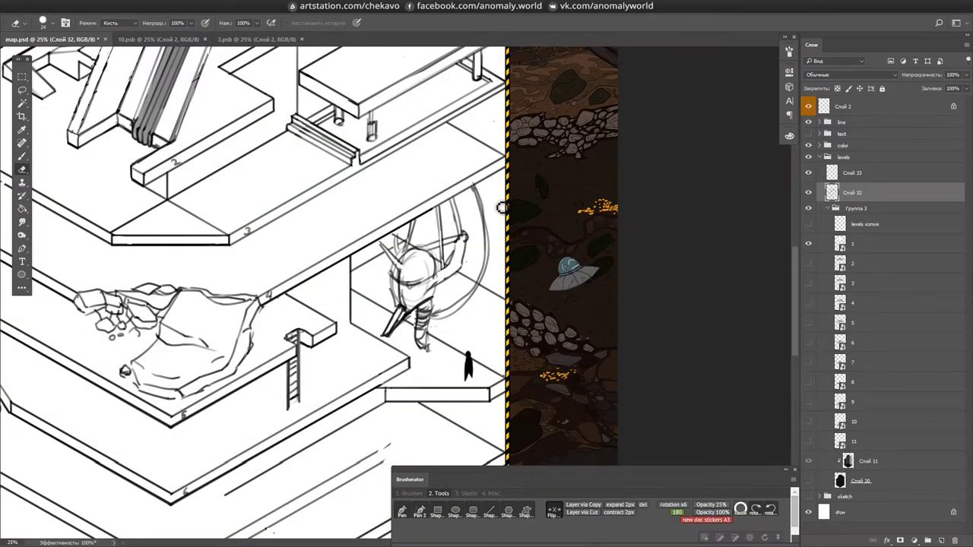
{"action": "left_click_drag", "start_coordinate": [407, 240], "coordinate": [451, 215]}
{"action": "key", "text": "ctrl+s"}
{"action": "mouse_move", "coordinate": [591, 226]}
{"action": "left_mouse_down"}
{"action": "mouse_move", "coordinate": [562, 235]}
{"action": "mouse_move", "coordinate": [494, 198]}
{"action": "mouse_move", "coordinate": [456, 228]}
{"action": "mouse_move", "coordinate": [322, 292]}
{"action": "mouse_move", "coordinate": [365, 251]}
{"action": "mouse_move", "coordinate": [337, 271]}
{"action": "mouse_move", "coordinate": [339, 262]}
{"action": "mouse_move", "coordinate": [298, 326]}
{"action": "left_mouse_up"}
{"action": "key", "text": "b"}
- Zoom in and sketch the box and curving dinosaur strokes below the ledge
{"action": "key", "text": "ctrl+plus"}
{"action": "key", "text": "ctrl+plus"}
{"action": "key", "text": "ctrl+plus"}
{"action": "mouse_move", "coordinate": [100, 327]}
{"action": "left_mouse_down"}
{"action": "mouse_move", "coordinate": [188, 391]}
{"action": "mouse_move", "coordinate": [298, 326]}
{"action": "left_mouse_up"}
{"action": "left_click_drag", "start_coordinate": [278, 297], "coordinate": [306, 272]}
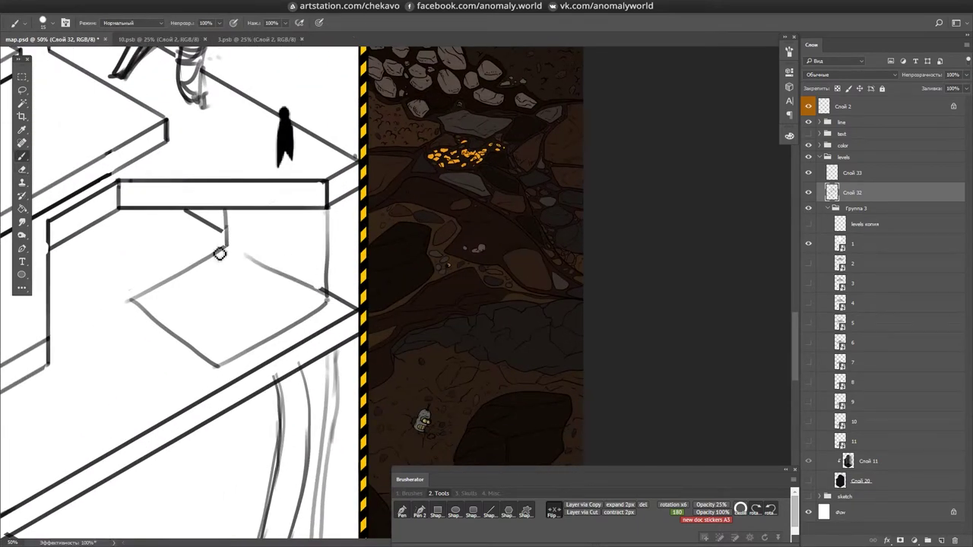
{"action": "left_click_drag", "start_coordinate": [220, 254], "coordinate": [311, 310]}
{"action": "left_click_drag", "start_coordinate": [226, 258], "coordinate": [243, 327]}
{"action": "left_click_drag", "start_coordinate": [191, 268], "coordinate": [263, 213]}
- Sketch a camera on a tripod left of the box
{"action": "left_click_drag", "start_coordinate": [187, 255], "coordinate": [186, 257]}
{"action": "left_click_drag", "start_coordinate": [199, 254], "coordinate": [198, 256]}
{"action": "left_click_drag", "start_coordinate": [202, 319], "coordinate": [199, 290]}
{"action": "left_click_drag", "start_coordinate": [183, 309], "coordinate": [215, 302]}
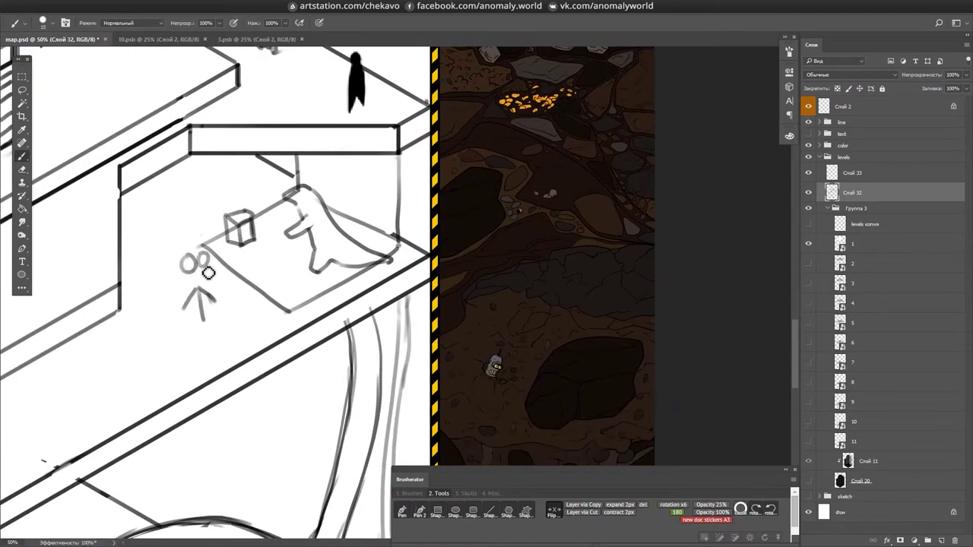
- Save the map, cancelling the Save As dialog
{"action": "key", "text": "ctrl+s"}
{"action": "scroll", "coordinate": [219, 282], "scroll_direction": "down", "scroll_amount": 6}
{"action": "key", "text": "e"}
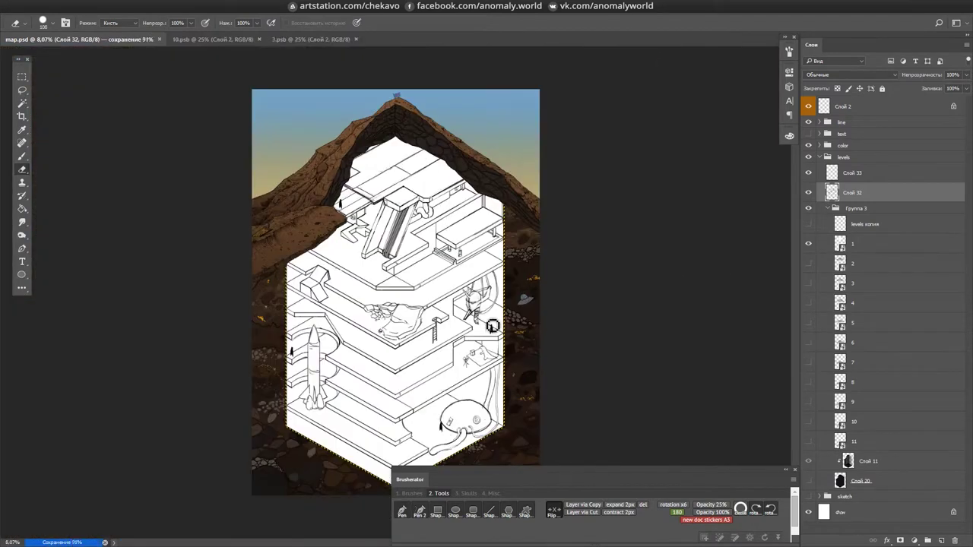
{"action": "key", "text": "ctrl+shift+s"}
{"action": "key", "text": "Escape"}
- Erase the rocket from the left shaft and add a new layer
{"action": "key", "text": "b"}
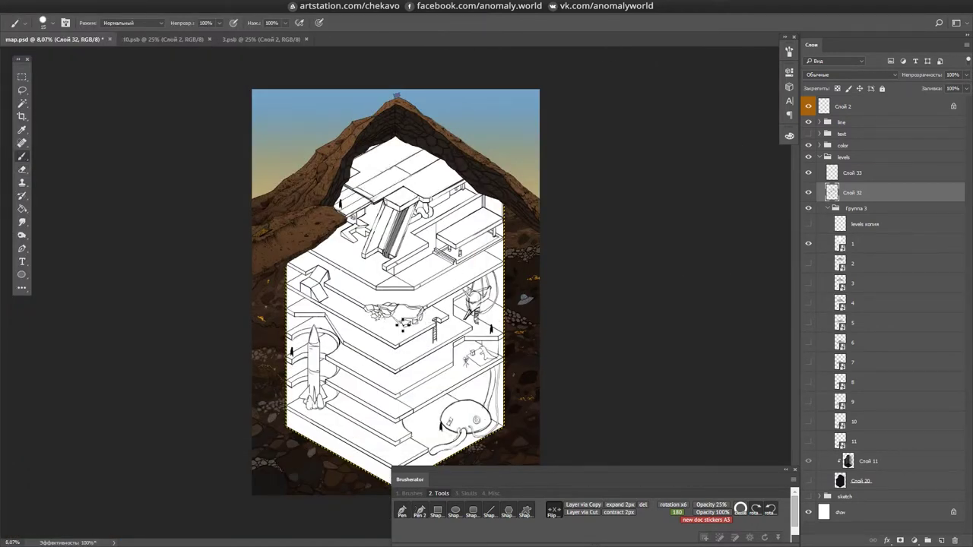
{"action": "key", "text": "e"}
{"action": "scroll", "coordinate": [328, 393], "scroll_direction": "up", "scroll_amount": 4}
{"action": "mouse_move", "coordinate": [289, 297]}
{"action": "left_mouse_down"}
{"action": "mouse_move", "coordinate": [285, 357]}
{"action": "mouse_move", "coordinate": [258, 400]}
{"action": "left_mouse_up"}
{"action": "key", "text": "ctrl+shift+alt+n"}
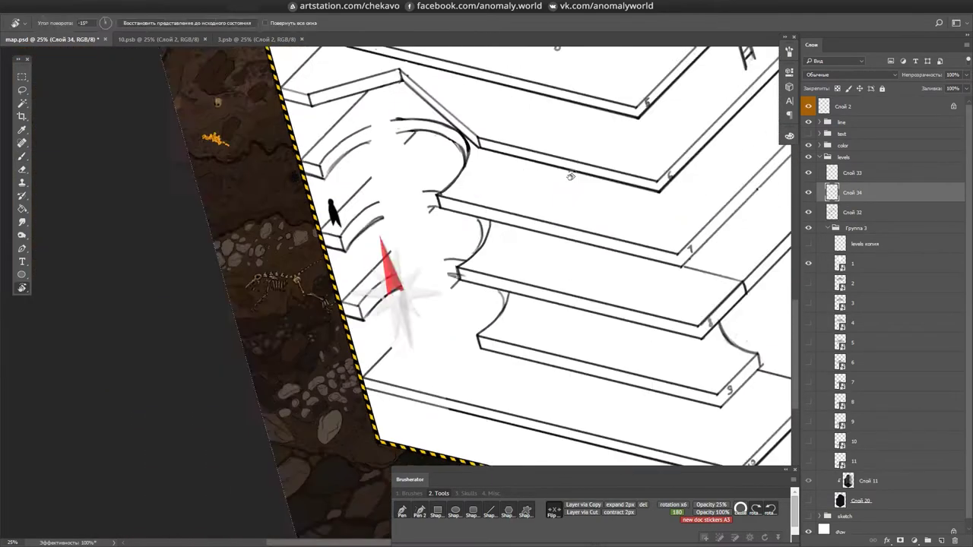
- Sketch the capsule's tube with an arched top, move it upward and erase stray lines
{"action": "key", "text": "l"}
{"action": "key", "text": "b"}
{"action": "left_click_drag", "start_coordinate": [386, 202], "coordinate": [454, 312]}
{"action": "left_click_drag", "start_coordinate": [384, 312], "coordinate": [417, 242]}
{"action": "key", "text": "ctrl+t"}
{"action": "left_click_drag", "start_coordinate": [438, 281], "coordinate": [446, 201]}
{"action": "key", "text": "Return"}
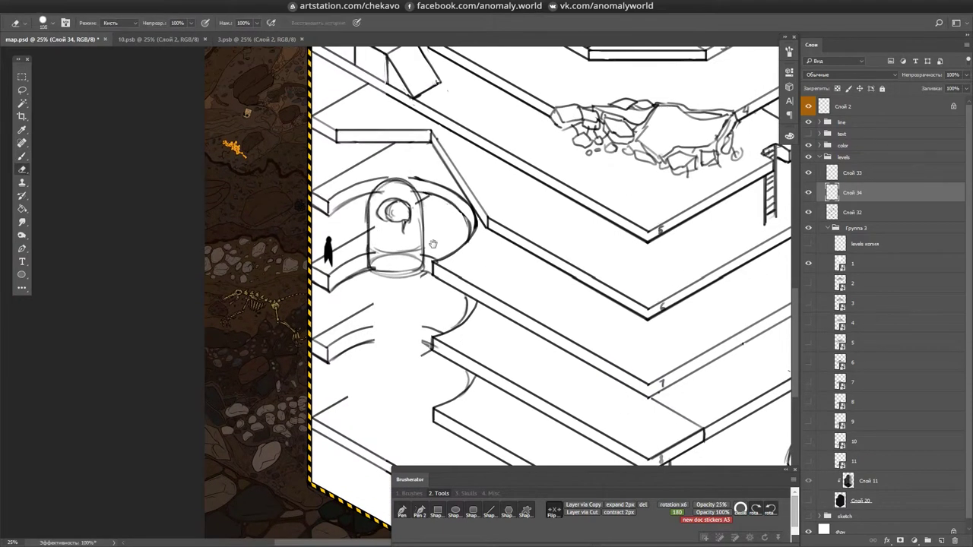
{"action": "scroll", "coordinate": [497, 278], "scroll_direction": "up", "scroll_amount": 1}
{"action": "key", "text": "e"}
{"action": "mouse_move", "coordinate": [319, 228]}
{"action": "left_mouse_down"}
{"action": "mouse_move", "coordinate": [369, 266]}
{"action": "mouse_move", "coordinate": [356, 284]}
{"action": "left_mouse_up"}
{"action": "key", "text": "b"}
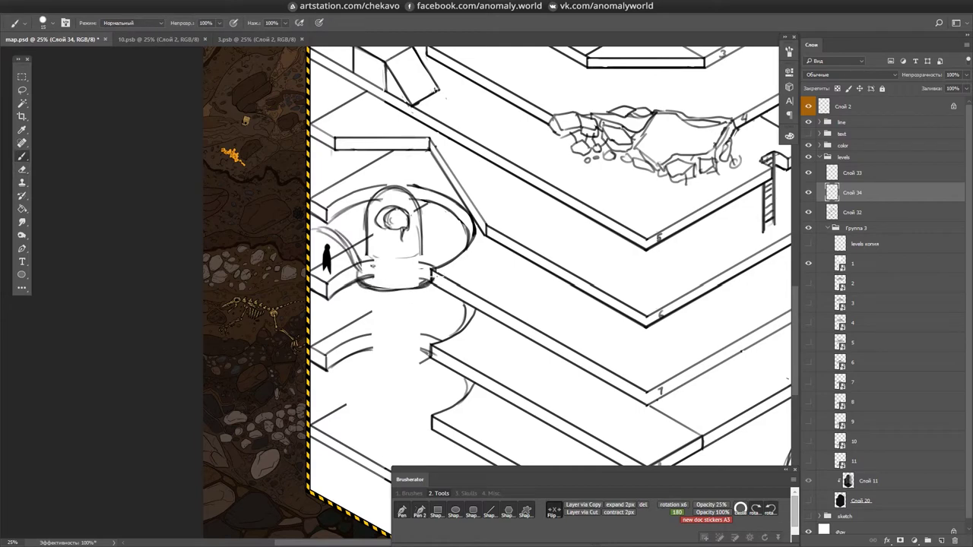
- Lasso the capsule's dome base and enlarge it with Free Transform
{"action": "key", "text": "l"}
{"action": "scroll", "coordinate": [396, 319], "scroll_direction": "up", "scroll_amount": 1}
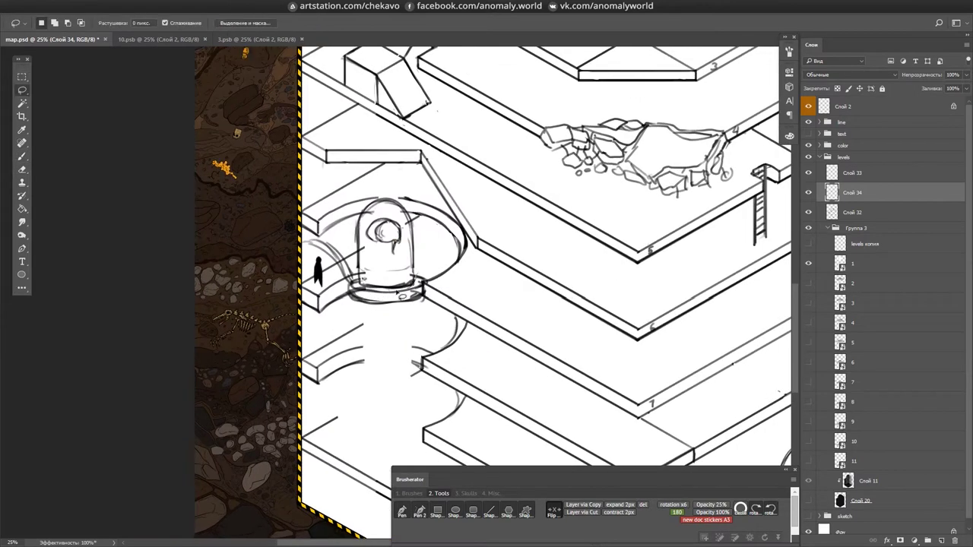
{"action": "left_click_drag", "start_coordinate": [357, 308], "coordinate": [351, 268]}
{"action": "key", "text": "ctrl+t"}
{"action": "left_click_drag", "start_coordinate": [446, 321], "coordinate": [450, 329]}
{"action": "key", "text": "Return"}
{"action": "scroll", "coordinate": [357, 289], "scroll_direction": "up", "scroll_amount": 1}
- Sketch a curved pipe left of the dome and a ringed column beneath it
{"action": "key", "text": "b"}
{"action": "left_click_drag", "start_coordinate": [308, 242], "coordinate": [351, 280]}
{"action": "scroll", "coordinate": [467, 246], "scroll_direction": "up", "scroll_amount": 1}
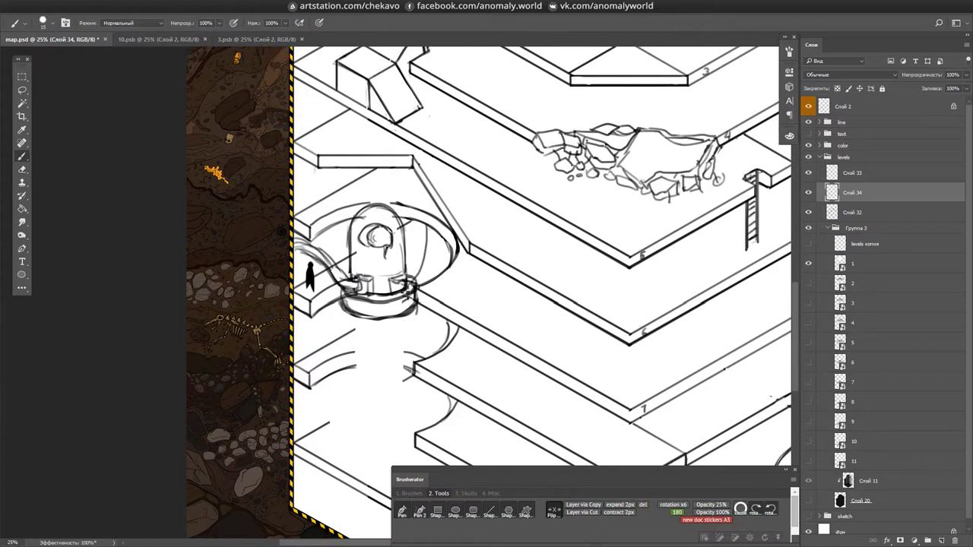
{"action": "key", "text": "e"}
{"action": "scroll", "coordinate": [487, 288], "scroll_direction": "up", "scroll_amount": 1}
{"action": "key", "text": "alt+bracketleft"}
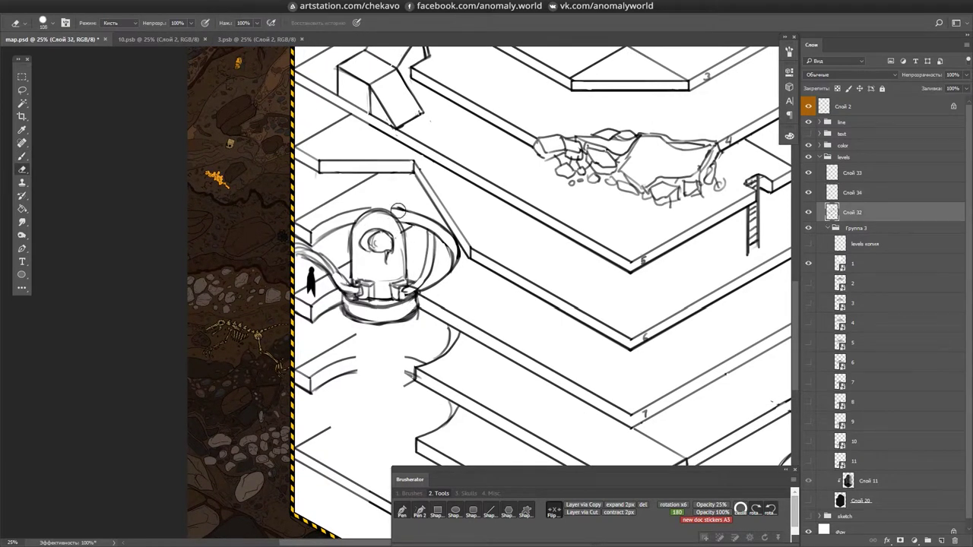
{"action": "left_click_drag", "start_coordinate": [399, 210], "coordinate": [411, 228]}
{"action": "key", "text": "ctrl+e"}
{"action": "scroll", "coordinate": [486, 289], "scroll_direction": "down", "scroll_amount": 2}
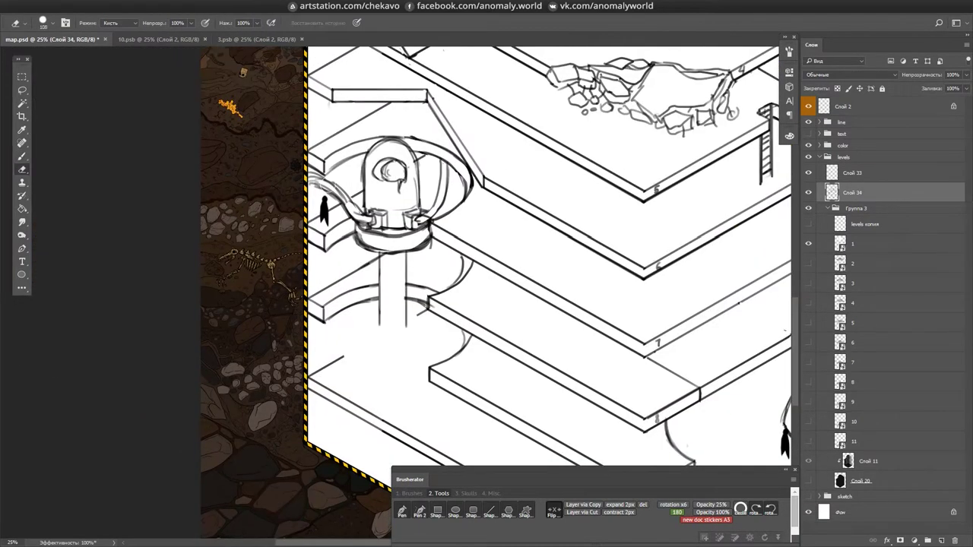
{"action": "key", "text": "b"}
- Reset the canvas rotation upright and save the map
{"action": "mouse_move", "coordinate": [486, 251]}
{"action": "left_mouse_down"}
{"action": "mouse_move", "coordinate": [428, 323]}
{"action": "mouse_move", "coordinate": [396, 272]}
{"action": "left_mouse_up"}
{"action": "key", "text": "Escape"}
{"action": "key", "text": "ctrl+s"}
{"action": "key", "text": "e"}
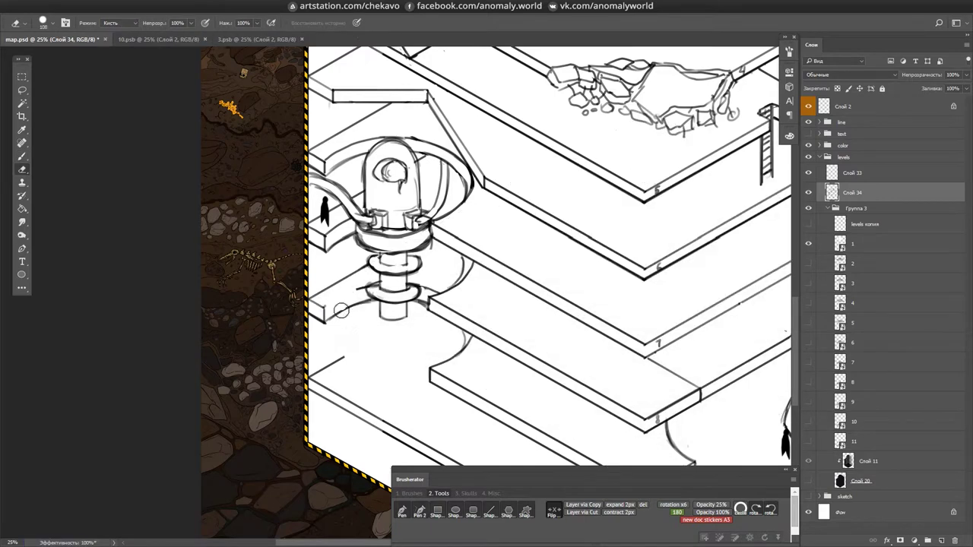
{"action": "key", "text": "ctrl+s"}
{"action": "scroll", "coordinate": [480, 353], "scroll_direction": "up", "scroll_amount": 1}
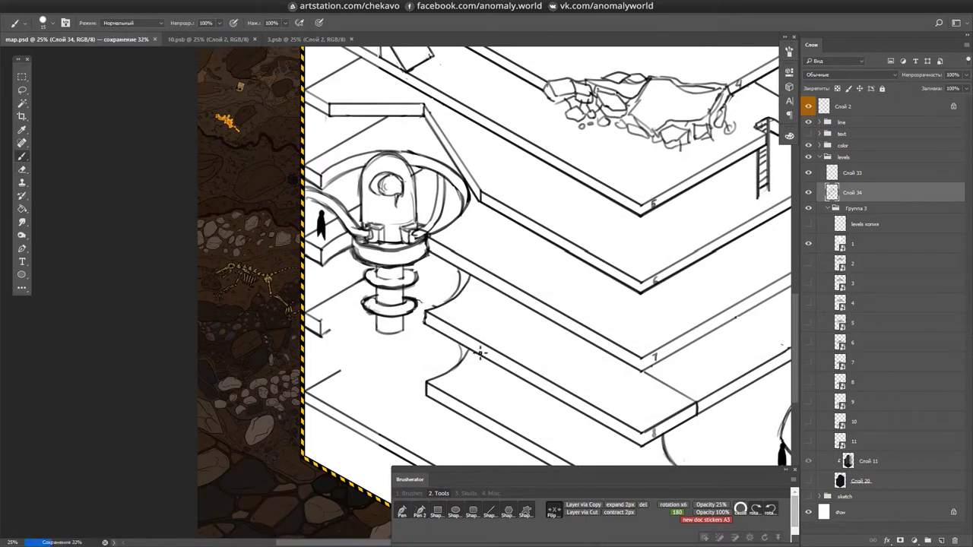
{"action": "scroll", "coordinate": [469, 356], "scroll_direction": "up", "scroll_amount": 3}
- Delete the current layer after confirming the prompt
{"action": "key", "text": "b"}
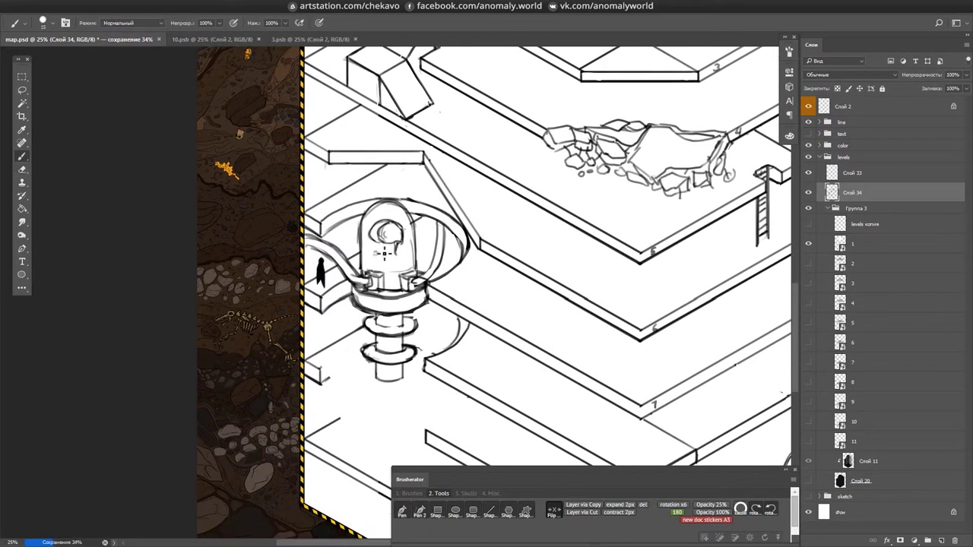
{"action": "scroll", "coordinate": [487, 235], "scroll_direction": "down", "scroll_amount": 4}
{"action": "scroll", "coordinate": [532, 243], "scroll_direction": "up", "scroll_amount": 3}
{"action": "scroll", "coordinate": [571, 255], "scroll_direction": "up", "scroll_amount": 3}
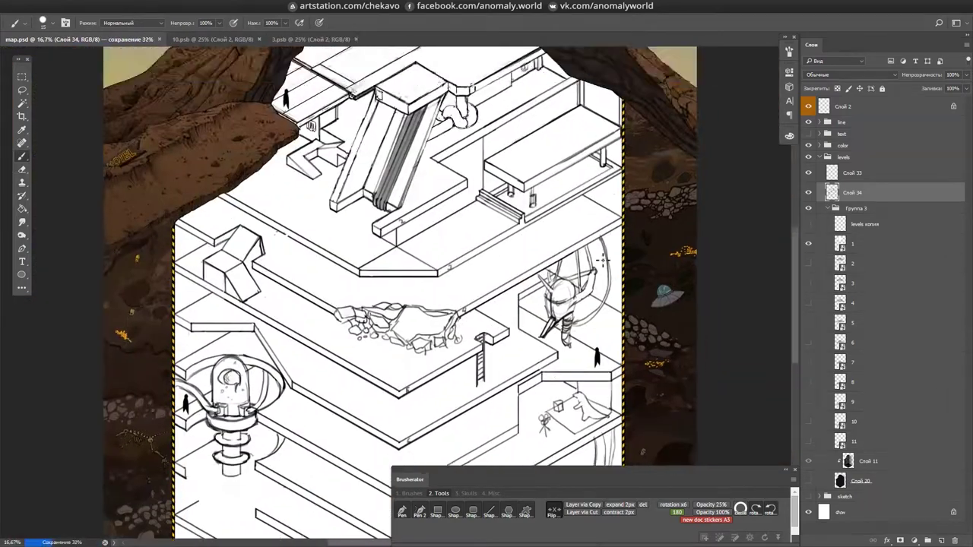
{"action": "key", "text": "Delete"}
{"action": "key", "text": "Return"}
{"action": "scroll", "coordinate": [571, 255], "scroll_direction": "down", "scroll_amount": 10}
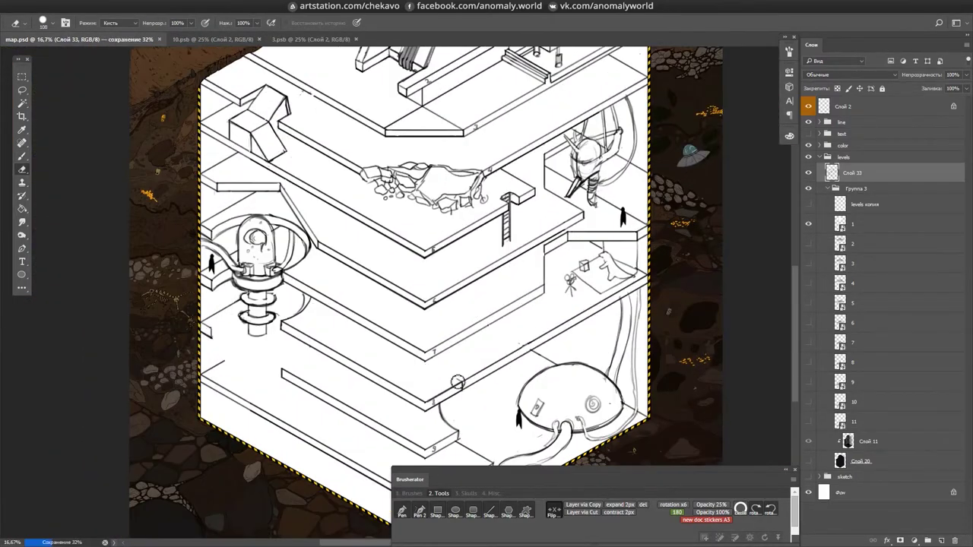
- Sketch an inner circle inside the sphere and place a second circle on the grid
{"action": "scroll", "coordinate": [632, 260], "scroll_direction": "up", "scroll_amount": 15}
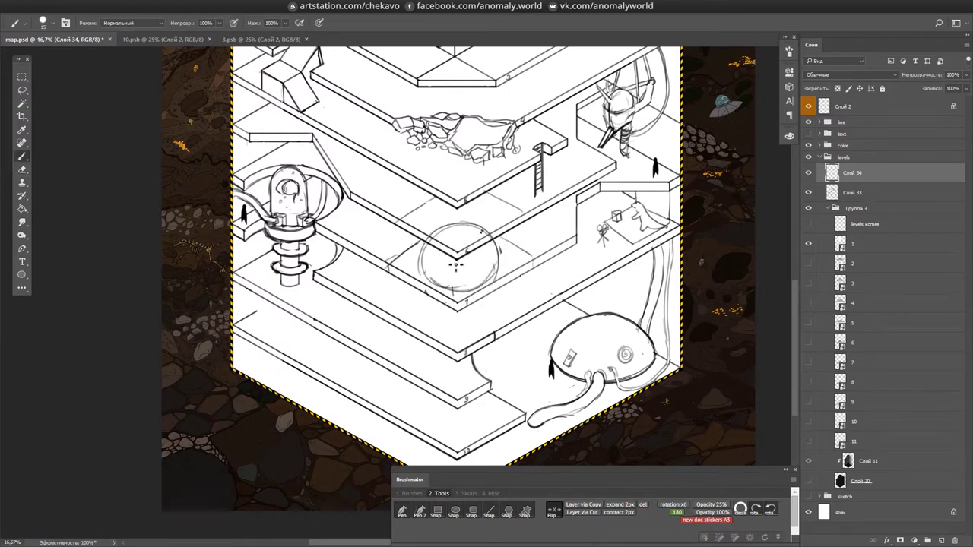
{"action": "scroll", "coordinate": [454, 295], "scroll_direction": "up", "scroll_amount": 1}
{"action": "mouse_move", "coordinate": [455, 295]}
{"action": "left_mouse_down"}
{"action": "mouse_move", "coordinate": [483, 284]}
{"action": "mouse_move", "coordinate": [469, 265]}
{"action": "left_mouse_up"}
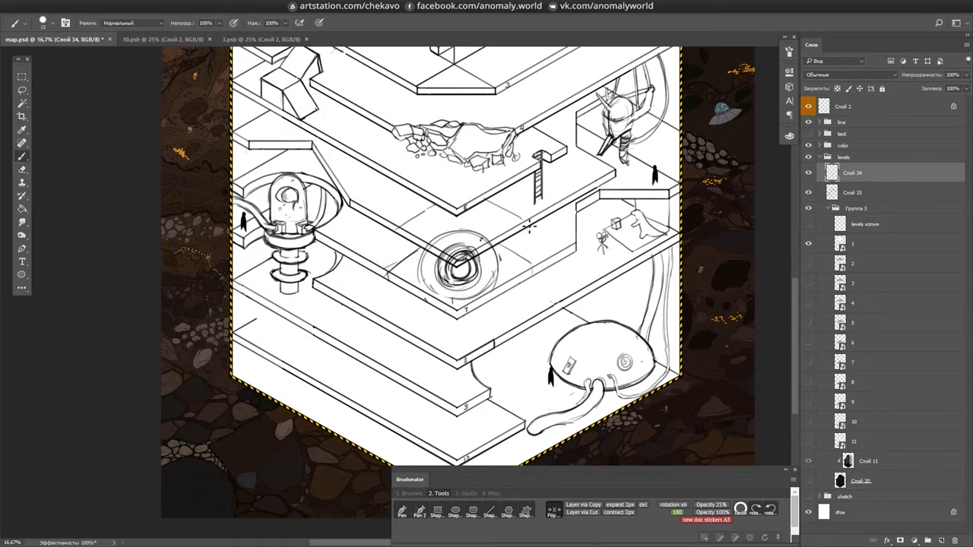
{"action": "key", "text": "ctrl+s"}
{"action": "left_click_drag", "start_coordinate": [519, 266], "coordinate": [499, 286]}
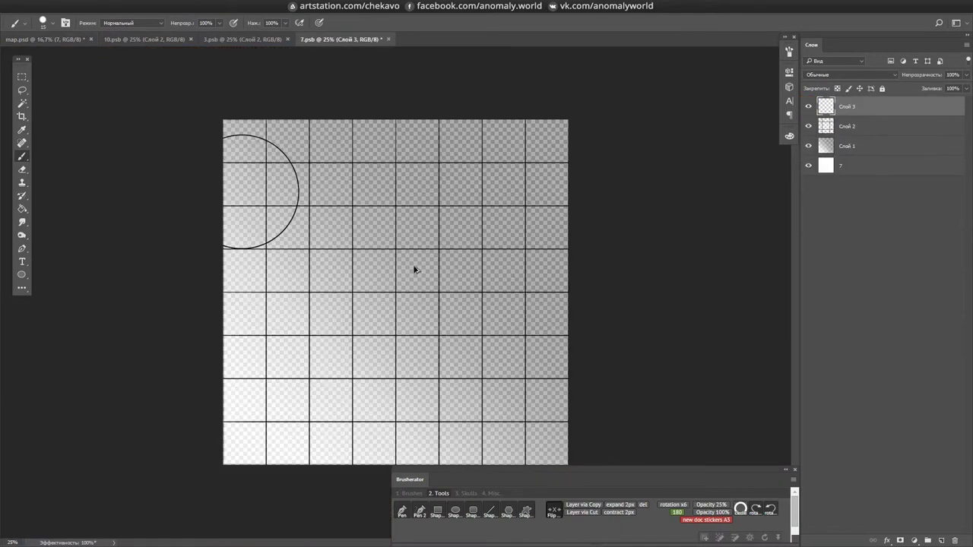
{"action": "left_click_drag", "start_coordinate": [412, 269], "coordinate": [344, 406]}
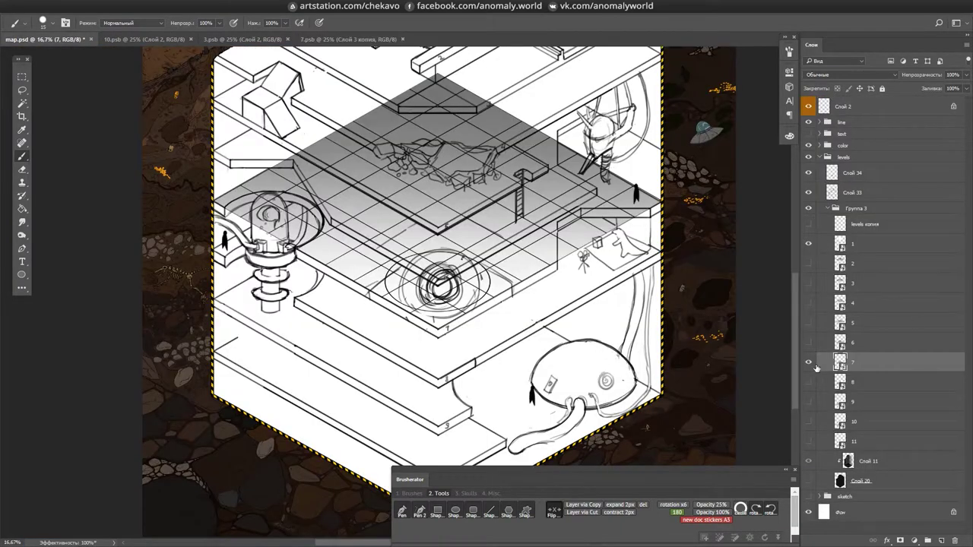
- Undo the grey grid and large ellipse, erase lines over the lamp, and duplicate the sketch layer
{"action": "left_click", "coordinate": [851, 173]}
{"action": "key", "text": "b"}
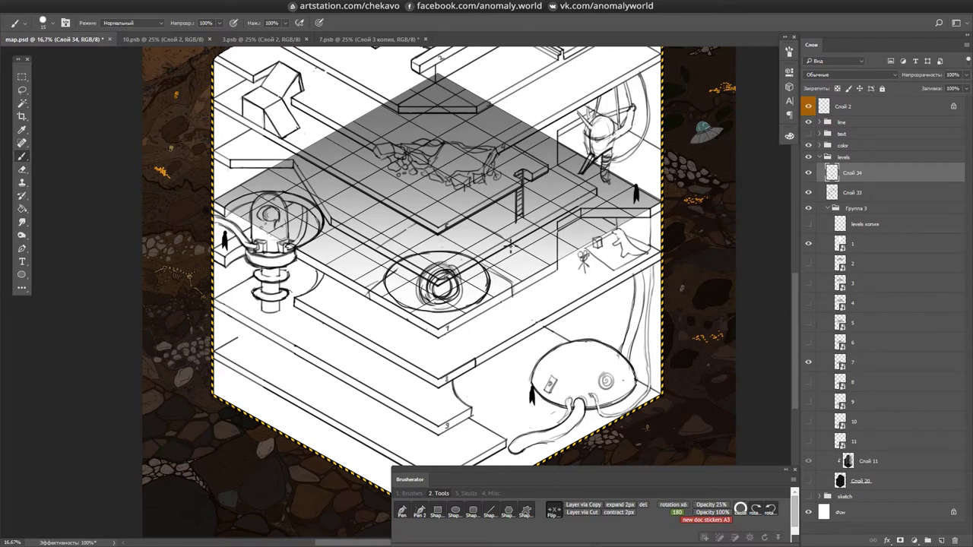
{"action": "key", "text": "ctrl+z"}
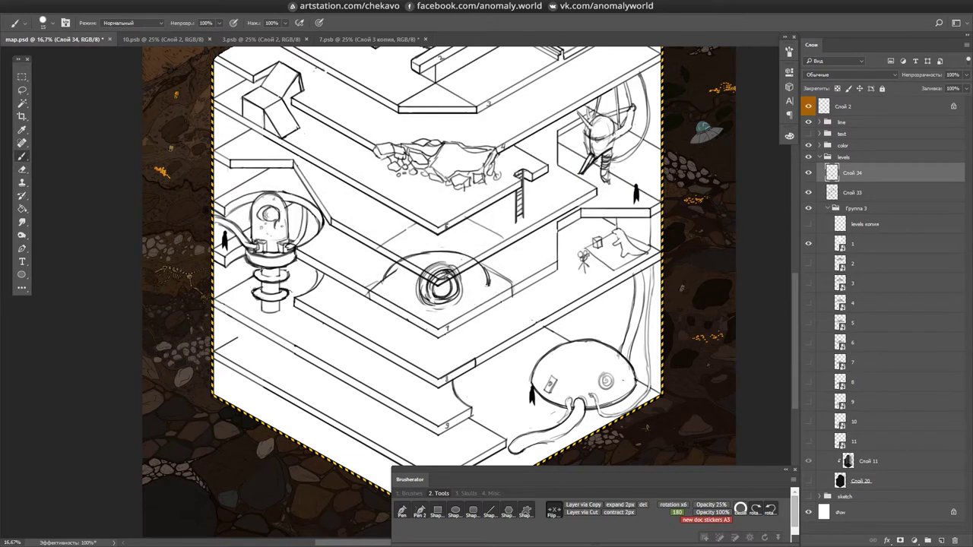
{"action": "mouse_move", "coordinate": [437, 329]}
{"action": "left_mouse_down"}
{"action": "mouse_move", "coordinate": [448, 318]}
{"action": "mouse_move", "coordinate": [445, 348]}
{"action": "left_mouse_up"}
{"action": "key", "text": "e"}
{"action": "key", "text": "ctrl+s"}
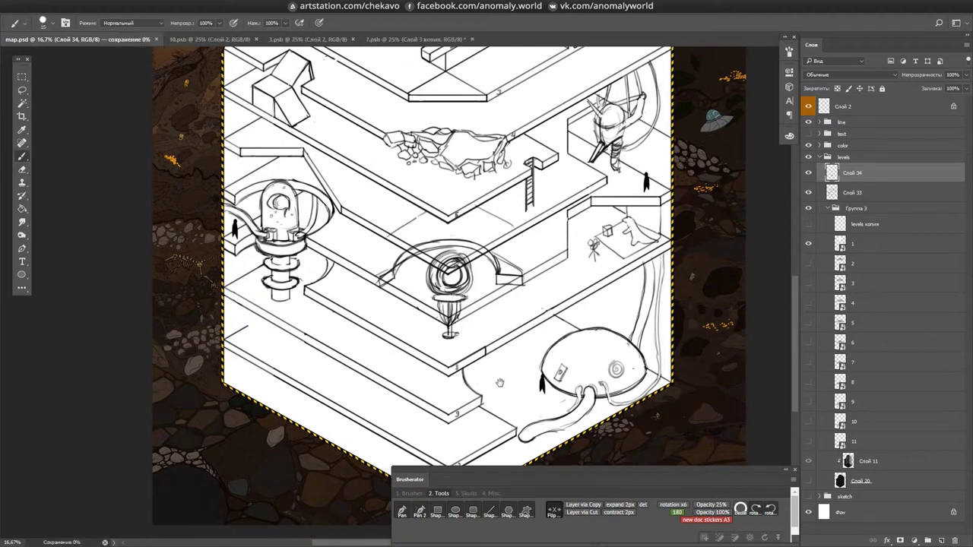
{"action": "left_click_drag", "start_coordinate": [396, 286], "coordinate": [389, 298]}
{"action": "key", "text": "alt+bracketleft"}
{"action": "key", "text": "ctrl+j"}
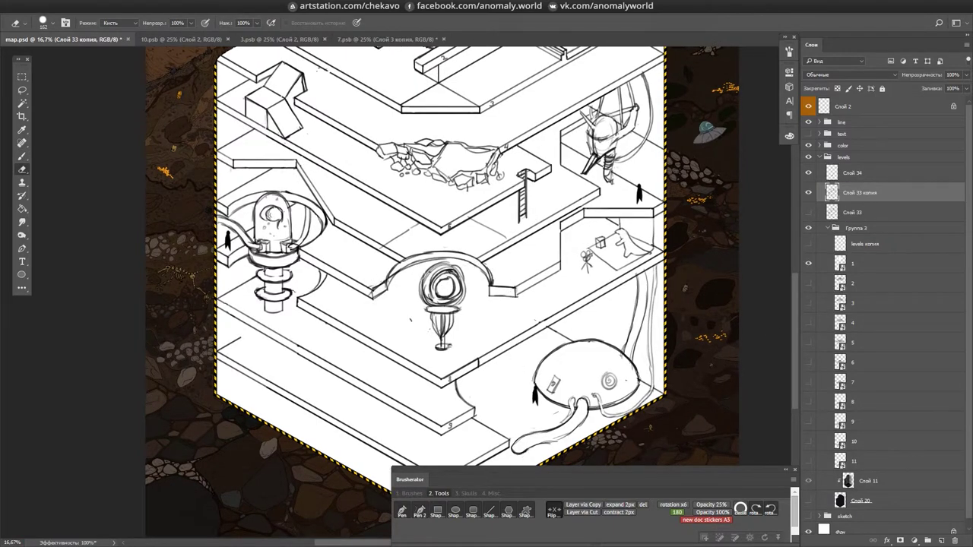
{"action": "left_click_drag", "start_coordinate": [388, 253], "coordinate": [384, 270]}
- Run the stamp action to bring the circle from the grid sheet into the map
{"action": "key", "text": "b"}
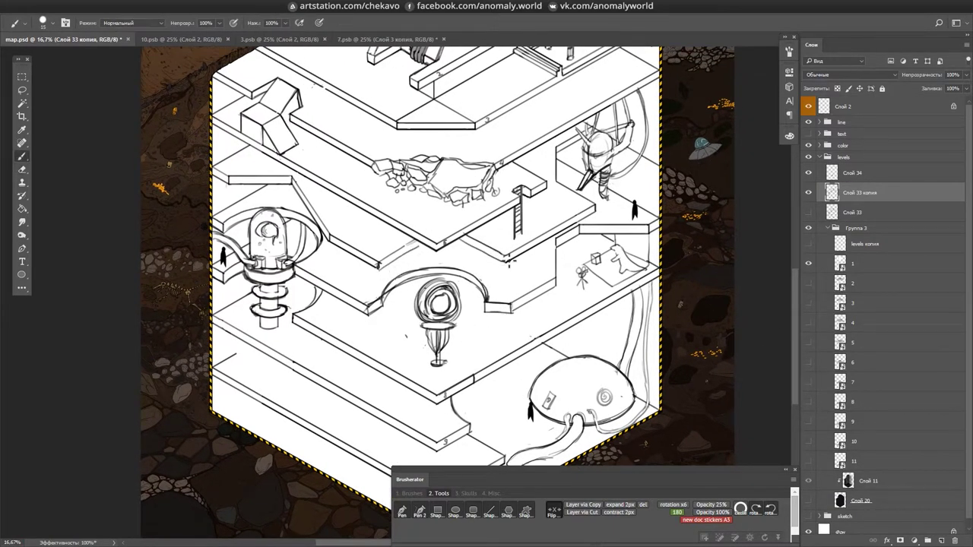
{"action": "scroll", "coordinate": [509, 259], "scroll_direction": "down", "scroll_amount": 1, "text": "alt"}
{"action": "scroll", "coordinate": [509, 258], "scroll_direction": "up", "scroll_amount": 3}
{"action": "key", "text": "ctrl+shift+Tab"}
{"action": "key", "text": "e"}
{"action": "key", "text": "b"}
{"action": "key", "text": "F2"}
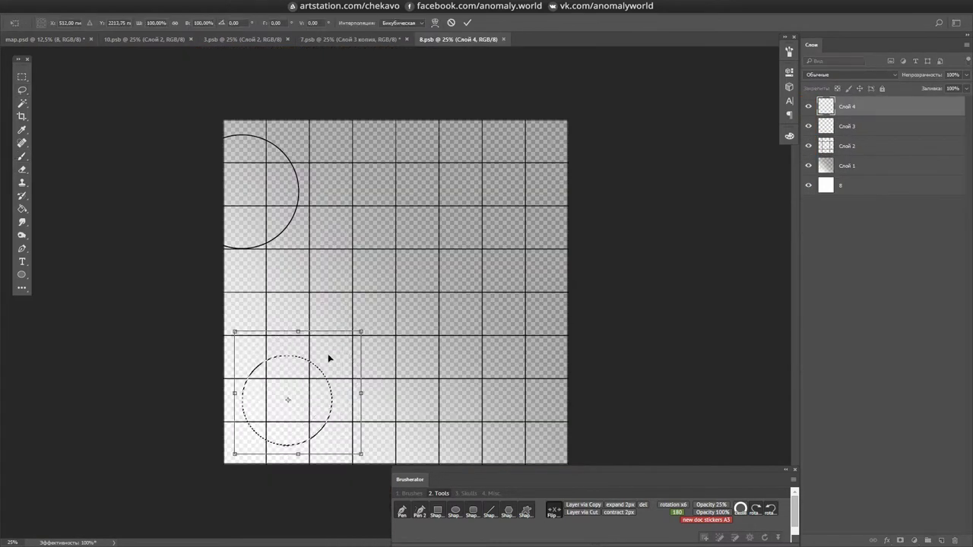
{"action": "left_click", "coordinate": [467, 23]}
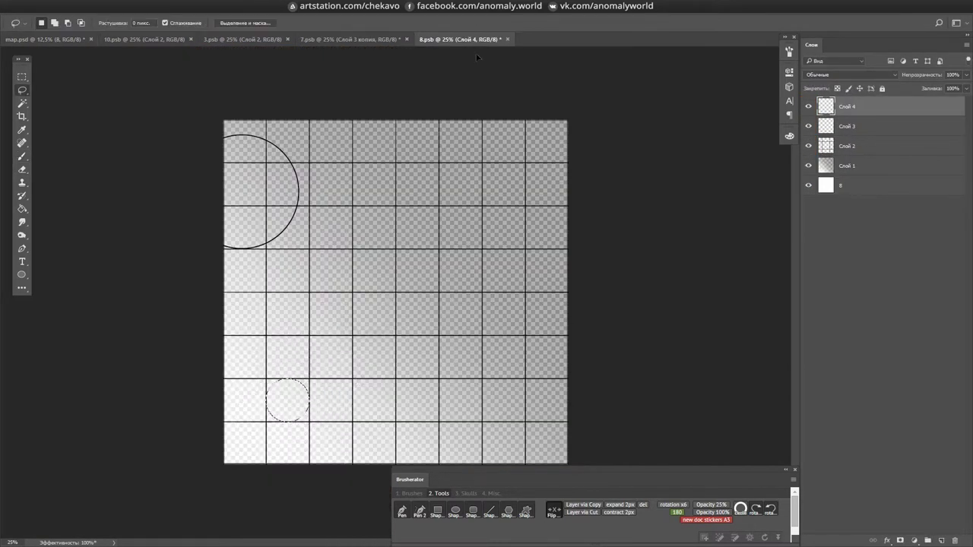
{"action": "key", "text": "b"}
{"action": "scroll", "coordinate": [399, 395], "scroll_direction": "up", "scroll_amount": 3}
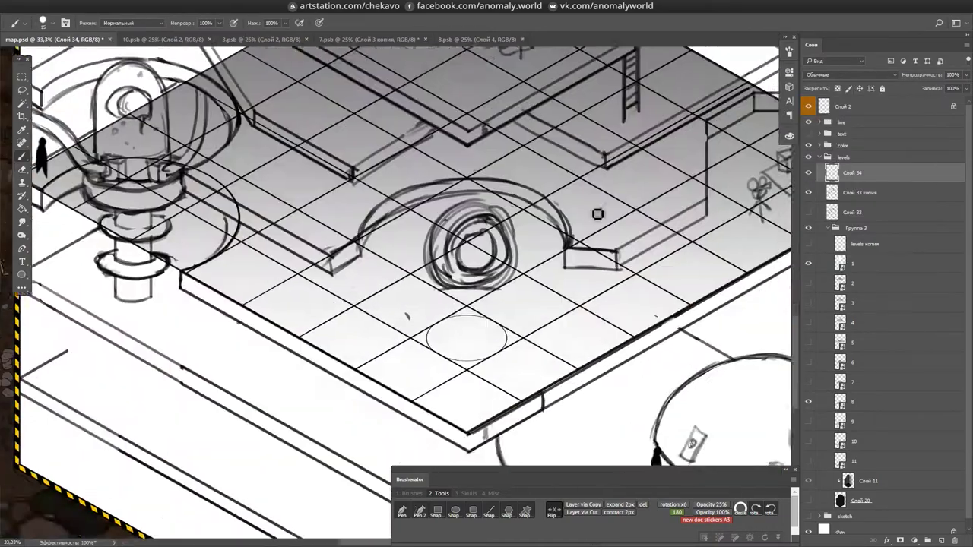
{"action": "key", "text": "Escape"}
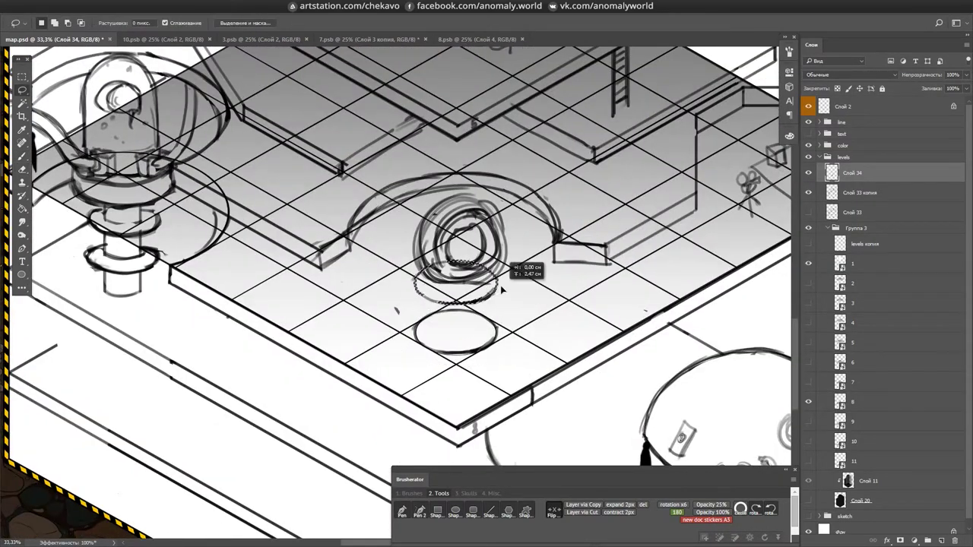
- Move an ellipse copy down as the cylinder base and draw its sides and vertical lines
{"action": "left_click_drag", "start_coordinate": [449, 281], "coordinate": [395, 320]}
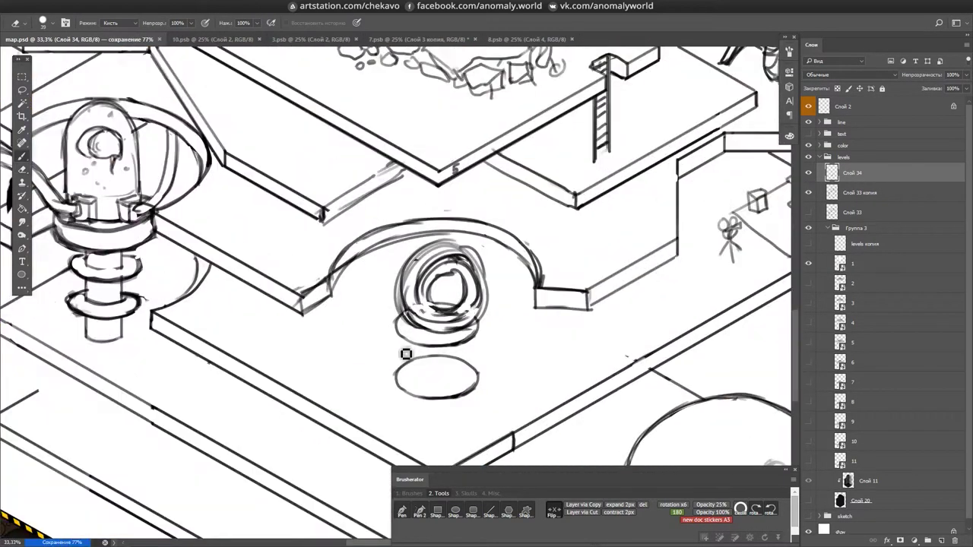
{"action": "key", "text": "ctrl+s"}
{"action": "key", "text": "e"}
{"action": "key", "text": "Escape"}
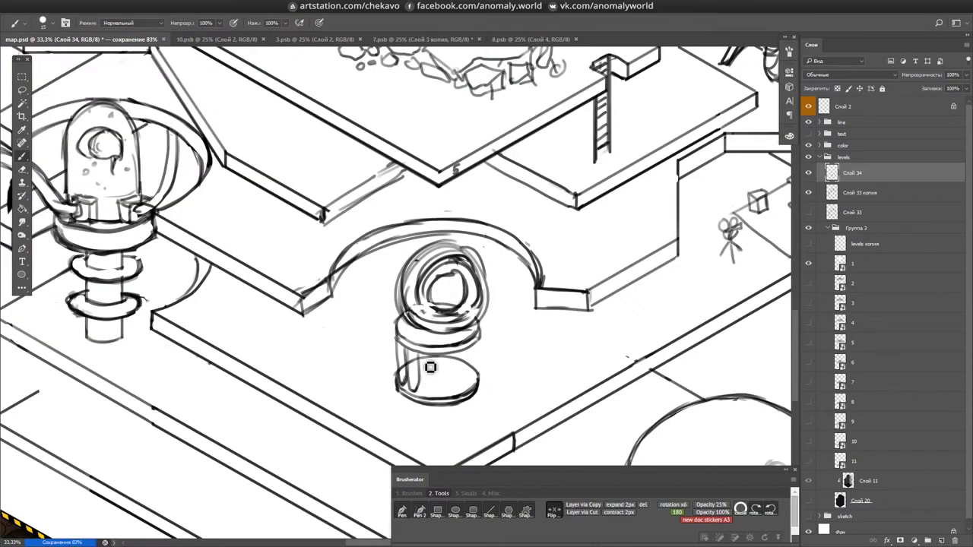
{"action": "left_click_drag", "start_coordinate": [429, 379], "coordinate": [482, 113]}
{"action": "left_click_drag", "start_coordinate": [361, 213], "coordinate": [365, 380]}
{"action": "left_click_drag", "start_coordinate": [479, 156], "coordinate": [475, 399]}
{"action": "left_click_drag", "start_coordinate": [563, 347], "coordinate": [527, 396]}
{"action": "left_click_drag", "start_coordinate": [555, 122], "coordinate": [552, 387]}
- Paint a row of five canisters along the upper platform edge
{"action": "key", "text": "ctrl+0"}
{"action": "key", "text": "s"}
{"action": "key", "text": "ctrl+plus"}
{"action": "key", "text": "ctrl+plus"}
{"action": "key", "text": "ctrl+plus"}
{"action": "key", "text": "ctrl+plus"}
{"action": "key", "text": "ctrl+plus"}
{"action": "key", "text": "b"}
{"action": "left_click_drag", "start_coordinate": [405, 189], "coordinate": [483, 152]}
{"action": "left_click_drag", "start_coordinate": [495, 207], "coordinate": [504, 207]}
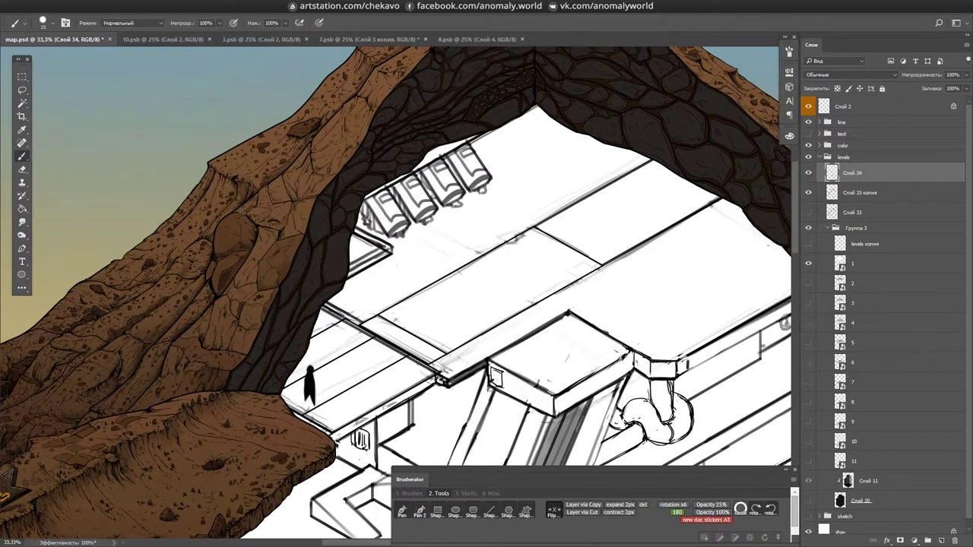
- Edit the grid smart object's contents, save them, and return to the map
{"action": "double_click", "coordinate": [840, 263]}
{"action": "key", "text": "ctrl+shift+alt+n"}
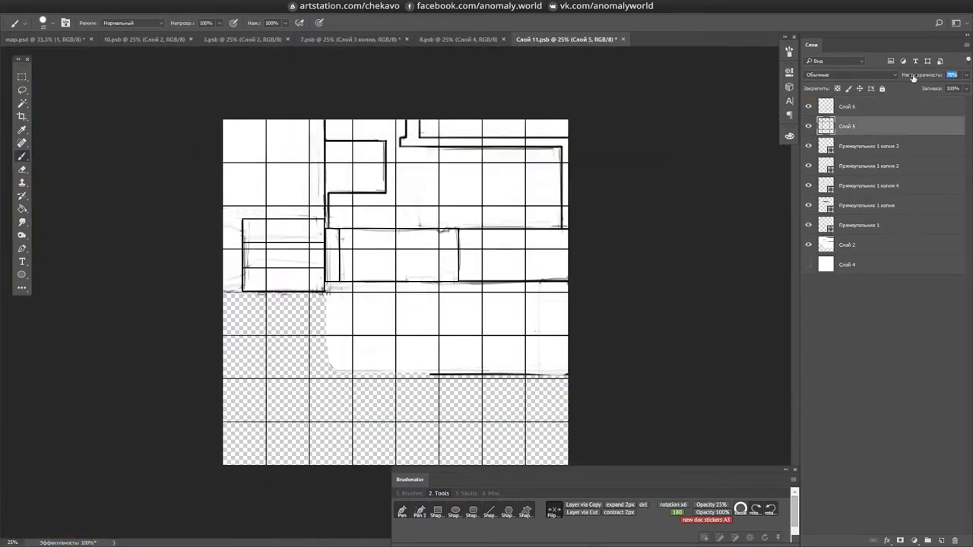
{"action": "key", "text": "e"}
{"action": "key", "text": "ctrl+s"}
{"action": "key", "text": "ctrl+Tab"}
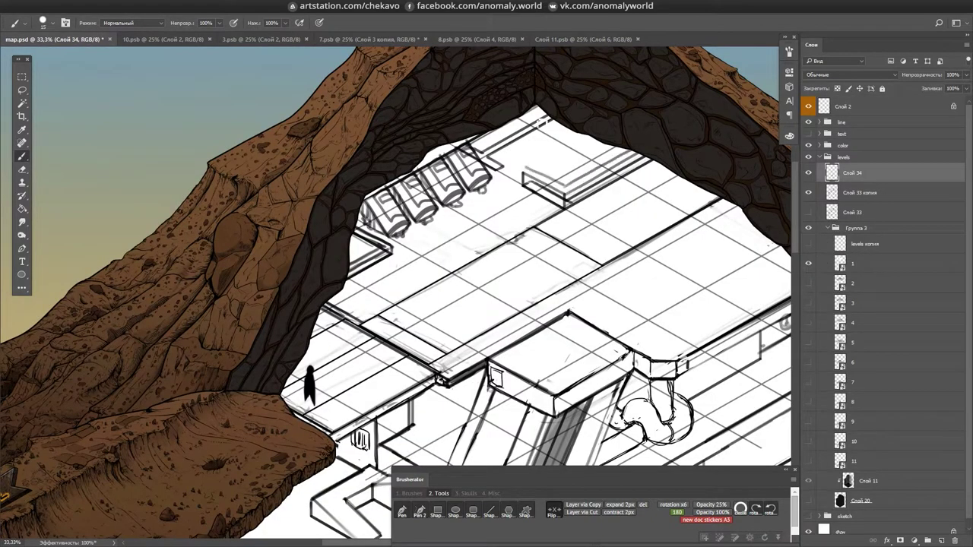
- Add a fresh layer above the line group and bring the upper bench area into view
{"action": "key", "text": "ctrl+minus"}
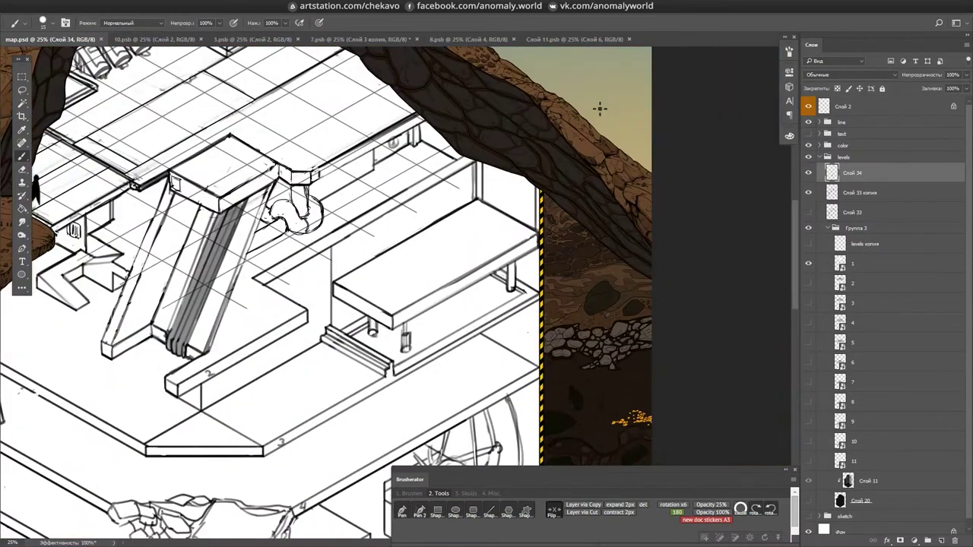
{"action": "left_click_drag", "start_coordinate": [600, 109], "coordinate": [668, 232]}
{"action": "key", "text": "ctrl+shift+alt+n"}
{"action": "scroll", "coordinate": [564, 335], "scroll_direction": "down", "scroll_amount": 2}
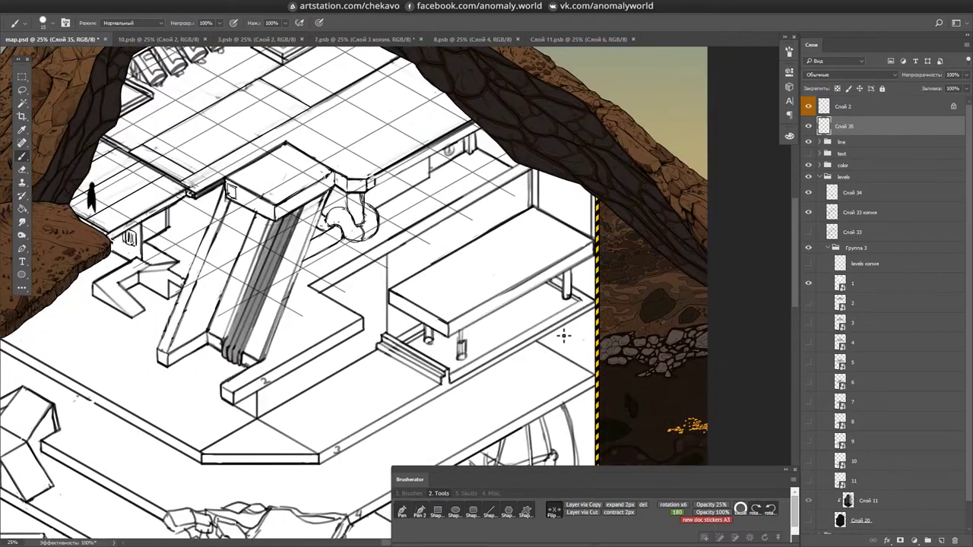
{"action": "mouse_move", "coordinate": [582, 353]}
{"action": "left_mouse_down"}
{"action": "mouse_move", "coordinate": [601, 150]}
{"action": "mouse_move", "coordinate": [575, 224]}
{"action": "left_mouse_up"}
{"action": "scroll", "coordinate": [608, 135], "scroll_direction": "up", "scroll_amount": 5}
{"action": "left_click_drag", "start_coordinate": [587, 152], "coordinate": [592, 207]}
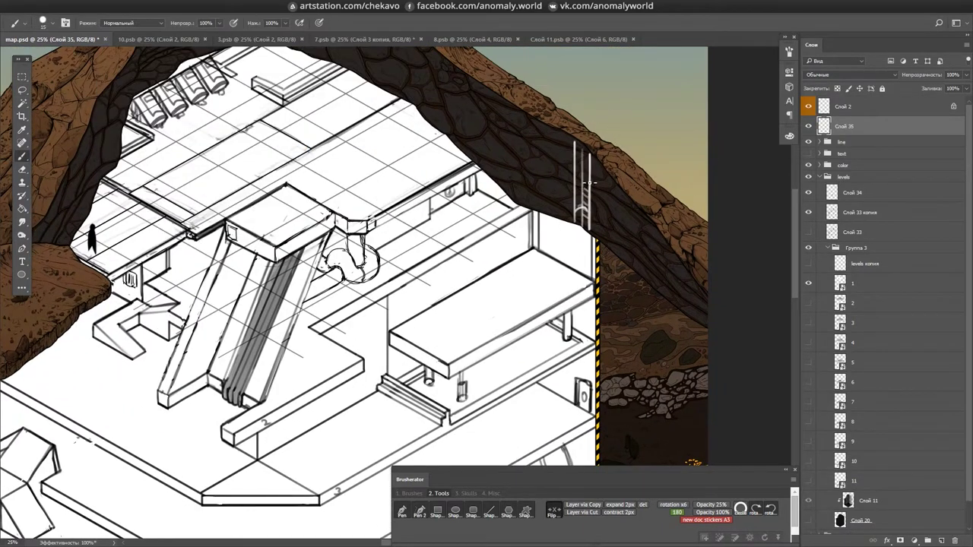
{"action": "scroll", "coordinate": [657, 351], "scroll_direction": "down", "scroll_amount": 6}
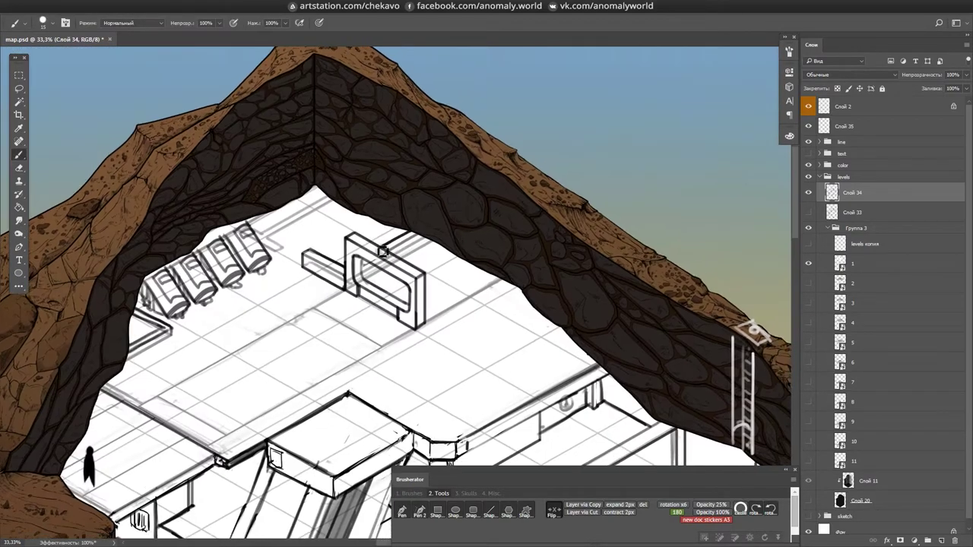
- Draw an arch to the right of the window frame
{"action": "key", "text": "e"}
{"action": "key", "text": "b"}
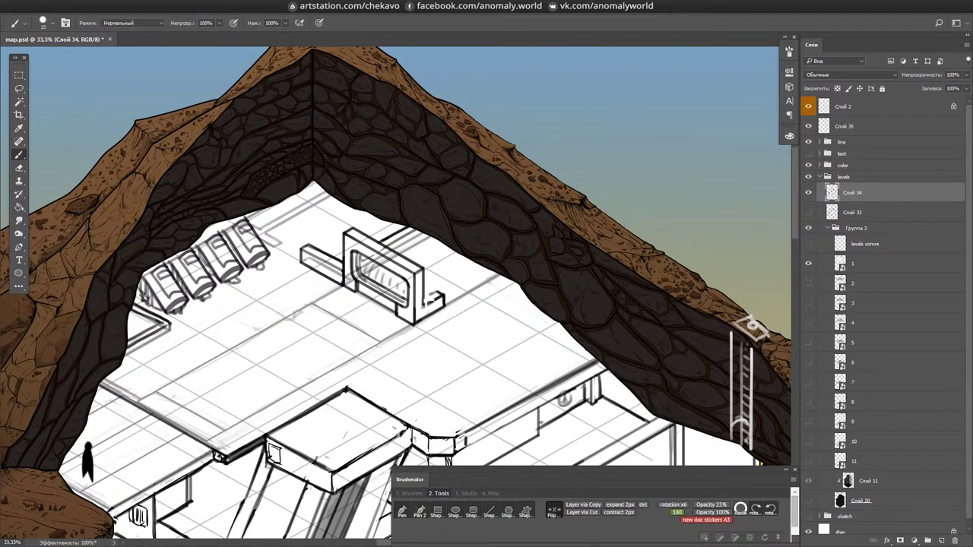
{"action": "left_click_drag", "start_coordinate": [445, 263], "coordinate": [451, 284]}
{"action": "key", "text": "ctrl+s"}
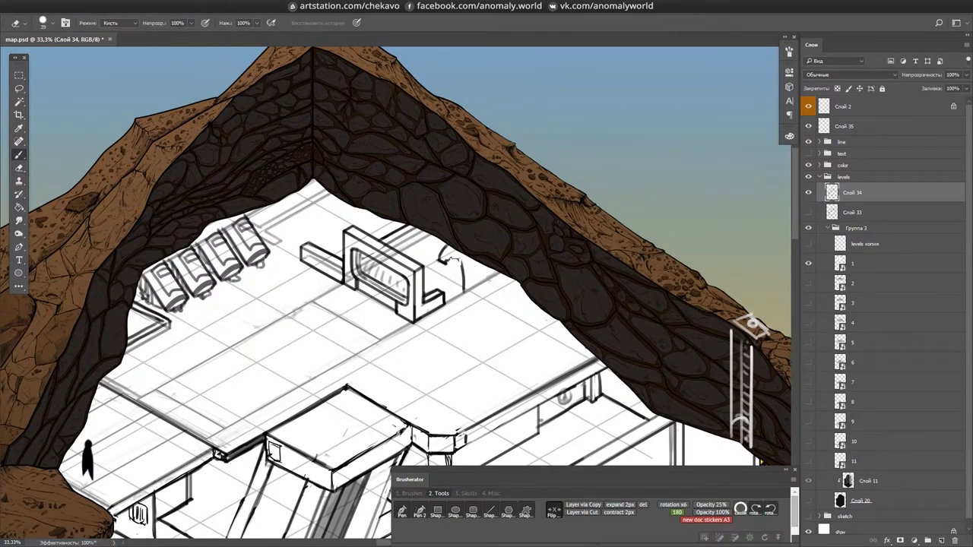
{"action": "key", "text": "b"}
{"action": "mouse_move", "coordinate": [454, 262]}
{"action": "left_mouse_down"}
{"action": "mouse_move", "coordinate": [466, 289]}
{"action": "mouse_move", "coordinate": [395, 228]}
{"action": "mouse_move", "coordinate": [434, 159]}
{"action": "mouse_move", "coordinate": [517, 439]}
{"action": "mouse_move", "coordinate": [442, 179]}
{"action": "left_mouse_up"}
{"action": "key", "text": "ctrl+s"}
- Draw a short upright post beside the window frame
{"action": "key", "text": "b"}
{"action": "mouse_move", "coordinate": [593, 255]}
{"action": "left_mouse_down"}
{"action": "mouse_move", "coordinate": [601, 245]}
{"action": "mouse_move", "coordinate": [619, 279]}
{"action": "left_mouse_up"}
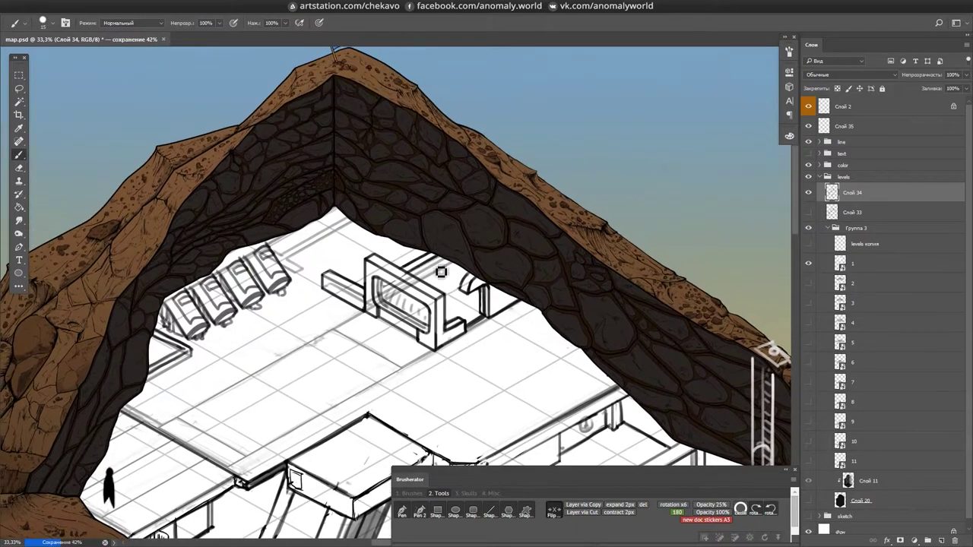
{"action": "key", "text": "e"}
{"action": "key", "text": "b"}
{"action": "left_click_drag", "start_coordinate": [371, 256], "coordinate": [372, 232]}
{"action": "key", "text": "e"}
{"action": "left_click_drag", "start_coordinate": [560, 239], "coordinate": [548, 233]}
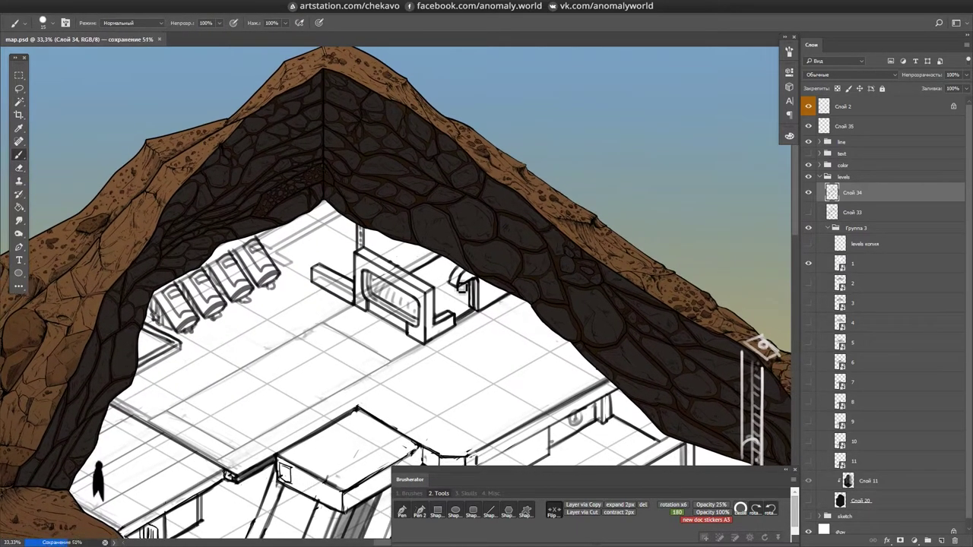
{"action": "left_click_drag", "start_coordinate": [290, 273], "coordinate": [324, 319]}
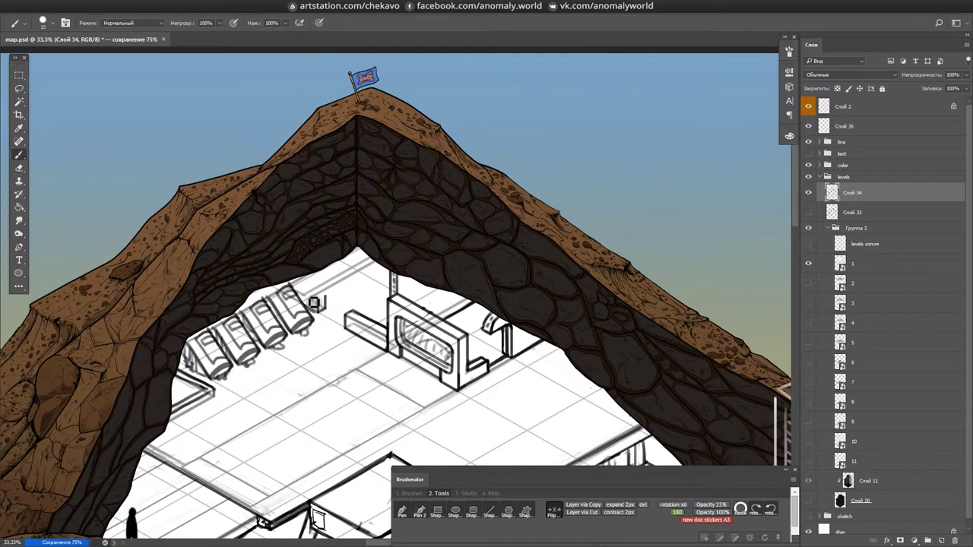
- Lasso-select the area around the canister row
{"action": "key", "text": "e"}
{"action": "scroll", "coordinate": [532, 330], "scroll_direction": "down", "scroll_amount": 5}
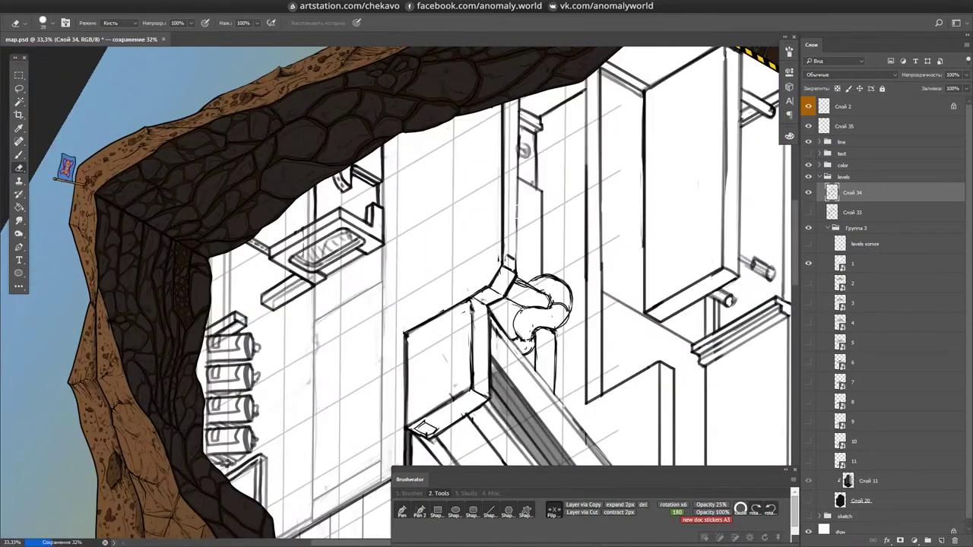
{"action": "key", "text": "b"}
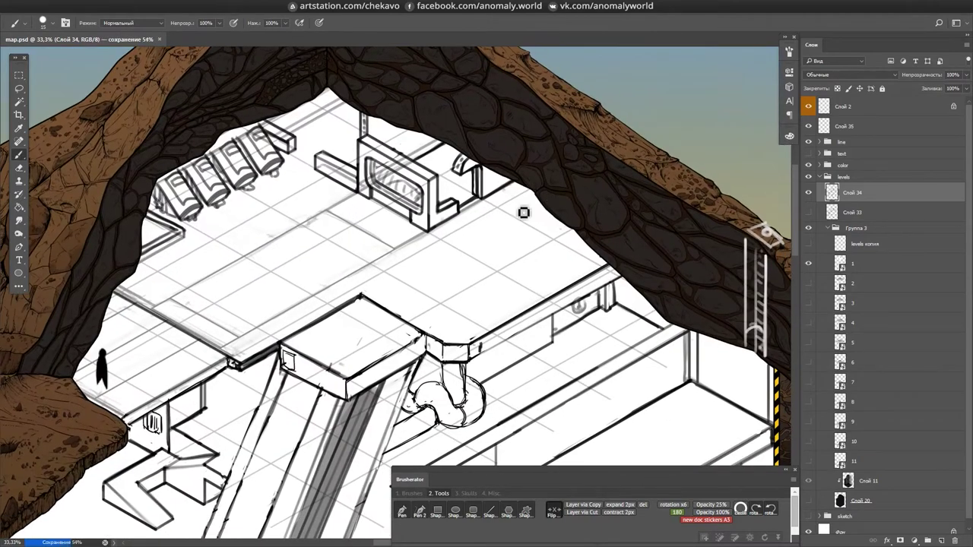
{"action": "left_click_drag", "start_coordinate": [524, 213], "coordinate": [616, 267]}
{"action": "key", "text": "e"}
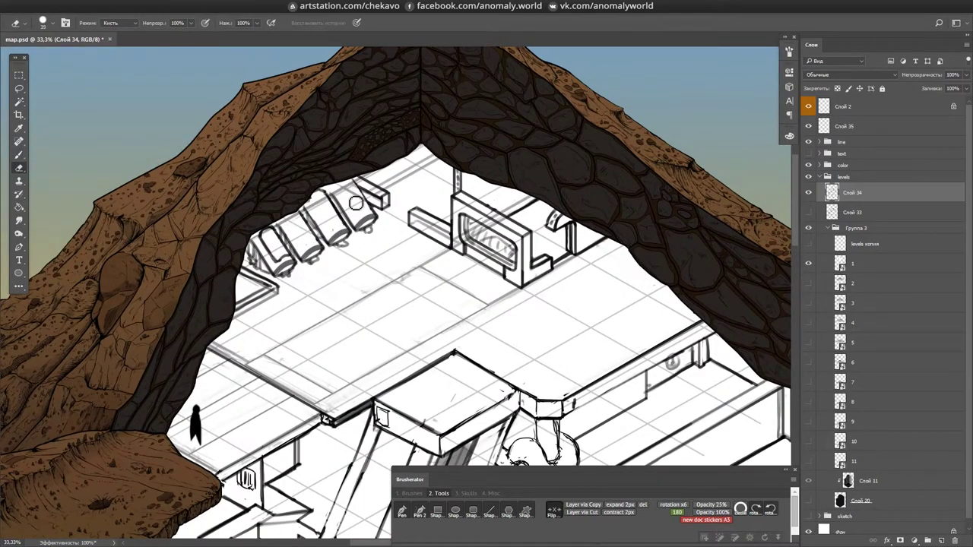
{"action": "key", "text": "l"}
{"action": "left_click_drag", "start_coordinate": [339, 228], "coordinate": [380, 190]}
{"action": "key", "text": "b"}
{"action": "key", "text": "ctrl+s"}
{"action": "mouse_move", "coordinate": [570, 156]}
{"action": "left_mouse_down"}
{"action": "mouse_move", "coordinate": [549, 196]}
{"action": "mouse_move", "coordinate": [545, 179]}
{"action": "mouse_move", "coordinate": [494, 321]}
{"action": "mouse_move", "coordinate": [387, 226]}
{"action": "left_mouse_up"}
- Draw a line above the L-shaped pipe and save the map
{"action": "key", "text": "e"}
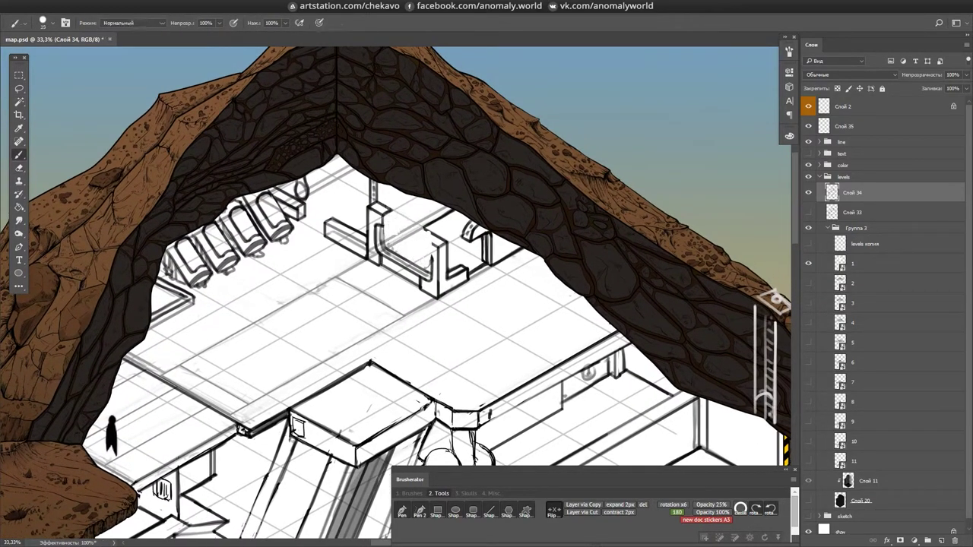
{"action": "left_click_drag", "start_coordinate": [386, 228], "coordinate": [453, 211]}
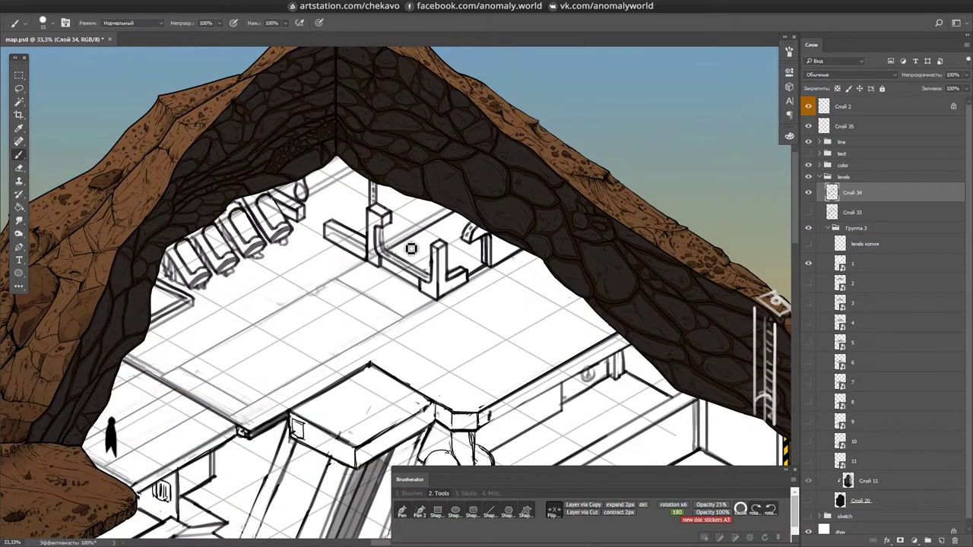
{"action": "left_click_drag", "start_coordinate": [429, 257], "coordinate": [425, 263]}
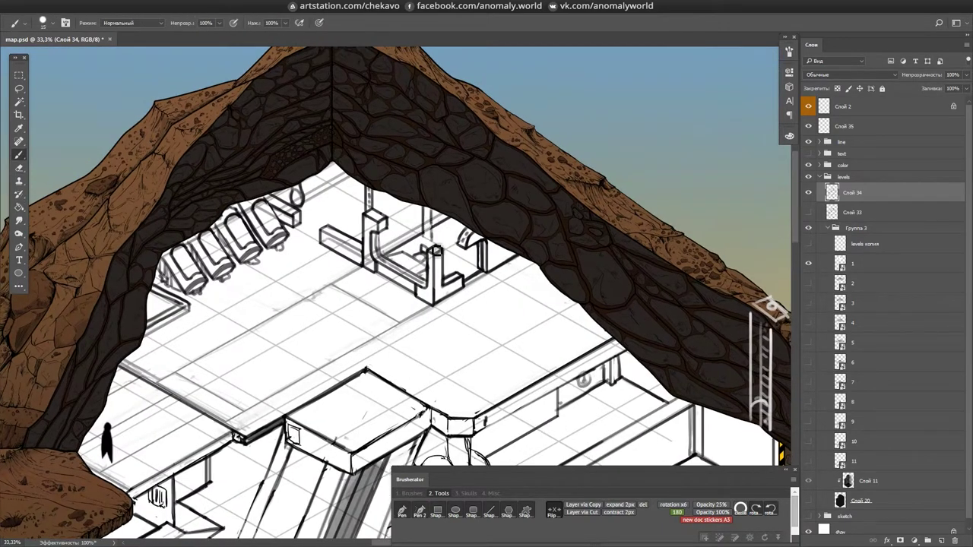
{"action": "left_click_drag", "start_coordinate": [522, 358], "coordinate": [555, 273]}
{"action": "key", "text": "ctrl+s"}
{"action": "scroll", "coordinate": [608, 147], "scroll_direction": "up", "scroll_amount": 3}
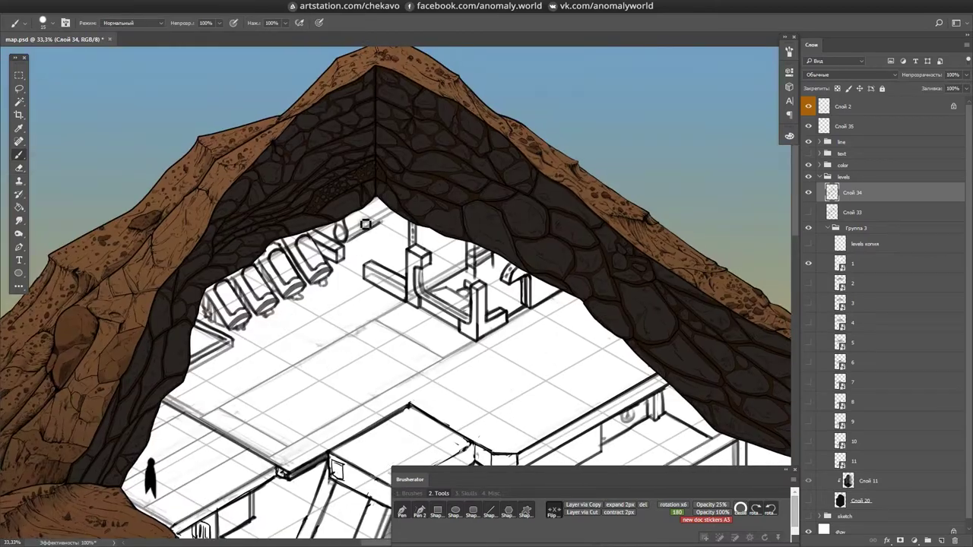
{"action": "scroll", "coordinate": [342, 220], "scroll_direction": "up", "scroll_amount": 2}
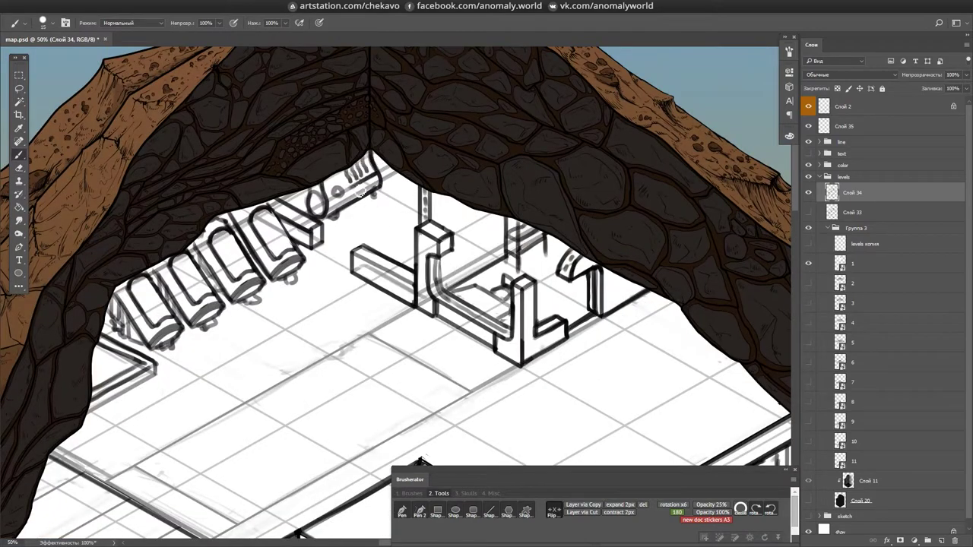
- Hide the isometric grid and ink three dots down the pillar plus a stroke near the figure
{"action": "key", "text": "ctrl+s"}
{"action": "scroll", "coordinate": [514, 168], "scroll_direction": "up", "scroll_amount": 1}
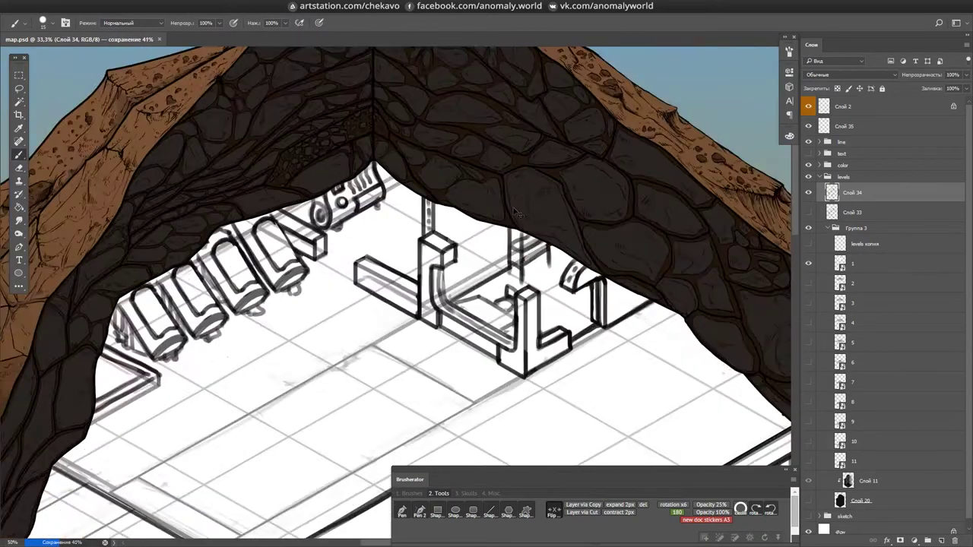
{"action": "scroll", "coordinate": [514, 168], "scroll_direction": "down", "scroll_amount": 2}
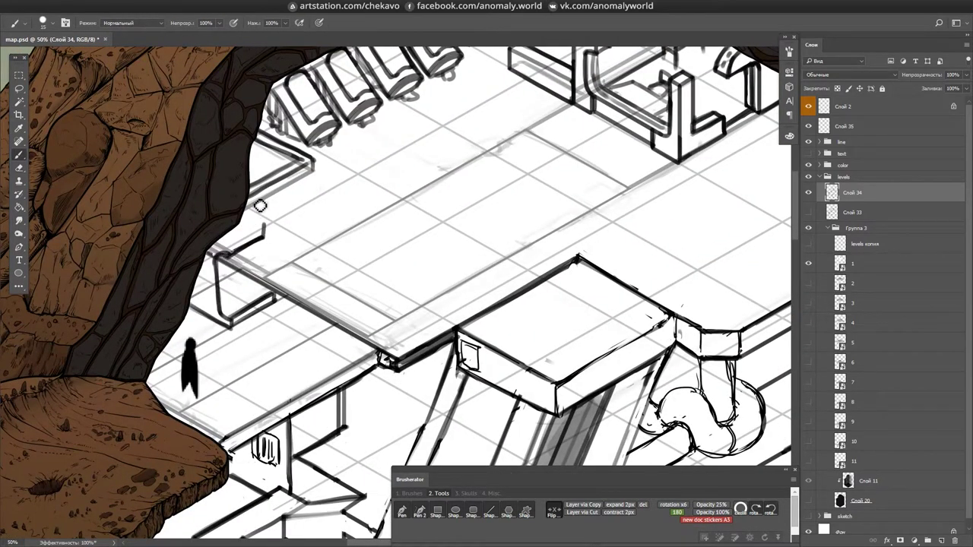
{"action": "left_click_drag", "start_coordinate": [283, 222], "coordinate": [289, 197]}
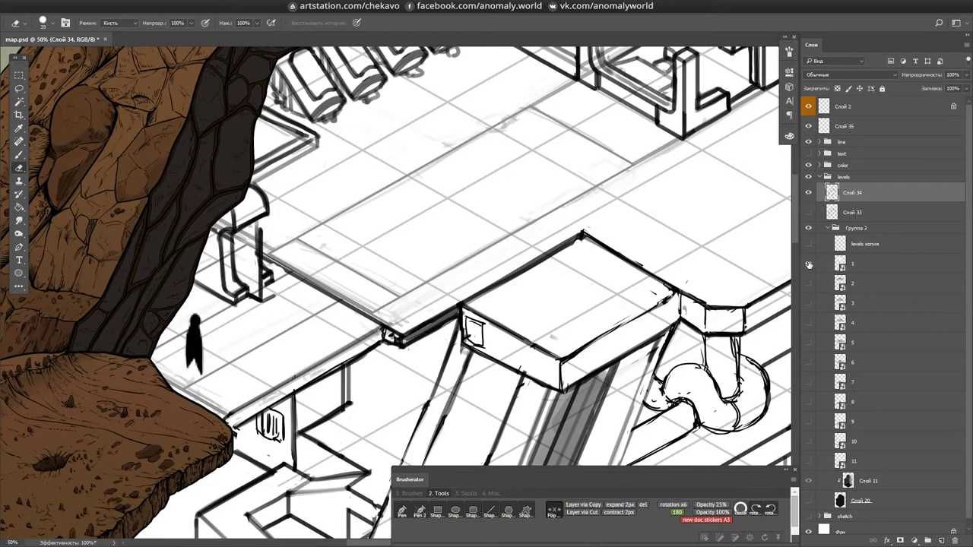
{"action": "left_click", "coordinate": [809, 263]}
{"action": "left_click_drag", "start_coordinate": [550, 222], "coordinate": [639, 266]}
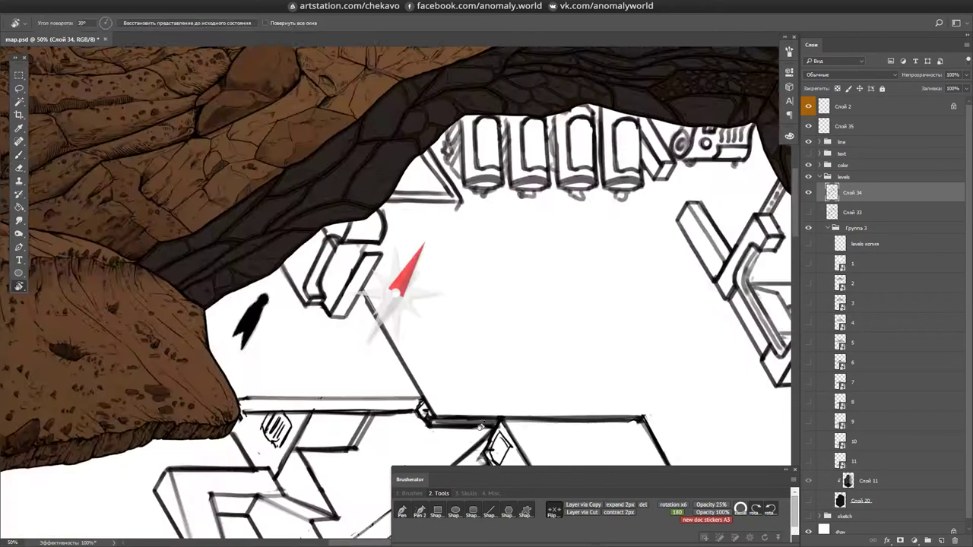
{"action": "mouse_move", "coordinate": [357, 282]}
{"action": "left_mouse_down"}
{"action": "mouse_move", "coordinate": [357, 308]}
{"action": "mouse_move", "coordinate": [306, 243]}
{"action": "left_mouse_up"}
{"action": "key", "text": "e"}
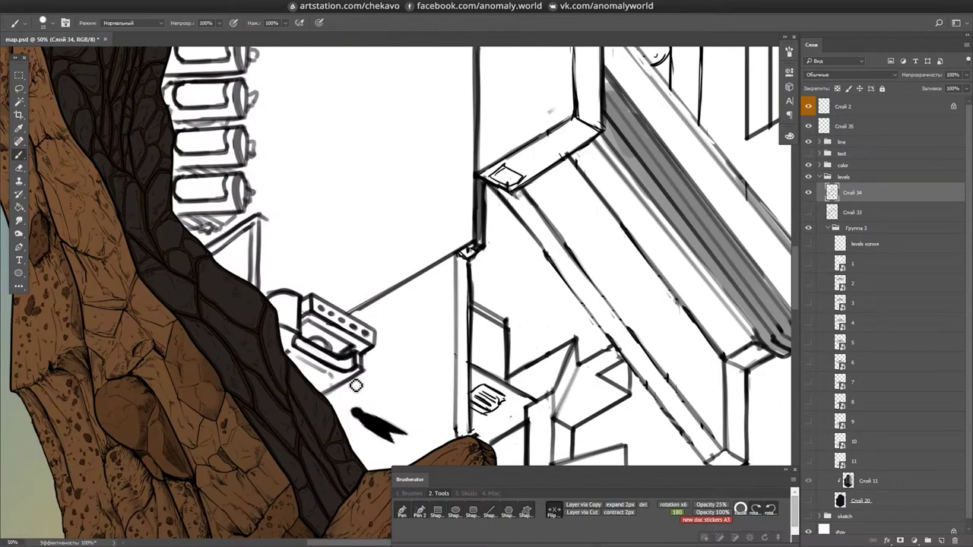
{"action": "left_click_drag", "start_coordinate": [296, 298], "coordinate": [270, 311]}
{"action": "key", "text": "b"}
{"action": "key", "text": "ctrl+s"}
- Tilt the view by -15° and ink a vertical line and short strokes on the structure
{"action": "key", "text": "r"}
{"action": "left_click_drag", "start_coordinate": [322, 304], "coordinate": [479, 401]}
{"action": "key", "text": "b"}
{"action": "mouse_move", "coordinate": [298, 152]}
{"action": "left_mouse_down"}
{"action": "mouse_move", "coordinate": [298, 270]}
{"action": "mouse_move", "coordinate": [269, 144]}
{"action": "mouse_move", "coordinate": [390, 289]}
{"action": "mouse_move", "coordinate": [338, 220]}
{"action": "mouse_move", "coordinate": [313, 327]}
{"action": "mouse_move", "coordinate": [338, 247]}
{"action": "left_mouse_up"}
{"action": "left_click_drag", "start_coordinate": [413, 272], "coordinate": [384, 228]}
{"action": "key", "text": "e"}
{"action": "mouse_move", "coordinate": [385, 263]}
{"action": "left_mouse_down"}
{"action": "mouse_move", "coordinate": [384, 194]}
{"action": "mouse_move", "coordinate": [315, 253]}
{"action": "mouse_move", "coordinate": [326, 463]}
{"action": "mouse_move", "coordinate": [346, 251]}
{"action": "left_mouse_up"}
{"action": "key", "text": "e"}
{"action": "key", "text": "e"}
{"action": "left_click_drag", "start_coordinate": [391, 220], "coordinate": [457, 228]}
{"action": "left_click_drag", "start_coordinate": [396, 275], "coordinate": [414, 294]}
{"action": "key", "text": "ctrl+s"}
- Finish the last strokes on the rotated view, then reset rotation and zoom out to the whole map
{"action": "left_click_drag", "start_coordinate": [800, 253], "coordinate": [419, 197]}
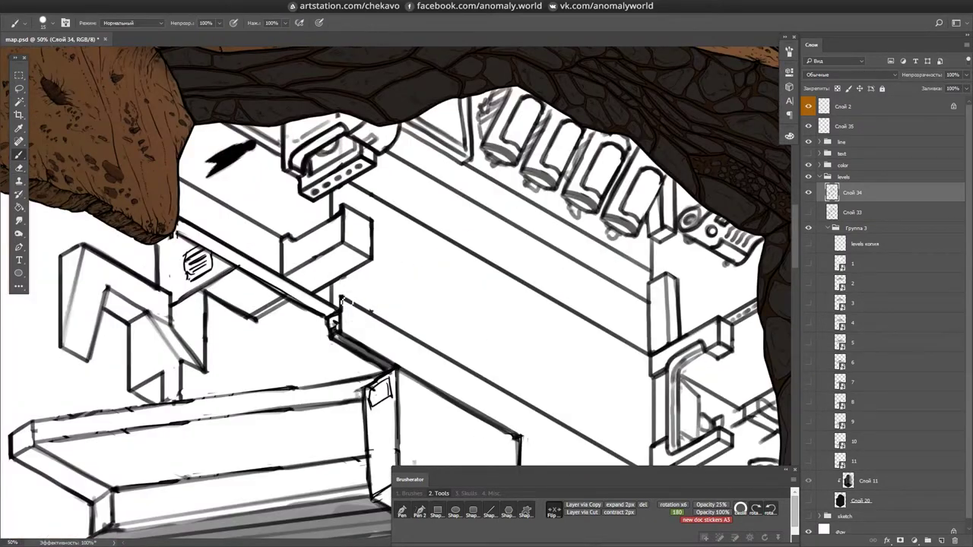
{"action": "left_click_drag", "start_coordinate": [338, 322], "coordinate": [332, 273]}
{"action": "key", "text": "b"}
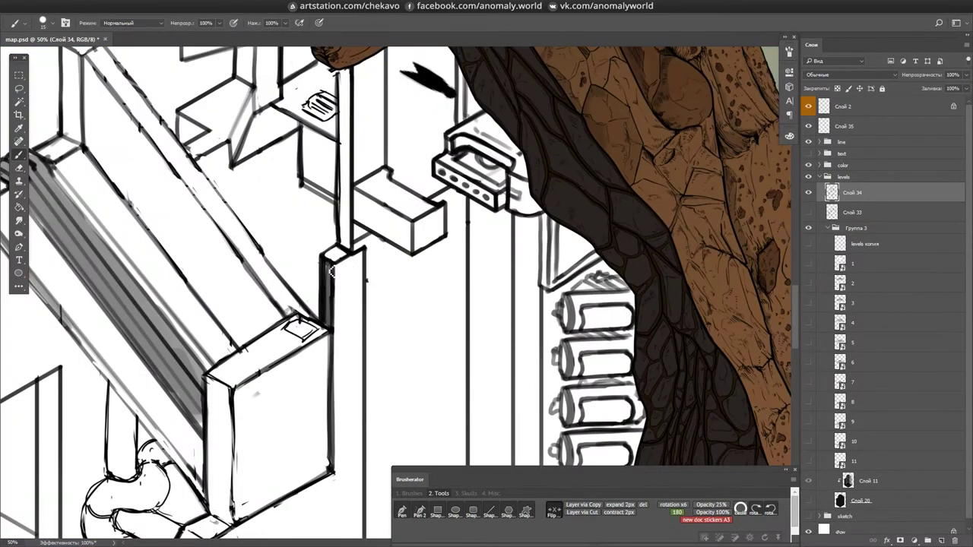
{"action": "left_click_drag", "start_coordinate": [497, 188], "coordinate": [330, 300]}
{"action": "key", "text": "e"}
{"action": "key", "text": "ctrl+s"}
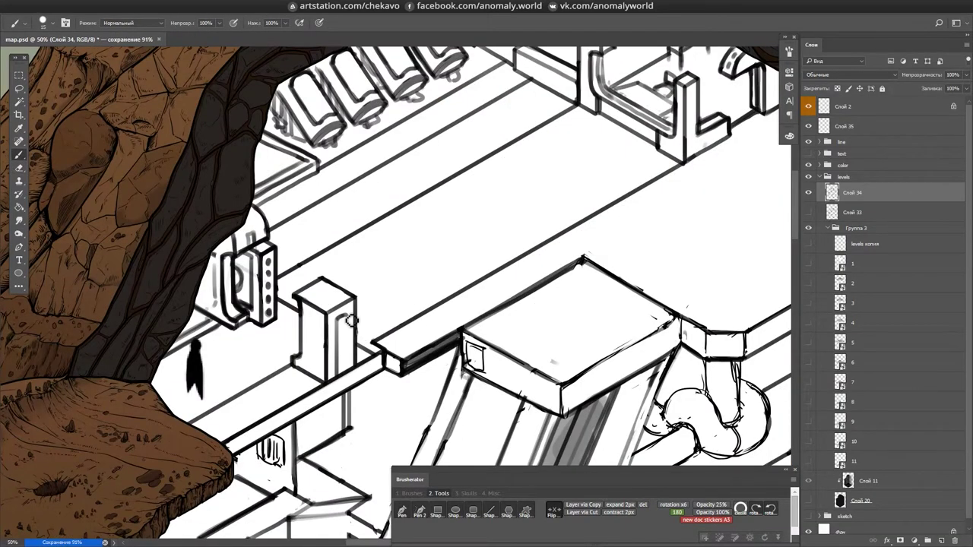
{"action": "key", "text": "ctrl+s"}
{"action": "key", "text": "ctrl+0"}
{"action": "scroll", "coordinate": [593, 213], "scroll_direction": "up", "scroll_amount": 3}
{"action": "scroll", "coordinate": [547, 225], "scroll_direction": "up", "scroll_amount": 2}
{"action": "scroll", "coordinate": [528, 202], "scroll_direction": "down", "scroll_amount": 2}
{"action": "scroll", "coordinate": [593, 251], "scroll_direction": "up", "scroll_amount": 2}
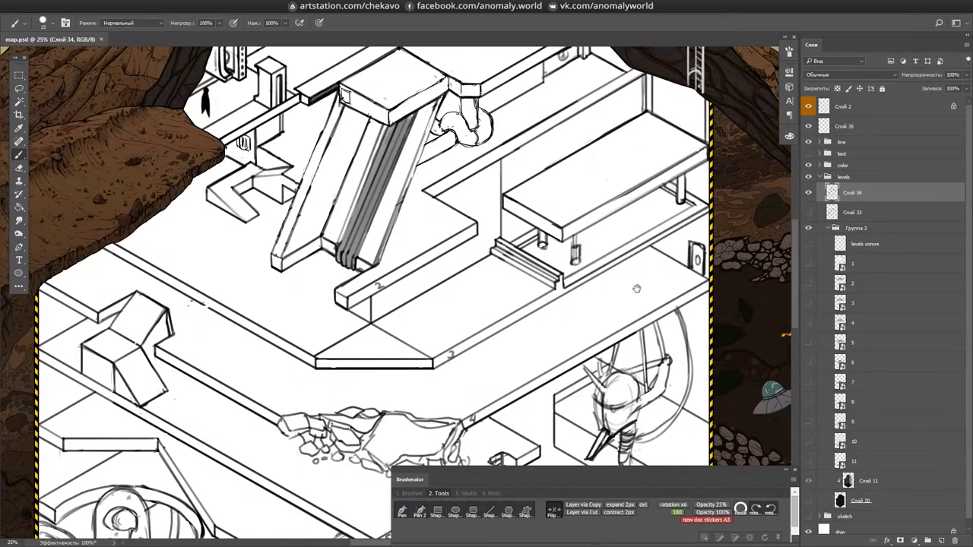
{"action": "scroll", "coordinate": [634, 300], "scroll_direction": "down", "scroll_amount": 1}
{"action": "scroll", "coordinate": [634, 300], "scroll_direction": "down", "scroll_amount": 3}
{"action": "scroll", "coordinate": [634, 300], "scroll_direction": "up", "scroll_amount": 3}
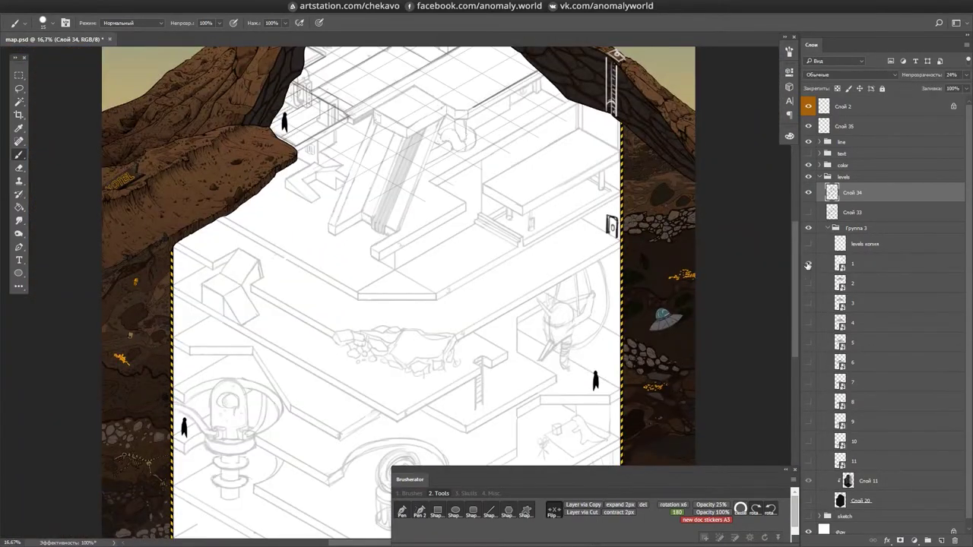
- Create a fresh ink layer and draw a short vertical stroke on the pillar
{"action": "key", "text": "ctrl+shift+alt+n"}
{"action": "scroll", "coordinate": [599, 243], "scroll_direction": "up", "scroll_amount": 2}
{"action": "scroll", "coordinate": [599, 243], "scroll_direction": "up", "scroll_amount": 3}
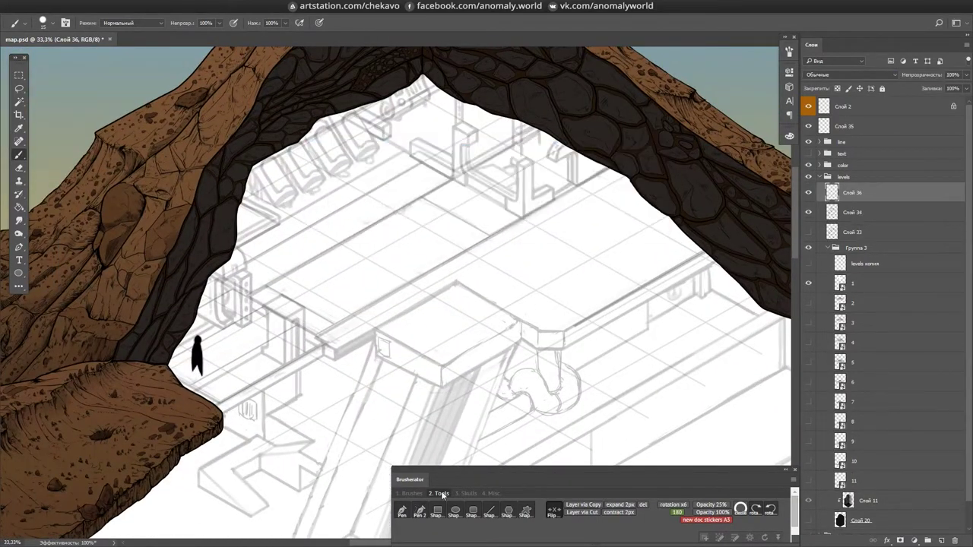
{"action": "left_click_drag", "start_coordinate": [459, 318], "coordinate": [463, 275]}
{"action": "scroll", "coordinate": [463, 276], "scroll_direction": "up", "scroll_amount": 4}
{"action": "scroll", "coordinate": [580, 245], "scroll_direction": "down", "scroll_amount": 2}
{"action": "scroll", "coordinate": [436, 372], "scroll_direction": "up", "scroll_amount": 2}
{"action": "scroll", "coordinate": [466, 299], "scroll_direction": "down", "scroll_amount": 2}
- With panels hidden and the view rotated, ink two vertical bracket strokes beside the small box
{"action": "key", "text": "Tab"}
{"action": "key", "text": "r"}
{"action": "left_click_drag", "start_coordinate": [430, 358], "coordinate": [502, 176]}
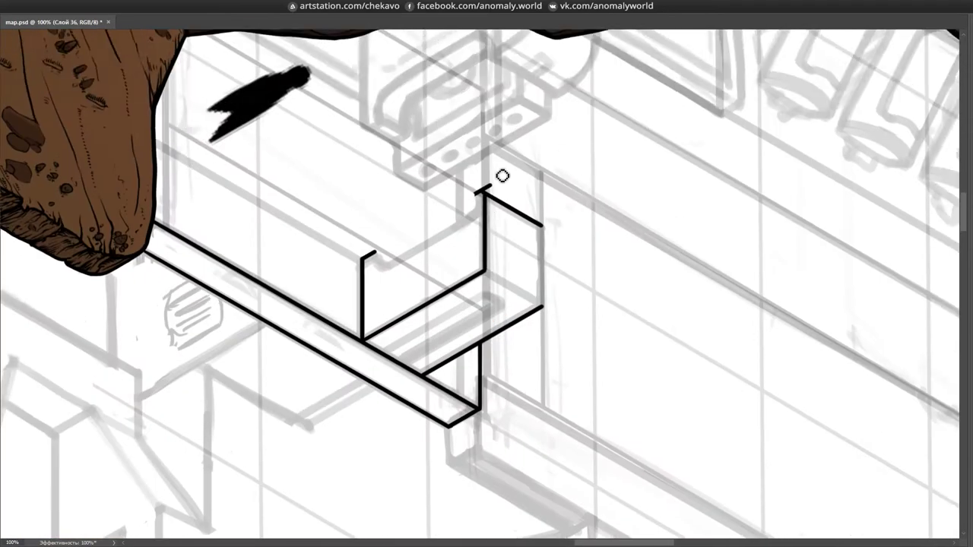
{"action": "left_click_drag", "start_coordinate": [491, 277], "coordinate": [421, 271]}
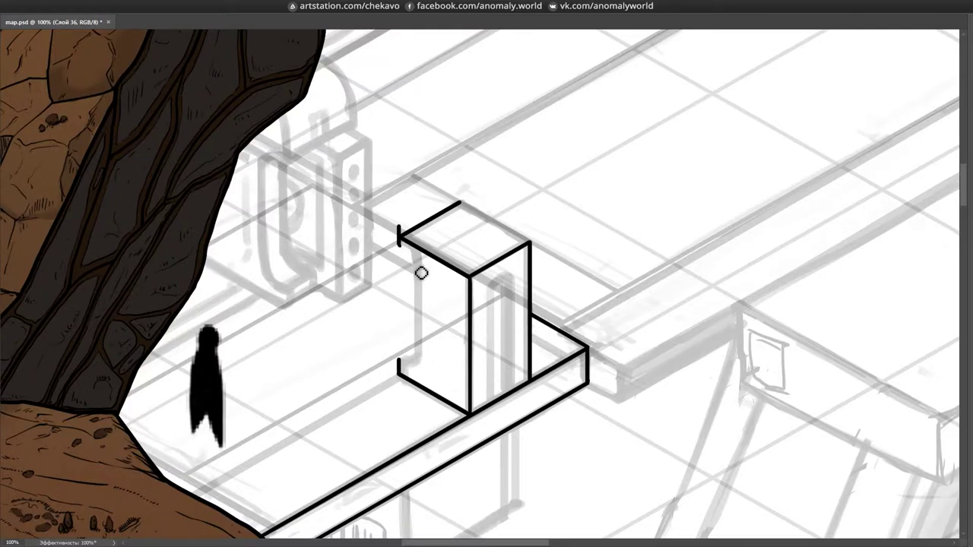
{"action": "key", "text": "ctrl+plus"}
{"action": "left_click_drag", "start_coordinate": [613, 314], "coordinate": [789, 151]}
{"action": "mouse_move", "coordinate": [393, 304]}
{"action": "left_mouse_down"}
{"action": "mouse_move", "coordinate": [532, 350]}
{"action": "mouse_move", "coordinate": [593, 413]}
{"action": "mouse_move", "coordinate": [628, 269]}
{"action": "mouse_move", "coordinate": [403, 440]}
{"action": "mouse_move", "coordinate": [400, 315]}
{"action": "mouse_move", "coordinate": [472, 318]}
{"action": "mouse_move", "coordinate": [489, 272]}
{"action": "mouse_move", "coordinate": [426, 304]}
{"action": "left_mouse_up"}
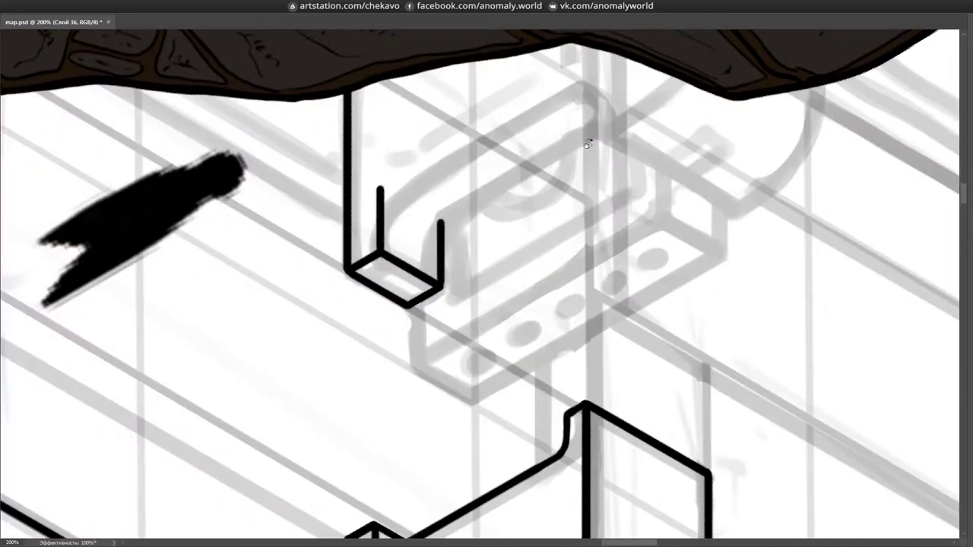
{"action": "left_click_drag", "start_coordinate": [359, 95], "coordinate": [367, 333]}
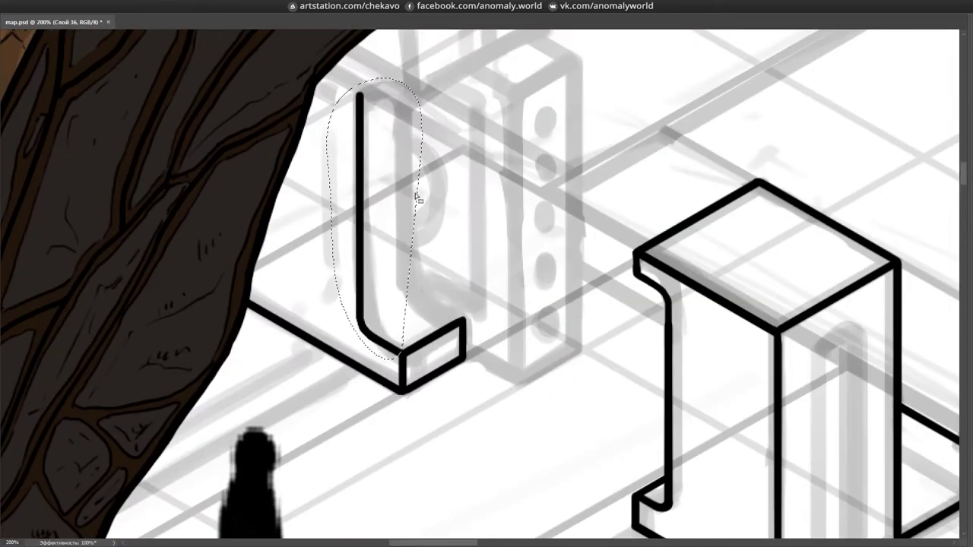
{"action": "mouse_move", "coordinate": [424, 66]}
{"action": "left_mouse_down"}
{"action": "mouse_move", "coordinate": [452, 275]}
{"action": "mouse_move", "coordinate": [487, 229]}
{"action": "mouse_move", "coordinate": [549, 254]}
{"action": "mouse_move", "coordinate": [402, 314]}
{"action": "left_mouse_up"}
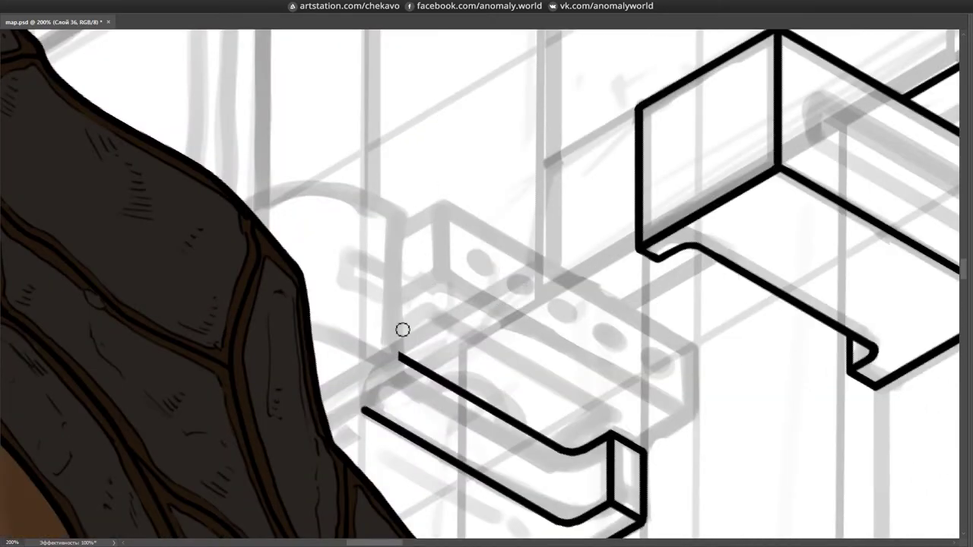
- Move the loose bracket line down-right into place on the platform
{"action": "mouse_move", "coordinate": [513, 212]}
{"action": "left_mouse_down"}
{"action": "mouse_move", "coordinate": [315, 254]}
{"action": "mouse_move", "coordinate": [503, 135]}
{"action": "mouse_move", "coordinate": [413, 347]}
{"action": "mouse_move", "coordinate": [301, 362]}
{"action": "left_mouse_up"}
{"action": "left_click_drag", "start_coordinate": [302, 420], "coordinate": [510, 446]}
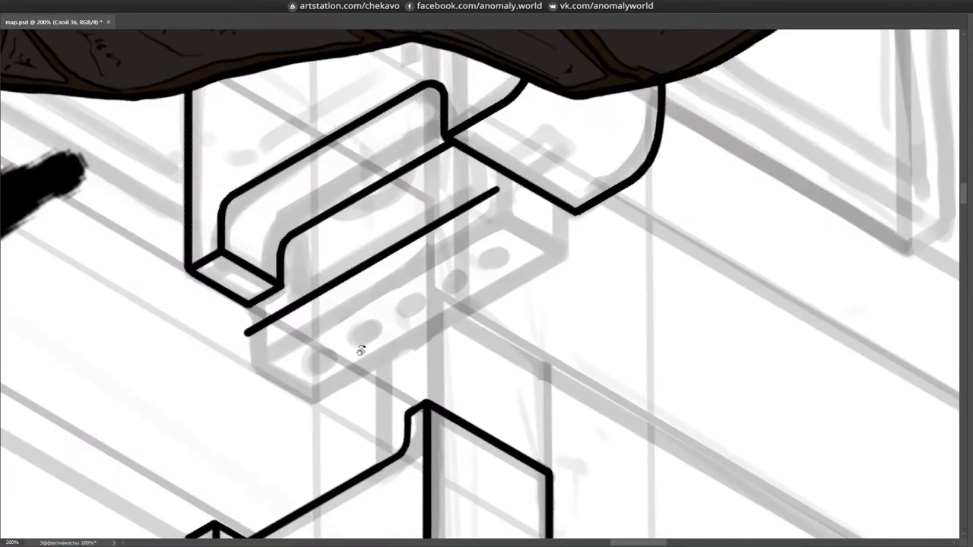
{"action": "mouse_move", "coordinate": [470, 193]}
{"action": "left_mouse_down"}
{"action": "mouse_move", "coordinate": [532, 239]}
{"action": "mouse_move", "coordinate": [808, 311]}
{"action": "mouse_move", "coordinate": [419, 142]}
{"action": "left_mouse_up"}
{"action": "scroll", "coordinate": [418, 142], "scroll_direction": "down", "scroll_amount": 5}
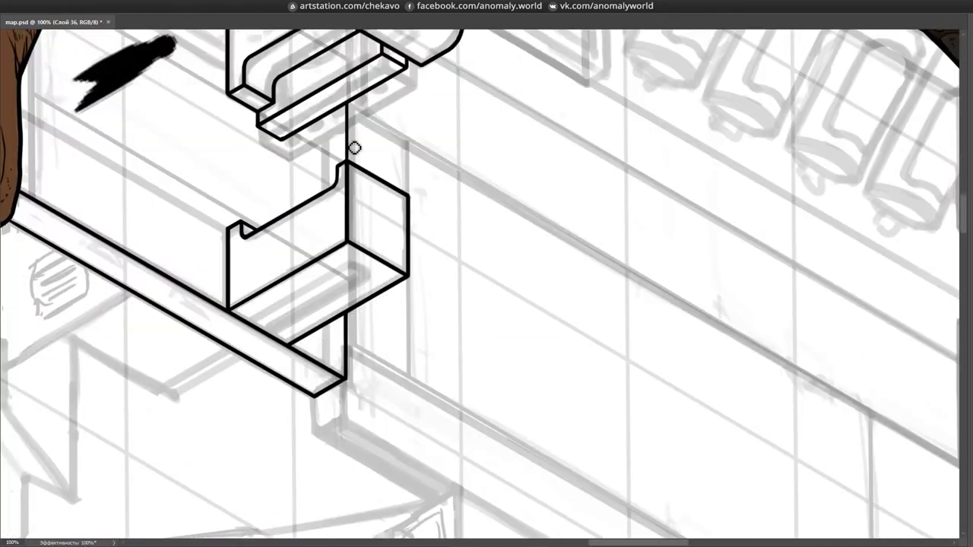
{"action": "left_click_drag", "start_coordinate": [354, 147], "coordinate": [365, 166]}
{"action": "left_click_drag", "start_coordinate": [360, 408], "coordinate": [459, 339]}
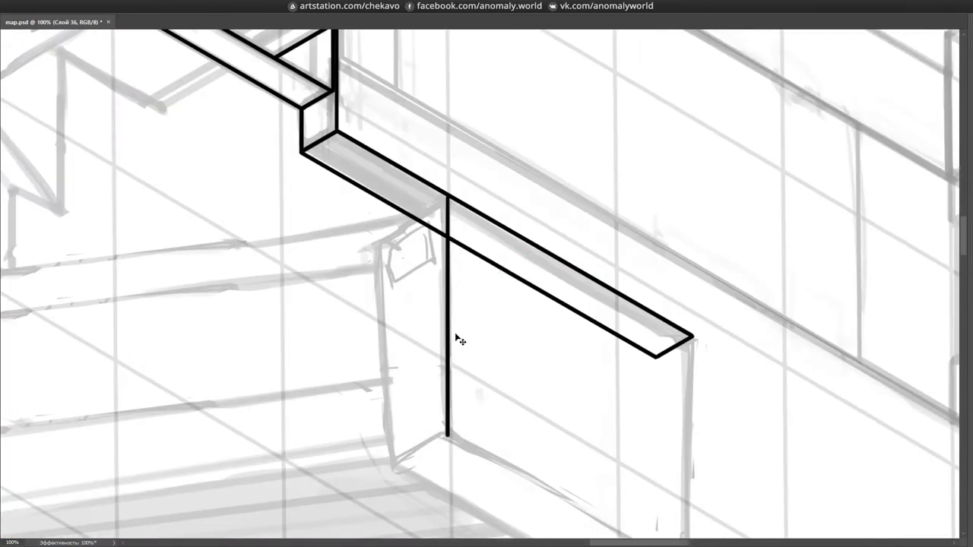
{"action": "left_click_drag", "start_coordinate": [450, 200], "coordinate": [399, 336]}
{"action": "mouse_move", "coordinate": [768, 296]}
{"action": "left_mouse_down"}
{"action": "mouse_move", "coordinate": [548, 228]}
{"action": "mouse_move", "coordinate": [365, 243]}
{"action": "mouse_move", "coordinate": [252, 233]}
{"action": "mouse_move", "coordinate": [685, 281]}
{"action": "mouse_move", "coordinate": [515, 341]}
{"action": "mouse_move", "coordinate": [695, 154]}
{"action": "mouse_move", "coordinate": [634, 202]}
{"action": "mouse_move", "coordinate": [414, 439]}
{"action": "mouse_move", "coordinate": [578, 99]}
{"action": "mouse_move", "coordinate": [699, 147]}
{"action": "mouse_move", "coordinate": [678, 205]}
{"action": "mouse_move", "coordinate": [715, 271]}
{"action": "mouse_move", "coordinate": [713, 292]}
{"action": "left_mouse_up"}
- Add a new layer Слой 37, then return to layer Слой 36 for inking
{"action": "key", "text": "Tab"}
{"action": "key", "text": "ctrl+shift+n"}
{"action": "key", "text": "Return"}
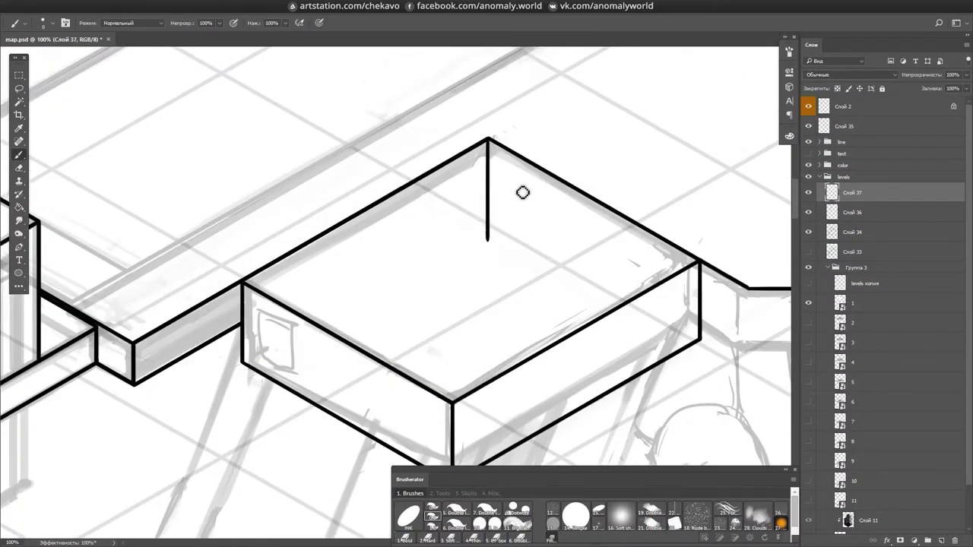
{"action": "key", "text": "alt+bracketleft"}
{"action": "mouse_move", "coordinate": [469, 320]}
{"action": "left_mouse_down"}
{"action": "mouse_move", "coordinate": [460, 274]}
{"action": "mouse_move", "coordinate": [413, 278]}
{"action": "mouse_move", "coordinate": [480, 434]}
{"action": "left_mouse_up"}
- Extend the box corner line up to the rocks and add a vertical stroke beside the box
{"action": "key", "text": "b"}
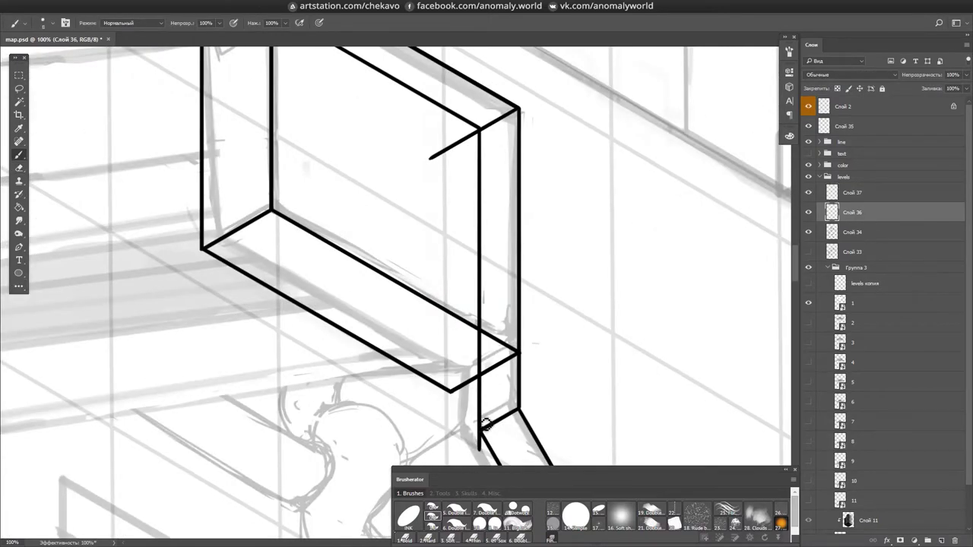
{"action": "scroll", "coordinate": [412, 412], "scroll_direction": "down", "scroll_amount": 2}
{"action": "left_click_drag", "start_coordinate": [412, 411], "coordinate": [366, 459]}
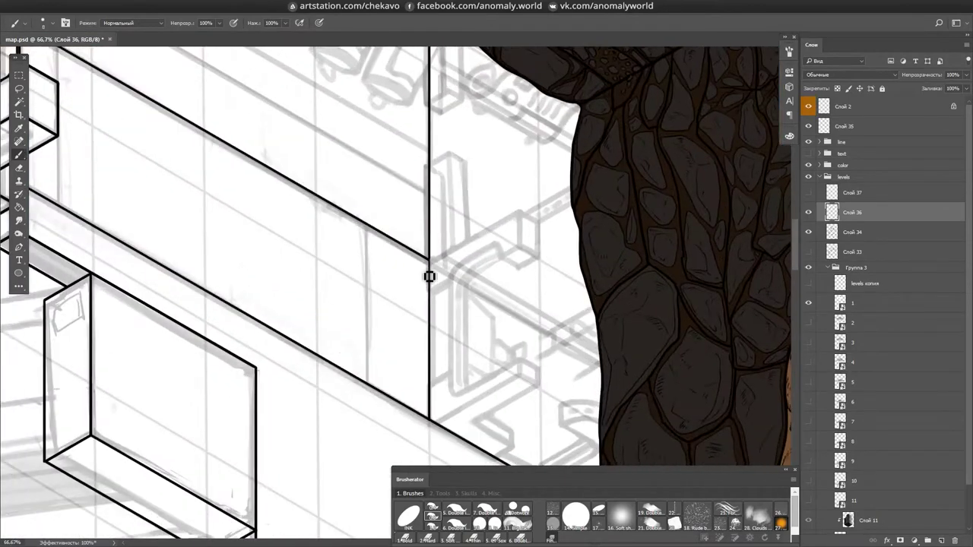
{"action": "left_click_drag", "start_coordinate": [429, 276], "coordinate": [425, 233]}
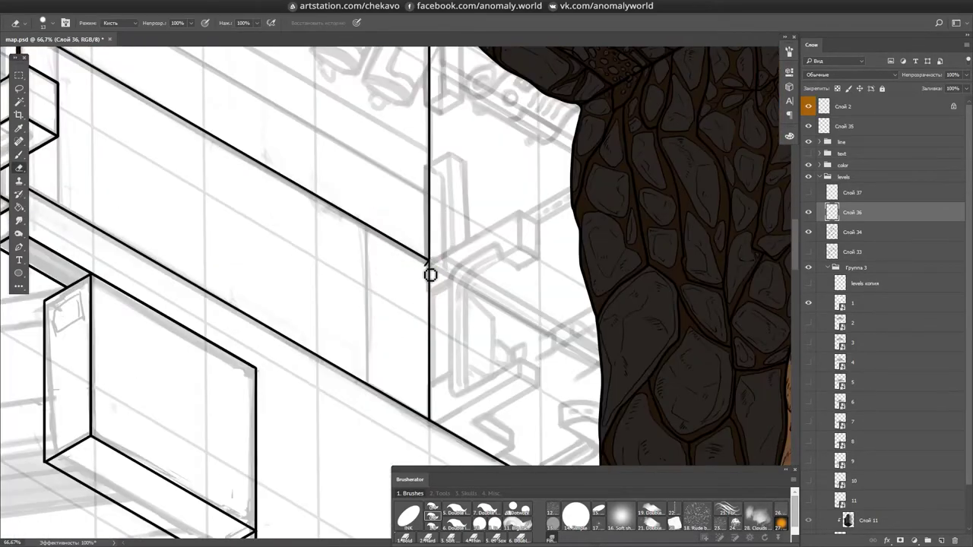
{"action": "mouse_move", "coordinate": [431, 277]}
{"action": "left_mouse_down"}
{"action": "mouse_move", "coordinate": [415, 160]}
{"action": "mouse_move", "coordinate": [497, 278]}
{"action": "left_mouse_up"}
{"action": "scroll", "coordinate": [506, 265], "scroll_direction": "up", "scroll_amount": 2}
{"action": "left_click", "coordinate": [484, 172], "text": "shift"}
{"action": "left_click_drag", "start_coordinate": [448, 190], "coordinate": [448, 314]}
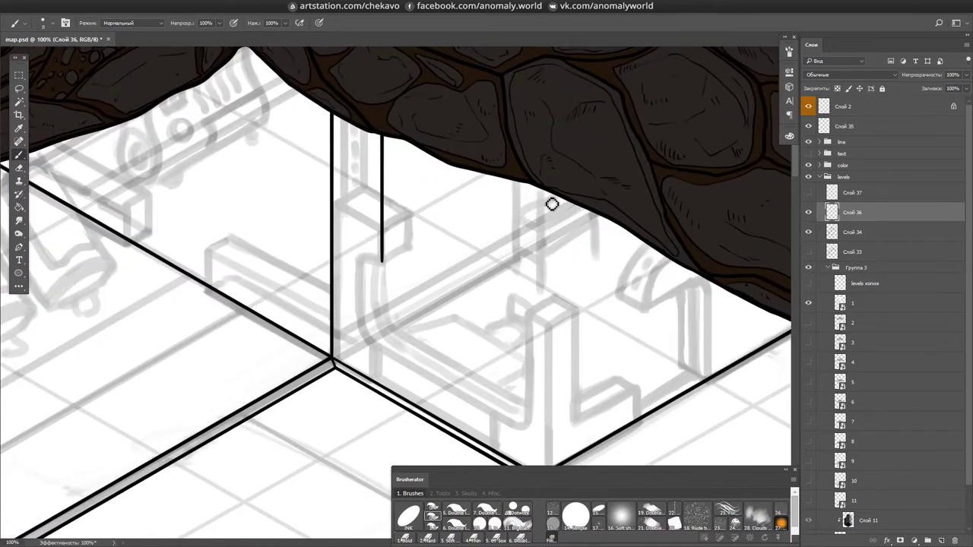
{"action": "scroll", "coordinate": [530, 196], "scroll_direction": "down", "scroll_amount": 3}
{"action": "left_click_drag", "start_coordinate": [349, 190], "coordinate": [428, 215]}
- Save the document, overwriting the changed file
{"action": "key", "text": "ctrl+s"}
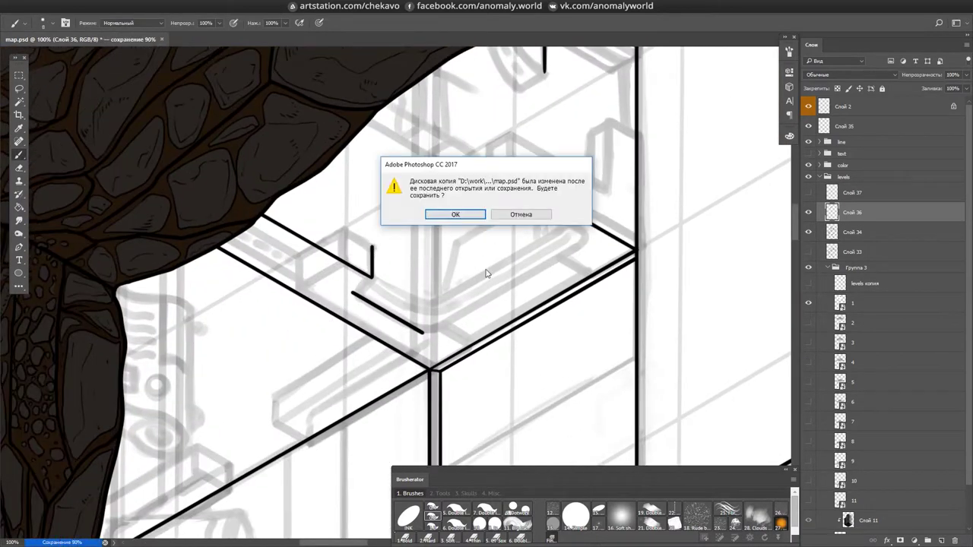
{"action": "left_click", "coordinate": [522, 216]}
{"action": "left_click_drag", "start_coordinate": [523, 228], "coordinate": [502, 341]}
{"action": "key", "text": "r"}
{"action": "left_click_drag", "start_coordinate": [510, 278], "coordinate": [460, 212]}
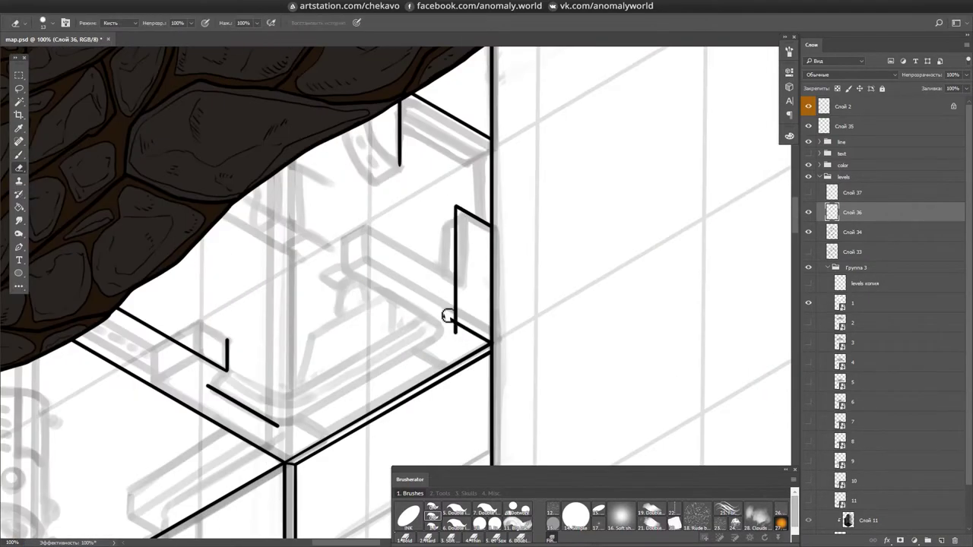
{"action": "mouse_move", "coordinate": [461, 326]}
{"action": "left_mouse_down"}
{"action": "mouse_move", "coordinate": [497, 220]}
{"action": "mouse_move", "coordinate": [584, 253]}
{"action": "mouse_move", "coordinate": [471, 441]}
{"action": "left_mouse_up"}
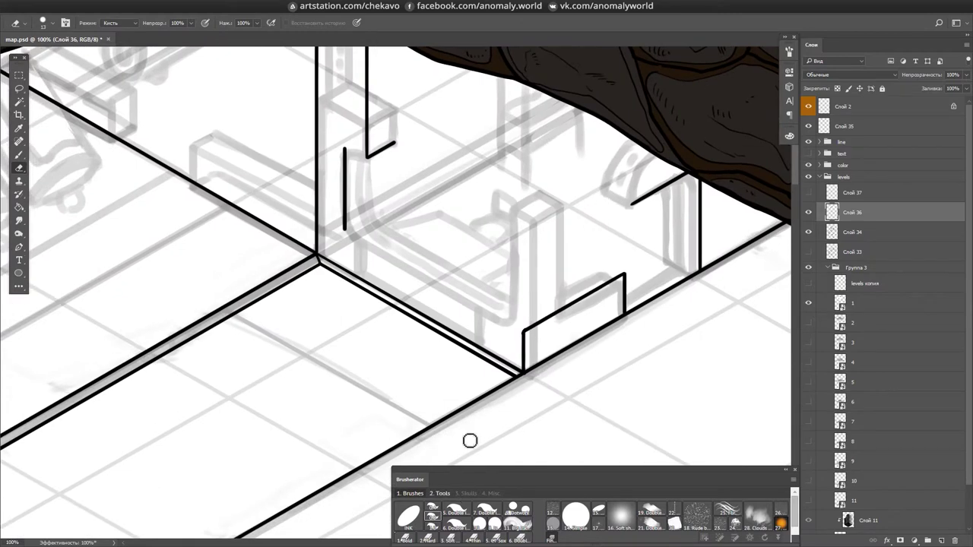
- Draw a rounded rectangle outline on the wall and skew it into the isometric plane
{"action": "left_click", "coordinate": [440, 493]}
{"action": "left_click", "coordinate": [473, 511]}
{"action": "left_click_drag", "start_coordinate": [373, 158], "coordinate": [530, 310]}
{"action": "left_click_drag", "start_coordinate": [529, 255], "coordinate": [529, 256]}
{"action": "left_click_drag", "start_coordinate": [456, 283], "coordinate": [439, 303]}
{"action": "key", "text": "Return"}
- Place the duplicate rounded rectangle and reset the view upright
{"action": "key", "text": "r"}
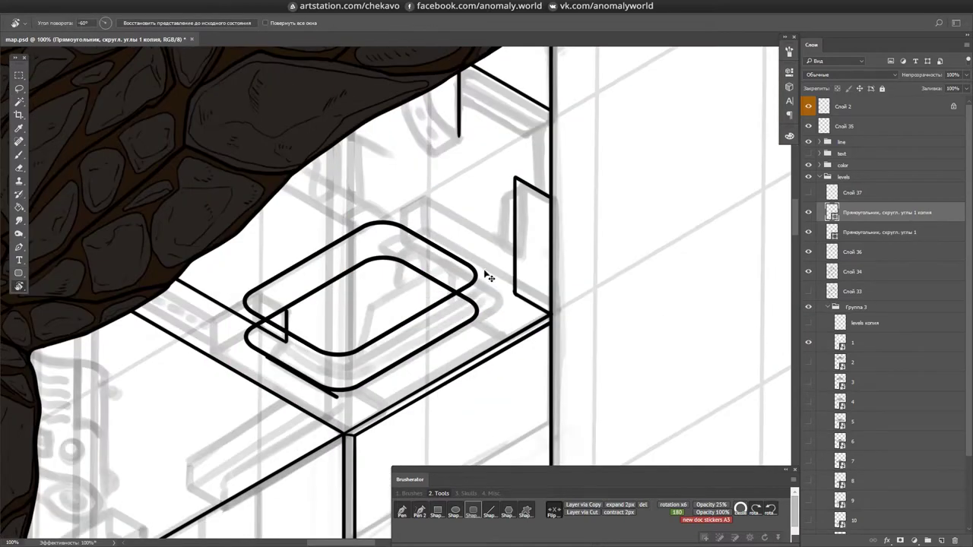
{"action": "key", "text": "Escape"}
{"action": "key", "text": "l"}
{"action": "right_click", "coordinate": [721, 73]}
{"action": "key", "text": "Escape"}
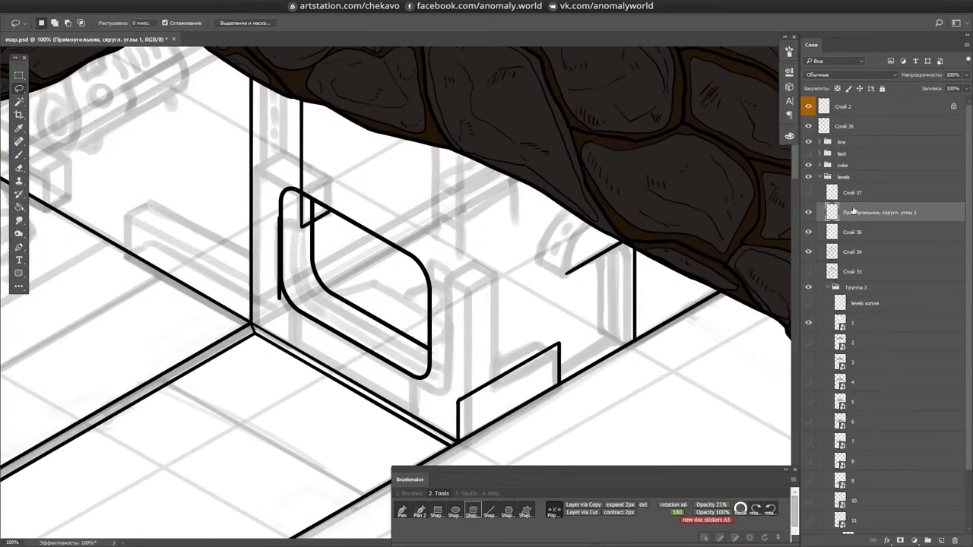
- On layer Слой 36, draw two short ink strokes near the rectangle
{"action": "left_click", "coordinate": [852, 232]}
{"action": "key", "text": "e"}
{"action": "key", "text": "alt+bracketright"}
{"action": "key", "text": "alt+bracketleft"}
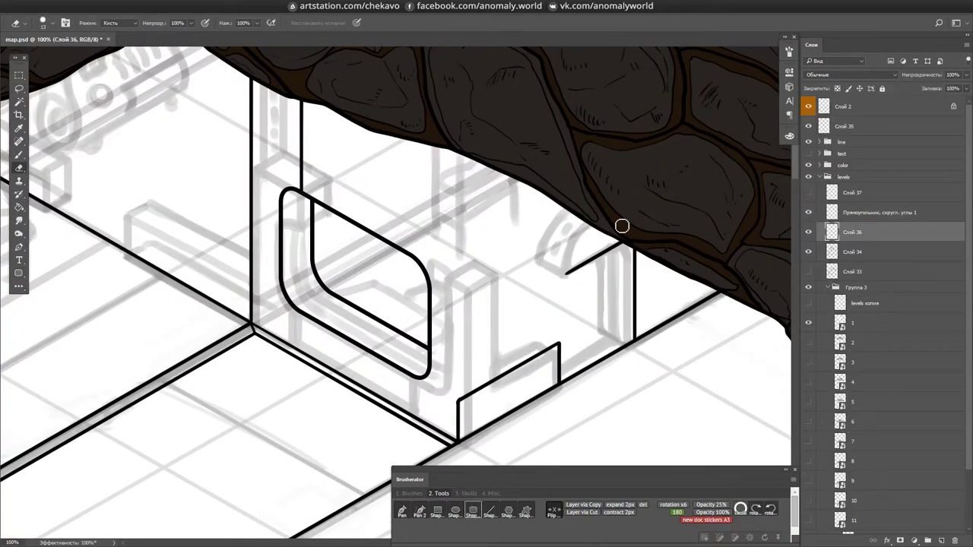
{"action": "scroll", "coordinate": [352, 206], "scroll_direction": "up", "scroll_amount": 1}
{"action": "key", "text": "r"}
{"action": "left_click_drag", "start_coordinate": [333, 223], "coordinate": [379, 319]}
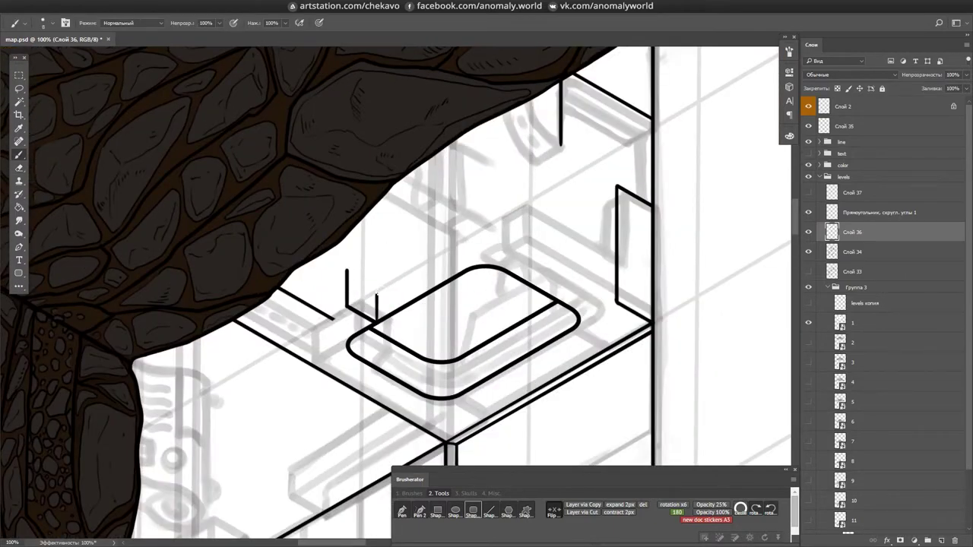
{"action": "left_click_drag", "start_coordinate": [391, 245], "coordinate": [394, 259]}
{"action": "key", "text": "r"}
{"action": "left_click_drag", "start_coordinate": [395, 258], "coordinate": [413, 206]}
- Complete the small cube's lines beside the rectangle and save
{"action": "key", "text": "Escape"}
{"action": "key", "text": "r"}
{"action": "key", "text": "e"}
{"action": "mouse_move", "coordinate": [446, 169]}
{"action": "left_mouse_down"}
{"action": "mouse_move", "coordinate": [425, 228]}
{"action": "mouse_move", "coordinate": [471, 295]}
{"action": "left_mouse_up"}
{"action": "key", "text": "Escape"}
{"action": "key", "text": "ctrl+s"}
- Move the black rounded-rectangle figure under the rock and drop the selection
{"action": "scroll", "coordinate": [540, 341], "scroll_direction": "down", "scroll_amount": 1}
{"action": "key", "text": "alt+bracketright"}
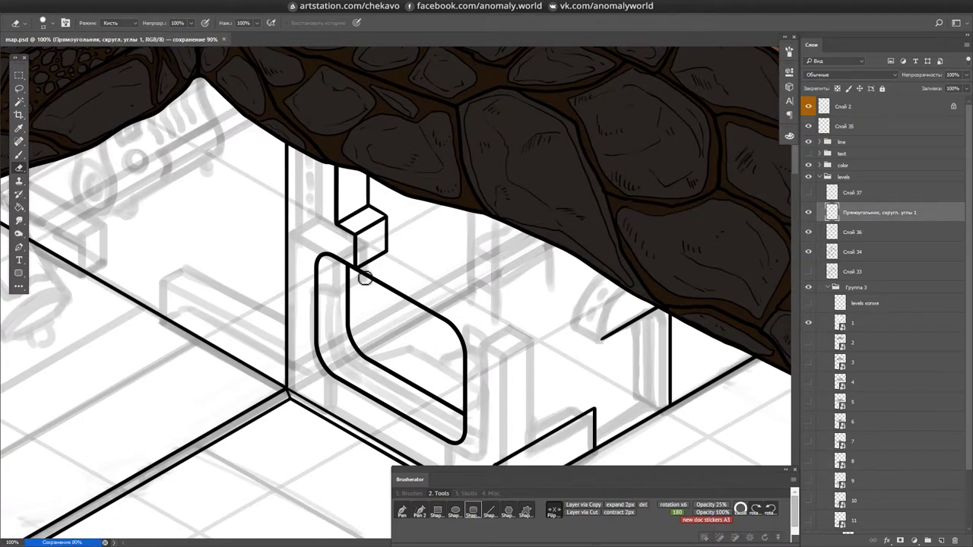
{"action": "scroll", "coordinate": [502, 213], "scroll_direction": "down", "scroll_amount": 3}
{"action": "scroll", "coordinate": [479, 290], "scroll_direction": "right", "scroll_amount": 1}
{"action": "scroll", "coordinate": [479, 290], "scroll_direction": "right", "scroll_amount": 1}
{"action": "scroll", "coordinate": [478, 289], "scroll_direction": "down", "scroll_amount": 3}
{"action": "left_click_drag", "start_coordinate": [402, 320], "coordinate": [569, 228]}
{"action": "scroll", "coordinate": [570, 228], "scroll_direction": "up", "scroll_amount": 3}
{"action": "key", "text": "l"}
{"action": "left_click", "coordinate": [874, 212]}
{"action": "key", "text": "ctrl+d"}
- Extend the wall line in black ink and join it diagonally
{"action": "scroll", "coordinate": [714, 180], "scroll_direction": "left", "scroll_amount": 2}
{"action": "scroll", "coordinate": [715, 180], "scroll_direction": "down", "scroll_amount": 2}
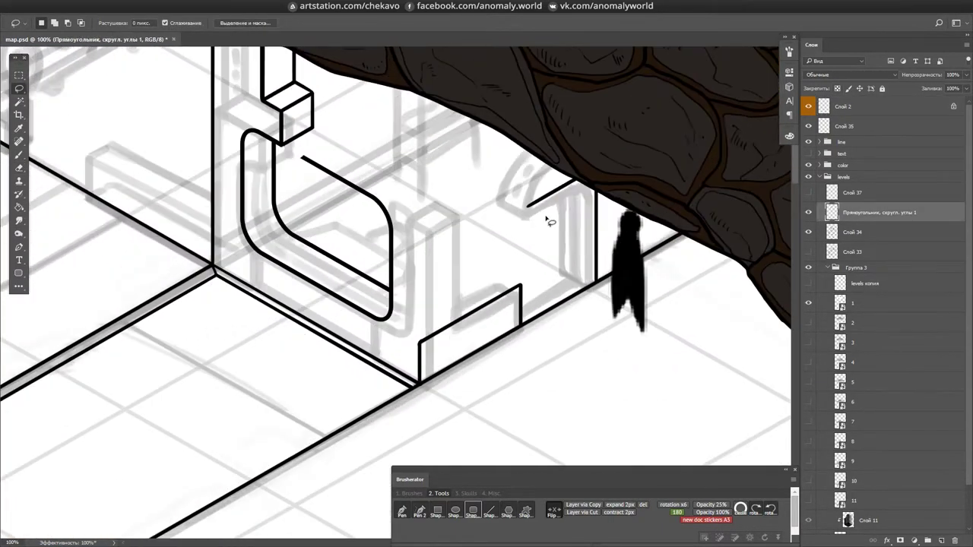
{"action": "key", "text": "b"}
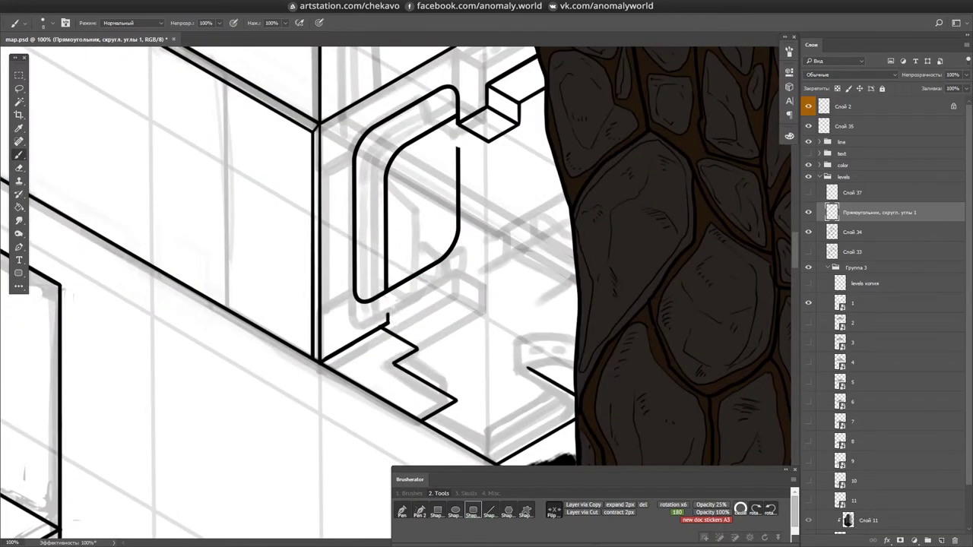
{"action": "left_click_drag", "start_coordinate": [418, 350], "coordinate": [455, 301]}
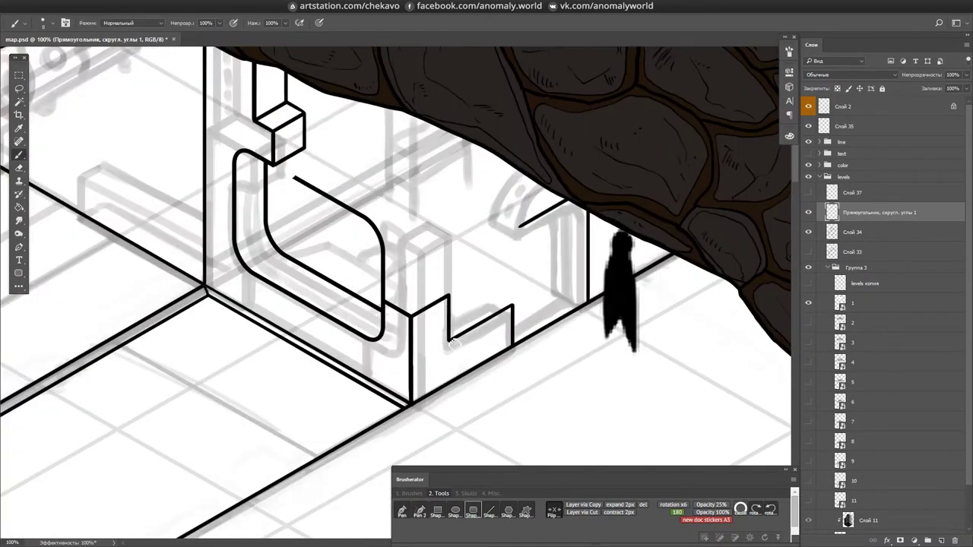
{"action": "left_click_drag", "start_coordinate": [409, 134], "coordinate": [386, 218]}
{"action": "key", "text": "e"}
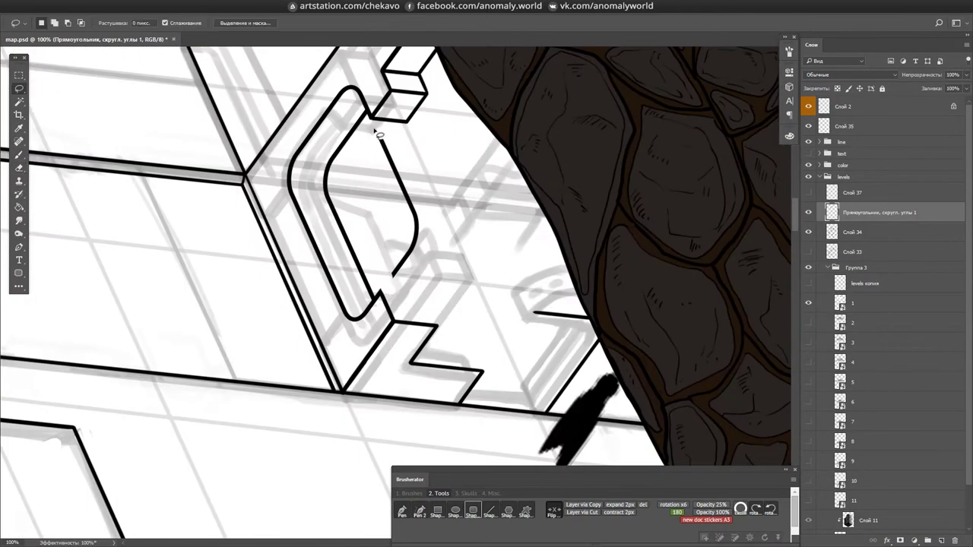
{"action": "key", "text": "b"}
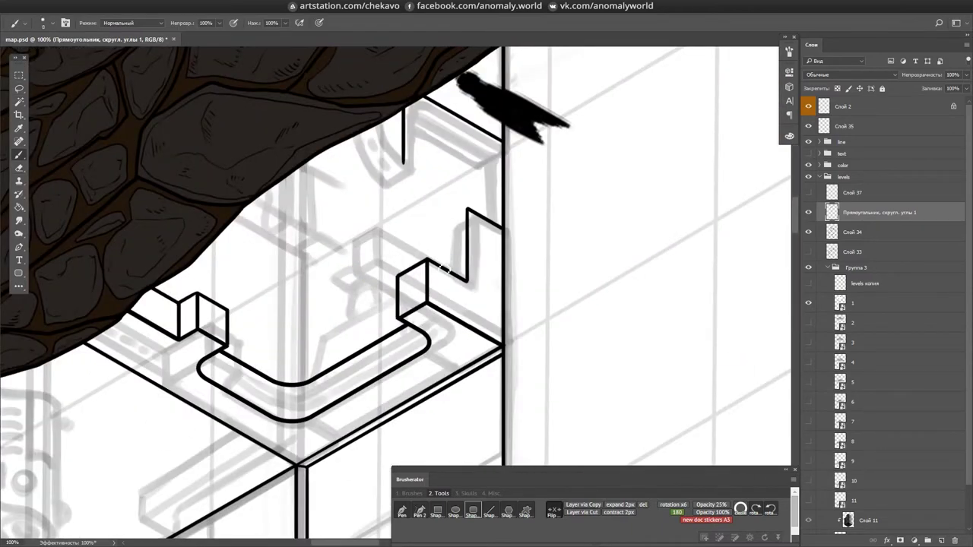
- Rotate the view to 60 degrees, then turn it around the cave interior
{"action": "key", "text": "r"}
{"action": "mouse_move", "coordinate": [469, 218]}
{"action": "left_mouse_down"}
{"action": "mouse_move", "coordinate": [507, 286]}
{"action": "mouse_move", "coordinate": [465, 335]}
{"action": "mouse_move", "coordinate": [472, 260]}
{"action": "left_mouse_up"}
{"action": "scroll", "coordinate": [656, 341], "scroll_direction": "down", "scroll_amount": 6}
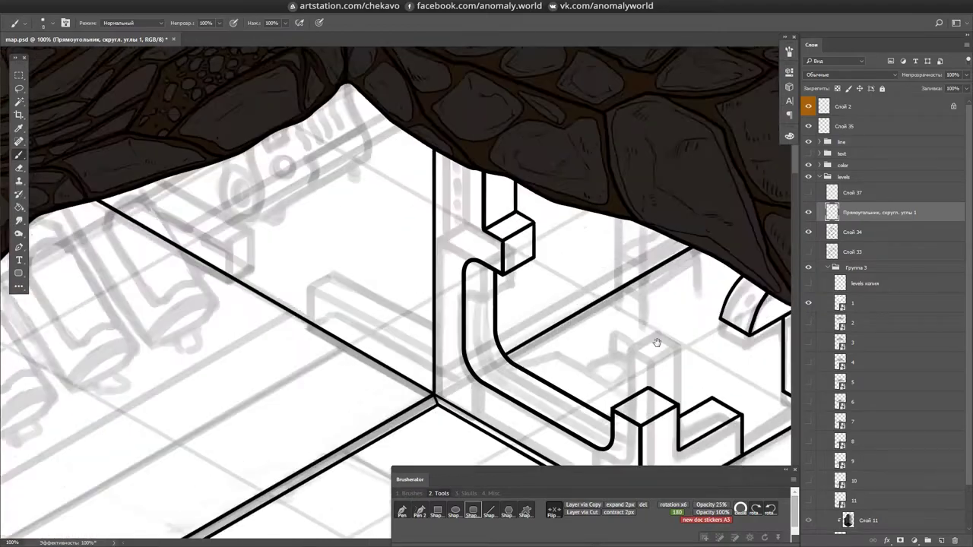
{"action": "scroll", "coordinate": [496, 298], "scroll_direction": "up", "scroll_amount": 2}
{"action": "scroll", "coordinate": [496, 298], "scroll_direction": "up", "scroll_amount": 6}
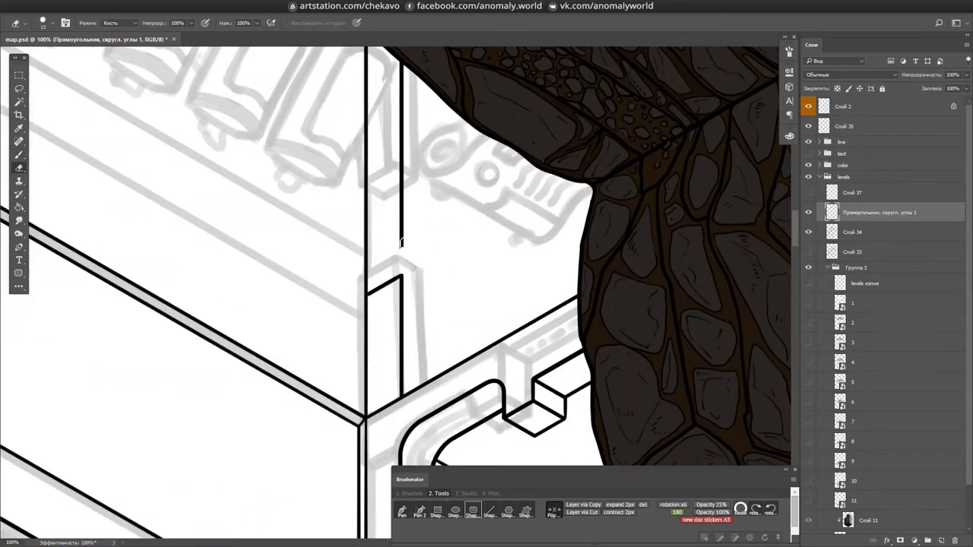
{"action": "left_click_drag", "start_coordinate": [401, 242], "coordinate": [434, 296]}
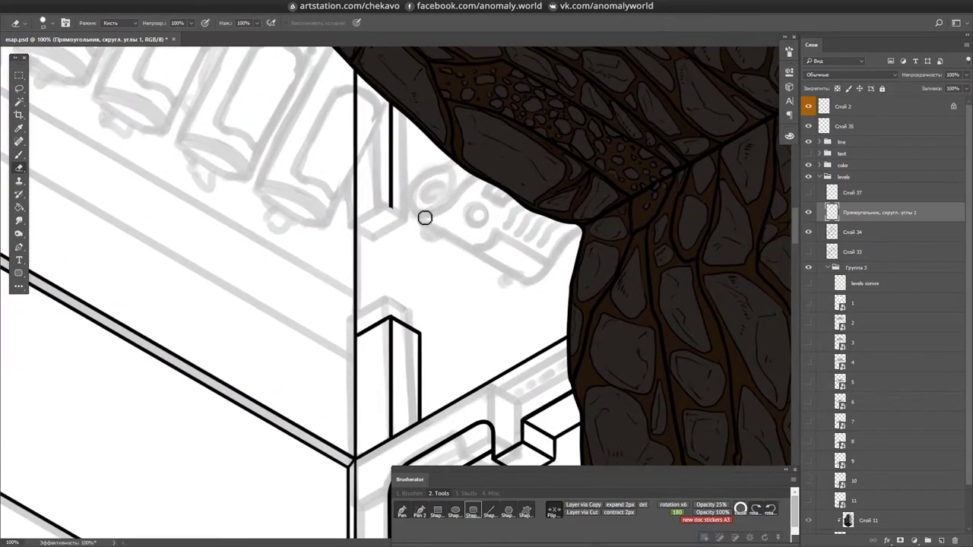
{"action": "left_click_drag", "start_coordinate": [431, 134], "coordinate": [341, 328]}
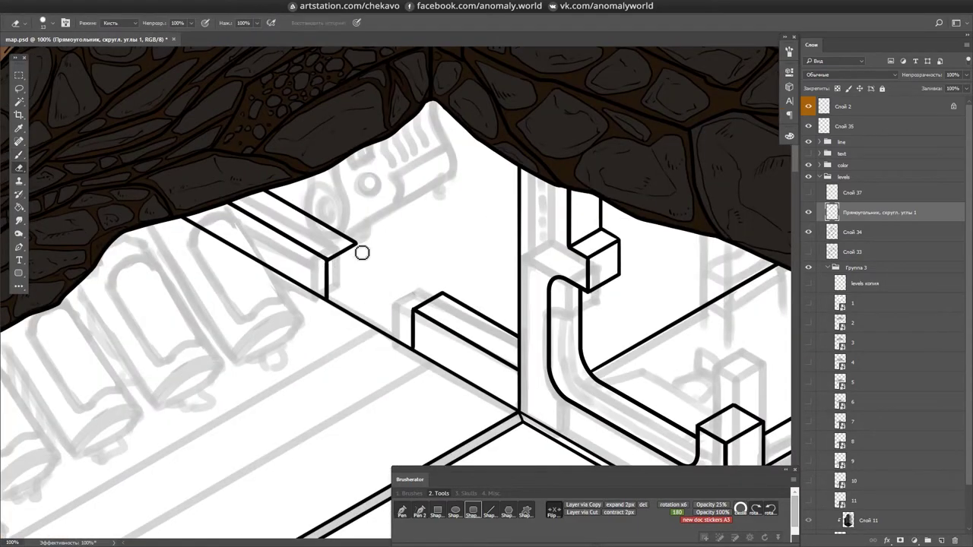
{"action": "left_click_drag", "start_coordinate": [362, 252], "coordinate": [396, 289]}
- Save the map file
{"action": "scroll", "coordinate": [487, 274], "scroll_direction": "down", "scroll_amount": 4}
{"action": "scroll", "coordinate": [603, 306], "scroll_direction": "up", "scroll_amount": 3}
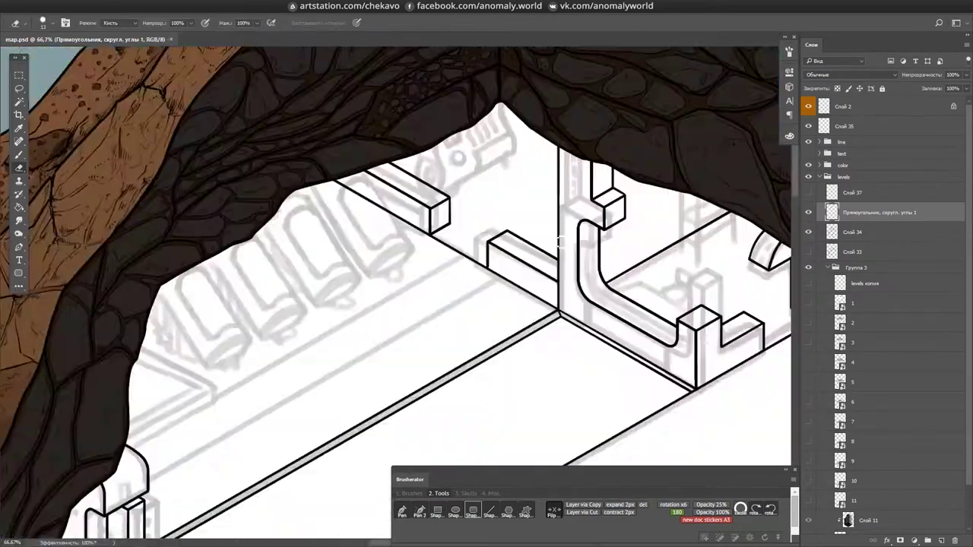
{"action": "scroll", "coordinate": [559, 241], "scroll_direction": "up", "scroll_amount": 2}
{"action": "scroll", "coordinate": [419, 210], "scroll_direction": "down", "scroll_amount": 4}
{"action": "key", "text": "ctrl+s"}
- Pan along the walkway by the left rock wall to the cylinder sketch, saving again
{"action": "mouse_move", "coordinate": [598, 259]}
{"action": "left_mouse_down"}
{"action": "mouse_move", "coordinate": [545, 245]}
{"action": "mouse_move", "coordinate": [577, 185]}
{"action": "mouse_move", "coordinate": [509, 241]}
{"action": "mouse_move", "coordinate": [652, 191]}
{"action": "mouse_move", "coordinate": [654, 251]}
{"action": "mouse_move", "coordinate": [378, 373]}
{"action": "mouse_move", "coordinate": [391, 473]}
{"action": "mouse_move", "coordinate": [393, 464]}
{"action": "left_mouse_up"}
{"action": "key", "text": "e"}
{"action": "key", "text": "b"}
{"action": "scroll", "coordinate": [378, 372], "scroll_direction": "up", "scroll_amount": 1}
{"action": "left_click_drag", "start_coordinate": [487, 228], "coordinate": [378, 405]}
{"action": "key", "text": "ctrl+s"}
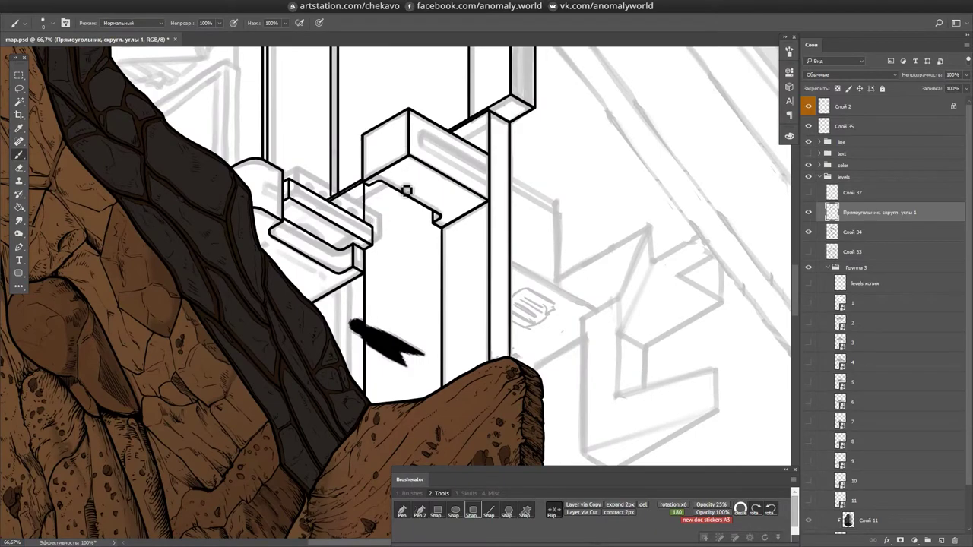
{"action": "left_click_drag", "start_coordinate": [426, 407], "coordinate": [485, 245]}
{"action": "scroll", "coordinate": [485, 245], "scroll_direction": "up", "scroll_amount": 4}
{"action": "mouse_move", "coordinate": [677, 190]}
{"action": "left_mouse_down"}
{"action": "mouse_move", "coordinate": [487, 265]}
{"action": "mouse_move", "coordinate": [588, 194]}
{"action": "left_mouse_up"}
- Draw the canister's end and band ellipses, copy them along the cylinder and merge them
{"action": "key", "text": "F2"}
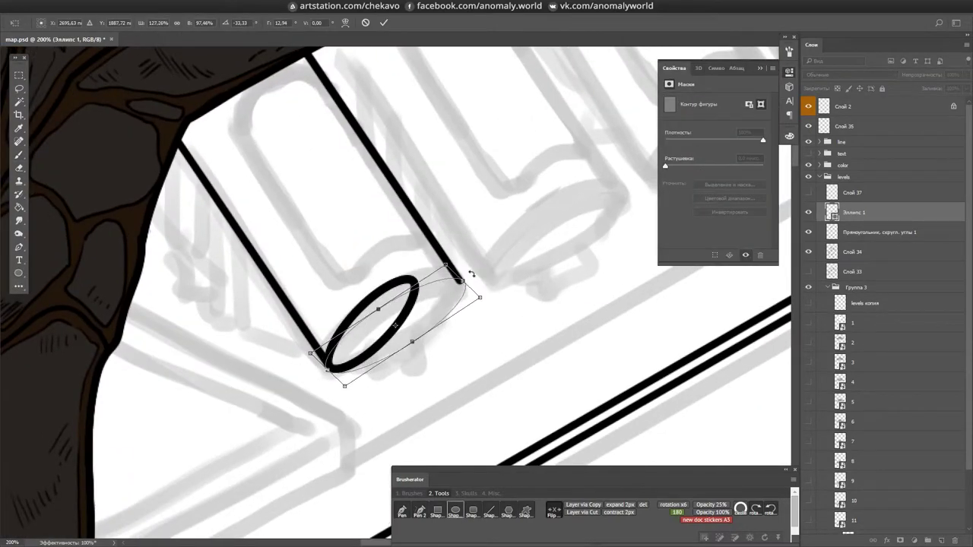
{"action": "key", "text": "Return"}
{"action": "left_click_drag", "start_coordinate": [443, 308], "coordinate": [308, 127]}
{"action": "mouse_move", "coordinate": [406, 223]}
{"action": "left_mouse_down"}
{"action": "mouse_move", "coordinate": [391, 217]}
{"action": "mouse_move", "coordinate": [380, 246]}
{"action": "mouse_move", "coordinate": [388, 261]}
{"action": "left_mouse_up"}
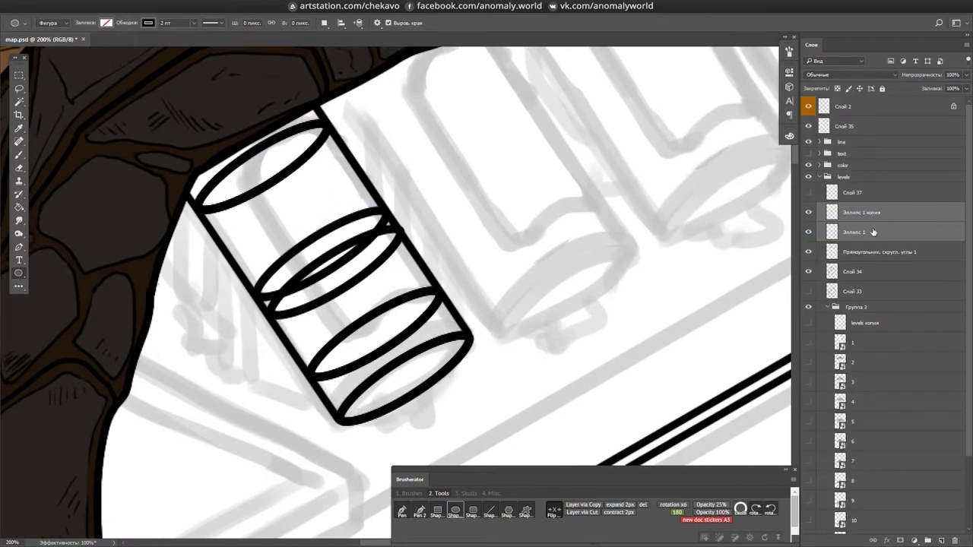
{"action": "key", "text": "l"}
{"action": "left_click_drag", "start_coordinate": [406, 120], "coordinate": [200, 236]}
{"action": "key", "text": "b"}
{"action": "key", "text": "ctrl+d"}
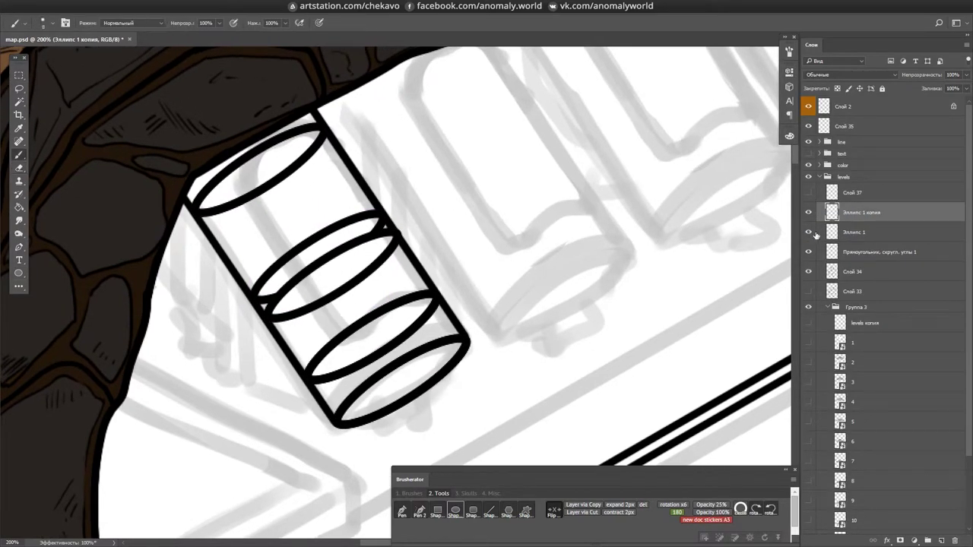
{"action": "left_click_drag", "start_coordinate": [264, 304], "coordinate": [402, 271]}
{"action": "key", "text": "ctrl+e"}
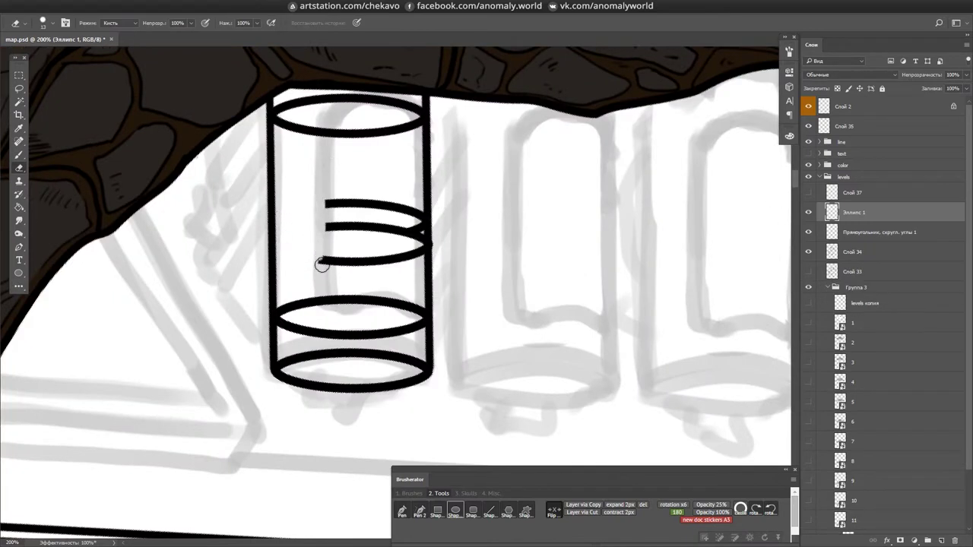
- Erase the hidden ellipse arcs, close the inner cylinder line gap and split the lower band
{"action": "mouse_move", "coordinate": [425, 323]}
{"action": "left_mouse_down"}
{"action": "mouse_move", "coordinate": [365, 335]}
{"action": "mouse_move", "coordinate": [277, 326]}
{"action": "left_mouse_up"}
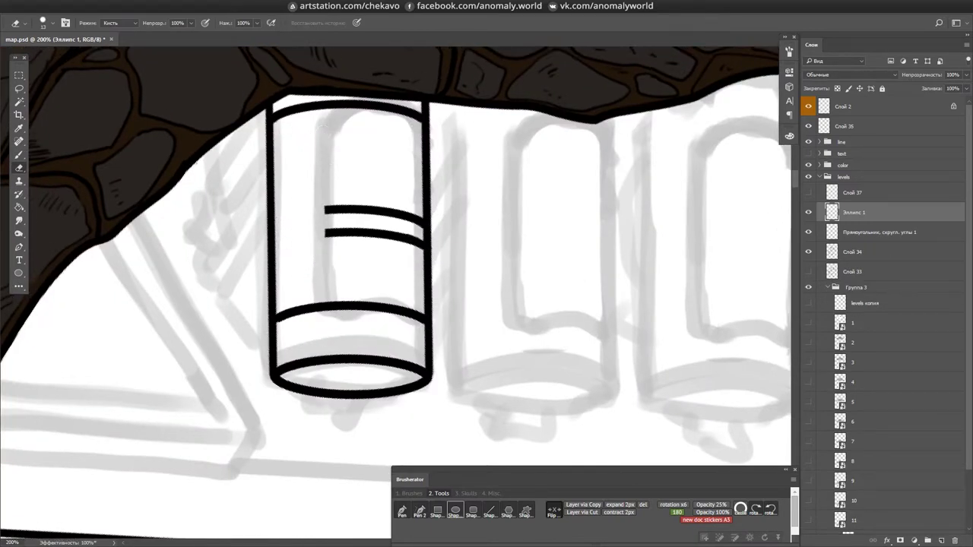
{"action": "left_click_drag", "start_coordinate": [320, 105], "coordinate": [271, 120]}
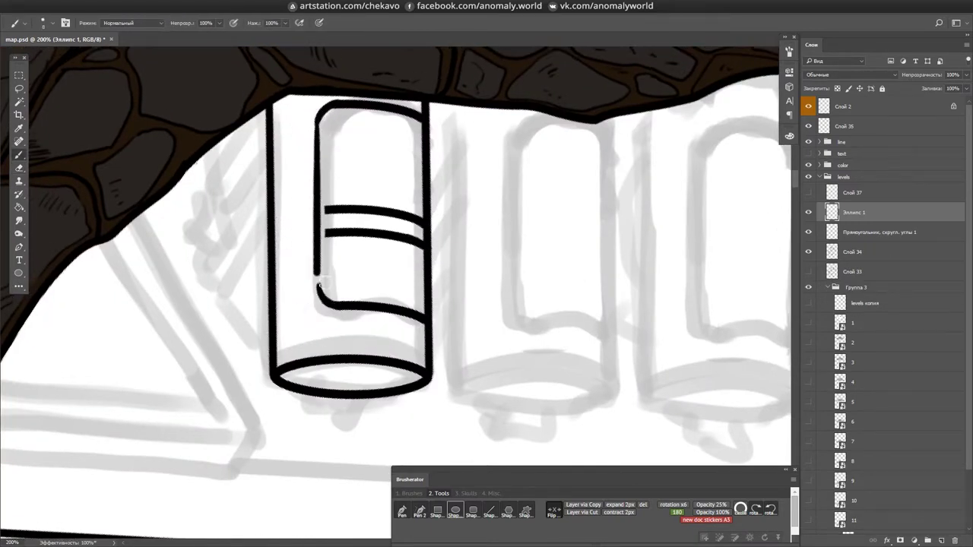
{"action": "mouse_move", "coordinate": [318, 289]}
{"action": "left_mouse_down"}
{"action": "mouse_move", "coordinate": [322, 214]}
{"action": "mouse_move", "coordinate": [344, 216]}
{"action": "left_mouse_up"}
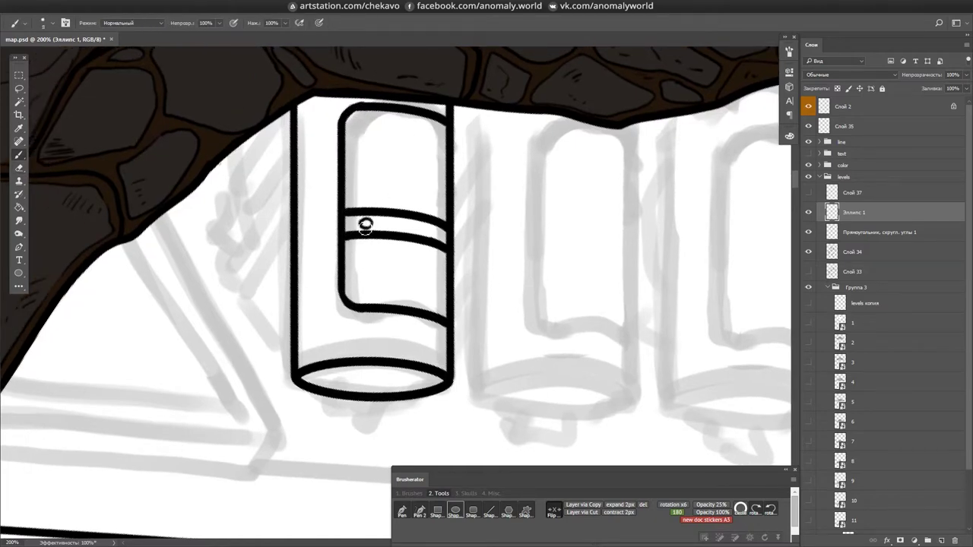
{"action": "key", "text": "ctrl+alt+Left"}
{"action": "key", "text": "e"}
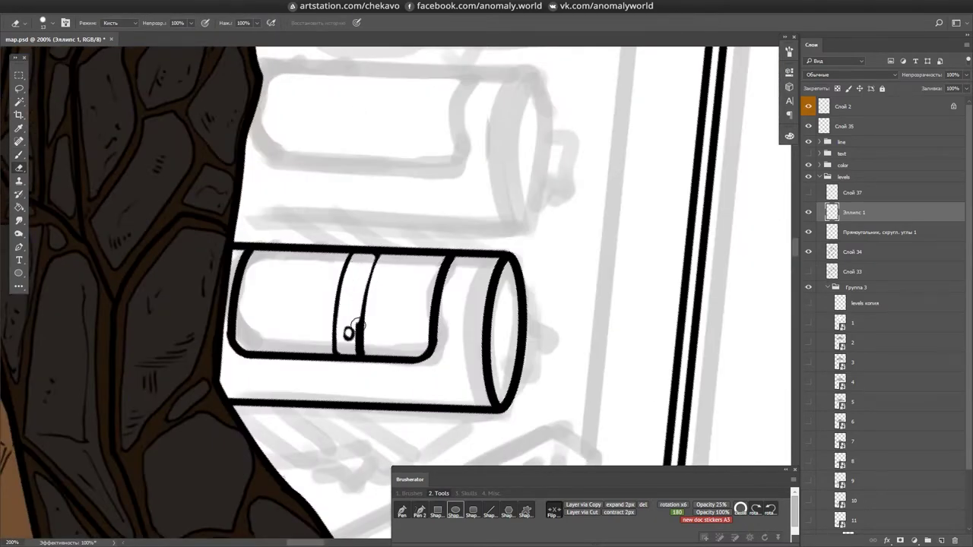
{"action": "key", "text": "e"}
{"action": "key", "text": "ctrl+alt+Right"}
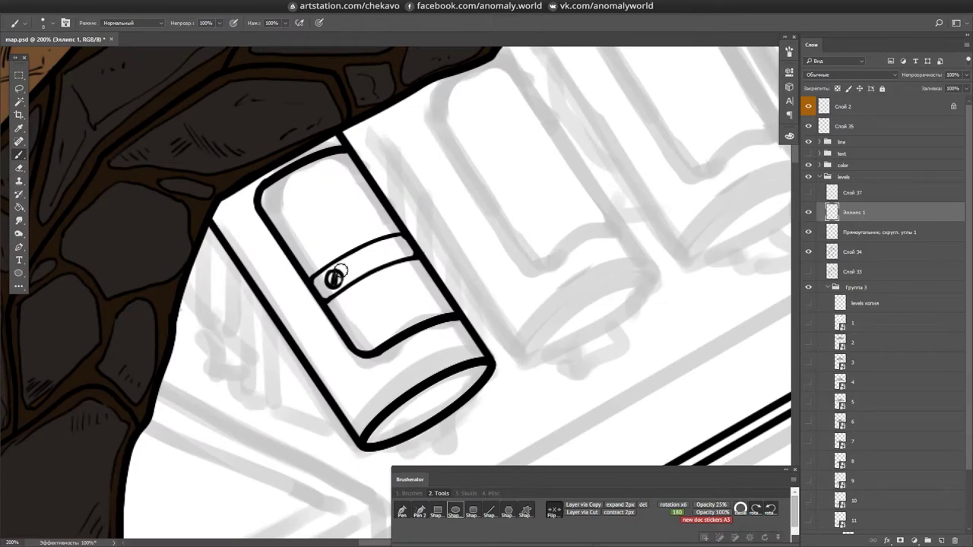
{"action": "left_click_drag", "start_coordinate": [335, 279], "coordinate": [420, 257]}
{"action": "scroll", "coordinate": [333, 338], "scroll_direction": "down", "scroll_amount": 3}
{"action": "key", "text": "ctrl+alt+Left"}
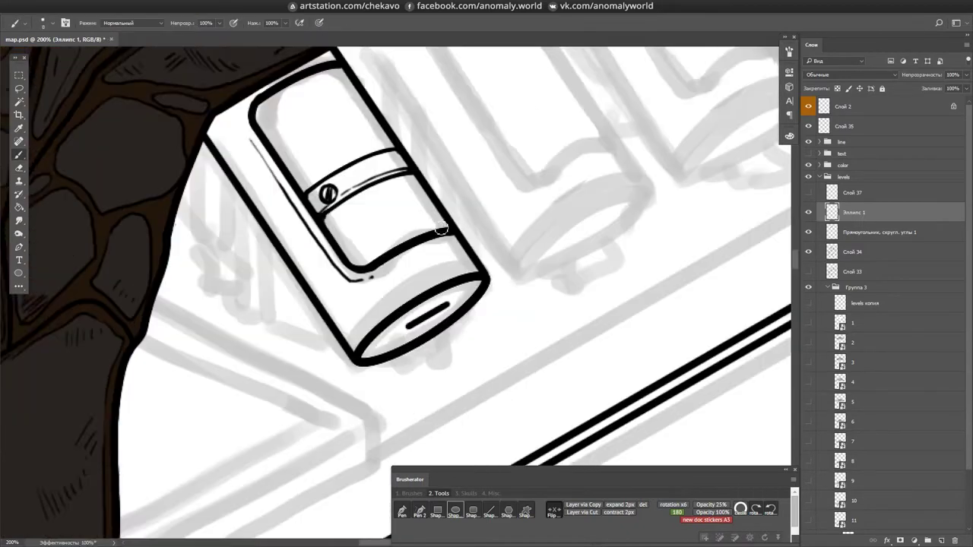
{"action": "key", "text": "ctrl+alt+Right"}
{"action": "key", "text": "ctrl+alt+Right"}
- Ink a box-shaped nozzle on the cylinder end and a curved hose below it
{"action": "left_click_drag", "start_coordinate": [466, 239], "coordinate": [483, 266]}
{"action": "key", "text": "ctrl+alt+Left"}
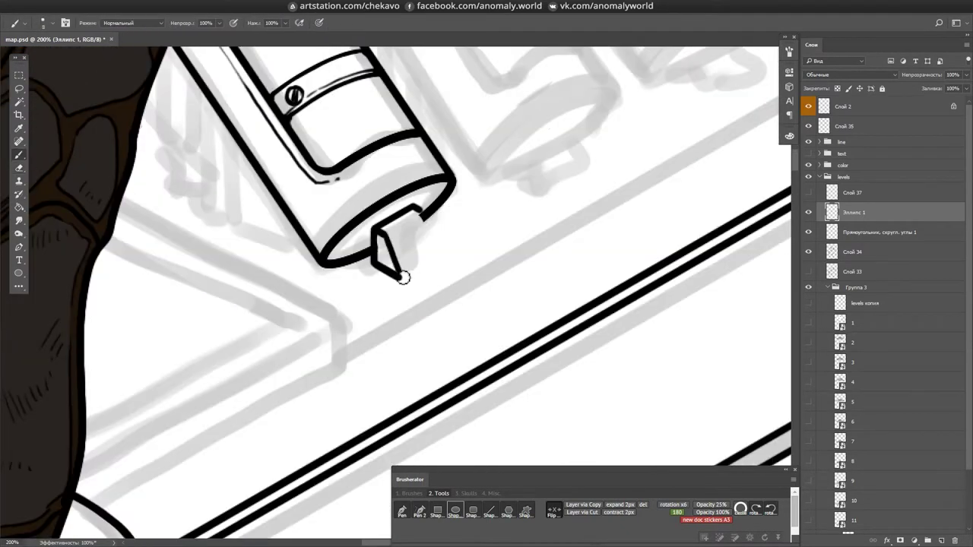
{"action": "key", "text": "ctrl+alt+Left"}
{"action": "key", "text": "ctrl+alt+Right"}
{"action": "key", "text": "ctrl+alt+Left"}
{"action": "key", "text": "ctrl+alt+Right"}
{"action": "key", "text": "ctrl+alt+Right"}
{"action": "key", "text": "ctrl+alt+Right"}
{"action": "key", "text": "ctrl+alt+Right"}
{"action": "key", "text": "e"}
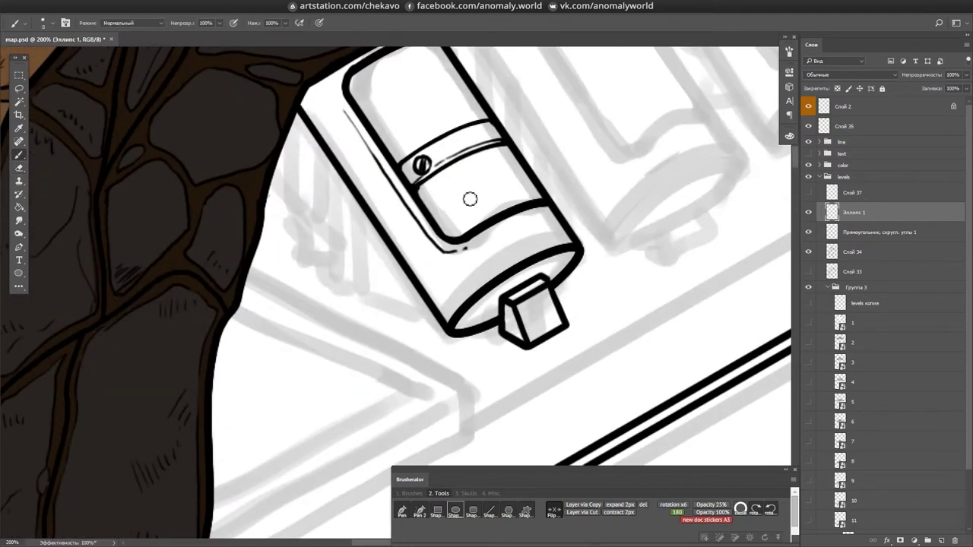
{"action": "key", "text": "ctrl+e"}
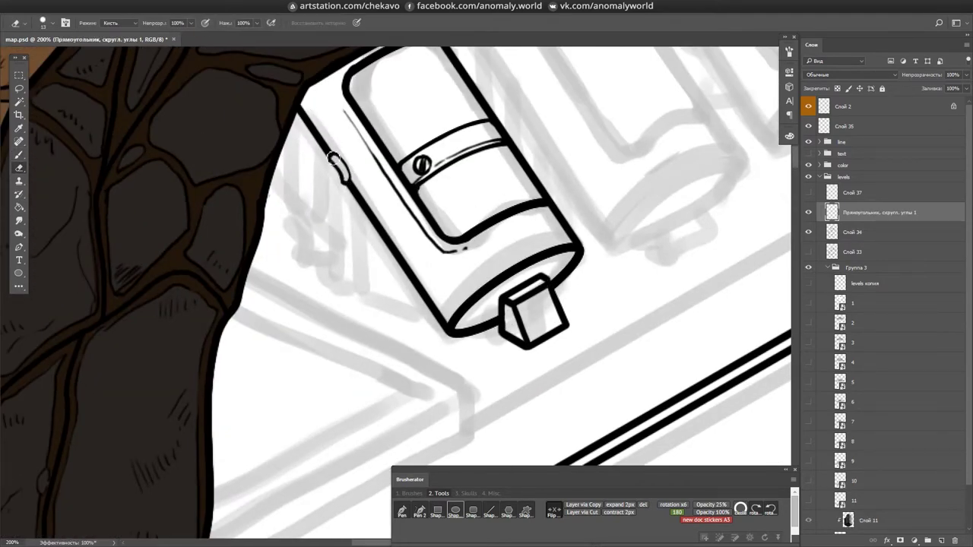
{"action": "key", "text": "b"}
{"action": "key", "text": "ctrl+alt+Left"}
{"action": "key", "text": "ctrl+alt+Left"}
{"action": "key", "text": "ctrl+alt+Left"}
{"action": "key", "text": "ctrl+alt+Left"}
{"action": "key", "text": "ctrl+alt+Right"}
{"action": "key", "text": "ctrl+alt+Right"}
{"action": "key", "text": "ctrl+alt+Right"}
{"action": "key", "text": "ctrl+alt+Right"}
{"action": "key", "text": "ctrl+alt+Left"}
{"action": "key", "text": "ctrl+alt+Left"}
{"action": "key", "text": "ctrl+alt+Left"}
{"action": "key", "text": "ctrl+alt+Left"}
{"action": "key", "text": "ctrl+alt+Left"}
{"action": "left_click_drag", "start_coordinate": [276, 338], "coordinate": [261, 390]}
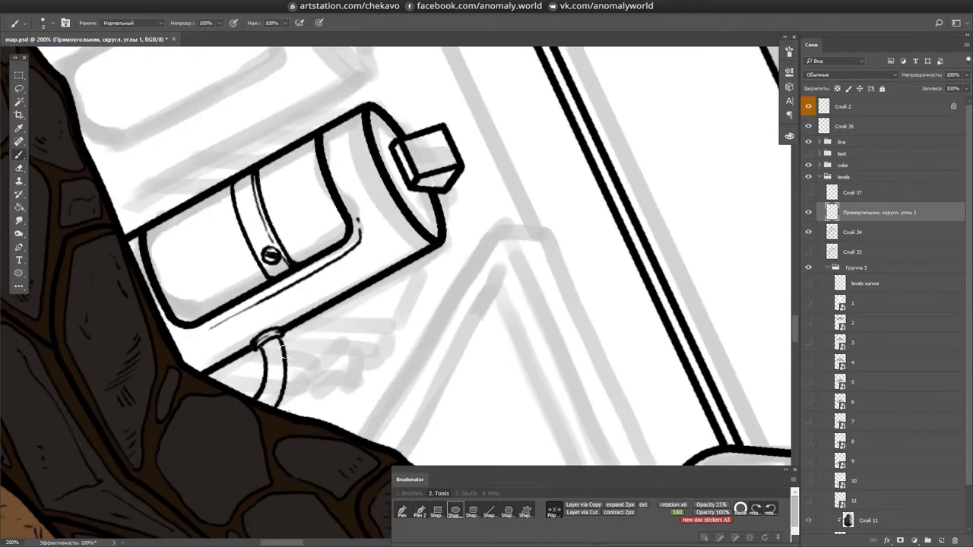
{"action": "key", "text": "ctrl+alt+Left"}
{"action": "key", "text": "ctrl+alt+Left"}
{"action": "key", "text": "ctrl+alt+Left"}
{"action": "key", "text": "ctrl+alt+Left"}
{"action": "key", "text": "ctrl+alt+Left"}
{"action": "key", "text": "ctrl+alt+Left"}
{"action": "key", "text": "ctrl+alt+Left"}
{"action": "key", "text": "ctrl+alt+Left"}
{"action": "key", "text": "ctrl+alt+Left"}
{"action": "key", "text": "ctrl+alt+Left"}
{"action": "key", "text": "ctrl+alt+Left"}
{"action": "key", "text": "ctrl+alt+Left"}
{"action": "key", "text": "ctrl+alt+Left"}
{"action": "key", "text": "ctrl+alt+Left"}
{"action": "key", "text": "ctrl+alt+Left"}
{"action": "key", "text": "ctrl+alt+Left"}
{"action": "key", "text": "ctrl+alt+Left"}
{"action": "key", "text": "ctrl+alt+Left"}
{"action": "key", "text": "ctrl+alt+Left"}
{"action": "key", "text": "ctrl+alt+Left"}
{"action": "key", "text": "ctrl+alt+Left"}
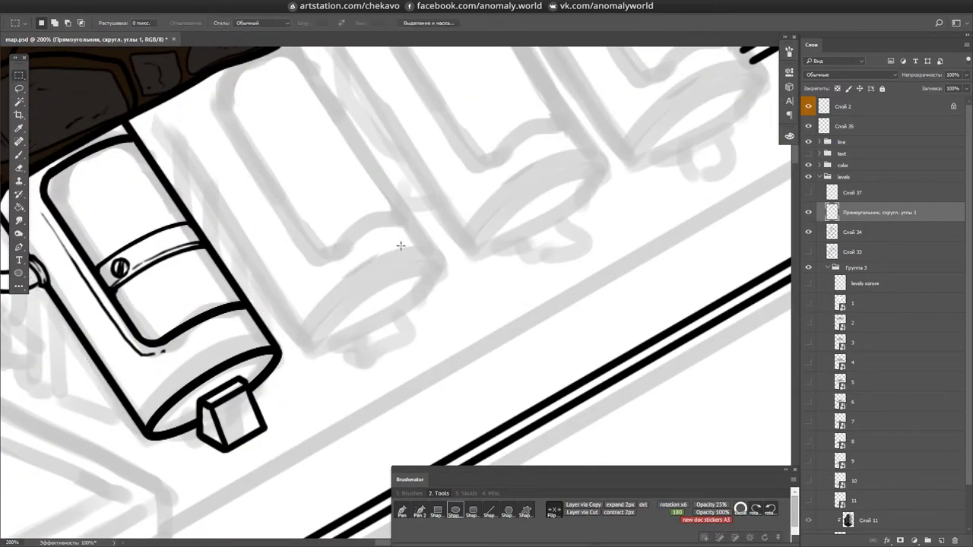
- Lasso the finished canister and Alt-drag two copies along the ledge
{"action": "key", "text": "ctrl+minus"}
{"action": "key", "text": "ctrl+alt+Right"}
{"action": "key", "text": "ctrl+alt+Right"}
{"action": "key", "text": "ctrl+alt+Right"}
{"action": "key", "text": "ctrl+alt+Right"}
{"action": "key", "text": "l"}
{"action": "left_click_drag", "start_coordinate": [171, 181], "coordinate": [152, 200]}
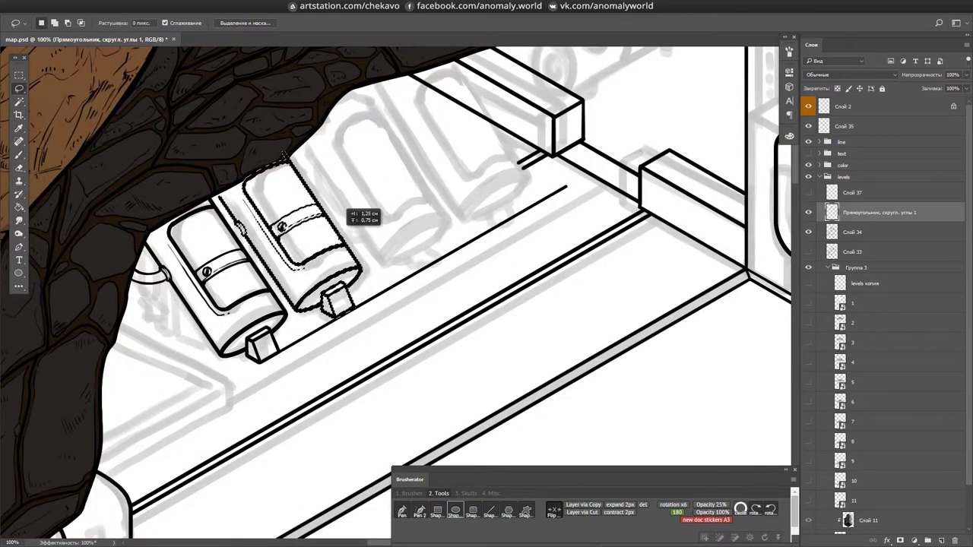
{"action": "left_click_drag", "start_coordinate": [308, 250], "coordinate": [463, 180]}
{"action": "key", "text": "ctrl+d"}
{"action": "key", "text": "e"}
{"action": "key", "text": "ctrl+plus"}
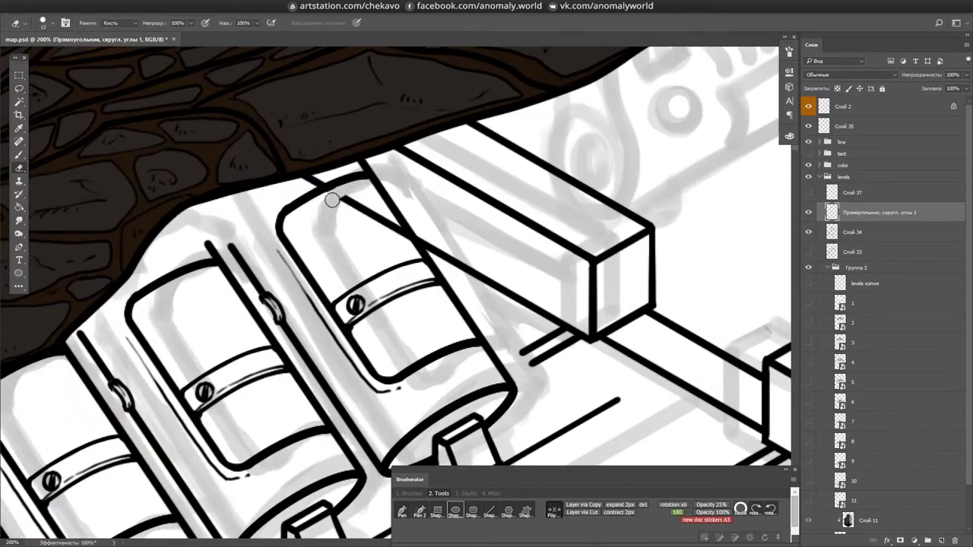
- Inspect the canister row from several angles, reset the view rotation and save the map
{"action": "key", "text": "ctrl+alt+Right"}
{"action": "key", "text": "ctrl+alt+Right"}
{"action": "key", "text": "b"}
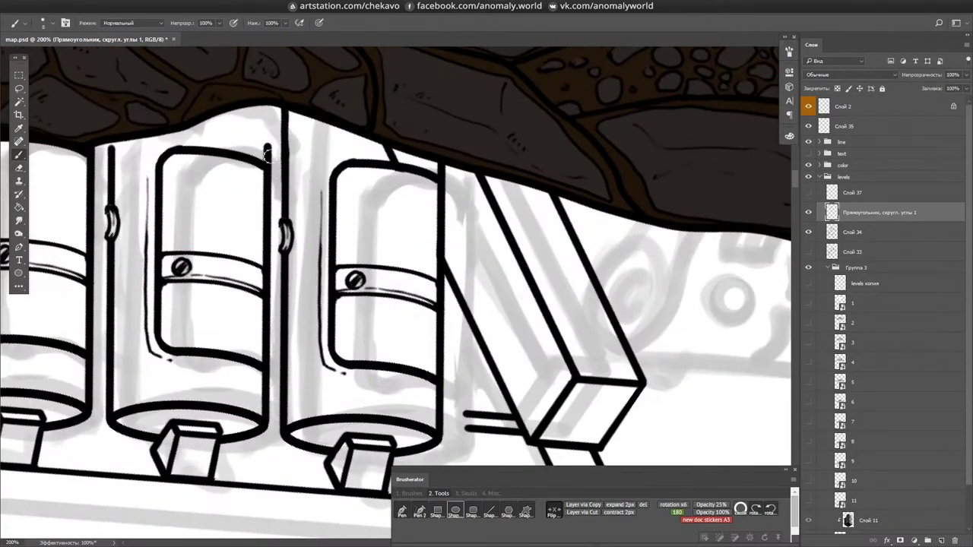
{"action": "key", "text": "ctrl+alt+Left"}
{"action": "key", "text": "ctrl+alt+Left"}
{"action": "left_click_drag", "start_coordinate": [112, 145], "coordinate": [461, 232]}
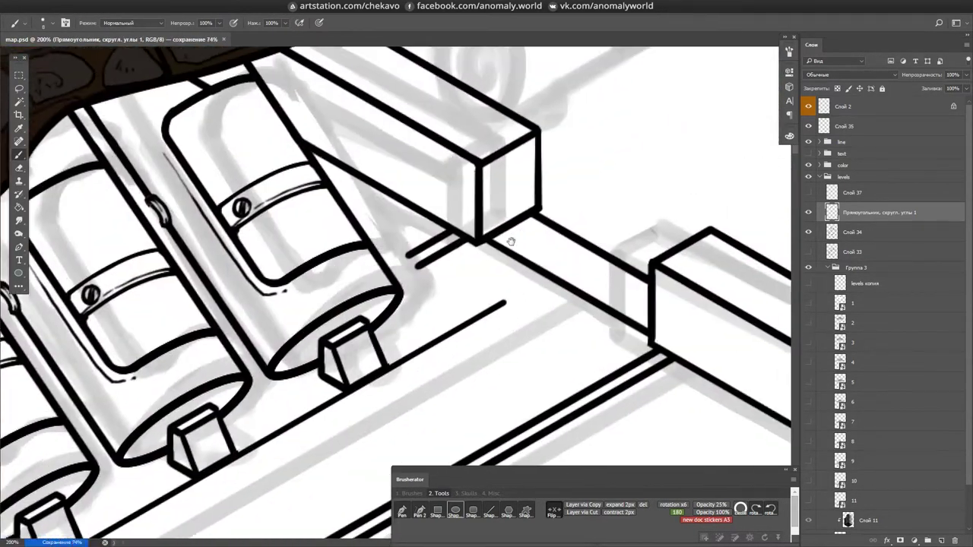
{"action": "key", "text": "ctrl+alt+Right"}
{"action": "key", "text": "ctrl+alt+Right"}
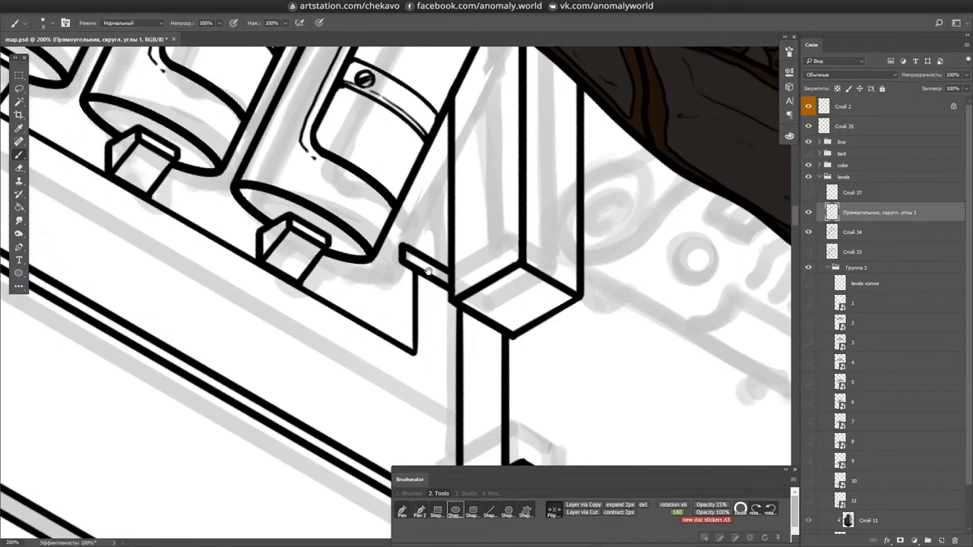
{"action": "key", "text": "r"}
{"action": "key", "text": "Escape"}
{"action": "key", "text": "ctrl+s"}
{"action": "left_click_drag", "start_coordinate": [539, 145], "coordinate": [288, 181]}
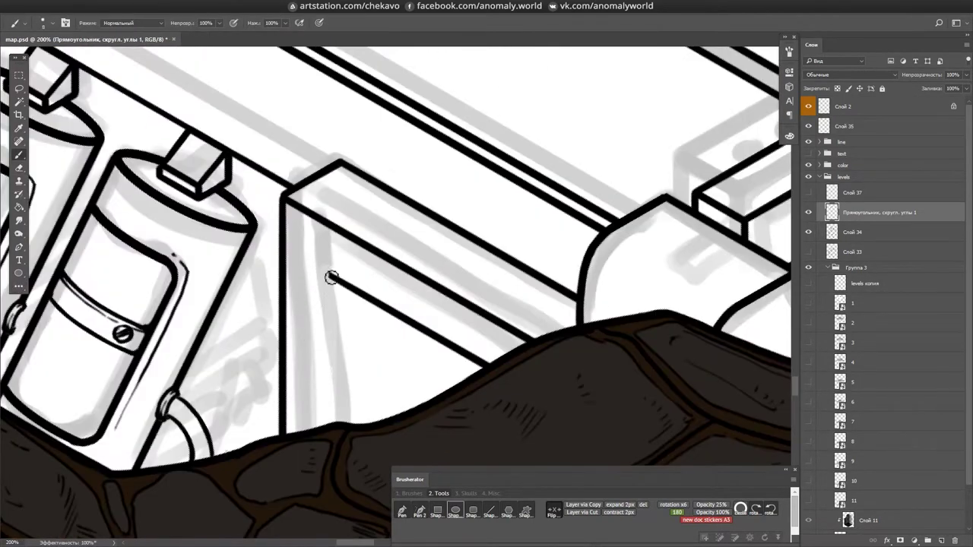
{"action": "key", "text": "r"}
{"action": "key", "text": "ctrl+s"}
{"action": "mouse_move", "coordinate": [370, 378]}
{"action": "left_mouse_down"}
{"action": "mouse_move", "coordinate": [425, 228]}
{"action": "mouse_move", "coordinate": [365, 319]}
{"action": "mouse_move", "coordinate": [426, 152]}
{"action": "mouse_move", "coordinate": [464, 111]}
{"action": "mouse_move", "coordinate": [404, 196]}
{"action": "mouse_move", "coordinate": [426, 229]}
{"action": "mouse_move", "coordinate": [456, 243]}
{"action": "mouse_move", "coordinate": [484, 238]}
{"action": "left_mouse_up"}
- Fit the map on screen and ink a straight edge line down the pillar
{"action": "key", "text": "b"}
{"action": "key", "text": "ctrl+0"}
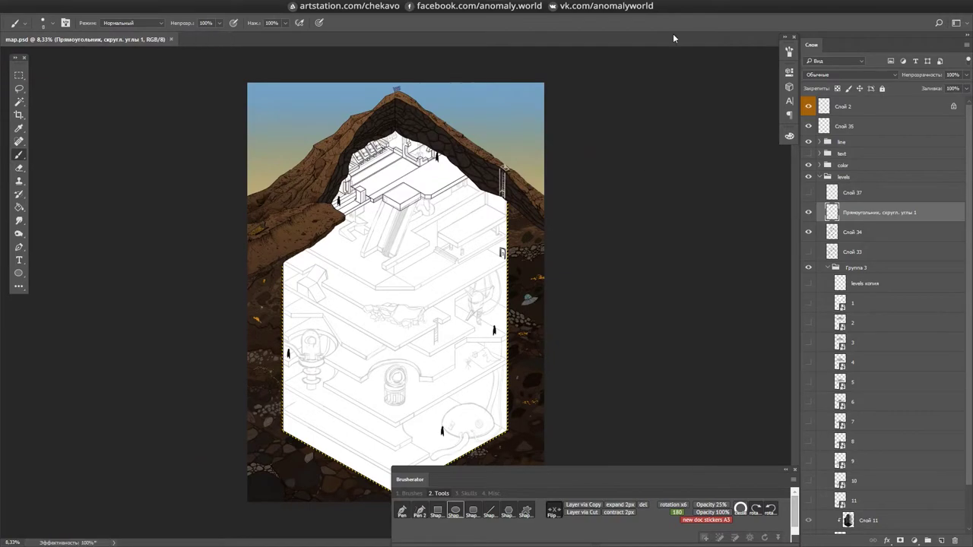
{"action": "scroll", "coordinate": [574, 133], "scroll_direction": "up", "scroll_amount": 3}
{"action": "key", "text": "r"}
{"action": "left_click_drag", "start_coordinate": [574, 133], "coordinate": [376, 172]}
{"action": "key", "text": "Tab"}
{"action": "key", "text": "b"}
{"action": "left_click", "coordinate": [409, 141]}
{"action": "left_click", "coordinate": [408, 479], "text": "shift"}
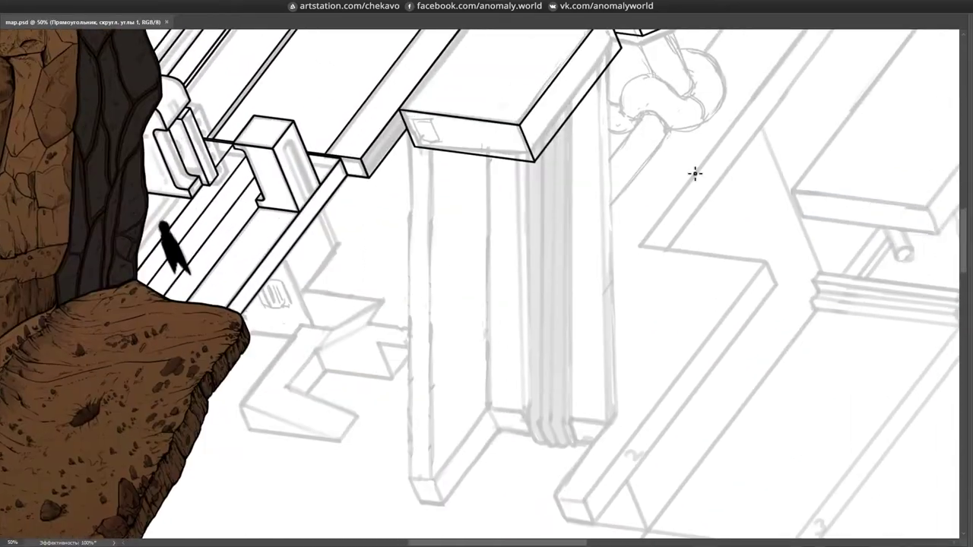
- Ink straight edge lines along the shelf top and the slanted strut
{"action": "key", "text": "r"}
{"action": "left_click_drag", "start_coordinate": [419, 408], "coordinate": [499, 271]}
{"action": "key", "text": "b"}
{"action": "left_click", "coordinate": [419, 271]}
{"action": "left_click", "coordinate": [750, 228], "text": "shift"}
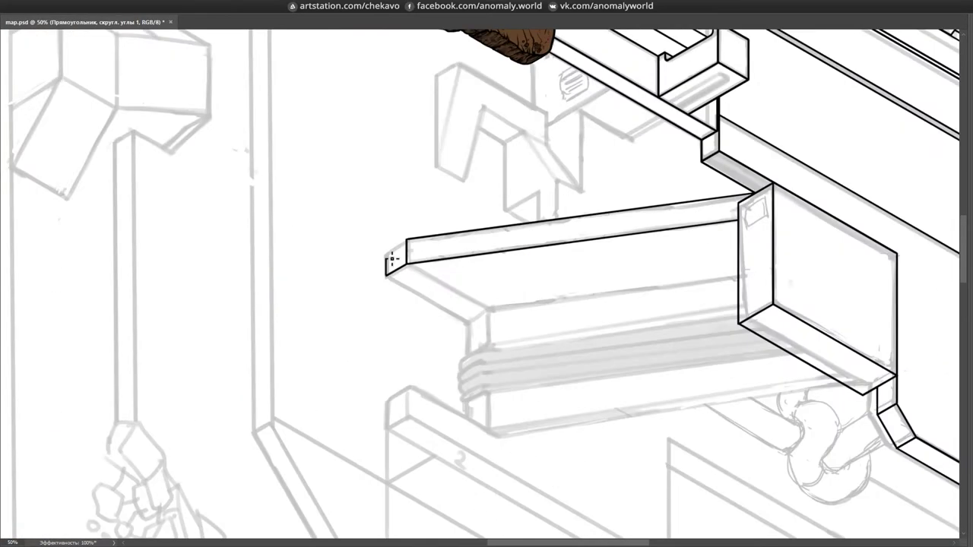
{"action": "key", "text": "r"}
{"action": "mouse_move", "coordinate": [391, 259]}
{"action": "left_mouse_down"}
{"action": "mouse_move", "coordinate": [690, 178]}
{"action": "mouse_move", "coordinate": [577, 251]}
{"action": "mouse_move", "coordinate": [533, 228]}
{"action": "left_mouse_up"}
{"action": "left_click", "coordinate": [411, 341]}
{"action": "left_click", "coordinate": [494, 297], "text": "shift"}
{"action": "key", "text": "r"}
{"action": "mouse_move", "coordinate": [499, 308]}
{"action": "left_mouse_down"}
{"action": "mouse_move", "coordinate": [532, 266]}
{"action": "mouse_move", "coordinate": [549, 384]}
{"action": "left_mouse_up"}
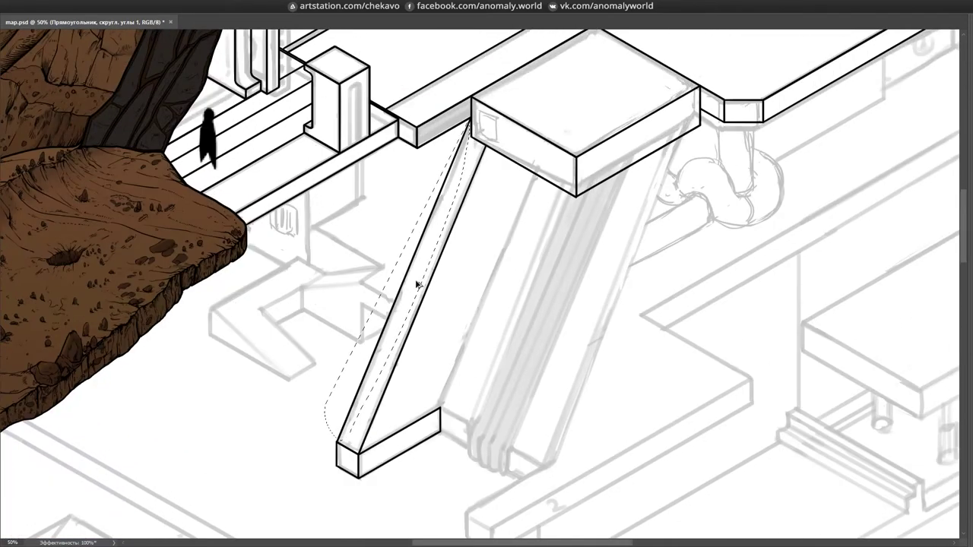
- Lasso the Z-shaped ledge and cut it onto its own new layer, Слой 39
{"action": "key", "text": "Tab"}
{"action": "key", "text": "ctrl+plus"}
{"action": "key", "text": "l"}
{"action": "key", "text": "r"}
{"action": "key", "text": "ctrl+minus"}
{"action": "mouse_move", "coordinate": [439, 176]}
{"action": "left_mouse_down"}
{"action": "mouse_move", "coordinate": [623, 187]}
{"action": "mouse_move", "coordinate": [462, 297]}
{"action": "mouse_move", "coordinate": [457, 214]}
{"action": "mouse_move", "coordinate": [327, 155]}
{"action": "left_mouse_up"}
{"action": "key", "text": "r"}
{"action": "mouse_move", "coordinate": [346, 304]}
{"action": "left_mouse_down"}
{"action": "mouse_move", "coordinate": [446, 163]}
{"action": "mouse_move", "coordinate": [409, 348]}
{"action": "mouse_move", "coordinate": [295, 333]}
{"action": "mouse_move", "coordinate": [667, 326]}
{"action": "left_mouse_up"}
{"action": "key", "text": "ctrl+minus"}
{"action": "key", "text": "ctrl+minus"}
{"action": "key", "text": "ctrl+plus"}
{"action": "left_click_drag", "start_coordinate": [395, 150], "coordinate": [406, 391]}
{"action": "key", "text": "l"}
{"action": "left_click_drag", "start_coordinate": [473, 210], "coordinate": [312, 357]}
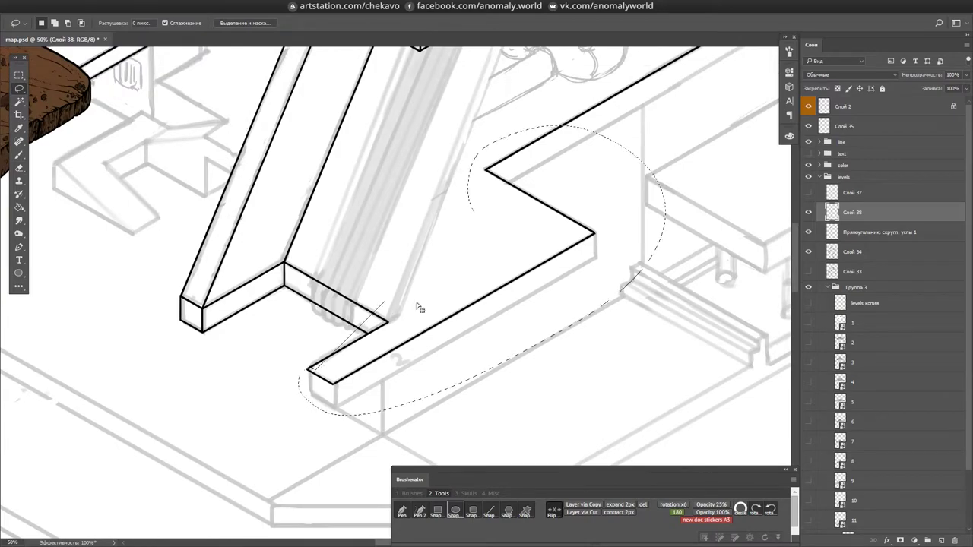
{"action": "left_click_drag", "start_coordinate": [535, 239], "coordinate": [570, 231]}
{"action": "mouse_move", "coordinate": [559, 299]}
{"action": "left_mouse_down"}
{"action": "mouse_move", "coordinate": [489, 321]}
{"action": "mouse_move", "coordinate": [499, 311]}
{"action": "left_mouse_up"}
{"action": "key", "text": "e"}
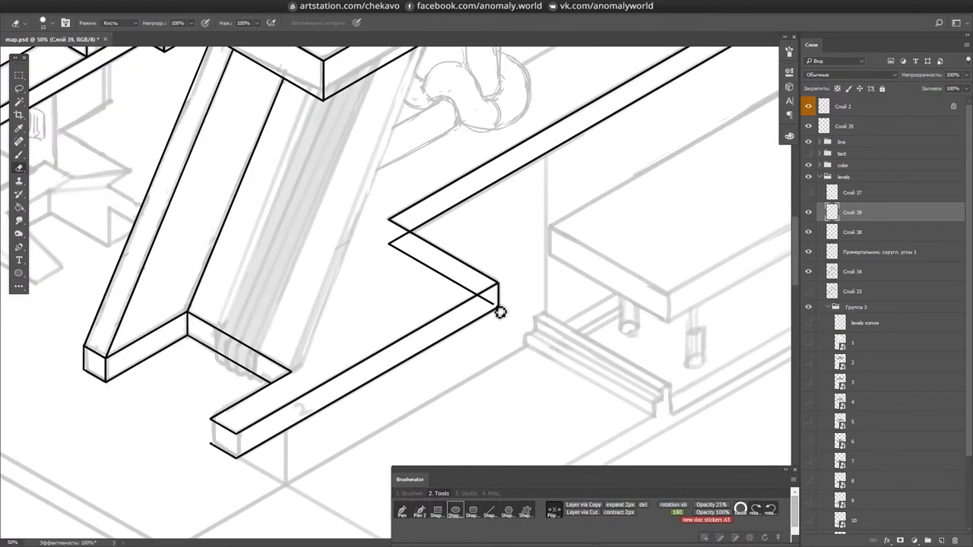
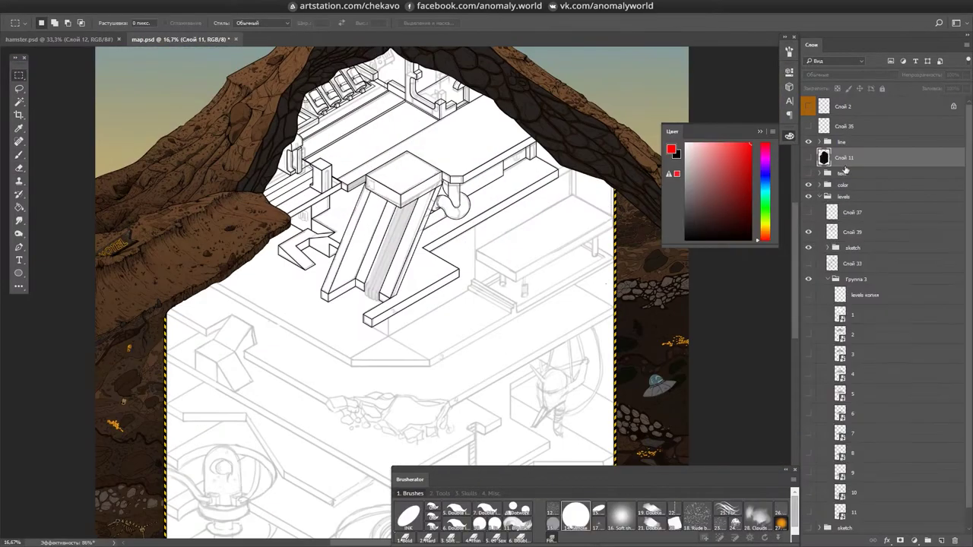
- Rotate the view along the ledge and ink a step-shaped line from the ledge corner
{"action": "scroll", "coordinate": [532, 259], "scroll_direction": "up", "scroll_amount": 5}
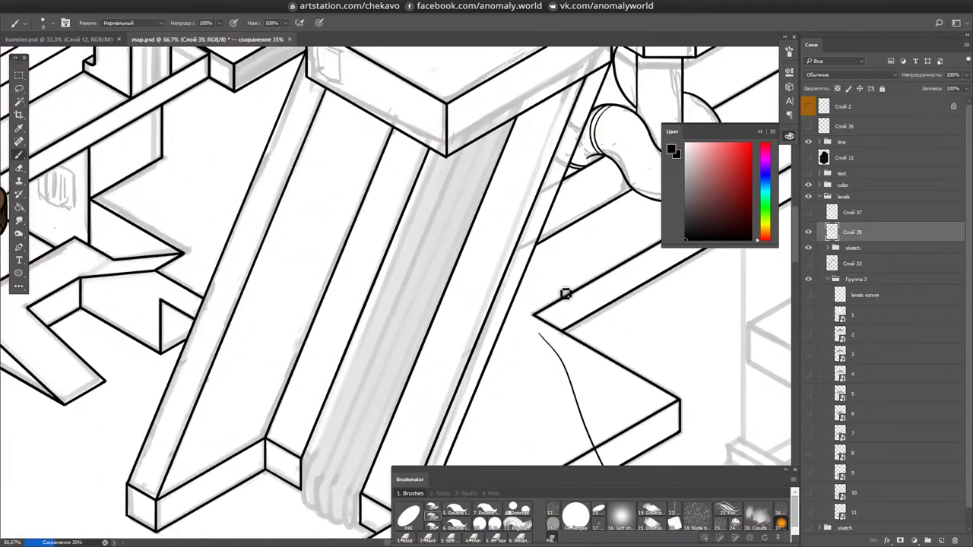
{"action": "scroll", "coordinate": [481, 210], "scroll_direction": "up", "scroll_amount": 1}
{"action": "key", "text": "r"}
{"action": "left_click_drag", "start_coordinate": [481, 210], "coordinate": [146, 193]}
{"action": "scroll", "coordinate": [453, 266], "scroll_direction": "down", "scroll_amount": 1}
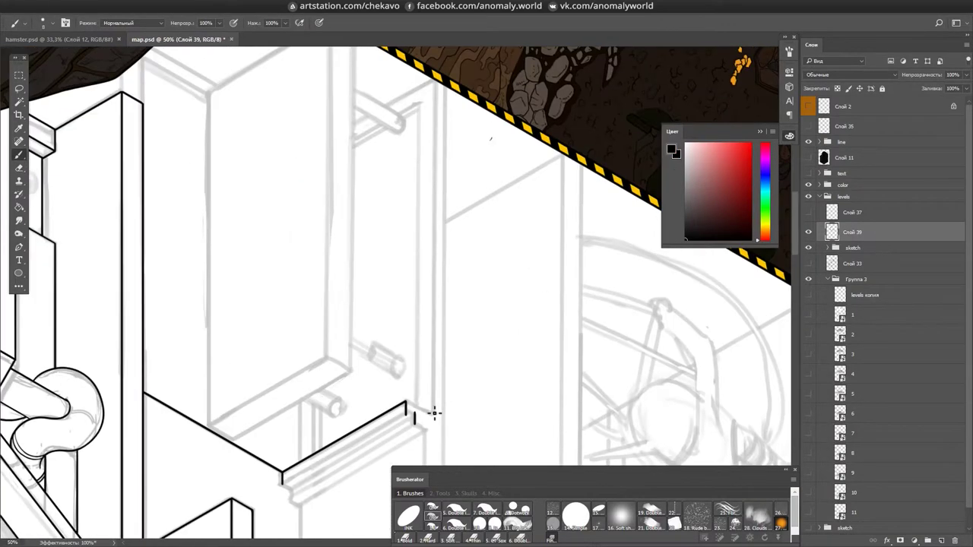
{"action": "scroll", "coordinate": [438, 438], "scroll_direction": "up", "scroll_amount": 2}
{"action": "key", "text": "e"}
{"action": "mouse_move", "coordinate": [411, 328]}
{"action": "left_mouse_down"}
{"action": "mouse_move", "coordinate": [383, 369]}
{"action": "mouse_move", "coordinate": [423, 349]}
{"action": "mouse_move", "coordinate": [304, 228]}
{"action": "mouse_move", "coordinate": [430, 312]}
{"action": "left_mouse_up"}
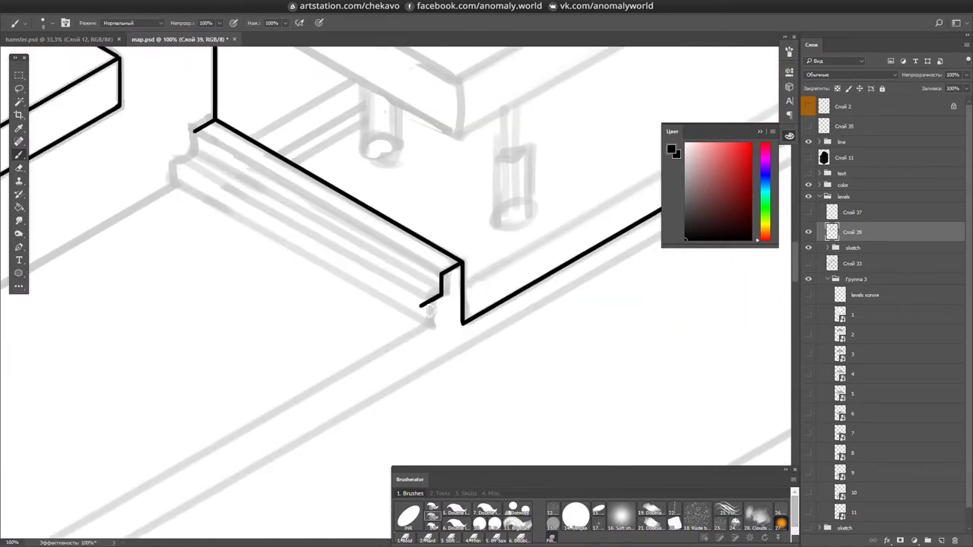
- Ink the pillar edges with the view turned to the pillar angle, and save map.psd
{"action": "key", "text": "l"}
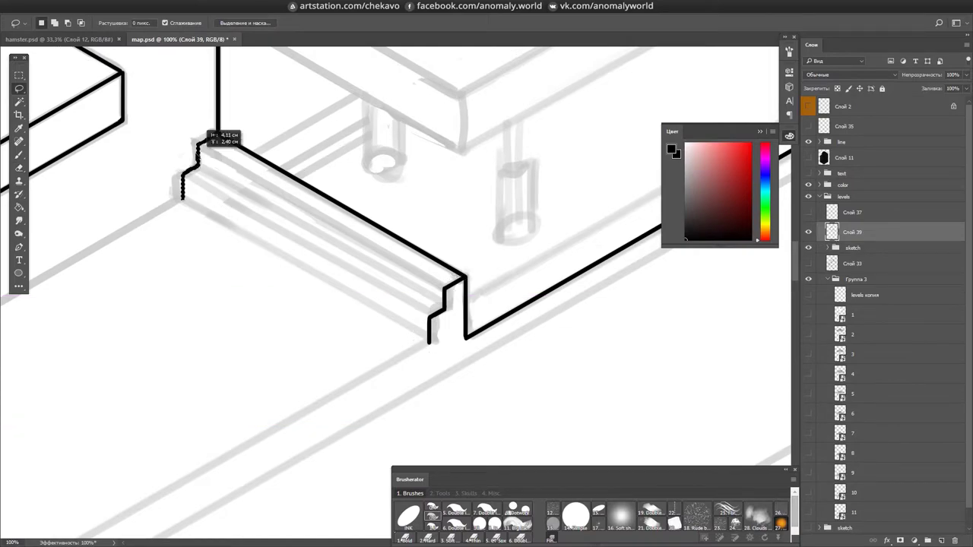
{"action": "key", "text": "r"}
{"action": "left_click_drag", "start_coordinate": [428, 276], "coordinate": [456, 445]}
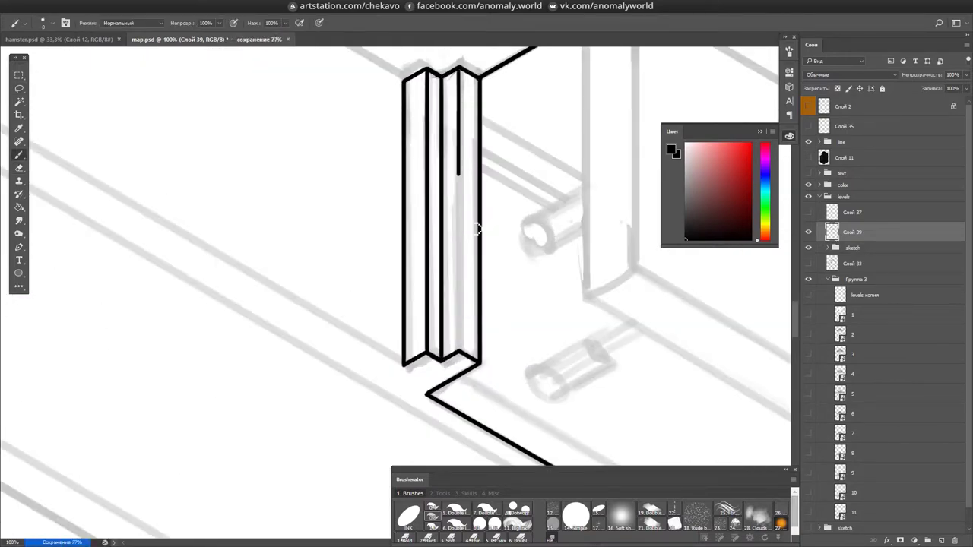
{"action": "scroll", "coordinate": [435, 83], "scroll_direction": "down", "scroll_amount": 3, "text": "alt"}
{"action": "mouse_move", "coordinate": [456, 228]}
{"action": "left_mouse_down"}
{"action": "mouse_move", "coordinate": [369, 376]}
{"action": "mouse_move", "coordinate": [349, 389]}
{"action": "left_mouse_up"}
{"action": "scroll", "coordinate": [346, 390], "scroll_direction": "up", "scroll_amount": 3, "text": "alt"}
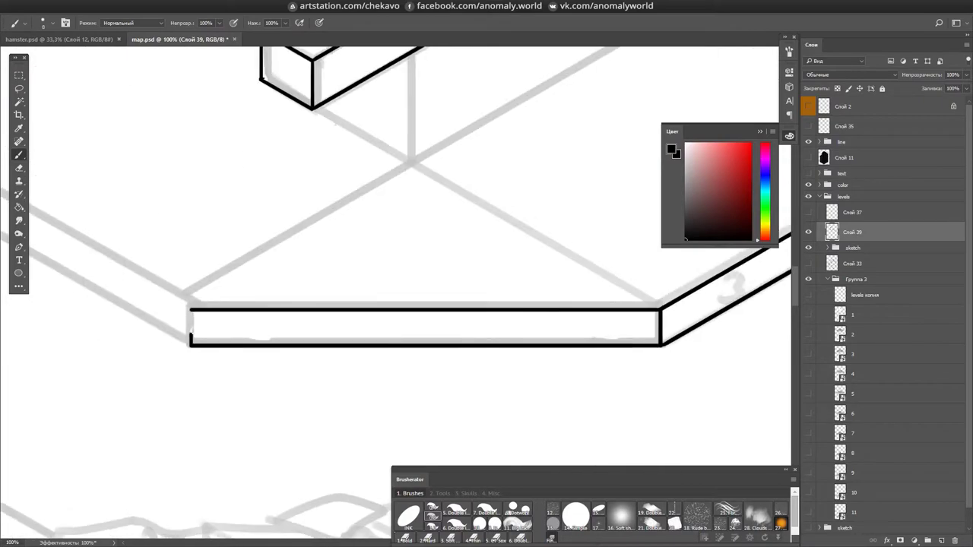
{"action": "mouse_move", "coordinate": [601, 390]}
{"action": "left_mouse_down"}
{"action": "mouse_move", "coordinate": [482, 381]}
{"action": "mouse_move", "coordinate": [471, 347]}
{"action": "left_mouse_up"}
{"action": "scroll", "coordinate": [350, 445], "scroll_direction": "down", "scroll_amount": 2, "text": "alt"}
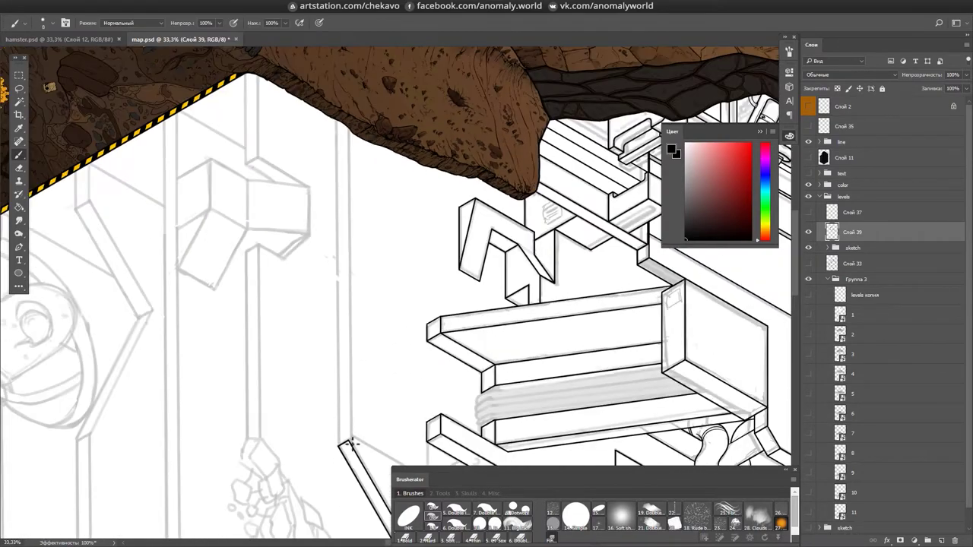
{"action": "scroll", "coordinate": [395, 271], "scroll_direction": "up", "scroll_amount": 2, "text": "alt"}
{"action": "scroll", "coordinate": [456, 341], "scroll_direction": "down", "scroll_amount": 2, "text": "alt"}
{"action": "key", "text": "ctrl+s"}
- Reset the view upright, hide the line layer and layers 2 and 3, and return to the brush
{"action": "scroll", "coordinate": [619, 198], "scroll_direction": "up", "scroll_amount": 1, "text": "alt"}
{"action": "key", "text": "r"}
{"action": "left_click_drag", "start_coordinate": [541, 269], "coordinate": [487, 265]}
{"action": "key", "text": "Escape"}
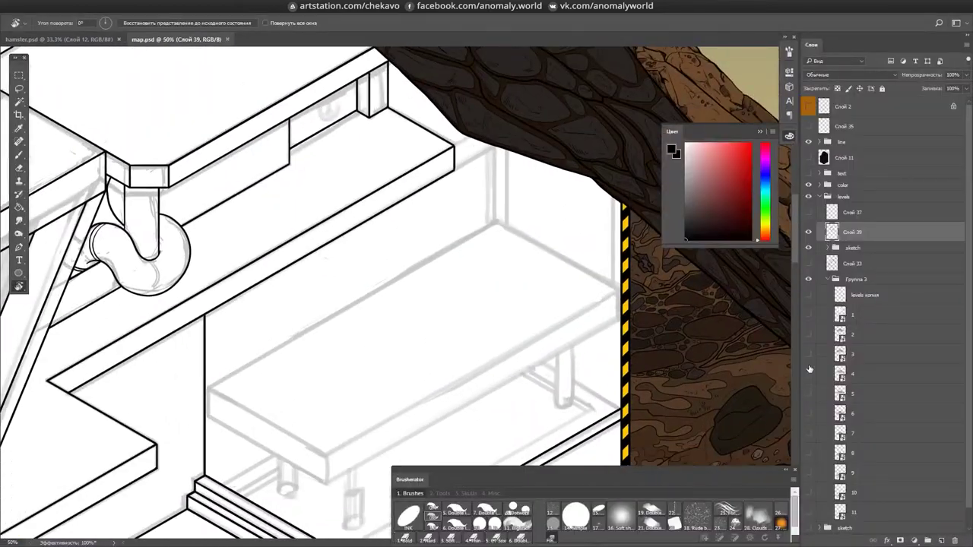
{"action": "left_click", "coordinate": [808, 141]}
{"action": "left_click", "coordinate": [808, 354]}
{"action": "left_click_drag", "start_coordinate": [809, 334], "coordinate": [809, 354]}
{"action": "key", "text": "b"}
{"action": "scroll", "coordinate": [537, 304], "scroll_direction": "up", "scroll_amount": 2, "text": "alt"}
- Hide all panels and rotate the view onto the bench and pillars, then save
{"action": "left_click_drag", "start_coordinate": [380, 282], "coordinate": [473, 180]}
{"action": "key", "text": "Tab"}
{"action": "scroll", "coordinate": [496, 135], "scroll_direction": "down", "scroll_amount": 2}
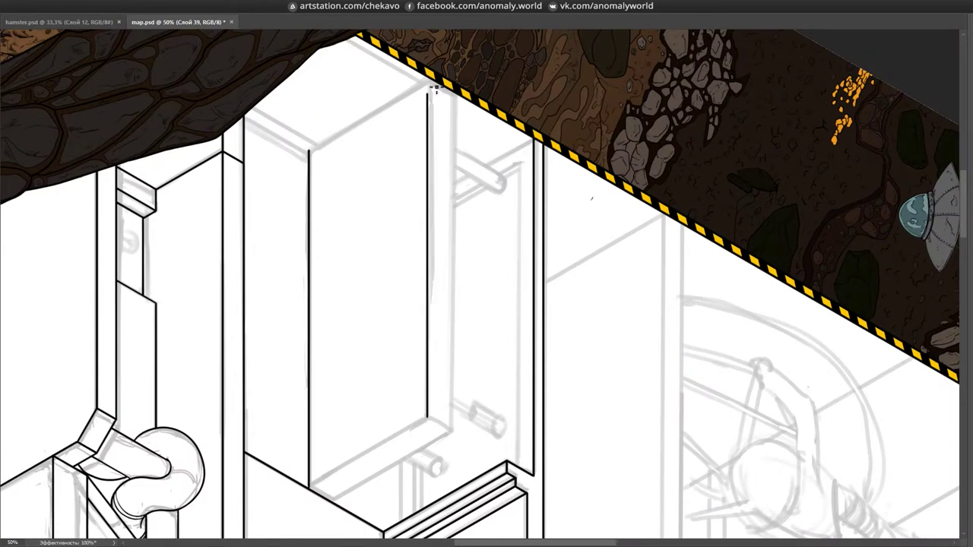
{"action": "key", "text": "r"}
{"action": "left_click_drag", "start_coordinate": [432, 234], "coordinate": [511, 479]}
{"action": "left_click_drag", "start_coordinate": [497, 425], "coordinate": [628, 348]}
{"action": "mouse_move", "coordinate": [359, 345]}
{"action": "left_mouse_down"}
{"action": "mouse_move", "coordinate": [426, 456]}
{"action": "mouse_move", "coordinate": [352, 347]}
{"action": "left_mouse_up"}
{"action": "scroll", "coordinate": [548, 350], "scroll_direction": "up", "scroll_amount": 1}
{"action": "left_click_drag", "start_coordinate": [683, 247], "coordinate": [567, 291]}
{"action": "left_click_drag", "start_coordinate": [444, 357], "coordinate": [496, 118]}
{"action": "key", "text": "ctrl+s"}
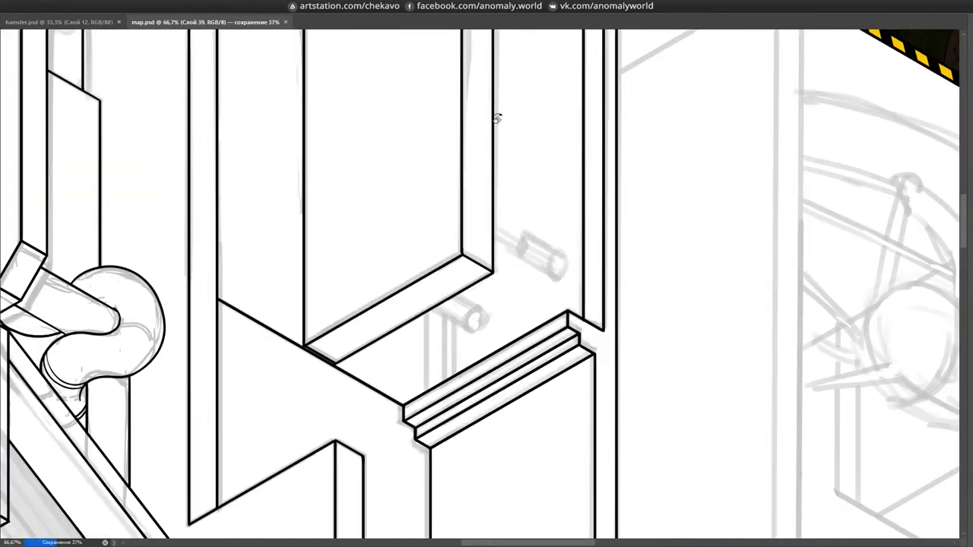
- Turn the view onto the bench corner and stairs and save the map again
{"action": "scroll", "coordinate": [458, 378], "scroll_direction": "down", "scroll_amount": 5}
{"action": "scroll", "coordinate": [441, 327], "scroll_direction": "up", "scroll_amount": 6}
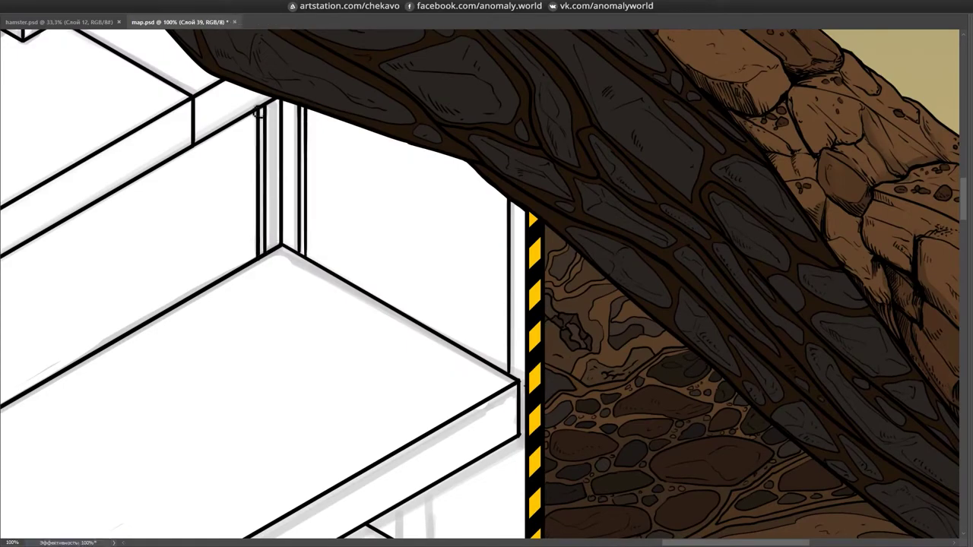
{"action": "left_click_drag", "start_coordinate": [259, 113], "coordinate": [395, 250]}
{"action": "scroll", "coordinate": [395, 251], "scroll_direction": "down", "scroll_amount": 2}
{"action": "left_click_drag", "start_coordinate": [761, 339], "coordinate": [926, 406]}
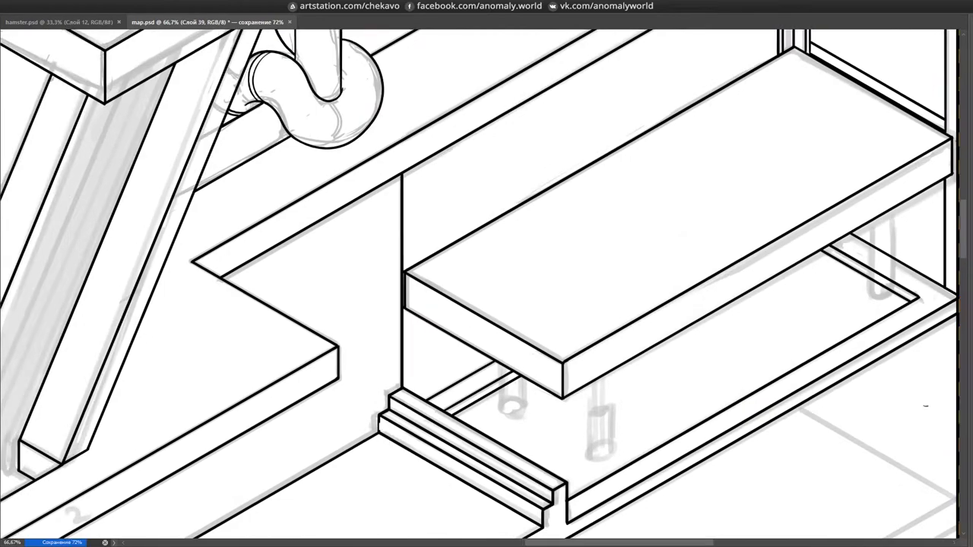
{"action": "left_click_drag", "start_coordinate": [381, 419], "coordinate": [536, 298]}
{"action": "left_click_drag", "start_coordinate": [225, 399], "coordinate": [524, 304]}
{"action": "scroll", "coordinate": [582, 319], "scroll_direction": "down", "scroll_amount": 1}
{"action": "left_click_drag", "start_coordinate": [582, 319], "coordinate": [404, 323]}
{"action": "key", "text": "ctrl+s"}
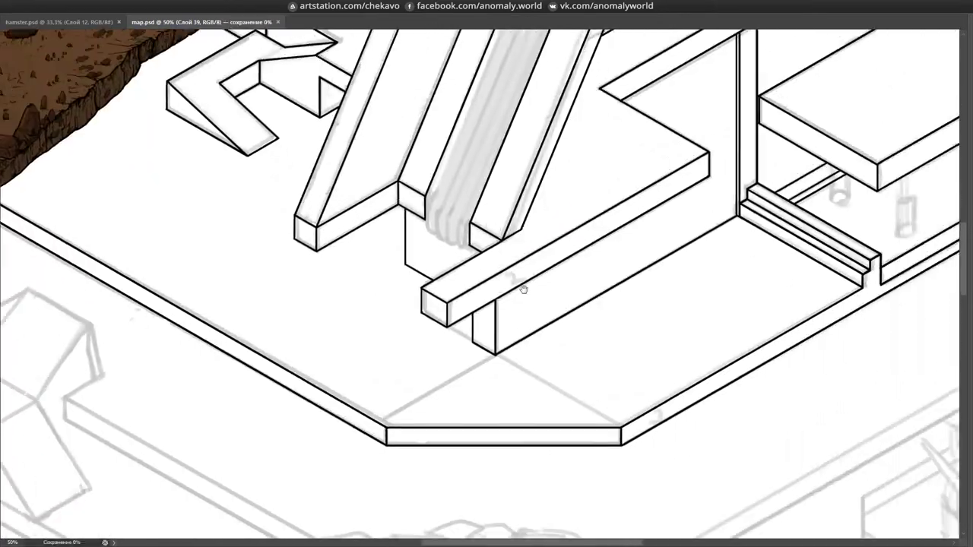
- Ink the notched wall-recess outline beside the cave edge, save, and begin the rubble's curved top edge
{"action": "left_click_drag", "start_coordinate": [523, 289], "coordinate": [536, 123]}
{"action": "left_click_drag", "start_coordinate": [490, 312], "coordinate": [628, 289]}
{"action": "left_click_drag", "start_coordinate": [564, 152], "coordinate": [430, 139]}
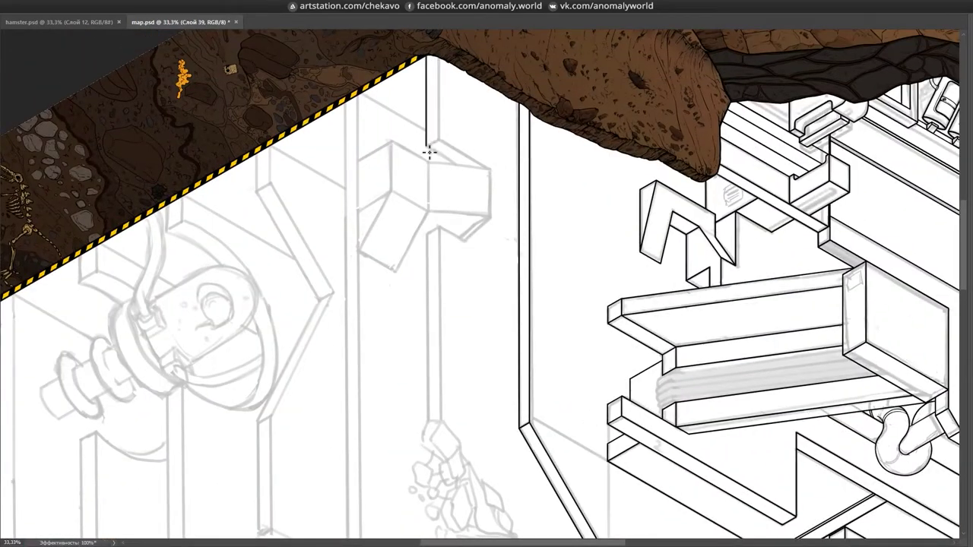
{"action": "scroll", "coordinate": [482, 282], "scroll_direction": "up", "scroll_amount": 1}
{"action": "key", "text": "ctrl+plus"}
{"action": "left_click_drag", "start_coordinate": [309, 273], "coordinate": [422, 395]}
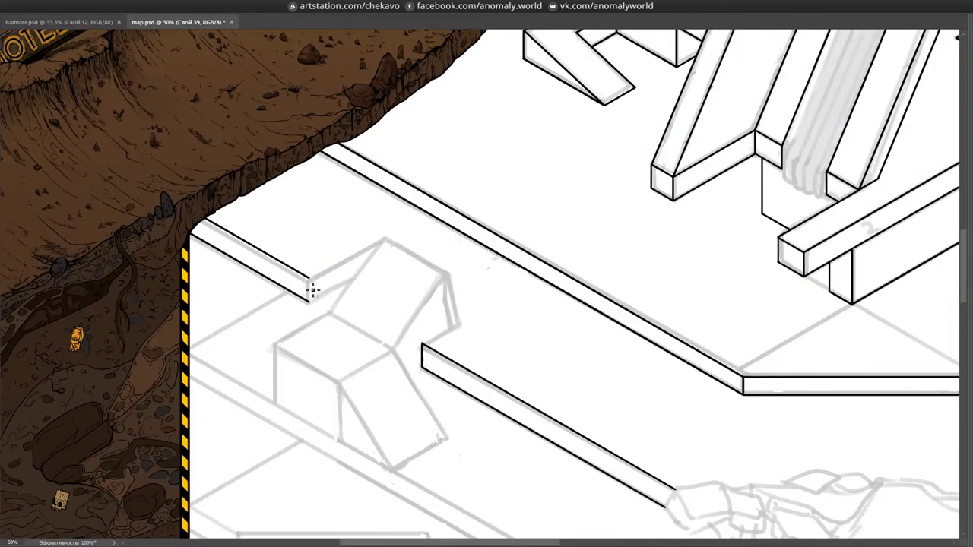
{"action": "left_click_drag", "start_coordinate": [313, 280], "coordinate": [91, 61]}
{"action": "left_click_drag", "start_coordinate": [405, 409], "coordinate": [734, 297]}
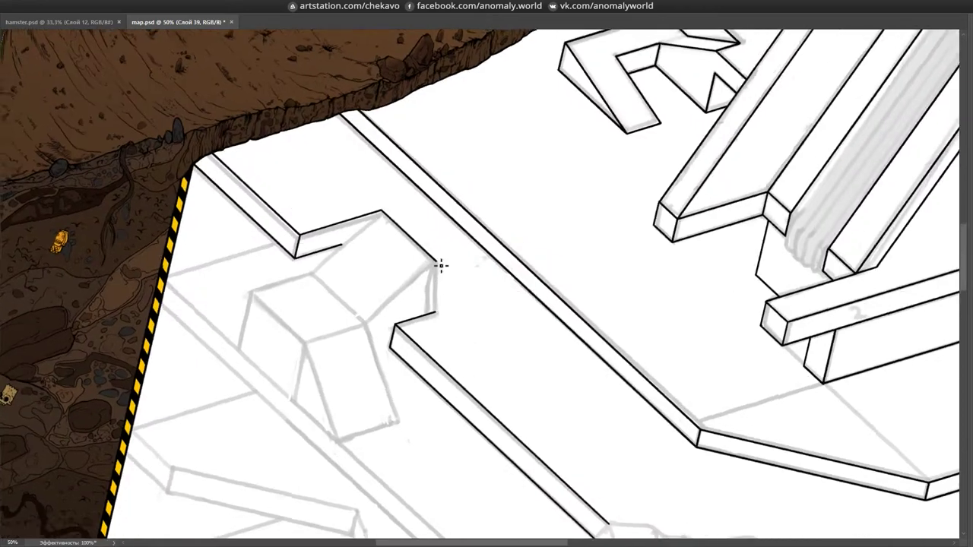
{"action": "key", "text": "ctrl+s"}
{"action": "left_click_drag", "start_coordinate": [495, 276], "coordinate": [386, 200]}
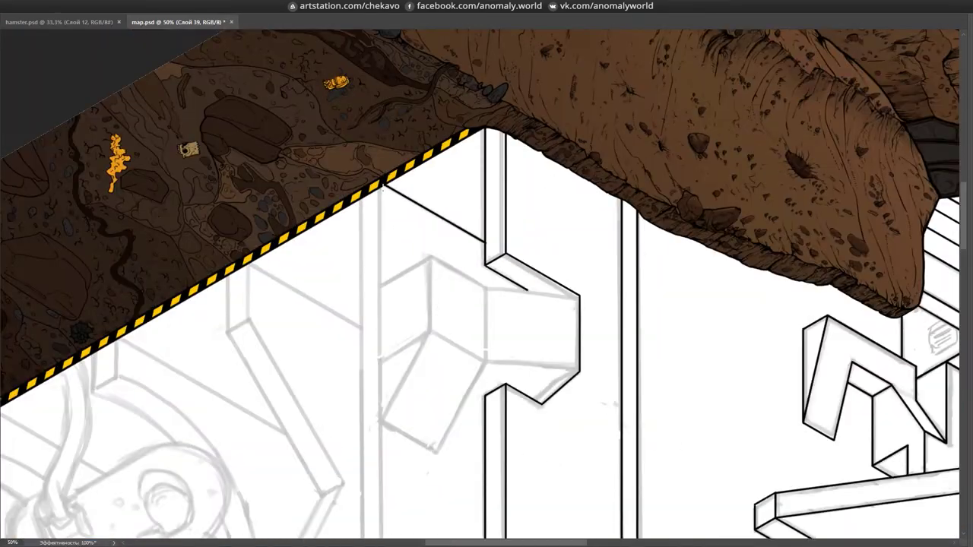
{"action": "scroll", "coordinate": [407, 69], "scroll_direction": "down", "scroll_amount": 2}
{"action": "mouse_move", "coordinate": [664, 286]}
{"action": "left_mouse_down"}
{"action": "mouse_move", "coordinate": [426, 251]}
{"action": "mouse_move", "coordinate": [455, 259]}
{"action": "left_mouse_up"}
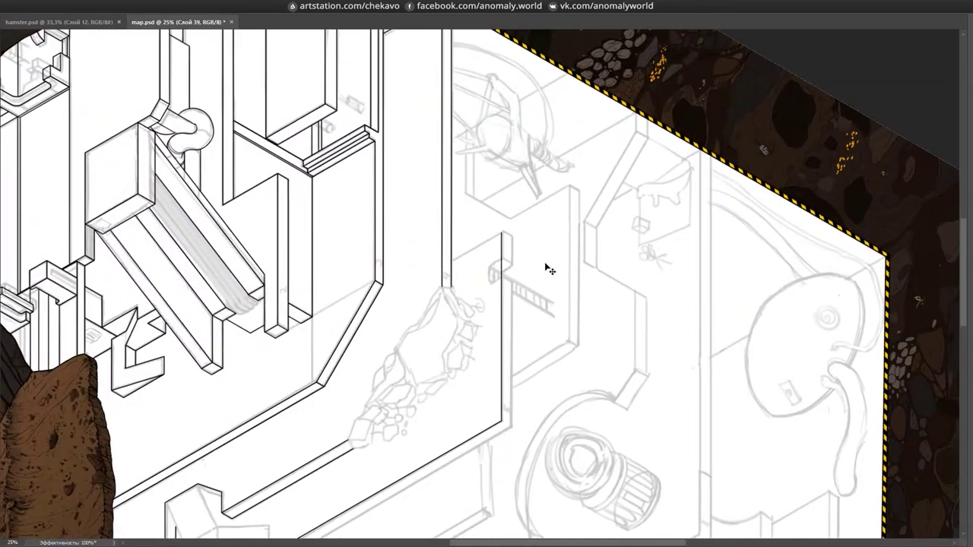
- Ink the rubble's upper edge and the big boulder's outline, then save
{"action": "scroll", "coordinate": [396, 228], "scroll_direction": "up", "scroll_amount": 3}
{"action": "left_click_drag", "start_coordinate": [386, 219], "coordinate": [706, 254]}
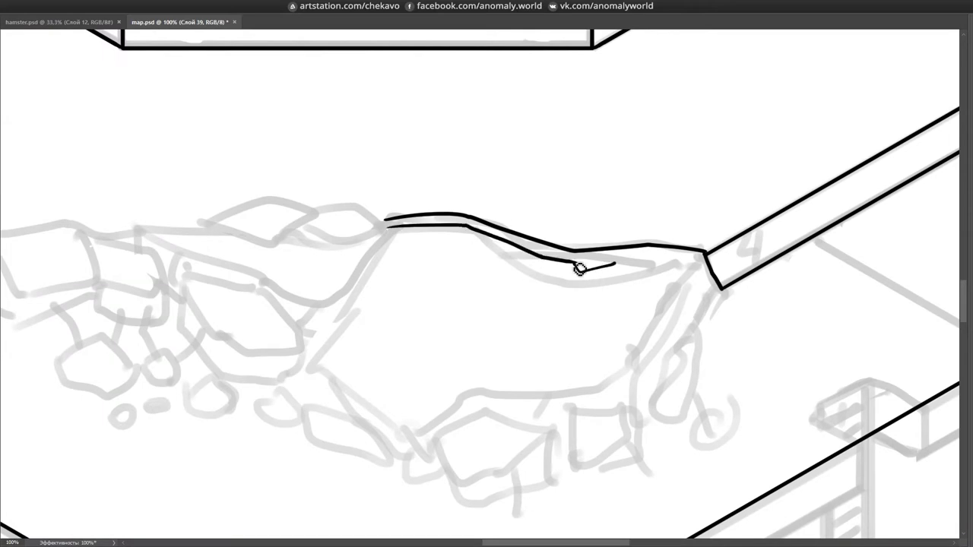
{"action": "left_click_drag", "start_coordinate": [711, 281], "coordinate": [756, 284]}
{"action": "left_click_drag", "start_coordinate": [361, 207], "coordinate": [409, 211]}
{"action": "key", "text": "ctrl+s"}
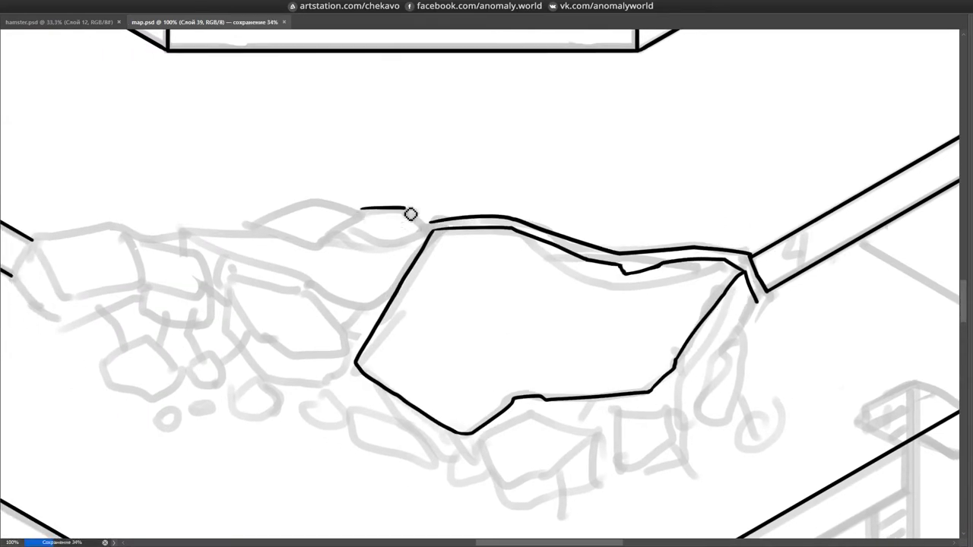
- Ink several closed rock shapes across the pile and along its upper left
{"action": "left_click_drag", "start_coordinate": [553, 406], "coordinate": [393, 337]}
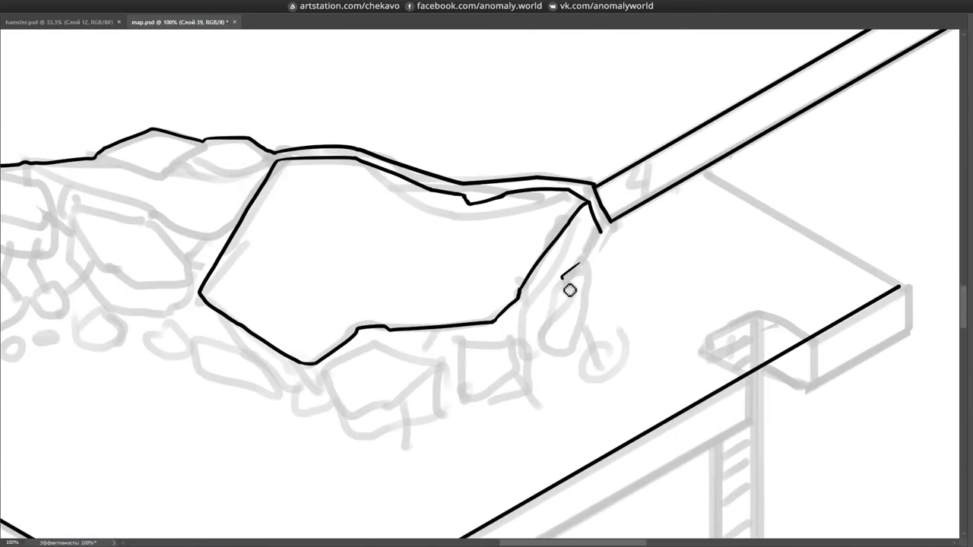
{"action": "left_click_drag", "start_coordinate": [578, 251], "coordinate": [590, 215]}
{"action": "left_click_drag", "start_coordinate": [525, 303], "coordinate": [531, 309]}
{"action": "left_click_drag", "start_coordinate": [467, 304], "coordinate": [537, 302]}
{"action": "left_click_drag", "start_coordinate": [180, 118], "coordinate": [391, 190]}
{"action": "left_click_drag", "start_coordinate": [133, 191], "coordinate": [174, 260]}
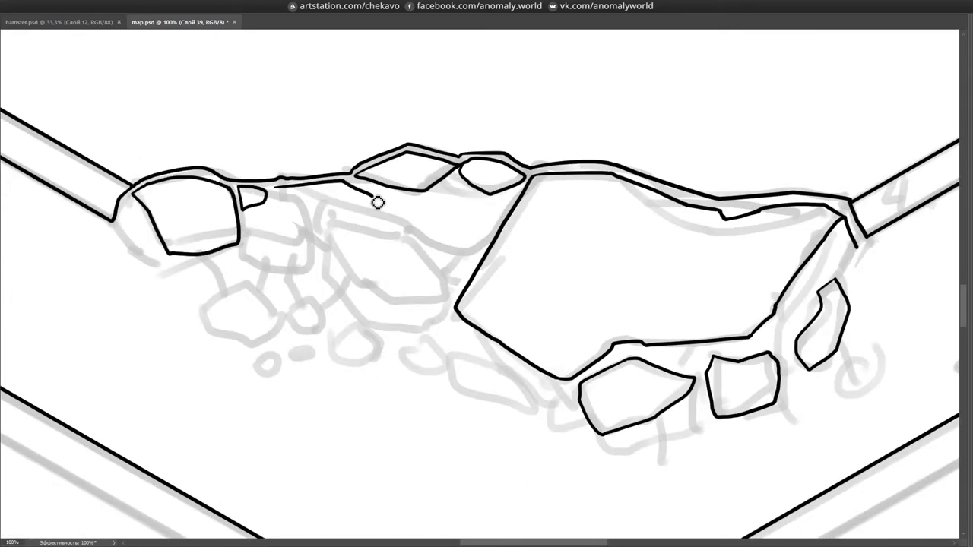
- Close the remaining rock outlines on the left of the pile and save the map
{"action": "left_click_drag", "start_coordinate": [378, 203], "coordinate": [273, 188]}
{"action": "left_click_drag", "start_coordinate": [356, 231], "coordinate": [360, 225]}
{"action": "left_click_drag", "start_coordinate": [475, 258], "coordinate": [385, 185]}
{"action": "left_click_drag", "start_coordinate": [256, 276], "coordinate": [259, 278]}
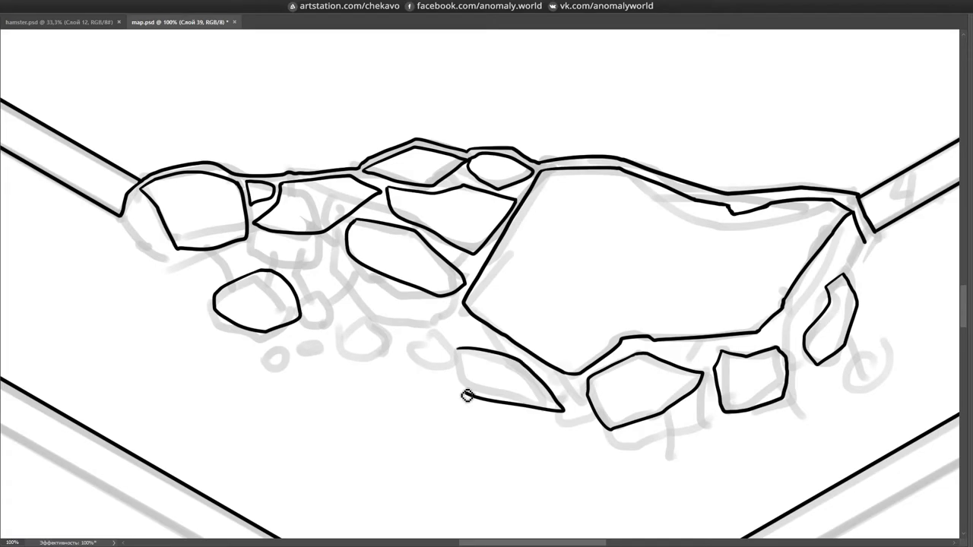
{"action": "left_click_drag", "start_coordinate": [467, 396], "coordinate": [458, 349]}
{"action": "key", "text": "ctrl+s"}
{"action": "scroll", "coordinate": [708, 224], "scroll_direction": "down", "scroll_amount": 3}
{"action": "mouse_move", "coordinate": [708, 224]}
{"action": "left_mouse_down"}
{"action": "mouse_move", "coordinate": [630, 404]}
{"action": "mouse_move", "coordinate": [646, 296]}
{"action": "left_mouse_up"}
{"action": "scroll", "coordinate": [421, 146], "scroll_direction": "up", "scroll_amount": 2}
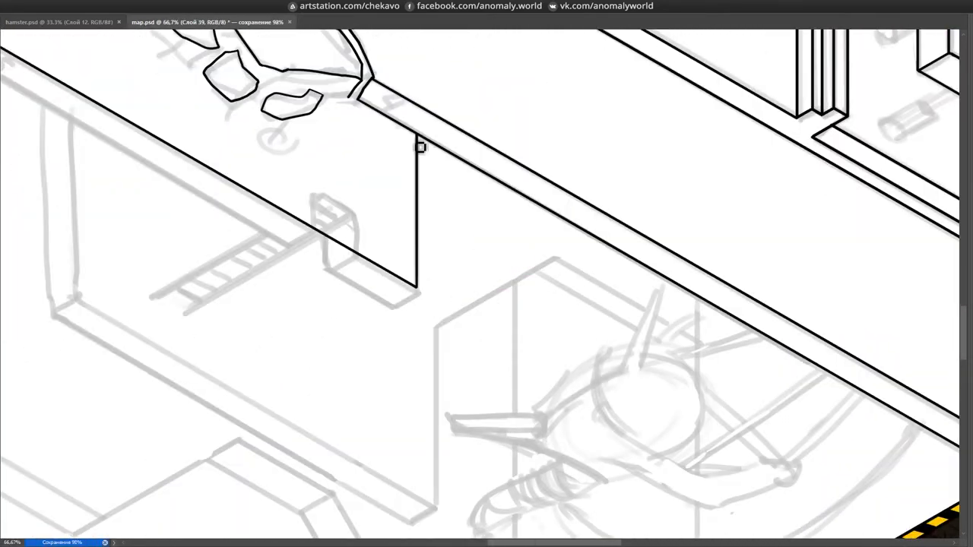
- Ink a vertical line down from the cracked wall's end, then save
{"action": "left_click_drag", "start_coordinate": [524, 263], "coordinate": [402, 157]}
{"action": "scroll", "coordinate": [534, 273], "scroll_direction": "down", "scroll_amount": 3}
{"action": "scroll", "coordinate": [493, 284], "scroll_direction": "up", "scroll_amount": 3}
{"action": "scroll", "coordinate": [450, 96], "scroll_direction": "down", "scroll_amount": 2}
{"action": "scroll", "coordinate": [420, 287], "scroll_direction": "up", "scroll_amount": 2}
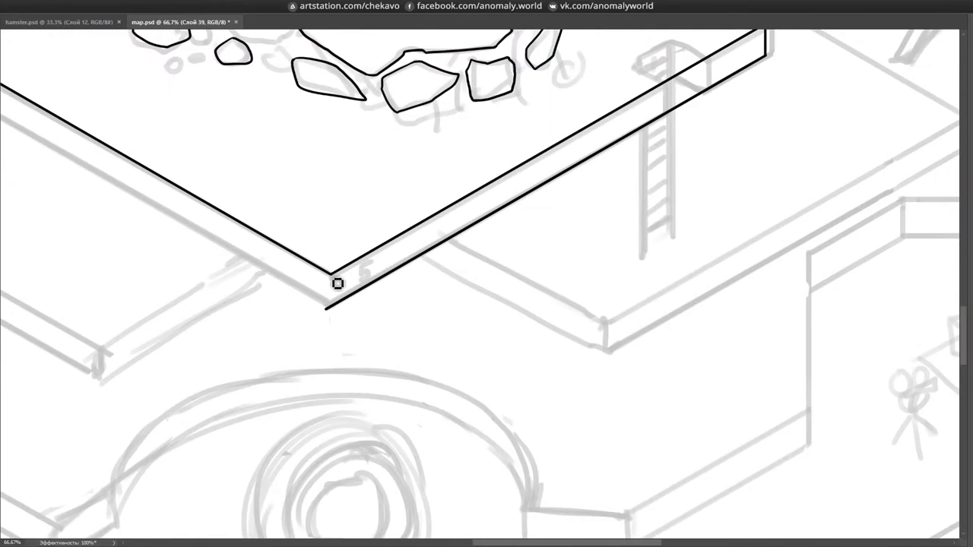
{"action": "scroll", "coordinate": [513, 296], "scroll_direction": "down", "scroll_amount": 2}
{"action": "mouse_move", "coordinate": [618, 280]}
{"action": "left_mouse_down"}
{"action": "mouse_move", "coordinate": [494, 304]}
{"action": "mouse_move", "coordinate": [469, 330]}
{"action": "mouse_move", "coordinate": [458, 257]}
{"action": "mouse_move", "coordinate": [625, 204]}
{"action": "mouse_move", "coordinate": [612, 456]}
{"action": "left_mouse_up"}
{"action": "scroll", "coordinate": [625, 204], "scroll_direction": "up", "scroll_amount": 1}
{"action": "left_click_drag", "start_coordinate": [650, 184], "coordinate": [692, 163]}
{"action": "left_click_drag", "start_coordinate": [190, 133], "coordinate": [636, 345]}
{"action": "key", "text": "ctrl+s"}
- Rotate and enlarge the view on the ladder platform, save, and fit the document on screen
{"action": "left_click_drag", "start_coordinate": [384, 159], "coordinate": [467, 417]}
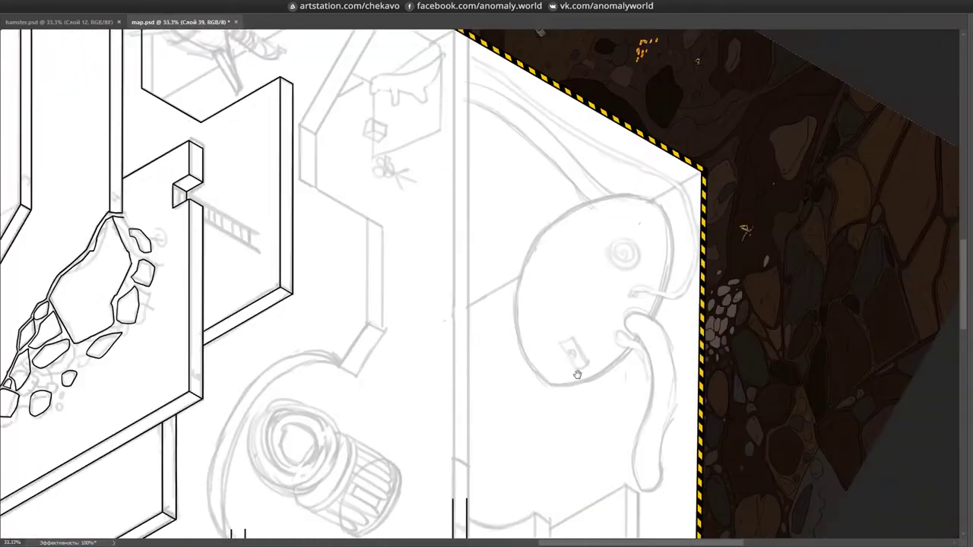
{"action": "left_click_drag", "start_coordinate": [577, 375], "coordinate": [432, 82]}
{"action": "key", "text": "ctrl+s"}
{"action": "key", "text": "ctrl+0"}
{"action": "scroll", "coordinate": [486, 228], "scroll_direction": "up", "scroll_amount": 1}
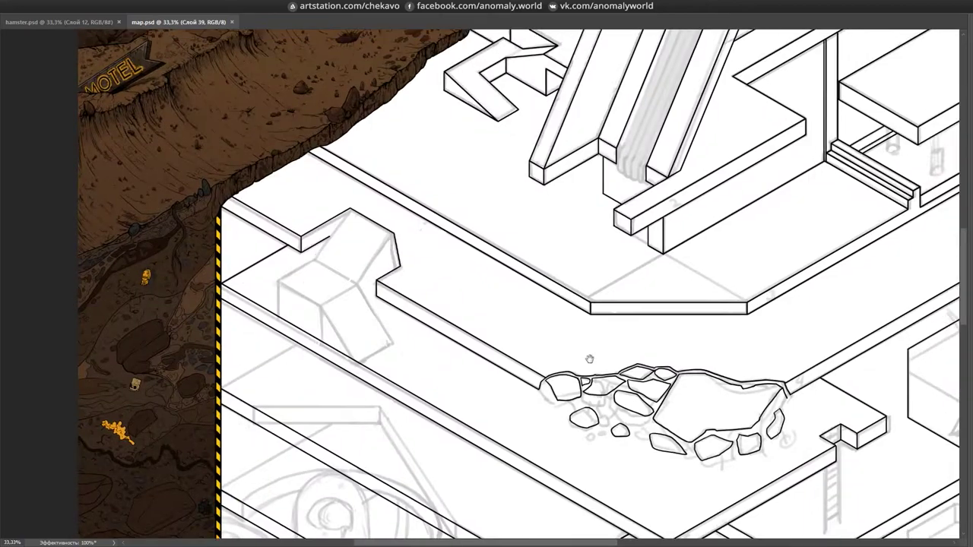
{"action": "scroll", "coordinate": [499, 218], "scroll_direction": "up", "scroll_amount": 2}
- Delete the selected lines, deselect, ink the ledge edge lines with the stripe vertical, and save
{"action": "left_click_drag", "start_coordinate": [499, 218], "coordinate": [498, 375]}
{"action": "scroll", "coordinate": [448, 279], "scroll_direction": "down", "scroll_amount": 2}
{"action": "left_click_drag", "start_coordinate": [449, 279], "coordinate": [476, 67]}
{"action": "scroll", "coordinate": [481, 132], "scroll_direction": "up", "scroll_amount": 1}
{"action": "scroll", "coordinate": [766, 288], "scroll_direction": "down", "scroll_amount": 1}
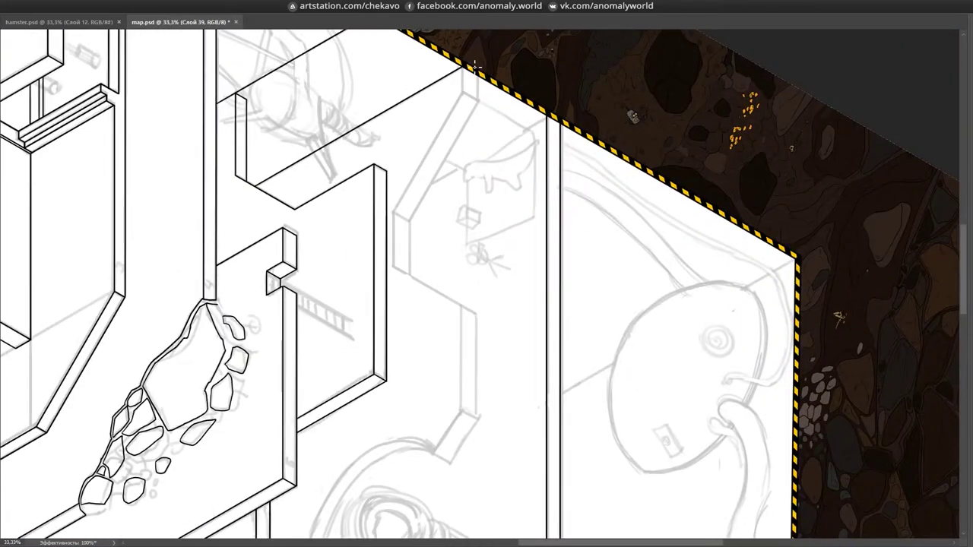
{"action": "scroll", "coordinate": [400, 239], "scroll_direction": "up", "scroll_amount": 1}
{"action": "left_click_drag", "start_coordinate": [399, 239], "coordinate": [399, 202]}
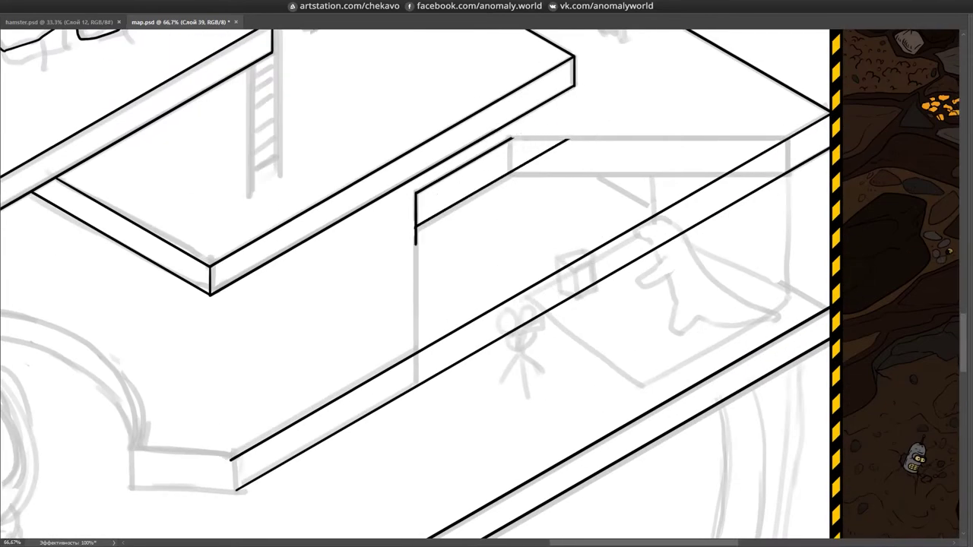
{"action": "key", "text": "Delete"}
{"action": "key", "text": "ctrl+d"}
{"action": "mouse_move", "coordinate": [479, 190]}
{"action": "left_mouse_down"}
{"action": "mouse_move", "coordinate": [776, 152]}
{"action": "mouse_move", "coordinate": [674, 203]}
{"action": "left_mouse_up"}
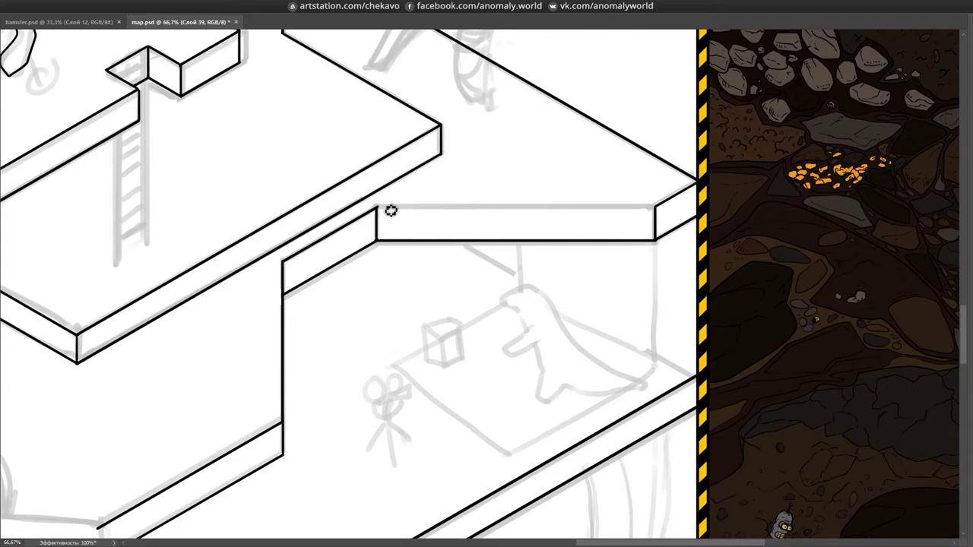
{"action": "key", "text": "ctrl+s"}
- Ink two short lines under the ledge by the camera-and-box sketch and save
{"action": "left_click_drag", "start_coordinate": [383, 242], "coordinate": [595, 312]}
{"action": "left_click_drag", "start_coordinate": [487, 307], "coordinate": [594, 308]}
{"action": "left_click_drag", "start_coordinate": [570, 321], "coordinate": [651, 322]}
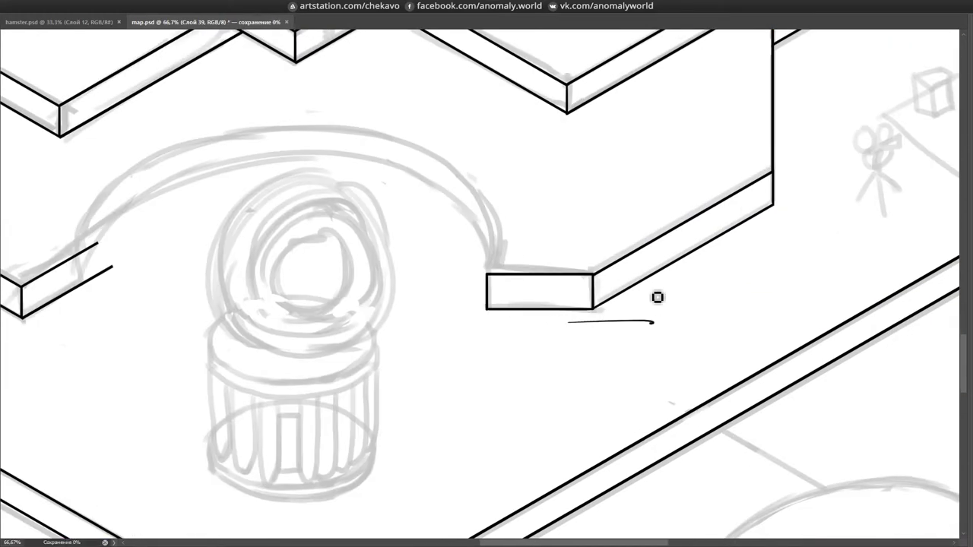
{"action": "key", "text": "ctrl+s"}
{"action": "scroll", "coordinate": [656, 295], "scroll_direction": "down", "scroll_amount": 2}
{"action": "left_click_drag", "start_coordinate": [456, 137], "coordinate": [532, 170]}
{"action": "left_click_drag", "start_coordinate": [532, 228], "coordinate": [674, 174]}
{"action": "scroll", "coordinate": [673, 173], "scroll_direction": "up", "scroll_amount": 1}
- Rotate the view to inspect the shelves and striped edge, then reset upright, fit the map, and restore panels
{"action": "left_click_drag", "start_coordinate": [378, 380], "coordinate": [567, 347]}
{"action": "key", "text": "r"}
{"action": "left_click_drag", "start_coordinate": [628, 315], "coordinate": [410, 526]}
{"action": "left_click_drag", "start_coordinate": [414, 442], "coordinate": [528, 422]}
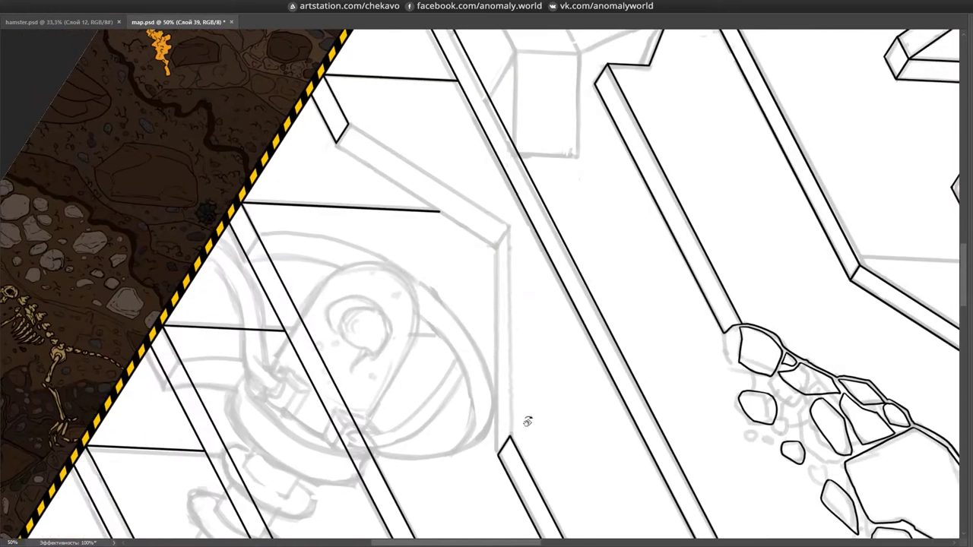
{"action": "left_click_drag", "start_coordinate": [501, 339], "coordinate": [422, 313]}
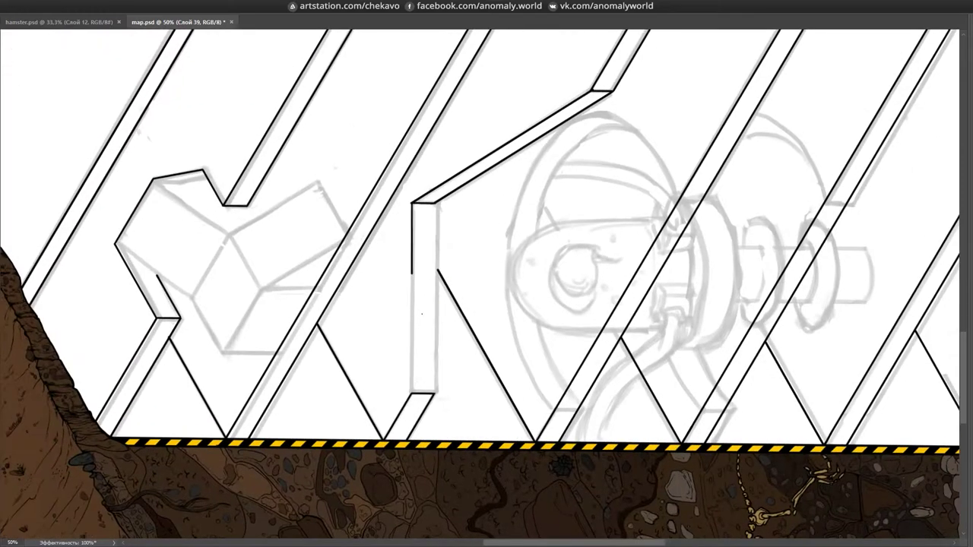
{"action": "key", "text": "Escape"}
{"action": "key", "text": "ctrl+0"}
{"action": "key", "text": "Tab"}
- Zoom to 100% on the block near the striped left edge, ready to ink with the Brush
{"action": "key", "text": "b"}
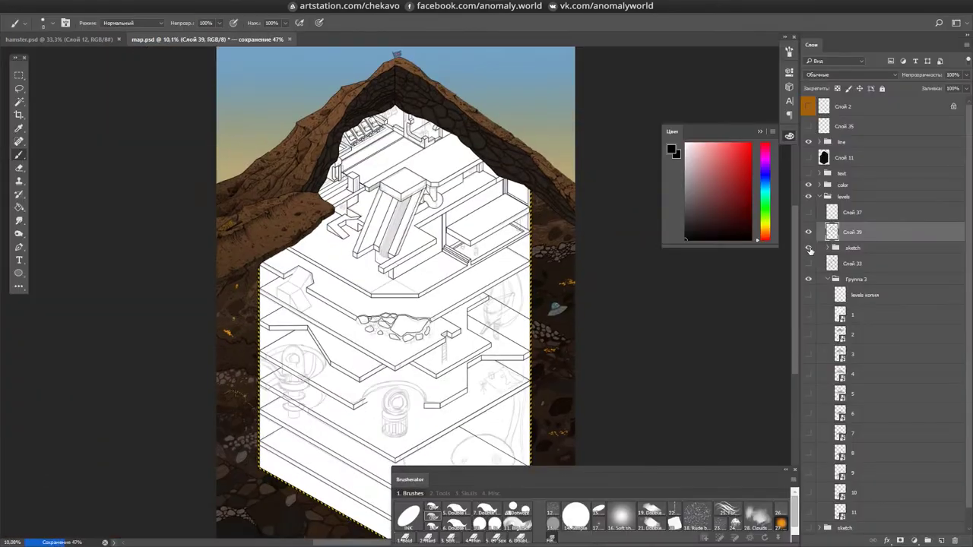
{"action": "key", "text": "ctrl+1"}
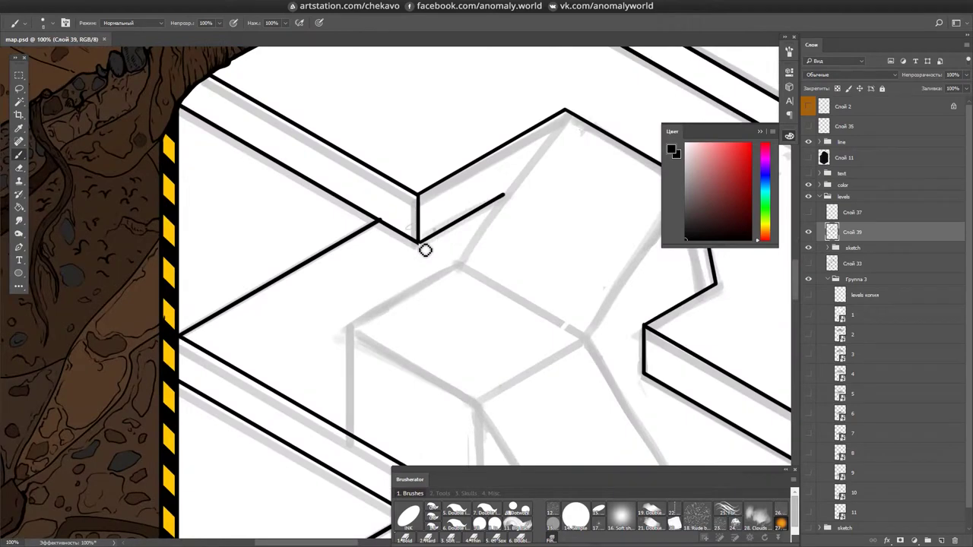
{"action": "scroll", "coordinate": [427, 249], "scroll_direction": "down", "scroll_amount": 3}
{"action": "left_click_drag", "start_coordinate": [349, 221], "coordinate": [349, 327]}
{"action": "key", "text": "ctrl+shift+n"}
{"action": "key", "text": "Escape"}
{"action": "key", "text": "l"}
{"action": "left_click_drag", "start_coordinate": [475, 293], "coordinate": [510, 358]}
{"action": "key", "text": "b"}
{"action": "scroll", "coordinate": [511, 360], "scroll_direction": "down", "scroll_amount": 5}
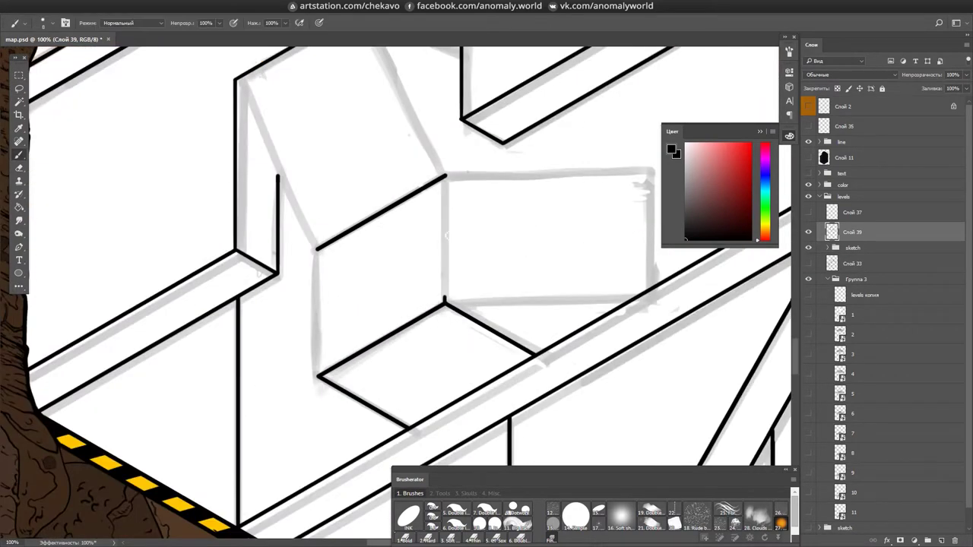
- Ink a long vertical edge line on the block with the canvas rotated, then save
{"action": "key", "text": "r"}
{"action": "mouse_move", "coordinate": [514, 238]}
{"action": "left_mouse_down"}
{"action": "mouse_move", "coordinate": [621, 382]}
{"action": "mouse_move", "coordinate": [578, 426]}
{"action": "mouse_move", "coordinate": [532, 433]}
{"action": "left_mouse_up"}
{"action": "left_click_drag", "start_coordinate": [417, 170], "coordinate": [420, 374]}
{"action": "key", "text": "e"}
{"action": "key", "text": "r"}
{"action": "mouse_move", "coordinate": [537, 267]}
{"action": "left_mouse_down"}
{"action": "mouse_move", "coordinate": [525, 147]}
{"action": "mouse_move", "coordinate": [472, 161]}
{"action": "left_mouse_up"}
{"action": "key", "text": "b"}
{"action": "scroll", "coordinate": [532, 228], "scroll_direction": "down", "scroll_amount": 5}
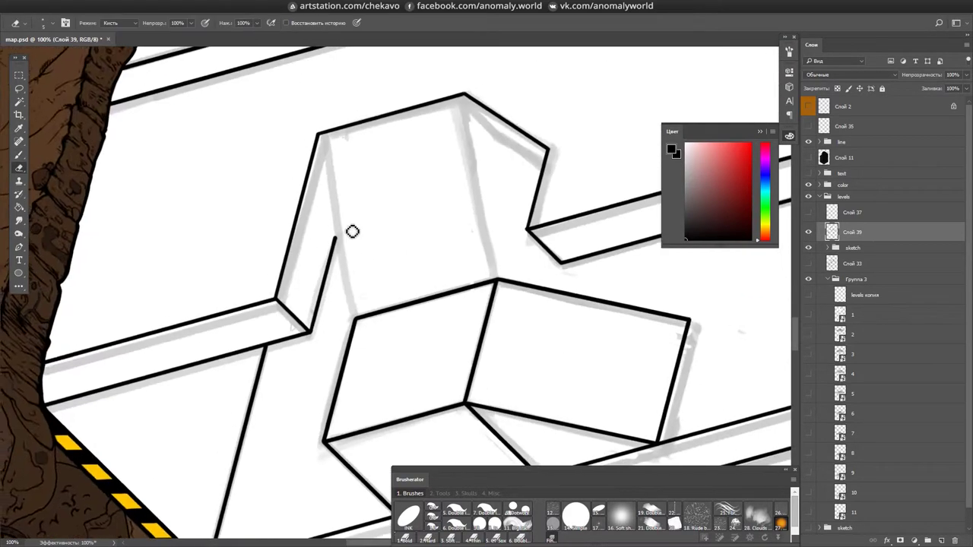
{"action": "key", "text": "ctrl+s"}
- Add short vertical edge strokes to the block, save, and zoom out to check
{"action": "key", "text": "r"}
{"action": "left_click_drag", "start_coordinate": [503, 304], "coordinate": [490, 228]}
{"action": "left_click_drag", "start_coordinate": [487, 182], "coordinate": [494, 274]}
{"action": "key", "text": "r"}
{"action": "left_click_drag", "start_coordinate": [494, 277], "coordinate": [496, 306]}
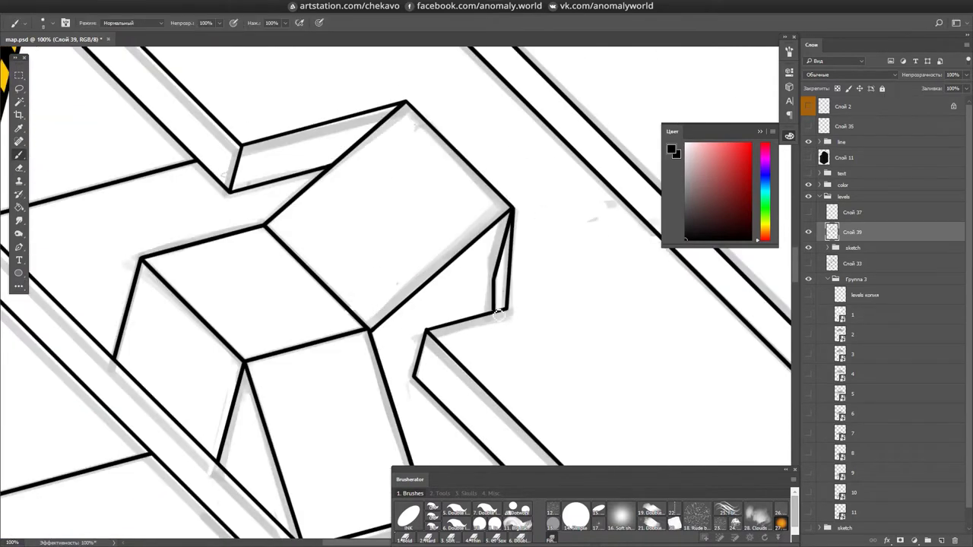
{"action": "key", "text": "ctrl+s"}
{"action": "key", "text": "ctrl+minus"}
{"action": "key", "text": "ctrl+minus"}
- Hide the panels and ink a stone outline, redrawing it after one undo
{"action": "scroll", "coordinate": [494, 264], "scroll_direction": "right", "scroll_amount": 2}
{"action": "scroll", "coordinate": [563, 195], "scroll_direction": "down", "scroll_amount": 3}
{"action": "scroll", "coordinate": [539, 159], "scroll_direction": "up", "scroll_amount": 3}
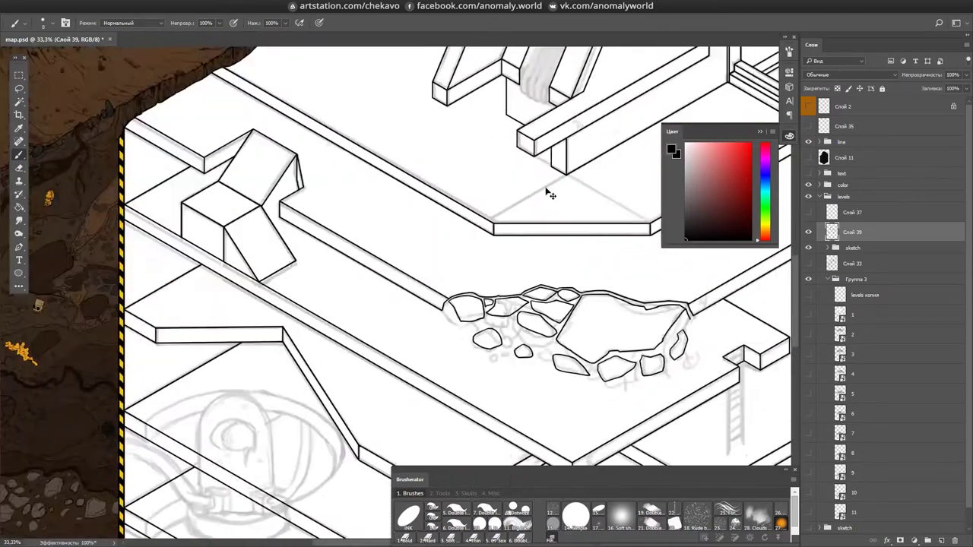
{"action": "scroll", "coordinate": [608, 304], "scroll_direction": "up", "scroll_amount": 4}
{"action": "key", "text": "Tab"}
{"action": "mouse_move", "coordinate": [283, 221]}
{"action": "left_mouse_down"}
{"action": "mouse_move", "coordinate": [275, 266]}
{"action": "mouse_move", "coordinate": [356, 351]}
{"action": "mouse_move", "coordinate": [502, 270]}
{"action": "left_mouse_up"}
{"action": "key", "text": "ctrl+z"}
{"action": "mouse_move", "coordinate": [517, 200]}
{"action": "left_mouse_down"}
{"action": "mouse_move", "coordinate": [518, 224]}
{"action": "mouse_move", "coordinate": [655, 308]}
{"action": "left_mouse_up"}
- Ink a joining line, a stick, the stone's underside and a small pebble, then save
{"action": "left_click_drag", "start_coordinate": [515, 228], "coordinate": [336, 178]}
{"action": "left_click_drag", "start_coordinate": [372, 280], "coordinate": [386, 245]}
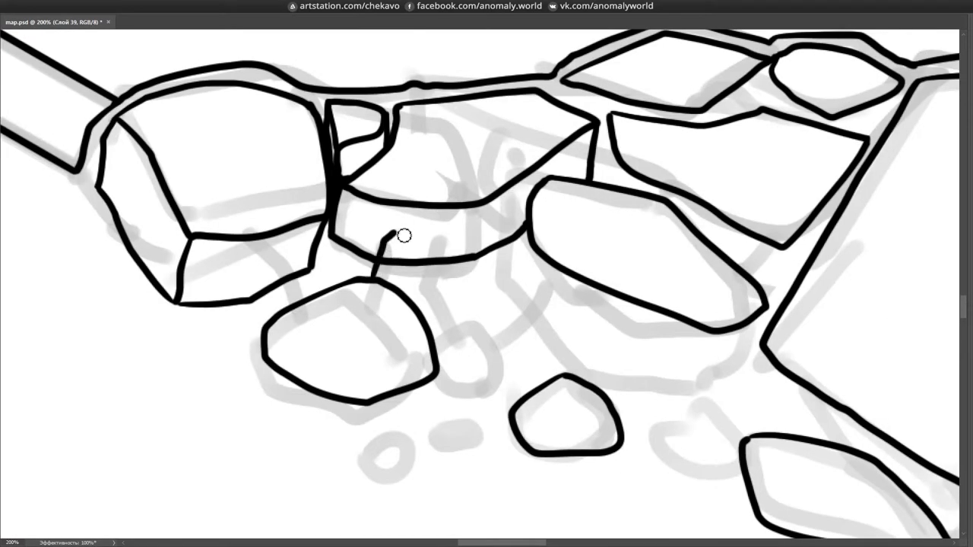
{"action": "left_click_drag", "start_coordinate": [270, 259], "coordinate": [307, 296]}
{"action": "left_click_drag", "start_coordinate": [307, 296], "coordinate": [310, 242]}
{"action": "left_click_drag", "start_coordinate": [263, 297], "coordinate": [440, 320]}
{"action": "left_click_drag", "start_coordinate": [434, 411], "coordinate": [435, 426]}
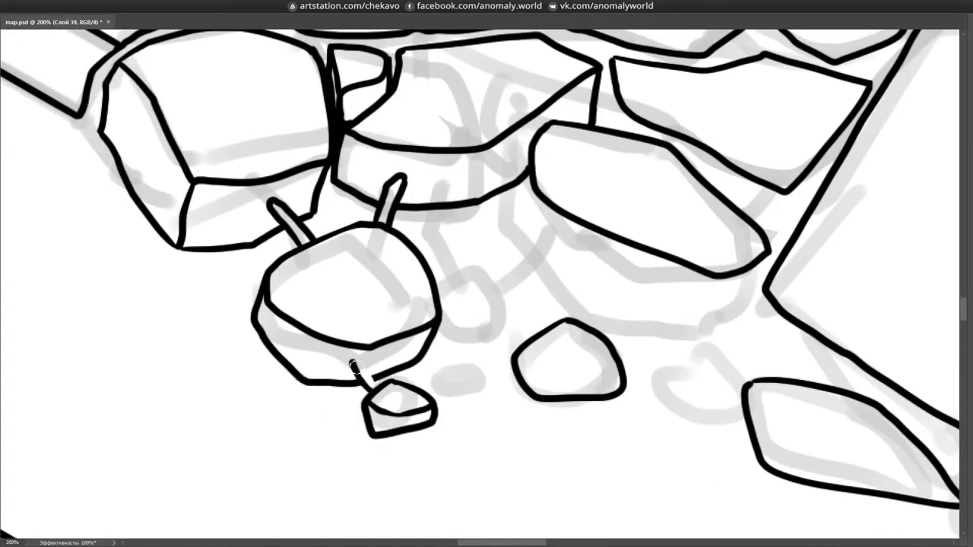
{"action": "key", "text": "ctrl+s"}
- Ink a leaf shape and a stick rising from the small stone
{"action": "left_click_drag", "start_coordinate": [494, 299], "coordinate": [445, 352]}
{"action": "left_click_drag", "start_coordinate": [386, 328], "coordinate": [390, 376]}
{"action": "left_click_drag", "start_coordinate": [395, 323], "coordinate": [404, 238]}
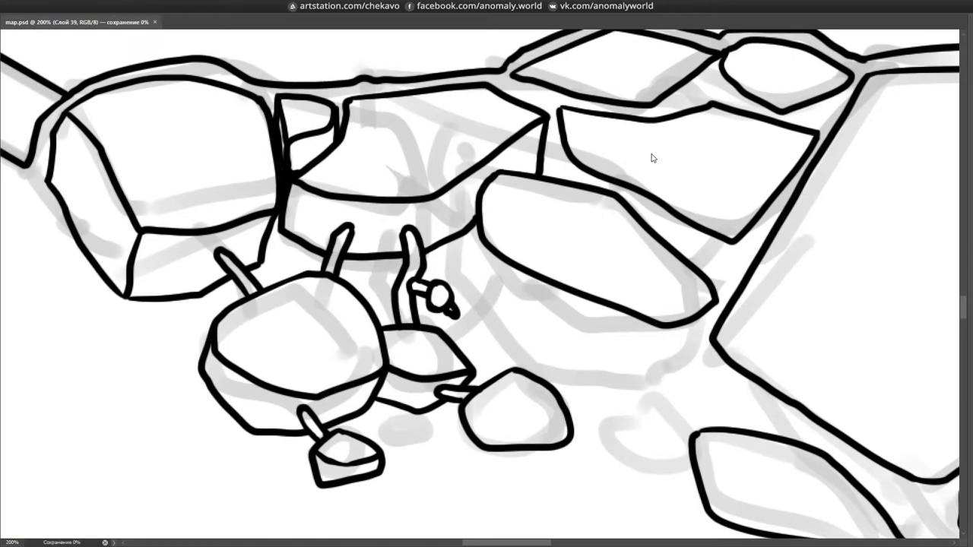
{"action": "scroll", "coordinate": [456, 191], "scroll_direction": "down", "scroll_amount": 1}
{"action": "scroll", "coordinate": [515, 291], "scroll_direction": "right", "scroll_amount": 5}
{"action": "scroll", "coordinate": [515, 291], "scroll_direction": "down", "scroll_amount": 2}
{"action": "scroll", "coordinate": [485, 370], "scroll_direction": "up", "scroll_amount": 2}
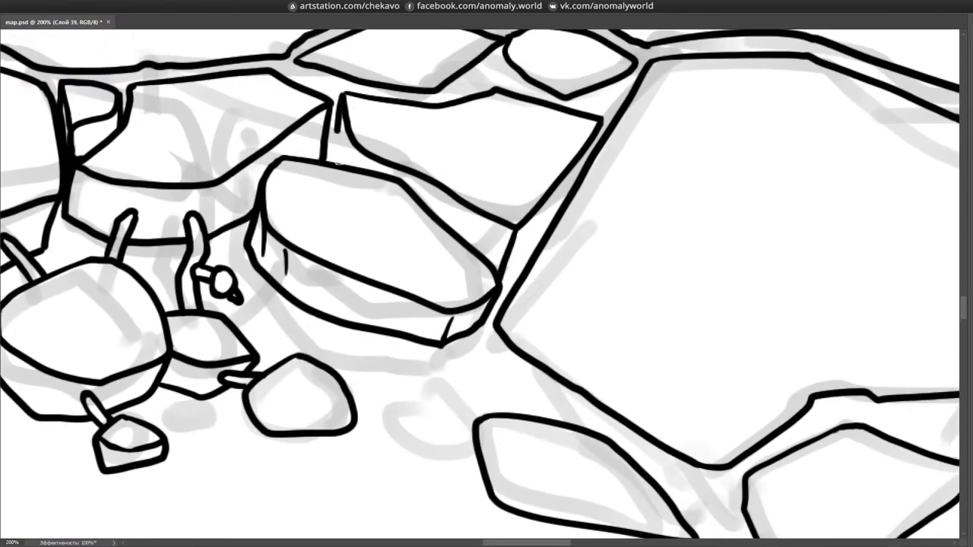
{"action": "scroll", "coordinate": [566, 133], "scroll_direction": "down", "scroll_amount": 6}
- Outline the middle and square stones, mark the right stone and add a small rounded stone
{"action": "left_click_drag", "start_coordinate": [430, 255], "coordinate": [662, 392]}
{"action": "left_click_drag", "start_coordinate": [695, 298], "coordinate": [521, 243]}
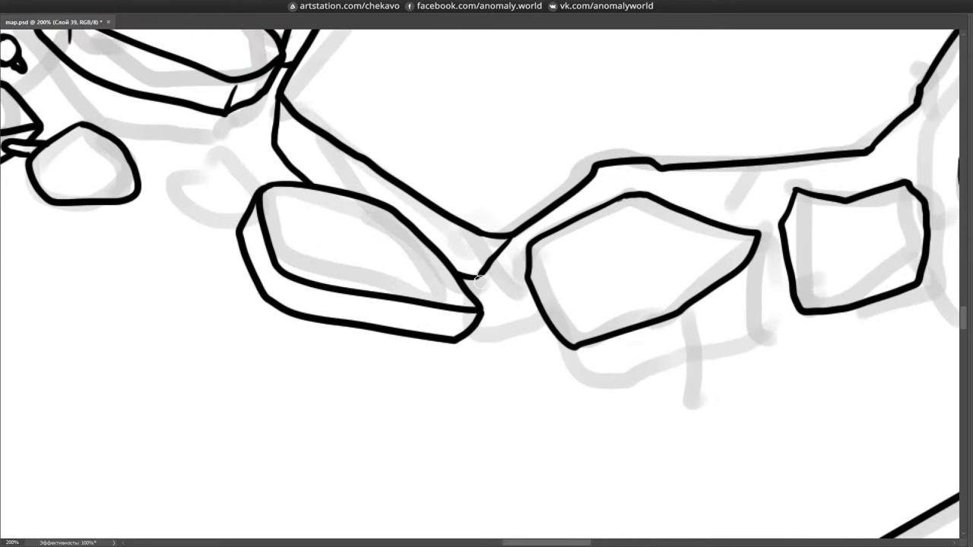
{"action": "left_click_drag", "start_coordinate": [589, 171], "coordinate": [475, 277]}
{"action": "left_click_drag", "start_coordinate": [681, 290], "coordinate": [623, 316]}
{"action": "mouse_move", "coordinate": [468, 289]}
{"action": "left_mouse_down"}
{"action": "mouse_move", "coordinate": [498, 384]}
{"action": "mouse_move", "coordinate": [700, 262]}
{"action": "left_mouse_up"}
{"action": "mouse_move", "coordinate": [708, 191]}
{"action": "left_mouse_down"}
{"action": "mouse_move", "coordinate": [686, 238]}
{"action": "mouse_move", "coordinate": [616, 243]}
{"action": "left_mouse_up"}
{"action": "left_click_drag", "start_coordinate": [601, 361], "coordinate": [760, 320]}
{"action": "left_click_drag", "start_coordinate": [616, 276], "coordinate": [532, 336]}
{"action": "mouse_move", "coordinate": [631, 277]}
{"action": "left_mouse_down"}
{"action": "mouse_move", "coordinate": [685, 192]}
{"action": "mouse_move", "coordinate": [664, 181]}
{"action": "left_mouse_up"}
{"action": "left_click_drag", "start_coordinate": [742, 148], "coordinate": [695, 222]}
{"action": "left_click_drag", "start_coordinate": [764, 279], "coordinate": [635, 283]}
{"action": "left_click_drag", "start_coordinate": [660, 362], "coordinate": [676, 366]}
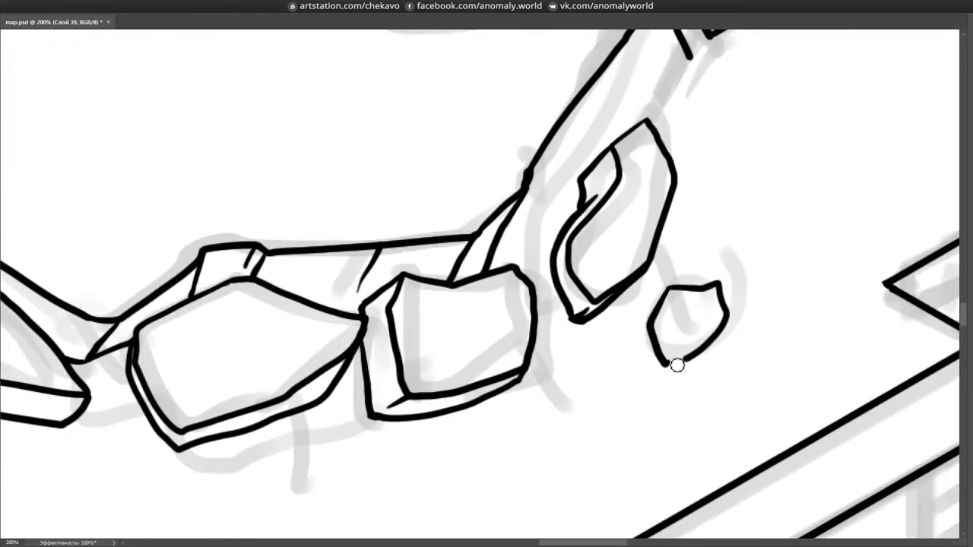
- Ink a small stroke on the pile and a stick from the peg hook to the stone, then save
{"action": "left_click_drag", "start_coordinate": [598, 114], "coordinate": [572, 230]}
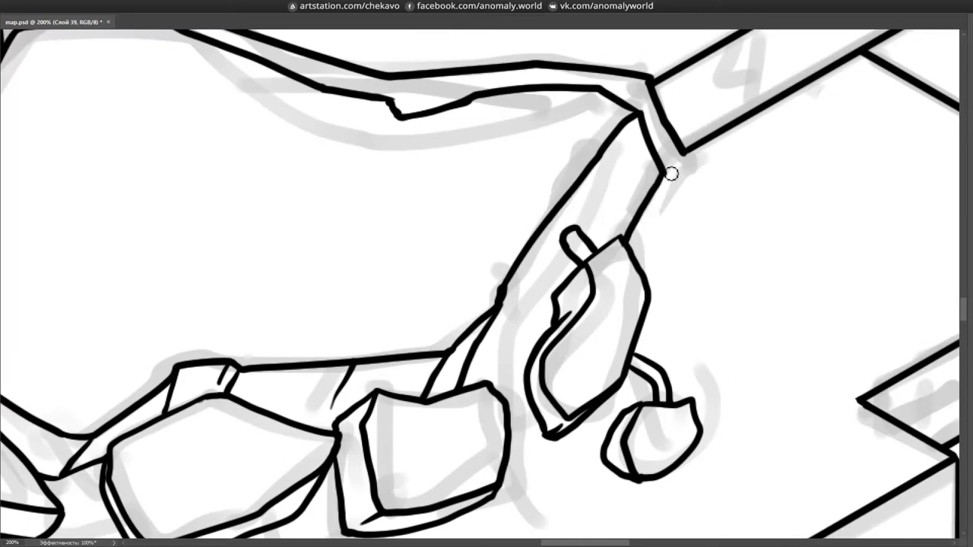
{"action": "left_click_drag", "start_coordinate": [529, 309], "coordinate": [605, 184]}
{"action": "mouse_move", "coordinate": [401, 384]}
{"action": "left_mouse_down"}
{"action": "mouse_move", "coordinate": [531, 308]}
{"action": "mouse_move", "coordinate": [753, 332]}
{"action": "mouse_move", "coordinate": [304, 228]}
{"action": "left_mouse_up"}
{"action": "key", "text": "ctrl+s"}
{"action": "left_click_drag", "start_coordinate": [275, 283], "coordinate": [328, 222]}
{"action": "left_click_drag", "start_coordinate": [295, 294], "coordinate": [328, 228]}
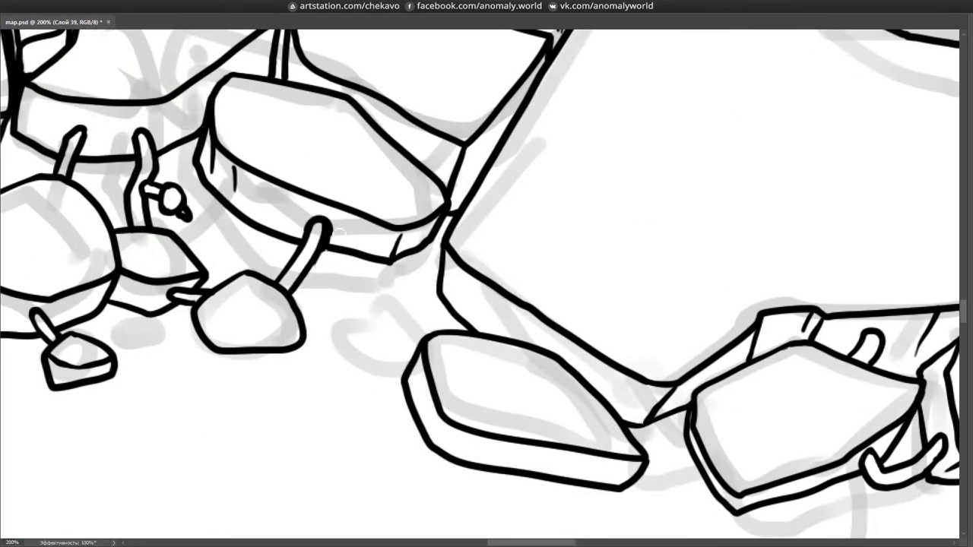
{"action": "key", "text": "ctrl+s"}
- Draw a small hook beside the stone, save, and zoom between 50% and 200% to review the pile
{"action": "scroll", "coordinate": [435, 274], "scroll_direction": "down", "scroll_amount": 2}
{"action": "left_click_drag", "start_coordinate": [410, 347], "coordinate": [426, 327]}
{"action": "key", "text": "ctrl+s"}
{"action": "key", "text": "ctrl+minus"}
{"action": "key", "text": "ctrl+minus"}
{"action": "key", "text": "ctrl+minus"}
{"action": "key", "text": "ctrl+plus"}
{"action": "key", "text": "ctrl+plus"}
{"action": "key", "text": "ctrl+plus"}
{"action": "scroll", "coordinate": [617, 278], "scroll_direction": "left", "scroll_amount": 8}
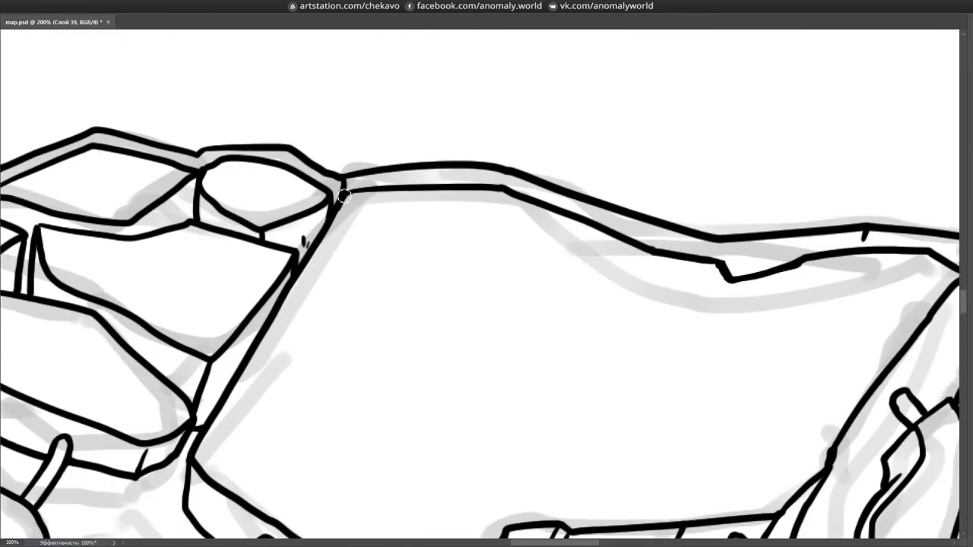
{"action": "key", "text": "ctrl+s"}
{"action": "key", "text": "ctrl+minus"}
{"action": "key", "text": "ctrl+minus"}
{"action": "key", "text": "ctrl+minus"}
{"action": "key", "text": "ctrl+minus"}
{"action": "key", "text": "ctrl+minus"}
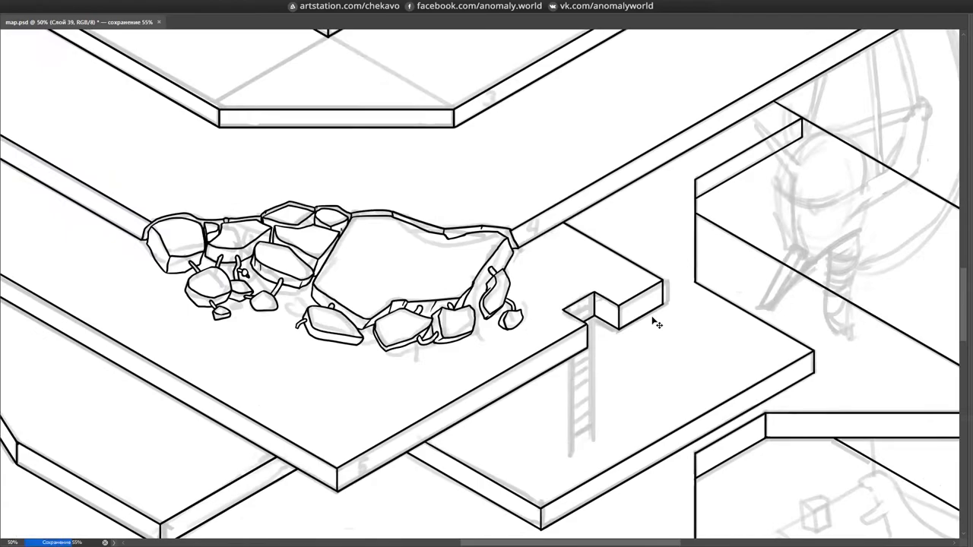
- Ink straight vertical posts and a diagonal line under the shelf above the camera sketch
{"action": "key", "text": "ctrl+plus"}
{"action": "key", "text": "ctrl+plus"}
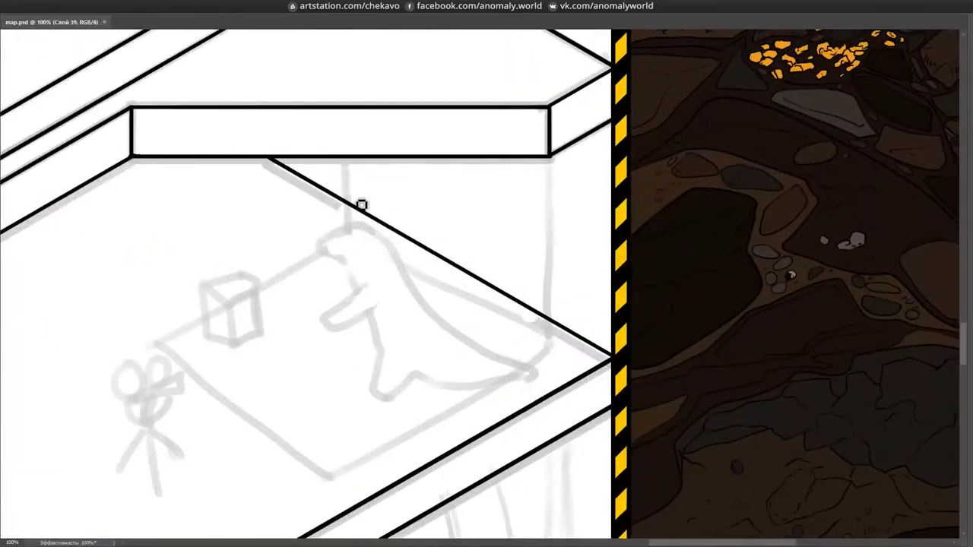
{"action": "key", "text": "Tab"}
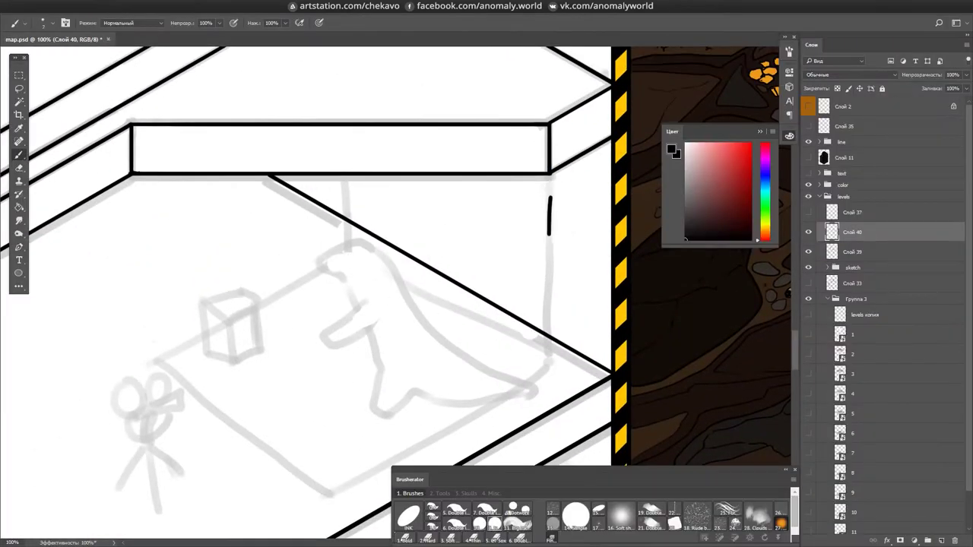
{"action": "key", "text": "ctrl+z"}
{"action": "left_click", "coordinate": [352, 165]}
{"action": "left_click", "coordinate": [351, 247], "text": "shift"}
{"action": "left_click", "coordinate": [556, 354], "text": "shift"}
{"action": "left_click_drag", "start_coordinate": [566, 157], "coordinate": [566, 331]}
- Draw the closed floor rhombus under the shelf and select layer Слой 39
{"action": "mouse_move", "coordinate": [580, 324]}
{"action": "left_mouse_down"}
{"action": "mouse_move", "coordinate": [593, 240]}
{"action": "mouse_move", "coordinate": [560, 247]}
{"action": "left_mouse_up"}
{"action": "scroll", "coordinate": [550, 256], "scroll_direction": "up", "scroll_amount": 3}
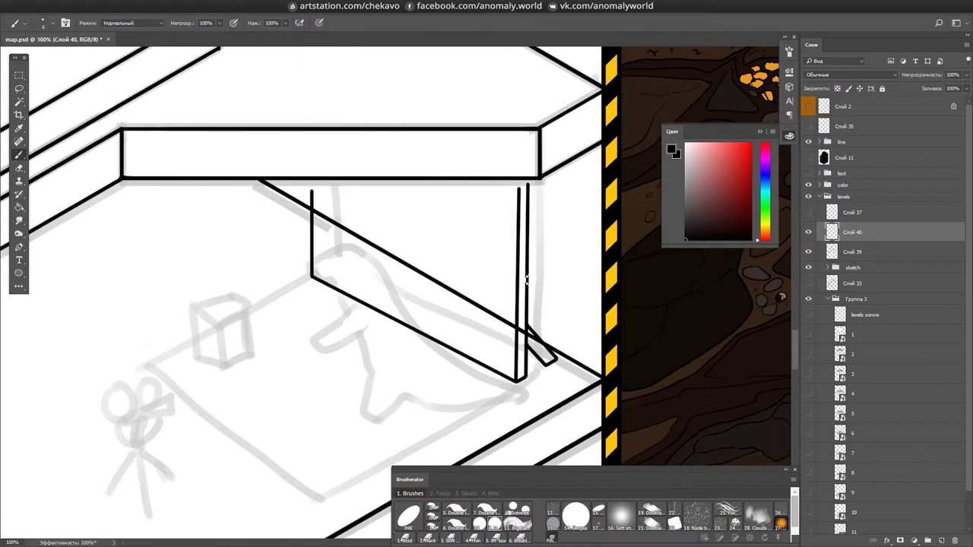
{"action": "scroll", "coordinate": [527, 186], "scroll_direction": "down", "scroll_amount": 2}
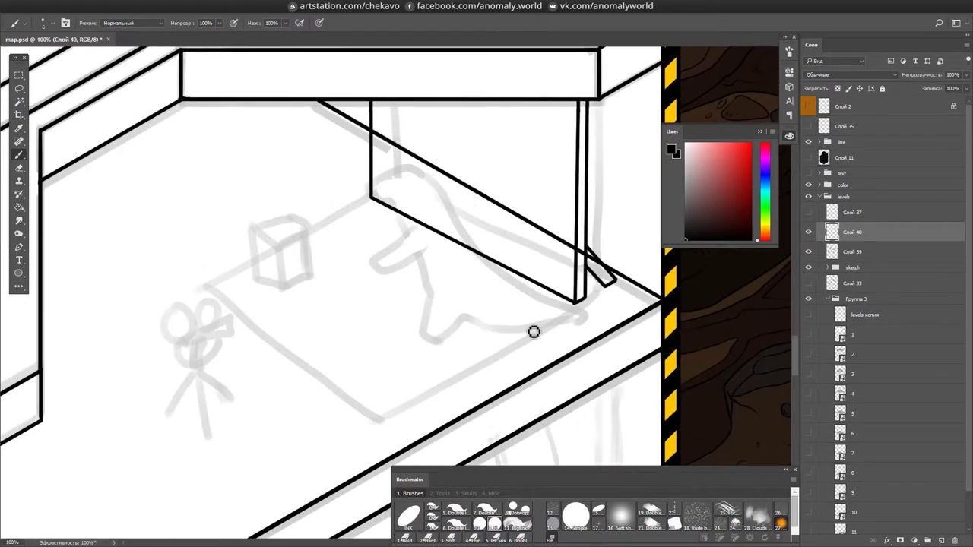
{"action": "left_click", "coordinate": [580, 304]}
{"action": "left_click", "coordinate": [372, 422], "text": "shift"}
{"action": "left_click", "coordinate": [185, 298], "text": "shift"}
{"action": "left_click", "coordinate": [373, 201], "text": "shift"}
- Touch up the lines with the Eraser and Brush, then save map.psd
{"action": "scroll", "coordinate": [408, 178], "scroll_direction": "up", "scroll_amount": 2}
{"action": "key", "text": "alt+bracketleft"}
{"action": "key", "text": "e"}
{"action": "key", "text": "b"}
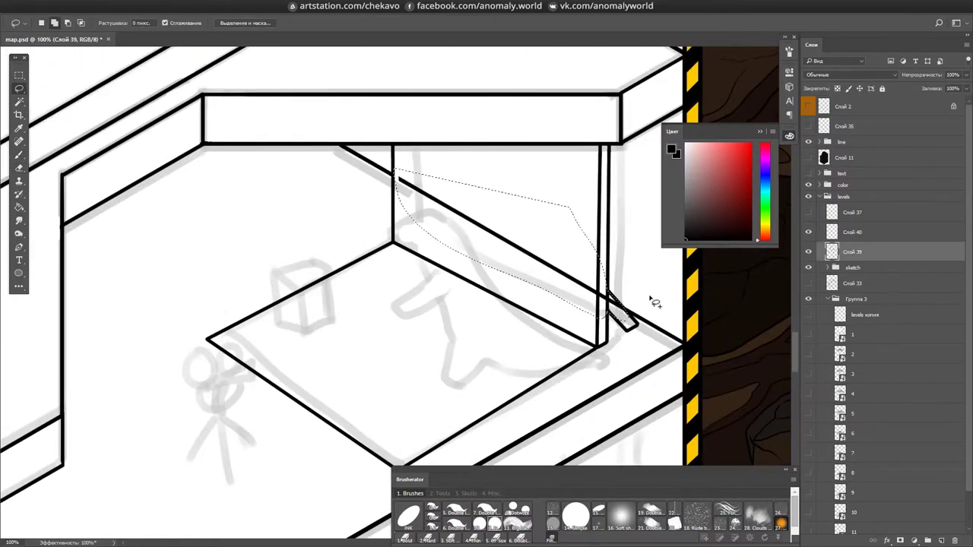
{"action": "scroll", "coordinate": [651, 299], "scroll_direction": "down", "scroll_amount": 2}
{"action": "key", "text": "ctrl+s"}
{"action": "scroll", "coordinate": [705, 296], "scroll_direction": "up", "scroll_amount": 1}
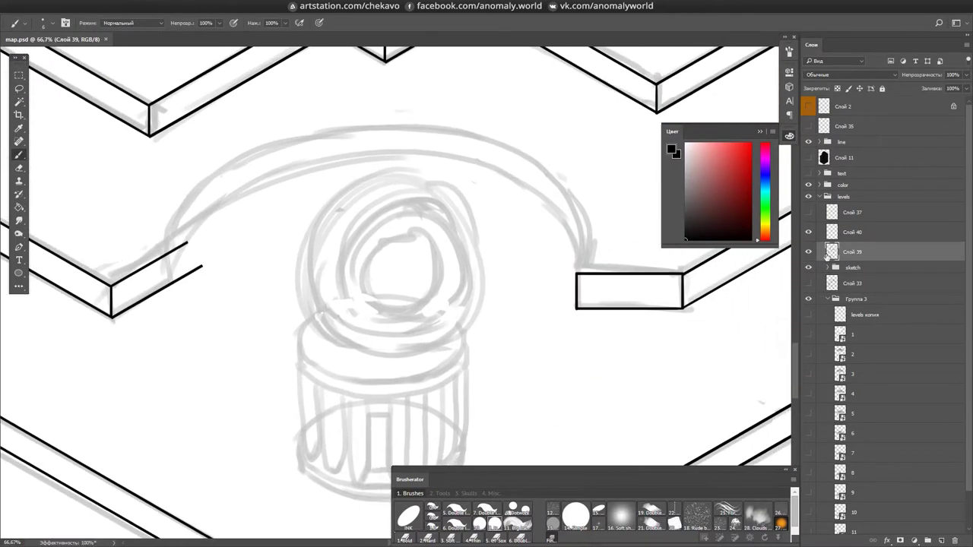
- Lasso and shift the box lines, put them back, and reset the canvas rotation upright
{"action": "key", "text": "l"}
{"action": "mouse_move", "coordinate": [684, 292]}
{"action": "left_mouse_down"}
{"action": "mouse_move", "coordinate": [48, 307]}
{"action": "mouse_move", "coordinate": [261, 320]}
{"action": "mouse_move", "coordinate": [418, 308]}
{"action": "mouse_move", "coordinate": [434, 245]}
{"action": "mouse_move", "coordinate": [385, 317]}
{"action": "left_mouse_up"}
{"action": "key", "text": "r"}
{"action": "key", "text": "e"}
{"action": "key", "text": "r"}
{"action": "key", "text": "b"}
{"action": "key", "text": "r"}
{"action": "key", "text": "Escape"}
- Extend the diagonal line to the junction of the box outline
{"action": "mouse_move", "coordinate": [296, 387]}
{"action": "left_mouse_down"}
{"action": "mouse_move", "coordinate": [749, 336]}
{"action": "mouse_move", "coordinate": [628, 315]}
{"action": "mouse_move", "coordinate": [727, 308]}
{"action": "left_mouse_up"}
{"action": "key", "text": "b"}
{"action": "scroll", "coordinate": [571, 304], "scroll_direction": "down", "scroll_amount": 4}
{"action": "scroll", "coordinate": [562, 321], "scroll_direction": "up", "scroll_amount": 3}
{"action": "scroll", "coordinate": [565, 300], "scroll_direction": "down", "scroll_amount": 3}
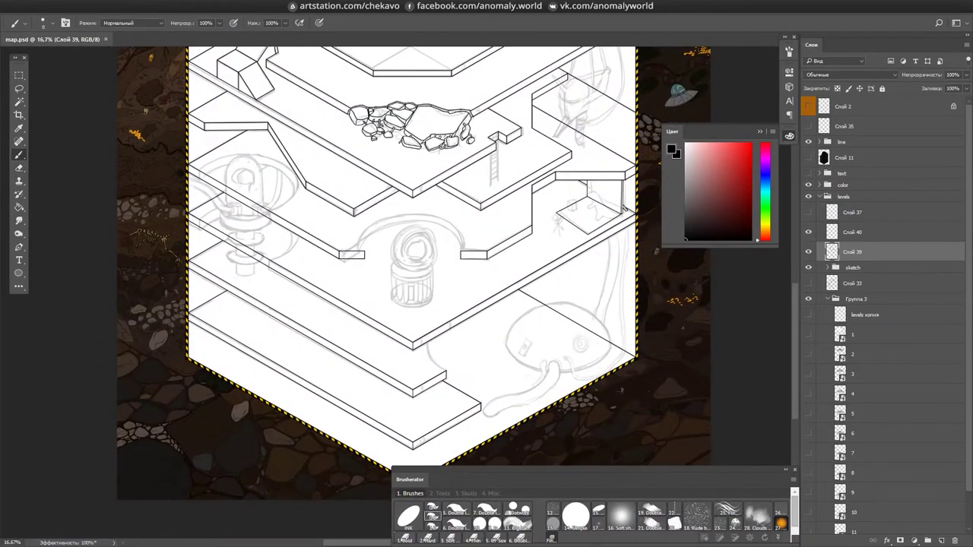
{"action": "scroll", "coordinate": [538, 314], "scroll_direction": "up", "scroll_amount": 6}
{"action": "key", "text": "b"}
{"action": "mouse_move", "coordinate": [595, 213]}
{"action": "left_mouse_down"}
{"action": "mouse_move", "coordinate": [619, 161]}
{"action": "mouse_move", "coordinate": [464, 190]}
{"action": "left_mouse_up"}
- Ink a line at the upper left and a curved stroke on the lower rocks
{"action": "left_click_drag", "start_coordinate": [201, 241], "coordinate": [386, 156]}
{"action": "mouse_move", "coordinate": [92, 348]}
{"action": "left_mouse_down"}
{"action": "mouse_move", "coordinate": [569, 341]}
{"action": "mouse_move", "coordinate": [458, 272]}
{"action": "mouse_move", "coordinate": [576, 330]}
{"action": "mouse_move", "coordinate": [872, 285]}
{"action": "left_mouse_up"}
{"action": "mouse_move", "coordinate": [365, 319]}
{"action": "left_mouse_down"}
{"action": "mouse_move", "coordinate": [448, 376]}
{"action": "mouse_move", "coordinate": [578, 546]}
{"action": "left_mouse_up"}
{"action": "left_click_drag", "start_coordinate": [447, 165], "coordinate": [431, 83]}
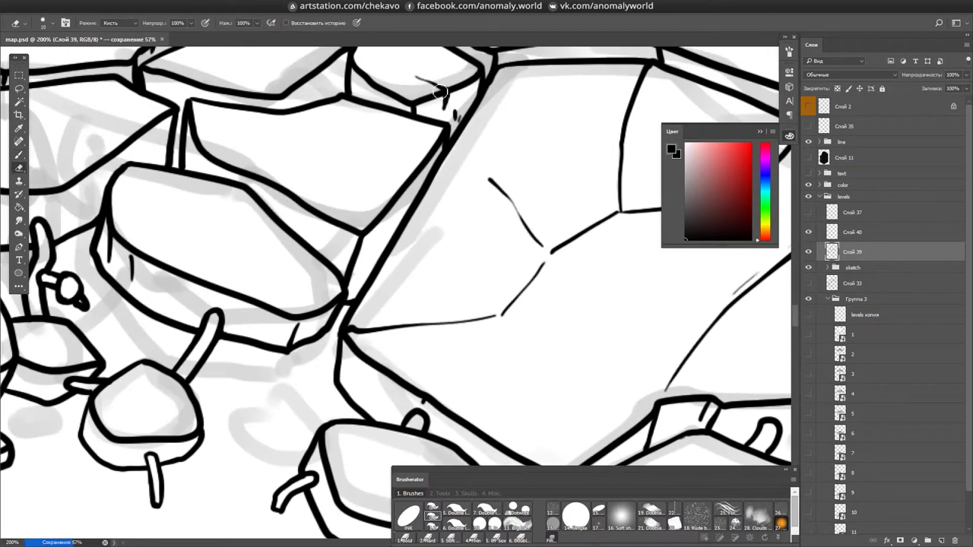
{"action": "left_click_drag", "start_coordinate": [392, 190], "coordinate": [406, 124]}
{"action": "key", "text": "s"}
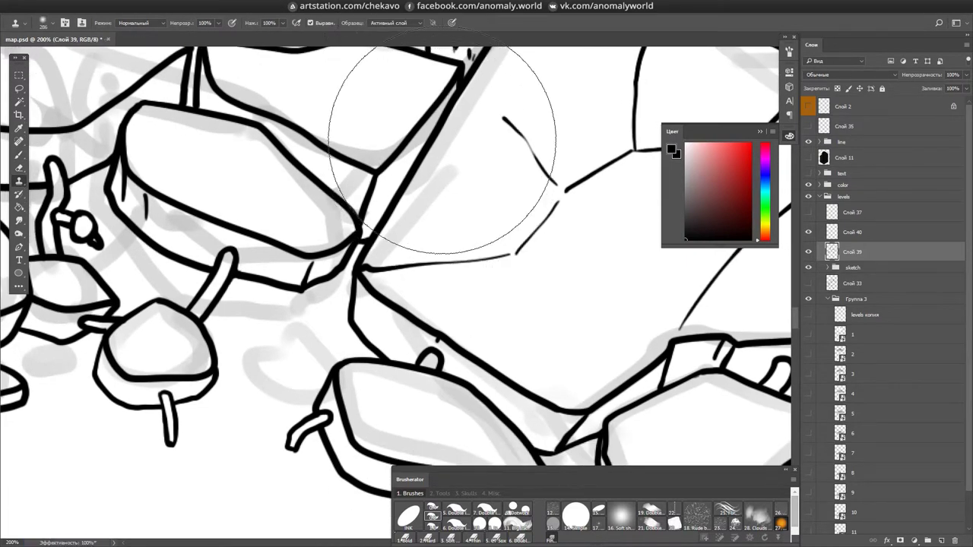
{"action": "key", "text": "b"}
- Save the map and zoom out to 100% on the area below the large rock
{"action": "left_click_drag", "start_coordinate": [565, 269], "coordinate": [322, 307]}
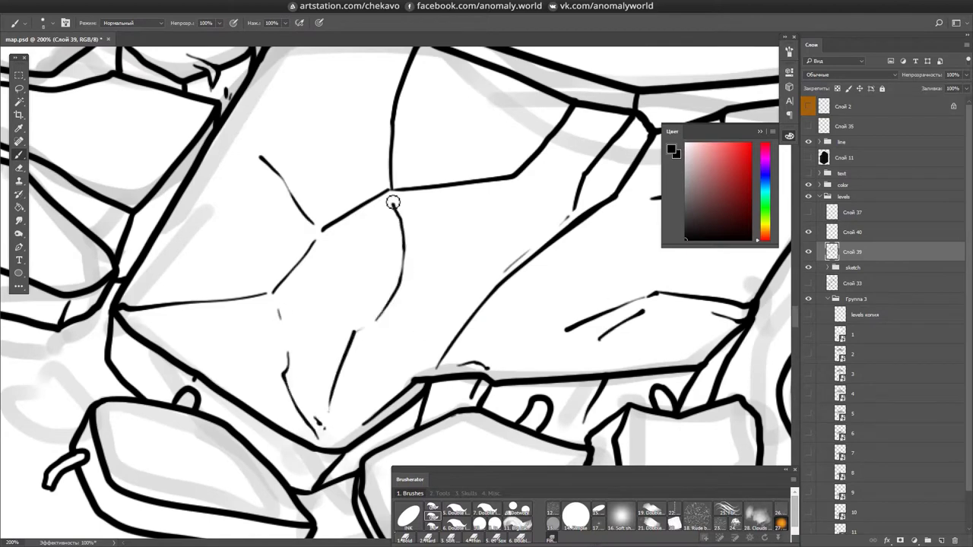
{"action": "left_click_drag", "start_coordinate": [388, 200], "coordinate": [352, 152]}
{"action": "left_click_drag", "start_coordinate": [337, 228], "coordinate": [342, 152]}
{"action": "key", "text": "ctrl+s"}
{"action": "left_click_drag", "start_coordinate": [350, 243], "coordinate": [357, 160]}
{"action": "key", "text": "ctrl+minus"}
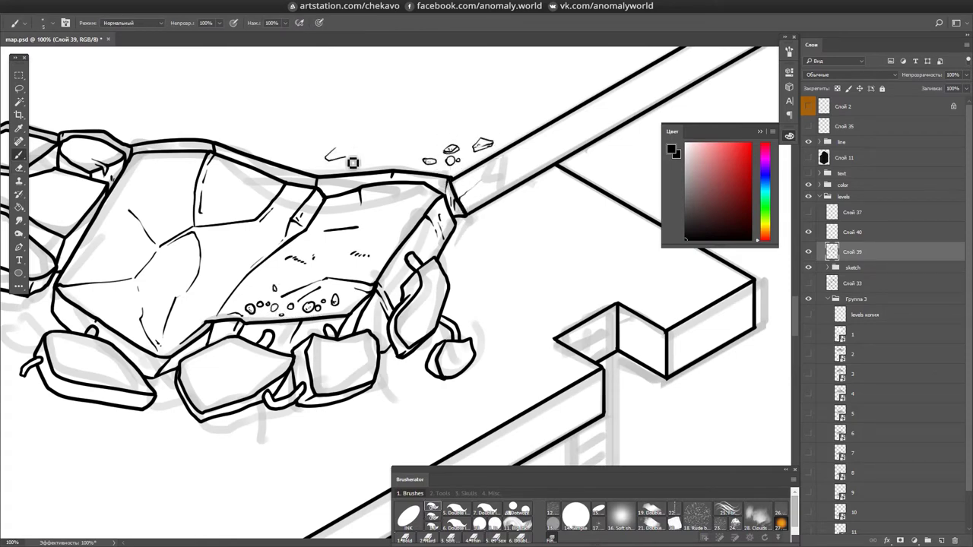
{"action": "left_click_drag", "start_coordinate": [76, 126], "coordinate": [380, 220]}
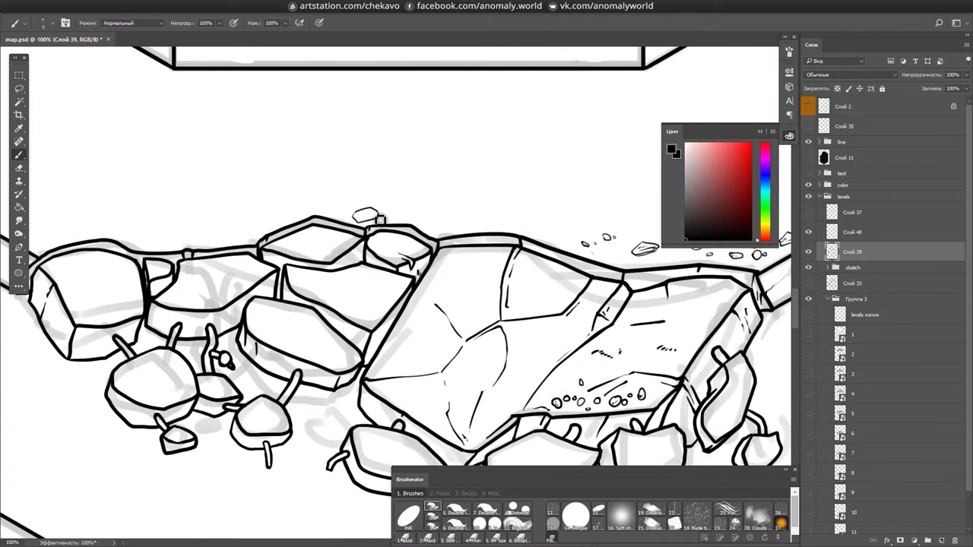
{"action": "scroll", "coordinate": [441, 225], "scroll_direction": "down", "scroll_amount": 5}
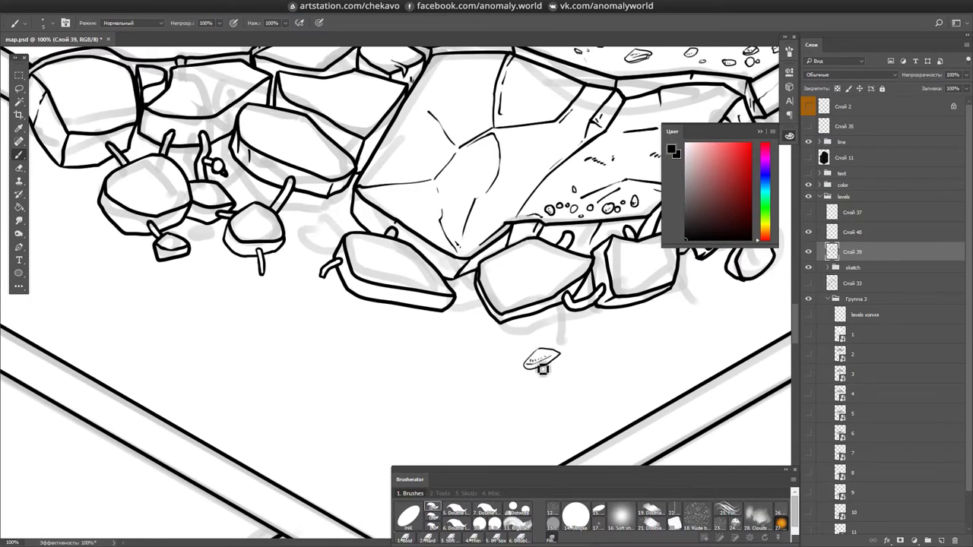
- Draw small pebbles and a twig below the rubble, save, and view the whole map
{"action": "left_click_drag", "start_coordinate": [343, 335], "coordinate": [352, 341]}
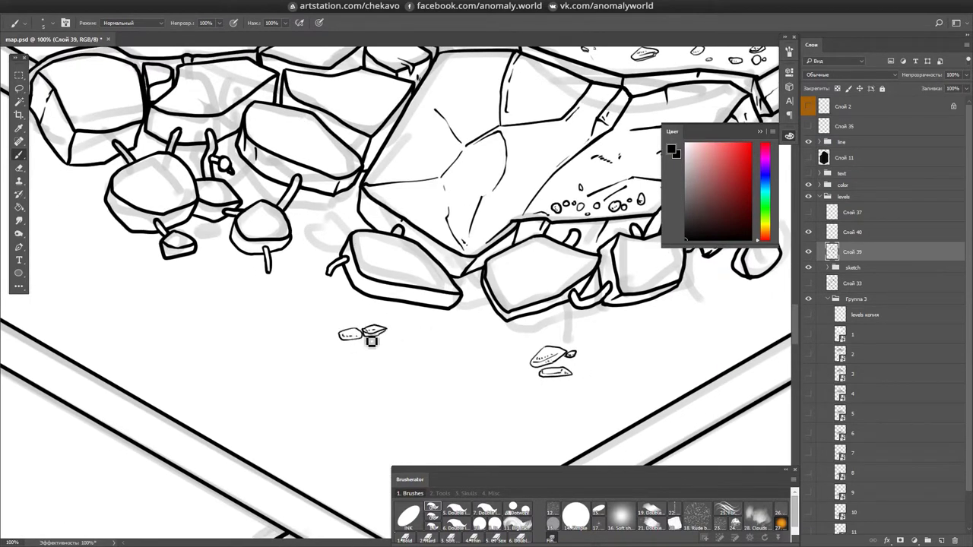
{"action": "left_click_drag", "start_coordinate": [503, 289], "coordinate": [491, 291]}
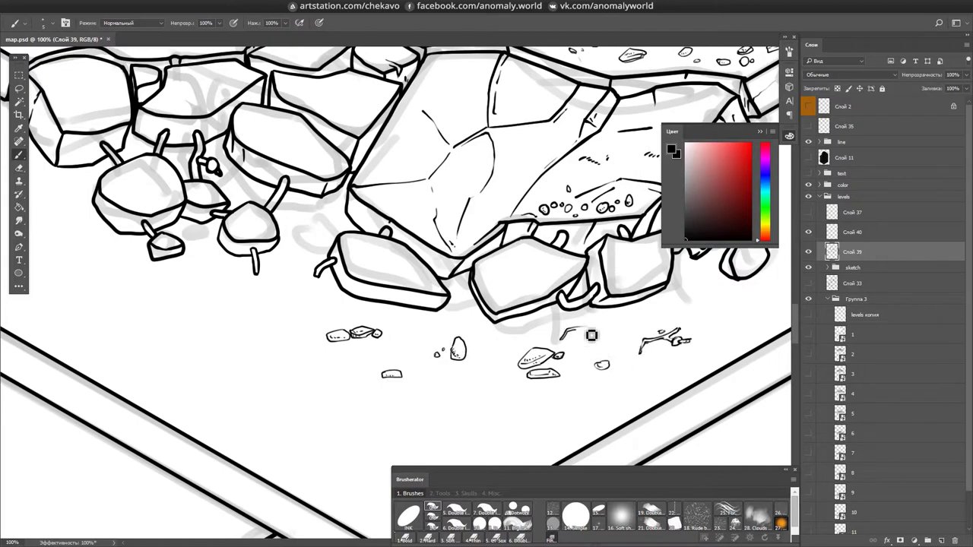
{"action": "mouse_move", "coordinate": [582, 329]}
{"action": "left_mouse_down"}
{"action": "mouse_move", "coordinate": [617, 312]}
{"action": "mouse_move", "coordinate": [580, 332]}
{"action": "mouse_move", "coordinate": [582, 341]}
{"action": "mouse_move", "coordinate": [601, 337]}
{"action": "mouse_move", "coordinate": [563, 291]}
{"action": "left_mouse_up"}
{"action": "key", "text": "ctrl+s"}
{"action": "key", "text": "e"}
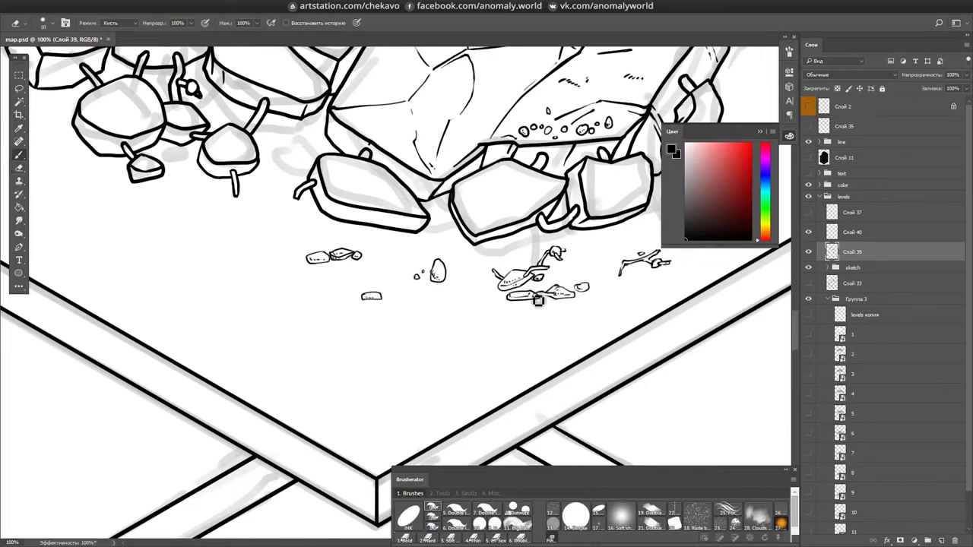
{"action": "key", "text": "ctrl+0"}
{"action": "scroll", "coordinate": [580, 232], "scroll_direction": "up", "scroll_amount": 2}
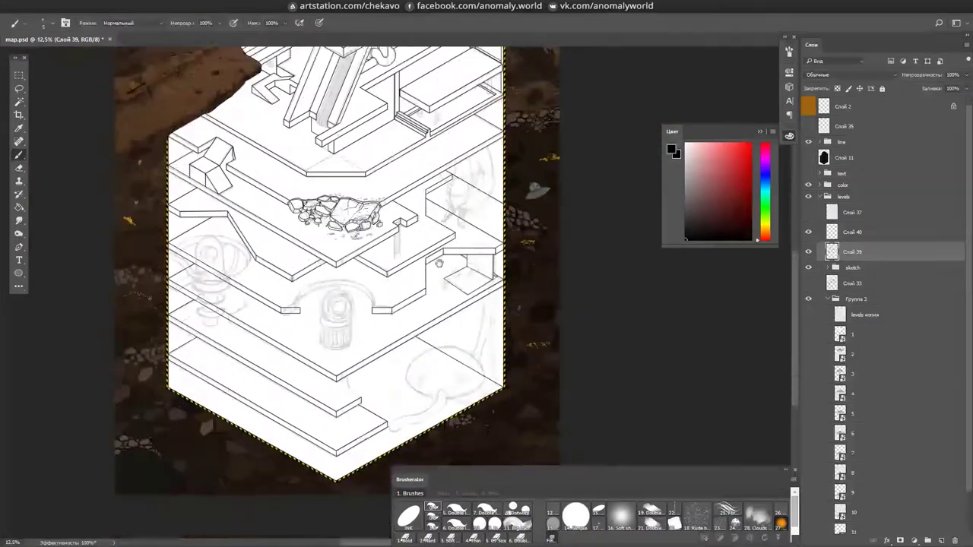
- Ink a straight vertical edge down the slab corner and save the map
{"action": "scroll", "coordinate": [543, 358], "scroll_direction": "up", "scroll_amount": 3}
{"action": "left_click_drag", "start_coordinate": [393, 332], "coordinate": [393, 130]}
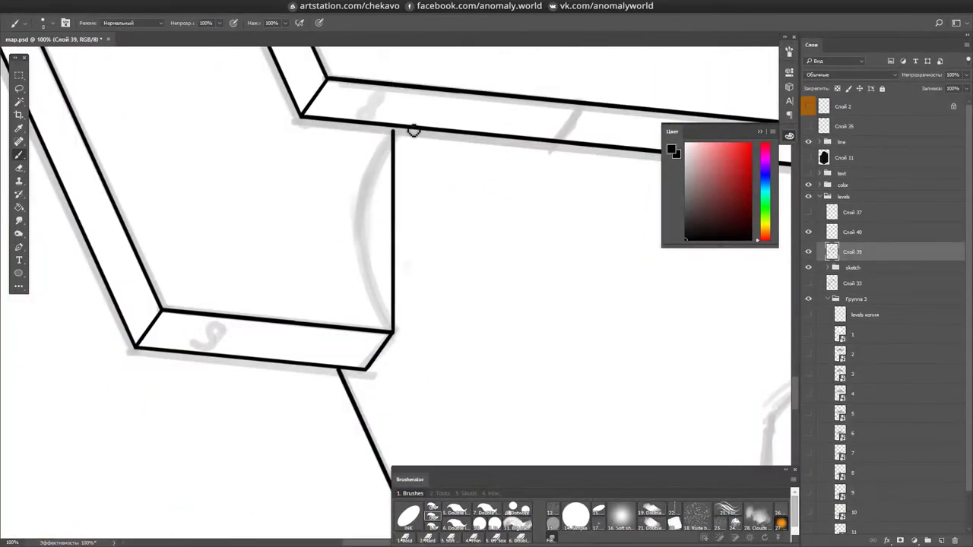
{"action": "scroll", "coordinate": [400, 338], "scroll_direction": "down", "scroll_amount": 4}
{"action": "scroll", "coordinate": [503, 275], "scroll_direction": "up", "scroll_amount": 1}
{"action": "key", "text": "e"}
{"action": "key", "text": "ctrl+s"}
{"action": "scroll", "coordinate": [504, 275], "scroll_direction": "down", "scroll_amount": 3}
{"action": "scroll", "coordinate": [569, 217], "scroll_direction": "up", "scroll_amount": 3}
- Add a second concentric circle inside the circle layer's smart object and save it back
{"action": "left_click", "coordinate": [807, 455]}
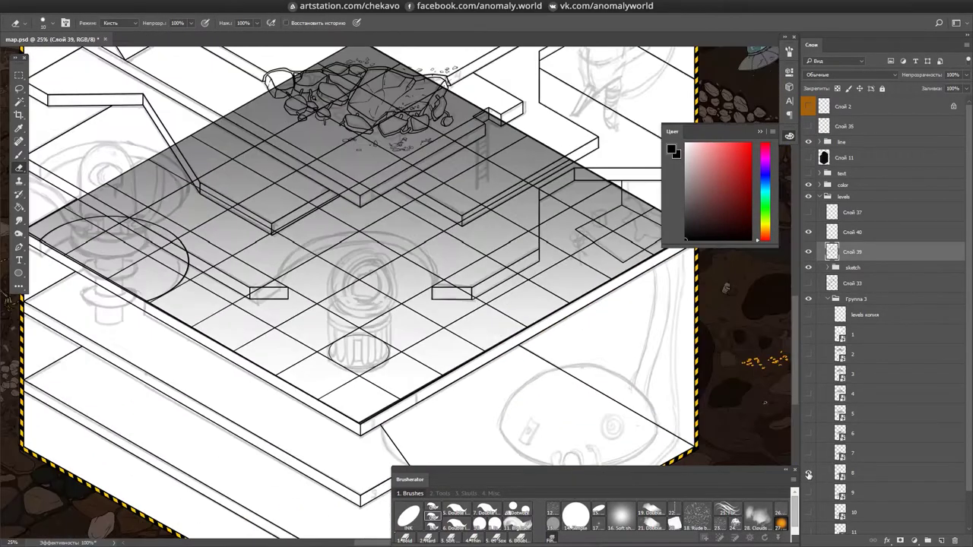
{"action": "double_click", "coordinate": [840, 453]}
{"action": "left_click", "coordinate": [440, 494]}
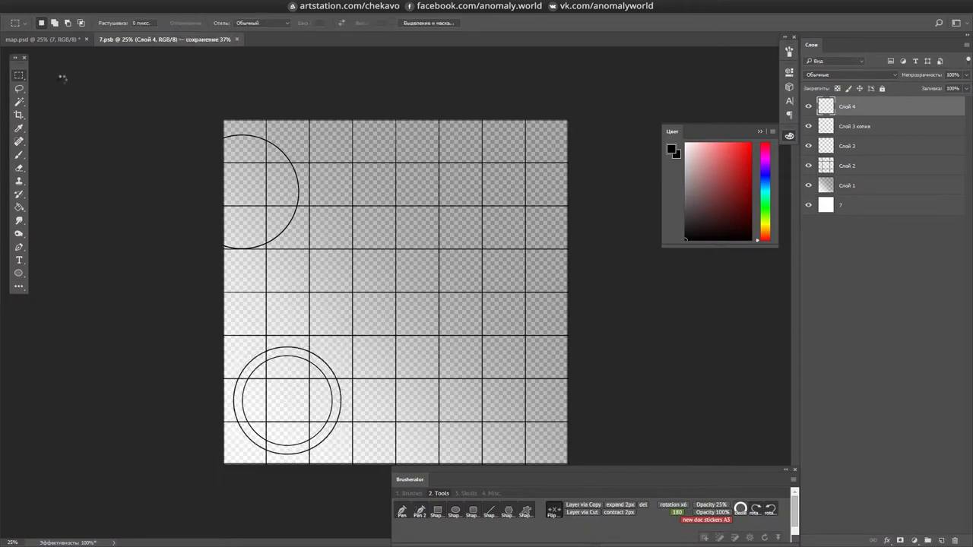
{"action": "key", "text": "ctrl+s"}
{"action": "left_click", "coordinate": [45, 39]}
{"action": "scroll", "coordinate": [547, 260], "scroll_direction": "up", "scroll_amount": 3}
{"action": "scroll", "coordinate": [547, 260], "scroll_direction": "down", "scroll_amount": 3}
{"action": "left_click", "coordinate": [548, 260], "text": "ctrl"}
{"action": "scroll", "coordinate": [547, 260], "scroll_direction": "up", "scroll_amount": 3}
{"action": "scroll", "coordinate": [547, 260], "scroll_direction": "up", "scroll_amount": 2}
{"action": "scroll", "coordinate": [547, 260], "scroll_direction": "down", "scroll_amount": 2}
{"action": "double_click", "coordinate": [840, 453]}
{"action": "key", "text": "ctrl+Tab"}
- Set the ellipse layer to 100% opacity, duplicate it and move the copy down
{"action": "key", "text": "0"}
{"action": "key", "text": "ctrl+j"}
{"action": "left_click_drag", "start_coordinate": [422, 348], "coordinate": [471, 304]}
{"action": "key", "text": "ctrl+t"}
{"action": "key", "text": "Return"}
{"action": "left_click_drag", "start_coordinate": [727, 276], "coordinate": [724, 307]}
- Delete the lower half of the duplicate ellipse with a marquee to leave an arch
{"action": "key", "text": "ctrl+shift+alt+n"}
{"action": "key", "text": "e"}
{"action": "key", "text": "m"}
{"action": "scroll", "coordinate": [456, 319], "scroll_direction": "down", "scroll_amount": 1}
{"action": "key", "text": "alt+["}
{"action": "left_click_drag", "start_coordinate": [228, 274], "coordinate": [673, 443]}
{"action": "key", "text": "Delete"}
{"action": "key", "text": "ctrl+d"}
{"action": "key", "text": "e"}
{"action": "key", "text": "b"}
{"action": "scroll", "coordinate": [571, 245], "scroll_direction": "right", "scroll_amount": 2}
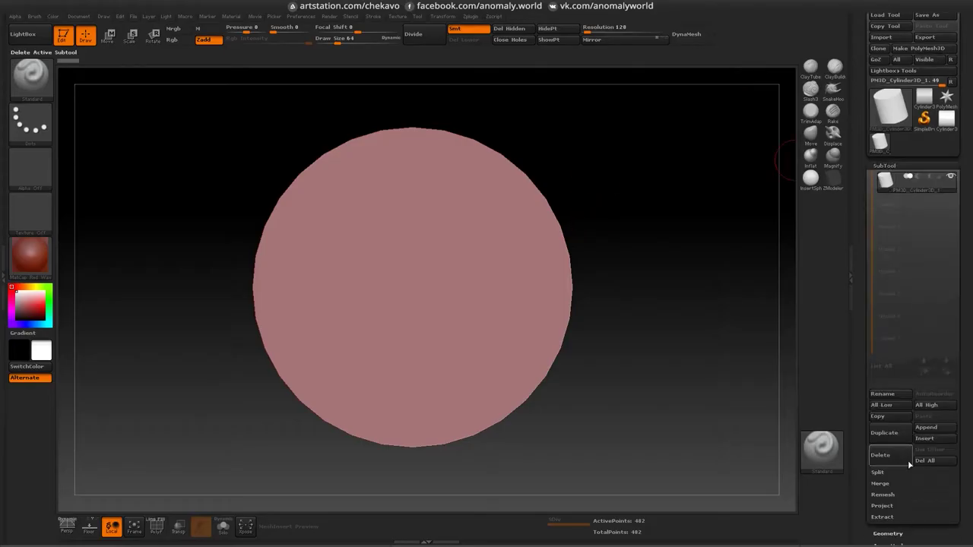
- Append a second cylinder, enable Transp, and scale it into a thin inner ring
{"action": "left_click", "coordinate": [884, 433]}
{"action": "left_click", "coordinate": [178, 526]}
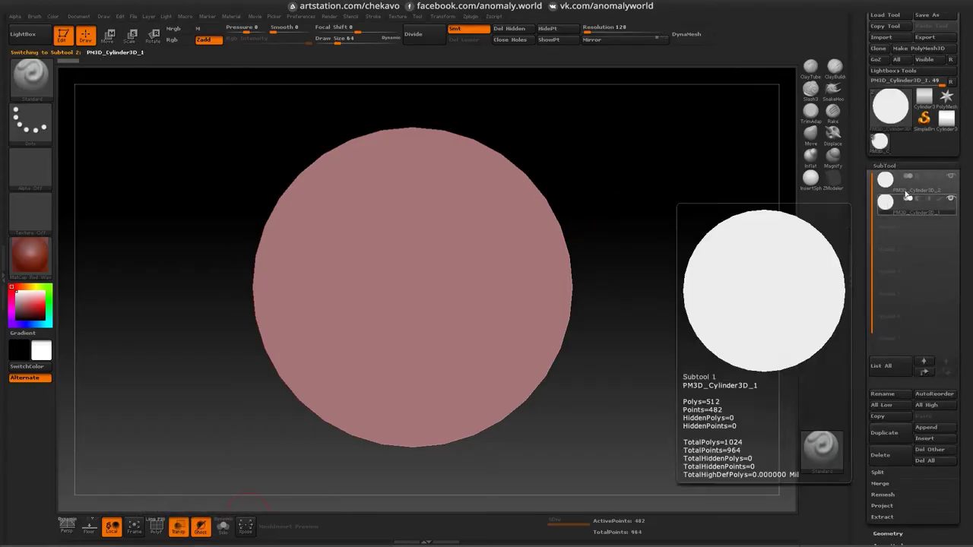
{"action": "key", "text": "e"}
{"action": "left_click_drag", "start_coordinate": [476, 287], "coordinate": [434, 297]}
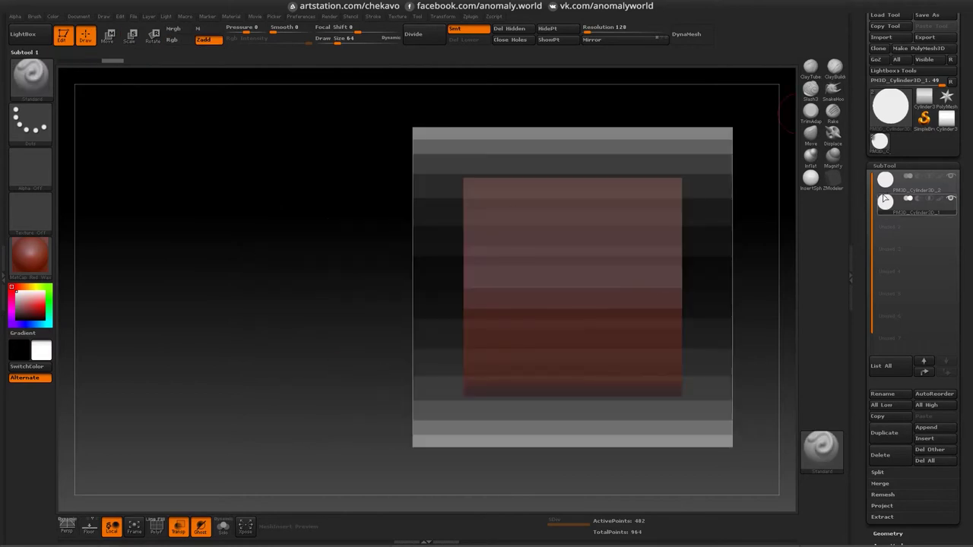
{"action": "left_click_drag", "start_coordinate": [600, 286], "coordinate": [549, 286]}
{"action": "left_click_drag", "start_coordinate": [630, 287], "coordinate": [538, 420]}
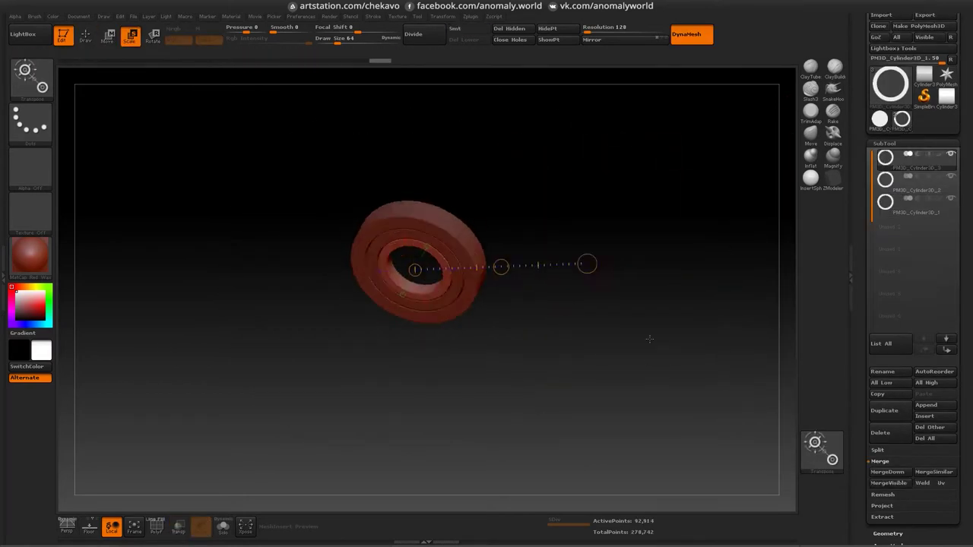
- Rotate the cylinders into face-on interlocking rings and frame them with the floor grid shown
{"action": "left_click_drag", "start_coordinate": [647, 339], "coordinate": [613, 374]}
{"action": "left_click_drag", "start_coordinate": [638, 287], "coordinate": [411, 327]}
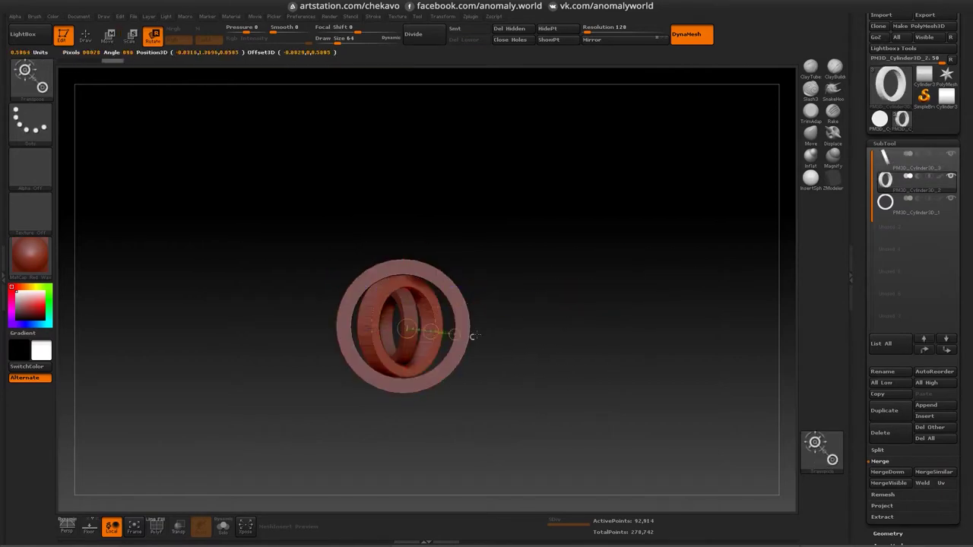
{"action": "left_click_drag", "start_coordinate": [533, 383], "coordinate": [576, 382]}
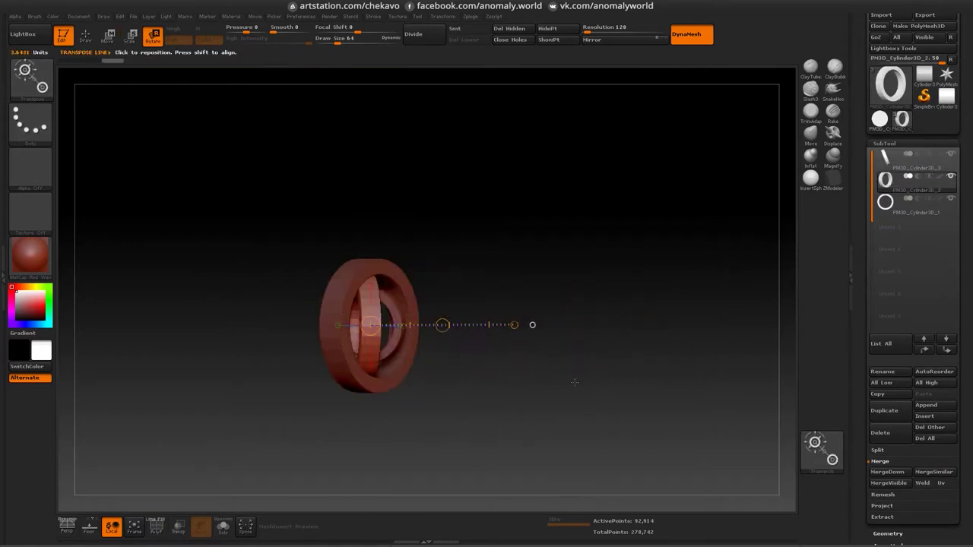
{"action": "left_click_drag", "start_coordinate": [346, 326], "coordinate": [114, 336]}
{"action": "mouse_move", "coordinate": [555, 308]}
{"action": "left_mouse_down"}
{"action": "mouse_move", "coordinate": [583, 238]}
{"action": "mouse_move", "coordinate": [611, 348]}
{"action": "mouse_move", "coordinate": [532, 269]}
{"action": "mouse_move", "coordinate": [711, 263]}
{"action": "mouse_move", "coordinate": [692, 350]}
{"action": "mouse_move", "coordinate": [662, 304]}
{"action": "mouse_move", "coordinate": [580, 339]}
{"action": "mouse_move", "coordinate": [622, 341]}
{"action": "mouse_move", "coordinate": [730, 306]}
{"action": "mouse_move", "coordinate": [691, 306]}
{"action": "mouse_move", "coordinate": [694, 330]}
{"action": "mouse_move", "coordinate": [122, 521]}
{"action": "left_mouse_up"}
{"action": "key", "text": "q"}
{"action": "key", "text": "shift+p"}
{"action": "key", "text": "shift+p"}
{"action": "left_click_drag", "start_coordinate": [524, 373], "coordinate": [570, 346]}
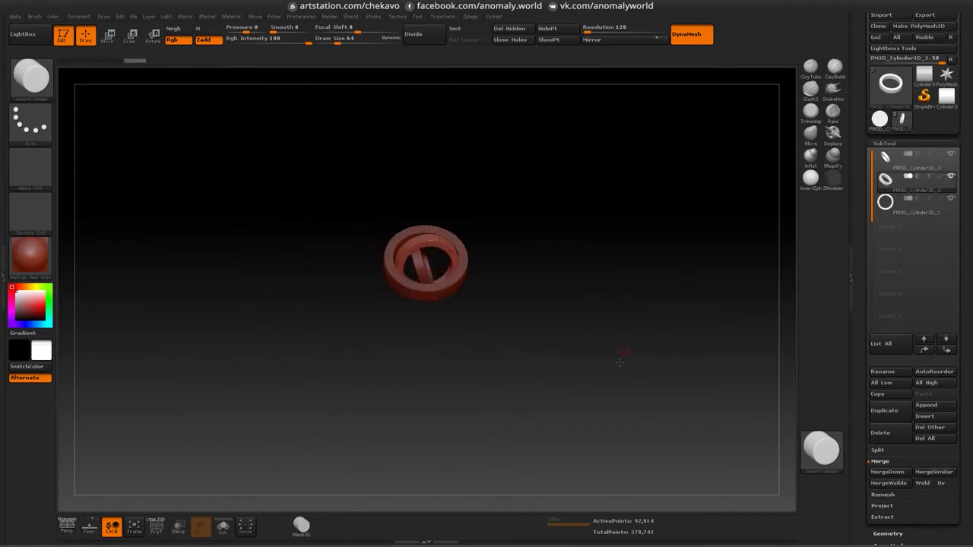
{"action": "key", "text": "f"}
- Export the rings render from the Document menu and drag it into the map above the cylinder
{"action": "left_click", "coordinate": [107, 34]}
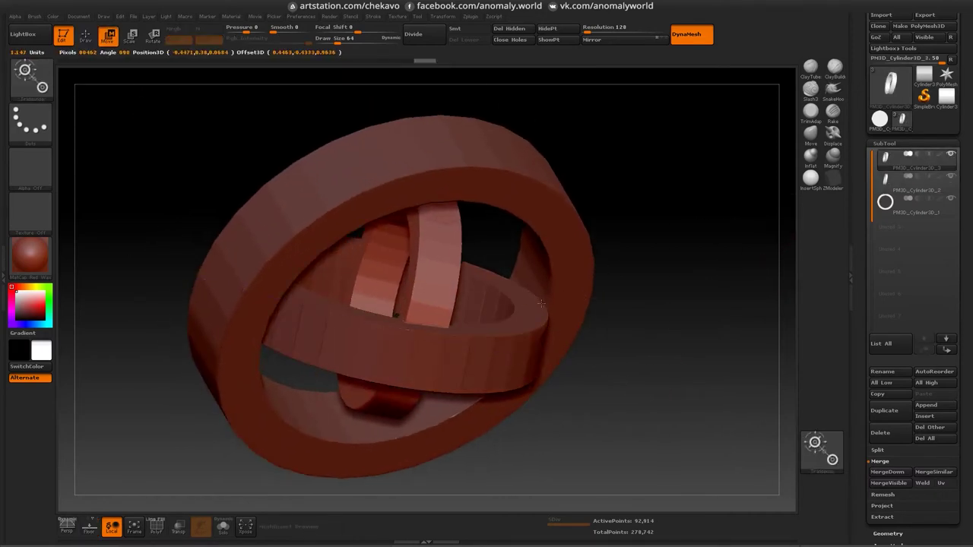
{"action": "left_click_drag", "start_coordinate": [445, 375], "coordinate": [499, 464]}
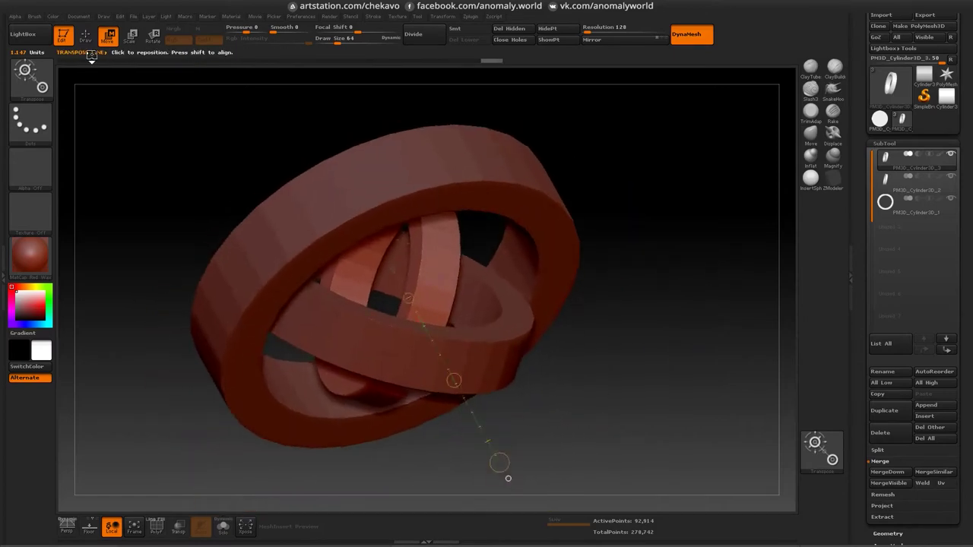
{"action": "left_click", "coordinate": [79, 16]}
{"action": "left_click", "coordinate": [121, 102]}
{"action": "key", "text": "Escape"}
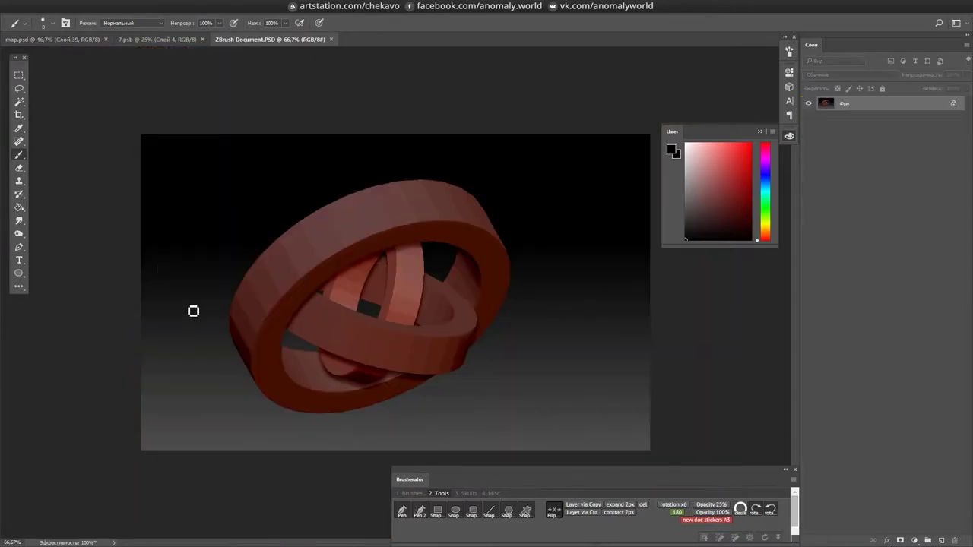
{"action": "key", "text": "v"}
{"action": "left_click_drag", "start_coordinate": [193, 311], "coordinate": [429, 316]}
- Place the ring render and delete its black background with the Magic Wand
{"action": "key", "text": "ctrl+t"}
{"action": "key", "text": "Return"}
{"action": "key", "text": "ctrl+plus"}
{"action": "key", "text": "ctrl+plus"}
{"action": "key", "text": "ctrl+plus"}
{"action": "key", "text": "ctrl+plus"}
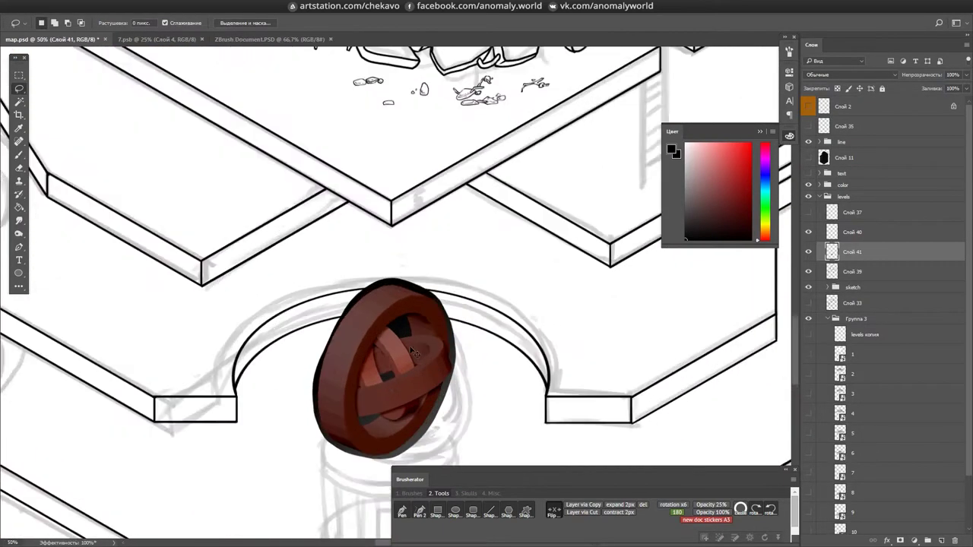
{"action": "key", "text": "w"}
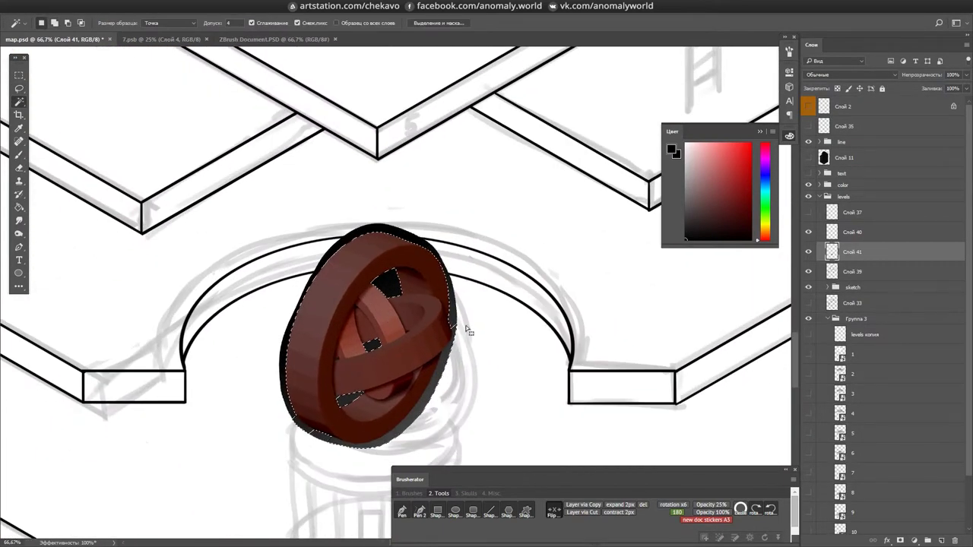
{"action": "key", "text": "Delete"}
{"action": "key", "text": "m"}
{"action": "key", "text": "ctrl+0"}
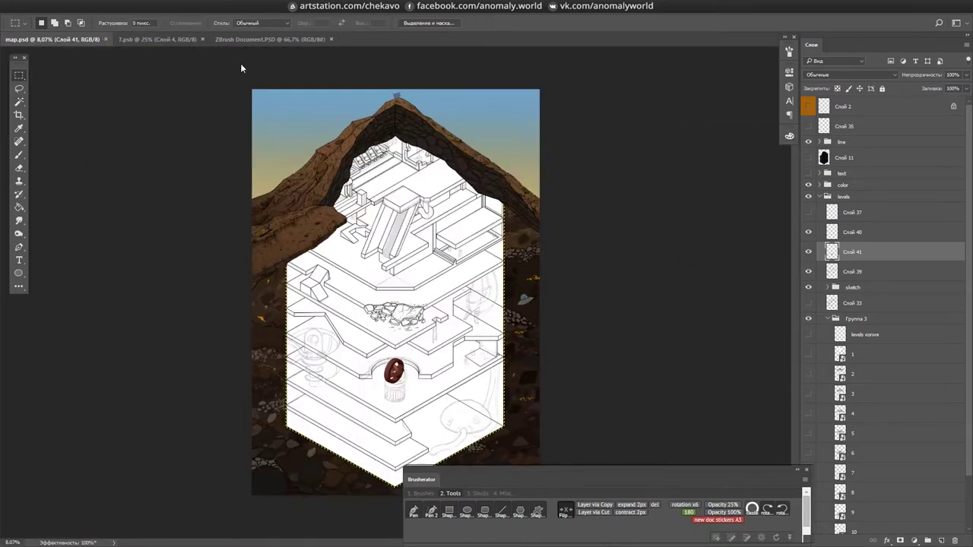
{"action": "key", "text": "ctrl+plus"}
{"action": "key", "text": "ctrl+plus"}
- Move the rings layer below Слой 39 and lower its opacity to 57%
{"action": "key", "text": "ctrl+bracketleft"}
{"action": "key", "text": "alt+bracketright"}
{"action": "key", "text": "ctrl+plus"}
{"action": "key", "text": "ctrl+plus"}
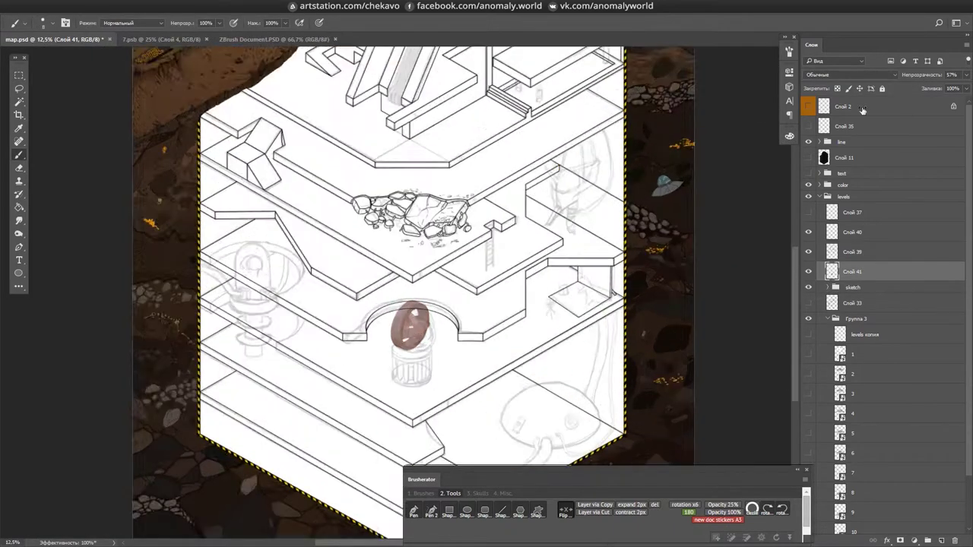
{"action": "key", "text": "alt+bracketright"}
{"action": "key", "text": "ctrl+plus"}
{"action": "key", "text": "b"}
{"action": "key", "text": "ctrl+plus"}
{"action": "key", "text": "Tab"}
{"action": "key", "text": "ctrl+plus"}
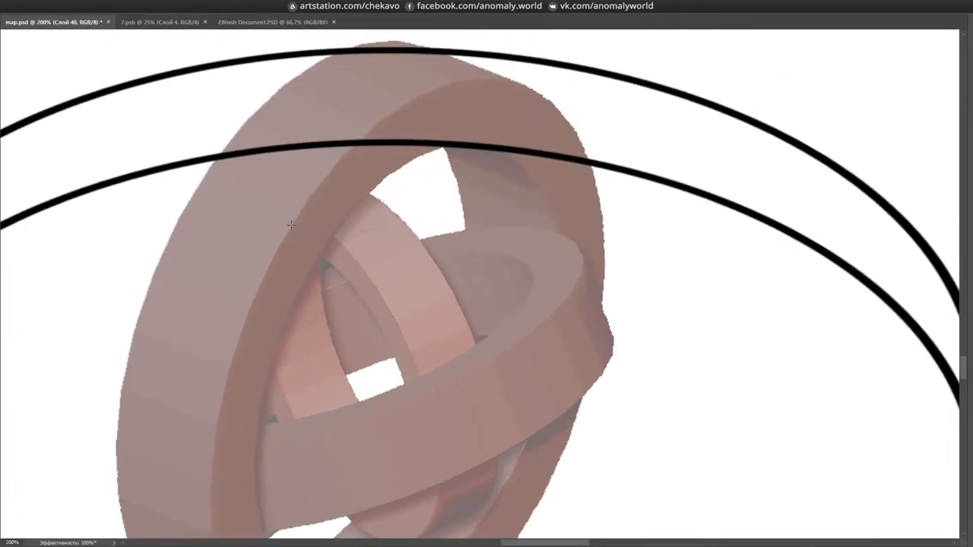
- Ink the curved outer edges of the ring bands, rotating the canvas between strokes
{"action": "left_click_drag", "start_coordinate": [304, 317], "coordinate": [290, 318]}
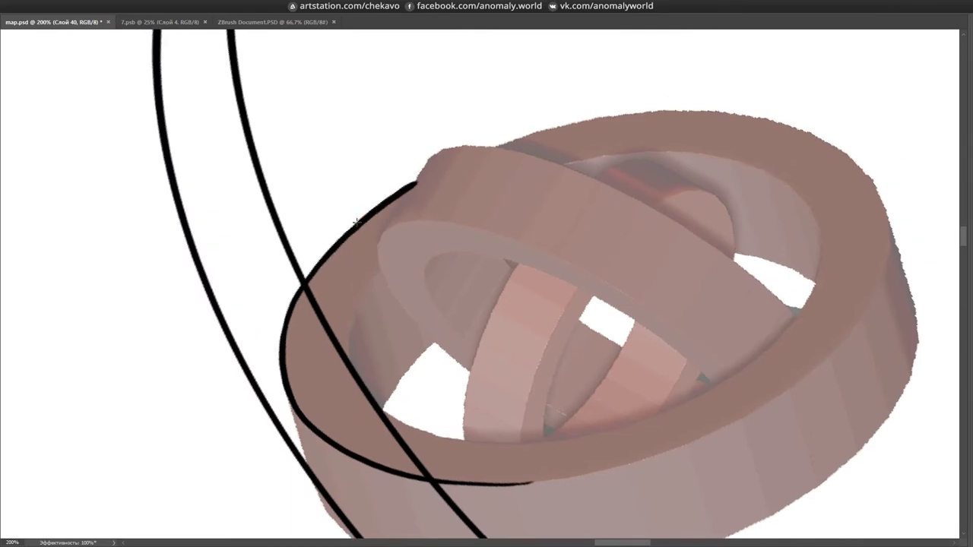
{"action": "left_click_drag", "start_coordinate": [355, 221], "coordinate": [384, 252]}
{"action": "left_click_drag", "start_coordinate": [655, 169], "coordinate": [631, 200]}
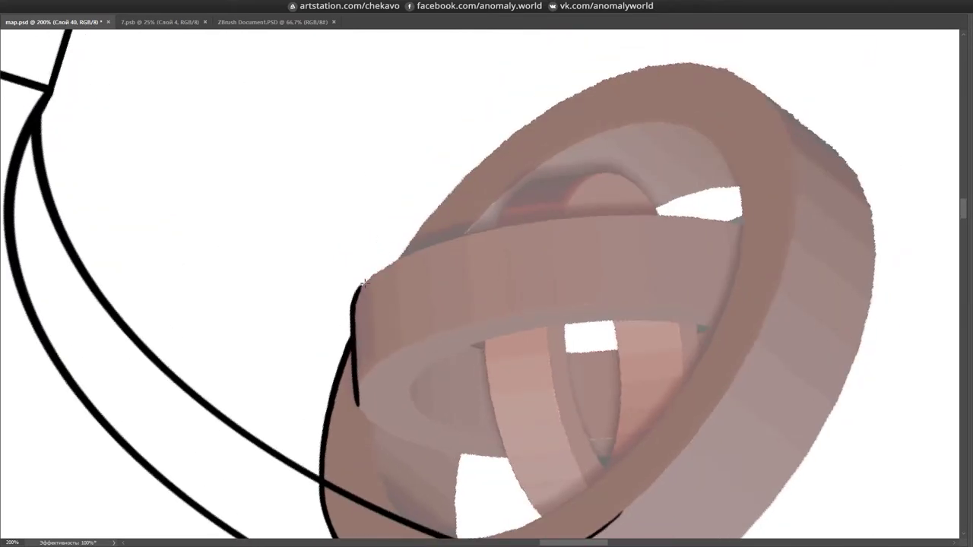
{"action": "mouse_move", "coordinate": [363, 285]}
{"action": "left_mouse_down"}
{"action": "mouse_move", "coordinate": [704, 219]}
{"action": "mouse_move", "coordinate": [745, 226]}
{"action": "left_mouse_up"}
{"action": "left_click_drag", "start_coordinate": [675, 123], "coordinate": [534, 113]}
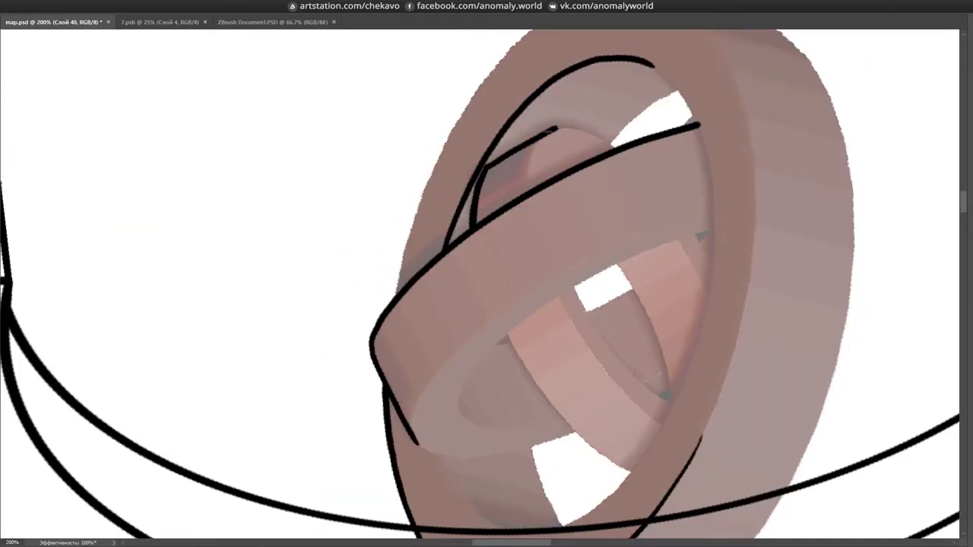
{"action": "mouse_move", "coordinate": [723, 190]}
{"action": "left_mouse_down"}
{"action": "mouse_move", "coordinate": [662, 206]}
{"action": "mouse_move", "coordinate": [638, 164]}
{"action": "mouse_move", "coordinate": [211, 159]}
{"action": "mouse_move", "coordinate": [384, 226]}
{"action": "left_mouse_up"}
{"action": "key", "text": "Tab"}
{"action": "key", "text": "b"}
{"action": "left_click_drag", "start_coordinate": [464, 238], "coordinate": [283, 345]}
{"action": "left_click_drag", "start_coordinate": [265, 401], "coordinate": [252, 291]}
{"action": "mouse_move", "coordinate": [251, 328]}
{"action": "left_mouse_down"}
{"action": "mouse_move", "coordinate": [300, 157]}
{"action": "mouse_move", "coordinate": [238, 346]}
{"action": "mouse_move", "coordinate": [230, 335]}
{"action": "mouse_move", "coordinate": [495, 233]}
{"action": "mouse_move", "coordinate": [295, 320]}
{"action": "mouse_move", "coordinate": [354, 265]}
{"action": "mouse_move", "coordinate": [403, 276]}
{"action": "mouse_move", "coordinate": [414, 130]}
{"action": "mouse_move", "coordinate": [457, 190]}
{"action": "left_mouse_up"}
- Save the map and hide the ring render layer to check the black line art
{"action": "key", "text": "ctrl+s"}
{"action": "key", "text": "e"}
{"action": "key", "text": "b"}
{"action": "key", "text": "b"}
{"action": "mouse_move", "coordinate": [403, 264]}
{"action": "left_mouse_down"}
{"action": "mouse_move", "coordinate": [403, 217]}
{"action": "mouse_move", "coordinate": [466, 139]}
{"action": "left_mouse_up"}
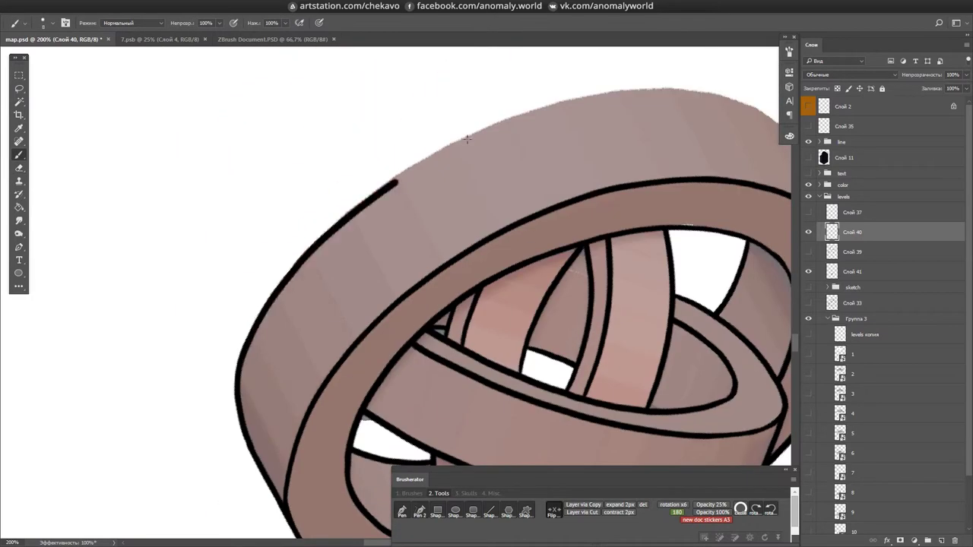
{"action": "mouse_move", "coordinate": [349, 208]}
{"action": "left_mouse_down"}
{"action": "mouse_move", "coordinate": [213, 236]}
{"action": "mouse_move", "coordinate": [619, 178]}
{"action": "mouse_move", "coordinate": [201, 281]}
{"action": "mouse_move", "coordinate": [228, 228]}
{"action": "mouse_move", "coordinate": [380, 190]}
{"action": "left_mouse_up"}
{"action": "key", "text": "ctrl+s"}
{"action": "key", "text": "e"}
{"action": "key", "text": "ctrl+minus"}
{"action": "key", "text": "ctrl+minus"}
{"action": "key", "text": "ctrl+minus"}
{"action": "left_click", "coordinate": [808, 272]}
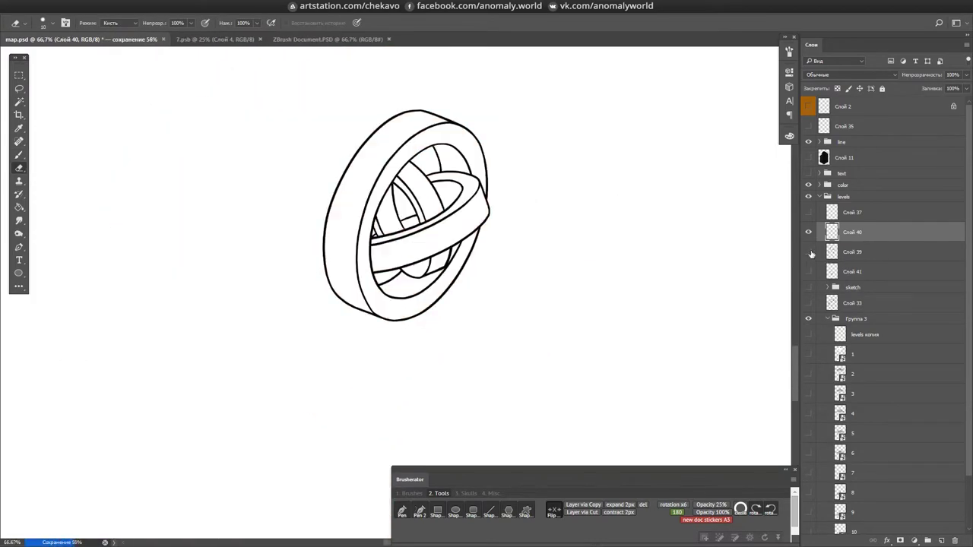
{"action": "left_click", "coordinate": [808, 251]}
{"action": "left_click", "coordinate": [808, 287]}
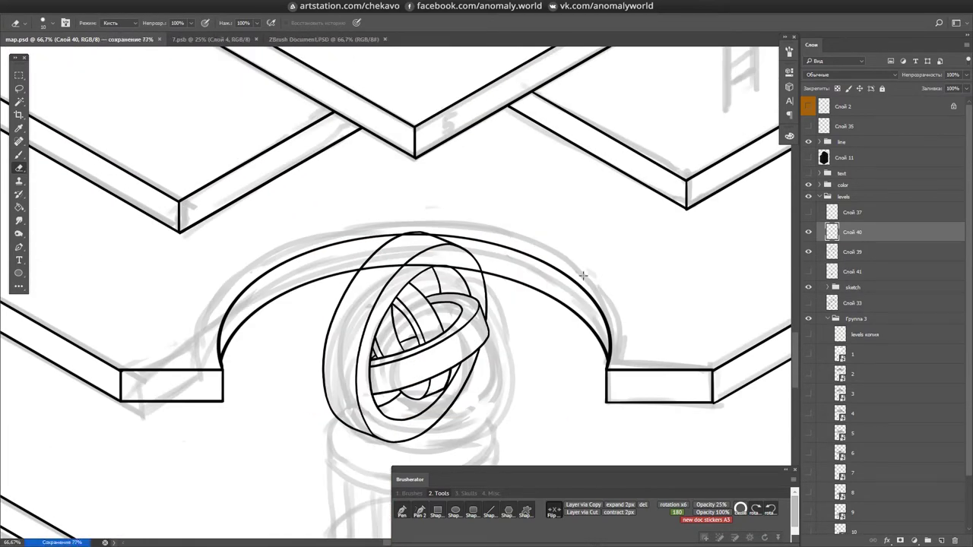
{"action": "scroll", "coordinate": [582, 275], "scroll_direction": "down", "scroll_amount": 2}
{"action": "scroll", "coordinate": [600, 226], "scroll_direction": "up", "scroll_amount": 4}
- Ink dividing stripes across the ring band to split it into segments
{"action": "key", "text": "b"}
{"action": "mouse_move", "coordinate": [399, 186]}
{"action": "left_mouse_down"}
{"action": "mouse_move", "coordinate": [365, 228]}
{"action": "mouse_move", "coordinate": [335, 322]}
{"action": "left_mouse_up"}
{"action": "left_click_drag", "start_coordinate": [332, 255], "coordinate": [304, 360]}
{"action": "left_click_drag", "start_coordinate": [309, 298], "coordinate": [283, 402]}
{"action": "mouse_move", "coordinate": [358, 282]}
{"action": "left_mouse_down"}
{"action": "mouse_move", "coordinate": [413, 271]}
{"action": "mouse_move", "coordinate": [471, 212]}
{"action": "left_mouse_up"}
{"action": "key", "text": "e"}
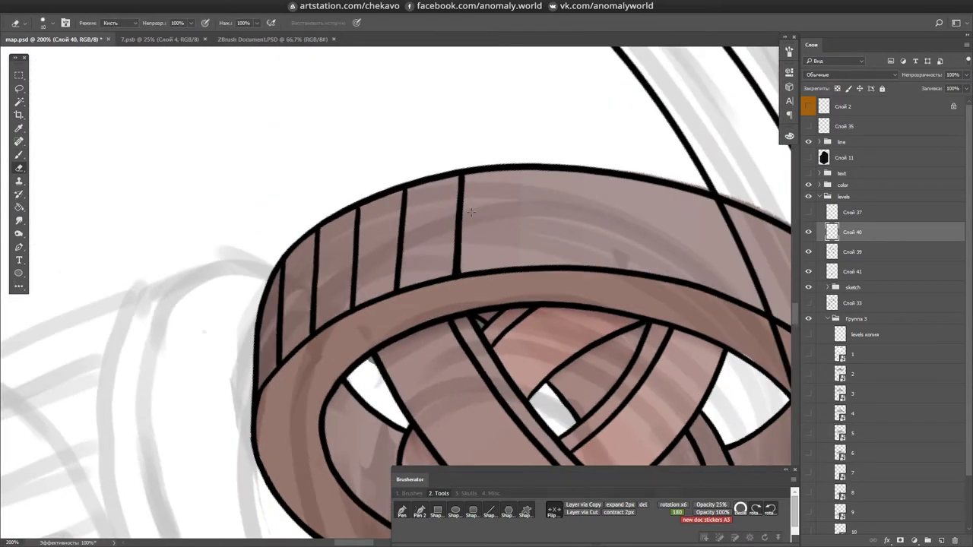
- Rotate and zoom the view around the rings to review the segmented bands
{"action": "left_click_drag", "start_coordinate": [585, 171], "coordinate": [426, 127]}
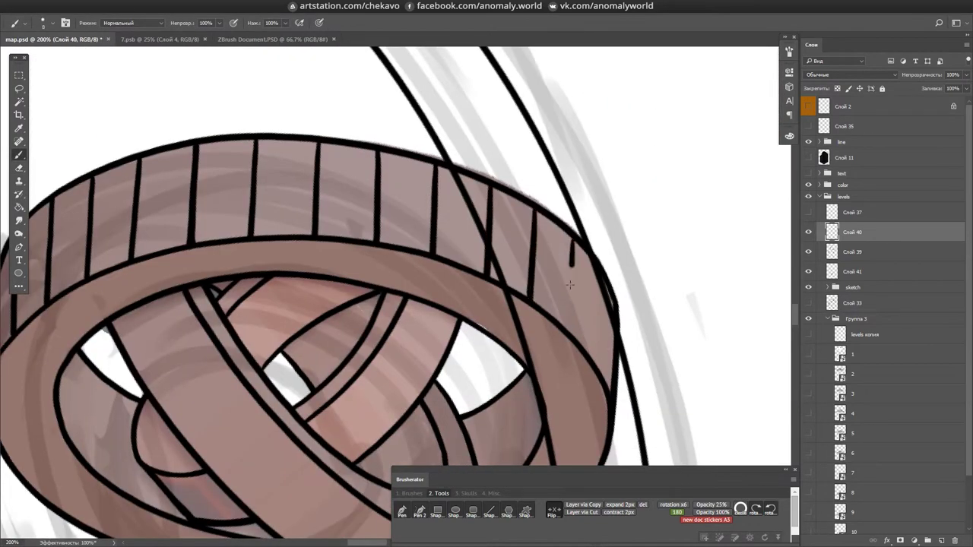
{"action": "scroll", "coordinate": [603, 290], "scroll_direction": "down", "scroll_amount": 2}
{"action": "left_click_drag", "start_coordinate": [603, 290], "coordinate": [456, 218]}
{"action": "scroll", "coordinate": [456, 218], "scroll_direction": "up", "scroll_amount": 3}
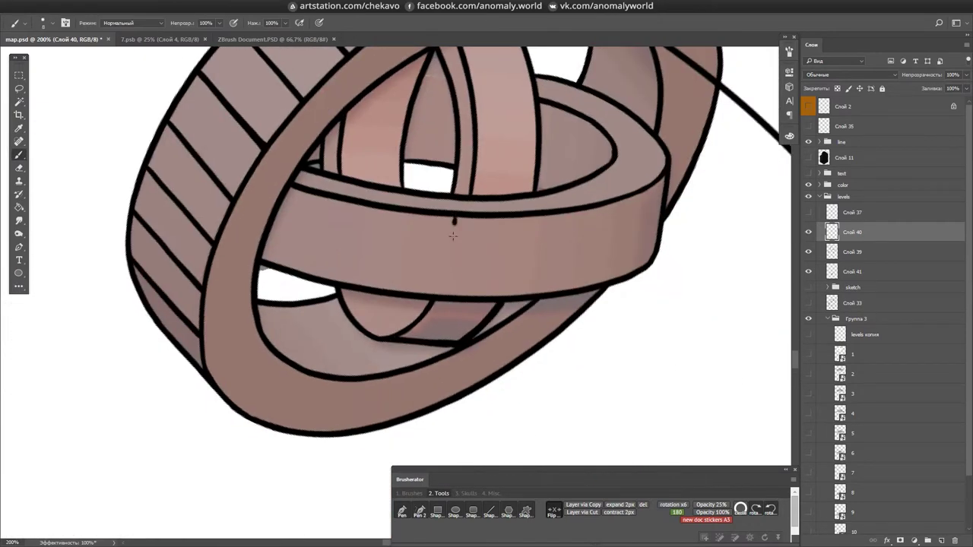
{"action": "scroll", "coordinate": [378, 279], "scroll_direction": "down", "scroll_amount": 3}
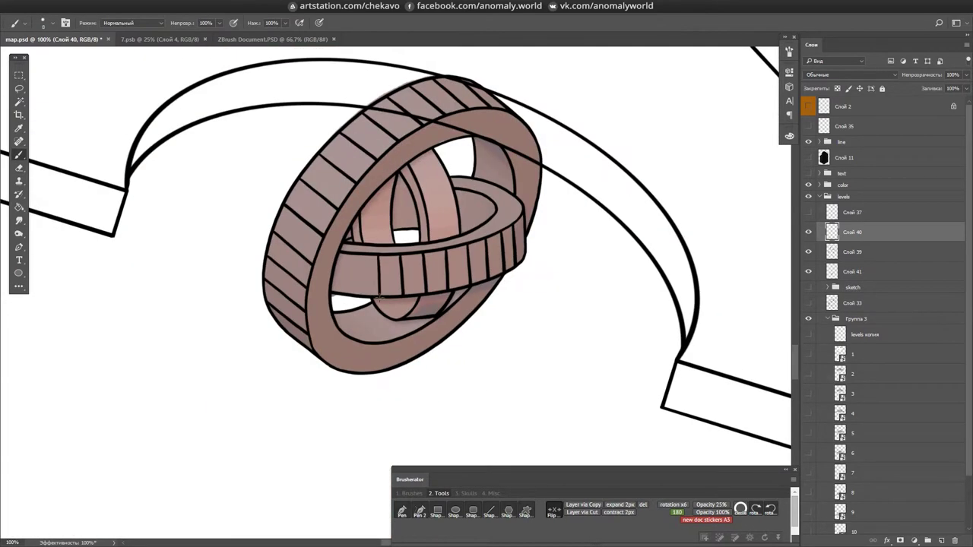
{"action": "left_click_drag", "start_coordinate": [341, 284], "coordinate": [408, 304]}
{"action": "scroll", "coordinate": [434, 260], "scroll_direction": "up", "scroll_amount": 3}
{"action": "left_click_drag", "start_coordinate": [434, 261], "coordinate": [292, 325]}
{"action": "scroll", "coordinate": [355, 359], "scroll_direction": "down", "scroll_amount": 3}
{"action": "left_click_drag", "start_coordinate": [355, 359], "coordinate": [456, 319]}
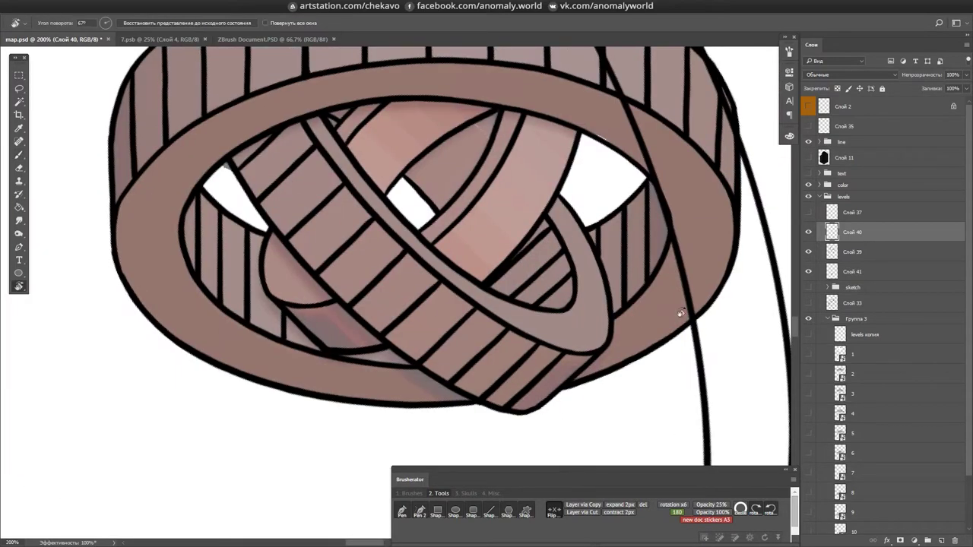
{"action": "scroll", "coordinate": [517, 289], "scroll_direction": "up", "scroll_amount": 3}
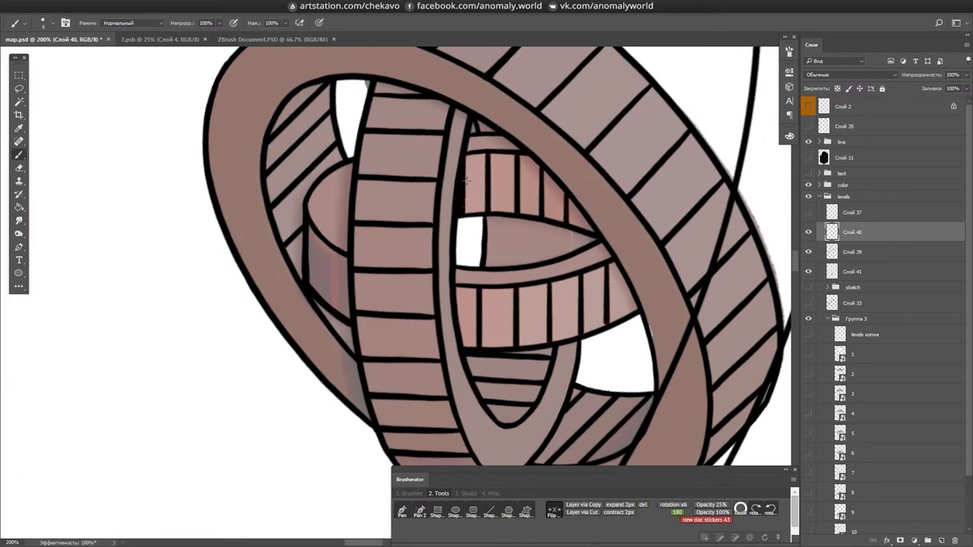
{"action": "scroll", "coordinate": [458, 205], "scroll_direction": "down", "scroll_amount": 3}
{"action": "scroll", "coordinate": [458, 205], "scroll_direction": "up", "scroll_amount": 3}
{"action": "left_click_drag", "start_coordinate": [459, 205], "coordinate": [233, 251]}
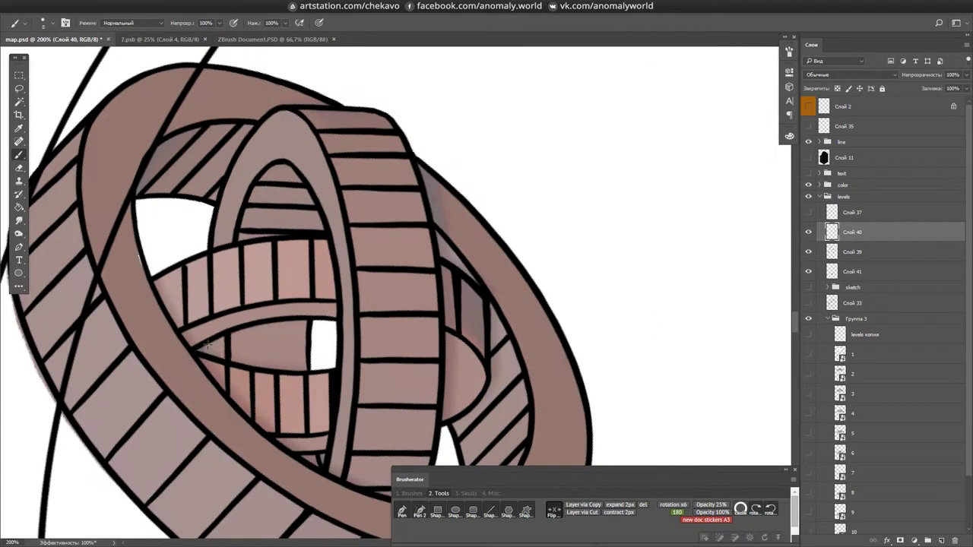
{"action": "scroll", "coordinate": [225, 353], "scroll_direction": "down", "scroll_amount": 3}
{"action": "left_click_drag", "start_coordinate": [225, 353], "coordinate": [456, 304]}
{"action": "scroll", "coordinate": [660, 281], "scroll_direction": "up", "scroll_amount": 3}
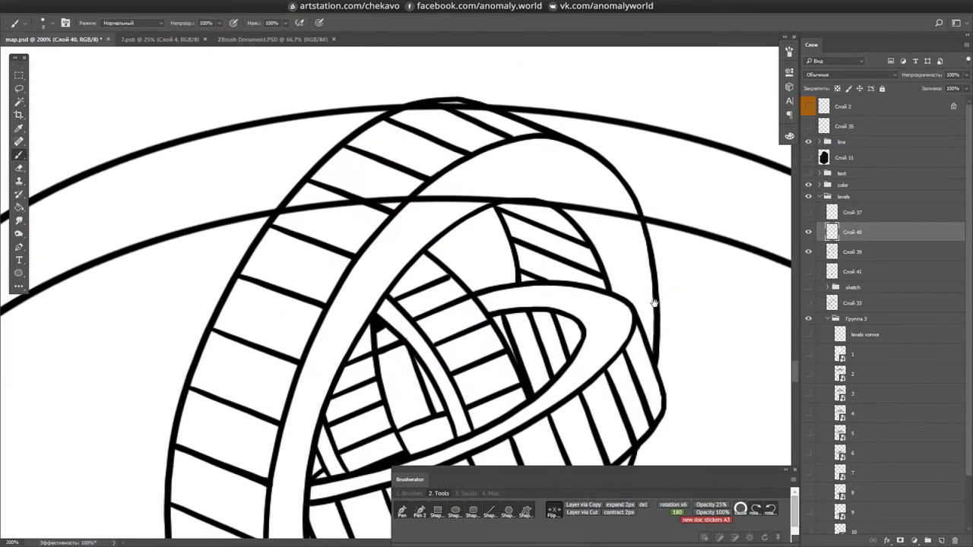
- Draw a small O mark in one of the outer ring's cells
{"action": "key", "text": "ctrl+s"}
{"action": "left_click_drag", "start_coordinate": [638, 279], "coordinate": [682, 214]}
{"action": "left_click_drag", "start_coordinate": [346, 218], "coordinate": [348, 219]}
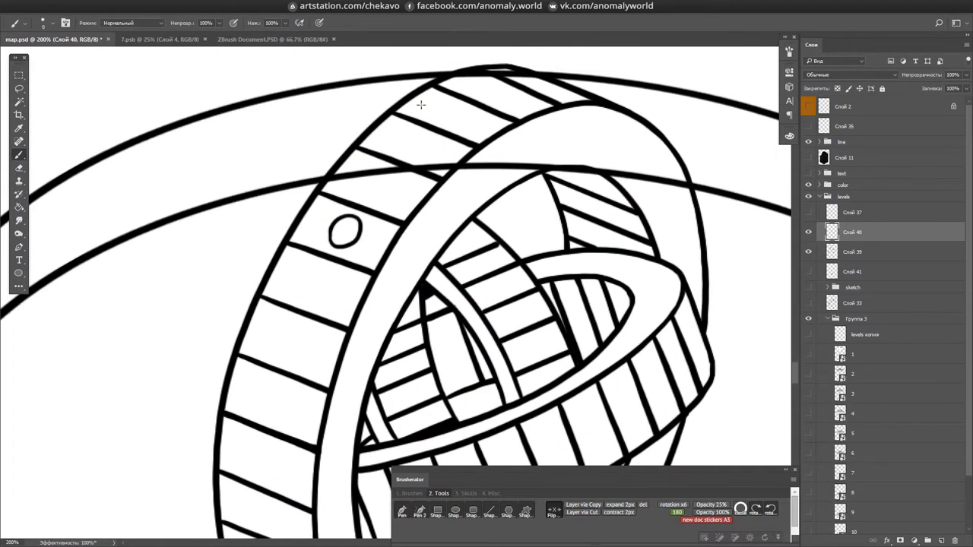
{"action": "mouse_move", "coordinate": [450, 112]}
{"action": "left_mouse_down"}
{"action": "mouse_move", "coordinate": [418, 213]}
{"action": "mouse_move", "coordinate": [449, 251]}
{"action": "left_mouse_up"}
- Ink a cone-shaped spike on top of the ring, redrawing its edges with thinner lines
{"action": "key", "text": "b"}
{"action": "mouse_move", "coordinate": [356, 216]}
{"action": "left_mouse_down"}
{"action": "mouse_move", "coordinate": [377, 234]}
{"action": "mouse_move", "coordinate": [346, 228]}
{"action": "mouse_move", "coordinate": [329, 191]}
{"action": "left_mouse_up"}
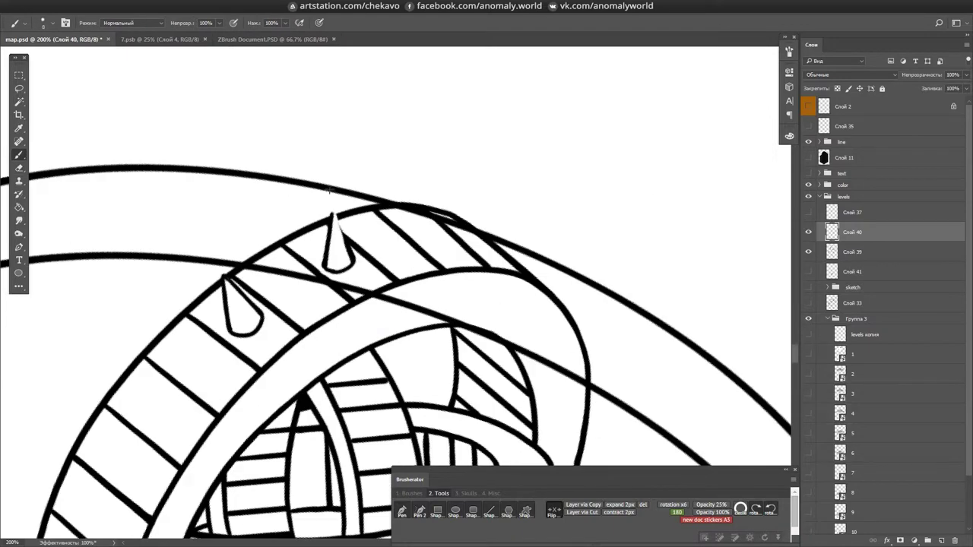
{"action": "mouse_move", "coordinate": [327, 265]}
{"action": "left_mouse_down"}
{"action": "mouse_move", "coordinate": [364, 228]}
{"action": "mouse_move", "coordinate": [399, 229]}
{"action": "mouse_move", "coordinate": [410, 185]}
{"action": "left_mouse_up"}
{"action": "key", "text": "e"}
{"action": "left_click_drag", "start_coordinate": [409, 228], "coordinate": [410, 184]}
{"action": "key", "text": "b"}
{"action": "left_click_drag", "start_coordinate": [395, 227], "coordinate": [400, 168]}
{"action": "mouse_move", "coordinate": [386, 99]}
{"action": "left_mouse_down"}
{"action": "mouse_move", "coordinate": [228, 220]}
{"action": "mouse_move", "coordinate": [491, 119]}
{"action": "mouse_move", "coordinate": [416, 125]}
{"action": "left_mouse_up"}
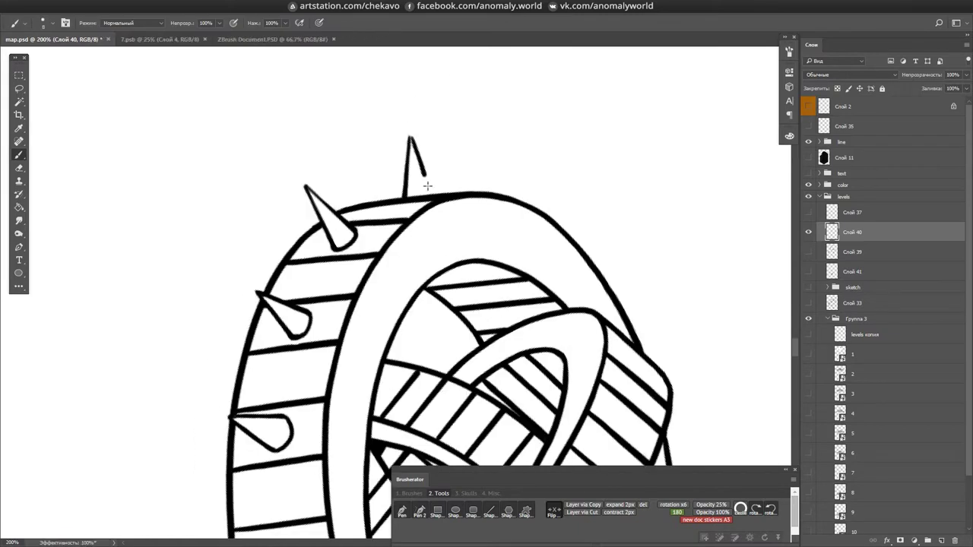
{"action": "left_click_drag", "start_coordinate": [427, 186], "coordinate": [429, 196]}
{"action": "left_click_drag", "start_coordinate": [429, 196], "coordinate": [538, 226]}
{"action": "key", "text": "ctrl+s"}
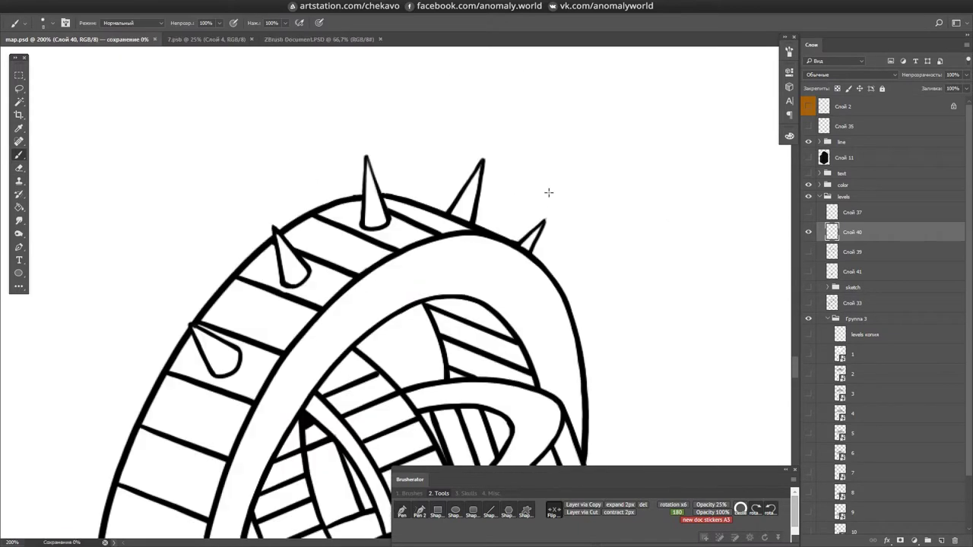
- On a new layer, draw another O mark and short strokes along the ring
{"action": "left_click_drag", "start_coordinate": [539, 208], "coordinate": [540, 144]}
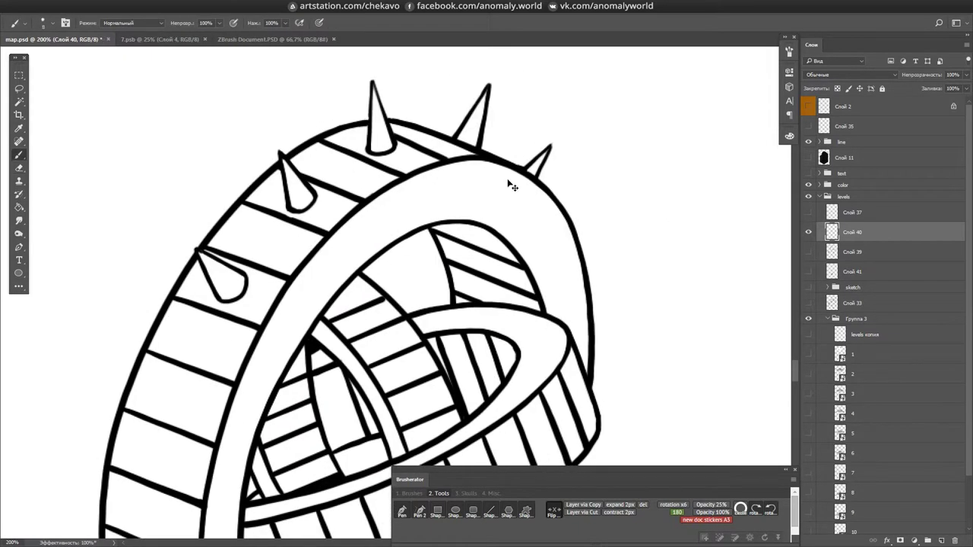
{"action": "left_click_drag", "start_coordinate": [511, 185], "coordinate": [652, 159]}
{"action": "key", "text": "ctrl+shift+alt+n"}
{"action": "left_click_drag", "start_coordinate": [302, 205], "coordinate": [299, 236]}
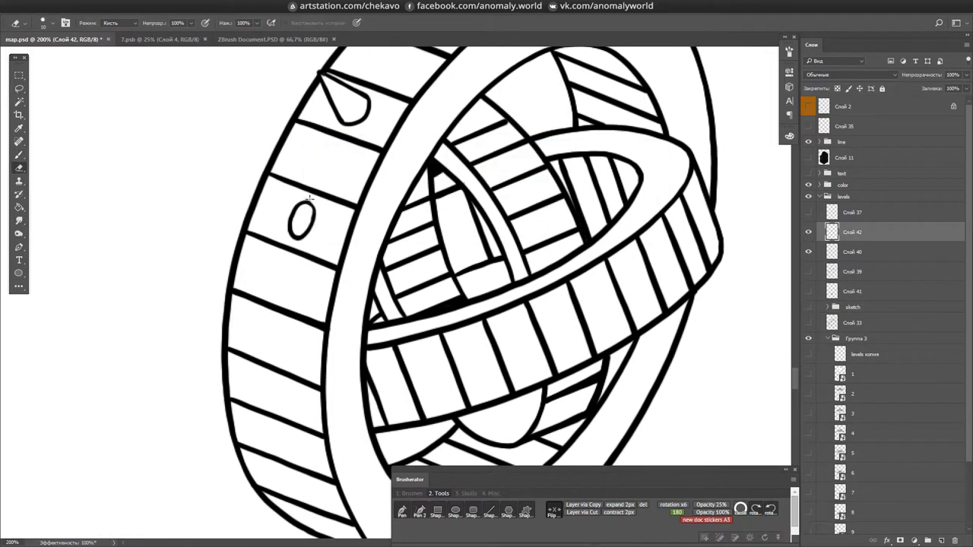
{"action": "key", "text": "b"}
{"action": "left_click_drag", "start_coordinate": [311, 335], "coordinate": [312, 236]}
{"action": "left_click_drag", "start_coordinate": [298, 227], "coordinate": [302, 257]}
{"action": "key", "text": "b"}
{"action": "left_click_drag", "start_coordinate": [315, 372], "coordinate": [318, 243]}
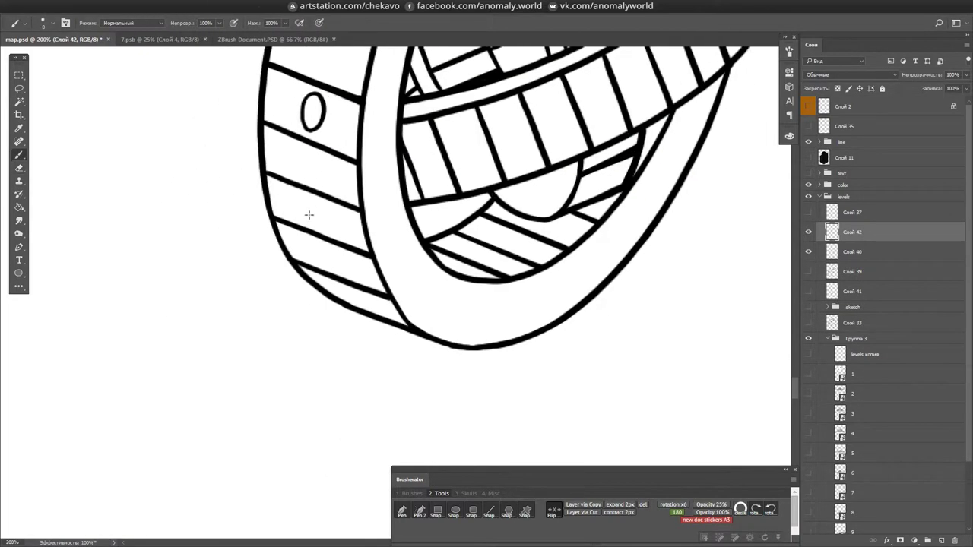
{"action": "mouse_move", "coordinate": [351, 296]}
{"action": "left_mouse_down"}
{"action": "mouse_move", "coordinate": [699, 119]}
{"action": "mouse_move", "coordinate": [473, 180]}
{"action": "left_mouse_up"}
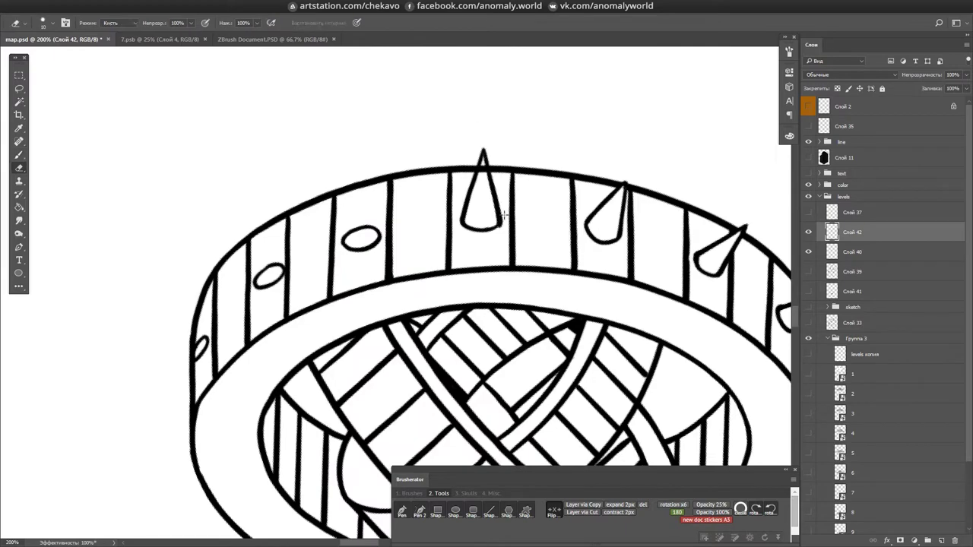
- Lasso a spike, copy and transform it around the rim, and merge into the line art
{"action": "mouse_move", "coordinate": [495, 75]}
{"action": "left_mouse_down"}
{"action": "mouse_move", "coordinate": [532, 168]}
{"action": "mouse_move", "coordinate": [562, 163]}
{"action": "mouse_move", "coordinate": [515, 191]}
{"action": "mouse_move", "coordinate": [377, 206]}
{"action": "left_mouse_up"}
{"action": "key", "text": "ctrl+t"}
{"action": "key", "text": "Return"}
{"action": "key", "text": "l"}
{"action": "left_click_drag", "start_coordinate": [376, 326], "coordinate": [342, 414]}
{"action": "key", "text": "ctrl+e"}
{"action": "key", "text": "e"}
{"action": "key", "text": "ctrl+minus"}
{"action": "key", "text": "ctrl+s"}
{"action": "left_click_drag", "start_coordinate": [514, 283], "coordinate": [441, 302]}
- Draw a small outlined ellipse on the ring rim and stretch it wider
{"action": "left_click", "coordinate": [454, 511]}
{"action": "mouse_move", "coordinate": [443, 102]}
{"action": "left_mouse_down"}
{"action": "mouse_move", "coordinate": [465, 137]}
{"action": "mouse_move", "coordinate": [472, 125]}
{"action": "mouse_move", "coordinate": [561, 147]}
{"action": "mouse_move", "coordinate": [597, 256]}
{"action": "mouse_move", "coordinate": [445, 113]}
{"action": "mouse_move", "coordinate": [476, 102]}
{"action": "left_mouse_up"}
{"action": "key", "text": "ctrl+t"}
{"action": "left_click", "coordinate": [384, 22]}
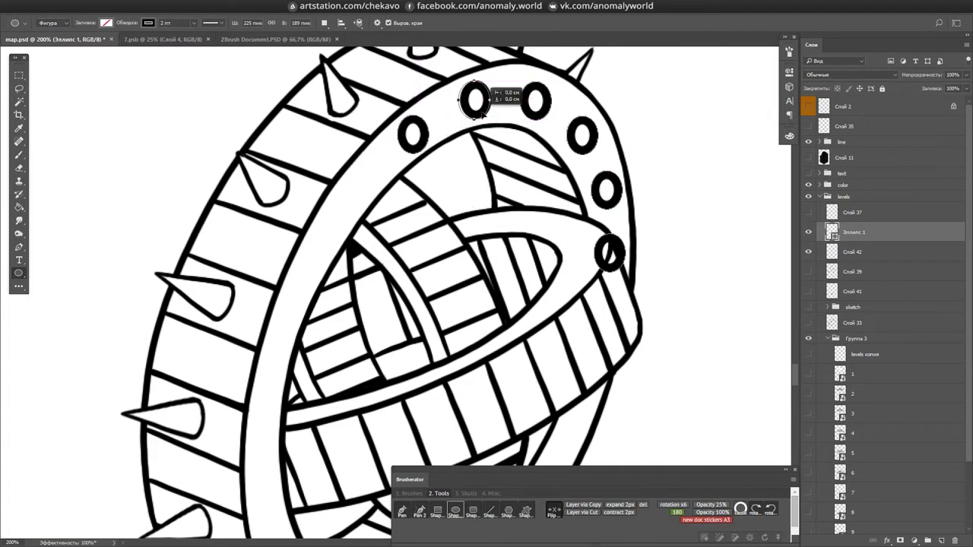
- Place copies of the circle one after another along the ring's rim as rivets
{"action": "mouse_move", "coordinate": [335, 232]}
{"action": "left_mouse_down"}
{"action": "mouse_move", "coordinate": [404, 144]}
{"action": "mouse_move", "coordinate": [374, 146]}
{"action": "mouse_move", "coordinate": [326, 184]}
{"action": "mouse_move", "coordinate": [282, 288]}
{"action": "mouse_move", "coordinate": [365, 106]}
{"action": "left_mouse_up"}
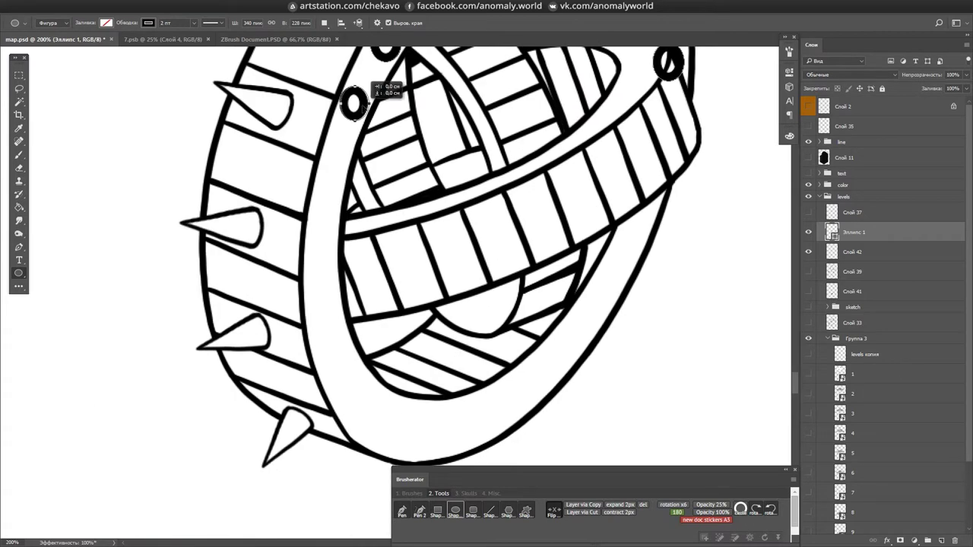
{"action": "mouse_move", "coordinate": [341, 174]}
{"action": "left_mouse_down"}
{"action": "mouse_move", "coordinate": [288, 218]}
{"action": "mouse_move", "coordinate": [286, 332]}
{"action": "mouse_move", "coordinate": [340, 396]}
{"action": "mouse_move", "coordinate": [278, 342]}
{"action": "mouse_move", "coordinate": [332, 382]}
{"action": "mouse_move", "coordinate": [498, 300]}
{"action": "left_mouse_up"}
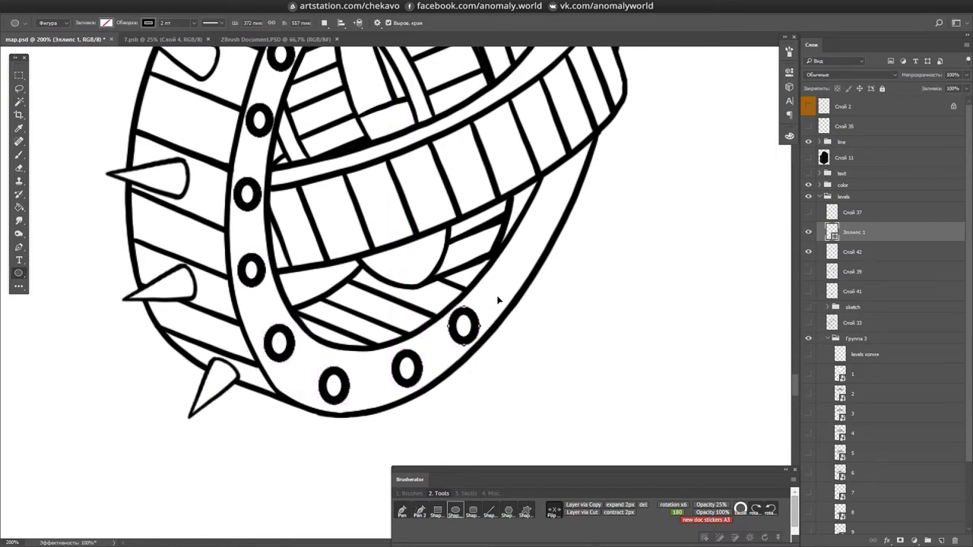
{"action": "left_click_drag", "start_coordinate": [565, 226], "coordinate": [562, 256]}
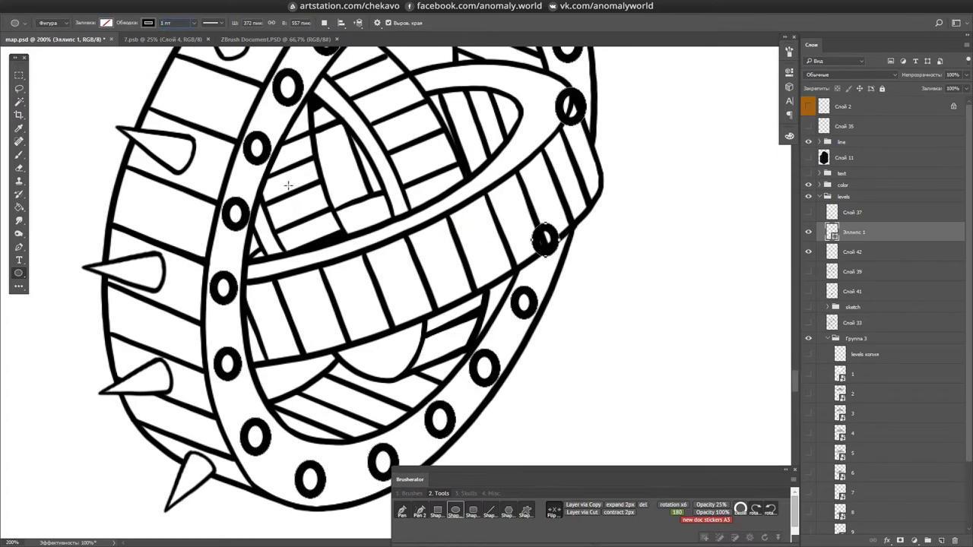
{"action": "key", "text": "b"}
{"action": "scroll", "coordinate": [586, 191], "scroll_direction": "down", "scroll_amount": 5}
{"action": "scroll", "coordinate": [586, 191], "scroll_direction": "up", "scroll_amount": 5}
{"action": "key", "text": "ctrl+s"}
{"action": "scroll", "coordinate": [569, 236], "scroll_direction": "down", "scroll_amount": 5}
{"action": "scroll", "coordinate": [378, 247], "scroll_direction": "up", "scroll_amount": 5}
{"action": "key", "text": "e"}
{"action": "scroll", "coordinate": [473, 207], "scroll_direction": "down", "scroll_amount": 5}
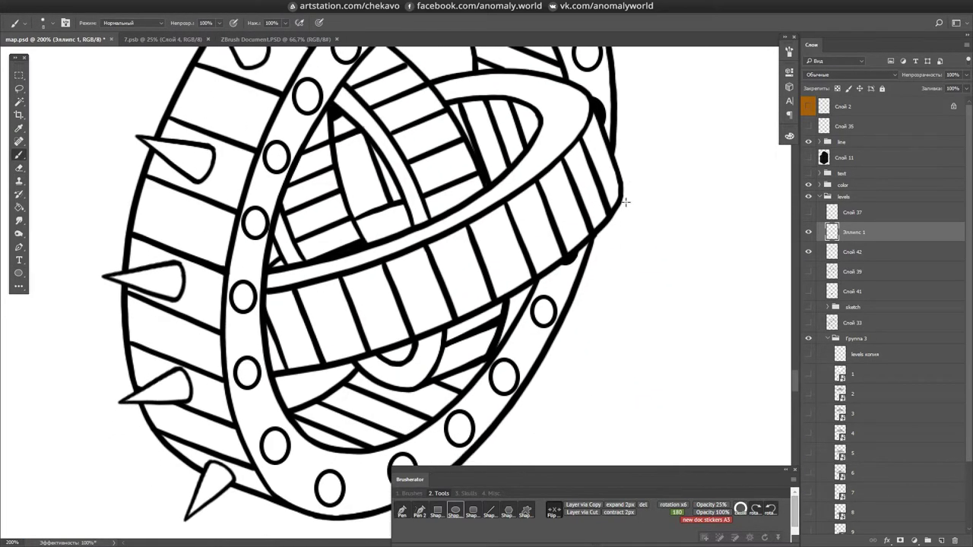
{"action": "scroll", "coordinate": [472, 206], "scroll_direction": "up", "scroll_amount": 3}
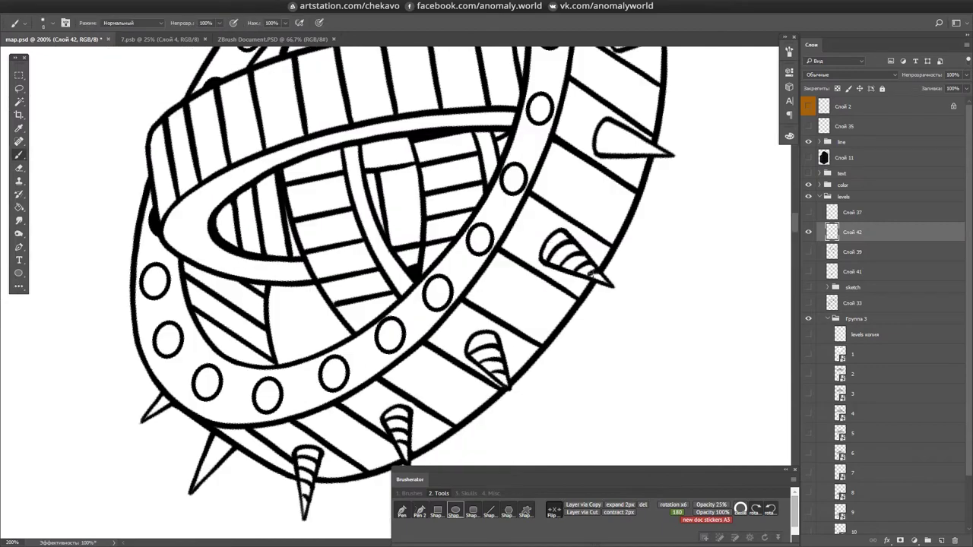
- Rotate the canvas to a new angle and scratch white hatching into the wheel band
{"action": "key", "text": "r"}
{"action": "left_click_drag", "start_coordinate": [646, 152], "coordinate": [534, 292]}
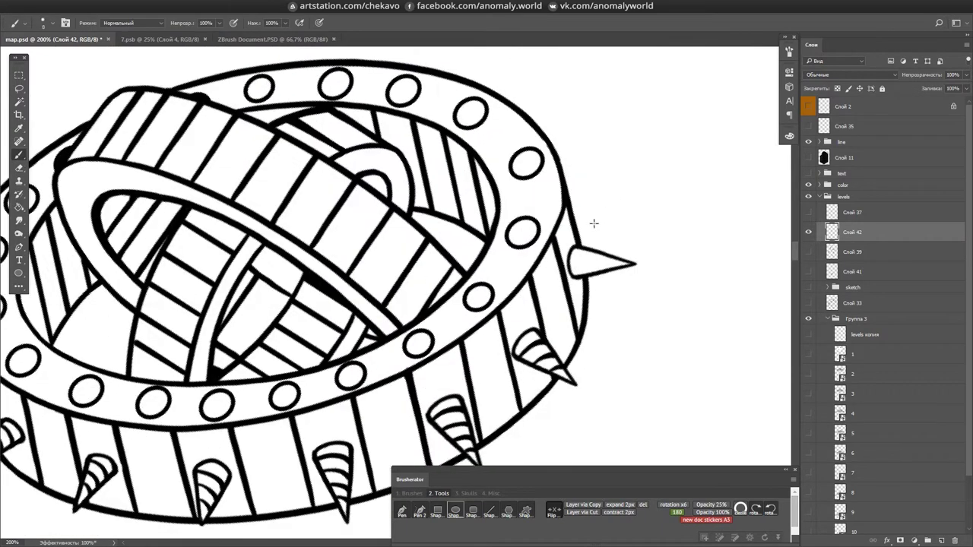
{"action": "key", "text": "ctrl+s"}
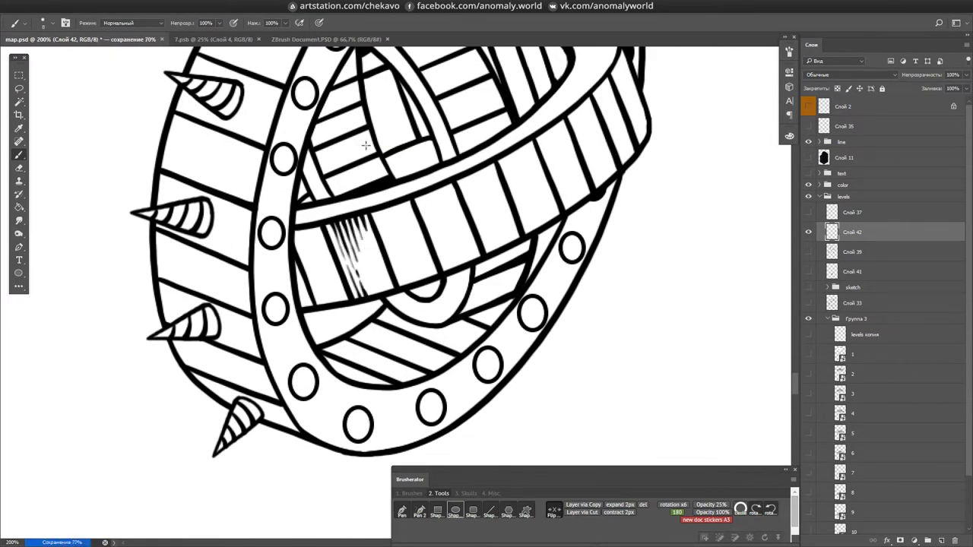
{"action": "left_click_drag", "start_coordinate": [366, 263], "coordinate": [389, 294]}
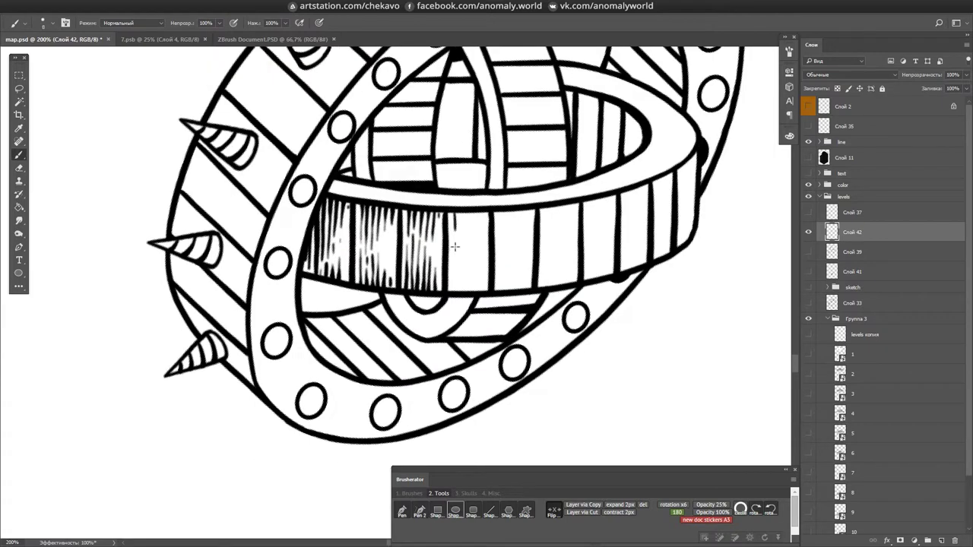
- Extend the white hatching along the band with several more strokes
{"action": "left_click_drag", "start_coordinate": [470, 225], "coordinate": [464, 232]}
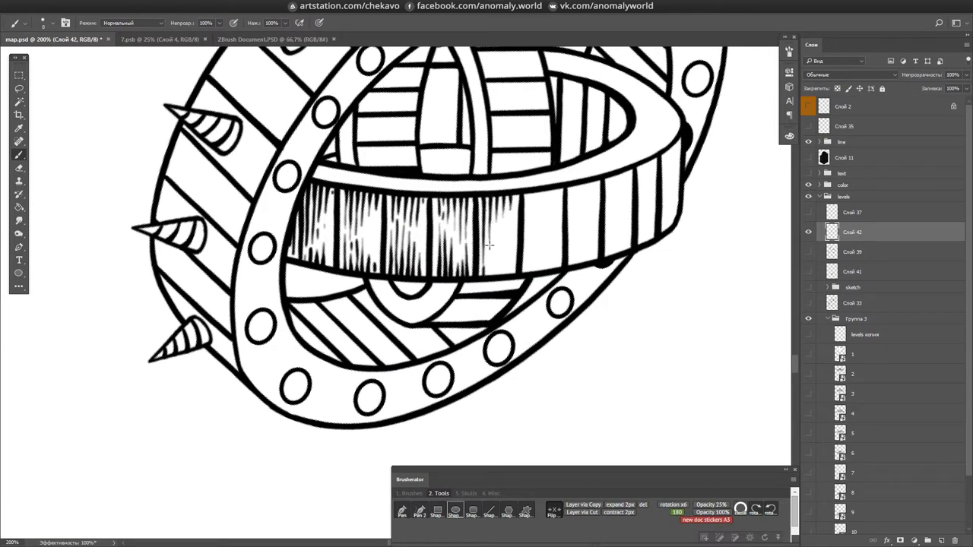
{"action": "left_click_drag", "start_coordinate": [548, 210], "coordinate": [549, 258]}
{"action": "scroll", "coordinate": [563, 213], "scroll_direction": "right", "scroll_amount": 2}
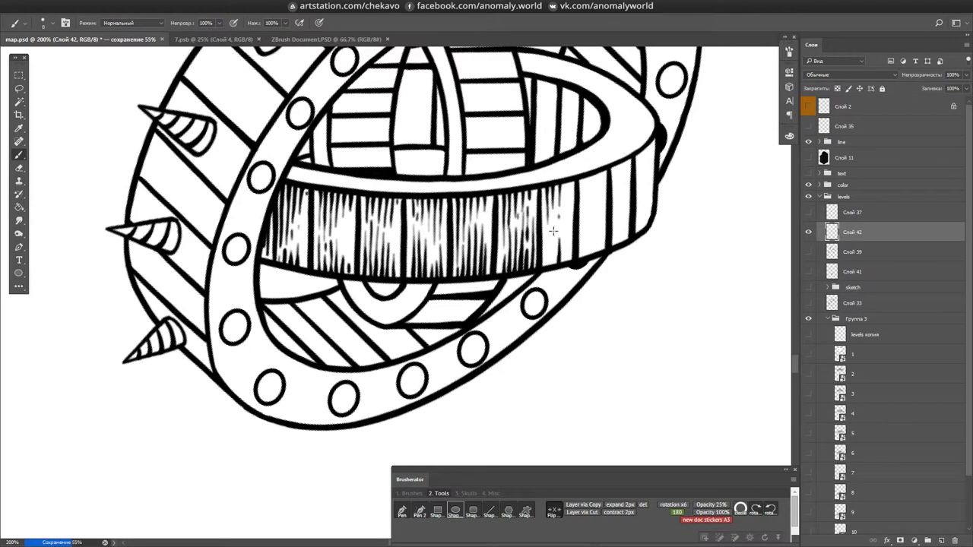
{"action": "left_click_drag", "start_coordinate": [566, 186], "coordinate": [568, 231]}
- Ink dark hatching on the inner band, rotating the canvas between strokes
{"action": "key", "text": "r"}
{"action": "left_click_drag", "start_coordinate": [647, 140], "coordinate": [624, 365]}
{"action": "key", "text": "b"}
{"action": "mouse_move", "coordinate": [503, 199]}
{"action": "left_mouse_down"}
{"action": "mouse_move", "coordinate": [516, 243]}
{"action": "mouse_move", "coordinate": [503, 228]}
{"action": "mouse_move", "coordinate": [498, 247]}
{"action": "left_mouse_up"}
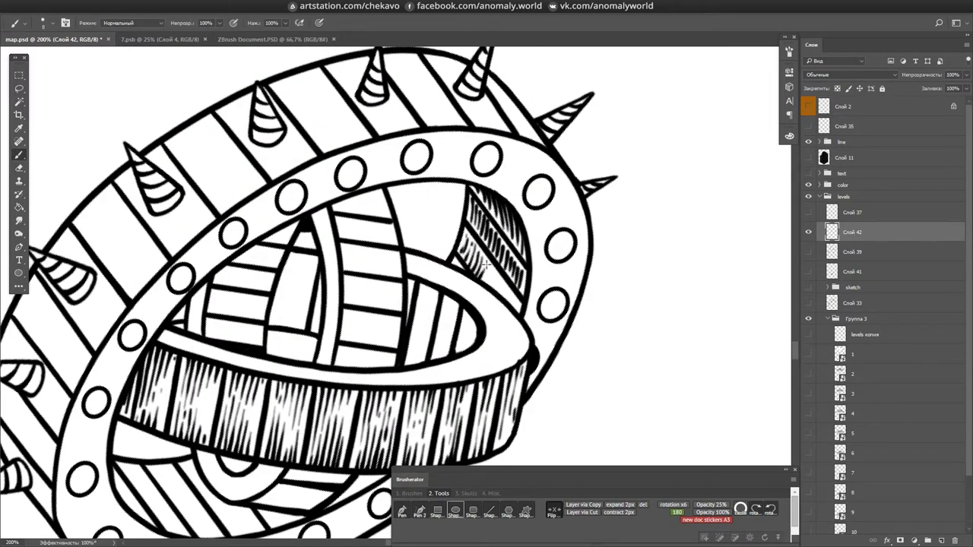
{"action": "key", "text": "r"}
{"action": "mouse_move", "coordinate": [448, 267]}
{"action": "left_mouse_down"}
{"action": "mouse_move", "coordinate": [365, 342]}
{"action": "mouse_move", "coordinate": [266, 289]}
{"action": "mouse_move", "coordinate": [213, 167]}
{"action": "mouse_move", "coordinate": [196, 76]}
{"action": "mouse_move", "coordinate": [176, 321]}
{"action": "left_mouse_up"}
{"action": "key", "text": "b"}
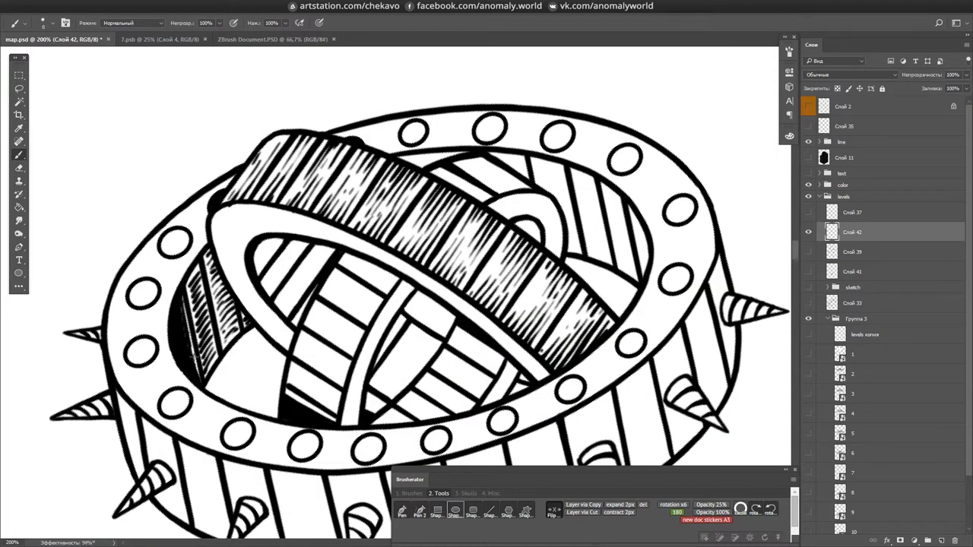
{"action": "key", "text": "r"}
{"action": "mouse_move", "coordinate": [193, 353]}
{"action": "left_mouse_down"}
{"action": "mouse_move", "coordinate": [205, 251]}
{"action": "mouse_move", "coordinate": [259, 270]}
{"action": "left_mouse_up"}
{"action": "key", "text": "b"}
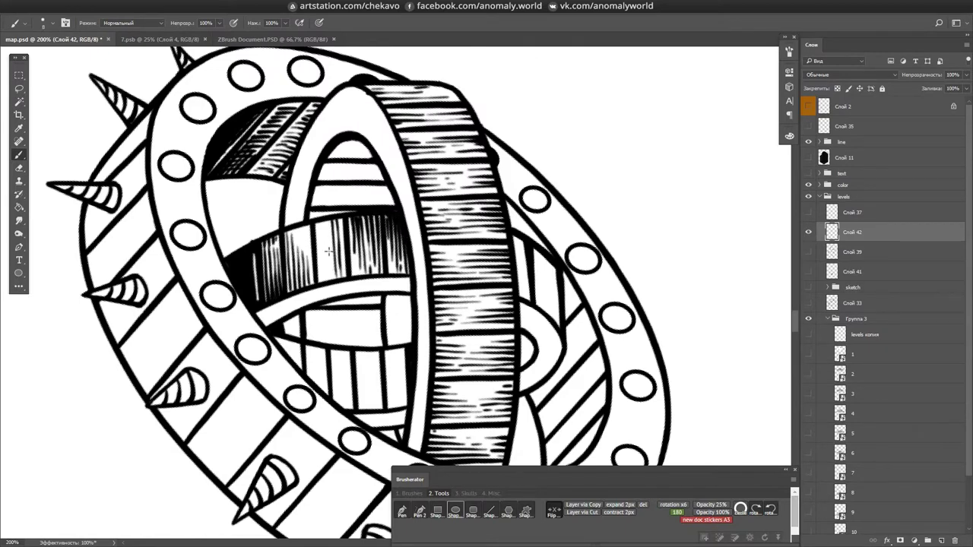
{"action": "key", "text": "r"}
{"action": "left_click_drag", "start_coordinate": [294, 319], "coordinate": [327, 171]}
{"action": "key", "text": "b"}
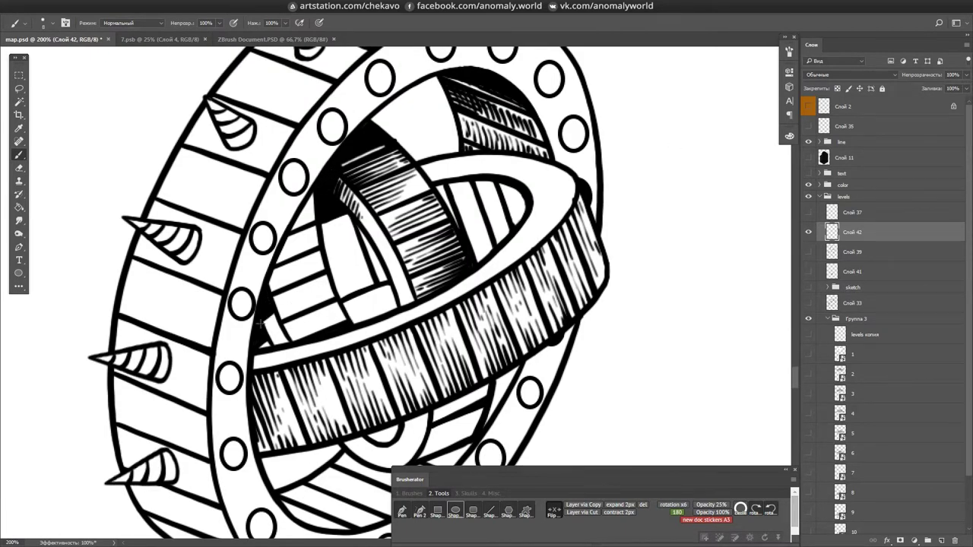
- Continue hatching from new canvas angles, erasing stray ink, and save the map
{"action": "key", "text": "r"}
{"action": "mouse_move", "coordinate": [601, 251]}
{"action": "left_mouse_down"}
{"action": "mouse_move", "coordinate": [614, 213]}
{"action": "mouse_move", "coordinate": [471, 229]}
{"action": "mouse_move", "coordinate": [329, 303]}
{"action": "left_mouse_up"}
{"action": "key", "text": "b"}
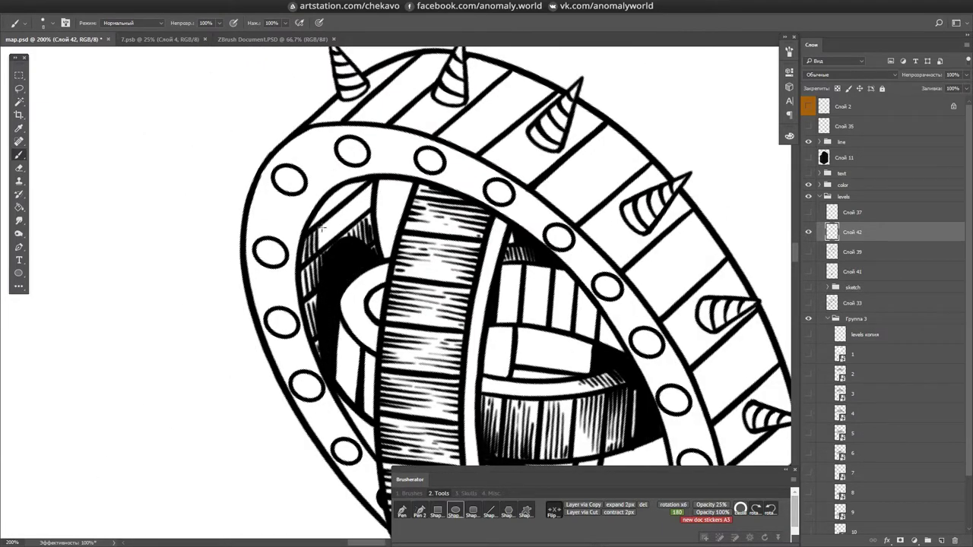
{"action": "key", "text": "r"}
{"action": "left_click_drag", "start_coordinate": [349, 185], "coordinate": [355, 329]}
{"action": "key", "text": "e"}
{"action": "key", "text": "r"}
{"action": "left_click_drag", "start_coordinate": [487, 319], "coordinate": [523, 263]}
{"action": "key", "text": "b"}
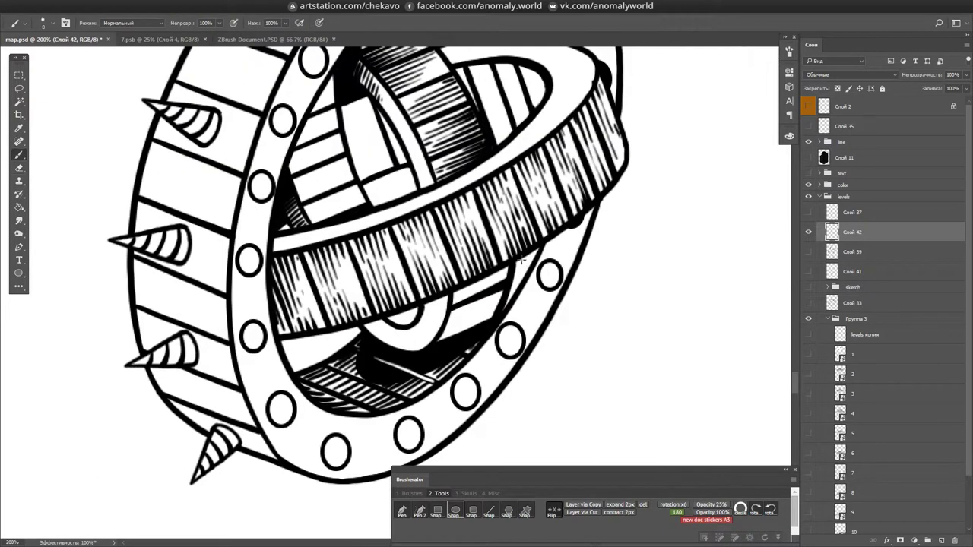
{"action": "scroll", "coordinate": [563, 250], "scroll_direction": "up", "scroll_amount": 2}
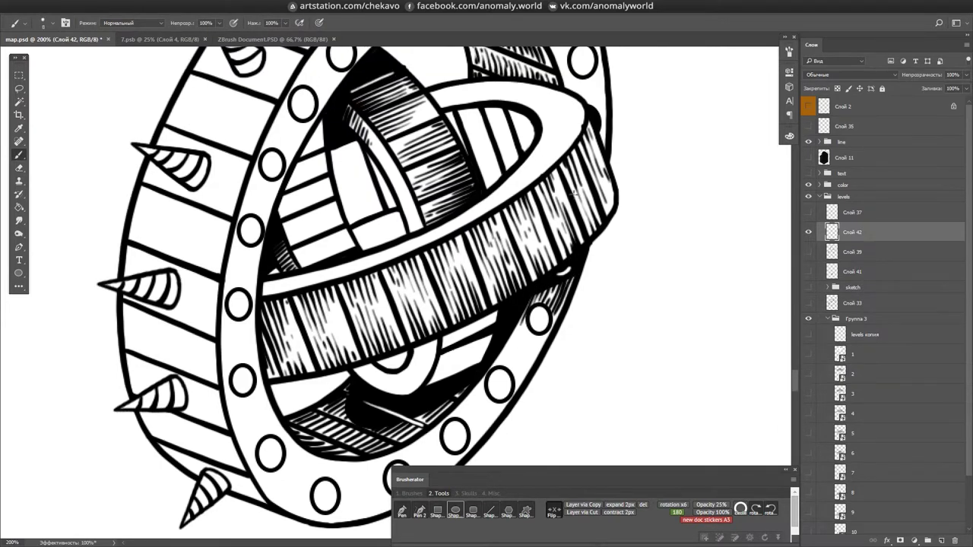
{"action": "key", "text": "ctrl+s"}
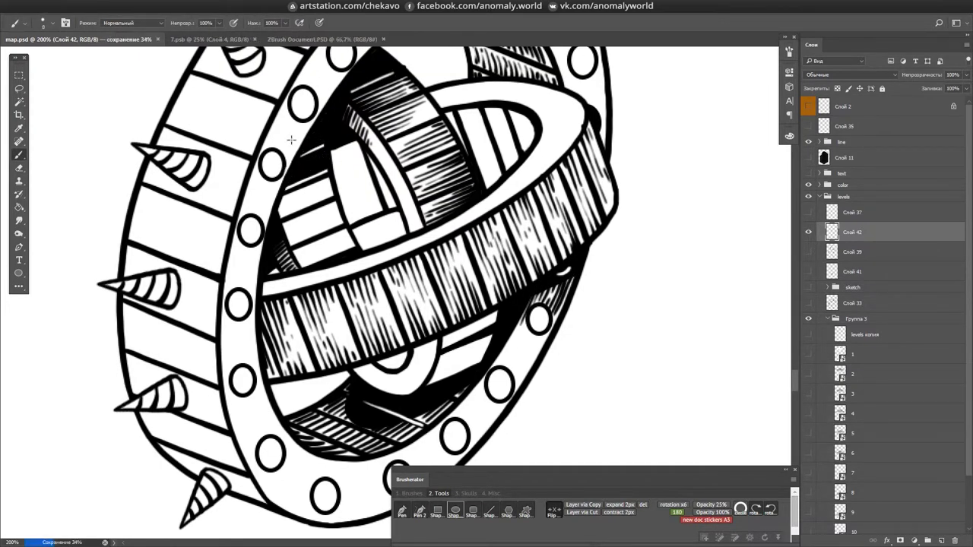
- Hatch along the left edge of the white bar, turning the ring upright
{"action": "left_click_drag", "start_coordinate": [291, 140], "coordinate": [258, 147]}
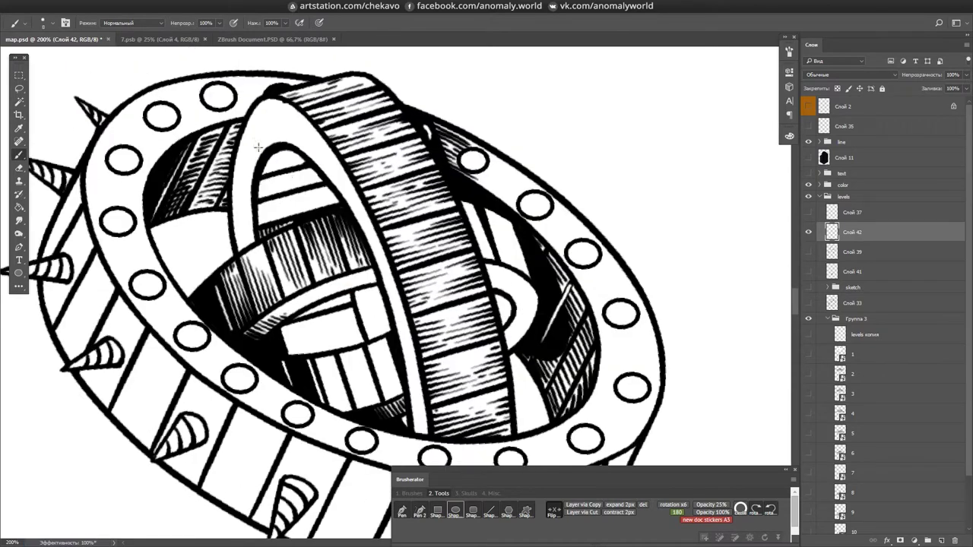
{"action": "left_click_drag", "start_coordinate": [291, 211], "coordinate": [380, 69]}
{"action": "key", "text": "ctrl+s"}
{"action": "left_click_drag", "start_coordinate": [395, 165], "coordinate": [394, 236]}
{"action": "left_click_drag", "start_coordinate": [474, 190], "coordinate": [426, 137]}
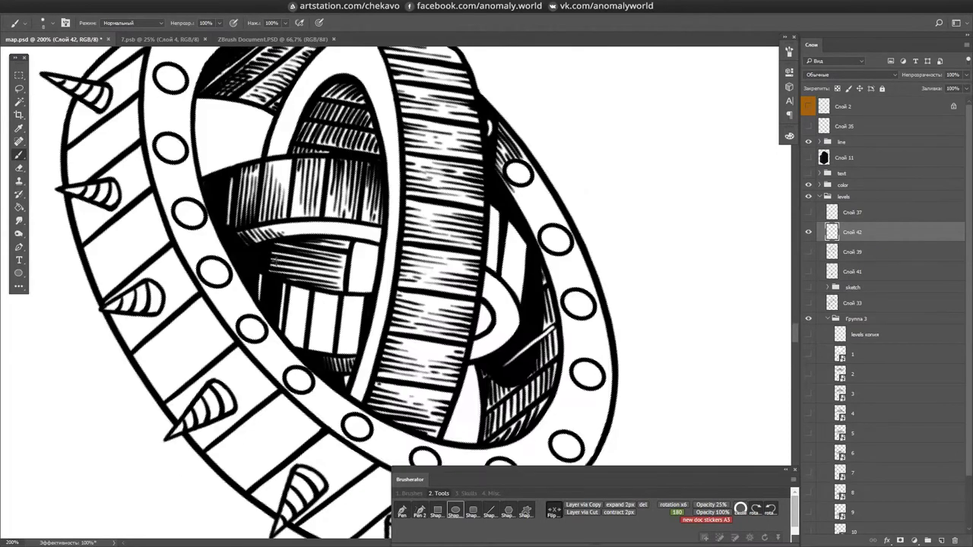
{"action": "left_click_drag", "start_coordinate": [348, 238], "coordinate": [353, 268]}
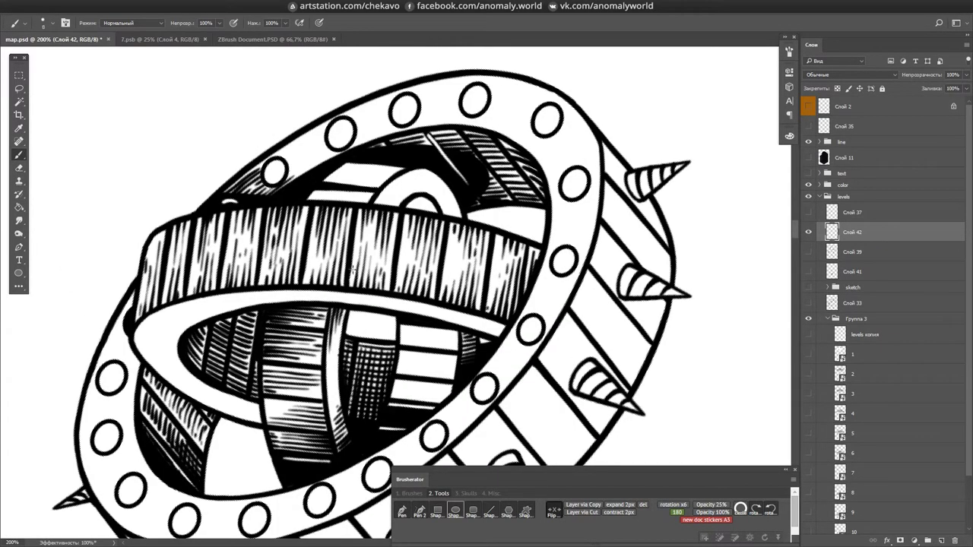
{"action": "left_click_drag", "start_coordinate": [526, 231], "coordinate": [350, 321]}
{"action": "left_click_drag", "start_coordinate": [340, 289], "coordinate": [473, 215]}
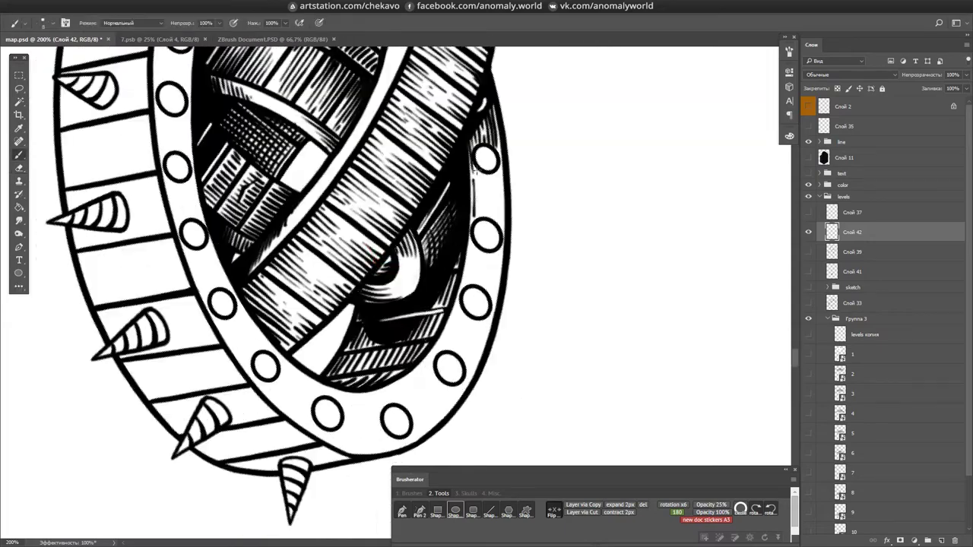
{"action": "left_click_drag", "start_coordinate": [498, 173], "coordinate": [300, 272]}
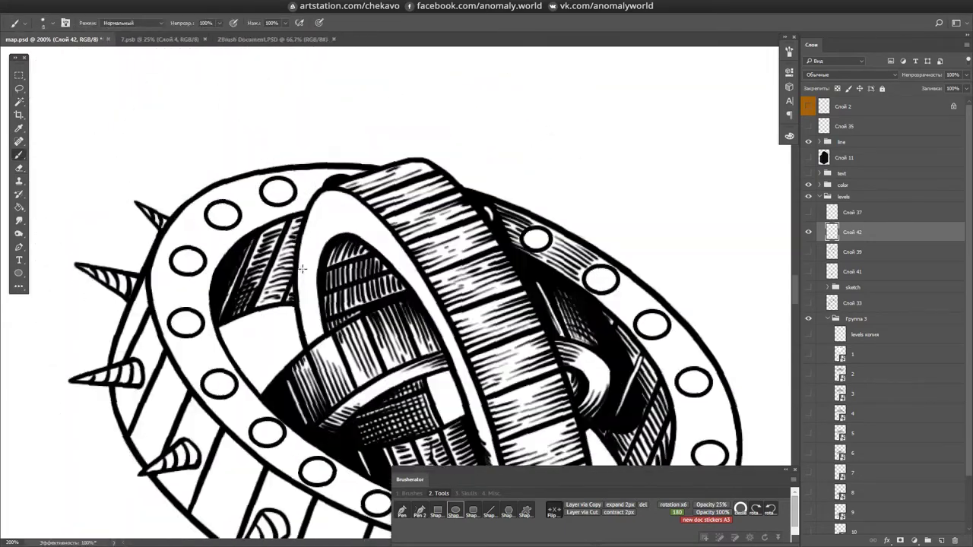
{"action": "left_click_drag", "start_coordinate": [403, 268], "coordinate": [597, 204]}
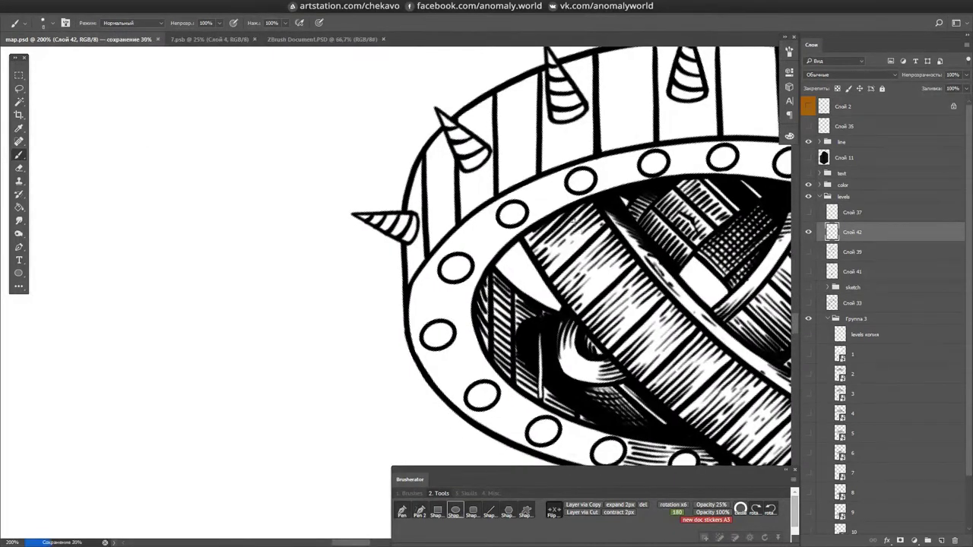
- Zoom out to the whole ring and hatch its left side of the outer band
{"action": "key", "text": "ctrl+1"}
{"action": "key", "text": "ctrl+s"}
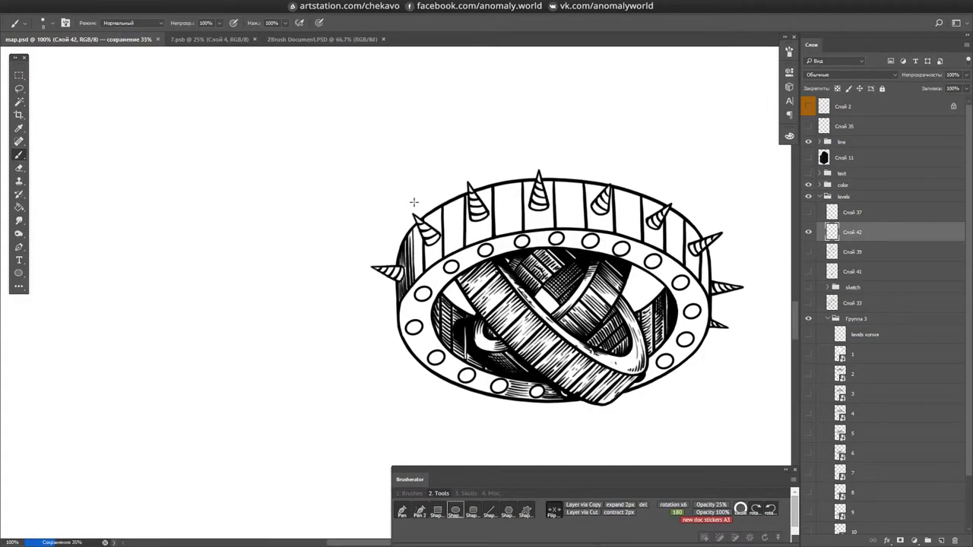
{"action": "left_click_drag", "start_coordinate": [416, 236], "coordinate": [427, 266]}
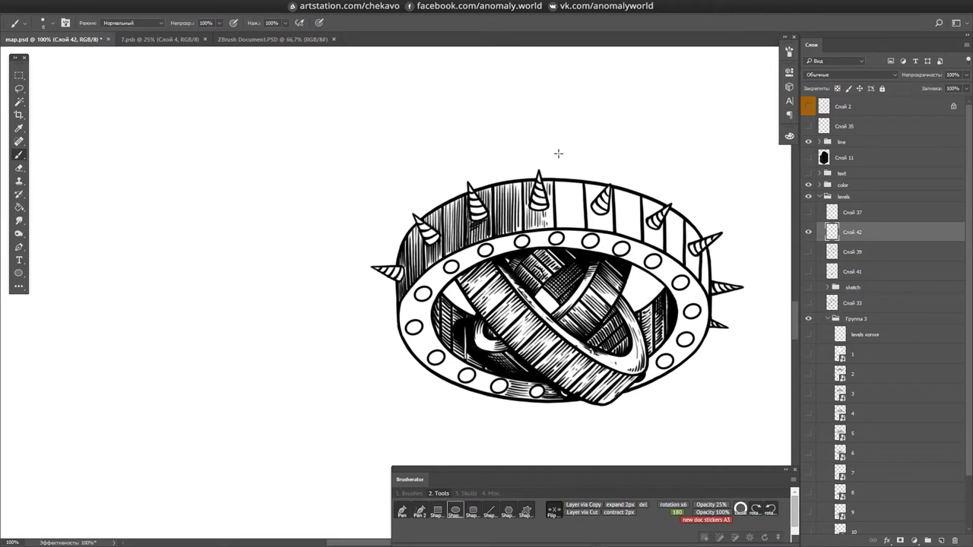
{"action": "scroll", "coordinate": [558, 154], "scroll_direction": "right", "scroll_amount": 2}
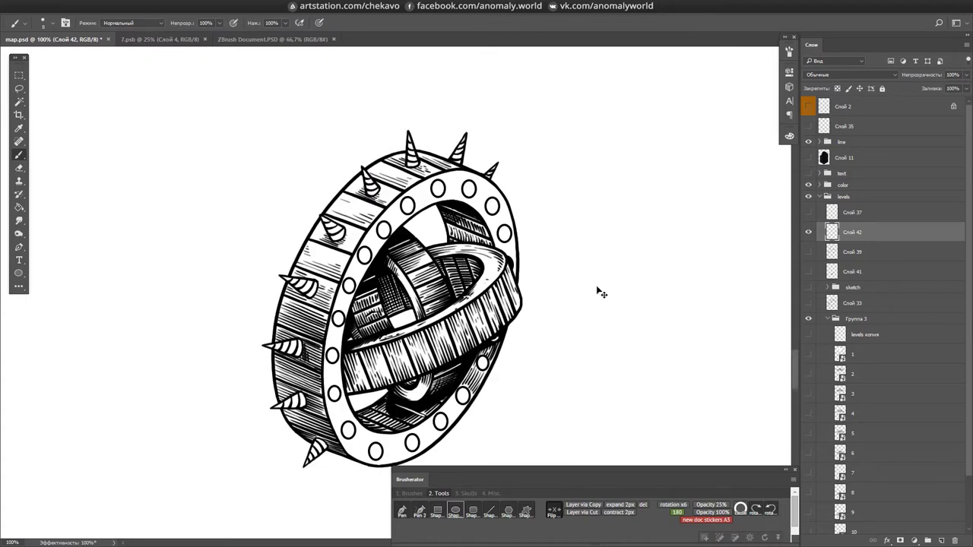
{"action": "scroll", "coordinate": [597, 289], "scroll_direction": "down", "scroll_amount": 3}
{"action": "key", "text": "ctrl+s"}
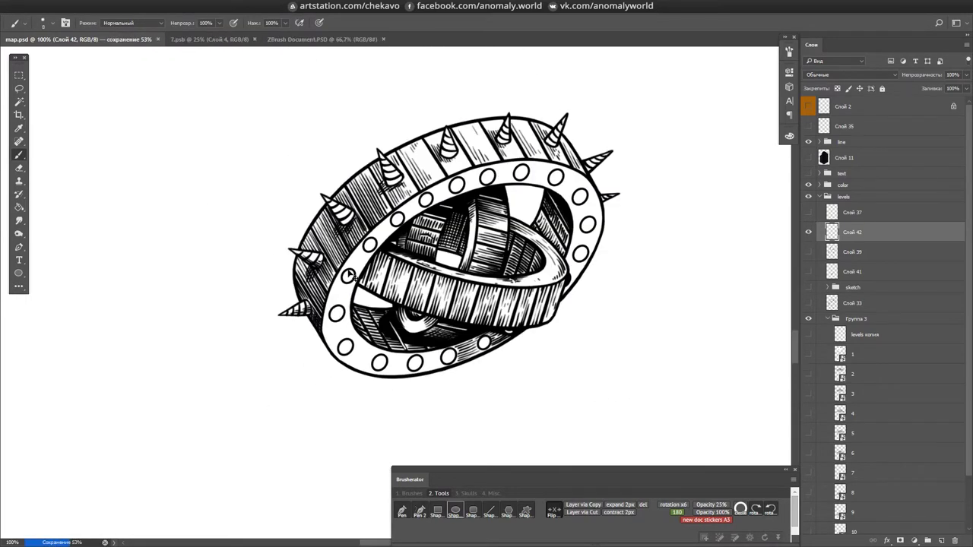
- Zoom in to hatch the rim rivets in detail, then fit the whole map
{"action": "key", "text": "ctrl+plus"}
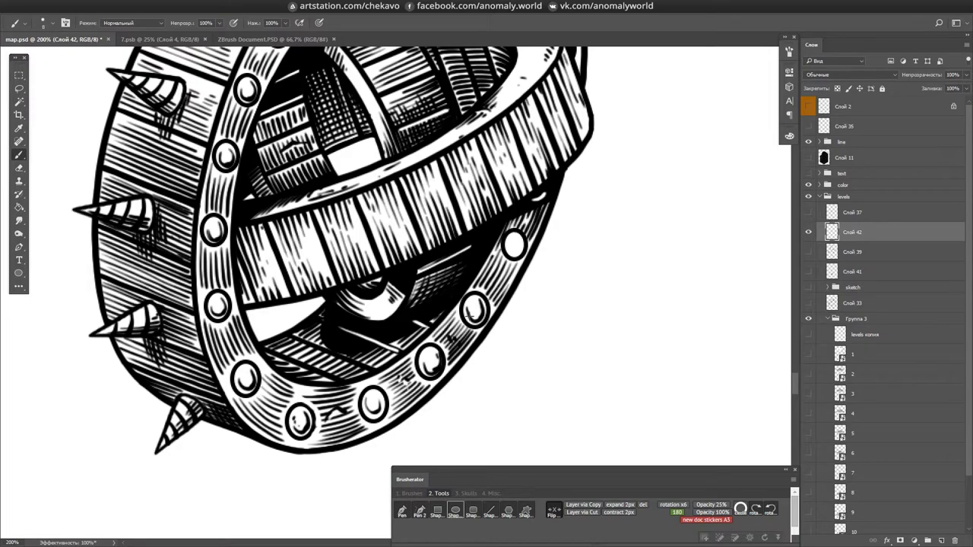
{"action": "key", "text": "ctrl+s"}
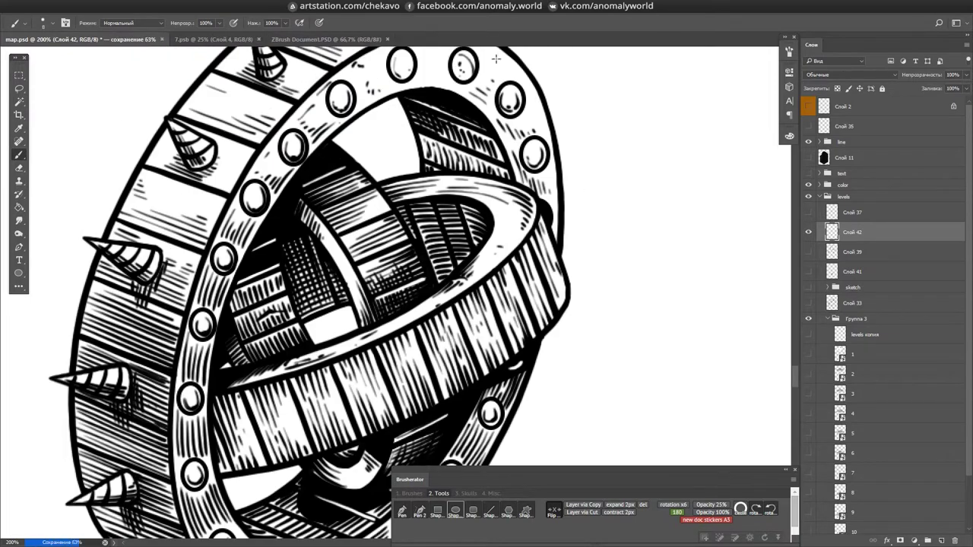
{"action": "key", "text": "ctrl+minus"}
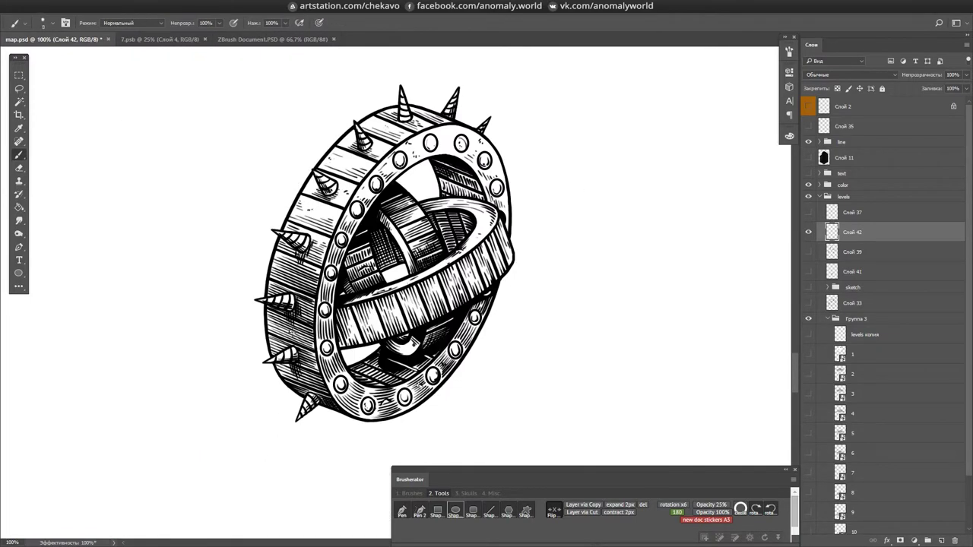
{"action": "key", "text": "ctrl+plus"}
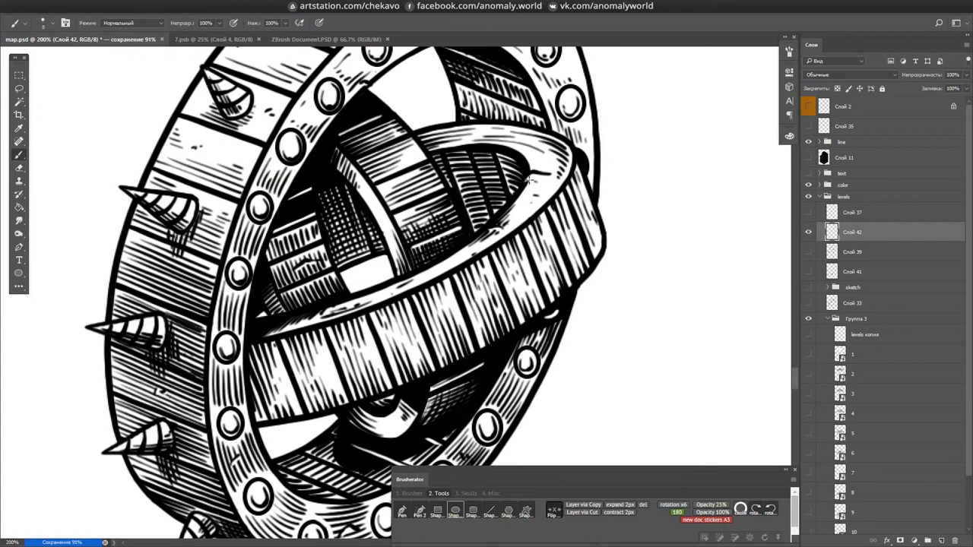
{"action": "key", "text": "ctrl+0"}
{"action": "key", "text": "ctrl+plus"}
{"action": "key", "text": "ctrl+plus"}
{"action": "key", "text": "ctrl+plus"}
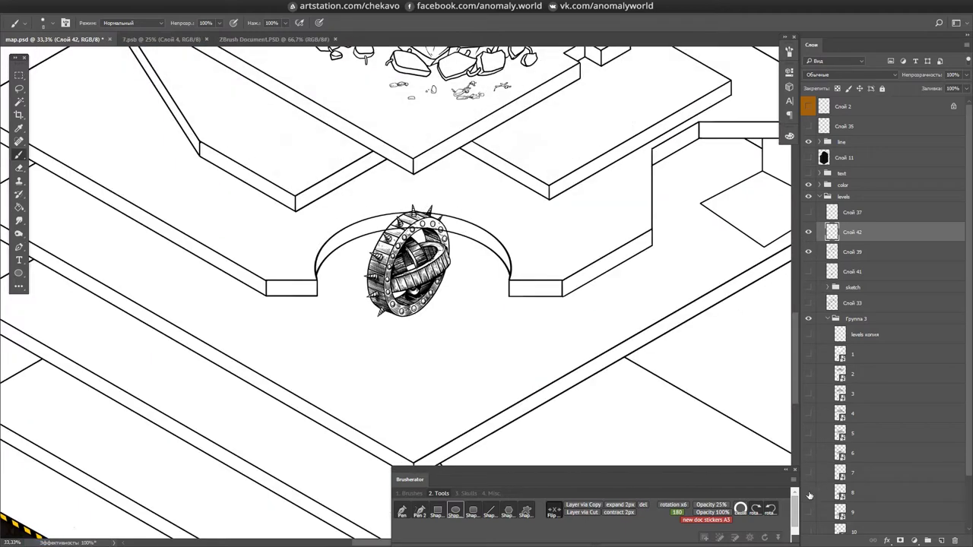
- Show layers 8 and 7, move the floor ellipse, and duplicate it under the ring
{"action": "left_click", "coordinate": [809, 495]}
{"action": "left_click", "coordinate": [808, 473]}
{"action": "left_click", "coordinate": [848, 472]}
{"action": "key", "text": "m"}
{"action": "left_click_drag", "start_coordinate": [519, 288], "coordinate": [519, 374]}
{"action": "key", "text": "ctrl+plus"}
{"action": "left_click_drag", "start_coordinate": [608, 282], "coordinate": [610, 308]}
{"action": "scroll", "coordinate": [607, 276], "scroll_direction": "down", "scroll_amount": 1}
{"action": "mouse_move", "coordinate": [536, 293]}
{"action": "left_mouse_down"}
{"action": "mouse_move", "coordinate": [536, 208]}
{"action": "mouse_move", "coordinate": [585, 200]}
{"action": "mouse_move", "coordinate": [528, 228]}
{"action": "left_mouse_up"}
- Magic Wand the ellipse copy's inside and contract it into a smaller inner ellipse
{"action": "key", "text": "ctrl+plus"}
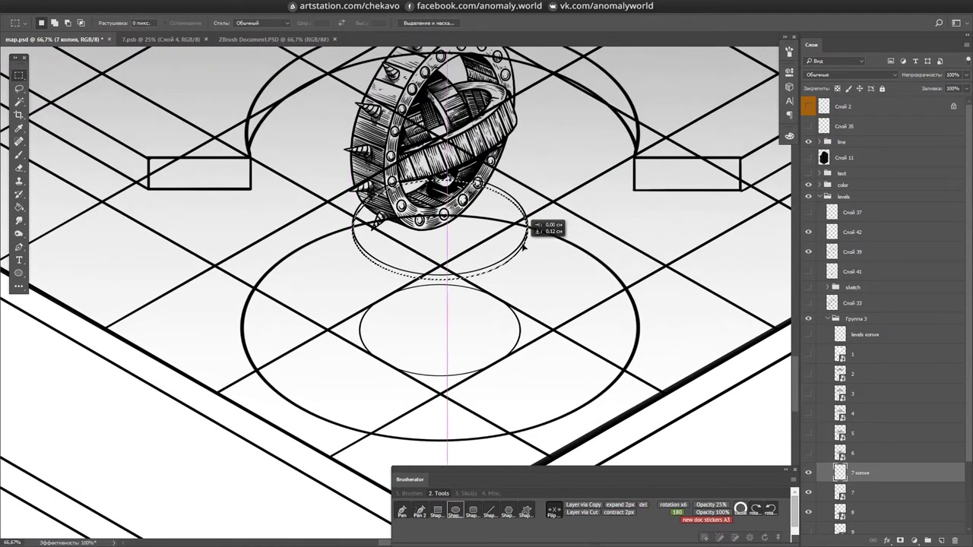
{"action": "key", "text": "e"}
{"action": "key", "text": "ctrl+plus"}
{"action": "key", "text": "ctrl+plus"}
{"action": "scroll", "coordinate": [717, 223], "scroll_direction": "up", "scroll_amount": 2}
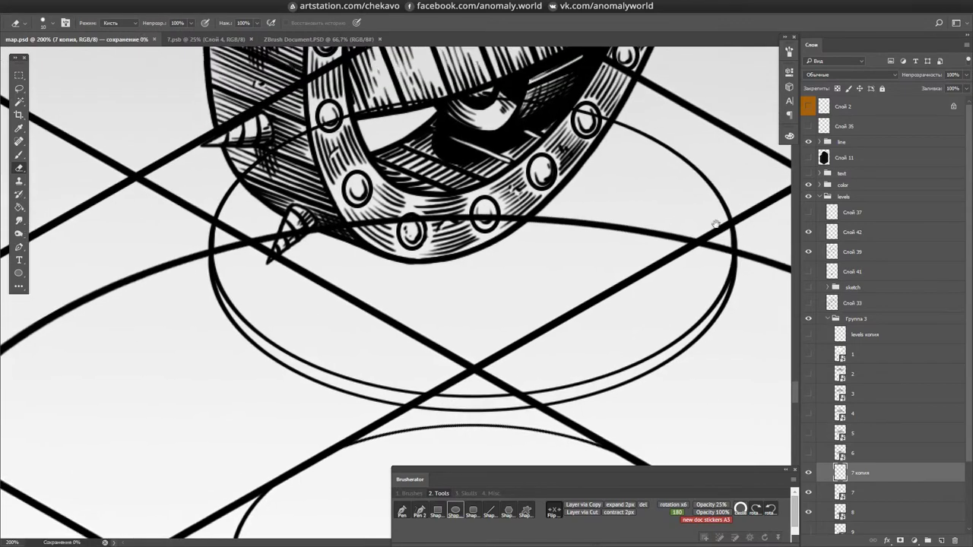
{"action": "key", "text": "w"}
{"action": "left_click", "coordinate": [691, 276]}
{"action": "left_click", "coordinate": [622, 517]}
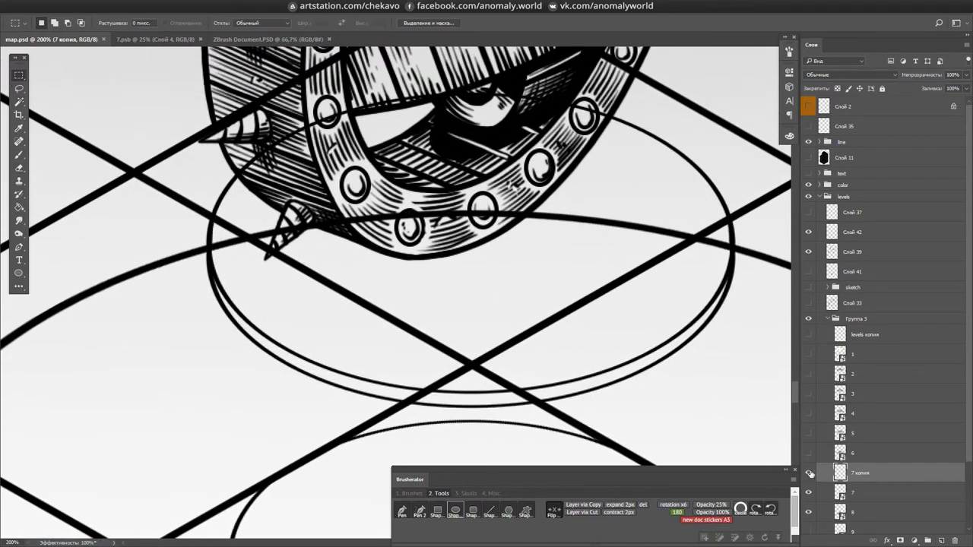
{"action": "left_click_drag", "start_coordinate": [690, 358], "coordinate": [581, 317]}
{"action": "key", "text": "Return"}
- Trim the small ellipse's outline, ink a short stem, and add new layer Слой 43
{"action": "key", "text": "b"}
{"action": "mouse_move", "coordinate": [684, 342]}
{"action": "left_mouse_down"}
{"action": "mouse_move", "coordinate": [608, 425]}
{"action": "mouse_move", "coordinate": [494, 456]}
{"action": "left_mouse_up"}
{"action": "left_click_drag", "start_coordinate": [374, 298], "coordinate": [646, 197]}
{"action": "key", "text": "e"}
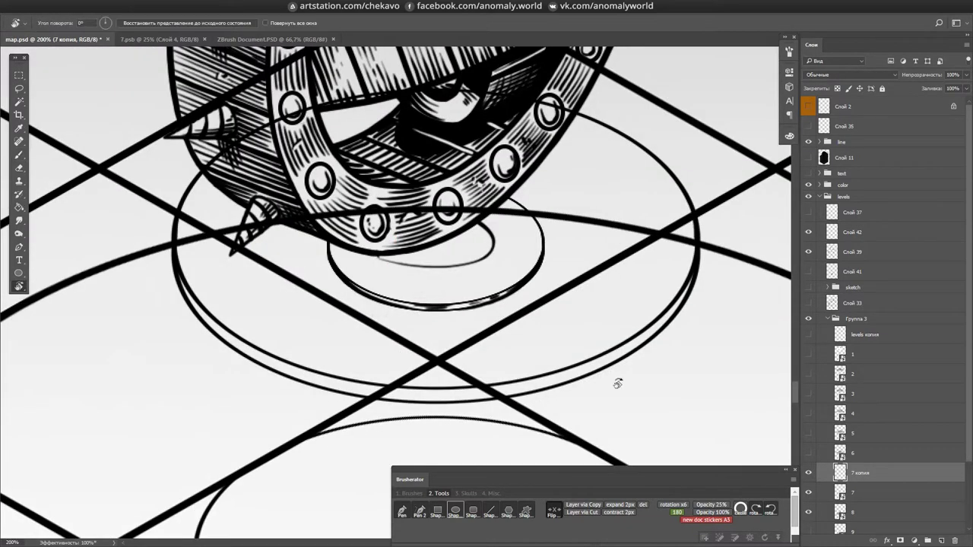
{"action": "mouse_move", "coordinate": [380, 262]}
{"action": "left_mouse_down"}
{"action": "mouse_move", "coordinate": [489, 228]}
{"action": "mouse_move", "coordinate": [533, 319]}
{"action": "mouse_move", "coordinate": [476, 253]}
{"action": "left_mouse_up"}
{"action": "key", "text": "b"}
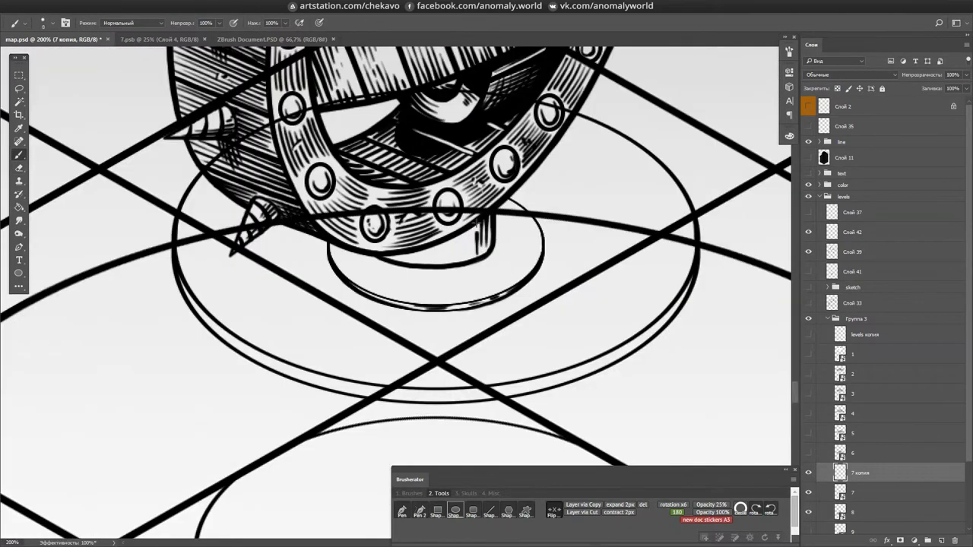
{"action": "key", "text": "ctrl+minus"}
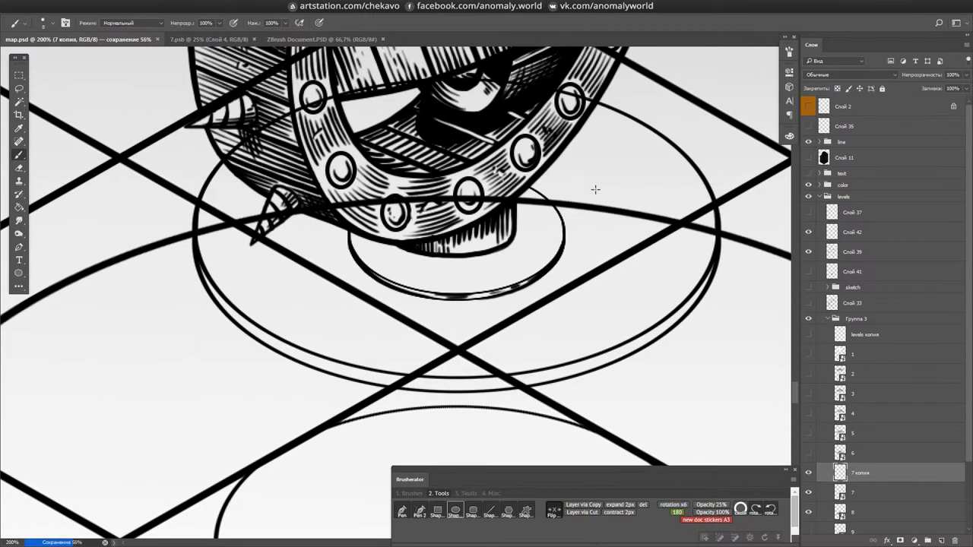
{"action": "key", "text": "l"}
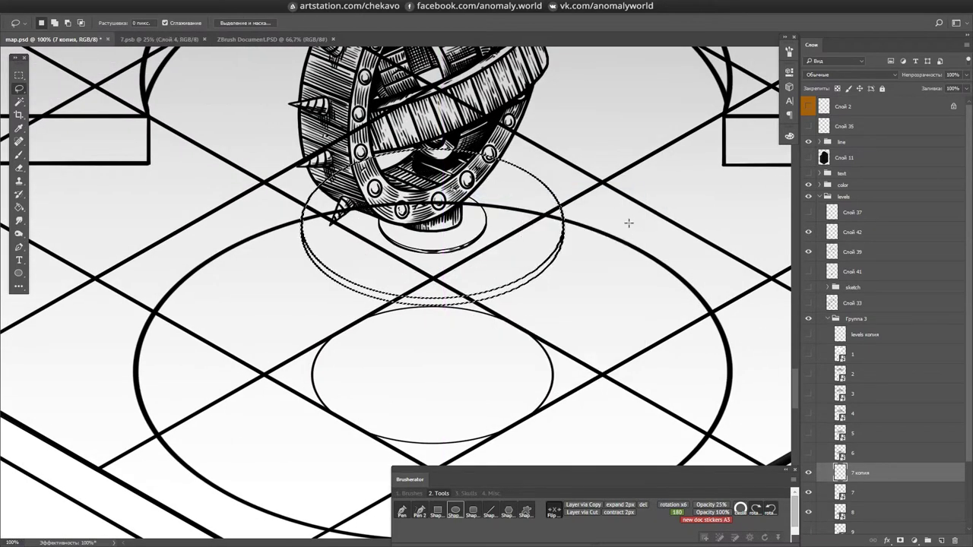
{"action": "key", "text": "ctrl+minus"}
{"action": "key", "text": "ctrl+shift+alt+n"}
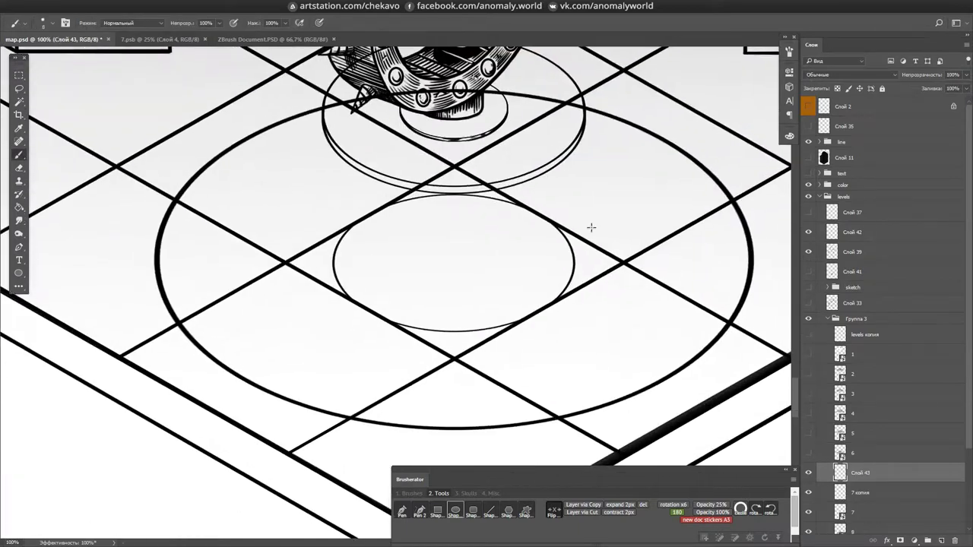
- Ink two hatch strokes on the floor circle and flip them vertically
{"action": "key", "text": "b"}
{"action": "key", "text": "ctrl+plus"}
{"action": "mouse_move", "coordinate": [487, 289]}
{"action": "left_mouse_down"}
{"action": "mouse_move", "coordinate": [402, 158]}
{"action": "mouse_move", "coordinate": [563, 304]}
{"action": "mouse_move", "coordinate": [645, 104]}
{"action": "left_mouse_up"}
{"action": "left_click_drag", "start_coordinate": [437, 213], "coordinate": [466, 280]}
{"action": "key", "text": "Escape"}
{"action": "key", "text": "ctrl+t"}
{"action": "right_click", "coordinate": [354, 238]}
{"action": "left_click", "coordinate": [426, 367]}
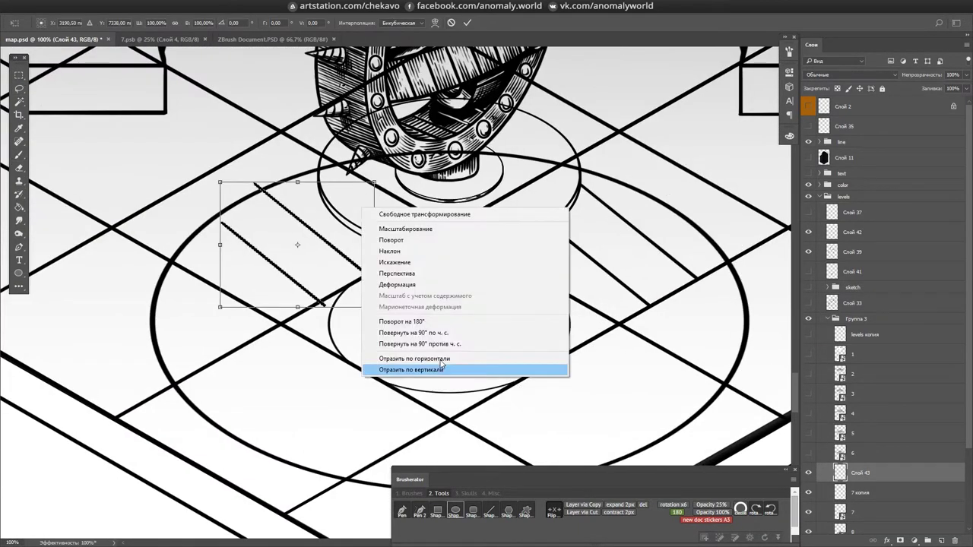
{"action": "key", "text": "Return"}
- Recentre the view on the floor circle, marquee the hatch strokes, and hide the floor grid layer
{"action": "mouse_move", "coordinate": [486, 289]}
{"action": "left_mouse_down"}
{"action": "mouse_move", "coordinate": [532, 228]}
{"action": "mouse_move", "coordinate": [502, 178]}
{"action": "left_mouse_up"}
{"action": "key", "text": "Escape"}
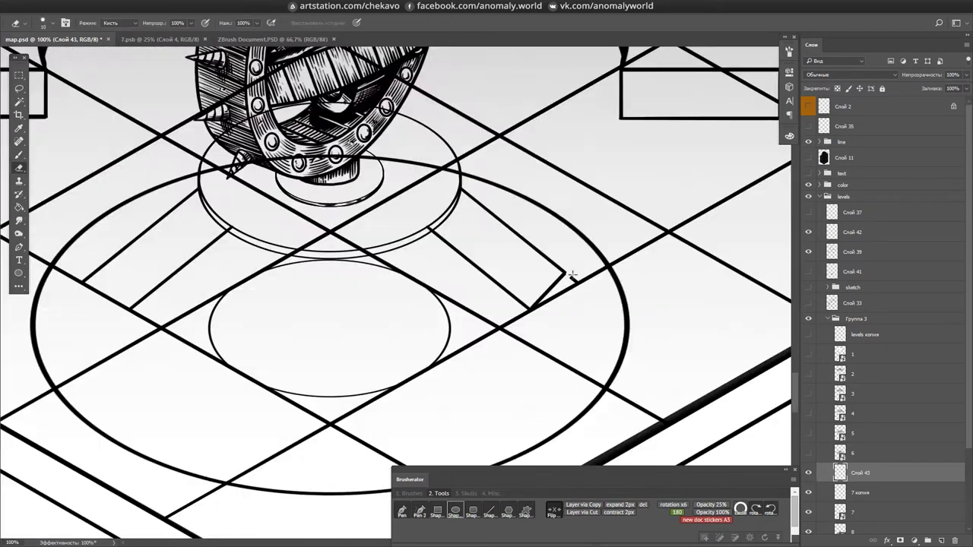
{"action": "left_click_drag", "start_coordinate": [487, 289], "coordinate": [593, 300]}
{"action": "key", "text": "m"}
{"action": "left_click_drag", "start_coordinate": [174, 196], "coordinate": [327, 280]}
{"action": "key", "text": "ctrl+d"}
{"action": "scroll", "coordinate": [907, 261], "scroll_direction": "down", "scroll_amount": 3}
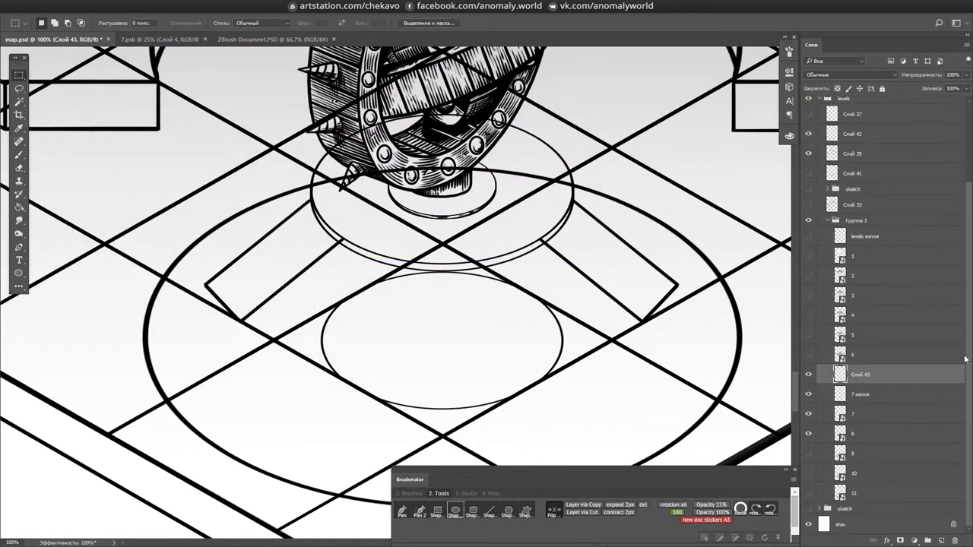
{"action": "left_click", "coordinate": [809, 434]}
- Duplicate the spoked ring layer and move the copy down below the original
{"action": "left_click", "coordinate": [859, 394]}
{"action": "key", "text": "e"}
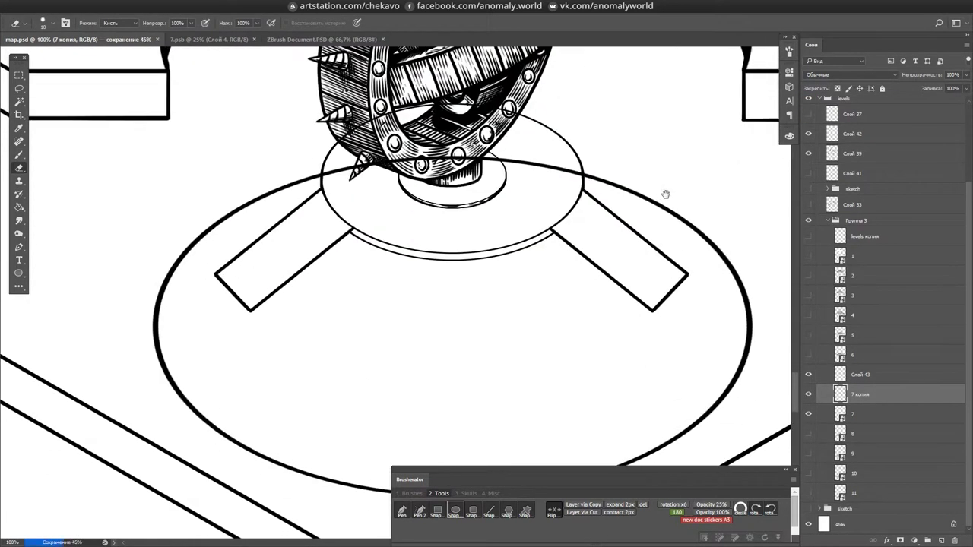
{"action": "left_click", "coordinate": [850, 414]}
{"action": "key", "text": "ctrl+minus"}
{"action": "left_click_drag", "start_coordinate": [850, 417], "coordinate": [606, 332]}
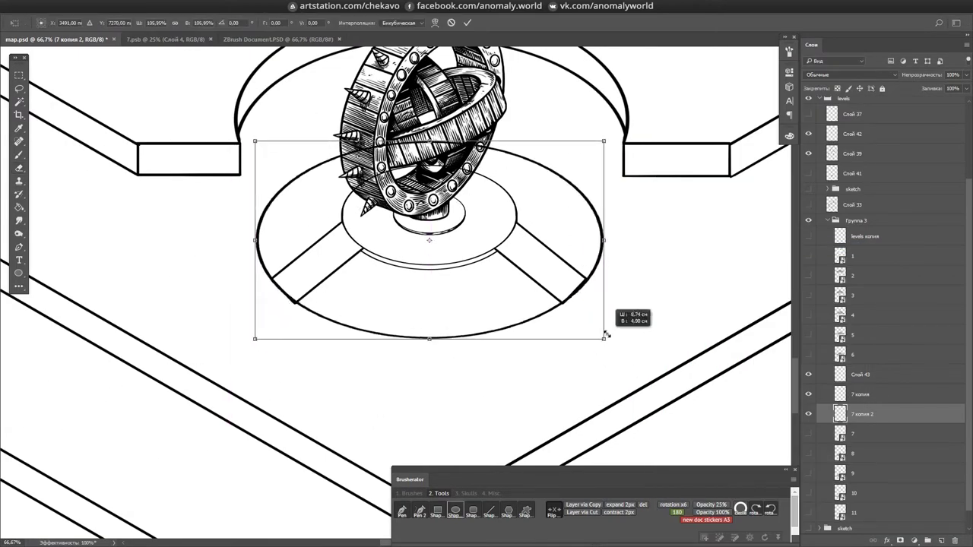
{"action": "key", "text": "alt+bracketright"}
{"action": "key", "text": "alt+bracketright"}
{"action": "scroll", "coordinate": [587, 277], "scroll_direction": "up", "scroll_amount": 2}
{"action": "scroll", "coordinate": [524, 337], "scroll_direction": "down", "scroll_amount": 4}
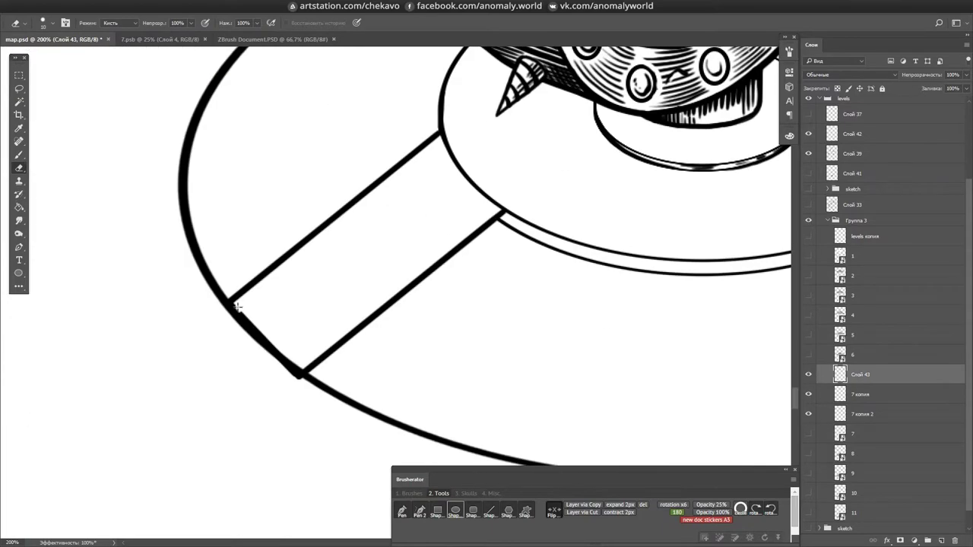
- Merge the ring copies into one layer and erase the overlapping stretch of the outer ellipse
{"action": "key", "text": "ctrl+e"}
{"action": "key", "text": "ctrl+e"}
{"action": "scroll", "coordinate": [487, 228], "scroll_direction": "up", "scroll_amount": 3}
{"action": "key", "text": "l"}
{"action": "left_click_drag", "start_coordinate": [320, 251], "coordinate": [706, 101]}
{"action": "scroll", "coordinate": [613, 326], "scroll_direction": "down", "scroll_amount": 4}
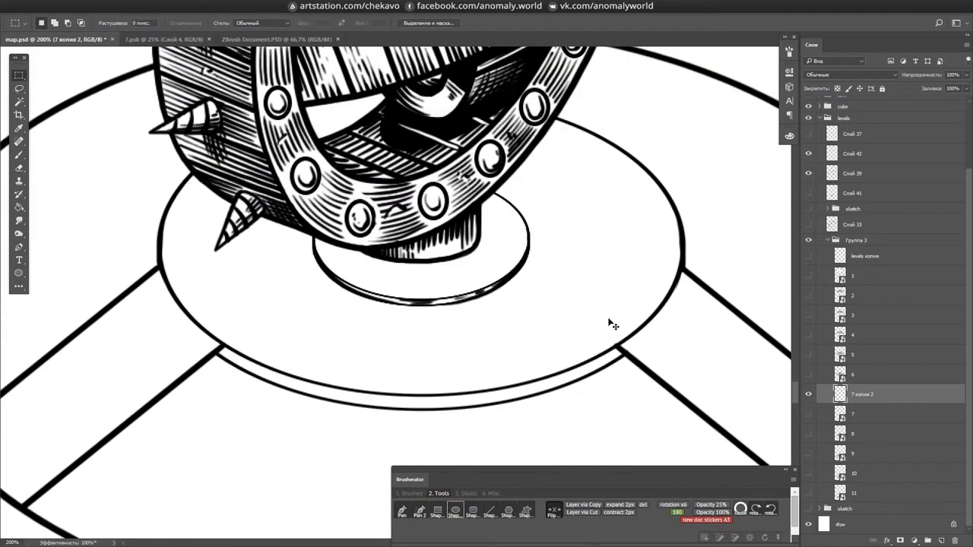
{"action": "key", "text": "e"}
{"action": "left_click_drag", "start_coordinate": [708, 327], "coordinate": [719, 270]}
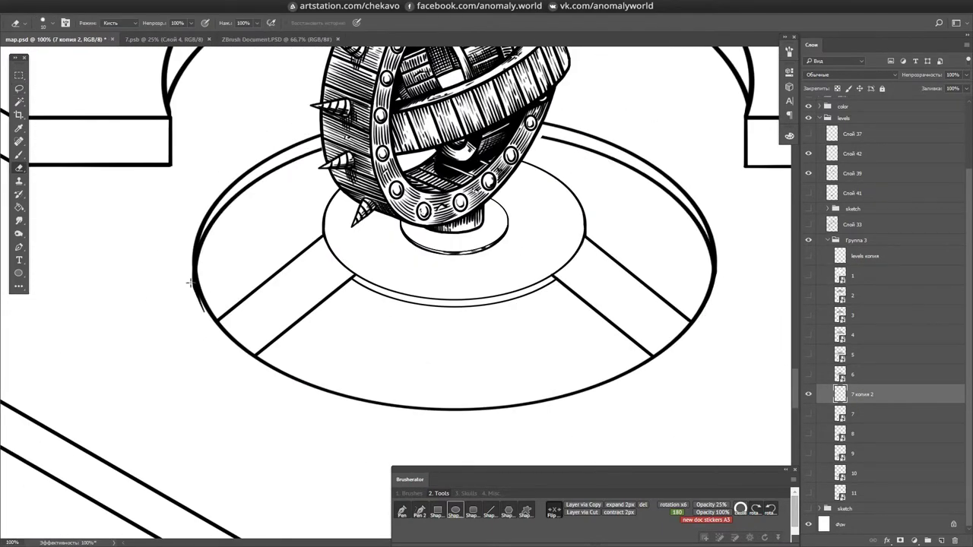
{"action": "key", "text": "b"}
{"action": "scroll", "coordinate": [189, 285], "scroll_direction": "down", "scroll_amount": 5}
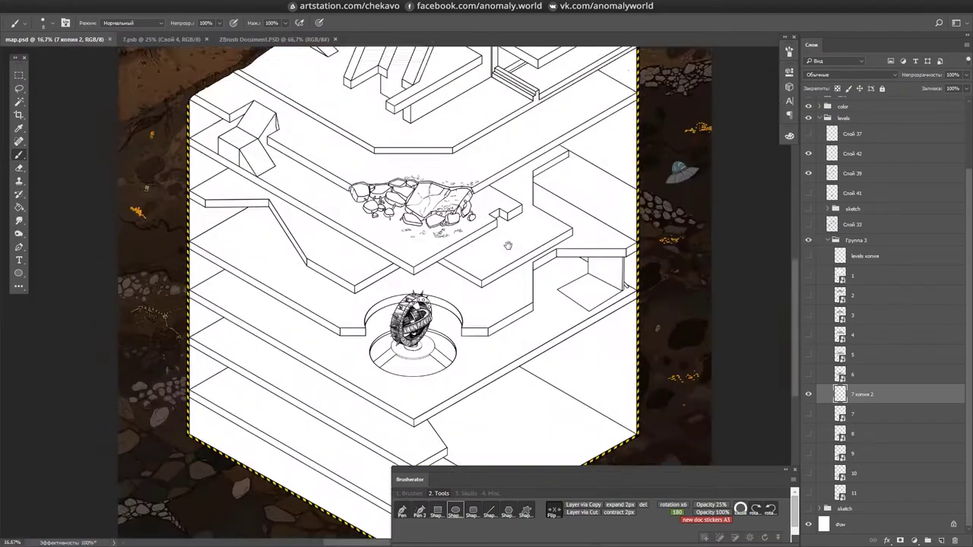
- Rotate the view to angle the ring and select the Слой 39 ink layer
{"action": "scroll", "coordinate": [388, 452], "scroll_direction": "up", "scroll_amount": 8}
{"action": "left_click_drag", "start_coordinate": [388, 262], "coordinate": [346, 330]}
{"action": "scroll", "coordinate": [504, 282], "scroll_direction": "down", "scroll_amount": 4}
{"action": "left_click", "coordinate": [504, 282], "text": "ctrl"}
{"action": "scroll", "coordinate": [504, 282], "scroll_direction": "up", "scroll_amount": 5}
{"action": "key", "text": "l"}
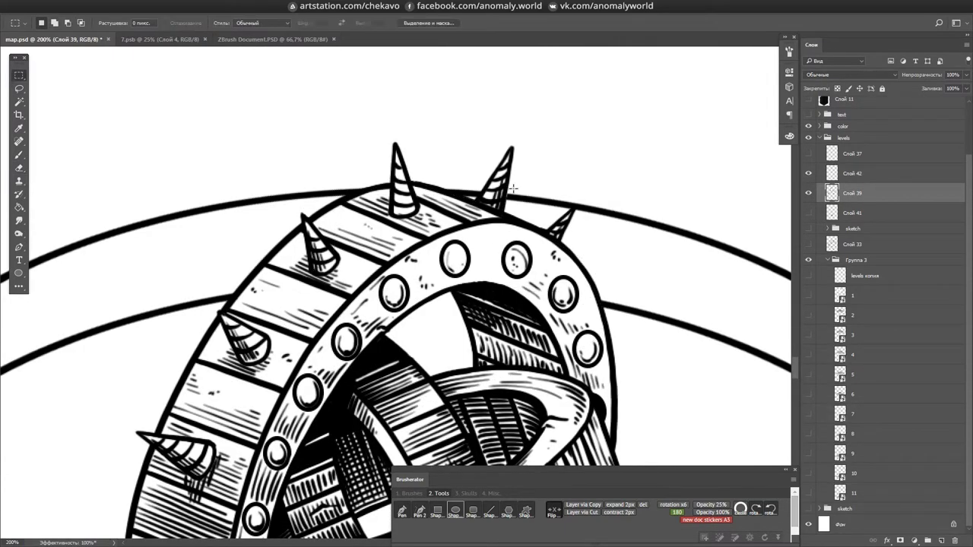
{"action": "scroll", "coordinate": [590, 272], "scroll_direction": "down", "scroll_amount": 4}
{"action": "scroll", "coordinate": [591, 272], "scroll_direction": "up", "scroll_amount": 4}
{"action": "key", "text": "ctrl+s"}
{"action": "key", "text": "r"}
{"action": "left_click_drag", "start_coordinate": [578, 319], "coordinate": [561, 378]}
{"action": "key", "text": "Escape"}
- On Слой 42, lasso a vertical ring line and shift it into place
{"action": "left_click", "coordinate": [561, 378], "text": "ctrl"}
{"action": "key", "text": "l"}
{"action": "scroll", "coordinate": [691, 163], "scroll_direction": "down", "scroll_amount": 2}
{"action": "mouse_move", "coordinate": [691, 163]}
{"action": "left_mouse_down"}
{"action": "mouse_move", "coordinate": [473, 203]}
{"action": "mouse_move", "coordinate": [392, 263]}
{"action": "left_mouse_up"}
- Add new layer Слой 43 and ink a thick line along the ring's inner edge
{"action": "key", "text": "ctrl+shift+alt+n"}
{"action": "key", "text": "r"}
{"action": "mouse_move", "coordinate": [482, 297]}
{"action": "left_mouse_down"}
{"action": "mouse_move", "coordinate": [342, 320]}
{"action": "mouse_move", "coordinate": [375, 347]}
{"action": "left_mouse_up"}
{"action": "key", "text": "b"}
{"action": "left_click_drag", "start_coordinate": [516, 161], "coordinate": [396, 320]}
{"action": "left_click_drag", "start_coordinate": [331, 476], "coordinate": [514, 162]}
{"action": "scroll", "coordinate": [514, 163], "scroll_direction": "down", "scroll_amount": 2}
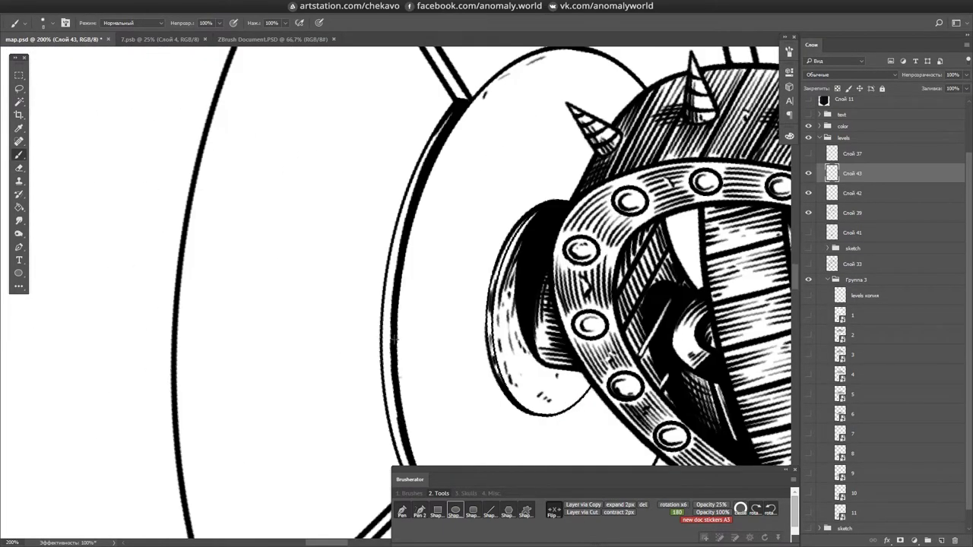
{"action": "key", "text": "Escape"}
{"action": "scroll", "coordinate": [346, 263], "scroll_direction": "up", "scroll_amount": 1}
- Add a vertical ink line below the ring and bring its other side into view
{"action": "key", "text": "e"}
{"action": "scroll", "coordinate": [346, 262], "scroll_direction": "up", "scroll_amount": 3}
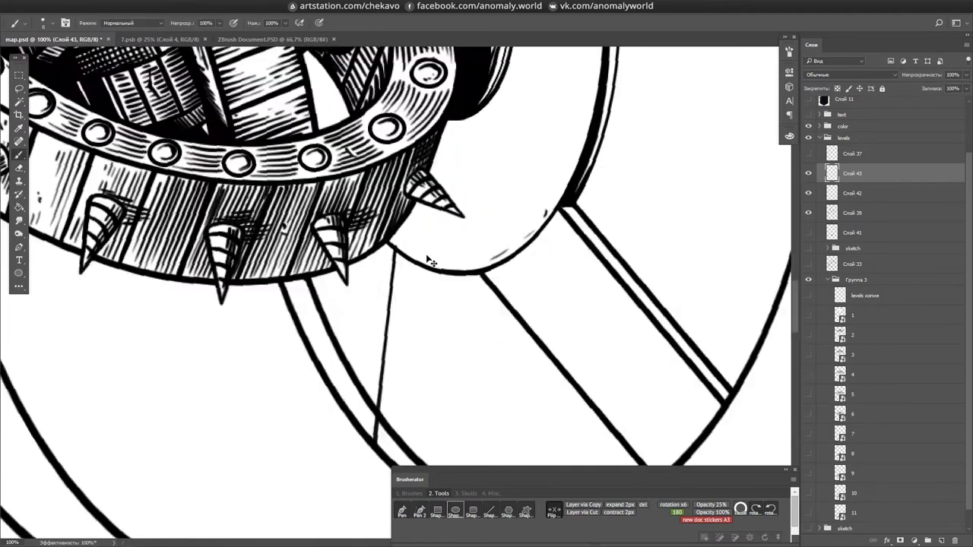
{"action": "left_click_drag", "start_coordinate": [488, 91], "coordinate": [487, 347]}
{"action": "scroll", "coordinate": [487, 373], "scroll_direction": "down", "scroll_amount": 1}
{"action": "mouse_move", "coordinate": [372, 190]}
{"action": "left_mouse_down"}
{"action": "mouse_move", "coordinate": [514, 125]}
{"action": "mouse_move", "coordinate": [372, 190]}
{"action": "left_mouse_up"}
{"action": "key", "text": "b"}
{"action": "key", "text": "e"}
{"action": "scroll", "coordinate": [357, 228], "scroll_direction": "up", "scroll_amount": 1}
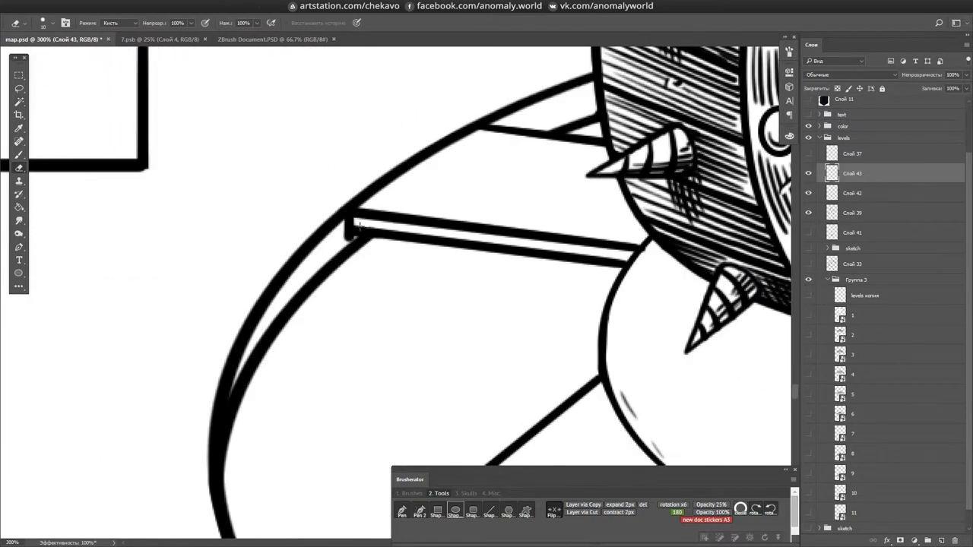
- Lasso the stray plank line, move it into place, and deselect
{"action": "left_click_drag", "start_coordinate": [635, 257], "coordinate": [354, 230]}
{"action": "scroll", "coordinate": [357, 228], "scroll_direction": "down", "scroll_amount": 1}
{"action": "mouse_move", "coordinate": [608, 275]}
{"action": "left_mouse_down"}
{"action": "mouse_move", "coordinate": [682, 276]}
{"action": "mouse_move", "coordinate": [386, 310]}
{"action": "left_mouse_up"}
{"action": "key", "text": "ctrl+d"}
{"action": "key", "text": "r"}
{"action": "key", "text": "Escape"}
{"action": "scroll", "coordinate": [486, 289], "scroll_direction": "down", "scroll_amount": 1}
{"action": "key", "text": "e"}
{"action": "key", "text": "alt+bracketleft"}
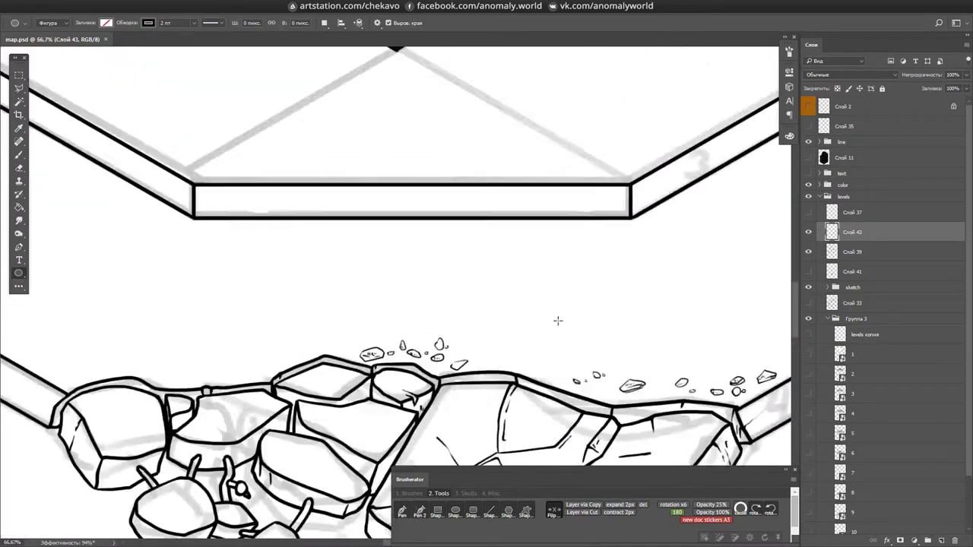
- On Слой 39, touch up the upper-left rubble rock's outline and save map.psd
{"action": "key", "text": "b"}
{"action": "key", "text": "alt+bracketleft"}
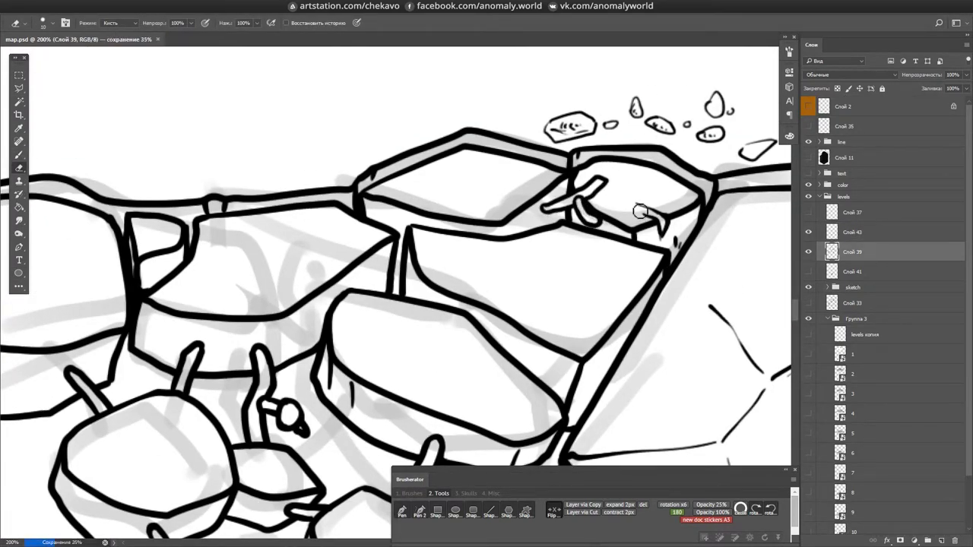
{"action": "left_click_drag", "start_coordinate": [704, 215], "coordinate": [649, 167]}
{"action": "key", "text": "b"}
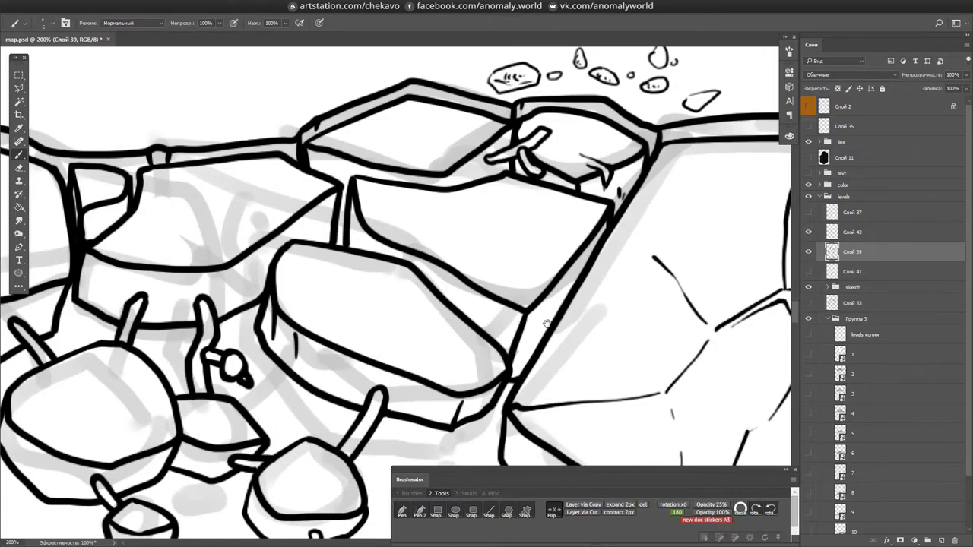
{"action": "left_click_drag", "start_coordinate": [418, 339], "coordinate": [619, 213]}
{"action": "left_click_drag", "start_coordinate": [472, 274], "coordinate": [605, 362]}
{"action": "left_click_drag", "start_coordinate": [187, 219], "coordinate": [192, 169]}
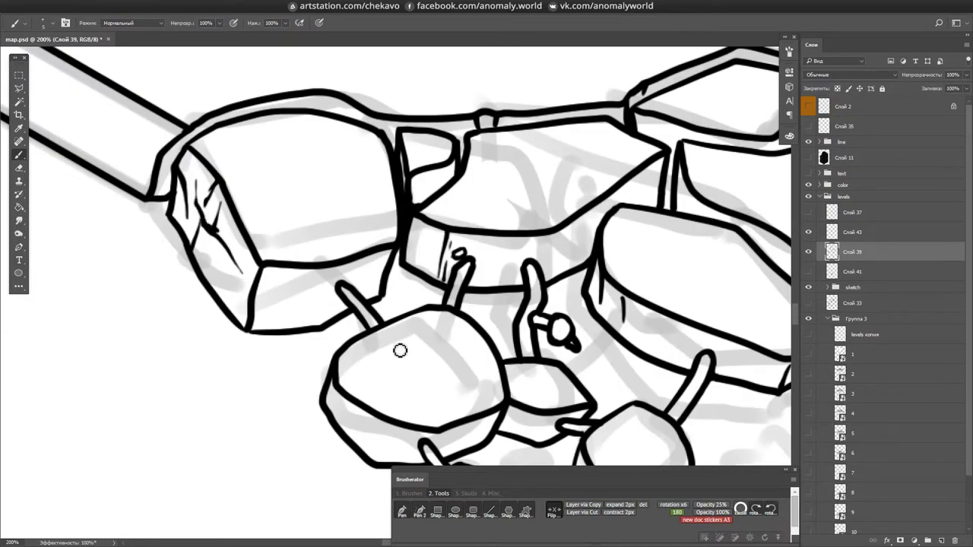
{"action": "scroll", "coordinate": [218, 218], "scroll_direction": "down", "scroll_amount": 6}
{"action": "key", "text": "ctrl+s"}
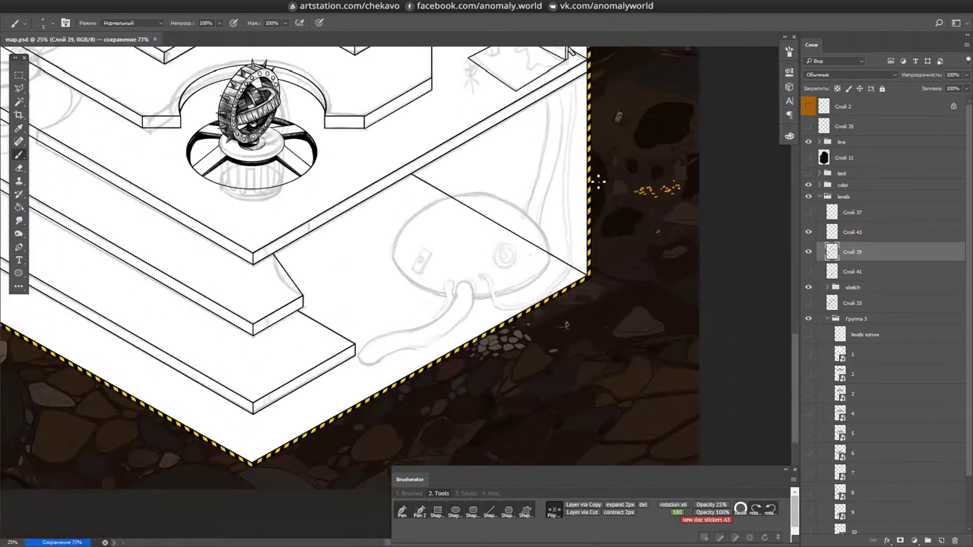
- In 10.psb, show the floor grid, enlarge the circle to fit the dome, and save
{"action": "scroll", "coordinate": [395, 259], "scroll_direction": "up", "scroll_amount": 3}
{"action": "left_click", "coordinate": [809, 493]}
{"action": "left_click", "coordinate": [826, 499]}
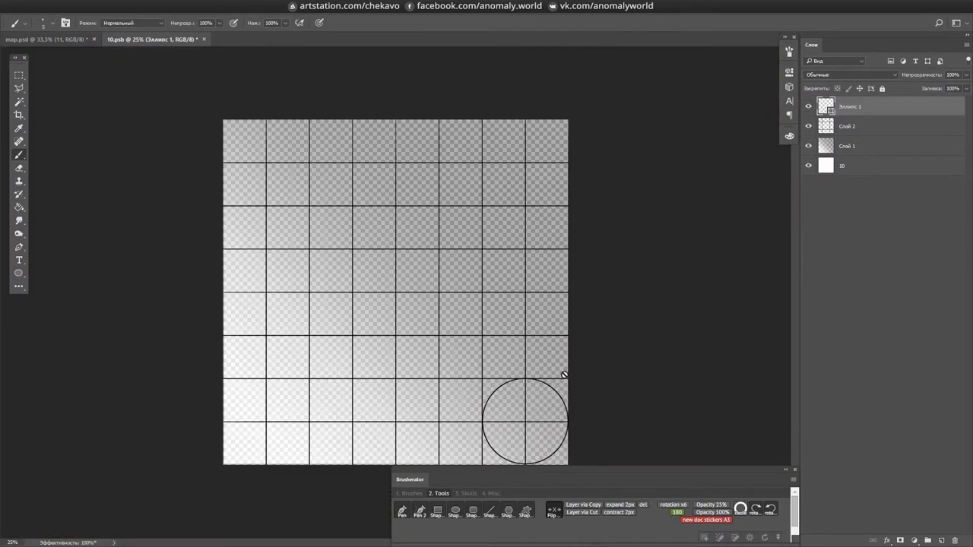
{"action": "left_click_drag", "start_coordinate": [563, 375], "coordinate": [543, 387]}
{"action": "key", "text": "Return"}
{"action": "key", "text": "ctrl+s"}
{"action": "key", "text": "ctrl+Tab"}
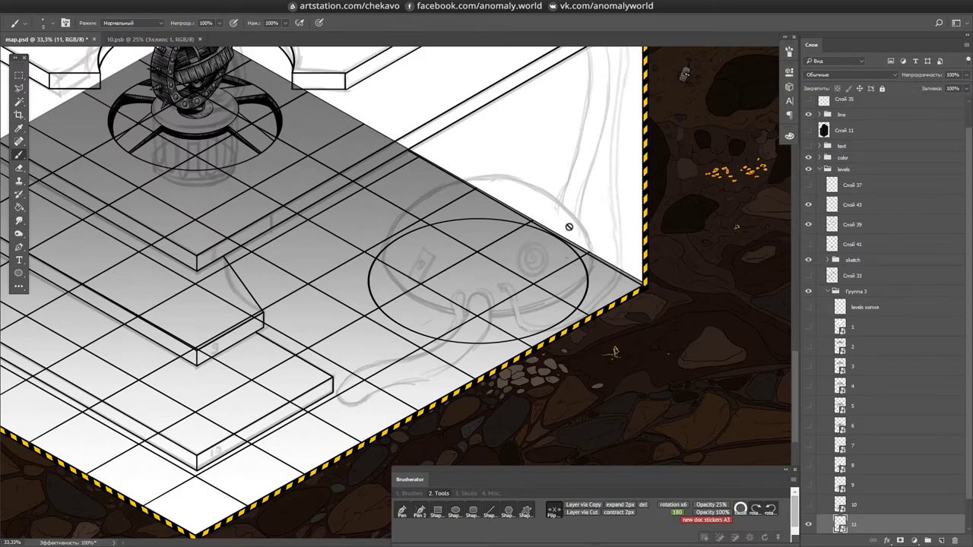
- Collapse Группа 3, hide Слой 43, and place a large ellipse for the dome outline
{"action": "left_click", "coordinate": [829, 292]}
{"action": "left_click", "coordinate": [852, 232]}
{"action": "left_click", "coordinate": [809, 232]}
{"action": "key", "text": "ctrl+plus"}
{"action": "key", "text": "ctrl+plus"}
{"action": "left_click", "coordinate": [456, 511]}
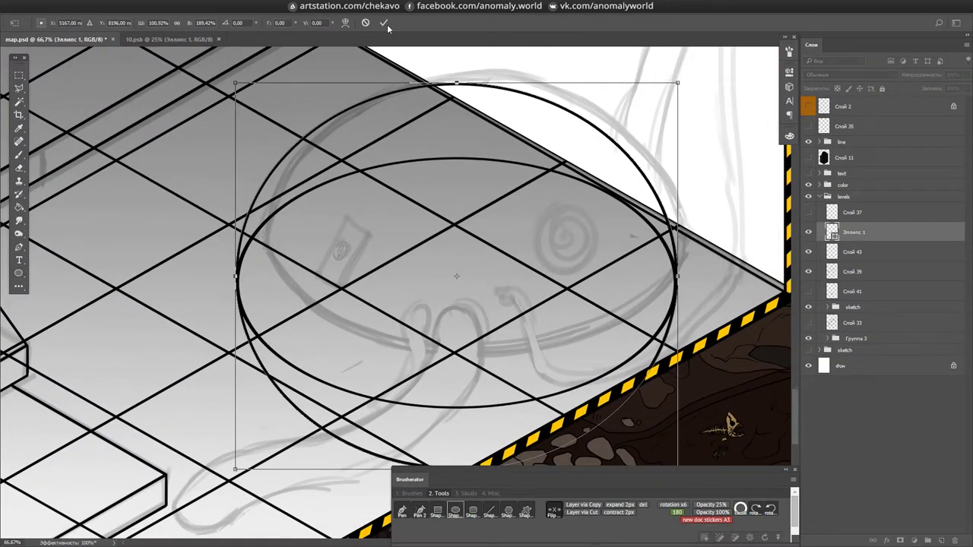
{"action": "scroll", "coordinate": [404, 184], "scroll_direction": "down", "scroll_amount": 4}
{"action": "key", "text": "Return"}
- Merge the ellipse into Слой 43, erase its inner ellipse to leave the dome outline, and save
{"action": "key", "text": "l"}
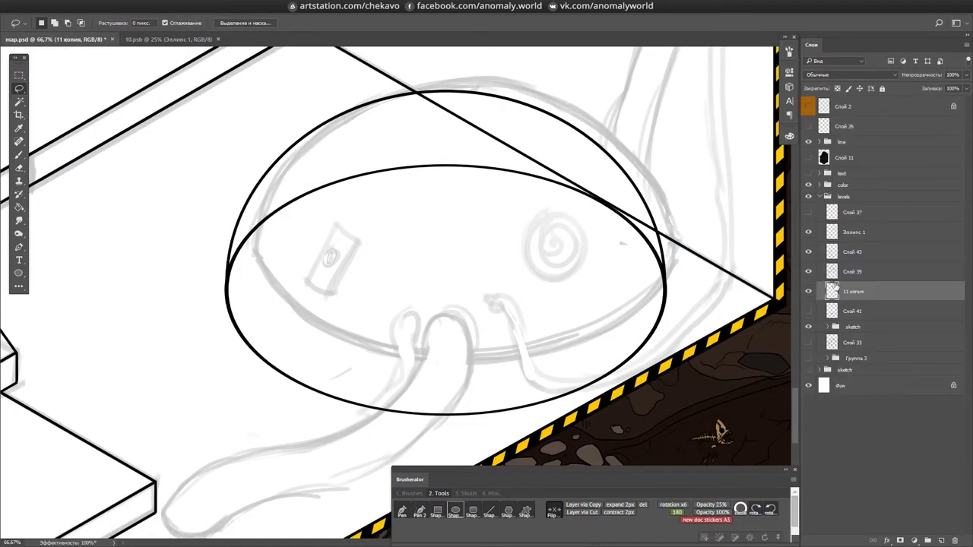
{"action": "key", "text": "ctrl+e"}
{"action": "key", "text": "ctrl+0"}
{"action": "scroll", "coordinate": [333, 337], "scroll_direction": "up", "scroll_amount": 4}
{"action": "key", "text": "e"}
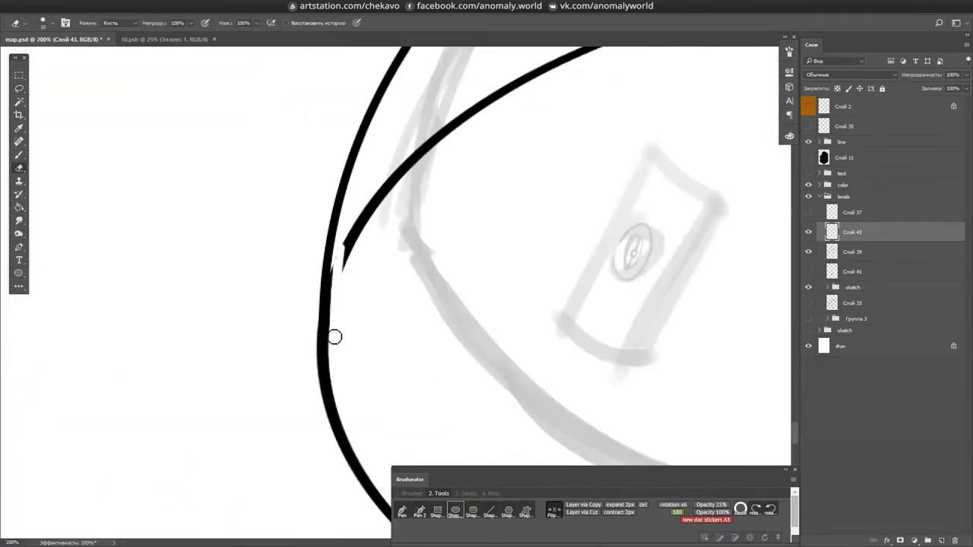
{"action": "scroll", "coordinate": [315, 266], "scroll_direction": "down", "scroll_amount": 3}
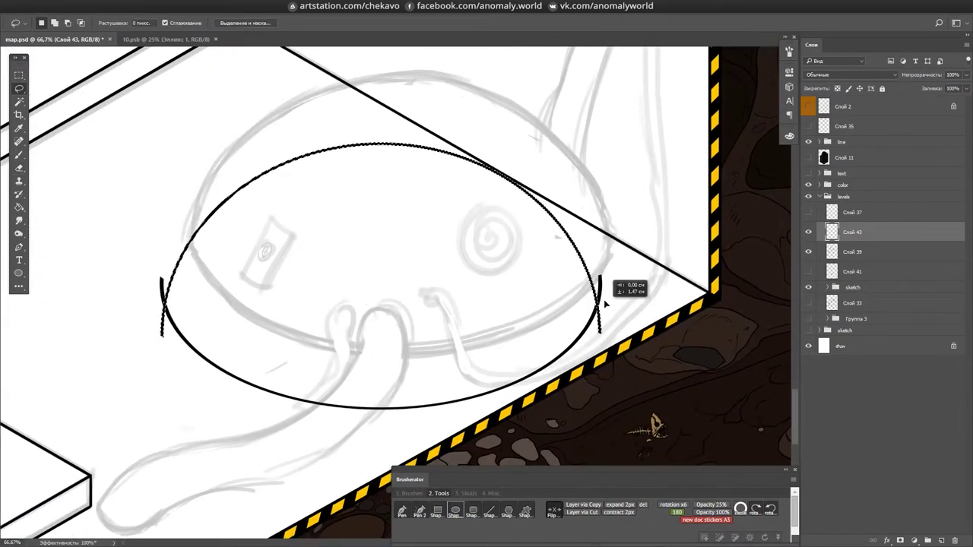
{"action": "left_click_drag", "start_coordinate": [605, 283], "coordinate": [606, 304]}
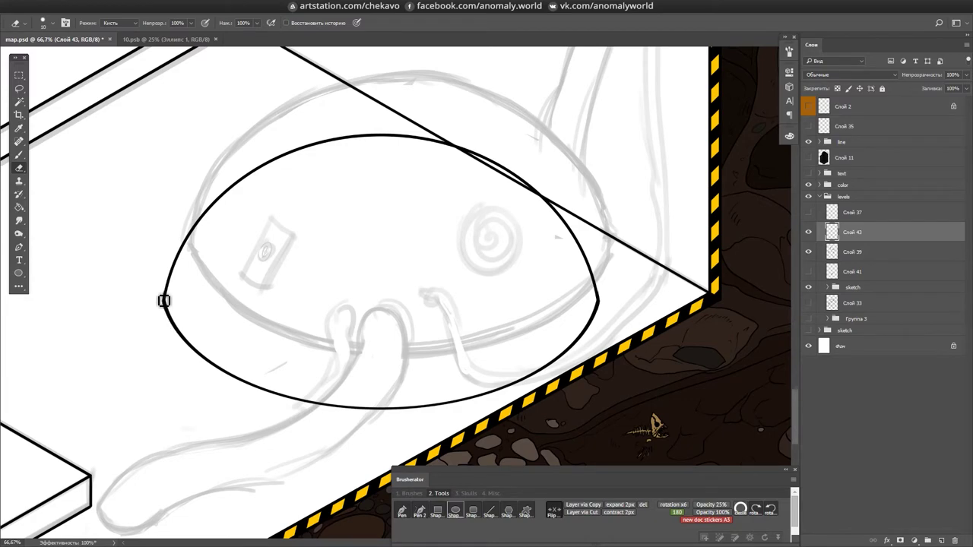
{"action": "scroll", "coordinate": [555, 243], "scroll_direction": "down", "scroll_amount": 3}
{"action": "scroll", "coordinate": [358, 113], "scroll_direction": "up", "scroll_amount": 4}
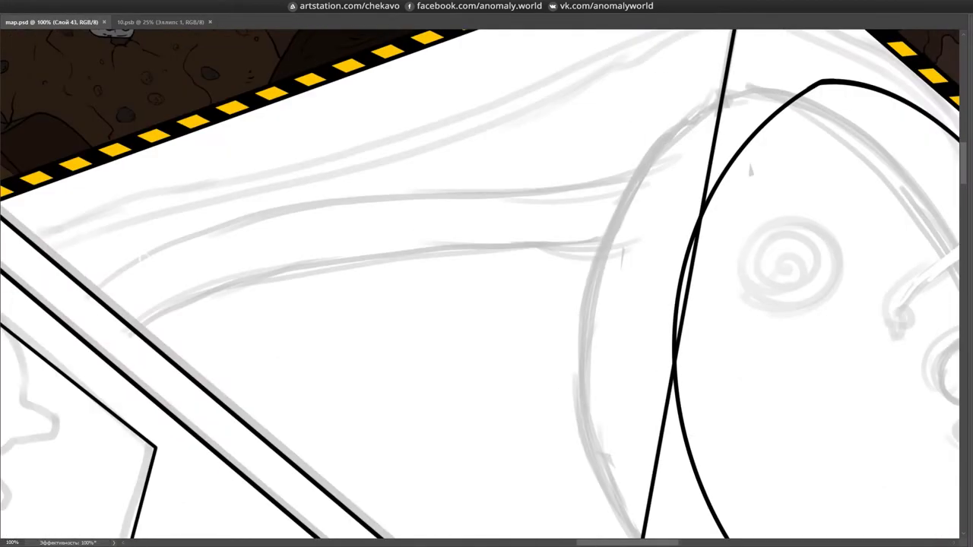
{"action": "scroll", "coordinate": [132, 341], "scroll_direction": "down", "scroll_amount": 3}
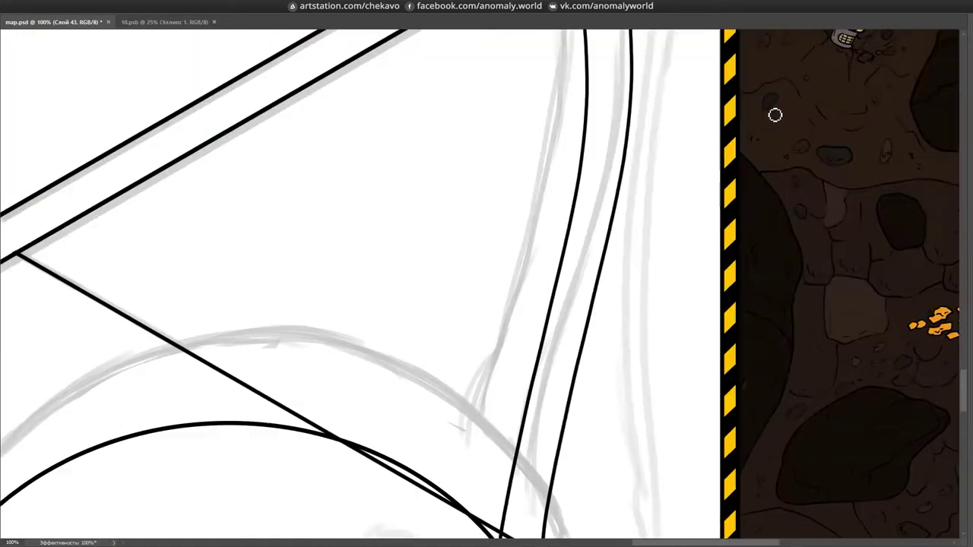
{"action": "key", "text": "ctrl+s"}
- Draw a small oval beside the slab corner with the Ellipse tool
{"action": "scroll", "coordinate": [672, 269], "scroll_direction": "down", "scroll_amount": 3}
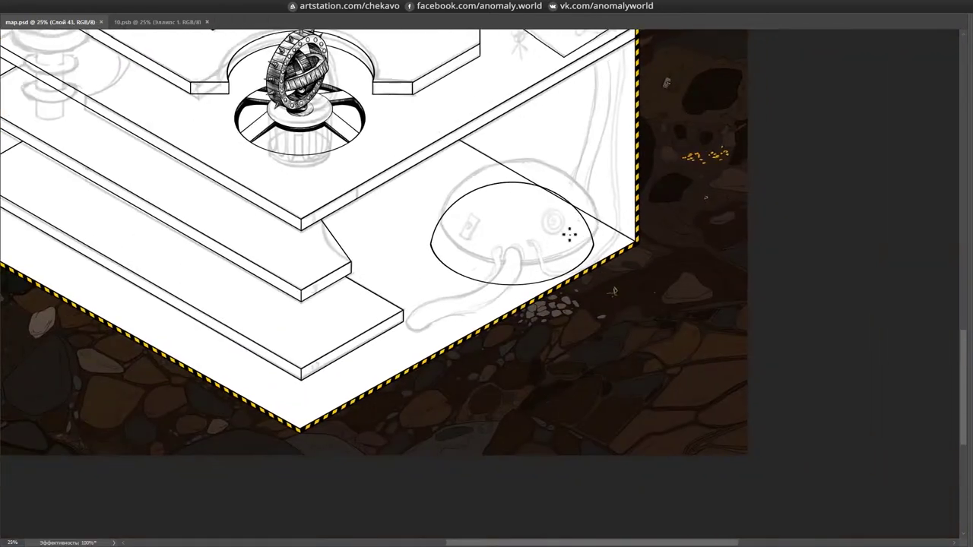
{"action": "scroll", "coordinate": [569, 228], "scroll_direction": "up", "scroll_amount": 5}
{"action": "scroll", "coordinate": [586, 238], "scroll_direction": "down", "scroll_amount": 3}
{"action": "scroll", "coordinate": [615, 166], "scroll_direction": "down", "scroll_amount": 3}
{"action": "key", "text": "Tab"}
{"action": "scroll", "coordinate": [537, 174], "scroll_direction": "up", "scroll_amount": 3}
{"action": "key", "text": "u"}
{"action": "left_click_drag", "start_coordinate": [400, 251], "coordinate": [440, 322]}
- Sketch a long grey pipe from the oval and vertical pipes running into the dome
{"action": "scroll", "coordinate": [579, 245], "scroll_direction": "down", "scroll_amount": 3}
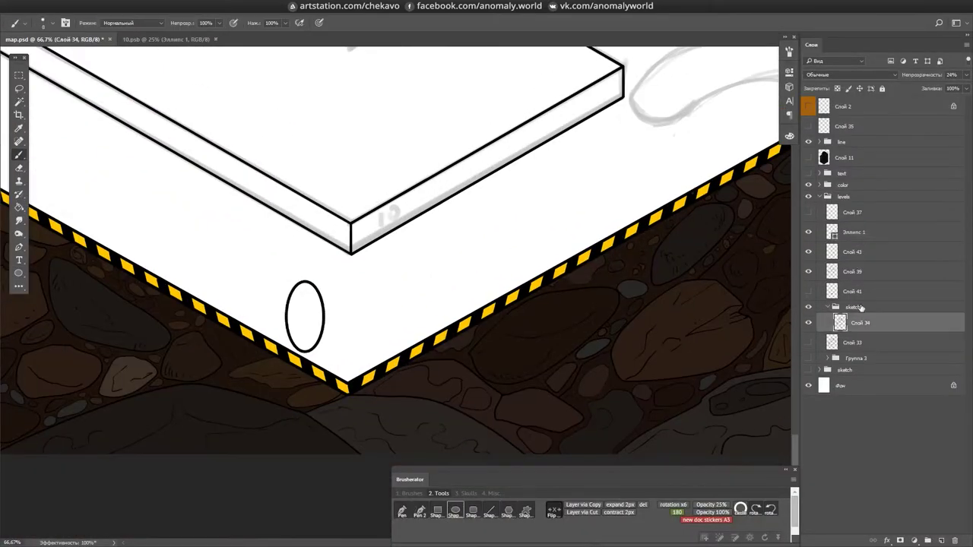
{"action": "key", "text": "b"}
{"action": "mouse_move", "coordinate": [591, 262]}
{"action": "left_mouse_down"}
{"action": "mouse_move", "coordinate": [479, 368]}
{"action": "mouse_move", "coordinate": [522, 355]}
{"action": "left_mouse_up"}
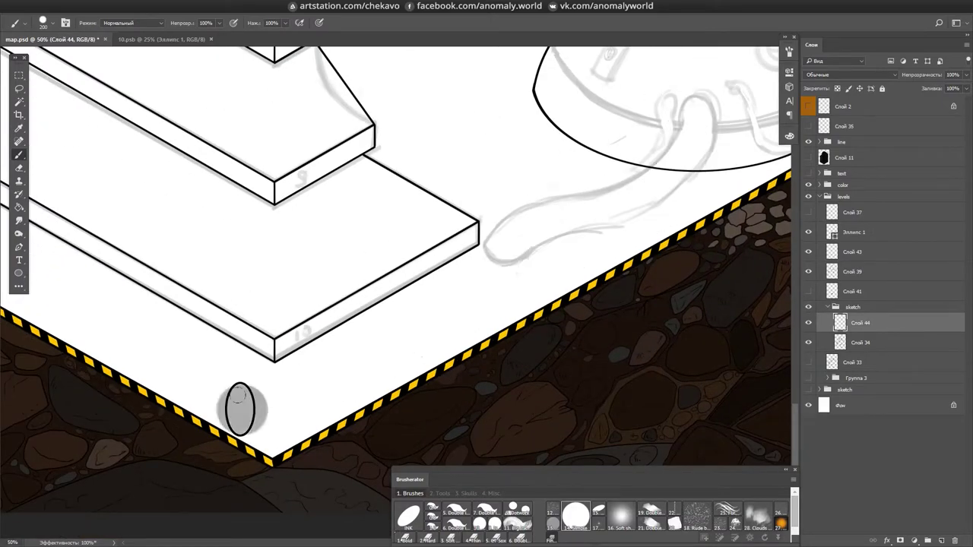
{"action": "left_click_drag", "start_coordinate": [228, 399], "coordinate": [706, 139]}
{"action": "mouse_move", "coordinate": [772, 102]}
{"action": "left_mouse_down"}
{"action": "mouse_move", "coordinate": [526, 212]}
{"action": "mouse_move", "coordinate": [532, 129]}
{"action": "left_mouse_up"}
{"action": "mouse_move", "coordinate": [547, 178]}
{"action": "left_mouse_down"}
{"action": "mouse_move", "coordinate": [546, 256]}
{"action": "mouse_move", "coordinate": [738, 141]}
{"action": "left_mouse_up"}
{"action": "mouse_move", "coordinate": [705, 91]}
{"action": "left_mouse_down"}
{"action": "mouse_move", "coordinate": [449, 243]}
{"action": "mouse_move", "coordinate": [54, 536]}
{"action": "left_mouse_up"}
{"action": "left_click_drag", "start_coordinate": [425, 335], "coordinate": [464, 335]}
{"action": "left_click_drag", "start_coordinate": [489, 46], "coordinate": [467, 326]}
{"action": "left_click_drag", "start_coordinate": [334, 57], "coordinate": [322, 270]}
{"action": "left_click_drag", "start_coordinate": [323, 270], "coordinate": [485, 150]}
{"action": "mouse_move", "coordinate": [628, 218]}
{"action": "left_mouse_down"}
{"action": "mouse_move", "coordinate": [455, 308]}
{"action": "mouse_move", "coordinate": [324, 479]}
{"action": "left_mouse_up"}
{"action": "left_click_drag", "start_coordinate": [432, 248], "coordinate": [356, 480]}
- Resize the brush to 197 px, then 58 px, and sketch pipes left of the dome
{"action": "mouse_move", "coordinate": [356, 480]}
{"action": "left_mouse_down"}
{"action": "mouse_move", "coordinate": [443, 351]}
{"action": "mouse_move", "coordinate": [532, 290]}
{"action": "left_mouse_up"}
{"action": "left_click_drag", "start_coordinate": [439, 238], "coordinate": [427, 240]}
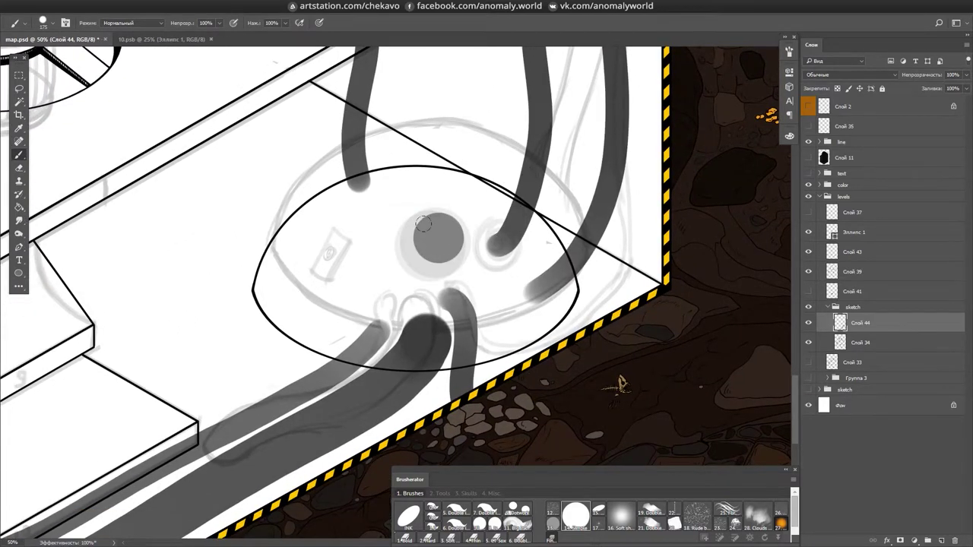
{"action": "left_click_drag", "start_coordinate": [625, 228], "coordinate": [633, 229]}
{"action": "left_click_drag", "start_coordinate": [431, 223], "coordinate": [487, 274]}
{"action": "scroll", "coordinate": [486, 273], "scroll_direction": "down", "scroll_amount": 3}
{"action": "scroll", "coordinate": [456, 250], "scroll_direction": "up", "scroll_amount": 3}
{"action": "left_click_drag", "start_coordinate": [390, 251], "coordinate": [406, 152]}
{"action": "left_click_drag", "start_coordinate": [409, 149], "coordinate": [405, 155]}
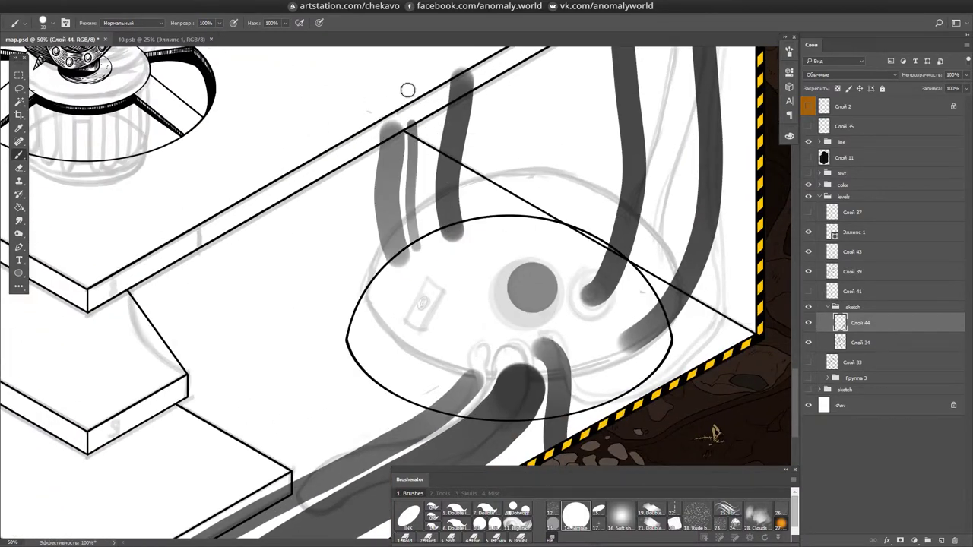
{"action": "scroll", "coordinate": [555, 234], "scroll_direction": "up", "scroll_amount": 1}
{"action": "left_click_drag", "start_coordinate": [391, 140], "coordinate": [405, 243]}
{"action": "scroll", "coordinate": [535, 271], "scroll_direction": "right", "scroll_amount": 5}
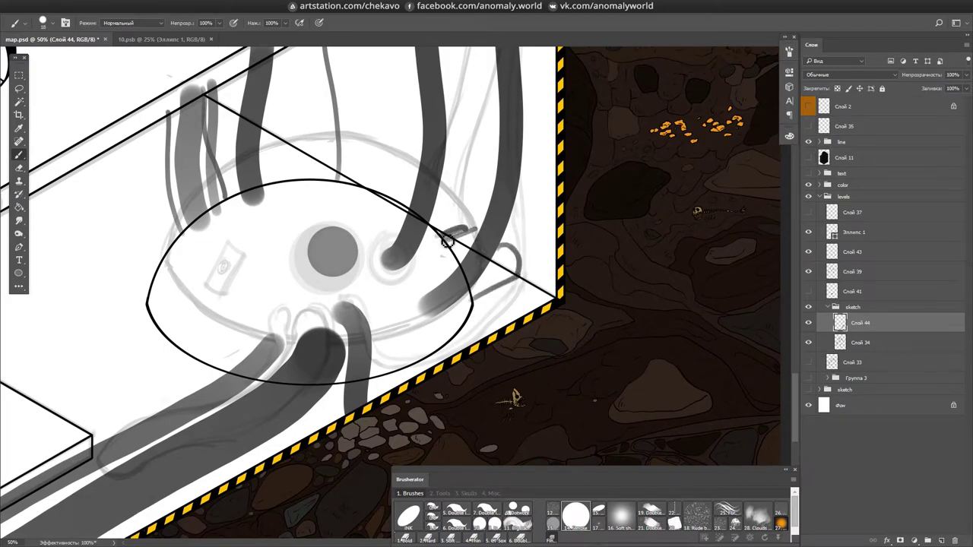
{"action": "scroll", "coordinate": [448, 240], "scroll_direction": "down", "scroll_amount": 3}
{"action": "scroll", "coordinate": [486, 228], "scroll_direction": "up", "scroll_amount": 4}
- Sketch a small boxy cube connector beside the dome
{"action": "mouse_move", "coordinate": [457, 187]}
{"action": "left_mouse_down"}
{"action": "mouse_move", "coordinate": [461, 258]}
{"action": "mouse_move", "coordinate": [517, 187]}
{"action": "left_mouse_up"}
{"action": "scroll", "coordinate": [505, 189], "scroll_direction": "down", "scroll_amount": 1}
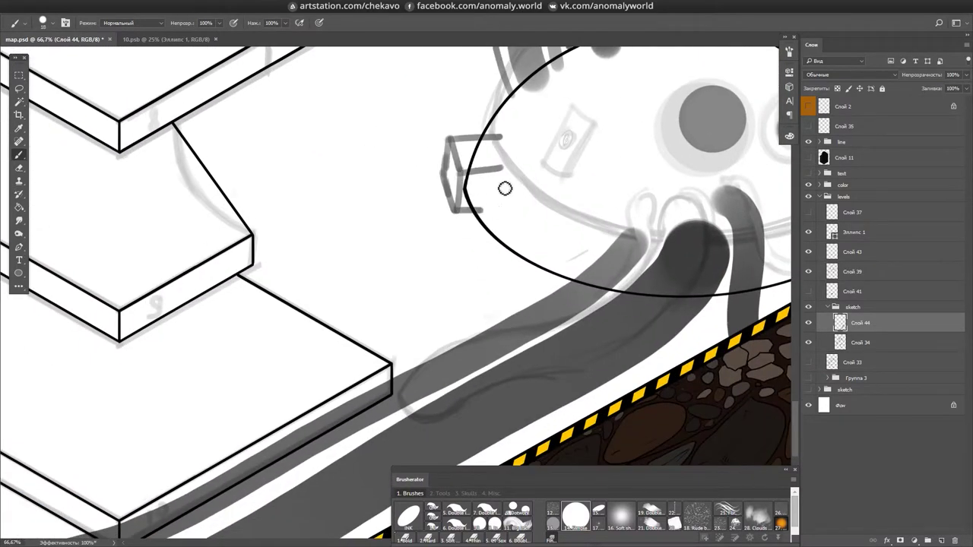
{"action": "left_click_drag", "start_coordinate": [463, 140], "coordinate": [463, 199]}
{"action": "scroll", "coordinate": [457, 190], "scroll_direction": "up", "scroll_amount": 1}
{"action": "mouse_move", "coordinate": [413, 166]}
{"action": "left_mouse_down"}
{"action": "mouse_move", "coordinate": [449, 225]}
{"action": "mouse_move", "coordinate": [435, 204]}
{"action": "left_mouse_up"}
{"action": "left_click", "coordinate": [789, 135]}
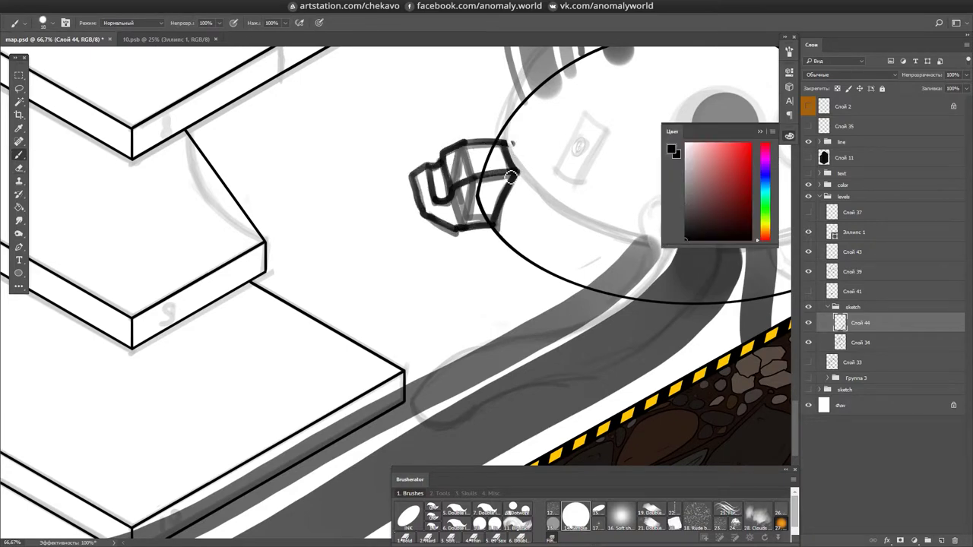
- Sketch cables running down from the cube and erase their stroke ends
{"action": "key", "text": "b"}
{"action": "mouse_move", "coordinate": [495, 190]}
{"action": "left_mouse_down"}
{"action": "mouse_move", "coordinate": [293, 209]}
{"action": "mouse_move", "coordinate": [310, 202]}
{"action": "mouse_move", "coordinate": [288, 427]}
{"action": "left_mouse_up"}
{"action": "key", "text": "r"}
{"action": "left_click_drag", "start_coordinate": [275, 201], "coordinate": [263, 408]}
{"action": "key", "text": "r"}
{"action": "mouse_move", "coordinate": [280, 450]}
{"action": "left_mouse_down"}
{"action": "mouse_move", "coordinate": [532, 265]}
{"action": "mouse_move", "coordinate": [522, 143]}
{"action": "left_mouse_up"}
{"action": "key", "text": "e"}
{"action": "left_click_drag", "start_coordinate": [213, 228], "coordinate": [346, 189]}
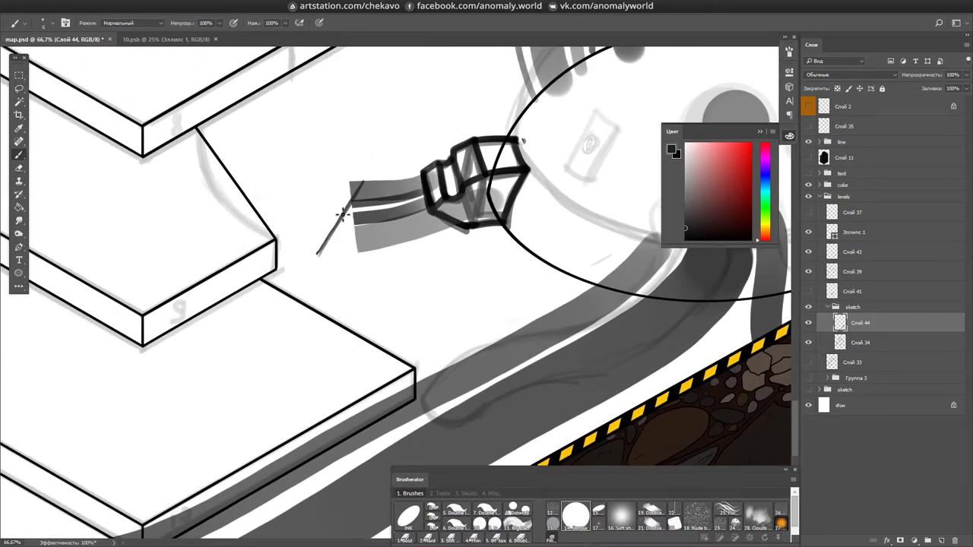
- Draw a straight-edged trapezoid floor hatch outline under the cables
{"action": "left_click_drag", "start_coordinate": [322, 256], "coordinate": [462, 270]}
{"action": "left_click", "coordinate": [415, 268], "text": "shift"}
{"action": "left_click", "coordinate": [501, 198]}
{"action": "left_click", "coordinate": [377, 198], "text": "shift"}
{"action": "scroll", "coordinate": [501, 206], "scroll_direction": "down", "scroll_amount": 1}
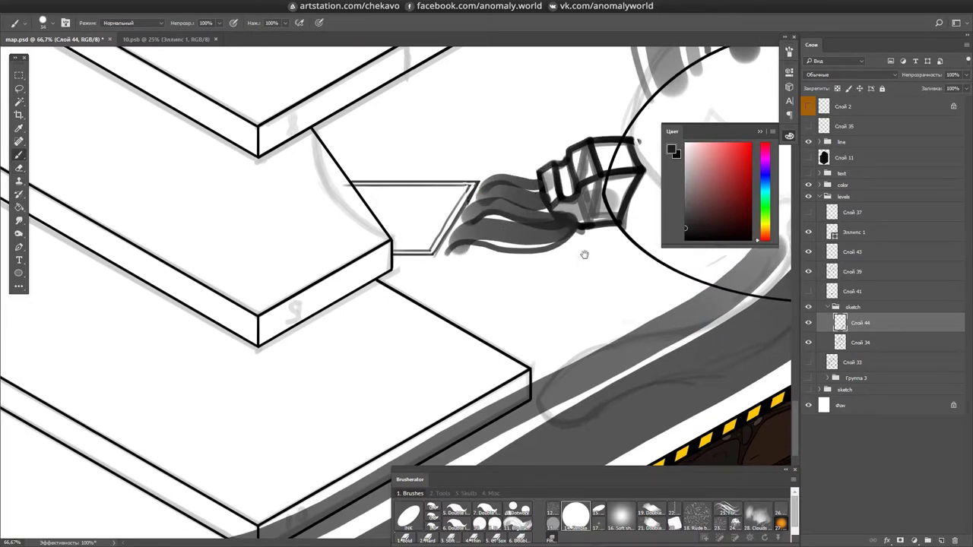
{"action": "scroll", "coordinate": [502, 304], "scroll_direction": "up", "scroll_amount": 3}
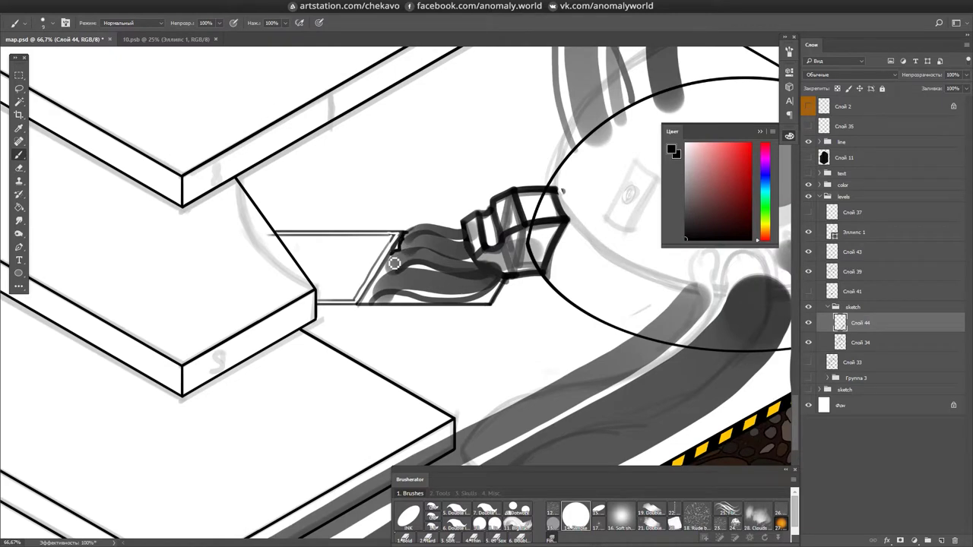
{"action": "scroll", "coordinate": [402, 246], "scroll_direction": "right", "scroll_amount": 5}
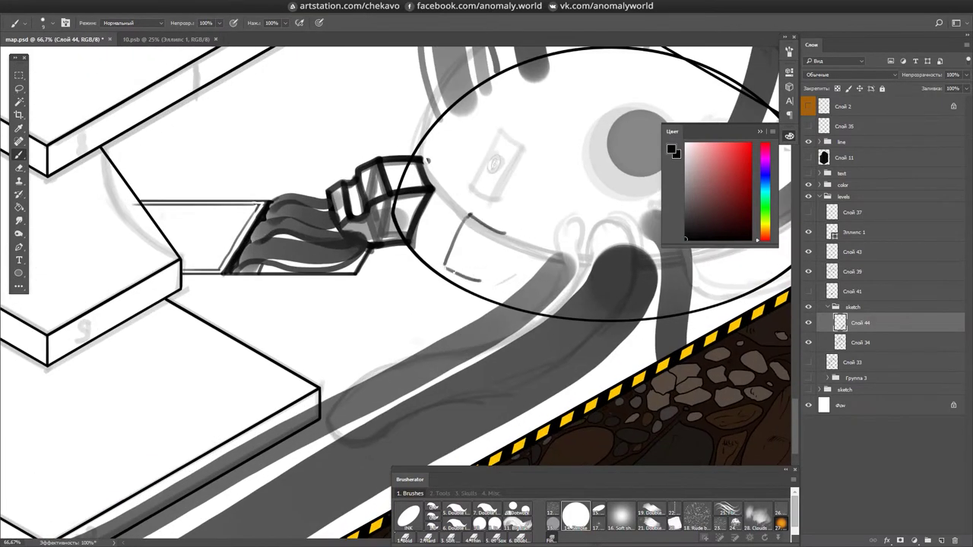
- Ink a bold 0 inside the dome's small panel and add a short grey stroke
{"action": "left_click_drag", "start_coordinate": [472, 241], "coordinate": [473, 243]}
{"action": "scroll", "coordinate": [469, 214], "scroll_direction": "down", "scroll_amount": 1}
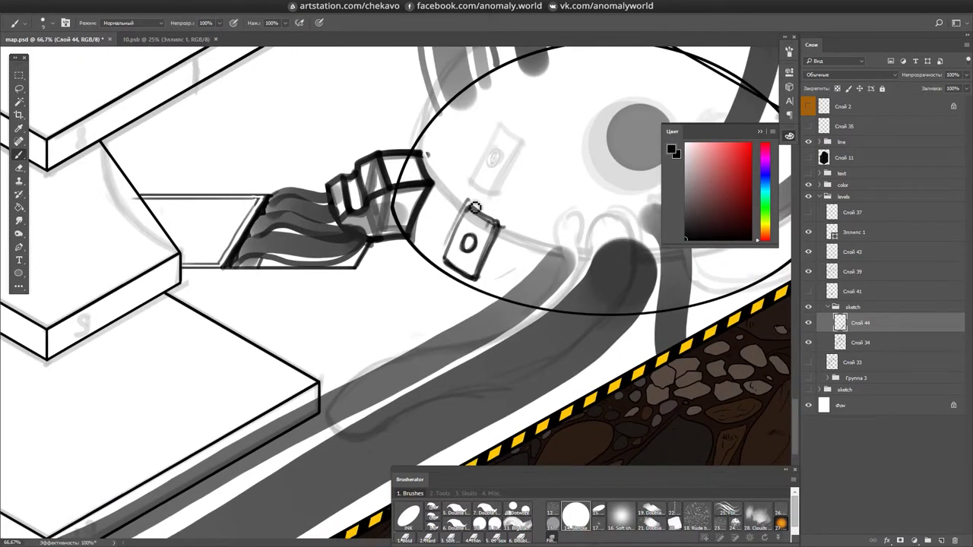
{"action": "scroll", "coordinate": [485, 242], "scroll_direction": "up", "scroll_amount": 1}
{"action": "left_click_drag", "start_coordinate": [502, 199], "coordinate": [474, 186]}
{"action": "left_click_drag", "start_coordinate": [536, 245], "coordinate": [810, 180]}
- Fade the sketch layer to about half opacity, save, and switch to full-screen canvas
{"action": "key", "text": "4"}
{"action": "key", "text": "9"}
{"action": "key", "text": "ctrl+s"}
{"action": "key", "text": "Tab"}
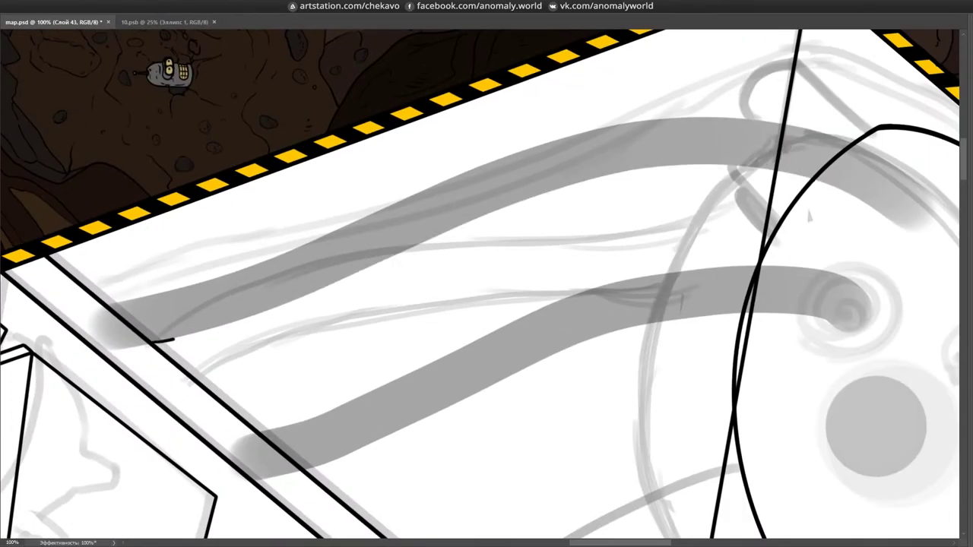
- Ink a bold black contour along the upper grey pipe, rotating the view to follow it
{"action": "key", "text": "Tab"}
{"action": "mouse_move", "coordinate": [170, 299]}
{"action": "left_mouse_down"}
{"action": "mouse_move", "coordinate": [479, 161]}
{"action": "mouse_move", "coordinate": [474, 256]}
{"action": "mouse_move", "coordinate": [258, 337]}
{"action": "left_mouse_up"}
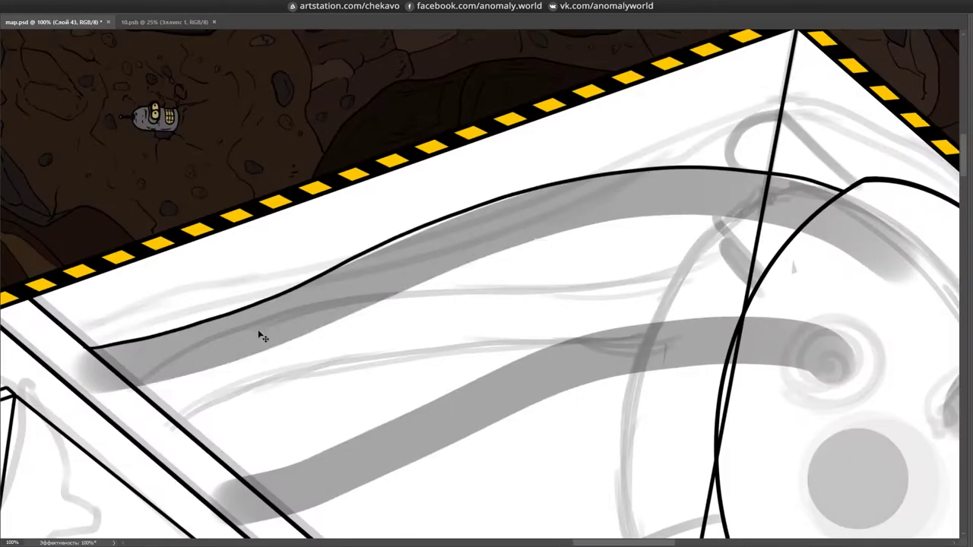
{"action": "mouse_move", "coordinate": [211, 394]}
{"action": "left_mouse_down"}
{"action": "mouse_move", "coordinate": [215, 272]}
{"action": "mouse_move", "coordinate": [584, 202]}
{"action": "left_mouse_up"}
{"action": "mouse_move", "coordinate": [636, 166]}
{"action": "left_mouse_down"}
{"action": "mouse_move", "coordinate": [586, 397]}
{"action": "mouse_move", "coordinate": [511, 283]}
{"action": "left_mouse_up"}
{"action": "mouse_move", "coordinate": [511, 384]}
{"action": "left_mouse_down"}
{"action": "mouse_move", "coordinate": [472, 456]}
{"action": "mouse_move", "coordinate": [403, 226]}
{"action": "left_mouse_up"}
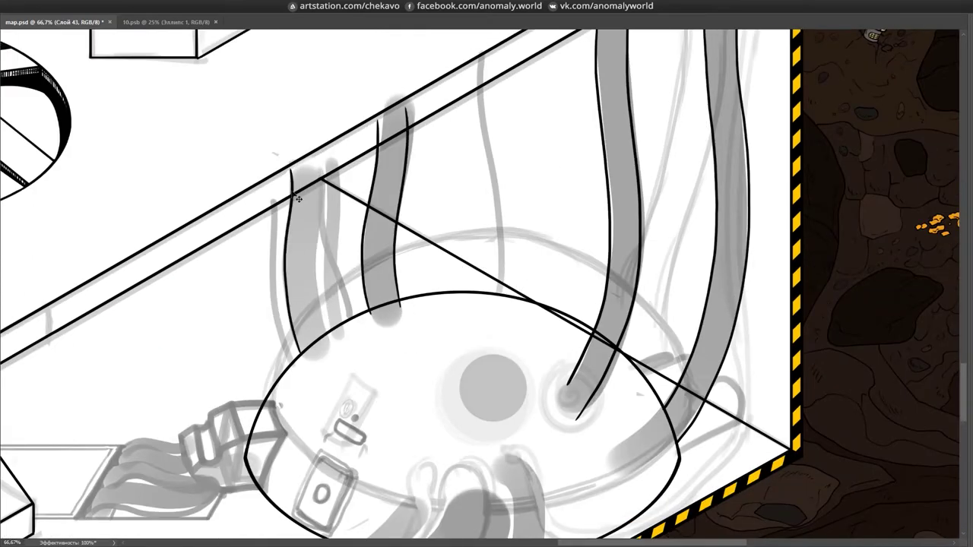
{"action": "left_click_drag", "start_coordinate": [276, 238], "coordinate": [597, 231]}
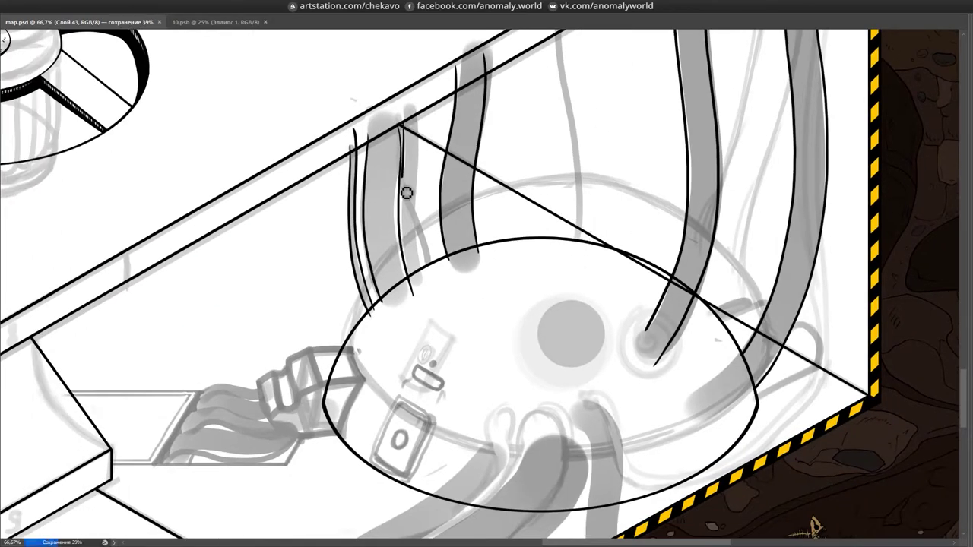
- Add a curled end to the first pipe's black outline
{"action": "key", "text": "Tab"}
{"action": "key", "text": "ctrl+plus"}
{"action": "key", "text": "ctrl+plus"}
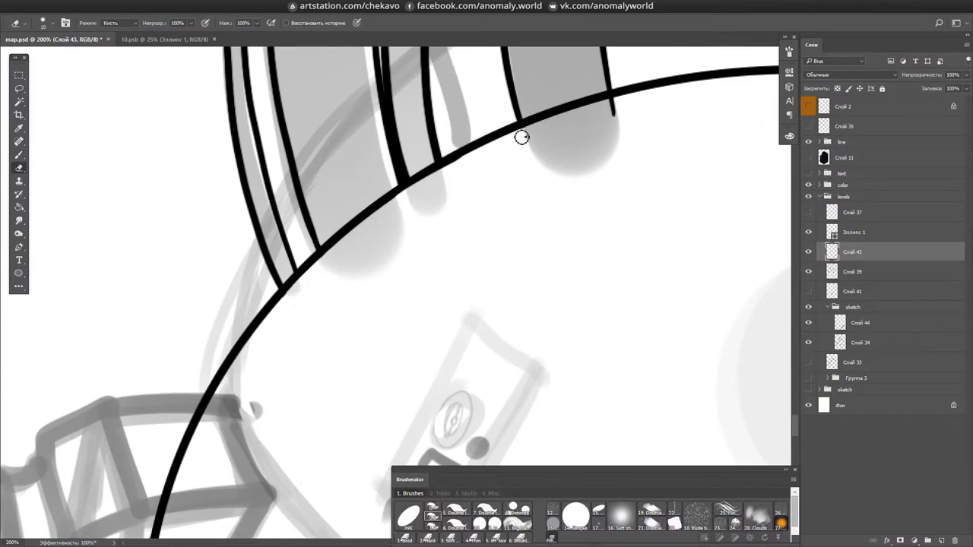
{"action": "key", "text": "l"}
{"action": "key", "text": "ctrl+minus"}
{"action": "key", "text": "ctrl+d"}
{"action": "mouse_move", "coordinate": [530, 478]}
{"action": "left_mouse_down"}
{"action": "mouse_move", "coordinate": [555, 200]}
{"action": "mouse_move", "coordinate": [379, 332]}
{"action": "left_mouse_up"}
{"action": "key", "text": "e"}
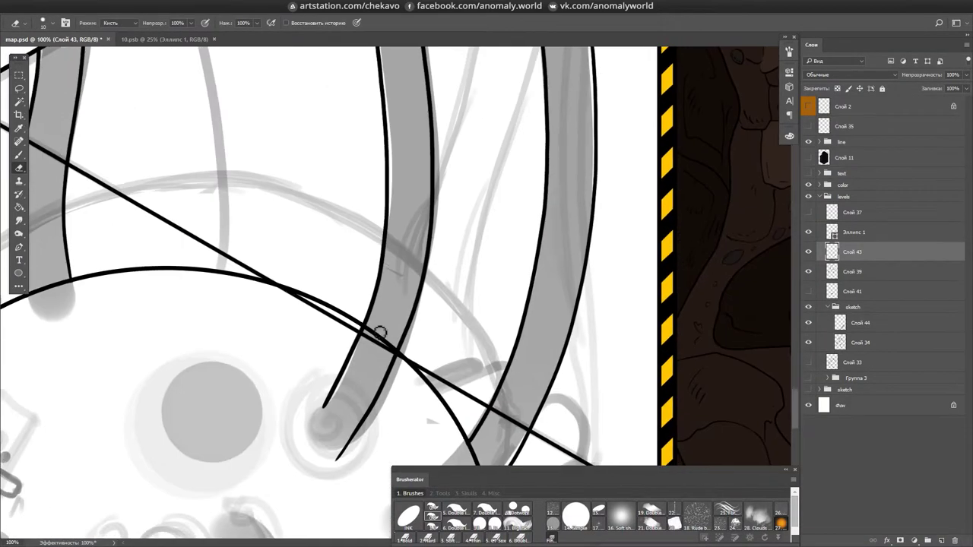
{"action": "key", "text": "ctrl+plus"}
{"action": "key", "text": "b"}
{"action": "left_click_drag", "start_coordinate": [322, 407], "coordinate": [309, 430]}
- Save, then ink short outline strokes on the next pipe with curled ends
{"action": "mouse_move", "coordinate": [663, 272]}
{"action": "left_mouse_down"}
{"action": "mouse_move", "coordinate": [463, 342]}
{"action": "mouse_move", "coordinate": [326, 259]}
{"action": "left_mouse_up"}
{"action": "key", "text": "e"}
{"action": "key", "text": "ctrl+minus"}
{"action": "key", "text": "ctrl+s"}
{"action": "left_click_drag", "start_coordinate": [569, 213], "coordinate": [456, 228]}
{"action": "key", "text": "ctrl+plus"}
{"action": "key", "text": "b"}
{"action": "left_click_drag", "start_coordinate": [413, 142], "coordinate": [413, 229]}
{"action": "left_click_drag", "start_coordinate": [380, 266], "coordinate": [553, 222]}
{"action": "left_click_drag", "start_coordinate": [338, 139], "coordinate": [312, 254]}
{"action": "left_click_drag", "start_coordinate": [456, 228], "coordinate": [459, 112]}
{"action": "left_click_drag", "start_coordinate": [461, 159], "coordinate": [471, 170]}
{"action": "left_click_drag", "start_coordinate": [396, 271], "coordinate": [558, 211]}
- Lasso-delete a stray pipe line piece on the other pipe layer, then return to the main layer
{"action": "key", "text": "ctrl+minus"}
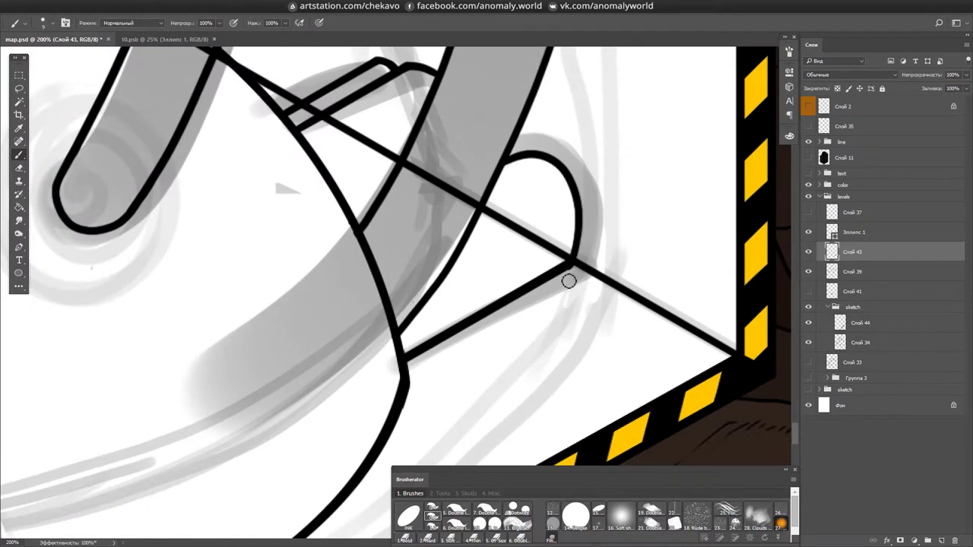
{"action": "left_click_drag", "start_coordinate": [394, 234], "coordinate": [630, 326]}
{"action": "key", "text": "e"}
{"action": "key", "text": "alt+bracketleft"}
{"action": "key", "text": "ctrl+s"}
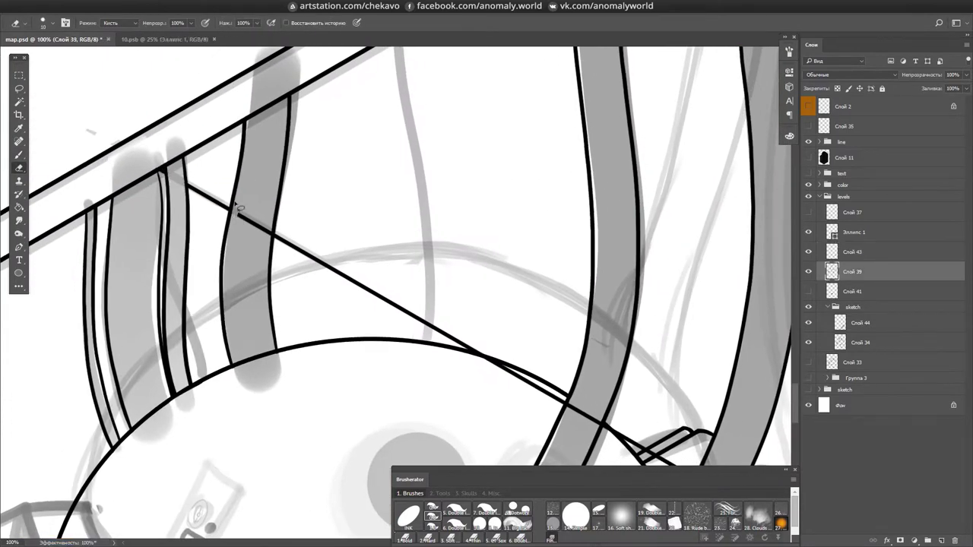
{"action": "key", "text": "l"}
{"action": "left_click_drag", "start_coordinate": [239, 218], "coordinate": [388, 260]}
{"action": "key", "text": "ctrl+d"}
{"action": "key", "text": "b"}
{"action": "key", "text": "ctrl+plus"}
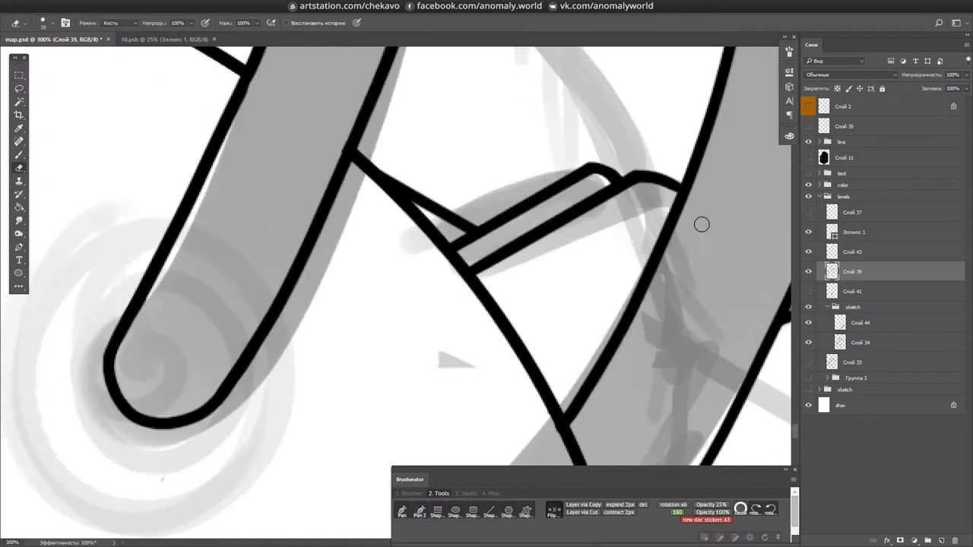
{"action": "key", "text": "e"}
{"action": "key", "text": "alt+bracketright"}
{"action": "key", "text": "b"}
- Ink a short stroke along the pipe line by the wall in full-screen view
{"action": "mouse_move", "coordinate": [537, 226]}
{"action": "left_mouse_down"}
{"action": "mouse_move", "coordinate": [628, 206]}
{"action": "mouse_move", "coordinate": [515, 265]}
{"action": "mouse_move", "coordinate": [628, 199]}
{"action": "mouse_move", "coordinate": [322, 191]}
{"action": "mouse_move", "coordinate": [259, 287]}
{"action": "mouse_move", "coordinate": [342, 123]}
{"action": "left_mouse_up"}
{"action": "key", "text": "ctrl+minus"}
{"action": "key", "text": "ctrl+minus"}
{"action": "left_click_drag", "start_coordinate": [683, 207], "coordinate": [304, 167]}
{"action": "key", "text": "Tab"}
{"action": "mouse_move", "coordinate": [87, 305]}
{"action": "left_mouse_down"}
{"action": "mouse_move", "coordinate": [745, 230]}
{"action": "mouse_move", "coordinate": [745, 143]}
{"action": "mouse_move", "coordinate": [563, 238]}
{"action": "mouse_move", "coordinate": [436, 275]}
{"action": "left_mouse_up"}
{"action": "left_click_drag", "start_coordinate": [439, 268], "coordinate": [480, 256]}
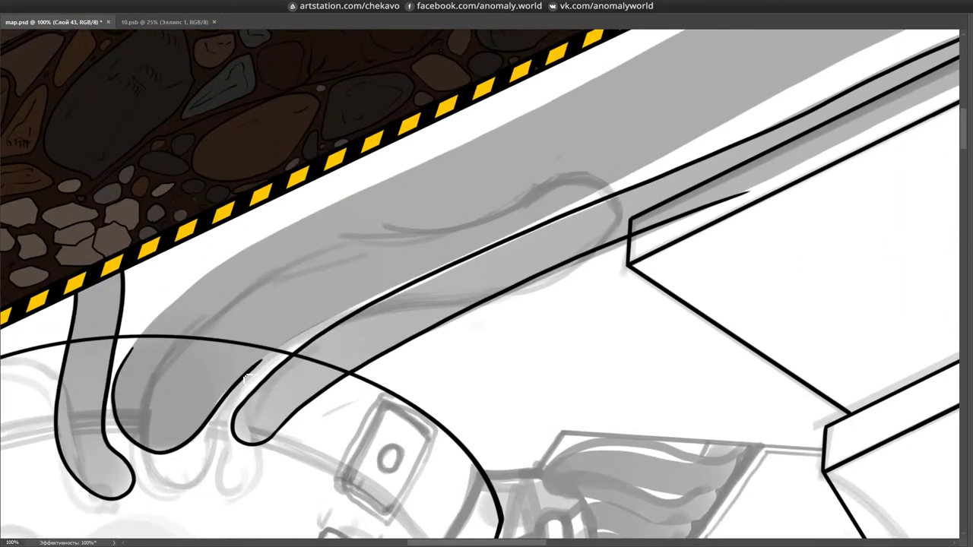
- Rotate the view around the pipes' open ends and save the document
{"action": "scroll", "coordinate": [245, 377], "scroll_direction": "down", "scroll_amount": 2}
{"action": "scroll", "coordinate": [704, 272], "scroll_direction": "up", "scroll_amount": 1}
{"action": "left_click_drag", "start_coordinate": [589, 144], "coordinate": [323, 255]}
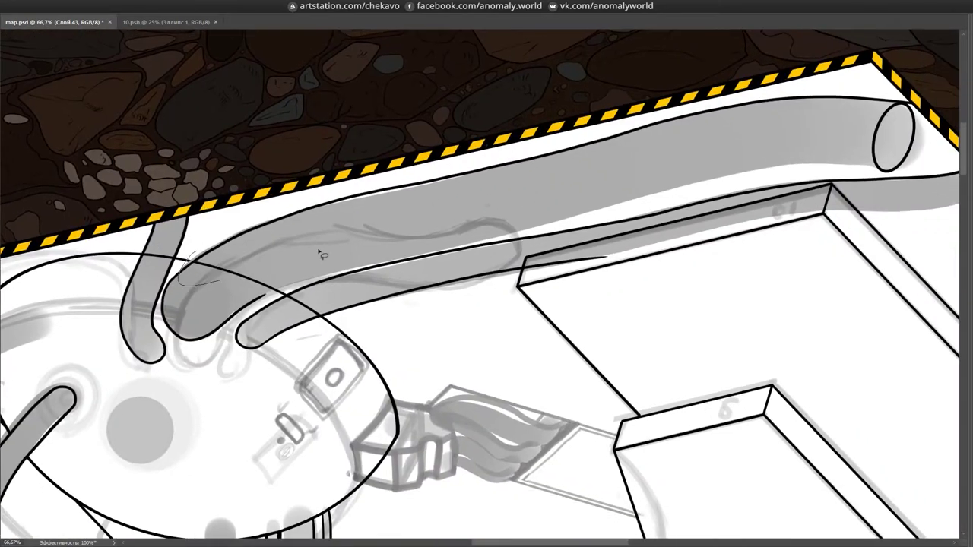
{"action": "scroll", "coordinate": [506, 297], "scroll_direction": "up", "scroll_amount": 3}
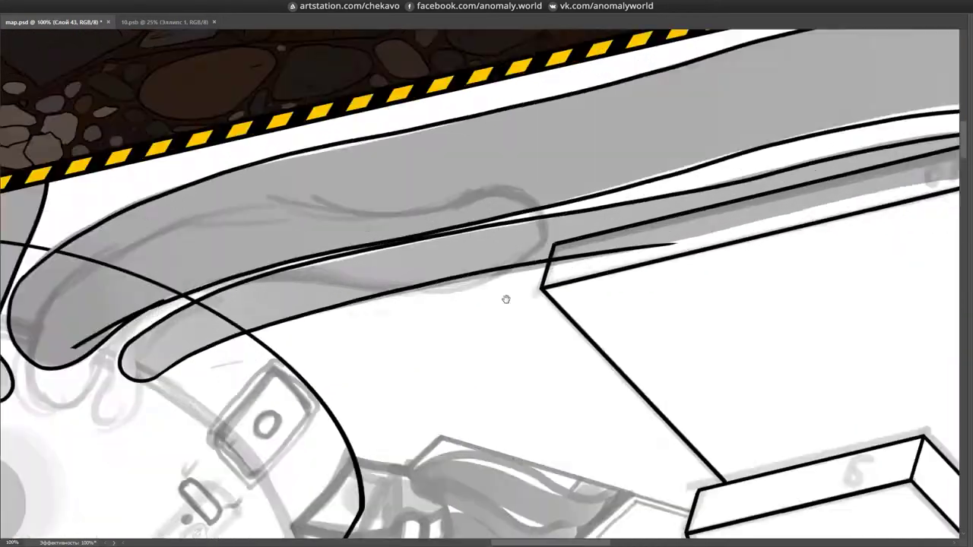
{"action": "left_click_drag", "start_coordinate": [506, 297], "coordinate": [417, 351]}
{"action": "left_click_drag", "start_coordinate": [238, 385], "coordinate": [312, 342]}
{"action": "key", "text": "ctrl+s"}
- Move the ellipse copy onto a pipe end and shrink it to the pipe's width
{"action": "left_click_drag", "start_coordinate": [389, 384], "coordinate": [430, 312]}
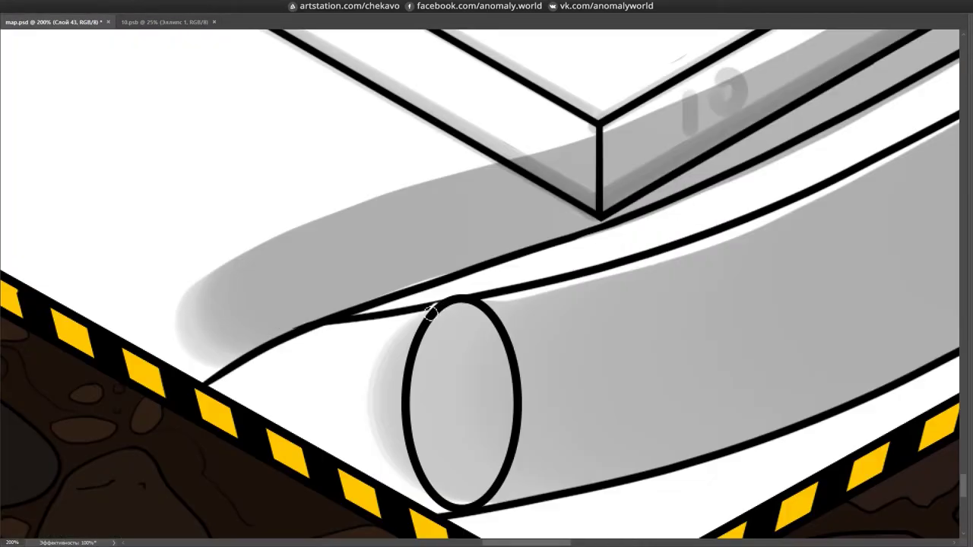
{"action": "scroll", "coordinate": [430, 312], "scroll_direction": "down", "scroll_amount": 2}
{"action": "scroll", "coordinate": [530, 445], "scroll_direction": "up", "scroll_amount": 1}
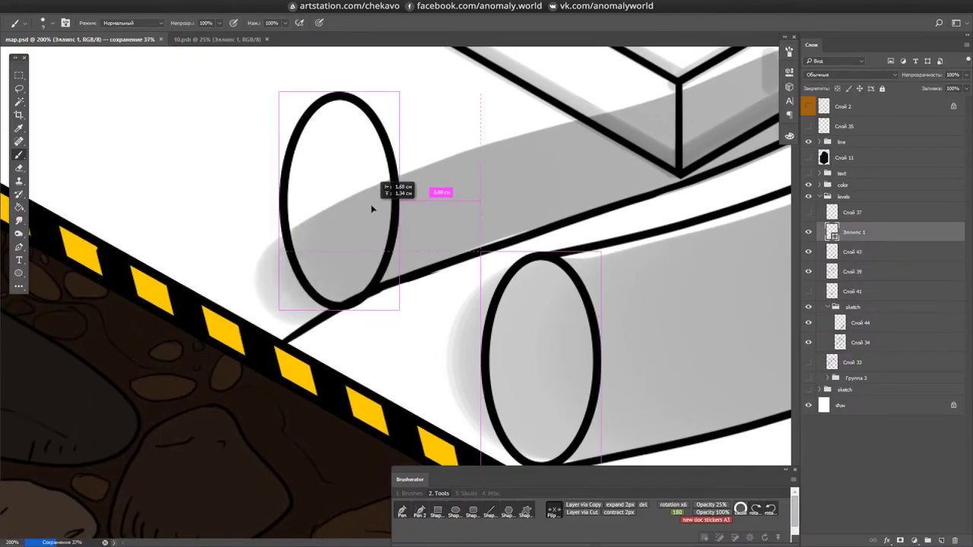
{"action": "left_click_drag", "start_coordinate": [386, 191], "coordinate": [551, 112]}
{"action": "key", "text": "r"}
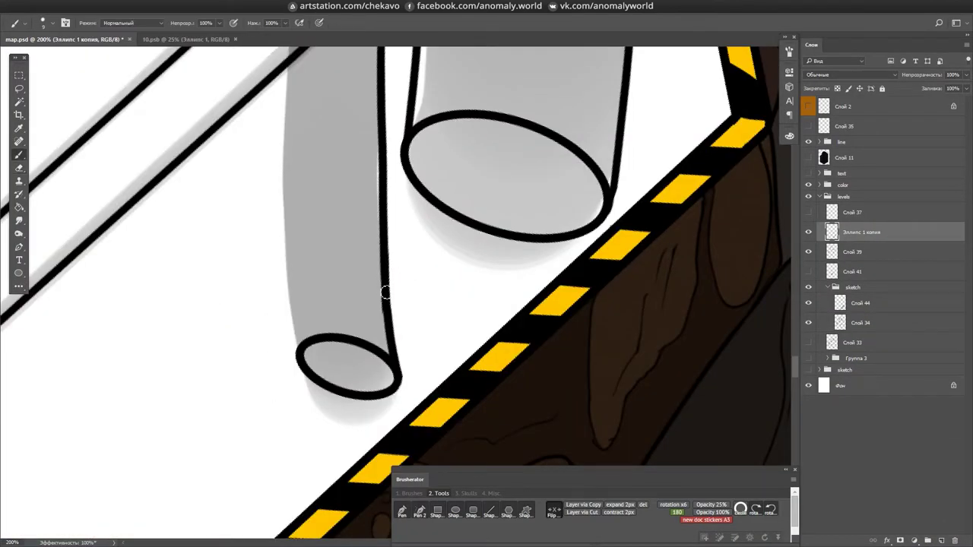
{"action": "key", "text": "ctrl+minus"}
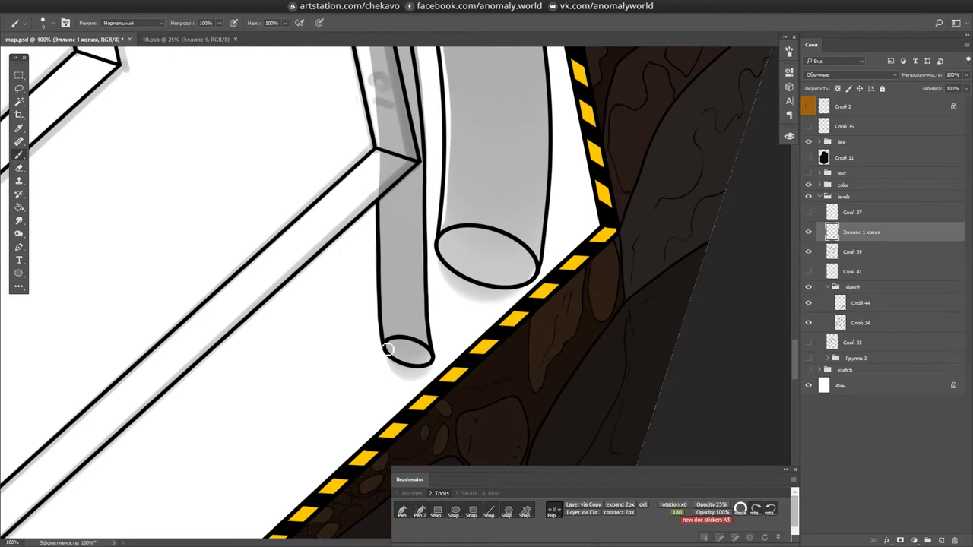
{"action": "scroll", "coordinate": [386, 347], "scroll_direction": "up", "scroll_amount": 2}
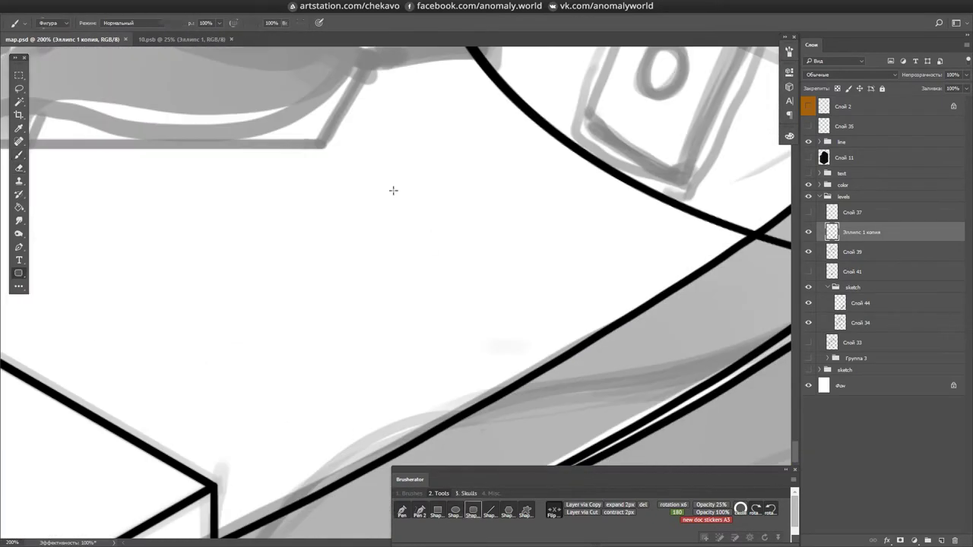
- Draw a rounded rectangle on the dome and two enlarged copies as nested outlines
{"action": "left_click", "coordinate": [475, 514]}
{"action": "left_click_drag", "start_coordinate": [406, 113], "coordinate": [510, 369]}
{"action": "key", "text": "ctrl+j"}
{"action": "key", "text": "ctrl+t"}
{"action": "left_click_drag", "start_coordinate": [514, 77], "coordinate": [536, 54]}
{"action": "key", "text": "Return"}
{"action": "key", "text": "ctrl+j"}
{"action": "key", "text": "ctrl+t"}
{"action": "key", "text": "Return"}
{"action": "left_click_drag", "start_coordinate": [588, 272], "coordinate": [597, 246]}
- Add a small central rounded square with stacked horizontal bars, merged into one layer
{"action": "left_click_drag", "start_coordinate": [412, 186], "coordinate": [475, 258]}
{"action": "left_click_drag", "start_coordinate": [370, 210], "coordinate": [377, 211]}
{"action": "left_click_drag", "start_coordinate": [376, 211], "coordinate": [517, 221]}
{"action": "key", "text": "m"}
{"action": "left_click_drag", "start_coordinate": [619, 261], "coordinate": [590, 214]}
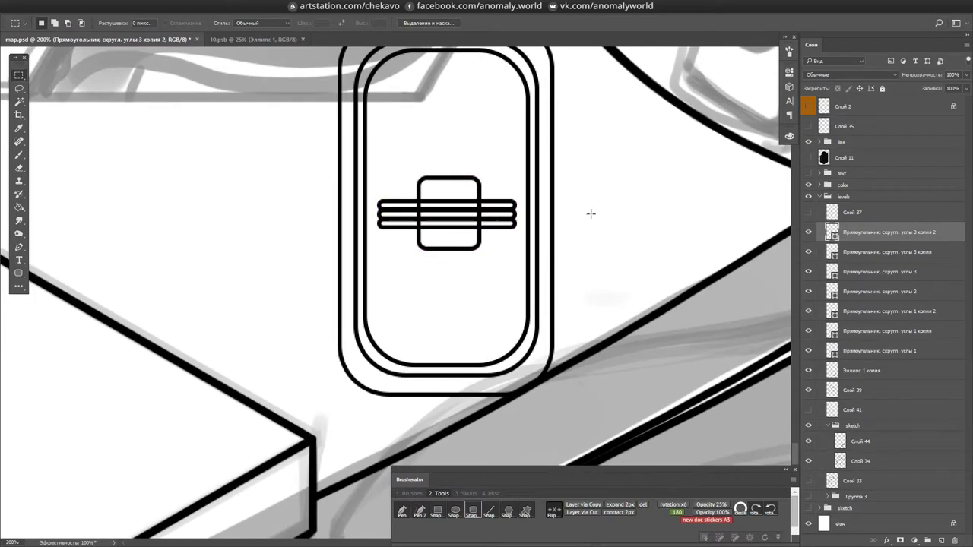
{"action": "left_click", "coordinate": [886, 271], "text": "shift"}
{"action": "key", "text": "ctrl+e"}
{"action": "key", "text": "Return"}
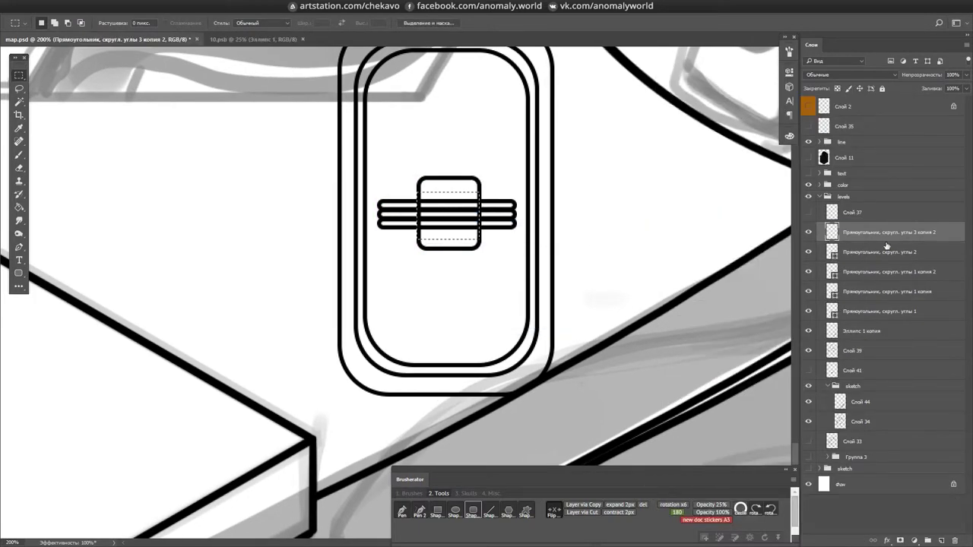
- Form an X from two diagonal bars, erase its centre, and merge the emblem parts
{"action": "key", "text": "ctrl+j"}
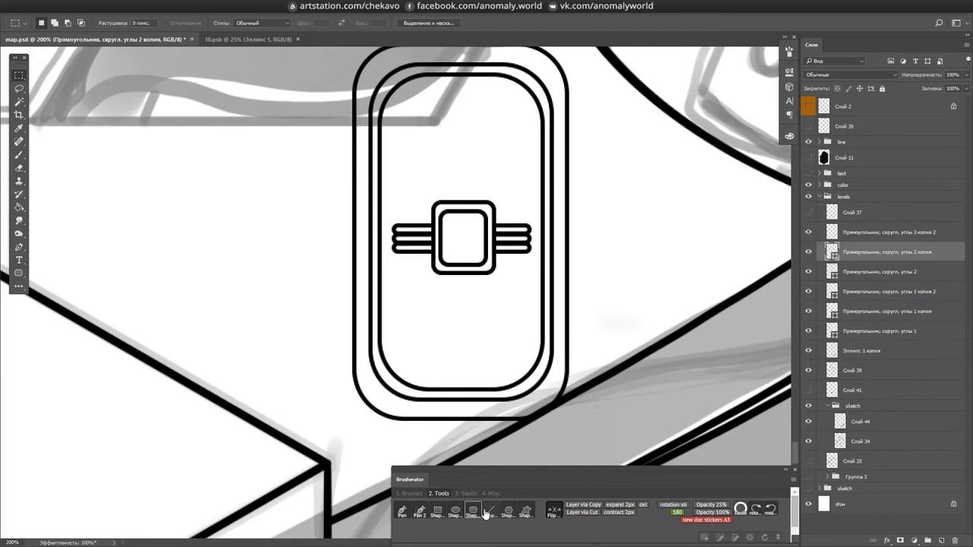
{"action": "mouse_move", "coordinate": [406, 86]}
{"action": "left_mouse_down"}
{"action": "mouse_move", "coordinate": [417, 358]}
{"action": "mouse_move", "coordinate": [487, 354]}
{"action": "left_mouse_up"}
{"action": "key", "text": "ctrl+t"}
{"action": "key", "text": "ctrl+alt+t"}
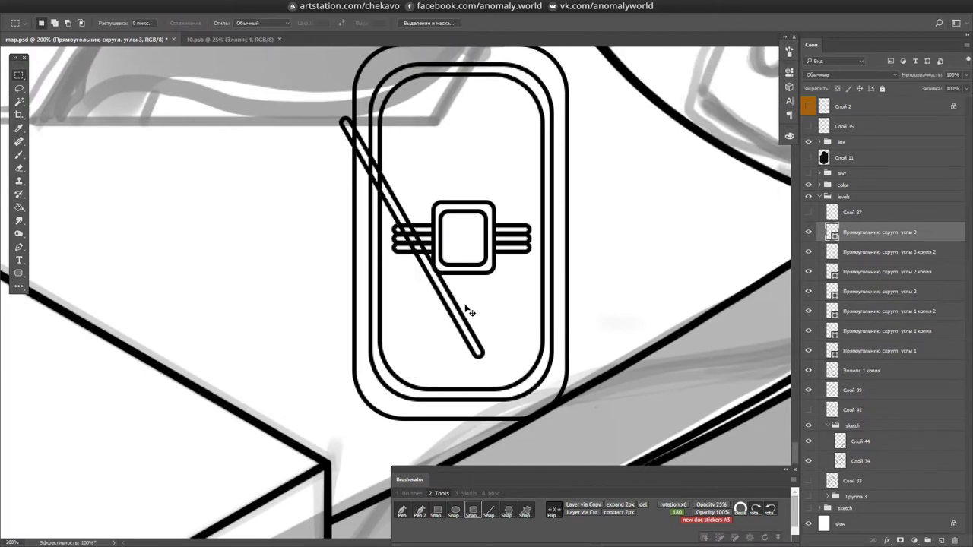
{"action": "key", "text": "Return"}
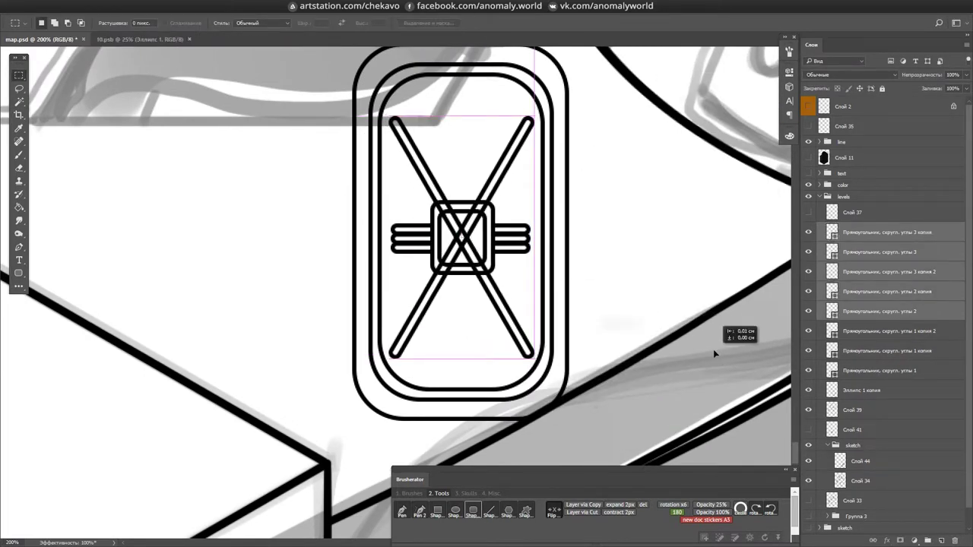
{"action": "key", "text": "ctrl+e"}
{"action": "key", "text": "e"}
{"action": "left_click_drag", "start_coordinate": [477, 215], "coordinate": [450, 249]}
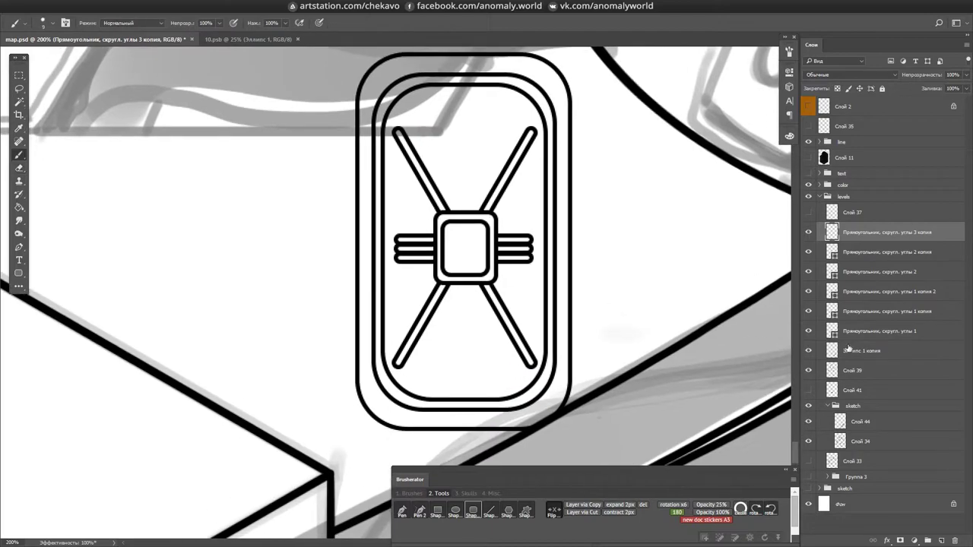
{"action": "key", "text": "ctrl+e"}
- Skew the emblem into perspective on the dome and shift a duplicate up and right
{"action": "key", "text": "ctrl+t"}
{"action": "left_click_drag", "start_coordinate": [600, 201], "coordinate": [544, 327]}
{"action": "key", "text": "Return"}
{"action": "scroll", "coordinate": [486, 279], "scroll_direction": "down", "scroll_amount": 3}
{"action": "scroll", "coordinate": [486, 279], "scroll_direction": "up", "scroll_amount": 3}
{"action": "key", "text": "ctrl+t"}
{"action": "left_click_drag", "start_coordinate": [485, 279], "coordinate": [504, 270]}
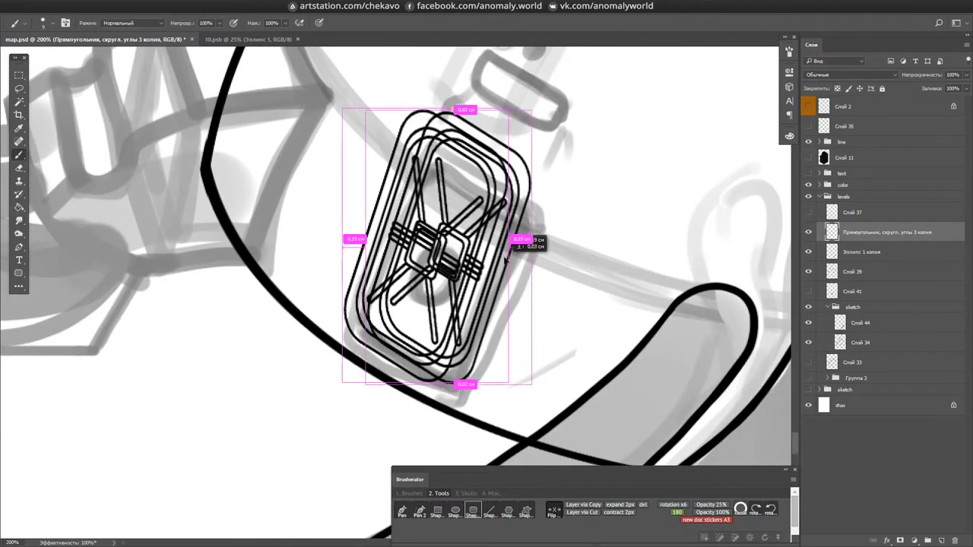
- Lower the offset duplicate emblem's opacity and merge it into the layer below
{"action": "key", "text": "Return"}
{"action": "key", "text": "6"}
{"action": "key", "text": "5"}
{"action": "key", "text": "e"}
{"action": "key", "text": "ctrl+e"}
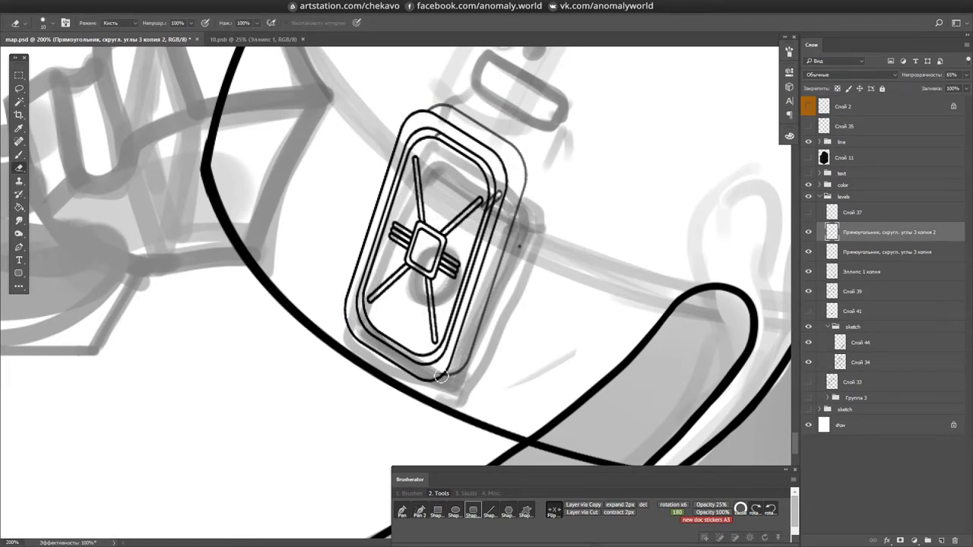
{"action": "key", "text": "b"}
- Rotate the view upright, save the document, and undo a stray stroke beside the emblem
{"action": "left_click_drag", "start_coordinate": [522, 147], "coordinate": [259, 156]}
{"action": "left_click_drag", "start_coordinate": [494, 285], "coordinate": [545, 361]}
{"action": "scroll", "coordinate": [497, 150], "scroll_direction": "up", "scroll_amount": 2}
{"action": "key", "text": "ctrl+s"}
{"action": "scroll", "coordinate": [502, 313], "scroll_direction": "left", "scroll_amount": 4}
{"action": "left_click_drag", "start_coordinate": [502, 313], "coordinate": [559, 222]}
{"action": "left_click_drag", "start_coordinate": [567, 269], "coordinate": [335, 125]}
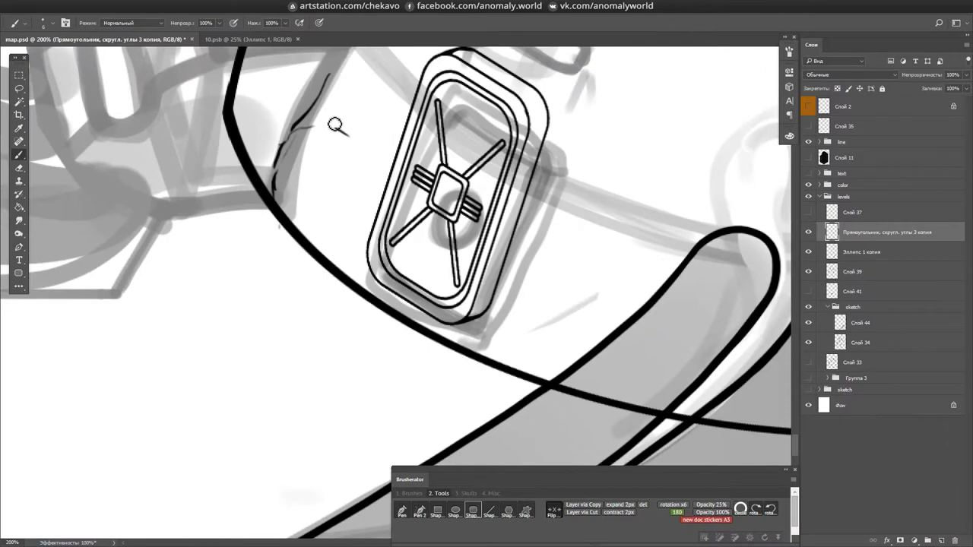
{"action": "key", "text": "ctrl+z"}
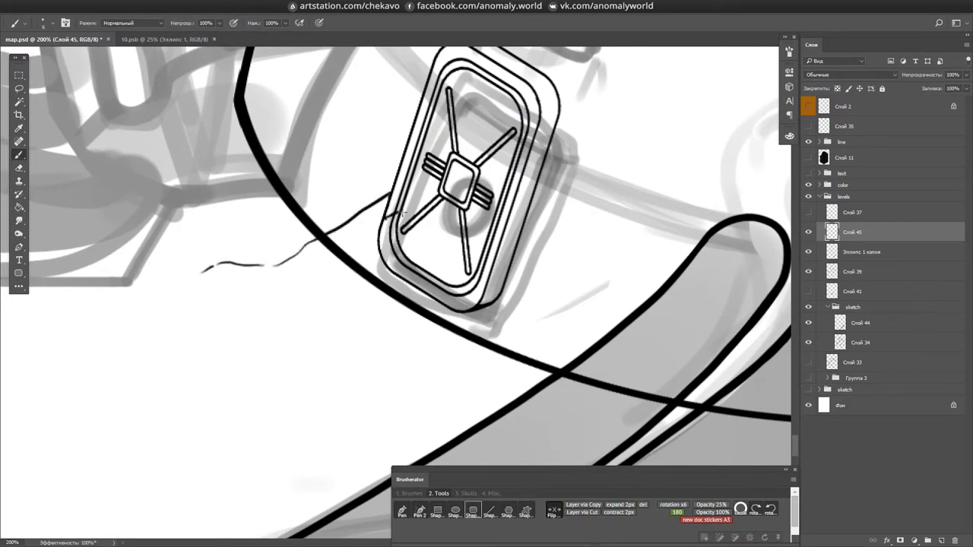
- Ink rubble hatching around both sides of the emblem hatch
{"action": "left_click_drag", "start_coordinate": [543, 202], "coordinate": [465, 159]}
{"action": "left_click_drag", "start_coordinate": [472, 228], "coordinate": [510, 160]}
{"action": "mouse_move", "coordinate": [487, 197]}
{"action": "left_mouse_down"}
{"action": "mouse_move", "coordinate": [357, 289]}
{"action": "mouse_move", "coordinate": [368, 295]}
{"action": "left_mouse_up"}
{"action": "left_click_drag", "start_coordinate": [280, 392], "coordinate": [330, 290]}
{"action": "left_click_drag", "start_coordinate": [330, 283], "coordinate": [425, 207]}
{"action": "left_click_drag", "start_coordinate": [426, 207], "coordinate": [378, 320]}
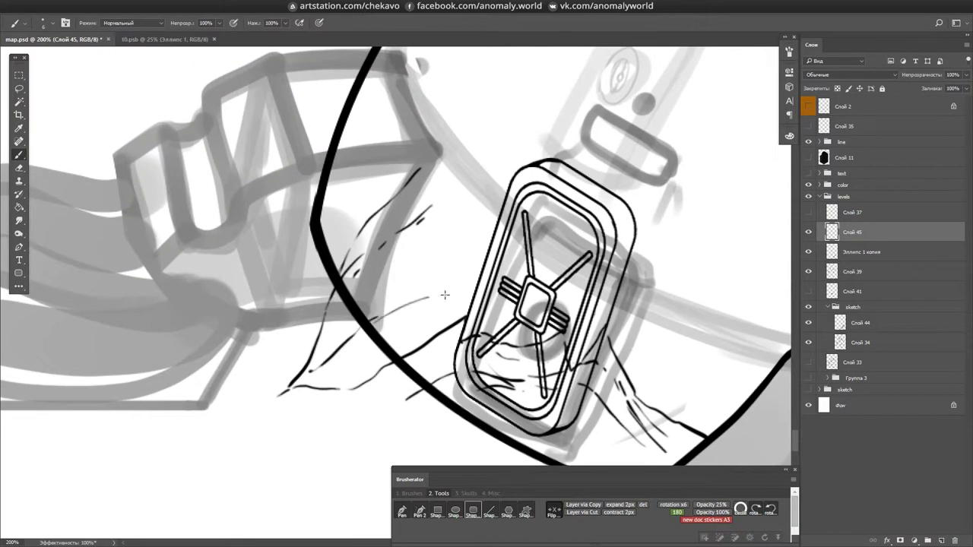
{"action": "left_click_drag", "start_coordinate": [384, 248], "coordinate": [370, 301]}
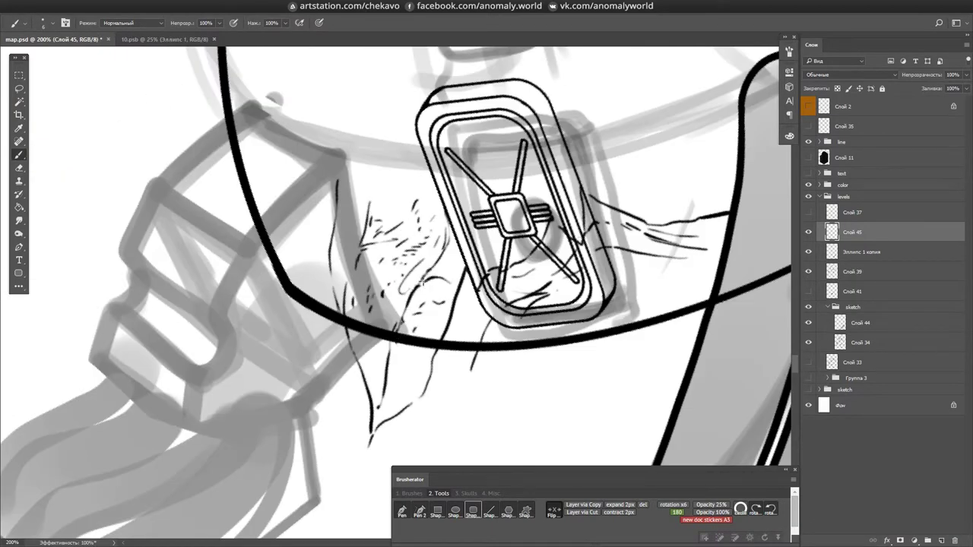
{"action": "left_click_drag", "start_coordinate": [389, 396], "coordinate": [325, 202]}
{"action": "left_click_drag", "start_coordinate": [288, 92], "coordinate": [391, 247]}
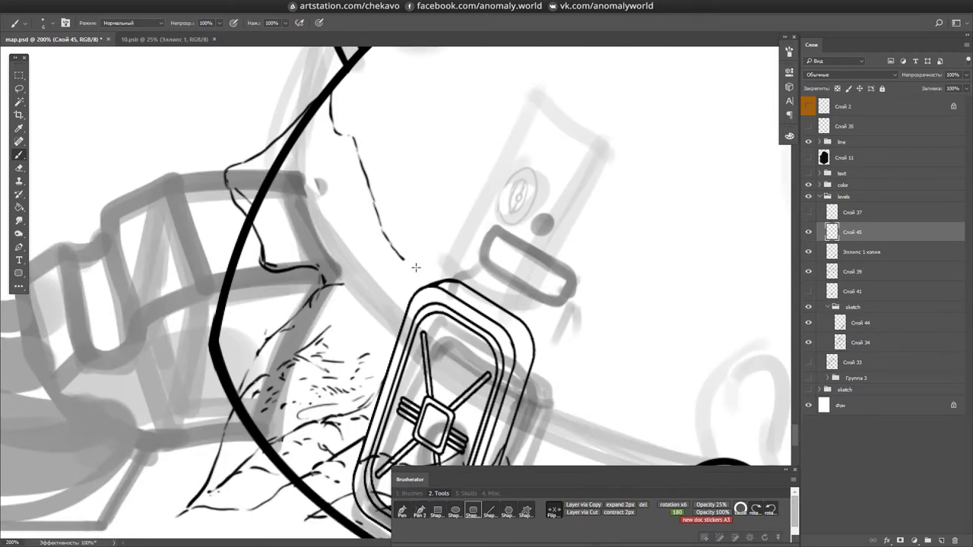
- Rotate the view to work above the emblem and save the document
{"action": "key", "text": "e"}
{"action": "left_click_drag", "start_coordinate": [509, 312], "coordinate": [538, 208]}
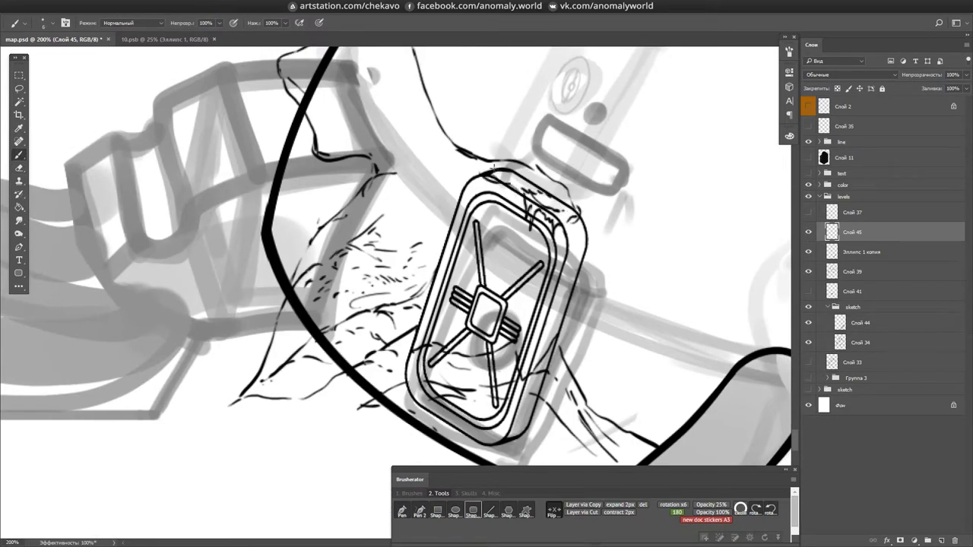
{"action": "left_click_drag", "start_coordinate": [586, 230], "coordinate": [517, 357]}
{"action": "mouse_move", "coordinate": [565, 267]}
{"action": "left_mouse_down"}
{"action": "mouse_move", "coordinate": [517, 205]}
{"action": "mouse_move", "coordinate": [522, 197]}
{"action": "left_mouse_up"}
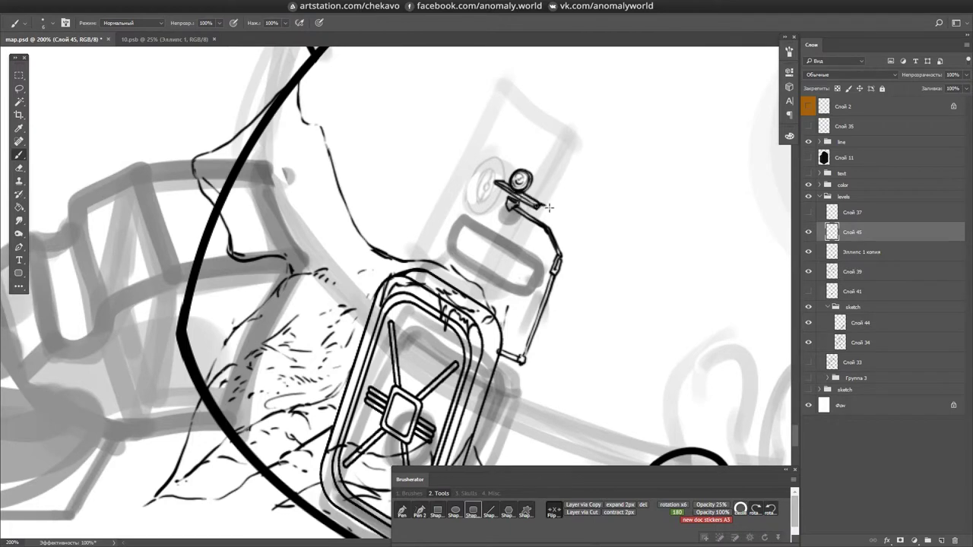
{"action": "key", "text": "ctrl+s"}
- Ink a small knob on the wire arm's tip and choose Arial for the sign lettering
{"action": "left_click_drag", "start_coordinate": [478, 127], "coordinate": [481, 124]}
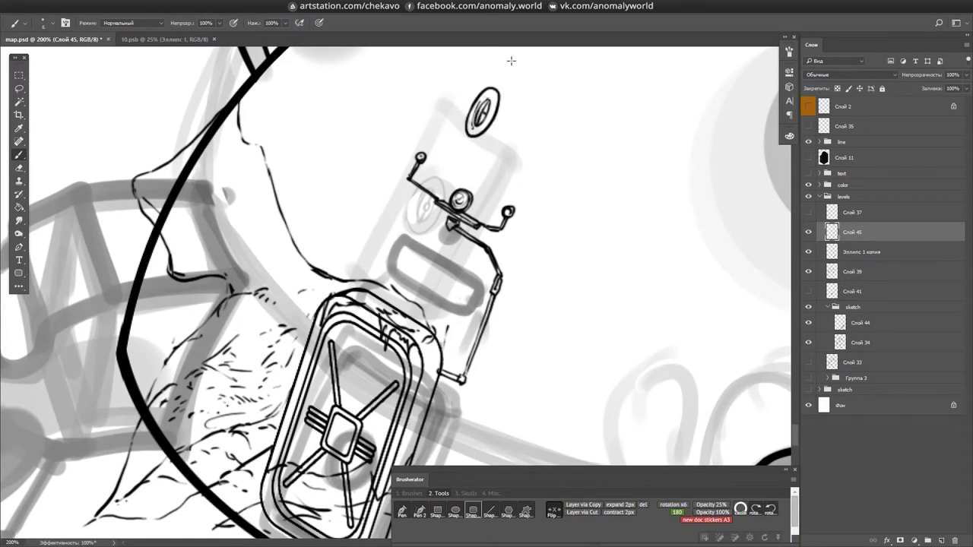
{"action": "key", "text": "r"}
{"action": "left_click_drag", "start_coordinate": [511, 61], "coordinate": [594, 251]}
{"action": "left_click", "coordinate": [126, 23]}
- Type the word AKIRA in enlarged Arial lettering
{"action": "left_click", "coordinate": [221, 220]}
{"action": "left_click", "coordinate": [225, 22]}
{"action": "left_click", "coordinate": [217, 59]}
{"action": "type", "text": "AKIRA"}
{"action": "key", "text": "ctrl+a"}
{"action": "left_click", "coordinate": [225, 23]}
{"action": "left_click", "coordinate": [218, 92]}
{"action": "key", "text": "ctrl+Return"}
{"action": "mouse_move", "coordinate": [450, 221]}
{"action": "left_mouse_down"}
{"action": "mouse_move", "coordinate": [373, 387]}
{"action": "mouse_move", "coordinate": [539, 300]}
{"action": "left_mouse_up"}
- Draw a black-outlined rectangle around AKIRA and adjust the letters' horizontal scale
{"action": "key", "text": "u"}
{"action": "left_click_drag", "start_coordinate": [289, 218], "coordinate": [450, 266]}
{"action": "left_click_drag", "start_coordinate": [309, 197], "coordinate": [504, 332]}
{"action": "double_click", "coordinate": [833, 252]}
{"action": "left_click", "coordinate": [789, 100]}
{"action": "left_click", "coordinate": [679, 123]}
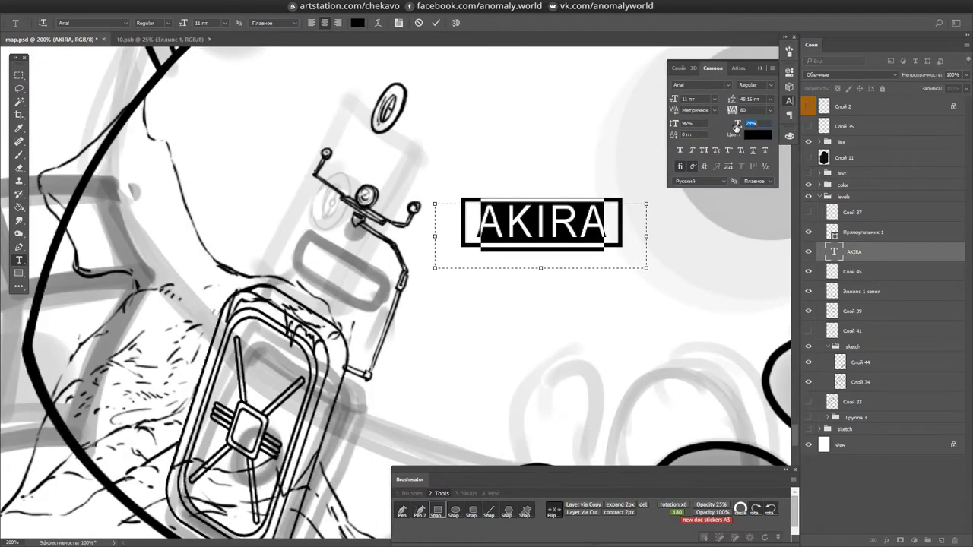
{"action": "key", "text": "ctrl+Return"}
- Tilt the AKIRA sign and box to match the device, narrow letters to 79%, merge into Слой 45
{"action": "key", "text": "ctrl+t"}
{"action": "left_click_drag", "start_coordinate": [634, 219], "coordinate": [414, 316]}
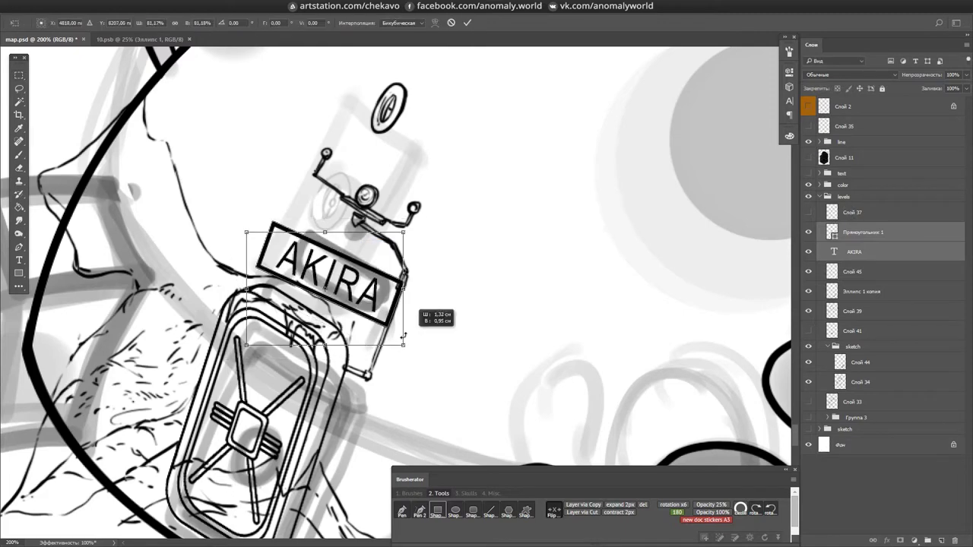
{"action": "left_click", "coordinate": [466, 23]}
{"action": "left_click", "coordinate": [854, 251]}
{"action": "left_click", "coordinate": [789, 100]}
{"action": "left_click", "coordinate": [855, 232], "text": "shift"}
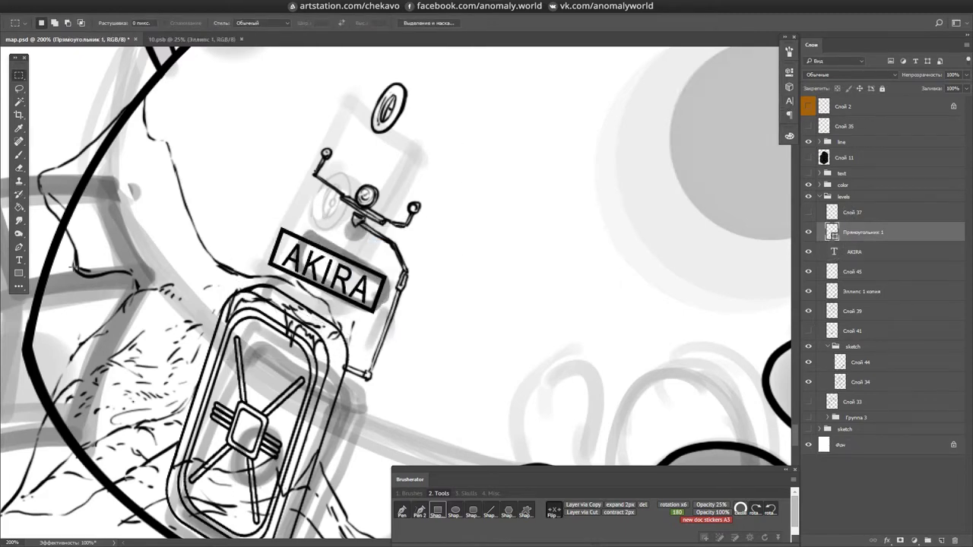
{"action": "key", "text": "ctrl+t"}
{"action": "key", "text": "Return"}
{"action": "key", "text": "ctrl+e"}
- Rotate and shift the canvas view so the AKIRA plate sits level and centred
{"action": "key", "text": "b"}
{"action": "key", "text": "r"}
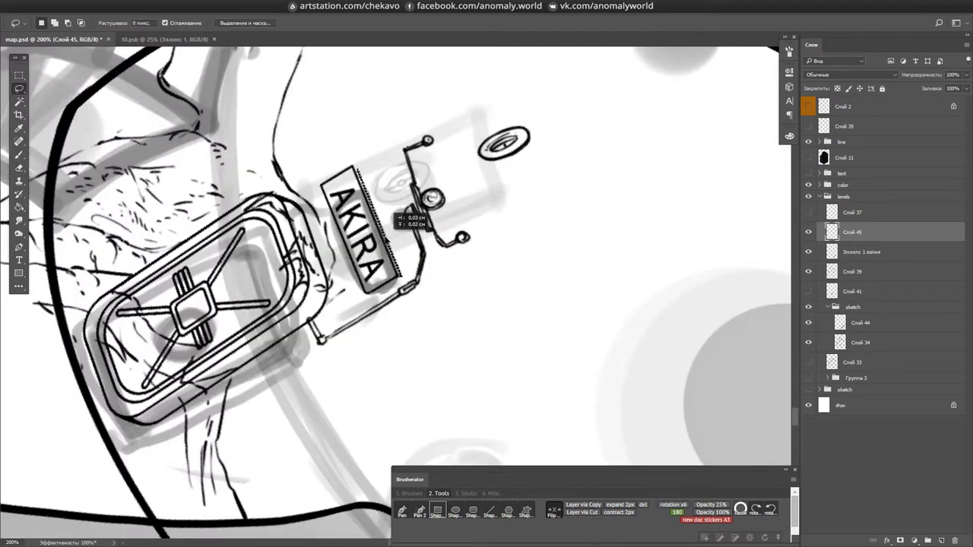
{"action": "left_click_drag", "start_coordinate": [412, 208], "coordinate": [494, 181]}
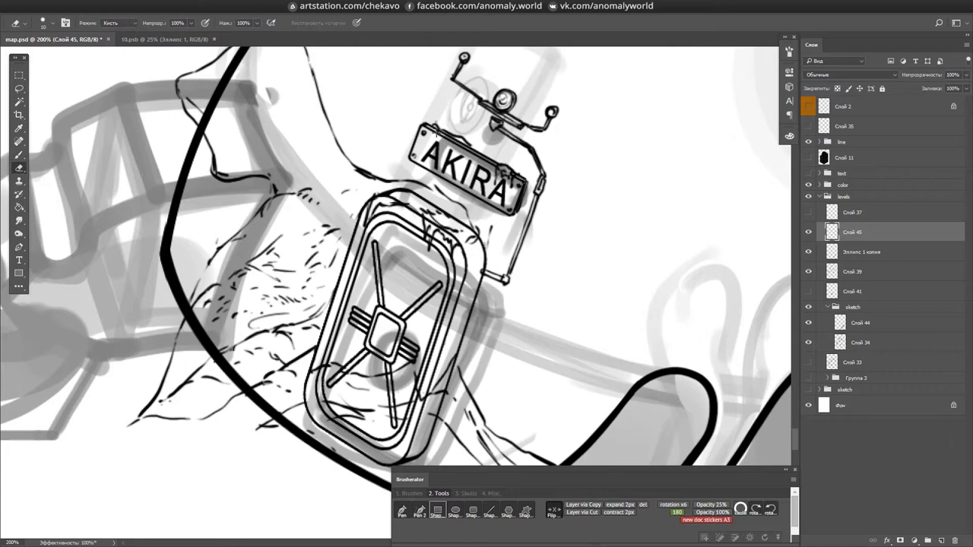
{"action": "mouse_move", "coordinate": [454, 143]}
{"action": "left_mouse_down"}
{"action": "mouse_move", "coordinate": [565, 228]}
{"action": "mouse_move", "coordinate": [490, 245]}
{"action": "left_mouse_up"}
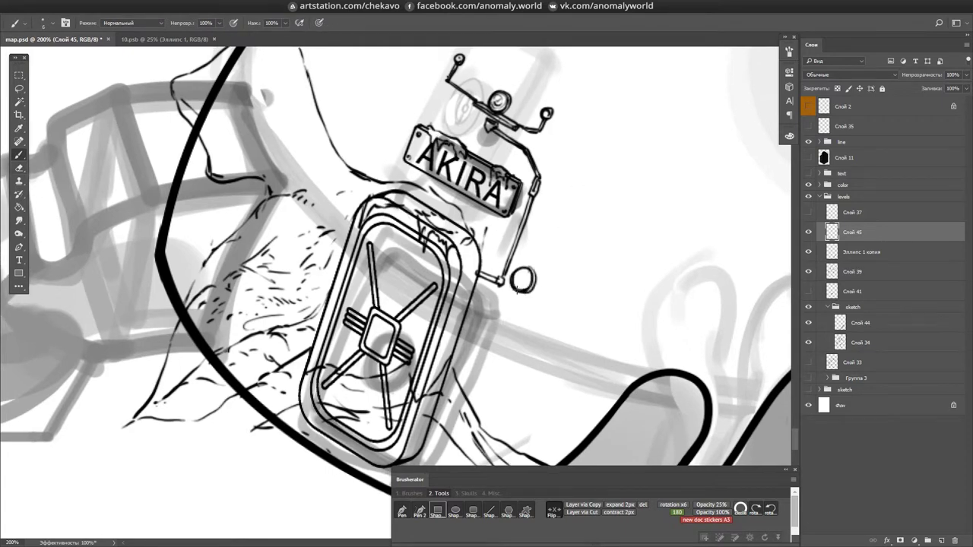
{"action": "mouse_move", "coordinate": [498, 280]}
{"action": "left_mouse_down"}
{"action": "mouse_move", "coordinate": [481, 262]}
{"action": "mouse_move", "coordinate": [489, 271]}
{"action": "mouse_move", "coordinate": [469, 316]}
{"action": "mouse_move", "coordinate": [425, 339]}
{"action": "mouse_move", "coordinate": [464, 313]}
{"action": "mouse_move", "coordinate": [494, 329]}
{"action": "mouse_move", "coordinate": [532, 248]}
{"action": "mouse_move", "coordinate": [440, 243]}
{"action": "mouse_move", "coordinate": [552, 270]}
{"action": "left_mouse_up"}
- Save, then with a size-6 brush ink small arcs near the tube top and rubble marks
{"action": "key", "text": "ctrl+s"}
{"action": "key", "text": "e"}
{"action": "key", "text": "b"}
{"action": "left_click_drag", "start_coordinate": [479, 275], "coordinate": [499, 265]}
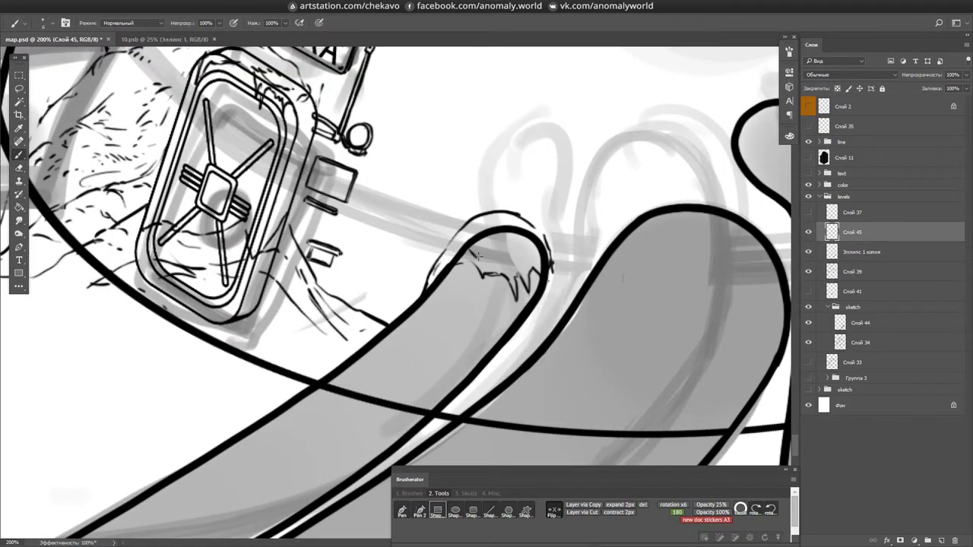
{"action": "mouse_move", "coordinate": [680, 206]}
{"action": "left_mouse_down"}
{"action": "mouse_move", "coordinate": [479, 239]}
{"action": "mouse_move", "coordinate": [646, 215]}
{"action": "left_mouse_up"}
{"action": "mouse_move", "coordinate": [472, 184]}
{"action": "left_mouse_down"}
{"action": "mouse_move", "coordinate": [508, 192]}
{"action": "mouse_move", "coordinate": [477, 195]}
{"action": "left_mouse_up"}
{"action": "left_click_drag", "start_coordinate": [536, 189], "coordinate": [563, 190]}
{"action": "left_click_drag", "start_coordinate": [563, 190], "coordinate": [448, 362]}
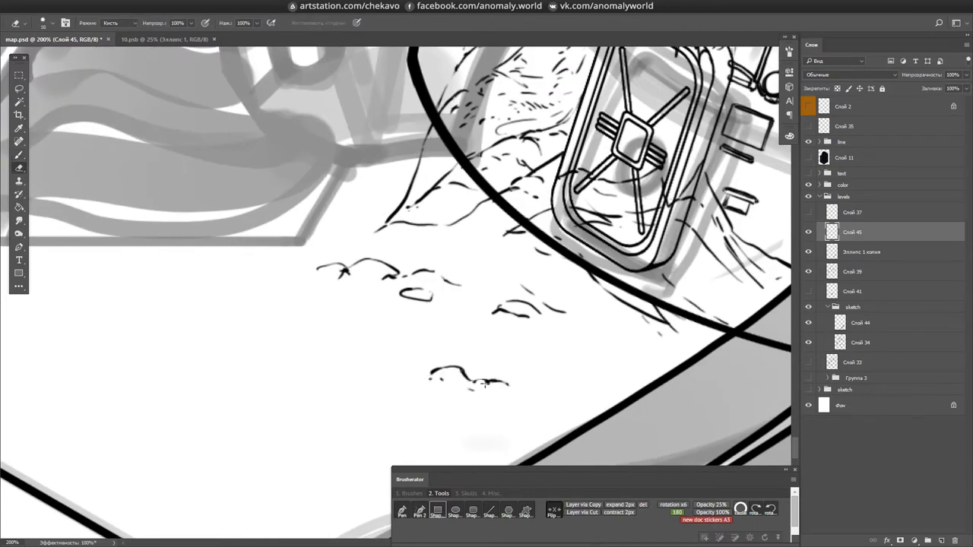
{"action": "left_click_drag", "start_coordinate": [428, 294], "coordinate": [409, 343]}
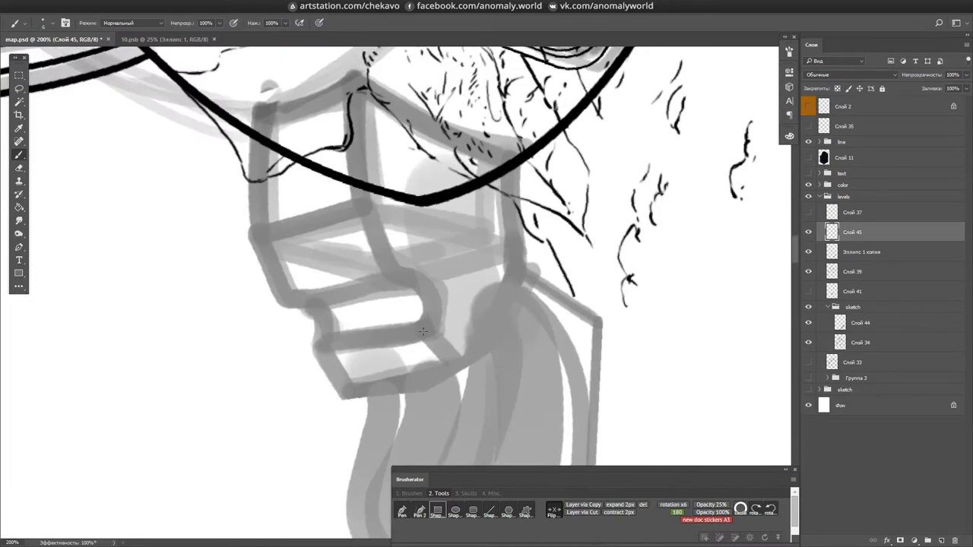
- Trace the grey frame sketch's lines in black ink
{"action": "left_click_drag", "start_coordinate": [538, 230], "coordinate": [374, 182]}
{"action": "left_click_drag", "start_coordinate": [374, 183], "coordinate": [404, 297]}
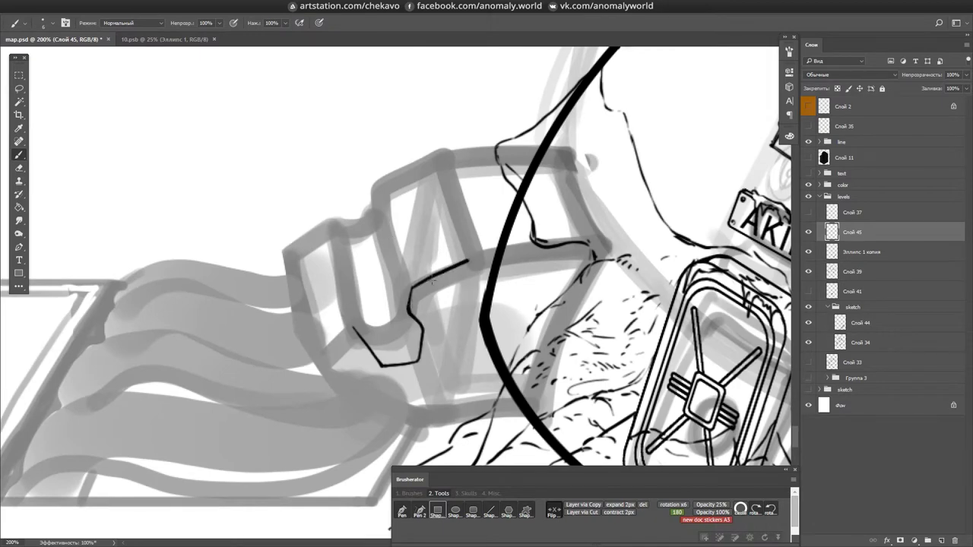
{"action": "left_click_drag", "start_coordinate": [484, 250], "coordinate": [365, 149]}
{"action": "left_click_drag", "start_coordinate": [365, 149], "coordinate": [379, 235]}
{"action": "mouse_move", "coordinate": [369, 120]}
{"action": "left_mouse_down"}
{"action": "mouse_move", "coordinate": [336, 305]}
{"action": "mouse_move", "coordinate": [562, 231]}
{"action": "mouse_move", "coordinate": [489, 332]}
{"action": "left_mouse_up"}
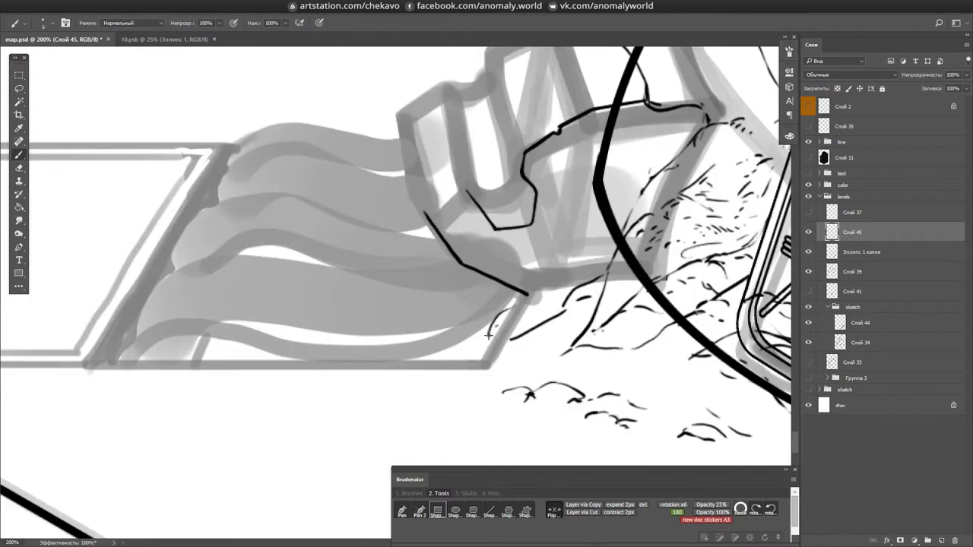
{"action": "left_click_drag", "start_coordinate": [528, 290], "coordinate": [593, 278]}
{"action": "left_click_drag", "start_coordinate": [593, 278], "coordinate": [552, 320]}
{"action": "mouse_move", "coordinate": [531, 154]}
{"action": "left_mouse_down"}
{"action": "mouse_move", "coordinate": [327, 289]}
{"action": "mouse_move", "coordinate": [472, 228]}
{"action": "left_mouse_up"}
{"action": "key", "text": "ctrl+shift+alt+n"}
{"action": "key", "text": "e"}
{"action": "left_click_drag", "start_coordinate": [548, 221], "coordinate": [487, 222]}
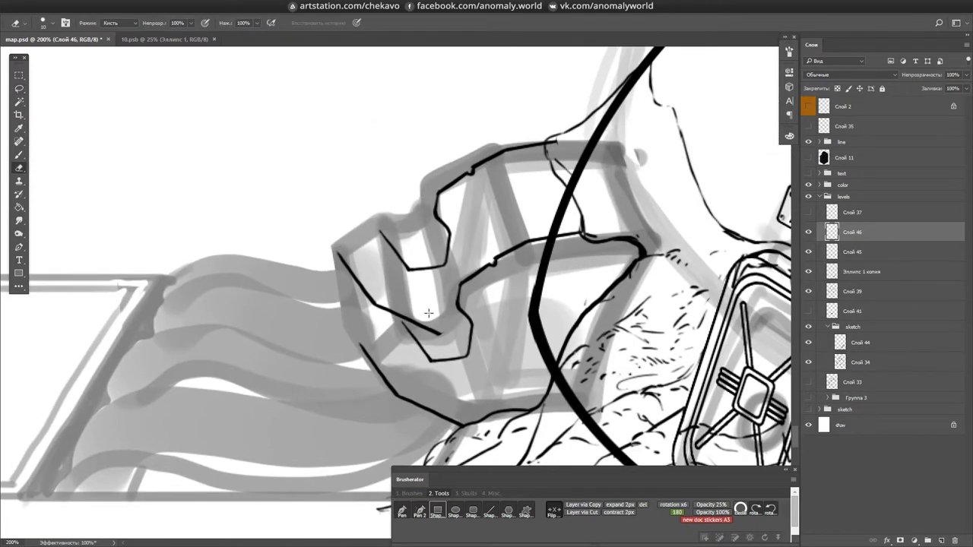
- Ink the frame's notch line and outline the wavy ribbons, merging them into Слой 45
{"action": "mouse_move", "coordinate": [343, 251]}
{"action": "left_mouse_down"}
{"action": "mouse_move", "coordinate": [400, 196]}
{"action": "mouse_move", "coordinate": [414, 217]}
{"action": "left_mouse_up"}
{"action": "left_click_drag", "start_coordinate": [414, 217], "coordinate": [424, 277]}
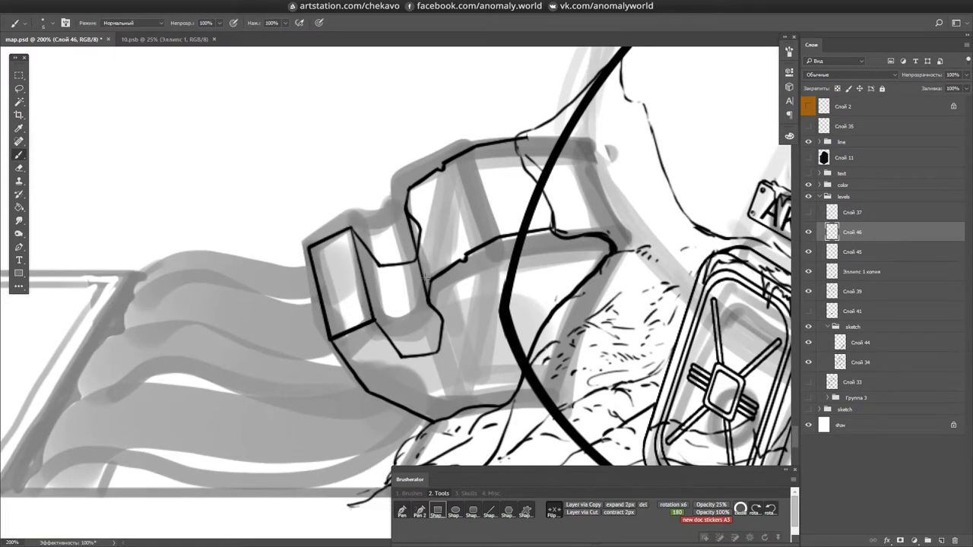
{"action": "mouse_move", "coordinate": [412, 195]}
{"action": "left_mouse_down"}
{"action": "mouse_move", "coordinate": [365, 266]}
{"action": "mouse_move", "coordinate": [247, 378]}
{"action": "mouse_move", "coordinate": [548, 244]}
{"action": "left_mouse_up"}
{"action": "mouse_move", "coordinate": [242, 417]}
{"action": "left_mouse_down"}
{"action": "mouse_move", "coordinate": [587, 278]}
{"action": "mouse_move", "coordinate": [271, 348]}
{"action": "mouse_move", "coordinate": [332, 258]}
{"action": "left_mouse_up"}
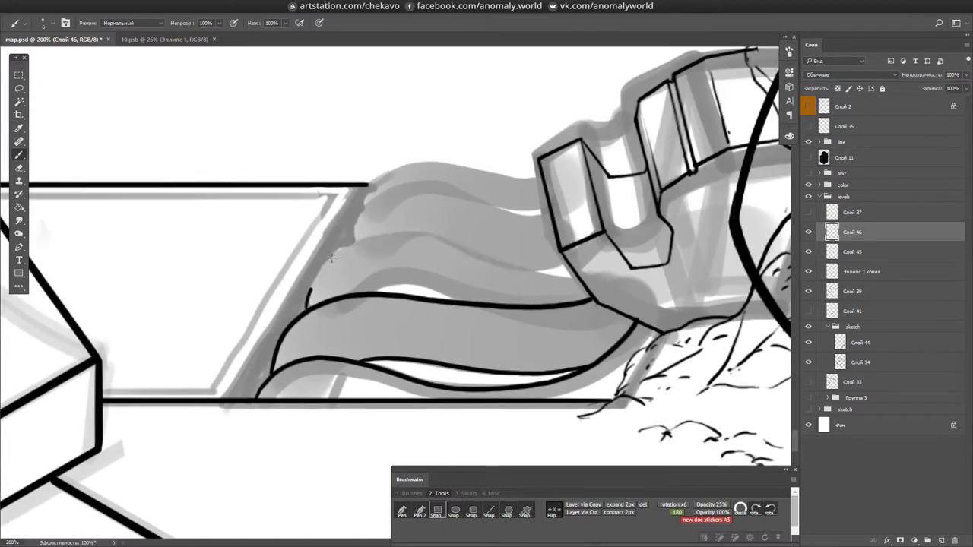
{"action": "mouse_move", "coordinate": [382, 222]}
{"action": "left_mouse_down"}
{"action": "mouse_move", "coordinate": [316, 358]}
{"action": "mouse_move", "coordinate": [389, 293]}
{"action": "left_mouse_up"}
{"action": "key", "text": "e"}
{"action": "key", "text": "ctrl+e"}
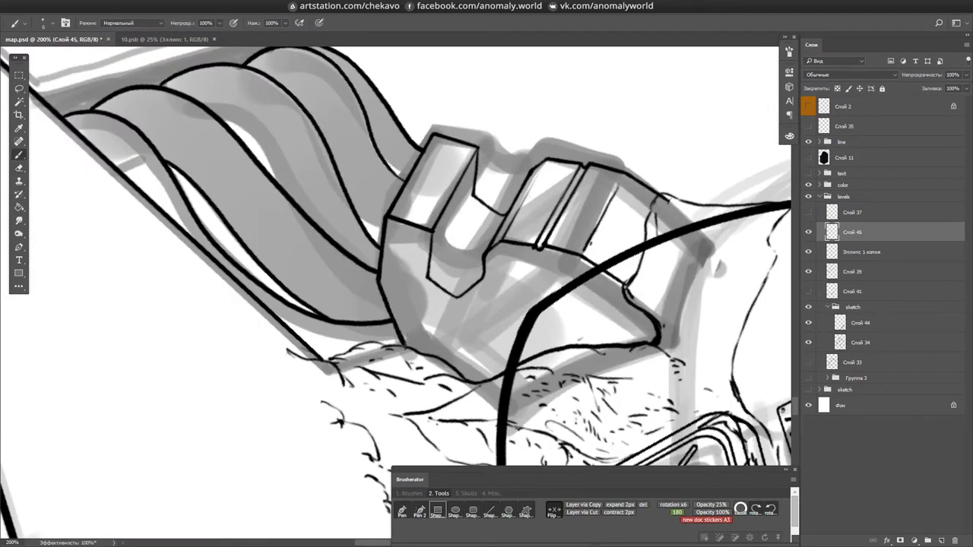
- Turn the view around, save, and add curved lines beneath the box edge with the Lasso
{"action": "left_click_drag", "start_coordinate": [486, 274], "coordinate": [338, 340]}
{"action": "left_click_drag", "start_coordinate": [461, 219], "coordinate": [258, 367]}
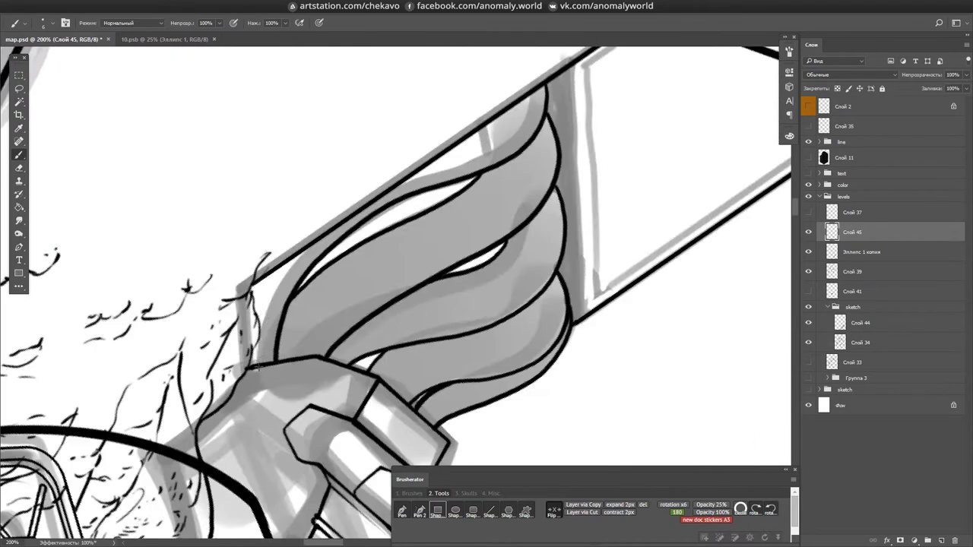
{"action": "mouse_move", "coordinate": [688, 143]}
{"action": "left_mouse_down"}
{"action": "mouse_move", "coordinate": [624, 122]}
{"action": "mouse_move", "coordinate": [542, 198]}
{"action": "mouse_move", "coordinate": [466, 217]}
{"action": "mouse_move", "coordinate": [376, 198]}
{"action": "left_mouse_up"}
{"action": "key", "text": "b"}
{"action": "mouse_move", "coordinate": [431, 378]}
{"action": "left_mouse_down"}
{"action": "mouse_move", "coordinate": [454, 230]}
{"action": "mouse_move", "coordinate": [392, 228]}
{"action": "mouse_move", "coordinate": [678, 284]}
{"action": "mouse_move", "coordinate": [525, 308]}
{"action": "mouse_move", "coordinate": [539, 216]}
{"action": "mouse_move", "coordinate": [319, 320]}
{"action": "mouse_move", "coordinate": [380, 245]}
{"action": "mouse_move", "coordinate": [420, 275]}
{"action": "mouse_move", "coordinate": [483, 168]}
{"action": "mouse_move", "coordinate": [471, 163]}
{"action": "mouse_move", "coordinate": [549, 222]}
{"action": "mouse_move", "coordinate": [415, 186]}
{"action": "mouse_move", "coordinate": [577, 183]}
{"action": "mouse_move", "coordinate": [495, 263]}
{"action": "mouse_move", "coordinate": [720, 185]}
{"action": "left_mouse_up"}
{"action": "key", "text": "ctrl+s"}
{"action": "key", "text": "b"}
{"action": "key", "text": "l"}
{"action": "mouse_move", "coordinate": [129, 251]}
{"action": "left_mouse_down"}
{"action": "mouse_move", "coordinate": [722, 217]}
{"action": "mouse_move", "coordinate": [528, 267]}
{"action": "left_mouse_up"}
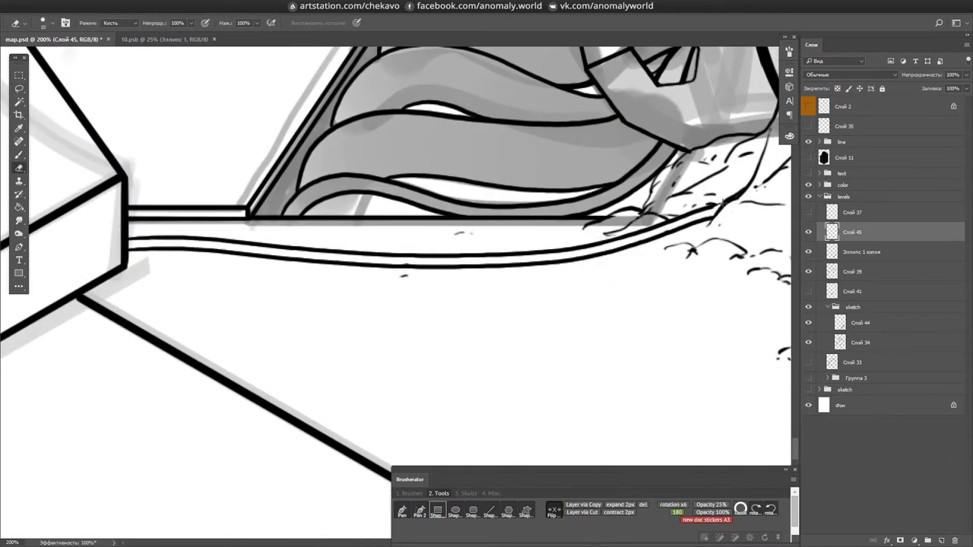
{"action": "mouse_move", "coordinate": [530, 236]}
{"action": "left_mouse_down"}
{"action": "mouse_move", "coordinate": [358, 210]}
{"action": "mouse_move", "coordinate": [700, 417]}
{"action": "mouse_move", "coordinate": [535, 335]}
{"action": "mouse_move", "coordinate": [476, 417]}
{"action": "mouse_move", "coordinate": [454, 346]}
{"action": "left_mouse_up"}
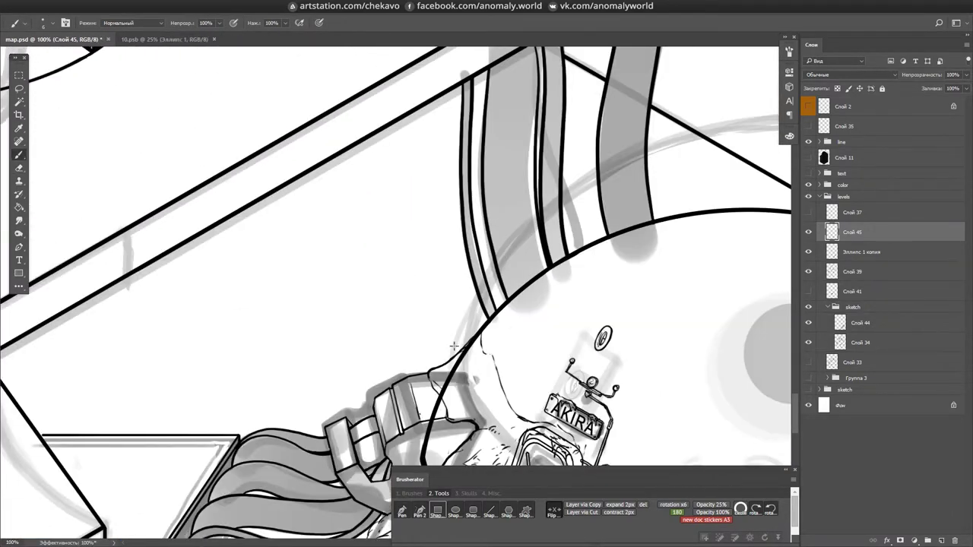
- Ink a rough black contour along the right tube on layer Слой 45
{"action": "left_click_drag", "start_coordinate": [469, 275], "coordinate": [384, 270]}
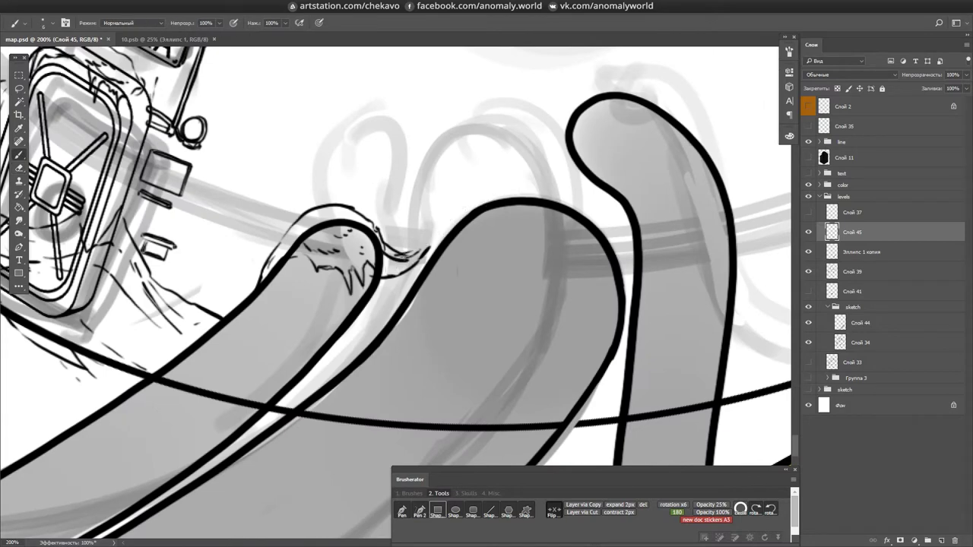
{"action": "left_click_drag", "start_coordinate": [591, 316], "coordinate": [559, 188]}
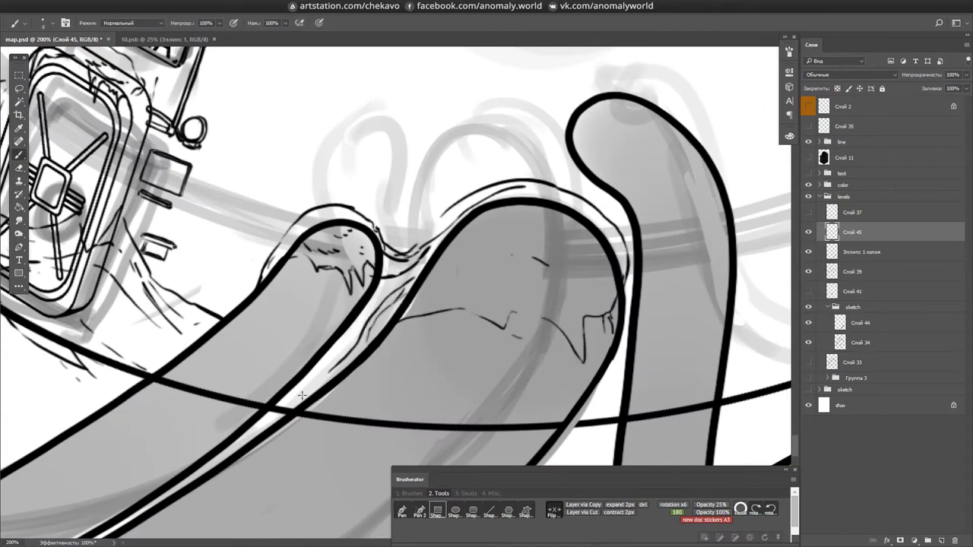
{"action": "left_click_drag", "start_coordinate": [308, 393], "coordinate": [299, 94]}
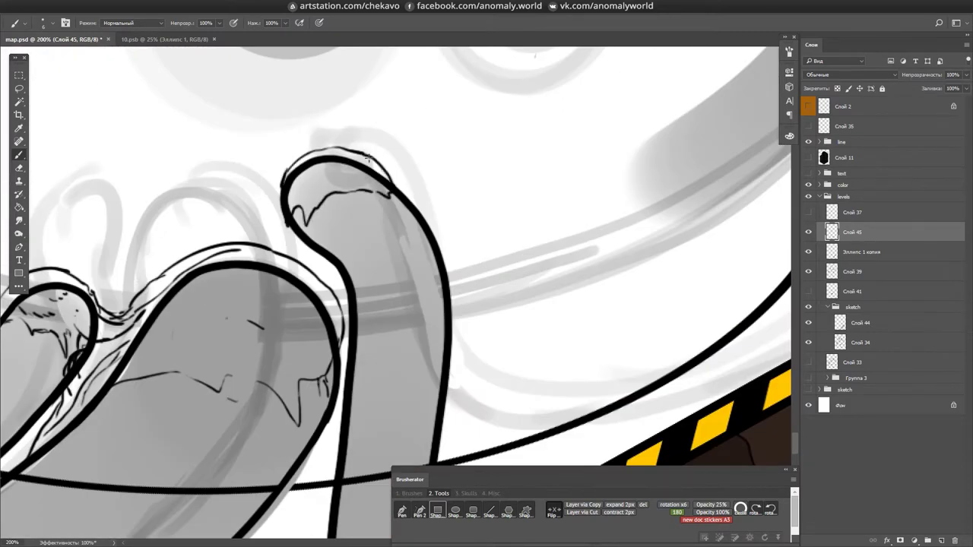
{"action": "left_click_drag", "start_coordinate": [497, 247], "coordinate": [763, 34]}
- Erase the stray sketch lines on the bent tubes, then return to the ink layer
{"action": "key", "text": "alt+bracketleft"}
{"action": "key", "text": "e"}
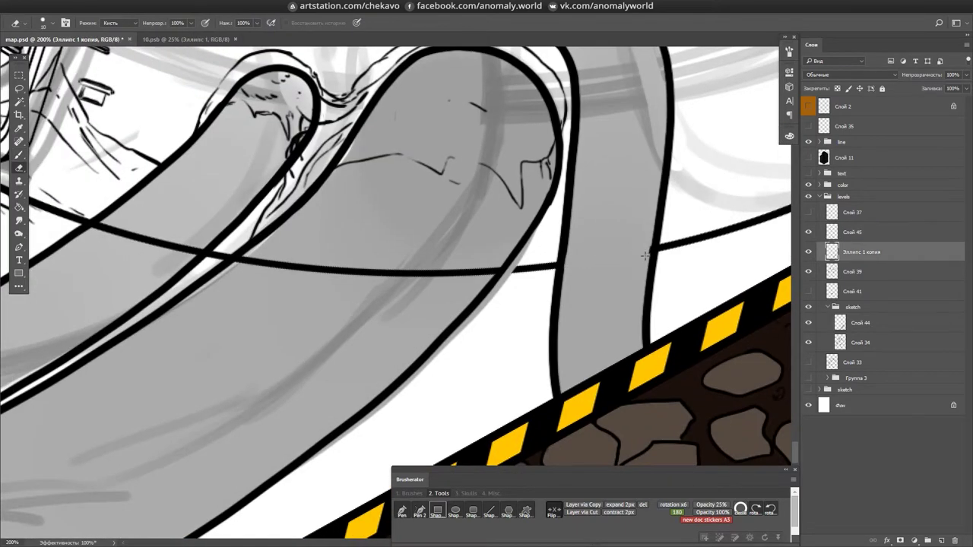
{"action": "left_click_drag", "start_coordinate": [302, 277], "coordinate": [370, 239]}
{"action": "key", "text": "b"}
{"action": "key", "text": "alt+bracketright"}
{"action": "left_click_drag", "start_coordinate": [588, 315], "coordinate": [484, 346]}
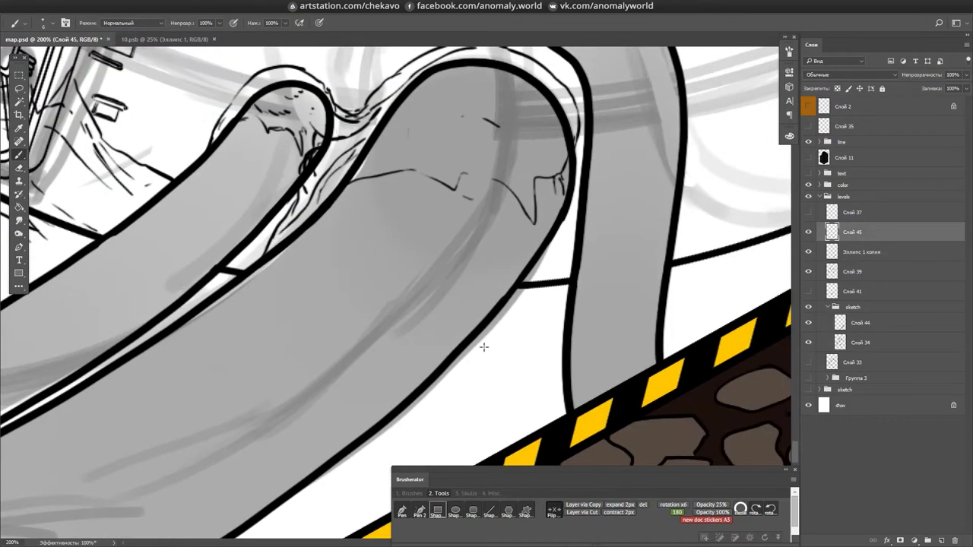
{"action": "scroll", "coordinate": [572, 236], "scroll_direction": "down", "scroll_amount": 4}
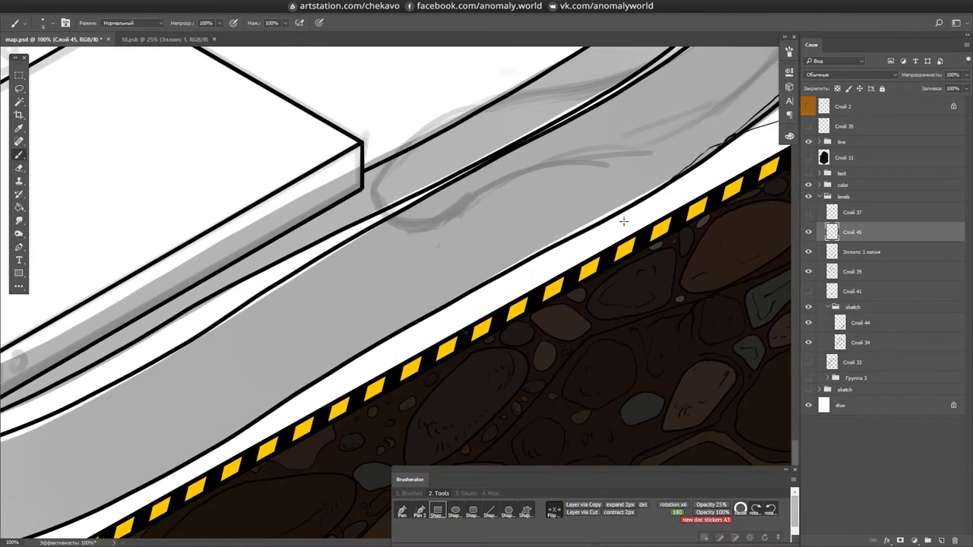
{"action": "left_click_drag", "start_coordinate": [564, 292], "coordinate": [558, 226]}
{"action": "scroll", "coordinate": [555, 172], "scroll_direction": "up", "scroll_amount": 3}
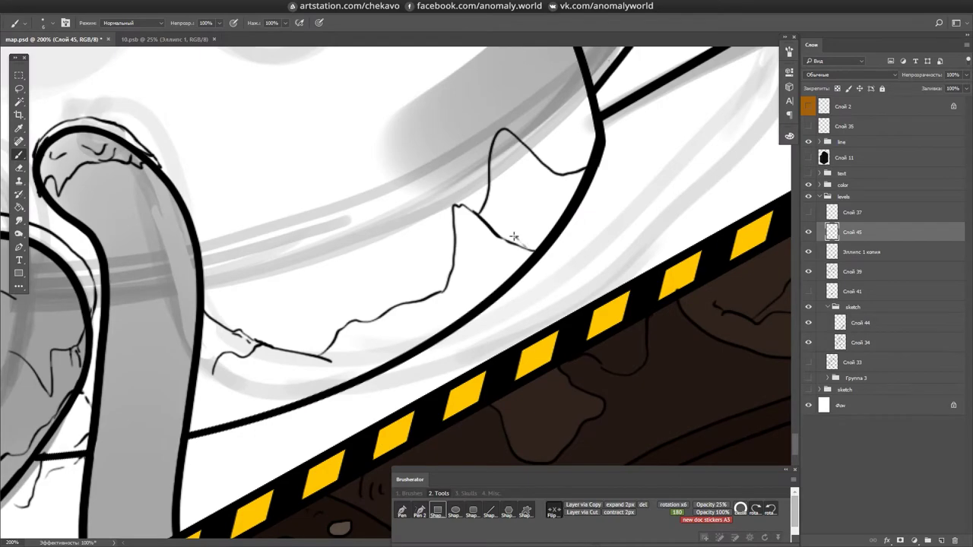
{"action": "mouse_move", "coordinate": [514, 237]}
{"action": "left_mouse_down"}
{"action": "mouse_move", "coordinate": [567, 209]}
{"action": "mouse_move", "coordinate": [517, 347]}
{"action": "mouse_move", "coordinate": [474, 340]}
{"action": "mouse_move", "coordinate": [532, 224]}
{"action": "mouse_move", "coordinate": [504, 256]}
{"action": "mouse_move", "coordinate": [597, 178]}
{"action": "mouse_move", "coordinate": [566, 342]}
{"action": "mouse_move", "coordinate": [446, 391]}
{"action": "mouse_move", "coordinate": [446, 98]}
{"action": "left_mouse_up"}
- Clean up the lines around the hatch edge and save Map.psd
{"action": "key", "text": "e"}
{"action": "mouse_move", "coordinate": [275, 116]}
{"action": "left_mouse_down"}
{"action": "mouse_move", "coordinate": [395, 198]}
{"action": "mouse_move", "coordinate": [497, 246]}
{"action": "mouse_move", "coordinate": [532, 228]}
{"action": "mouse_move", "coordinate": [430, 233]}
{"action": "mouse_move", "coordinate": [371, 302]}
{"action": "left_mouse_up"}
{"action": "key", "text": "b"}
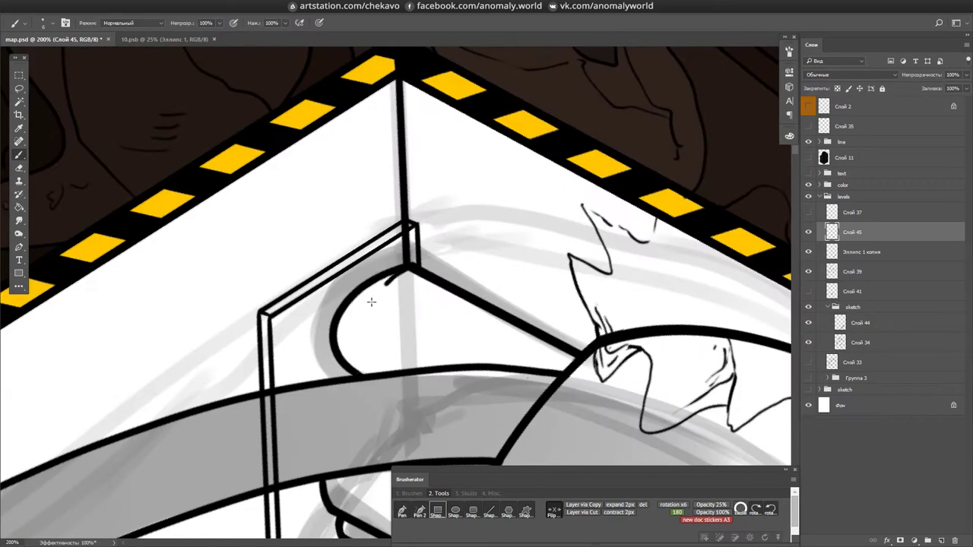
{"action": "left_click", "coordinate": [385, 272], "text": "ctrl"}
{"action": "left_click_drag", "start_coordinate": [356, 381], "coordinate": [467, 265]}
{"action": "left_click", "coordinate": [350, 206], "text": "ctrl"}
{"action": "key", "text": "ctrl+s"}
- Lasso and clear stray lines around the bent shape, save, and view the whole map
{"action": "mouse_move", "coordinate": [745, 221]}
{"action": "left_mouse_down"}
{"action": "mouse_move", "coordinate": [348, 195]}
{"action": "mouse_move", "coordinate": [307, 228]}
{"action": "mouse_move", "coordinate": [690, 233]}
{"action": "left_mouse_up"}
{"action": "key", "text": "b"}
{"action": "key", "text": "l"}
{"action": "left_click", "coordinate": [403, 311], "text": "ctrl"}
{"action": "mouse_move", "coordinate": [403, 310]}
{"action": "left_mouse_down"}
{"action": "mouse_move", "coordinate": [426, 251]}
{"action": "mouse_move", "coordinate": [402, 184]}
{"action": "left_mouse_up"}
{"action": "key", "text": "ctrl+d"}
{"action": "key", "text": "e"}
{"action": "key", "text": "ctrl+s"}
{"action": "key", "text": "ctrl+0"}
- Lasso the area around the hatch and rotate the view along the striped road edge
{"action": "scroll", "coordinate": [416, 280], "scroll_direction": "up", "scroll_amount": 6}
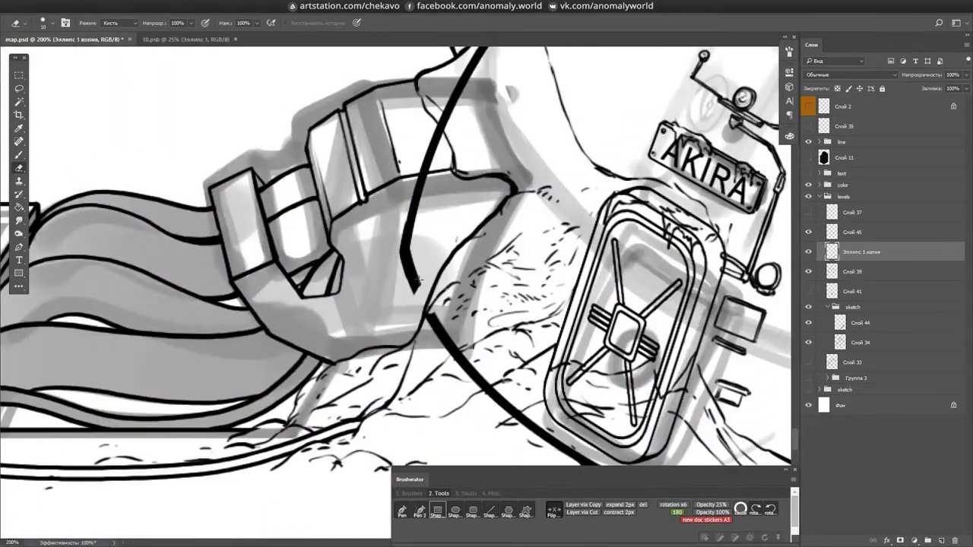
{"action": "mouse_move", "coordinate": [416, 279]}
{"action": "left_mouse_down"}
{"action": "mouse_move", "coordinate": [486, 251]}
{"action": "mouse_move", "coordinate": [614, 232]}
{"action": "left_mouse_up"}
{"action": "key", "text": "l"}
{"action": "key", "text": "ctrl+shift+d"}
{"action": "mouse_move", "coordinate": [445, 265]}
{"action": "left_mouse_down"}
{"action": "mouse_move", "coordinate": [479, 304]}
{"action": "mouse_move", "coordinate": [491, 304]}
{"action": "mouse_move", "coordinate": [489, 174]}
{"action": "mouse_move", "coordinate": [630, 174]}
{"action": "mouse_move", "coordinate": [623, 135]}
{"action": "mouse_move", "coordinate": [97, 459]}
{"action": "left_mouse_up"}
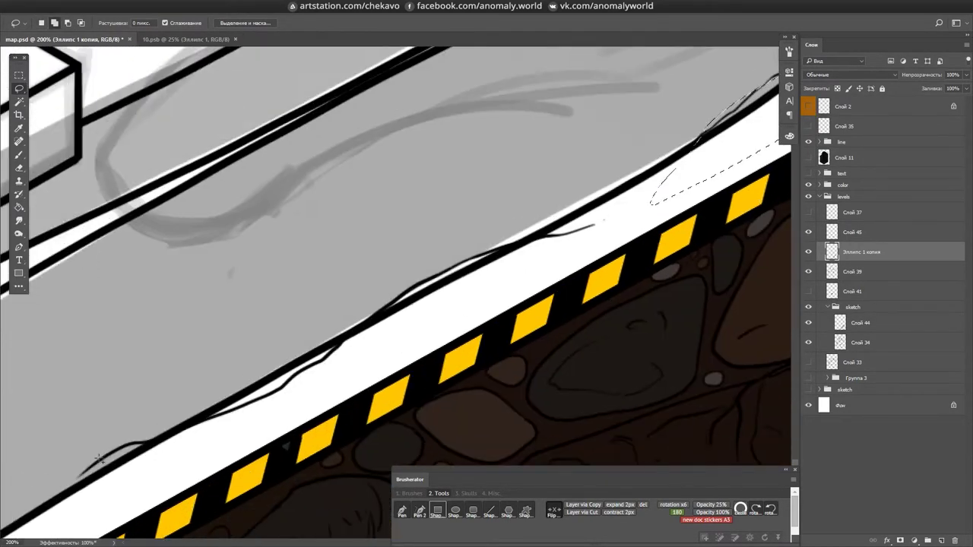
{"action": "mouse_move", "coordinate": [379, 311]}
{"action": "left_mouse_down"}
{"action": "mouse_move", "coordinate": [365, 319]}
{"action": "mouse_move", "coordinate": [574, 286]}
{"action": "mouse_move", "coordinate": [304, 244]}
{"action": "left_mouse_up"}
{"action": "key", "text": "m"}
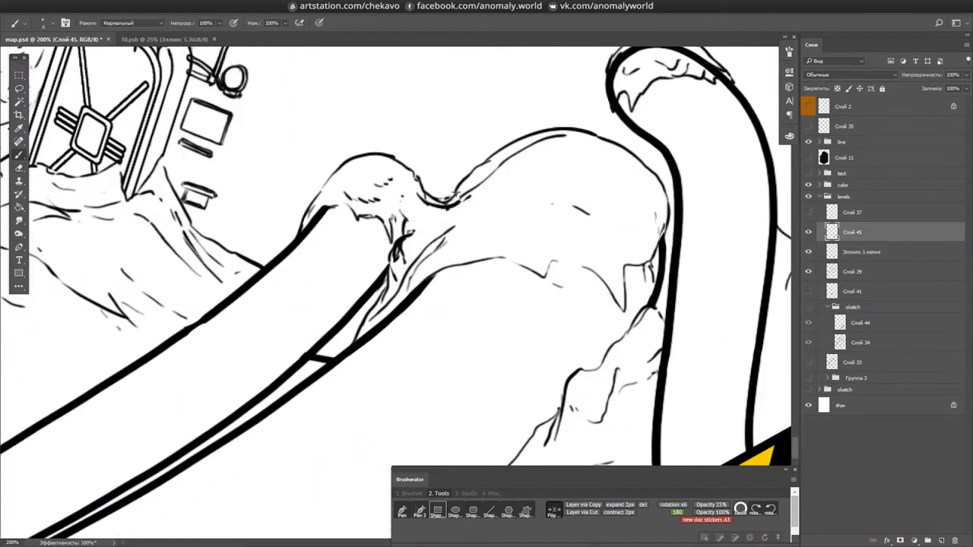
- Survey the striped ground edge and tentacle arch, then save the document
{"action": "key", "text": "b"}
{"action": "key", "text": "alt+bracketright"}
{"action": "left_click_drag", "start_coordinate": [450, 201], "coordinate": [616, 113]}
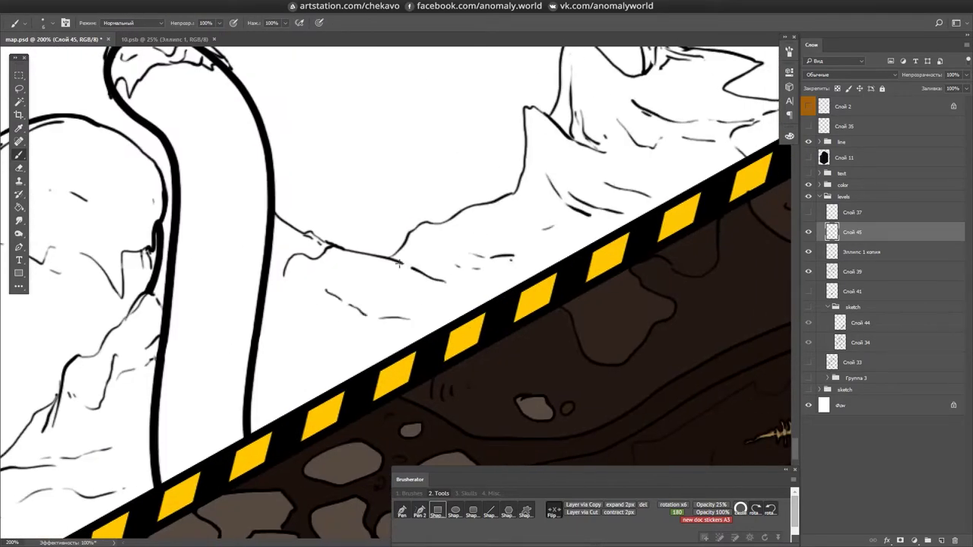
{"action": "left_click_drag", "start_coordinate": [282, 333], "coordinate": [384, 162]}
{"action": "key", "text": "e"}
{"action": "key", "text": "alt+bracketleft"}
{"action": "mouse_move", "coordinate": [495, 181]}
{"action": "left_mouse_down"}
{"action": "mouse_move", "coordinate": [638, 266]}
{"action": "mouse_move", "coordinate": [631, 281]}
{"action": "left_mouse_up"}
{"action": "key", "text": "ctrl+minus"}
{"action": "key", "text": "ctrl+minus"}
{"action": "key", "text": "ctrl+minus"}
{"action": "key", "text": "ctrl+minus"}
{"action": "key", "text": "ctrl+s"}
{"action": "scroll", "coordinate": [521, 254], "scroll_direction": "up", "scroll_amount": 6}
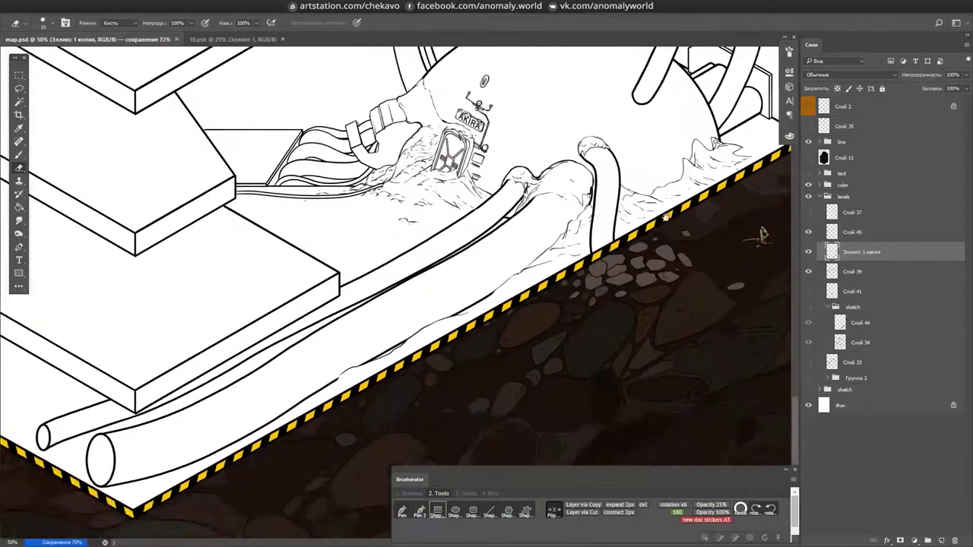
- Ink a thick drip stroke along the pipe rim, undoing a trial 52% opacity change
{"action": "key", "text": "b"}
{"action": "key", "text": "alt+bracketright"}
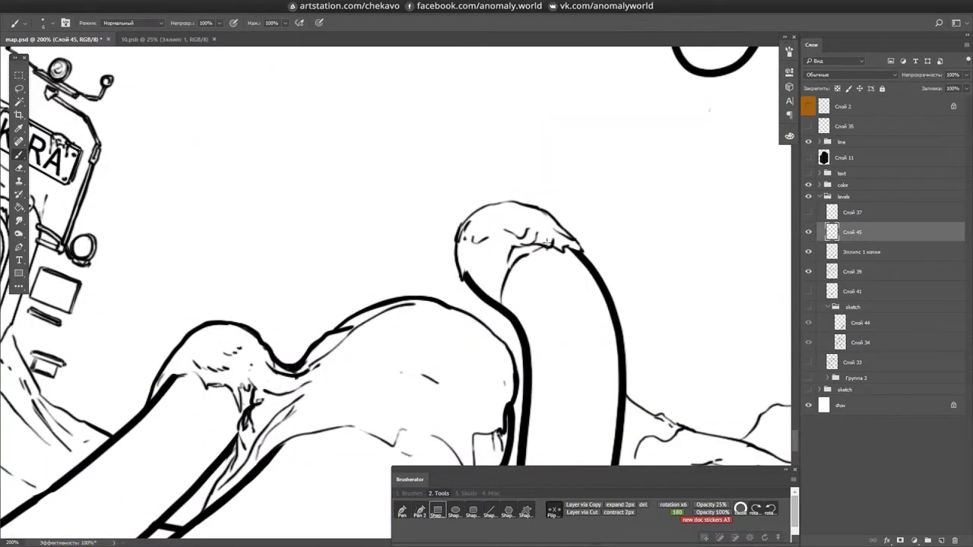
{"action": "key", "text": "e"}
{"action": "key", "text": "alt+bracketleft"}
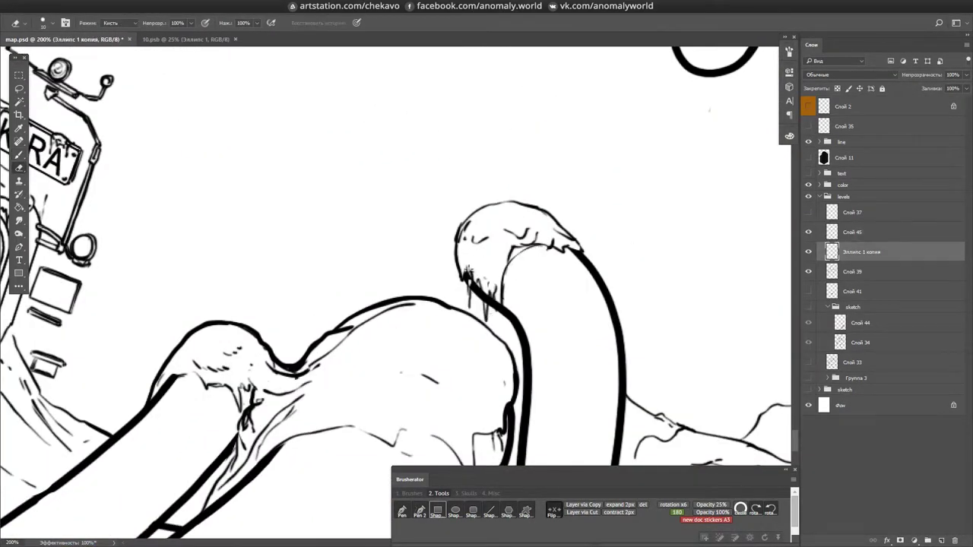
{"action": "left_click_drag", "start_coordinate": [470, 295], "coordinate": [478, 276]}
{"action": "key", "text": "ctrl+z"}
{"action": "key", "text": "b"}
{"action": "key", "text": "alt+bracketright"}
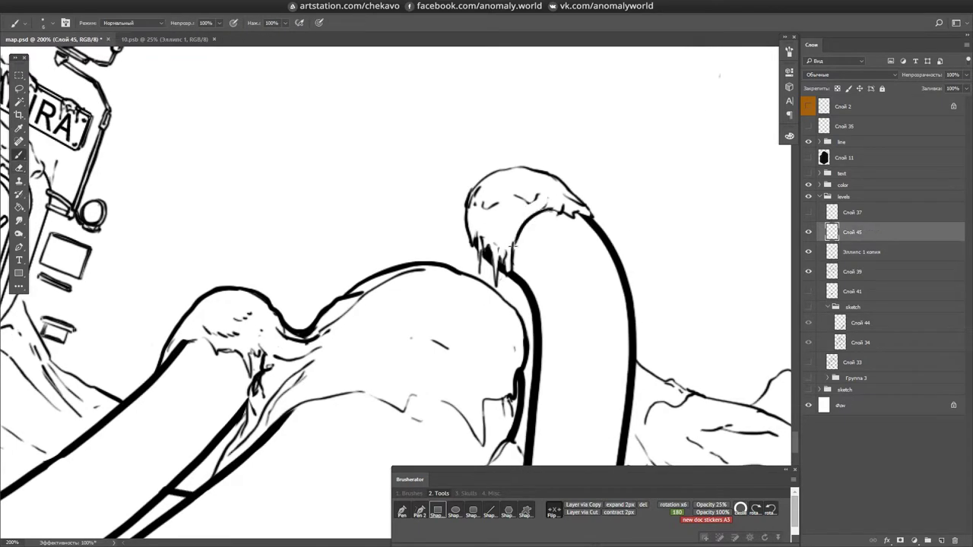
{"action": "mouse_move", "coordinate": [498, 341]}
{"action": "left_mouse_down"}
{"action": "mouse_move", "coordinate": [703, 204]}
{"action": "mouse_move", "coordinate": [555, 64]}
{"action": "left_mouse_up"}
{"action": "left_click_drag", "start_coordinate": [344, 158], "coordinate": [438, 135]}
- Add a small ink mark atop the door below the AKIRA sign and save
{"action": "left_click_drag", "start_coordinate": [536, 184], "coordinate": [894, 270]}
{"action": "left_click_drag", "start_coordinate": [653, 228], "coordinate": [636, 202]}
{"action": "left_click_drag", "start_coordinate": [570, 139], "coordinate": [623, 227]}
{"action": "left_click_drag", "start_coordinate": [335, 174], "coordinate": [380, 284]}
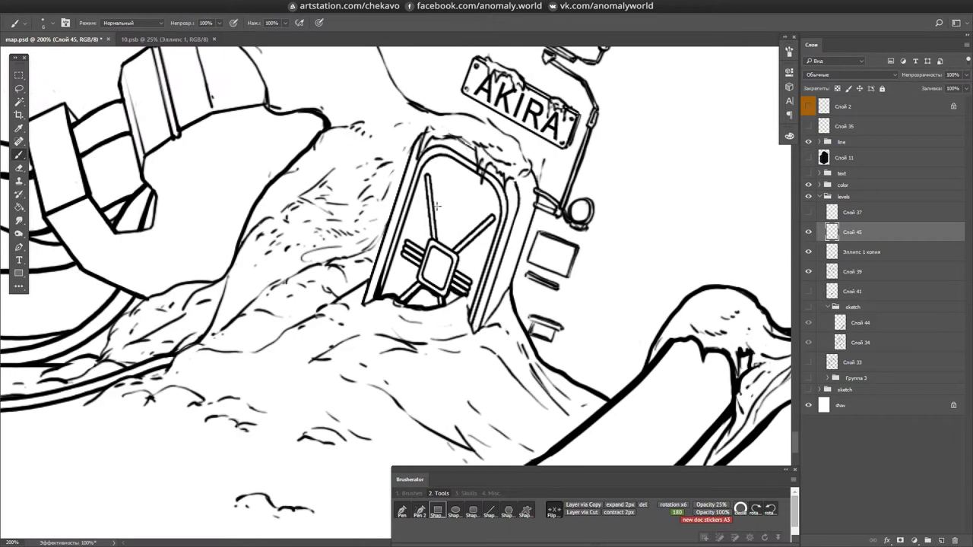
{"action": "left_click_drag", "start_coordinate": [485, 162], "coordinate": [493, 169]}
{"action": "left_click_drag", "start_coordinate": [355, 119], "coordinate": [403, 206]}
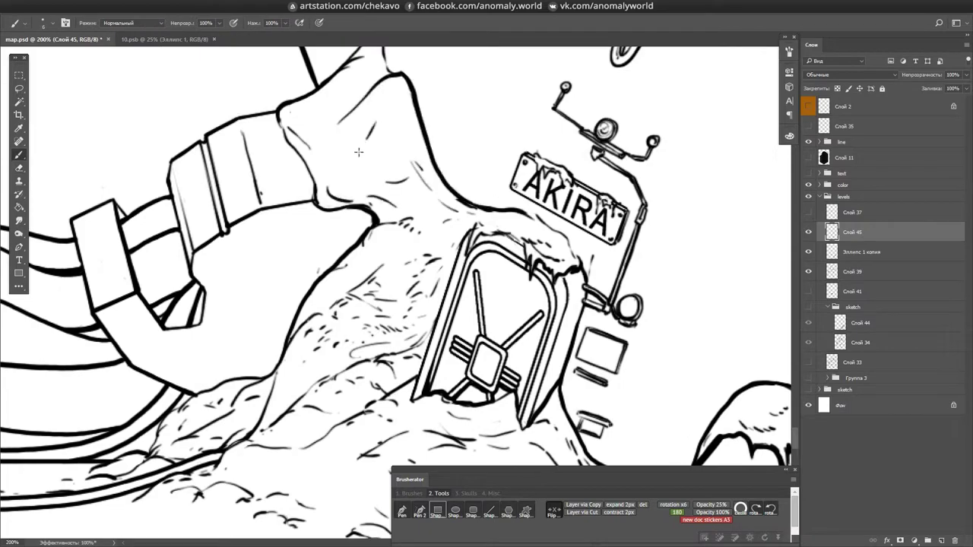
{"action": "key", "text": "ctrl+s"}
{"action": "left_click_drag", "start_coordinate": [294, 135], "coordinate": [538, 192]}
- Draw the two vertical sides of the small cylinder
{"action": "key", "text": "e"}
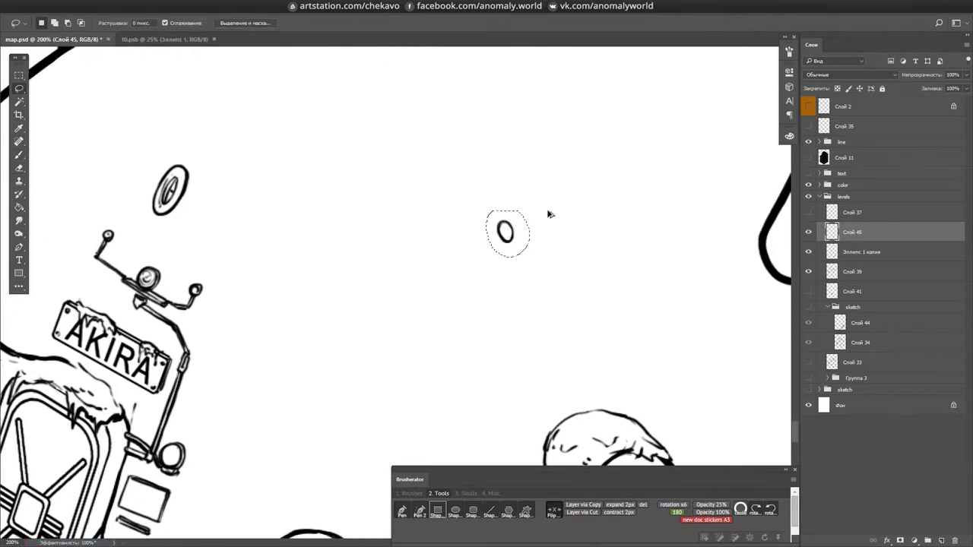
{"action": "key", "text": "r"}
{"action": "mouse_move", "coordinate": [590, 200]}
{"action": "left_mouse_down"}
{"action": "mouse_move", "coordinate": [456, 228]}
{"action": "mouse_move", "coordinate": [414, 179]}
{"action": "mouse_move", "coordinate": [523, 201]}
{"action": "left_mouse_up"}
{"action": "key", "text": "b"}
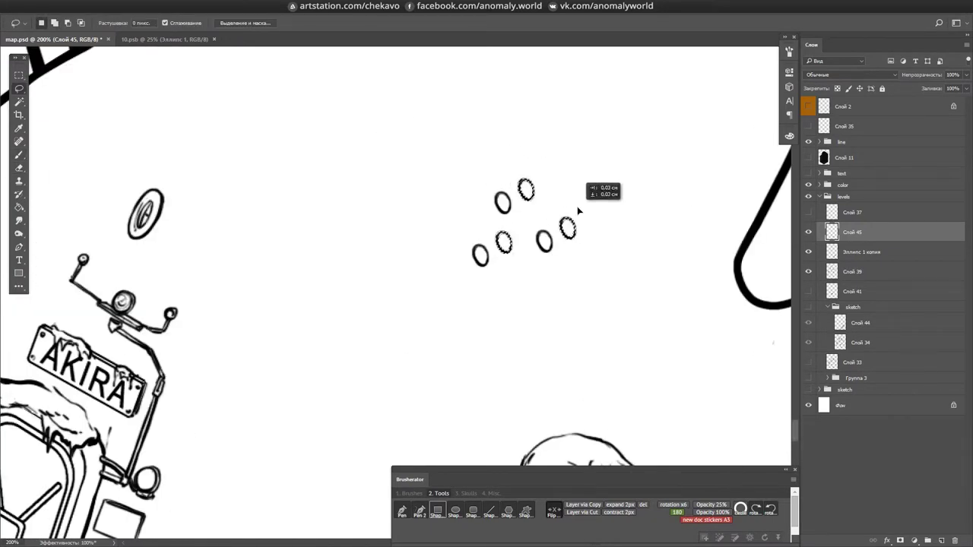
{"action": "key", "text": "r"}
{"action": "left_click_drag", "start_coordinate": [583, 221], "coordinate": [422, 180]}
{"action": "key", "text": "b"}
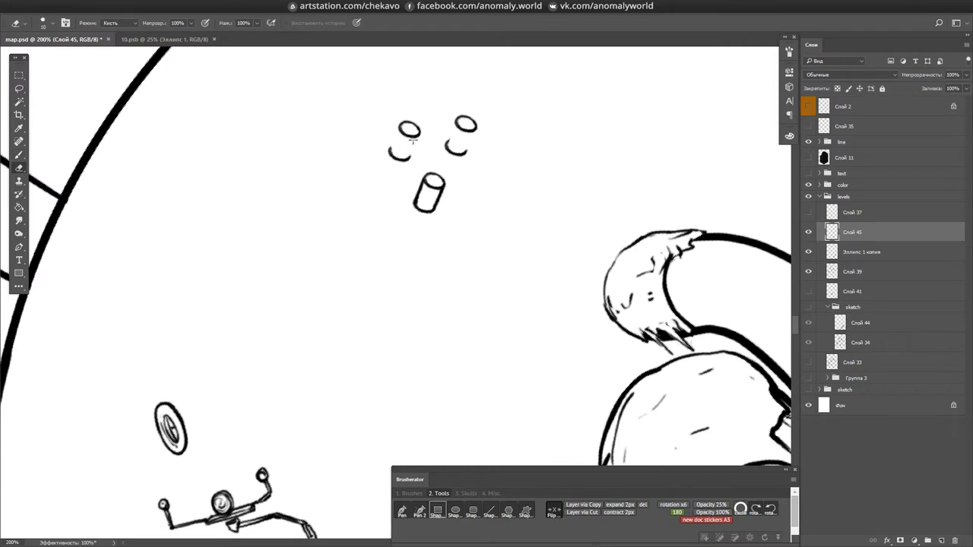
{"action": "key", "text": "r"}
{"action": "left_click_drag", "start_coordinate": [409, 148], "coordinate": [372, 152]}
{"action": "key", "text": "b"}
{"action": "left_click_drag", "start_coordinate": [387, 110], "coordinate": [388, 138]}
{"action": "left_click_drag", "start_coordinate": [410, 110], "coordinate": [410, 139]}
- Rotate the view to 29° and save the document
{"action": "key", "text": "r"}
{"action": "mouse_move", "coordinate": [359, 166]}
{"action": "left_mouse_down"}
{"action": "mouse_move", "coordinate": [533, 228]}
{"action": "mouse_move", "coordinate": [494, 342]}
{"action": "mouse_move", "coordinate": [532, 228]}
{"action": "mouse_move", "coordinate": [510, 368]}
{"action": "mouse_move", "coordinate": [299, 291]}
{"action": "left_mouse_up"}
{"action": "key", "text": "b"}
{"action": "key", "text": "r"}
{"action": "mouse_move", "coordinate": [328, 253]}
{"action": "left_mouse_down"}
{"action": "mouse_move", "coordinate": [494, 195]}
{"action": "mouse_move", "coordinate": [467, 222]}
{"action": "mouse_move", "coordinate": [509, 226]}
{"action": "left_mouse_up"}
{"action": "key", "text": "b"}
{"action": "key", "text": "e"}
{"action": "key", "text": "ctrl+s"}
- Draw a perspective-skewed ellipse and duplicate it into concentric rings
{"action": "key", "text": "u"}
{"action": "left_click_drag", "start_coordinate": [420, 228], "coordinate": [523, 348]}
{"action": "key", "text": "ctrl+t"}
{"action": "mouse_move", "coordinate": [507, 266]}
{"action": "left_mouse_down"}
{"action": "mouse_move", "coordinate": [532, 282]}
{"action": "mouse_move", "coordinate": [498, 310]}
{"action": "mouse_move", "coordinate": [515, 323]}
{"action": "mouse_move", "coordinate": [604, 239]}
{"action": "left_mouse_up"}
{"action": "key", "text": "Return"}
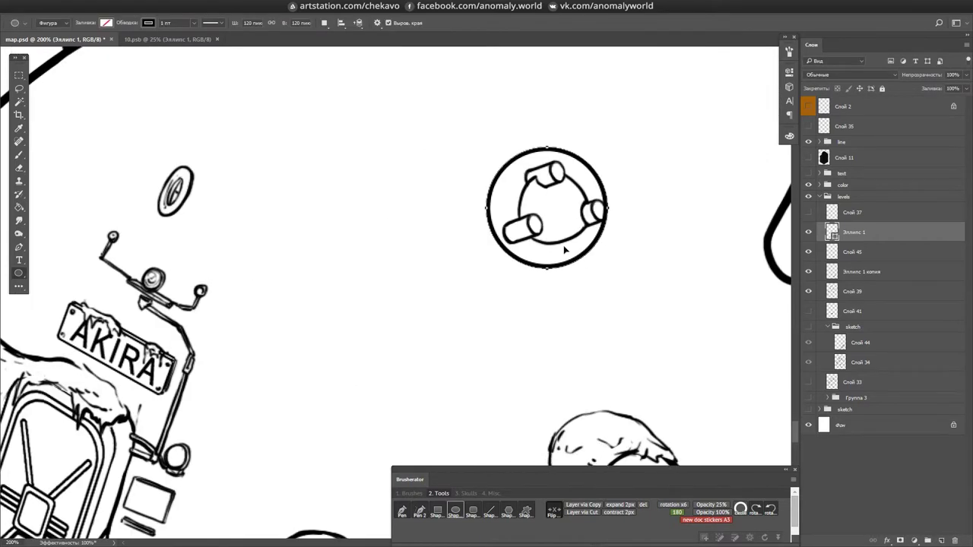
{"action": "left_click_drag", "start_coordinate": [555, 186], "coordinate": [394, 278]}
{"action": "key", "text": "ctrl+j"}
{"action": "left_click_drag", "start_coordinate": [456, 321], "coordinate": [474, 232]}
{"action": "key", "text": "ctrl+j"}
- Ink a line linking the top and bottom-left knobs and enlarge a ring around the emblem
{"action": "key", "text": "m"}
{"action": "left_click", "coordinate": [852, 331]}
{"action": "key", "text": "b"}
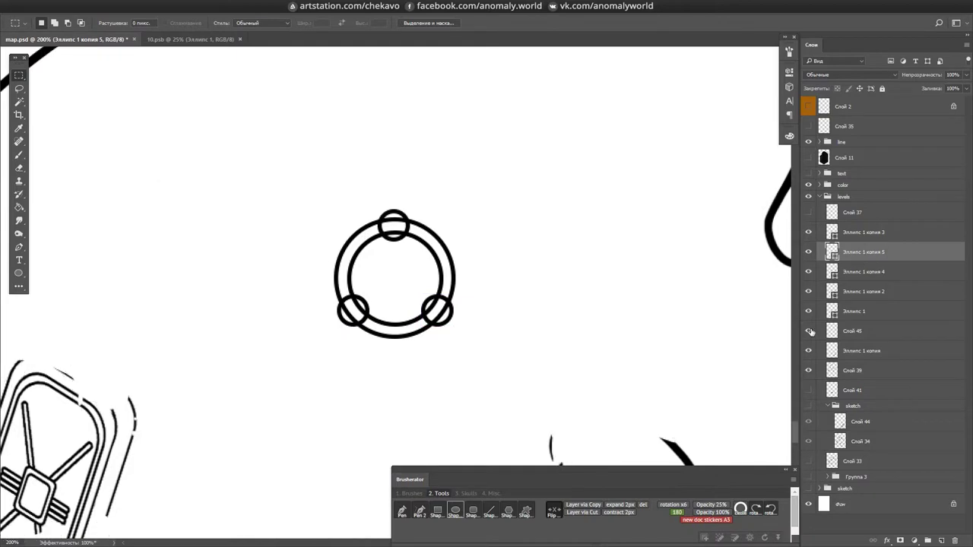
{"action": "left_click", "coordinate": [357, 294]}
{"action": "left_click", "coordinate": [386, 225], "text": "shift"}
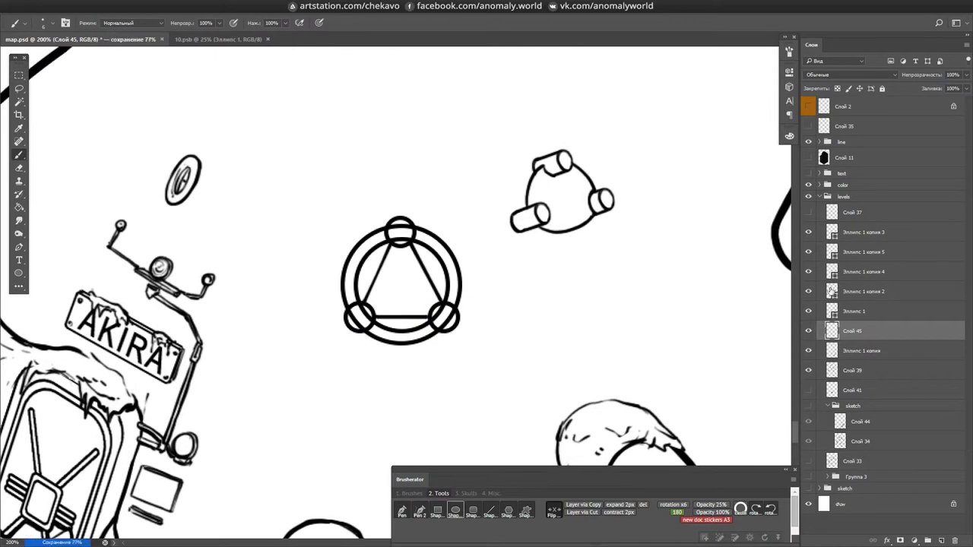
{"action": "key", "text": "ctrl+j"}
{"action": "key", "text": "ctrl+t"}
{"action": "left_click_drag", "start_coordinate": [467, 348], "coordinate": [477, 359]}
{"action": "key", "text": "Return"}
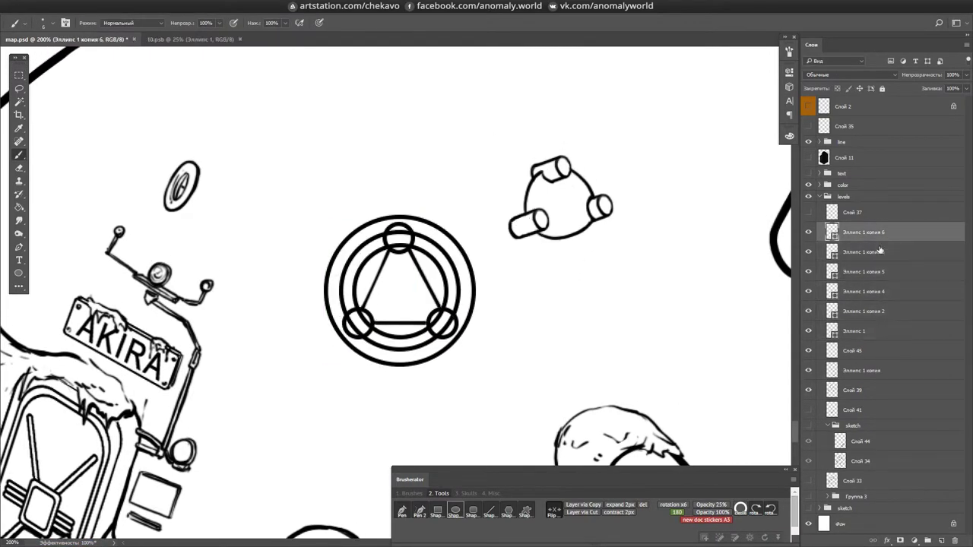
- Merge the ring layers into the ink layer and delete the old knob sketch
{"action": "left_click", "coordinate": [863, 271]}
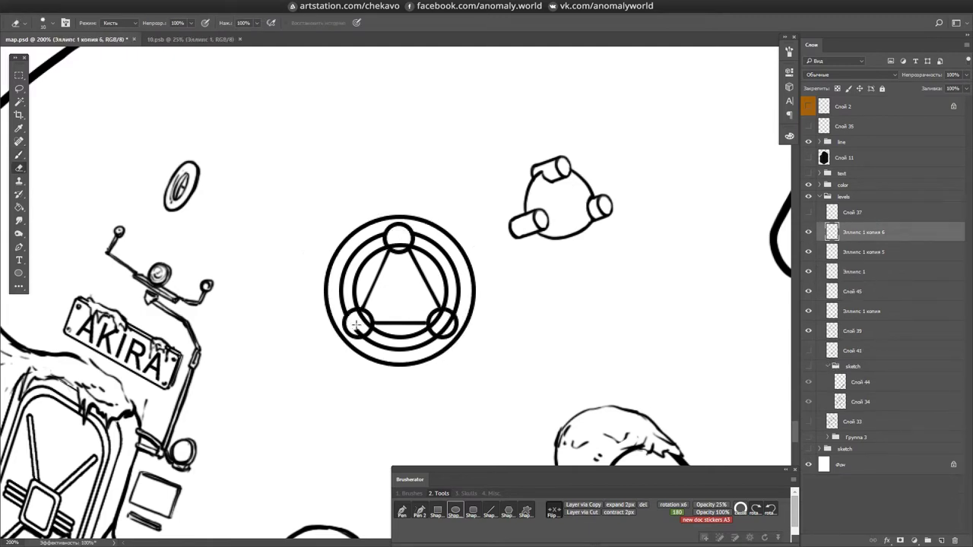
{"action": "key", "text": "ctrl+e"}
{"action": "key", "text": "e"}
{"action": "key", "text": "ctrl+e"}
{"action": "key", "text": "ctrl+e"}
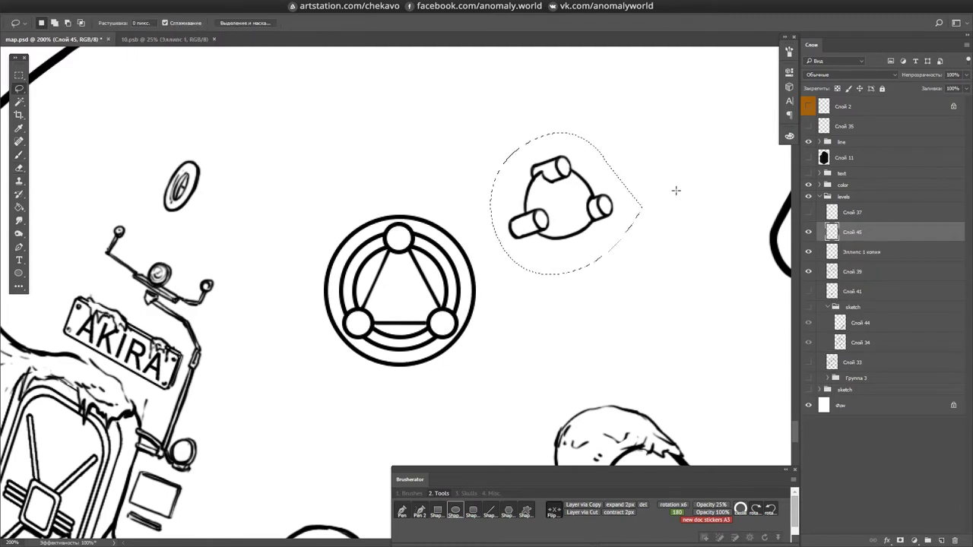
{"action": "key", "text": "Delete"}
{"action": "left_click_drag", "start_coordinate": [399, 291], "coordinate": [509, 266]}
- Rotate the emblem with Free Transform so it sits on the dome
{"action": "key", "text": "ctrl+t"}
{"action": "left_click_drag", "start_coordinate": [524, 312], "coordinate": [565, 293]}
{"action": "key", "text": "ctrl+minus"}
{"action": "key", "text": "ctrl+minus"}
{"action": "key", "text": "ctrl+minus"}
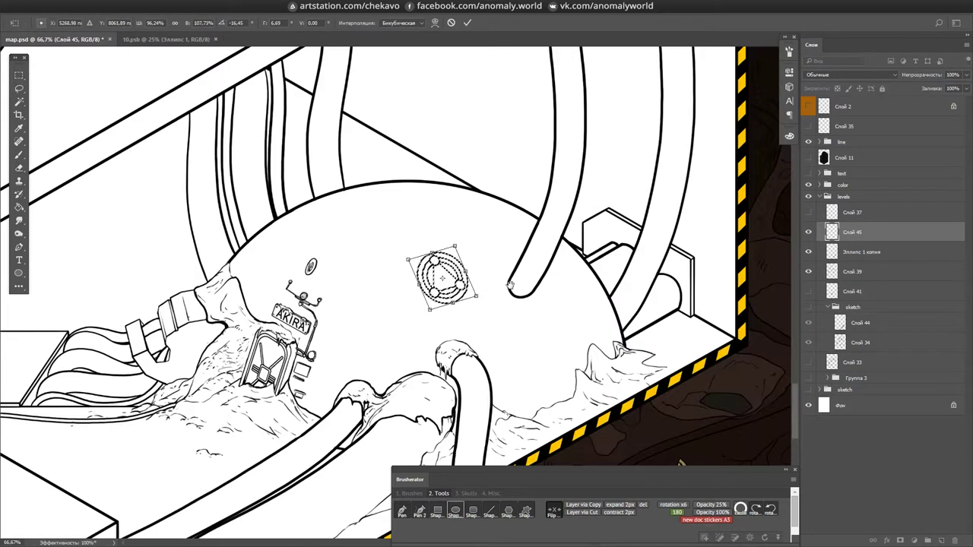
{"action": "key", "text": "Return"}
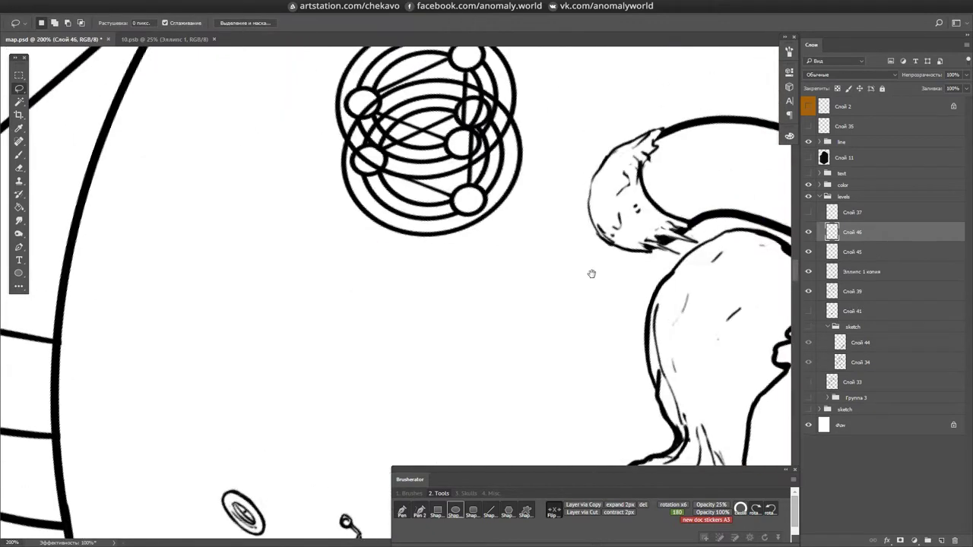
{"action": "left_click_drag", "start_coordinate": [592, 274], "coordinate": [571, 348]}
- Fade the upper ring copy to grey, hide the black cylinders layer, and duplicate the ring
{"action": "key", "text": "5"}
{"action": "key", "text": "ctrl+shift+alt+n"}
{"action": "key", "text": "b"}
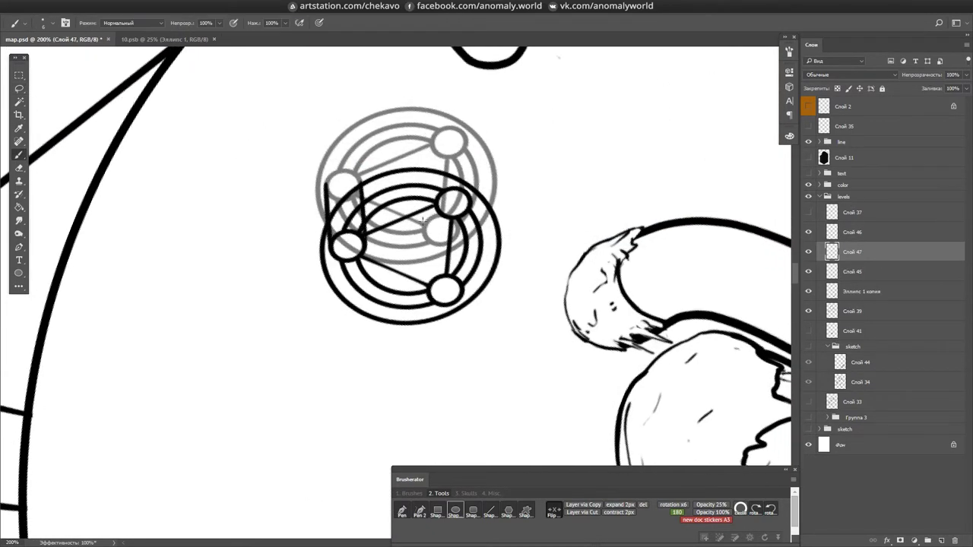
{"action": "key", "text": "e"}
{"action": "scroll", "coordinate": [560, 237], "scroll_direction": "up", "scroll_amount": 2}
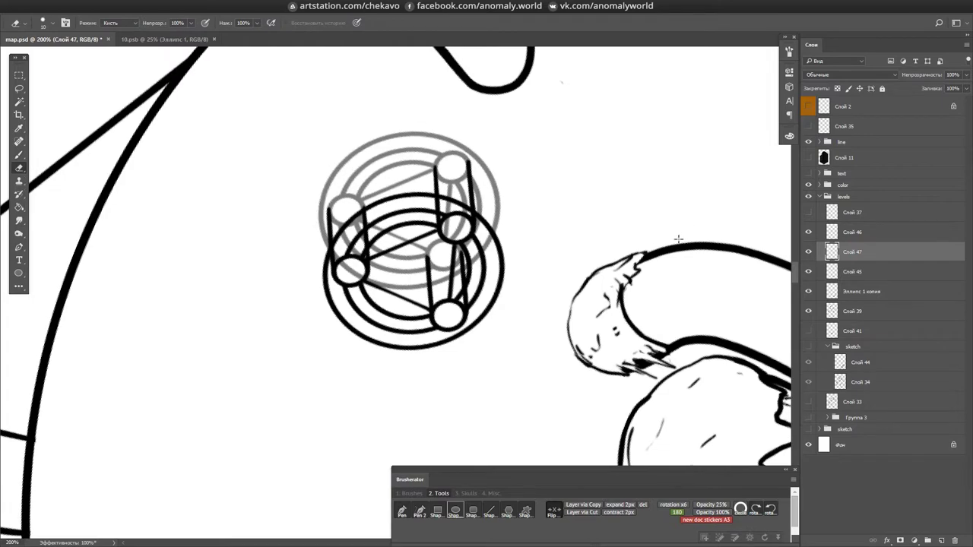
{"action": "left_click", "coordinate": [849, 231]}
{"action": "key", "text": "ctrl+j"}
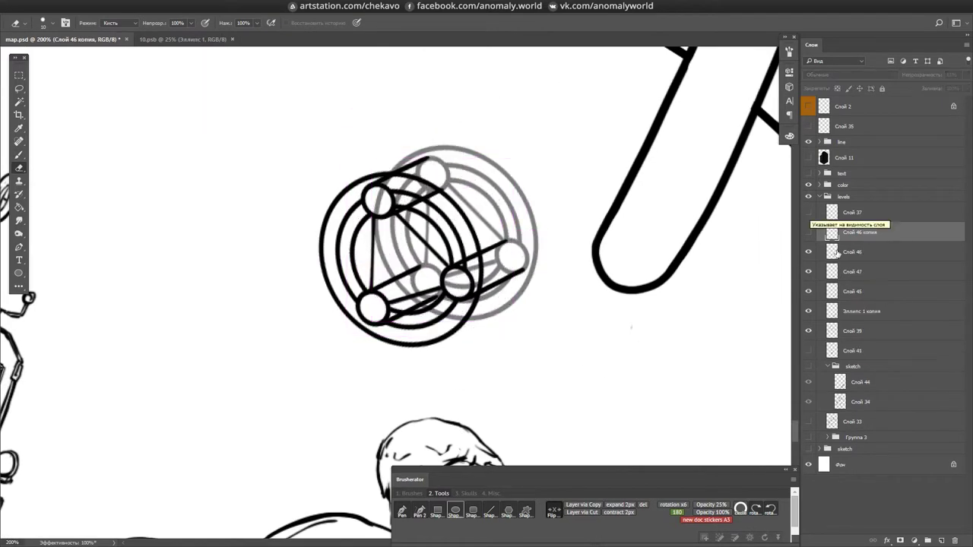
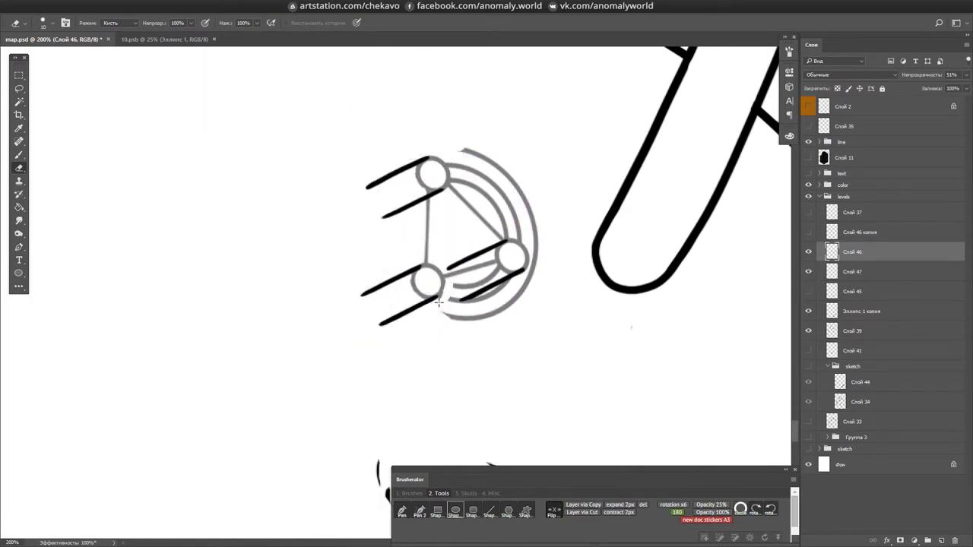
- Erase the grey sketch rings around the valve, then show Слой 45, duplicate it and merge the ring layers
{"action": "left_click_drag", "start_coordinate": [449, 189], "coordinate": [423, 232]}
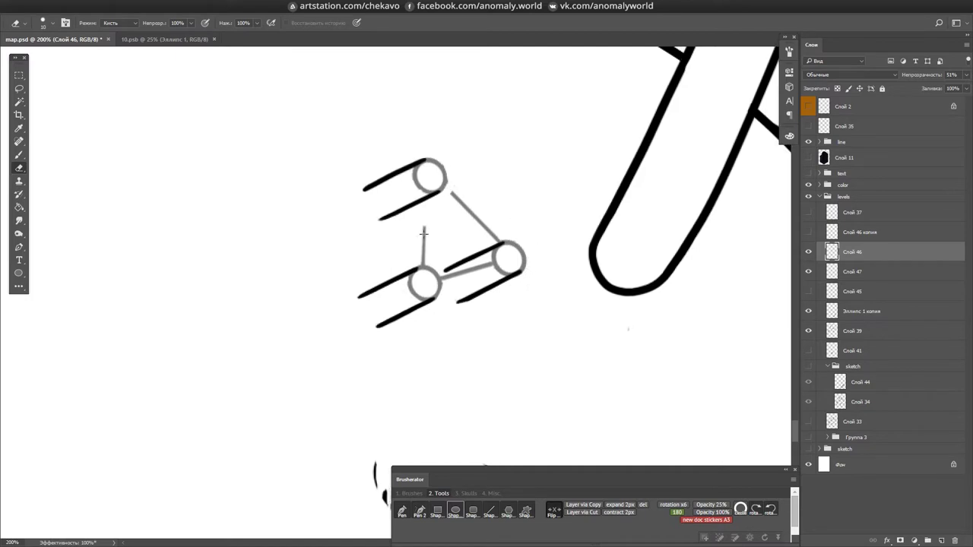
{"action": "left_click", "coordinate": [810, 291]}
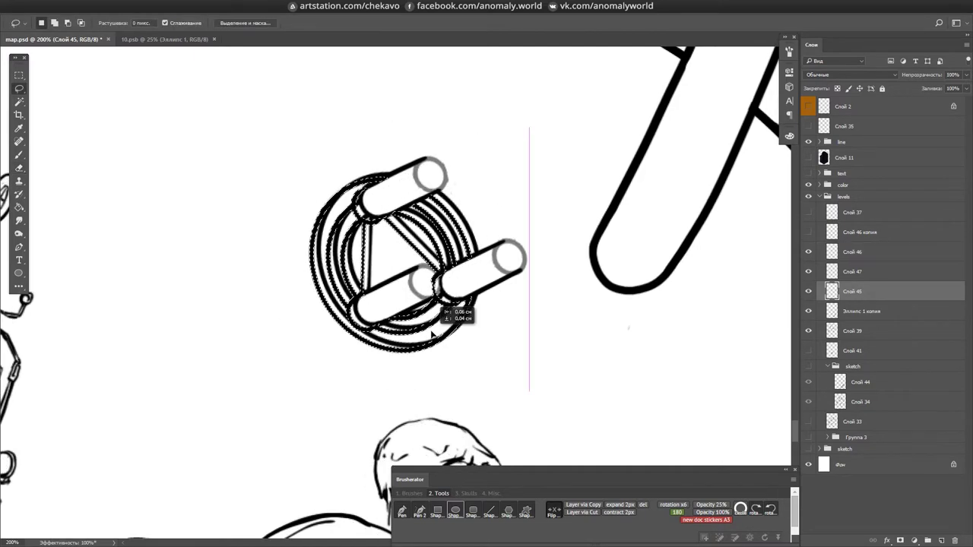
{"action": "key", "text": "l"}
{"action": "key", "text": "ctrl+e"}
{"action": "key", "text": "ctrl+e"}
{"action": "key", "text": "ctrl+e"}
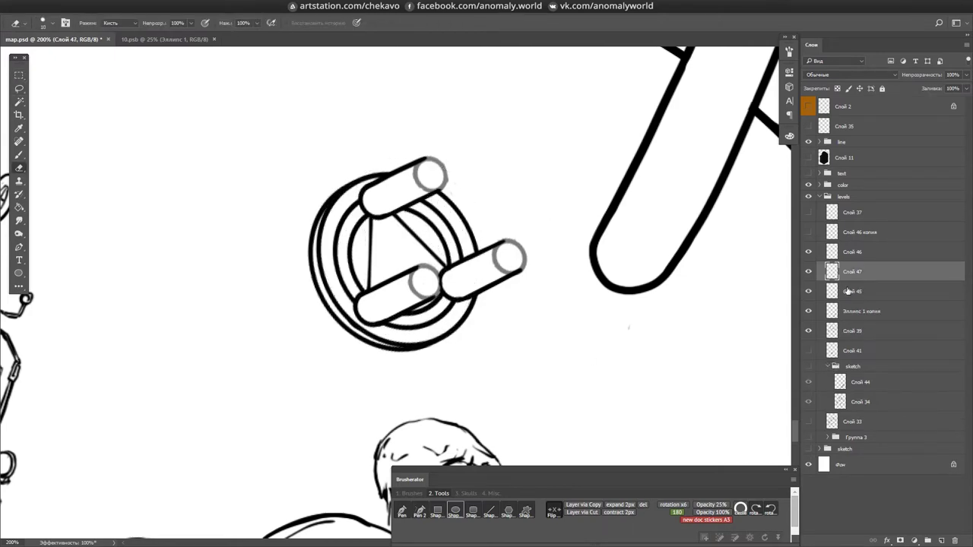
{"action": "key", "text": "e"}
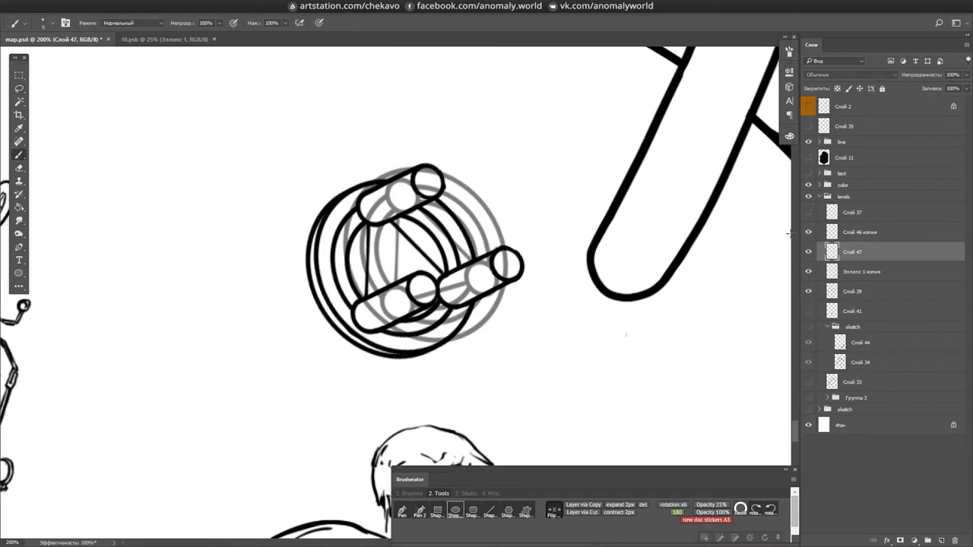
- Touch up the valve wheel's ink lines with brush strokes and eraser cleanup
{"action": "key", "text": "b"}
{"action": "mouse_move", "coordinate": [561, 232]}
{"action": "left_mouse_down"}
{"action": "mouse_move", "coordinate": [459, 236]}
{"action": "mouse_move", "coordinate": [466, 300]}
{"action": "left_mouse_up"}
{"action": "left_click_drag", "start_coordinate": [466, 300], "coordinate": [376, 282]}
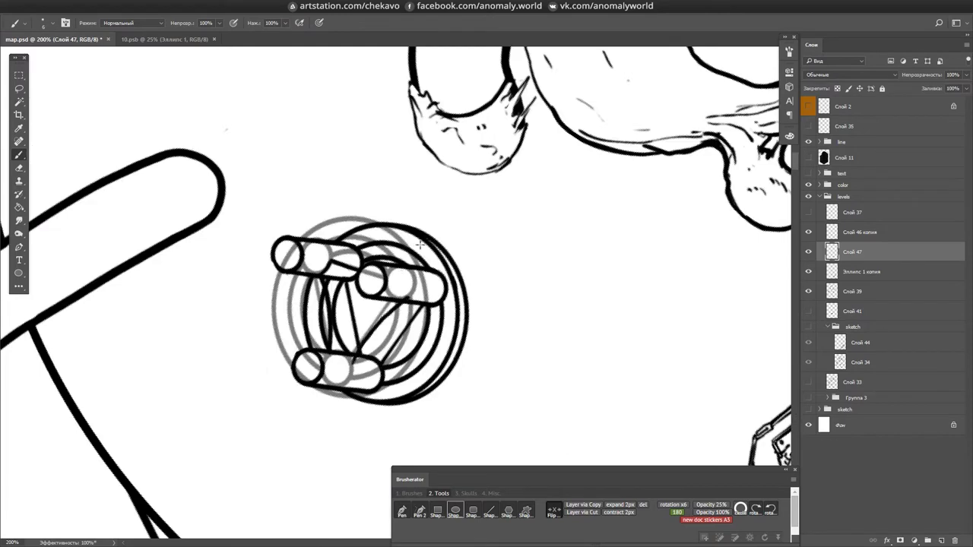
{"action": "left_click_drag", "start_coordinate": [349, 363], "coordinate": [395, 222]}
{"action": "key", "text": "e"}
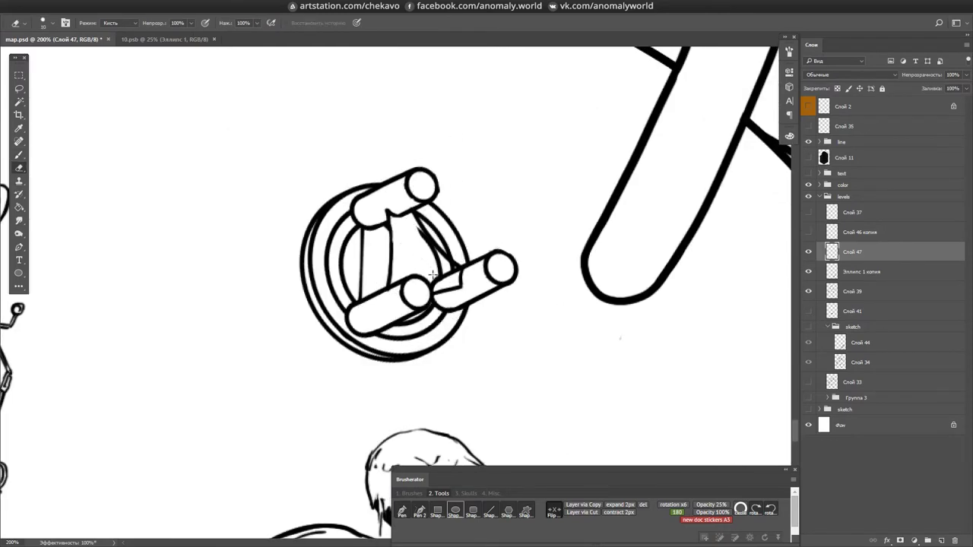
{"action": "key", "text": "b"}
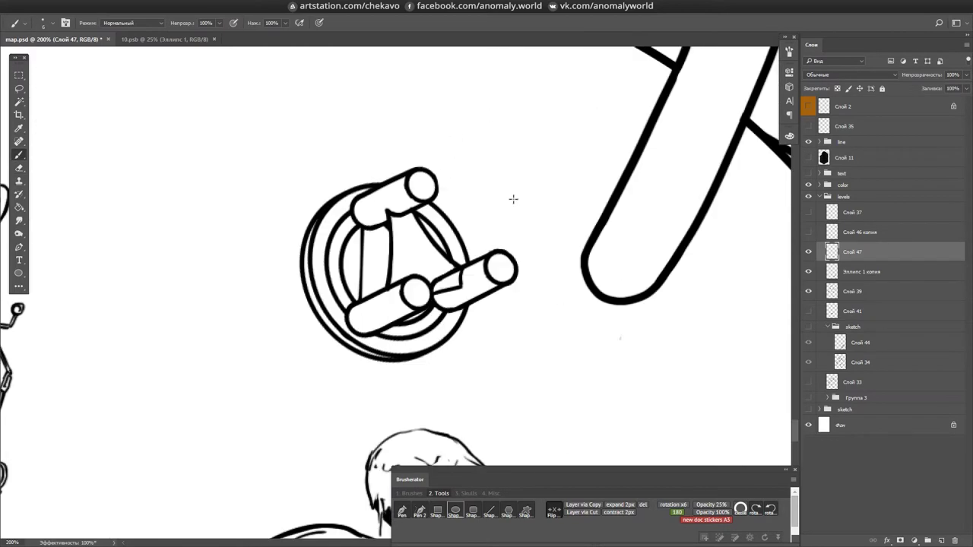
{"action": "mouse_move", "coordinate": [512, 198]}
{"action": "left_mouse_down"}
{"action": "mouse_move", "coordinate": [543, 274]}
{"action": "mouse_move", "coordinate": [368, 225]}
{"action": "mouse_move", "coordinate": [517, 347]}
{"action": "mouse_move", "coordinate": [365, 354]}
{"action": "mouse_move", "coordinate": [510, 338]}
{"action": "mouse_move", "coordinate": [421, 167]}
{"action": "left_mouse_up"}
{"action": "key", "text": "alt+bracketleft"}
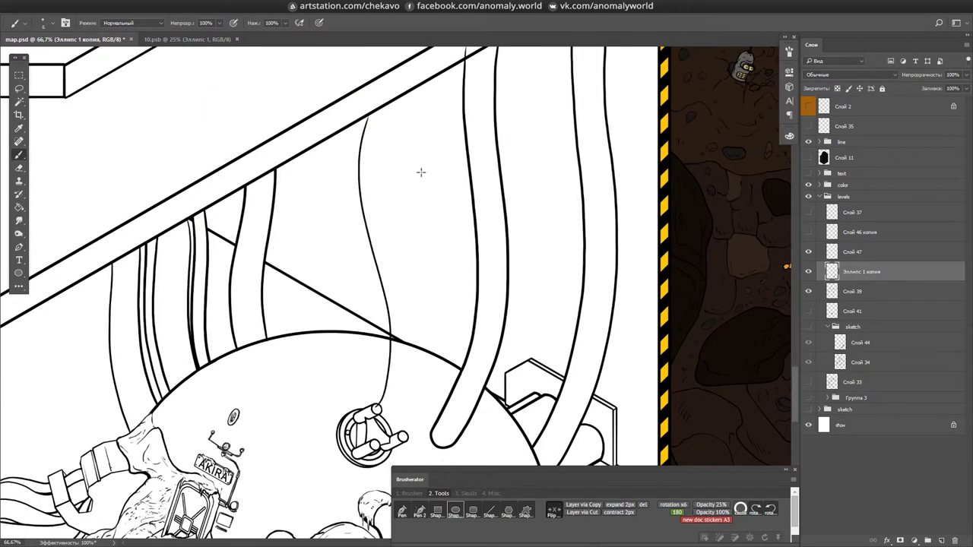
- Ink the larger looped handle on the valve, erase overlaps, and merge Слой 47 into the valve layer
{"action": "scroll", "coordinate": [326, 253], "scroll_direction": "up", "scroll_amount": 3}
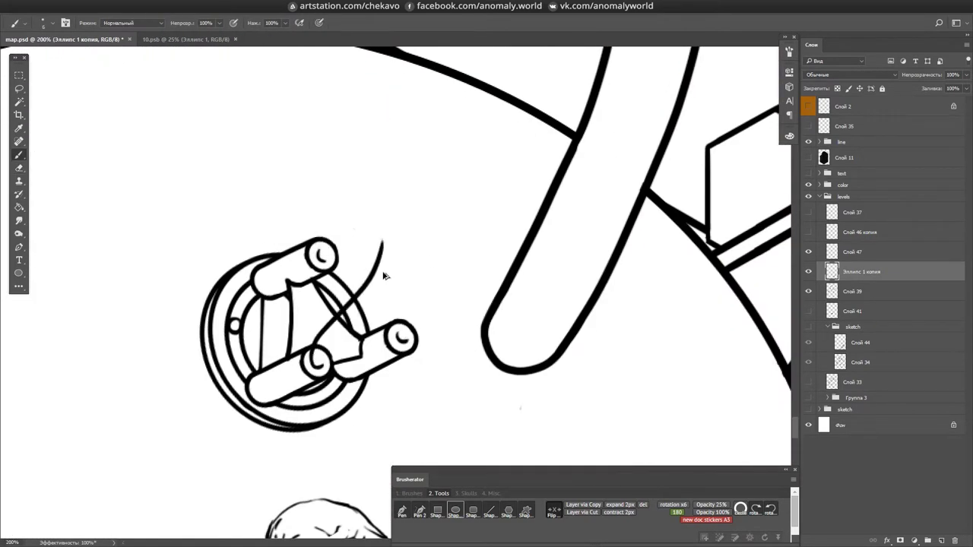
{"action": "mouse_move", "coordinate": [327, 247]}
{"action": "left_mouse_down"}
{"action": "mouse_move", "coordinate": [618, 265]}
{"action": "mouse_move", "coordinate": [560, 165]}
{"action": "mouse_move", "coordinate": [405, 287]}
{"action": "left_mouse_up"}
{"action": "key", "text": "e"}
{"action": "key", "text": "b"}
{"action": "key", "text": "ctrl+z"}
{"action": "key", "text": "e"}
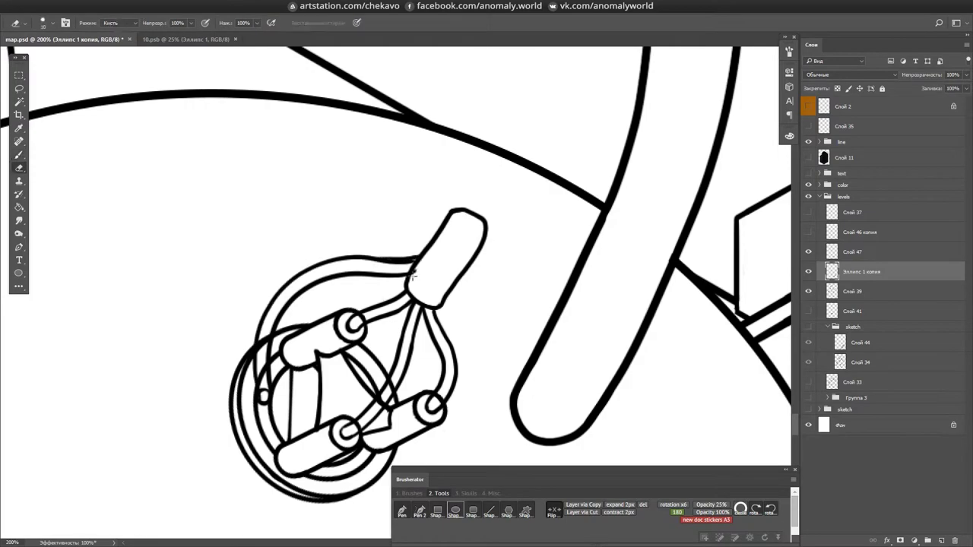
{"action": "key", "text": "alt+]"}
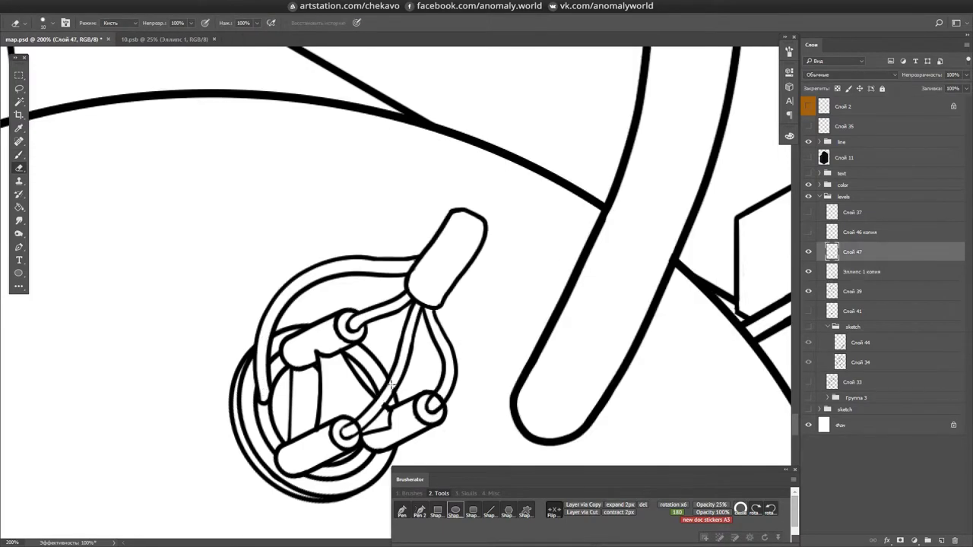
{"action": "key", "text": "ctrl+z"}
- On a new layer, draw the curved top of a clamp band across the tube
{"action": "mouse_move", "coordinate": [456, 352]}
{"action": "left_mouse_down"}
{"action": "mouse_move", "coordinate": [495, 315]}
{"action": "mouse_move", "coordinate": [522, 416]}
{"action": "mouse_move", "coordinate": [387, 69]}
{"action": "mouse_move", "coordinate": [380, 228]}
{"action": "left_mouse_up"}
{"action": "key", "text": "b"}
{"action": "key", "text": "ctrl+shift+alt+n"}
{"action": "mouse_move", "coordinate": [414, 258]}
{"action": "left_mouse_down"}
{"action": "mouse_move", "coordinate": [361, 332]}
{"action": "mouse_move", "coordinate": [399, 243]}
{"action": "left_mouse_up"}
{"action": "left_click_drag", "start_coordinate": [400, 243], "coordinate": [543, 320]}
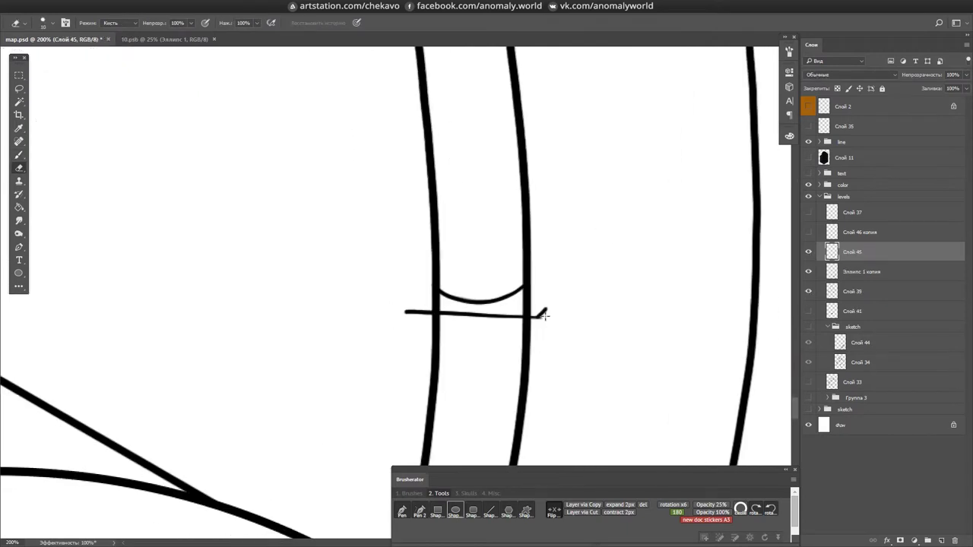
- Draw the clamp's rounded corner and a thickness line under the band, then save
{"action": "left_click_drag", "start_coordinate": [480, 180], "coordinate": [463, 202]}
{"action": "mouse_move", "coordinate": [428, 299]}
{"action": "left_mouse_down"}
{"action": "mouse_move", "coordinate": [358, 279]}
{"action": "mouse_move", "coordinate": [559, 239]}
{"action": "mouse_move", "coordinate": [419, 147]}
{"action": "mouse_move", "coordinate": [426, 181]}
{"action": "left_mouse_up"}
{"action": "left_click_drag", "start_coordinate": [426, 181], "coordinate": [458, 198]}
{"action": "key", "text": "ctrl+s"}
- Ink the thin hose running from the clamp down to the valve and merge it into Слой 45
{"action": "mouse_move", "coordinate": [323, 294]}
{"action": "left_mouse_down"}
{"action": "mouse_move", "coordinate": [551, 282]}
{"action": "mouse_move", "coordinate": [711, 210]}
{"action": "mouse_move", "coordinate": [194, 430]}
{"action": "left_mouse_up"}
{"action": "key", "text": "alt+bracketleft"}
{"action": "key", "text": "ctrl+minus"}
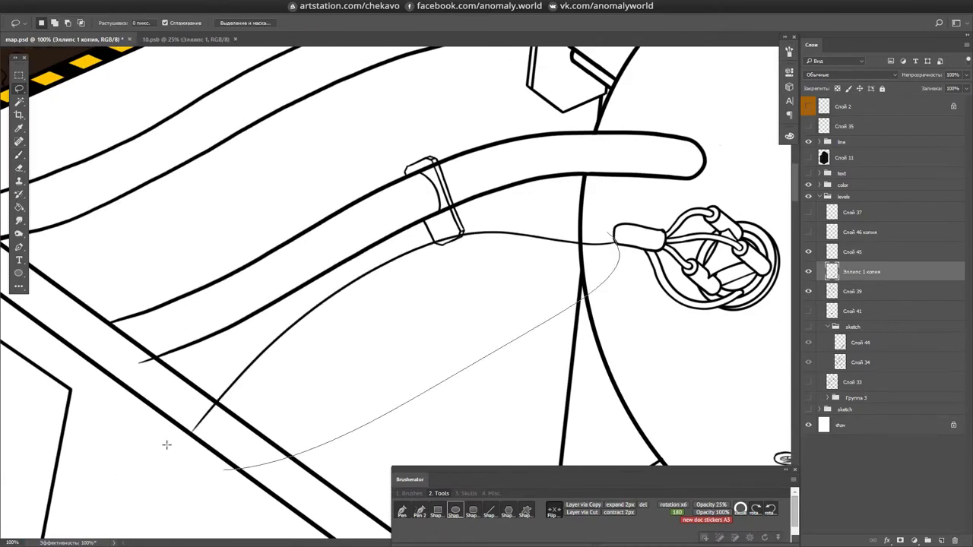
{"action": "key", "text": "ctrl+plus"}
{"action": "left_click_drag", "start_coordinate": [182, 394], "coordinate": [327, 153]}
{"action": "left_click_drag", "start_coordinate": [283, 77], "coordinate": [384, 380]}
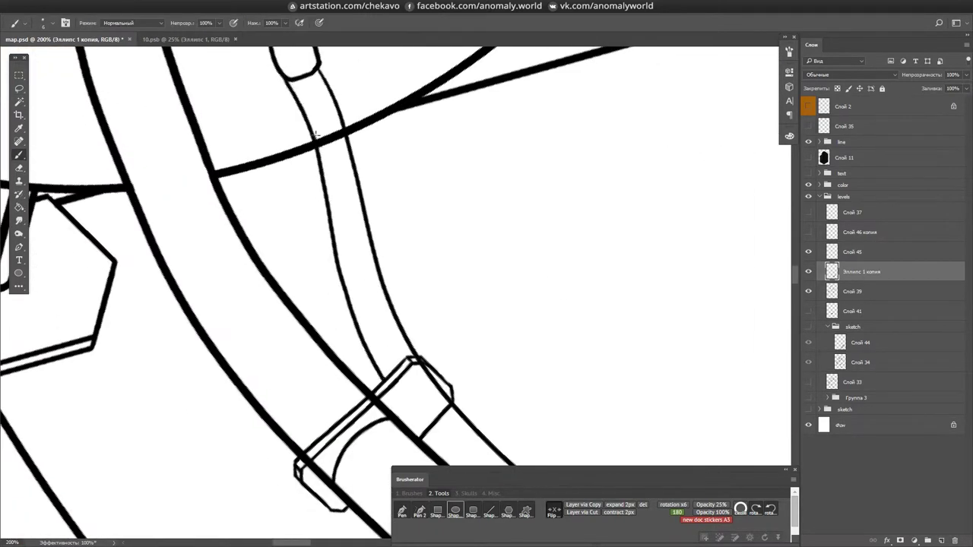
{"action": "mouse_move", "coordinate": [355, 323]}
{"action": "left_mouse_down"}
{"action": "mouse_move", "coordinate": [119, 370]}
{"action": "mouse_move", "coordinate": [576, 239]}
{"action": "mouse_move", "coordinate": [549, 278]}
{"action": "mouse_move", "coordinate": [245, 287]}
{"action": "mouse_move", "coordinate": [445, 293]}
{"action": "left_mouse_up"}
{"action": "key", "text": "ctrl+e"}
- Thicken the curved end of the inner tube line, clean up with the eraser, and save
{"action": "key", "text": "e"}
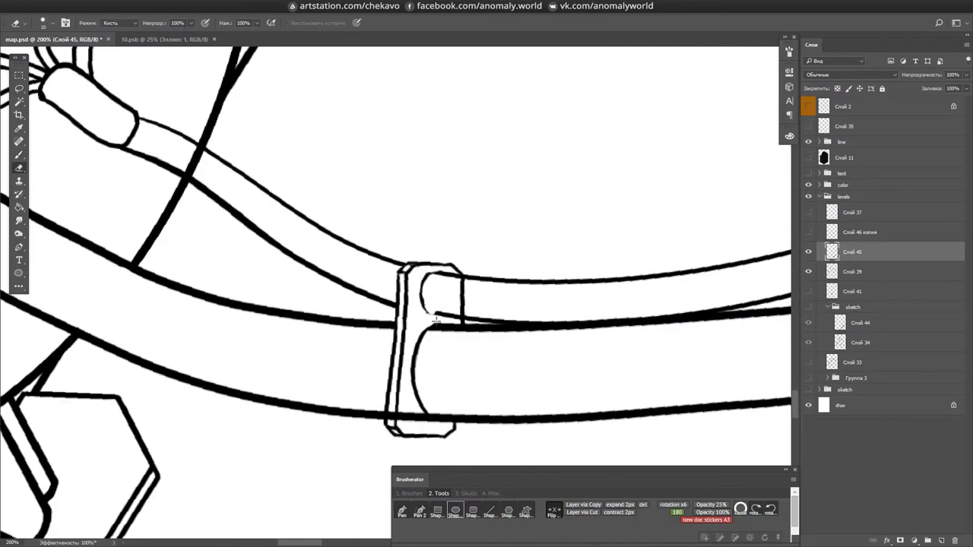
{"action": "key", "text": "b"}
{"action": "left_click_drag", "start_coordinate": [430, 417], "coordinate": [431, 344]}
{"action": "left_click_drag", "start_coordinate": [478, 282], "coordinate": [518, 252]}
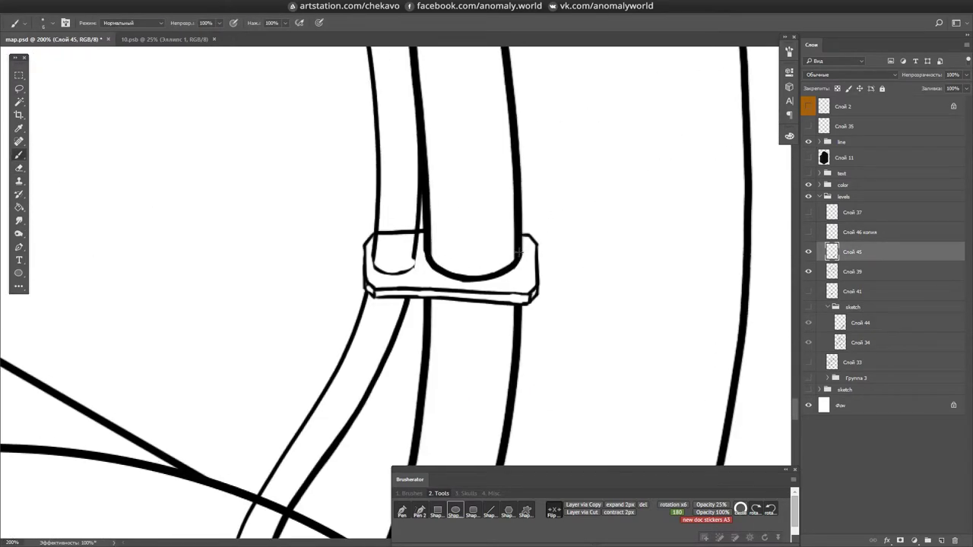
{"action": "mouse_move", "coordinate": [384, 267]}
{"action": "left_mouse_down"}
{"action": "mouse_move", "coordinate": [583, 282]}
{"action": "mouse_move", "coordinate": [343, 183]}
{"action": "mouse_move", "coordinate": [565, 159]}
{"action": "left_mouse_up"}
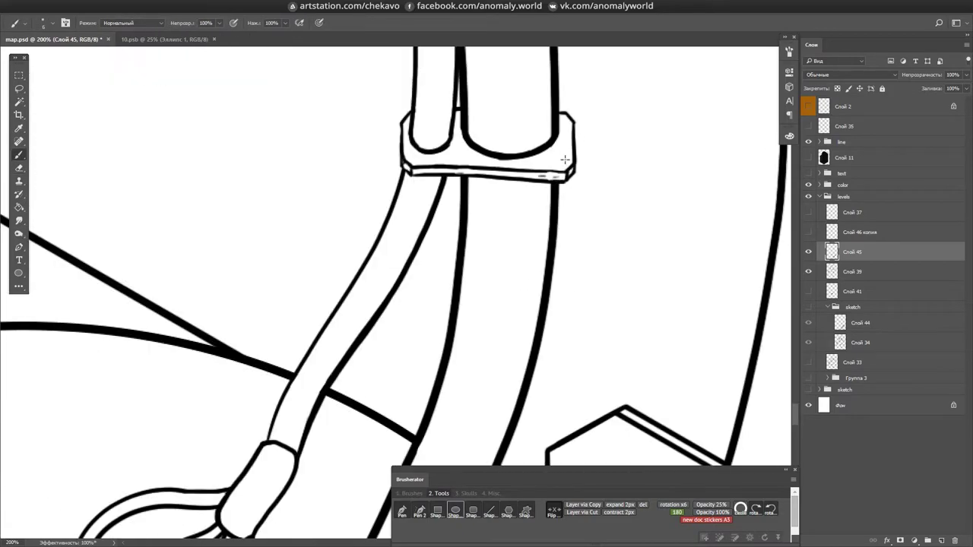
{"action": "key", "text": "e"}
{"action": "key", "text": "ctrl+s"}
{"action": "scroll", "coordinate": [433, 158], "scroll_direction": "down", "scroll_amount": 3}
{"action": "left_click_drag", "start_coordinate": [536, 83], "coordinate": [553, 66]}
{"action": "scroll", "coordinate": [553, 65], "scroll_direction": "down", "scroll_amount": 3}
{"action": "scroll", "coordinate": [443, 426], "scroll_direction": "up", "scroll_amount": 6}
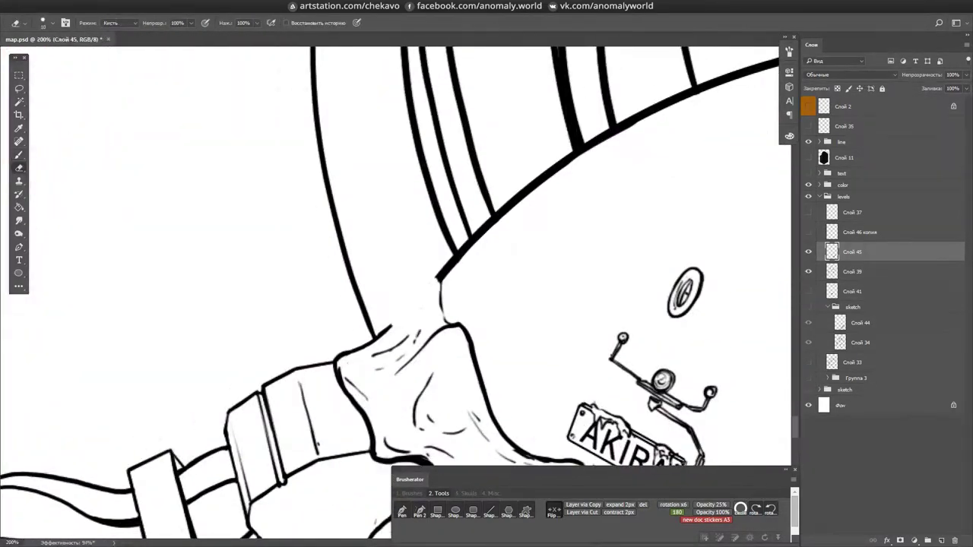
- Choose the inking brush preset, extend the arm contour up to the body, and save
{"action": "key", "text": "b"}
{"action": "left_click", "coordinate": [431, 507]}
{"action": "mouse_move", "coordinate": [397, 316]}
{"action": "left_mouse_down"}
{"action": "mouse_move", "coordinate": [450, 262]}
{"action": "mouse_move", "coordinate": [439, 302]}
{"action": "left_mouse_up"}
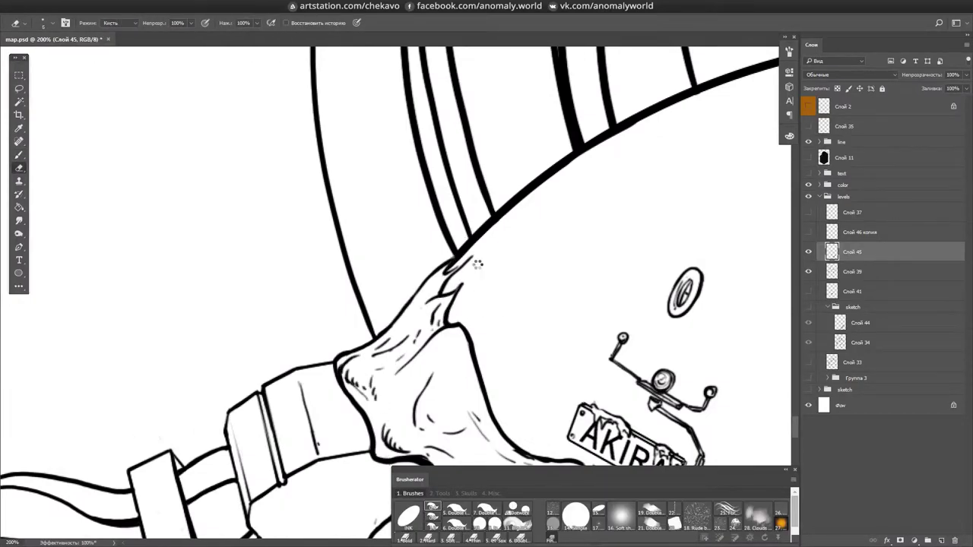
{"action": "key", "text": "ctrl+s"}
{"action": "scroll", "coordinate": [393, 443], "scroll_direction": "down", "scroll_amount": 3}
{"action": "left_click_drag", "start_coordinate": [783, 338], "coordinate": [523, 297]}
{"action": "scroll", "coordinate": [523, 296], "scroll_direction": "up", "scroll_amount": 3}
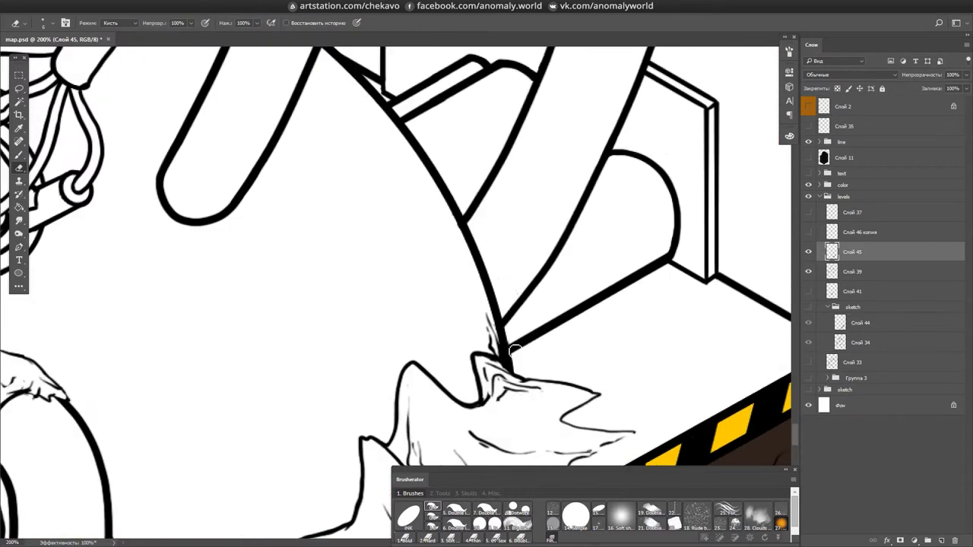
- Sketch rubble on a new layer, erase the thick box edge strokes, delete the sketch layer, and save
{"action": "key", "text": "ctrl+shift+alt+n"}
{"action": "left_click_drag", "start_coordinate": [426, 304], "coordinate": [510, 259]}
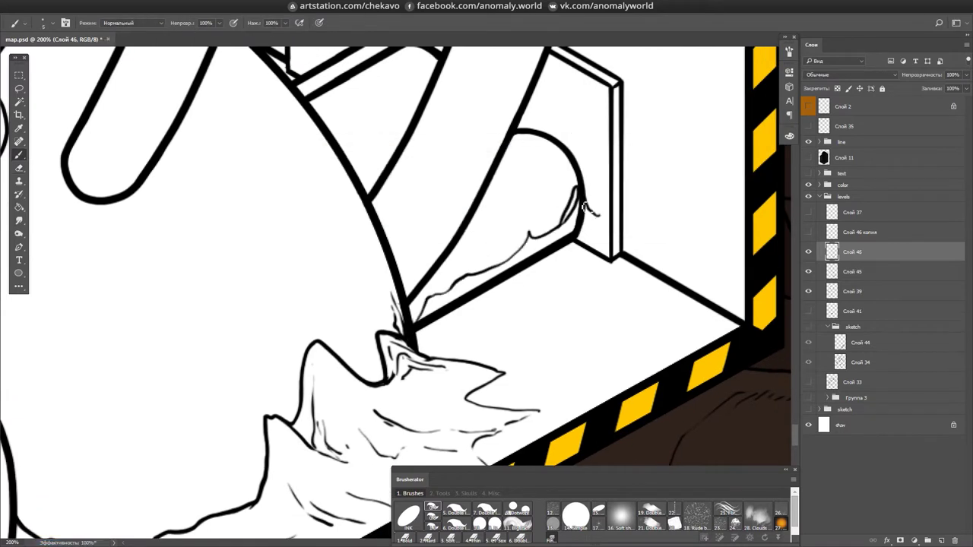
{"action": "left_click_drag", "start_coordinate": [614, 250], "coordinate": [515, 216]}
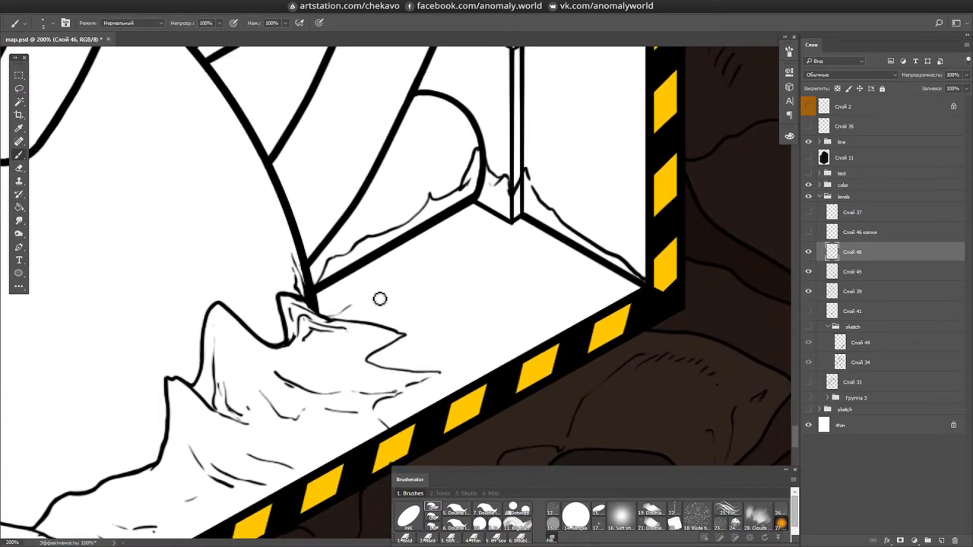
{"action": "key", "text": "e"}
{"action": "key", "text": "alt+["}
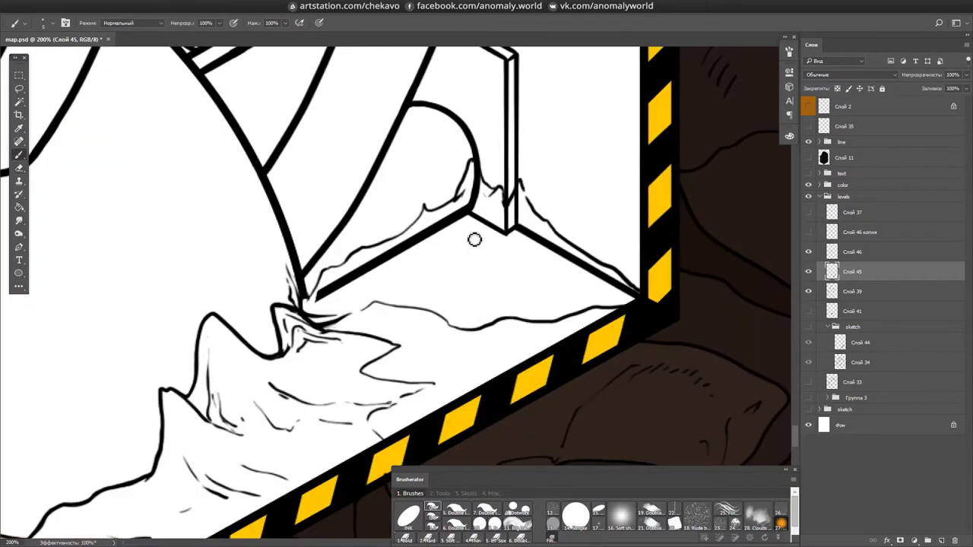
{"action": "left_click_drag", "start_coordinate": [319, 301], "coordinate": [410, 250]}
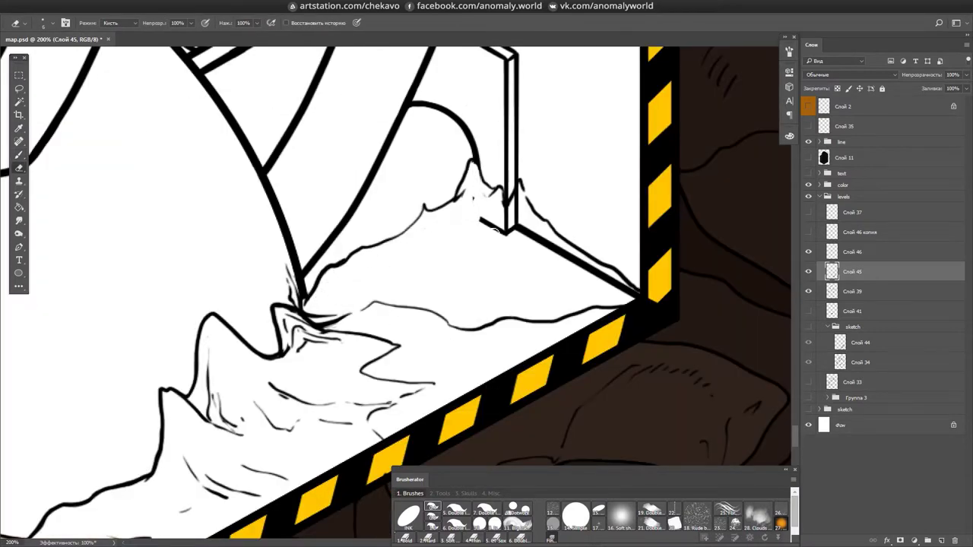
{"action": "left_click_drag", "start_coordinate": [517, 228], "coordinate": [640, 295]}
{"action": "key", "text": "alt+]"}
{"action": "key", "text": "Delete"}
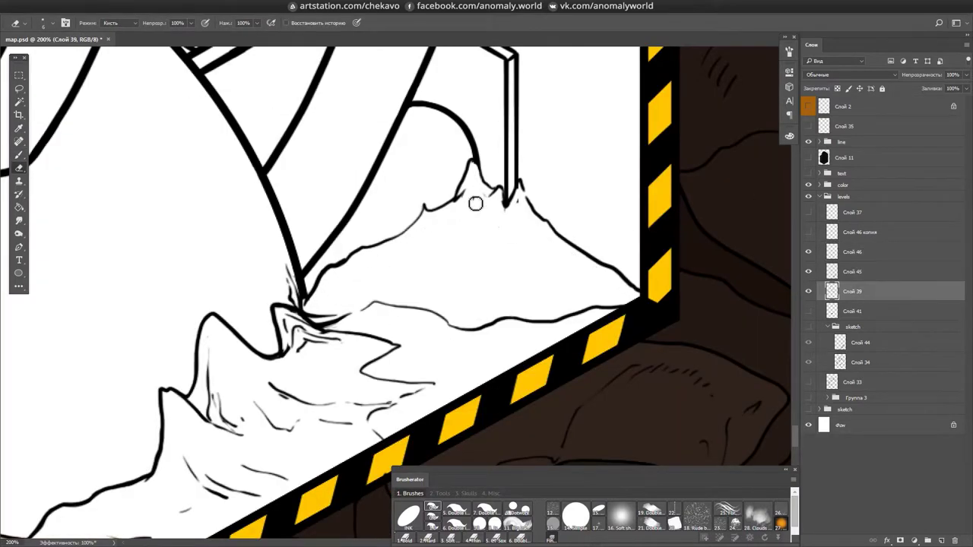
{"action": "key", "text": "ctrl+s"}
- Add fold lines and detail marks to the rubble heap, save, and start an arc around the fur shape
{"action": "key", "text": "b"}
{"action": "left_click_drag", "start_coordinate": [473, 229], "coordinate": [484, 272]}
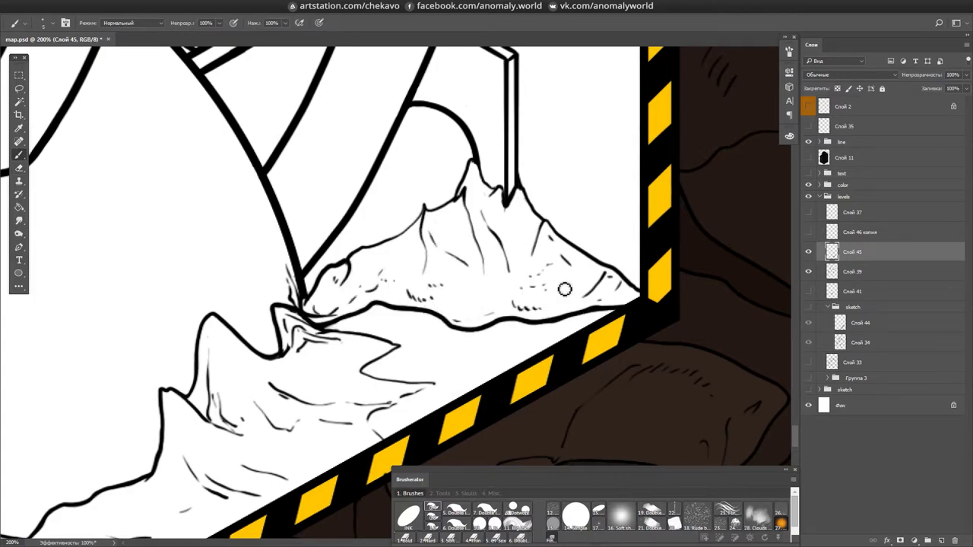
{"action": "left_click_drag", "start_coordinate": [551, 289], "coordinate": [593, 275]}
{"action": "scroll", "coordinate": [521, 279], "scroll_direction": "up", "scroll_amount": 1}
{"action": "key", "text": "ctrl+s"}
{"action": "scroll", "coordinate": [572, 182], "scroll_direction": "down", "scroll_amount": 2}
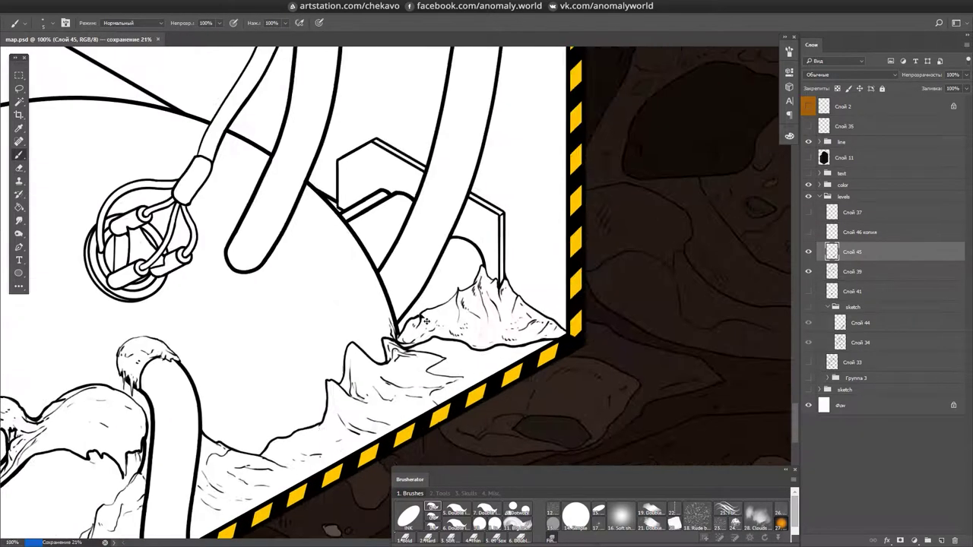
{"action": "scroll", "coordinate": [572, 182], "scroll_direction": "up", "scroll_amount": 3}
{"action": "scroll", "coordinate": [572, 183], "scroll_direction": "down", "scroll_amount": 5}
{"action": "key", "text": "r"}
{"action": "left_click_drag", "start_coordinate": [418, 349], "coordinate": [334, 228]}
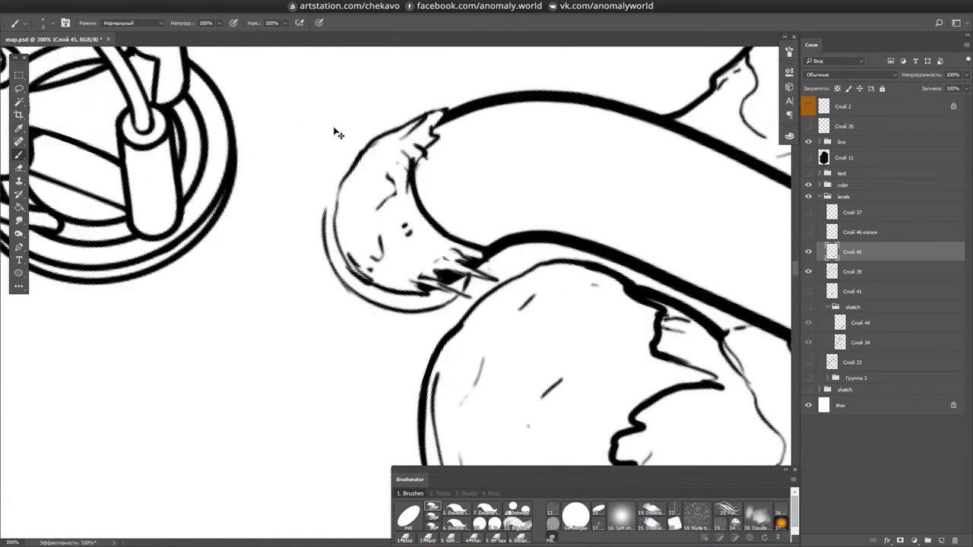
- Extend the outer arc over the fur top and add a small ink mark beside it
{"action": "left_click_drag", "start_coordinate": [392, 342], "coordinate": [536, 216]}
{"action": "key", "text": "Escape"}
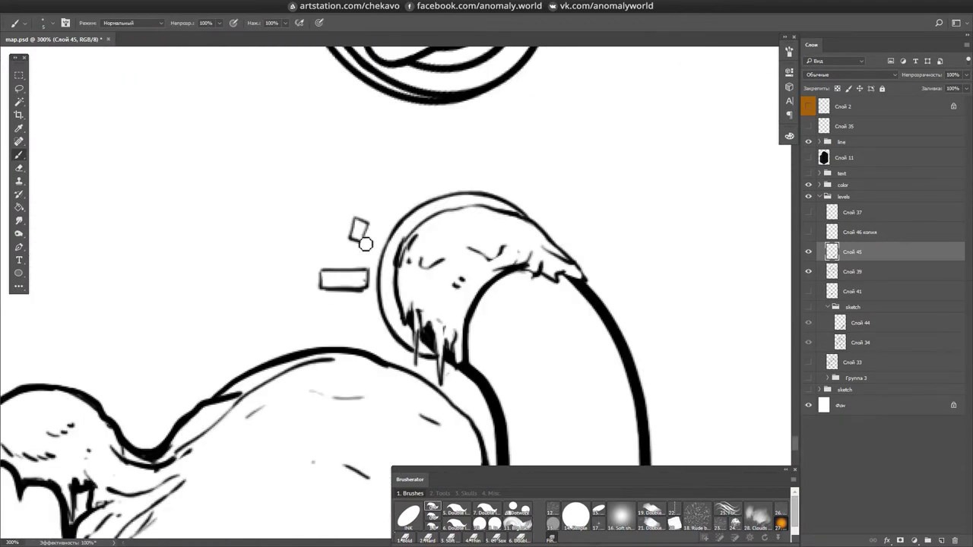
{"action": "left_click_drag", "start_coordinate": [363, 237], "coordinate": [384, 216]}
{"action": "scroll", "coordinate": [426, 198], "scroll_direction": "down", "scroll_amount": 1}
{"action": "scroll", "coordinate": [532, 236], "scroll_direction": "down", "scroll_amount": 2}
{"action": "scroll", "coordinate": [471, 198], "scroll_direction": "up", "scroll_amount": 3}
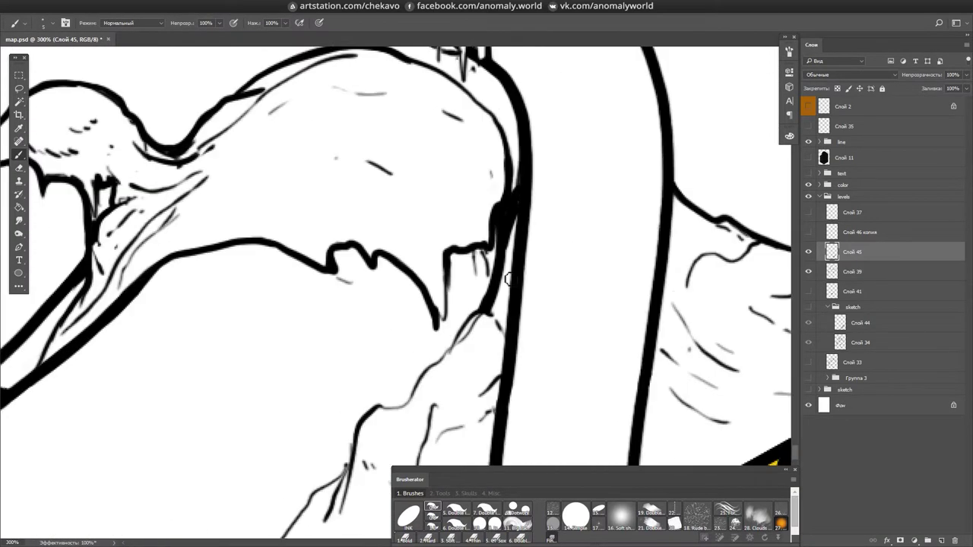
{"action": "scroll", "coordinate": [414, 138], "scroll_direction": "down", "scroll_amount": 2}
{"action": "scroll", "coordinate": [672, 262], "scroll_direction": "down", "scroll_amount": 3}
{"action": "scroll", "coordinate": [604, 279], "scroll_direction": "up", "scroll_amount": 3}
- Draw a ring arc around the pipe end, then an upright oval on a new collar layer
{"action": "left_click_drag", "start_coordinate": [487, 202], "coordinate": [525, 357]}
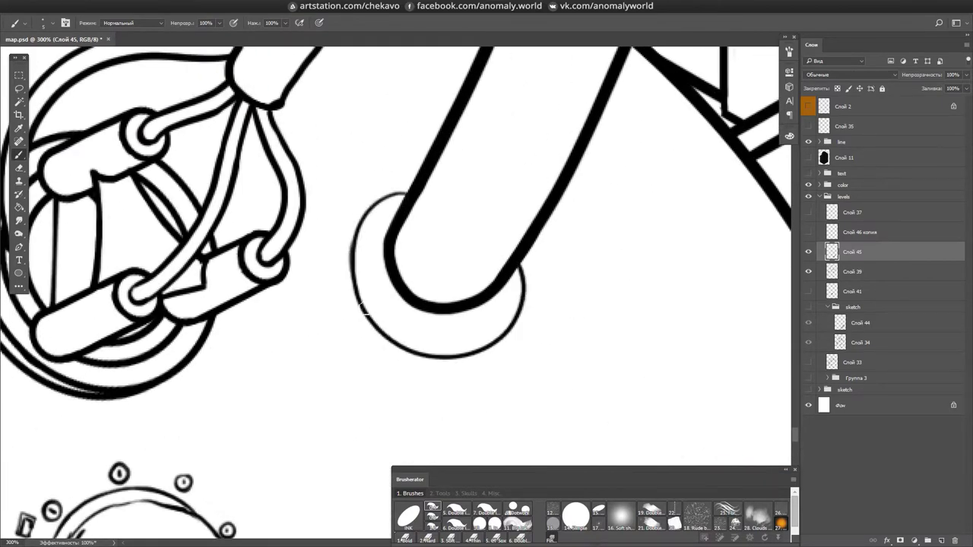
{"action": "key", "text": "e"}
{"action": "scroll", "coordinate": [532, 266], "scroll_direction": "down", "scroll_amount": 3}
{"action": "scroll", "coordinate": [532, 266], "scroll_direction": "up", "scroll_amount": 3}
{"action": "key", "text": "ctrl+shift+n"}
{"action": "key", "text": "Return"}
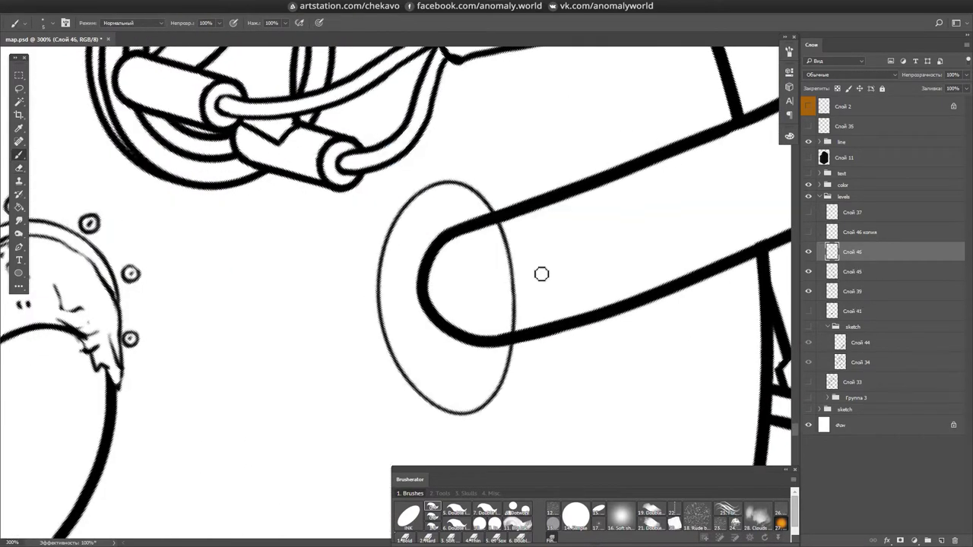
{"action": "key", "text": "b"}
{"action": "mouse_move", "coordinate": [433, 174]}
{"action": "left_mouse_down"}
{"action": "mouse_move", "coordinate": [435, 242]}
{"action": "mouse_move", "coordinate": [486, 319]}
{"action": "left_mouse_up"}
- Erase the oval lines hidden behind the pipe and save the document
{"action": "key", "text": "r"}
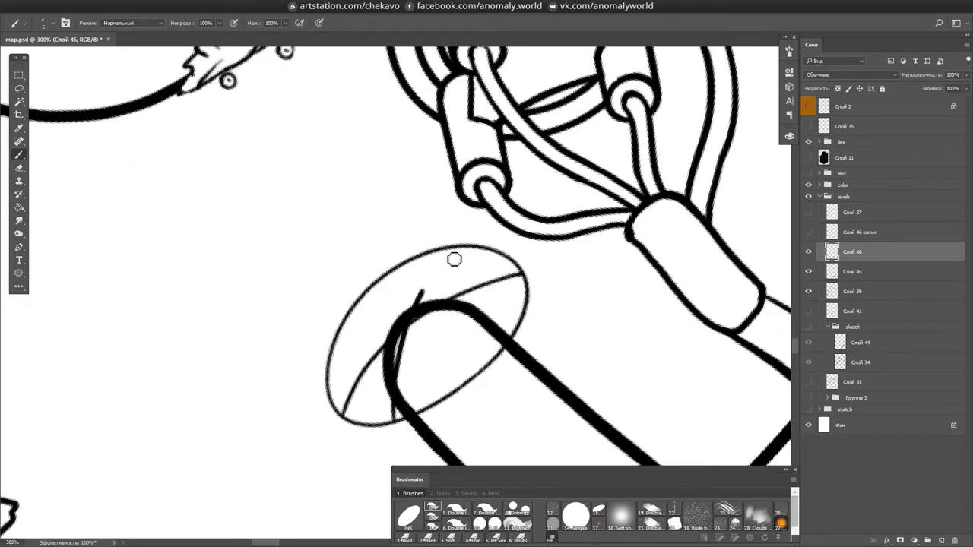
{"action": "key", "text": "r"}
{"action": "left_click_drag", "start_coordinate": [454, 259], "coordinate": [443, 223]}
{"action": "key", "text": "r"}
{"action": "left_click_drag", "start_coordinate": [512, 226], "coordinate": [373, 285]}
{"action": "key", "text": "ctrl+s"}
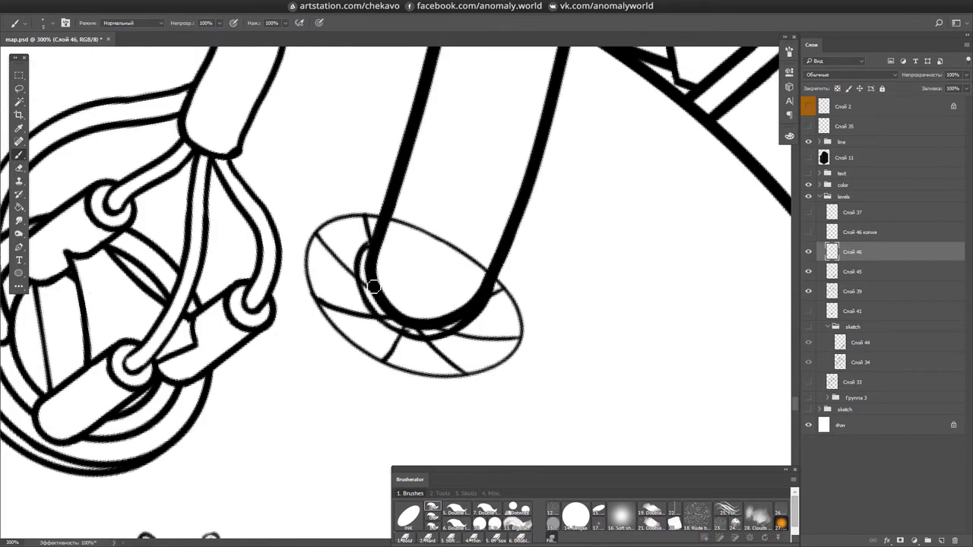
{"action": "key", "text": "e"}
{"action": "mouse_move", "coordinate": [363, 313]}
{"action": "left_mouse_down"}
{"action": "mouse_move", "coordinate": [424, 315]}
{"action": "mouse_move", "coordinate": [448, 276]}
{"action": "mouse_move", "coordinate": [361, 259]}
{"action": "mouse_move", "coordinate": [303, 272]}
{"action": "left_mouse_up"}
{"action": "key", "text": "b"}
{"action": "left_click_drag", "start_coordinate": [304, 195], "coordinate": [335, 349]}
{"action": "mouse_move", "coordinate": [295, 325]}
{"action": "left_mouse_down"}
{"action": "mouse_move", "coordinate": [571, 233]}
{"action": "mouse_move", "coordinate": [263, 274]}
{"action": "mouse_move", "coordinate": [390, 261]}
{"action": "mouse_move", "coordinate": [373, 242]}
{"action": "mouse_move", "coordinate": [413, 218]}
{"action": "left_mouse_up"}
{"action": "key", "text": "ctrl+s"}
- Draw a flat ground ellipse, duplicate and enlarge it into a ring, merge the layers, and save
{"action": "key", "text": "u"}
{"action": "left_click_drag", "start_coordinate": [358, 241], "coordinate": [458, 256]}
{"action": "scroll", "coordinate": [465, 288], "scroll_direction": "up", "scroll_amount": 2}
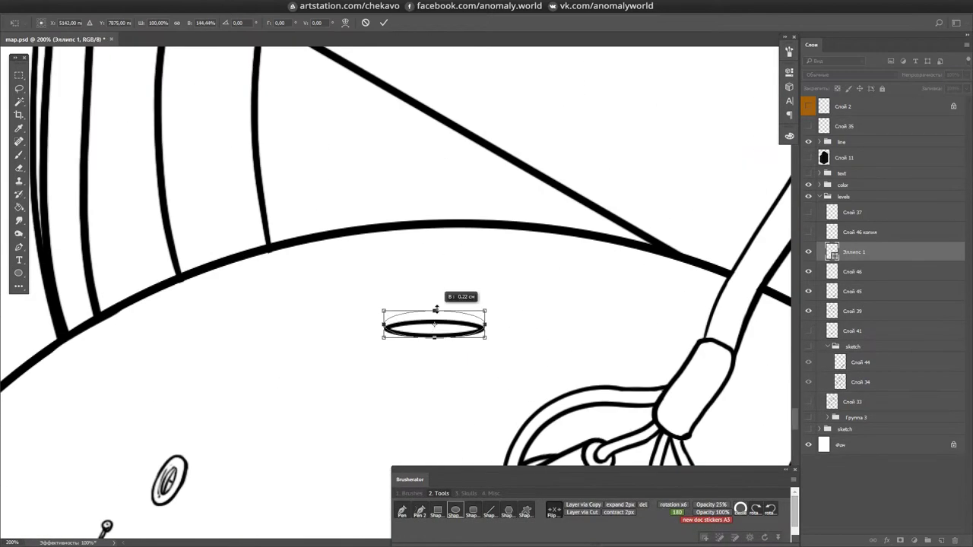
{"action": "key", "text": "ctrl+j"}
{"action": "mouse_move", "coordinate": [488, 337]}
{"action": "left_mouse_down"}
{"action": "mouse_move", "coordinate": [517, 265]}
{"action": "mouse_move", "coordinate": [547, 319]}
{"action": "left_mouse_up"}
{"action": "left_click", "coordinate": [871, 255]}
{"action": "key", "text": "e"}
{"action": "key", "text": "ctrl+e"}
{"action": "key", "text": "ctrl+e"}
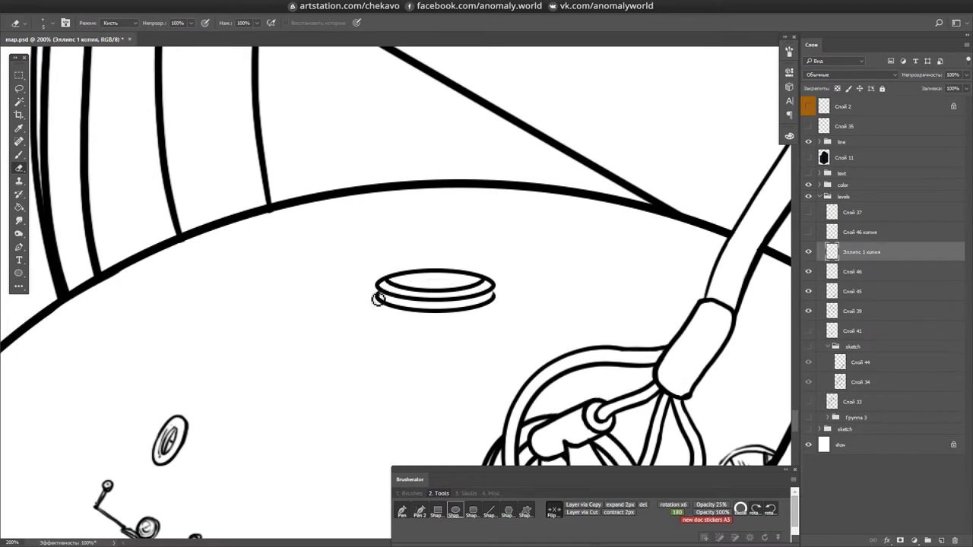
{"action": "key", "text": "b"}
{"action": "key", "text": "Escape"}
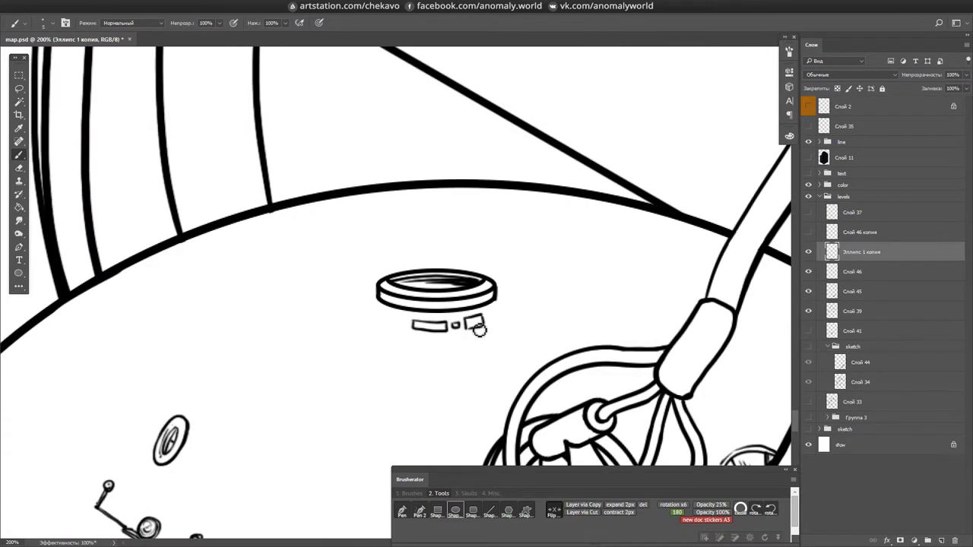
{"action": "scroll", "coordinate": [486, 327], "scroll_direction": "down", "scroll_amount": 1}
{"action": "key", "text": "ctrl+s"}
- Brush small plate strokes left of the wheel and near the rock beneath the ring
{"action": "mouse_move", "coordinate": [410, 421]}
{"action": "left_mouse_down"}
{"action": "mouse_move", "coordinate": [448, 279]}
{"action": "mouse_move", "coordinate": [376, 378]}
{"action": "left_mouse_up"}
{"action": "mouse_move", "coordinate": [490, 213]}
{"action": "left_mouse_down"}
{"action": "mouse_move", "coordinate": [401, 327]}
{"action": "mouse_move", "coordinate": [447, 333]}
{"action": "left_mouse_up"}
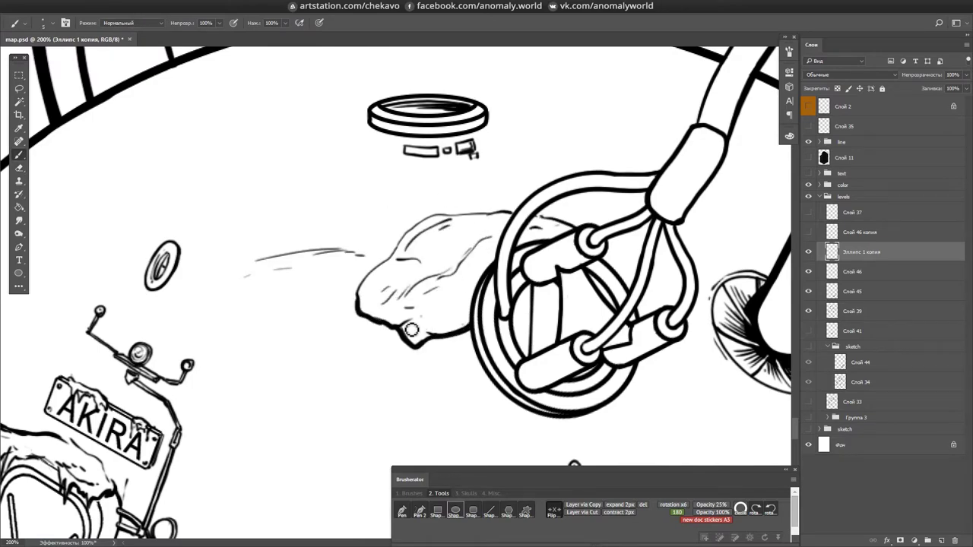
{"action": "left_click_drag", "start_coordinate": [482, 268], "coordinate": [501, 302]}
{"action": "left_click_drag", "start_coordinate": [426, 190], "coordinate": [540, 451]}
{"action": "left_click_drag", "start_coordinate": [426, 380], "coordinate": [539, 233]}
{"action": "mouse_move", "coordinate": [334, 380]}
{"action": "left_mouse_down"}
{"action": "mouse_move", "coordinate": [365, 327]}
{"action": "mouse_move", "coordinate": [449, 300]}
{"action": "left_mouse_up"}
{"action": "mouse_move", "coordinate": [448, 300]}
{"action": "left_mouse_down"}
{"action": "mouse_move", "coordinate": [457, 266]}
{"action": "mouse_move", "coordinate": [426, 252]}
{"action": "left_mouse_up"}
- Fill the tube-end opening solid black and merge the collar layer down
{"action": "key", "text": "e"}
{"action": "mouse_move", "coordinate": [420, 305]}
{"action": "left_mouse_down"}
{"action": "mouse_move", "coordinate": [395, 289]}
{"action": "mouse_move", "coordinate": [391, 271]}
{"action": "mouse_move", "coordinate": [417, 267]}
{"action": "left_mouse_up"}
{"action": "key", "text": "b"}
{"action": "key", "text": "e"}
{"action": "mouse_move", "coordinate": [417, 325]}
{"action": "left_mouse_down"}
{"action": "mouse_move", "coordinate": [415, 339]}
{"action": "mouse_move", "coordinate": [633, 199]}
{"action": "mouse_move", "coordinate": [532, 319]}
{"action": "mouse_move", "coordinate": [556, 297]}
{"action": "mouse_move", "coordinate": [415, 219]}
{"action": "mouse_move", "coordinate": [411, 150]}
{"action": "mouse_move", "coordinate": [413, 392]}
{"action": "mouse_move", "coordinate": [471, 228]}
{"action": "mouse_move", "coordinate": [437, 252]}
{"action": "mouse_move", "coordinate": [196, 268]}
{"action": "mouse_move", "coordinate": [90, 192]}
{"action": "mouse_move", "coordinate": [219, 203]}
{"action": "left_mouse_up"}
{"action": "left_click", "coordinate": [401, 333], "text": "ctrl"}
{"action": "key", "text": "Escape"}
{"action": "key", "text": "ctrl+e"}
{"action": "key", "text": "b"}
{"action": "key", "text": "alt+bracketright"}
- Draw an upright ellipse on the ground, duplicate and resize it, and merge the ellipse layers
{"action": "key", "text": "ctrl+minus"}
{"action": "key", "text": "ctrl+plus"}
{"action": "key", "text": "u"}
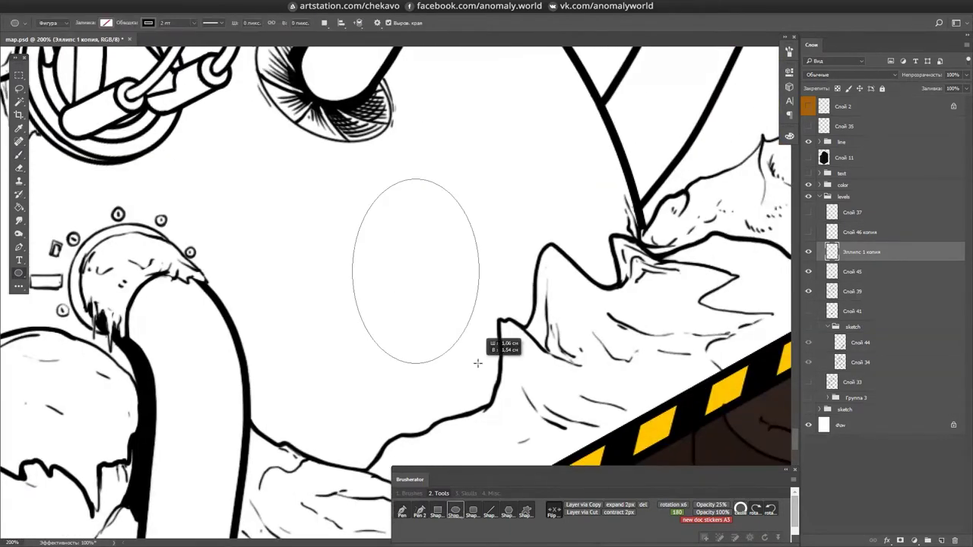
{"action": "left_click_drag", "start_coordinate": [418, 271], "coordinate": [482, 363]}
{"action": "mouse_move", "coordinate": [456, 274]}
{"action": "left_mouse_down"}
{"action": "mouse_move", "coordinate": [479, 253]}
{"action": "mouse_move", "coordinate": [441, 286]}
{"action": "left_mouse_up"}
{"action": "key", "text": "ctrl+j"}
{"action": "key", "text": "ctrl+t"}
{"action": "key", "text": "Return"}
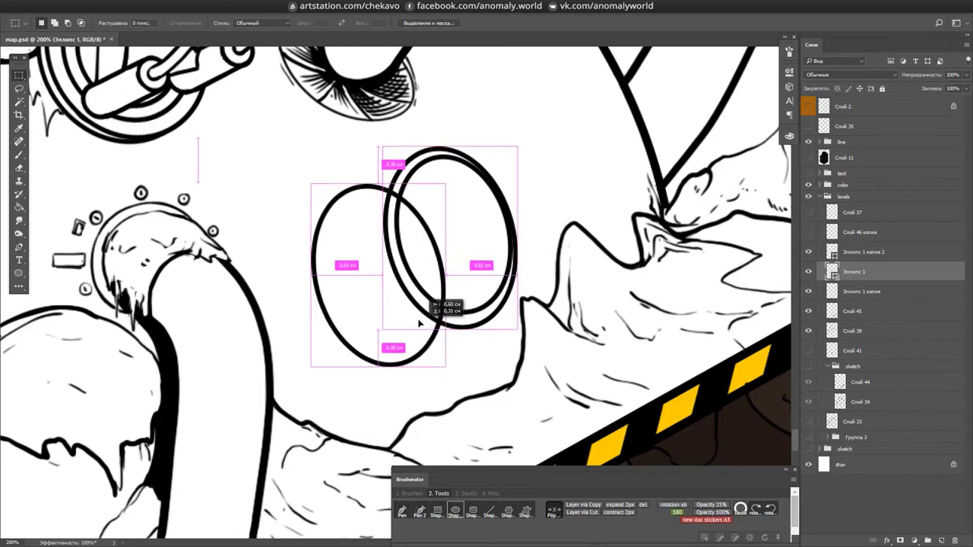
{"action": "right_click", "coordinate": [850, 272]}
{"action": "left_click", "coordinate": [685, 221]}
- Form a cylinder with side lines and erased hidden arcs, then save
{"action": "left_click_drag", "start_coordinate": [380, 193], "coordinate": [380, 358]}
{"action": "left_click_drag", "start_coordinate": [290, 228], "coordinate": [290, 316]}
{"action": "key", "text": "e"}
{"action": "mouse_move", "coordinate": [469, 216]}
{"action": "left_mouse_down"}
{"action": "mouse_move", "coordinate": [469, 318]}
{"action": "mouse_move", "coordinate": [394, 194]}
{"action": "left_mouse_up"}
{"action": "key", "text": "r"}
{"action": "key", "text": "b"}
{"action": "key", "text": "ctrl+s"}
- Draw the mounting plate edges behind the cylinder and a bolt circle at its corner
{"action": "left_click", "coordinate": [338, 422], "text": "shift"}
{"action": "left_click", "coordinate": [467, 384], "text": "shift"}
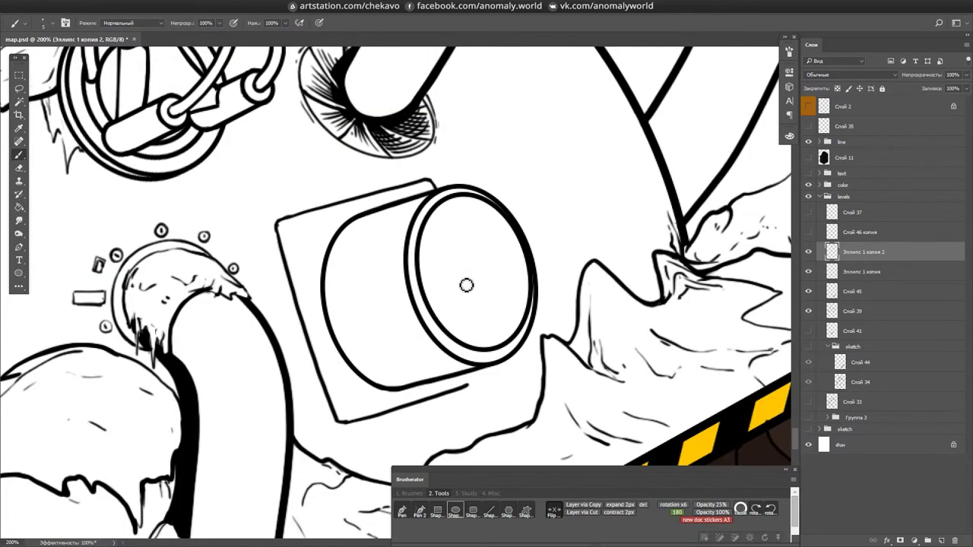
{"action": "key", "text": "r"}
{"action": "left_click_drag", "start_coordinate": [463, 389], "coordinate": [426, 319]}
{"action": "key", "text": "b"}
{"action": "left_click", "coordinate": [352, 226]}
{"action": "key", "text": "r"}
{"action": "mouse_move", "coordinate": [352, 226]}
{"action": "left_mouse_down"}
{"action": "mouse_move", "coordinate": [395, 250]}
{"action": "mouse_move", "coordinate": [556, 252]}
{"action": "left_mouse_up"}
- Stamp dots into the lower and upper bolts and merge the ring layer down
{"action": "key", "text": "r"}
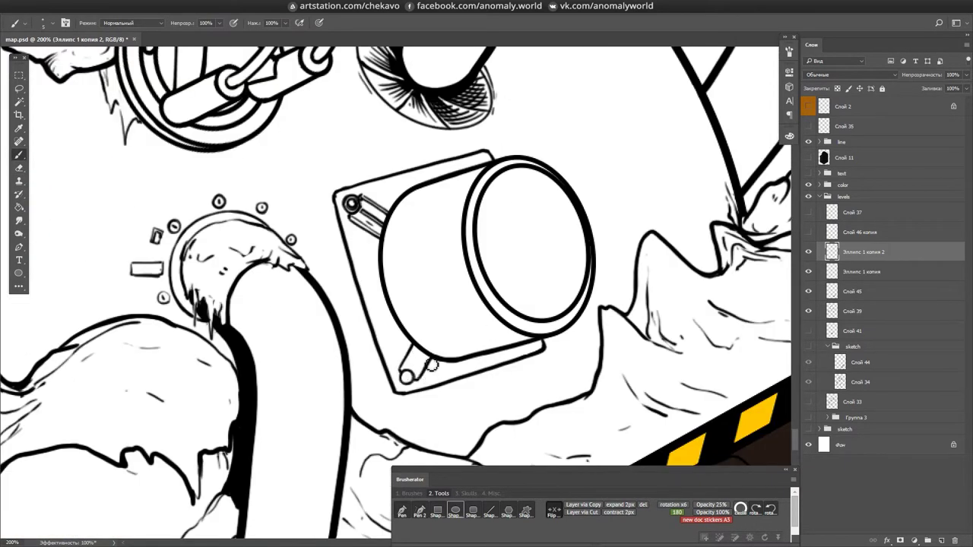
{"action": "left_click_drag", "start_coordinate": [432, 274], "coordinate": [440, 298]}
{"action": "key", "text": "r"}
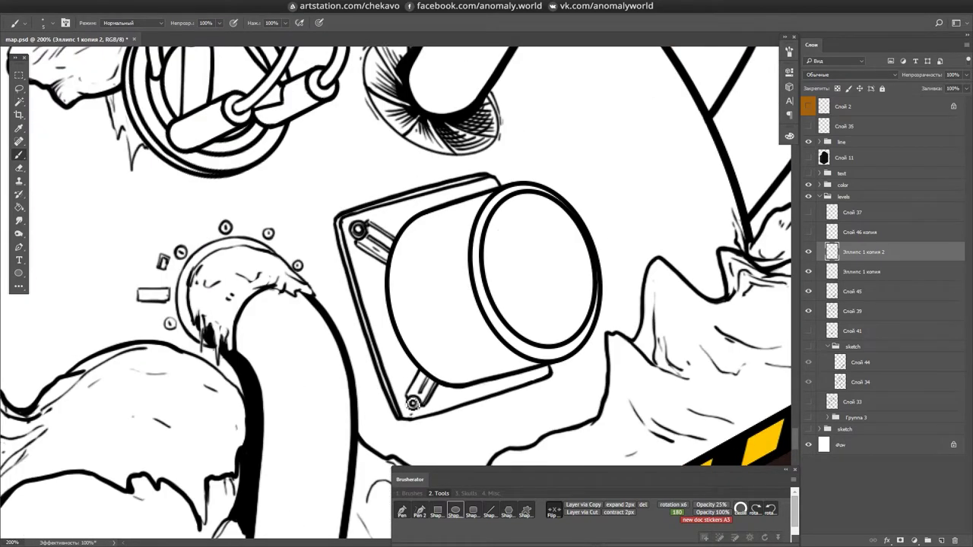
{"action": "left_click", "coordinate": [414, 402]}
{"action": "left_click_drag", "start_coordinate": [536, 325], "coordinate": [566, 265]}
{"action": "left_click", "coordinate": [387, 170]}
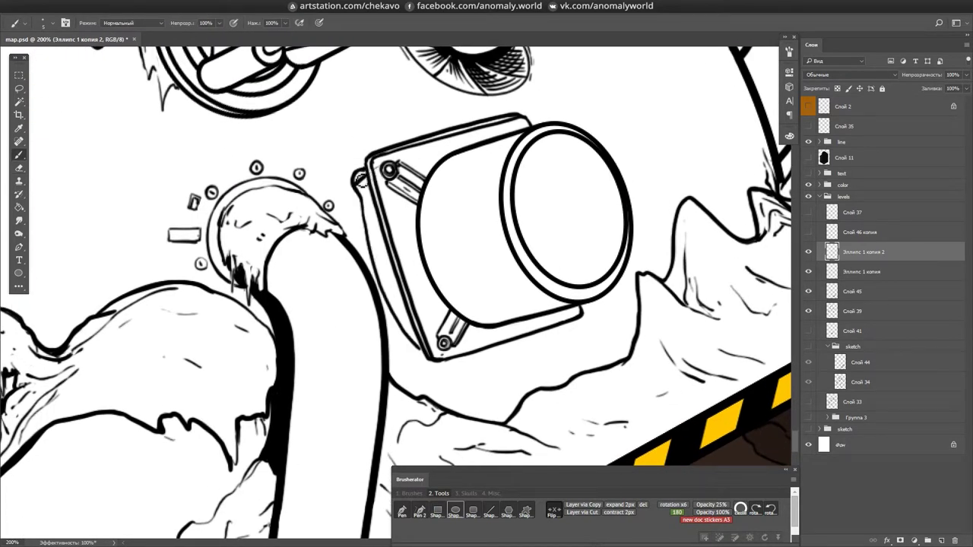
{"action": "key", "text": "r"}
{"action": "mouse_move", "coordinate": [556, 251]}
{"action": "left_mouse_down"}
{"action": "mouse_move", "coordinate": [356, 312]}
{"action": "mouse_move", "coordinate": [364, 303]}
{"action": "mouse_move", "coordinate": [395, 409]}
{"action": "left_mouse_up"}
{"action": "mouse_move", "coordinate": [384, 357]}
{"action": "left_mouse_down"}
{"action": "mouse_move", "coordinate": [285, 205]}
{"action": "mouse_move", "coordinate": [303, 344]}
{"action": "mouse_move", "coordinate": [299, 233]}
{"action": "left_mouse_up"}
{"action": "key", "text": "ctrl+e"}
- Draw a small filled oval on the gauge face, clean it up, and save
{"action": "key", "text": "e"}
{"action": "key", "text": "b"}
{"action": "mouse_move", "coordinate": [314, 278]}
{"action": "left_mouse_down"}
{"action": "mouse_move", "coordinate": [292, 182]}
{"action": "mouse_move", "coordinate": [460, 123]}
{"action": "left_mouse_up"}
{"action": "left_click_drag", "start_coordinate": [502, 308], "coordinate": [304, 222]}
{"action": "mouse_move", "coordinate": [295, 284]}
{"action": "left_mouse_down"}
{"action": "mouse_move", "coordinate": [358, 387]}
{"action": "mouse_move", "coordinate": [517, 342]}
{"action": "mouse_move", "coordinate": [555, 317]}
{"action": "mouse_move", "coordinate": [428, 257]}
{"action": "left_mouse_up"}
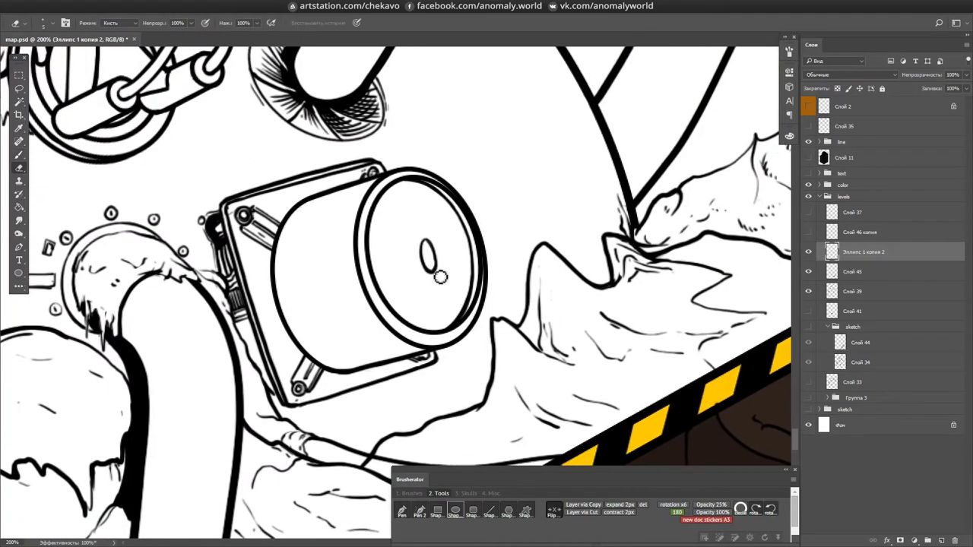
{"action": "mouse_move", "coordinate": [417, 308]}
{"action": "left_mouse_down"}
{"action": "mouse_move", "coordinate": [409, 290]}
{"action": "mouse_move", "coordinate": [411, 300]}
{"action": "mouse_move", "coordinate": [456, 251]}
{"action": "mouse_move", "coordinate": [323, 217]}
{"action": "left_mouse_up"}
{"action": "mouse_move", "coordinate": [325, 171]}
{"action": "left_mouse_down"}
{"action": "mouse_move", "coordinate": [281, 228]}
{"action": "mouse_move", "coordinate": [259, 293]}
{"action": "left_mouse_up"}
{"action": "key", "text": "e"}
{"action": "mouse_move", "coordinate": [473, 337]}
{"action": "left_mouse_down"}
{"action": "mouse_move", "coordinate": [380, 380]}
{"action": "mouse_move", "coordinate": [346, 414]}
{"action": "mouse_move", "coordinate": [476, 363]}
{"action": "mouse_move", "coordinate": [426, 319]}
{"action": "mouse_move", "coordinate": [444, 291]}
{"action": "left_mouse_up"}
{"action": "key", "text": "b"}
{"action": "key", "text": "ctrl+s"}
- Touch up the gauge with the eraser, checking it from rotated and mirrored views, and save
{"action": "left_click_drag", "start_coordinate": [378, 329], "coordinate": [334, 372]}
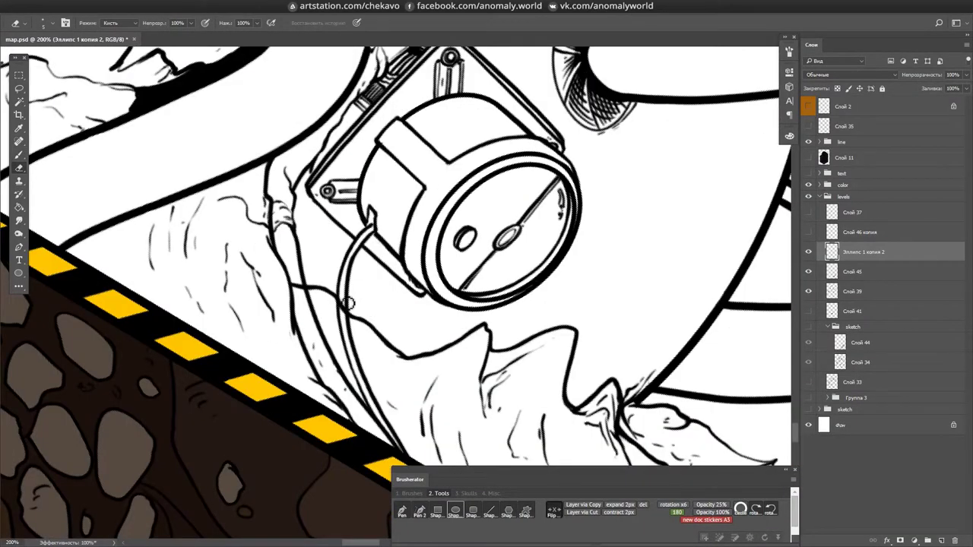
{"action": "mouse_move", "coordinate": [378, 236]}
{"action": "left_mouse_down"}
{"action": "mouse_move", "coordinate": [368, 222]}
{"action": "mouse_move", "coordinate": [339, 262]}
{"action": "mouse_move", "coordinate": [354, 246]}
{"action": "mouse_move", "coordinate": [346, 239]}
{"action": "mouse_move", "coordinate": [357, 220]}
{"action": "mouse_move", "coordinate": [425, 308]}
{"action": "mouse_move", "coordinate": [414, 266]}
{"action": "mouse_move", "coordinate": [397, 272]}
{"action": "left_mouse_up"}
{"action": "key", "text": "e"}
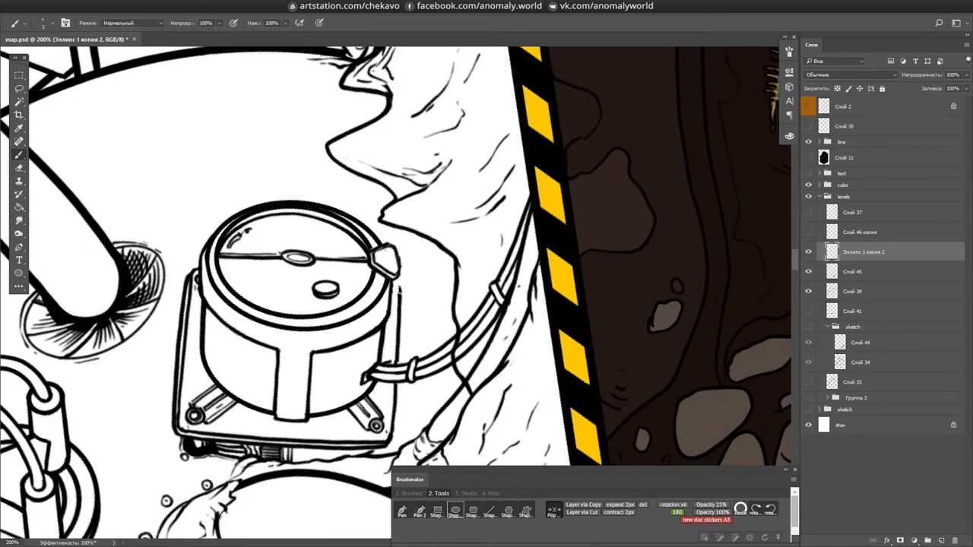
{"action": "left_click_drag", "start_coordinate": [392, 357], "coordinate": [435, 275]}
{"action": "key", "text": "e"}
{"action": "key", "text": "ctrl+s"}
{"action": "key", "text": "ctrl+alt+Left"}
{"action": "key", "text": "ctrl+alt+Left"}
{"action": "key", "text": "ctrl+alt+Left"}
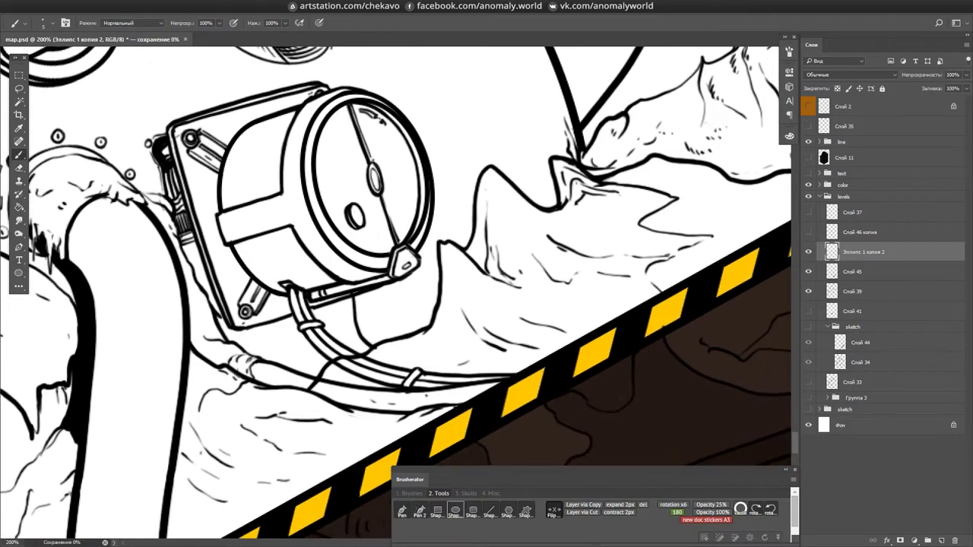
{"action": "key", "text": "b"}
{"action": "key", "text": "h"}
{"action": "scroll", "coordinate": [331, 311], "scroll_direction": "down", "scroll_amount": 3}
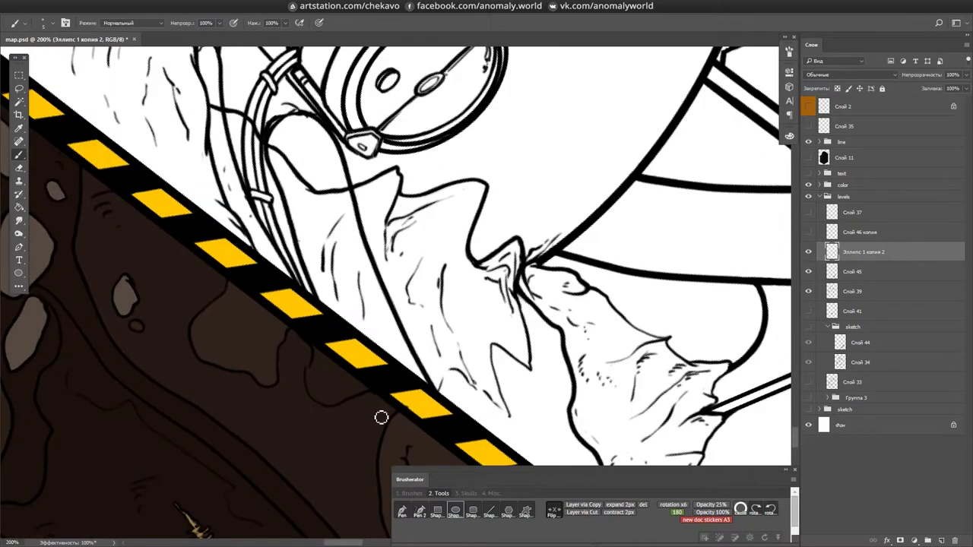
{"action": "key", "text": "h"}
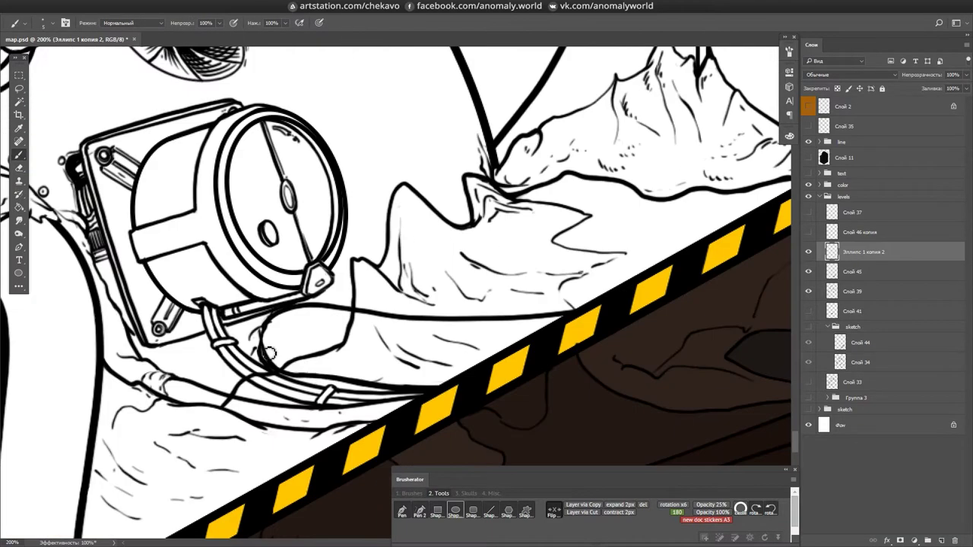
{"action": "key", "text": "b"}
- Switch between layers Слой 45 and Эллипс 1 копия 2, save, and review the gauge
{"action": "mouse_move", "coordinate": [391, 279]}
{"action": "left_mouse_down"}
{"action": "mouse_move", "coordinate": [456, 319]}
{"action": "mouse_move", "coordinate": [520, 335]}
{"action": "mouse_move", "coordinate": [425, 230]}
{"action": "mouse_move", "coordinate": [318, 281]}
{"action": "left_mouse_up"}
{"action": "key", "text": "e"}
{"action": "key", "text": "alt+bracketleft"}
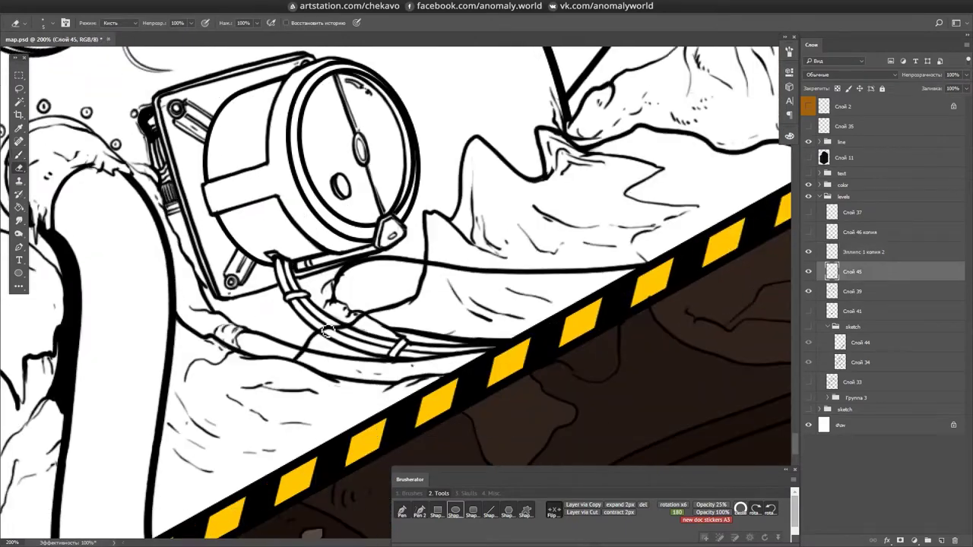
{"action": "mouse_move", "coordinate": [410, 338]}
{"action": "left_mouse_down"}
{"action": "mouse_move", "coordinate": [616, 242]}
{"action": "mouse_move", "coordinate": [380, 270]}
{"action": "left_mouse_up"}
{"action": "key", "text": "ctrl+s"}
{"action": "key", "text": "b"}
{"action": "key", "text": "alt+bracketright"}
{"action": "left_click_drag", "start_coordinate": [292, 304], "coordinate": [378, 334]}
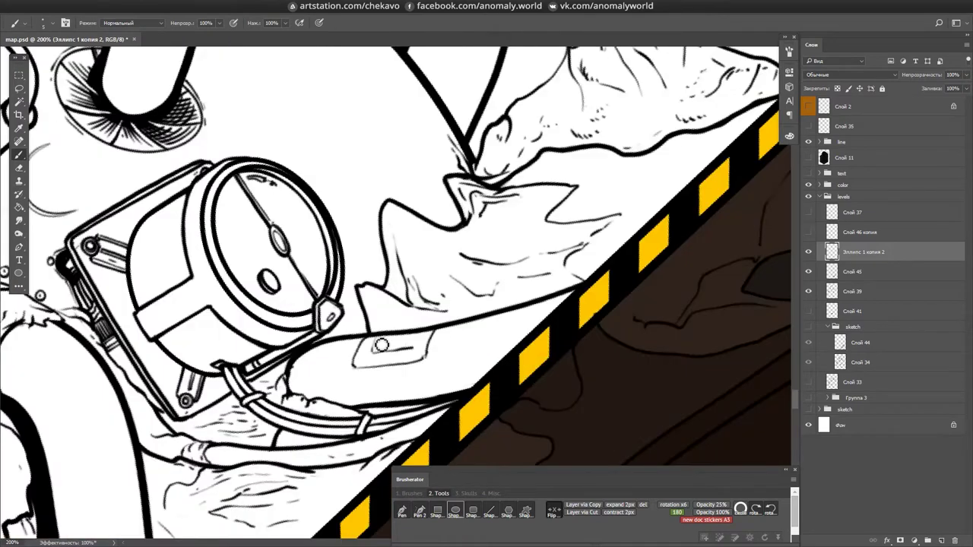
{"action": "left_click_drag", "start_coordinate": [553, 310], "coordinate": [457, 342]}
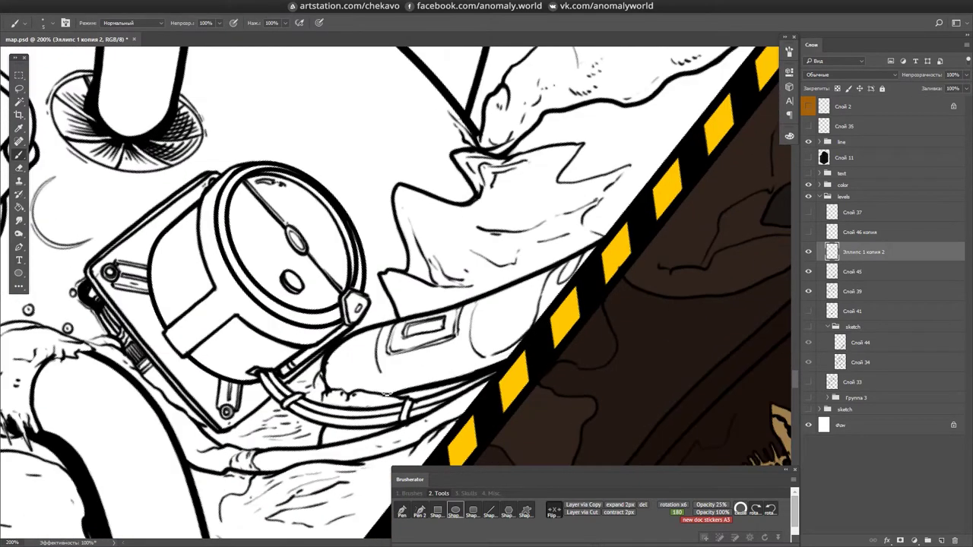
{"action": "mouse_move", "coordinate": [380, 357]}
{"action": "left_mouse_down"}
{"action": "mouse_move", "coordinate": [377, 402]}
{"action": "mouse_move", "coordinate": [397, 385]}
{"action": "mouse_move", "coordinate": [475, 230]}
{"action": "mouse_move", "coordinate": [426, 319]}
{"action": "mouse_move", "coordinate": [355, 173]}
{"action": "left_mouse_up"}
{"action": "mouse_move", "coordinate": [371, 294]}
{"action": "left_mouse_down"}
{"action": "mouse_move", "coordinate": [386, 323]}
{"action": "mouse_move", "coordinate": [366, 285]}
{"action": "left_mouse_up"}
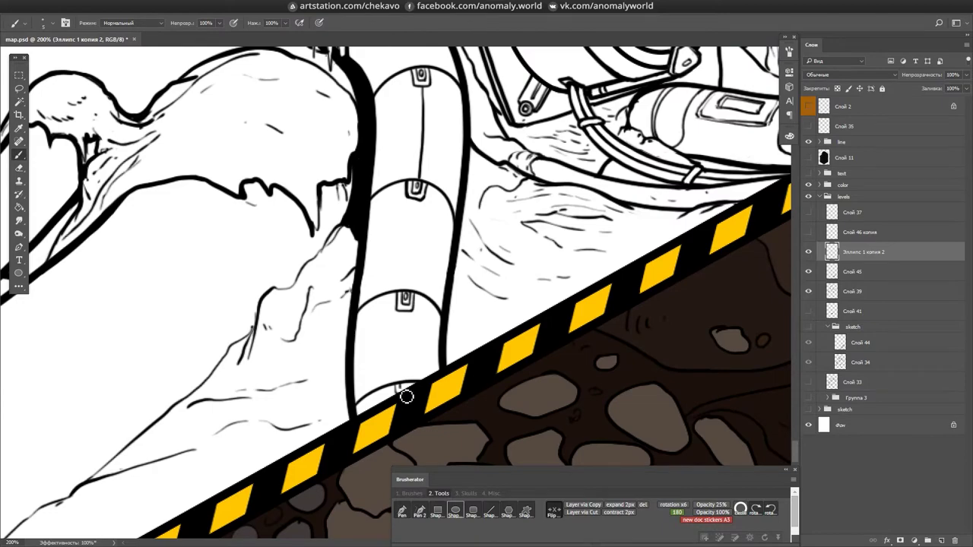
- Save, then draw ring joints around the pipe
{"action": "left_click_drag", "start_coordinate": [404, 332], "coordinate": [510, 288]}
{"action": "key", "text": "ctrl+s"}
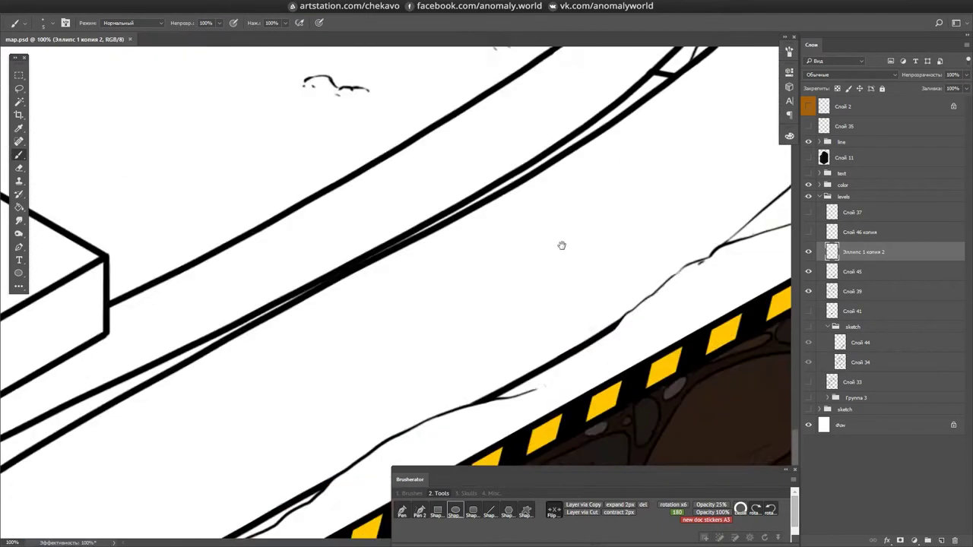
{"action": "left_click_drag", "start_coordinate": [560, 243], "coordinate": [419, 245]}
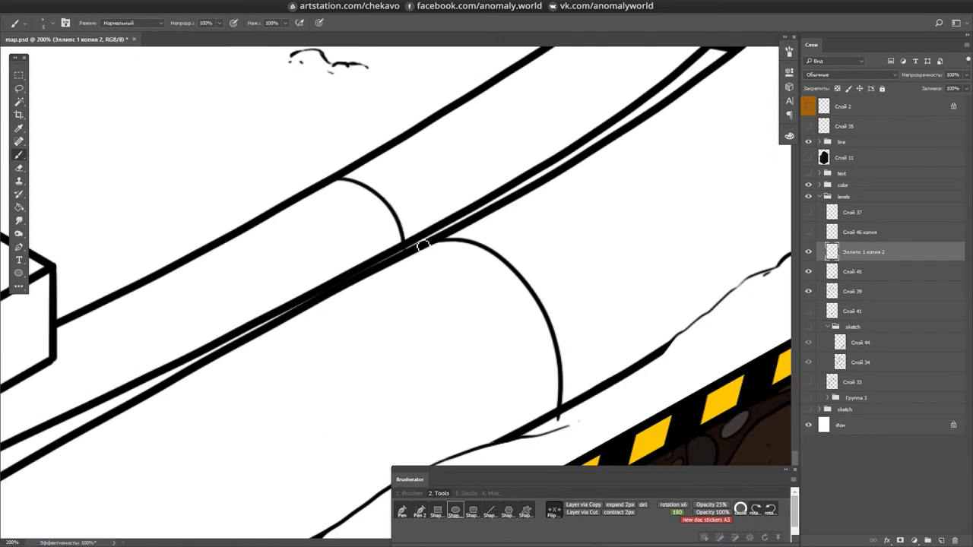
- Draw a bracket over the pipe, lasso-copy it to a new layer, offset and merge it down
{"action": "mouse_move", "coordinate": [688, 282]}
{"action": "left_mouse_down"}
{"action": "mouse_move", "coordinate": [446, 89]}
{"action": "mouse_move", "coordinate": [543, 202]}
{"action": "mouse_move", "coordinate": [479, 395]}
{"action": "left_mouse_up"}
{"action": "key", "text": "e"}
{"action": "left_click_drag", "start_coordinate": [569, 212], "coordinate": [537, 272]}
{"action": "key", "text": "l"}
{"action": "key", "text": "ctrl+j"}
{"action": "key", "text": "ctrl+e"}
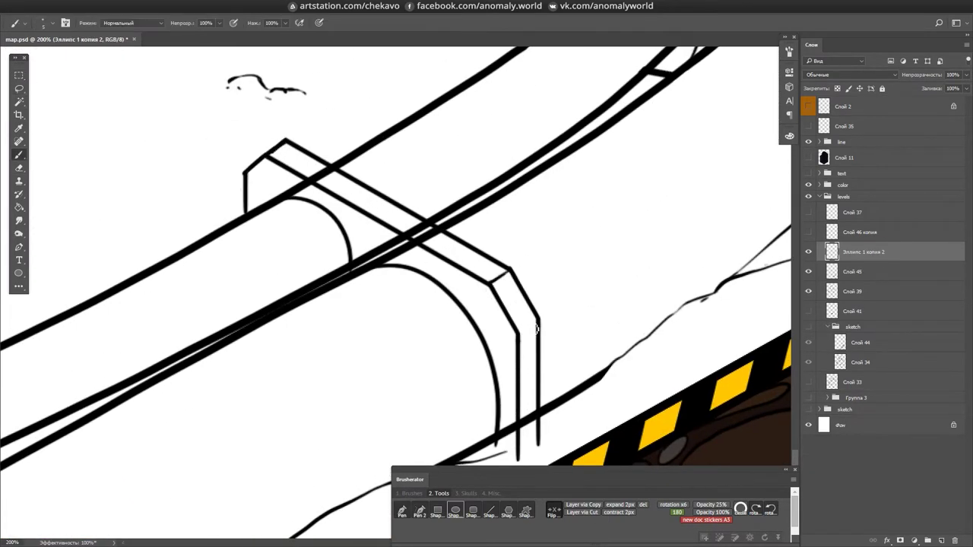
- Add the bracket's inner edge line, then switch between Слой 45 and Эллипс 1 копия 2
{"action": "scroll", "coordinate": [528, 330], "scroll_direction": "down", "scroll_amount": 3}
{"action": "left_click_drag", "start_coordinate": [544, 304], "coordinate": [596, 293]}
{"action": "key", "text": "e"}
{"action": "key", "text": "b"}
{"action": "scroll", "coordinate": [524, 321], "scroll_direction": "up", "scroll_amount": 3}
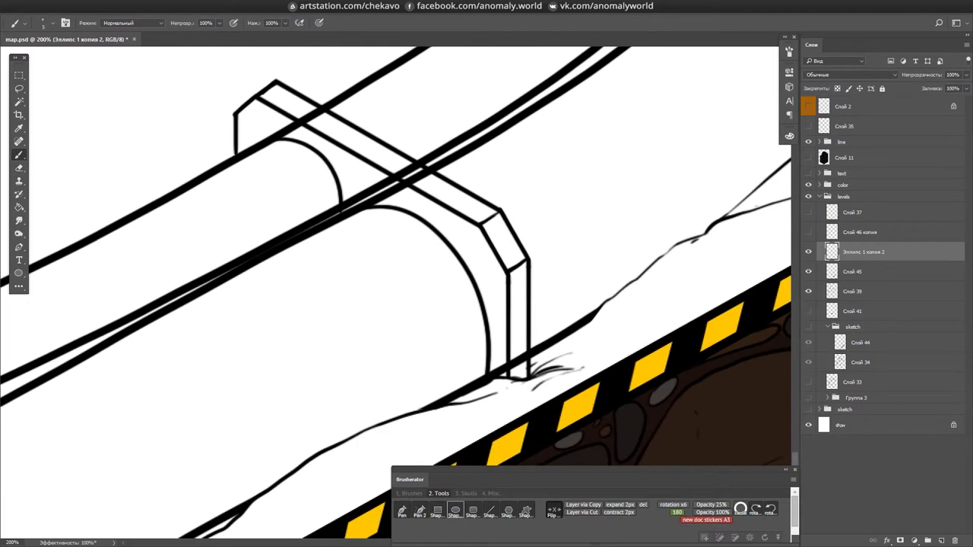
{"action": "left_click_drag", "start_coordinate": [496, 267], "coordinate": [500, 372]}
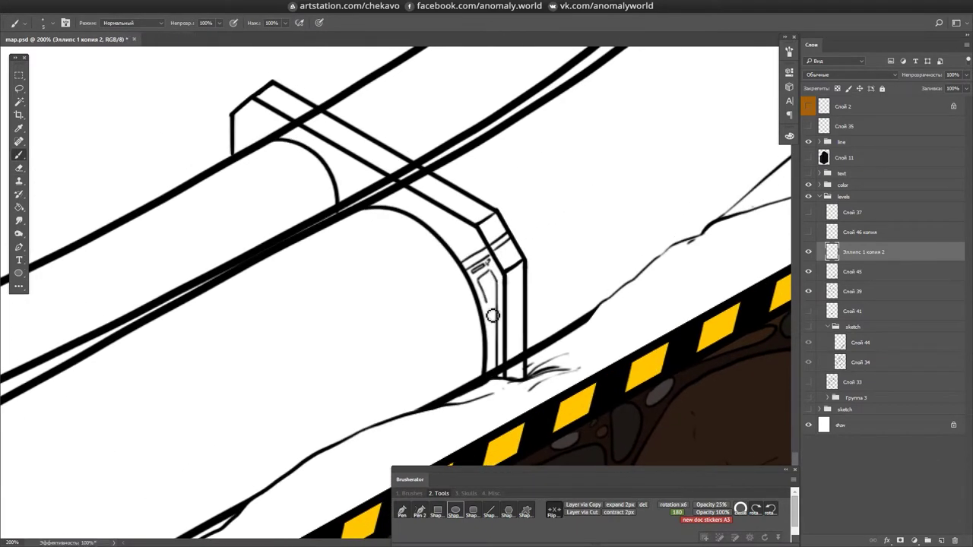
{"action": "left_click_drag", "start_coordinate": [492, 283], "coordinate": [404, 47]}
{"action": "left_click_drag", "start_coordinate": [447, 175], "coordinate": [403, 259]}
{"action": "key", "text": "e"}
{"action": "key", "text": "alt+bracketleft"}
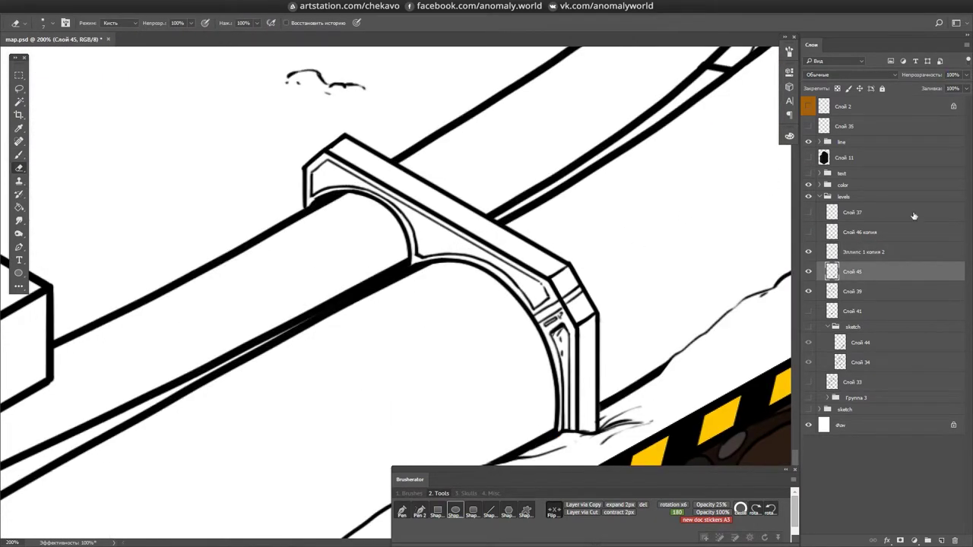
{"action": "key", "text": "alt+bracketright"}
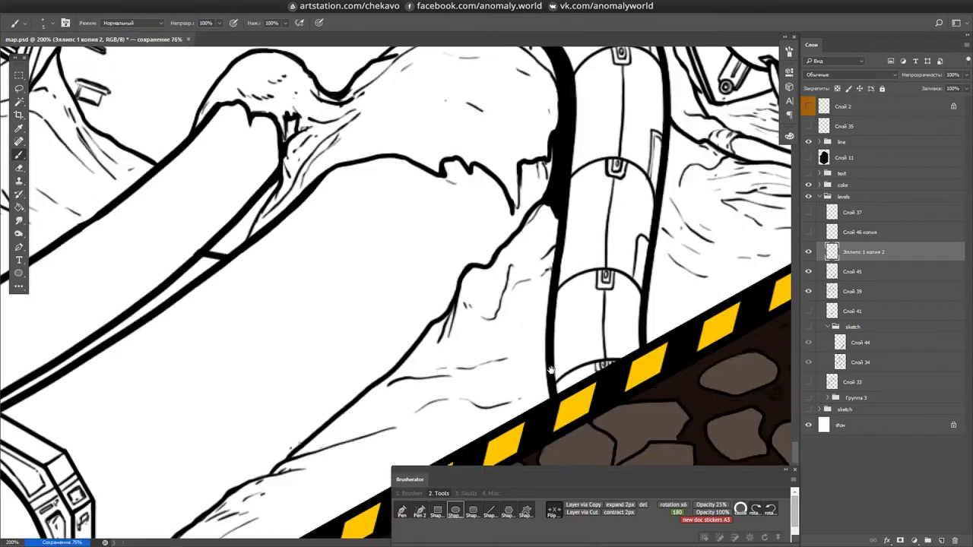
- Fill the clamp ring opening solid black, add a stroke toward the handle, and save
{"action": "key", "text": "ctrl+s"}
{"action": "left_click_drag", "start_coordinate": [466, 209], "coordinate": [499, 214]}
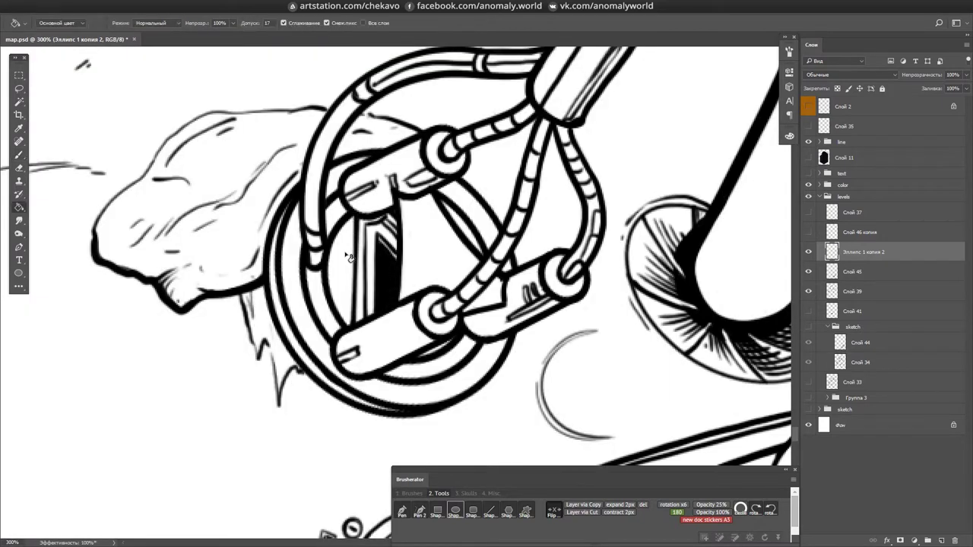
{"action": "left_click_drag", "start_coordinate": [346, 259], "coordinate": [341, 312]}
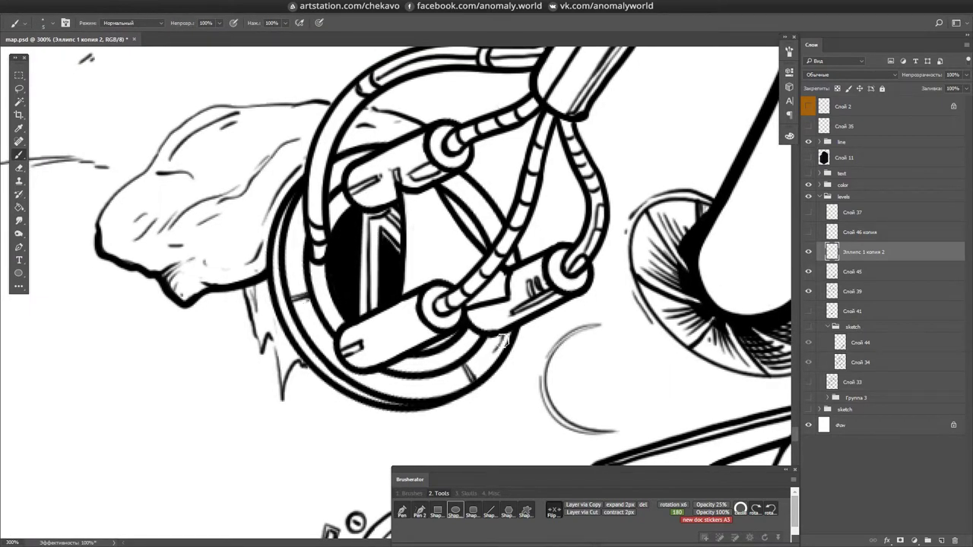
{"action": "mouse_move", "coordinate": [358, 398]}
{"action": "left_mouse_down"}
{"action": "mouse_move", "coordinate": [357, 343]}
{"action": "mouse_move", "coordinate": [420, 256]}
{"action": "left_mouse_up"}
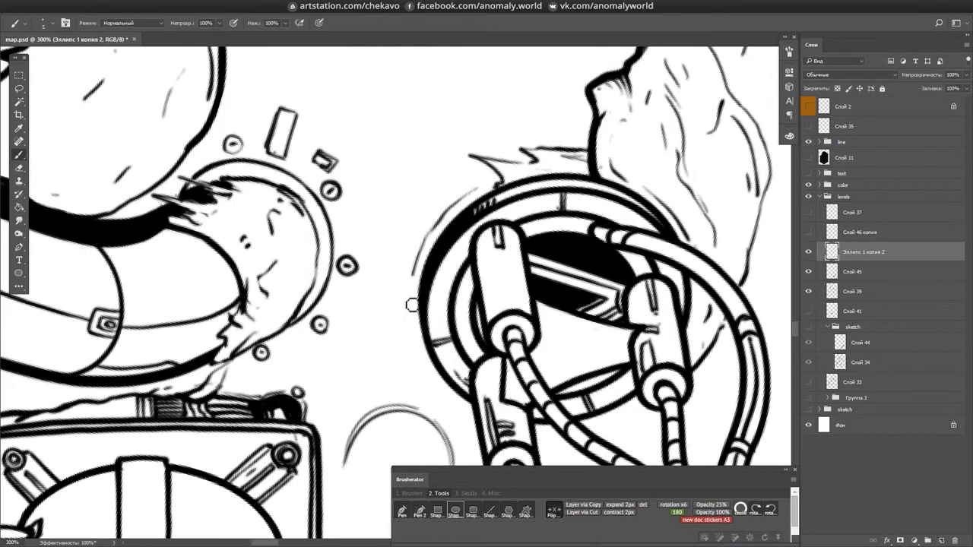
{"action": "left_click_drag", "start_coordinate": [355, 306], "coordinate": [426, 251]}
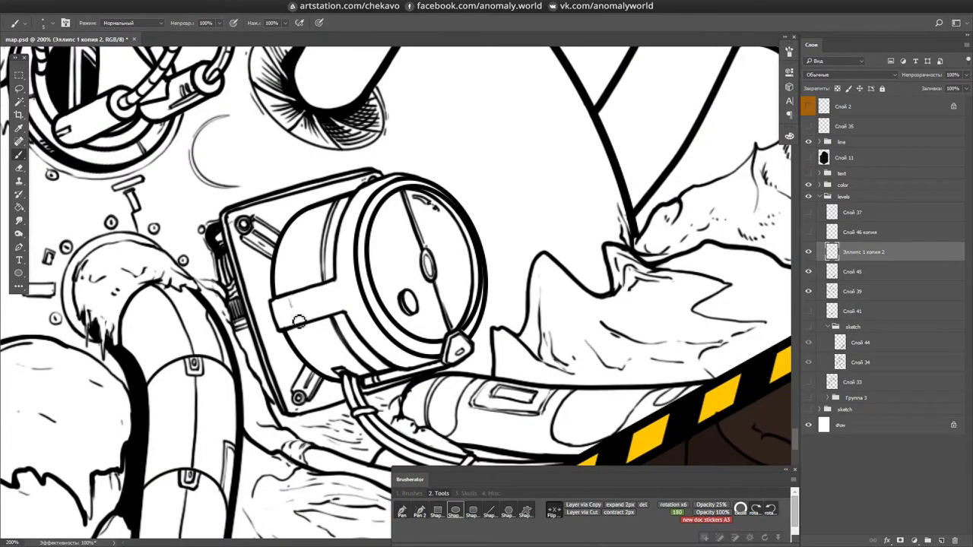
{"action": "key", "text": "ctrl+s"}
{"action": "mouse_move", "coordinate": [473, 300]}
{"action": "left_mouse_down"}
{"action": "mouse_move", "coordinate": [510, 344]}
{"action": "mouse_move", "coordinate": [691, 230]}
{"action": "mouse_move", "coordinate": [578, 281]}
{"action": "mouse_move", "coordinate": [563, 281]}
{"action": "mouse_move", "coordinate": [540, 247]}
{"action": "left_mouse_up"}
{"action": "key", "text": "ctrl+s"}
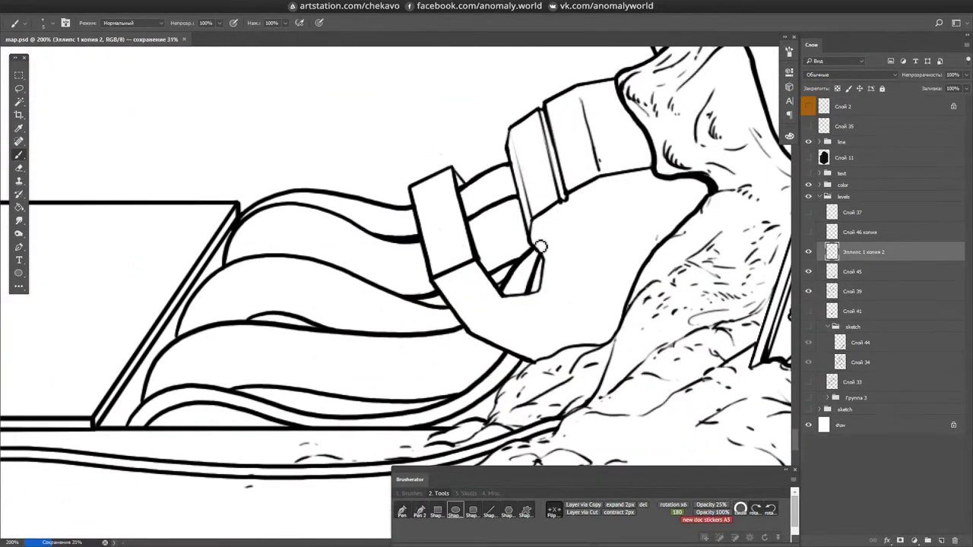
- With panels hidden and the view rotated, ink thin curves along the dome's edge
{"action": "key", "text": "Tab"}
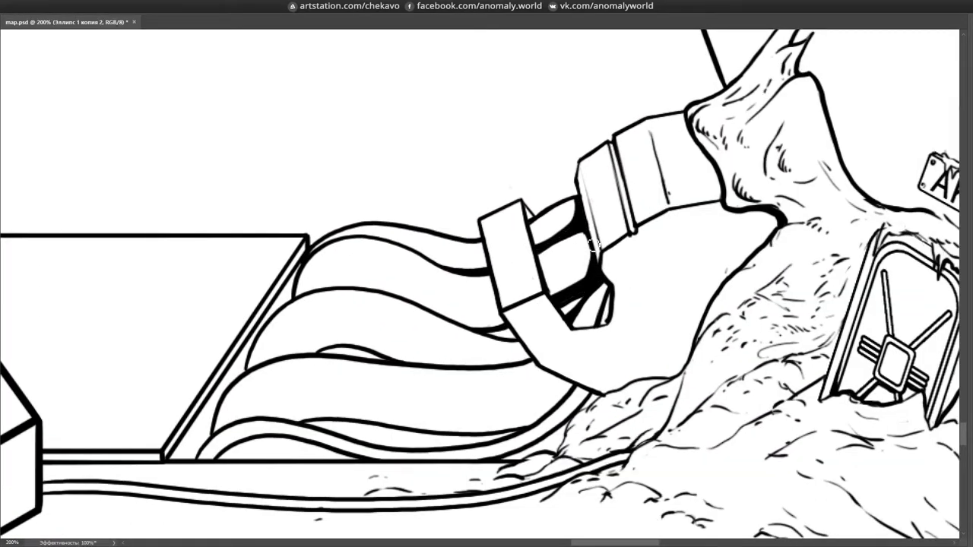
{"action": "scroll", "coordinate": [588, 325], "scroll_direction": "right", "scroll_amount": 3}
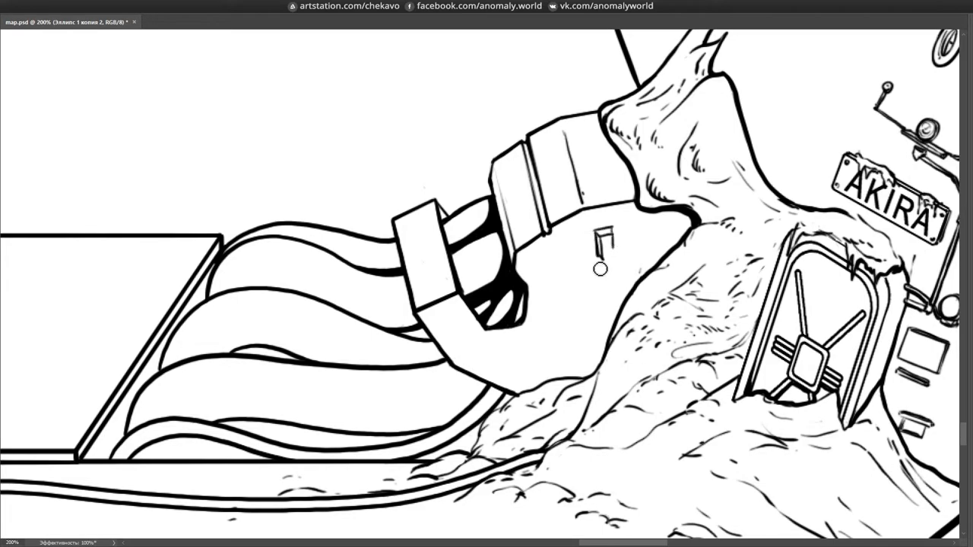
{"action": "mouse_move", "coordinate": [676, 220]}
{"action": "left_mouse_down"}
{"action": "mouse_move", "coordinate": [589, 187]}
{"action": "mouse_move", "coordinate": [650, 185]}
{"action": "mouse_move", "coordinate": [691, 151]}
{"action": "left_mouse_up"}
{"action": "left_click_drag", "start_coordinate": [208, 238], "coordinate": [464, 207]}
{"action": "key", "text": "r"}
{"action": "mouse_move", "coordinate": [394, 322]}
{"action": "left_mouse_down"}
{"action": "mouse_move", "coordinate": [499, 343]}
{"action": "mouse_move", "coordinate": [453, 380]}
{"action": "left_mouse_up"}
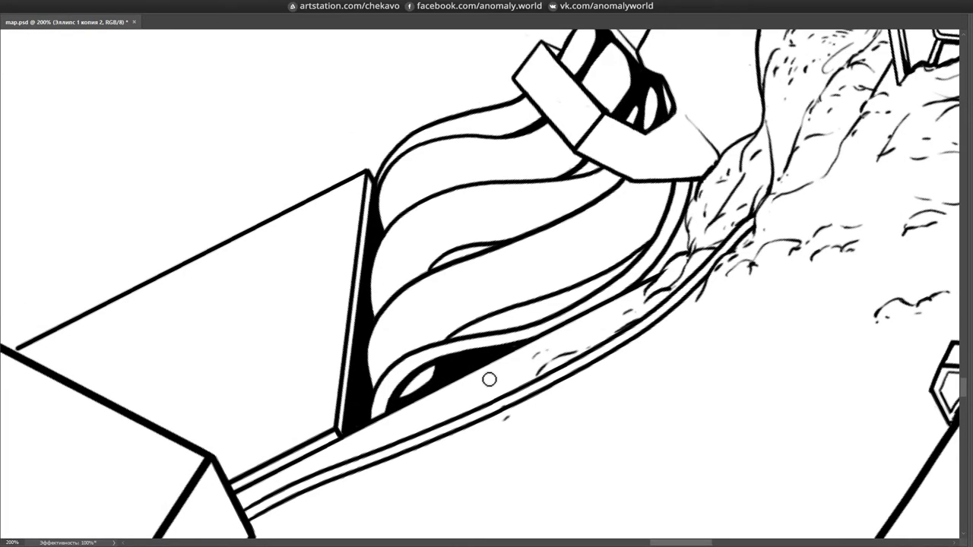
{"action": "left_click_drag", "start_coordinate": [456, 261], "coordinate": [514, 254]}
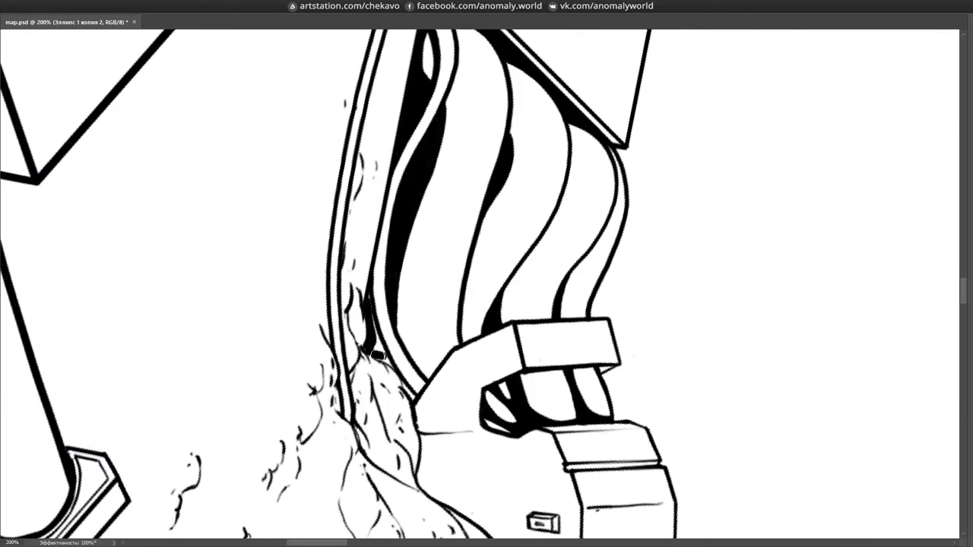
{"action": "mouse_move", "coordinate": [373, 349]}
{"action": "left_mouse_down"}
{"action": "mouse_move", "coordinate": [413, 167]}
{"action": "mouse_move", "coordinate": [457, 152]}
{"action": "mouse_move", "coordinate": [608, 205]}
{"action": "mouse_move", "coordinate": [632, 230]}
{"action": "left_mouse_up"}
{"action": "scroll", "coordinate": [631, 230], "scroll_direction": "down", "scroll_amount": 3}
{"action": "scroll", "coordinate": [548, 214], "scroll_direction": "up", "scroll_amount": 6}
{"action": "mouse_move", "coordinate": [378, 308]}
{"action": "left_mouse_down"}
{"action": "mouse_move", "coordinate": [556, 207]}
{"action": "mouse_move", "coordinate": [400, 184]}
{"action": "left_mouse_up"}
{"action": "mouse_move", "coordinate": [400, 184]}
{"action": "left_mouse_down"}
{"action": "mouse_move", "coordinate": [577, 168]}
{"action": "mouse_move", "coordinate": [533, 229]}
{"action": "left_mouse_up"}
- Draw the canister body under the dome arc, check its angle, and save
{"action": "mouse_move", "coordinate": [353, 403]}
{"action": "left_mouse_down"}
{"action": "mouse_move", "coordinate": [456, 304]}
{"action": "mouse_move", "coordinate": [494, 228]}
{"action": "left_mouse_up"}
{"action": "mouse_move", "coordinate": [337, 206]}
{"action": "left_mouse_down"}
{"action": "mouse_move", "coordinate": [358, 329]}
{"action": "mouse_move", "coordinate": [652, 155]}
{"action": "mouse_move", "coordinate": [690, 254]}
{"action": "mouse_move", "coordinate": [532, 353]}
{"action": "left_mouse_up"}
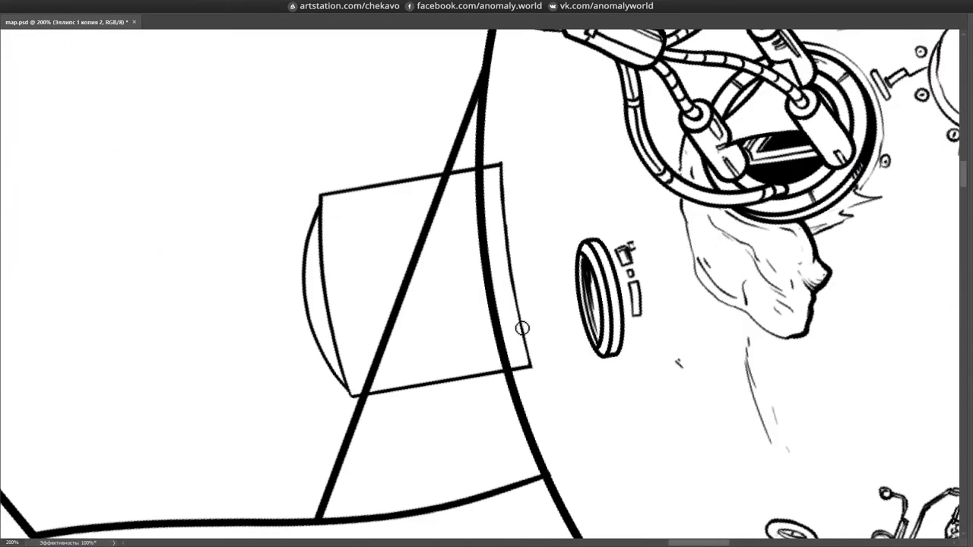
{"action": "left_click_drag", "start_coordinate": [529, 222], "coordinate": [517, 226]}
{"action": "mouse_move", "coordinate": [344, 402]}
{"action": "left_mouse_down"}
{"action": "mouse_move", "coordinate": [334, 228]}
{"action": "mouse_move", "coordinate": [330, 320]}
{"action": "mouse_move", "coordinate": [490, 141]}
{"action": "mouse_move", "coordinate": [561, 166]}
{"action": "mouse_move", "coordinate": [350, 341]}
{"action": "left_mouse_up"}
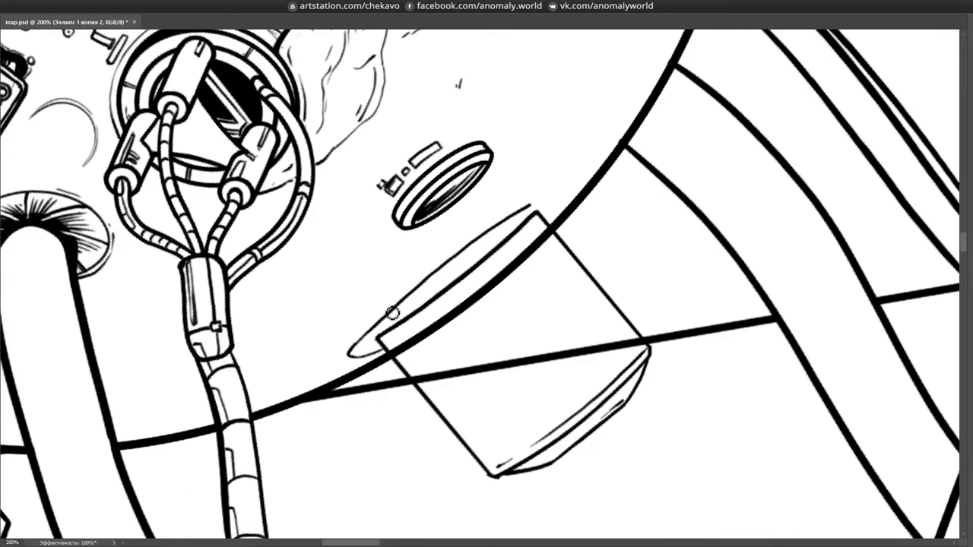
{"action": "mouse_move", "coordinate": [556, 200]}
{"action": "left_mouse_down"}
{"action": "mouse_move", "coordinate": [486, 373]}
{"action": "mouse_move", "coordinate": [367, 347]}
{"action": "mouse_move", "coordinate": [471, 228]}
{"action": "mouse_move", "coordinate": [572, 228]}
{"action": "mouse_move", "coordinate": [366, 349]}
{"action": "mouse_move", "coordinate": [595, 112]}
{"action": "mouse_move", "coordinate": [576, 168]}
{"action": "left_mouse_up"}
{"action": "key", "text": "ctrl+s"}
- Add vertical panel lines to the canister, save, and select layer Слой 39
{"action": "left_click_drag", "start_coordinate": [530, 266], "coordinate": [534, 163]}
{"action": "left_click_drag", "start_coordinate": [532, 342], "coordinate": [440, 395]}
{"action": "left_click_drag", "start_coordinate": [367, 296], "coordinate": [426, 251]}
{"action": "left_click_drag", "start_coordinate": [438, 228], "coordinate": [440, 324]}
{"action": "left_click_drag", "start_coordinate": [426, 251], "coordinate": [517, 228]}
{"action": "mouse_move", "coordinate": [441, 246]}
{"action": "left_mouse_down"}
{"action": "mouse_move", "coordinate": [492, 213]}
{"action": "mouse_move", "coordinate": [652, 271]}
{"action": "mouse_move", "coordinate": [604, 339]}
{"action": "mouse_move", "coordinate": [612, 226]}
{"action": "left_mouse_up"}
{"action": "key", "text": "ctrl+s"}
{"action": "mouse_move", "coordinate": [368, 381]}
{"action": "left_mouse_down"}
{"action": "mouse_move", "coordinate": [380, 247]}
{"action": "mouse_move", "coordinate": [456, 334]}
{"action": "left_mouse_up"}
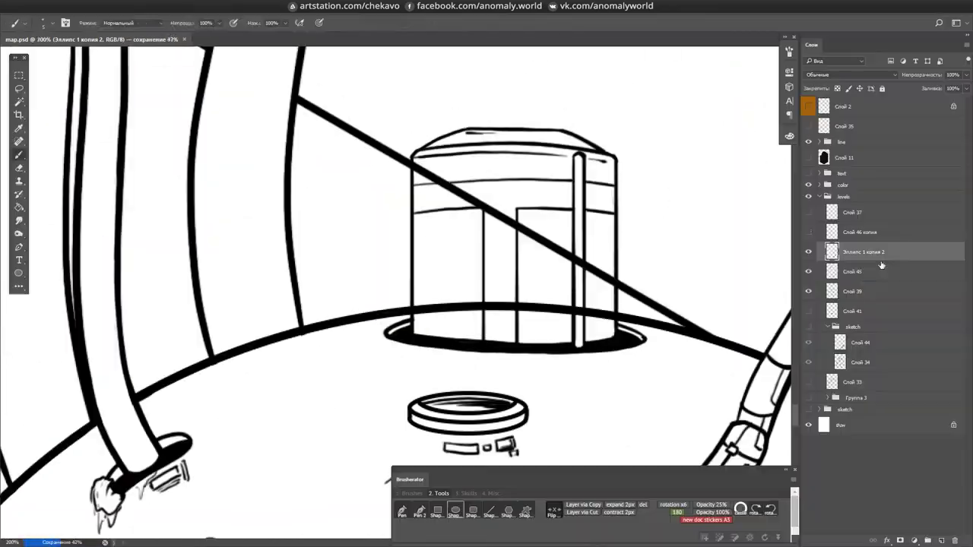
{"action": "left_click", "coordinate": [882, 292]}
{"action": "scroll", "coordinate": [567, 288], "scroll_direction": "down", "scroll_amount": 5}
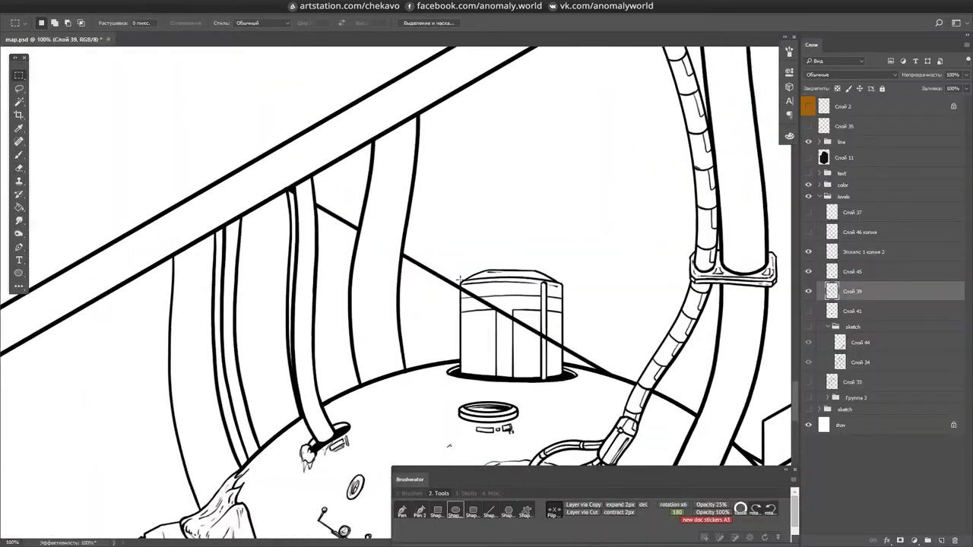
- Select Слой 45, turn the view to bring the AKIRA hatch upright, and save
{"action": "scroll", "coordinate": [327, 384], "scroll_direction": "up", "scroll_amount": 5}
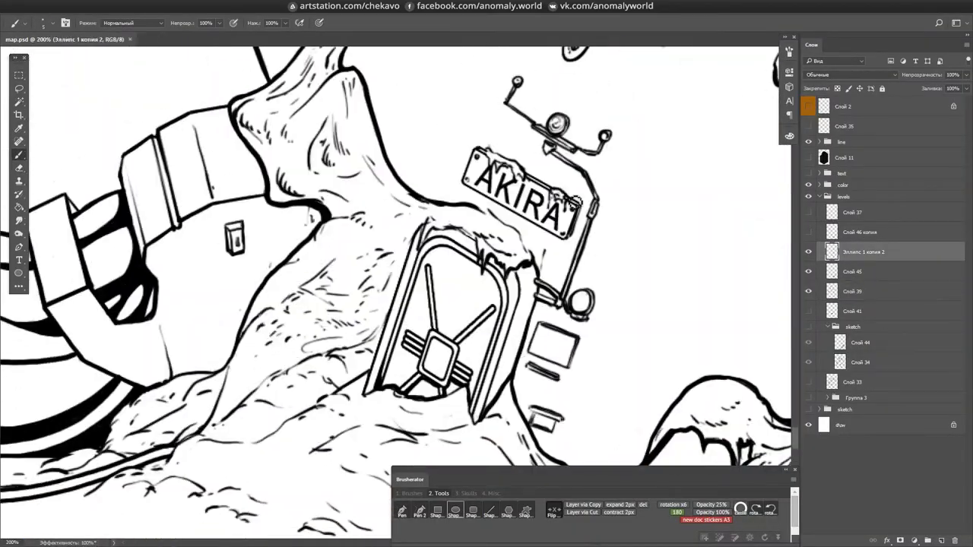
{"action": "key", "text": "alt+bracketright"}
{"action": "left_click_drag", "start_coordinate": [498, 278], "coordinate": [507, 349]}
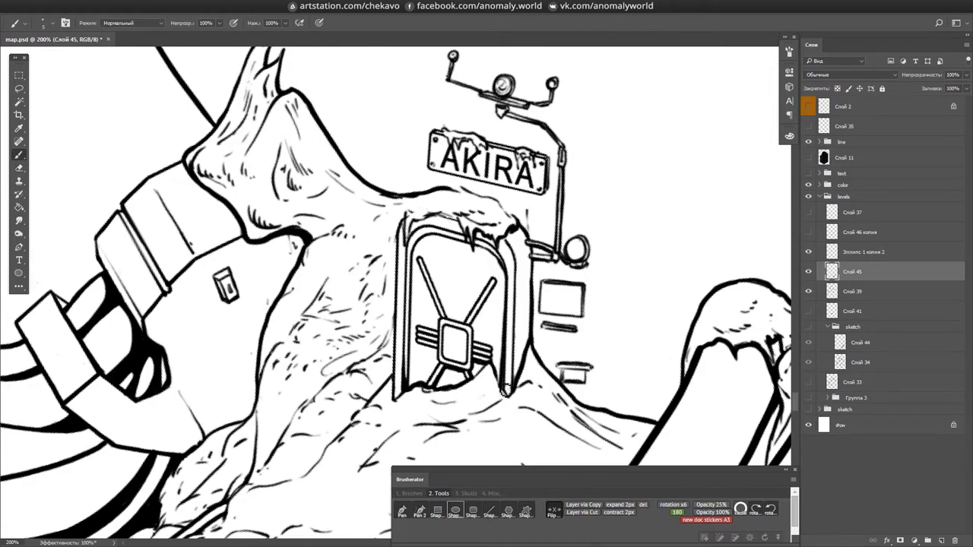
{"action": "left_click_drag", "start_coordinate": [505, 289], "coordinate": [403, 439]}
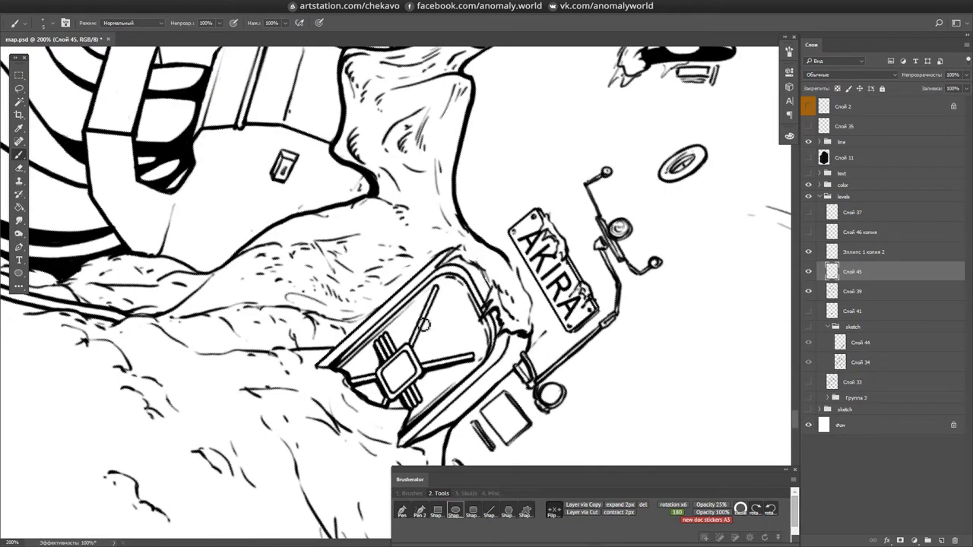
{"action": "mouse_move", "coordinate": [410, 374]}
{"action": "left_mouse_down"}
{"action": "mouse_move", "coordinate": [421, 284]}
{"action": "mouse_move", "coordinate": [403, 221]}
{"action": "mouse_move", "coordinate": [300, 234]}
{"action": "left_mouse_up"}
{"action": "left_click_drag", "start_coordinate": [340, 180], "coordinate": [491, 226]}
{"action": "key", "text": "ctrl+s"}
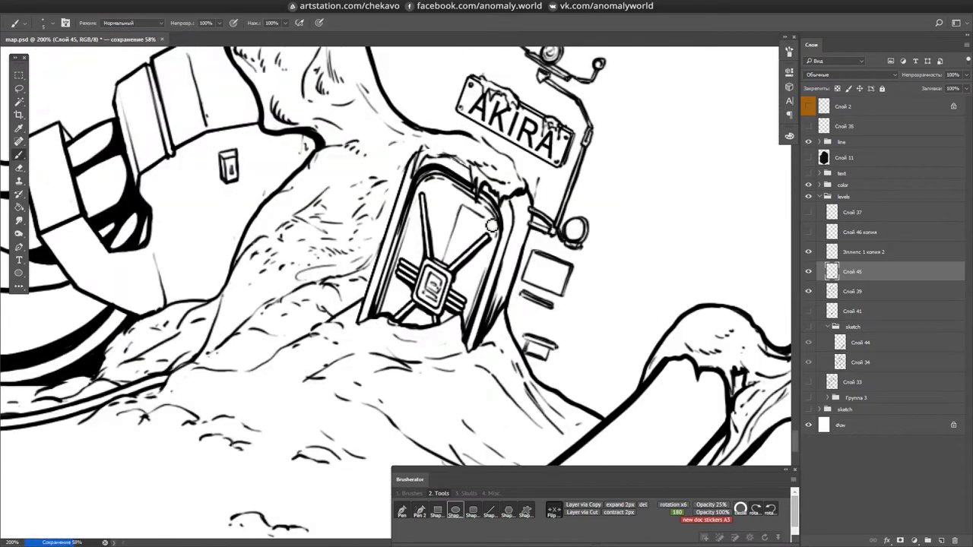
- On layer Эллипс 1 копия 2, draw a box-shaped prism above the gauge
{"action": "left_click_drag", "start_coordinate": [474, 302], "coordinate": [323, 219]}
{"action": "left_click_drag", "start_coordinate": [355, 261], "coordinate": [473, 280]}
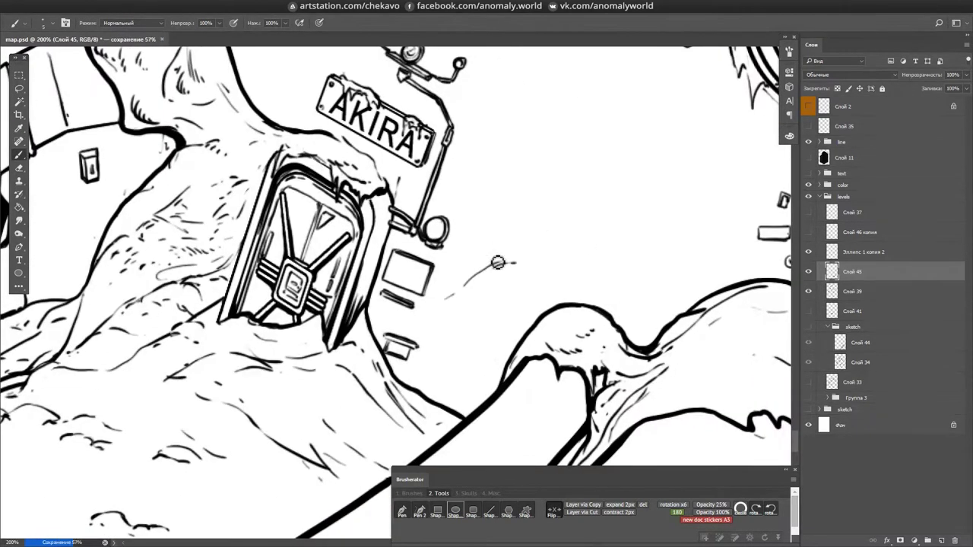
{"action": "mouse_move", "coordinate": [494, 261]}
{"action": "left_mouse_down"}
{"action": "mouse_move", "coordinate": [332, 266]}
{"action": "mouse_move", "coordinate": [394, 338]}
{"action": "mouse_move", "coordinate": [422, 325]}
{"action": "left_mouse_up"}
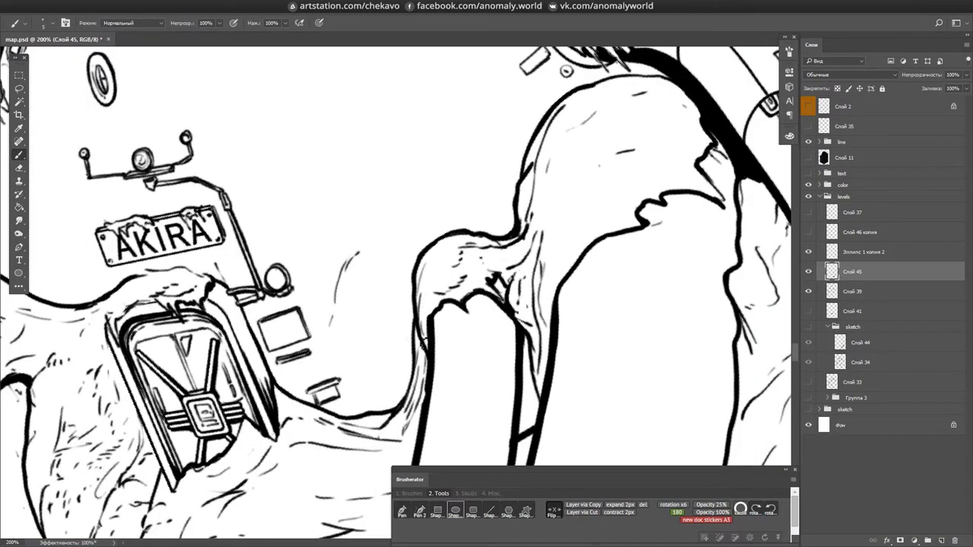
{"action": "scroll", "coordinate": [425, 297], "scroll_direction": "down", "scroll_amount": 2}
{"action": "key", "text": "ctrl+s"}
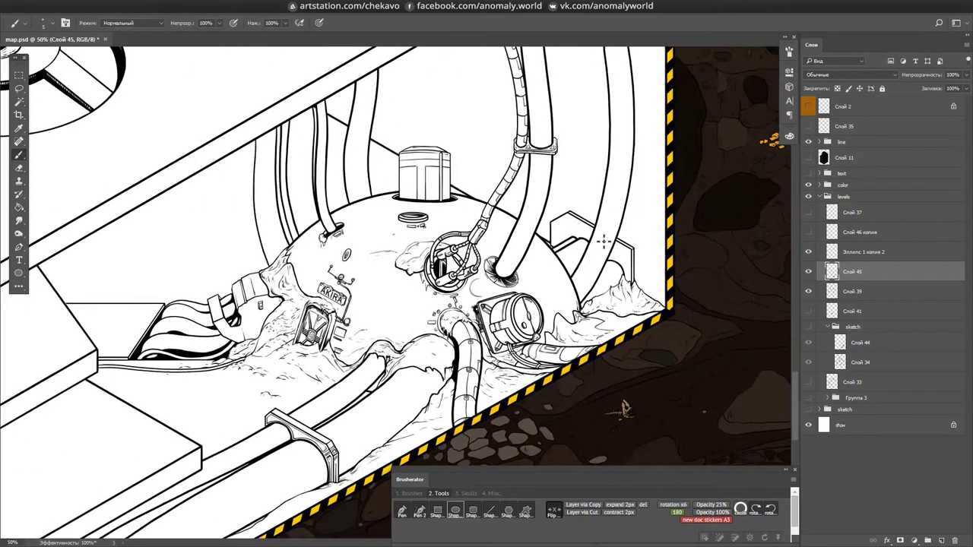
{"action": "scroll", "coordinate": [472, 114], "scroll_direction": "up", "scroll_amount": 2}
{"action": "left_click", "coordinate": [472, 114], "text": "ctrl"}
{"action": "mouse_move", "coordinate": [439, 228]}
{"action": "left_mouse_down"}
{"action": "mouse_move", "coordinate": [524, 171]}
{"action": "mouse_move", "coordinate": [547, 220]}
{"action": "mouse_move", "coordinate": [502, 228]}
{"action": "left_mouse_up"}
- Ink a short curve at the prism's end and turn the view so the prism stands upright
{"action": "key", "text": "e"}
{"action": "key", "text": "b"}
{"action": "mouse_move", "coordinate": [430, 230]}
{"action": "left_mouse_down"}
{"action": "mouse_move", "coordinate": [437, 241]}
{"action": "mouse_move", "coordinate": [494, 184]}
{"action": "mouse_move", "coordinate": [394, 253]}
{"action": "left_mouse_up"}
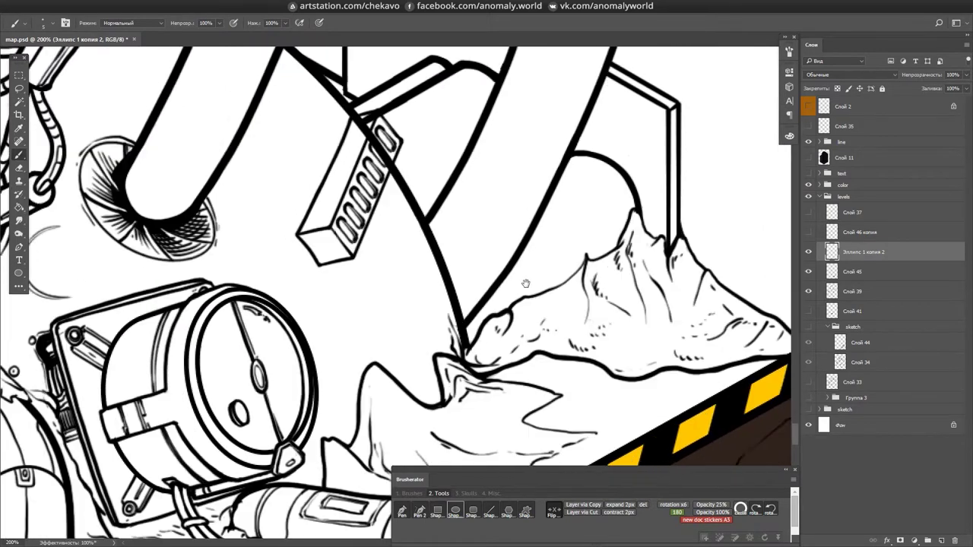
{"action": "mouse_move", "coordinate": [318, 218]}
{"action": "left_mouse_down"}
{"action": "mouse_move", "coordinate": [278, 301]}
{"action": "mouse_move", "coordinate": [344, 114]}
{"action": "mouse_move", "coordinate": [357, 220]}
{"action": "mouse_move", "coordinate": [392, 207]}
{"action": "left_mouse_up"}
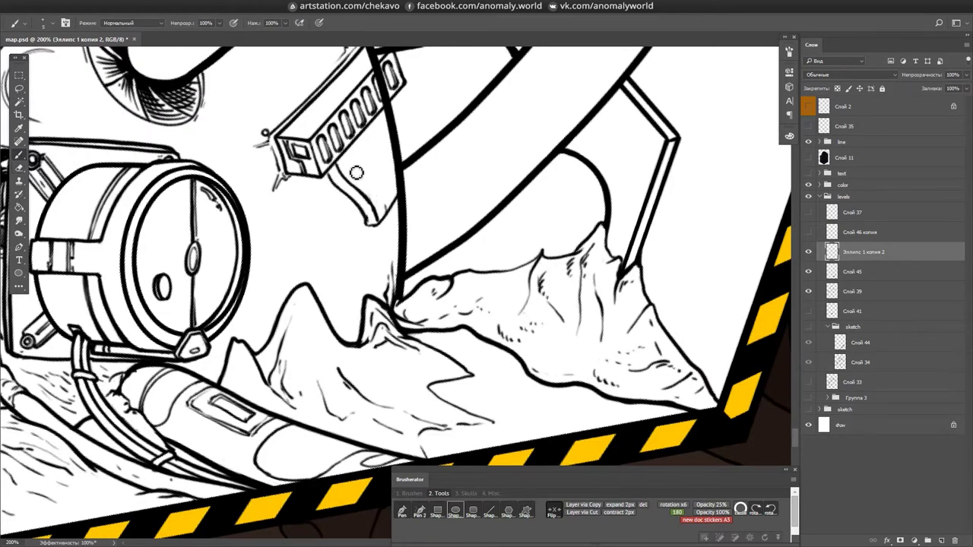
{"action": "left_click_drag", "start_coordinate": [368, 131], "coordinate": [372, 271]}
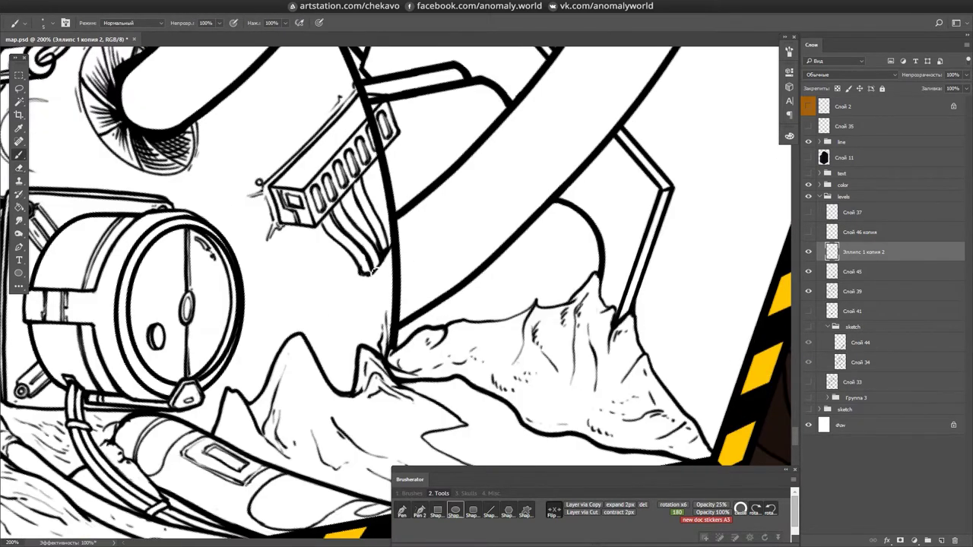
- Hide Слой 45 to reveal the wires, thicken and extend the wire bundle's end band, and save
{"action": "key", "text": "ctrl+comma"}
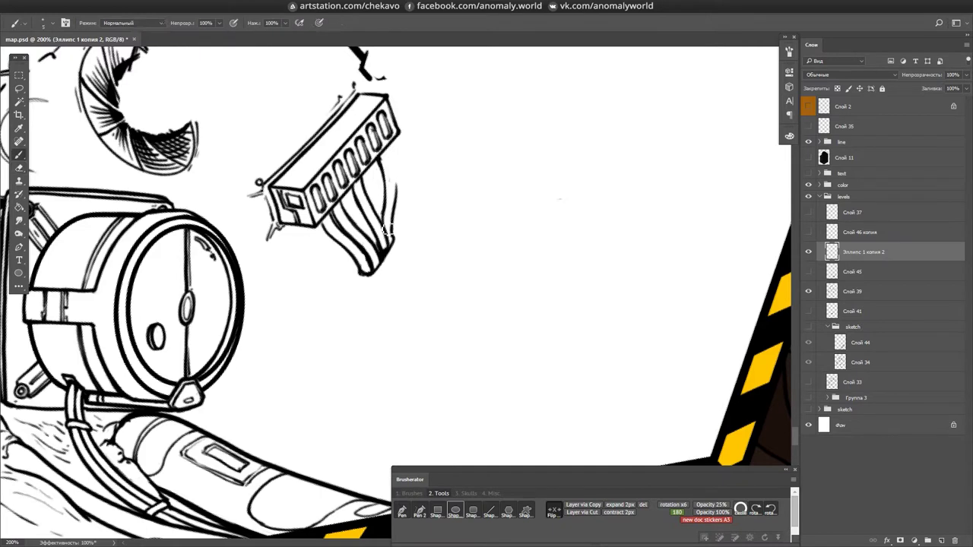
{"action": "mouse_move", "coordinate": [388, 82]}
{"action": "left_mouse_down"}
{"action": "mouse_move", "coordinate": [384, 183]}
{"action": "mouse_move", "coordinate": [397, 217]}
{"action": "left_mouse_up"}
{"action": "key", "text": "ctrl+s"}
{"action": "key", "text": "r"}
{"action": "mouse_move", "coordinate": [532, 320]}
{"action": "left_mouse_down"}
{"action": "mouse_move", "coordinate": [562, 342]}
{"action": "mouse_move", "coordinate": [235, 175]}
{"action": "mouse_move", "coordinate": [371, 298]}
{"action": "left_mouse_up"}
{"action": "mouse_move", "coordinate": [396, 258]}
{"action": "left_mouse_down"}
{"action": "mouse_move", "coordinate": [406, 312]}
{"action": "mouse_move", "coordinate": [391, 321]}
{"action": "mouse_move", "coordinate": [522, 191]}
{"action": "left_mouse_up"}
{"action": "key", "text": "ctrl+s"}
- Show Слой 45 again and, at 55% opacity, erase the line over the connector before restoring 100%
{"action": "left_click", "coordinate": [808, 271]}
{"action": "left_click", "coordinate": [874, 272]}
{"action": "key", "text": "5"}
{"action": "key", "text": "5"}
{"action": "key", "text": "e"}
{"action": "left_click_drag", "start_coordinate": [340, 173], "coordinate": [353, 215]}
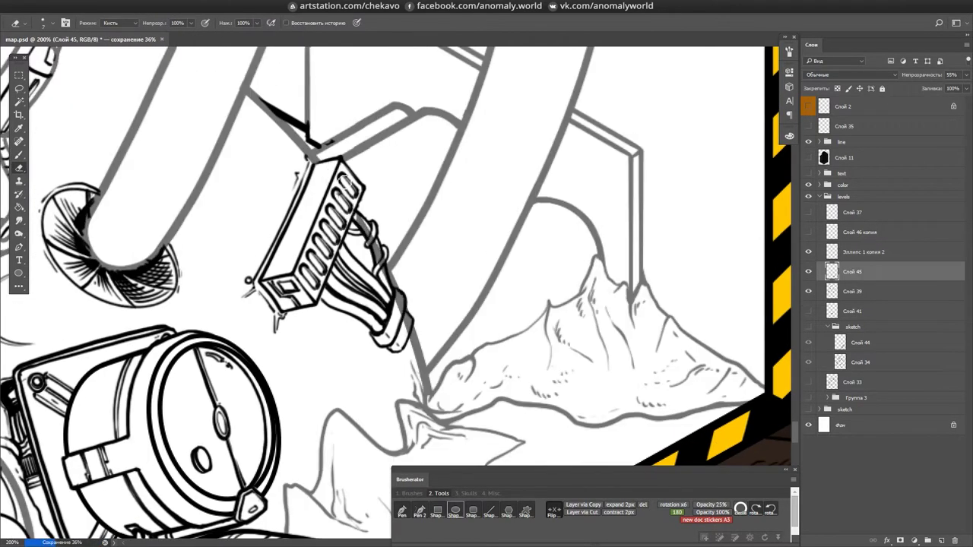
{"action": "key", "text": "0"}
{"action": "scroll", "coordinate": [474, 461], "scroll_direction": "down", "scroll_amount": 5}
{"action": "scroll", "coordinate": [549, 248], "scroll_direction": "up", "scroll_amount": 3}
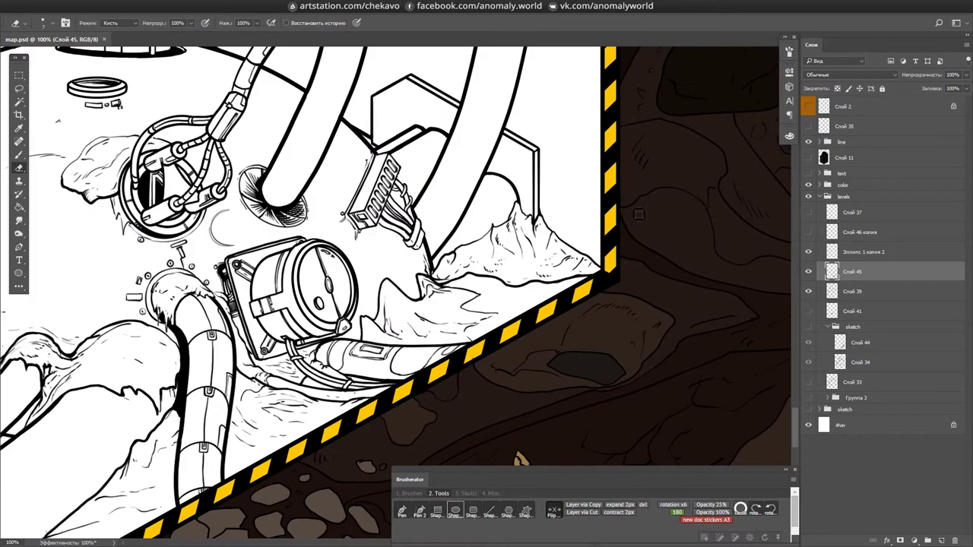
{"action": "scroll", "coordinate": [463, 289], "scroll_direction": "up", "scroll_amount": 2}
{"action": "key", "text": "b"}
- Select the Эллипс 1 копия 2 layer and rotate the view around the hazard stripe
{"action": "left_click", "coordinate": [810, 253]}
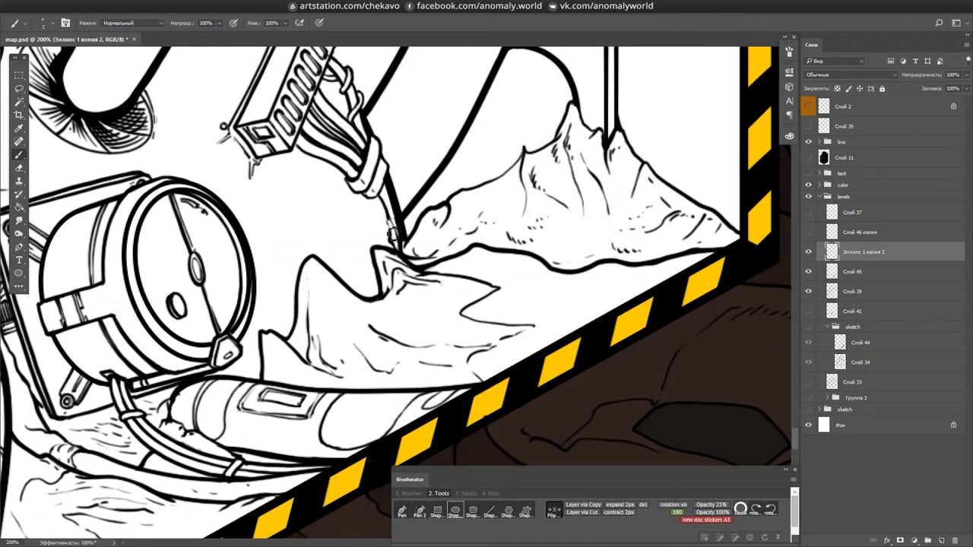
{"action": "scroll", "coordinate": [364, 342], "scroll_direction": "down", "scroll_amount": 5}
{"action": "scroll", "coordinate": [472, 332], "scroll_direction": "up", "scroll_amount": 5}
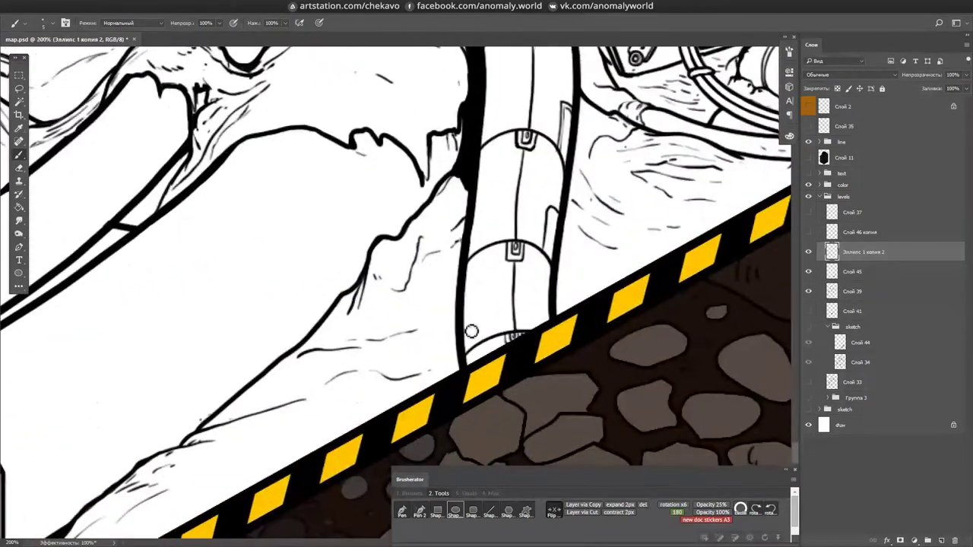
{"action": "scroll", "coordinate": [580, 264], "scroll_direction": "right", "scroll_amount": 5}
{"action": "key", "text": "e"}
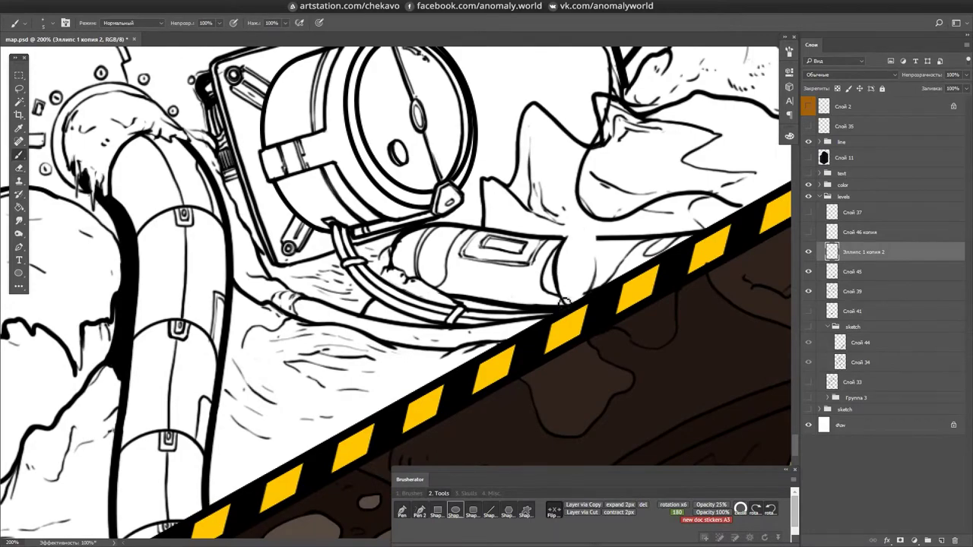
{"action": "scroll", "coordinate": [601, 198], "scroll_direction": "right", "scroll_amount": 2}
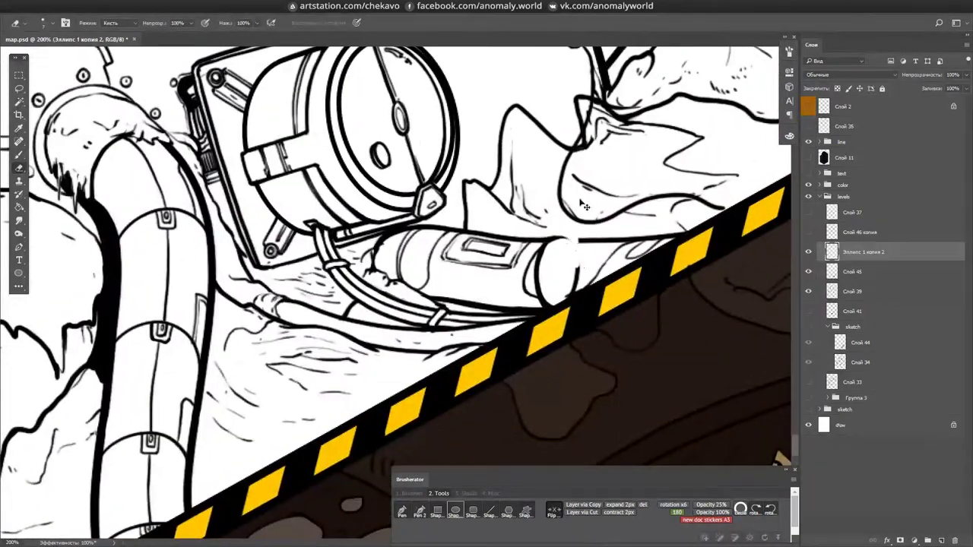
{"action": "key", "text": "b"}
{"action": "scroll", "coordinate": [550, 291], "scroll_direction": "right", "scroll_amount": 3}
{"action": "scroll", "coordinate": [550, 291], "scroll_direction": "up", "scroll_amount": 3}
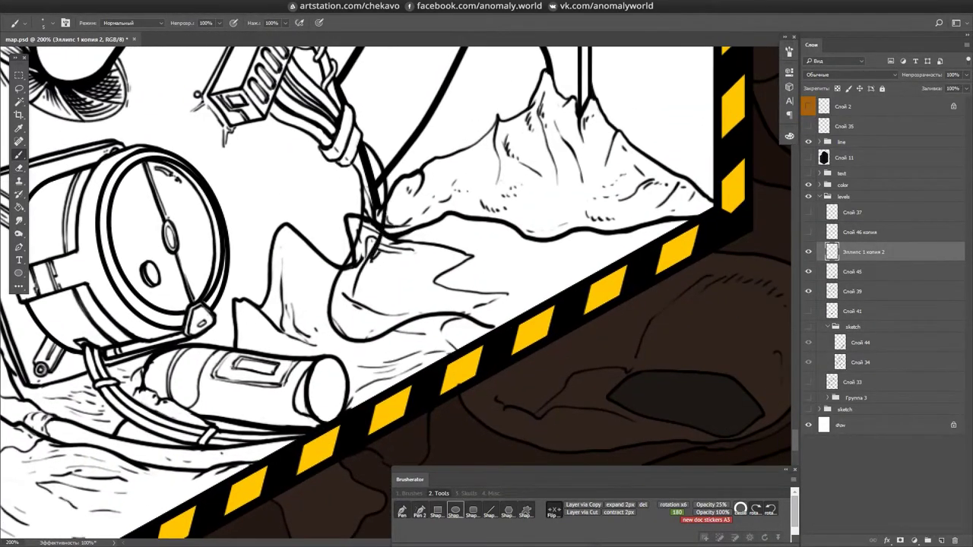
{"action": "key", "text": "r"}
{"action": "left_click_drag", "start_coordinate": [364, 241], "coordinate": [408, 313]}
{"action": "left_click_drag", "start_coordinate": [503, 226], "coordinate": [435, 209]}
{"action": "left_click_drag", "start_coordinate": [497, 453], "coordinate": [361, 476]}
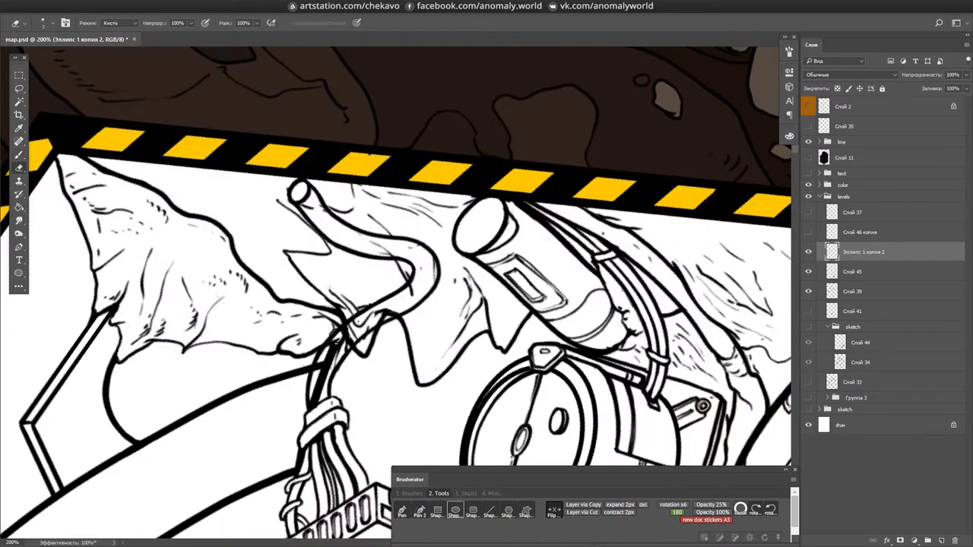
- Draw a small squiggle beside the connector on Эллипс 1 копия 2 and place copies along it
{"action": "key", "text": "e"}
{"action": "left_click", "coordinate": [370, 295], "text": "ctrl"}
{"action": "left_click", "coordinate": [387, 363], "text": "ctrl"}
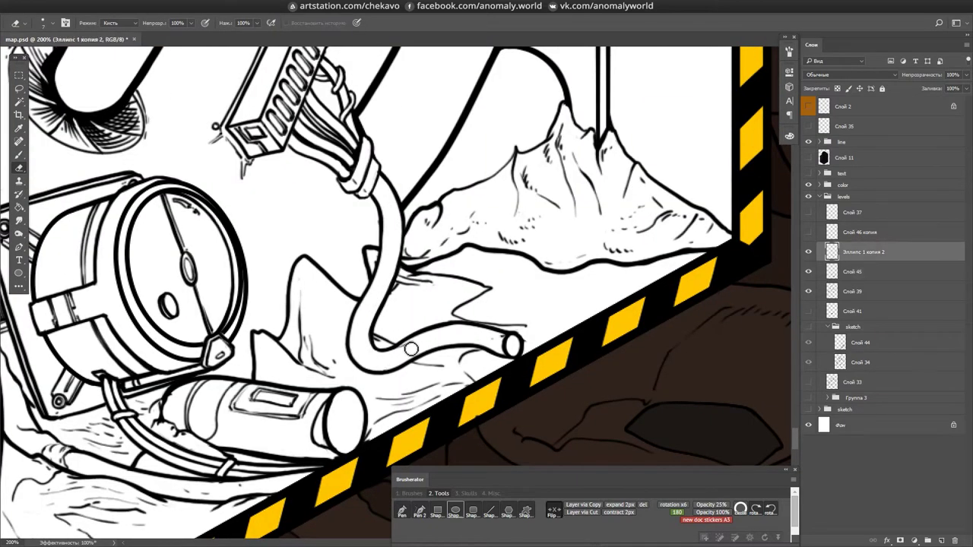
{"action": "key", "text": "b"}
{"action": "mouse_move", "coordinate": [378, 176]}
{"action": "left_mouse_down"}
{"action": "mouse_move", "coordinate": [387, 304]}
{"action": "mouse_move", "coordinate": [372, 323]}
{"action": "mouse_move", "coordinate": [343, 323]}
{"action": "left_mouse_up"}
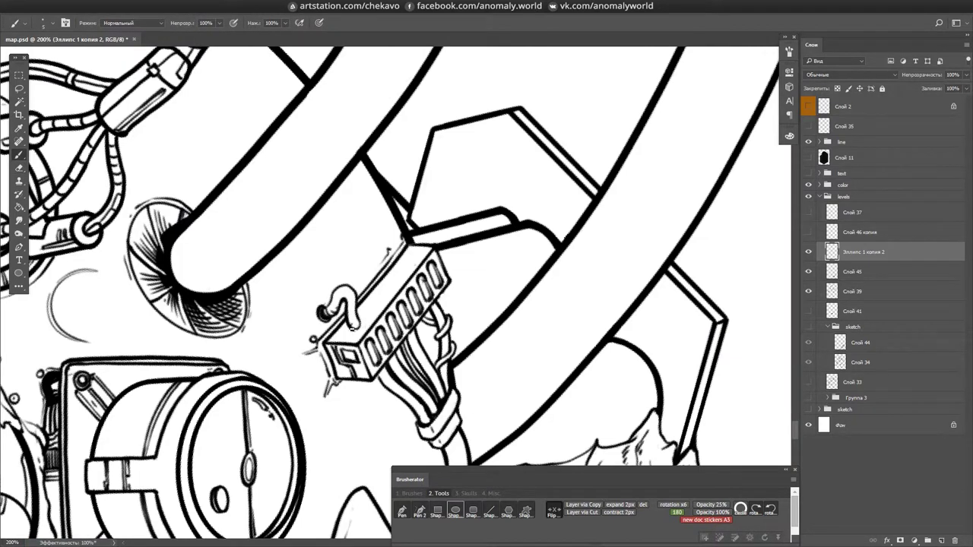
{"action": "key", "text": "l"}
{"action": "left_click", "coordinate": [598, 508]}
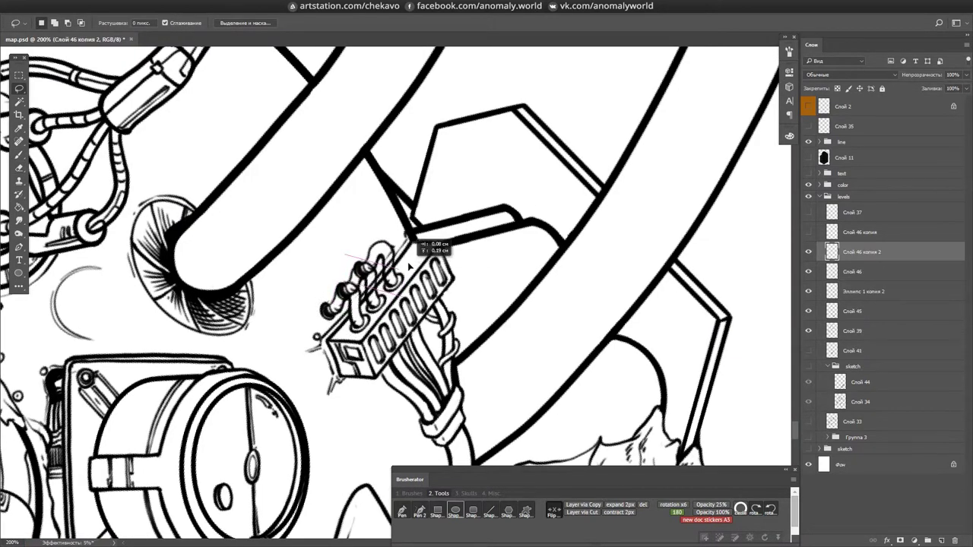
- Undo the duplicated squiggles to restore the original wire squiggles
{"action": "key", "text": "ctrl+alt+z"}
{"action": "key", "text": "ctrl+alt+z"}
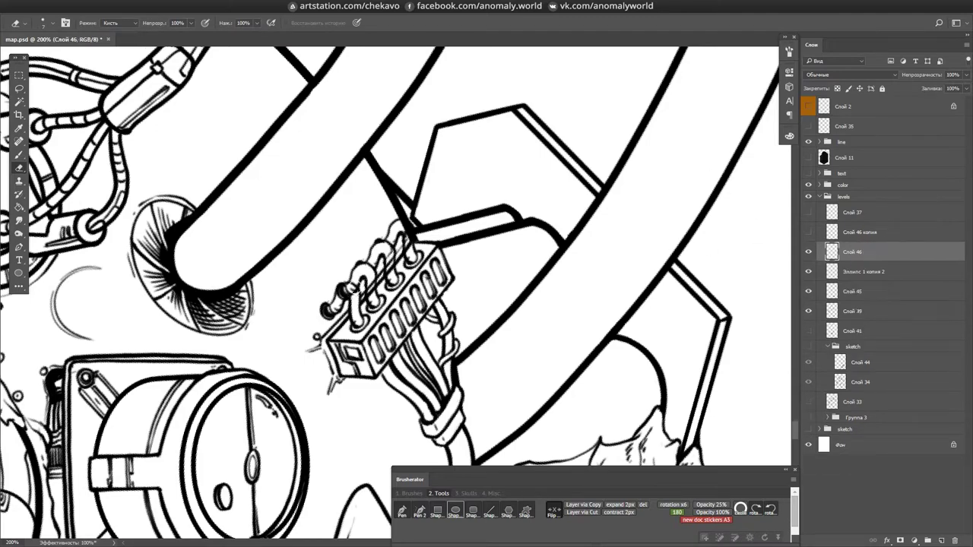
{"action": "key", "text": "ctrl+alt+z"}
{"action": "key", "text": "ctrl+alt+z"}
{"action": "key", "text": "ctrl+alt+z"}
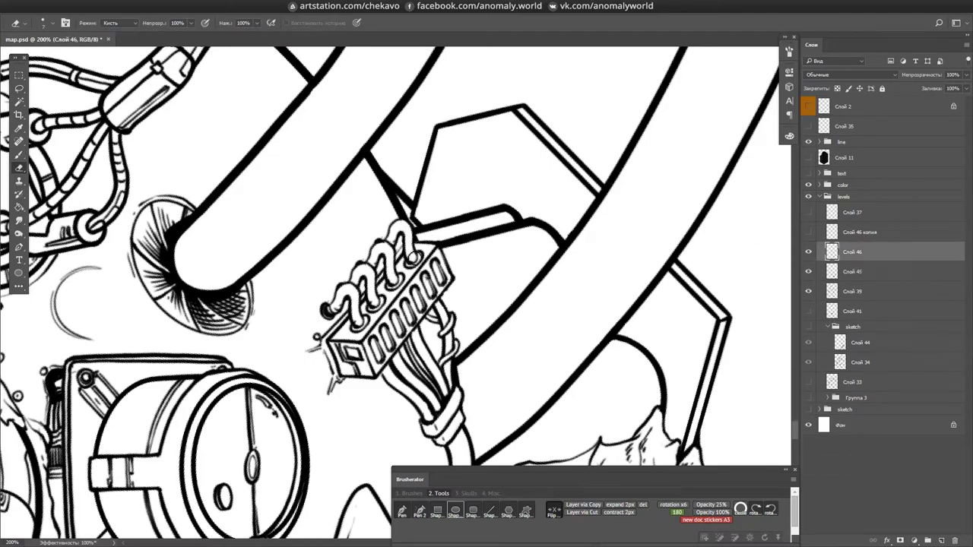
{"action": "key", "text": "b"}
{"action": "scroll", "coordinate": [327, 308], "scroll_direction": "down", "scroll_amount": 1}
{"action": "scroll", "coordinate": [442, 305], "scroll_direction": "up", "scroll_amount": 1}
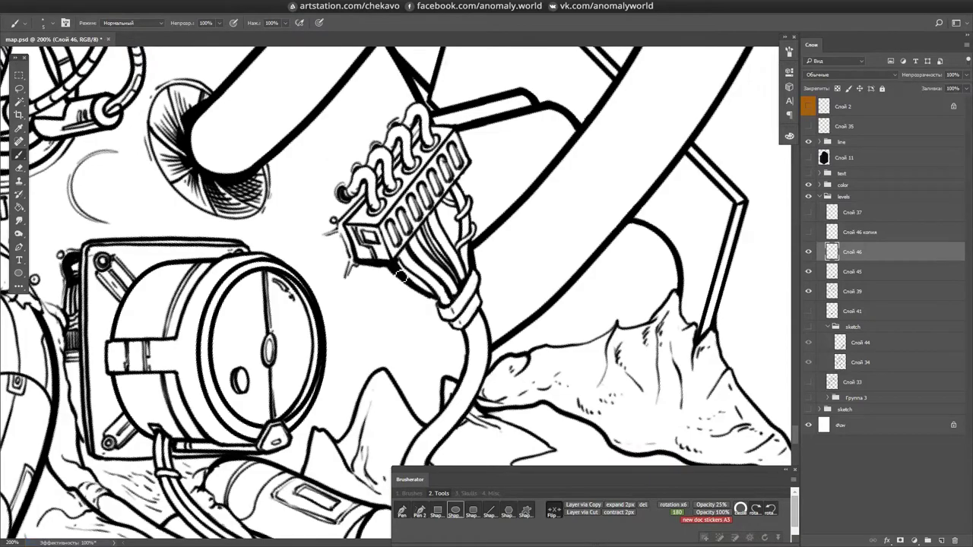
{"action": "left_click_drag", "start_coordinate": [458, 213], "coordinate": [456, 211]}
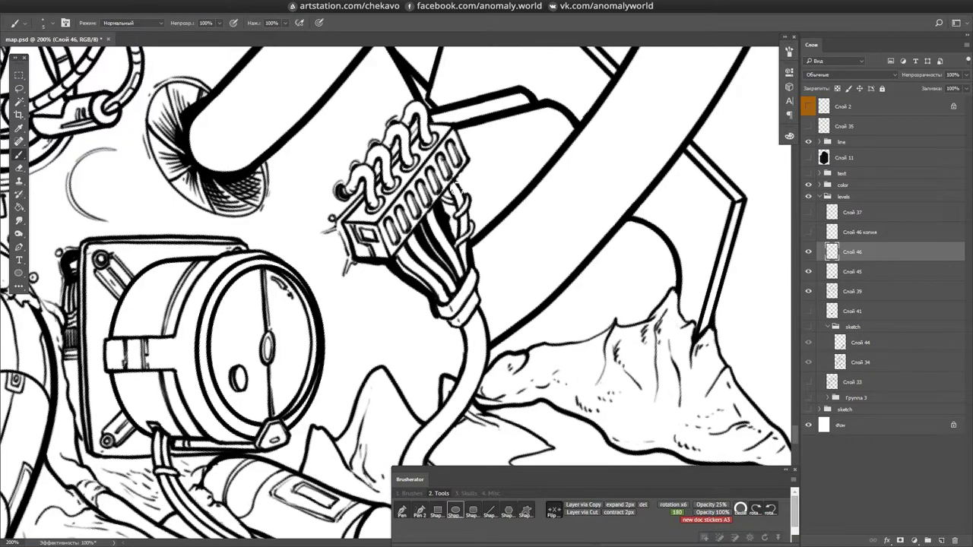
{"action": "scroll", "coordinate": [597, 250], "scroll_direction": "down", "scroll_amount": 1}
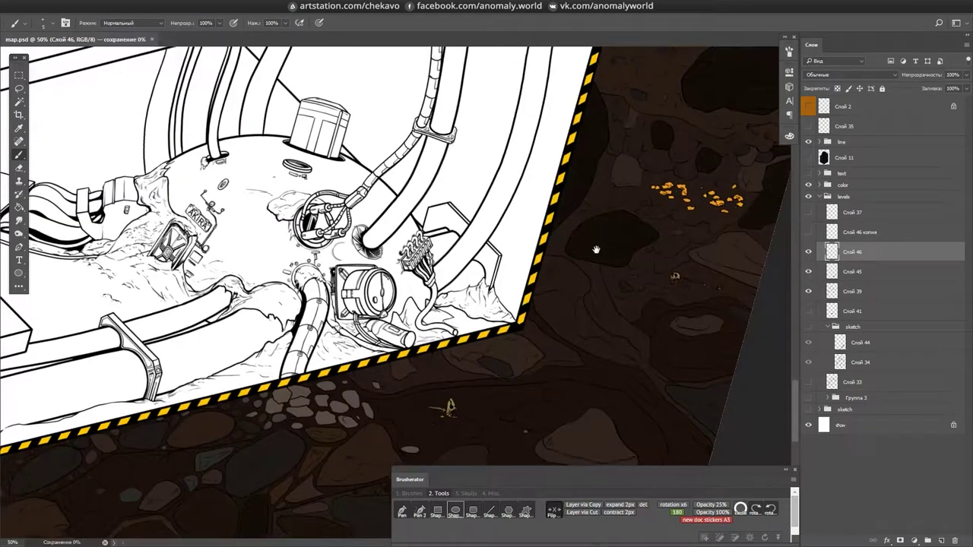
{"action": "scroll", "coordinate": [515, 326], "scroll_direction": "up", "scroll_amount": 1}
- Turn the view back upright and make the sketch group's grey lines visible
{"action": "left_click_drag", "start_coordinate": [515, 325], "coordinate": [374, 380]}
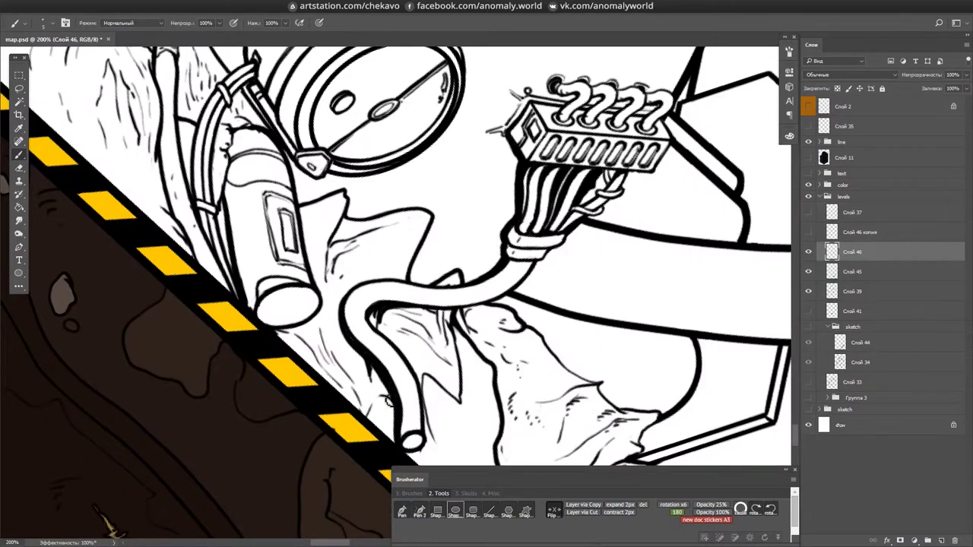
{"action": "left_click_drag", "start_coordinate": [343, 315], "coordinate": [546, 330]}
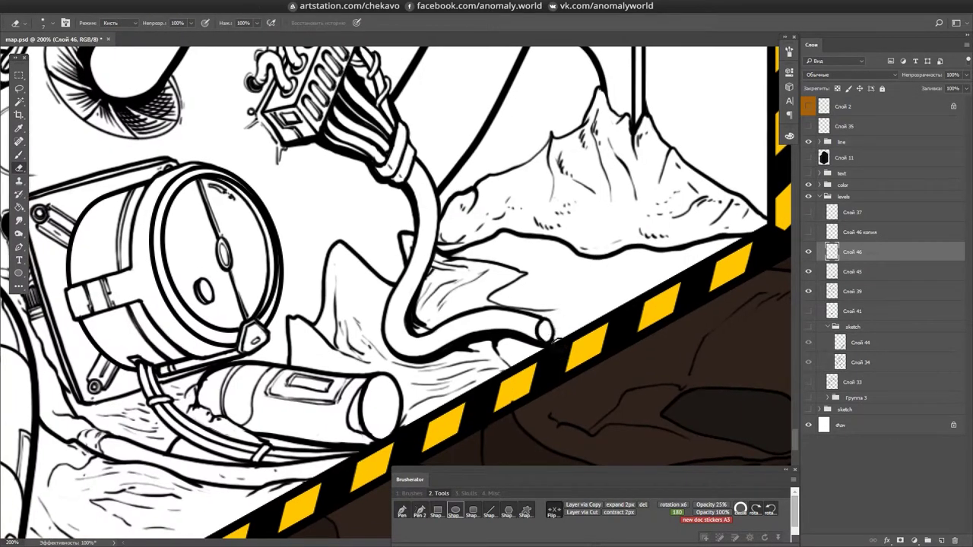
{"action": "scroll", "coordinate": [425, 243], "scroll_direction": "up", "scroll_amount": 3}
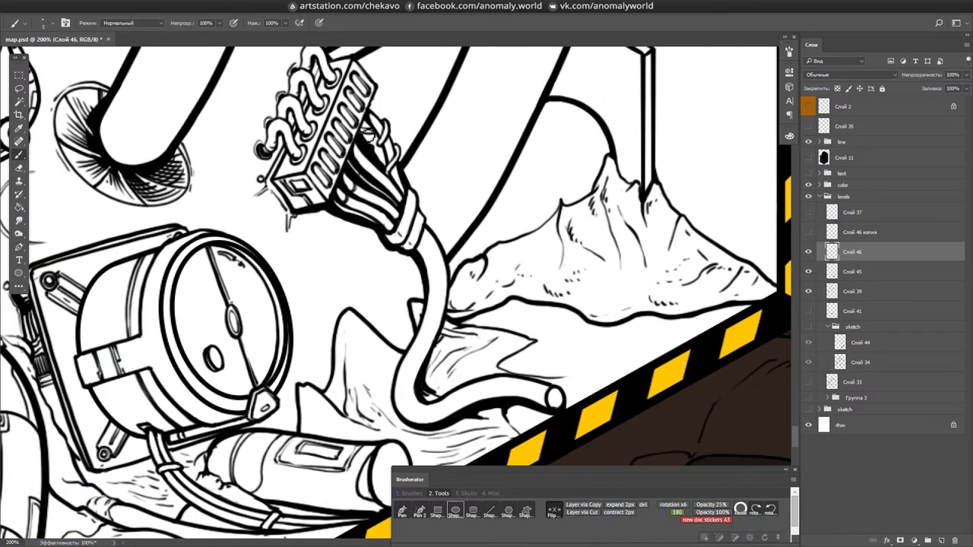
{"action": "scroll", "coordinate": [368, 215], "scroll_direction": "down", "scroll_amount": 10}
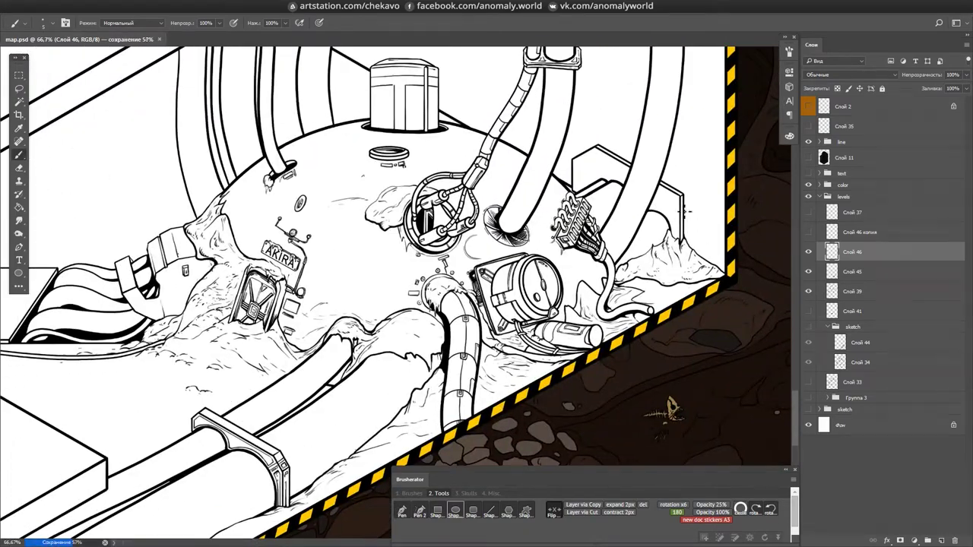
{"action": "scroll", "coordinate": [560, 304], "scroll_direction": "up", "scroll_amount": 10}
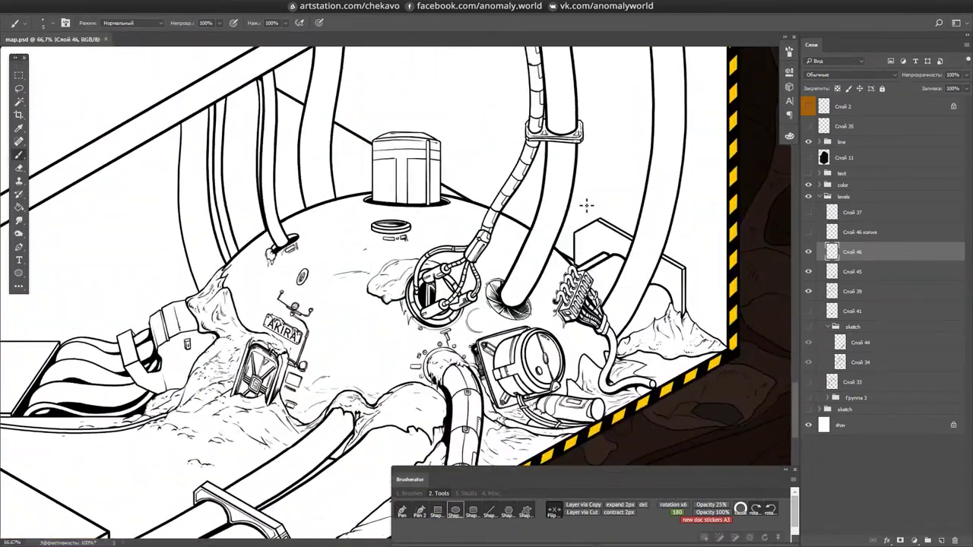
{"action": "scroll", "coordinate": [480, 204], "scroll_direction": "down", "scroll_amount": 5}
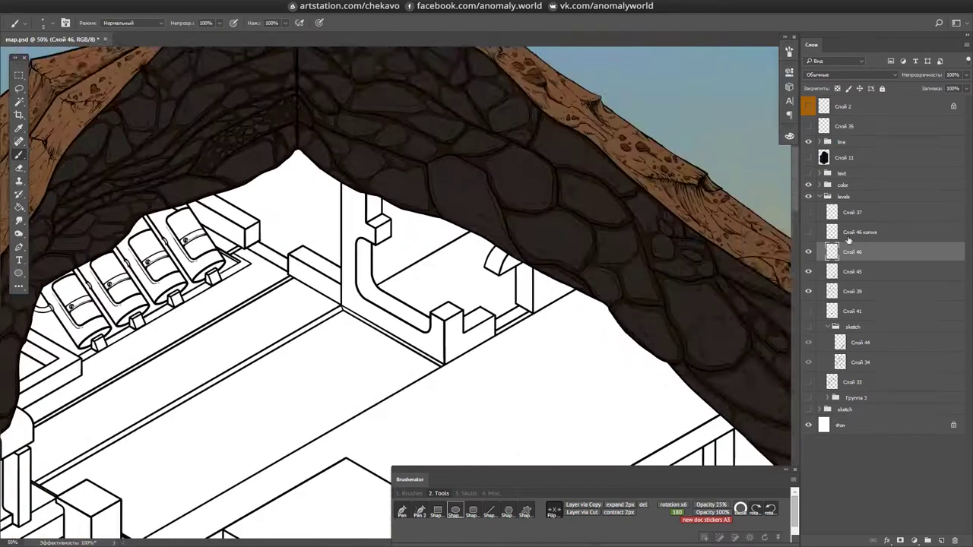
{"action": "left_click", "coordinate": [808, 327]}
{"action": "scroll", "coordinate": [308, 284], "scroll_direction": "up", "scroll_amount": 4}
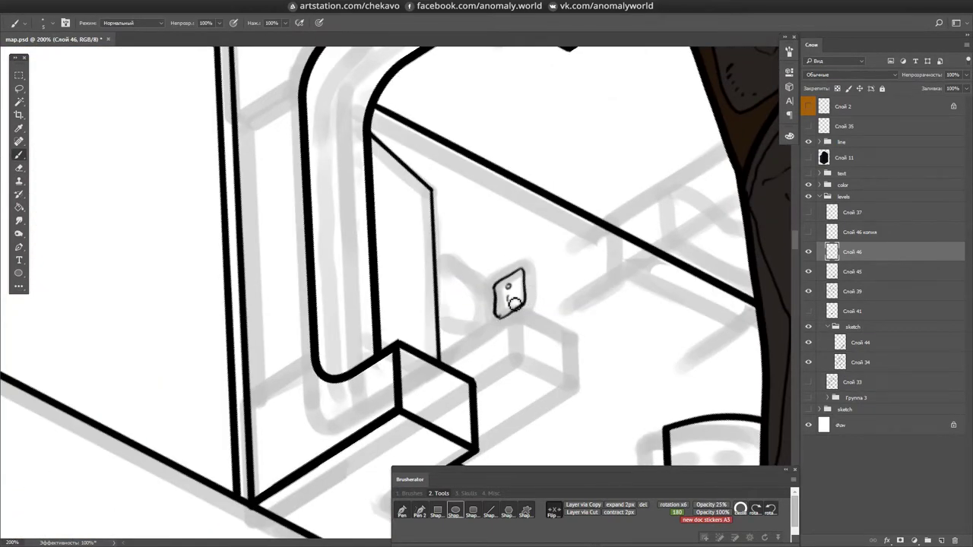
- Draw two vertical strokes down to the floor line joined by a diagonal line
{"action": "key", "text": "e"}
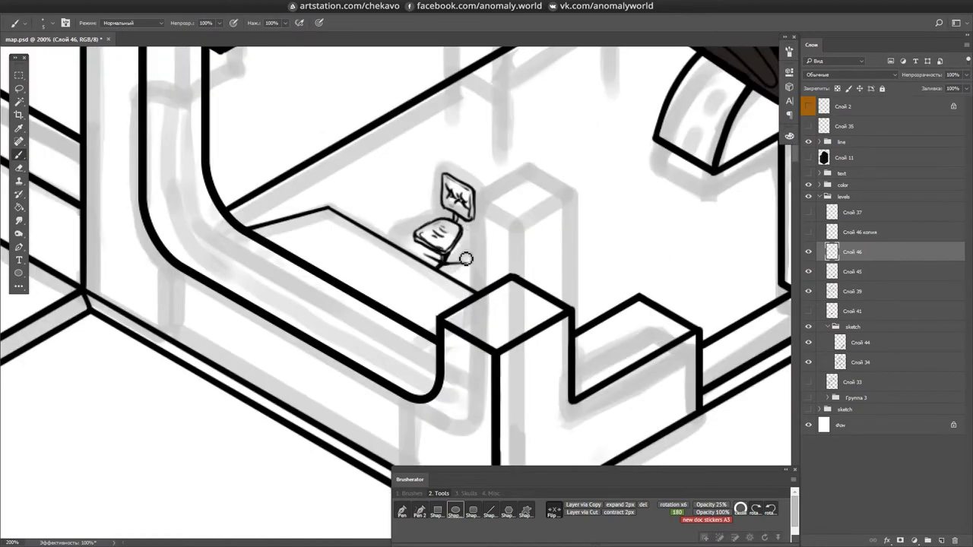
{"action": "scroll", "coordinate": [459, 266], "scroll_direction": "up", "scroll_amount": 5}
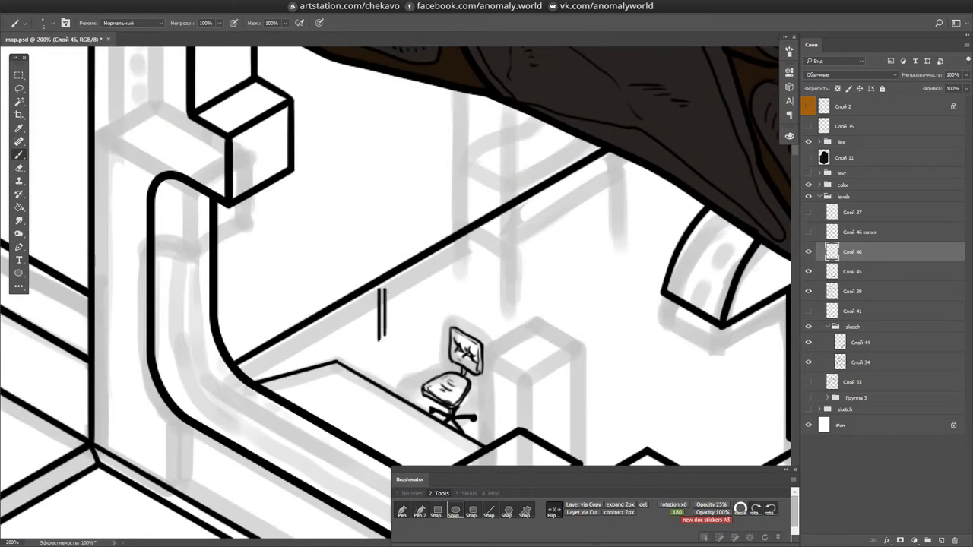
{"action": "left_click_drag", "start_coordinate": [379, 336], "coordinate": [370, 358]}
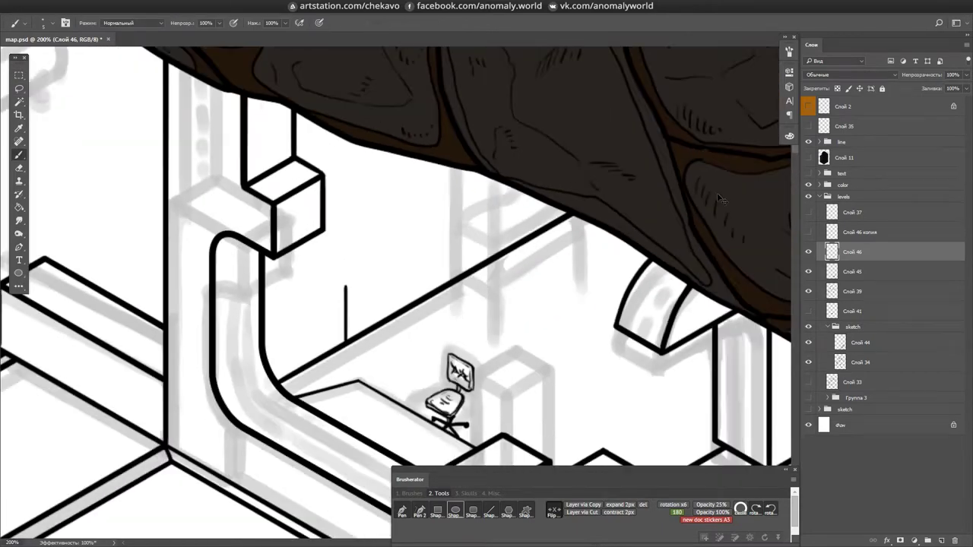
{"action": "left_click_drag", "start_coordinate": [367, 277], "coordinate": [367, 373]}
{"action": "left_click_drag", "start_coordinate": [320, 276], "coordinate": [387, 315]}
- Reposition and reshape the chair sticker with a Lasso transform
{"action": "key", "text": "l"}
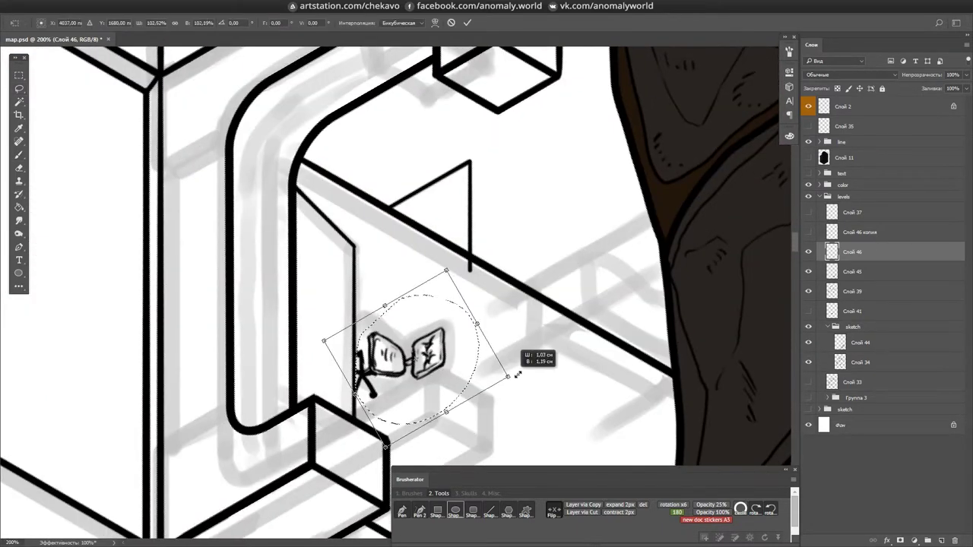
{"action": "left_click_drag", "start_coordinate": [381, 391], "coordinate": [441, 304]}
{"action": "scroll", "coordinate": [612, 368], "scroll_direction": "down", "scroll_amount": 2}
{"action": "key", "text": "b"}
{"action": "scroll", "coordinate": [434, 282], "scroll_direction": "up", "scroll_amount": 3}
{"action": "scroll", "coordinate": [636, 269], "scroll_direction": "up", "scroll_amount": 1}
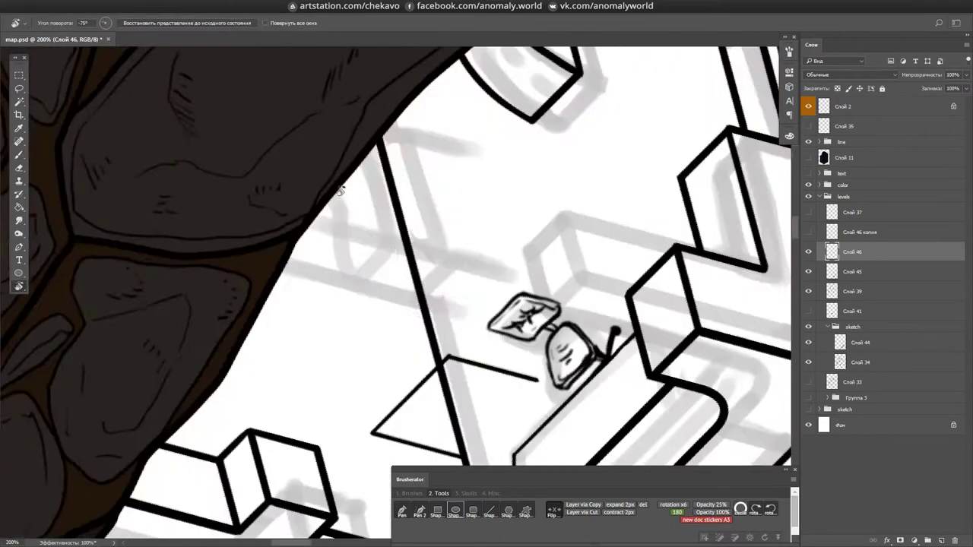
- Ink the table top's box outline and its legs, doubling each leg stroke
{"action": "left_click_drag", "start_coordinate": [337, 277], "coordinate": [337, 422]}
{"action": "left_click_drag", "start_coordinate": [430, 223], "coordinate": [430, 368]}
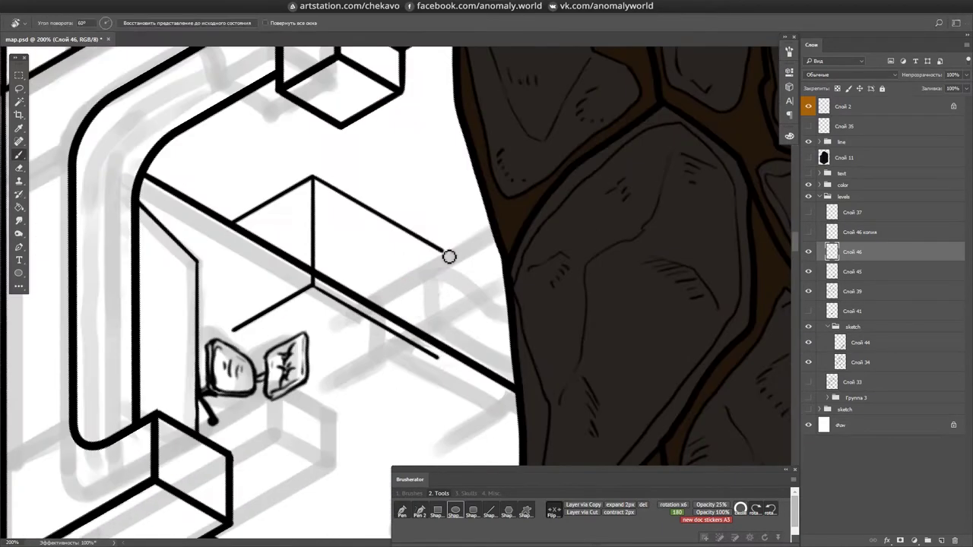
{"action": "left_click_drag", "start_coordinate": [442, 316], "coordinate": [442, 344]}
{"action": "left_click_drag", "start_coordinate": [454, 220], "coordinate": [453, 318]}
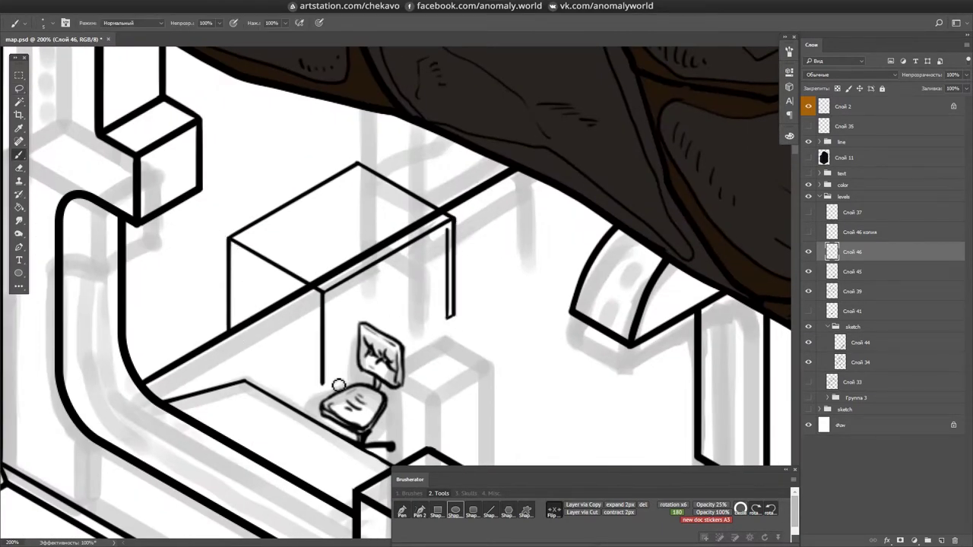
{"action": "left_click_drag", "start_coordinate": [335, 301], "coordinate": [334, 384]}
{"action": "key", "text": "h"}
{"action": "left_click_drag", "start_coordinate": [367, 209], "coordinate": [367, 283]}
{"action": "key", "text": "h"}
{"action": "left_click_drag", "start_coordinate": [315, 299], "coordinate": [315, 386]}
{"action": "left_click_drag", "start_coordinate": [234, 293], "coordinate": [234, 330]}
- Check the table from rotated views, briefly selecting it freehand and then deselecting
{"action": "key", "text": "r"}
{"action": "left_click_drag", "start_coordinate": [585, 346], "coordinate": [532, 426]}
{"action": "key", "text": "Escape"}
{"action": "key", "text": "l"}
{"action": "mouse_move", "coordinate": [456, 313]}
{"action": "left_mouse_down"}
{"action": "mouse_move", "coordinate": [538, 254]}
{"action": "mouse_move", "coordinate": [511, 272]}
{"action": "left_mouse_up"}
{"action": "key", "text": "ctrl+d"}
{"action": "key", "text": "r"}
{"action": "key", "text": "Escape"}
{"action": "key", "text": "b"}
- Pan over the table's legs, then add a new empty layer, Слой 47
{"action": "mouse_move", "coordinate": [439, 374]}
{"action": "left_mouse_down"}
{"action": "mouse_move", "coordinate": [652, 191]}
{"action": "mouse_move", "coordinate": [471, 311]}
{"action": "left_mouse_up"}
{"action": "key", "text": "Escape"}
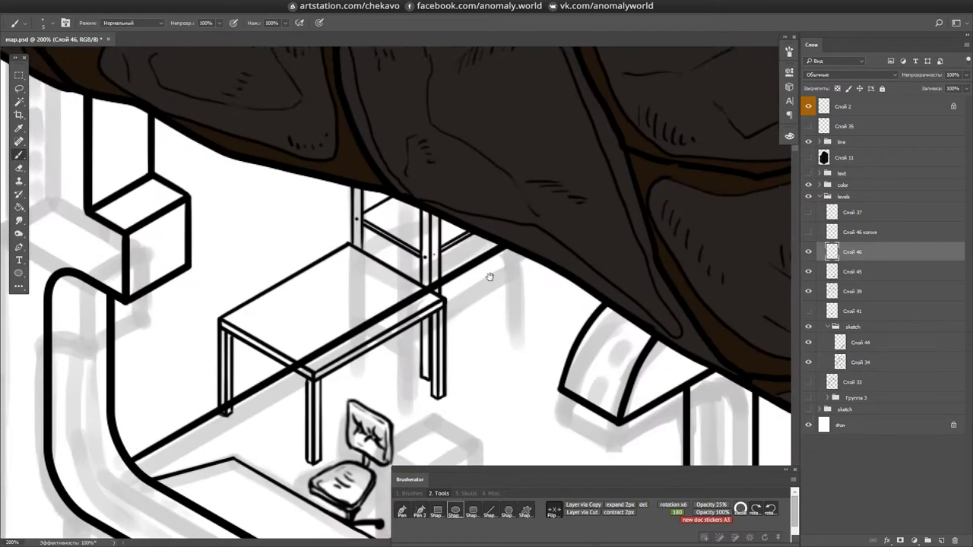
{"action": "left_click_drag", "start_coordinate": [490, 276], "coordinate": [568, 227]}
{"action": "key", "text": "e"}
{"action": "key", "text": "b"}
{"action": "scroll", "coordinate": [382, 254], "scroll_direction": "up", "scroll_amount": 2}
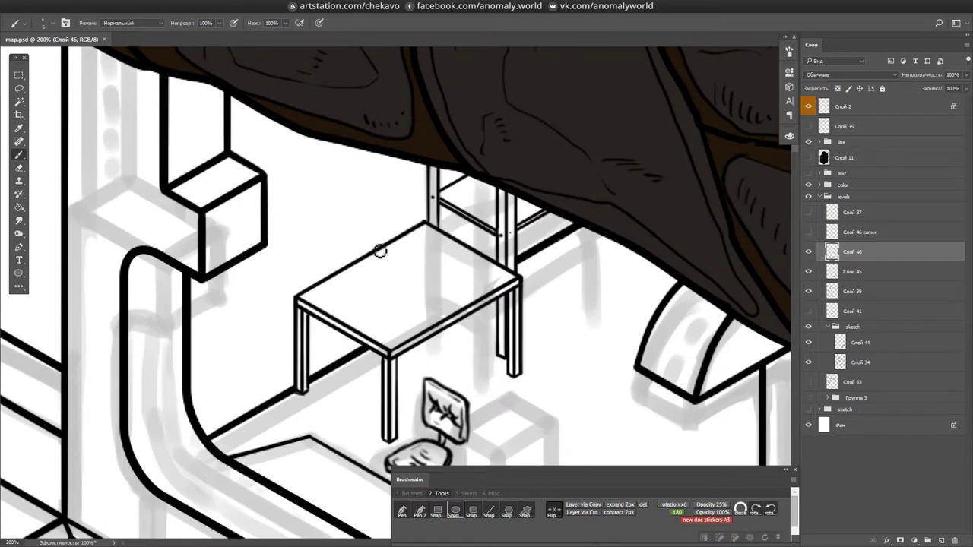
{"action": "key", "text": "ctrl+shift+alt+n"}
- Sketch a monitor box outline beside the desk and erase a stray part
{"action": "left_click_drag", "start_coordinate": [417, 223], "coordinate": [439, 268]}
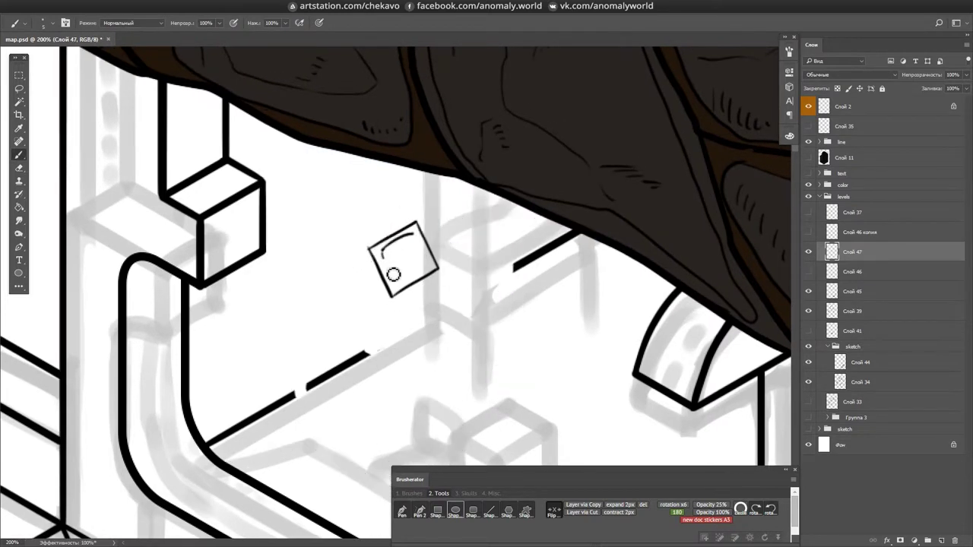
{"action": "scroll", "coordinate": [403, 243], "scroll_direction": "up", "scroll_amount": 1}
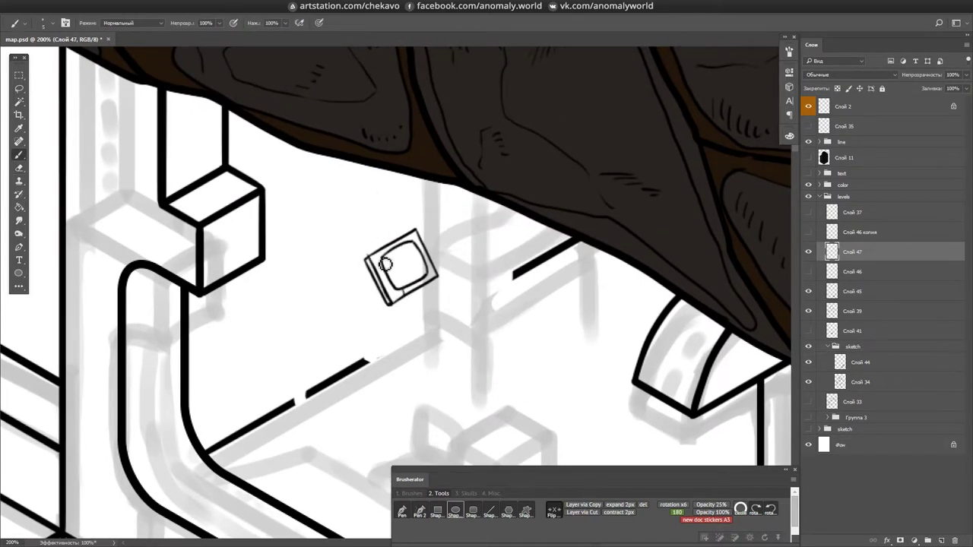
{"action": "scroll", "coordinate": [390, 302], "scroll_direction": "up", "scroll_amount": 1}
{"action": "key", "text": "e"}
{"action": "mouse_move", "coordinate": [418, 266]}
{"action": "left_mouse_down"}
{"action": "mouse_move", "coordinate": [381, 274]}
{"action": "mouse_move", "coordinate": [432, 288]}
{"action": "mouse_move", "coordinate": [414, 293]}
{"action": "mouse_move", "coordinate": [532, 251]}
{"action": "mouse_move", "coordinate": [593, 270]}
{"action": "mouse_move", "coordinate": [577, 319]}
{"action": "mouse_move", "coordinate": [426, 304]}
{"action": "left_mouse_up"}
{"action": "key", "text": "b"}
{"action": "scroll", "coordinate": [429, 287], "scroll_direction": "up", "scroll_amount": 1}
- Add two eyes to the monitor screen, show the table layer again, and stroke the tabletop
{"action": "key", "text": "r"}
{"action": "key", "text": "e"}
{"action": "key", "text": "r"}
{"action": "mouse_move", "coordinate": [362, 294]}
{"action": "left_mouse_down"}
{"action": "mouse_move", "coordinate": [426, 289]}
{"action": "mouse_move", "coordinate": [432, 254]}
{"action": "left_mouse_up"}
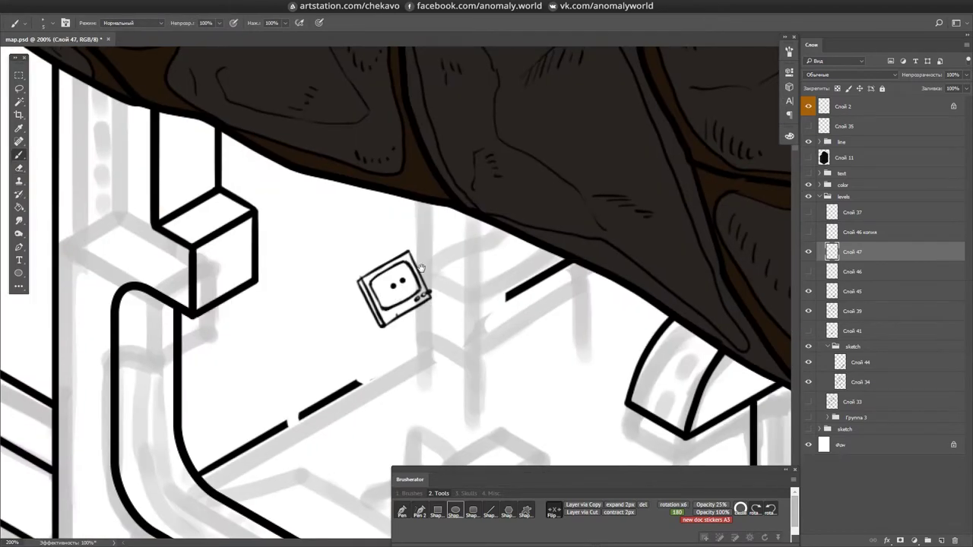
{"action": "key", "text": "ctrl+s"}
{"action": "left_click", "coordinate": [809, 272]}
{"action": "key", "text": "b"}
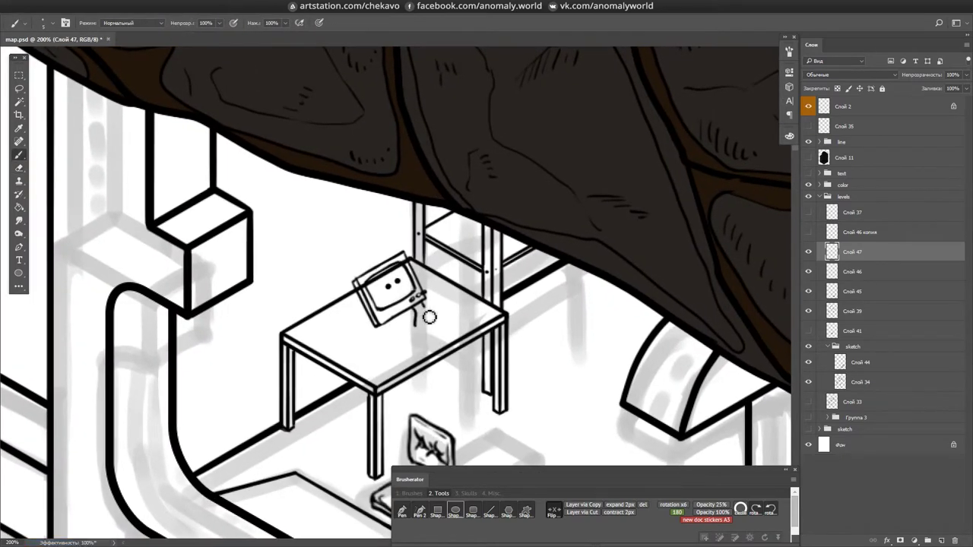
{"action": "mouse_move", "coordinate": [418, 340]}
{"action": "left_mouse_down"}
{"action": "mouse_move", "coordinate": [380, 349]}
{"action": "mouse_move", "coordinate": [348, 327]}
{"action": "left_mouse_up"}
- Sketch the keyboard base under the monitor and save the document
{"action": "key", "text": "r"}
{"action": "key", "text": "r"}
{"action": "mouse_move", "coordinate": [403, 302]}
{"action": "left_mouse_down"}
{"action": "mouse_move", "coordinate": [388, 327]}
{"action": "mouse_move", "coordinate": [416, 336]}
{"action": "mouse_move", "coordinate": [374, 330]}
{"action": "mouse_move", "coordinate": [537, 211]}
{"action": "mouse_move", "coordinate": [373, 314]}
{"action": "mouse_move", "coordinate": [411, 384]}
{"action": "mouse_move", "coordinate": [562, 372]}
{"action": "mouse_move", "coordinate": [554, 211]}
{"action": "mouse_move", "coordinate": [532, 228]}
{"action": "left_mouse_up"}
{"action": "key", "text": "r"}
{"action": "key", "text": "r"}
{"action": "key", "text": "r"}
{"action": "key", "text": "e"}
{"action": "key", "text": "r"}
{"action": "left_click_drag", "start_coordinate": [307, 262], "coordinate": [372, 263]}
{"action": "key", "text": "b"}
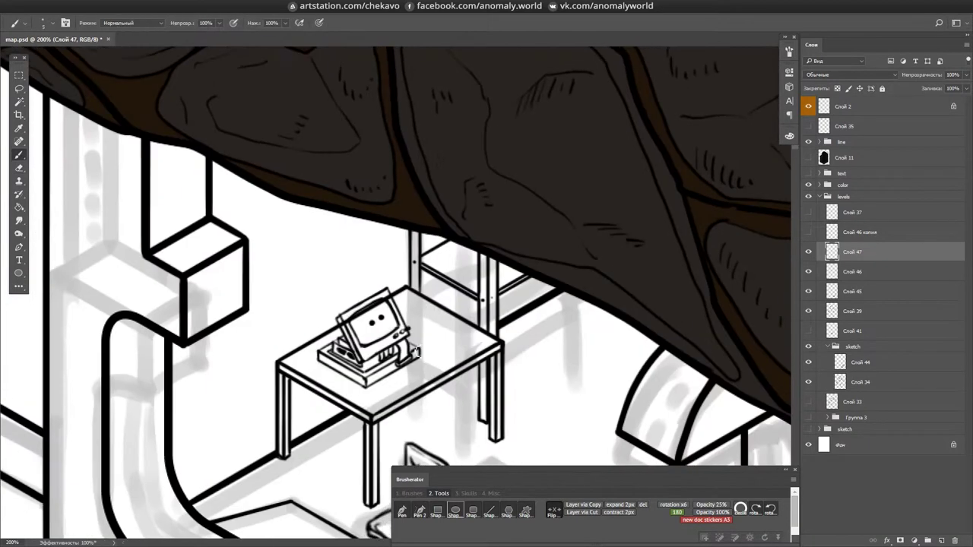
{"action": "key", "text": "ctrl+s"}
{"action": "left_click_drag", "start_coordinate": [357, 349], "coordinate": [327, 358]}
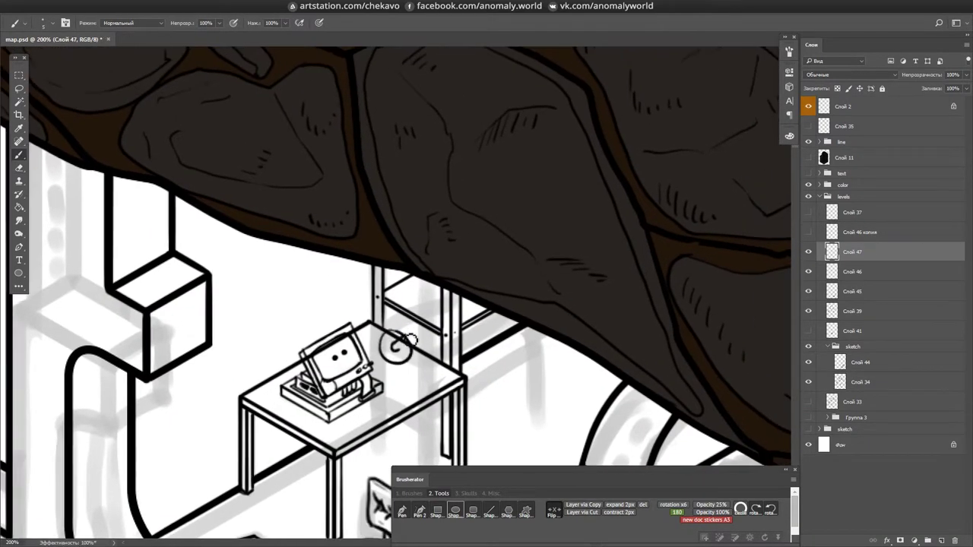
- Draw on the desk in a rotated view, then zoom out to 100% and save
{"action": "key", "text": "r"}
{"action": "left_click_drag", "start_coordinate": [400, 376], "coordinate": [479, 341]}
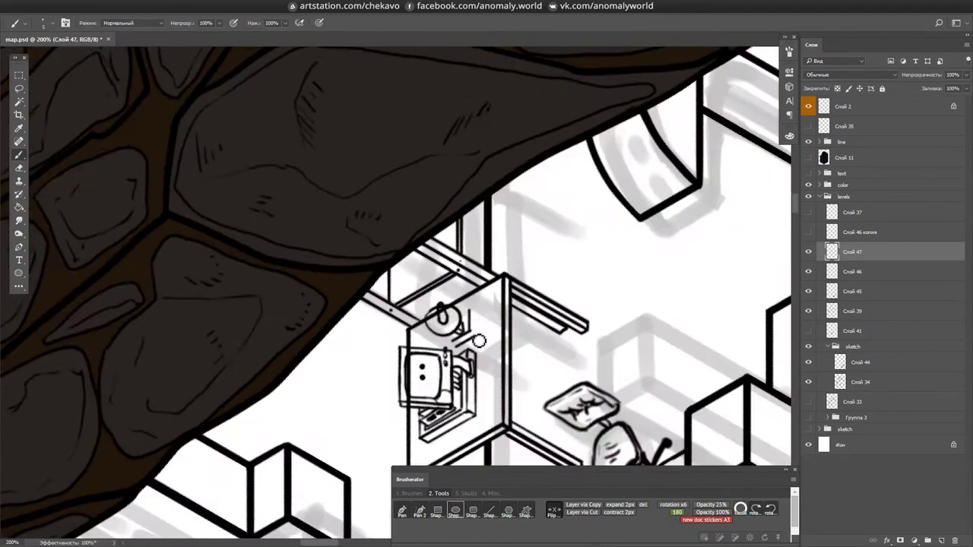
{"action": "left_click_drag", "start_coordinate": [457, 289], "coordinate": [417, 387]}
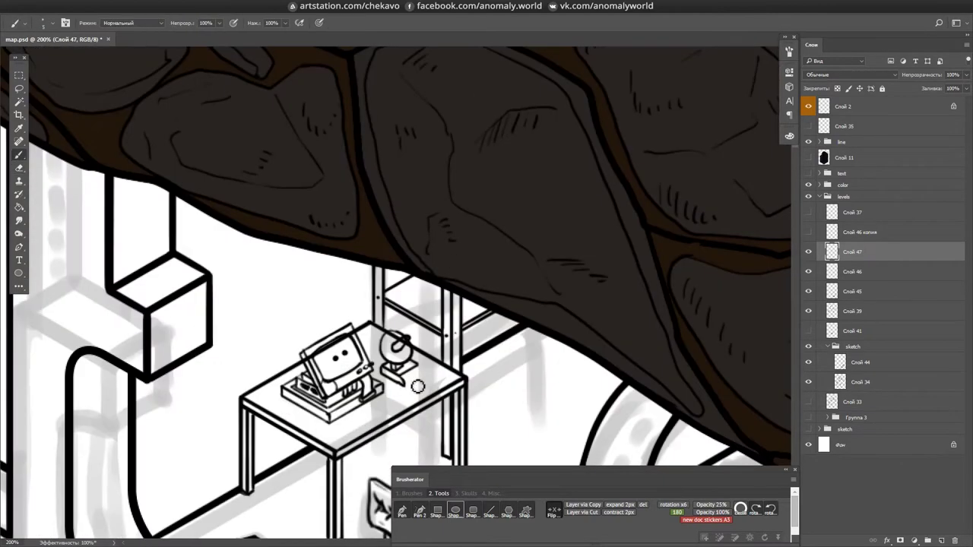
{"action": "left_click_drag", "start_coordinate": [404, 340], "coordinate": [431, 340]}
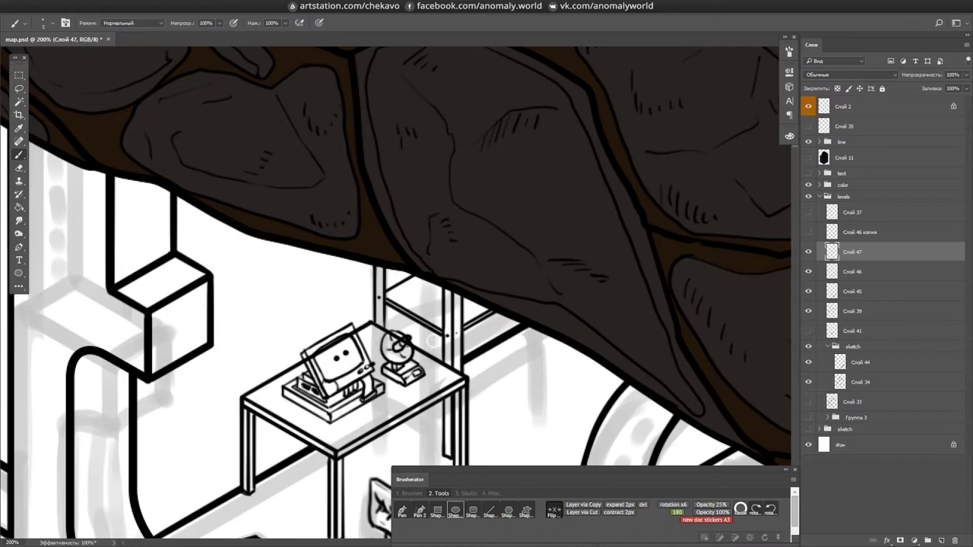
{"action": "key", "text": "ctrl+minus"}
{"action": "key", "text": "ctrl+s"}
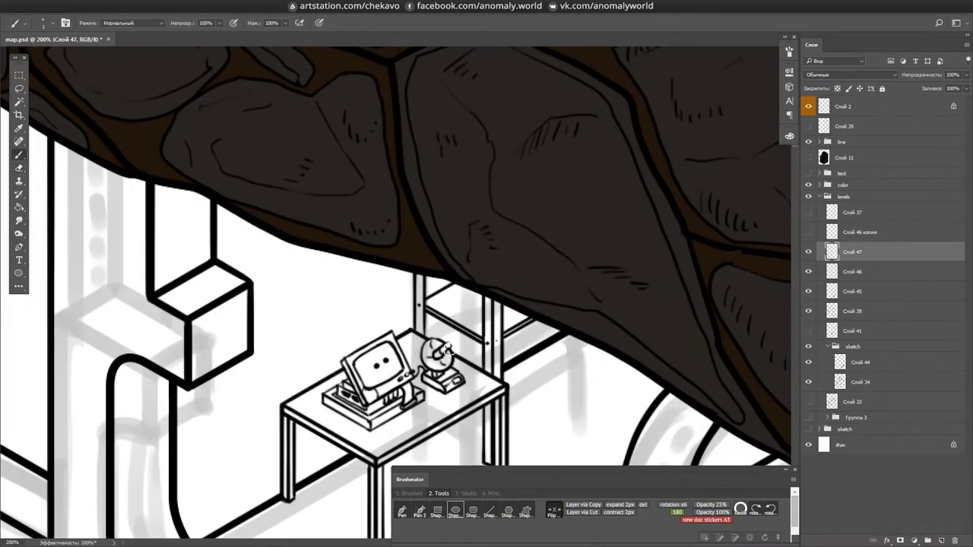
{"action": "key", "text": "e"}
{"action": "left_click_drag", "start_coordinate": [497, 252], "coordinate": [623, 213]}
- On Слой 46 at 200% zoom, add a short ink stroke to the box and save
{"action": "key", "text": "ctrl+plus"}
{"action": "key", "text": "ctrl+plus"}
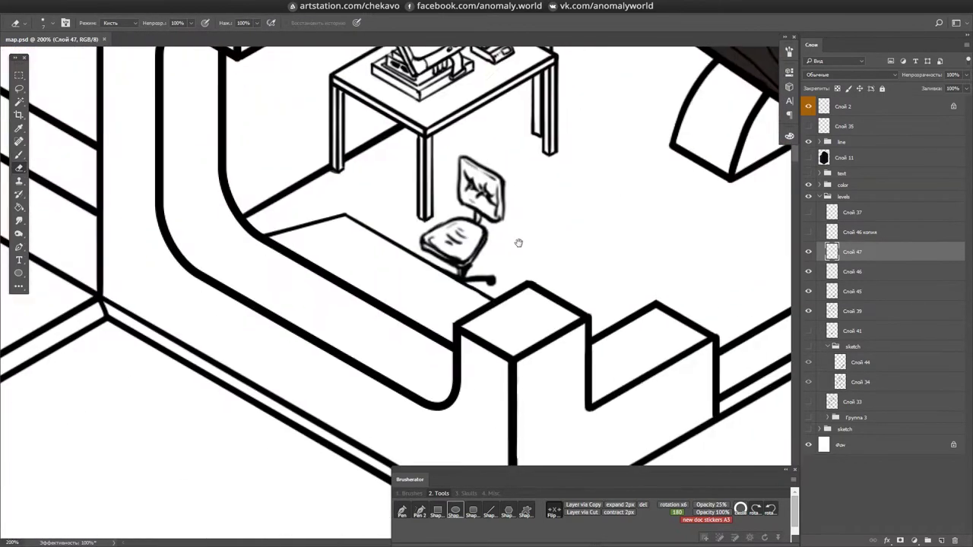
{"action": "key", "text": "r"}
{"action": "key", "text": "b"}
{"action": "key", "text": "alt+bracketleft"}
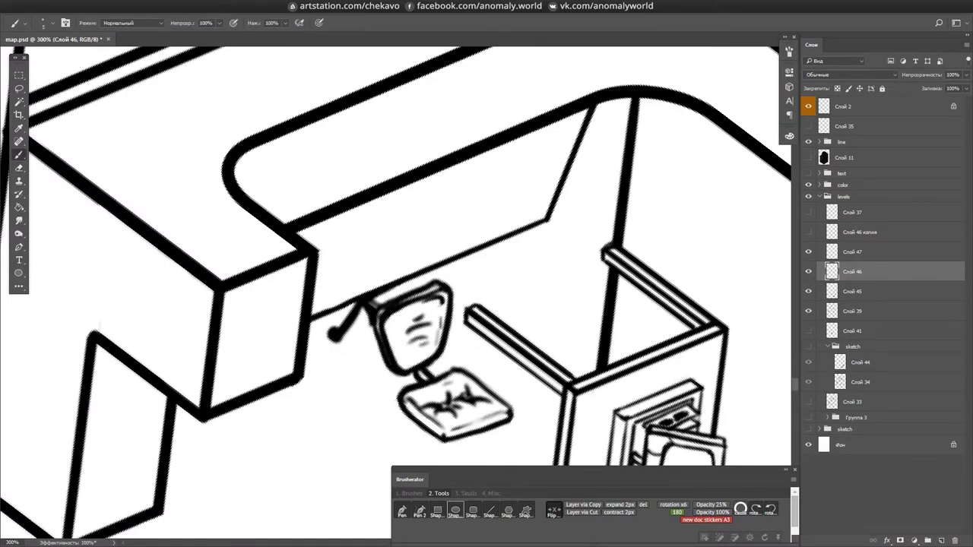
{"action": "key", "text": "b"}
{"action": "key", "text": "ctrl+s"}
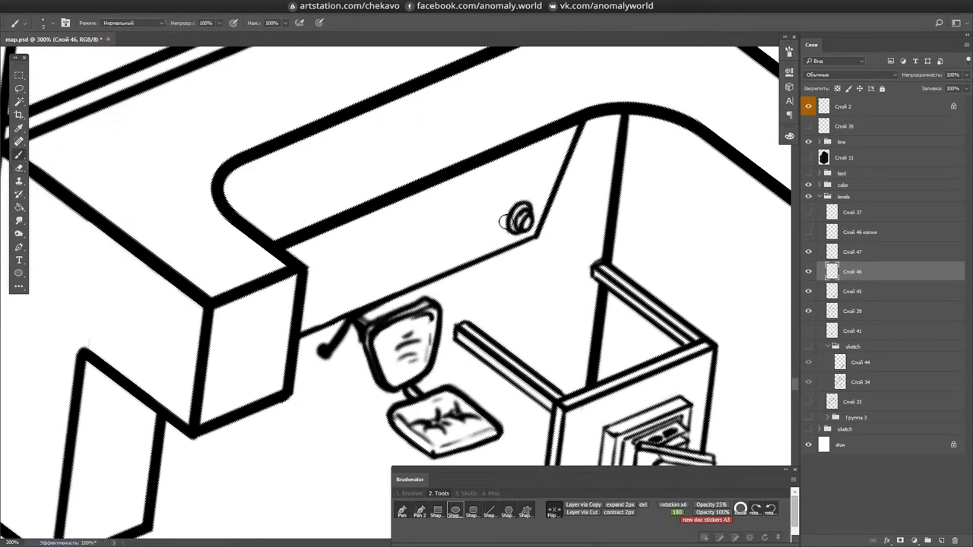
{"action": "key", "text": "ctrl+minus"}
{"action": "scroll", "coordinate": [456, 228], "scroll_direction": "up", "scroll_amount": 10}
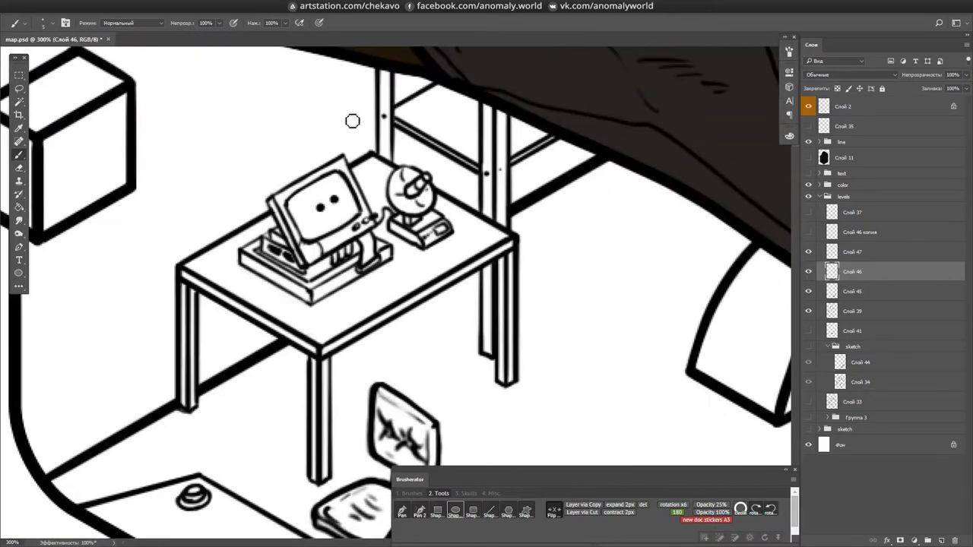
{"action": "scroll", "coordinate": [484, 245], "scroll_direction": "down", "scroll_amount": 5}
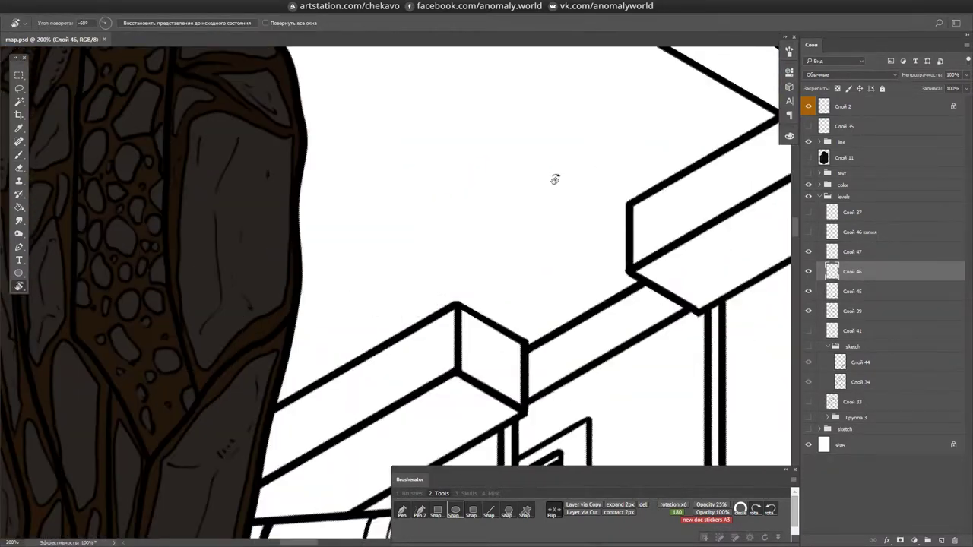
{"action": "left_click_drag", "start_coordinate": [386, 291], "coordinate": [481, 239]}
{"action": "key", "text": "ctrl+shift+h"}
{"action": "key", "text": "ctrl+shift+h"}
{"action": "key", "text": "ctrl+shift+h"}
{"action": "key", "text": "ctrl+shift+h"}
- Outline inset panels on the crate cube's faces, then save map.psd
{"action": "key", "text": "b"}
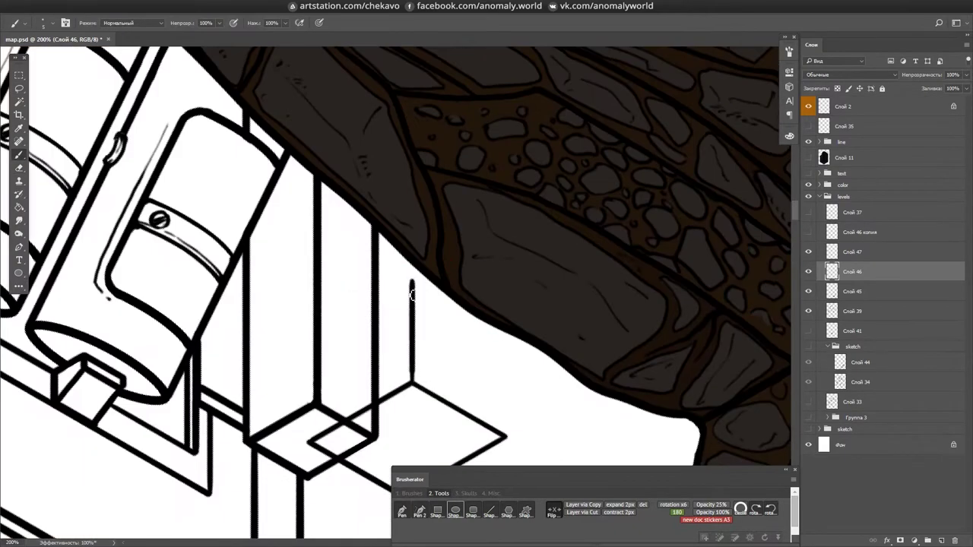
{"action": "key", "text": "ctrl+shift+h"}
{"action": "key", "text": "ctrl+shift+h"}
{"action": "key", "text": "ctrl+shift+h"}
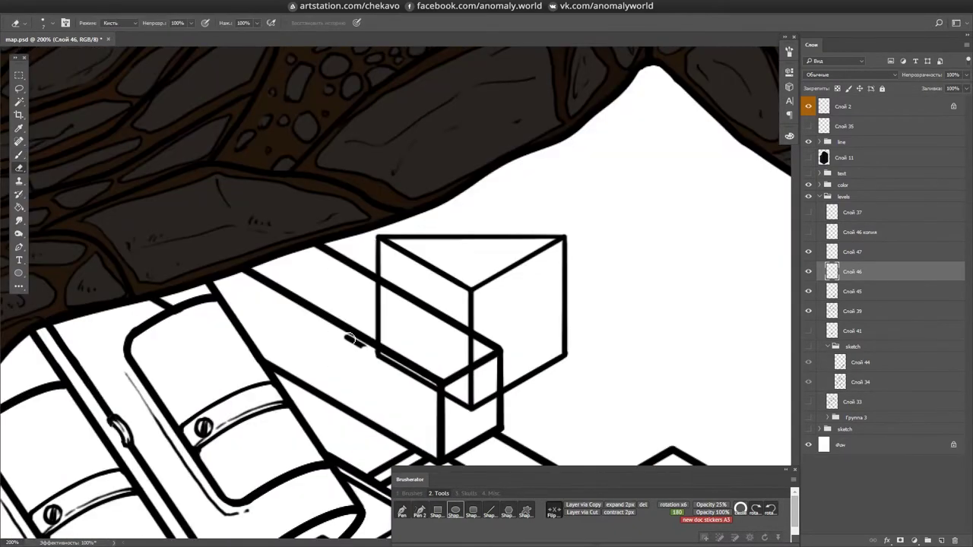
{"action": "key", "text": "ctrl+shift+h"}
{"action": "key", "text": "ctrl+shift+h"}
{"action": "key", "text": "ctrl+shift+h"}
{"action": "key", "text": "ctrl+shift+h"}
{"action": "key", "text": "ctrl+shift+h"}
{"action": "left_click", "coordinate": [495, 330]}
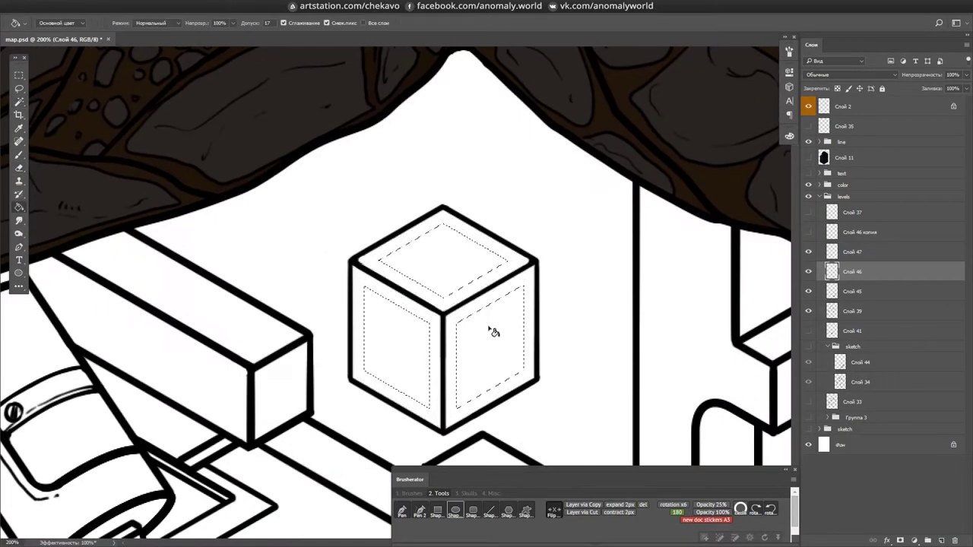
{"action": "key", "text": "ctrl+shift+h"}
{"action": "key", "text": "ctrl+shift+h"}
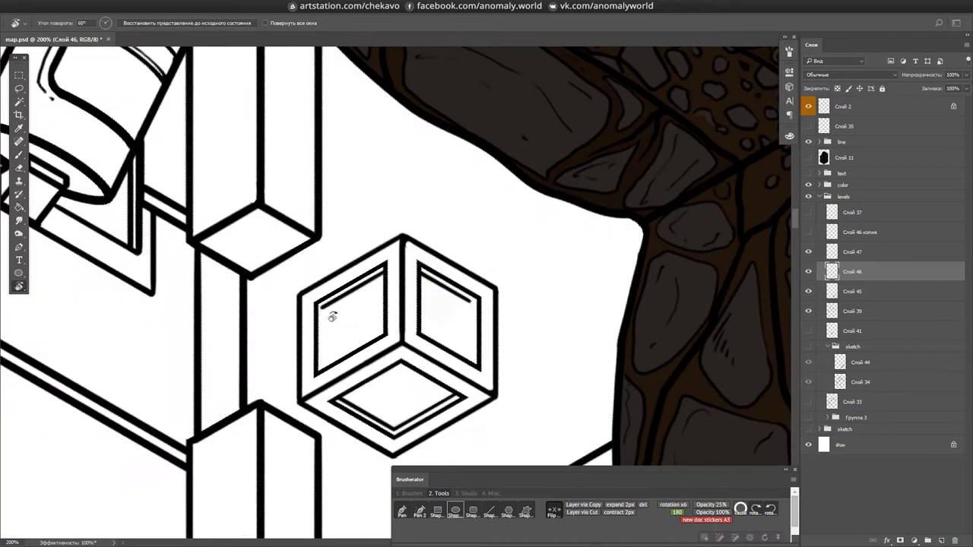
{"action": "key", "text": "ctrl+shift+h"}
{"action": "key", "text": "r"}
{"action": "left_click_drag", "start_coordinate": [506, 346], "coordinate": [568, 177]}
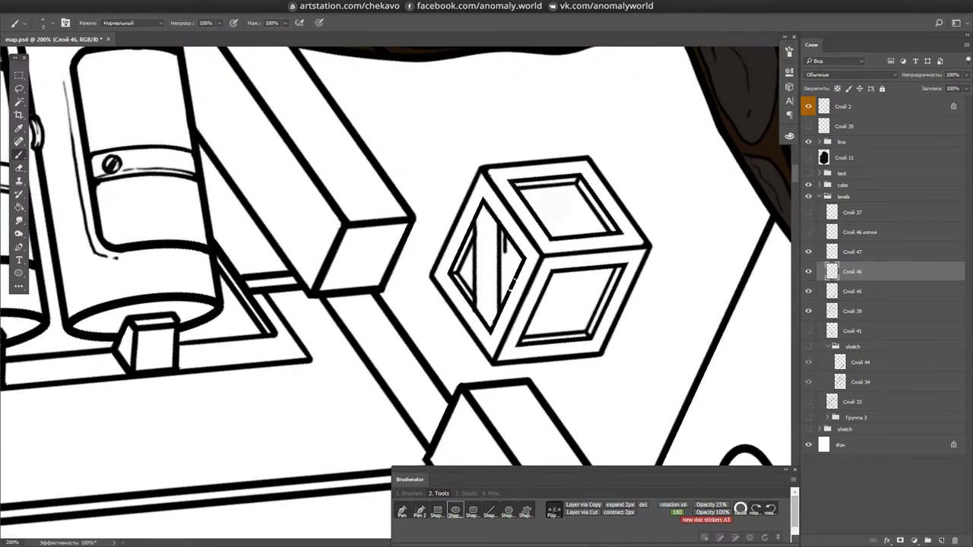
{"action": "key", "text": "Escape"}
{"action": "key", "text": "ctrl+s"}
- Ink planks and wood grain on the crate top, then check the crate in the scene
{"action": "key", "text": "b"}
{"action": "key", "text": "ctrl+shift+h"}
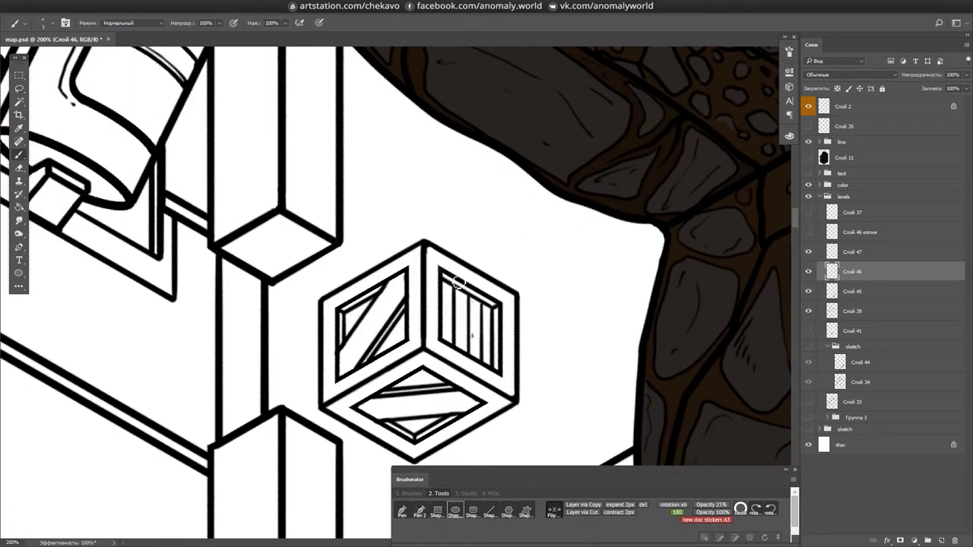
{"action": "key", "text": "ctrl+shift+h"}
{"action": "scroll", "coordinate": [437, 336], "scroll_direction": "down", "scroll_amount": 2}
{"action": "key", "text": "ctrl+shift+h"}
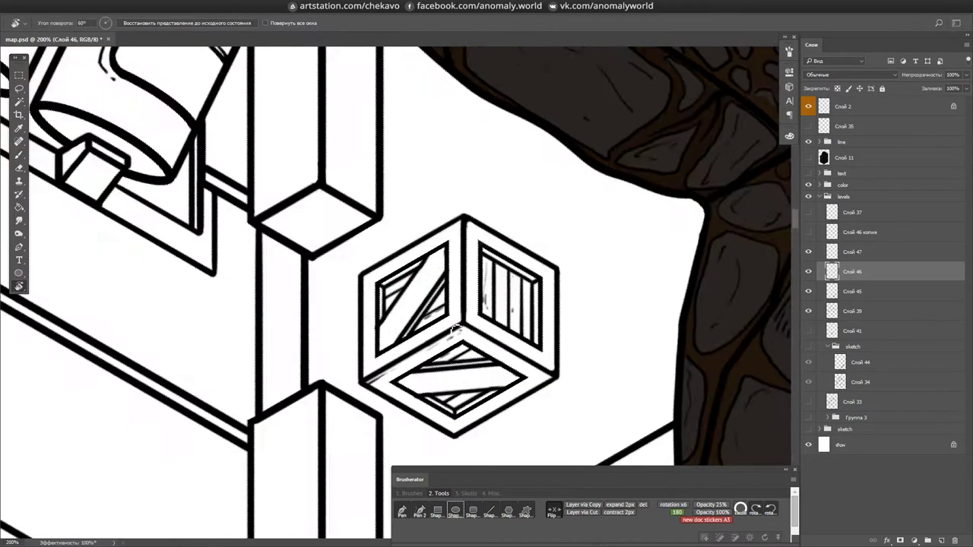
{"action": "key", "text": "ctrl+shift+h"}
{"action": "key", "text": "ctrl+shift+h"}
{"action": "key", "text": "e"}
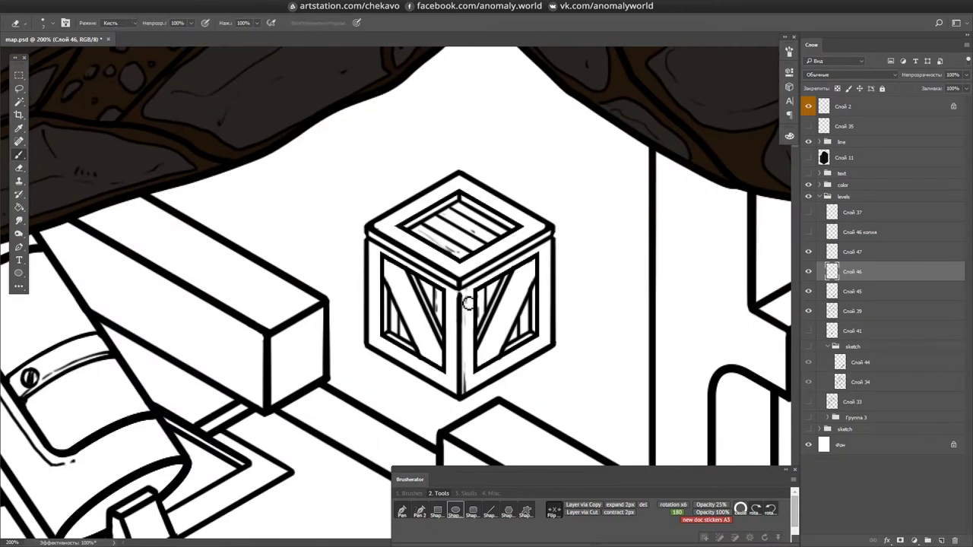
{"action": "key", "text": "b"}
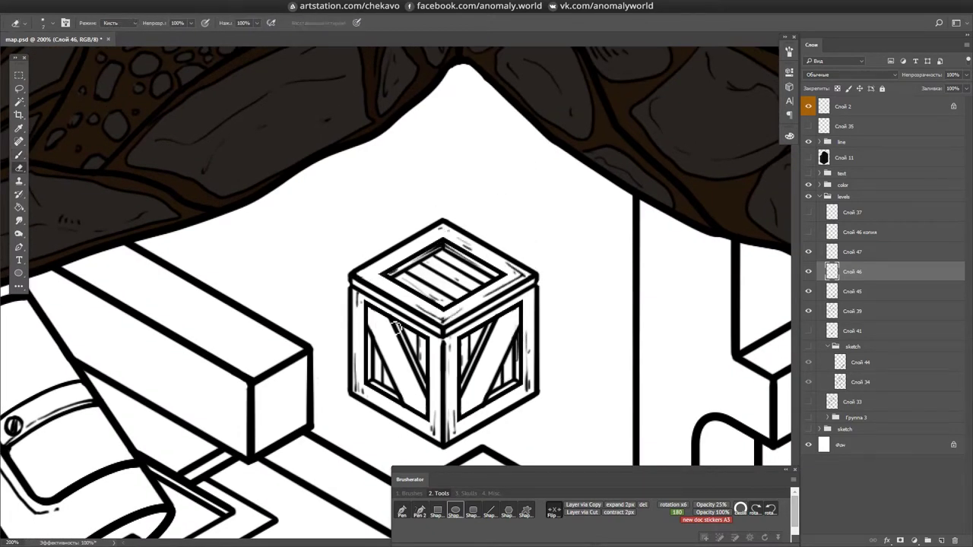
{"action": "scroll", "coordinate": [527, 231], "scroll_direction": "down", "scroll_amount": 2}
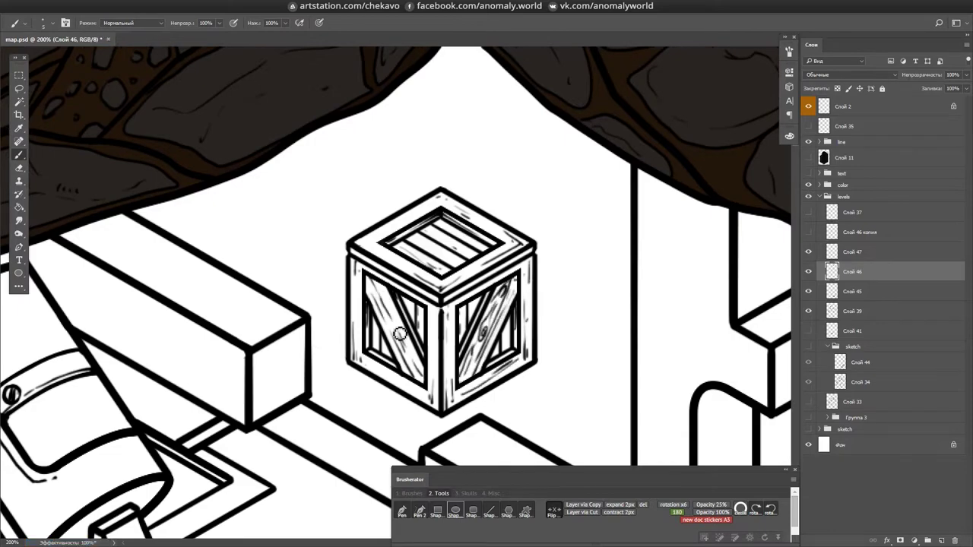
{"action": "left_click_drag", "start_coordinate": [411, 361], "coordinate": [607, 263]}
{"action": "scroll", "coordinate": [607, 263], "scroll_direction": "down", "scroll_amount": 5}
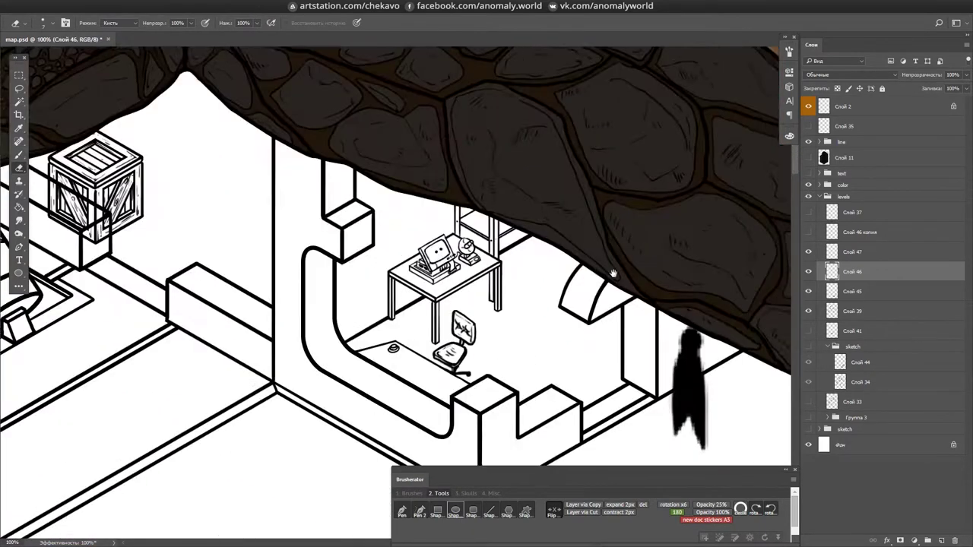
- Lasso the crate and lay a row of copies across the floor under the overhang
{"action": "key", "text": "l"}
{"action": "left_click_drag", "start_coordinate": [498, 264], "coordinate": [635, 247]}
{"action": "scroll", "coordinate": [635, 247], "scroll_direction": "up", "scroll_amount": 1}
{"action": "key", "text": "alt+bracketleft"}
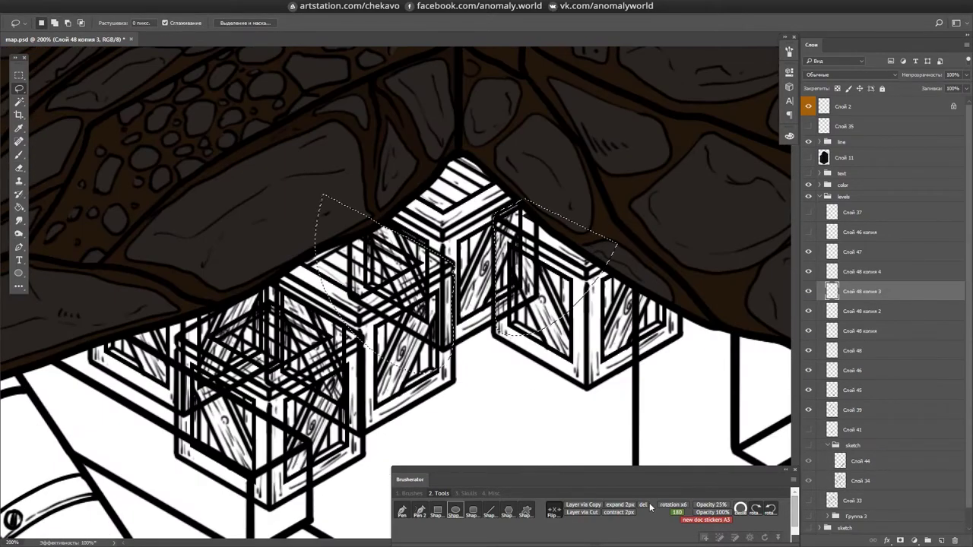
{"action": "key", "text": "ctrl+alt+z"}
{"action": "left_click_drag", "start_coordinate": [664, 463], "coordinate": [790, 449]}
{"action": "key", "text": "ctrl+alt+z"}
{"action": "key", "text": "ctrl+alt+z"}
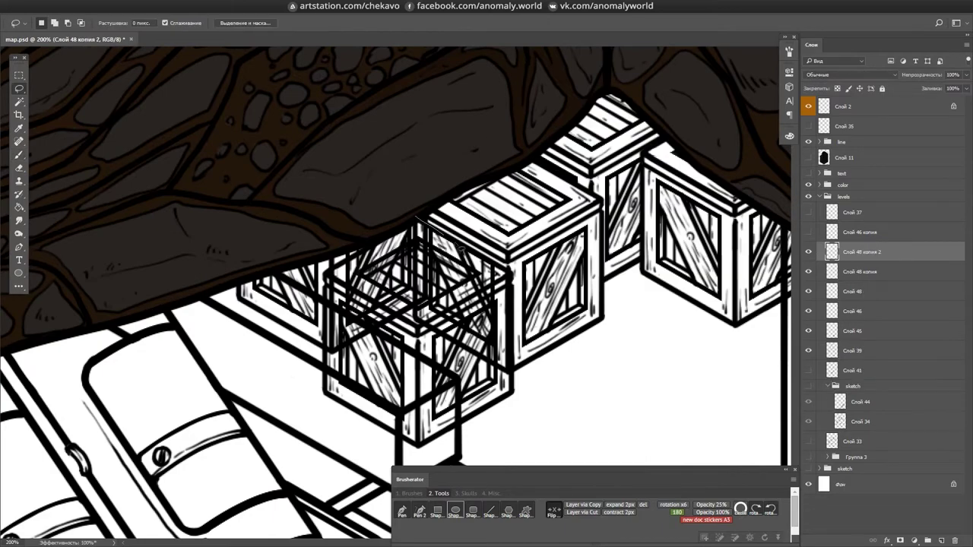
{"action": "key", "text": "ctrl+shift+z"}
{"action": "key", "text": "ctrl+shift+z"}
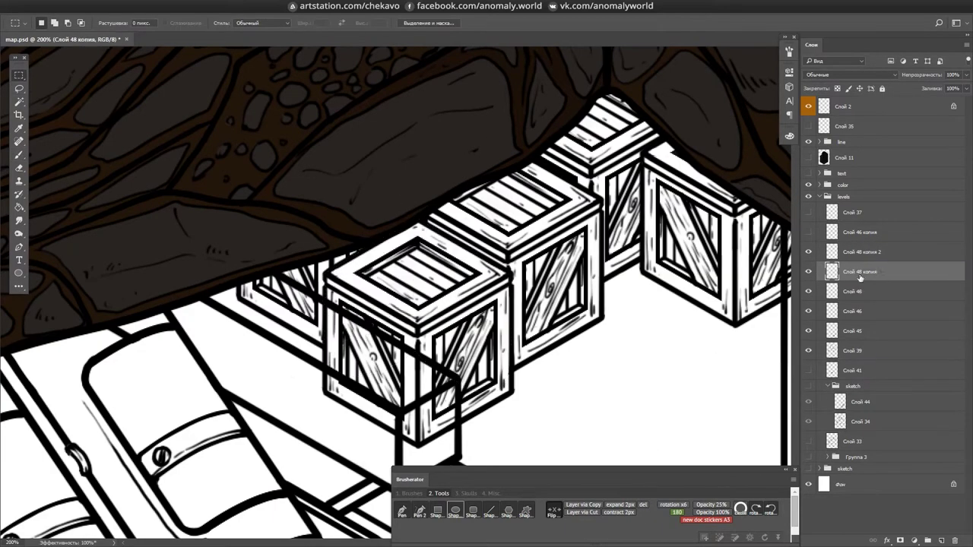
- Give the crate copy layer a purple colour label and review the arrangement
{"action": "key", "text": "m"}
{"action": "right_click", "coordinate": [808, 232]}
{"action": "left_click", "coordinate": [800, 330]}
{"action": "scroll", "coordinate": [649, 271], "scroll_direction": "down", "scroll_amount": 1}
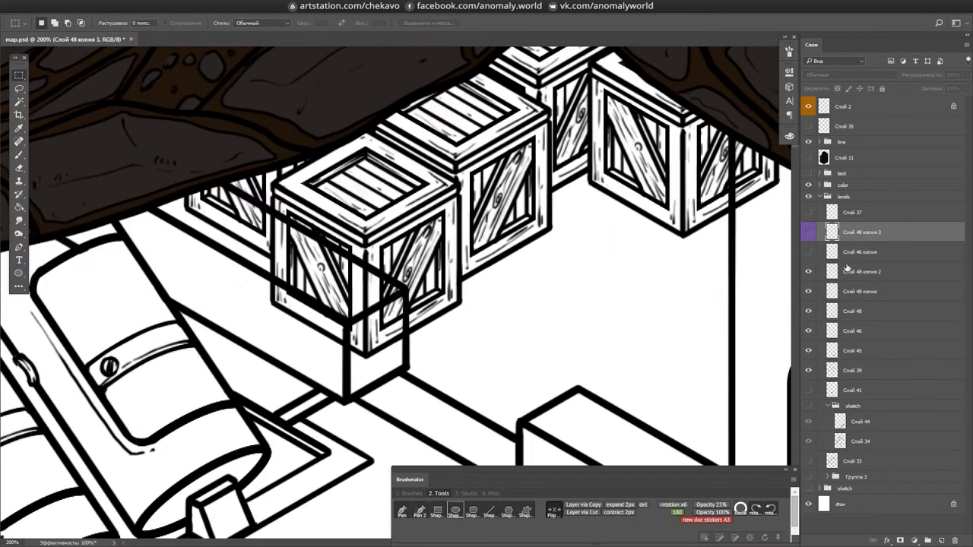
{"action": "key", "text": "alt+bracketleft"}
{"action": "scroll", "coordinate": [664, 263], "scroll_direction": "down", "scroll_amount": 1}
{"action": "scroll", "coordinate": [665, 262], "scroll_direction": "up", "scroll_amount": 2}
{"action": "scroll", "coordinate": [532, 289], "scroll_direction": "down", "scroll_amount": 1}
- Start inking a small doodle on the side of the cylindrical capsule
{"action": "key", "text": "b"}
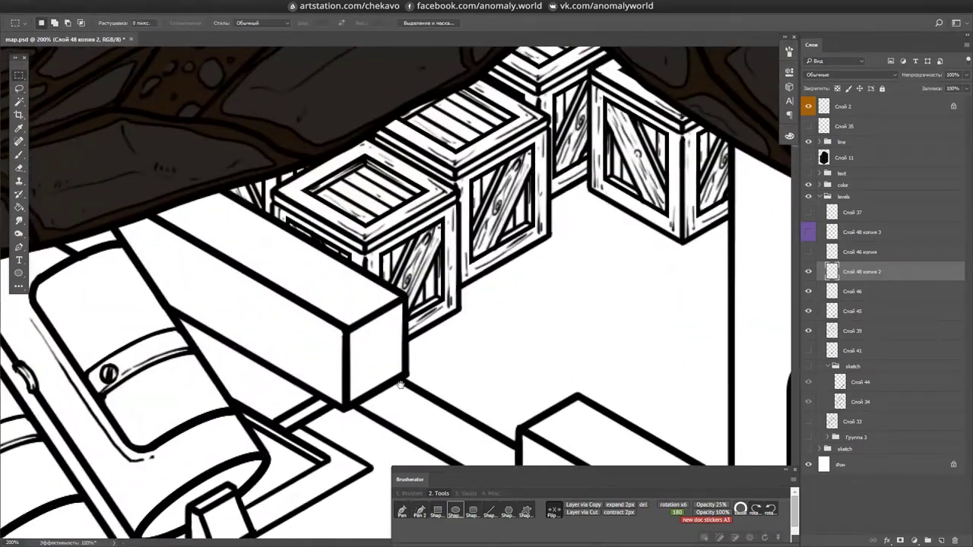
{"action": "scroll", "coordinate": [518, 306], "scroll_direction": "up", "scroll_amount": 2}
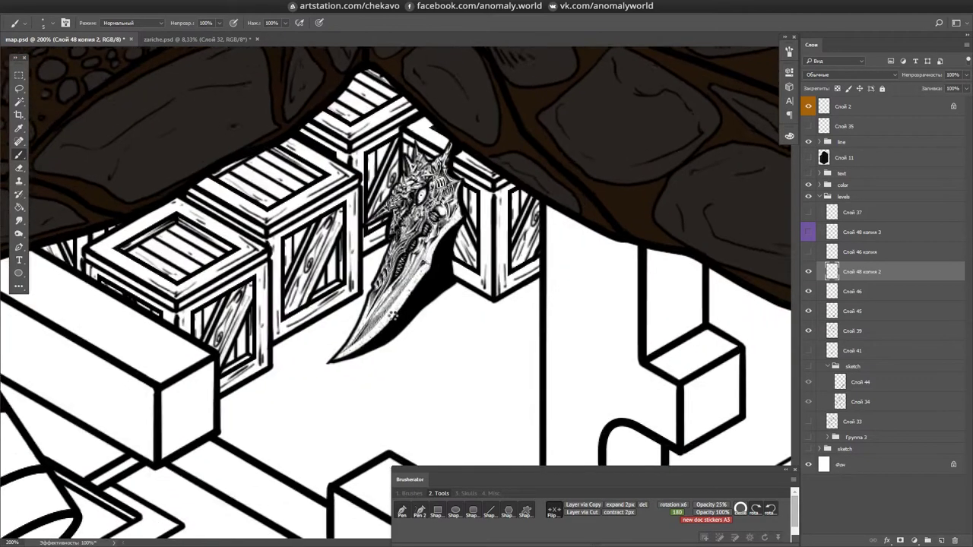
{"action": "scroll", "coordinate": [456, 266], "scroll_direction": "down", "scroll_amount": 1}
{"action": "scroll", "coordinate": [550, 219], "scroll_direction": "up", "scroll_amount": 2}
{"action": "mouse_move", "coordinate": [359, 194]}
{"action": "left_mouse_down"}
{"action": "mouse_move", "coordinate": [329, 212]}
{"action": "mouse_move", "coordinate": [386, 222]}
{"action": "mouse_move", "coordinate": [374, 240]}
{"action": "mouse_move", "coordinate": [334, 213]}
{"action": "left_mouse_up"}
- Erase part of the arrow doodle and sketch the character's face and spiky hair
{"action": "key", "text": "e"}
{"action": "left_click_drag", "start_coordinate": [365, 228], "coordinate": [369, 232]}
{"action": "key", "text": "b"}
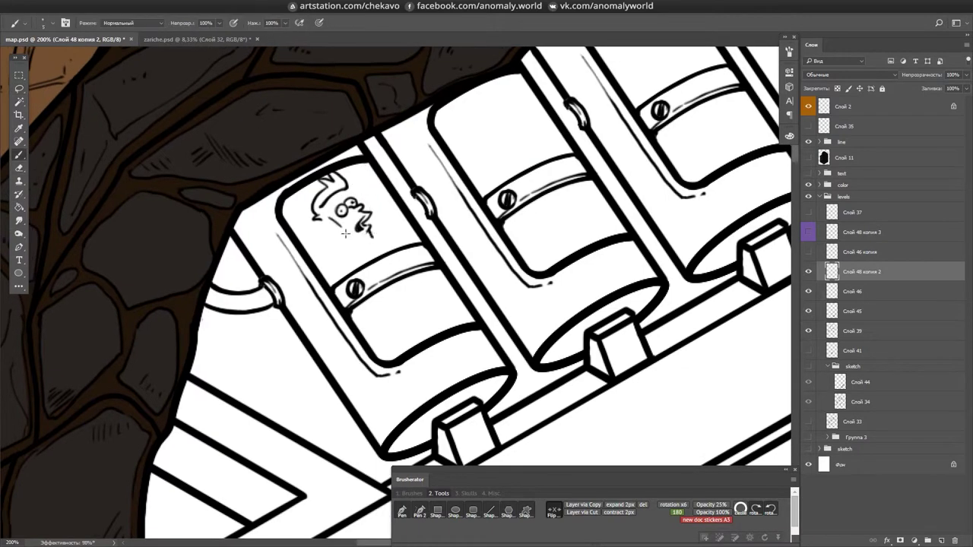
{"action": "left_click_drag", "start_coordinate": [350, 197], "coordinate": [348, 199]}
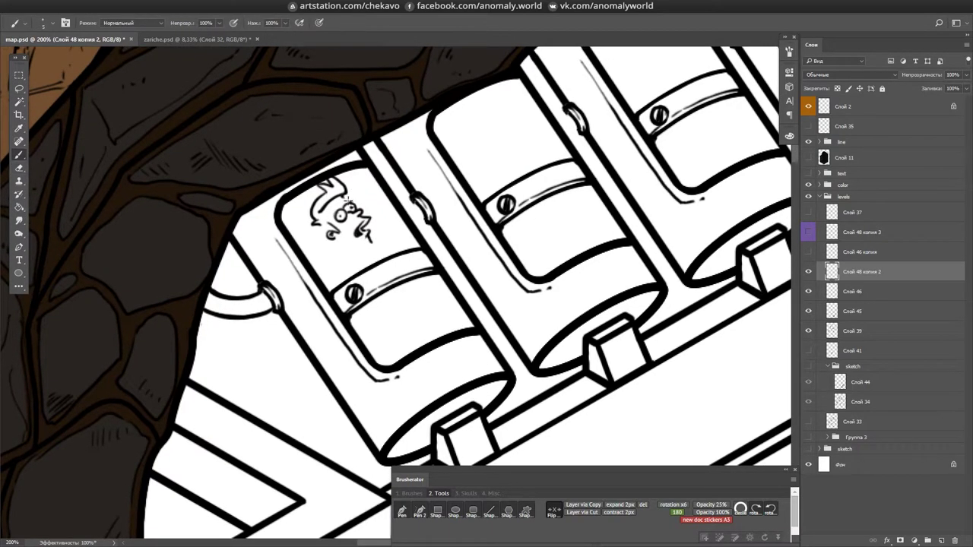
{"action": "left_click_drag", "start_coordinate": [348, 45], "coordinate": [346, 48]}
{"action": "left_click_drag", "start_coordinate": [325, 187], "coordinate": [339, 182]}
{"action": "key", "text": "e"}
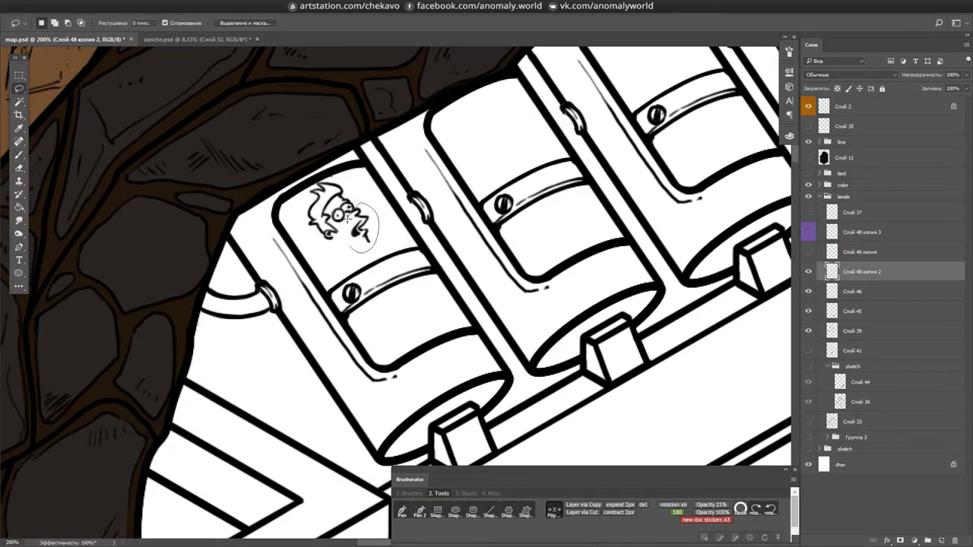
{"action": "key", "text": "b"}
- Refine the character with Brush and Eraser at a rotated angle, then save
{"action": "left_click_drag", "start_coordinate": [355, 177], "coordinate": [456, 175]}
{"action": "key", "text": "e"}
{"action": "left_click_drag", "start_coordinate": [489, 214], "coordinate": [325, 200]}
{"action": "key", "text": "b"}
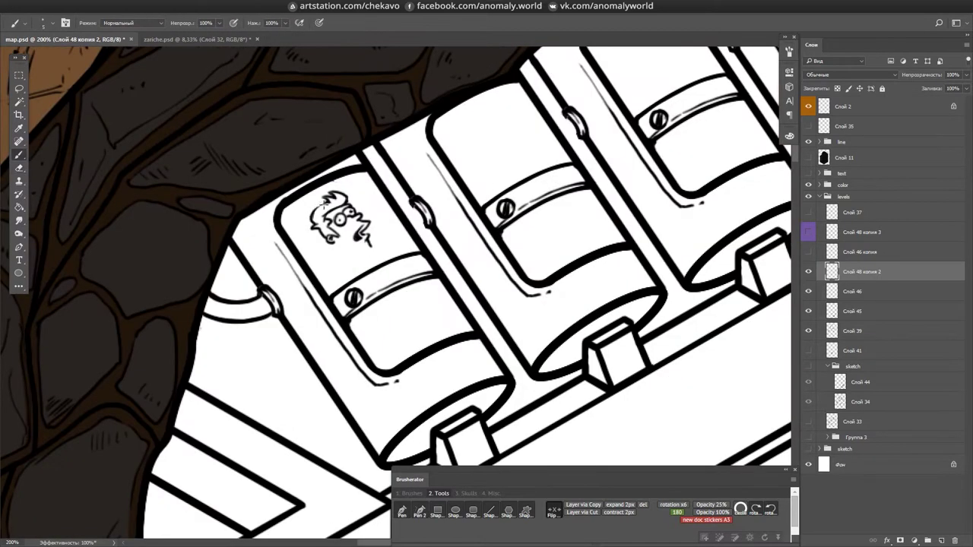
{"action": "key", "text": "e"}
{"action": "key", "text": "ctrl+s"}
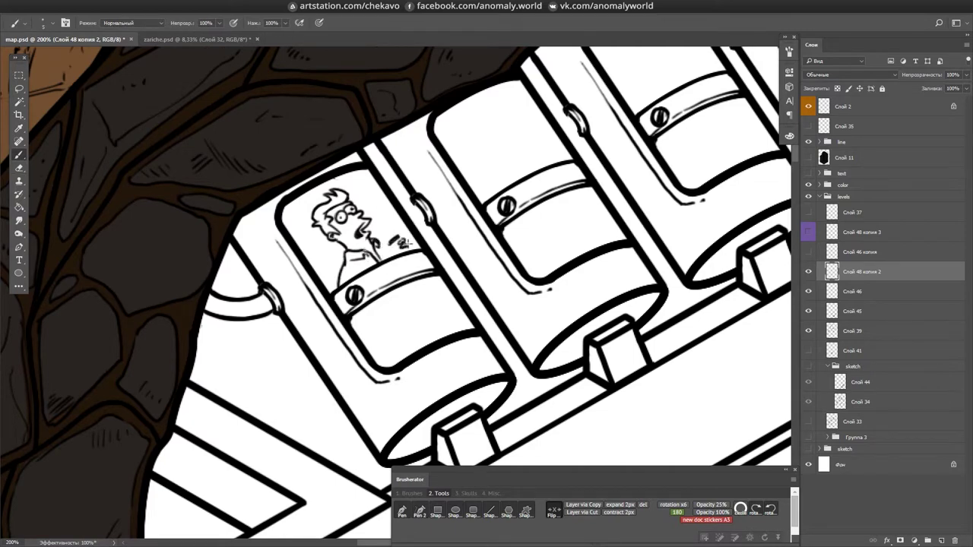
- Hatch the capsule glass beneath the character, ending with the cylinders running diagonally
{"action": "left_click_drag", "start_coordinate": [378, 306], "coordinate": [419, 275]}
{"action": "scroll", "coordinate": [320, 214], "scroll_direction": "down", "scroll_amount": 3}
{"action": "scroll", "coordinate": [320, 215], "scroll_direction": "up", "scroll_amount": 3}
{"action": "left_click_drag", "start_coordinate": [320, 215], "coordinate": [309, 298]}
{"action": "left_click_drag", "start_coordinate": [309, 355], "coordinate": [275, 240]}
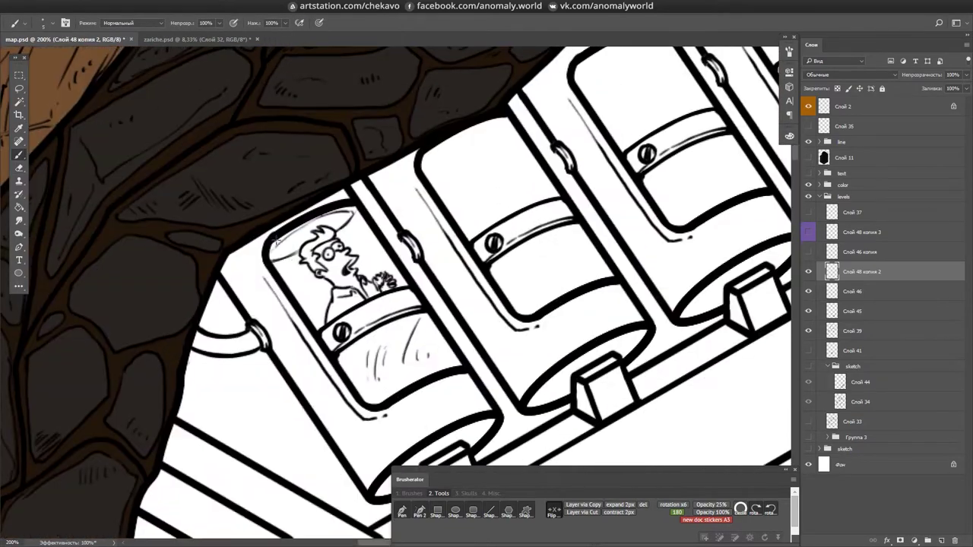
{"action": "scroll", "coordinate": [348, 226], "scroll_direction": "down", "scroll_amount": 6}
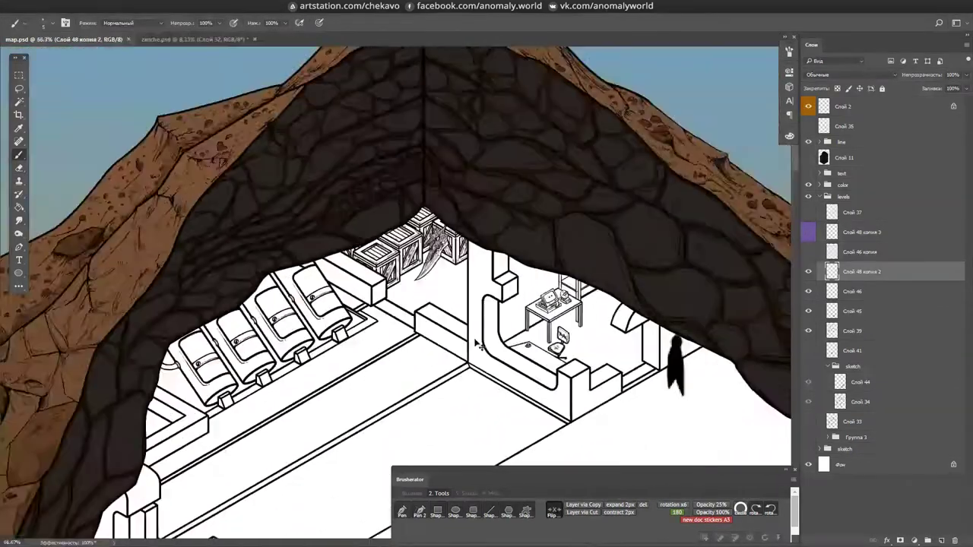
{"action": "scroll", "coordinate": [501, 318], "scroll_direction": "up", "scroll_amount": 4}
{"action": "scroll", "coordinate": [250, 308], "scroll_direction": "up", "scroll_amount": 2}
{"action": "left_click_drag", "start_coordinate": [449, 129], "coordinate": [447, 386]}
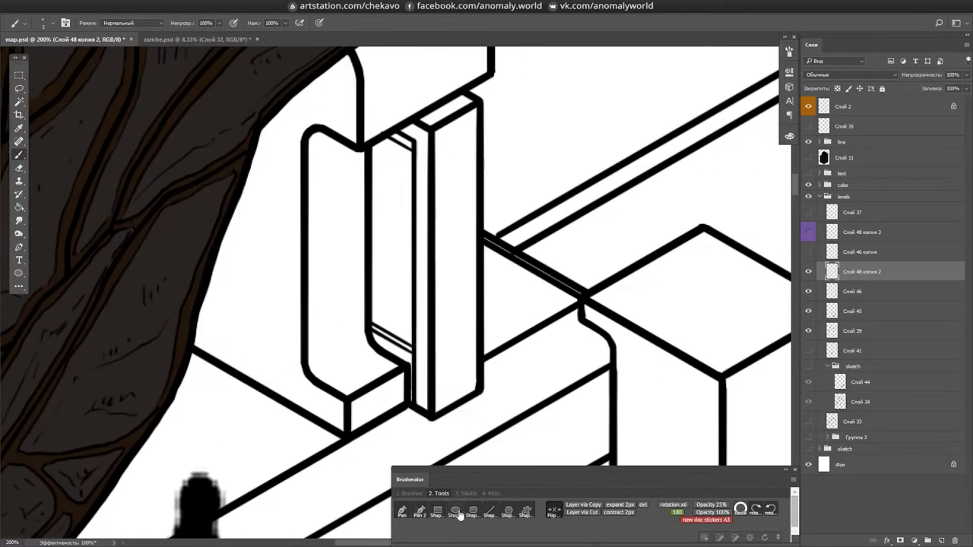
{"action": "mouse_move", "coordinate": [446, 136]}
{"action": "left_mouse_down"}
{"action": "mouse_move", "coordinate": [470, 182]}
{"action": "mouse_move", "coordinate": [459, 211]}
{"action": "left_mouse_up"}
{"action": "left_click_drag", "start_coordinate": [459, 211], "coordinate": [461, 318]}
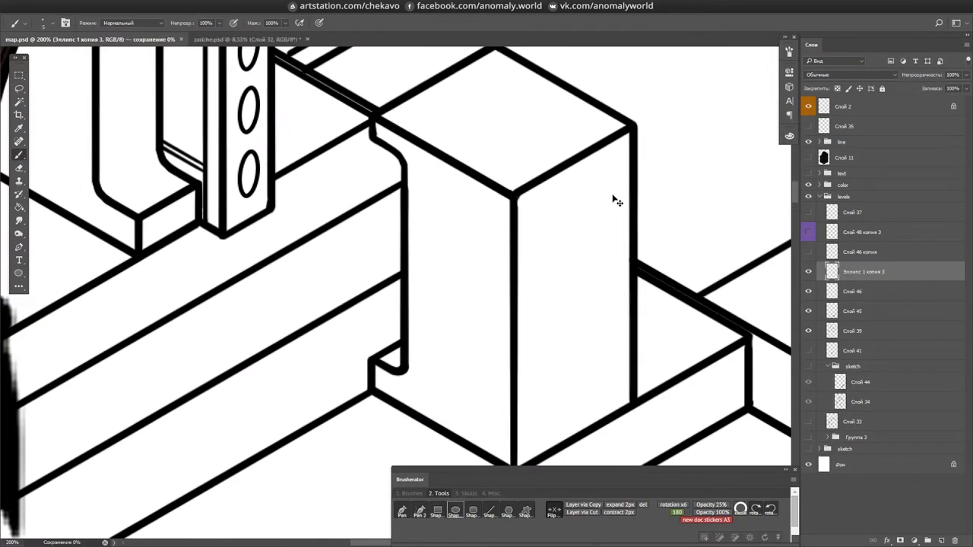
{"action": "key", "text": "ctrl+0"}
{"action": "scroll", "coordinate": [612, 228], "scroll_direction": "up", "scroll_amount": 5}
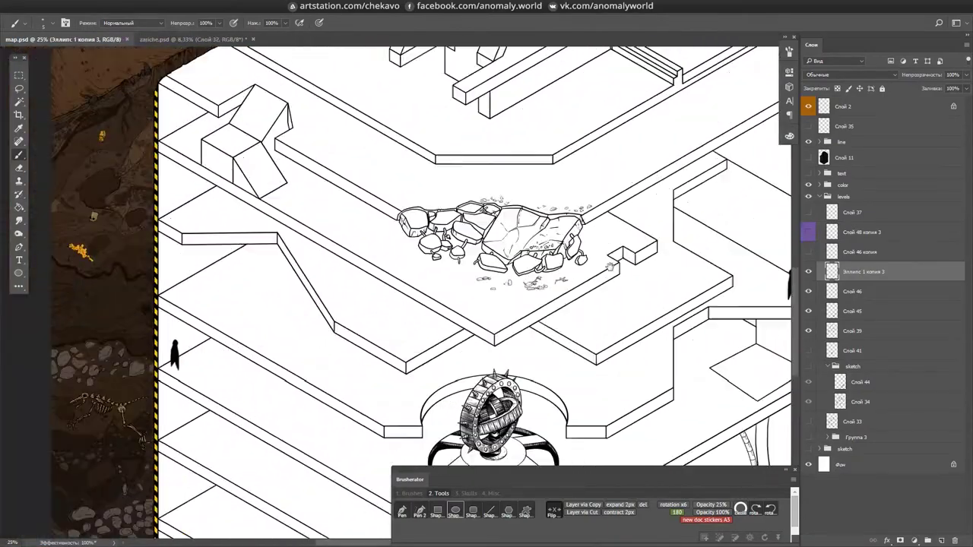
{"action": "key", "text": "ctrl+0"}
{"action": "key", "text": "ctrl+e"}
{"action": "scroll", "coordinate": [593, 237], "scroll_direction": "up", "scroll_amount": 4}
{"action": "scroll", "coordinate": [593, 238], "scroll_direction": "up", "scroll_amount": 4}
{"action": "scroll", "coordinate": [461, 165], "scroll_direction": "down", "scroll_amount": 4}
{"action": "left_click_drag", "start_coordinate": [581, 54], "coordinate": [390, 305]}
{"action": "scroll", "coordinate": [390, 304], "scroll_direction": "up", "scroll_amount": 5}
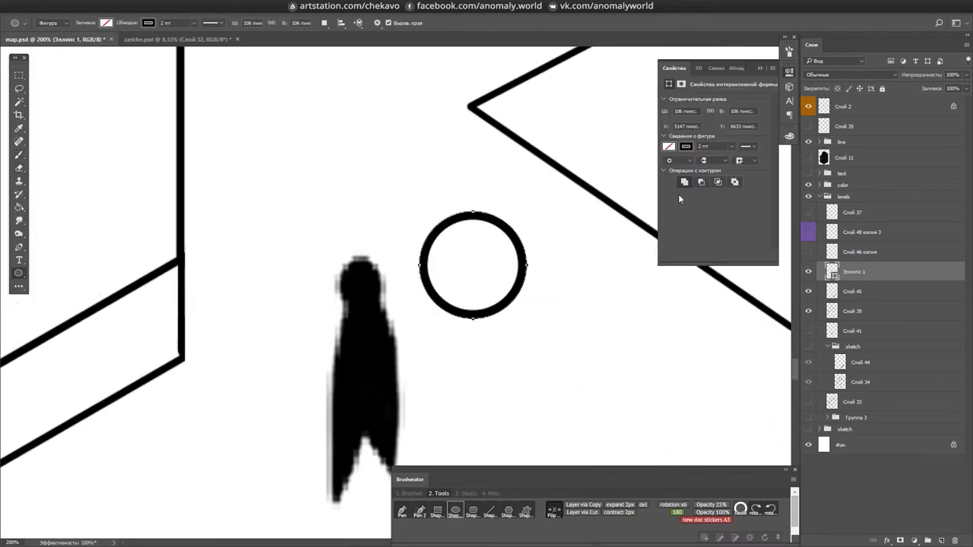
{"action": "key", "text": "ctrl+t"}
- Duplicate the reel circle and draw a thick rectangle body beneath the two reels
{"action": "left_click_drag", "start_coordinate": [504, 264], "coordinate": [569, 265]}
{"action": "left_click", "coordinate": [437, 510]}
{"action": "mouse_move", "coordinate": [395, 263]}
{"action": "left_mouse_down"}
{"action": "mouse_move", "coordinate": [539, 330]}
{"action": "mouse_move", "coordinate": [552, 348]}
{"action": "left_mouse_up"}
{"action": "key", "text": "ctrl+t"}
{"action": "key", "text": "Return"}
- Add a custom triangle shape against the box side as the lens
{"action": "left_click", "coordinate": [526, 510]}
{"action": "left_click", "coordinate": [461, 225]}
{"action": "left_click_drag", "start_coordinate": [506, 278], "coordinate": [565, 346]}
{"action": "left_click_drag", "start_coordinate": [561, 304], "coordinate": [516, 311]}
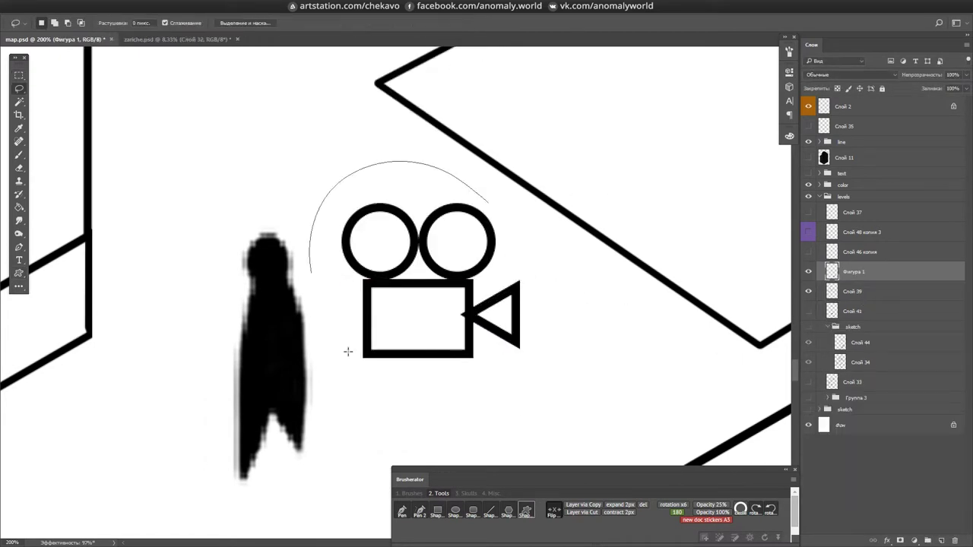
{"action": "left_click_drag", "start_coordinate": [398, 159], "coordinate": [577, 365]}
- Rasterize and merge the three camera shapes, then skew them into isometric perspective
{"action": "key", "text": "m"}
{"action": "left_click", "coordinate": [789, 72]}
{"action": "right_click", "coordinate": [851, 291]}
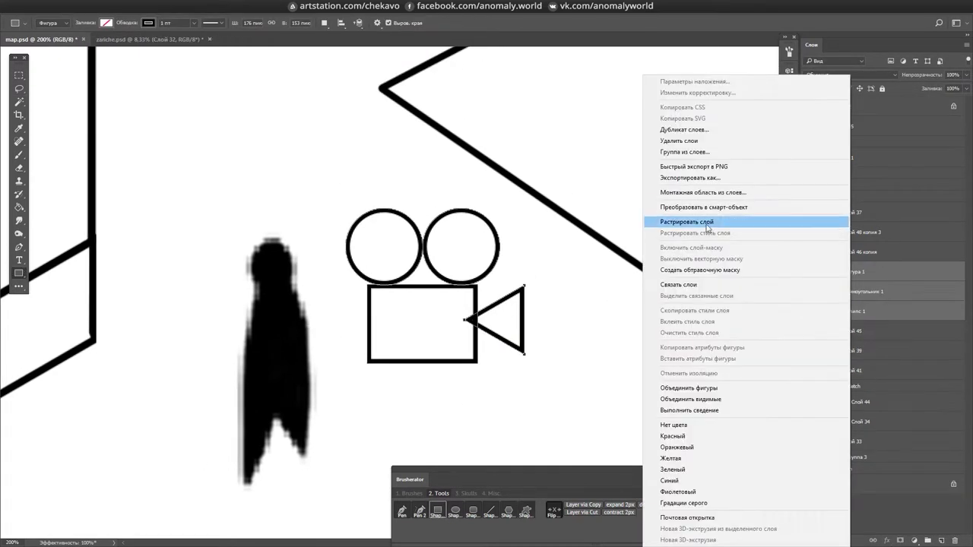
{"action": "left_click", "coordinate": [695, 220]}
{"action": "key", "text": "ctrl+t"}
{"action": "left_click_drag", "start_coordinate": [78, 242], "coordinate": [80, 330]}
{"action": "key", "text": "Return"}
- Offset a duplicate of the camera, ink edges joining the outlines, and fade the original to 68%
{"action": "left_click_drag", "start_coordinate": [501, 211], "coordinate": [525, 310]}
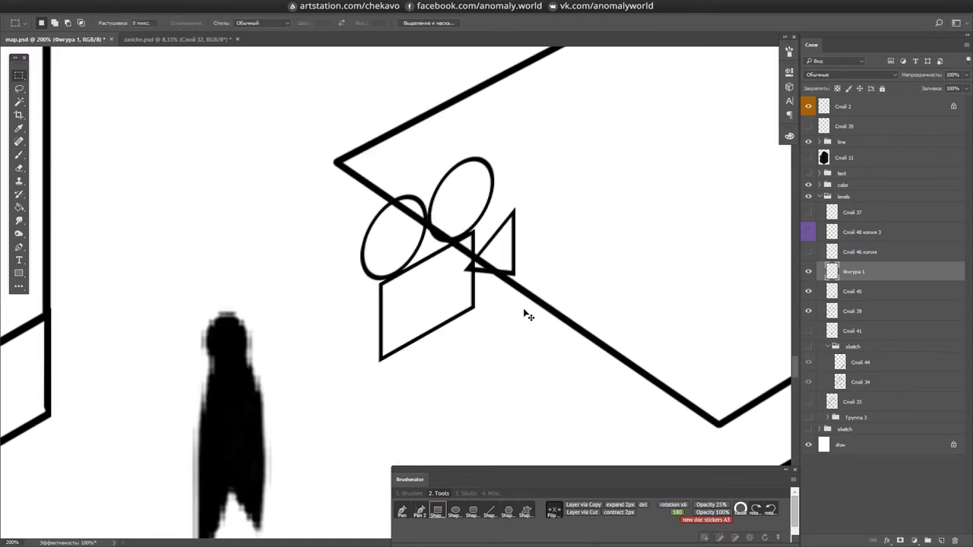
{"action": "key", "text": "ctrl+j"}
{"action": "key", "text": "b"}
{"action": "left_click_drag", "start_coordinate": [395, 221], "coordinate": [395, 285]}
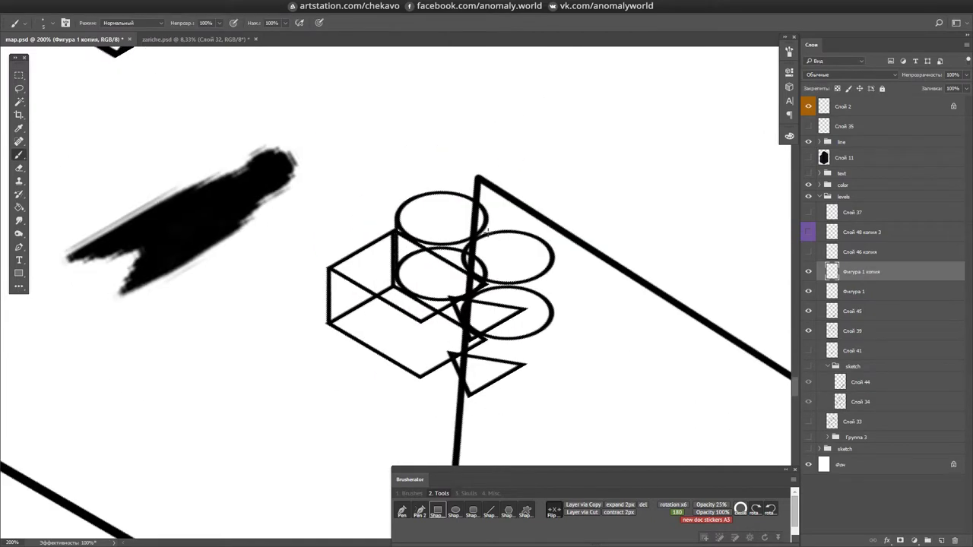
{"action": "left_click_drag", "start_coordinate": [487, 217], "coordinate": [487, 273]}
{"action": "left_click_drag", "start_coordinate": [553, 259], "coordinate": [552, 312]}
{"action": "left_click", "coordinate": [853, 291]}
- Lasso and delete the leftover sketch lines around the box bottom
{"action": "key", "text": "e"}
{"action": "key", "text": "l"}
{"action": "mouse_move", "coordinate": [408, 230]}
{"action": "left_mouse_down"}
{"action": "mouse_move", "coordinate": [346, 271]}
{"action": "mouse_move", "coordinate": [447, 355]}
{"action": "left_mouse_up"}
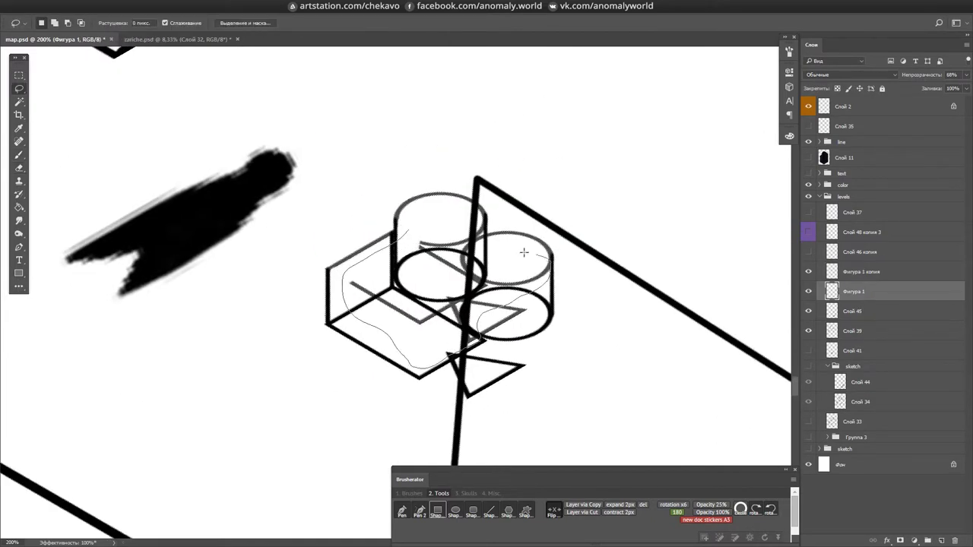
{"action": "left_click_drag", "start_coordinate": [524, 251], "coordinate": [548, 262]}
{"action": "key", "text": "Delete"}
{"action": "key", "text": "ctrl+d"}
- Remove the faint construction layer and bring the rotated camera back into view
{"action": "key", "text": "alt+bracketright"}
{"action": "key", "text": "e"}
{"action": "key", "text": "r"}
{"action": "mouse_move", "coordinate": [642, 281]}
{"action": "left_mouse_down"}
{"action": "mouse_move", "coordinate": [385, 327]}
{"action": "mouse_move", "coordinate": [456, 319]}
{"action": "mouse_move", "coordinate": [458, 304]}
{"action": "mouse_move", "coordinate": [447, 371]}
{"action": "mouse_move", "coordinate": [477, 342]}
{"action": "left_mouse_up"}
{"action": "key", "text": "ctrl+e"}
{"action": "key", "text": "e"}
{"action": "scroll", "coordinate": [369, 260], "scroll_direction": "left", "scroll_amount": 3}
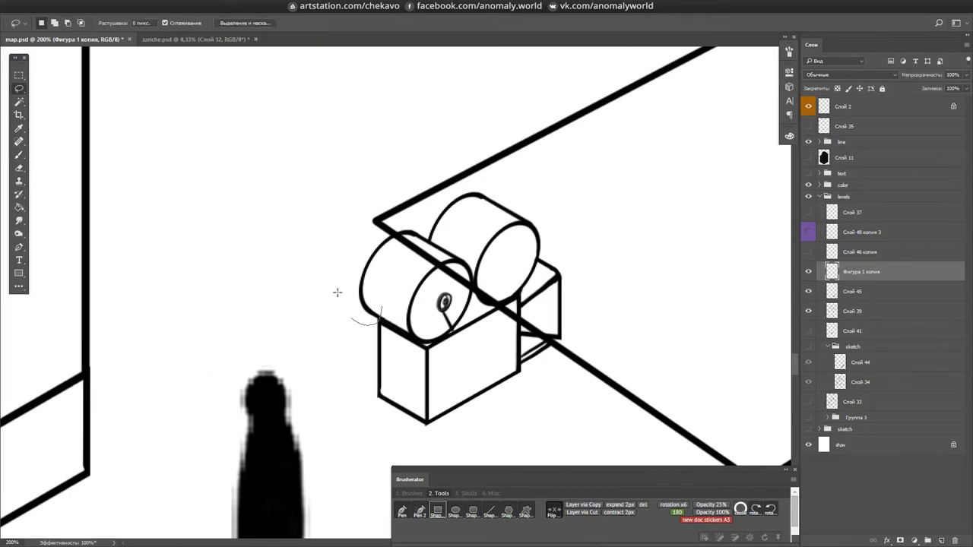
{"action": "left_click_drag", "start_coordinate": [493, 361], "coordinate": [477, 361]}
{"action": "scroll", "coordinate": [477, 362], "scroll_direction": "down", "scroll_amount": 5}
{"action": "scroll", "coordinate": [401, 350], "scroll_direction": "up", "scroll_amount": 5}
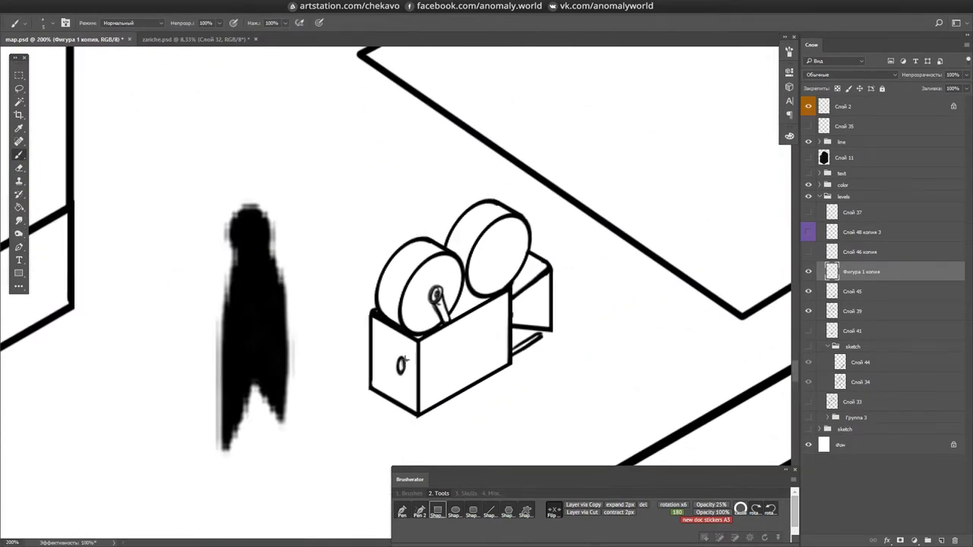
- Ink a vertical line and inner frame lines on the box's front face
{"action": "left_click_drag", "start_coordinate": [451, 335], "coordinate": [461, 319]}
{"action": "left_click_drag", "start_coordinate": [462, 320], "coordinate": [470, 215]}
{"action": "key", "text": "Escape"}
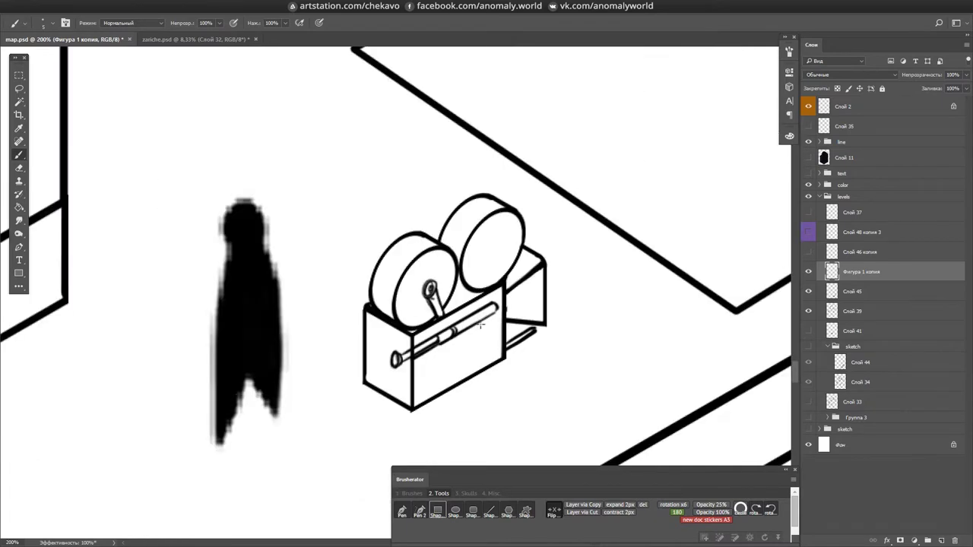
{"action": "key", "text": "ctrl+z"}
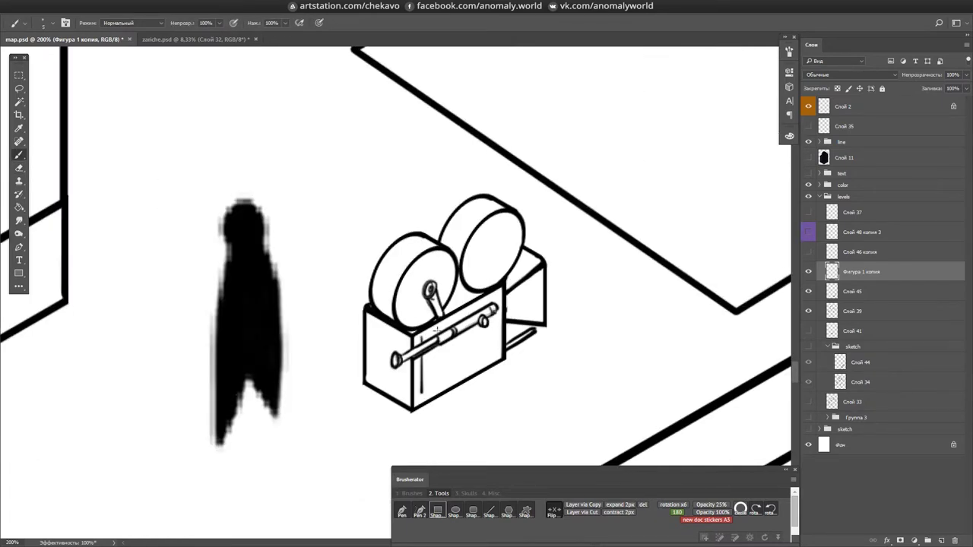
{"action": "left_click_drag", "start_coordinate": [375, 322], "coordinate": [396, 289]}
{"action": "left_click_drag", "start_coordinate": [362, 325], "coordinate": [358, 284]}
{"action": "left_click_drag", "start_coordinate": [313, 354], "coordinate": [308, 310]}
{"action": "key", "text": "Escape"}
- Ink inner panel lines on the next box face and detail the reels
{"action": "left_click_drag", "start_coordinate": [456, 319], "coordinate": [426, 350]}
{"action": "left_click_drag", "start_coordinate": [448, 298], "coordinate": [445, 202]}
{"action": "key", "text": "Escape"}
{"action": "left_click_drag", "start_coordinate": [503, 353], "coordinate": [499, 293]}
{"action": "left_click_drag", "start_coordinate": [434, 357], "coordinate": [456, 319]}
{"action": "key", "text": "Escape"}
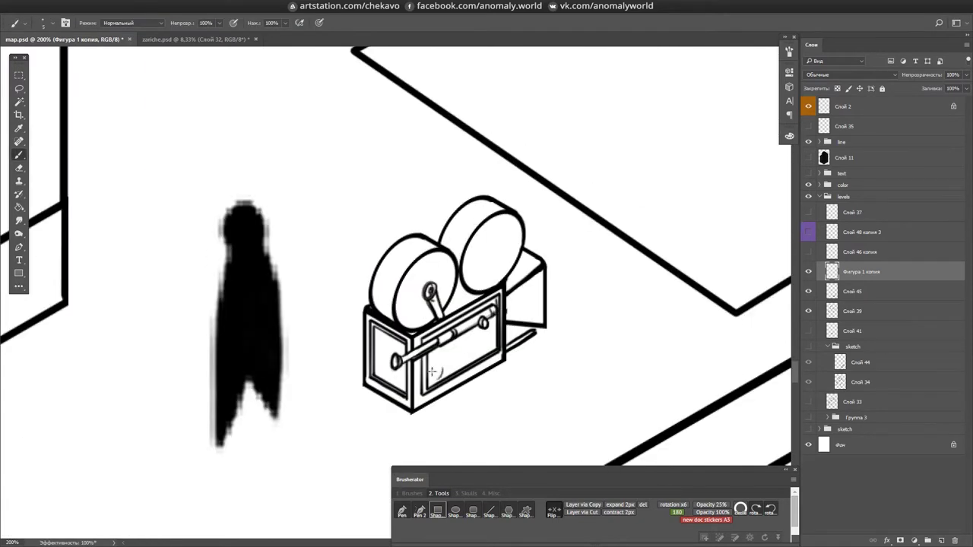
{"action": "left_click_drag", "start_coordinate": [498, 244], "coordinate": [504, 247]}
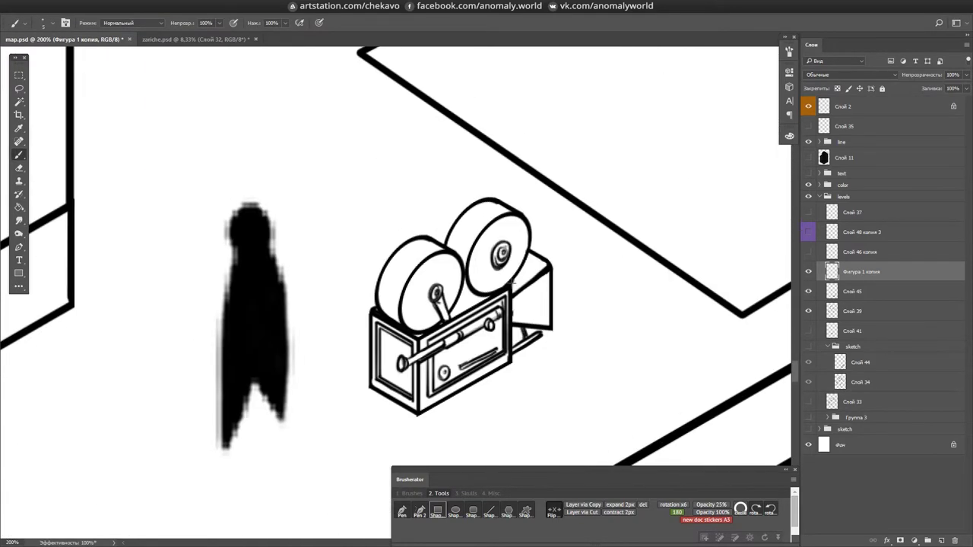
{"action": "left_click_drag", "start_coordinate": [456, 357], "coordinate": [442, 342]}
{"action": "key", "text": "Escape"}
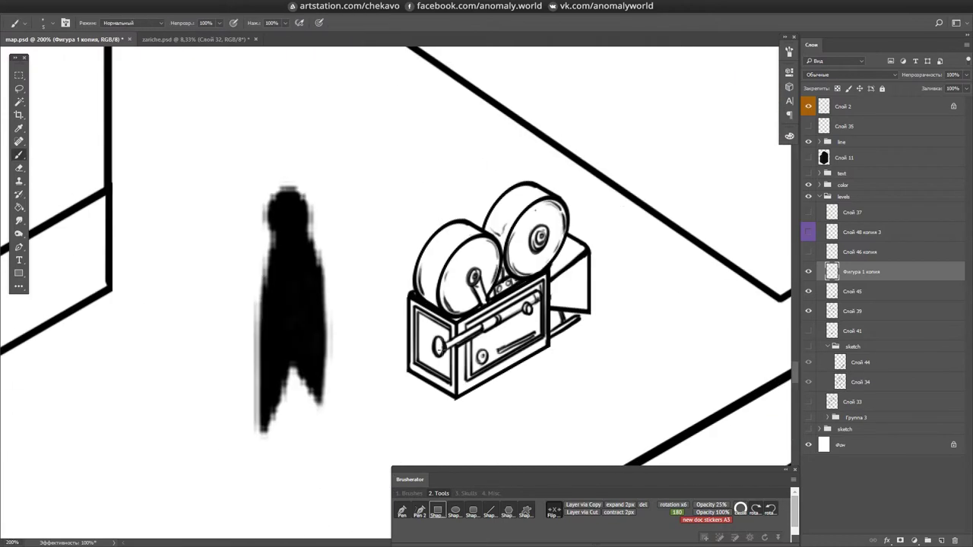
{"action": "scroll", "coordinate": [564, 265], "scroll_direction": "down", "scroll_amount": 2}
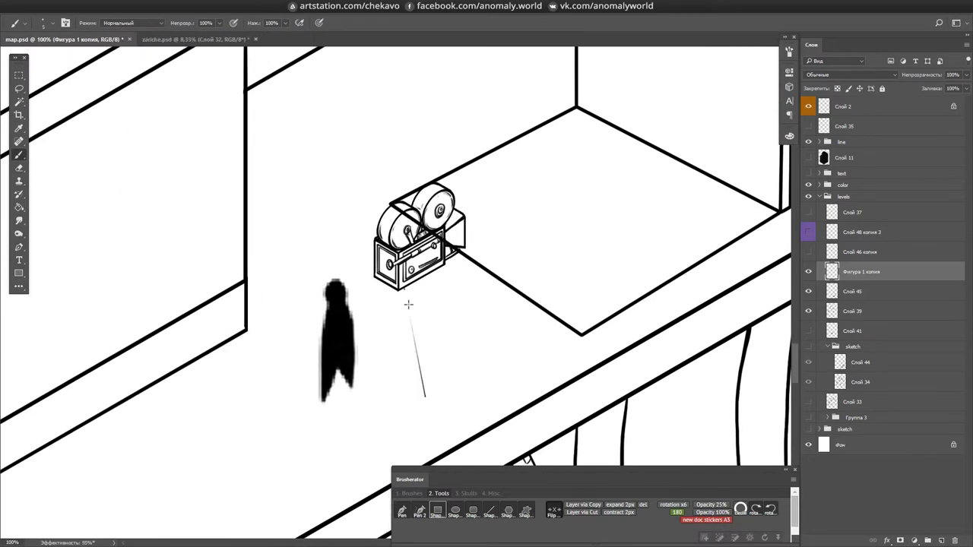
- Try a triangle outline near the camera, reshape it isometrically, then delete it
{"action": "left_click_drag", "start_coordinate": [327, 238], "coordinate": [400, 297]}
{"action": "scroll", "coordinate": [147, 301], "scroll_direction": "up", "scroll_amount": 3}
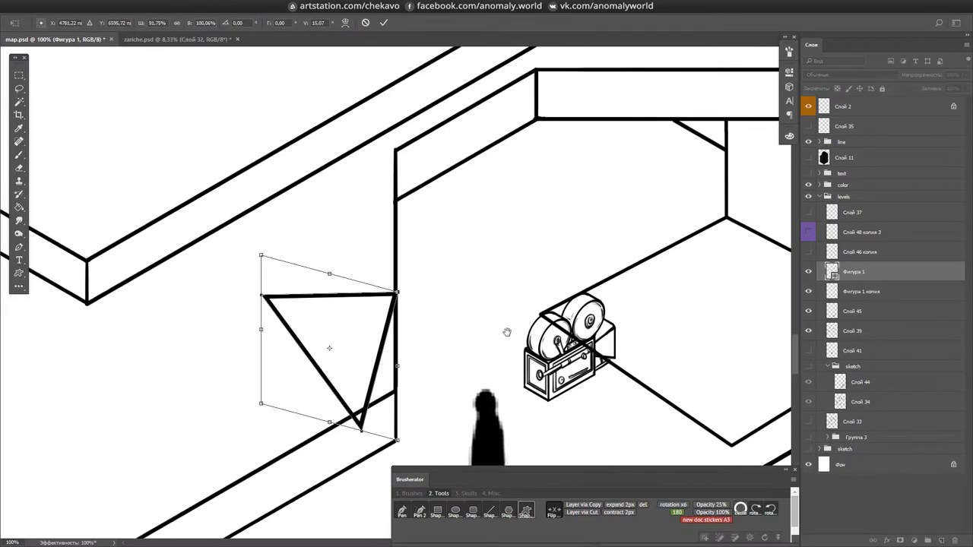
{"action": "scroll", "coordinate": [506, 332], "scroll_direction": "down", "scroll_amount": 2}
{"action": "left_click_drag", "start_coordinate": [441, 258], "coordinate": [494, 244]}
{"action": "key", "text": "Return"}
{"action": "left_click_drag", "start_coordinate": [281, 365], "coordinate": [321, 391]}
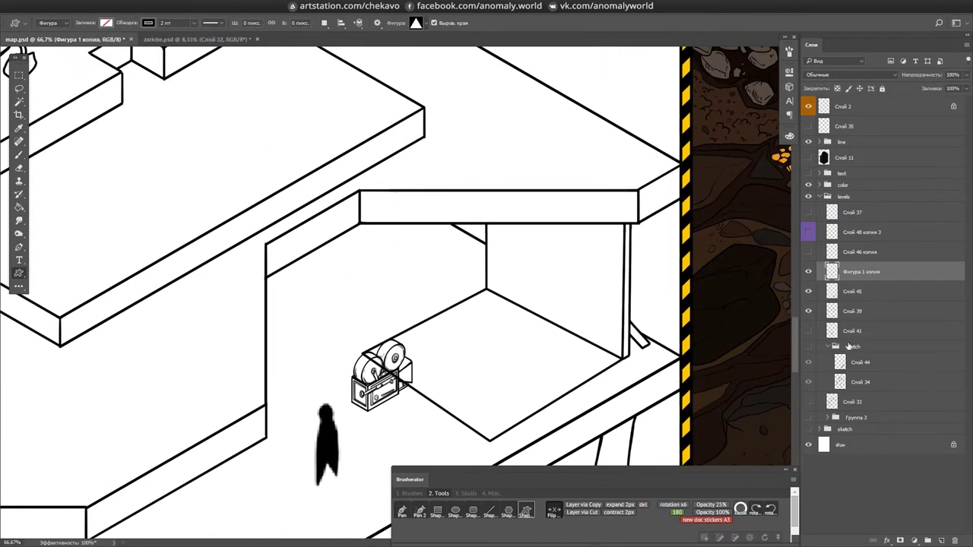
{"action": "key", "text": "Delete"}
- Show the grey floor group Группа 3 and open its 8.psb smart object for editing
{"action": "scroll", "coordinate": [882, 304], "scroll_direction": "down", "scroll_amount": 2}
{"action": "left_click", "coordinate": [808, 288]}
{"action": "key", "text": "ctrl+minus"}
{"action": "double_click", "coordinate": [839, 462]}
{"action": "key", "text": "ctrl+Tab"}
{"action": "key", "text": "ctrl+shift+Tab"}
- Draw the tripod footprint triangle in 8.psb and compare it in map.psd
{"action": "left_click_drag", "start_coordinate": [476, 391], "coordinate": [508, 425]}
{"action": "key", "text": "ctrl+Tab"}
{"action": "key", "text": "ctrl+shift+Tab"}
{"action": "key", "text": "ctrl+Tab"}
{"action": "scroll", "coordinate": [744, 245], "scroll_direction": "up", "scroll_amount": 4}
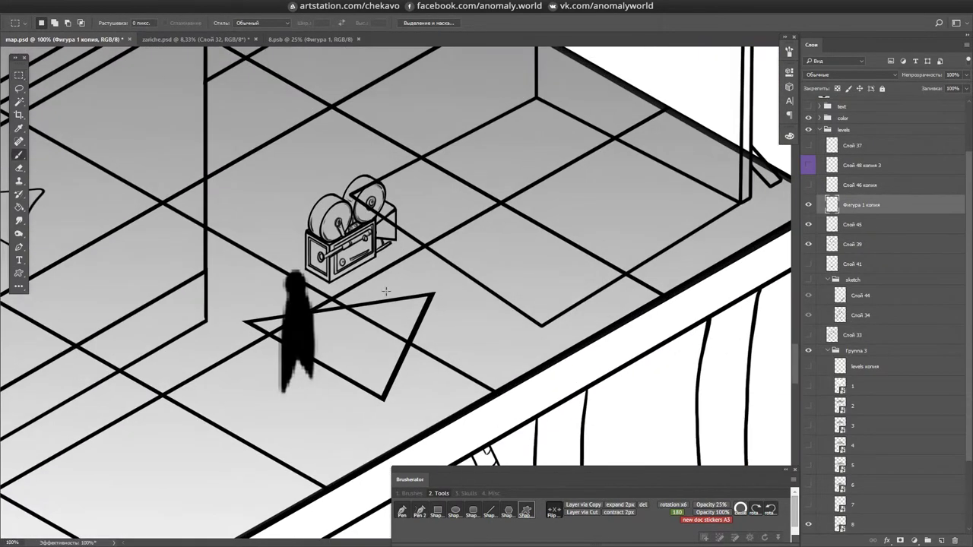
- Test moving the camera drawing lower with the Brush, then undo it
{"action": "key", "text": "b"}
{"action": "scroll", "coordinate": [435, 275], "scroll_direction": "down", "scroll_amount": 1}
{"action": "left_click_drag", "start_coordinate": [521, 271], "coordinate": [521, 354]}
{"action": "key", "text": "ctrl+z"}
{"action": "scroll", "coordinate": [521, 354], "scroll_direction": "up", "scroll_amount": 2}
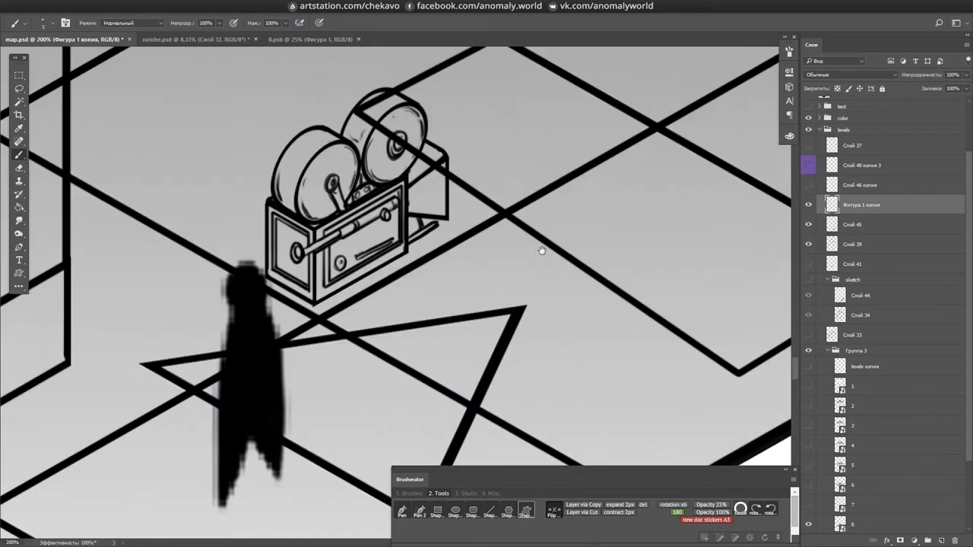
- Draw straight-line edges and a pointed tip for the tripod's first leg below the camera
{"action": "left_click_drag", "start_coordinate": [539, 245], "coordinate": [410, 275]}
{"action": "key", "text": "Escape"}
{"action": "left_click", "coordinate": [337, 201]}
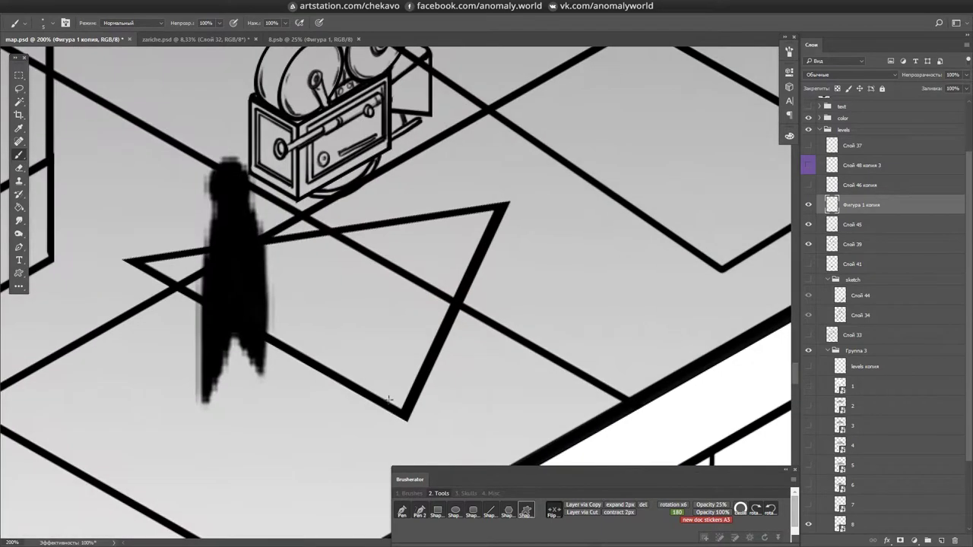
{"action": "left_click", "coordinate": [384, 395], "text": "shift"}
{"action": "left_click", "coordinate": [407, 421], "text": "shift"}
{"action": "left_click_drag", "start_coordinate": [485, 250], "coordinate": [467, 283]}
{"action": "left_click", "coordinate": [380, 422], "text": "shift"}
{"action": "left_click", "coordinate": [342, 320], "text": "shift"}
{"action": "left_click_drag", "start_coordinate": [365, 411], "coordinate": [359, 411]}
{"action": "left_click", "coordinate": [357, 422], "text": "shift"}
- Add the lower-left and right-hand tripod legs, framing the tripod and silhouette
{"action": "mouse_move", "coordinate": [363, 270]}
{"action": "left_mouse_down"}
{"action": "mouse_move", "coordinate": [354, 270]}
{"action": "mouse_move", "coordinate": [551, 361]}
{"action": "left_mouse_up"}
{"action": "left_click", "coordinate": [321, 374]}
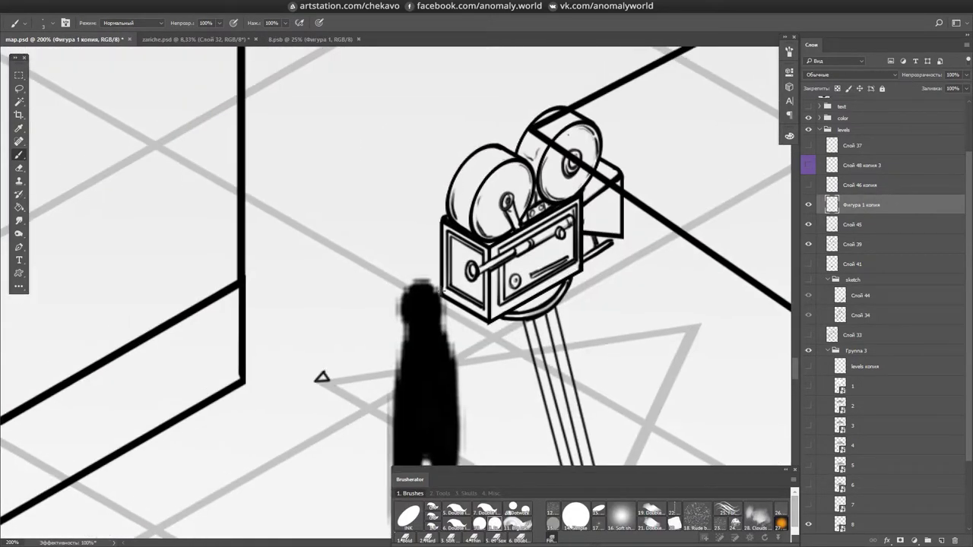
{"action": "left_click", "coordinate": [472, 247], "text": "shift"}
{"action": "left_click_drag", "start_coordinate": [472, 247], "coordinate": [228, 304]}
{"action": "left_click", "coordinate": [417, 380], "text": "shift"}
{"action": "left_click_drag", "start_coordinate": [435, 426], "coordinate": [454, 342]}
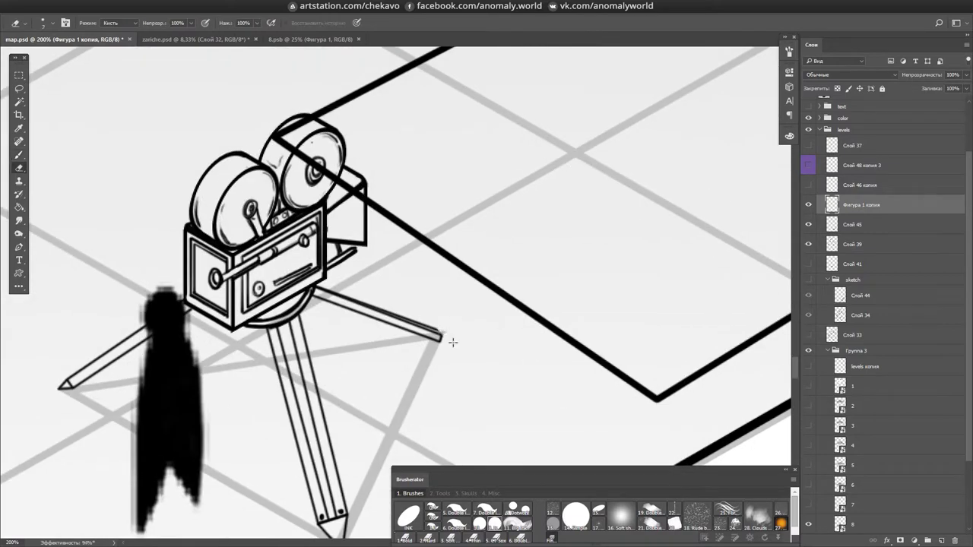
{"action": "left_click_drag", "start_coordinate": [515, 309], "coordinate": [591, 294]}
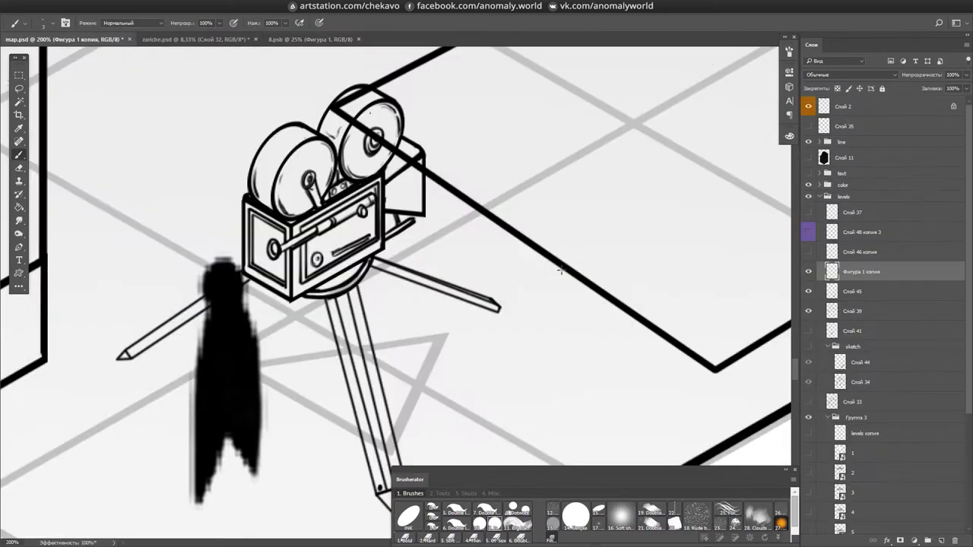
{"action": "left_click_drag", "start_coordinate": [556, 293], "coordinate": [548, 285]}
{"action": "left_click_drag", "start_coordinate": [434, 317], "coordinate": [315, 278]}
- Undo the black silhouette blob, then lasso and delete the bad tripod legs
{"action": "key", "text": "ctrl+z"}
{"action": "key", "text": "l"}
{"action": "left_click_drag", "start_coordinate": [247, 332], "coordinate": [248, 355]}
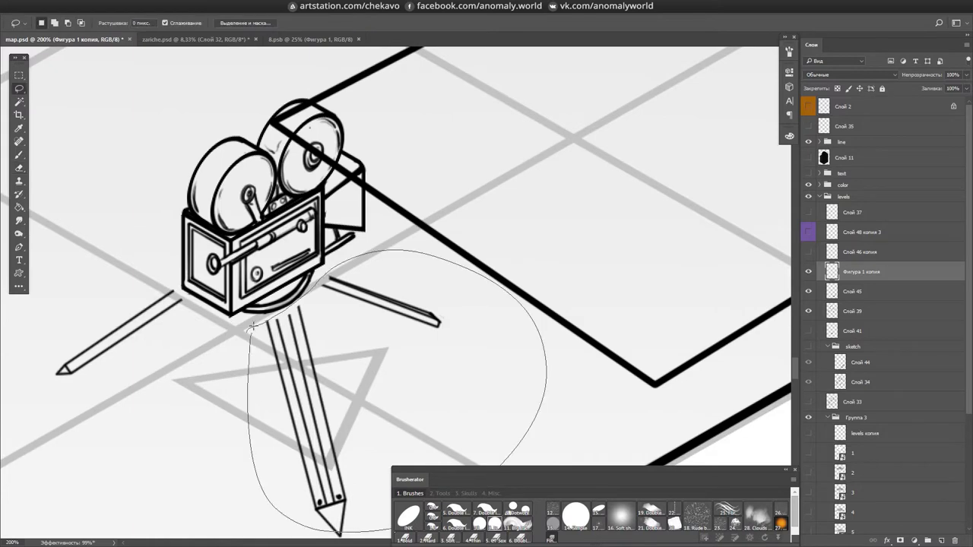
{"action": "left_click_drag", "start_coordinate": [158, 261], "coordinate": [175, 283]}
{"action": "key", "text": "Delete"}
{"action": "scroll", "coordinate": [354, 477], "scroll_direction": "down", "scroll_amount": 2}
{"action": "key", "text": "ctrl+d"}
- Redraw a thin leg under the camera and sketch claws on the monster's hand
{"action": "key", "text": "b"}
{"action": "left_click", "coordinate": [328, 443]}
{"action": "left_click", "coordinate": [320, 229], "text": "shift"}
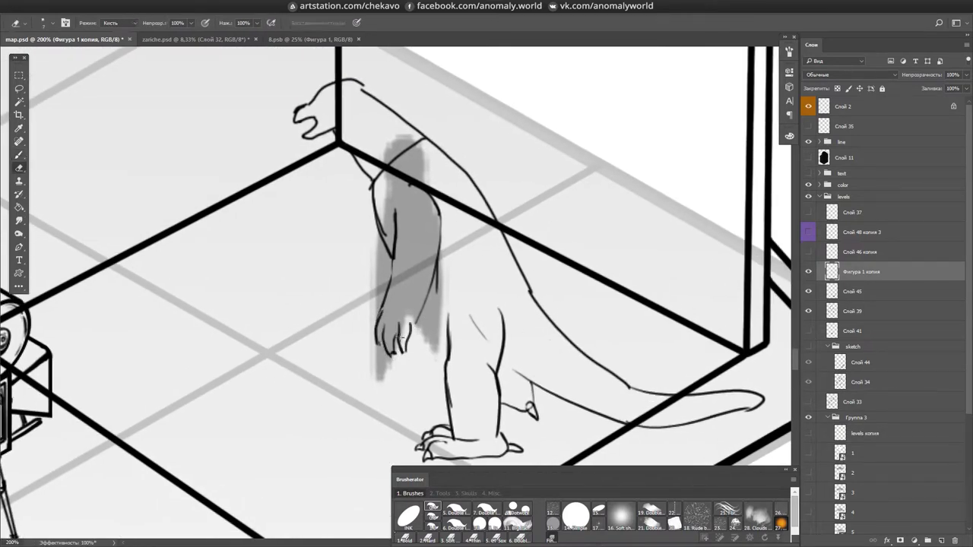
{"action": "left_click_drag", "start_coordinate": [377, 336], "coordinate": [399, 363]}
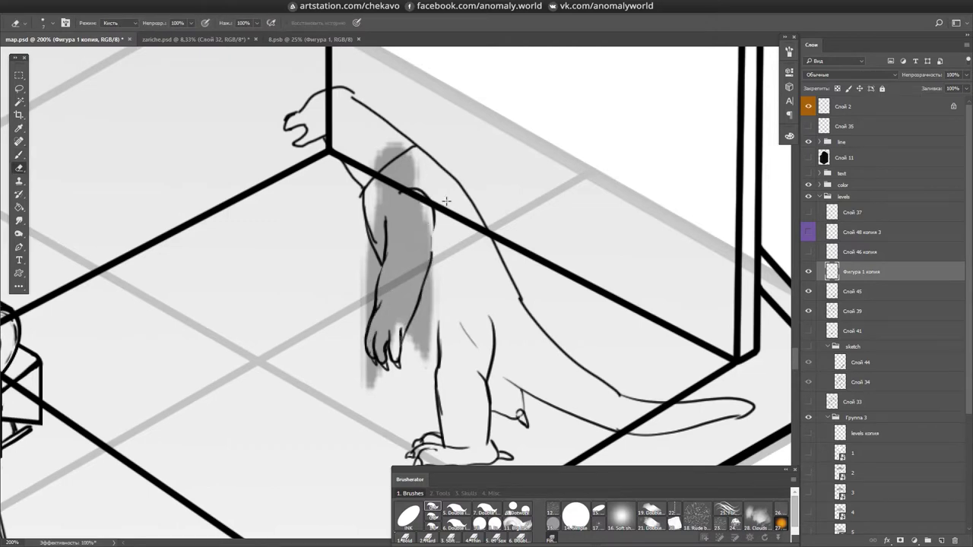
- Rotate and reset the canvas view while switching to the Eraser
{"action": "scroll", "coordinate": [427, 270], "scroll_direction": "up", "scroll_amount": 3}
{"action": "left_click_drag", "start_coordinate": [425, 216], "coordinate": [419, 373]}
{"action": "scroll", "coordinate": [427, 235], "scroll_direction": "down", "scroll_amount": 2}
{"action": "key", "text": "e"}
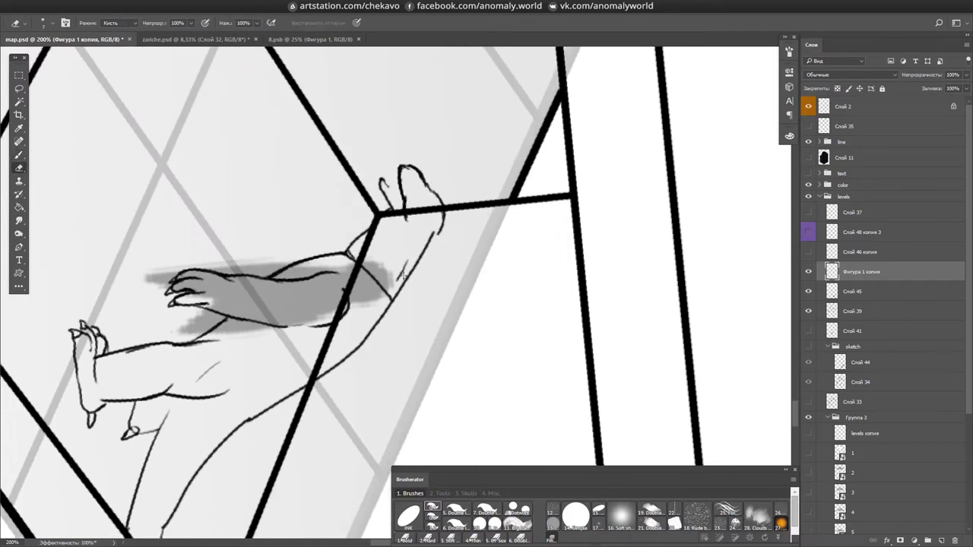
{"action": "left_click_drag", "start_coordinate": [405, 262], "coordinate": [441, 239]}
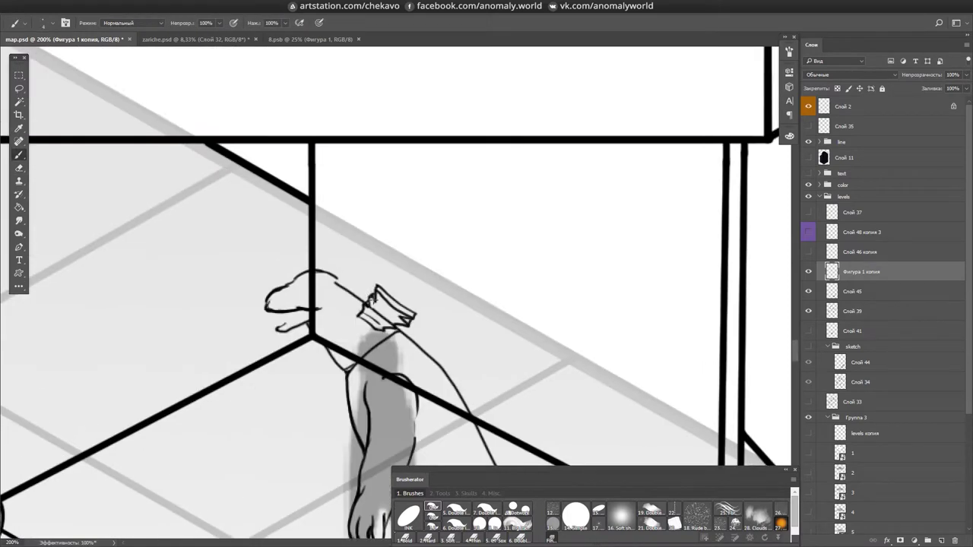
{"action": "scroll", "coordinate": [403, 205], "scroll_direction": "down", "scroll_amount": 3}
{"action": "scroll", "coordinate": [401, 278], "scroll_direction": "up", "scroll_amount": 3}
{"action": "left_click_drag", "start_coordinate": [401, 277], "coordinate": [514, 212]}
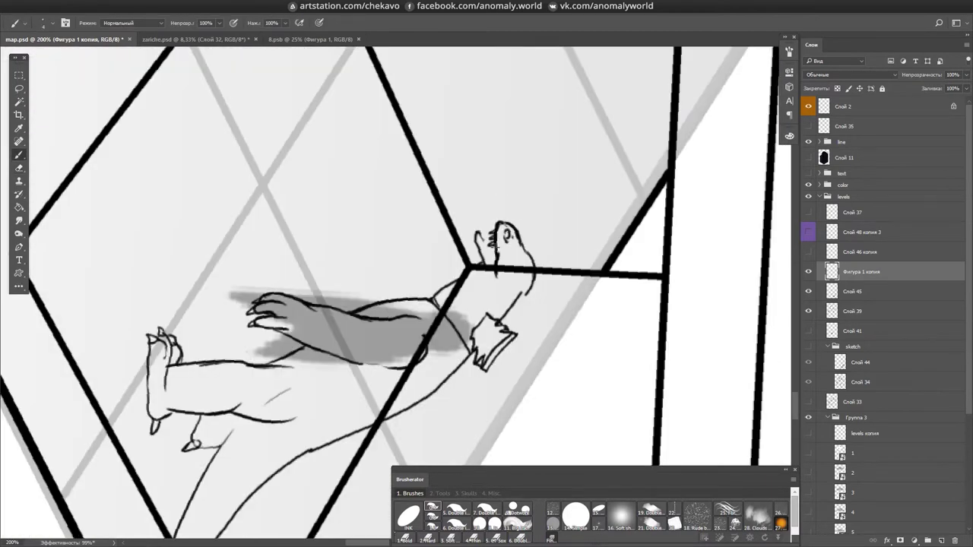
{"action": "key", "text": "Escape"}
- Turn the canvas to new angles, reset the rotation and save map.psd
{"action": "key", "text": "e"}
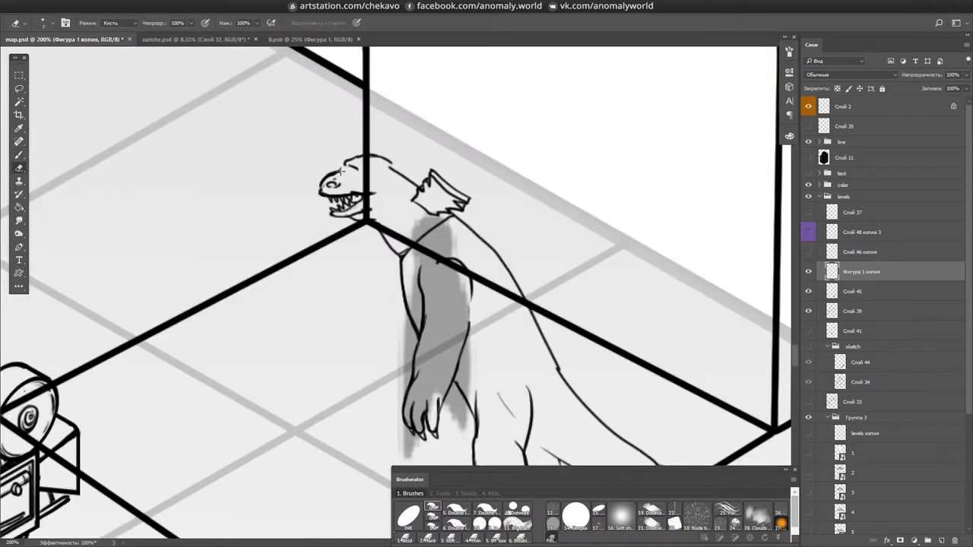
{"action": "left_click_drag", "start_coordinate": [400, 278], "coordinate": [403, 319]}
{"action": "key", "text": "b"}
{"action": "mouse_move", "coordinate": [308, 355]}
{"action": "left_mouse_down"}
{"action": "mouse_move", "coordinate": [357, 274]}
{"action": "mouse_move", "coordinate": [422, 90]}
{"action": "left_mouse_up"}
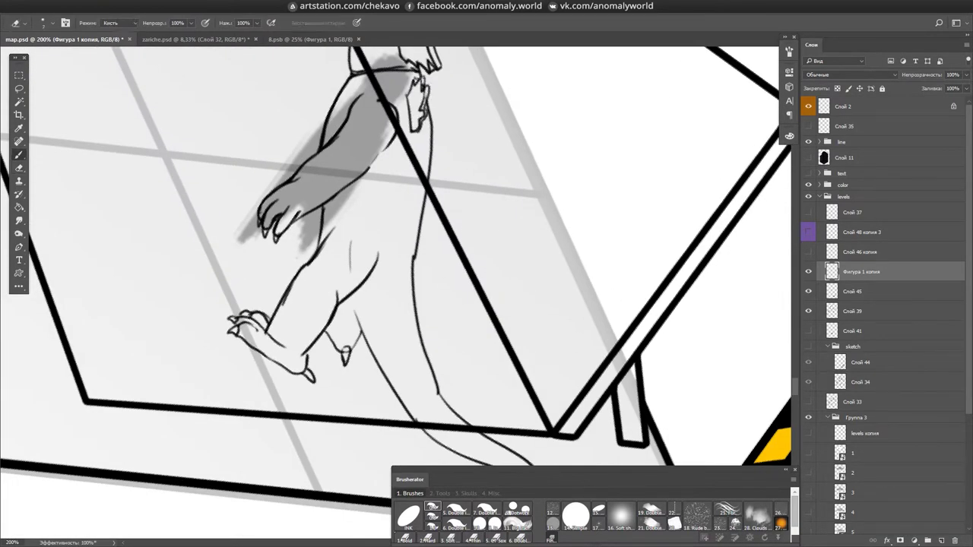
{"action": "key", "text": "Escape"}
{"action": "key", "text": "ctrl+s"}
- Tilt the view around the monster's head, reset it level and save map.psd
{"action": "left_click_drag", "start_coordinate": [370, 221], "coordinate": [490, 428]}
{"action": "left_click_drag", "start_coordinate": [449, 351], "coordinate": [417, 451]}
{"action": "key", "text": "Escape"}
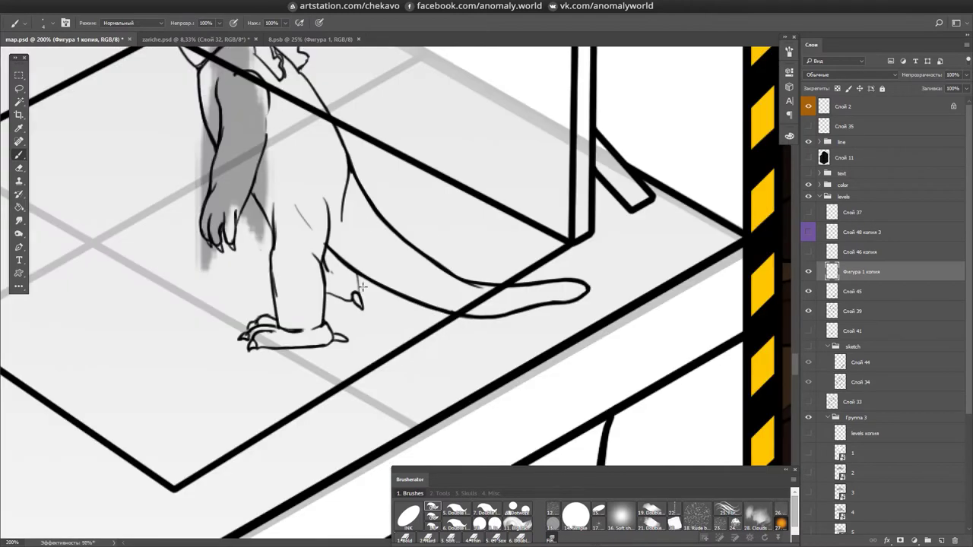
{"action": "key", "text": "ctrl+s"}
{"action": "left_click_drag", "start_coordinate": [339, 238], "coordinate": [259, 217]}
{"action": "key", "text": "b"}
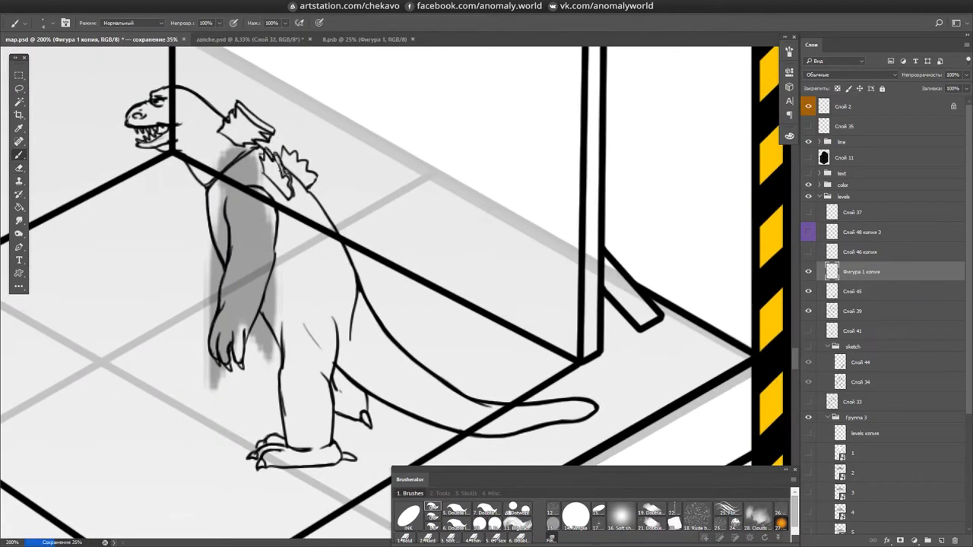
{"action": "left_click_drag", "start_coordinate": [319, 203], "coordinate": [301, 271]}
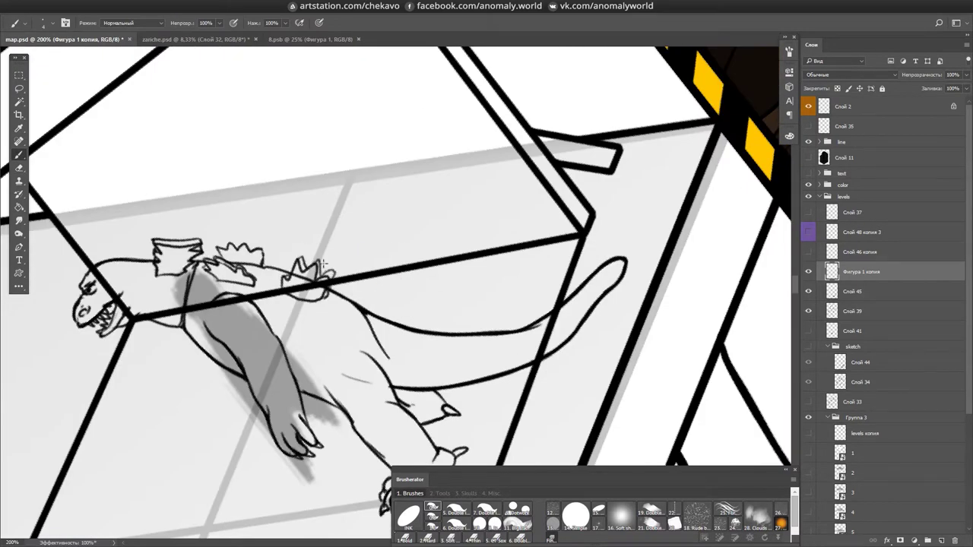
{"action": "key", "text": "Escape"}
- Free-transform the monster's raised arm on Слой 45, then undo it back to hanging down
{"action": "left_click", "coordinate": [866, 291]}
{"action": "left_click_drag", "start_coordinate": [385, 222], "coordinate": [397, 236]}
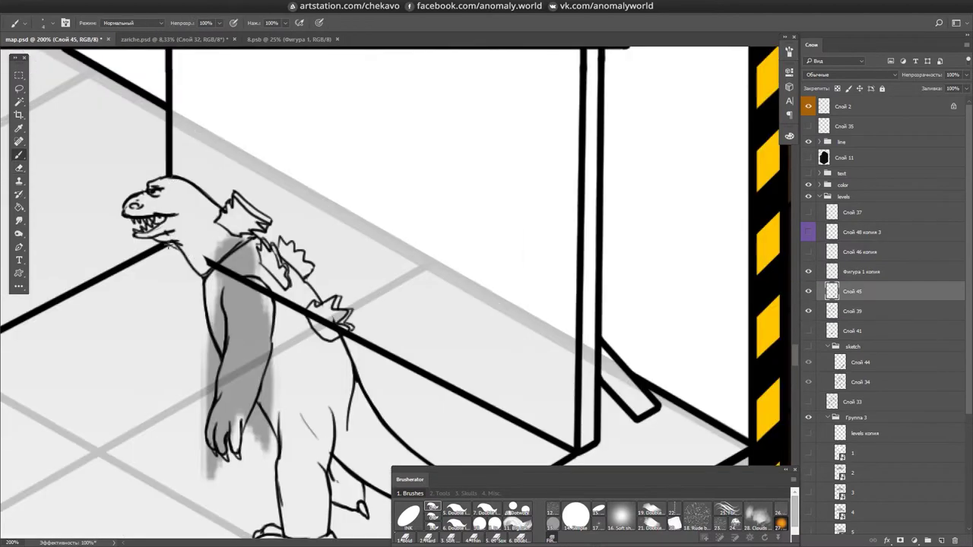
{"action": "left_click_drag", "start_coordinate": [275, 293], "coordinate": [436, 253]}
{"action": "key", "text": "ctrl+t"}
{"action": "left_click", "coordinate": [467, 208]}
{"action": "left_click", "coordinate": [867, 271]}
{"action": "key", "text": "ctrl+t"}
{"action": "left_click_drag", "start_coordinate": [365, 289], "coordinate": [448, 190]}
{"action": "key", "text": "Return"}
{"action": "key", "text": "b"}
{"action": "key", "text": "ctrl+z"}
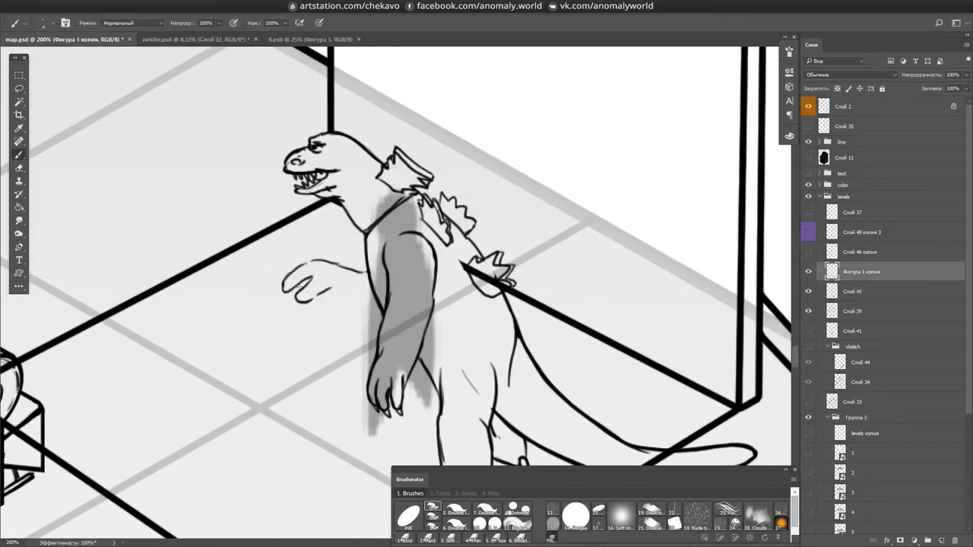
- Tilt the drawing both ways with R, reset upright, pan across the monster and save
{"action": "key", "text": "r"}
{"action": "left_click_drag", "start_coordinate": [299, 284], "coordinate": [386, 218]}
{"action": "key", "text": "r"}
{"action": "mouse_move", "coordinate": [371, 281]}
{"action": "left_mouse_down"}
{"action": "mouse_move", "coordinate": [446, 228]}
{"action": "mouse_move", "coordinate": [454, 194]}
{"action": "left_mouse_up"}
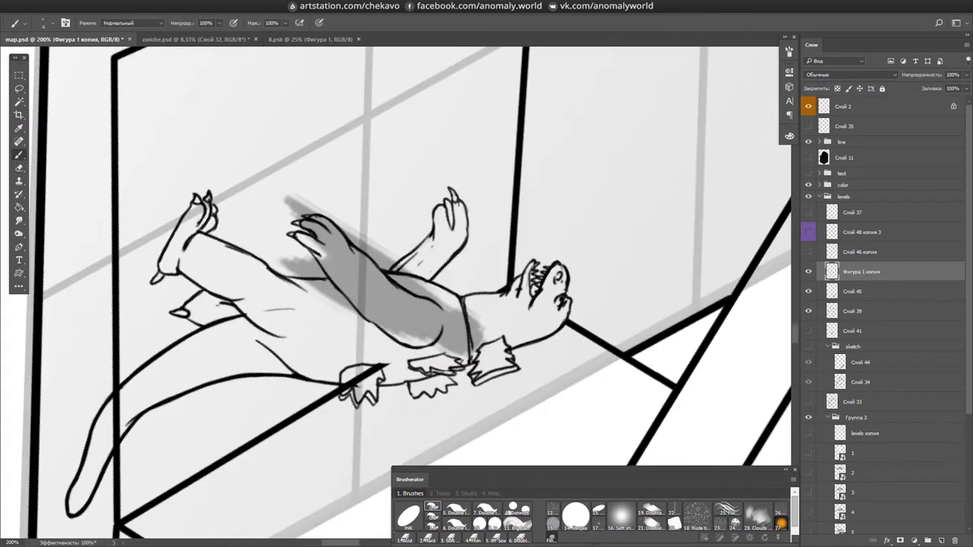
{"action": "key", "text": "Escape"}
{"action": "key", "text": "e"}
{"action": "mouse_move", "coordinate": [510, 184]}
{"action": "left_mouse_down"}
{"action": "mouse_move", "coordinate": [314, 90]}
{"action": "mouse_move", "coordinate": [379, 166]}
{"action": "mouse_move", "coordinate": [411, 153]}
{"action": "mouse_move", "coordinate": [370, 196]}
{"action": "left_mouse_up"}
{"action": "scroll", "coordinate": [370, 195], "scroll_direction": "down", "scroll_amount": 2}
{"action": "scroll", "coordinate": [303, 357], "scroll_direction": "up", "scroll_amount": 1}
{"action": "key", "text": "alt+["}
{"action": "key", "text": "ctrl+s"}
- Bring the monster's feet into view and save map.psd again
{"action": "key", "text": "l"}
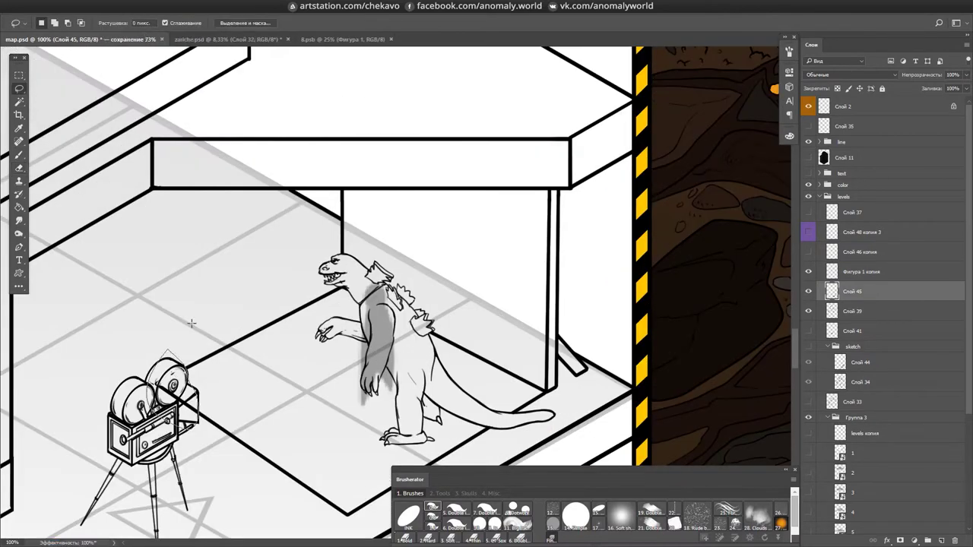
{"action": "left_click_drag", "start_coordinate": [466, 452], "coordinate": [472, 373]}
{"action": "scroll", "coordinate": [472, 373], "scroll_direction": "up", "scroll_amount": 4}
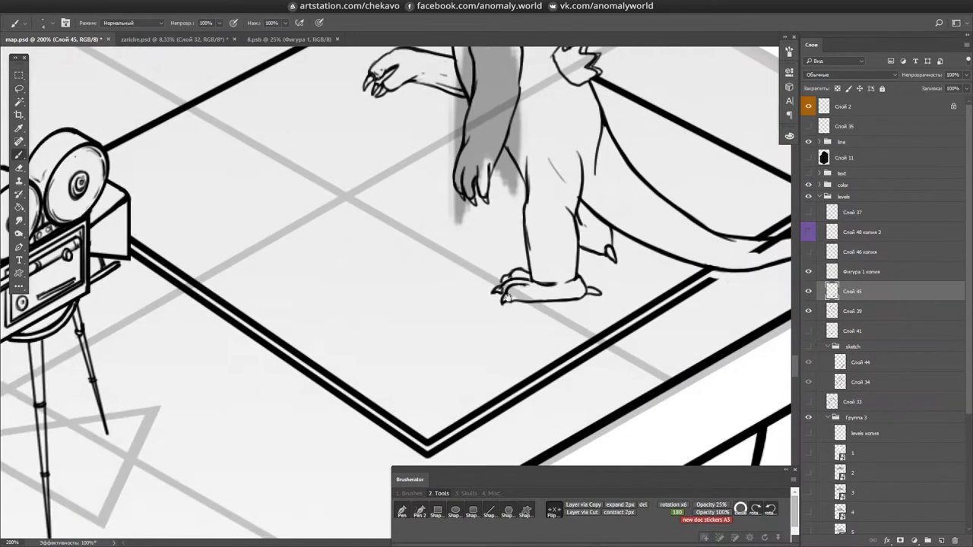
{"action": "key", "text": "b"}
{"action": "scroll", "coordinate": [417, 343], "scroll_direction": "down", "scroll_amount": 2}
{"action": "key", "text": "ctrl+s"}
{"action": "scroll", "coordinate": [486, 255], "scroll_direction": "up", "scroll_amount": 2}
- Erase a strip of grey shading on Фигура 1 копия along the front arm
{"action": "key", "text": "alt+bracketright"}
{"action": "key", "text": "e"}
{"action": "left_click_drag", "start_coordinate": [440, 228], "coordinate": [444, 256]}
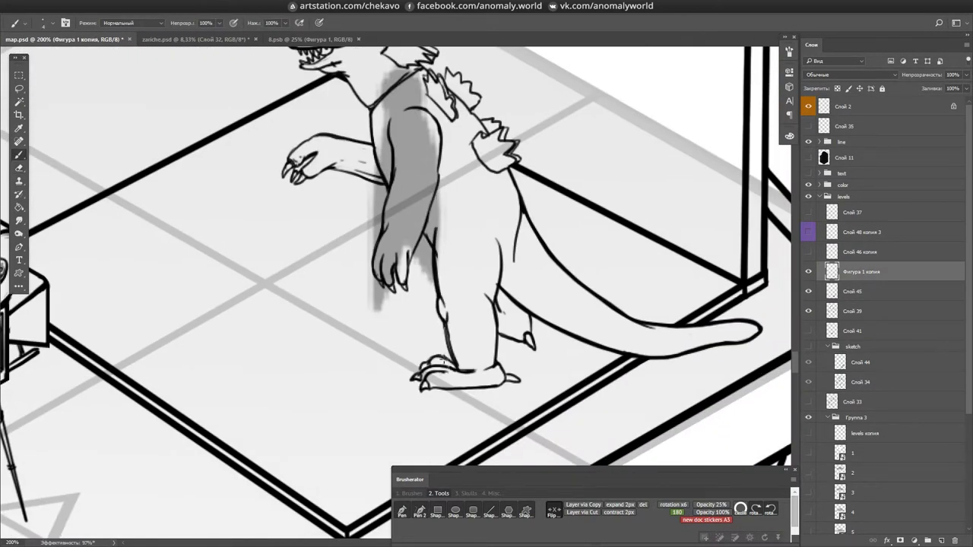
{"action": "scroll", "coordinate": [536, 307], "scroll_direction": "up", "scroll_amount": 2}
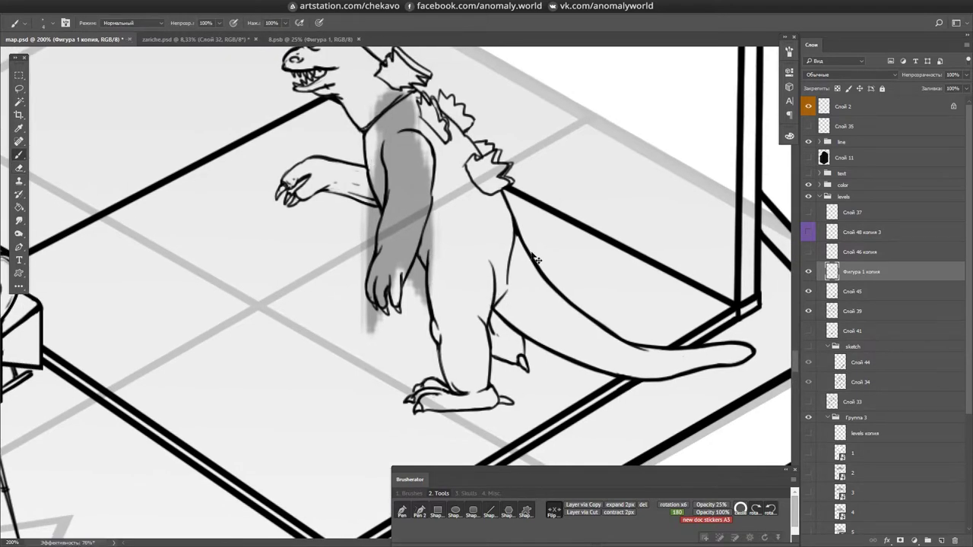
{"action": "scroll", "coordinate": [641, 113], "scroll_direction": "down", "scroll_amount": 3}
- Create the new empty layer Слой 46 and pick the ink brush preset
{"action": "key", "text": "b"}
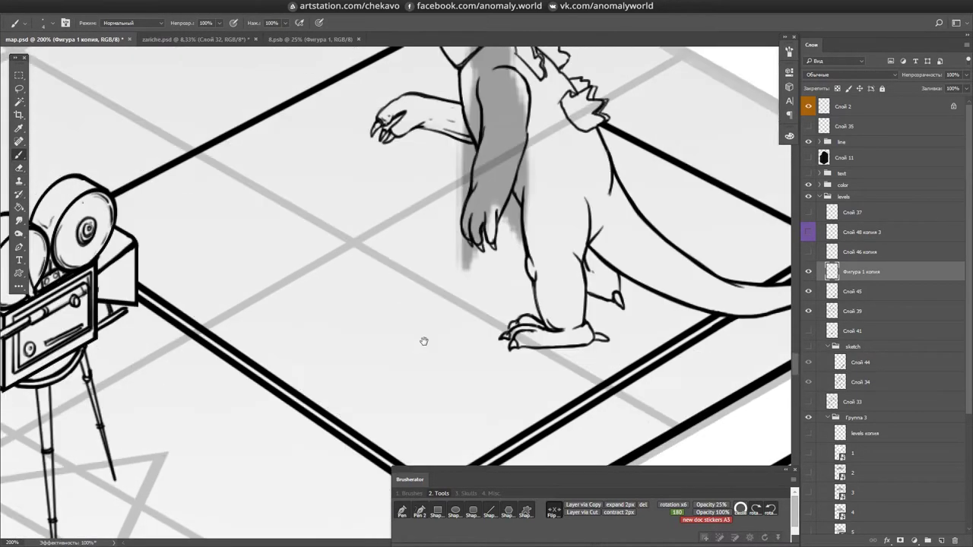
{"action": "key", "text": "ctrl+shift+alt+n"}
{"action": "left_click", "coordinate": [411, 493]}
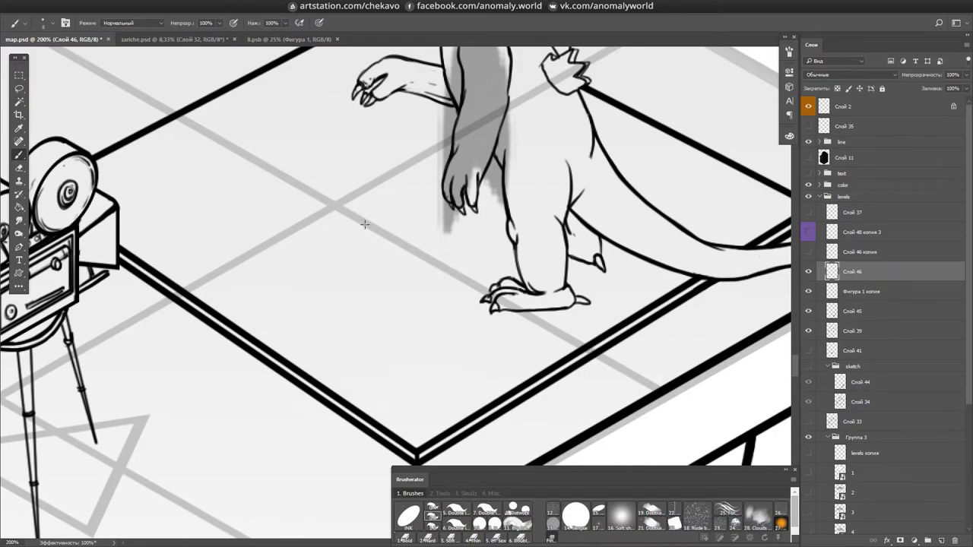
- Ink the first two vertical edges and the top edges of an isometric box
{"action": "scroll", "coordinate": [350, 251], "scroll_direction": "left", "scroll_amount": 3}
{"action": "left_click_drag", "start_coordinate": [350, 209], "coordinate": [350, 325]}
{"action": "left_click_drag", "start_coordinate": [422, 245], "coordinate": [415, 360]}
{"action": "left_click_drag", "start_coordinate": [415, 360], "coordinate": [347, 342]}
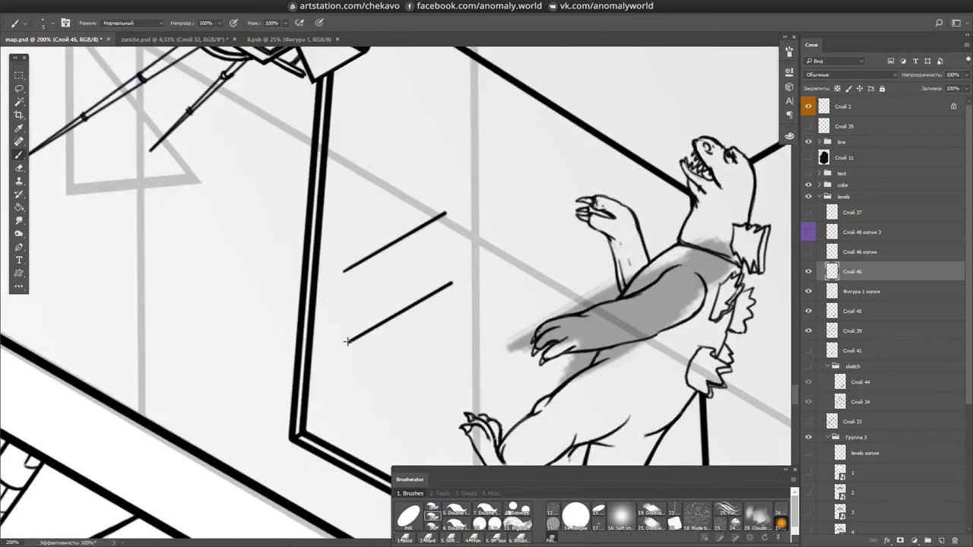
{"action": "mouse_move", "coordinate": [448, 286]}
{"action": "left_mouse_down"}
{"action": "mouse_move", "coordinate": [387, 261]}
{"action": "mouse_move", "coordinate": [395, 251]}
{"action": "left_mouse_up"}
{"action": "key", "text": "b"}
{"action": "left_click_drag", "start_coordinate": [363, 204], "coordinate": [469, 324]}
- Add a window grid line to the box's front and zoom out to the platform
{"action": "key", "text": "r"}
{"action": "left_click_drag", "start_coordinate": [309, 241], "coordinate": [507, 176]}
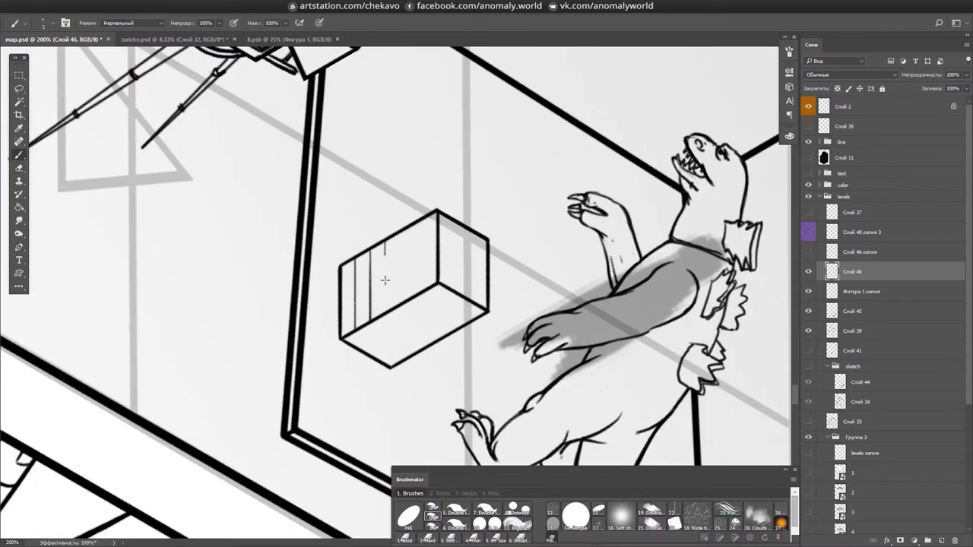
{"action": "left_click_drag", "start_coordinate": [423, 286], "coordinate": [359, 285]}
{"action": "left_click_drag", "start_coordinate": [401, 367], "coordinate": [415, 317]}
{"action": "left_click_drag", "start_coordinate": [416, 317], "coordinate": [432, 257]}
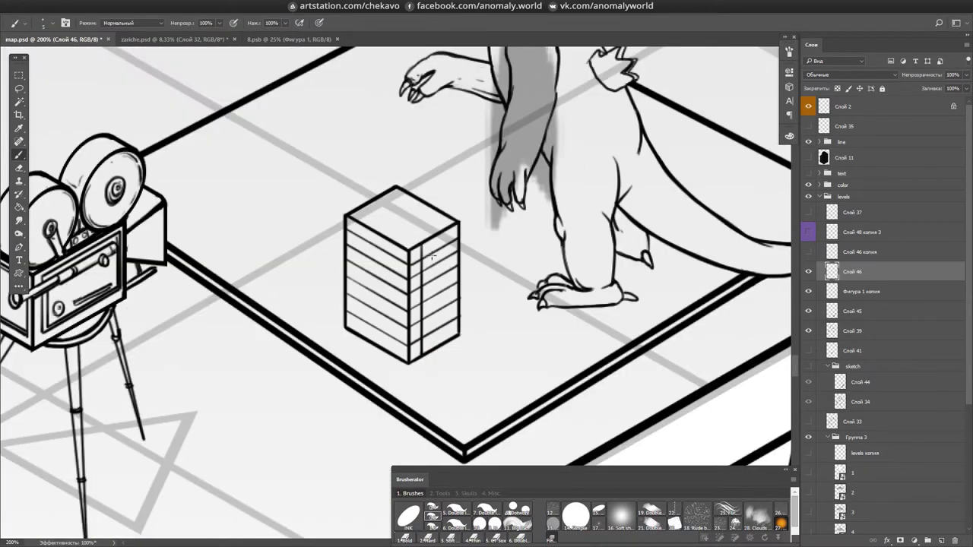
{"action": "key", "text": "ctrl+minus"}
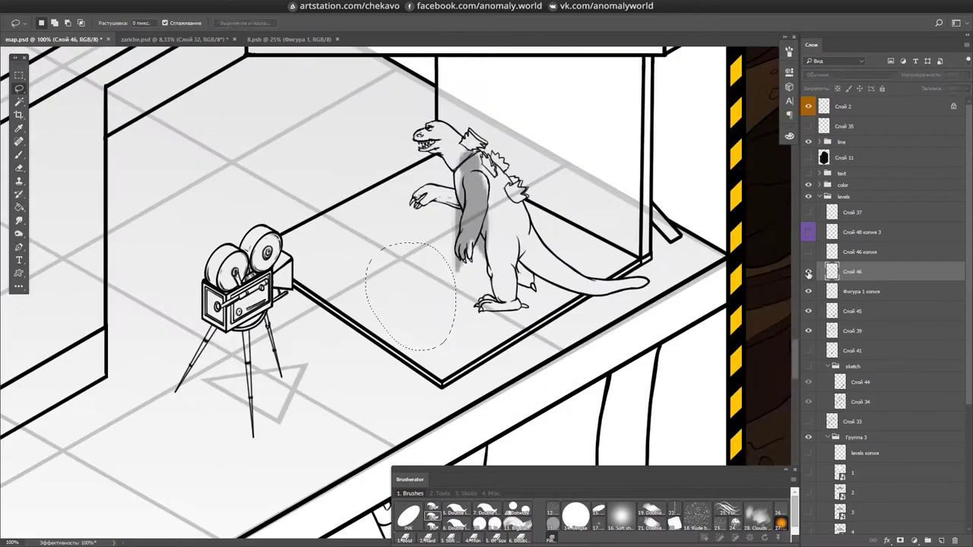
- Duplicate the building layer, resize the copy, and place another copy on the platform
{"action": "right_click", "coordinate": [851, 271]}
{"action": "left_click", "coordinate": [836, 413]}
{"action": "key", "text": "ctrl+t"}
{"action": "key", "text": "Return"}
{"action": "mouse_move", "coordinate": [388, 277]}
{"action": "left_mouse_down"}
{"action": "mouse_move", "coordinate": [460, 143]}
{"action": "mouse_move", "coordinate": [445, 180]}
{"action": "mouse_move", "coordinate": [581, 238]}
{"action": "mouse_move", "coordinate": [548, 222]}
{"action": "left_mouse_up"}
- Delete the unwanted building copy, clear lines over the monster's claw, and merge the copies
{"action": "key", "text": "e"}
{"action": "key", "text": "ctrl+plus"}
{"action": "left_click_drag", "start_coordinate": [267, 323], "coordinate": [227, 445]}
{"action": "key", "text": "Delete"}
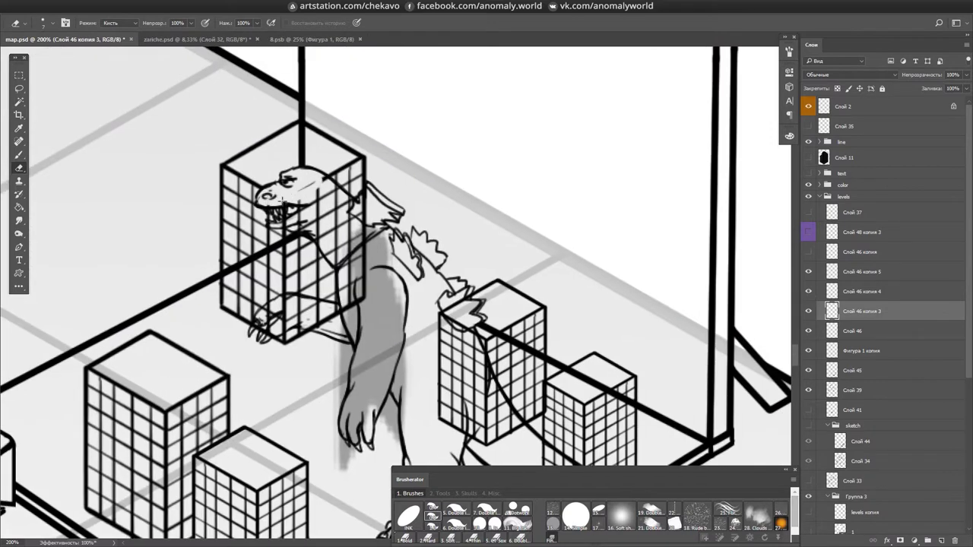
{"action": "key", "text": "l"}
{"action": "left_click_drag", "start_coordinate": [305, 318], "coordinate": [252, 336]}
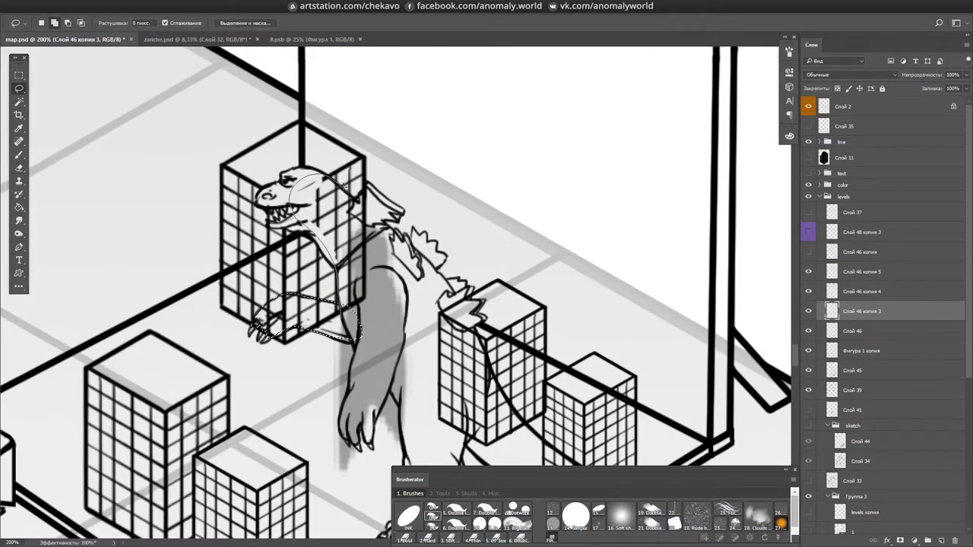
{"action": "left_click", "coordinate": [439, 494]}
{"action": "key", "text": "ctrl+d"}
{"action": "left_click_drag", "start_coordinate": [456, 342], "coordinate": [373, 285]}
{"action": "key", "text": "ctrl+e"}
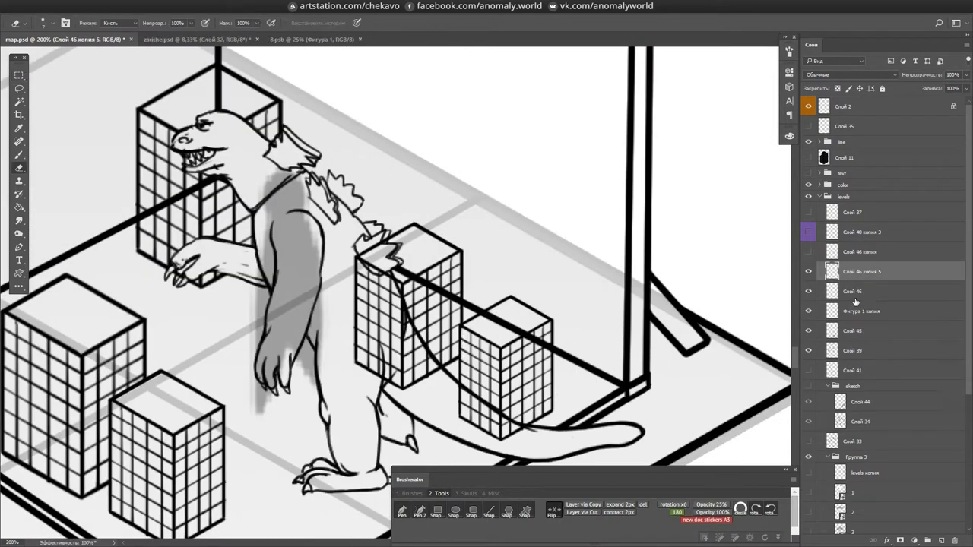
- Fill scattered window cells on the grid-faced skyscrapers with solid black
{"action": "left_click_drag", "start_coordinate": [457, 318], "coordinate": [456, 317]}
{"action": "scroll", "coordinate": [456, 318], "scroll_direction": "down", "scroll_amount": 2}
{"action": "key", "text": "w"}
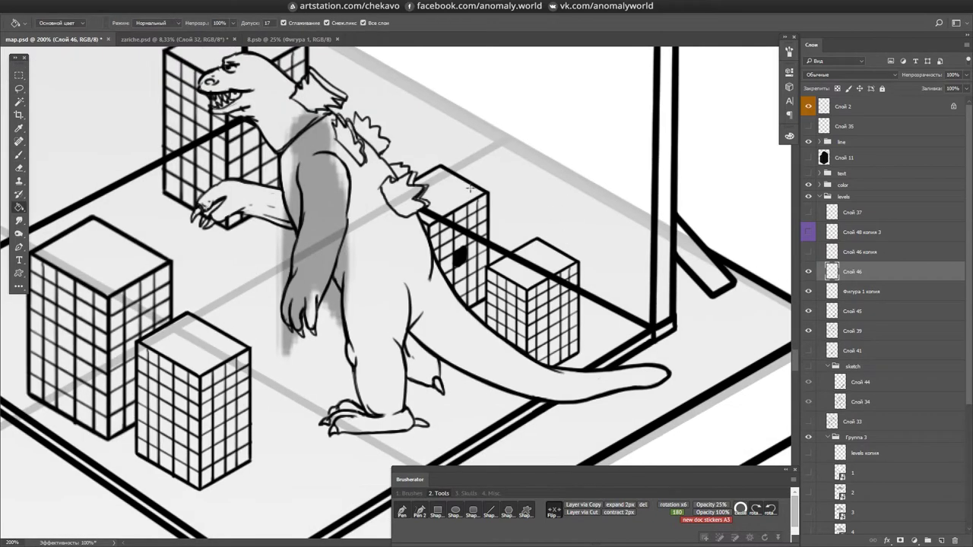
{"action": "left_click", "coordinate": [508, 314]}
{"action": "left_click", "coordinate": [543, 299]}
{"action": "left_click_drag", "start_coordinate": [564, 337], "coordinate": [616, 307]}
- Paint window cells black on the next buildings, working around the left side
{"action": "mouse_move", "coordinate": [123, 278]}
{"action": "left_mouse_down"}
{"action": "mouse_move", "coordinate": [313, 278]}
{"action": "mouse_move", "coordinate": [157, 277]}
{"action": "left_mouse_up"}
{"action": "key", "text": "b"}
{"action": "left_click_drag", "start_coordinate": [251, 384], "coordinate": [371, 151]}
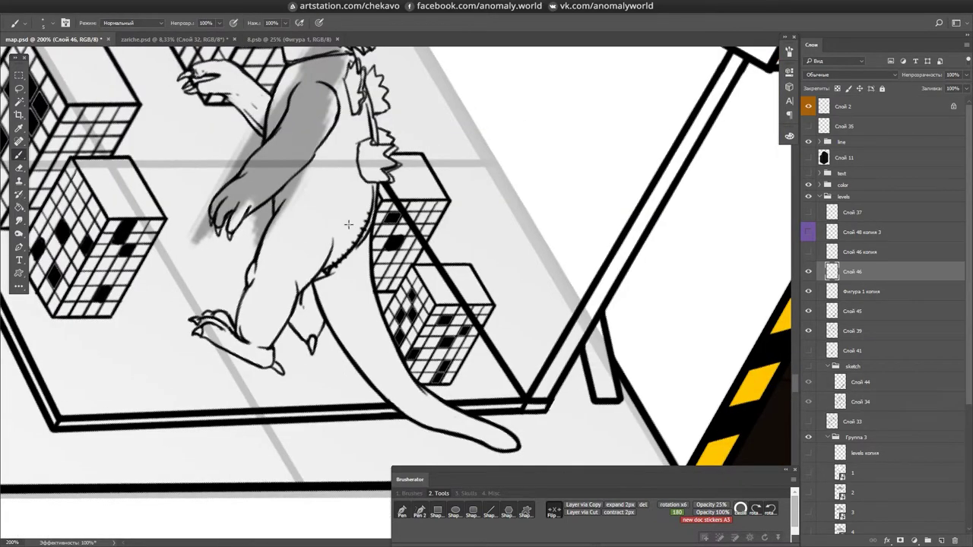
{"action": "left_click_drag", "start_coordinate": [348, 224], "coordinate": [332, 285]}
{"action": "left_click_drag", "start_coordinate": [330, 335], "coordinate": [452, 260]}
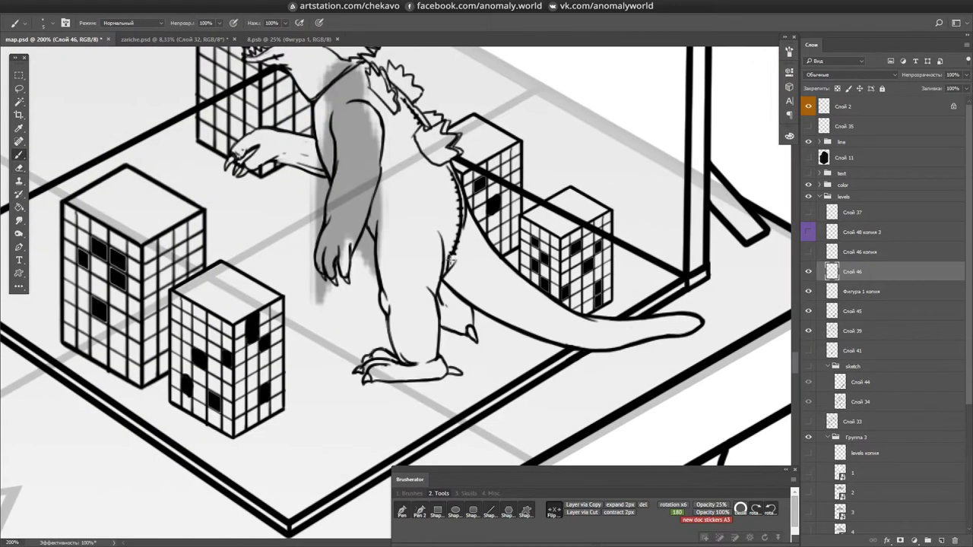
{"action": "left_click_drag", "start_coordinate": [491, 189], "coordinate": [583, 195]}
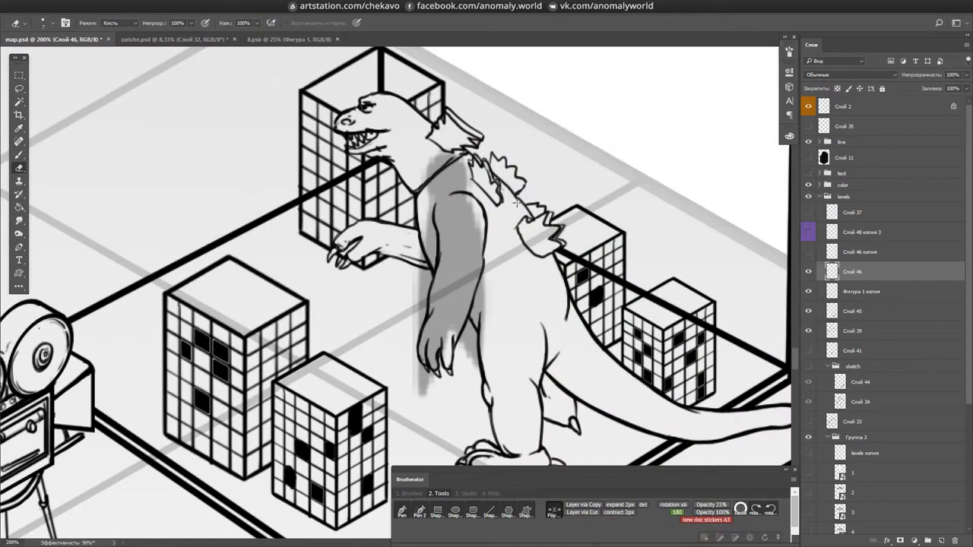
- Black out windows on the tall building behind the monster's head, then select Слой 45
{"action": "left_click_drag", "start_coordinate": [516, 204], "coordinate": [352, 408]}
{"action": "key", "text": "b"}
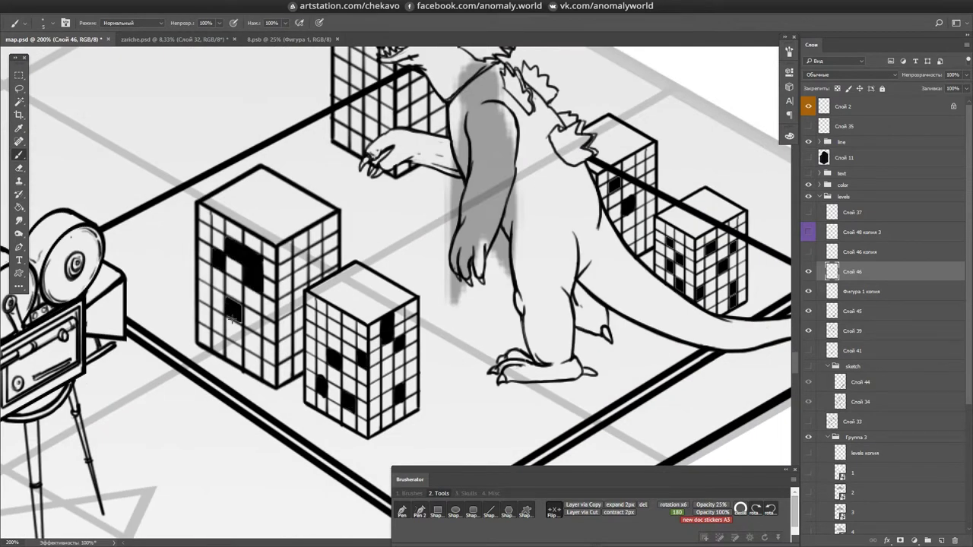
{"action": "left_click_drag", "start_coordinate": [233, 317], "coordinate": [489, 361]}
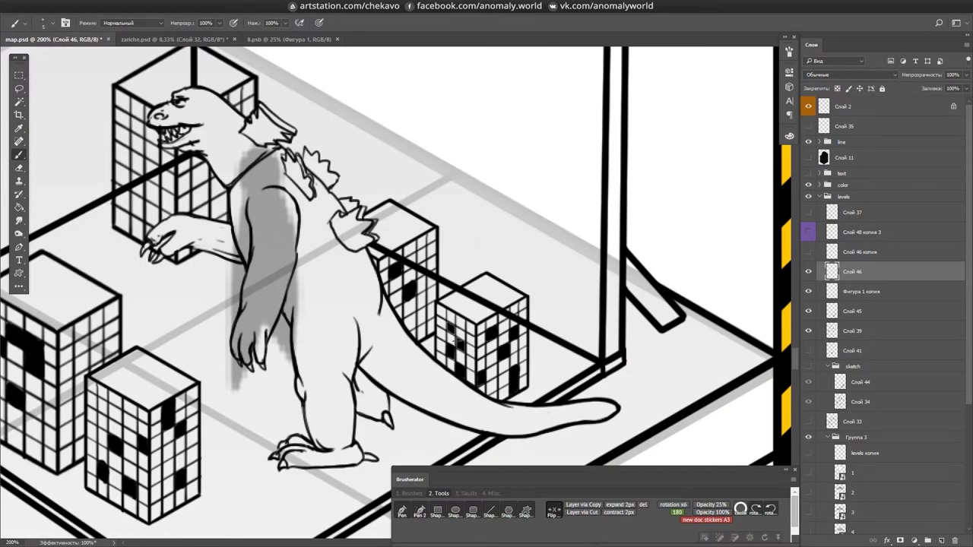
{"action": "left_click_drag", "start_coordinate": [193, 179], "coordinate": [271, 181]}
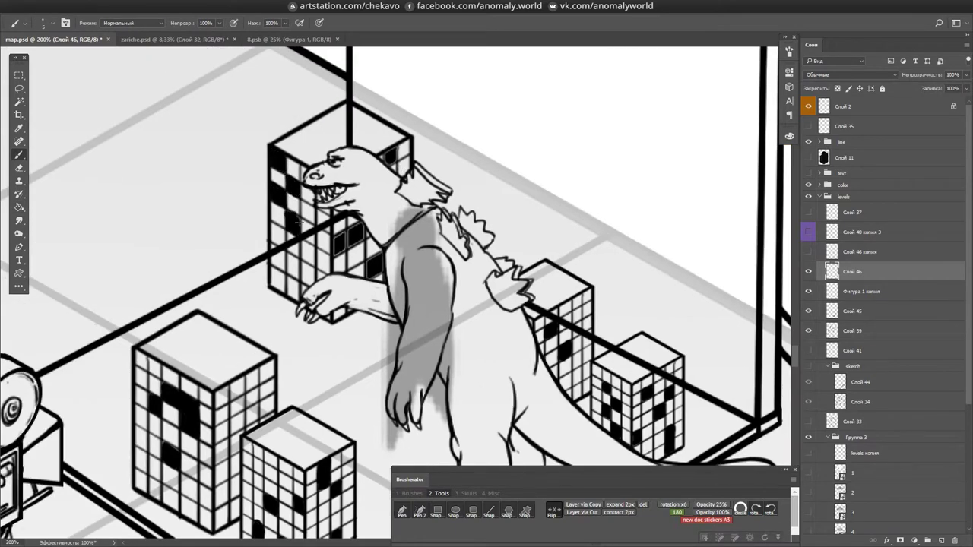
{"action": "key", "text": "m"}
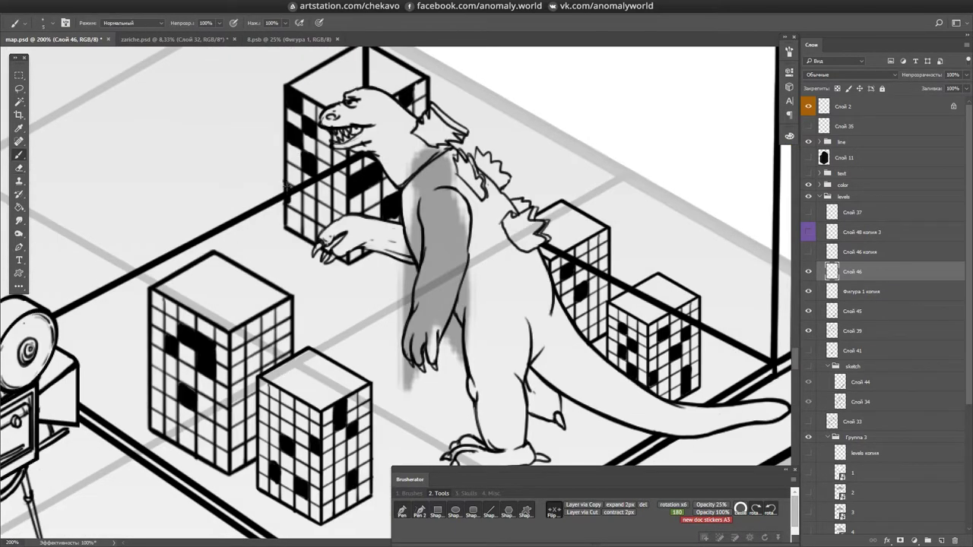
{"action": "left_click", "coordinate": [852, 311]}
{"action": "scroll", "coordinate": [654, 425], "scroll_direction": "down", "scroll_amount": 5}
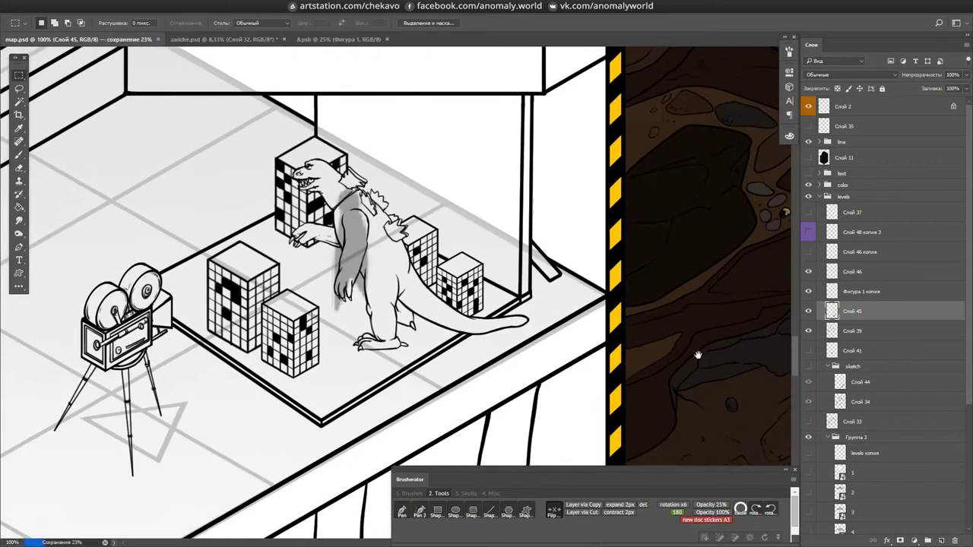
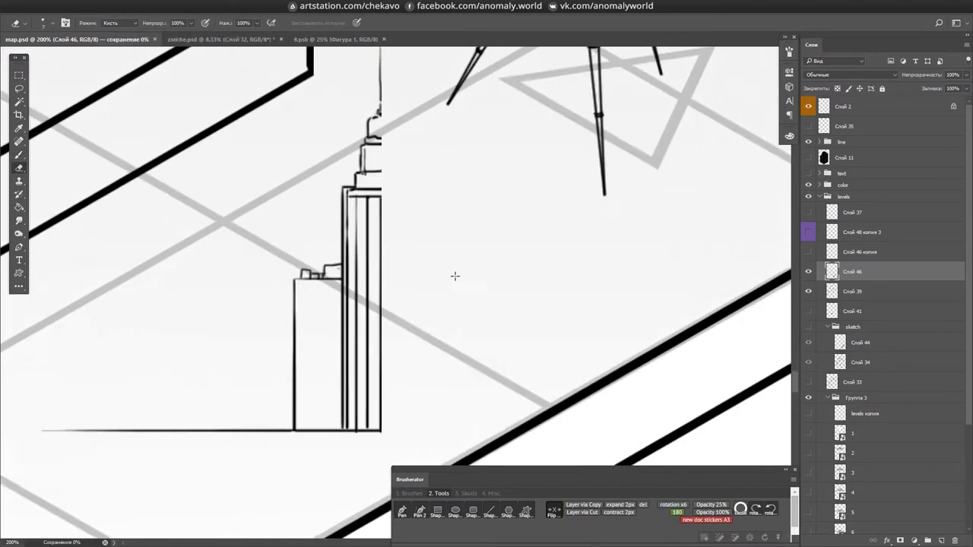
- Move the mirrored right half of the tower into place and ink horizontal bands across it
{"action": "left_click_drag", "start_coordinate": [413, 327], "coordinate": [512, 254]}
{"action": "key", "text": "Return"}
{"action": "key", "text": "b"}
{"action": "left_click_drag", "start_coordinate": [362, 228], "coordinate": [427, 228]}
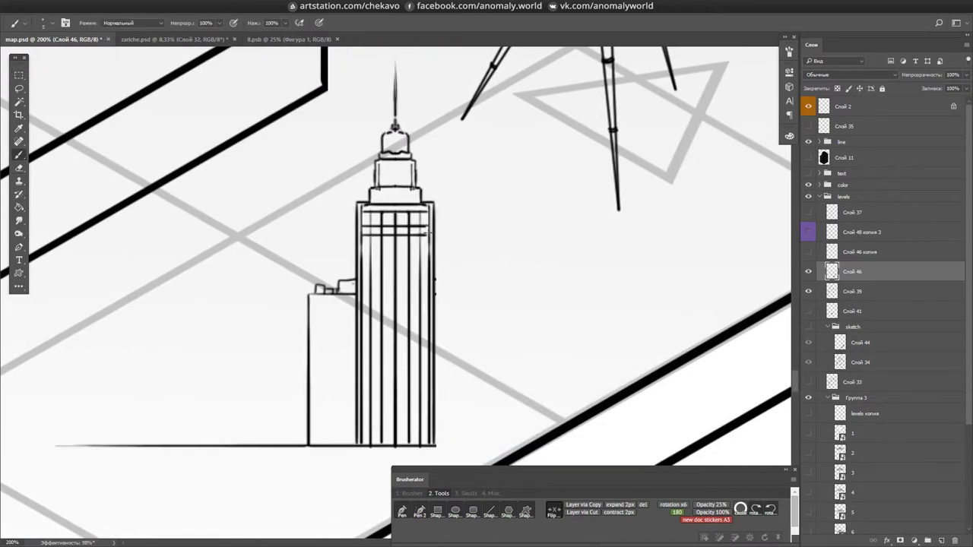
{"action": "key", "text": "ctrl+alt+r"}
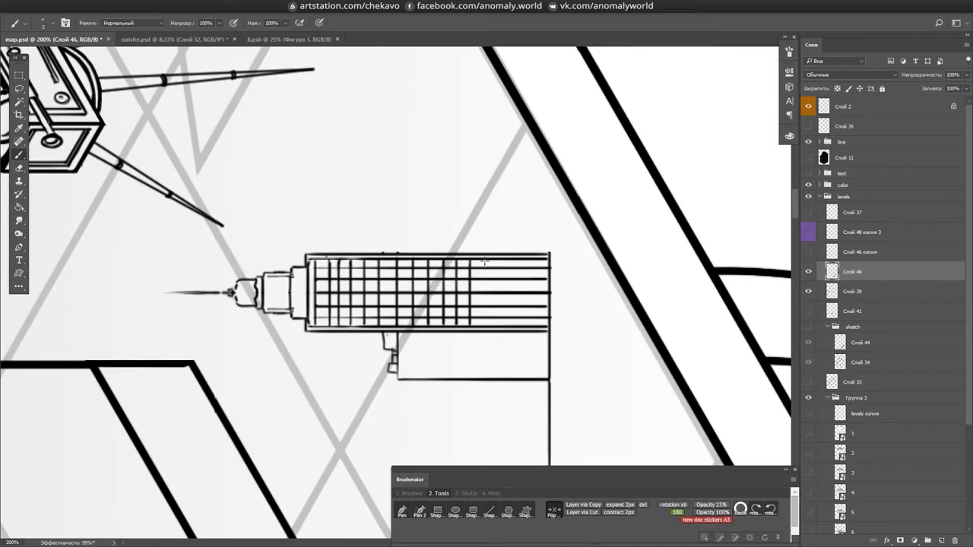
{"action": "key", "text": "ctrl+alt+r"}
{"action": "key", "text": "e"}
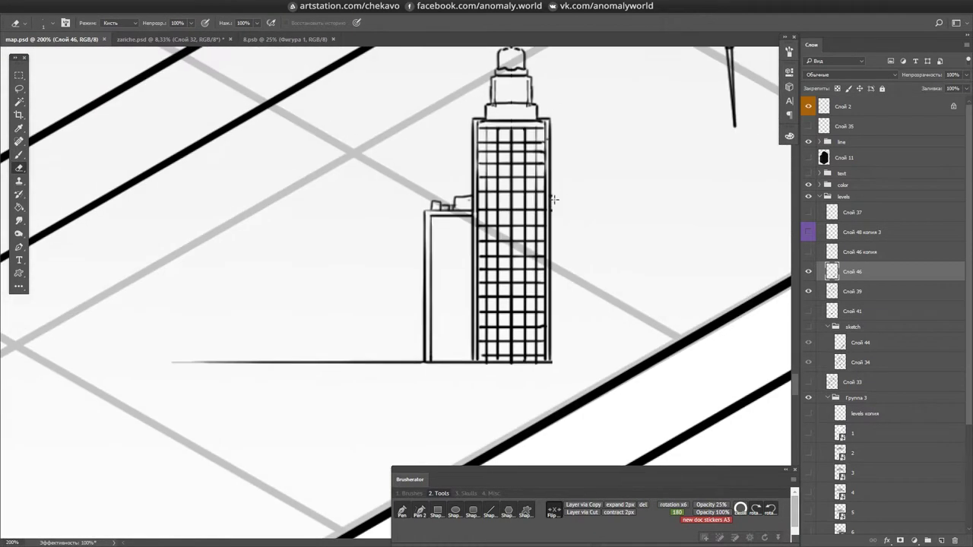
{"action": "right_click", "coordinate": [554, 203]}
{"action": "key", "text": "b"}
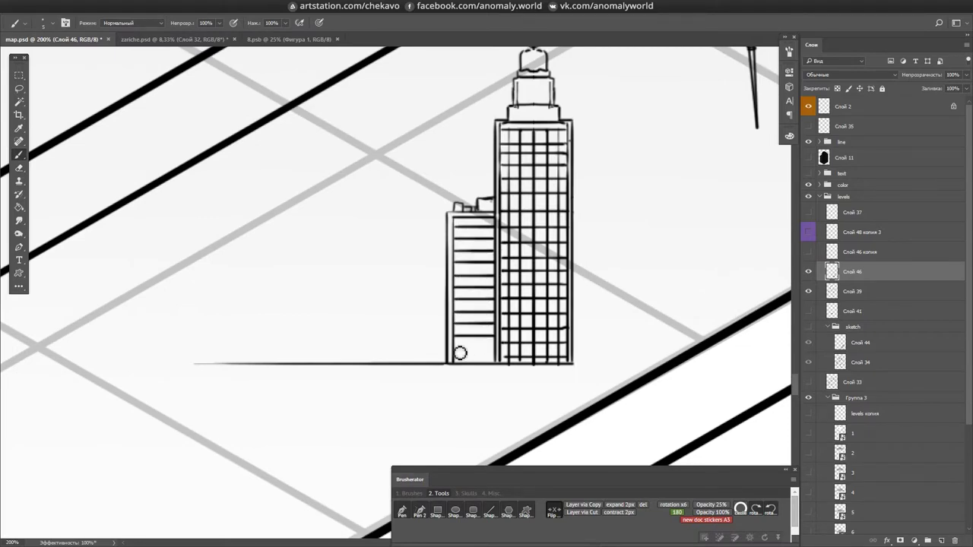
- Outline new buildings left of the towers and copy the window grid onto them
{"action": "left_click_drag", "start_coordinate": [487, 338], "coordinate": [510, 387]}
{"action": "left_click_drag", "start_coordinate": [337, 248], "coordinate": [270, 244]}
{"action": "left_click_drag", "start_coordinate": [304, 304], "coordinate": [405, 304]}
{"action": "key", "text": "m"}
{"action": "left_click_drag", "start_coordinate": [471, 182], "coordinate": [532, 411]}
{"action": "left_click_drag", "start_coordinate": [494, 304], "coordinate": [434, 367]}
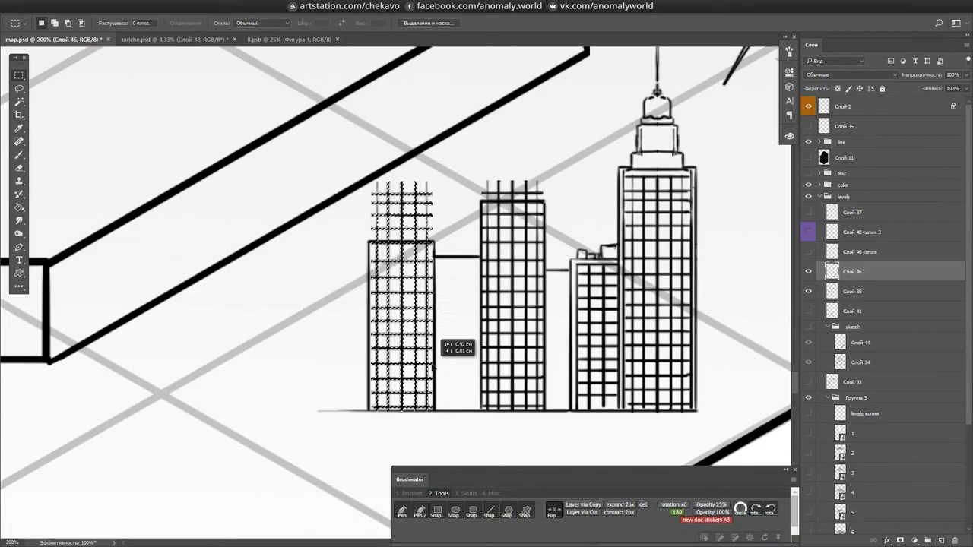
- Erase the excess window-grid strokes on the right building
{"action": "key", "text": "r"}
{"action": "key", "text": "e"}
{"action": "mouse_move", "coordinate": [462, 274]}
{"action": "left_mouse_down"}
{"action": "mouse_move", "coordinate": [495, 448]}
{"action": "mouse_move", "coordinate": [491, 343]}
{"action": "left_mouse_up"}
{"action": "key", "text": "b"}
{"action": "key", "text": "Escape"}
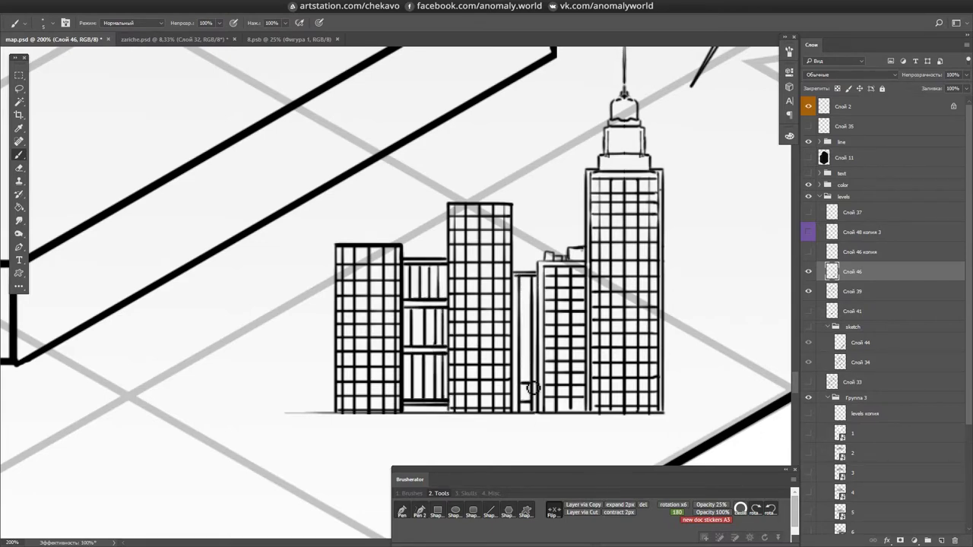
- Lasso the whole skyscraper cluster and copy it onto a new layer
{"action": "key", "text": "ctrl+0"}
{"action": "key", "text": "l"}
{"action": "left_click_drag", "start_coordinate": [273, 327], "coordinate": [266, 449]}
{"action": "key", "text": "ctrl+j"}
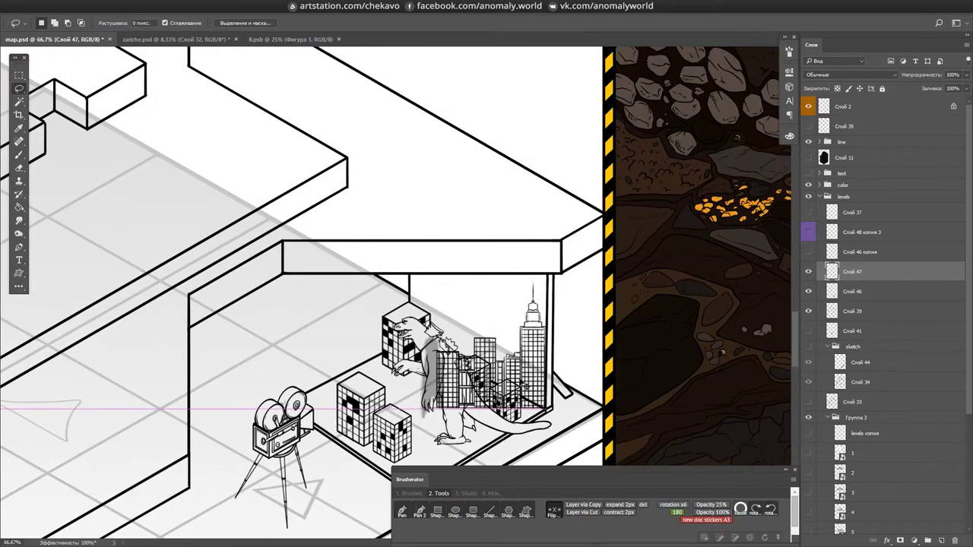
- Transform the tower copy down onto the floor as a distorted shadow at 46% opacity
{"action": "key", "text": "ctrl+t"}
{"action": "key", "text": "ctrl+plus"}
{"action": "key", "text": "ctrl+plus"}
{"action": "left_click_drag", "start_coordinate": [560, 278], "coordinate": [209, 416]}
{"action": "key", "text": "4"}
{"action": "key", "text": "6"}
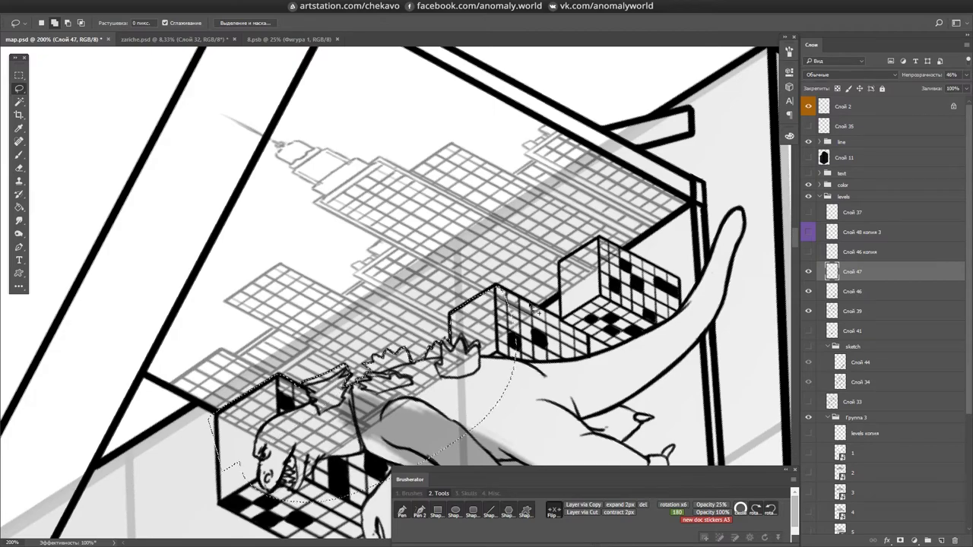
{"action": "key", "text": "ctrl+d"}
- Fit the whole scene in view and save map.psd
{"action": "key", "text": "m"}
{"action": "key", "text": "ctrl+0"}
{"action": "key", "text": "e"}
{"action": "key", "text": "ctrl+s"}
{"action": "key", "text": "ctrl+0"}
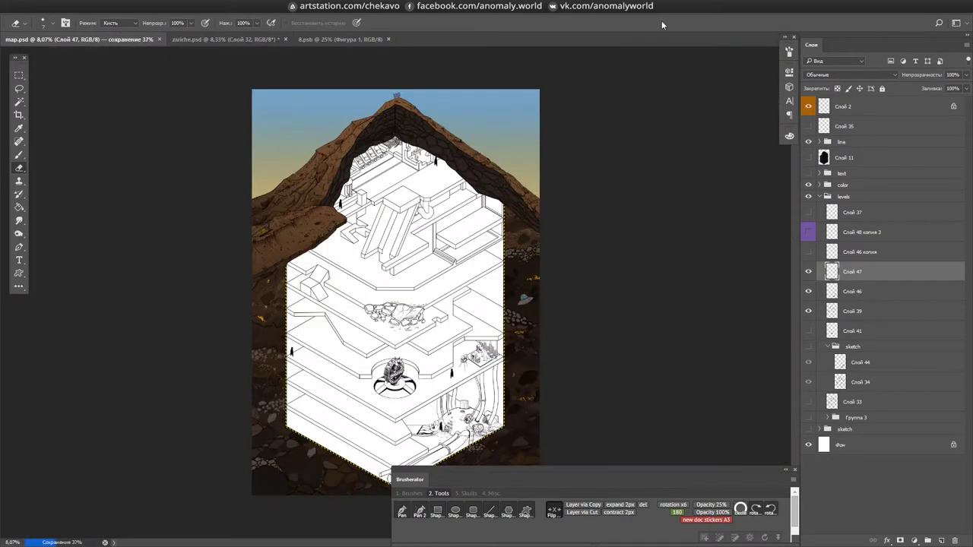
{"action": "scroll", "coordinate": [463, 426], "scroll_direction": "up", "scroll_amount": 9}
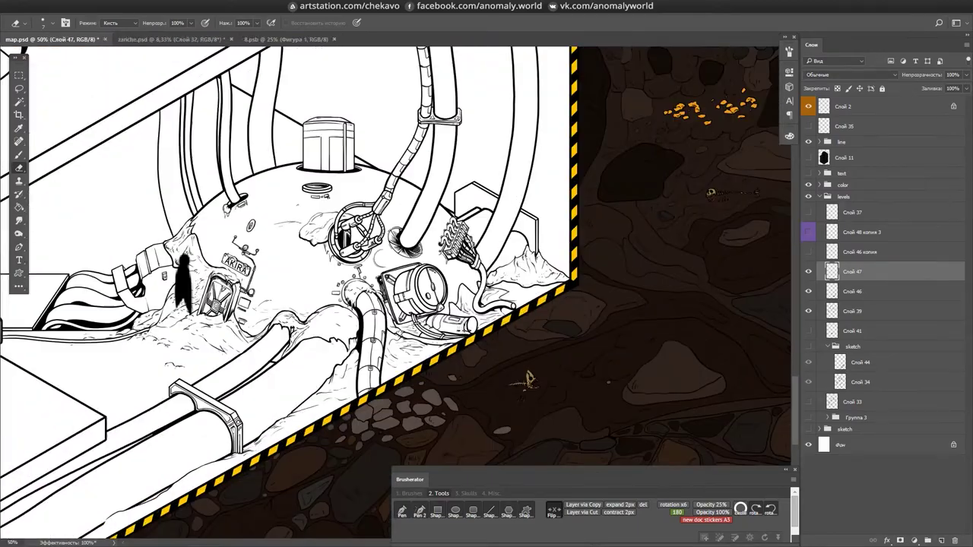
- Make Слой 47 the active layer and tilt the canvas 27° for drawing the cables
{"action": "scroll", "coordinate": [650, 262], "scroll_direction": "right", "scroll_amount": 5}
{"action": "key", "text": "alt+bracketleft"}
{"action": "key", "text": "b"}
{"action": "scroll", "coordinate": [581, 273], "scroll_direction": "down", "scroll_amount": 4}
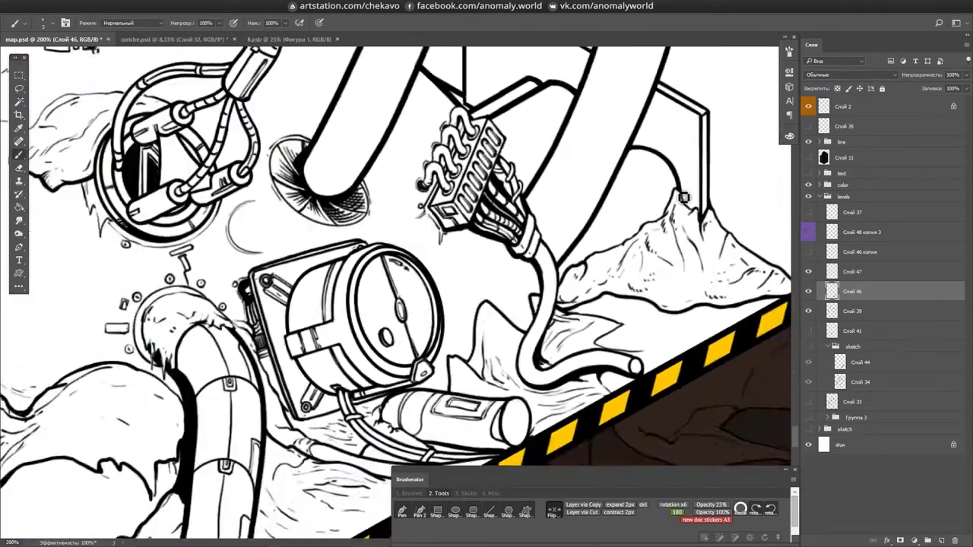
{"action": "key", "text": "alt+bracketright"}
{"action": "scroll", "coordinate": [545, 246], "scroll_direction": "up", "scroll_amount": 3}
{"action": "key", "text": "r"}
{"action": "mouse_move", "coordinate": [546, 245]}
{"action": "left_mouse_down"}
{"action": "mouse_move", "coordinate": [478, 434]}
{"action": "mouse_move", "coordinate": [418, 251]}
{"action": "left_mouse_up"}
{"action": "scroll", "coordinate": [502, 380], "scroll_direction": "up", "scroll_amount": 3}
- Select the tube bend, save, and rotate the view along the next cable sections
{"action": "key", "text": "l"}
{"action": "left_click_drag", "start_coordinate": [350, 201], "coordinate": [520, 226]}
{"action": "key", "text": "b"}
{"action": "key", "text": "ctrl+s"}
{"action": "left_click_drag", "start_coordinate": [475, 285], "coordinate": [456, 401]}
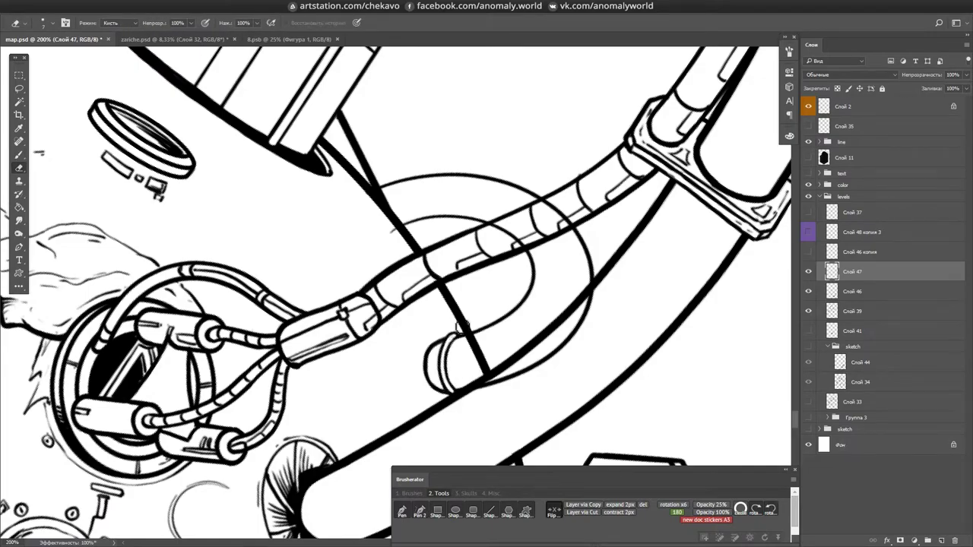
{"action": "key", "text": "b"}
{"action": "mouse_move", "coordinate": [408, 341]}
{"action": "left_mouse_down"}
{"action": "mouse_move", "coordinate": [426, 319]}
{"action": "mouse_move", "coordinate": [393, 260]}
{"action": "mouse_move", "coordinate": [428, 301]}
{"action": "mouse_move", "coordinate": [395, 358]}
{"action": "mouse_move", "coordinate": [443, 335]}
{"action": "left_mouse_up"}
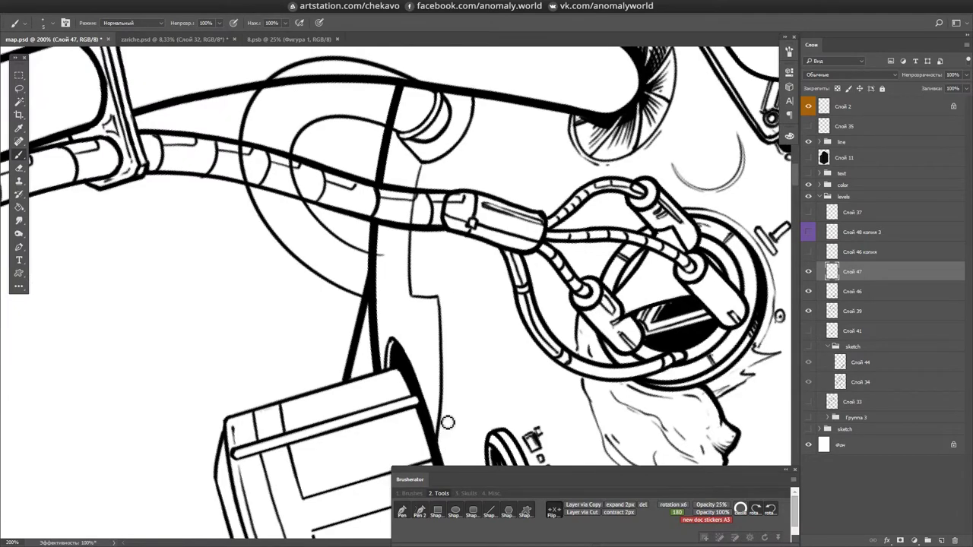
{"action": "left_click_drag", "start_coordinate": [448, 422], "coordinate": [426, 358]}
{"action": "mouse_move", "coordinate": [304, 278]}
{"action": "left_mouse_down"}
{"action": "mouse_move", "coordinate": [426, 206]}
{"action": "mouse_move", "coordinate": [478, 155]}
{"action": "left_mouse_up"}
- Return to Слой 47 and rotate the canvas about 69° along the cable
{"action": "key", "text": "e"}
{"action": "key", "text": "alt+bracketleft"}
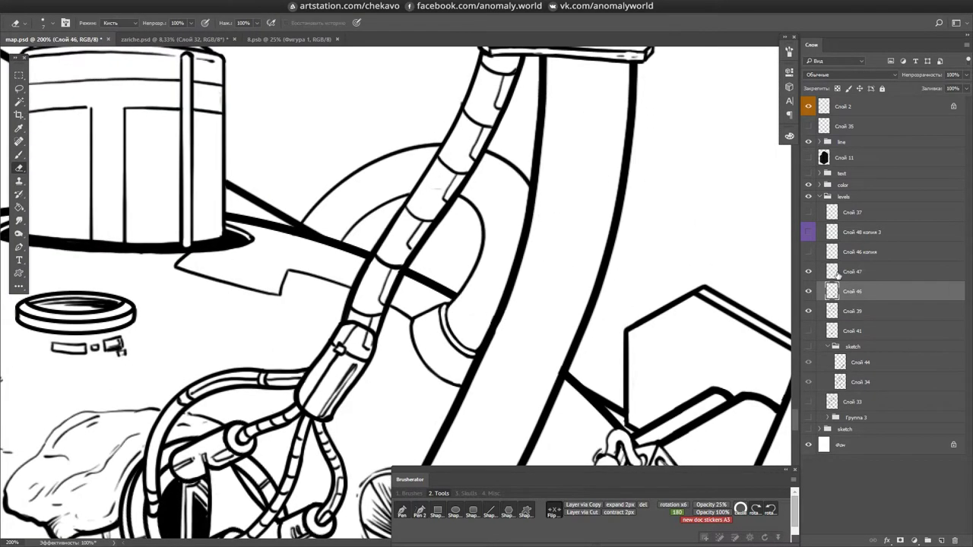
{"action": "left_click", "coordinate": [838, 273]}
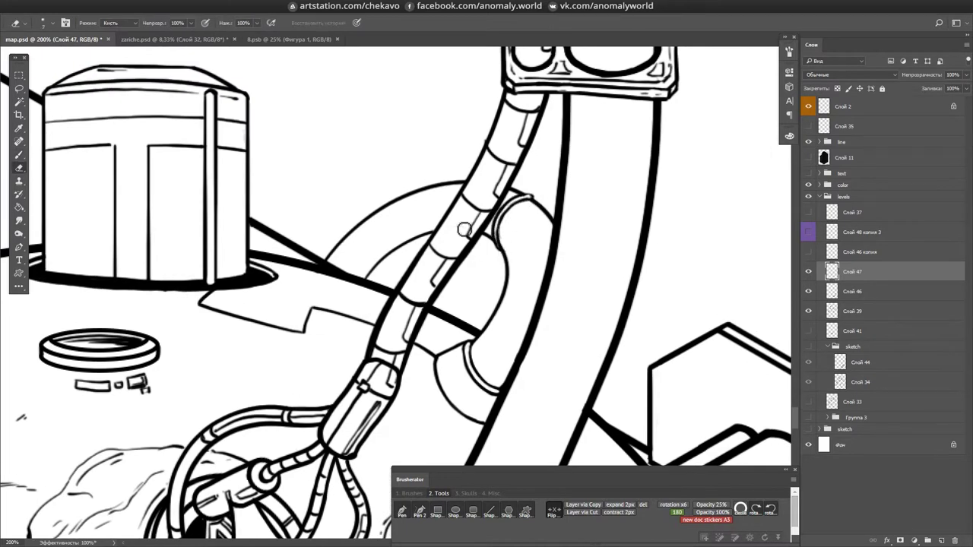
{"action": "key", "text": "r"}
{"action": "left_click_drag", "start_coordinate": [464, 229], "coordinate": [397, 124]}
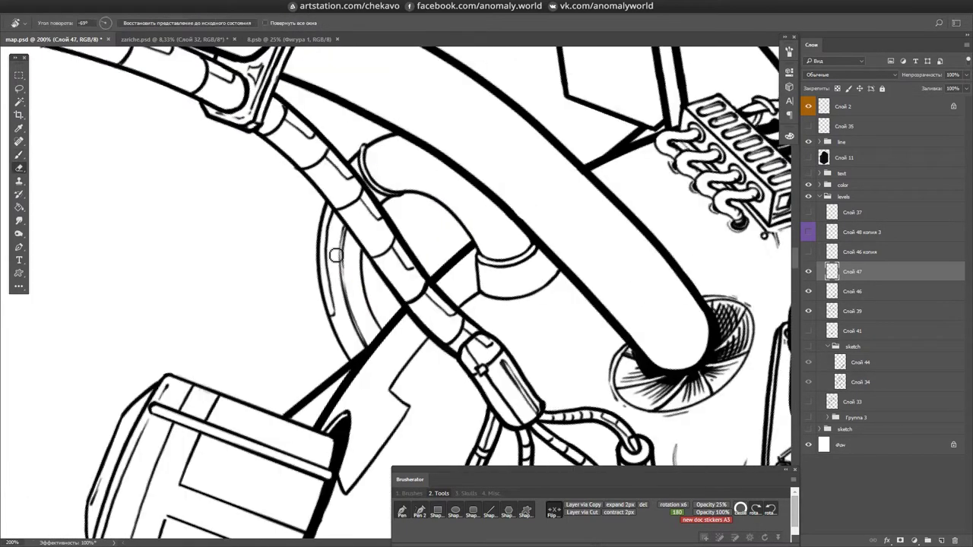
- Draw a thin highlight line inside the elbow pipe and save map.psd
{"action": "key", "text": "Escape"}
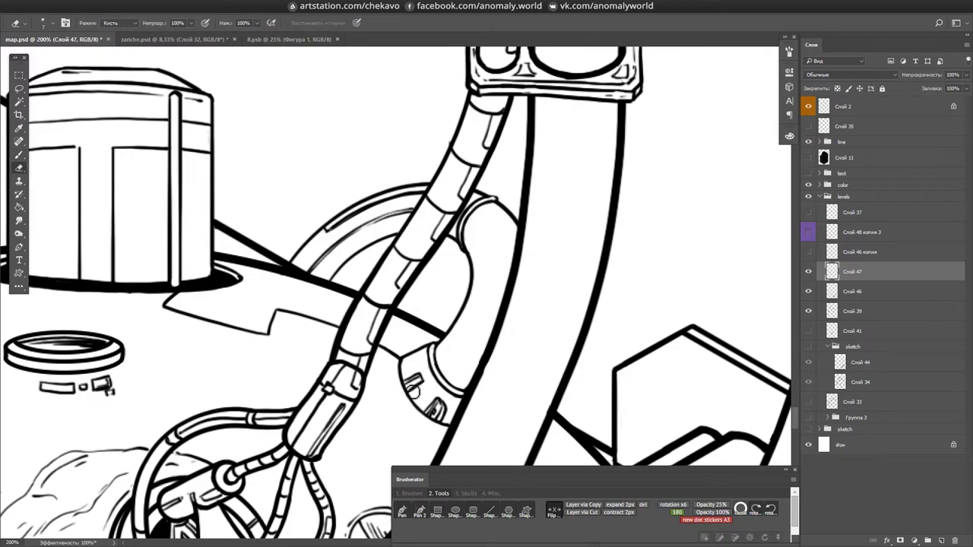
{"action": "left_click_drag", "start_coordinate": [478, 255], "coordinate": [459, 312]}
{"action": "left_click_drag", "start_coordinate": [494, 250], "coordinate": [575, 335]}
{"action": "key", "text": "ctrl+minus"}
{"action": "key", "text": "ctrl+minus"}
{"action": "key", "text": "ctrl+s"}
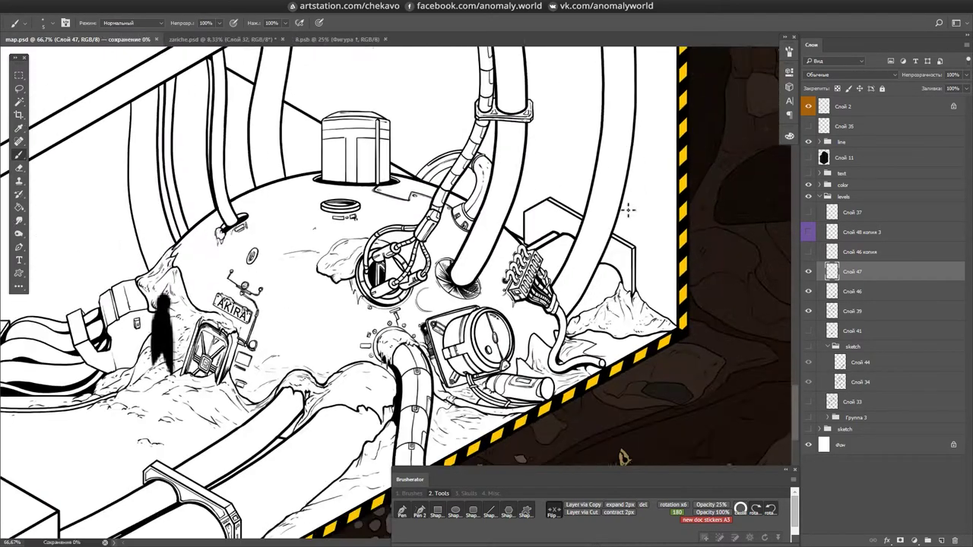
{"action": "mouse_move", "coordinate": [628, 210]}
{"action": "left_mouse_down"}
{"action": "mouse_move", "coordinate": [502, 252]}
{"action": "mouse_move", "coordinate": [501, 217]}
{"action": "mouse_move", "coordinate": [472, 336]}
{"action": "left_mouse_up"}
- Hide the panels, zoom to 200%, and ink thin detail strokes and a long line at the pipe end
{"action": "key", "text": "Tab"}
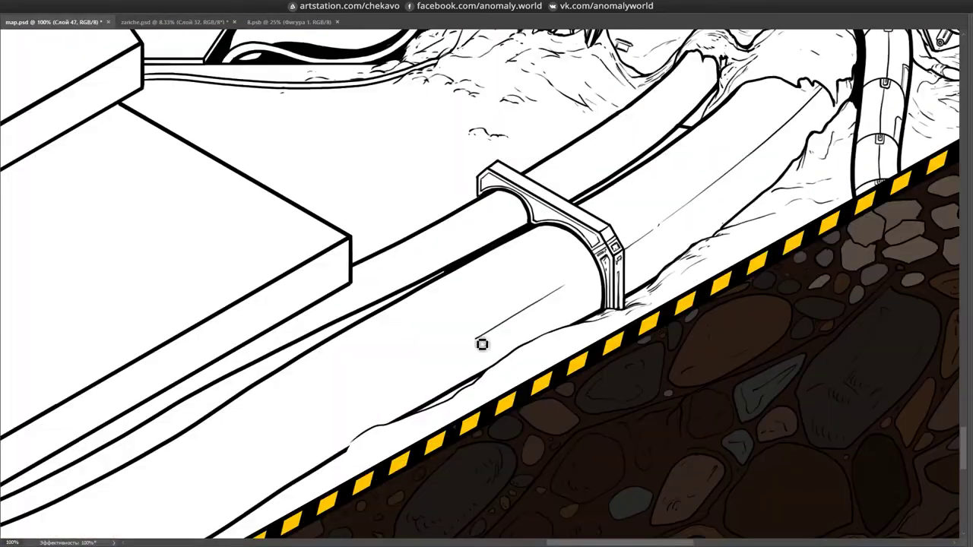
{"action": "left_click_drag", "start_coordinate": [654, 13], "coordinate": [684, 319]}
{"action": "key", "text": "ctrl+plus"}
{"action": "mouse_move", "coordinate": [395, 219]}
{"action": "left_mouse_down"}
{"action": "mouse_move", "coordinate": [310, 367]}
{"action": "mouse_move", "coordinate": [391, 294]}
{"action": "mouse_move", "coordinate": [390, 227]}
{"action": "mouse_move", "coordinate": [456, 412]}
{"action": "mouse_move", "coordinate": [539, 205]}
{"action": "left_mouse_up"}
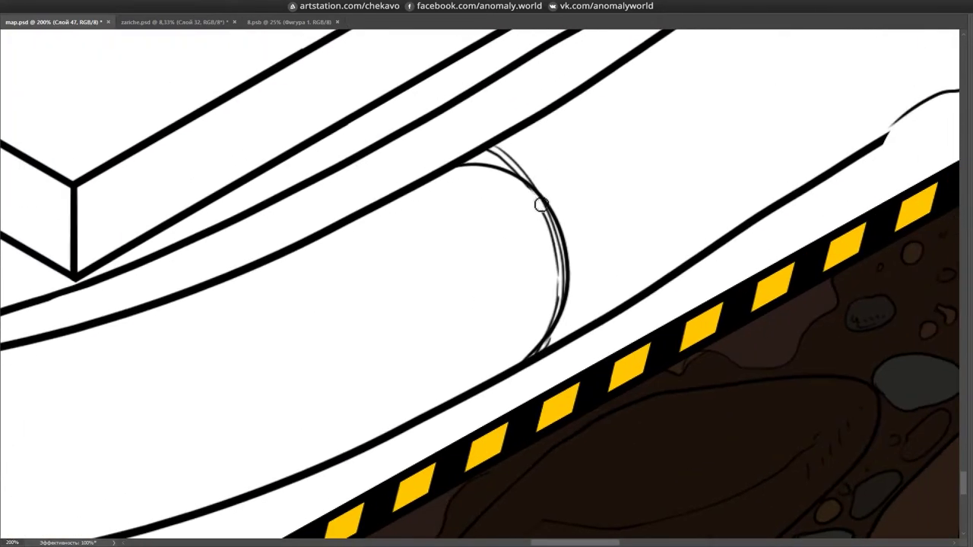
{"action": "mouse_move", "coordinate": [540, 343]}
{"action": "left_mouse_down"}
{"action": "mouse_move", "coordinate": [370, 322]}
{"action": "mouse_move", "coordinate": [543, 261]}
{"action": "left_mouse_up"}
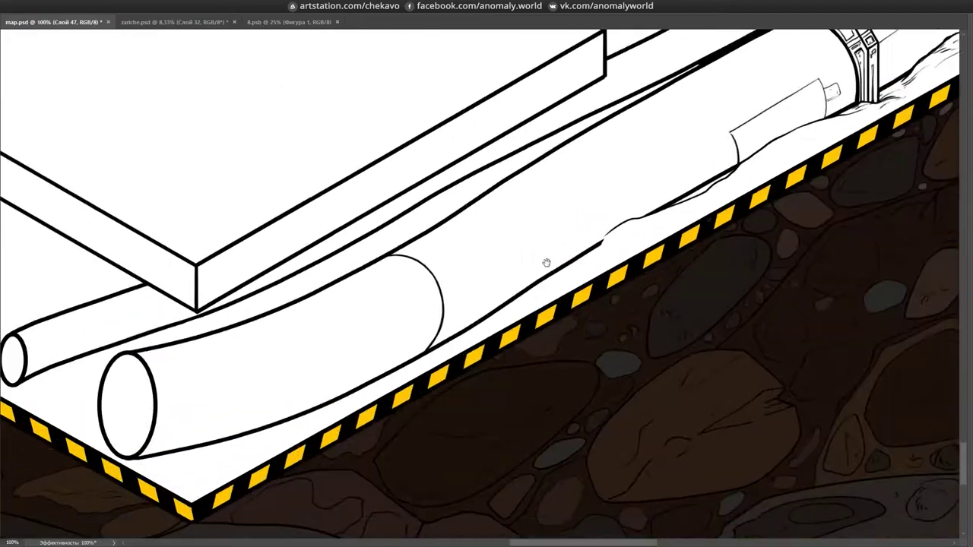
{"action": "left_click_drag", "start_coordinate": [449, 310], "coordinate": [537, 304]}
{"action": "left_click_drag", "start_coordinate": [540, 270], "coordinate": [541, 304]}
{"action": "mouse_move", "coordinate": [541, 304]}
{"action": "left_mouse_down"}
{"action": "mouse_move", "coordinate": [561, 265]}
{"action": "mouse_move", "coordinate": [600, 228]}
{"action": "left_mouse_up"}
{"action": "mouse_move", "coordinate": [641, 204]}
{"action": "left_mouse_down"}
{"action": "mouse_move", "coordinate": [281, 319]}
{"action": "mouse_move", "coordinate": [584, 377]}
{"action": "left_mouse_up"}
{"action": "mouse_move", "coordinate": [791, 293]}
{"action": "left_mouse_down"}
{"action": "mouse_move", "coordinate": [776, 261]}
{"action": "mouse_move", "coordinate": [571, 400]}
{"action": "mouse_move", "coordinate": [535, 348]}
{"action": "mouse_move", "coordinate": [472, 143]}
{"action": "left_mouse_up"}
{"action": "key", "text": "ctrl+s"}
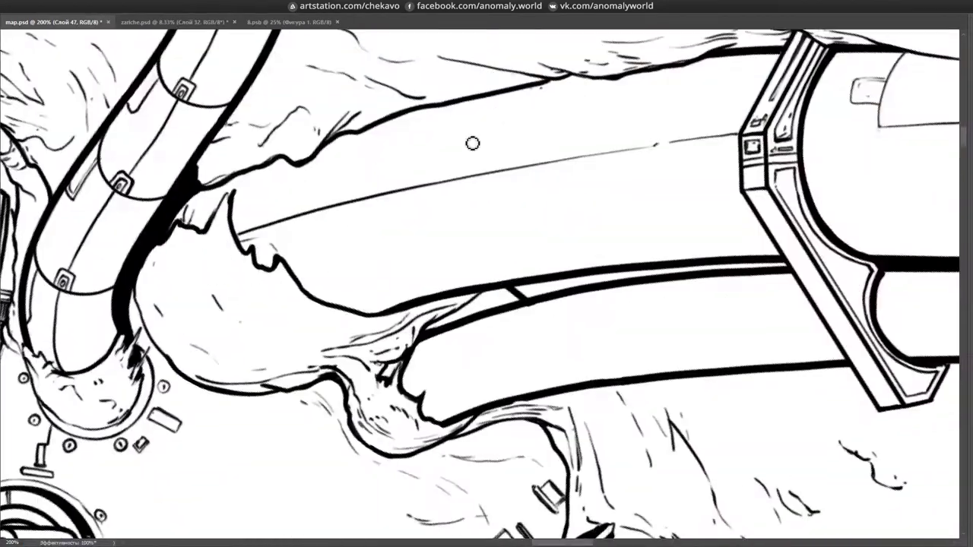
- Ink a thin line along the pipe near the clamp, then zoom out to 66.7%
{"action": "left_click_drag", "start_coordinate": [665, 144], "coordinate": [234, 180]}
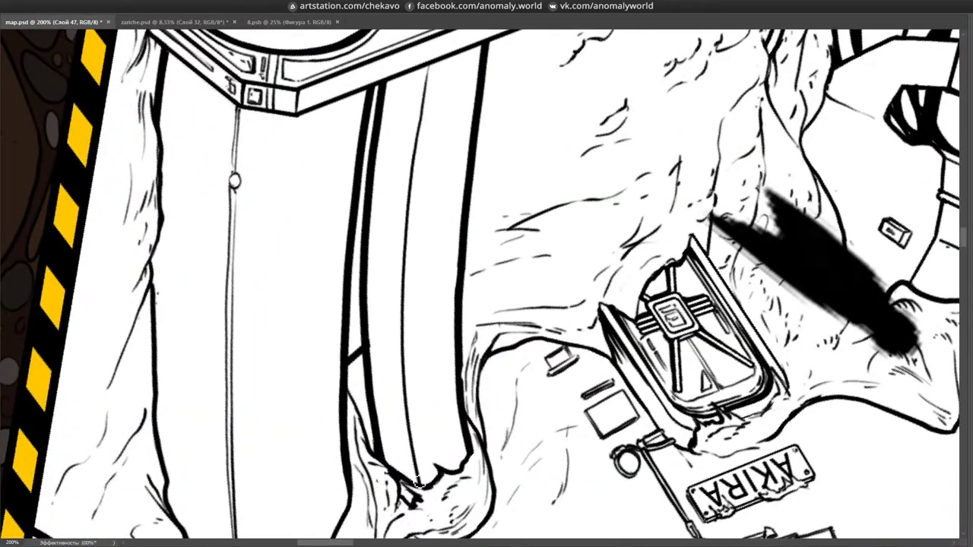
{"action": "left_click_drag", "start_coordinate": [446, 72], "coordinate": [425, 395]}
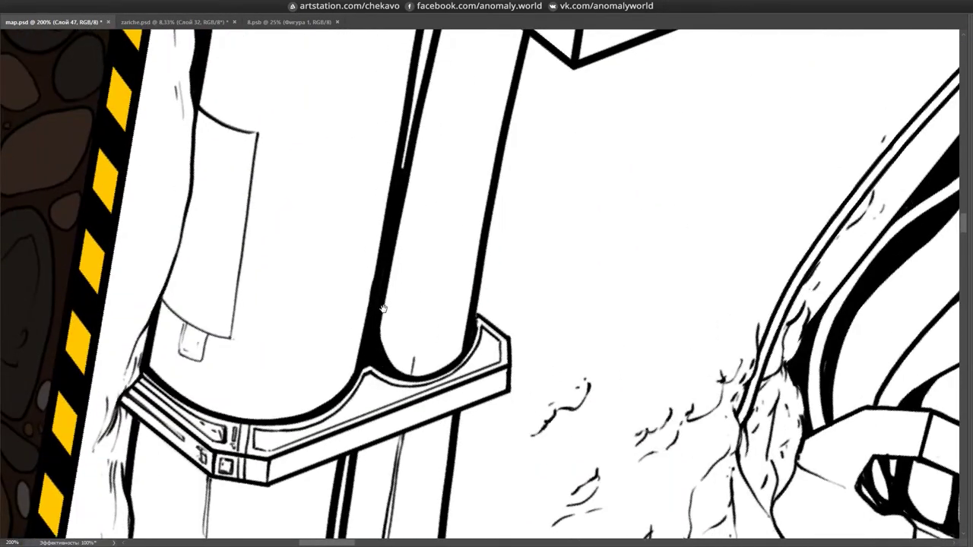
{"action": "left_click_drag", "start_coordinate": [158, 371], "coordinate": [160, 379]}
{"action": "mouse_move", "coordinate": [169, 83]}
{"action": "left_mouse_down"}
{"action": "mouse_move", "coordinate": [441, 250]}
{"action": "mouse_move", "coordinate": [426, 396]}
{"action": "left_mouse_up"}
{"action": "mouse_move", "coordinate": [411, 465]}
{"action": "left_mouse_down"}
{"action": "mouse_move", "coordinate": [474, 174]}
{"action": "mouse_move", "coordinate": [487, 304]}
{"action": "left_mouse_up"}
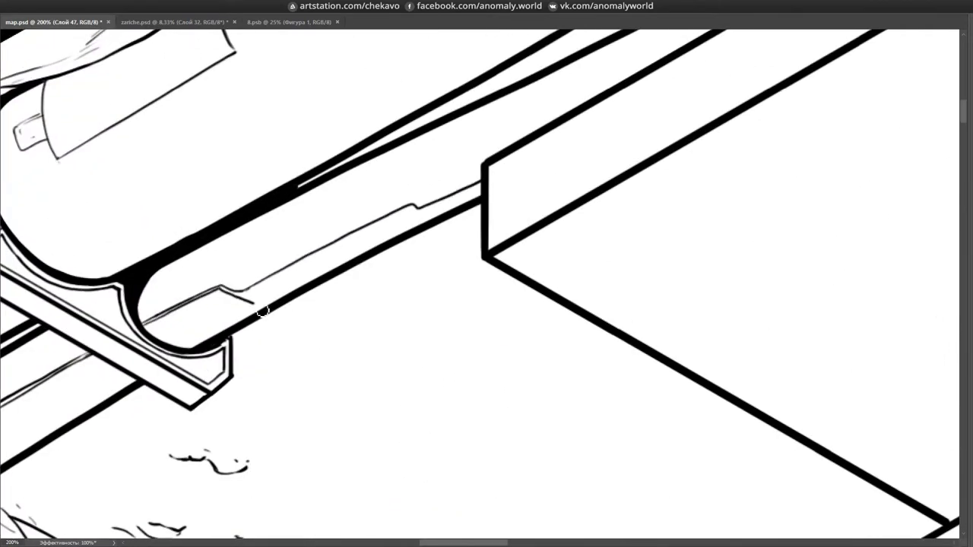
{"action": "key", "text": "ctrl+minus"}
{"action": "key", "text": "ctrl+minus"}
{"action": "key", "text": "ctrl+minus"}
- Zoom in on the gauge and ink a stroke inside its face near the needle
{"action": "mouse_move", "coordinate": [338, 269]}
{"action": "left_mouse_down"}
{"action": "mouse_move", "coordinate": [526, 242]}
{"action": "mouse_move", "coordinate": [479, 322]}
{"action": "left_mouse_up"}
{"action": "mouse_move", "coordinate": [722, 268]}
{"action": "left_mouse_down"}
{"action": "mouse_move", "coordinate": [482, 185]}
{"action": "mouse_move", "coordinate": [418, 193]}
{"action": "mouse_move", "coordinate": [721, 136]}
{"action": "mouse_move", "coordinate": [738, 144]}
{"action": "mouse_move", "coordinate": [433, 184]}
{"action": "left_mouse_up"}
{"action": "key", "text": "ctrl+plus"}
{"action": "key", "text": "ctrl+plus"}
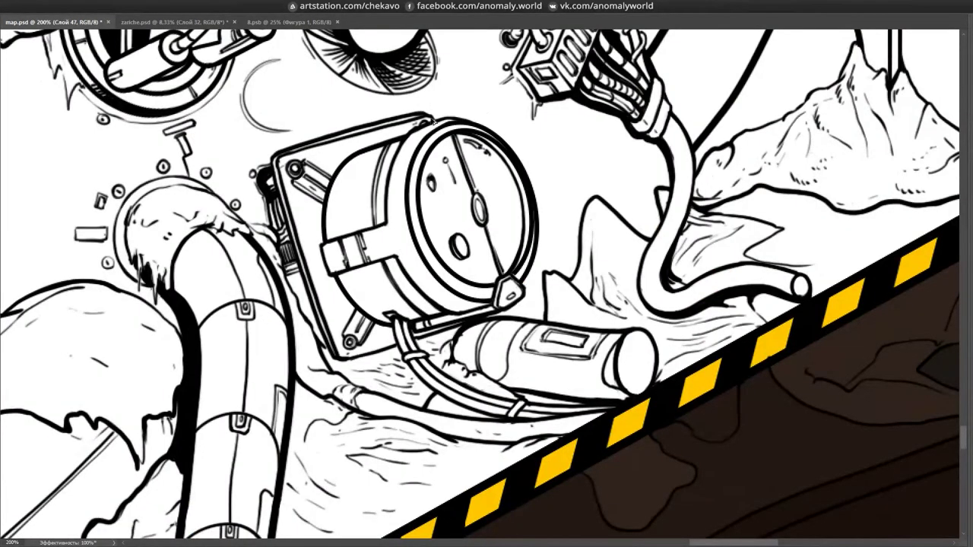
{"action": "left_click_drag", "start_coordinate": [457, 157], "coordinate": [434, 205]}
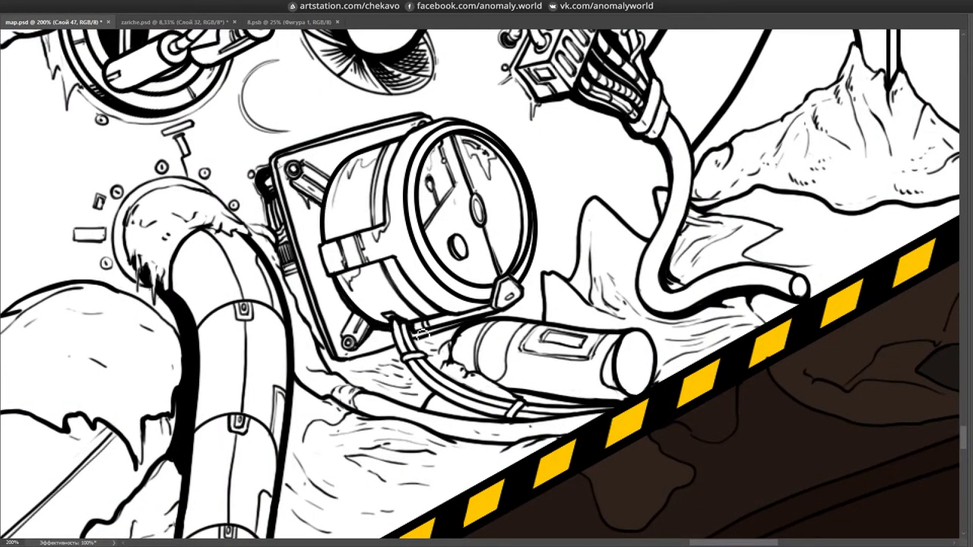
{"action": "scroll", "coordinate": [621, 244], "scroll_direction": "down", "scroll_amount": 2}
- Draw six ring bands across the large floor pipe
{"action": "left_click_drag", "start_coordinate": [393, 343], "coordinate": [498, 292]}
{"action": "left_click_drag", "start_coordinate": [658, 221], "coordinate": [466, 215]}
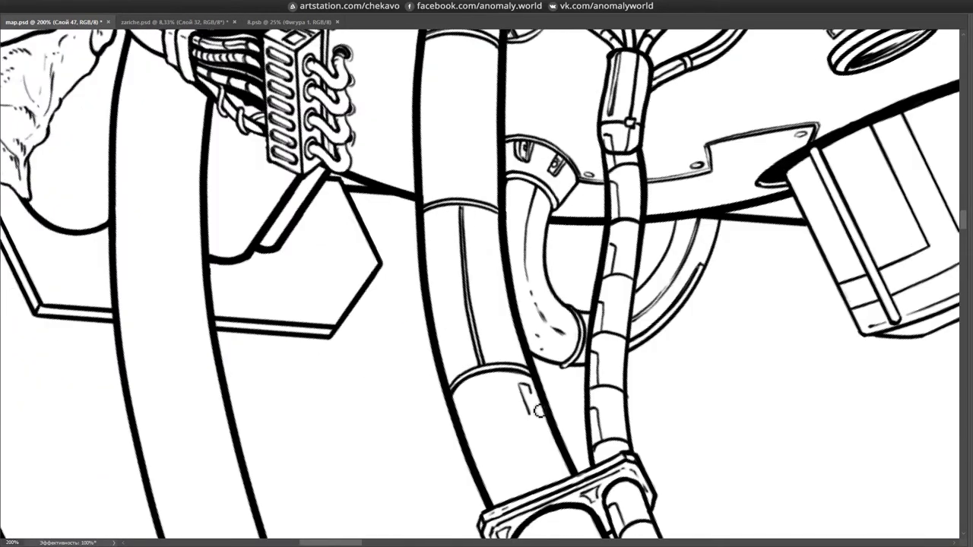
{"action": "mouse_move", "coordinate": [530, 423]}
{"action": "left_mouse_down"}
{"action": "mouse_move", "coordinate": [529, 228]}
{"action": "mouse_move", "coordinate": [504, 274]}
{"action": "mouse_move", "coordinate": [518, 232]}
{"action": "mouse_move", "coordinate": [319, 302]}
{"action": "left_mouse_up"}
{"action": "left_click_drag", "start_coordinate": [446, 226], "coordinate": [450, 298]}
{"action": "left_click_drag", "start_coordinate": [565, 236], "coordinate": [575, 318]}
{"action": "left_click_drag", "start_coordinate": [684, 258], "coordinate": [695, 335]}
{"action": "left_click_drag", "start_coordinate": [734, 296], "coordinate": [593, 250]}
{"action": "left_click_drag", "start_coordinate": [593, 250], "coordinate": [616, 349]}
{"action": "mouse_move", "coordinate": [616, 350]}
{"action": "left_mouse_down"}
{"action": "mouse_move", "coordinate": [556, 402]}
{"action": "mouse_move", "coordinate": [532, 326]}
{"action": "left_mouse_up"}
- Add a thin vertical line and inner detail strokes inside the large pipe below the clamp, then save
{"action": "left_click_drag", "start_coordinate": [332, 149], "coordinate": [343, 242]}
{"action": "left_click_drag", "start_coordinate": [330, 197], "coordinate": [292, 122]}
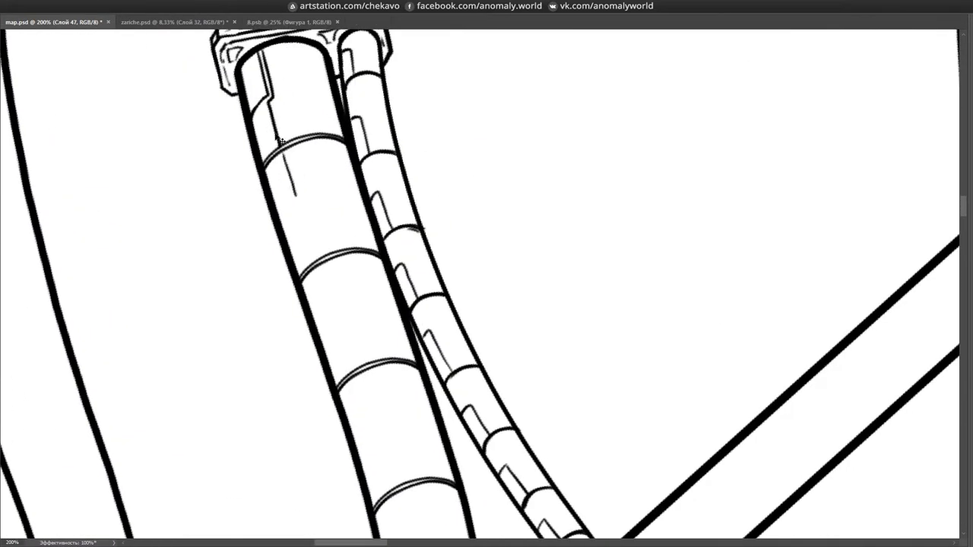
{"action": "left_click_drag", "start_coordinate": [289, 202], "coordinate": [308, 238]}
{"action": "left_click_drag", "start_coordinate": [333, 113], "coordinate": [332, 190]}
{"action": "left_click_drag", "start_coordinate": [314, 141], "coordinate": [370, 347]}
{"action": "left_click_drag", "start_coordinate": [370, 347], "coordinate": [352, 171]}
{"action": "mouse_move", "coordinate": [408, 430]}
{"action": "left_mouse_down"}
{"action": "mouse_move", "coordinate": [411, 281]}
{"action": "mouse_move", "coordinate": [442, 129]}
{"action": "mouse_move", "coordinate": [834, 293]}
{"action": "mouse_move", "coordinate": [758, 243]}
{"action": "left_mouse_up"}
{"action": "key", "text": "ctrl+s"}
- Ink a thin line across the semicircle beside the connector
{"action": "scroll", "coordinate": [758, 243], "scroll_direction": "down", "scroll_amount": 4}
{"action": "scroll", "coordinate": [753, 426], "scroll_direction": "up", "scroll_amount": 4}
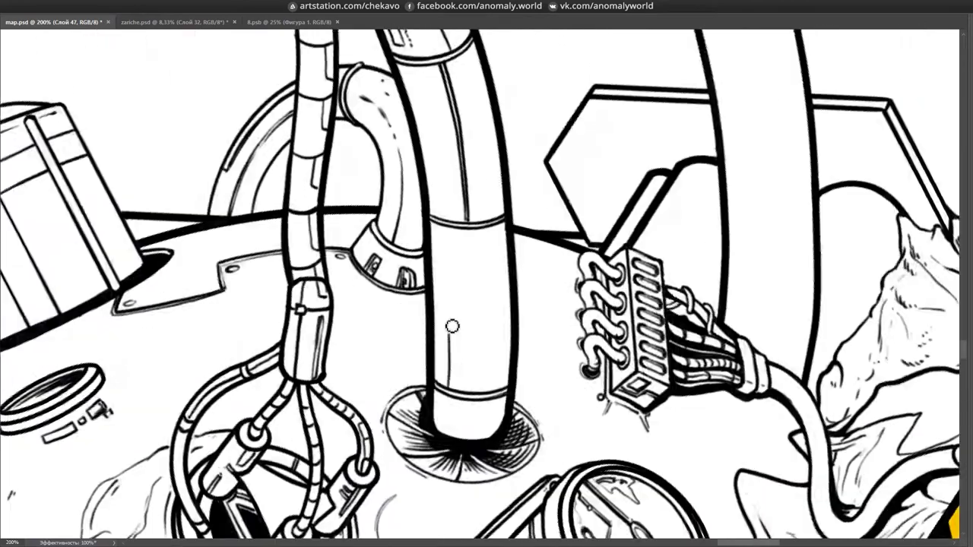
{"action": "left_click_drag", "start_coordinate": [448, 286], "coordinate": [498, 277]}
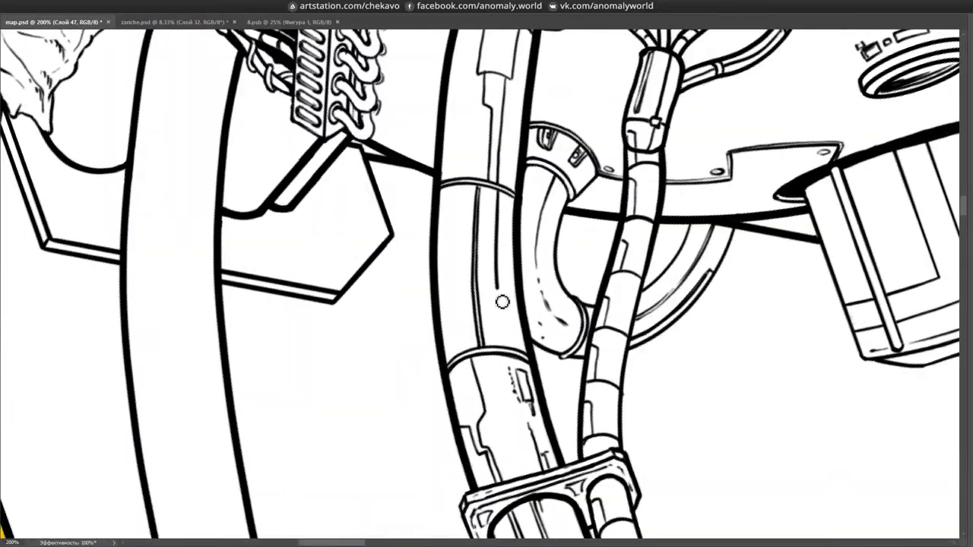
{"action": "mouse_move", "coordinate": [488, 169]}
{"action": "left_mouse_down"}
{"action": "mouse_move", "coordinate": [464, 150]}
{"action": "mouse_move", "coordinate": [400, 288]}
{"action": "left_mouse_up"}
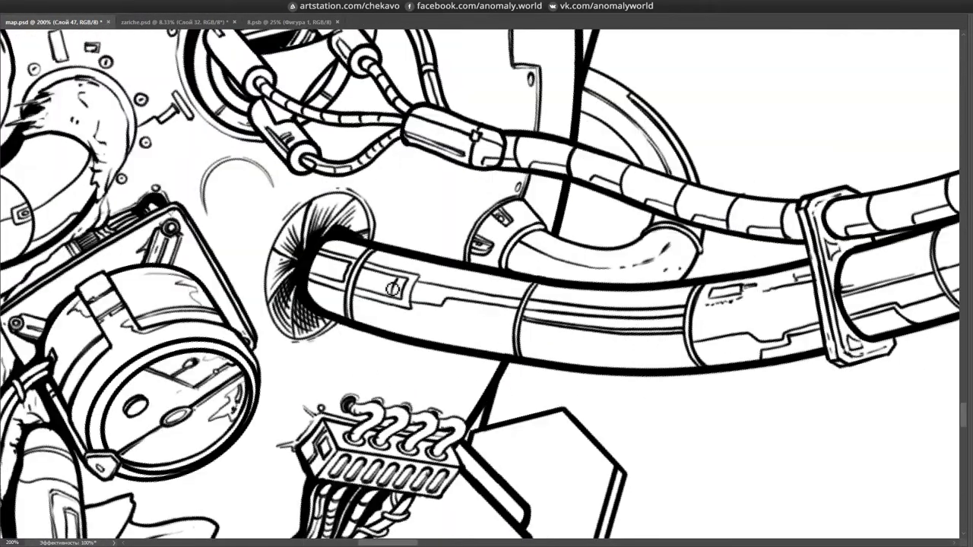
{"action": "mouse_move", "coordinate": [471, 331]}
{"action": "left_mouse_down"}
{"action": "mouse_move", "coordinate": [483, 342]}
{"action": "mouse_move", "coordinate": [441, 308]}
{"action": "mouse_move", "coordinate": [454, 273]}
{"action": "left_mouse_up"}
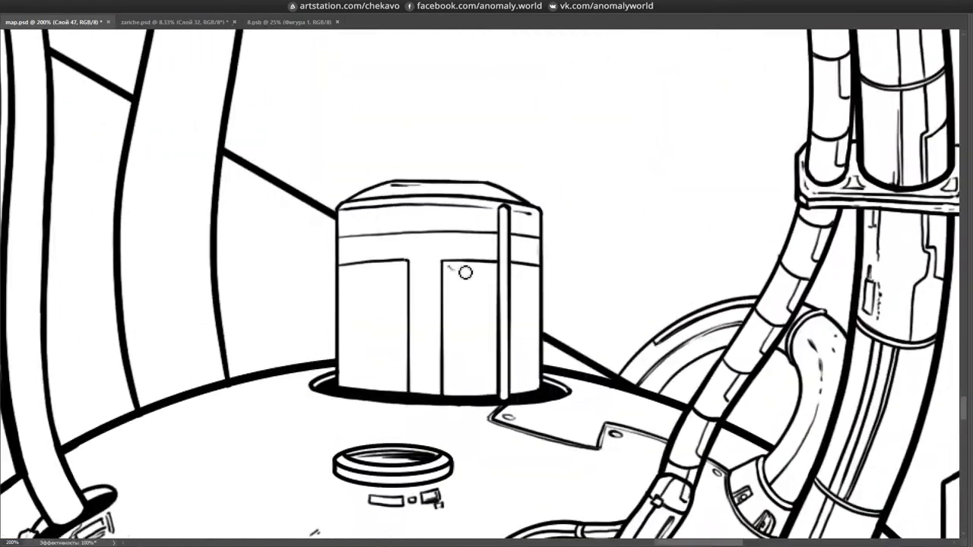
{"action": "scroll", "coordinate": [523, 284], "scroll_direction": "right", "scroll_amount": 10}
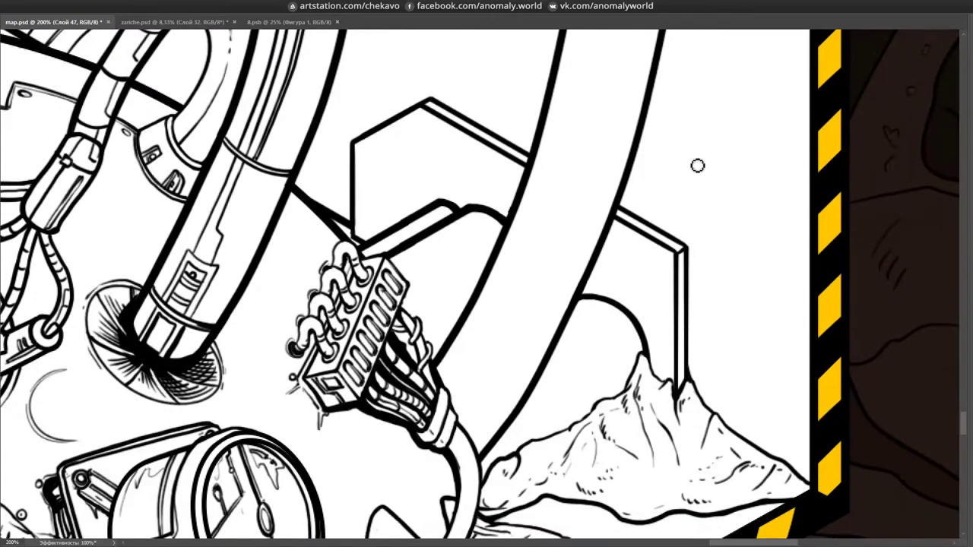
{"action": "scroll", "coordinate": [698, 165], "scroll_direction": "right", "scroll_amount": 3}
{"action": "scroll", "coordinate": [698, 165], "scroll_direction": "down", "scroll_amount": 2}
{"action": "left_click_drag", "start_coordinate": [472, 302], "coordinate": [551, 293]}
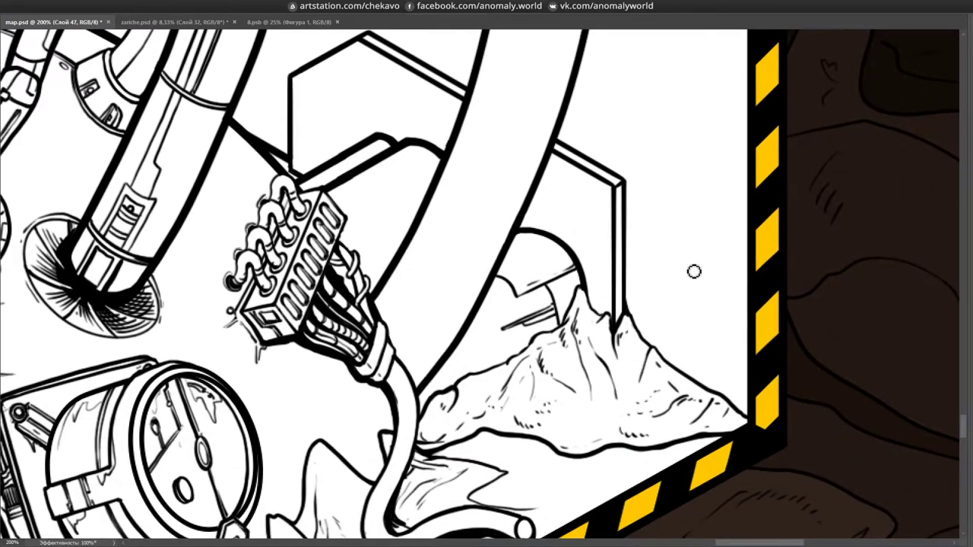
- Save the drawing and fill the wall-panel stripes beside the tank with black
{"action": "left_click_drag", "start_coordinate": [327, 357], "coordinate": [356, 371]}
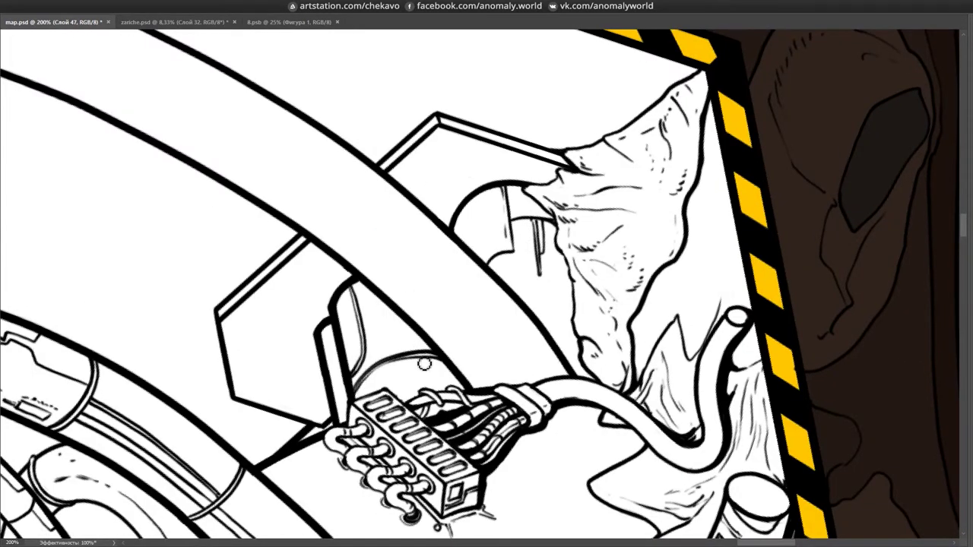
{"action": "left_click_drag", "start_coordinate": [339, 380], "coordinate": [435, 267]}
{"action": "key", "text": "ctrl+s"}
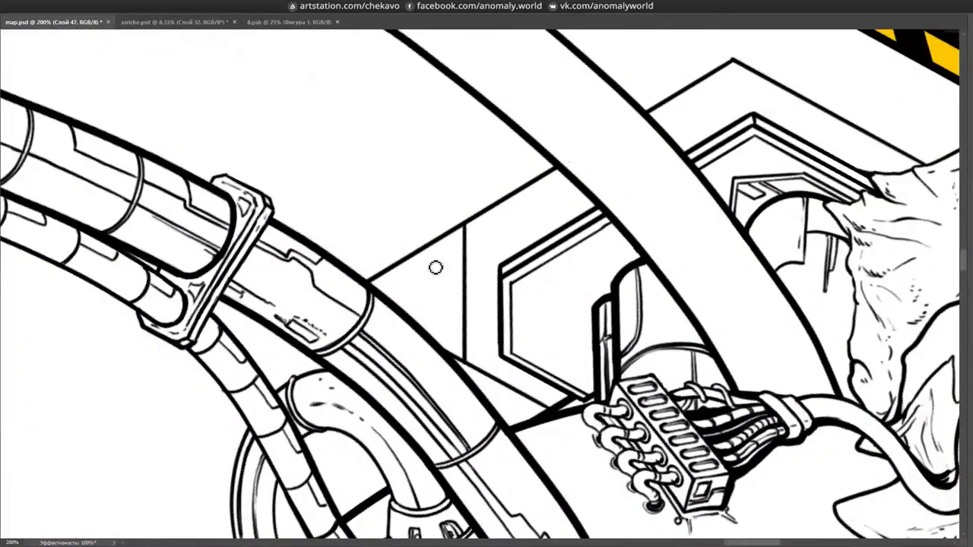
{"action": "left_click_drag", "start_coordinate": [569, 356], "coordinate": [438, 424]}
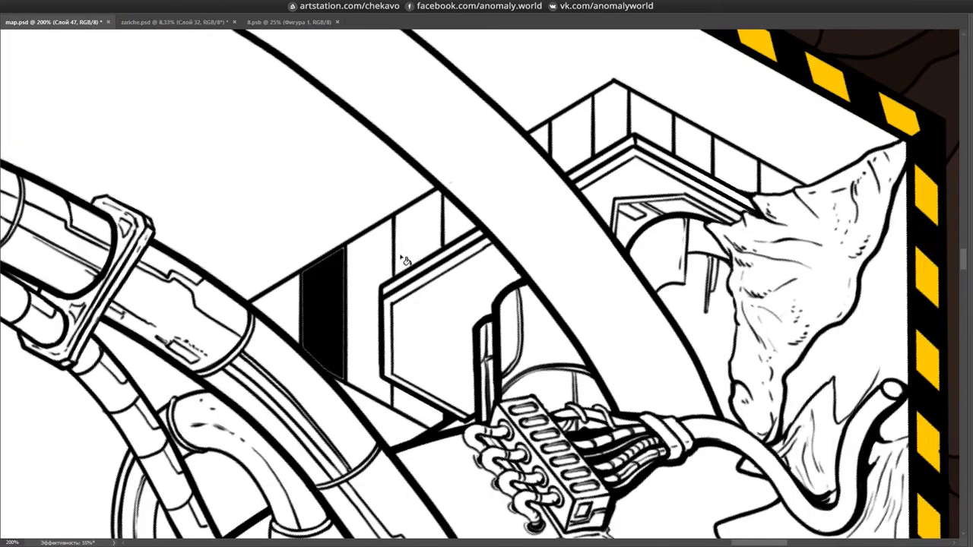
{"action": "left_click_drag", "start_coordinate": [338, 259], "coordinate": [355, 254]}
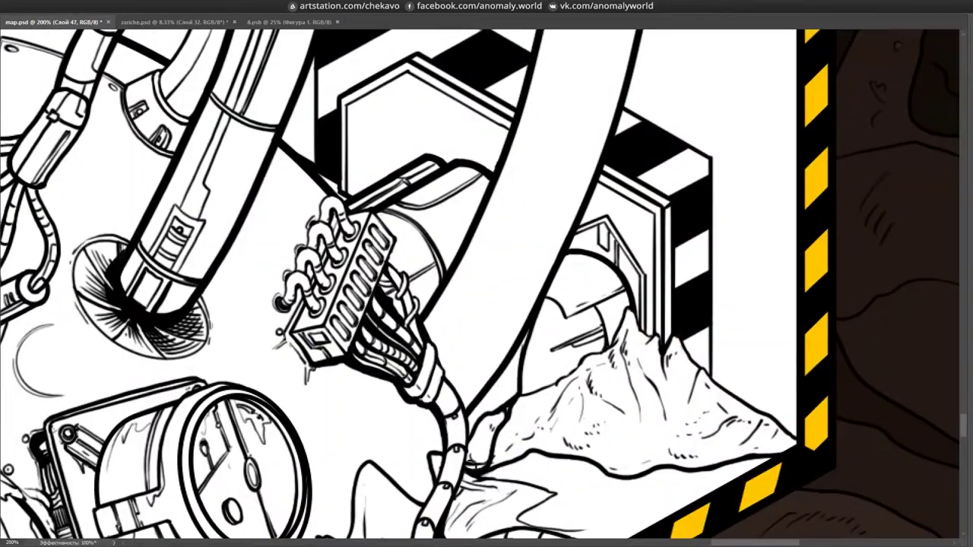
- Ink black shadows between the hose and rock pile and beside the arm
{"action": "left_click_drag", "start_coordinate": [514, 358], "coordinate": [488, 427]}
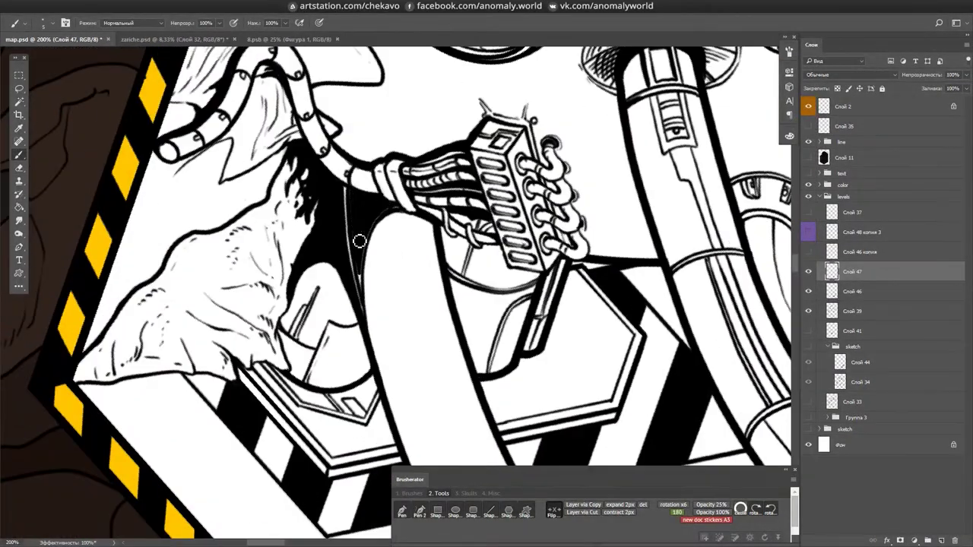
{"action": "left_click_drag", "start_coordinate": [360, 241], "coordinate": [368, 288]}
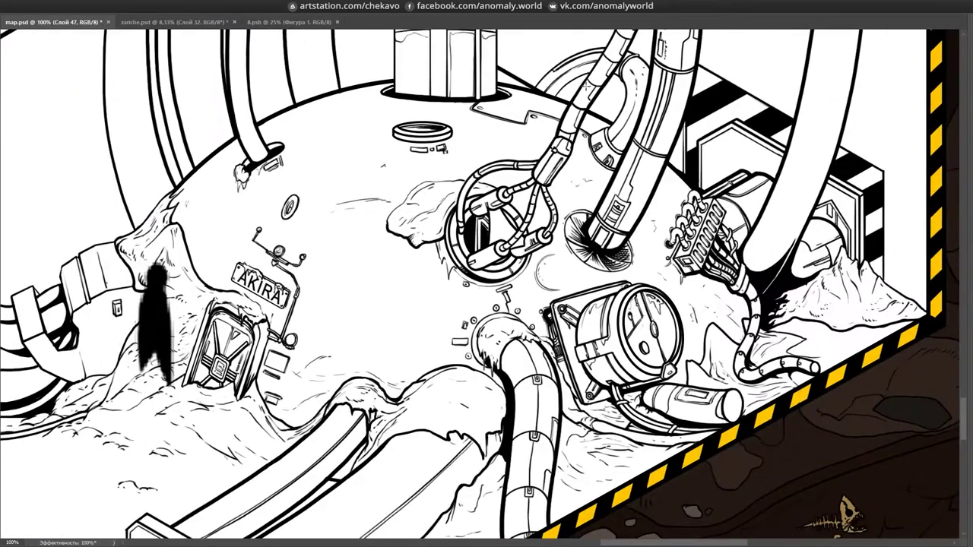
{"action": "left_click_drag", "start_coordinate": [383, 165], "coordinate": [443, 247]}
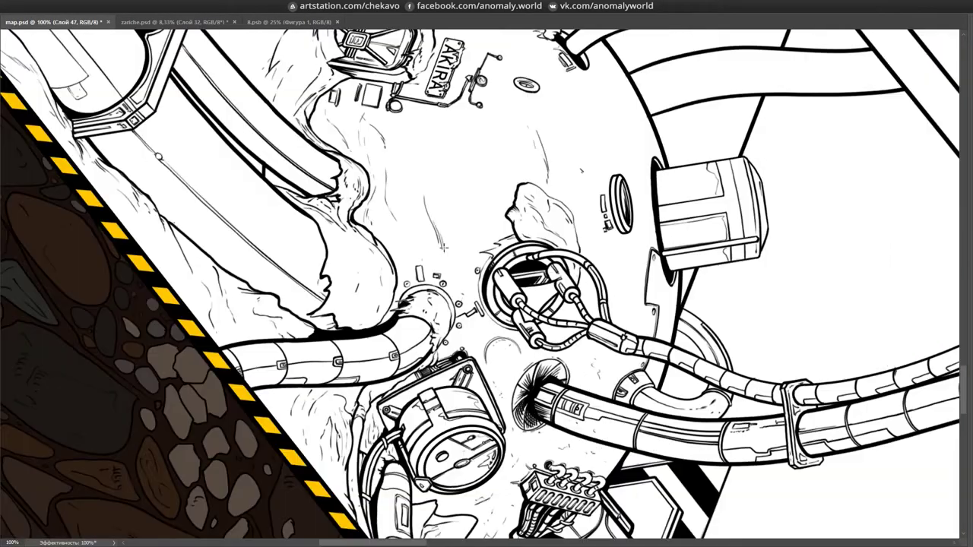
{"action": "key", "text": "Escape"}
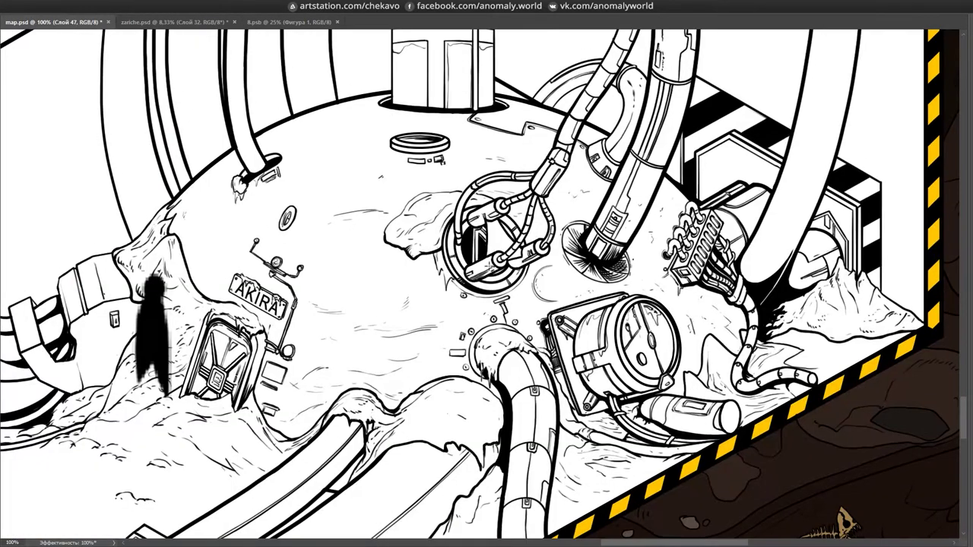
{"action": "left_click_drag", "start_coordinate": [493, 229], "coordinate": [461, 224]}
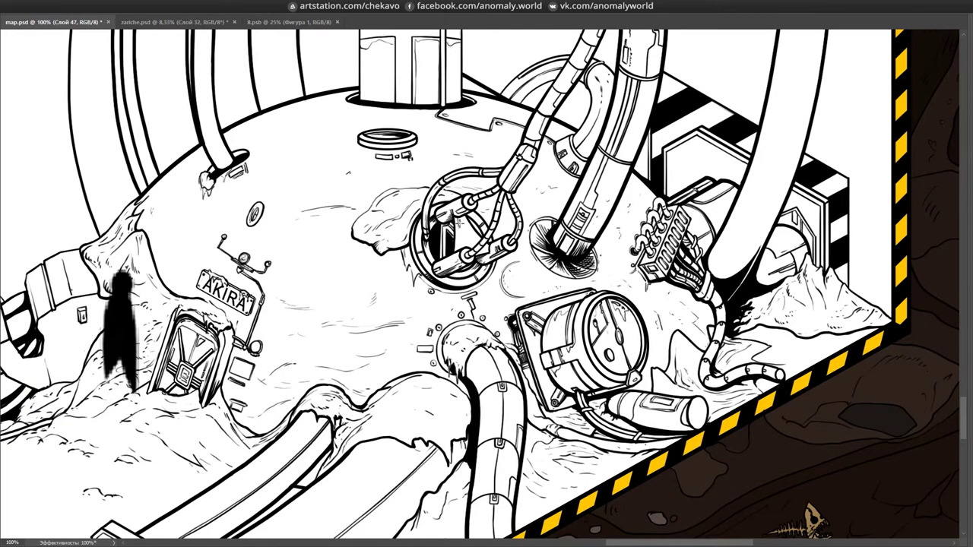
{"action": "left_click_drag", "start_coordinate": [246, 143], "coordinate": [198, 111]}
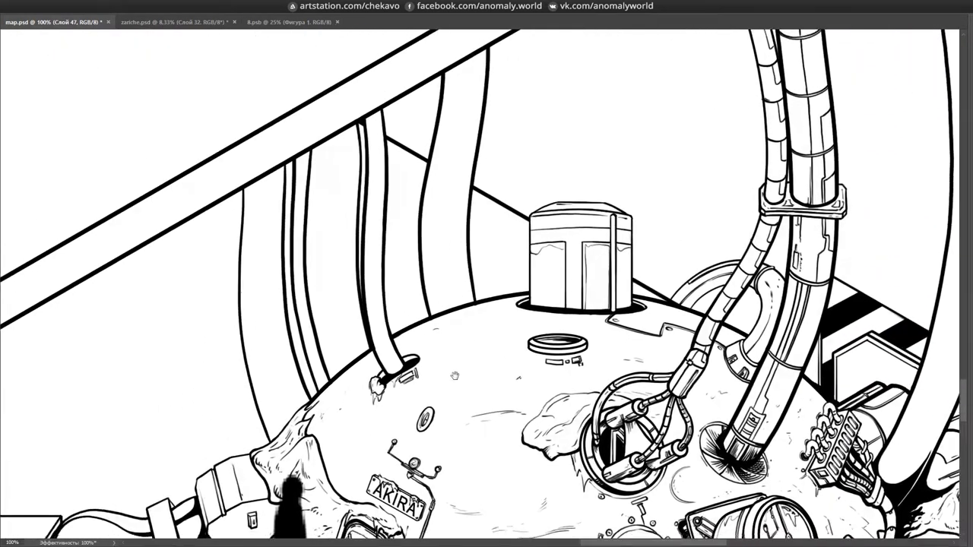
- At 200% zoom, dot the dome with ink and close the tag's right edge down to it
{"action": "key", "text": "ctrl+plus"}
{"action": "left_click", "coordinate": [338, 388]}
{"action": "left_click", "coordinate": [370, 382]}
{"action": "left_click", "coordinate": [343, 406]}
{"action": "left_click", "coordinate": [369, 380]}
{"action": "scroll", "coordinate": [353, 289], "scroll_direction": "up", "scroll_amount": 1}
{"action": "scroll", "coordinate": [381, 300], "scroll_direction": "up", "scroll_amount": 1}
{"action": "mouse_move", "coordinate": [395, 293]}
{"action": "left_mouse_down"}
{"action": "mouse_move", "coordinate": [369, 337]}
{"action": "mouse_move", "coordinate": [376, 391]}
{"action": "left_mouse_up"}
{"action": "scroll", "coordinate": [329, 441], "scroll_direction": "up", "scroll_amount": 2}
- Ink small arch strokes and a short stroke along the tube edge
{"action": "left_click_drag", "start_coordinate": [328, 441], "coordinate": [326, 276]}
{"action": "mouse_move", "coordinate": [752, 224]}
{"action": "left_mouse_down"}
{"action": "mouse_move", "coordinate": [718, 226]}
{"action": "mouse_move", "coordinate": [501, 387]}
{"action": "mouse_move", "coordinate": [510, 390]}
{"action": "left_mouse_up"}
{"action": "left_click_drag", "start_coordinate": [260, 346], "coordinate": [273, 342]}
{"action": "left_click_drag", "start_coordinate": [313, 308], "coordinate": [327, 304]}
{"action": "left_click_drag", "start_coordinate": [400, 275], "coordinate": [405, 257]}
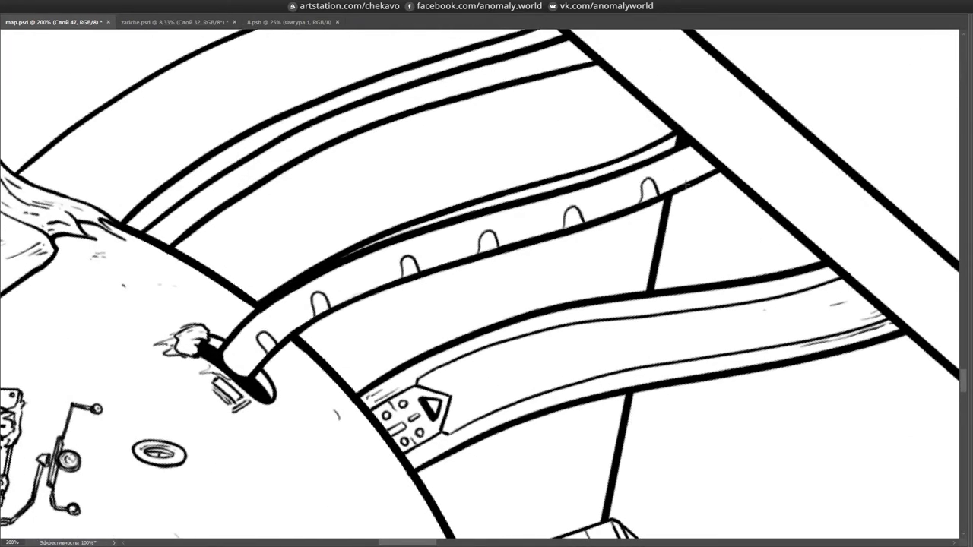
- Rotate and pan the view around the tube to a lower part of the drawing
{"action": "mouse_move", "coordinate": [698, 174]}
{"action": "left_mouse_down"}
{"action": "mouse_move", "coordinate": [624, 114]}
{"action": "mouse_move", "coordinate": [495, 99]}
{"action": "mouse_move", "coordinate": [395, 138]}
{"action": "mouse_move", "coordinate": [419, 127]}
{"action": "left_mouse_up"}
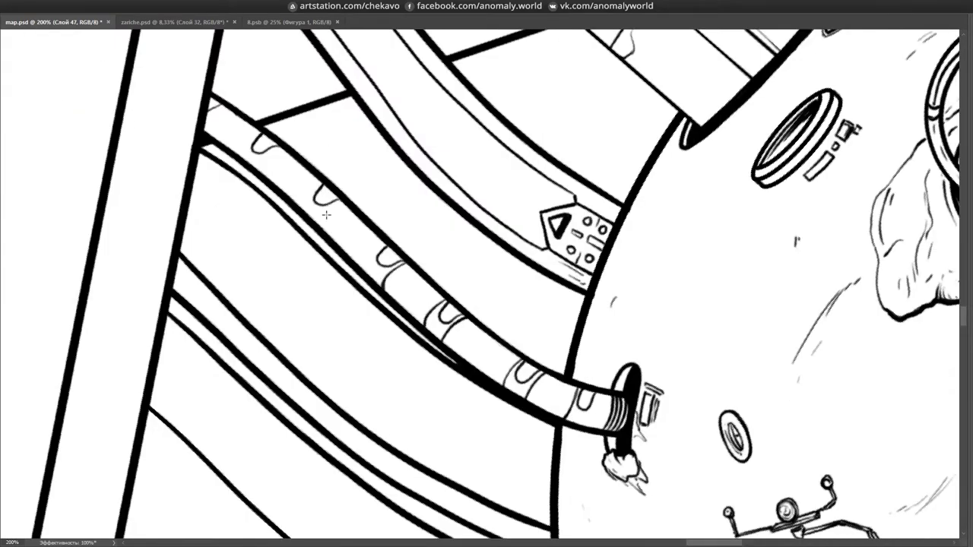
{"action": "left_click_drag", "start_coordinate": [262, 168], "coordinate": [473, 339]}
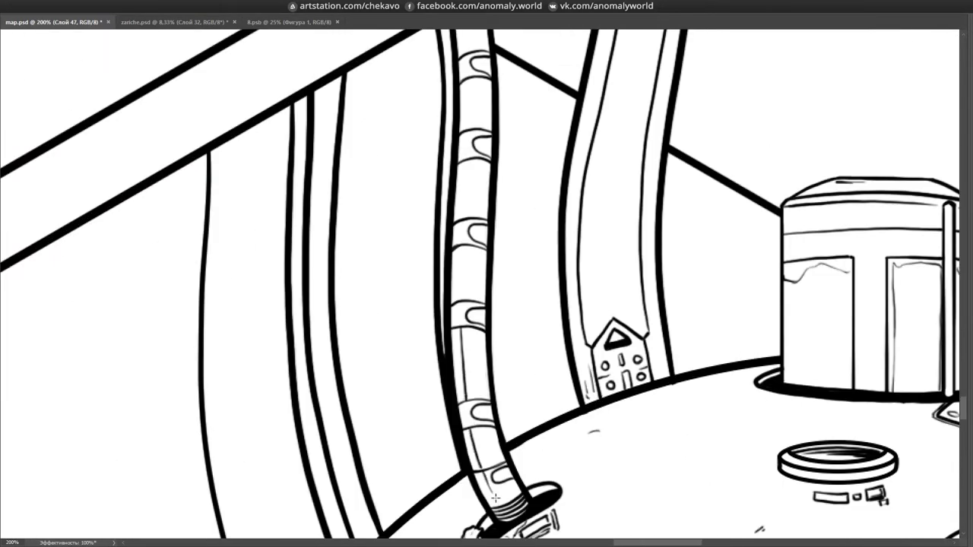
{"action": "left_click_drag", "start_coordinate": [462, 241], "coordinate": [610, 226]}
{"action": "scroll", "coordinate": [610, 226], "scroll_direction": "down", "scroll_amount": 10}
{"action": "scroll", "coordinate": [457, 259], "scroll_direction": "left", "scroll_amount": 8}
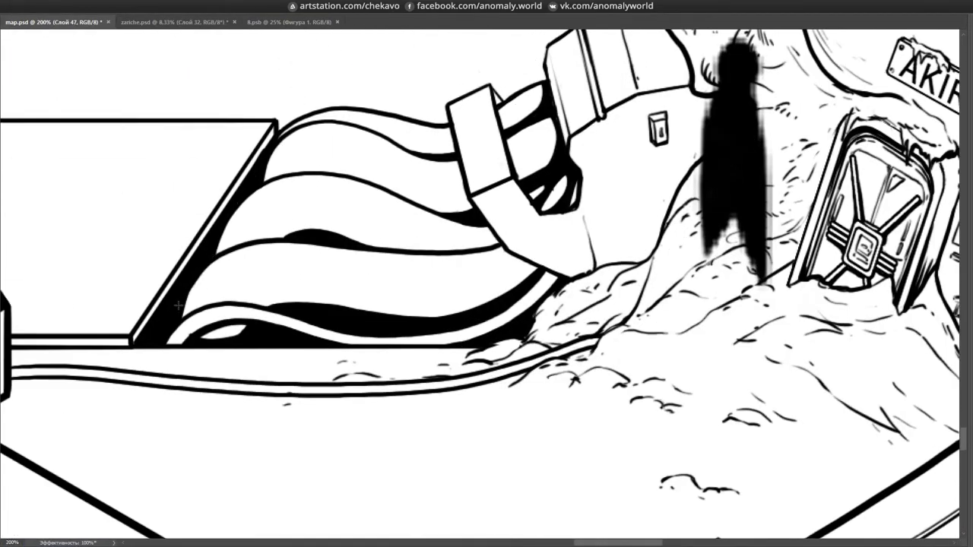
{"action": "scroll", "coordinate": [383, 273], "scroll_direction": "up", "scroll_amount": 3}
{"action": "scroll", "coordinate": [382, 273], "scroll_direction": "left", "scroll_amount": 2}
{"action": "mouse_move", "coordinate": [355, 302]}
{"action": "left_mouse_down"}
{"action": "mouse_move", "coordinate": [425, 425]}
{"action": "mouse_move", "coordinate": [368, 353]}
{"action": "left_mouse_up"}
{"action": "left_click_drag", "start_coordinate": [408, 326], "coordinate": [629, 315]}
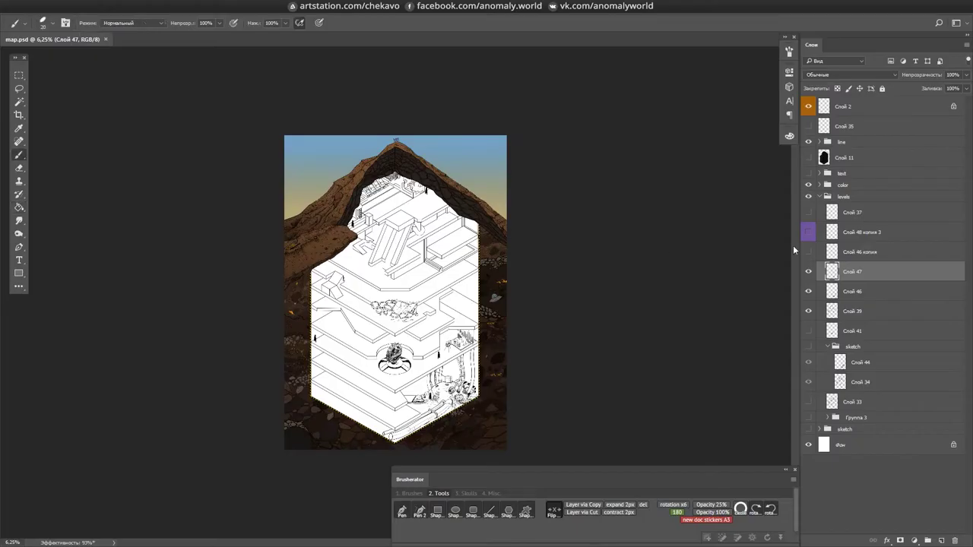
- Move Слой 11 below Слой 33, group it as 'color levels', and label the levels group Violet
{"action": "left_click_drag", "start_coordinate": [885, 263], "coordinate": [852, 403]}
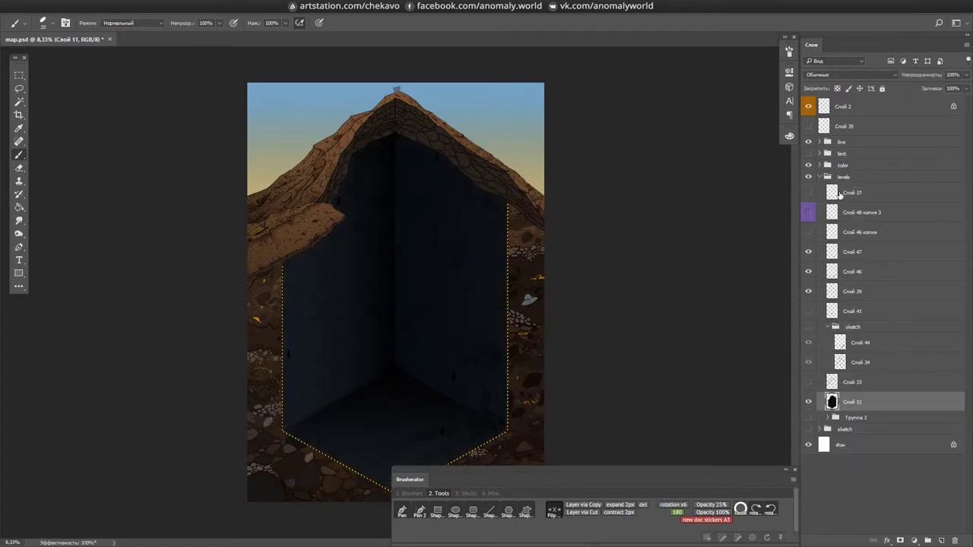
{"action": "key", "text": "ctrl+g"}
{"action": "type", "text": "color levels"}
{"action": "key", "text": "Return"}
{"action": "right_click", "coordinate": [810, 177]}
{"action": "left_click", "coordinate": [828, 271]}
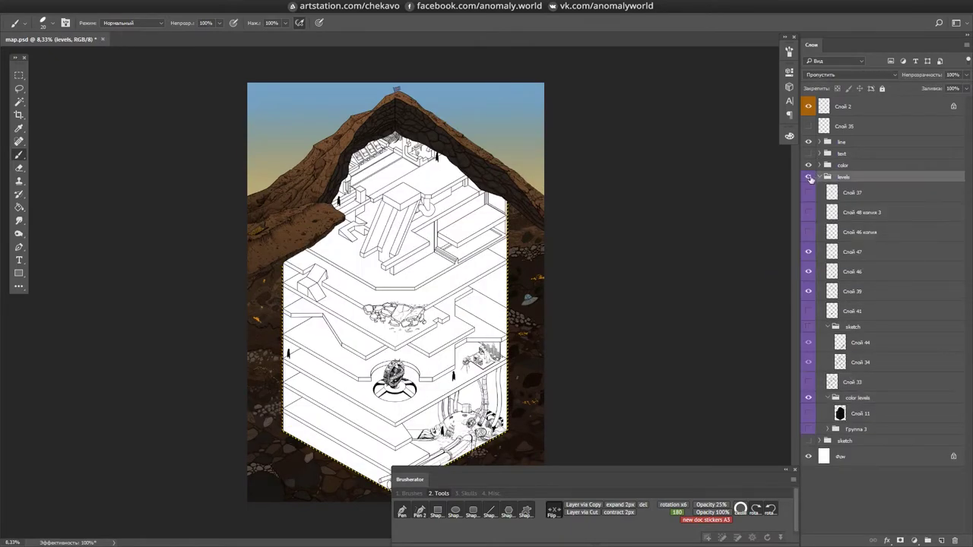
- Make Слой 39 the active layer with the Eraser selected
{"action": "left_click", "coordinate": [844, 291]}
{"action": "scroll", "coordinate": [708, 232], "scroll_direction": "up", "scroll_amount": 6}
{"action": "key", "text": "e"}
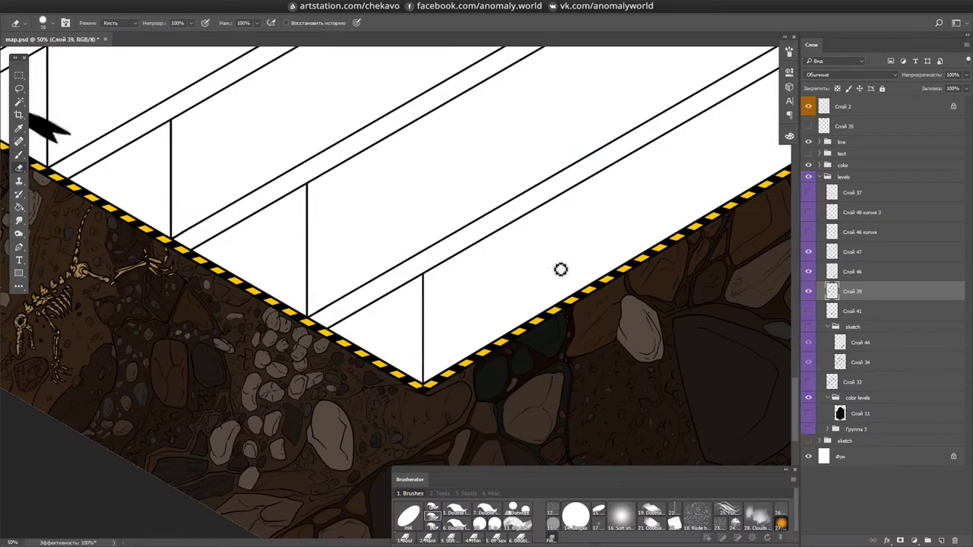
{"action": "scroll", "coordinate": [642, 260], "scroll_direction": "left", "scroll_amount": 3}
{"action": "scroll", "coordinate": [642, 260], "scroll_direction": "down", "scroll_amount": 1}
{"action": "scroll", "coordinate": [643, 260], "scroll_direction": "left", "scroll_amount": 4}
{"action": "scroll", "coordinate": [642, 260], "scroll_direction": "up", "scroll_amount": 3}
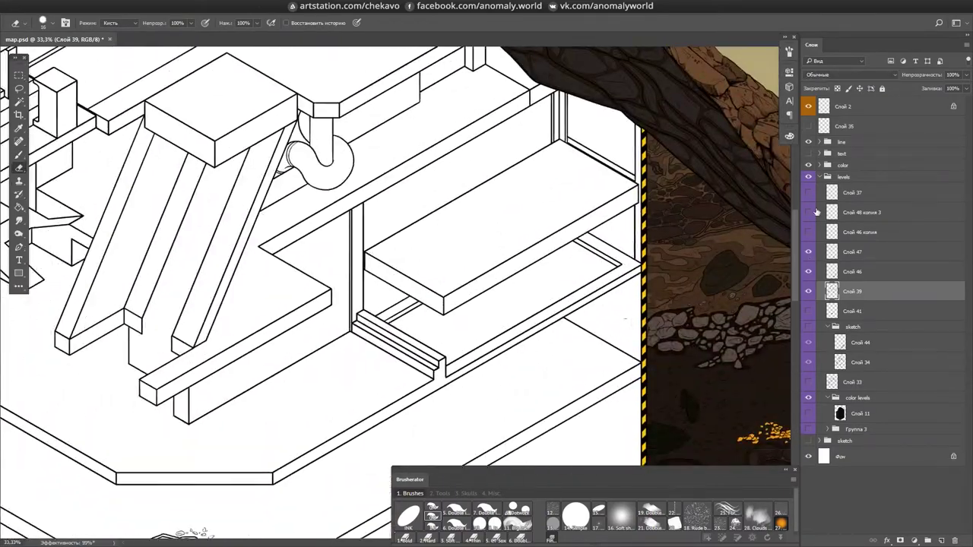
- Select Слой 8 in the line group, then collapse the line group
{"action": "left_click", "coordinate": [560, 343], "text": "ctrl"}
{"action": "scroll", "coordinate": [561, 343], "scroll_direction": "down", "scroll_amount": 2}
{"action": "scroll", "coordinate": [560, 343], "scroll_direction": "up", "scroll_amount": 1}
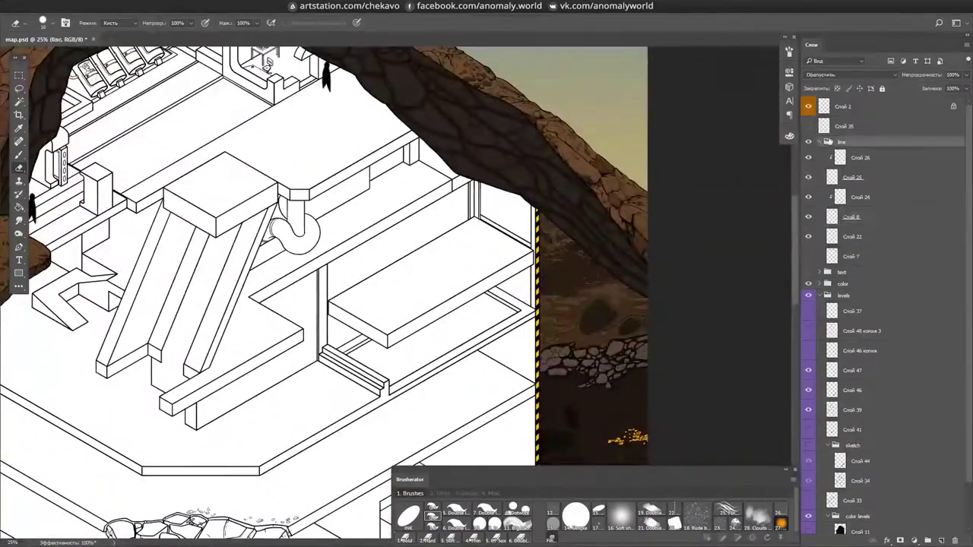
{"action": "left_click", "coordinate": [821, 143]}
{"action": "scroll", "coordinate": [610, 326], "scroll_direction": "up", "scroll_amount": 4}
- Make Слой 47 active and return to the Brush after checking its size settings
{"action": "left_click", "coordinate": [610, 327], "text": "ctrl"}
{"action": "scroll", "coordinate": [719, 359], "scroll_direction": "up", "scroll_amount": 2}
{"action": "right_click", "coordinate": [523, 353]}
{"action": "key", "text": "Escape"}
{"action": "key", "text": "b"}
{"action": "scroll", "coordinate": [460, 250], "scroll_direction": "up", "scroll_amount": 1}
{"action": "scroll", "coordinate": [460, 250], "scroll_direction": "left", "scroll_amount": 1}
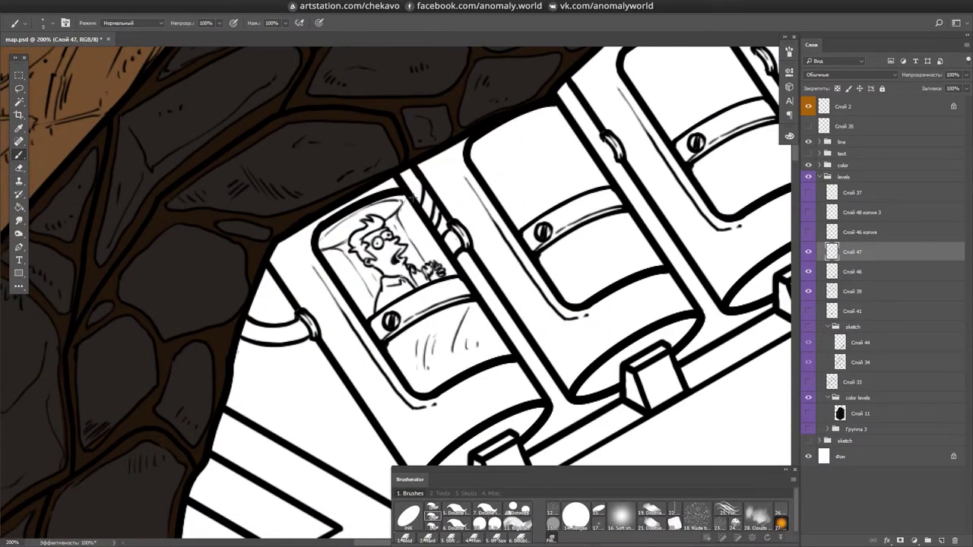
- On Слой 39, ink strokes on the bump beside the capsule, checking them in a mirrored view
{"action": "scroll", "coordinate": [433, 232], "scroll_direction": "down", "scroll_amount": 3}
{"action": "scroll", "coordinate": [357, 238], "scroll_direction": "left", "scroll_amount": 1}
{"action": "left_click", "coordinate": [357, 239], "text": "ctrl"}
{"action": "key", "text": "h"}
{"action": "mouse_move", "coordinate": [354, 252]}
{"action": "left_mouse_down"}
{"action": "mouse_move", "coordinate": [380, 288]}
{"action": "mouse_move", "coordinate": [368, 301]}
{"action": "left_mouse_up"}
{"action": "key", "text": "h"}
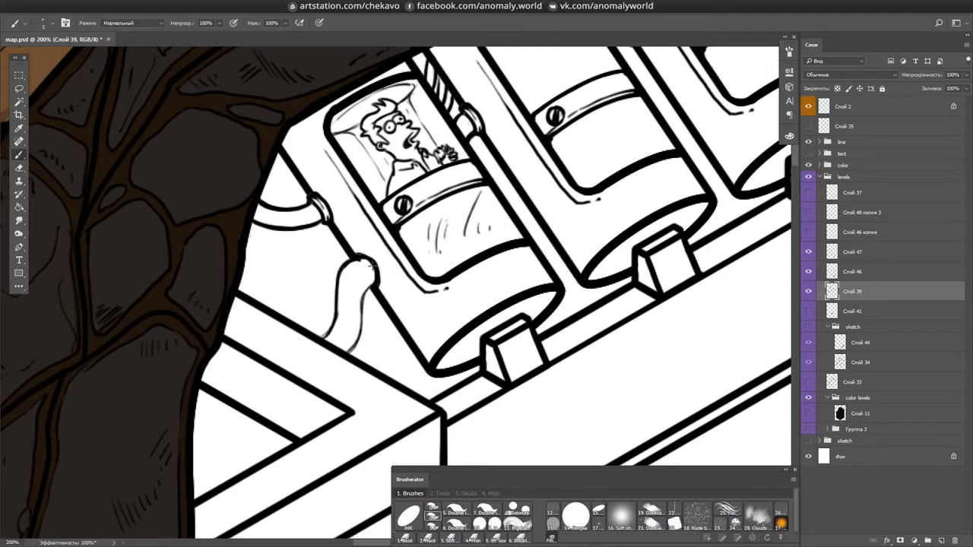
{"action": "key", "text": "h"}
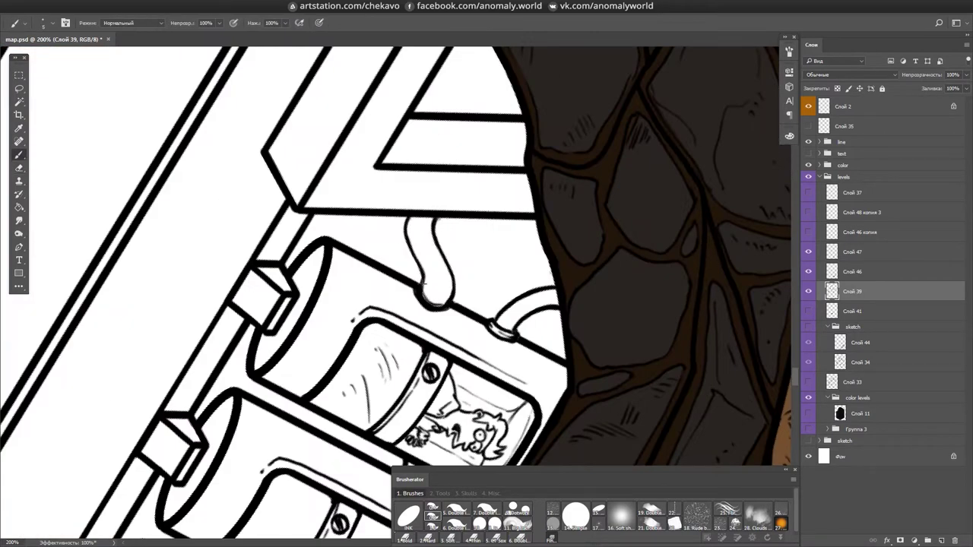
{"action": "key", "text": "h"}
- Ink a curled stroke on the ear shape and fill its inside with dark ink
{"action": "key", "text": "e"}
{"action": "key", "text": "b"}
{"action": "left_click_drag", "start_coordinate": [354, 232], "coordinate": [366, 207]}
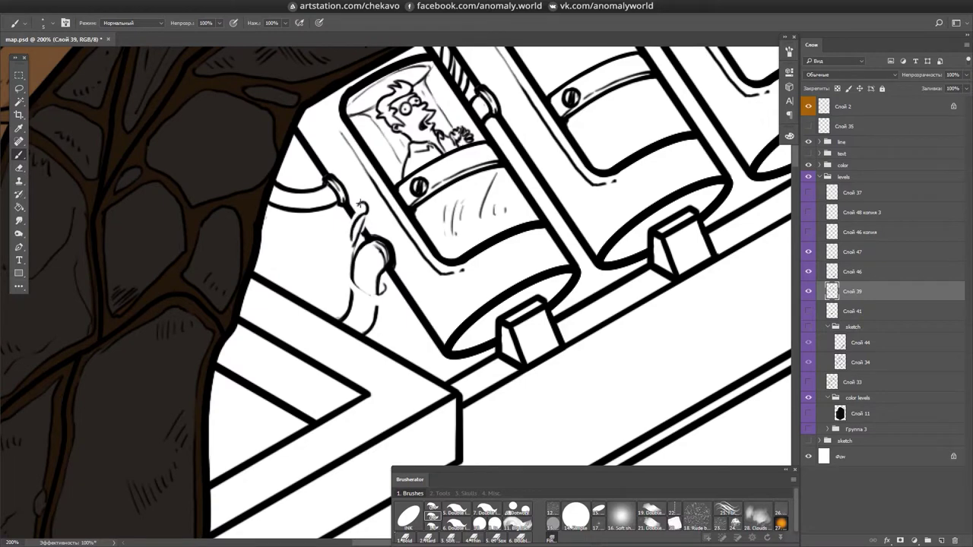
{"action": "key", "text": "h"}
{"action": "key", "text": "h"}
{"action": "left_click_drag", "start_coordinate": [359, 247], "coordinate": [362, 219]}
{"action": "key", "text": "e"}
{"action": "mouse_move", "coordinate": [344, 266]}
{"action": "left_mouse_down"}
{"action": "mouse_move", "coordinate": [352, 224]}
{"action": "mouse_move", "coordinate": [364, 216]}
{"action": "left_mouse_up"}
{"action": "key", "text": "b"}
{"action": "key", "text": "h"}
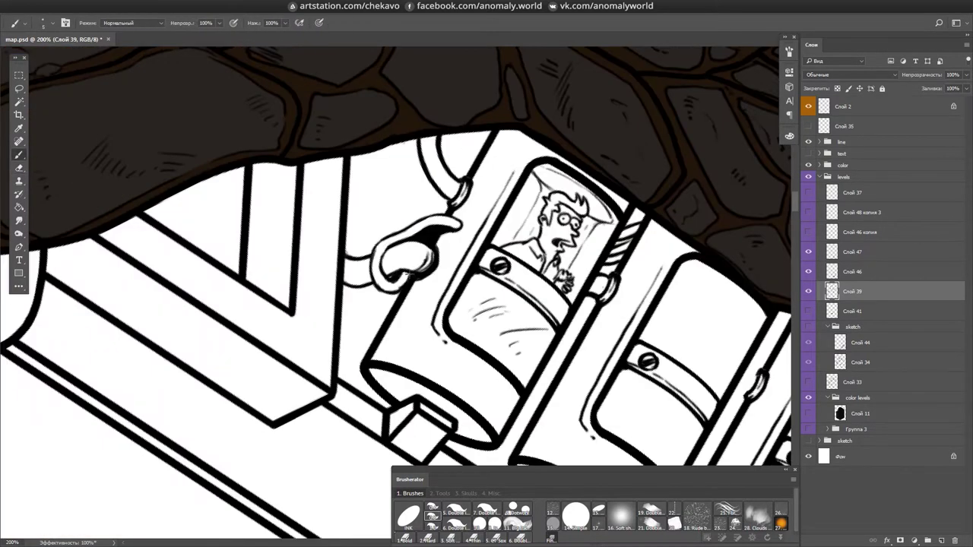
{"action": "key", "text": "h"}
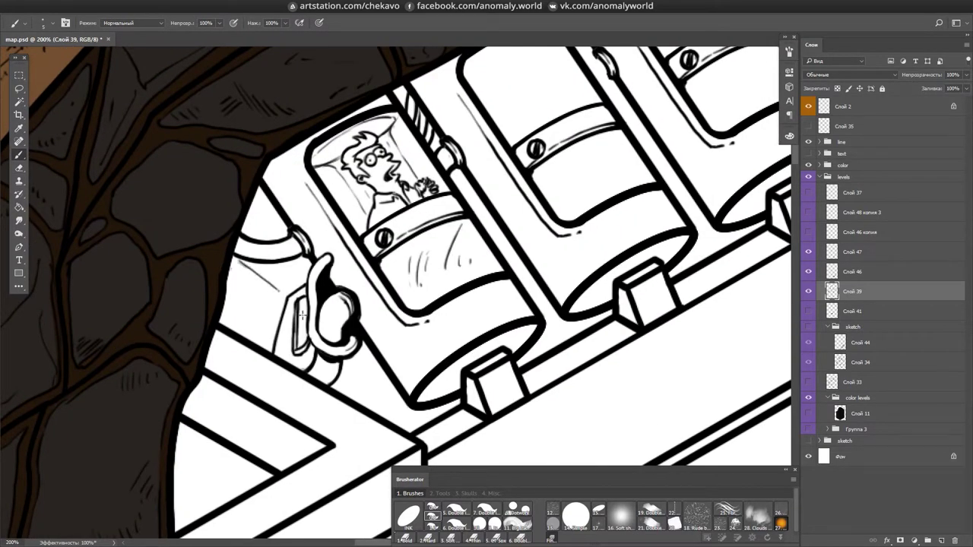
- Ink dark vent slots on the side unit and save map.psd
{"action": "mouse_move", "coordinate": [274, 296]}
{"action": "left_mouse_down"}
{"action": "mouse_move", "coordinate": [265, 328]}
{"action": "mouse_move", "coordinate": [250, 327]}
{"action": "left_mouse_up"}
{"action": "left_click_drag", "start_coordinate": [245, 277], "coordinate": [236, 304]}
{"action": "key", "text": "h"}
{"action": "key", "text": "e"}
{"action": "key", "text": "b"}
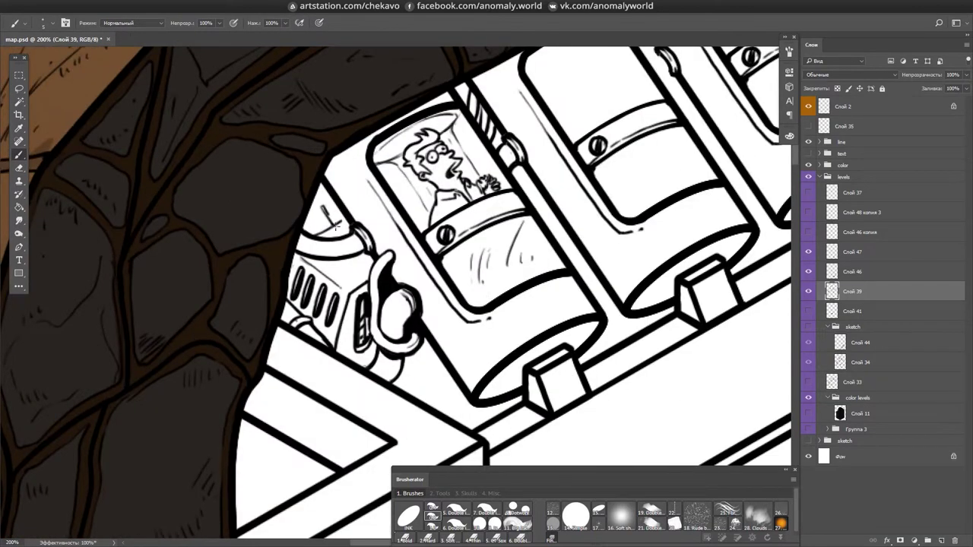
{"action": "left_click_drag", "start_coordinate": [312, 220], "coordinate": [122, 133]}
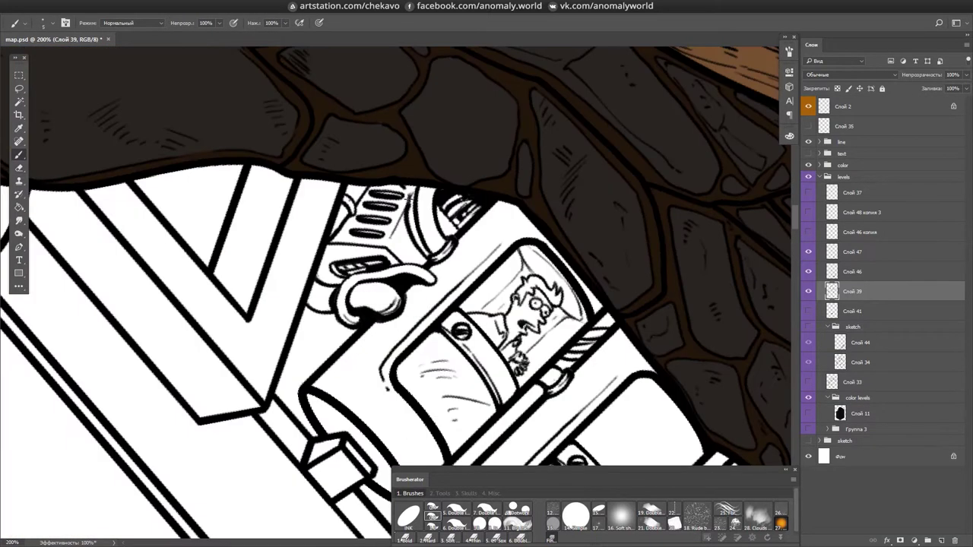
{"action": "left_click_drag", "start_coordinate": [422, 187], "coordinate": [563, 235]}
{"action": "key", "text": "ctrl+s"}
- Rotate the view around the capsule row to review it, and save again
{"action": "scroll", "coordinate": [600, 272], "scroll_direction": "down", "scroll_amount": 3}
{"action": "scroll", "coordinate": [699, 235], "scroll_direction": "up", "scroll_amount": 2}
{"action": "scroll", "coordinate": [360, 276], "scroll_direction": "down", "scroll_amount": 1}
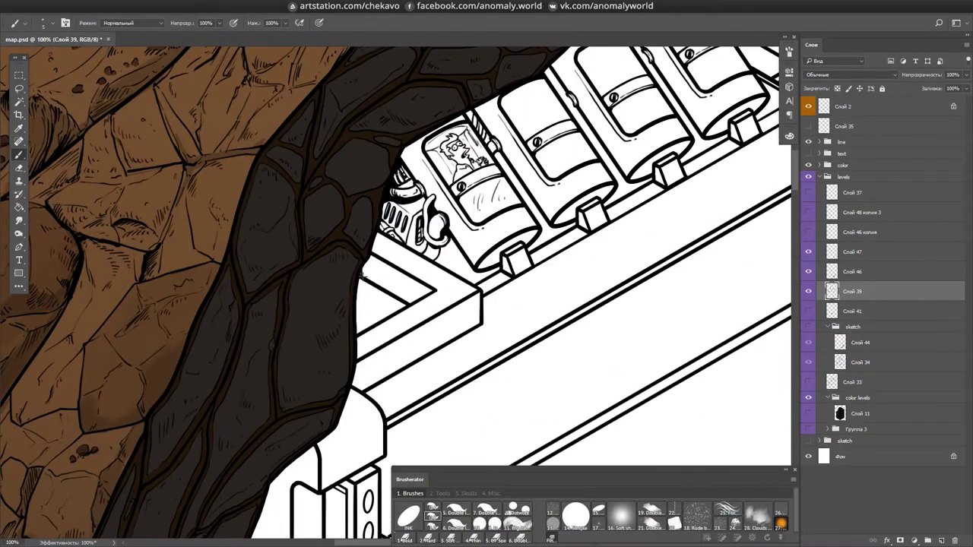
{"action": "left_click_drag", "start_coordinate": [422, 290], "coordinate": [409, 199]}
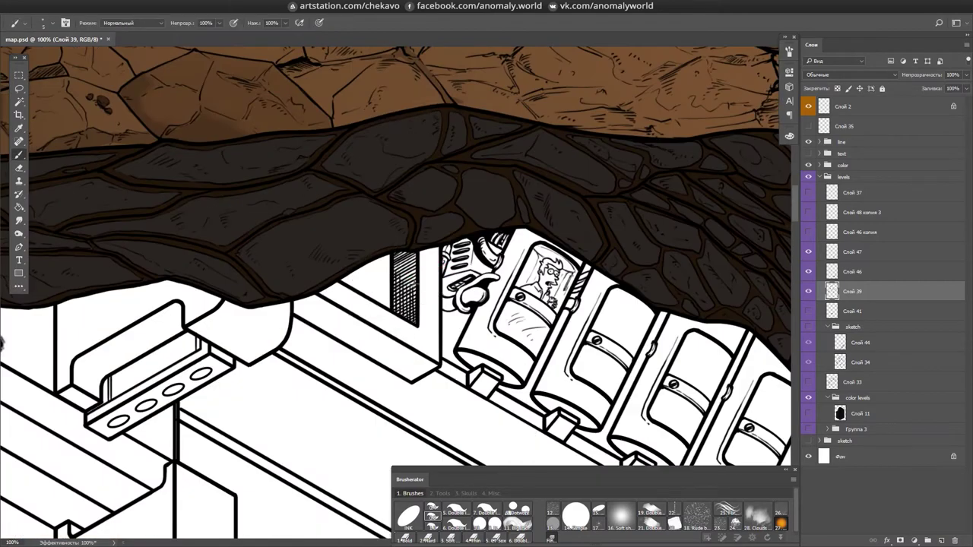
{"action": "left_click_drag", "start_coordinate": [394, 248], "coordinate": [385, 312]}
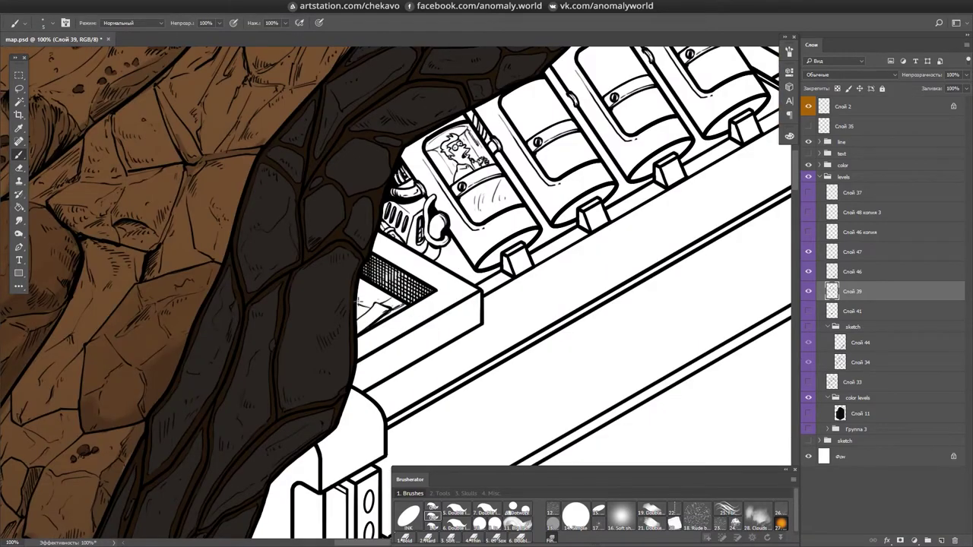
{"action": "left_click_drag", "start_coordinate": [371, 317], "coordinate": [384, 330]}
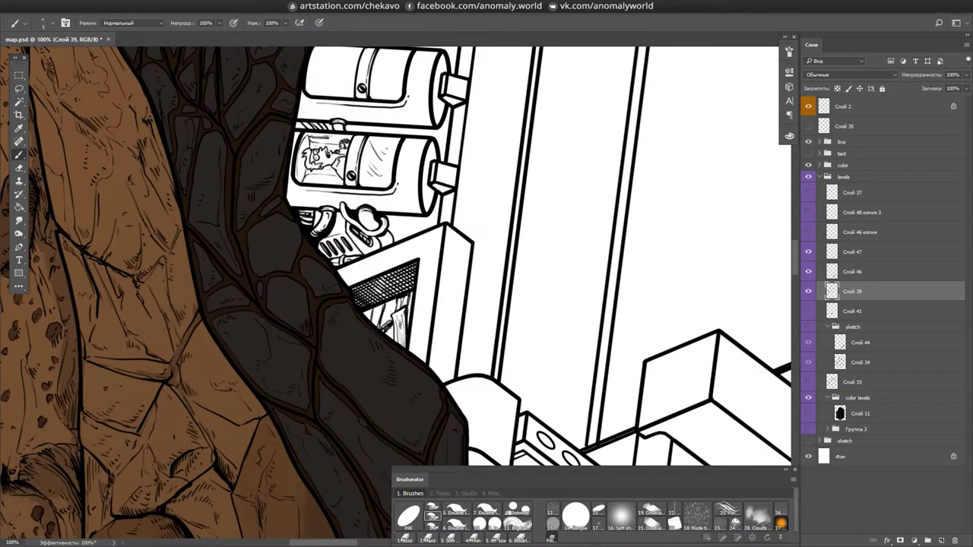
{"action": "left_click_drag", "start_coordinate": [403, 273], "coordinate": [317, 275]}
{"action": "key", "text": "ctrl+s"}
{"action": "left_click_drag", "start_coordinate": [365, 304], "coordinate": [341, 294]}
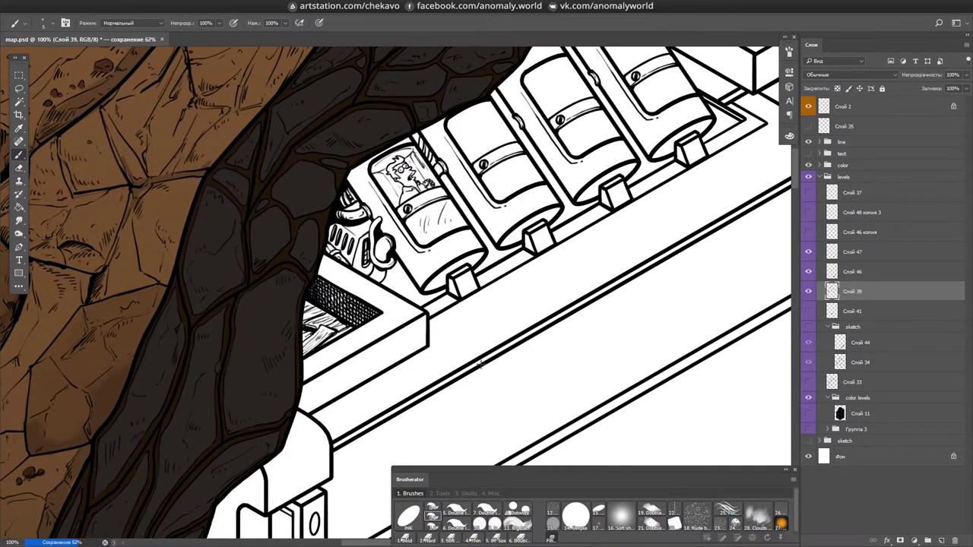
- Draw a curved ink stroke beside the robot
{"action": "scroll", "coordinate": [395, 213], "scroll_direction": "up", "scroll_amount": 1}
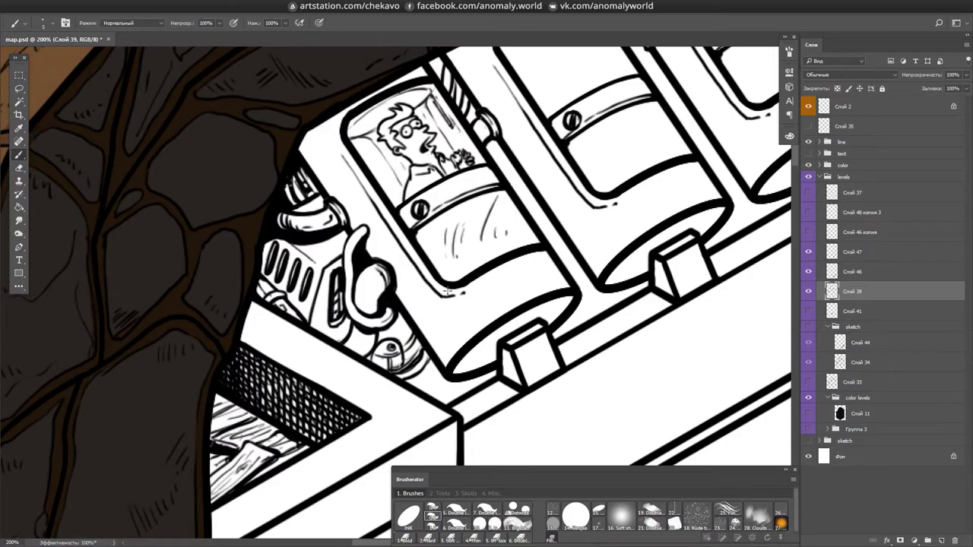
{"action": "left_click_drag", "start_coordinate": [431, 395], "coordinate": [443, 338]}
{"action": "key", "text": "r"}
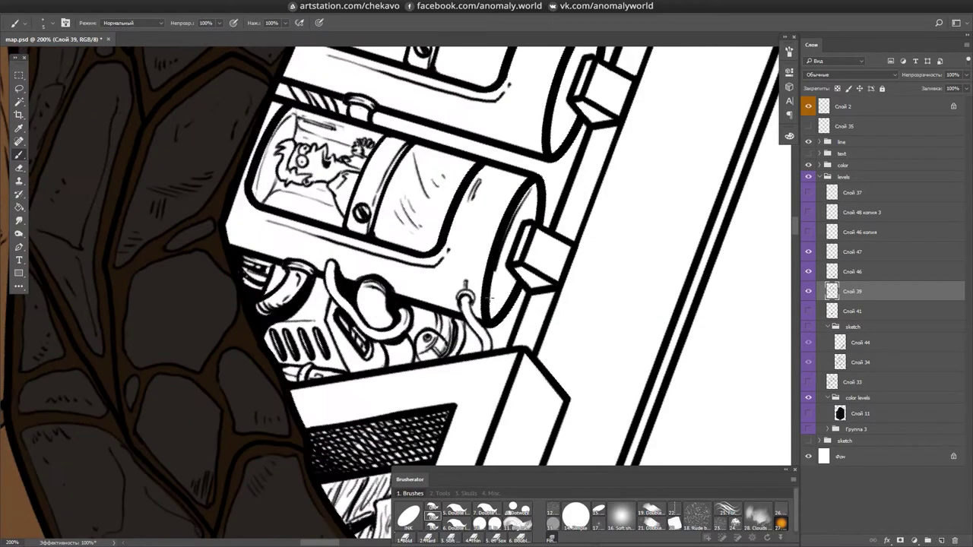
{"action": "mouse_move", "coordinate": [654, 213]}
{"action": "left_mouse_down"}
{"action": "mouse_move", "coordinate": [403, 396]}
{"action": "mouse_move", "coordinate": [456, 403]}
{"action": "mouse_move", "coordinate": [561, 302]}
{"action": "left_mouse_up"}
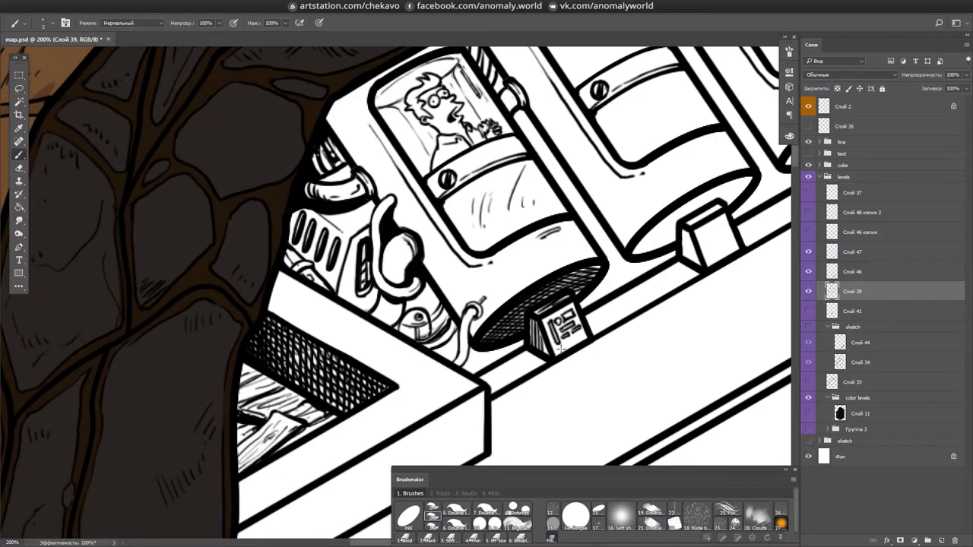
{"action": "scroll", "coordinate": [561, 348], "scroll_direction": "down", "scroll_amount": 1}
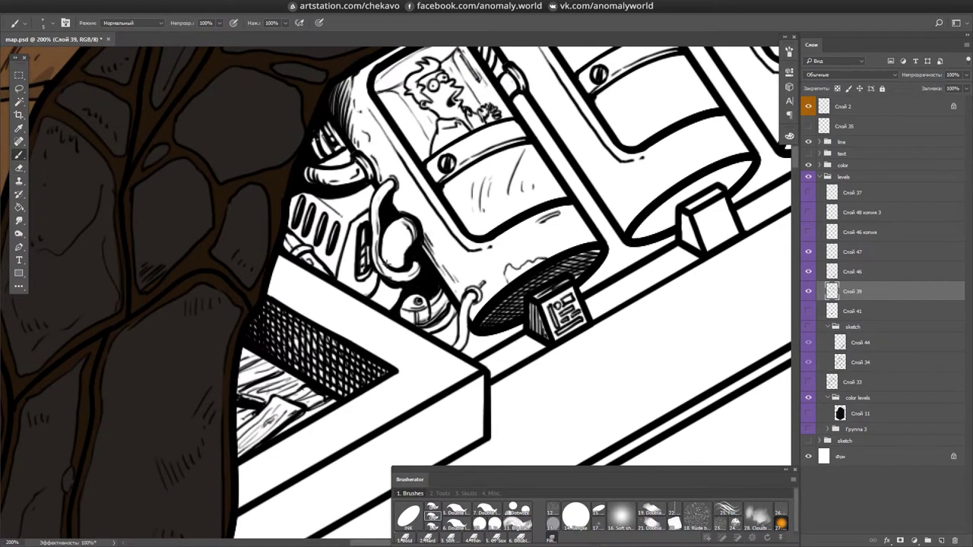
- Hatch the robot's round knob and lower body, and fill the gap under the drum with ink
{"action": "left_click_drag", "start_coordinate": [395, 251], "coordinate": [391, 247]}
{"action": "left_click_drag", "start_coordinate": [384, 236], "coordinate": [407, 258]}
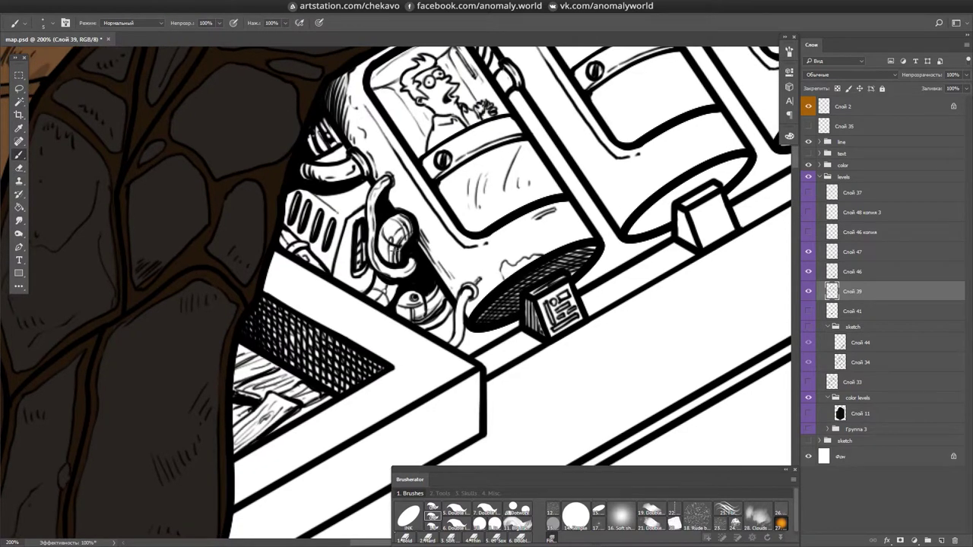
{"action": "mouse_move", "coordinate": [650, 373]}
{"action": "left_mouse_down"}
{"action": "mouse_move", "coordinate": [540, 195]}
{"action": "mouse_move", "coordinate": [590, 351]}
{"action": "left_mouse_up"}
{"action": "left_click_drag", "start_coordinate": [457, 324], "coordinate": [407, 306]}
{"action": "mouse_move", "coordinate": [392, 274]}
{"action": "left_mouse_down"}
{"action": "mouse_move", "coordinate": [358, 301]}
{"action": "mouse_move", "coordinate": [404, 320]}
{"action": "mouse_move", "coordinate": [300, 412]}
{"action": "mouse_move", "coordinate": [355, 411]}
{"action": "left_mouse_up"}
- Hatch the pole beside the capsule and undo a stray diagonal stroke
{"action": "key", "text": "g"}
{"action": "left_click_drag", "start_coordinate": [381, 376], "coordinate": [367, 412]}
{"action": "key", "text": "b"}
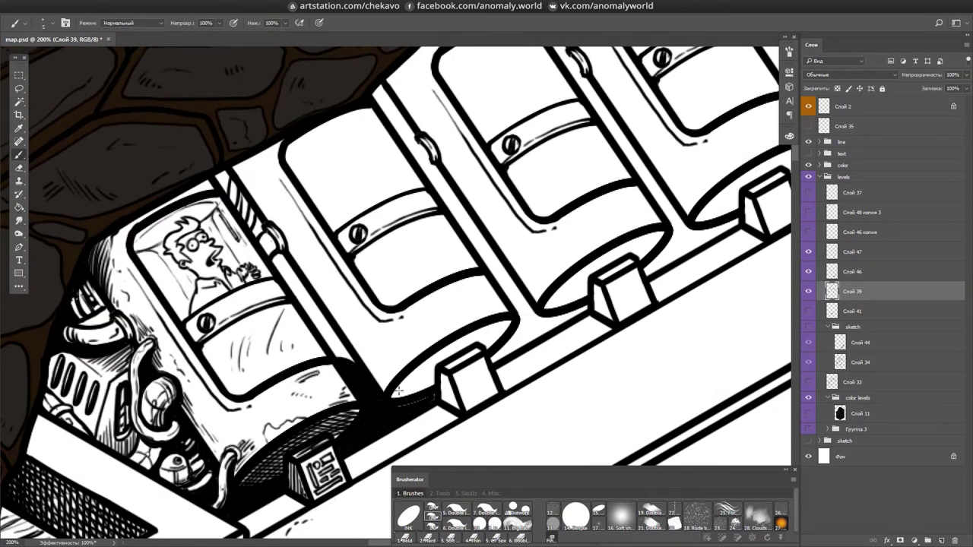
{"action": "key", "text": "ctrl+minus"}
{"action": "left_click_drag", "start_coordinate": [502, 280], "coordinate": [395, 301]}
{"action": "key", "text": "ctrl+plus"}
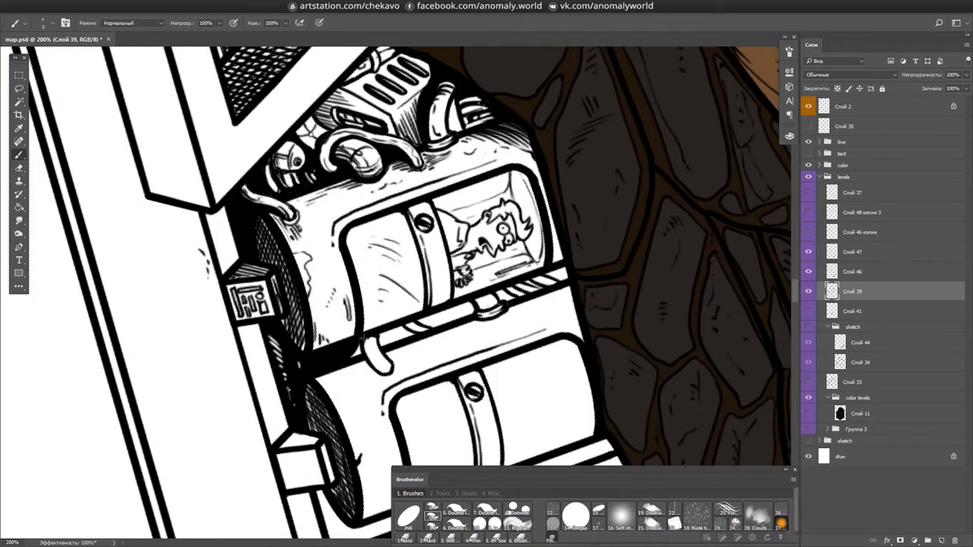
{"action": "mouse_move", "coordinate": [455, 308]}
{"action": "left_mouse_down"}
{"action": "mouse_move", "coordinate": [479, 283]}
{"action": "mouse_move", "coordinate": [454, 308]}
{"action": "left_mouse_up"}
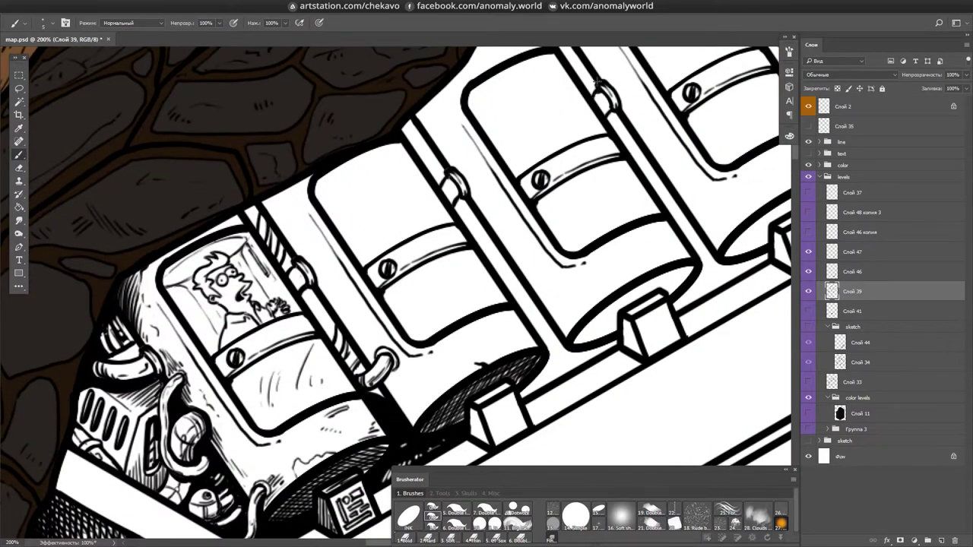
{"action": "left_click_drag", "start_coordinate": [303, 288], "coordinate": [326, 328]}
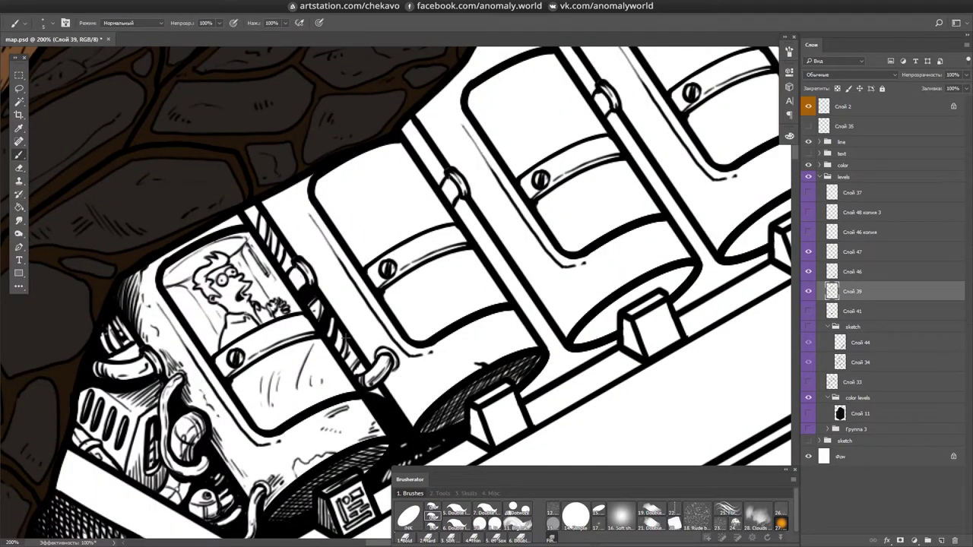
{"action": "left_click_drag", "start_coordinate": [385, 379], "coordinate": [390, 163]}
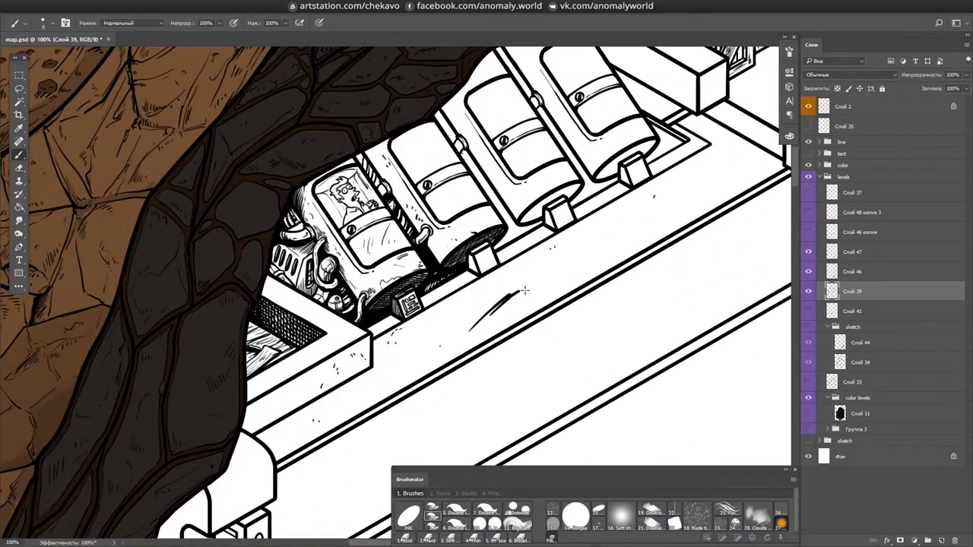
{"action": "key", "text": "ctrl+z"}
{"action": "left_click_drag", "start_coordinate": [591, 274], "coordinate": [405, 376]}
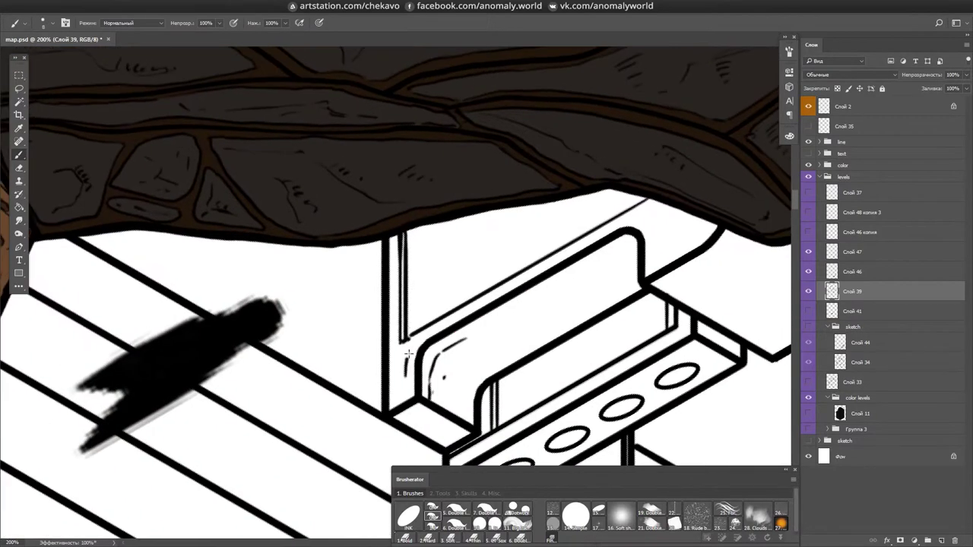
- Hatch the area left of the pillar with vertical ink strokes
{"action": "left_click_drag", "start_coordinate": [424, 293], "coordinate": [395, 228]}
{"action": "left_click_drag", "start_coordinate": [415, 92], "coordinate": [415, 362]}
{"action": "left_click_drag", "start_coordinate": [392, 118], "coordinate": [393, 350]}
{"action": "left_click_drag", "start_coordinate": [370, 339], "coordinate": [370, 184]}
{"action": "left_click_drag", "start_coordinate": [346, 325], "coordinate": [346, 234]}
{"action": "left_click_drag", "start_coordinate": [397, 114], "coordinate": [397, 358]}
{"action": "left_click_drag", "start_coordinate": [370, 337], "coordinate": [370, 180]}
- Ink the pillar's inner channel corner and paint white breaks along its left edge
{"action": "left_click_drag", "start_coordinate": [506, 194], "coordinate": [482, 204]}
{"action": "left_click_drag", "start_coordinate": [461, 146], "coordinate": [461, 323]}
{"action": "mouse_move", "coordinate": [425, 289]}
{"action": "left_mouse_down"}
{"action": "mouse_move", "coordinate": [380, 228]}
{"action": "mouse_move", "coordinate": [426, 289]}
{"action": "left_mouse_up"}
{"action": "left_click_drag", "start_coordinate": [456, 380], "coordinate": [453, 266]}
{"action": "mouse_move", "coordinate": [490, 258]}
{"action": "left_mouse_down"}
{"action": "mouse_move", "coordinate": [391, 338]}
{"action": "mouse_move", "coordinate": [377, 396]}
{"action": "left_mouse_up"}
{"action": "left_click_drag", "start_coordinate": [460, 193], "coordinate": [460, 238]}
{"action": "left_click_drag", "start_coordinate": [460, 271], "coordinate": [460, 311]}
{"action": "left_click_drag", "start_coordinate": [486, 254], "coordinate": [439, 342]}
{"action": "left_click_drag", "start_coordinate": [461, 295], "coordinate": [460, 363]}
- On Слой 48, erase and redraw the crack strokes on the pillar
{"action": "left_click", "coordinate": [843, 272]}
{"action": "left_click", "coordinate": [440, 494]}
{"action": "left_click_drag", "start_coordinate": [437, 220], "coordinate": [433, 338]}
{"action": "key", "text": "b"}
{"action": "key", "text": "e"}
{"action": "mouse_move", "coordinate": [472, 255]}
{"action": "left_mouse_down"}
{"action": "mouse_move", "coordinate": [439, 273]}
{"action": "mouse_move", "coordinate": [418, 310]}
{"action": "left_mouse_up"}
{"action": "key", "text": "b"}
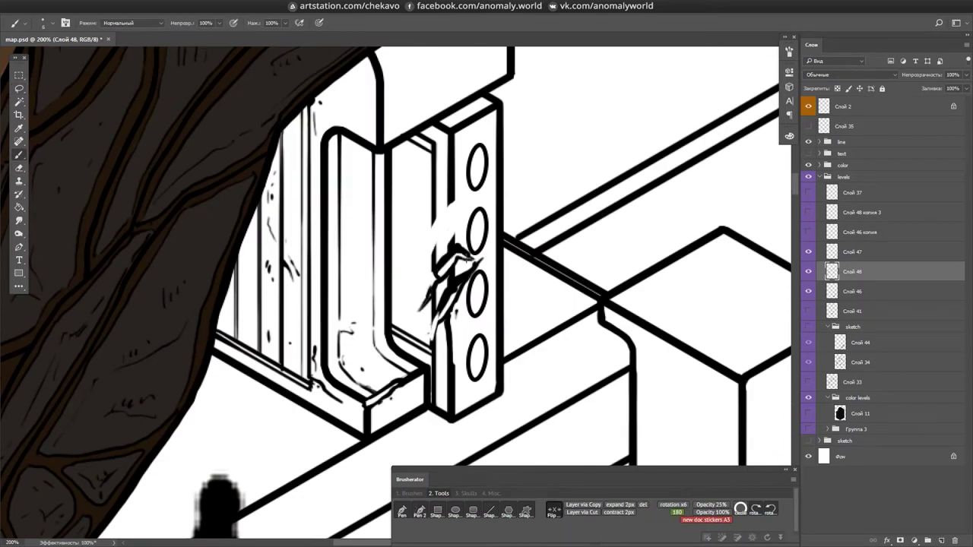
- Bring the pillar's top into view and start a tall rectangle for the grating
{"action": "left_click_drag", "start_coordinate": [452, 230], "coordinate": [413, 265]}
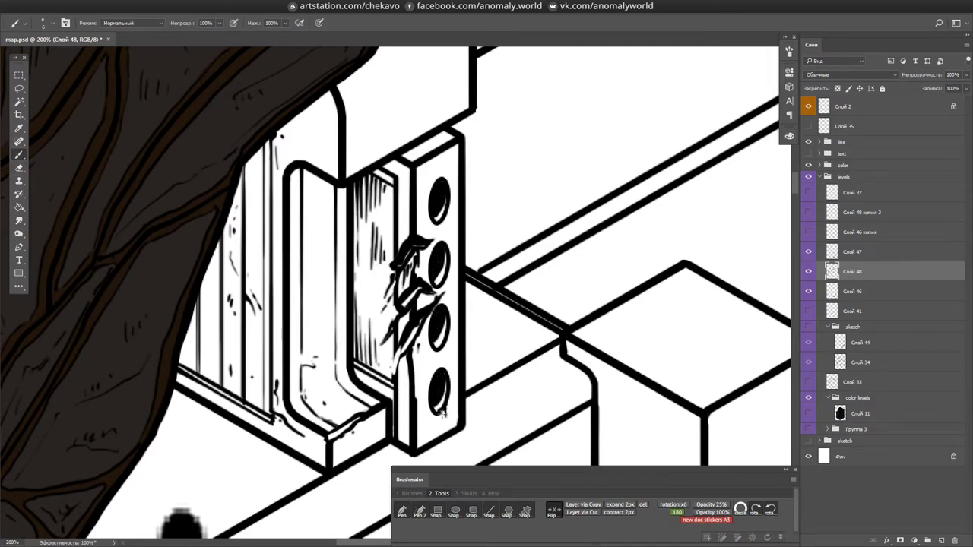
{"action": "left_click_drag", "start_coordinate": [469, 340], "coordinate": [501, 218]}
{"action": "left_click_drag", "start_coordinate": [416, 305], "coordinate": [410, 404]}
{"action": "left_click_drag", "start_coordinate": [409, 73], "coordinate": [398, 213]}
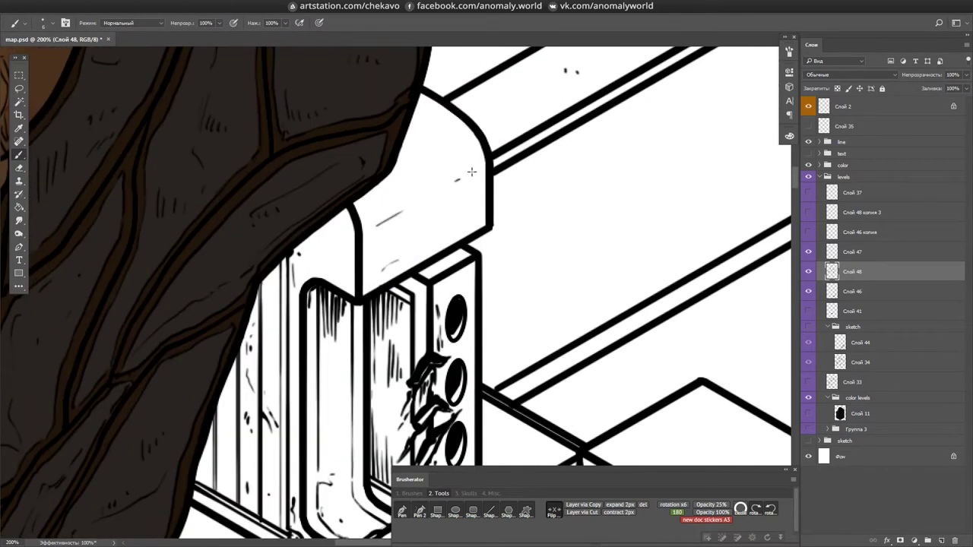
{"action": "scroll", "coordinate": [473, 131], "scroll_direction": "down", "scroll_amount": 5}
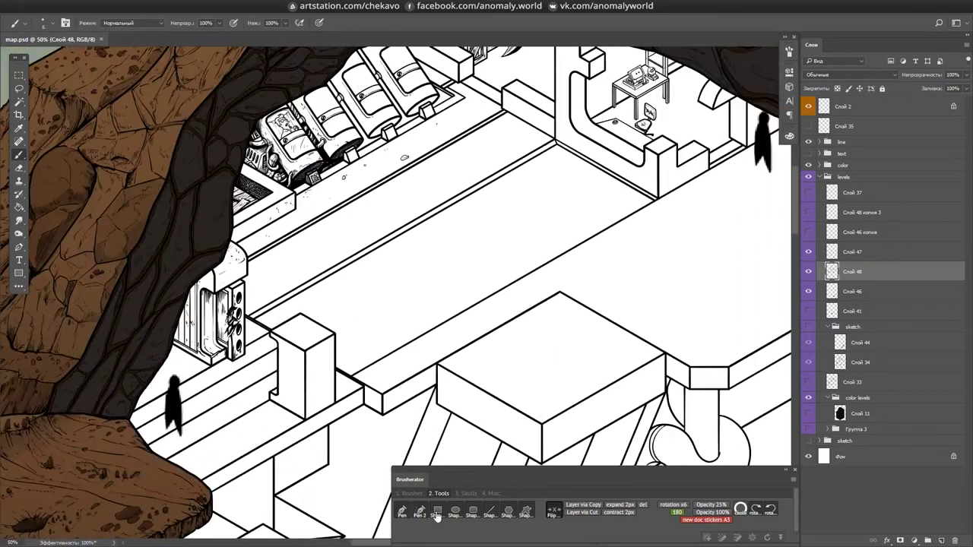
{"action": "left_click", "coordinate": [437, 517]}
- Duplicate the vertical line into evenly spaced stripes and merge them into one layer
{"action": "left_click_drag", "start_coordinate": [399, 103], "coordinate": [513, 291]}
{"action": "key", "text": "alt+shift+Right"}
{"action": "key", "text": "alt+shift+Right"}
{"action": "key", "text": "alt+shift+Right"}
{"action": "key", "text": "alt+shift+Right"}
{"action": "left_click", "coordinate": [857, 487], "text": "shift"}
{"action": "key", "text": "ctrl+e"}
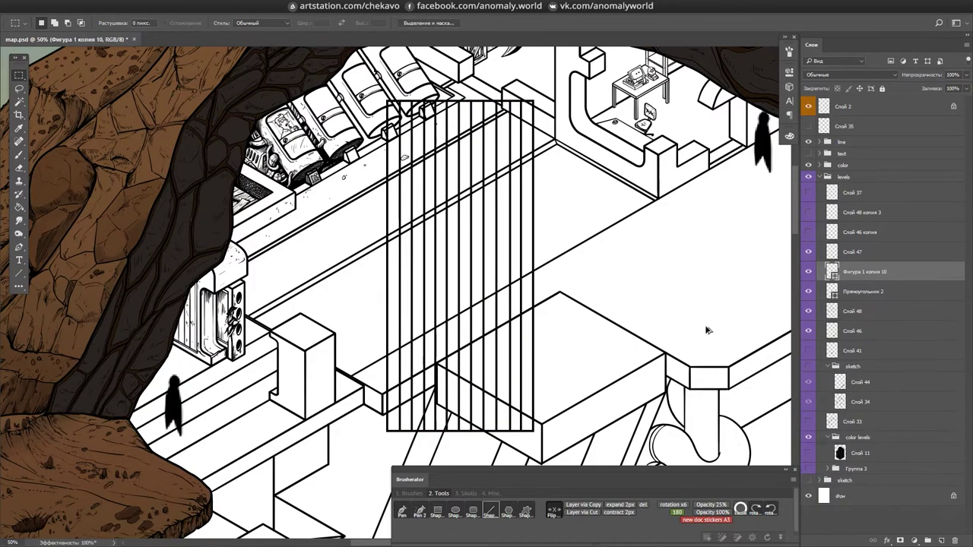
{"action": "left_click_drag", "start_coordinate": [708, 325], "coordinate": [715, 326]}
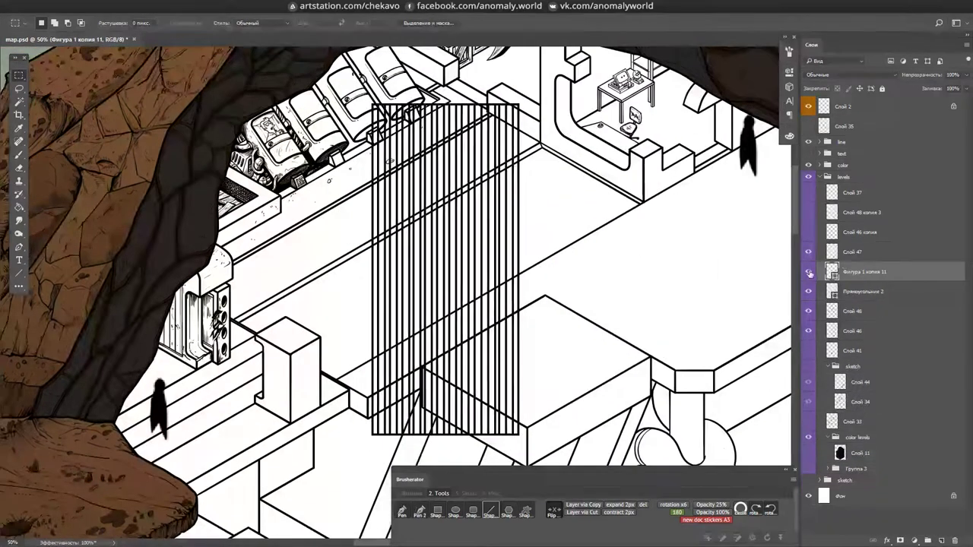
- Copy the stripes 4.76 cm down, clip them to the rectangle and merge into one grid
{"action": "key", "text": "ctrl+j"}
{"action": "left_click_drag", "start_coordinate": [715, 251], "coordinate": [724, 251]}
{"action": "scroll", "coordinate": [725, 250], "scroll_direction": "up", "scroll_amount": 3}
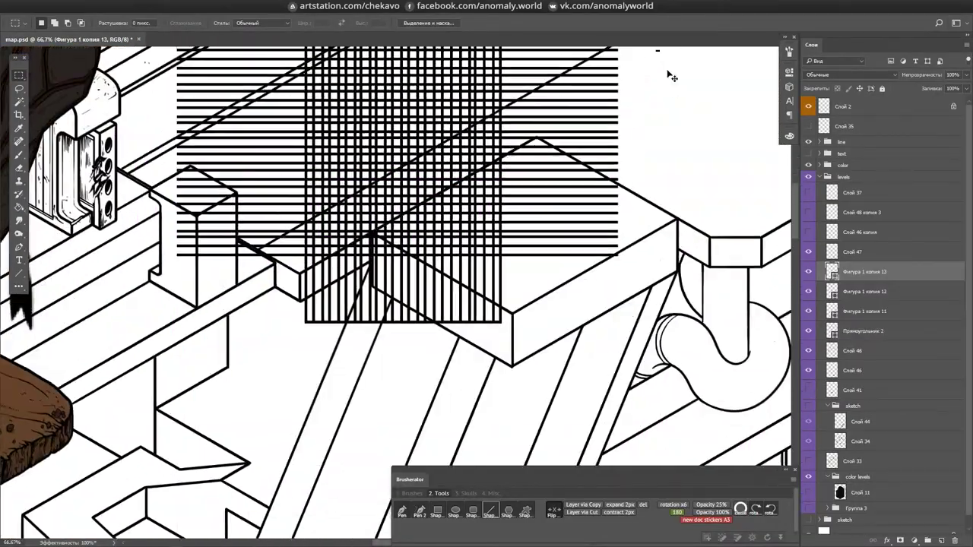
{"action": "key", "text": "ctrl+j"}
{"action": "left_click_drag", "start_coordinate": [667, 71], "coordinate": [655, 282]}
{"action": "left_click", "coordinate": [859, 311], "text": "shift"}
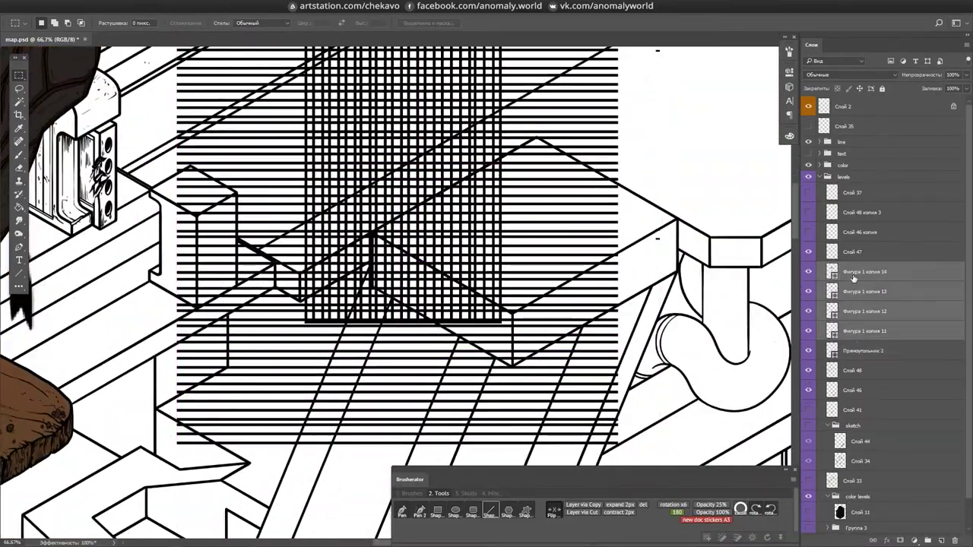
{"action": "key", "text": "ctrl+e"}
{"action": "key", "text": "ctrl+alt+g"}
{"action": "key", "text": "ctrl+minus"}
{"action": "key", "text": "ctrl+e"}
{"action": "scroll", "coordinate": [390, 321], "scroll_direction": "up", "scroll_amount": 5}
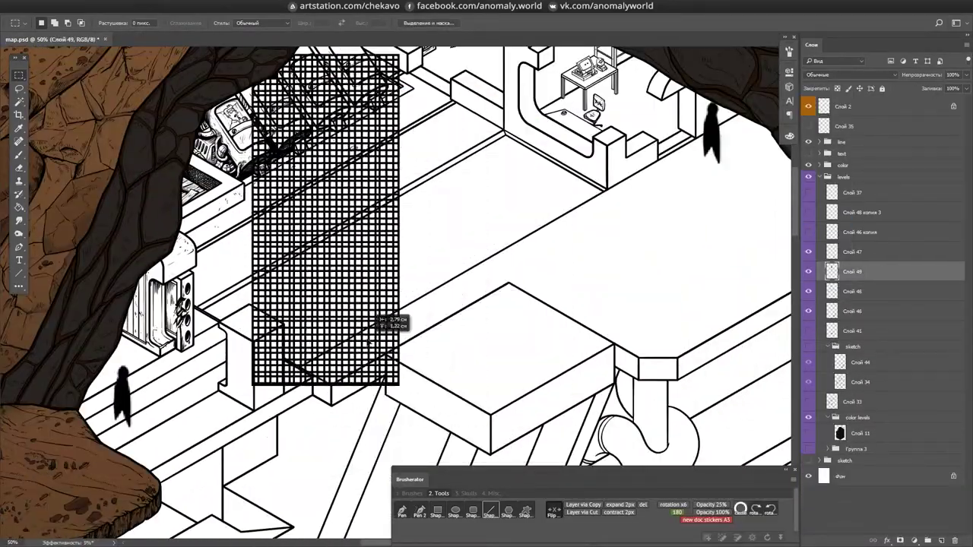
- Lower the grid's opacity to 52% and skew it flat onto the walkway floor
{"action": "key", "text": "5"}
{"action": "key", "text": "2"}
{"action": "key", "text": "ctrl+t"}
{"action": "left_click_drag", "start_coordinate": [261, 163], "coordinate": [241, 129]}
{"action": "left_click_drag", "start_coordinate": [582, 337], "coordinate": [584, 336]}
{"action": "scroll", "coordinate": [533, 304], "scroll_direction": "up", "scroll_amount": 4}
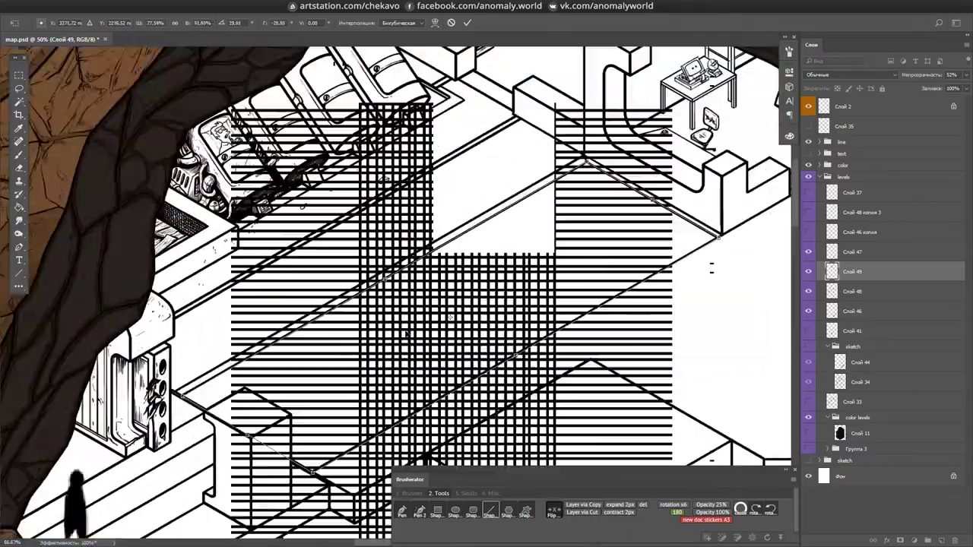
{"action": "key", "text": "Return"}
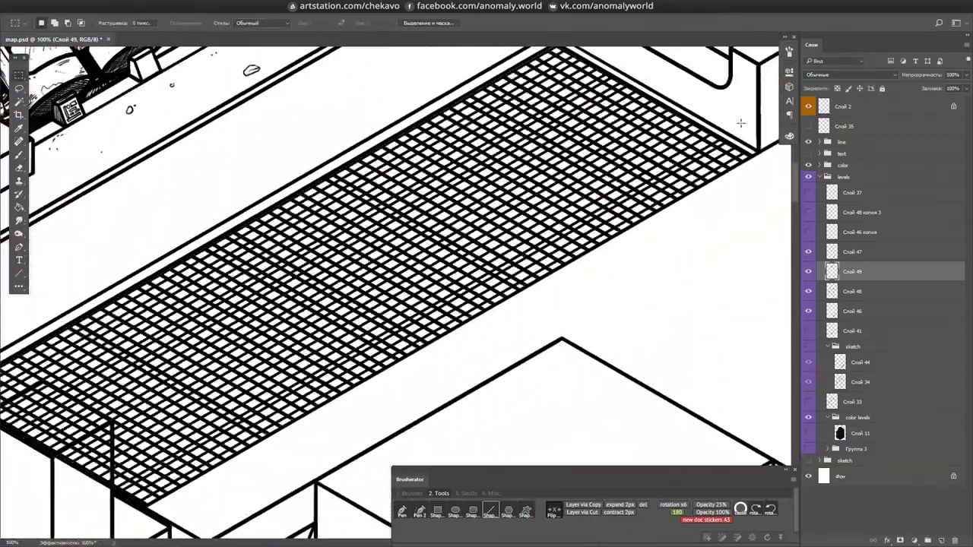
- Duplicate the grid layer to darken the grating and add a new layer for it
{"action": "scroll", "coordinate": [487, 274], "scroll_direction": "up", "scroll_amount": 3}
{"action": "key", "text": "ctrl+j"}
{"action": "scroll", "coordinate": [579, 238], "scroll_direction": "down", "scroll_amount": 4}
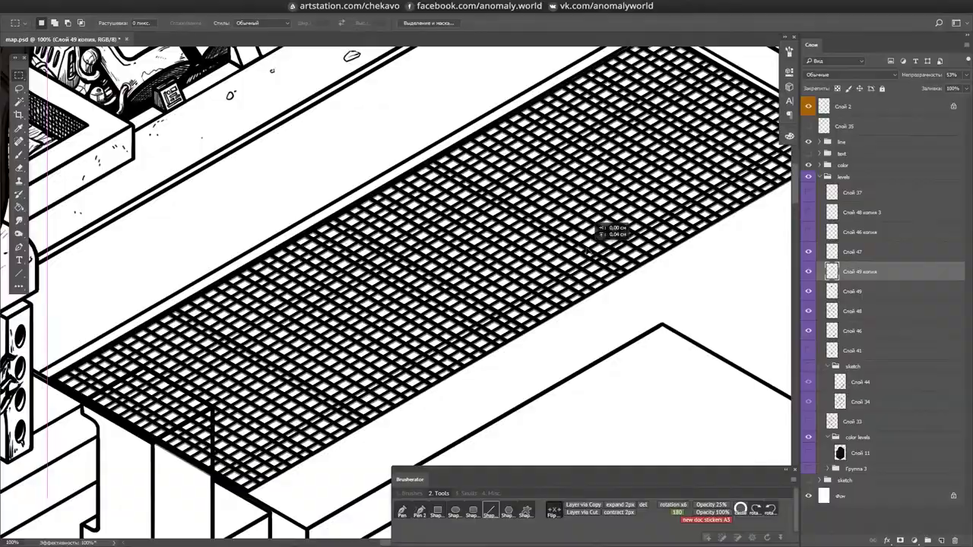
{"action": "scroll", "coordinate": [579, 239], "scroll_direction": "up", "scroll_amount": 4}
{"action": "key", "text": "w"}
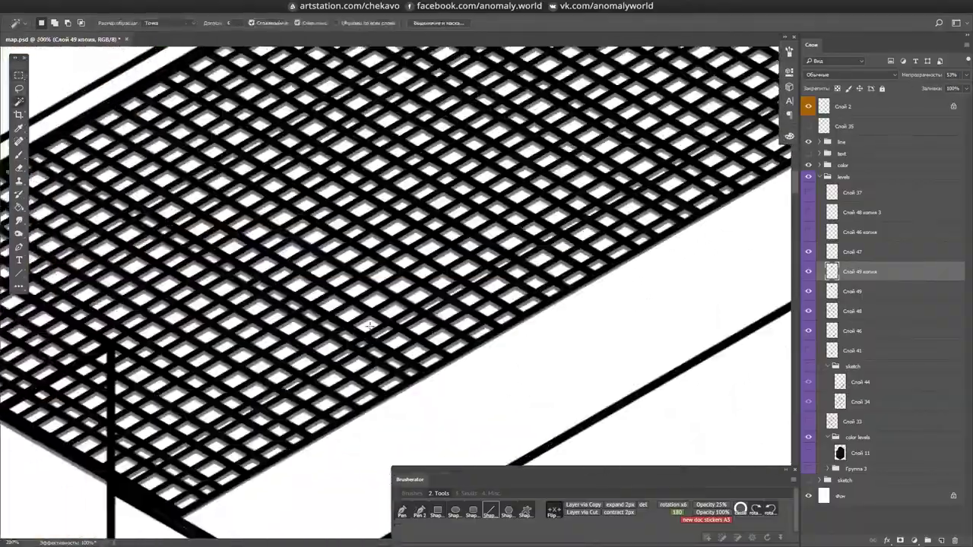
{"action": "key", "text": "ctrl+shift+alt+n"}
{"action": "key", "text": "l"}
{"action": "scroll", "coordinate": [608, 321], "scroll_direction": "down", "scroll_amount": 5}
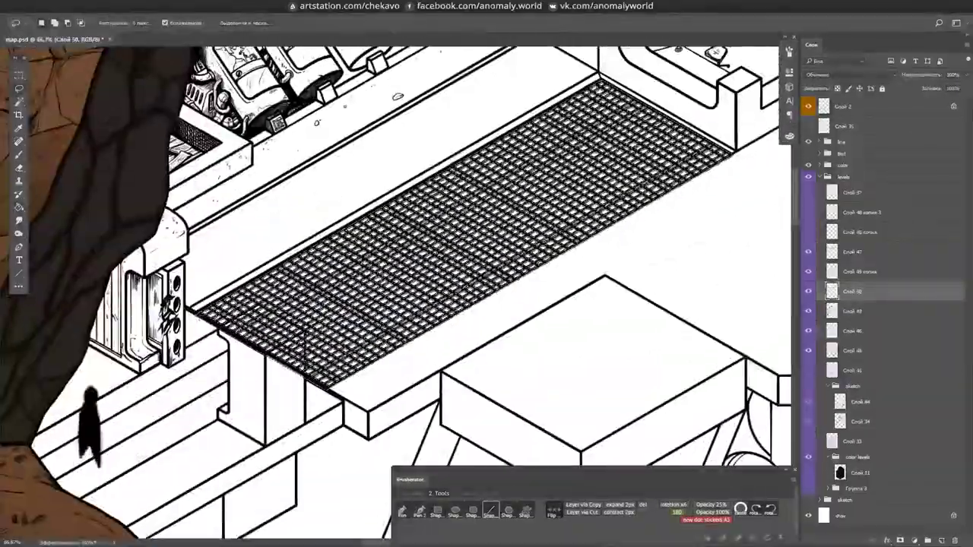
{"action": "scroll", "coordinate": [395, 293], "scroll_direction": "up", "scroll_amount": 1}
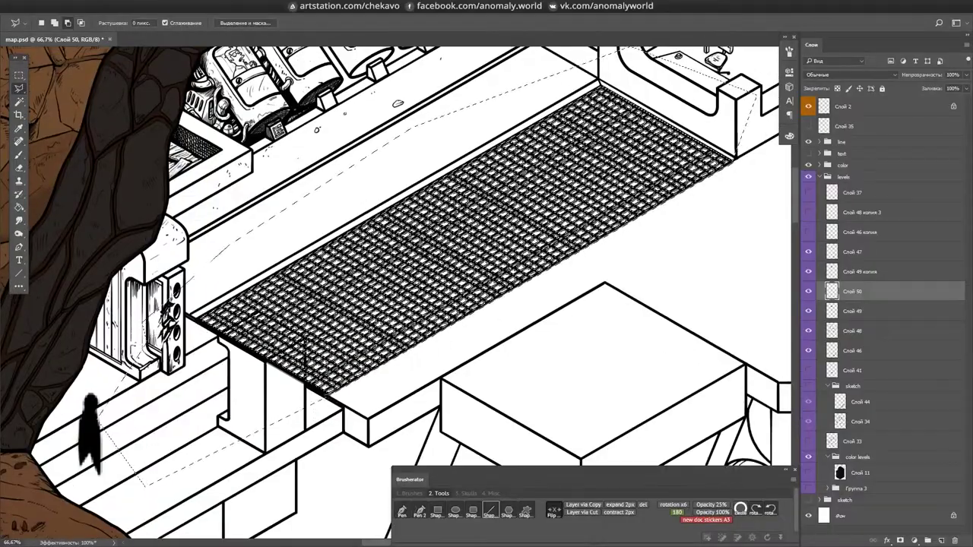
{"action": "key", "text": "ctrl+0"}
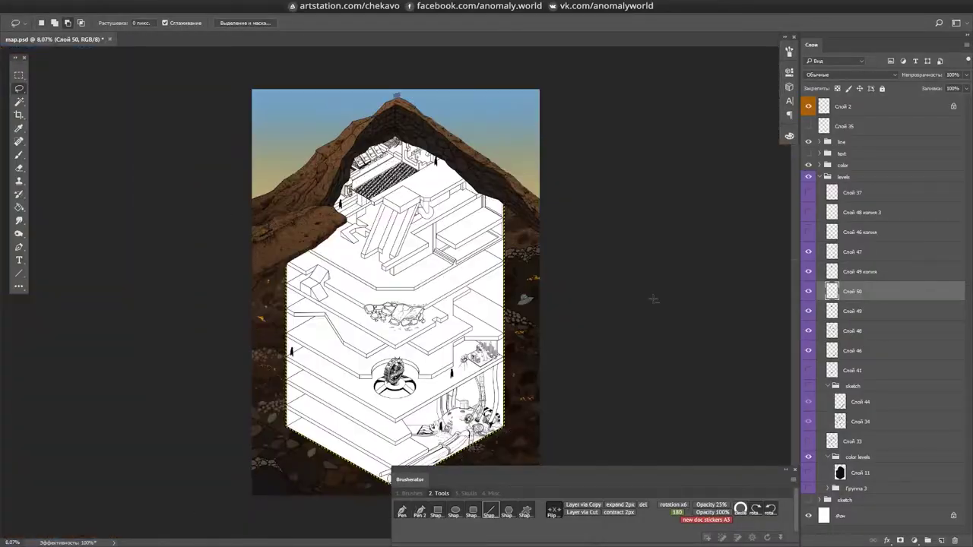
{"action": "scroll", "coordinate": [653, 299], "scroll_direction": "up", "scroll_amount": 5}
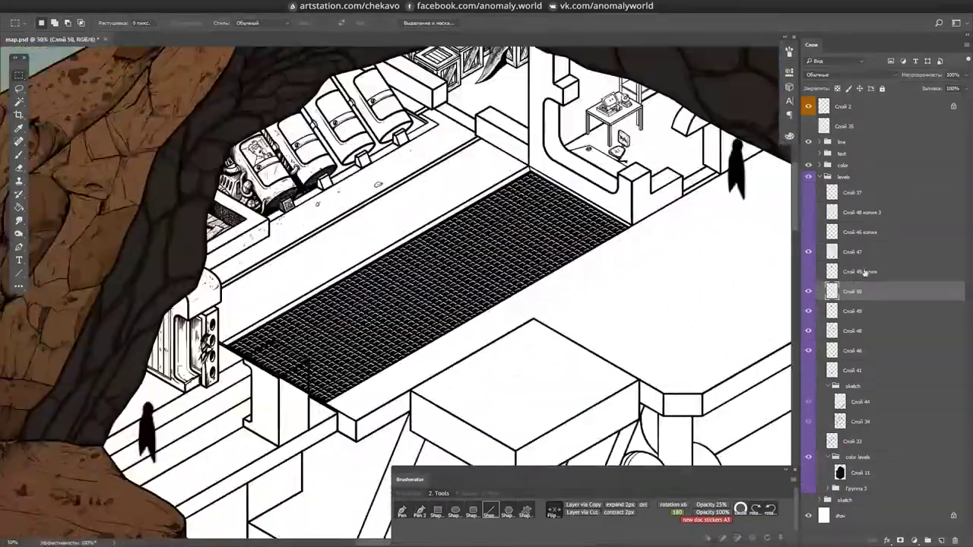
- Remove the temporary grating layers and make Слой 48 the working layer for inking
{"action": "key", "text": "m"}
{"action": "key", "text": "ctrl+e"}
{"action": "scroll", "coordinate": [635, 238], "scroll_direction": "up", "scroll_amount": 3}
{"action": "scroll", "coordinate": [635, 238], "scroll_direction": "down", "scroll_amount": 4}
{"action": "scroll", "coordinate": [635, 238], "scroll_direction": "up", "scroll_amount": 2}
{"action": "left_click_drag", "start_coordinate": [635, 238], "coordinate": [488, 279]}
{"action": "key", "text": "w"}
{"action": "key", "text": "alt+bracketleft"}
{"action": "key", "text": "alt+bracketright"}
{"action": "key", "text": "b"}
- Ink hatching along the grating's back edge and save the document
{"action": "left_click_drag", "start_coordinate": [413, 279], "coordinate": [523, 254]}
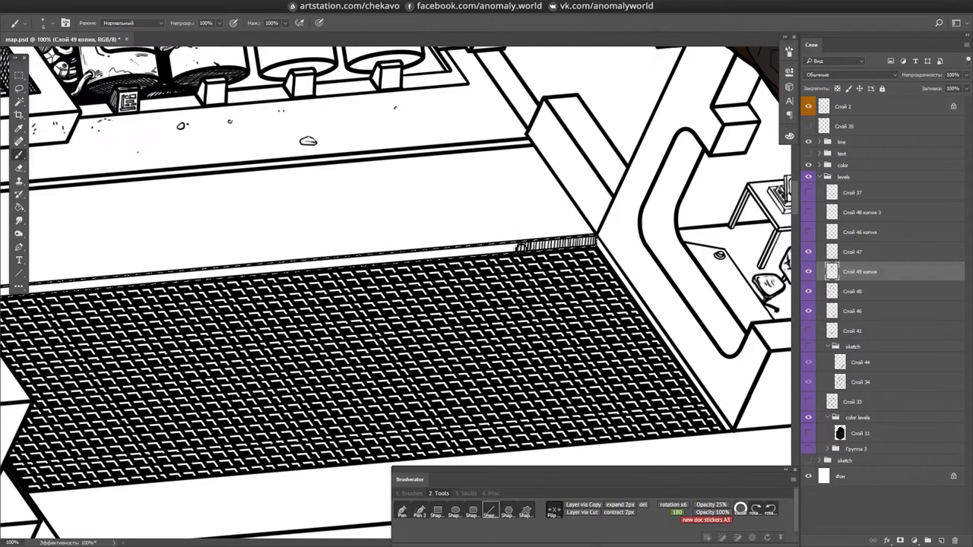
{"action": "mouse_move", "coordinate": [319, 289]}
{"action": "left_mouse_down"}
{"action": "mouse_move", "coordinate": [522, 254]}
{"action": "mouse_move", "coordinate": [441, 320]}
{"action": "mouse_move", "coordinate": [384, 268]}
{"action": "left_mouse_up"}
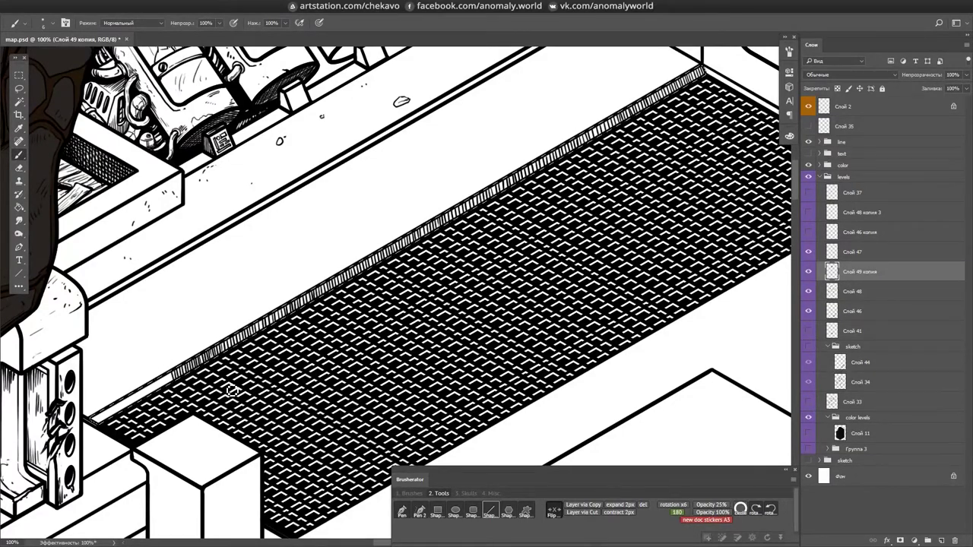
{"action": "scroll", "coordinate": [641, 218], "scroll_direction": "down", "scroll_amount": 3}
{"action": "left_click_drag", "start_coordinate": [641, 217], "coordinate": [571, 243]}
{"action": "scroll", "coordinate": [440, 273], "scroll_direction": "up", "scroll_amount": 1}
{"action": "key", "text": "ctrl+s"}
{"action": "left_click_drag", "start_coordinate": [440, 273], "coordinate": [521, 244]}
- Select a square and outline it in black ink
{"action": "left_click_drag", "start_coordinate": [434, 224], "coordinate": [507, 293]}
{"action": "key", "text": "ctrl+1"}
{"action": "key", "text": "e"}
{"action": "key", "text": "b"}
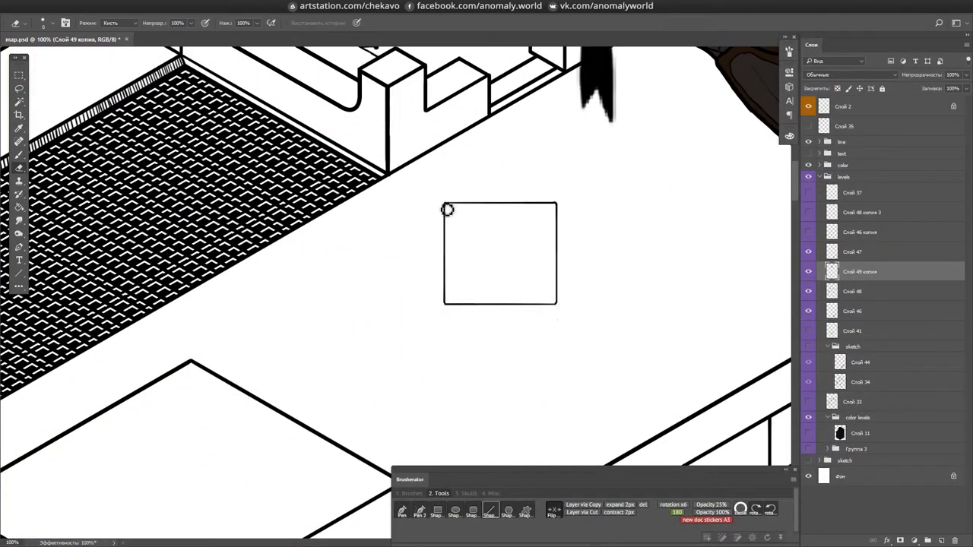
{"action": "left_click_drag", "start_coordinate": [562, 241], "coordinate": [526, 266]}
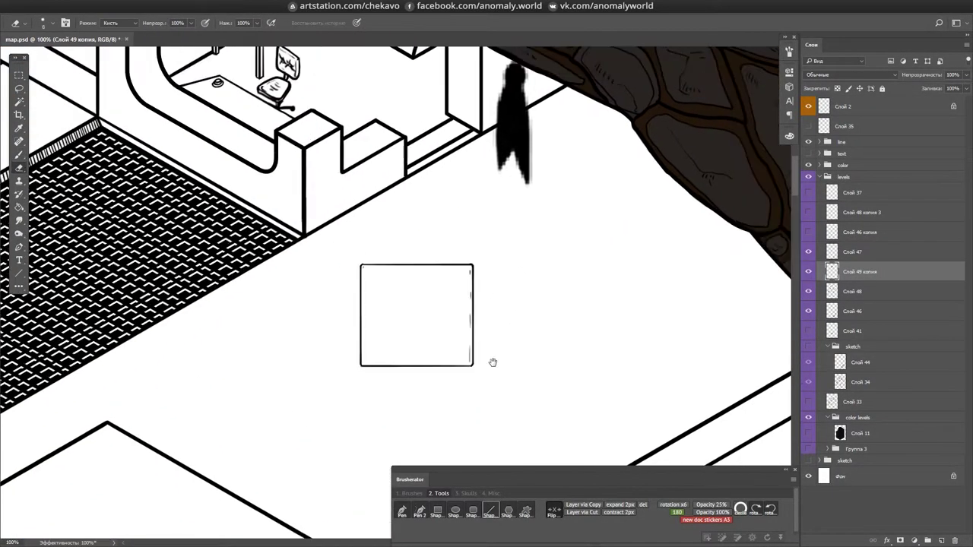
{"action": "key", "text": "ctrl+minus"}
{"action": "key", "text": "l"}
{"action": "key", "text": "ctrl+shift+d"}
{"action": "key", "text": "ctrl+plus"}
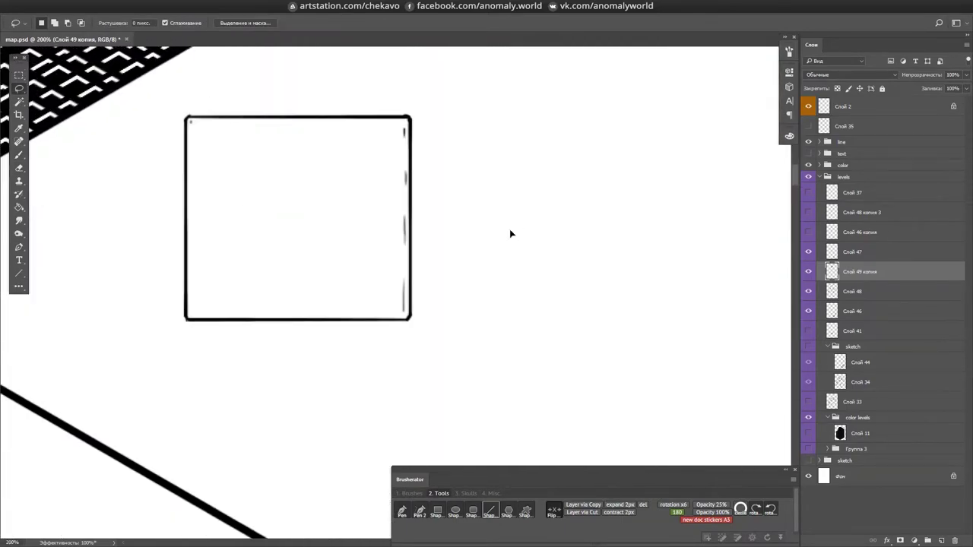
{"action": "key", "text": "ctrl+1"}
{"action": "key", "text": "m"}
- Duplicate the stroked square right and below into a 2x2 tile grid
{"action": "left_click_drag", "start_coordinate": [296, 189], "coordinate": [390, 199]}
{"action": "left_click_drag", "start_coordinate": [435, 279], "coordinate": [513, 279]}
{"action": "left_click_drag", "start_coordinate": [510, 233], "coordinate": [510, 322]}
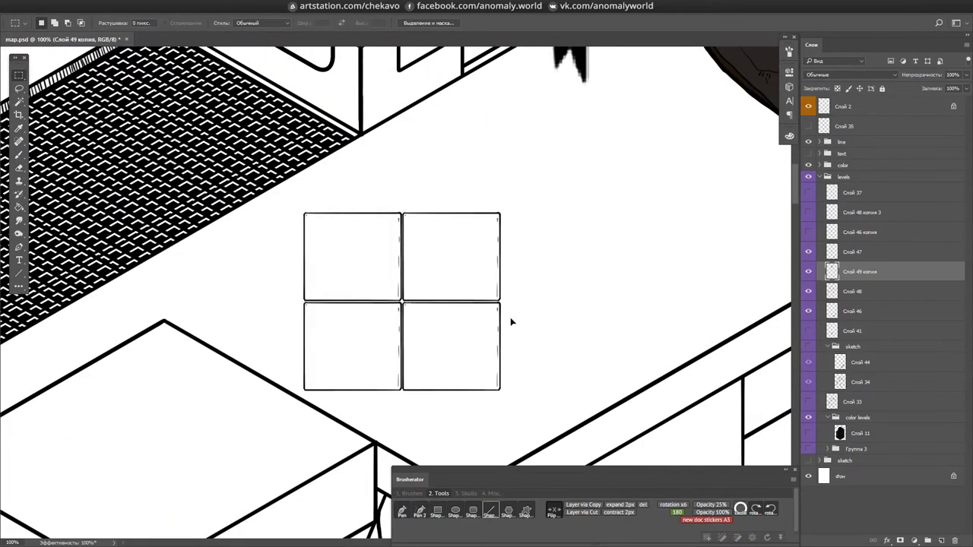
{"action": "key", "text": "ctrl+minus"}
- Skew the 2x2 tile grid toward the floor's isometric perspective
{"action": "key", "text": "ctrl+t"}
{"action": "key", "text": "Return"}
{"action": "key", "text": "ctrl+plus"}
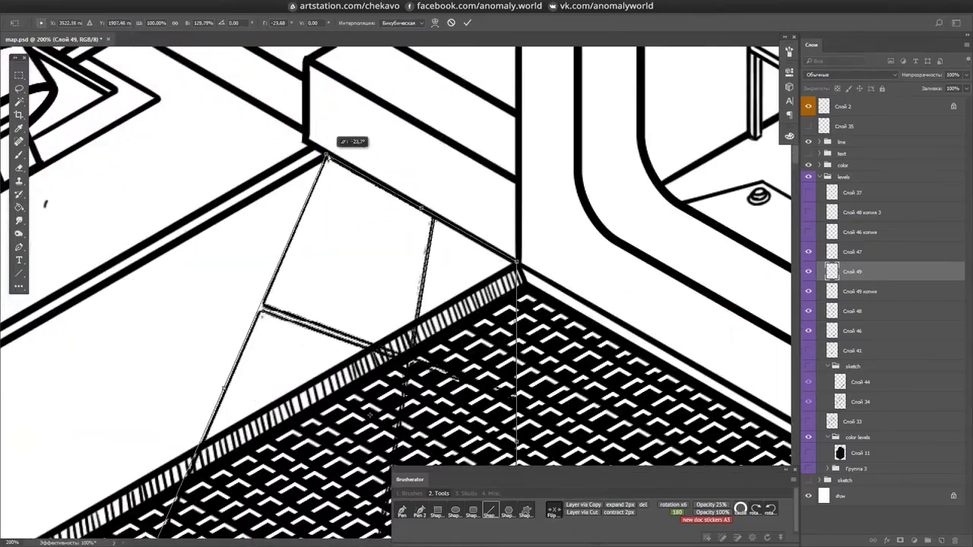
{"action": "key", "text": "ctrl+1"}
{"action": "key", "text": "l"}
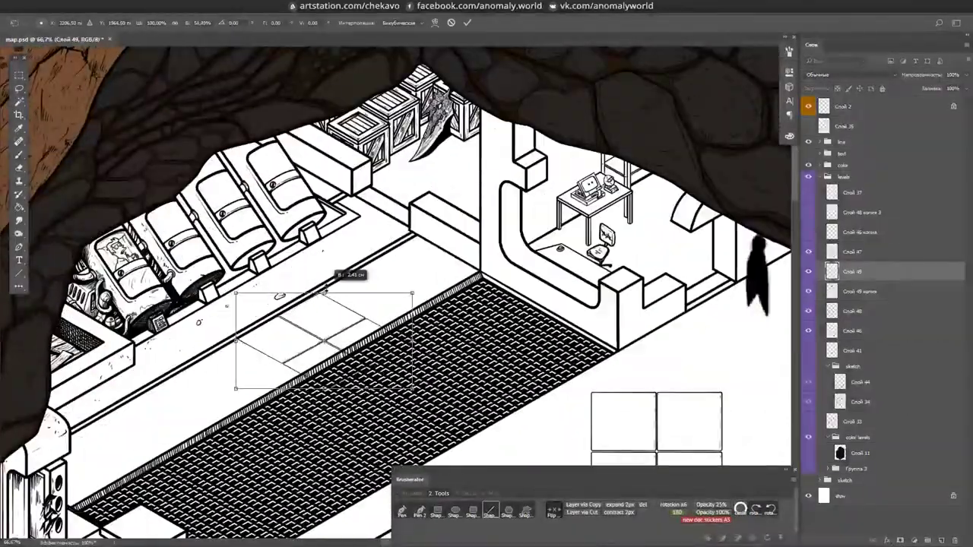
{"action": "scroll", "coordinate": [340, 275], "scroll_direction": "up", "scroll_amount": 3}
{"action": "key", "text": "Return"}
{"action": "scroll", "coordinate": [418, 223], "scroll_direction": "up", "scroll_amount": 2}
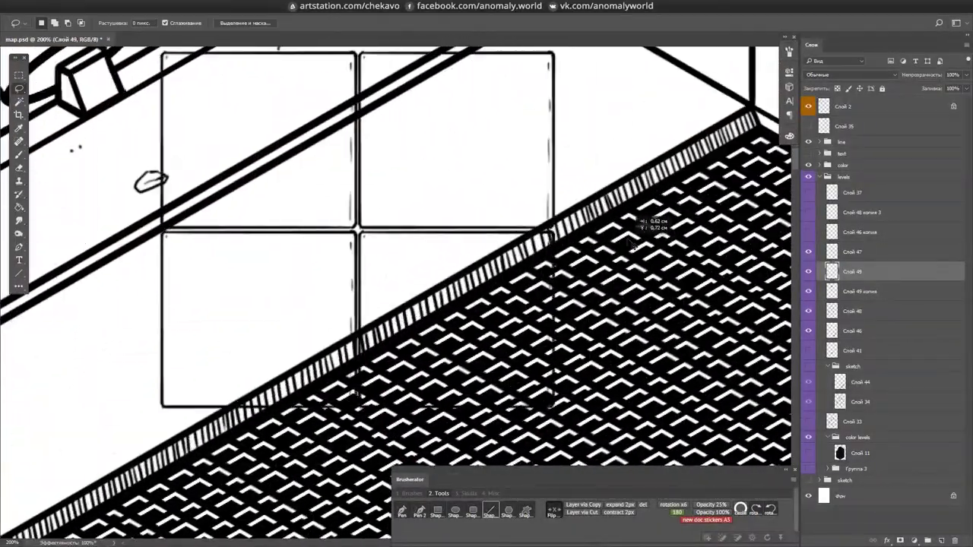
{"action": "scroll", "coordinate": [487, 319], "scroll_direction": "down", "scroll_amount": 3}
- Stroke the tile squares in black and move the isometric tiles into place on the floor
{"action": "key", "text": "m"}
{"action": "key", "text": "alt+e"}
{"action": "key", "text": "s"}
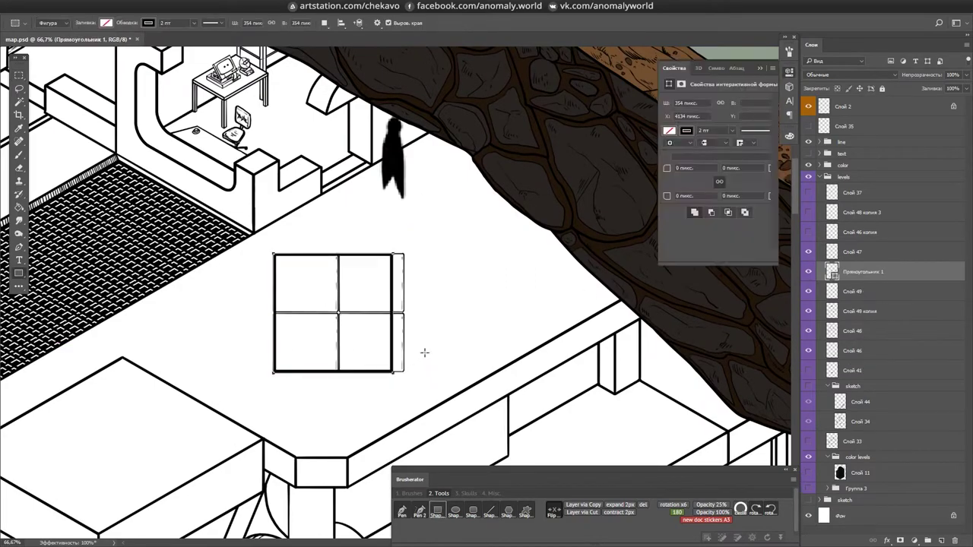
{"action": "key", "text": "Return"}
{"action": "key", "text": "ctrl+d"}
{"action": "scroll", "coordinate": [319, 398], "scroll_direction": "up", "scroll_amount": 1}
{"action": "key", "text": "F2"}
{"action": "scroll", "coordinate": [593, 305], "scroll_direction": "down", "scroll_amount": 1}
{"action": "scroll", "coordinate": [532, 251], "scroll_direction": "up", "scroll_amount": 3}
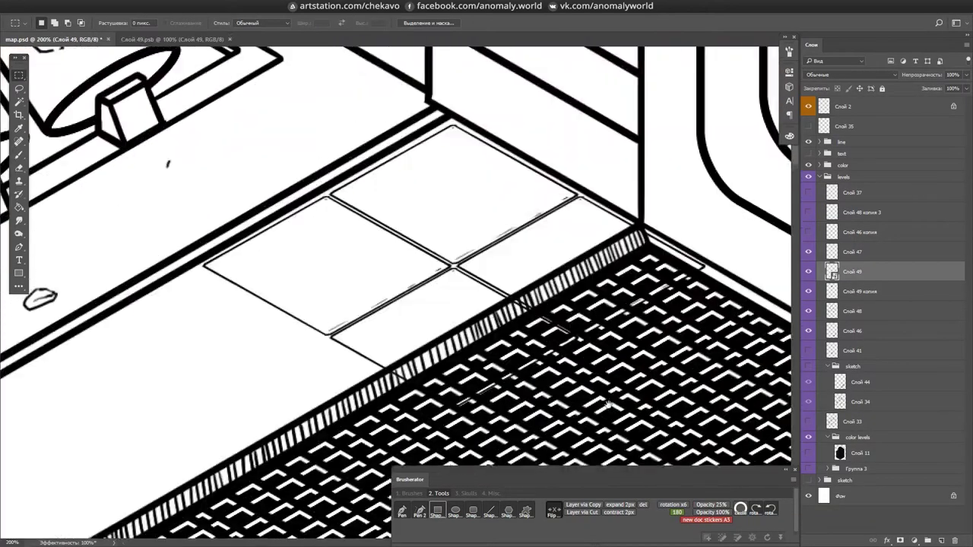
{"action": "mouse_move", "coordinate": [566, 199]}
{"action": "left_mouse_down"}
{"action": "mouse_move", "coordinate": [631, 224]}
{"action": "mouse_move", "coordinate": [658, 256]}
{"action": "mouse_move", "coordinate": [493, 323]}
{"action": "mouse_move", "coordinate": [575, 243]}
{"action": "mouse_move", "coordinate": [550, 296]}
{"action": "mouse_move", "coordinate": [489, 344]}
{"action": "mouse_move", "coordinate": [533, 330]}
{"action": "mouse_move", "coordinate": [466, 370]}
{"action": "left_mouse_up"}
- Duplicate the tile block along the floor and add wear strokes in the tile smart object
{"action": "key", "text": "ctrl+Tab"}
{"action": "key", "text": "b"}
{"action": "key", "text": "ctrl+Tab"}
{"action": "key", "text": "ctrl+Tab"}
{"action": "key", "text": "ctrl+plus"}
{"action": "left_click_drag", "start_coordinate": [285, 347], "coordinate": [285, 390]}
{"action": "key", "text": "ctrl+Tab"}
- Gather the tile copies into a group named 'tiles'
{"action": "key", "text": "ctrl+minus"}
{"action": "key", "text": "ctrl+plus"}
{"action": "key", "text": "ctrl+0"}
{"action": "key", "text": "ctrl+plus"}
{"action": "key", "text": "m"}
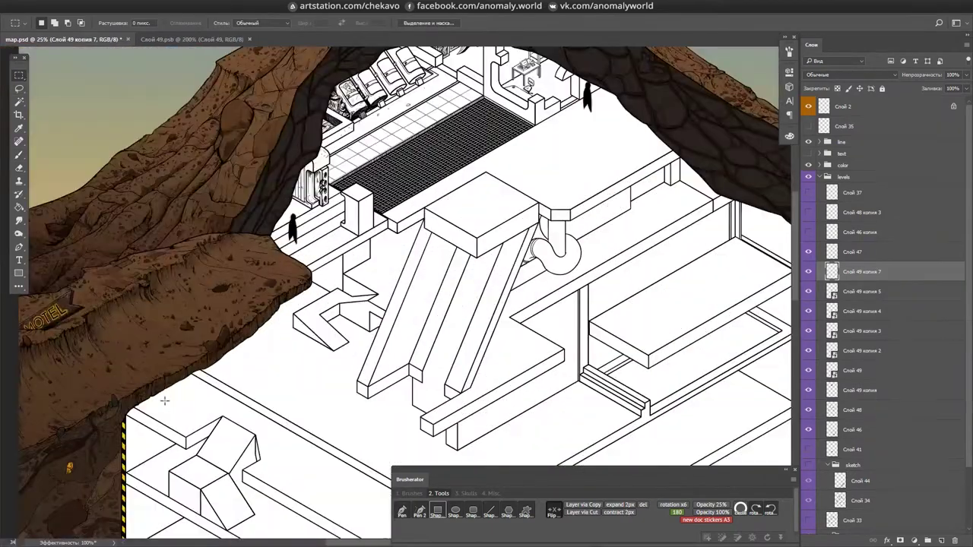
{"action": "scroll", "coordinate": [164, 400], "scroll_direction": "up", "scroll_amount": 3}
{"action": "key", "text": "ctrl+g"}
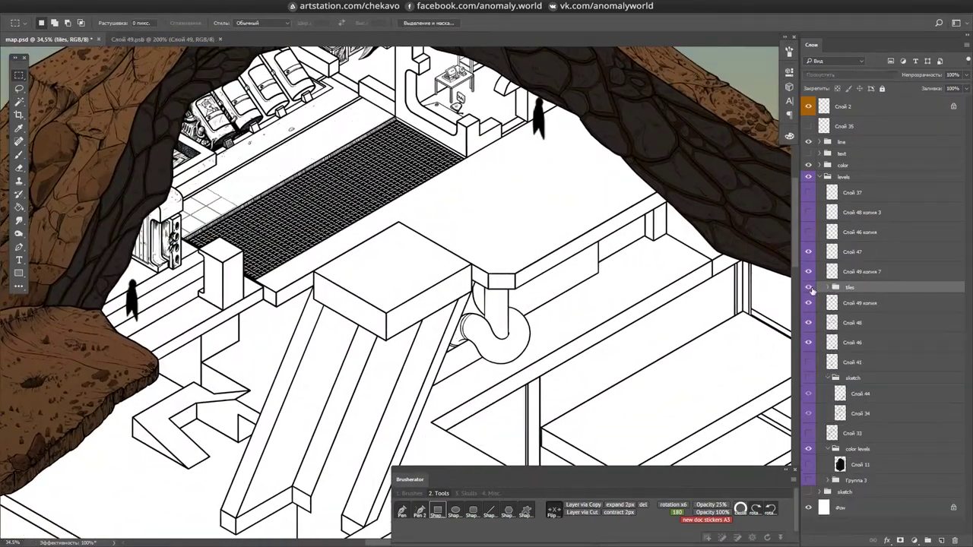
- Sketch small marks near the barrels on Слой 48
{"action": "key", "text": "ctrl+minus"}
{"action": "key", "text": "ctrl+plus"}
{"action": "left_click", "coordinate": [851, 322]}
{"action": "key", "text": "b"}
{"action": "left_click_drag", "start_coordinate": [518, 292], "coordinate": [565, 272]}
{"action": "left_click_drag", "start_coordinate": [553, 260], "coordinate": [608, 274]}
- Stamp sticker labels on the first two barrel bases
{"action": "key", "text": "ctrl+minus"}
{"action": "key", "text": "ctrl+plus"}
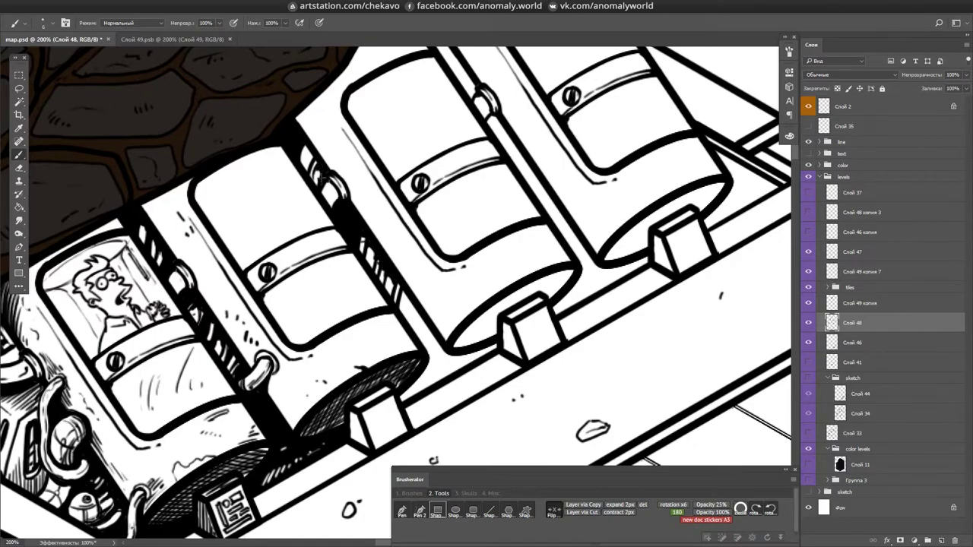
{"action": "scroll", "coordinate": [395, 293], "scroll_direction": "down", "scroll_amount": 1}
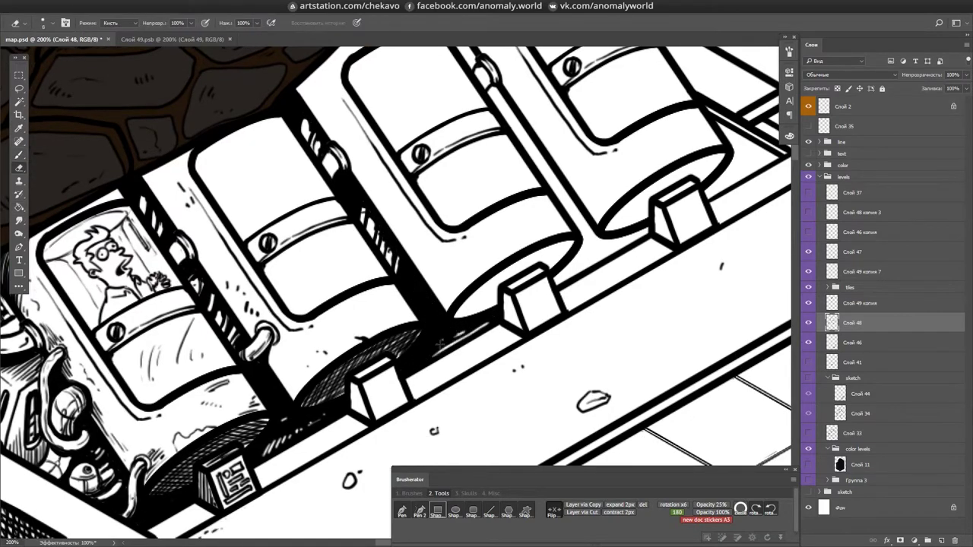
{"action": "key", "text": "ctrl+minus"}
{"action": "key", "text": "r"}
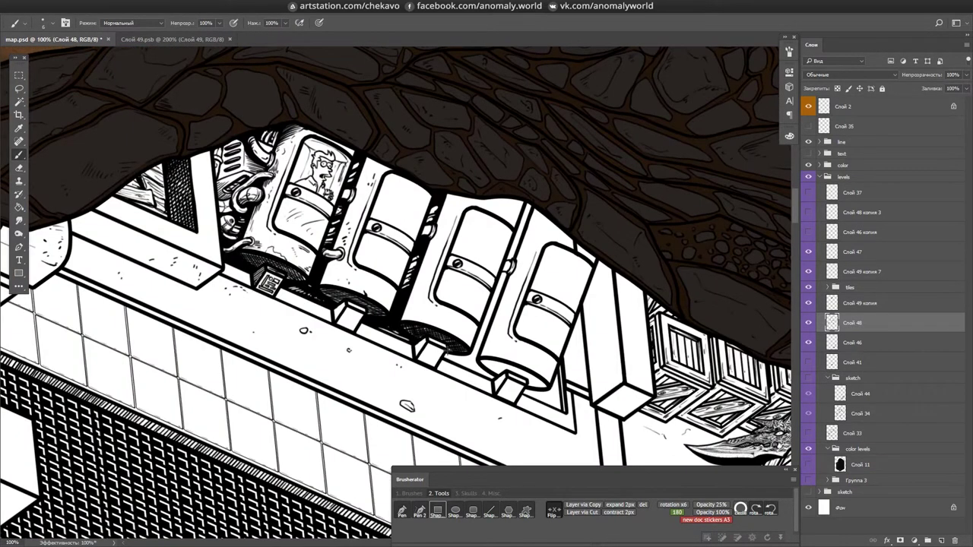
{"action": "key", "text": "Escape"}
{"action": "key", "text": "ctrl+plus"}
{"action": "left_click", "coordinate": [447, 283]}
{"action": "left_click", "coordinate": [612, 192]}
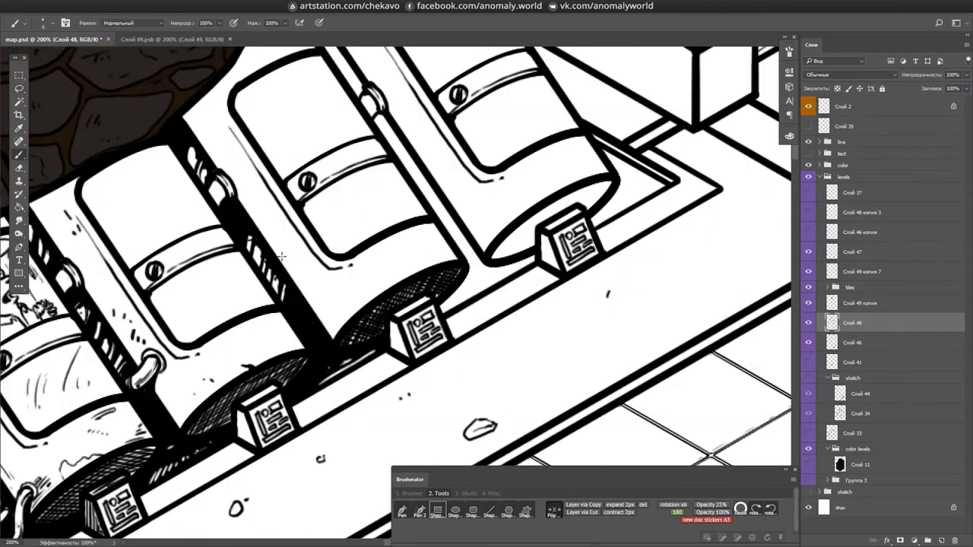
- Add a rivet dot beside a barrel and place a sticker copy on the last barrel
{"action": "left_click_drag", "start_coordinate": [456, 228], "coordinate": [411, 311]}
{"action": "scroll", "coordinate": [395, 294], "scroll_direction": "down", "scroll_amount": 2}
{"action": "scroll", "coordinate": [395, 293], "scroll_direction": "up", "scroll_amount": 2}
{"action": "key", "text": "e"}
{"action": "key", "text": "b"}
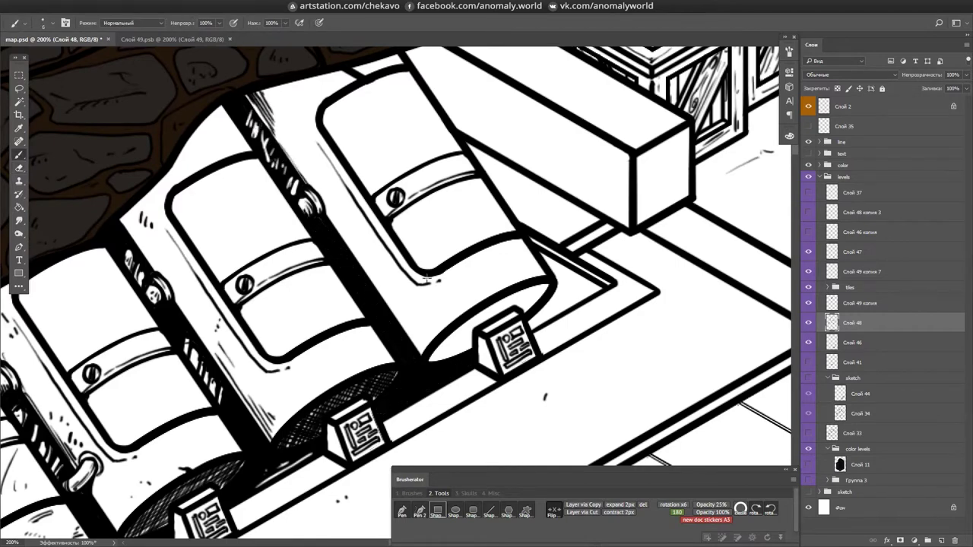
{"action": "left_click_drag", "start_coordinate": [440, 392], "coordinate": [453, 327]}
{"action": "left_click", "coordinate": [560, 281]}
{"action": "mouse_move", "coordinate": [652, 225]}
{"action": "left_mouse_down"}
{"action": "mouse_move", "coordinate": [491, 164]}
{"action": "mouse_move", "coordinate": [490, 190]}
{"action": "left_mouse_up"}
{"action": "key", "text": "l"}
{"action": "mouse_move", "coordinate": [407, 365]}
{"action": "left_mouse_down"}
{"action": "mouse_move", "coordinate": [503, 307]}
{"action": "mouse_move", "coordinate": [446, 344]}
{"action": "left_mouse_up"}
{"action": "key", "text": "ctrl+1"}
{"action": "key", "text": "b"}
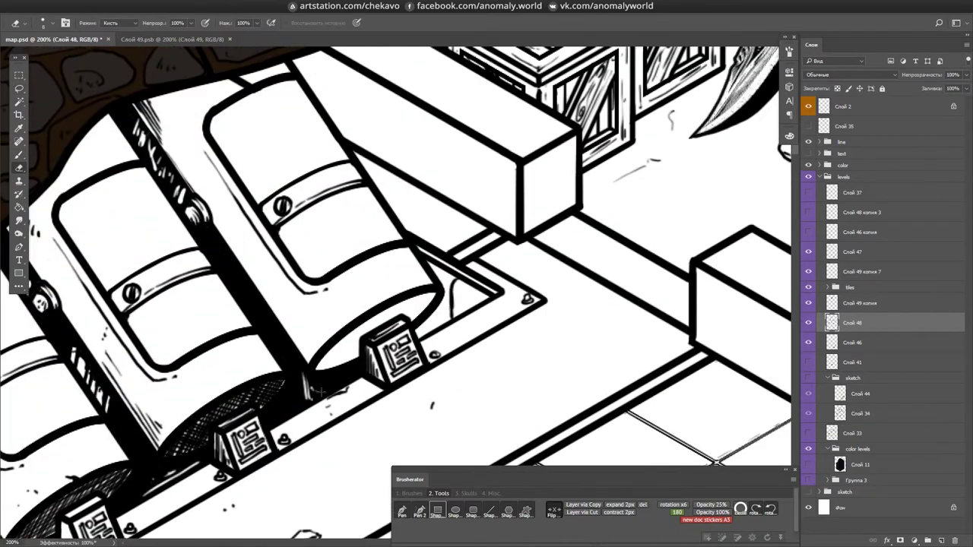
- Rotate and zoom the view across the barrel row, tiles and crates
{"action": "mouse_move", "coordinate": [329, 346]}
{"action": "left_mouse_down"}
{"action": "mouse_move", "coordinate": [382, 318]}
{"action": "mouse_move", "coordinate": [486, 215]}
{"action": "left_mouse_up"}
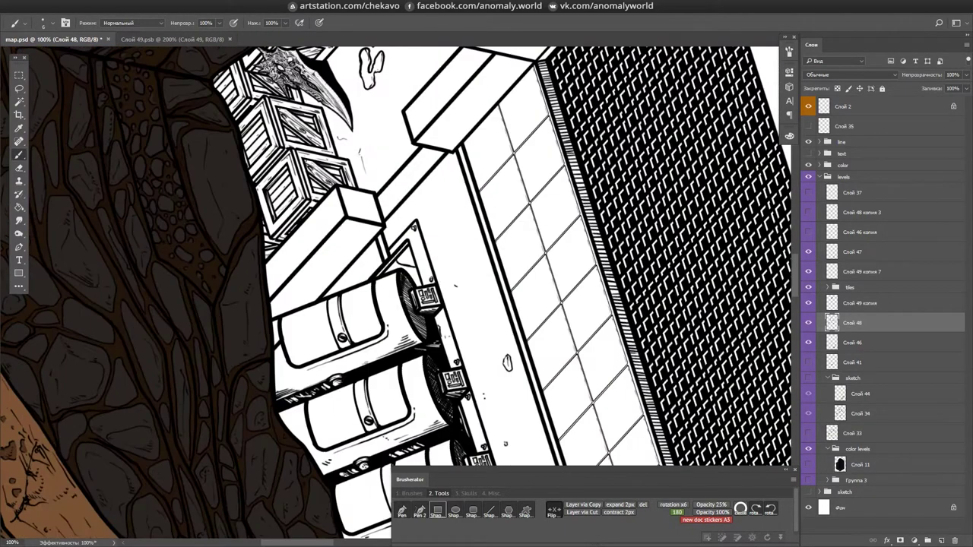
{"action": "key", "text": "ctrl+plus"}
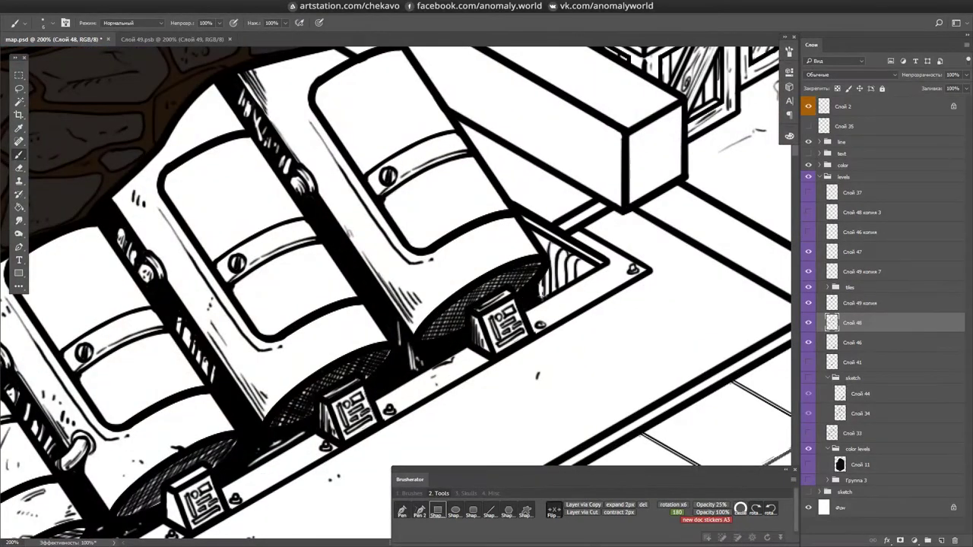
{"action": "left_click_drag", "start_coordinate": [641, 218], "coordinate": [391, 138]}
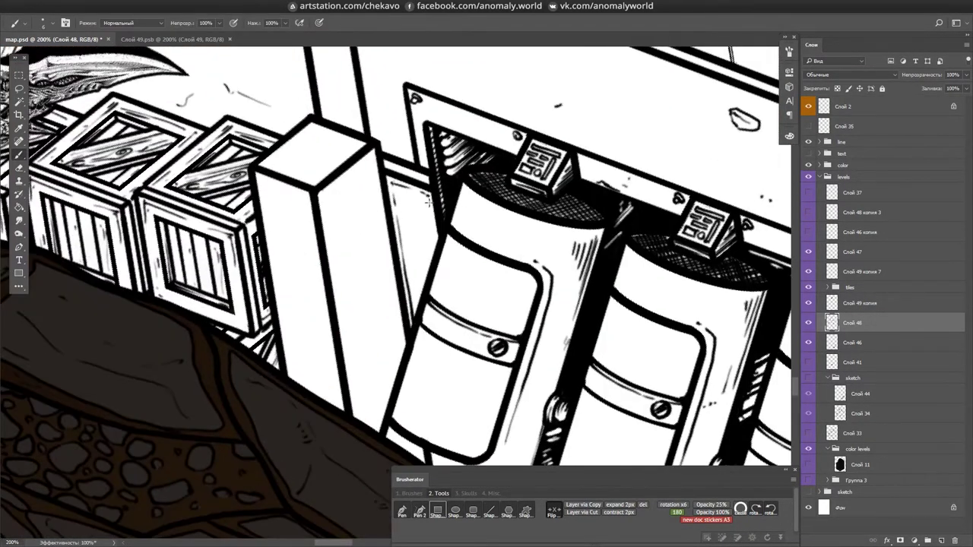
{"action": "key", "text": "ctrl+minus"}
{"action": "left_click_drag", "start_coordinate": [409, 240], "coordinate": [562, 168]}
{"action": "left_click_drag", "start_coordinate": [352, 283], "coordinate": [395, 304]}
{"action": "key", "text": "ctrl+minus"}
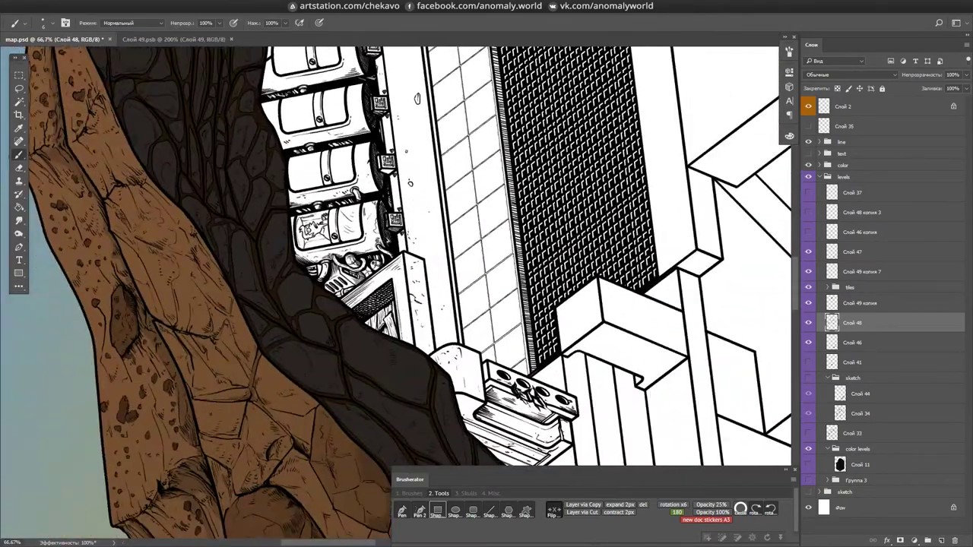
{"action": "key", "text": "ctrl+plus"}
{"action": "mouse_move", "coordinate": [532, 228]}
{"action": "left_mouse_down"}
{"action": "mouse_move", "coordinate": [555, 222]}
{"action": "mouse_move", "coordinate": [428, 270]}
{"action": "left_mouse_up"}
- Sketch a jagged tear outline with crack lines around it on the second barrel
{"action": "key", "text": "e"}
{"action": "key", "text": "b"}
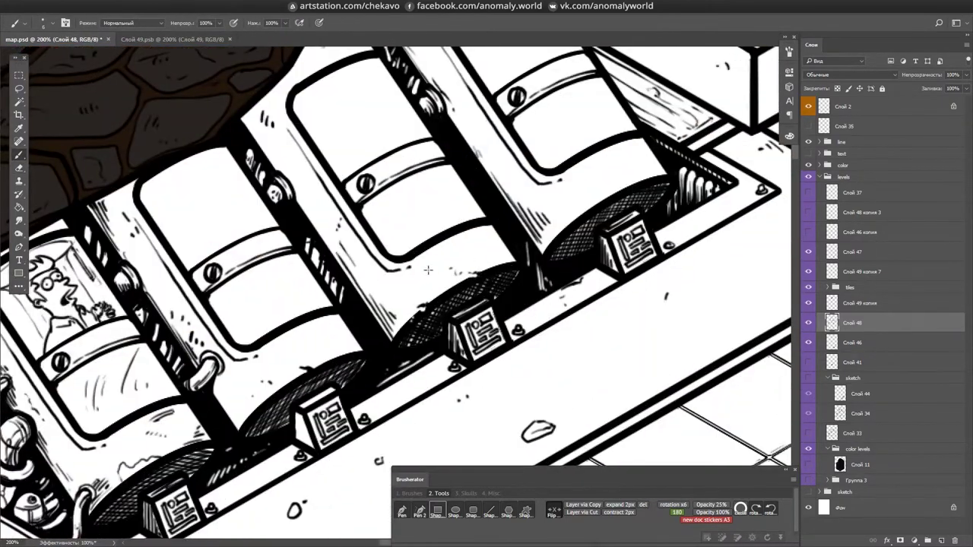
{"action": "key", "text": "e"}
{"action": "left_click_drag", "start_coordinate": [589, 187], "coordinate": [640, 186]}
{"action": "key", "text": "b"}
{"action": "left_click_drag", "start_coordinate": [225, 219], "coordinate": [291, 191]}
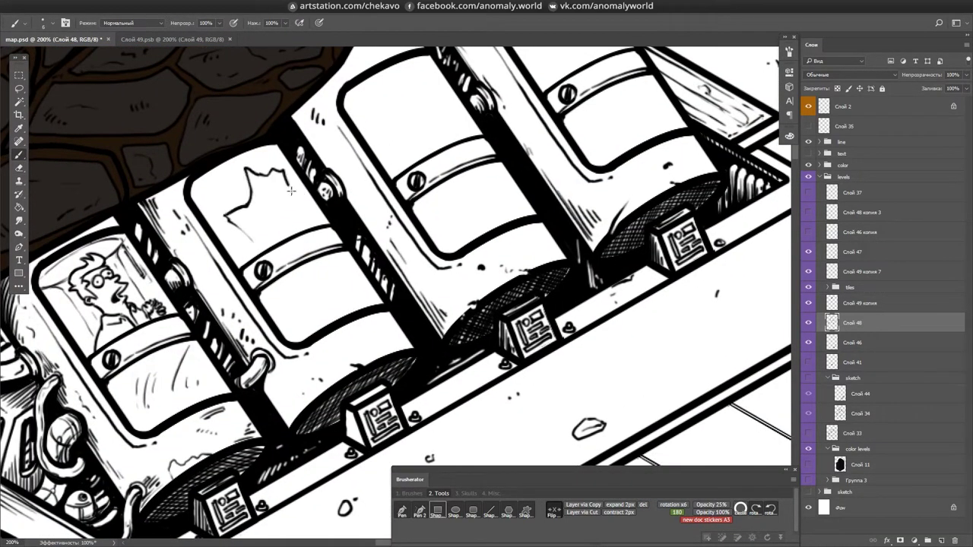
{"action": "mouse_move", "coordinate": [222, 207]}
{"action": "left_mouse_down"}
{"action": "mouse_move", "coordinate": [226, 182]}
{"action": "mouse_move", "coordinate": [231, 192]}
{"action": "left_mouse_up"}
{"action": "mouse_move", "coordinate": [316, 228]}
{"action": "left_mouse_down"}
{"action": "mouse_move", "coordinate": [325, 248]}
{"action": "mouse_move", "coordinate": [292, 272]}
{"action": "mouse_move", "coordinate": [329, 255]}
{"action": "mouse_move", "coordinate": [340, 222]}
{"action": "left_mouse_up"}
- Fill the tear solid black and erase scratched highlight streaks into it
{"action": "left_click", "coordinate": [259, 207]}
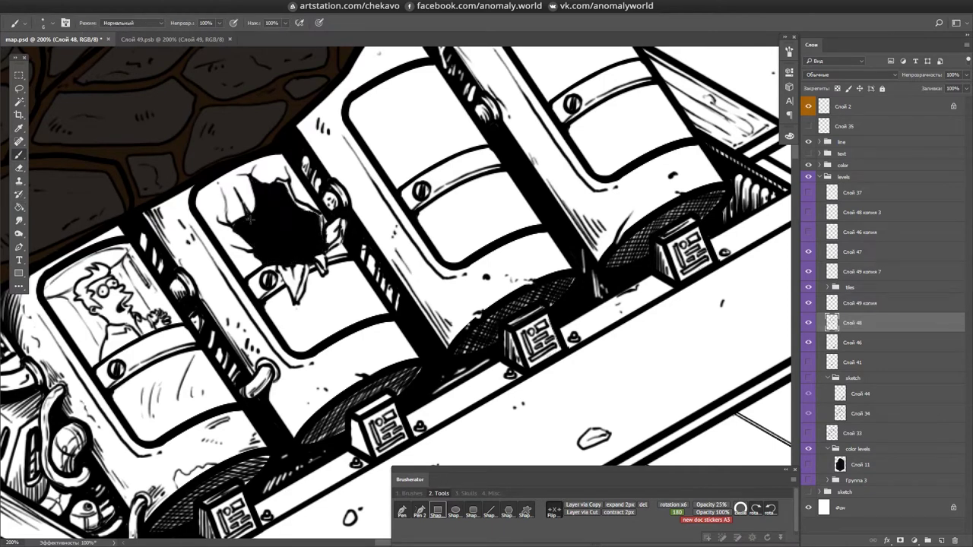
{"action": "key", "text": "e"}
{"action": "left_click_drag", "start_coordinate": [292, 240], "coordinate": [274, 199]}
{"action": "key", "text": "b"}
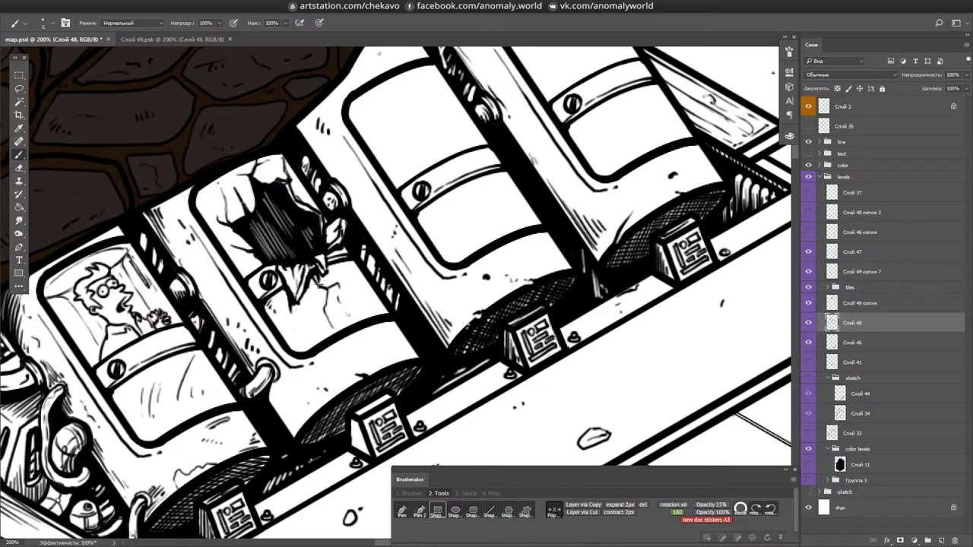
- Zoom out to the crates area, straighten the view, and save map.psd
{"action": "key", "text": "h"}
{"action": "left_click_drag", "start_coordinate": [303, 340], "coordinate": [327, 186]}
{"action": "key", "text": "ctrl+minus"}
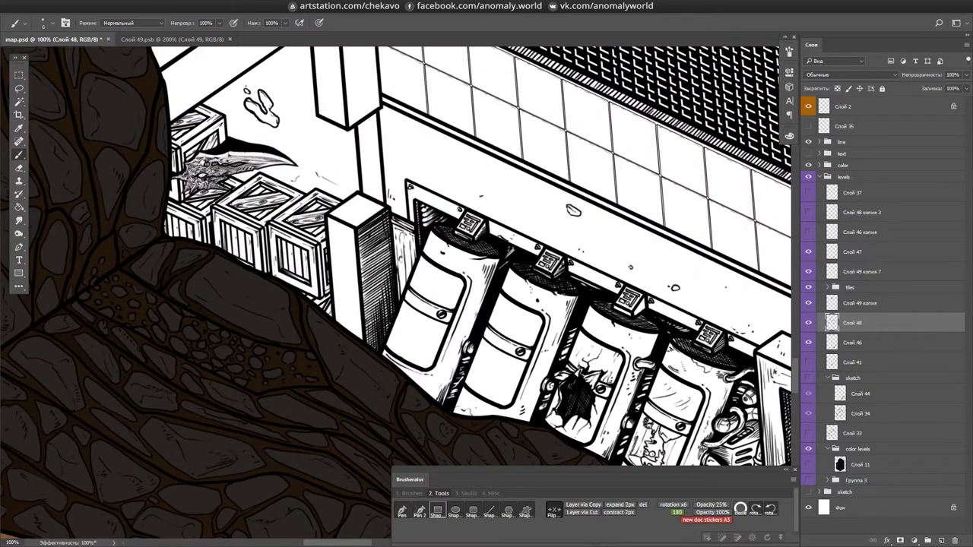
{"action": "key", "text": "r"}
{"action": "mouse_move", "coordinate": [351, 289]}
{"action": "left_mouse_down"}
{"action": "mouse_move", "coordinate": [346, 304]}
{"action": "mouse_move", "coordinate": [372, 296]}
{"action": "mouse_move", "coordinate": [357, 320]}
{"action": "mouse_move", "coordinate": [342, 302]}
{"action": "left_mouse_up"}
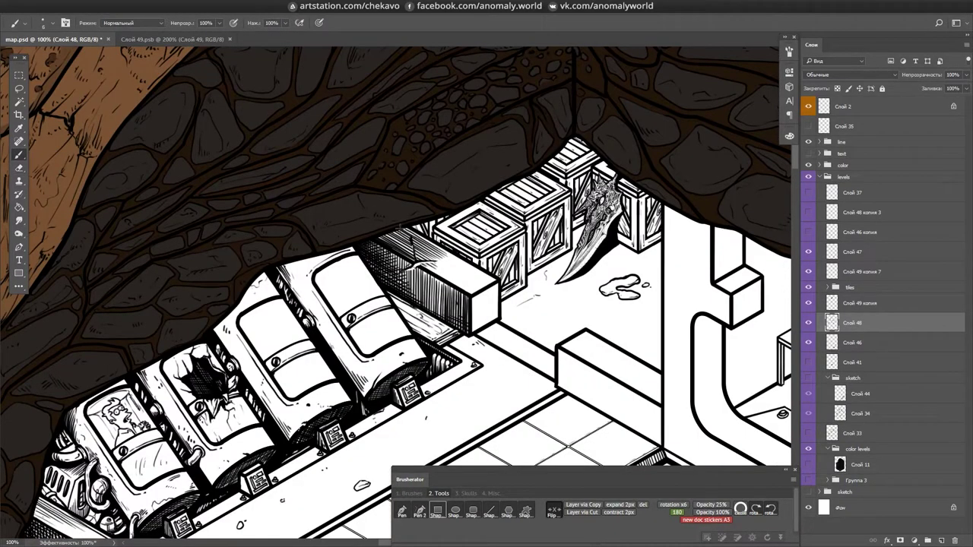
{"action": "key", "text": "ctrl+s"}
{"action": "key", "text": "ctrl+plus"}
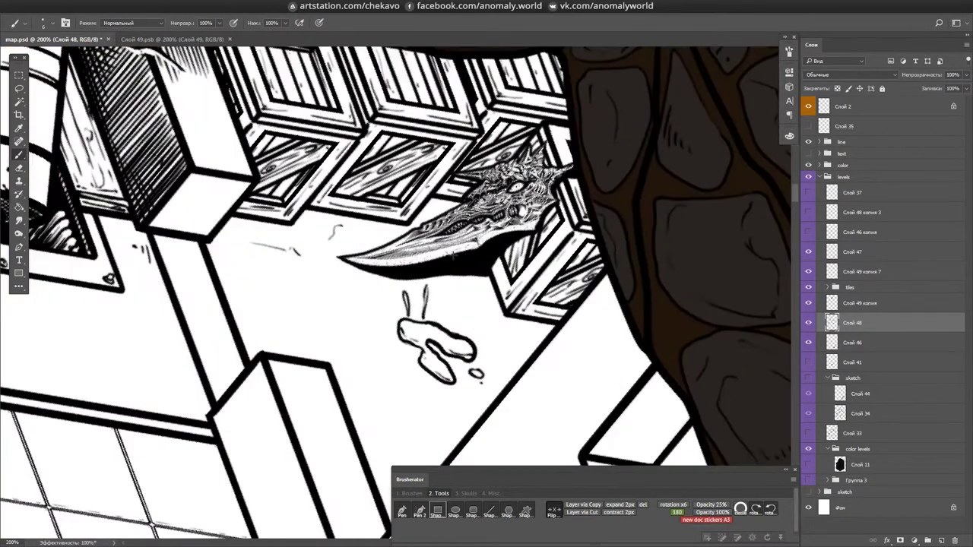
- Save, move over to the wall and pillar, and erase to clean up the pillar edge
{"action": "mouse_move", "coordinate": [455, 256]}
{"action": "left_mouse_down"}
{"action": "mouse_move", "coordinate": [532, 177]}
{"action": "mouse_move", "coordinate": [605, 267]}
{"action": "mouse_move", "coordinate": [399, 289]}
{"action": "mouse_move", "coordinate": [546, 309]}
{"action": "mouse_move", "coordinate": [567, 254]}
{"action": "mouse_move", "coordinate": [557, 195]}
{"action": "left_mouse_up"}
{"action": "key", "text": "ctrl+s"}
{"action": "left_click_drag", "start_coordinate": [537, 285], "coordinate": [305, 272]}
{"action": "mouse_move", "coordinate": [306, 354]}
{"action": "left_mouse_down"}
{"action": "mouse_move", "coordinate": [319, 304]}
{"action": "mouse_move", "coordinate": [456, 197]}
{"action": "left_mouse_up"}
{"action": "key", "text": "e"}
{"action": "mouse_move", "coordinate": [485, 236]}
{"action": "left_mouse_down"}
{"action": "mouse_move", "coordinate": [456, 184]}
{"action": "mouse_move", "coordinate": [532, 273]}
{"action": "left_mouse_up"}
{"action": "key", "text": "b"}
- Draw crack strokes and vertical lines along the pillar edge beside the panel
{"action": "key", "text": "r"}
{"action": "mouse_move", "coordinate": [538, 278]}
{"action": "left_mouse_down"}
{"action": "mouse_move", "coordinate": [530, 247]}
{"action": "mouse_move", "coordinate": [509, 255]}
{"action": "left_mouse_up"}
{"action": "key", "text": "b"}
{"action": "key", "text": "r"}
{"action": "left_click_drag", "start_coordinate": [510, 255], "coordinate": [466, 91]}
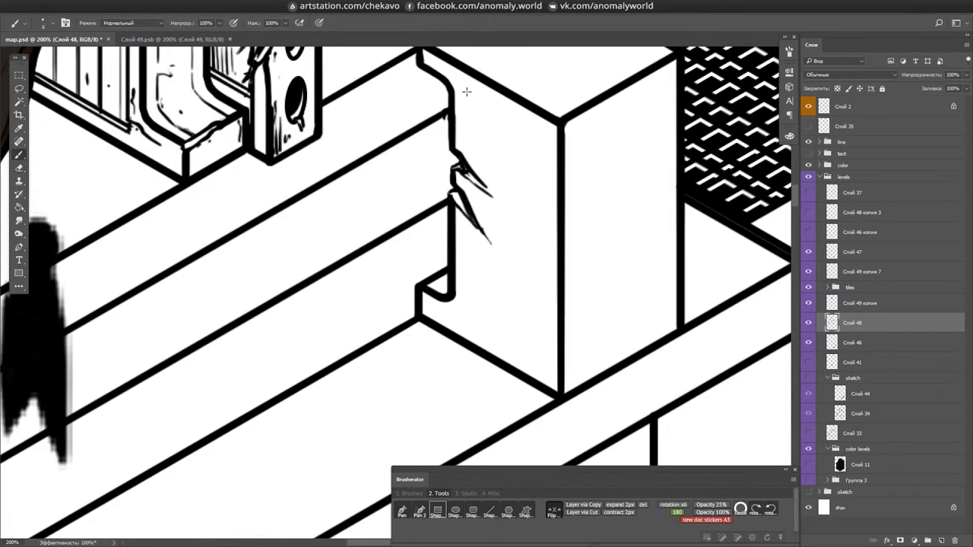
{"action": "mouse_move", "coordinate": [547, 133]}
{"action": "left_mouse_down"}
{"action": "mouse_move", "coordinate": [546, 376]}
{"action": "mouse_move", "coordinate": [637, 199]}
{"action": "left_mouse_up"}
{"action": "key", "text": "r"}
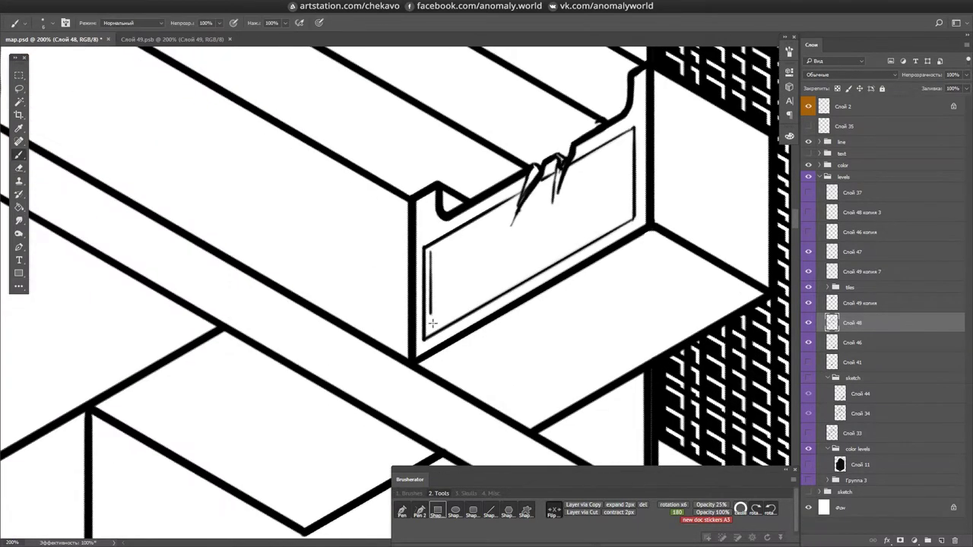
{"action": "key", "text": "r"}
{"action": "left_click_drag", "start_coordinate": [431, 275], "coordinate": [373, 194]}
{"action": "left_click_drag", "start_coordinate": [374, 195], "coordinate": [374, 345]}
- Extend the crack to the right, darken the panel's edge, and add a short stroke
{"action": "key", "text": "r"}
{"action": "mouse_move", "coordinate": [373, 186]}
{"action": "left_mouse_down"}
{"action": "mouse_move", "coordinate": [456, 228]}
{"action": "mouse_move", "coordinate": [463, 255]}
{"action": "mouse_move", "coordinate": [395, 213]}
{"action": "left_mouse_up"}
{"action": "key", "text": "r"}
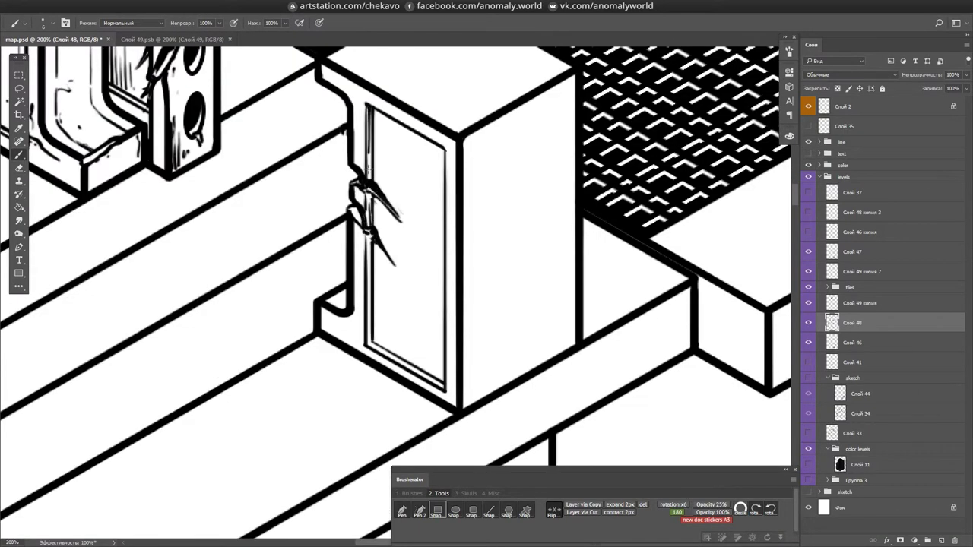
{"action": "left_click_drag", "start_coordinate": [370, 257], "coordinate": [370, 344]}
{"action": "scroll", "coordinate": [370, 343], "scroll_direction": "down", "scroll_amount": 1}
{"action": "mouse_move", "coordinate": [374, 134]}
{"action": "left_mouse_down"}
{"action": "mouse_move", "coordinate": [375, 195]}
{"action": "mouse_move", "coordinate": [523, 203]}
{"action": "left_mouse_up"}
- Thicken the small panel's frame, add a divider line, and dot a corner
{"action": "key", "text": "r"}
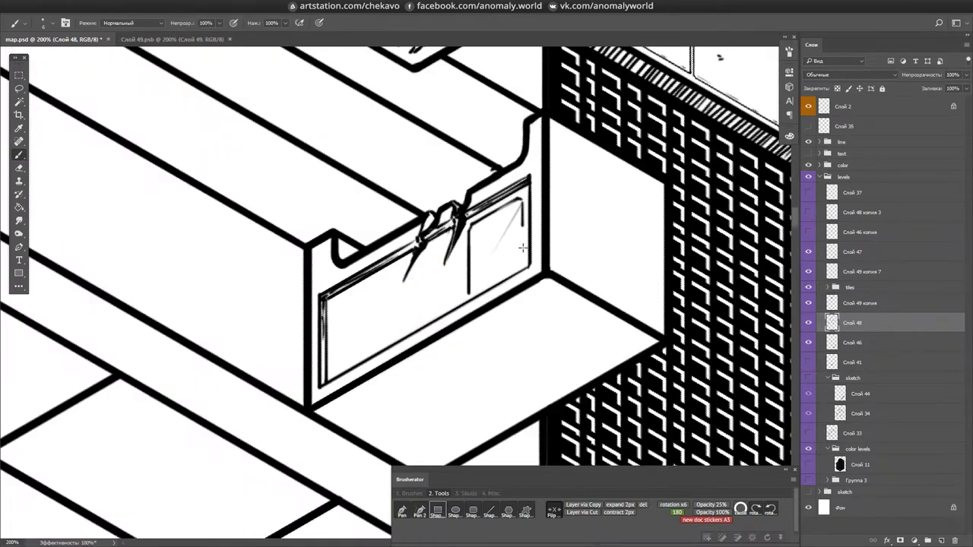
{"action": "key", "text": "r"}
{"action": "left_click_drag", "start_coordinate": [439, 179], "coordinate": [439, 229]}
{"action": "key", "text": "r"}
{"action": "left_click_drag", "start_coordinate": [517, 198], "coordinate": [517, 266]}
{"action": "key", "text": "r"}
{"action": "left_click", "coordinate": [434, 226]}
- Dot the panel's last corner and add a '101' number label in the small panel
{"action": "left_click", "coordinate": [390, 171]}
{"action": "key", "text": "r"}
{"action": "key", "text": "r"}
{"action": "key", "text": "t"}
{"action": "left_click", "coordinate": [395, 216]}
{"action": "type", "text": "10"}
{"action": "left_click", "coordinate": [225, 22]}
{"action": "left_click", "coordinate": [213, 114]}
{"action": "type", "text": "1"}
{"action": "key", "text": "ctrl+Return"}
{"action": "key", "text": "m"}
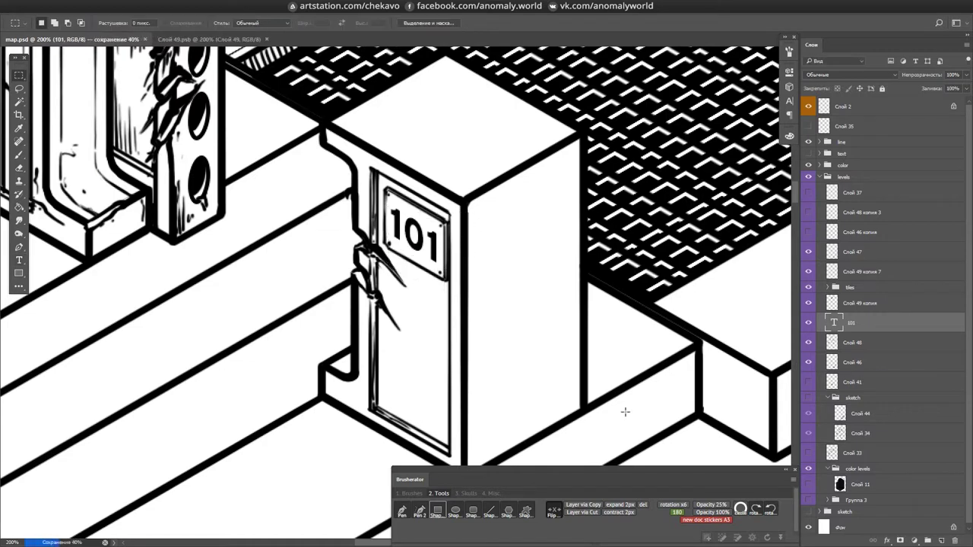
- Merge the 101 text into the layer below, save, and paint a line on the block
{"action": "scroll", "coordinate": [623, 409], "scroll_direction": "up", "scroll_amount": 1}
{"action": "key", "text": "ctrl+e"}
{"action": "key", "text": "b"}
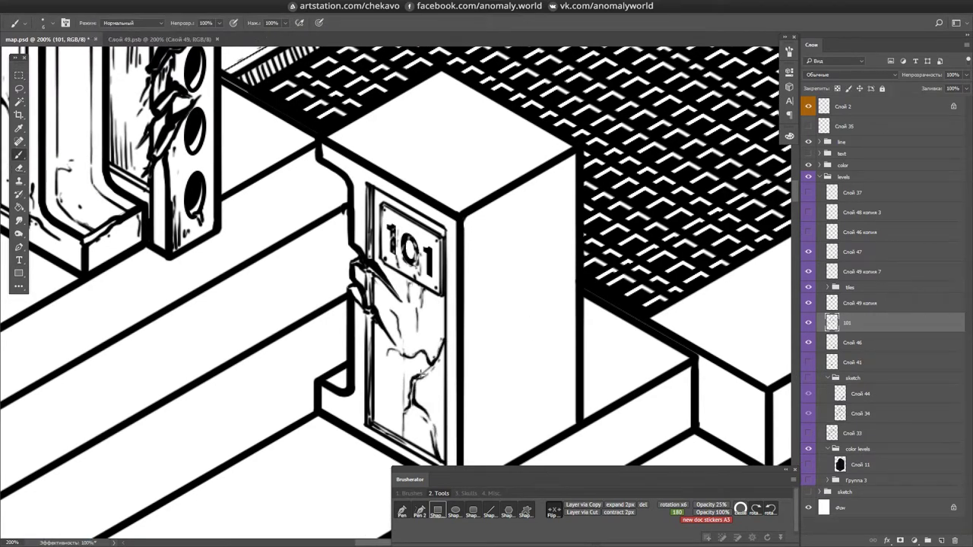
{"action": "scroll", "coordinate": [289, 228], "scroll_direction": "down", "scroll_amount": 2}
{"action": "key", "text": "ctrl+s"}
{"action": "left_click", "coordinate": [394, 225], "text": "shift"}
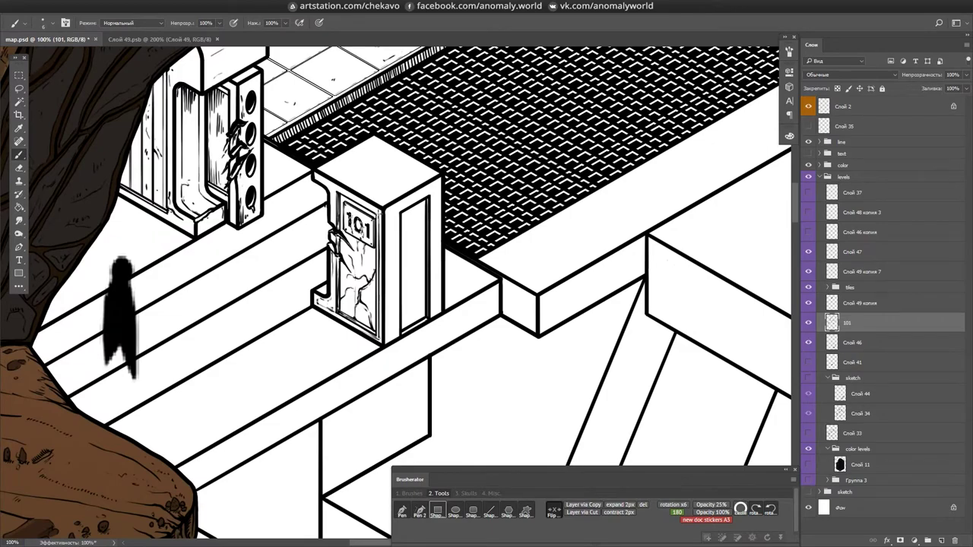
- Move over to the crate and hatch its side face
{"action": "scroll", "coordinate": [355, 285], "scroll_direction": "up", "scroll_amount": 3}
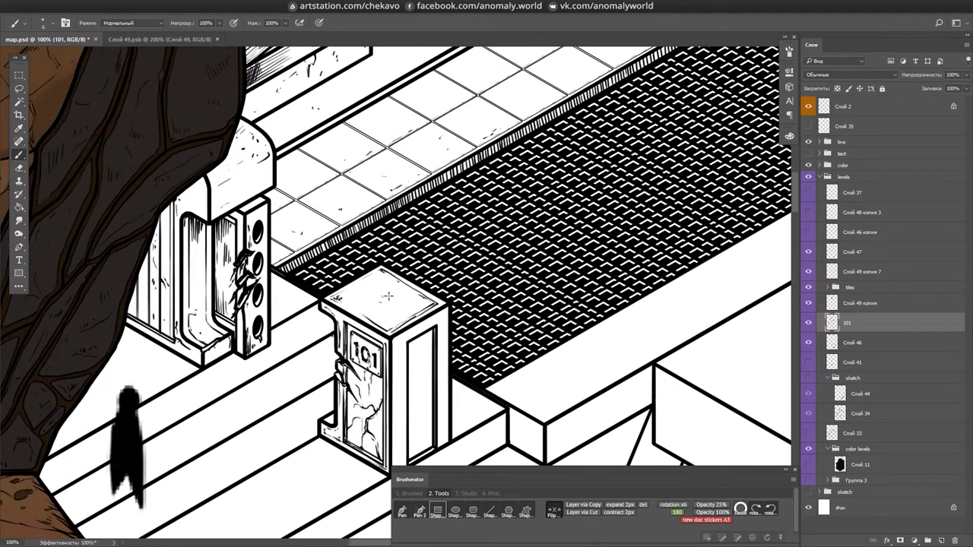
{"action": "scroll", "coordinate": [395, 292], "scroll_direction": "down", "scroll_amount": 2}
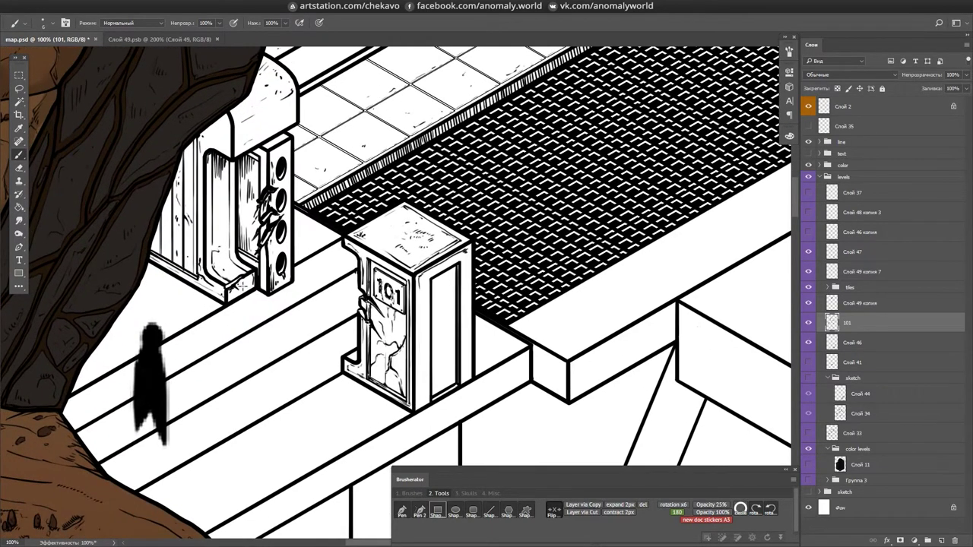
{"action": "scroll", "coordinate": [238, 287], "scroll_direction": "up", "scroll_amount": 5}
{"action": "scroll", "coordinate": [300, 215], "scroll_direction": "right", "scroll_amount": 3}
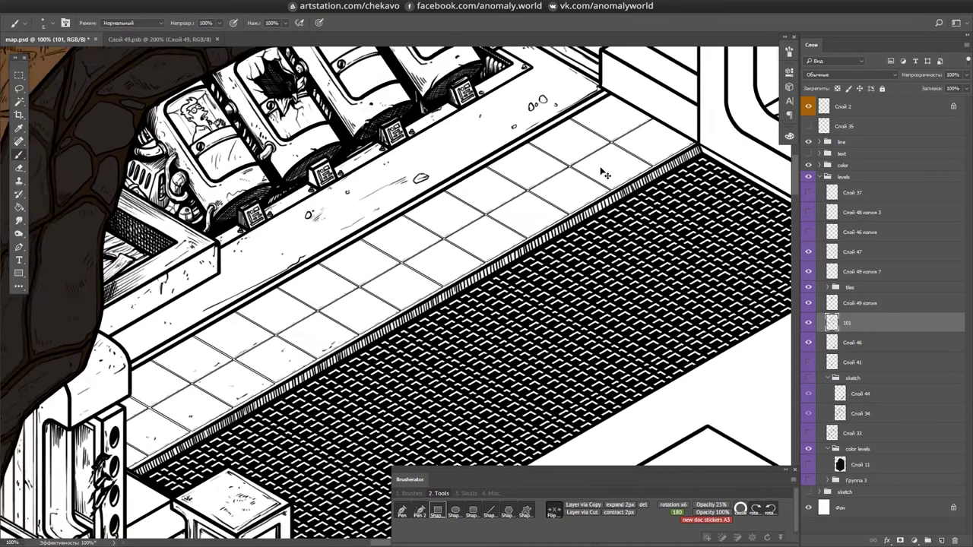
{"action": "scroll", "coordinate": [454, 177], "scroll_direction": "up", "scroll_amount": 2}
{"action": "left_click_drag", "start_coordinate": [462, 106], "coordinate": [465, 146]}
- Add more hatching to the crate's side and paint white over its top edge lines
{"action": "left_click_drag", "start_coordinate": [493, 89], "coordinate": [496, 146]}
{"action": "scroll", "coordinate": [344, 205], "scroll_direction": "up", "scroll_amount": 2}
{"action": "scroll", "coordinate": [345, 205], "scroll_direction": "left", "scroll_amount": 3}
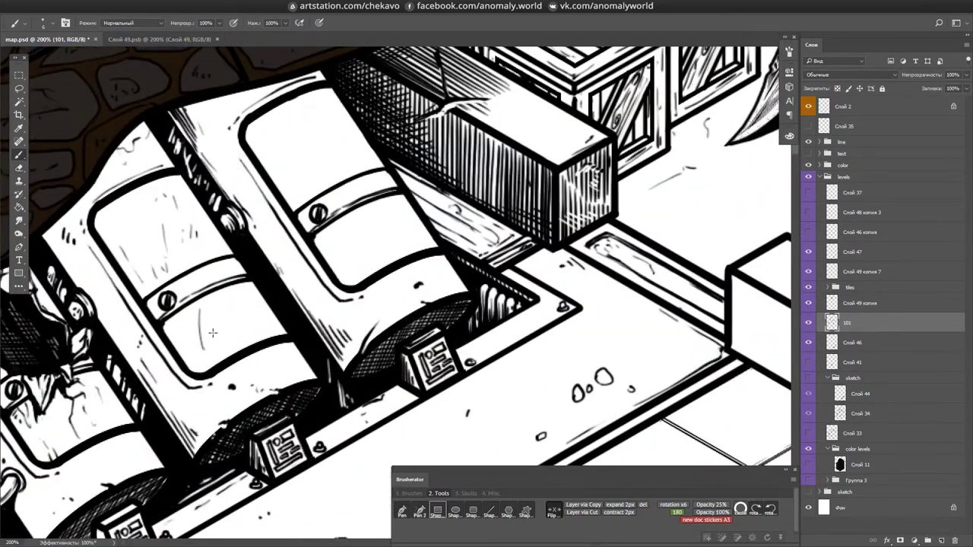
{"action": "scroll", "coordinate": [412, 266], "scroll_direction": "down", "scroll_amount": 4}
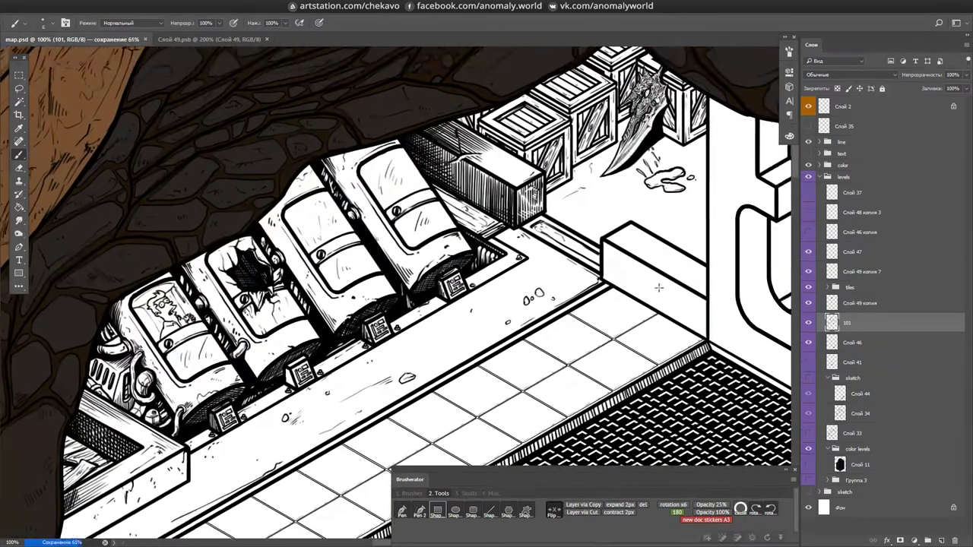
{"action": "scroll", "coordinate": [388, 157], "scroll_direction": "up", "scroll_amount": 4}
{"action": "key", "text": "e"}
{"action": "key", "text": "b"}
{"action": "left_click_drag", "start_coordinate": [388, 156], "coordinate": [382, 178]}
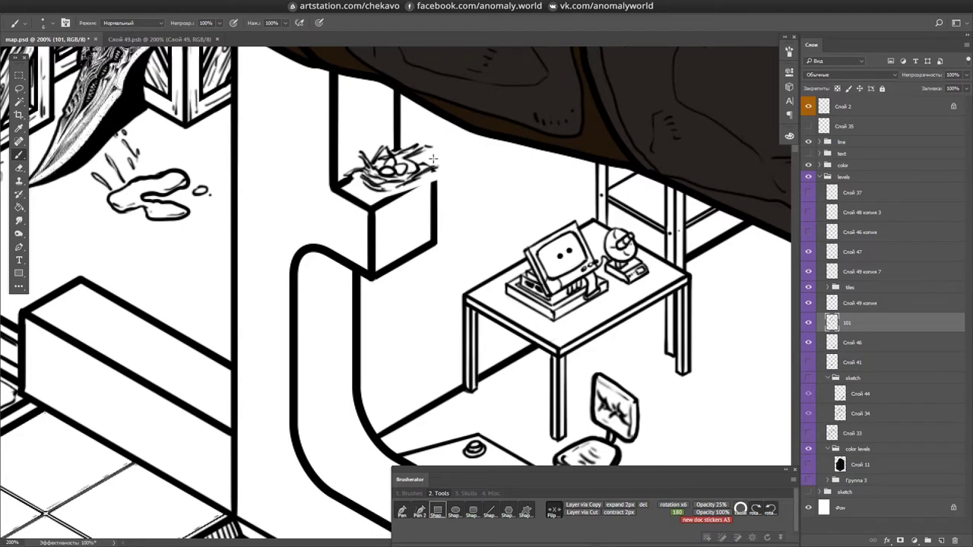
- Tilt and zoom the view around the scene, ending zoomed in near the desk
{"action": "key", "text": "r"}
{"action": "key", "text": "r"}
{"action": "left_click_drag", "start_coordinate": [426, 250], "coordinate": [388, 203]}
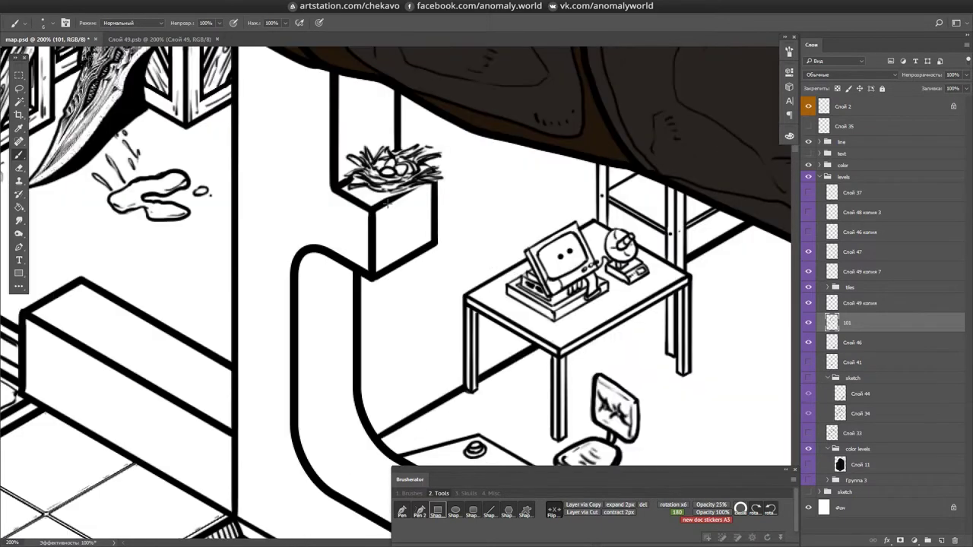
{"action": "key", "text": "ctrl+minus"}
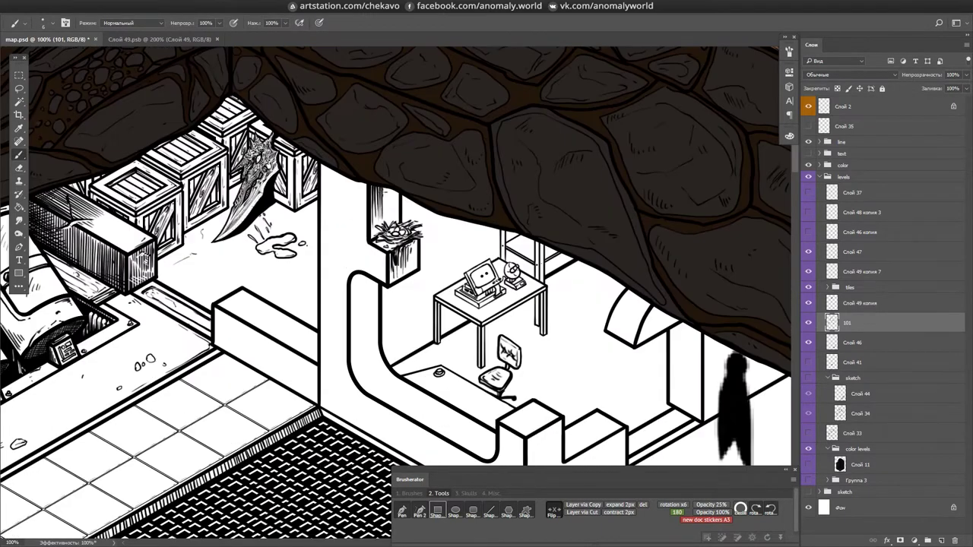
{"action": "key", "text": "r"}
{"action": "left_click_drag", "start_coordinate": [373, 169], "coordinate": [356, 216]}
{"action": "key", "text": "r"}
{"action": "key", "text": "ctrl+minus"}
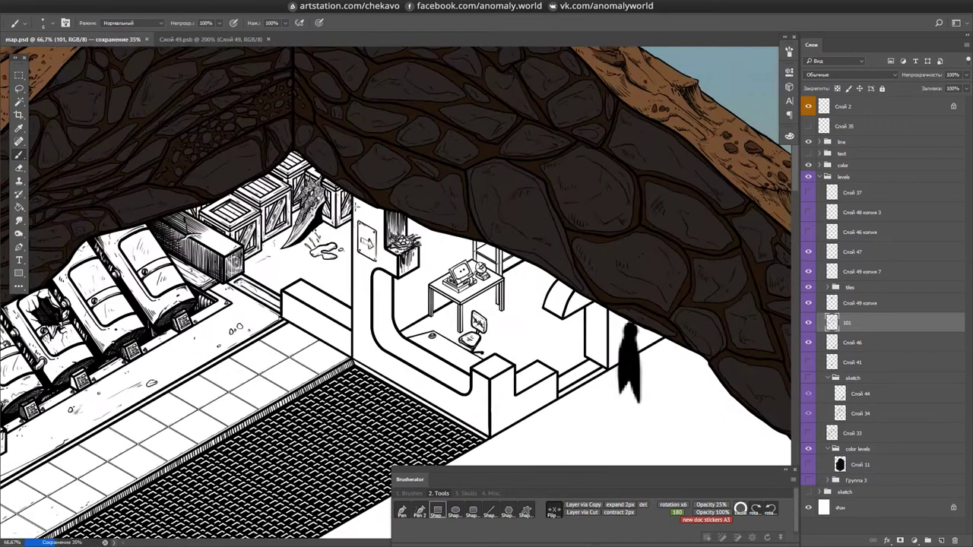
{"action": "key", "text": "ctrl+plus"}
{"action": "key", "text": "ctrl+plus"}
{"action": "key", "text": "ctrl+minus"}
{"action": "key", "text": "ctrl+plus"}
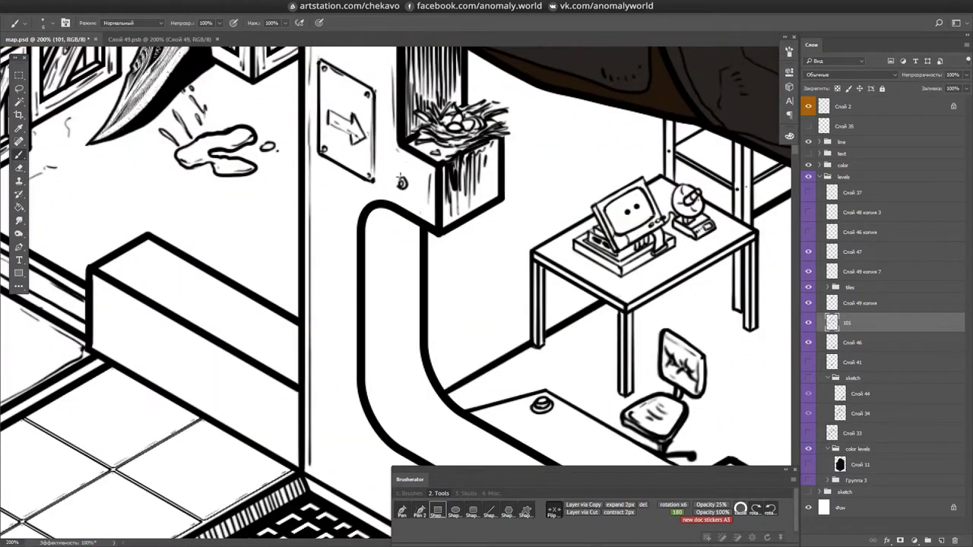
- Rotate the view 60° along the wall and Lasso-select two rivets to copy
{"action": "key", "text": "l"}
{"action": "scroll", "coordinate": [423, 138], "scroll_direction": "up", "scroll_amount": 3}
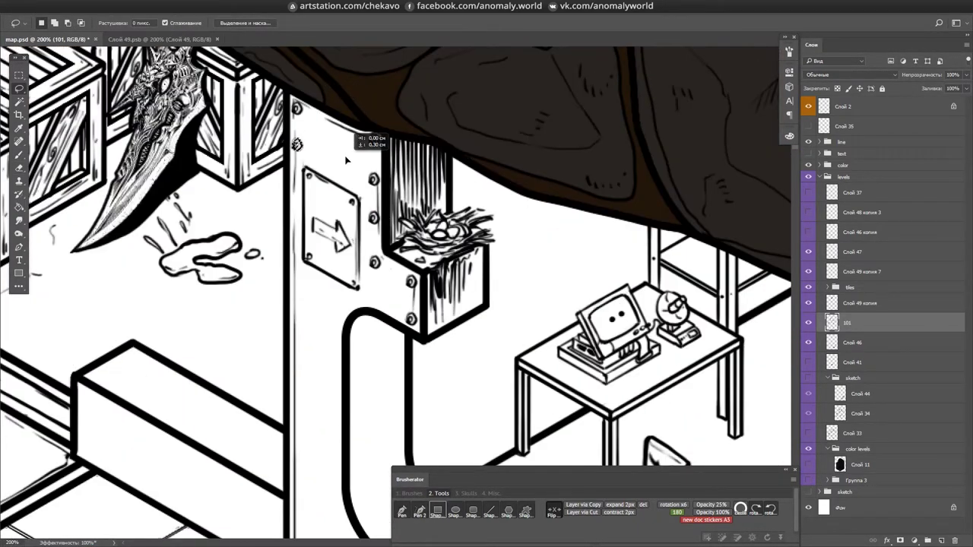
{"action": "key", "text": "r"}
{"action": "left_click_drag", "start_coordinate": [346, 159], "coordinate": [571, 161]}
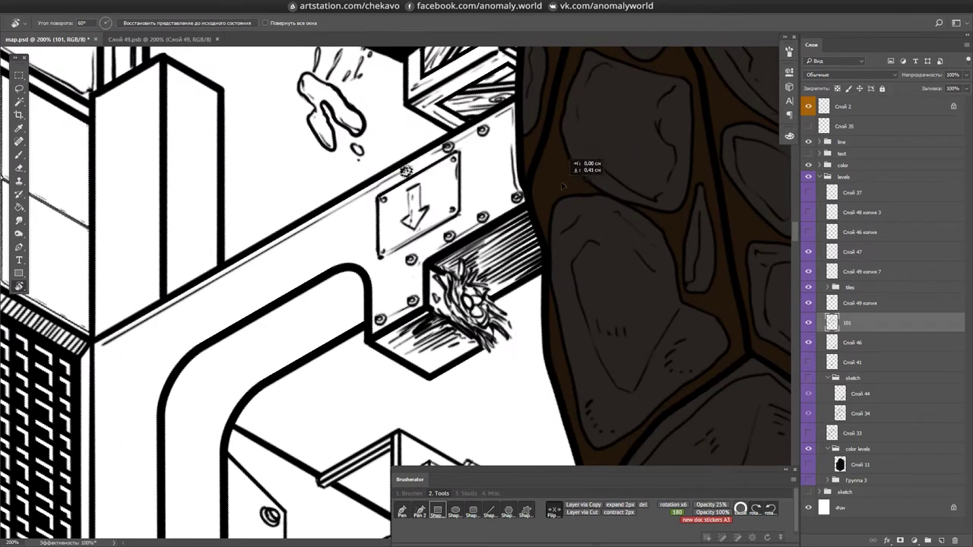
{"action": "scroll", "coordinate": [326, 200], "scroll_direction": "down", "scroll_amount": 5}
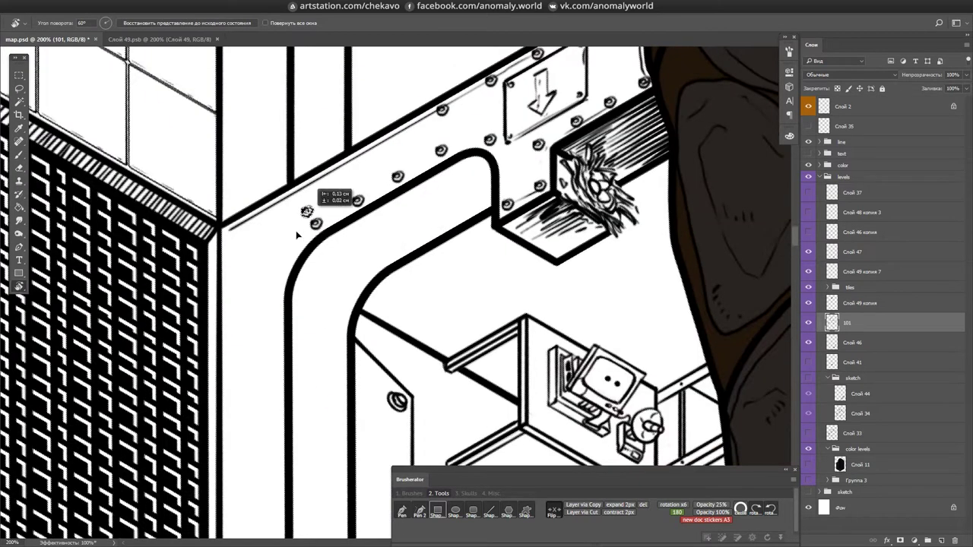
{"action": "scroll", "coordinate": [273, 213], "scroll_direction": "down", "scroll_amount": 5}
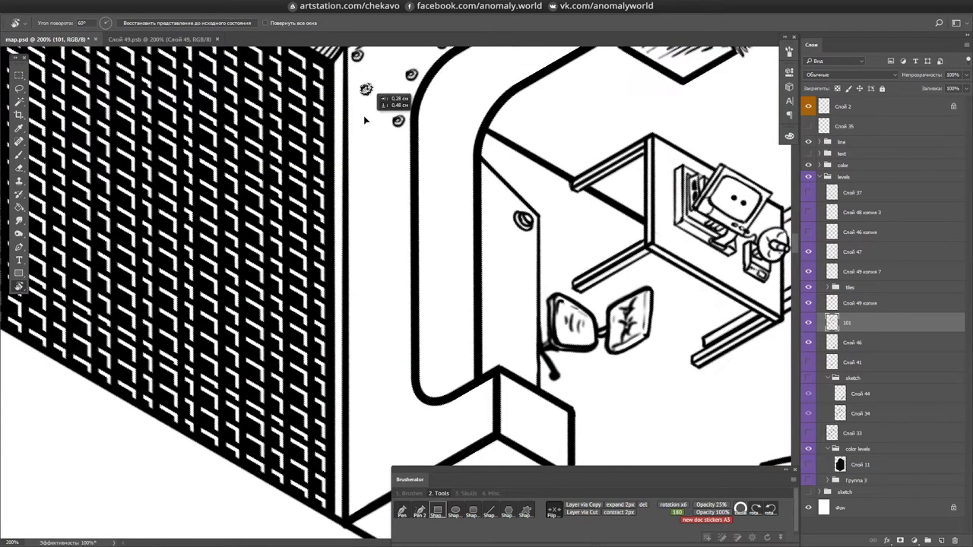
{"action": "key", "text": "l"}
{"action": "scroll", "coordinate": [371, 283], "scroll_direction": "down", "scroll_amount": 5}
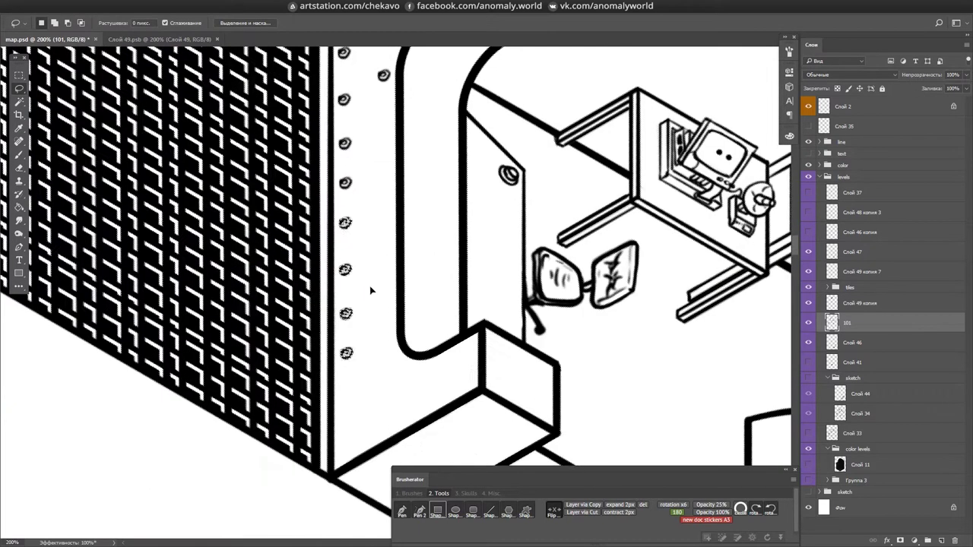
{"action": "scroll", "coordinate": [380, 411], "scroll_direction": "down", "scroll_amount": 5}
{"action": "scroll", "coordinate": [426, 257], "scroll_direction": "down", "scroll_amount": 5}
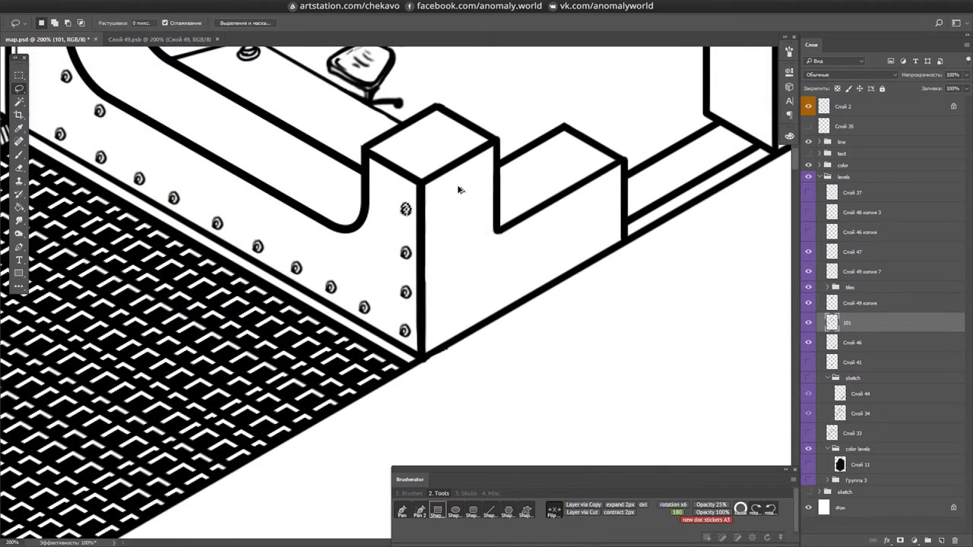
{"action": "scroll", "coordinate": [456, 267], "scroll_direction": "left", "scroll_amount": 5}
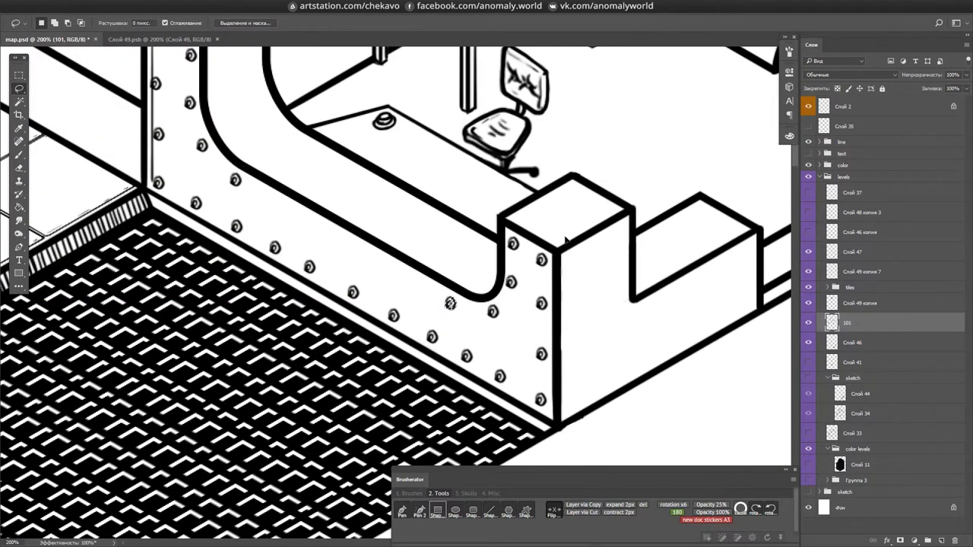
{"action": "scroll", "coordinate": [456, 243], "scroll_direction": "right", "scroll_amount": 5}
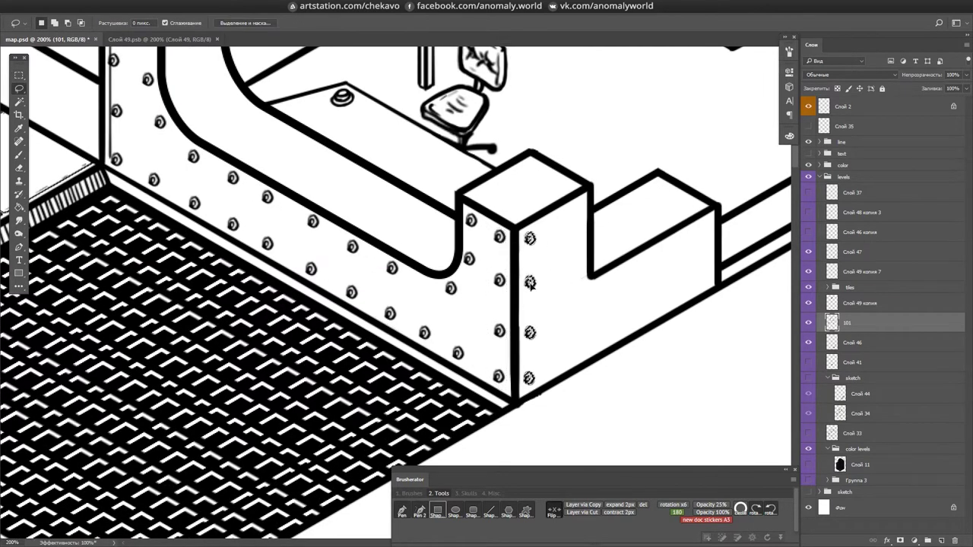
{"action": "scroll", "coordinate": [494, 296], "scroll_direction": "right", "scroll_amount": 5}
{"action": "left_click_drag", "start_coordinate": [451, 330], "coordinate": [425, 323]}
{"action": "left_click_drag", "start_coordinate": [405, 310], "coordinate": [416, 380]}
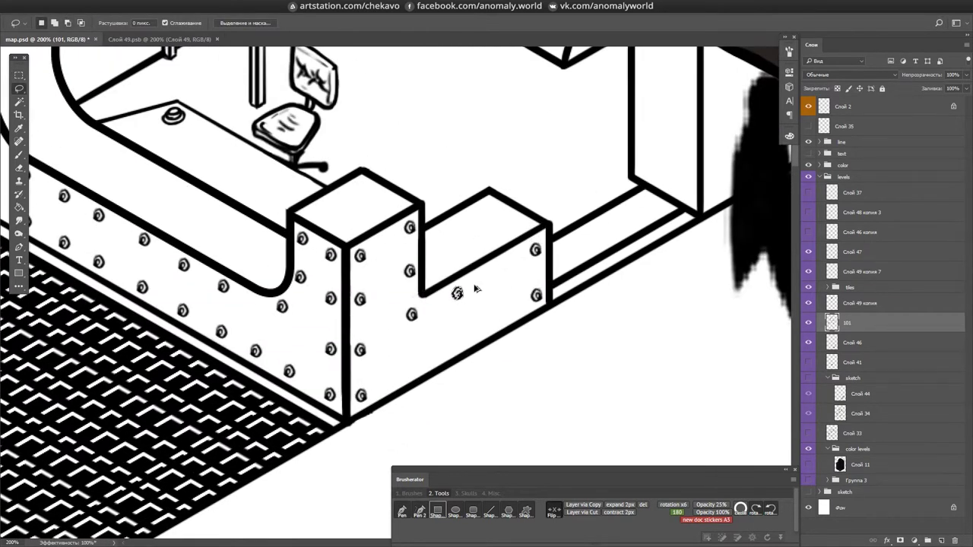
- Save and draw two vertical lines inside the pipe
{"action": "key", "text": "h"}
{"action": "mouse_move", "coordinate": [466, 306]}
{"action": "left_mouse_down"}
{"action": "mouse_move", "coordinate": [335, 293]}
{"action": "mouse_move", "coordinate": [357, 76]}
{"action": "left_mouse_up"}
{"action": "key", "text": "b"}
{"action": "key", "text": "ctrl+s"}
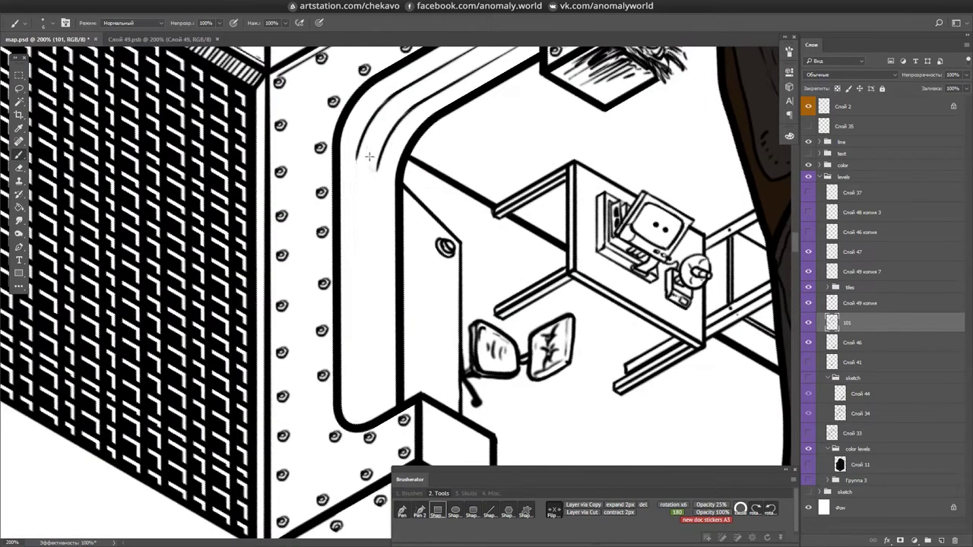
{"action": "left_click_drag", "start_coordinate": [359, 145], "coordinate": [359, 398]}
{"action": "mouse_move", "coordinate": [378, 163]}
{"action": "left_mouse_down"}
{"action": "mouse_move", "coordinate": [378, 407]}
{"action": "mouse_move", "coordinate": [348, 451]}
{"action": "left_mouse_up"}
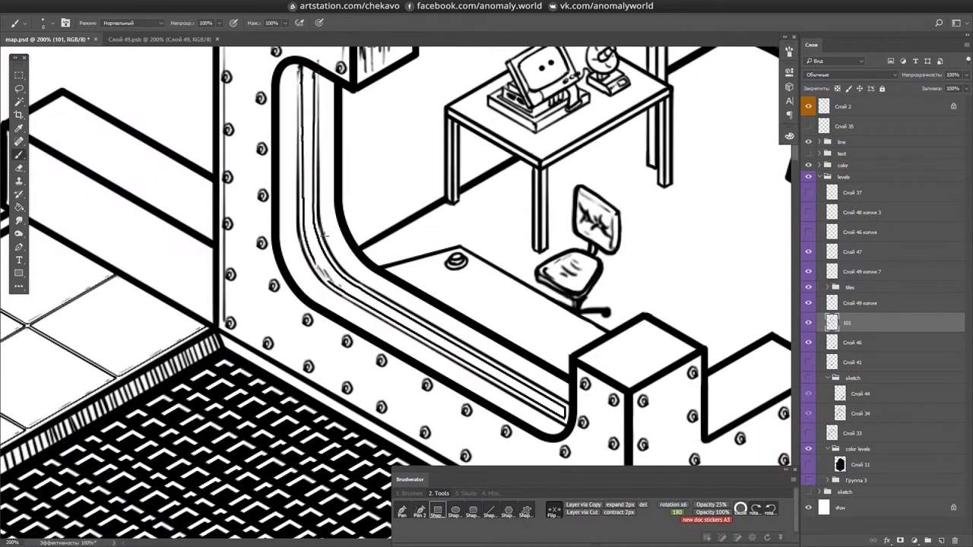
- Draw another thin vertical line along the pipe and small strokes near the block
{"action": "left_click_drag", "start_coordinate": [322, 235], "coordinate": [480, 265]}
{"action": "key", "text": "h"}
{"action": "left_click_drag", "start_coordinate": [412, 212], "coordinate": [412, 317]}
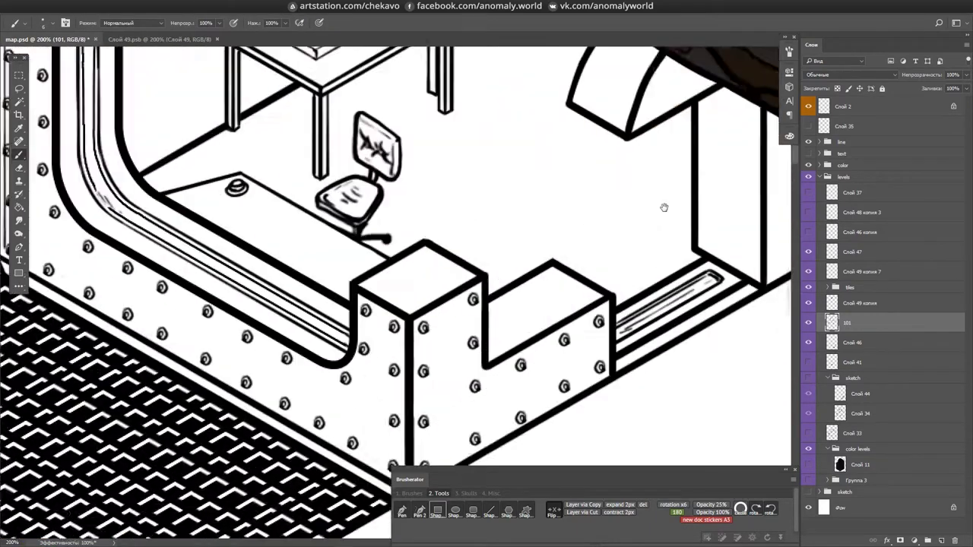
{"action": "left_click_drag", "start_coordinate": [395, 251], "coordinate": [482, 175]}
{"action": "left_click_drag", "start_coordinate": [553, 266], "coordinate": [570, 301]}
- Save, erase stray marks near the block, and select a layer in the tiles group
{"action": "key", "text": "ctrl+s"}
{"action": "key", "text": "e"}
{"action": "mouse_move", "coordinate": [468, 131]}
{"action": "left_mouse_down"}
{"action": "mouse_move", "coordinate": [483, 169]}
{"action": "mouse_move", "coordinate": [454, 207]}
{"action": "mouse_move", "coordinate": [316, 472]}
{"action": "left_mouse_up"}
{"action": "key", "text": "b"}
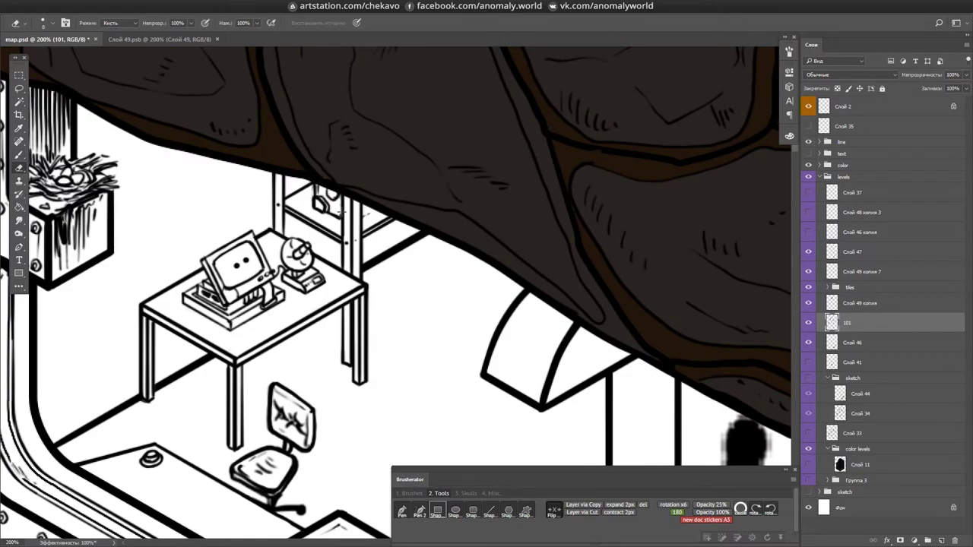
{"action": "key", "text": "ctrl+minus"}
{"action": "left_click", "coordinate": [472, 312], "text": "ctrl"}
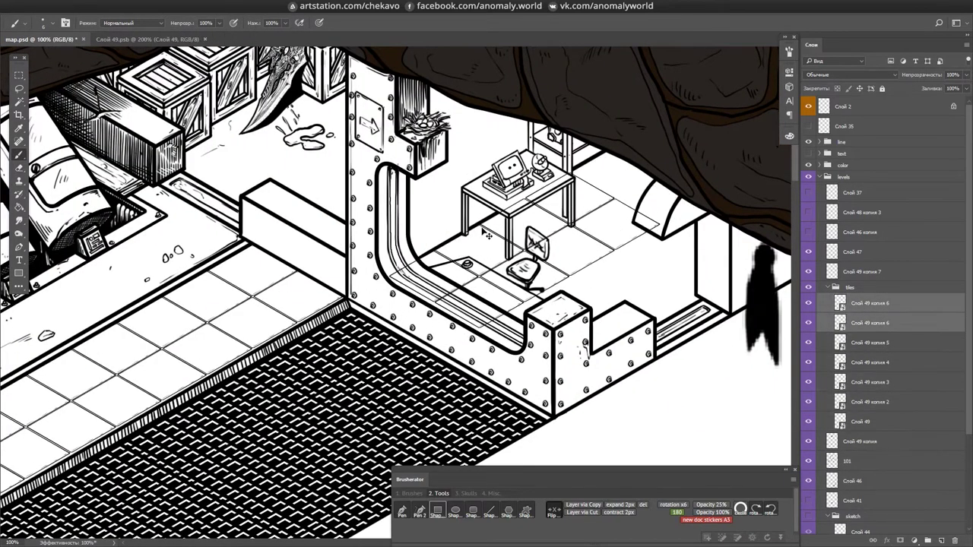
- Duplicate the tile layers into the computer room and merge them in place
{"action": "scroll", "coordinate": [471, 312], "scroll_direction": "right", "scroll_amount": 5}
{"action": "left_click_drag", "start_coordinate": [456, 258], "coordinate": [482, 291]}
{"action": "left_click_drag", "start_coordinate": [495, 164], "coordinate": [502, 161]}
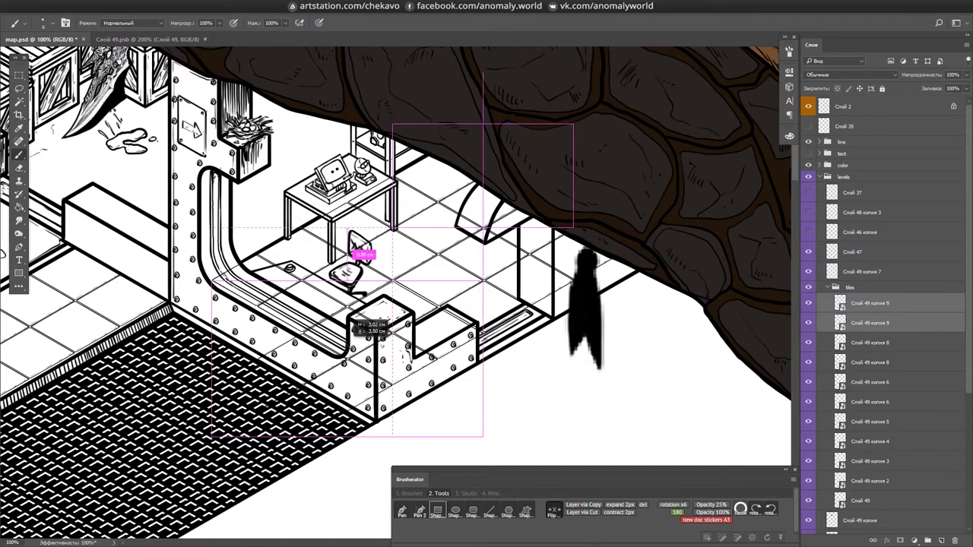
{"action": "key", "text": "ctrl+e"}
{"action": "scroll", "coordinate": [350, 250], "scroll_direction": "up", "scroll_amount": 1}
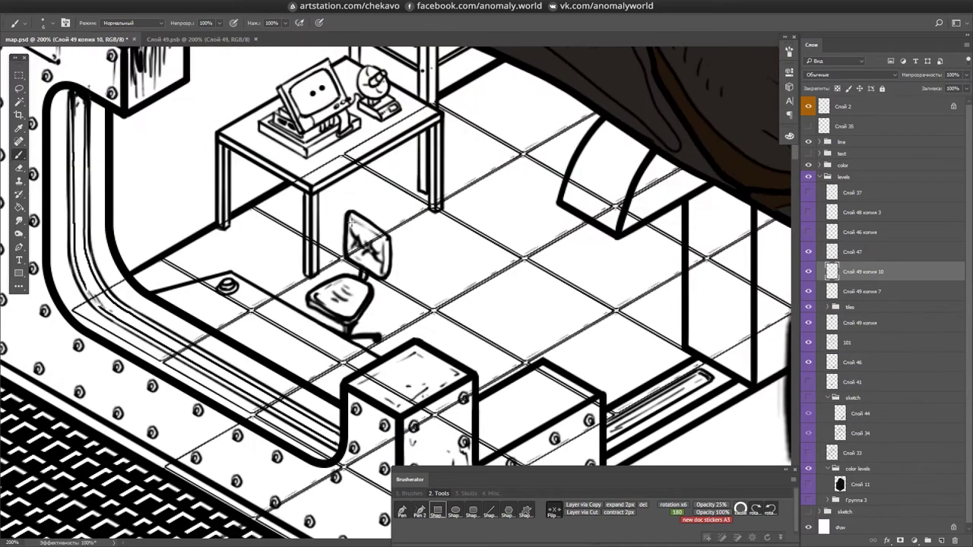
- Lasso-select around the chair back and the floor by the counter and wall
{"action": "key", "text": "l"}
{"action": "left_click_drag", "start_coordinate": [348, 213], "coordinate": [350, 216]}
{"action": "mouse_move", "coordinate": [384, 161]}
{"action": "left_mouse_down"}
{"action": "mouse_move", "coordinate": [365, 155]}
{"action": "mouse_move", "coordinate": [106, 326]}
{"action": "mouse_move", "coordinate": [365, 524]}
{"action": "mouse_move", "coordinate": [647, 145]}
{"action": "left_mouse_up"}
{"action": "scroll", "coordinate": [647, 144], "scroll_direction": "down", "scroll_amount": 2}
{"action": "scroll", "coordinate": [647, 144], "scroll_direction": "up", "scroll_amount": 1}
- Draw small floor details, save, and create a new layer for colour
{"action": "key", "text": "b"}
{"action": "scroll", "coordinate": [332, 283], "scroll_direction": "up", "scroll_amount": 1}
{"action": "key", "text": "r"}
{"action": "left_click_drag", "start_coordinate": [348, 267], "coordinate": [366, 264]}
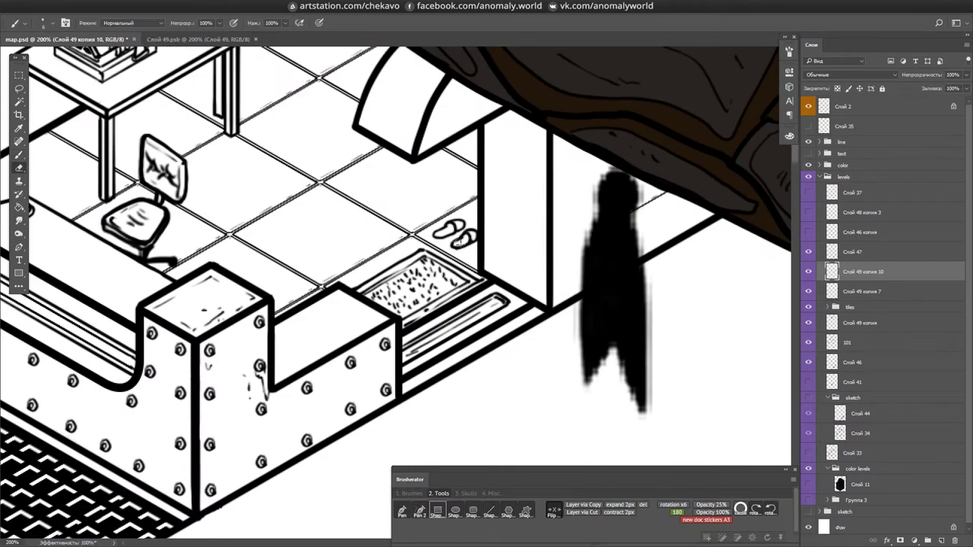
{"action": "key", "text": "ctrl+s"}
{"action": "left_click_drag", "start_coordinate": [365, 172], "coordinate": [487, 169]}
{"action": "mouse_move", "coordinate": [499, 276]}
{"action": "left_mouse_down"}
{"action": "mouse_move", "coordinate": [533, 229]}
{"action": "mouse_move", "coordinate": [498, 276]}
{"action": "left_mouse_up"}
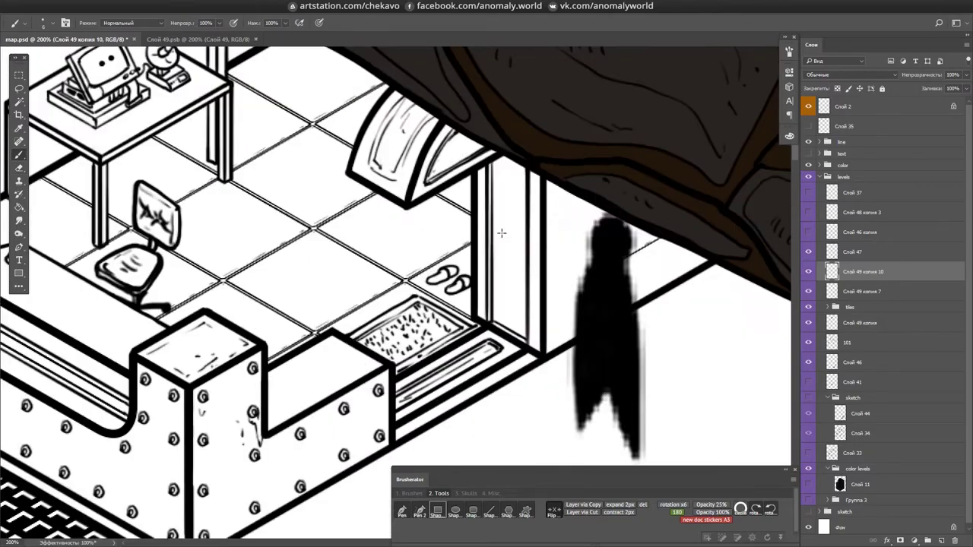
{"action": "scroll", "coordinate": [499, 275], "scroll_direction": "down", "scroll_amount": 5}
{"action": "key", "text": "ctrl+shift+alt+n"}
- Select the area along the rock edge with the Polygonal Lasso and fill it dark grey-green
{"action": "key", "text": "l"}
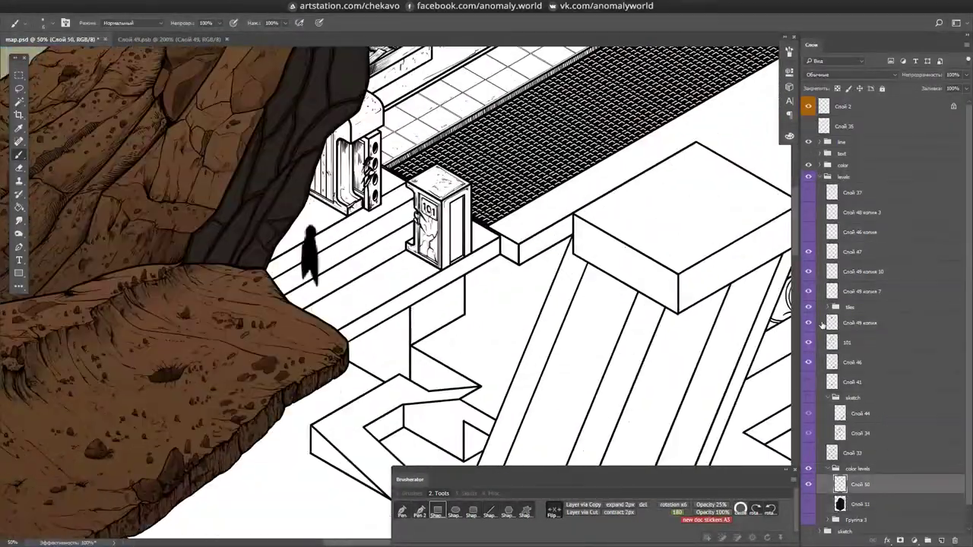
{"action": "scroll", "coordinate": [501, 304], "scroll_direction": "up", "scroll_amount": 4}
{"action": "left_click", "coordinate": [329, 399]}
{"action": "mouse_move", "coordinate": [499, 310]}
{"action": "left_mouse_down"}
{"action": "mouse_move", "coordinate": [608, 228]}
{"action": "mouse_move", "coordinate": [713, 336]}
{"action": "mouse_move", "coordinate": [532, 304]}
{"action": "left_mouse_up"}
{"action": "key", "text": "g"}
{"action": "key", "text": "alt+BackSpace"}
- On a new layer, paint the sword's upper hilt and blade red
{"action": "key", "text": "m"}
{"action": "scroll", "coordinate": [446, 347], "scroll_direction": "down", "scroll_amount": 1}
{"action": "mouse_move", "coordinate": [446, 347]}
{"action": "left_mouse_down"}
{"action": "mouse_move", "coordinate": [532, 228]}
{"action": "mouse_move", "coordinate": [619, 321]}
{"action": "mouse_move", "coordinate": [592, 314]}
{"action": "mouse_move", "coordinate": [570, 346]}
{"action": "left_mouse_up"}
{"action": "scroll", "coordinate": [364, 114], "scroll_direction": "up", "scroll_amount": 4}
{"action": "key", "text": "ctrl+shift+alt+n"}
{"action": "key", "text": "b"}
{"action": "left_click_drag", "start_coordinate": [376, 156], "coordinate": [394, 217]}
{"action": "key", "text": "l"}
{"action": "key", "text": "b"}
{"action": "mouse_move", "coordinate": [452, 131]}
{"action": "left_mouse_down"}
{"action": "mouse_move", "coordinate": [434, 174]}
{"action": "mouse_move", "coordinate": [470, 169]}
{"action": "mouse_move", "coordinate": [382, 308]}
{"action": "mouse_move", "coordinate": [331, 352]}
{"action": "left_mouse_up"}
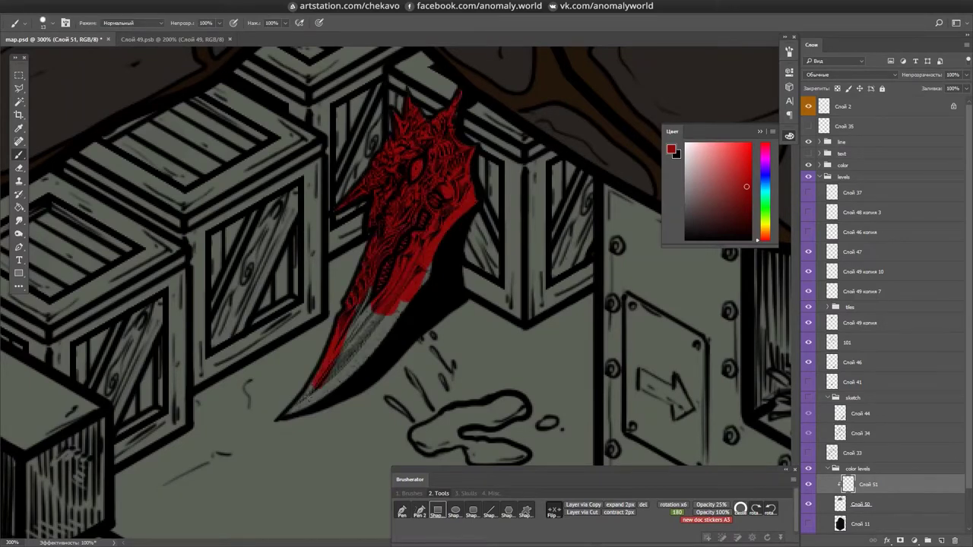
- Add red to the blood splatter and paint orange over the crates
{"action": "left_click_drag", "start_coordinate": [437, 204], "coordinate": [396, 142]}
{"action": "left_click_drag", "start_coordinate": [368, 307], "coordinate": [380, 328]}
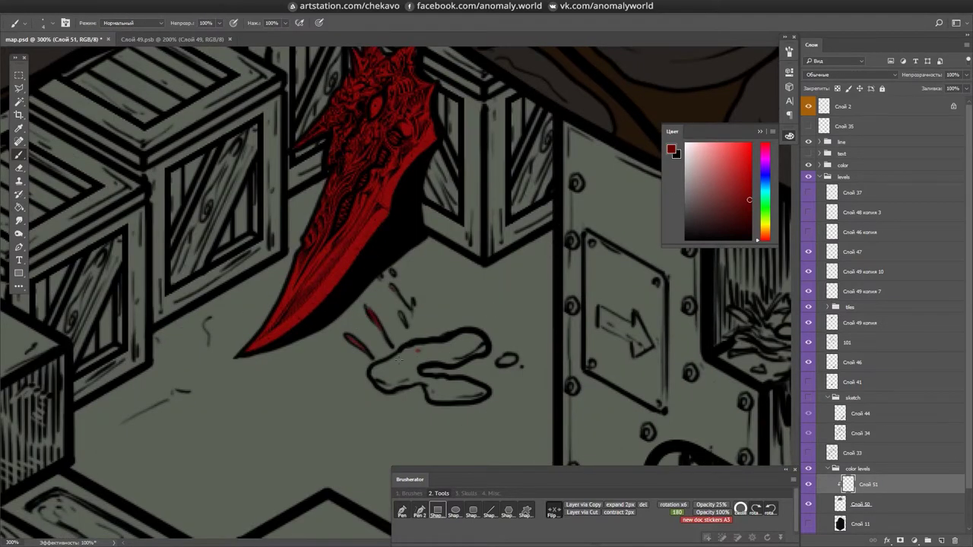
{"action": "mouse_move", "coordinate": [506, 360]}
{"action": "left_mouse_down"}
{"action": "mouse_move", "coordinate": [607, 360]}
{"action": "mouse_move", "coordinate": [691, 383]}
{"action": "left_mouse_up"}
{"action": "mouse_move", "coordinate": [152, 259]}
{"action": "left_mouse_down"}
{"action": "mouse_move", "coordinate": [293, 201]}
{"action": "mouse_move", "coordinate": [228, 343]}
{"action": "left_mouse_up"}
- Outline the crates with the Polygonal Lasso, following the crate edge and the sword's side
{"action": "key", "text": "l"}
{"action": "left_click", "coordinate": [329, 385]}
{"action": "left_click", "coordinate": [329, 355]}
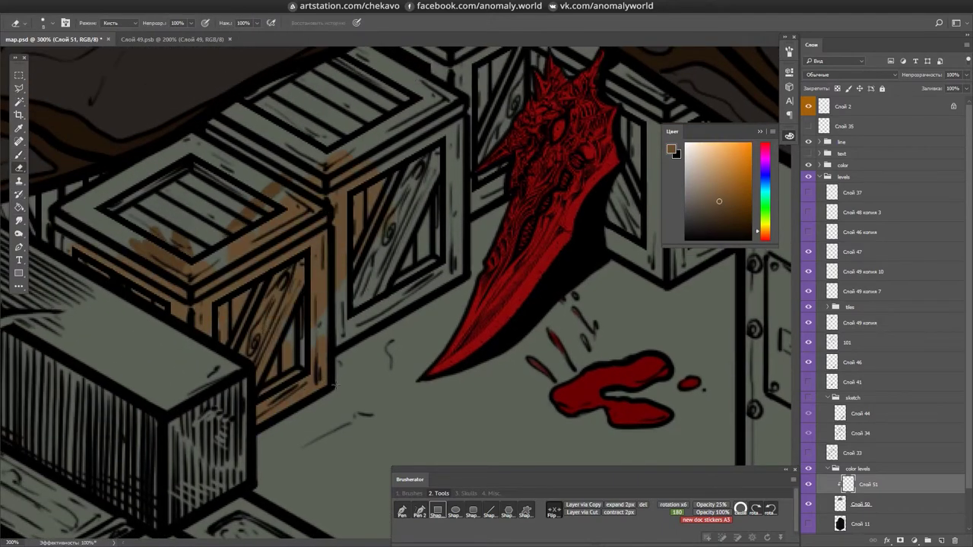
{"action": "scroll", "coordinate": [396, 319], "scroll_direction": "up", "scroll_amount": 2}
{"action": "left_click", "coordinate": [462, 329]}
{"action": "mouse_move", "coordinate": [601, 107]}
{"action": "left_mouse_down"}
{"action": "mouse_move", "coordinate": [639, 273]}
{"action": "mouse_move", "coordinate": [760, 259]}
{"action": "mouse_move", "coordinate": [422, 144]}
{"action": "left_mouse_up"}
{"action": "left_click", "coordinate": [437, 199]}
{"action": "left_click", "coordinate": [415, 300]}
{"action": "left_click", "coordinate": [415, 334]}
- Close the outline around the right crate and brush soft dark shading onto the crate faces
{"action": "scroll", "coordinate": [450, 360], "scroll_direction": "down", "scroll_amount": 1}
{"action": "left_click", "coordinate": [490, 374]}
{"action": "left_click", "coordinate": [562, 337]}
{"action": "double_click", "coordinate": [563, 222]}
{"action": "key", "text": "b"}
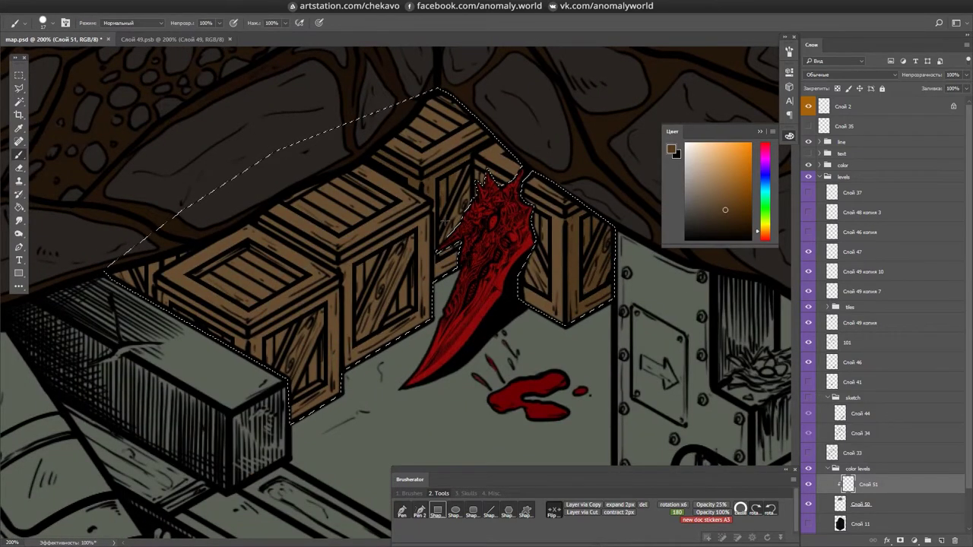
{"action": "mouse_move", "coordinate": [201, 307]}
{"action": "left_mouse_down"}
{"action": "mouse_move", "coordinate": [295, 312]}
{"action": "mouse_move", "coordinate": [315, 357]}
{"action": "mouse_move", "coordinate": [365, 250]}
{"action": "mouse_move", "coordinate": [535, 266]}
{"action": "mouse_move", "coordinate": [152, 365]}
{"action": "mouse_move", "coordinate": [216, 327]}
{"action": "left_mouse_up"}
- Brush cyan over the cryo-beds and add light highlights on the bed's glass window
{"action": "key", "text": "h"}
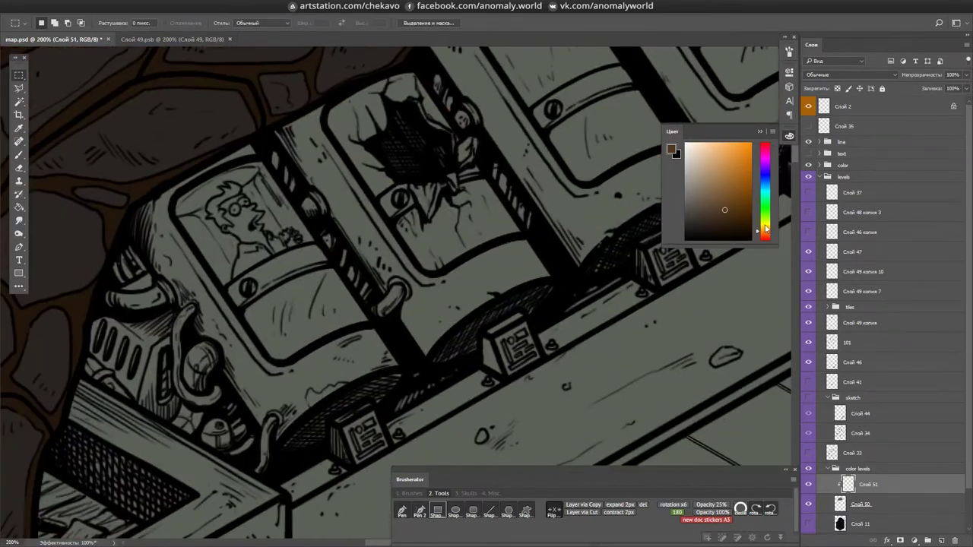
{"action": "left_click", "coordinate": [215, 327], "text": "alt"}
{"action": "mouse_move", "coordinate": [235, 147]}
{"action": "left_mouse_down"}
{"action": "mouse_move", "coordinate": [263, 410]}
{"action": "mouse_move", "coordinate": [395, 228]}
{"action": "mouse_move", "coordinate": [479, 139]}
{"action": "left_mouse_up"}
{"action": "scroll", "coordinate": [259, 410], "scroll_direction": "down", "scroll_amount": 1}
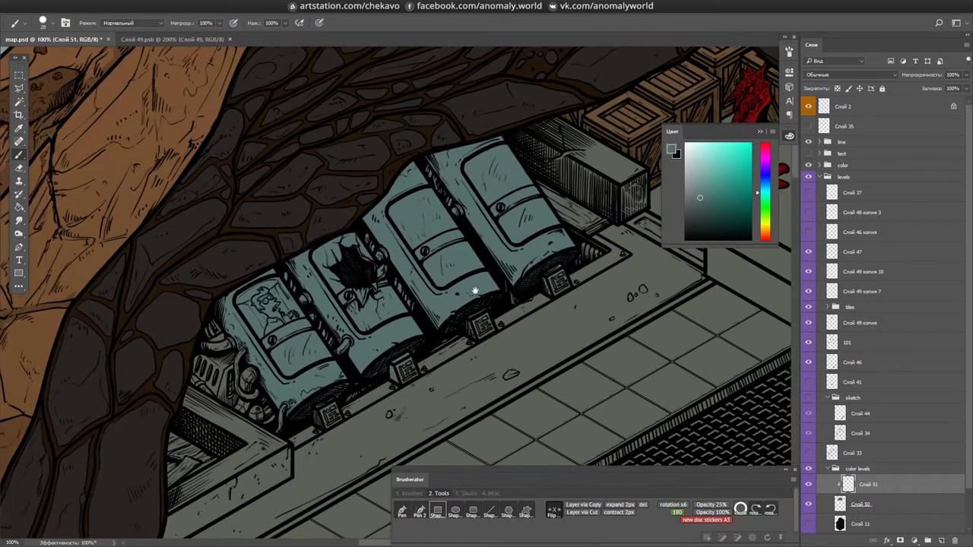
{"action": "scroll", "coordinate": [304, 320], "scroll_direction": "up", "scroll_amount": 1}
{"action": "mouse_move", "coordinate": [243, 334]}
{"action": "left_mouse_down"}
{"action": "mouse_move", "coordinate": [319, 251]}
{"action": "mouse_move", "coordinate": [350, 327]}
{"action": "left_mouse_up"}
{"action": "mouse_move", "coordinate": [312, 403]}
{"action": "left_mouse_down"}
{"action": "mouse_move", "coordinate": [357, 377]}
{"action": "mouse_move", "coordinate": [380, 380]}
{"action": "mouse_move", "coordinate": [228, 441]}
{"action": "left_mouse_up"}
- Paint the broken bed and bed windows dark grey, then brighten the band under the upper window light teal
{"action": "left_click", "coordinate": [334, 380], "text": "alt"}
{"action": "mouse_move", "coordinate": [319, 387]}
{"action": "left_mouse_down"}
{"action": "mouse_move", "coordinate": [384, 338]}
{"action": "mouse_move", "coordinate": [243, 304]}
{"action": "mouse_move", "coordinate": [319, 232]}
{"action": "left_mouse_up"}
{"action": "mouse_move", "coordinate": [460, 141]}
{"action": "left_mouse_down"}
{"action": "mouse_move", "coordinate": [488, 215]}
{"action": "mouse_move", "coordinate": [467, 143]}
{"action": "mouse_move", "coordinate": [468, 291]}
{"action": "mouse_move", "coordinate": [547, 288]}
{"action": "left_mouse_up"}
{"action": "left_click_drag", "start_coordinate": [547, 289], "coordinate": [392, 399]}
{"action": "left_click_drag", "start_coordinate": [463, 164], "coordinate": [457, 221]}
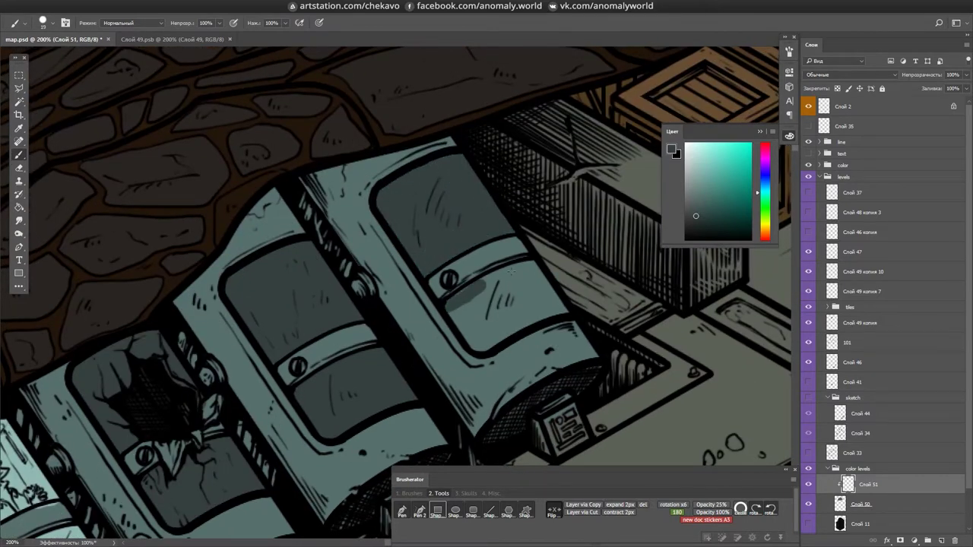
{"action": "left_click_drag", "start_coordinate": [451, 305], "coordinate": [532, 335]}
{"action": "left_click_drag", "start_coordinate": [464, 335], "coordinate": [753, 125]}
{"action": "left_click", "coordinate": [297, 308], "text": "alt"}
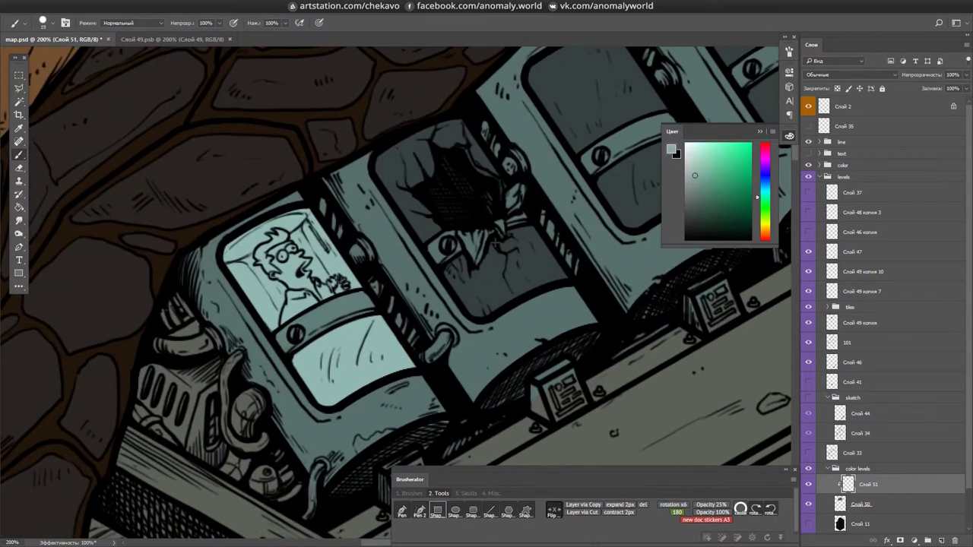
{"action": "left_click_drag", "start_coordinate": [277, 346], "coordinate": [372, 300]}
- Zoom in on the character, try a pale beige-orange, then sample the light teal near its head
{"action": "left_click_drag", "start_coordinate": [456, 266], "coordinate": [589, 221]}
{"action": "left_click", "coordinate": [380, 304], "text": "alt"}
{"action": "key", "text": "ctrl+plus"}
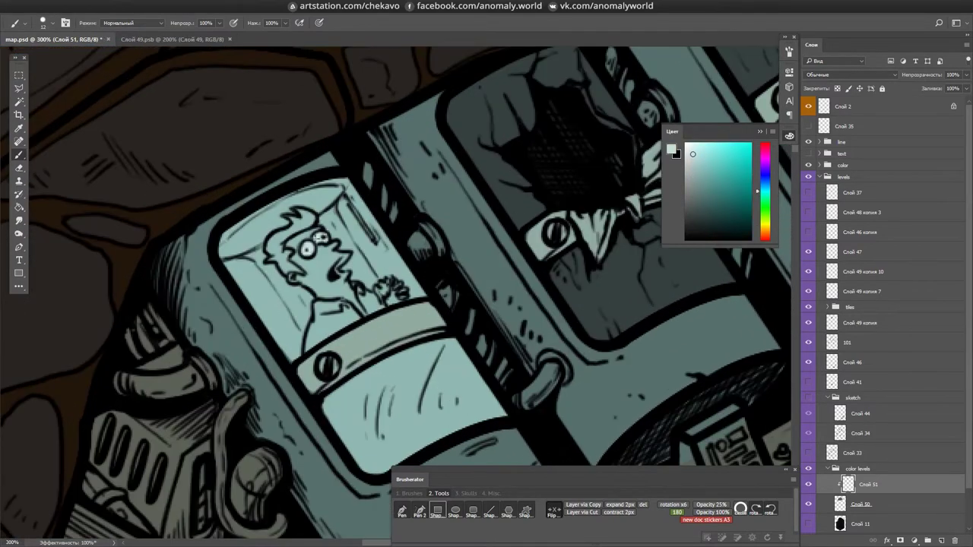
{"action": "left_click", "coordinate": [763, 231]}
{"action": "left_click", "coordinate": [308, 242]}
{"action": "key", "text": "Return"}
{"action": "left_click", "coordinate": [308, 242], "text": "alt"}
{"action": "right_click", "coordinate": [339, 278], "text": "alt"}
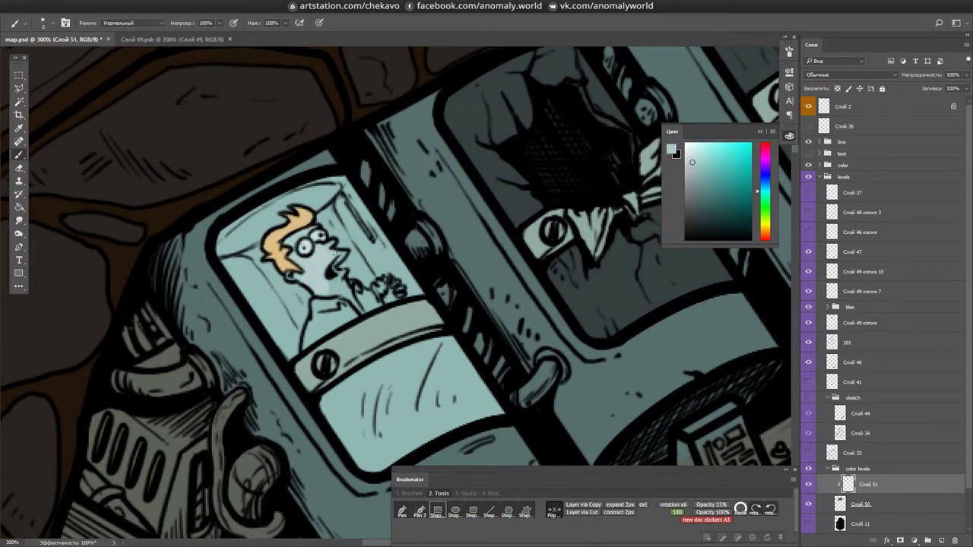
- Pick a pale pink for the character's shirt and a muted green for the backdrop
{"action": "left_click", "coordinate": [763, 240]}
{"action": "left_click", "coordinate": [698, 168]}
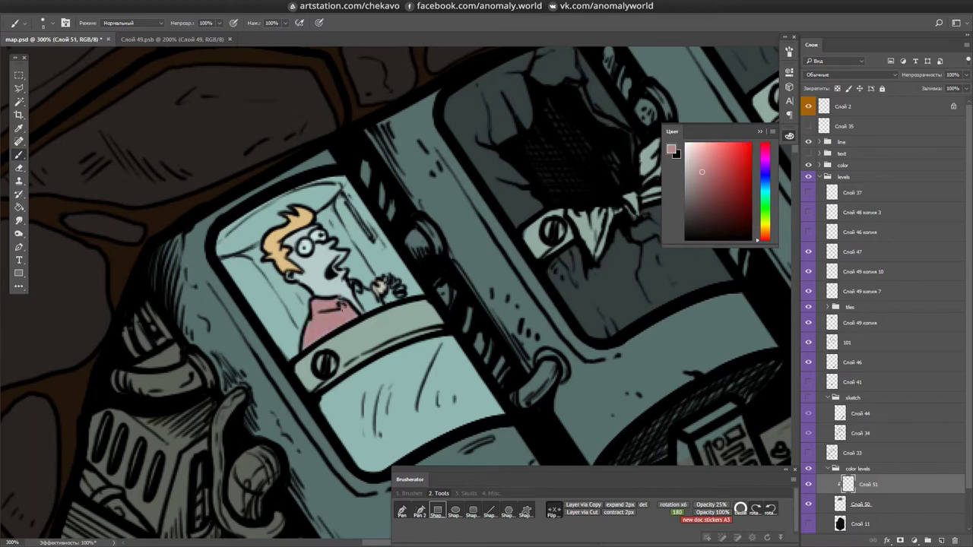
{"action": "left_click", "coordinate": [764, 206]}
{"action": "left_click", "coordinate": [708, 191]}
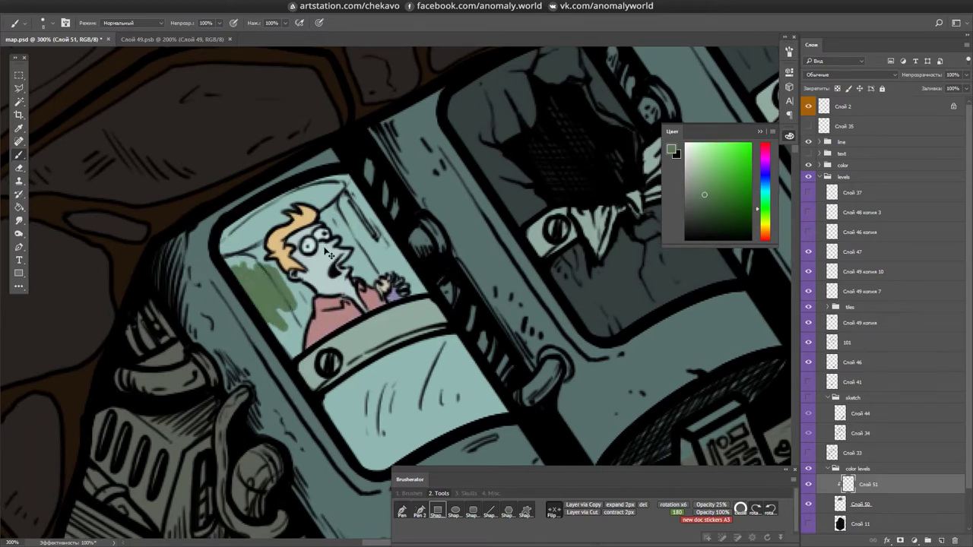
{"action": "scroll", "coordinate": [329, 253], "scroll_direction": "down", "scroll_amount": 3}
{"action": "scroll", "coordinate": [395, 349], "scroll_direction": "up", "scroll_amount": 2}
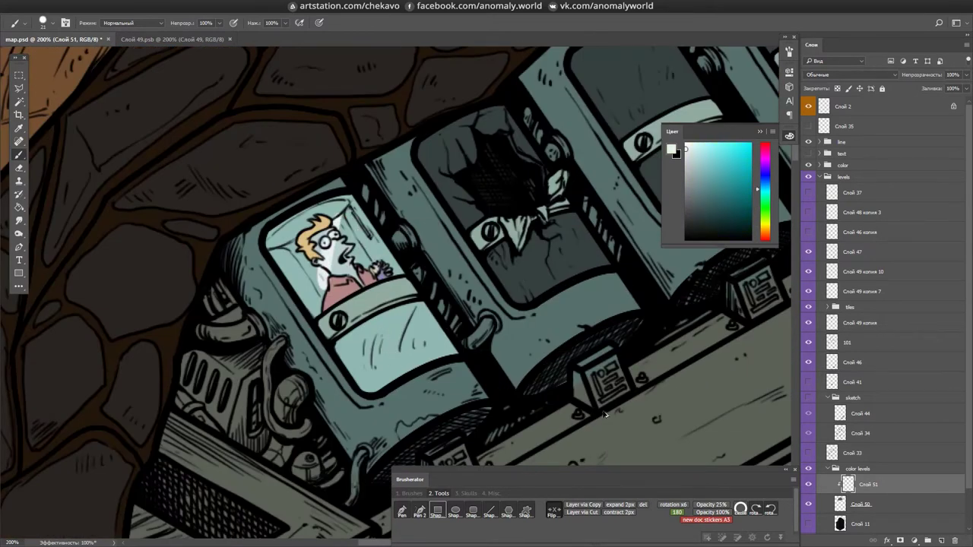
- Paint a white glow around the character's head and erase its excess edges
{"action": "left_click", "coordinate": [819, 165]}
{"action": "left_click", "coordinate": [321, 280], "text": "ctrl"}
{"action": "mouse_move", "coordinate": [357, 228]}
{"action": "left_mouse_down"}
{"action": "mouse_move", "coordinate": [353, 283]}
{"action": "mouse_move", "coordinate": [319, 274]}
{"action": "left_mouse_up"}
{"action": "key", "text": "e"}
{"action": "left_click_drag", "start_coordinate": [380, 304], "coordinate": [365, 283]}
- Collapse the color group, expand the levels group, and select layer Слой 51
{"action": "left_click", "coordinate": [819, 165]}
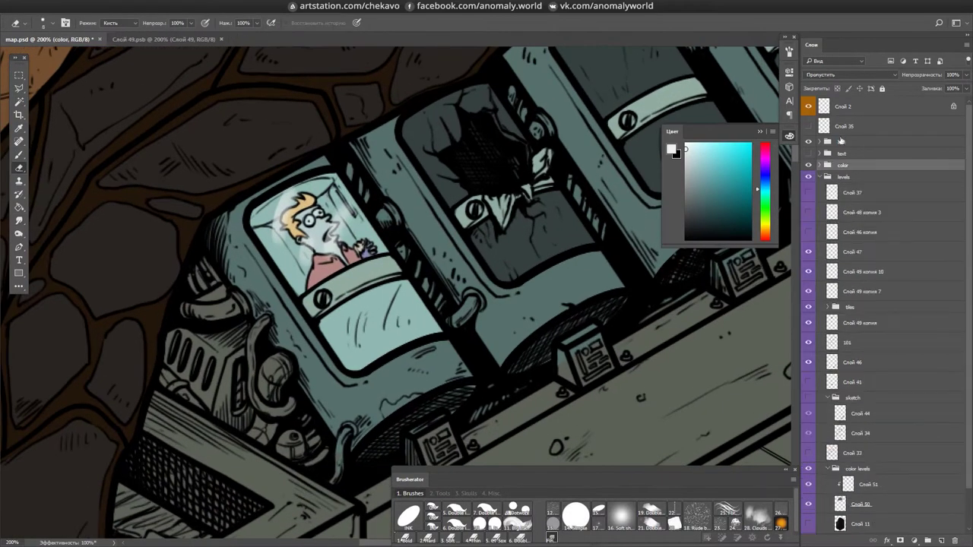
{"action": "left_click_drag", "start_coordinate": [456, 304], "coordinate": [429, 253]}
{"action": "left_click", "coordinate": [819, 176]}
{"action": "left_click", "coordinate": [828, 177]}
{"action": "left_click", "coordinate": [827, 178]}
{"action": "scroll", "coordinate": [457, 289], "scroll_direction": "down", "scroll_amount": 1}
{"action": "left_click", "coordinate": [867, 445]}
- Return to the Brush, zoom in on the beds, save map.psd, and pick dark blue
{"action": "key", "text": "b"}
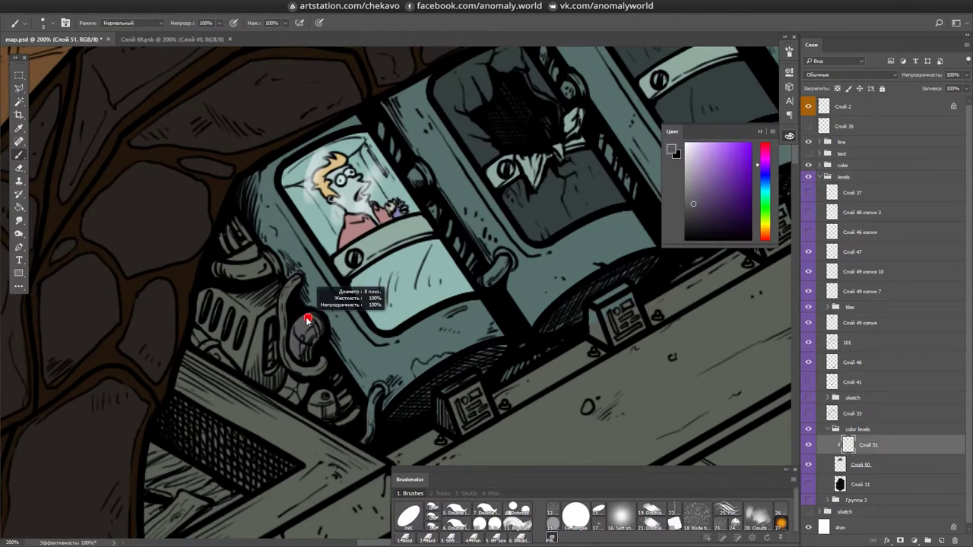
{"action": "scroll", "coordinate": [546, 281], "scroll_direction": "down", "scroll_amount": 3}
{"action": "key", "text": "ctrl+plus"}
{"action": "key", "text": "ctrl+plus"}
{"action": "key", "text": "ctrl+s"}
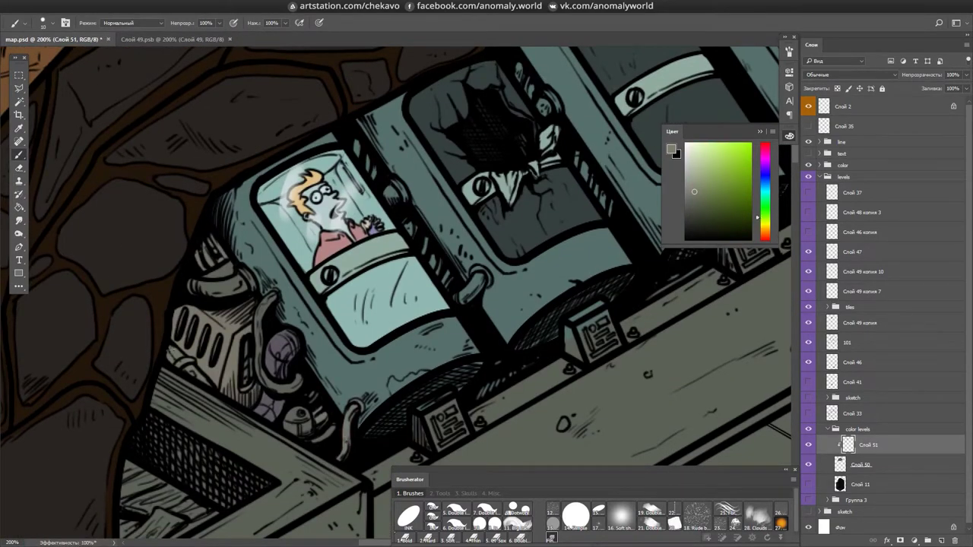
{"action": "left_click", "coordinate": [252, 339], "text": "alt"}
{"action": "scroll", "coordinate": [396, 289], "scroll_direction": "down", "scroll_amount": 3}
- Try orange-brown strokes on the pillar, then undo them
{"action": "scroll", "coordinate": [396, 289], "scroll_direction": "down", "scroll_amount": 2}
{"action": "scroll", "coordinate": [395, 289], "scroll_direction": "up", "scroll_amount": 2}
{"action": "left_click", "coordinate": [565, 533]}
{"action": "left_click_drag", "start_coordinate": [340, 255], "coordinate": [346, 308]}
{"action": "key", "text": "ctrl+plus"}
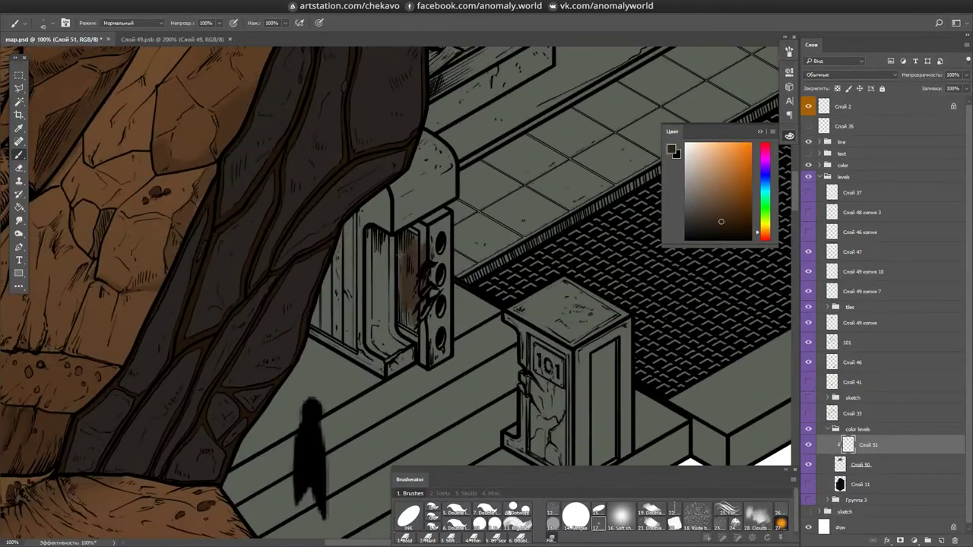
{"action": "mouse_move", "coordinate": [411, 261]}
{"action": "left_mouse_down"}
{"action": "mouse_move", "coordinate": [410, 290]}
{"action": "mouse_move", "coordinate": [449, 358]}
{"action": "left_mouse_up"}
{"action": "key", "text": "ctrl+z"}
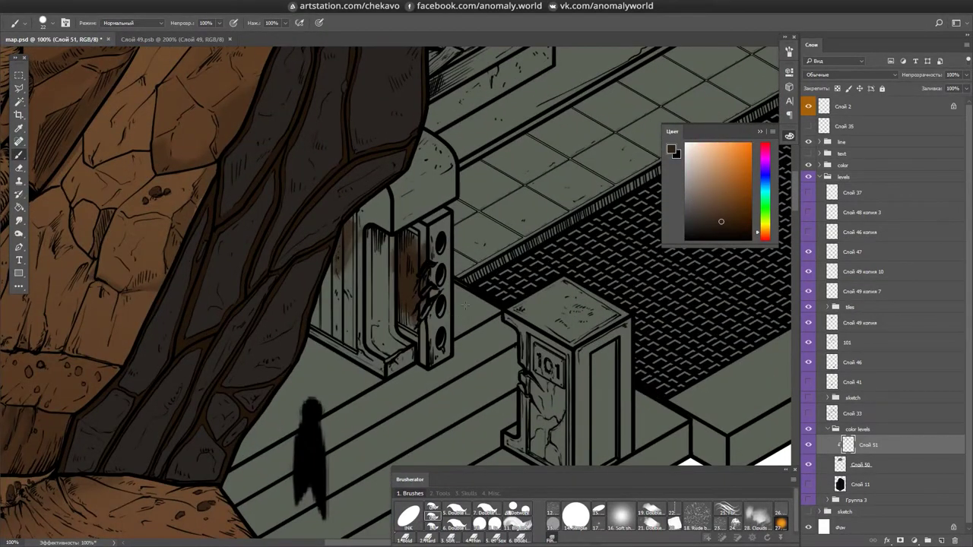
- Lighten the box's front face and its lower front and side
{"action": "mouse_move", "coordinate": [367, 266]}
{"action": "left_mouse_down"}
{"action": "mouse_move", "coordinate": [460, 232]}
{"action": "mouse_move", "coordinate": [494, 251]}
{"action": "mouse_move", "coordinate": [525, 247]}
{"action": "left_mouse_up"}
{"action": "scroll", "coordinate": [396, 259], "scroll_direction": "down", "scroll_amount": 5}
{"action": "left_click_drag", "start_coordinate": [352, 323], "coordinate": [430, 334]}
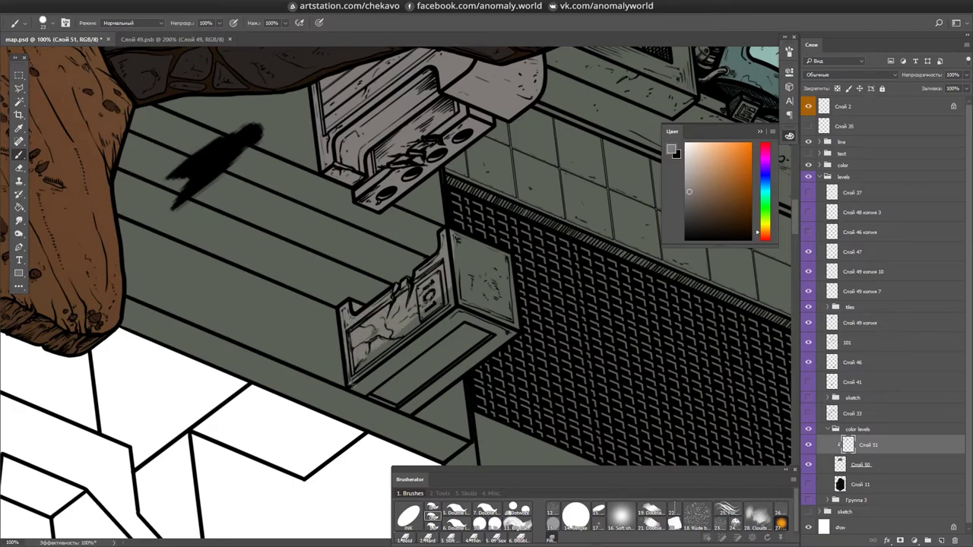
{"action": "mouse_move", "coordinate": [403, 381]}
{"action": "left_mouse_down"}
{"action": "mouse_move", "coordinate": [471, 302]}
{"action": "mouse_move", "coordinate": [486, 258]}
{"action": "left_mouse_up"}
- Paint the metal pillar, adjoining wall, arch and doorway blue
{"action": "mouse_move", "coordinate": [467, 300]}
{"action": "left_mouse_down"}
{"action": "mouse_move", "coordinate": [380, 228]}
{"action": "mouse_move", "coordinate": [365, 235]}
{"action": "left_mouse_up"}
{"action": "left_click_drag", "start_coordinate": [471, 106], "coordinate": [502, 213]}
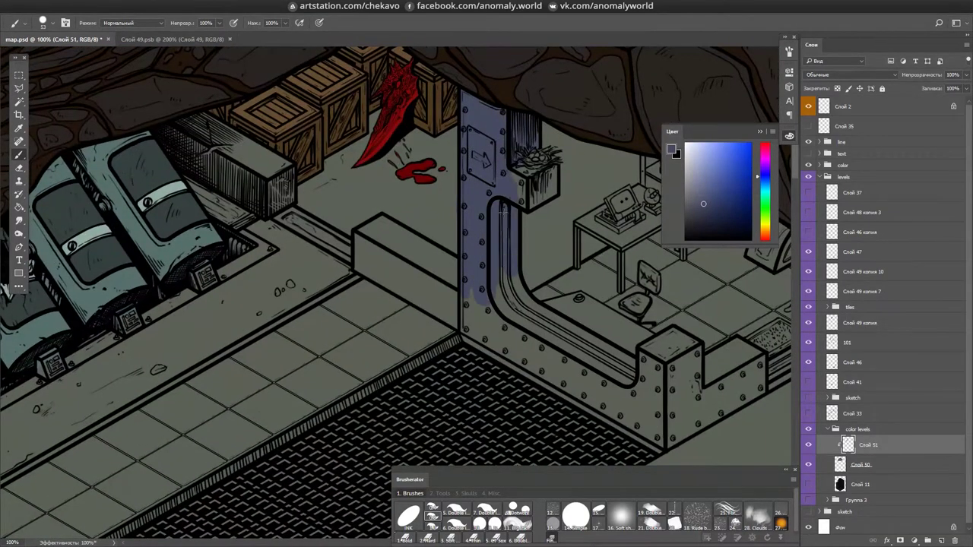
{"action": "mouse_move", "coordinate": [587, 299]}
{"action": "left_mouse_down"}
{"action": "mouse_move", "coordinate": [456, 250]}
{"action": "mouse_move", "coordinate": [426, 228]}
{"action": "left_mouse_up"}
{"action": "left_click_drag", "start_coordinate": [403, 296], "coordinate": [399, 395]}
{"action": "left_click_drag", "start_coordinate": [426, 190], "coordinate": [438, 349]}
{"action": "mouse_move", "coordinate": [437, 350]}
{"action": "left_mouse_down"}
{"action": "mouse_move", "coordinate": [515, 298]}
{"action": "mouse_move", "coordinate": [554, 262]}
{"action": "left_mouse_up"}
{"action": "key", "text": "ctrl+plus"}
{"action": "mouse_move", "coordinate": [373, 229]}
{"action": "left_mouse_down"}
{"action": "mouse_move", "coordinate": [425, 183]}
{"action": "mouse_move", "coordinate": [502, 289]}
{"action": "mouse_move", "coordinate": [473, 357]}
{"action": "left_mouse_up"}
- Erase stray blue from the doorway pillar and paint the box face blue
{"action": "key", "text": "e"}
{"action": "mouse_move", "coordinate": [473, 320]}
{"action": "left_mouse_down"}
{"action": "mouse_move", "coordinate": [502, 274]}
{"action": "mouse_move", "coordinate": [529, 357]}
{"action": "mouse_move", "coordinate": [638, 289]}
{"action": "left_mouse_up"}
{"action": "key", "text": "b"}
{"action": "key", "text": "ctrl+minus"}
{"action": "key", "text": "ctrl+plus"}
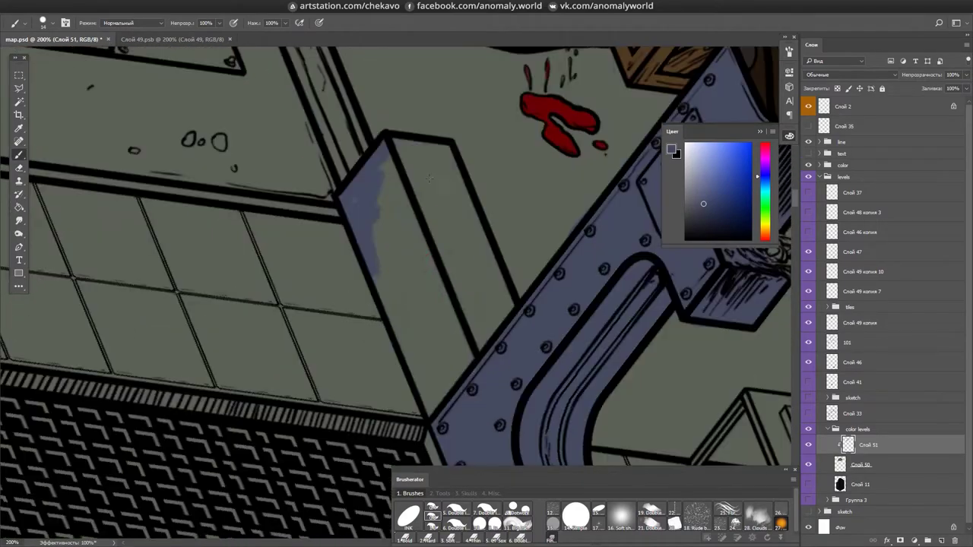
{"action": "left_click_drag", "start_coordinate": [365, 183], "coordinate": [456, 380]}
- Paint blue along the wall edge and light grey on the blue ledge
{"action": "scroll", "coordinate": [322, 142], "scroll_direction": "up", "scroll_amount": 5}
{"action": "scroll", "coordinate": [340, 327], "scroll_direction": "down", "scroll_amount": 4}
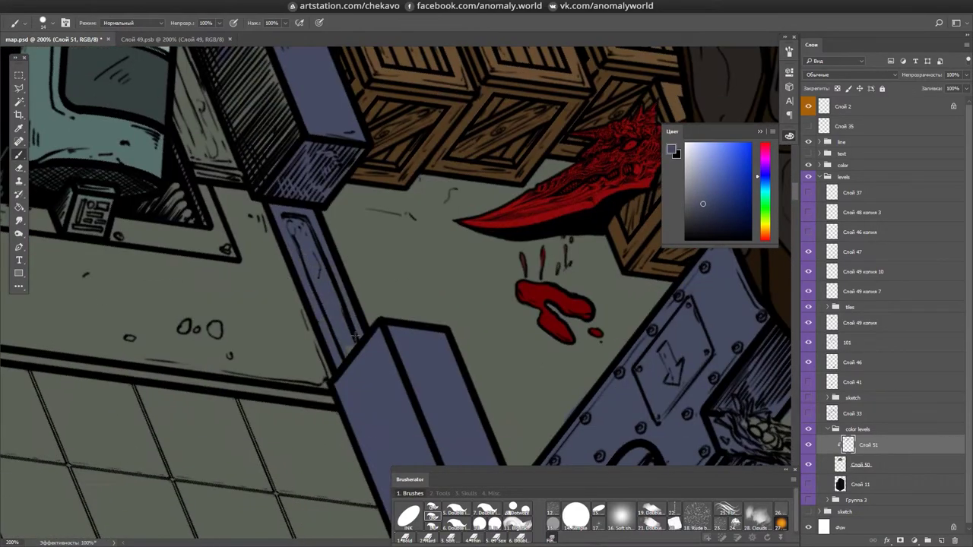
{"action": "scroll", "coordinate": [316, 172], "scroll_direction": "up", "scroll_amount": 4}
{"action": "scroll", "coordinate": [486, 273], "scroll_direction": "down", "scroll_amount": 5}
{"action": "scroll", "coordinate": [342, 228], "scroll_direction": "up", "scroll_amount": 5}
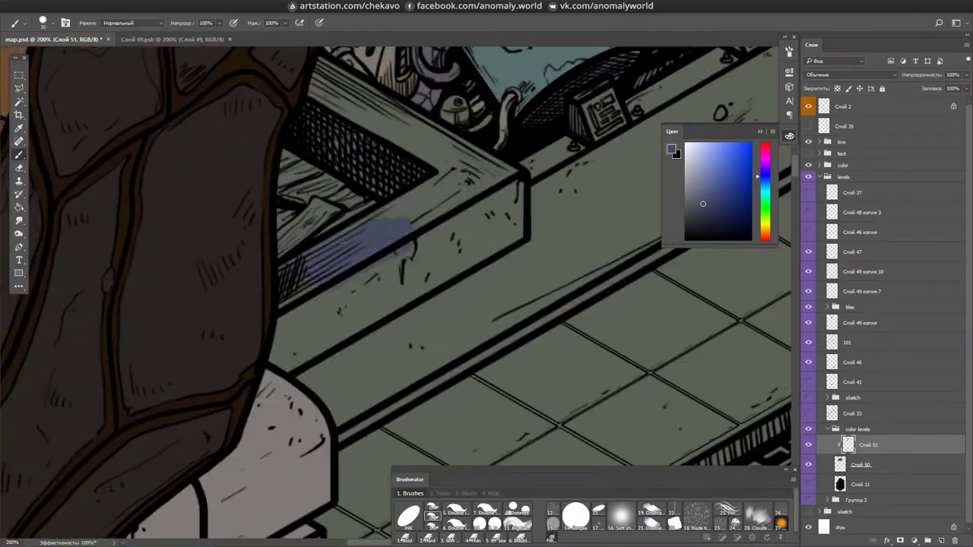
{"action": "mouse_move", "coordinate": [289, 251]}
{"action": "left_mouse_down"}
{"action": "mouse_move", "coordinate": [433, 182]}
{"action": "mouse_move", "coordinate": [492, 185]}
{"action": "mouse_move", "coordinate": [327, 346]}
{"action": "mouse_move", "coordinate": [448, 266]}
{"action": "mouse_move", "coordinate": [501, 198]}
{"action": "left_mouse_up"}
{"action": "scroll", "coordinate": [486, 274], "scroll_direction": "down", "scroll_amount": 3}
{"action": "scroll", "coordinate": [486, 274], "scroll_direction": "right", "scroll_amount": 4}
{"action": "scroll", "coordinate": [487, 274], "scroll_direction": "up", "scroll_amount": 3}
{"action": "scroll", "coordinate": [486, 274], "scroll_direction": "right", "scroll_amount": 5}
{"action": "scroll", "coordinate": [487, 274], "scroll_direction": "down", "scroll_amount": 3}
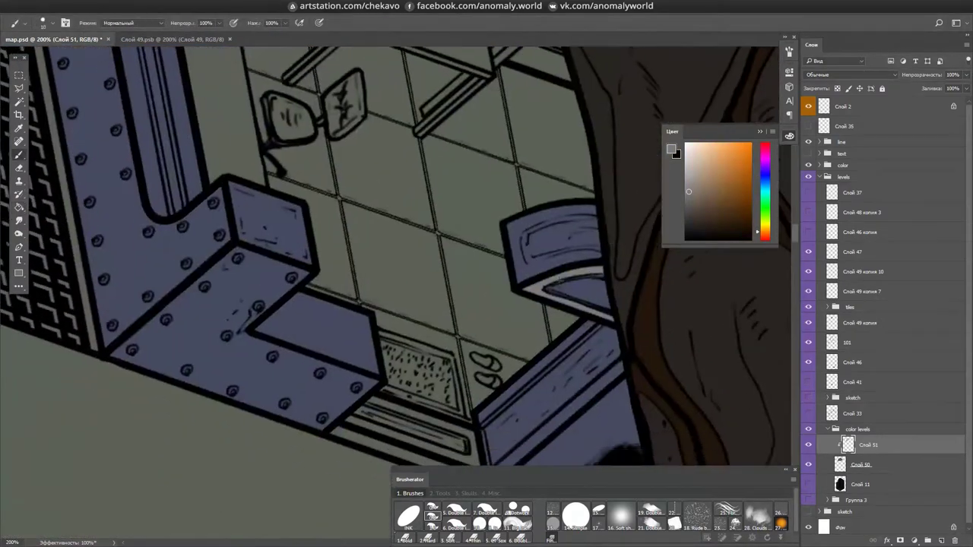
{"action": "mouse_move", "coordinate": [502, 376]}
{"action": "left_mouse_down"}
{"action": "mouse_move", "coordinate": [577, 327]}
{"action": "mouse_move", "coordinate": [609, 289]}
{"action": "left_mouse_up"}
- Paint the table leg and table top brown
{"action": "scroll", "coordinate": [569, 337], "scroll_direction": "down", "scroll_amount": 3}
{"action": "scroll", "coordinate": [486, 274], "scroll_direction": "up", "scroll_amount": 2}
{"action": "scroll", "coordinate": [380, 304], "scroll_direction": "up", "scroll_amount": 1}
{"action": "left_click_drag", "start_coordinate": [381, 289], "coordinate": [382, 380]}
{"action": "mouse_move", "coordinate": [352, 258]}
{"action": "left_mouse_down"}
{"action": "mouse_move", "coordinate": [365, 207]}
{"action": "mouse_move", "coordinate": [456, 246]}
{"action": "left_mouse_up"}
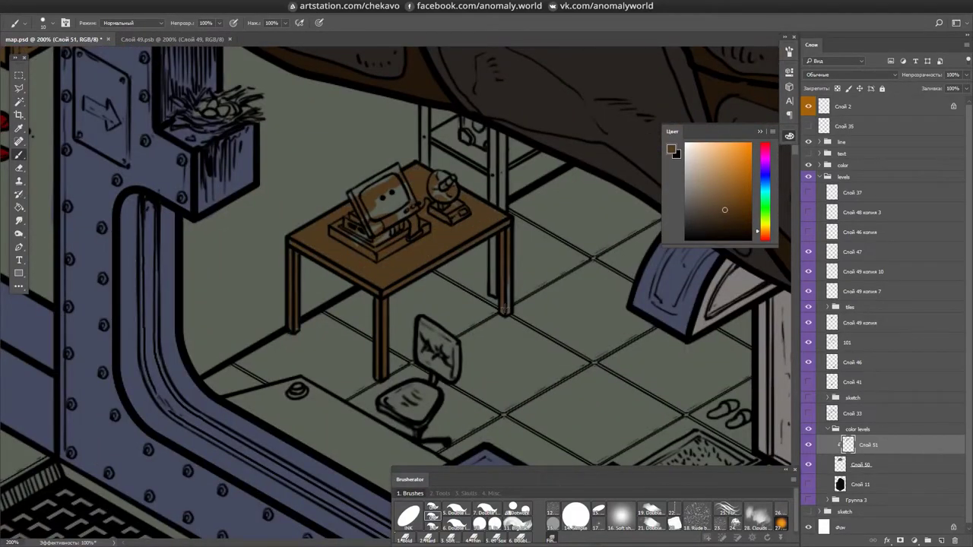
- Paint the shelf behind the desk grey
{"action": "left_click", "coordinate": [504, 281], "text": "alt"}
{"action": "scroll", "coordinate": [486, 273], "scroll_direction": "up", "scroll_amount": 1}
{"action": "scroll", "coordinate": [486, 274], "scroll_direction": "right", "scroll_amount": 1}
{"action": "left_click_drag", "start_coordinate": [399, 187], "coordinate": [408, 170]}
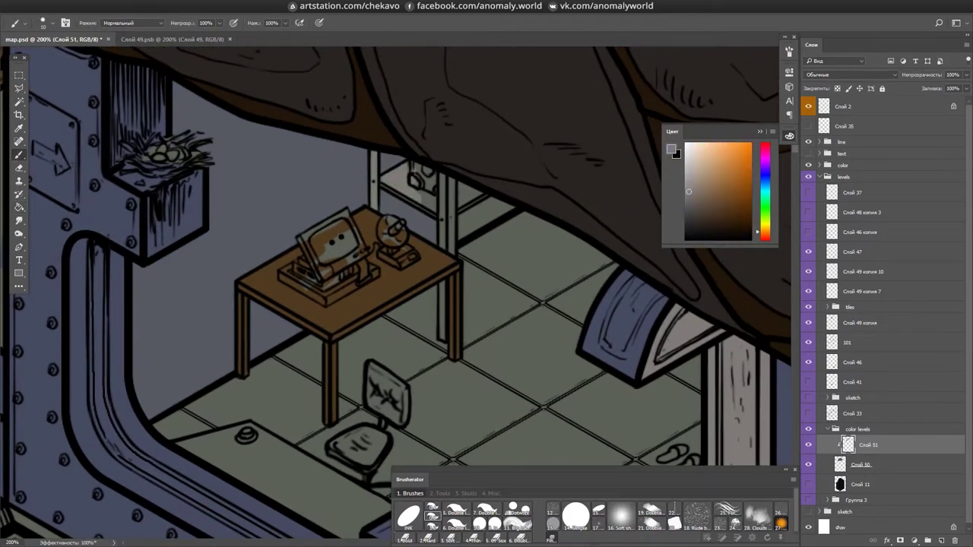
{"action": "scroll", "coordinate": [455, 183], "scroll_direction": "down", "scroll_amount": 3}
{"action": "scroll", "coordinate": [454, 182], "scroll_direction": "right", "scroll_amount": 3}
- Sample a dark brown from the canvas and paint the chair with it
{"action": "left_click", "coordinate": [422, 338], "text": "alt"}
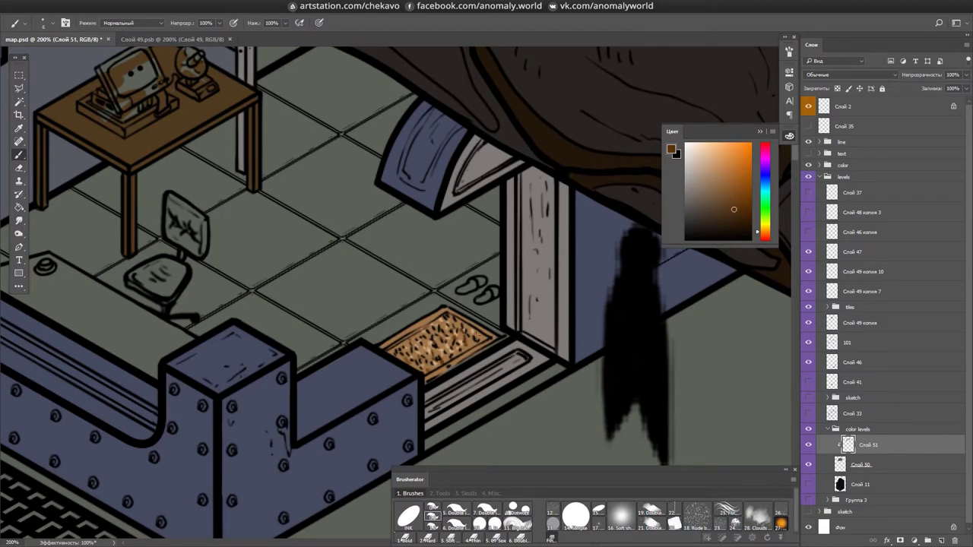
{"action": "left_click", "coordinate": [420, 350], "text": "alt"}
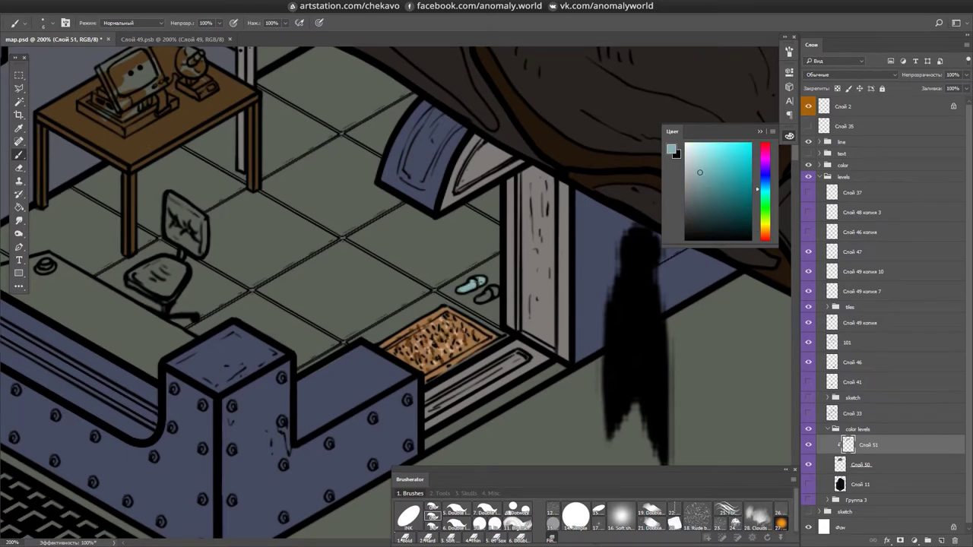
{"action": "scroll", "coordinate": [414, 313], "scroll_direction": "up", "scroll_amount": 2}
{"action": "scroll", "coordinate": [414, 313], "scroll_direction": "left", "scroll_amount": 4}
{"action": "left_click", "coordinate": [414, 313], "text": "alt"}
{"action": "left_click_drag", "start_coordinate": [370, 302], "coordinate": [348, 274]}
- Add two green eyes to the monitor
{"action": "left_click", "coordinate": [348, 274], "text": "alt"}
{"action": "left_click_drag", "start_coordinate": [489, 295], "coordinate": [495, 300]}
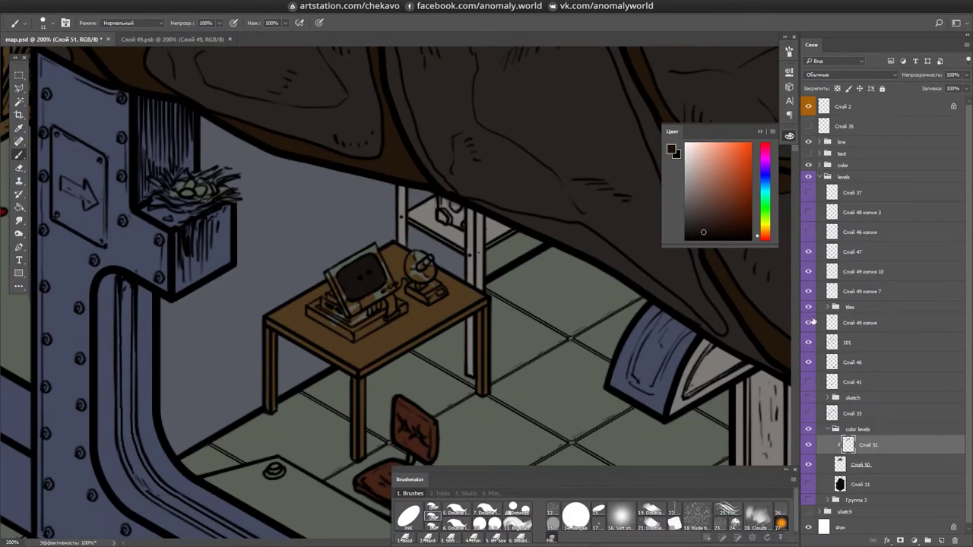
{"action": "left_click", "coordinate": [358, 274]}
{"action": "left_click", "coordinate": [368, 268]}
{"action": "left_click_drag", "start_coordinate": [372, 273], "coordinate": [378, 278]}
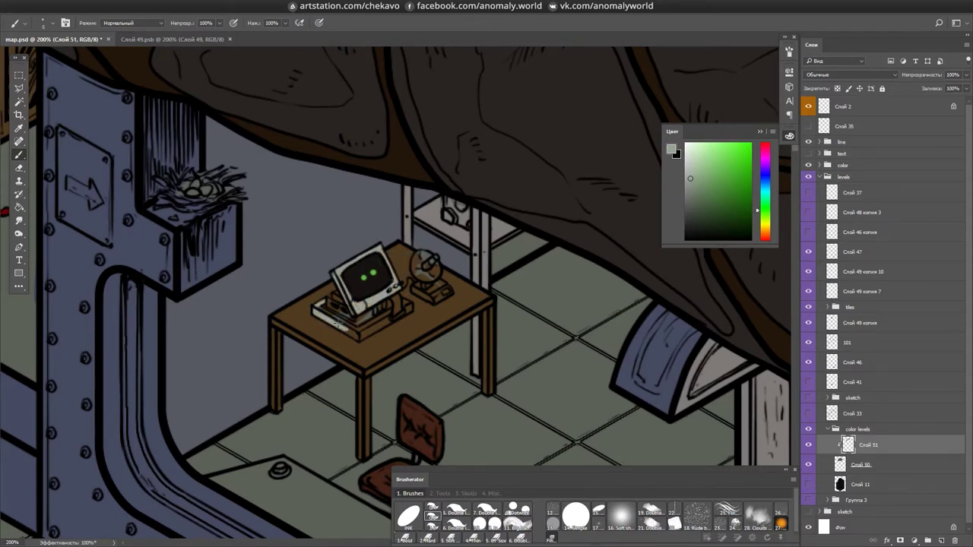
- Sample the desk brown and open Color Balance with Ctrl+B
{"action": "left_click", "coordinate": [395, 304], "text": "alt"}
{"action": "left_click", "coordinate": [381, 328], "text": "alt"}
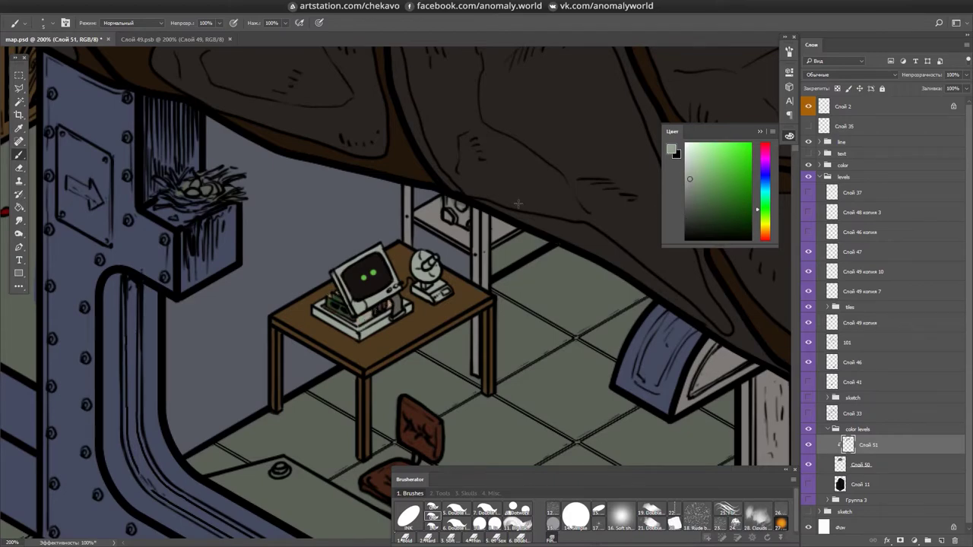
{"action": "scroll", "coordinate": [517, 203], "scroll_direction": "down", "scroll_amount": 3}
{"action": "left_click", "coordinate": [114, 8]}
{"action": "key", "text": "ctrl+b"}
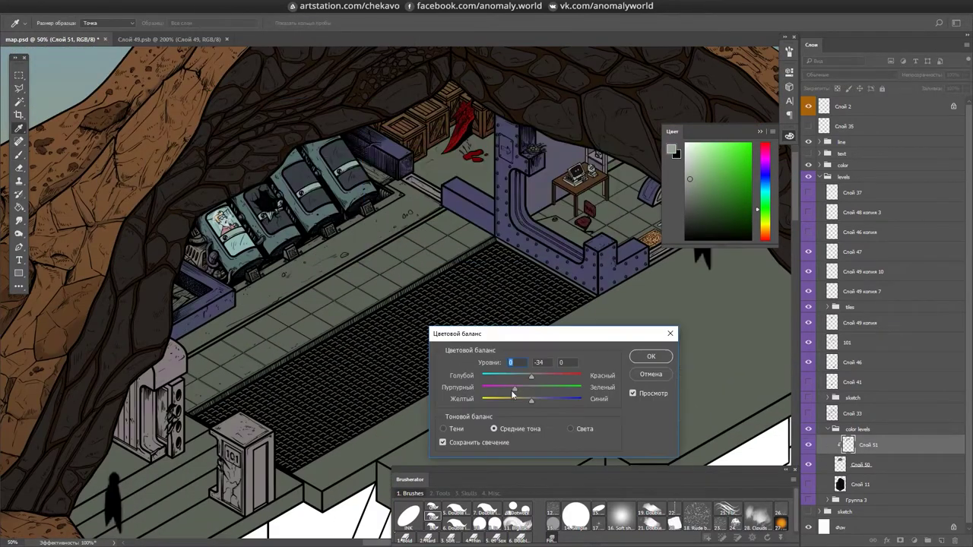
- Confirm the Color Balance adjustment and return to the brush
{"action": "key", "text": "Return"}
{"action": "scroll", "coordinate": [604, 373], "scroll_direction": "down", "scroll_amount": 2}
{"action": "scroll", "coordinate": [604, 374], "scroll_direction": "up", "scroll_amount": 4}
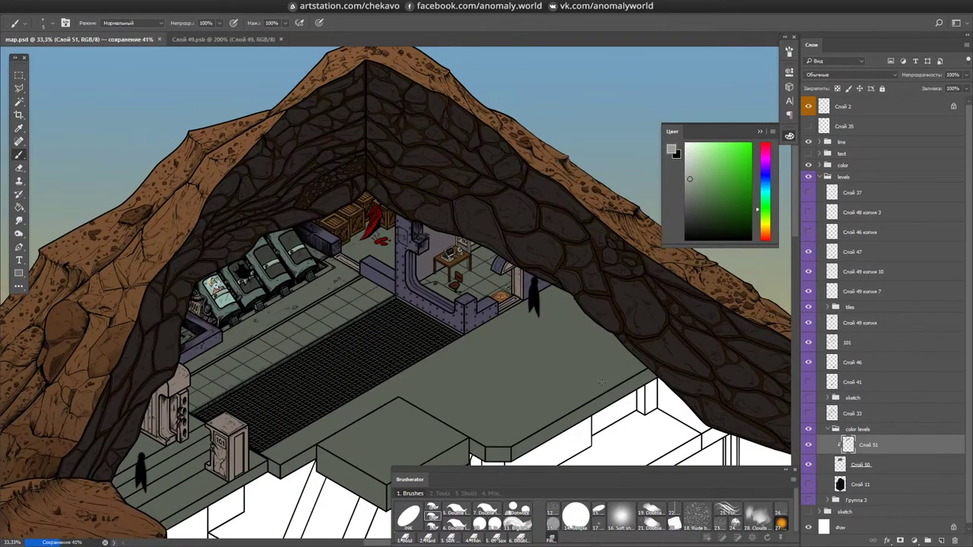
{"action": "key", "text": "b"}
- Lasso the walkway strip beside the beds and fill it with beige
{"action": "scroll", "coordinate": [395, 292], "scroll_direction": "down", "scroll_amount": 2}
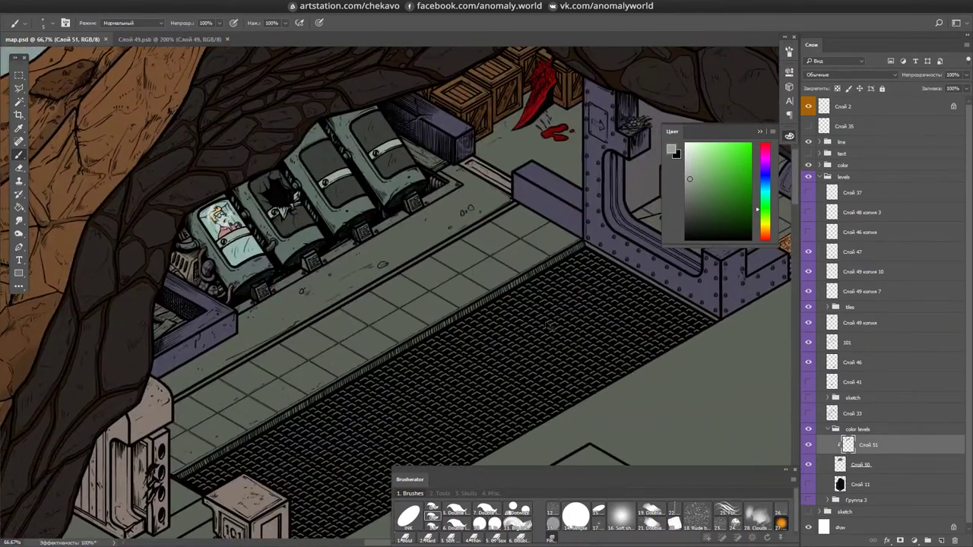
{"action": "scroll", "coordinate": [396, 292], "scroll_direction": "up", "scroll_amount": 2}
{"action": "key", "text": "l"}
{"action": "key", "text": "Return"}
{"action": "key", "text": "b"}
{"action": "key", "text": "alt+BackSpace"}
- Clear the walkway selection and paint the pillar's arrow sign beige
{"action": "key", "text": "ctrl+d"}
{"action": "scroll", "coordinate": [194, 296], "scroll_direction": "up", "scroll_amount": 1}
{"action": "left_click", "coordinate": [194, 297], "text": "alt"}
{"action": "scroll", "coordinate": [395, 293], "scroll_direction": "up", "scroll_amount": 3}
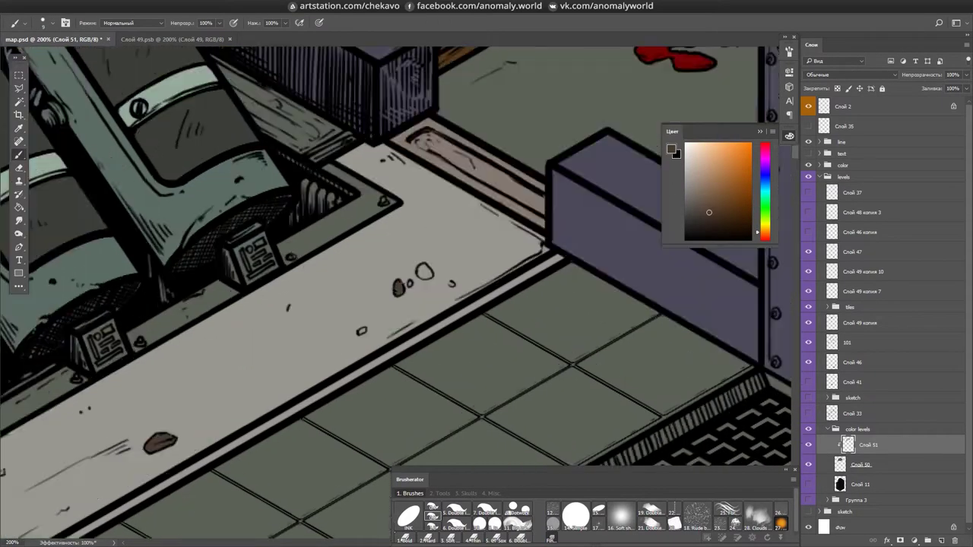
{"action": "scroll", "coordinate": [435, 180], "scroll_direction": "down", "scroll_amount": 5}
{"action": "key", "text": "w"}
{"action": "scroll", "coordinate": [564, 248], "scroll_direction": "up", "scroll_amount": 5}
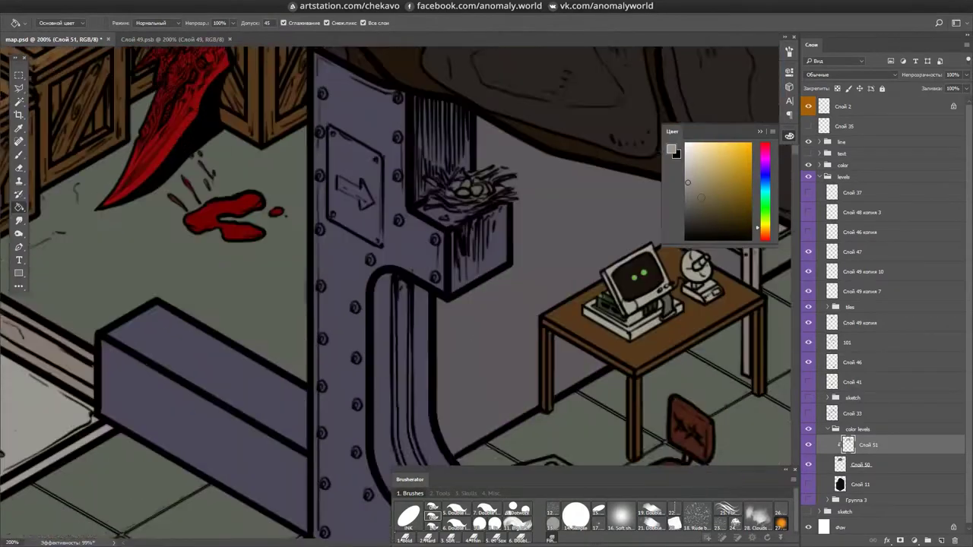
{"action": "key", "text": "b"}
{"action": "left_click_drag", "start_coordinate": [340, 152], "coordinate": [345, 211]}
{"action": "left_click_drag", "start_coordinate": [346, 155], "coordinate": [372, 190]}
- Paint the bird nest orange-brown and save map.psd
{"action": "left_click", "coordinate": [717, 184]}
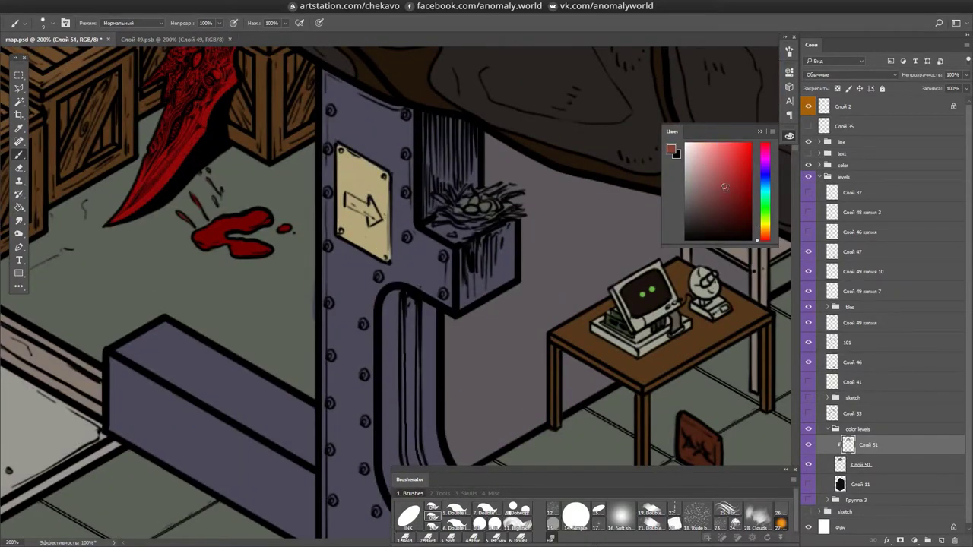
{"action": "key", "text": "ctrl+s"}
{"action": "left_click_drag", "start_coordinate": [532, 152], "coordinate": [491, 194]}
{"action": "left_click", "coordinate": [742, 206]}
{"action": "mouse_move", "coordinate": [437, 247]}
{"action": "left_mouse_down"}
{"action": "mouse_move", "coordinate": [420, 269]}
{"action": "mouse_move", "coordinate": [436, 272]}
{"action": "mouse_move", "coordinate": [445, 304]}
{"action": "left_mouse_up"}
{"action": "key", "text": "ctrl+s"}
- Paint a cyan glow along the curved pipe and save
{"action": "left_click", "coordinate": [259, 121], "text": "alt"}
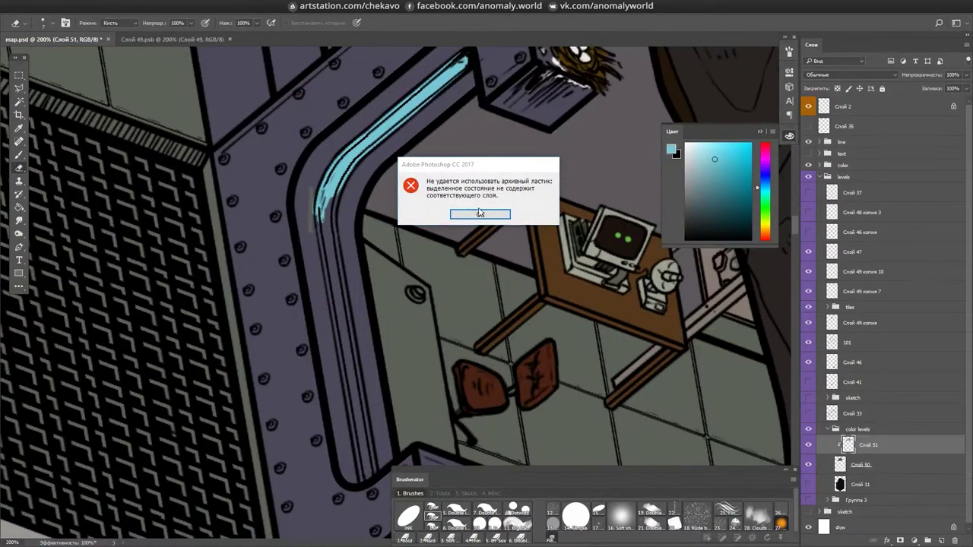
{"action": "key", "text": "Return"}
{"action": "left_click_drag", "start_coordinate": [334, 471], "coordinate": [349, 203]}
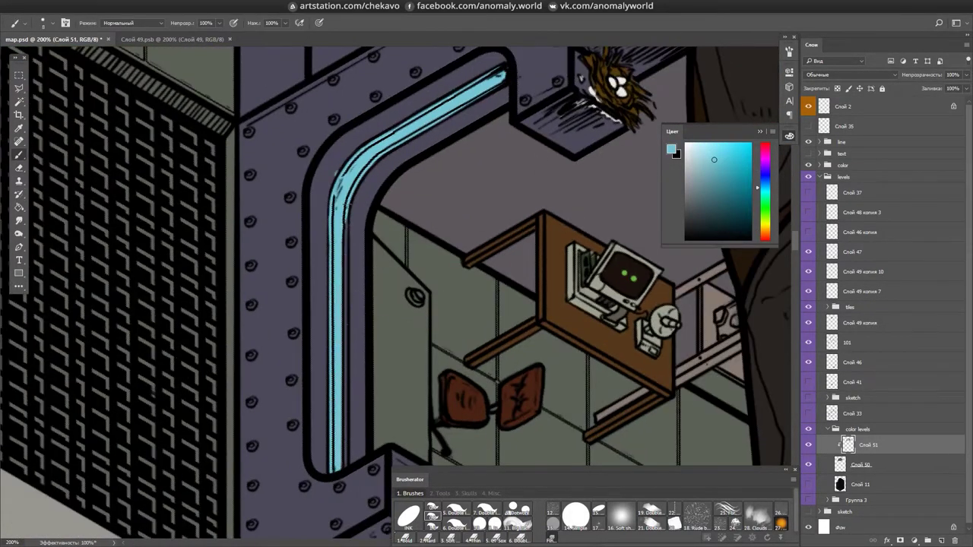
{"action": "scroll", "coordinate": [337, 353], "scroll_direction": "down", "scroll_amount": 6}
{"action": "key", "text": "ctrl+s"}
- Apply Color Balance with magenta-green set to -13
{"action": "left_click", "coordinate": [99, 6]}
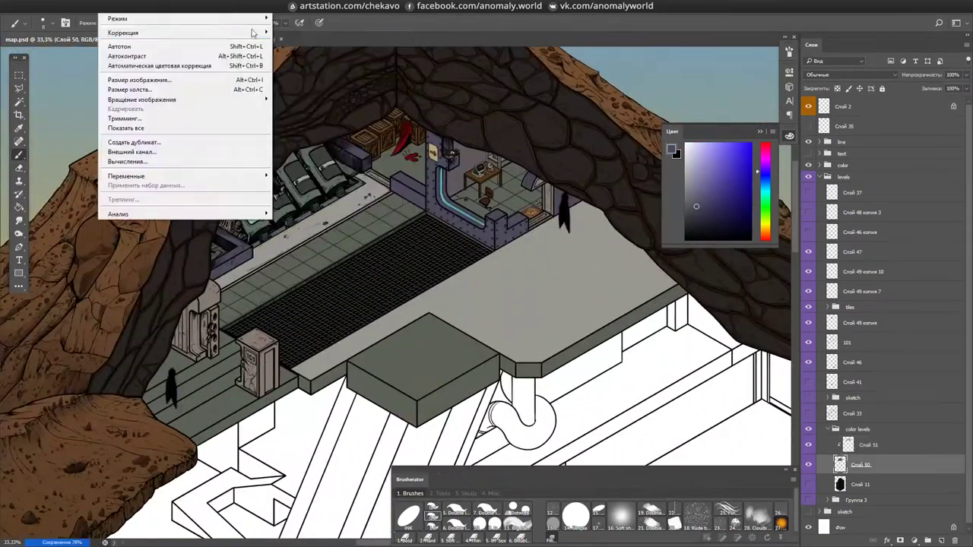
{"action": "key", "text": "ctrl+b"}
{"action": "left_click_drag", "start_coordinate": [531, 390], "coordinate": [526, 393]}
{"action": "key", "text": "Return"}
- Pan over the nest, riveted wall block, pipe, desk and chair to review the colours
{"action": "scroll", "coordinate": [582, 223], "scroll_direction": "up", "scroll_amount": 6}
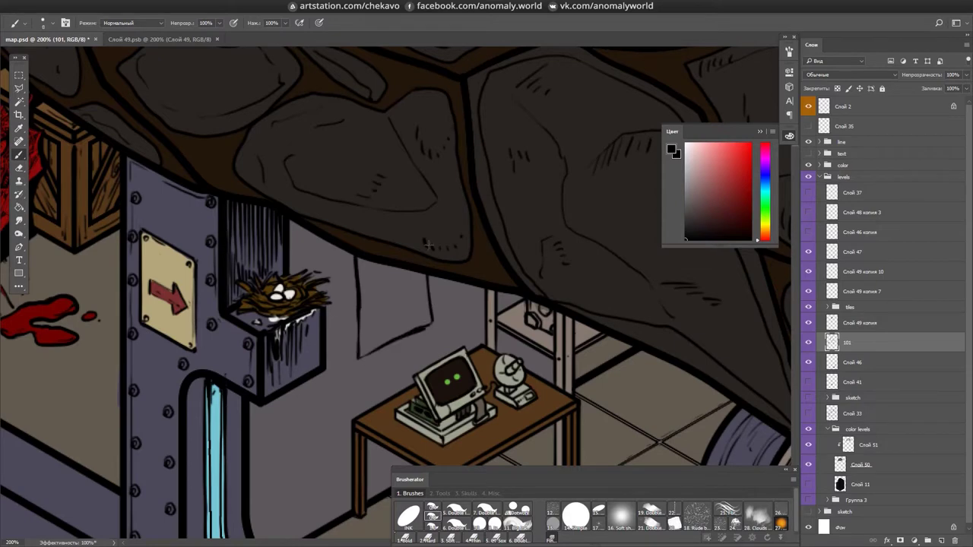
{"action": "mouse_move", "coordinate": [382, 301]}
{"action": "left_mouse_down"}
{"action": "mouse_move", "coordinate": [397, 171]}
{"action": "mouse_move", "coordinate": [230, 245]}
{"action": "left_mouse_up"}
{"action": "right_click", "coordinate": [430, 302]}
{"action": "key", "text": "Escape"}
{"action": "scroll", "coordinate": [505, 314], "scroll_direction": "down", "scroll_amount": 3}
{"action": "scroll", "coordinate": [506, 314], "scroll_direction": "up", "scroll_amount": 2}
{"action": "scroll", "coordinate": [506, 314], "scroll_direction": "up", "scroll_amount": 2}
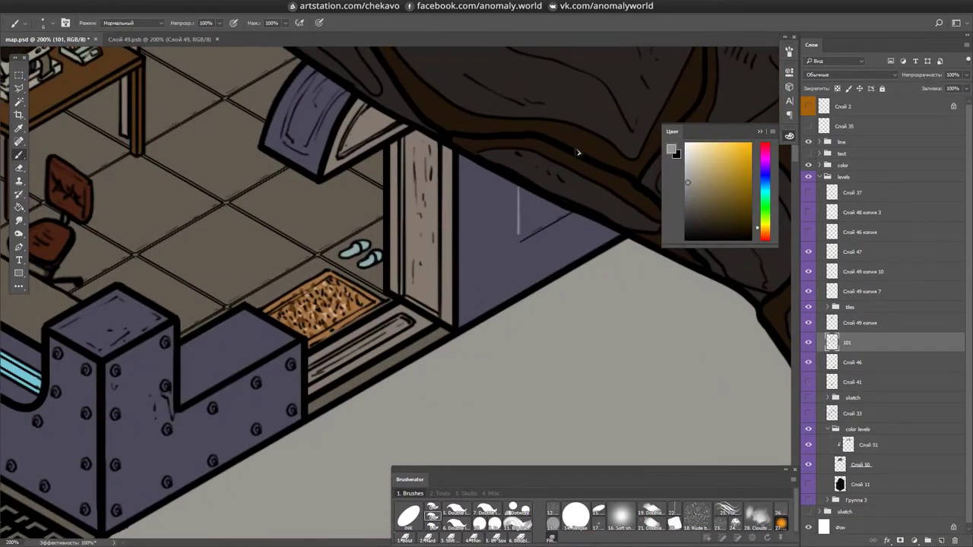
{"action": "mouse_move", "coordinate": [480, 299]}
{"action": "left_mouse_down"}
{"action": "mouse_move", "coordinate": [505, 320]}
{"action": "mouse_move", "coordinate": [502, 262]}
{"action": "mouse_move", "coordinate": [422, 179]}
{"action": "mouse_move", "coordinate": [396, 409]}
{"action": "left_mouse_up"}
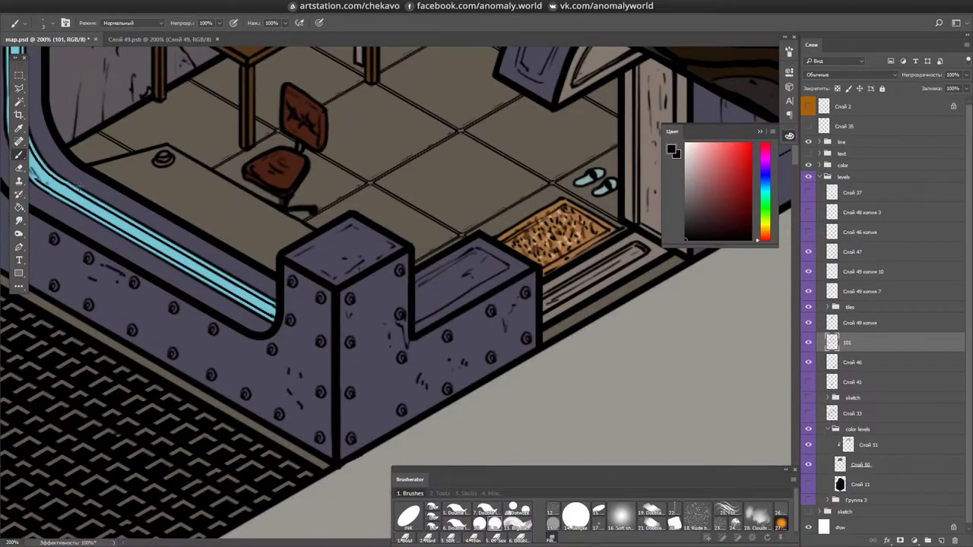
{"action": "left_click_drag", "start_coordinate": [67, 164], "coordinate": [325, 285]}
{"action": "scroll", "coordinate": [487, 274], "scroll_direction": "down", "scroll_amount": 5}
{"action": "scroll", "coordinate": [487, 274], "scroll_direction": "up", "scroll_amount": 3}
{"action": "scroll", "coordinate": [487, 274], "scroll_direction": "down", "scroll_amount": 5}
{"action": "scroll", "coordinate": [533, 148], "scroll_direction": "up", "scroll_amount": 2}
- Pick the Paint Bucket and add a new empty layer, Слой 52
{"action": "key", "text": "g"}
{"action": "key", "text": "ctrl+shift+alt+n"}
{"action": "scroll", "coordinate": [533, 148], "scroll_direction": "down", "scroll_amount": 2}
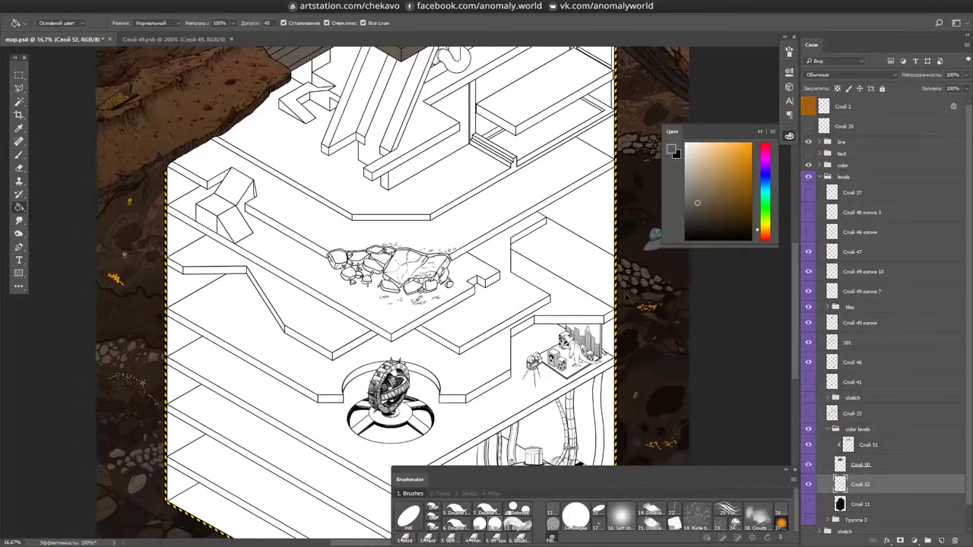
- Select the lower bunker levels and bucket-fill them grey-brown
{"action": "key", "text": "l"}
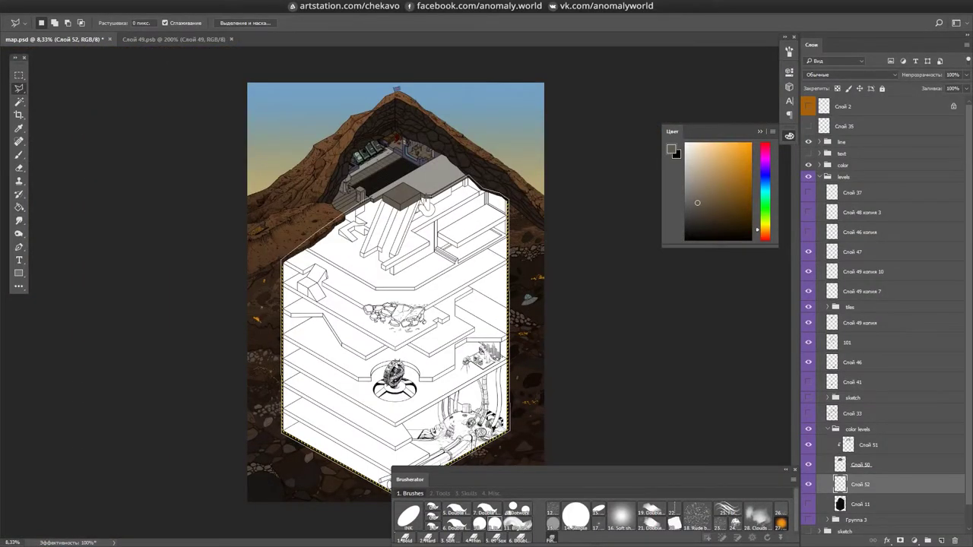
{"action": "key", "text": "g"}
{"action": "left_click", "coordinate": [403, 254]}
{"action": "scroll", "coordinate": [403, 254], "scroll_direction": "up", "scroll_amount": 3}
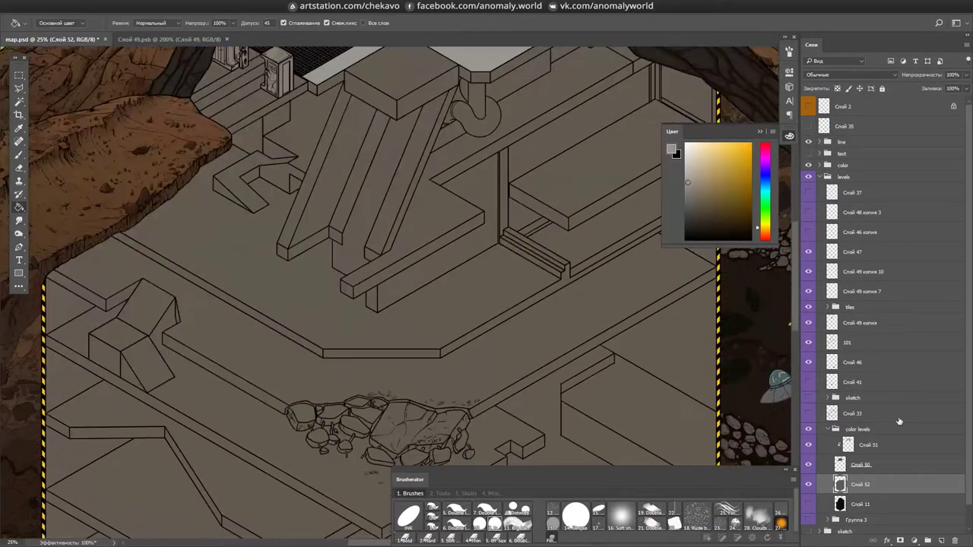
- On a new clipped layer, bucket-fill the level floors pale grey with All Layers ticked
{"action": "key", "text": "ctrl+shift+alt+n"}
{"action": "key", "text": "ctrl+alt+g"}
{"action": "left_click", "coordinate": [363, 23]}
{"action": "left_click_drag", "start_coordinate": [617, 138], "coordinate": [633, 47]}
- Pan over the gyroscope, underground pipes, rubble pile and wooden stairs to review the building
{"action": "left_click_drag", "start_coordinate": [566, 295], "coordinate": [429, 13]}
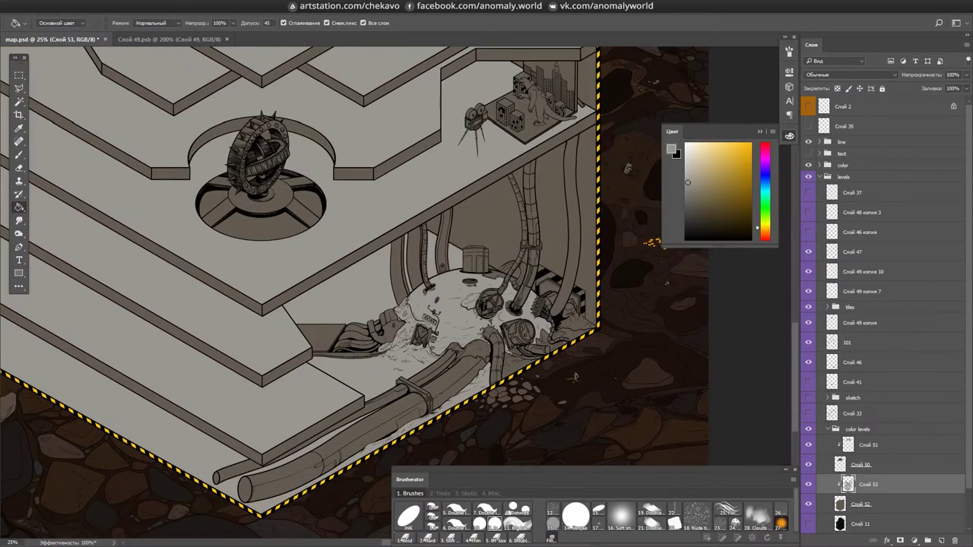
{"action": "left_click_drag", "start_coordinate": [576, 375], "coordinate": [603, 347]}
{"action": "scroll", "coordinate": [439, 261], "scroll_direction": "down", "scroll_amount": 2}
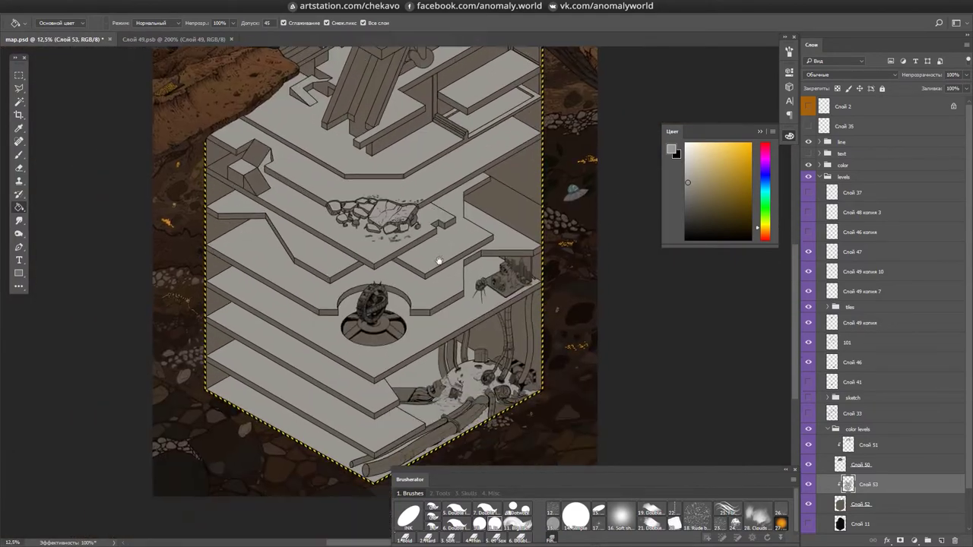
{"action": "left_click_drag", "start_coordinate": [438, 261], "coordinate": [425, 338]}
{"action": "scroll", "coordinate": [477, 289], "scroll_direction": "up", "scroll_amount": 1}
{"action": "left_click_drag", "start_coordinate": [477, 290], "coordinate": [633, 239]}
{"action": "left_click_drag", "start_coordinate": [256, 115], "coordinate": [248, 300]}
{"action": "left_click_drag", "start_coordinate": [606, 270], "coordinate": [552, 244]}
{"action": "left_click_drag", "start_coordinate": [486, 325], "coordinate": [492, 322]}
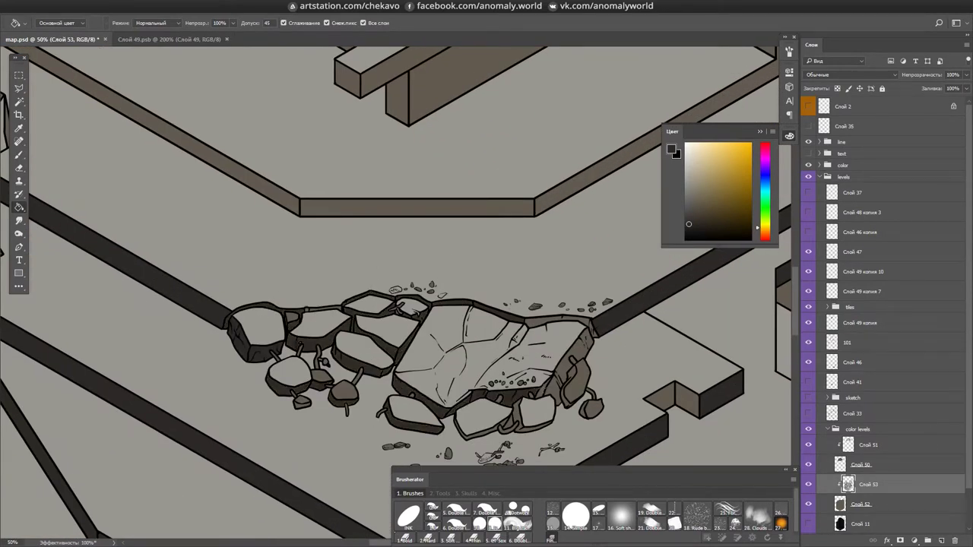
{"action": "mouse_move", "coordinate": [623, 228]}
{"action": "left_mouse_down"}
{"action": "mouse_move", "coordinate": [509, 228]}
{"action": "mouse_move", "coordinate": [593, 251]}
{"action": "mouse_move", "coordinate": [576, 238]}
{"action": "mouse_move", "coordinate": [642, 195]}
{"action": "mouse_move", "coordinate": [635, 216]}
{"action": "left_mouse_up"}
{"action": "scroll", "coordinate": [576, 239], "scroll_direction": "down", "scroll_amount": 1}
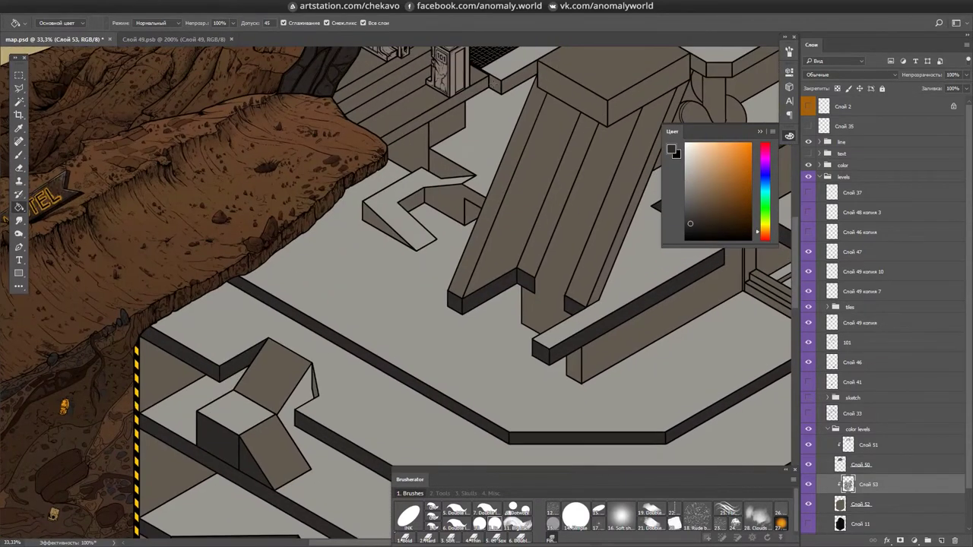
{"action": "scroll", "coordinate": [396, 296], "scroll_direction": "down", "scroll_amount": 2}
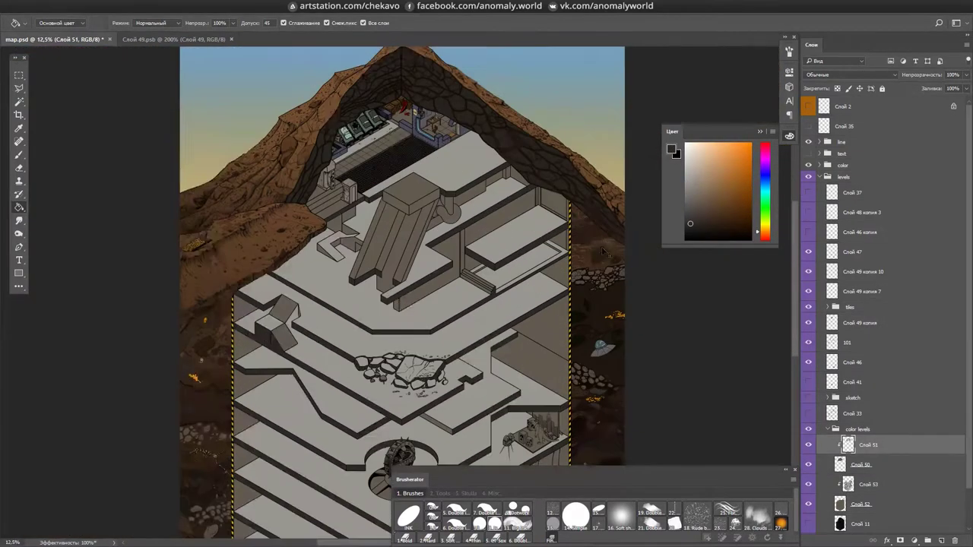
- Save the drawing and add a new layer for the gyroscope colours
{"action": "key", "text": "ctrl+s"}
{"action": "key", "text": "ctrl+shift+alt+n"}
{"action": "key", "text": "b"}
{"action": "scroll", "coordinate": [418, 270], "scroll_direction": "up", "scroll_amount": 5}
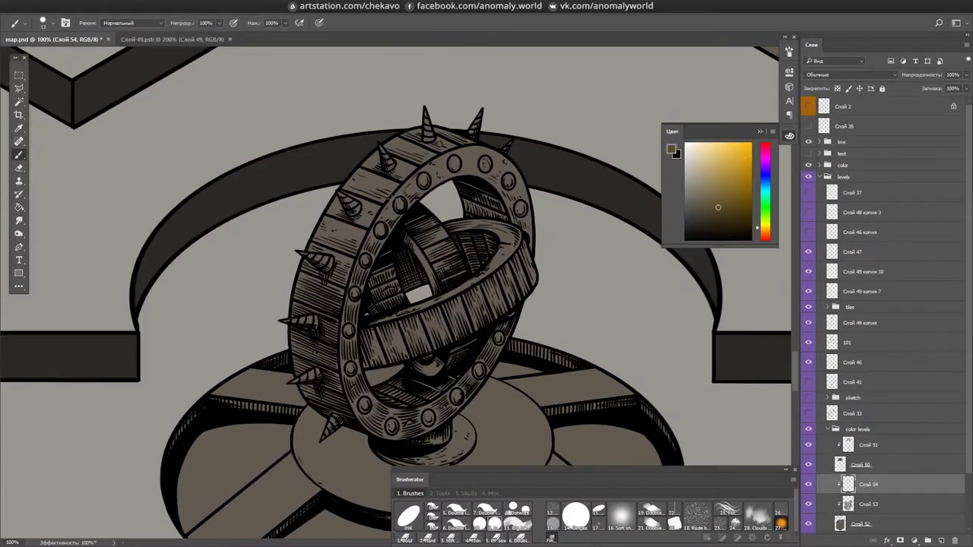
- Paint the gyroscope ring's outer band muted brown and save
{"action": "left_click_drag", "start_coordinate": [416, 172], "coordinate": [335, 274]}
{"action": "key", "text": "ctrl+s"}
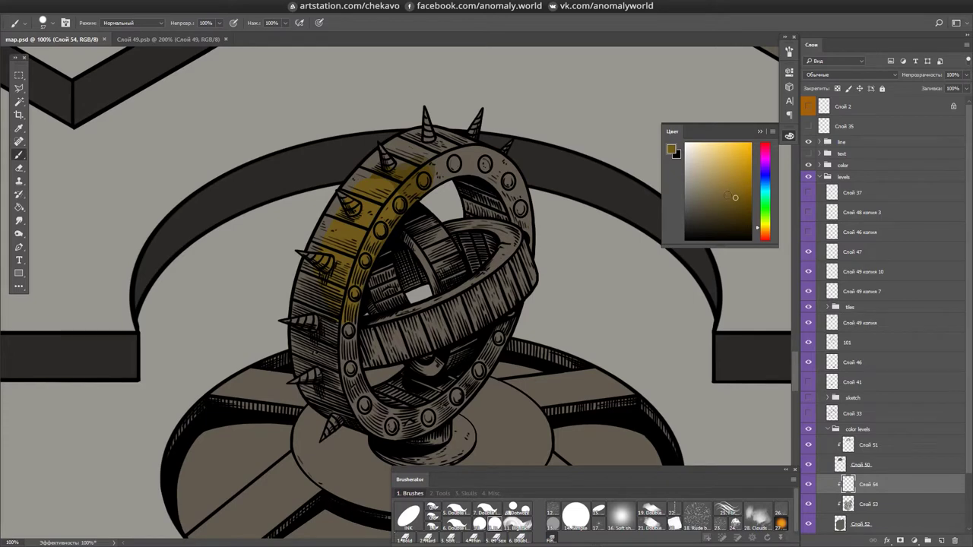
{"action": "left_click", "coordinate": [713, 208]}
{"action": "left_click_drag", "start_coordinate": [418, 168], "coordinate": [340, 262]}
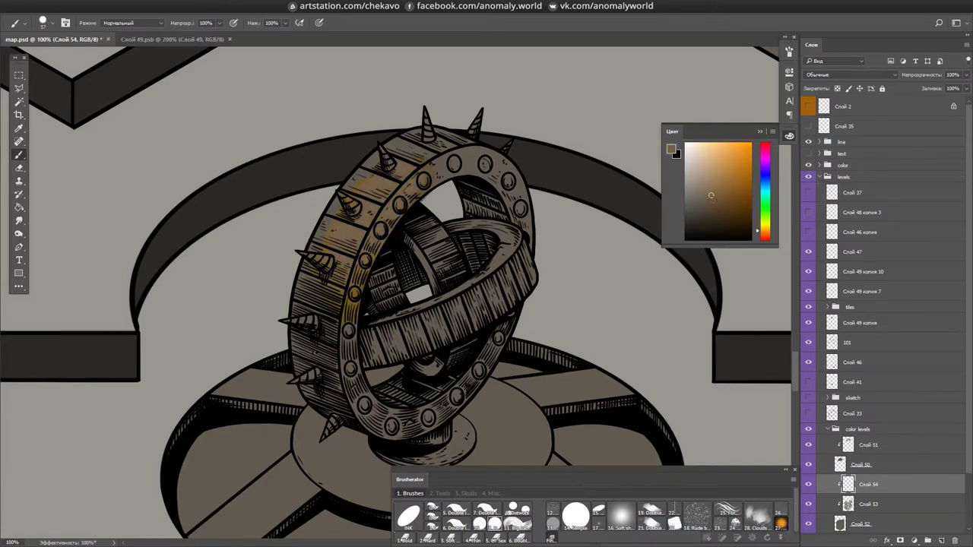
{"action": "scroll", "coordinate": [251, 327], "scroll_direction": "up", "scroll_amount": 2}
{"action": "key", "text": "e"}
{"action": "key", "text": "b"}
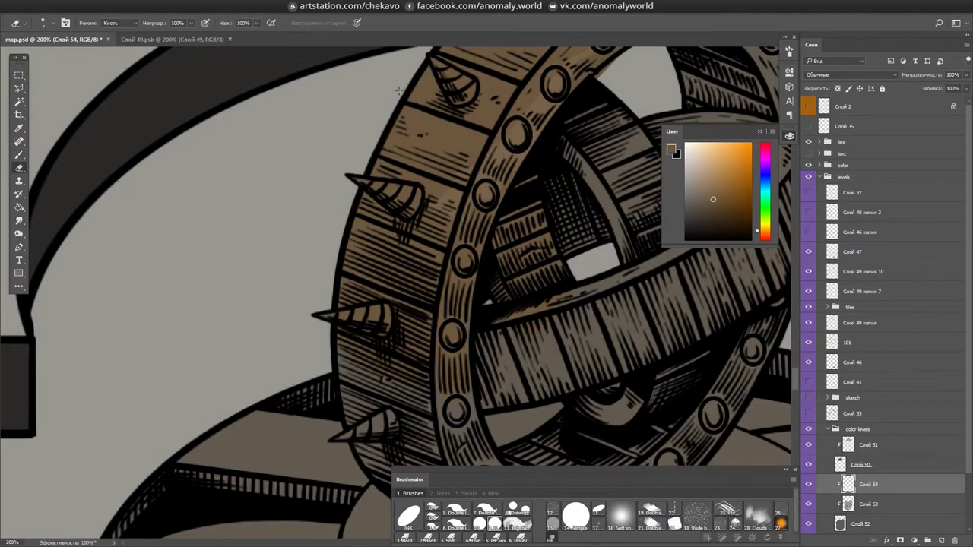
{"action": "key", "text": "ctrl+minus"}
{"action": "key", "text": "ctrl+minus"}
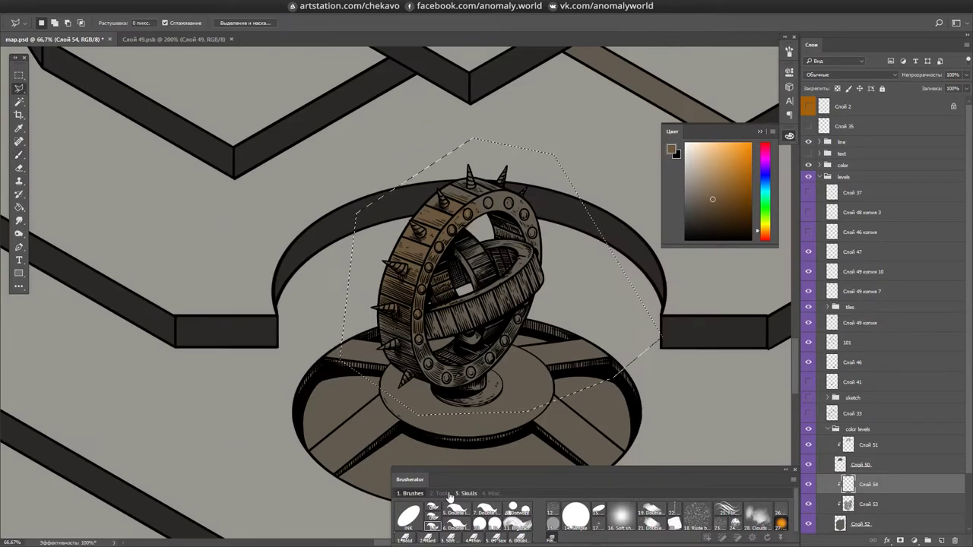
{"action": "key", "text": "ctrl+plus"}
{"action": "key", "text": "ctrl+plus"}
{"action": "key", "text": "ctrl+minus"}
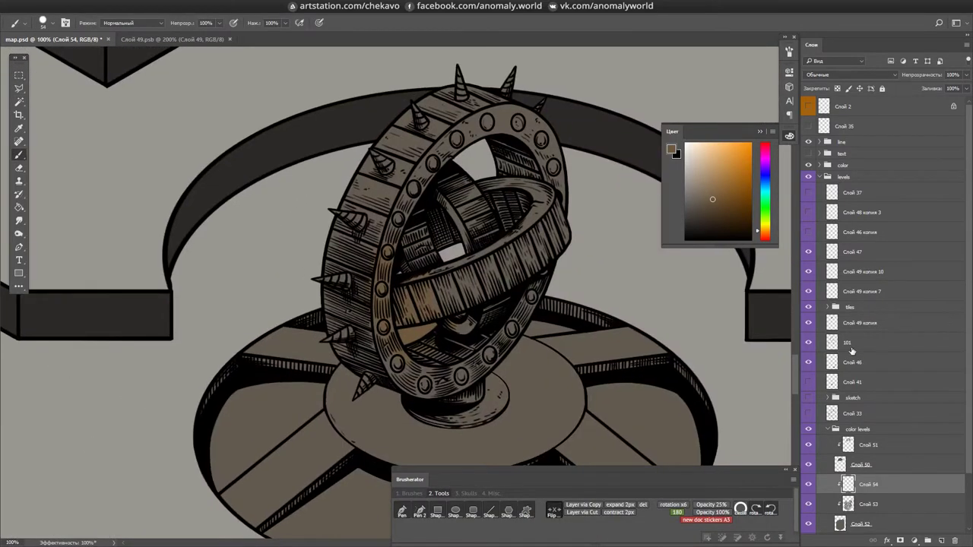
- Paint the disc and base around the pedestal near-black with a smaller brush
{"action": "key", "text": "bracketleft"}
{"action": "key", "text": "bracketleft"}
{"action": "key", "text": "bracketleft"}
{"action": "key", "text": "bracketleft"}
{"action": "left_click", "coordinate": [402, 280], "text": "alt"}
{"action": "mouse_move", "coordinate": [525, 342]}
{"action": "left_mouse_down"}
{"action": "mouse_move", "coordinate": [555, 387]}
{"action": "mouse_move", "coordinate": [532, 381]}
{"action": "left_mouse_up"}
{"action": "mouse_move", "coordinate": [564, 334]}
{"action": "left_mouse_down"}
{"action": "mouse_move", "coordinate": [595, 213]}
{"action": "mouse_move", "coordinate": [479, 203]}
{"action": "left_mouse_up"}
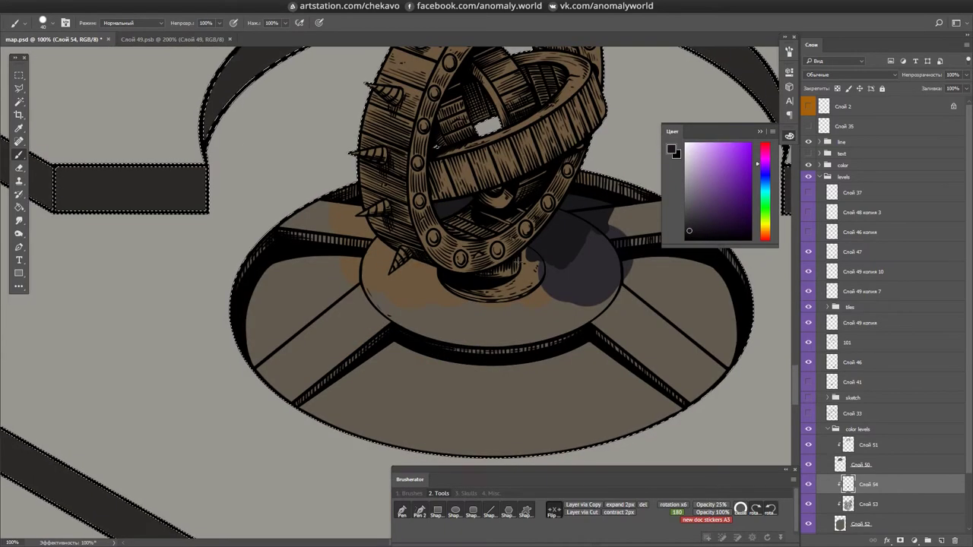
{"action": "mouse_move", "coordinate": [541, 286]}
{"action": "left_mouse_down"}
{"action": "mouse_move", "coordinate": [370, 347]}
{"action": "mouse_move", "coordinate": [327, 343]}
{"action": "mouse_move", "coordinate": [669, 319]}
{"action": "mouse_move", "coordinate": [532, 410]}
{"action": "left_mouse_up"}
{"action": "key", "text": "bracketleft"}
{"action": "key", "text": "bracketleft"}
{"action": "scroll", "coordinate": [350, 194], "scroll_direction": "up", "scroll_amount": 1}
{"action": "mouse_move", "coordinate": [342, 232]}
{"action": "left_mouse_down"}
{"action": "mouse_move", "coordinate": [380, 270]}
{"action": "mouse_move", "coordinate": [390, 382]}
{"action": "mouse_move", "coordinate": [517, 365]}
{"action": "mouse_move", "coordinate": [456, 410]}
{"action": "left_mouse_up"}
{"action": "left_click_drag", "start_coordinate": [689, 317], "coordinate": [496, 211]}
- Dab light tan highlights on the ten rivets around the ring
{"action": "left_click", "coordinate": [496, 211], "text": "alt"}
{"action": "scroll", "coordinate": [508, 272], "scroll_direction": "down", "scroll_amount": 2}
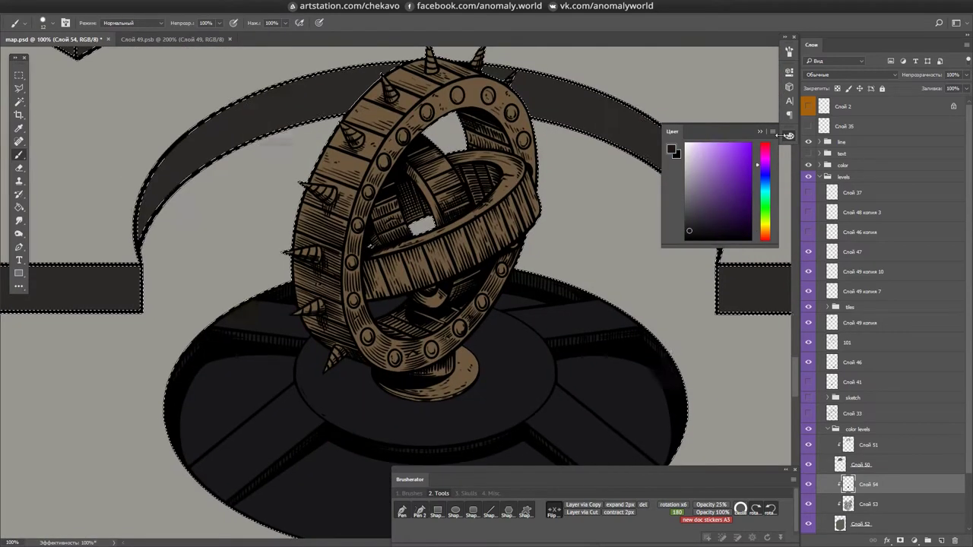
{"action": "left_click", "coordinate": [357, 225]}
{"action": "left_click", "coordinate": [352, 262]}
{"action": "left_click", "coordinate": [368, 192]}
{"action": "left_click", "coordinate": [383, 162]}
{"action": "left_click", "coordinate": [403, 137]}
{"action": "left_click", "coordinate": [426, 113]}
{"action": "left_click", "coordinate": [456, 95]}
{"action": "left_click", "coordinate": [488, 96]}
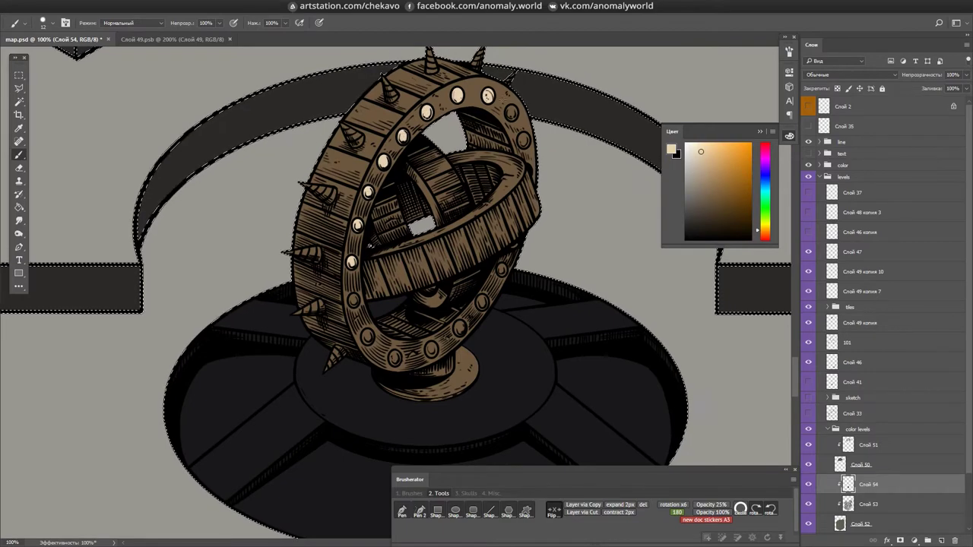
{"action": "left_click", "coordinate": [511, 113]}
{"action": "left_click", "coordinate": [502, 270]}
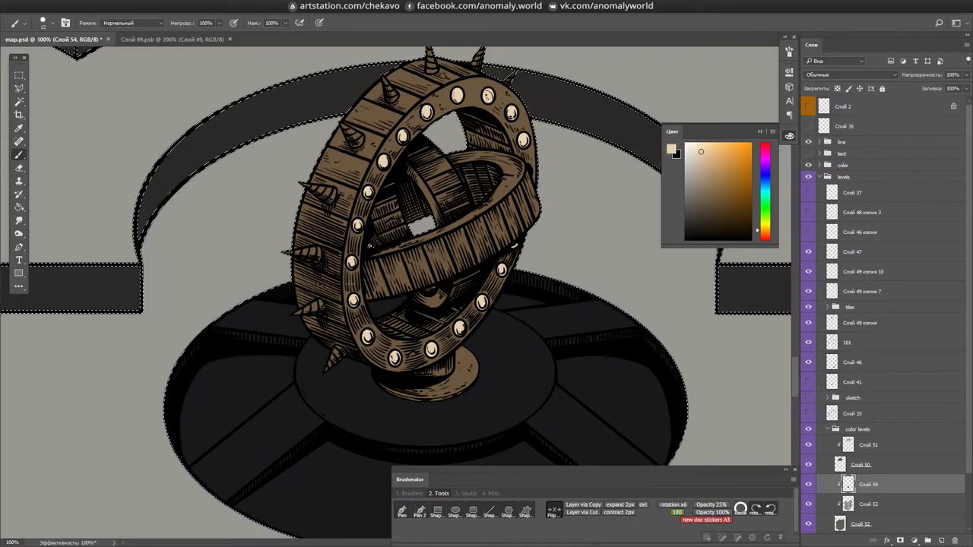
- Add a bright Color Dodge glint to one rivet
{"action": "key", "text": "shift+alt+d"}
{"action": "scroll", "coordinate": [370, 245], "scroll_direction": "up", "scroll_amount": 1}
{"action": "left_click", "coordinate": [458, 329]}
{"action": "scroll", "coordinate": [500, 365], "scroll_direction": "down", "scroll_amount": 2}
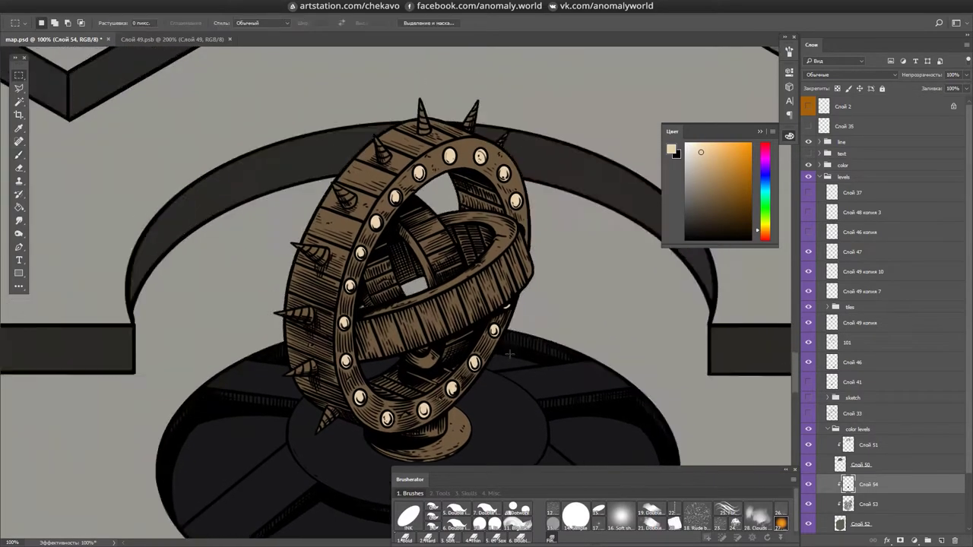
- Deselect, try an olive fill on the floor segments, then undo it
{"action": "key", "text": "ctrl+d"}
{"action": "key", "text": "m"}
{"action": "key", "text": "x"}
{"action": "key", "text": "b"}
{"action": "mouse_move", "coordinate": [524, 348]}
{"action": "left_mouse_down"}
{"action": "mouse_move", "coordinate": [494, 380]}
{"action": "mouse_move", "coordinate": [335, 326]}
{"action": "left_mouse_up"}
{"action": "key", "text": "r"}
{"action": "key", "text": "Escape"}
{"action": "key", "text": "g"}
{"action": "left_click", "coordinate": [429, 384]}
{"action": "key", "text": "ctrl+z"}
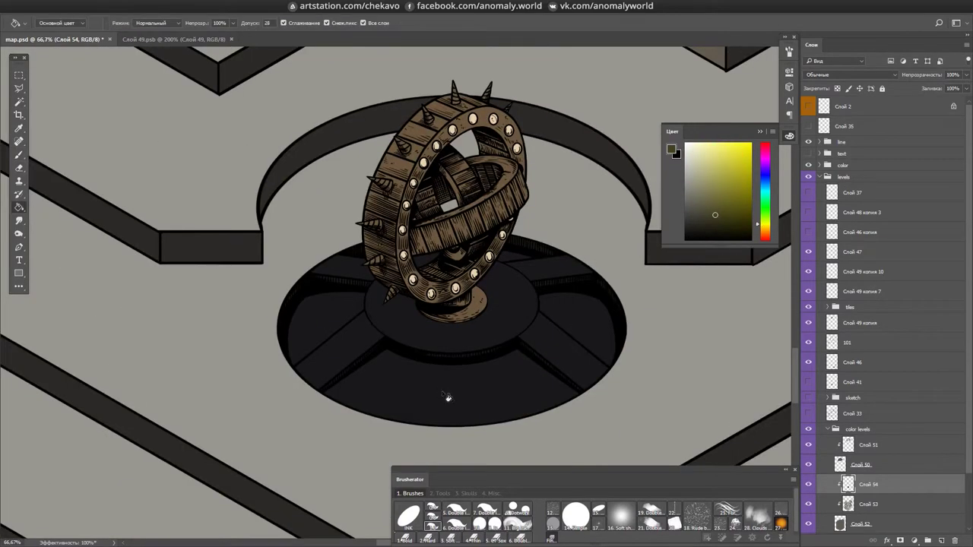
- Fill the floor segments olive and dab two light speckles on them
{"action": "left_click", "coordinate": [419, 391]}
{"action": "scroll", "coordinate": [611, 331], "scroll_direction": "down", "scroll_amount": 1}
{"action": "key", "text": "b"}
{"action": "scroll", "coordinate": [610, 331], "scroll_direction": "up", "scroll_amount": 3}
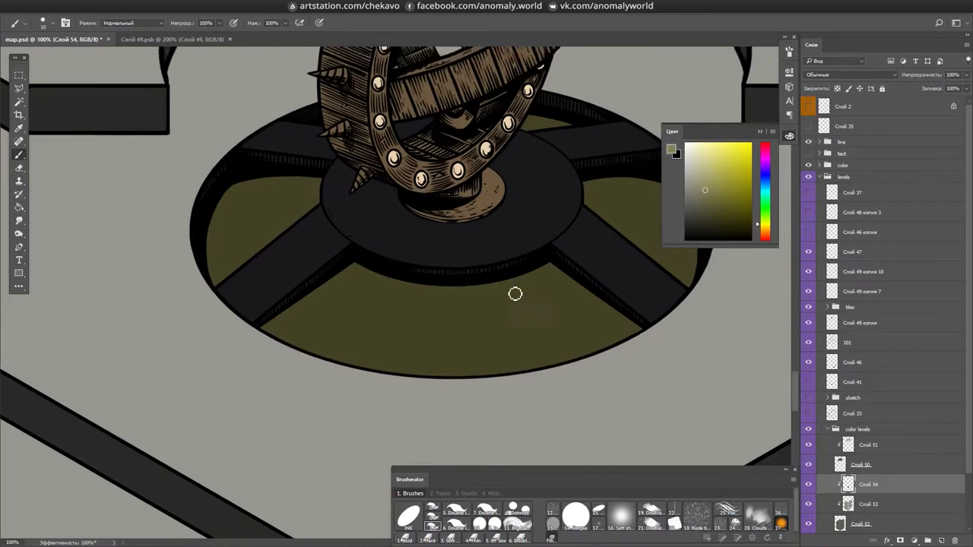
{"action": "left_click", "coordinate": [571, 360]}
{"action": "left_click", "coordinate": [694, 333]}
- Rotate along the ring edge, reset the view, and pick a dark brown-orange colour
{"action": "key", "text": "r"}
{"action": "left_click_drag", "start_coordinate": [582, 359], "coordinate": [279, 233]}
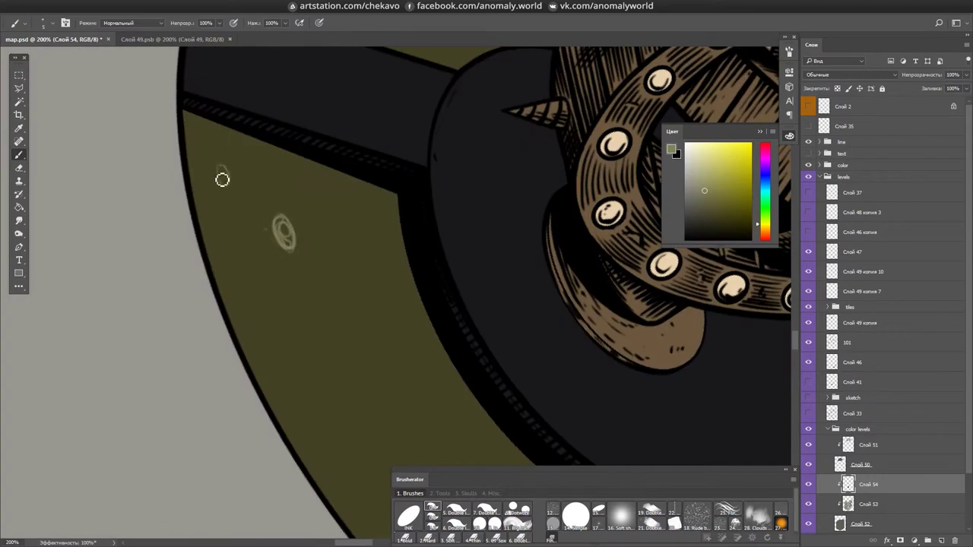
{"action": "key", "text": "ctrl+1"}
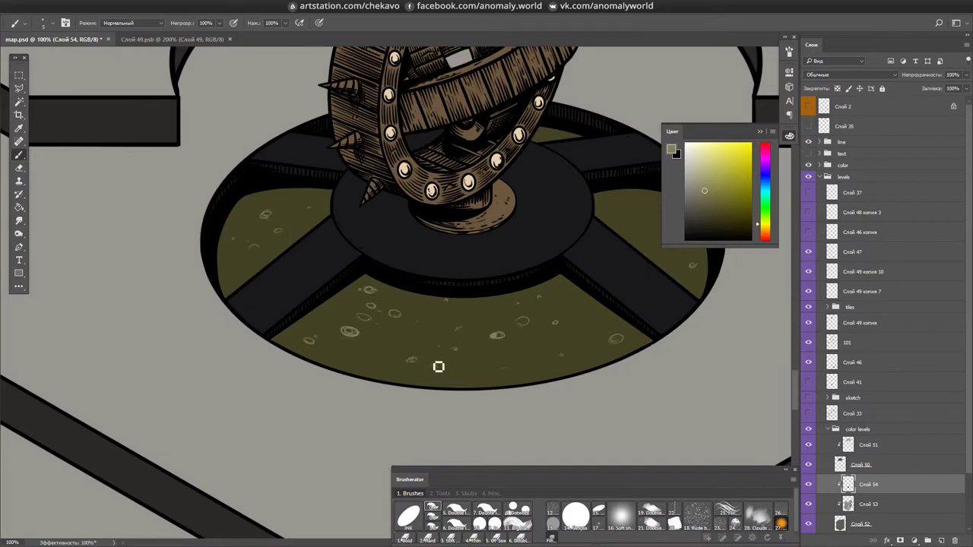
{"action": "left_click_drag", "start_coordinate": [758, 224], "coordinate": [758, 231]}
{"action": "left_click", "coordinate": [716, 209]}
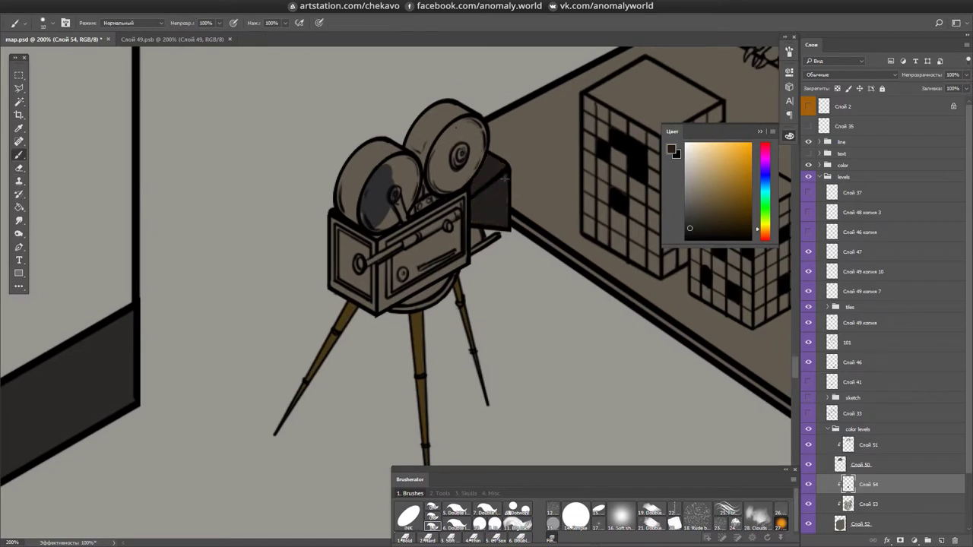
- Darken the camera's film reels and add white highlights along the snow drift edge
{"action": "mouse_move", "coordinate": [380, 190]}
{"action": "left_mouse_down"}
{"action": "mouse_move", "coordinate": [357, 198]}
{"action": "mouse_move", "coordinate": [403, 167]}
{"action": "mouse_move", "coordinate": [426, 135]}
{"action": "left_mouse_up"}
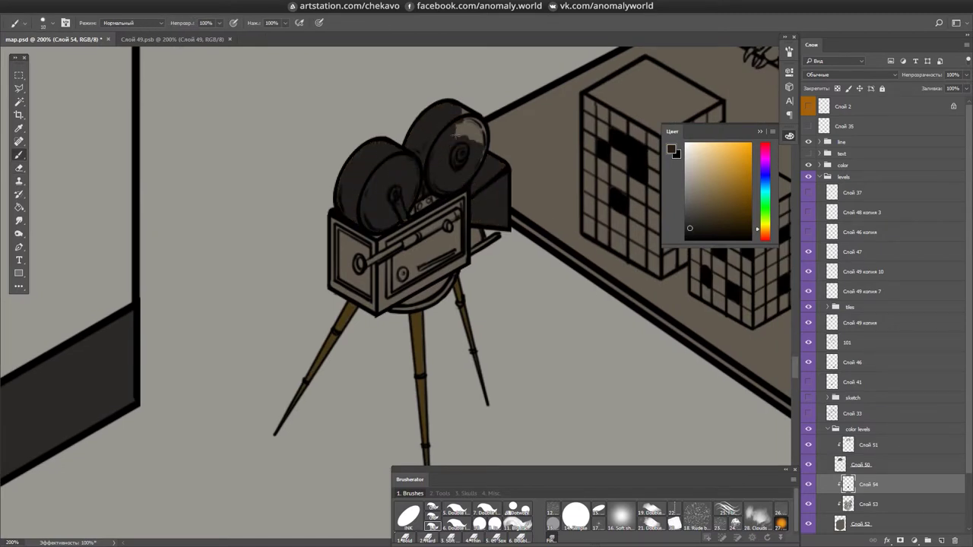
{"action": "left_click_drag", "start_coordinate": [454, 111], "coordinate": [467, 141]}
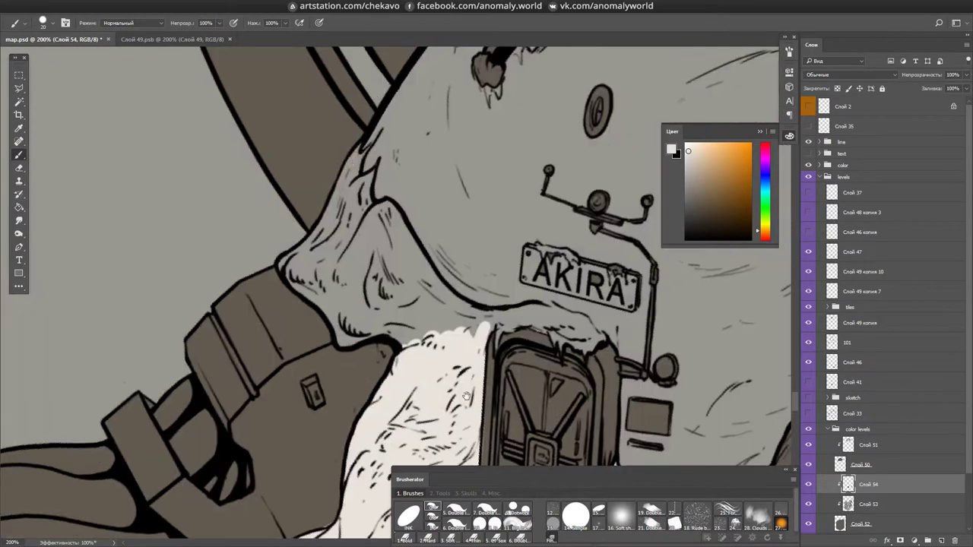
{"action": "left_click_drag", "start_coordinate": [364, 149], "coordinate": [312, 236]}
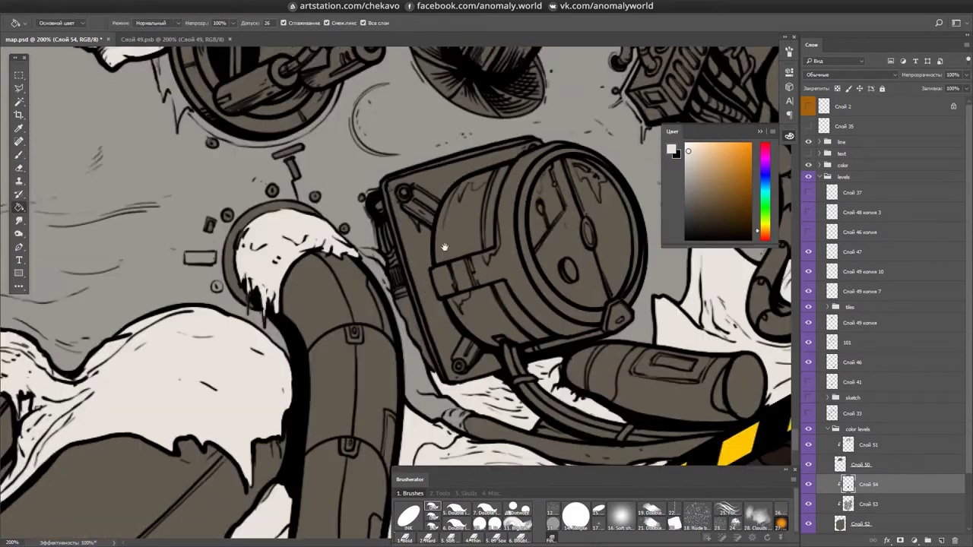
- Choose new door shades, sampling a muted yellow-grey from the artwork
{"action": "left_click_drag", "start_coordinate": [444, 247], "coordinate": [434, 223]}
{"action": "key", "text": "b"}
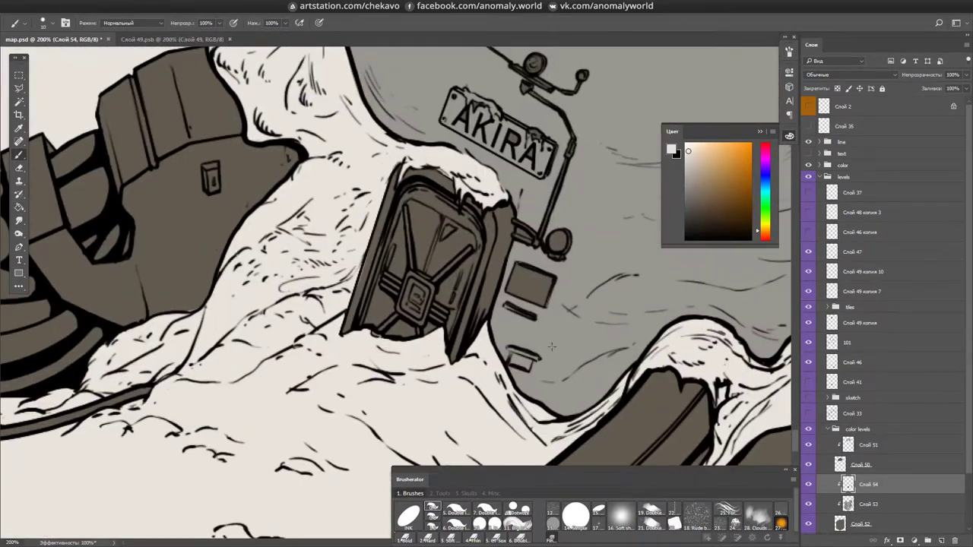
{"action": "left_click", "coordinate": [688, 205]}
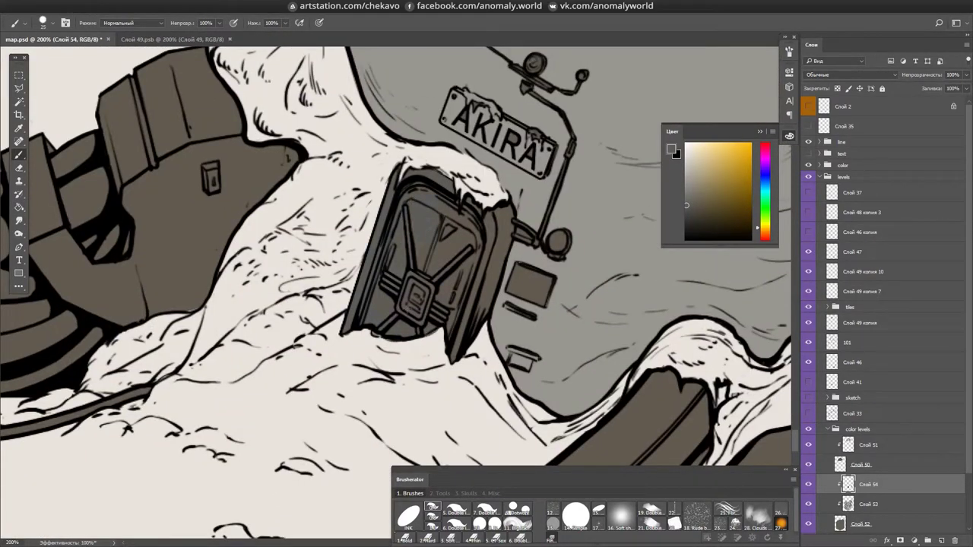
{"action": "left_click", "coordinate": [441, 278], "text": "alt"}
{"action": "left_click", "coordinate": [684, 170]}
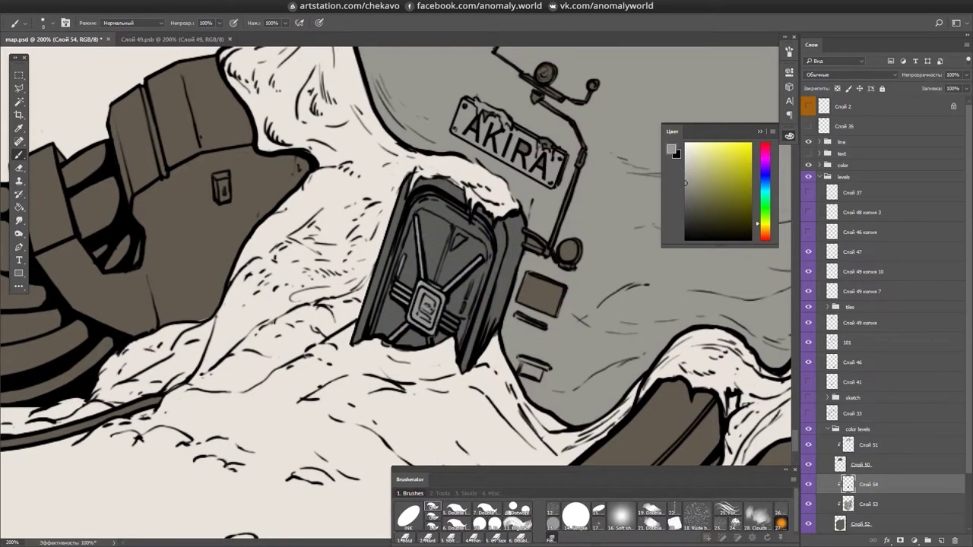
{"action": "scroll", "coordinate": [572, 222], "scroll_direction": "down", "scroll_amount": 6}
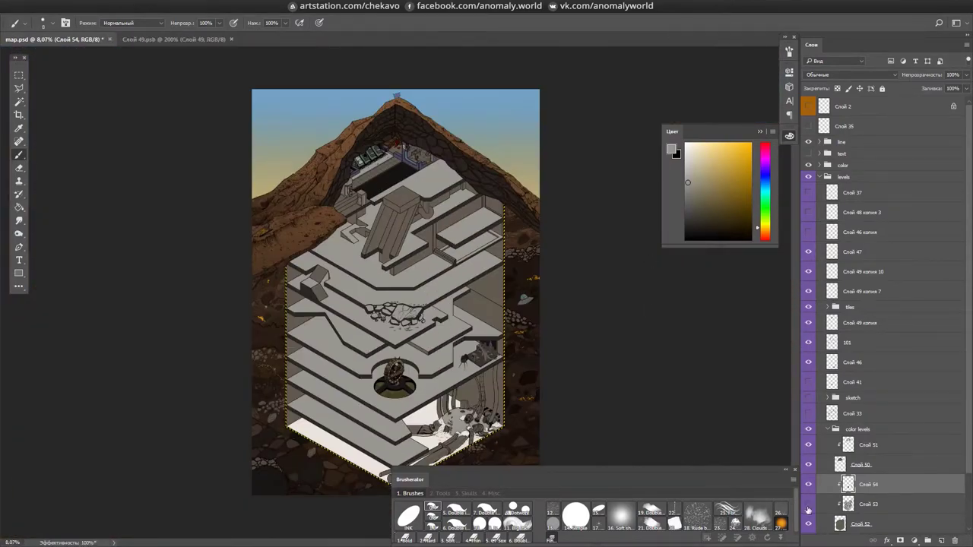
- Save the document and sample a yellow-grey from the artwork
{"action": "key", "text": "ctrl+s"}
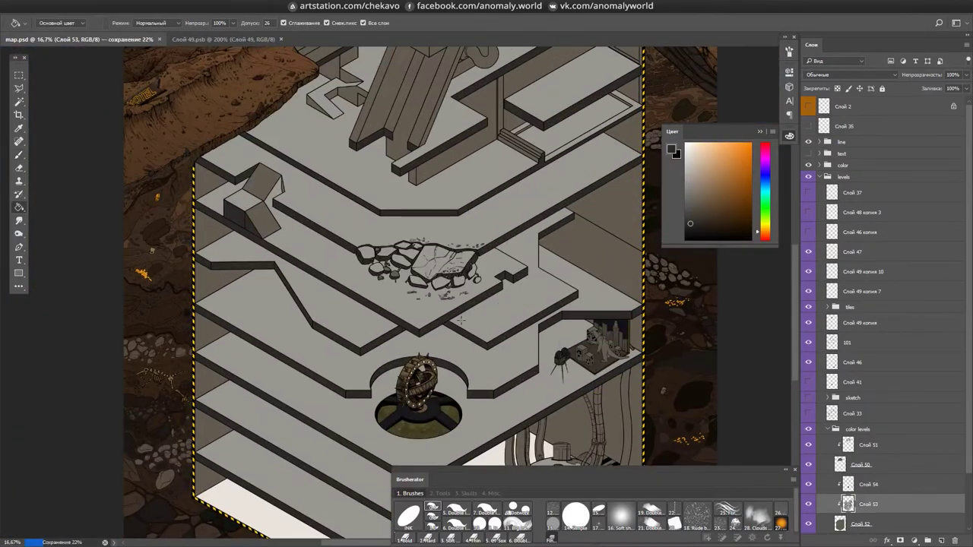
{"action": "scroll", "coordinate": [460, 320], "scroll_direction": "up", "scroll_amount": 4}
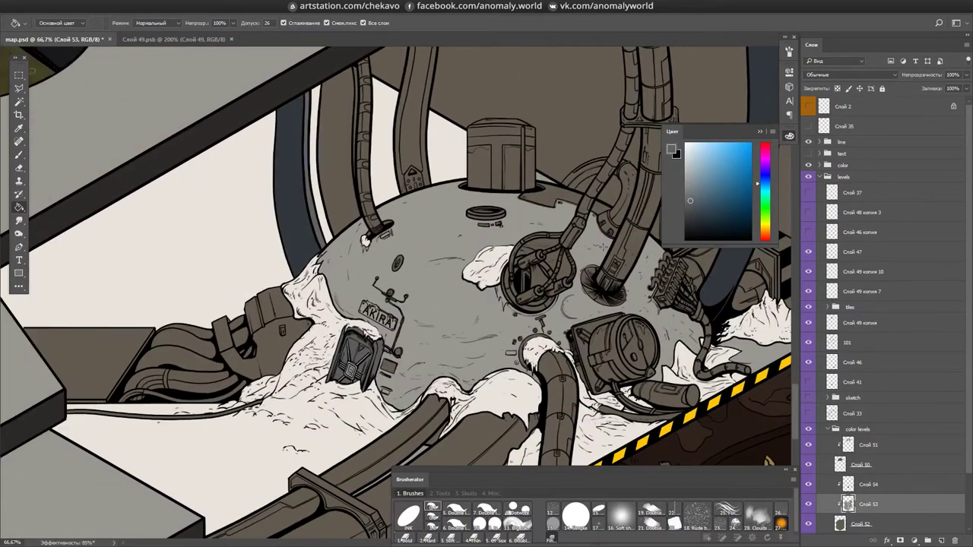
{"action": "left_click", "coordinate": [425, 280], "text": "alt"}
{"action": "left_click", "coordinate": [426, 280], "text": "alt"}
{"action": "scroll", "coordinate": [439, 304], "scroll_direction": "down", "scroll_amount": 5}
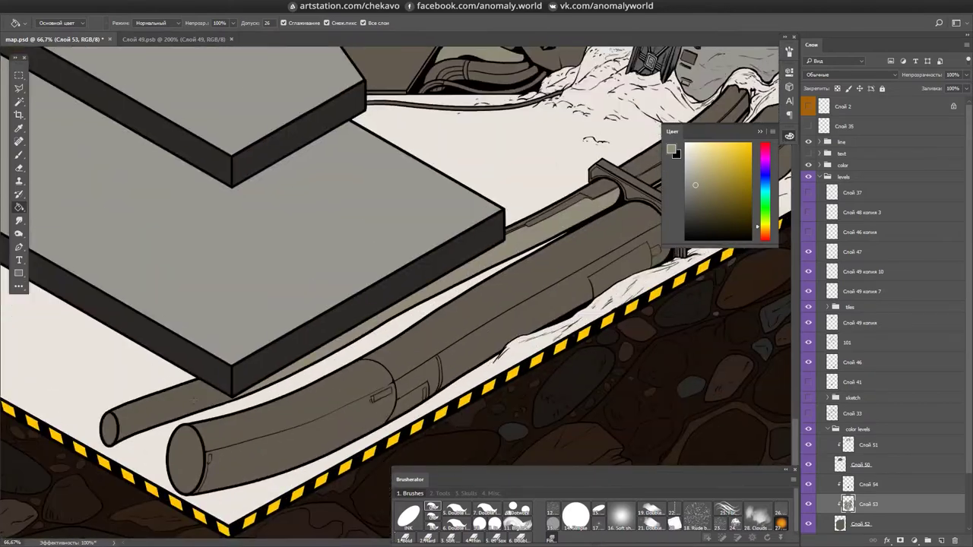
{"action": "scroll", "coordinate": [396, 293], "scroll_direction": "up", "scroll_amount": 10}
{"action": "scroll", "coordinate": [396, 293], "scroll_direction": "up", "scroll_amount": 3}
- Fill three ramp hazard stripes yellow with the Paint Bucket
{"action": "key", "text": "b"}
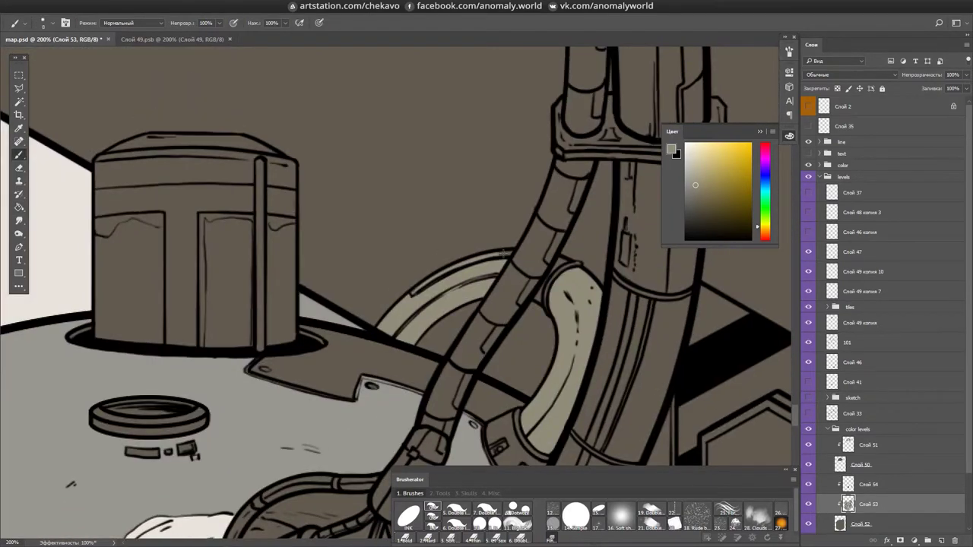
{"action": "scroll", "coordinate": [426, 282], "scroll_direction": "down", "scroll_amount": 3}
{"action": "scroll", "coordinate": [532, 228], "scroll_direction": "up", "scroll_amount": 1}
{"action": "left_click", "coordinate": [701, 80], "text": "alt"}
{"action": "key", "text": "g"}
{"action": "left_click", "coordinate": [467, 213]}
{"action": "left_click", "coordinate": [490, 254]}
{"action": "left_click", "coordinate": [541, 267]}
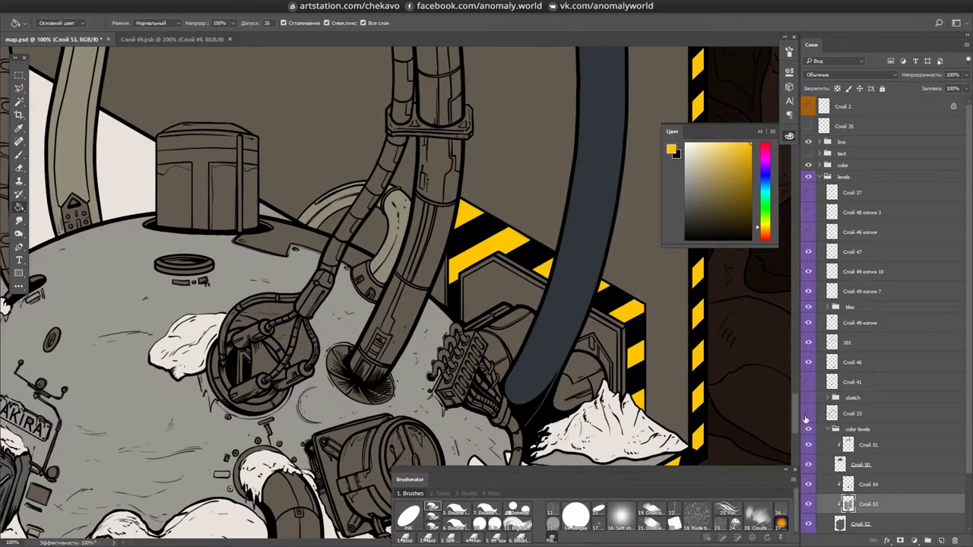
- Paint a dark blue-grey patch behind the hose
{"action": "scroll", "coordinate": [502, 228], "scroll_direction": "down", "scroll_amount": 3}
{"action": "left_click", "coordinate": [502, 202], "text": "alt"}
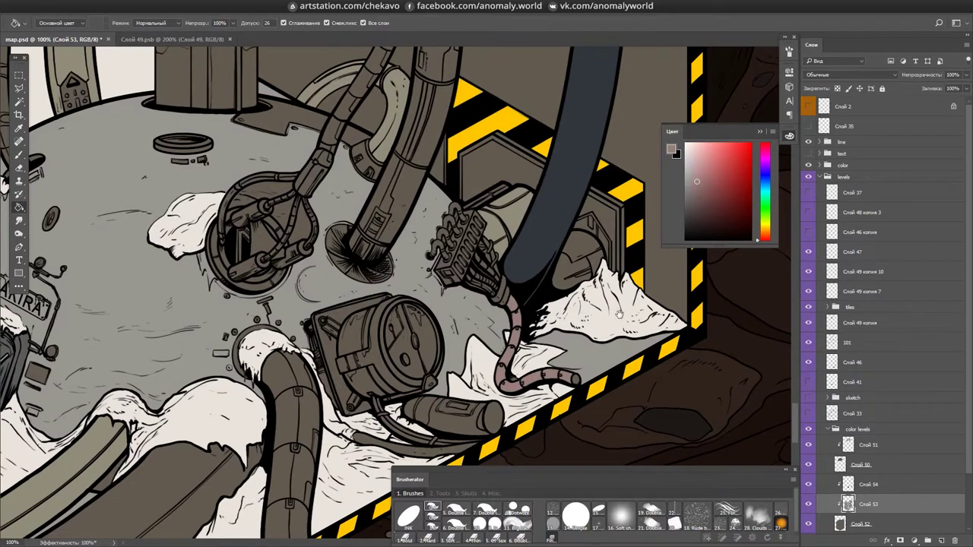
{"action": "scroll", "coordinate": [619, 313], "scroll_direction": "up", "scroll_amount": 1}
{"action": "left_click", "coordinate": [619, 314], "text": "alt"}
{"action": "left_click", "coordinate": [357, 242], "text": "alt"}
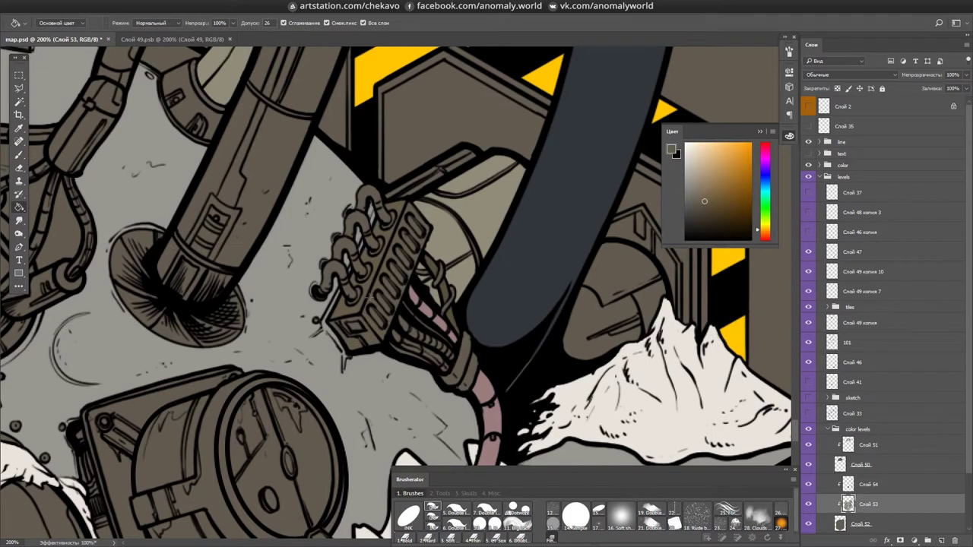
{"action": "scroll", "coordinate": [487, 289], "scroll_direction": "down", "scroll_amount": 1}
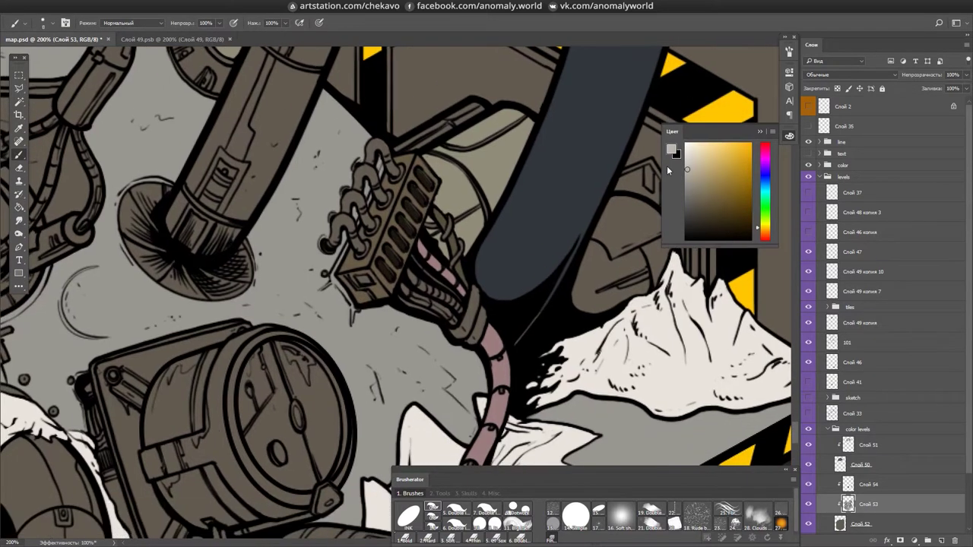
{"action": "left_click", "coordinate": [532, 197], "text": "alt"}
{"action": "mouse_move", "coordinate": [586, 305]}
{"action": "left_mouse_down"}
{"action": "mouse_move", "coordinate": [599, 244]}
{"action": "mouse_move", "coordinate": [548, 281]}
{"action": "left_mouse_up"}
- Bucket-fill the hexagon interior and door frame light grey
{"action": "key", "text": "g"}
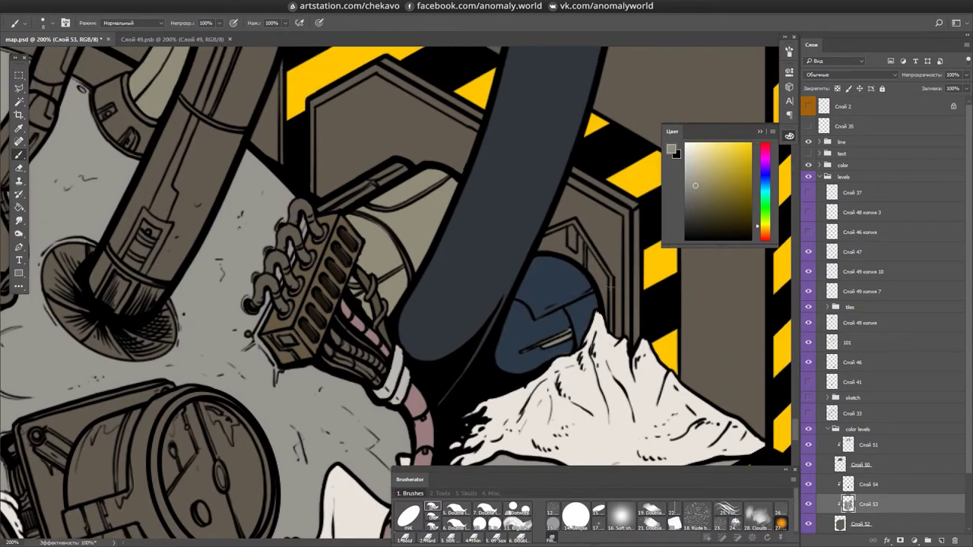
{"action": "left_click", "coordinate": [380, 144]}
{"action": "left_click", "coordinate": [608, 266]}
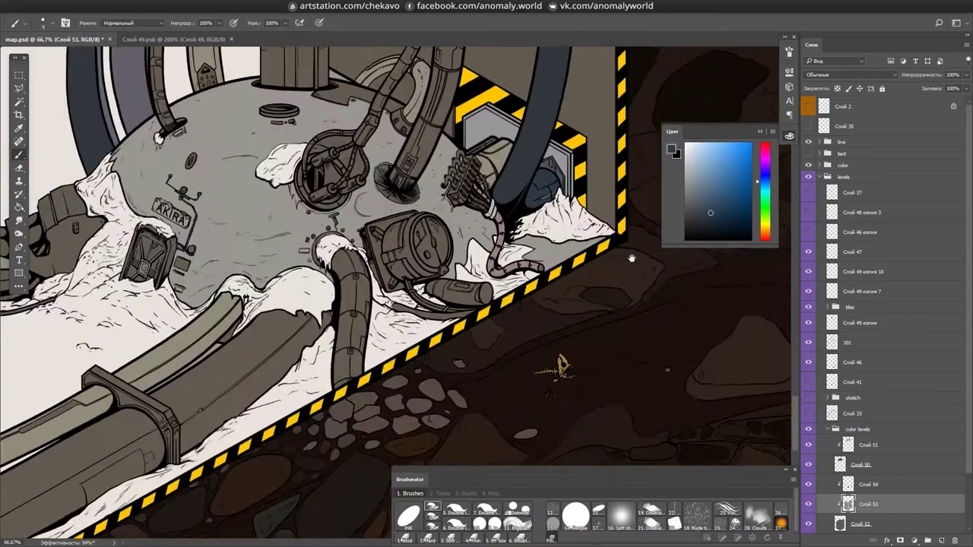
- Merge the selected level colour layers into Слой 47
{"action": "scroll", "coordinate": [395, 293], "scroll_direction": "up", "scroll_amount": 5}
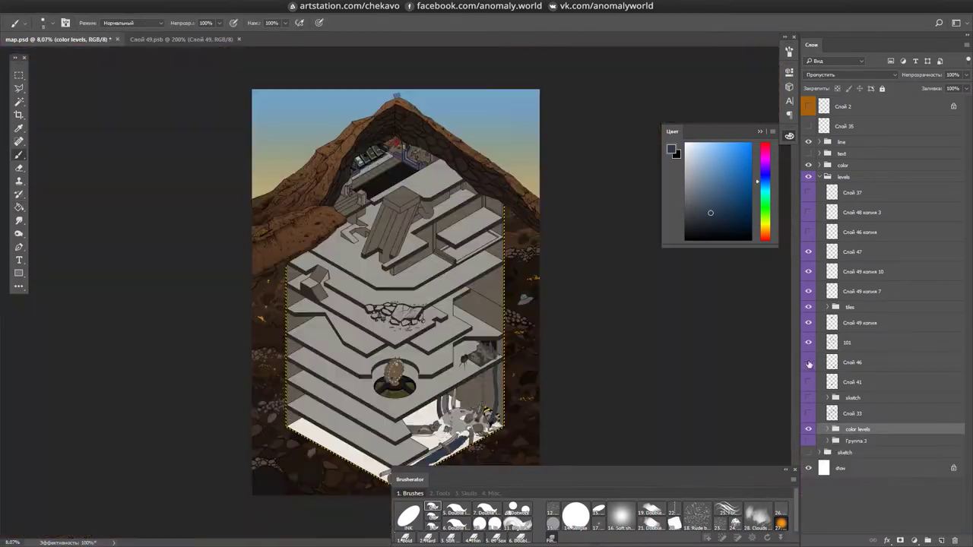
{"action": "left_click", "coordinate": [851, 323]}
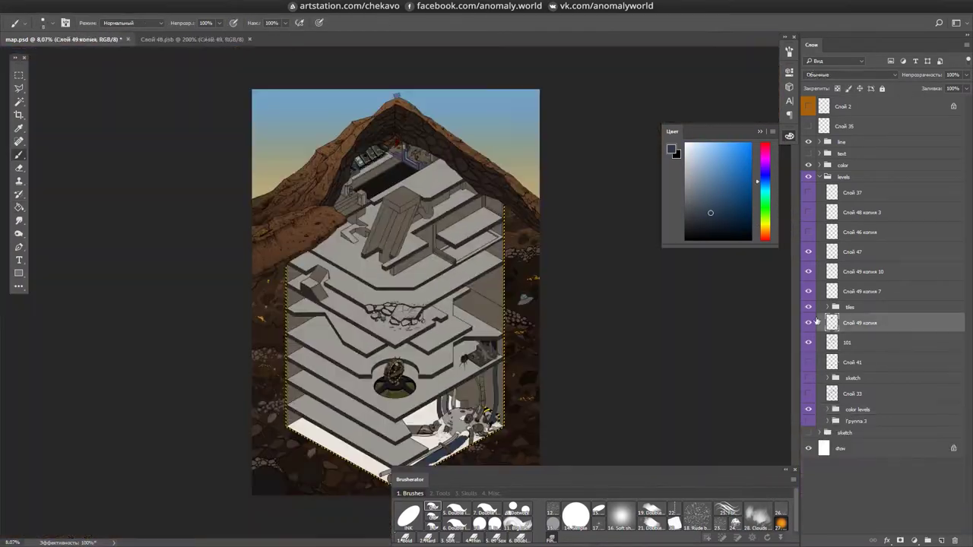
{"action": "key", "text": "Delete"}
{"action": "key", "text": "Delete"}
{"action": "key", "text": "Delete"}
- Scroll and zoom around the bunker's upper level
{"action": "scroll", "coordinate": [403, 152], "scroll_direction": "up", "scroll_amount": 10}
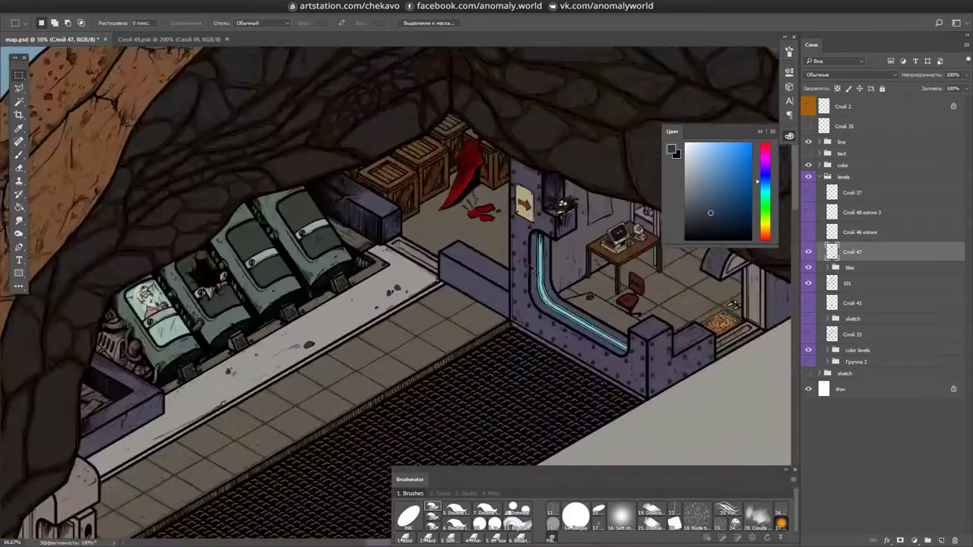
{"action": "scroll", "coordinate": [428, 162], "scroll_direction": "down", "scroll_amount": 10}
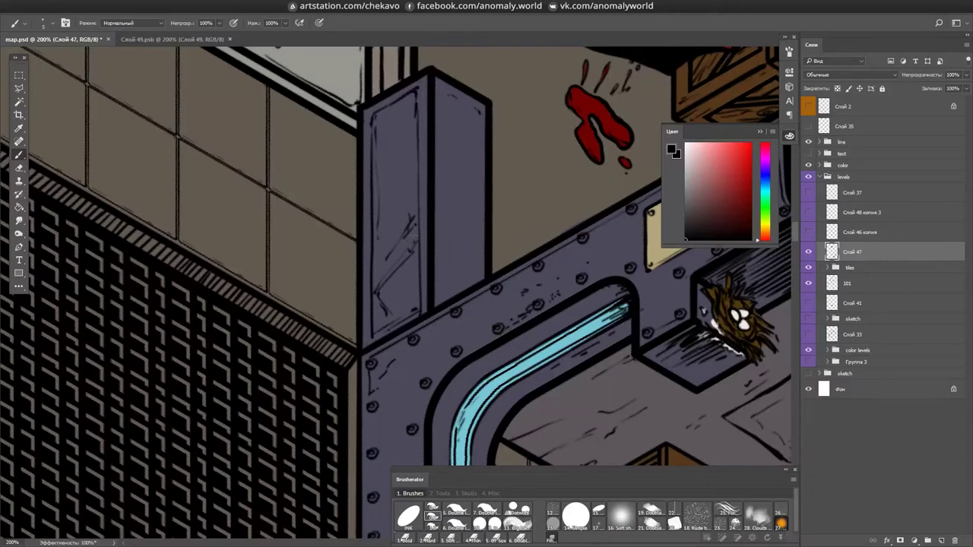
{"action": "scroll", "coordinate": [407, 233], "scroll_direction": "down", "scroll_amount": 6}
{"action": "scroll", "coordinate": [652, 293], "scroll_direction": "up", "scroll_amount": 6}
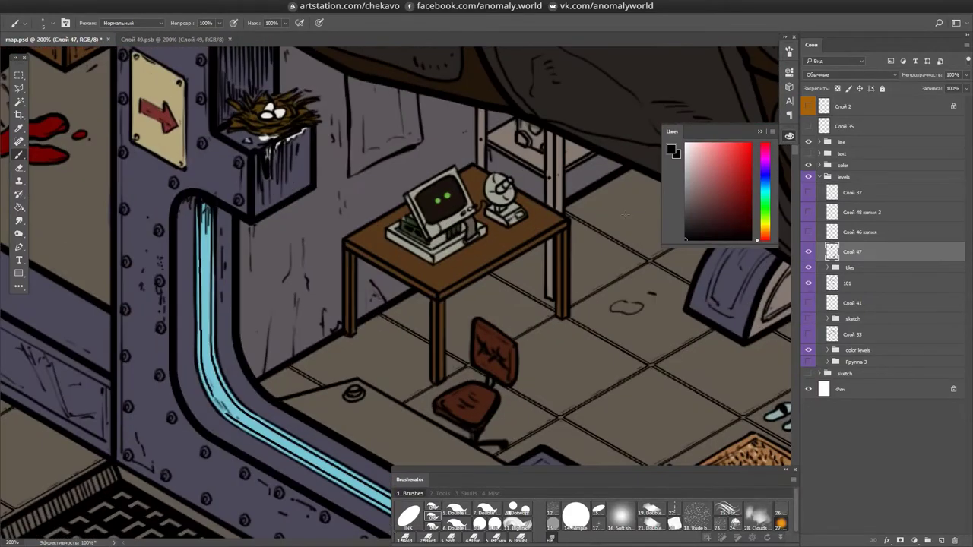
{"action": "scroll", "coordinate": [652, 293], "scroll_direction": "down", "scroll_amount": 2}
{"action": "scroll", "coordinate": [578, 271], "scroll_direction": "right", "scroll_amount": 1}
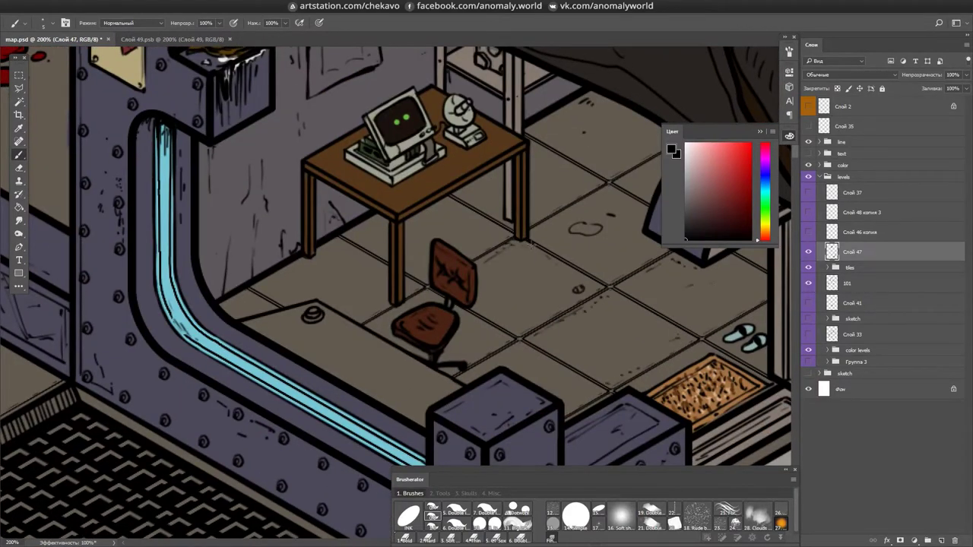
{"action": "scroll", "coordinate": [249, 292], "scroll_direction": "down", "scroll_amount": 1}
{"action": "scroll", "coordinate": [369, 343], "scroll_direction": "right", "scroll_amount": 3}
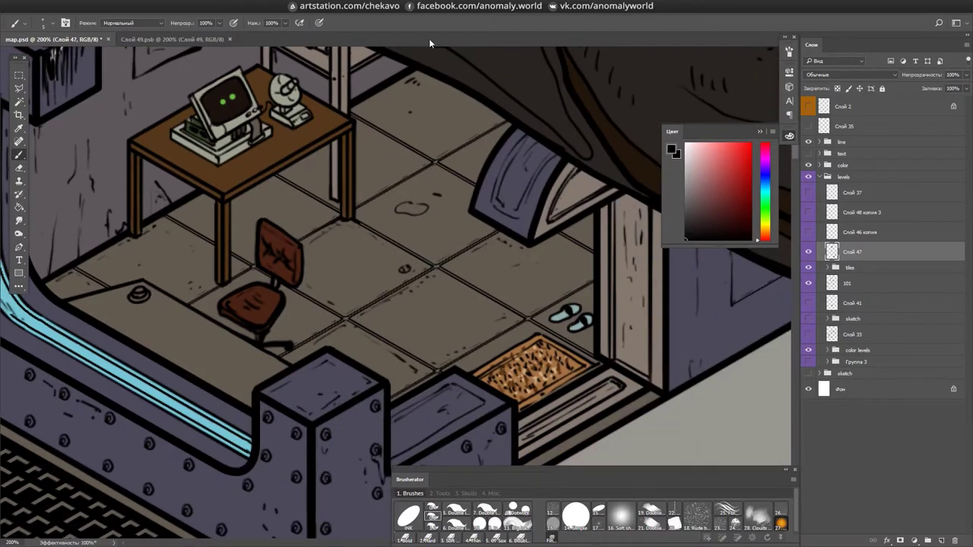
{"action": "scroll", "coordinate": [676, 259], "scroll_direction": "down", "scroll_amount": 4}
{"action": "scroll", "coordinate": [489, 262], "scroll_direction": "up", "scroll_amount": 4}
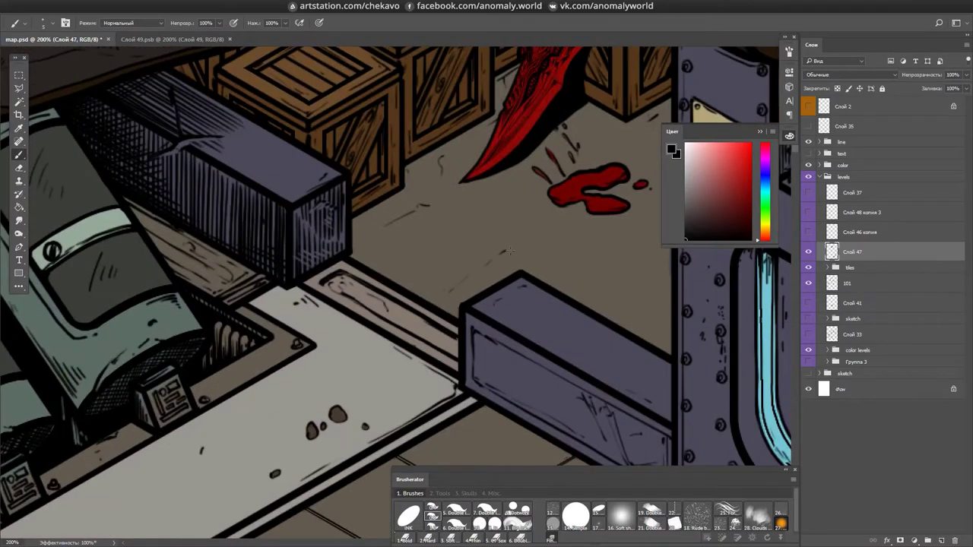
{"action": "scroll", "coordinate": [605, 272], "scroll_direction": "down", "scroll_amount": 2}
{"action": "scroll", "coordinate": [417, 300], "scroll_direction": "up", "scroll_amount": 2}
{"action": "scroll", "coordinate": [263, 341], "scroll_direction": "down", "scroll_amount": 2}
{"action": "scroll", "coordinate": [532, 280], "scroll_direction": "up", "scroll_amount": 2}
{"action": "scroll", "coordinate": [364, 275], "scroll_direction": "down", "scroll_amount": 2}
{"action": "scroll", "coordinate": [568, 249], "scroll_direction": "up", "scroll_amount": 2}
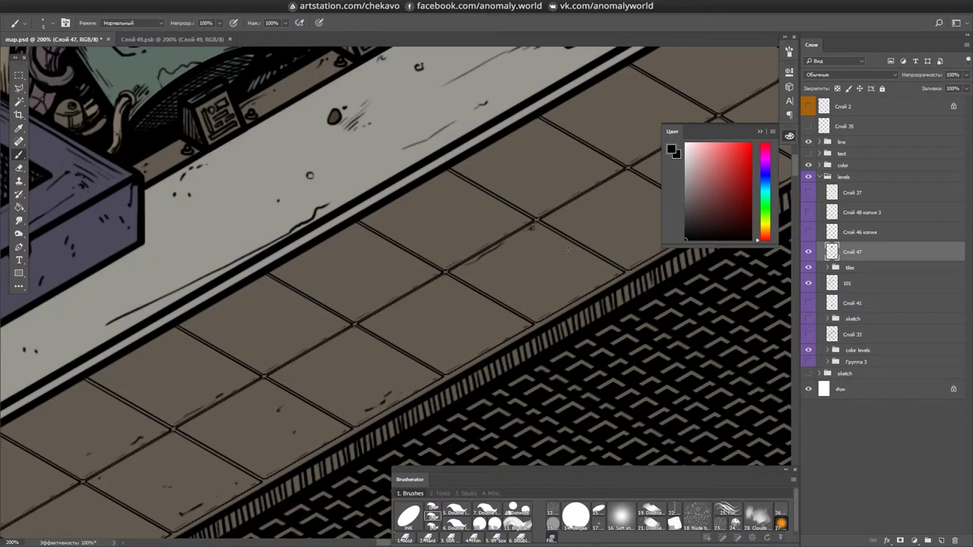
{"action": "scroll", "coordinate": [295, 280], "scroll_direction": "up", "scroll_amount": 2}
{"action": "scroll", "coordinate": [389, 383], "scroll_direction": "down", "scroll_amount": 2}
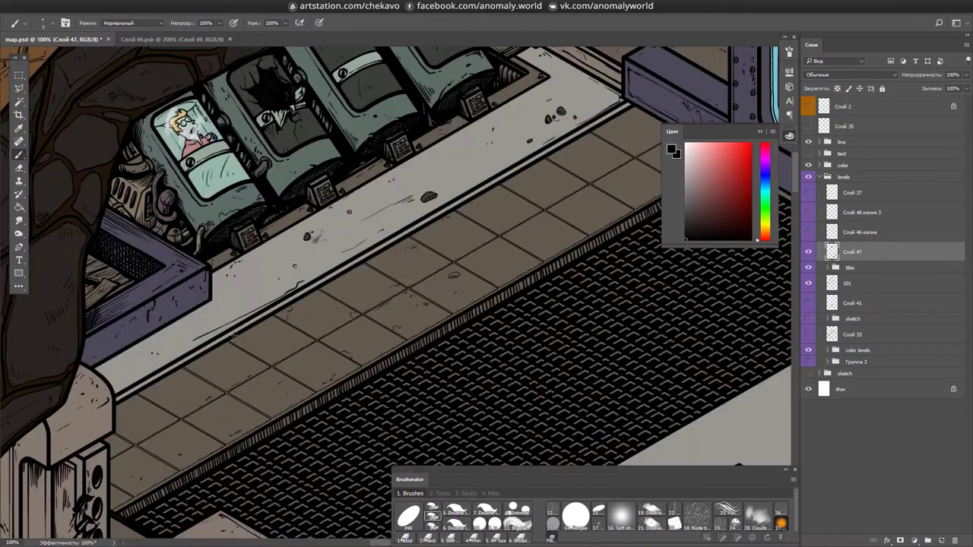
- Hide all panels and zoom in on the upper control room's desk
{"action": "key", "text": "Tab"}
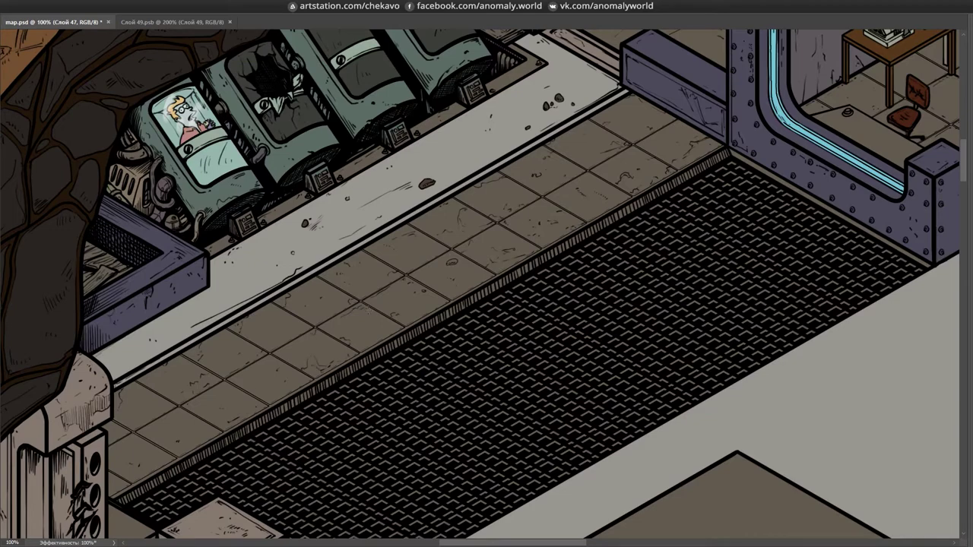
{"action": "left_click_drag", "start_coordinate": [321, 440], "coordinate": [444, 297]}
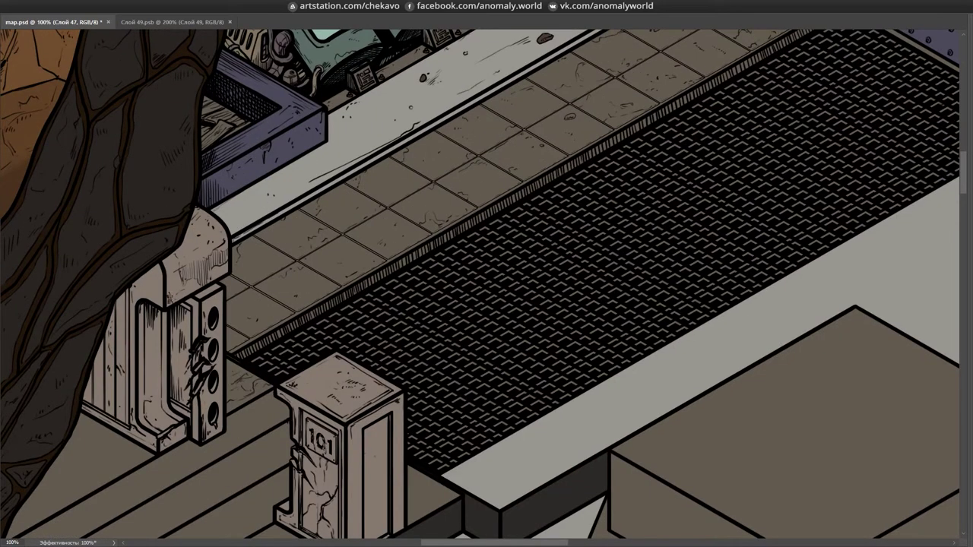
{"action": "scroll", "coordinate": [487, 286], "scroll_direction": "down", "scroll_amount": 3}
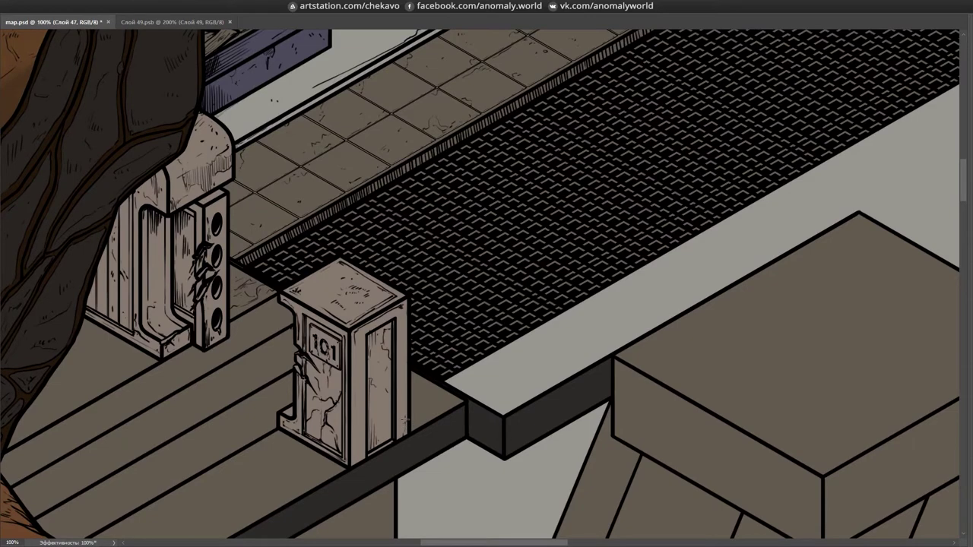
{"action": "scroll", "coordinate": [403, 419], "scroll_direction": "down", "scroll_amount": 2}
{"action": "scroll", "coordinate": [298, 222], "scroll_direction": "up", "scroll_amount": 2}
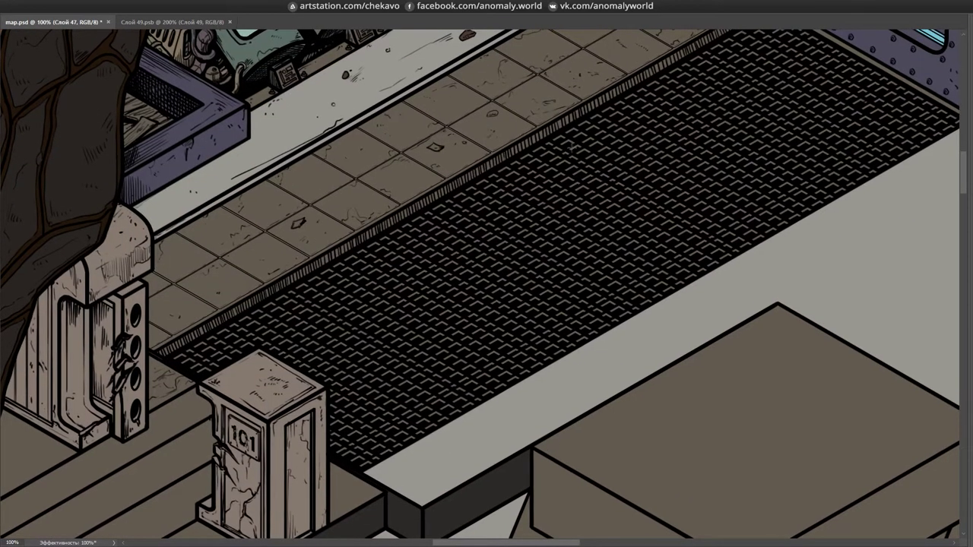
{"action": "scroll", "coordinate": [358, 386], "scroll_direction": "up", "scroll_amount": 5}
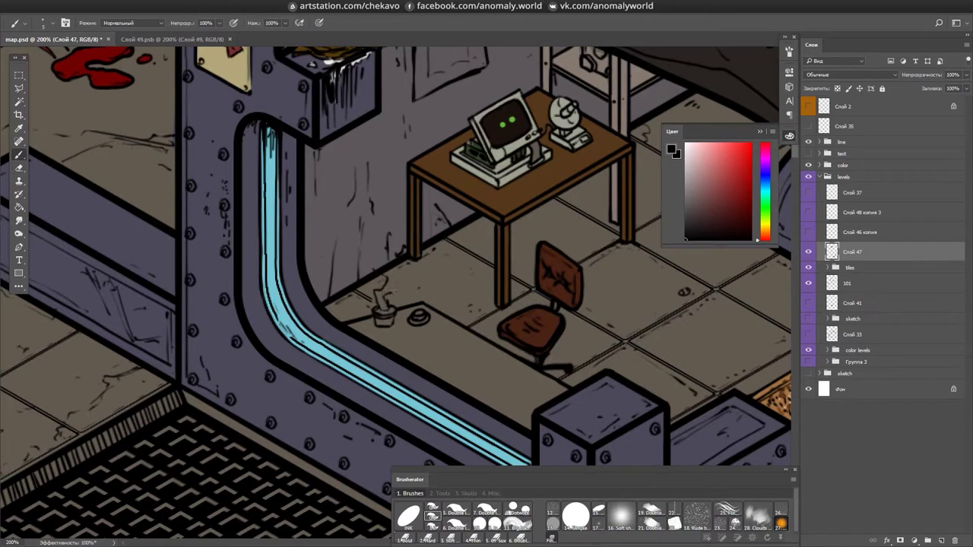
- Sketch a small plant and loose paper sheets on the floor, then save map.psd
{"action": "mouse_move", "coordinate": [362, 248]}
{"action": "left_mouse_down"}
{"action": "mouse_move", "coordinate": [381, 262]}
{"action": "mouse_move", "coordinate": [392, 292]}
{"action": "left_mouse_up"}
{"action": "left_click_drag", "start_coordinate": [500, 302], "coordinate": [506, 293]}
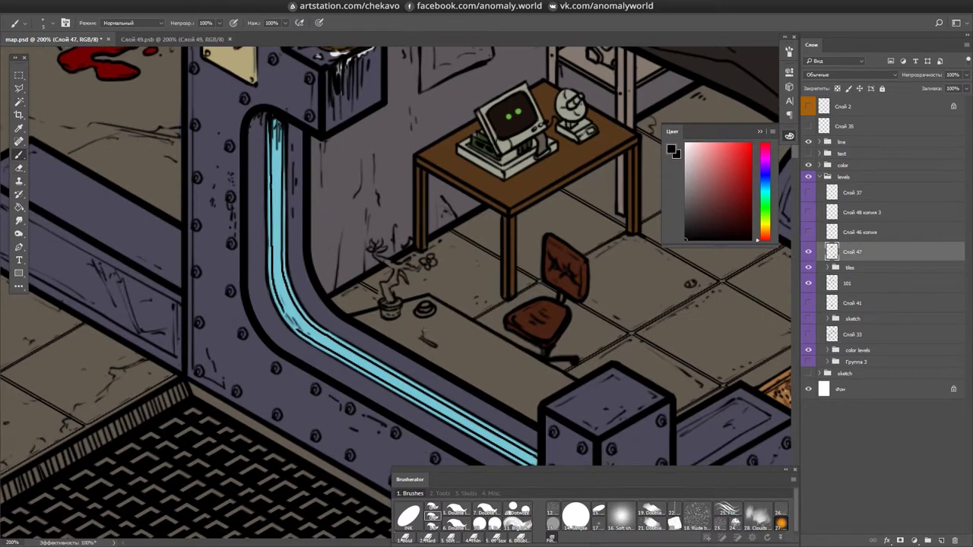
{"action": "left_click_drag", "start_coordinate": [460, 331], "coordinate": [473, 354]}
{"action": "left_click_drag", "start_coordinate": [500, 295], "coordinate": [500, 286]}
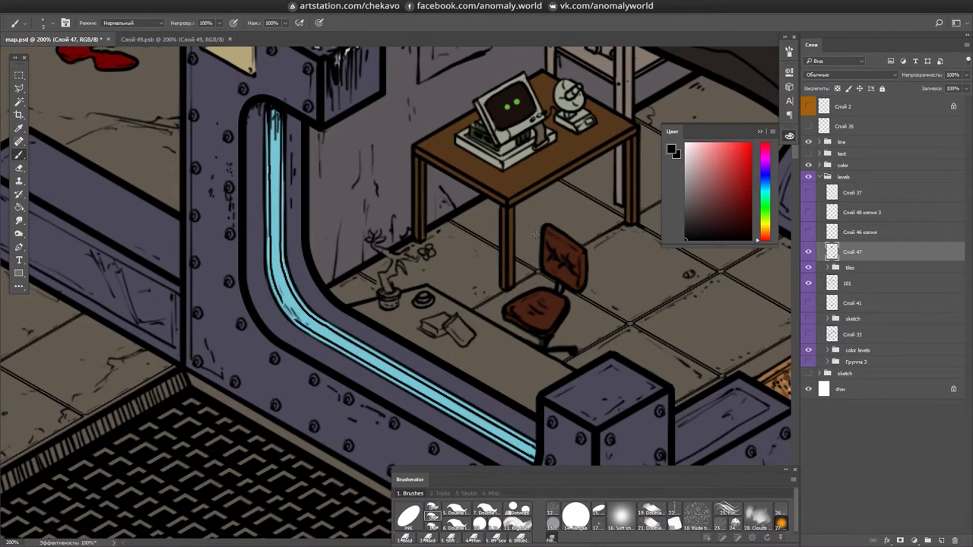
{"action": "left_click_drag", "start_coordinate": [547, 389], "coordinate": [483, 382]}
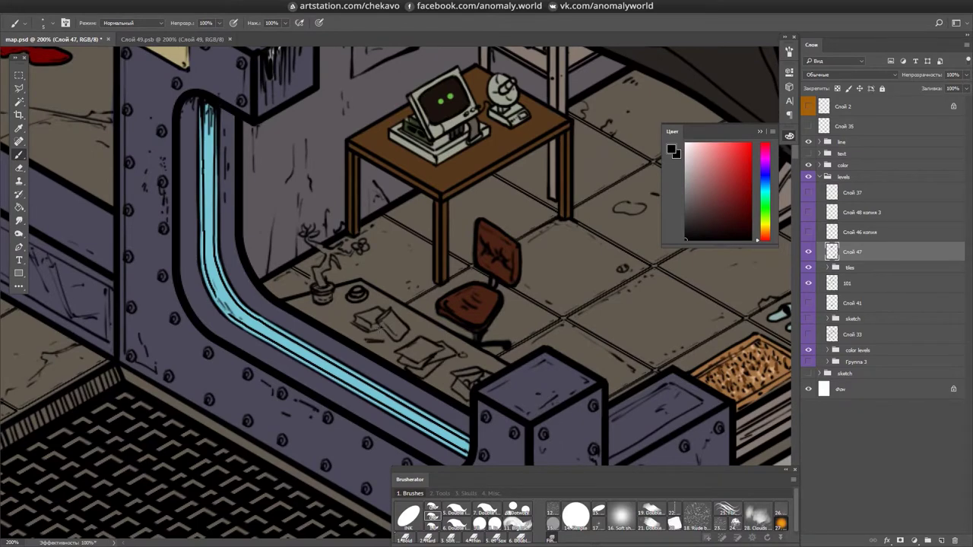
{"action": "left_click_drag", "start_coordinate": [377, 326], "coordinate": [351, 226]}
{"action": "key", "text": "Escape"}
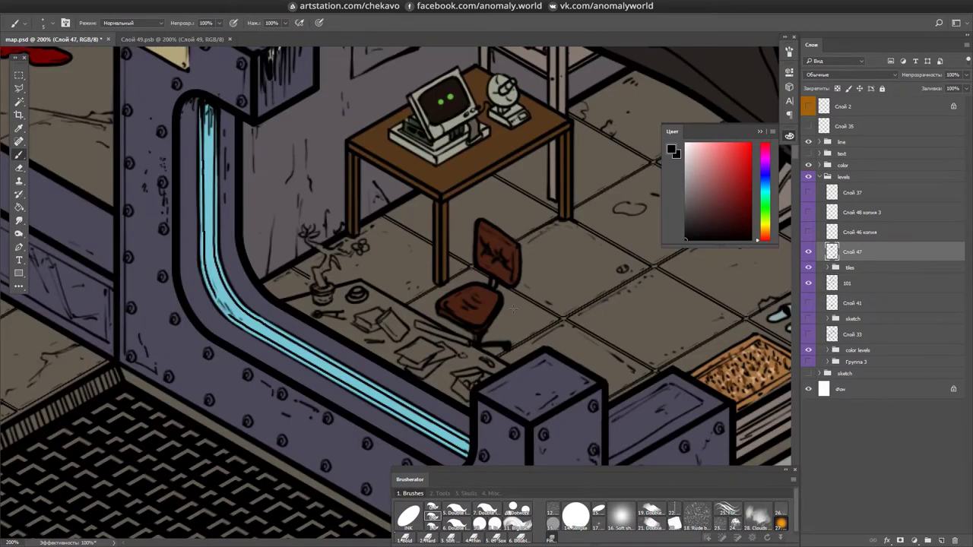
{"action": "key", "text": "ctrl+s"}
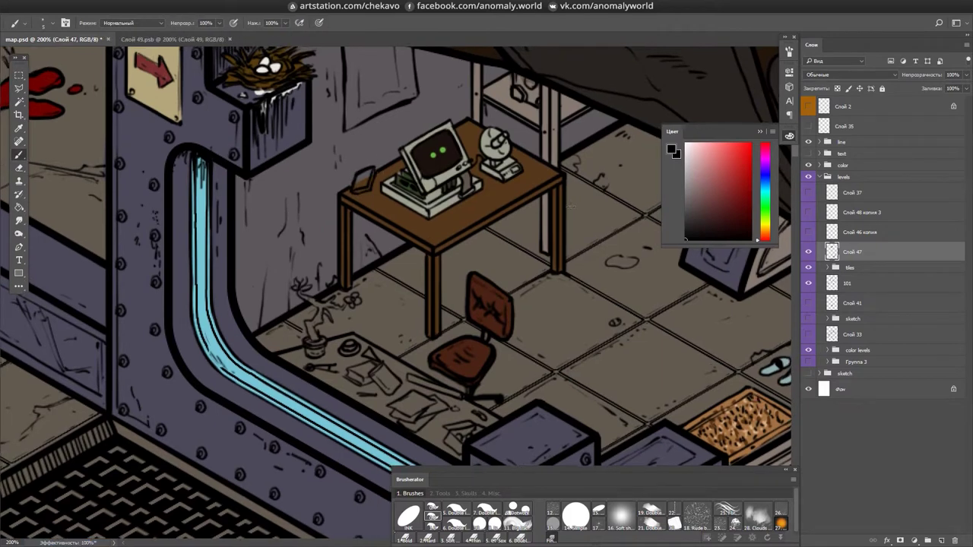
- With the Eraser active, pan around the doorway, pipe and desk, saving again
{"action": "left_click_drag", "start_coordinate": [356, 177], "coordinate": [453, 219]}
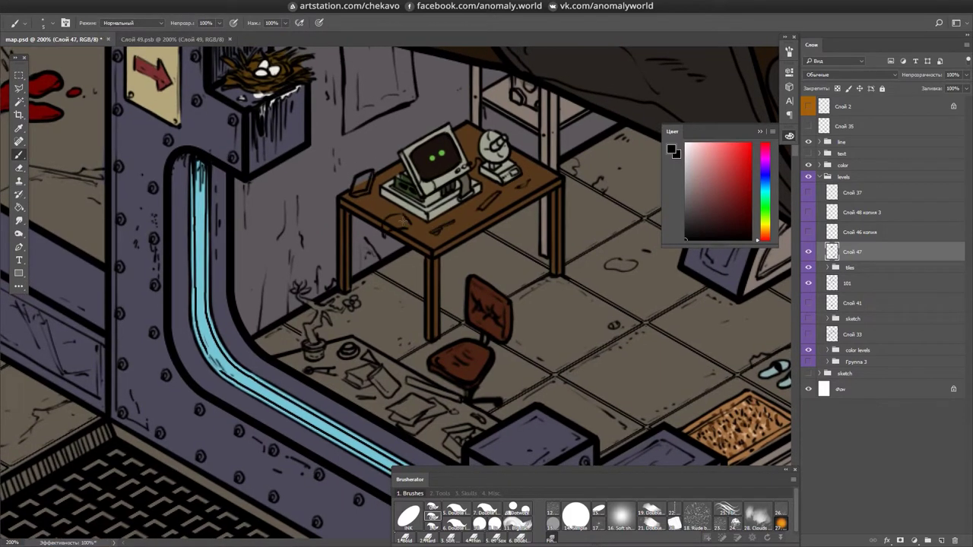
{"action": "key", "text": "e"}
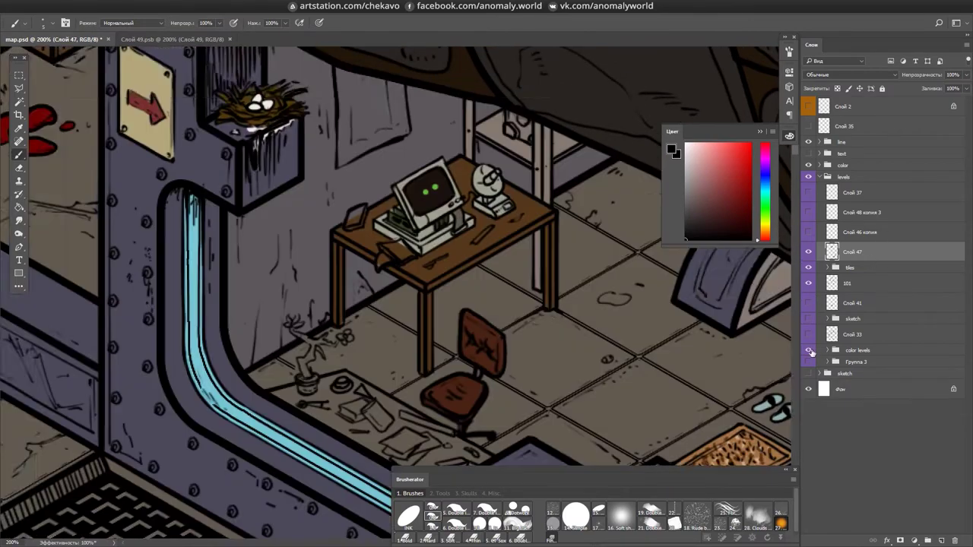
{"action": "left_click_drag", "start_coordinate": [446, 321], "coordinate": [411, 272]}
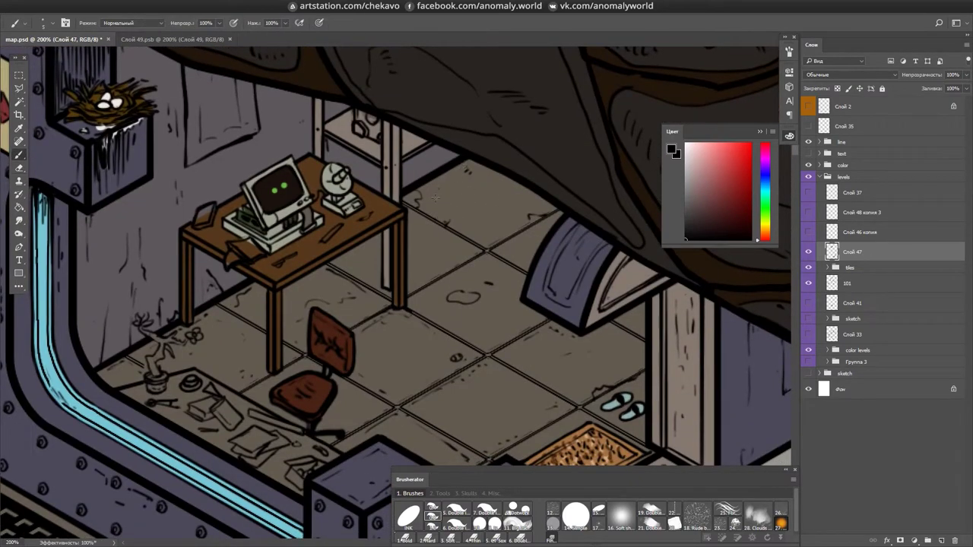
{"action": "left_click_drag", "start_coordinate": [597, 223], "coordinate": [523, 412]}
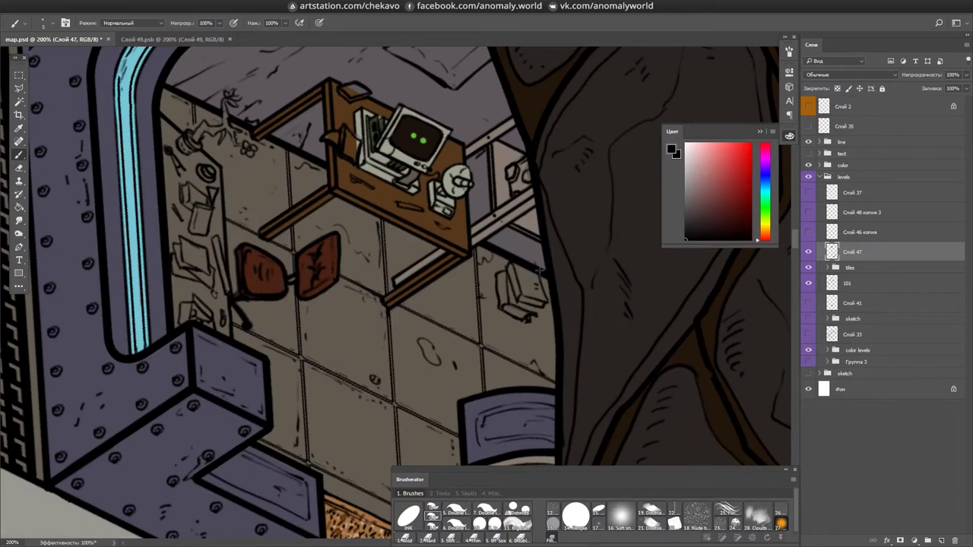
{"action": "key", "text": "Escape"}
{"action": "left_click_drag", "start_coordinate": [521, 247], "coordinate": [493, 226]}
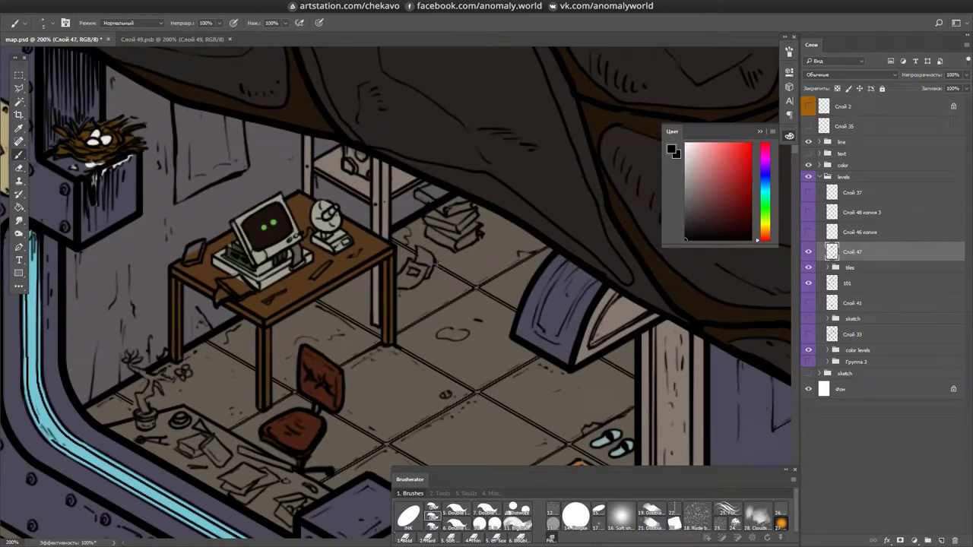
{"action": "key", "text": "ctrl+s"}
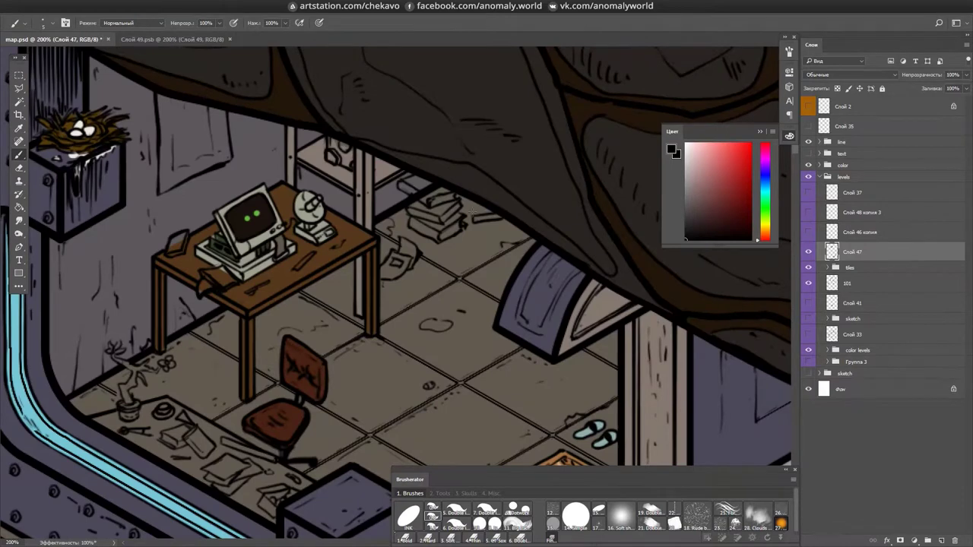
{"action": "left_click_drag", "start_coordinate": [395, 307], "coordinate": [570, 261]}
{"action": "left_click_drag", "start_coordinate": [459, 282], "coordinate": [215, 221]}
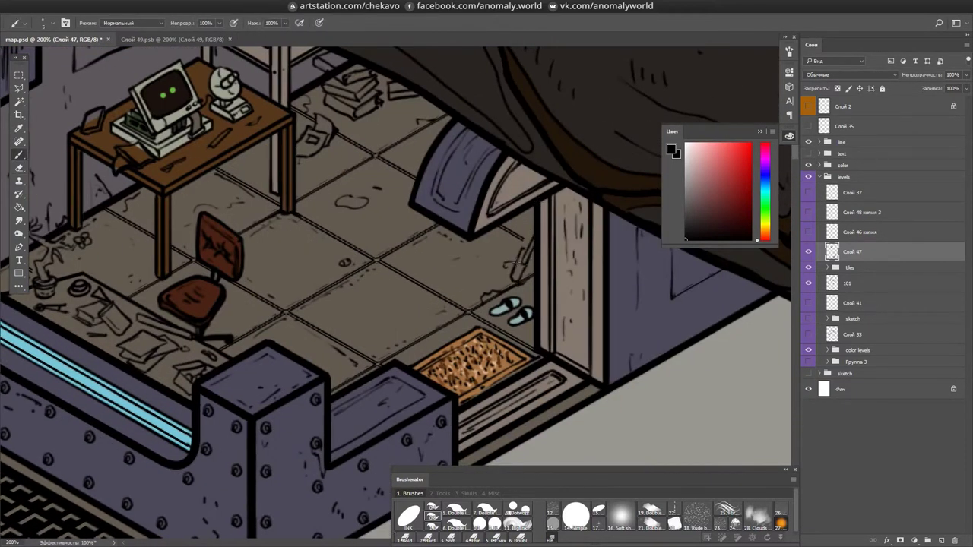
{"action": "left_click_drag", "start_coordinate": [190, 194], "coordinate": [435, 240]}
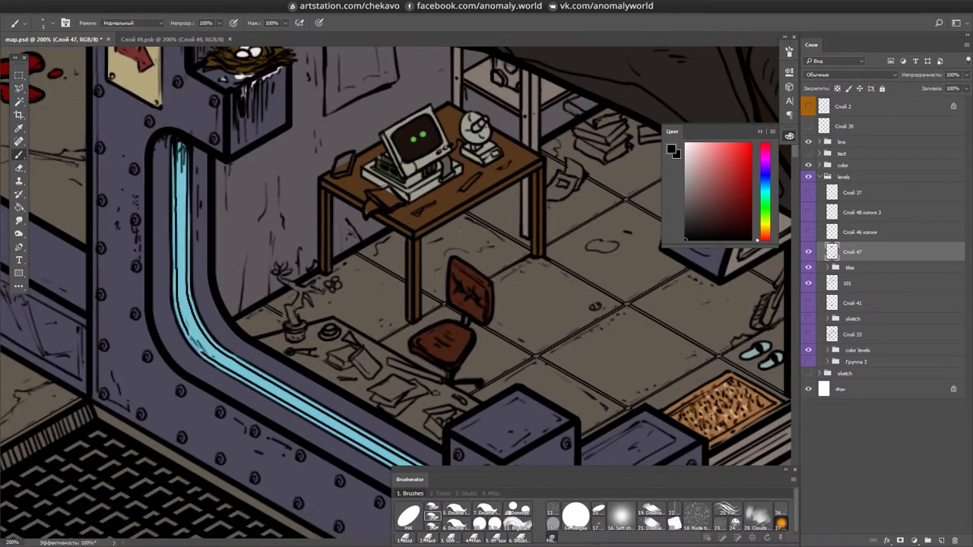
{"action": "scroll", "coordinate": [469, 228], "scroll_direction": "down", "scroll_amount": 6}
{"action": "scroll", "coordinate": [608, 319], "scroll_direction": "up", "scroll_amount": 2}
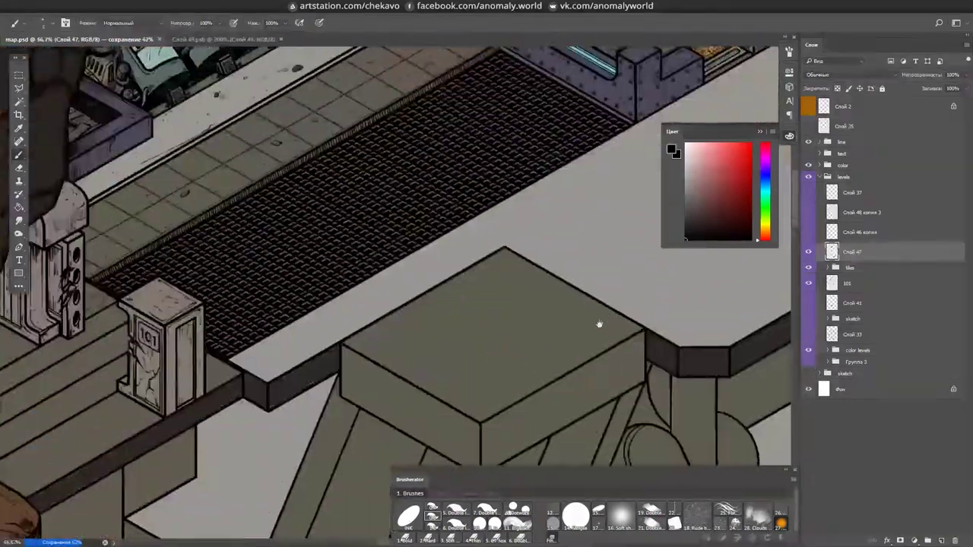
- Rotate the view toward the lower ledge and ink short hatch lines on its rim
{"action": "left_click_drag", "start_coordinate": [620, 302], "coordinate": [419, 238]}
{"action": "key", "text": "Tab"}
{"action": "left_click_drag", "start_coordinate": [430, 337], "coordinate": [502, 397]}
{"action": "scroll", "coordinate": [430, 367], "scroll_direction": "up", "scroll_amount": 1}
{"action": "left_click_drag", "start_coordinate": [383, 376], "coordinate": [427, 377]}
{"action": "left_click_drag", "start_coordinate": [418, 356], "coordinate": [466, 358]}
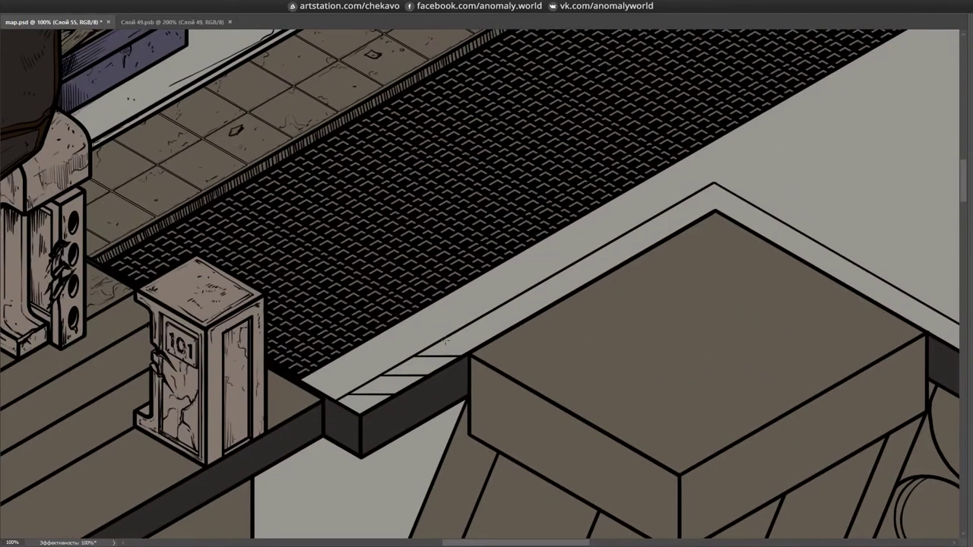
- Copy the hatch strokes along the ledge to its corner, then fill alternate bands yellow
{"action": "left_click_drag", "start_coordinate": [524, 359], "coordinate": [465, 402]}
{"action": "left_click_drag", "start_coordinate": [385, 378], "coordinate": [449, 390]}
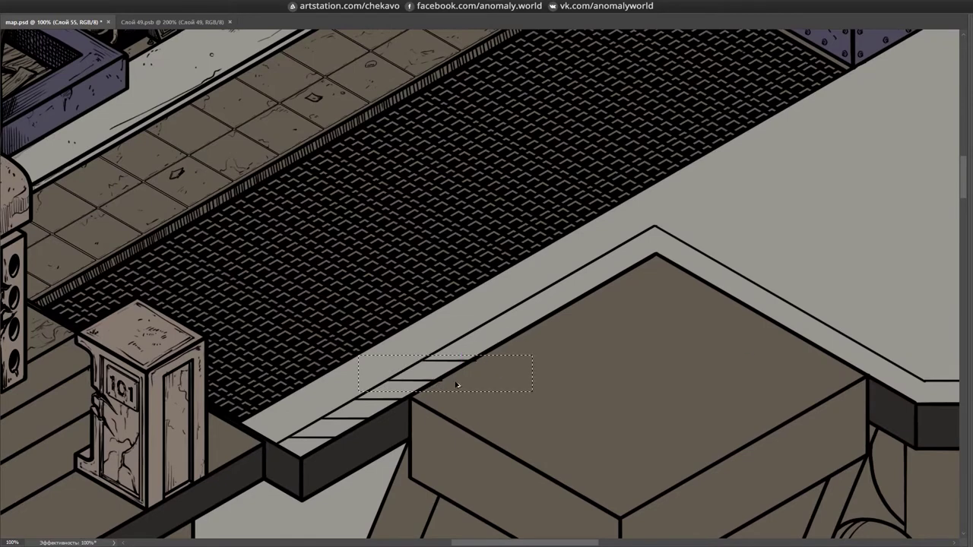
{"action": "left_click_drag", "start_coordinate": [731, 260], "coordinate": [571, 320]}
{"action": "left_click_drag", "start_coordinate": [596, 351], "coordinate": [557, 363]}
{"action": "mouse_move", "coordinate": [722, 411]}
{"action": "left_mouse_down"}
{"action": "mouse_move", "coordinate": [768, 389]}
{"action": "mouse_move", "coordinate": [532, 321]}
{"action": "mouse_move", "coordinate": [582, 344]}
{"action": "left_mouse_up"}
{"action": "left_click_drag", "start_coordinate": [693, 242], "coordinate": [691, 241]}
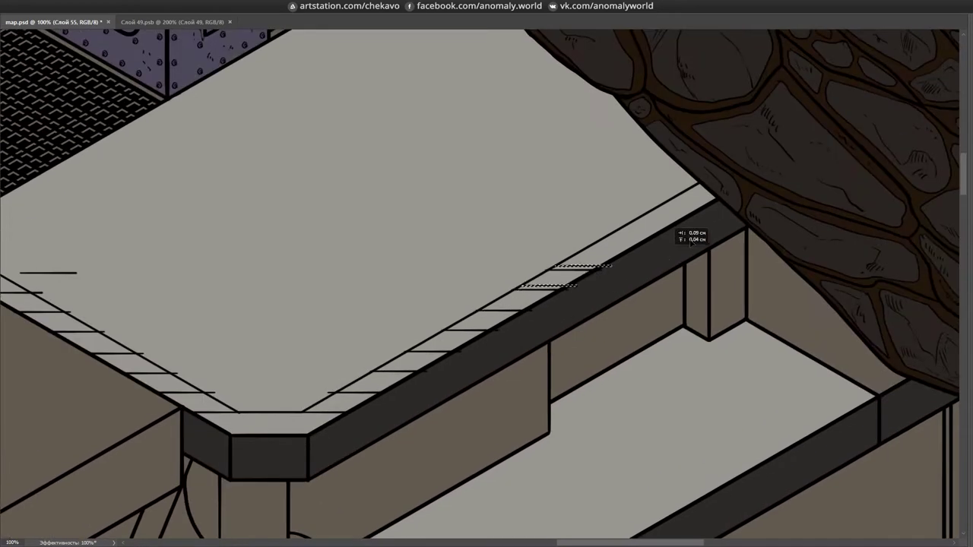
{"action": "key", "text": "ctrl+plus"}
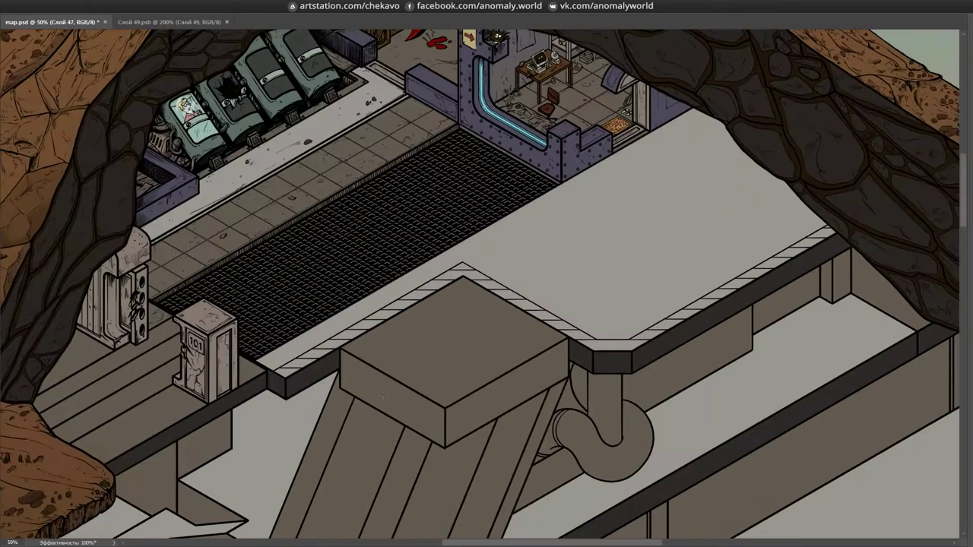
{"action": "left_click", "coordinate": [862, 368]}
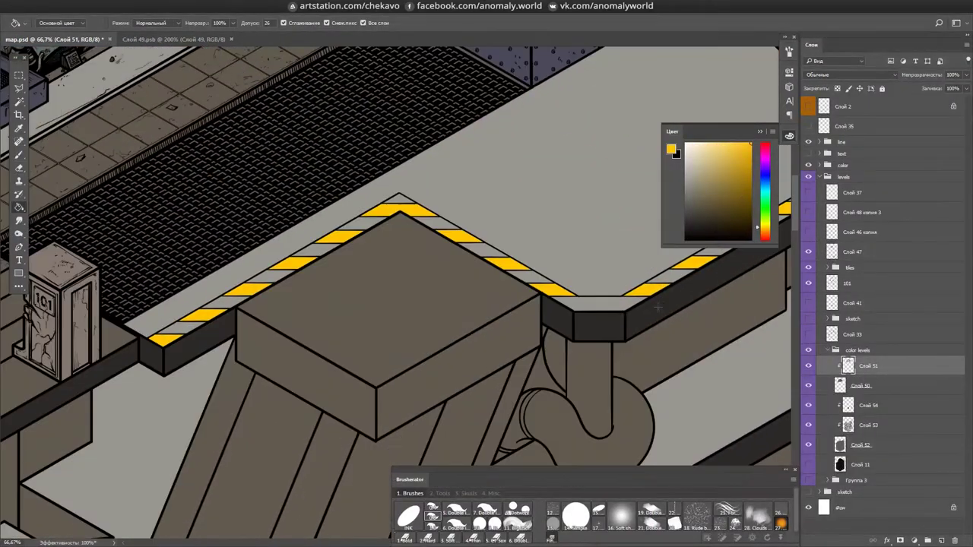
- Reset the colours to black and inspect the striped ledges around the box's top edge
{"action": "key", "text": "d"}
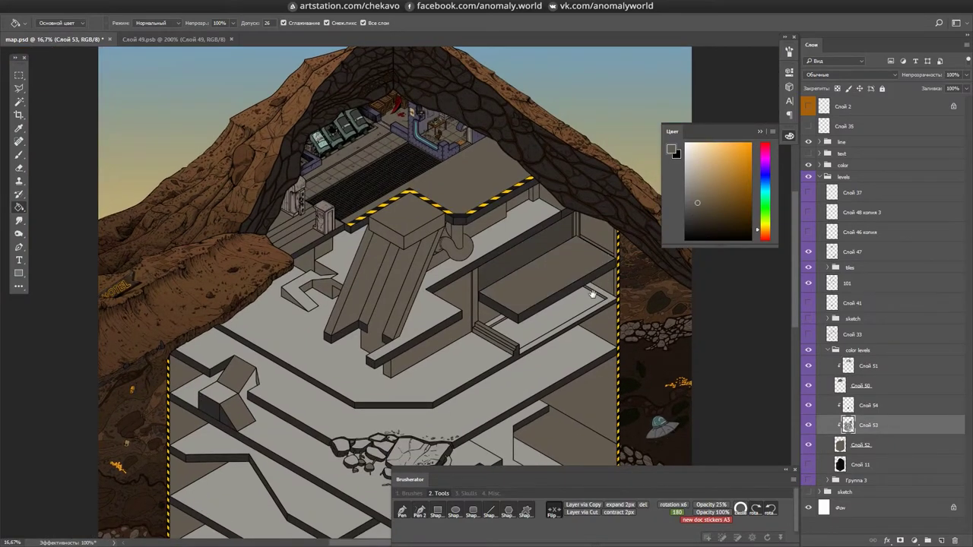
{"action": "scroll", "coordinate": [593, 294], "scroll_direction": "up", "scroll_amount": 5}
{"action": "key", "text": "Tab"}
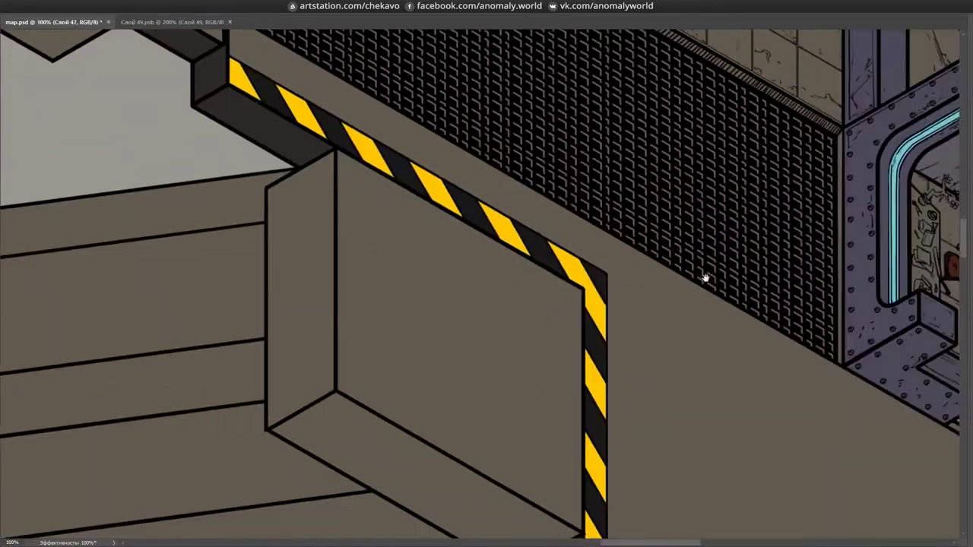
{"action": "scroll", "coordinate": [706, 278], "scroll_direction": "up", "scroll_amount": 3}
{"action": "scroll", "coordinate": [572, 278], "scroll_direction": "down", "scroll_amount": 3}
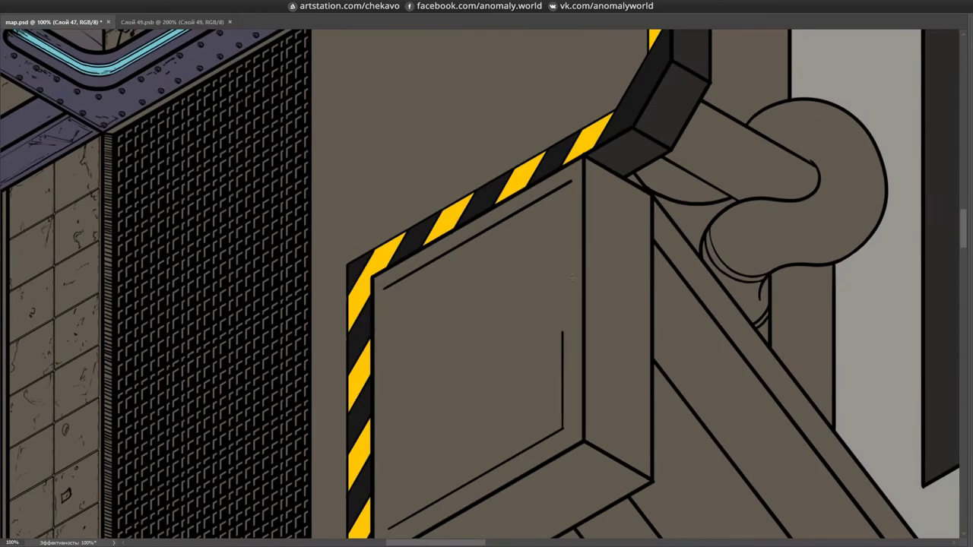
{"action": "left_click_drag", "start_coordinate": [572, 278], "coordinate": [669, 193]}
{"action": "scroll", "coordinate": [717, 224], "scroll_direction": "up", "scroll_amount": 3}
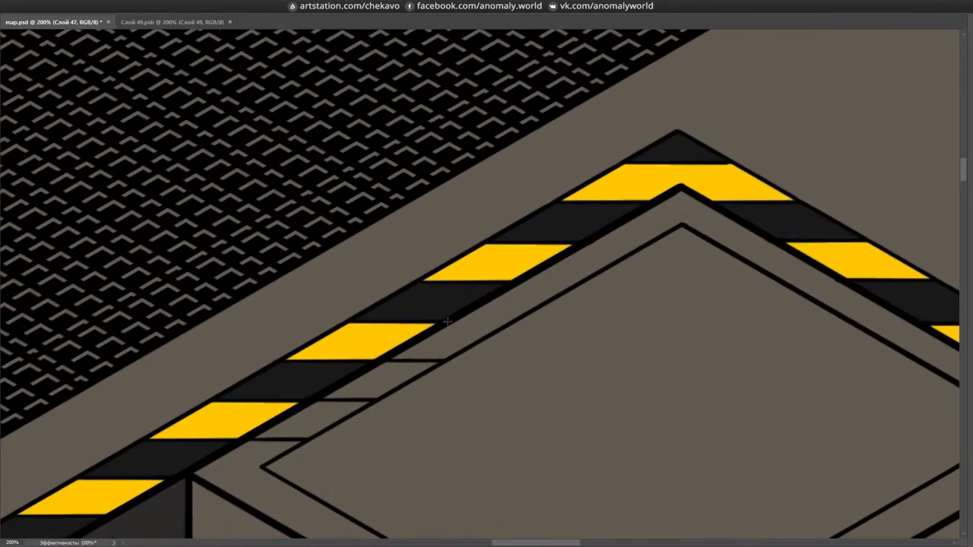
{"action": "scroll", "coordinate": [448, 322], "scroll_direction": "up", "scroll_amount": 2}
{"action": "scroll", "coordinate": [471, 327], "scroll_direction": "right", "scroll_amount": 3}
{"action": "scroll", "coordinate": [675, 310], "scroll_direction": "down", "scroll_amount": 2}
{"action": "scroll", "coordinate": [509, 288], "scroll_direction": "right", "scroll_amount": 5}
{"action": "scroll", "coordinate": [509, 288], "scroll_direction": "down", "scroll_amount": 2}
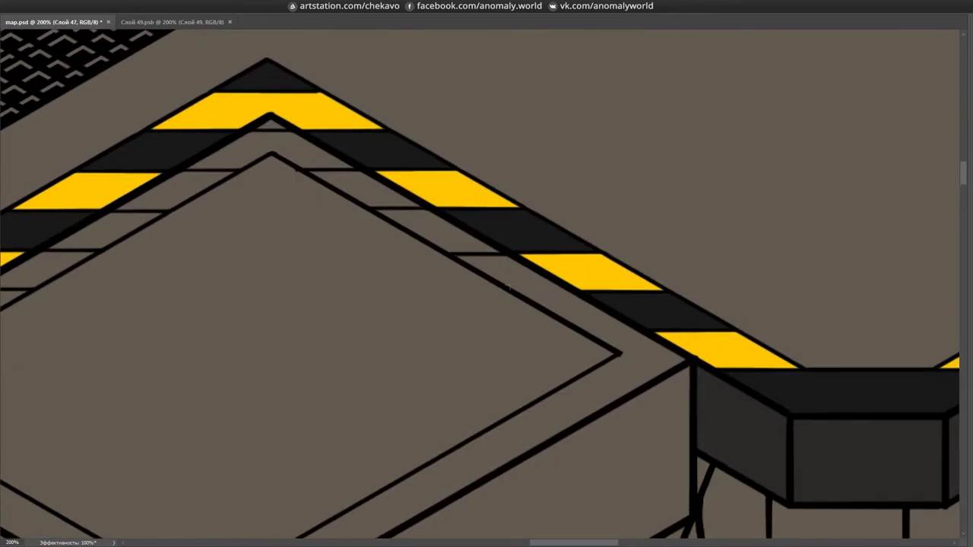
{"action": "scroll", "coordinate": [684, 342], "scroll_direction": "down", "scroll_amount": 2}
{"action": "scroll", "coordinate": [760, 330], "scroll_direction": "left", "scroll_amount": 4}
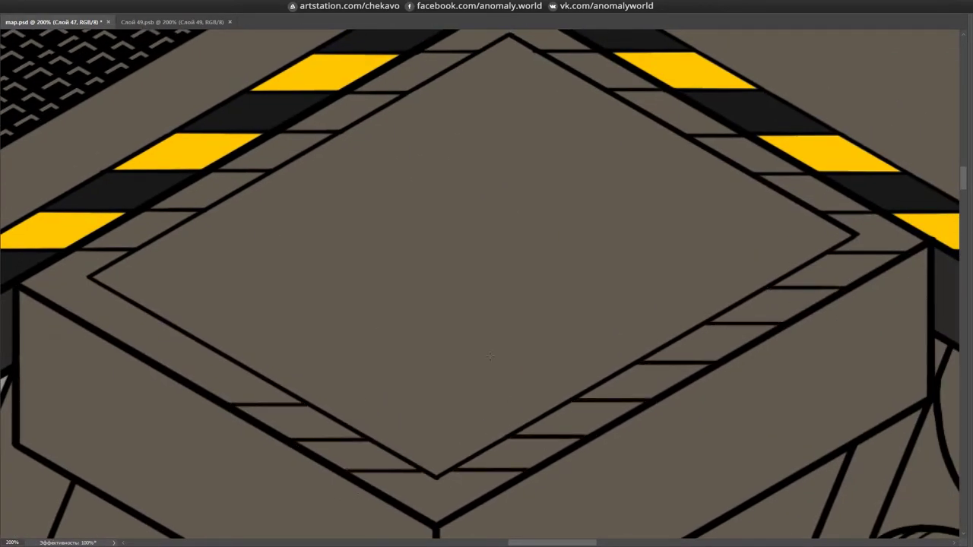
{"action": "scroll", "coordinate": [183, 327], "scroll_direction": "down", "scroll_amount": 2}
{"action": "scroll", "coordinate": [573, 328], "scroll_direction": "down", "scroll_amount": 5}
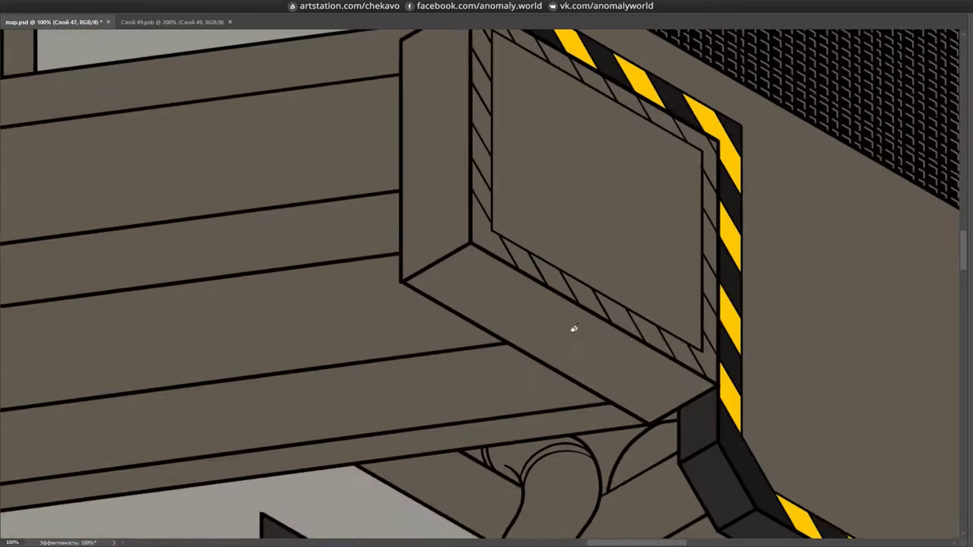
{"action": "scroll", "coordinate": [571, 259], "scroll_direction": "right", "scroll_amount": 2}
{"action": "scroll", "coordinate": [524, 108], "scroll_direction": "up", "scroll_amount": 1}
{"action": "scroll", "coordinate": [524, 108], "scroll_direction": "up", "scroll_amount": 3}
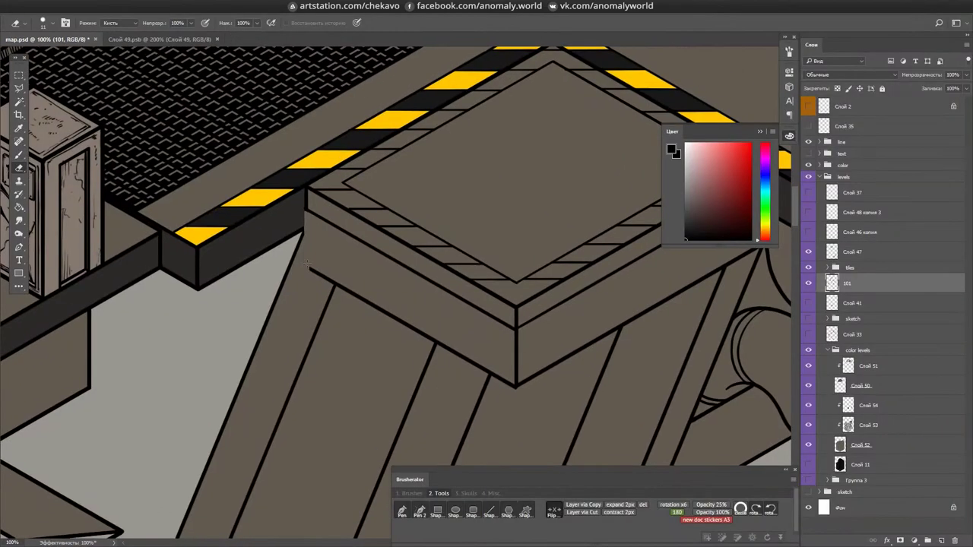
{"action": "scroll", "coordinate": [527, 208], "scroll_direction": "up", "scroll_amount": 2}
- Ink a thin vertical groove down from the box corner, then clean up the box edge at 200%
{"action": "key", "text": "b"}
{"action": "left_click_drag", "start_coordinate": [517, 245], "coordinate": [517, 357]}
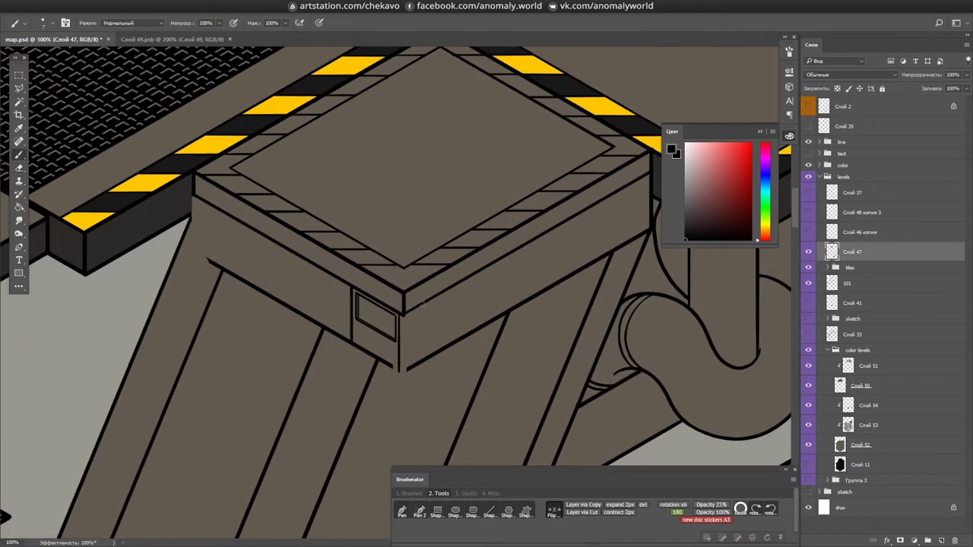
{"action": "key", "text": "l"}
{"action": "key", "text": "ctrl+d"}
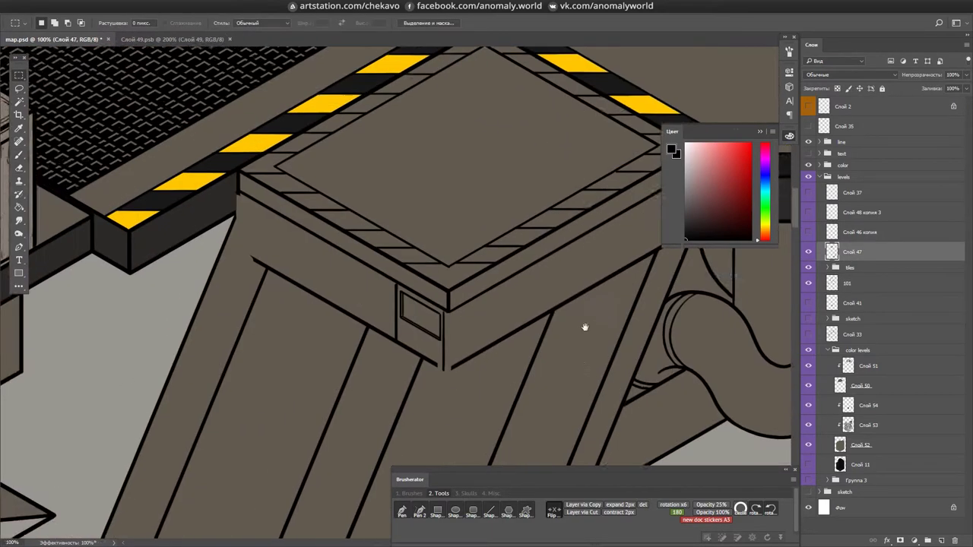
{"action": "scroll", "coordinate": [514, 352], "scroll_direction": "right", "scroll_amount": 3}
{"action": "key", "text": "e"}
{"action": "key", "text": "ctrl+plus"}
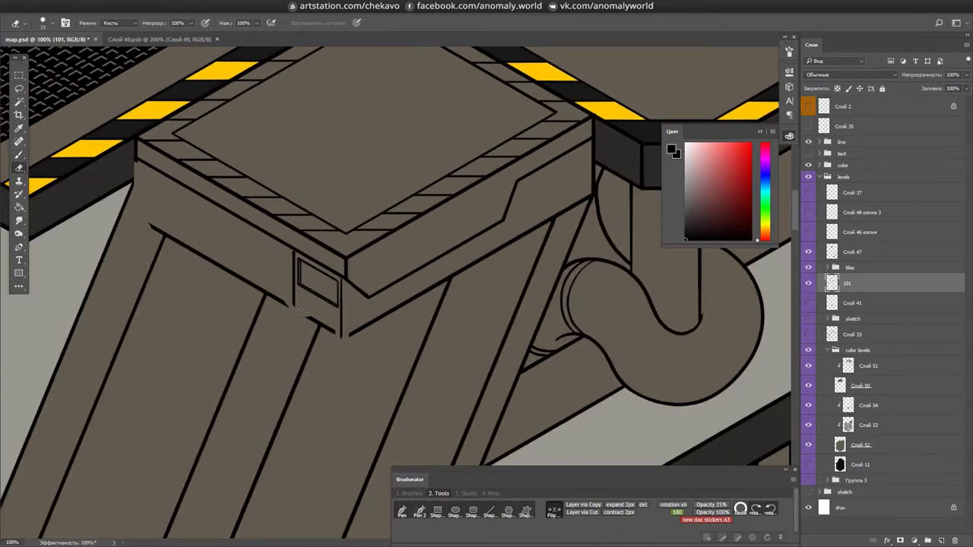
{"action": "scroll", "coordinate": [296, 307], "scroll_direction": "left", "scroll_amount": 2}
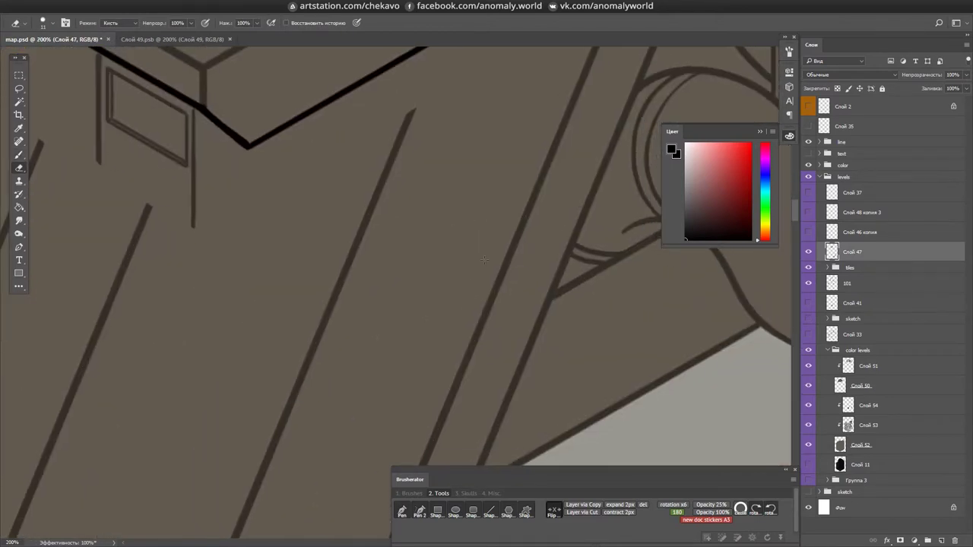
{"action": "scroll", "coordinate": [439, 70], "scroll_direction": "down", "scroll_amount": 2}
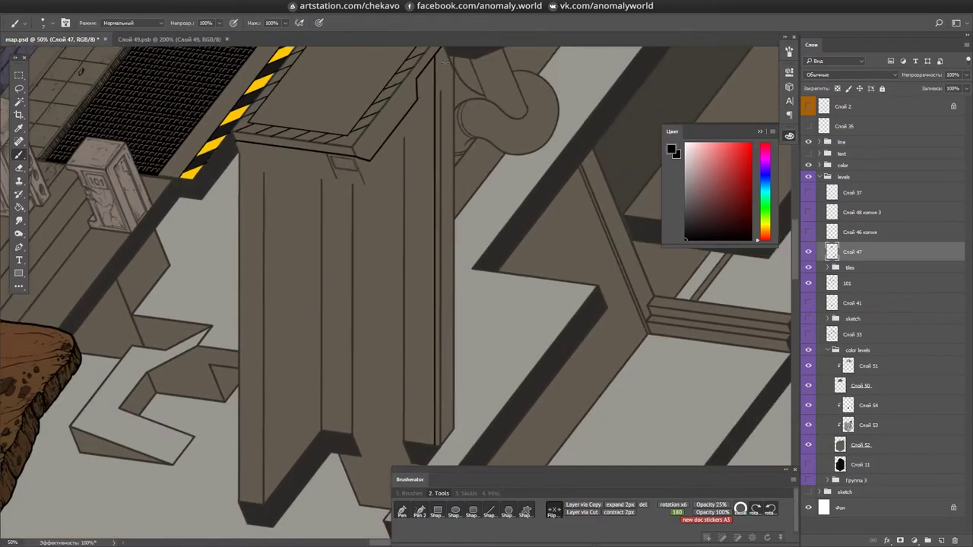
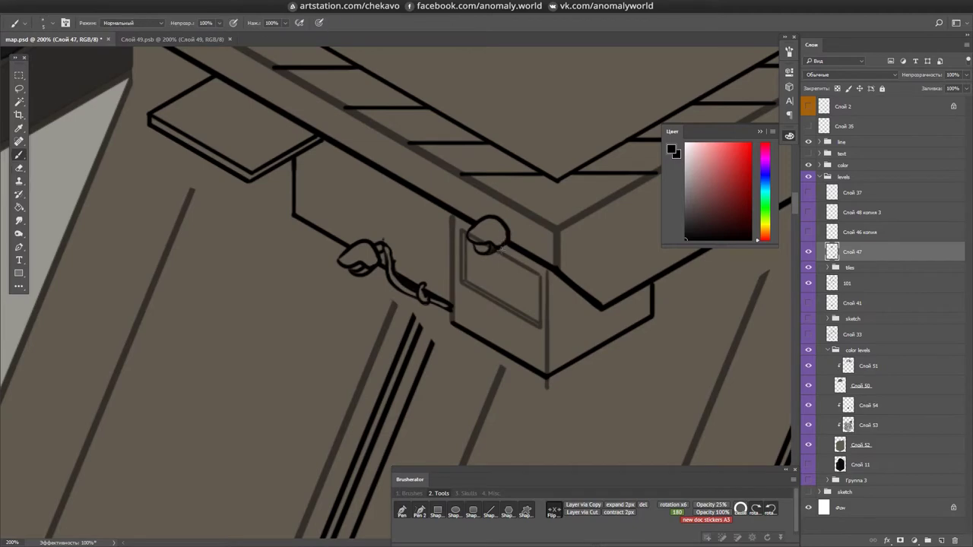
- Extend the console box outline with brush strokes, joining its corner to the upper box
{"action": "scroll", "coordinate": [506, 206], "scroll_direction": "down", "scroll_amount": 2}
{"action": "scroll", "coordinate": [514, 240], "scroll_direction": "right", "scroll_amount": 3}
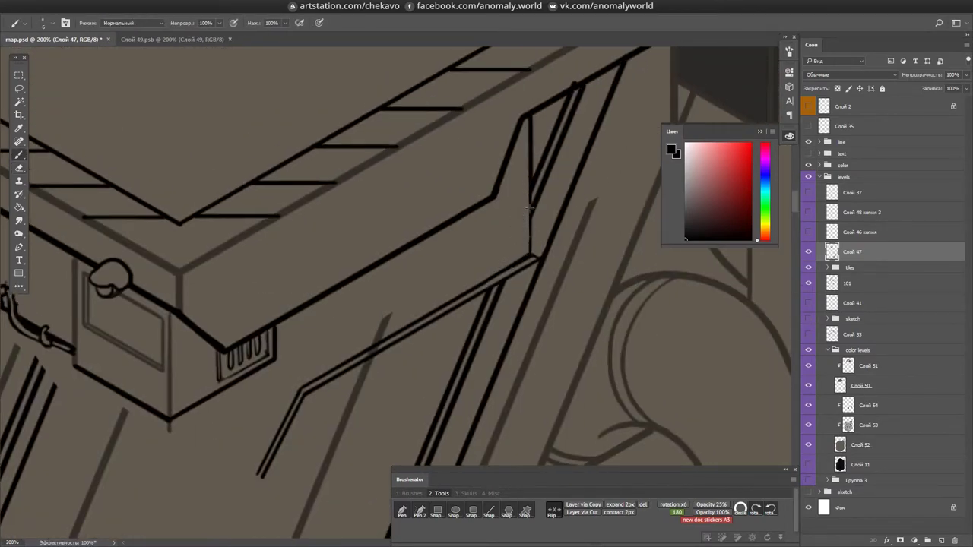
{"action": "left_click_drag", "start_coordinate": [419, 257], "coordinate": [419, 293]}
{"action": "left_click_drag", "start_coordinate": [475, 254], "coordinate": [424, 285]}
{"action": "left_click_drag", "start_coordinate": [423, 250], "coordinate": [468, 318]}
{"action": "left_click_drag", "start_coordinate": [467, 318], "coordinate": [383, 269]}
{"action": "left_click_drag", "start_coordinate": [453, 146], "coordinate": [561, 254]}
{"action": "left_click_drag", "start_coordinate": [456, 220], "coordinate": [441, 261]}
- Draw a straight line from the box corner up toward the hazard-striped platform
{"action": "key", "text": "ctrl+minus"}
{"action": "mouse_move", "coordinate": [532, 228]}
{"action": "left_mouse_down"}
{"action": "mouse_move", "coordinate": [587, 334]}
{"action": "mouse_move", "coordinate": [385, 387]}
{"action": "mouse_move", "coordinate": [457, 305]}
{"action": "mouse_move", "coordinate": [388, 390]}
{"action": "left_mouse_up"}
{"action": "left_click", "coordinate": [441, 224], "text": "shift"}
{"action": "left_click", "coordinate": [441, 128], "text": "shift"}
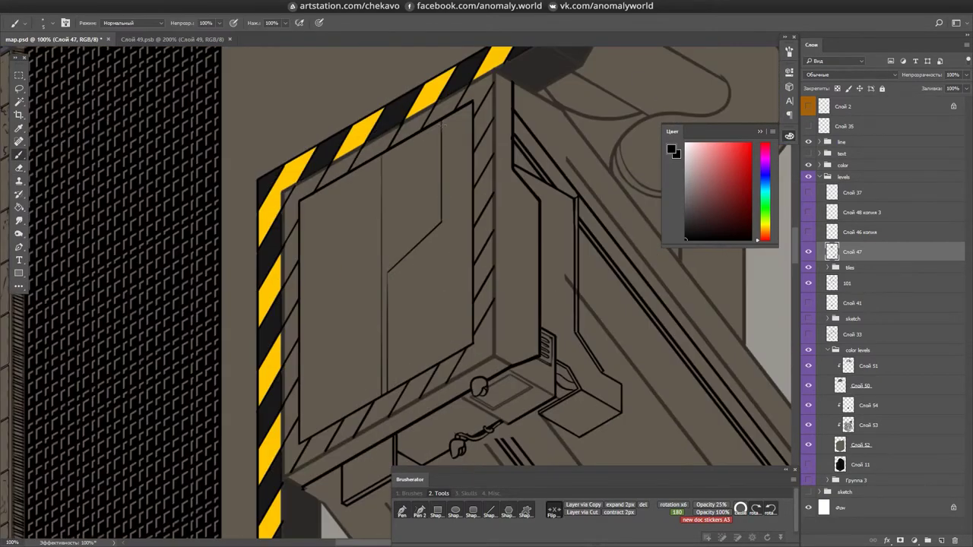
{"action": "key", "text": "r"}
{"action": "left_click_drag", "start_coordinate": [397, 279], "coordinate": [390, 89]}
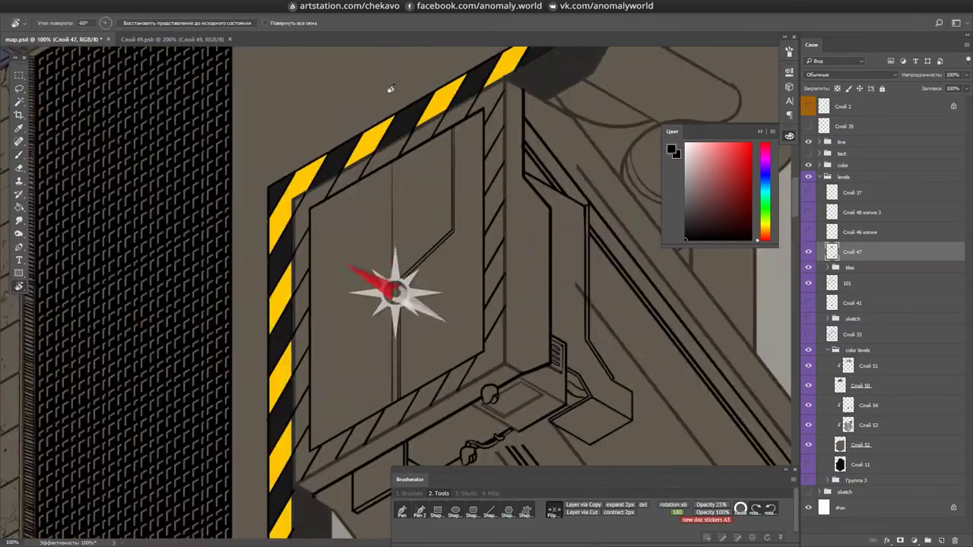
{"action": "mouse_move", "coordinate": [370, 260]}
{"action": "left_mouse_down"}
{"action": "mouse_move", "coordinate": [456, 190]}
{"action": "mouse_move", "coordinate": [591, 201]}
{"action": "mouse_move", "coordinate": [547, 342]}
{"action": "mouse_move", "coordinate": [483, 396]}
{"action": "left_mouse_up"}
- Erase stray marks, save, check the drawing flipped, then start a new layer
{"action": "key", "text": "e"}
{"action": "key", "text": "ctrl+plus"}
{"action": "key", "text": "ctrl+s"}
{"action": "key", "text": "r"}
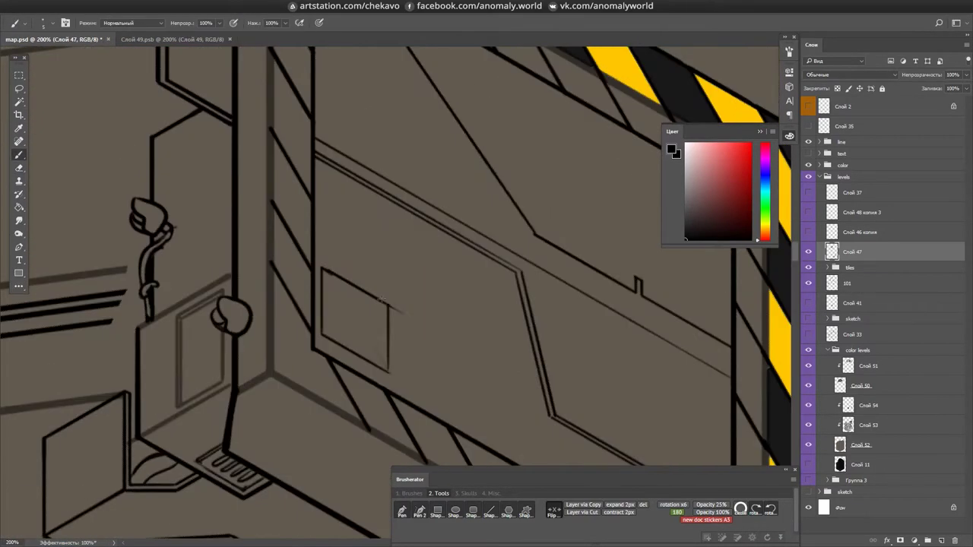
{"action": "key", "text": "h"}
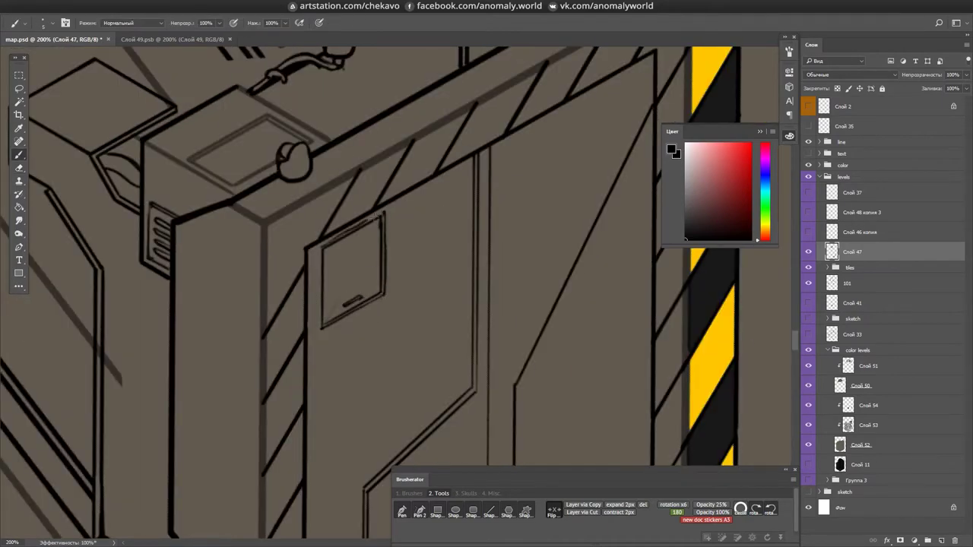
{"action": "key", "text": "h"}
{"action": "key", "text": "ctrl+minus"}
{"action": "key", "text": "ctrl+shift+n"}
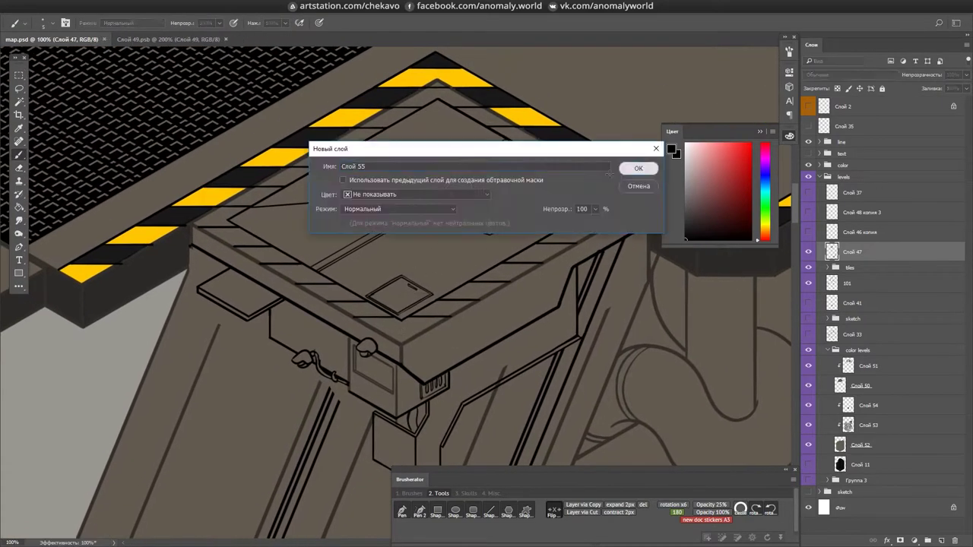
- Confirm new layer Слой 55 and select the vertical railing post stroke
{"action": "left_click", "coordinate": [637, 168]}
{"action": "key", "text": "r"}
{"action": "mouse_move", "coordinate": [631, 168]}
{"action": "left_mouse_down"}
{"action": "mouse_move", "coordinate": [532, 342]}
{"action": "mouse_move", "coordinate": [631, 175]}
{"action": "left_mouse_up"}
{"action": "key", "text": "ctrl+plus"}
{"action": "key", "text": "m"}
{"action": "left_click_drag", "start_coordinate": [387, 308], "coordinate": [421, 415]}
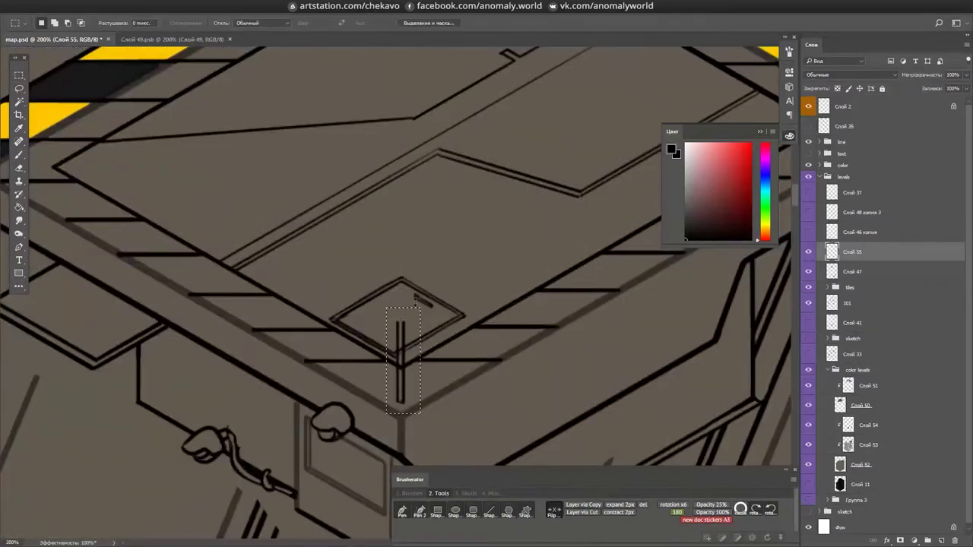
{"action": "key", "text": "ctrl+minus"}
- Clear the selection and join the two post tops with a straight handrail line
{"action": "key", "text": "l"}
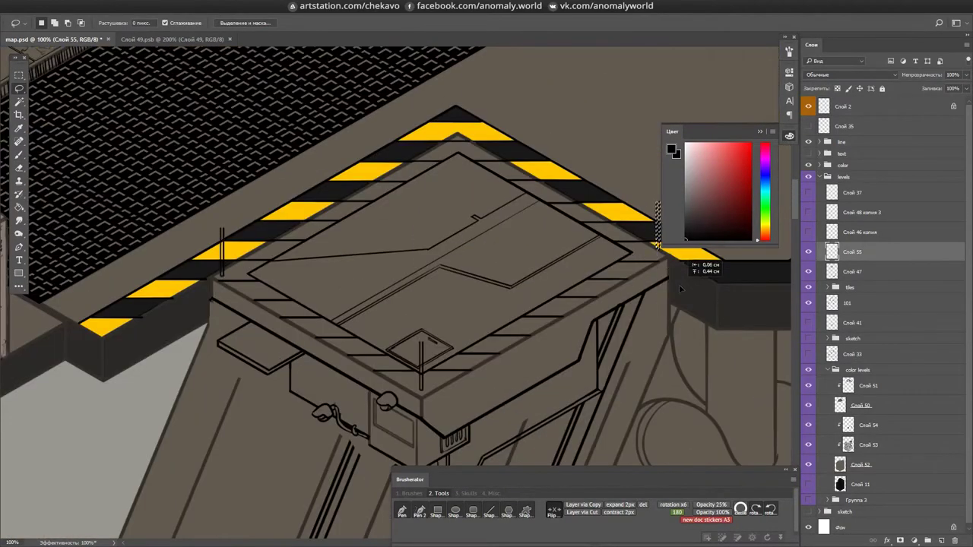
{"action": "left_click_drag", "start_coordinate": [679, 283], "coordinate": [452, 280]}
{"action": "key", "text": "ctrl+d"}
{"action": "key", "text": "b"}
{"action": "key", "text": "ctrl+plus"}
{"action": "left_click", "coordinate": [534, 281]}
{"action": "left_click", "coordinate": [393, 281], "text": "shift"}
- Ink further railing strokes along the platform edge at a rotated view
{"action": "key", "text": "r"}
{"action": "left_click_drag", "start_coordinate": [395, 275], "coordinate": [448, 205]}
{"action": "key", "text": "b"}
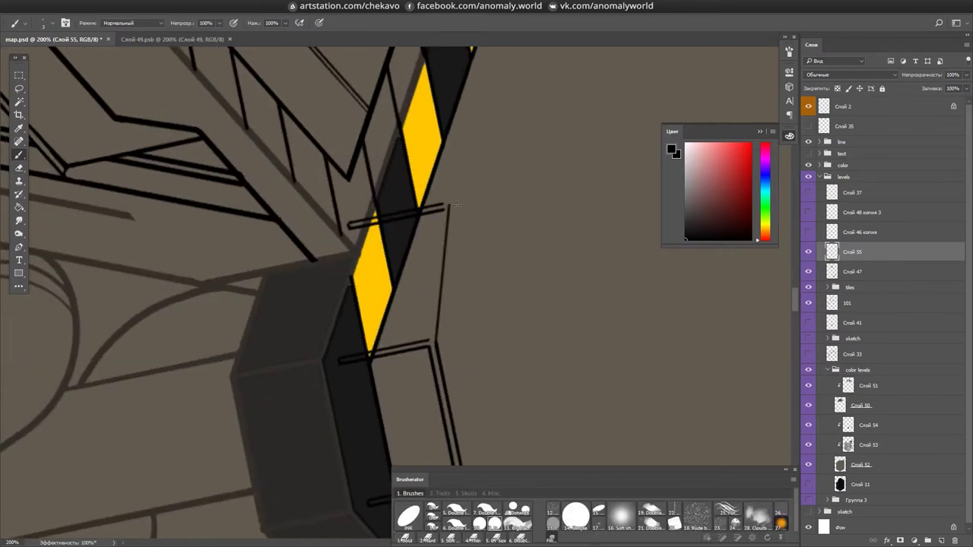
{"action": "key", "text": "r"}
{"action": "key", "text": "Escape"}
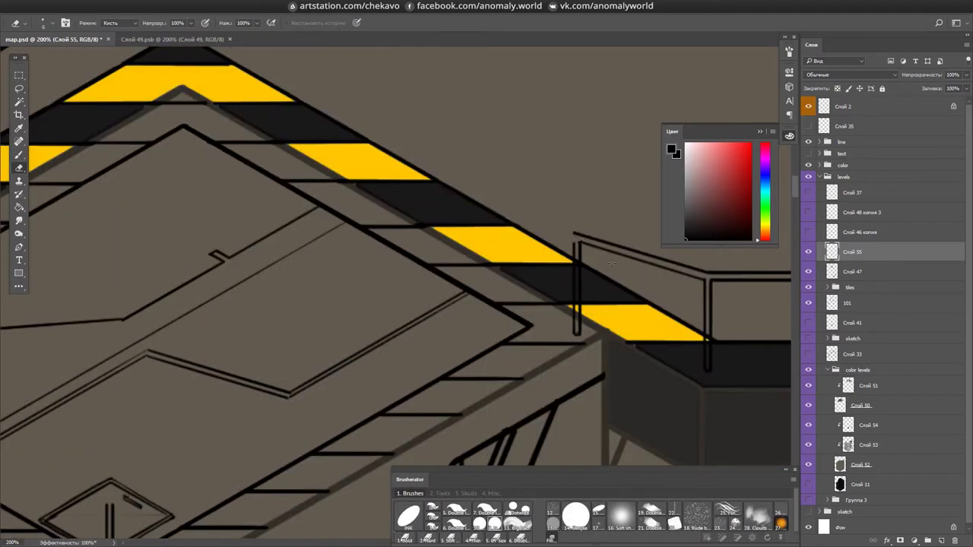
{"action": "key", "text": "ctrl+minus"}
{"action": "key", "text": "b"}
{"action": "key", "text": "e"}
{"action": "key", "text": "ctrl+plus"}
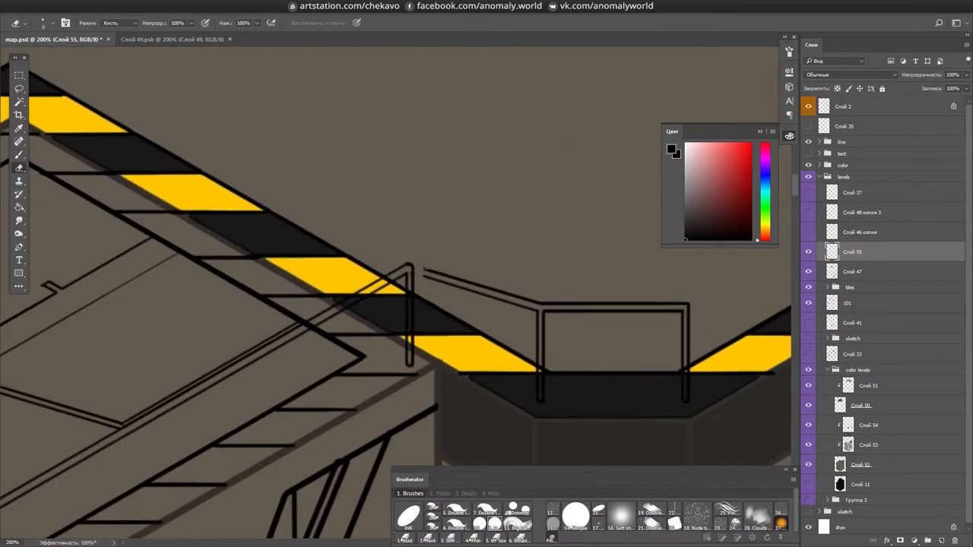
- Clean up the railing with the Eraser and adjust it via transform options
{"action": "key", "text": "ctrl+minus"}
{"action": "key", "text": "b"}
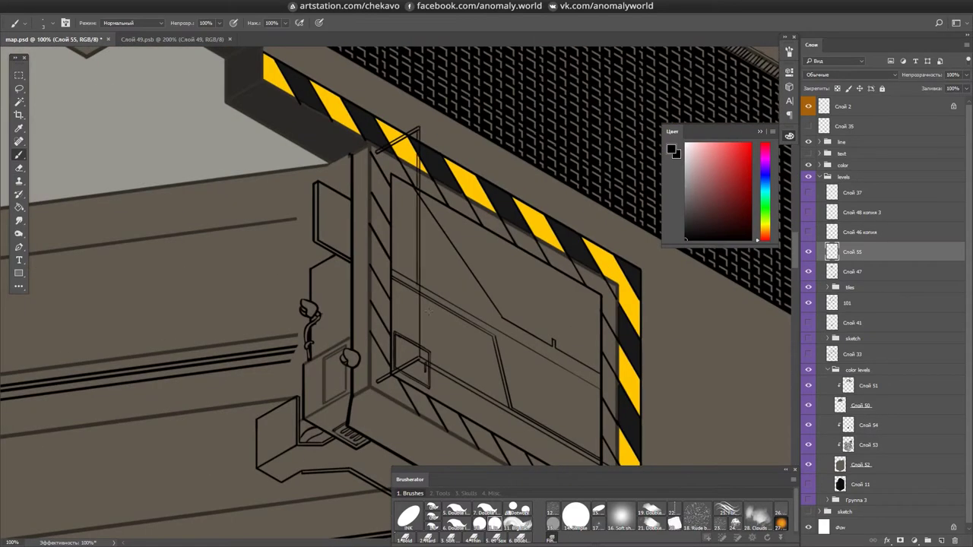
{"action": "key", "text": "e"}
{"action": "key", "text": "ctrl+plus"}
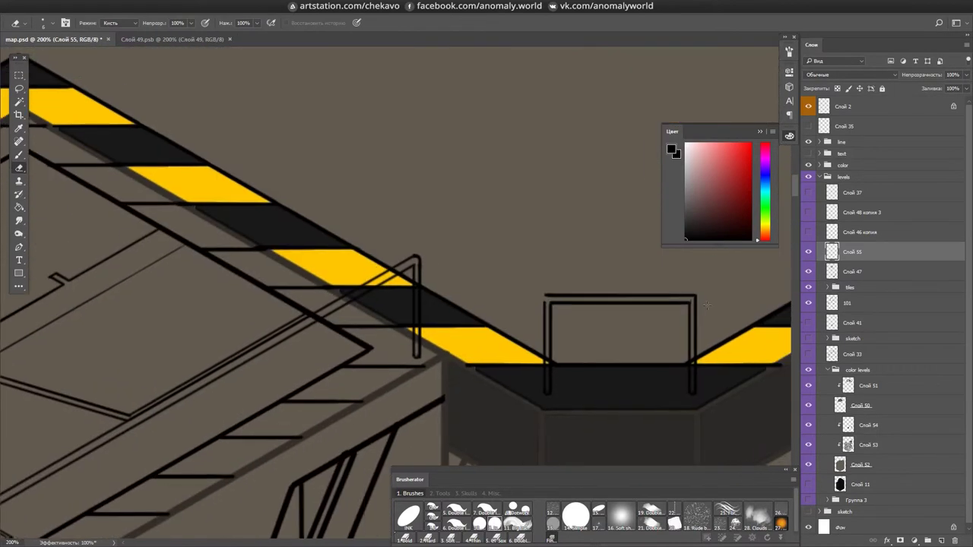
{"action": "right_click", "coordinate": [434, 276]}
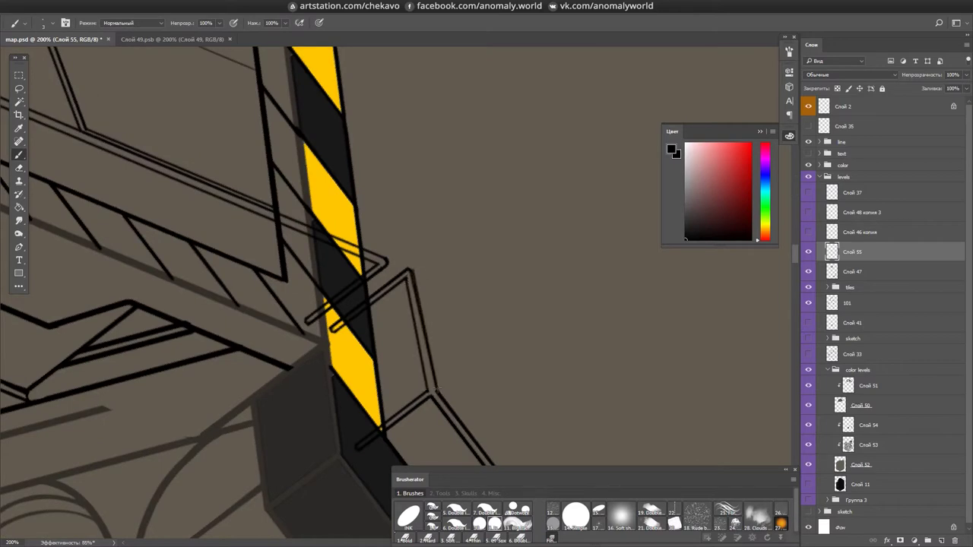
{"action": "key", "text": "ctrl+minus"}
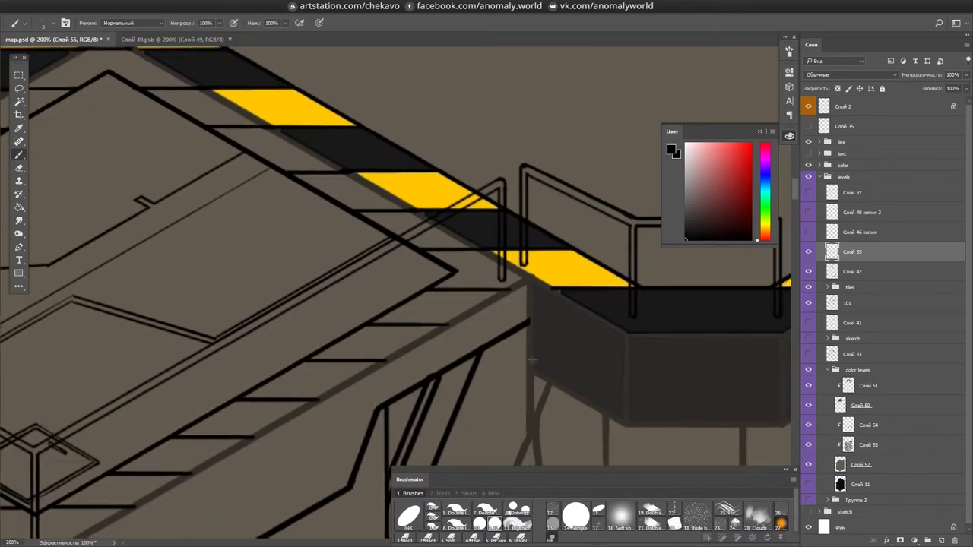
{"action": "key", "text": "b"}
- On layer Слой 47, refine the railing and the diagonal support strut beneath
{"action": "key", "text": "alt+bracketleft"}
{"action": "key", "text": "ctrl+plus"}
{"action": "key", "text": "e"}
{"action": "mouse_move", "coordinate": [637, 352]}
{"action": "left_mouse_down"}
{"action": "mouse_move", "coordinate": [614, 174]}
{"action": "mouse_move", "coordinate": [632, 284]}
{"action": "mouse_move", "coordinate": [552, 337]}
{"action": "mouse_move", "coordinate": [394, 347]}
{"action": "mouse_move", "coordinate": [451, 261]}
{"action": "mouse_move", "coordinate": [393, 135]}
{"action": "mouse_move", "coordinate": [456, 330]}
{"action": "left_mouse_up"}
{"action": "key", "text": "b"}
{"action": "key", "text": "e"}
{"action": "scroll", "coordinate": [456, 330], "scroll_direction": "down", "scroll_amount": 5}
- Ink detail strokes on the console column's side at rotated angles
{"action": "key", "text": "b"}
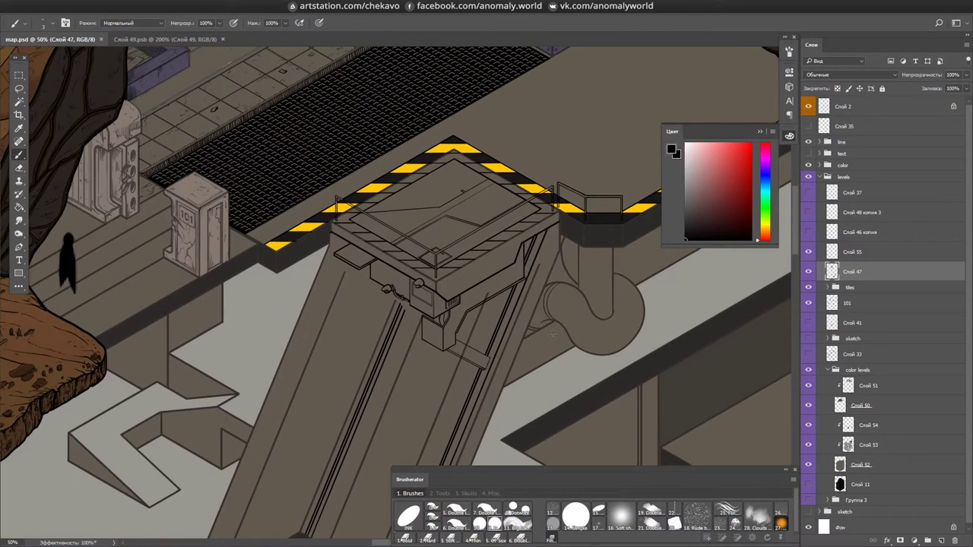
{"action": "scroll", "coordinate": [578, 365], "scroll_direction": "up", "scroll_amount": 5}
{"action": "key", "text": "r"}
{"action": "mouse_move", "coordinate": [593, 398]}
{"action": "left_mouse_down"}
{"action": "mouse_move", "coordinate": [614, 341]}
{"action": "mouse_move", "coordinate": [603, 313]}
{"action": "mouse_move", "coordinate": [428, 245]}
{"action": "mouse_move", "coordinate": [439, 304]}
{"action": "left_mouse_up"}
{"action": "key", "text": "b"}
{"action": "key", "text": "b"}
{"action": "mouse_move", "coordinate": [351, 243]}
{"action": "left_mouse_down"}
{"action": "mouse_move", "coordinate": [591, 326]}
{"action": "mouse_move", "coordinate": [416, 309]}
{"action": "left_mouse_up"}
{"action": "key", "text": "r"}
{"action": "left_click_drag", "start_coordinate": [422, 259], "coordinate": [559, 390]}
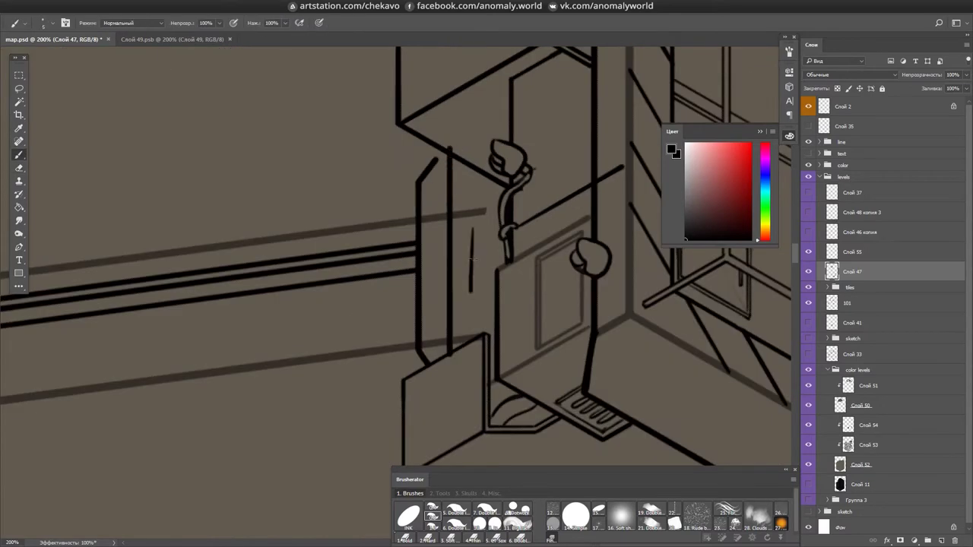
{"action": "left_click_drag", "start_coordinate": [470, 290], "coordinate": [296, 176]}
{"action": "key", "text": "e"}
- Draw a cable looping down the console side, tidy it, and save
{"action": "key", "text": "r"}
{"action": "mouse_move", "coordinate": [477, 282]}
{"action": "left_mouse_down"}
{"action": "mouse_move", "coordinate": [390, 228]}
{"action": "mouse_move", "coordinate": [249, 320]}
{"action": "mouse_move", "coordinate": [319, 289]}
{"action": "left_mouse_up"}
{"action": "key", "text": "b"}
{"action": "key", "text": "r"}
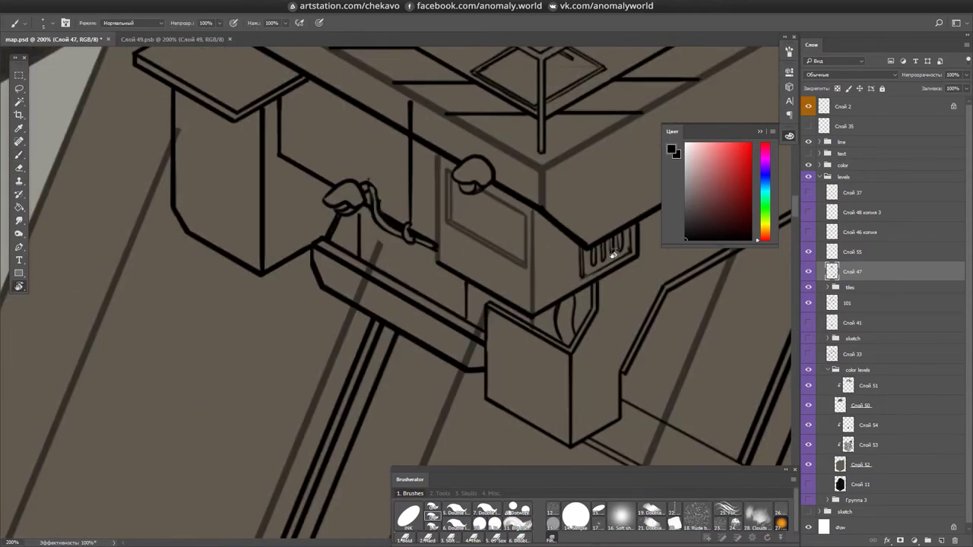
{"action": "key", "text": "r"}
{"action": "left_click_drag", "start_coordinate": [566, 263], "coordinate": [498, 177]}
{"action": "left_click_drag", "start_coordinate": [426, 242], "coordinate": [351, 216]}
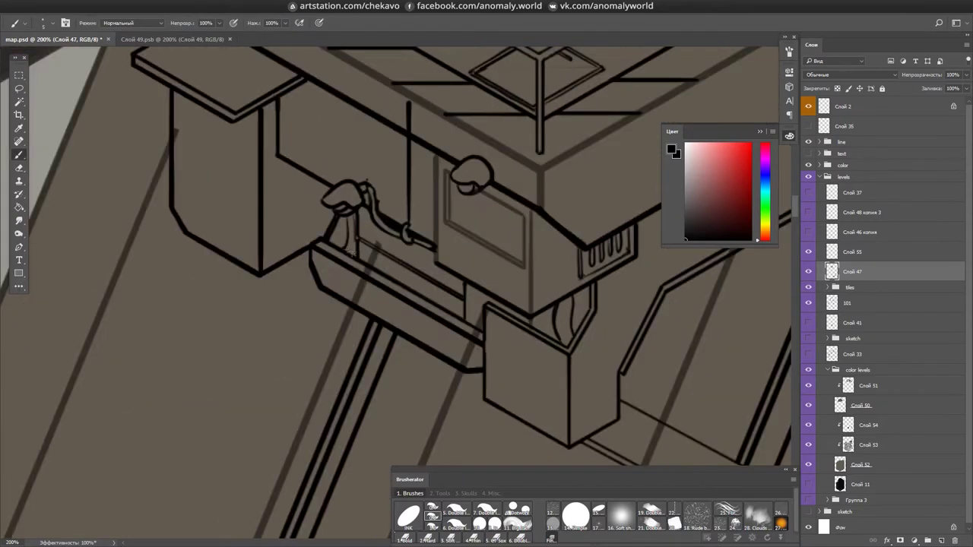
{"action": "left_click_drag", "start_coordinate": [572, 296], "coordinate": [407, 359]}
{"action": "left_click_drag", "start_coordinate": [412, 266], "coordinate": [355, 309]}
{"action": "key", "text": "e"}
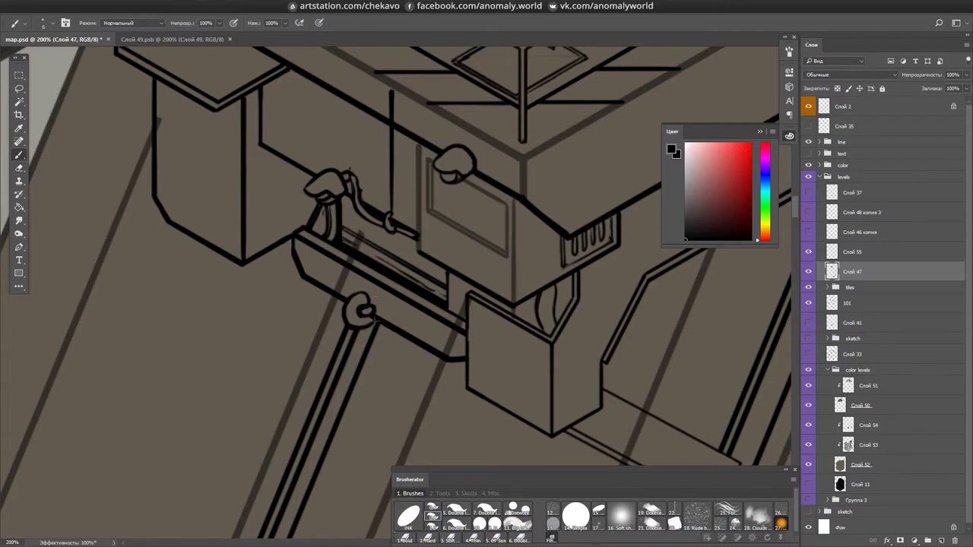
{"action": "key", "text": "ctrl+s"}
- Select the area around the console handle and erase stray lines there
{"action": "left_click_drag", "start_coordinate": [378, 300], "coordinate": [220, 247]}
{"action": "mouse_move", "coordinate": [473, 268]}
{"action": "left_mouse_down"}
{"action": "mouse_move", "coordinate": [423, 263]}
{"action": "mouse_move", "coordinate": [390, 282]}
{"action": "mouse_move", "coordinate": [397, 319]}
{"action": "mouse_move", "coordinate": [419, 268]}
{"action": "mouse_move", "coordinate": [403, 289]}
{"action": "left_mouse_up"}
{"action": "key", "text": "l"}
{"action": "left_click_drag", "start_coordinate": [454, 273], "coordinate": [453, 308]}
{"action": "key", "text": "r"}
{"action": "left_click_drag", "start_coordinate": [444, 215], "coordinate": [257, 166]}
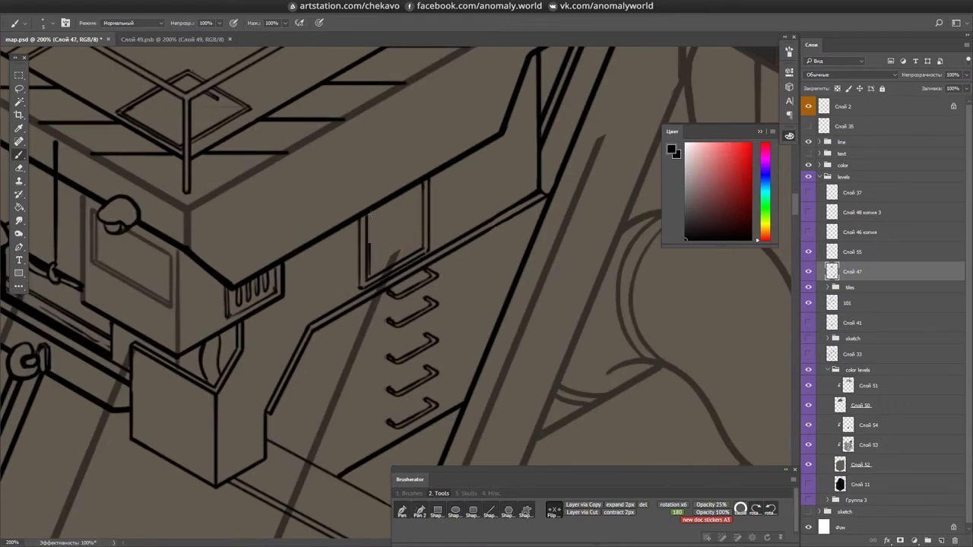
{"action": "key", "text": "e"}
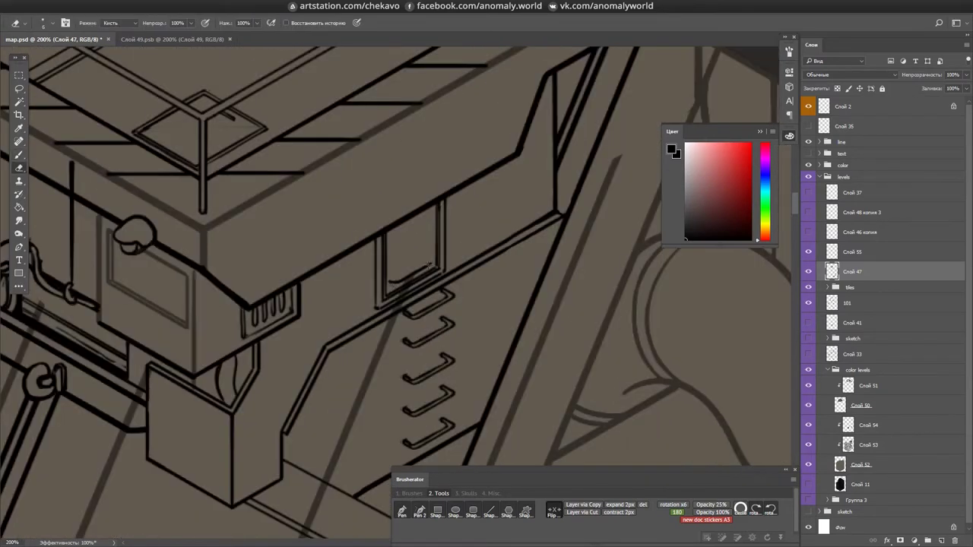
{"action": "mouse_move", "coordinate": [482, 166]}
{"action": "left_mouse_down"}
{"action": "mouse_move", "coordinate": [492, 282]}
{"action": "mouse_move", "coordinate": [459, 222]}
{"action": "mouse_move", "coordinate": [456, 251]}
{"action": "mouse_move", "coordinate": [449, 228]}
{"action": "mouse_move", "coordinate": [463, 198]}
{"action": "left_mouse_up"}
{"action": "key", "text": "e"}
{"action": "key", "text": "b"}
- Add a vertical stroke to the window frame, level the view, and activate layer 101
{"action": "left_click_drag", "start_coordinate": [465, 304], "coordinate": [465, 192]}
{"action": "key", "text": "r"}
{"action": "mouse_move", "coordinate": [571, 306]}
{"action": "left_mouse_down"}
{"action": "mouse_move", "coordinate": [482, 434]}
{"action": "mouse_move", "coordinate": [616, 218]}
{"action": "mouse_move", "coordinate": [617, 268]}
{"action": "left_mouse_up"}
{"action": "key", "text": "ctrl+minus"}
{"action": "key", "text": "l"}
{"action": "left_click", "coordinate": [617, 268], "text": "ctrl"}
- Save map.psd, then switch from Слой 55 to layer 101
{"action": "key", "text": "ctrl+minus"}
{"action": "key", "text": "ctrl+s"}
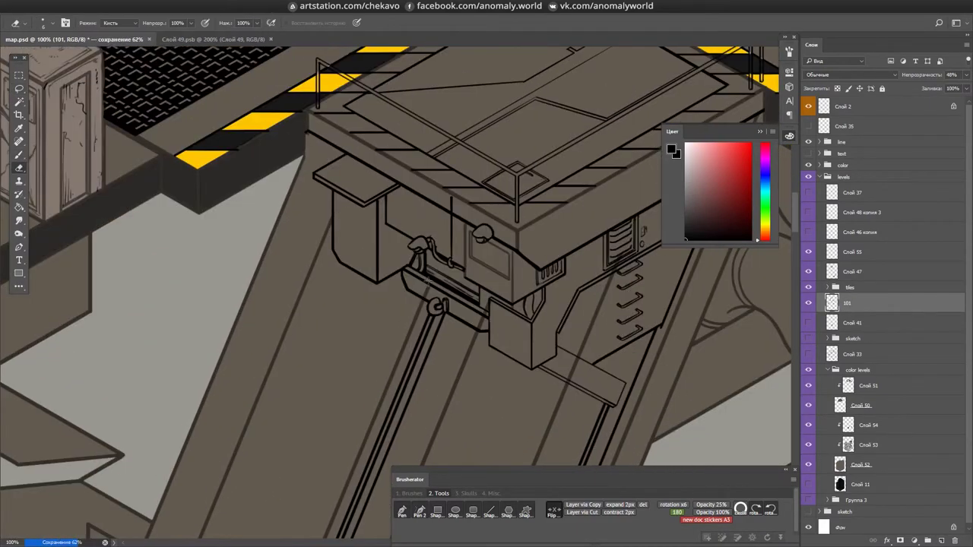
{"action": "key", "text": "m"}
{"action": "key", "text": "ctrl+minus"}
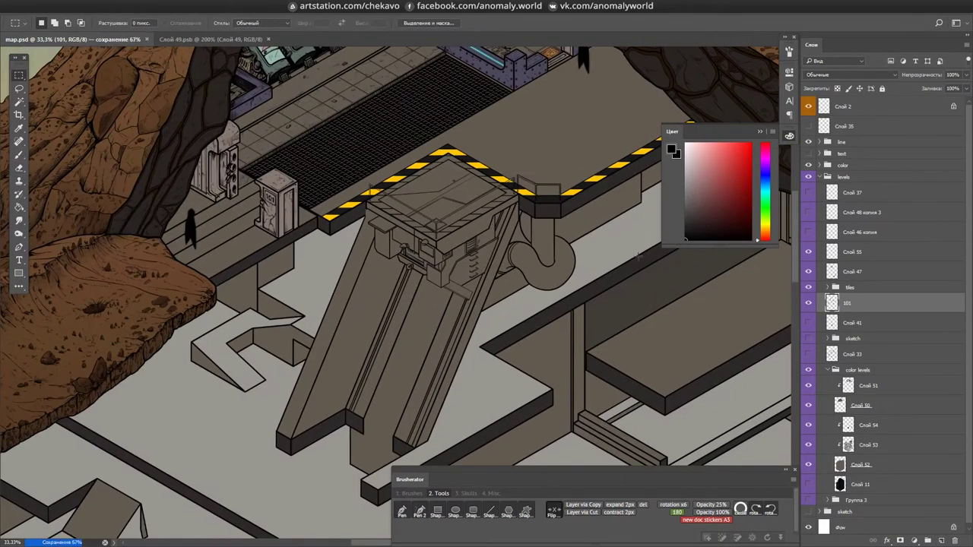
{"action": "scroll", "coordinate": [582, 332], "scroll_direction": "up", "scroll_amount": 6}
{"action": "key", "text": "l"}
{"action": "left_click", "coordinate": [456, 358], "text": "ctrl"}
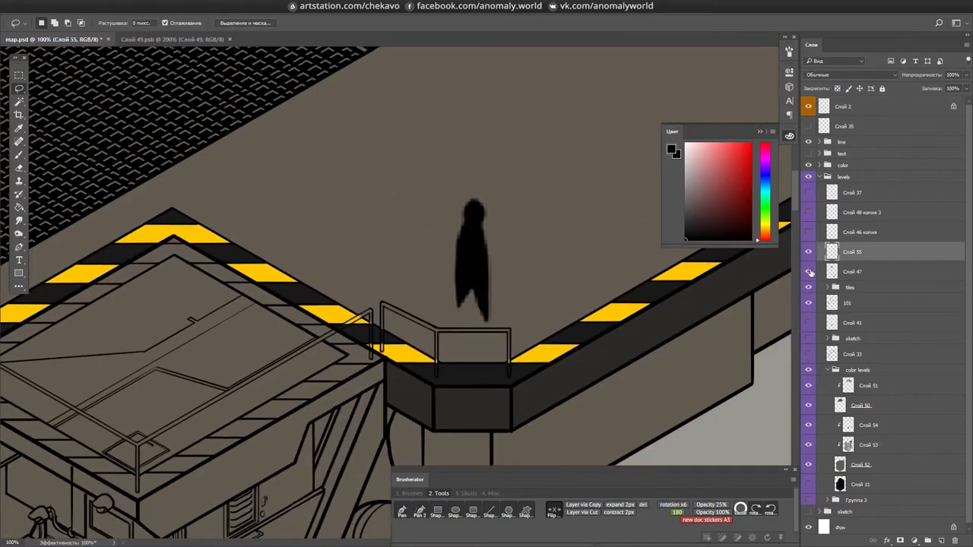
{"action": "key", "text": "ctrl+plus"}
{"action": "key", "text": "b"}
{"action": "left_click", "coordinate": [524, 135], "text": "ctrl"}
- Draw bumps on top of the small box and a door outline on it
{"action": "key", "text": "r"}
{"action": "key", "text": "r"}
{"action": "mouse_move", "coordinate": [607, 245]}
{"action": "left_mouse_down"}
{"action": "mouse_move", "coordinate": [532, 279]}
{"action": "mouse_move", "coordinate": [540, 163]}
{"action": "mouse_move", "coordinate": [559, 220]}
{"action": "mouse_move", "coordinate": [564, 214]}
{"action": "mouse_move", "coordinate": [525, 320]}
{"action": "mouse_move", "coordinate": [561, 340]}
{"action": "mouse_move", "coordinate": [564, 305]}
{"action": "left_mouse_up"}
{"action": "left_click_drag", "start_coordinate": [482, 290], "coordinate": [502, 272]}
{"action": "mouse_move", "coordinate": [562, 324]}
{"action": "left_mouse_down"}
{"action": "mouse_move", "coordinate": [553, 262]}
{"action": "mouse_move", "coordinate": [587, 235]}
{"action": "left_mouse_up"}
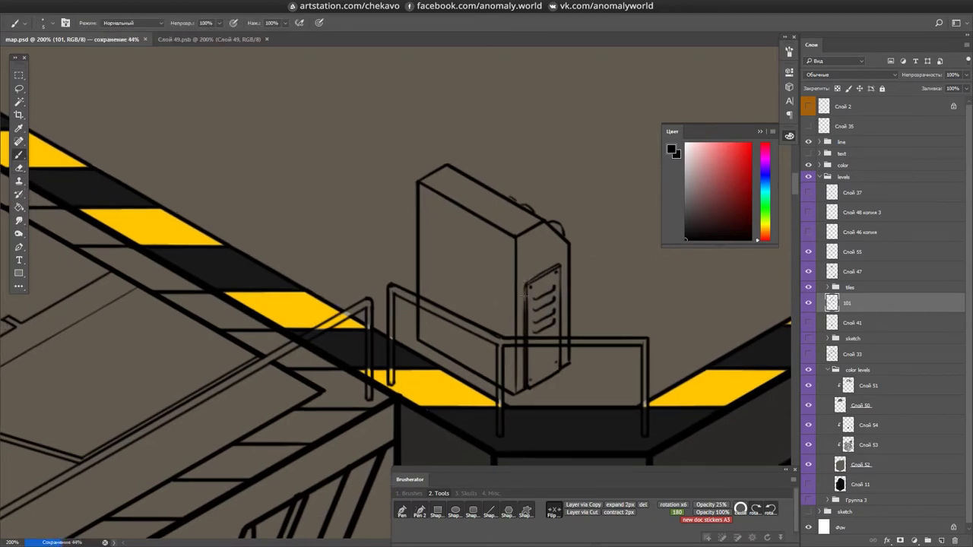
{"action": "left_click_drag", "start_coordinate": [565, 360], "coordinate": [571, 358]}
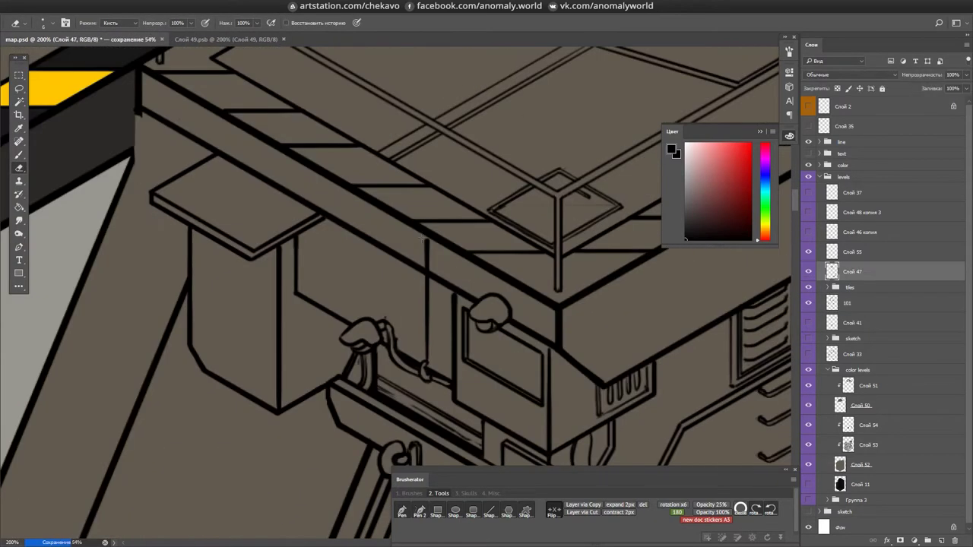
- Bring the yellow-black stripes and column into view on layer 101 and save
{"action": "key", "text": "b"}
{"action": "mouse_move", "coordinate": [423, 240]}
{"action": "left_mouse_down"}
{"action": "mouse_move", "coordinate": [542, 307]}
{"action": "mouse_move", "coordinate": [499, 308]}
{"action": "left_mouse_up"}
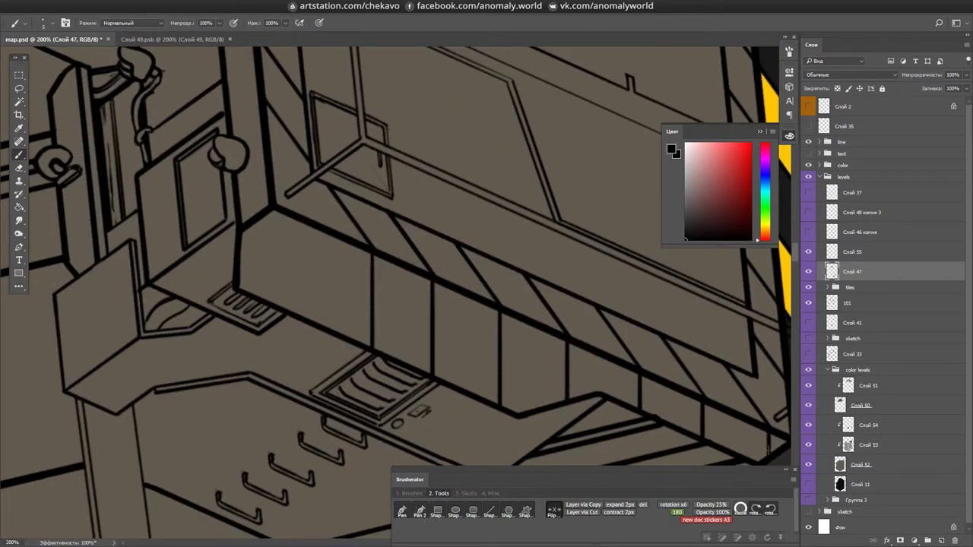
{"action": "left_click_drag", "start_coordinate": [320, 134], "coordinate": [448, 317]}
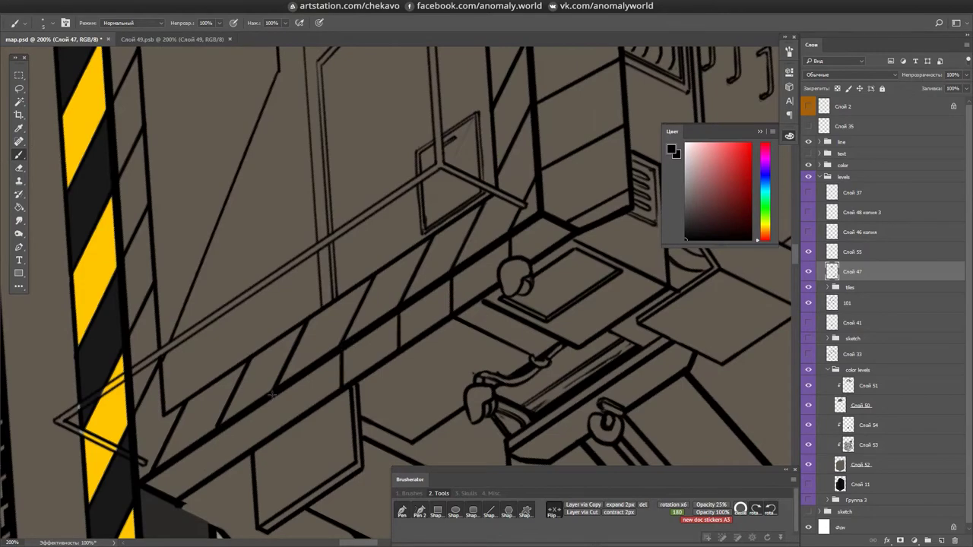
{"action": "left_click_drag", "start_coordinate": [272, 394], "coordinate": [316, 258]}
{"action": "left_click", "coordinate": [322, 238], "text": "ctrl"}
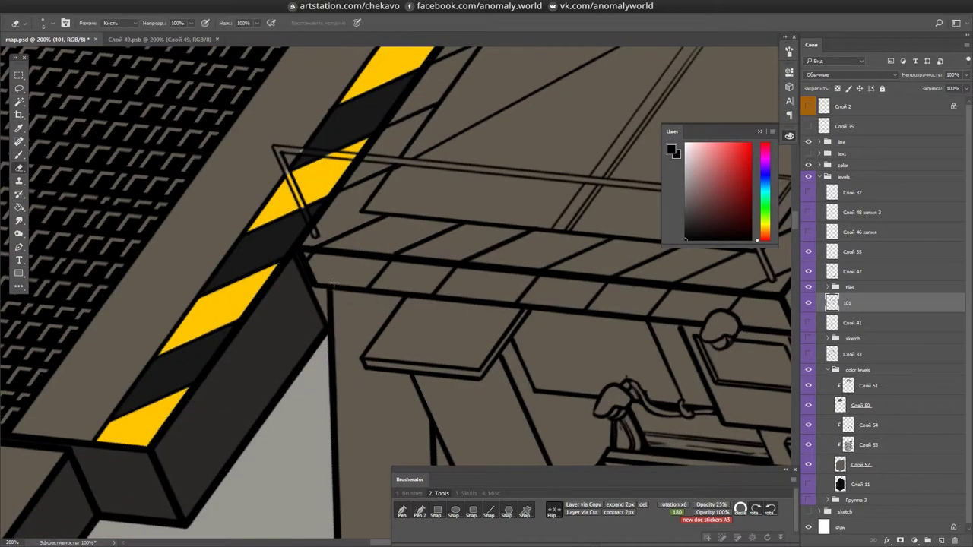
{"action": "key", "text": "b"}
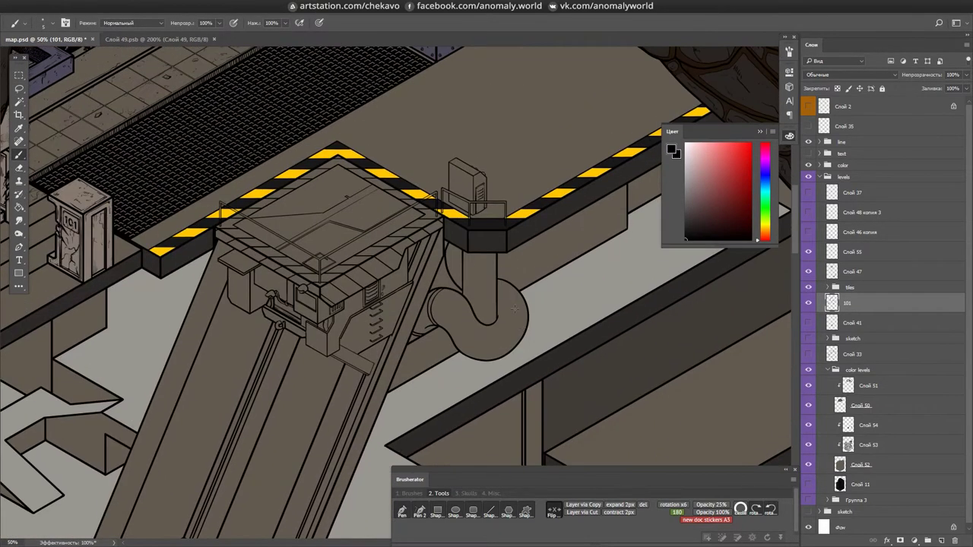
{"action": "key", "text": "ctrl+s"}
{"action": "scroll", "coordinate": [573, 292], "scroll_direction": "up", "scroll_amount": 1}
- Ink a curved black cable down the column, erase stray bits, and activate Слой 51
{"action": "left_click_drag", "start_coordinate": [337, 324], "coordinate": [382, 355]}
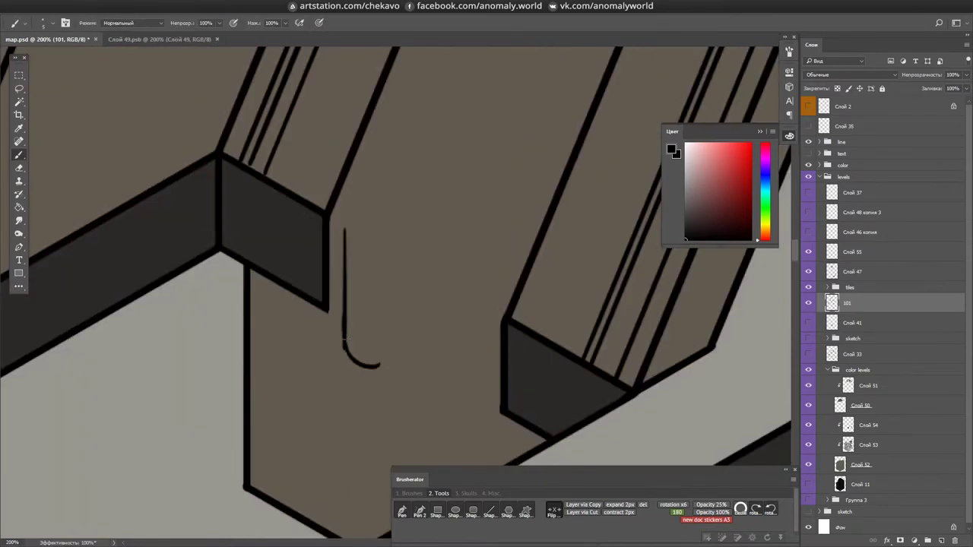
{"action": "scroll", "coordinate": [377, 367], "scroll_direction": "down", "scroll_amount": 3}
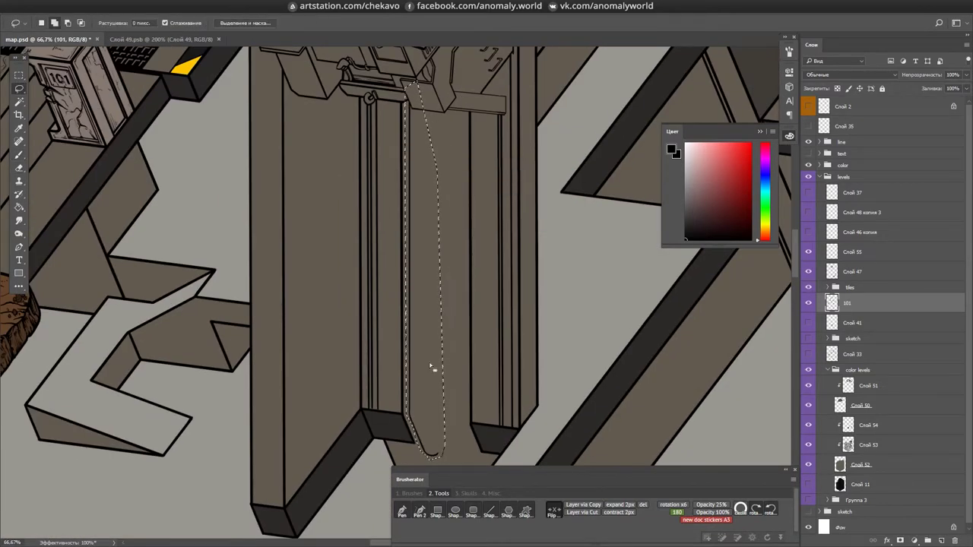
{"action": "key", "text": "e"}
{"action": "scroll", "coordinate": [464, 363], "scroll_direction": "up", "scroll_amount": 3}
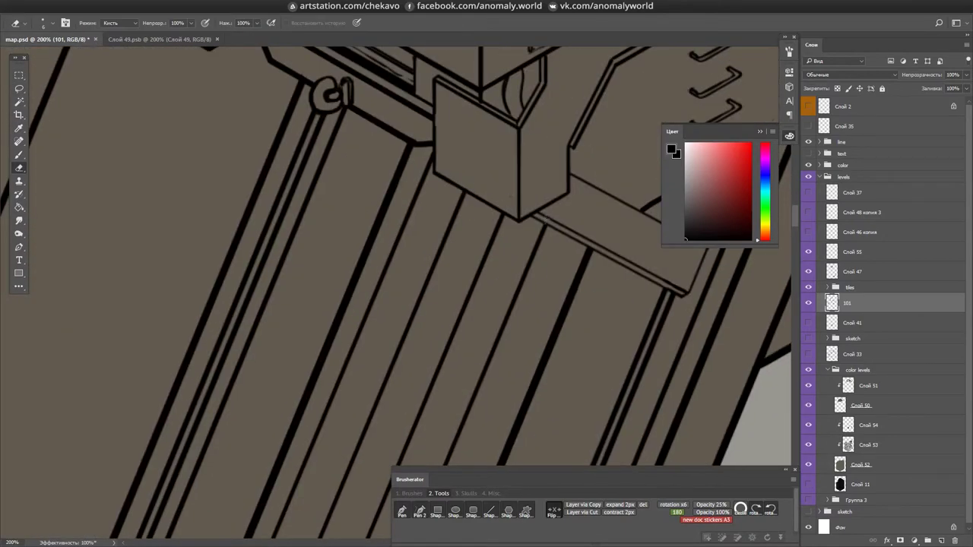
{"action": "key", "text": "b"}
{"action": "scroll", "coordinate": [554, 219], "scroll_direction": "down", "scroll_amount": 3}
{"action": "scroll", "coordinate": [441, 356], "scroll_direction": "up", "scroll_amount": 3}
{"action": "scroll", "coordinate": [487, 372], "scroll_direction": "down", "scroll_amount": 5}
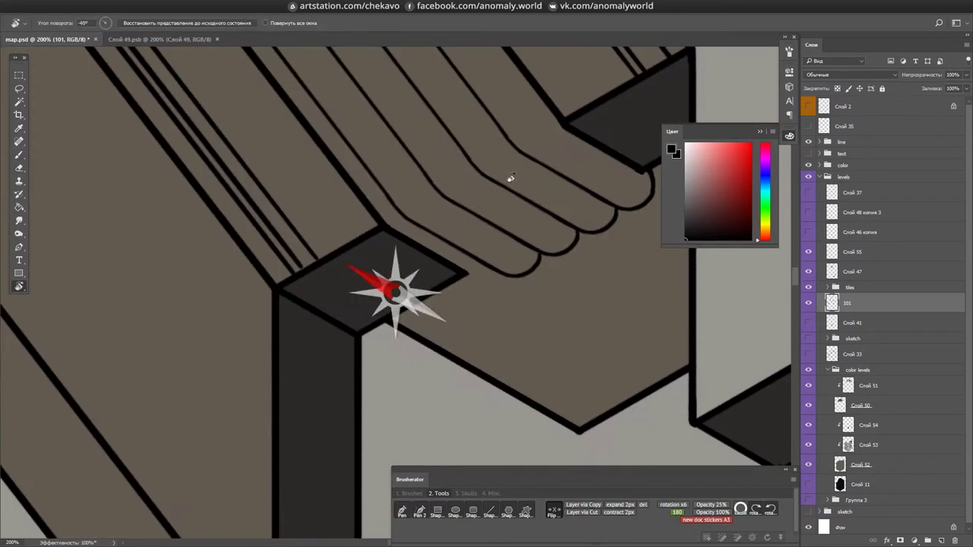
{"action": "scroll", "coordinate": [586, 266], "scroll_direction": "up", "scroll_amount": 3}
{"action": "left_click", "coordinate": [540, 407], "text": "ctrl"}
{"action": "scroll", "coordinate": [337, 265], "scroll_direction": "up", "scroll_amount": 5}
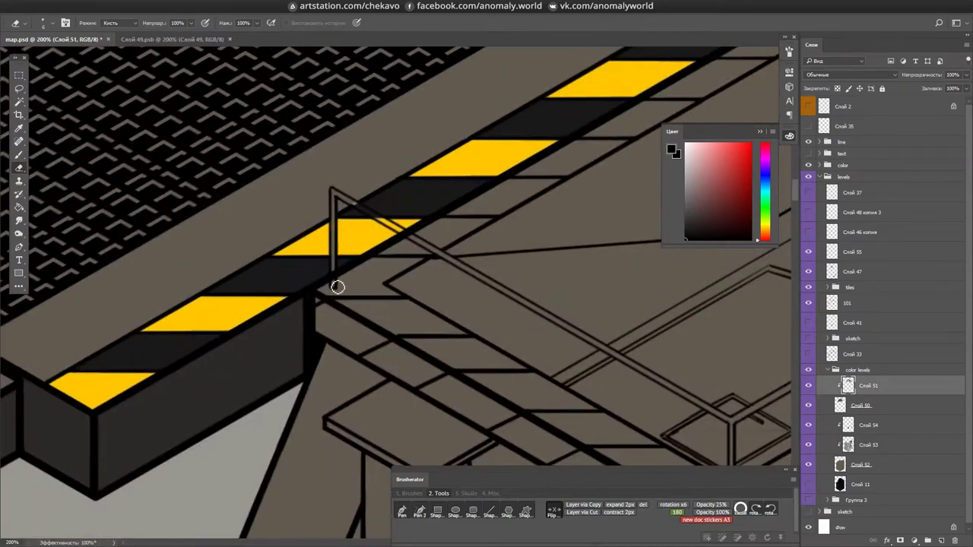
- Bring the striped platform edge into view, set black paint and clear the selection on Слой 47
{"action": "mouse_move", "coordinate": [336, 265]}
{"action": "left_mouse_down"}
{"action": "mouse_move", "coordinate": [554, 226]}
{"action": "mouse_move", "coordinate": [618, 347]}
{"action": "mouse_move", "coordinate": [610, 206]}
{"action": "mouse_move", "coordinate": [442, 305]}
{"action": "left_mouse_up"}
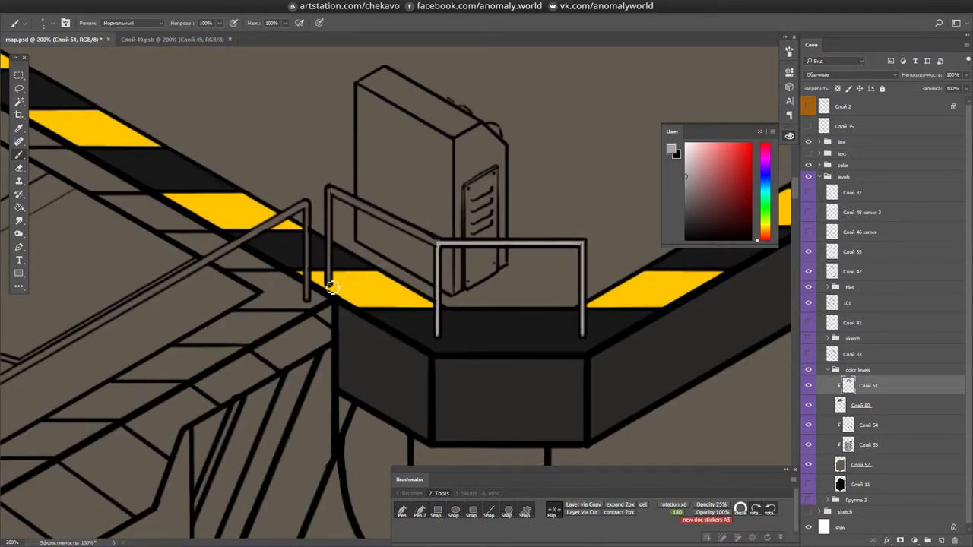
{"action": "mouse_move", "coordinate": [443, 246]}
{"action": "left_mouse_down"}
{"action": "mouse_move", "coordinate": [280, 380]}
{"action": "mouse_move", "coordinate": [70, 186]}
{"action": "mouse_move", "coordinate": [394, 159]}
{"action": "mouse_move", "coordinate": [400, 235]}
{"action": "mouse_move", "coordinate": [467, 426]}
{"action": "mouse_move", "coordinate": [561, 337]}
{"action": "left_mouse_up"}
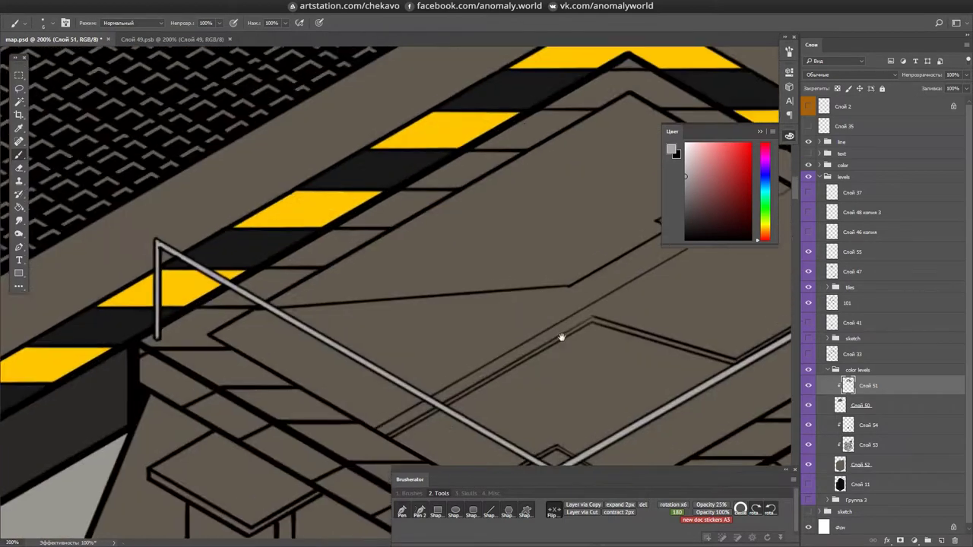
{"action": "scroll", "coordinate": [561, 337], "scroll_direction": "down", "scroll_amount": 5}
{"action": "scroll", "coordinate": [467, 295], "scroll_direction": "up", "scroll_amount": 5}
{"action": "key", "text": "g"}
{"action": "key", "text": "x"}
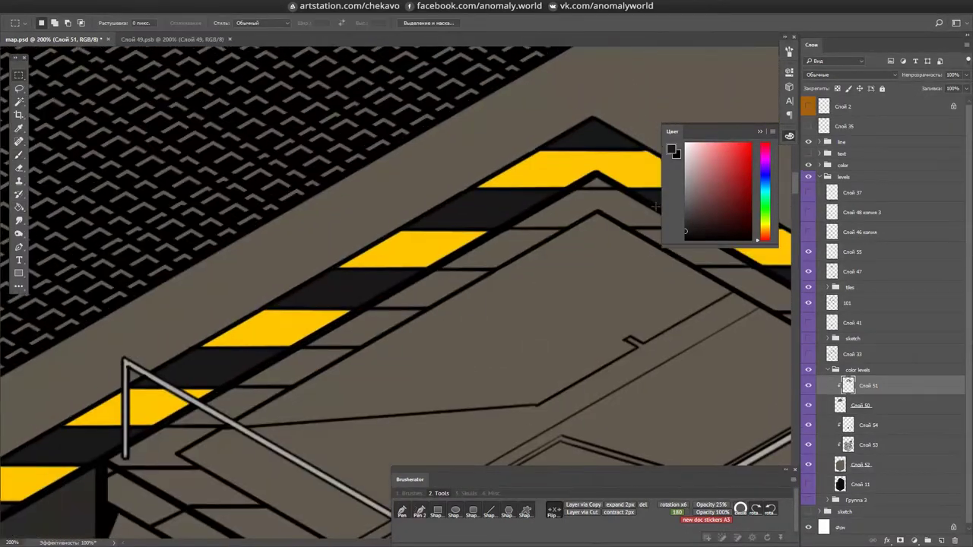
{"action": "left_click", "coordinate": [848, 271]}
{"action": "key", "text": "w"}
{"action": "left_click", "coordinate": [301, 290]}
{"action": "key", "text": "Delete"}
- Outline the first stripe shapes along the platform's lower step edge
{"action": "mouse_move", "coordinate": [368, 485]}
{"action": "left_mouse_down"}
{"action": "mouse_move", "coordinate": [388, 397]}
{"action": "mouse_move", "coordinate": [191, 488]}
{"action": "left_mouse_up"}
{"action": "left_click_drag", "start_coordinate": [597, 354], "coordinate": [711, 282]}
{"action": "double_click", "coordinate": [665, 339]}
{"action": "left_click_drag", "start_coordinate": [501, 372], "coordinate": [480, 311]}
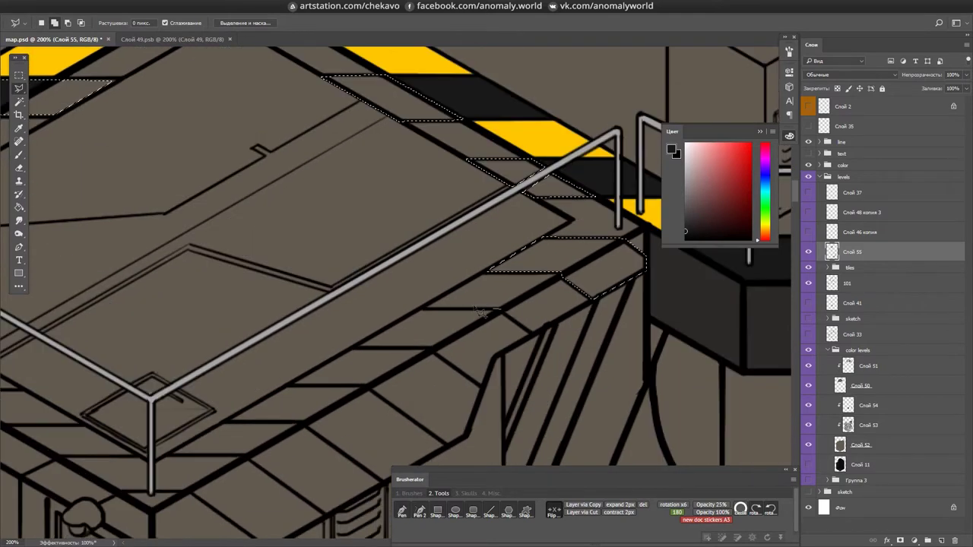
{"action": "left_click", "coordinate": [534, 337]}
{"action": "left_click_drag", "start_coordinate": [538, 340], "coordinate": [659, 252]}
{"action": "left_click", "coordinate": [570, 358]}
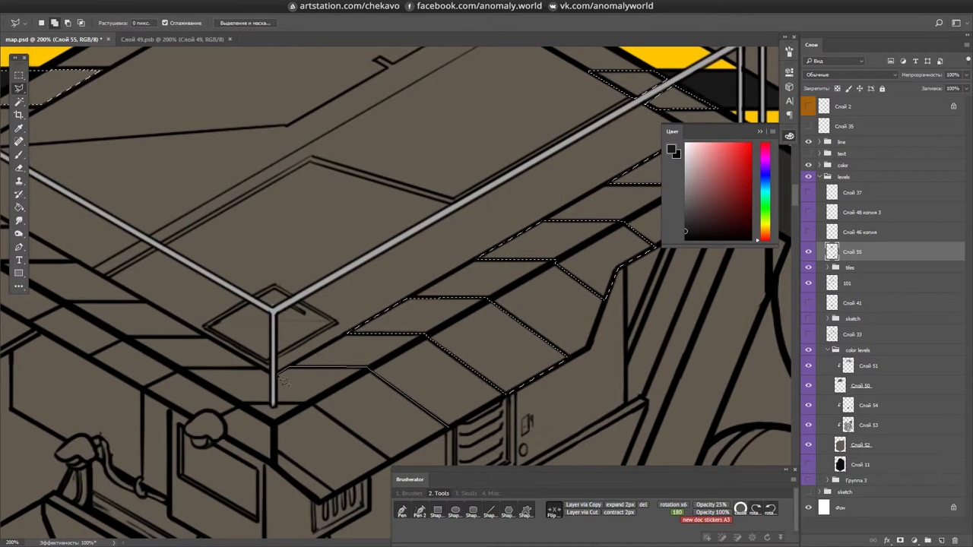
- Outline the remaining step stripes and fill them with black
{"action": "double_click", "coordinate": [277, 409]}
{"action": "left_click_drag", "start_coordinate": [564, 362], "coordinate": [730, 320]}
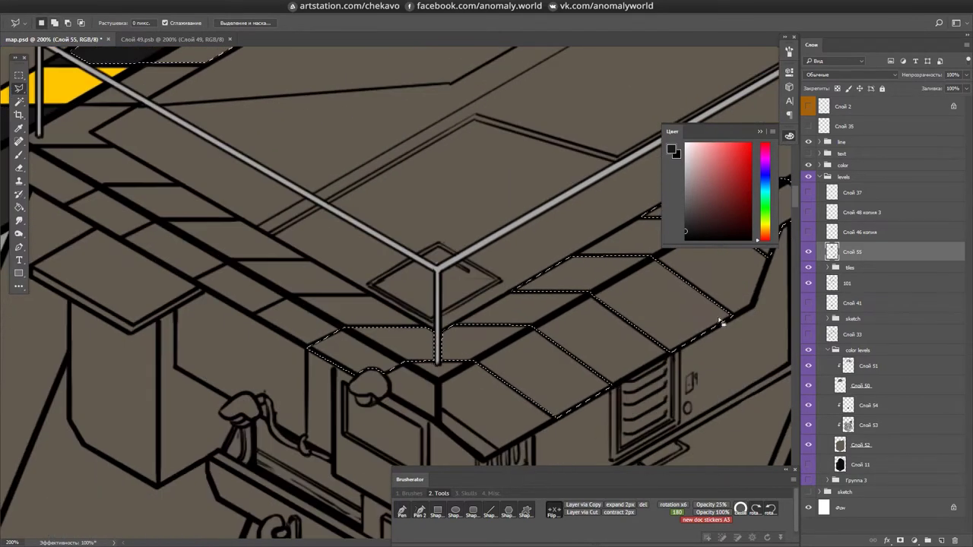
{"action": "double_click", "coordinate": [238, 267]}
{"action": "left_click_drag", "start_coordinate": [243, 220], "coordinate": [413, 267]}
{"action": "left_click", "coordinate": [413, 266]}
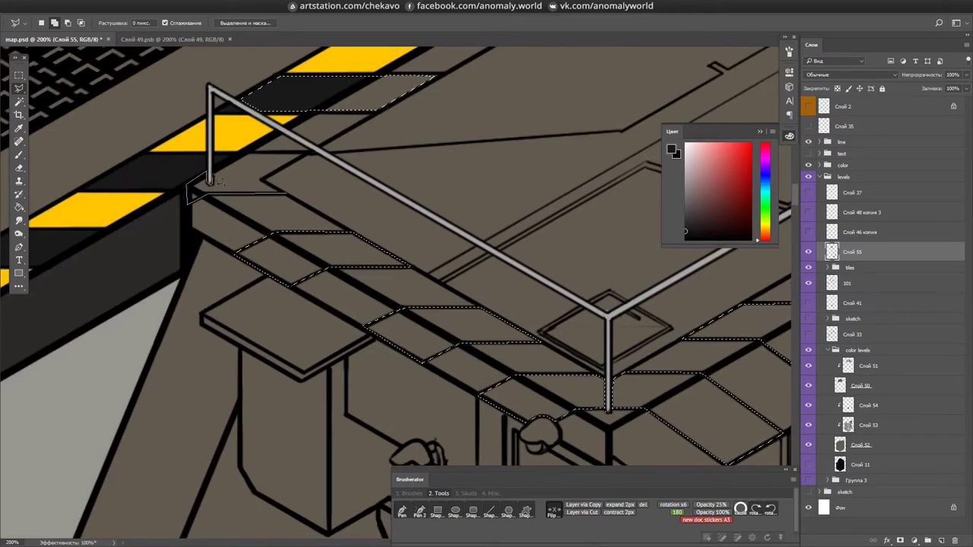
{"action": "double_click", "coordinate": [209, 182]}
{"action": "key", "text": "alt+BackSpace"}
{"action": "key", "text": "ctrl+d"}
- Make Слой 51 active and load Слой 50's dark stripes as a selection
{"action": "left_click_drag", "start_coordinate": [582, 317], "coordinate": [522, 191]}
{"action": "left_click", "coordinate": [278, 342], "text": "ctrl"}
{"action": "key", "text": "m"}
{"action": "key", "text": "ctrl+minus"}
{"action": "key", "text": "ctrl+plus"}
{"action": "left_click", "coordinate": [840, 386], "text": "ctrl"}
{"action": "key", "text": "b"}
{"action": "key", "text": "e"}
{"action": "right_click", "coordinate": [425, 354], "text": "ctrl+alt"}
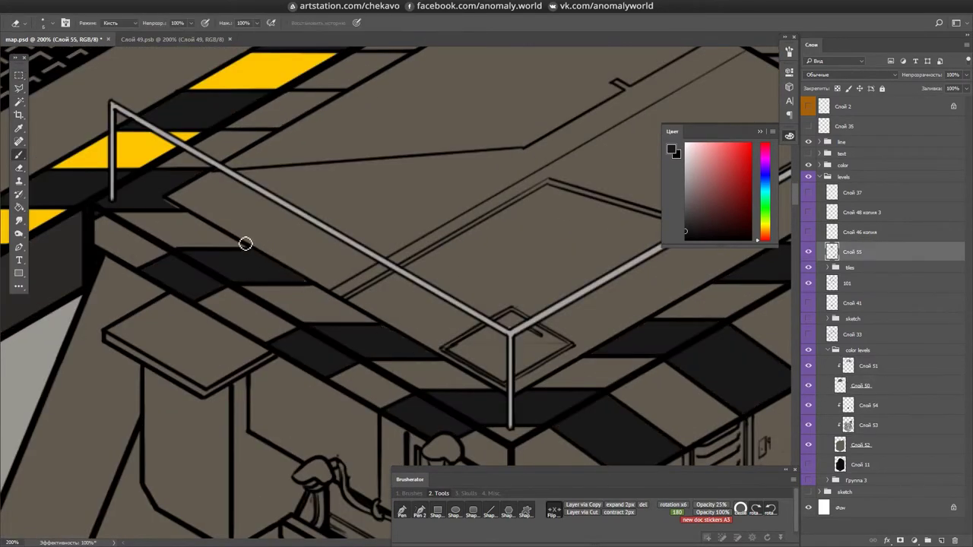
- Pick Слой 51 and check the stripe corners up close with a black brush
{"action": "key", "text": "w"}
{"action": "key", "text": "ctrl+minus"}
{"action": "right_click", "coordinate": [575, 250], "text": "ctrl+alt"}
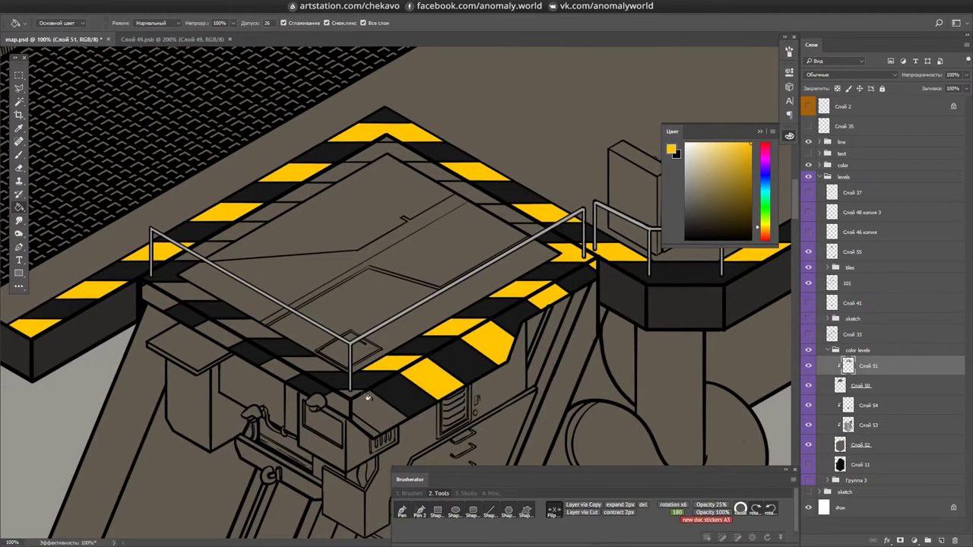
{"action": "key", "text": "ctrl+plus"}
{"action": "key", "text": "b"}
{"action": "key", "text": "x"}
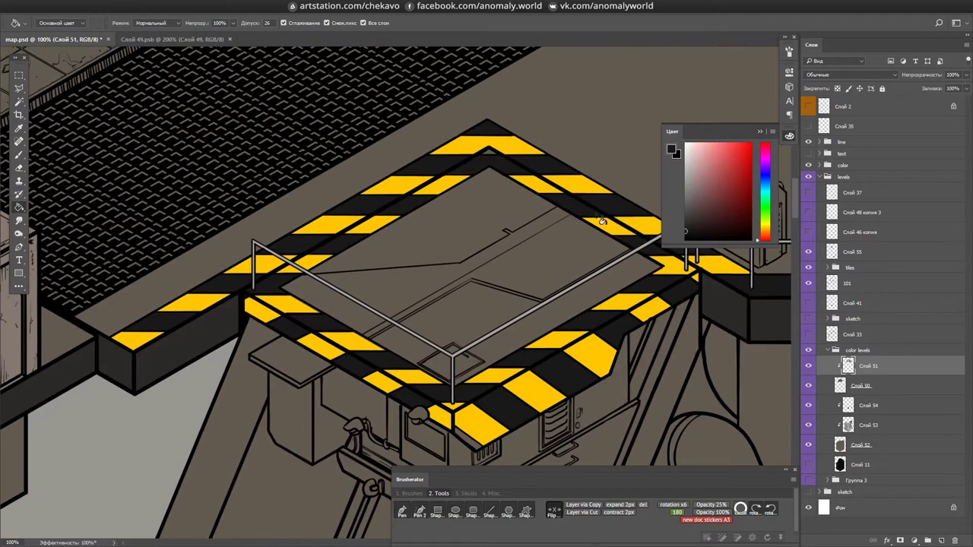
{"action": "key", "text": "ctrl+plus"}
{"action": "scroll", "coordinate": [484, 132], "scroll_direction": "down", "scroll_amount": 5}
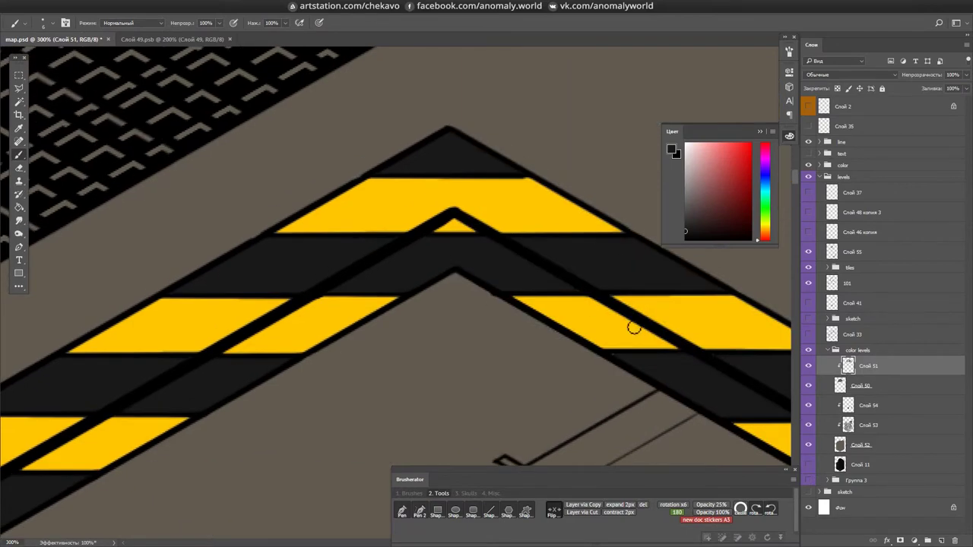
{"action": "scroll", "coordinate": [584, 289], "scroll_direction": "right", "scroll_amount": 5}
{"action": "key", "text": "ctrl+minus"}
{"action": "key", "text": "ctrl+minus"}
{"action": "key", "text": "ctrl+minus"}
{"action": "key", "text": "ctrl+minus"}
{"action": "scroll", "coordinate": [628, 220], "scroll_direction": "up", "scroll_amount": 5}
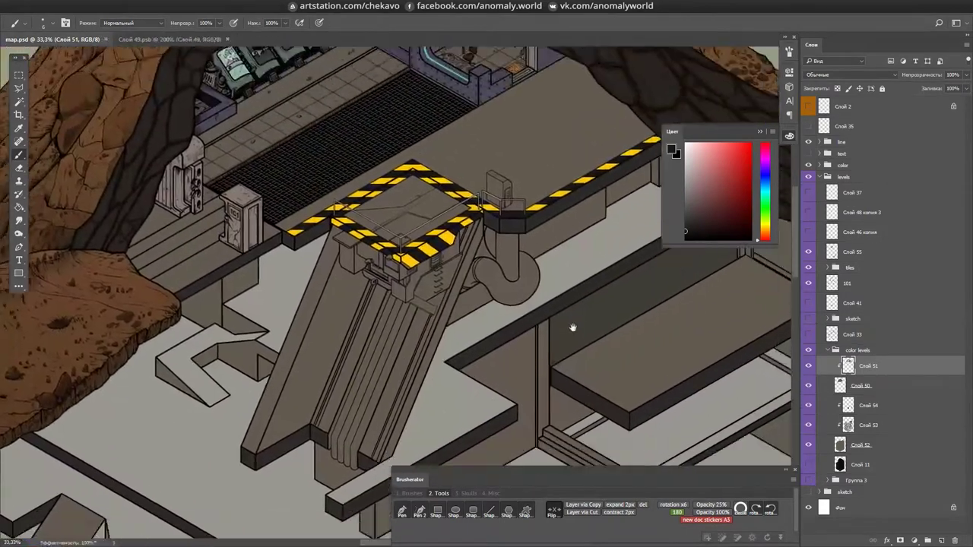
- Mix brownish grey, orange and red paint colours and sample tan from the desk room
{"action": "key", "text": "ctrl+plus"}
{"action": "key", "text": "ctrl+plus"}
{"action": "key", "text": "ctrl+plus"}
{"action": "left_click_drag", "start_coordinate": [764, 230], "coordinate": [763, 226]}
{"action": "left_click", "coordinate": [706, 193]}
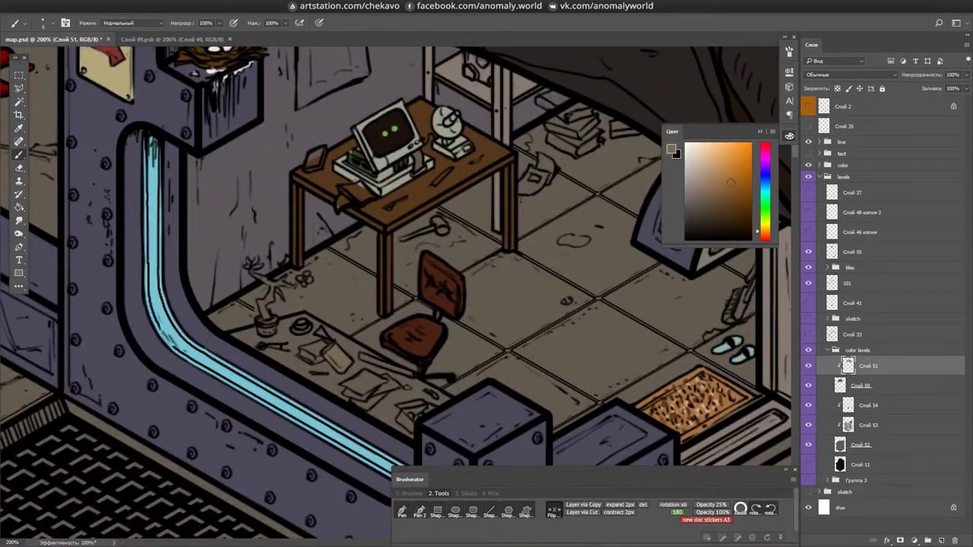
{"action": "left_click", "coordinate": [312, 352], "text": "alt"}
{"action": "left_click_drag", "start_coordinate": [312, 352], "coordinate": [325, 319]}
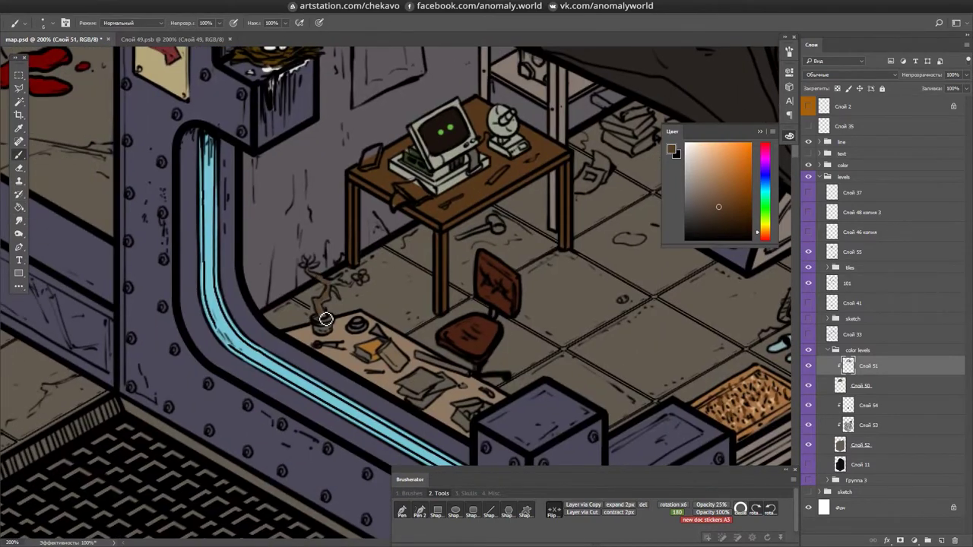
{"action": "left_click_drag", "start_coordinate": [764, 234], "coordinate": [763, 239]}
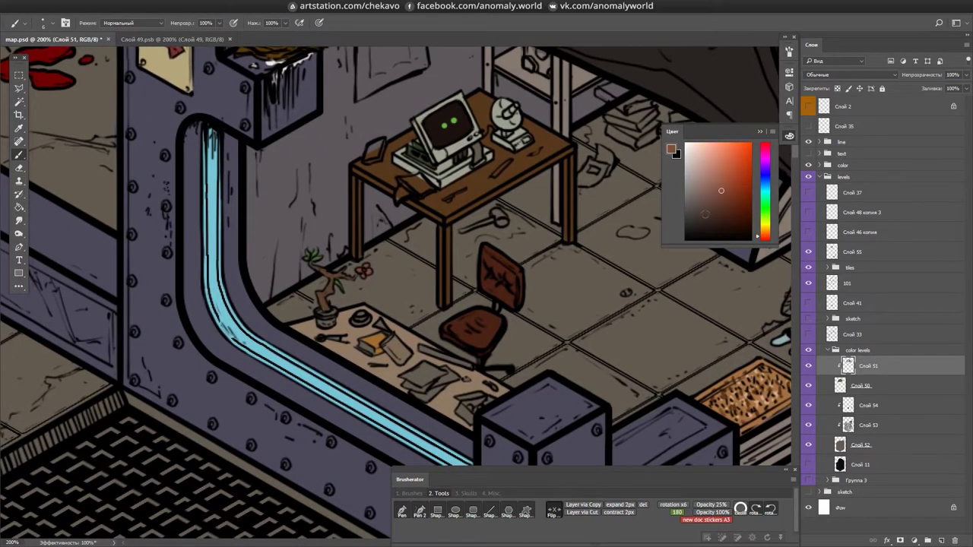
{"action": "left_click", "coordinate": [329, 314], "text": "alt"}
{"action": "left_click_drag", "start_coordinate": [328, 315], "coordinate": [318, 331]}
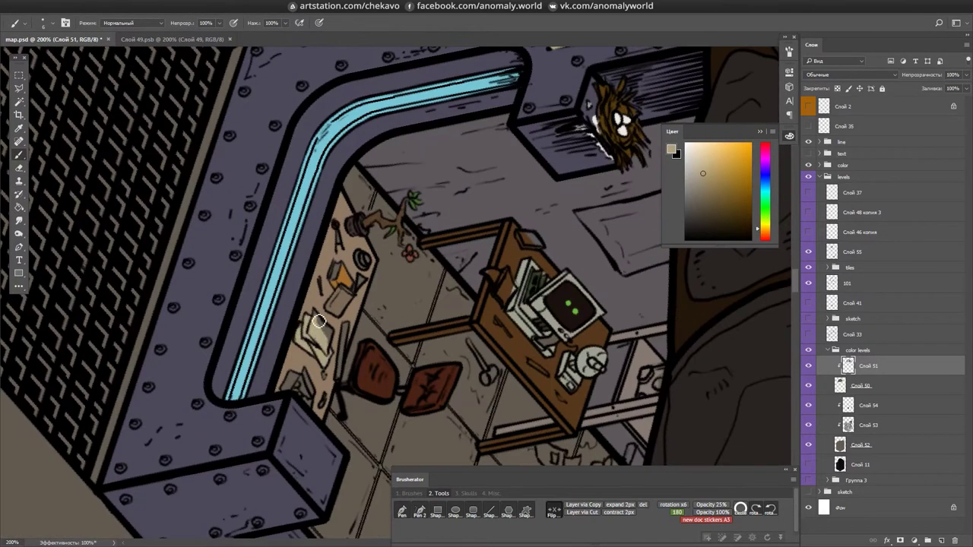
{"action": "left_click_drag", "start_coordinate": [349, 378], "coordinate": [566, 262]}
- Activate layer 101, then Слой 51, and bring the desk and wall into view
{"action": "left_click", "coordinate": [566, 262], "text": "ctrl"}
{"action": "key", "text": "e"}
{"action": "key", "text": "b"}
{"action": "left_click", "coordinate": [492, 219], "text": "ctrl"}
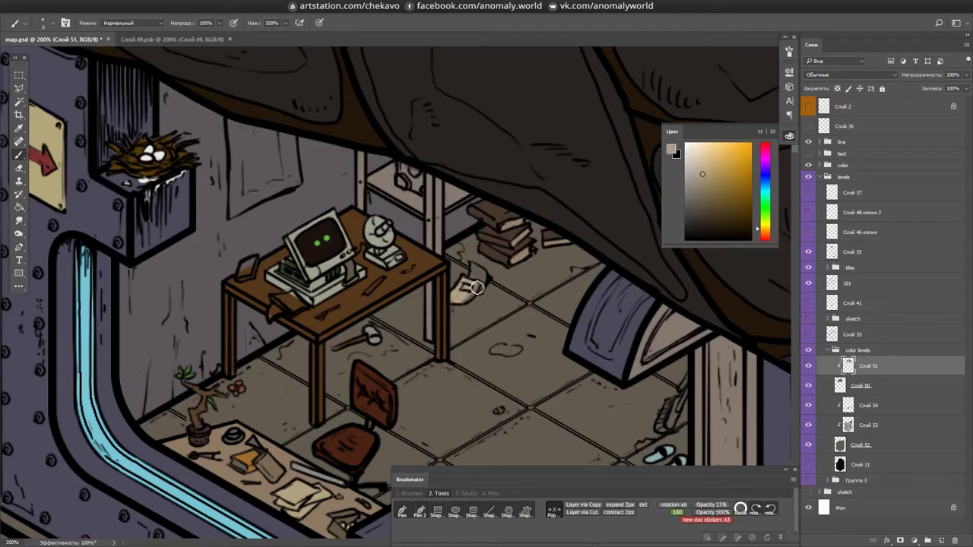
{"action": "left_click_drag", "start_coordinate": [477, 288], "coordinate": [597, 203]}
{"action": "scroll", "coordinate": [709, 296], "scroll_direction": "down", "scroll_amount": 3}
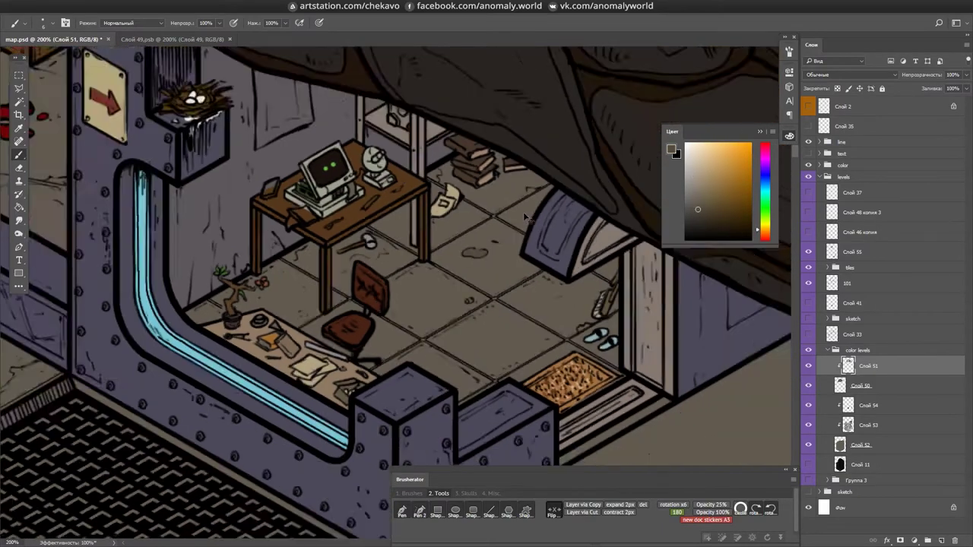
{"action": "scroll", "coordinate": [352, 142], "scroll_direction": "up", "scroll_amount": 3}
- Save map.psd and move the view over to the hazard-striped platform
{"action": "key", "text": "g"}
{"action": "key", "text": "ctrl+s"}
{"action": "scroll", "coordinate": [352, 142], "scroll_direction": "down", "scroll_amount": 3}
{"action": "key", "text": "b"}
{"action": "scroll", "coordinate": [726, 404], "scroll_direction": "down", "scroll_amount": 3}
{"action": "left_click_drag", "start_coordinate": [726, 404], "coordinate": [566, 329]}
{"action": "scroll", "coordinate": [567, 328], "scroll_direction": "up", "scroll_amount": 4}
{"action": "key", "text": "g"}
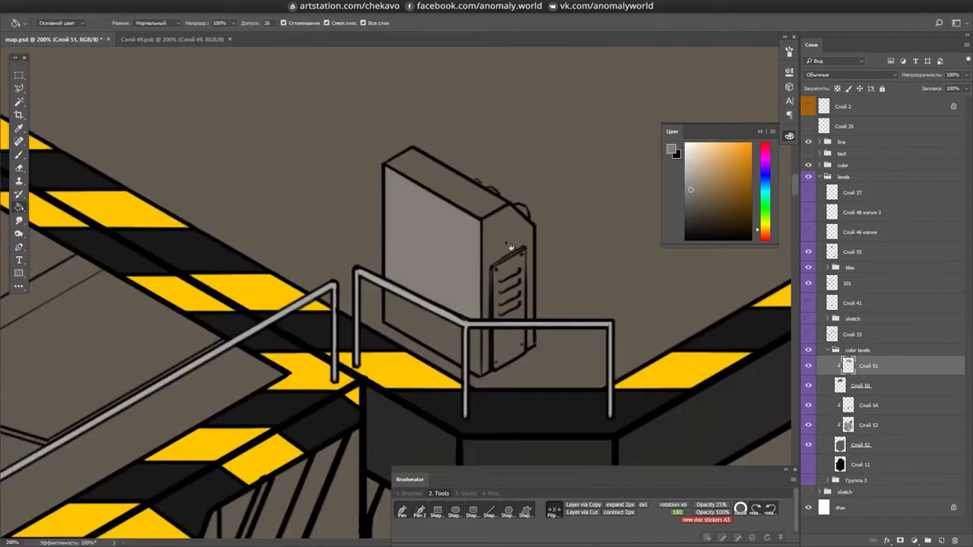
{"action": "scroll", "coordinate": [521, 231], "scroll_direction": "down", "scroll_amount": 8}
{"action": "key", "text": "b"}
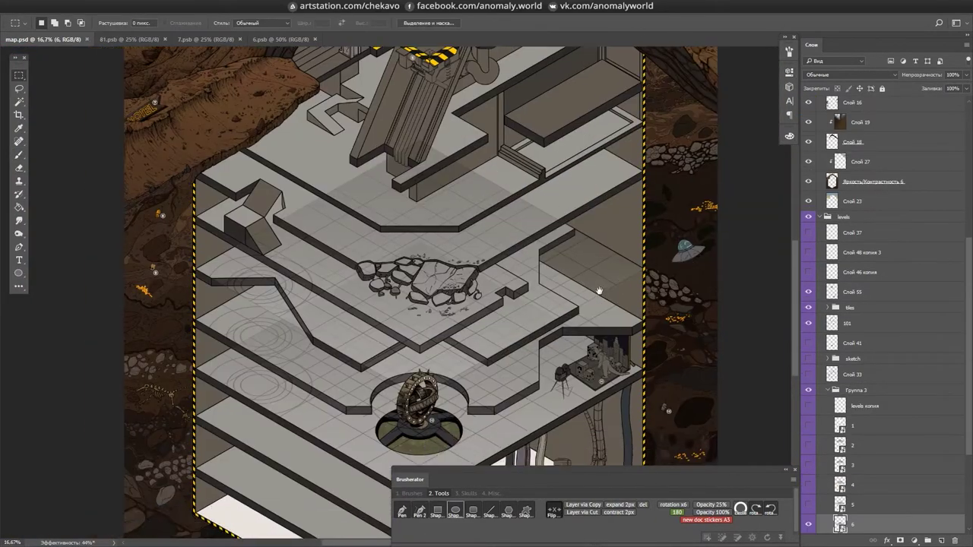
- Show the Группа 3 ellipse guides, hide the rough sketch group, and work on Слой 57
{"action": "key", "text": "ctrl+plus"}
{"action": "key", "text": "ctrl+plus"}
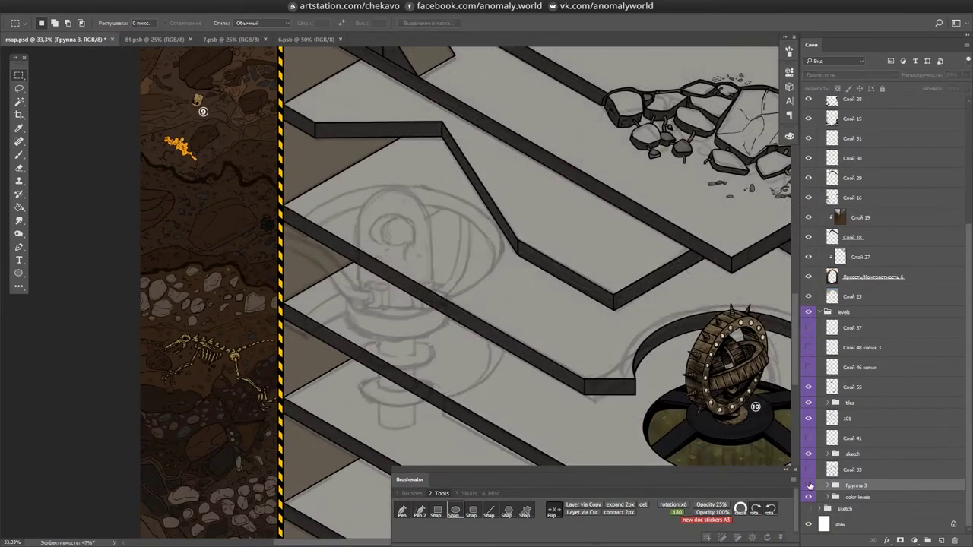
{"action": "left_click", "coordinate": [809, 485]}
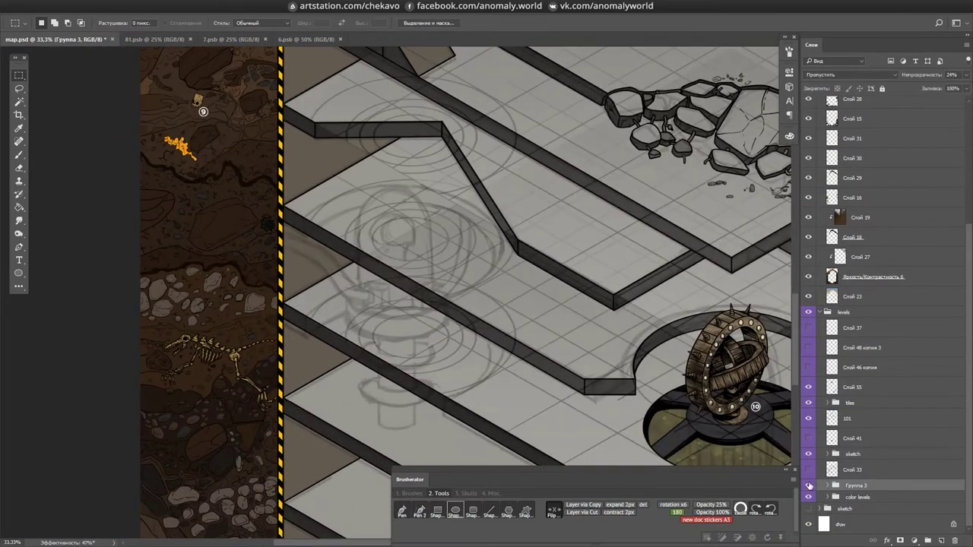
{"action": "scroll", "coordinate": [874, 304], "scroll_direction": "up", "scroll_amount": 2}
{"action": "left_click", "coordinate": [852, 263]}
{"action": "key", "text": "ctrl+plus"}
{"action": "key", "text": "b"}
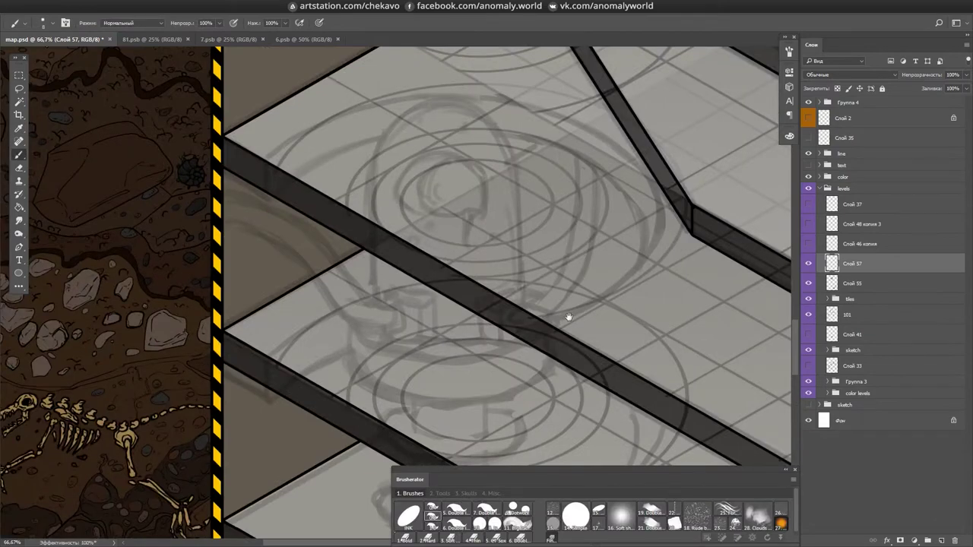
{"action": "scroll", "coordinate": [540, 202], "scroll_direction": "up", "scroll_amount": 1}
{"action": "left_click", "coordinate": [809, 350]}
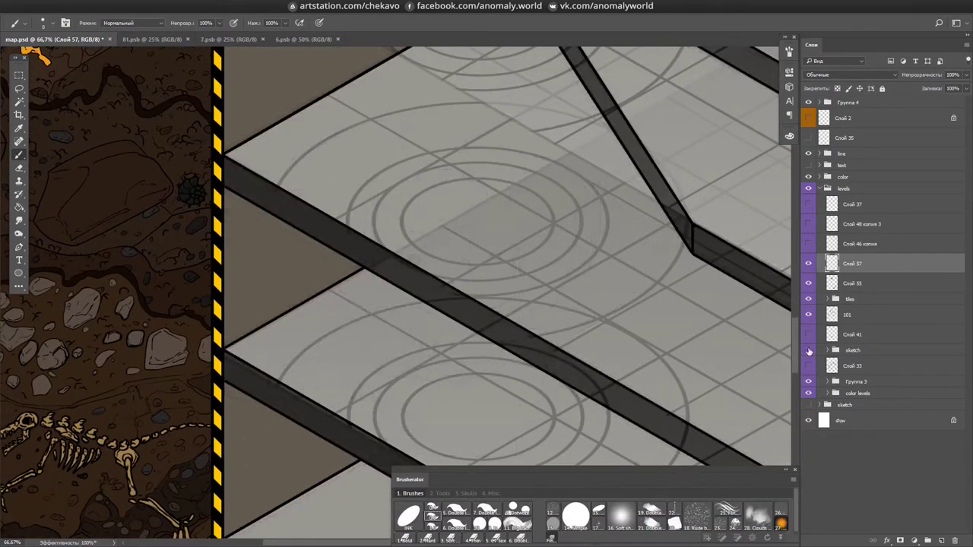
{"action": "key", "text": "ctrl+plus"}
{"action": "key", "text": "ctrl+plus"}
{"action": "scroll", "coordinate": [573, 365], "scroll_direction": "down", "scroll_amount": 5}
- Ink curved black wall lines over the ellipse guides and join the two strokes
{"action": "mouse_move", "coordinate": [425, 107]}
{"action": "left_mouse_down"}
{"action": "mouse_move", "coordinate": [415, 231]}
{"action": "mouse_move", "coordinate": [434, 437]}
{"action": "left_mouse_up"}
{"action": "key", "text": "Tab"}
{"action": "key", "text": "ctrl+plus"}
{"action": "left_click_drag", "start_coordinate": [327, 268], "coordinate": [203, 346]}
{"action": "scroll", "coordinate": [413, 233], "scroll_direction": "down", "scroll_amount": 5}
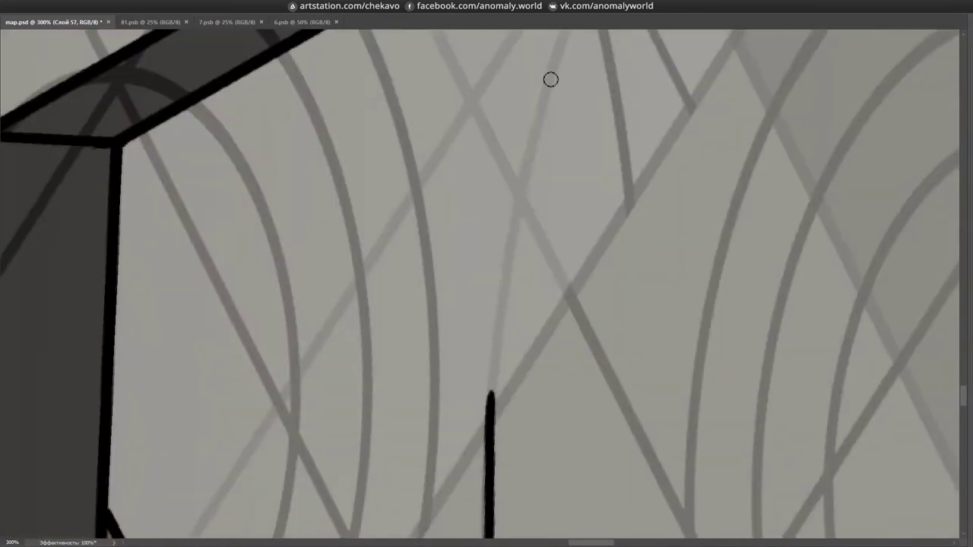
{"action": "left_click_drag", "start_coordinate": [511, 251], "coordinate": [490, 395]}
{"action": "key", "text": "Tab"}
{"action": "key", "text": "Tab"}
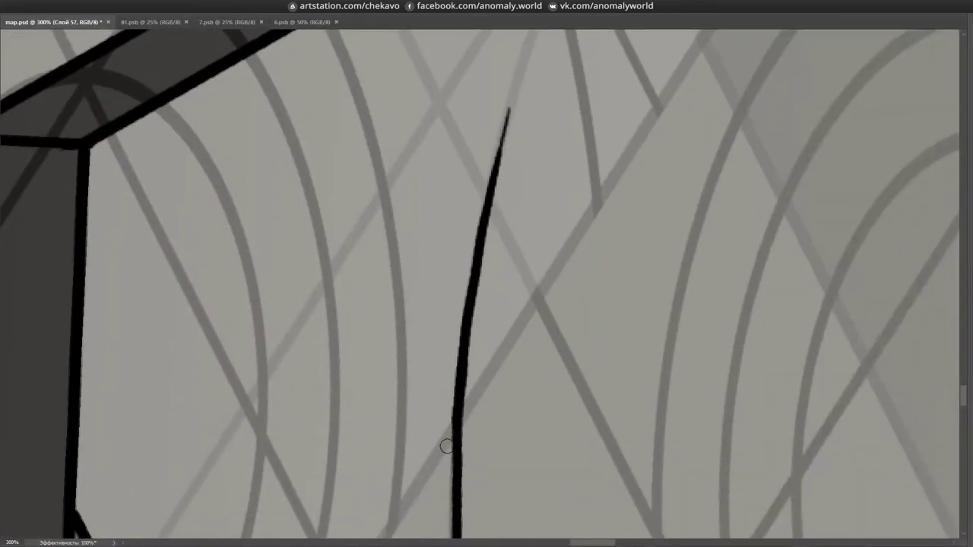
- Extend the curved wall stroke until it meets the existing edge line
{"action": "scroll", "coordinate": [446, 446], "scroll_direction": "down", "scroll_amount": 5}
{"action": "left_click_drag", "start_coordinate": [354, 216], "coordinate": [686, 54]}
{"action": "key", "text": "ctrl+z"}
{"action": "scroll", "coordinate": [740, 154], "scroll_direction": "up", "scroll_amount": 5}
{"action": "left_click_drag", "start_coordinate": [308, 76], "coordinate": [391, 414]}
{"action": "scroll", "coordinate": [420, 488], "scroll_direction": "down", "scroll_amount": 5}
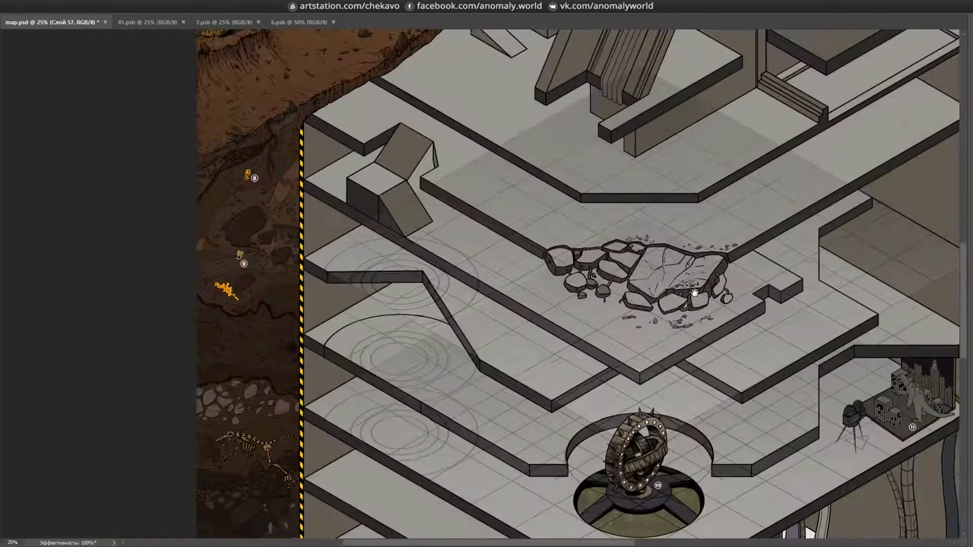
{"action": "scroll", "coordinate": [394, 254], "scroll_direction": "up", "scroll_amount": 3}
{"action": "scroll", "coordinate": [399, 278], "scroll_direction": "up", "scroll_amount": 3}
{"action": "scroll", "coordinate": [218, 307], "scroll_direction": "down", "scroll_amount": 5}
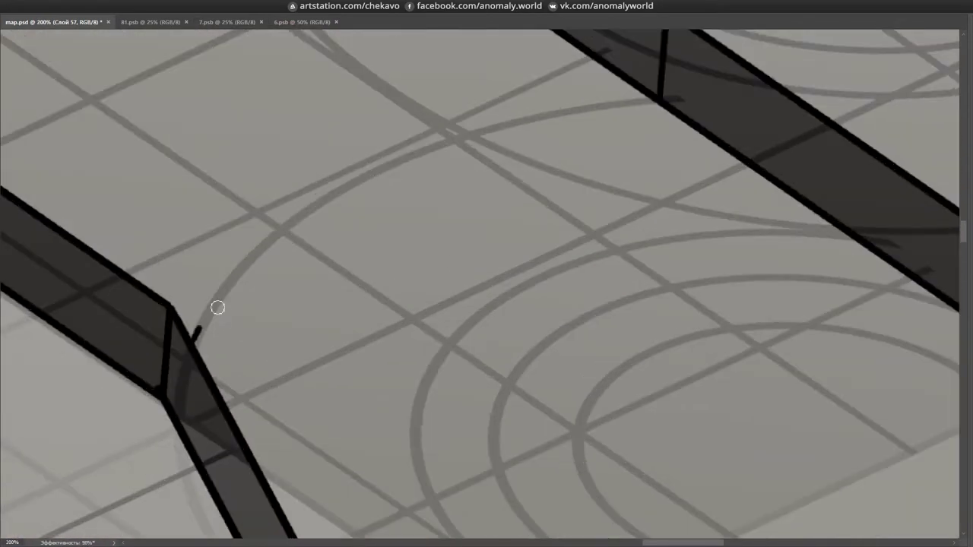
{"action": "scroll", "coordinate": [615, 326], "scroll_direction": "up", "scroll_amount": 3}
- Delete the stray overhanging arc piece by turning its path into a selection
{"action": "key", "text": "ctrl+Return"}
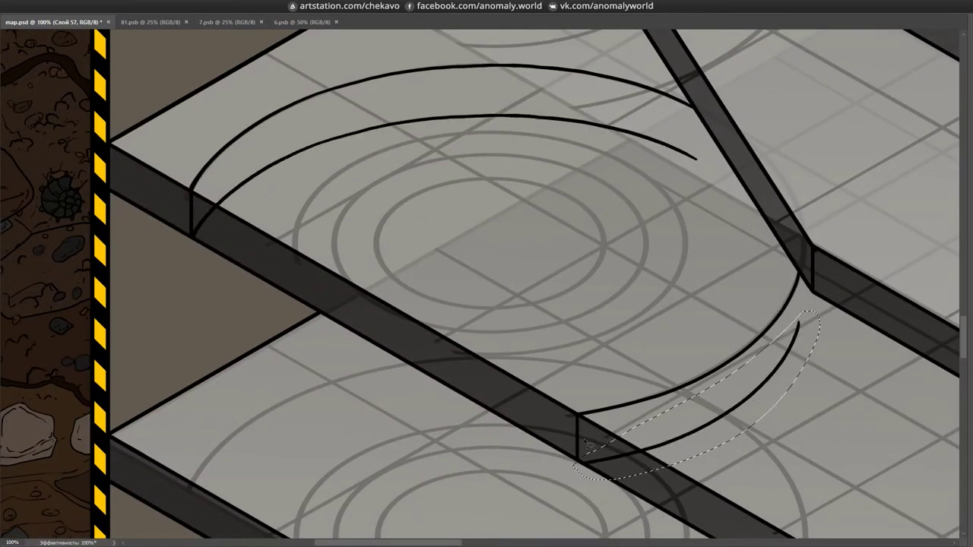
{"action": "key", "text": "Delete"}
{"action": "key", "text": "ctrl+d"}
{"action": "scroll", "coordinate": [405, 298], "scroll_direction": "up", "scroll_amount": 3}
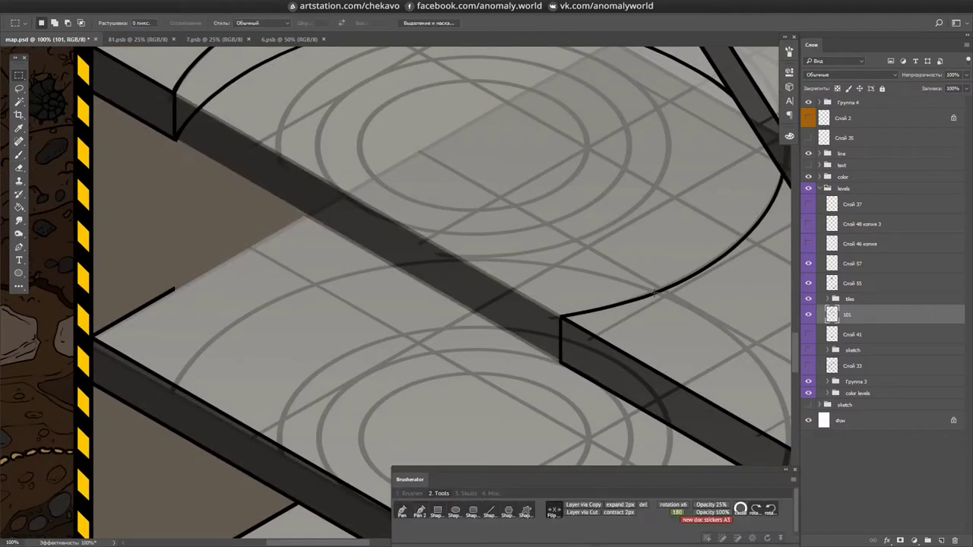
{"action": "left_click", "coordinate": [827, 393]}
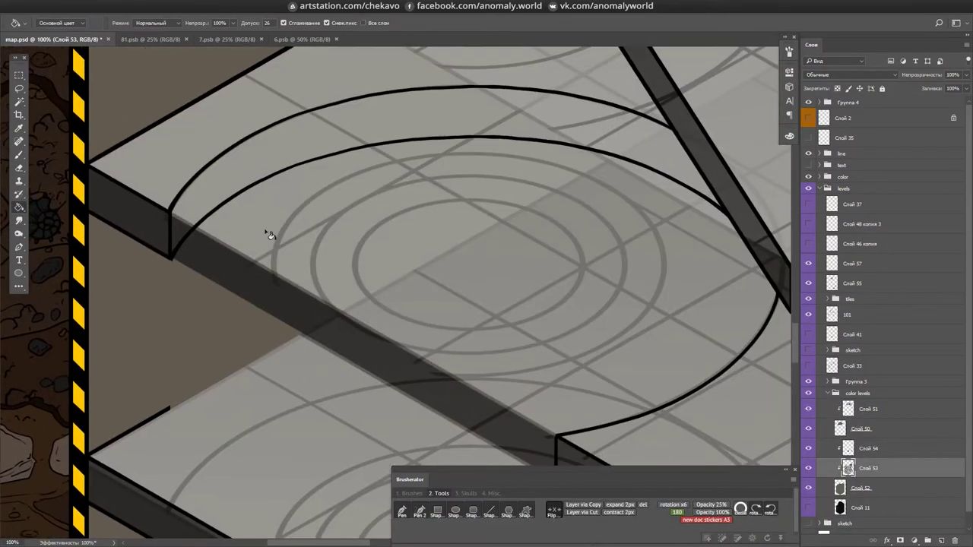
- Lasso the area inside the curved wall and fill it with the wall brown
{"action": "key", "text": "l"}
{"action": "mouse_move", "coordinate": [569, 319]}
{"action": "left_mouse_down"}
{"action": "mouse_move", "coordinate": [391, 282]}
{"action": "mouse_move", "coordinate": [402, 167]}
{"action": "mouse_move", "coordinate": [275, 287]}
{"action": "mouse_move", "coordinate": [467, 250]}
{"action": "mouse_move", "coordinate": [374, 130]}
{"action": "mouse_move", "coordinate": [408, 189]}
{"action": "left_mouse_up"}
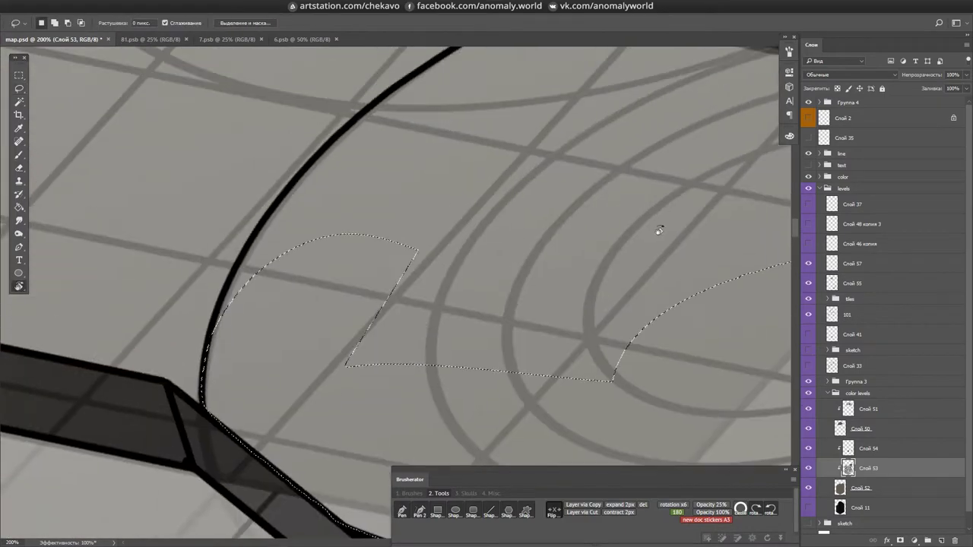
{"action": "key", "text": "Tab"}
{"action": "left_click_drag", "start_coordinate": [711, 84], "coordinate": [619, 342]}
{"action": "key", "text": "Tab"}
{"action": "key", "text": "alt+BackSpace"}
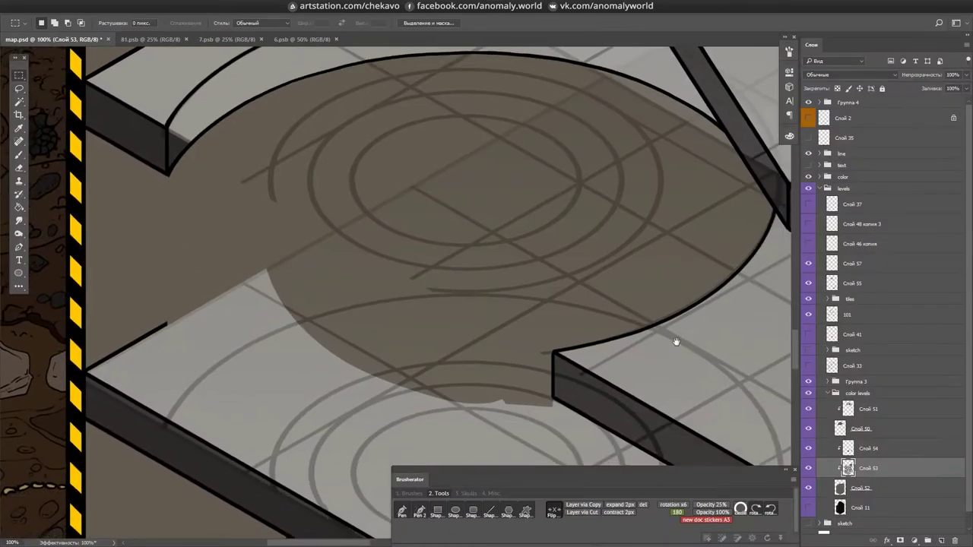
{"action": "left_click_drag", "start_coordinate": [426, 251], "coordinate": [852, 356]}
- Fill the curved wall face with the dark wall colour
{"action": "key", "text": "b"}
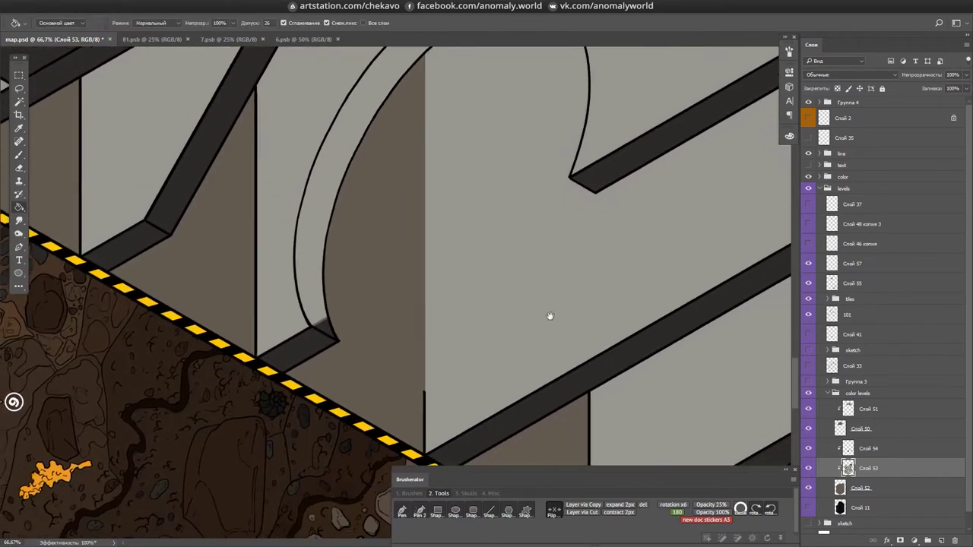
{"action": "scroll", "coordinate": [463, 258], "scroll_direction": "up", "scroll_amount": 1}
{"action": "scroll", "coordinate": [372, 441], "scroll_direction": "up", "scroll_amount": 2}
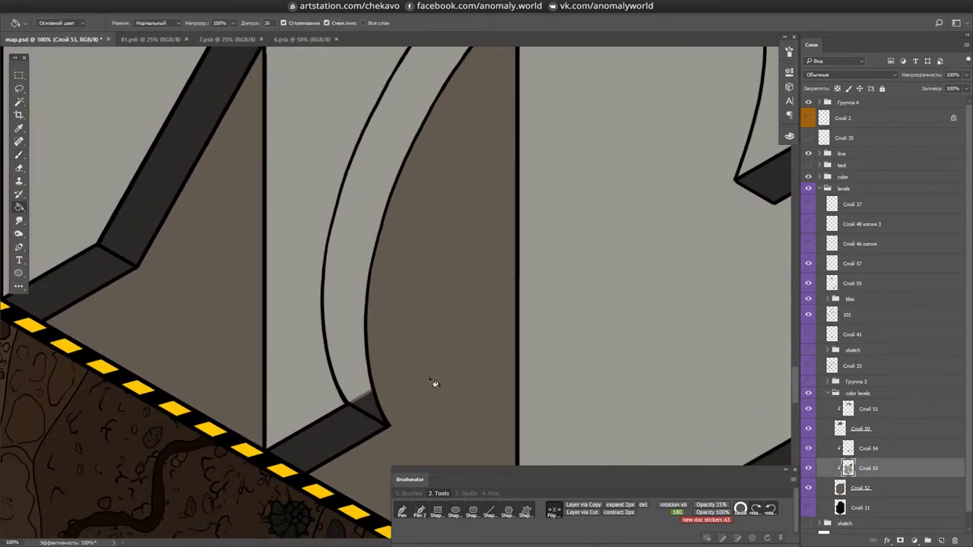
{"action": "key", "text": "alt+BackSpace"}
{"action": "scroll", "coordinate": [346, 398], "scroll_direction": "down", "scroll_amount": 3}
{"action": "scroll", "coordinate": [571, 297], "scroll_direction": "down", "scroll_amount": 1}
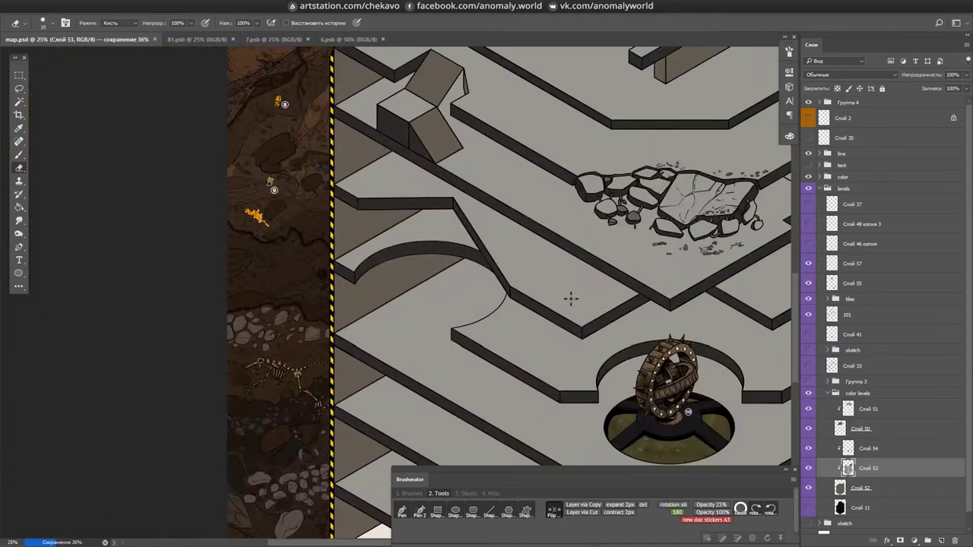
{"action": "scroll", "coordinate": [571, 298], "scroll_direction": "up", "scroll_amount": 1}
{"action": "left_click", "coordinate": [673, 347], "text": "ctrl"}
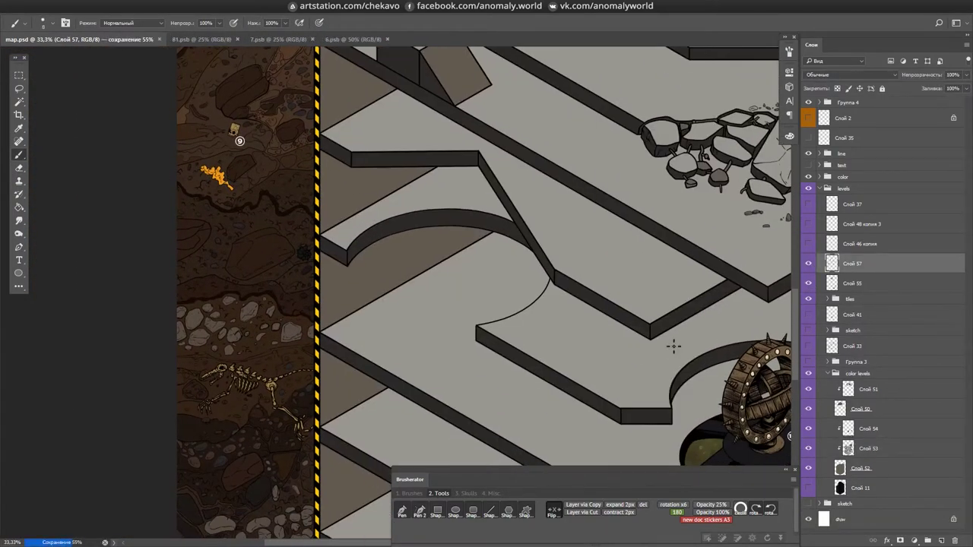
- Trim the coil sketch below the bulb, fade Слой 33 to 27% opacity, and save
{"action": "scroll", "coordinate": [612, 384], "scroll_direction": "down", "scroll_amount": 3}
{"action": "scroll", "coordinate": [612, 385], "scroll_direction": "up", "scroll_amount": 3}
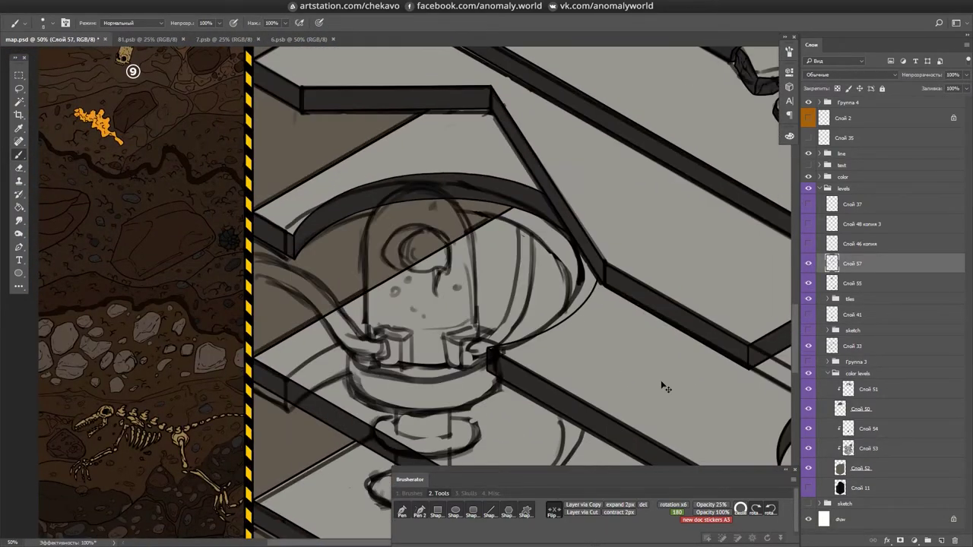
{"action": "key", "text": "l"}
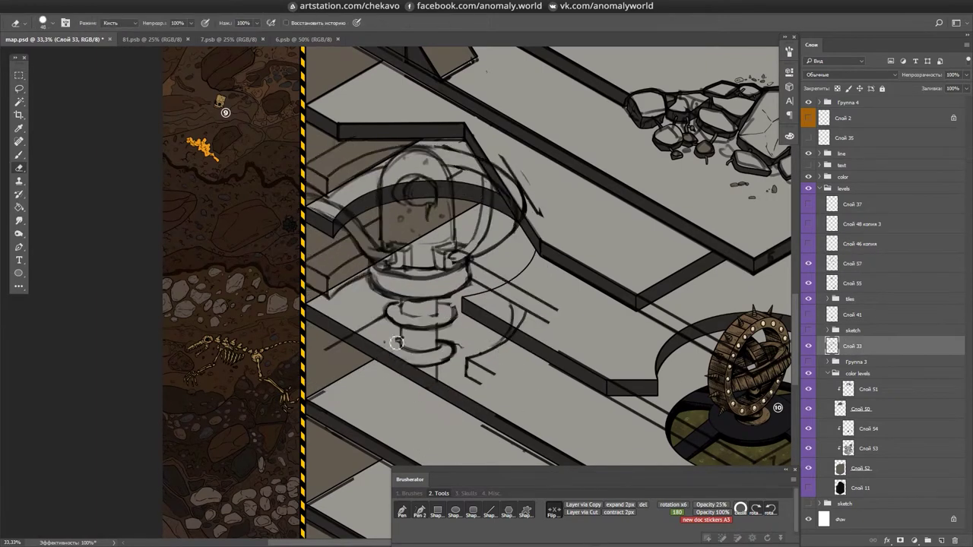
{"action": "left_click_drag", "start_coordinate": [396, 343], "coordinate": [455, 358]}
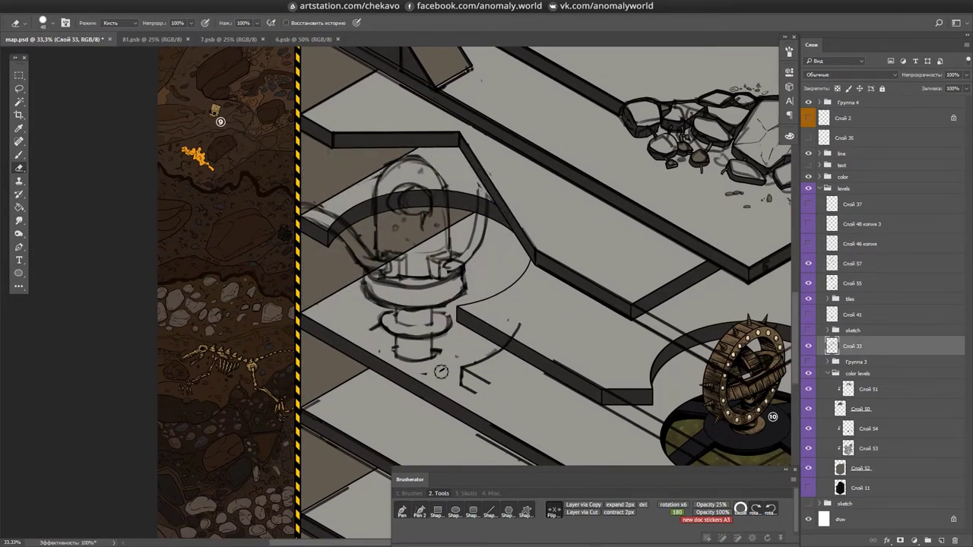
{"action": "key", "text": "2"}
{"action": "key", "text": "7"}
{"action": "key", "text": "ctrl+s"}
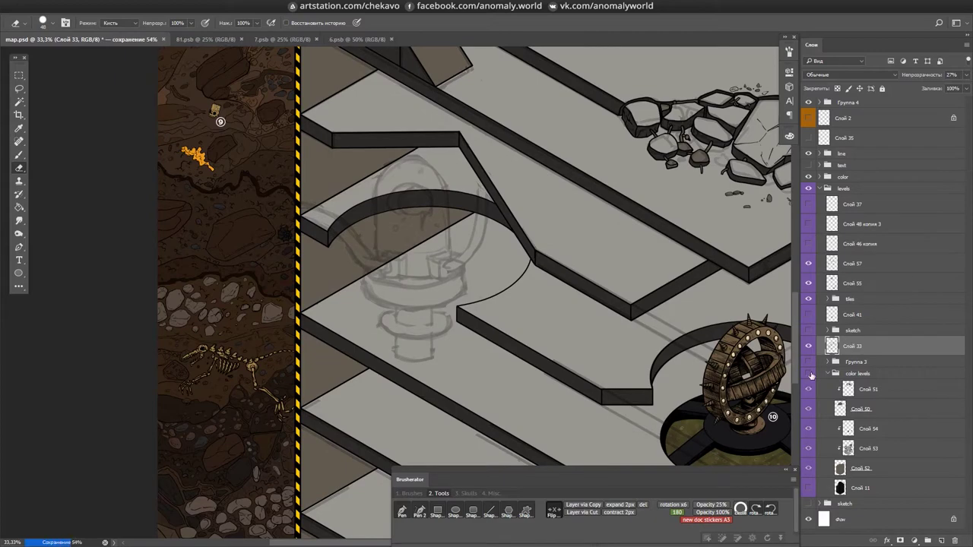
- Show the floor tile grid and move the capsule sketch over the round cutout
{"action": "left_click", "coordinate": [811, 375]}
{"action": "left_click", "coordinate": [810, 285]}
{"action": "left_click", "coordinate": [810, 315]}
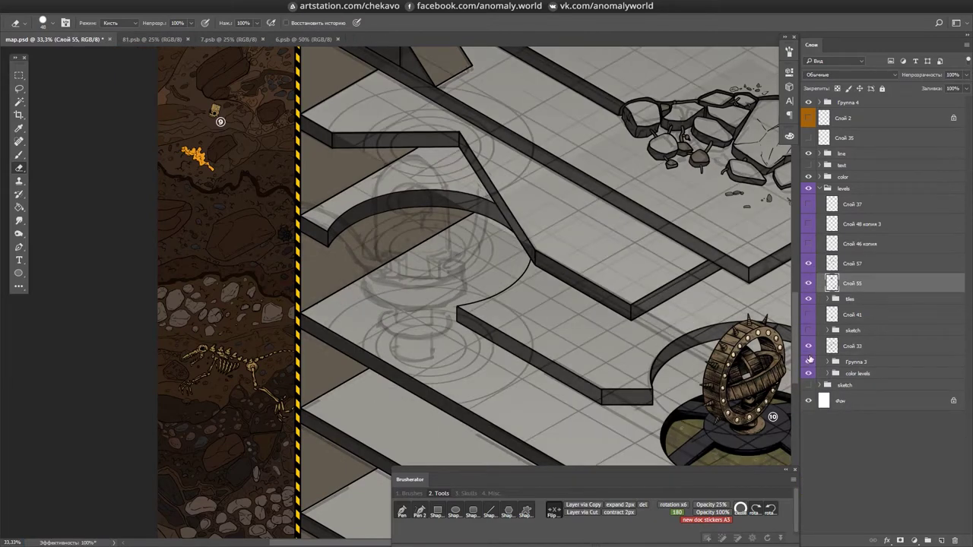
{"action": "left_click", "coordinate": [851, 346]}
{"action": "left_click", "coordinate": [832, 346], "text": "ctrl"}
{"action": "key", "text": "l"}
{"action": "left_click_drag", "start_coordinate": [532, 304], "coordinate": [555, 318]}
{"action": "key", "text": "ctrl+d"}
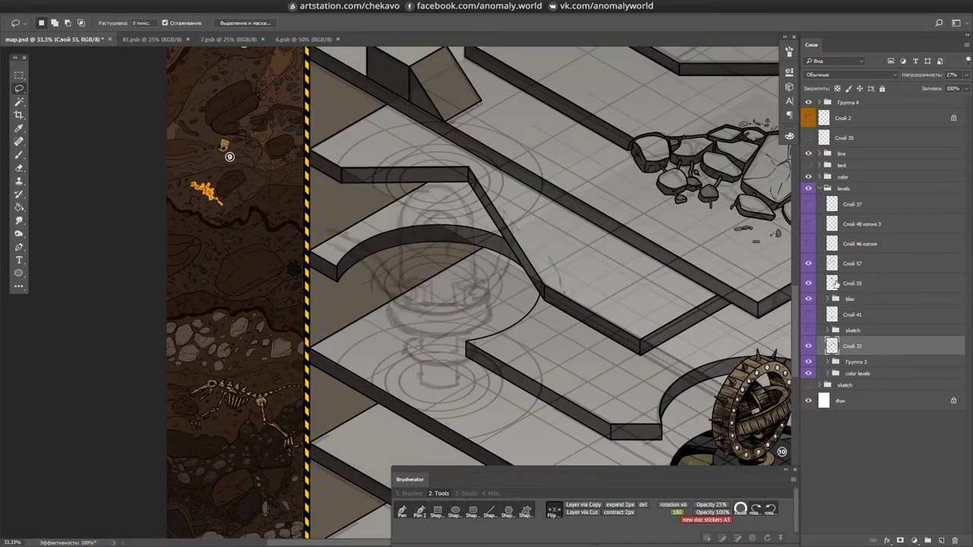
- Brush the capsule's two vertical pillar lines on Слой 55
{"action": "key", "text": "b"}
{"action": "key", "text": "ctrl+plus"}
{"action": "key", "text": "ctrl+z"}
{"action": "key", "text": "ctrl+plus"}
{"action": "key", "text": "ctrl+plus"}
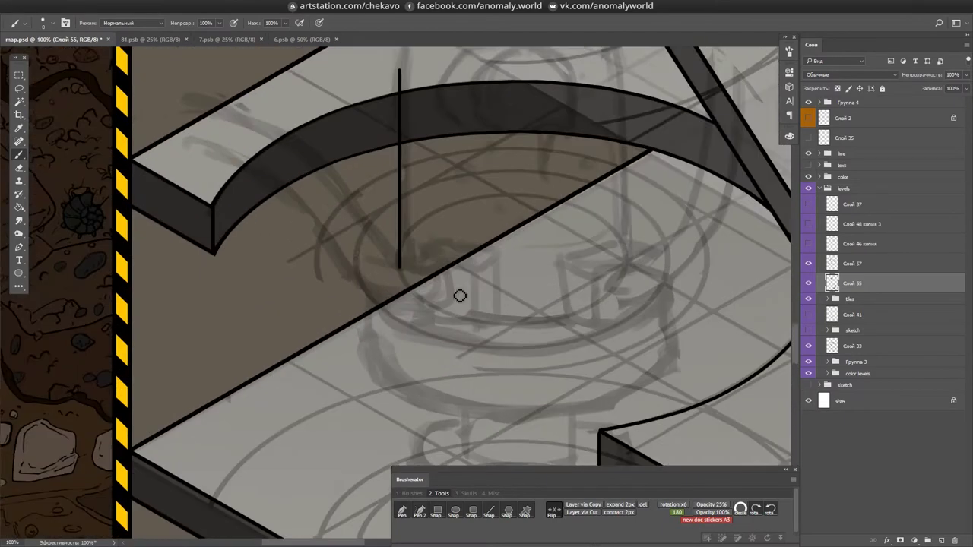
{"action": "left_click_drag", "start_coordinate": [354, 259], "coordinate": [354, 356]}
{"action": "scroll", "coordinate": [465, 319], "scroll_direction": "down", "scroll_amount": 3}
{"action": "left_click_drag", "start_coordinate": [428, 354], "coordinate": [429, 298]}
{"action": "scroll", "coordinate": [434, 300], "scroll_direction": "up", "scroll_amount": 3}
{"action": "key", "text": "ctrl+minus"}
{"action": "left_click_drag", "start_coordinate": [585, 336], "coordinate": [536, 304]}
{"action": "scroll", "coordinate": [420, 284], "scroll_direction": "up", "scroll_amount": 3}
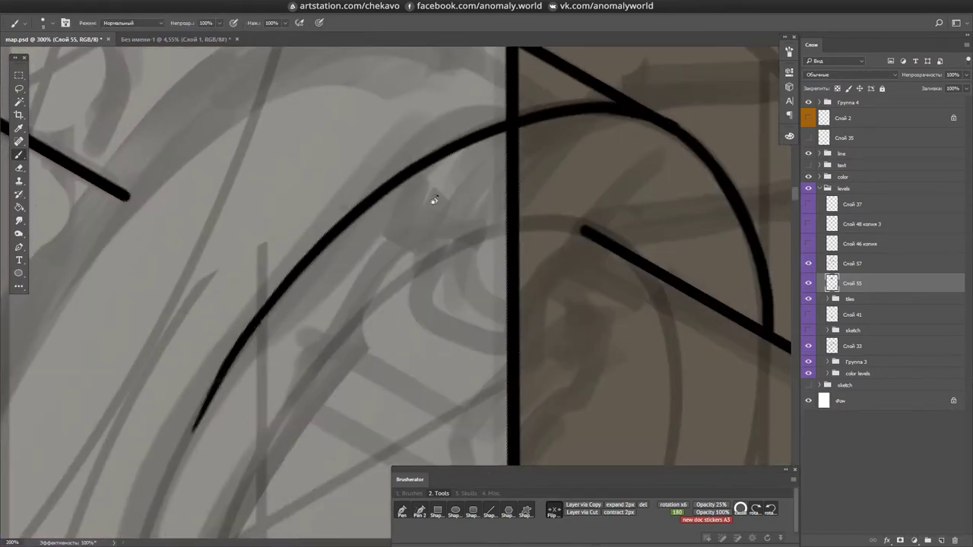
{"action": "scroll", "coordinate": [434, 200], "scroll_direction": "down", "scroll_amount": 3}
- Select the lower curved ink line, save, and drag a circular dome outline as Эллипс 1
{"action": "key", "text": "r"}
{"action": "left_click_drag", "start_coordinate": [532, 228], "coordinate": [591, 291]}
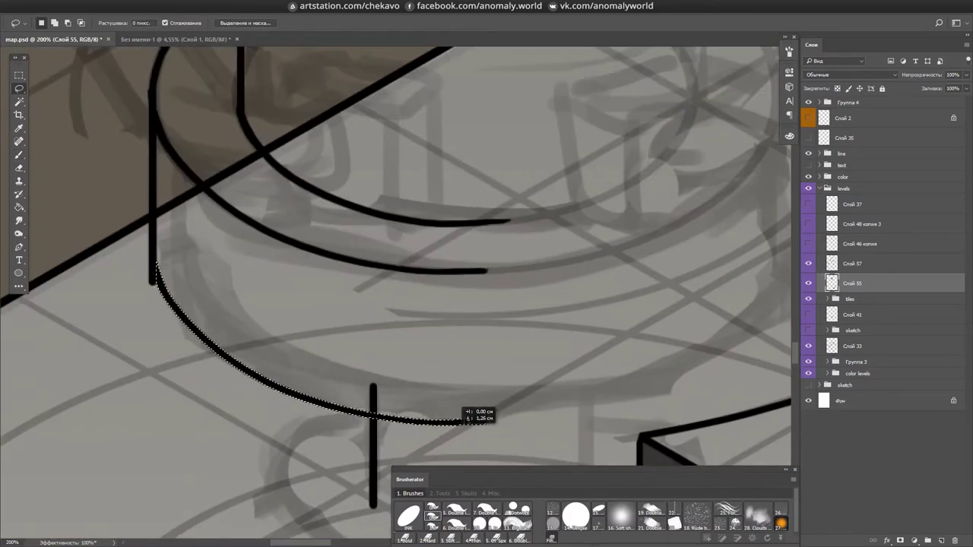
{"action": "key", "text": "ctrl+s"}
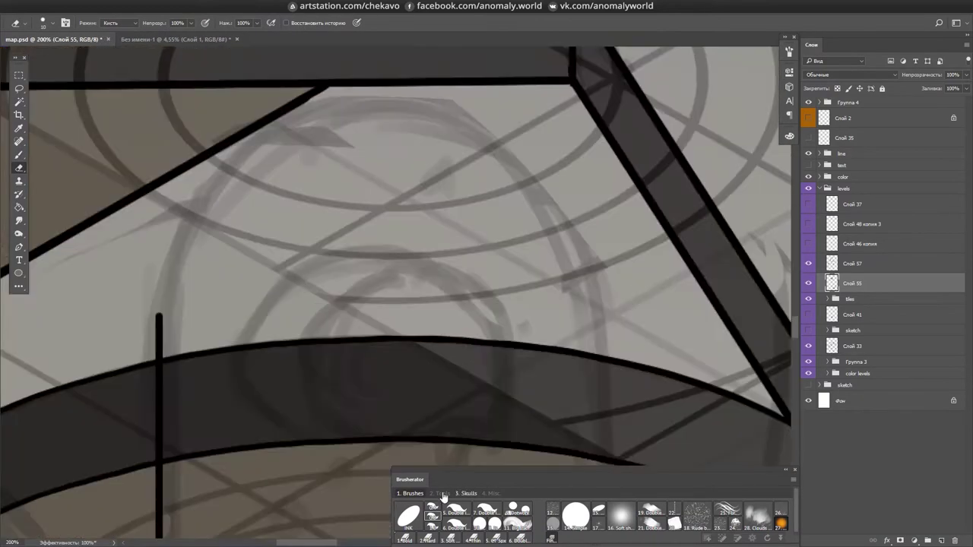
{"action": "left_click", "coordinate": [443, 495]}
{"action": "mouse_move", "coordinate": [163, 108]}
{"action": "left_mouse_down"}
{"action": "mouse_move", "coordinate": [626, 446]}
{"action": "mouse_move", "coordinate": [580, 338]}
{"action": "left_mouse_up"}
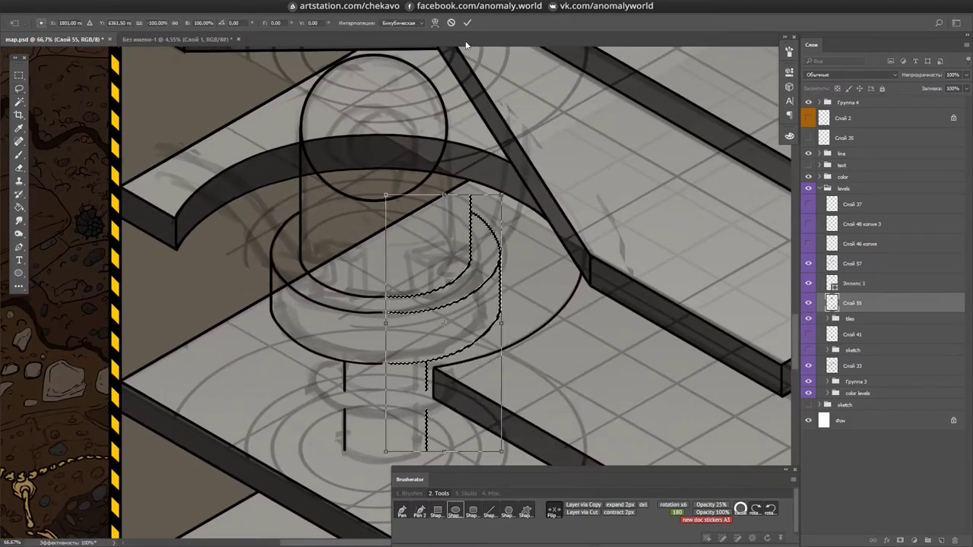
- Commit the dome ellipse and draw an ellipse for the capsule base
{"action": "left_click", "coordinate": [467, 22]}
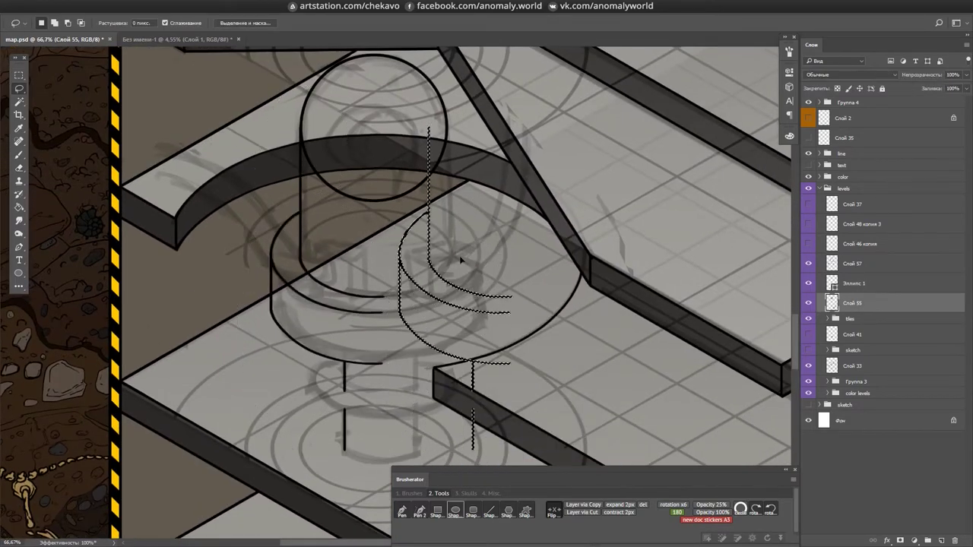
{"action": "scroll", "coordinate": [612, 309], "scroll_direction": "down", "scroll_amount": 3}
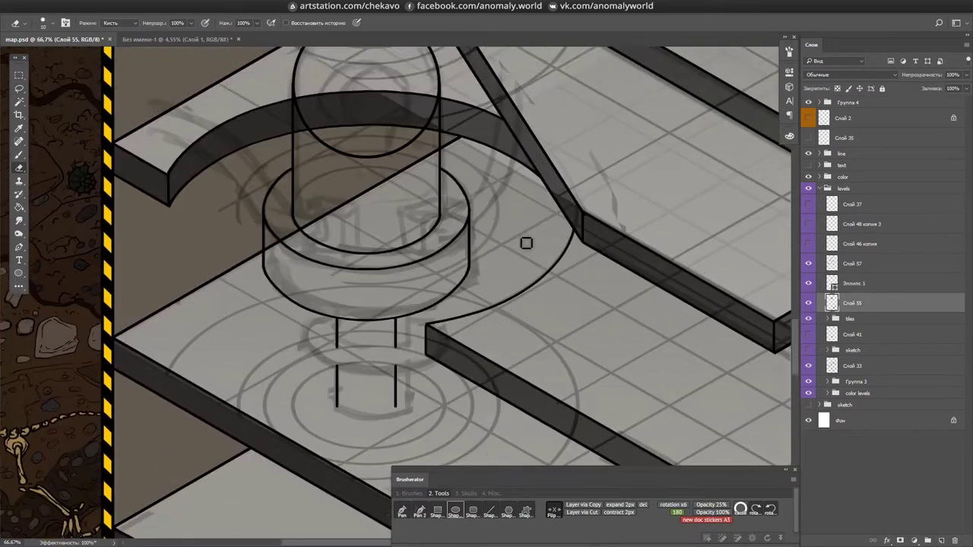
{"action": "key", "text": "u"}
{"action": "mouse_move", "coordinate": [260, 162]}
{"action": "left_mouse_down"}
{"action": "mouse_move", "coordinate": [449, 242]}
{"action": "mouse_move", "coordinate": [457, 259]}
{"action": "left_mouse_up"}
{"action": "scroll", "coordinate": [456, 259], "scroll_direction": "up", "scroll_amount": 3}
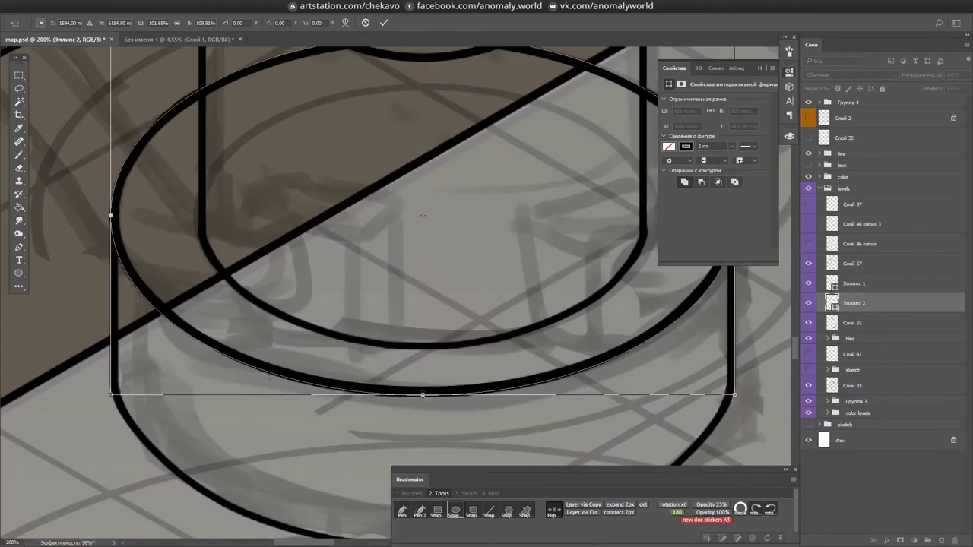
{"action": "scroll", "coordinate": [477, 99], "scroll_direction": "down", "scroll_amount": 2}
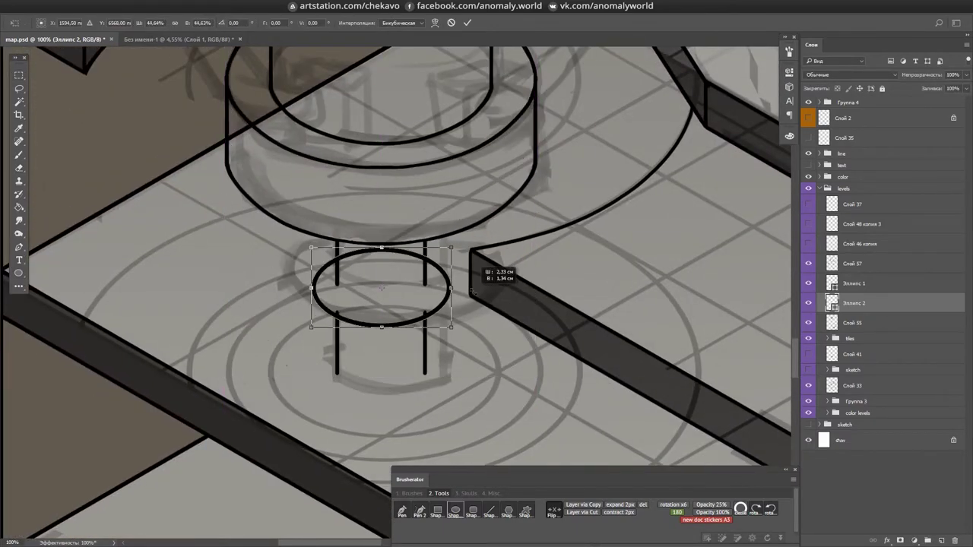
{"action": "scroll", "coordinate": [471, 290], "scroll_direction": "up", "scroll_amount": 2}
{"action": "left_click_drag", "start_coordinate": [458, 298], "coordinate": [505, 337]}
- Duplicate and resize the base ellipse into stacked copies, then save
{"action": "key", "text": "ctrl+j"}
{"action": "key", "text": "ctrl+t"}
{"action": "key", "text": "Return"}
{"action": "key", "text": "ctrl+minus"}
{"action": "left_click_drag", "start_coordinate": [444, 415], "coordinate": [456, 158]}
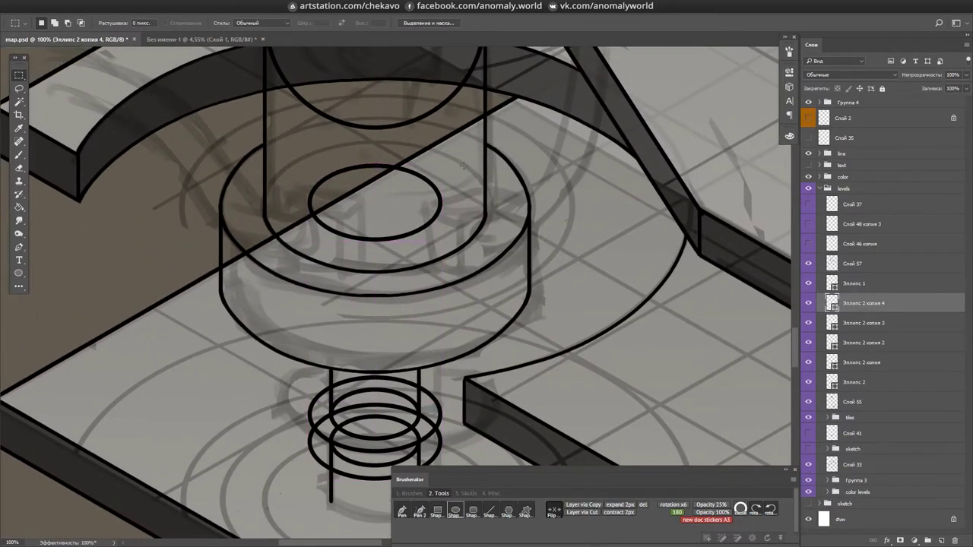
{"action": "key", "text": "ctrl+minus"}
{"action": "left_click_drag", "start_coordinate": [442, 119], "coordinate": [442, 302], "text": "alt"}
{"action": "left_click", "coordinate": [809, 363]}
{"action": "key", "text": "ctrl+plus"}
{"action": "key", "text": "ctrl+plus"}
{"action": "key", "text": "ctrl+plus"}
{"action": "key", "text": "ctrl+plus"}
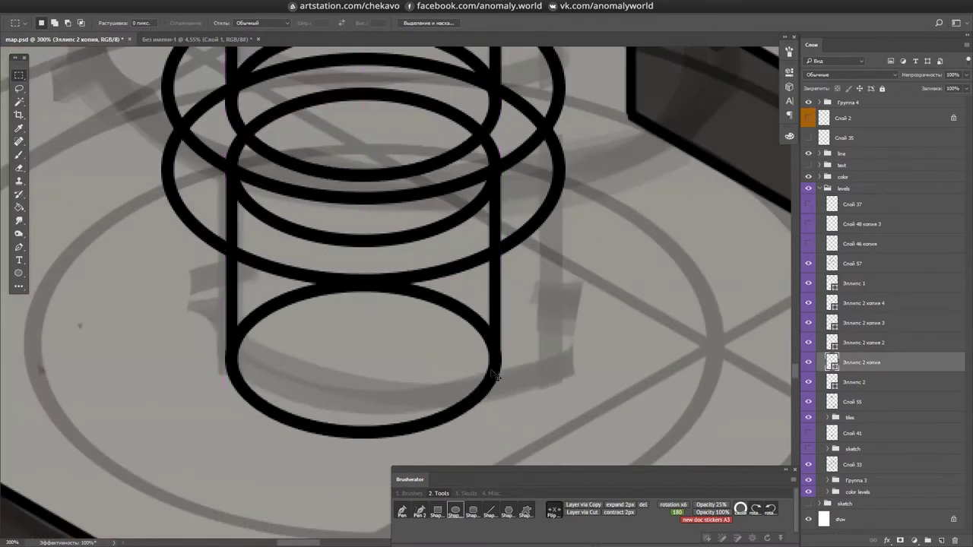
{"action": "key", "text": "ctrl+minus"}
{"action": "key", "text": "ctrl+minus"}
{"action": "key", "text": "ctrl+s"}
{"action": "key", "text": "ctrl+minus"}
{"action": "key", "text": "ctrl+minus"}
{"action": "key", "text": "ctrl+minus"}
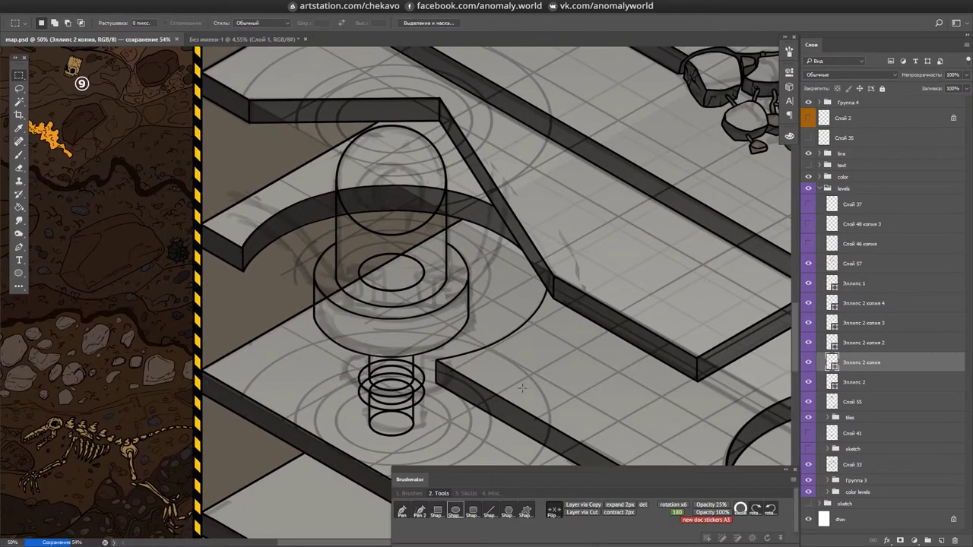
{"action": "key", "text": "ctrl+plus"}
{"action": "key", "text": "ctrl+plus"}
{"action": "key", "text": "ctrl+plus"}
- Select the stacked base ellipse layers, isolating Эллипс 2 копия 3
{"action": "key", "text": "alt+bracketleft"}
{"action": "key", "text": "alt+bracketleft"}
{"action": "key", "text": "b"}
{"action": "key", "text": "ctrl+minus"}
{"action": "key", "text": "e"}
{"action": "left_click", "coordinate": [811, 381]}
{"action": "left_click", "coordinate": [811, 302], "text": "shift"}
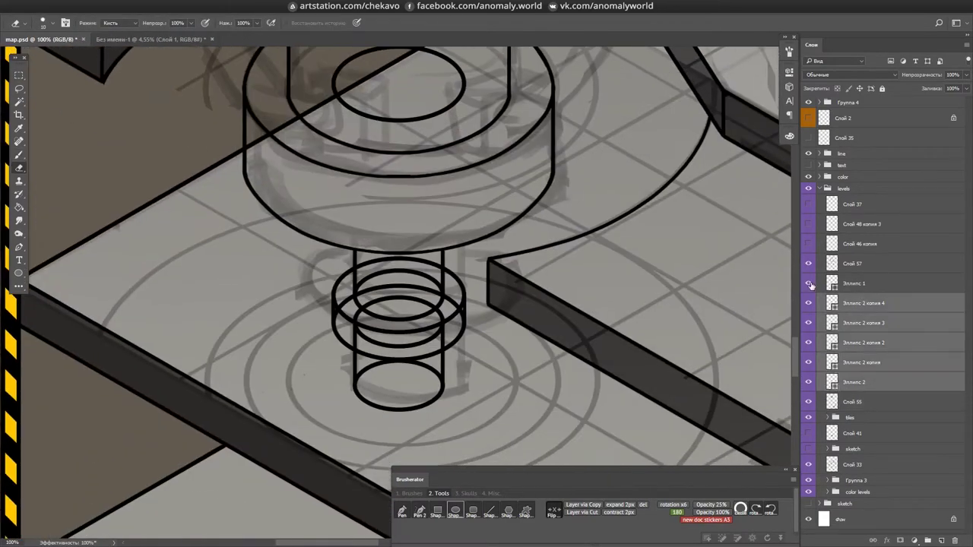
{"action": "left_click", "coordinate": [867, 322]}
{"action": "key", "text": "ctrl+plus"}
{"action": "key", "text": "e"}
- Delete the extra ellipse copies such as Эллипс 2 копия 2
{"action": "key", "text": "alt+bracketleft"}
{"action": "key", "text": "Delete"}
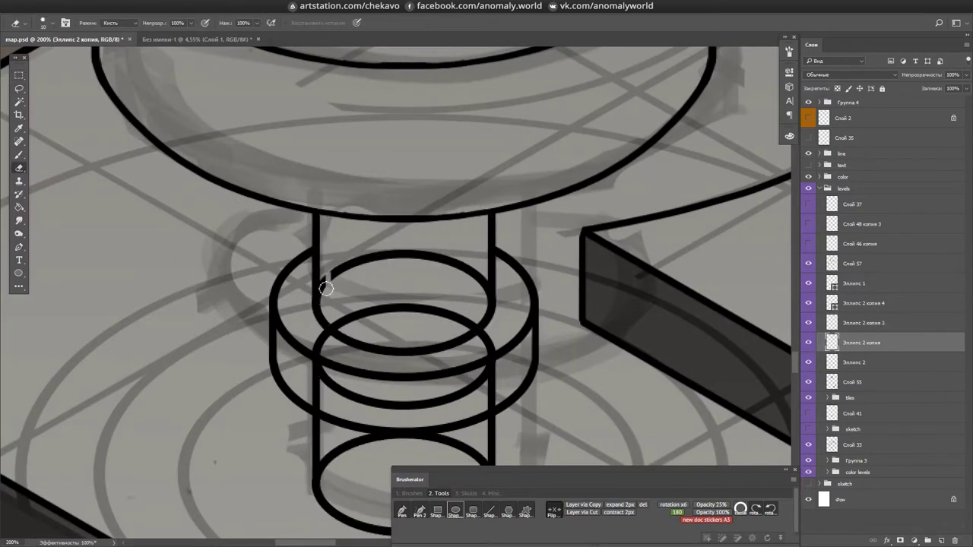
{"action": "key", "text": "e"}
{"action": "key", "text": "alt+bracketleft"}
{"action": "scroll", "coordinate": [313, 321], "scroll_direction": "down", "scroll_amount": 1}
{"action": "key", "text": "Delete"}
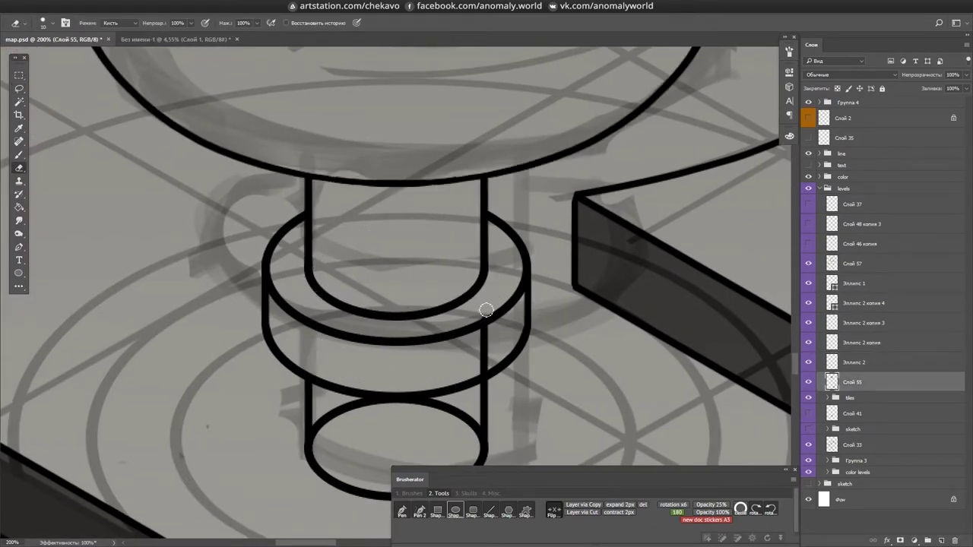
{"action": "key", "text": "ctrl+minus"}
{"action": "key", "text": "e"}
{"action": "key", "text": "Delete"}
- Draw a new ring outline on the base, duplicate and scale it into concentric rings, and save
{"action": "left_click", "coordinate": [859, 283]}
{"action": "key", "text": "ctrl+plus"}
{"action": "key", "text": "u"}
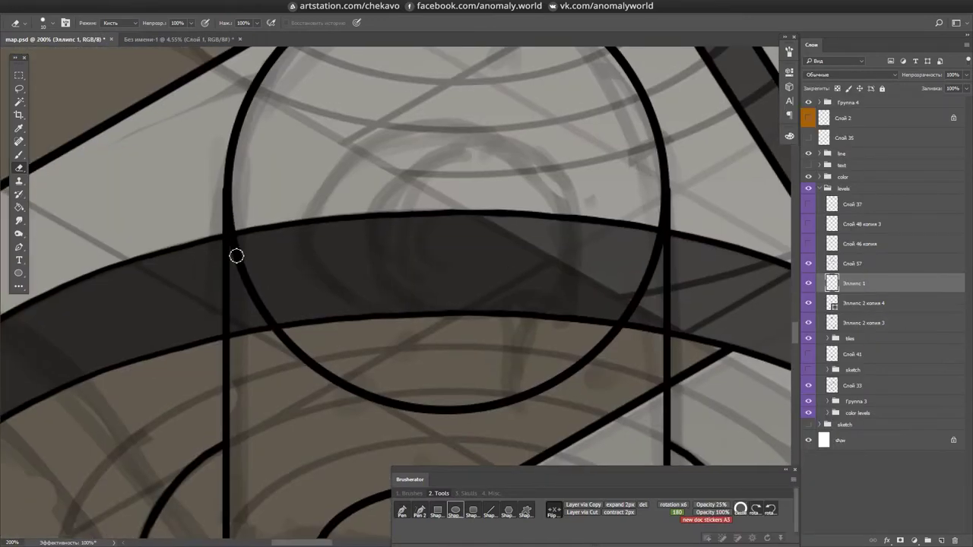
{"action": "left_click_drag", "start_coordinate": [423, 316], "coordinate": [643, 220]}
{"action": "key", "text": "ctrl+minus"}
{"action": "key", "text": "m"}
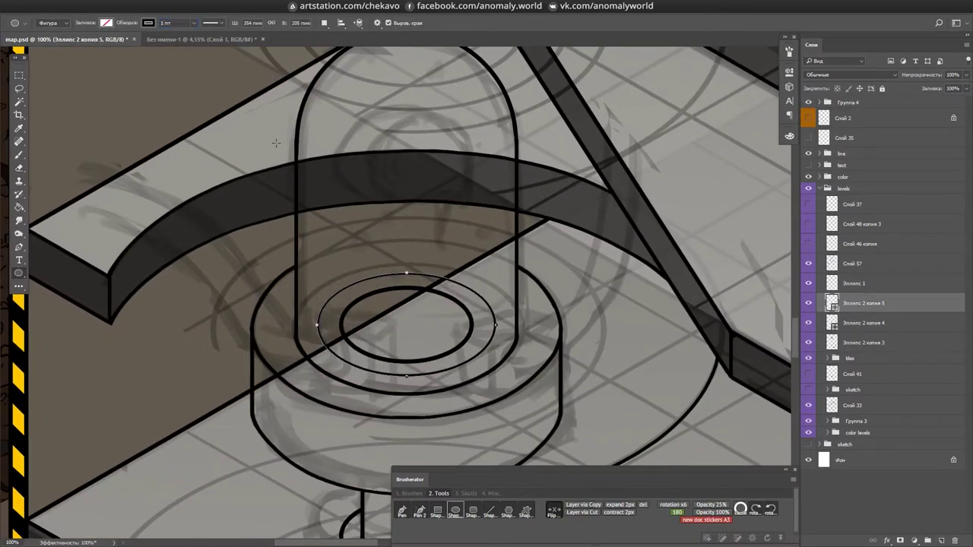
{"action": "key", "text": "Return"}
{"action": "key", "text": "ctrl+j"}
{"action": "key", "text": "ctrl+plus"}
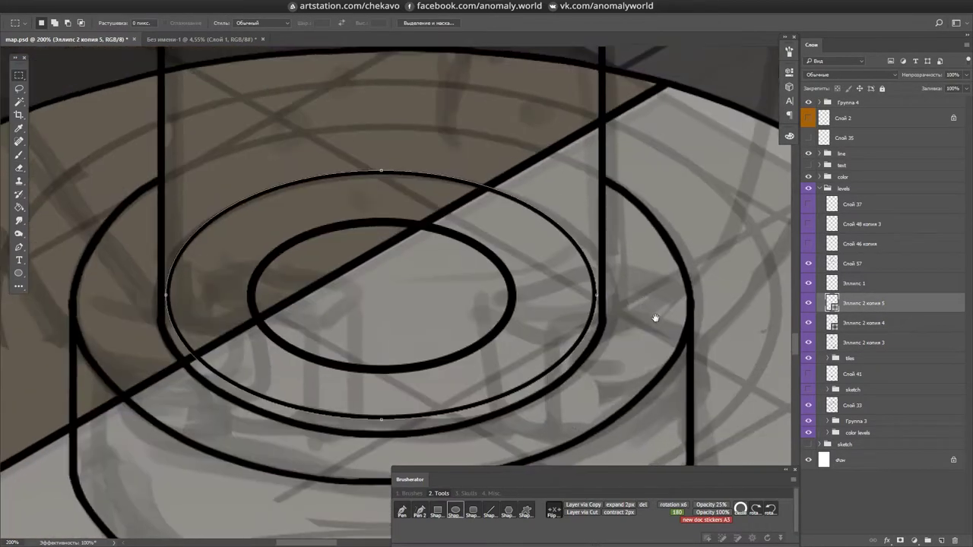
{"action": "key", "text": "ctrl+j"}
{"action": "key", "text": "ctrl+t"}
{"action": "key", "text": "Return"}
{"action": "key", "text": "ctrl+minus"}
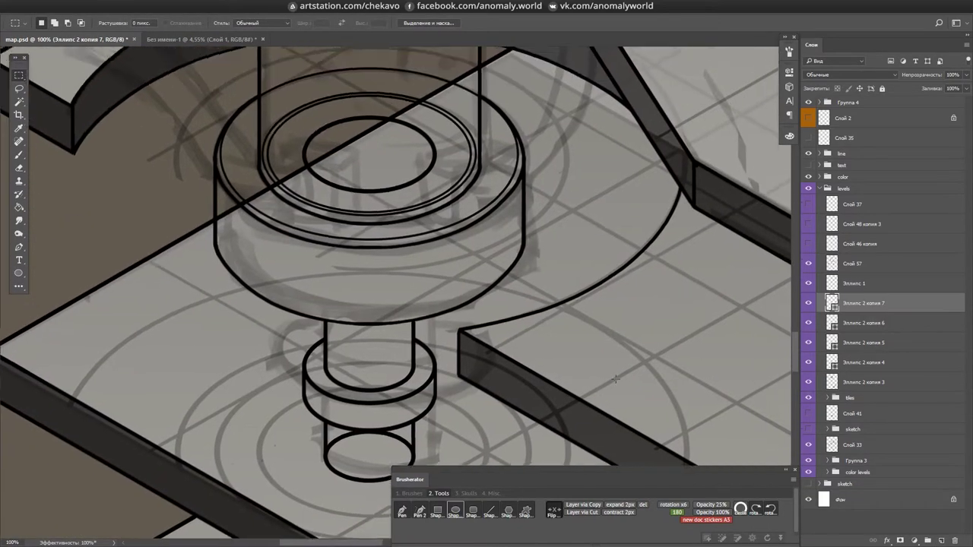
{"action": "key", "text": "ctrl+s"}
- Draw a small oval socket on the side of the capsule base
{"action": "key", "text": "u"}
{"action": "mouse_move", "coordinate": [463, 190]}
{"action": "left_mouse_down"}
{"action": "mouse_move", "coordinate": [487, 217]}
{"action": "mouse_move", "coordinate": [486, 242]}
{"action": "mouse_move", "coordinate": [443, 109]}
{"action": "mouse_move", "coordinate": [422, 96]}
{"action": "left_mouse_up"}
{"action": "key", "text": "ctrl+plus"}
{"action": "key", "text": "b"}
{"action": "key", "text": "alt+bracketright"}
- Brush curving and U-shaped cables hanging from the capsule base, undoing the oversized stroke
{"action": "mouse_move", "coordinate": [434, 267]}
{"action": "left_mouse_down"}
{"action": "mouse_move", "coordinate": [354, 278]}
{"action": "mouse_move", "coordinate": [430, 278]}
{"action": "mouse_move", "coordinate": [532, 190]}
{"action": "left_mouse_up"}
{"action": "key", "text": "ctrl+minus"}
{"action": "mouse_move", "coordinate": [425, 204]}
{"action": "left_mouse_down"}
{"action": "mouse_move", "coordinate": [503, 178]}
{"action": "mouse_move", "coordinate": [389, 210]}
{"action": "left_mouse_up"}
{"action": "key", "text": "ctrl+plus"}
{"action": "key", "text": "Escape"}
{"action": "mouse_move", "coordinate": [547, 325]}
{"action": "left_mouse_down"}
{"action": "mouse_move", "coordinate": [406, 322]}
{"action": "mouse_move", "coordinate": [456, 335]}
{"action": "left_mouse_up"}
{"action": "left_click_drag", "start_coordinate": [450, 209], "coordinate": [597, 326]}
{"action": "mouse_move", "coordinate": [611, 273]}
{"action": "left_mouse_down"}
{"action": "mouse_move", "coordinate": [638, 124]}
{"action": "mouse_move", "coordinate": [495, 158]}
{"action": "left_mouse_up"}
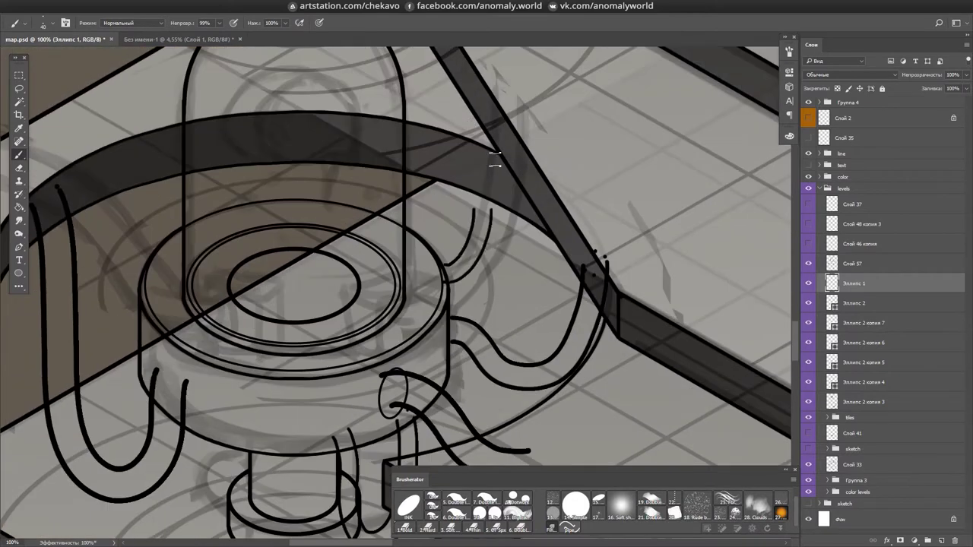
{"action": "key", "text": "ctrl+z"}
{"action": "key", "text": "Escape"}
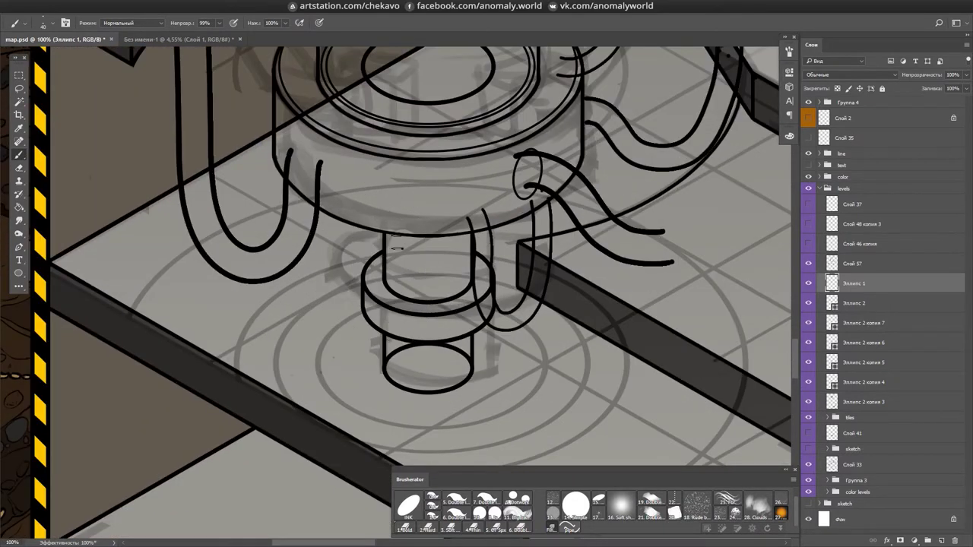
{"action": "left_click_drag", "start_coordinate": [528, 295], "coordinate": [562, 390]}
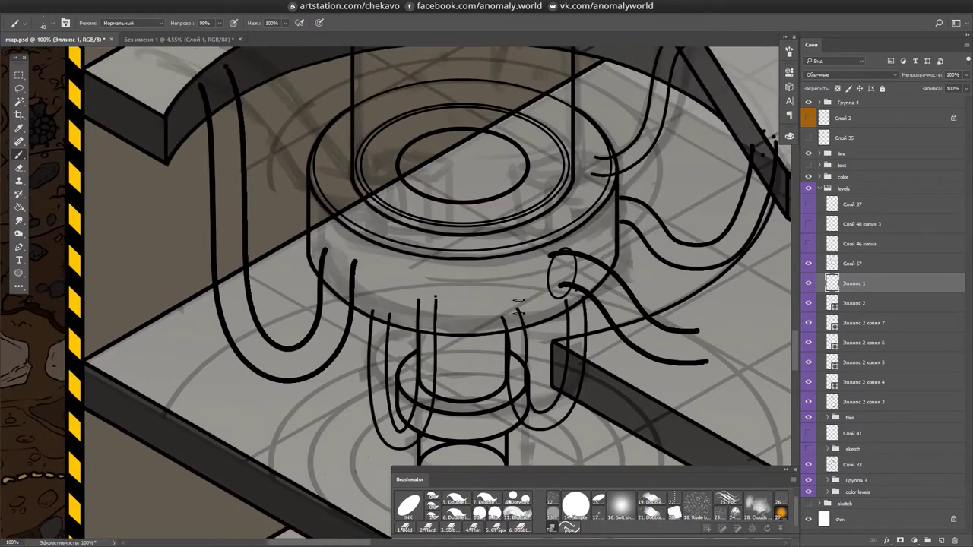
- Draw more cables contained within a lasso selection, changing the brush shelf display
{"action": "key", "text": "l"}
{"action": "left_click_drag", "start_coordinate": [555, 472], "coordinate": [551, 399]}
{"action": "right_click", "coordinate": [747, 465]}
{"action": "left_click", "coordinate": [735, 454]}
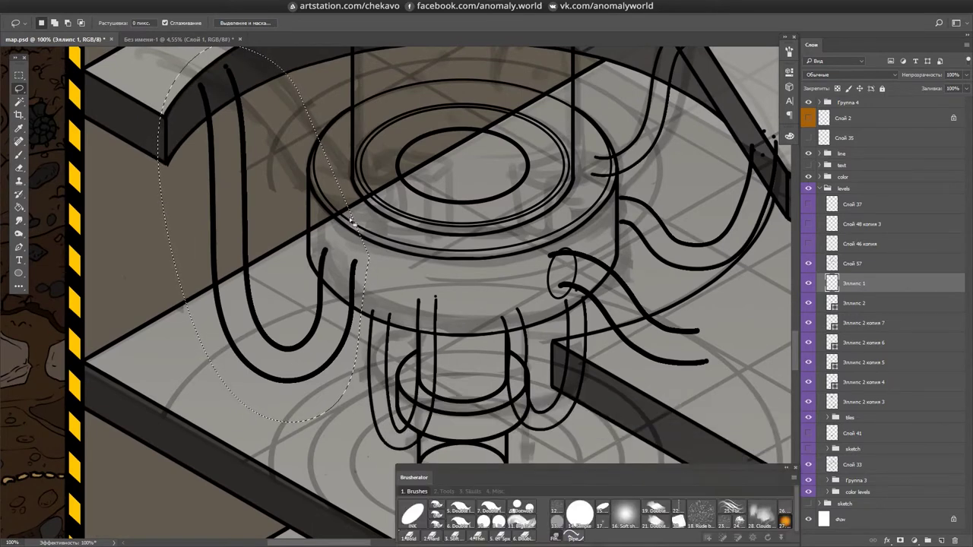
{"action": "key", "text": "b"}
{"action": "left_click_drag", "start_coordinate": [186, 100], "coordinate": [356, 340]}
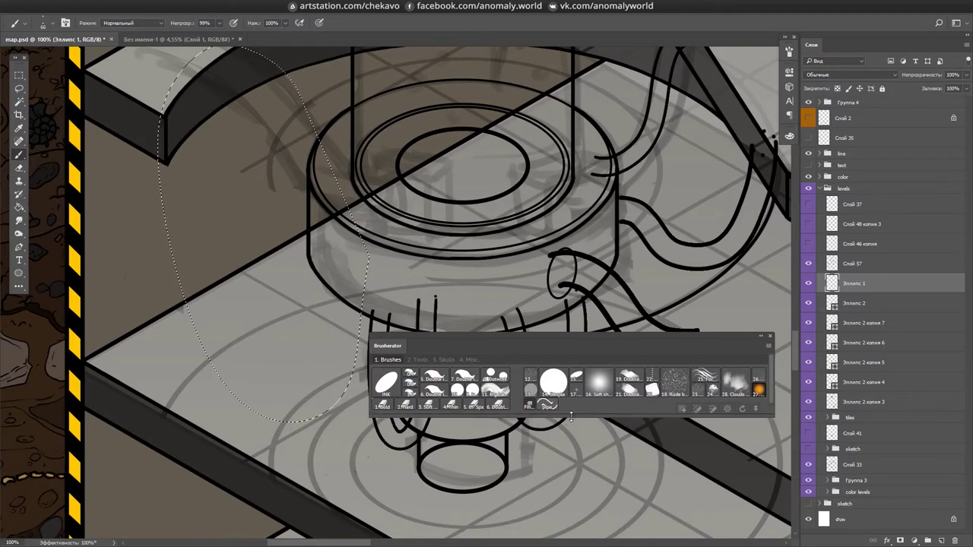
{"action": "mouse_move", "coordinate": [468, 242]}
{"action": "left_mouse_down"}
{"action": "mouse_move", "coordinate": [418, 218]}
{"action": "mouse_move", "coordinate": [472, 251]}
{"action": "mouse_move", "coordinate": [465, 274]}
{"action": "left_mouse_up"}
{"action": "key", "text": "ctrl+d"}
- Erase the Эллипс 2 копия 3 ring outline where it runs behind the cables
{"action": "key", "text": "e"}
{"action": "mouse_move", "coordinate": [648, 339]}
{"action": "left_mouse_down"}
{"action": "mouse_move", "coordinate": [674, 470]}
{"action": "mouse_move", "coordinate": [695, 455]}
{"action": "left_mouse_up"}
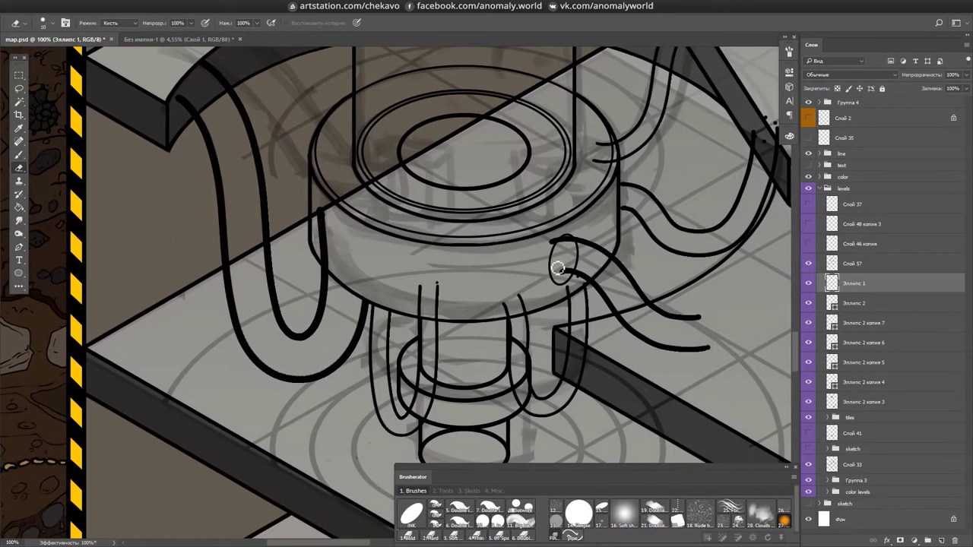
{"action": "key", "text": "ctrl+plus"}
{"action": "mouse_move", "coordinate": [311, 256]}
{"action": "left_mouse_down"}
{"action": "mouse_move", "coordinate": [417, 307]}
{"action": "mouse_move", "coordinate": [326, 208]}
{"action": "mouse_move", "coordinate": [509, 283]}
{"action": "mouse_move", "coordinate": [417, 253]}
{"action": "mouse_move", "coordinate": [414, 314]}
{"action": "mouse_move", "coordinate": [532, 228]}
{"action": "mouse_move", "coordinate": [456, 342]}
{"action": "mouse_move", "coordinate": [426, 365]}
{"action": "mouse_move", "coordinate": [459, 298]}
{"action": "left_mouse_up"}
{"action": "key", "text": "m"}
{"action": "key", "text": "ctrl+minus"}
{"action": "key", "text": "e"}
{"action": "key", "text": "ctrl+plus"}
{"action": "left_click", "coordinate": [458, 298], "text": "ctrl"}
{"action": "left_click_drag", "start_coordinate": [224, 354], "coordinate": [521, 211]}
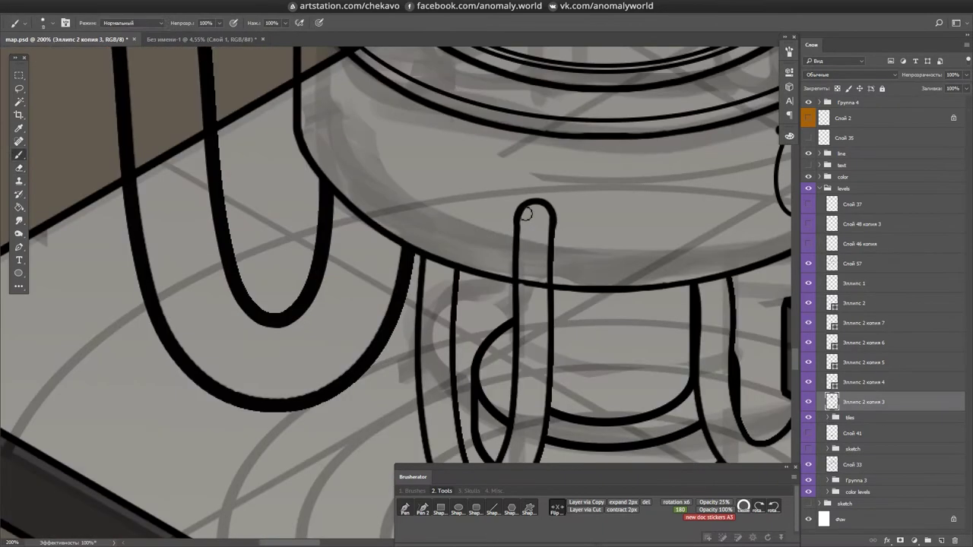
{"action": "key", "text": "Delete"}
- Transform the small oval socket and merge it into the Эллипс 1 cables layer
{"action": "left_click", "coordinate": [542, 294], "text": "ctrl"}
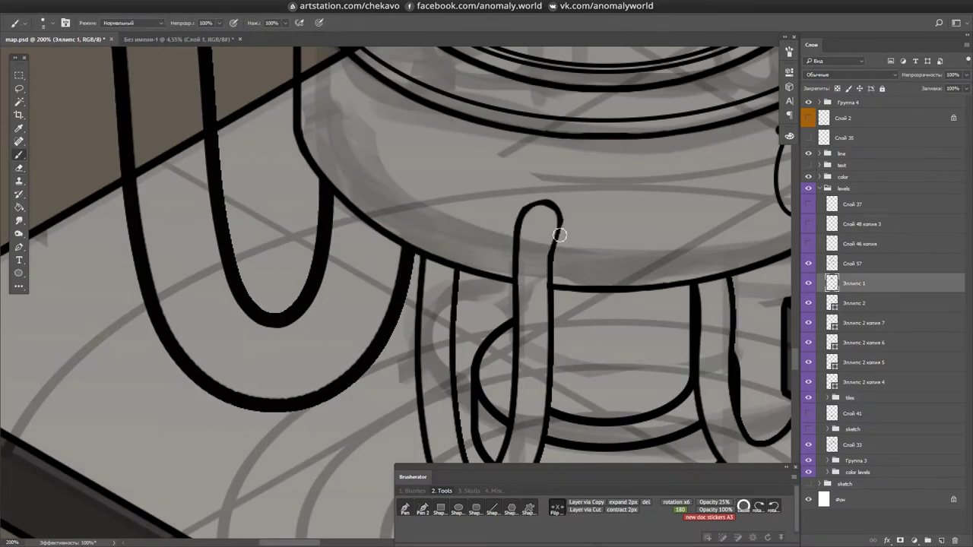
{"action": "key", "text": "r"}
{"action": "mouse_move", "coordinate": [557, 203]}
{"action": "left_mouse_down"}
{"action": "mouse_move", "coordinate": [569, 315]}
{"action": "mouse_move", "coordinate": [568, 279]}
{"action": "left_mouse_up"}
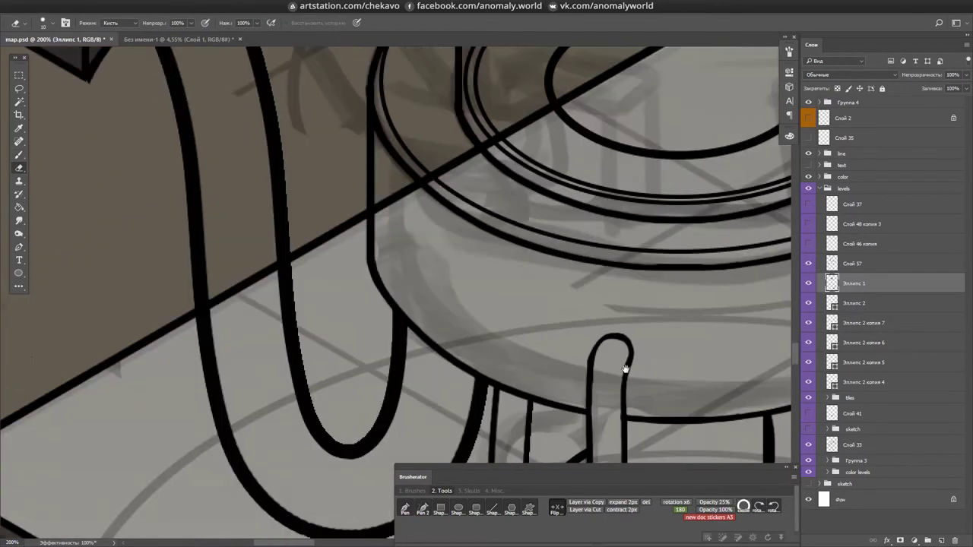
{"action": "scroll", "coordinate": [624, 369], "scroll_direction": "down", "scroll_amount": 3}
{"action": "left_click", "coordinate": [411, 226], "text": "ctrl"}
{"action": "key", "text": "ctrl+t"}
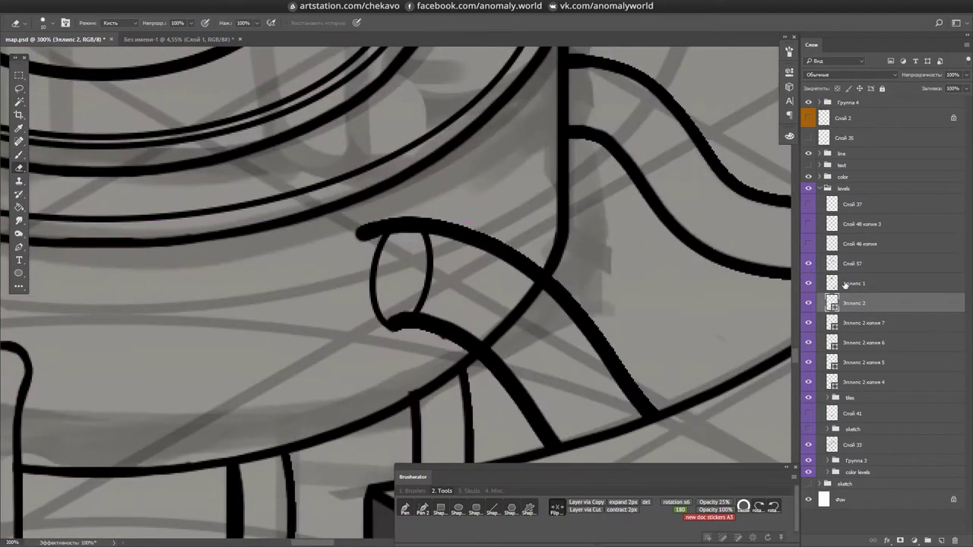
{"action": "left_click", "coordinate": [846, 284], "text": "shift"}
{"action": "right_click", "coordinate": [867, 283]}
{"action": "left_click", "coordinate": [793, 221]}
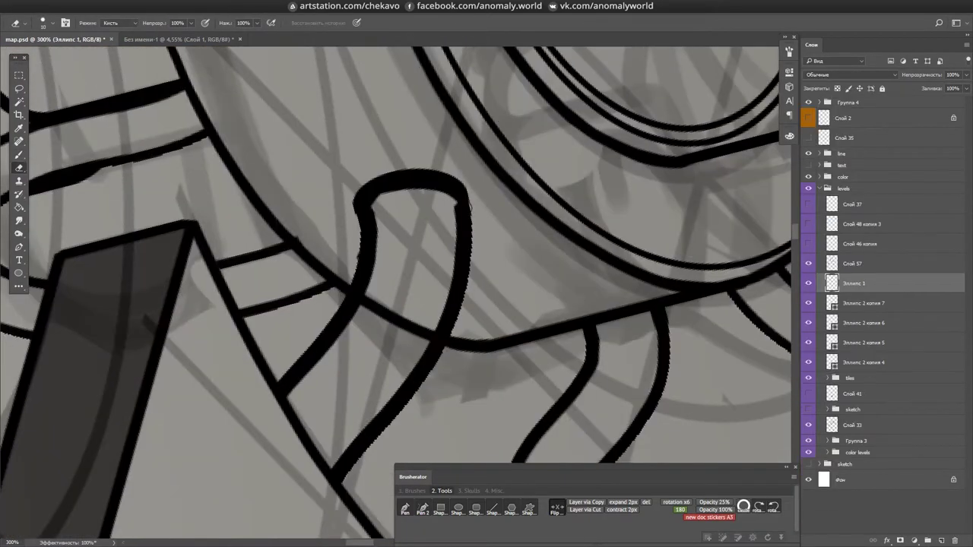
- Check the capsule within the whole map and select the Слой 57 layer
{"action": "scroll", "coordinate": [299, 282], "scroll_direction": "down", "scroll_amount": 10}
{"action": "key", "text": "s"}
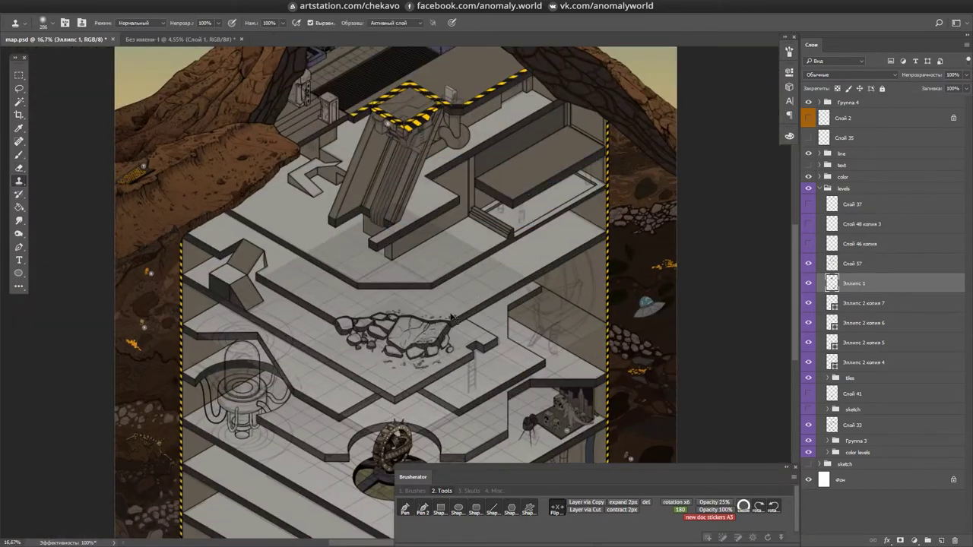
{"action": "scroll", "coordinate": [183, 426], "scroll_direction": "up", "scroll_amount": 8}
{"action": "key", "text": "e"}
{"action": "left_click", "coordinate": [359, 369], "text": "ctrl"}
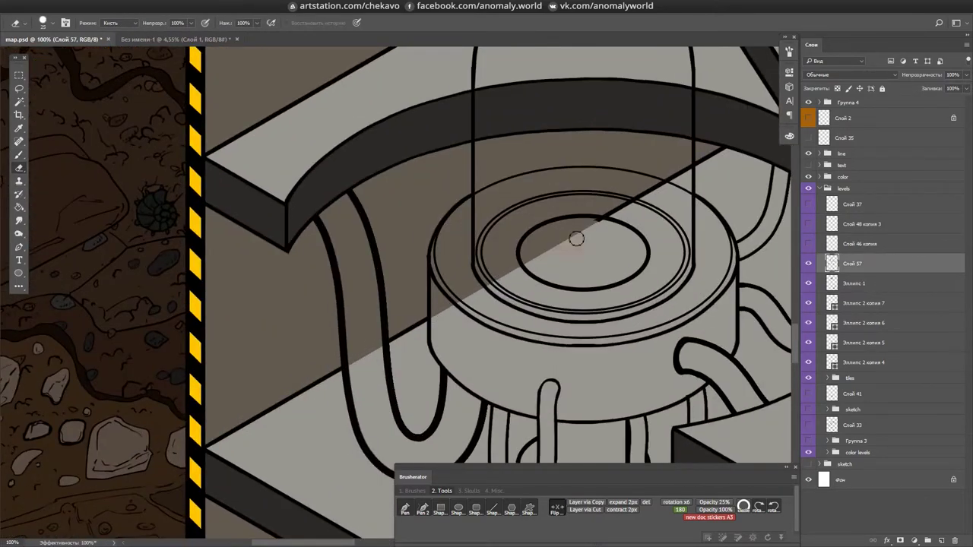
- Select the Слой 50 colour layer for the capsule's fill
{"action": "scroll", "coordinate": [577, 238], "scroll_direction": "down", "scroll_amount": 1}
{"action": "scroll", "coordinate": [380, 243], "scroll_direction": "down", "scroll_amount": 1}
{"action": "key", "text": "g"}
{"action": "left_click", "coordinate": [373, 204], "text": "ctrl"}
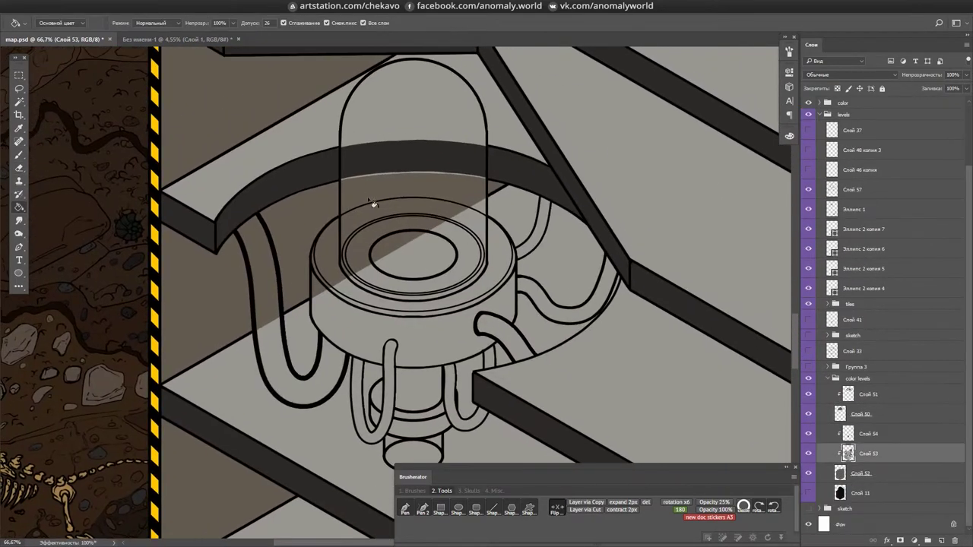
{"action": "scroll", "coordinate": [565, 273], "scroll_direction": "up", "scroll_amount": 1}
{"action": "scroll", "coordinate": [564, 274], "scroll_direction": "down", "scroll_amount": 1}
{"action": "scroll", "coordinate": [365, 330], "scroll_direction": "up", "scroll_amount": 2}
{"action": "key", "text": "e"}
{"action": "left_click", "coordinate": [362, 359], "text": "ctrl"}
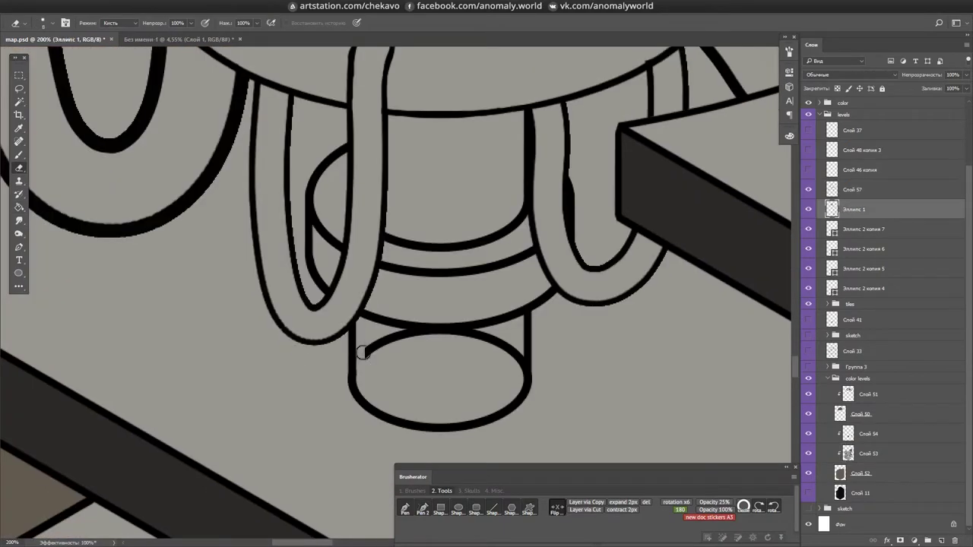
{"action": "left_click_drag", "start_coordinate": [362, 360], "coordinate": [382, 378]}
{"action": "scroll", "coordinate": [372, 350], "scroll_direction": "down", "scroll_amount": 2}
{"action": "left_click", "coordinate": [426, 289], "text": "ctrl"}
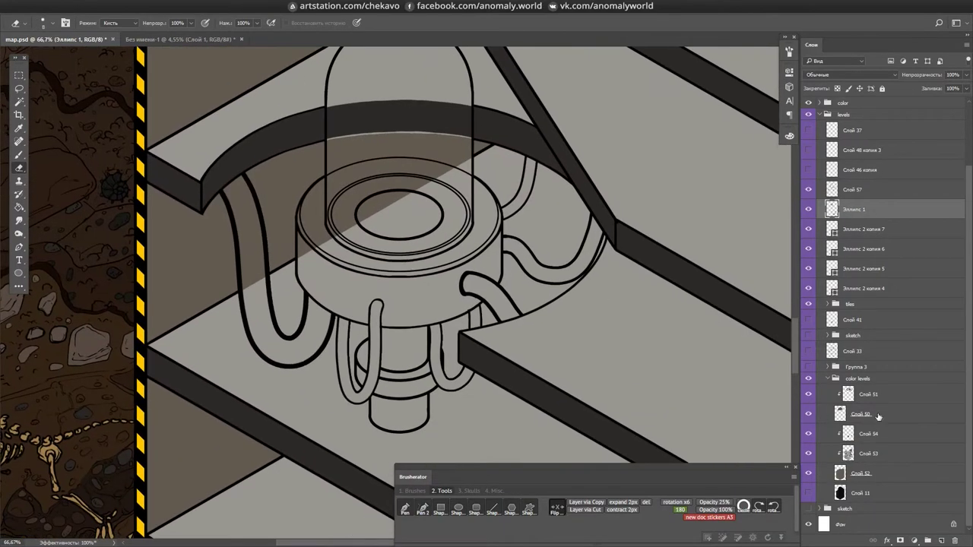
{"action": "scroll", "coordinate": [532, 266], "scroll_direction": "down", "scroll_amount": 3}
- Brush a flat grey-mauve tone over the capsule dome
{"action": "key", "text": "m"}
{"action": "scroll", "coordinate": [400, 283], "scroll_direction": "up", "scroll_amount": 4}
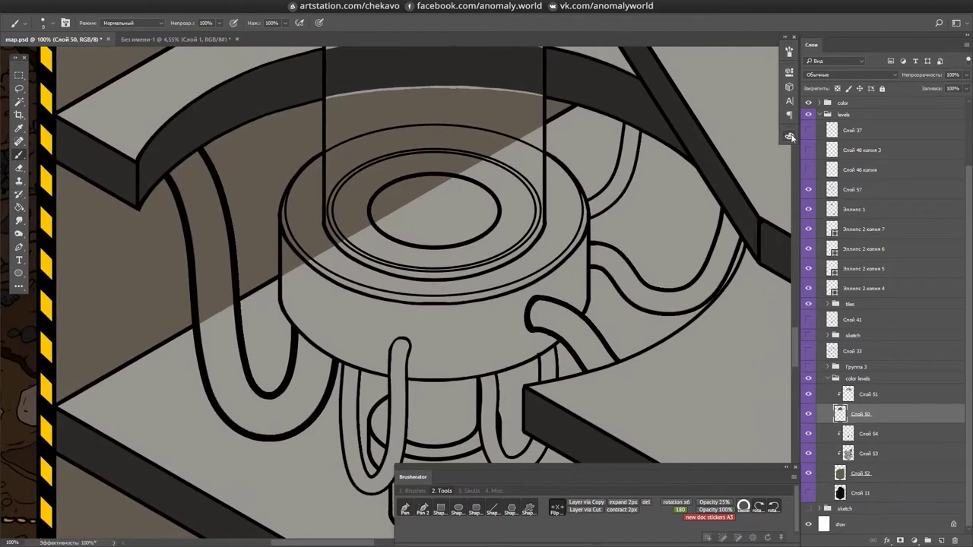
{"action": "key", "text": "b"}
{"action": "left_click_drag", "start_coordinate": [448, 122], "coordinate": [415, 297]}
{"action": "scroll", "coordinate": [332, 330], "scroll_direction": "up", "scroll_amount": 2}
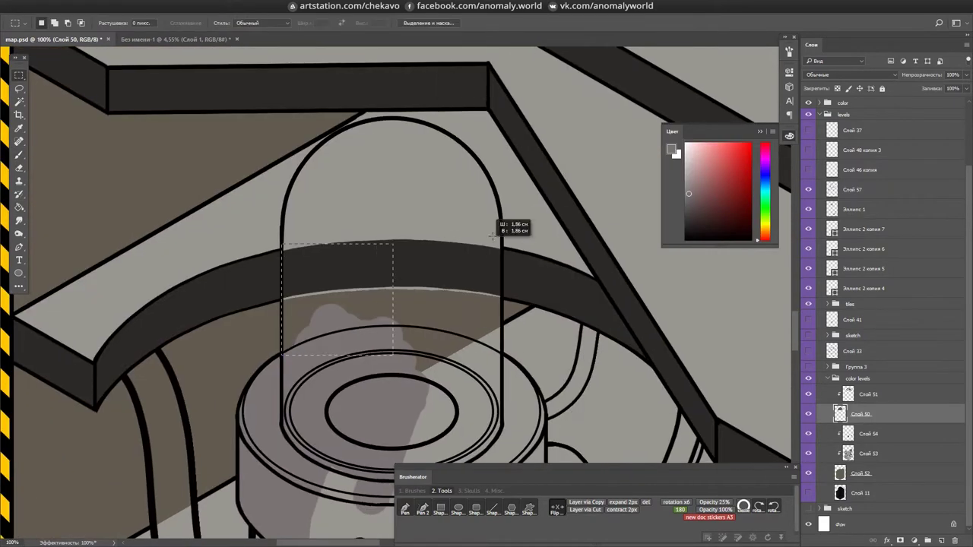
{"action": "scroll", "coordinate": [395, 274], "scroll_direction": "down", "scroll_amount": 5}
- Lasso the cables and ringed base and fill them with the same grey-mauve
{"action": "key", "text": "m"}
{"action": "scroll", "coordinate": [423, 227], "scroll_direction": "up", "scroll_amount": 2}
{"action": "key", "text": "l"}
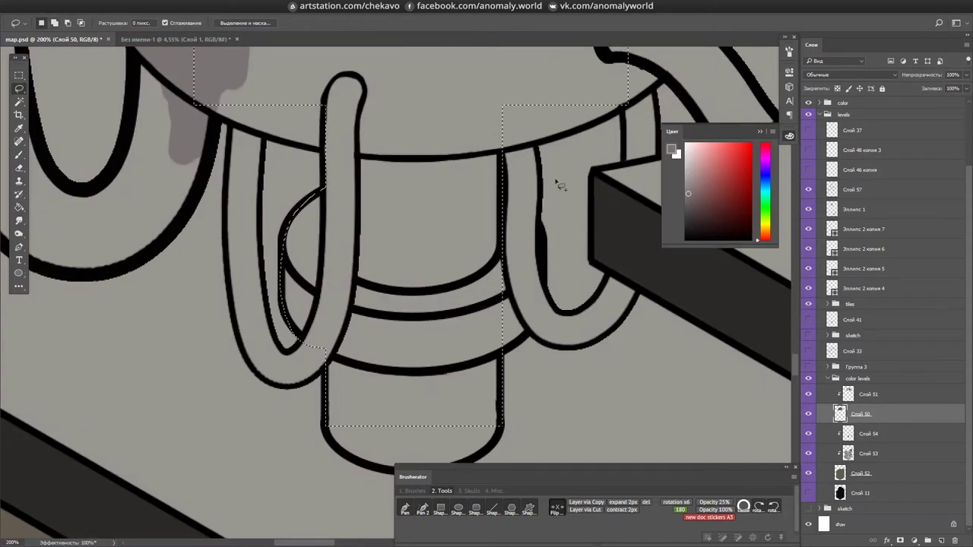
{"action": "mouse_move", "coordinate": [572, 319]}
{"action": "left_mouse_down"}
{"action": "mouse_move", "coordinate": [425, 395]}
{"action": "mouse_move", "coordinate": [286, 215]}
{"action": "left_mouse_up"}
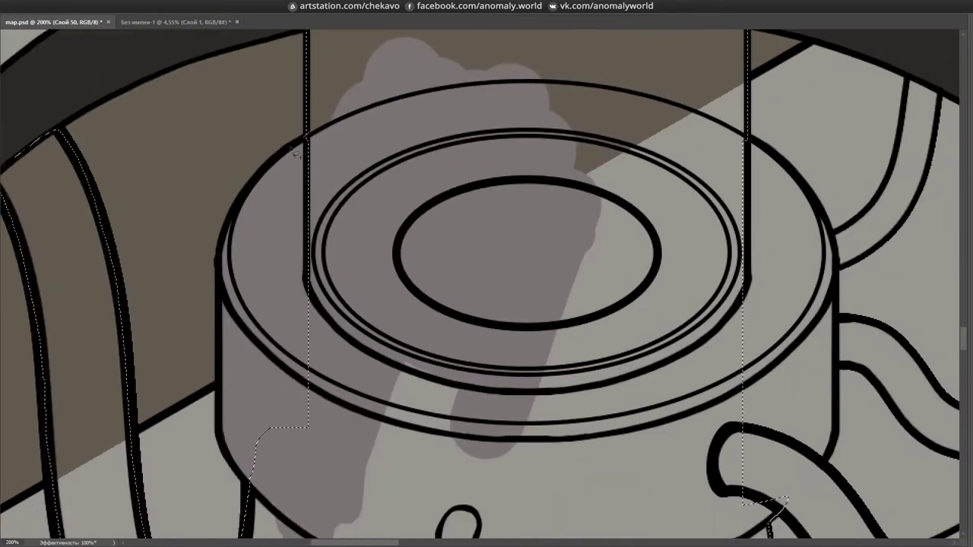
{"action": "scroll", "coordinate": [318, 141], "scroll_direction": "right", "scroll_amount": 5}
{"action": "scroll", "coordinate": [264, 262], "scroll_direction": "down", "scroll_amount": 1}
{"action": "mouse_move", "coordinate": [616, 487]}
{"action": "left_mouse_down"}
{"action": "mouse_move", "coordinate": [601, 228]}
{"action": "mouse_move", "coordinate": [647, 163]}
{"action": "mouse_move", "coordinate": [623, 304]}
{"action": "mouse_move", "coordinate": [799, 241]}
{"action": "left_mouse_up"}
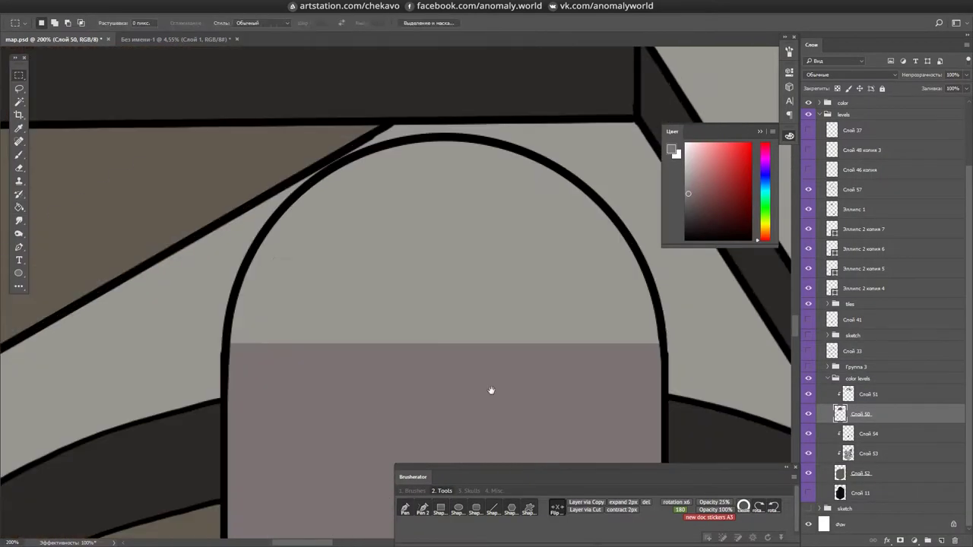
{"action": "mouse_move", "coordinate": [259, 266]}
{"action": "left_mouse_down"}
{"action": "mouse_move", "coordinate": [456, 137]}
{"action": "mouse_move", "coordinate": [631, 304]}
{"action": "left_mouse_up"}
{"action": "key", "text": "Tab"}
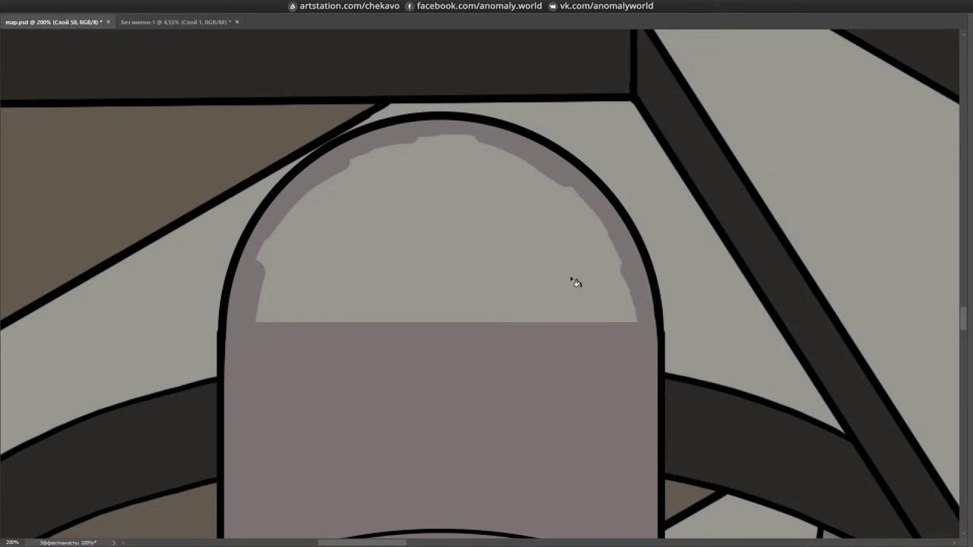
{"action": "key", "text": "ctrl+z"}
- Zoom out to view the whole map and save map.psd
{"action": "scroll", "coordinate": [281, 317], "scroll_direction": "down", "scroll_amount": 15}
{"action": "key", "text": "Tab"}
{"action": "key", "text": "ctrl+s"}
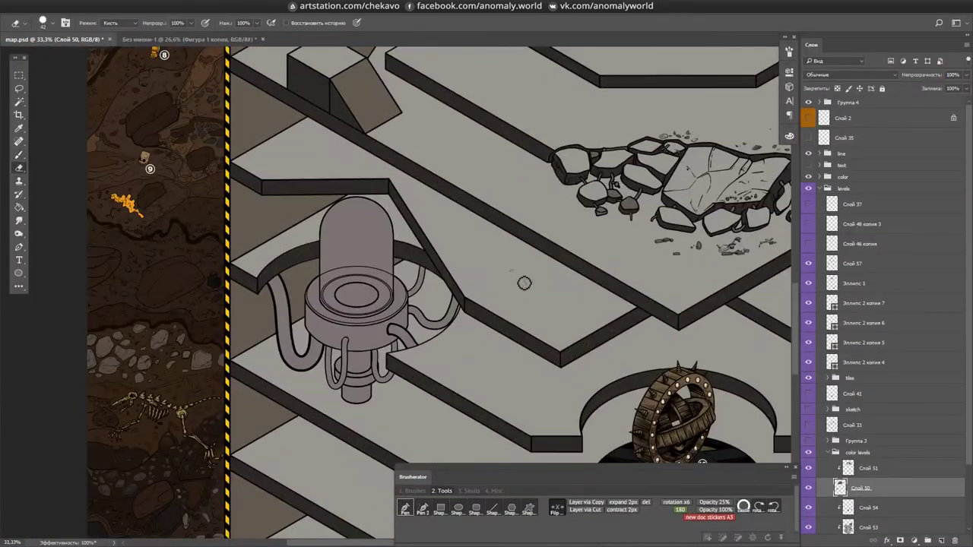
{"action": "scroll", "coordinate": [522, 282], "scroll_direction": "up", "scroll_amount": 5}
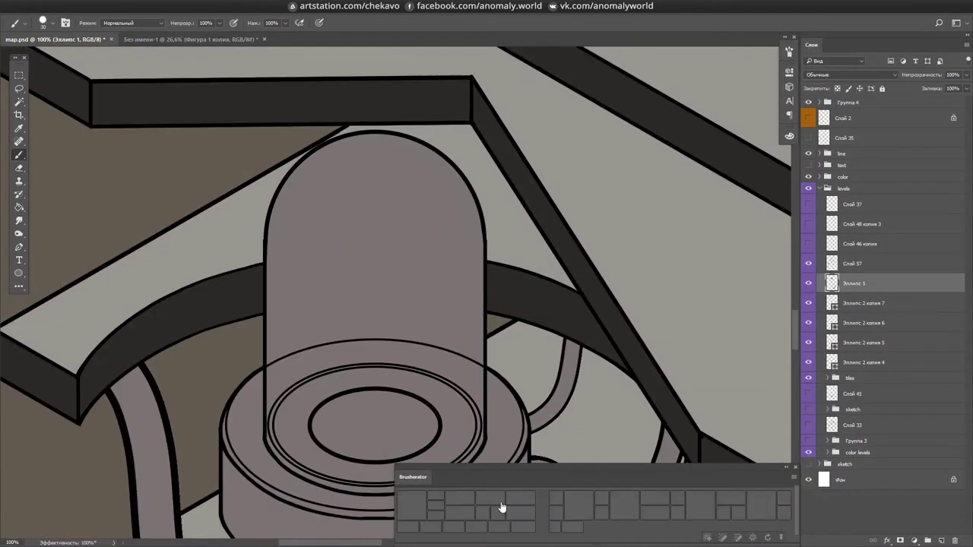
- Sketch the brain's outline inside the dome and draw its folds
{"action": "left_click_drag", "start_coordinate": [371, 200], "coordinate": [310, 268]}
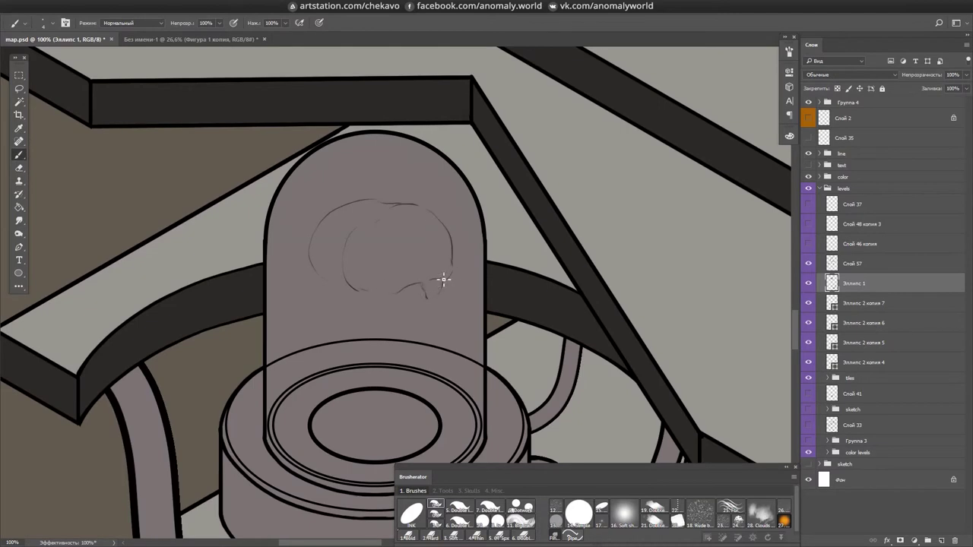
{"action": "scroll", "coordinate": [444, 280], "scroll_direction": "up", "scroll_amount": 2}
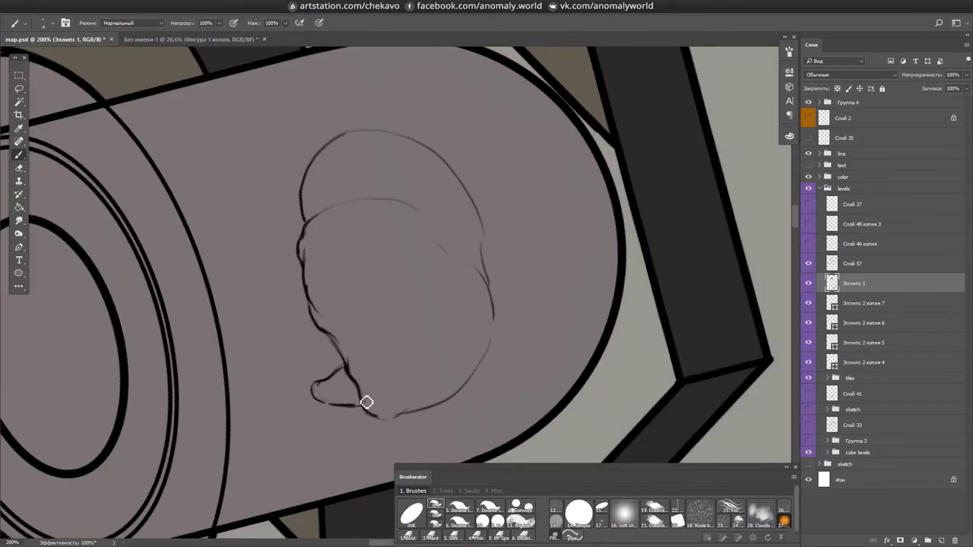
{"action": "key", "text": "Escape"}
{"action": "mouse_move", "coordinate": [397, 208]}
{"action": "left_mouse_down"}
{"action": "mouse_move", "coordinate": [315, 244]}
{"action": "mouse_move", "coordinate": [492, 222]}
{"action": "left_mouse_up"}
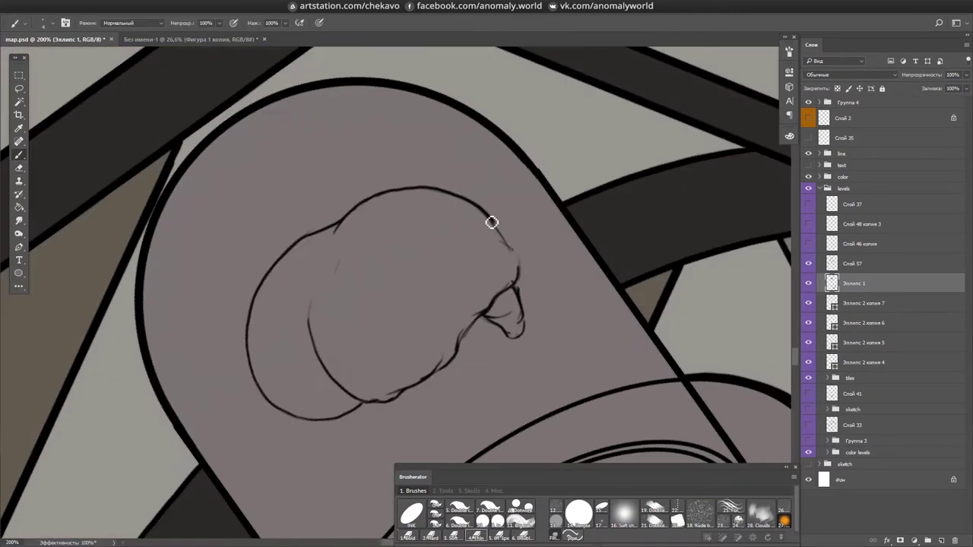
{"action": "left_click_drag", "start_coordinate": [338, 319], "coordinate": [359, 315]}
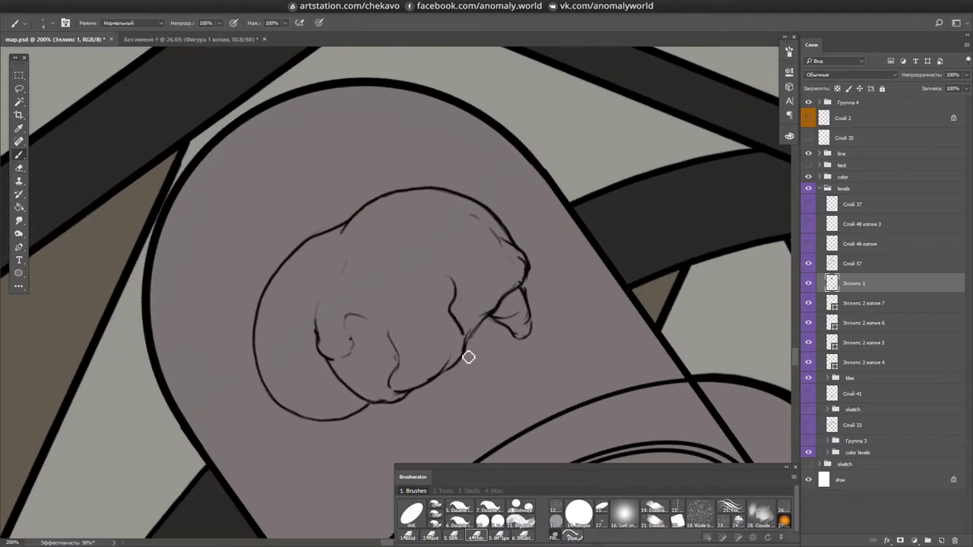
{"action": "left_click_drag", "start_coordinate": [455, 325], "coordinate": [404, 365]}
{"action": "left_click_drag", "start_coordinate": [502, 240], "coordinate": [452, 299]}
{"action": "left_click_drag", "start_coordinate": [418, 245], "coordinate": [359, 196]}
{"action": "left_click_drag", "start_coordinate": [323, 247], "coordinate": [310, 262]}
- Give the brain's upper-left edge a bumpy outline, add a fold, and undo stray strokes
{"action": "key", "text": "Escape"}
{"action": "mouse_move", "coordinate": [345, 215]}
{"action": "left_mouse_down"}
{"action": "mouse_move", "coordinate": [256, 267]}
{"action": "mouse_move", "coordinate": [258, 319]}
{"action": "left_mouse_up"}
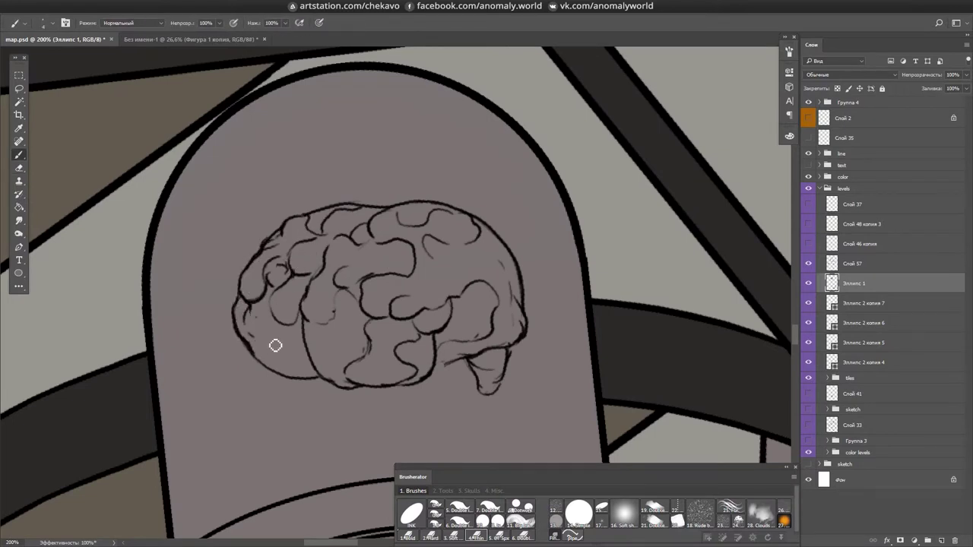
{"action": "left_click_drag", "start_coordinate": [339, 323], "coordinate": [354, 337]}
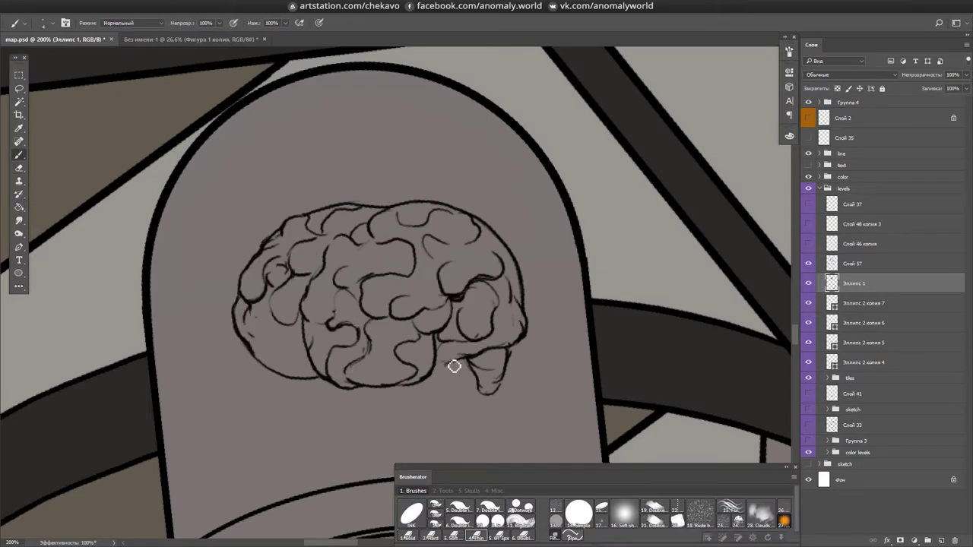
{"action": "scroll", "coordinate": [287, 336], "scroll_direction": "down", "scroll_amount": 5}
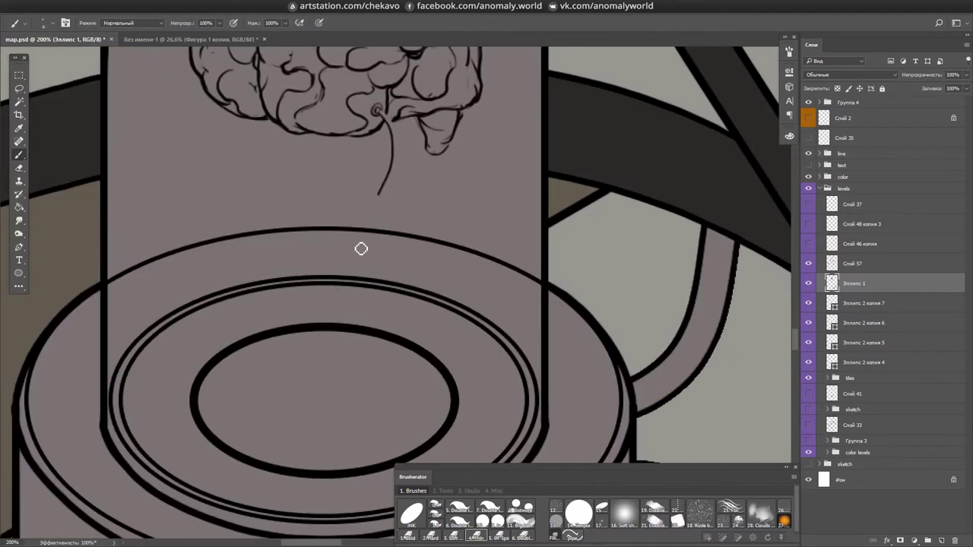
{"action": "key", "text": "ctrl+z"}
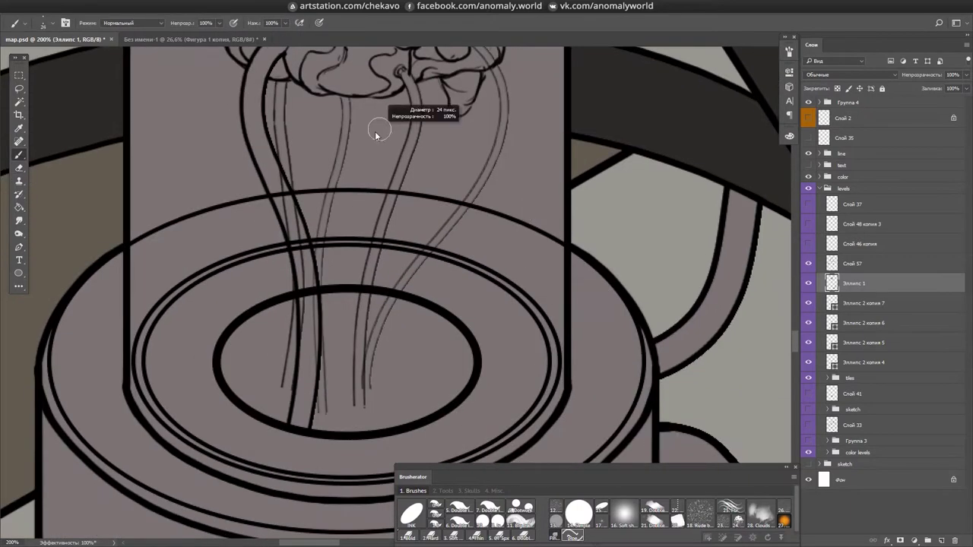
{"action": "left_click_drag", "start_coordinate": [339, 291], "coordinate": [351, 430]}
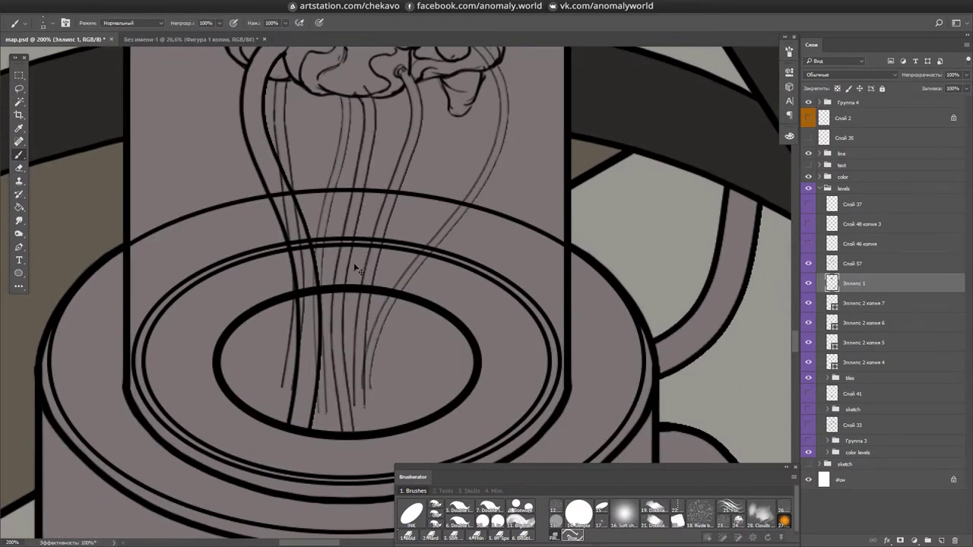
{"action": "key", "text": "ctrl+z"}
{"action": "scroll", "coordinate": [349, 352], "scroll_direction": "down", "scroll_amount": 2}
- Start a cable mark below the brain and erase the stray marks there
{"action": "key", "text": "e"}
{"action": "scroll", "coordinate": [279, 223], "scroll_direction": "up", "scroll_amount": 4}
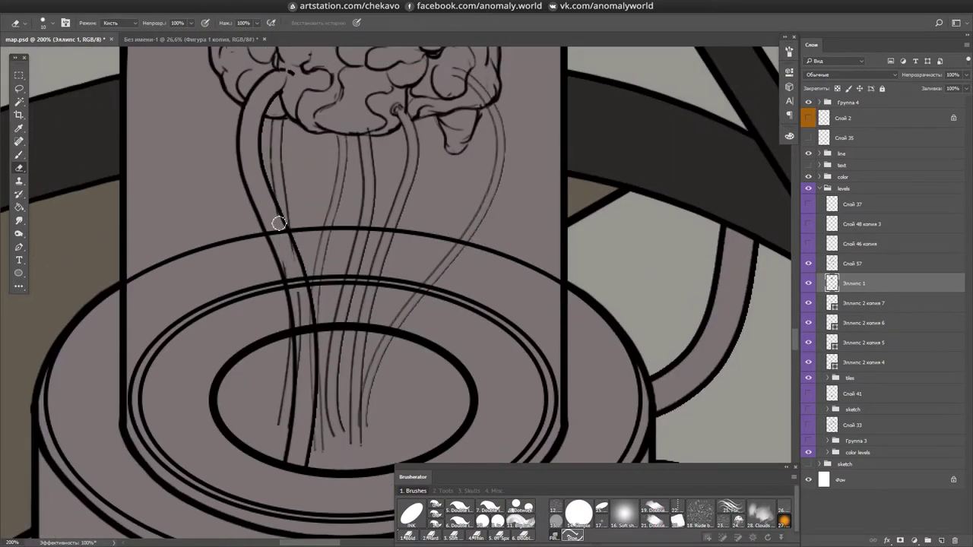
{"action": "key", "text": "b"}
{"action": "mouse_move", "coordinate": [431, 104]}
{"action": "left_mouse_down"}
{"action": "mouse_move", "coordinate": [421, 129]}
{"action": "mouse_move", "coordinate": [440, 125]}
{"action": "left_mouse_up"}
{"action": "key", "text": "e"}
{"action": "key", "text": "b"}
{"action": "scroll", "coordinate": [443, 348], "scroll_direction": "up", "scroll_amount": 7}
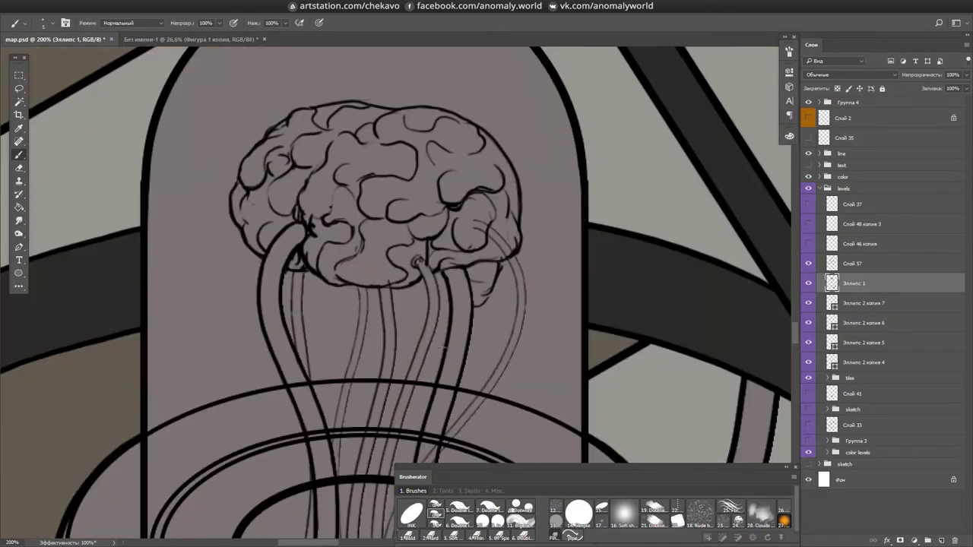
{"action": "key", "text": "b"}
{"action": "key", "text": "r"}
{"action": "mouse_move", "coordinate": [456, 210]}
{"action": "left_mouse_down"}
{"action": "mouse_move", "coordinate": [499, 300]}
{"action": "mouse_move", "coordinate": [543, 220]}
{"action": "mouse_move", "coordinate": [380, 265]}
{"action": "left_mouse_up"}
{"action": "key", "text": "ctrl+s"}
- At 300% zoom, erase faint guide lines along the cables and darken a cable outline
{"action": "left_click_drag", "start_coordinate": [388, 323], "coordinate": [358, 236]}
{"action": "key", "text": "e"}
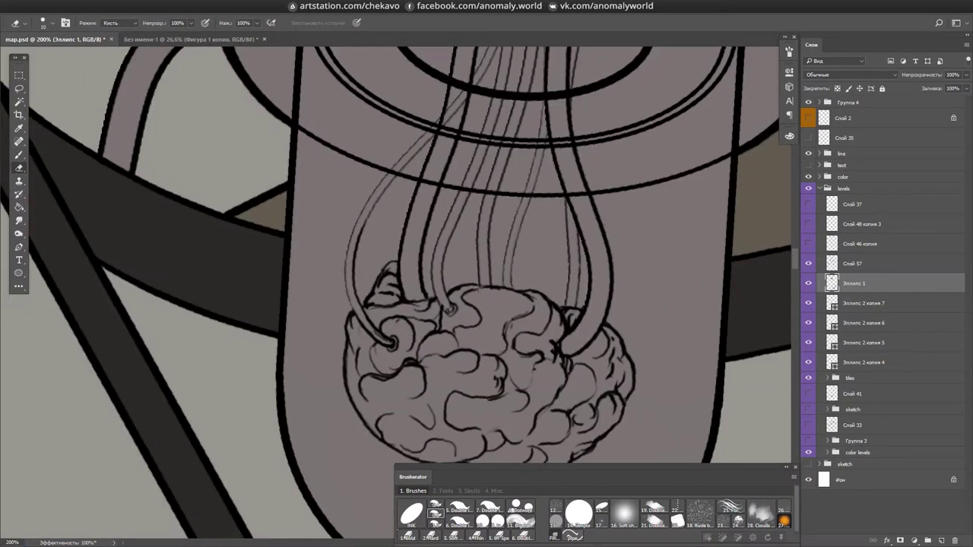
{"action": "mouse_move", "coordinate": [437, 279]}
{"action": "left_mouse_down"}
{"action": "mouse_move", "coordinate": [426, 251]}
{"action": "mouse_move", "coordinate": [437, 279]}
{"action": "left_mouse_up"}
{"action": "key", "text": "ctrl+plus"}
{"action": "scroll", "coordinate": [438, 279], "scroll_direction": "down", "scroll_amount": 2}
{"action": "left_click_drag", "start_coordinate": [297, 346], "coordinate": [274, 251]}
{"action": "key", "text": "ctrl+s"}
{"action": "left_click_drag", "start_coordinate": [335, 441], "coordinate": [338, 343]}
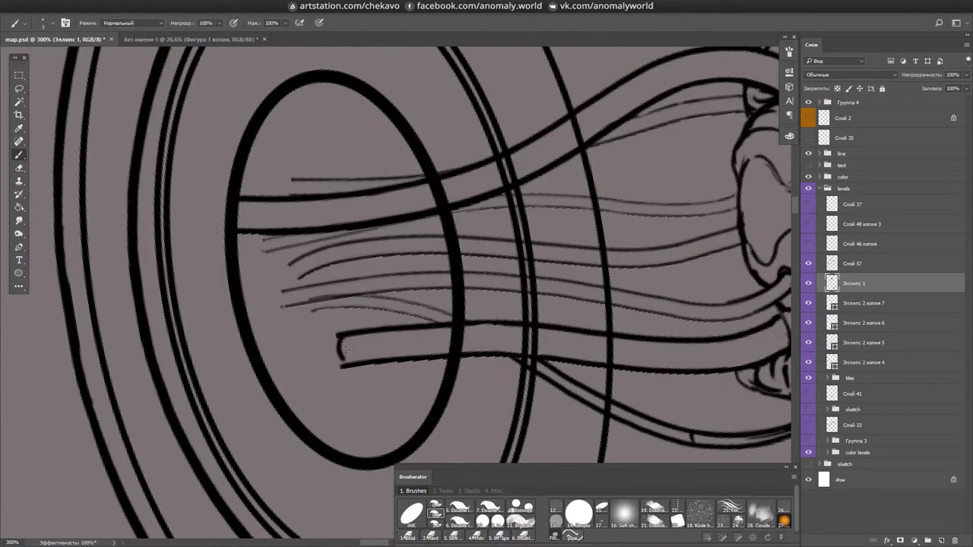
{"action": "key", "text": "e"}
{"action": "left_click_drag", "start_coordinate": [299, 277], "coordinate": [364, 363]}
{"action": "mouse_move", "coordinate": [443, 249]}
{"action": "left_mouse_down"}
{"action": "mouse_move", "coordinate": [327, 398]}
{"action": "mouse_move", "coordinate": [259, 251]}
{"action": "left_mouse_up"}
{"action": "left_click_drag", "start_coordinate": [434, 278], "coordinate": [365, 383]}
{"action": "mouse_move", "coordinate": [319, 359]}
{"action": "left_mouse_down"}
{"action": "mouse_move", "coordinate": [343, 220]}
{"action": "mouse_move", "coordinate": [389, 102]}
{"action": "left_mouse_up"}
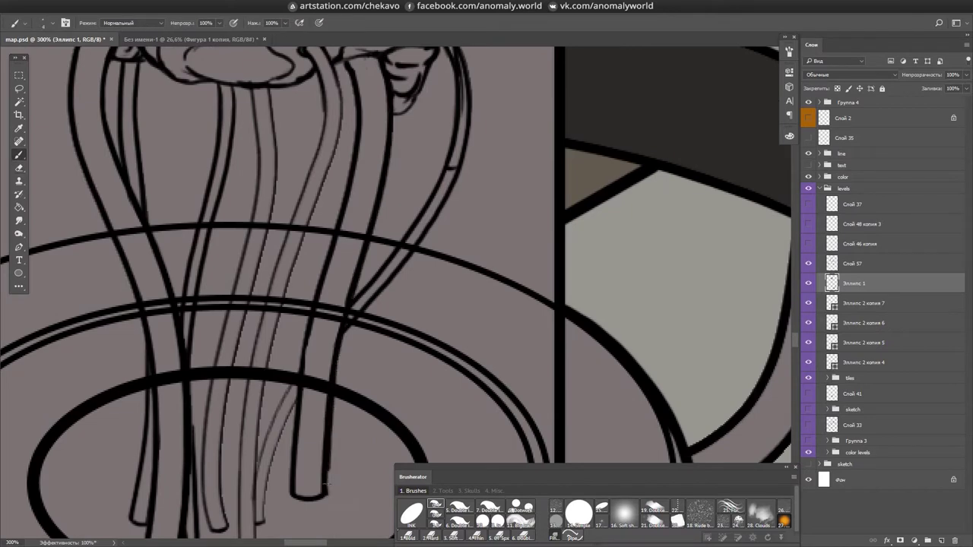
- Ink the long cable outlines running from the brain down toward the base
{"action": "key", "text": "b"}
{"action": "mouse_move", "coordinate": [327, 490]}
{"action": "left_mouse_down"}
{"action": "mouse_move", "coordinate": [392, 356]}
{"action": "mouse_move", "coordinate": [366, 358]}
{"action": "mouse_move", "coordinate": [335, 84]}
{"action": "left_mouse_up"}
{"action": "left_click_drag", "start_coordinate": [334, 84], "coordinate": [322, 240]}
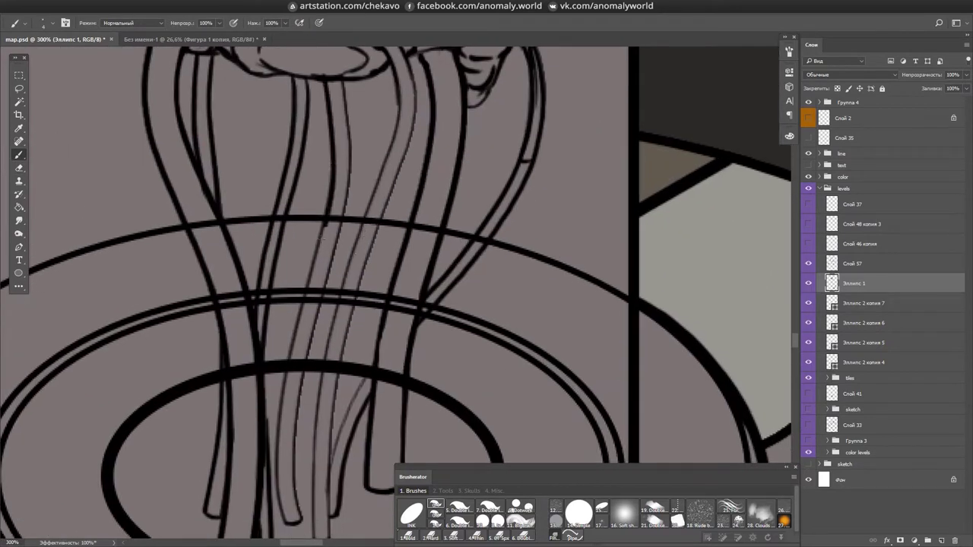
{"action": "key", "text": "Tab"}
{"action": "mouse_move", "coordinate": [349, 163]}
{"action": "left_mouse_down"}
{"action": "mouse_move", "coordinate": [445, 250]}
{"action": "mouse_move", "coordinate": [364, 299]}
{"action": "mouse_move", "coordinate": [718, 191]}
{"action": "left_mouse_up"}
{"action": "mouse_move", "coordinate": [125, 308]}
{"action": "left_mouse_down"}
{"action": "mouse_move", "coordinate": [714, 183]}
{"action": "mouse_move", "coordinate": [518, 199]}
{"action": "left_mouse_up"}
{"action": "key", "text": "ctrl+0"}
{"action": "key", "text": "Tab"}
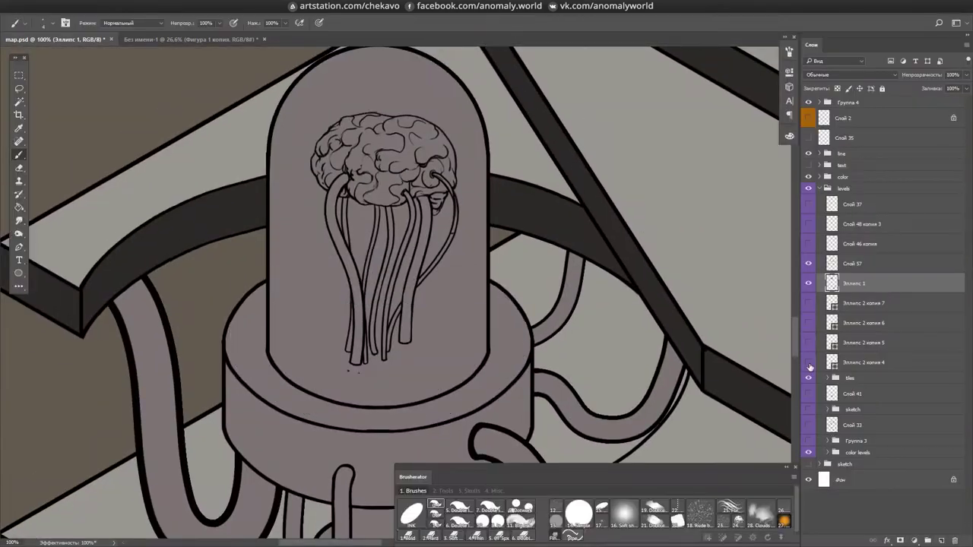
- Erase the ring line overlapping the right cable, then delete the merged group copy
{"action": "key", "text": "alt+["}
{"action": "key", "text": "ctrl+e"}
{"action": "key", "text": "e"}
{"action": "key", "text": "ctrl+plus"}
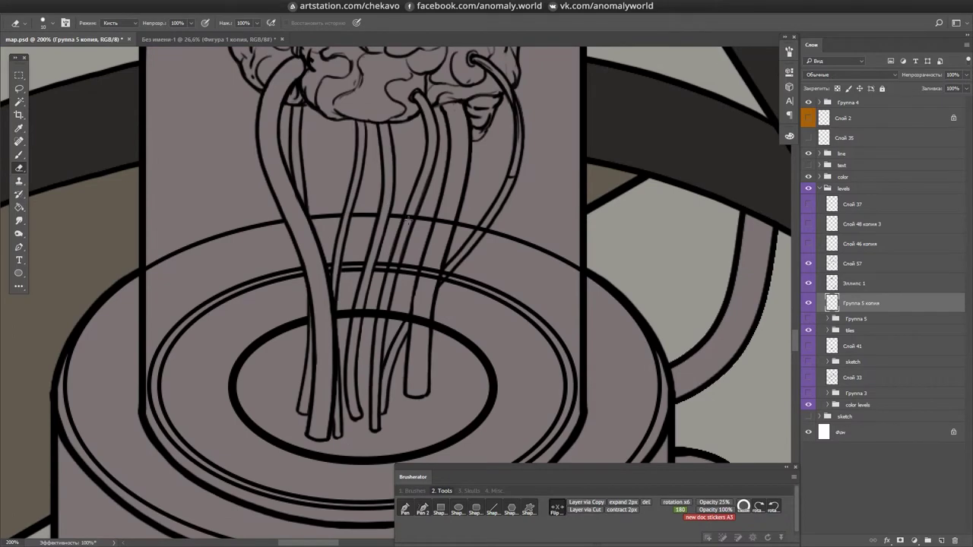
{"action": "left_click_drag", "start_coordinate": [423, 272], "coordinate": [445, 275]}
{"action": "scroll", "coordinate": [410, 327], "scroll_direction": "up", "scroll_amount": 1}
{"action": "key", "text": "b"}
{"action": "key", "text": "ctrl+s"}
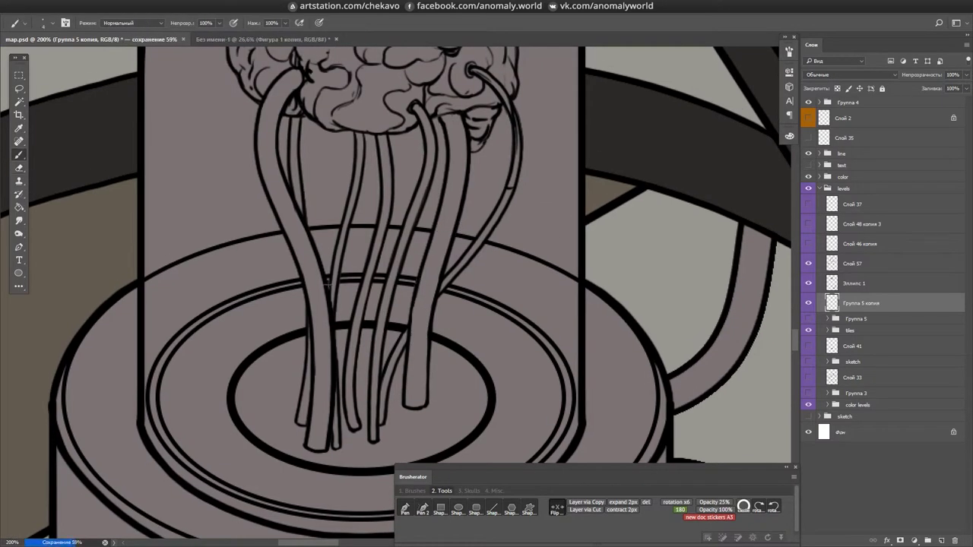
{"action": "key", "text": "Delete"}
{"action": "scroll", "coordinate": [328, 281], "scroll_direction": "down", "scroll_amount": 3}
- Zoom out to check the whole jar, save, and return to 200%
{"action": "key", "text": "e"}
{"action": "scroll", "coordinate": [343, 196], "scroll_direction": "up", "scroll_amount": 4}
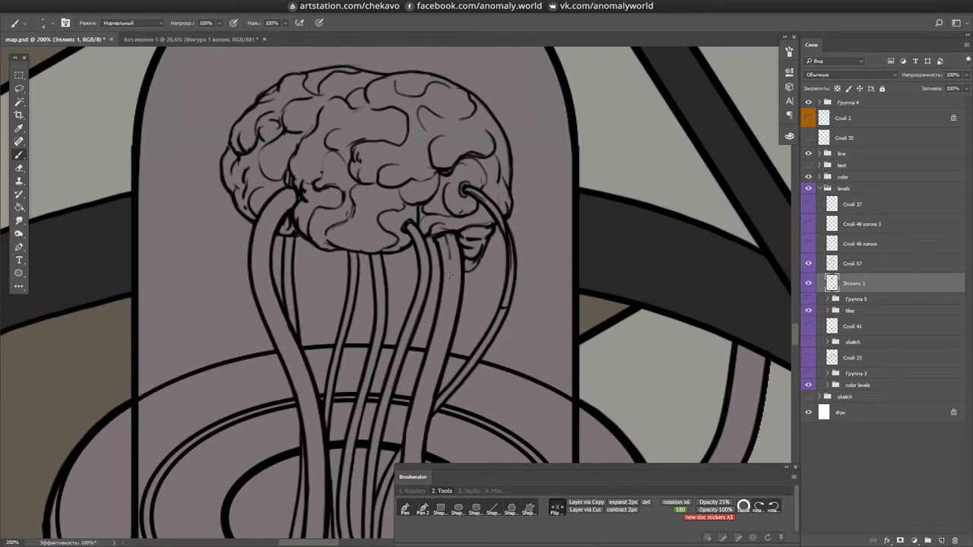
{"action": "scroll", "coordinate": [426, 283], "scroll_direction": "down", "scroll_amount": 1}
{"action": "key", "text": "e"}
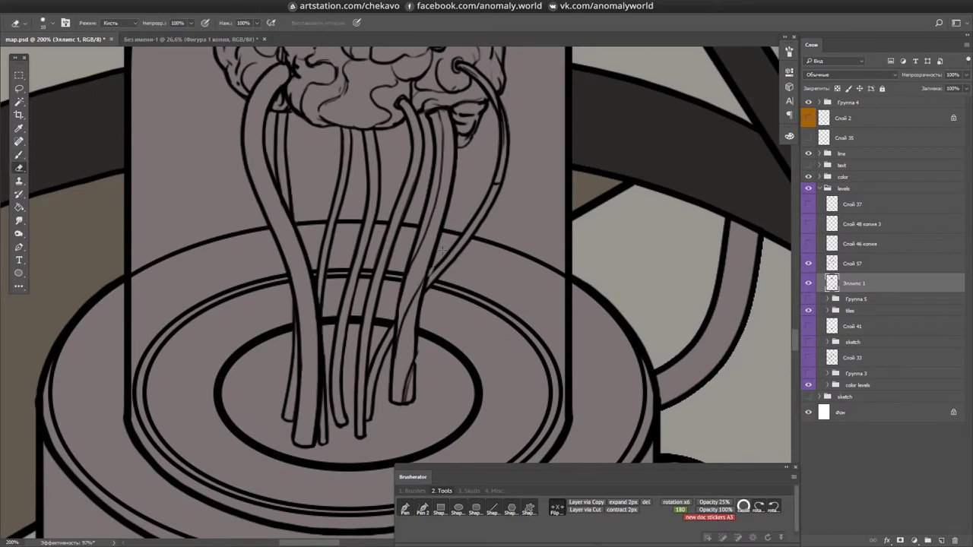
{"action": "key", "text": "e"}
{"action": "left_click_drag", "start_coordinate": [393, 349], "coordinate": [404, 253]}
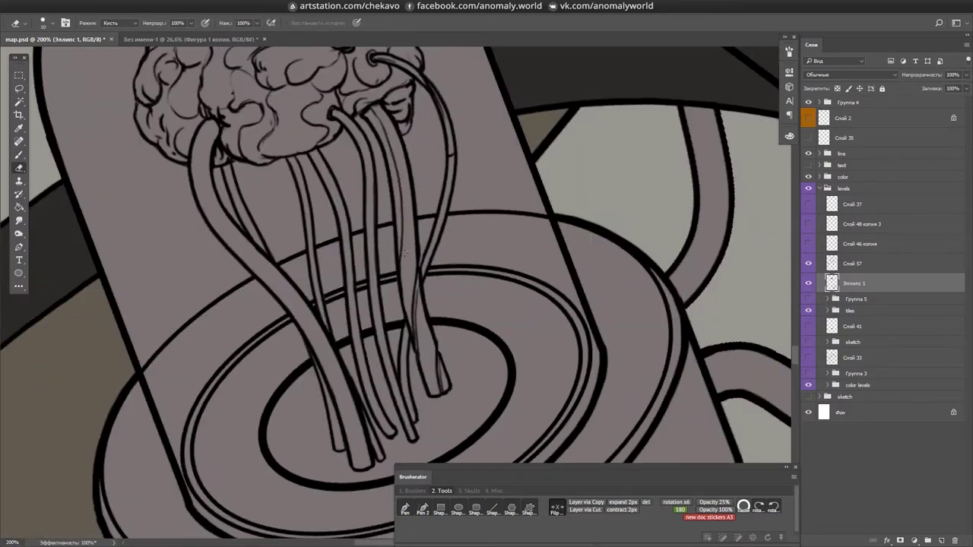
{"action": "key", "text": "e"}
{"action": "key", "text": "ctrl+1"}
{"action": "key", "text": "ctrl+s"}
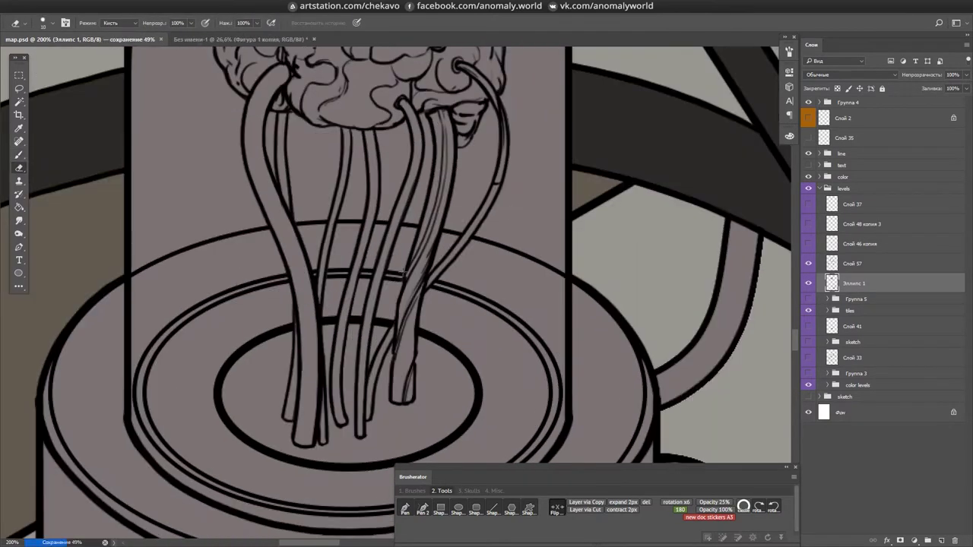
{"action": "key", "text": "ctrl+plus"}
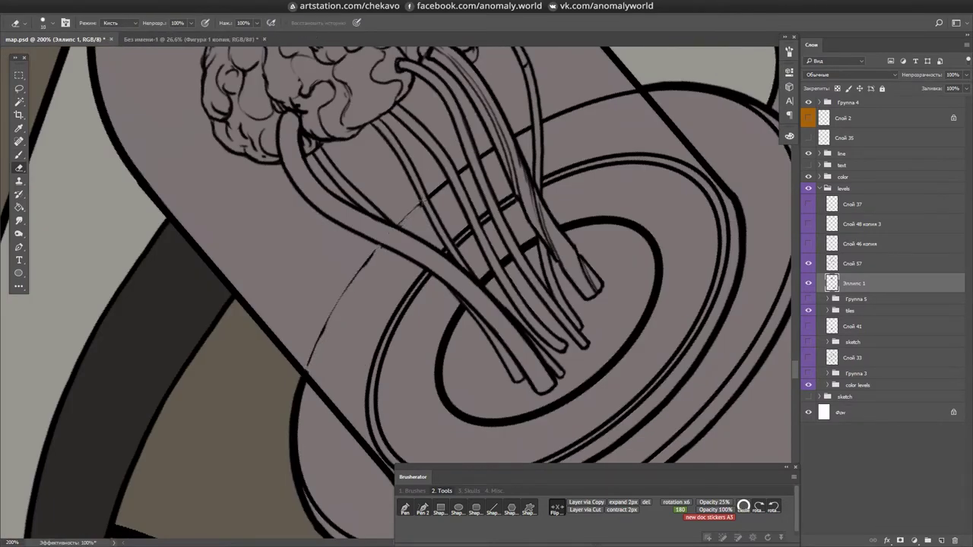
- Review the cable ends, then return to 100% with the canvas nearly upright
{"action": "left_click_drag", "start_coordinate": [464, 163], "coordinate": [360, 409]}
{"action": "mouse_move", "coordinate": [401, 283]}
{"action": "left_mouse_down"}
{"action": "mouse_move", "coordinate": [424, 194]}
{"action": "mouse_move", "coordinate": [328, 150]}
{"action": "left_mouse_up"}
{"action": "key", "text": "b"}
{"action": "key", "text": "ctrl+minus"}
{"action": "key", "text": "r"}
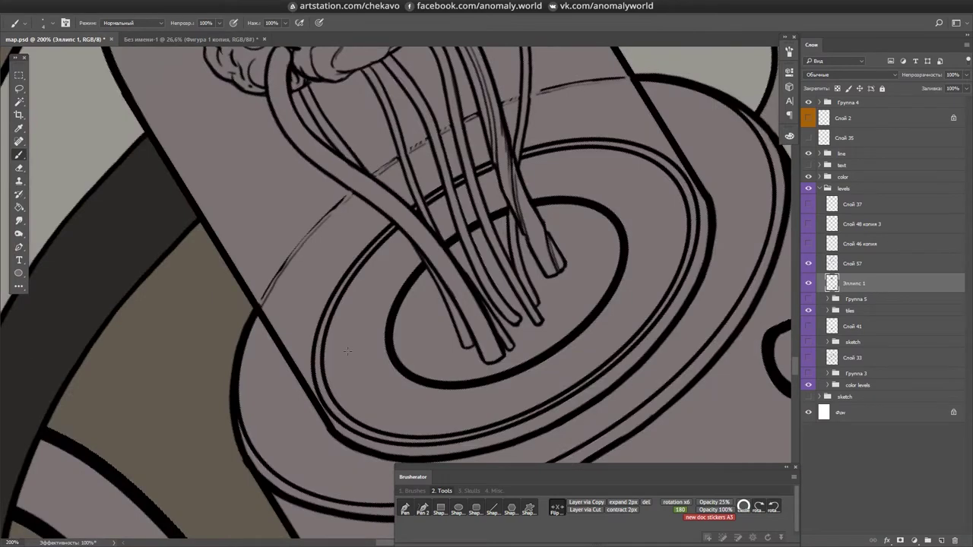
{"action": "mouse_move", "coordinate": [582, 199]}
{"action": "left_mouse_down"}
{"action": "mouse_move", "coordinate": [570, 355]}
{"action": "mouse_move", "coordinate": [356, 229]}
{"action": "left_mouse_up"}
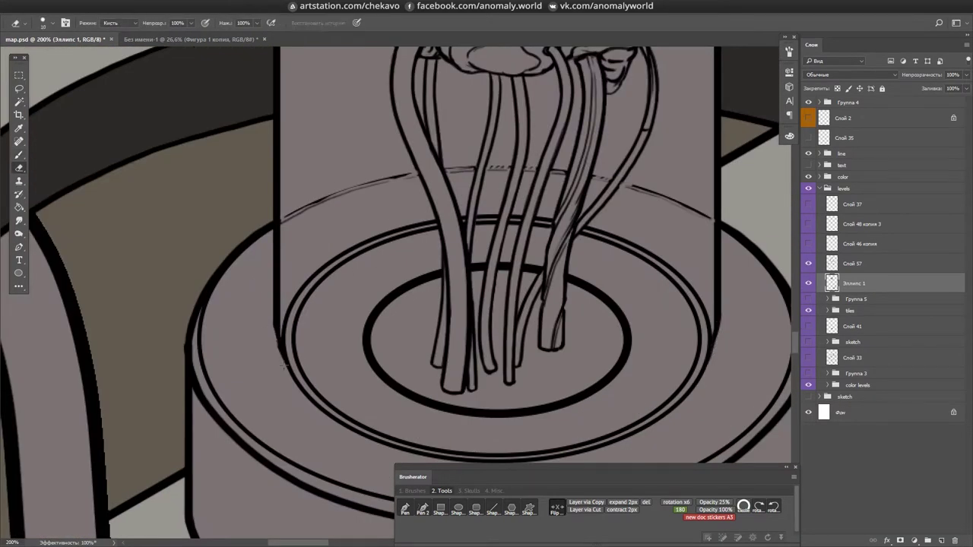
- Hatch faint glass rim lines around the dome's bottom ring and ink a vertical strip down the base
{"action": "key", "text": "ctrl+s"}
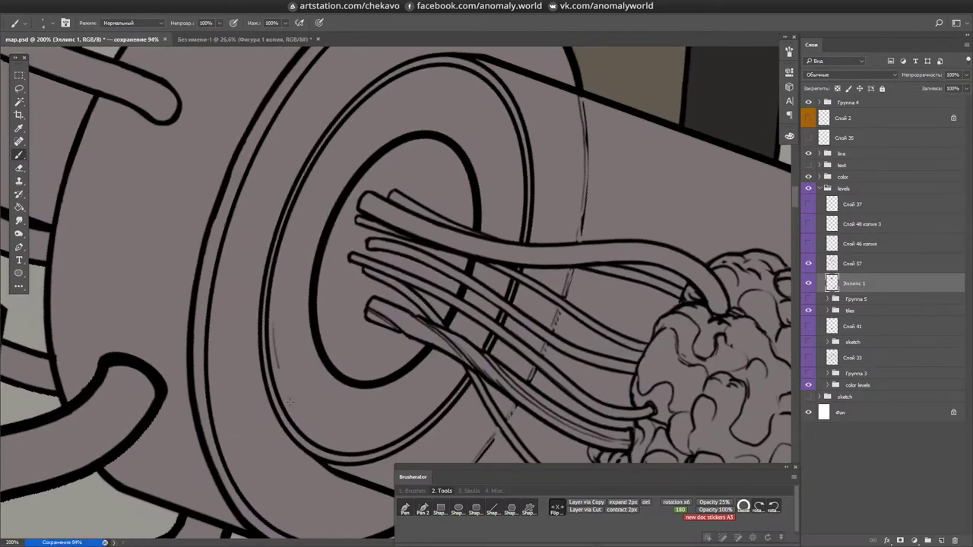
{"action": "key", "text": "ctrl+1"}
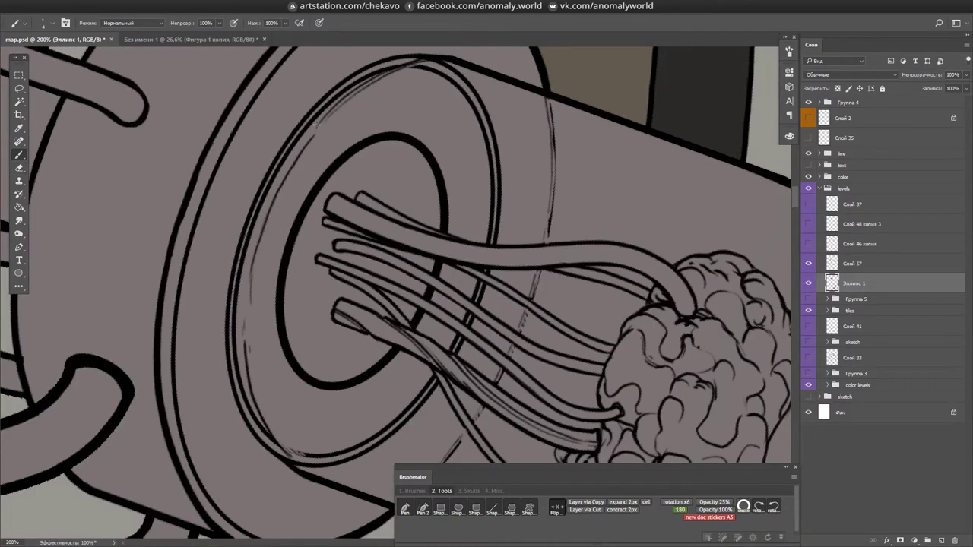
{"action": "key", "text": "ctrl+2"}
{"action": "key", "text": "e"}
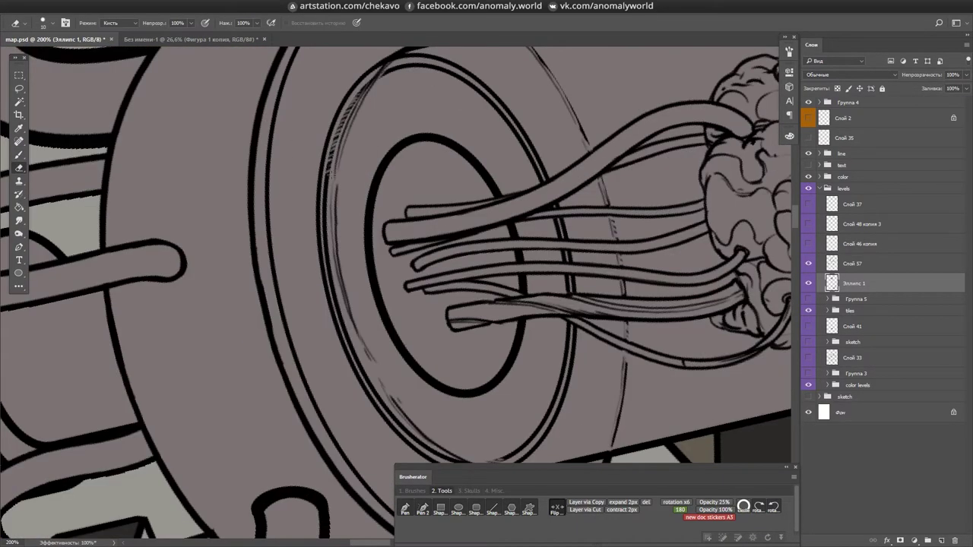
{"action": "key", "text": "ctrl+s"}
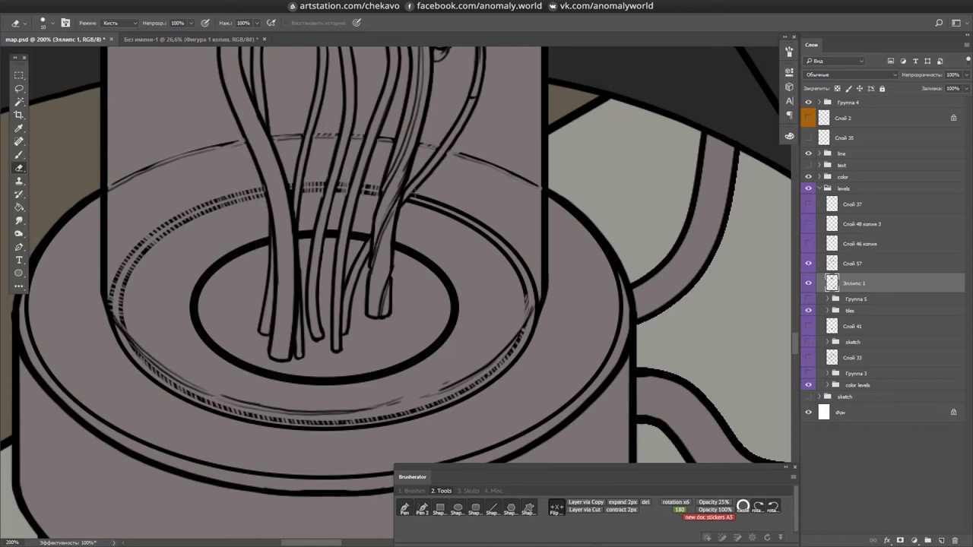
{"action": "scroll", "coordinate": [491, 241], "scroll_direction": "down", "scroll_amount": 3}
{"action": "scroll", "coordinate": [502, 258], "scroll_direction": "up", "scroll_amount": 3}
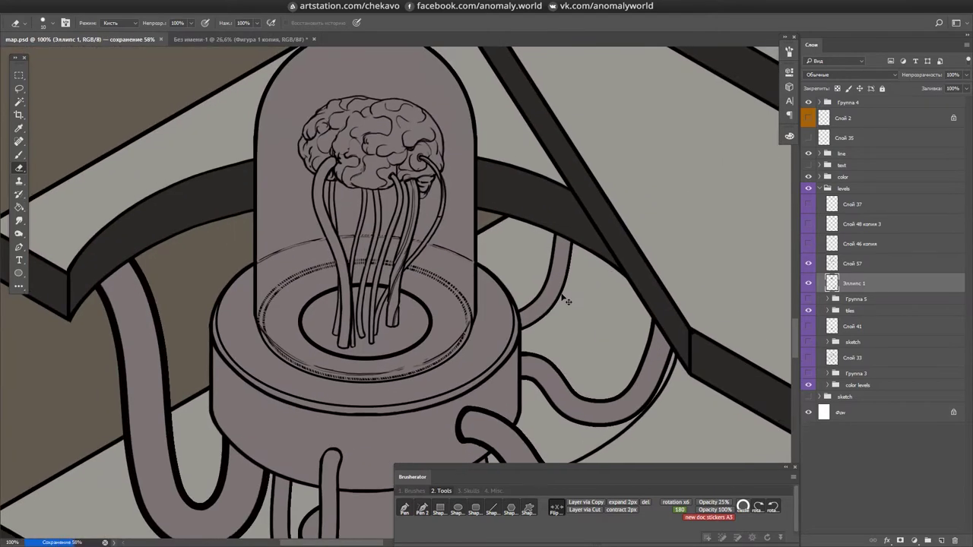
{"action": "scroll", "coordinate": [442, 148], "scroll_direction": "up", "scroll_amount": 2}
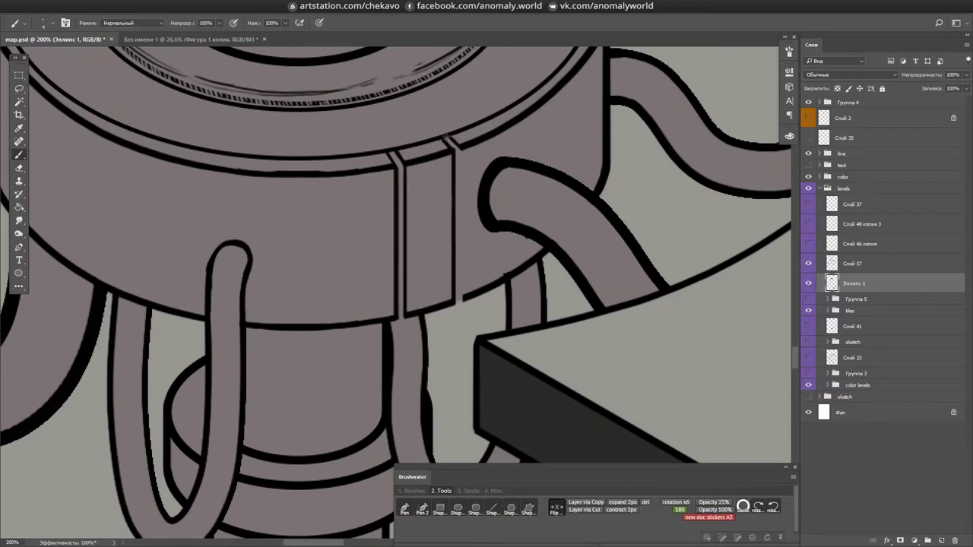
- Erase around the belt buckle strip and rotate the canvas about 96° to work on it
{"action": "key", "text": "e"}
{"action": "scroll", "coordinate": [457, 297], "scroll_direction": "up", "scroll_amount": 5}
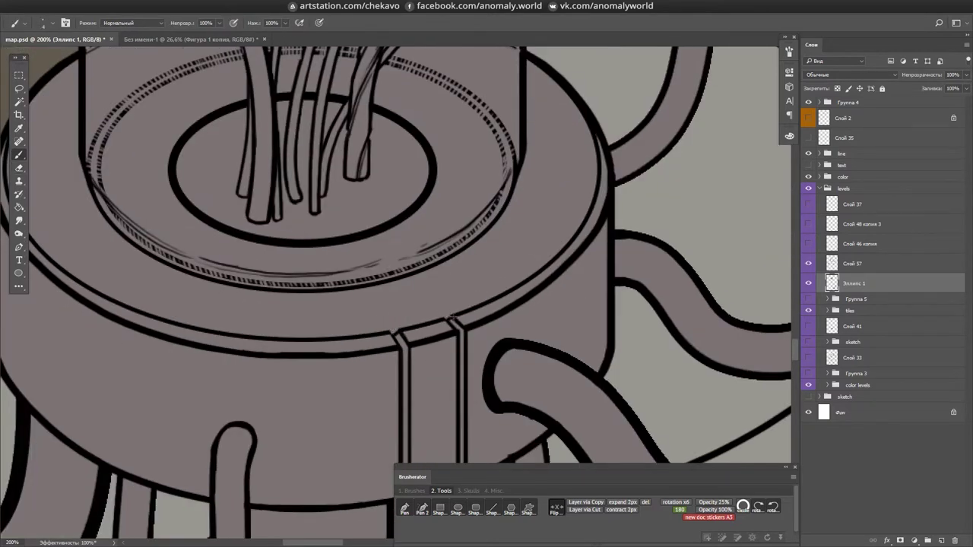
{"action": "key", "text": "ctrl+s"}
{"action": "key", "text": "b"}
{"action": "scroll", "coordinate": [426, 259], "scroll_direction": "down", "scroll_amount": 3}
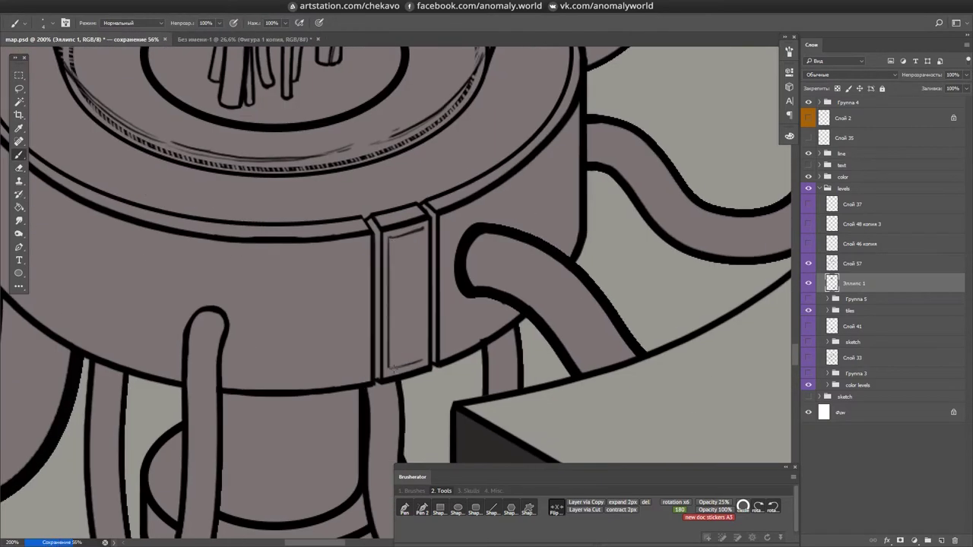
{"action": "key", "text": "r"}
{"action": "left_click_drag", "start_coordinate": [423, 356], "coordinate": [317, 441]}
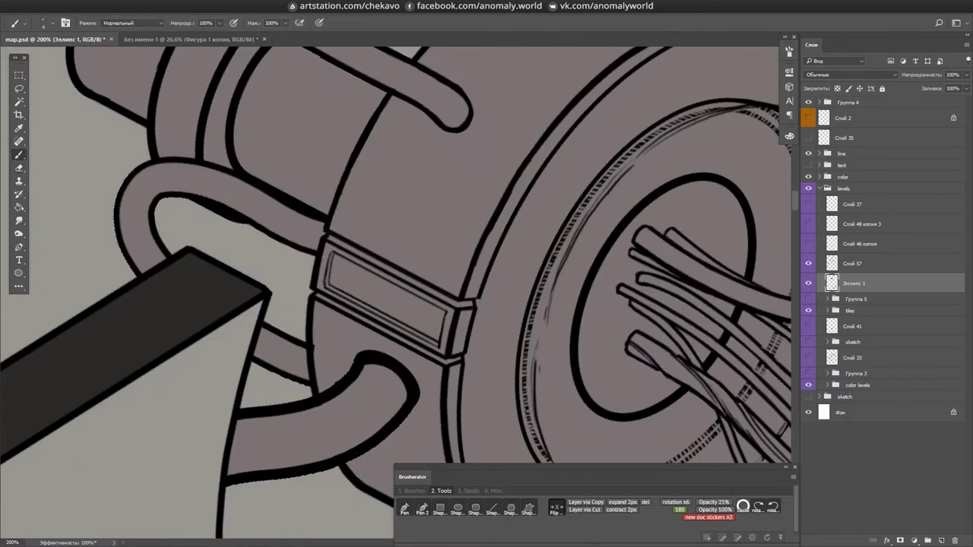
- Shape the strip into a framed inset panel with a small latch mark at its top
{"action": "key", "text": "e"}
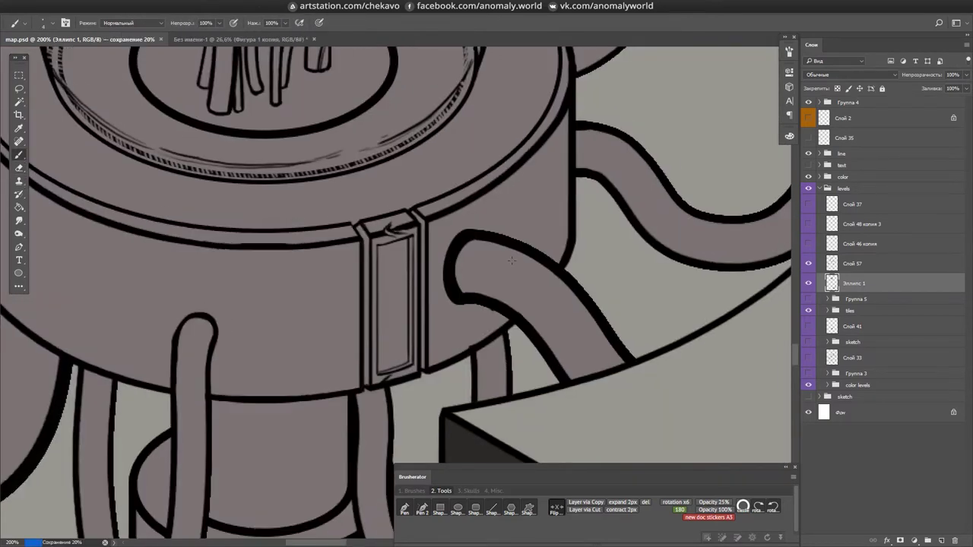
{"action": "key", "text": "ctrl+s"}
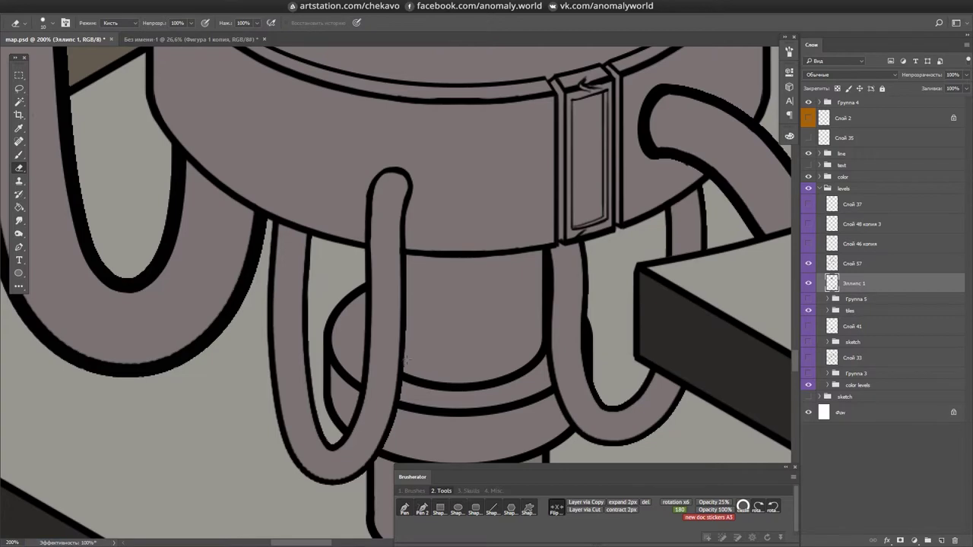
{"action": "mouse_move", "coordinate": [456, 194]}
{"action": "left_mouse_down"}
{"action": "mouse_move", "coordinate": [580, 299]}
{"action": "mouse_move", "coordinate": [392, 311]}
{"action": "mouse_move", "coordinate": [441, 240]}
{"action": "mouse_move", "coordinate": [402, 281]}
{"action": "mouse_move", "coordinate": [373, 199]}
{"action": "left_mouse_up"}
{"action": "key", "text": "e"}
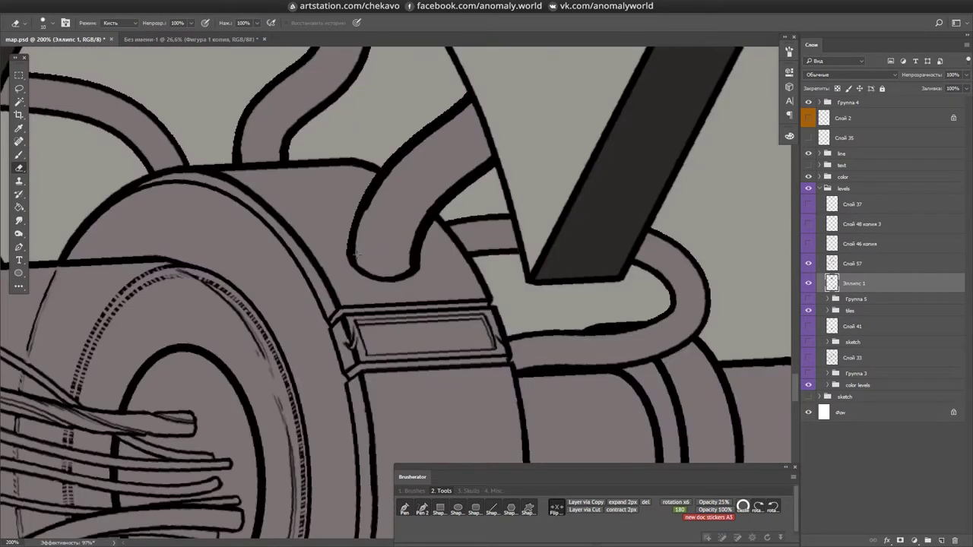
{"action": "key", "text": "b"}
{"action": "left_click_drag", "start_coordinate": [421, 273], "coordinate": [331, 286]}
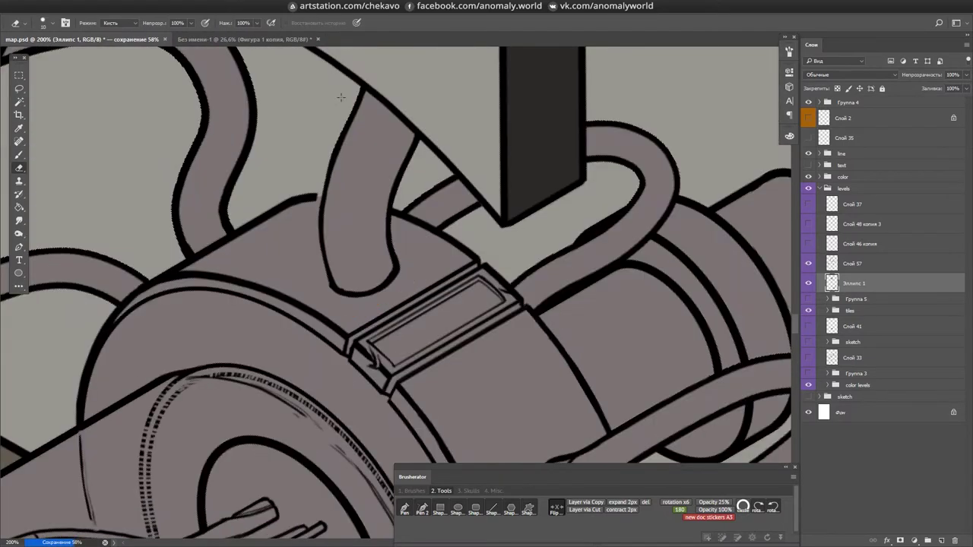
{"action": "left_click_drag", "start_coordinate": [319, 201], "coordinate": [391, 271]}
{"action": "key", "text": "e"}
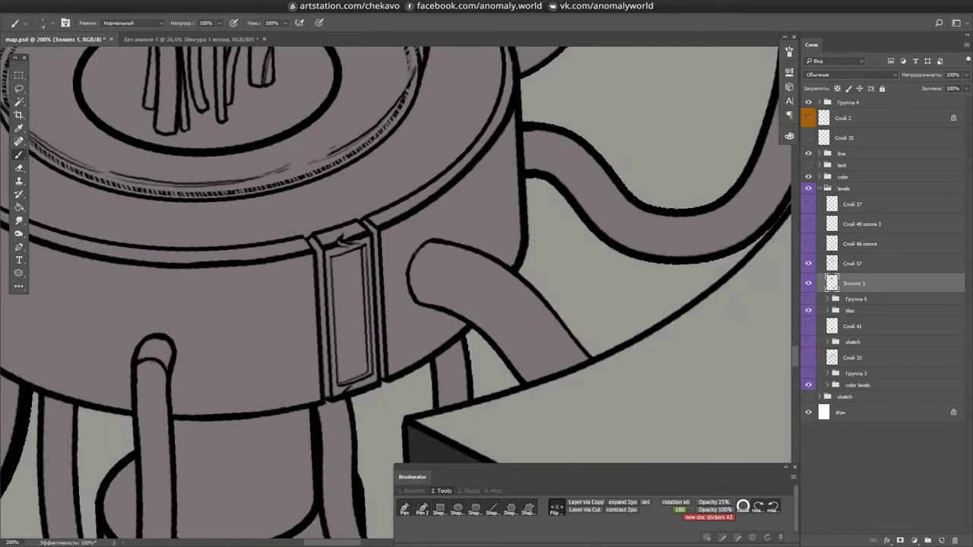
- On a new layer below the capsule stem, draw the console's box outline and erase the top face's lower edge
{"action": "left_click_drag", "start_coordinate": [471, 292], "coordinate": [322, 302]}
{"action": "key", "text": "ctrl+shift+alt+n"}
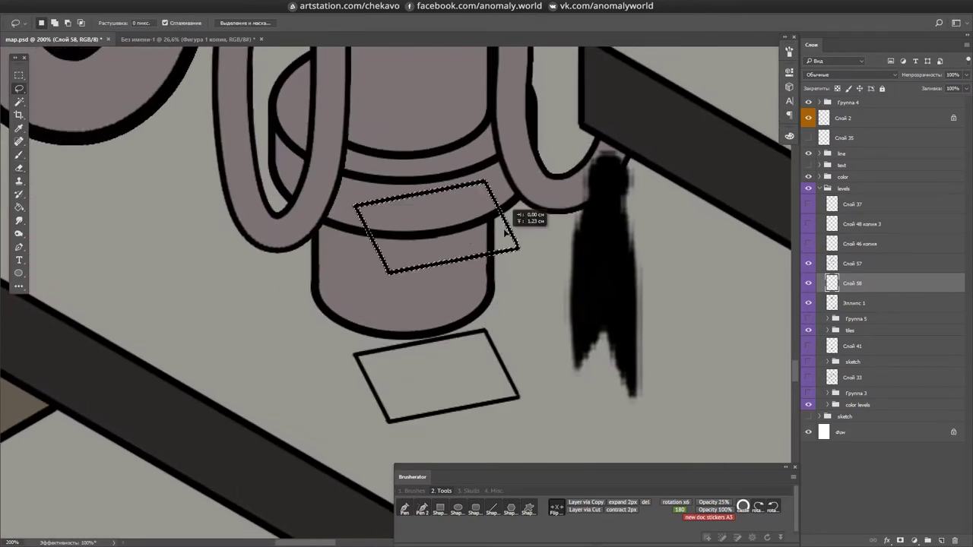
{"action": "left_click_drag", "start_coordinate": [375, 240], "coordinate": [375, 328]}
{"action": "key", "text": "e"}
{"action": "left_click_drag", "start_coordinate": [380, 257], "coordinate": [519, 233]}
- Clean up the stray vertical stroke beside the box and save the map file
{"action": "key", "text": "l"}
{"action": "left_click_drag", "start_coordinate": [384, 284], "coordinate": [386, 419]}
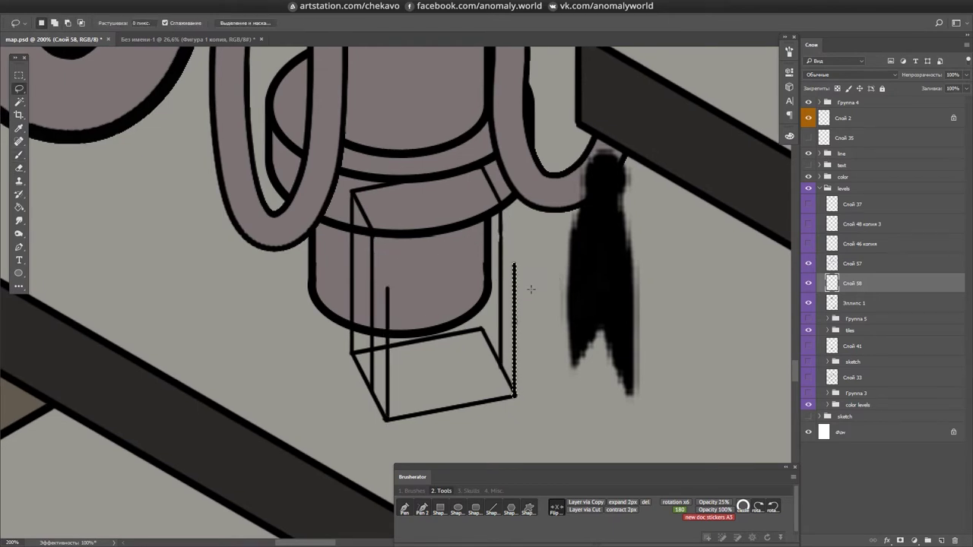
{"action": "key", "text": "ctrl+d"}
{"action": "key", "text": "b"}
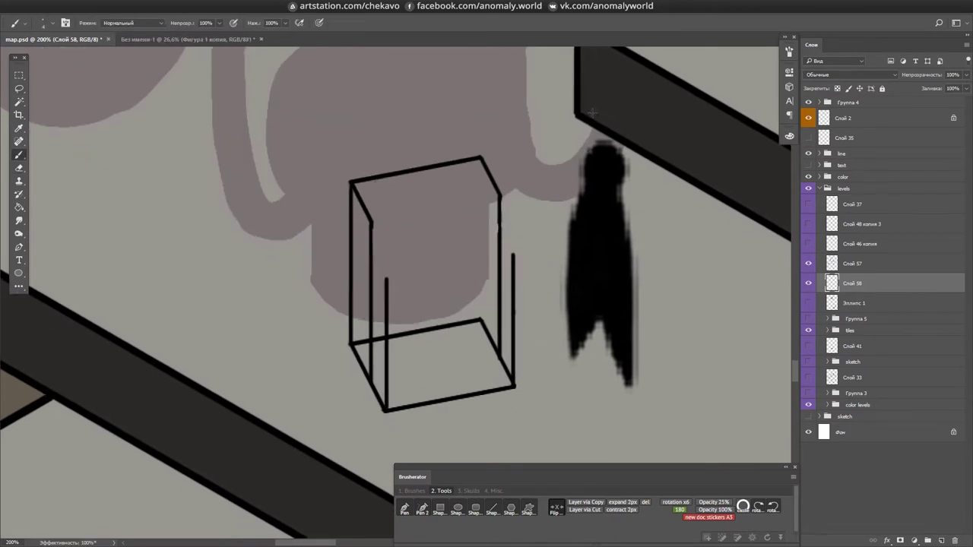
{"action": "left_click_drag", "start_coordinate": [591, 112], "coordinate": [532, 206]}
{"action": "key", "text": "e"}
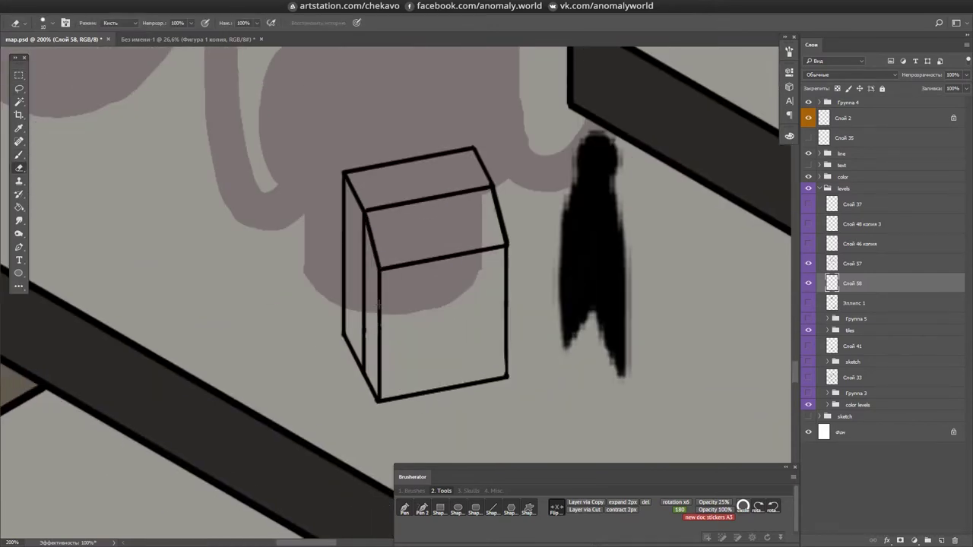
{"action": "key", "text": "ctrl+s"}
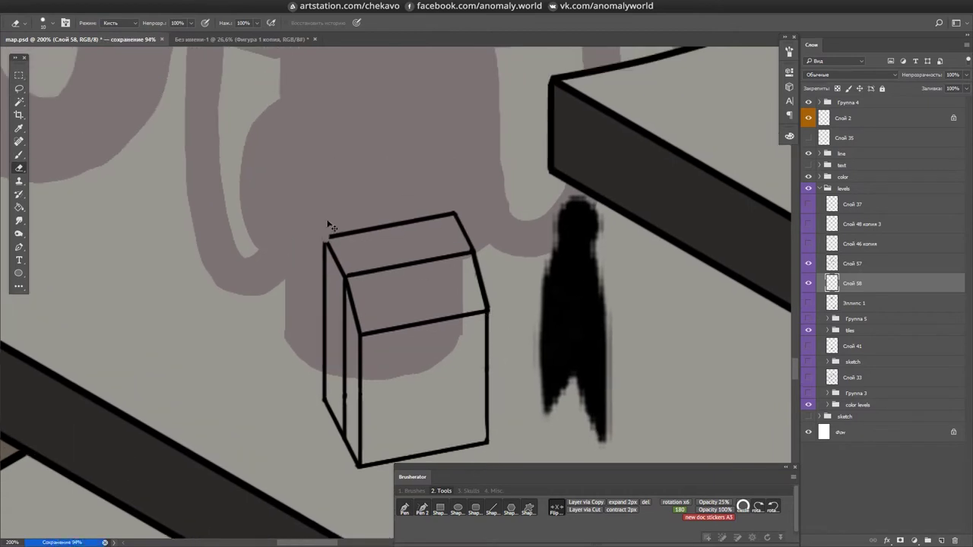
- Draw the box's vertical edges, copy its top edge lower, and add the display's short side edges
{"action": "left_click_drag", "start_coordinate": [327, 251], "coordinate": [326, 165]}
{"action": "left_click_drag", "start_coordinate": [455, 212], "coordinate": [455, 135]}
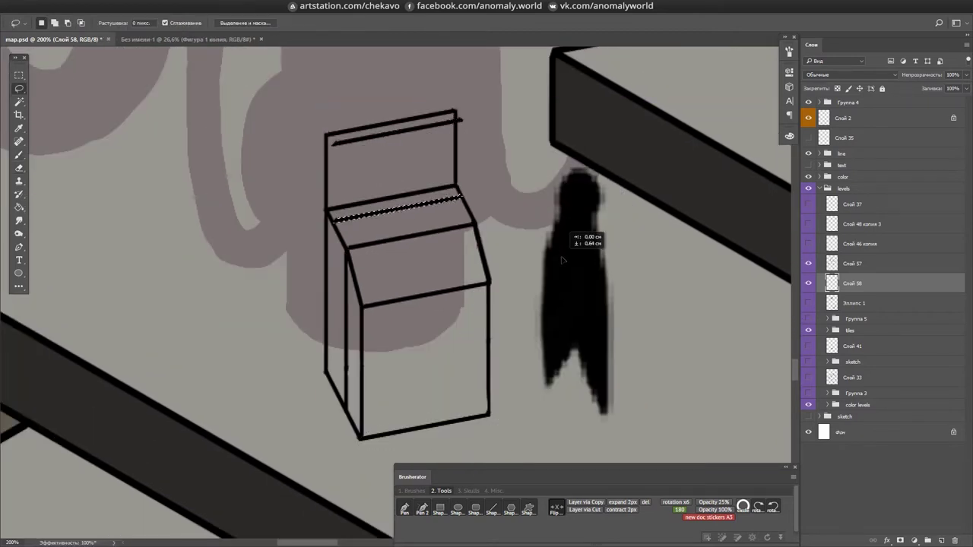
{"action": "key", "text": "b"}
{"action": "left_click_drag", "start_coordinate": [335, 145], "coordinate": [334, 206]}
{"action": "left_click_drag", "start_coordinate": [460, 120], "coordinate": [460, 152]}
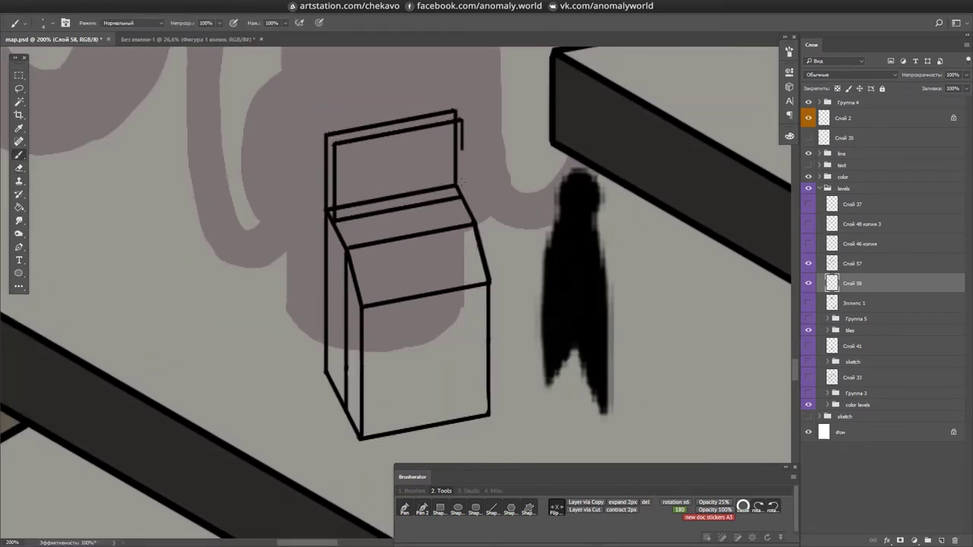
- Trim the lower line's left end and draw the console's vertical front edge and slanted front panel
{"action": "key", "text": "e"}
{"action": "left_click", "coordinate": [337, 207]}
{"action": "key", "text": "b"}
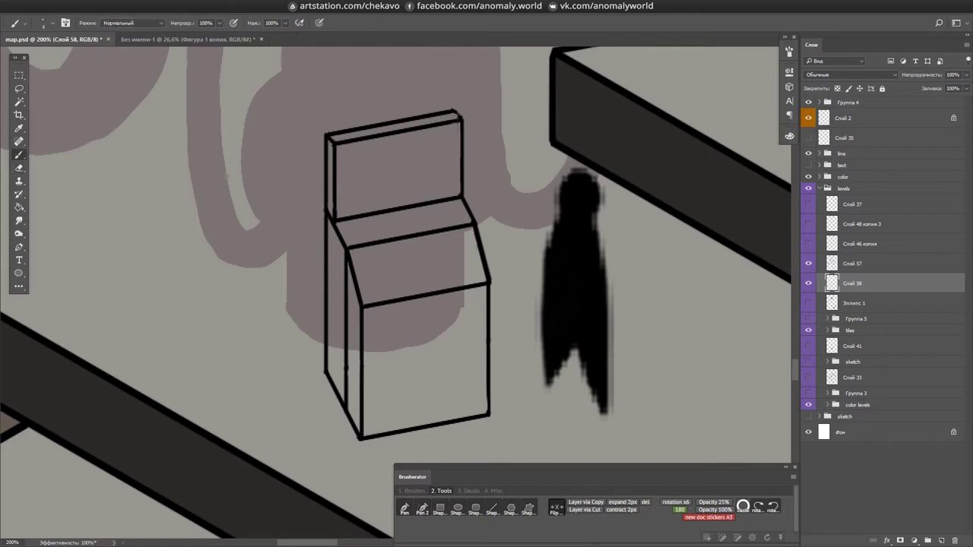
{"action": "left_click_drag", "start_coordinate": [346, 409], "coordinate": [346, 249]}
{"action": "mouse_move", "coordinate": [393, 276]}
{"action": "left_mouse_down"}
{"action": "mouse_move", "coordinate": [450, 262]}
{"action": "mouse_move", "coordinate": [416, 204]}
{"action": "mouse_move", "coordinate": [471, 251]}
{"action": "mouse_move", "coordinate": [462, 271]}
{"action": "left_mouse_up"}
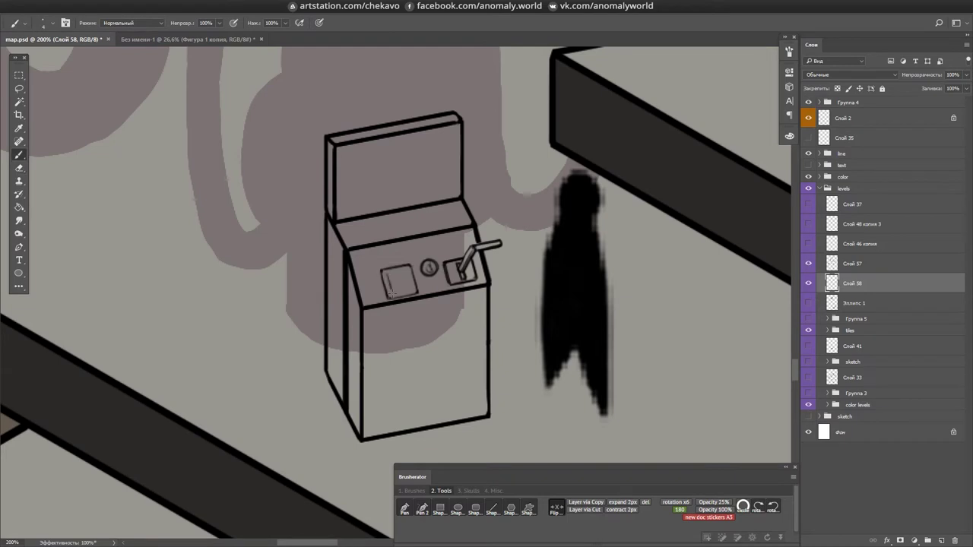
- Draw a mark inside the square switch and fill in a small round button, saving the map
{"action": "mouse_move", "coordinate": [396, 280]}
{"action": "left_mouse_down"}
{"action": "mouse_move", "coordinate": [404, 290]}
{"action": "mouse_move", "coordinate": [361, 292]}
{"action": "left_mouse_up"}
{"action": "key", "text": "ctrl+s"}
{"action": "mouse_move", "coordinate": [409, 248]}
{"action": "left_mouse_down"}
{"action": "mouse_move", "coordinate": [413, 257]}
{"action": "mouse_move", "coordinate": [462, 245]}
{"action": "mouse_move", "coordinate": [447, 286]}
{"action": "left_mouse_up"}
{"action": "key", "text": "ctrl+s"}
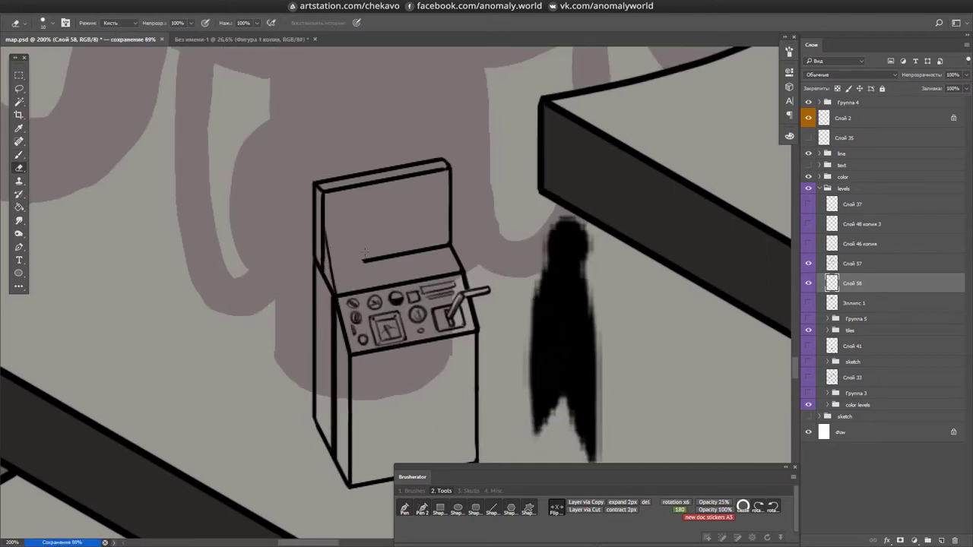
{"action": "key", "text": "r"}
{"action": "left_click_drag", "start_coordinate": [320, 227], "coordinate": [505, 207]}
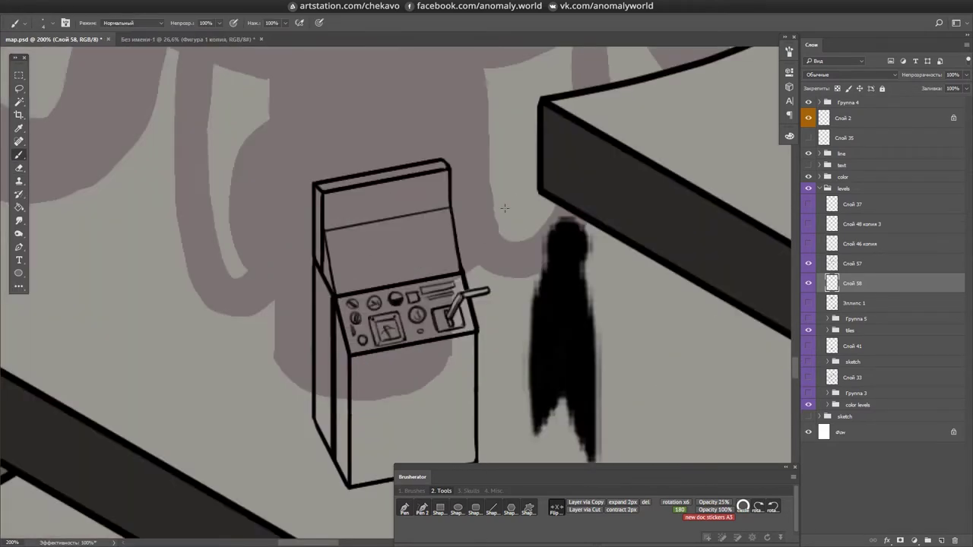
- Duplicate the round knob into a row of four and draw small rectangles beneath them
{"action": "key", "text": "l"}
{"action": "left_click_drag", "start_coordinate": [364, 252], "coordinate": [380, 272]}
{"action": "left_click_drag", "start_coordinate": [394, 257], "coordinate": [418, 252]}
{"action": "key", "text": "ctrl+d"}
{"action": "key", "text": "b"}
{"action": "left_click_drag", "start_coordinate": [368, 277], "coordinate": [444, 265]}
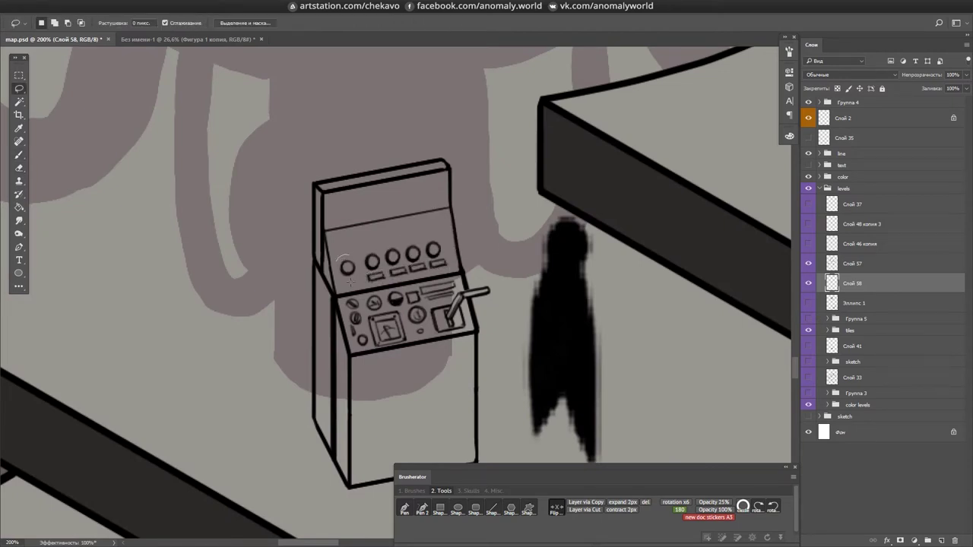
- Zoom in on the console and duplicate a knob into a new row of four
{"action": "left_click", "coordinate": [412, 491]}
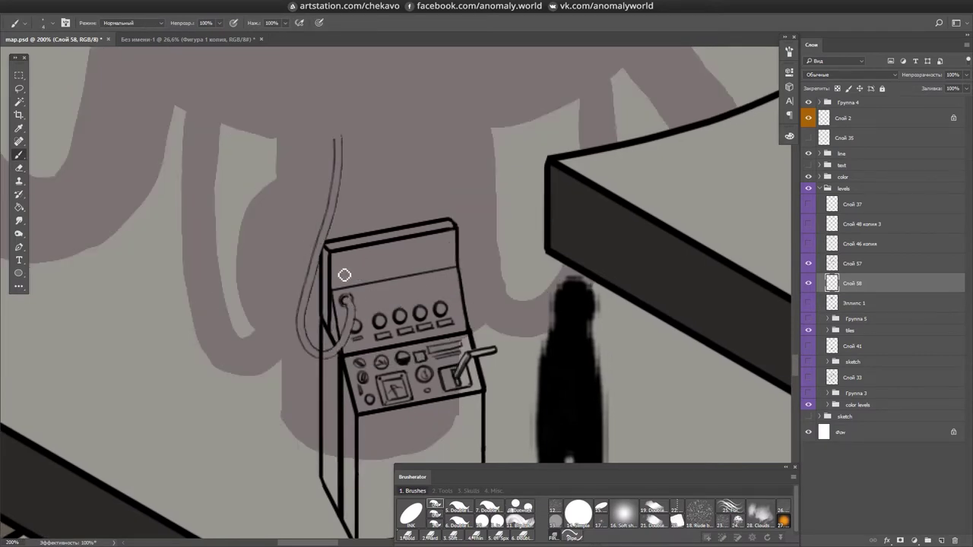
{"action": "key", "text": "ctrl+plus"}
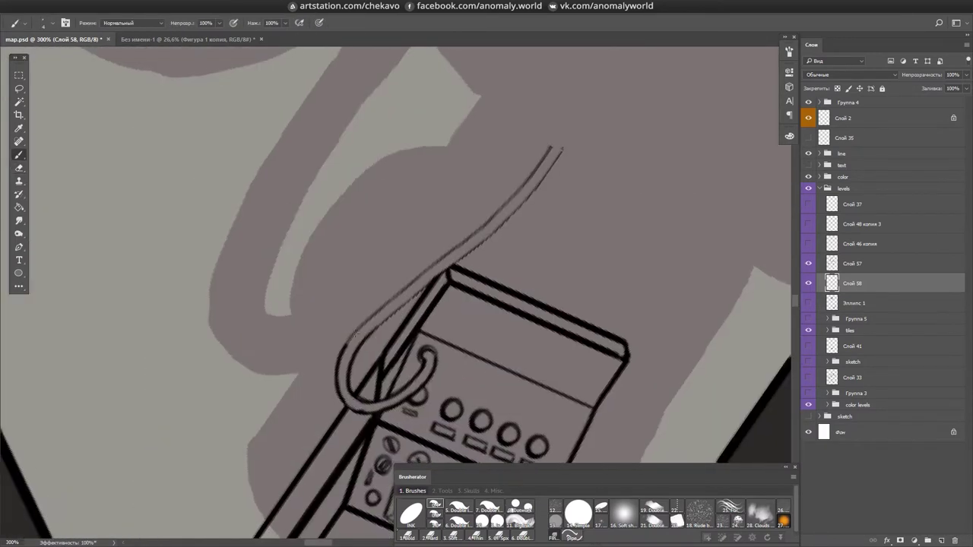
{"action": "key", "text": "ctrl+plus"}
{"action": "key", "text": "l"}
{"action": "left_click_drag", "start_coordinate": [497, 310], "coordinate": [428, 314]}
{"action": "key", "text": "ctrl+s"}
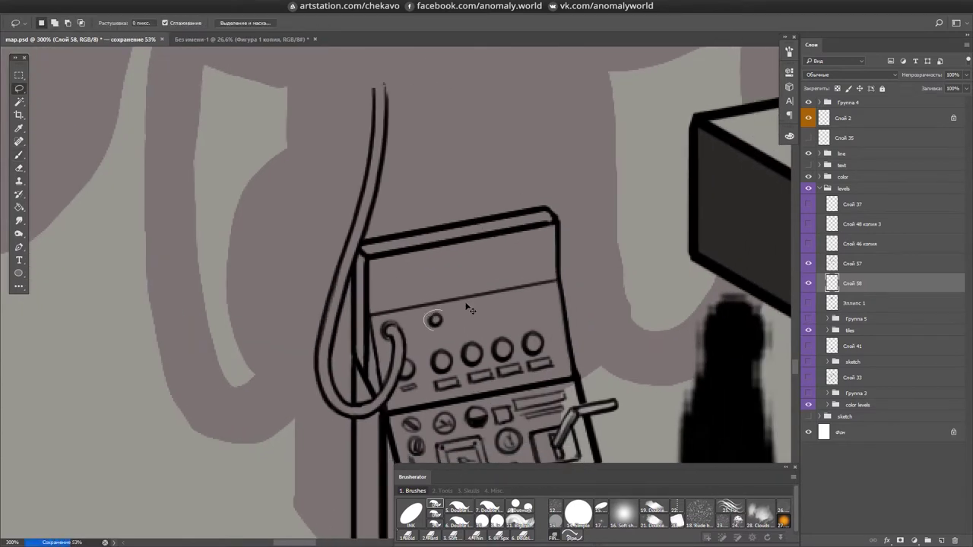
{"action": "key", "text": "b"}
{"action": "left_click_drag", "start_coordinate": [374, 263], "coordinate": [374, 307]}
- Frame the display with a line down its right edge and save the map
{"action": "left_click_drag", "start_coordinate": [554, 223], "coordinate": [548, 275]}
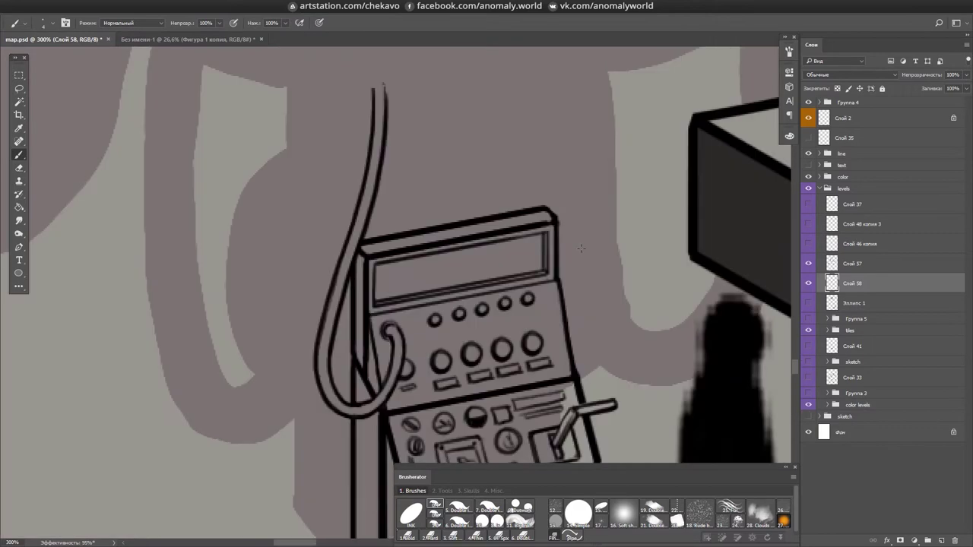
{"action": "key", "text": "e"}
{"action": "key", "text": "b"}
{"action": "key", "text": "ctrl+minus"}
{"action": "key", "text": "ctrl+s"}
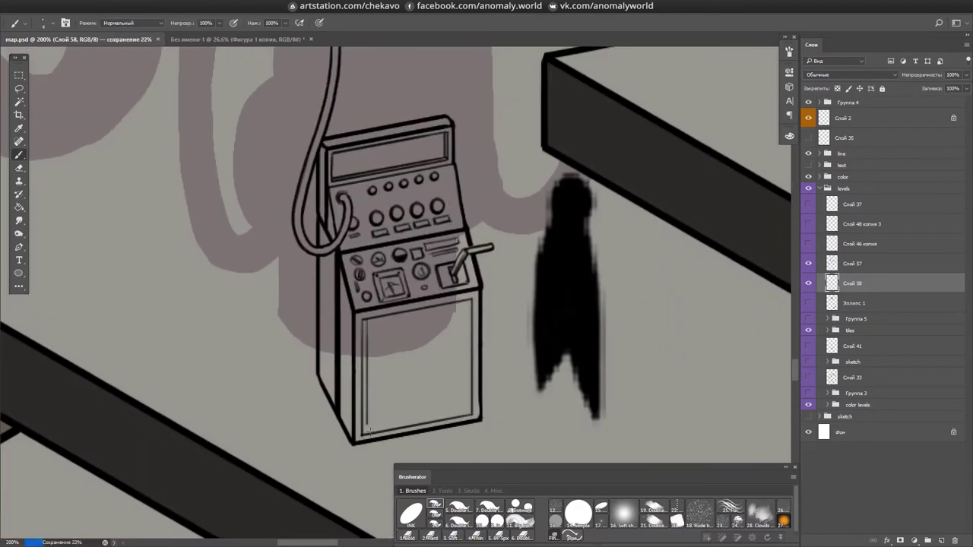
- Draw vertical grille stripes on the cabinet front and a small squiggle beside the knobs
{"action": "left_click_drag", "start_coordinate": [372, 319], "coordinate": [373, 435]}
{"action": "mouse_move", "coordinate": [390, 314]}
{"action": "left_mouse_down"}
{"action": "mouse_move", "coordinate": [390, 408]}
{"action": "mouse_move", "coordinate": [401, 429]}
{"action": "left_mouse_up"}
{"action": "left_click_drag", "start_coordinate": [409, 309], "coordinate": [409, 426]}
{"action": "left_click_drag", "start_coordinate": [418, 310], "coordinate": [420, 409]}
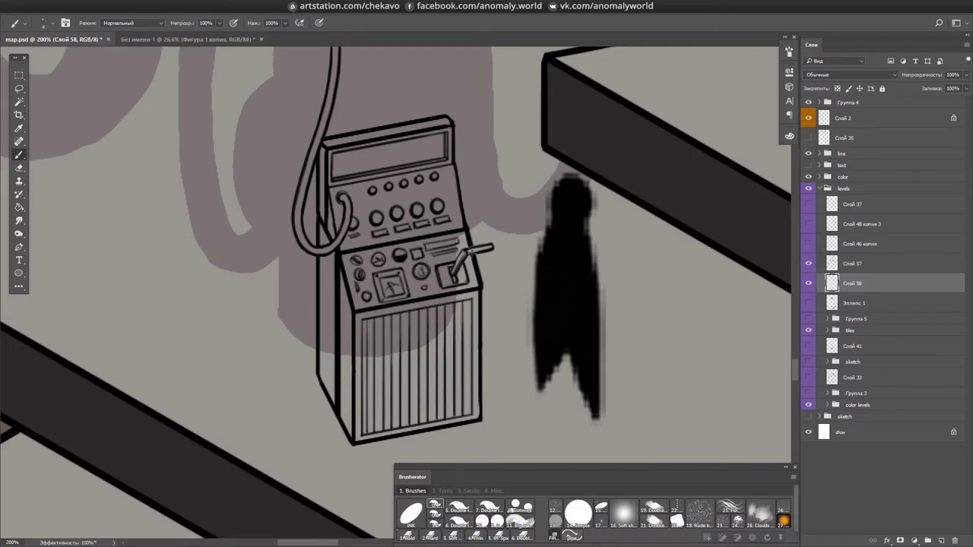
{"action": "key", "text": "ctrl+s"}
{"action": "left_click_drag", "start_coordinate": [448, 199], "coordinate": [427, 208]}
- Redraw the cabinet's left front edge, then show the Эллипс 1 pipe layer again and make it active
{"action": "left_click_drag", "start_coordinate": [334, 283], "coordinate": [335, 437]}
{"action": "key", "text": "b"}
{"action": "left_click_drag", "start_coordinate": [333, 438], "coordinate": [336, 304]}
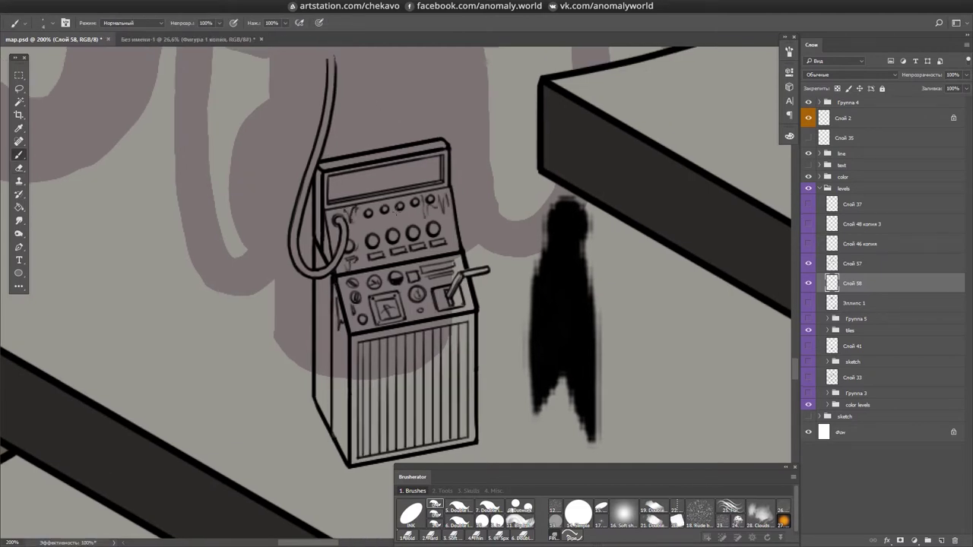
{"action": "left_click_drag", "start_coordinate": [328, 280], "coordinate": [328, 445]}
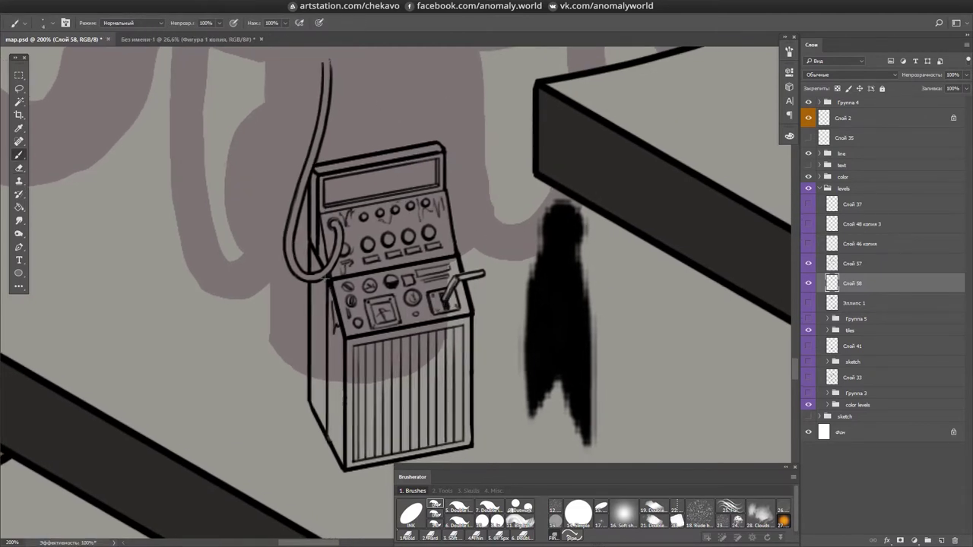
{"action": "left_click", "coordinate": [808, 303]}
{"action": "left_click", "coordinate": [859, 303]}
- Fill the console's grille and side face with a darker grey on Слой 50
{"action": "key", "text": "e"}
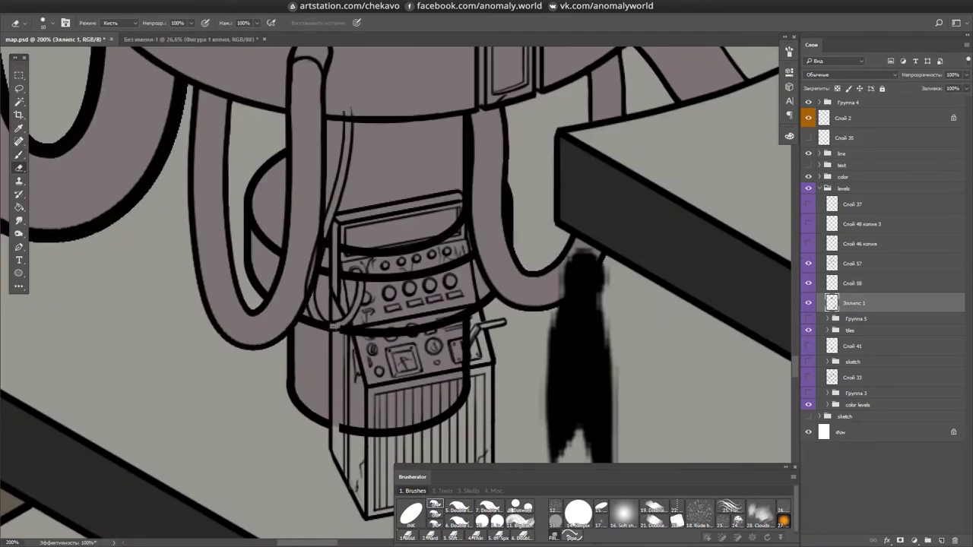
{"action": "left_click", "coordinate": [441, 491]}
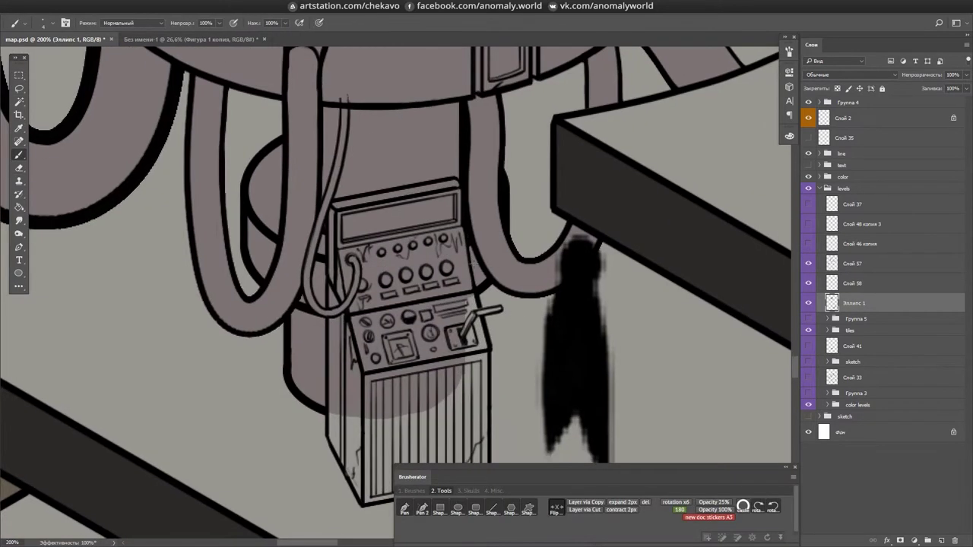
{"action": "key", "text": "alt+bracketright"}
{"action": "key", "text": "b"}
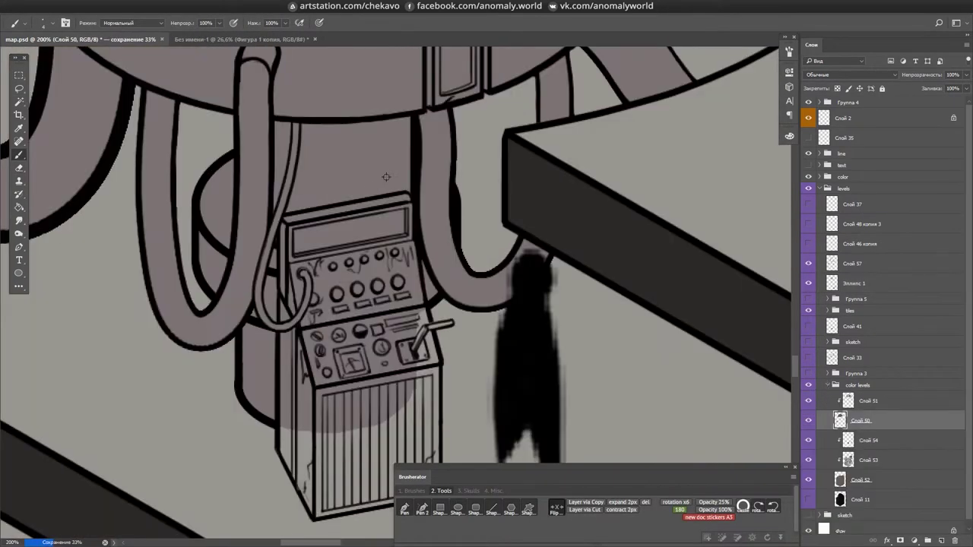
{"action": "key", "text": "ctrl+s"}
{"action": "key", "text": "alt+BackSpace"}
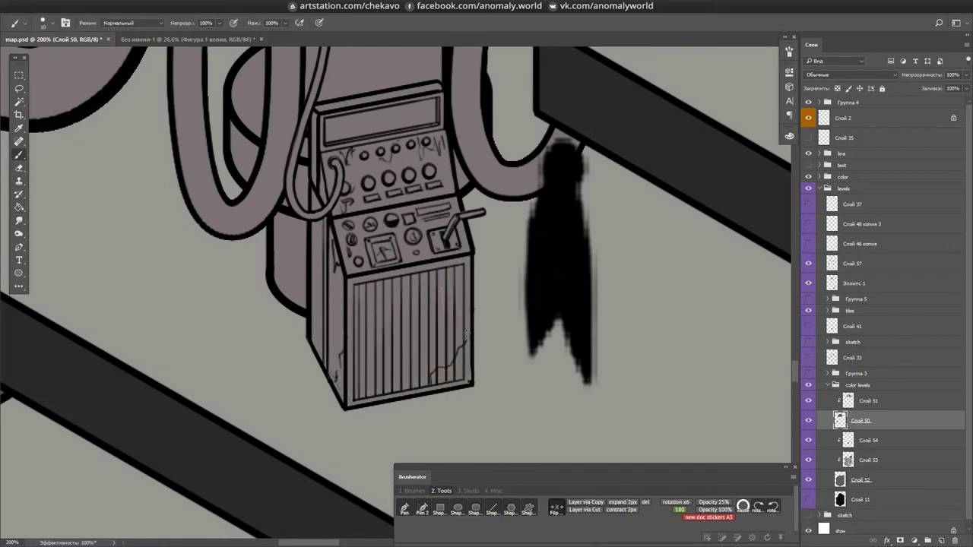
{"action": "scroll", "coordinate": [379, 336], "scroll_direction": "down", "scroll_amount": 5}
- Duplicate the ellipse ring layer, resize the copy and stack further ring copies
{"action": "left_click_drag", "start_coordinate": [866, 315], "coordinate": [866, 301]}
{"action": "key", "text": "ctrl+t"}
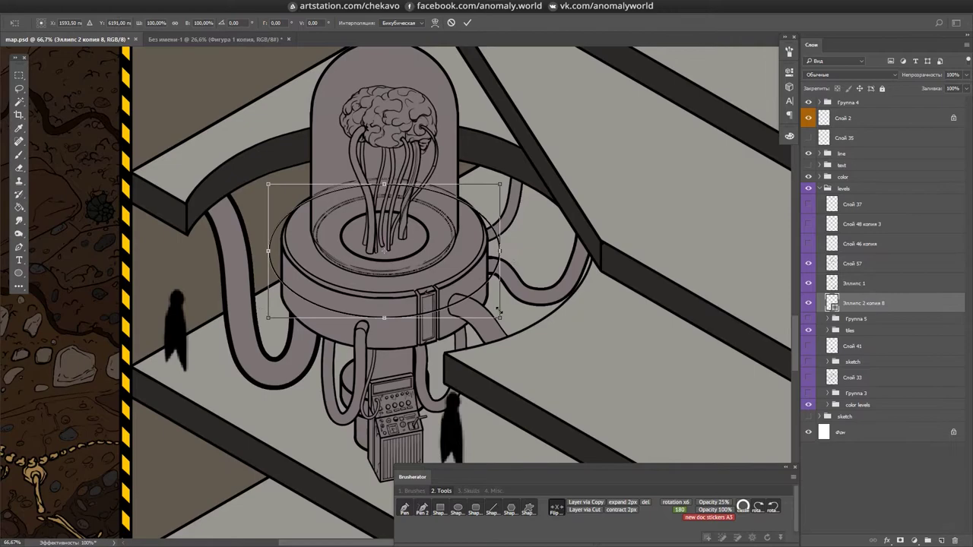
{"action": "scroll", "coordinate": [373, 172], "scroll_direction": "up", "scroll_amount": 3}
{"action": "key", "text": "Return"}
{"action": "mouse_move", "coordinate": [598, 232]}
{"action": "left_mouse_down"}
{"action": "mouse_move", "coordinate": [625, 243]}
{"action": "mouse_move", "coordinate": [684, 369]}
{"action": "left_mouse_up"}
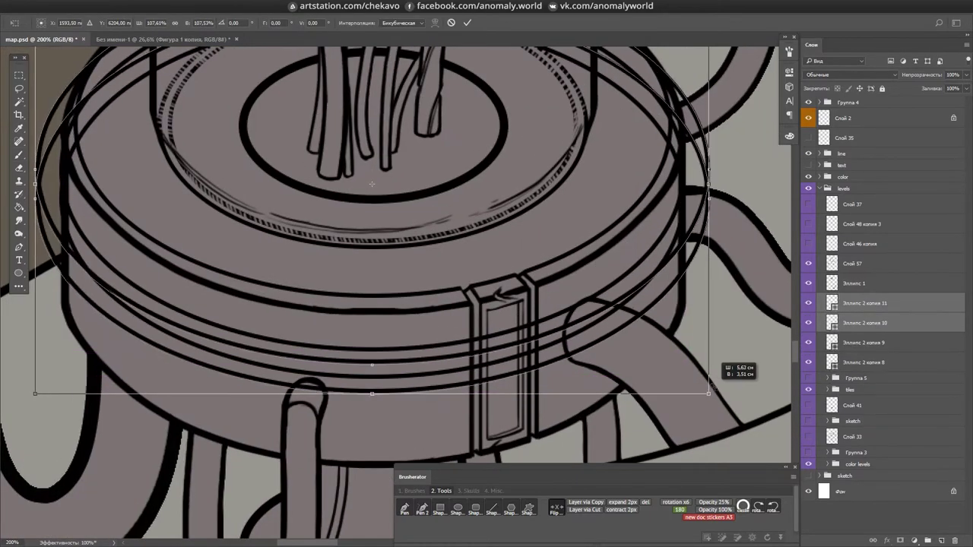
{"action": "key", "text": "b"}
{"action": "key", "text": "ctrl+minus"}
- On the Эллипс 2 копия 11 layer, erase the stray line end near the dome base's clip
{"action": "key", "text": "e"}
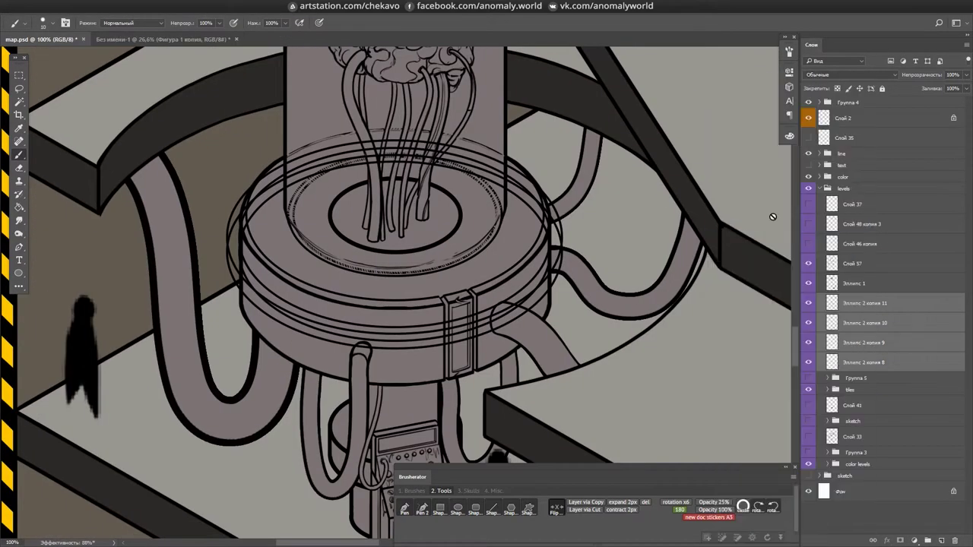
{"action": "left_click", "coordinate": [864, 302]}
{"action": "key", "text": "ctrl+plus"}
{"action": "key", "text": "alt+bracketleft"}
{"action": "left_click", "coordinate": [580, 333]}
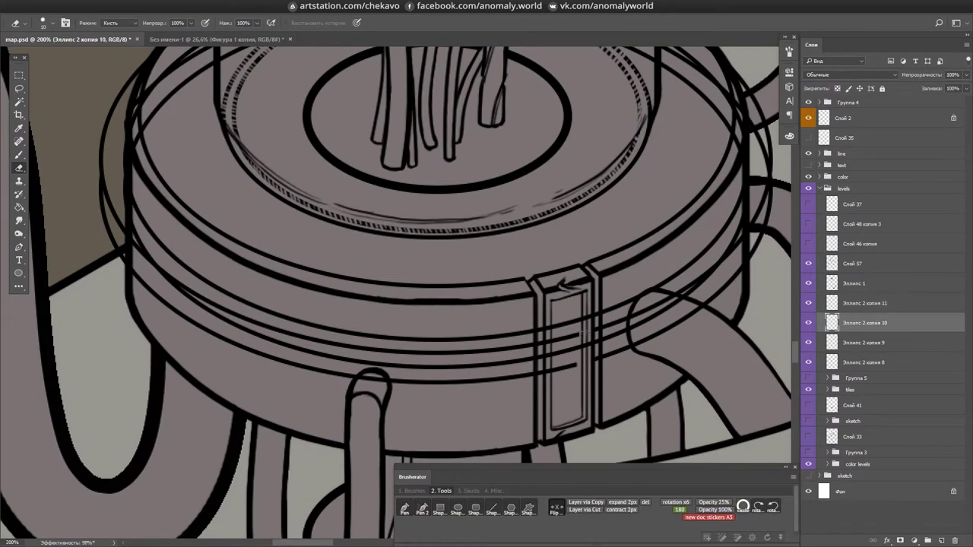
{"action": "key", "text": "alt+bracketleft"}
{"action": "key", "text": "l"}
{"action": "key", "text": "ctrl+minus"}
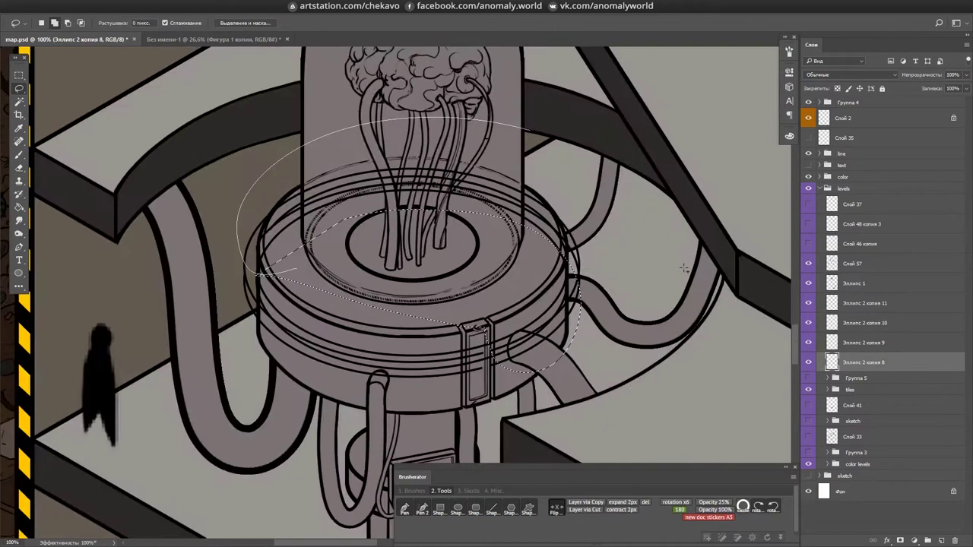
{"action": "scroll", "coordinate": [395, 251], "scroll_direction": "down", "scroll_amount": 2}
- Merge the ellipse copies into Эллипс 2 копия 11, removing copies 10 and 8, and save
{"action": "key", "text": "alt+bracketright"}
{"action": "key", "text": "alt+bracketright"}
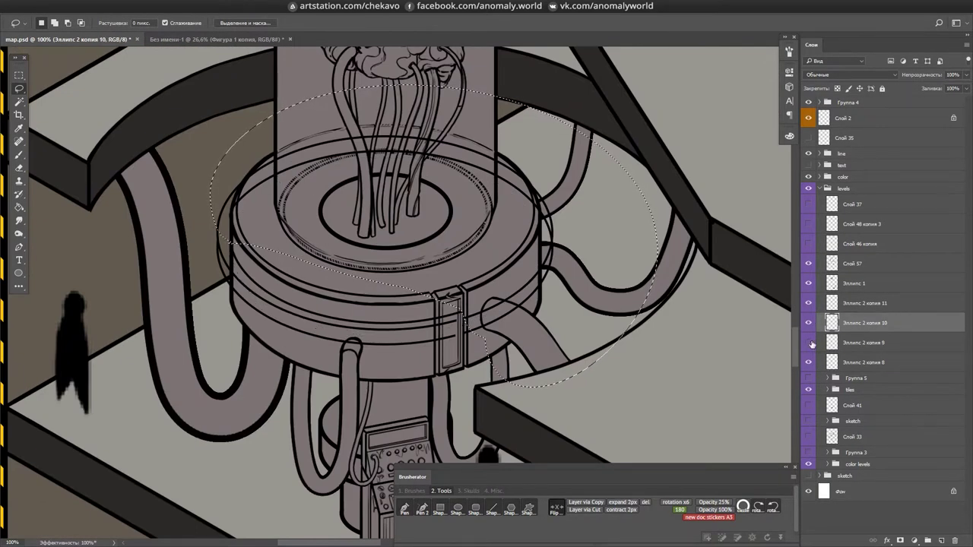
{"action": "key", "text": "alt+bracketright"}
{"action": "key", "text": "ctrl+plus"}
{"action": "key", "text": "ctrl+d"}
{"action": "key", "text": "ctrl+minus"}
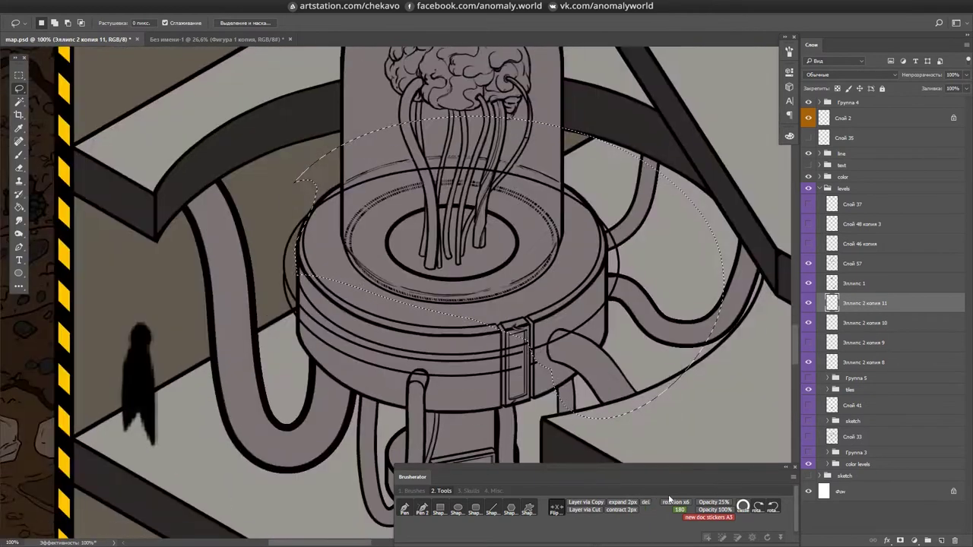
{"action": "key", "text": "alt+bracketleft"}
{"action": "key", "text": "m"}
{"action": "key", "text": "Delete"}
{"action": "key", "text": "alt+bracketleft"}
{"action": "key", "text": "alt+bracketleft"}
{"action": "key", "text": "Delete"}
{"action": "key", "text": "ctrl+plus"}
{"action": "key", "text": "b"}
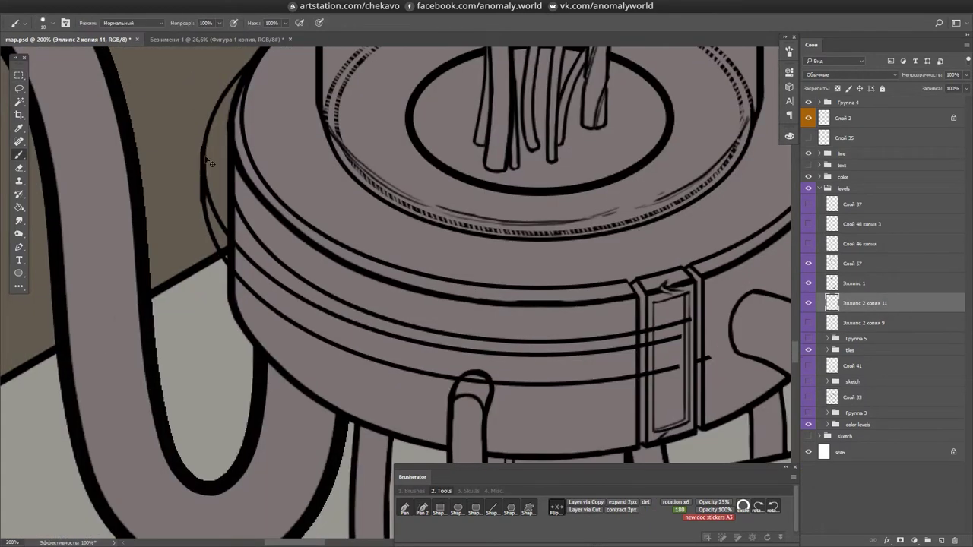
{"action": "key", "text": "ctrl+s"}
- Pan down past the clip and pipes to the console and select Слой 53 in the color levels group
{"action": "left_click_drag", "start_coordinate": [704, 207], "coordinate": [373, 309]}
{"action": "key", "text": "Escape"}
{"action": "key", "text": "e"}
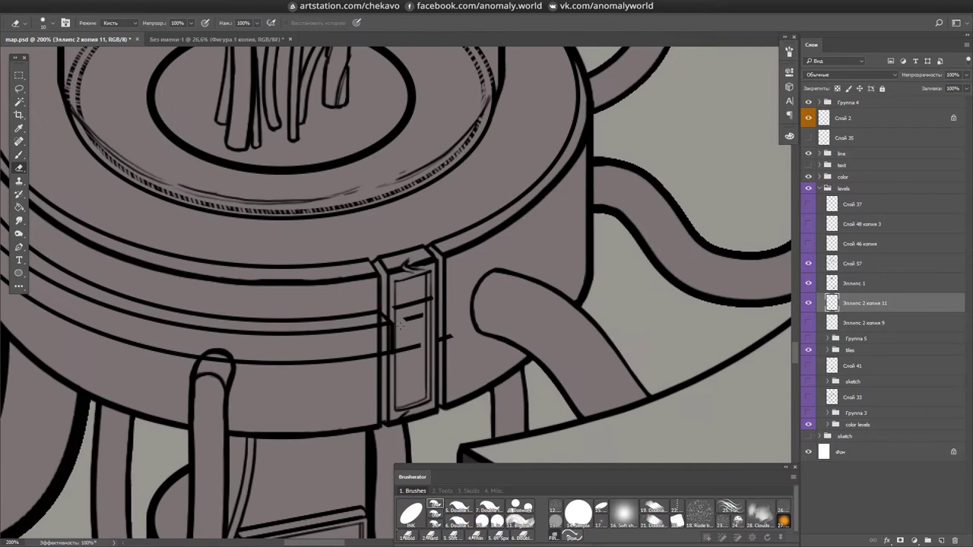
{"action": "mouse_move", "coordinate": [548, 257]}
{"action": "left_mouse_down"}
{"action": "mouse_move", "coordinate": [715, 207]}
{"action": "mouse_move", "coordinate": [699, 287]}
{"action": "mouse_move", "coordinate": [790, 356]}
{"action": "left_mouse_up"}
{"action": "key", "text": "alt+bracketright"}
{"action": "key", "text": "alt+bracketright"}
{"action": "key", "text": "alt+bracketleft"}
{"action": "left_click_drag", "start_coordinate": [760, 395], "coordinate": [729, 327]}
{"action": "left_click_drag", "start_coordinate": [741, 448], "coordinate": [619, 349]}
{"action": "scroll", "coordinate": [619, 349], "scroll_direction": "down", "scroll_amount": 2}
{"action": "left_click", "coordinate": [618, 349], "text": "ctrl"}
- Ink a ribbed segment line on the front cable inside the dome and save the file
{"action": "key", "text": "b"}
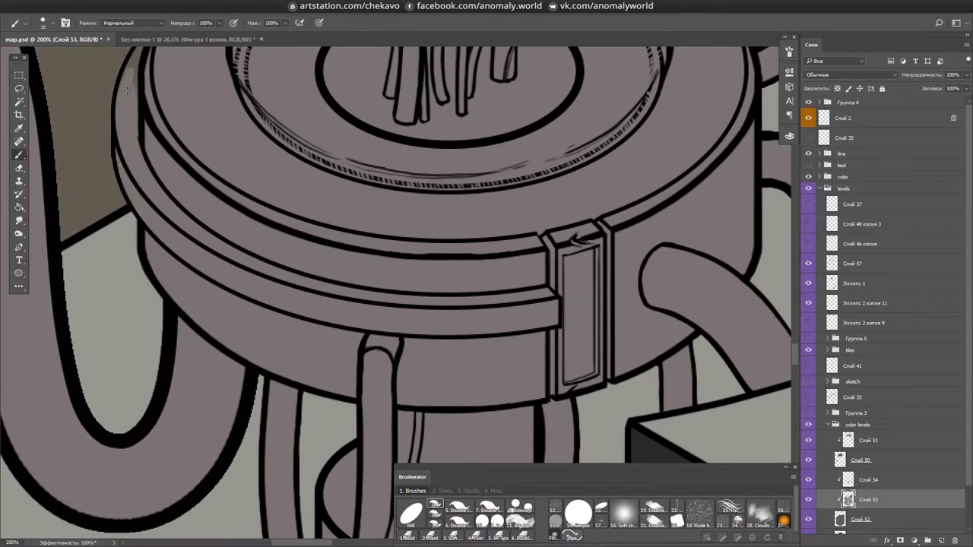
{"action": "scroll", "coordinate": [580, 302], "scroll_direction": "down", "scroll_amount": 1}
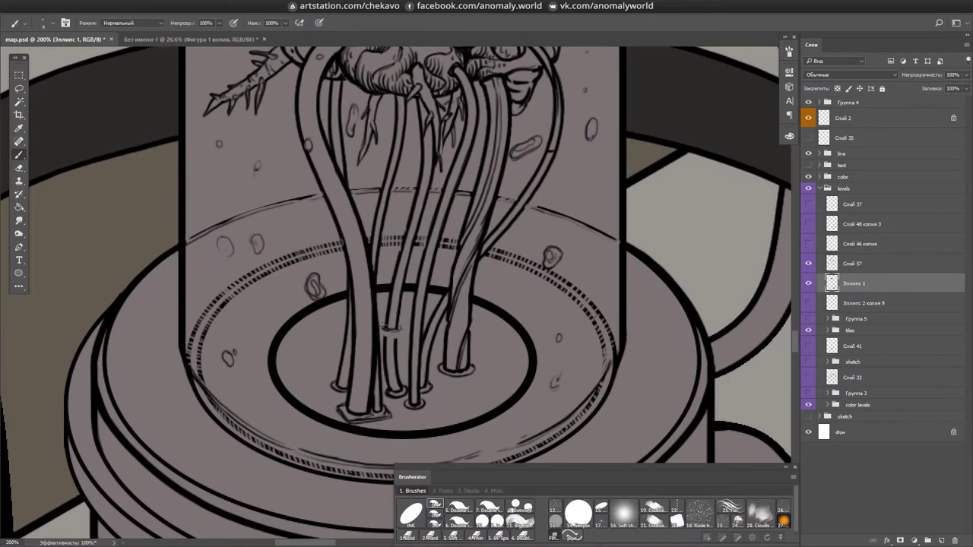
{"action": "key", "text": "b"}
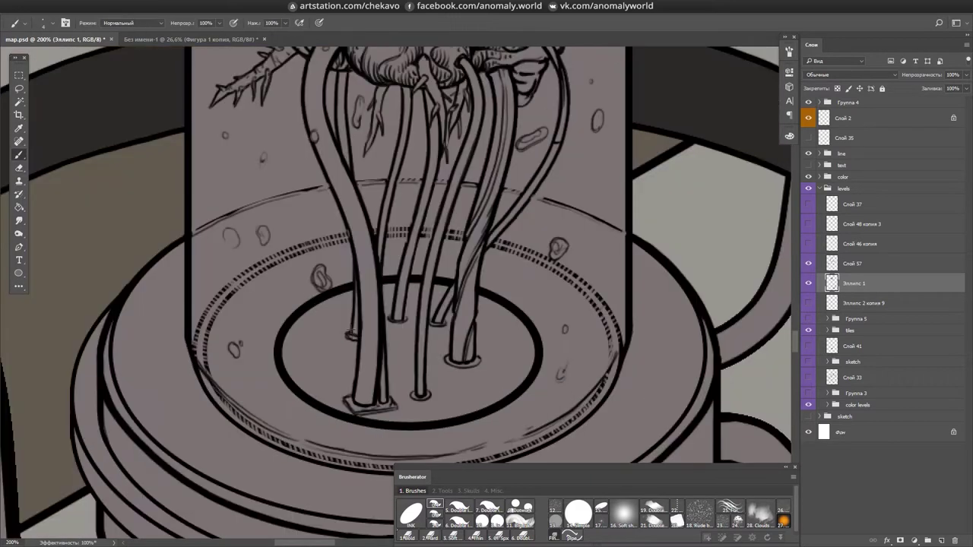
{"action": "key", "text": "ctrl+s"}
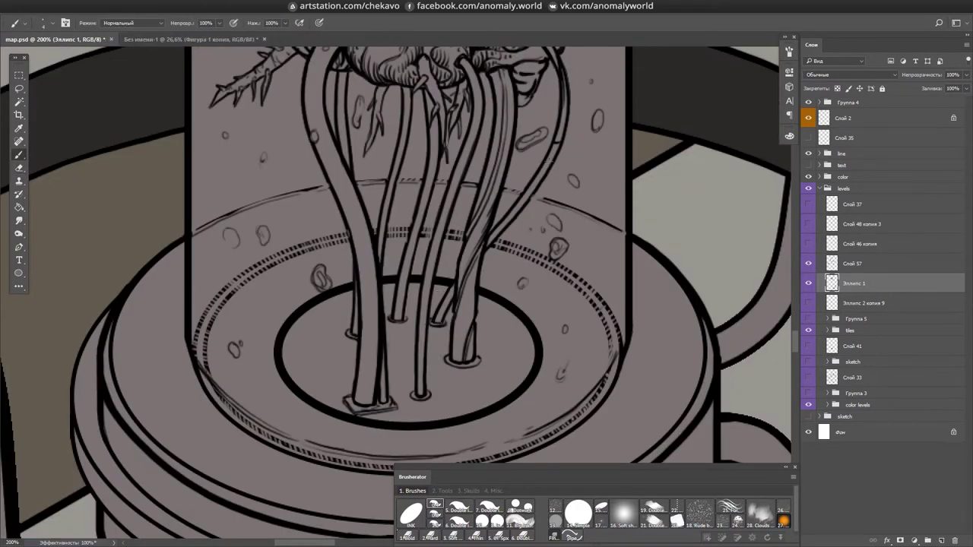
{"action": "key", "text": "ctrl+s"}
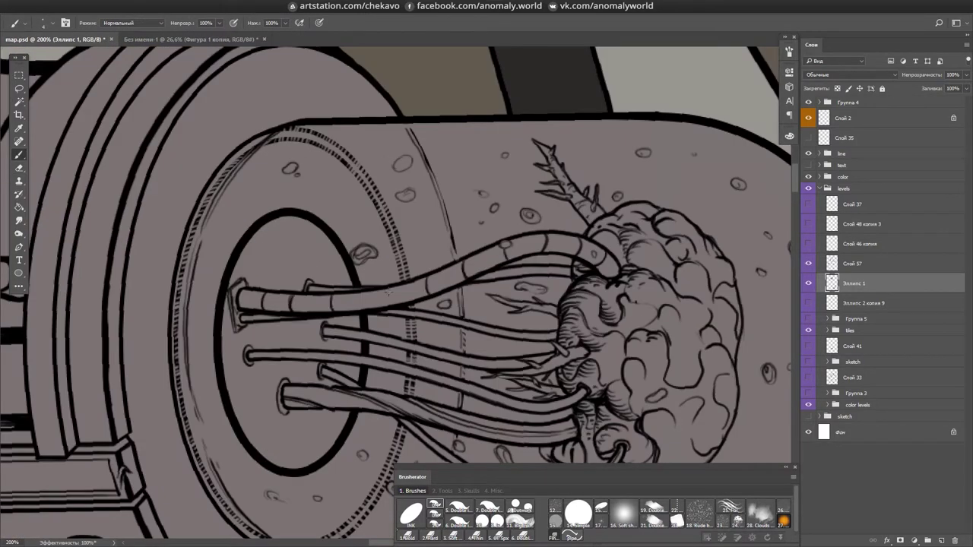
{"action": "left_click_drag", "start_coordinate": [309, 295], "coordinate": [310, 312]}
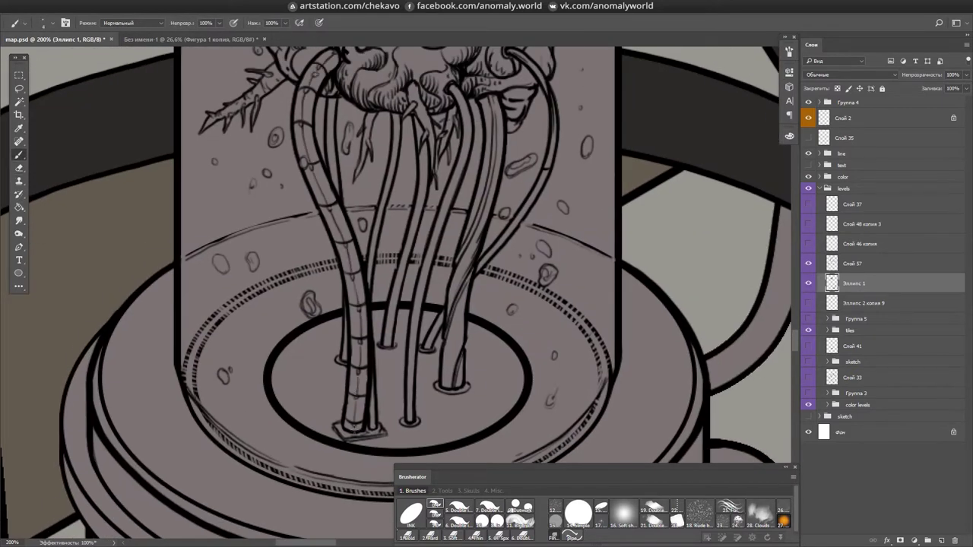
{"action": "key", "text": "ctrl+s"}
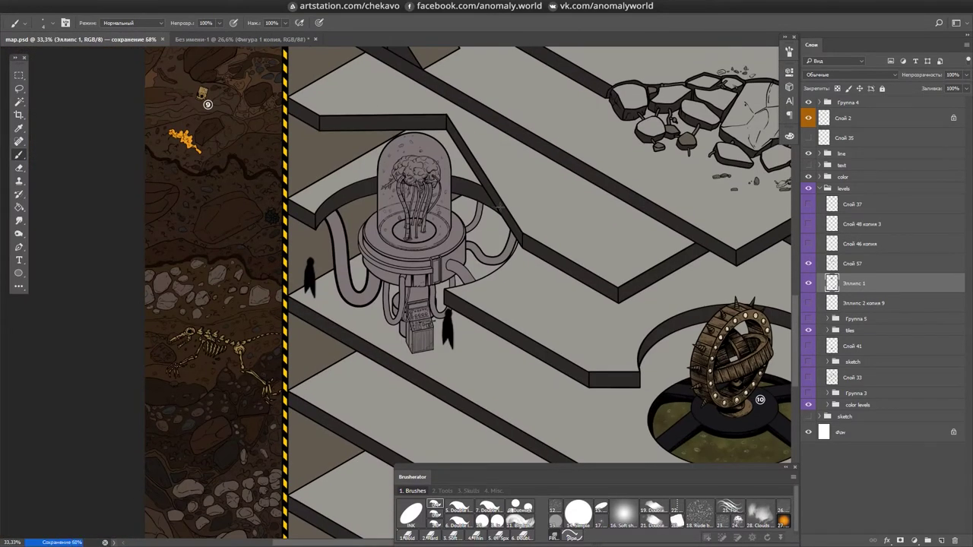
- At 100% zoom, ink a thin inner contour along the left tube, then hide the panels
{"action": "key", "text": "ctrl+1"}
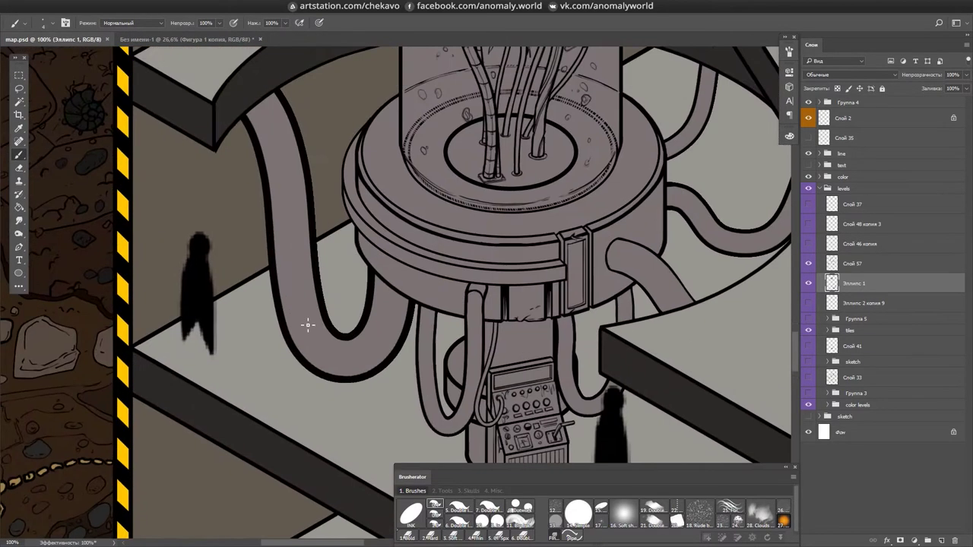
{"action": "left_click_drag", "start_coordinate": [293, 106], "coordinate": [311, 363]}
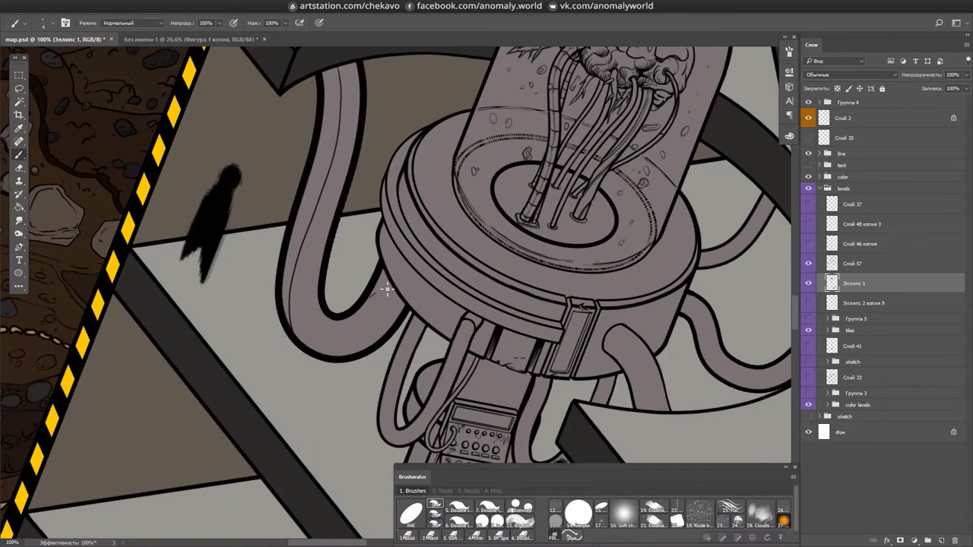
{"action": "left_click_drag", "start_coordinate": [387, 289], "coordinate": [326, 283]}
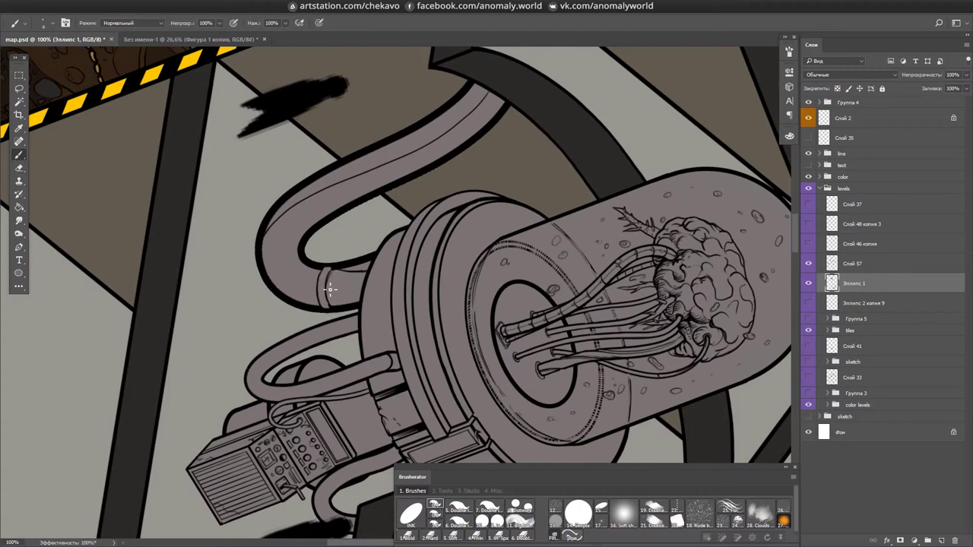
{"action": "key", "text": "Escape"}
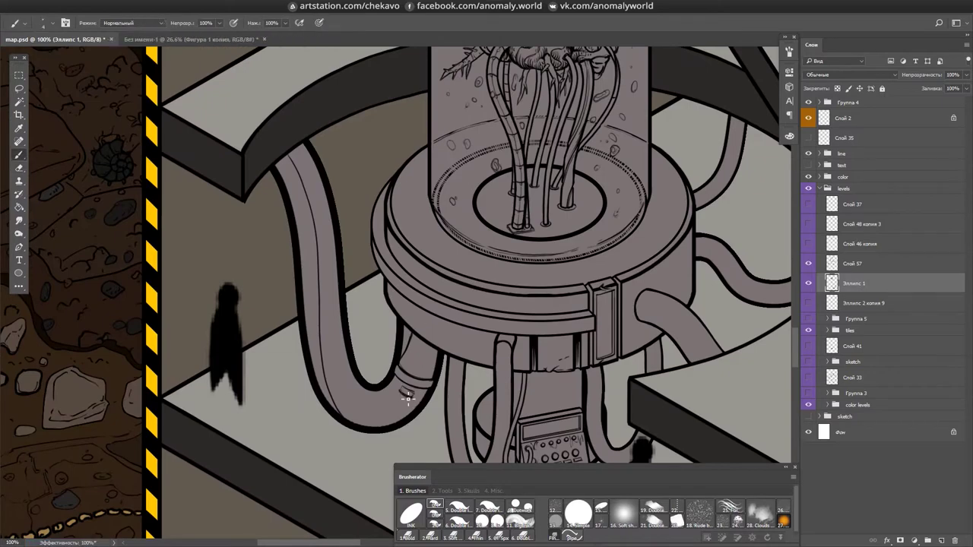
{"action": "scroll", "coordinate": [282, 157], "scroll_direction": "up", "scroll_amount": 3}
{"action": "key", "text": "Tab"}
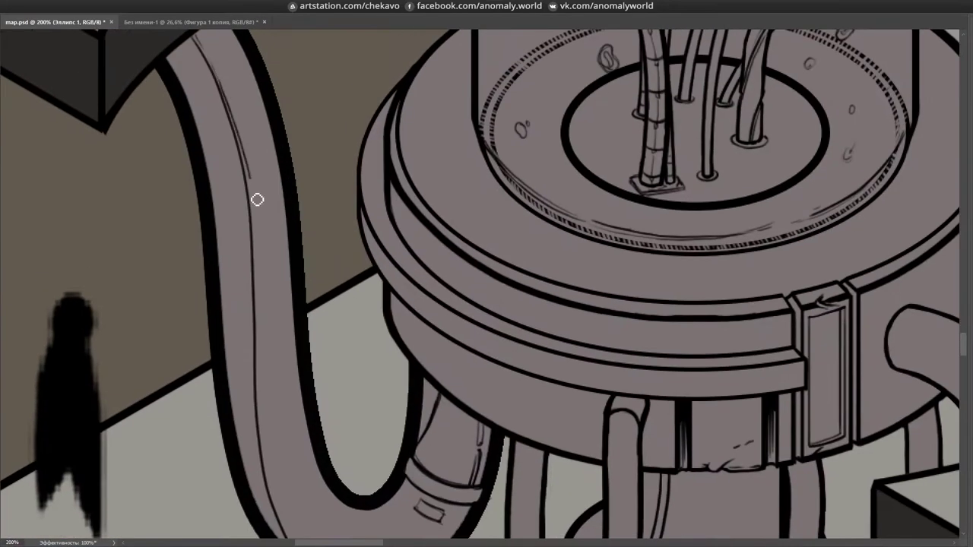
- Save, bring the column behind the console into view, and ink vertical lines on it
{"action": "scroll", "coordinate": [273, 365], "scroll_direction": "up", "scroll_amount": 2}
{"action": "left_click_drag", "start_coordinate": [268, 284], "coordinate": [474, 276]}
{"action": "key", "text": "Escape"}
{"action": "key", "text": "ctrl+s"}
{"action": "left_click_drag", "start_coordinate": [422, 185], "coordinate": [495, 324]}
{"action": "left_click_drag", "start_coordinate": [485, 232], "coordinate": [470, 209]}
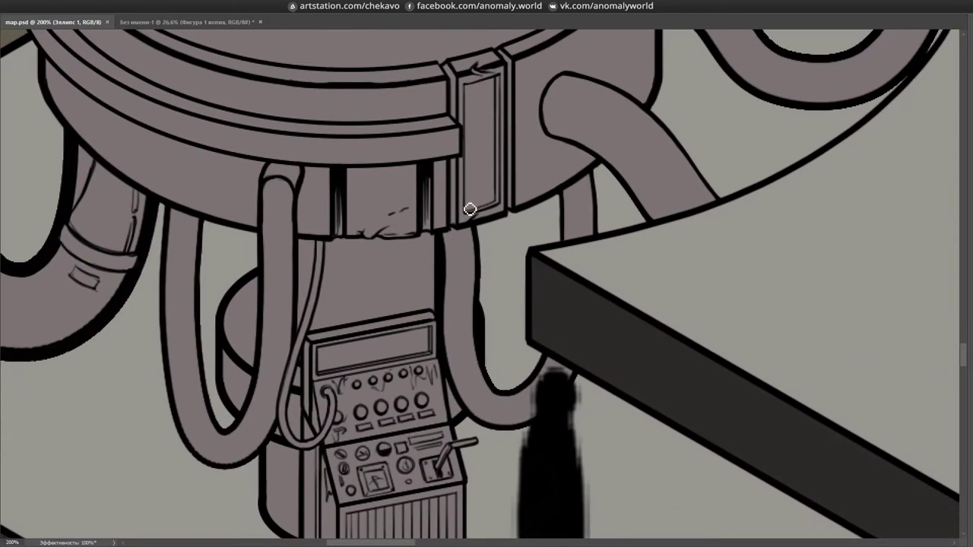
{"action": "left_click_drag", "start_coordinate": [308, 271], "coordinate": [314, 263]}
{"action": "left_click_drag", "start_coordinate": [367, 230], "coordinate": [367, 307]}
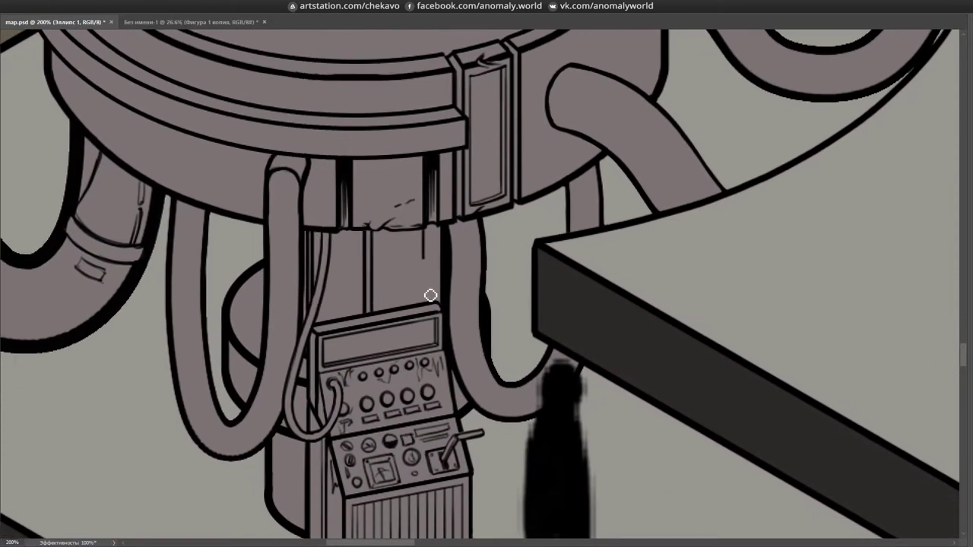
- Turn the column upright, add more vertical strokes on it, and save
{"action": "scroll", "coordinate": [465, 221], "scroll_direction": "left", "scroll_amount": 2}
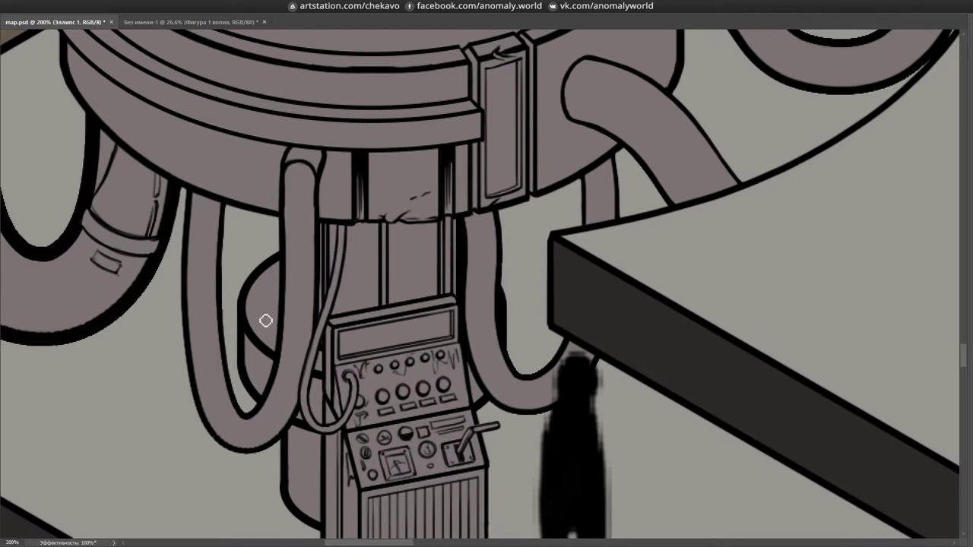
{"action": "left_click_drag", "start_coordinate": [262, 324], "coordinate": [316, 320]}
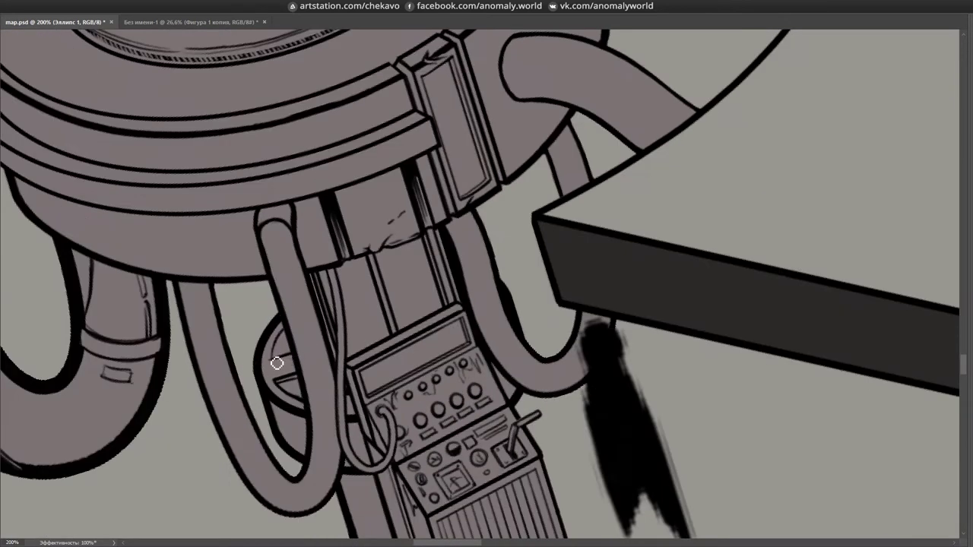
{"action": "left_click_drag", "start_coordinate": [277, 363], "coordinate": [268, 276]}
{"action": "scroll", "coordinate": [414, 173], "scroll_direction": "down", "scroll_amount": 3}
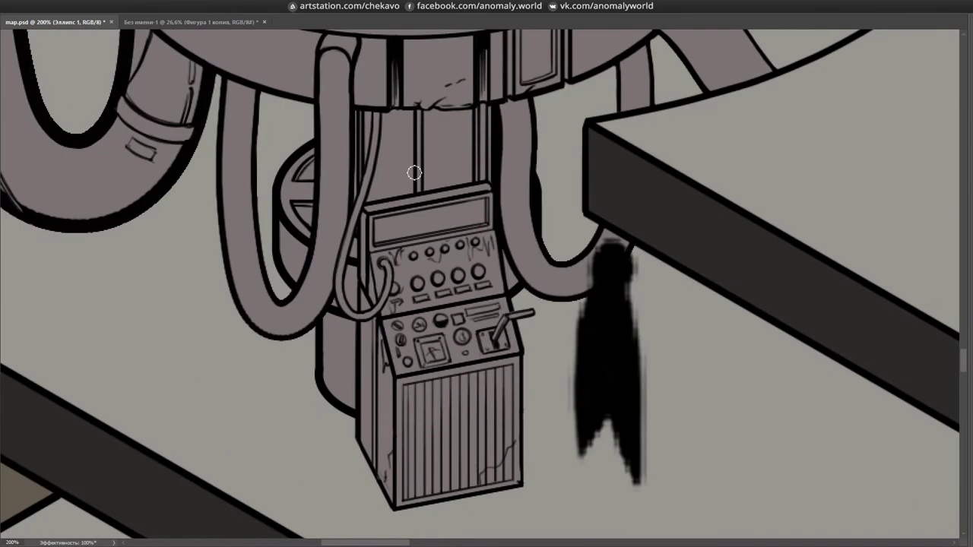
{"action": "mouse_move", "coordinate": [290, 231]}
{"action": "left_mouse_down"}
{"action": "mouse_move", "coordinate": [579, 111]}
{"action": "mouse_move", "coordinate": [293, 232]}
{"action": "left_mouse_up"}
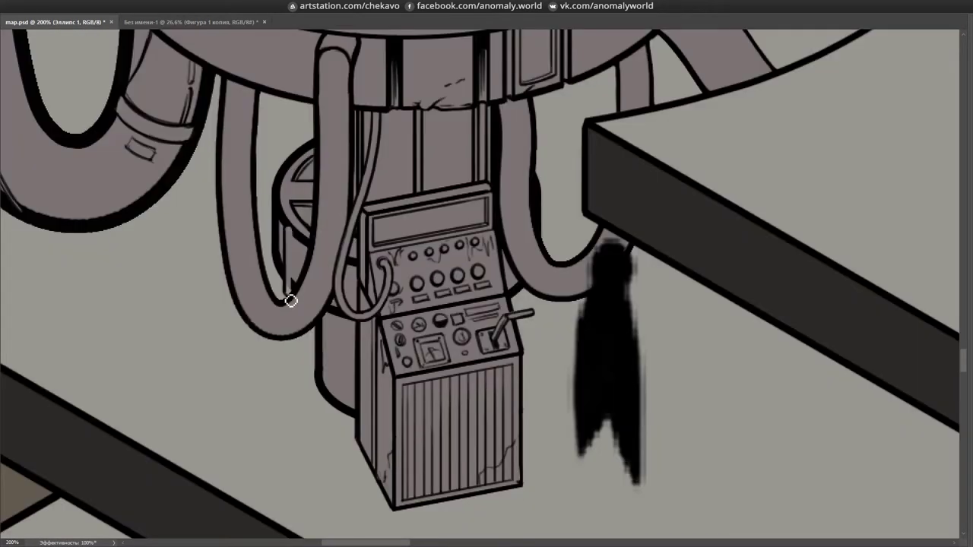
{"action": "scroll", "coordinate": [296, 302], "scroll_direction": "down", "scroll_amount": 1}
{"action": "key", "text": "ctrl+s"}
- Duplicate the small oval Эллипс 2 копия 8 onto the right side of the dome's rim
{"action": "left_click_drag", "start_coordinate": [322, 319], "coordinate": [384, 266]}
{"action": "left_click_drag", "start_coordinate": [552, 193], "coordinate": [336, 291]}
{"action": "key", "text": "ctrl+s"}
{"action": "left_click_drag", "start_coordinate": [373, 239], "coordinate": [662, 208]}
{"action": "key", "text": "Tab"}
{"action": "key", "text": "ctrl+minus"}
{"action": "left_click", "coordinate": [862, 322]}
{"action": "key", "text": "ctrl+t"}
{"action": "key", "text": "Escape"}
{"action": "key", "text": "m"}
{"action": "key", "text": "ctrl+plus"}
{"action": "left_click_drag", "start_coordinate": [120, 250], "coordinate": [639, 249]}
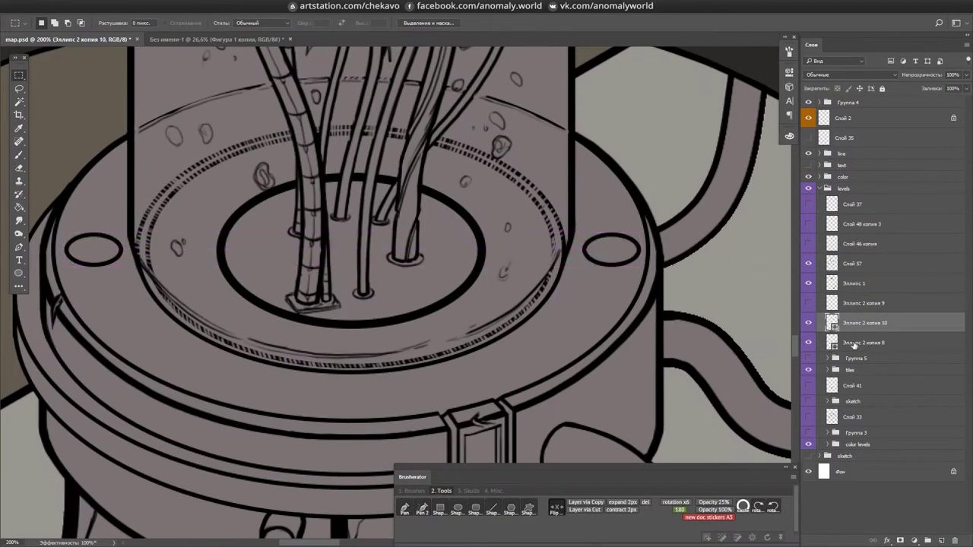
- Merge the two oval port layers via Merge Layers, save, and return to the brush
{"action": "left_click", "coordinate": [863, 322], "text": "shift"}
{"action": "right_click", "coordinate": [875, 322]}
{"action": "left_click", "coordinate": [790, 400]}
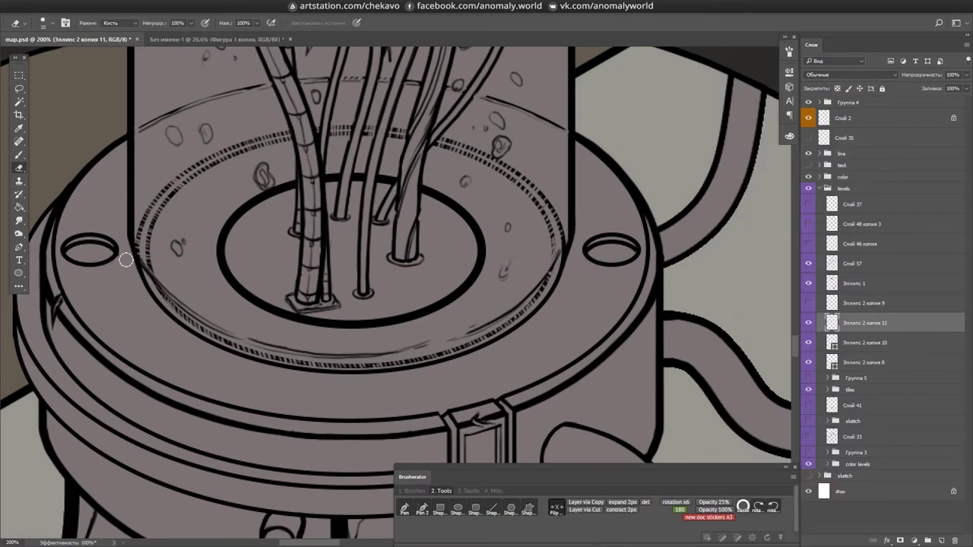
{"action": "key", "text": "ctrl+s"}
{"action": "key", "text": "b"}
- Save again, rotate the view around the capsule, and hide the panels for full-canvas drawing
{"action": "scroll", "coordinate": [533, 276], "scroll_direction": "up", "scroll_amount": 1}
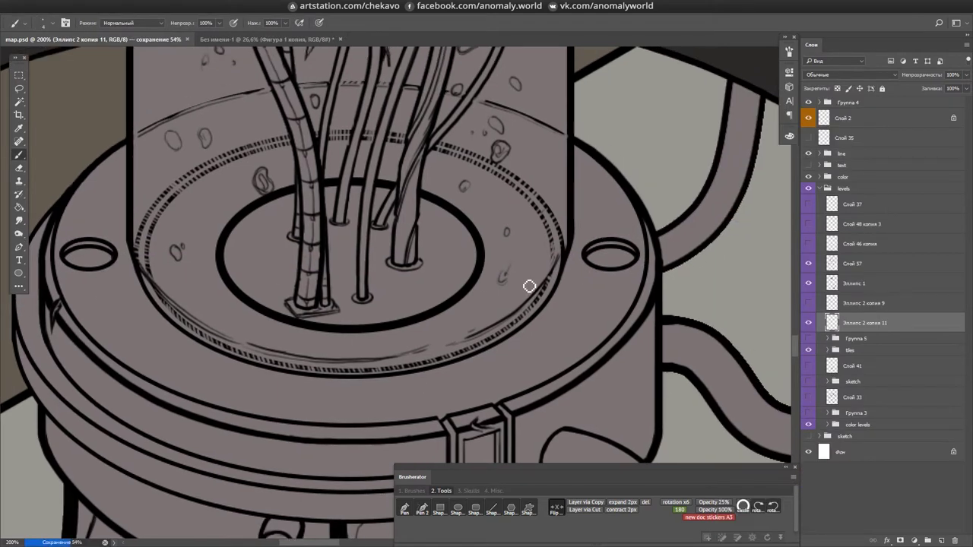
{"action": "scroll", "coordinate": [524, 304], "scroll_direction": "down", "scroll_amount": 5}
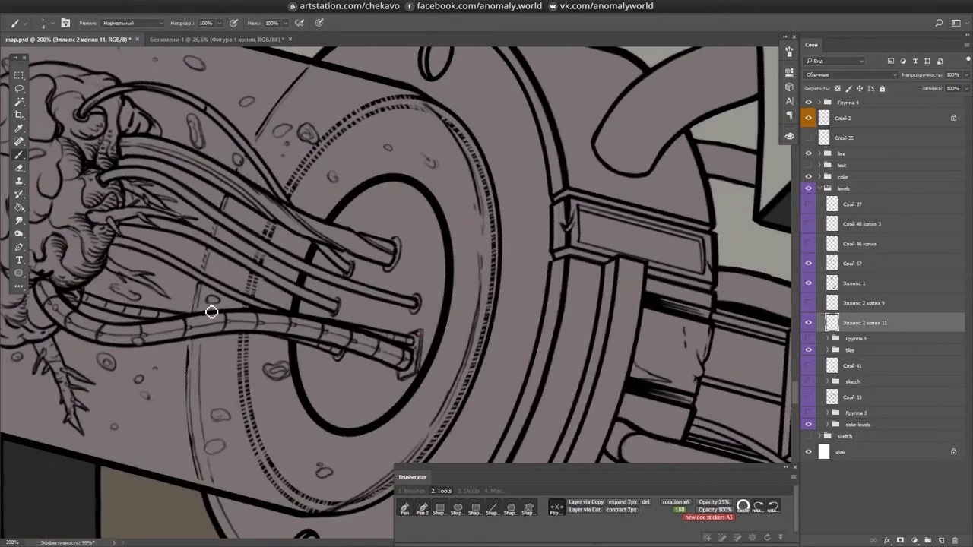
{"action": "scroll", "coordinate": [279, 140], "scroll_direction": "down", "scroll_amount": 5}
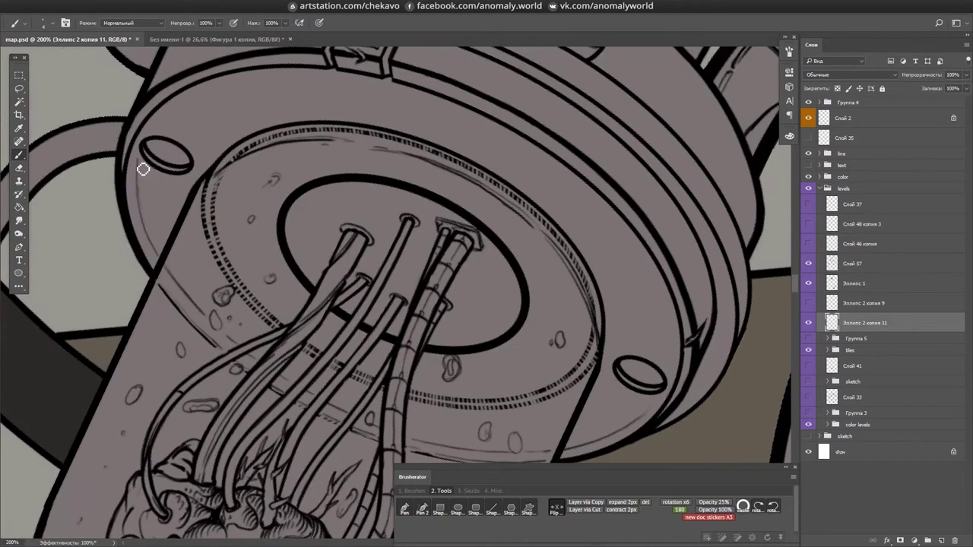
{"action": "scroll", "coordinate": [299, 269], "scroll_direction": "down", "scroll_amount": 3}
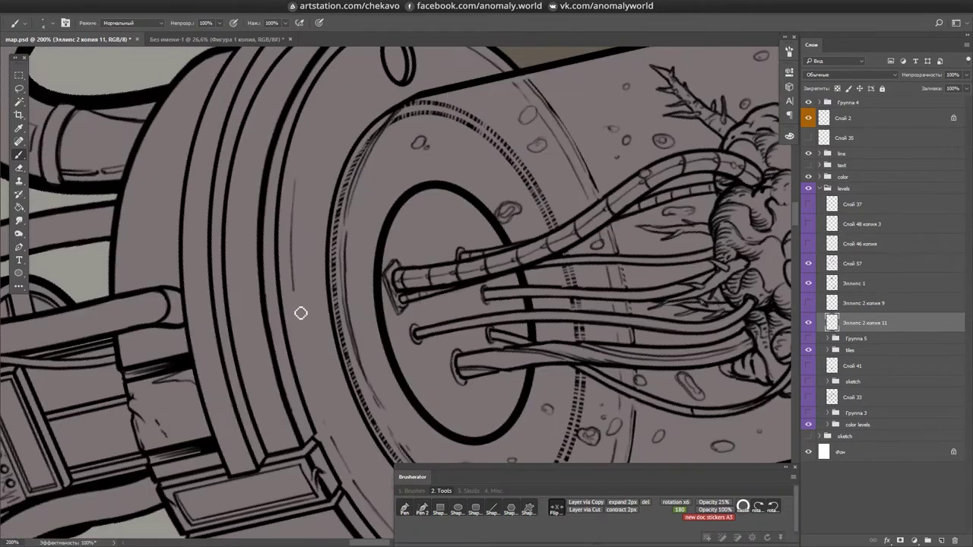
{"action": "scroll", "coordinate": [303, 174], "scroll_direction": "down", "scroll_amount": 5}
{"action": "key", "text": "ctrl+s"}
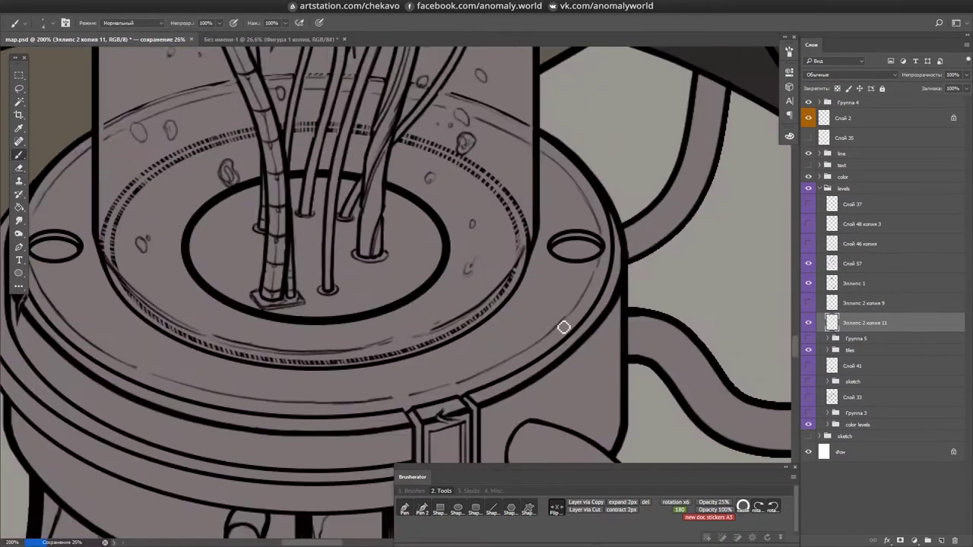
{"action": "left_click_drag", "start_coordinate": [571, 303], "coordinate": [349, 171]}
{"action": "key", "text": "Tab"}
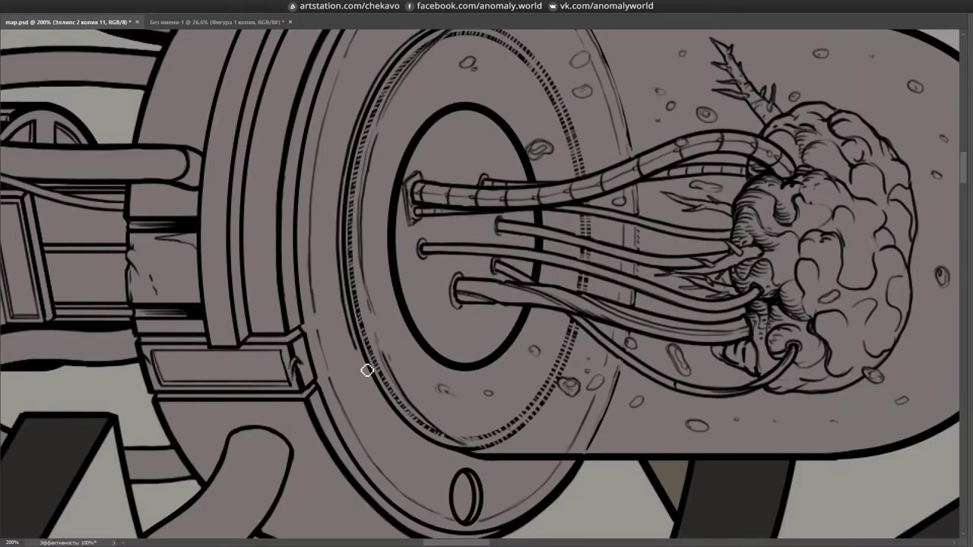
- Paint light highlight strokes along the tube and the left tube's inner edge
{"action": "left_click_drag", "start_coordinate": [367, 370], "coordinate": [326, 350]}
{"action": "left_click_drag", "start_coordinate": [346, 398], "coordinate": [556, 137]}
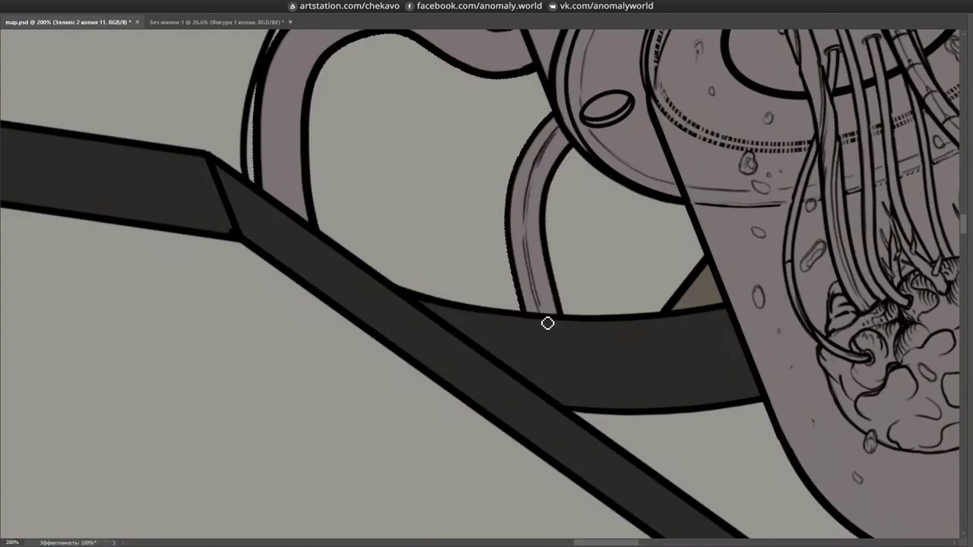
{"action": "left_click_drag", "start_coordinate": [547, 323], "coordinate": [578, 278]}
{"action": "left_click_drag", "start_coordinate": [488, 369], "coordinate": [413, 326]}
{"action": "left_click_drag", "start_coordinate": [354, 360], "coordinate": [370, 276]}
{"action": "left_click_drag", "start_coordinate": [438, 164], "coordinate": [430, 386]}
{"action": "mouse_move", "coordinate": [337, 190]}
{"action": "left_mouse_down"}
{"action": "mouse_move", "coordinate": [339, 432]}
{"action": "mouse_move", "coordinate": [471, 319]}
{"action": "mouse_move", "coordinate": [378, 265]}
{"action": "mouse_move", "coordinate": [328, 312]}
{"action": "left_mouse_up"}
- Hatch the wooden panel above the control box
{"action": "left_click_drag", "start_coordinate": [311, 416], "coordinate": [359, 309]}
{"action": "left_click_drag", "start_coordinate": [343, 386], "coordinate": [432, 307]}
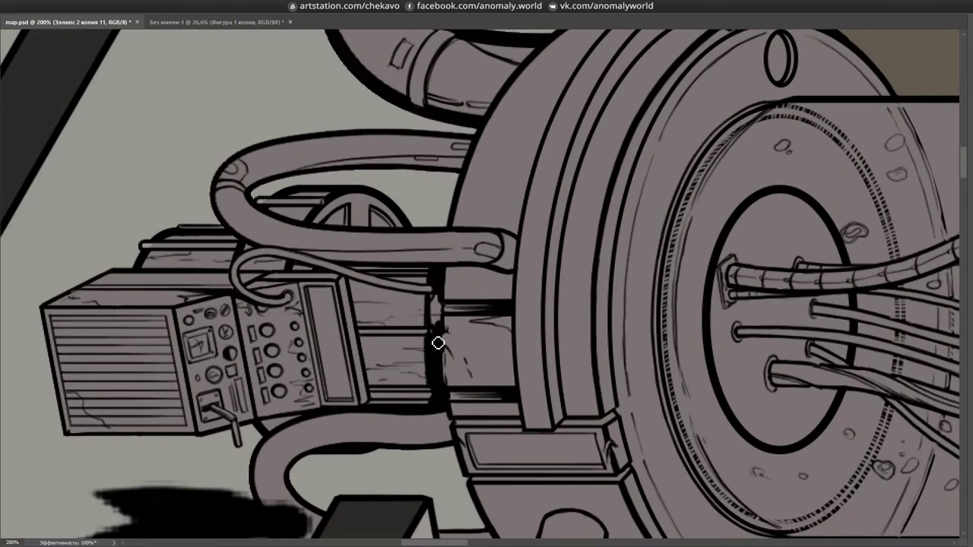
{"action": "left_click_drag", "start_coordinate": [437, 262], "coordinate": [352, 201]}
{"action": "left_click_drag", "start_coordinate": [343, 163], "coordinate": [538, 312]}
{"action": "left_click_drag", "start_coordinate": [567, 246], "coordinate": [521, 326]}
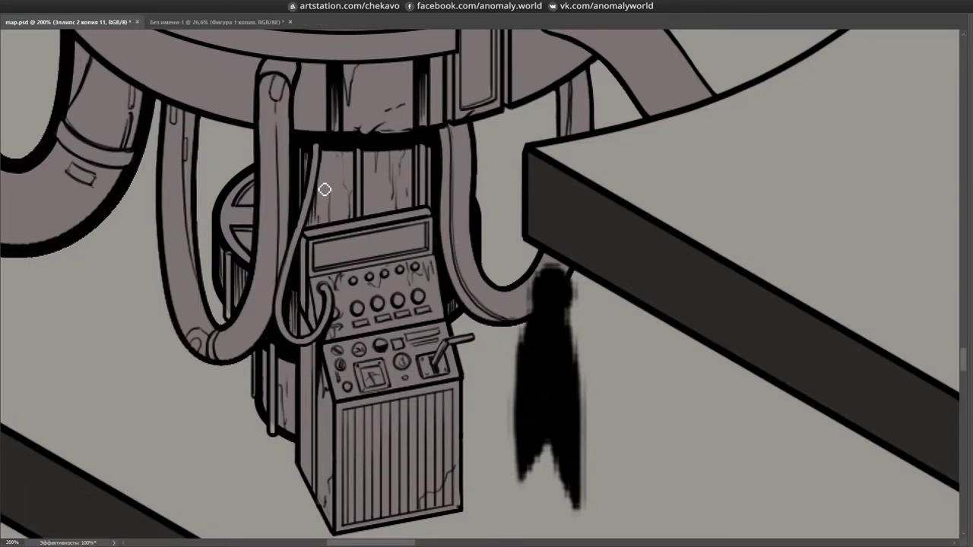
{"action": "left_click_drag", "start_coordinate": [325, 189], "coordinate": [353, 199]}
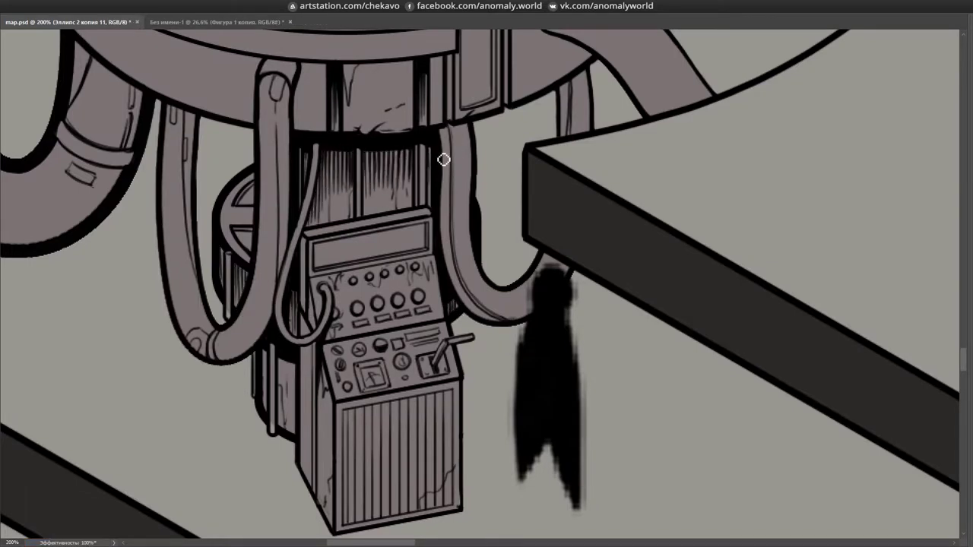
- Add fine vertical hatching to the band beneath the capsule's ringed base
{"action": "left_click_drag", "start_coordinate": [418, 123], "coordinate": [609, 124]}
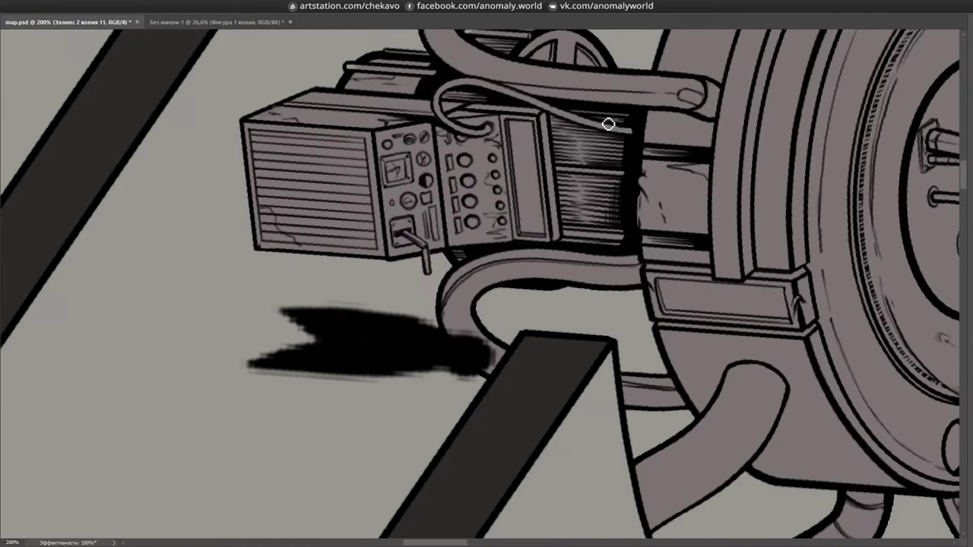
{"action": "left_click_drag", "start_coordinate": [574, 225], "coordinate": [471, 205]}
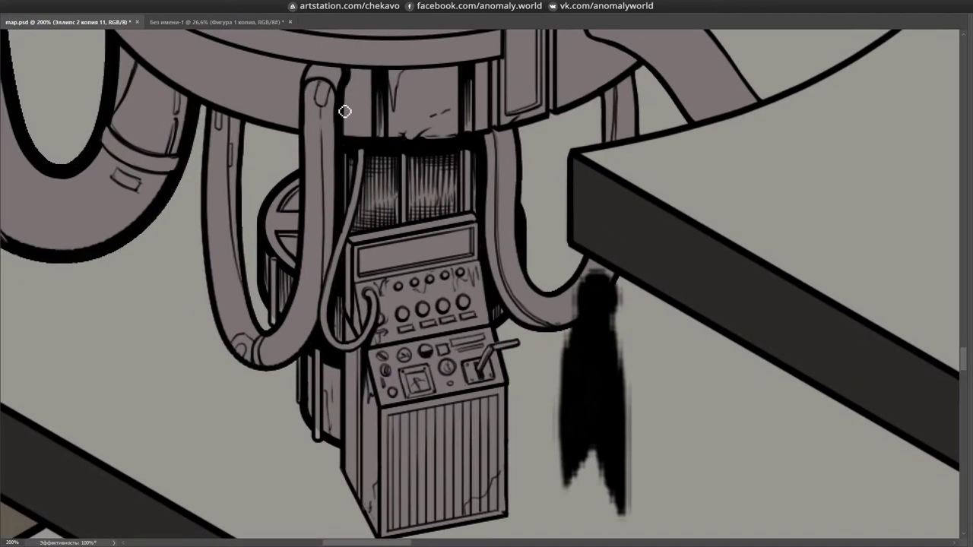
{"action": "left_click_drag", "start_coordinate": [364, 77], "coordinate": [382, 172]}
{"action": "left_click_drag", "start_coordinate": [467, 168], "coordinate": [447, 187]}
{"action": "left_click_drag", "start_coordinate": [454, 289], "coordinate": [469, 79]}
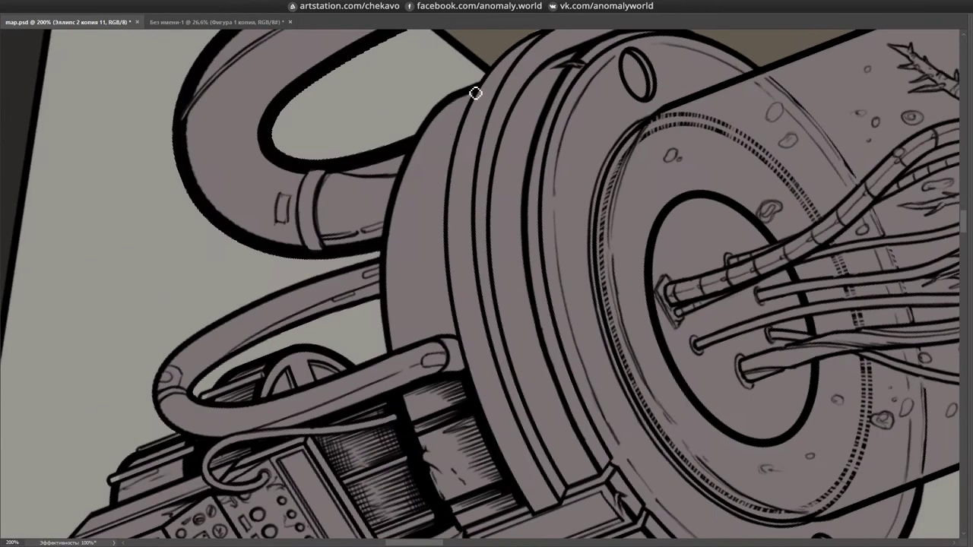
{"action": "mouse_move", "coordinate": [480, 202]}
{"action": "left_mouse_down"}
{"action": "mouse_move", "coordinate": [334, 275]}
{"action": "mouse_move", "coordinate": [380, 330]}
{"action": "mouse_move", "coordinate": [413, 311]}
{"action": "mouse_move", "coordinate": [434, 321]}
{"action": "mouse_move", "coordinate": [467, 372]}
{"action": "mouse_move", "coordinate": [495, 333]}
{"action": "mouse_move", "coordinate": [513, 341]}
{"action": "mouse_move", "coordinate": [415, 277]}
{"action": "left_mouse_up"}
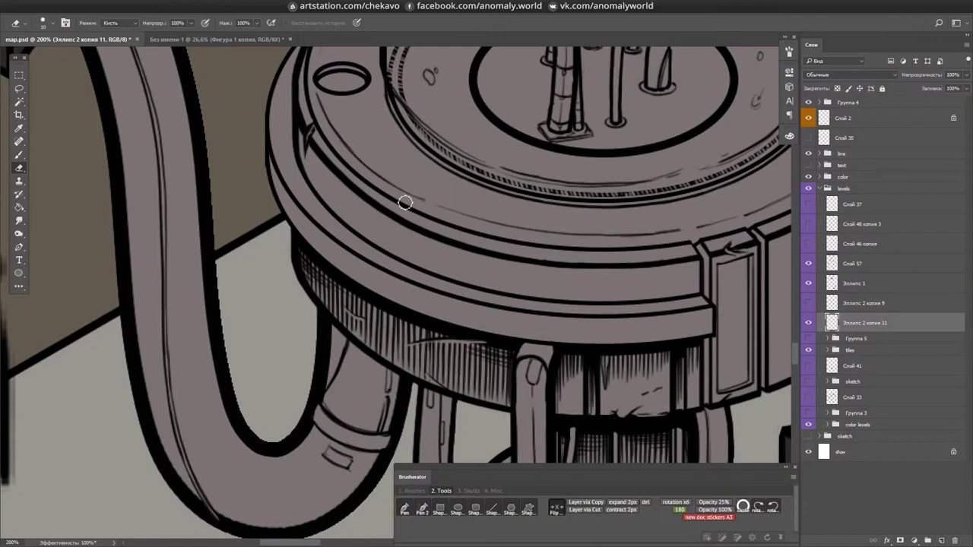
{"action": "key", "text": "alt+bracketright"}
{"action": "key", "text": "alt+bracketright"}
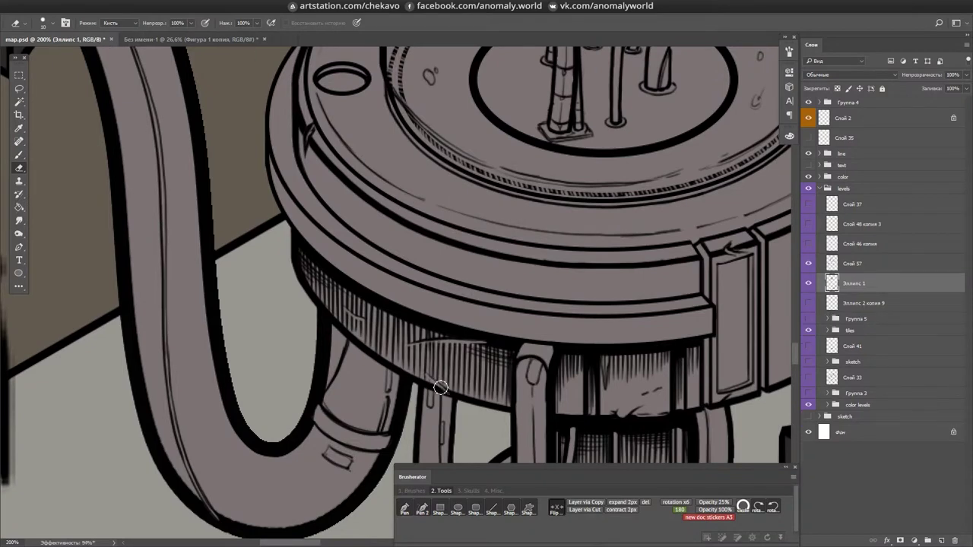
- With the brush, ink the bracket's left edge below the ring
{"action": "left_click_drag", "start_coordinate": [402, 200], "coordinate": [387, 430]}
{"action": "key", "text": "b"}
{"action": "mouse_move", "coordinate": [702, 322]}
{"action": "left_mouse_down"}
{"action": "mouse_move", "coordinate": [525, 269]}
{"action": "mouse_move", "coordinate": [535, 202]}
{"action": "left_mouse_up"}
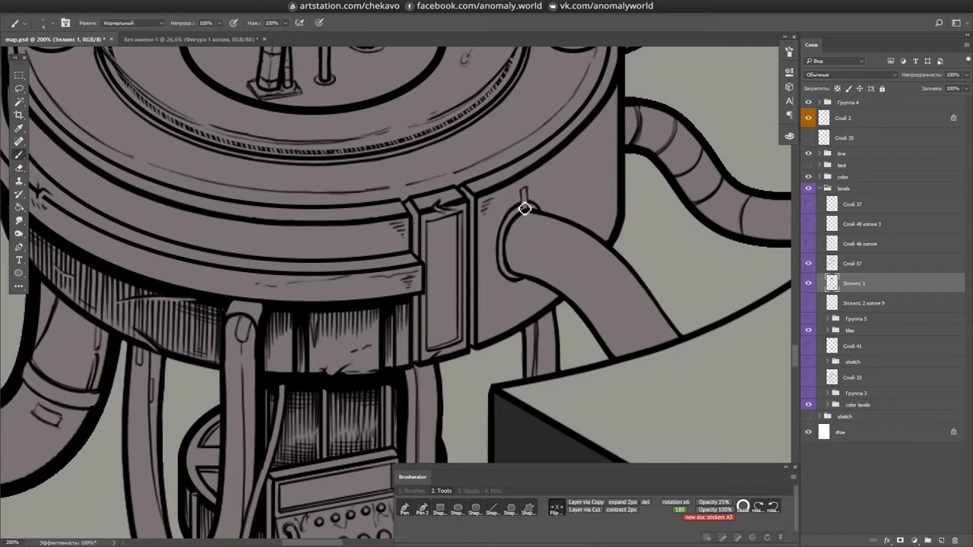
{"action": "left_click_drag", "start_coordinate": [525, 287], "coordinate": [491, 260]}
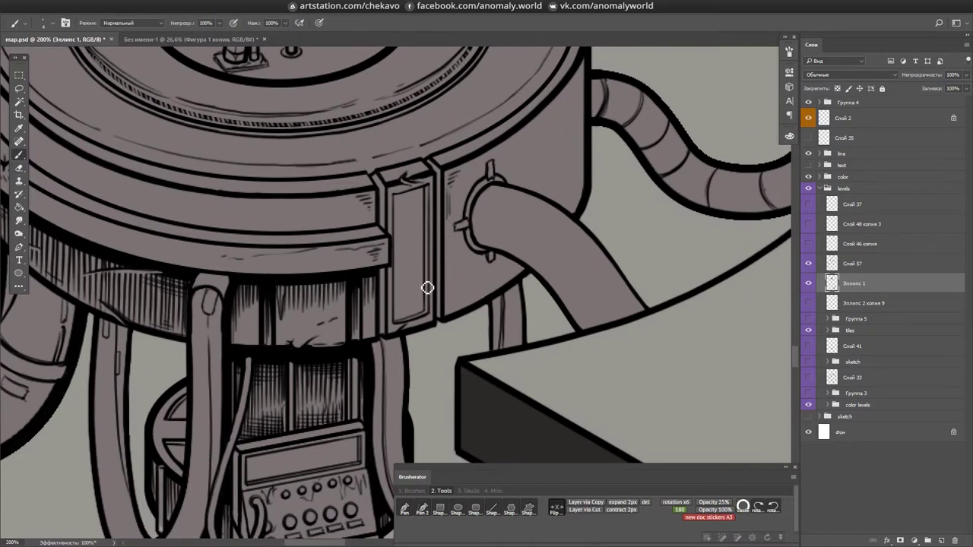
{"action": "left_click_drag", "start_coordinate": [402, 227], "coordinate": [397, 316]}
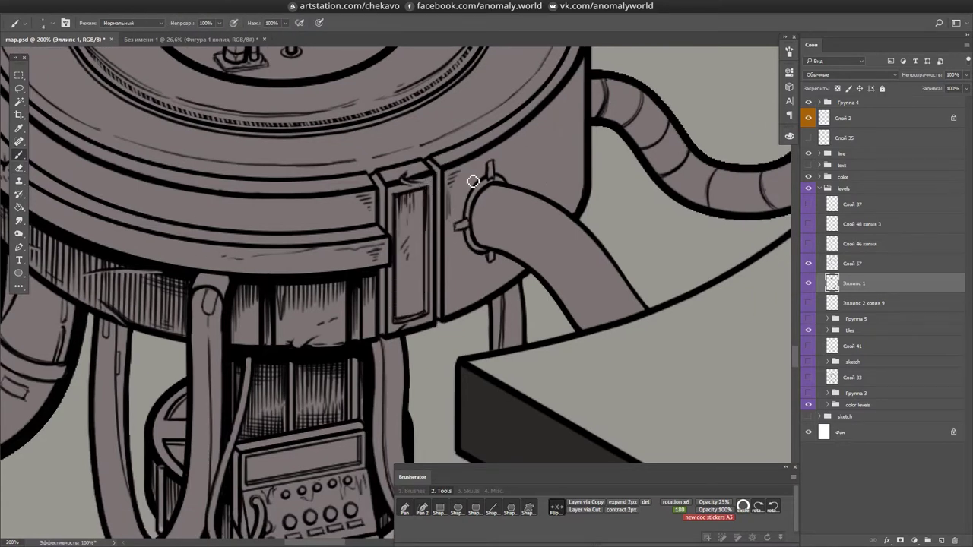
- Draw four band rings across the right-hand pipe
{"action": "left_click_drag", "start_coordinate": [528, 275], "coordinate": [465, 249]}
{"action": "left_click_drag", "start_coordinate": [469, 210], "coordinate": [460, 232]}
{"action": "left_click_drag", "start_coordinate": [502, 176], "coordinate": [482, 232]}
{"action": "mouse_move", "coordinate": [532, 179]}
{"action": "left_mouse_down"}
{"action": "mouse_move", "coordinate": [490, 235]}
{"action": "mouse_move", "coordinate": [487, 225]}
{"action": "left_mouse_up"}
{"action": "left_click_drag", "start_coordinate": [500, 187], "coordinate": [485, 245]}
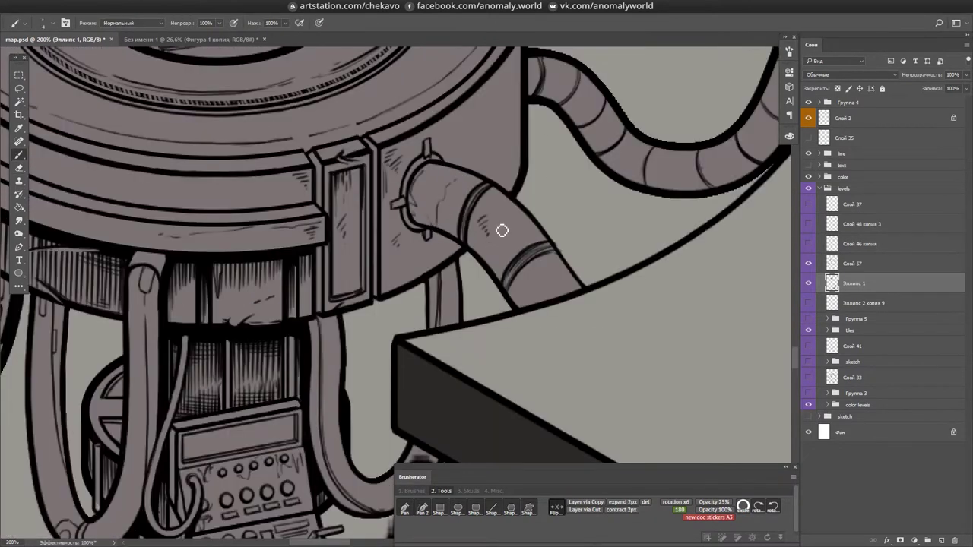
- Draw an edge line down the side of the tank
{"action": "left_click_drag", "start_coordinate": [540, 77], "coordinate": [434, 256]}
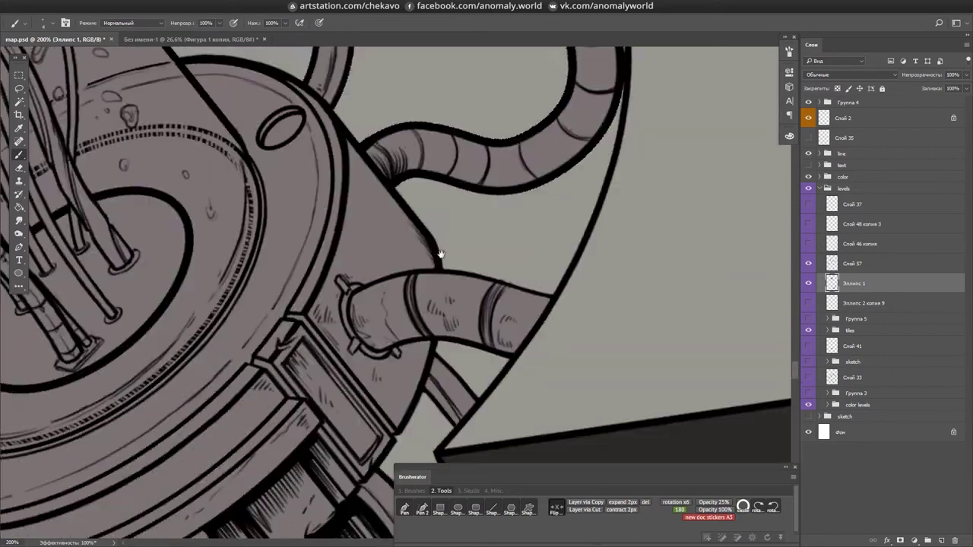
{"action": "mouse_move", "coordinate": [684, 216]}
{"action": "left_mouse_down"}
{"action": "mouse_move", "coordinate": [534, 261]}
{"action": "mouse_move", "coordinate": [532, 367]}
{"action": "left_mouse_up"}
{"action": "mouse_move", "coordinate": [523, 247]}
{"action": "left_mouse_down"}
{"action": "mouse_move", "coordinate": [513, 215]}
{"action": "mouse_move", "coordinate": [522, 225]}
{"action": "left_mouse_up"}
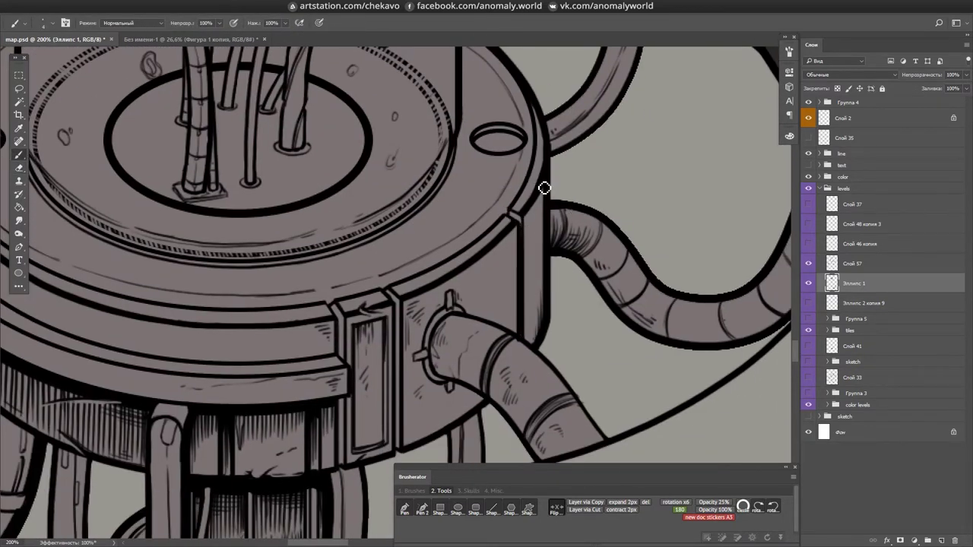
{"action": "left_click_drag", "start_coordinate": [544, 188], "coordinate": [319, 159]}
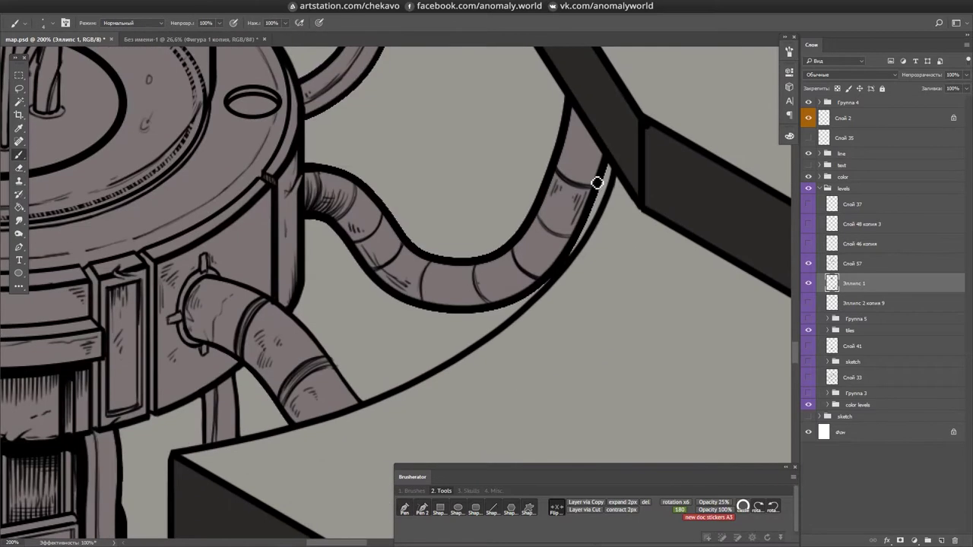
{"action": "left_click_drag", "start_coordinate": [216, 137], "coordinate": [464, 165]}
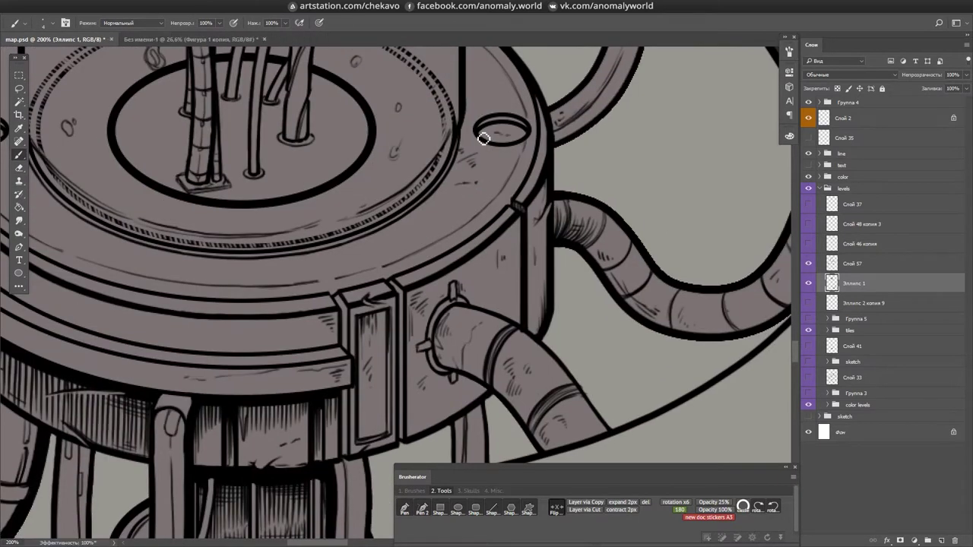
- Paint black shadow under the looping hose bend and save
{"action": "key", "text": "h"}
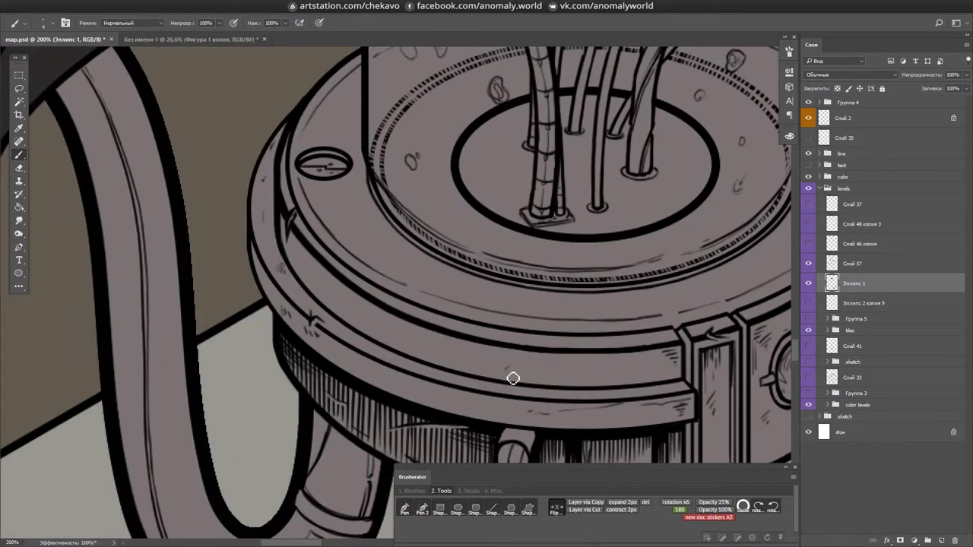
{"action": "key", "text": "h"}
{"action": "left_click_drag", "start_coordinate": [383, 275], "coordinate": [278, 195]}
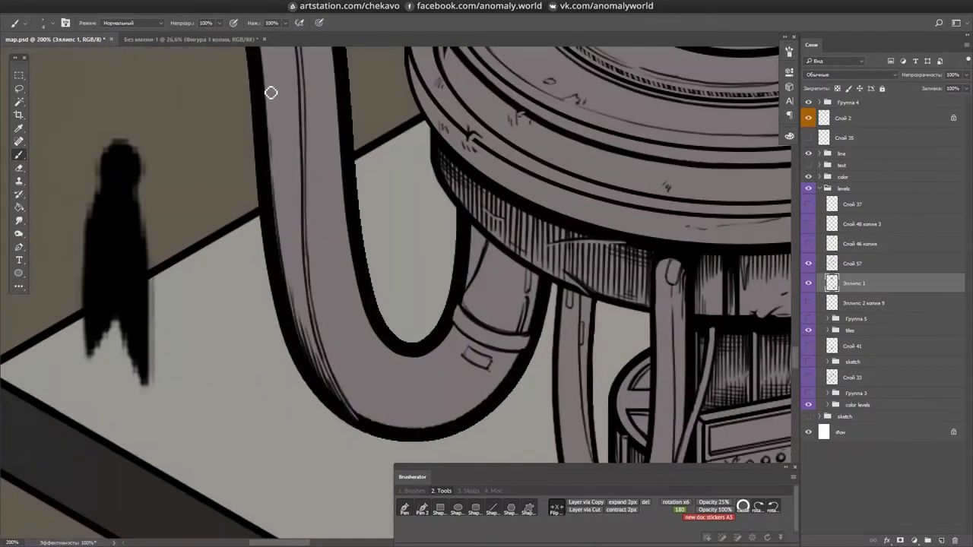
{"action": "key", "text": "h"}
{"action": "key", "text": "h"}
{"action": "left_click_drag", "start_coordinate": [352, 377], "coordinate": [341, 299]}
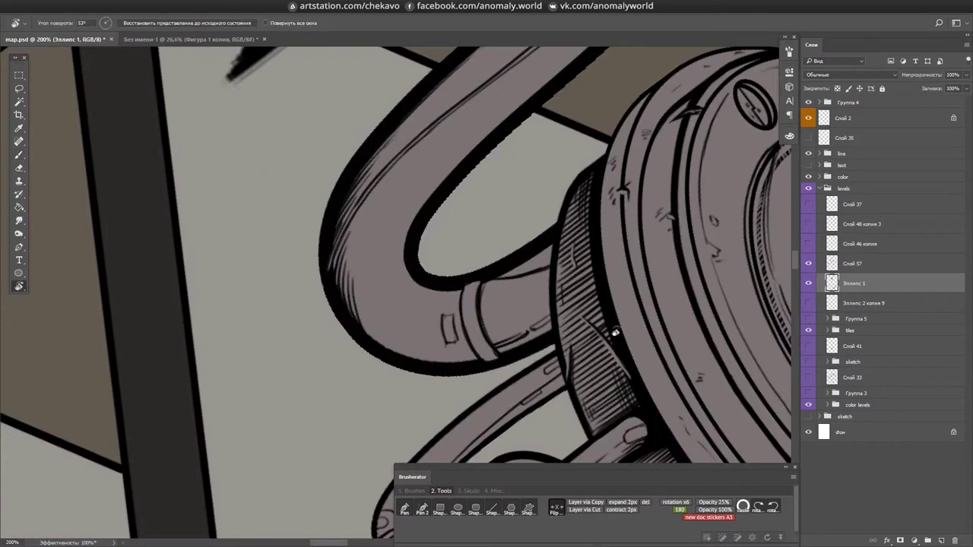
{"action": "scroll", "coordinate": [365, 334], "scroll_direction": "up", "scroll_amount": 2}
{"action": "key", "text": "r"}
{"action": "left_click_drag", "start_coordinate": [375, 365], "coordinate": [336, 320]}
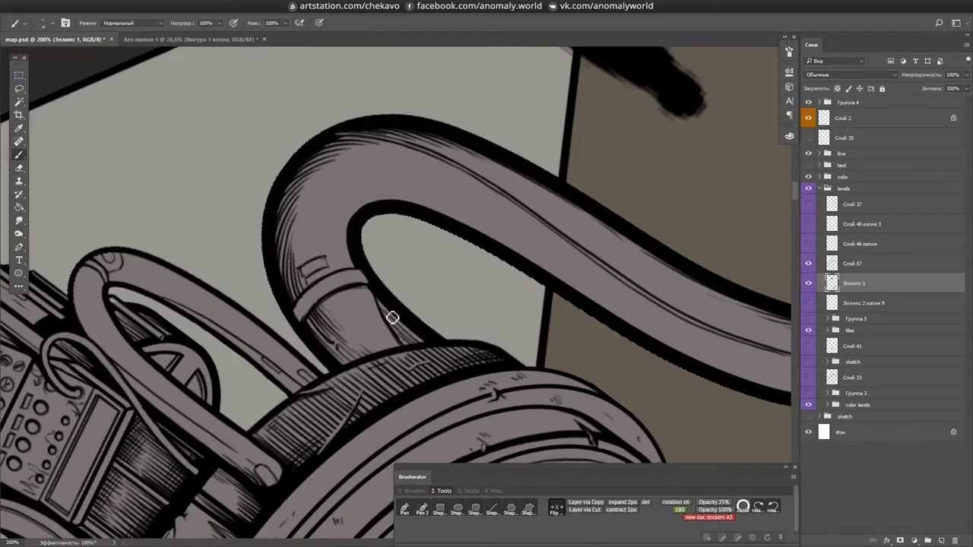
{"action": "mouse_move", "coordinate": [354, 269]}
{"action": "left_mouse_down"}
{"action": "mouse_move", "coordinate": [597, 246]}
{"action": "mouse_move", "coordinate": [402, 293]}
{"action": "mouse_move", "coordinate": [407, 304]}
{"action": "mouse_move", "coordinate": [384, 279]}
{"action": "mouse_move", "coordinate": [495, 228]}
{"action": "left_mouse_up"}
{"action": "key", "text": "ctrl+s"}
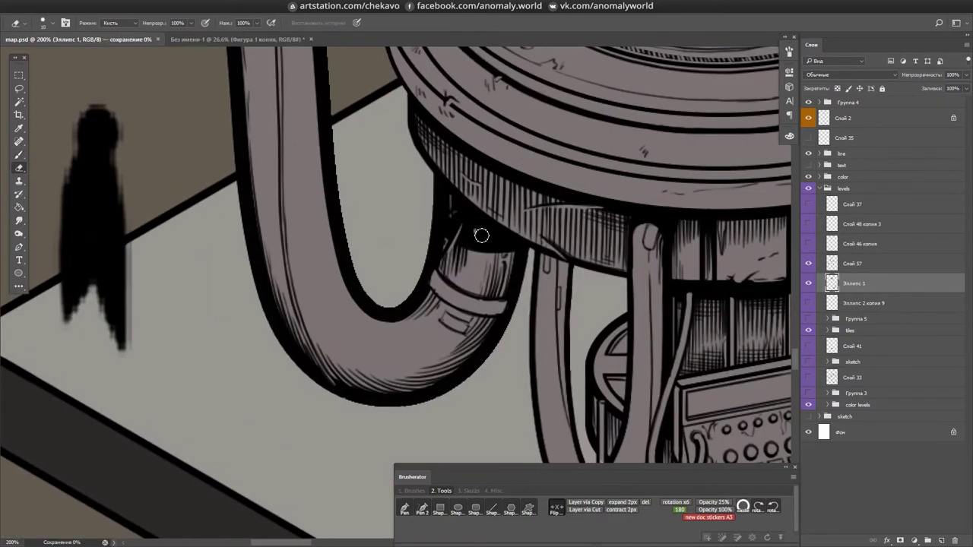
- Blacken the hose's top edge and hatch shading along the hose
{"action": "scroll", "coordinate": [310, 98], "scroll_direction": "up", "scroll_amount": 2}
{"action": "left_click_drag", "start_coordinate": [311, 98], "coordinate": [330, 104]}
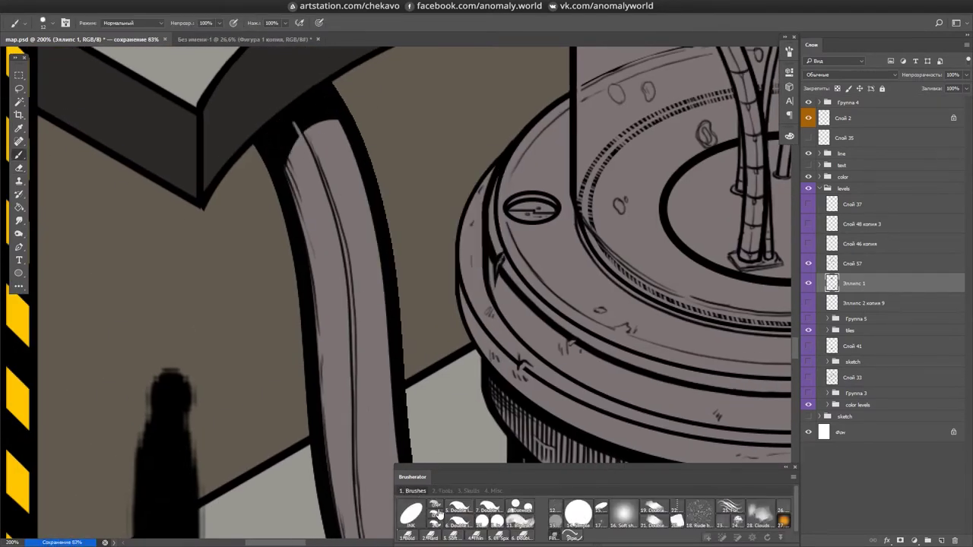
{"action": "key", "text": "ctrl+alt+r"}
{"action": "mouse_move", "coordinate": [399, 354]}
{"action": "left_mouse_down"}
{"action": "mouse_move", "coordinate": [426, 187]}
{"action": "mouse_move", "coordinate": [414, 296]}
{"action": "left_mouse_up"}
{"action": "mouse_move", "coordinate": [326, 449]}
{"action": "left_mouse_down"}
{"action": "mouse_move", "coordinate": [349, 404]}
{"action": "mouse_move", "coordinate": [347, 354]}
{"action": "left_mouse_up"}
{"action": "left_click_drag", "start_coordinate": [327, 282], "coordinate": [335, 292]}
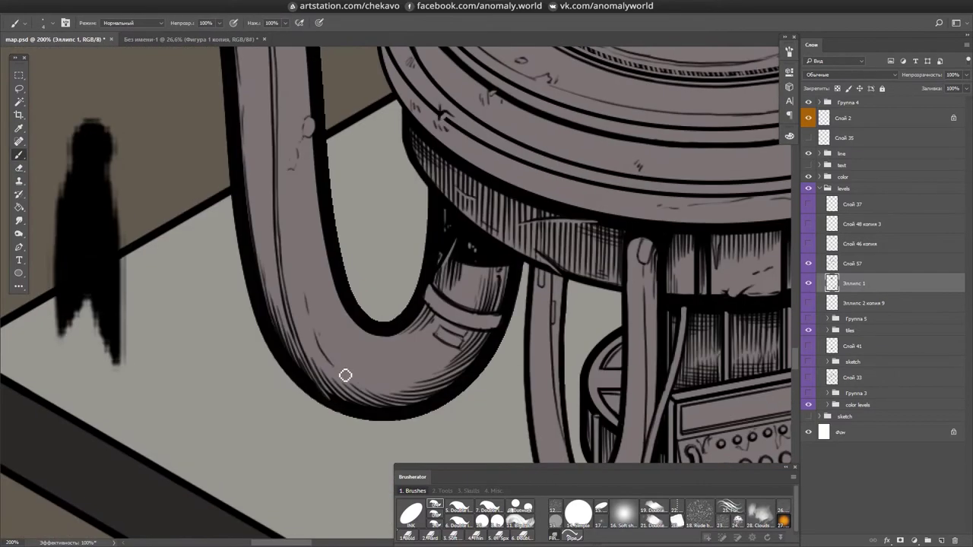
{"action": "left_click_drag", "start_coordinate": [343, 376], "coordinate": [327, 342]}
- Touch up the lower machinery with eraser and brush, saving map.psd
{"action": "key", "text": "ctrl+minus"}
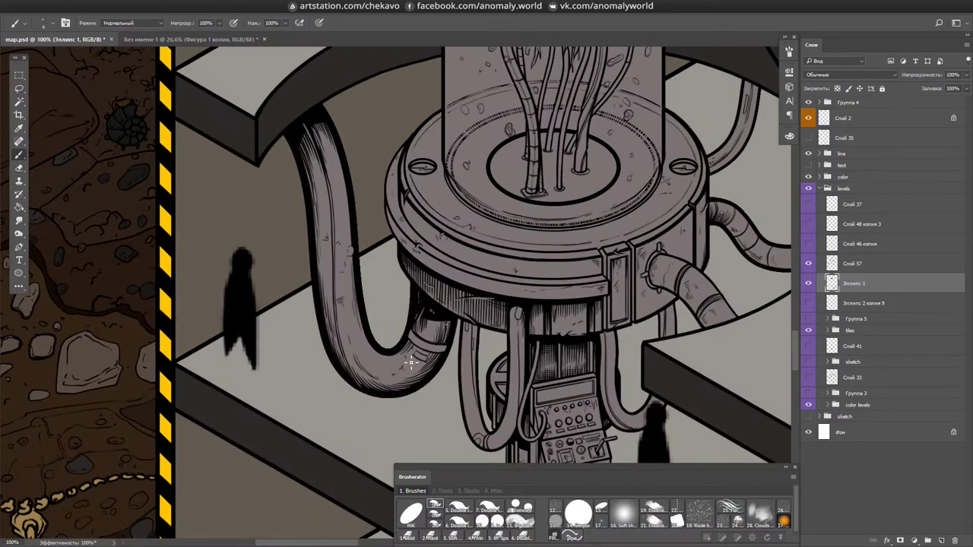
{"action": "left_click_drag", "start_coordinate": [342, 154], "coordinate": [210, 68]}
{"action": "key", "text": "ctrl+plus"}
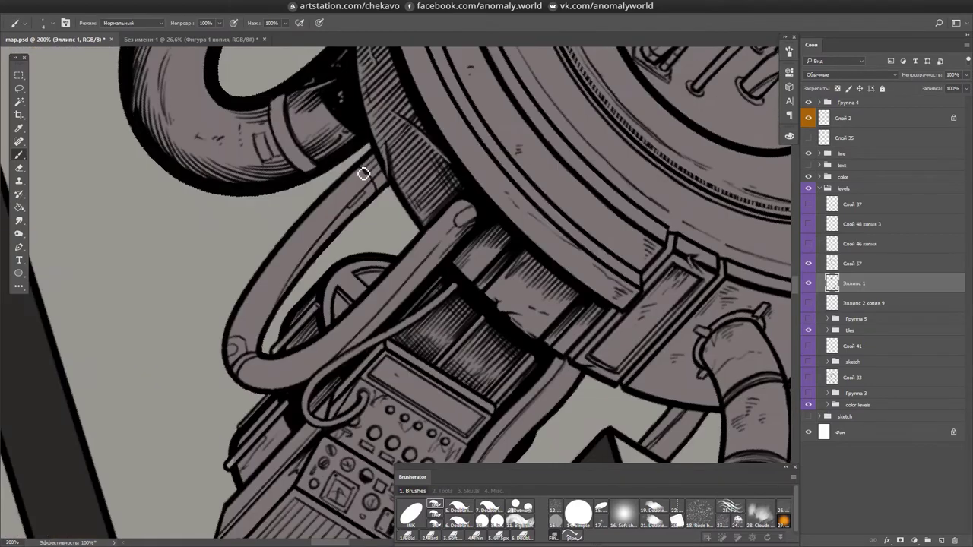
{"action": "key", "text": "e"}
{"action": "key", "text": "b"}
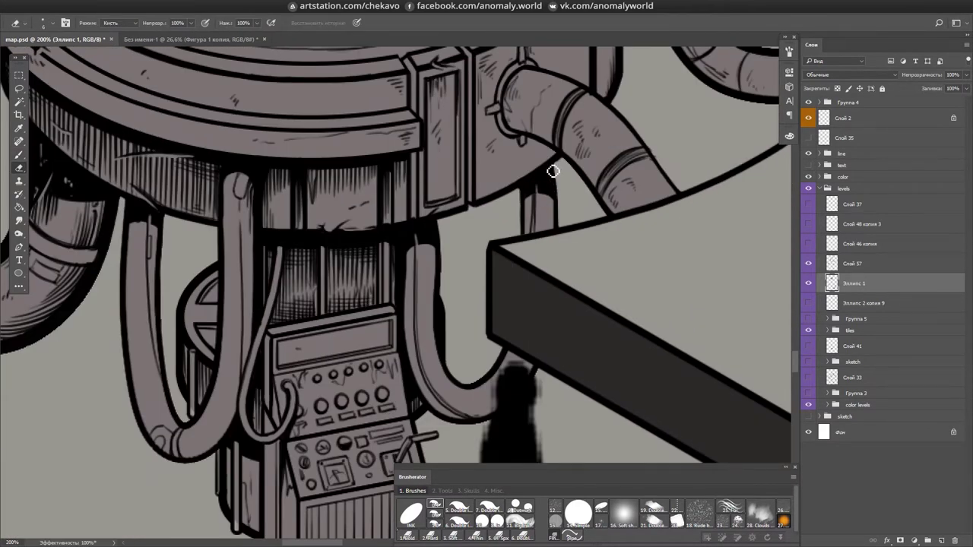
{"action": "left_click_drag", "start_coordinate": [446, 390], "coordinate": [163, 321]}
{"action": "key", "text": "ctrl+s"}
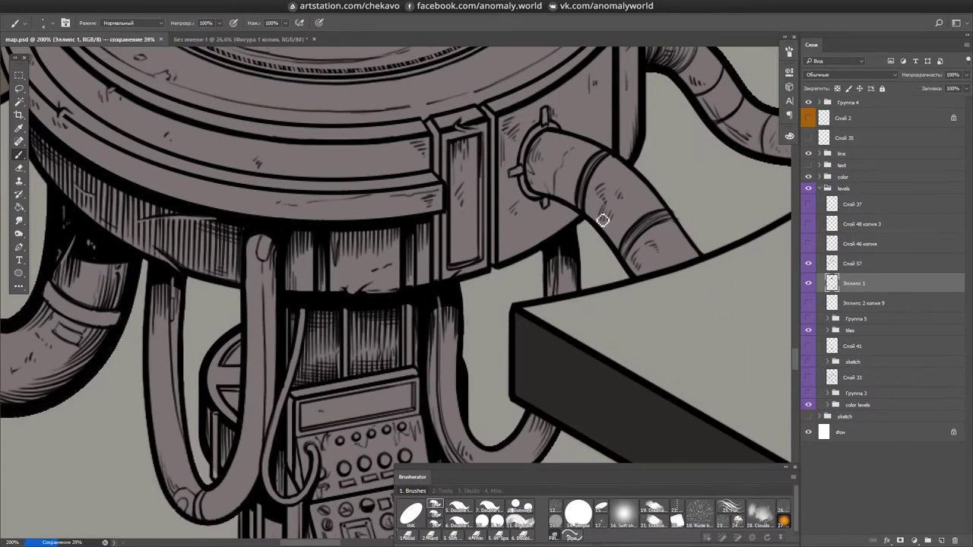
{"action": "left_click_drag", "start_coordinate": [474, 321], "coordinate": [401, 218]}
{"action": "mouse_move", "coordinate": [438, 254]}
{"action": "left_mouse_down"}
{"action": "mouse_move", "coordinate": [603, 306]}
{"action": "mouse_move", "coordinate": [606, 261]}
{"action": "mouse_move", "coordinate": [342, 317]}
{"action": "mouse_move", "coordinate": [332, 310]}
{"action": "mouse_move", "coordinate": [606, 236]}
{"action": "mouse_move", "coordinate": [594, 240]}
{"action": "mouse_move", "coordinate": [597, 267]}
{"action": "mouse_move", "coordinate": [431, 332]}
{"action": "mouse_move", "coordinate": [406, 110]}
{"action": "left_mouse_up"}
{"action": "key", "text": "ctrl+s"}
{"action": "key", "text": "e"}
{"action": "key", "text": "b"}
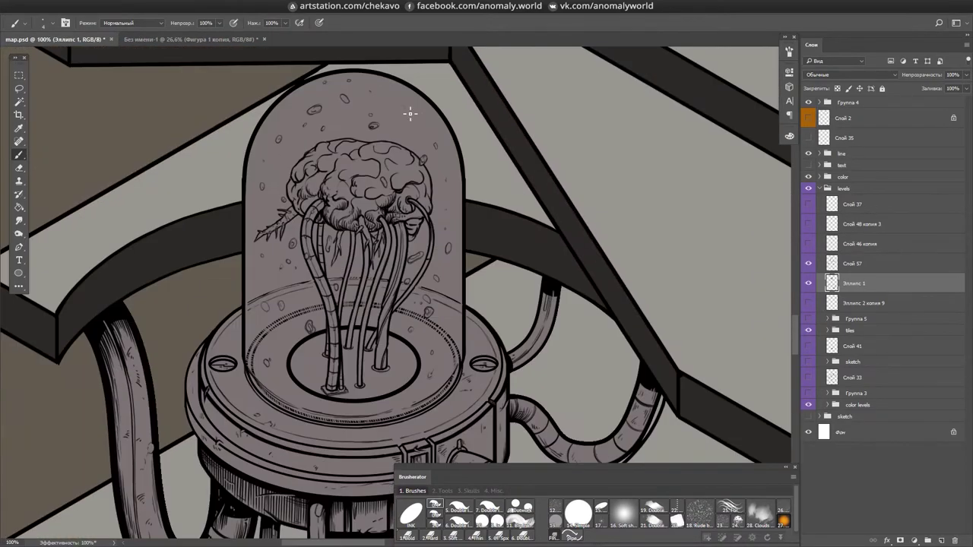
- Save, rotate the canvas to a drawing angle, and create new layer Слой 58
{"action": "left_click_drag", "start_coordinate": [439, 312], "coordinate": [422, 135]}
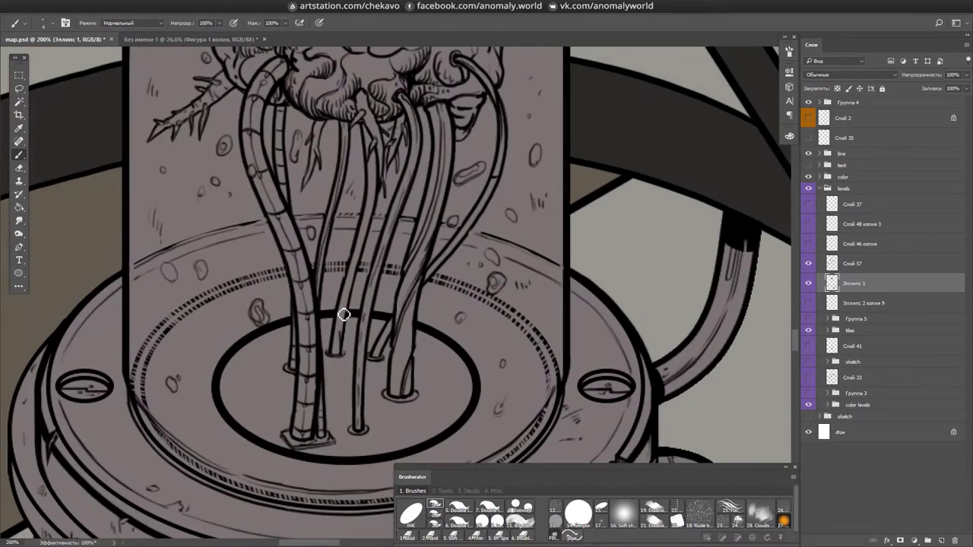
{"action": "scroll", "coordinate": [395, 182], "scroll_direction": "down", "scroll_amount": 1}
{"action": "key", "text": "ctrl+s"}
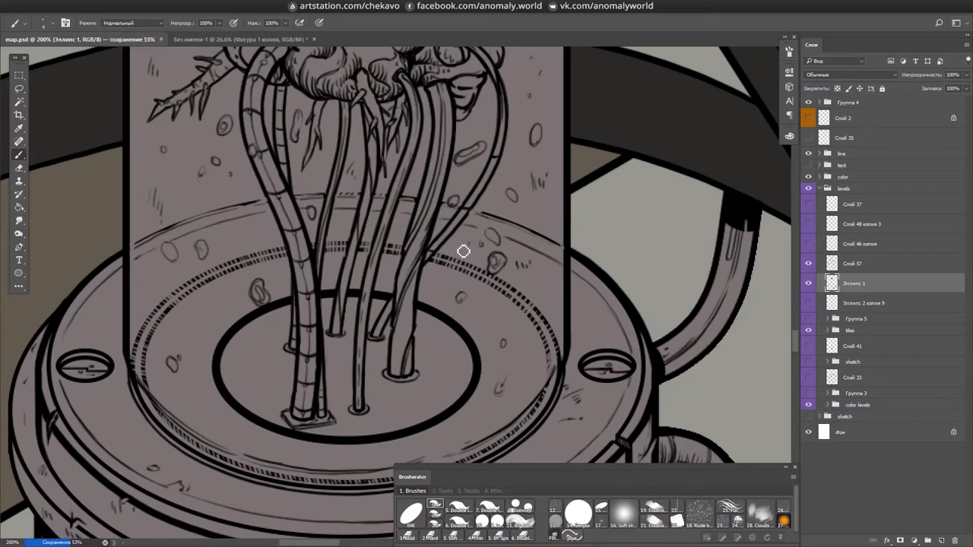
{"action": "scroll", "coordinate": [517, 228], "scroll_direction": "down", "scroll_amount": 5}
{"action": "scroll", "coordinate": [495, 244], "scroll_direction": "up", "scroll_amount": 2}
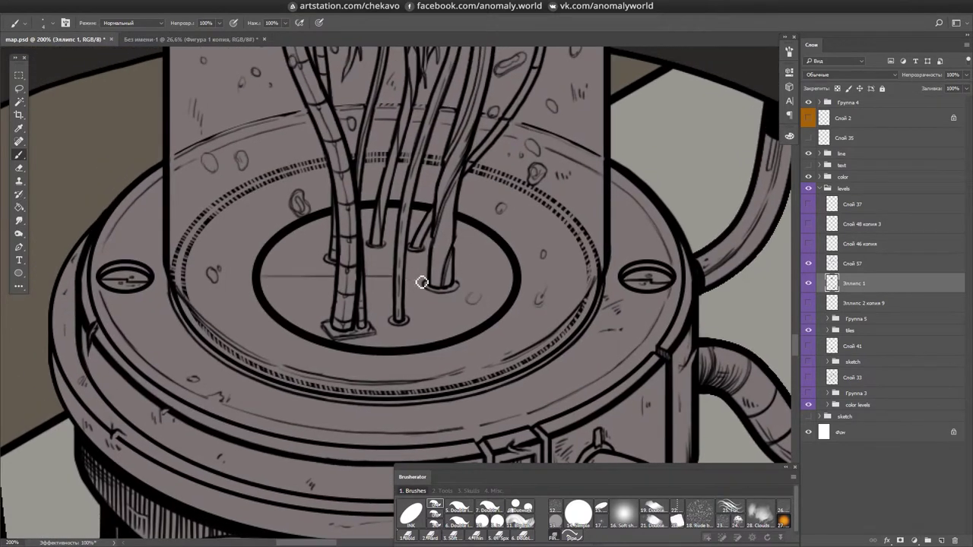
{"action": "key", "text": "r"}
{"action": "left_click_drag", "start_coordinate": [513, 276], "coordinate": [387, 298]}
{"action": "key", "text": "ctrl+shift+n"}
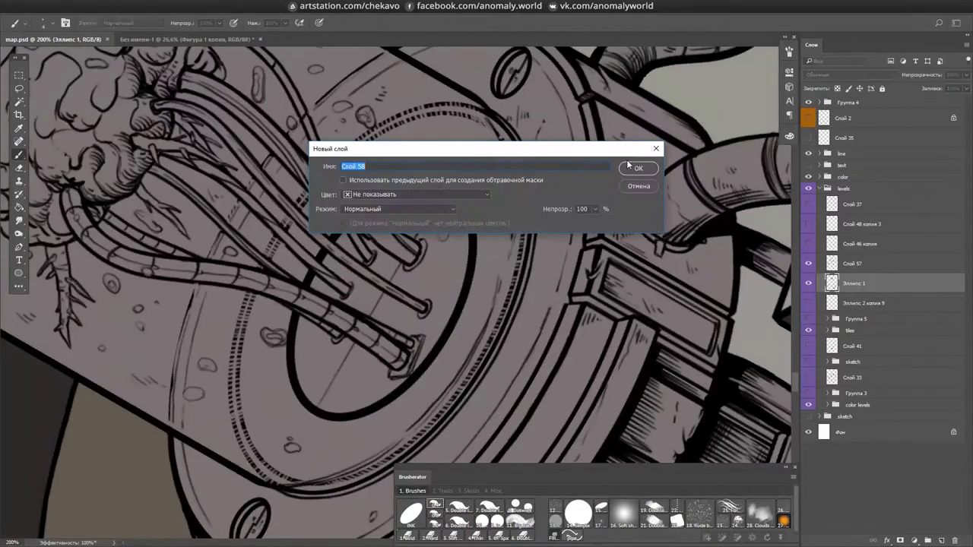
{"action": "key", "text": "Return"}
- Brush wedge lines inside the base ellipse, remove the Эллипс 1 guide, and save
{"action": "key", "text": "r"}
{"action": "mouse_move", "coordinate": [293, 358]}
{"action": "left_mouse_down"}
{"action": "mouse_move", "coordinate": [403, 372]}
{"action": "mouse_move", "coordinate": [321, 213]}
{"action": "mouse_move", "coordinate": [338, 223]}
{"action": "left_mouse_up"}
{"action": "key", "text": "e"}
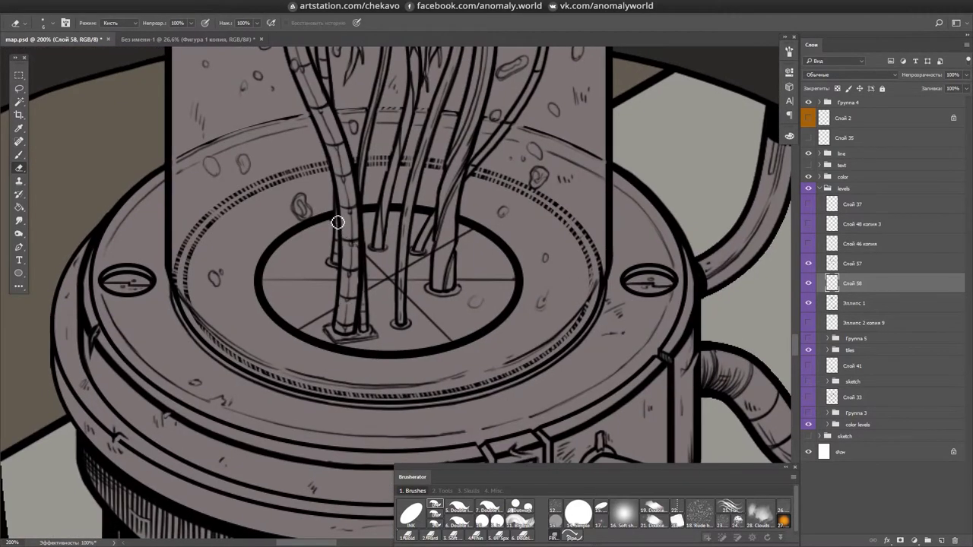
{"action": "left_click_drag", "start_coordinate": [448, 285], "coordinate": [437, 274]}
{"action": "key", "text": "b"}
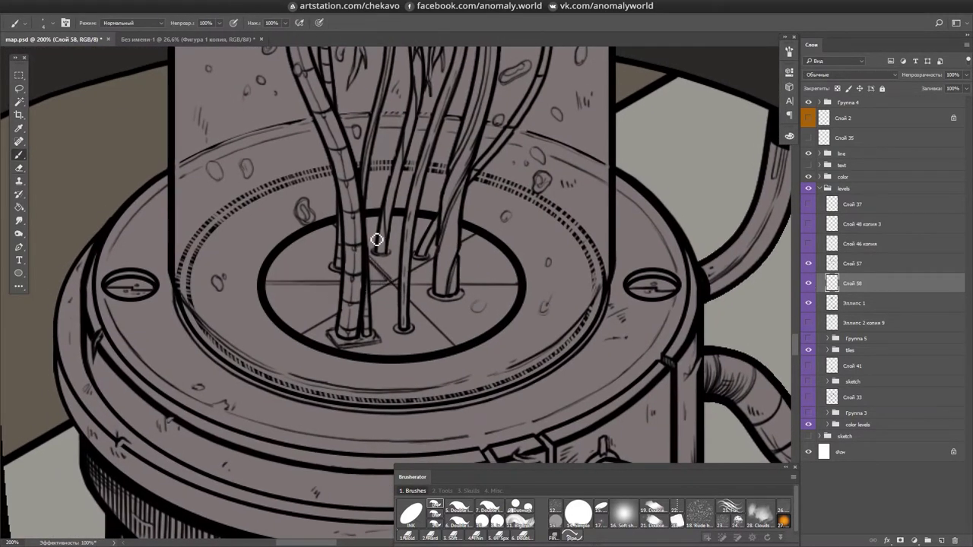
{"action": "key", "text": "r"}
{"action": "mouse_move", "coordinate": [384, 296]}
{"action": "left_mouse_down"}
{"action": "mouse_move", "coordinate": [382, 304]}
{"action": "mouse_move", "coordinate": [391, 282]}
{"action": "mouse_move", "coordinate": [413, 285]}
{"action": "left_mouse_up"}
{"action": "key", "text": "ctrl+z"}
{"action": "key", "text": "r"}
{"action": "left_click_drag", "start_coordinate": [412, 184], "coordinate": [498, 269]}
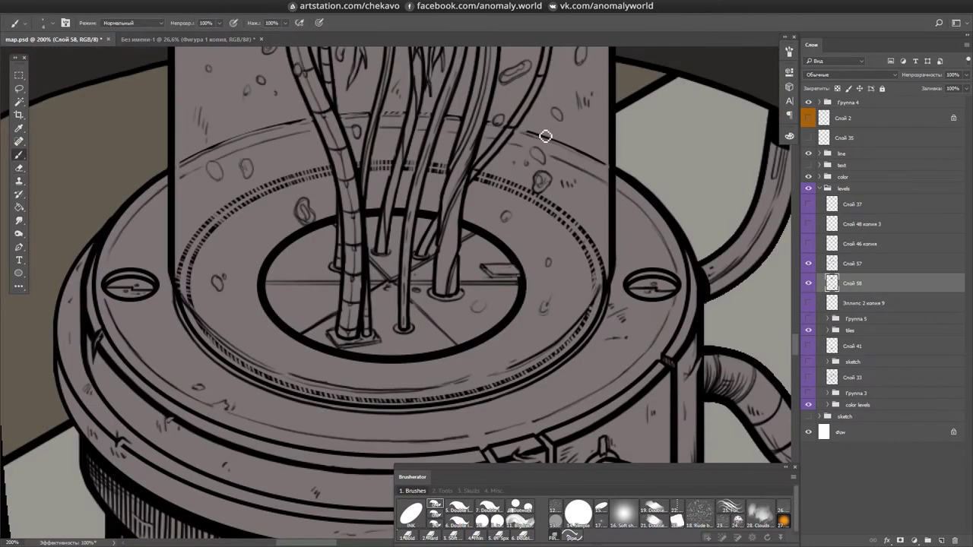
{"action": "key", "text": "ctrl+s"}
- Ink a short line along the side pipe beside the base and save
{"action": "key", "text": "e"}
{"action": "scroll", "coordinate": [510, 317], "scroll_direction": "up", "scroll_amount": 1}
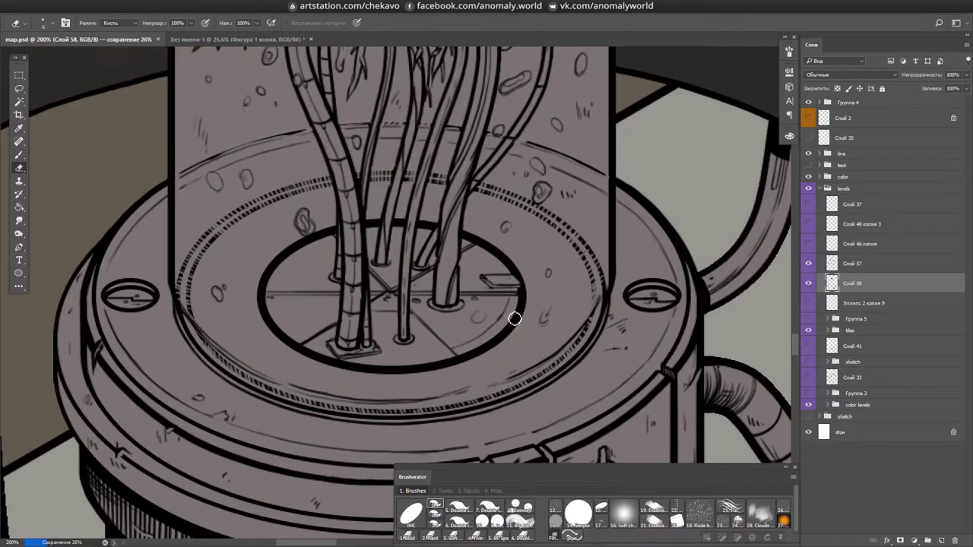
{"action": "key", "text": "b"}
{"action": "key", "text": "h"}
{"action": "mouse_move", "coordinate": [404, 286]}
{"action": "left_mouse_down"}
{"action": "mouse_move", "coordinate": [608, 191]}
{"action": "mouse_move", "coordinate": [402, 191]}
{"action": "left_mouse_up"}
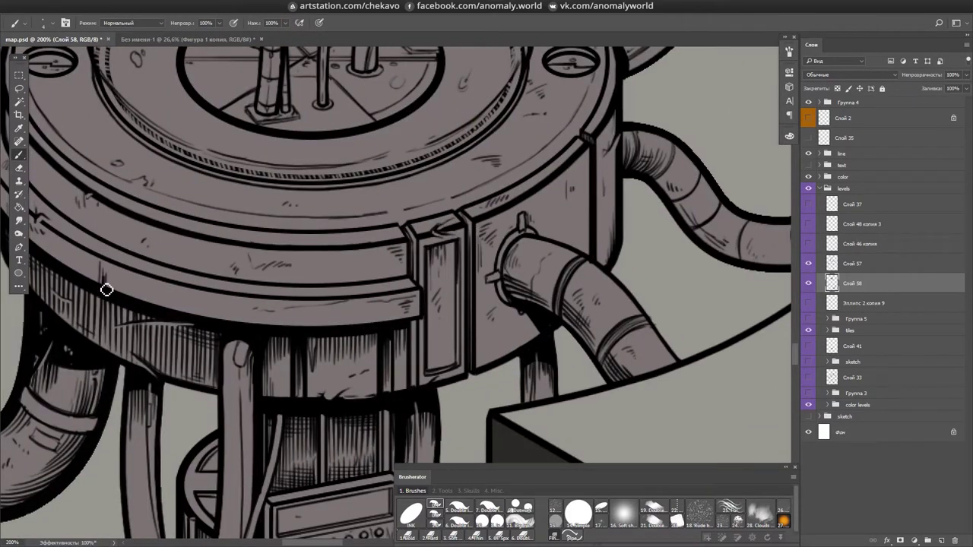
{"action": "key", "text": "ctrl+minus"}
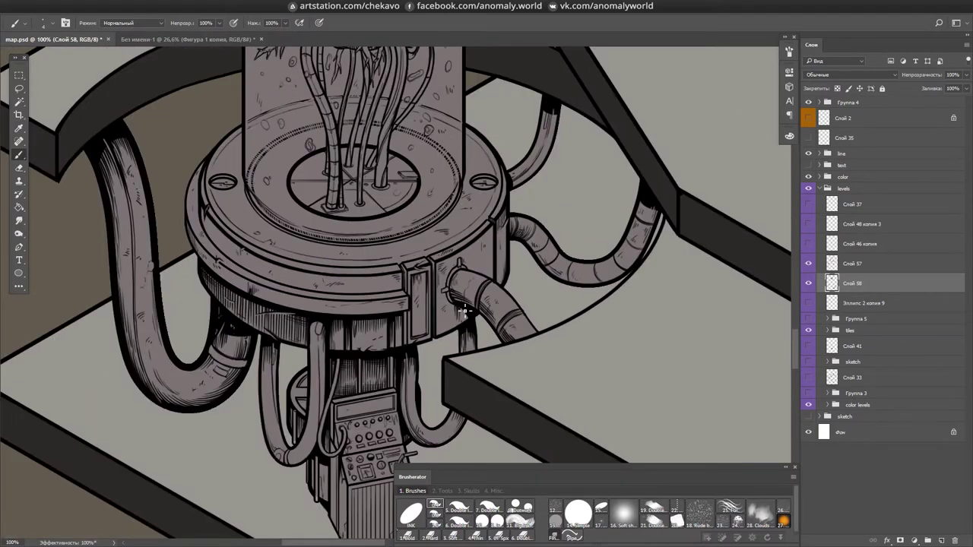
{"action": "left_click_drag", "start_coordinate": [423, 322], "coordinate": [432, 288]}
{"action": "key", "text": "ctrl+s"}
{"action": "left_click_drag", "start_coordinate": [331, 383], "coordinate": [335, 361]}
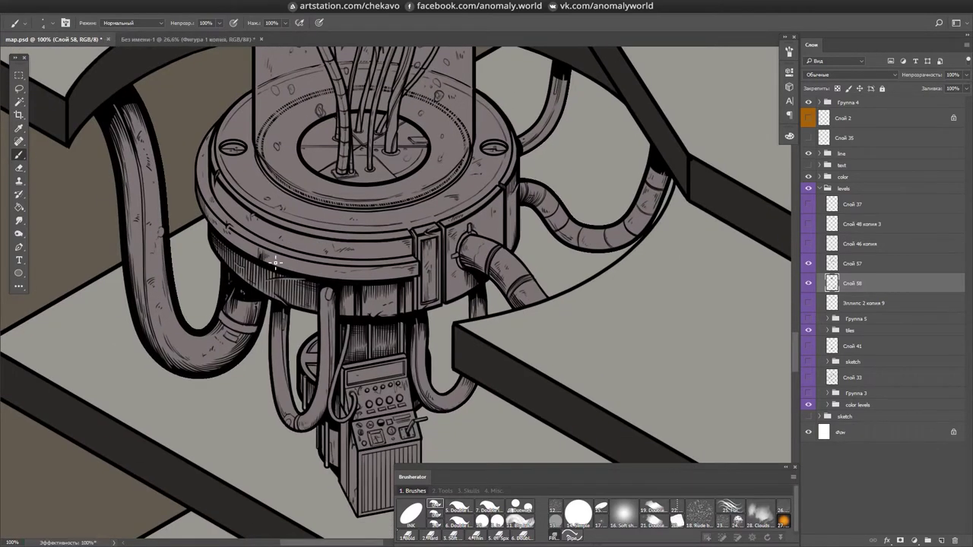
{"action": "key", "text": "h"}
{"action": "left_click_drag", "start_coordinate": [408, 264], "coordinate": [442, 324]}
- Lasso-select strips along the dark pipe rising from the dome marked 13
{"action": "key", "text": "r"}
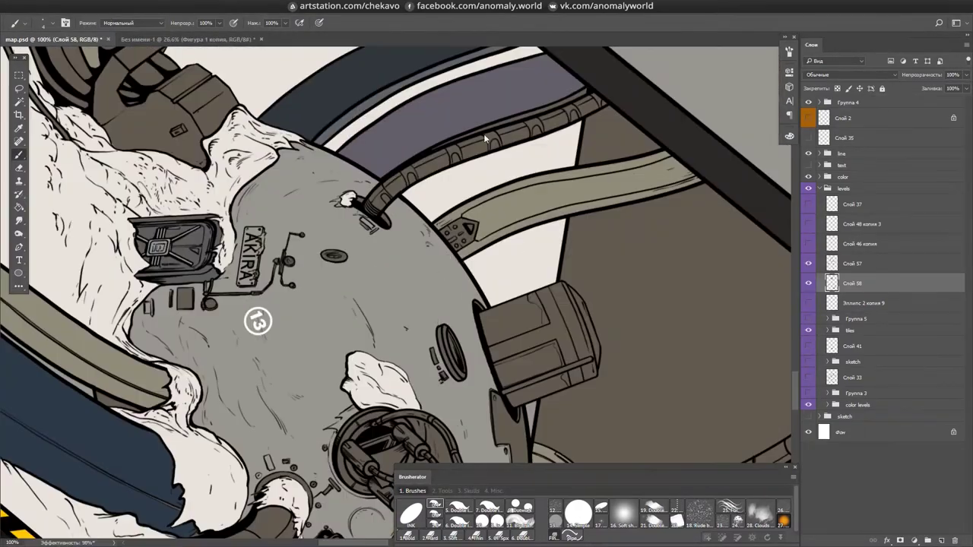
{"action": "mouse_move", "coordinate": [464, 224]}
{"action": "left_mouse_down"}
{"action": "mouse_move", "coordinate": [602, 169]}
{"action": "mouse_move", "coordinate": [593, 246]}
{"action": "mouse_move", "coordinate": [627, 156]}
{"action": "mouse_move", "coordinate": [715, 396]}
{"action": "left_mouse_up"}
{"action": "key", "text": "l"}
{"action": "left_click_drag", "start_coordinate": [404, 363], "coordinate": [390, 162]}
{"action": "key", "text": "b"}
{"action": "mouse_move", "coordinate": [390, 161]}
{"action": "left_mouse_down"}
{"action": "mouse_move", "coordinate": [400, 370]}
{"action": "mouse_move", "coordinate": [446, 294]}
{"action": "left_mouse_up"}
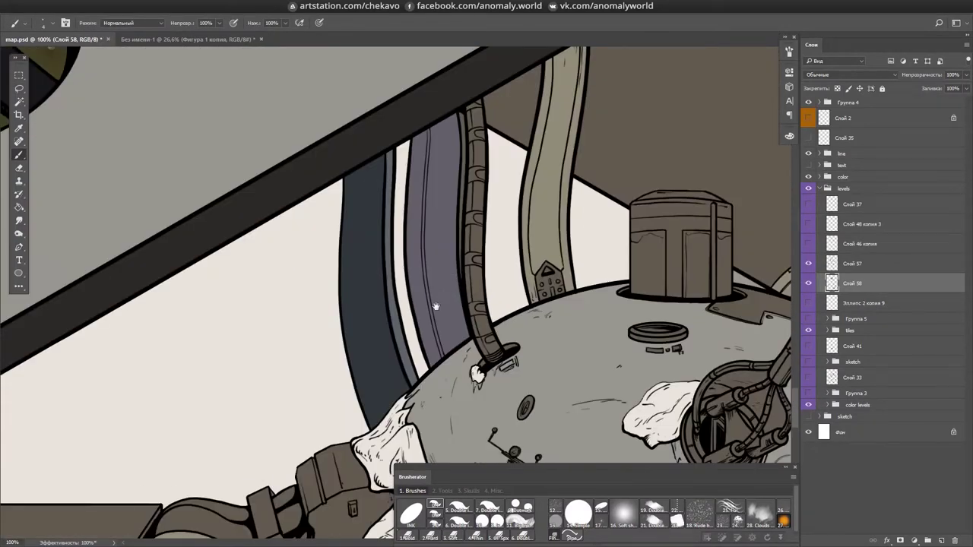
{"action": "key", "text": "l"}
{"action": "mouse_move", "coordinate": [358, 200]}
{"action": "left_mouse_down"}
{"action": "mouse_move", "coordinate": [367, 411]}
{"action": "mouse_move", "coordinate": [402, 206]}
{"action": "mouse_move", "coordinate": [395, 154]}
{"action": "left_mouse_up"}
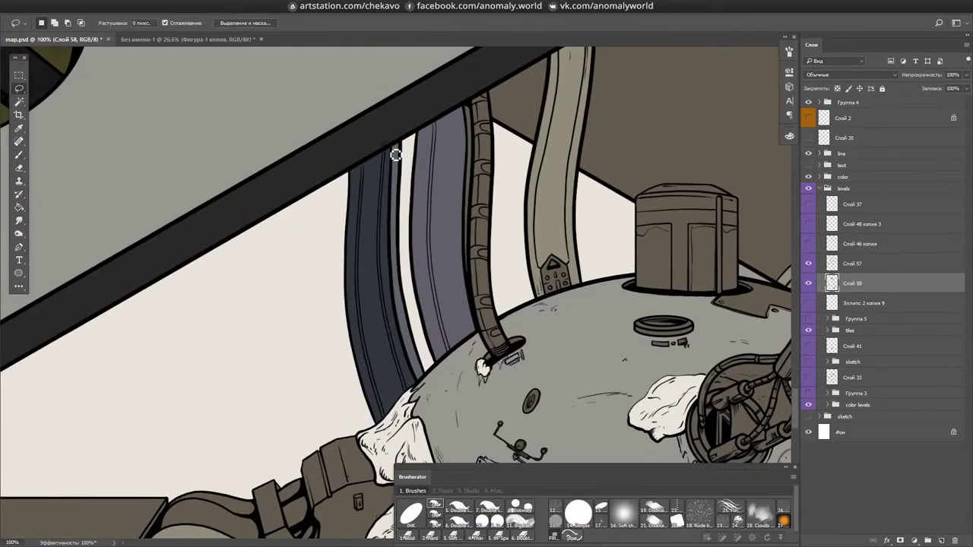
{"action": "key", "text": "b"}
{"action": "scroll", "coordinate": [396, 154], "scroll_direction": "up", "scroll_amount": 2}
- Brush segment joint lines across the dark pipe and add a mark on the purple pipe
{"action": "mouse_move", "coordinate": [411, 190]}
{"action": "left_mouse_down"}
{"action": "mouse_move", "coordinate": [424, 206]}
{"action": "mouse_move", "coordinate": [395, 302]}
{"action": "left_mouse_up"}
{"action": "mouse_move", "coordinate": [646, 349]}
{"action": "left_mouse_down"}
{"action": "mouse_move", "coordinate": [464, 243]}
{"action": "mouse_move", "coordinate": [448, 300]}
{"action": "mouse_move", "coordinate": [473, 234]}
{"action": "mouse_move", "coordinate": [522, 213]}
{"action": "mouse_move", "coordinate": [476, 167]}
{"action": "mouse_move", "coordinate": [456, 228]}
{"action": "left_mouse_up"}
{"action": "key", "text": "e"}
{"action": "key", "text": "b"}
{"action": "left_click_drag", "start_coordinate": [411, 276], "coordinate": [399, 307]}
{"action": "scroll", "coordinate": [403, 320], "scroll_direction": "down", "scroll_amount": 3}
{"action": "left_click_drag", "start_coordinate": [635, 167], "coordinate": [567, 318]}
- Save map.psd and zoom out to fit the whole map in view
{"action": "key", "text": "ctrl+s"}
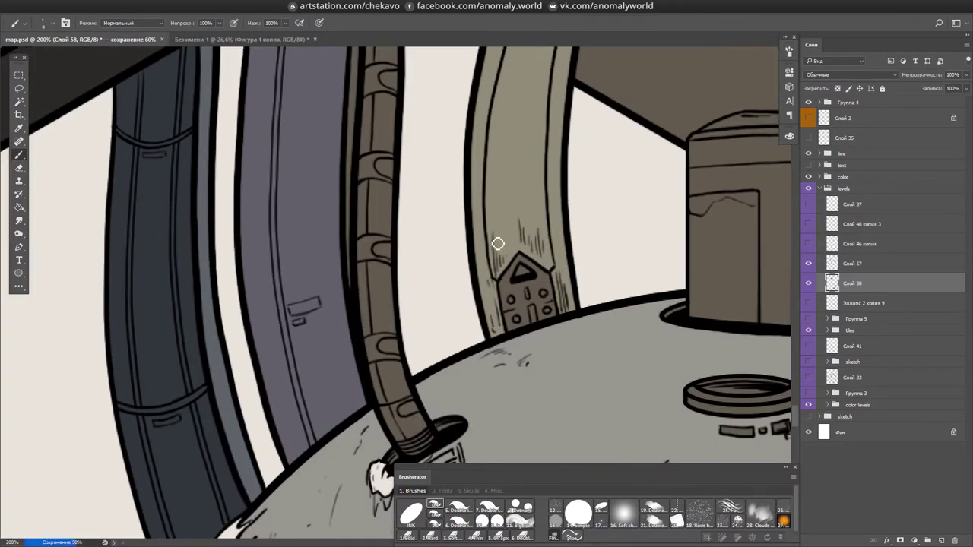
{"action": "key", "text": "ctrl+minus"}
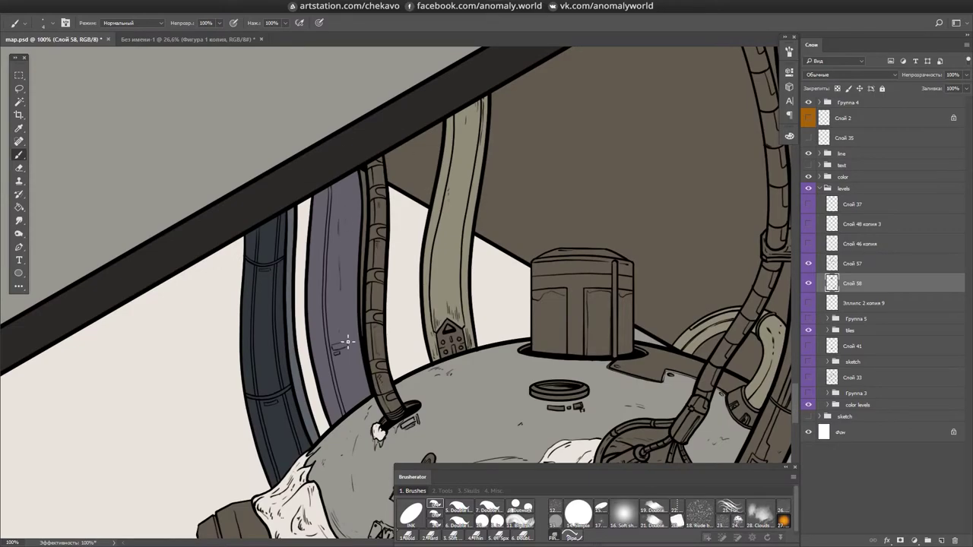
{"action": "scroll", "coordinate": [274, 208], "scroll_direction": "down", "scroll_amount": 5}
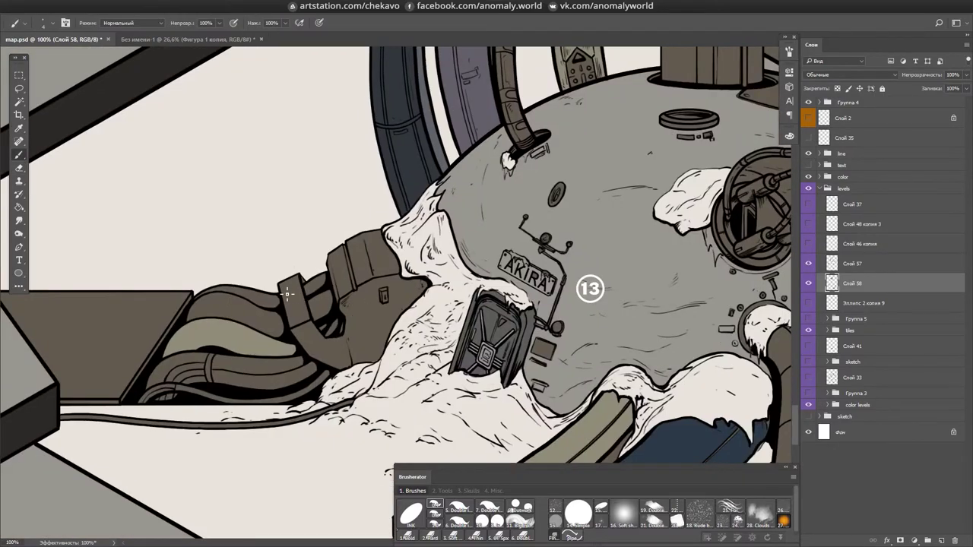
{"action": "key", "text": "ctrl+minus"}
{"action": "key", "text": "ctrl+s"}
{"action": "key", "text": "ctrl+0"}
{"action": "scroll", "coordinate": [676, 387], "scroll_direction": "up", "scroll_amount": 6}
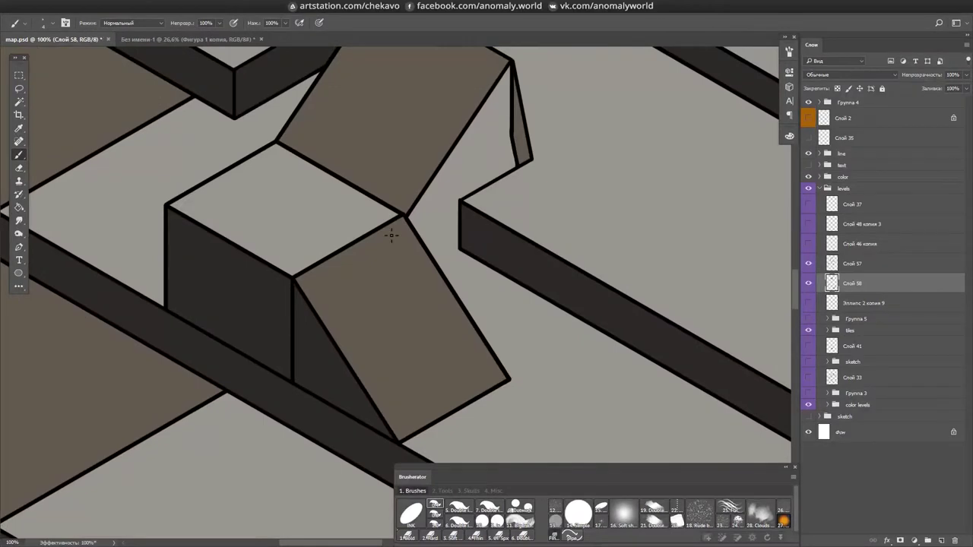
- Hatch the dark wall beside the ramp with vertical black lines
{"action": "scroll", "coordinate": [299, 213], "scroll_direction": "up", "scroll_amount": 3}
{"action": "mouse_move", "coordinate": [300, 213]}
{"action": "left_mouse_down"}
{"action": "mouse_move", "coordinate": [434, 156]}
{"action": "mouse_move", "coordinate": [392, 245]}
{"action": "left_mouse_up"}
{"action": "left_click_drag", "start_coordinate": [365, 196], "coordinate": [370, 304]}
{"action": "left_click_drag", "start_coordinate": [339, 212], "coordinate": [341, 349]}
{"action": "left_click_drag", "start_coordinate": [319, 231], "coordinate": [318, 392]}
{"action": "left_click_drag", "start_coordinate": [286, 242], "coordinate": [296, 449]}
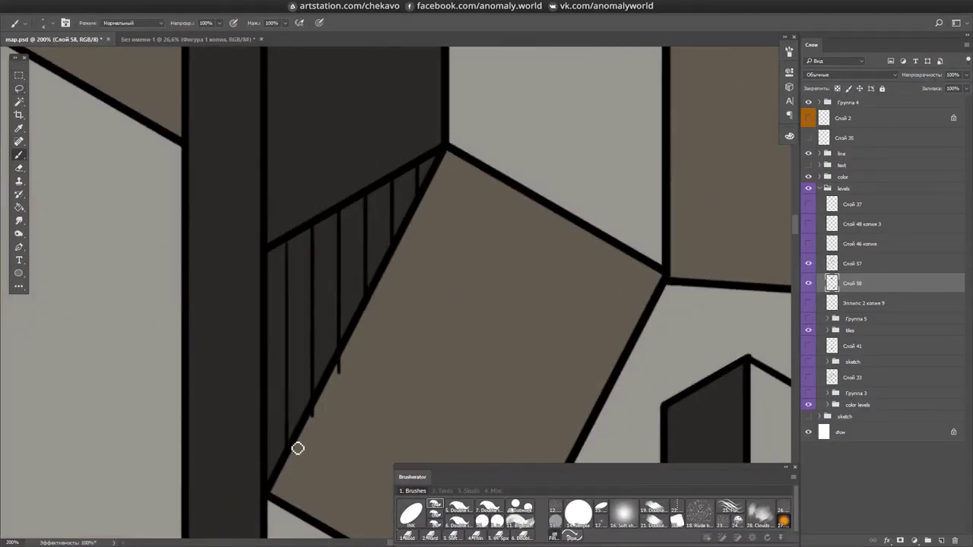
- Draw vertical hatch lines across the brown wall
{"action": "mouse_move", "coordinate": [354, 348]}
{"action": "left_mouse_down"}
{"action": "mouse_move", "coordinate": [301, 460]}
{"action": "mouse_move", "coordinate": [350, 400]}
{"action": "left_mouse_up"}
{"action": "left_click_drag", "start_coordinate": [342, 158], "coordinate": [342, 408]}
{"action": "left_click_drag", "start_coordinate": [399, 155], "coordinate": [399, 404]}
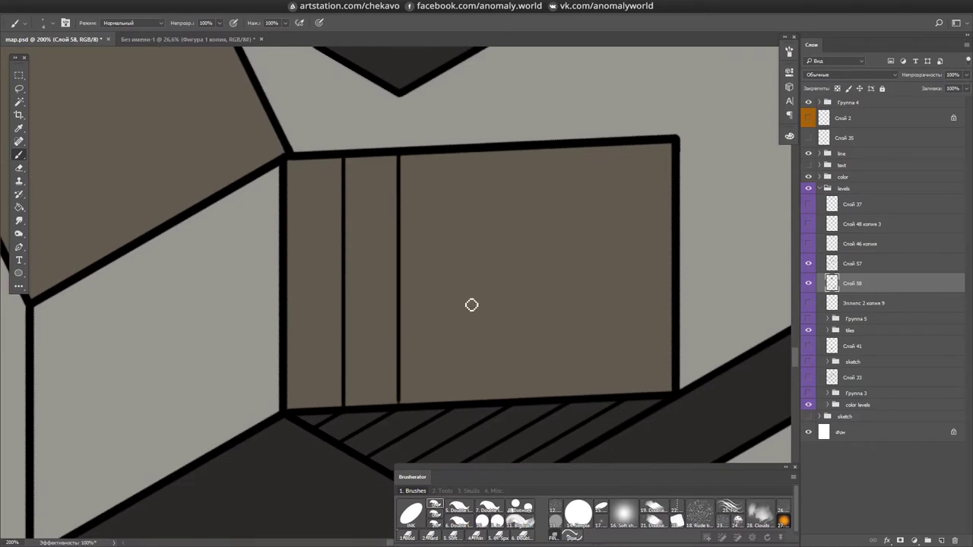
{"action": "left_click_drag", "start_coordinate": [455, 155], "coordinate": [455, 400]}
{"action": "left_click_drag", "start_coordinate": [511, 400], "coordinate": [511, 151]}
{"action": "left_click_drag", "start_coordinate": [568, 401], "coordinate": [569, 148]}
{"action": "mouse_move", "coordinate": [628, 400]}
{"action": "left_mouse_down"}
{"action": "mouse_move", "coordinate": [628, 144]}
{"action": "mouse_move", "coordinate": [327, 315]}
{"action": "mouse_move", "coordinate": [410, 267]}
{"action": "left_mouse_up"}
- Continue hatching the brown wall and add a short line at the roof's right edge
{"action": "mouse_move", "coordinate": [466, 433]}
{"action": "left_mouse_down"}
{"action": "mouse_move", "coordinate": [441, 114]}
{"action": "mouse_move", "coordinate": [550, 238]}
{"action": "mouse_move", "coordinate": [409, 407]}
{"action": "mouse_move", "coordinate": [403, 145]}
{"action": "left_mouse_up"}
{"action": "left_click_drag", "start_coordinate": [344, 145], "coordinate": [343, 394]}
{"action": "left_click_drag", "start_coordinate": [287, 397], "coordinate": [287, 148]}
{"action": "left_click_drag", "start_coordinate": [235, 414], "coordinate": [236, 149]}
{"action": "left_click_drag", "start_coordinate": [174, 152], "coordinate": [173, 401]}
{"action": "mouse_move", "coordinate": [119, 405]}
{"action": "left_mouse_down"}
{"action": "mouse_move", "coordinate": [128, 157]}
{"action": "mouse_move", "coordinate": [358, 131]}
{"action": "left_mouse_up"}
{"action": "left_click_drag", "start_coordinate": [440, 239], "coordinate": [440, 270]}
{"action": "left_click_drag", "start_coordinate": [506, 339], "coordinate": [463, 295]}
{"action": "mouse_move", "coordinate": [756, 234]}
{"action": "left_mouse_down"}
{"action": "mouse_move", "coordinate": [680, 215]}
{"action": "mouse_move", "coordinate": [664, 159]}
{"action": "mouse_move", "coordinate": [341, 336]}
{"action": "mouse_move", "coordinate": [339, 112]}
{"action": "left_mouse_up"}
- Erase stray hatch lines and redraw clean vertical lines on the wall
{"action": "key", "text": "e"}
{"action": "left_click_drag", "start_coordinate": [448, 357], "coordinate": [449, 106]}
{"action": "mouse_move", "coordinate": [519, 342]}
{"action": "left_mouse_down"}
{"action": "mouse_move", "coordinate": [451, 337]}
{"action": "mouse_move", "coordinate": [432, 107]}
{"action": "mouse_move", "coordinate": [495, 96]}
{"action": "left_mouse_up"}
{"action": "mouse_move", "coordinate": [552, 343]}
{"action": "left_mouse_down"}
{"action": "mouse_move", "coordinate": [556, 250]}
{"action": "mouse_move", "coordinate": [524, 243]}
{"action": "left_mouse_up"}
{"action": "left_click_drag", "start_coordinate": [508, 350], "coordinate": [510, 180]}
{"action": "key", "text": "b"}
{"action": "left_click_drag", "start_coordinate": [457, 342], "coordinate": [456, 96]}
{"action": "left_click_drag", "start_coordinate": [393, 316], "coordinate": [393, 98]}
{"action": "left_click_drag", "start_coordinate": [342, 356], "coordinate": [334, 97]}
- Ink stair-riser lines onto the striped staircase
{"action": "mouse_move", "coordinate": [335, 98]}
{"action": "left_mouse_down"}
{"action": "mouse_move", "coordinate": [640, 178]}
{"action": "mouse_move", "coordinate": [413, 362]}
{"action": "left_mouse_up"}
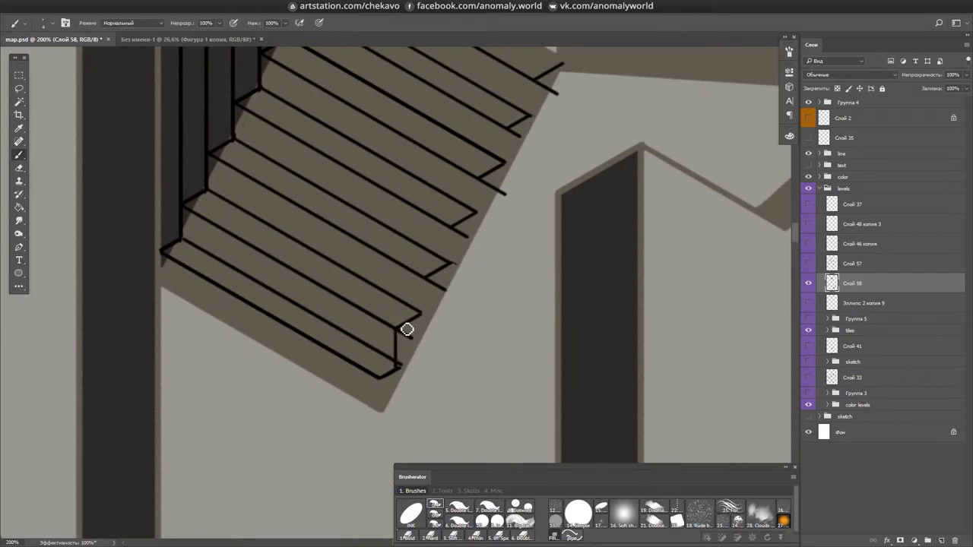
{"action": "left_click_drag", "start_coordinate": [481, 186], "coordinate": [479, 213]}
{"action": "left_click_drag", "start_coordinate": [507, 164], "coordinate": [507, 131]}
{"action": "key", "text": "e"}
{"action": "left_click_drag", "start_coordinate": [427, 283], "coordinate": [379, 344]}
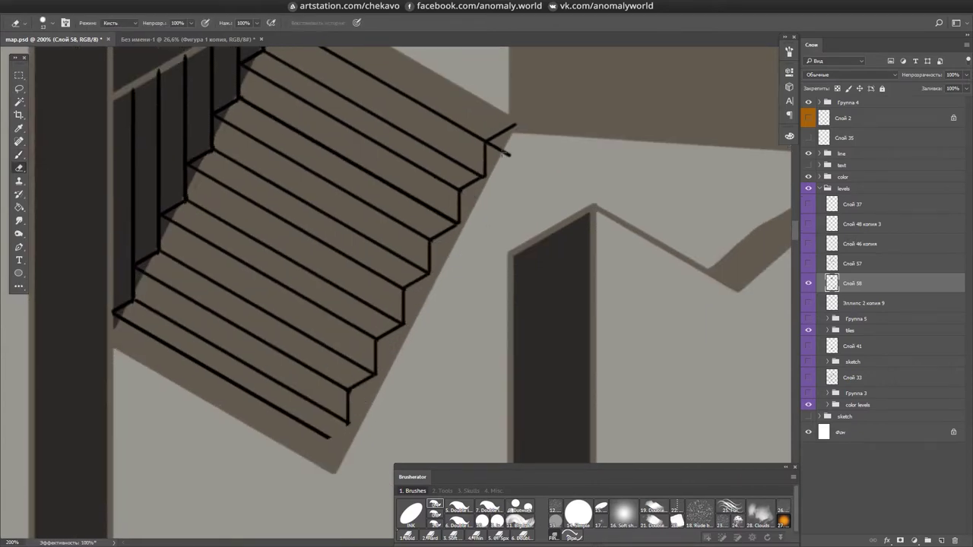
{"action": "scroll", "coordinate": [503, 155], "scroll_direction": "down", "scroll_amount": 4}
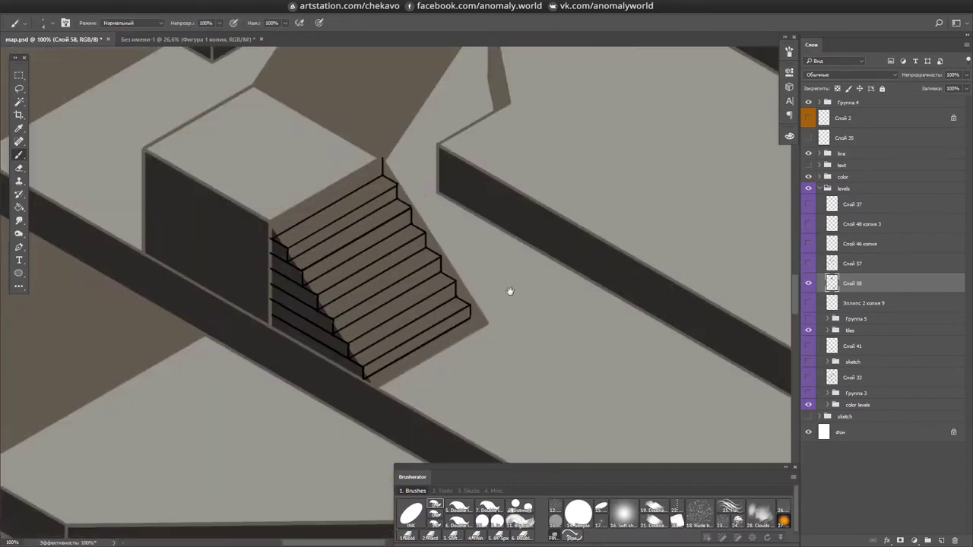
- Mirror the stair linework horizontally, position it up the ramp, and save the map
{"action": "key", "text": "ctrl+alt+t"}
{"action": "left_click_drag", "start_coordinate": [414, 278], "coordinate": [395, 201]}
{"action": "key", "text": "Return"}
{"action": "left_click_drag", "start_coordinate": [518, 252], "coordinate": [514, 260]}
{"action": "key", "text": "ctrl+Right"}
{"action": "key", "text": "ctrl+Right"}
{"action": "key", "text": "ctrl+Right"}
{"action": "key", "text": "ctrl+Right"}
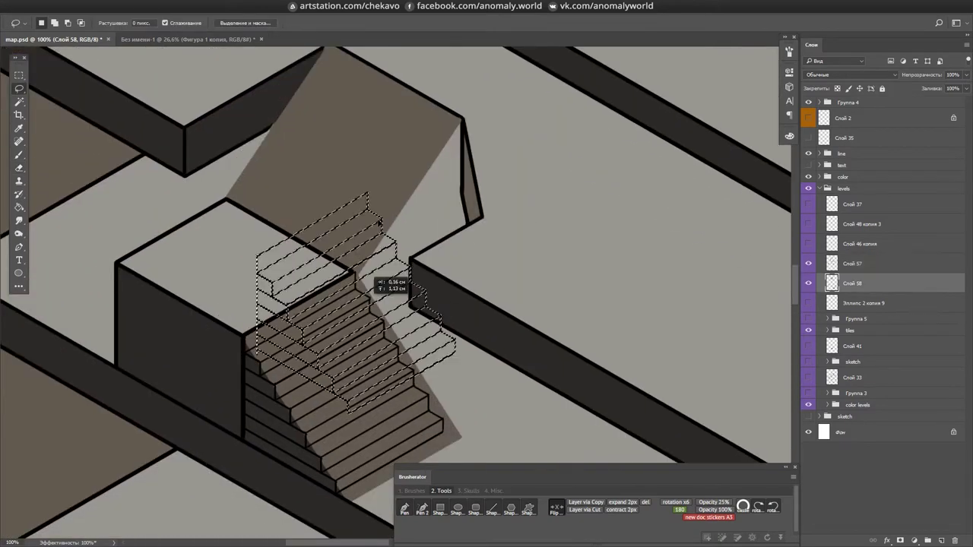
{"action": "left_click_drag", "start_coordinate": [369, 294], "coordinate": [445, 215]}
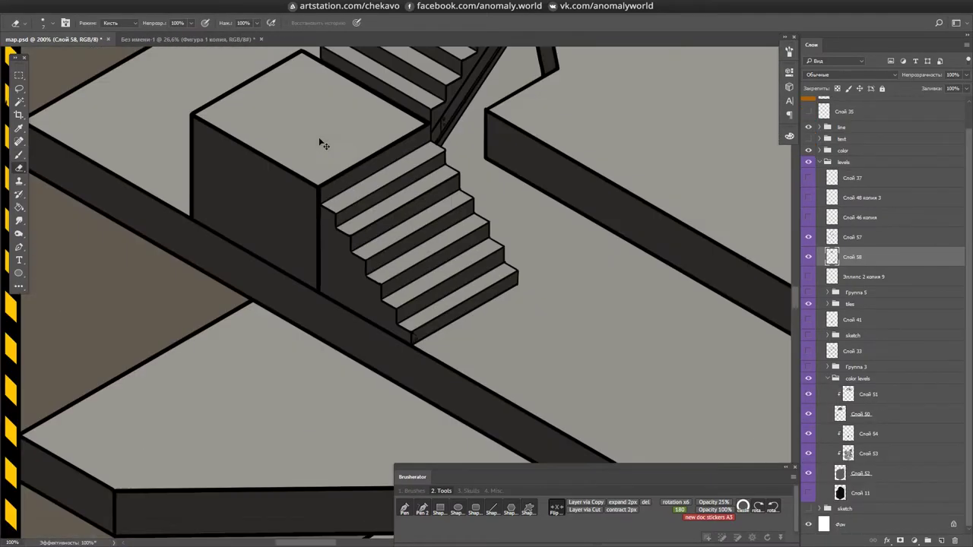
{"action": "key", "text": "ctrl+s"}
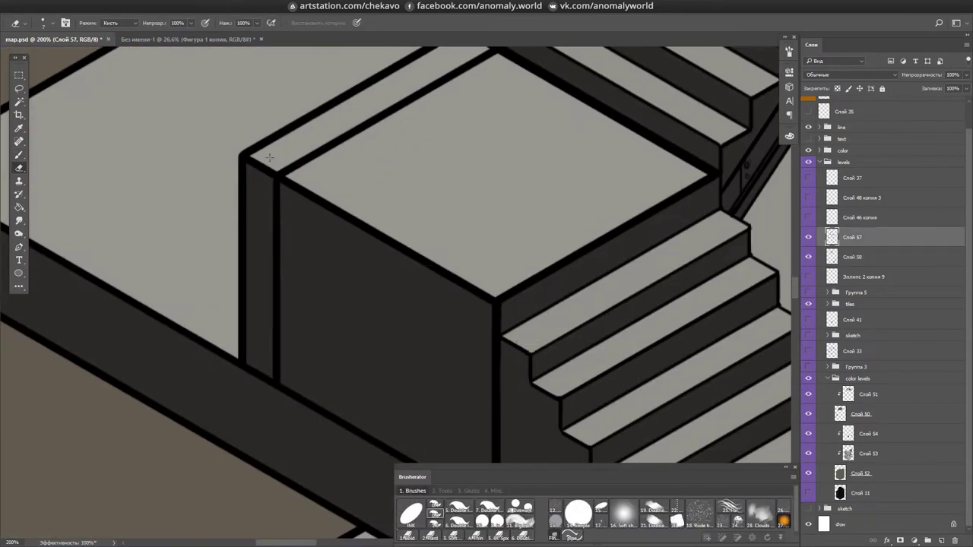
- Paint brown edges on the box's left side and top, then fill the stripes solid black
{"action": "mouse_move", "coordinate": [243, 156]}
{"action": "left_mouse_down"}
{"action": "mouse_move", "coordinate": [239, 185]}
{"action": "mouse_move", "coordinate": [242, 361]}
{"action": "left_mouse_up"}
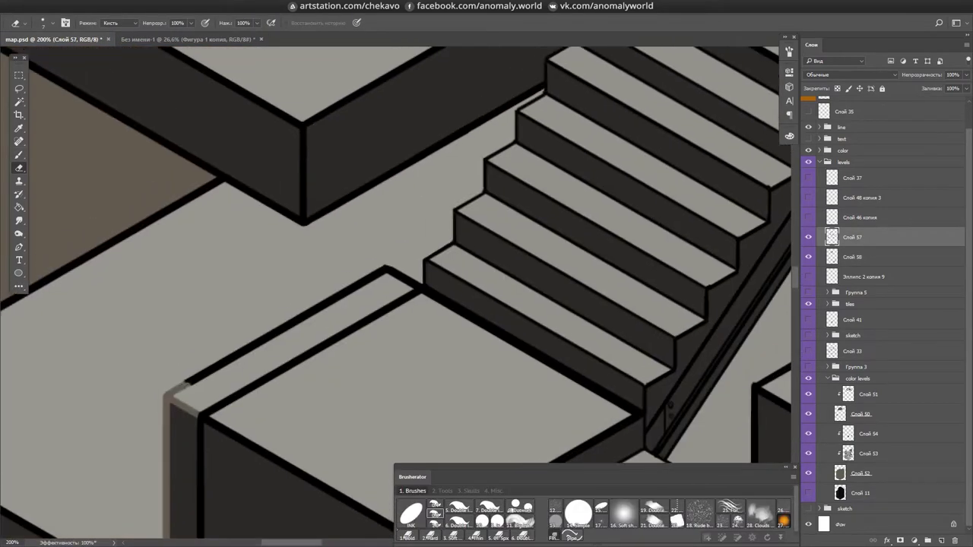
{"action": "mouse_move", "coordinate": [186, 384]}
{"action": "left_mouse_down"}
{"action": "mouse_move", "coordinate": [357, 286]}
{"action": "mouse_move", "coordinate": [419, 262]}
{"action": "left_mouse_up"}
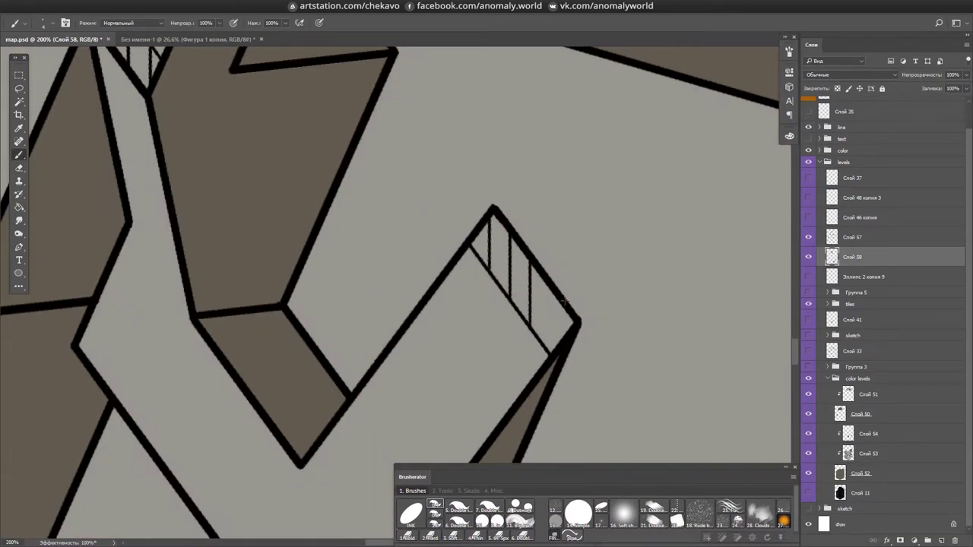
{"action": "left_click_drag", "start_coordinate": [470, 150], "coordinate": [650, 321]}
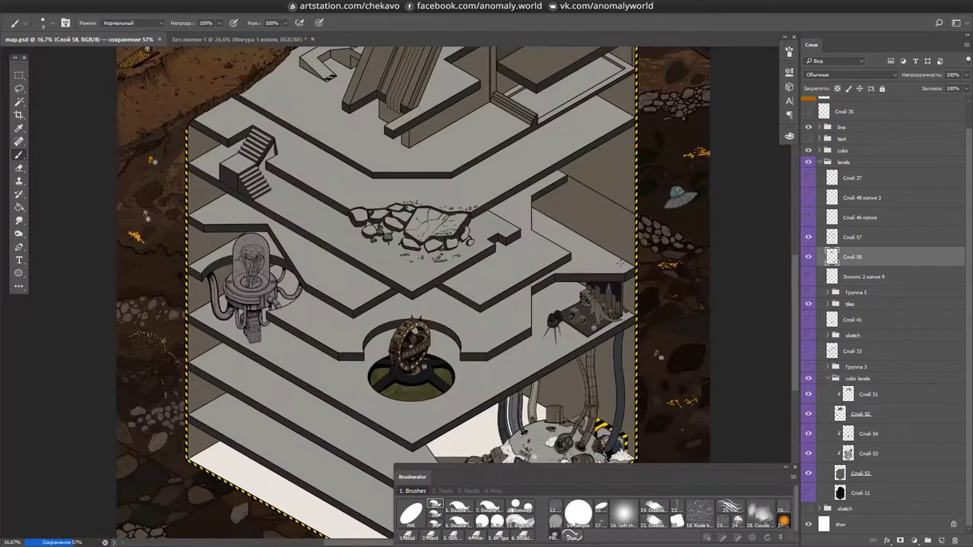
- Collapse the color levels group, expand Группа 3 and turn on the tile grid layer
{"action": "left_click_drag", "start_coordinate": [620, 263], "coordinate": [532, 275]}
{"action": "left_click", "coordinate": [829, 378]}
{"action": "left_click", "coordinate": [810, 394]}
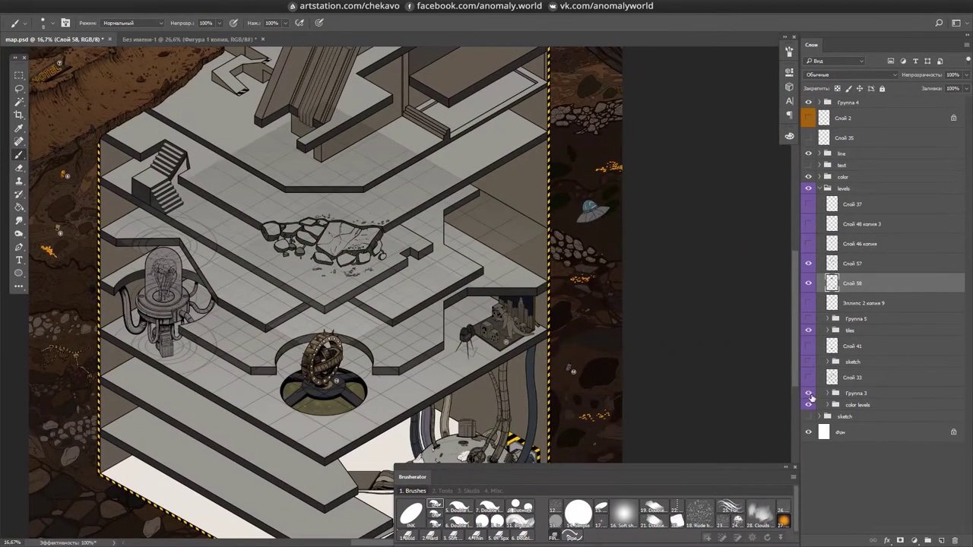
{"action": "left_click", "coordinate": [828, 366]}
{"action": "scroll", "coordinate": [875, 342], "scroll_direction": "down", "scroll_amount": 3}
{"action": "left_click", "coordinate": [809, 408]}
- Open the 5.psb smart object and draw an elliptical selection on the grid
{"action": "double_click", "coordinate": [840, 366]}
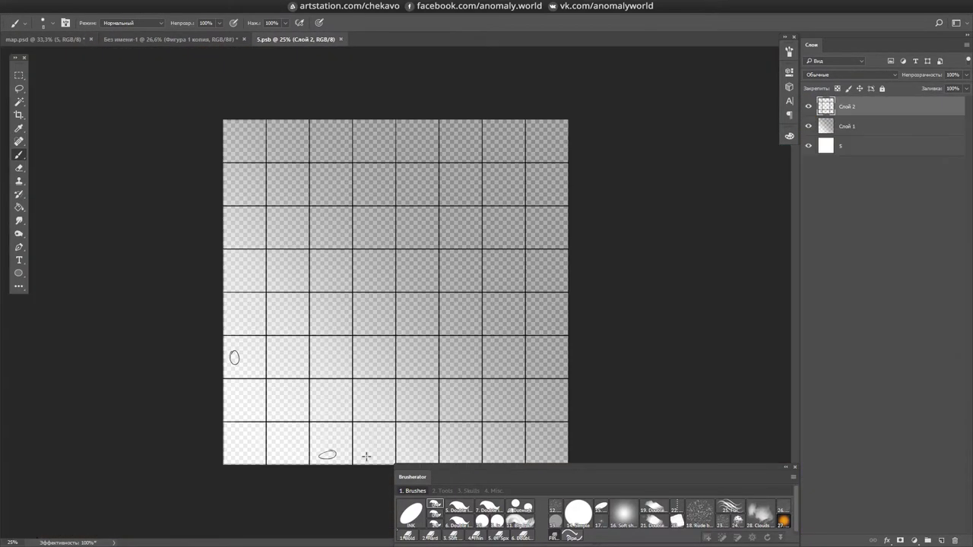
{"action": "key", "text": "ctrl+Tab"}
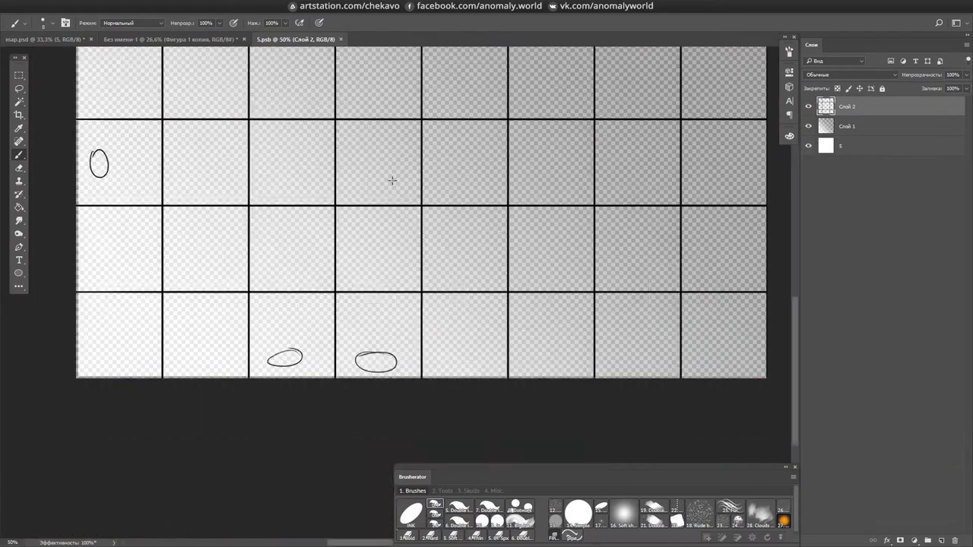
{"action": "left_click_drag", "start_coordinate": [337, 352], "coordinate": [372, 370]}
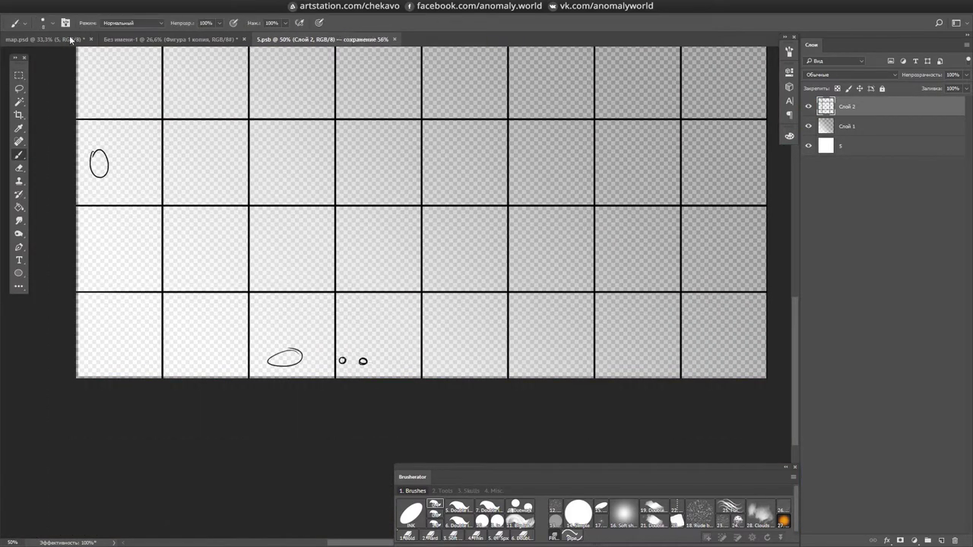
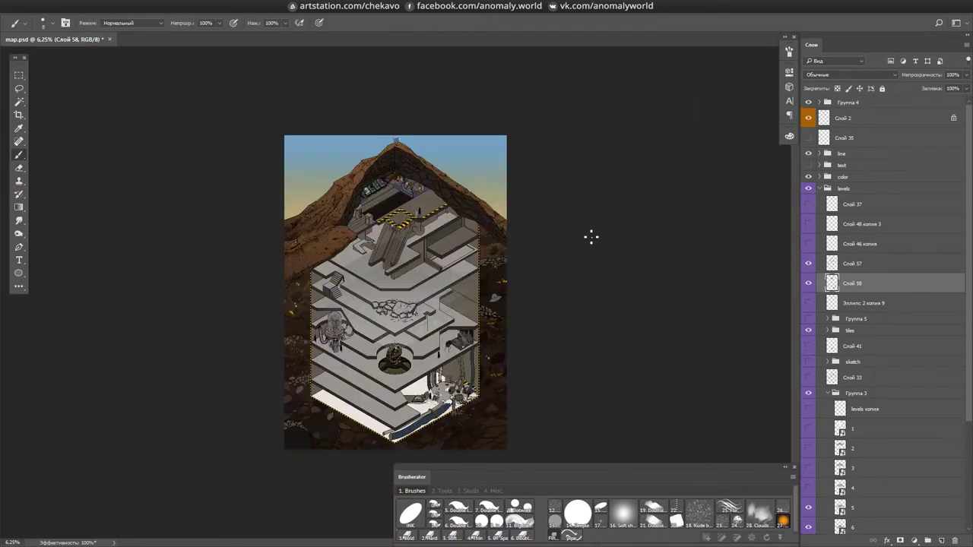
- On Слой 33, erase the helmet sketch's large stray arcs and lower strokes, saving the map
{"action": "key", "text": "ctrl+plus"}
{"action": "key", "text": "ctrl+plus"}
{"action": "key", "text": "ctrl+plus"}
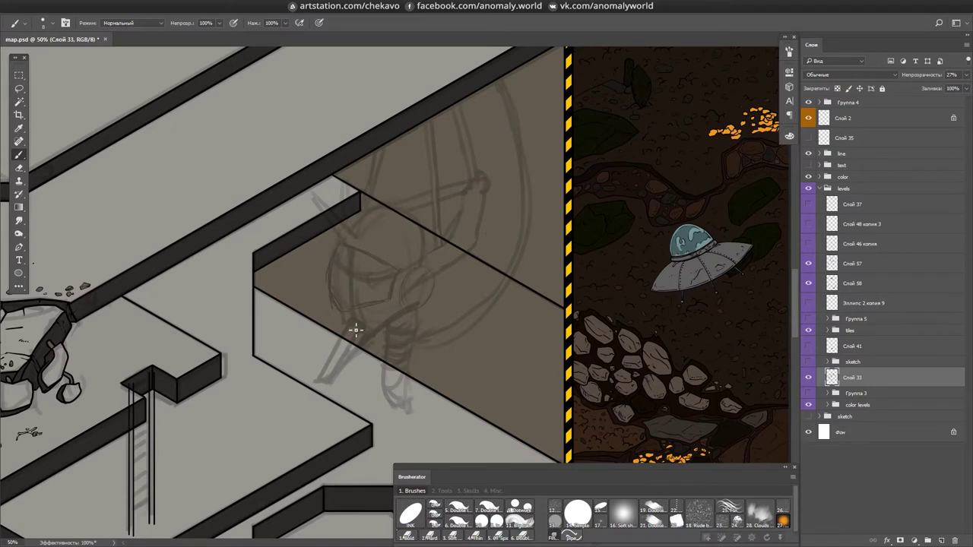
{"action": "key", "text": "b"}
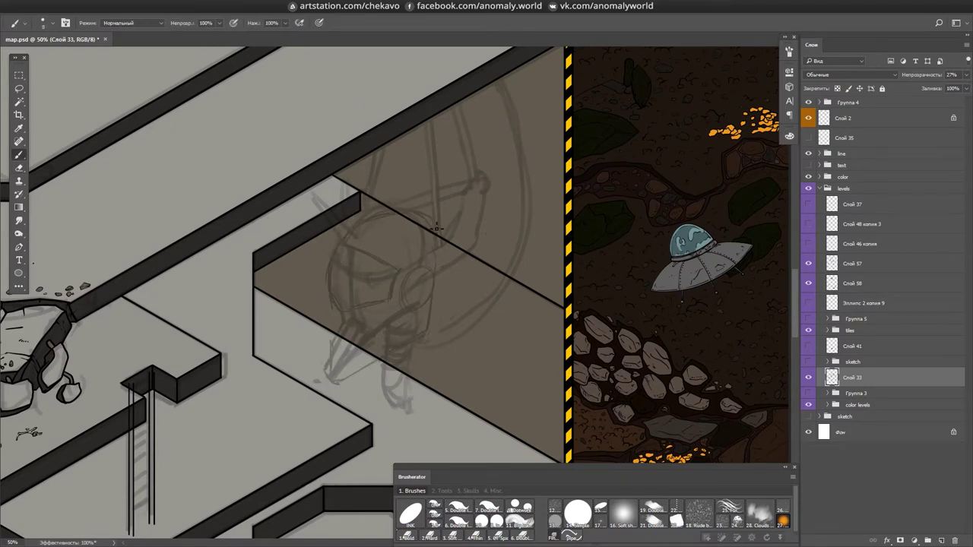
{"action": "key", "text": "e"}
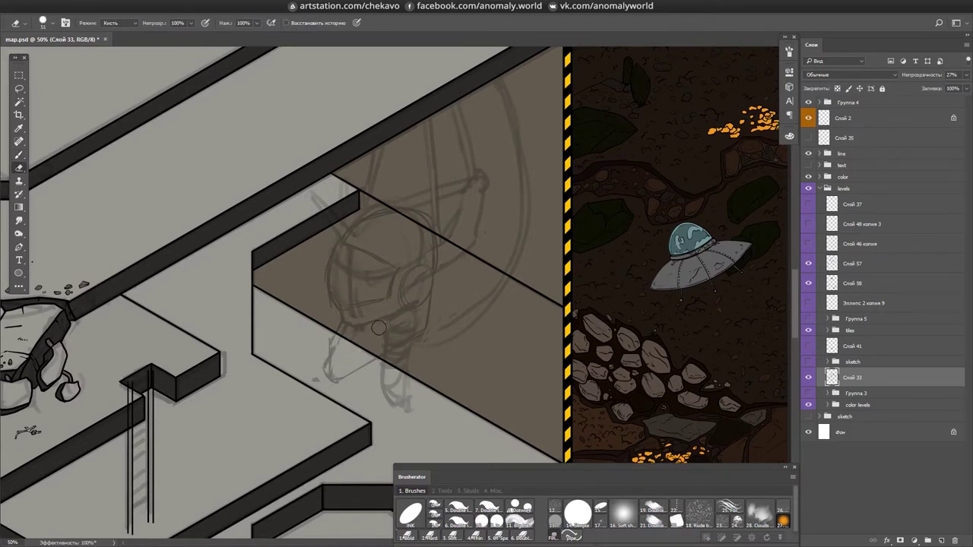
{"action": "key", "text": "b"}
{"action": "key", "text": "ctrl+s"}
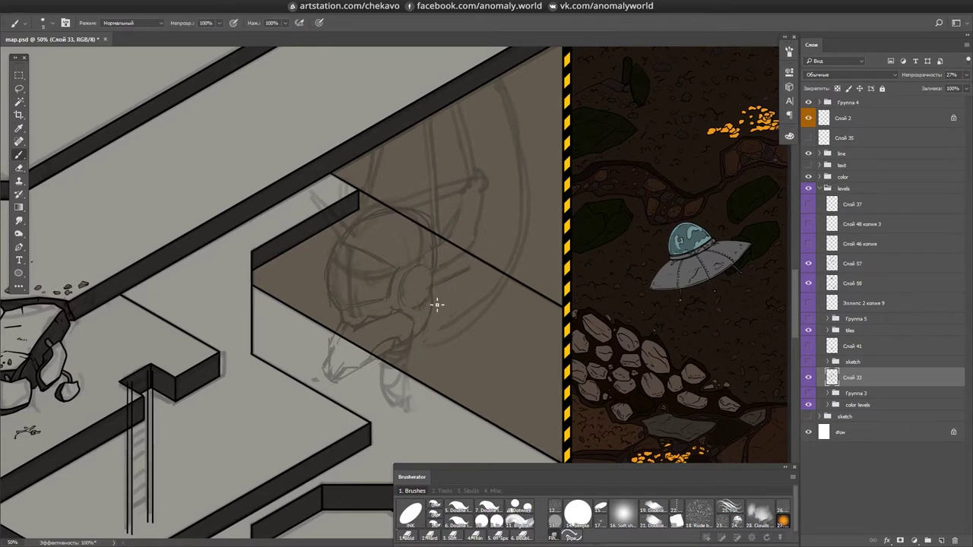
{"action": "key", "text": "e"}
{"action": "mouse_move", "coordinate": [508, 183]}
{"action": "left_mouse_down"}
{"action": "mouse_move", "coordinate": [365, 198]}
{"action": "mouse_move", "coordinate": [482, 235]}
{"action": "mouse_move", "coordinate": [395, 380]}
{"action": "mouse_move", "coordinate": [372, 318]}
{"action": "mouse_move", "coordinate": [370, 211]}
{"action": "left_mouse_up"}
{"action": "key", "text": "b"}
- Enlarge the helmet sketch with Ctrl+T, move it up-left and commit
{"action": "scroll", "coordinate": [452, 242], "scroll_direction": "down", "scroll_amount": 2}
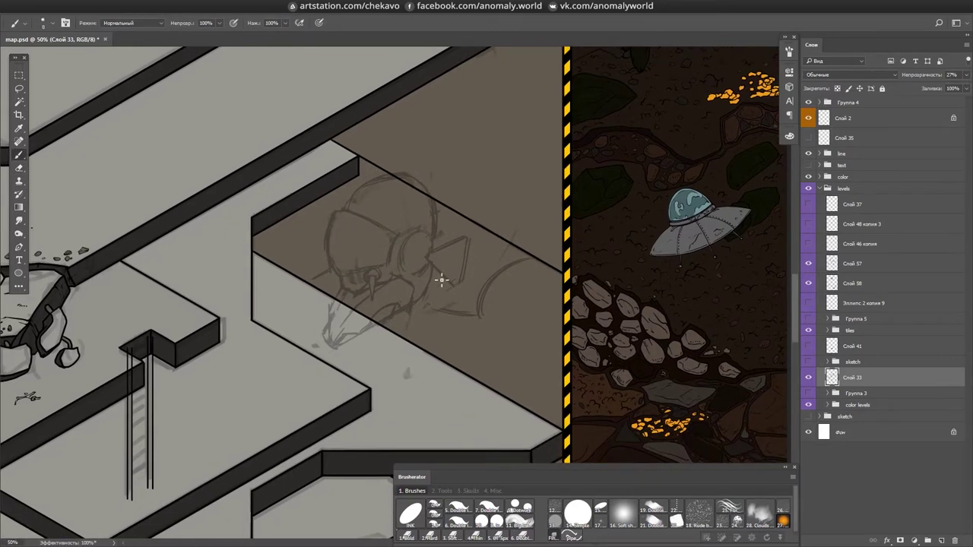
{"action": "left_click_drag", "start_coordinate": [486, 250], "coordinate": [456, 228]}
{"action": "key", "text": "l"}
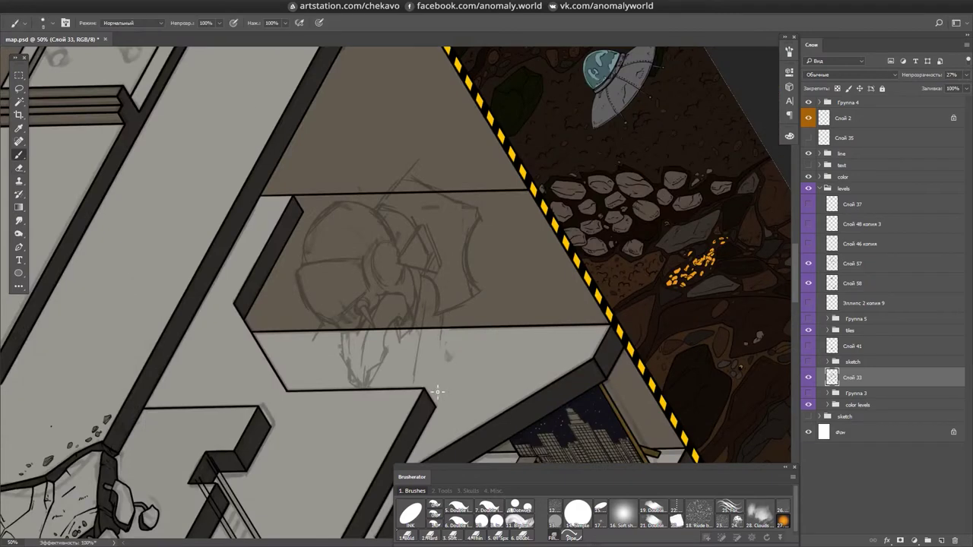
- Add lower lines and an upper-right line to the helmet sketch, then save
{"action": "left_click_drag", "start_coordinate": [435, 388], "coordinate": [417, 333]}
{"action": "left_click_drag", "start_coordinate": [382, 374], "coordinate": [368, 394]}
{"action": "left_click_drag", "start_coordinate": [441, 216], "coordinate": [493, 184]}
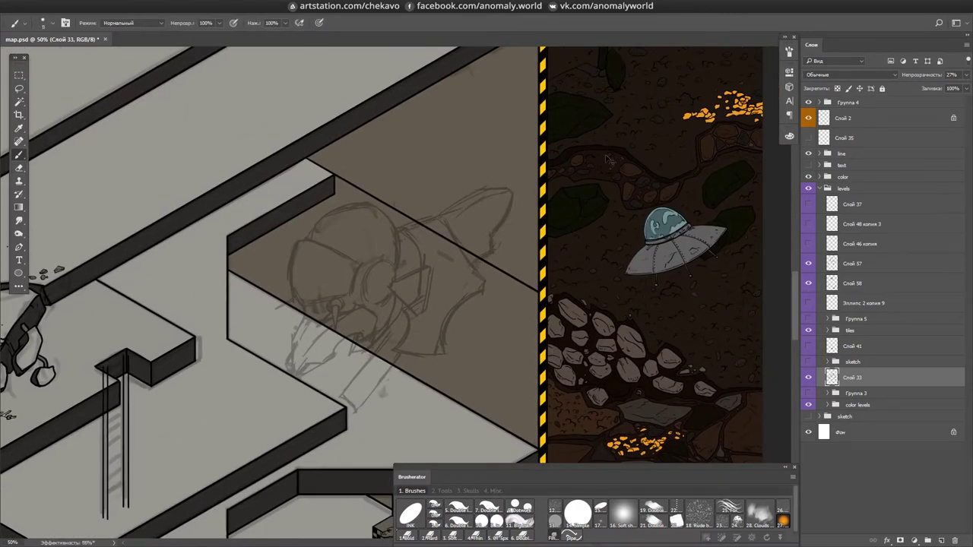
{"action": "left_click_drag", "start_coordinate": [363, 227], "coordinate": [378, 235]}
{"action": "key", "text": "ctrl+s"}
- Sketch a line down from the brown area's top-right and add faint helmet strokes
{"action": "left_click_drag", "start_coordinate": [382, 211], "coordinate": [448, 270]}
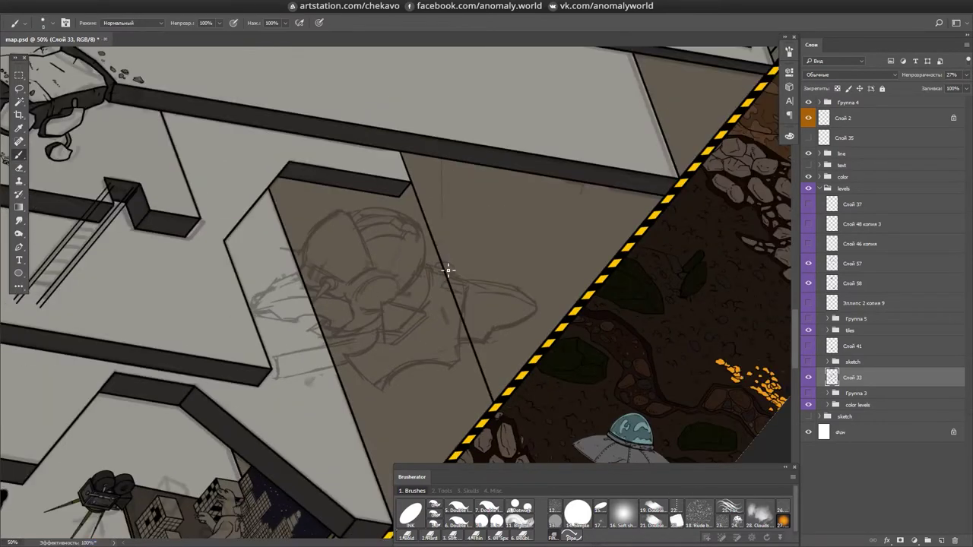
{"action": "left_click_drag", "start_coordinate": [462, 236], "coordinate": [439, 237]}
{"action": "mouse_move", "coordinate": [519, 73]}
{"action": "left_mouse_down"}
{"action": "mouse_move", "coordinate": [525, 162]}
{"action": "mouse_move", "coordinate": [441, 273]}
{"action": "mouse_move", "coordinate": [457, 233]}
{"action": "mouse_move", "coordinate": [451, 253]}
{"action": "mouse_move", "coordinate": [464, 262]}
{"action": "mouse_move", "coordinate": [498, 250]}
{"action": "left_mouse_up"}
{"action": "scroll", "coordinate": [497, 250], "scroll_direction": "down", "scroll_amount": 2}
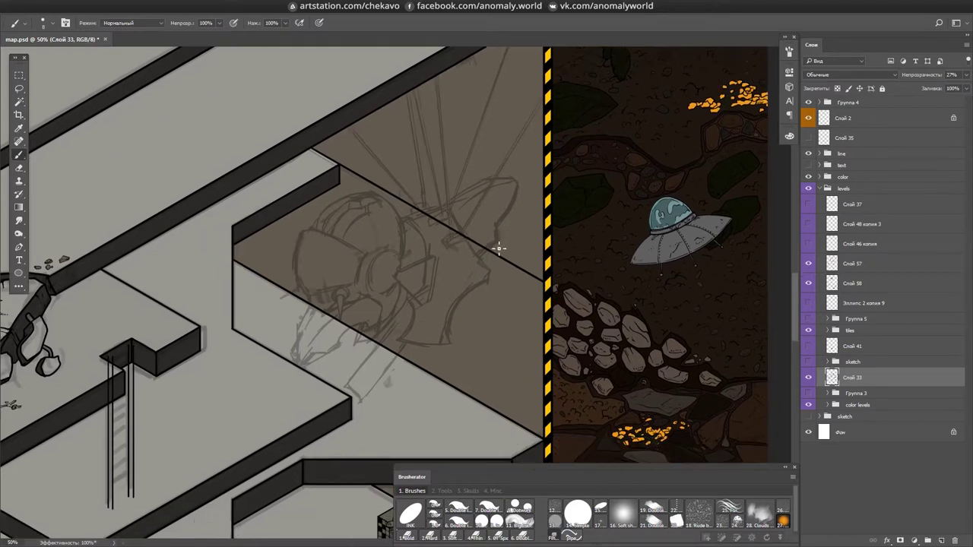
{"action": "left_click_drag", "start_coordinate": [463, 282], "coordinate": [459, 321]}
{"action": "scroll", "coordinate": [458, 321], "scroll_direction": "down", "scroll_amount": 2}
{"action": "scroll", "coordinate": [426, 283], "scroll_direction": "down", "scroll_amount": 3}
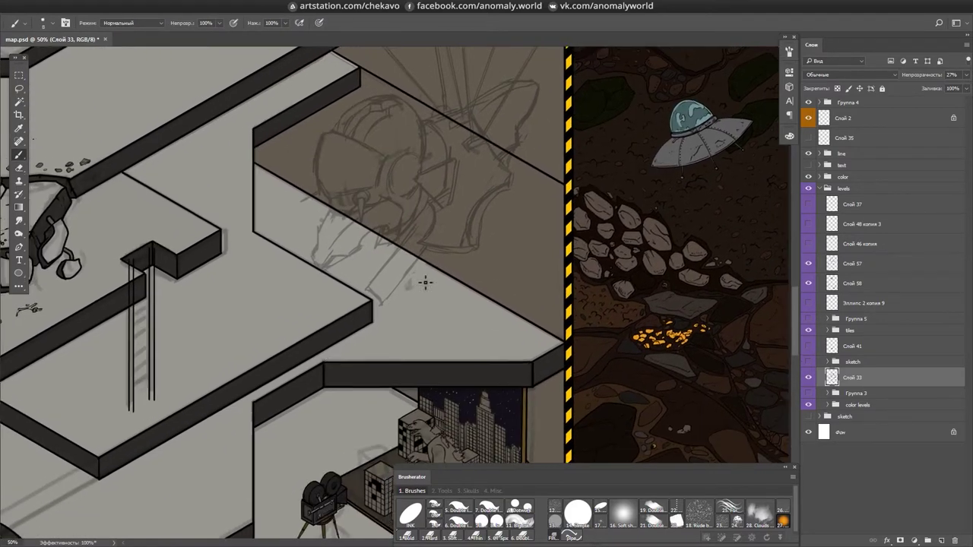
- Tilt and pan the view to check the sketch and bring the helmet closer
{"action": "key", "text": "e"}
{"action": "key", "text": "b"}
{"action": "scroll", "coordinate": [486, 166], "scroll_direction": "left", "scroll_amount": 1}
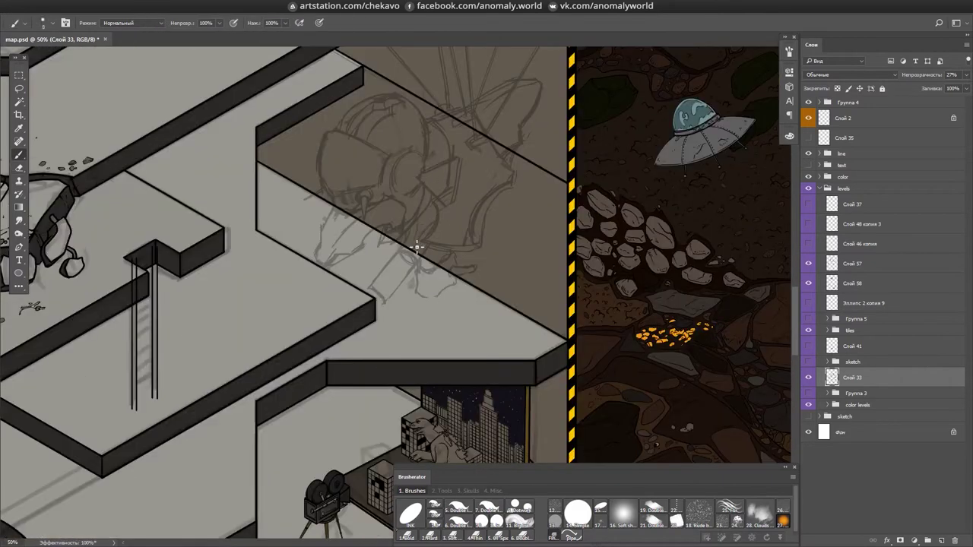
{"action": "scroll", "coordinate": [425, 220], "scroll_direction": "left", "scroll_amount": 2}
{"action": "left_click_drag", "start_coordinate": [549, 200], "coordinate": [381, 168]}
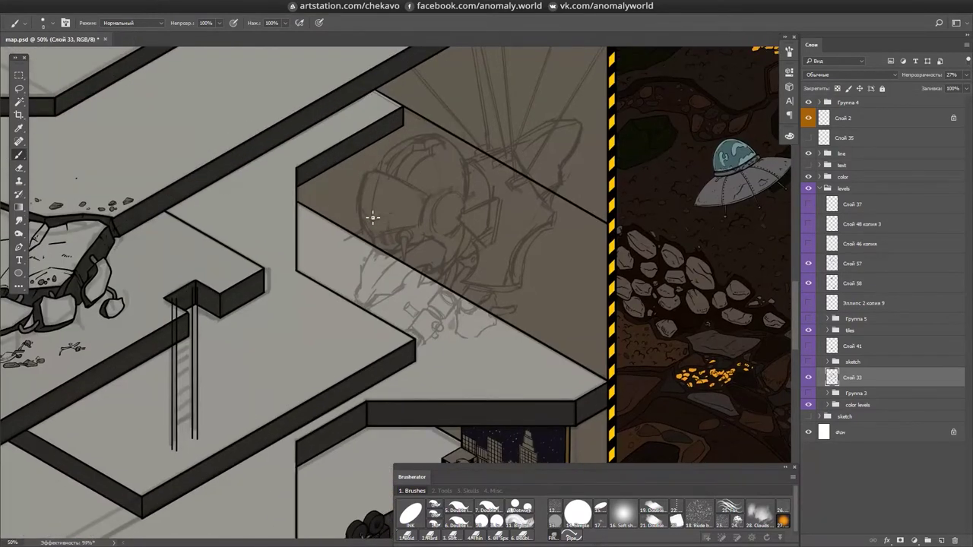
{"action": "mouse_move", "coordinate": [475, 183]}
{"action": "left_mouse_down"}
{"action": "mouse_move", "coordinate": [522, 266]}
{"action": "mouse_move", "coordinate": [330, 148]}
{"action": "left_mouse_up"}
- Make Слой 58 the inking layer, undoing a stray dark stroke on the helmet
{"action": "left_click", "coordinate": [330, 148], "text": "ctrl"}
{"action": "scroll", "coordinate": [330, 147], "scroll_direction": "up", "scroll_amount": 1}
{"action": "left_click_drag", "start_coordinate": [475, 241], "coordinate": [434, 314]}
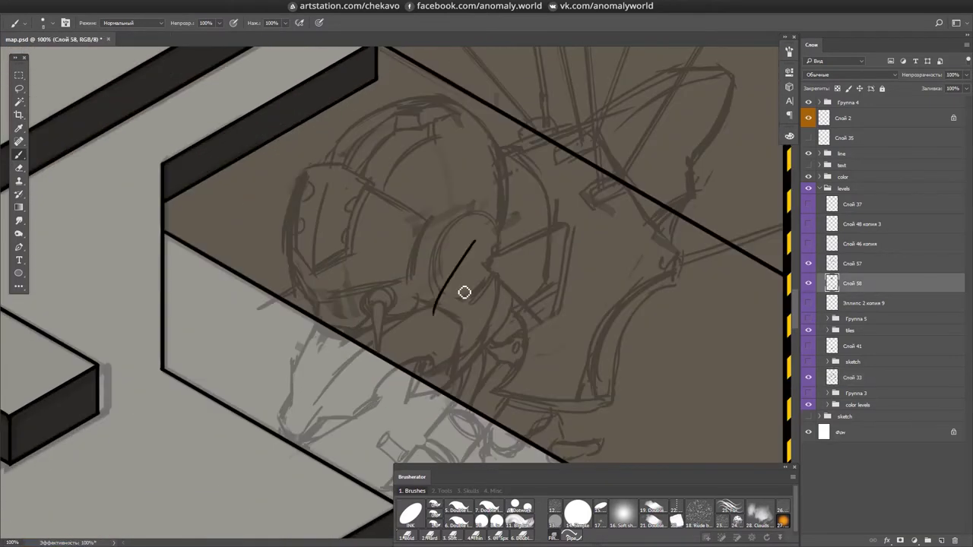
{"action": "key", "text": "ctrl+z"}
{"action": "scroll", "coordinate": [465, 292], "scroll_direction": "up", "scroll_amount": 1}
{"action": "mouse_move", "coordinate": [489, 254]}
{"action": "left_mouse_down"}
{"action": "mouse_move", "coordinate": [443, 293]}
{"action": "mouse_move", "coordinate": [289, 217]}
{"action": "mouse_move", "coordinate": [360, 196]}
{"action": "mouse_move", "coordinate": [343, 347]}
{"action": "mouse_move", "coordinate": [286, 222]}
{"action": "left_mouse_up"}
- Ink and extend a thin line below the helmet curve
{"action": "left_click_drag", "start_coordinate": [279, 140], "coordinate": [303, 346]}
{"action": "mouse_move", "coordinate": [302, 346]}
{"action": "left_mouse_down"}
{"action": "mouse_move", "coordinate": [482, 235]}
{"action": "mouse_move", "coordinate": [449, 191]}
{"action": "mouse_move", "coordinate": [426, 194]}
{"action": "mouse_move", "coordinate": [522, 326]}
{"action": "mouse_move", "coordinate": [487, 198]}
{"action": "left_mouse_up"}
{"action": "scroll", "coordinate": [399, 199], "scroll_direction": "down", "scroll_amount": 1}
{"action": "key", "text": "alt+bracketright"}
{"action": "key", "text": "e"}
{"action": "scroll", "coordinate": [448, 178], "scroll_direction": "up", "scroll_amount": 1}
{"action": "key", "text": "alt+bracketleft"}
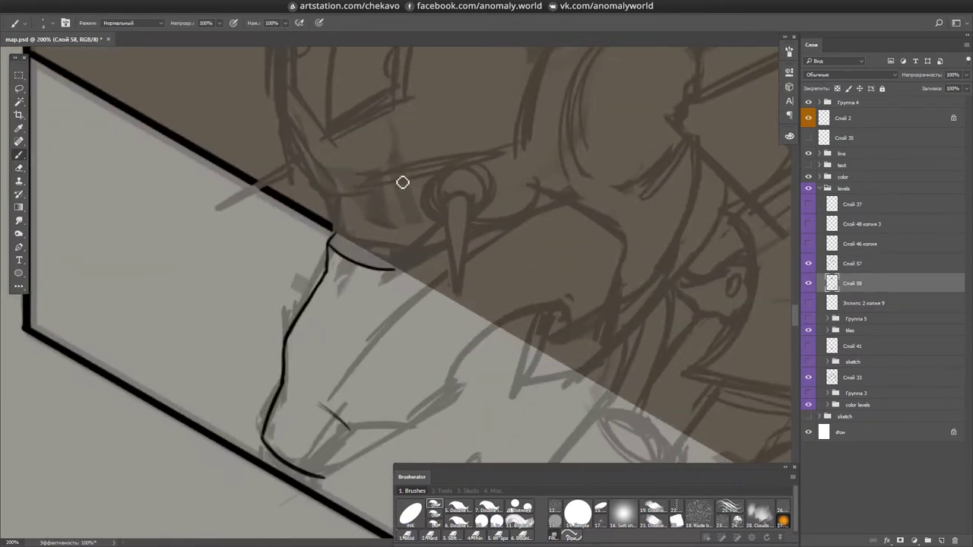
{"action": "key", "text": "b"}
- Ink the glove's curved outlines from the lower shape up to the hook
{"action": "left_click_drag", "start_coordinate": [447, 245], "coordinate": [420, 278]}
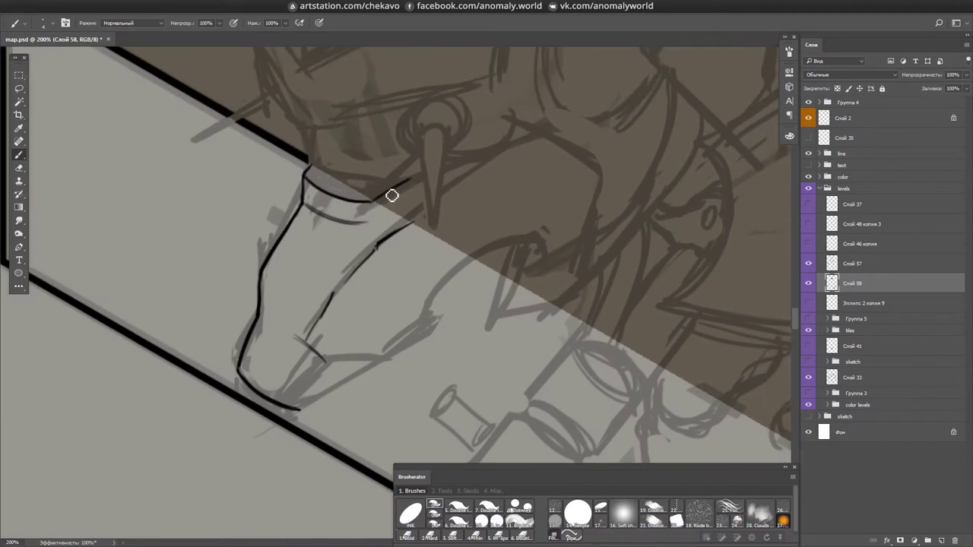
{"action": "left_click_drag", "start_coordinate": [461, 172], "coordinate": [532, 158]}
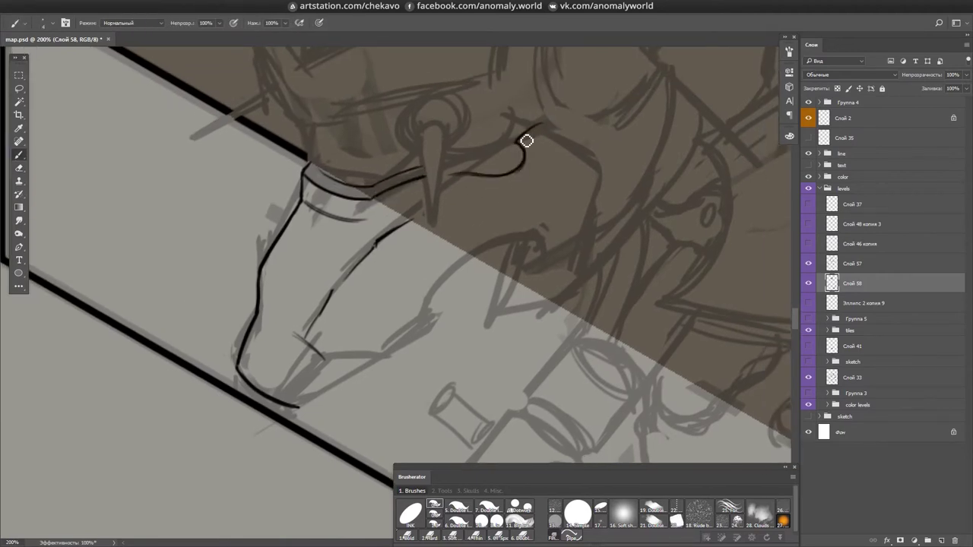
{"action": "mouse_move", "coordinate": [530, 122]}
{"action": "left_mouse_down"}
{"action": "mouse_move", "coordinate": [595, 190]}
{"action": "mouse_move", "coordinate": [586, 254]}
{"action": "left_mouse_up"}
{"action": "left_click_drag", "start_coordinate": [520, 271], "coordinate": [536, 187]}
{"action": "mouse_move", "coordinate": [494, 275]}
{"action": "left_mouse_down"}
{"action": "mouse_move", "coordinate": [546, 319]}
{"action": "mouse_move", "coordinate": [567, 253]}
{"action": "mouse_move", "coordinate": [533, 297]}
{"action": "mouse_move", "coordinate": [563, 236]}
{"action": "left_mouse_up"}
{"action": "left_click_drag", "start_coordinate": [422, 277], "coordinate": [466, 241]}
{"action": "left_click_drag", "start_coordinate": [330, 346], "coordinate": [467, 245]}
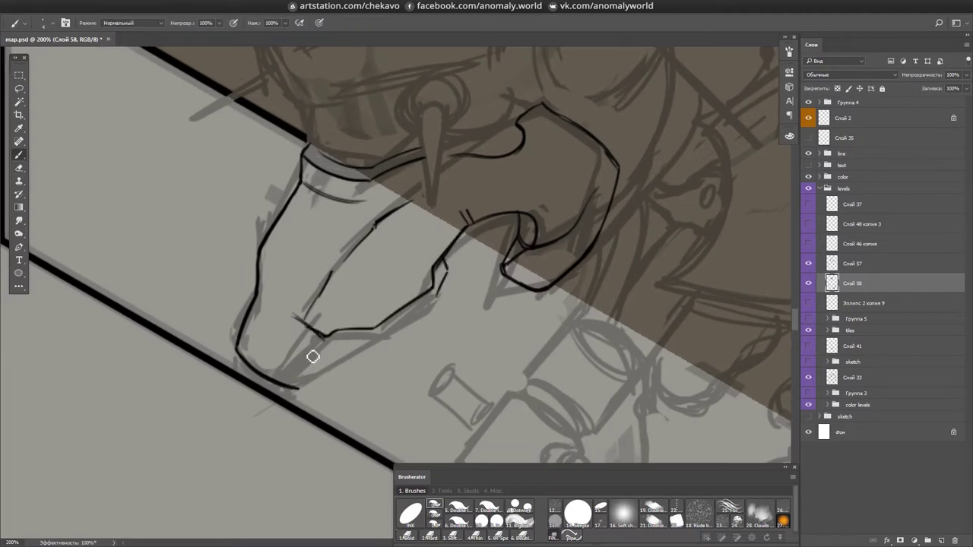
{"action": "left_click_drag", "start_coordinate": [437, 309], "coordinate": [452, 265]}
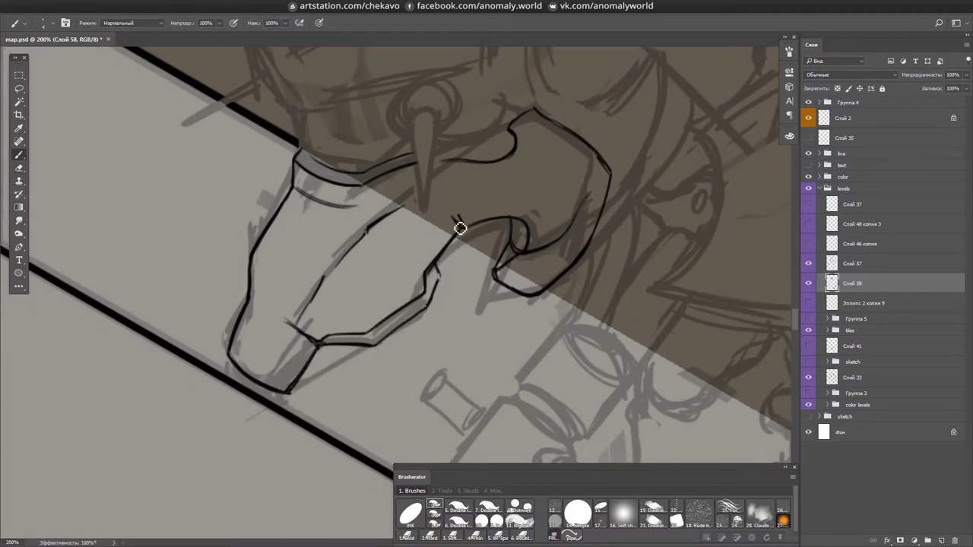
- Draw a finger on the glove, correcting it with the eraser
{"action": "key", "text": "e"}
{"action": "key", "text": "b"}
{"action": "mouse_move", "coordinate": [506, 185]}
{"action": "left_mouse_down"}
{"action": "mouse_move", "coordinate": [350, 159]}
{"action": "mouse_move", "coordinate": [355, 221]}
{"action": "mouse_move", "coordinate": [327, 175]}
{"action": "left_mouse_up"}
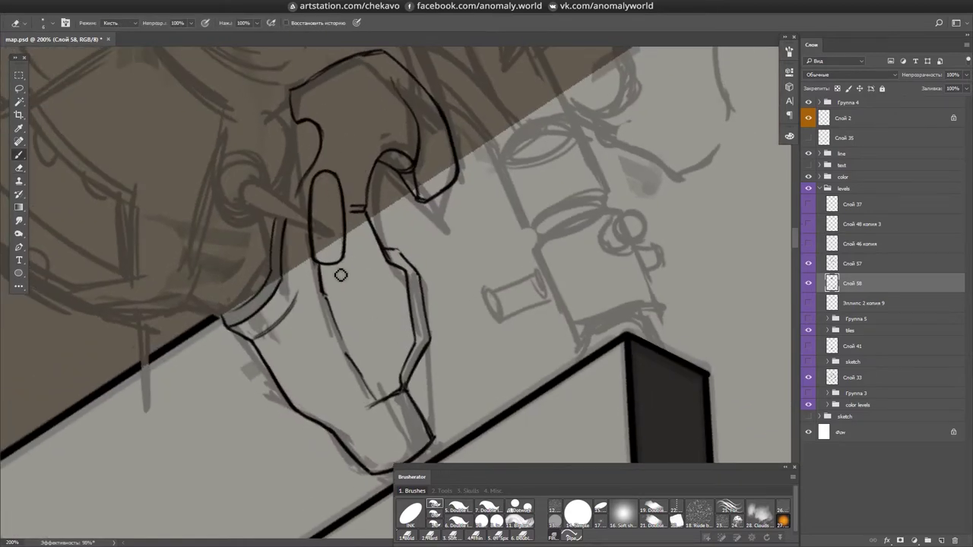
{"action": "left_click_drag", "start_coordinate": [348, 223], "coordinate": [474, 186]}
{"action": "key", "text": "e"}
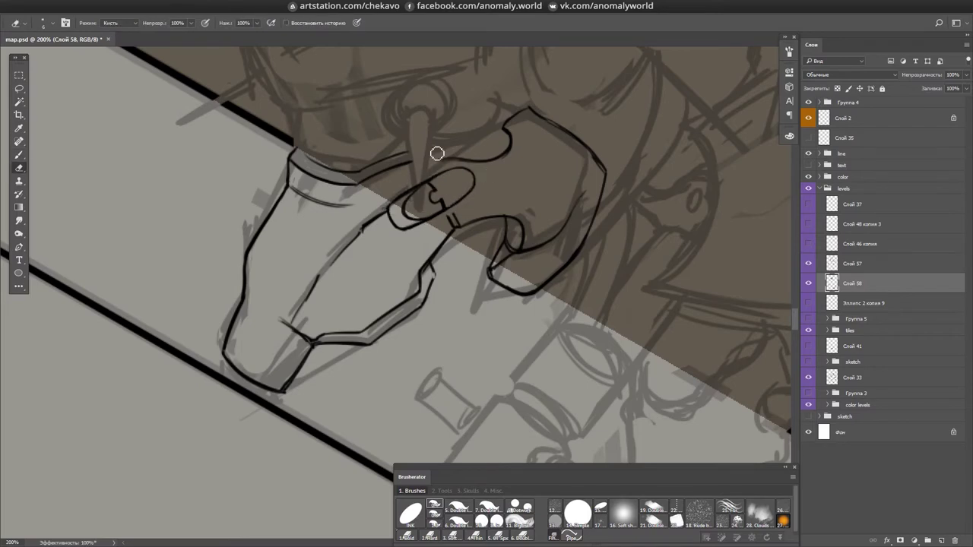
{"action": "key", "text": "b"}
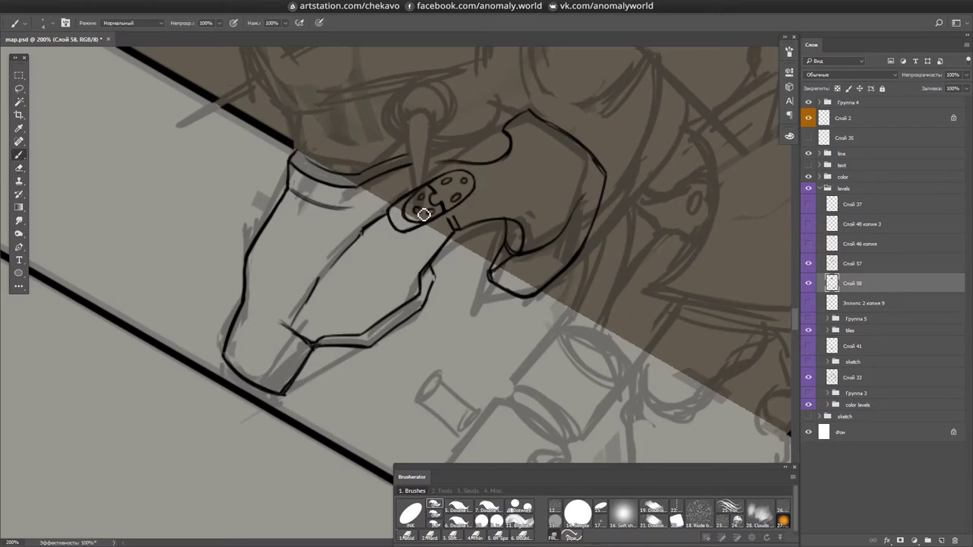
- Rotate the view to stand the hand drawing upright and save the map
{"action": "left_click_drag", "start_coordinate": [515, 172], "coordinate": [458, 226]}
{"action": "mouse_move", "coordinate": [419, 169]}
{"action": "left_mouse_down"}
{"action": "mouse_move", "coordinate": [556, 200]}
{"action": "mouse_move", "coordinate": [320, 208]}
{"action": "mouse_move", "coordinate": [426, 189]}
{"action": "mouse_move", "coordinate": [269, 278]}
{"action": "left_mouse_up"}
{"action": "mouse_move", "coordinate": [261, 178]}
{"action": "left_mouse_down"}
{"action": "mouse_move", "coordinate": [419, 126]}
{"action": "mouse_move", "coordinate": [491, 159]}
{"action": "left_mouse_up"}
{"action": "key", "text": "ctrl+s"}
{"action": "mouse_move", "coordinate": [487, 324]}
{"action": "left_mouse_down"}
{"action": "mouse_move", "coordinate": [406, 256]}
{"action": "mouse_move", "coordinate": [396, 388]}
{"action": "mouse_move", "coordinate": [290, 153]}
{"action": "left_mouse_up"}
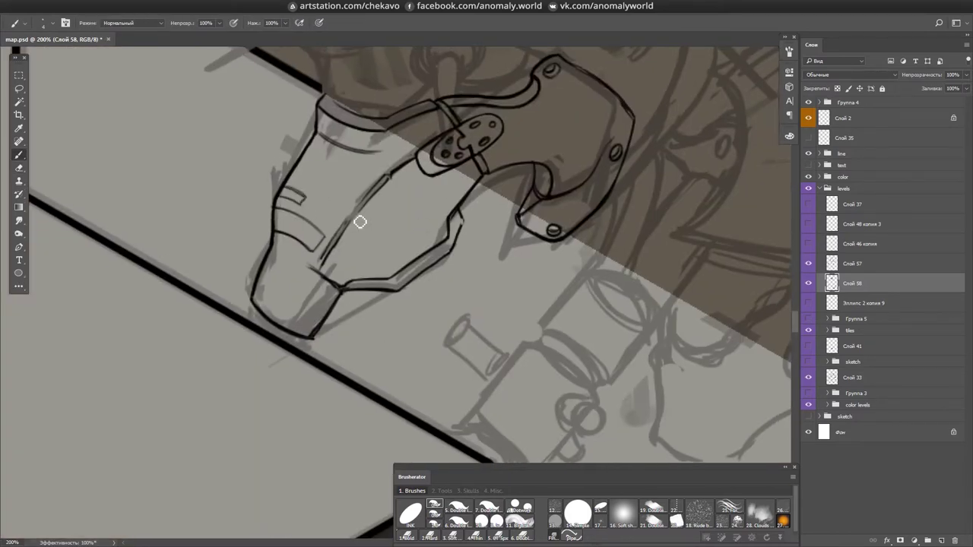
- Add two small rivet circles on the glove
{"action": "left_click_drag", "start_coordinate": [401, 213], "coordinate": [404, 215]}
{"action": "left_click_drag", "start_coordinate": [368, 240], "coordinate": [369, 243]}
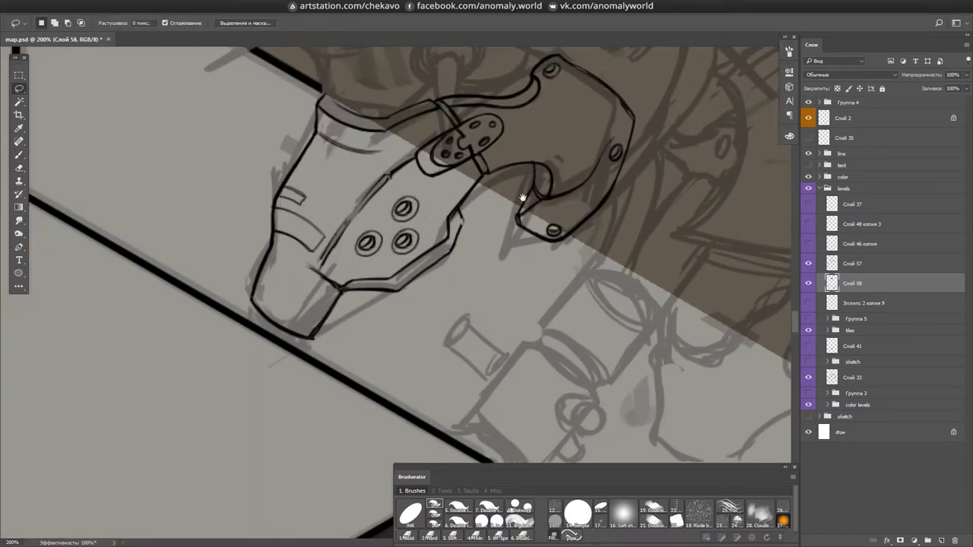
{"action": "scroll", "coordinate": [368, 243], "scroll_direction": "up", "scroll_amount": 5}
{"action": "scroll", "coordinate": [184, 147], "scroll_direction": "right", "scroll_amount": 2}
{"action": "left_click_drag", "start_coordinate": [567, 287], "coordinate": [381, 262]}
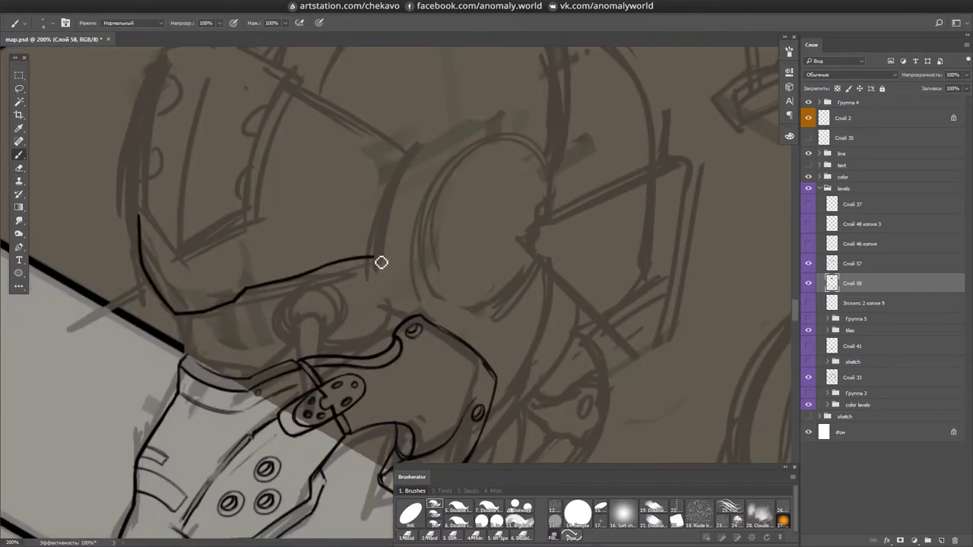
- Ink the helmet's inner edge, a diagonal stroke across the visor, and its left side and centre
{"action": "left_click_drag", "start_coordinate": [381, 227], "coordinate": [398, 182]}
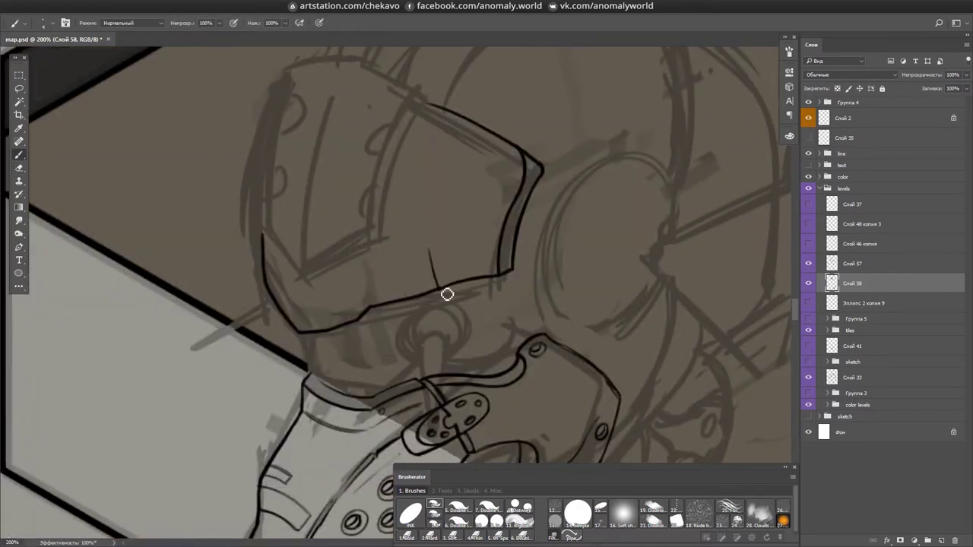
{"action": "left_click_drag", "start_coordinate": [447, 294], "coordinate": [445, 296]}
{"action": "key", "text": "e"}
{"action": "mouse_move", "coordinate": [435, 260]}
{"action": "left_mouse_down"}
{"action": "mouse_move", "coordinate": [467, 119]}
{"action": "mouse_move", "coordinate": [434, 199]}
{"action": "left_mouse_up"}
{"action": "key", "text": "b"}
{"action": "key", "text": "e"}
{"action": "key", "text": "b"}
{"action": "key", "text": "e"}
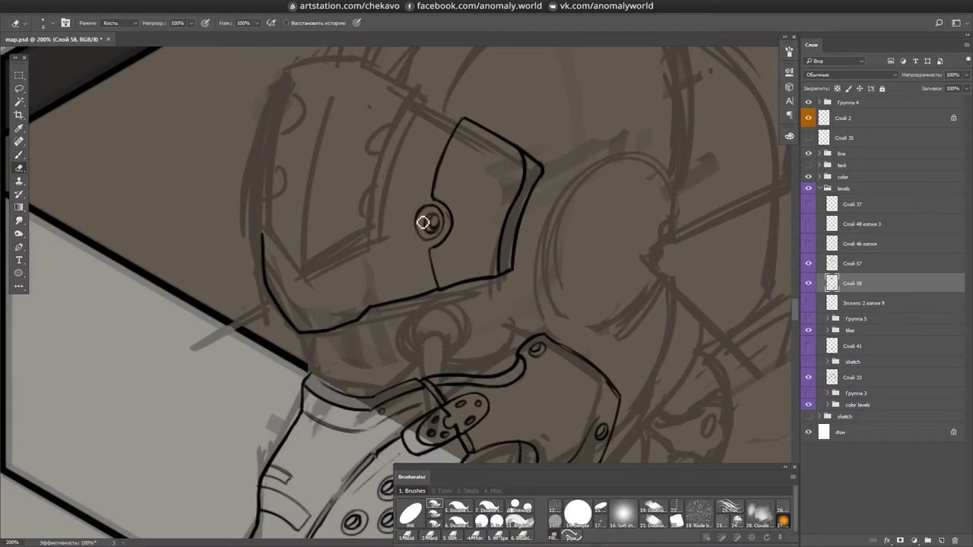
{"action": "key", "text": "b"}
{"action": "key", "text": "e"}
{"action": "key", "text": "b"}
{"action": "scroll", "coordinate": [324, 320], "scroll_direction": "up", "scroll_amount": 2}
{"action": "mouse_move", "coordinate": [368, 257]}
{"action": "left_mouse_down"}
{"action": "mouse_move", "coordinate": [302, 285]}
{"action": "mouse_move", "coordinate": [281, 85]}
{"action": "left_mouse_up"}
{"action": "key", "text": "e"}
{"action": "key", "text": "b"}
{"action": "left_click_drag", "start_coordinate": [419, 99], "coordinate": [373, 263]}
- Save the map, then undo and redraw the helmet's left and centre outlines at 200%
{"action": "key", "text": "ctrl+minus"}
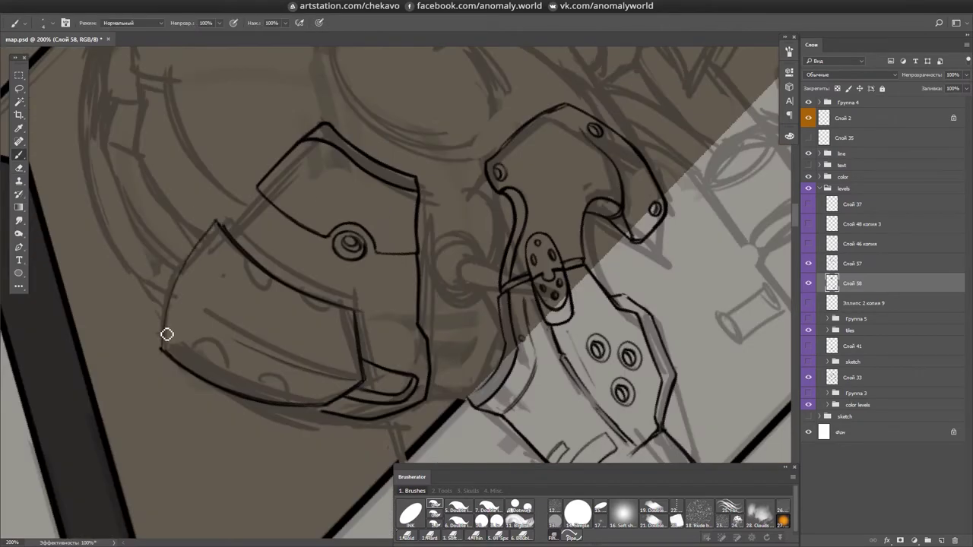
{"action": "key", "text": "ctrl+s"}
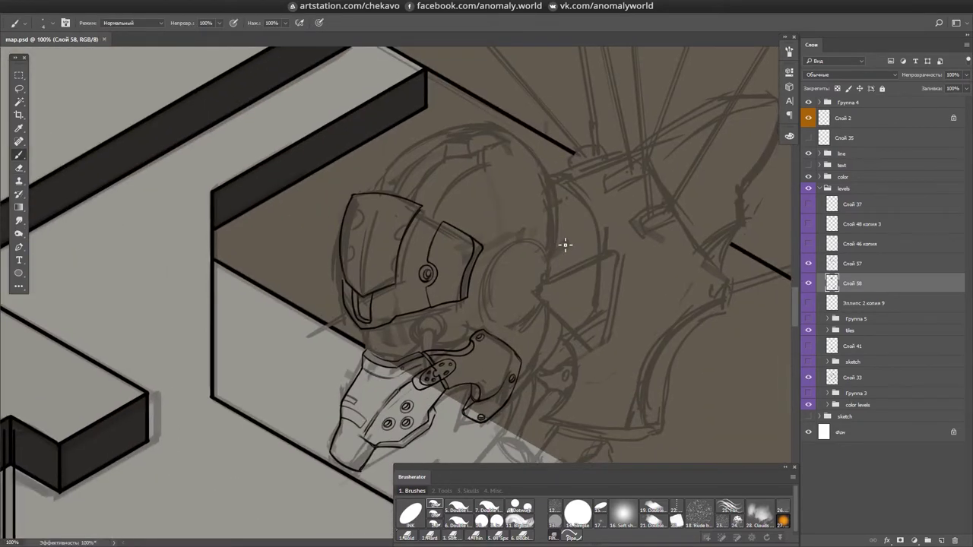
{"action": "key", "text": "ctrl+plus"}
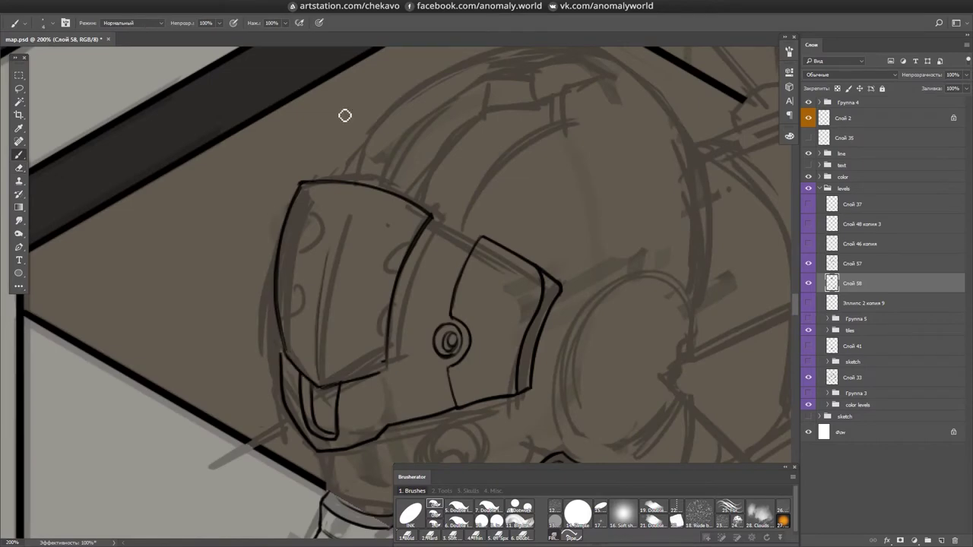
{"action": "key", "text": "ctrl+z"}
{"action": "left_click_drag", "start_coordinate": [271, 334], "coordinate": [295, 176]}
{"action": "left_click_drag", "start_coordinate": [439, 221], "coordinate": [393, 365]}
- Try the canvas at several angles, reset it upright, and thicken the helmet's top-right corner
{"action": "key", "text": "r"}
{"action": "mouse_move", "coordinate": [552, 131]}
{"action": "left_mouse_down"}
{"action": "mouse_move", "coordinate": [278, 382]}
{"action": "mouse_move", "coordinate": [322, 306]}
{"action": "mouse_move", "coordinate": [317, 282]}
{"action": "left_mouse_up"}
{"action": "key", "text": "Escape"}
{"action": "key", "text": "ctrl+1"}
{"action": "key", "text": "b"}
{"action": "key", "text": "ctrl+plus"}
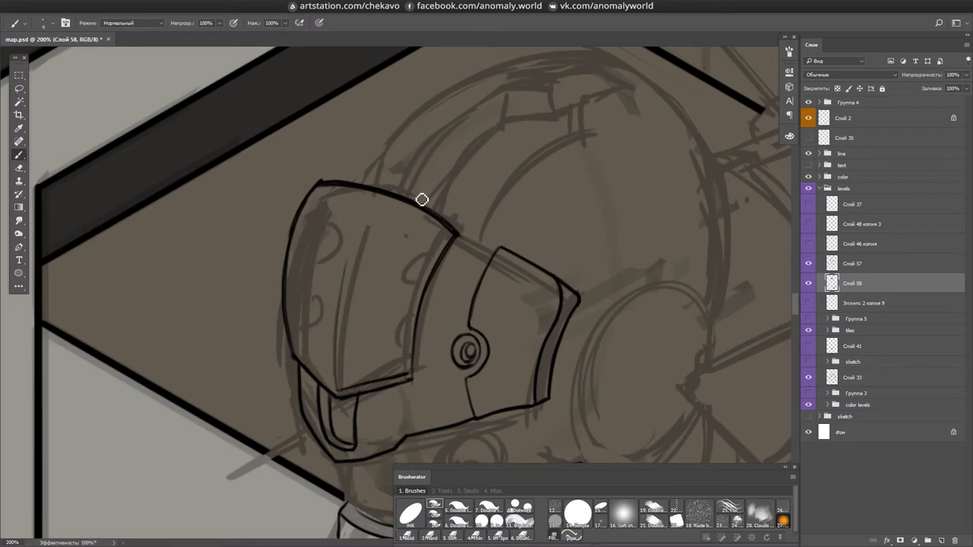
{"action": "left_click_drag", "start_coordinate": [460, 229], "coordinate": [454, 238]}
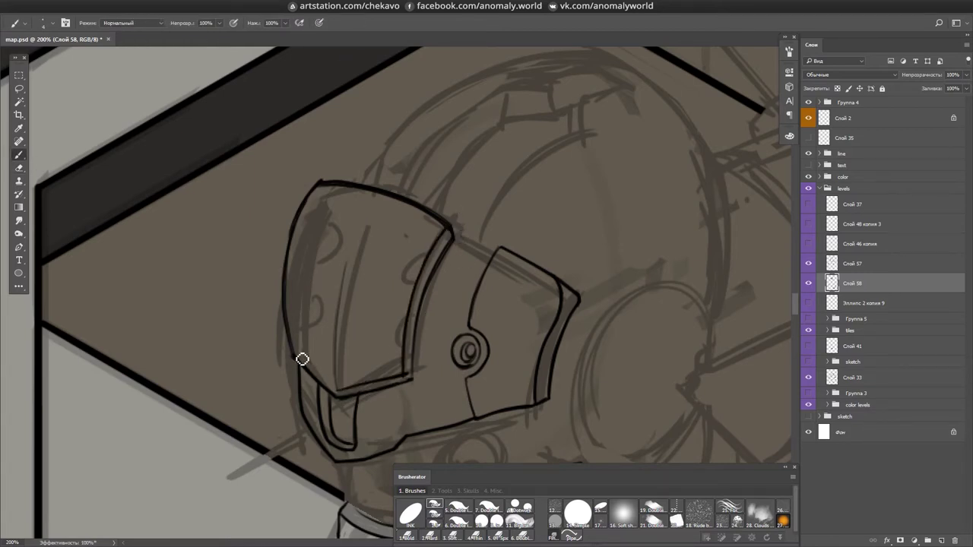
- Darken the visor's inner edge, erase a stray stretch, and redraw the visor edge line
{"action": "key", "text": "r"}
{"action": "mouse_move", "coordinate": [407, 364]}
{"action": "left_mouse_down"}
{"action": "mouse_move", "coordinate": [386, 306]}
{"action": "mouse_move", "coordinate": [417, 311]}
{"action": "left_mouse_up"}
{"action": "key", "text": "Escape"}
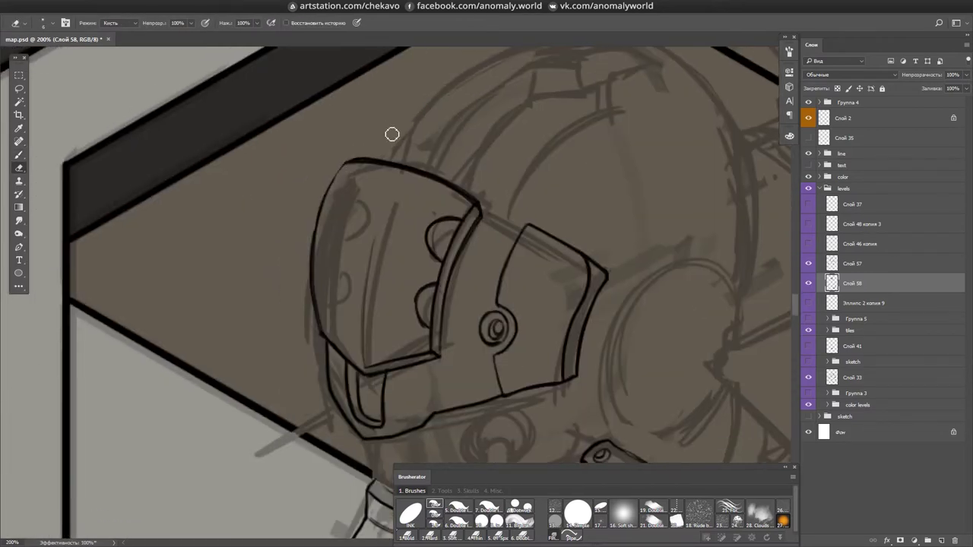
{"action": "key", "text": "e"}
{"action": "left_click_drag", "start_coordinate": [450, 267], "coordinate": [448, 303]}
{"action": "key", "text": "r"}
{"action": "key", "text": "b"}
{"action": "mouse_move", "coordinate": [456, 304]}
{"action": "left_mouse_down"}
{"action": "mouse_move", "coordinate": [481, 288]}
{"action": "mouse_move", "coordinate": [478, 272]}
{"action": "left_mouse_up"}
- Turn the canvas, save the map, and clean up the visor outline
{"action": "key", "text": "r"}
{"action": "key", "text": "e"}
{"action": "left_click_drag", "start_coordinate": [471, 211], "coordinate": [524, 295]}
{"action": "key", "text": "b"}
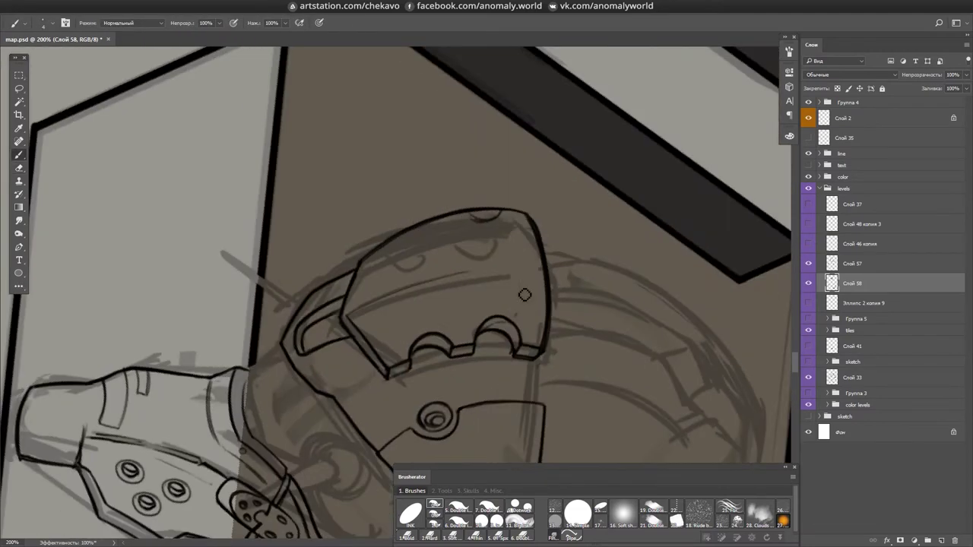
{"action": "key", "text": "e"}
{"action": "key", "text": "ctrl+s"}
{"action": "left_click_drag", "start_coordinate": [525, 231], "coordinate": [387, 333]}
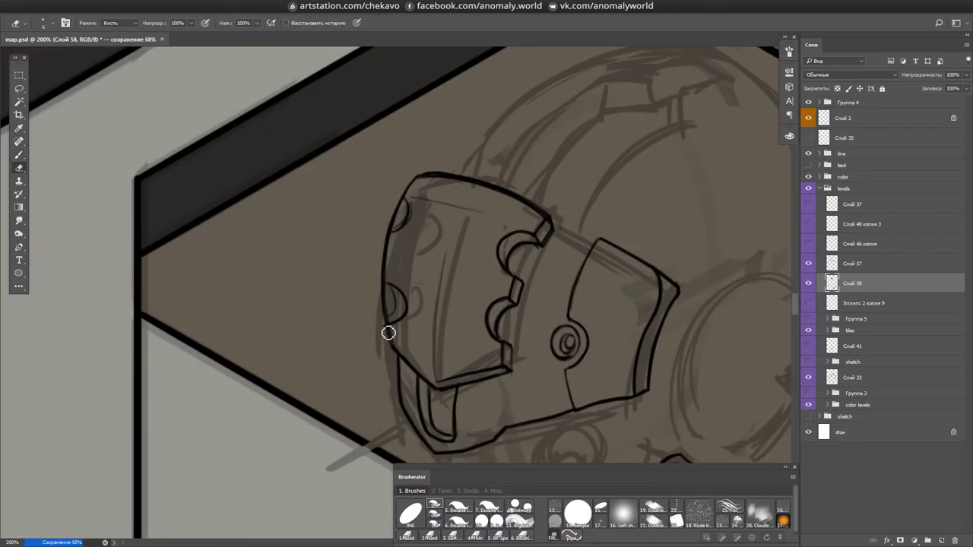
- Erase excess line from the visor while reviewing the whole map from new angles
{"action": "key", "text": "e"}
{"action": "left_click_drag", "start_coordinate": [414, 228], "coordinate": [371, 378]}
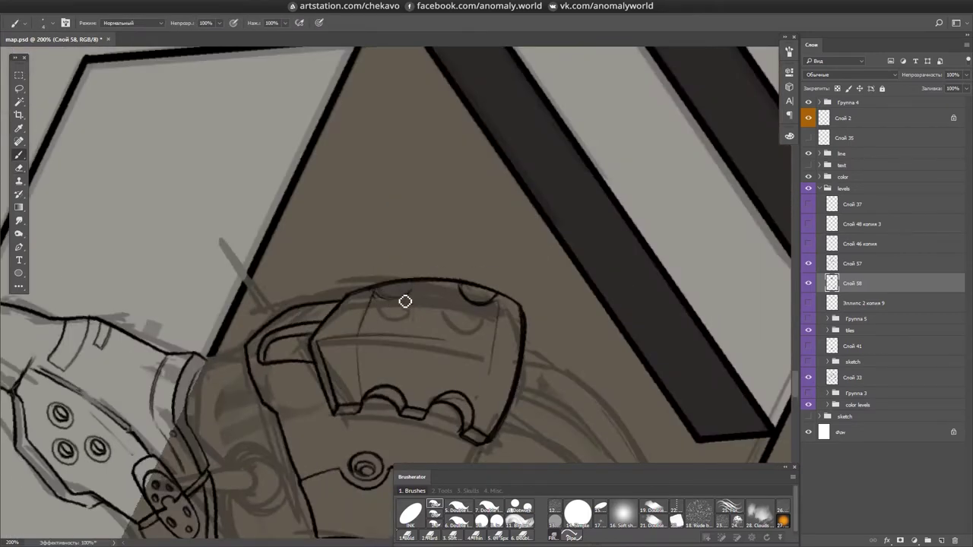
{"action": "mouse_move", "coordinate": [437, 356]}
{"action": "left_mouse_down"}
{"action": "mouse_move", "coordinate": [375, 256]}
{"action": "mouse_move", "coordinate": [360, 266]}
{"action": "left_mouse_up"}
{"action": "key", "text": "l"}
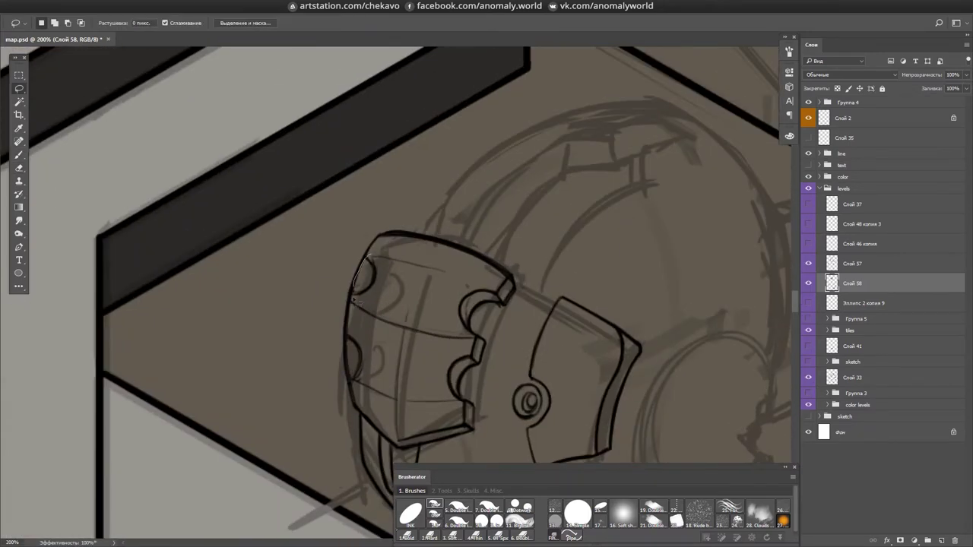
{"action": "mouse_move", "coordinate": [576, 138]}
{"action": "left_mouse_down"}
{"action": "mouse_move", "coordinate": [601, 174]}
{"action": "mouse_move", "coordinate": [548, 216]}
{"action": "mouse_move", "coordinate": [389, 159]}
{"action": "mouse_move", "coordinate": [437, 265]}
{"action": "left_mouse_up"}
{"action": "key", "text": "e"}
{"action": "key", "text": "b"}
{"action": "mouse_move", "coordinate": [465, 225]}
{"action": "left_mouse_down"}
{"action": "mouse_move", "coordinate": [415, 244]}
{"action": "mouse_move", "coordinate": [387, 278]}
{"action": "left_mouse_up"}
- Draw four band lines across the helmet armour
{"action": "left_click_drag", "start_coordinate": [372, 174], "coordinate": [372, 268]}
{"action": "left_click_drag", "start_coordinate": [335, 197], "coordinate": [335, 312]}
{"action": "mouse_move", "coordinate": [457, 228]}
{"action": "left_mouse_down"}
{"action": "mouse_move", "coordinate": [540, 165]}
{"action": "mouse_move", "coordinate": [486, 197]}
{"action": "left_mouse_up"}
{"action": "left_click_drag", "start_coordinate": [331, 275], "coordinate": [331, 322]}
- Straighten the view on the side plate, save, and add three rivet circles to it
{"action": "left_click_drag", "start_coordinate": [393, 239], "coordinate": [326, 266]}
{"action": "left_click_drag", "start_coordinate": [597, 199], "coordinate": [355, 330]}
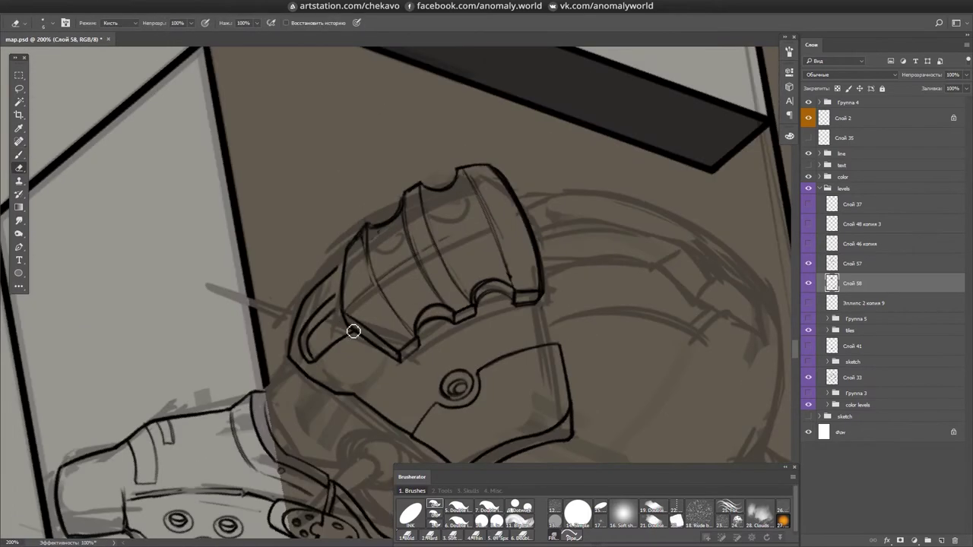
{"action": "scroll", "coordinate": [365, 330], "scroll_direction": "down", "scroll_amount": 3}
{"action": "scroll", "coordinate": [420, 254], "scroll_direction": "up", "scroll_amount": 4}
{"action": "key", "text": "ctrl+s"}
{"action": "scroll", "coordinate": [403, 304], "scroll_direction": "right", "scroll_amount": 3}
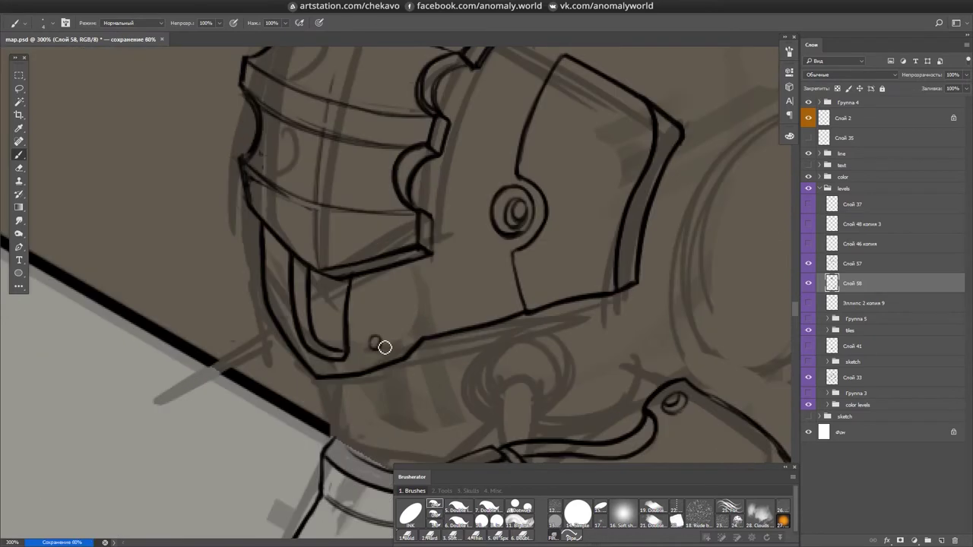
{"action": "scroll", "coordinate": [569, 195], "scroll_direction": "up", "scroll_amount": 2}
{"action": "scroll", "coordinate": [532, 194], "scroll_direction": "right", "scroll_amount": 1}
{"action": "left_click_drag", "start_coordinate": [544, 184], "coordinate": [544, 185]}
{"action": "left_click_drag", "start_coordinate": [551, 245], "coordinate": [550, 245]}
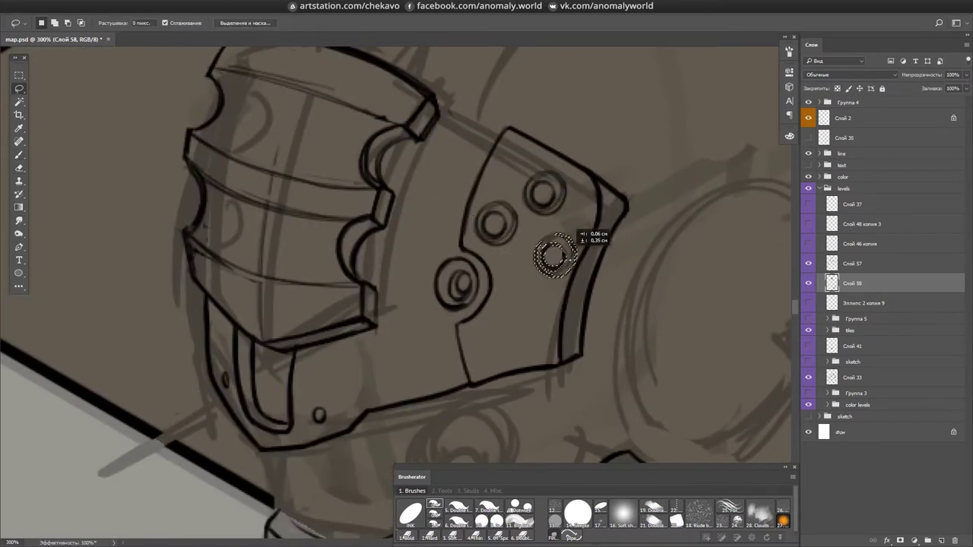
{"action": "left_click_drag", "start_coordinate": [518, 292], "coordinate": [517, 293]}
- Save the map and turn the canvas clockwise to bring the round side housing into view
{"action": "scroll", "coordinate": [457, 289], "scroll_direction": "down", "scroll_amount": 2}
{"action": "key", "text": "ctrl+s"}
{"action": "scroll", "coordinate": [383, 259], "scroll_direction": "down", "scroll_amount": 1}
{"action": "key", "text": "b"}
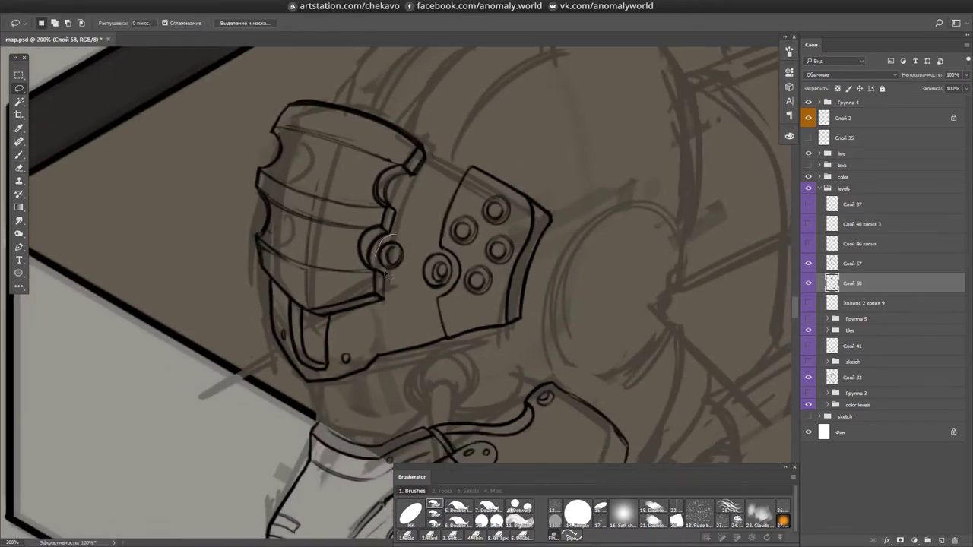
{"action": "left_click_drag", "start_coordinate": [582, 95], "coordinate": [392, 250]}
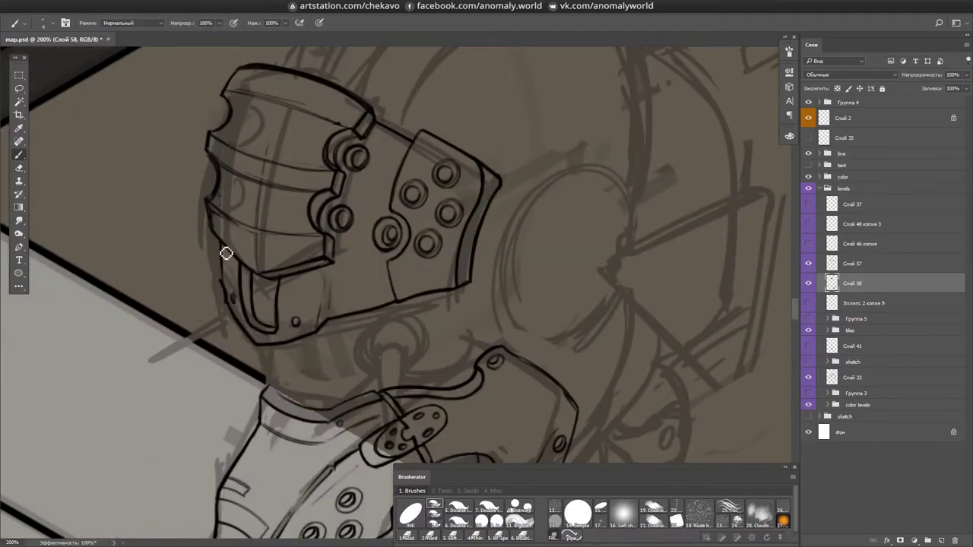
{"action": "key", "text": "b"}
{"action": "mouse_move", "coordinate": [235, 322]}
{"action": "left_mouse_down"}
{"action": "mouse_move", "coordinate": [527, 162]}
{"action": "mouse_move", "coordinate": [441, 321]}
{"action": "mouse_move", "coordinate": [491, 216]}
{"action": "left_mouse_up"}
- Ink short curved strokes inside the round side housing
{"action": "scroll", "coordinate": [462, 252], "scroll_direction": "up", "scroll_amount": 1}
{"action": "scroll", "coordinate": [499, 211], "scroll_direction": "right", "scroll_amount": 5}
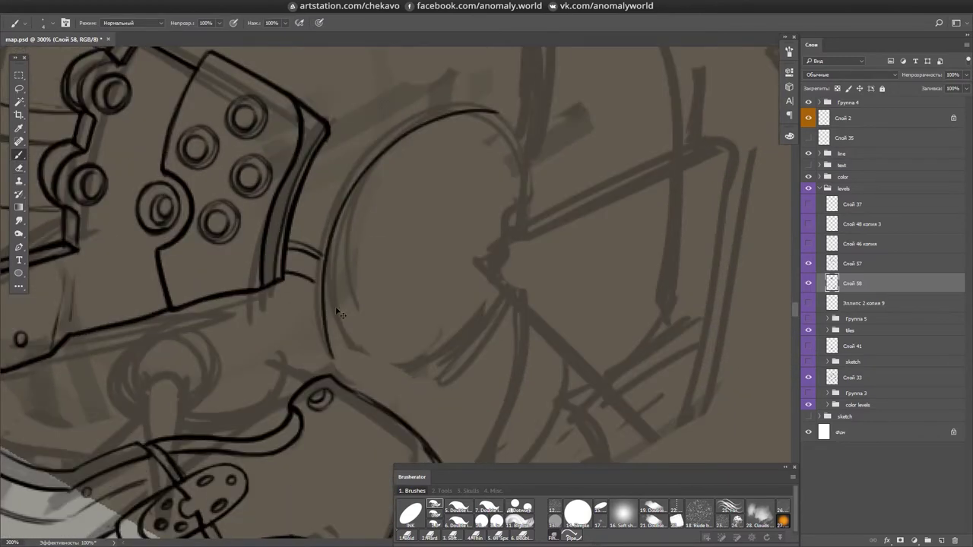
{"action": "left_click_drag", "start_coordinate": [380, 284], "coordinate": [403, 260]}
{"action": "mouse_move", "coordinate": [475, 275]}
{"action": "left_mouse_down"}
{"action": "mouse_move", "coordinate": [473, 202]}
{"action": "mouse_move", "coordinate": [454, 260]}
{"action": "left_mouse_up"}
{"action": "mouse_move", "coordinate": [373, 289]}
{"action": "left_mouse_down"}
{"action": "mouse_move", "coordinate": [437, 297]}
{"action": "mouse_move", "coordinate": [449, 116]}
{"action": "mouse_move", "coordinate": [435, 285]}
{"action": "left_mouse_up"}
- Draw the vertical side closing the triangular frame, redrawing it after rotating the canvas to 114 degrees
{"action": "mouse_move", "coordinate": [431, 99]}
{"action": "left_mouse_down"}
{"action": "mouse_move", "coordinate": [441, 271]}
{"action": "mouse_move", "coordinate": [426, 176]}
{"action": "mouse_move", "coordinate": [258, 384]}
{"action": "left_mouse_up"}
{"action": "mouse_move", "coordinate": [328, 295]}
{"action": "left_mouse_down"}
{"action": "mouse_move", "coordinate": [326, 221]}
{"action": "mouse_move", "coordinate": [326, 426]}
{"action": "mouse_move", "coordinate": [311, 111]}
{"action": "mouse_move", "coordinate": [659, 149]}
{"action": "mouse_move", "coordinate": [439, 174]}
{"action": "mouse_move", "coordinate": [391, 293]}
{"action": "mouse_move", "coordinate": [571, 135]}
{"action": "mouse_move", "coordinate": [409, 311]}
{"action": "mouse_move", "coordinate": [376, 71]}
{"action": "mouse_move", "coordinate": [371, 358]}
{"action": "left_mouse_up"}
{"action": "key", "text": "ctrl+z"}
{"action": "left_click_drag", "start_coordinate": [398, 135], "coordinate": [195, 221]}
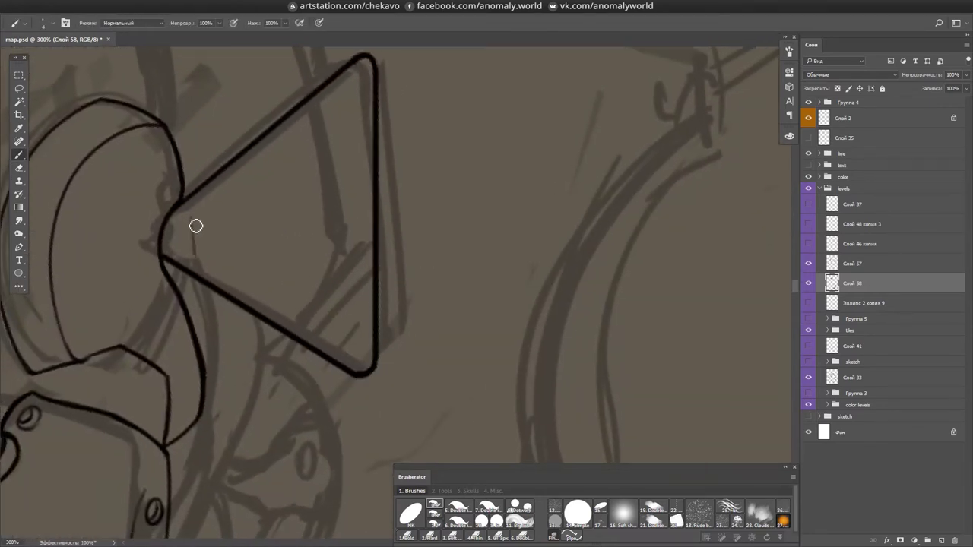
- Add inner edge lines along the triangle's sides and a joint tick across its top edge
{"action": "left_click_drag", "start_coordinate": [357, 110], "coordinate": [358, 327]}
{"action": "left_click_drag", "start_coordinate": [334, 103], "coordinate": [194, 211]}
{"action": "mouse_move", "coordinate": [194, 251]}
{"action": "left_mouse_down"}
{"action": "mouse_move", "coordinate": [346, 343]}
{"action": "mouse_move", "coordinate": [391, 141]}
{"action": "mouse_move", "coordinate": [453, 160]}
{"action": "left_mouse_up"}
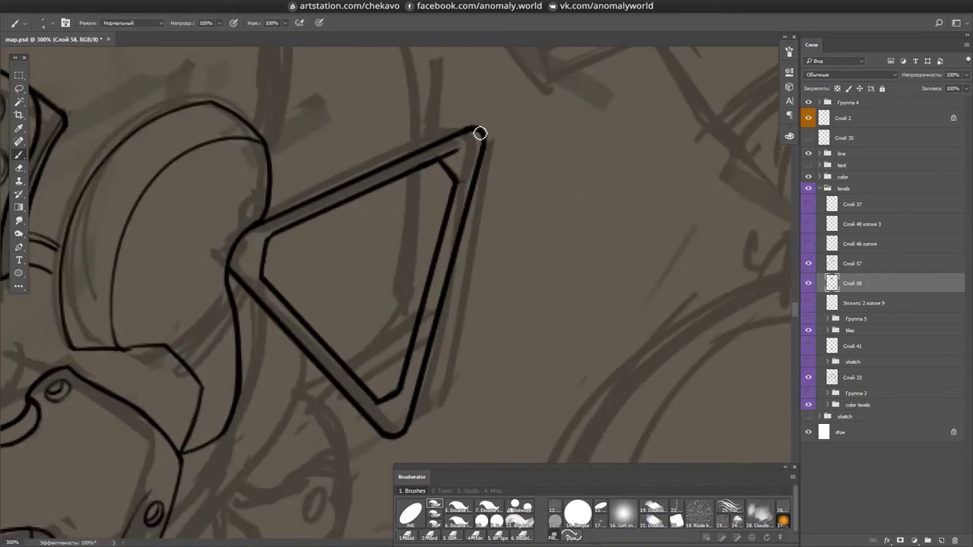
{"action": "mouse_move", "coordinate": [377, 400]}
{"action": "left_mouse_down"}
{"action": "mouse_move", "coordinate": [413, 392]}
{"action": "mouse_move", "coordinate": [460, 164]}
{"action": "left_mouse_up"}
{"action": "left_click_drag", "start_coordinate": [456, 156], "coordinate": [259, 242]}
{"action": "left_click_drag", "start_coordinate": [354, 198], "coordinate": [351, 183]}
- Save the map, check the frame at 200% with the view flipped, and bring the helmet dome into view
{"action": "key", "text": "e"}
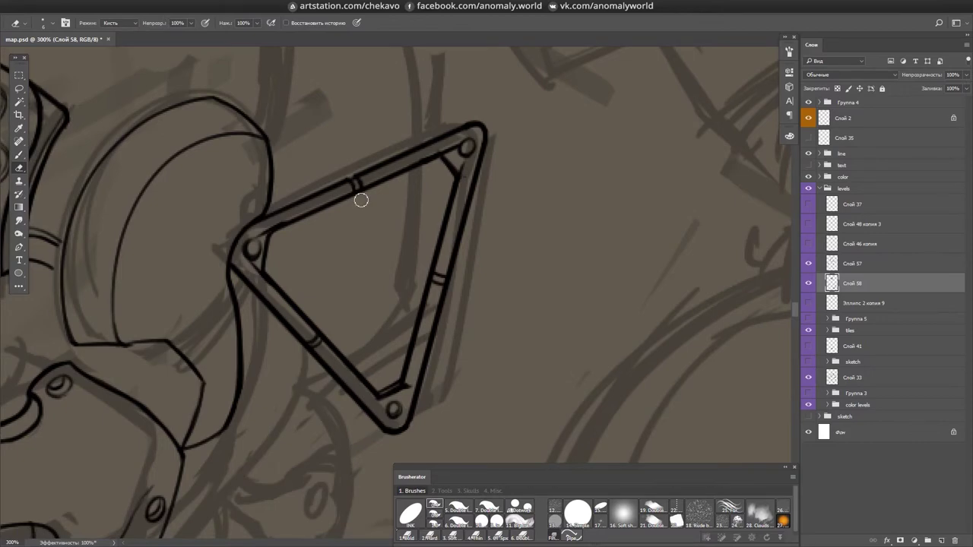
{"action": "key", "text": "b"}
{"action": "scroll", "coordinate": [456, 186], "scroll_direction": "down", "scroll_amount": 5}
{"action": "scroll", "coordinate": [456, 186], "scroll_direction": "left", "scroll_amount": 2}
{"action": "key", "text": "ctrl+s"}
{"action": "key", "text": "ctrl+minus"}
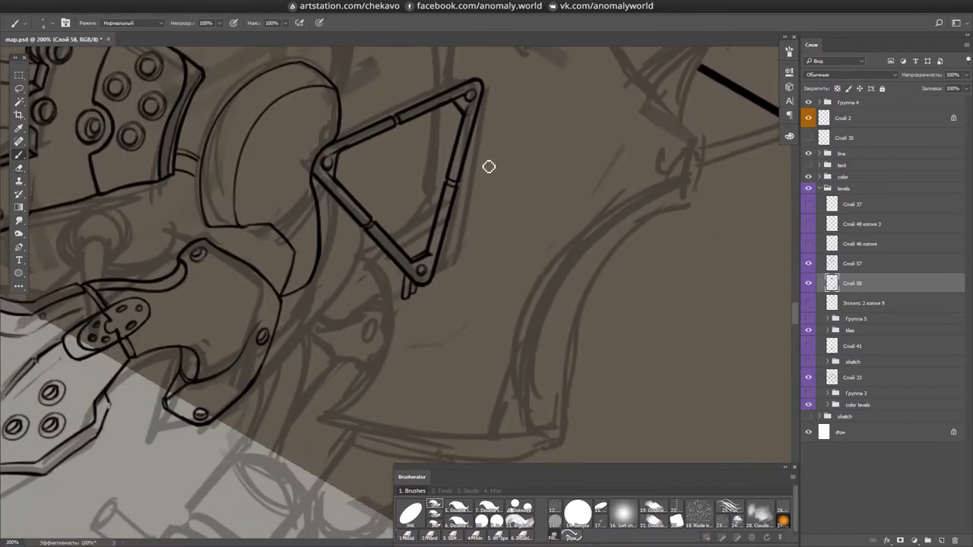
{"action": "key", "text": "ctrl+alt+r"}
{"action": "key", "text": "ctrl+alt+r"}
{"action": "key", "text": "ctrl+alt+r"}
{"action": "key", "text": "ctrl+alt+r"}
{"action": "key", "text": "e"}
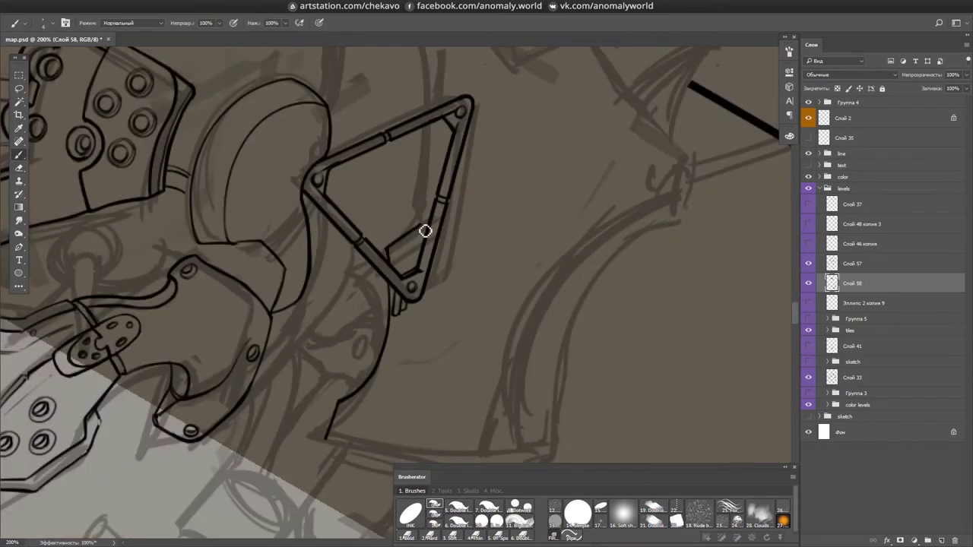
{"action": "left_click_drag", "start_coordinate": [339, 94], "coordinate": [454, 329]}
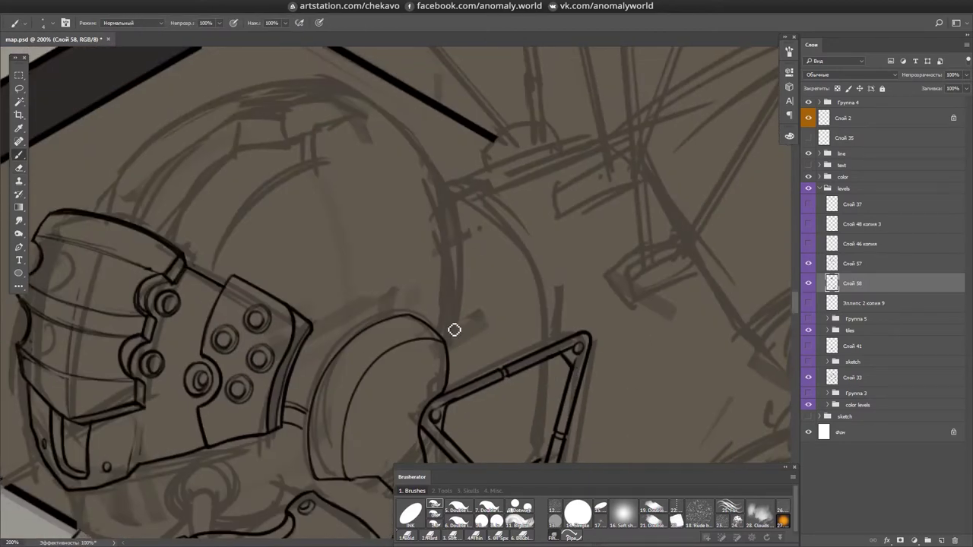
- Ink the outer arc of the helmet dome with a notch at its top end
{"action": "left_click_drag", "start_coordinate": [448, 223], "coordinate": [460, 282]}
{"action": "left_click_drag", "start_coordinate": [323, 222], "coordinate": [217, 326]}
{"action": "left_click_drag", "start_coordinate": [325, 225], "coordinate": [375, 176]}
{"action": "key", "text": "ctrl+alt+r"}
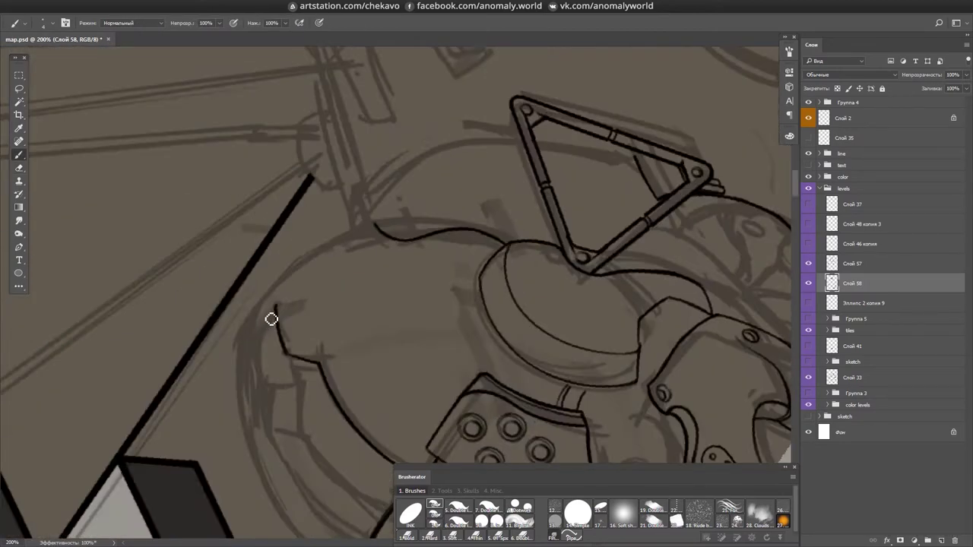
{"action": "key", "text": "ctrl+alt+r"}
- Erase and reshape the notch on the dome arc
{"action": "key", "text": "ctrl+alt+r"}
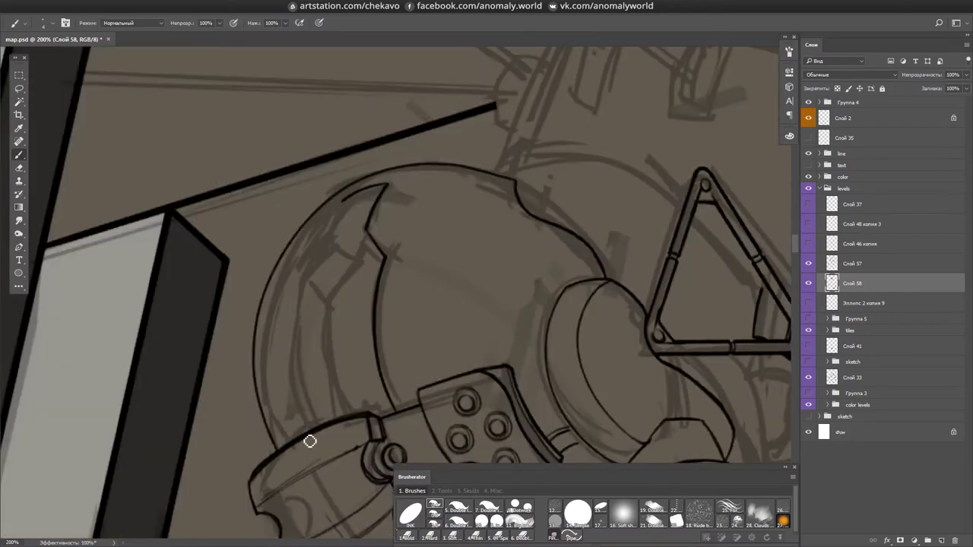
{"action": "left_click_drag", "start_coordinate": [296, 314], "coordinate": [292, 391]}
{"action": "key", "text": "ctrl+alt+r"}
{"action": "key", "text": "ctrl+alt+r"}
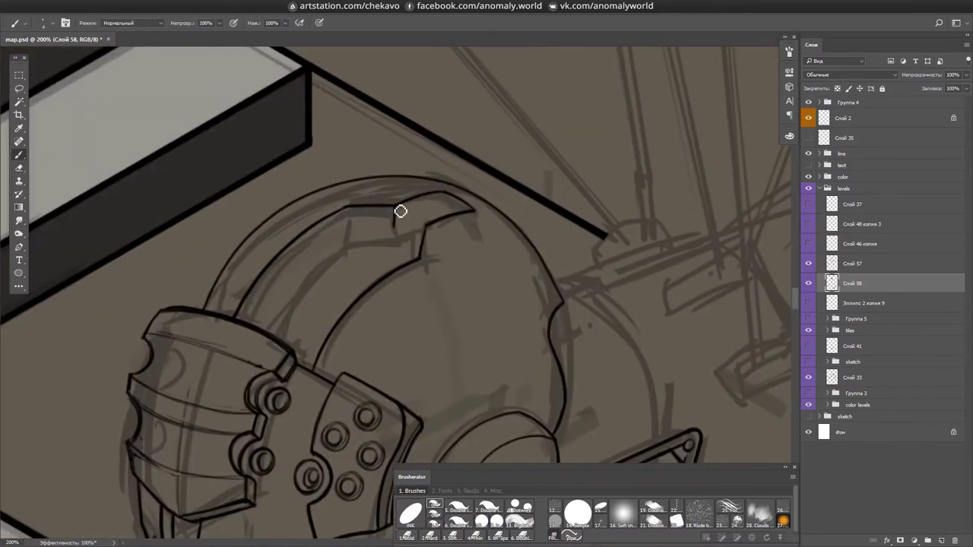
{"action": "left_click_drag", "start_coordinate": [358, 236], "coordinate": [356, 233]}
{"action": "key", "text": "e"}
{"action": "key", "text": "ctrl+alt+r"}
{"action": "key", "text": "ctrl+alt+r"}
{"action": "left_click_drag", "start_coordinate": [445, 217], "coordinate": [403, 221]}
{"action": "key", "text": "b"}
{"action": "key", "text": "ctrl+alt+r"}
- Draw crack lines in the dome's inset strip and a thin curve on the helmet top
{"action": "left_click_drag", "start_coordinate": [298, 317], "coordinate": [333, 299]}
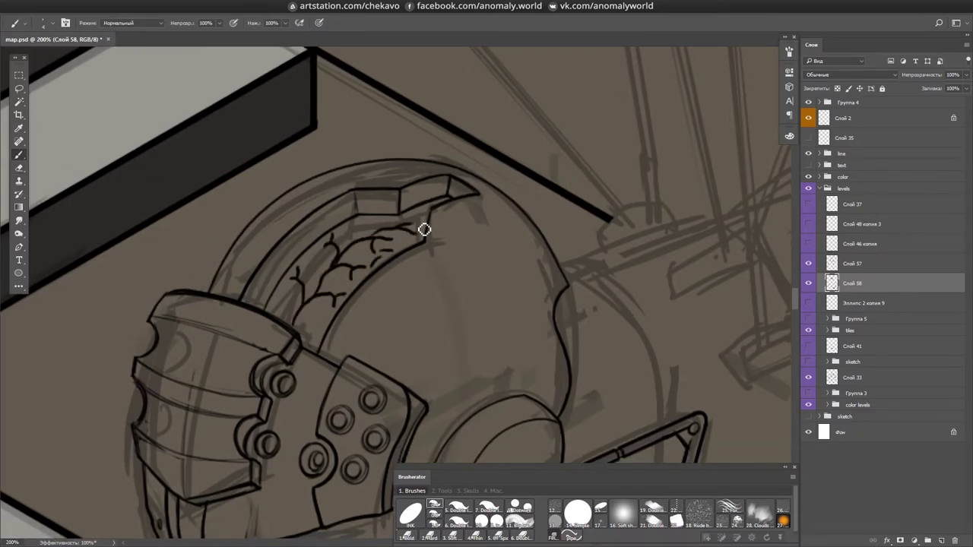
{"action": "left_click_drag", "start_coordinate": [338, 273], "coordinate": [311, 260]}
{"action": "key", "text": "ctrl+alt+r"}
{"action": "key", "text": "ctrl+alt+r"}
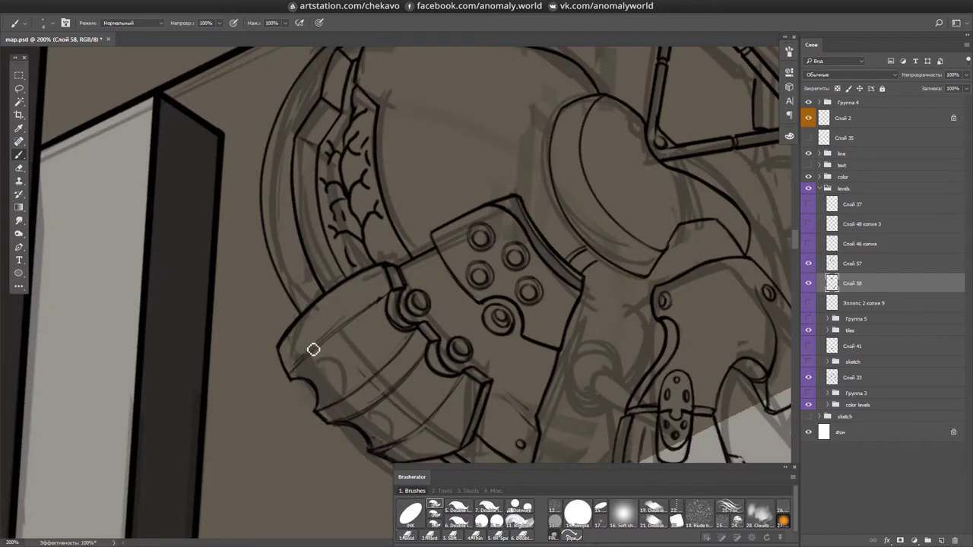
{"action": "key", "text": "ctrl+alt+r"}
{"action": "key", "text": "ctrl+alt+r"}
{"action": "left_click_drag", "start_coordinate": [336, 358], "coordinate": [369, 186]}
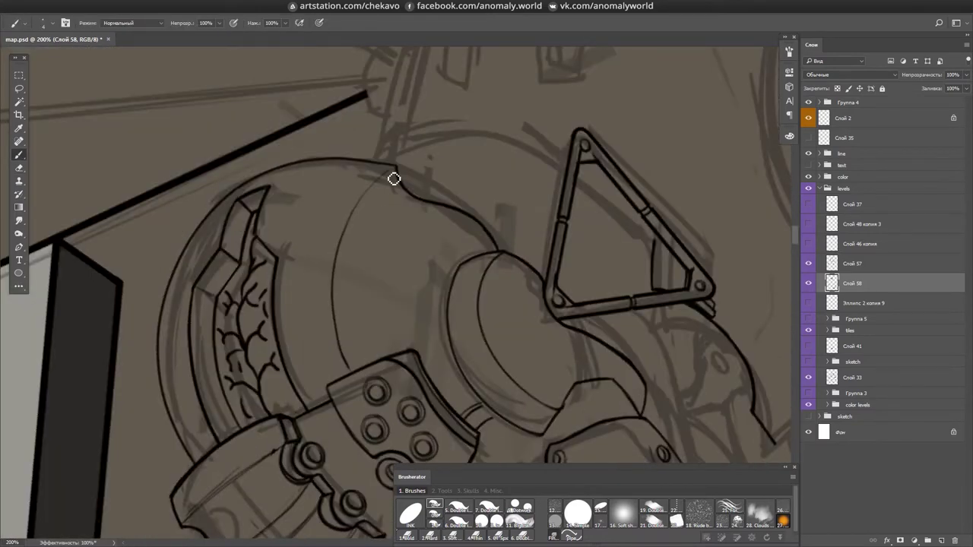
{"action": "key", "text": "ctrl+alt+r"}
- Lasso the small oval bolt, copy it twice along the dome, and save the map
{"action": "key", "text": "l"}
{"action": "left_click_drag", "start_coordinate": [463, 218], "coordinate": [395, 251]}
{"action": "key", "text": "ctrl+d"}
{"action": "key", "text": "b"}
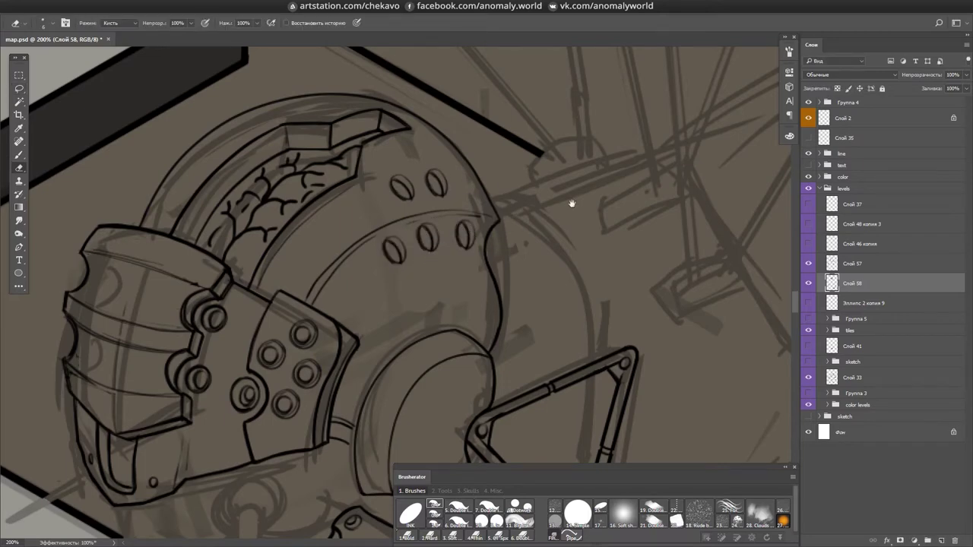
{"action": "key", "text": "ctrl+s"}
{"action": "key", "text": "ctrl+alt+r"}
- Review the dome at several rotations, then add new layer Слой 59 above Слой 58
{"action": "left_click_drag", "start_coordinate": [558, 254], "coordinate": [585, 133]}
{"action": "key", "text": "ctrl+alt+r"}
{"action": "key", "text": "ctrl+alt+r"}
{"action": "key", "text": "ctrl+alt+r"}
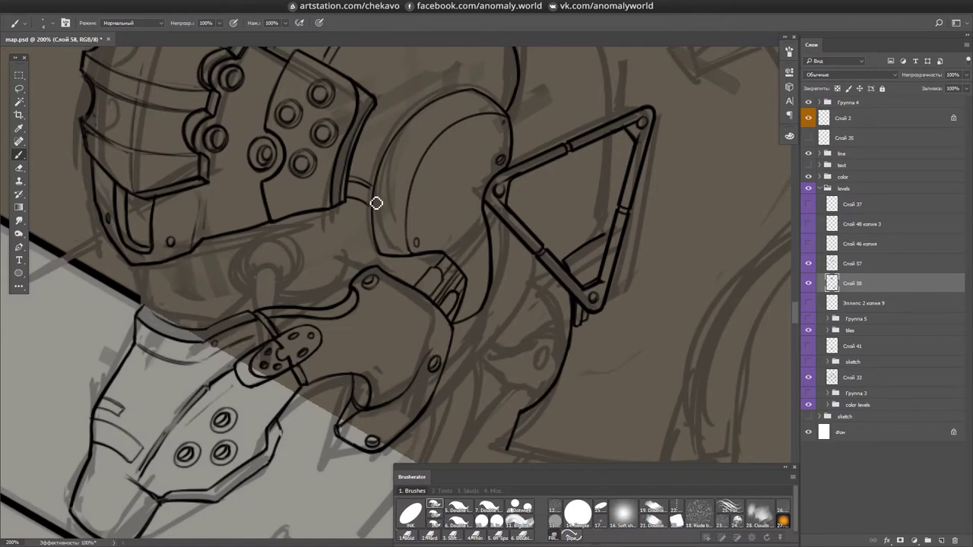
{"action": "key", "text": "ctrl+alt+r"}
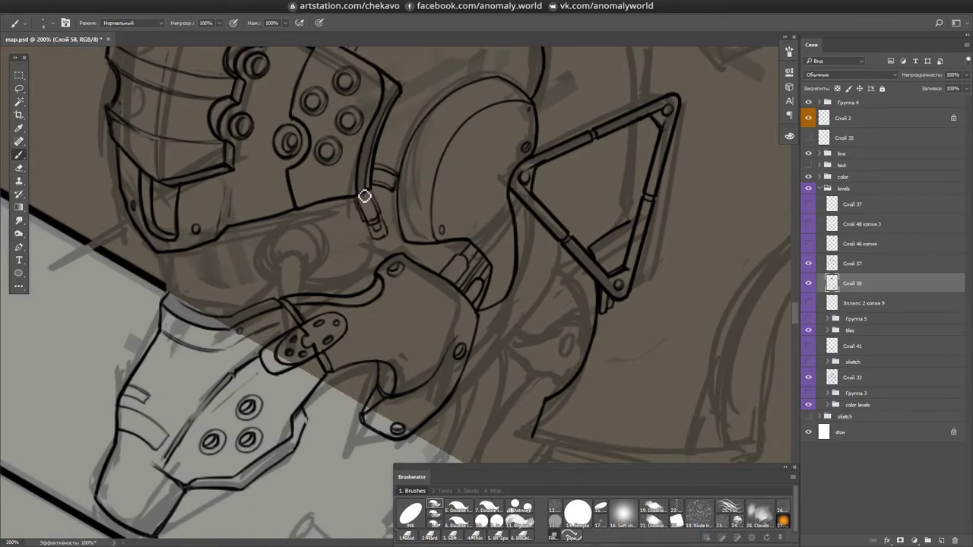
{"action": "key", "text": "ctrl+alt+r"}
{"action": "key", "text": "ctrl+alt+r"}
{"action": "key", "text": "ctrl+alt+r"}
{"action": "key", "text": "e"}
{"action": "key", "text": "ctrl+alt+r"}
{"action": "key", "text": "ctrl+alt+r"}
{"action": "key", "text": "ctrl+shift+n"}
{"action": "key", "text": "b"}
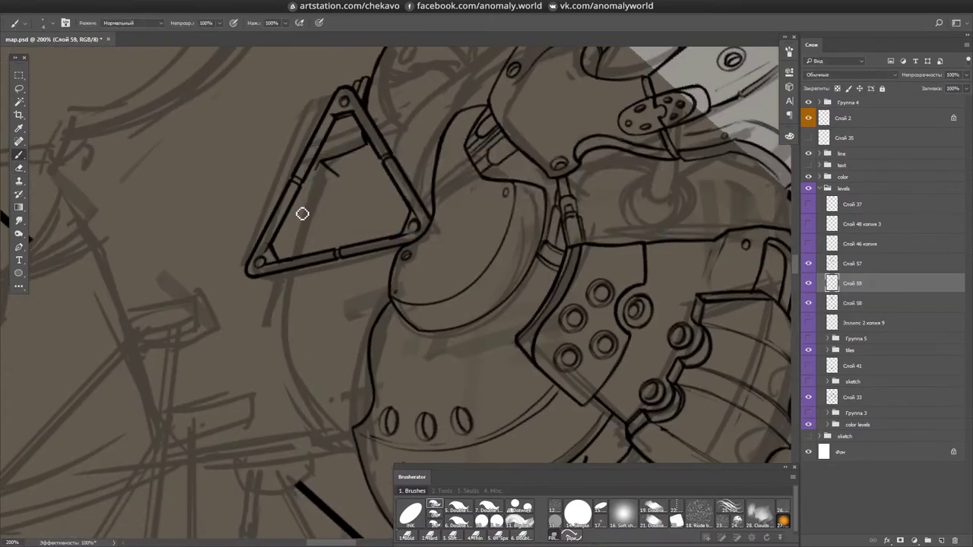
{"action": "key", "text": "ctrl+alt+r"}
{"action": "key", "text": "ctrl+alt+r"}
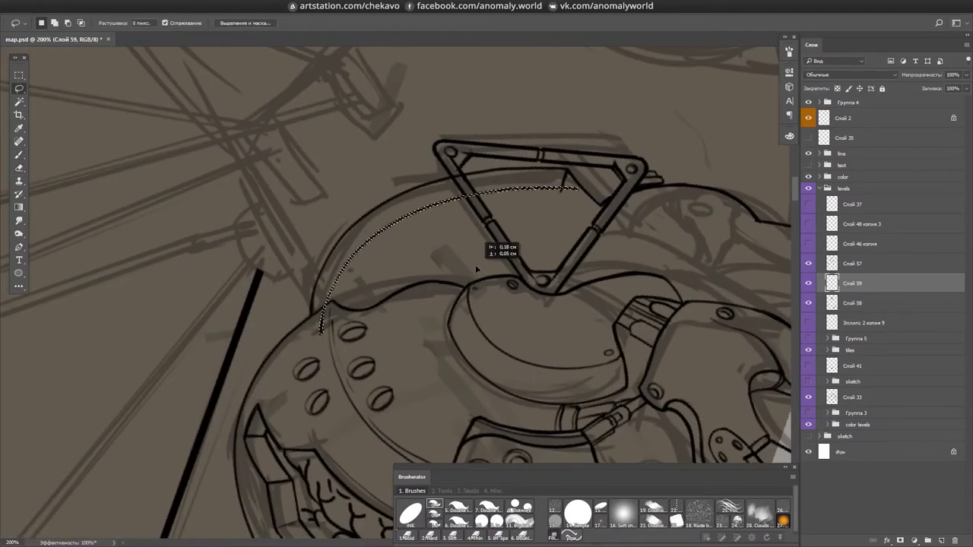
{"action": "key", "text": "ctrl+alt+r"}
{"action": "key", "text": "e"}
{"action": "key", "text": "ctrl+z"}
{"action": "key", "text": "ctrl+alt+r"}
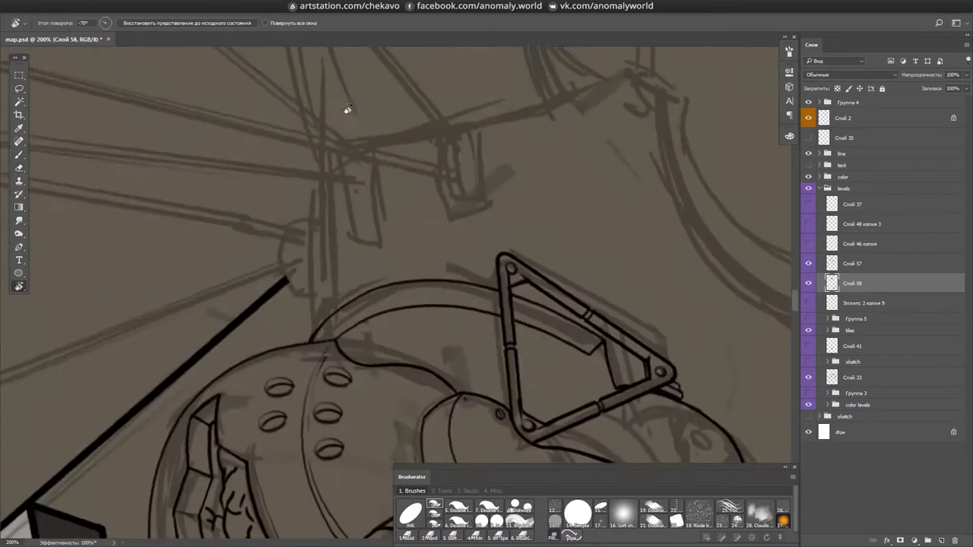
{"action": "key", "text": "ctrl+alt+r"}
{"action": "key", "text": "b"}
{"action": "key", "text": "ctrl+alt+r"}
{"action": "key", "text": "ctrl+alt+r"}
{"action": "key", "text": "ctrl+s"}
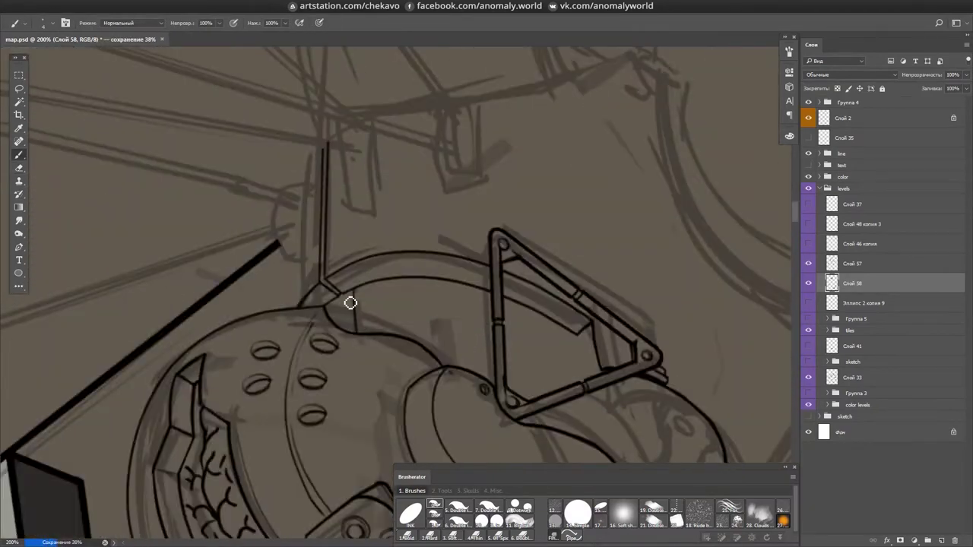
{"action": "key", "text": "ctrl+alt+r"}
{"action": "key", "text": "ctrl+plus"}
{"action": "key", "text": "ctrl+alt+r"}
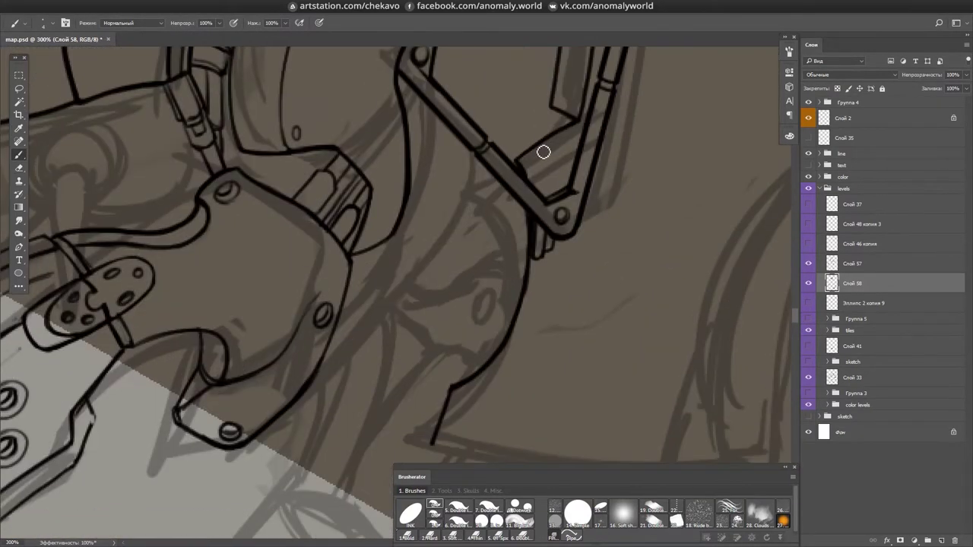
{"action": "key", "text": "ctrl+alt+r"}
{"action": "key", "text": "ctrl+alt+r"}
{"action": "key", "text": "ctrl+alt+r"}
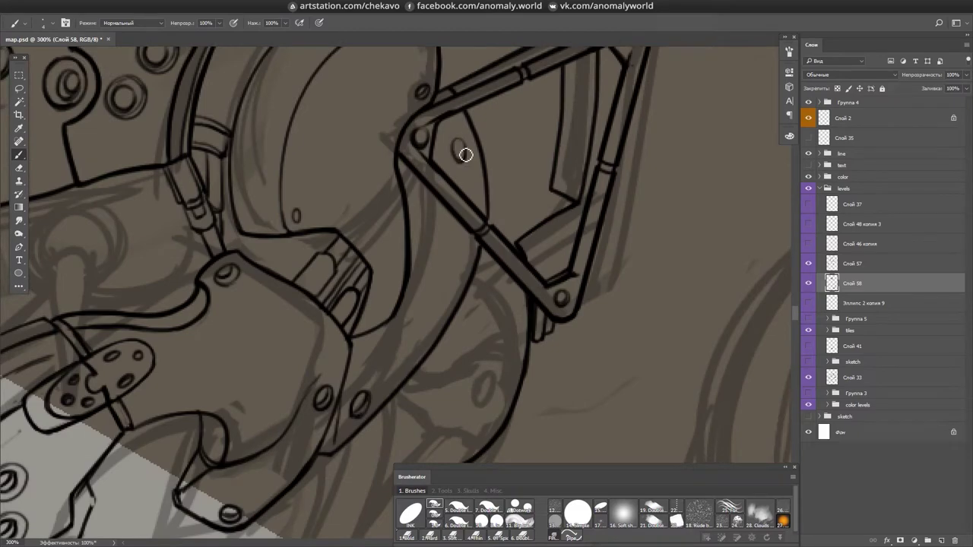
{"action": "key", "text": "ctrl+minus"}
{"action": "key", "text": "ctrl+alt+r"}
{"action": "key", "text": "b"}
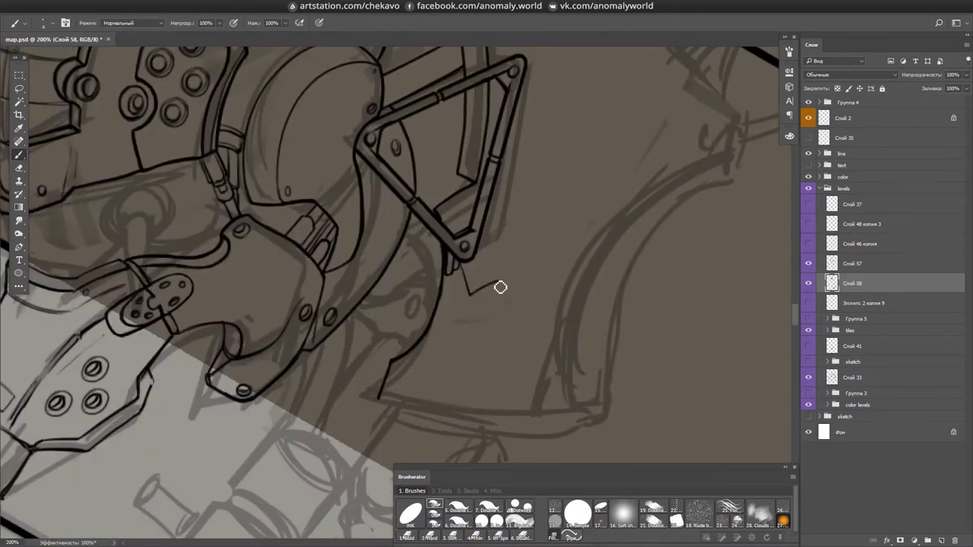
{"action": "key", "text": "ctrl+alt+r"}
{"action": "key", "text": "ctrl+alt+r"}
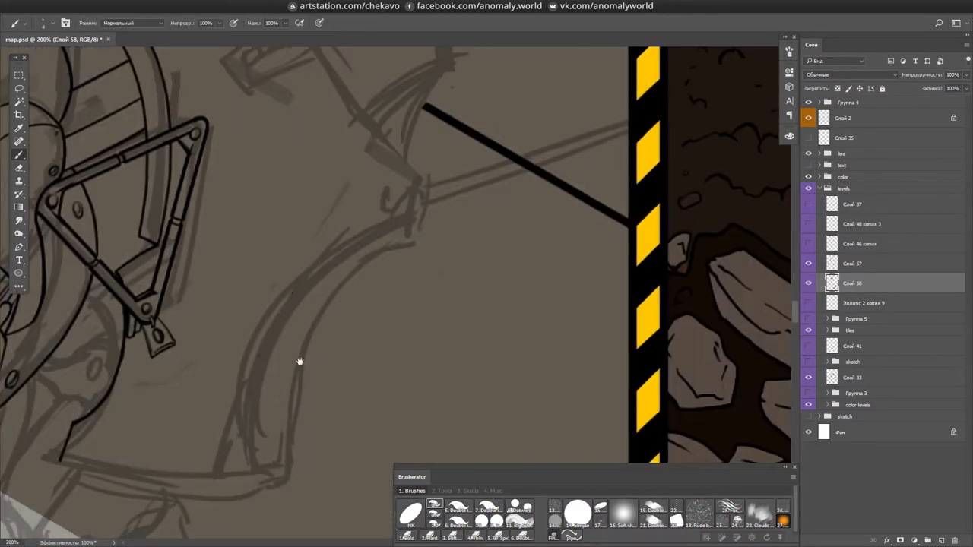
{"action": "key", "text": "ctrl+alt+r"}
{"action": "key", "text": "ctrl+alt+r"}
- Ink a thin straight cable running up to the hazard-striped bar
{"action": "key", "text": "ctrl+alt+r"}
{"action": "key", "text": "ctrl+alt+r"}
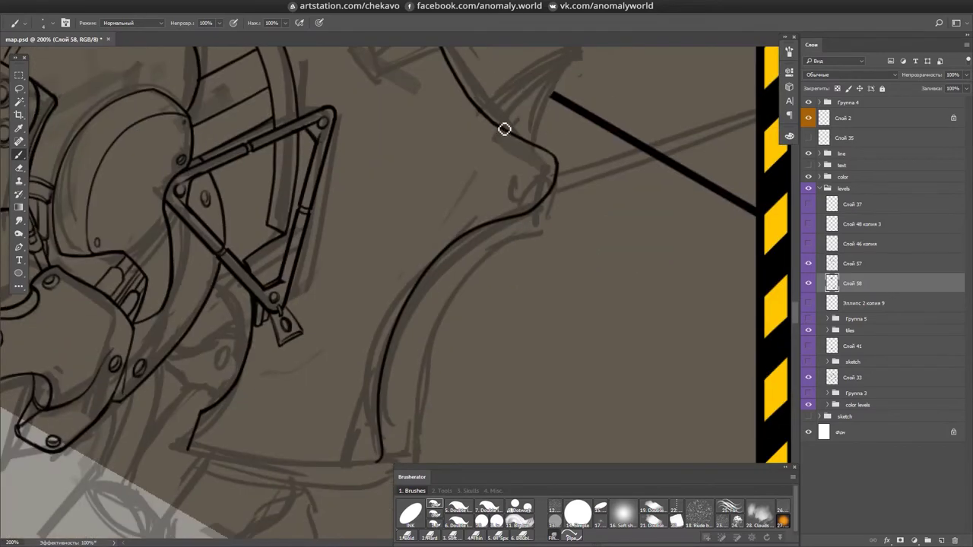
{"action": "key", "text": "ctrl+alt+r"}
{"action": "key", "text": "ctrl+alt+r"}
{"action": "key", "text": "ctrl+alt+r"}
{"action": "key", "text": "ctrl+alt+r"}
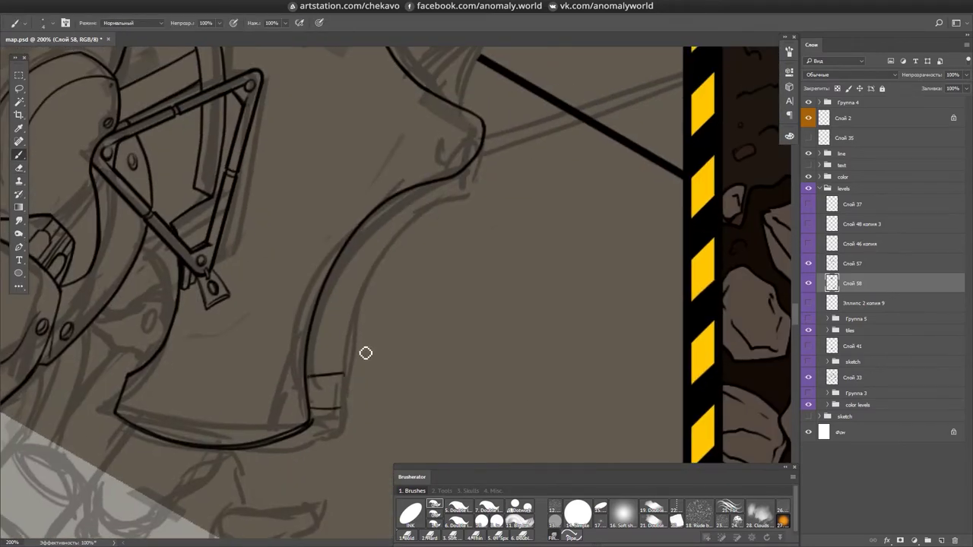
{"action": "key", "text": "ctrl+alt+r"}
{"action": "key", "text": "ctrl+alt+r"}
{"action": "key", "text": "ctrl+alt+r"}
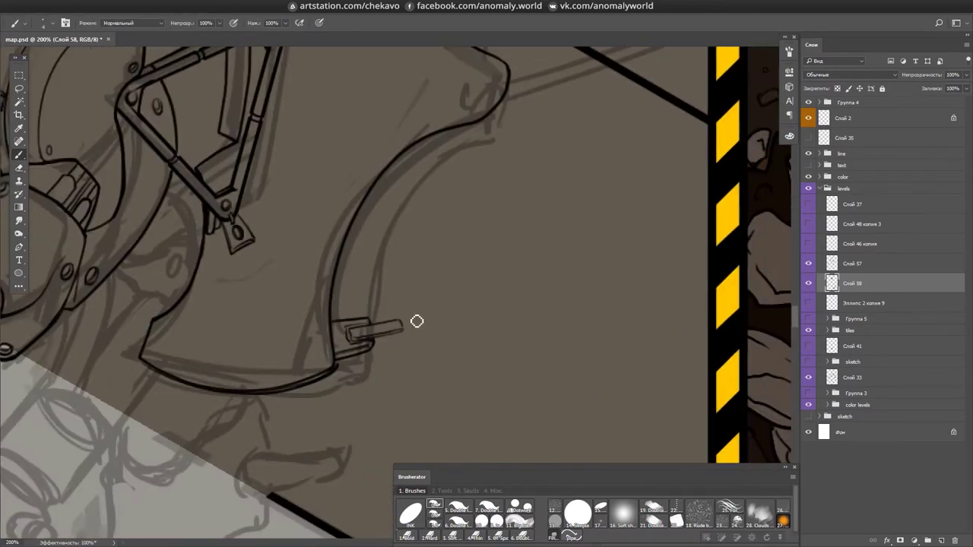
{"action": "key", "text": "ctrl+alt+r"}
{"action": "left_click_drag", "start_coordinate": [397, 395], "coordinate": [394, 107]}
- Try an inner arc along the curved arm, then undo it
{"action": "key", "text": "ctrl+alt+r"}
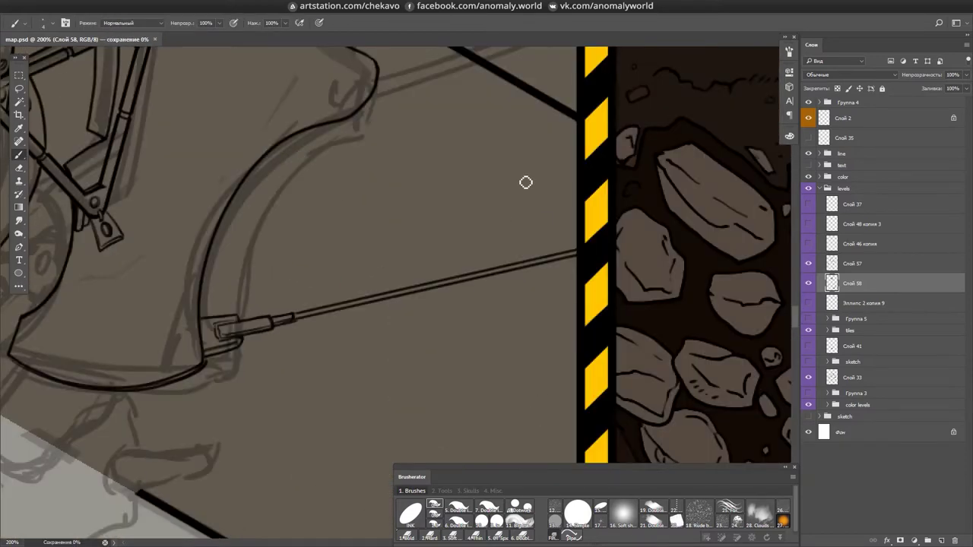
{"action": "key", "text": "ctrl+alt+r"}
{"action": "mouse_move", "coordinate": [310, 356]}
{"action": "left_mouse_down"}
{"action": "mouse_move", "coordinate": [438, 165]}
{"action": "mouse_move", "coordinate": [381, 208]}
{"action": "left_mouse_up"}
{"action": "key", "text": "ctrl+z"}
{"action": "key", "text": "ctrl+alt+r"}
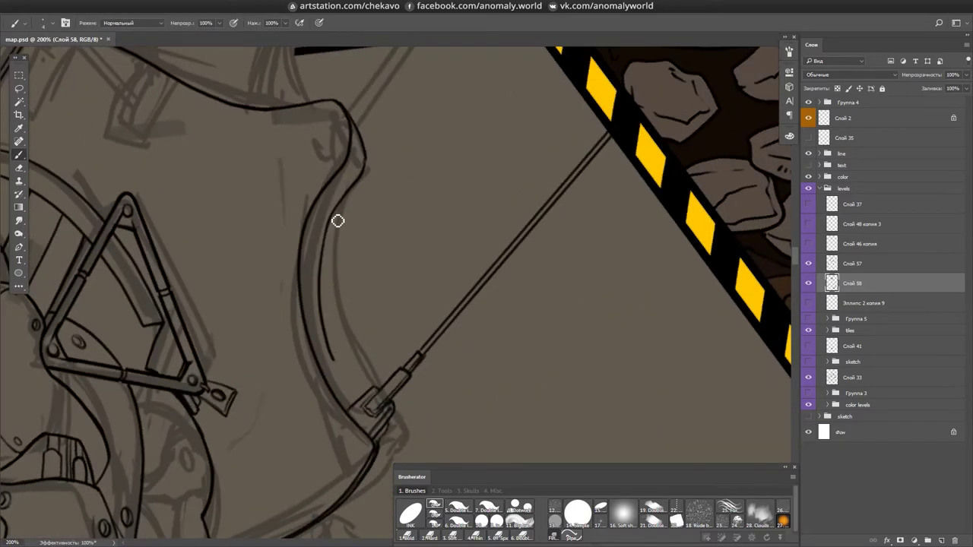
- Add short clean ink strokes along the cloth edge
{"action": "key", "text": "ctrl+alt+r"}
{"action": "left_click_drag", "start_coordinate": [310, 251], "coordinate": [343, 232]}
{"action": "mouse_move", "coordinate": [334, 266]}
{"action": "left_mouse_down"}
{"action": "mouse_move", "coordinate": [369, 274]}
{"action": "mouse_move", "coordinate": [355, 315]}
{"action": "mouse_move", "coordinate": [380, 279]}
{"action": "mouse_move", "coordinate": [346, 311]}
{"action": "mouse_move", "coordinate": [332, 271]}
{"action": "mouse_move", "coordinate": [364, 287]}
{"action": "left_mouse_up"}
{"action": "key", "text": "ctrl+alt+r"}
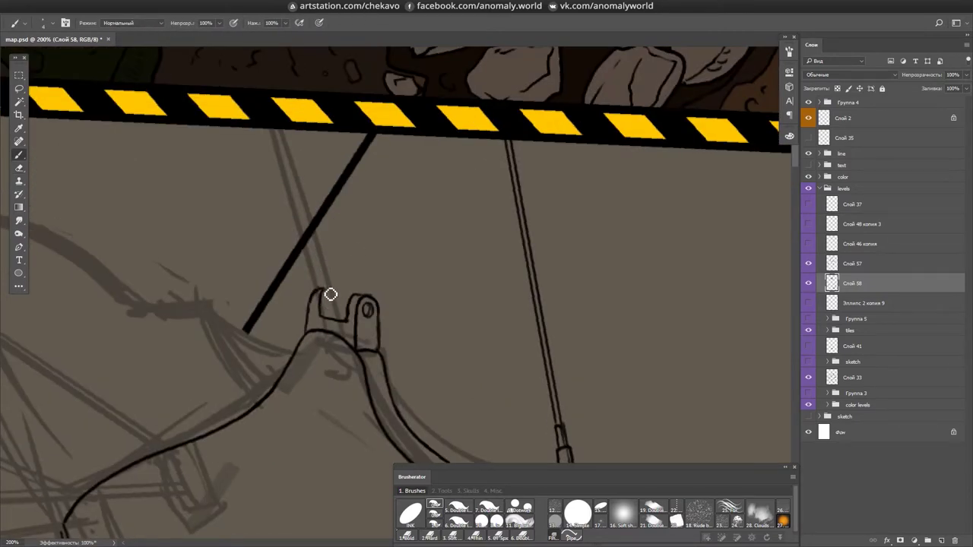
{"action": "key", "text": "ctrl+alt+r"}
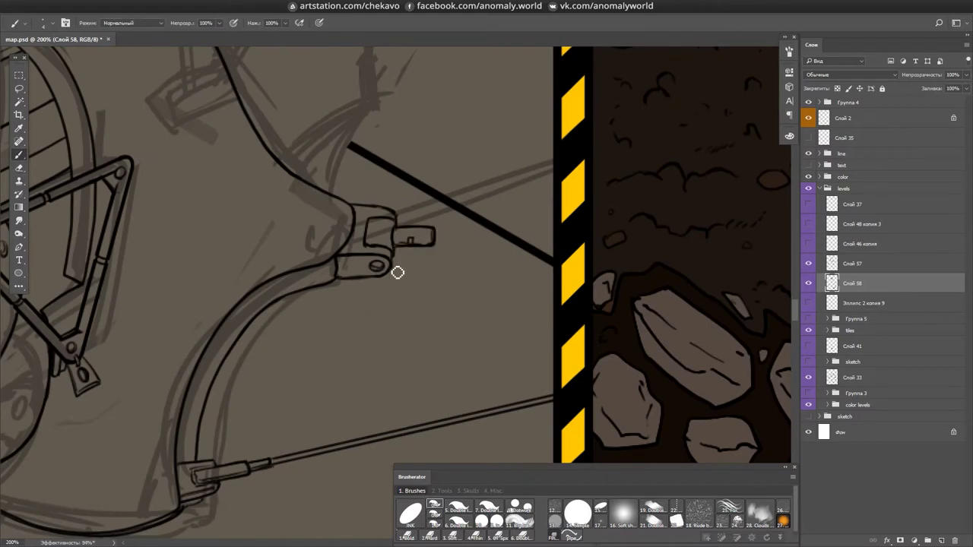
{"action": "scroll", "coordinate": [482, 332], "scroll_direction": "up", "scroll_amount": 5}
- Ink a thin curve along the arm and more strokes on the cloth
{"action": "left_click_drag", "start_coordinate": [308, 347], "coordinate": [418, 301]}
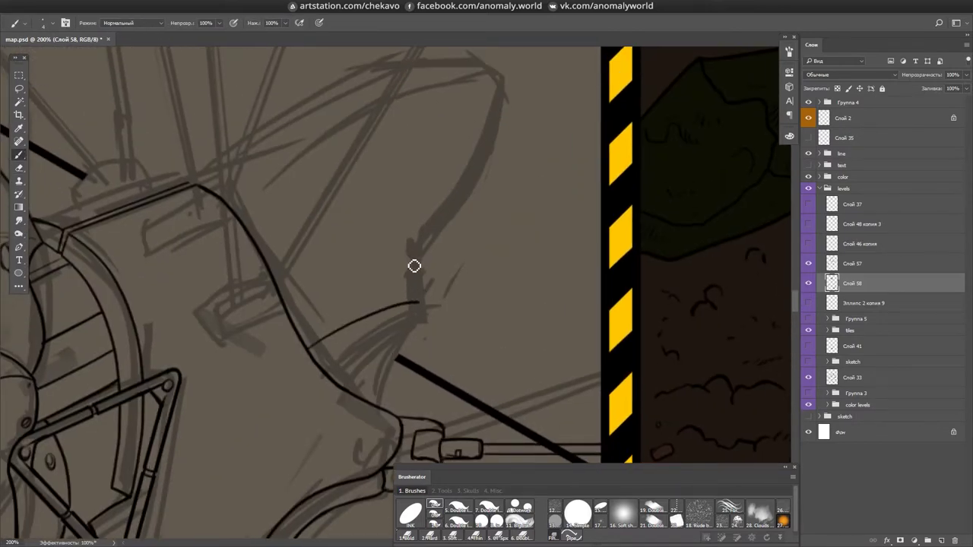
{"action": "key", "text": "ctrl+alt+r"}
{"action": "mouse_move", "coordinate": [400, 260]}
{"action": "left_mouse_down"}
{"action": "mouse_move", "coordinate": [375, 130]}
{"action": "mouse_move", "coordinate": [365, 126]}
{"action": "left_mouse_up"}
{"action": "scroll", "coordinate": [393, 198], "scroll_direction": "up", "scroll_amount": 2}
- Save the map, then ink and undo a stroke at the cloth's upper left
{"action": "key", "text": "ctrl+alt+r"}
{"action": "key", "text": "e"}
{"action": "key", "text": "ctrl+s"}
{"action": "key", "text": "ctrl+alt+r"}
{"action": "key", "text": "b"}
{"action": "left_click_drag", "start_coordinate": [362, 261], "coordinate": [357, 384]}
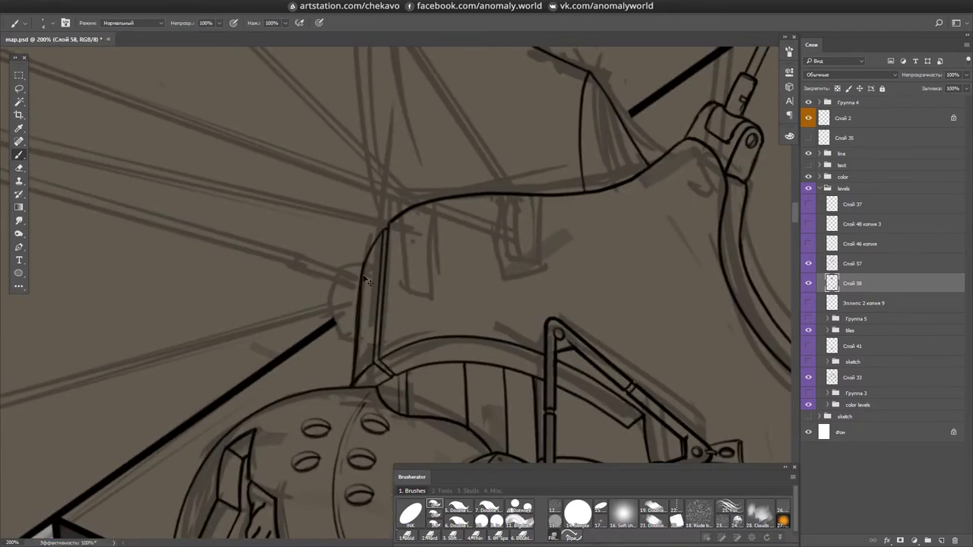
{"action": "key", "text": "ctrl+z"}
{"action": "scroll", "coordinate": [349, 375], "scroll_direction": "up", "scroll_amount": 4}
- Extend and lengthen the ear's left ink edge
{"action": "left_click_drag", "start_coordinate": [298, 191], "coordinate": [354, 89]}
{"action": "key", "text": "ctrl+alt+r"}
{"action": "left_click_drag", "start_coordinate": [216, 333], "coordinate": [395, 153]}
{"action": "key", "text": "ctrl+alt+r"}
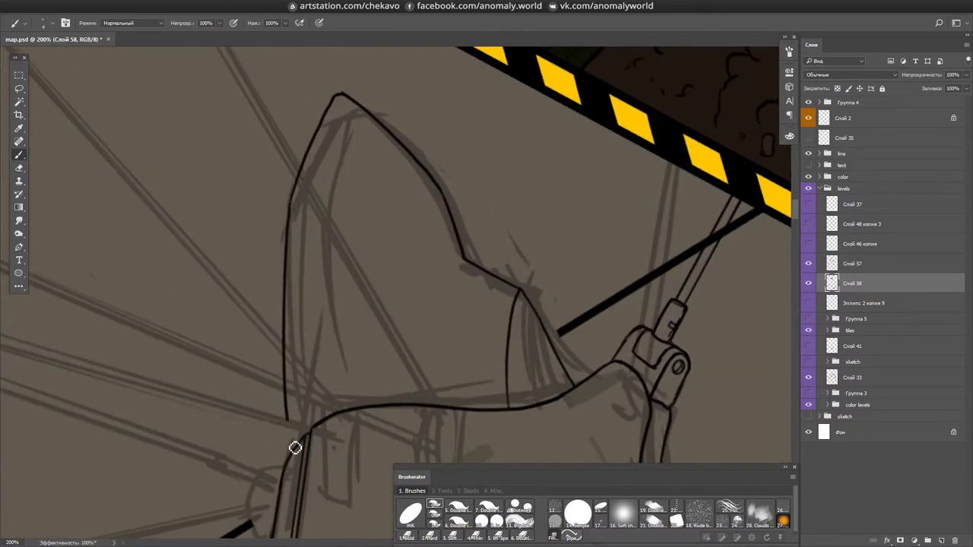
{"action": "key", "text": "ctrl+alt+r"}
- Ink the ear's zigzag edge and a short stroke at its notch
{"action": "left_click_drag", "start_coordinate": [383, 260], "coordinate": [460, 188]}
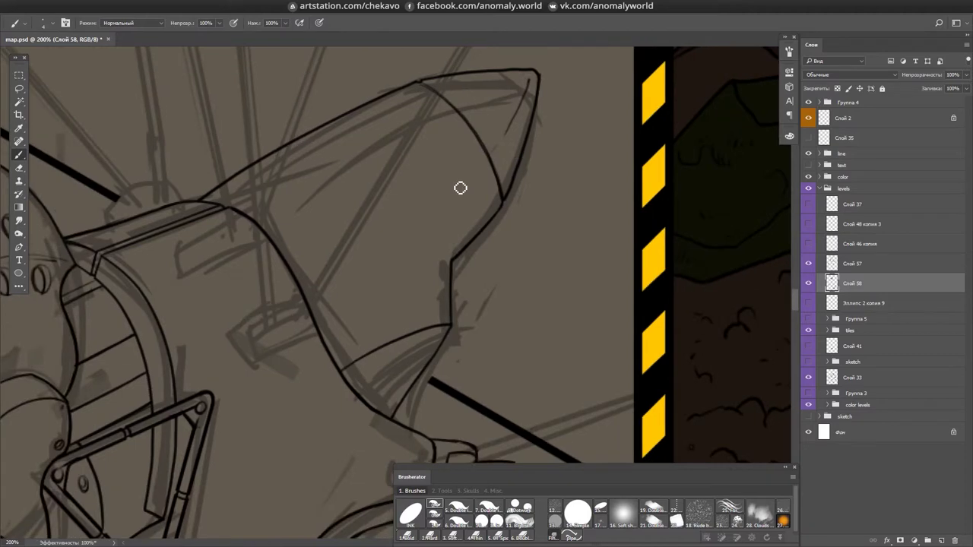
{"action": "key", "text": "ctrl+alt+r"}
{"action": "mouse_move", "coordinate": [289, 388]}
{"action": "left_mouse_down"}
{"action": "mouse_move", "coordinate": [313, 278]}
{"action": "mouse_move", "coordinate": [403, 230]}
{"action": "left_mouse_up"}
{"action": "key", "text": "ctrl+alt+r"}
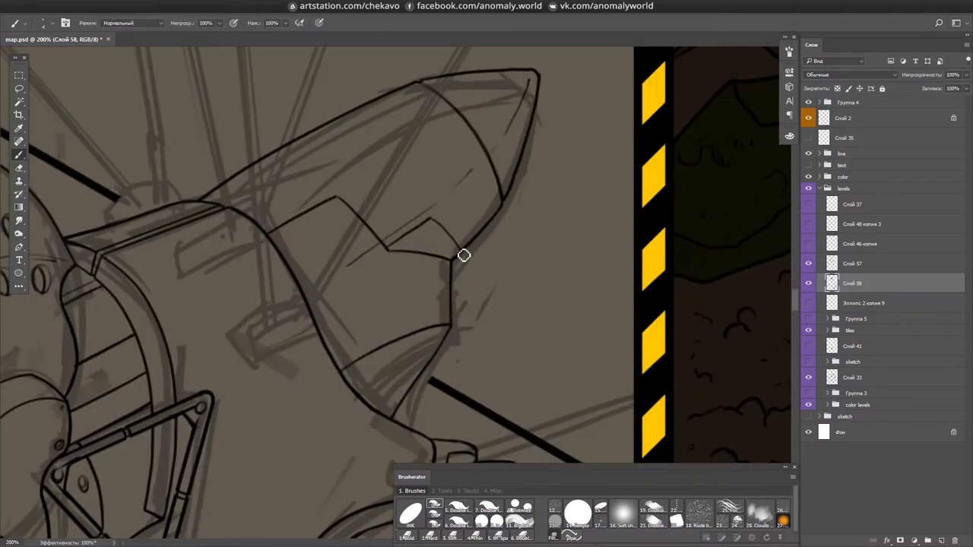
{"action": "left_click_drag", "start_coordinate": [464, 256], "coordinate": [430, 220]}
{"action": "scroll", "coordinate": [410, 197], "scroll_direction": "left", "scroll_amount": 1}
{"action": "mouse_move", "coordinate": [314, 241]}
{"action": "left_mouse_down"}
{"action": "mouse_move", "coordinate": [580, 163]}
{"action": "mouse_move", "coordinate": [517, 235]}
{"action": "mouse_move", "coordinate": [363, 196]}
{"action": "left_mouse_up"}
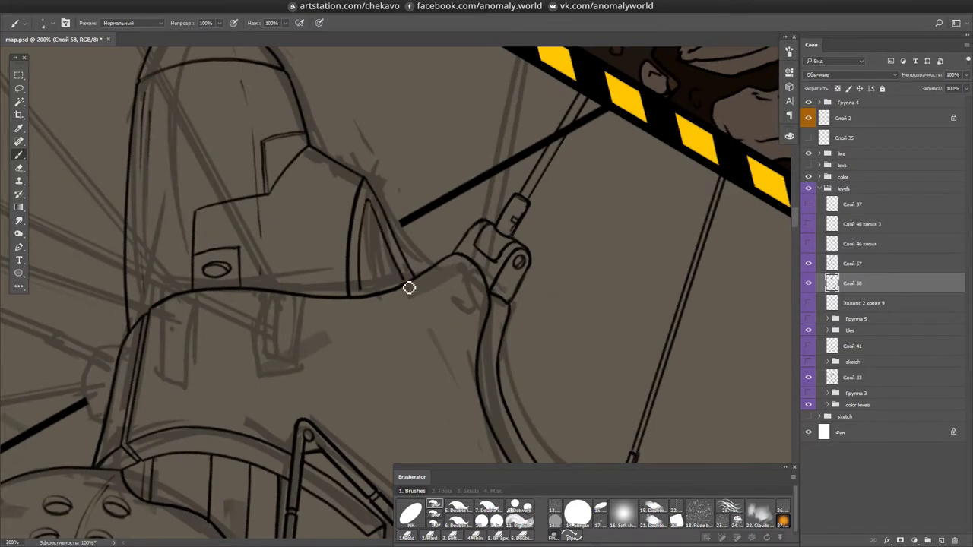
{"action": "mouse_move", "coordinate": [397, 121]}
{"action": "left_mouse_down"}
{"action": "mouse_move", "coordinate": [598, 200]}
{"action": "mouse_move", "coordinate": [431, 269]}
{"action": "left_mouse_up"}
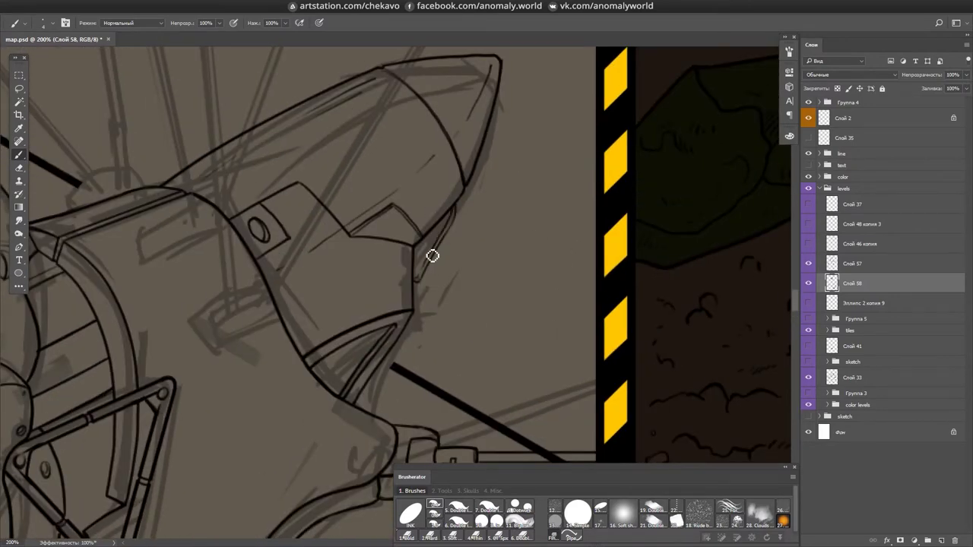
{"action": "mouse_move", "coordinate": [464, 220]}
{"action": "left_mouse_down"}
{"action": "mouse_move", "coordinate": [560, 246]}
{"action": "mouse_move", "coordinate": [456, 380]}
{"action": "mouse_move", "coordinate": [407, 213]}
{"action": "left_mouse_up"}
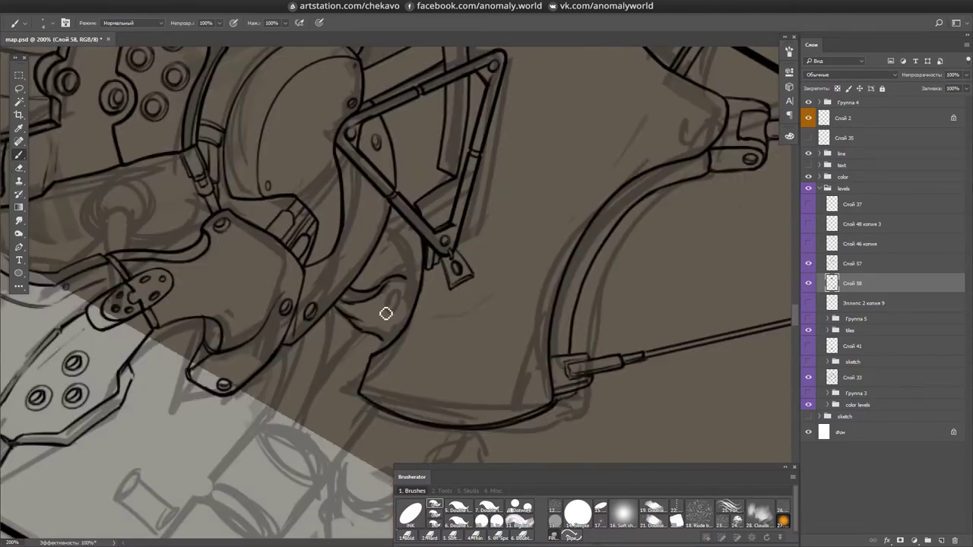
- Ink the left and right edges of the vertical ringed pipe
{"action": "mouse_move", "coordinate": [405, 290]}
{"action": "left_mouse_down"}
{"action": "mouse_move", "coordinate": [362, 269]}
{"action": "mouse_move", "coordinate": [398, 283]}
{"action": "mouse_move", "coordinate": [341, 428]}
{"action": "mouse_move", "coordinate": [335, 130]}
{"action": "left_mouse_up"}
{"action": "left_click_drag", "start_coordinate": [423, 451], "coordinate": [424, 161]}
{"action": "mouse_move", "coordinate": [583, 147]}
{"action": "left_mouse_down"}
{"action": "mouse_move", "coordinate": [341, 114]}
{"action": "mouse_move", "coordinate": [502, 226]}
{"action": "mouse_move", "coordinate": [451, 319]}
{"action": "mouse_move", "coordinate": [461, 302]}
{"action": "mouse_move", "coordinate": [289, 252]}
{"action": "mouse_move", "coordinate": [478, 191]}
{"action": "mouse_move", "coordinate": [381, 364]}
{"action": "mouse_move", "coordinate": [480, 293]}
{"action": "mouse_move", "coordinate": [476, 187]}
{"action": "mouse_move", "coordinate": [291, 342]}
{"action": "left_mouse_up"}
- Finish the blob's outline and face marks, then save the map
{"action": "mouse_move", "coordinate": [458, 344]}
{"action": "left_mouse_down"}
{"action": "mouse_move", "coordinate": [311, 352]}
{"action": "mouse_move", "coordinate": [293, 371]}
{"action": "mouse_move", "coordinate": [300, 399]}
{"action": "left_mouse_up"}
{"action": "mouse_move", "coordinate": [320, 333]}
{"action": "left_mouse_down"}
{"action": "mouse_move", "coordinate": [304, 357]}
{"action": "mouse_move", "coordinate": [434, 257]}
{"action": "mouse_move", "coordinate": [328, 288]}
{"action": "left_mouse_up"}
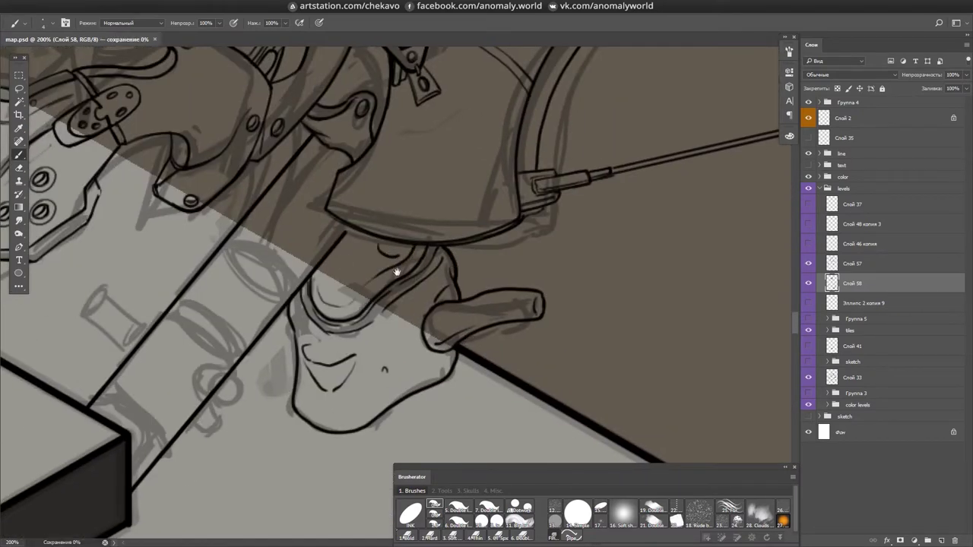
{"action": "left_click_drag", "start_coordinate": [396, 272], "coordinate": [354, 291]}
{"action": "mouse_move", "coordinate": [440, 211]}
{"action": "left_mouse_down"}
{"action": "mouse_move", "coordinate": [387, 360]}
{"action": "mouse_move", "coordinate": [378, 325]}
{"action": "mouse_move", "coordinate": [434, 256]}
{"action": "mouse_move", "coordinate": [276, 373]}
{"action": "left_mouse_up"}
{"action": "key", "text": "ctrl+s"}
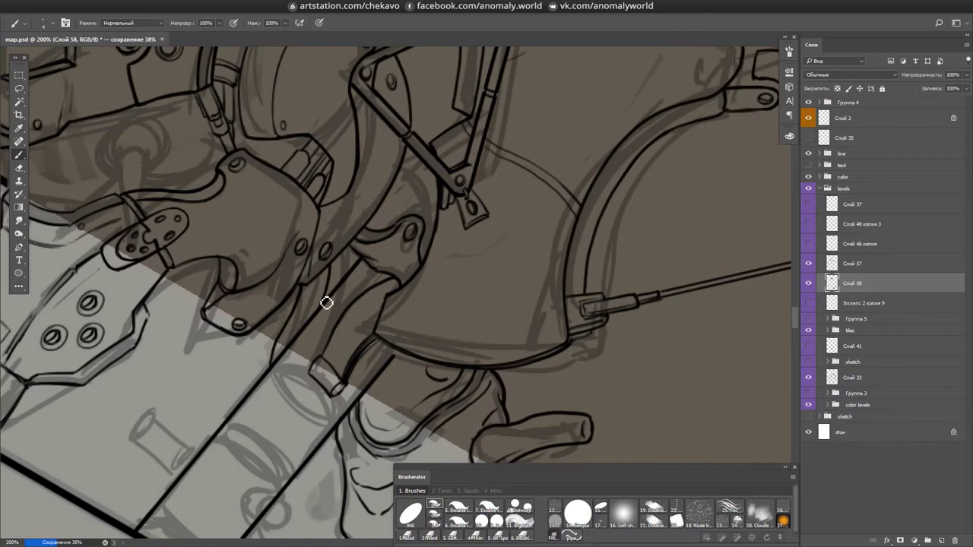
{"action": "key", "text": "ctrl+s"}
- Ink a tube and short strokes inside the triangle frame
{"action": "mouse_move", "coordinate": [323, 282]}
{"action": "left_mouse_down"}
{"action": "mouse_move", "coordinate": [373, 326]}
{"action": "mouse_move", "coordinate": [375, 311]}
{"action": "mouse_move", "coordinate": [398, 309]}
{"action": "mouse_move", "coordinate": [402, 269]}
{"action": "mouse_move", "coordinate": [413, 269]}
{"action": "mouse_move", "coordinate": [387, 293]}
{"action": "mouse_move", "coordinate": [398, 224]}
{"action": "left_mouse_up"}
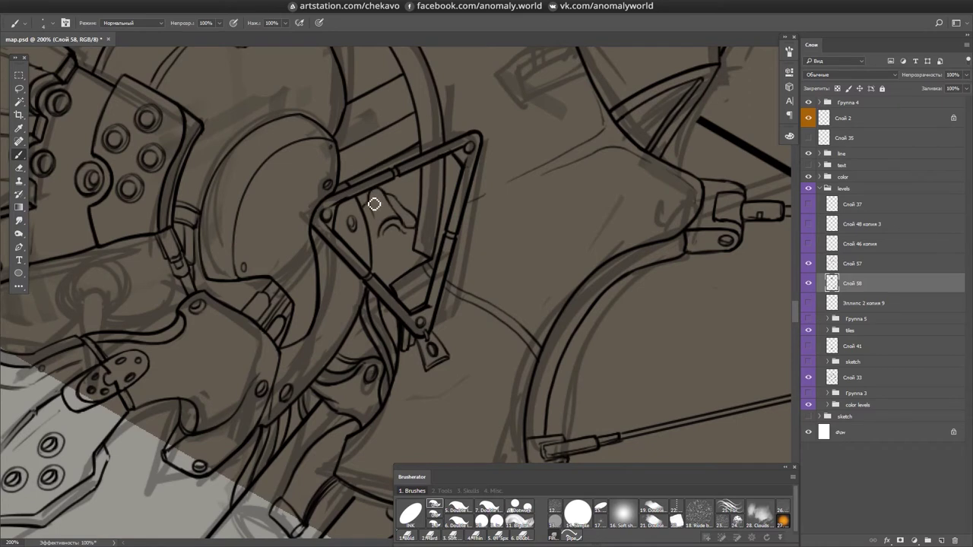
{"action": "left_click_drag", "start_coordinate": [392, 235], "coordinate": [398, 268]}
{"action": "key", "text": "ctrl+s"}
{"action": "left_click_drag", "start_coordinate": [412, 197], "coordinate": [419, 172]}
{"action": "key", "text": "ctrl+s"}
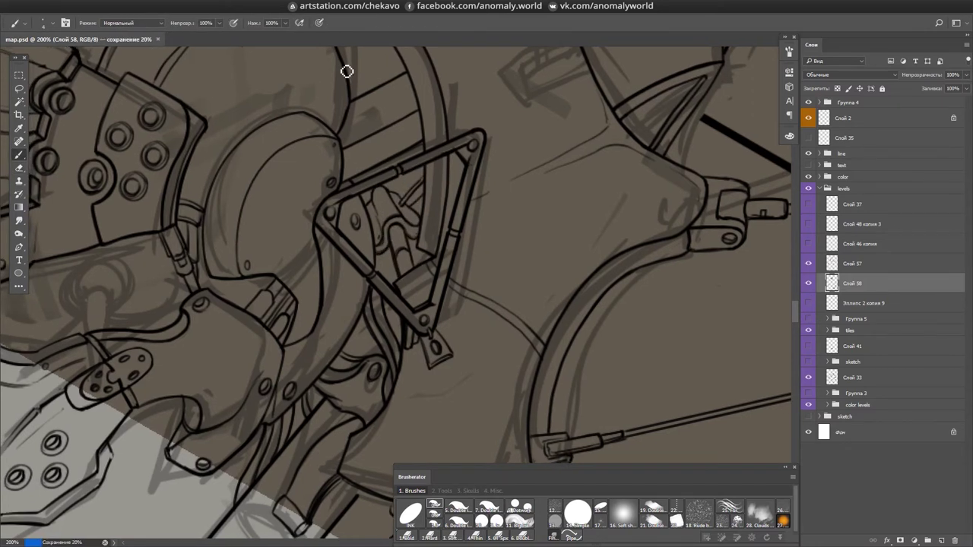
{"action": "mouse_move", "coordinate": [421, 255]}
{"action": "left_mouse_down"}
{"action": "mouse_move", "coordinate": [461, 225]}
{"action": "mouse_move", "coordinate": [468, 240]}
{"action": "left_mouse_up"}
{"action": "left_click_drag", "start_coordinate": [540, 170], "coordinate": [571, 191]}
{"action": "key", "text": "ctrl+s"}
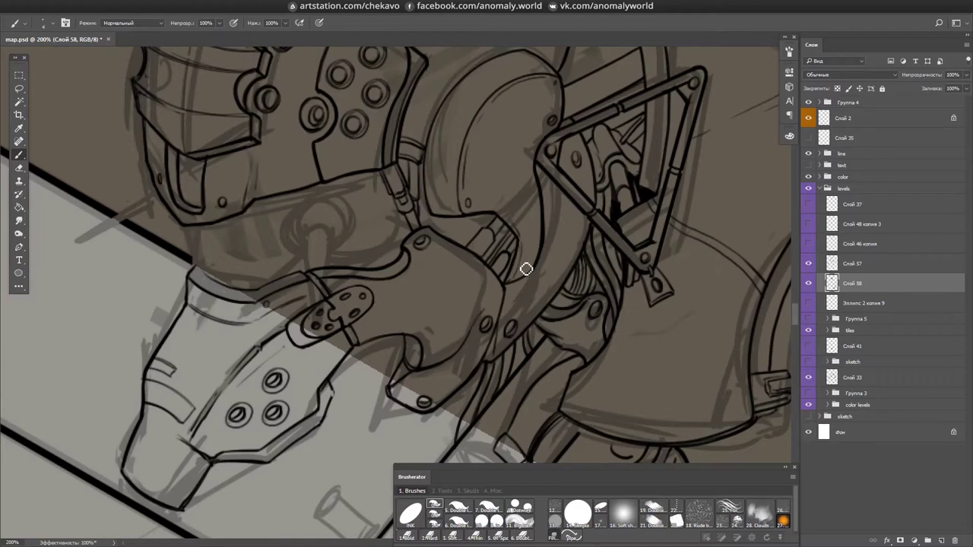
- With the canvas turned to -135°, ink curved strokes below the triangle frame
{"action": "left_click_drag", "start_coordinate": [510, 290], "coordinate": [322, 263]}
{"action": "key", "text": "e"}
{"action": "key", "text": "ctrl+s"}
{"action": "key", "text": "r"}
{"action": "mouse_move", "coordinate": [419, 281]}
{"action": "left_mouse_down"}
{"action": "mouse_move", "coordinate": [343, 294]}
{"action": "mouse_move", "coordinate": [415, 281]}
{"action": "mouse_move", "coordinate": [482, 233]}
{"action": "mouse_move", "coordinate": [368, 173]}
{"action": "left_mouse_up"}
{"action": "key", "text": "ctrl+s"}
{"action": "key", "text": "b"}
{"action": "mouse_move", "coordinate": [381, 283]}
{"action": "left_mouse_down"}
{"action": "mouse_move", "coordinate": [399, 369]}
{"action": "mouse_move", "coordinate": [445, 165]}
{"action": "left_mouse_up"}
- Lasso the ring strokes on the pipe, then drop the selection
{"action": "key", "text": "r"}
{"action": "key", "text": "l"}
{"action": "mouse_move", "coordinate": [321, 301]}
{"action": "left_mouse_down"}
{"action": "mouse_move", "coordinate": [390, 303]}
{"action": "mouse_move", "coordinate": [436, 247]}
{"action": "left_mouse_up"}
{"action": "scroll", "coordinate": [456, 251], "scroll_direction": "down", "scroll_amount": 3}
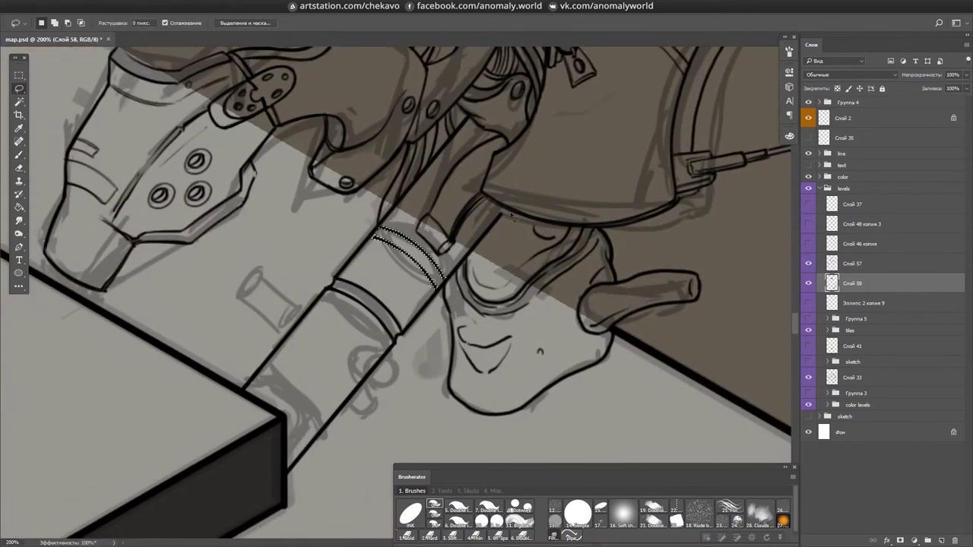
{"action": "key", "text": "ctrl+d"}
{"action": "key", "text": "r"}
{"action": "key", "text": "Escape"}
{"action": "key", "text": "b"}
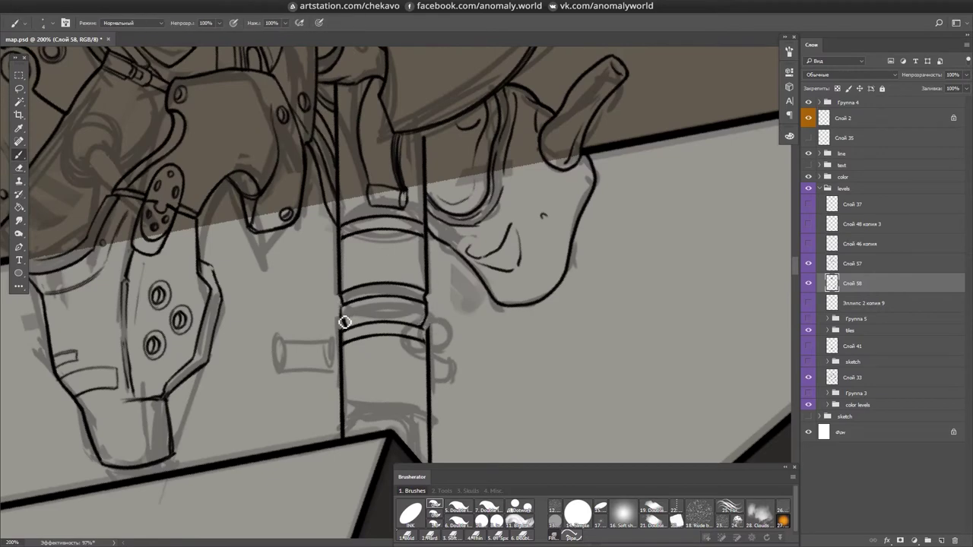
- Erase stray ink and turn the view until the small cylinder stands vertical
{"action": "key", "text": "r"}
{"action": "mouse_move", "coordinate": [346, 318]}
{"action": "left_mouse_down"}
{"action": "mouse_move", "coordinate": [386, 278]}
{"action": "mouse_move", "coordinate": [359, 269]}
{"action": "left_mouse_up"}
{"action": "key", "text": "e"}
{"action": "key", "text": "r"}
{"action": "key", "text": "Escape"}
{"action": "key", "text": "e"}
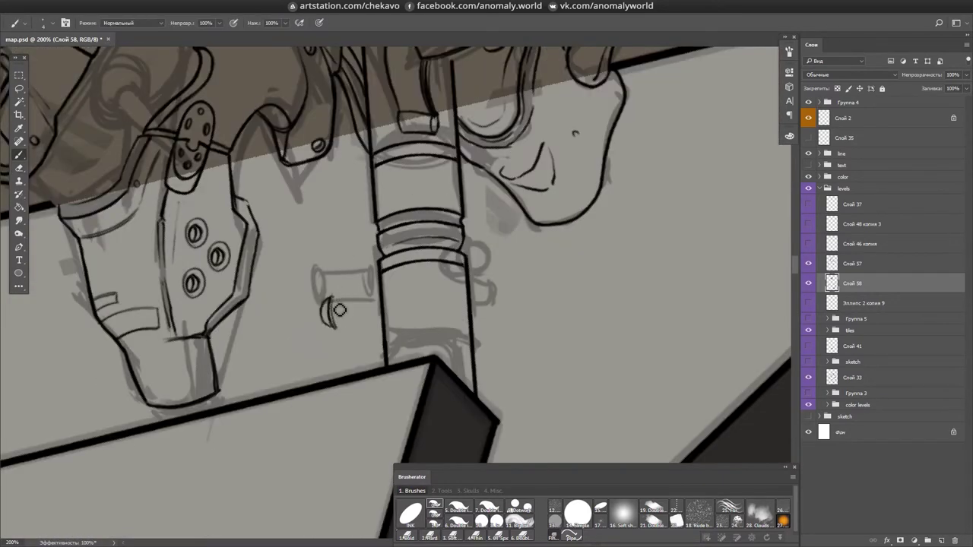
{"action": "key", "text": "r"}
{"action": "left_click_drag", "start_coordinate": [339, 310], "coordinate": [389, 272]}
{"action": "mouse_move", "coordinate": [354, 210]}
{"action": "left_mouse_down"}
{"action": "mouse_move", "coordinate": [359, 323]}
{"action": "mouse_move", "coordinate": [358, 304]}
{"action": "mouse_move", "coordinate": [335, 332]}
{"action": "mouse_move", "coordinate": [665, 123]}
{"action": "mouse_move", "coordinate": [448, 107]}
{"action": "left_mouse_up"}
{"action": "key", "text": "r"}
{"action": "key", "text": "r"}
- Add a ring line at the cylinder's left end and lasso a pipe ring
{"action": "left_click_drag", "start_coordinate": [327, 300], "coordinate": [327, 327]}
{"action": "key", "text": "e"}
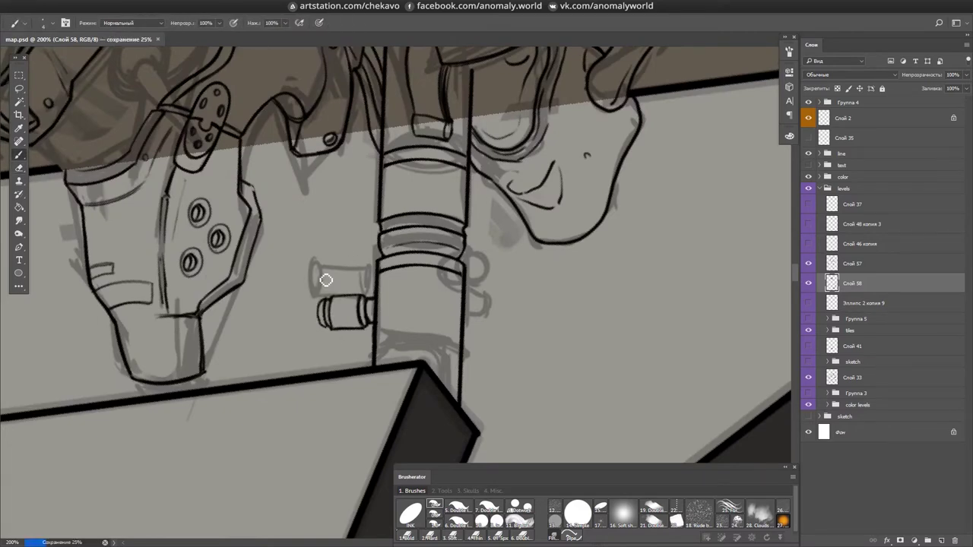
{"action": "key", "text": "r"}
{"action": "left_click_drag", "start_coordinate": [559, 294], "coordinate": [471, 228]}
{"action": "key", "text": "l"}
{"action": "left_click_drag", "start_coordinate": [397, 272], "coordinate": [418, 293]}
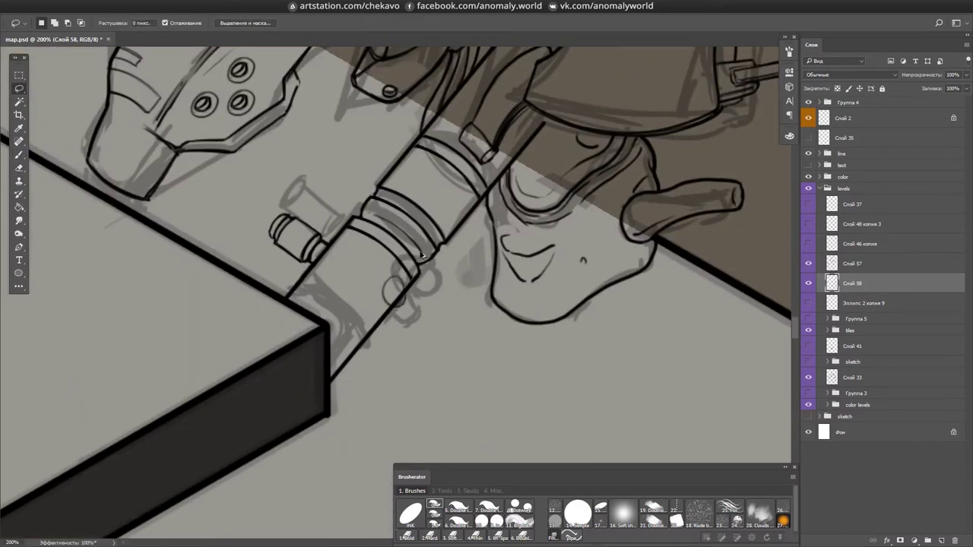
- Duplicate the selected ring with Ctrl+J and merge it into Слой 58
{"action": "key", "text": "ctrl+j"}
{"action": "key", "text": "b"}
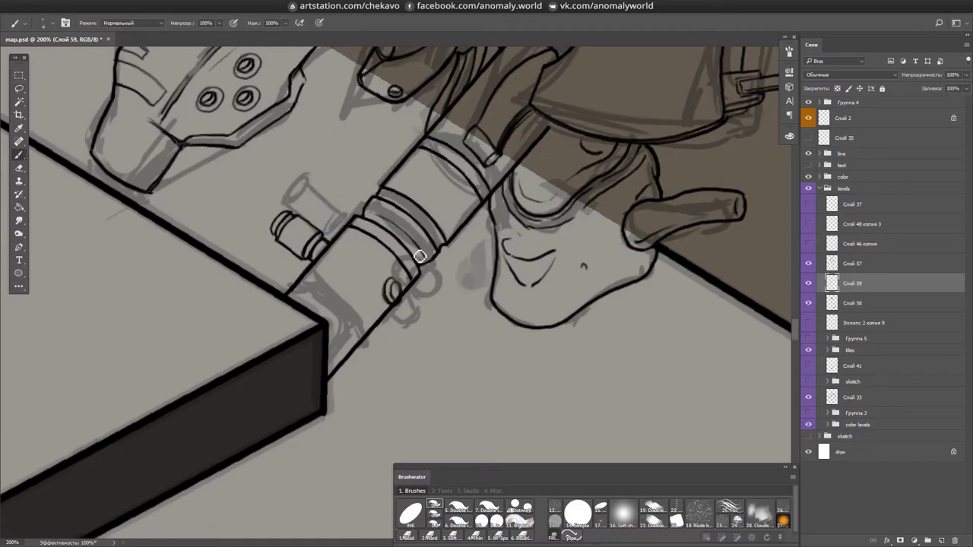
{"action": "key", "text": "ctrl+e"}
{"action": "key", "text": "r"}
{"action": "mouse_move", "coordinate": [400, 288]}
{"action": "left_mouse_down"}
{"action": "mouse_move", "coordinate": [487, 228]}
{"action": "mouse_move", "coordinate": [552, 65]}
{"action": "mouse_move", "coordinate": [563, 61]}
{"action": "mouse_move", "coordinate": [466, 30]}
{"action": "left_mouse_up"}
{"action": "key", "text": "e"}
{"action": "key", "text": "b"}
{"action": "left_click_drag", "start_coordinate": [400, 310], "coordinate": [395, 303]}
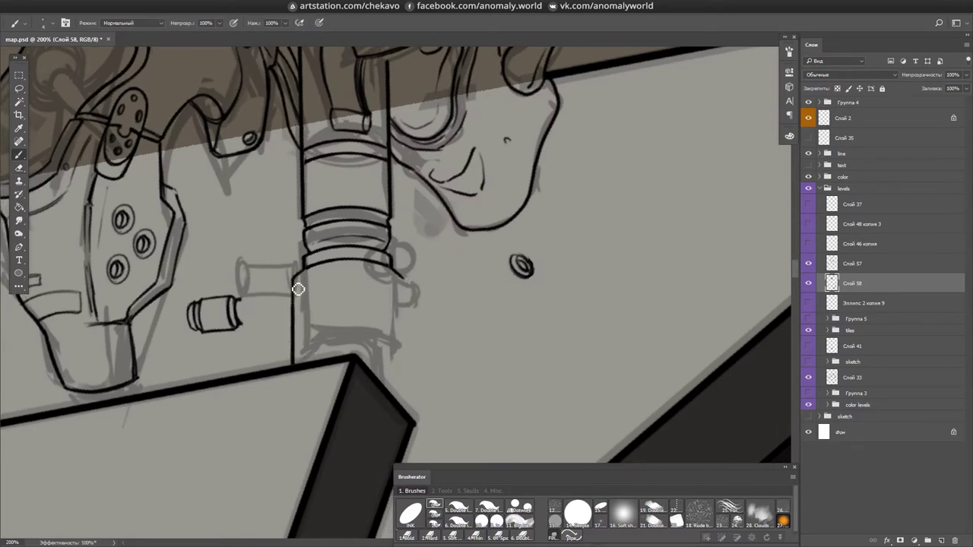
- Rotate the small cylinder by -2.4° with Free Transform
{"action": "key", "text": "ctrl+t"}
{"action": "right_click", "coordinate": [434, 337]}
{"action": "left_click", "coordinate": [499, 467]}
{"action": "left_click_drag", "start_coordinate": [525, 357], "coordinate": [411, 268]}
{"action": "key", "text": "Return"}
- Erase stray ink, save the map, and brush the thin rod at the shoulder plate
{"action": "key", "text": "e"}
{"action": "scroll", "coordinate": [413, 270], "scroll_direction": "up", "scroll_amount": 2}
{"action": "key", "text": "e"}
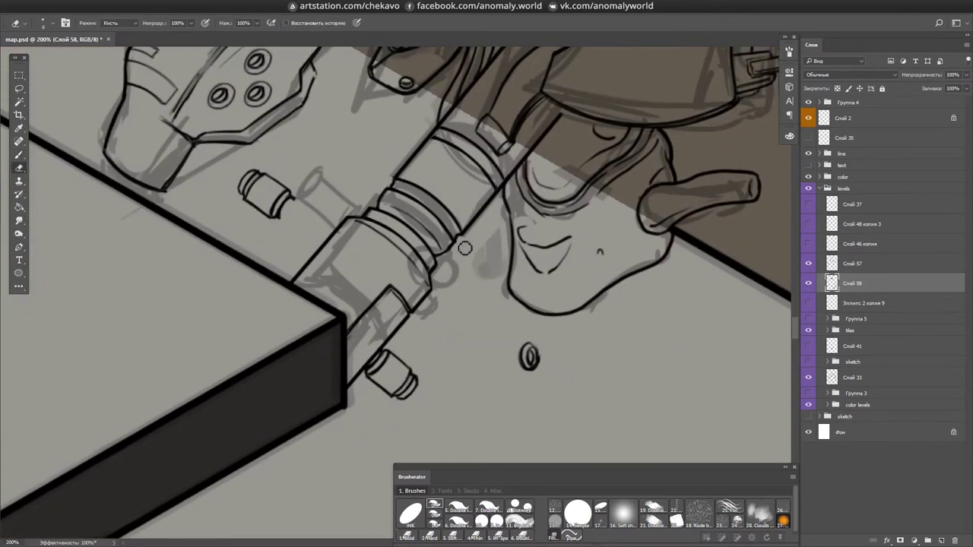
{"action": "key", "text": "ctrl+s"}
{"action": "left_click_drag", "start_coordinate": [492, 187], "coordinate": [403, 194]}
{"action": "key", "text": "ctrl+s"}
{"action": "left_click_drag", "start_coordinate": [402, 288], "coordinate": [471, 215]}
{"action": "key", "text": "l"}
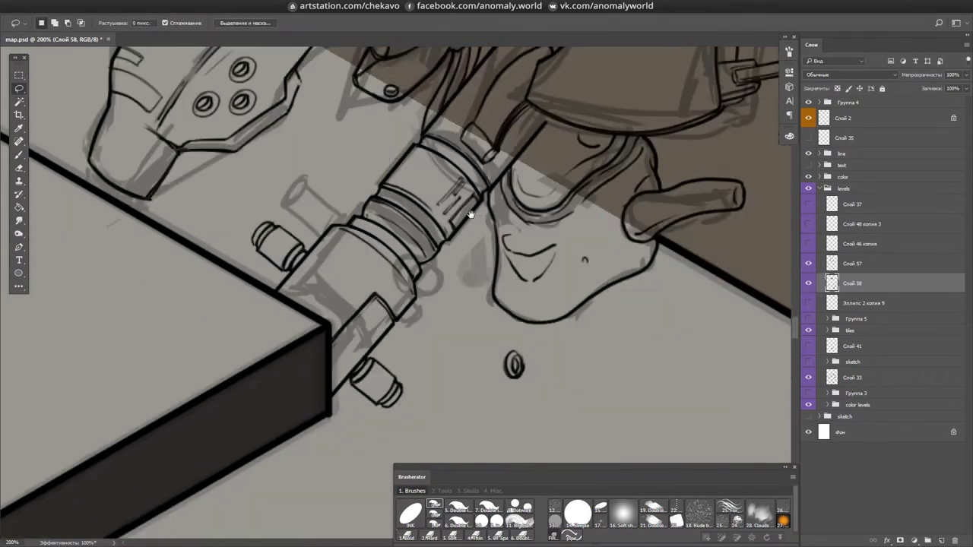
{"action": "key", "text": "b"}
{"action": "mouse_move", "coordinate": [388, 282]}
{"action": "left_mouse_down"}
{"action": "mouse_move", "coordinate": [374, 325]}
{"action": "mouse_move", "coordinate": [493, 235]}
{"action": "mouse_move", "coordinate": [362, 266]}
{"action": "mouse_move", "coordinate": [346, 374]}
{"action": "left_mouse_up"}
- Lasso the newly drawn rod and move it onto the small bolted plate
{"action": "key", "text": "l"}
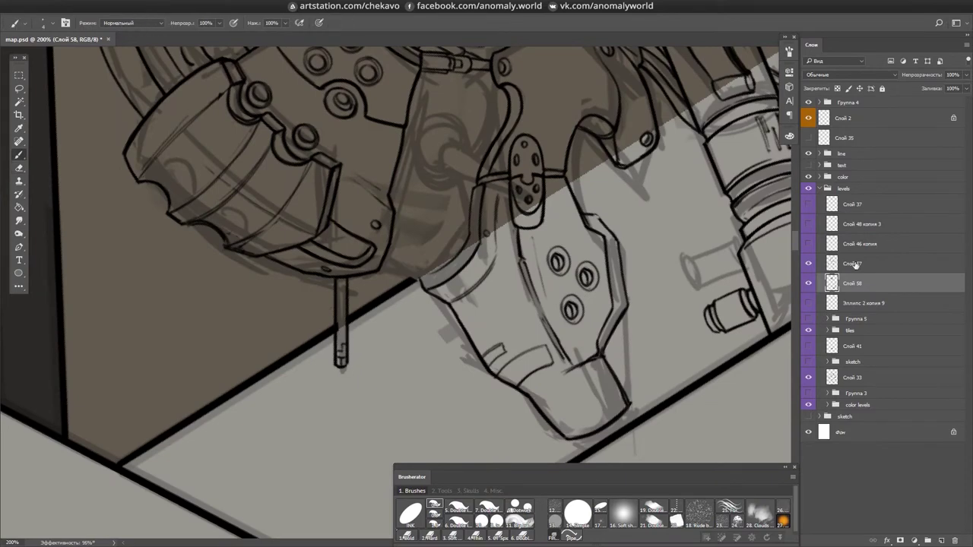
{"action": "left_click_drag", "start_coordinate": [334, 275], "coordinate": [348, 277]}
{"action": "mouse_move", "coordinate": [456, 163]}
{"action": "left_mouse_down"}
{"action": "mouse_move", "coordinate": [603, 242]}
{"action": "mouse_move", "coordinate": [532, 319]}
{"action": "left_mouse_up"}
{"action": "left_click", "coordinate": [443, 490]}
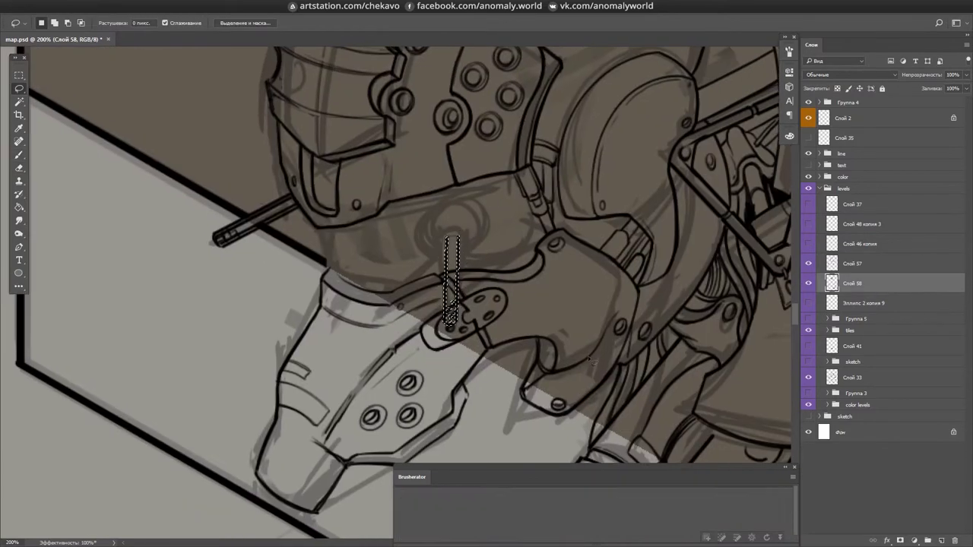
{"action": "key", "text": "ctrl+j"}
- Draw an ellipse circle around the rod's top and redraw the rod end inside it
{"action": "left_click", "coordinate": [456, 508]}
{"action": "left_click_drag", "start_coordinate": [418, 196], "coordinate": [483, 263]}
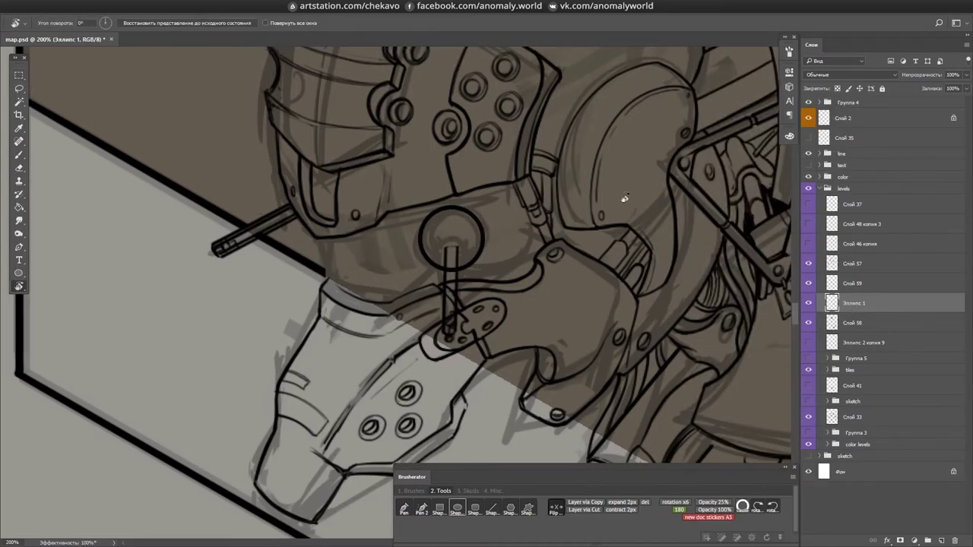
{"action": "mouse_move", "coordinate": [623, 199]}
{"action": "left_mouse_down"}
{"action": "mouse_move", "coordinate": [370, 217]}
{"action": "mouse_move", "coordinate": [365, 196]}
{"action": "left_mouse_up"}
{"action": "key", "text": "e"}
{"action": "key", "text": "b"}
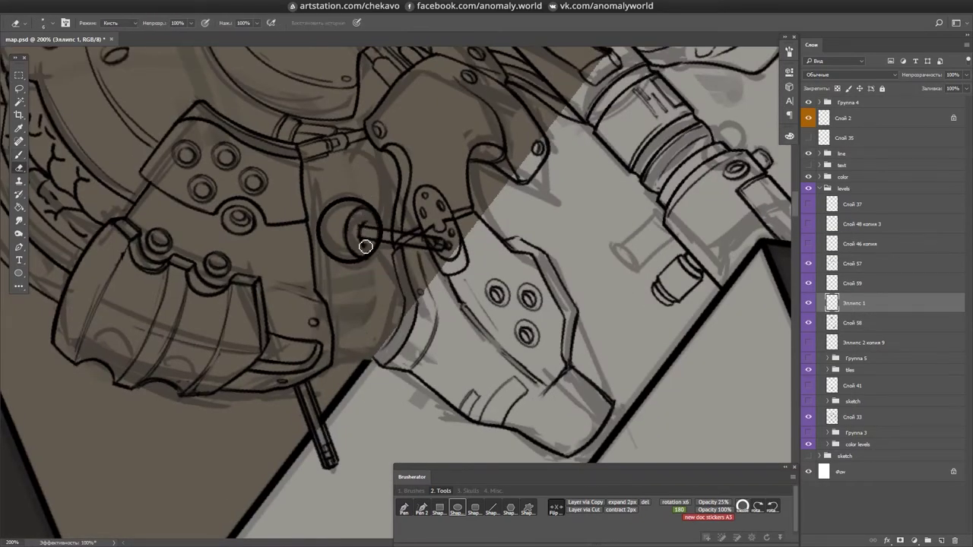
{"action": "left_click", "coordinate": [577, 262], "text": "ctrl"}
{"action": "left_click", "coordinate": [378, 229], "text": "ctrl"}
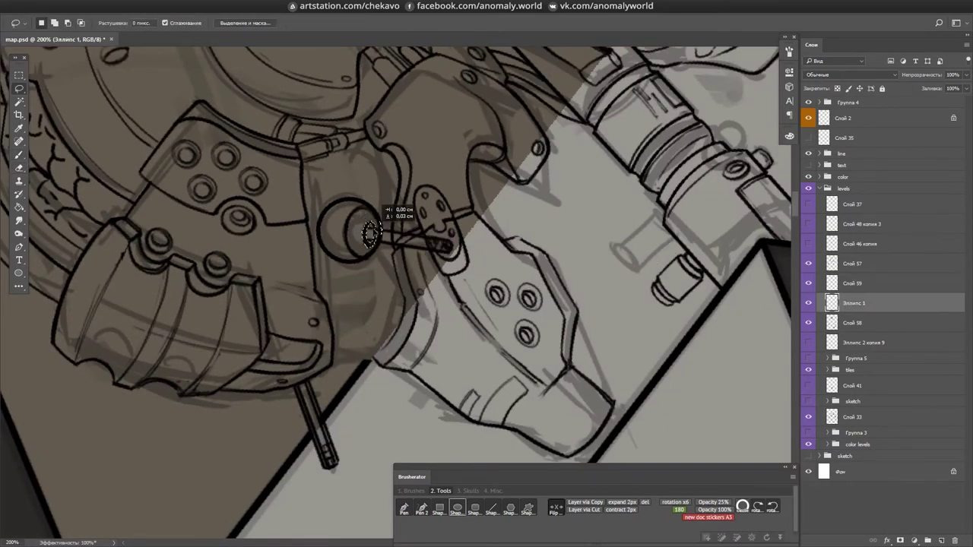
{"action": "left_click_drag", "start_coordinate": [392, 176], "coordinate": [539, 267]}
{"action": "mouse_move", "coordinate": [437, 342]}
{"action": "left_mouse_down"}
{"action": "mouse_move", "coordinate": [434, 265]}
{"action": "mouse_move", "coordinate": [373, 266]}
{"action": "left_mouse_up"}
- Refine the round ball joint with brush and eraser, then save the document
{"action": "key", "text": "e"}
{"action": "key", "text": "b"}
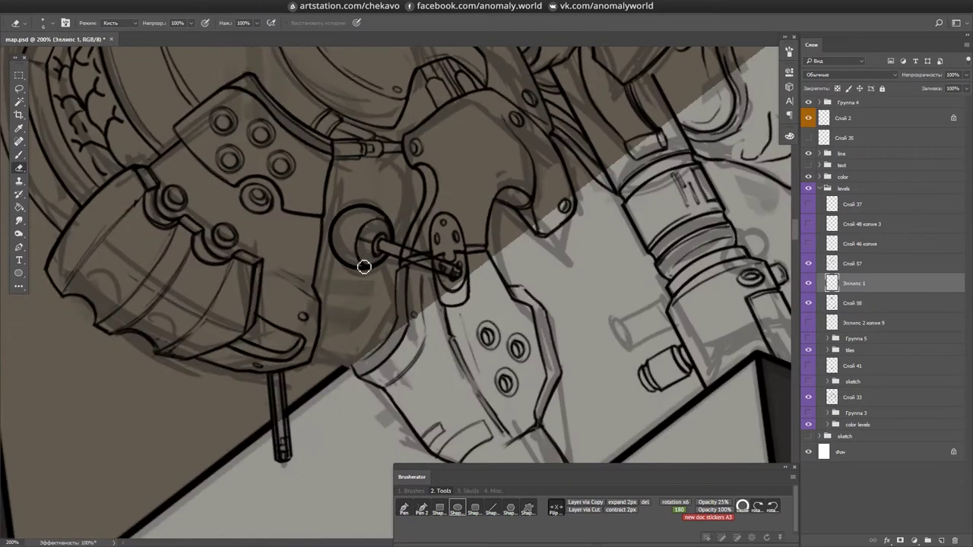
{"action": "left_click_drag", "start_coordinate": [539, 282], "coordinate": [456, 251]}
{"action": "key", "text": "e"}
{"action": "key", "text": "ctrl+s"}
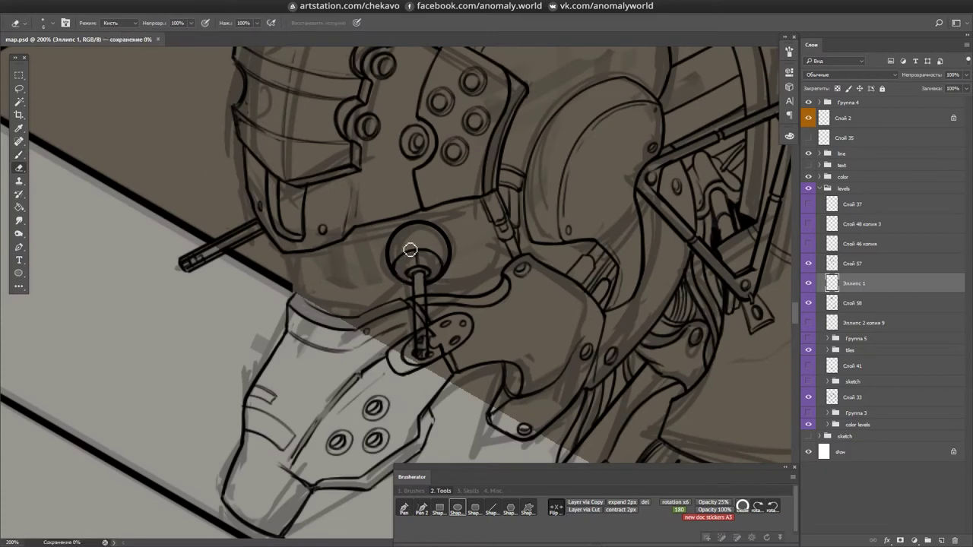
{"action": "left_click_drag", "start_coordinate": [745, 243], "coordinate": [791, 238]}
{"action": "key", "text": "alt+bracketleft"}
{"action": "key", "text": "alt+bracketright"}
- Finish the wavy cable strokes around the joint, save, and merge the circle into Слой 58
{"action": "left_click_drag", "start_coordinate": [608, 303], "coordinate": [430, 215]}
{"action": "key", "text": "b"}
{"action": "left_click_drag", "start_coordinate": [424, 264], "coordinate": [432, 319]}
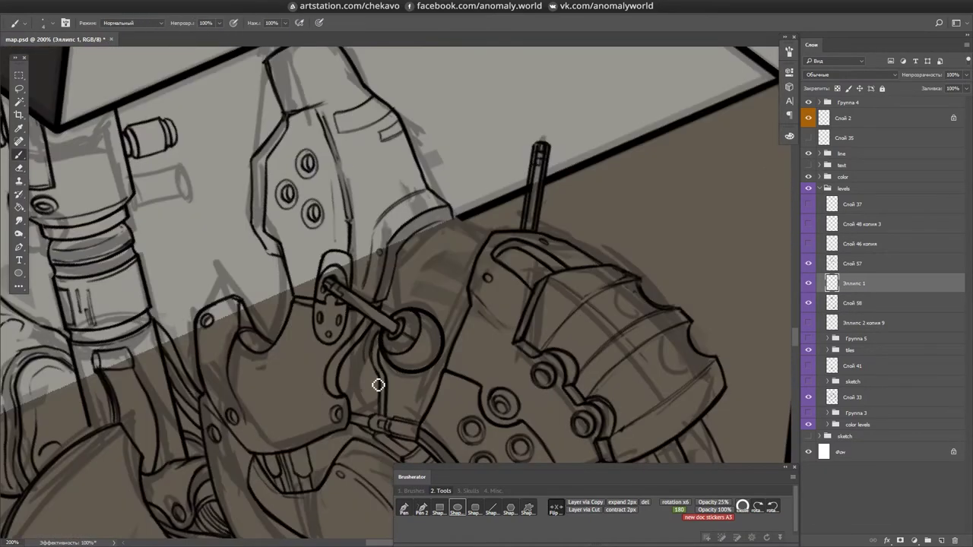
{"action": "mouse_move", "coordinate": [352, 391]}
{"action": "left_mouse_down"}
{"action": "mouse_move", "coordinate": [565, 113]}
{"action": "mouse_move", "coordinate": [310, 146]}
{"action": "mouse_move", "coordinate": [522, 261]}
{"action": "mouse_move", "coordinate": [518, 252]}
{"action": "left_mouse_up"}
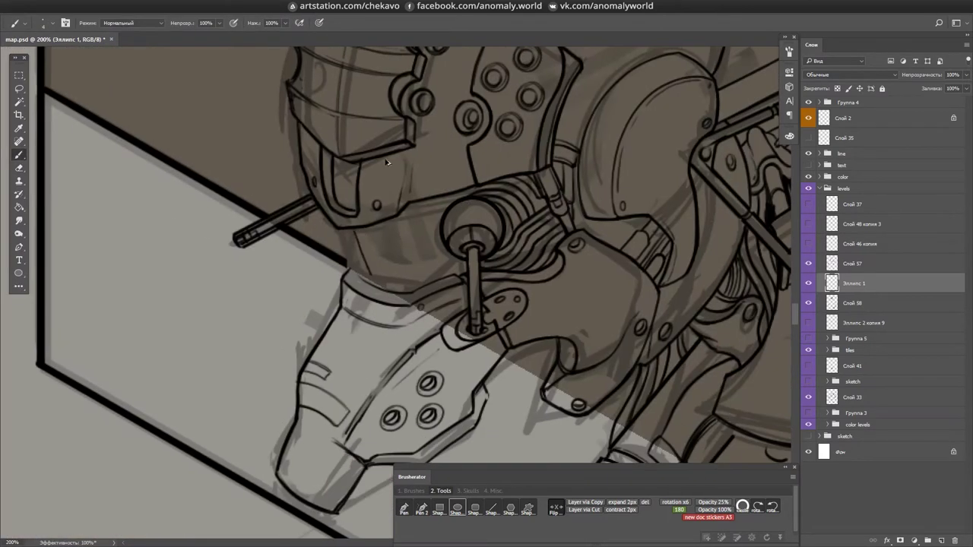
{"action": "key", "text": "e"}
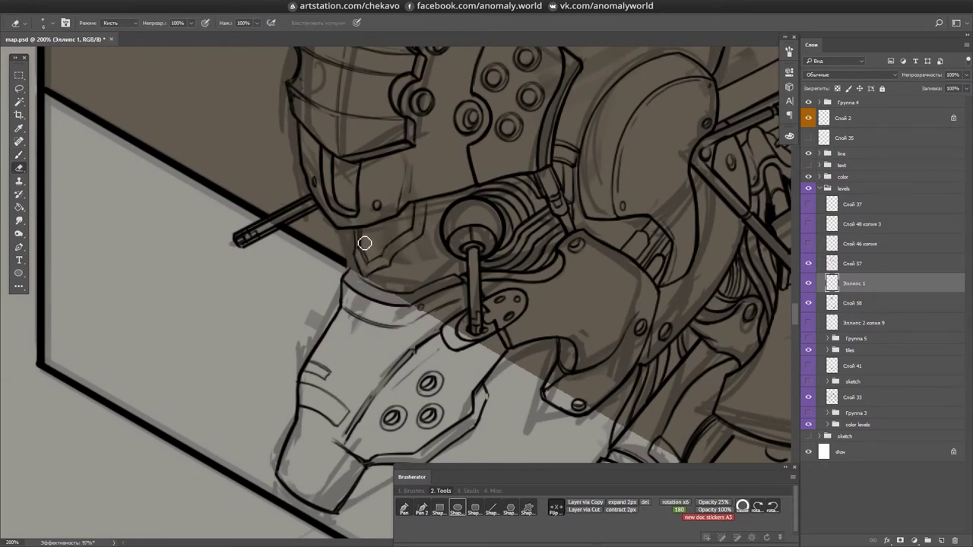
{"action": "key", "text": "ctrl+s"}
{"action": "key", "text": "b"}
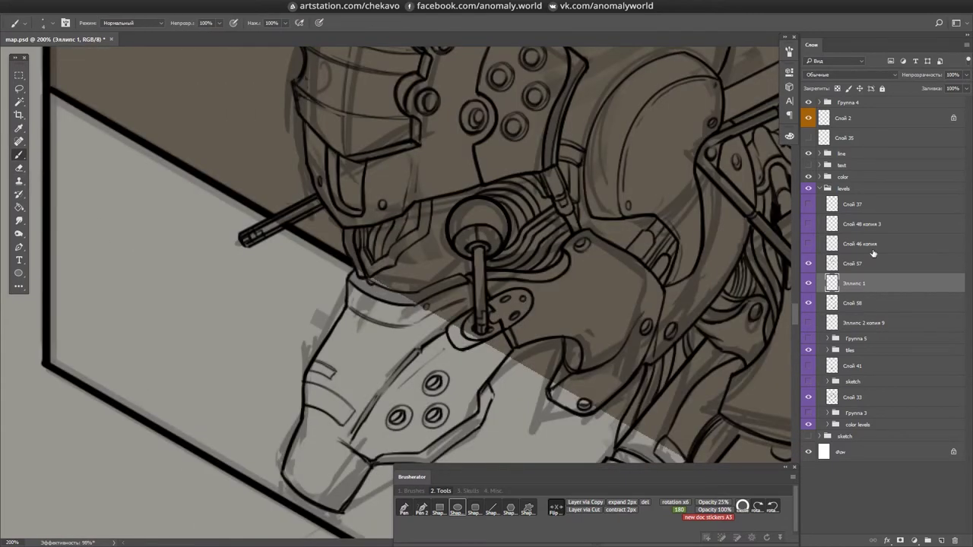
{"action": "key", "text": "Delete"}
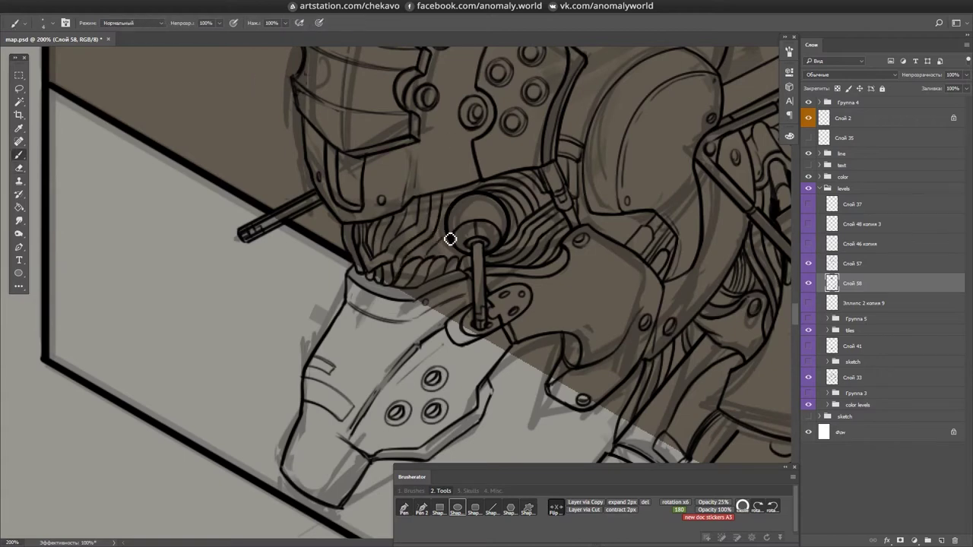
- Erase the stray sketch lines inside the robot's helmet, rotating the view as needed
{"action": "mouse_move", "coordinate": [472, 194]}
{"action": "left_mouse_down"}
{"action": "mouse_move", "coordinate": [426, 175]}
{"action": "mouse_move", "coordinate": [464, 251]}
{"action": "mouse_move", "coordinate": [425, 183]}
{"action": "left_mouse_up"}
{"action": "key", "text": "e"}
{"action": "key", "text": "b"}
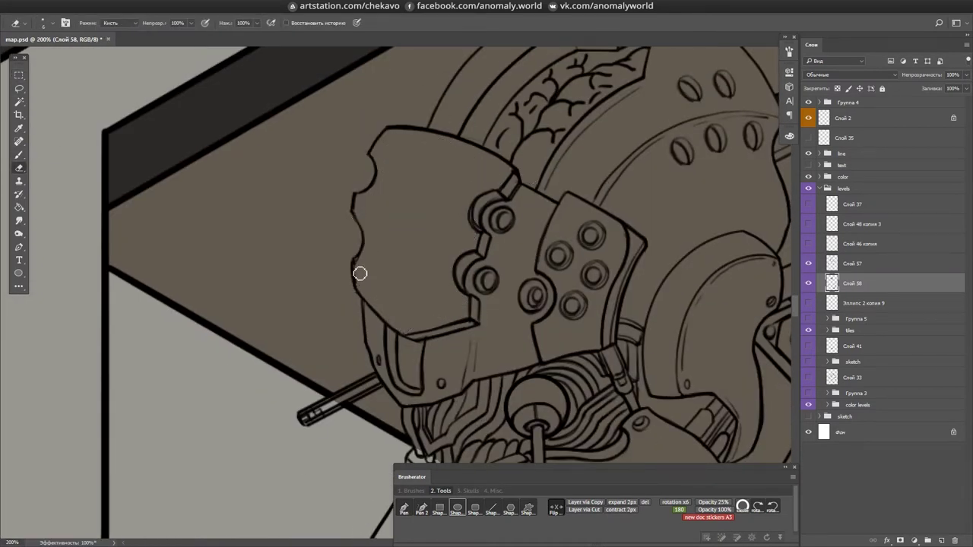
{"action": "left_click_drag", "start_coordinate": [560, 218], "coordinate": [534, 185]}
{"action": "key", "text": "r"}
{"action": "mouse_move", "coordinate": [463, 289]}
{"action": "left_mouse_down"}
{"action": "mouse_move", "coordinate": [398, 278]}
{"action": "mouse_move", "coordinate": [386, 314]}
{"action": "left_mouse_up"}
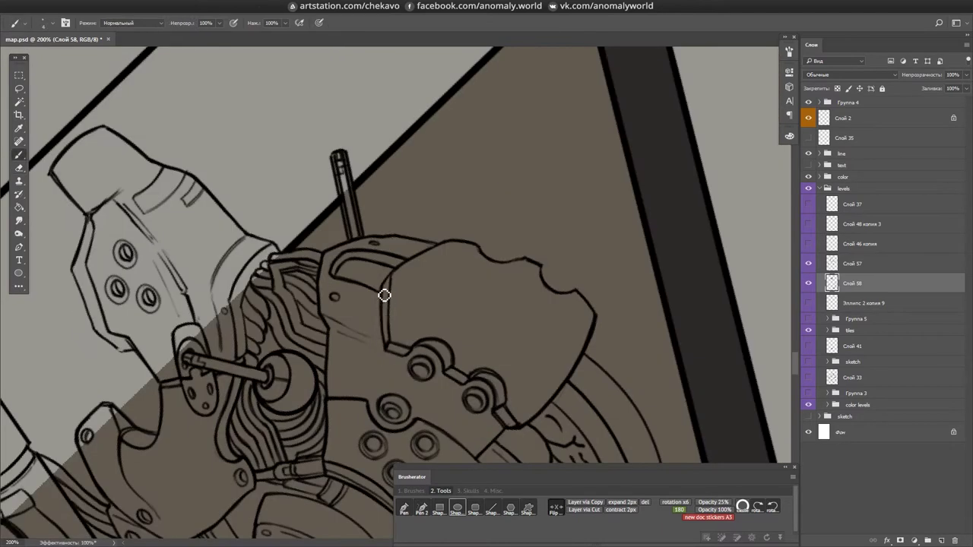
{"action": "mouse_move", "coordinate": [497, 326]}
{"action": "left_mouse_down"}
{"action": "mouse_move", "coordinate": [443, 235]}
{"action": "mouse_move", "coordinate": [357, 264]}
{"action": "mouse_move", "coordinate": [369, 217]}
{"action": "left_mouse_up"}
{"action": "key", "text": "e"}
{"action": "key", "text": "b"}
{"action": "mouse_move", "coordinate": [244, 189]}
{"action": "left_mouse_down"}
{"action": "mouse_move", "coordinate": [673, 282]}
{"action": "mouse_move", "coordinate": [500, 218]}
{"action": "left_mouse_up"}
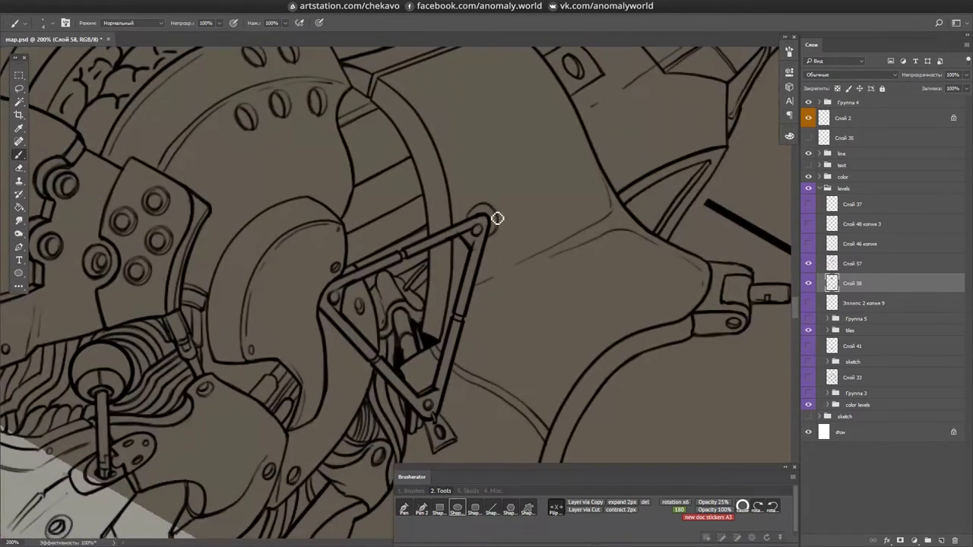
{"action": "scroll", "coordinate": [505, 224], "scroll_direction": "down", "scroll_amount": 2}
- Add a new empty layer, Слой 59, and zoom in on the top of the body
{"action": "key", "text": "m"}
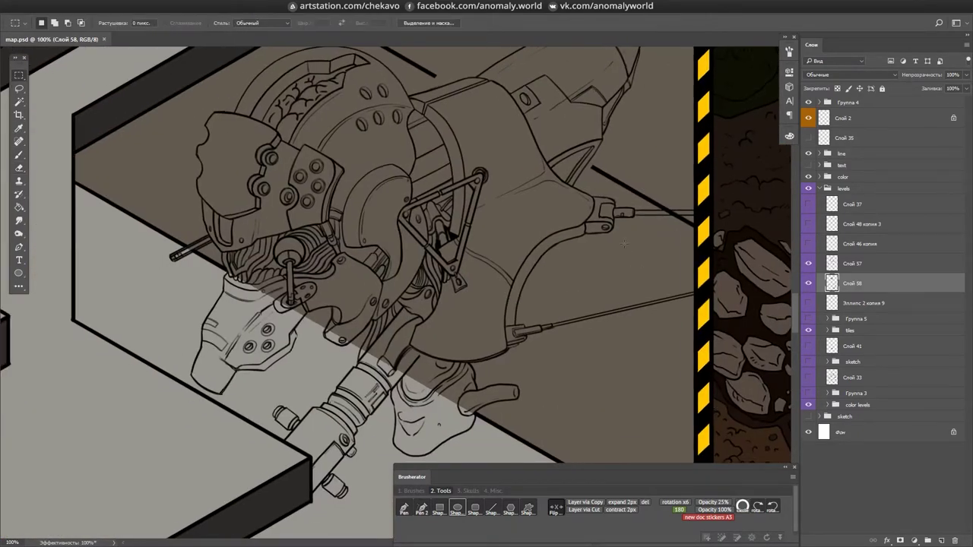
{"action": "key", "text": "ctrl+shift+alt+n"}
{"action": "scroll", "coordinate": [456, 228], "scroll_direction": "up", "scroll_amount": 2}
{"action": "key", "text": "b"}
{"action": "mouse_move", "coordinate": [395, 228]}
{"action": "left_mouse_down"}
{"action": "mouse_move", "coordinate": [365, 259]}
{"action": "mouse_move", "coordinate": [320, 251]}
{"action": "mouse_move", "coordinate": [340, 237]}
{"action": "mouse_move", "coordinate": [336, 279]}
{"action": "left_mouse_up"}
{"action": "mouse_move", "coordinate": [471, 166]}
{"action": "left_mouse_down"}
{"action": "mouse_move", "coordinate": [438, 251]}
{"action": "mouse_move", "coordinate": [428, 213]}
{"action": "mouse_move", "coordinate": [517, 206]}
{"action": "mouse_move", "coordinate": [483, 225]}
{"action": "mouse_move", "coordinate": [425, 170]}
{"action": "left_mouse_up"}
- Draw an arched loop above the collar with a long rope running down to it
{"action": "left_click_drag", "start_coordinate": [397, 283], "coordinate": [456, 275]}
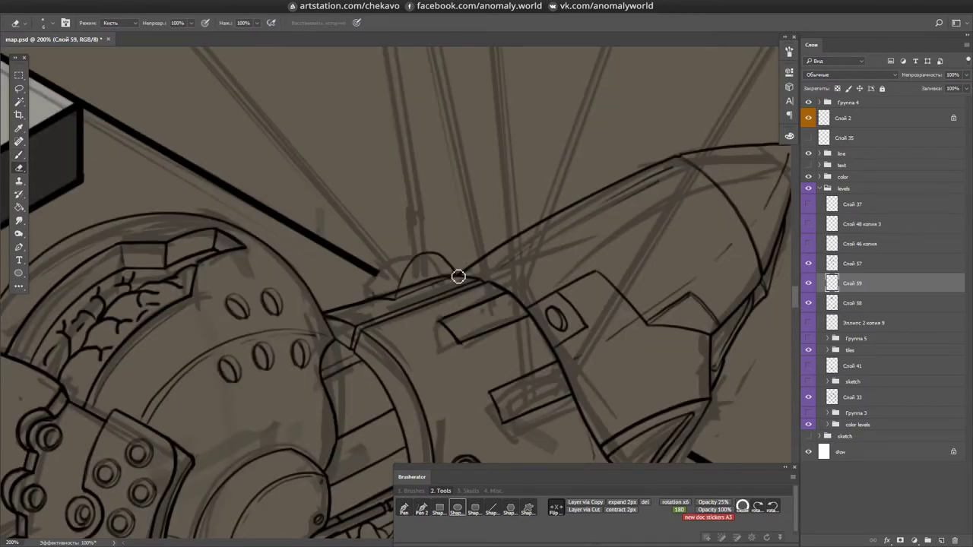
{"action": "mouse_move", "coordinate": [378, 297]}
{"action": "left_mouse_down"}
{"action": "mouse_move", "coordinate": [438, 260]}
{"action": "mouse_move", "coordinate": [373, 256]}
{"action": "left_mouse_up"}
{"action": "mouse_move", "coordinate": [390, 289]}
{"action": "left_mouse_down"}
{"action": "mouse_move", "coordinate": [391, 185]}
{"action": "mouse_move", "coordinate": [388, 283]}
{"action": "left_mouse_up"}
{"action": "mouse_move", "coordinate": [387, 282]}
{"action": "left_mouse_down"}
{"action": "mouse_move", "coordinate": [416, 263]}
{"action": "mouse_move", "coordinate": [423, 235]}
{"action": "mouse_move", "coordinate": [619, 304]}
{"action": "mouse_move", "coordinate": [433, 205]}
{"action": "left_mouse_up"}
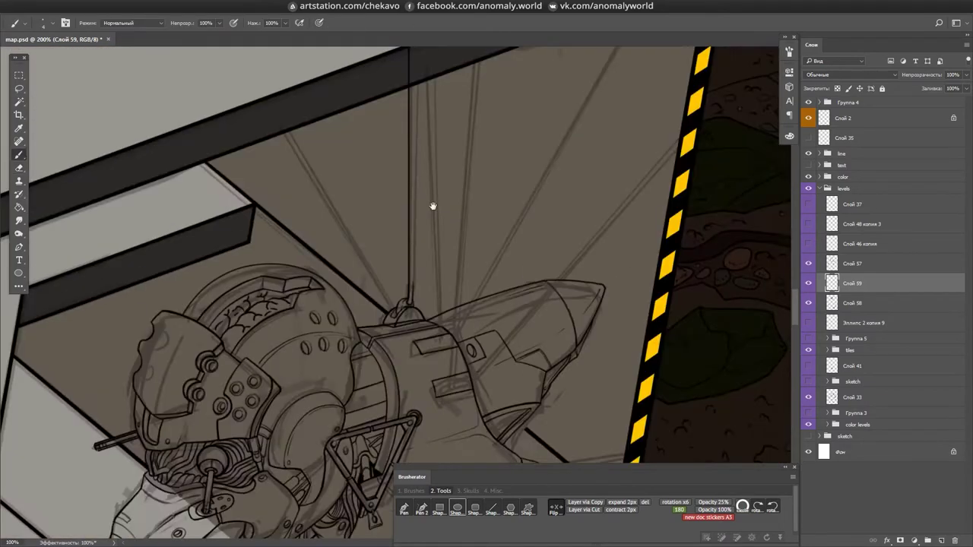
{"action": "key", "text": "Tab"}
{"action": "mouse_move", "coordinate": [469, 108]}
{"action": "left_mouse_down"}
{"action": "mouse_move", "coordinate": [460, 281]}
{"action": "mouse_move", "coordinate": [428, 405]}
{"action": "mouse_move", "coordinate": [406, 182]}
{"action": "mouse_move", "coordinate": [428, 245]}
{"action": "left_mouse_up"}
{"action": "key", "text": "ctrl+minus"}
{"action": "key", "text": "ctrl+plus"}
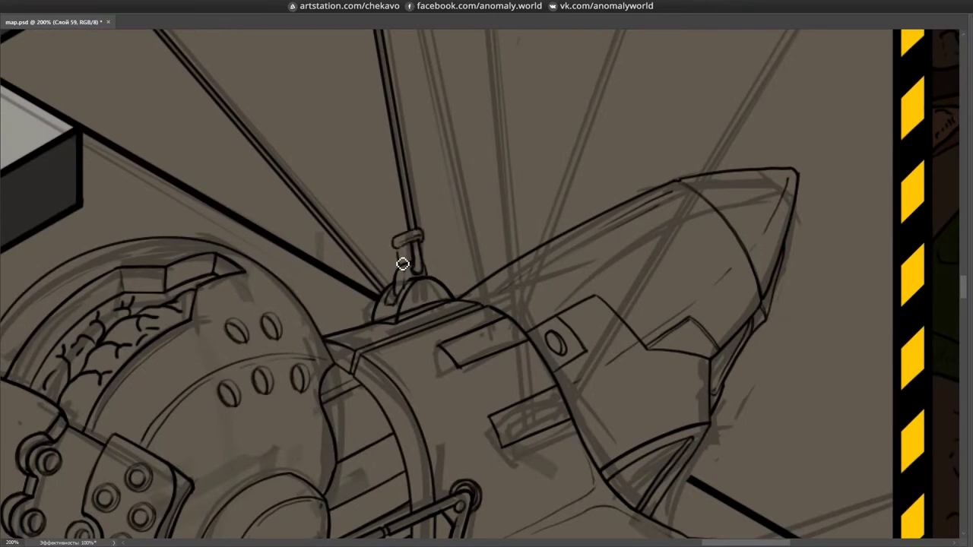
- Turn the canvas through several angles while working on the clamp, then reset the view
{"action": "key", "text": "ctrl+s"}
{"action": "left_click_drag", "start_coordinate": [398, 238], "coordinate": [381, 364]}
{"action": "left_click_drag", "start_coordinate": [376, 304], "coordinate": [427, 360]}
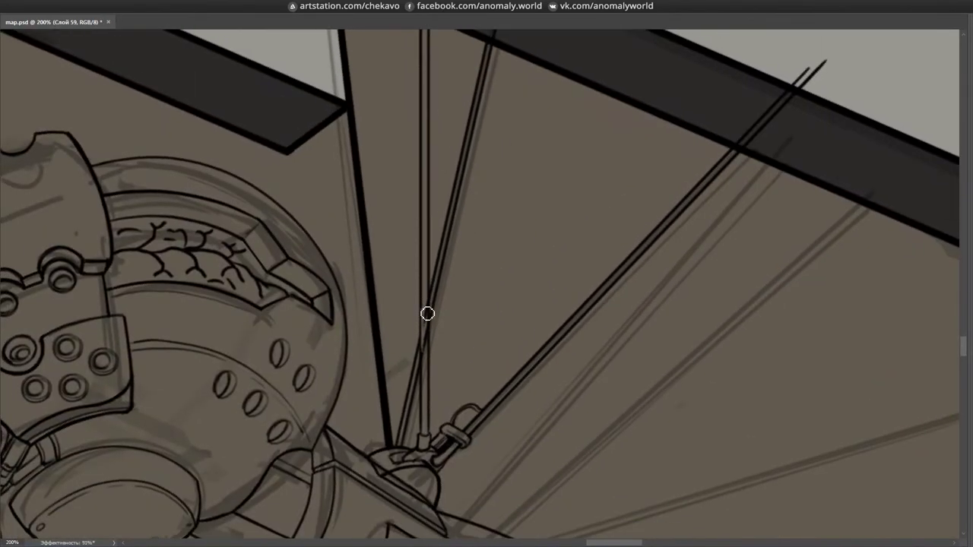
{"action": "left_click_drag", "start_coordinate": [436, 452], "coordinate": [583, 183]}
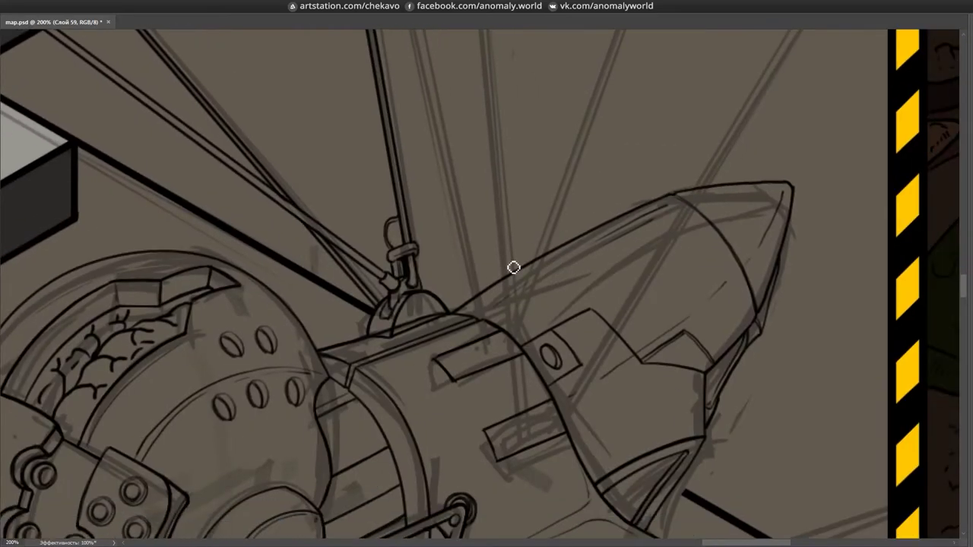
{"action": "left_click_drag", "start_coordinate": [487, 324], "coordinate": [561, 168]}
{"action": "mouse_move", "coordinate": [519, 318]}
{"action": "left_mouse_down"}
{"action": "mouse_move", "coordinate": [512, 285]}
{"action": "mouse_move", "coordinate": [465, 362]}
{"action": "left_mouse_up"}
{"action": "left_click_drag", "start_coordinate": [486, 310], "coordinate": [502, 251]}
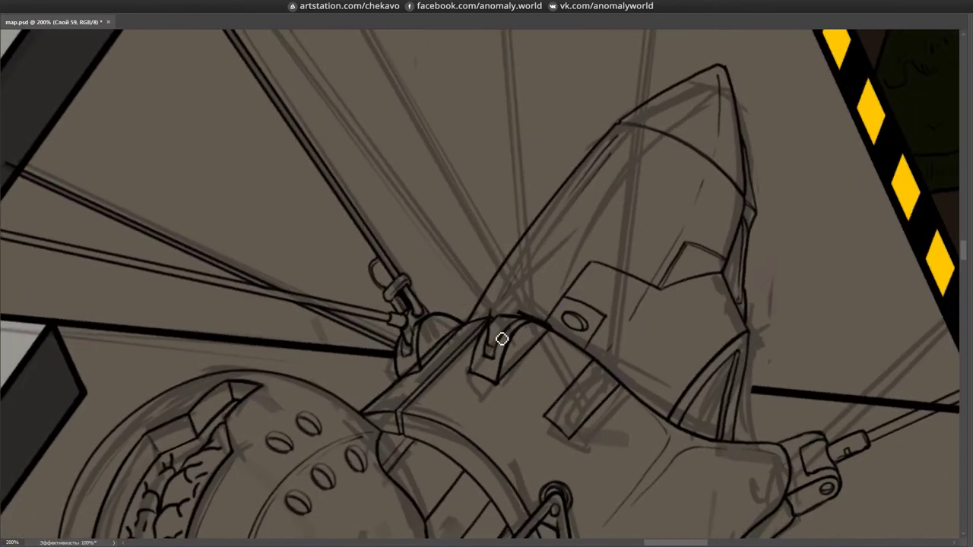
{"action": "left_click_drag", "start_coordinate": [501, 353], "coordinate": [551, 238]}
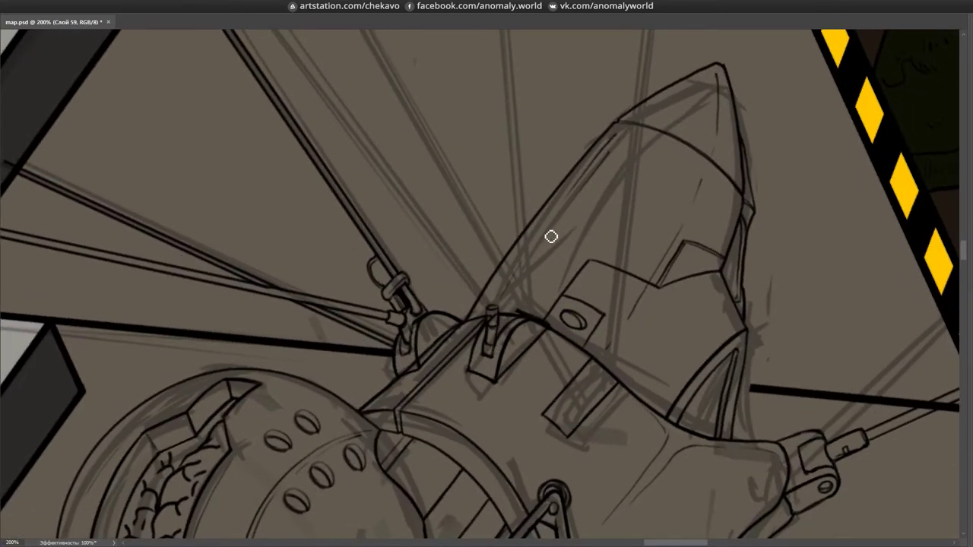
{"action": "left_click_drag", "start_coordinate": [523, 301], "coordinate": [481, 260]}
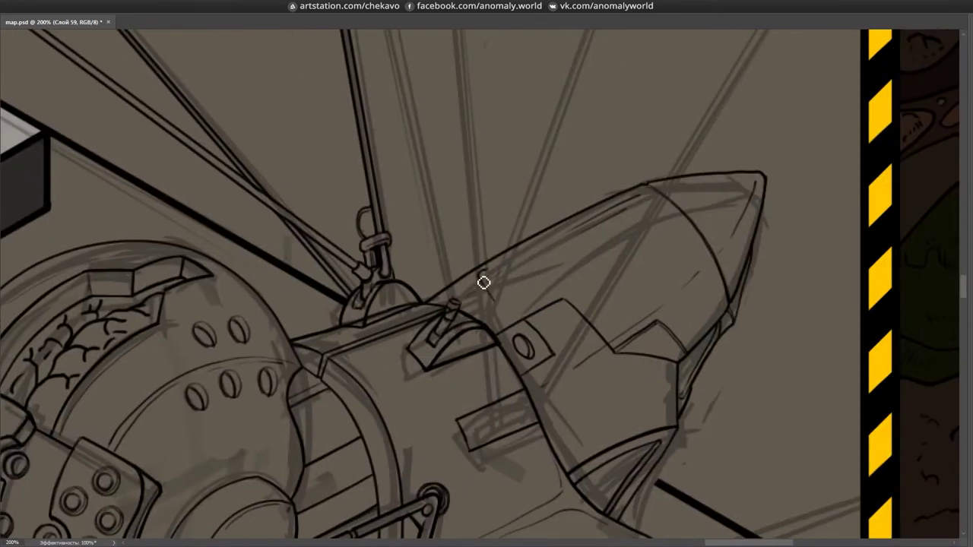
{"action": "mouse_move", "coordinate": [479, 314]}
{"action": "left_mouse_down"}
{"action": "mouse_move", "coordinate": [501, 319]}
{"action": "mouse_move", "coordinate": [482, 300]}
{"action": "left_mouse_up"}
{"action": "mouse_move", "coordinate": [648, 117]}
{"action": "left_mouse_down"}
{"action": "mouse_move", "coordinate": [473, 272]}
{"action": "mouse_move", "coordinate": [500, 246]}
{"action": "mouse_move", "coordinate": [428, 288]}
{"action": "left_mouse_up"}
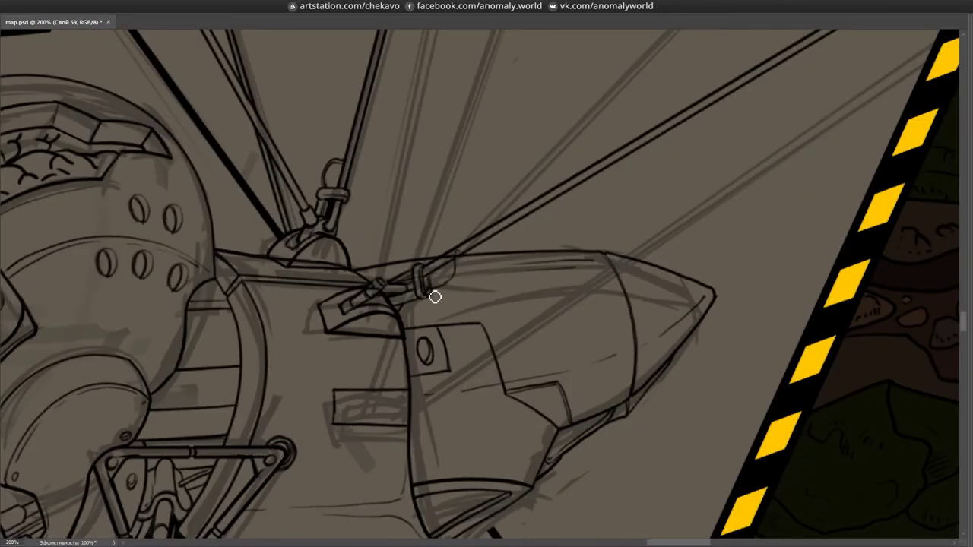
{"action": "key", "text": "ctrl+1"}
{"action": "key", "text": "ctrl+plus"}
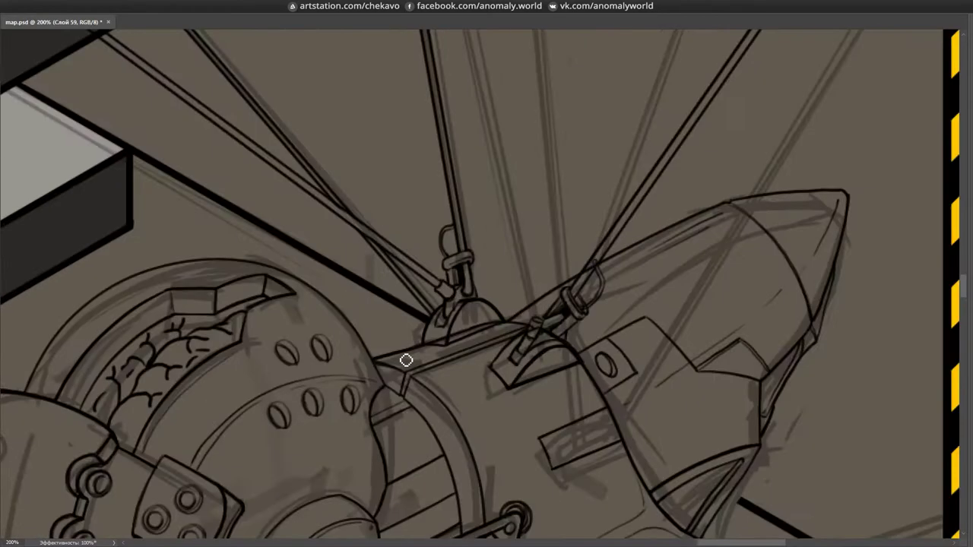
{"action": "key", "text": "Tab"}
- On Слой 58, touch up the lines and lasso the wrench into place
{"action": "key", "text": "alt+["}
{"action": "mouse_move", "coordinate": [460, 240]}
{"action": "left_mouse_down"}
{"action": "mouse_move", "coordinate": [464, 327]}
{"action": "mouse_move", "coordinate": [464, 280]}
{"action": "mouse_move", "coordinate": [431, 266]}
{"action": "mouse_move", "coordinate": [461, 242]}
{"action": "mouse_move", "coordinate": [449, 326]}
{"action": "left_mouse_up"}
{"action": "key", "text": "e"}
{"action": "key", "text": "b"}
{"action": "key", "text": "l"}
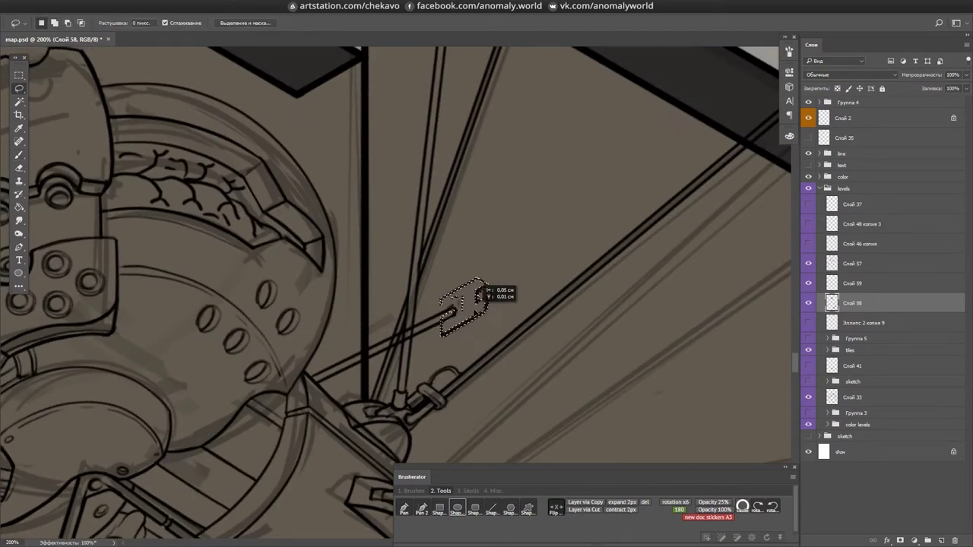
{"action": "key", "text": "ctrl+d"}
{"action": "key", "text": "b"}
{"action": "left_click_drag", "start_coordinate": [481, 290], "coordinate": [441, 326]}
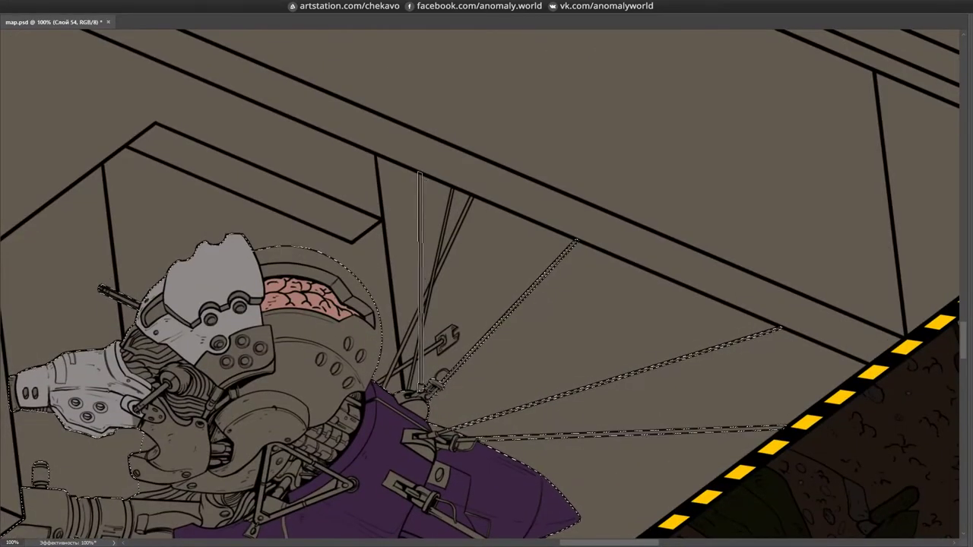
- Add the two upright cables to the selection, sample the lower eye's dark maroon, and save map.psd
{"action": "key", "text": "ctrl+plus"}
{"action": "left_click", "coordinate": [398, 253], "text": "shift"}
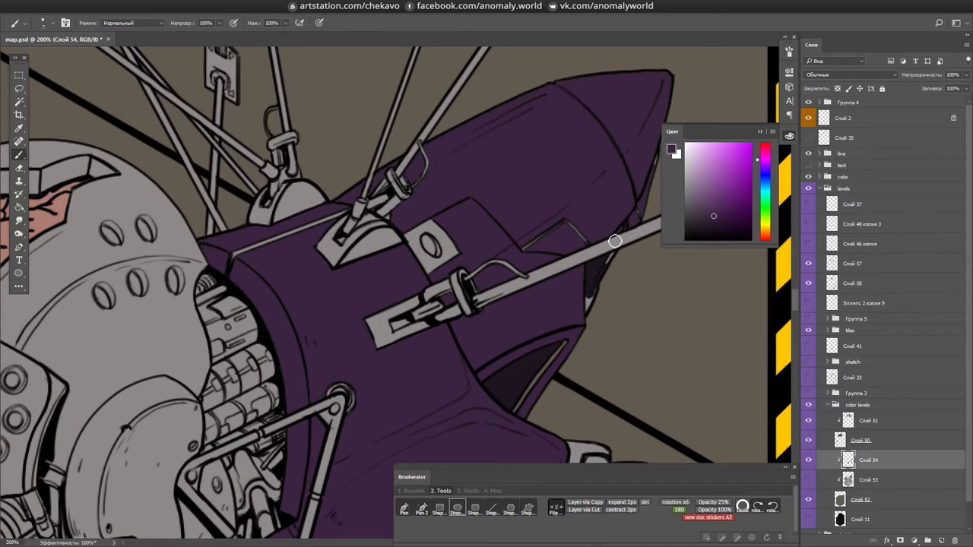
{"action": "key", "text": "h"}
{"action": "left_click_drag", "start_coordinate": [483, 266], "coordinate": [376, 237]}
{"action": "left_click", "coordinate": [380, 242], "text": "alt"}
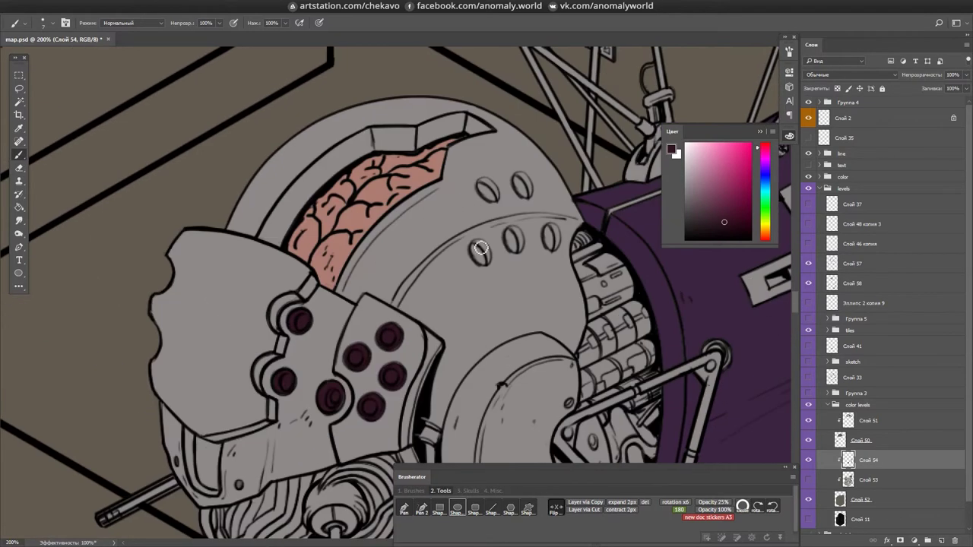
{"action": "scroll", "coordinate": [554, 235], "scroll_direction": "down", "scroll_amount": 5}
{"action": "key", "text": "Tab"}
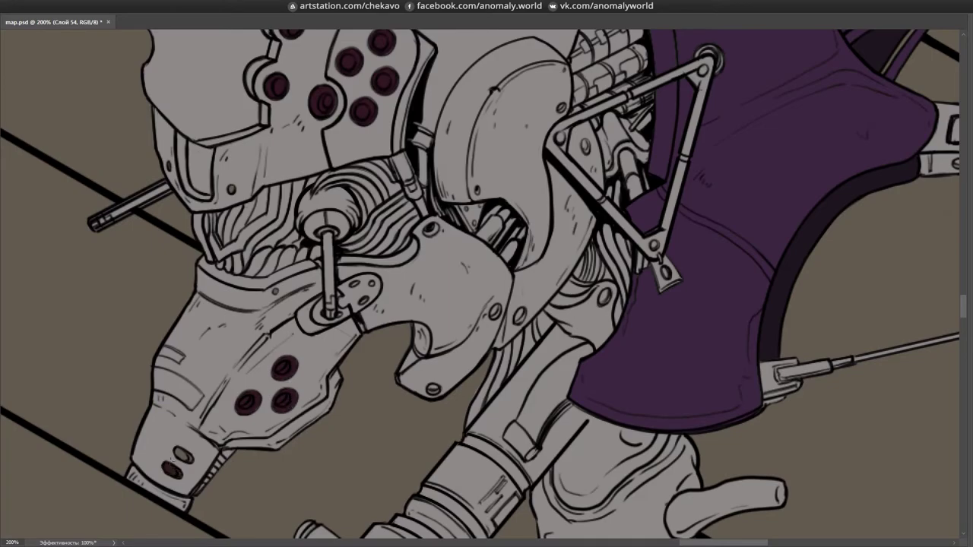
{"action": "key", "text": "Tab"}
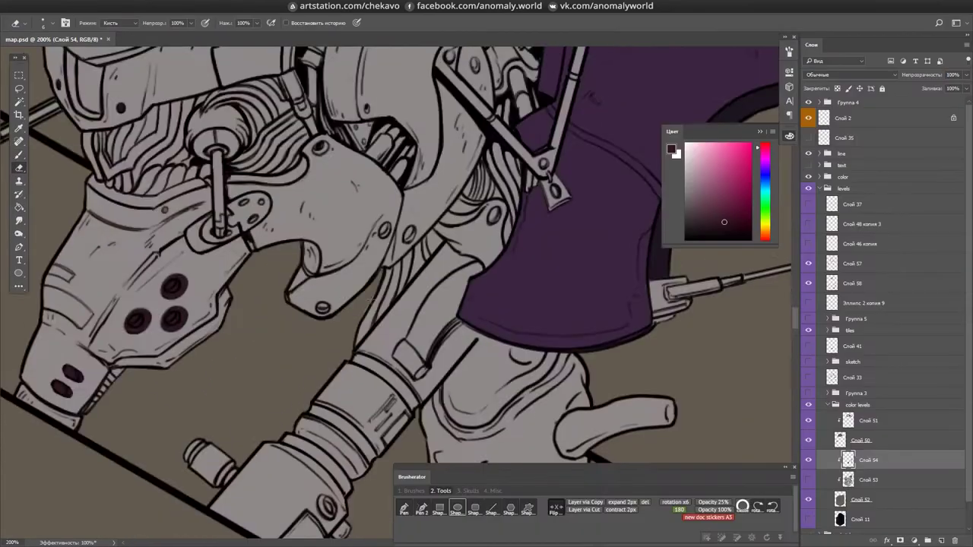
{"action": "key", "text": "ctrl+0"}
{"action": "key", "text": "ctrl+s"}
{"action": "scroll", "coordinate": [477, 304], "scroll_direction": "up", "scroll_amount": 10}
{"action": "key", "text": "b"}
- Inspect the robot's brain, purple body and arm linework up close, saving again
{"action": "scroll", "coordinate": [425, 276], "scroll_direction": "up", "scroll_amount": 12}
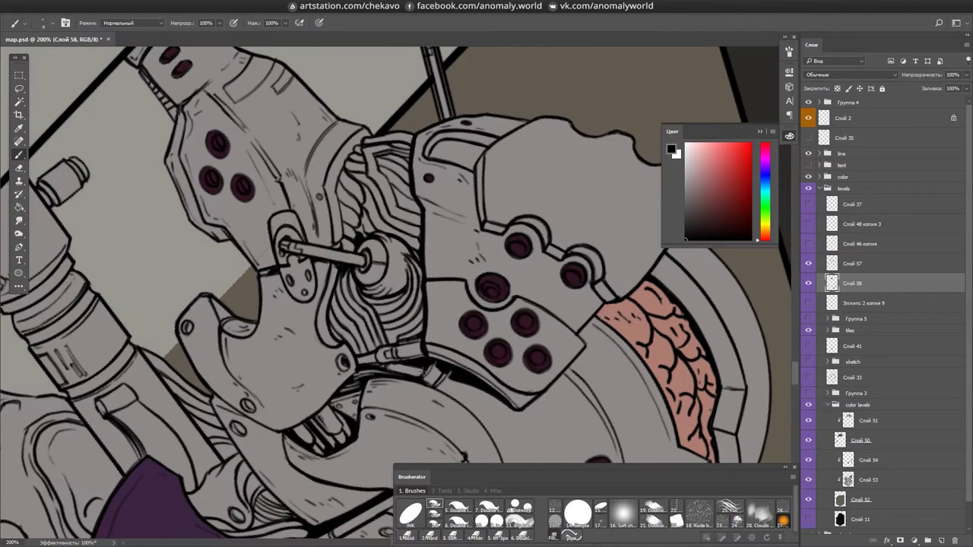
{"action": "scroll", "coordinate": [399, 292], "scroll_direction": "up", "scroll_amount": 5}
{"action": "scroll", "coordinate": [422, 164], "scroll_direction": "up", "scroll_amount": 6}
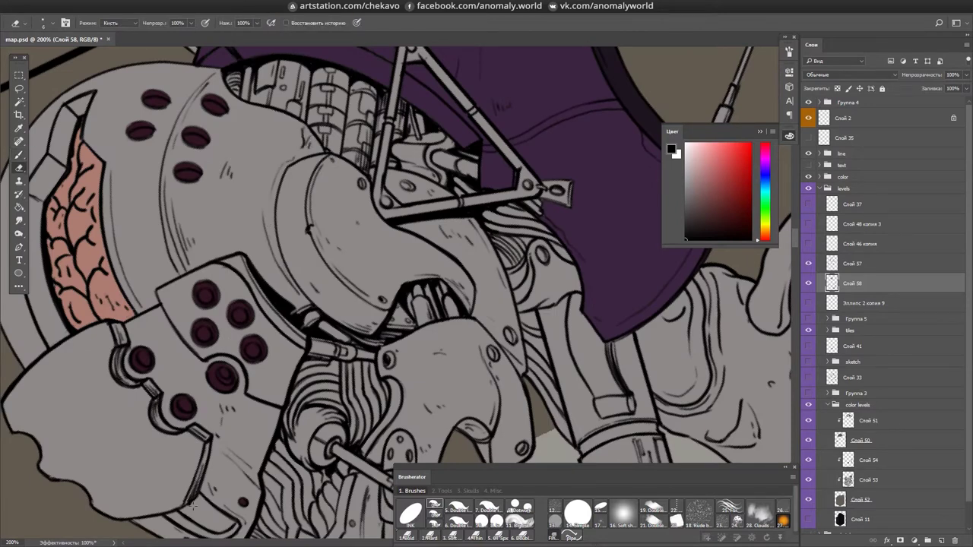
{"action": "mouse_move", "coordinate": [194, 502]}
{"action": "left_mouse_down"}
{"action": "mouse_move", "coordinate": [308, 225]}
{"action": "mouse_move", "coordinate": [365, 224]}
{"action": "mouse_move", "coordinate": [361, 304]}
{"action": "left_mouse_up"}
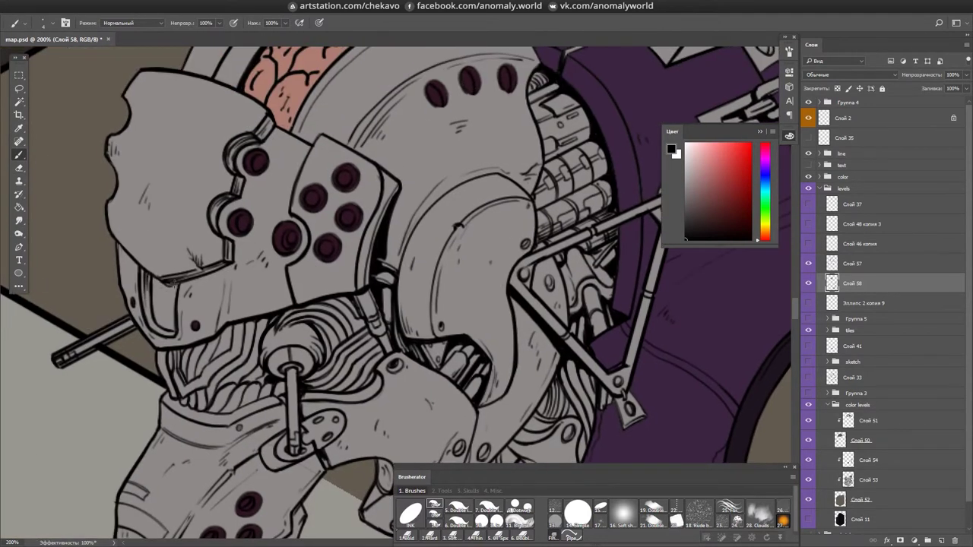
{"action": "left_click_drag", "start_coordinate": [479, 268], "coordinate": [431, 397]}
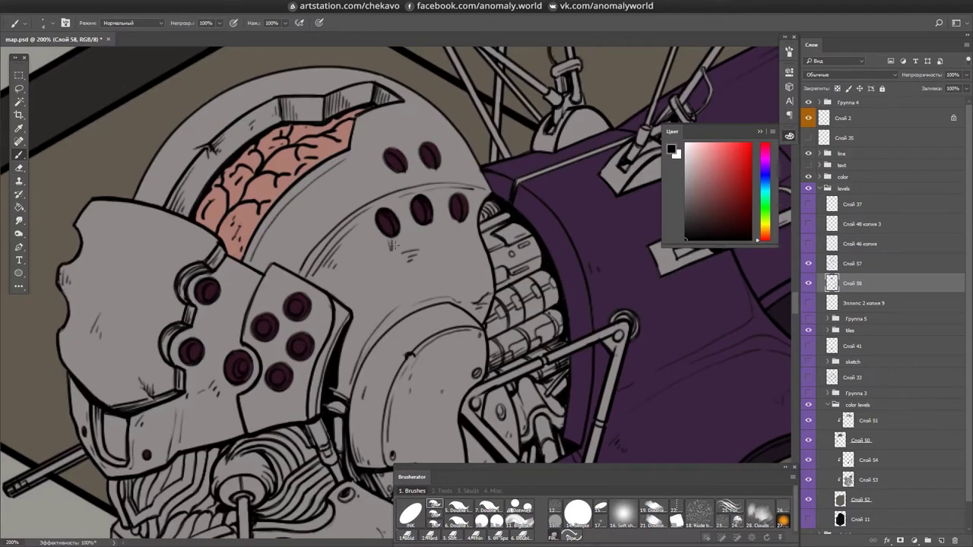
{"action": "left_click_drag", "start_coordinate": [467, 201], "coordinate": [481, 194]}
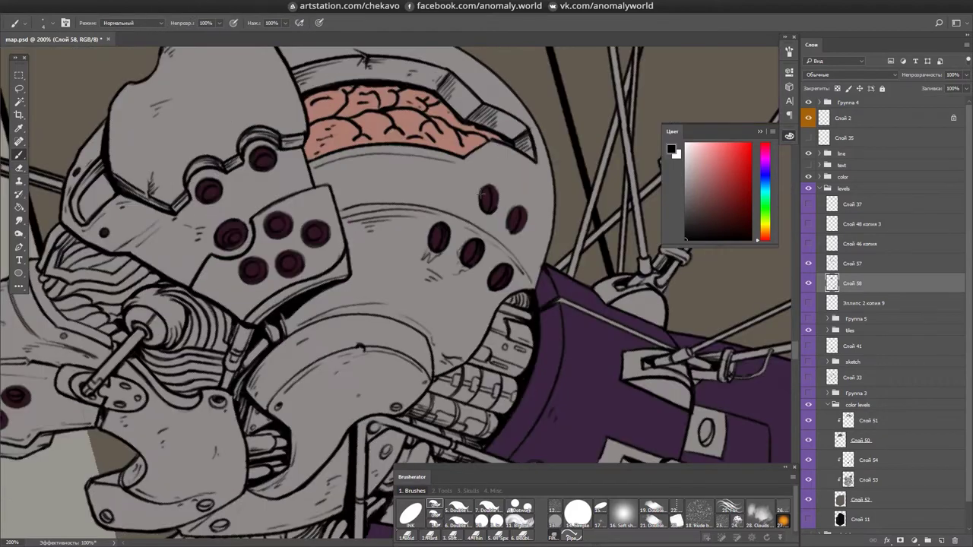
{"action": "mouse_move", "coordinate": [397, 357]}
{"action": "left_mouse_down"}
{"action": "mouse_move", "coordinate": [383, 376]}
{"action": "mouse_move", "coordinate": [410, 228]}
{"action": "mouse_move", "coordinate": [419, 54]}
{"action": "mouse_move", "coordinate": [392, 102]}
{"action": "mouse_move", "coordinate": [400, 152]}
{"action": "left_mouse_up"}
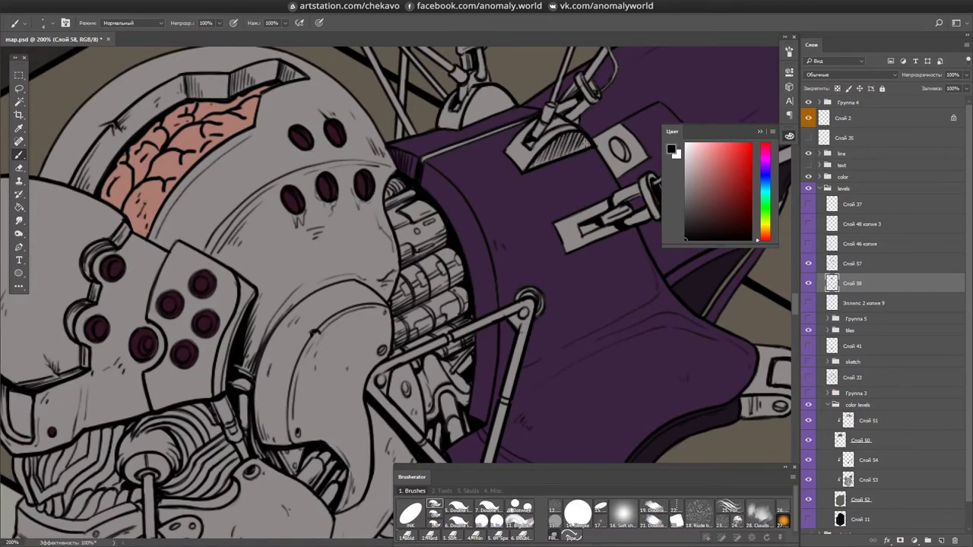
{"action": "left_click_drag", "start_coordinate": [594, 205], "coordinate": [473, 163]}
{"action": "key", "text": "ctrl+s"}
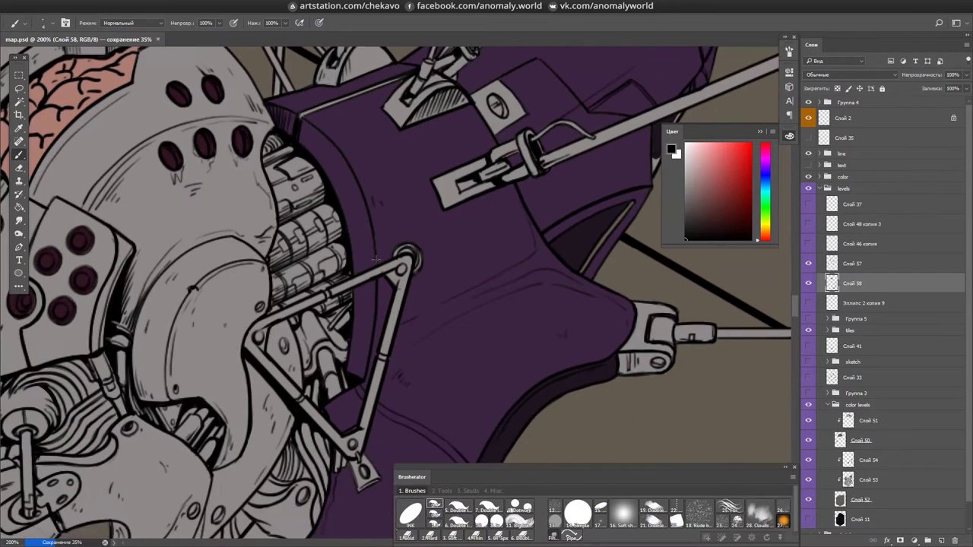
{"action": "left_click_drag", "start_coordinate": [346, 374], "coordinate": [495, 184]}
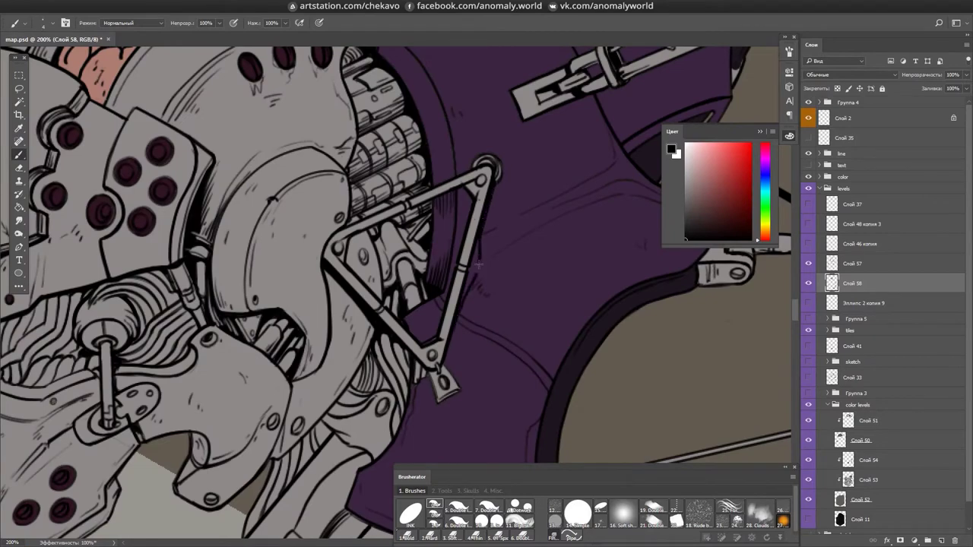
{"action": "left_click_drag", "start_coordinate": [411, 324], "coordinate": [258, 316]}
{"action": "left_click_drag", "start_coordinate": [282, 278], "coordinate": [486, 270]}
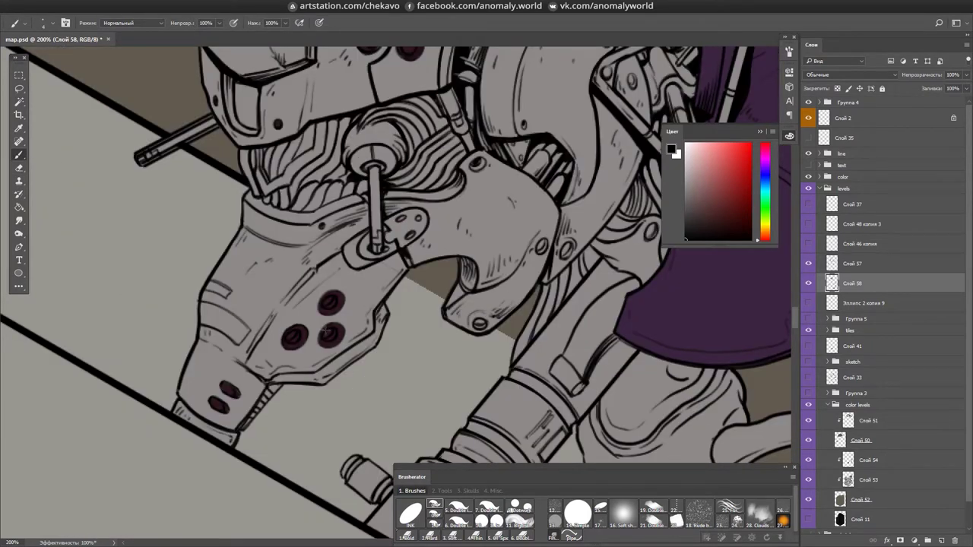
{"action": "scroll", "coordinate": [489, 233], "scroll_direction": "right", "scroll_amount": 5}
- Ink the long looping cable curves hanging from the purple body and save
{"action": "scroll", "coordinate": [490, 213], "scroll_direction": "down", "scroll_amount": 4}
{"action": "scroll", "coordinate": [552, 267], "scroll_direction": "down", "scroll_amount": 3}
{"action": "scroll", "coordinate": [552, 268], "scroll_direction": "right", "scroll_amount": 1}
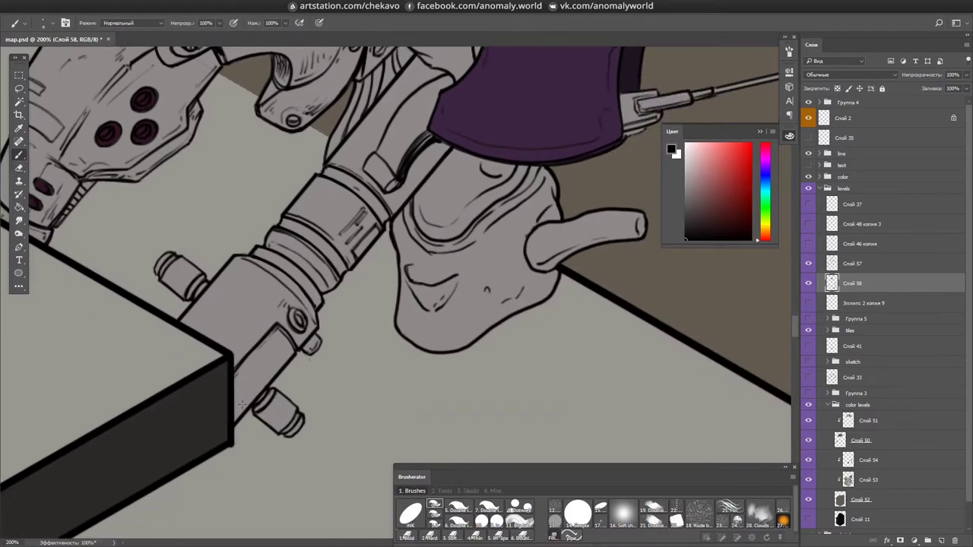
{"action": "left_click_drag", "start_coordinate": [327, 250], "coordinate": [479, 262]}
{"action": "left_click_drag", "start_coordinate": [501, 335], "coordinate": [468, 225]}
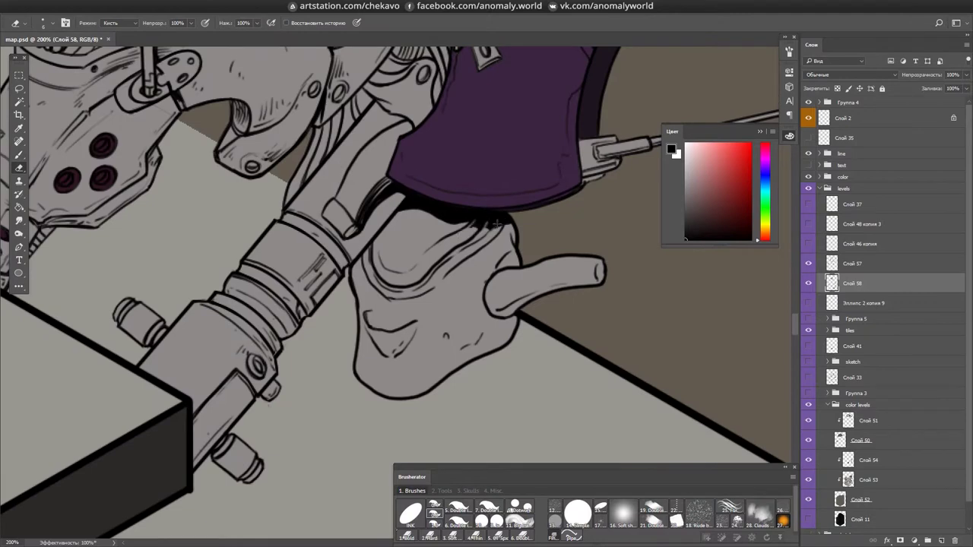
{"action": "scroll", "coordinate": [461, 240], "scroll_direction": "up", "scroll_amount": 5}
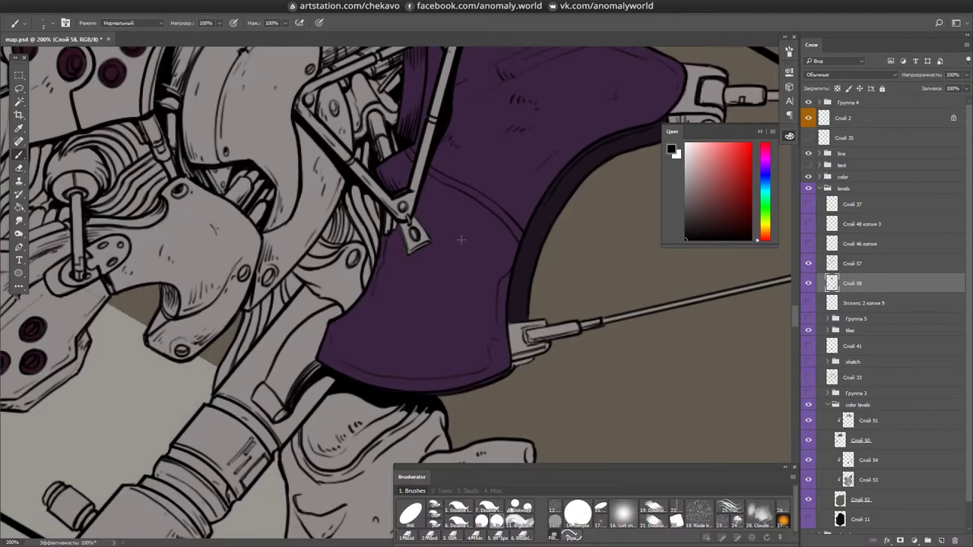
{"action": "left_click_drag", "start_coordinate": [311, 293], "coordinate": [384, 262]}
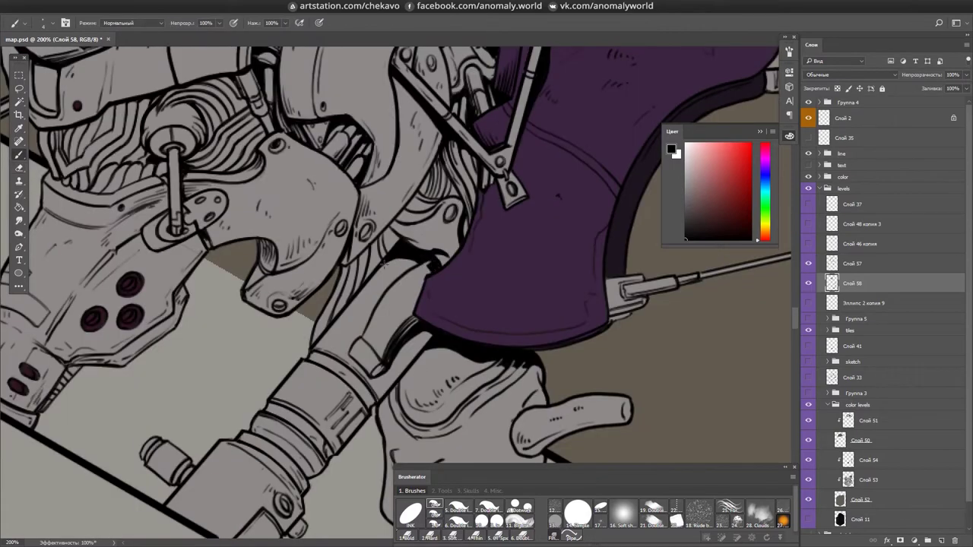
{"action": "mouse_move", "coordinate": [298, 237]}
{"action": "left_mouse_down"}
{"action": "mouse_move", "coordinate": [288, 220]}
{"action": "mouse_move", "coordinate": [314, 210]}
{"action": "left_mouse_up"}
{"action": "key", "text": "e"}
{"action": "key", "text": "b"}
{"action": "mouse_move", "coordinate": [349, 251]}
{"action": "left_mouse_down"}
{"action": "mouse_move", "coordinate": [319, 217]}
{"action": "mouse_move", "coordinate": [333, 169]}
{"action": "left_mouse_up"}
{"action": "key", "text": "ctrl+minus"}
{"action": "key", "text": "ctrl+s"}
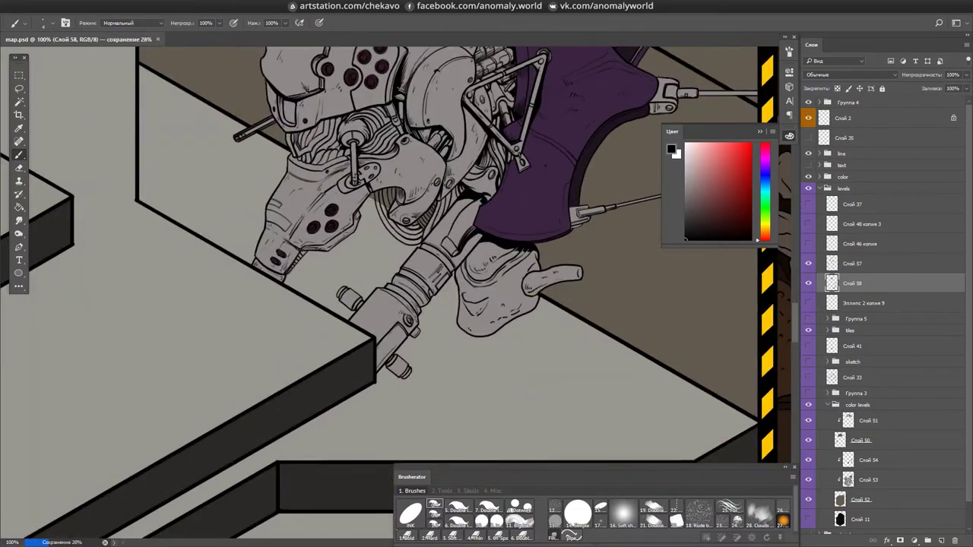
- Add a new empty layer, Слой 59, for more cables and hide the panels
{"action": "left_click_drag", "start_coordinate": [471, 448], "coordinate": [647, 334]}
{"action": "key", "text": "ctrl+shift+alt+n"}
{"action": "key", "text": "Tab"}
{"action": "left_click_drag", "start_coordinate": [423, 268], "coordinate": [429, 266]}
- Commit the moved cable lines below the purple body
{"action": "key", "text": "ctrl+d"}
{"action": "key", "text": "Tab"}
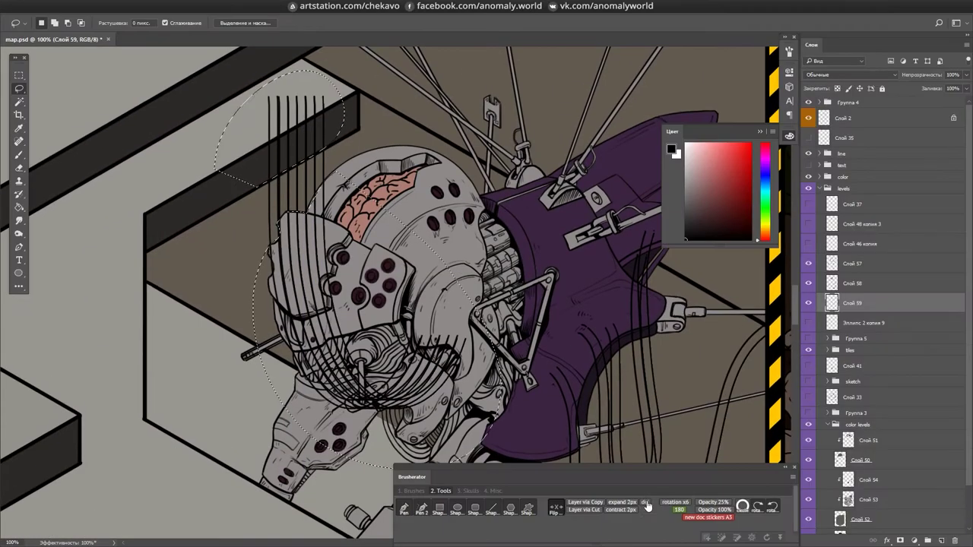
{"action": "left_click_drag", "start_coordinate": [353, 327], "coordinate": [494, 190]}
{"action": "key", "text": "ctrl+plus"}
{"action": "mouse_move", "coordinate": [500, 327]}
{"action": "left_mouse_down"}
{"action": "mouse_move", "coordinate": [474, 342]}
{"action": "mouse_move", "coordinate": [554, 281]}
{"action": "mouse_move", "coordinate": [517, 228]}
{"action": "mouse_move", "coordinate": [578, 289]}
{"action": "left_mouse_up"}
{"action": "key", "text": "ctrl+minus"}
{"action": "key", "text": "r"}
- Switch to the brush and enlarge it to 33 px
{"action": "key", "text": "b"}
{"action": "key", "text": "F5"}
{"action": "key", "text": "F5"}
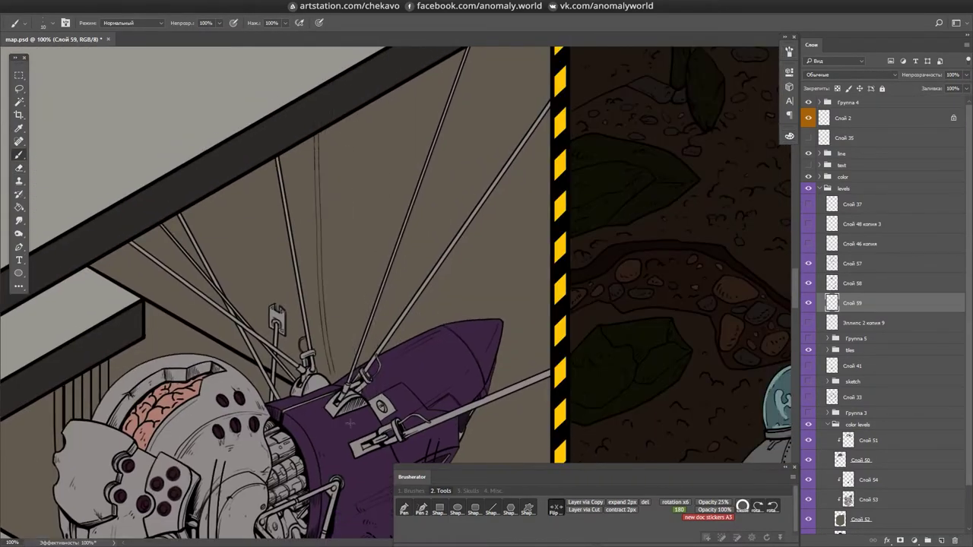
{"action": "key", "text": "ctrl+minus"}
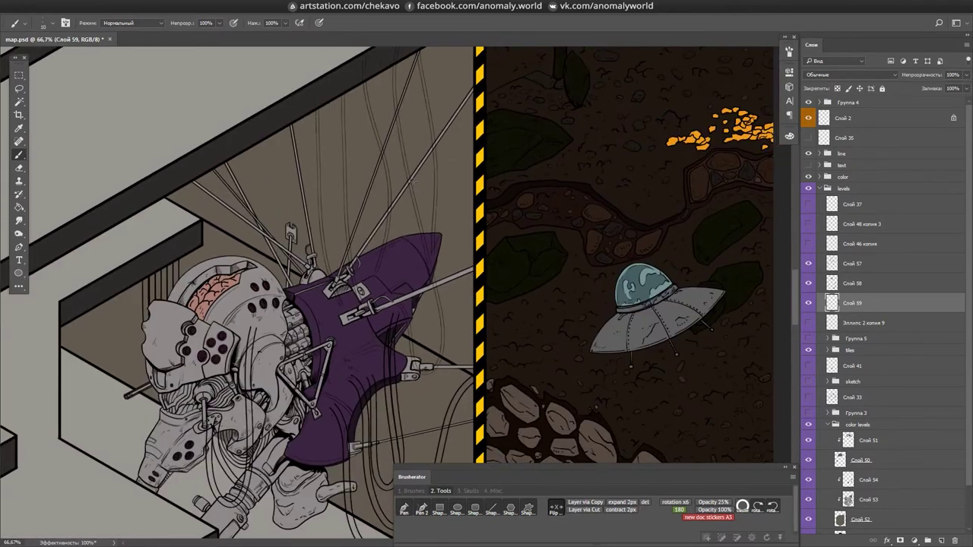
{"action": "scroll", "coordinate": [441, 212], "scroll_direction": "down", "scroll_amount": 1}
{"action": "left_click_drag", "start_coordinate": [454, 238], "coordinate": [465, 238]}
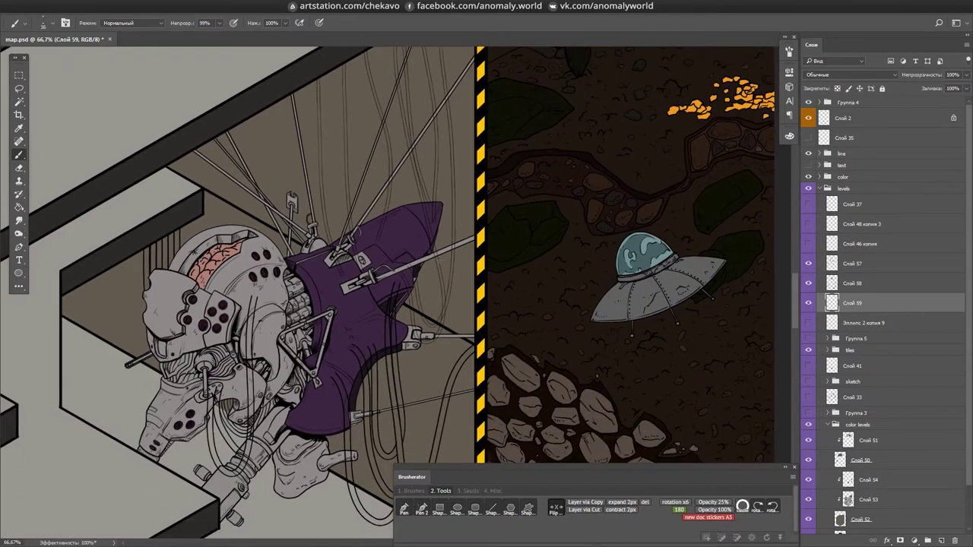
{"action": "key", "text": "ctrl+minus"}
- Draw more thin cable lines dangling among the cables around the robot
{"action": "left_click_drag", "start_coordinate": [365, 243], "coordinate": [364, 143]}
{"action": "left_click_drag", "start_coordinate": [343, 243], "coordinate": [342, 158]}
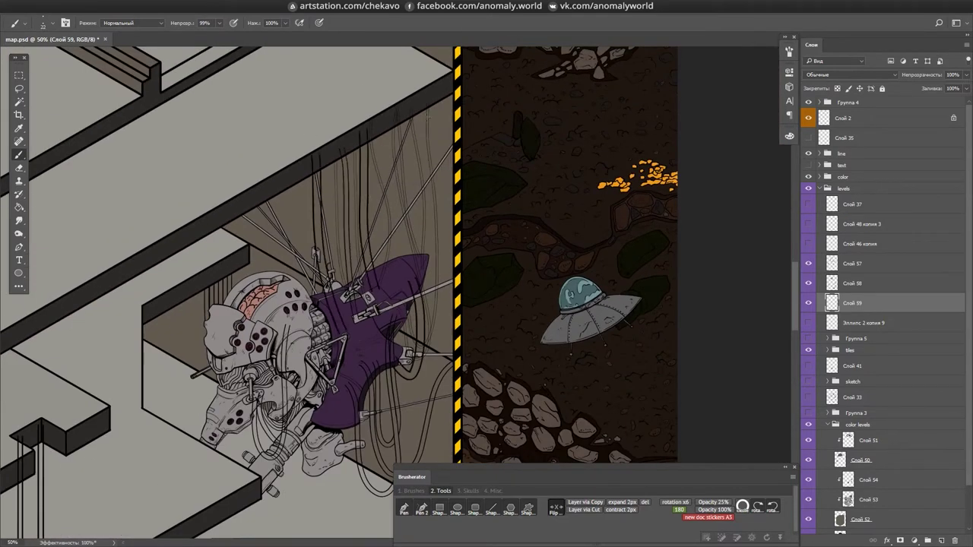
{"action": "left_click_drag", "start_coordinate": [474, 294], "coordinate": [529, 149]}
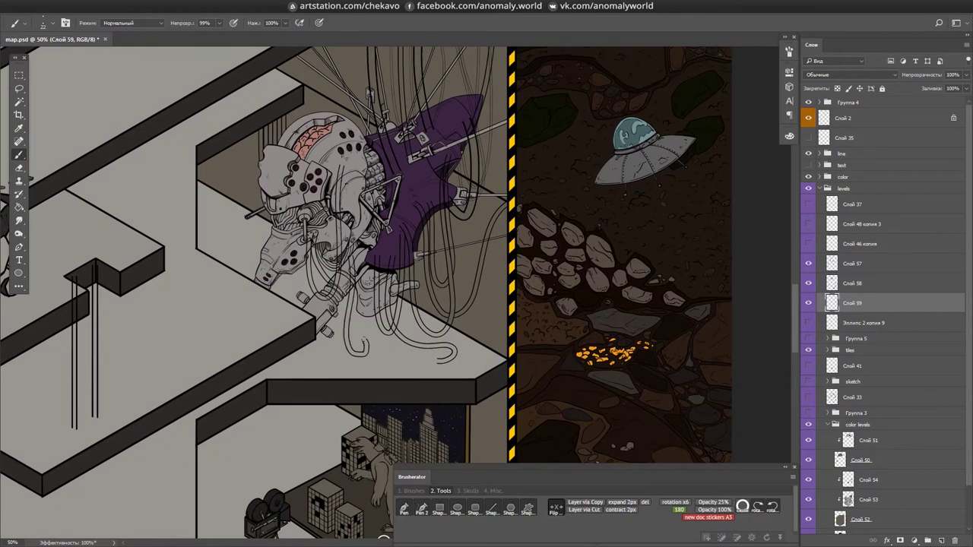
{"action": "scroll", "coordinate": [358, 355], "scroll_direction": "up", "scroll_amount": 2}
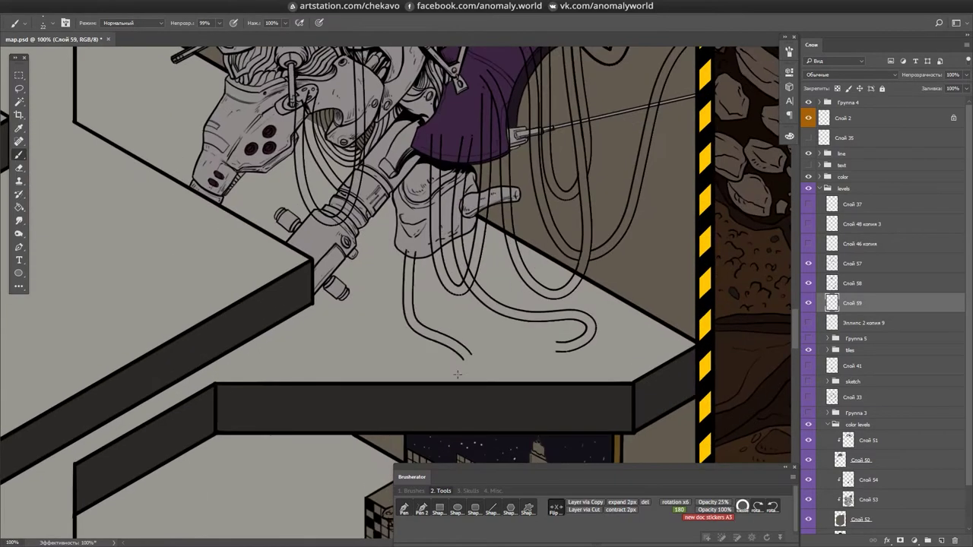
{"action": "left_click_drag", "start_coordinate": [605, 293], "coordinate": [651, 449]}
{"action": "scroll", "coordinate": [651, 448], "scroll_direction": "down", "scroll_amount": 2}
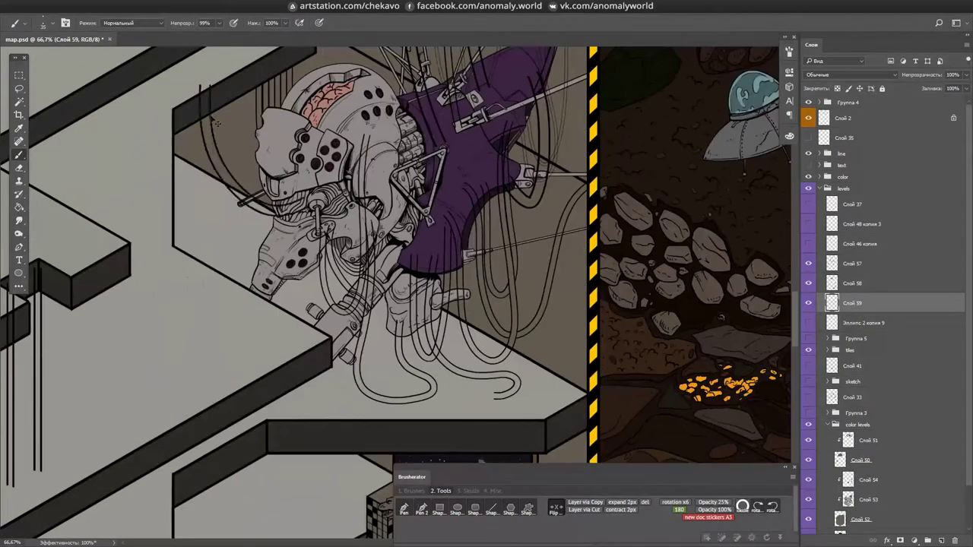
{"action": "scroll", "coordinate": [651, 448], "scroll_direction": "up", "scroll_amount": 1}
{"action": "scroll", "coordinate": [350, 158], "scroll_direction": "down", "scroll_amount": 3}
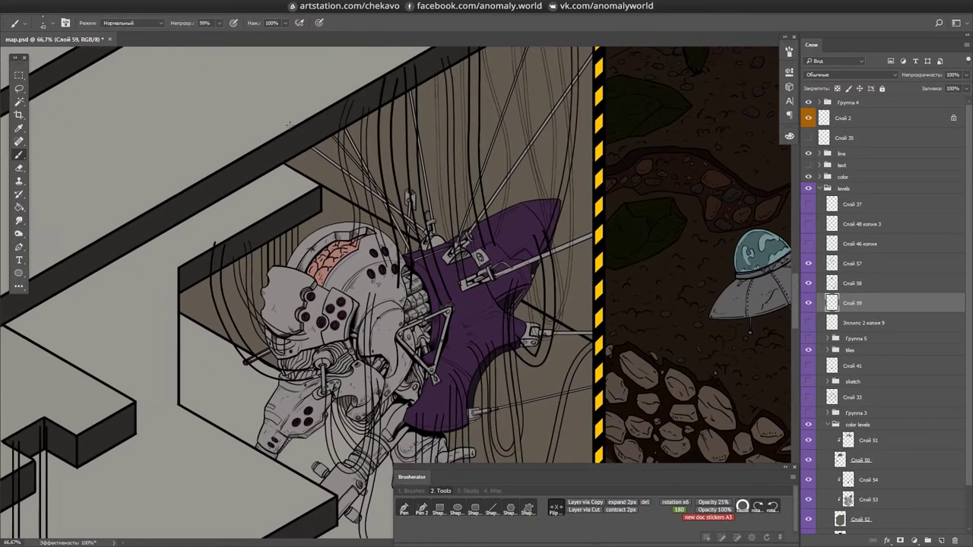
{"action": "scroll", "coordinate": [350, 159], "scroll_direction": "up", "scroll_amount": 1}
{"action": "scroll", "coordinate": [810, 285], "scroll_direction": "down", "scroll_amount": 2}
- Load the robot layer's shape as a selection
{"action": "left_click", "coordinate": [846, 450], "text": "ctrl"}
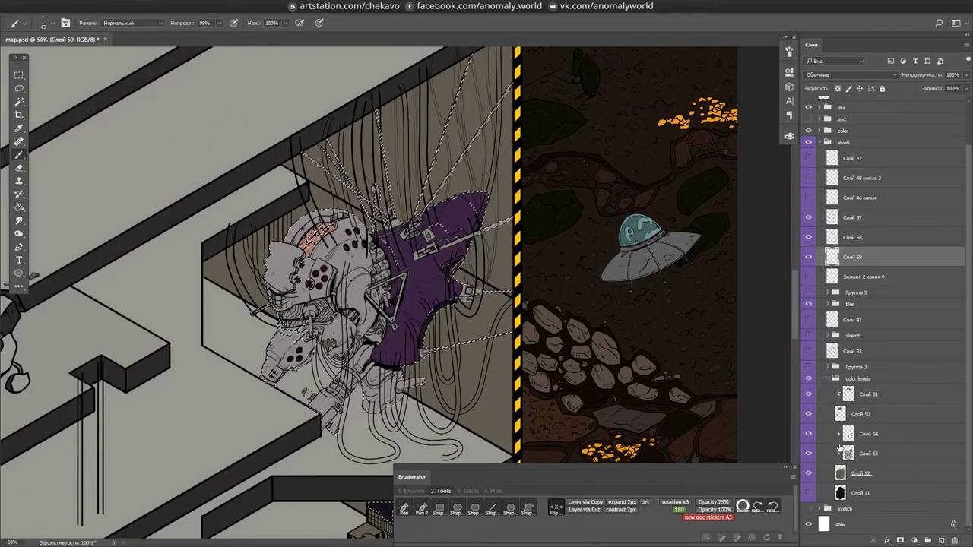
{"action": "scroll", "coordinate": [591, 294], "scroll_direction": "up", "scroll_amount": 3}
{"action": "key", "text": "Tab"}
{"action": "scroll", "coordinate": [591, 294], "scroll_direction": "down", "scroll_amount": 2}
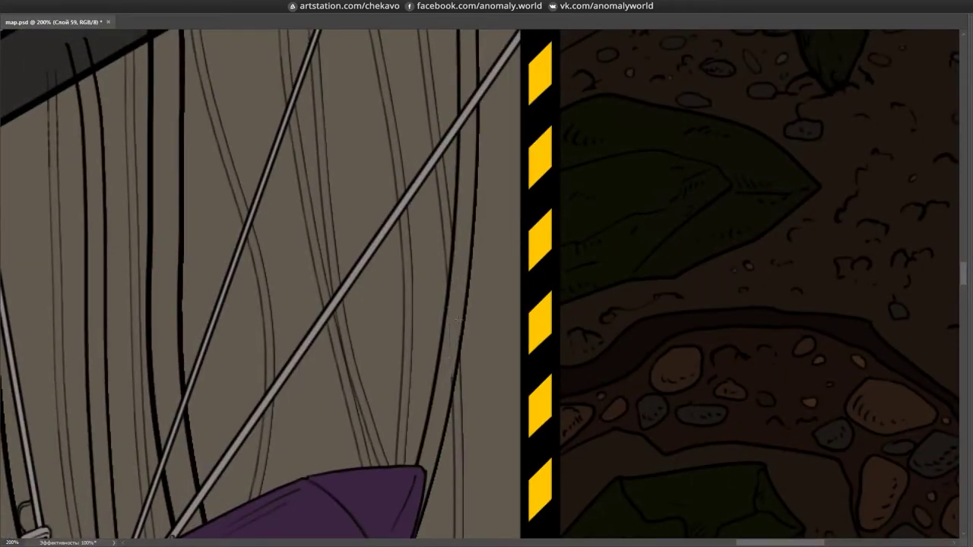
- Switch to the brush and make Слой 57 the working layer
{"action": "mouse_move", "coordinate": [421, 371]}
{"action": "left_mouse_down"}
{"action": "mouse_move", "coordinate": [449, 269]}
{"action": "mouse_move", "coordinate": [537, 183]}
{"action": "mouse_move", "coordinate": [476, 271]}
{"action": "mouse_move", "coordinate": [353, 257]}
{"action": "left_mouse_up"}
{"action": "key", "text": "Tab"}
{"action": "scroll", "coordinate": [537, 183], "scroll_direction": "up", "scroll_amount": 2}
{"action": "scroll", "coordinate": [536, 182], "scroll_direction": "down", "scroll_amount": 2}
{"action": "scroll", "coordinate": [477, 271], "scroll_direction": "up", "scroll_amount": 2}
{"action": "key", "text": "b"}
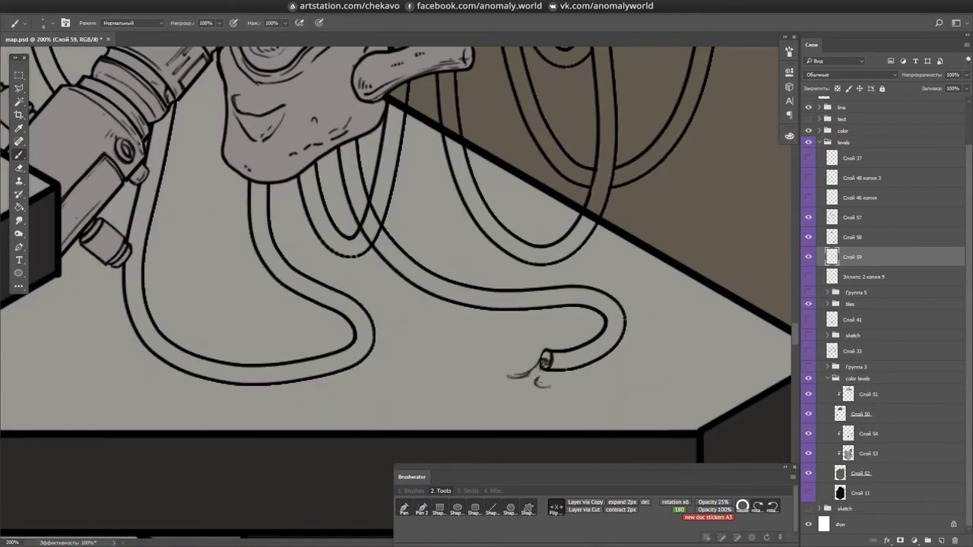
{"action": "scroll", "coordinate": [480, 406], "scroll_direction": "down", "scroll_amount": 3}
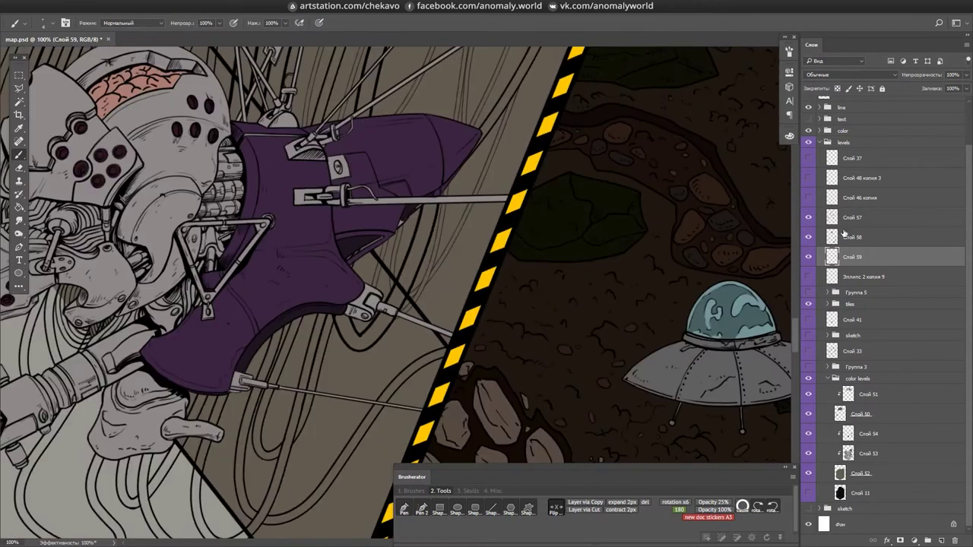
{"action": "left_click", "coordinate": [852, 217]}
{"action": "left_click_drag", "start_coordinate": [456, 266], "coordinate": [478, 387]}
- Take the eraser and reframe the view over the robot arm and purple body
{"action": "key", "text": "e"}
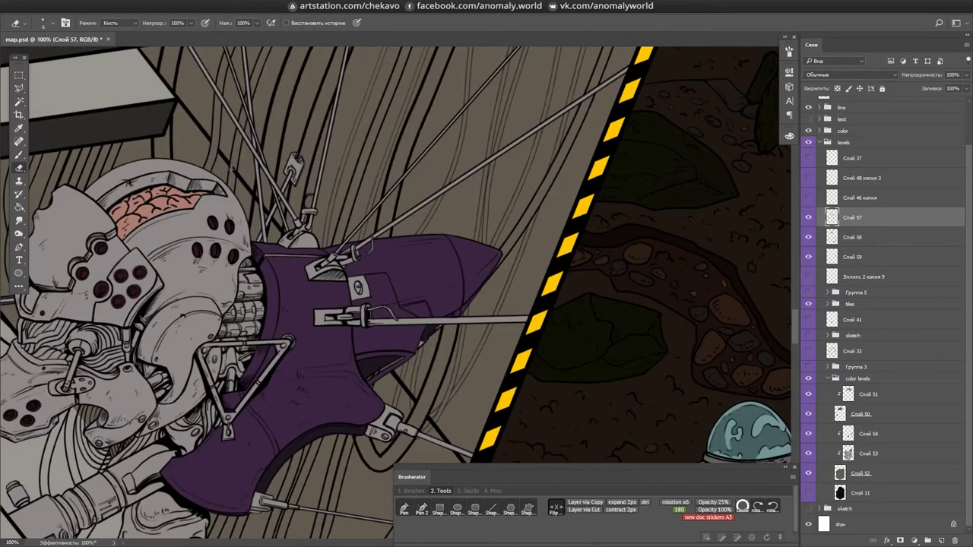
{"action": "left_click_drag", "start_coordinate": [274, 131], "coordinate": [413, 196]}
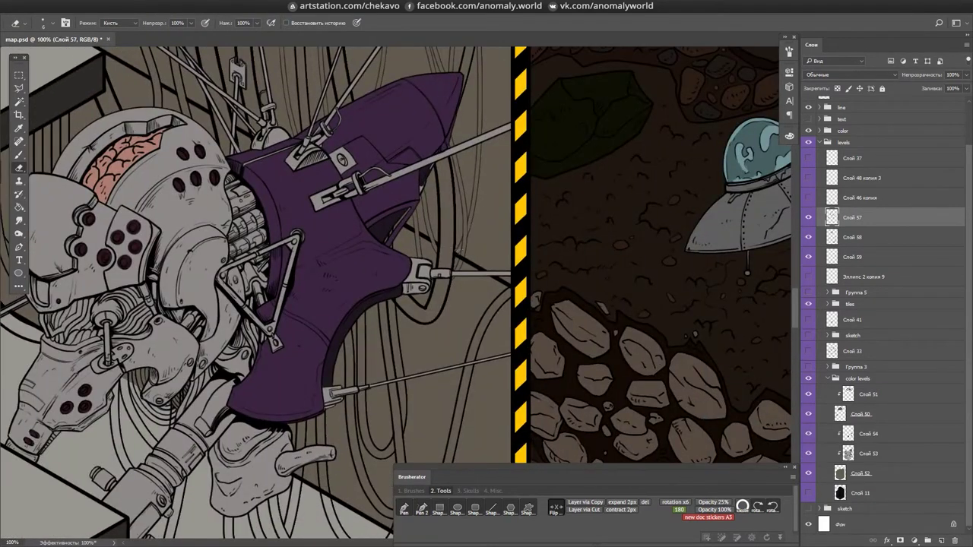
{"action": "scroll", "coordinate": [484, 147], "scroll_direction": "down", "scroll_amount": 3}
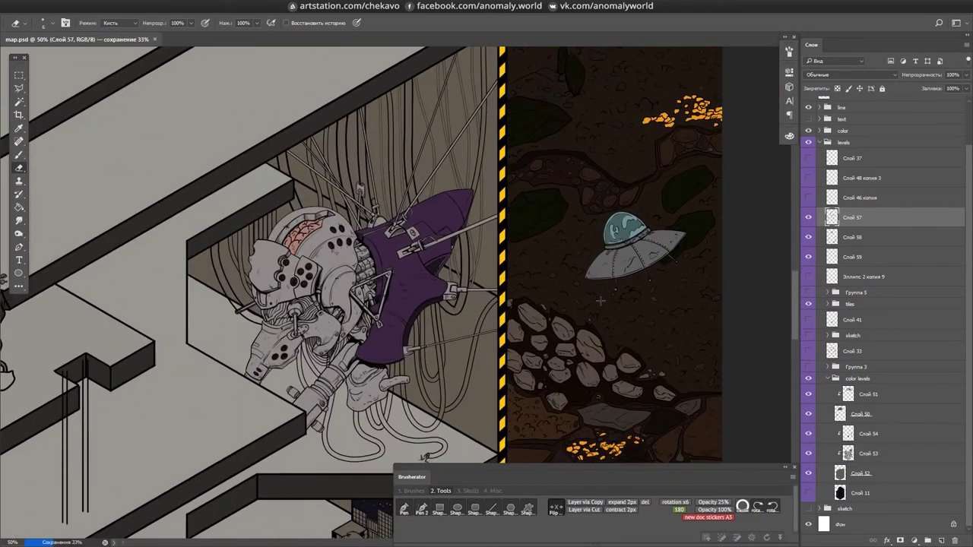
{"action": "scroll", "coordinate": [292, 502], "scroll_direction": "up", "scroll_amount": 2}
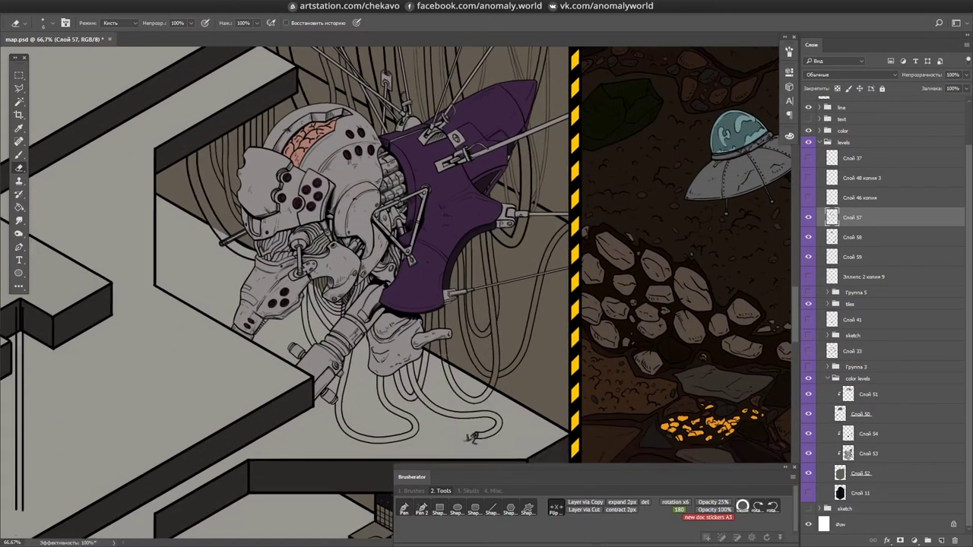
{"action": "scroll", "coordinate": [304, 312], "scroll_direction": "up", "scroll_amount": 2}
{"action": "key", "text": "alt+bracketleft"}
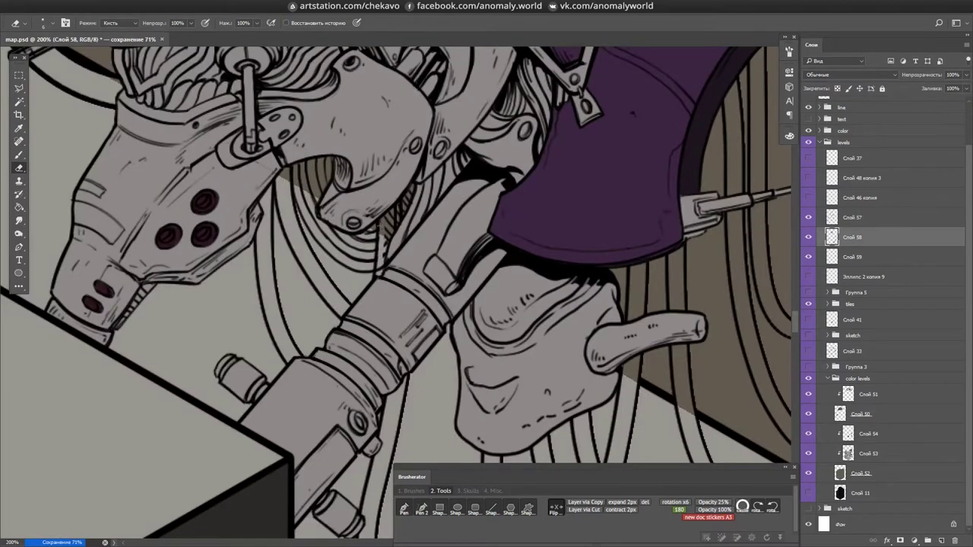
{"action": "scroll", "coordinate": [383, 219], "scroll_direction": "down", "scroll_amount": 5}
{"action": "key", "text": "alt+bracketright"}
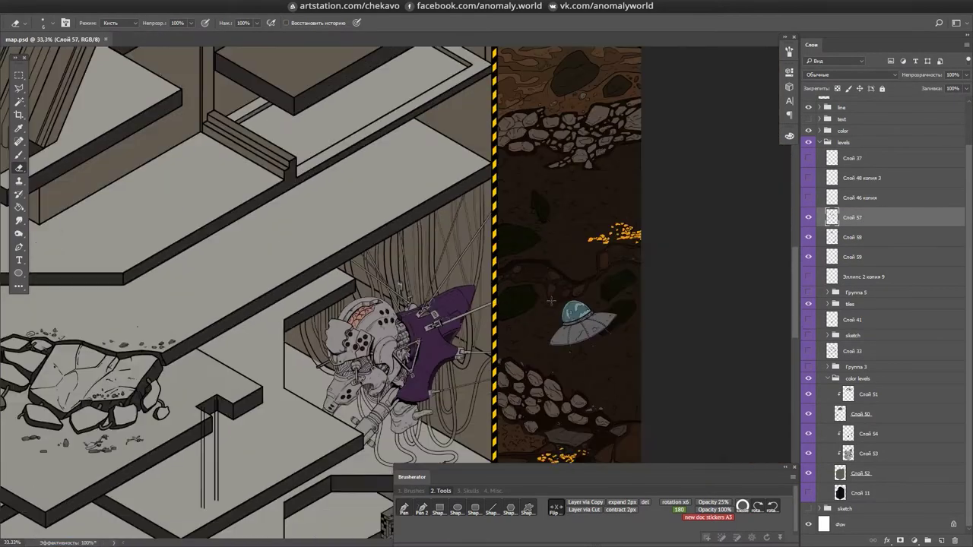
{"action": "scroll", "coordinate": [551, 301], "scroll_direction": "up", "scroll_amount": 3}
{"action": "scroll", "coordinate": [551, 301], "scroll_direction": "up", "scroll_amount": 3}
- Ink two new black wire lines above the purple pod
{"action": "mouse_move", "coordinate": [578, 121]}
{"action": "left_mouse_down"}
{"action": "mouse_move", "coordinate": [350, 362]}
{"action": "mouse_move", "coordinate": [439, 247]}
{"action": "left_mouse_up"}
{"action": "key", "text": "Tab"}
{"action": "left_click_drag", "start_coordinate": [335, 97], "coordinate": [351, 477]}
{"action": "left_click_drag", "start_coordinate": [330, 54], "coordinate": [334, 207]}
{"action": "mouse_move", "coordinate": [344, 50]}
{"action": "left_mouse_down"}
{"action": "mouse_move", "coordinate": [350, 304]}
{"action": "mouse_move", "coordinate": [377, 540]}
{"action": "left_mouse_up"}
- Make Слой 59 the working layer and shift the view over the wires
{"action": "left_click_drag", "start_coordinate": [440, 241], "coordinate": [549, 163]}
{"action": "key", "text": "Tab"}
{"action": "key", "text": "alt+bracketleft"}
{"action": "key", "text": "alt+bracketleft"}
{"action": "left_click_drag", "start_coordinate": [385, 367], "coordinate": [474, 326]}
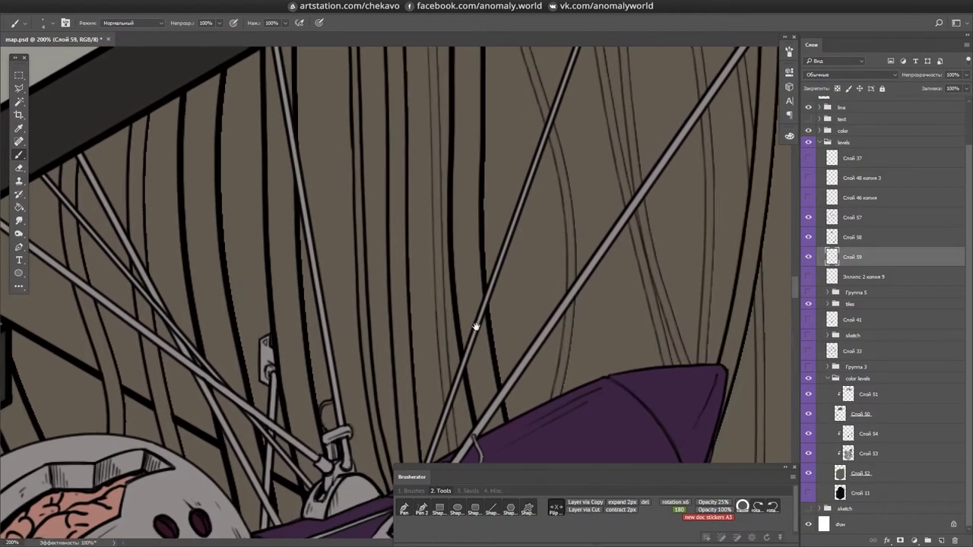
{"action": "key", "text": "Tab"}
{"action": "scroll", "coordinate": [432, 469], "scroll_direction": "down", "scroll_amount": 3}
{"action": "scroll", "coordinate": [425, 304], "scroll_direction": "up", "scroll_amount": 3}
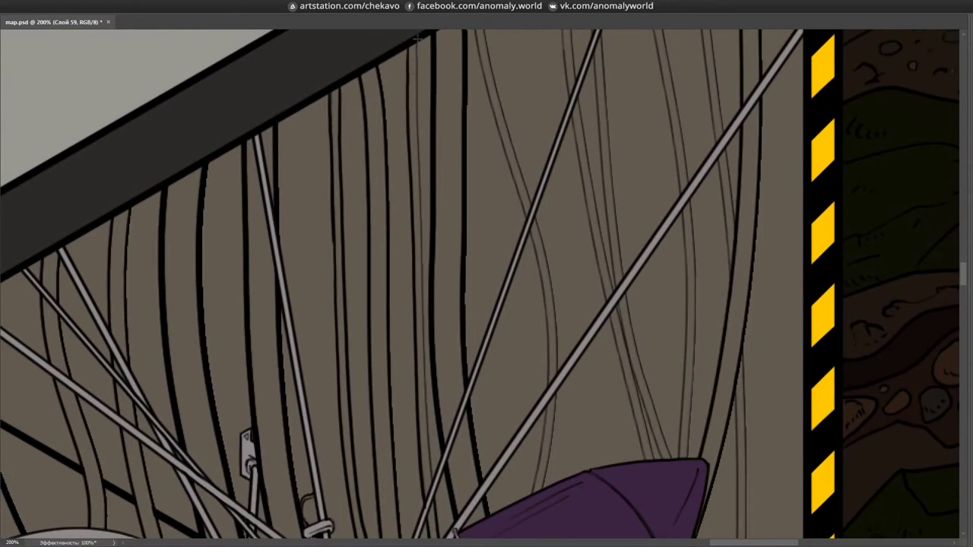
{"action": "left_click_drag", "start_coordinate": [430, 417], "coordinate": [385, 44]}
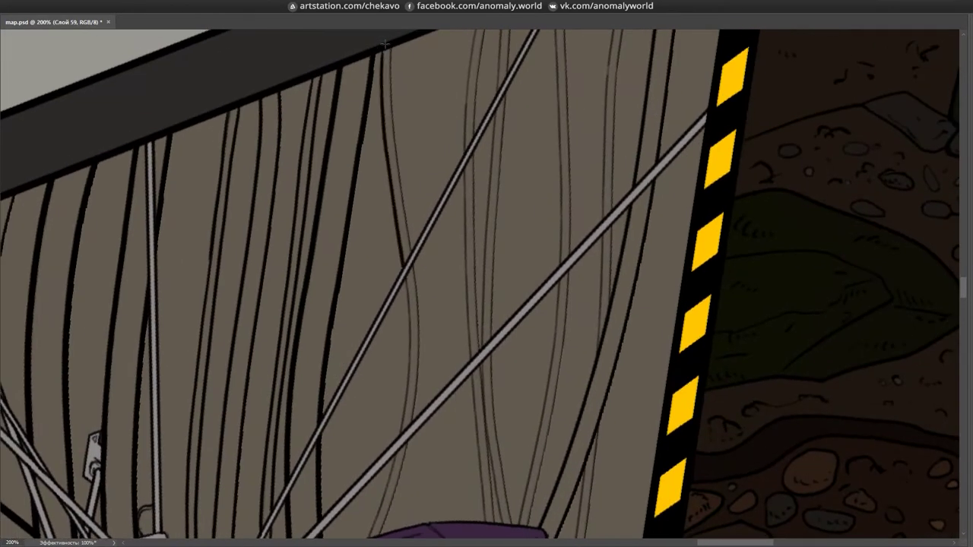
{"action": "left_click_drag", "start_coordinate": [414, 273], "coordinate": [485, 312]}
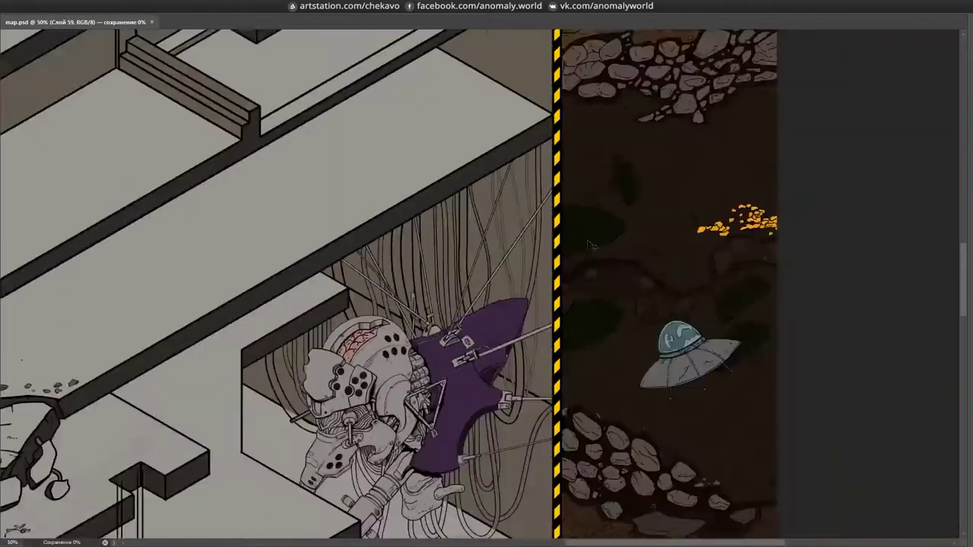
{"action": "key", "text": "ctrl+s"}
{"action": "left_click_drag", "start_coordinate": [427, 260], "coordinate": [461, 173]}
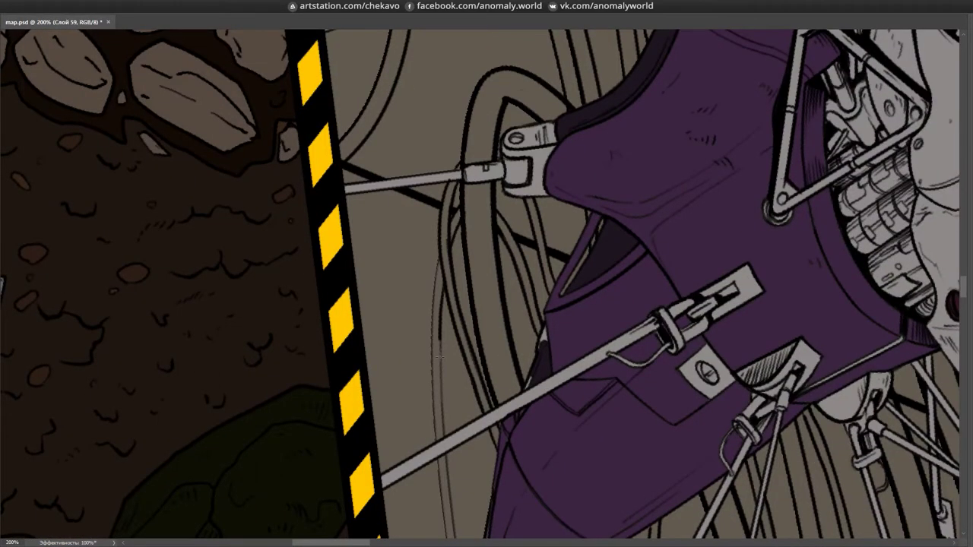
{"action": "left_click_drag", "start_coordinate": [430, 430], "coordinate": [398, 236]}
{"action": "left_click_drag", "start_coordinate": [392, 283], "coordinate": [424, 117]}
{"action": "left_click_drag", "start_coordinate": [428, 284], "coordinate": [410, 266]}
{"action": "key", "text": "ctrl+s"}
{"action": "left_click_drag", "start_coordinate": [425, 400], "coordinate": [342, 32]}
{"action": "left_click_drag", "start_coordinate": [370, 314], "coordinate": [372, 331]}
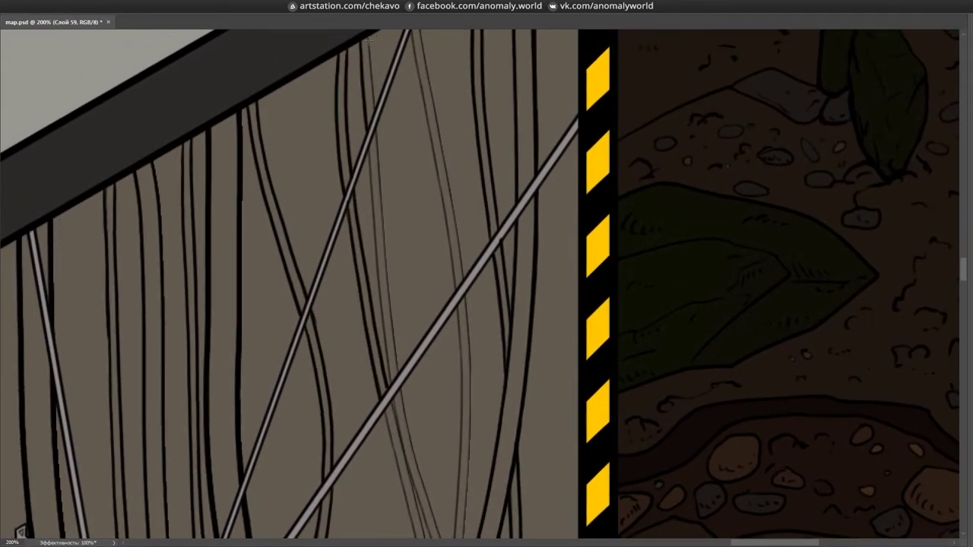
{"action": "left_click_drag", "start_coordinate": [374, 97], "coordinate": [356, 285]}
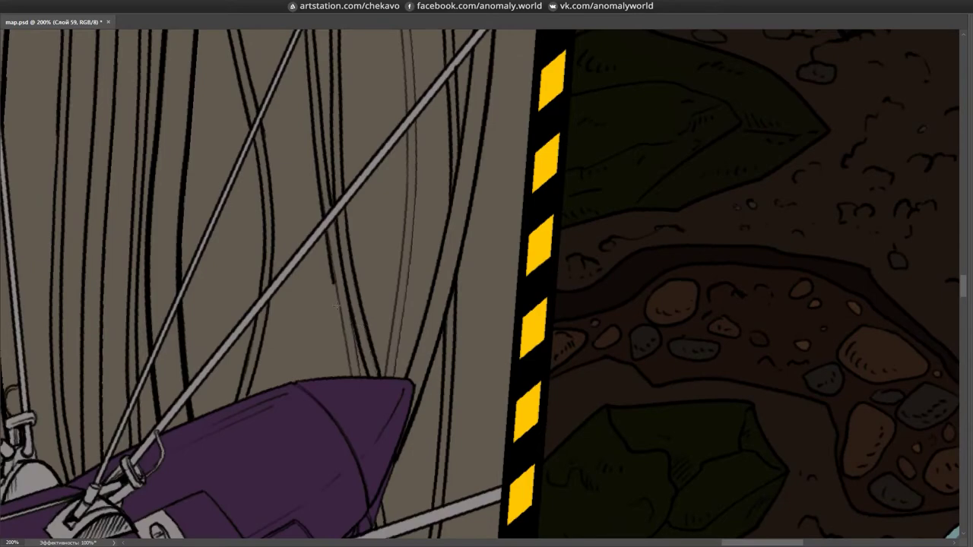
{"action": "key", "text": "ctrl+s"}
{"action": "left_click_drag", "start_coordinate": [495, 282], "coordinate": [498, 464]}
{"action": "left_click_drag", "start_coordinate": [386, 296], "coordinate": [415, 308]}
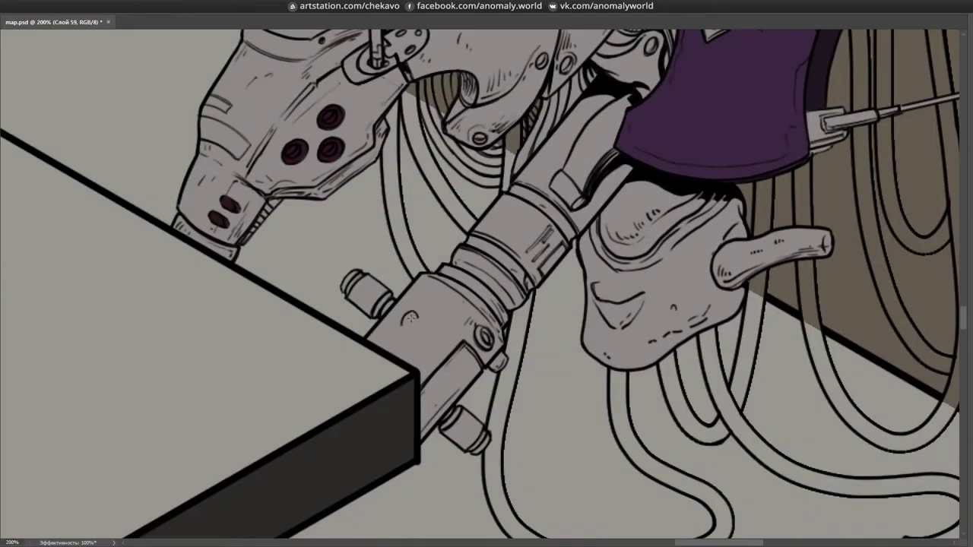
{"action": "left_click_drag", "start_coordinate": [414, 308], "coordinate": [414, 236]}
{"action": "left_click_drag", "start_coordinate": [462, 76], "coordinate": [351, 81]}
{"action": "key", "text": "ctrl+s"}
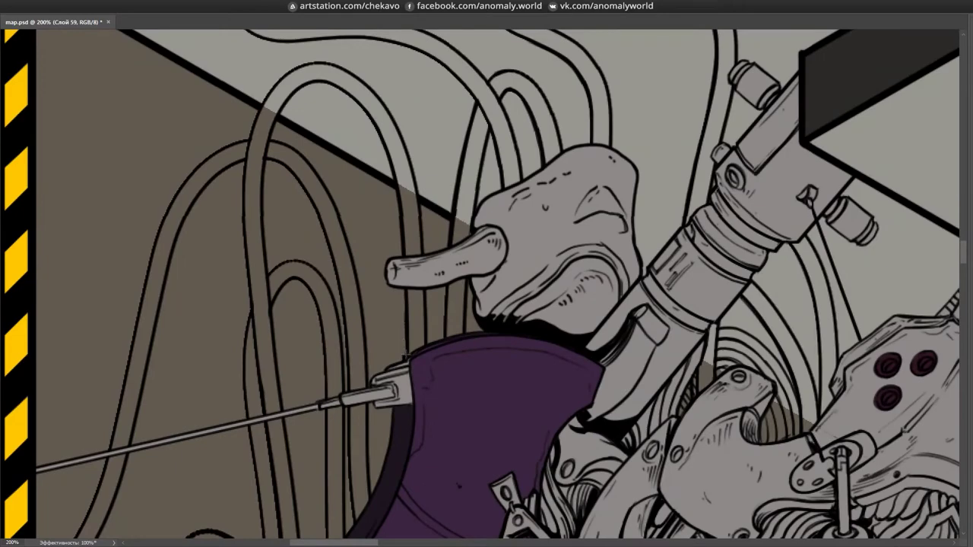
{"action": "left_click_drag", "start_coordinate": [346, 365], "coordinate": [418, 238]}
{"action": "left_click_drag", "start_coordinate": [332, 259], "coordinate": [421, 222]}
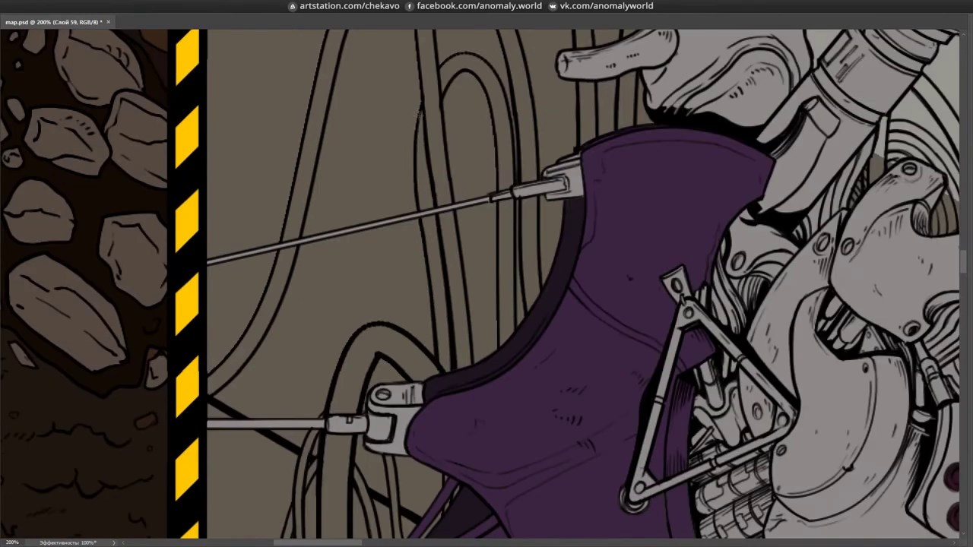
{"action": "left_click_drag", "start_coordinate": [418, 115], "coordinate": [380, 261]}
{"action": "left_click_drag", "start_coordinate": [454, 187], "coordinate": [432, 69]}
{"action": "left_click_drag", "start_coordinate": [411, 334], "coordinate": [429, 267]}
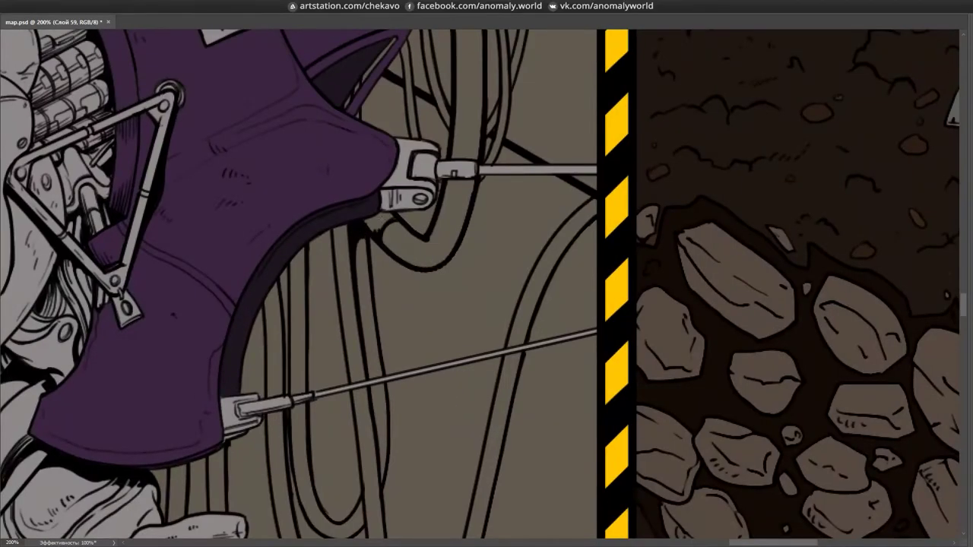
{"action": "left_click_drag", "start_coordinate": [352, 227], "coordinate": [228, 239]}
{"action": "key", "text": "ctrl+s"}
{"action": "left_click_drag", "start_coordinate": [133, 190], "coordinate": [449, 152]}
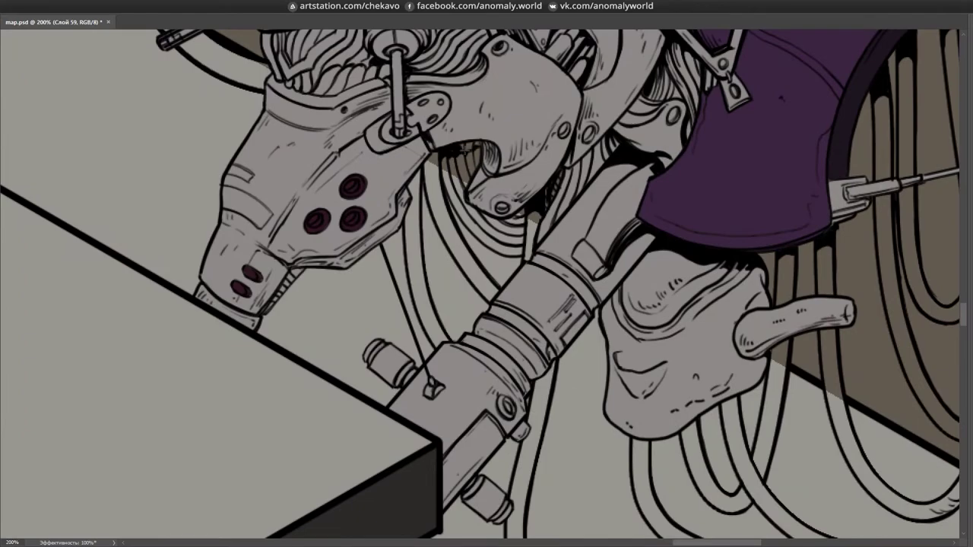
{"action": "key", "text": "ctrl+s"}
{"action": "left_click_drag", "start_coordinate": [403, 228], "coordinate": [357, 205]}
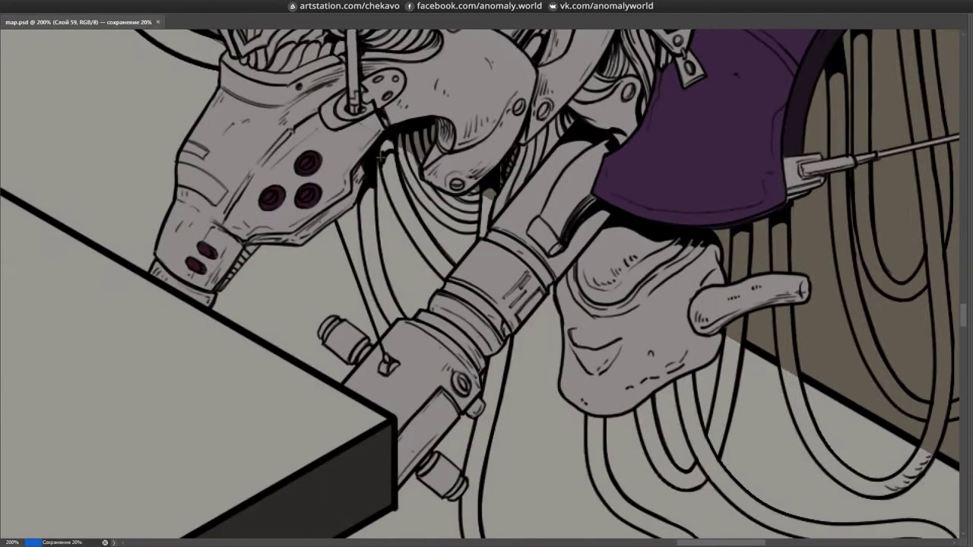
{"action": "scroll", "coordinate": [385, 169], "scroll_direction": "down", "scroll_amount": 3}
{"action": "left_click_drag", "start_coordinate": [384, 168], "coordinate": [550, 326]}
{"action": "key", "text": "ctrl+plus"}
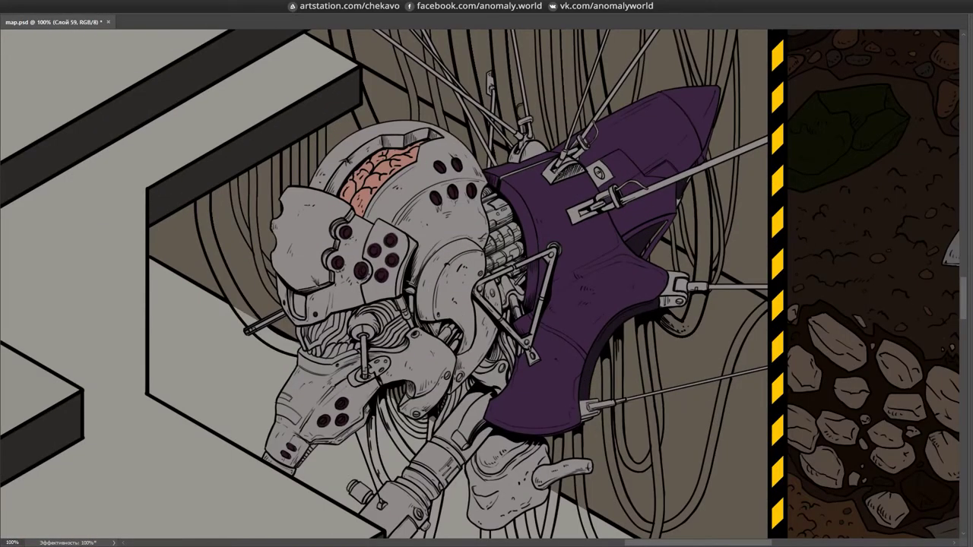
{"action": "left_click_drag", "start_coordinate": [532, 190], "coordinate": [591, 224]}
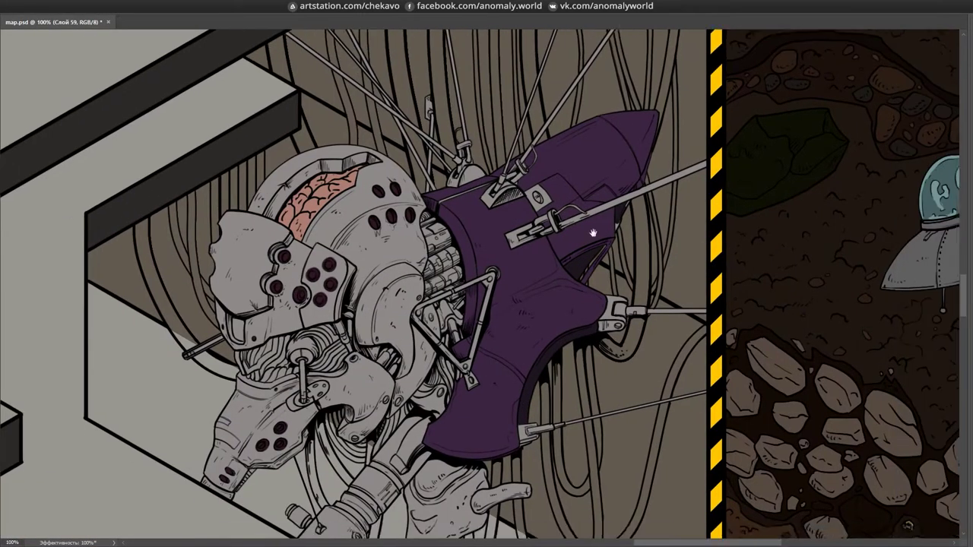
{"action": "key", "text": "Tab"}
{"action": "key", "text": "ctrl+minus"}
{"action": "left_click", "coordinate": [856, 416]}
{"action": "key", "text": "ctrl+plus"}
{"action": "left_click", "coordinate": [789, 135]}
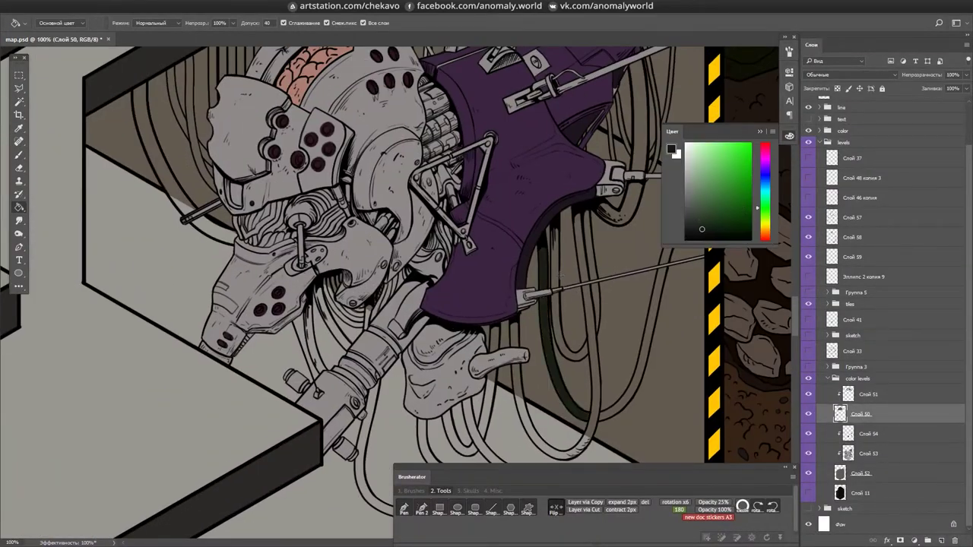
- Fill two of the upper cables flat dark green
{"action": "key", "text": "ctrl+plus"}
{"action": "key", "text": "ctrl+minus"}
{"action": "left_click_drag", "start_coordinate": [585, 285], "coordinate": [439, 223]}
{"action": "left_click", "coordinate": [536, 248]}
{"action": "left_click", "coordinate": [421, 152]}
- Fill four more cables dark blue
{"action": "left_click_drag", "start_coordinate": [425, 190], "coordinate": [408, 201]}
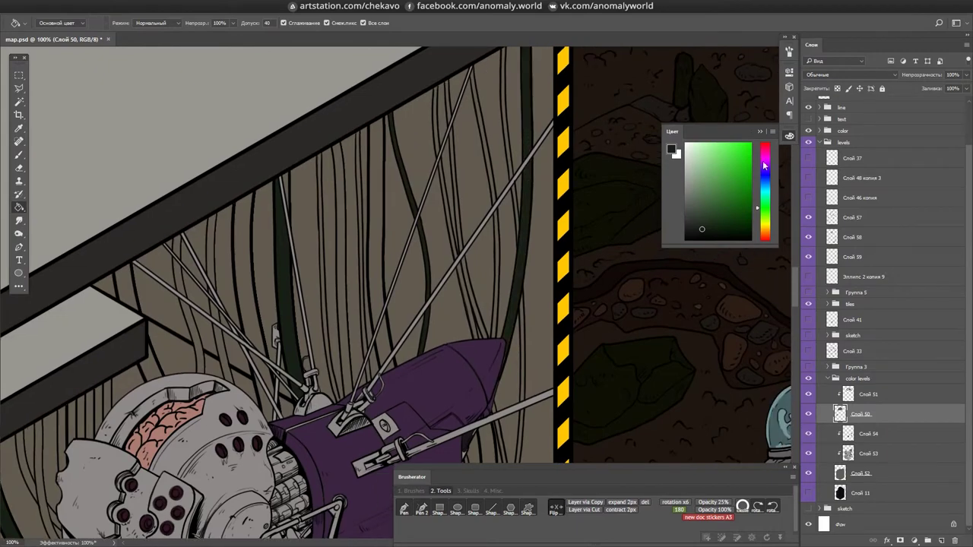
{"action": "left_click", "coordinate": [376, 229]}
{"action": "left_click", "coordinate": [250, 273]}
{"action": "left_click", "coordinate": [184, 319]}
{"action": "left_click", "coordinate": [342, 266]}
- Fill two cables near the robot on the table a muted dark red
{"action": "left_click_drag", "start_coordinate": [342, 266], "coordinate": [403, 76]}
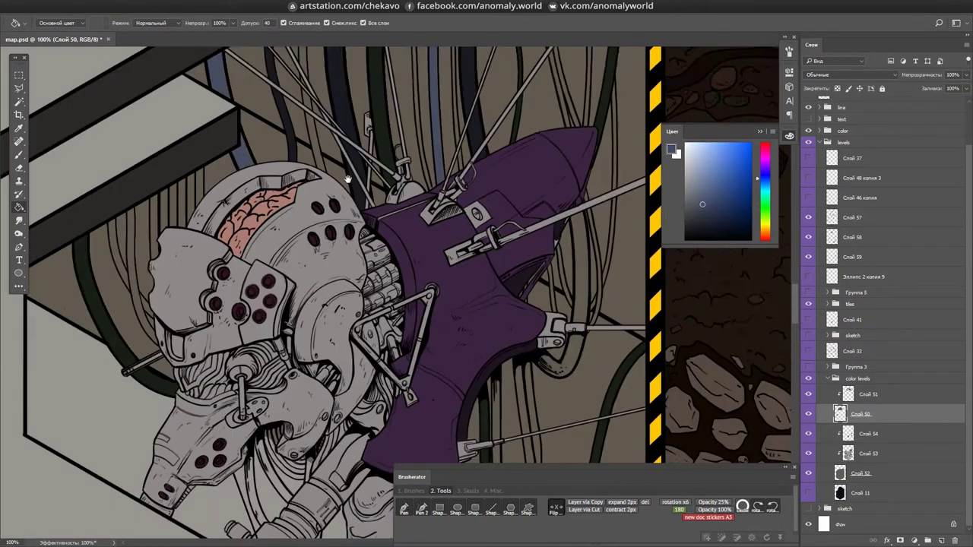
{"action": "left_click_drag", "start_coordinate": [532, 304], "coordinate": [487, 168]}
{"action": "left_click", "coordinate": [463, 352], "text": "alt"}
{"action": "mouse_move", "coordinate": [494, 464]}
{"action": "left_mouse_down"}
{"action": "mouse_move", "coordinate": [463, 353]}
{"action": "mouse_move", "coordinate": [568, 502]}
{"action": "left_mouse_up"}
{"action": "left_click", "coordinate": [463, 353]}
{"action": "left_click", "coordinate": [507, 345]}
- Pick a yellow-orange hue, then sample muted red and green from the cables
{"action": "left_click", "coordinate": [766, 224]}
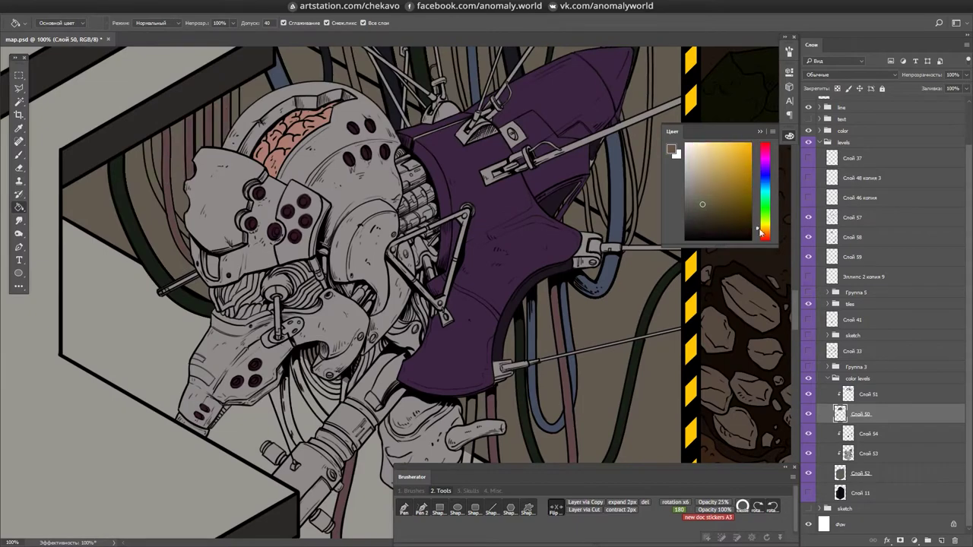
{"action": "left_click_drag", "start_coordinate": [760, 226], "coordinate": [760, 229]}
{"action": "scroll", "coordinate": [486, 161], "scroll_direction": "up", "scroll_amount": 3}
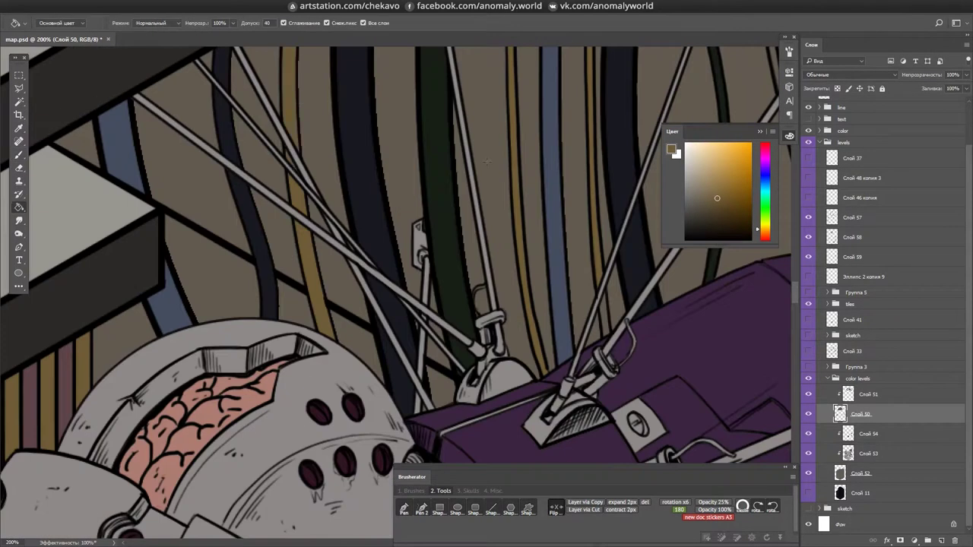
{"action": "scroll", "coordinate": [487, 162], "scroll_direction": "down", "scroll_amount": 3}
{"action": "left_click", "coordinate": [487, 162], "text": "alt"}
{"action": "scroll", "coordinate": [487, 162], "scroll_direction": "up", "scroll_amount": 2}
{"action": "left_click", "coordinate": [473, 259], "text": "alt"}
{"action": "left_click", "coordinate": [430, 228], "text": "alt"}
- Sample green and dark blue from the lower cables
{"action": "scroll", "coordinate": [186, 286], "scroll_direction": "up", "scroll_amount": 2}
{"action": "scroll", "coordinate": [458, 314], "scroll_direction": "down", "scroll_amount": 2}
{"action": "scroll", "coordinate": [459, 315], "scroll_direction": "down", "scroll_amount": 5}
{"action": "scroll", "coordinate": [464, 357], "scroll_direction": "down", "scroll_amount": 3}
{"action": "left_click", "coordinate": [487, 365], "text": "alt"}
{"action": "left_click", "coordinate": [473, 401], "text": "alt"}
{"action": "scroll", "coordinate": [514, 299], "scroll_direction": "up", "scroll_amount": 2}
- Switch to the brush and sample the light grey-pink of the arm
{"action": "key", "text": "m"}
{"action": "scroll", "coordinate": [418, 190], "scroll_direction": "down", "scroll_amount": 3}
{"action": "key", "text": "b"}
{"action": "scroll", "coordinate": [511, 350], "scroll_direction": "down", "scroll_amount": 3}
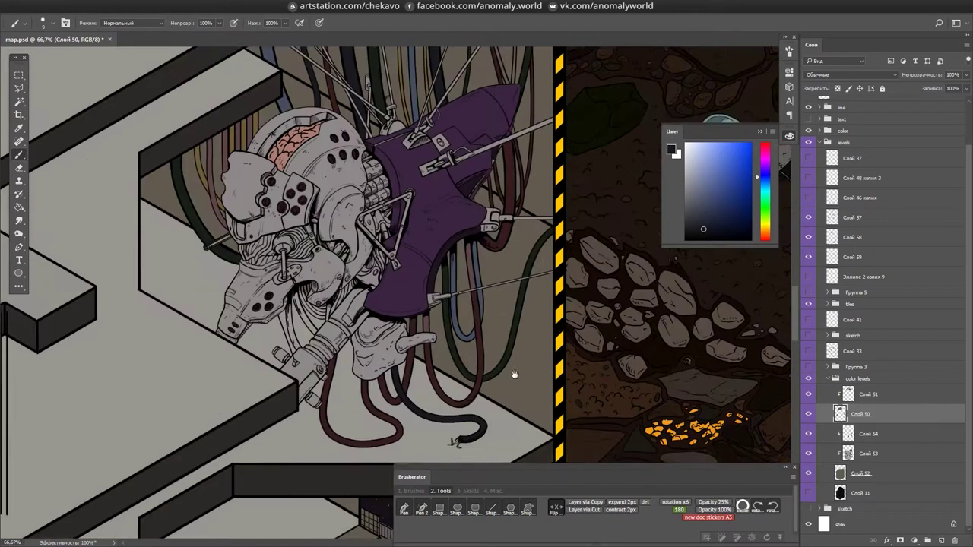
{"action": "scroll", "coordinate": [380, 326], "scroll_direction": "up", "scroll_amount": 3}
{"action": "left_click", "coordinate": [385, 343], "text": "alt"}
- Paint the hose and its coil in dark red and pink-red
{"action": "left_click", "coordinate": [473, 392], "text": "alt"}
{"action": "mouse_move", "coordinate": [365, 162]}
{"action": "left_mouse_down"}
{"action": "mouse_move", "coordinate": [381, 219]}
{"action": "mouse_move", "coordinate": [422, 285]}
{"action": "left_mouse_up"}
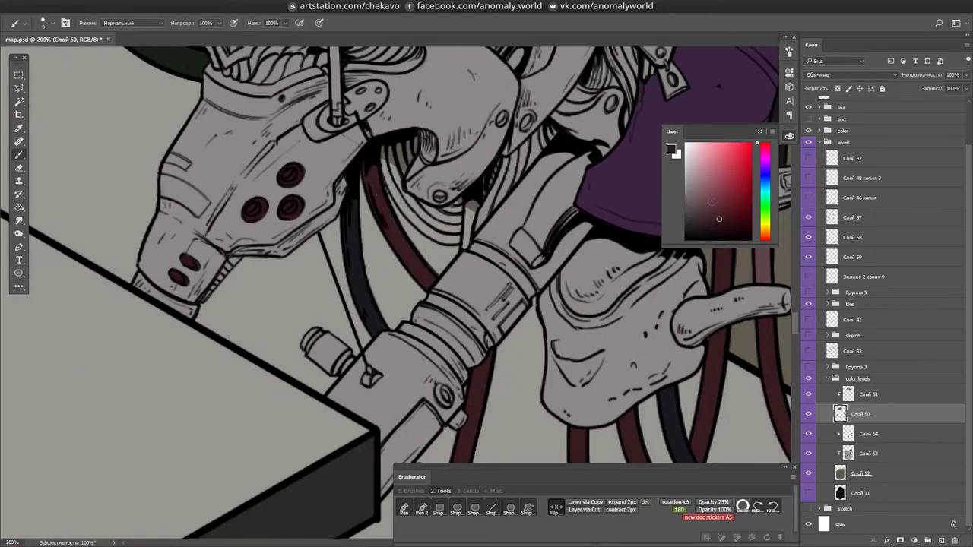
{"action": "mouse_move", "coordinate": [397, 196]}
{"action": "left_mouse_down"}
{"action": "mouse_move", "coordinate": [458, 243]}
{"action": "mouse_move", "coordinate": [552, 128]}
{"action": "left_mouse_up"}
{"action": "left_click", "coordinate": [454, 240], "text": "alt"}
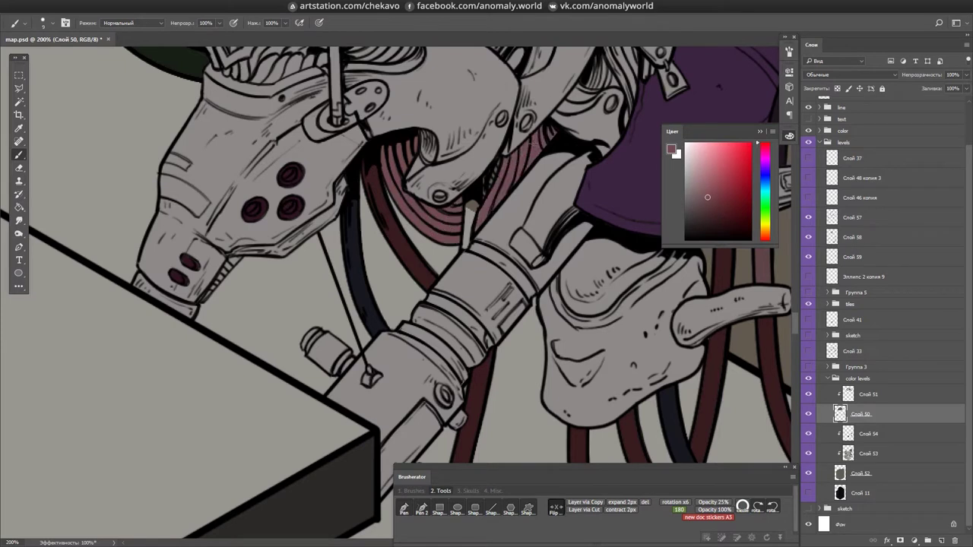
{"action": "left_click_drag", "start_coordinate": [465, 237], "coordinate": [425, 274]}
- Paint the tube light grey using colour sampled from the arm
{"action": "left_click", "coordinate": [485, 262], "text": "alt"}
{"action": "left_click_drag", "start_coordinate": [516, 236], "coordinate": [532, 259]}
{"action": "left_click", "coordinate": [525, 259], "text": "alt"}
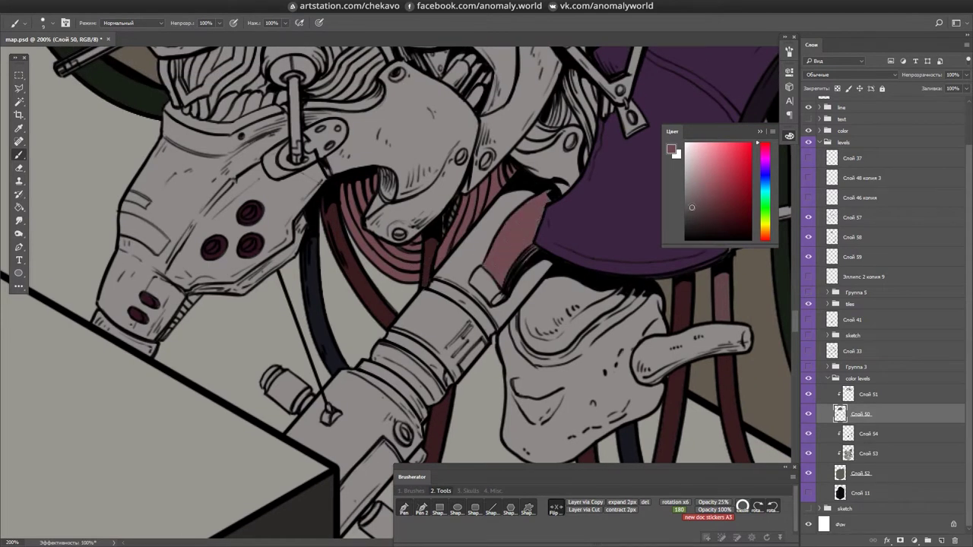
{"action": "left_click_drag", "start_coordinate": [498, 213], "coordinate": [456, 261]}
- Cover the whole hand and finger in dark olive
{"action": "left_click_drag", "start_coordinate": [525, 289], "coordinate": [491, 331]}
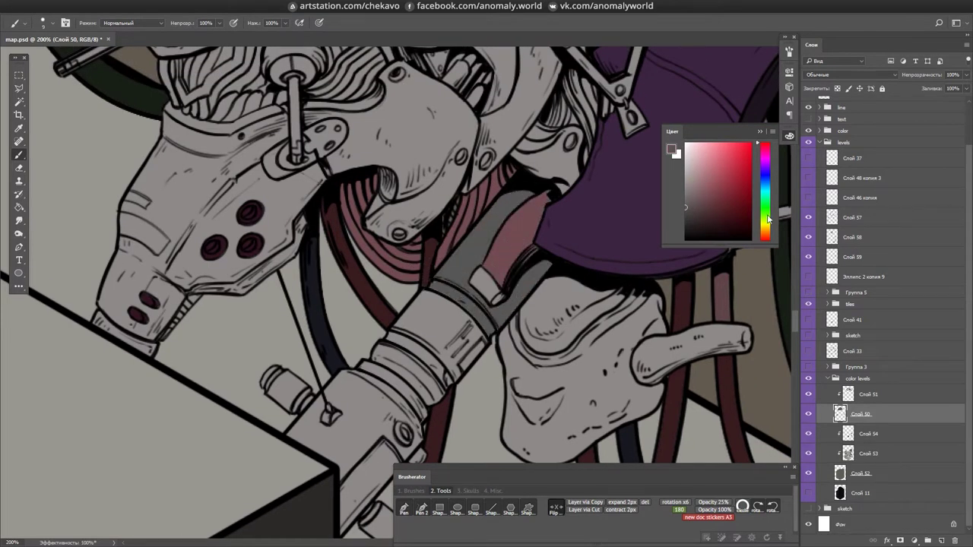
{"action": "left_click_drag", "start_coordinate": [585, 343], "coordinate": [578, 368]}
{"action": "mouse_move", "coordinate": [540, 342]}
{"action": "left_mouse_down"}
{"action": "mouse_move", "coordinate": [593, 395]}
{"action": "mouse_move", "coordinate": [470, 323]}
{"action": "left_mouse_up"}
{"action": "mouse_move", "coordinate": [425, 228]}
{"action": "left_mouse_down"}
{"action": "mouse_move", "coordinate": [403, 350]}
{"action": "mouse_move", "coordinate": [456, 228]}
{"action": "mouse_move", "coordinate": [533, 357]}
{"action": "mouse_move", "coordinate": [605, 278]}
{"action": "mouse_move", "coordinate": [440, 407]}
{"action": "left_mouse_up"}
- Fill the arm fitting below the hand with khaki
{"action": "left_click_drag", "start_coordinate": [550, 344], "coordinate": [661, 320]}
{"action": "left_click_drag", "start_coordinate": [333, 360], "coordinate": [367, 325]}
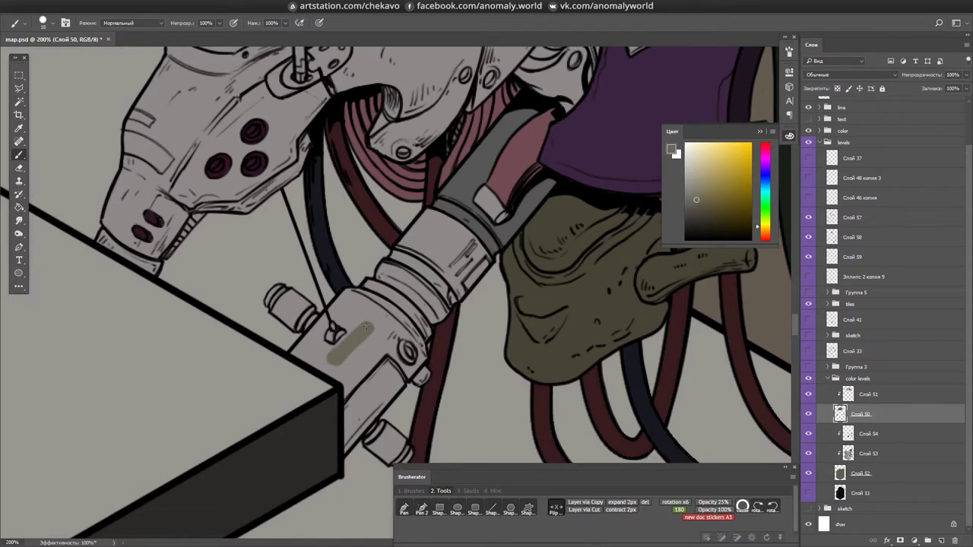
{"action": "mouse_move", "coordinate": [366, 287]}
{"action": "left_mouse_down"}
{"action": "mouse_move", "coordinate": [363, 333]}
{"action": "mouse_move", "coordinate": [414, 320]}
{"action": "mouse_move", "coordinate": [405, 349]}
{"action": "mouse_move", "coordinate": [337, 403]}
{"action": "mouse_move", "coordinate": [343, 439]}
{"action": "mouse_move", "coordinate": [334, 384]}
{"action": "left_mouse_up"}
{"action": "key", "text": "e"}
{"action": "key", "text": "b"}
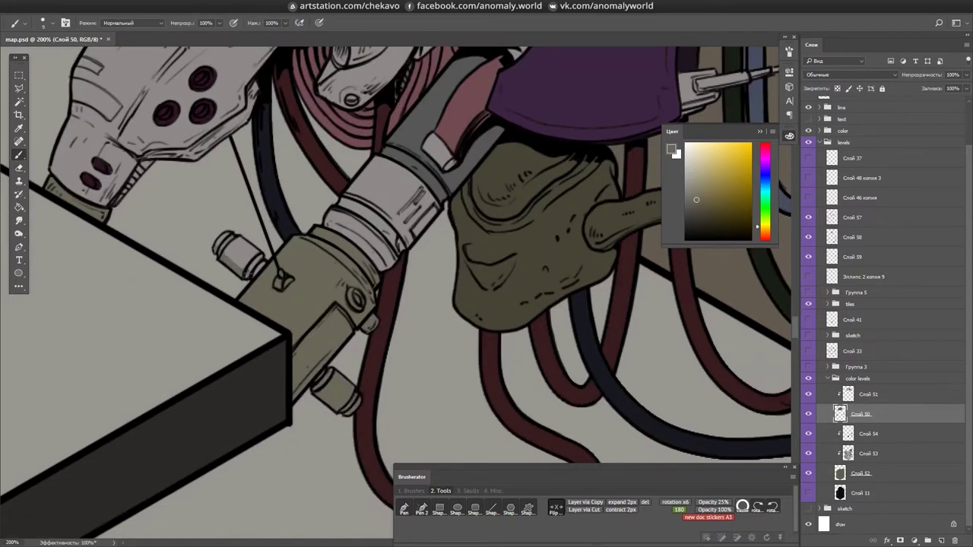
- Paint the collar mid-grey with a dark red band and save the map
{"action": "left_click_drag", "start_coordinate": [452, 310], "coordinate": [460, 386]}
{"action": "left_click", "coordinate": [426, 163], "text": "alt"}
{"action": "left_click_drag", "start_coordinate": [426, 243], "coordinate": [380, 304]}
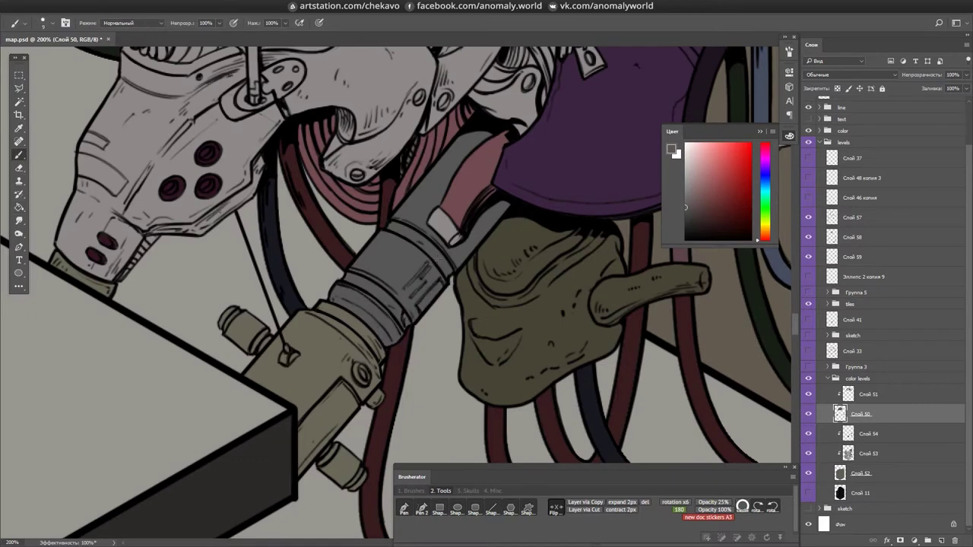
{"action": "left_click_drag", "start_coordinate": [348, 277], "coordinate": [406, 311]}
{"action": "key", "text": "ctrl+s"}
- Add dark olive strokes on the hand and pick a near-black colour
{"action": "mouse_move", "coordinate": [452, 270]}
{"action": "left_mouse_down"}
{"action": "mouse_move", "coordinate": [445, 304]}
{"action": "mouse_move", "coordinate": [415, 312]}
{"action": "left_mouse_up"}
{"action": "left_click", "coordinate": [456, 282], "text": "alt"}
{"action": "mouse_move", "coordinate": [441, 182]}
{"action": "left_mouse_down"}
{"action": "mouse_move", "coordinate": [465, 231]}
{"action": "mouse_move", "coordinate": [304, 272]}
{"action": "left_mouse_up"}
{"action": "left_click", "coordinate": [464, 232], "text": "alt"}
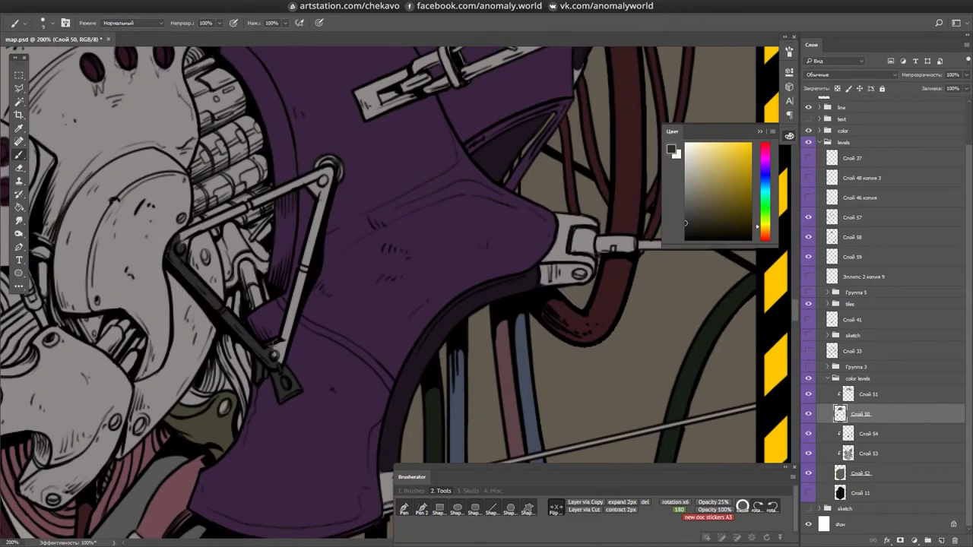
- Darken the triangle's upper bar and sample a near-black shading colour
{"action": "mouse_move", "coordinate": [182, 236]}
{"action": "left_mouse_down"}
{"action": "mouse_move", "coordinate": [316, 176]}
{"action": "mouse_move", "coordinate": [351, 235]}
{"action": "mouse_move", "coordinate": [365, 312]}
{"action": "left_mouse_up"}
{"action": "left_click", "coordinate": [338, 171], "text": "alt"}
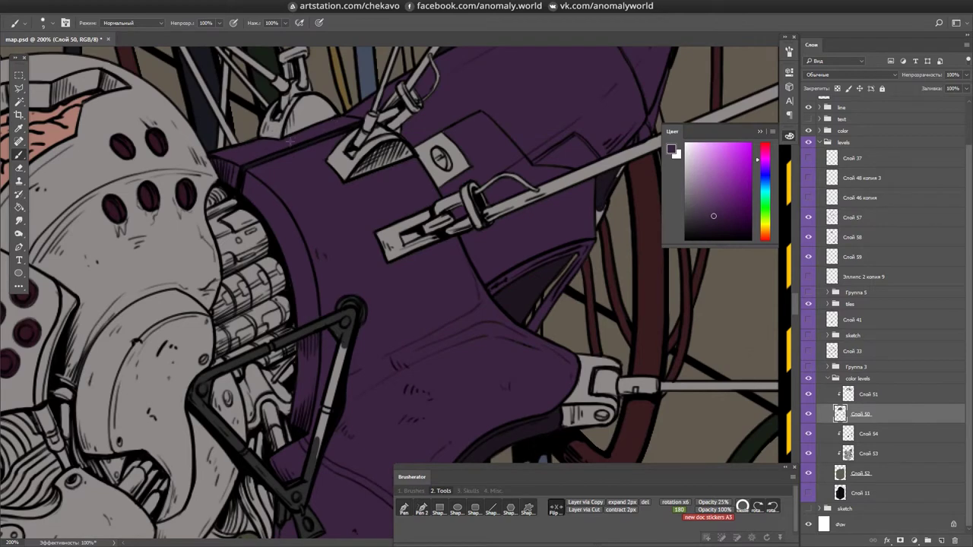
{"action": "left_click", "coordinate": [418, 142], "text": "alt"}
{"action": "mouse_move", "coordinate": [419, 142]}
{"action": "left_mouse_down"}
{"action": "mouse_move", "coordinate": [582, 266]}
{"action": "mouse_move", "coordinate": [544, 324]}
{"action": "mouse_move", "coordinate": [402, 215]}
{"action": "mouse_move", "coordinate": [306, 251]}
{"action": "mouse_move", "coordinate": [403, 241]}
{"action": "left_mouse_up"}
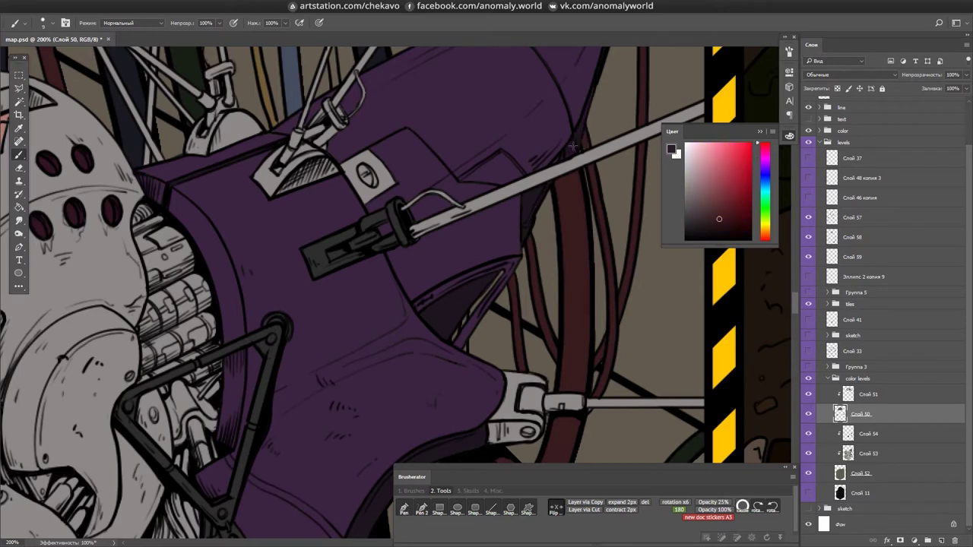
- Darken the grey plate around the eye bolt and the triangular plate beside it
{"action": "left_click", "coordinate": [443, 206], "text": "alt"}
{"action": "left_click_drag", "start_coordinate": [443, 207], "coordinate": [460, 240]}
{"action": "left_click_drag", "start_coordinate": [394, 190], "coordinate": [401, 216]}
{"action": "left_click_drag", "start_coordinate": [283, 193], "coordinate": [327, 222]}
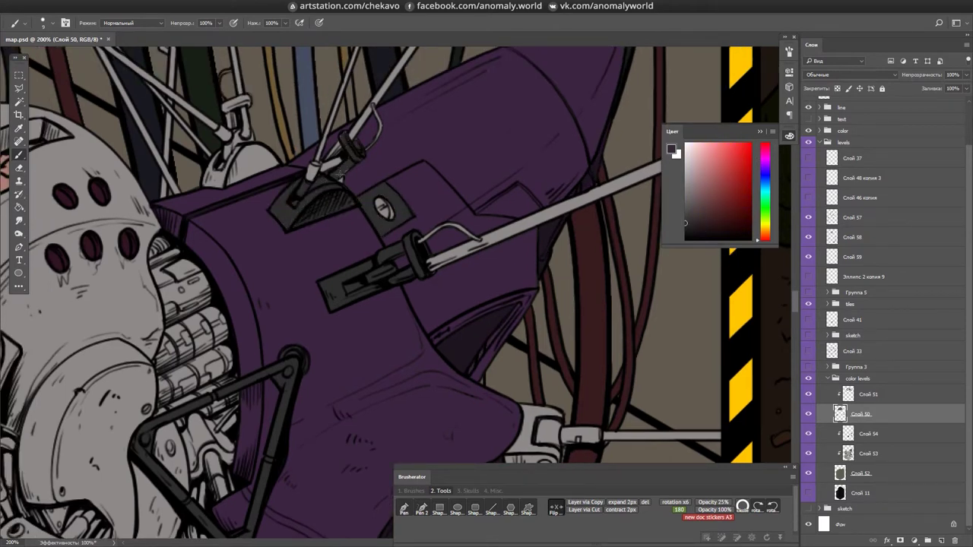
- Paint the clamp plate beside the purple part dark grey
{"action": "left_click_drag", "start_coordinate": [225, 136], "coordinate": [460, 217]}
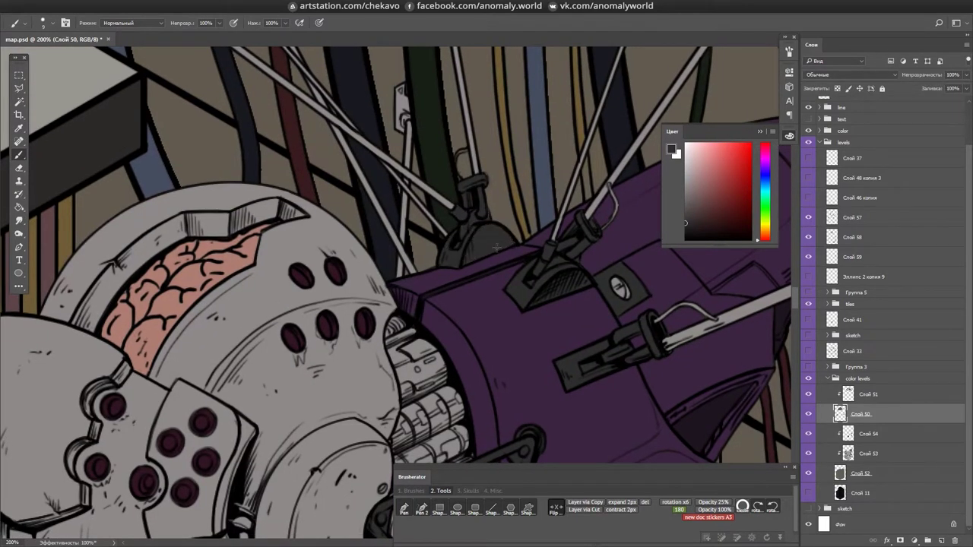
{"action": "left_click_drag", "start_coordinate": [497, 248], "coordinate": [382, 210]}
{"action": "left_click", "coordinate": [382, 210], "text": "alt"}
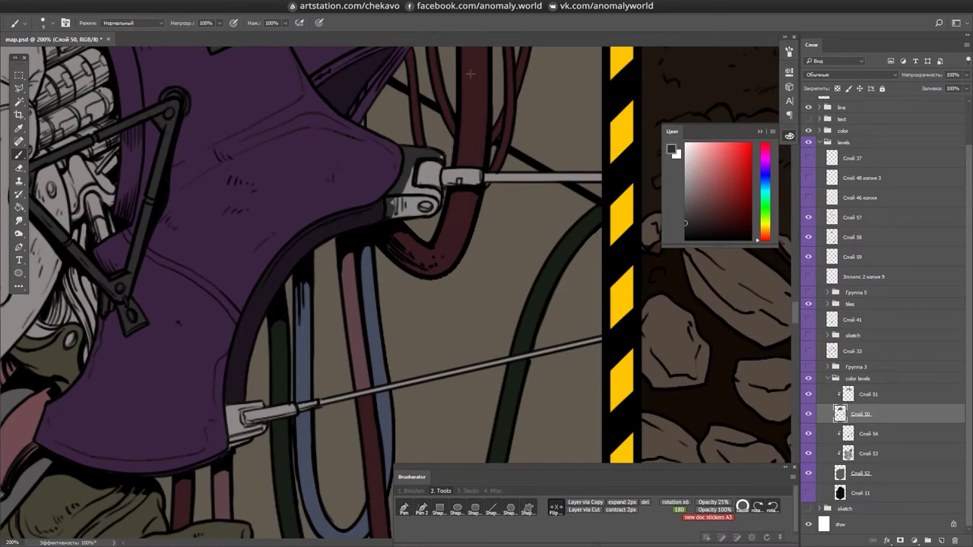
{"action": "left_click_drag", "start_coordinate": [430, 162], "coordinate": [414, 210]}
- Load the purple part's outline as a selection and switch to layer Слой 54
{"action": "left_click_drag", "start_coordinate": [249, 431], "coordinate": [445, 276]}
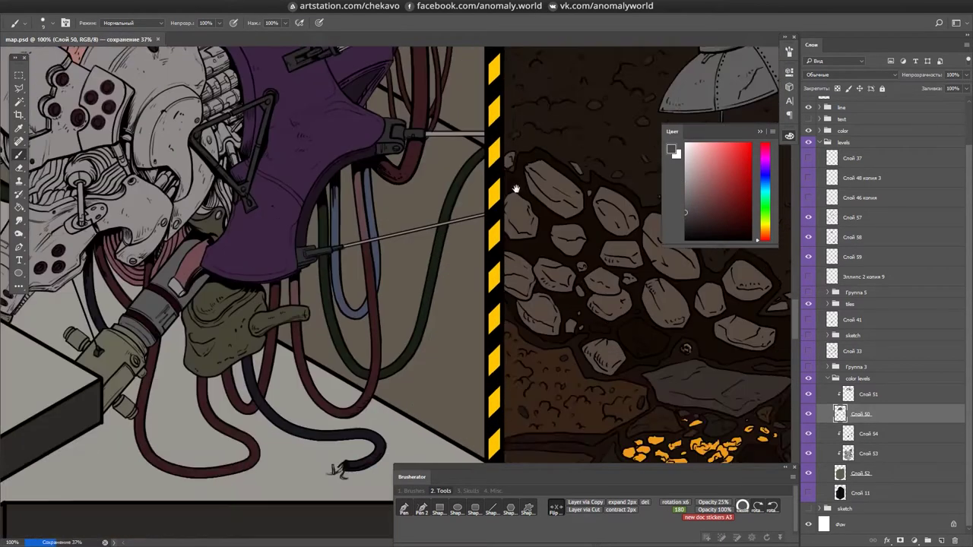
{"action": "left_click", "coordinate": [840, 415], "text": "ctrl"}
{"action": "left_click", "coordinate": [867, 433]}
- Sample a grey-blue and brush grey shading onto the robot's head below the brain
{"action": "left_click_drag", "start_coordinate": [380, 190], "coordinate": [320, 419]}
{"action": "scroll", "coordinate": [276, 257], "scroll_direction": "down", "scroll_amount": 5}
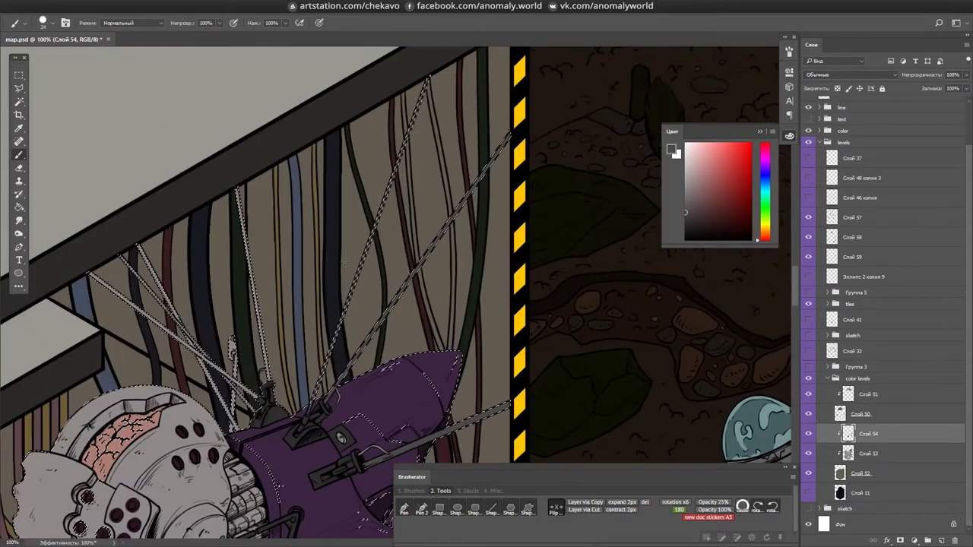
{"action": "scroll", "coordinate": [342, 263], "scroll_direction": "up", "scroll_amount": 5}
{"action": "left_click_drag", "start_coordinate": [373, 191], "coordinate": [460, 279]}
{"action": "scroll", "coordinate": [205, 67], "scroll_direction": "down", "scroll_amount": 5}
{"action": "scroll", "coordinate": [427, 170], "scroll_direction": "up", "scroll_amount": 5}
{"action": "left_click", "coordinate": [426, 170], "text": "alt"}
{"action": "left_click_drag", "start_coordinate": [444, 121], "coordinate": [384, 239]}
{"action": "left_click_drag", "start_coordinate": [426, 170], "coordinate": [343, 312]}
{"action": "left_click_drag", "start_coordinate": [217, 255], "coordinate": [274, 259]}
{"action": "left_click_drag", "start_coordinate": [259, 190], "coordinate": [217, 247]}
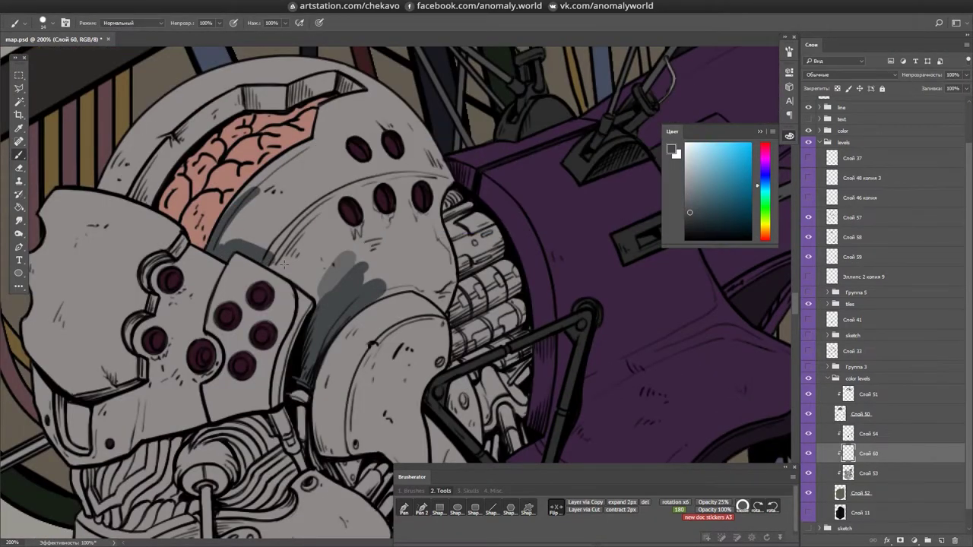
- Brush darker grey shading below the brain and over the light patches between the eye holes
{"action": "left_click_drag", "start_coordinate": [319, 301], "coordinate": [228, 183]}
{"action": "mouse_move", "coordinate": [228, 144]}
{"action": "left_mouse_down"}
{"action": "mouse_move", "coordinate": [334, 289]}
{"action": "mouse_move", "coordinate": [342, 278]}
{"action": "left_mouse_up"}
{"action": "left_click_drag", "start_coordinate": [349, 266], "coordinate": [422, 221]}
{"action": "mouse_move", "coordinate": [388, 297]}
{"action": "left_mouse_down"}
{"action": "mouse_move", "coordinate": [456, 258]}
{"action": "mouse_move", "coordinate": [444, 174]}
{"action": "left_mouse_up"}
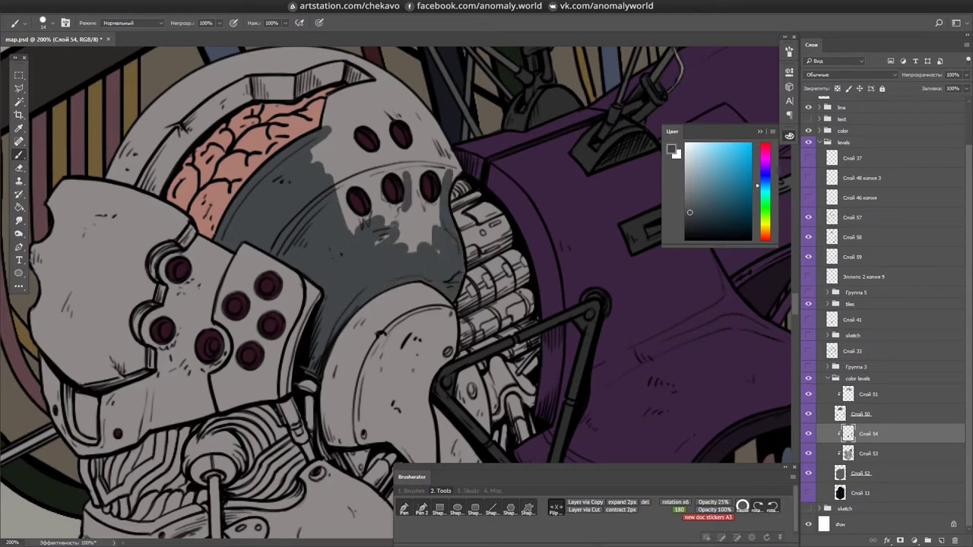
{"action": "left_click_drag", "start_coordinate": [425, 211], "coordinate": [423, 200]}
{"action": "left_click_drag", "start_coordinate": [373, 175], "coordinate": [334, 196]}
{"action": "left_click_drag", "start_coordinate": [380, 79], "coordinate": [322, 141]}
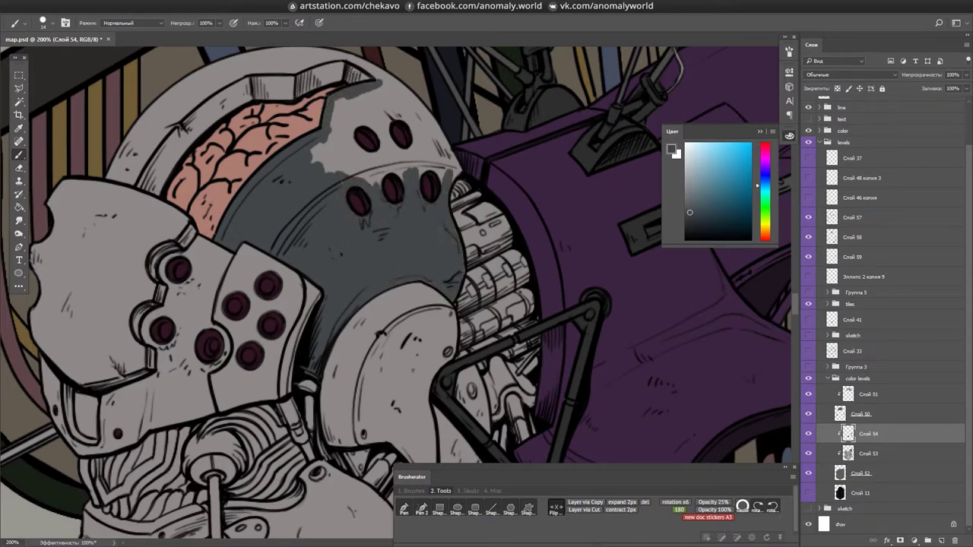
{"action": "left_click_drag", "start_coordinate": [350, 61], "coordinate": [312, 161]}
{"action": "left_click_drag", "start_coordinate": [395, 274], "coordinate": [456, 350]}
{"action": "left_click_drag", "start_coordinate": [281, 237], "coordinate": [192, 301]}
{"action": "mouse_move", "coordinate": [308, 211]}
{"action": "left_mouse_down"}
{"action": "mouse_move", "coordinate": [254, 265]}
{"action": "mouse_move", "coordinate": [289, 228]}
{"action": "mouse_move", "coordinate": [281, 289]}
{"action": "mouse_move", "coordinate": [258, 198]}
{"action": "mouse_move", "coordinate": [241, 260]}
{"action": "mouse_move", "coordinate": [251, 247]}
{"action": "left_mouse_up"}
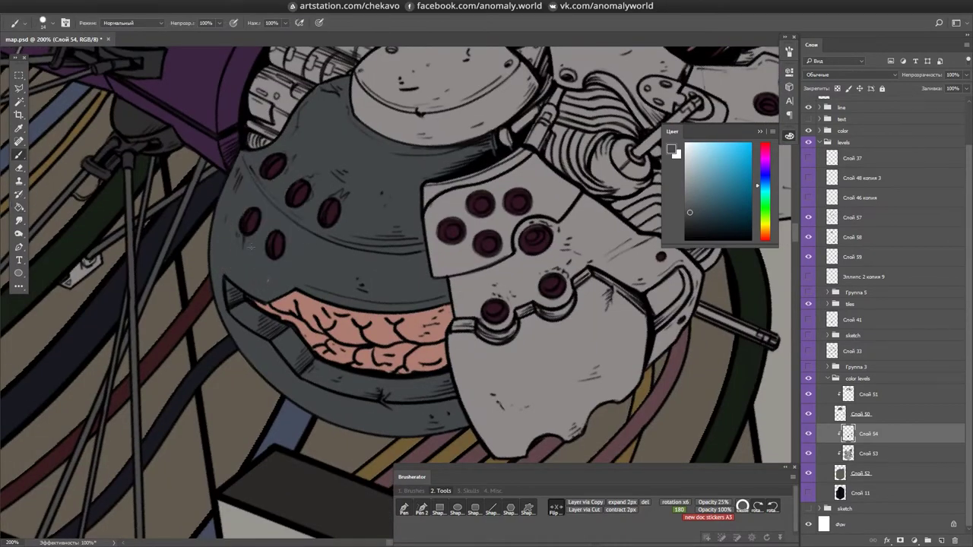
- Sample pinkish greys and shade the robot's arm and its joint
{"action": "left_click_drag", "start_coordinate": [284, 275], "coordinate": [353, 202]}
{"action": "left_click", "coordinate": [272, 178], "text": "alt"}
{"action": "left_click_drag", "start_coordinate": [279, 165], "coordinate": [223, 256]}
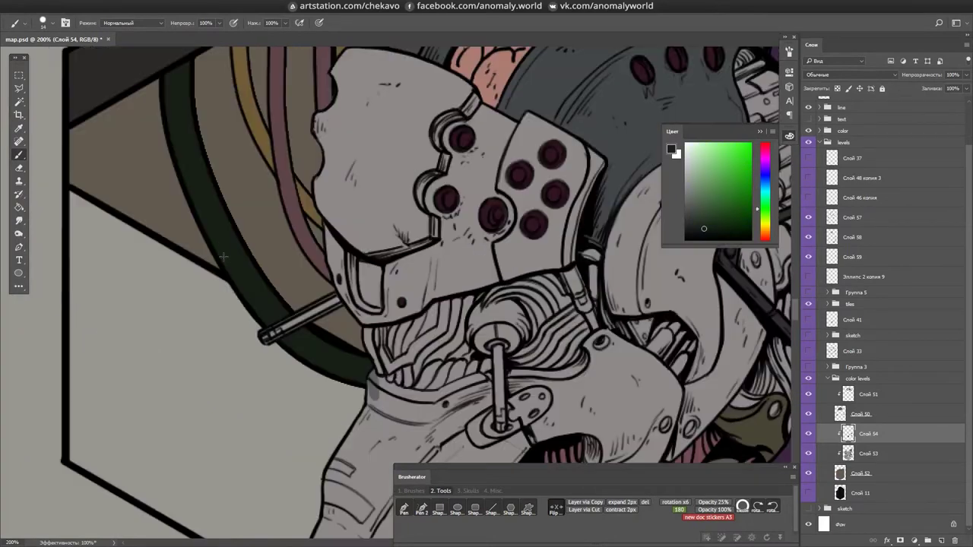
{"action": "left_click_drag", "start_coordinate": [314, 330], "coordinate": [230, 122]}
{"action": "left_click", "coordinate": [327, 251], "text": "alt"}
{"action": "left_click_drag", "start_coordinate": [319, 228], "coordinate": [363, 243]}
{"action": "mouse_move", "coordinate": [281, 235]}
{"action": "left_mouse_down"}
{"action": "mouse_move", "coordinate": [320, 319]}
{"action": "mouse_move", "coordinate": [346, 335]}
{"action": "left_mouse_up"}
{"action": "mouse_move", "coordinate": [438, 201]}
{"action": "left_mouse_down"}
{"action": "mouse_move", "coordinate": [374, 274]}
{"action": "mouse_move", "coordinate": [447, 258]}
{"action": "mouse_move", "coordinate": [573, 148]}
{"action": "left_mouse_up"}
{"action": "mouse_move", "coordinate": [670, 80]}
{"action": "left_mouse_down"}
{"action": "mouse_move", "coordinate": [561, 99]}
{"action": "mouse_move", "coordinate": [407, 304]}
{"action": "mouse_move", "coordinate": [448, 228]}
{"action": "mouse_move", "coordinate": [453, 145]}
{"action": "mouse_move", "coordinate": [380, 204]}
{"action": "mouse_move", "coordinate": [411, 190]}
{"action": "mouse_move", "coordinate": [425, 273]}
{"action": "mouse_move", "coordinate": [471, 281]}
{"action": "mouse_move", "coordinate": [456, 228]}
{"action": "left_mouse_up"}
- Darken the light areas around the arm's holes with grey strokes
{"action": "left_click_drag", "start_coordinate": [152, 350], "coordinate": [229, 289]}
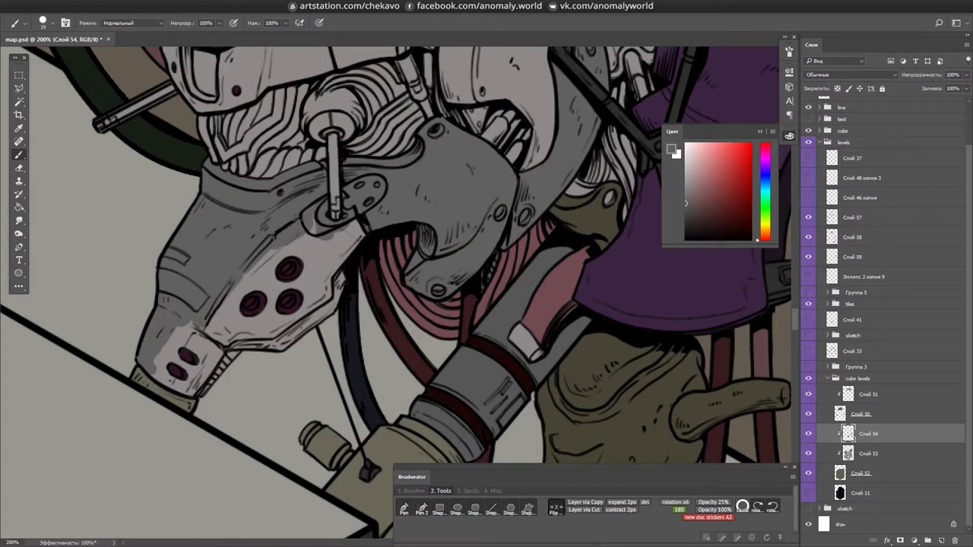
{"action": "left_click_drag", "start_coordinate": [228, 342], "coordinate": [327, 228]}
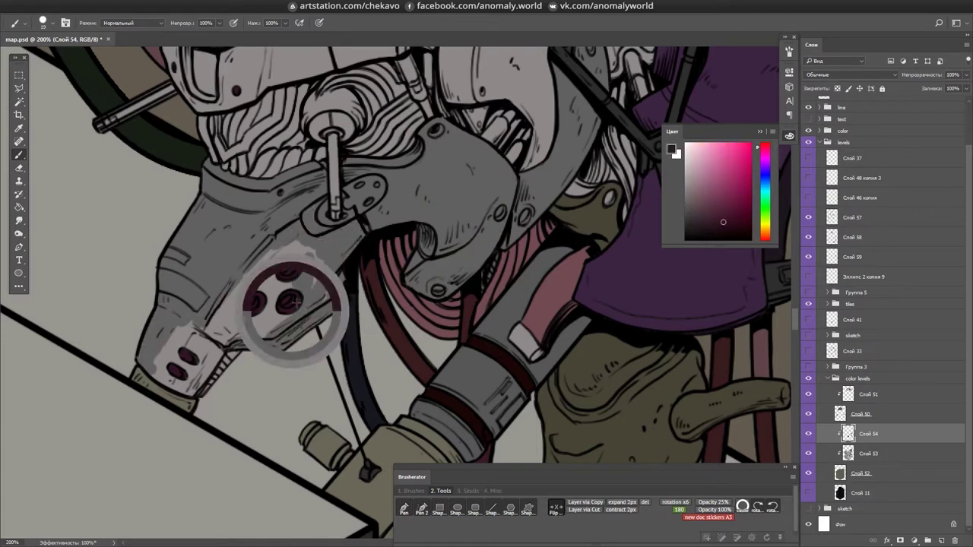
{"action": "mouse_move", "coordinate": [184, 324]}
{"action": "left_mouse_down"}
{"action": "mouse_move", "coordinate": [204, 354]}
{"action": "mouse_move", "coordinate": [308, 261]}
{"action": "left_mouse_up"}
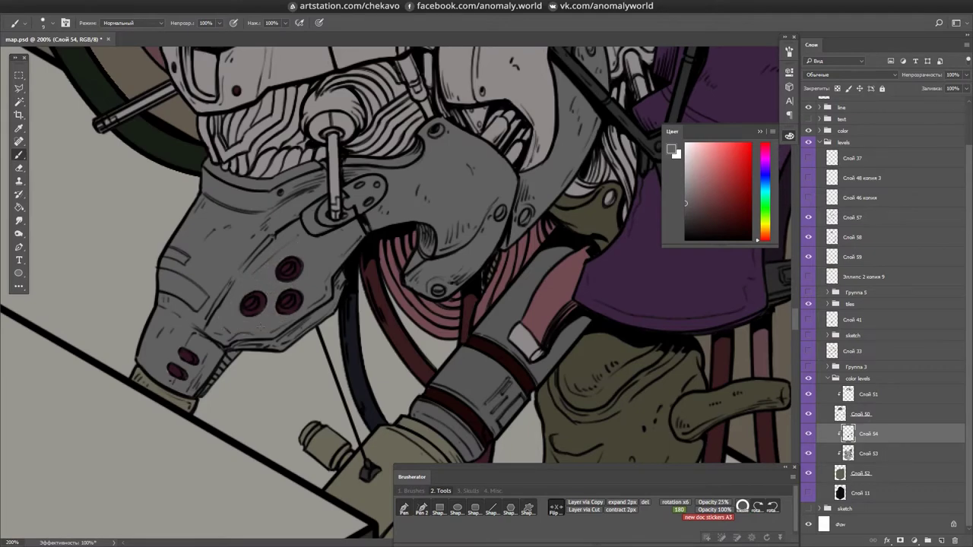
{"action": "scroll", "coordinate": [246, 329], "scroll_direction": "down", "scroll_amount": 3}
{"action": "scroll", "coordinate": [246, 328], "scroll_direction": "up", "scroll_amount": 3}
{"action": "mouse_move", "coordinate": [246, 328]}
{"action": "left_mouse_down"}
{"action": "mouse_move", "coordinate": [292, 396]}
{"action": "mouse_move", "coordinate": [413, 259]}
{"action": "mouse_move", "coordinate": [477, 273]}
{"action": "left_mouse_up"}
{"action": "key", "text": "alt+bracketright"}
{"action": "left_click", "coordinate": [381, 289], "text": "alt"}
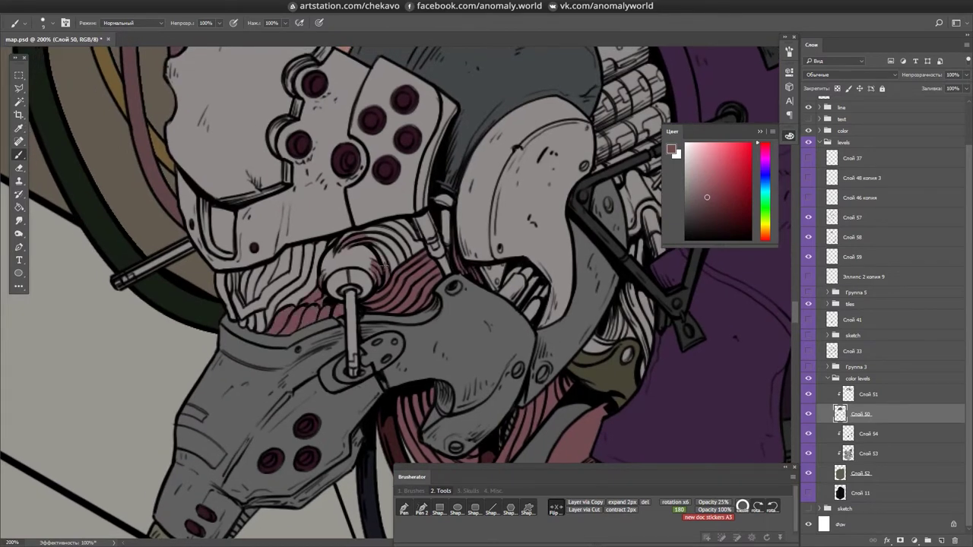
- Paint dark shading strokes around the robot's mouth and teeth
{"action": "left_click_drag", "start_coordinate": [407, 264], "coordinate": [472, 266]}
{"action": "left_click", "coordinate": [314, 288], "text": "alt"}
{"action": "left_click_drag", "start_coordinate": [335, 258], "coordinate": [380, 282]}
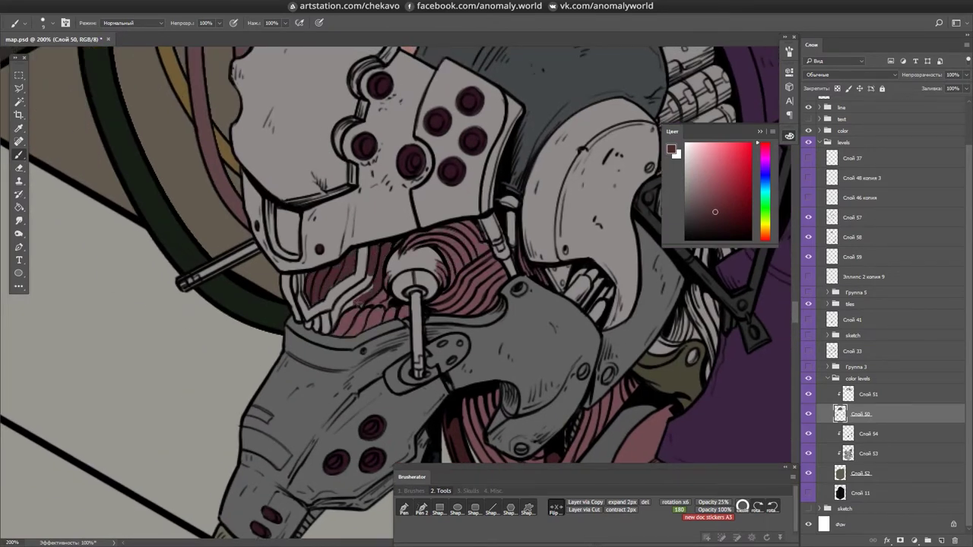
{"action": "key", "text": "d"}
- Shade the mechanism beside the purple part with dark red and dark purple strokes
{"action": "left_click_drag", "start_coordinate": [363, 270], "coordinate": [401, 216]}
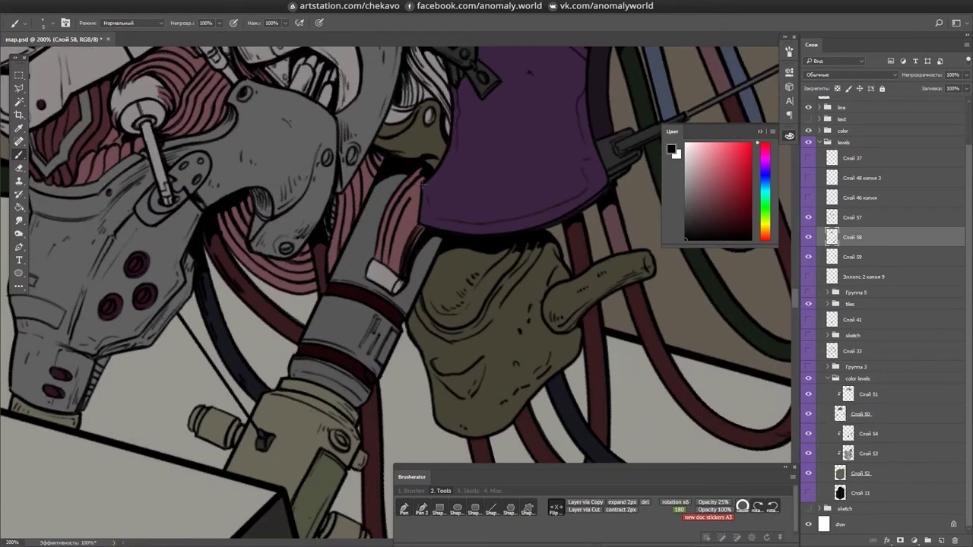
{"action": "left_click", "coordinate": [449, 173], "text": "alt"}
{"action": "mouse_move", "coordinate": [471, 118]}
{"action": "left_mouse_down"}
{"action": "mouse_move", "coordinate": [426, 221]}
{"action": "mouse_move", "coordinate": [430, 153]}
{"action": "left_mouse_up"}
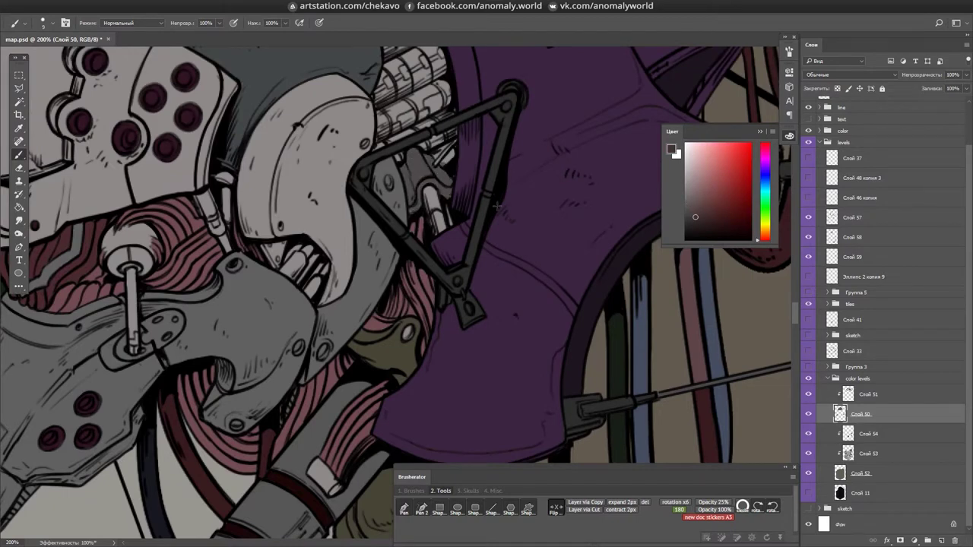
{"action": "scroll", "coordinate": [497, 206], "scroll_direction": "up", "scroll_amount": 3}
{"action": "left_click", "coordinate": [408, 219], "text": "alt"}
{"action": "mouse_move", "coordinate": [457, 273]}
{"action": "left_mouse_down"}
{"action": "mouse_move", "coordinate": [411, 220]}
{"action": "mouse_move", "coordinate": [399, 122]}
{"action": "mouse_move", "coordinate": [441, 213]}
{"action": "mouse_move", "coordinate": [456, 190]}
{"action": "left_mouse_up"}
{"action": "left_click_drag", "start_coordinate": [279, 432], "coordinate": [407, 326]}
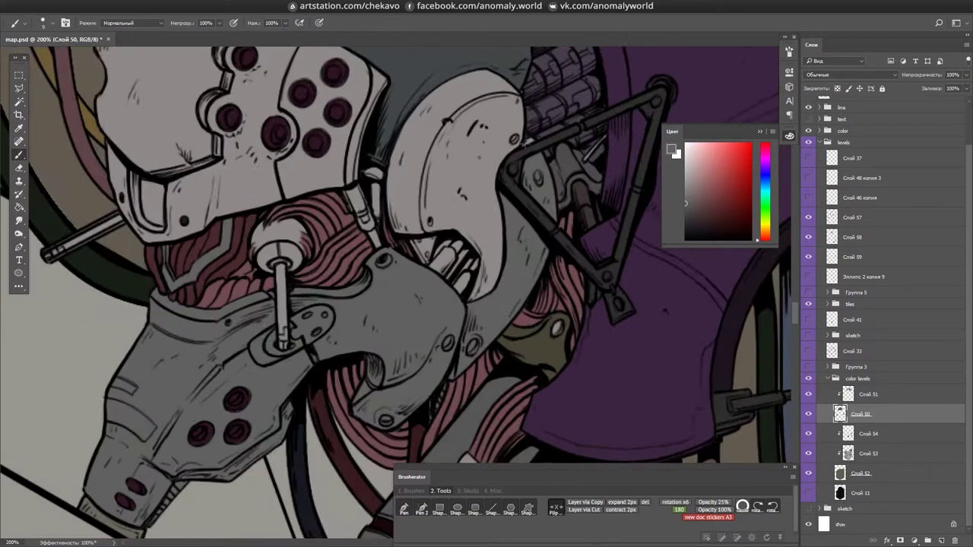
{"action": "scroll", "coordinate": [358, 187], "scroll_direction": "down", "scroll_amount": 2}
{"action": "scroll", "coordinate": [521, 180], "scroll_direction": "down", "scroll_amount": 2}
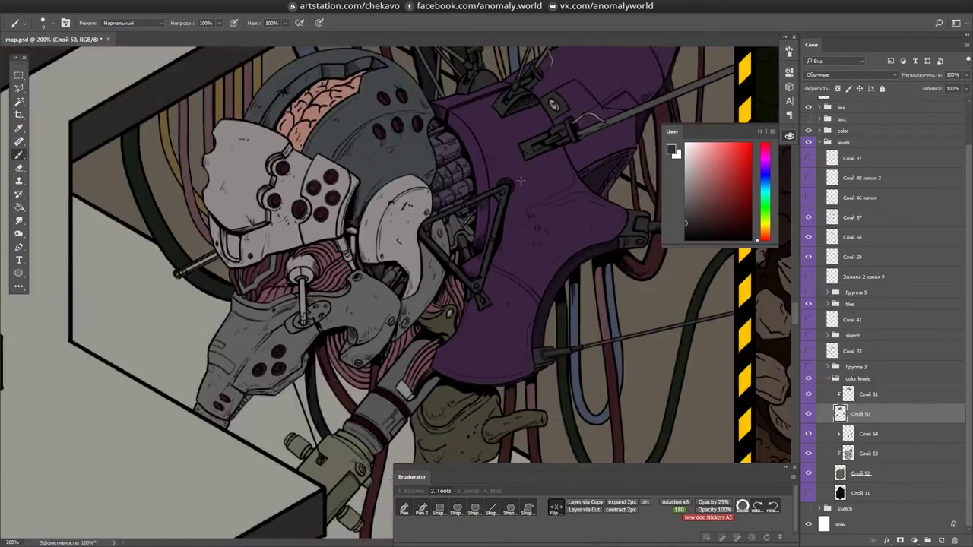
{"action": "scroll", "coordinate": [521, 181], "scroll_direction": "down", "scroll_amount": 8}
- Lasso-copy a railing post to add another post along the railing
{"action": "key", "text": "m"}
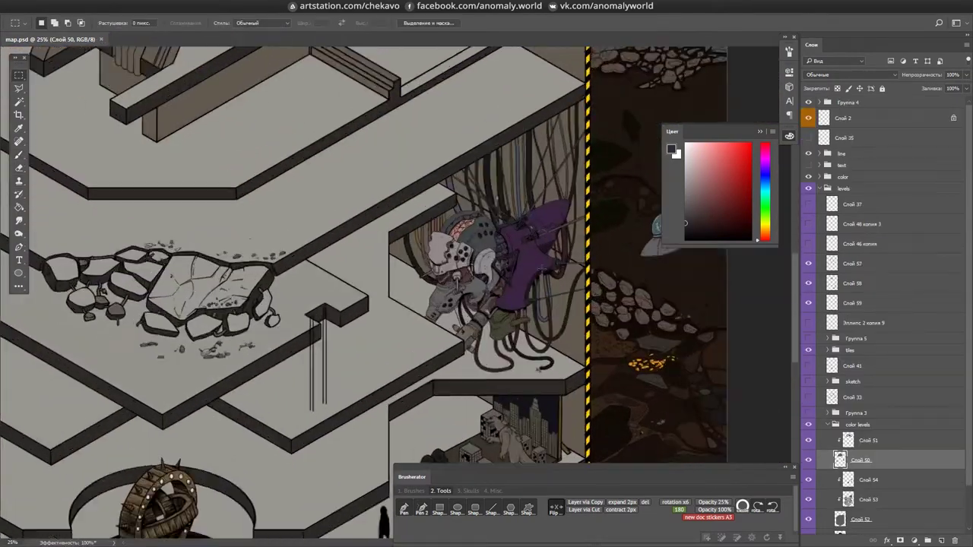
{"action": "scroll", "coordinate": [392, 308], "scroll_direction": "up", "scroll_amount": 10}
{"action": "key", "text": "b"}
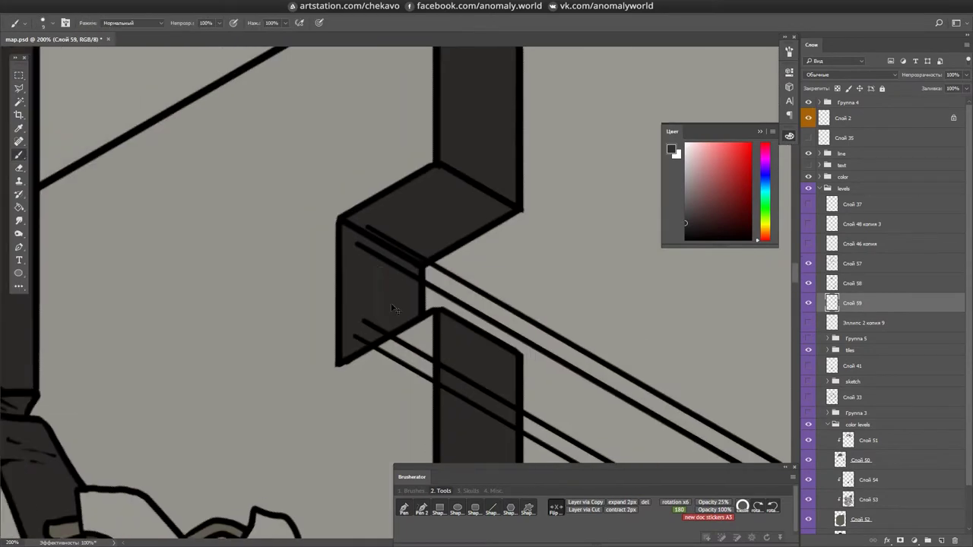
{"action": "key", "text": "l"}
{"action": "left_click_drag", "start_coordinate": [395, 301], "coordinate": [357, 251]}
{"action": "mouse_move", "coordinate": [456, 289]}
{"action": "left_mouse_down"}
{"action": "mouse_move", "coordinate": [522, 320]}
{"action": "mouse_move", "coordinate": [460, 289]}
{"action": "mouse_move", "coordinate": [585, 308]}
{"action": "mouse_move", "coordinate": [565, 332]}
{"action": "mouse_move", "coordinate": [459, 323]}
{"action": "left_mouse_up"}
- Delete the ladder parts above the beam so the ladder top sits behind it
{"action": "key", "text": "b"}
{"action": "key", "text": "l"}
{"action": "mouse_move", "coordinate": [373, 372]}
{"action": "left_mouse_down"}
{"action": "mouse_move", "coordinate": [458, 228]}
{"action": "mouse_move", "coordinate": [469, 242]}
{"action": "mouse_move", "coordinate": [493, 128]}
{"action": "left_mouse_up"}
{"action": "key", "text": "Delete"}
{"action": "left_click_drag", "start_coordinate": [624, 239], "coordinate": [630, 375]}
{"action": "key", "text": "alt+bracketright"}
{"action": "key", "text": "ctrl+d"}
{"action": "key", "text": "e"}
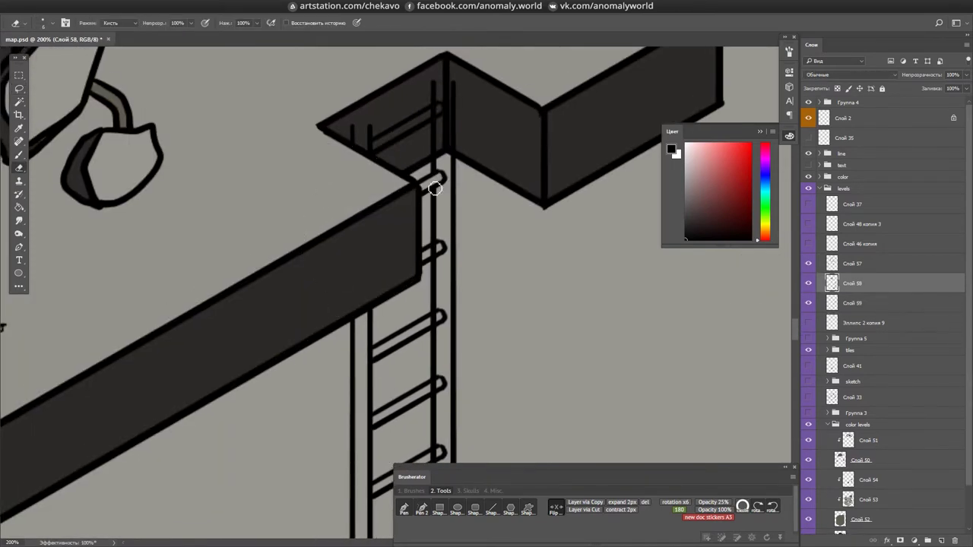
{"action": "scroll", "coordinate": [432, 394], "scroll_direction": "down", "scroll_amount": 5}
- Merge the ladder layer into Слой 59 with Ctrl+E, then select Слой 54
{"action": "key", "text": "ctrl+e"}
{"action": "scroll", "coordinate": [539, 281], "scroll_direction": "up", "scroll_amount": 8}
{"action": "key", "text": "b"}
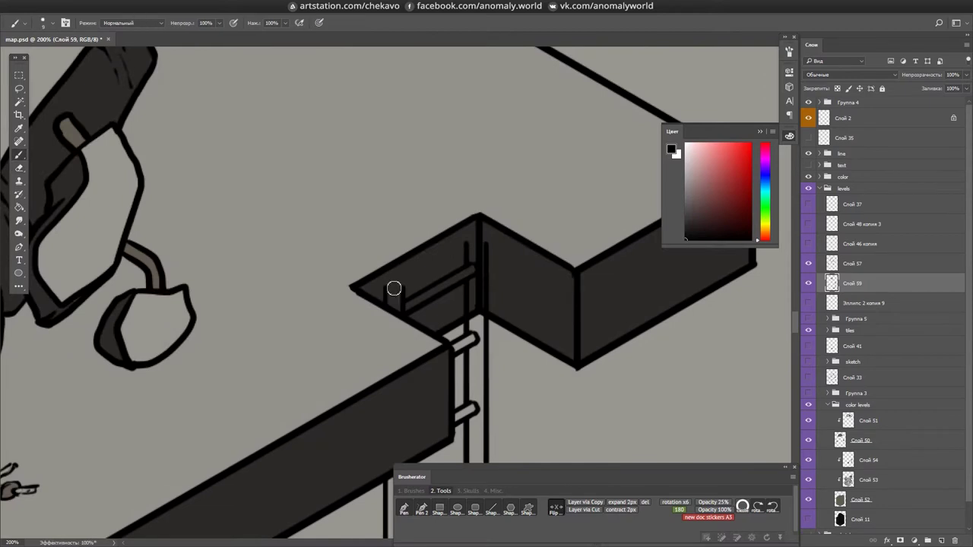
{"action": "key", "text": "e"}
{"action": "scroll", "coordinate": [398, 278], "scroll_direction": "up", "scroll_amount": 5}
{"action": "scroll", "coordinate": [426, 259], "scroll_direction": "down", "scroll_amount": 5}
{"action": "key", "text": "alt+bracketright"}
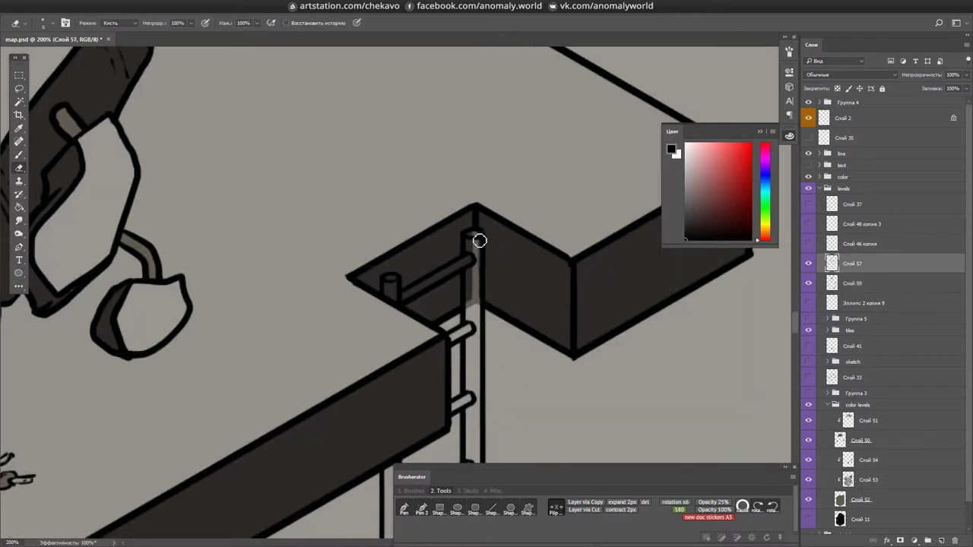
{"action": "left_click", "coordinate": [867, 460]}
{"action": "key", "text": "b"}
- Paint the ladder post and right rail in grey
{"action": "left_click", "coordinate": [506, 267], "text": "alt"}
{"action": "left_click_drag", "start_coordinate": [471, 237], "coordinate": [471, 410]}
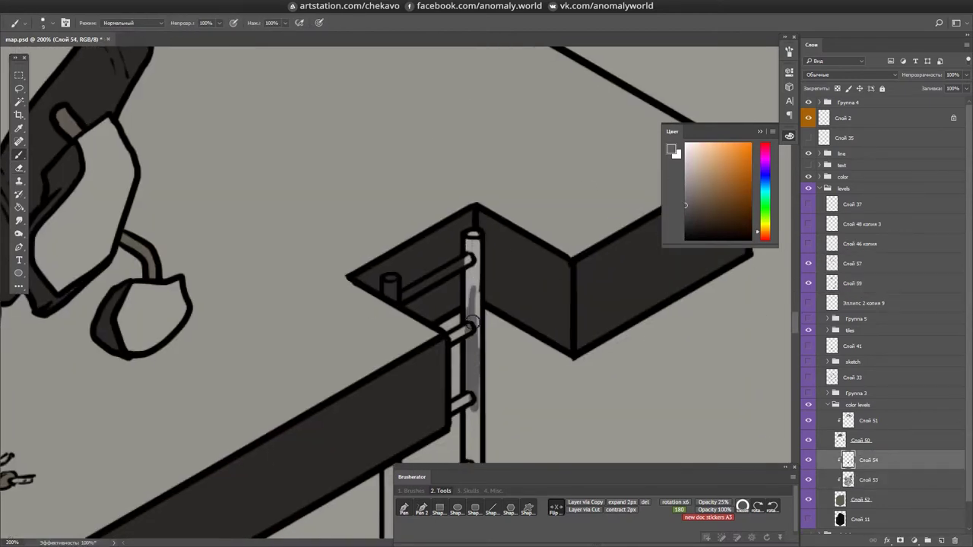
{"action": "key", "text": "ctrl+minus"}
{"action": "scroll", "coordinate": [456, 228], "scroll_direction": "down", "scroll_amount": 4}
{"action": "mouse_move", "coordinate": [426, 370]}
{"action": "left_mouse_down"}
{"action": "mouse_move", "coordinate": [437, 174]}
{"action": "mouse_move", "coordinate": [425, 370]}
{"action": "mouse_move", "coordinate": [393, 165]}
{"action": "left_mouse_up"}
- Darken the diagonal ladder's rungs with grey strokes
{"action": "key", "text": "ctrl+plus"}
{"action": "scroll", "coordinate": [425, 380], "scroll_direction": "down", "scroll_amount": 5}
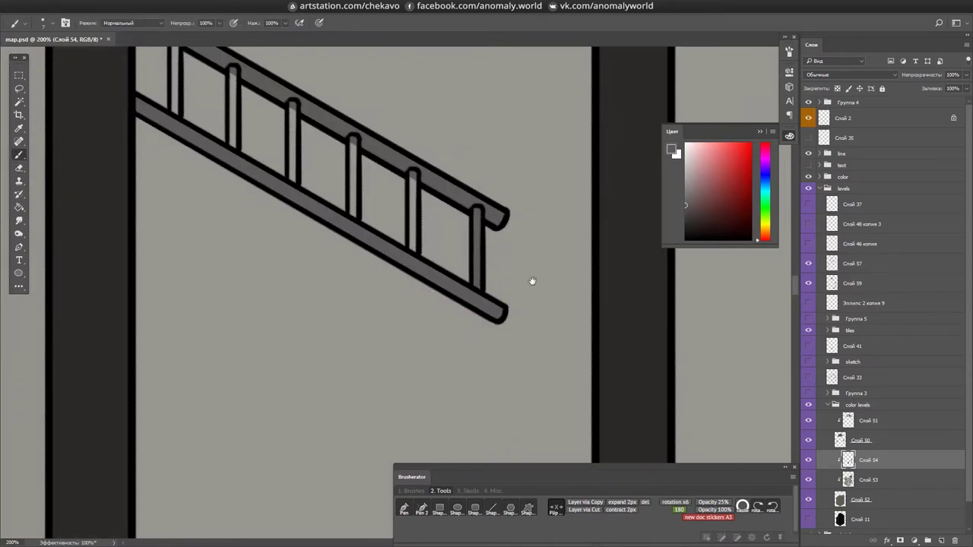
{"action": "left_click_drag", "start_coordinate": [461, 289], "coordinate": [462, 217]}
{"action": "left_click_drag", "start_coordinate": [402, 251], "coordinate": [367, 174]}
{"action": "left_click_drag", "start_coordinate": [342, 217], "coordinate": [341, 146]}
{"action": "left_click_drag", "start_coordinate": [287, 190], "coordinate": [281, 112]}
- Save map.psd and zoom out to check the vertical ladder
{"action": "key", "text": "ctrl+minus"}
{"action": "scroll", "coordinate": [532, 256], "scroll_direction": "down", "scroll_amount": 5}
{"action": "key", "text": "ctrl+s"}
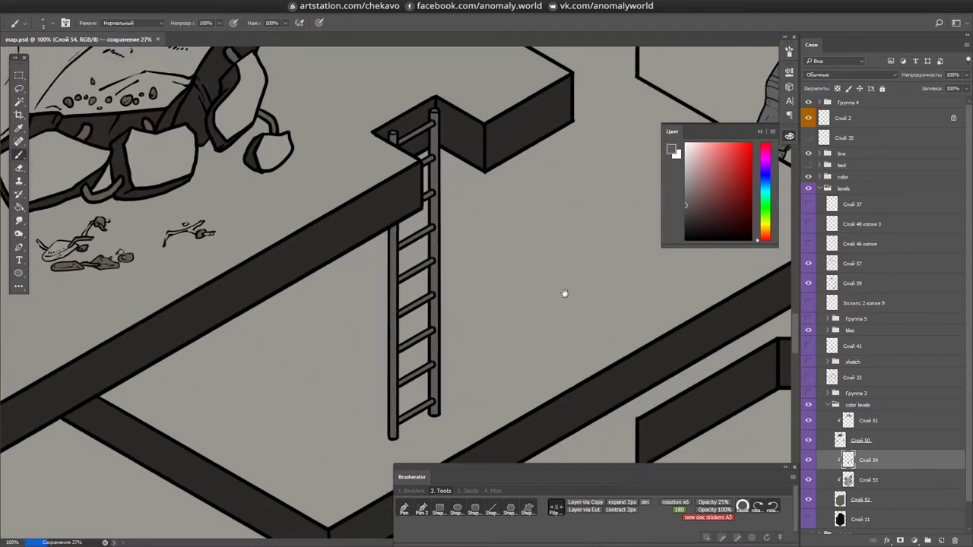
{"action": "key", "text": "e"}
{"action": "key", "text": "ctrl+minus"}
{"action": "key", "text": "ctrl+minus"}
{"action": "key", "text": "ctrl+minus"}
{"action": "scroll", "coordinate": [539, 311], "scroll_direction": "up", "scroll_amount": 10}
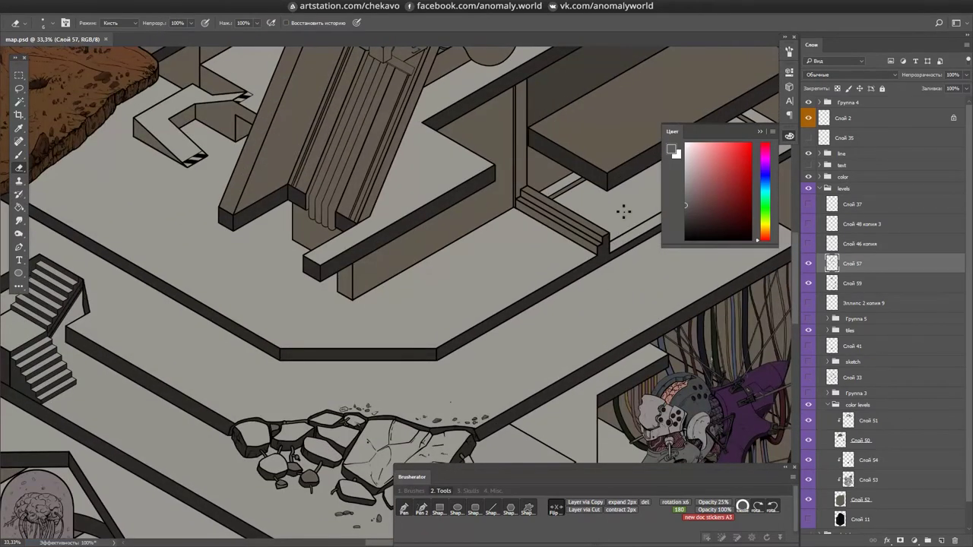
- Zoom in and ink a short detail line on the machine's bracket on Слой 59, then save
{"action": "key", "text": "ctrl+plus"}
{"action": "key", "text": "ctrl+plus"}
{"action": "key", "text": "ctrl+plus"}
{"action": "key", "text": "ctrl+plus"}
{"action": "key", "text": "alt+bracketleft"}
{"action": "key", "text": "b"}
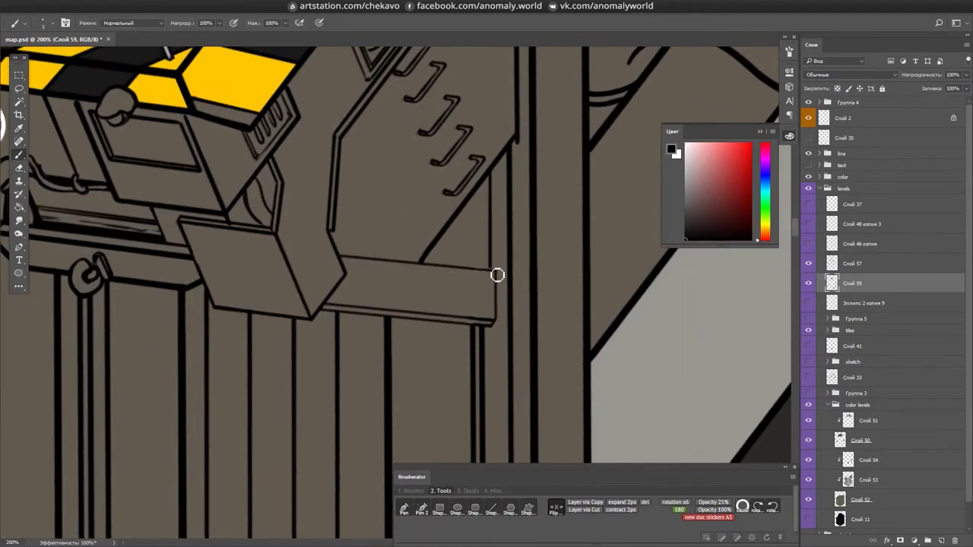
{"action": "key", "text": "e"}
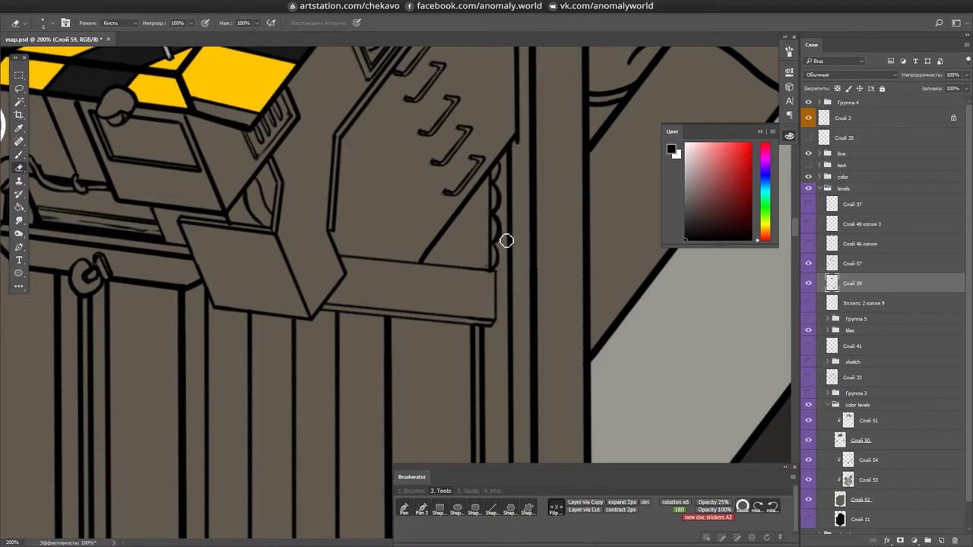
{"action": "key", "text": "b"}
{"action": "left_click_drag", "start_coordinate": [478, 202], "coordinate": [473, 253]}
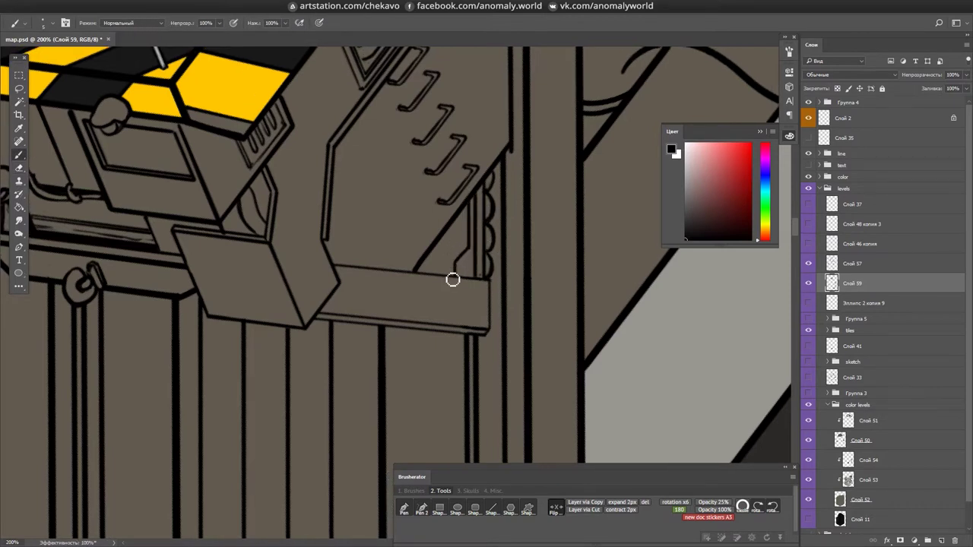
{"action": "key", "text": "ctrl+s"}
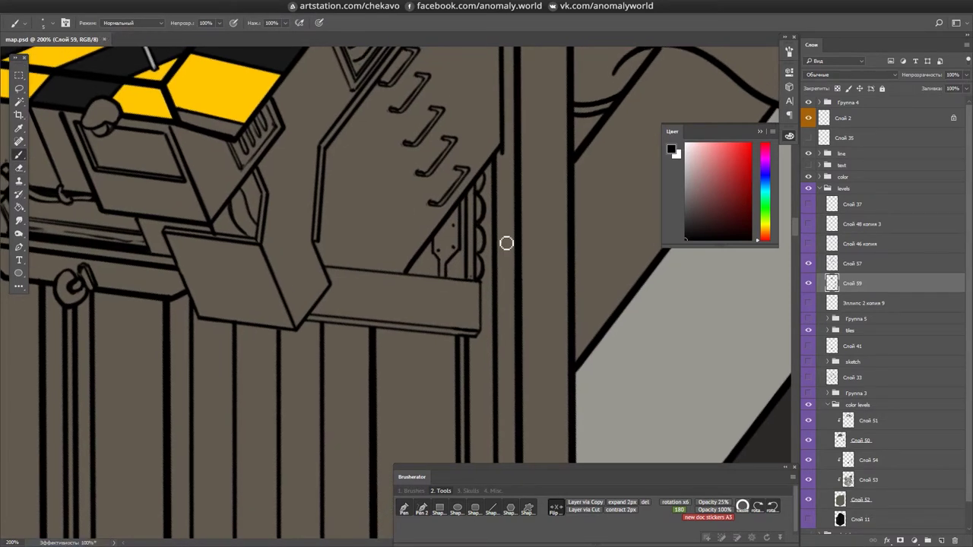
- Rotate the view to a new angle and draw wear lines on the machine's column, saving the file
{"action": "scroll", "coordinate": [435, 269], "scroll_direction": "up", "scroll_amount": 5}
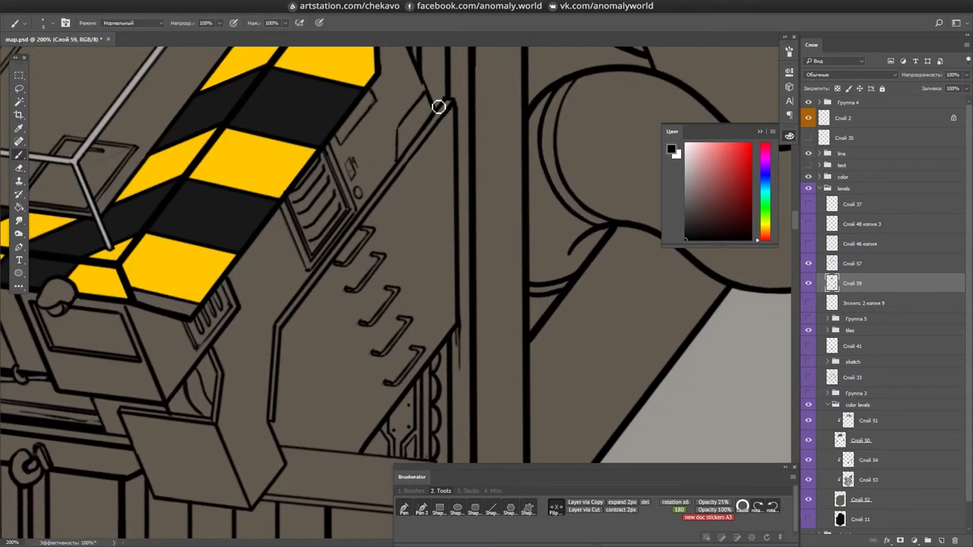
{"action": "scroll", "coordinate": [395, 198], "scroll_direction": "left", "scroll_amount": 5}
{"action": "scroll", "coordinate": [395, 198], "scroll_direction": "down", "scroll_amount": 3}
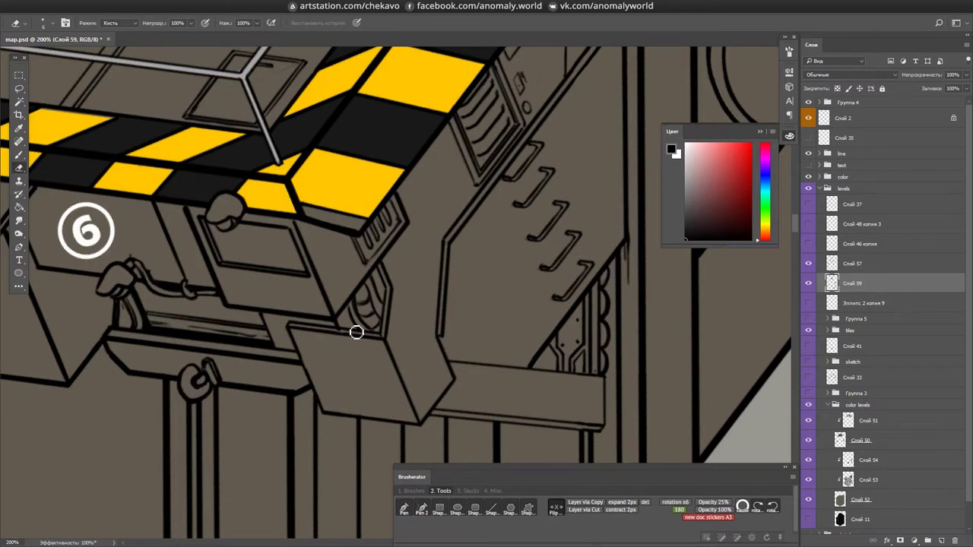
{"action": "scroll", "coordinate": [484, 203], "scroll_direction": "left", "scroll_amount": 8}
{"action": "scroll", "coordinate": [659, 362], "scroll_direction": "left", "scroll_amount": 10}
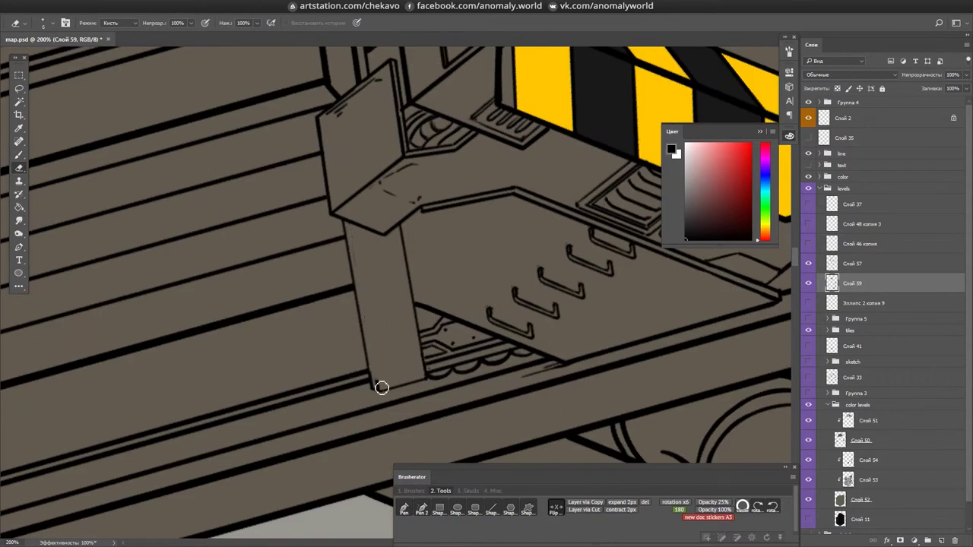
{"action": "scroll", "coordinate": [371, 236], "scroll_direction": "up", "scroll_amount": 5}
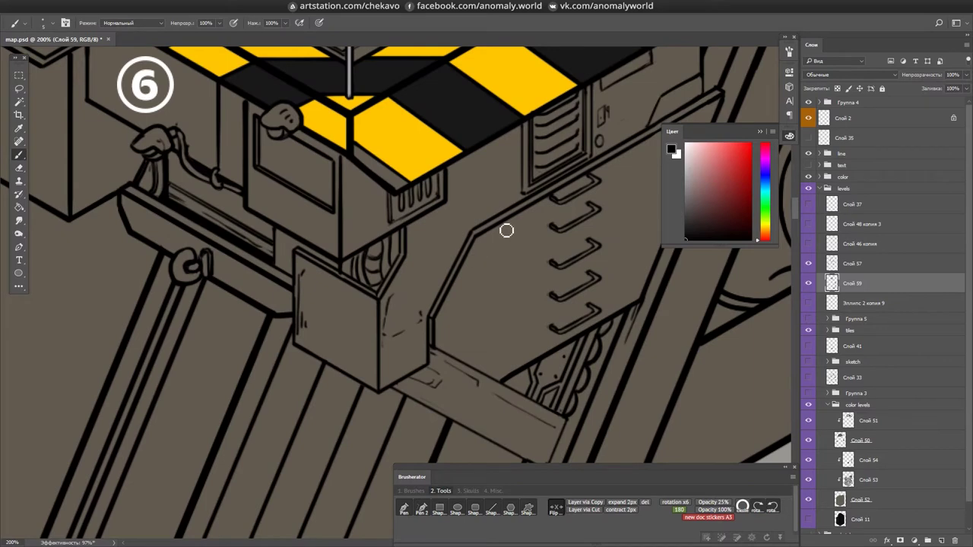
{"action": "scroll", "coordinate": [509, 228], "scroll_direction": "down", "scroll_amount": 2}
{"action": "scroll", "coordinate": [550, 189], "scroll_direction": "up", "scroll_amount": 4}
{"action": "scroll", "coordinate": [419, 281], "scroll_direction": "right", "scroll_amount": 3}
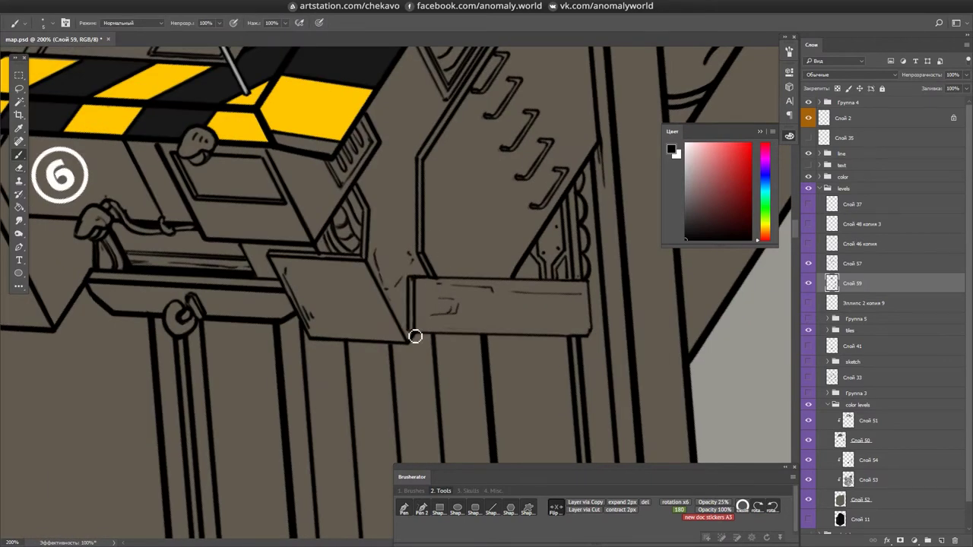
{"action": "scroll", "coordinate": [417, 285], "scroll_direction": "up", "scroll_amount": 2}
{"action": "left_click_drag", "start_coordinate": [428, 256], "coordinate": [407, 343]}
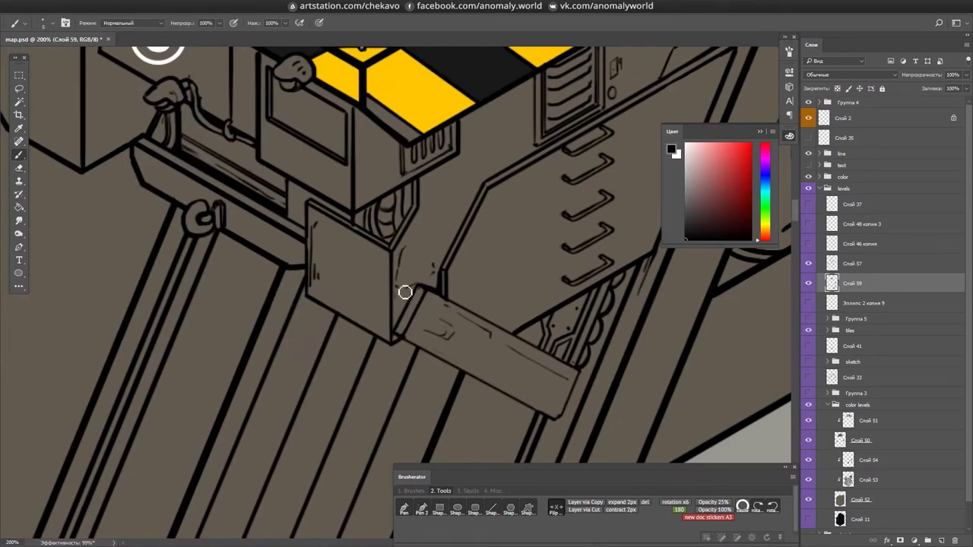
{"action": "scroll", "coordinate": [499, 93], "scroll_direction": "up", "scroll_amount": 2}
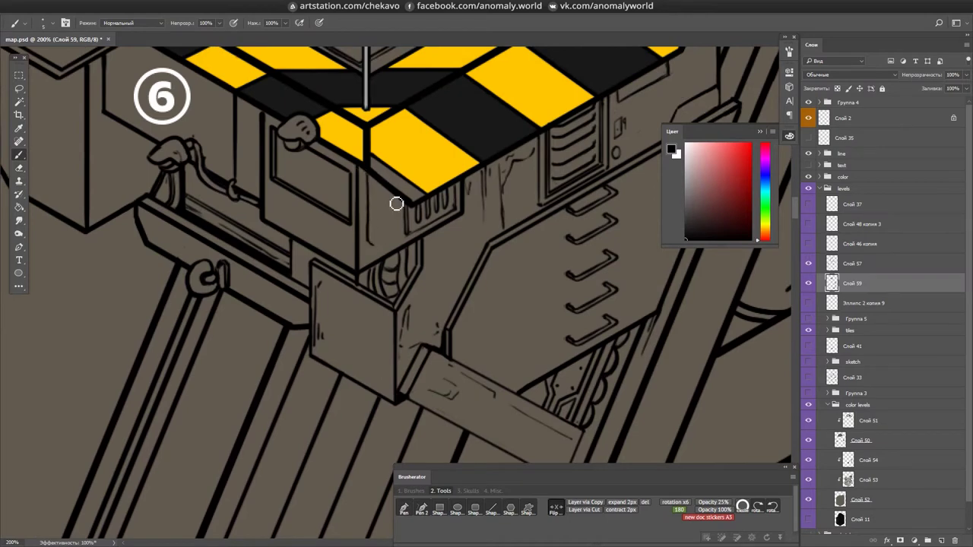
{"action": "key", "text": "ctrl+s"}
{"action": "mouse_move", "coordinate": [387, 201]}
{"action": "left_mouse_down"}
{"action": "mouse_move", "coordinate": [378, 287]}
{"action": "mouse_move", "coordinate": [388, 283]}
{"action": "left_mouse_up"}
{"action": "mouse_move", "coordinate": [406, 218]}
{"action": "left_mouse_down"}
{"action": "mouse_move", "coordinate": [372, 310]}
{"action": "mouse_move", "coordinate": [418, 230]}
{"action": "left_mouse_up"}
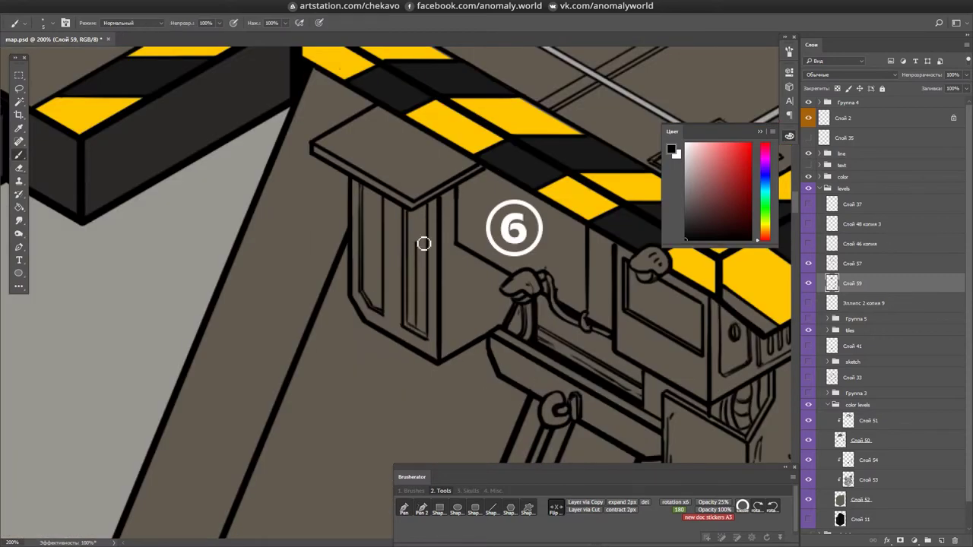
{"action": "key", "text": "ctrl+s"}
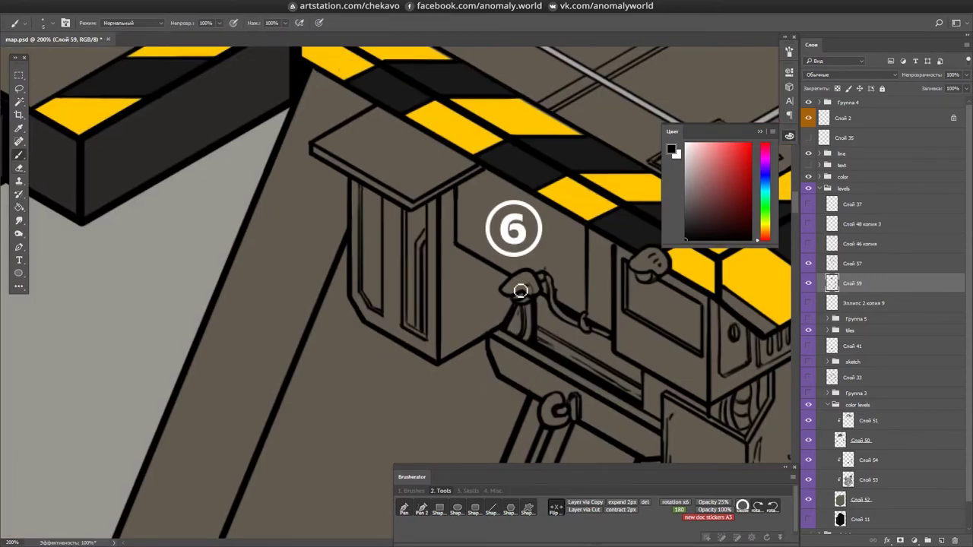
- Brush a black shadow under the shelf around the pipe
{"action": "left_click_drag", "start_coordinate": [517, 286], "coordinate": [527, 244]}
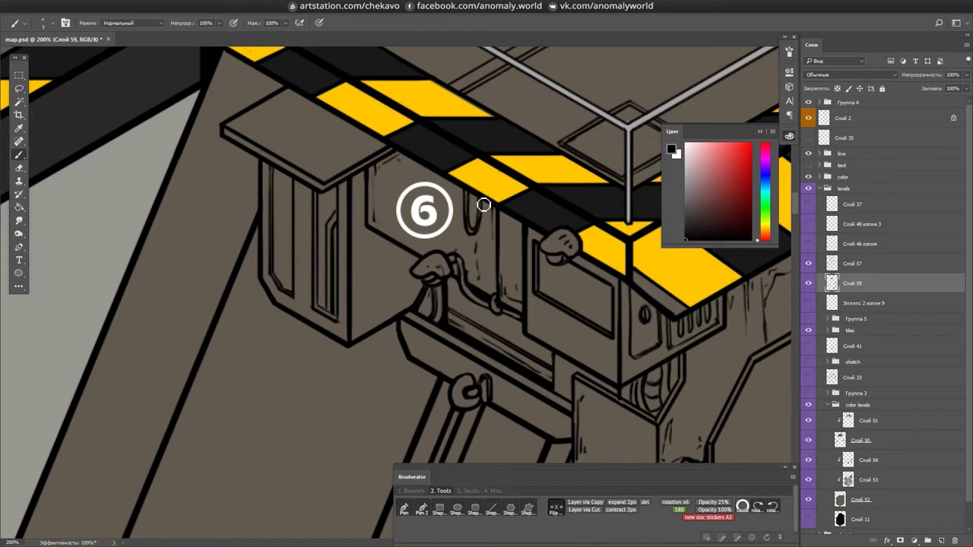
{"action": "key", "text": "ctrl+minus"}
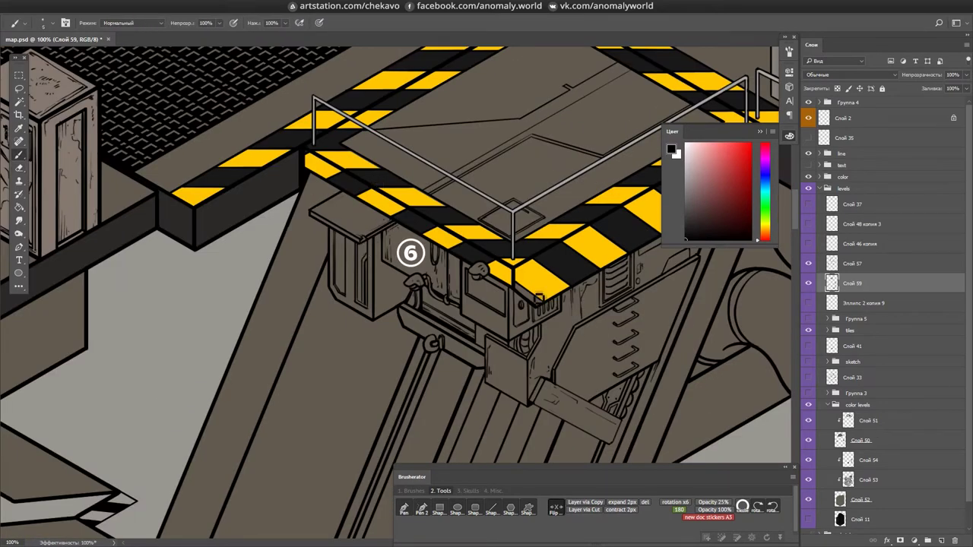
{"action": "left_click_drag", "start_coordinate": [539, 297], "coordinate": [438, 337]}
{"action": "left_click_drag", "start_coordinate": [565, 270], "coordinate": [546, 242]}
{"action": "key", "text": "e"}
{"action": "scroll", "coordinate": [564, 210], "scroll_direction": "down", "scroll_amount": 5}
{"action": "key", "text": "b"}
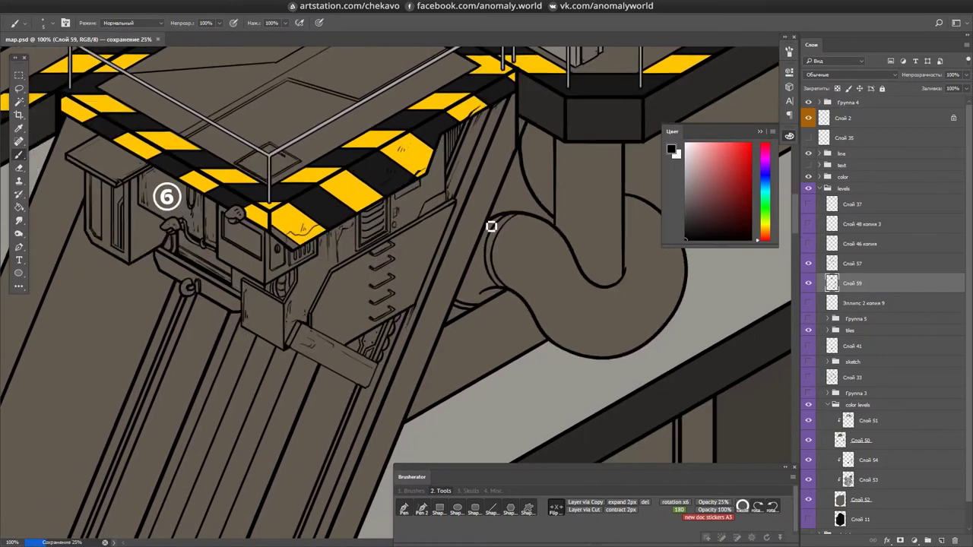
{"action": "key", "text": "ctrl+plus"}
{"action": "scroll", "coordinate": [398, 191], "scroll_direction": "right", "scroll_amount": 3}
{"action": "mouse_move", "coordinate": [356, 315]}
{"action": "left_mouse_down"}
{"action": "mouse_move", "coordinate": [539, 185]}
{"action": "mouse_move", "coordinate": [491, 241]}
{"action": "mouse_move", "coordinate": [514, 332]}
{"action": "left_mouse_up"}
- Rotate the canvas about 90 degrees and hatch shadow along the striped box's shadowed edge
{"action": "key", "text": "r"}
{"action": "mouse_move", "coordinate": [452, 134]}
{"action": "left_mouse_down"}
{"action": "mouse_move", "coordinate": [248, 176]}
{"action": "mouse_move", "coordinate": [621, 229]}
{"action": "mouse_move", "coordinate": [226, 183]}
{"action": "mouse_move", "coordinate": [460, 285]}
{"action": "mouse_move", "coordinate": [431, 229]}
{"action": "mouse_move", "coordinate": [460, 191]}
{"action": "mouse_move", "coordinate": [501, 347]}
{"action": "left_mouse_up"}
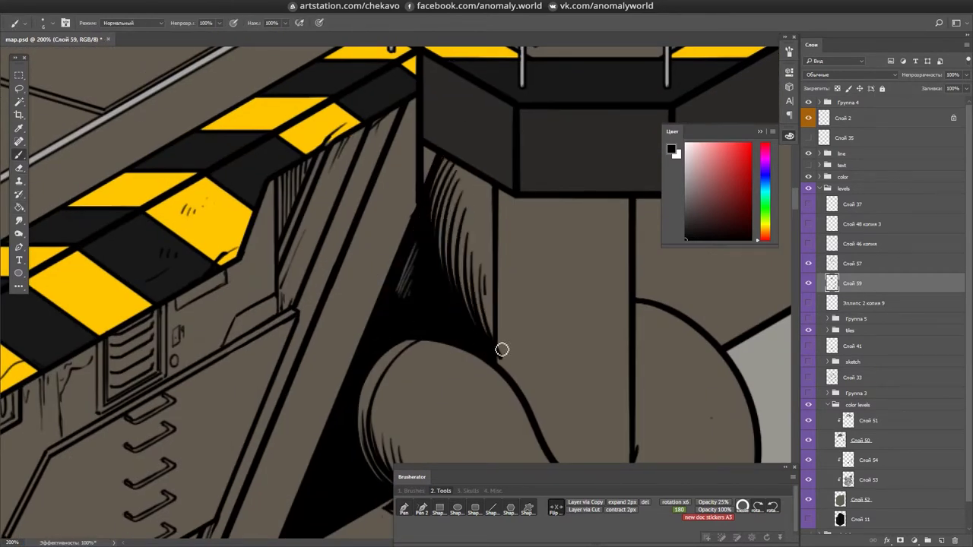
{"action": "key", "text": "ctrl+s"}
{"action": "scroll", "coordinate": [423, 200], "scroll_direction": "up", "scroll_amount": 3}
{"action": "scroll", "coordinate": [423, 231], "scroll_direction": "down", "scroll_amount": 2}
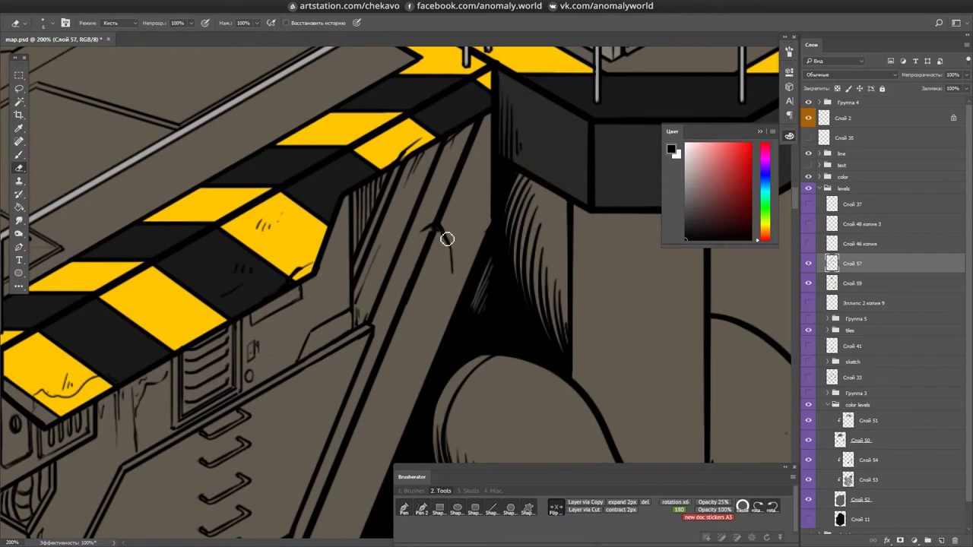
{"action": "left_click_drag", "start_coordinate": [456, 223], "coordinate": [383, 294]}
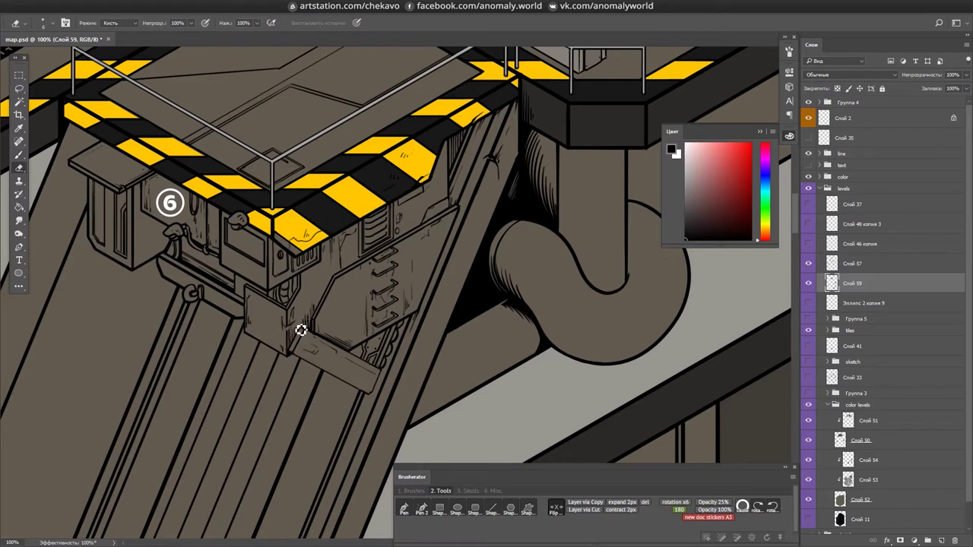
{"action": "scroll", "coordinate": [189, 390], "scroll_direction": "up", "scroll_amount": 1}
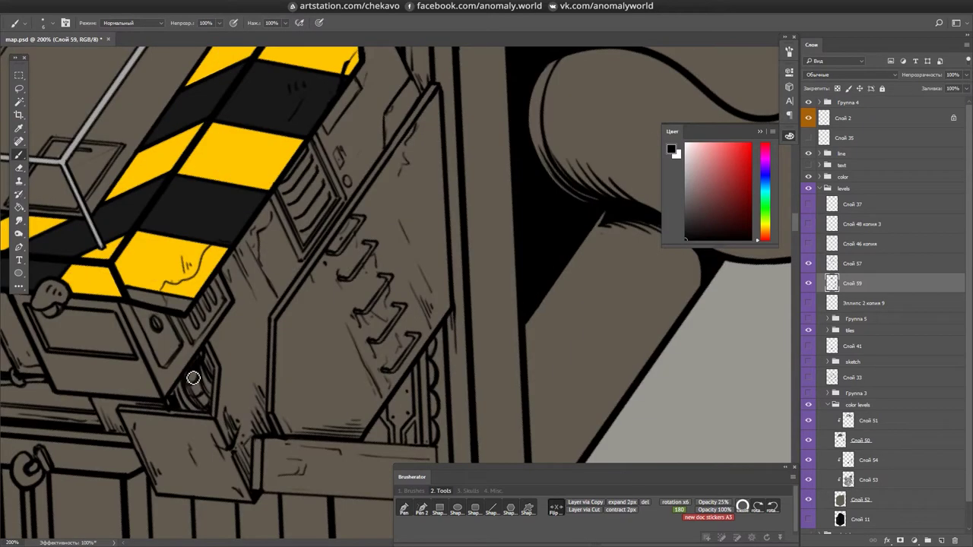
{"action": "left_click_drag", "start_coordinate": [219, 266], "coordinate": [569, 278]}
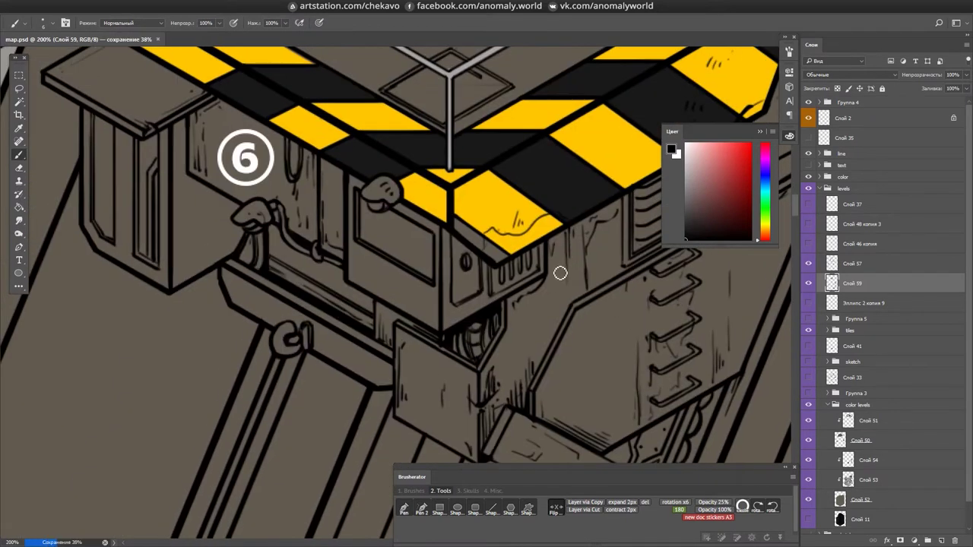
{"action": "left_click_drag", "start_coordinate": [302, 335], "coordinate": [378, 263]}
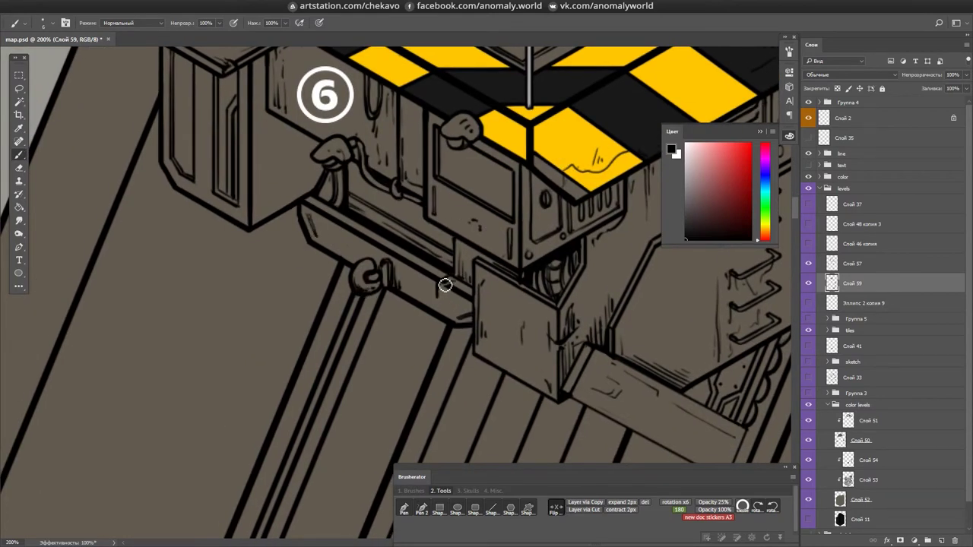
{"action": "scroll", "coordinate": [334, 203], "scroll_direction": "up", "scroll_amount": 1}
{"action": "left_click_drag", "start_coordinate": [301, 203], "coordinate": [332, 211]}
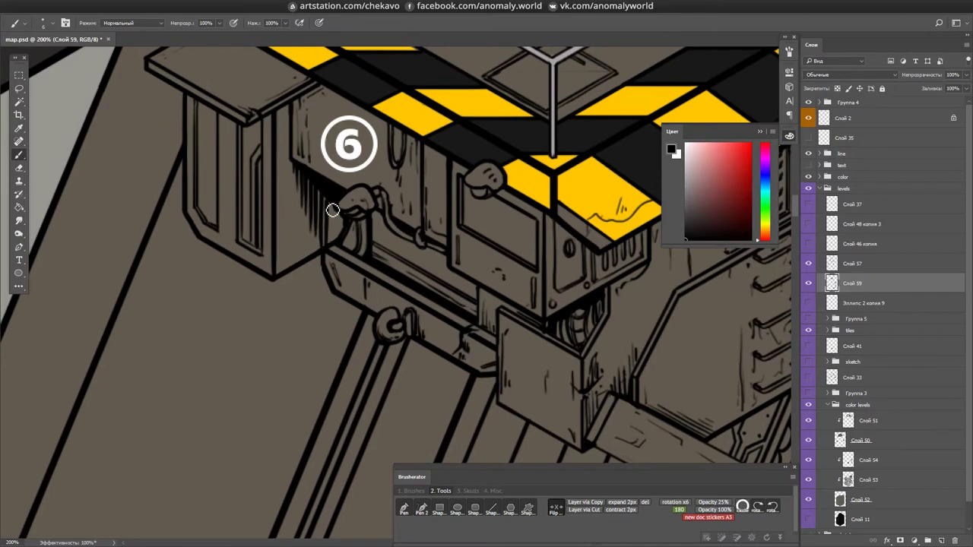
- Turn the view so the hazard stripes run vertically and save the document
{"action": "left_click_drag", "start_coordinate": [416, 72], "coordinate": [438, 168]}
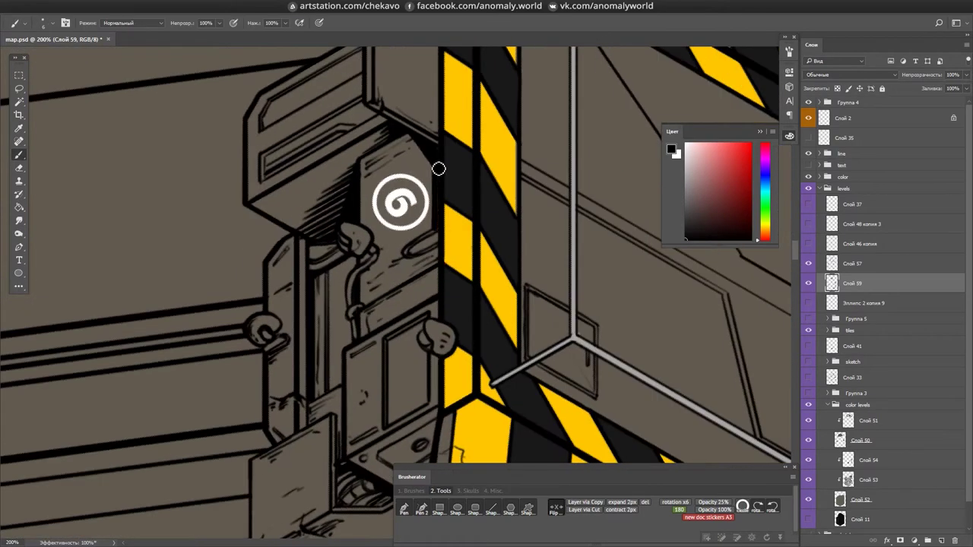
{"action": "scroll", "coordinate": [456, 190], "scroll_direction": "down", "scroll_amount": 2}
{"action": "mouse_move", "coordinate": [486, 220]}
{"action": "left_mouse_down"}
{"action": "mouse_move", "coordinate": [536, 243]}
{"action": "mouse_move", "coordinate": [401, 282]}
{"action": "mouse_move", "coordinate": [393, 319]}
{"action": "mouse_move", "coordinate": [560, 240]}
{"action": "mouse_move", "coordinate": [432, 276]}
{"action": "mouse_move", "coordinate": [456, 211]}
{"action": "mouse_move", "coordinate": [373, 274]}
{"action": "left_mouse_up"}
{"action": "key", "text": "e"}
{"action": "key", "text": "alt+bracketleft"}
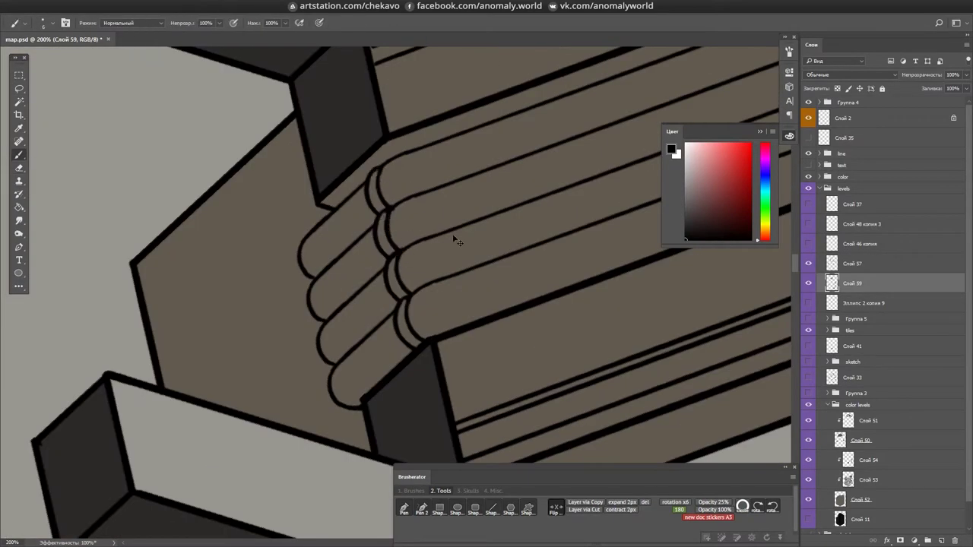
{"action": "key", "text": "ctrl+s"}
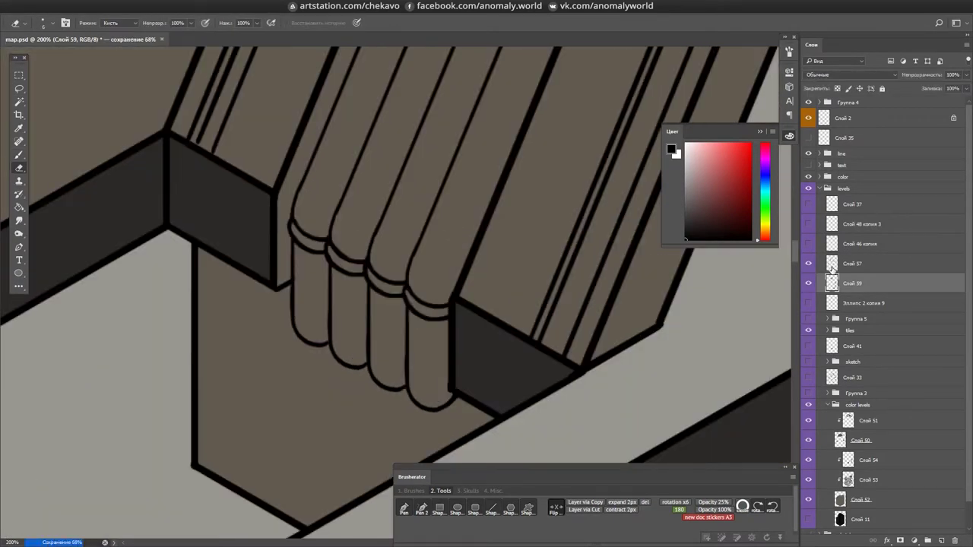
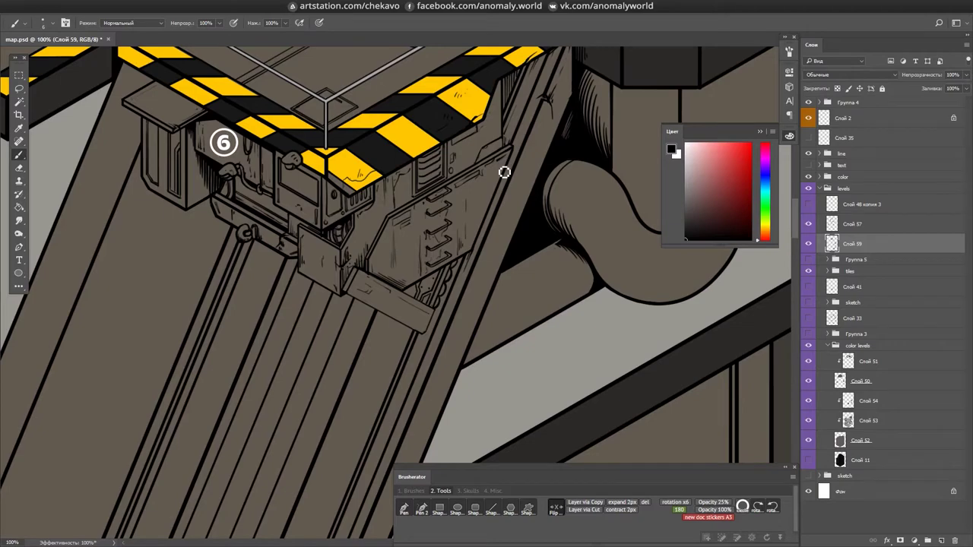
- Save map.psd and zoom in on the stair beams below the striped platform
{"action": "key", "text": "ctrl+s"}
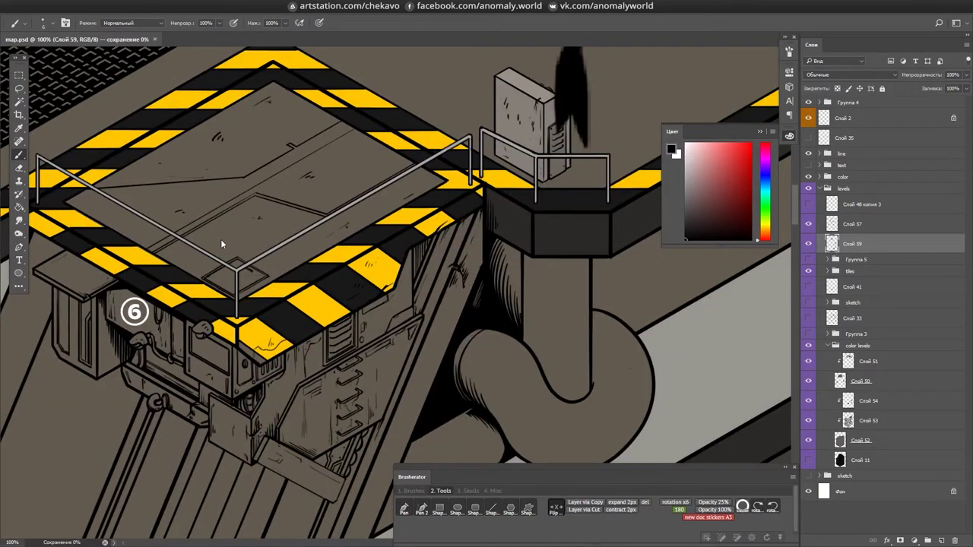
{"action": "key", "text": "ctrl+s"}
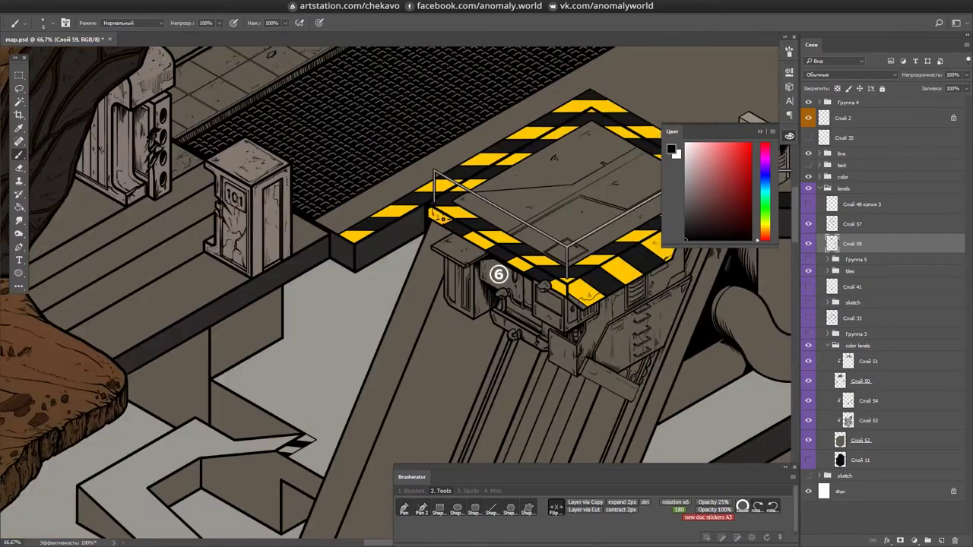
{"action": "mouse_move", "coordinate": [498, 274]}
{"action": "left_mouse_down"}
{"action": "mouse_move", "coordinate": [401, 172]}
{"action": "mouse_move", "coordinate": [521, 297]}
{"action": "mouse_move", "coordinate": [470, 273]}
{"action": "left_mouse_up"}
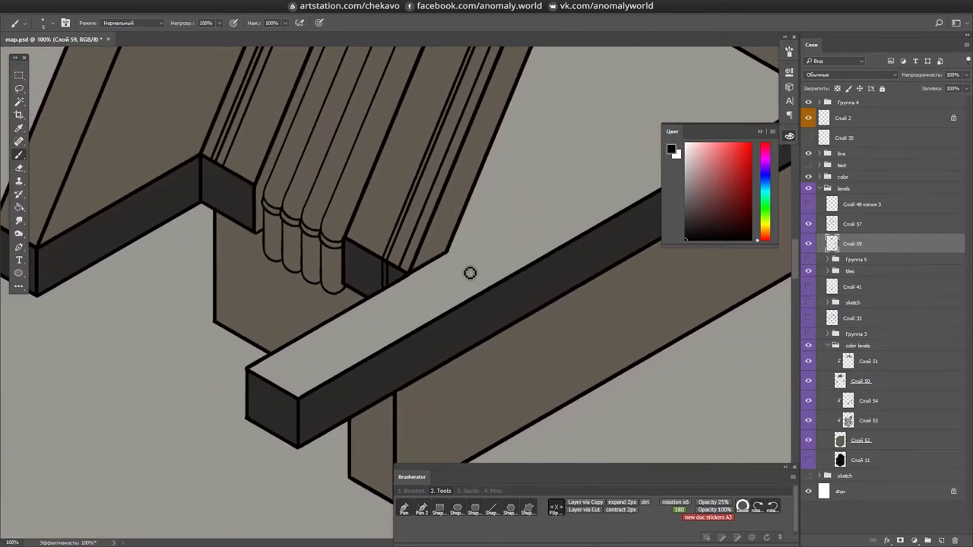
{"action": "scroll", "coordinate": [470, 273], "scroll_direction": "up", "scroll_amount": 6}
{"action": "scroll", "coordinate": [473, 282], "scroll_direction": "up", "scroll_amount": 4}
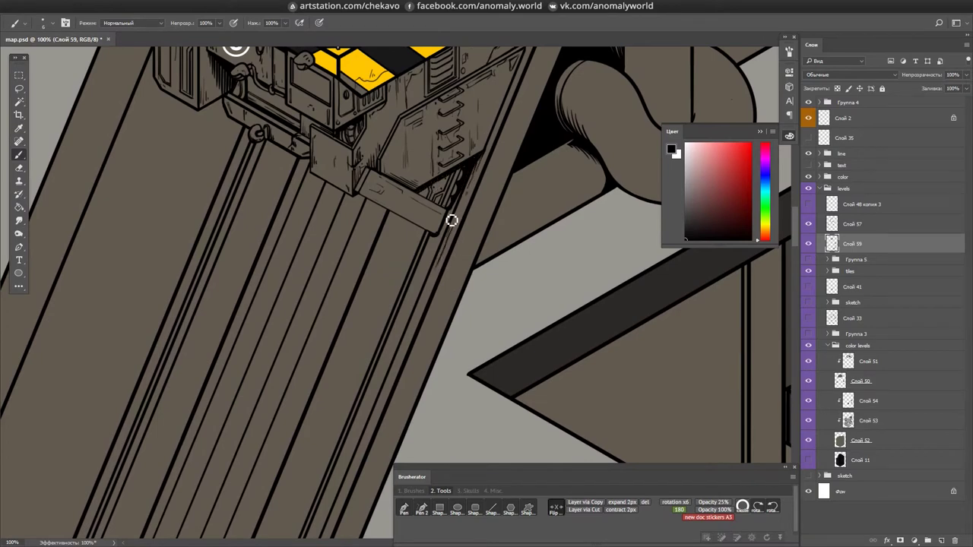
{"action": "scroll", "coordinate": [439, 254], "scroll_direction": "up", "scroll_amount": 9}
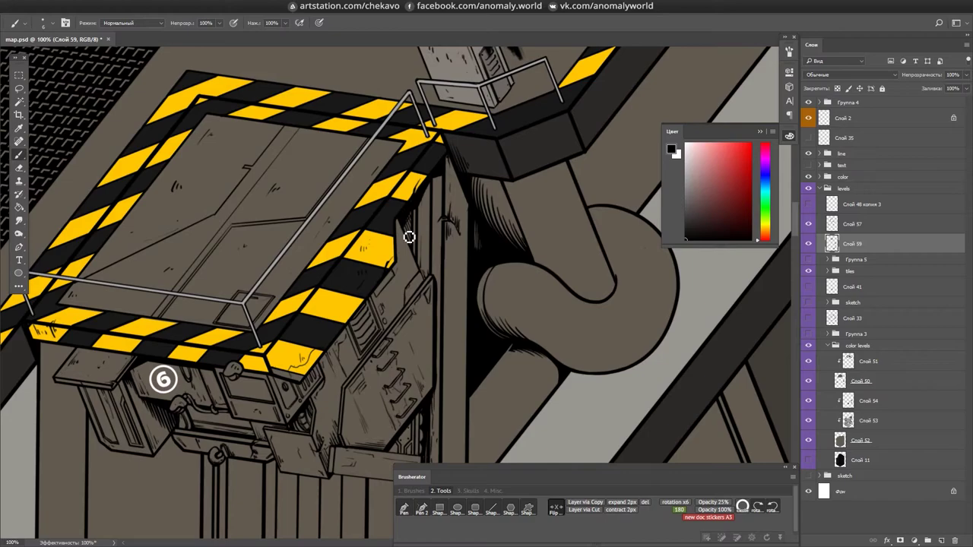
{"action": "scroll", "coordinate": [409, 237], "scroll_direction": "up", "scroll_amount": 5}
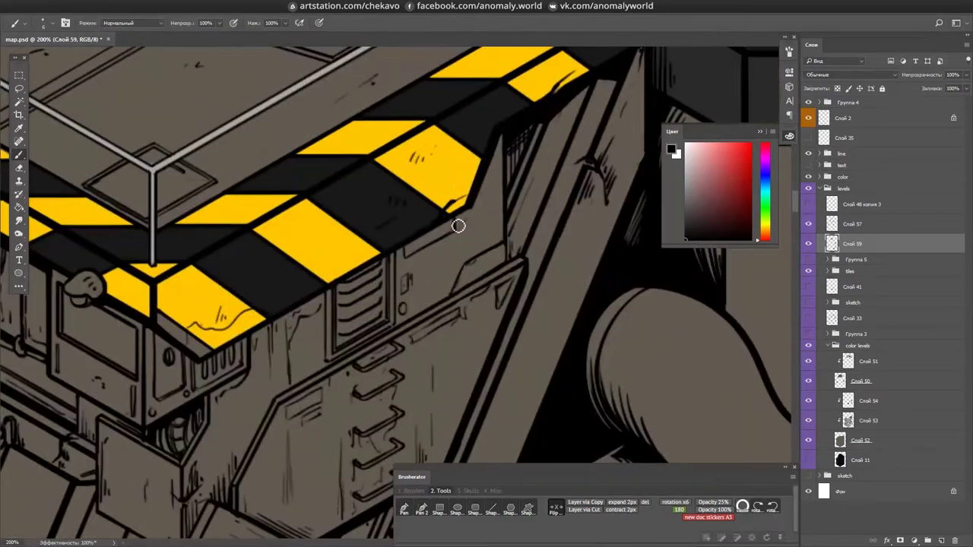
- Pan around the beams and rotate the view so they stand vertical
{"action": "scroll", "coordinate": [579, 259], "scroll_direction": "down", "scroll_amount": 6}
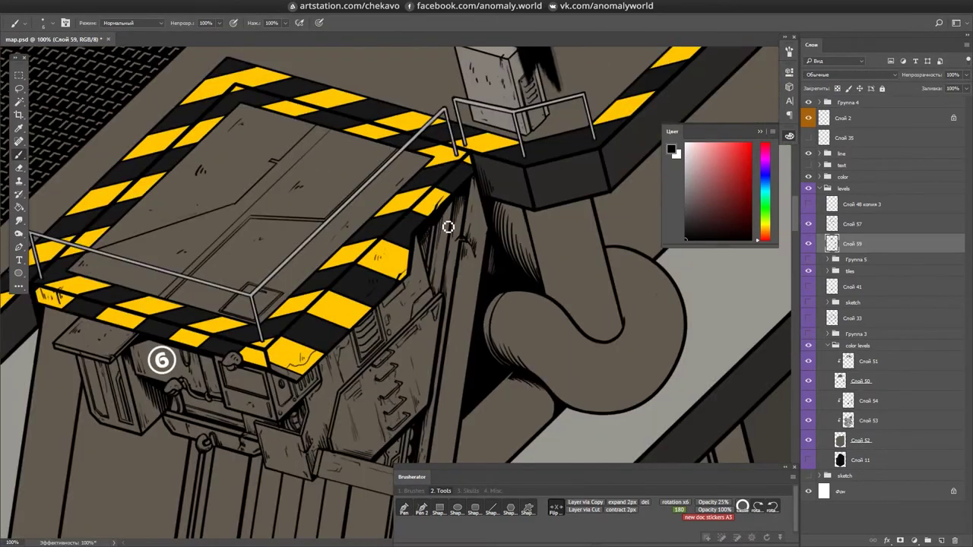
{"action": "scroll", "coordinate": [543, 238], "scroll_direction": "down", "scroll_amount": 3}
{"action": "scroll", "coordinate": [539, 228], "scroll_direction": "up", "scroll_amount": 3}
{"action": "key", "text": "e"}
{"action": "scroll", "coordinate": [416, 189], "scroll_direction": "up", "scroll_amount": 2}
{"action": "key", "text": "b"}
{"action": "scroll", "coordinate": [578, 190], "scroll_direction": "up", "scroll_amount": 5}
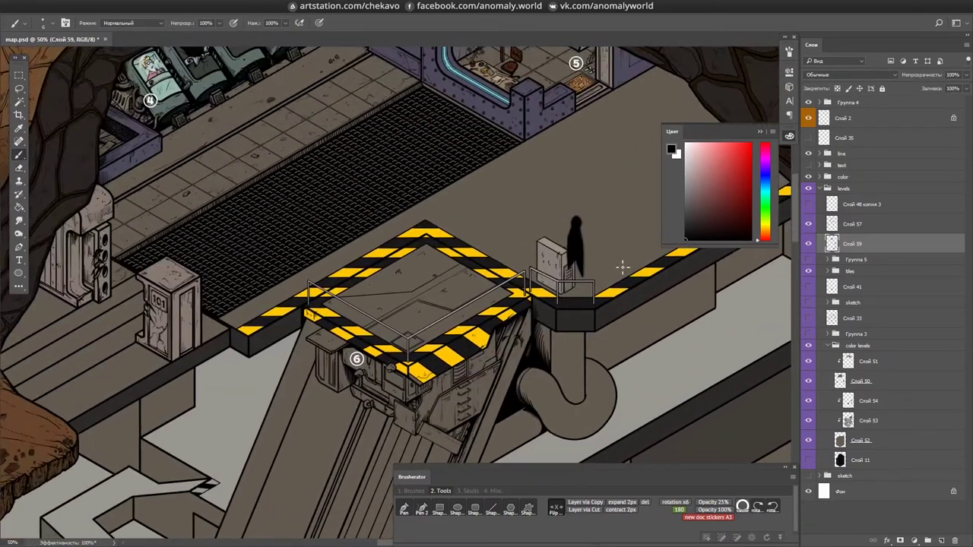
{"action": "scroll", "coordinate": [396, 310], "scroll_direction": "right", "scroll_amount": 2}
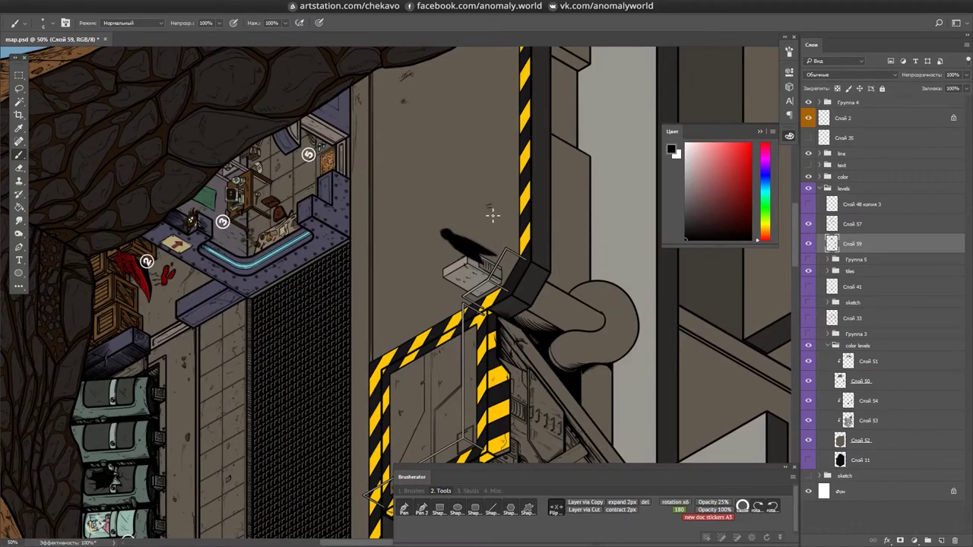
{"action": "scroll", "coordinate": [492, 216], "scroll_direction": "down", "scroll_amount": 15}
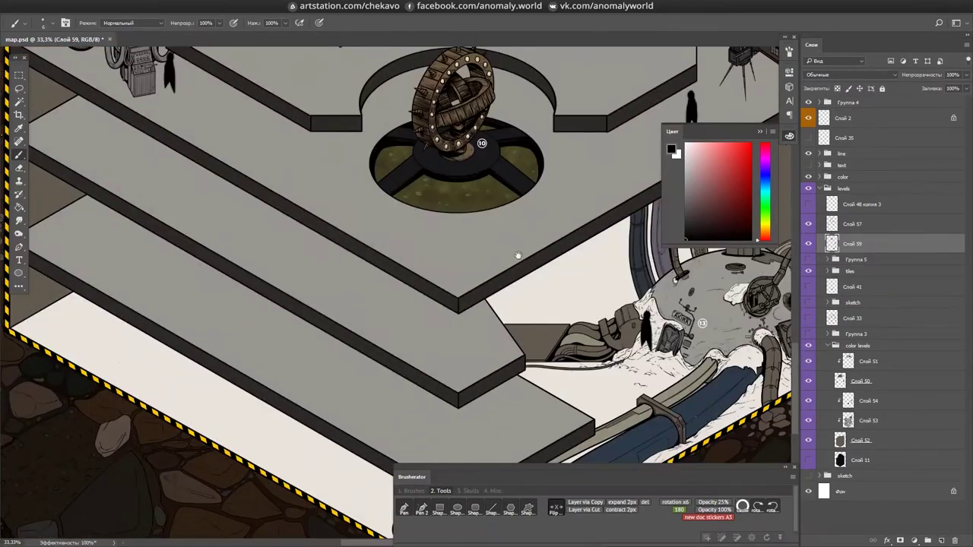
{"action": "scroll", "coordinate": [517, 256], "scroll_direction": "up", "scroll_amount": 5}
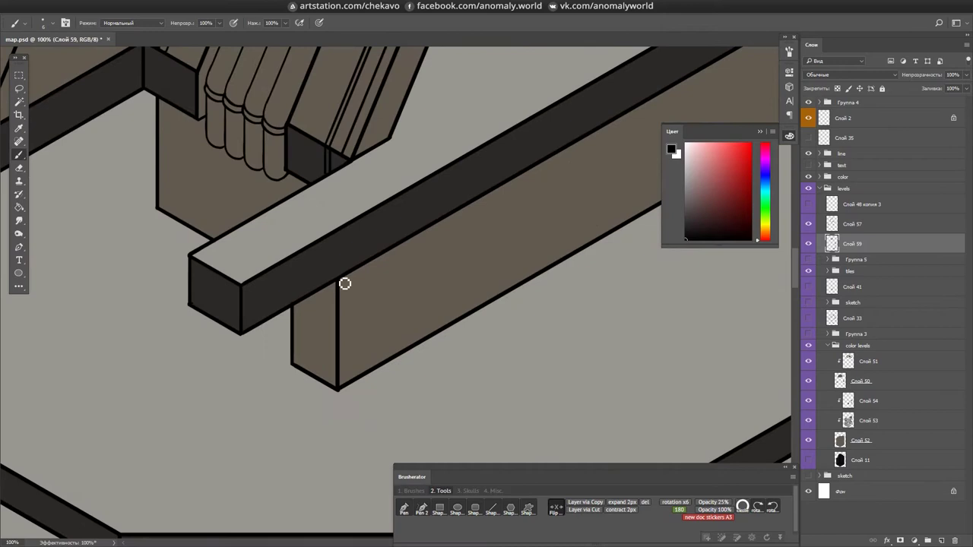
{"action": "scroll", "coordinate": [258, 323], "scroll_direction": "down", "scroll_amount": 1}
{"action": "left_click_drag", "start_coordinate": [259, 324], "coordinate": [385, 70]}
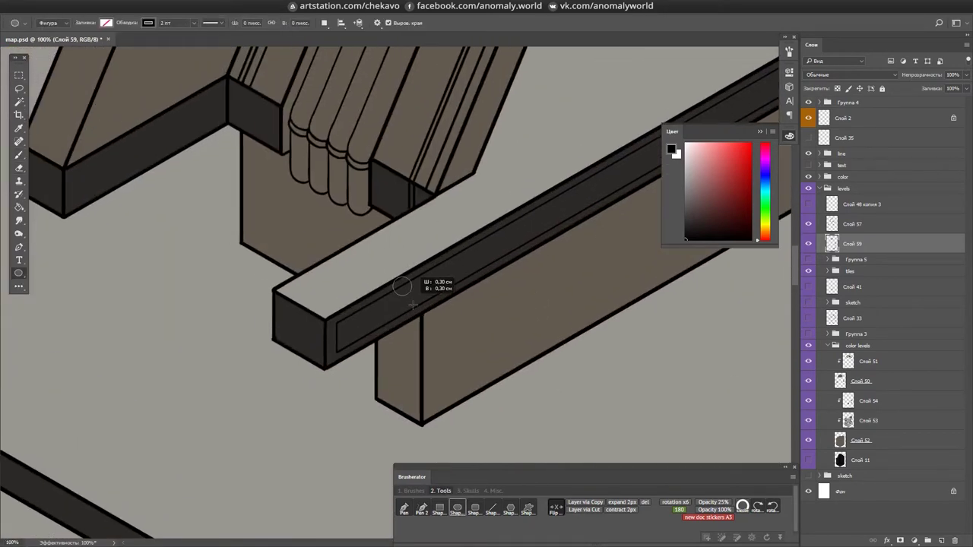
- Rotate the new oval hole to match the beam's tilt
{"action": "key", "text": "ctrl+t"}
{"action": "left_click_drag", "start_coordinate": [395, 282], "coordinate": [344, 364]}
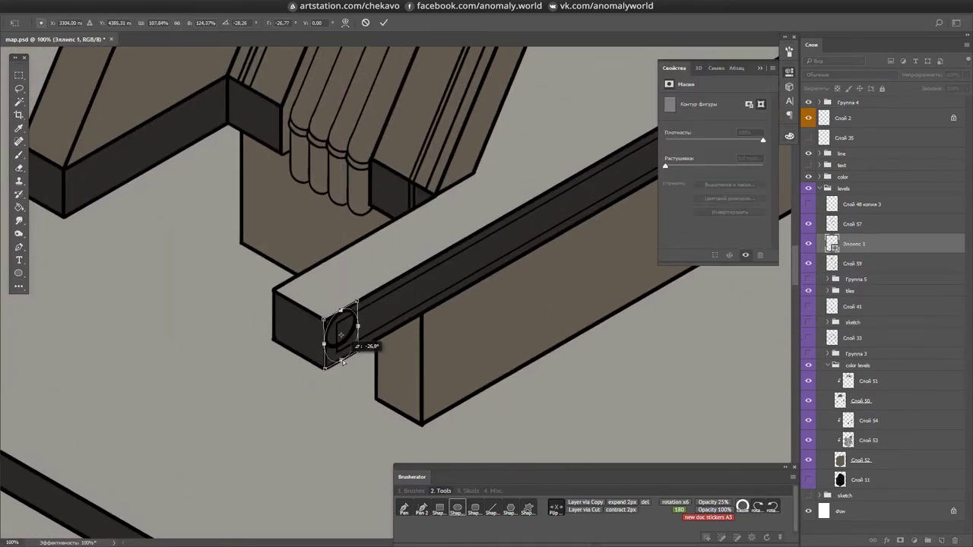
{"action": "key", "text": "Return"}
{"action": "scroll", "coordinate": [376, 302], "scroll_direction": "up", "scroll_amount": 1}
- Copy the oval holes along the beam and merge the hole layers into one
{"action": "key", "text": "ctrl+t"}
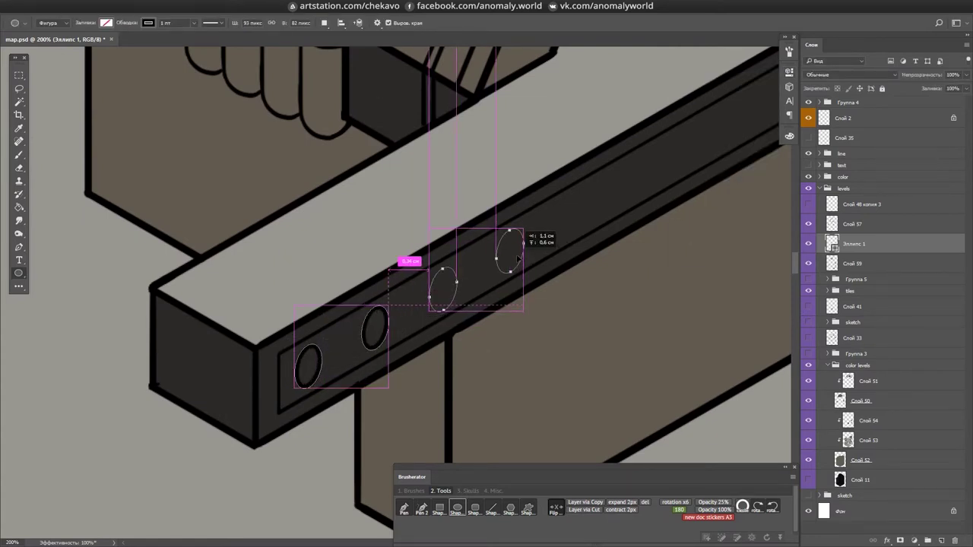
{"action": "left_click_drag", "start_coordinate": [517, 258], "coordinate": [355, 316]}
{"action": "left_click_drag", "start_coordinate": [523, 256], "coordinate": [469, 276]}
{"action": "scroll", "coordinate": [469, 276], "scroll_direction": "down", "scroll_amount": 2}
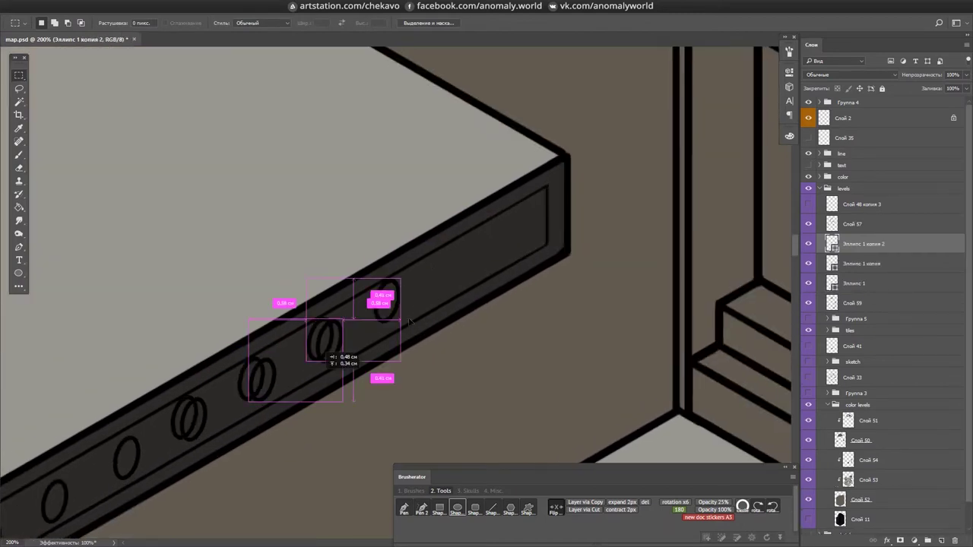
{"action": "scroll", "coordinate": [486, 304], "scroll_direction": "down", "scroll_amount": 1}
{"action": "scroll", "coordinate": [507, 364], "scroll_direction": "up", "scroll_amount": 1}
{"action": "key", "text": "ctrl+e"}
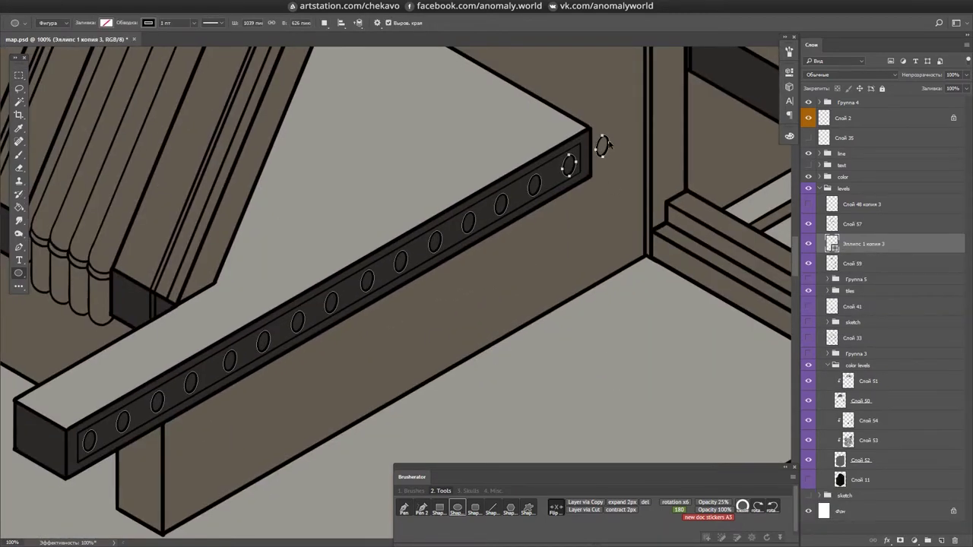
- Follow the holed beam to its end, then lasso the hole pattern toward the other beam
{"action": "left_click_drag", "start_coordinate": [613, 160], "coordinate": [676, 243]}
{"action": "key", "text": "b"}
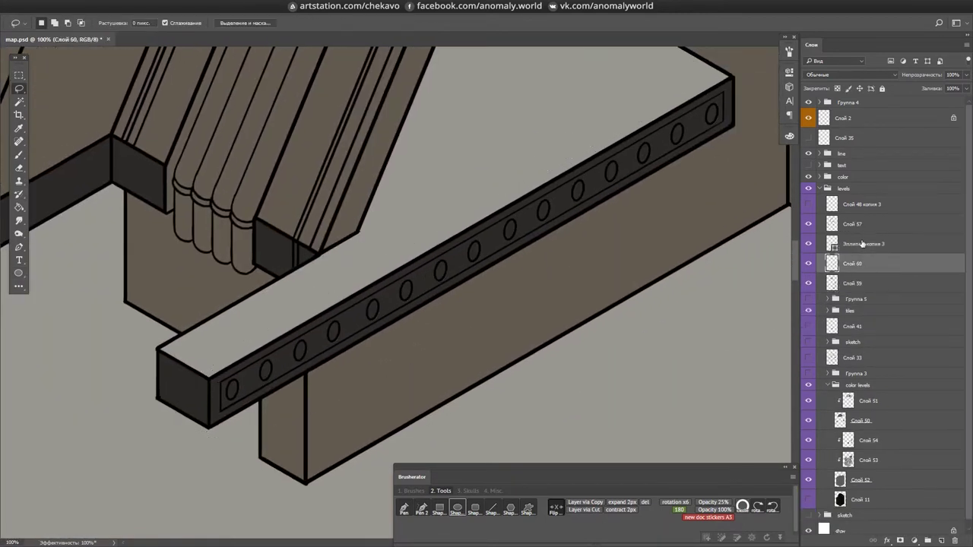
{"action": "scroll", "coordinate": [394, 339], "scroll_direction": "up", "scroll_amount": 1}
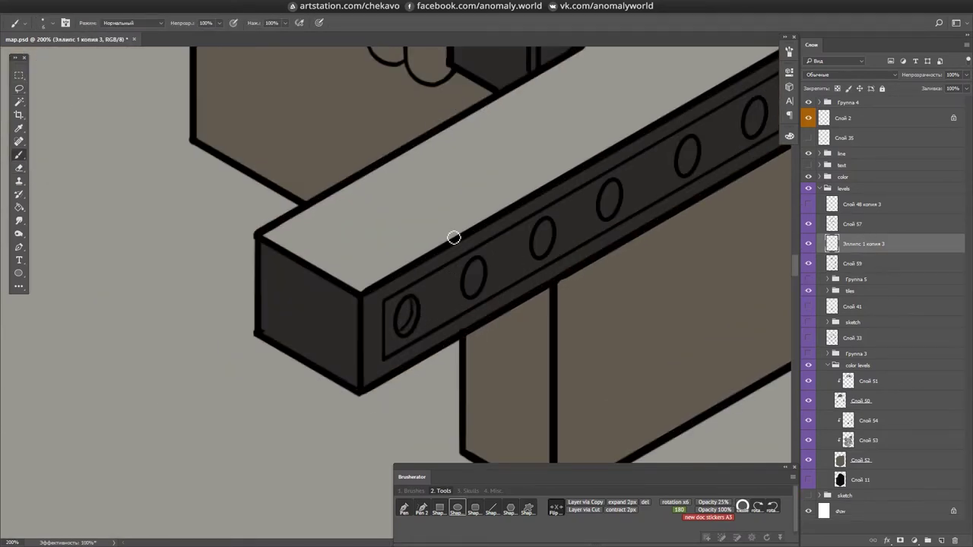
{"action": "left_click_drag", "start_coordinate": [714, 158], "coordinate": [447, 262]}
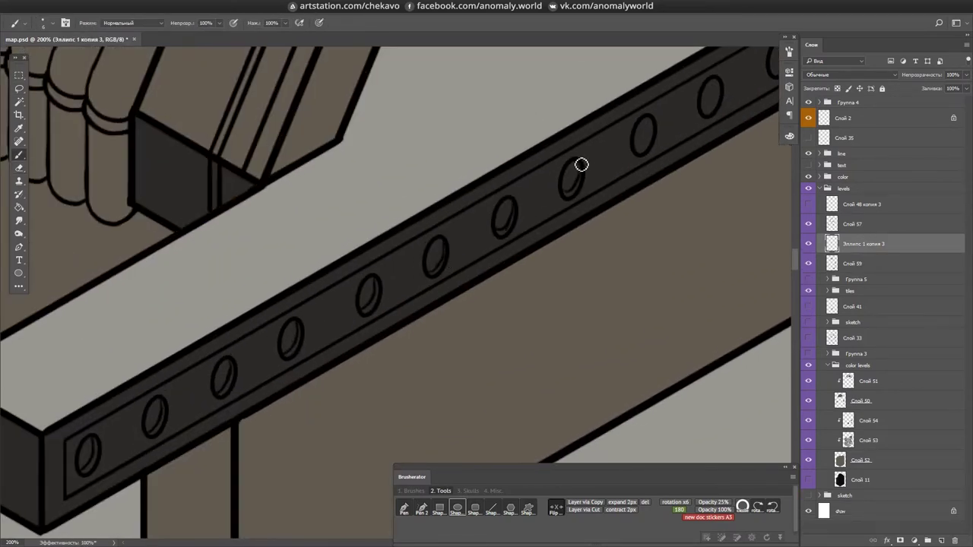
{"action": "left_click_drag", "start_coordinate": [582, 165], "coordinate": [518, 280]}
{"action": "left_click_drag", "start_coordinate": [580, 247], "coordinate": [517, 289]}
{"action": "scroll", "coordinate": [684, 182], "scroll_direction": "down", "scroll_amount": 2}
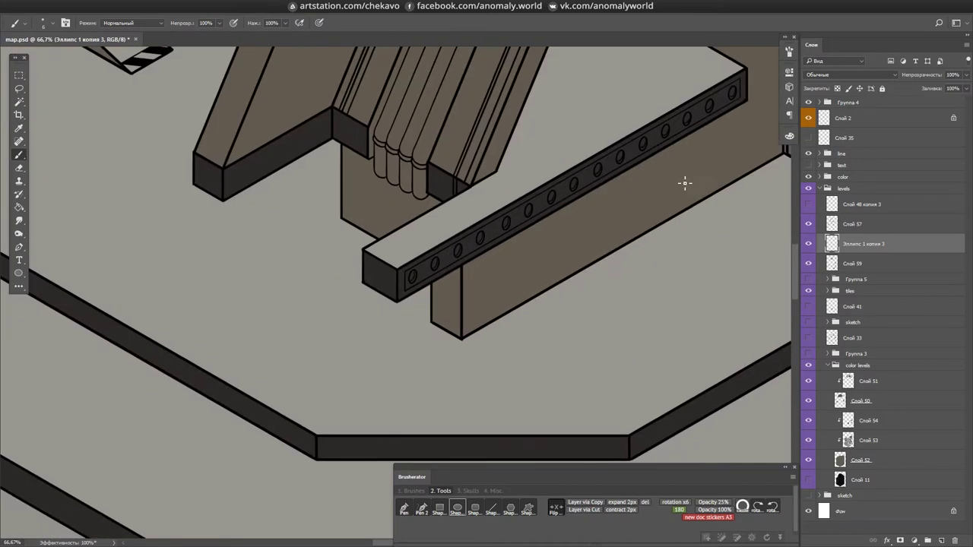
{"action": "left_click_drag", "start_coordinate": [684, 183], "coordinate": [512, 251]}
{"action": "key", "text": "l"}
{"action": "scroll", "coordinate": [369, 313], "scroll_direction": "down", "scroll_amount": 2}
{"action": "mouse_move", "coordinate": [426, 277]}
{"action": "left_mouse_down"}
{"action": "mouse_move", "coordinate": [631, 229]}
{"action": "mouse_move", "coordinate": [645, 242]}
{"action": "left_mouse_up"}
{"action": "scroll", "coordinate": [644, 242], "scroll_direction": "up", "scroll_amount": 3}
{"action": "scroll", "coordinate": [565, 224], "scroll_direction": "down", "scroll_amount": 2}
- Move the selected holes onto the beam's end face
{"action": "left_click_drag", "start_coordinate": [464, 335], "coordinate": [439, 314]}
{"action": "key", "text": "b"}
{"action": "scroll", "coordinate": [386, 351], "scroll_direction": "up", "scroll_amount": 2}
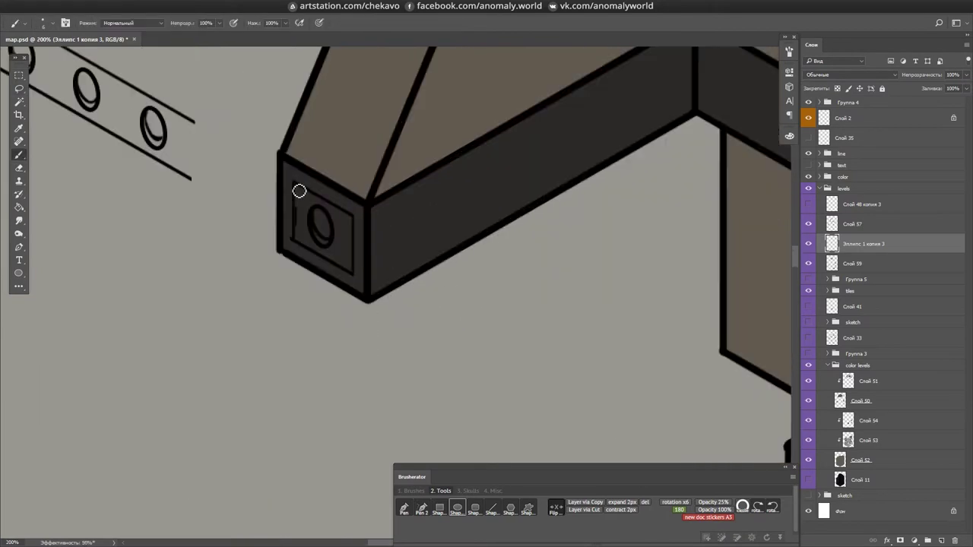
{"action": "scroll", "coordinate": [321, 235], "scroll_direction": "down", "scroll_amount": 3}
- Lasso the hole strip and move it onto the long diagonal beam
{"action": "key", "text": "m"}
{"action": "scroll", "coordinate": [469, 244], "scroll_direction": "up", "scroll_amount": 3}
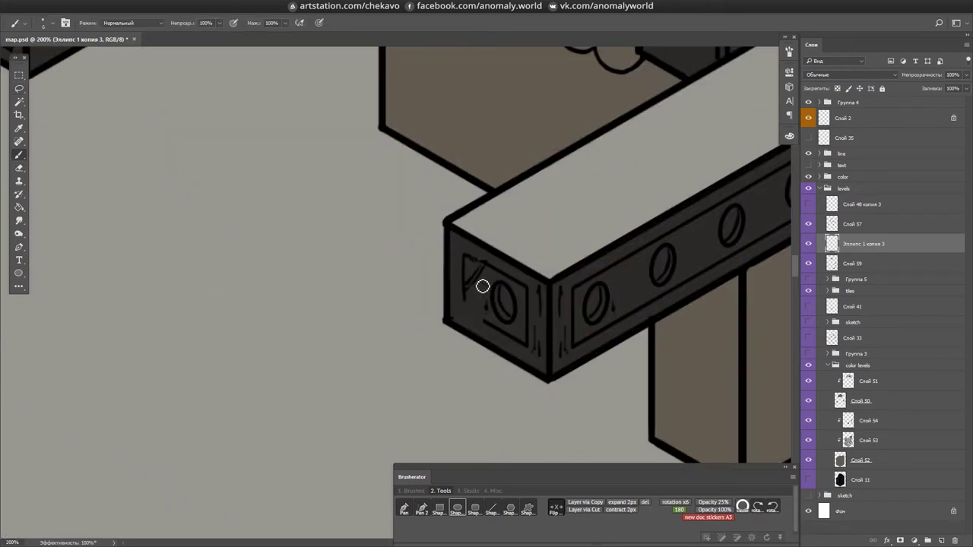
{"action": "scroll", "coordinate": [483, 306], "scroll_direction": "down", "scroll_amount": 3}
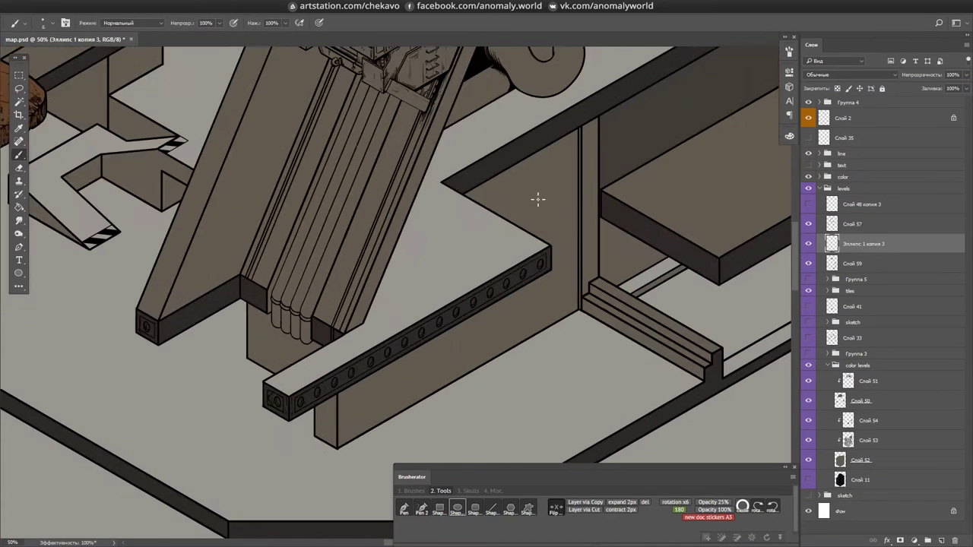
{"action": "key", "text": "l"}
{"action": "scroll", "coordinate": [537, 198], "scroll_direction": "down", "scroll_amount": 1}
{"action": "left_click_drag", "start_coordinate": [536, 197], "coordinate": [517, 199]}
{"action": "scroll", "coordinate": [525, 181], "scroll_direction": "up", "scroll_amount": 5}
- Touch up the beam's end face with brush and eraser
{"action": "key", "text": "b"}
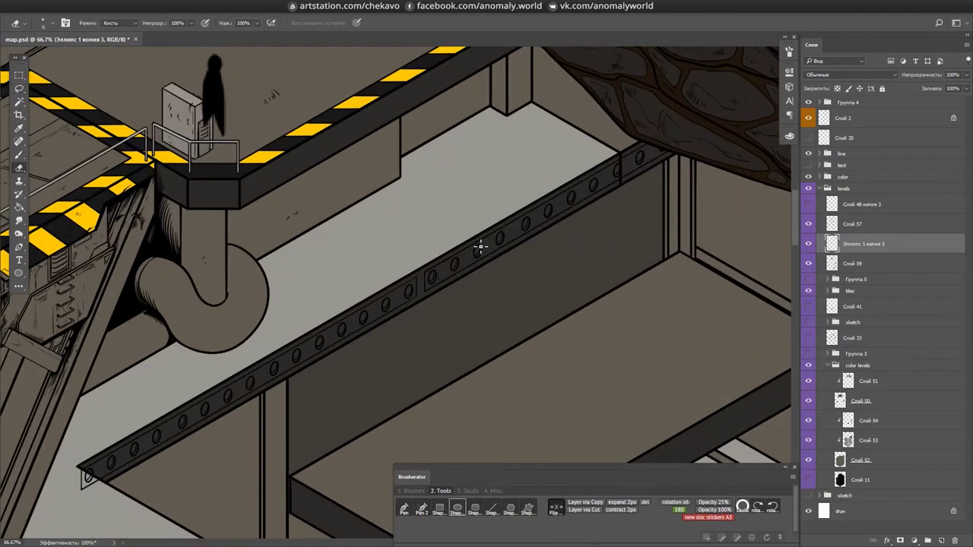
{"action": "scroll", "coordinate": [487, 250], "scroll_direction": "down", "scroll_amount": 3}
{"action": "scroll", "coordinate": [497, 195], "scroll_direction": "up", "scroll_amount": 2}
{"action": "key", "text": "e"}
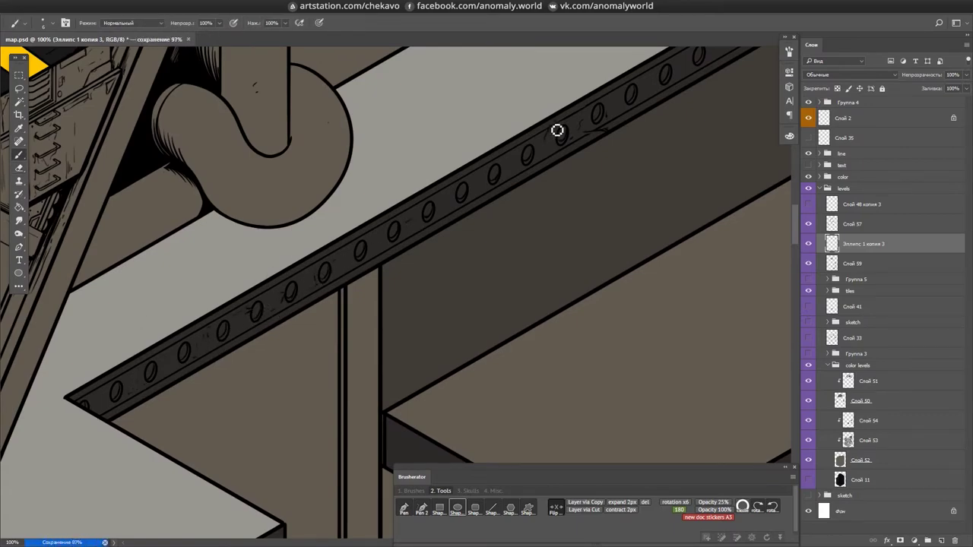
{"action": "scroll", "coordinate": [559, 274], "scroll_direction": "down", "scroll_amount": 4}
{"action": "key", "text": "l"}
{"action": "scroll", "coordinate": [534, 332], "scroll_direction": "up", "scroll_amount": 2}
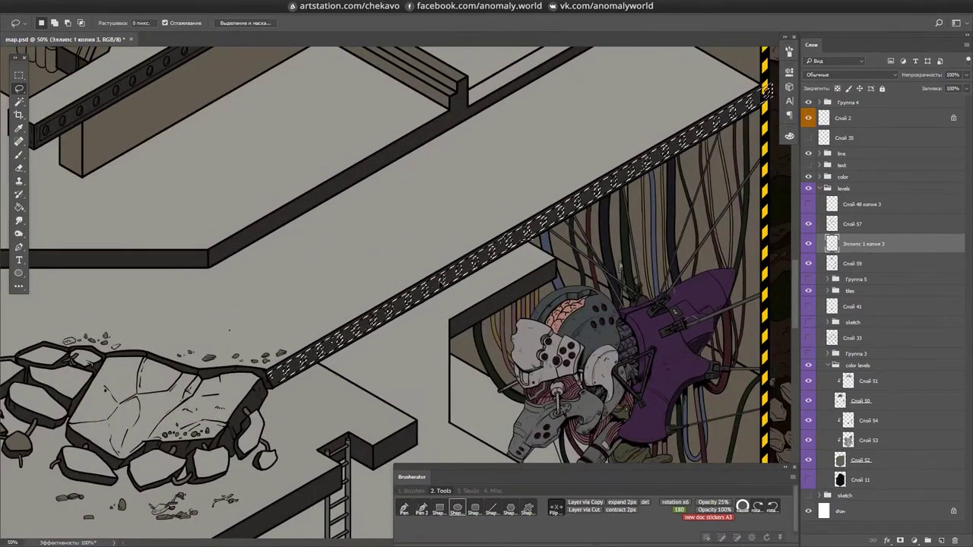
- Slide the hole strip along the beam with Free Transform and deselect it
{"action": "scroll", "coordinate": [584, 202], "scroll_direction": "down", "scroll_amount": 2}
{"action": "scroll", "coordinate": [583, 201], "scroll_direction": "up", "scroll_amount": 3}
{"action": "key", "text": "ctrl+t"}
{"action": "mouse_move", "coordinate": [495, 256]}
{"action": "left_mouse_down"}
{"action": "mouse_move", "coordinate": [507, 261]}
{"action": "mouse_move", "coordinate": [635, 187]}
{"action": "left_mouse_up"}
{"action": "key", "text": "Return"}
{"action": "key", "text": "ctrl+d"}
- Lasso and delete the unwanted holes on the upper beam
{"action": "key", "text": "e"}
{"action": "scroll", "coordinate": [497, 308], "scroll_direction": "down", "scroll_amount": 1}
{"action": "key", "text": "l"}
{"action": "left_click_drag", "start_coordinate": [270, 304], "coordinate": [667, 74]}
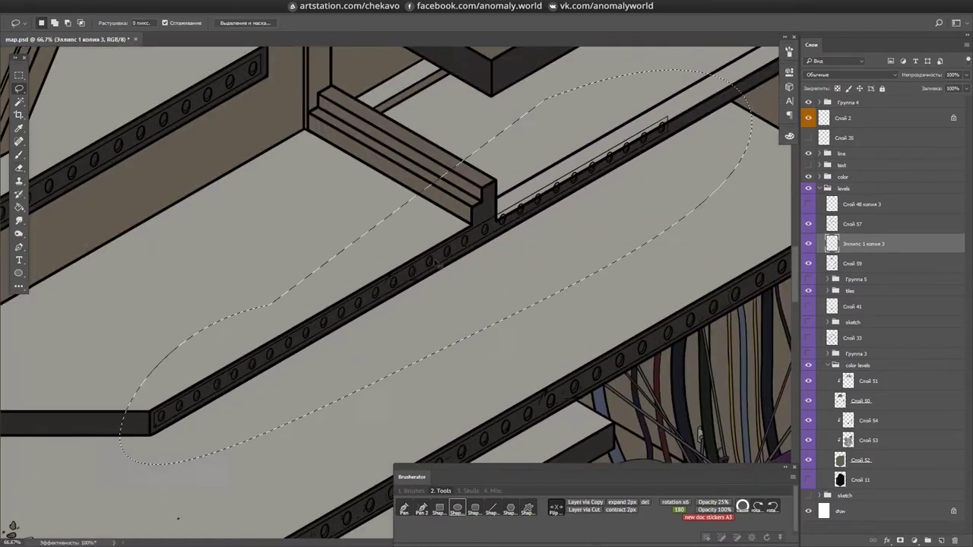
{"action": "left_click_drag", "start_coordinate": [667, 121], "coordinate": [477, 230]}
{"action": "scroll", "coordinate": [477, 229], "scroll_direction": "up", "scroll_amount": 1}
{"action": "key", "text": "Delete"}
{"action": "key", "text": "ctrl+d"}
- Rotate the canvas view to look along the beam toward the rubble area
{"action": "key", "text": "b"}
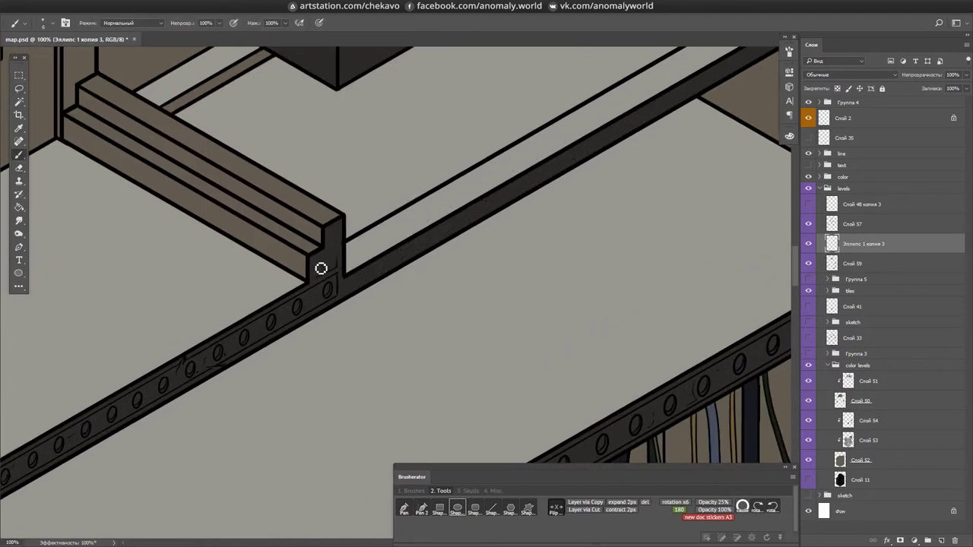
{"action": "scroll", "coordinate": [379, 250], "scroll_direction": "down", "scroll_amount": 1}
{"action": "key", "text": "r"}
{"action": "left_click_drag", "start_coordinate": [378, 251], "coordinate": [366, 494]}
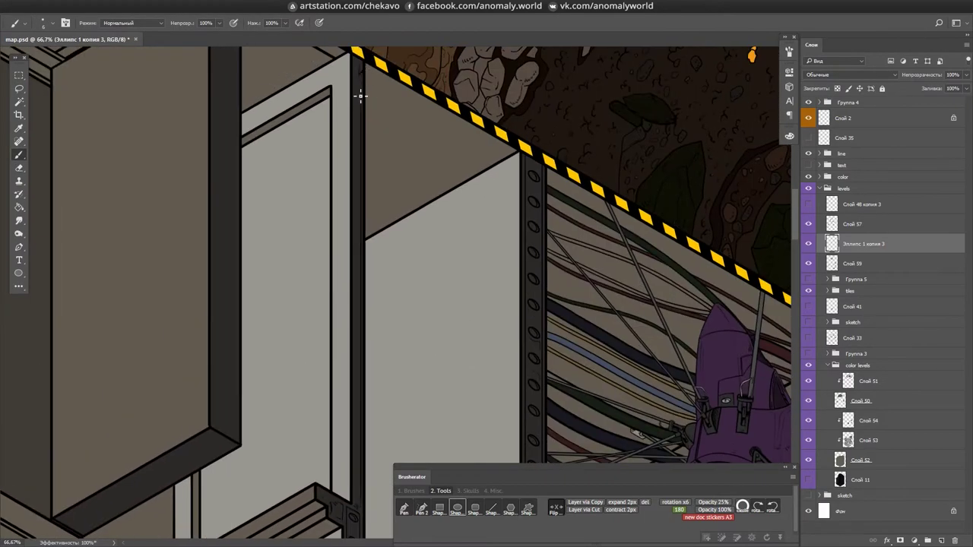
{"action": "left_click_drag", "start_coordinate": [365, 286], "coordinate": [372, 304]}
{"action": "scroll", "coordinate": [373, 304], "scroll_direction": "up", "scroll_amount": 1}
{"action": "key", "text": "alt+bracketright"}
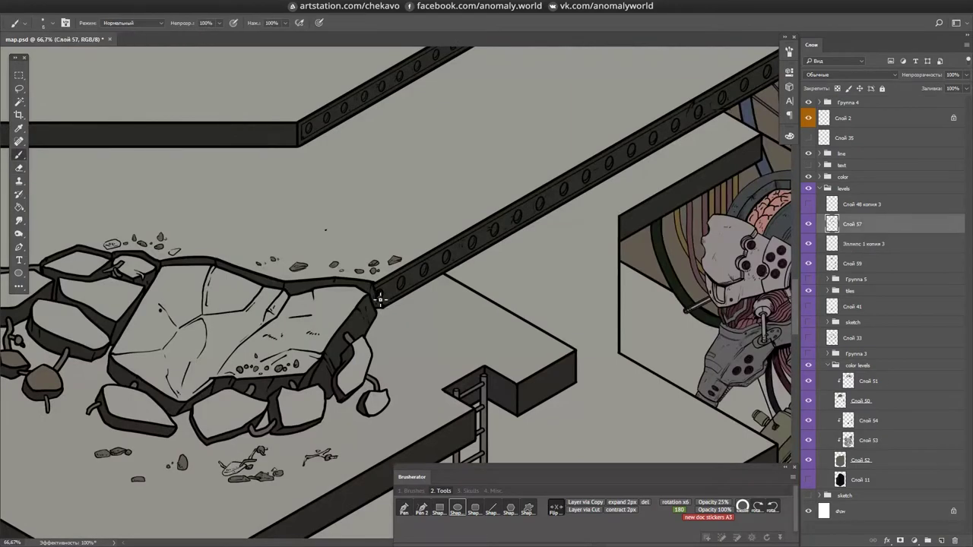
{"action": "mouse_move", "coordinate": [388, 320]}
{"action": "left_mouse_down"}
{"action": "mouse_move", "coordinate": [409, 296]}
{"action": "mouse_move", "coordinate": [532, 228]}
{"action": "mouse_move", "coordinate": [601, 174]}
{"action": "mouse_move", "coordinate": [583, 226]}
{"action": "mouse_move", "coordinate": [424, 343]}
{"action": "mouse_move", "coordinate": [456, 178]}
{"action": "mouse_move", "coordinate": [456, 355]}
{"action": "left_mouse_up"}
{"action": "scroll", "coordinate": [458, 284], "scroll_direction": "down", "scroll_amount": 3}
- Make the beam ellipse copy layer active and select the round bolt at the beam's end
{"action": "key", "text": "l"}
{"action": "scroll", "coordinate": [583, 225], "scroll_direction": "up", "scroll_amount": 1}
{"action": "key", "text": "alt+bracketleft"}
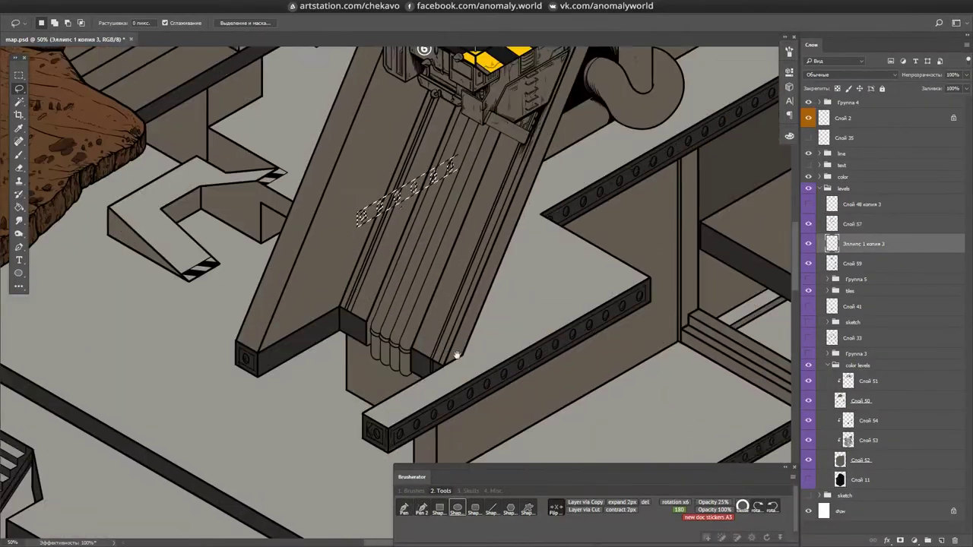
{"action": "scroll", "coordinate": [456, 355], "scroll_direction": "up", "scroll_amount": 3}
{"action": "left_click_drag", "start_coordinate": [541, 282], "coordinate": [635, 243]}
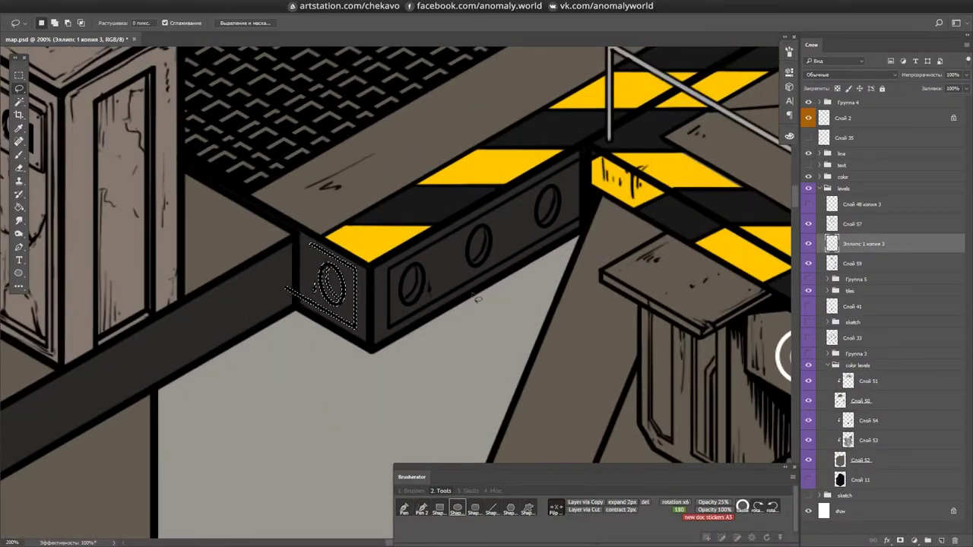
{"action": "scroll", "coordinate": [489, 234], "scroll_direction": "down", "scroll_amount": 1}
{"action": "scroll", "coordinate": [467, 278], "scroll_direction": "up", "scroll_amount": 2}
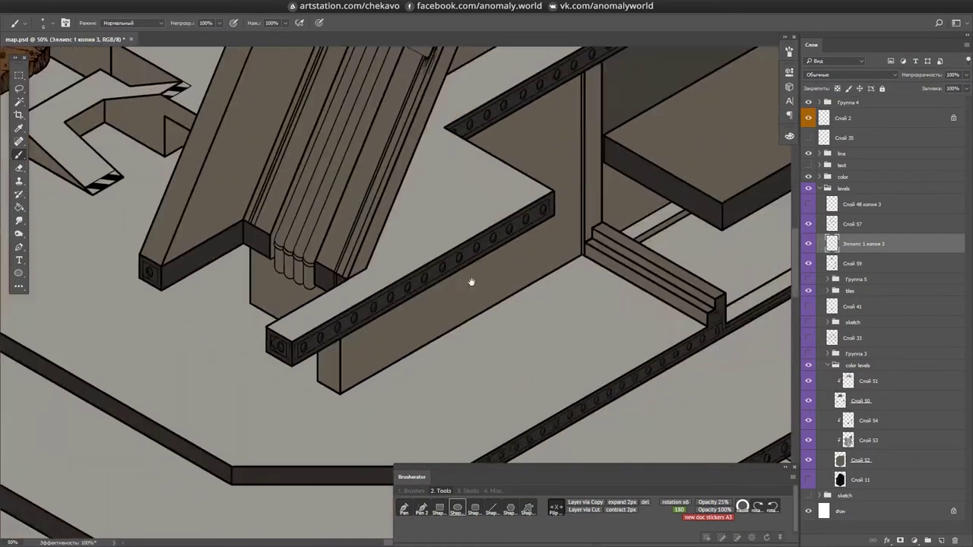
{"action": "scroll", "coordinate": [467, 278], "scroll_direction": "down", "scroll_amount": 2}
- Lasso a strip of the beam and select the right beam's side face
{"action": "key", "text": "l"}
{"action": "mouse_move", "coordinate": [438, 309]}
{"action": "left_mouse_down"}
{"action": "mouse_move", "coordinate": [475, 292]}
{"action": "mouse_move", "coordinate": [446, 327]}
{"action": "left_mouse_up"}
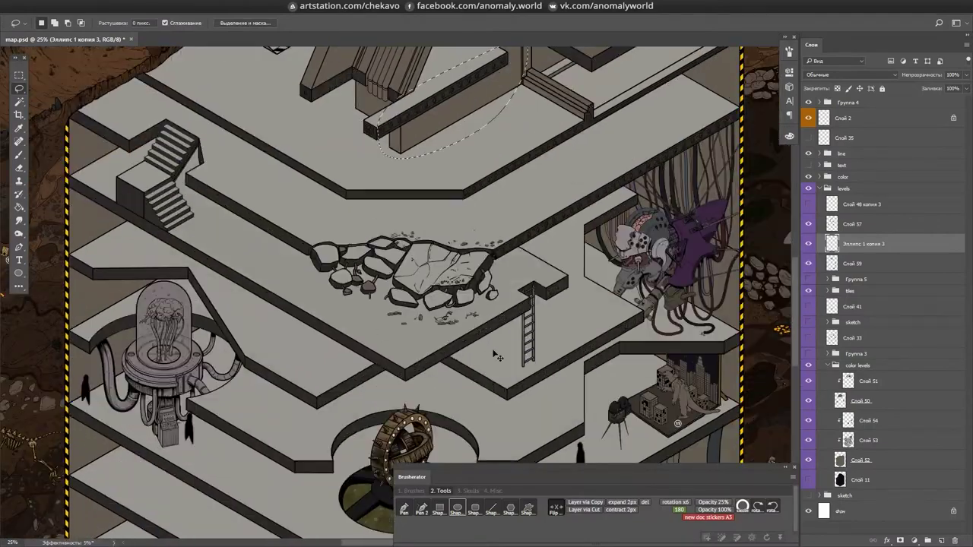
{"action": "scroll", "coordinate": [494, 351], "scroll_direction": "up", "scroll_amount": 4}
{"action": "key", "text": "e"}
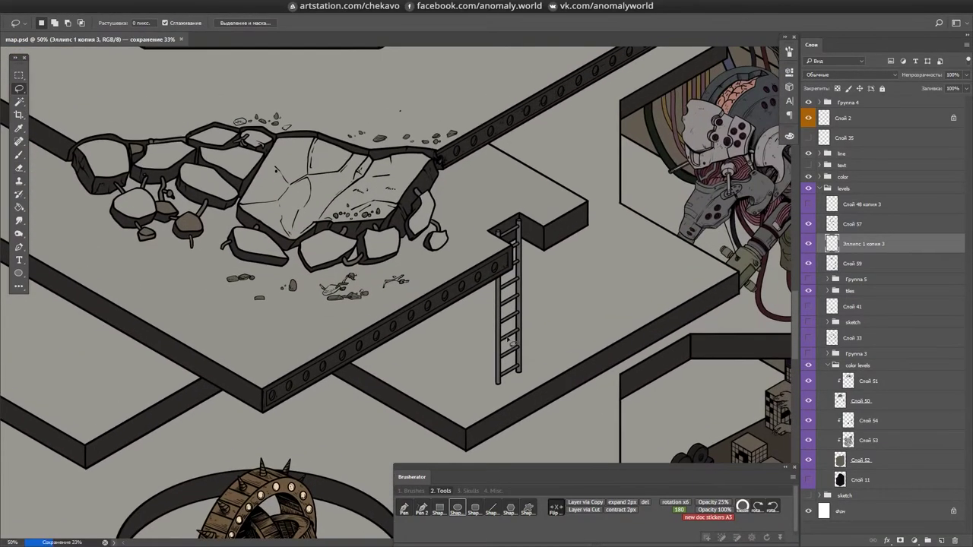
{"action": "scroll", "coordinate": [522, 307], "scroll_direction": "up", "scroll_amount": 2}
{"action": "left_click_drag", "start_coordinate": [423, 312], "coordinate": [538, 217]}
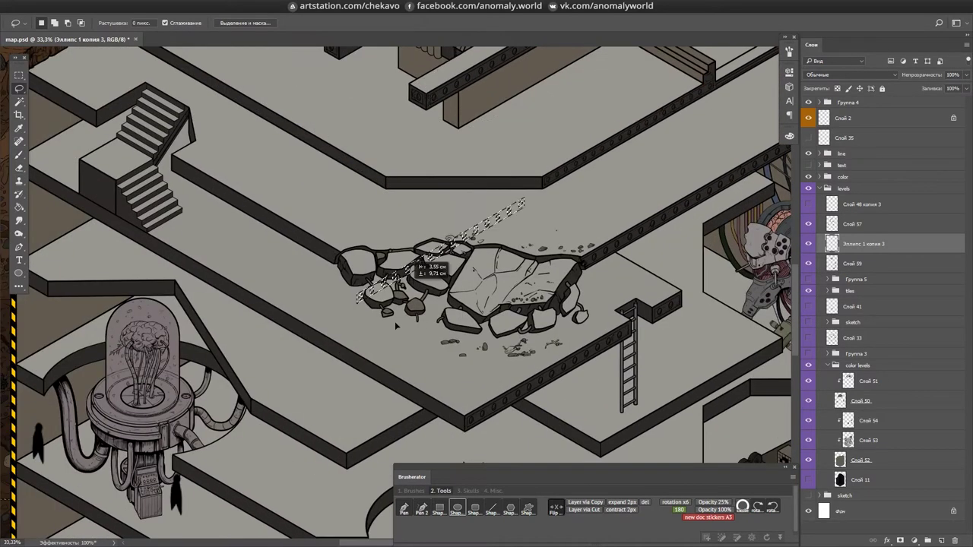
- Move the beam selection outline up-left along the riveted beam
{"action": "scroll", "coordinate": [397, 326], "scroll_direction": "up", "scroll_amount": 8}
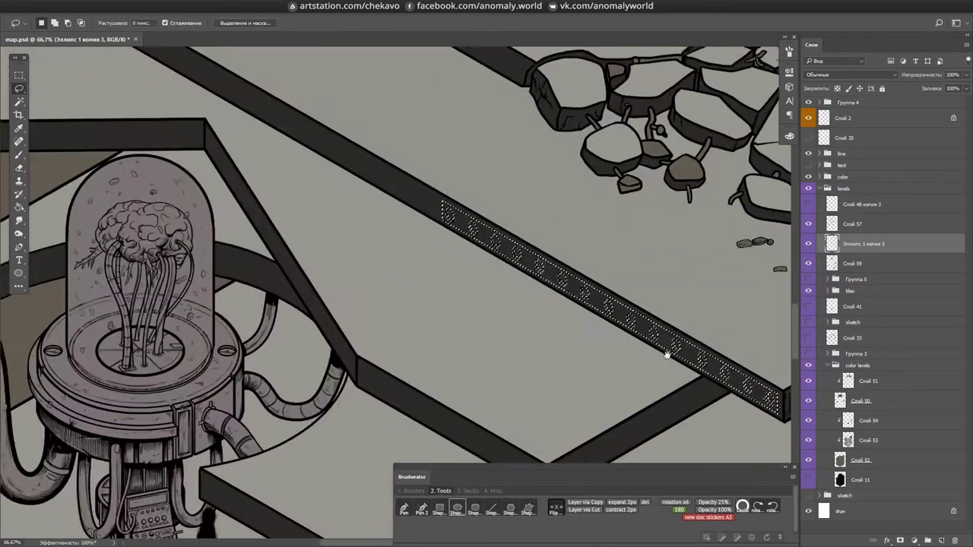
{"action": "scroll", "coordinate": [382, 207], "scroll_direction": "down", "scroll_amount": 4}
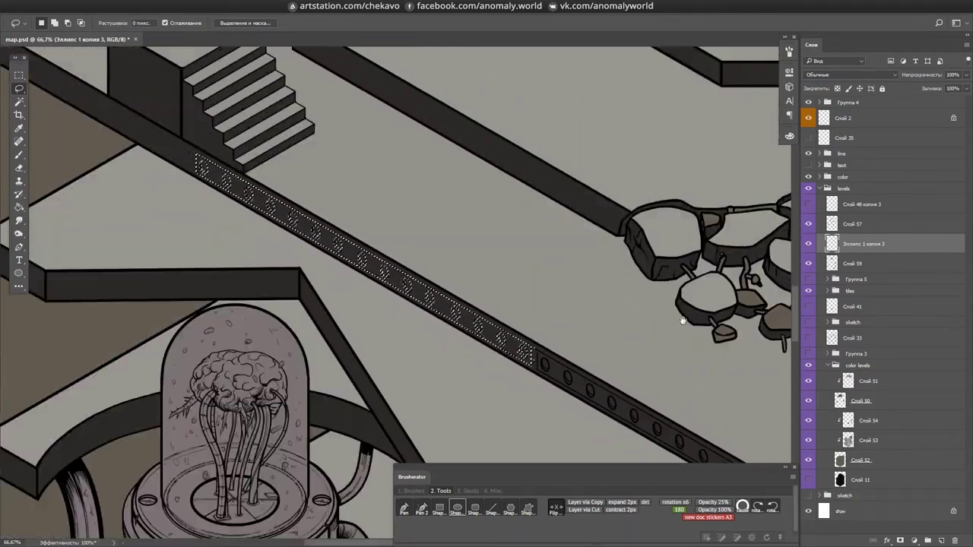
{"action": "left_click_drag", "start_coordinate": [295, 193], "coordinate": [129, 94]}
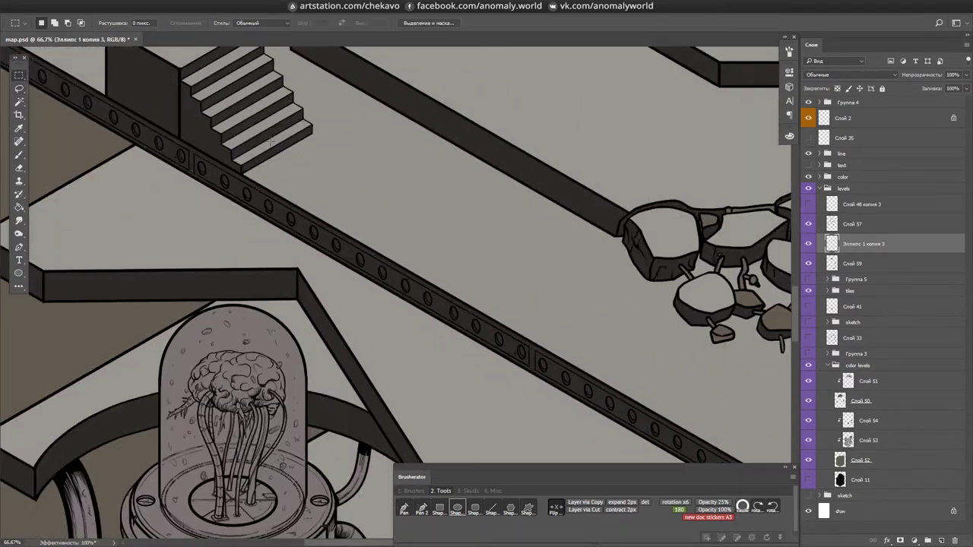
{"action": "key", "text": "l"}
{"action": "scroll", "coordinate": [269, 141], "scroll_direction": "down", "scroll_amount": 3}
{"action": "scroll", "coordinate": [462, 190], "scroll_direction": "up", "scroll_amount": 5}
{"action": "scroll", "coordinate": [538, 199], "scroll_direction": "down", "scroll_amount": 2}
{"action": "scroll", "coordinate": [537, 199], "scroll_direction": "down", "scroll_amount": 2}
{"action": "scroll", "coordinate": [556, 169], "scroll_direction": "up", "scroll_amount": 3}
{"action": "key", "text": "b"}
{"action": "scroll", "coordinate": [302, 209], "scroll_direction": "down", "scroll_amount": 2}
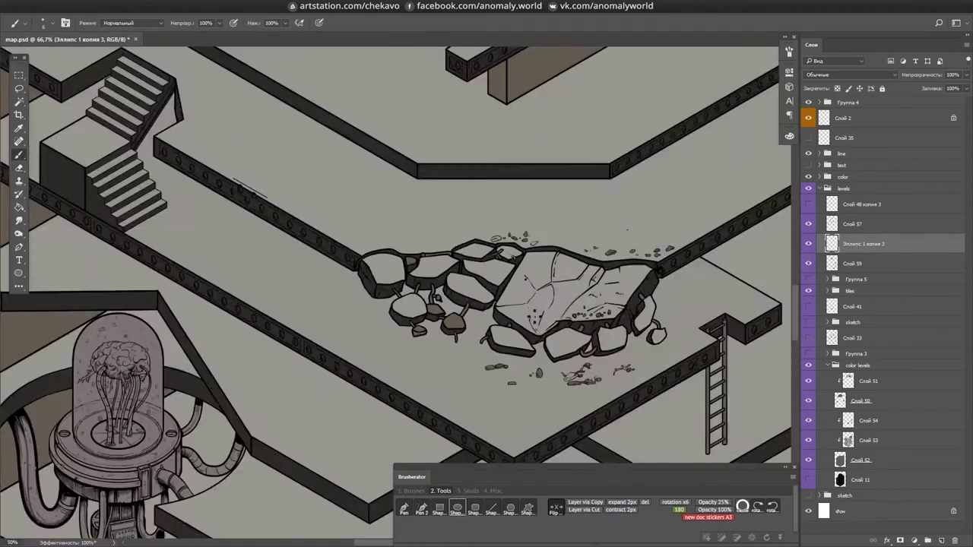
{"action": "scroll", "coordinate": [542, 223], "scroll_direction": "down", "scroll_amount": 3}
- Transform the selected beam strip, stretching it to the right, and save the map
{"action": "right_click", "coordinate": [263, 238]}
{"action": "key", "text": "Escape"}
{"action": "scroll", "coordinate": [430, 235], "scroll_direction": "up", "scroll_amount": 3}
{"action": "key", "text": "l"}
{"action": "scroll", "coordinate": [584, 266], "scroll_direction": "up", "scroll_amount": 3}
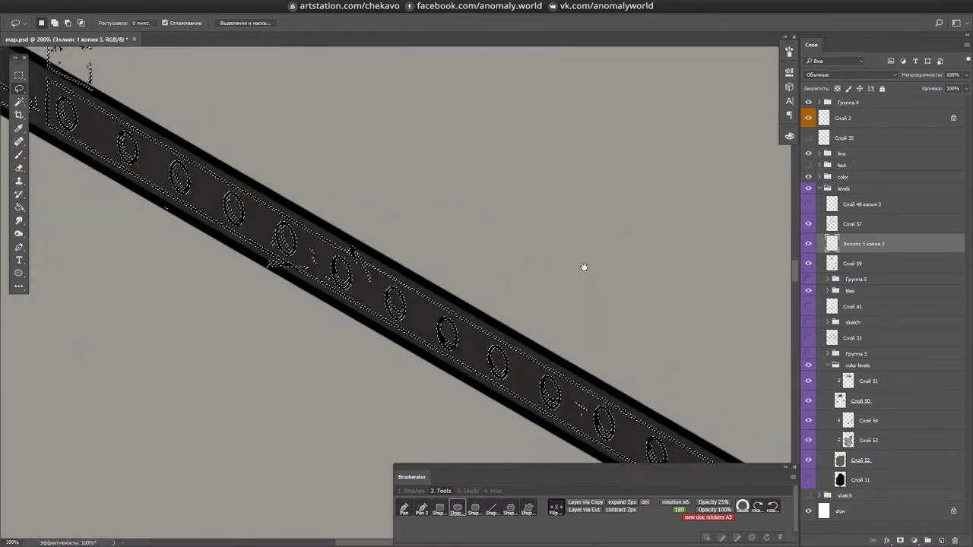
{"action": "scroll", "coordinate": [584, 266], "scroll_direction": "down", "scroll_amount": 4}
{"action": "scroll", "coordinate": [243, 180], "scroll_direction": "up", "scroll_amount": 3}
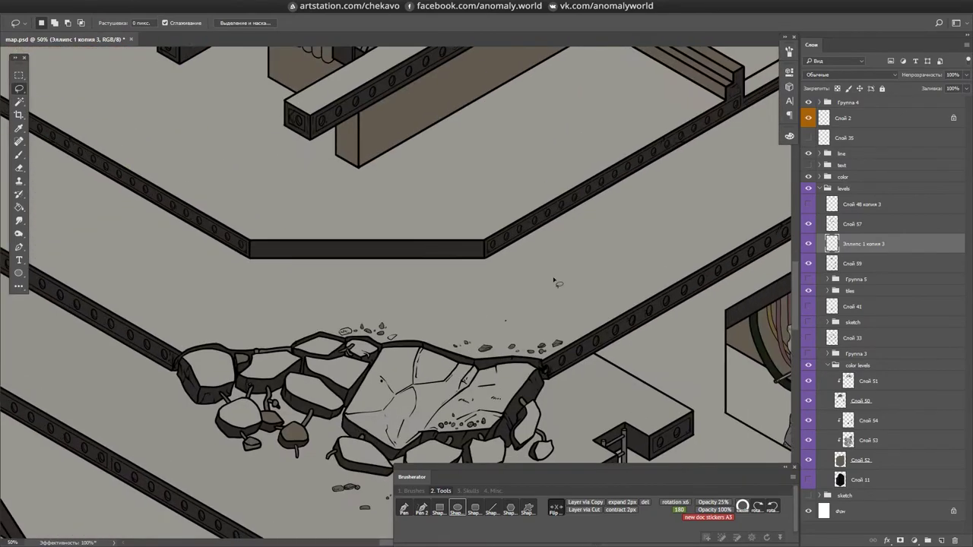
{"action": "scroll", "coordinate": [524, 198], "scroll_direction": "up", "scroll_amount": 2}
{"action": "key", "text": "ctrl+t"}
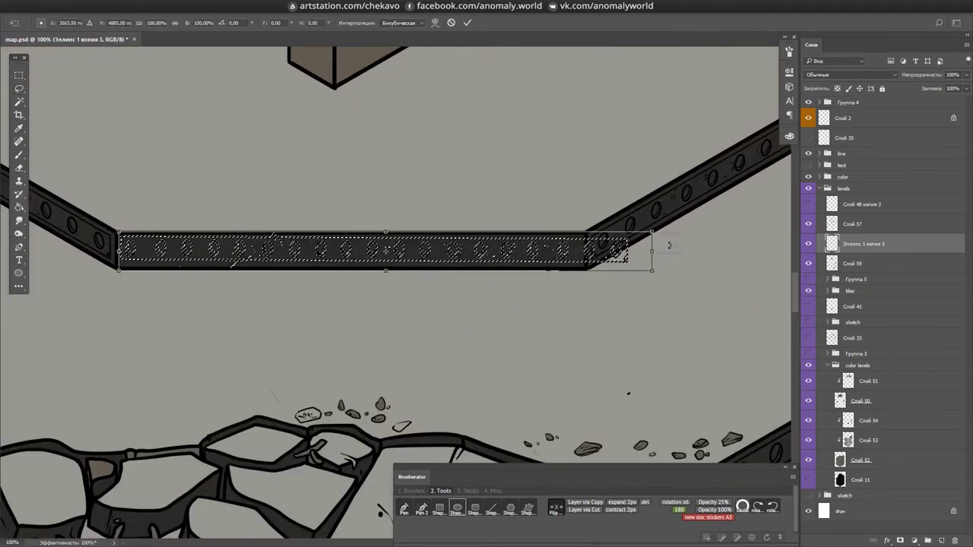
{"action": "scroll", "coordinate": [669, 245], "scroll_direction": "down", "scroll_amount": 2}
{"action": "left_click_drag", "start_coordinate": [426, 225], "coordinate": [560, 206]}
{"action": "scroll", "coordinate": [538, 306], "scroll_direction": "up", "scroll_amount": 2}
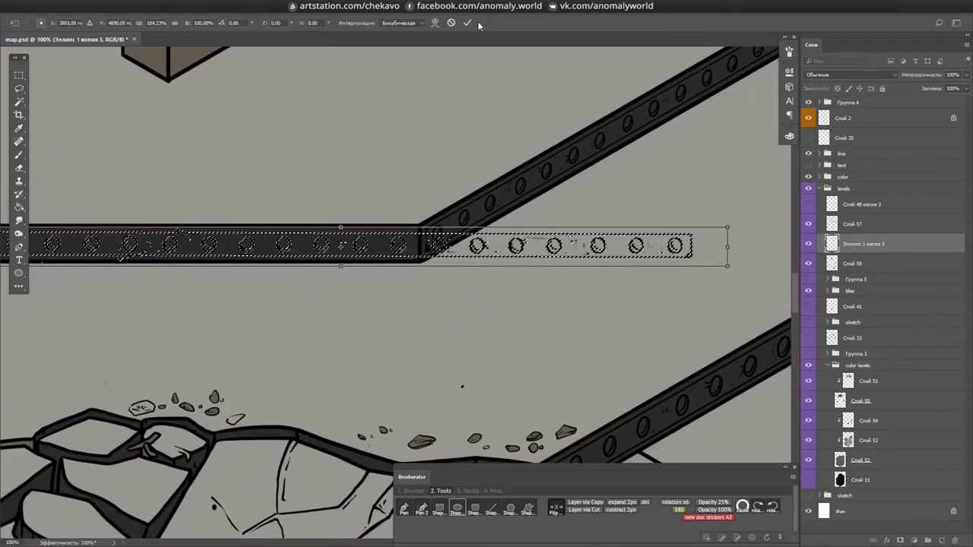
{"action": "left_click", "coordinate": [466, 23]}
{"action": "scroll", "coordinate": [638, 284], "scroll_direction": "down", "scroll_amount": 4}
{"action": "key", "text": "ctrl+s"}
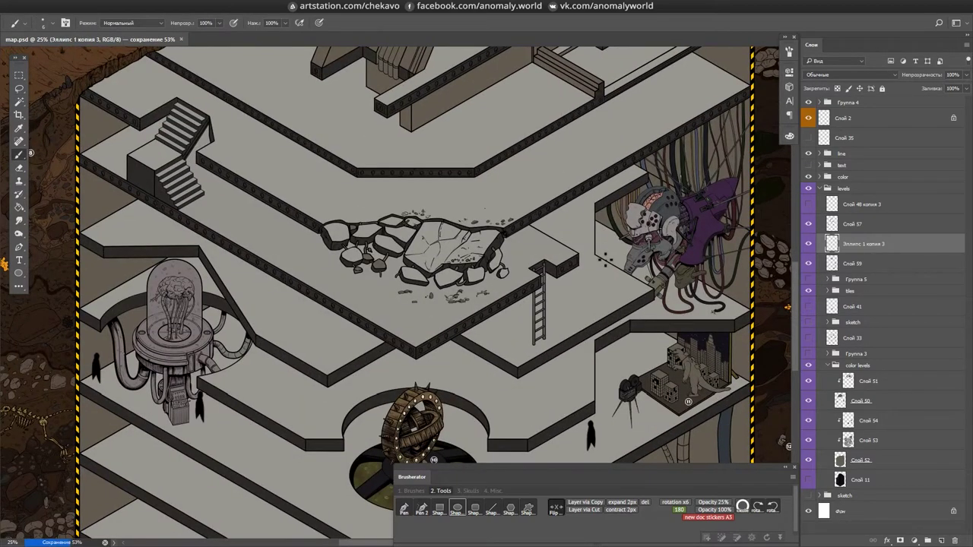
- Pan toward the lower levels and save map.psd again
{"action": "left_click_drag", "start_coordinate": [542, 311], "coordinate": [541, 264]}
{"action": "scroll", "coordinate": [468, 343], "scroll_direction": "up", "scroll_amount": 4}
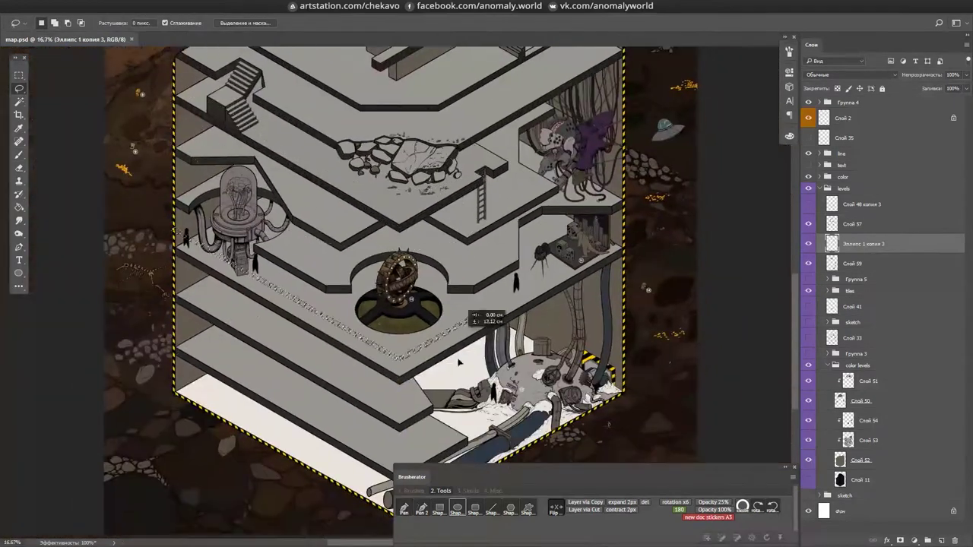
{"action": "scroll", "coordinate": [552, 239], "scroll_direction": "up", "scroll_amount": 1}
{"action": "scroll", "coordinate": [552, 240], "scroll_direction": "down", "scroll_amount": 1}
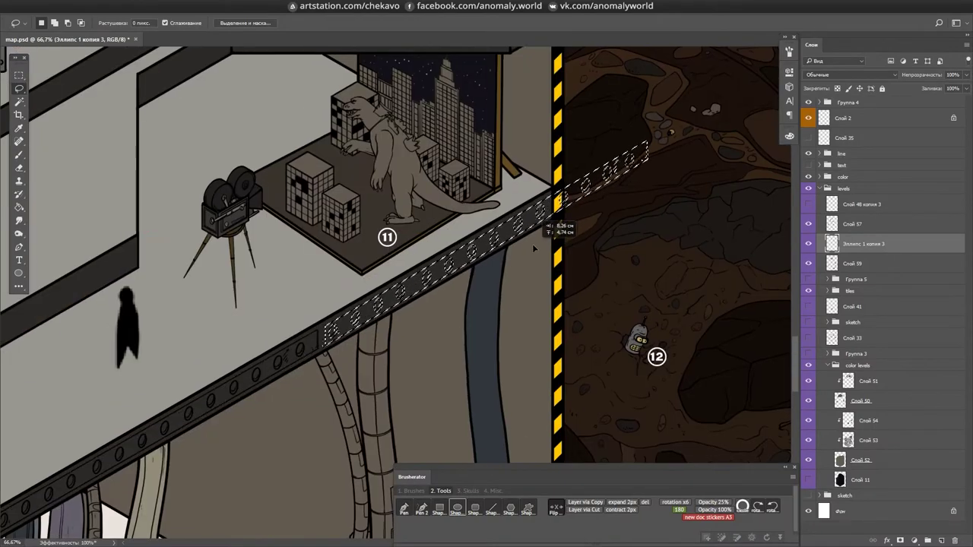
{"action": "scroll", "coordinate": [651, 350], "scroll_direction": "up", "scroll_amount": 1}
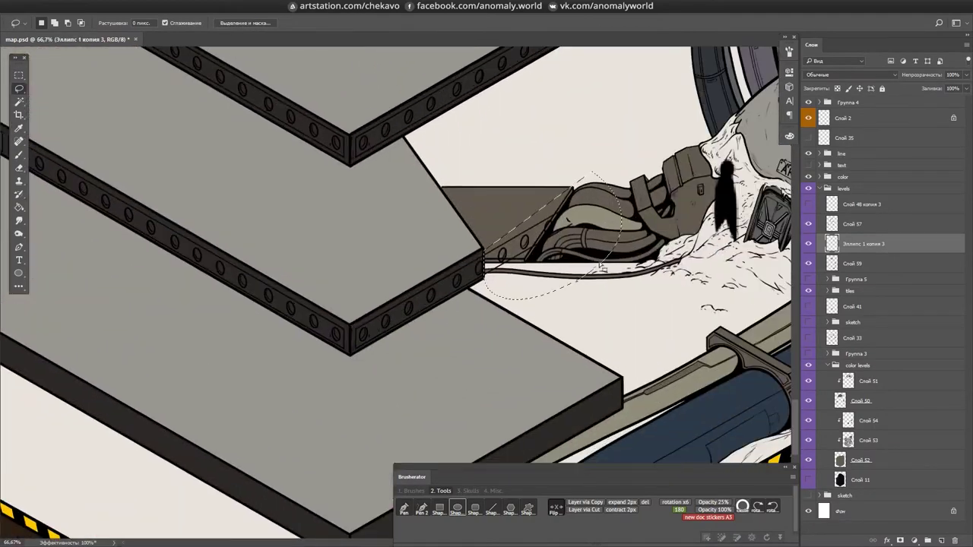
{"action": "scroll", "coordinate": [544, 283], "scroll_direction": "down", "scroll_amount": 2}
{"action": "scroll", "coordinate": [560, 282], "scroll_direction": "up", "scroll_amount": 1}
{"action": "key", "text": "ctrl+s"}
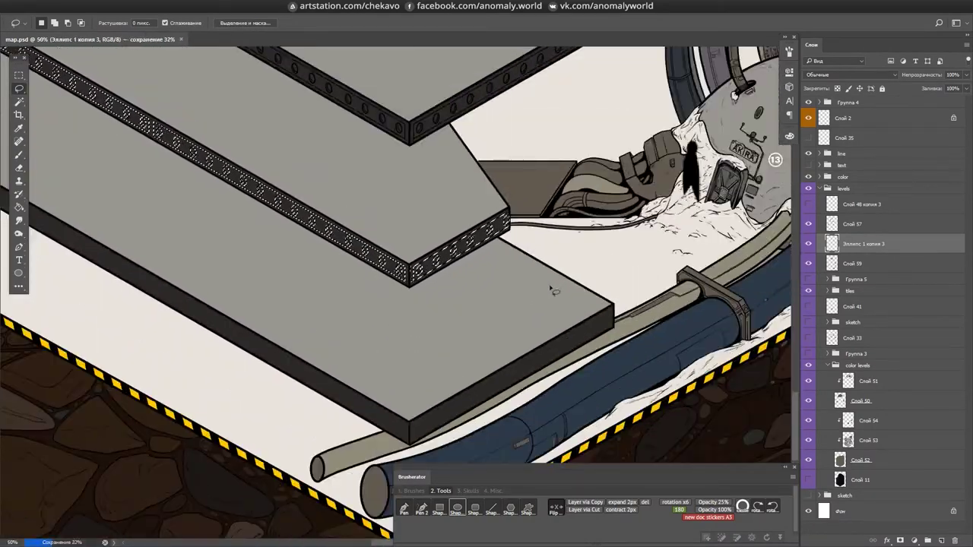
{"action": "scroll", "coordinate": [553, 272], "scroll_direction": "down", "scroll_amount": 2}
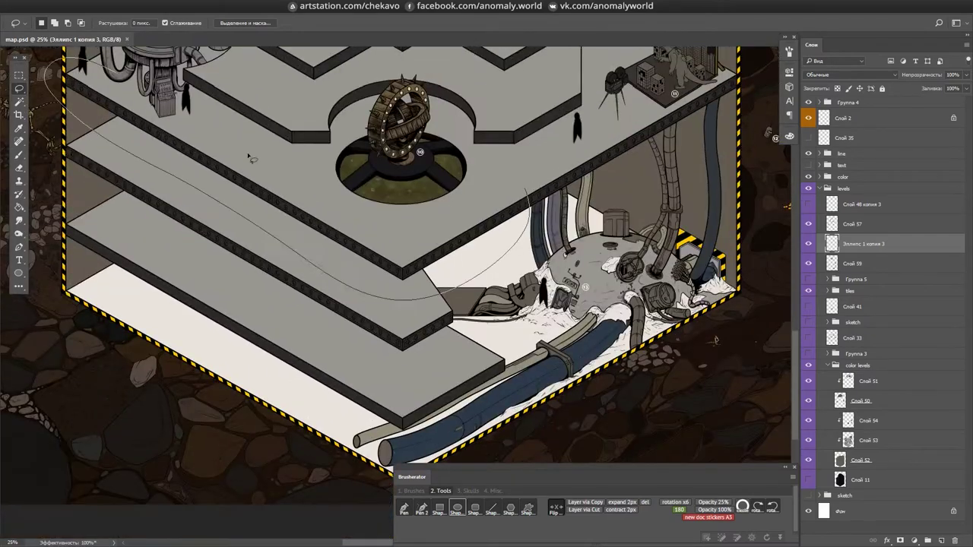
{"action": "scroll", "coordinate": [532, 289], "scroll_direction": "up", "scroll_amount": 2}
{"action": "scroll", "coordinate": [494, 297], "scroll_direction": "down", "scroll_amount": 3}
{"action": "key", "text": "m"}
{"action": "scroll", "coordinate": [591, 411], "scroll_direction": "up", "scroll_amount": 1}
{"action": "key", "text": "l"}
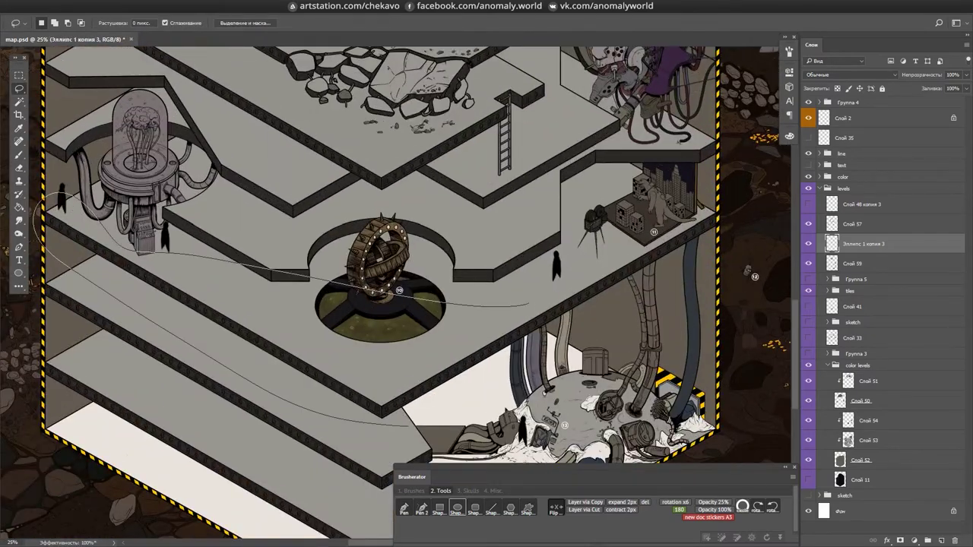
{"action": "scroll", "coordinate": [467, 328], "scroll_direction": "up", "scroll_amount": 3}
{"action": "scroll", "coordinate": [532, 342], "scroll_direction": "down", "scroll_amount": 2}
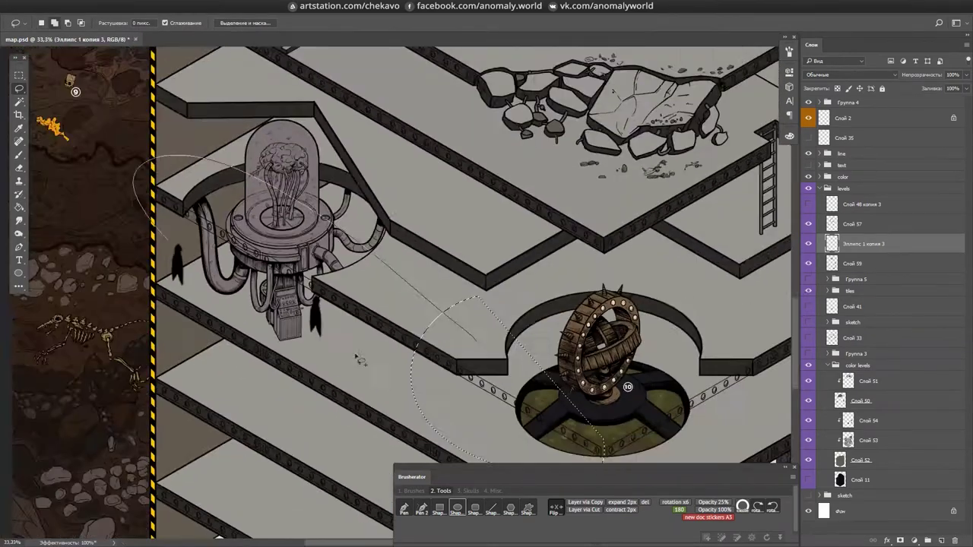
{"action": "scroll", "coordinate": [678, 385], "scroll_direction": "up", "scroll_amount": 2}
- Stretch the row of rivet circles near the ring and camera scene leftward
{"action": "left_click_drag", "start_coordinate": [679, 385], "coordinate": [486, 468]}
{"action": "scroll", "coordinate": [512, 326], "scroll_direction": "down", "scroll_amount": 1}
{"action": "scroll", "coordinate": [512, 326], "scroll_direction": "down", "scroll_amount": 2}
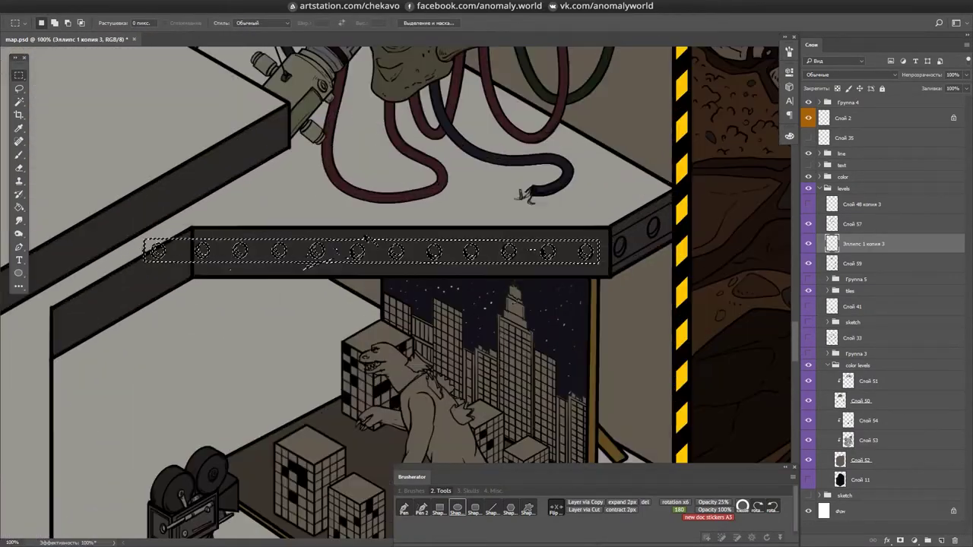
{"action": "left_click_drag", "start_coordinate": [366, 240], "coordinate": [322, 236]}
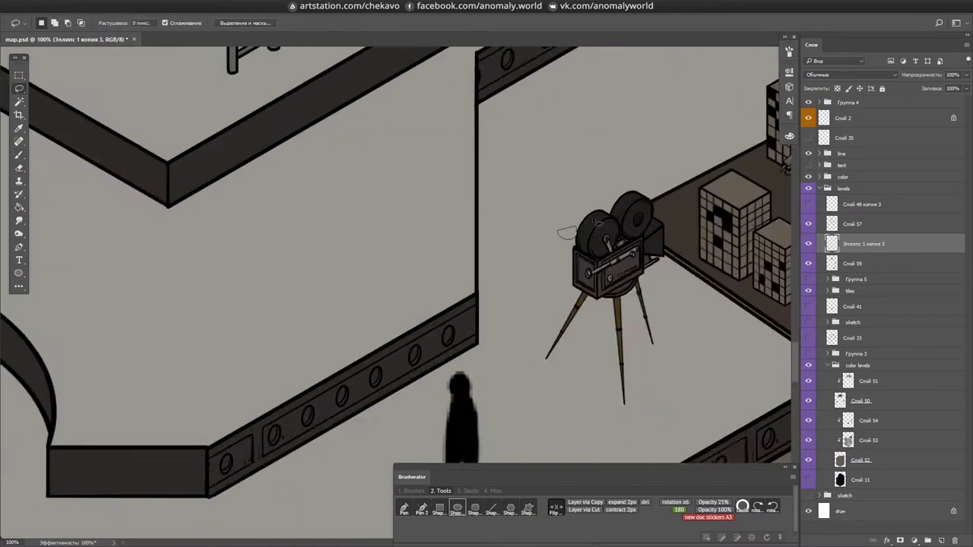
{"action": "scroll", "coordinate": [622, 276], "scroll_direction": "left", "scroll_amount": 5}
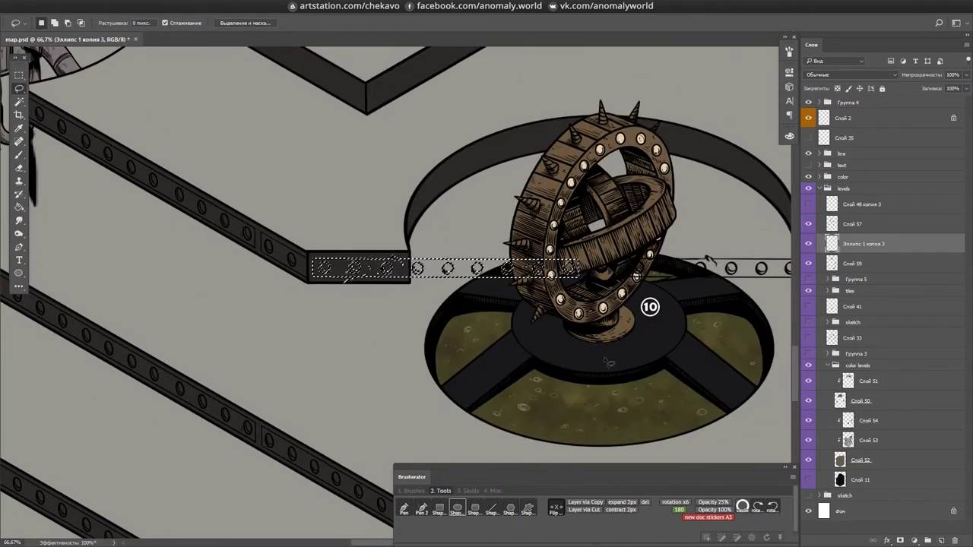
{"action": "scroll", "coordinate": [411, 266], "scroll_direction": "right", "scroll_amount": 4}
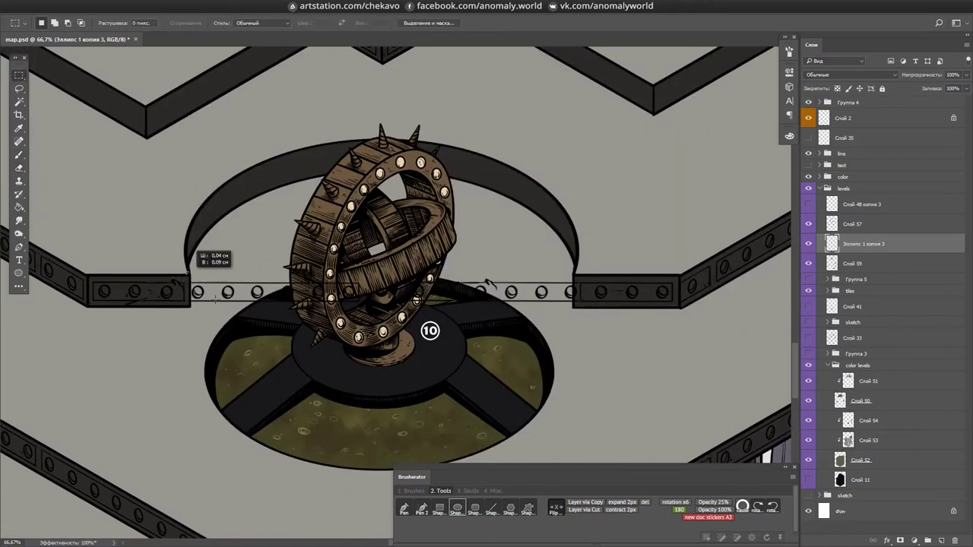
{"action": "scroll", "coordinate": [651, 352], "scroll_direction": "down", "scroll_amount": 5}
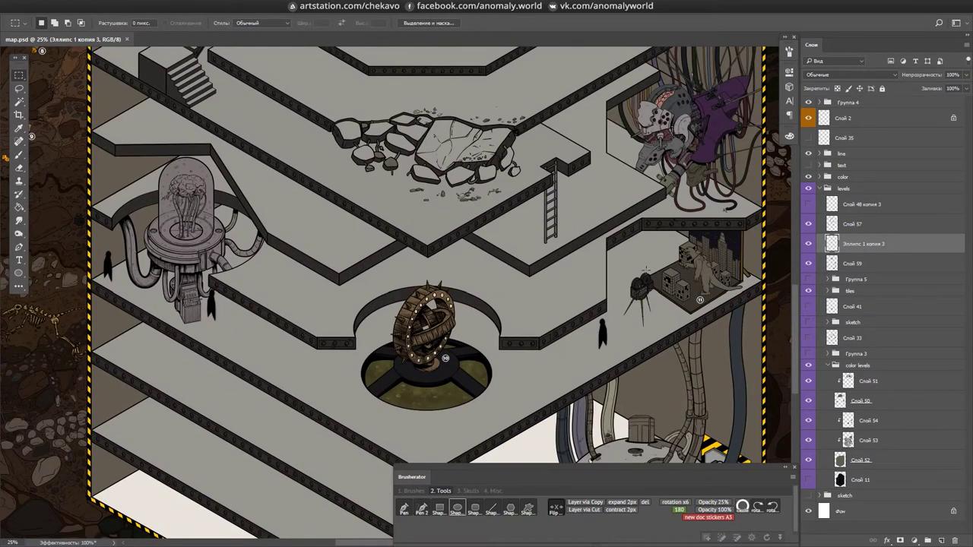
{"action": "scroll", "coordinate": [645, 270], "scroll_direction": "up", "scroll_amount": 1}
- Copy a loop of beam trim to a new layer, then delete the extra copy
{"action": "key", "text": "l"}
{"action": "left_click_drag", "start_coordinate": [532, 202], "coordinate": [498, 284]}
{"action": "scroll", "coordinate": [606, 295], "scroll_direction": "down", "scroll_amount": 2}
{"action": "scroll", "coordinate": [593, 273], "scroll_direction": "up", "scroll_amount": 2}
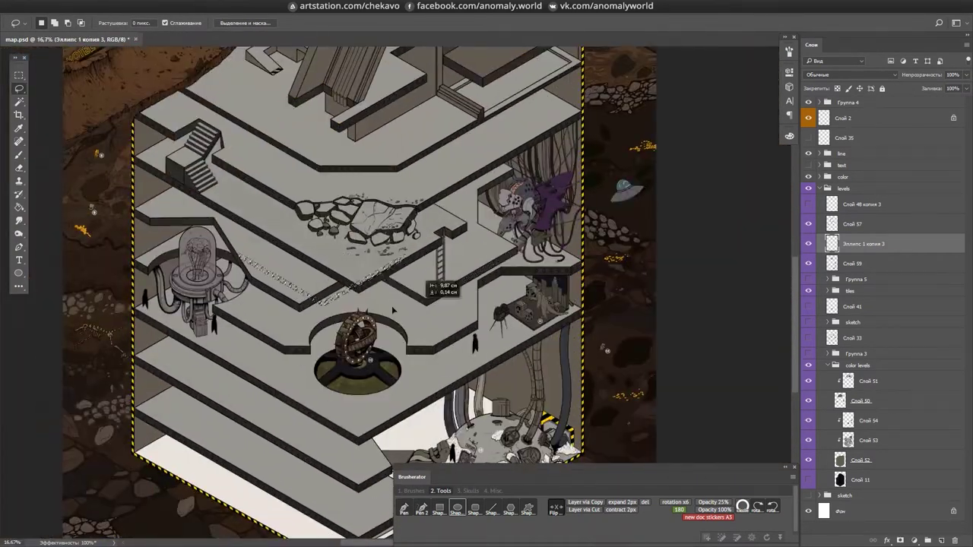
{"action": "key", "text": "ctrl+j"}
{"action": "scroll", "coordinate": [595, 274], "scroll_direction": "up", "scroll_amount": 3}
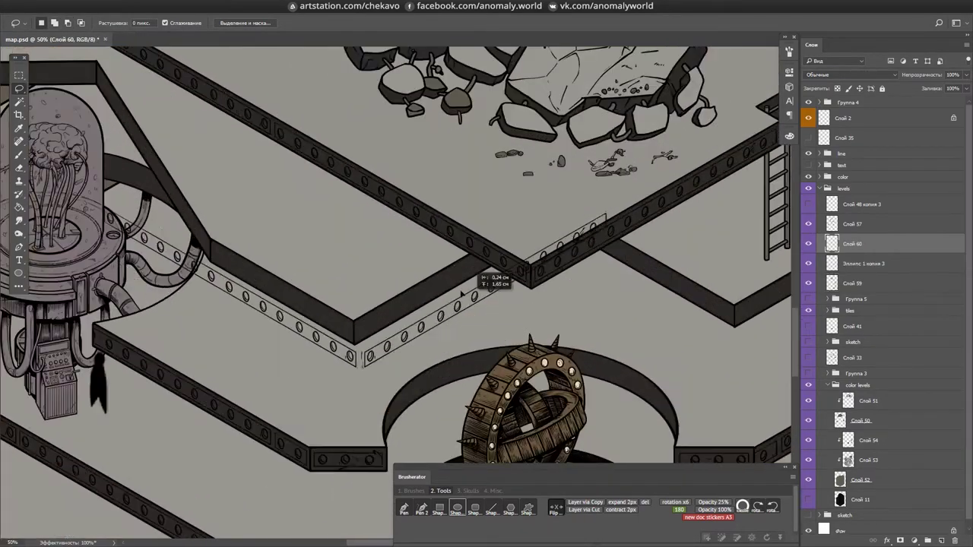
{"action": "scroll", "coordinate": [595, 274], "scroll_direction": "down", "scroll_amount": 1}
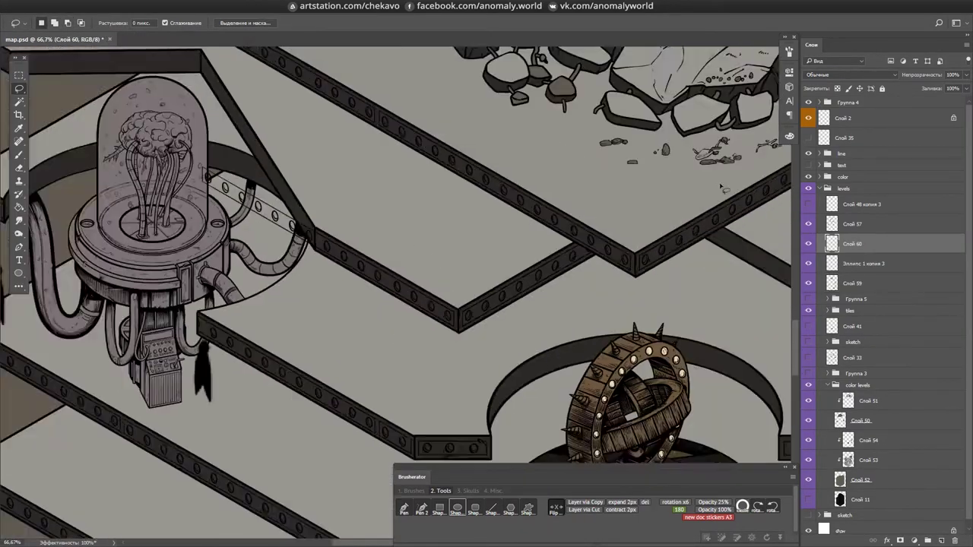
{"action": "left_click_drag", "start_coordinate": [596, 274], "coordinate": [536, 342]}
{"action": "key", "text": "ctrl+d"}
{"action": "scroll", "coordinate": [449, 337], "scroll_direction": "up", "scroll_amount": 2}
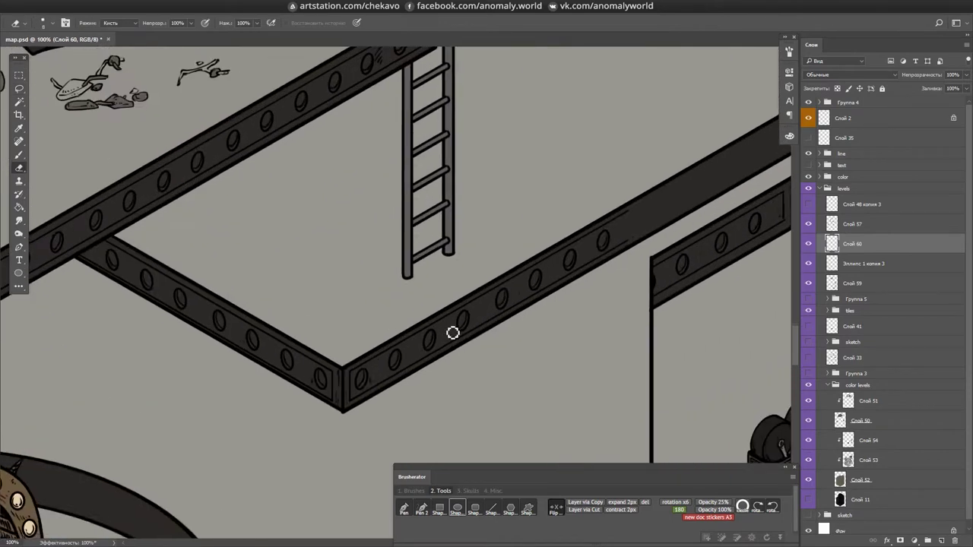
{"action": "scroll", "coordinate": [449, 337], "scroll_direction": "down", "scroll_amount": 2}
{"action": "left_click_drag", "start_coordinate": [266, 226], "coordinate": [395, 302]}
{"action": "key", "text": "Delete"}
- Save the map and bring the beams by the glass-dome room into view
{"action": "key", "text": "e"}
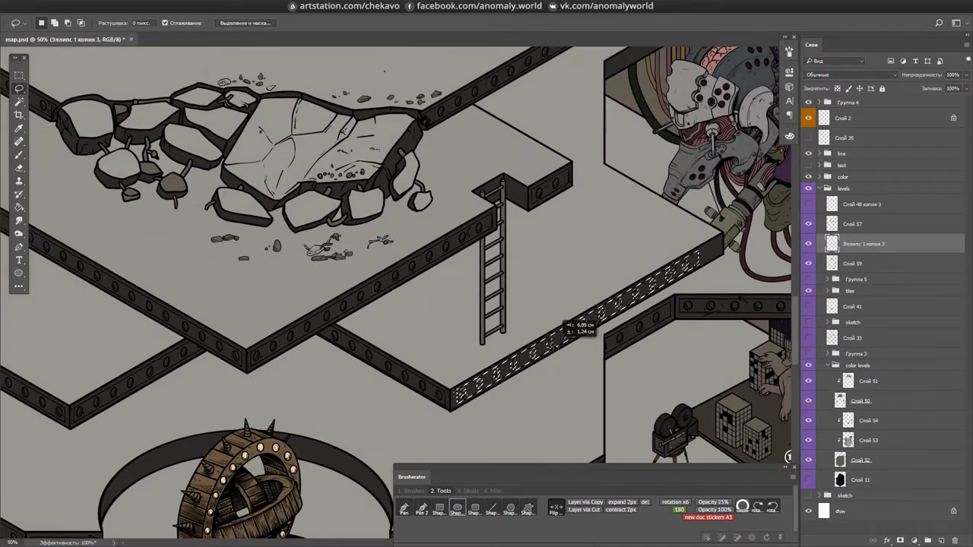
{"action": "scroll", "coordinate": [391, 244], "scroll_direction": "up", "scroll_amount": 2}
{"action": "scroll", "coordinate": [441, 228], "scroll_direction": "up", "scroll_amount": 3}
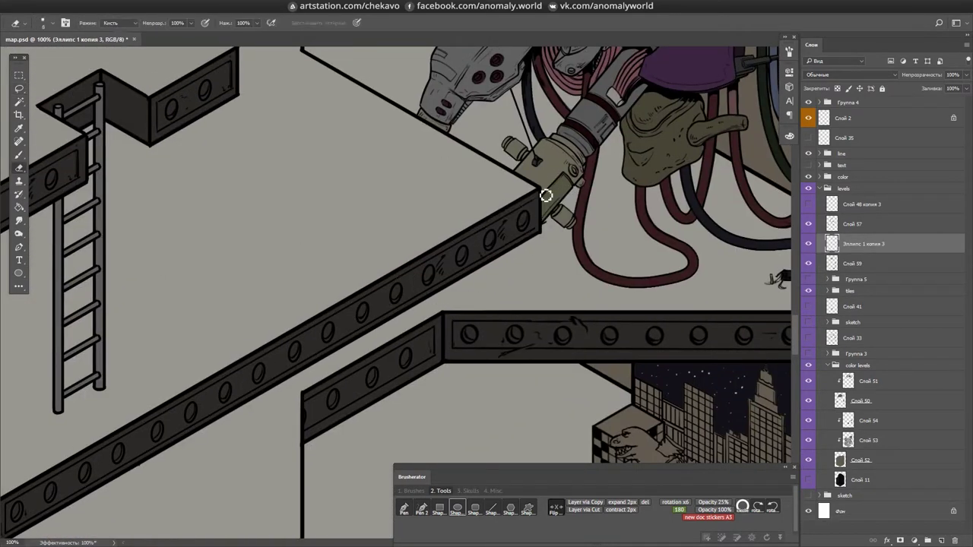
{"action": "key", "text": "ctrl+s"}
{"action": "scroll", "coordinate": [538, 239], "scroll_direction": "down", "scroll_amount": 3}
{"action": "left_click_drag", "start_coordinate": [365, 319], "coordinate": [601, 190]}
{"action": "left_click_drag", "start_coordinate": [228, 228], "coordinate": [423, 341]}
{"action": "scroll", "coordinate": [423, 341], "scroll_direction": "up", "scroll_amount": 2}
{"action": "key", "text": "l"}
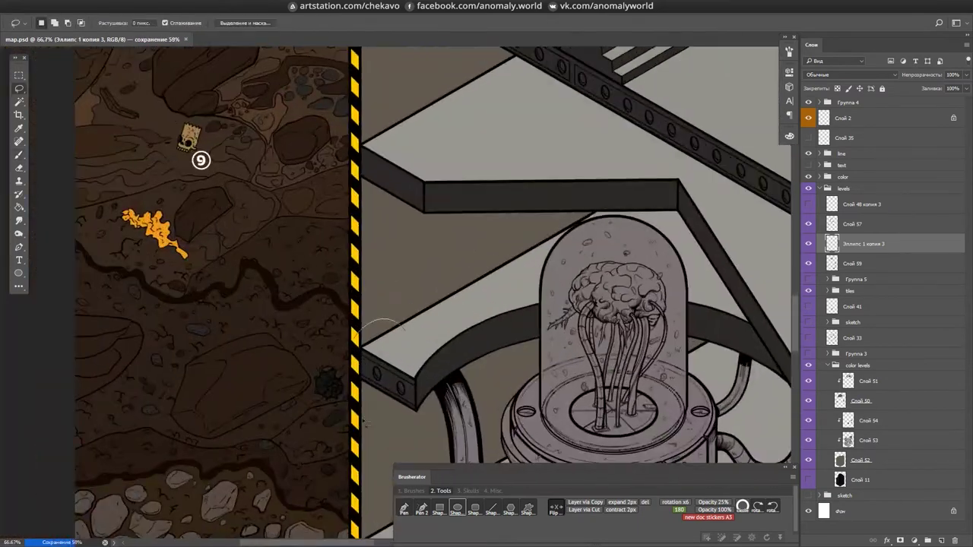
{"action": "scroll", "coordinate": [419, 188], "scroll_direction": "down", "scroll_amount": 3}
{"action": "scroll", "coordinate": [391, 278], "scroll_direction": "up", "scroll_amount": 3}
{"action": "key", "text": "ctrl+shift+d"}
{"action": "key", "text": "m"}
- Copy a beam section, skew it to match the beam angle, and merge it down
{"action": "left_click_drag", "start_coordinate": [573, 260], "coordinate": [578, 262]}
{"action": "key", "text": "ctrl+j"}
{"action": "scroll", "coordinate": [576, 263], "scroll_direction": "right", "scroll_amount": 3}
{"action": "key", "text": "ctrl+t"}
{"action": "left_click_drag", "start_coordinate": [452, 255], "coordinate": [673, 326]}
{"action": "key", "text": "ctrl+e"}
{"action": "scroll", "coordinate": [482, 216], "scroll_direction": "down", "scroll_amount": 3}
- Rotate the beam end into alignment, merge it down, and select the next beam section
{"action": "key", "text": "l"}
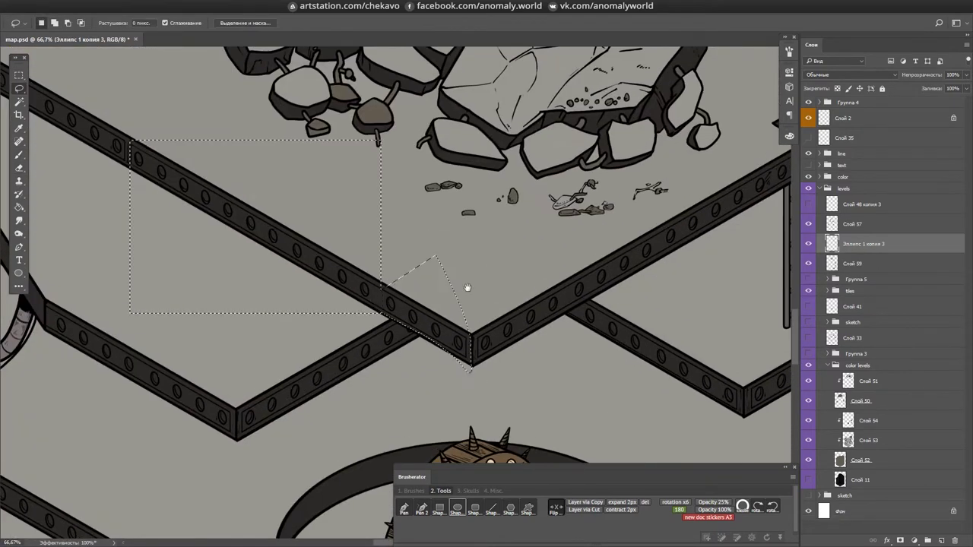
{"action": "scroll", "coordinate": [532, 251], "scroll_direction": "up", "scroll_amount": 2}
{"action": "left_click_drag", "start_coordinate": [578, 250], "coordinate": [597, 268]}
{"action": "left_click_drag", "start_coordinate": [503, 266], "coordinate": [545, 329]}
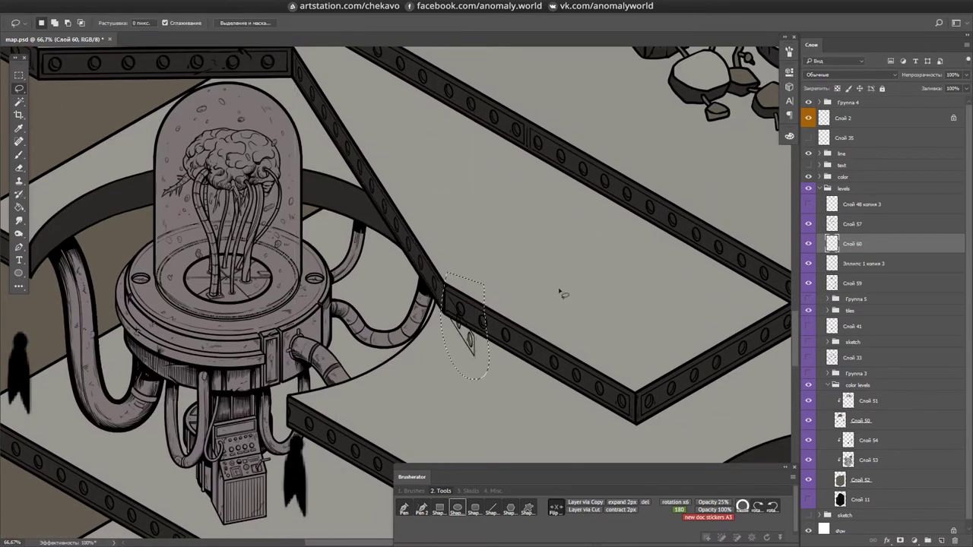
{"action": "key", "text": "ctrl+e"}
{"action": "scroll", "coordinate": [515, 342], "scroll_direction": "up", "scroll_amount": 3}
{"action": "scroll", "coordinate": [515, 341], "scroll_direction": "down", "scroll_amount": 3}
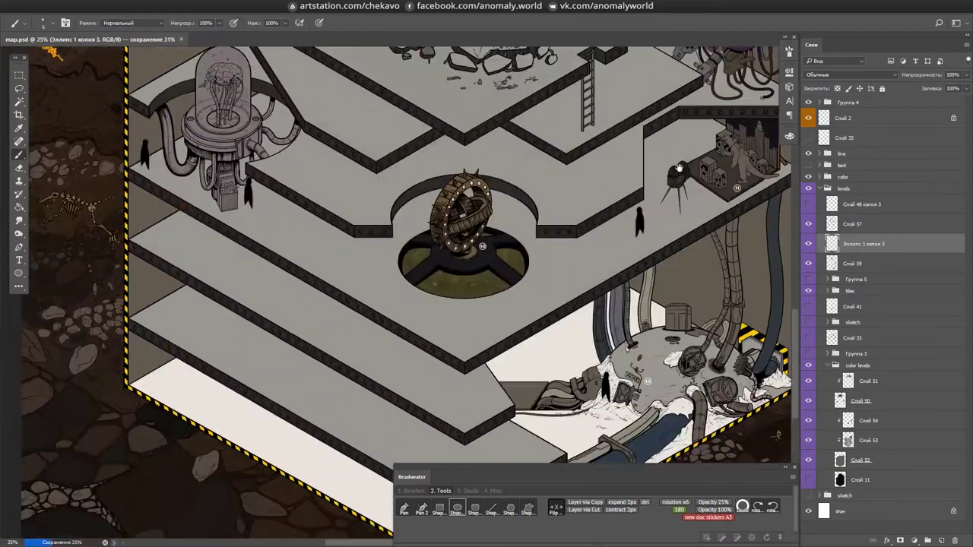
{"action": "scroll", "coordinate": [487, 304], "scroll_direction": "right", "scroll_amount": 5}
{"action": "scroll", "coordinate": [439, 253], "scroll_direction": "up", "scroll_amount": 3}
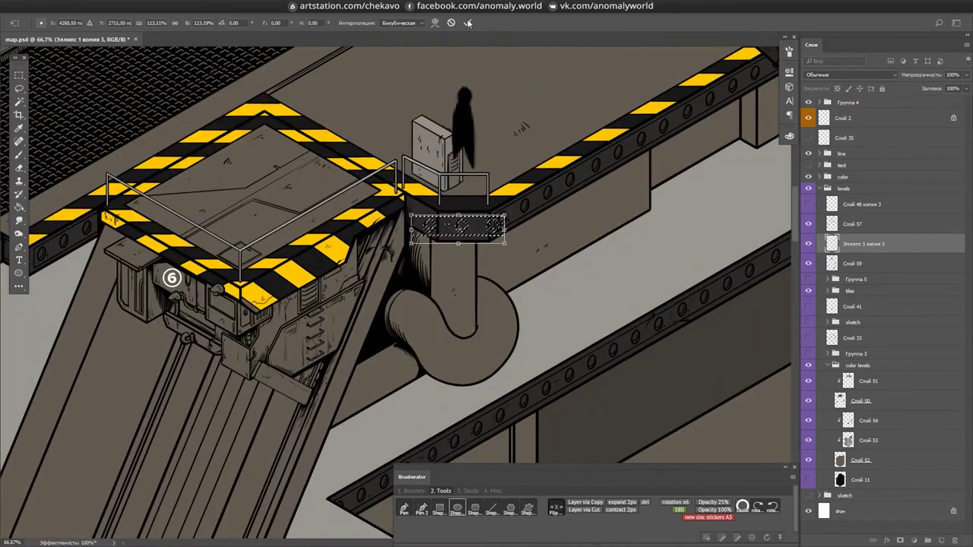
{"action": "left_click", "coordinate": [468, 23]}
{"action": "key", "text": "ctrl+plus"}
{"action": "left_click_drag", "start_coordinate": [329, 220], "coordinate": [437, 280]}
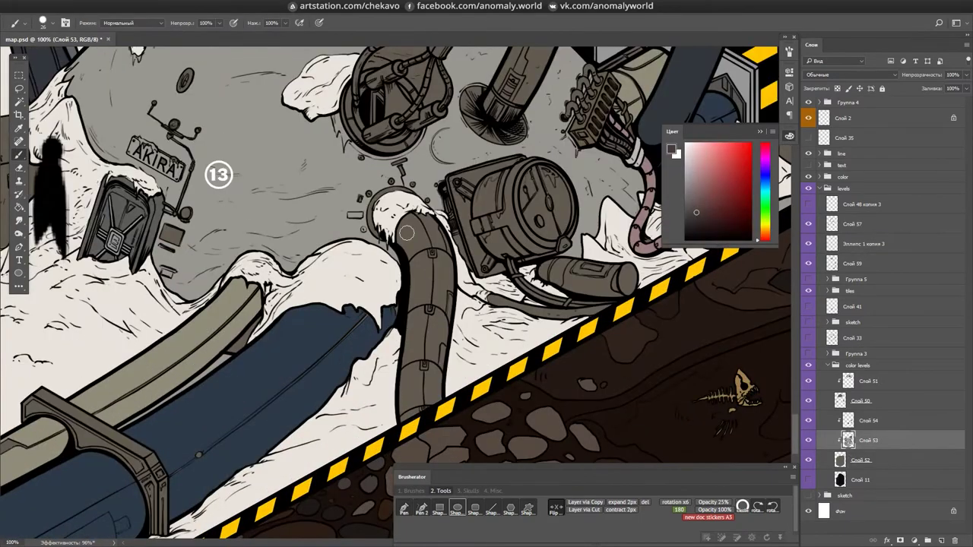
- Paint darker shading on the two hoses and add a new clipped layer above them
{"action": "mouse_move", "coordinate": [406, 233]}
{"action": "left_mouse_down"}
{"action": "mouse_move", "coordinate": [444, 333]}
{"action": "mouse_move", "coordinate": [417, 365]}
{"action": "left_mouse_up"}
{"action": "left_click_drag", "start_coordinate": [417, 365], "coordinate": [411, 411]}
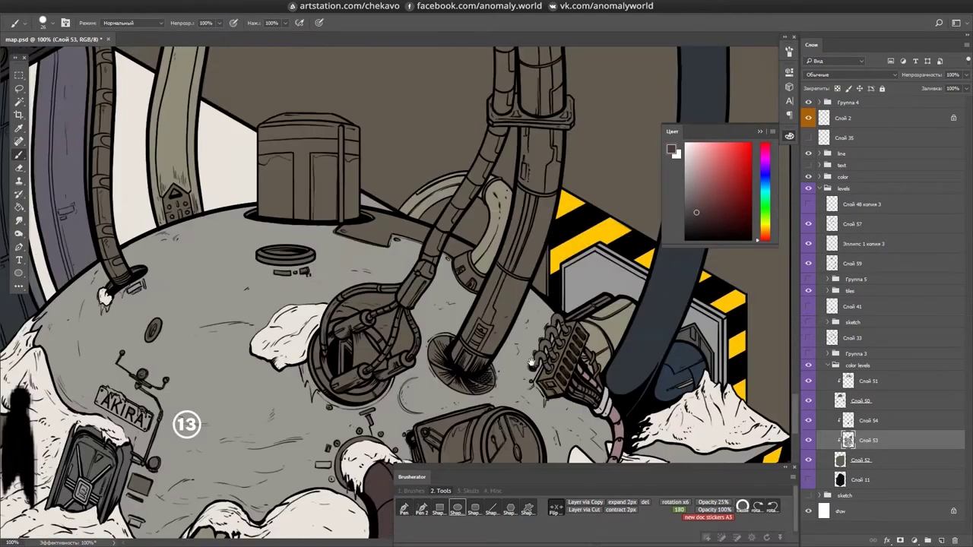
{"action": "left_click_drag", "start_coordinate": [346, 415], "coordinate": [330, 359]}
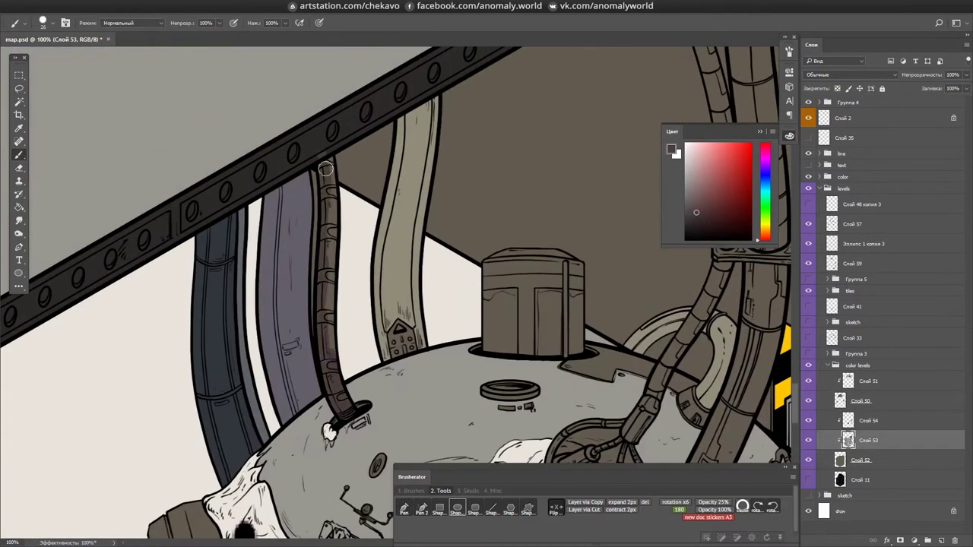
{"action": "key", "text": "ctrl+shift+n"}
{"action": "key", "text": "Return"}
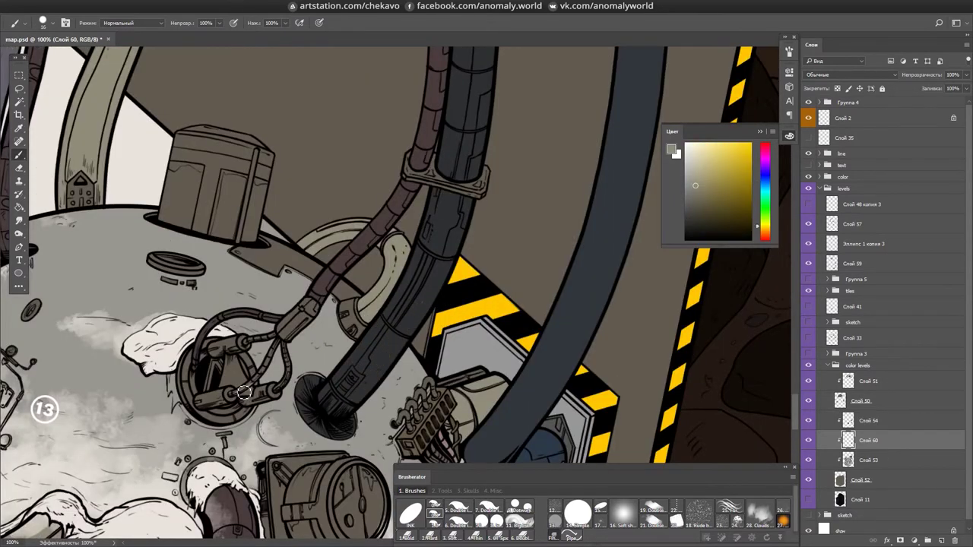
- Save, then paint light strokes along the cable by the yellow-striped pipe
{"action": "scroll", "coordinate": [243, 391], "scroll_direction": "up", "scroll_amount": 3}
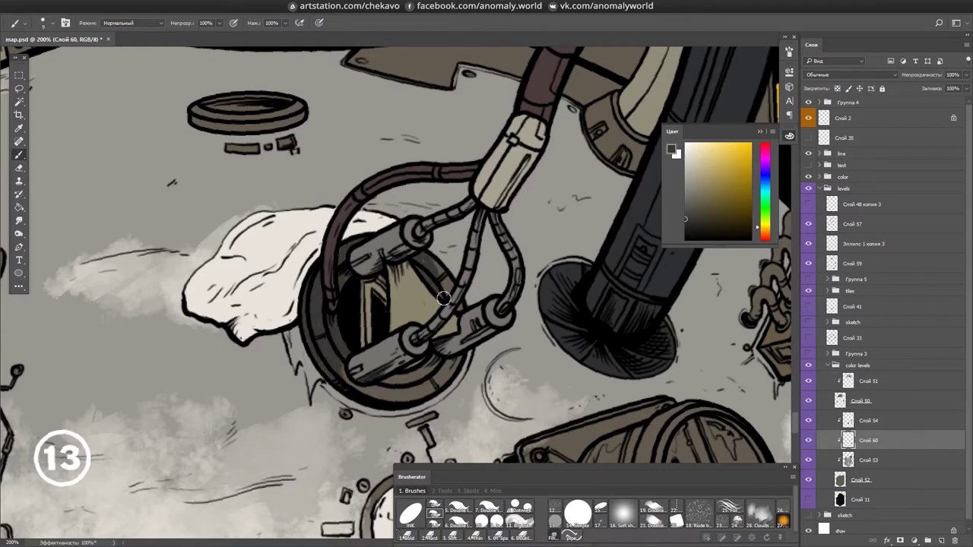
{"action": "left_click_drag", "start_coordinate": [444, 364], "coordinate": [416, 251]}
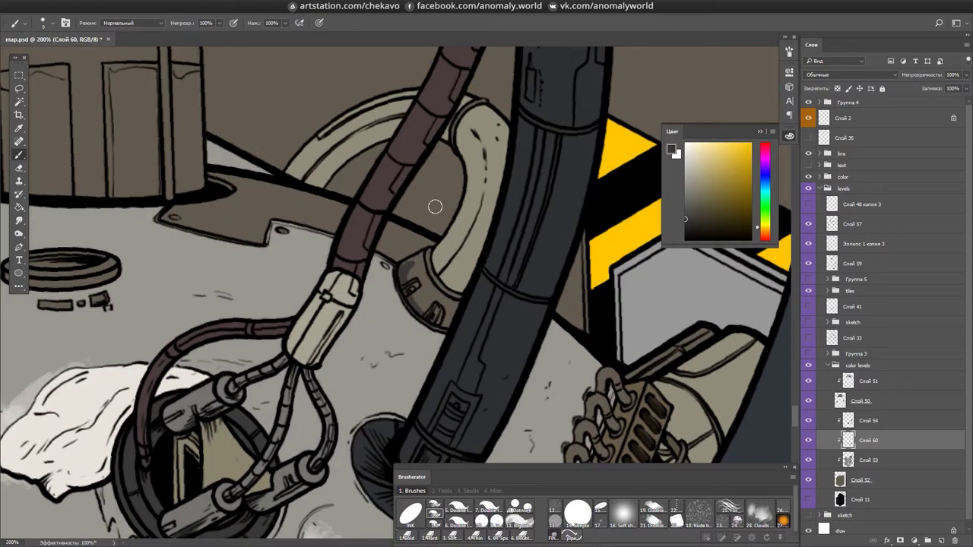
{"action": "key", "text": "ctrl+s"}
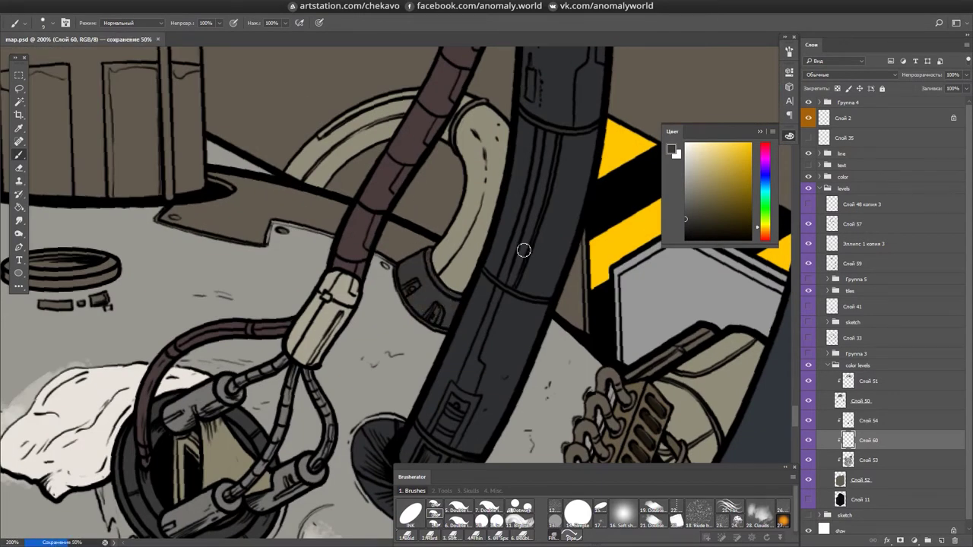
{"action": "left_click_drag", "start_coordinate": [523, 250], "coordinate": [425, 251]}
{"action": "left_click_drag", "start_coordinate": [251, 274], "coordinate": [285, 247]}
{"action": "left_click_drag", "start_coordinate": [262, 330], "coordinate": [357, 216]}
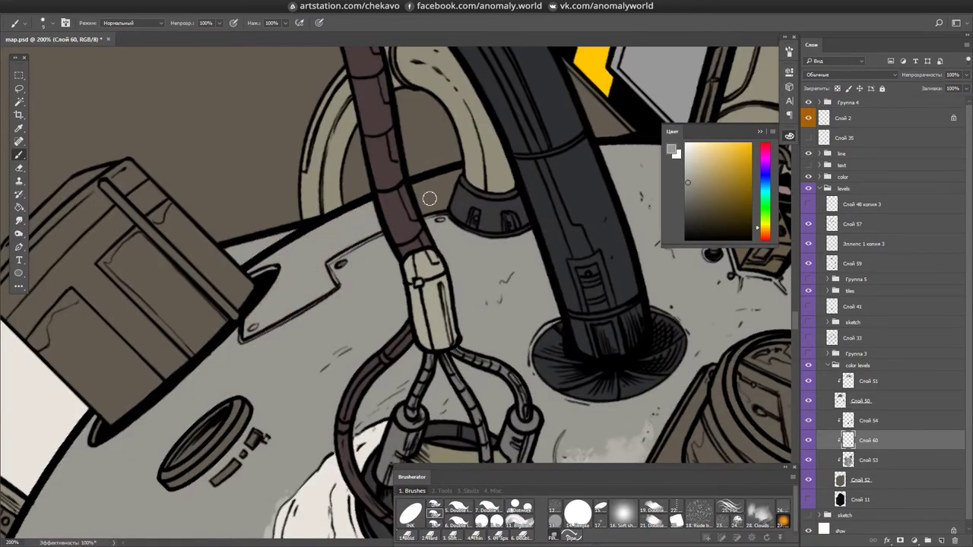
- Paint grey shading across the yellow-striped box
{"action": "key", "text": "ctrl+minus"}
{"action": "mouse_move", "coordinate": [441, 149]}
{"action": "left_mouse_down"}
{"action": "mouse_move", "coordinate": [456, 133]}
{"action": "mouse_move", "coordinate": [532, 228]}
{"action": "mouse_move", "coordinate": [561, 247]}
{"action": "mouse_move", "coordinate": [428, 301]}
{"action": "mouse_move", "coordinate": [410, 280]}
{"action": "left_mouse_up"}
{"action": "key", "text": "ctrl+plus"}
{"action": "left_click_drag", "start_coordinate": [380, 228], "coordinate": [449, 342]}
{"action": "mouse_move", "coordinate": [403, 167]}
{"action": "left_mouse_down"}
{"action": "mouse_move", "coordinate": [433, 327]}
{"action": "mouse_move", "coordinate": [285, 125]}
{"action": "mouse_move", "coordinate": [459, 175]}
{"action": "left_mouse_up"}
{"action": "left_click_drag", "start_coordinate": [281, 152], "coordinate": [426, 250]}
{"action": "left_click_drag", "start_coordinate": [350, 160], "coordinate": [456, 209]}
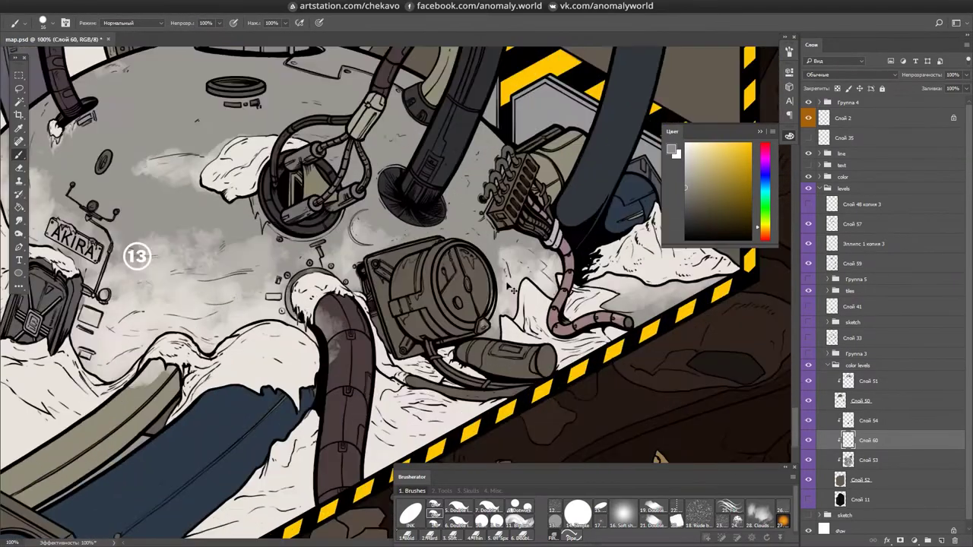
- Switch to black and paint dark shading on the box
{"action": "key", "text": "ctrl+plus"}
{"action": "key", "text": "d"}
{"action": "left_click_drag", "start_coordinate": [357, 258], "coordinate": [365, 365]}
{"action": "left_click_drag", "start_coordinate": [334, 243], "coordinate": [456, 228]}
{"action": "mouse_move", "coordinate": [456, 304]}
{"action": "left_mouse_down"}
{"action": "mouse_move", "coordinate": [297, 190]}
{"action": "mouse_move", "coordinate": [357, 152]}
{"action": "mouse_move", "coordinate": [484, 238]}
{"action": "left_mouse_up"}
- Reframe the view around the gauge box and hazard stripe, ending on the snowy dome
{"action": "left_click_drag", "start_coordinate": [289, 224], "coordinate": [236, 295]}
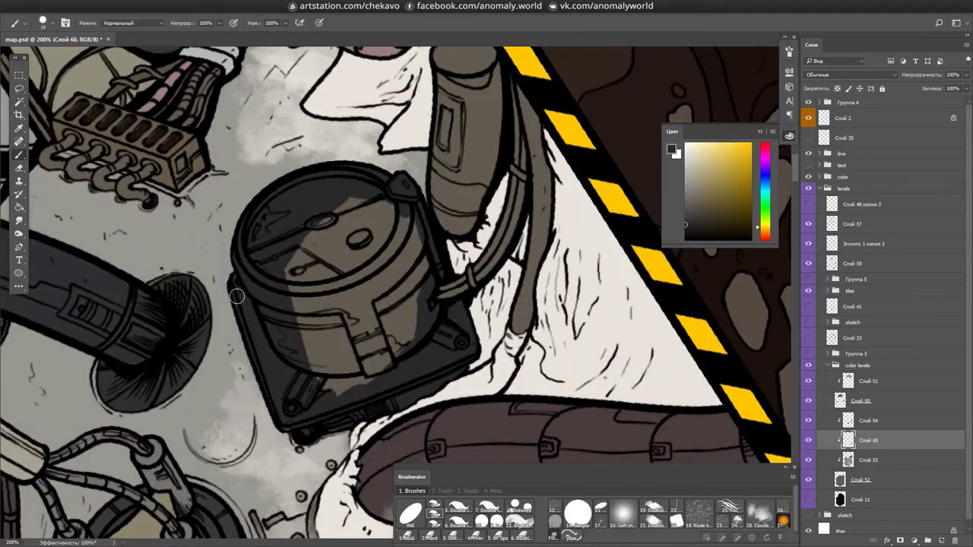
{"action": "key", "text": "ctrl+minus"}
{"action": "left_click_drag", "start_coordinate": [517, 373], "coordinate": [466, 350]}
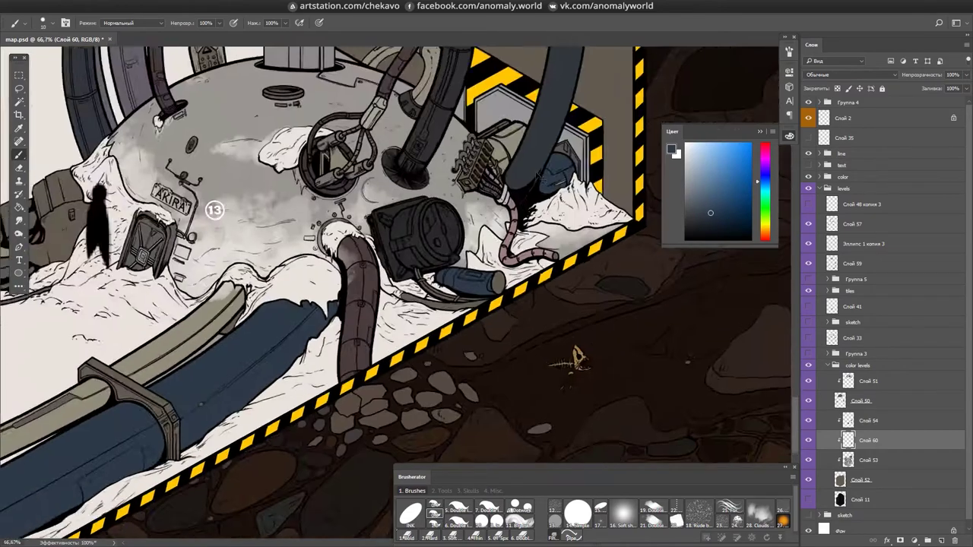
{"action": "key", "text": "ctrl+plus"}
{"action": "mouse_move", "coordinate": [355, 284]}
{"action": "left_mouse_down"}
{"action": "mouse_move", "coordinate": [373, 387]}
{"action": "mouse_move", "coordinate": [397, 304]}
{"action": "mouse_move", "coordinate": [577, 198]}
{"action": "mouse_move", "coordinate": [372, 189]}
{"action": "mouse_move", "coordinate": [424, 337]}
{"action": "mouse_move", "coordinate": [426, 317]}
{"action": "mouse_move", "coordinate": [499, 362]}
{"action": "mouse_move", "coordinate": [258, 242]}
{"action": "left_mouse_up"}
{"action": "key", "text": "ctrl+minus"}
{"action": "key", "text": "ctrl+plus"}
{"action": "key", "text": "ctrl+minus"}
{"action": "key", "text": "ctrl+plus"}
{"action": "key", "text": "g"}
{"action": "key", "text": "ctrl+minus"}
{"action": "key", "text": "ctrl+minus"}
{"action": "key", "text": "ctrl+minus"}
- Sample the grey-beige and near-white snow colours from the artwork and save map.psd
{"action": "key", "text": "b"}
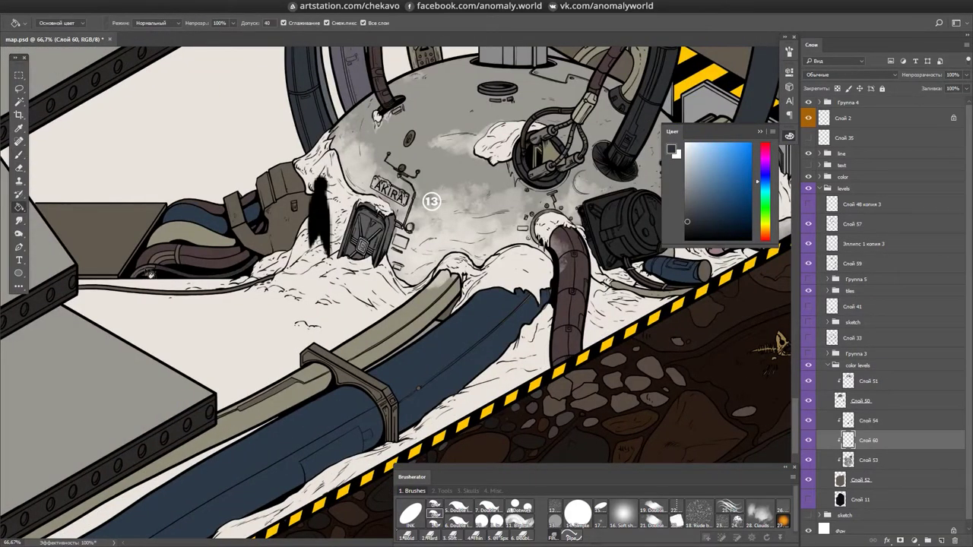
{"action": "left_click", "coordinate": [149, 274], "text": "alt"}
{"action": "left_click_drag", "start_coordinate": [150, 273], "coordinate": [395, 286]}
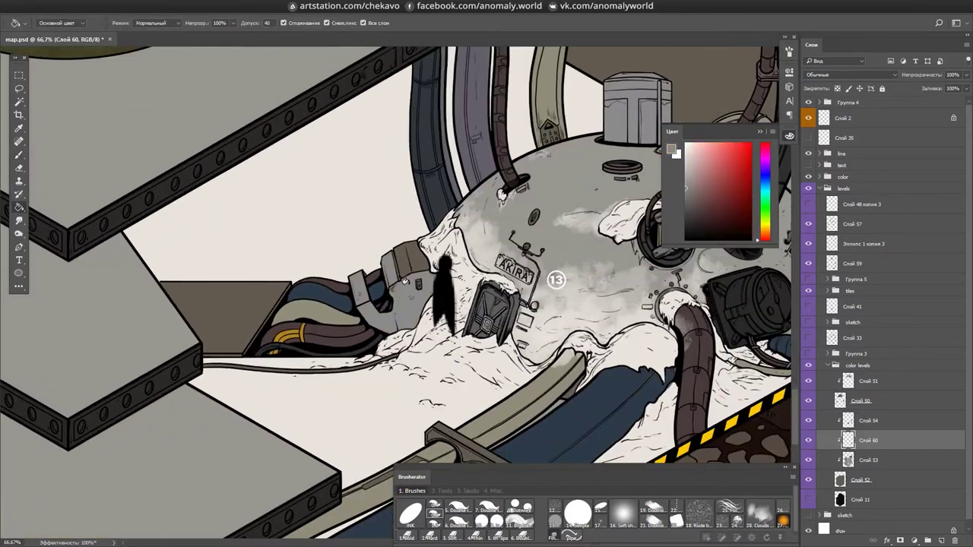
{"action": "scroll", "coordinate": [395, 286], "scroll_direction": "up", "scroll_amount": 3}
{"action": "scroll", "coordinate": [395, 286], "scroll_direction": "down", "scroll_amount": 3}
{"action": "left_click", "coordinate": [482, 325], "text": "alt"}
{"action": "key", "text": "b"}
{"action": "scroll", "coordinate": [482, 325], "scroll_direction": "up", "scroll_amount": 2}
{"action": "key", "text": "ctrl+s"}
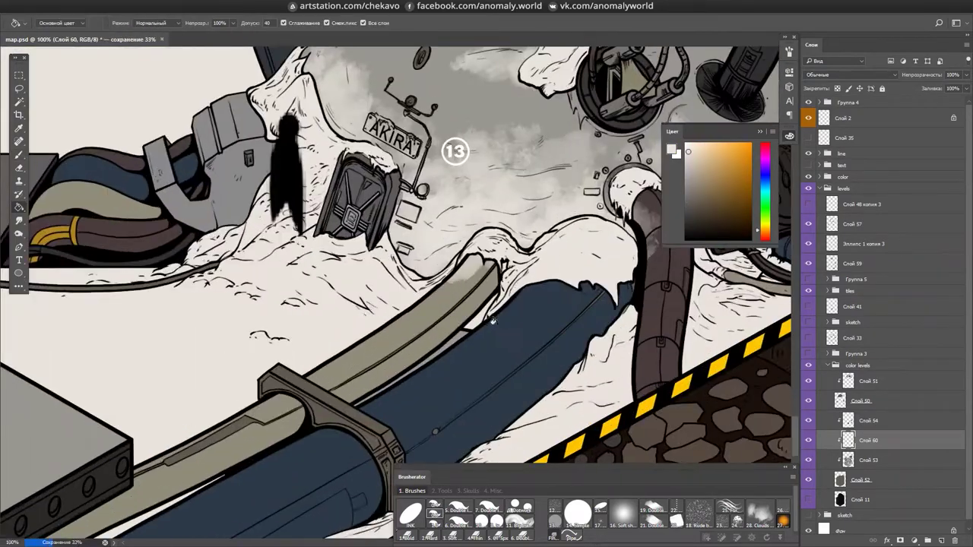
{"action": "scroll", "coordinate": [482, 325], "scroll_direction": "down", "scroll_amount": 2}
{"action": "key", "text": "g"}
{"action": "scroll", "coordinate": [600, 219], "scroll_direction": "up", "scroll_amount": 3}
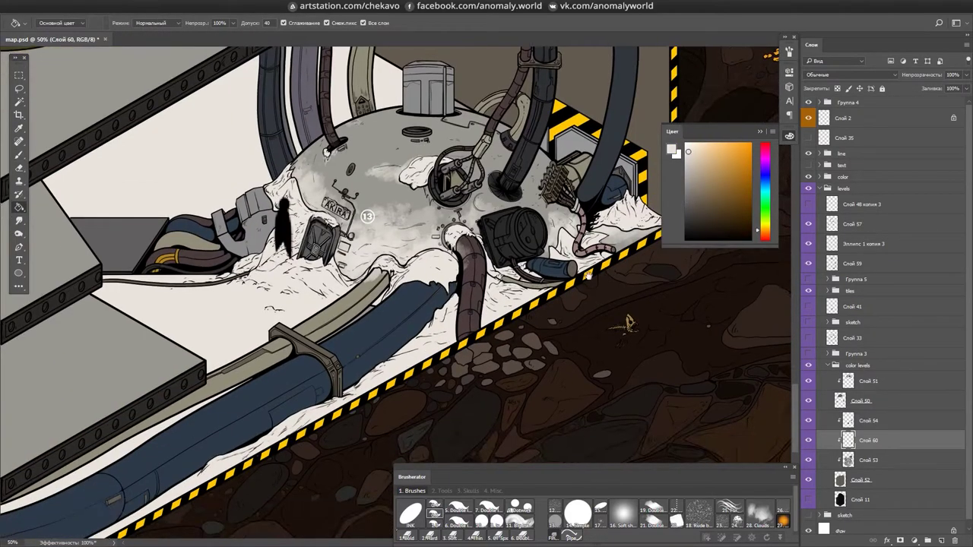
- Recolour the dark red connector wires, adding orange bands and shifting the hue to green
{"action": "left_click", "coordinate": [451, 212], "text": "alt"}
{"action": "key", "text": "b"}
{"action": "scroll", "coordinate": [450, 212], "scroll_direction": "down", "scroll_amount": 3}
{"action": "left_click", "coordinate": [462, 369], "text": "alt"}
{"action": "scroll", "coordinate": [524, 258], "scroll_direction": "up", "scroll_amount": 4}
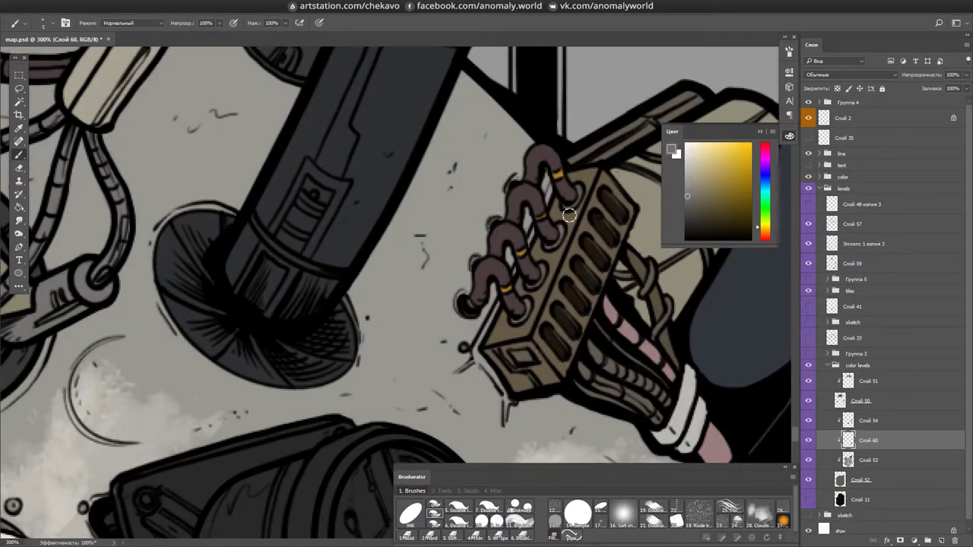
{"action": "scroll", "coordinate": [564, 241], "scroll_direction": "down", "scroll_amount": 3}
{"action": "scroll", "coordinate": [456, 271], "scroll_direction": "up", "scroll_amount": 3}
{"action": "left_click", "coordinate": [456, 271], "text": "alt"}
{"action": "left_click", "coordinate": [516, 300], "text": "alt"}
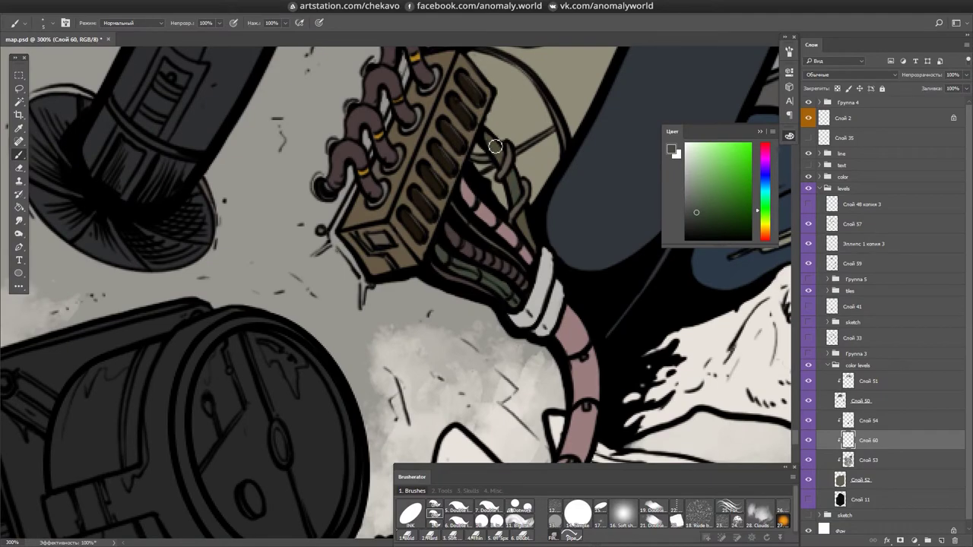
{"action": "scroll", "coordinate": [498, 158], "scroll_direction": "down", "scroll_amount": 3}
{"action": "scroll", "coordinate": [556, 224], "scroll_direction": "down", "scroll_amount": 3}
{"action": "scroll", "coordinate": [556, 223], "scroll_direction": "up", "scroll_amount": 3}
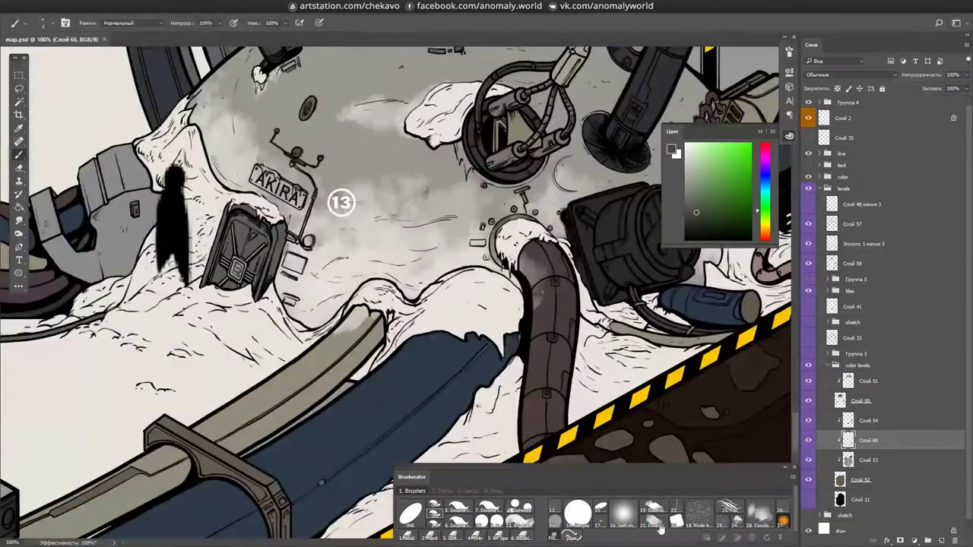
{"action": "scroll", "coordinate": [456, 304], "scroll_direction": "up", "scroll_amount": 3}
{"action": "scroll", "coordinate": [456, 304], "scroll_direction": "down", "scroll_amount": 2}
{"action": "scroll", "coordinate": [437, 270], "scroll_direction": "up", "scroll_amount": 3}
- Paint lighter grey highlights along the gauge cylinder's rim, face and barrel, then save
{"action": "left_click", "coordinate": [438, 270], "text": "alt"}
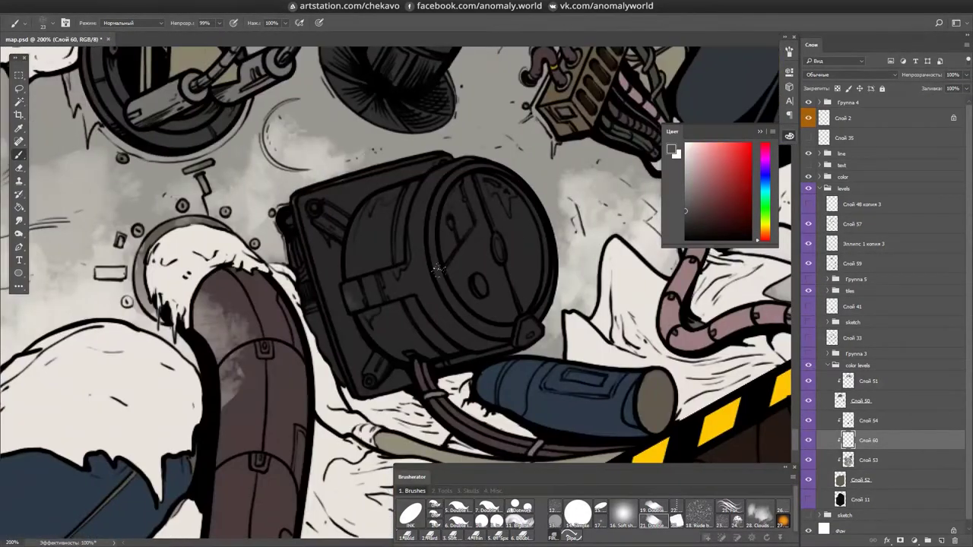
{"action": "mouse_move", "coordinate": [382, 297]}
{"action": "left_mouse_down"}
{"action": "mouse_move", "coordinate": [415, 262]}
{"action": "mouse_move", "coordinate": [423, 236]}
{"action": "mouse_move", "coordinate": [422, 275]}
{"action": "mouse_move", "coordinate": [500, 341]}
{"action": "left_mouse_up"}
{"action": "left_click_drag", "start_coordinate": [525, 221], "coordinate": [506, 323]}
{"action": "mouse_move", "coordinate": [480, 235]}
{"action": "left_mouse_down"}
{"action": "mouse_move", "coordinate": [486, 228]}
{"action": "mouse_move", "coordinate": [532, 319]}
{"action": "mouse_move", "coordinate": [532, 213]}
{"action": "left_mouse_up"}
{"action": "left_click", "coordinate": [448, 201]}
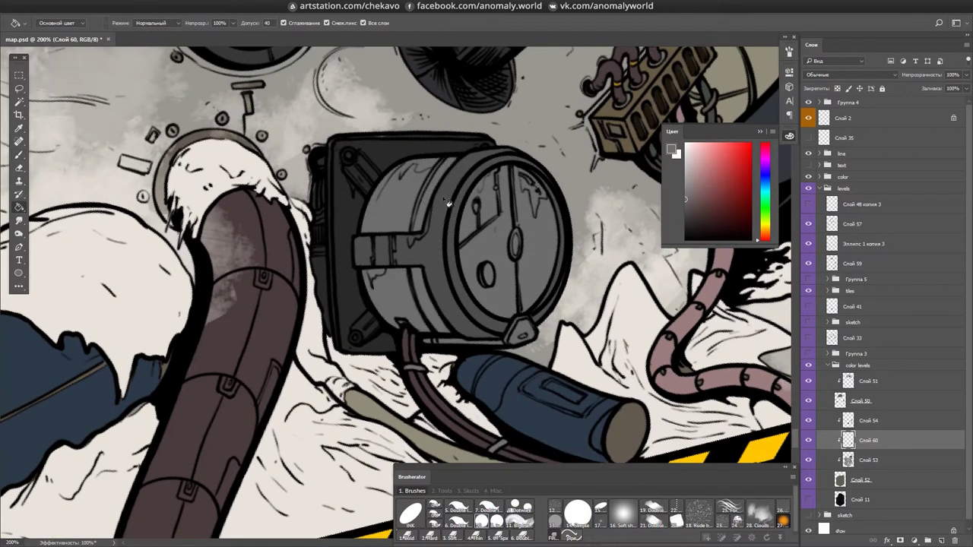
{"action": "key", "text": "r"}
{"action": "left_click_drag", "start_coordinate": [448, 201], "coordinate": [396, 205]}
{"action": "key", "text": "ctrl+s"}
- Brush four brown rust streaks down the gauge cylinder face and save map.psd
{"action": "key", "text": "b"}
{"action": "left_click", "coordinate": [441, 268], "text": "alt"}
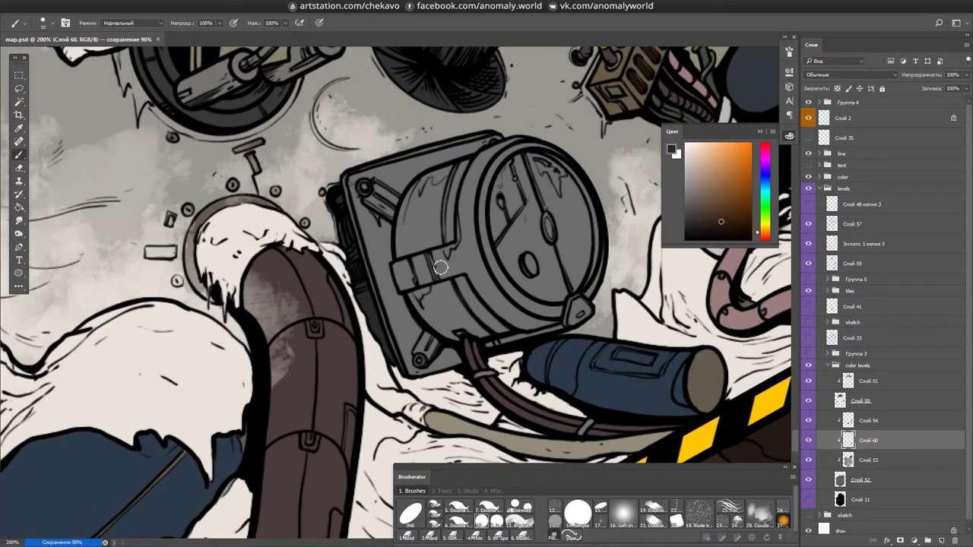
{"action": "left_click_drag", "start_coordinate": [458, 256], "coordinate": [462, 207]}
{"action": "left_click_drag", "start_coordinate": [532, 156], "coordinate": [570, 205]}
{"action": "left_click_drag", "start_coordinate": [410, 224], "coordinate": [456, 168]}
{"action": "left_click_drag", "start_coordinate": [532, 188], "coordinate": [513, 166]}
{"action": "key", "text": "ctrl+s"}
{"action": "scroll", "coordinate": [568, 256], "scroll_direction": "up", "scroll_amount": 2}
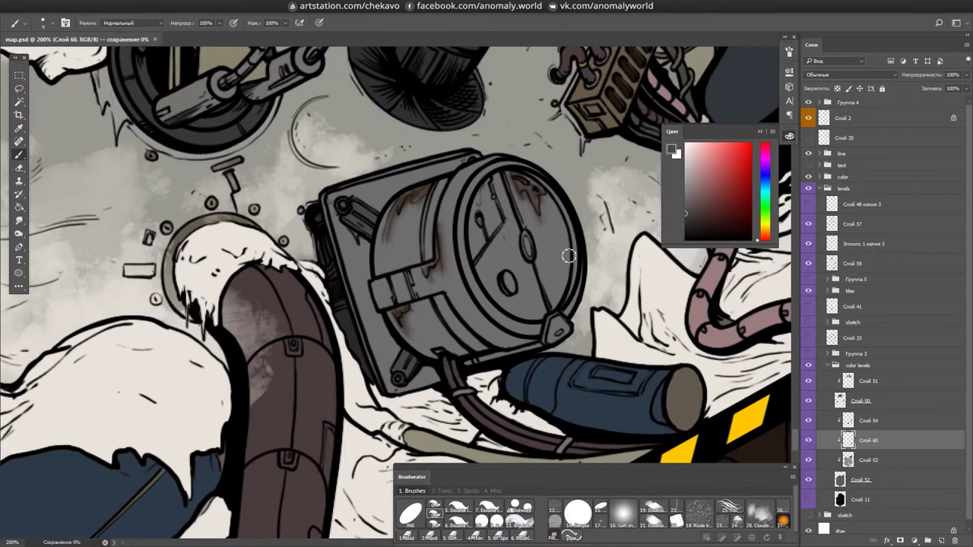
{"action": "scroll", "coordinate": [475, 365], "scroll_direction": "down", "scroll_amount": 5}
{"action": "left_click_drag", "start_coordinate": [558, 310], "coordinate": [611, 282]}
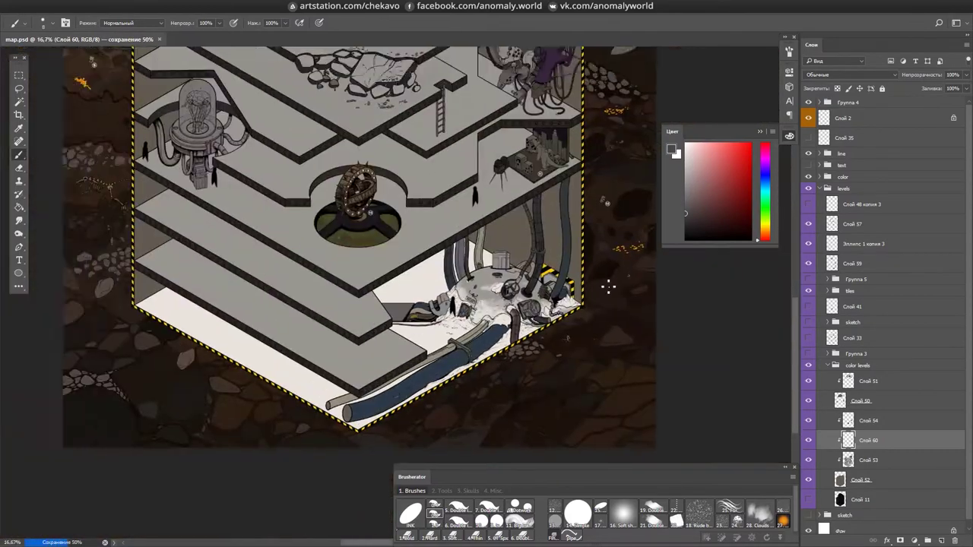
- Magic Wand the platform's grey top surface and fill it with darker grey
{"action": "scroll", "coordinate": [610, 282], "scroll_direction": "up", "scroll_amount": 2}
{"action": "left_click_drag", "start_coordinate": [597, 226], "coordinate": [601, 224]}
{"action": "scroll", "coordinate": [446, 250], "scroll_direction": "up", "scroll_amount": 3}
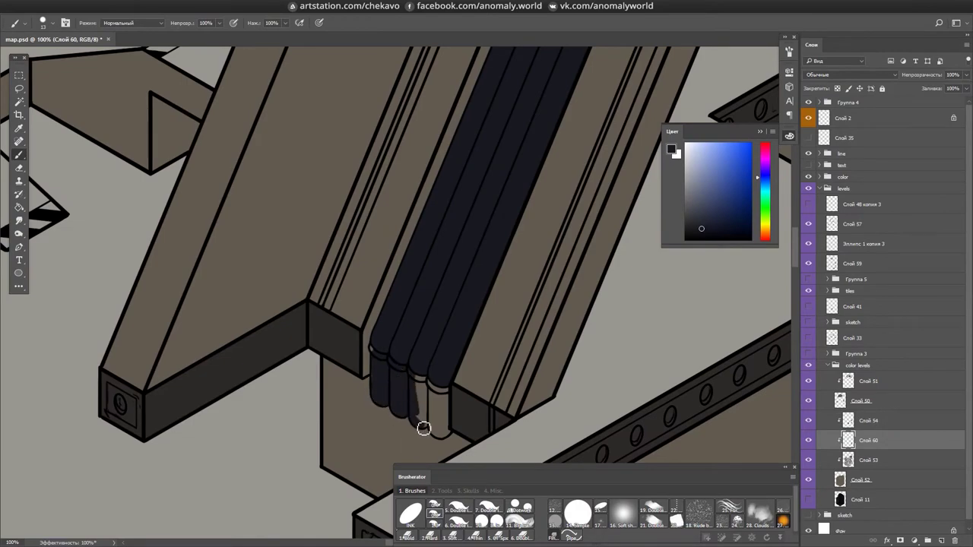
{"action": "left_click_drag", "start_coordinate": [449, 422], "coordinate": [322, 426]}
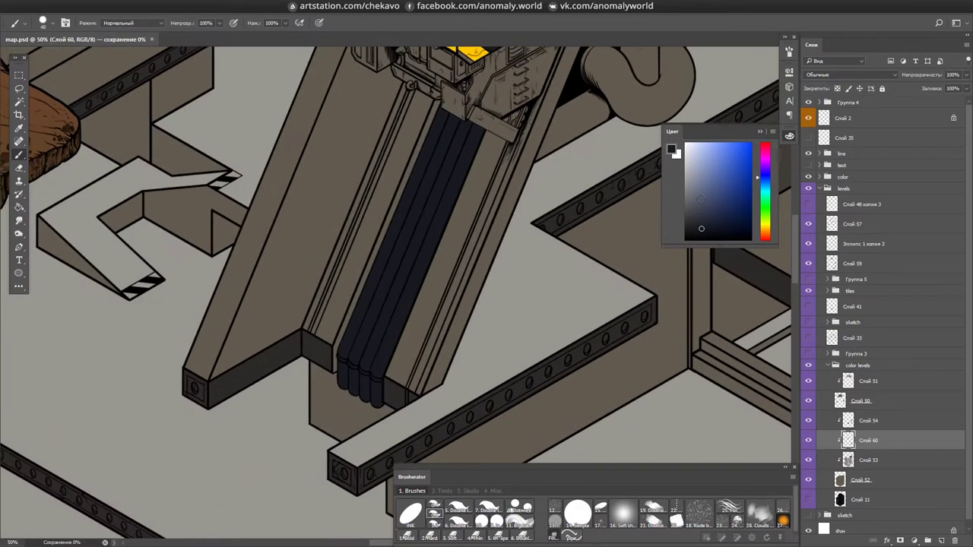
{"action": "key", "text": "ctrl+s"}
{"action": "scroll", "coordinate": [323, 426], "scroll_direction": "down", "scroll_amount": 1}
{"action": "scroll", "coordinate": [571, 265], "scroll_direction": "up", "scroll_amount": 8}
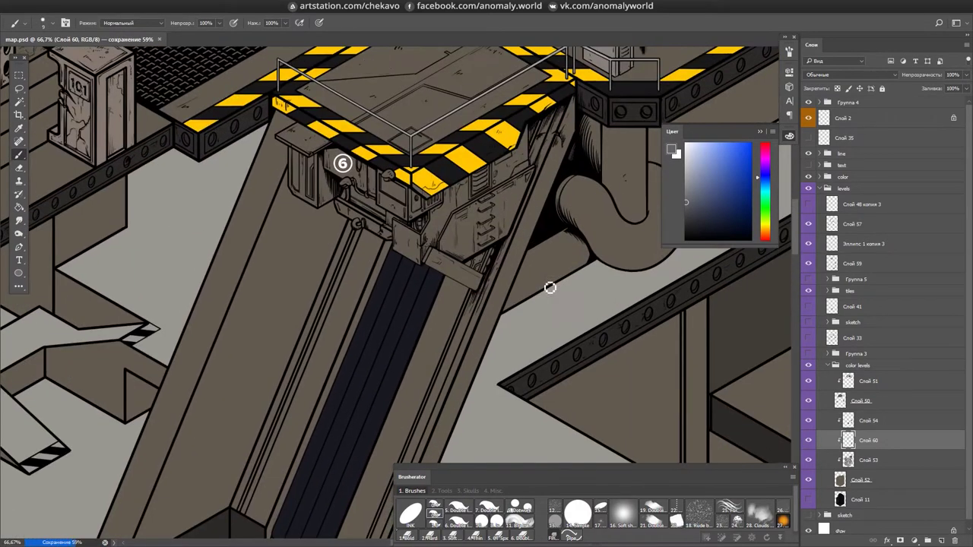
{"action": "scroll", "coordinate": [556, 279], "scroll_direction": "up", "scroll_amount": 2}
{"action": "key", "text": "w"}
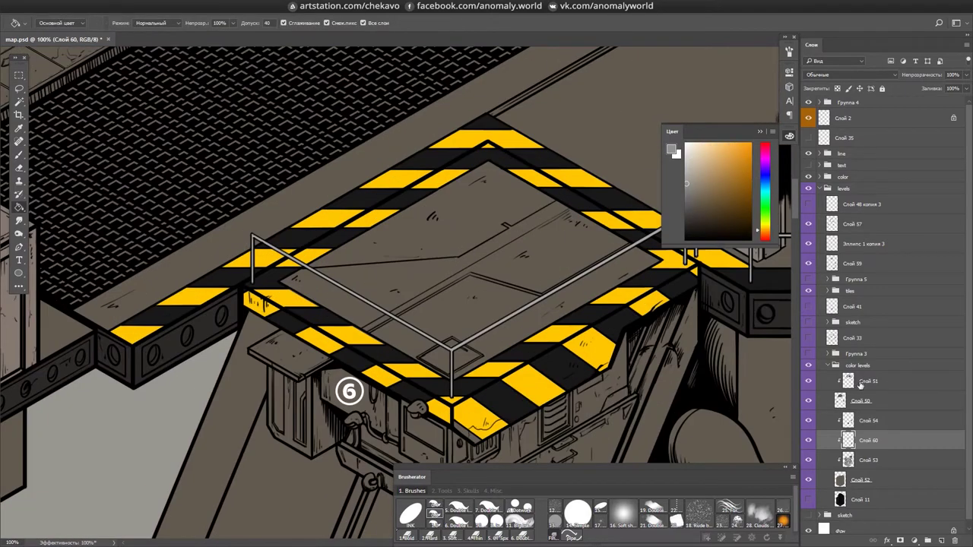
{"action": "left_click", "coordinate": [413, 316]}
{"action": "key", "text": "alt+BackSpace"}
- Darken the left and right parts of the platform's inset panel, then save
{"action": "key", "text": "b"}
{"action": "scroll", "coordinate": [408, 342], "scroll_direction": "up", "scroll_amount": 2}
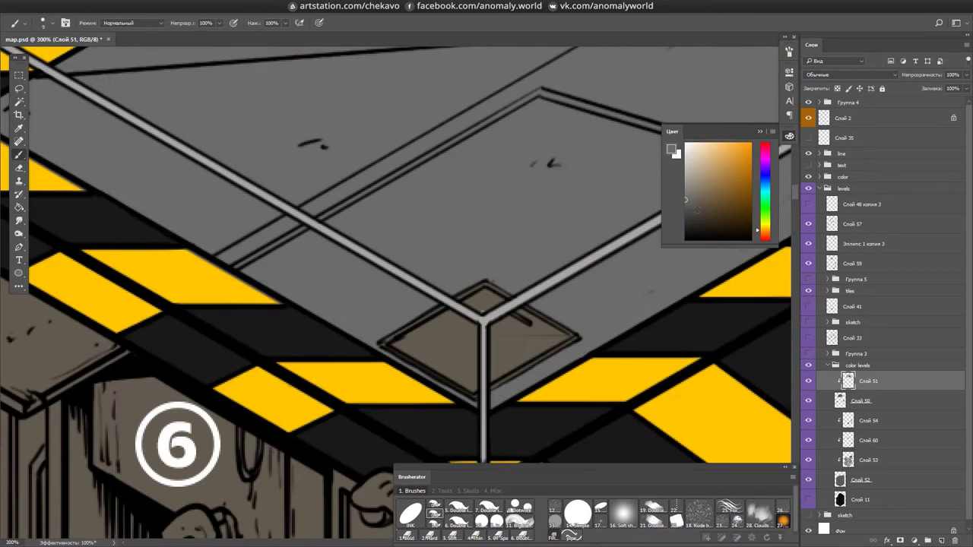
{"action": "left_click_drag", "start_coordinate": [520, 266], "coordinate": [532, 310]}
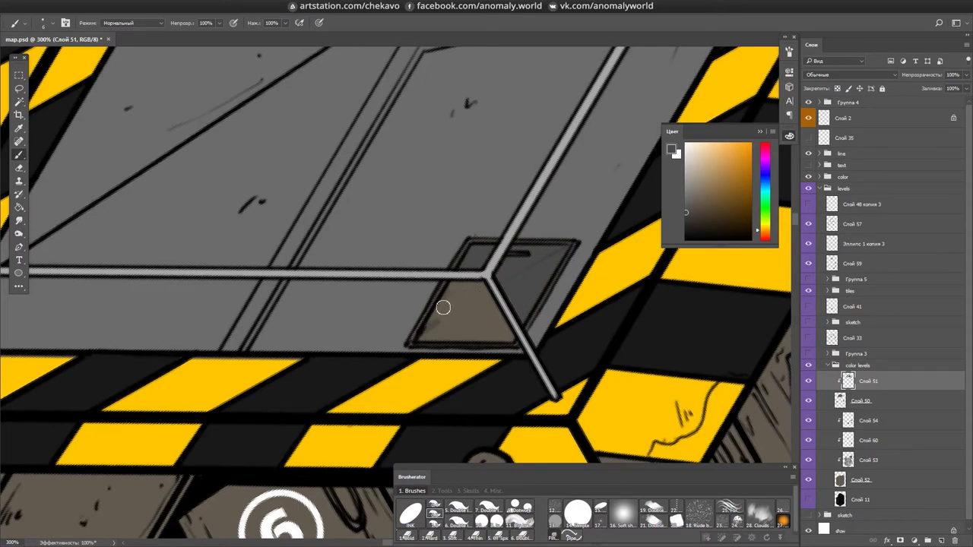
{"action": "left_click_drag", "start_coordinate": [439, 349], "coordinate": [482, 330]}
{"action": "key", "text": "ctrl+s"}
- Fit the map in view, collapse the color levels group and activate 'Эллипс 1 копия 3'
{"action": "key", "text": "ctrl+0"}
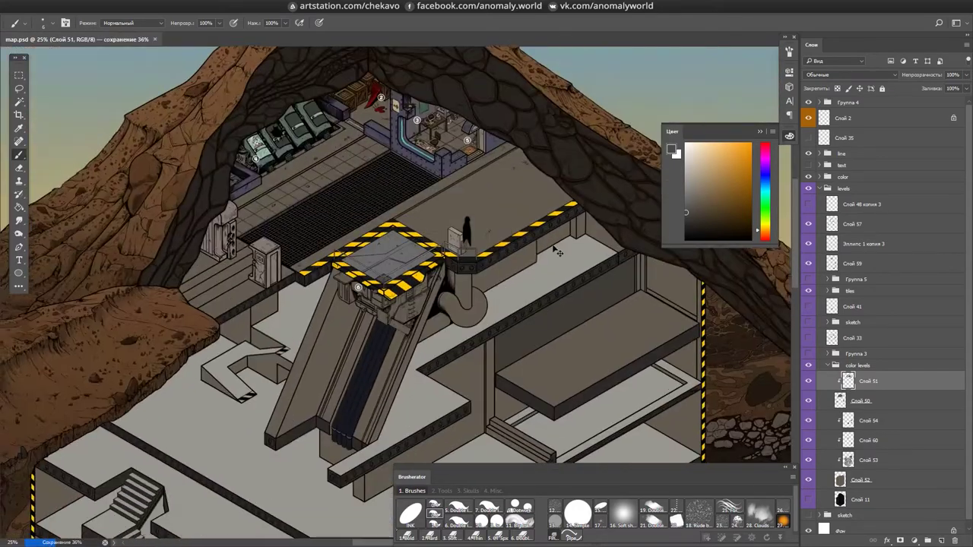
{"action": "scroll", "coordinate": [559, 223], "scroll_direction": "up", "scroll_amount": 7}
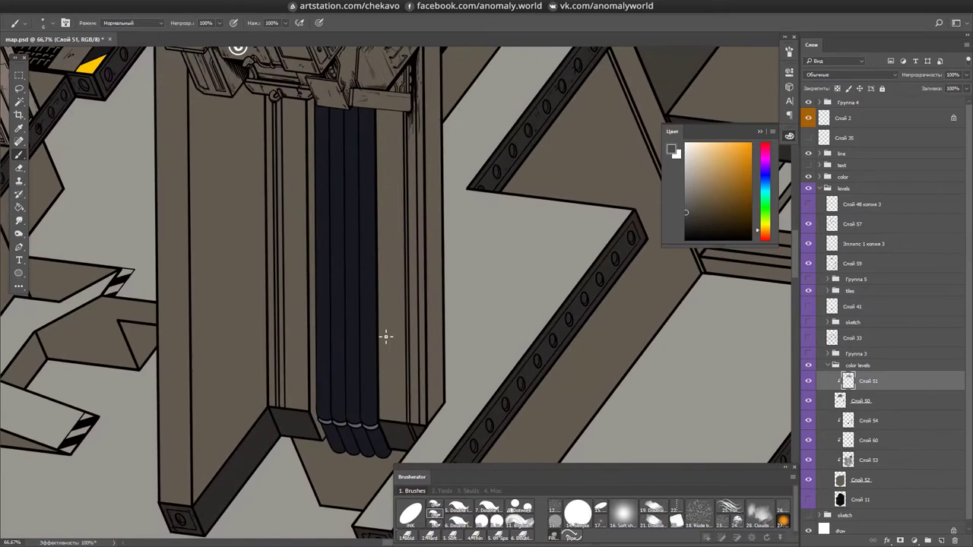
{"action": "left_click", "coordinate": [837, 365]}
{"action": "left_click", "coordinate": [821, 243]}
{"action": "scroll", "coordinate": [452, 408], "scroll_direction": "up", "scroll_amount": 3}
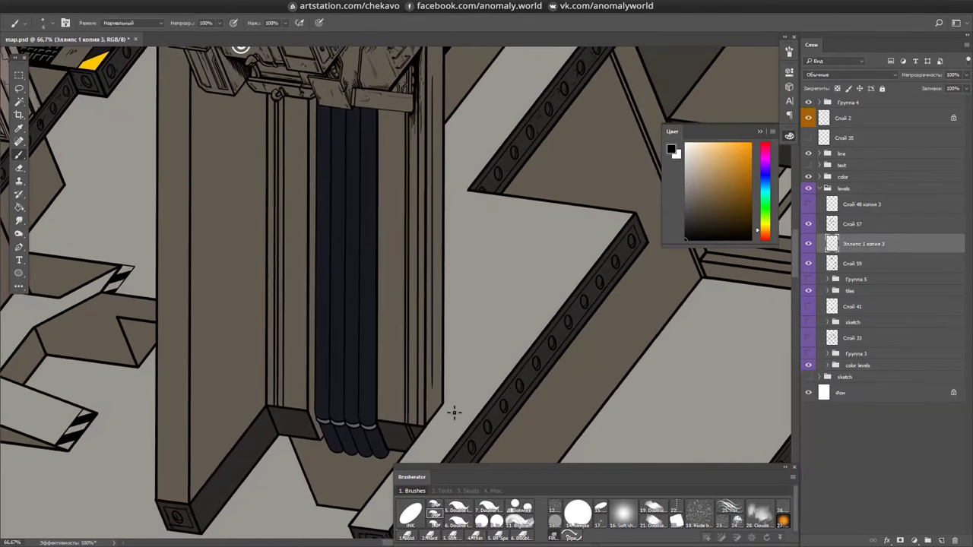
{"action": "scroll", "coordinate": [517, 263], "scroll_direction": "left", "scroll_amount": 3}
{"action": "scroll", "coordinate": [456, 342], "scroll_direction": "down", "scroll_amount": 2}
{"action": "scroll", "coordinate": [409, 403], "scroll_direction": "down", "scroll_amount": 2}
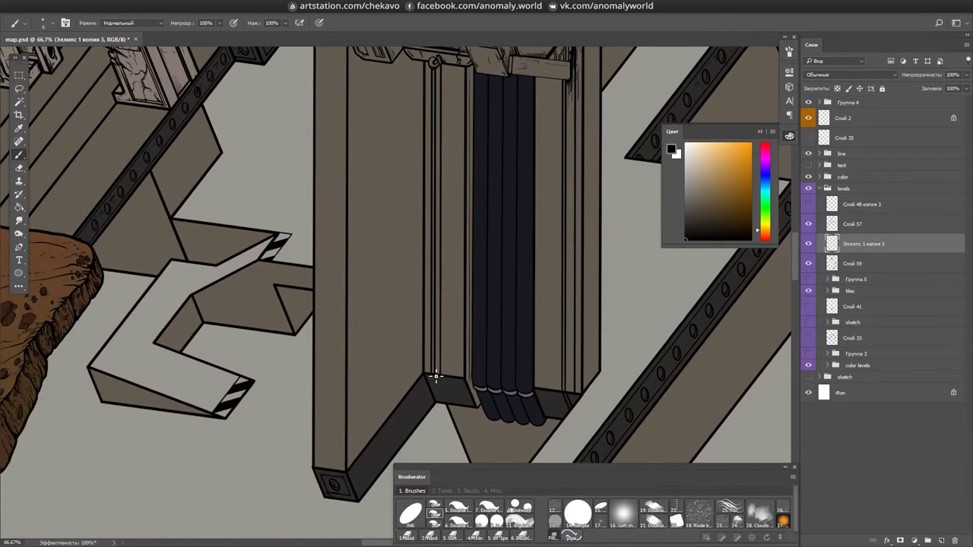
{"action": "scroll", "coordinate": [565, 211], "scroll_direction": "down", "scroll_amount": 2}
{"action": "key", "text": "Tab"}
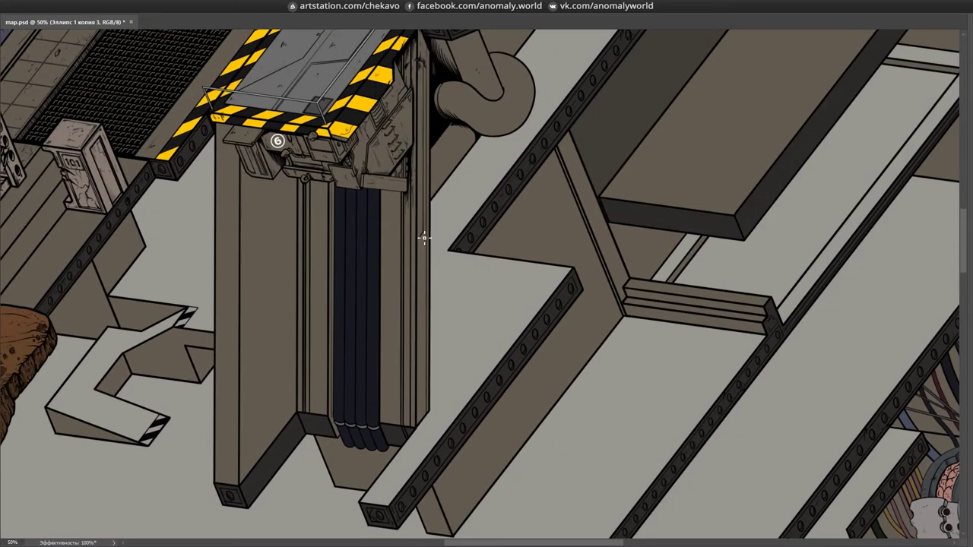
{"action": "scroll", "coordinate": [425, 241], "scroll_direction": "up", "scroll_amount": 2}
{"action": "scroll", "coordinate": [391, 139], "scroll_direction": "left", "scroll_amount": 2}
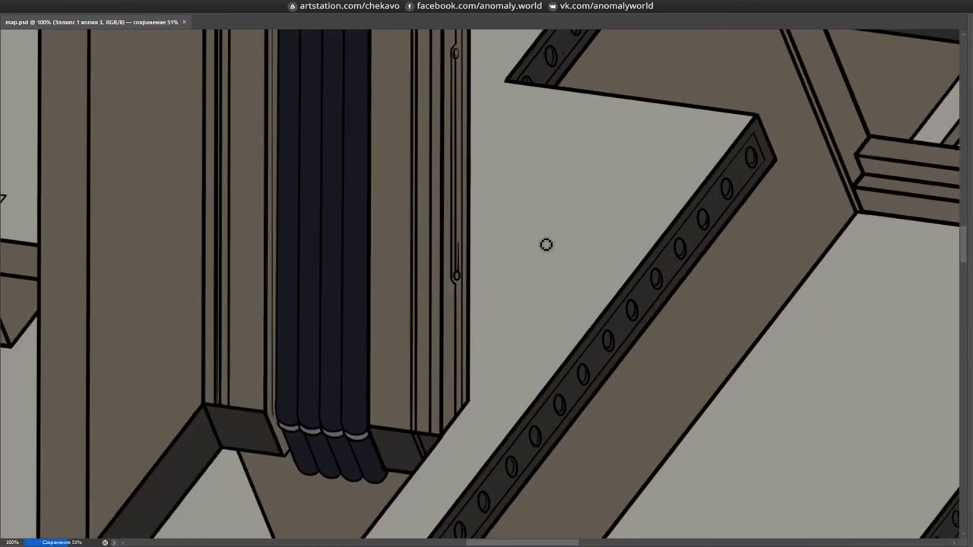
- Tilt the canvas and hatch fine dark strokes up the column's long side rail
{"action": "key", "text": "r"}
{"action": "left_click_drag", "start_coordinate": [545, 243], "coordinate": [465, 130]}
{"action": "key", "text": "b"}
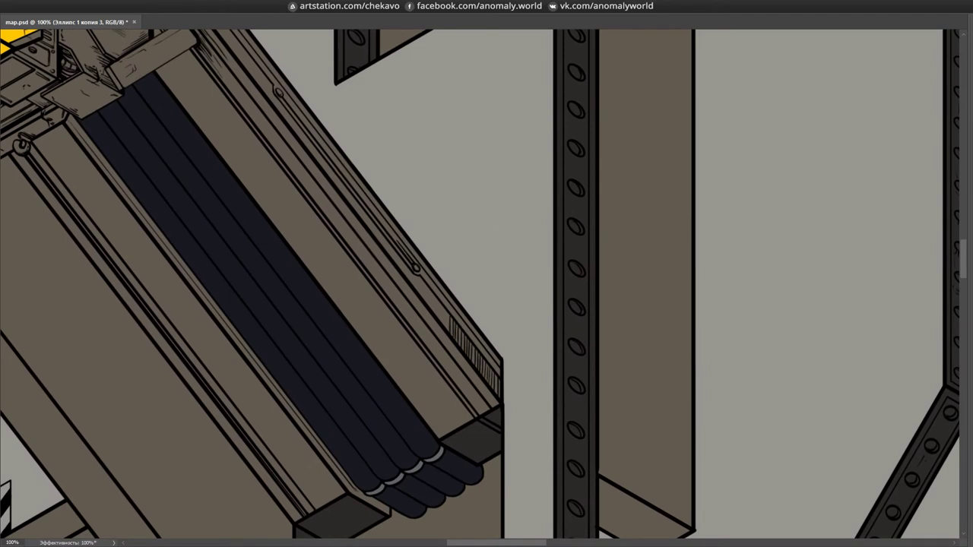
{"action": "left_click_drag", "start_coordinate": [451, 329], "coordinate": [480, 309]}
{"action": "left_click_drag", "start_coordinate": [463, 258], "coordinate": [432, 299]}
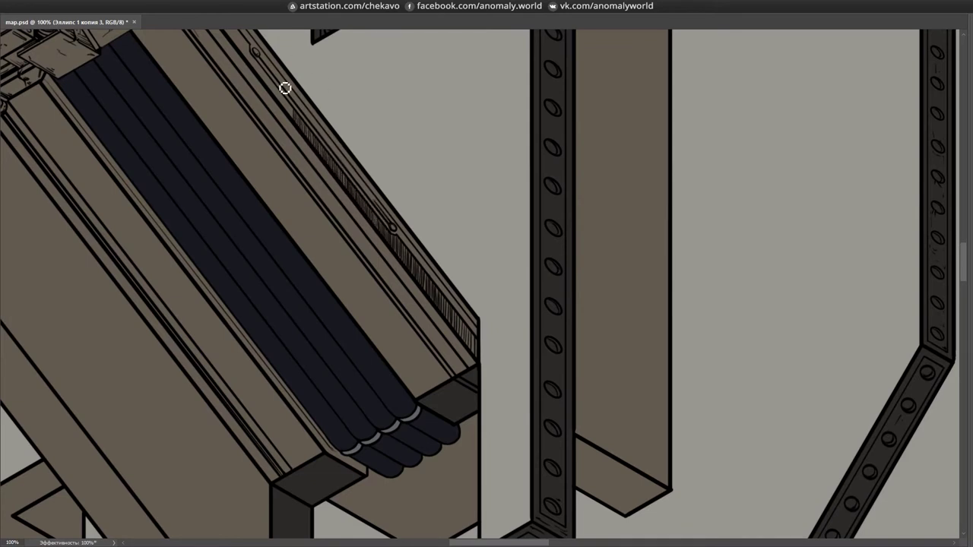
{"action": "scroll", "coordinate": [310, 83], "scroll_direction": "up", "scroll_amount": 1}
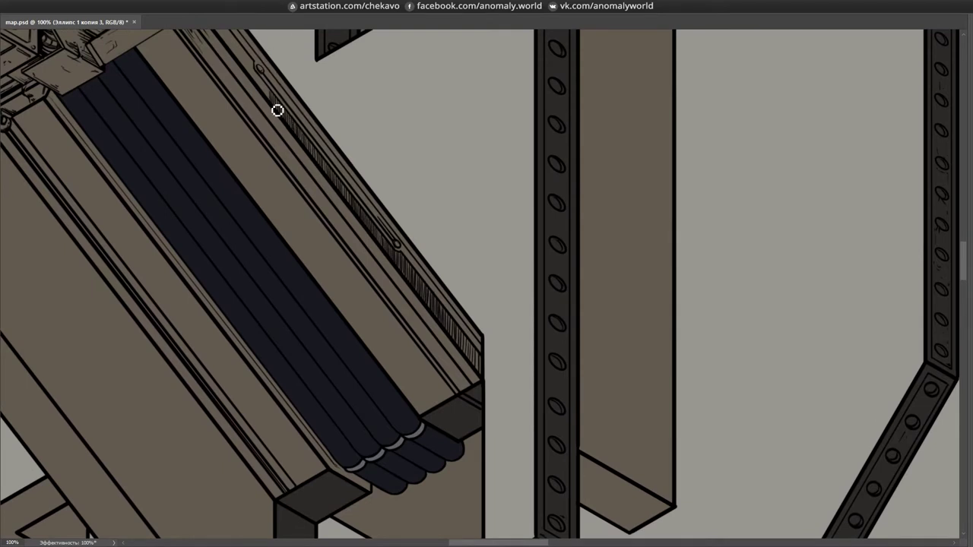
{"action": "left_click_drag", "start_coordinate": [258, 84], "coordinate": [302, 169]}
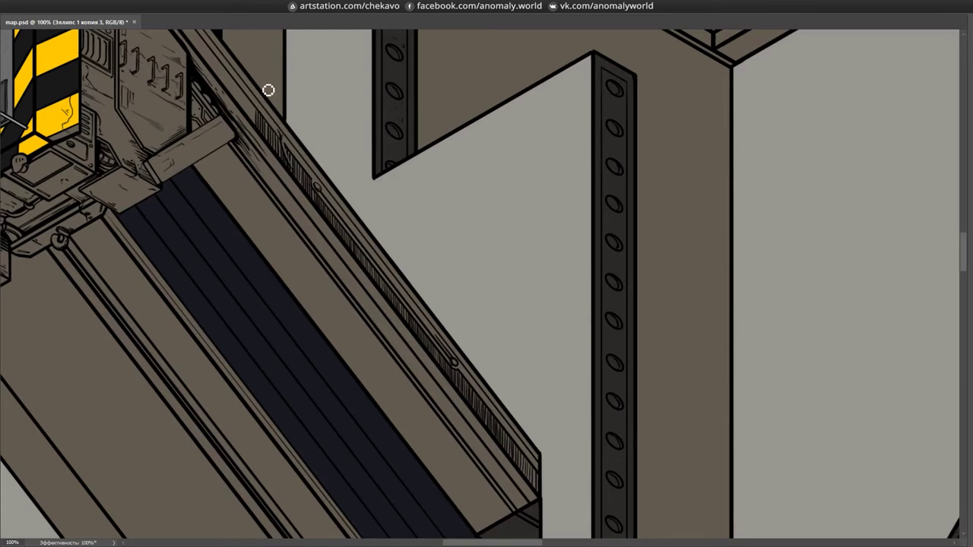
{"action": "left_click_drag", "start_coordinate": [363, 156], "coordinate": [374, 214]}
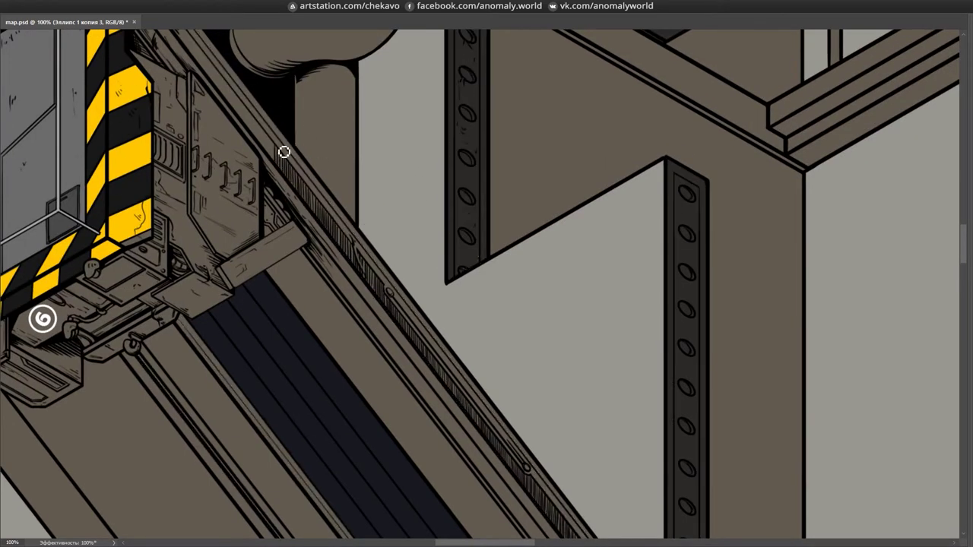
{"action": "left_click_drag", "start_coordinate": [357, 116], "coordinate": [396, 158]}
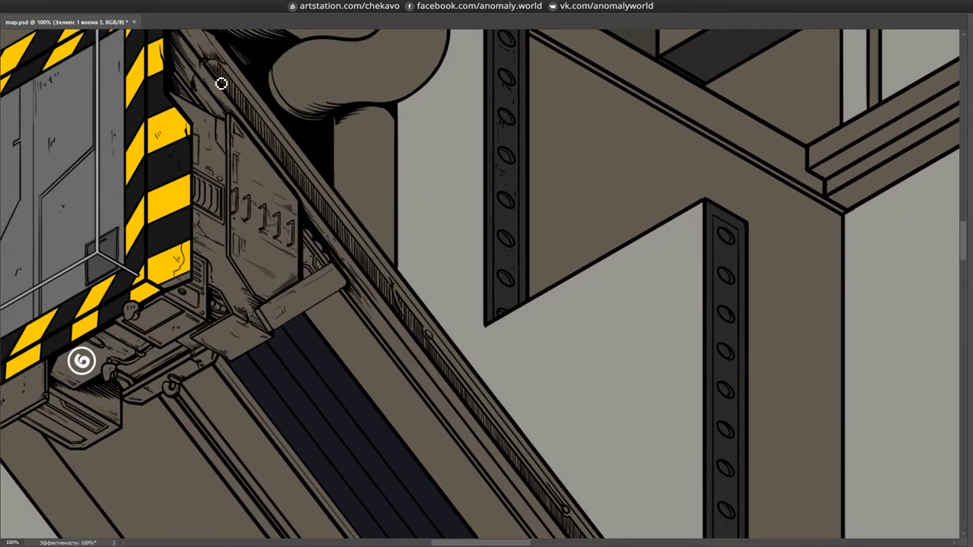
{"action": "scroll", "coordinate": [190, 72], "scroll_direction": "down", "scroll_amount": 3}
{"action": "scroll", "coordinate": [503, 177], "scroll_direction": "down", "scroll_amount": 3}
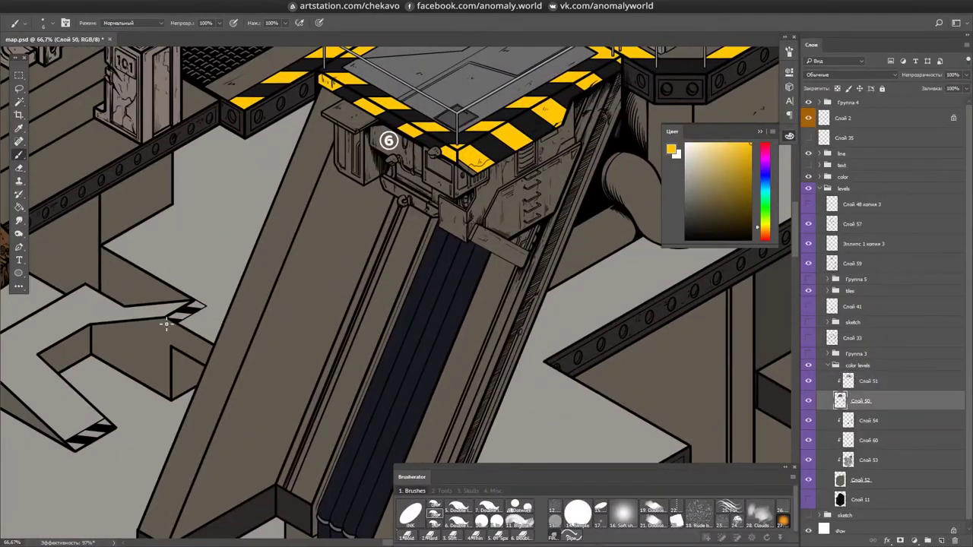
- Paint a yellow hazard-stripe segment and make layer Слой 59 active
{"action": "scroll", "coordinate": [167, 319], "scroll_direction": "up", "scroll_amount": 3}
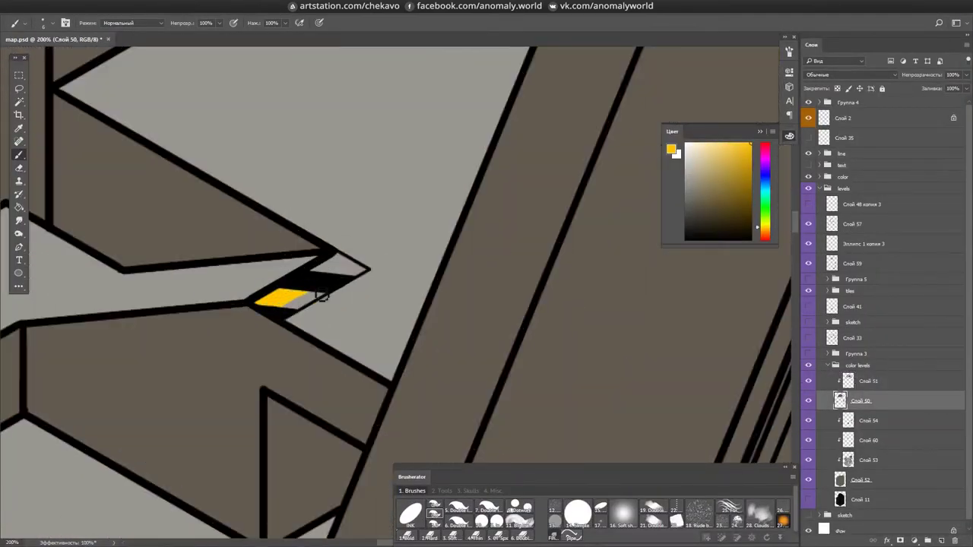
{"action": "left_click_drag", "start_coordinate": [262, 433], "coordinate": [308, 442]}
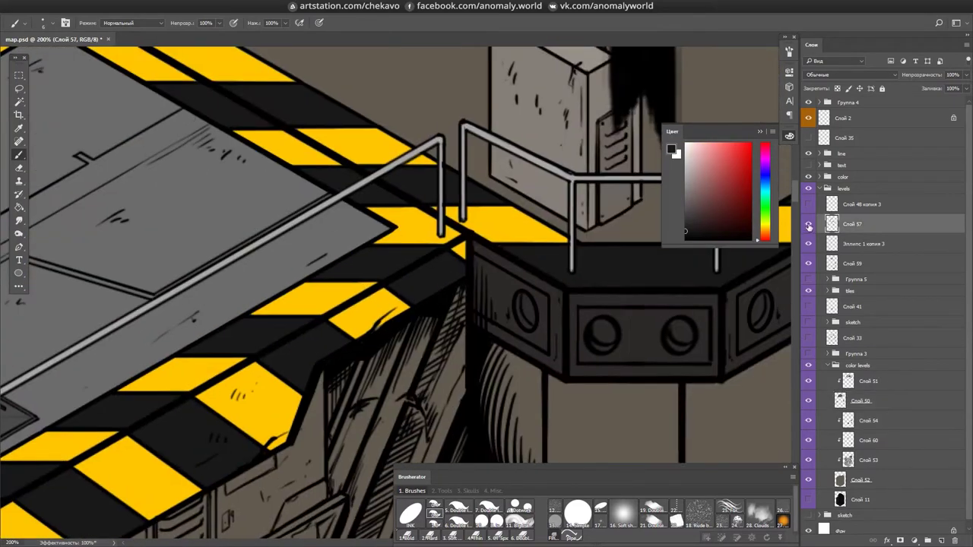
{"action": "left_click", "coordinate": [813, 266]}
{"action": "scroll", "coordinate": [446, 152], "scroll_direction": "down", "scroll_amount": 4}
{"action": "scroll", "coordinate": [466, 333], "scroll_direction": "down", "scroll_amount": 2}
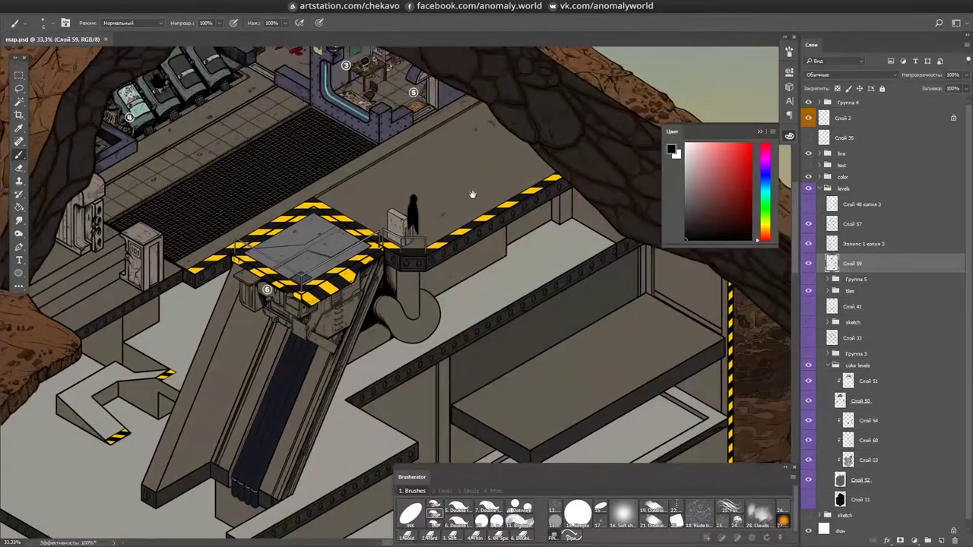
{"action": "scroll", "coordinate": [141, 247], "scroll_direction": "up", "scroll_amount": 2}
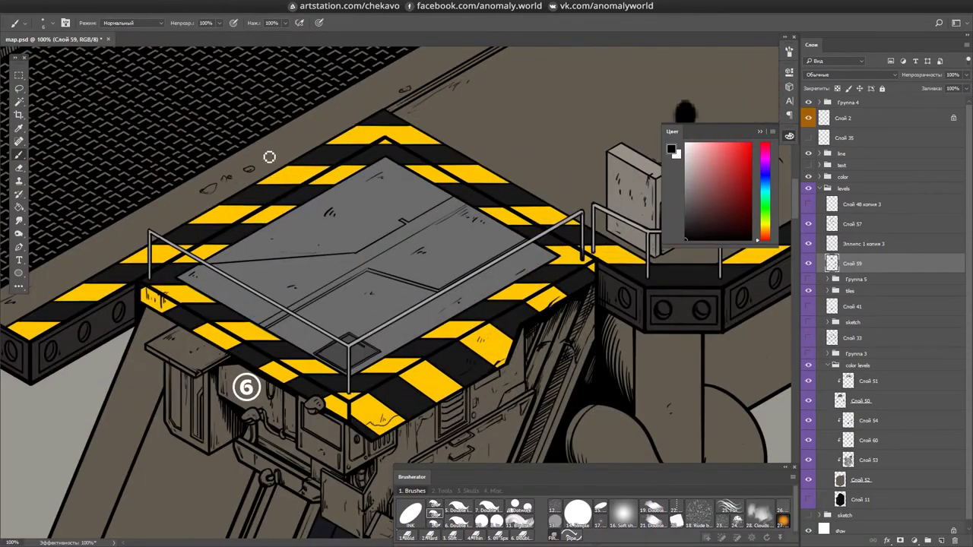
{"action": "scroll", "coordinate": [290, 156], "scroll_direction": "left", "scroll_amount": 1}
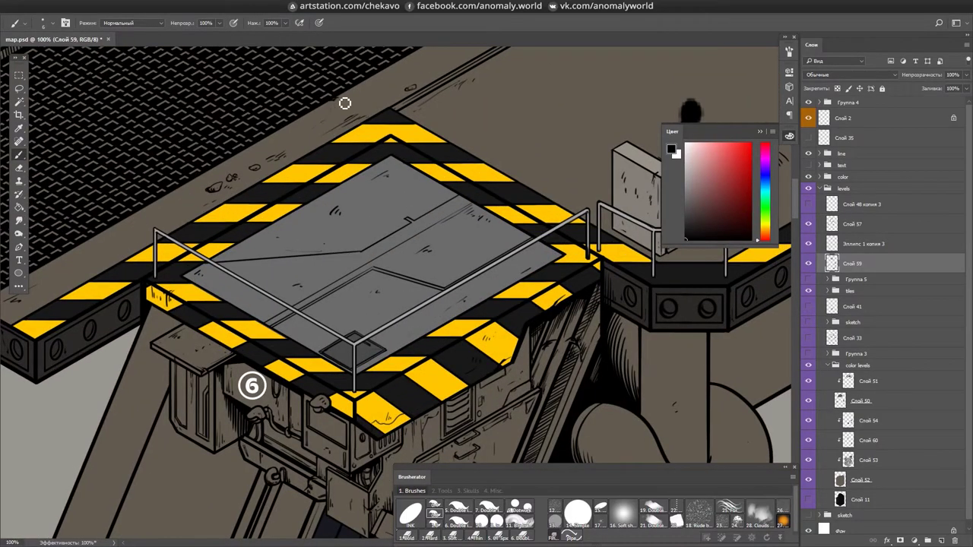
{"action": "scroll", "coordinate": [440, 133], "scroll_direction": "down", "scroll_amount": 4}
{"action": "scroll", "coordinate": [423, 189], "scroll_direction": "up", "scroll_amount": 6}
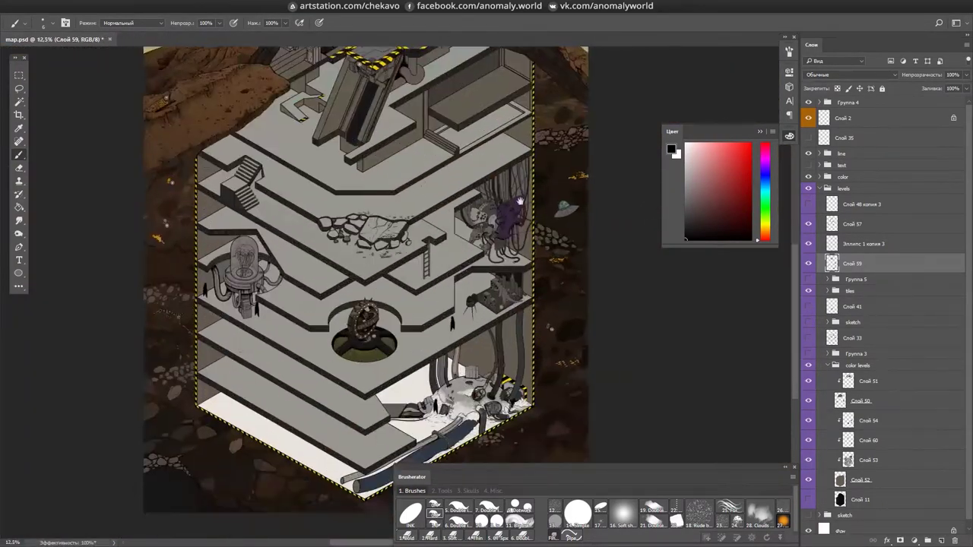
- Draw a black line down the inner edge of another ledge
{"action": "key", "text": "e"}
{"action": "scroll", "coordinate": [603, 283], "scroll_direction": "down", "scroll_amount": 2}
{"action": "scroll", "coordinate": [495, 373], "scroll_direction": "down", "scroll_amount": 3}
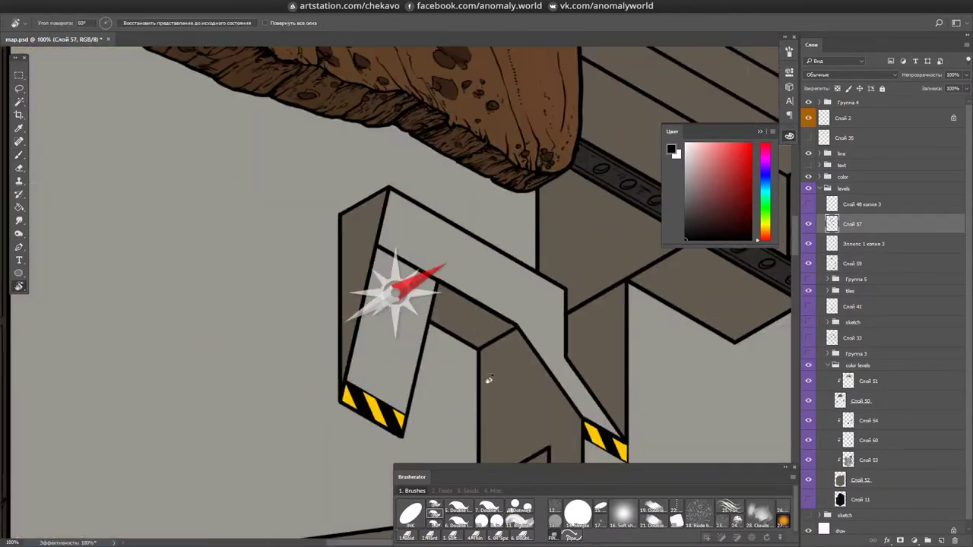
{"action": "scroll", "coordinate": [310, 259], "scroll_direction": "up", "scroll_amount": 1}
{"action": "mouse_move", "coordinate": [362, 304]}
{"action": "left_mouse_down"}
{"action": "mouse_move", "coordinate": [287, 337]}
{"action": "mouse_move", "coordinate": [308, 279]}
{"action": "left_mouse_up"}
{"action": "mouse_move", "coordinate": [370, 255]}
{"action": "left_mouse_down"}
{"action": "mouse_move", "coordinate": [297, 136]}
{"action": "mouse_move", "coordinate": [302, 126]}
{"action": "left_mouse_up"}
{"action": "key", "text": "b"}
{"action": "left_click_drag", "start_coordinate": [302, 126], "coordinate": [310, 283]}
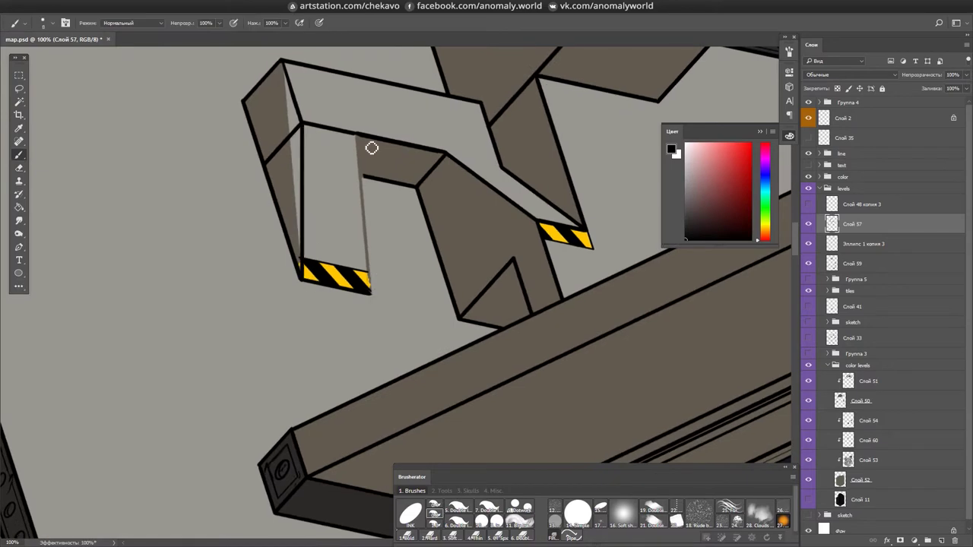
{"action": "scroll", "coordinate": [613, 83], "scroll_direction": "up", "scroll_amount": 2}
{"action": "scroll", "coordinate": [613, 83], "scroll_direction": "down", "scroll_amount": 2}
- Erase stray marks along the ledge edge and reset the paint colour to black
{"action": "left_click", "coordinate": [346, 262], "text": "alt"}
{"action": "key", "text": "e"}
{"action": "mouse_move", "coordinate": [428, 253]}
{"action": "left_mouse_down"}
{"action": "mouse_move", "coordinate": [384, 188]}
{"action": "mouse_move", "coordinate": [350, 273]}
{"action": "left_mouse_up"}
{"action": "key", "text": "b"}
{"action": "key", "text": "d"}
- Draw a vertical black post line at the ledge corner and lasso around it
{"action": "mouse_move", "coordinate": [347, 321]}
{"action": "left_mouse_down"}
{"action": "mouse_move", "coordinate": [354, 194]}
{"action": "mouse_move", "coordinate": [413, 132]}
{"action": "left_mouse_up"}
{"action": "mouse_move", "coordinate": [421, 223]}
{"action": "left_mouse_down"}
{"action": "mouse_move", "coordinate": [422, 135]}
{"action": "mouse_move", "coordinate": [429, 182]}
{"action": "left_mouse_up"}
{"action": "key", "text": "ctrl+plus"}
{"action": "mouse_move", "coordinate": [264, 214]}
{"action": "left_mouse_down"}
{"action": "mouse_move", "coordinate": [264, 158]}
{"action": "mouse_move", "coordinate": [367, 210]}
{"action": "left_mouse_up"}
{"action": "key", "text": "l"}
{"action": "left_click_drag", "start_coordinate": [373, 207], "coordinate": [368, 213]}
{"action": "key", "text": "alt+bracketleft"}
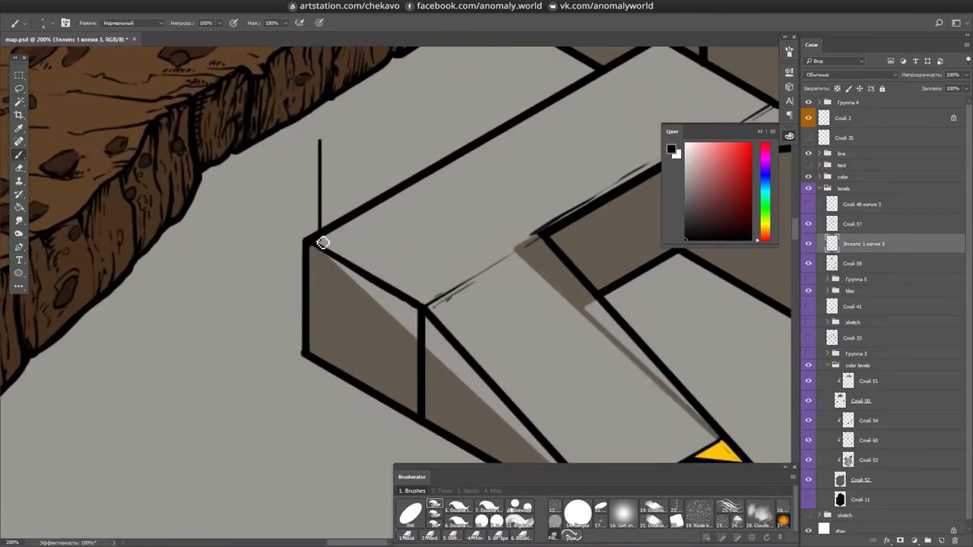
- Draw a thin rounded-rectangle bar beside the vertical stroke
{"action": "left_click", "coordinate": [443, 491]}
{"action": "left_click", "coordinate": [474, 508]}
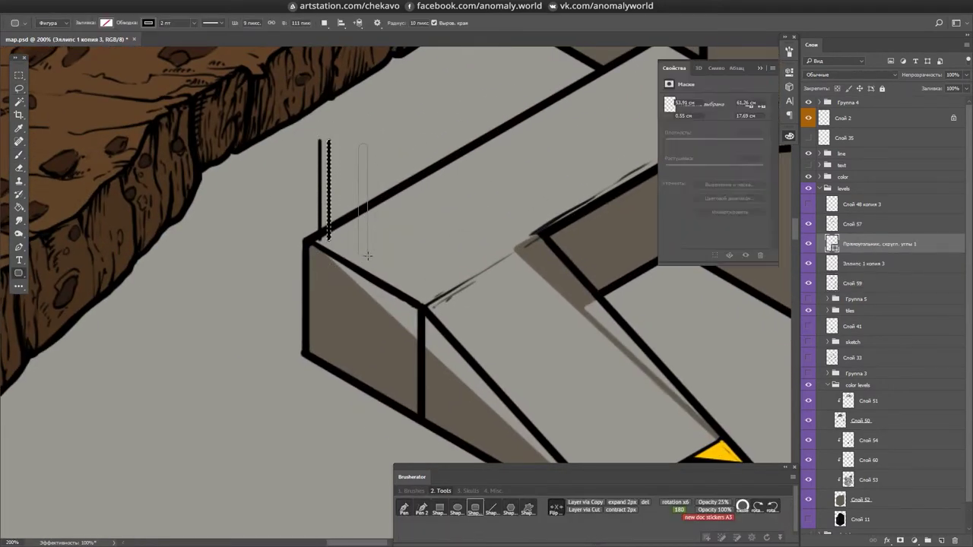
{"action": "left_click_drag", "start_coordinate": [362, 148], "coordinate": [365, 253]}
{"action": "key", "text": "ctrl+minus"}
{"action": "scroll", "coordinate": [161, 250], "scroll_direction": "down", "scroll_amount": 5}
- Save the file and move the thin bar onto the platform corner
{"action": "key", "text": "m"}
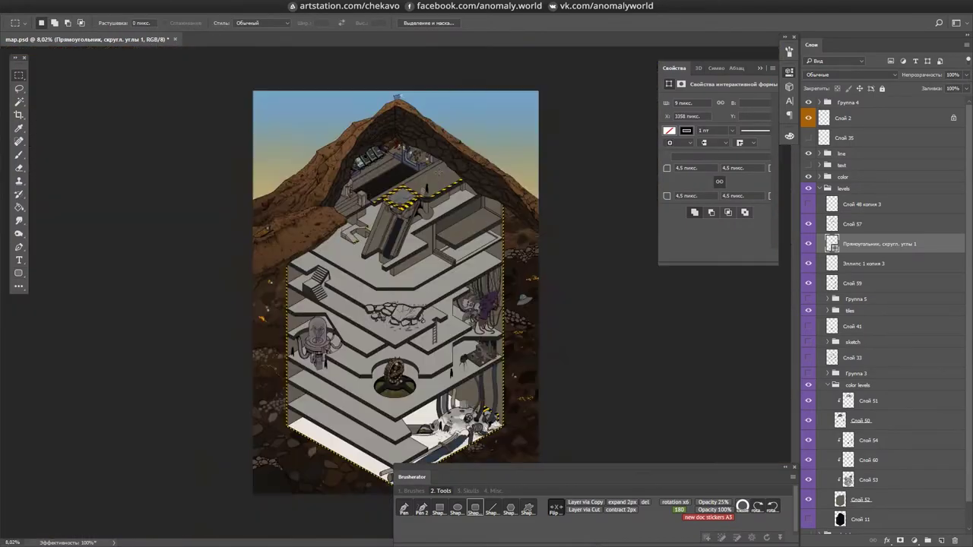
{"action": "scroll", "coordinate": [435, 211], "scroll_direction": "up", "scroll_amount": 3}
{"action": "key", "text": "ctrl+s"}
{"action": "scroll", "coordinate": [494, 108], "scroll_direction": "up", "scroll_amount": 5}
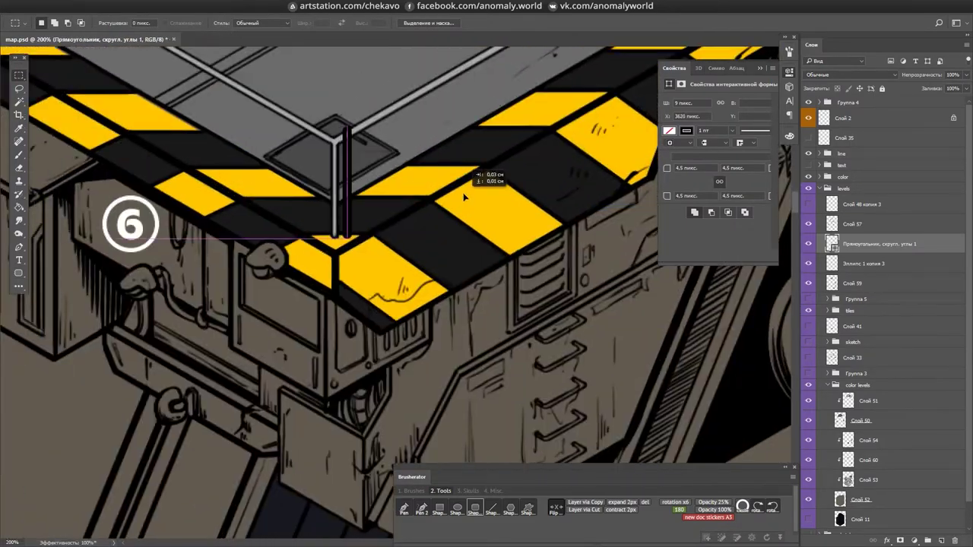
{"action": "left_click_drag", "start_coordinate": [383, 166], "coordinate": [346, 108]}
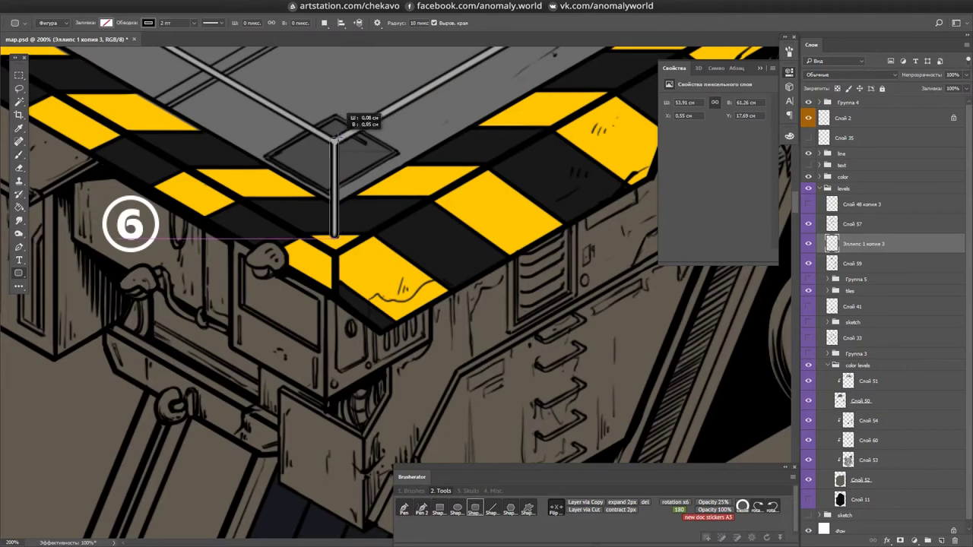
{"action": "key", "text": "u"}
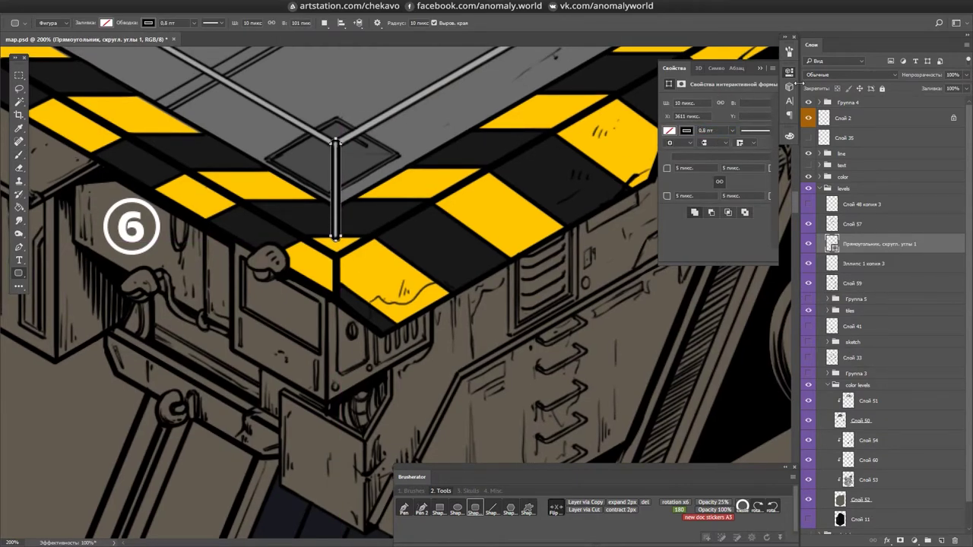
- Duplicate the rounded bar and draw a vertical railing post on the ramp
{"action": "key", "text": "ctrl+minus"}
{"action": "key", "text": "e"}
{"action": "left_click_drag", "start_coordinate": [461, 266], "coordinate": [542, 274]}
{"action": "key", "text": "ctrl+plus"}
{"action": "key", "text": "v"}
{"action": "mouse_move", "coordinate": [626, 137]}
{"action": "left_mouse_down"}
{"action": "mouse_move", "coordinate": [387, 341]}
{"action": "mouse_move", "coordinate": [369, 304]}
{"action": "mouse_move", "coordinate": [396, 293]}
{"action": "mouse_move", "coordinate": [365, 228]}
{"action": "left_mouse_up"}
{"action": "key", "text": "r"}
{"action": "key", "text": "alt+bracketleft"}
{"action": "left_click_drag", "start_coordinate": [304, 71], "coordinate": [330, 460]}
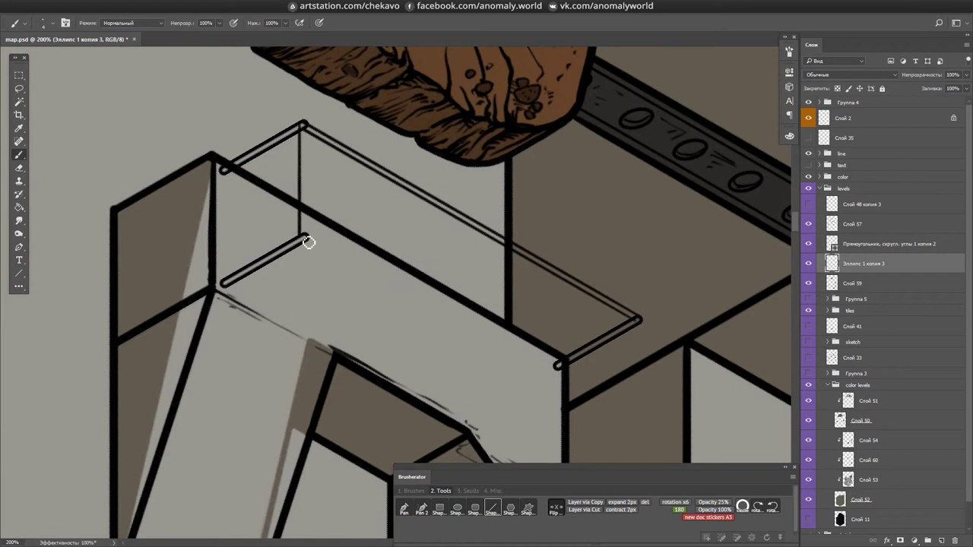
- Add two more vertical post shapes on the bar copy layers, placing one beside the stair top
{"action": "key", "text": "alt+bracketright"}
{"action": "key", "text": "r"}
{"action": "left_click_drag", "start_coordinate": [598, 245], "coordinate": [399, 346]}
{"action": "key", "text": "ctrl+minus"}
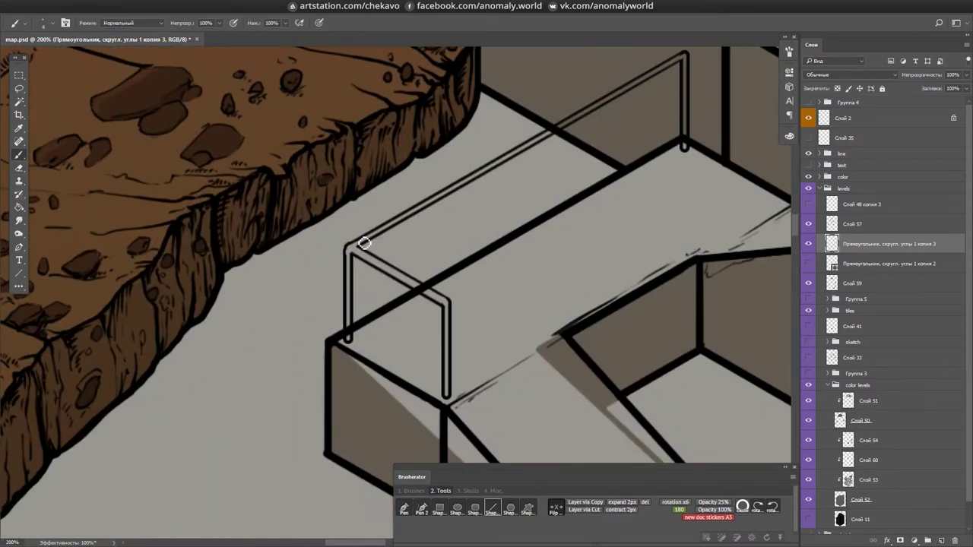
{"action": "key", "text": "b"}
{"action": "key", "text": "alt+bracketleft"}
{"action": "left_click", "coordinate": [23, 247]}
{"action": "key", "text": "ctrl+plus"}
{"action": "left_click_drag", "start_coordinate": [266, 175], "coordinate": [267, 217]}
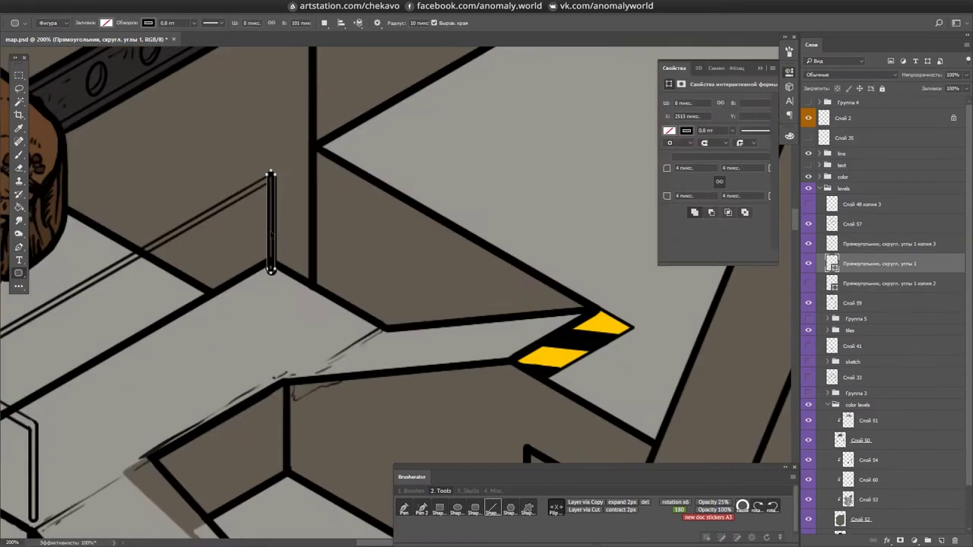
{"action": "scroll", "coordinate": [380, 304], "scroll_direction": "up", "scroll_amount": 3}
{"action": "left_click_drag", "start_coordinate": [561, 305], "coordinate": [561, 403]}
{"action": "left_click_drag", "start_coordinate": [562, 364], "coordinate": [357, 142]}
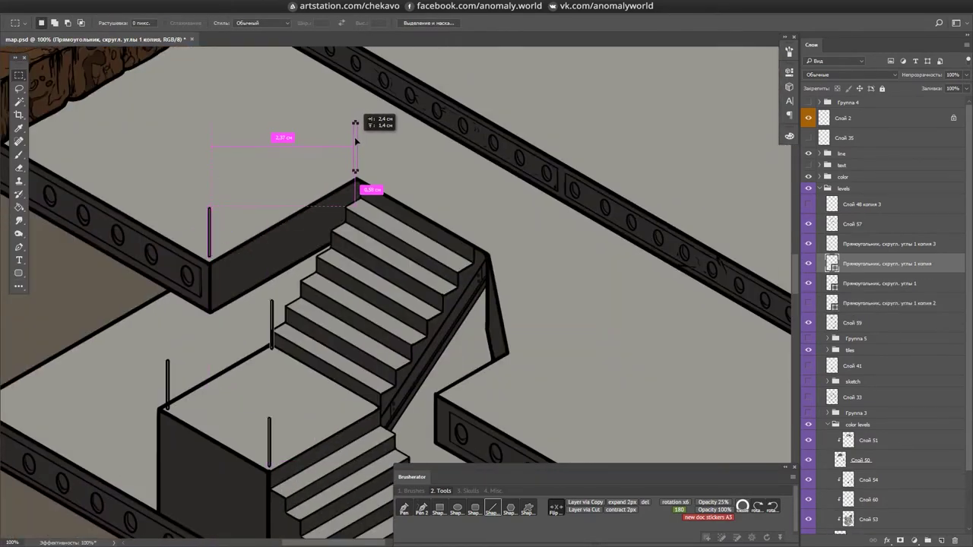
- Move the railing post down to the stair's side edge
{"action": "left_click_drag", "start_coordinate": [495, 215], "coordinate": [517, 335]}
{"action": "left_click_drag", "start_coordinate": [449, 374], "coordinate": [453, 375]}
{"action": "scroll", "coordinate": [565, 224], "scroll_direction": "down", "scroll_amount": 5}
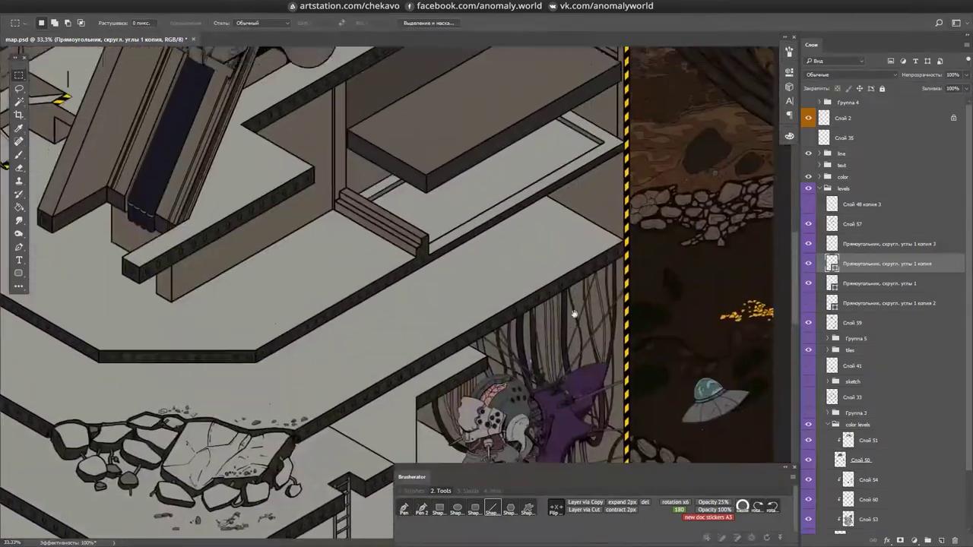
{"action": "mouse_move", "coordinate": [574, 313]}
{"action": "left_mouse_down"}
{"action": "mouse_move", "coordinate": [426, 396]}
{"action": "mouse_move", "coordinate": [532, 243]}
{"action": "mouse_move", "coordinate": [704, 205]}
{"action": "mouse_move", "coordinate": [637, 346]}
{"action": "left_mouse_up"}
{"action": "scroll", "coordinate": [532, 243], "scroll_direction": "up", "scroll_amount": 2}
{"action": "right_click", "coordinate": [685, 346]}
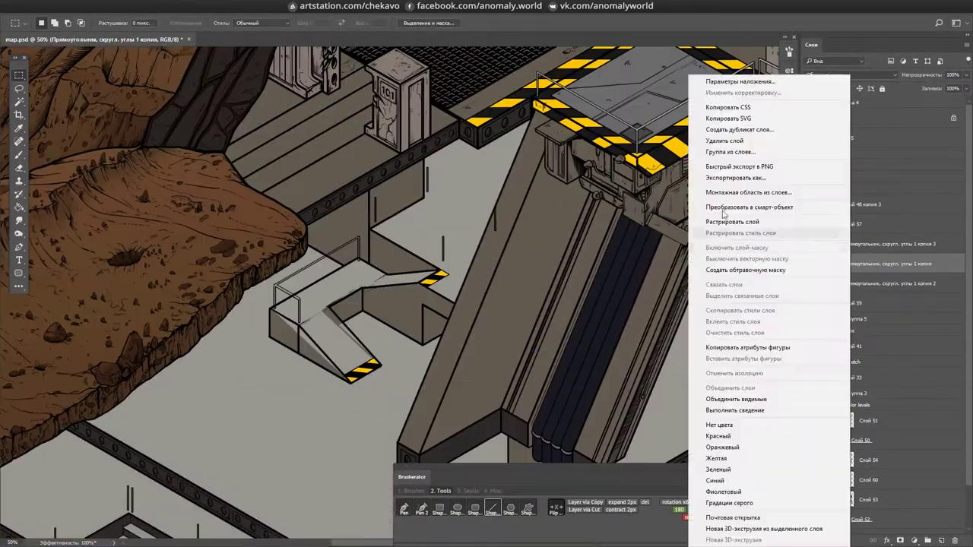
{"action": "key", "text": "Escape"}
- Brush vertical railing strokes beside the stairs, undoing the overlong one
{"action": "key", "text": "l"}
{"action": "scroll", "coordinate": [601, 367], "scroll_direction": "up", "scroll_amount": 2}
{"action": "left_click_drag", "start_coordinate": [569, 195], "coordinate": [489, 137]}
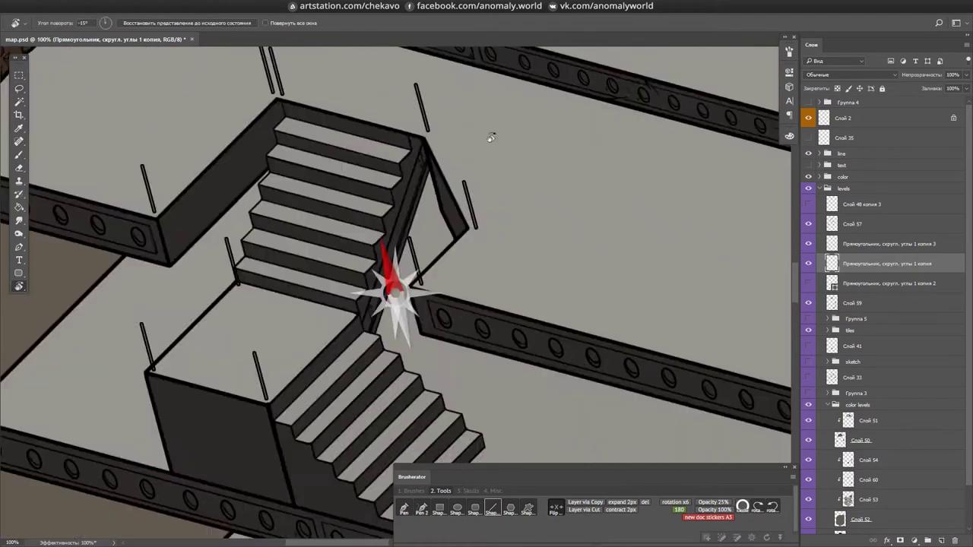
{"action": "scroll", "coordinate": [489, 137], "scroll_direction": "up", "scroll_amount": 1}
{"action": "key", "text": "b"}
{"action": "left_click_drag", "start_coordinate": [355, 381], "coordinate": [356, 288]}
{"action": "left_click_drag", "start_coordinate": [360, 238], "coordinate": [350, 195]}
{"action": "scroll", "coordinate": [506, 254], "scroll_direction": "down", "scroll_amount": 2}
{"action": "scroll", "coordinate": [294, 145], "scroll_direction": "up", "scroll_amount": 2}
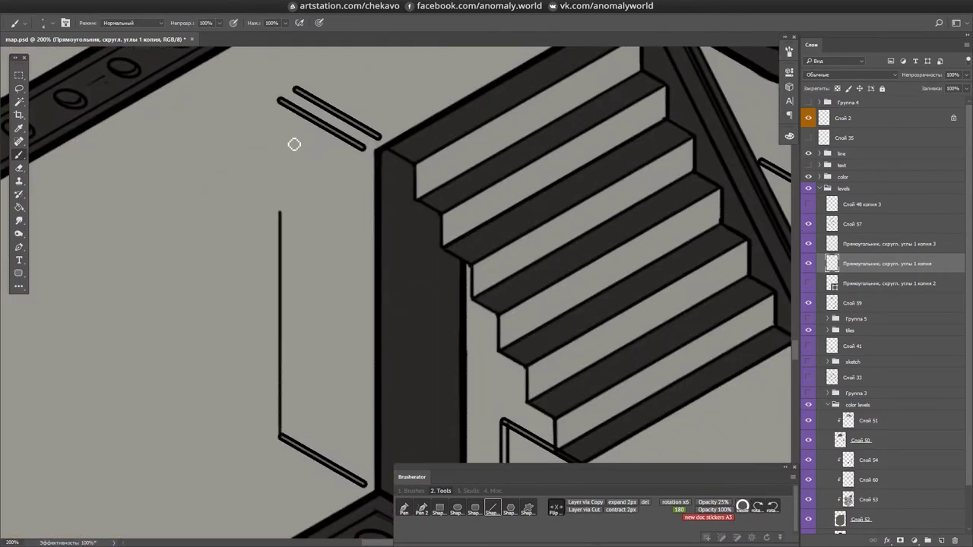
{"action": "key", "text": "ctrl+z"}
- Add a vertical post between the two railings and shift the selected bar toward the other stairs
{"action": "key", "text": "l"}
{"action": "key", "text": "b"}
{"action": "left_click_drag", "start_coordinate": [281, 105], "coordinate": [281, 435]}
{"action": "scroll", "coordinate": [306, 265], "scroll_direction": "down", "scroll_amount": 6}
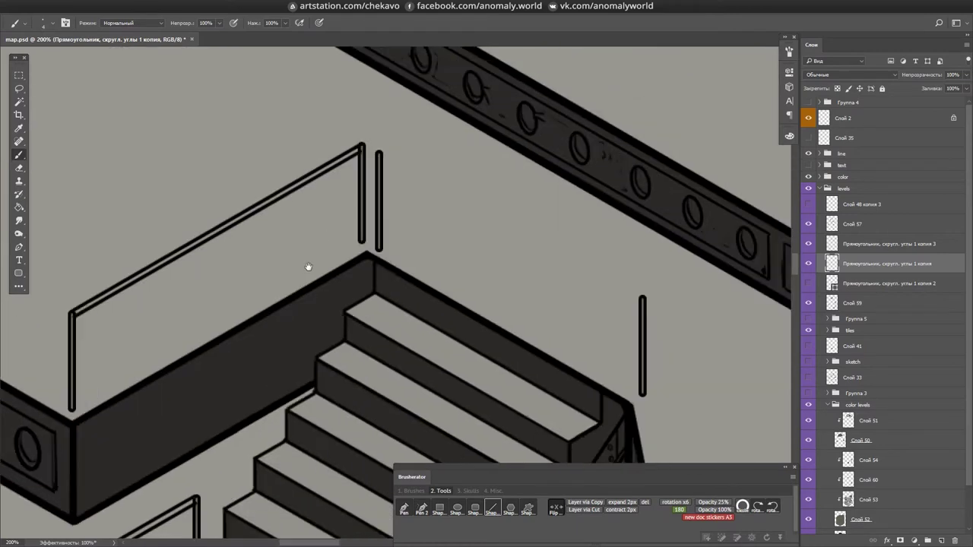
{"action": "left_click_drag", "start_coordinate": [426, 157], "coordinate": [435, 155]}
{"action": "scroll", "coordinate": [434, 155], "scroll_direction": "down", "scroll_amount": 5}
{"action": "scroll", "coordinate": [364, 256], "scroll_direction": "right", "scroll_amount": 3}
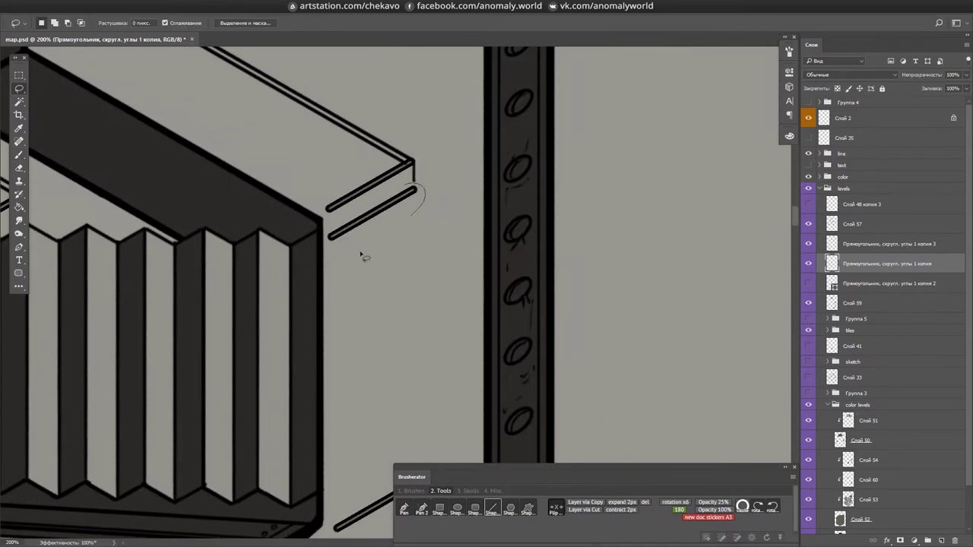
- Rotate the view and extend a vertical post upward beside the stairs
{"action": "key", "text": "r"}
{"action": "left_click_drag", "start_coordinate": [420, 194], "coordinate": [366, 252]}
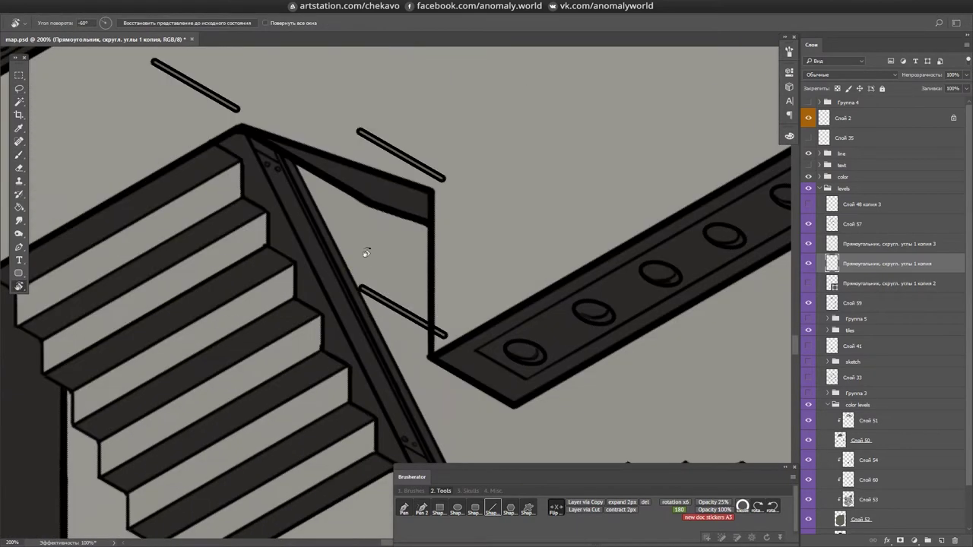
{"action": "left_click_drag", "start_coordinate": [447, 177], "coordinate": [447, 178]}
{"action": "key", "text": "ctrl+d"}
{"action": "key", "text": "b"}
{"action": "left_click_drag", "start_coordinate": [360, 288], "coordinate": [362, 132]}
{"action": "scroll", "coordinate": [373, 246], "scroll_direction": "down", "scroll_amount": 5}
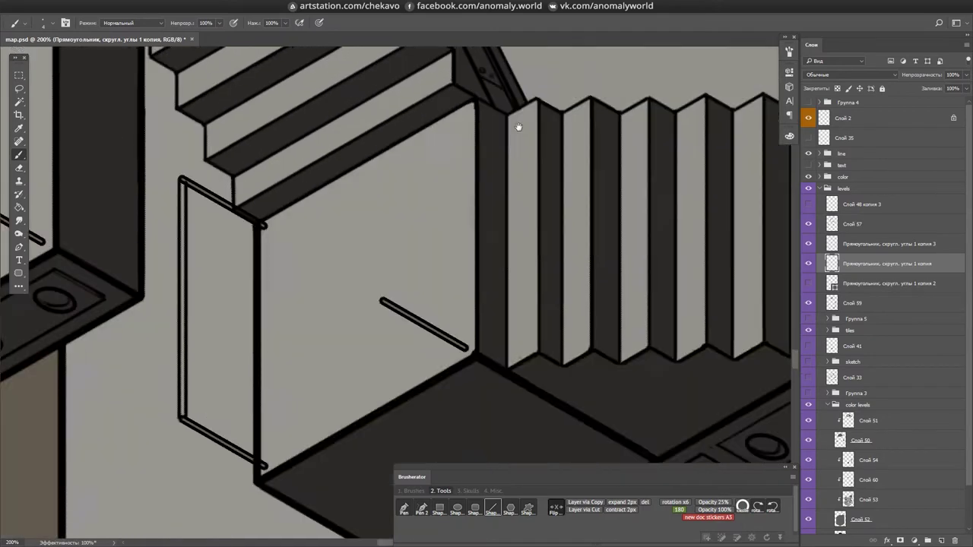
{"action": "scroll", "coordinate": [386, 311], "scroll_direction": "up", "scroll_amount": 5}
- Erase the stray stroke along the stair edge
{"action": "key", "text": "e"}
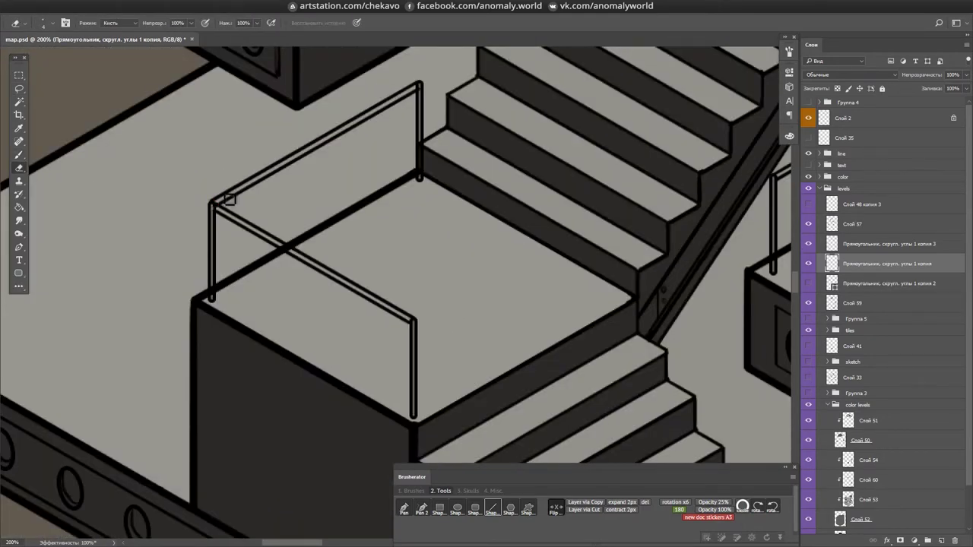
{"action": "scroll", "coordinate": [396, 292], "scroll_direction": "down", "scroll_amount": 5}
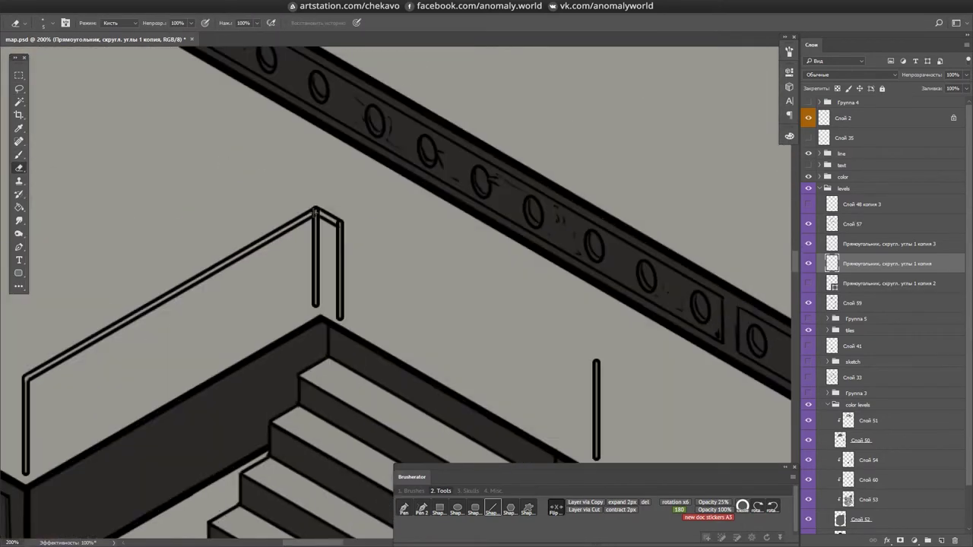
{"action": "scroll", "coordinate": [367, 197], "scroll_direction": "down", "scroll_amount": 5}
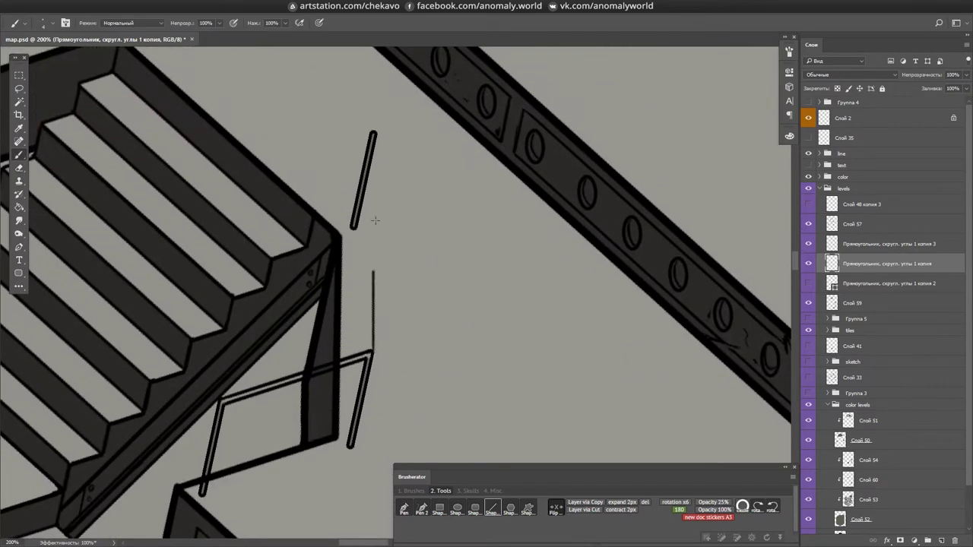
{"action": "key", "text": "l"}
{"action": "left_click_drag", "start_coordinate": [372, 114], "coordinate": [338, 245]}
{"action": "key", "text": "ctrl+d"}
{"action": "key", "text": "e"}
{"action": "left_click_drag", "start_coordinate": [370, 138], "coordinate": [370, 306]}
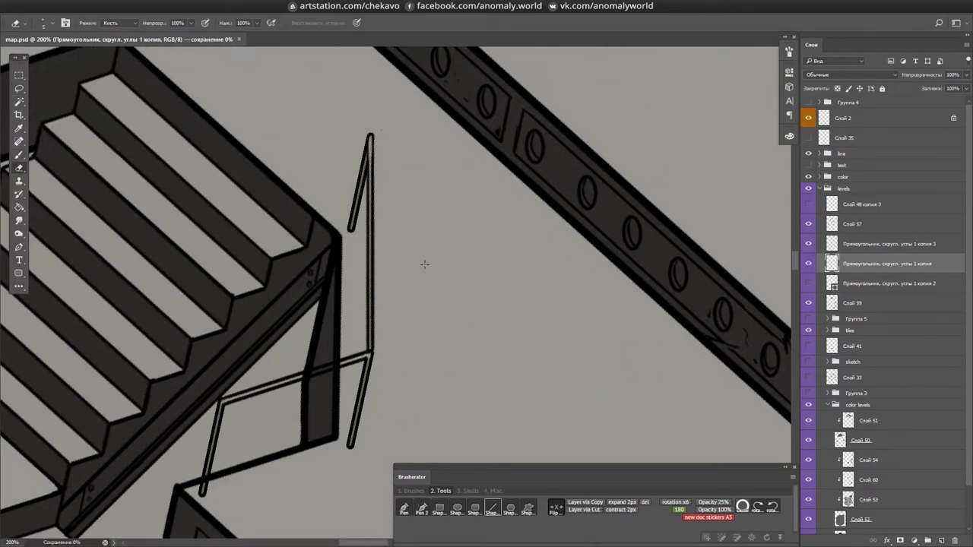
{"action": "scroll", "coordinate": [379, 325], "scroll_direction": "down", "scroll_amount": 5}
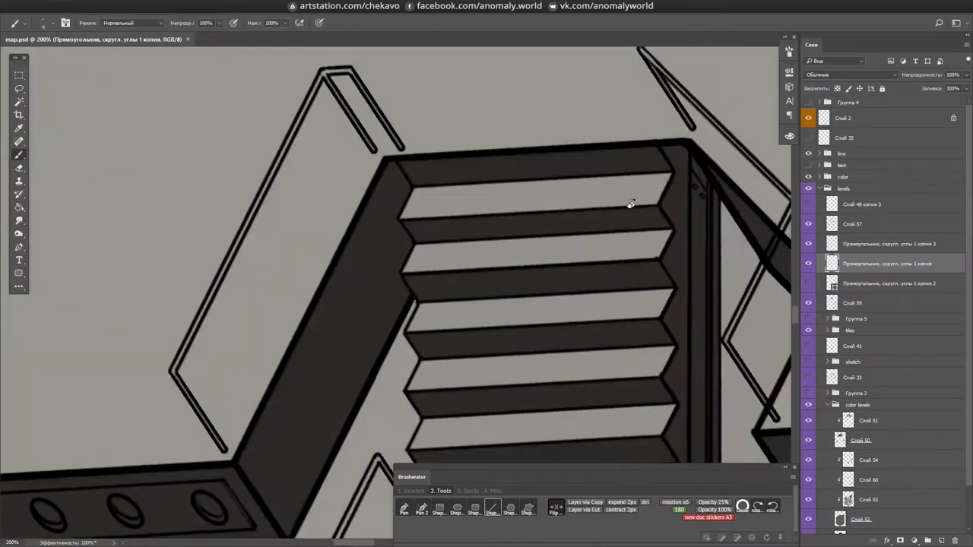
- Rotate the view to line up the stairs and brush a long vertical railing line
{"action": "key", "text": "r"}
{"action": "left_click_drag", "start_coordinate": [628, 245], "coordinate": [563, 187]}
{"action": "key", "text": "b"}
{"action": "mouse_move", "coordinate": [371, 456]}
{"action": "left_mouse_down"}
{"action": "mouse_move", "coordinate": [374, 79]}
{"action": "mouse_move", "coordinate": [413, 148]}
{"action": "mouse_move", "coordinate": [517, 223]}
{"action": "mouse_move", "coordinate": [525, 246]}
{"action": "left_mouse_up"}
{"action": "key", "text": "h"}
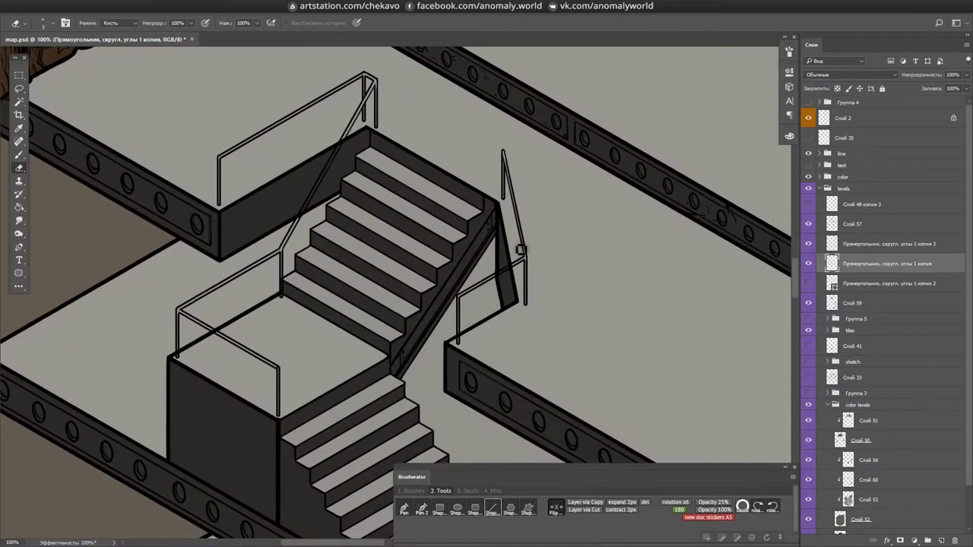
{"action": "scroll", "coordinate": [515, 349], "scroll_direction": "down", "scroll_amount": 2}
- Cut away the left stair railing with a freehand selection
{"action": "key", "text": "l"}
{"action": "left_click_drag", "start_coordinate": [346, 201], "coordinate": [359, 210]}
{"action": "scroll", "coordinate": [359, 210], "scroll_direction": "down", "scroll_amount": 2}
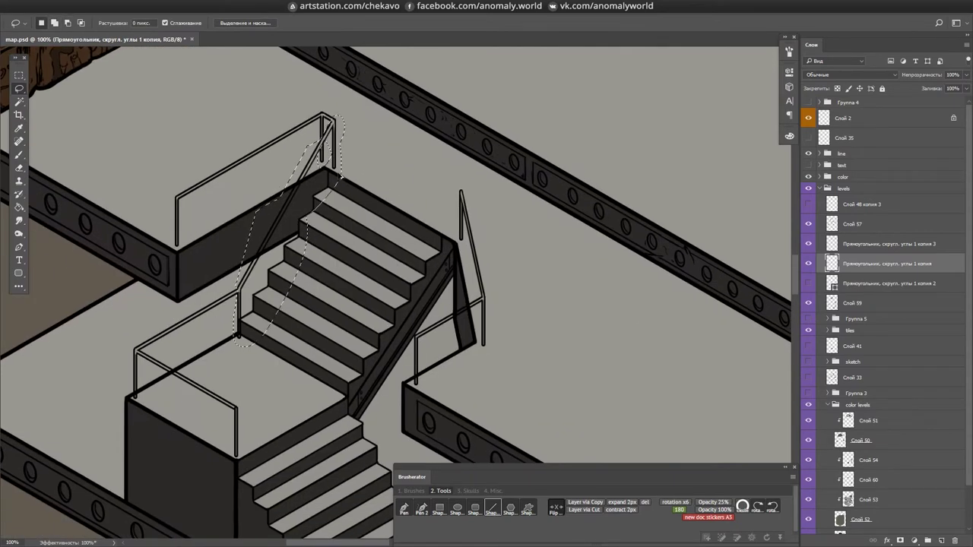
{"action": "key", "text": "ctrl+x"}
{"action": "key", "text": "m"}
{"action": "scroll", "coordinate": [250, 250], "scroll_direction": "down", "scroll_amount": 3}
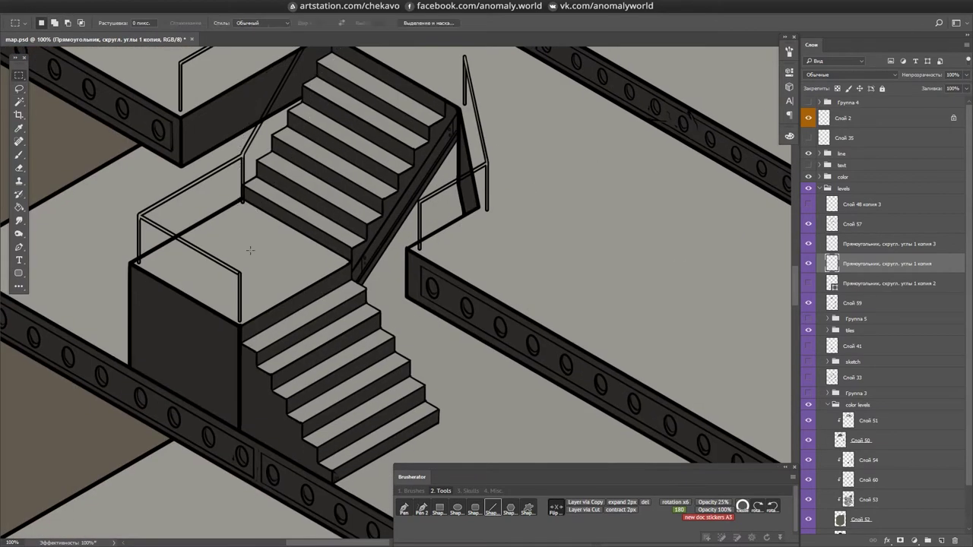
{"action": "key", "text": "l"}
{"action": "scroll", "coordinate": [259, 246], "scroll_direction": "down", "scroll_amount": 2}
{"action": "scroll", "coordinate": [399, 311], "scroll_direction": "up", "scroll_amount": 2}
- Brush a straight rail down the stair fronts
{"action": "key", "text": "b"}
{"action": "left_click", "coordinate": [361, 89], "text": "shift"}
{"action": "scroll", "coordinate": [395, 217], "scroll_direction": "down", "scroll_amount": 2}
{"action": "scroll", "coordinate": [533, 210], "scroll_direction": "right", "scroll_amount": 5}
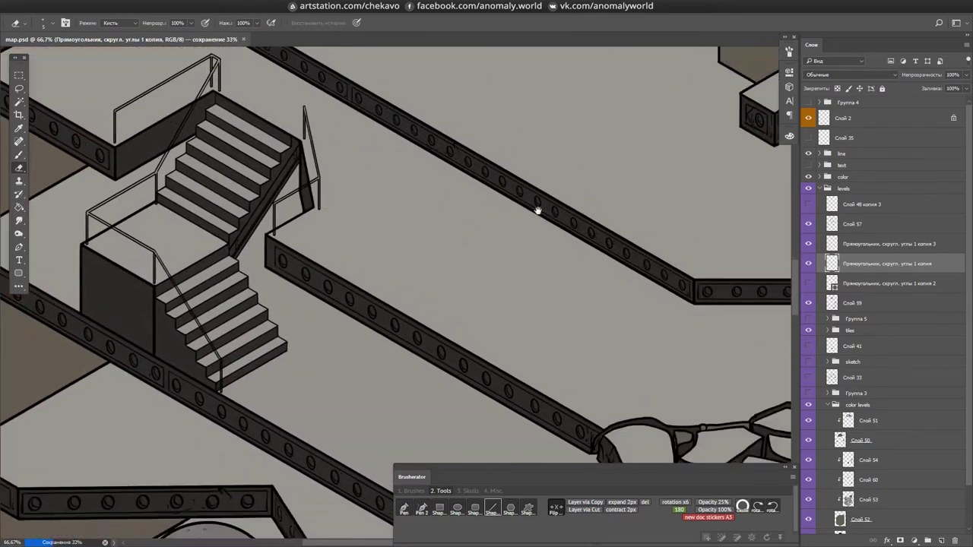
- Save map.psd
{"action": "key", "text": "e"}
{"action": "key", "text": "ctrl+s"}
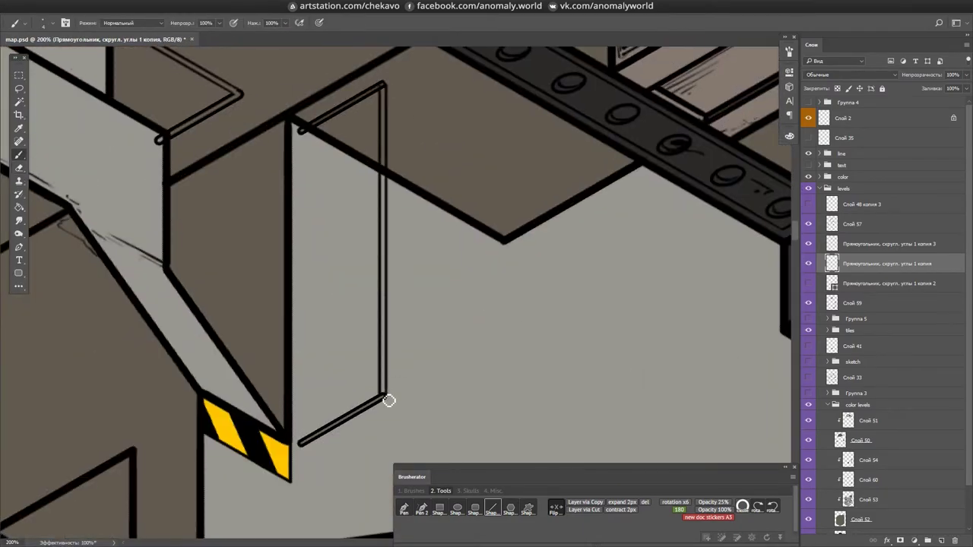
{"action": "scroll", "coordinate": [395, 86], "scroll_direction": "down", "scroll_amount": 2}
{"action": "scroll", "coordinate": [315, 247], "scroll_direction": "up", "scroll_amount": 3}
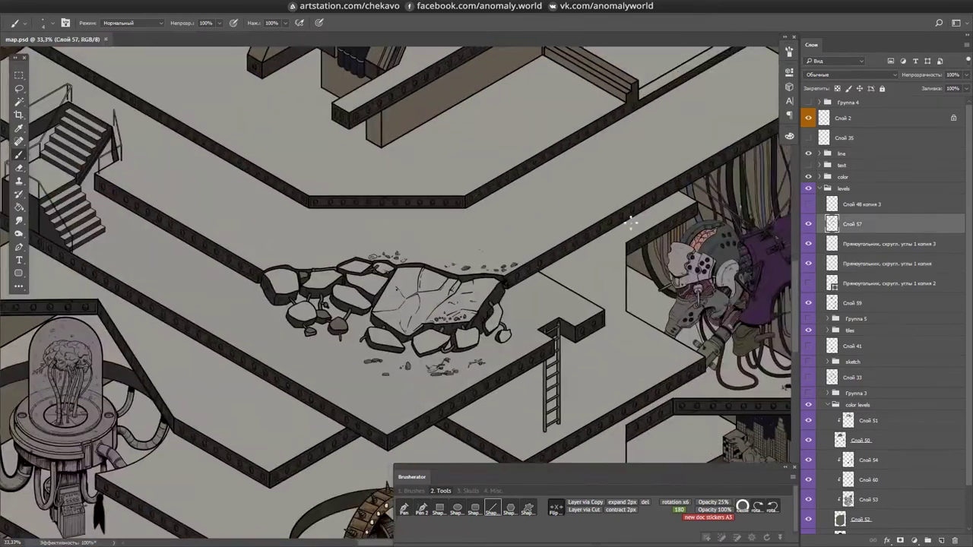
{"action": "scroll", "coordinate": [315, 248], "scroll_direction": "up", "scroll_amount": 2}
- Make Слой 57 active and look over its railings with the Eraser ready
{"action": "left_click", "coordinate": [316, 247], "text": "ctrl"}
{"action": "key", "text": "e"}
{"action": "scroll", "coordinate": [193, 266], "scroll_direction": "down", "scroll_amount": 5}
{"action": "scroll", "coordinate": [562, 251], "scroll_direction": "right", "scroll_amount": 5}
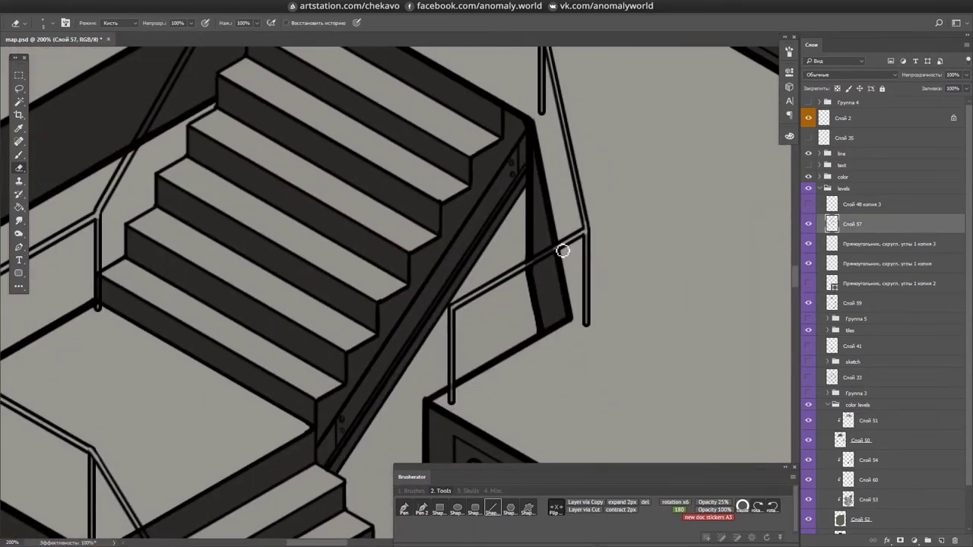
{"action": "scroll", "coordinate": [259, 360], "scroll_direction": "down", "scroll_amount": 3}
{"action": "scroll", "coordinate": [387, 122], "scroll_direction": "up", "scroll_amount": 3}
{"action": "scroll", "coordinate": [417, 136], "scroll_direction": "up", "scroll_amount": 2}
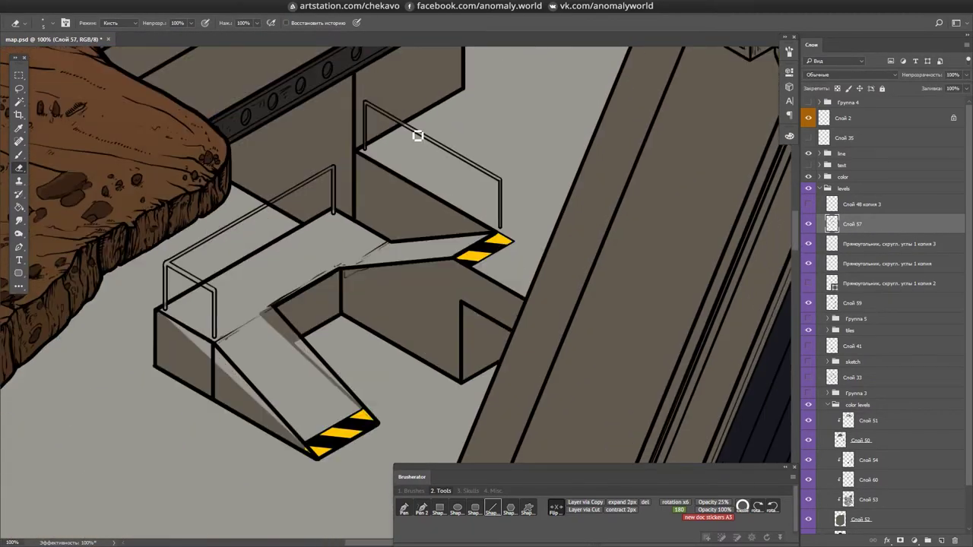
{"action": "scroll", "coordinate": [491, 224], "scroll_direction": "down", "scroll_amount": 2}
{"action": "scroll", "coordinate": [569, 251], "scroll_direction": "down", "scroll_amount": 3}
{"action": "scroll", "coordinate": [581, 216], "scroll_direction": "up", "scroll_amount": 1}
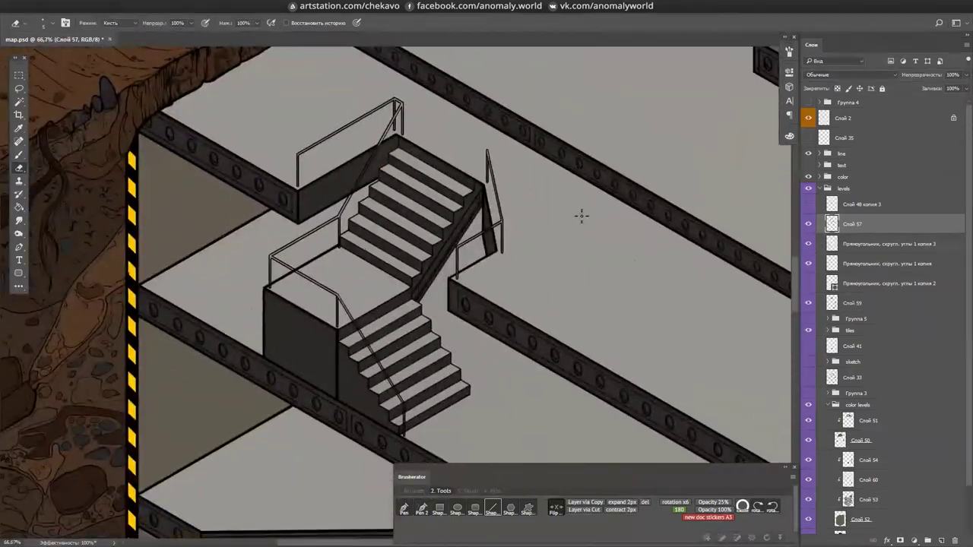
- Switch to Слой 59 with the Brush ready
{"action": "left_click", "coordinate": [838, 302]}
{"action": "scroll", "coordinate": [337, 108], "scroll_direction": "up", "scroll_amount": 1}
{"action": "scroll", "coordinate": [408, 386], "scroll_direction": "down", "scroll_amount": 2}
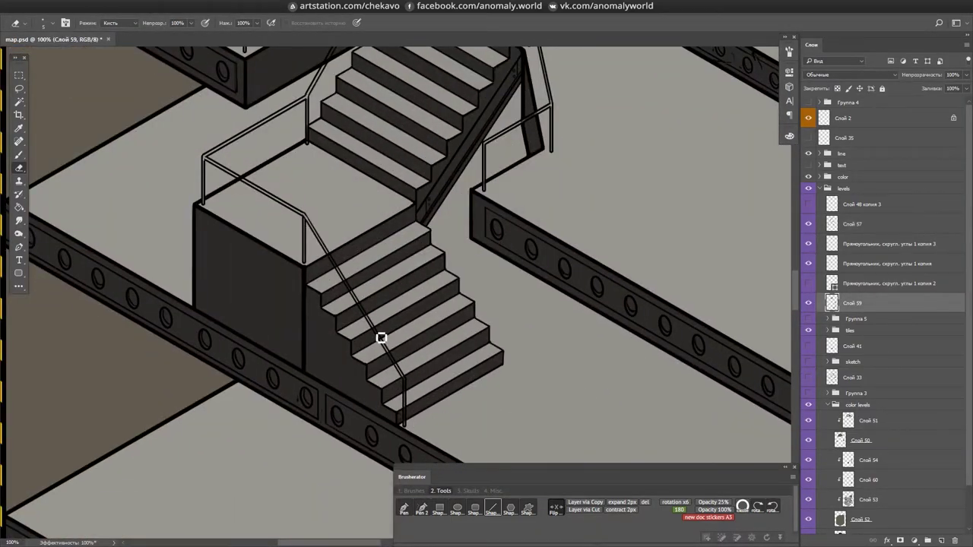
{"action": "scroll", "coordinate": [398, 357], "scroll_direction": "down", "scroll_amount": 3}
{"action": "scroll", "coordinate": [428, 404], "scroll_direction": "up", "scroll_amount": 2}
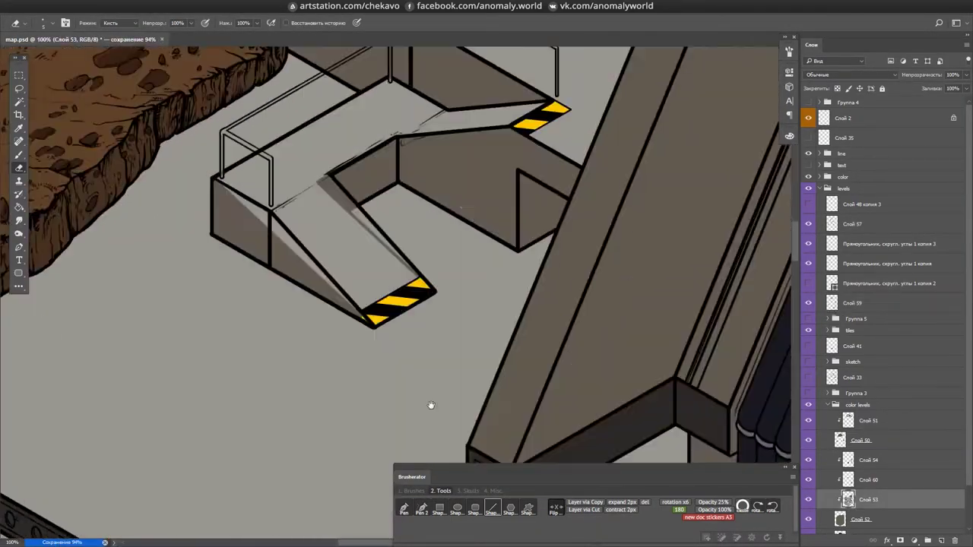
{"action": "scroll", "coordinate": [495, 364], "scroll_direction": "up", "scroll_amount": 1}
{"action": "key", "text": "b"}
{"action": "scroll", "coordinate": [494, 365], "scroll_direction": "down", "scroll_amount": 2}
{"action": "scroll", "coordinate": [354, 304], "scroll_direction": "up", "scroll_amount": 2}
- Switch through Слой 57 and Слой 53 with the Paint Bucket ready
{"action": "left_click", "coordinate": [347, 256], "text": "ctrl"}
{"action": "scroll", "coordinate": [406, 182], "scroll_direction": "up", "scroll_amount": 1}
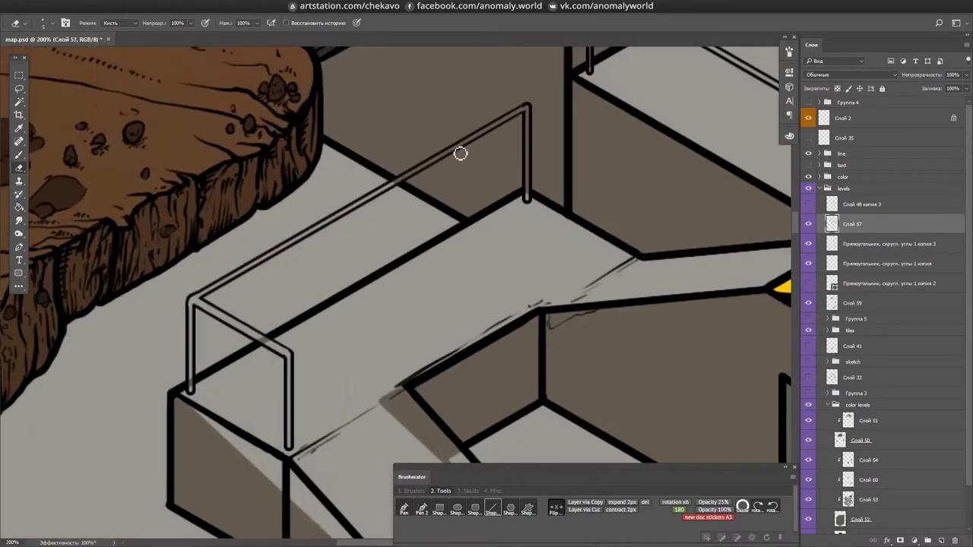
{"action": "key", "text": "g"}
{"action": "left_click", "coordinate": [331, 303], "text": "ctrl"}
{"action": "scroll", "coordinate": [293, 265], "scroll_direction": "right", "scroll_amount": 5}
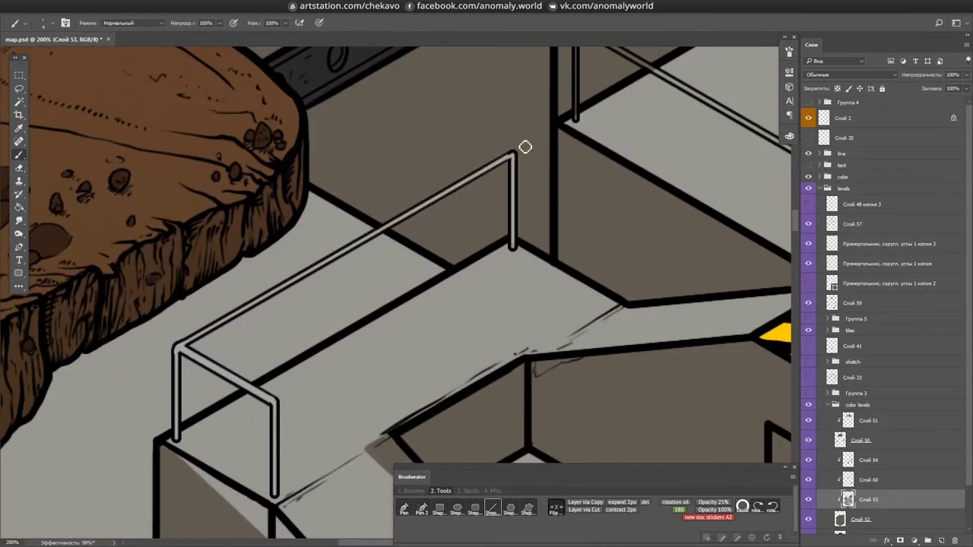
{"action": "scroll", "coordinate": [381, 243], "scroll_direction": "down", "scroll_amount": 5}
{"action": "key", "text": "g"}
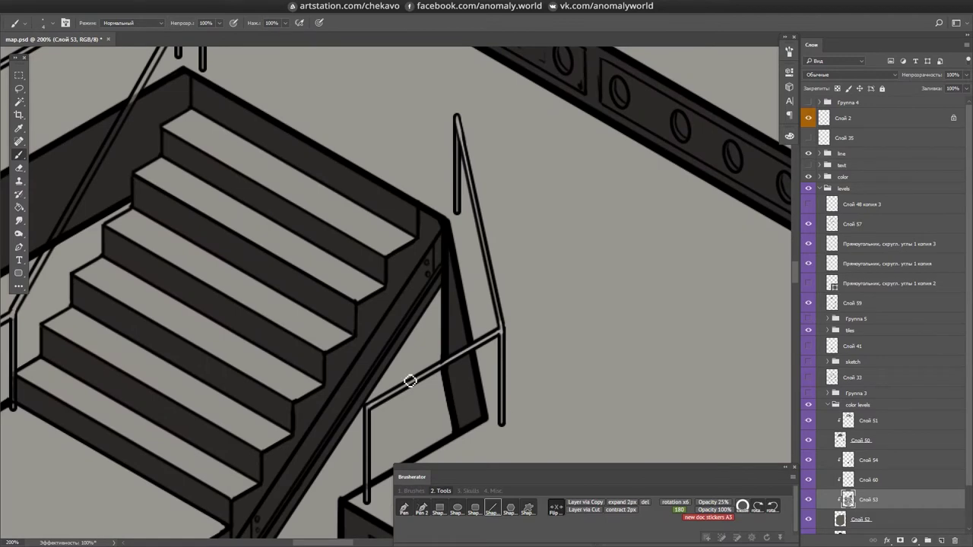
{"action": "scroll", "coordinate": [319, 119], "scroll_direction": "up", "scroll_amount": 3}
{"action": "scroll", "coordinate": [320, 120], "scroll_direction": "left", "scroll_amount": 3}
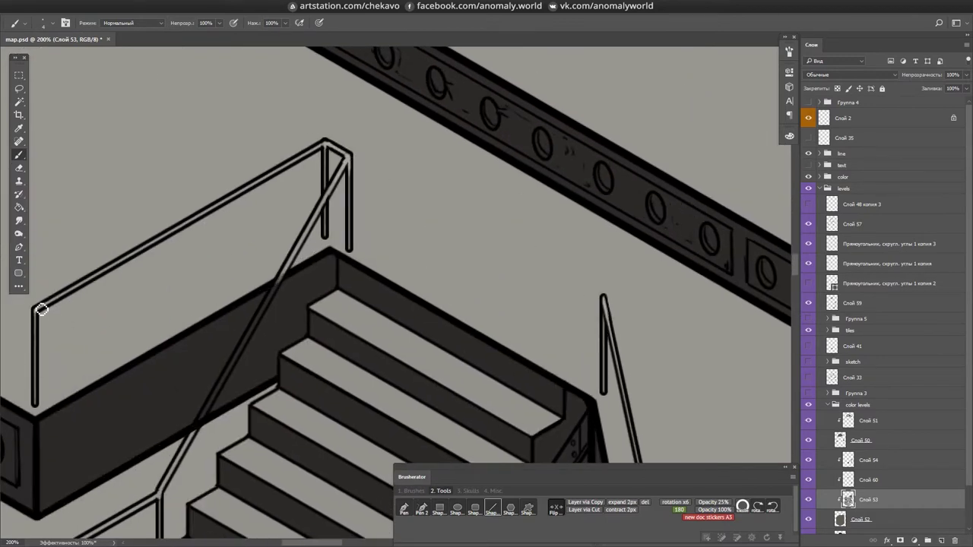
{"action": "scroll", "coordinate": [174, 147], "scroll_direction": "down", "scroll_amount": 5}
{"action": "scroll", "coordinate": [433, 369], "scroll_direction": "right", "scroll_amount": 5}
- Select the staircase railing box layers with the Eraser active
{"action": "left_click", "coordinate": [848, 303]}
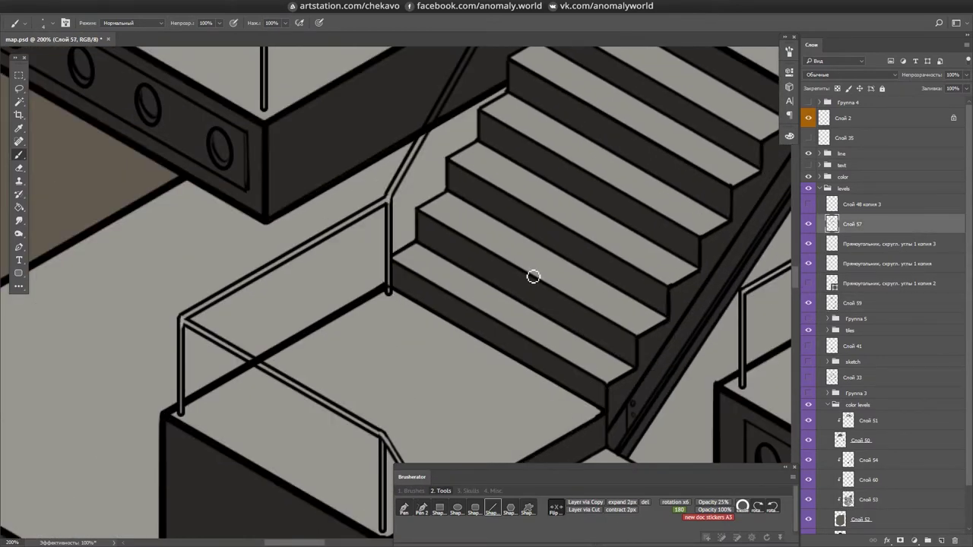
{"action": "scroll", "coordinate": [380, 251], "scroll_direction": "down", "scroll_amount": 3}
{"action": "scroll", "coordinate": [342, 251], "scroll_direction": "up", "scroll_amount": 1}
{"action": "scroll", "coordinate": [275, 181], "scroll_direction": "up", "scroll_amount": 2}
{"action": "left_click", "coordinate": [275, 181], "text": "ctrl"}
{"action": "key", "text": "e"}
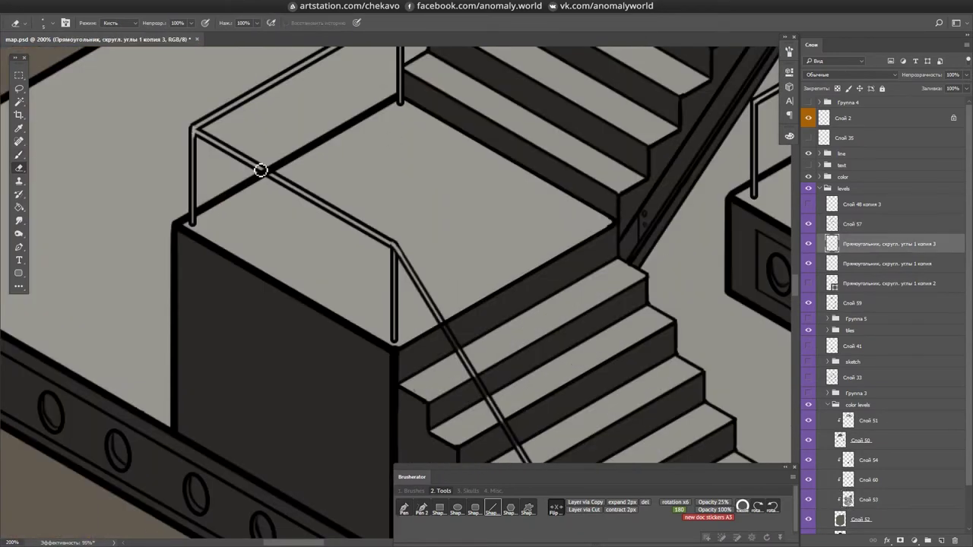
{"action": "left_click", "coordinate": [275, 181], "text": "ctrl"}
{"action": "left_click", "coordinate": [270, 170], "text": "ctrl"}
{"action": "scroll", "coordinate": [659, 184], "scroll_direction": "right", "scroll_amount": 3}
- Switch from Слой 57 to Слой 51 to paint its railing
{"action": "left_click", "coordinate": [550, 189], "text": "ctrl"}
{"action": "scroll", "coordinate": [525, 261], "scroll_direction": "down", "scroll_amount": 3}
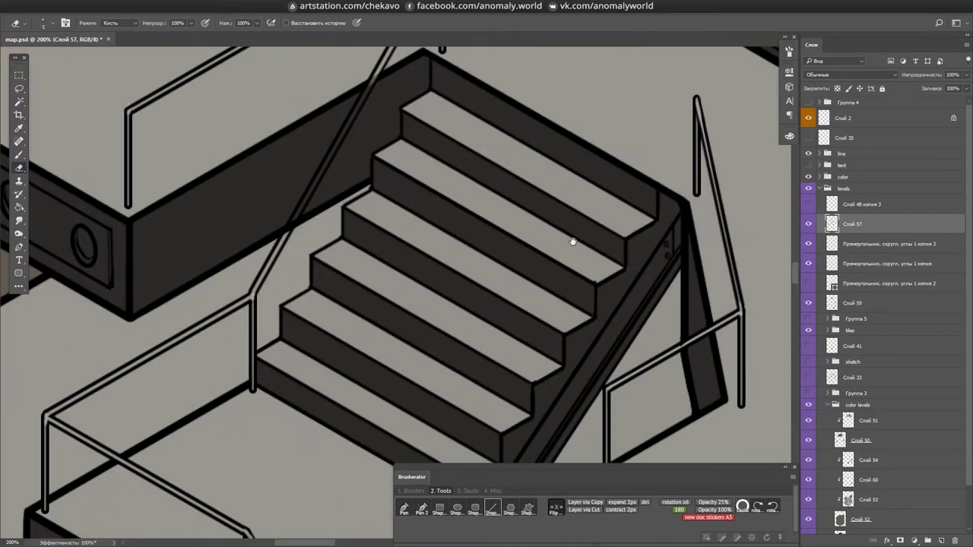
{"action": "scroll", "coordinate": [311, 211], "scroll_direction": "down", "scroll_amount": 2}
{"action": "scroll", "coordinate": [467, 278], "scroll_direction": "up", "scroll_amount": 3}
{"action": "key", "text": "b"}
{"action": "left_click", "coordinate": [627, 250], "text": "ctrl"}
{"action": "scroll", "coordinate": [627, 249], "scroll_direction": "down", "scroll_amount": 2}
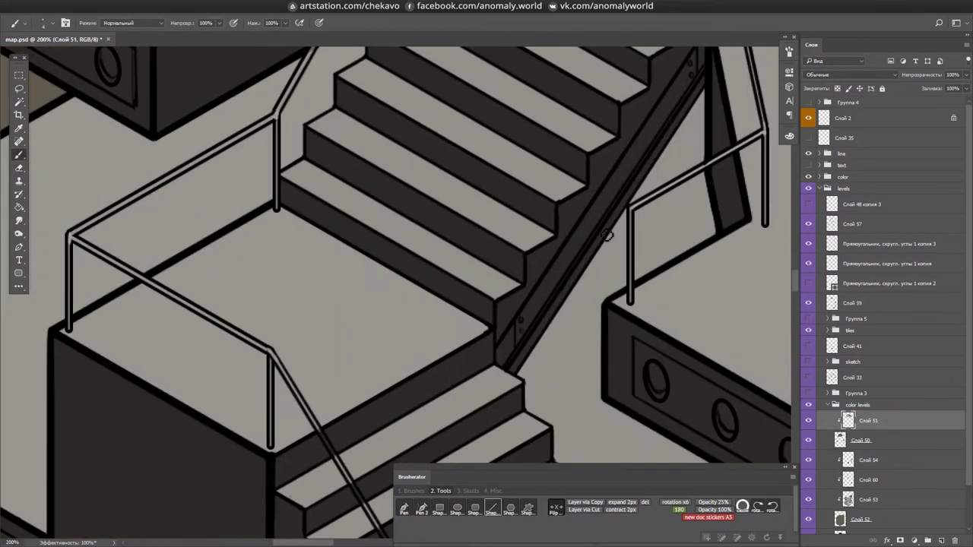
{"action": "scroll", "coordinate": [183, 130], "scroll_direction": "down", "scroll_amount": 5}
- Select Слой 54 and then Слой 59 for the next staircase railings
{"action": "left_click", "coordinate": [321, 377], "text": "ctrl"}
{"action": "scroll", "coordinate": [321, 378], "scroll_direction": "up", "scroll_amount": 2}
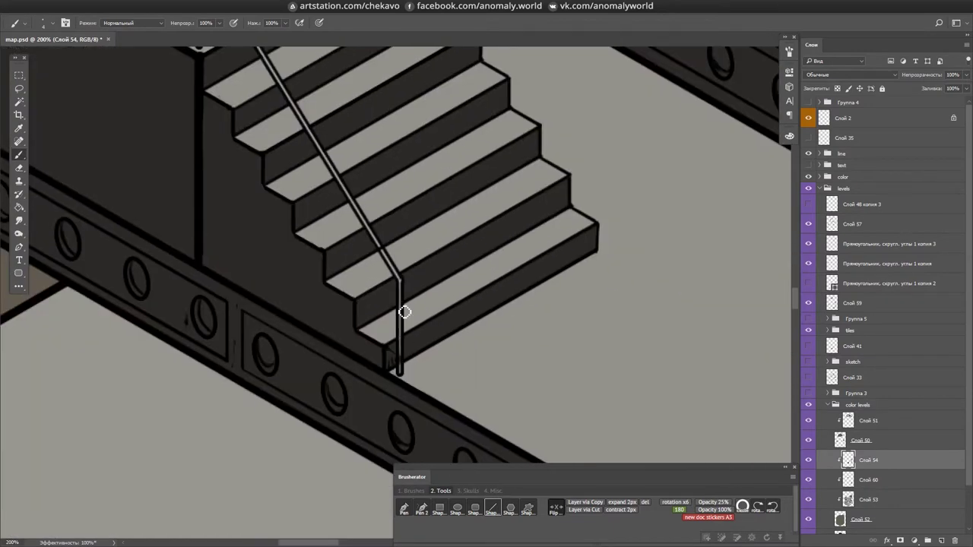
{"action": "left_click", "coordinate": [404, 311], "text": "ctrl"}
{"action": "scroll", "coordinate": [428, 282], "scroll_direction": "down", "scroll_amount": 5}
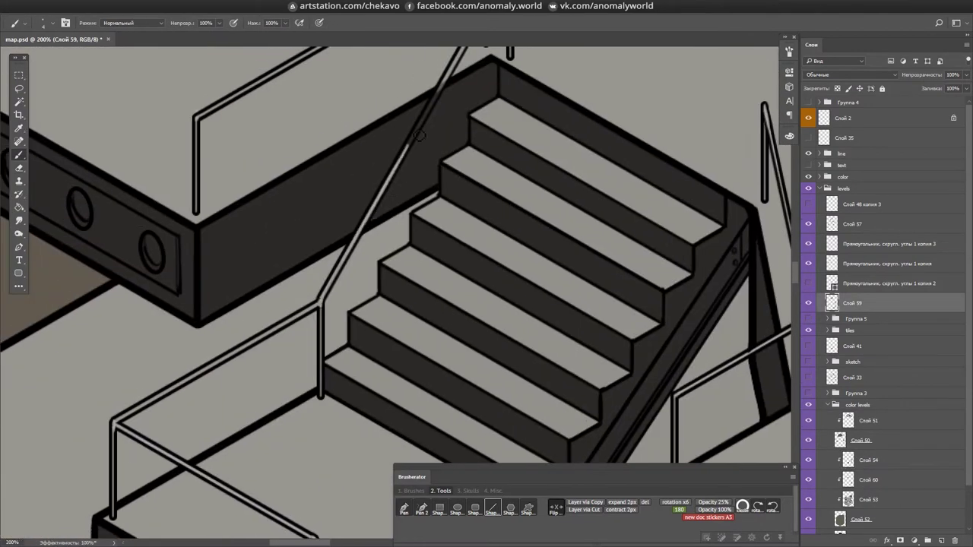
{"action": "scroll", "coordinate": [454, 114], "scroll_direction": "up", "scroll_amount": 3}
{"action": "scroll", "coordinate": [522, 224], "scroll_direction": "down", "scroll_amount": 8}
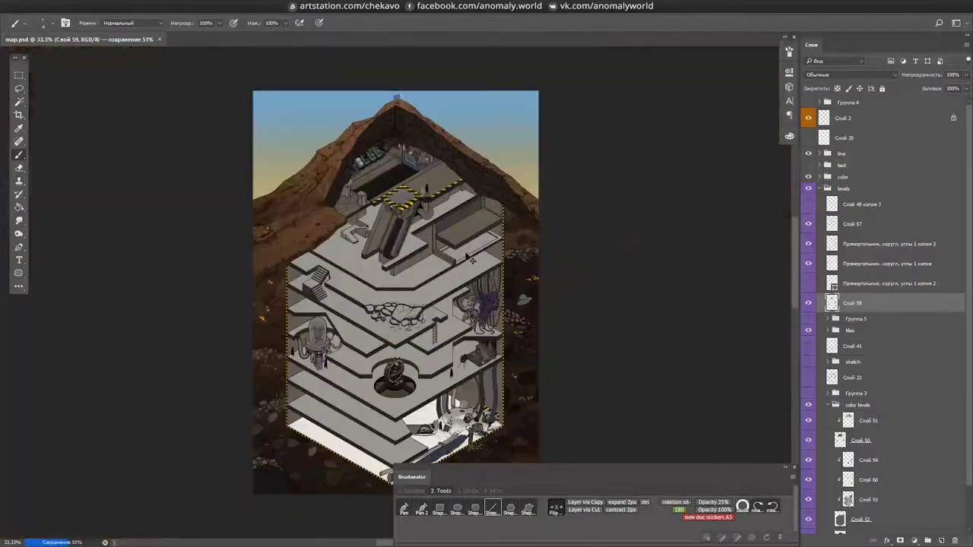
- Delete the unneeded layers, starting with rounded rectangle copy 2
{"action": "scroll", "coordinate": [426, 456], "scroll_direction": "up", "scroll_amount": 2}
{"action": "left_click", "coordinate": [867, 283]}
{"action": "key", "text": "Delete"}
{"action": "key", "text": "ctrl+0"}
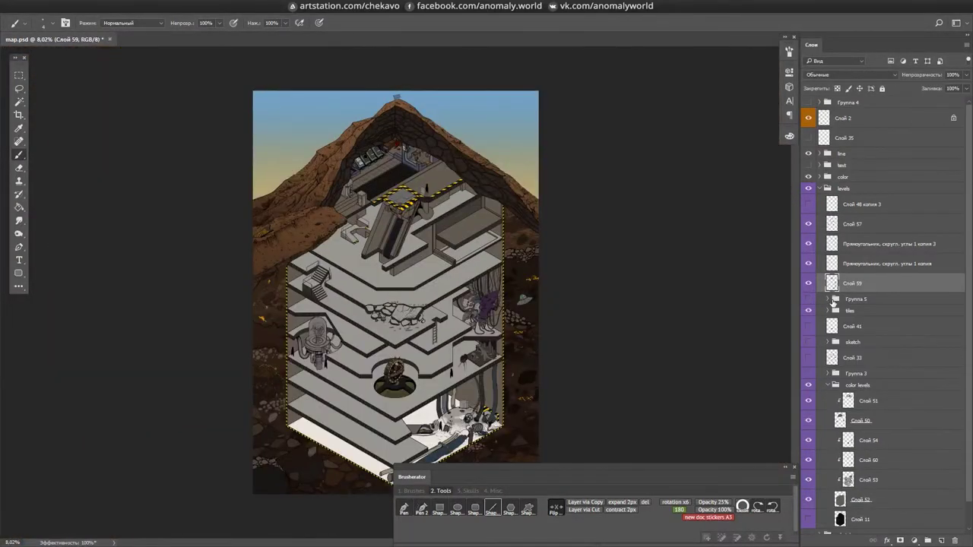
{"action": "key", "text": "ctrl+plus"}
{"action": "scroll", "coordinate": [551, 319], "scroll_direction": "up", "scroll_amount": 4}
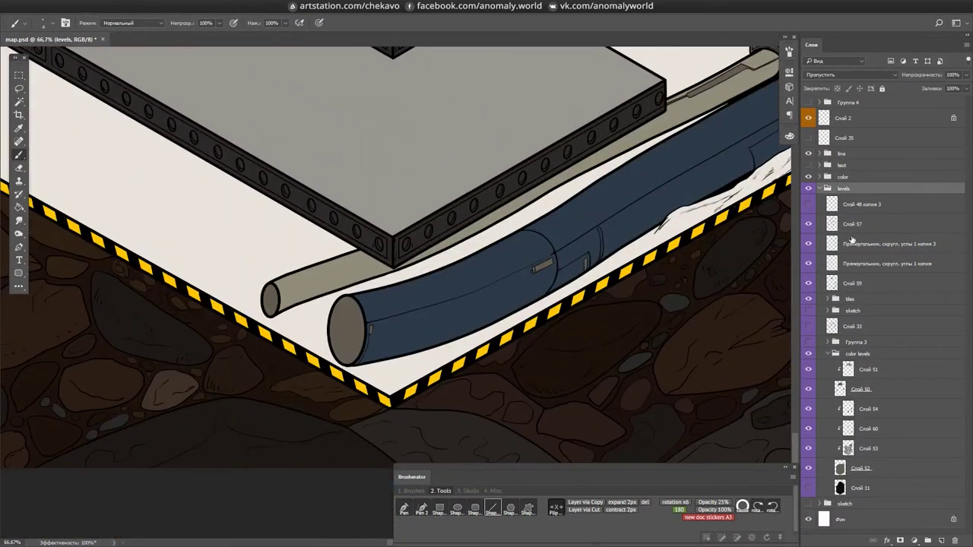
{"action": "scroll", "coordinate": [550, 319], "scroll_direction": "down", "scroll_amount": 4}
- On Слой 59, draw an ellipse over the grey pipe's end and shrink it to fit inside
{"action": "left_click", "coordinate": [550, 320], "text": "ctrl"}
{"action": "scroll", "coordinate": [550, 320], "scroll_direction": "up", "scroll_amount": 3}
{"action": "scroll", "coordinate": [529, 300], "scroll_direction": "up", "scroll_amount": 3}
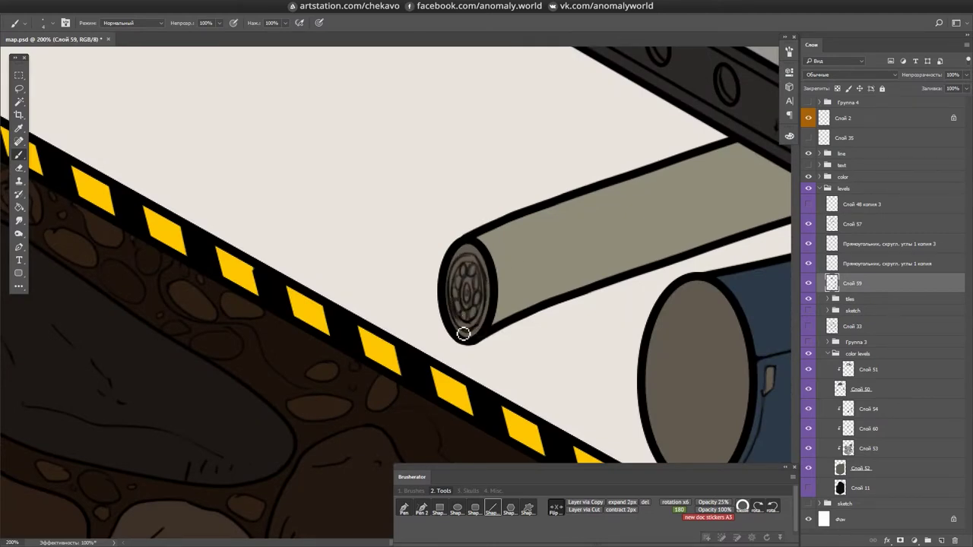
{"action": "mouse_move", "coordinate": [605, 276]}
{"action": "left_mouse_down"}
{"action": "mouse_move", "coordinate": [329, 135]}
{"action": "mouse_move", "coordinate": [475, 368]}
{"action": "left_mouse_up"}
{"action": "key", "text": "u"}
{"action": "key", "text": "ctrl+t"}
{"action": "mouse_move", "coordinate": [354, 260]}
{"action": "left_mouse_down"}
{"action": "mouse_move", "coordinate": [345, 250]}
{"action": "mouse_move", "coordinate": [363, 250]}
{"action": "left_mouse_up"}
{"action": "scroll", "coordinate": [400, 279], "scroll_direction": "up", "scroll_amount": 1}
{"action": "key", "text": "Return"}
- Duplicate the ring into smaller concentric rings and satellite copies, then merge the satellite layers
{"action": "key", "text": "ctrl+alt+t"}
{"action": "left_click_drag", "start_coordinate": [490, 250], "coordinate": [423, 190]}
{"action": "key", "text": "Return"}
{"action": "key", "text": "ctrl+alt+t"}
{"action": "key", "text": "Return"}
{"action": "key", "text": "ctrl+alt+t"}
{"action": "key", "text": "Return"}
{"action": "left_click_drag", "start_coordinate": [435, 261], "coordinate": [435, 313]}
{"action": "key", "text": "ctrl+e"}
- Draw a small circle on the blue cylinder's end and set the outlines to 1 pt
{"action": "scroll", "coordinate": [628, 362], "scroll_direction": "down", "scroll_amount": 3}
{"action": "scroll", "coordinate": [628, 363], "scroll_direction": "up", "scroll_amount": 2}
{"action": "scroll", "coordinate": [562, 183], "scroll_direction": "up", "scroll_amount": 2}
{"action": "mouse_move", "coordinate": [354, 278]}
{"action": "left_mouse_down"}
{"action": "mouse_move", "coordinate": [377, 308]}
{"action": "mouse_move", "coordinate": [371, 286]}
{"action": "mouse_move", "coordinate": [362, 319]}
{"action": "left_mouse_up"}
{"action": "scroll", "coordinate": [377, 307], "scroll_direction": "up", "scroll_amount": 1}
{"action": "type", "text": "1"}
{"action": "key", "text": "Return"}
- Rasterize the pipe-end circles into a pixel layer and save the map
{"action": "key", "text": "m"}
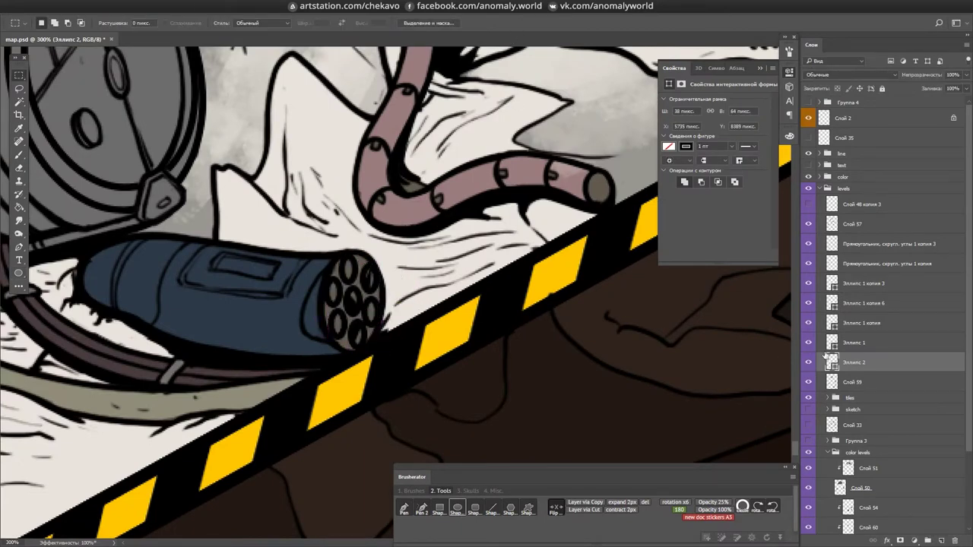
{"action": "key", "text": "b"}
{"action": "scroll", "coordinate": [394, 255], "scroll_direction": "down", "scroll_amount": 4}
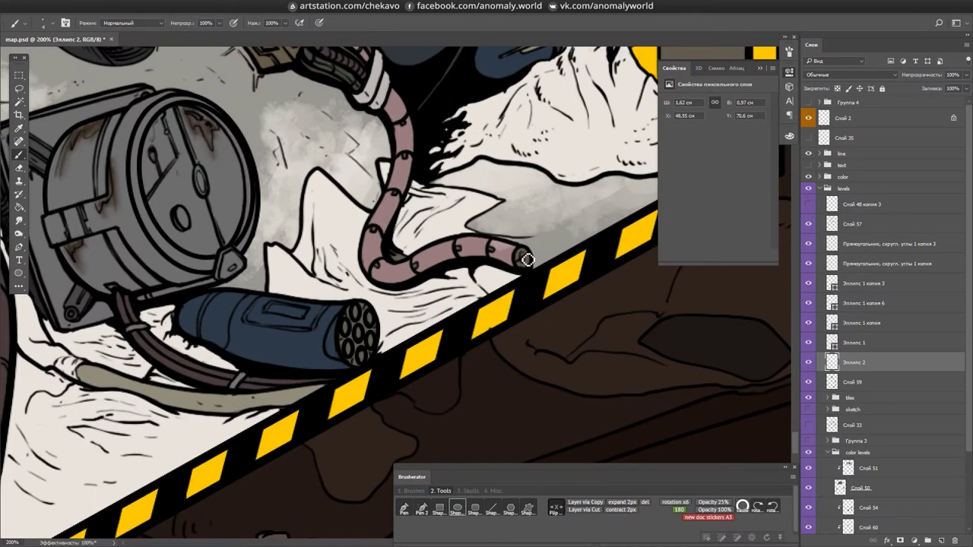
{"action": "key", "text": "ctrl+s"}
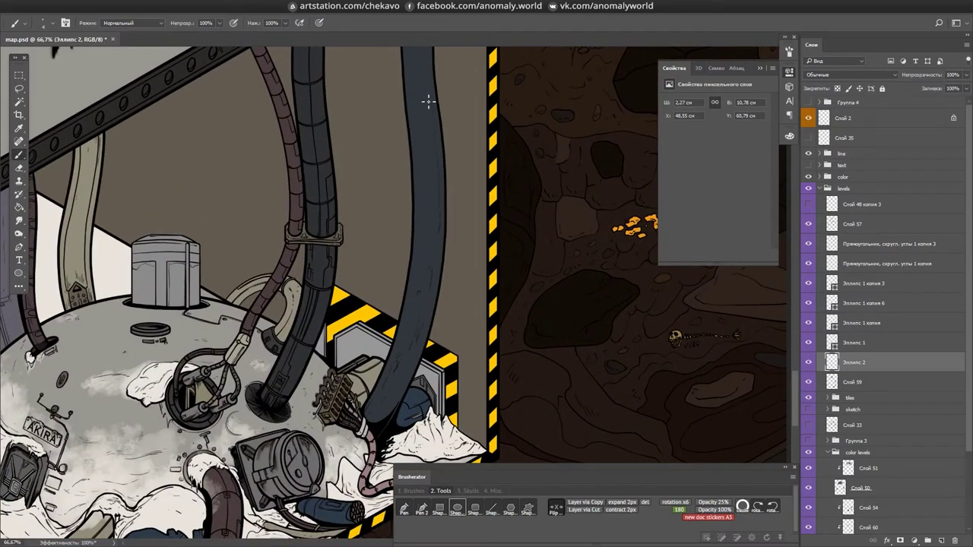
- Save again and rotate the view so the pipes run vertically, then reset the rotation
{"action": "scroll", "coordinate": [390, 420], "scroll_direction": "up", "scroll_amount": 3}
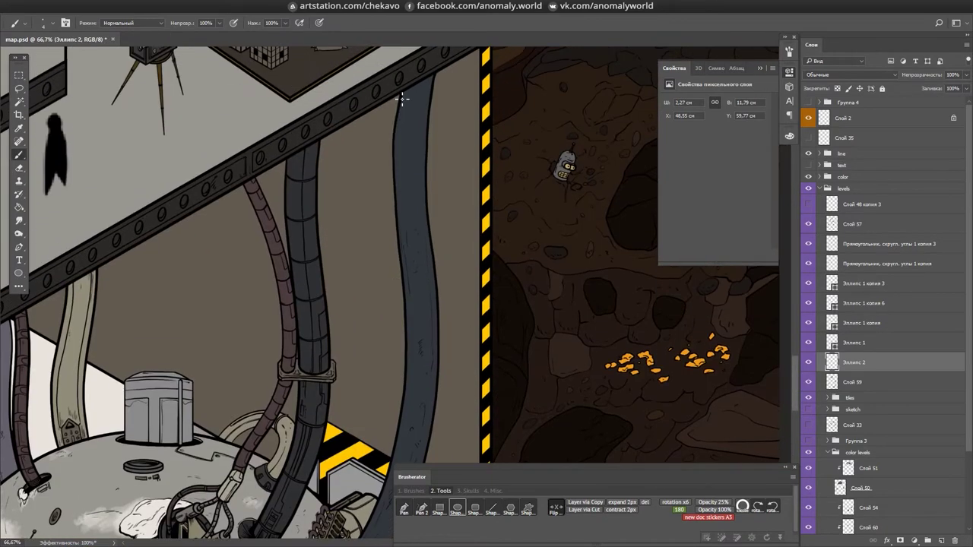
{"action": "scroll", "coordinate": [400, 121], "scroll_direction": "down", "scroll_amount": 1}
{"action": "scroll", "coordinate": [410, 175], "scroll_direction": "up", "scroll_amount": 4}
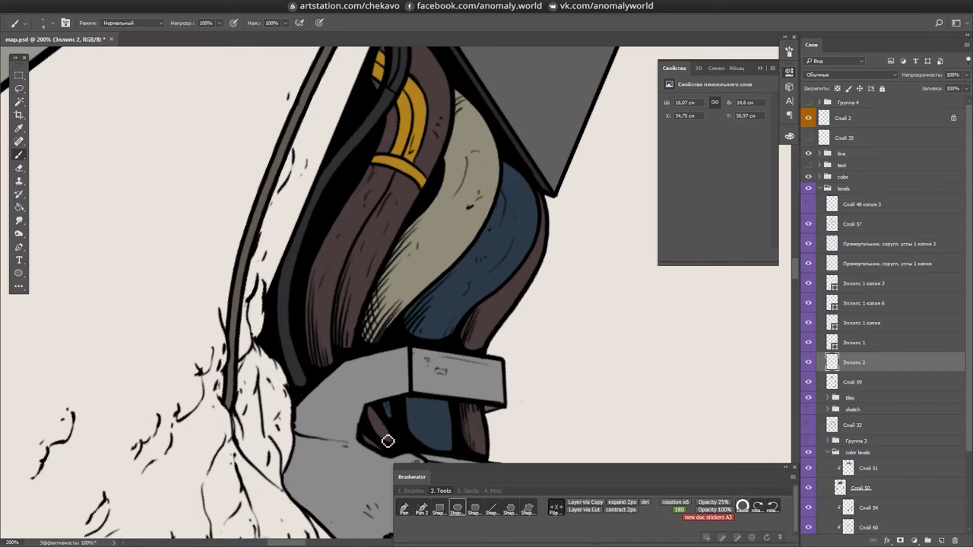
{"action": "scroll", "coordinate": [355, 404], "scroll_direction": "down", "scroll_amount": 2}
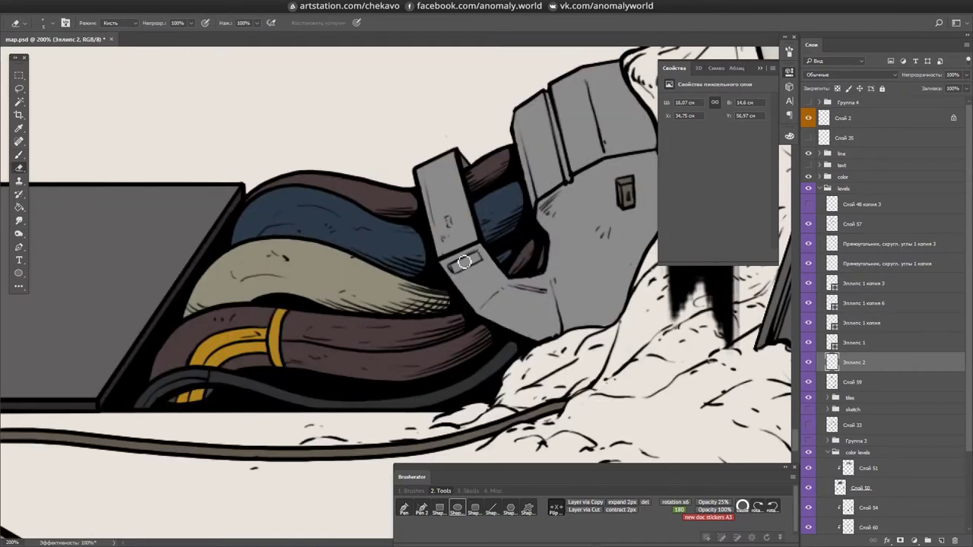
{"action": "key", "text": "ctrl+s"}
{"action": "left_click_drag", "start_coordinate": [507, 237], "coordinate": [326, 408]}
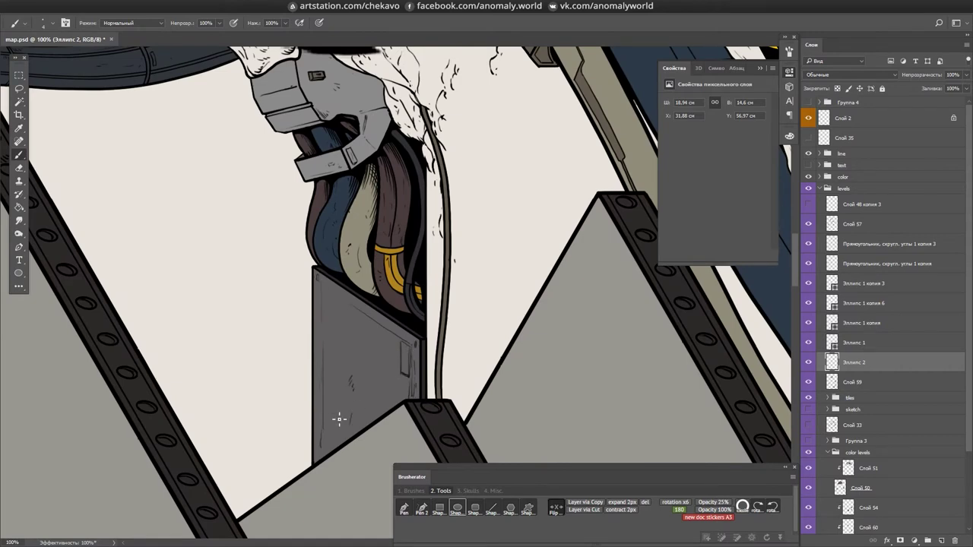
{"action": "key", "text": "Escape"}
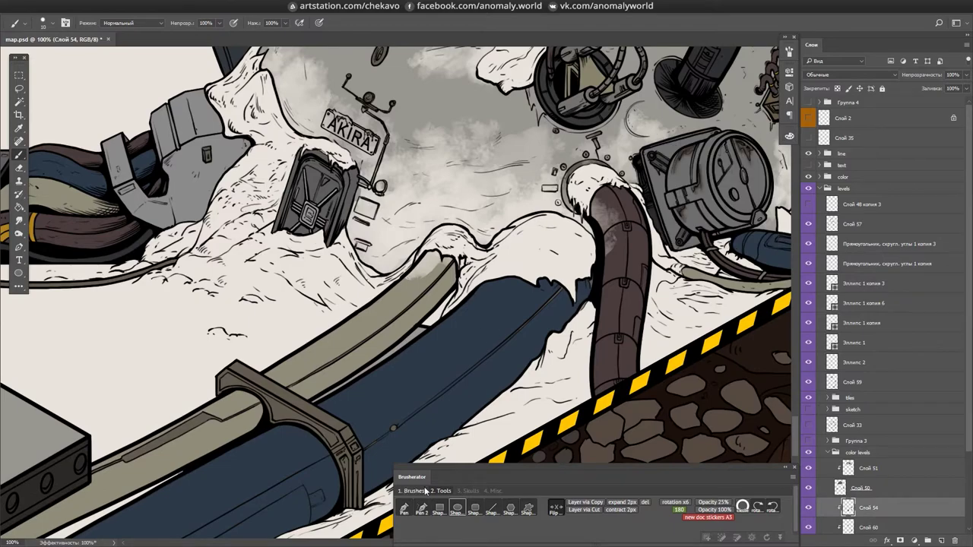
{"action": "left_click", "coordinate": [426, 492]}
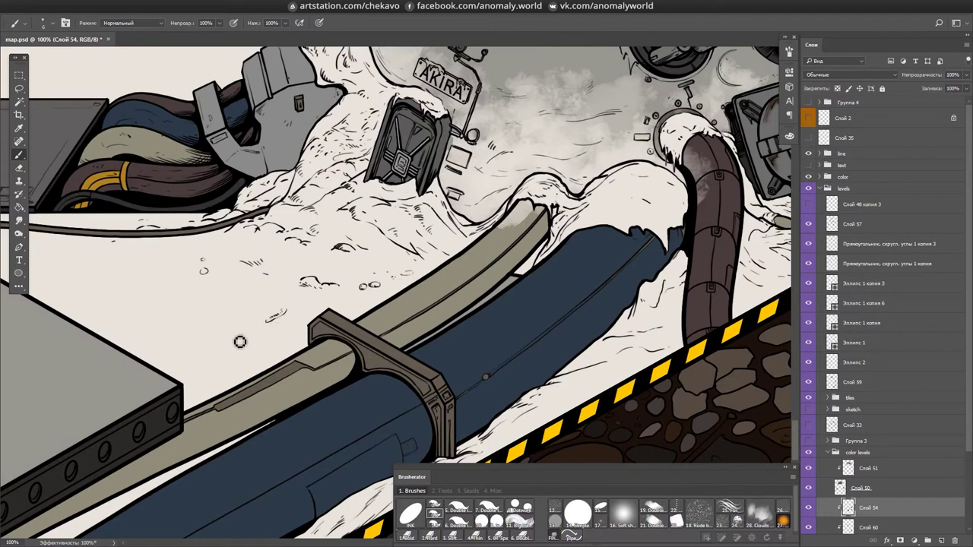
- Select the Эллипс 2 layer and save the map
{"action": "left_click", "coordinate": [239, 333], "text": "ctrl"}
{"action": "left_click", "coordinate": [253, 324], "text": "ctrl"}
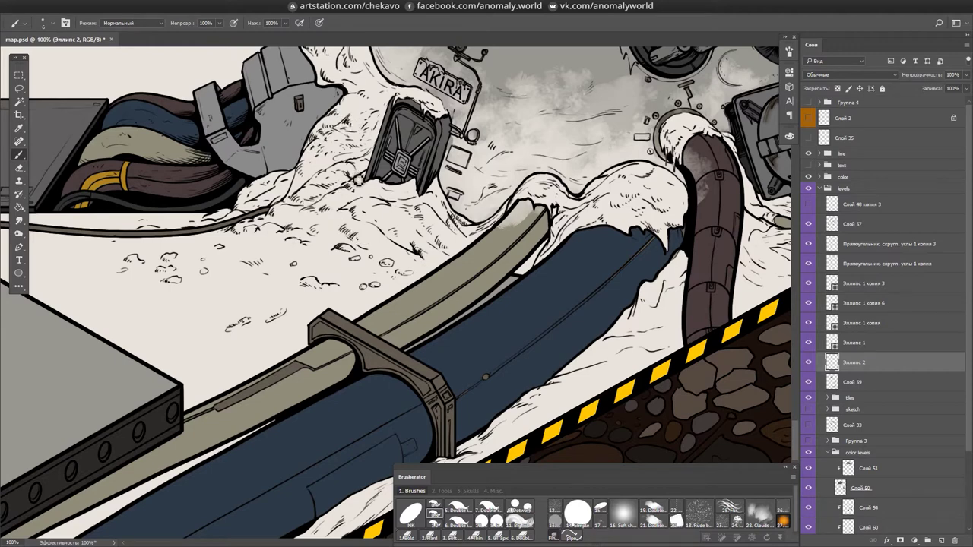
{"action": "scroll", "coordinate": [355, 56], "scroll_direction": "up", "scroll_amount": 3}
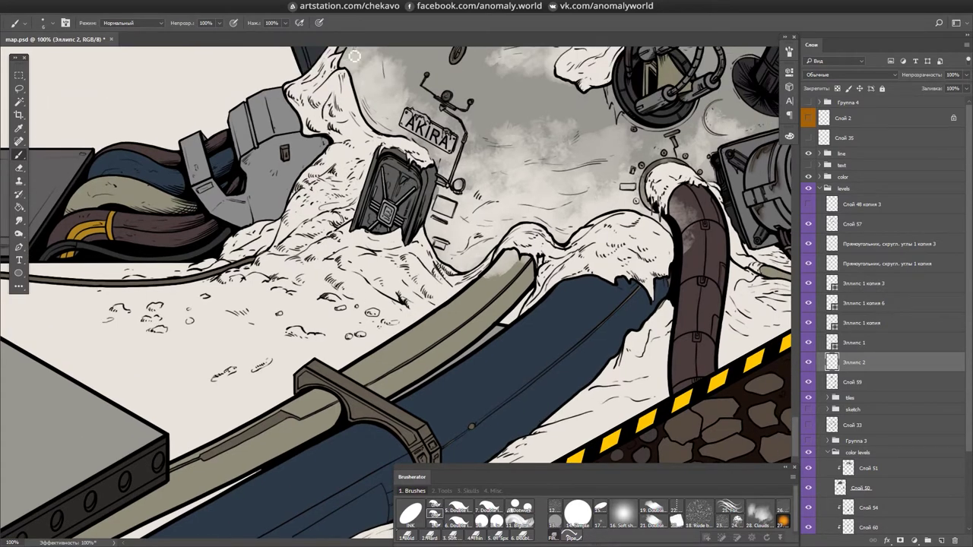
{"action": "scroll", "coordinate": [238, 352], "scroll_direction": "down", "scroll_amount": 5}
{"action": "key", "text": "ctrl+s"}
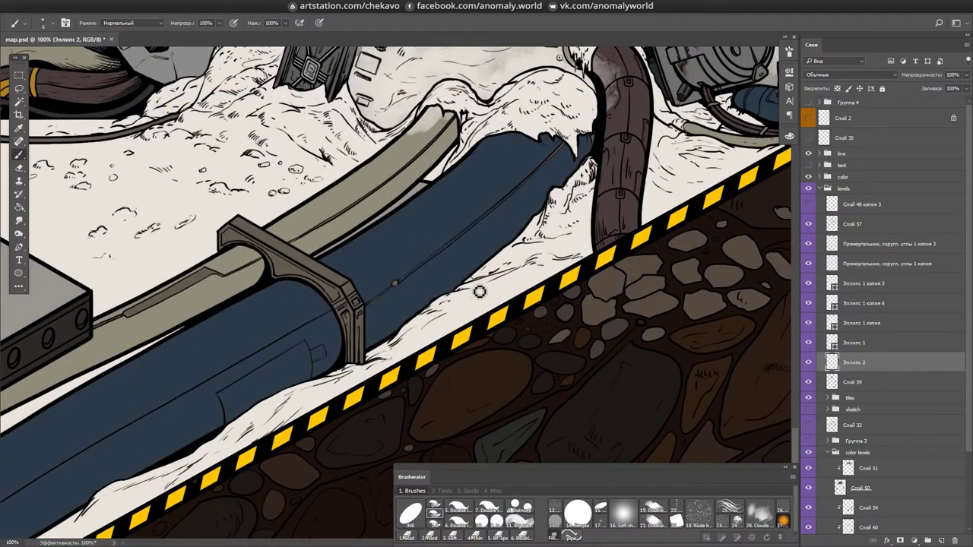
- On Слой 54, lasso the white floor area near the crate by the AKIRA dome
{"action": "mouse_move", "coordinate": [727, 173]}
{"action": "left_mouse_down"}
{"action": "mouse_move", "coordinate": [568, 219]}
{"action": "mouse_move", "coordinate": [273, 140]}
{"action": "mouse_move", "coordinate": [426, 228]}
{"action": "mouse_move", "coordinate": [471, 175]}
{"action": "mouse_move", "coordinate": [541, 145]}
{"action": "mouse_move", "coordinate": [734, 8]}
{"action": "left_mouse_up"}
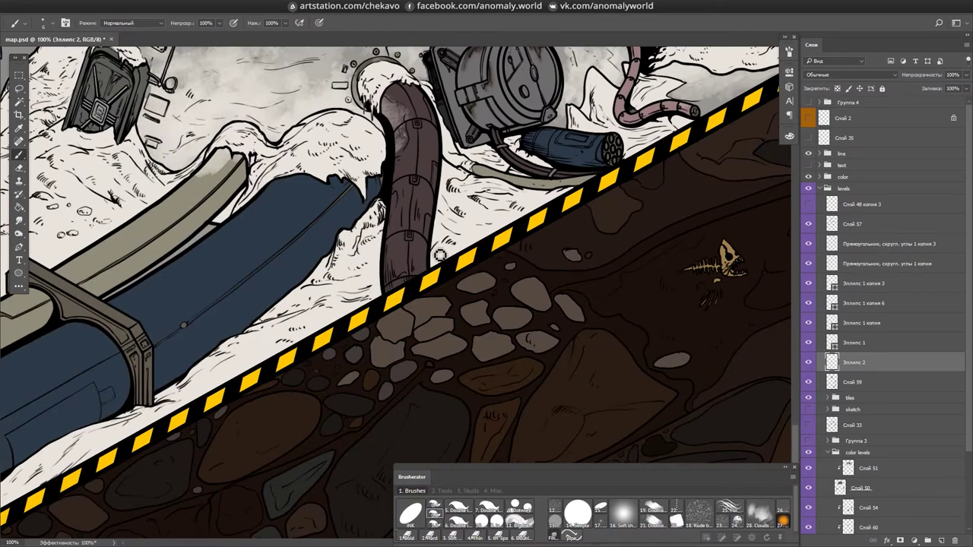
{"action": "left_click_drag", "start_coordinate": [506, 233], "coordinate": [847, 81]}
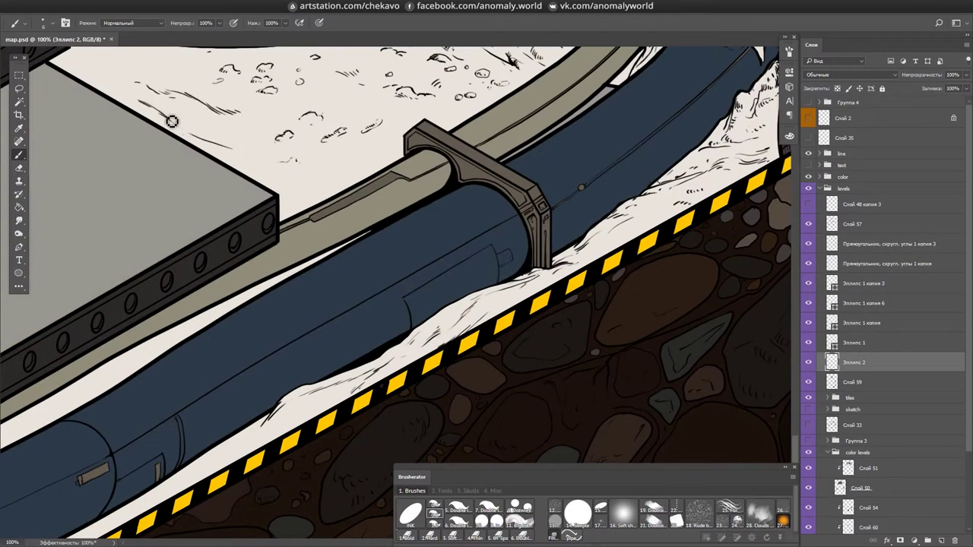
{"action": "left_click_drag", "start_coordinate": [156, 112], "coordinate": [585, 269]}
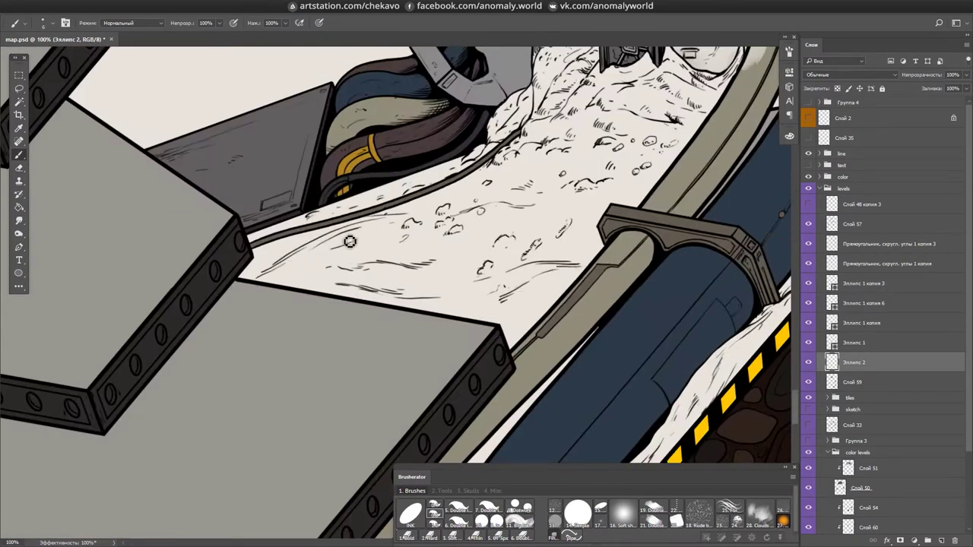
{"action": "scroll", "coordinate": [369, 232], "scroll_direction": "down", "scroll_amount": 4}
{"action": "scroll", "coordinate": [348, 289], "scroll_direction": "up", "scroll_amount": 2}
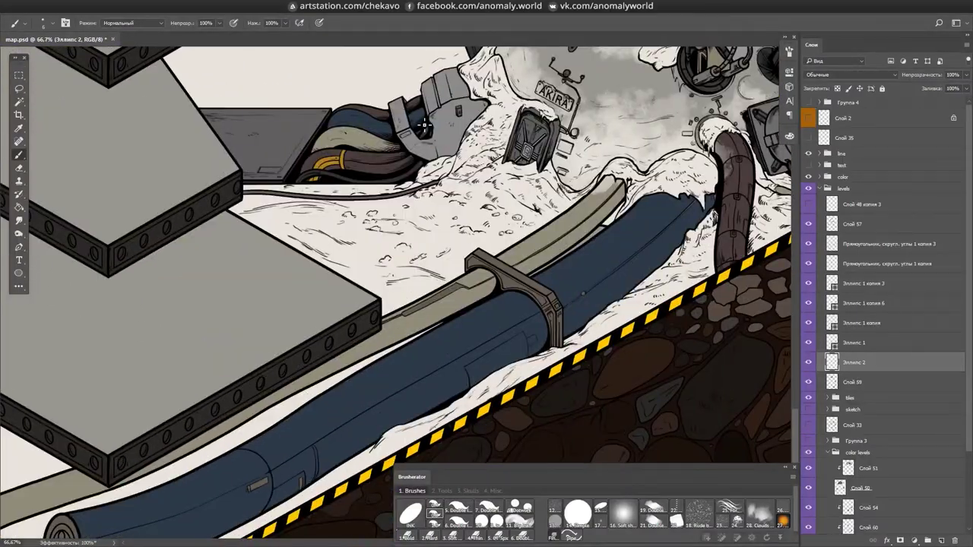
{"action": "mouse_move", "coordinate": [409, 90]}
{"action": "left_mouse_down"}
{"action": "mouse_move", "coordinate": [243, 348]}
{"action": "mouse_move", "coordinate": [377, 293]}
{"action": "left_mouse_up"}
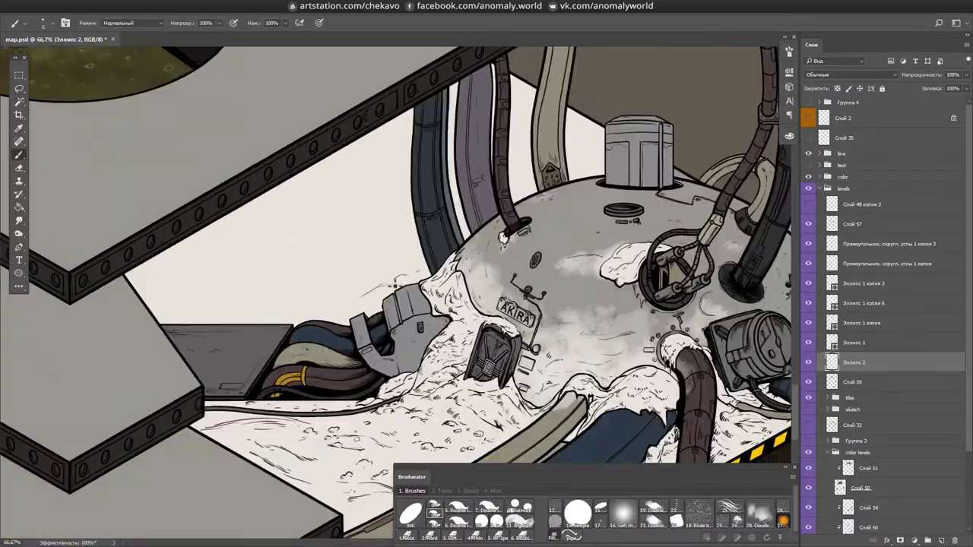
{"action": "scroll", "coordinate": [377, 293], "scroll_direction": "up", "scroll_amount": 1}
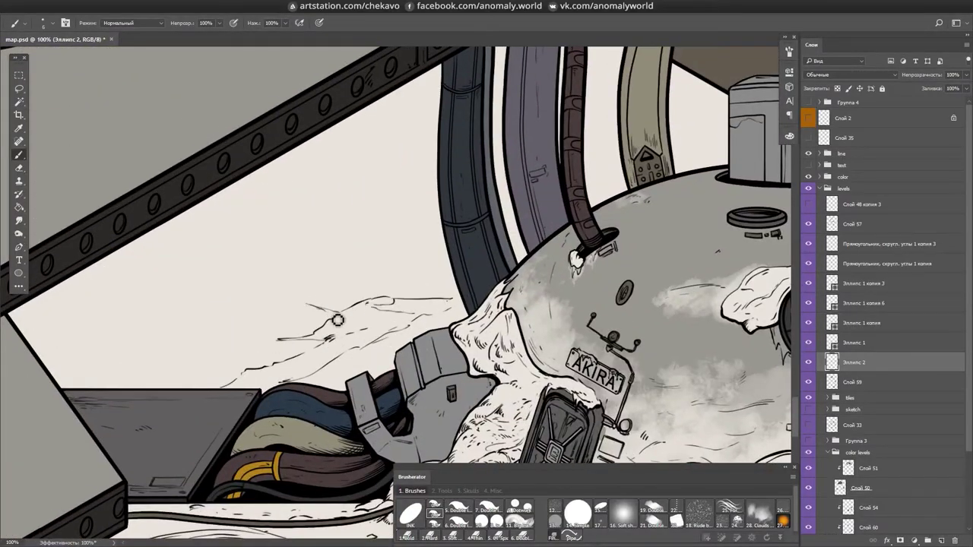
{"action": "left_click_drag", "start_coordinate": [427, 262], "coordinate": [324, 301]}
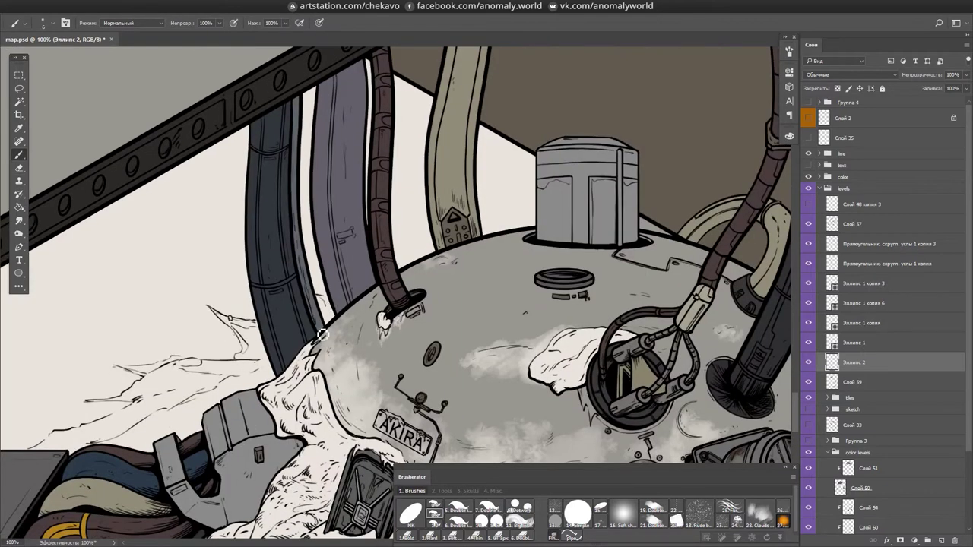
{"action": "mouse_move", "coordinate": [153, 368]}
{"action": "left_mouse_down"}
{"action": "mouse_move", "coordinate": [439, 242]}
{"action": "mouse_move", "coordinate": [394, 252]}
{"action": "left_mouse_up"}
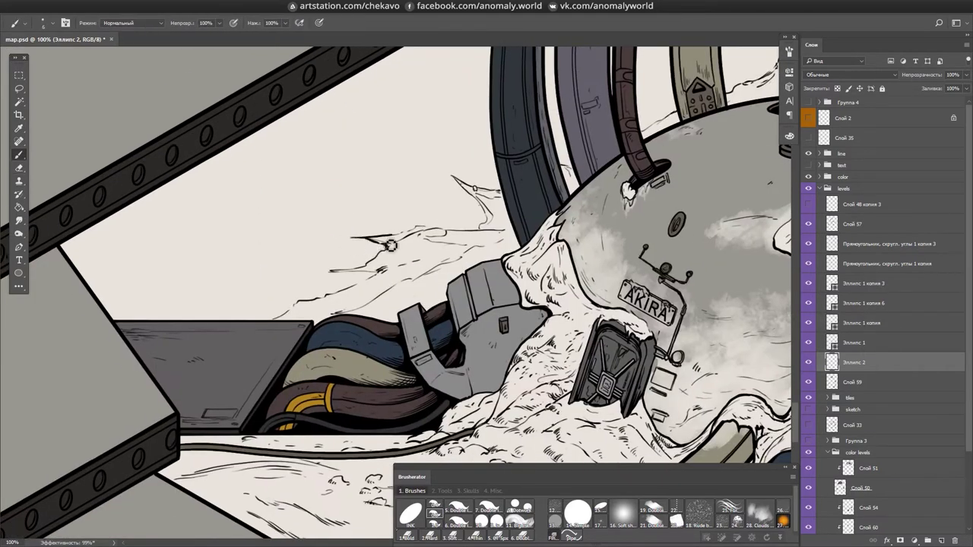
{"action": "scroll", "coordinate": [513, 243], "scroll_direction": "up", "scroll_amount": 2}
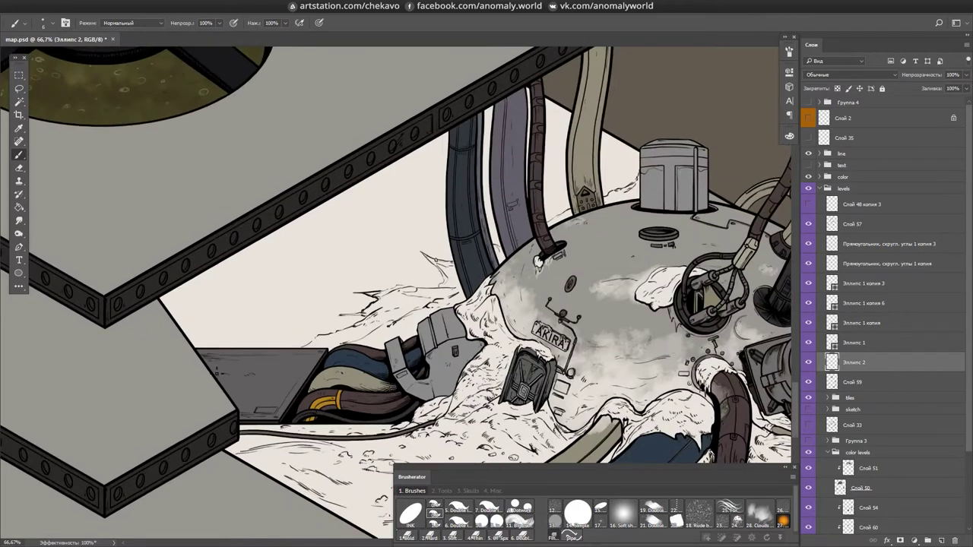
{"action": "left_click", "coordinate": [513, 243], "text": "ctrl"}
{"action": "key", "text": "l"}
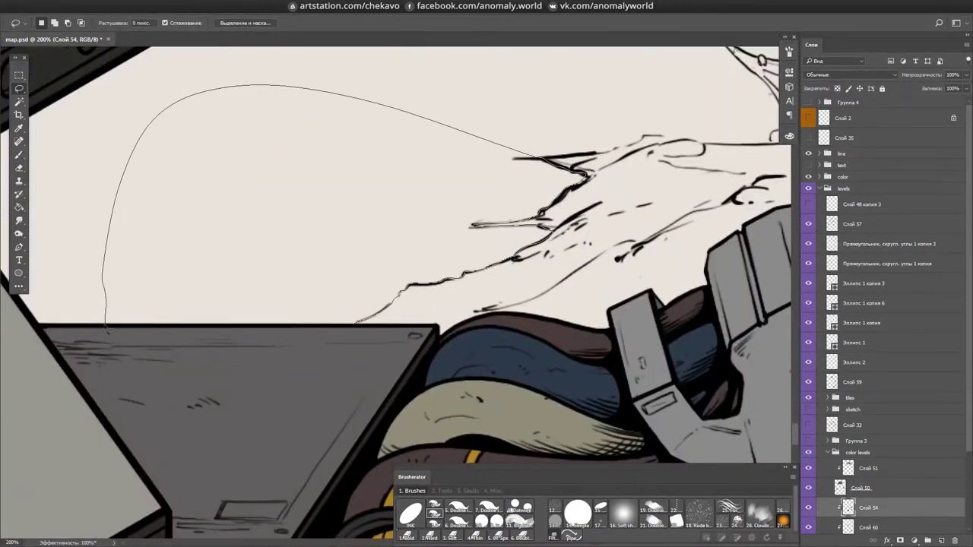
{"action": "left_click_drag", "start_coordinate": [106, 328], "coordinate": [107, 329]}
{"action": "left_click_drag", "start_coordinate": [601, 156], "coordinate": [464, 290]}
- Outline the white area beside the pillar with the Polygonal Lasso, save, and switch to the Brush
{"action": "left_click_drag", "start_coordinate": [761, 266], "coordinate": [354, 360]}
{"action": "mouse_move", "coordinate": [385, 68]}
{"action": "left_mouse_down"}
{"action": "mouse_move", "coordinate": [331, 68]}
{"action": "mouse_move", "coordinate": [351, 458]}
{"action": "left_mouse_up"}
{"action": "mouse_move", "coordinate": [408, 249]}
{"action": "left_mouse_down"}
{"action": "mouse_move", "coordinate": [456, 53]}
{"action": "mouse_move", "coordinate": [530, 380]}
{"action": "left_mouse_up"}
{"action": "key", "text": "shift+l"}
{"action": "scroll", "coordinate": [528, 119], "scroll_direction": "left", "scroll_amount": 3}
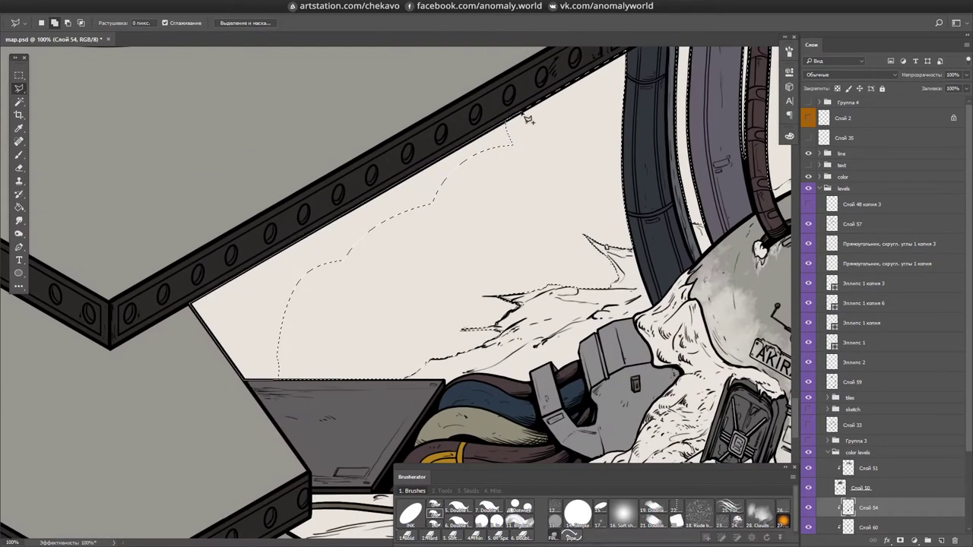
{"action": "mouse_move", "coordinate": [521, 184]}
{"action": "left_mouse_down"}
{"action": "mouse_move", "coordinate": [315, 204]}
{"action": "mouse_move", "coordinate": [393, 219]}
{"action": "left_mouse_up"}
{"action": "key", "text": "ctrl+s"}
{"action": "key", "text": "b"}
{"action": "scroll", "coordinate": [393, 219], "scroll_direction": "down", "scroll_amount": 5}
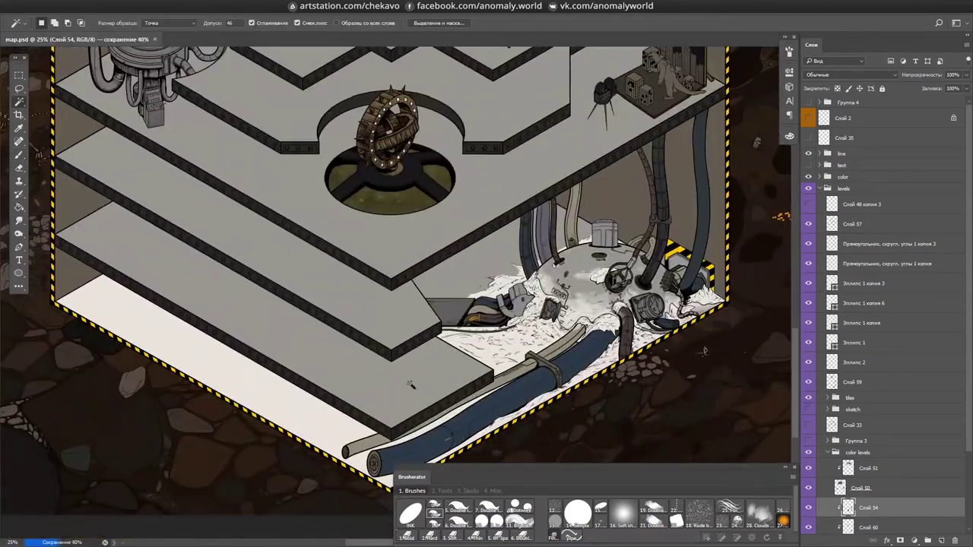
- Merge the range of Слой 49 копия tile grid layers into one and move it up the stack
{"action": "key", "text": "w"}
{"action": "scroll", "coordinate": [550, 256], "scroll_direction": "up", "scroll_amount": 5}
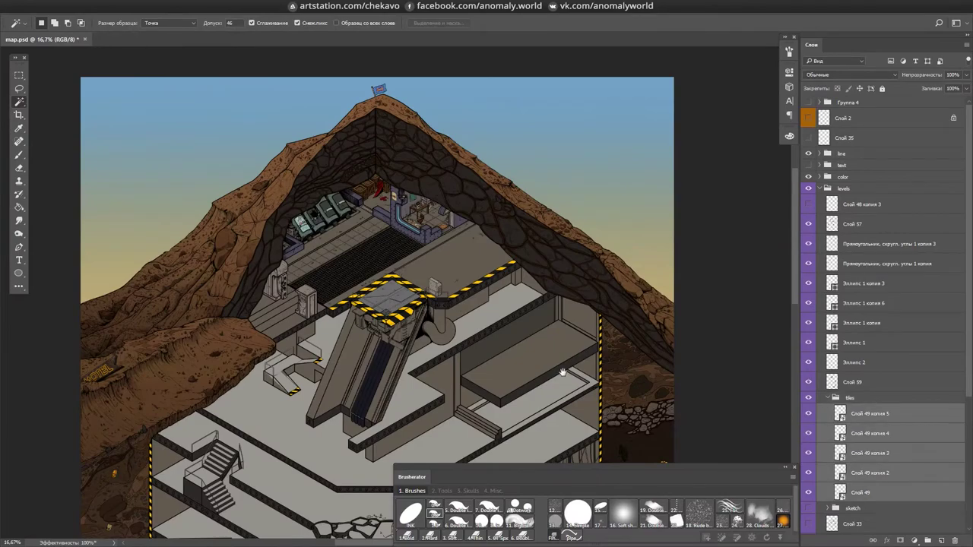
{"action": "scroll", "coordinate": [740, 329], "scroll_direction": "up", "scroll_amount": 3}
{"action": "scroll", "coordinate": [546, 168], "scroll_direction": "up", "scroll_amount": 3}
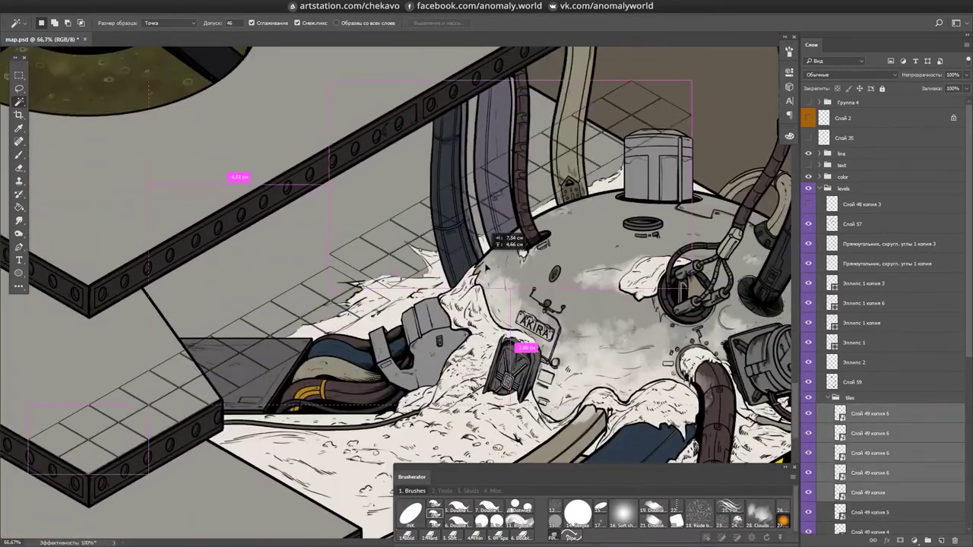
{"action": "scroll", "coordinate": [546, 168], "scroll_direction": "down", "scroll_amount": 1}
{"action": "scroll", "coordinate": [918, 369], "scroll_direction": "down", "scroll_amount": 5}
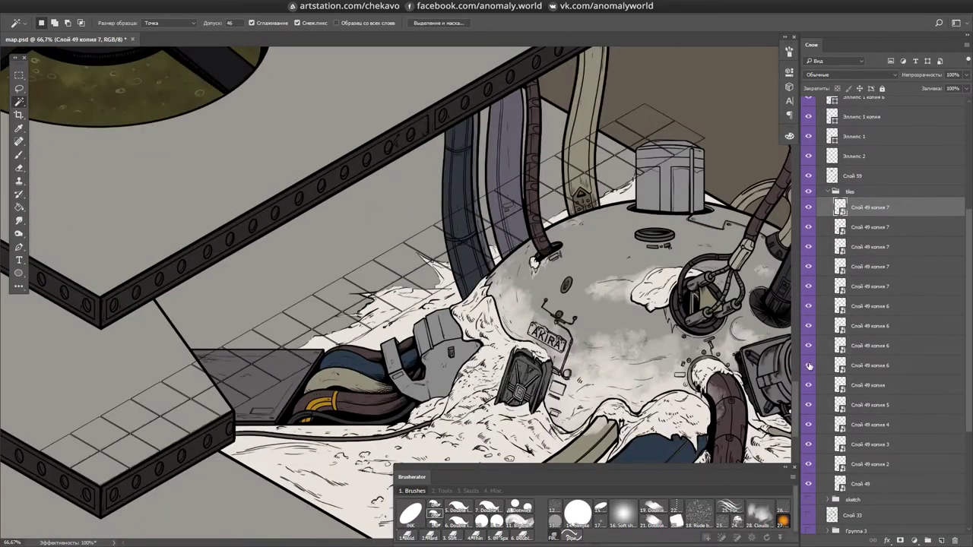
{"action": "left_click", "coordinate": [809, 388], "text": "shift"}
{"action": "scroll", "coordinate": [176, 391], "scroll_direction": "up", "scroll_amount": 3}
{"action": "scroll", "coordinate": [634, 206], "scroll_direction": "up", "scroll_amount": 2}
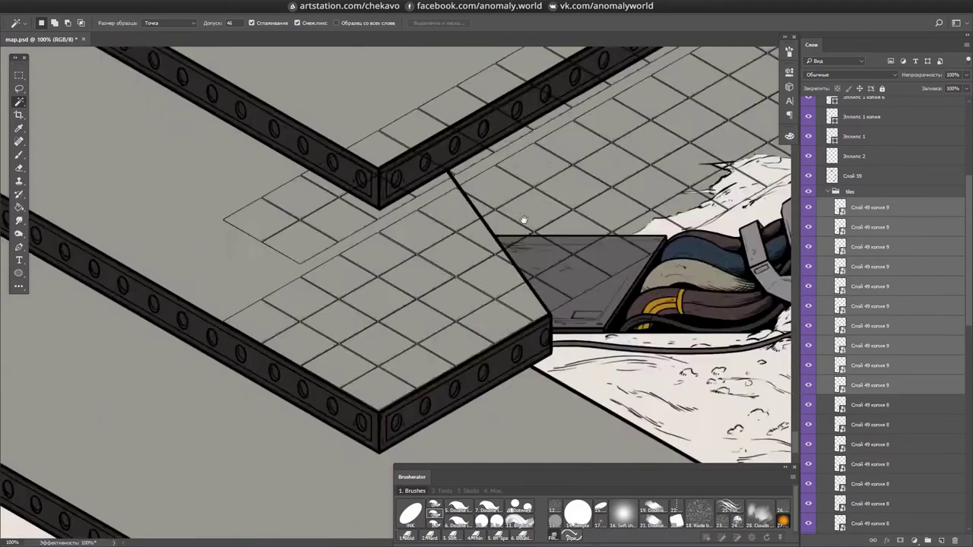
{"action": "scroll", "coordinate": [458, 297], "scroll_direction": "down", "scroll_amount": 5}
{"action": "scroll", "coordinate": [621, 374], "scroll_direction": "up", "scroll_amount": 1}
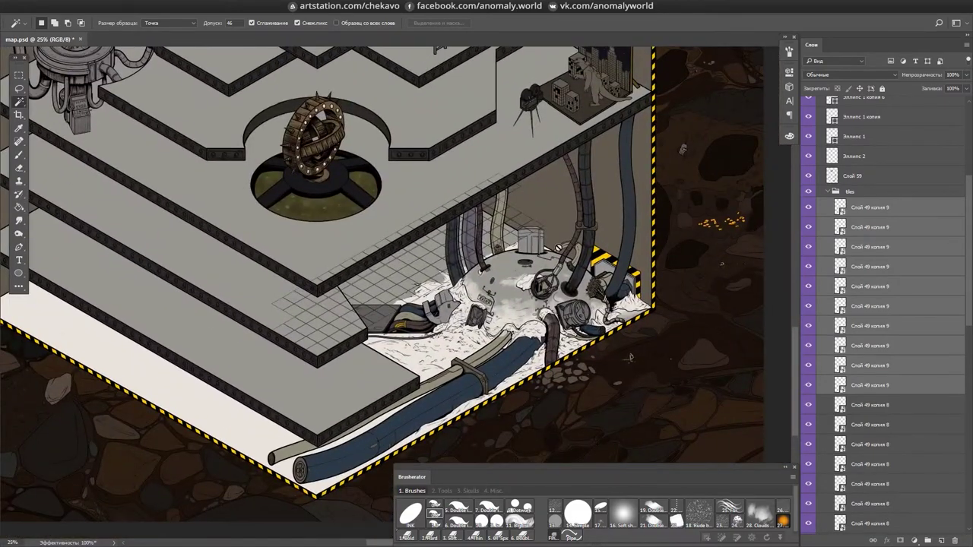
{"action": "scroll", "coordinate": [494, 167], "scroll_direction": "up", "scroll_amount": 4}
{"action": "scroll", "coordinate": [495, 167], "scroll_direction": "down", "scroll_amount": 2}
{"action": "key", "text": "ctrl+e"}
{"action": "left_click_drag", "start_coordinate": [854, 211], "coordinate": [855, 194]}
{"action": "scroll", "coordinate": [423, 76], "scroll_direction": "down", "scroll_amount": 1}
- Hide the leftover old tile copies and select the merged tile layer Слой 49 копия 9
{"action": "key", "text": "b"}
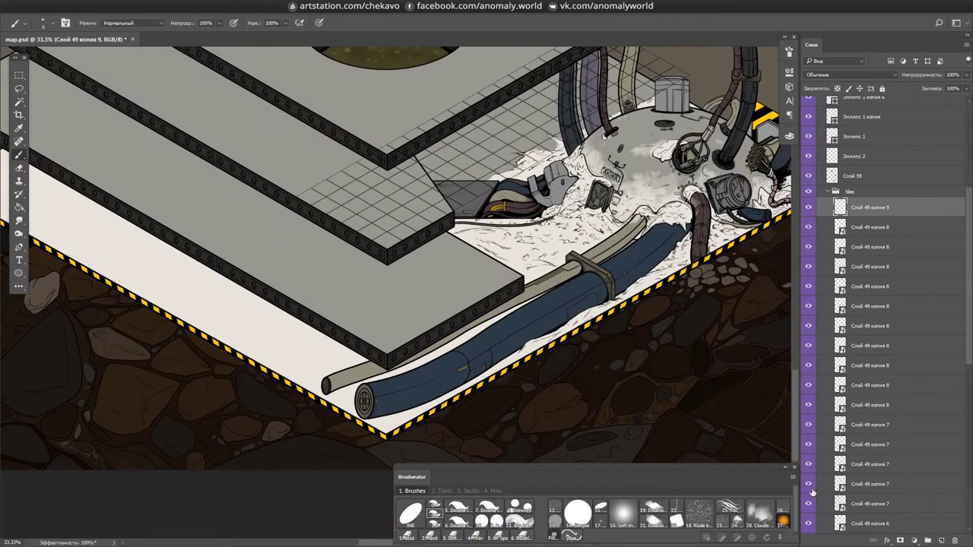
{"action": "left_click_drag", "start_coordinate": [812, 241], "coordinate": [808, 283]}
{"action": "scroll", "coordinate": [882, 320], "scroll_direction": "up", "scroll_amount": 10}
{"action": "left_click", "coordinate": [441, 491]}
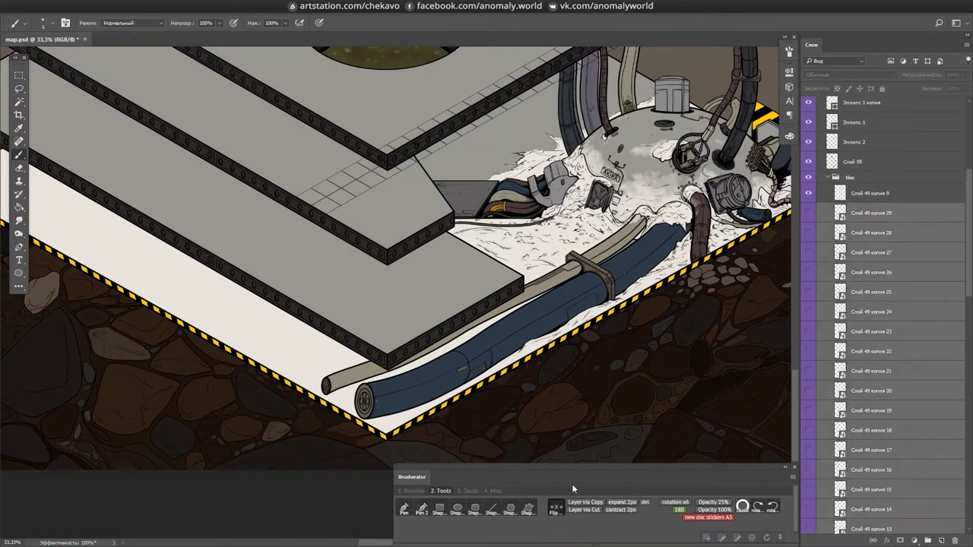
{"action": "left_click", "coordinate": [836, 232]}
{"action": "left_click", "coordinate": [836, 242]}
{"action": "scroll", "coordinate": [837, 241], "scroll_direction": "down", "scroll_amount": 5}
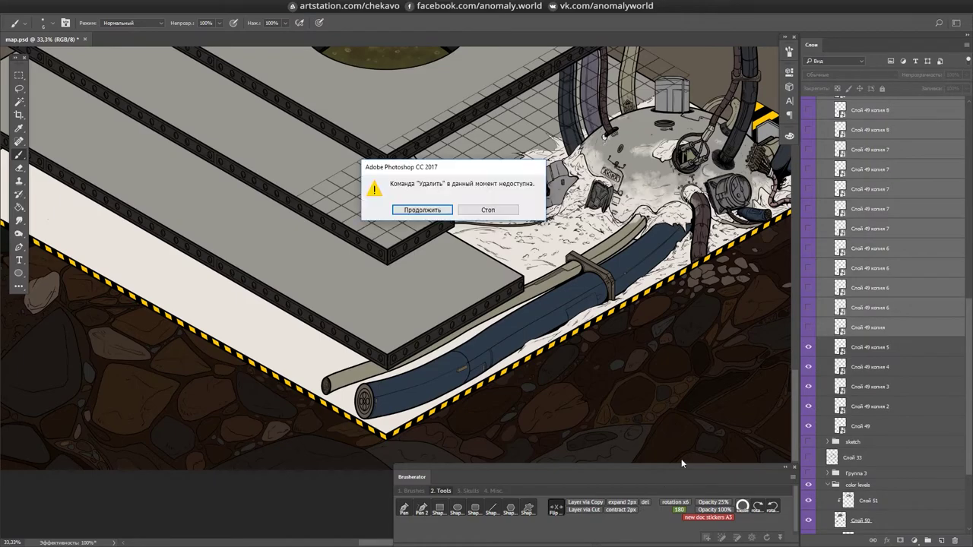
{"action": "left_click", "coordinate": [597, 77], "text": "ctrl"}
{"action": "scroll", "coordinate": [485, 209], "scroll_direction": "up", "scroll_amount": 3}
{"action": "scroll", "coordinate": [485, 208], "scroll_direction": "up", "scroll_amount": 2}
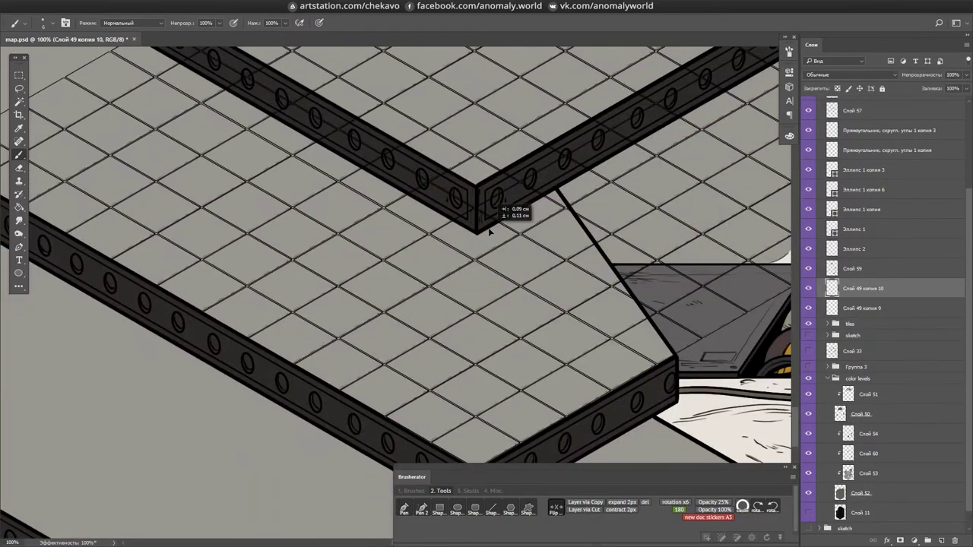
{"action": "scroll", "coordinate": [485, 208], "scroll_direction": "down", "scroll_amount": 1}
- Alt-drag tile grid copies onto the lower platforms, merge the two copies, and make the result visible
{"action": "left_click_drag", "start_coordinate": [485, 208], "coordinate": [505, 219]}
{"action": "scroll", "coordinate": [505, 219], "scroll_direction": "down", "scroll_amount": 3}
{"action": "scroll", "coordinate": [532, 228], "scroll_direction": "up", "scroll_amount": 4}
{"action": "left_click_drag", "start_coordinate": [562, 242], "coordinate": [583, 248]}
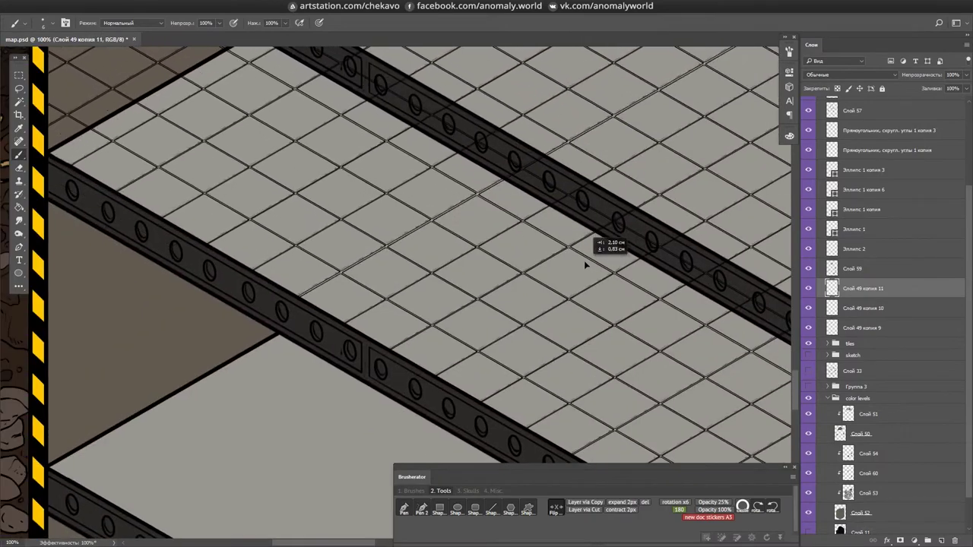
{"action": "scroll", "coordinate": [584, 260], "scroll_direction": "down", "scroll_amount": 4}
{"action": "key", "text": "ctrl+z"}
{"action": "left_click_drag", "start_coordinate": [456, 259], "coordinate": [456, 318]}
{"action": "left_click_drag", "start_coordinate": [692, 308], "coordinate": [677, 360]}
{"action": "key", "text": "ctrl+e"}
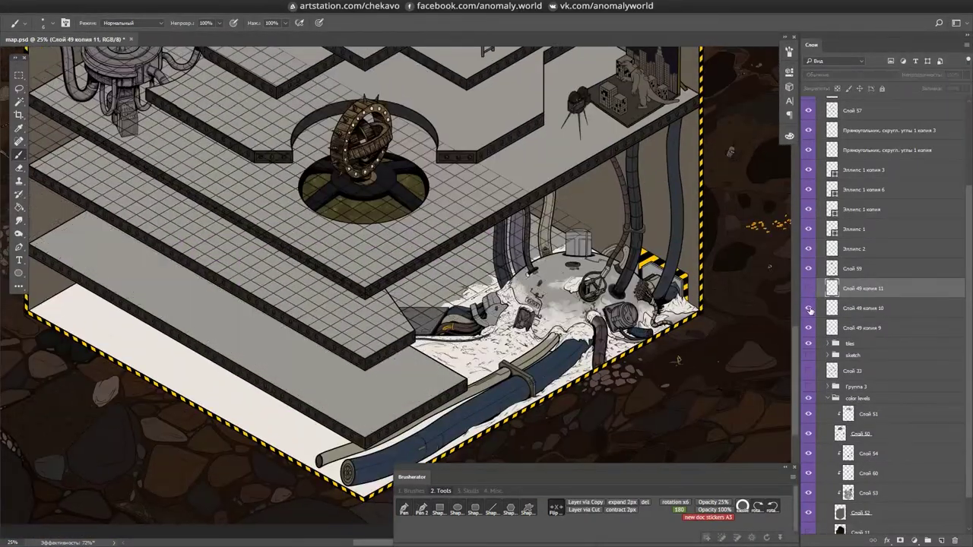
{"action": "left_click", "coordinate": [809, 288]}
{"action": "scroll", "coordinate": [533, 289], "scroll_direction": "down", "scroll_amount": 5}
- Inspect the tiled floors across the map in full-screen view, zooming out and back in
{"action": "key", "text": "Tab"}
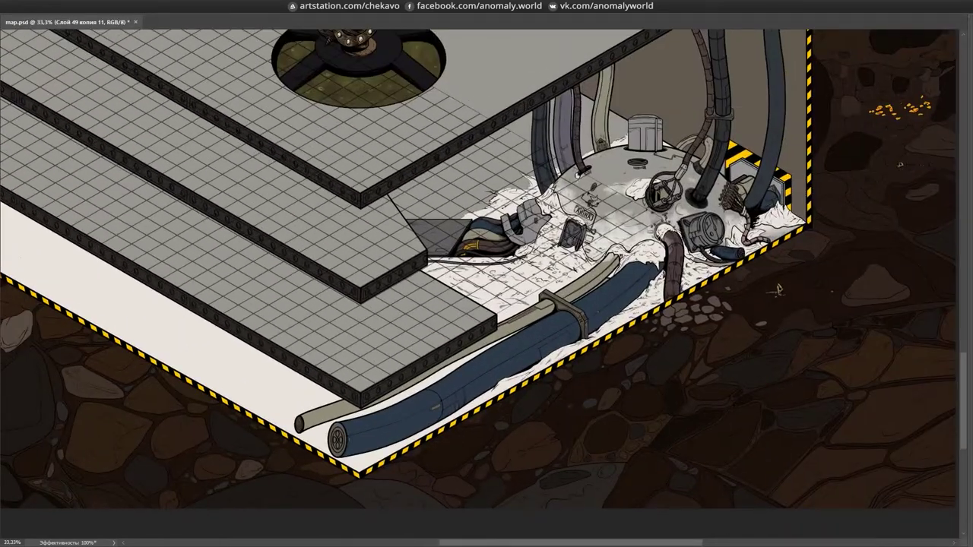
{"action": "scroll", "coordinate": [596, 228], "scroll_direction": "up", "scroll_amount": 4}
{"action": "left_click_drag", "start_coordinate": [578, 364], "coordinate": [203, 174]}
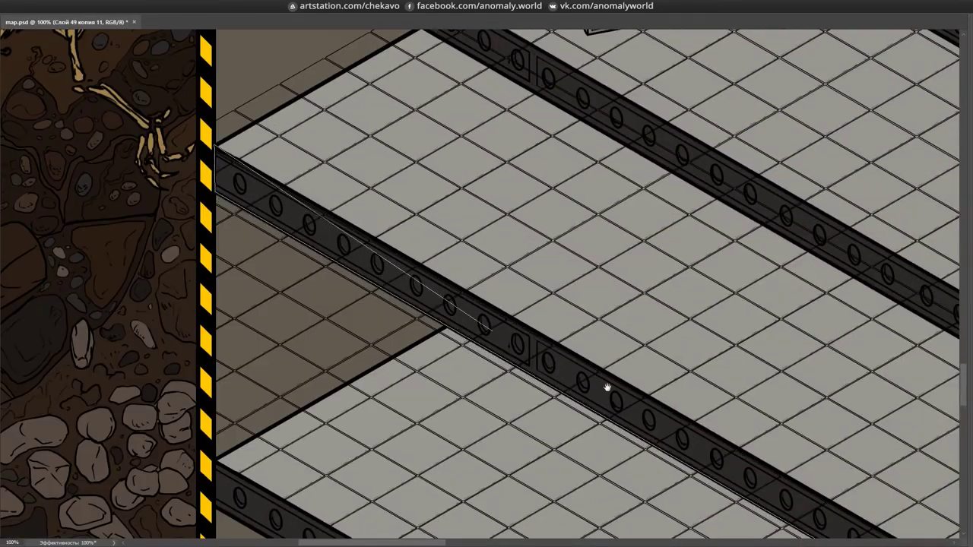
{"action": "left_click_drag", "start_coordinate": [608, 388], "coordinate": [228, 190]}
{"action": "left_click_drag", "start_coordinate": [572, 78], "coordinate": [699, 157]}
{"action": "key", "text": "ctrl+minus"}
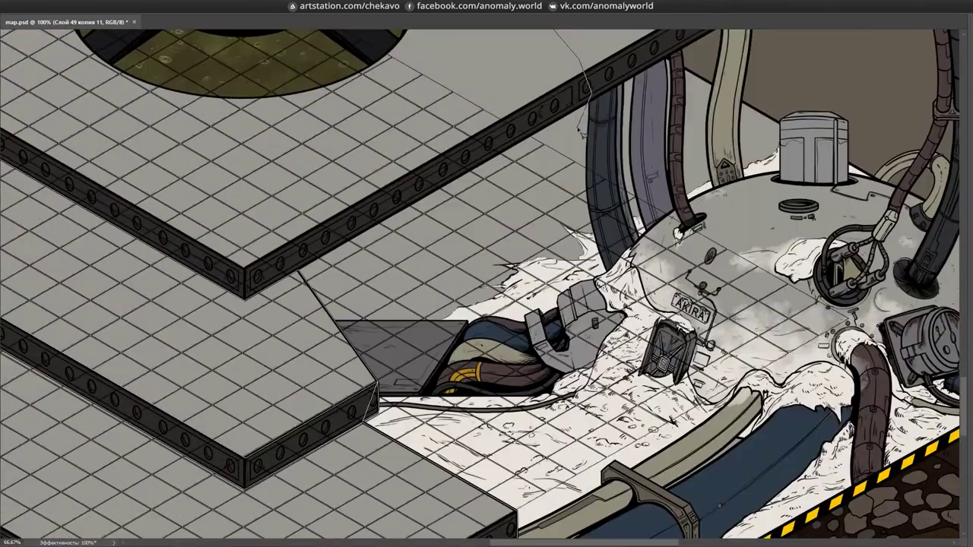
{"action": "key", "text": "Tab"}
{"action": "key", "text": "ctrl+plus"}
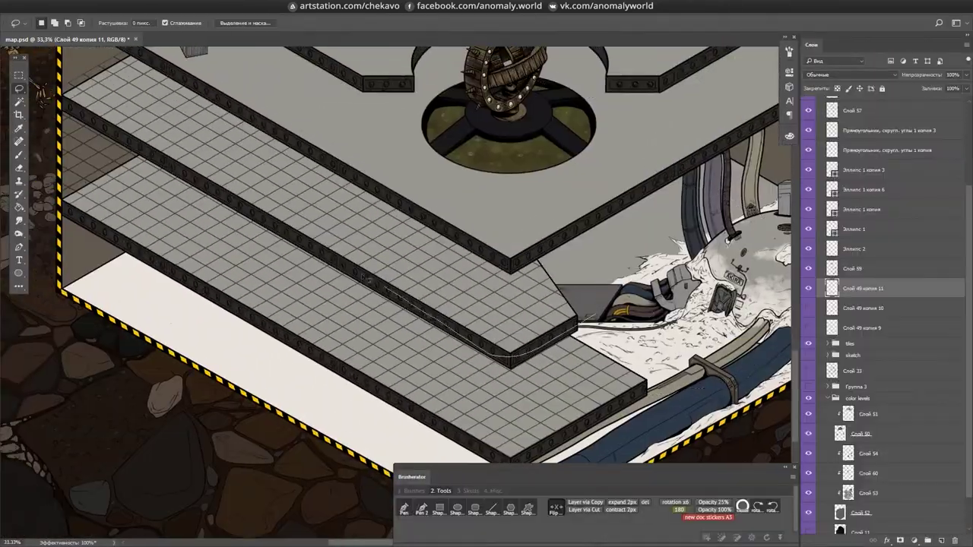
- Select the Слой 49 копия 9 tile layer, then step up to the next copy
{"action": "left_click_drag", "start_coordinate": [554, 272], "coordinate": [771, 348]}
{"action": "key", "text": "m"}
{"action": "key", "text": "ctrl+minus"}
{"action": "scroll", "coordinate": [750, 318], "scroll_direction": "down", "scroll_amount": 2}
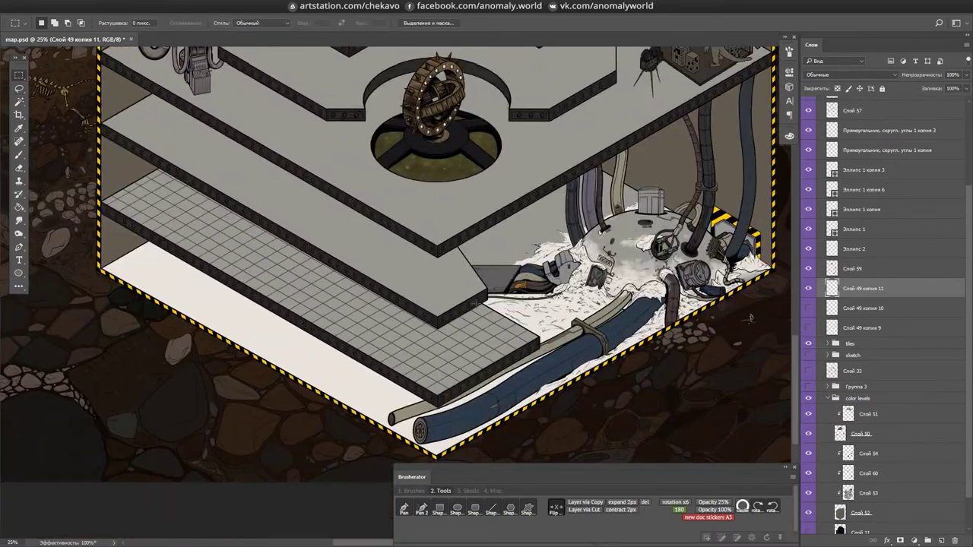
{"action": "key", "text": "l"}
{"action": "scroll", "coordinate": [486, 228], "scroll_direction": "up", "scroll_amount": 4}
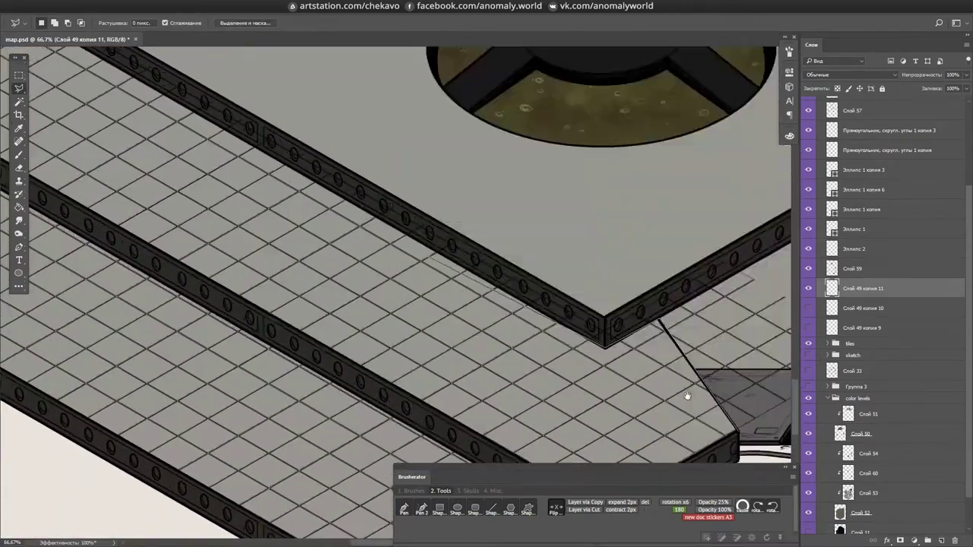
{"action": "key", "text": "m"}
{"action": "scroll", "coordinate": [711, 362], "scroll_direction": "down", "scroll_amount": 5}
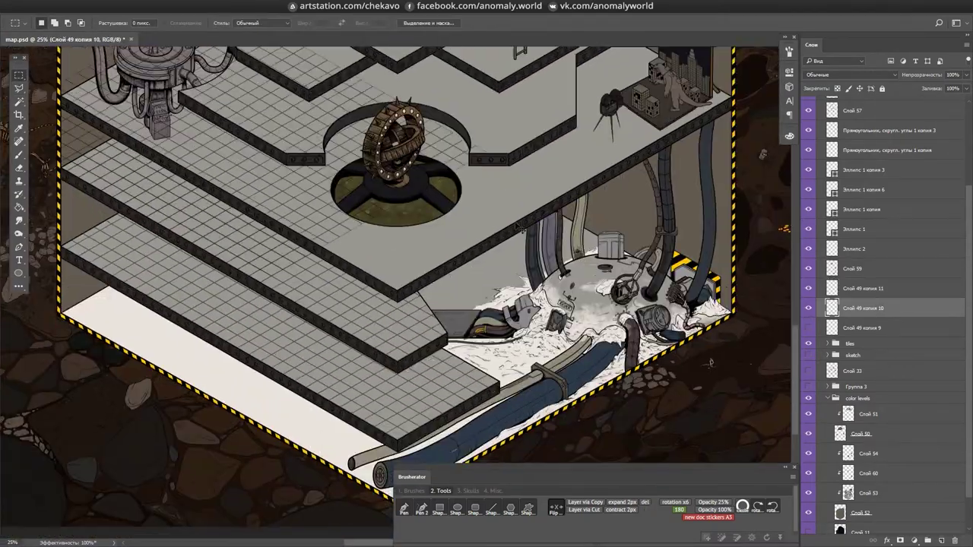
{"action": "left_click", "coordinate": [825, 328]}
{"action": "scroll", "coordinate": [406, 281], "scroll_direction": "up", "scroll_amount": 4}
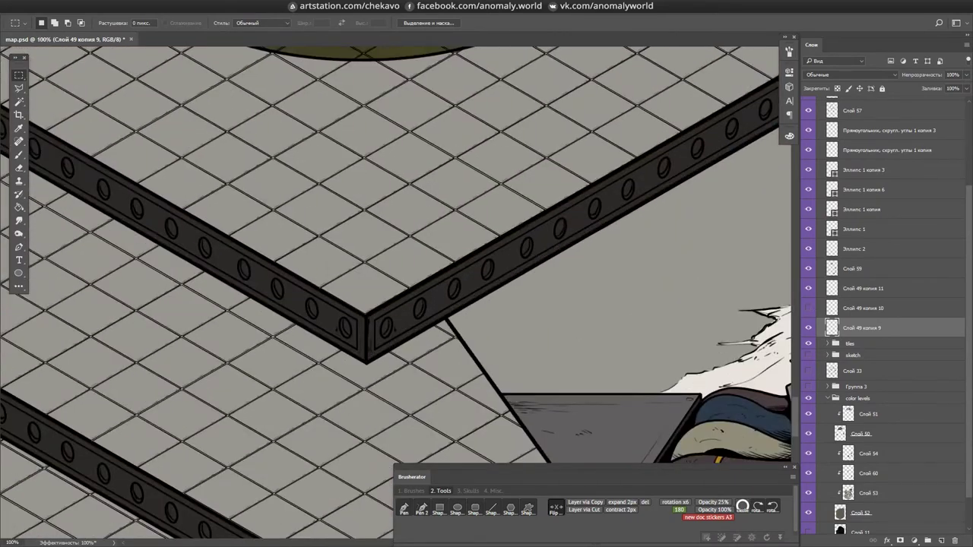
{"action": "scroll", "coordinate": [407, 281], "scroll_direction": "down", "scroll_amount": 4}
{"action": "key", "text": "alt+bracketright"}
- Reposition the Слой 49 копия 10 tile grid over its platform
{"action": "left_click_drag", "start_coordinate": [532, 251], "coordinate": [589, 253]}
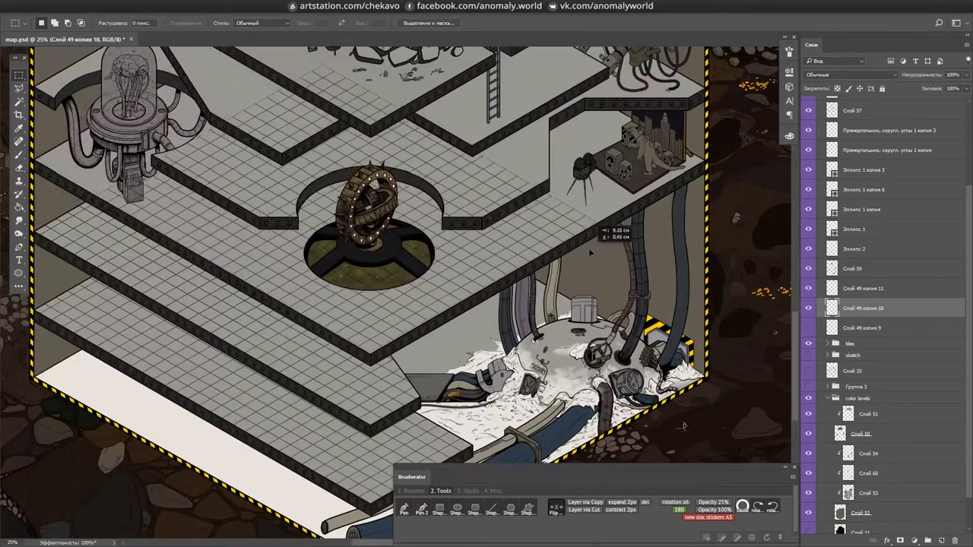
{"action": "scroll", "coordinate": [380, 221], "scroll_direction": "up", "scroll_amount": 4}
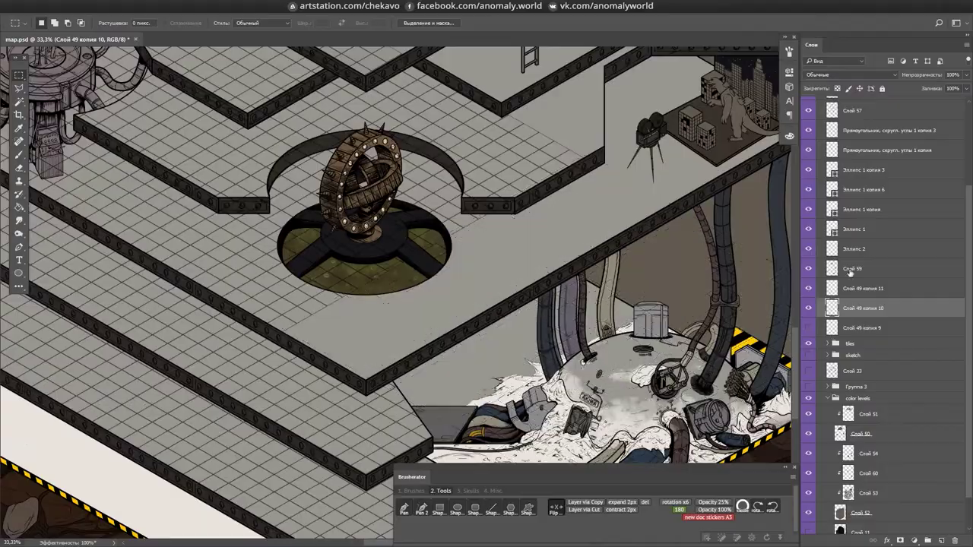
{"action": "scroll", "coordinate": [571, 163], "scroll_direction": "down", "scroll_amount": 3}
{"action": "scroll", "coordinate": [220, 213], "scroll_direction": "up", "scroll_amount": 4}
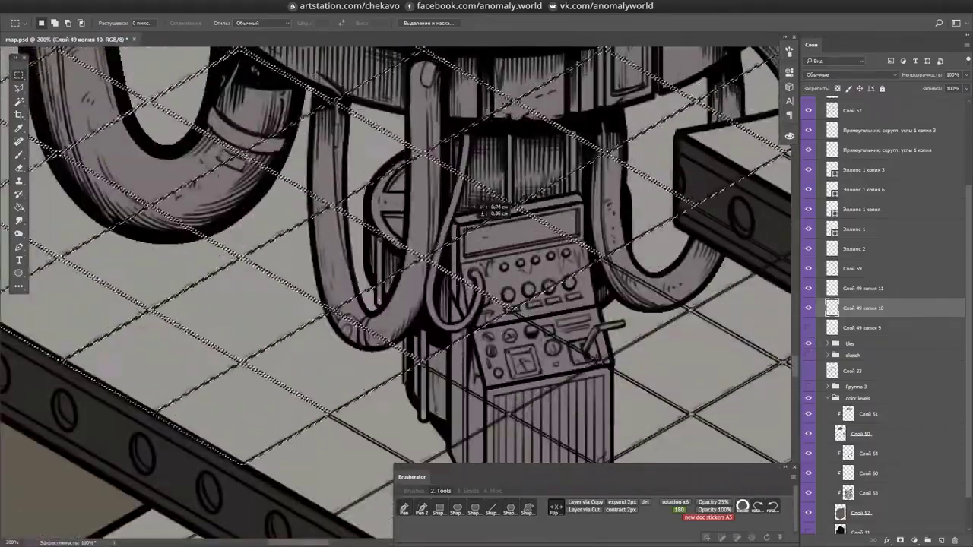
{"action": "scroll", "coordinate": [220, 213], "scroll_direction": "down", "scroll_amount": 5}
{"action": "scroll", "coordinate": [608, 342], "scroll_direction": "up", "scroll_amount": 3}
{"action": "scroll", "coordinate": [578, 228], "scroll_direction": "up", "scroll_amount": 2}
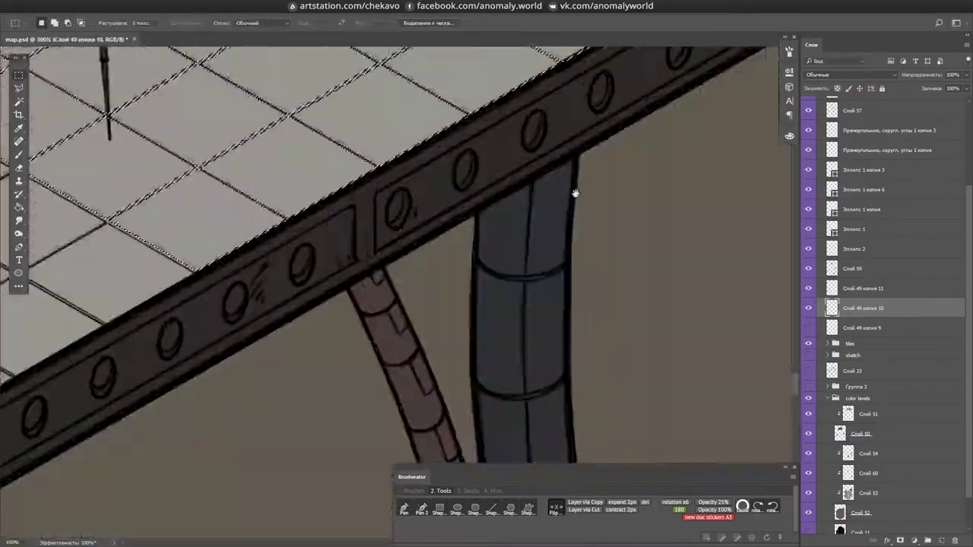
{"action": "scroll", "coordinate": [456, 259], "scroll_direction": "down", "scroll_amount": 5}
{"action": "scroll", "coordinate": [447, 265], "scroll_direction": "up", "scroll_amount": 2}
- Place duplicates of the tile grid onto other floors of the base
{"action": "left_click_drag", "start_coordinate": [447, 265], "coordinate": [426, 275]}
{"action": "scroll", "coordinate": [425, 275], "scroll_direction": "up", "scroll_amount": 4}
{"action": "scroll", "coordinate": [644, 238], "scroll_direction": "down", "scroll_amount": 3}
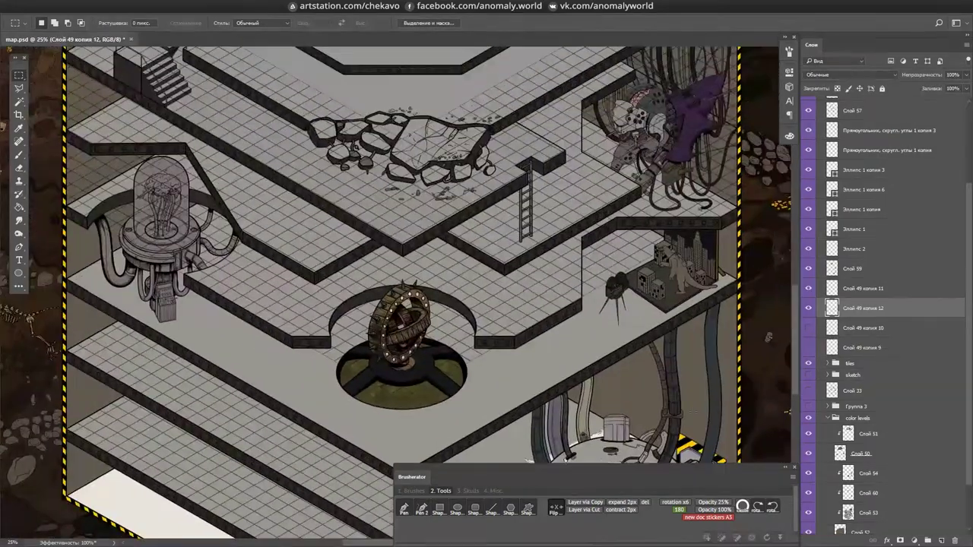
{"action": "left_click_drag", "start_coordinate": [528, 73], "coordinate": [522, 221]}
{"action": "scroll", "coordinate": [732, 427], "scroll_direction": "up", "scroll_amount": 2}
{"action": "left_click_drag", "start_coordinate": [448, 175], "coordinate": [490, 199]}
{"action": "scroll", "coordinate": [597, 215], "scroll_direction": "up", "scroll_amount": 2}
{"action": "scroll", "coordinate": [487, 228], "scroll_direction": "down", "scroll_amount": 2}
{"action": "scroll", "coordinate": [491, 200], "scroll_direction": "up", "scroll_amount": 2}
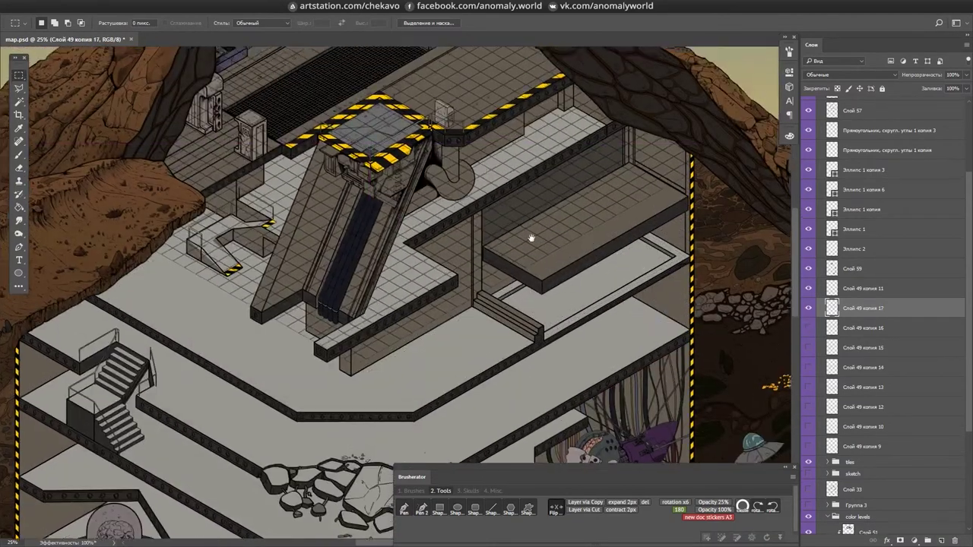
{"action": "scroll", "coordinate": [527, 235], "scroll_direction": "up", "scroll_amount": 2}
- Select the Слой 51 and Слой 54 colour layers with the Paint Bucket ready
{"action": "left_click", "coordinate": [523, 148], "text": "ctrl"}
{"action": "key", "text": "g"}
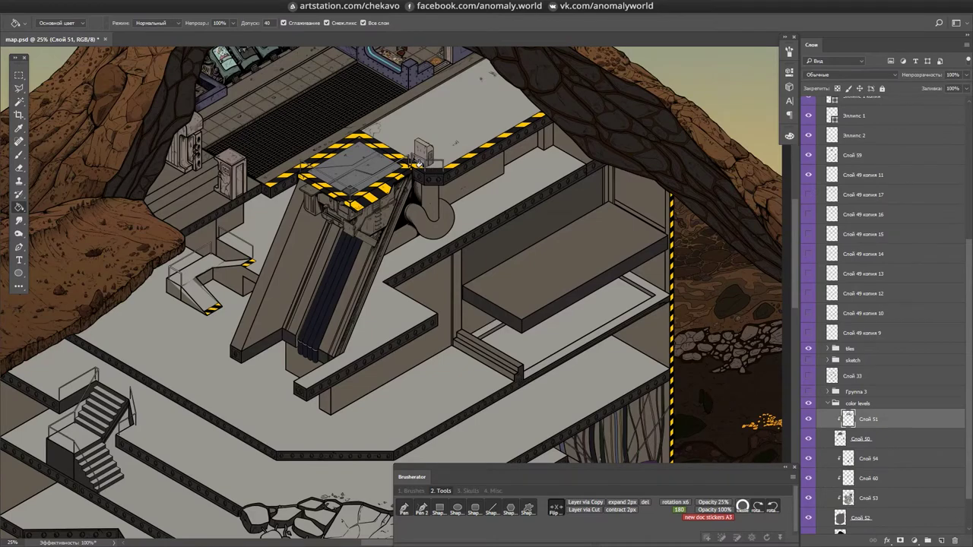
{"action": "scroll", "coordinate": [429, 217], "scroll_direction": "up", "scroll_amount": 2}
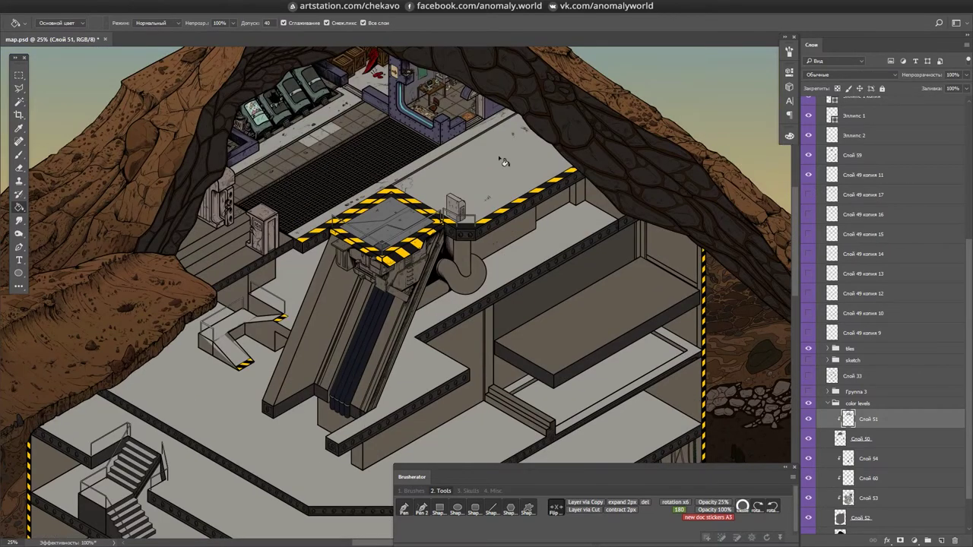
{"action": "scroll", "coordinate": [665, 121], "scroll_direction": "down", "scroll_amount": 6}
{"action": "key", "text": "b"}
{"action": "scroll", "coordinate": [665, 121], "scroll_direction": "up", "scroll_amount": 4}
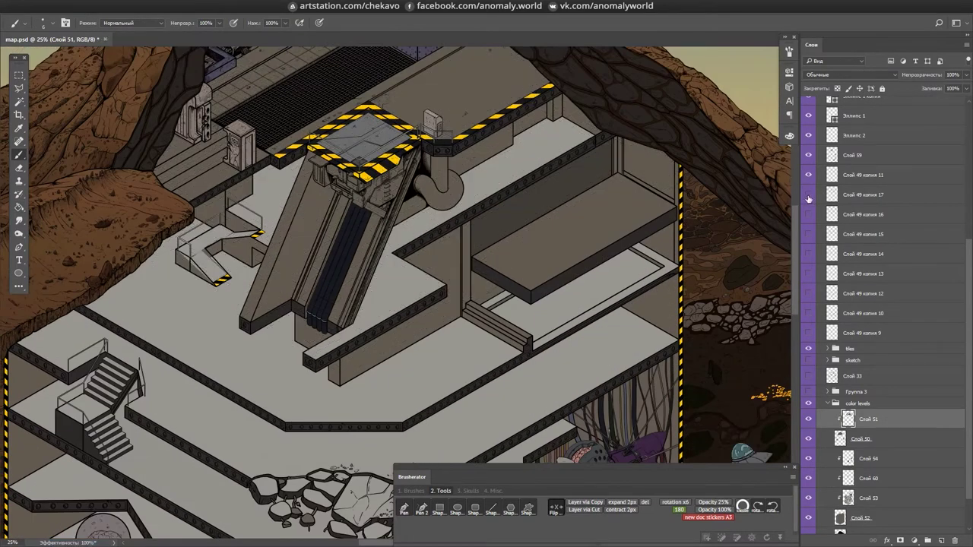
{"action": "scroll", "coordinate": [510, 337], "scroll_direction": "up", "scroll_amount": 3}
{"action": "left_click", "coordinate": [371, 252], "text": "ctrl"}
{"action": "key", "text": "g"}
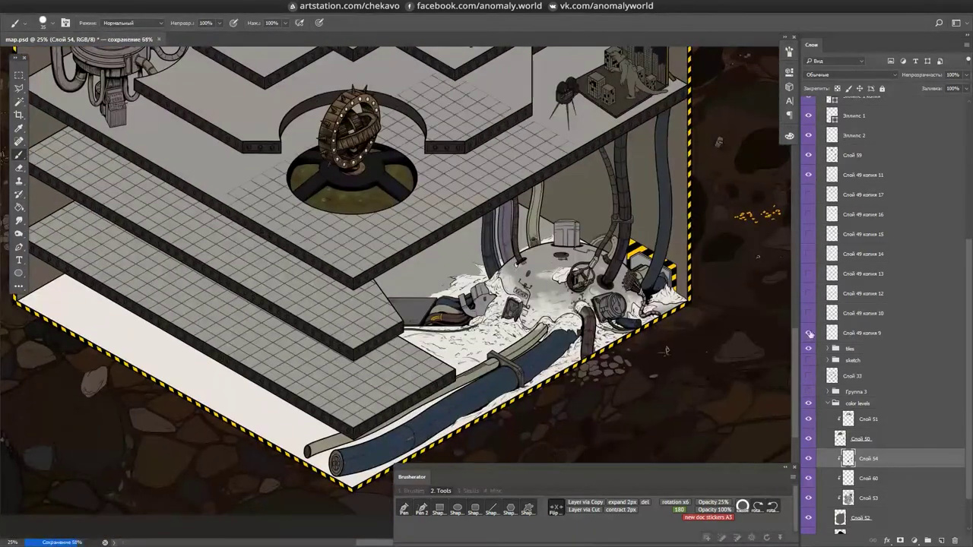
{"action": "scroll", "coordinate": [809, 334], "scroll_direction": "up", "scroll_amount": 1}
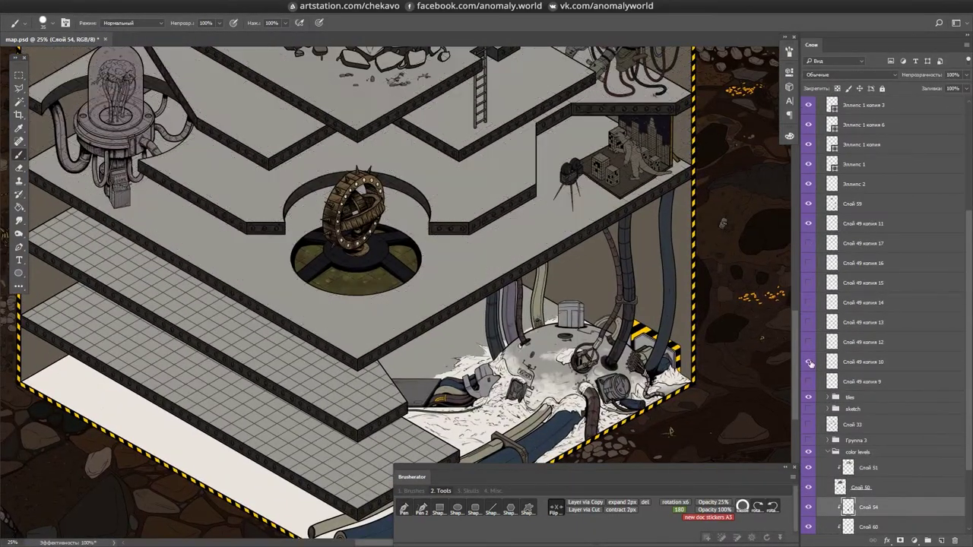
- Show Слой 49 копия 10, make it active, then select Слой 53
{"action": "left_click", "coordinate": [809, 362]}
{"action": "left_click", "coordinate": [495, 282], "text": "ctrl"}
{"action": "scroll", "coordinate": [966, 380], "scroll_direction": "down", "scroll_amount": 1}
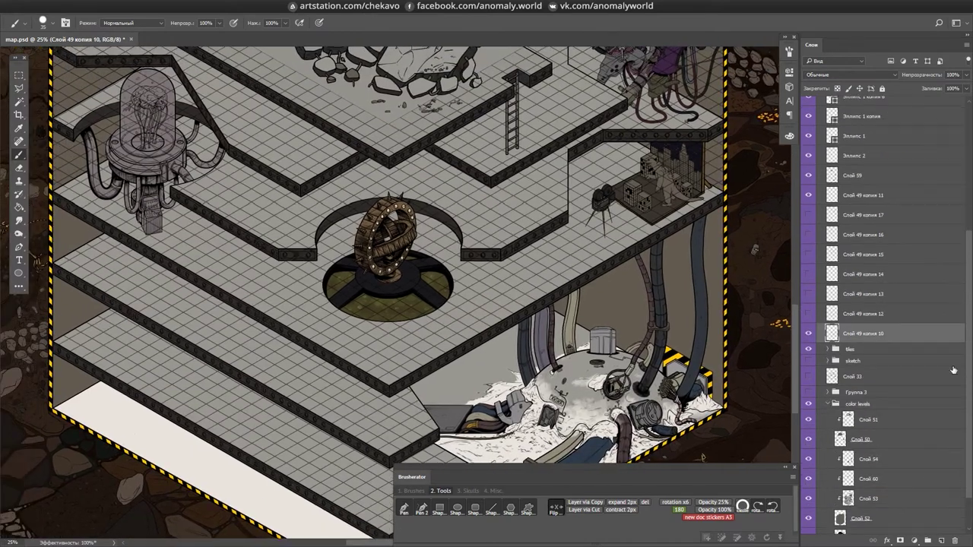
{"action": "left_click", "coordinate": [867, 498]}
- Outline the armillary sphere pit and remove the tiles over it
{"action": "key", "text": "m"}
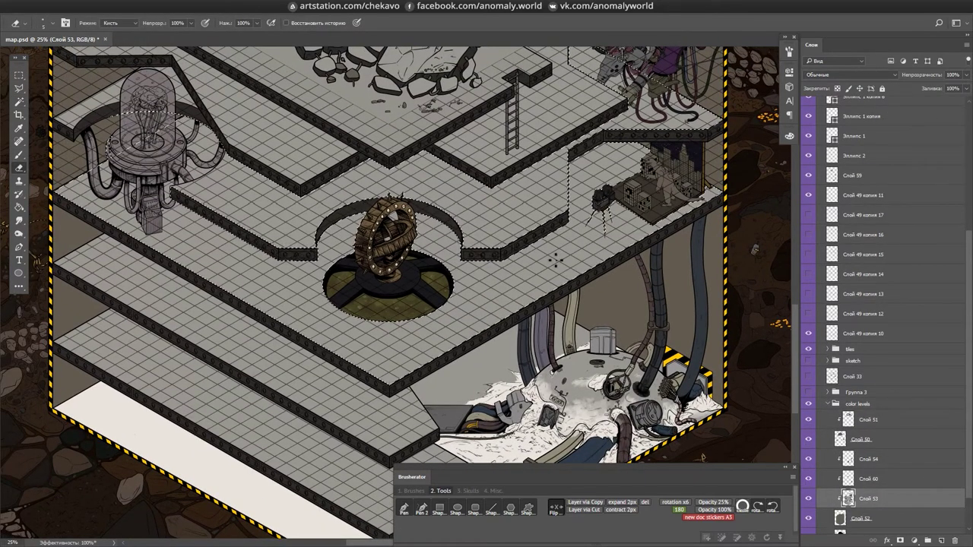
{"action": "left_click_drag", "start_coordinate": [637, 275], "coordinate": [668, 267]}
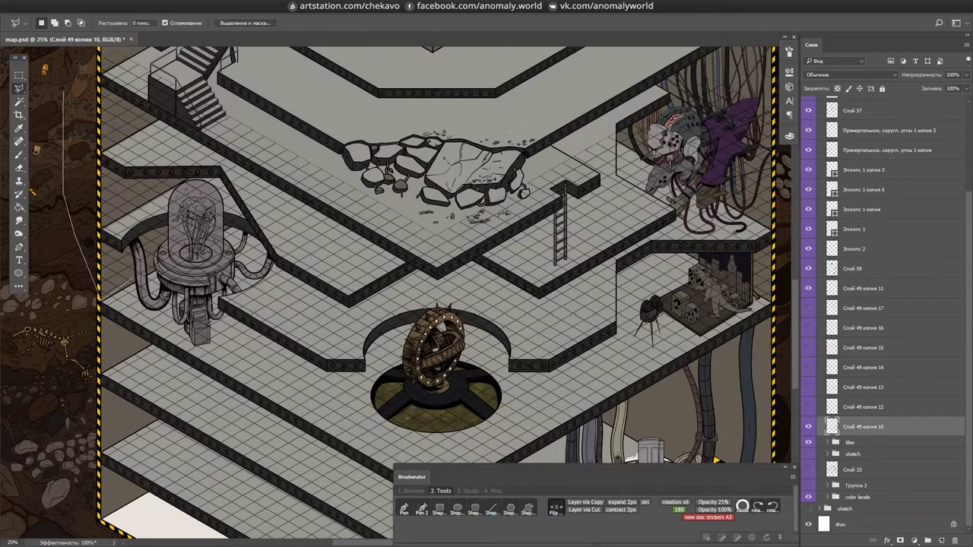
{"action": "scroll", "coordinate": [272, 475], "scroll_direction": "up", "scroll_amount": 3}
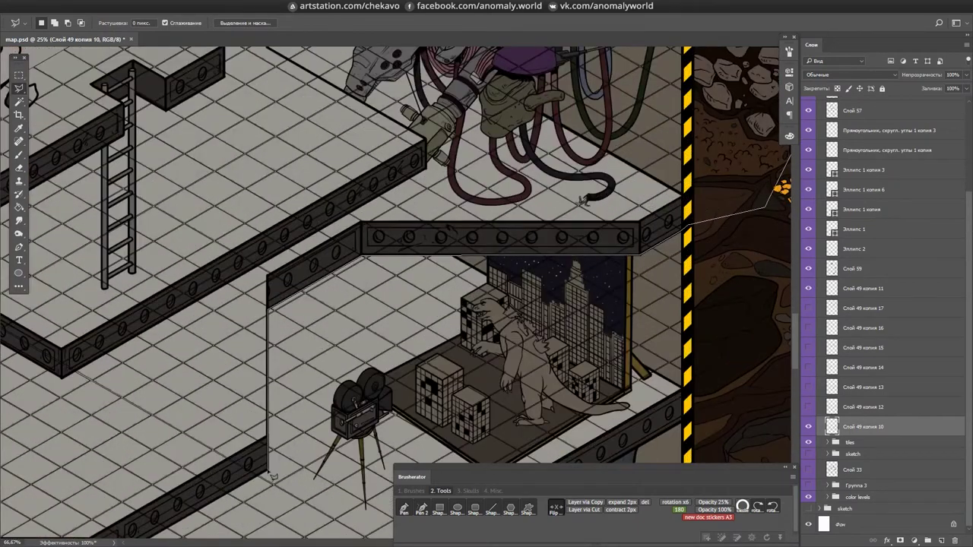
{"action": "mouse_move", "coordinate": [272, 476]}
{"action": "left_mouse_down"}
{"action": "mouse_move", "coordinate": [347, 271]}
{"action": "mouse_move", "coordinate": [566, 275]}
{"action": "mouse_move", "coordinate": [618, 287]}
{"action": "left_mouse_up"}
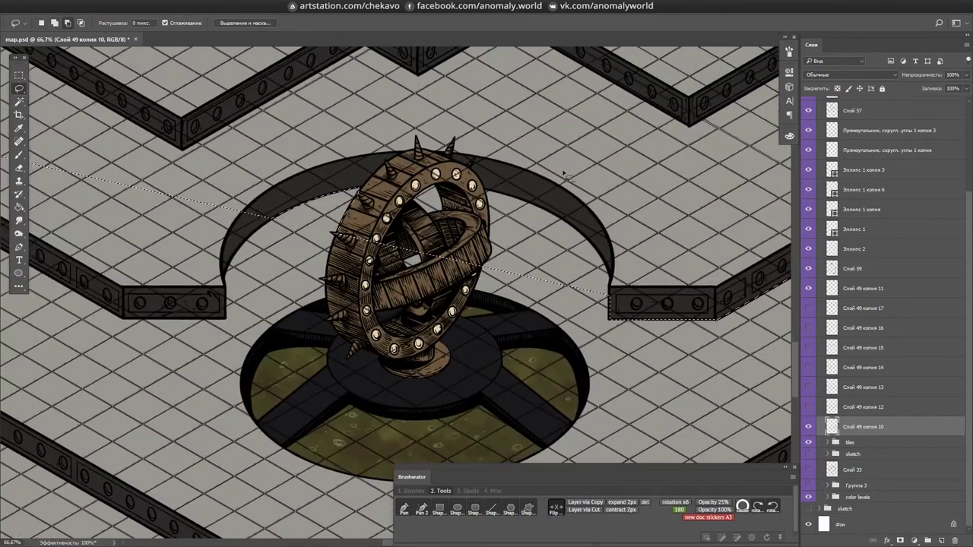
{"action": "left_click_drag", "start_coordinate": [498, 202], "coordinate": [544, 148]}
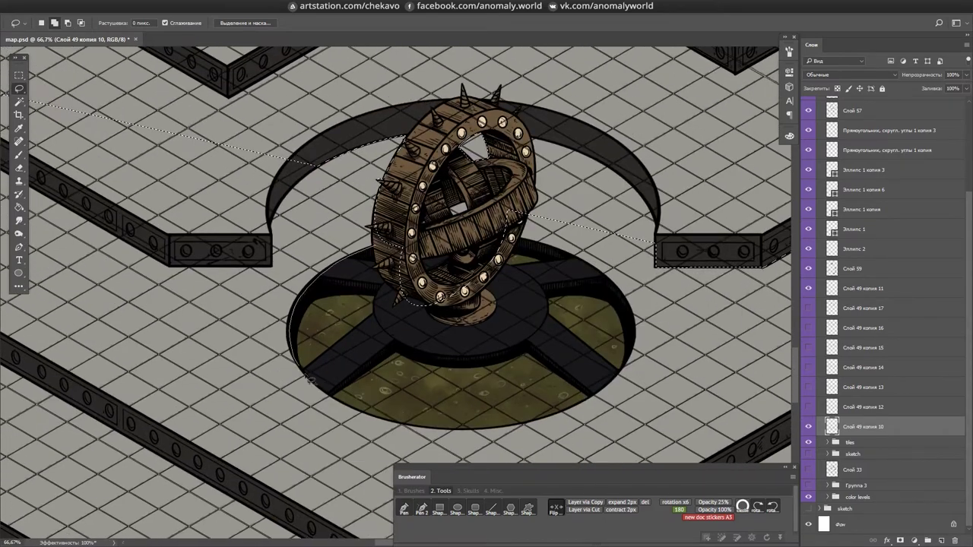
{"action": "left_click_drag", "start_coordinate": [613, 205], "coordinate": [447, 298]}
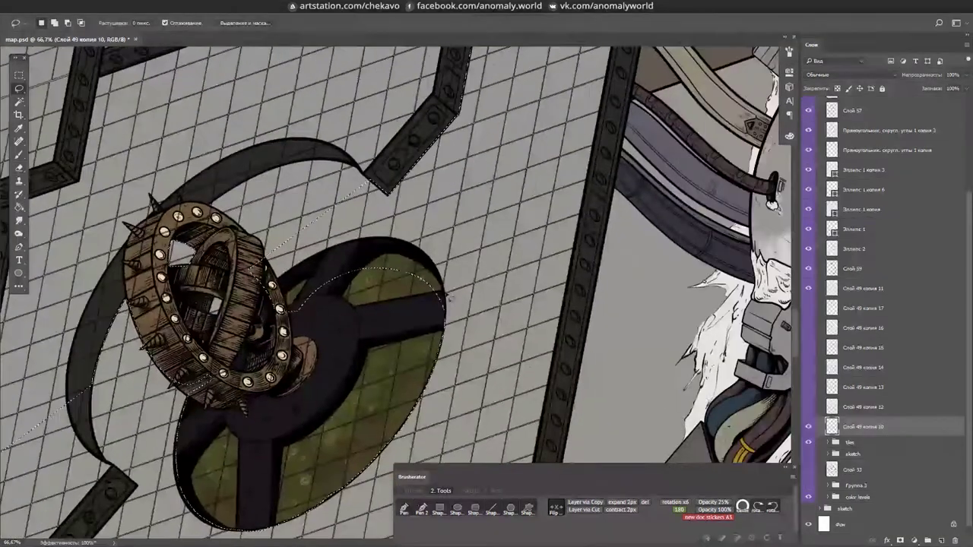
{"action": "key", "text": "ctrl+0"}
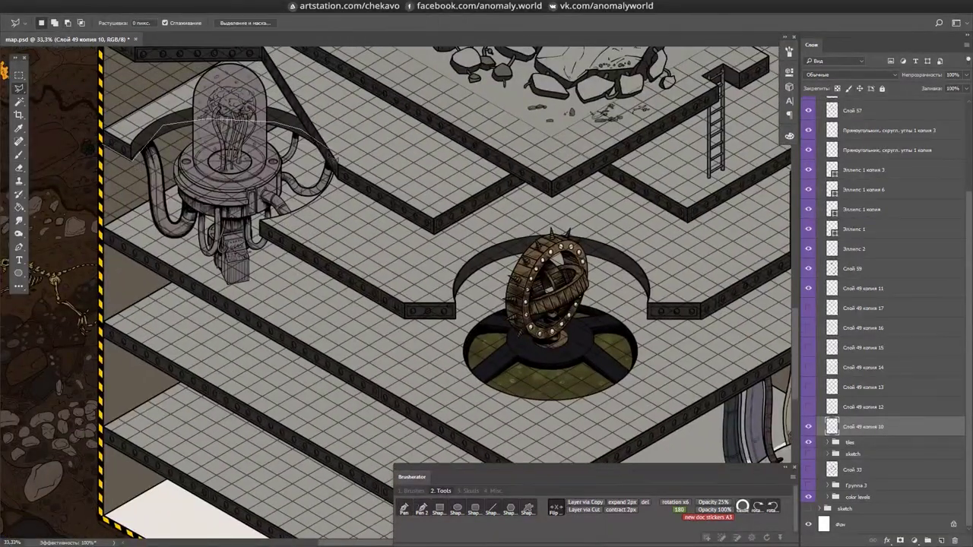
- Cut the tile grid away from the film camera and city diorama, then save
{"action": "left_click_drag", "start_coordinate": [685, 228], "coordinate": [239, 387]}
{"action": "key", "text": "ctrl+plus"}
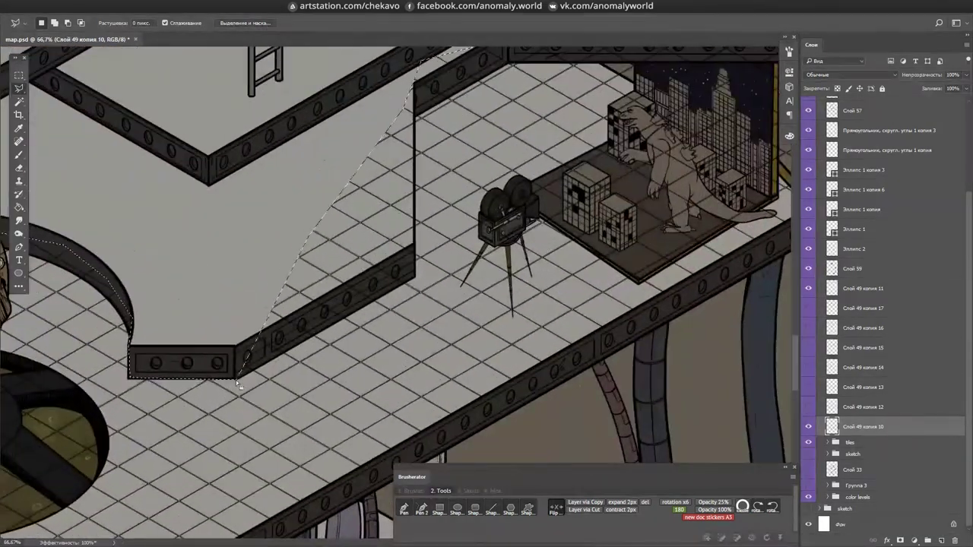
{"action": "left_click_drag", "start_coordinate": [425, 178], "coordinate": [298, 171]}
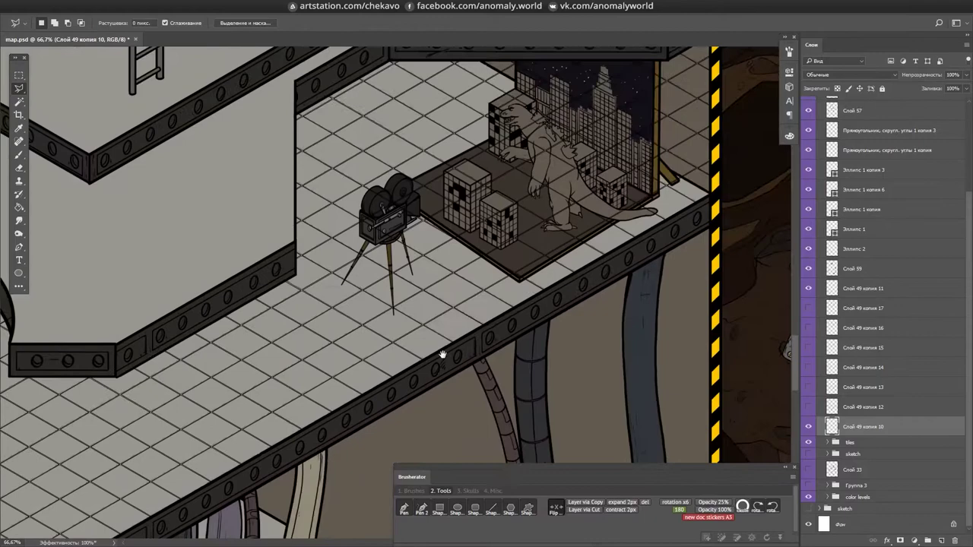
{"action": "key", "text": "ctrl+plus"}
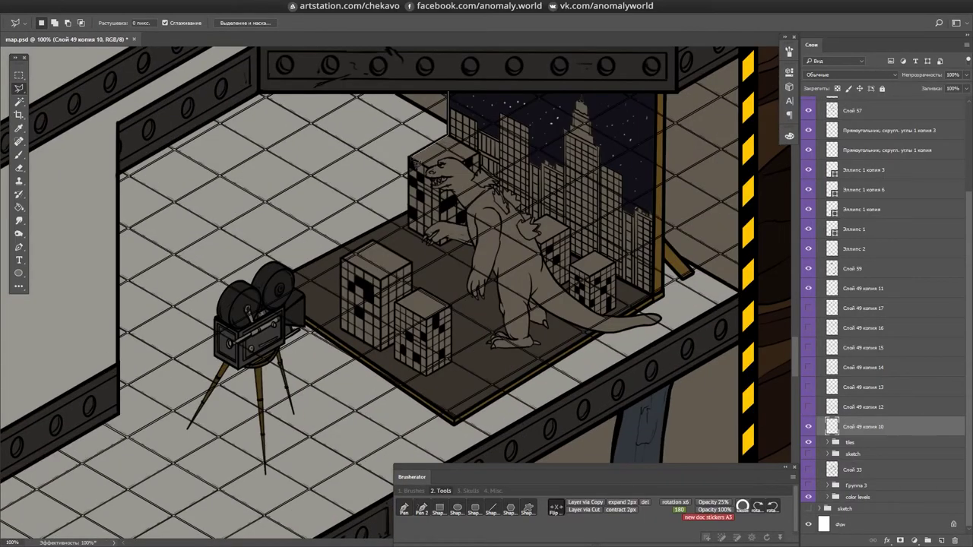
{"action": "key", "text": "ctrl+plus"}
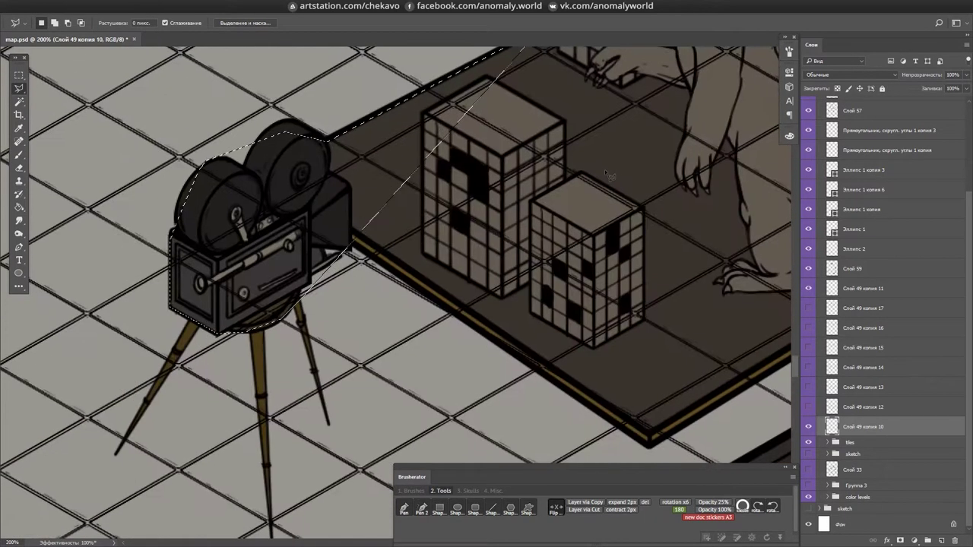
{"action": "left_click_drag", "start_coordinate": [604, 170], "coordinate": [764, 142]}
{"action": "left_click_drag", "start_coordinate": [444, 273], "coordinate": [255, 137]}
{"action": "left_click_drag", "start_coordinate": [355, 291], "coordinate": [48, 288]}
{"action": "key", "text": "ctrl+minus"}
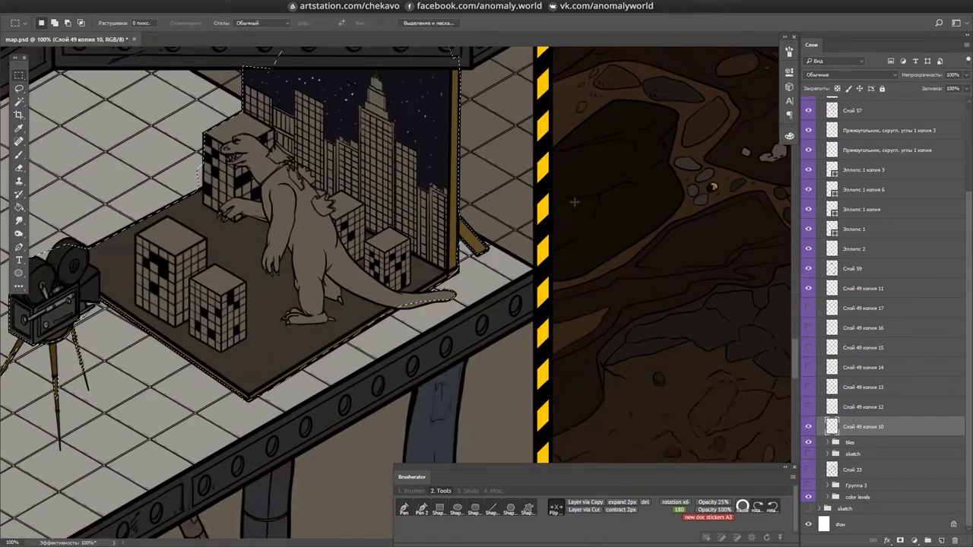
{"action": "left_click_drag", "start_coordinate": [492, 70], "coordinate": [240, 219]}
{"action": "key", "text": "ctrl+s"}
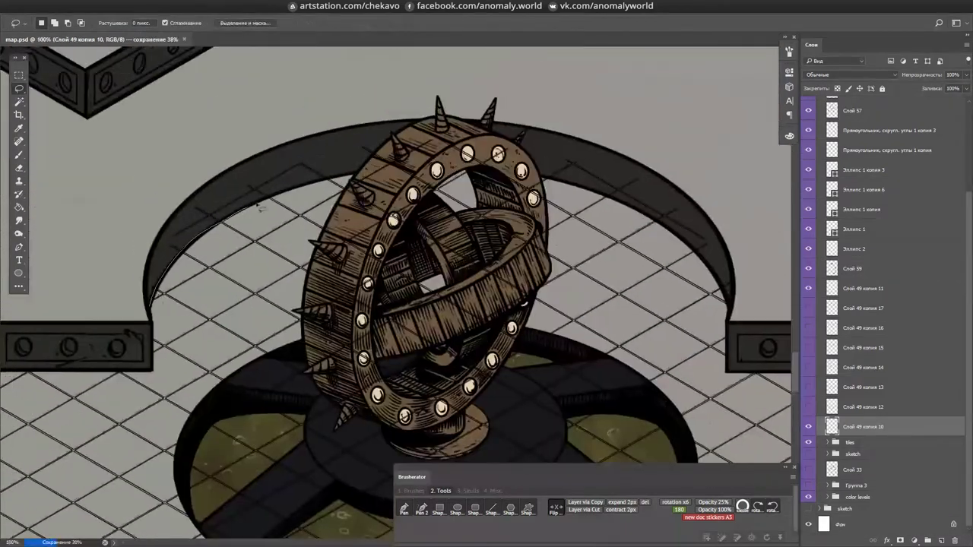
- Refine the tile trim along the armillary sphere base's curved edge
{"action": "left_click_drag", "start_coordinate": [513, 67], "coordinate": [197, 35]}
{"action": "left_click_drag", "start_coordinate": [473, 215], "coordinate": [603, 195]}
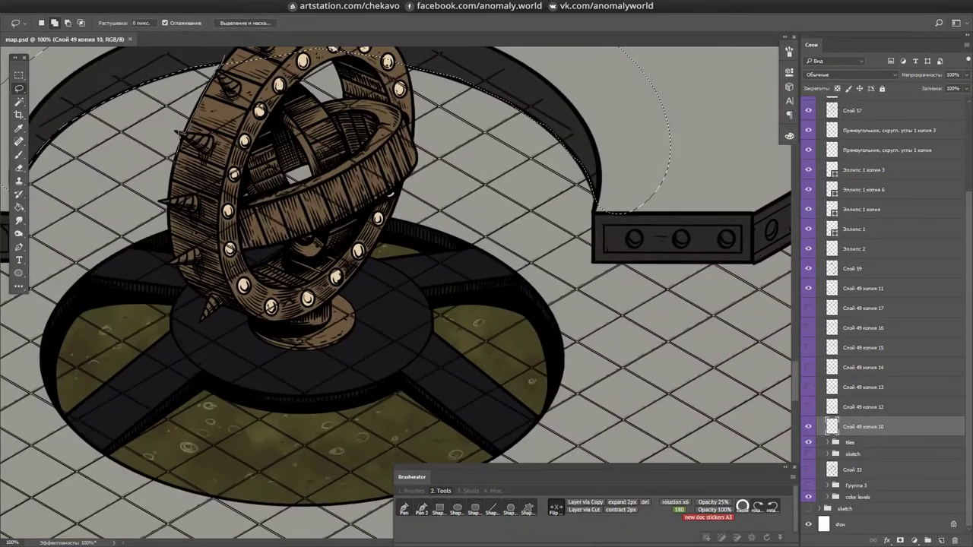
{"action": "left_click_drag", "start_coordinate": [409, 183], "coordinate": [307, 139]}
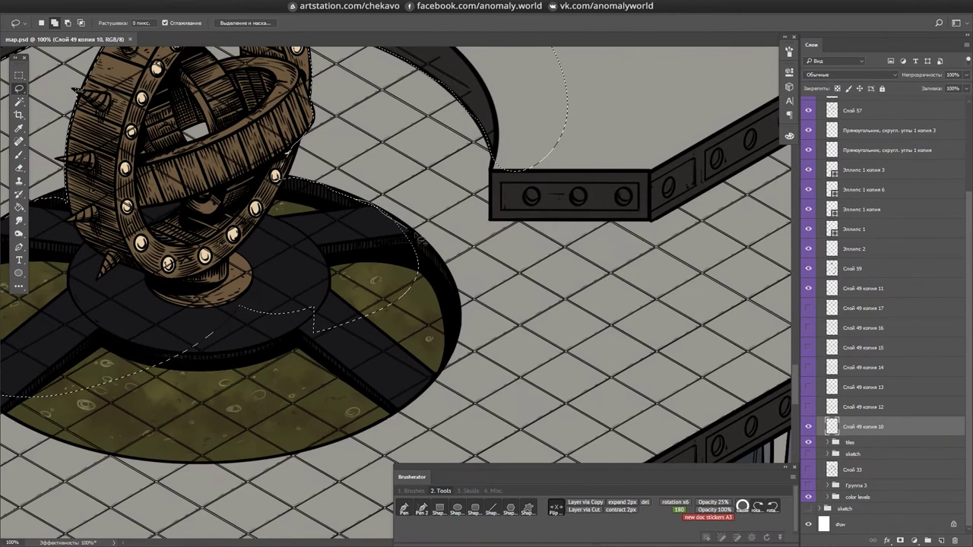
{"action": "left_click_drag", "start_coordinate": [40, 421], "coordinate": [245, 272]}
{"action": "key", "text": "ctrl+minus"}
- Erase the tile grid over the brain-jar machine's tubes and deselect
{"action": "left_click_drag", "start_coordinate": [491, 258], "coordinate": [641, 325]}
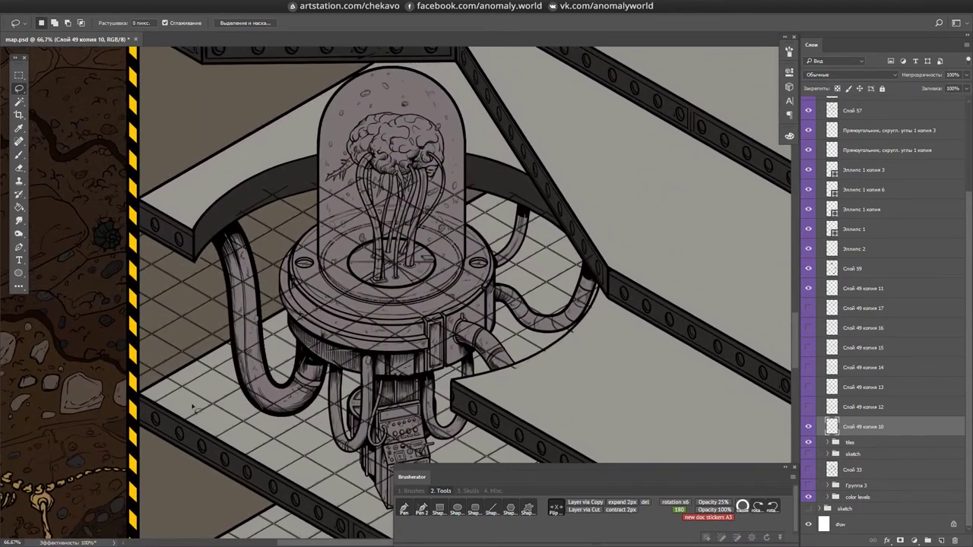
{"action": "key", "text": "ctrl+plus"}
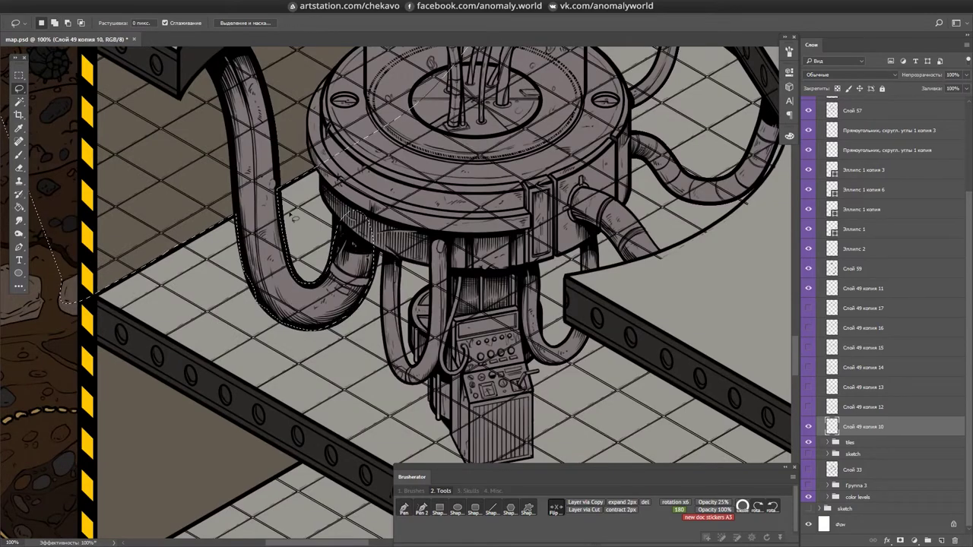
{"action": "left_click_drag", "start_coordinate": [486, 266], "coordinate": [438, 309]}
{"action": "key", "text": "ctrl+d"}
{"action": "key", "text": "m"}
{"action": "left_click", "coordinate": [828, 497]}
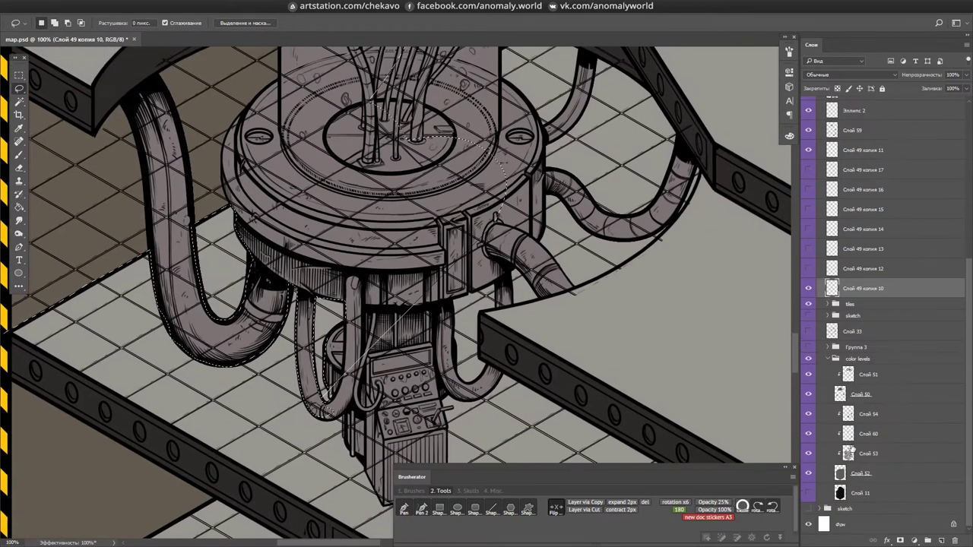
{"action": "key", "text": "ctrl+0"}
{"action": "key", "text": "ctrl+plus"}
{"action": "key", "text": "ctrl+plus"}
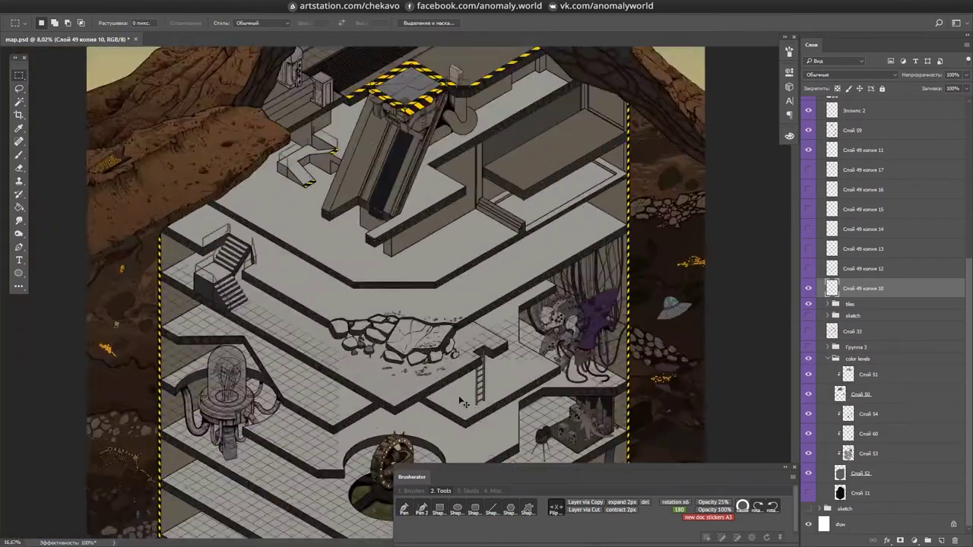
- Turn on tile copies Слой 49 копия 12 and копия 14 by the railed stairs
{"action": "key", "text": "ctrl+minus"}
{"action": "key", "text": "ctrl+minus"}
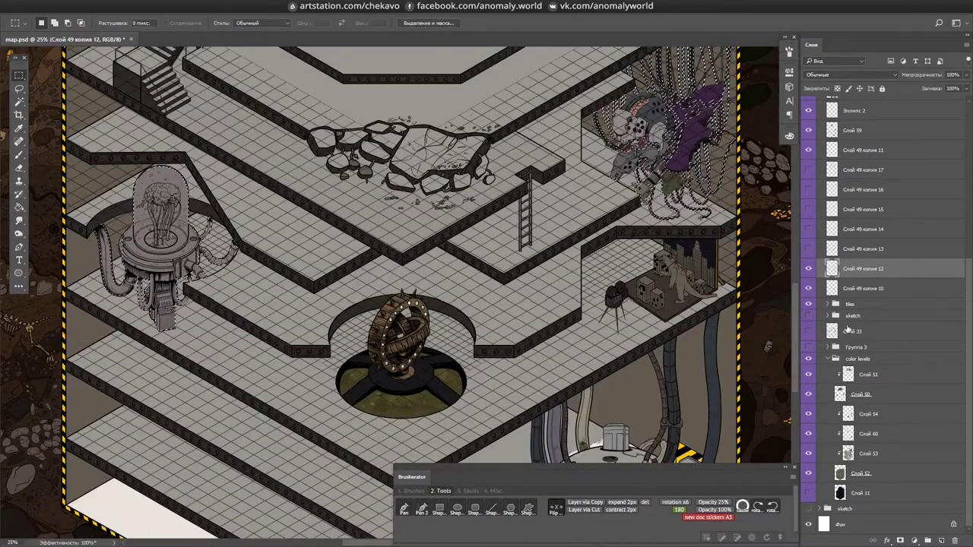
{"action": "left_click", "coordinate": [809, 268]}
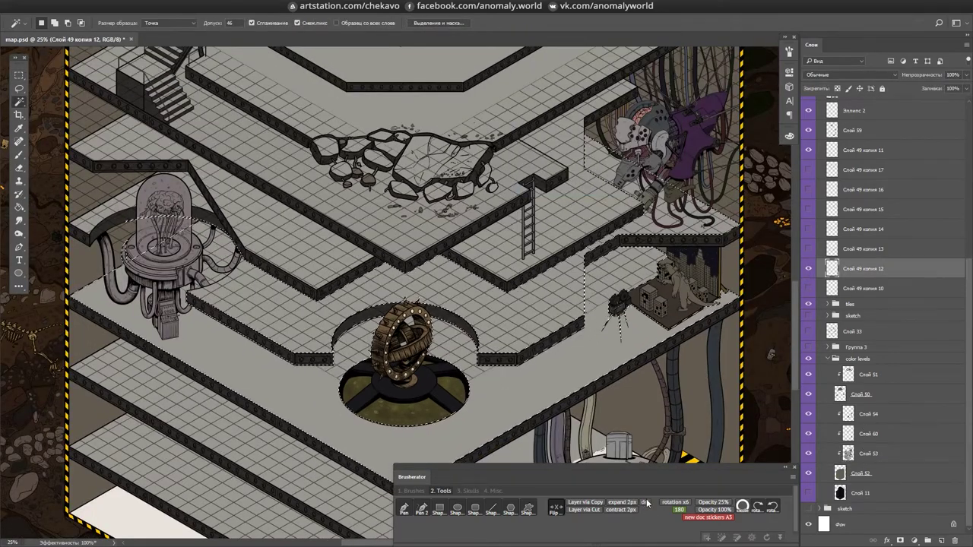
{"action": "key", "text": "l"}
{"action": "key", "text": "ctrl+plus"}
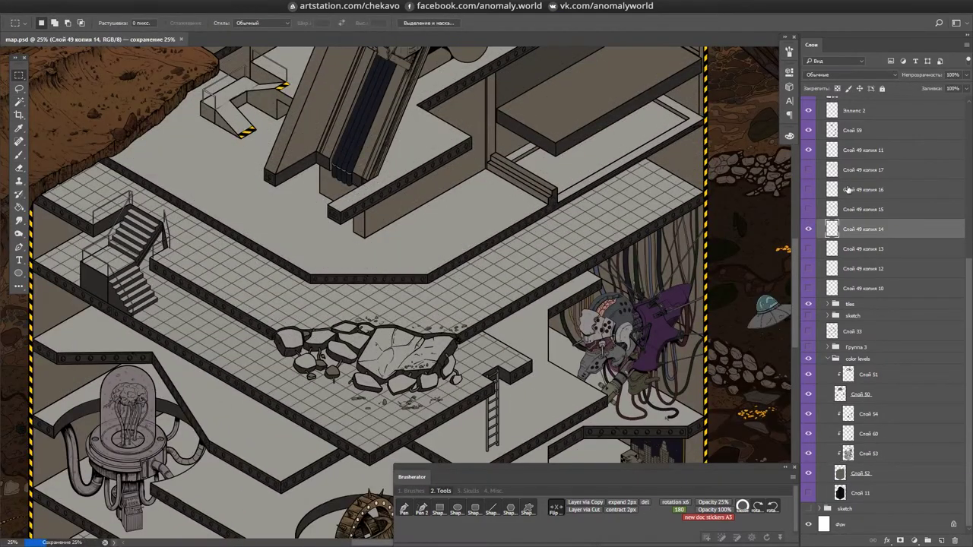
{"action": "left_click", "coordinate": [810, 230]}
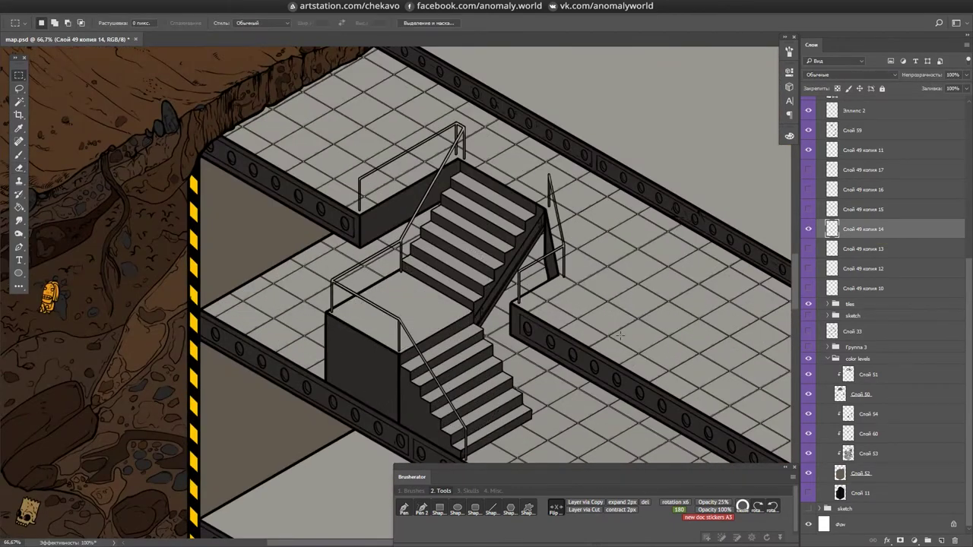
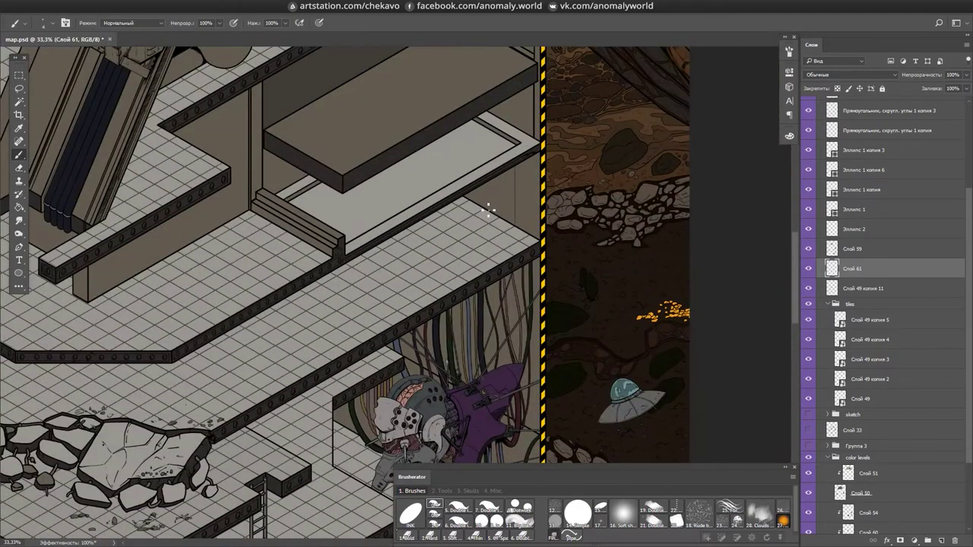
- Bring the striped roof and rock above the domed tank into view
{"action": "left_click_drag", "start_coordinate": [519, 139], "coordinate": [500, 300]}
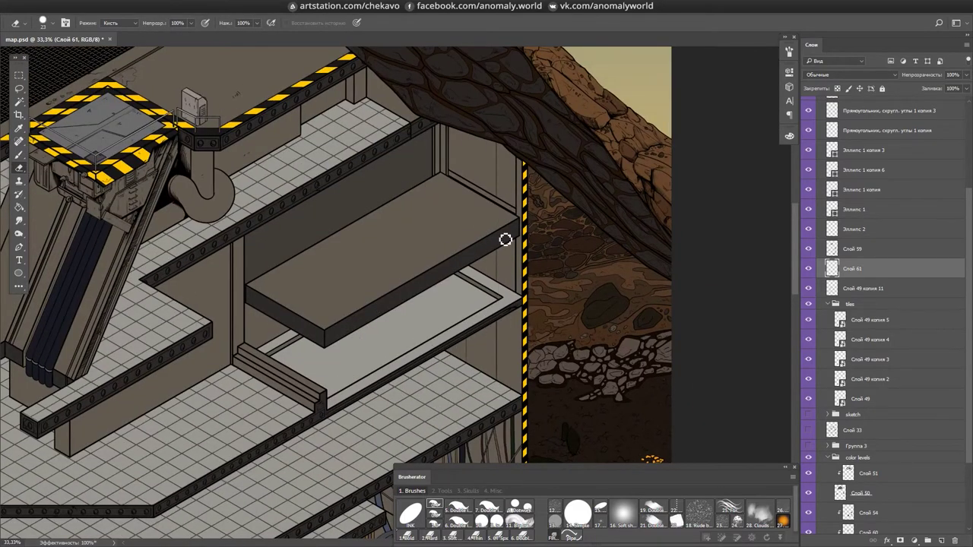
{"action": "scroll", "coordinate": [505, 240], "scroll_direction": "down", "scroll_amount": 5}
{"action": "scroll", "coordinate": [403, 282], "scroll_direction": "up", "scroll_amount": 3}
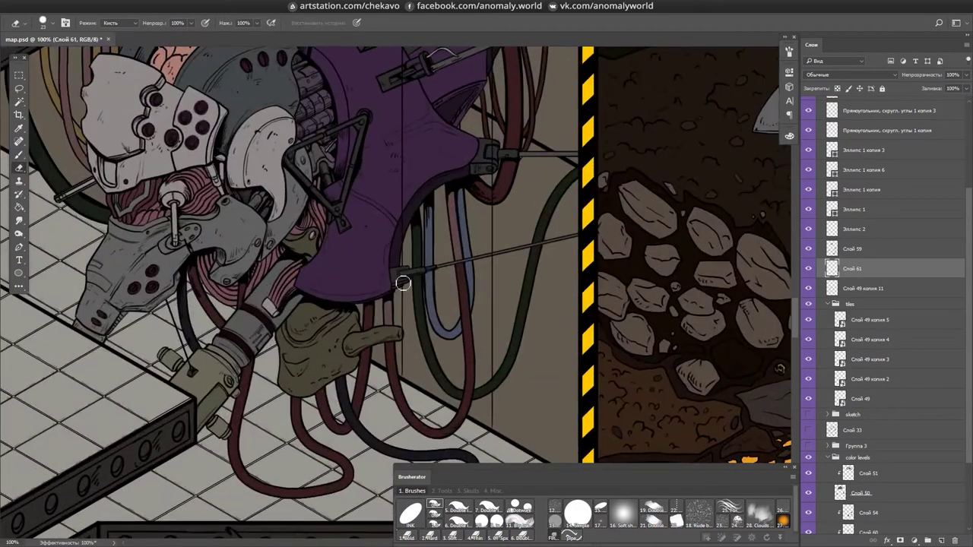
{"action": "scroll", "coordinate": [484, 294], "scroll_direction": "up", "scroll_amount": 1}
{"action": "scroll", "coordinate": [481, 204], "scroll_direction": "up", "scroll_amount": 8}
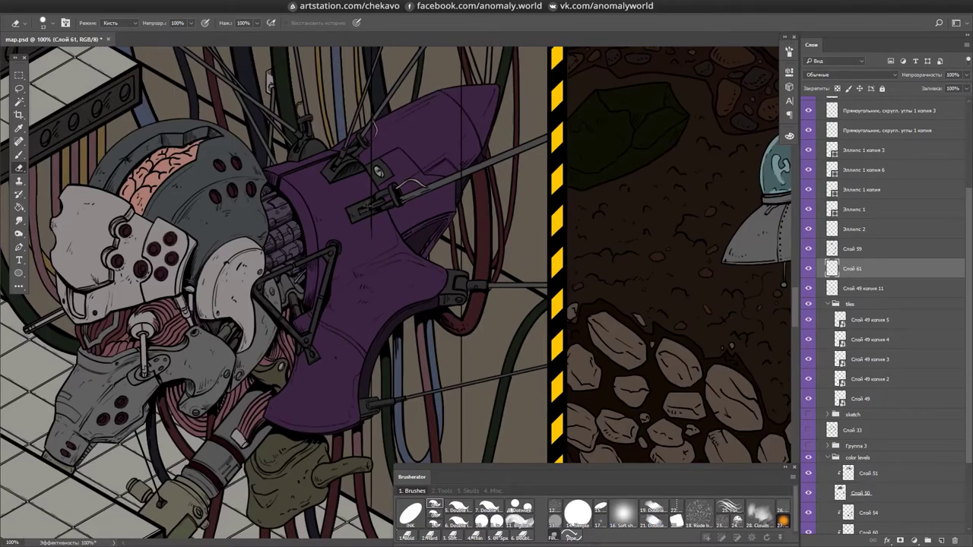
{"action": "scroll", "coordinate": [454, 321], "scroll_direction": "down", "scroll_amount": 3}
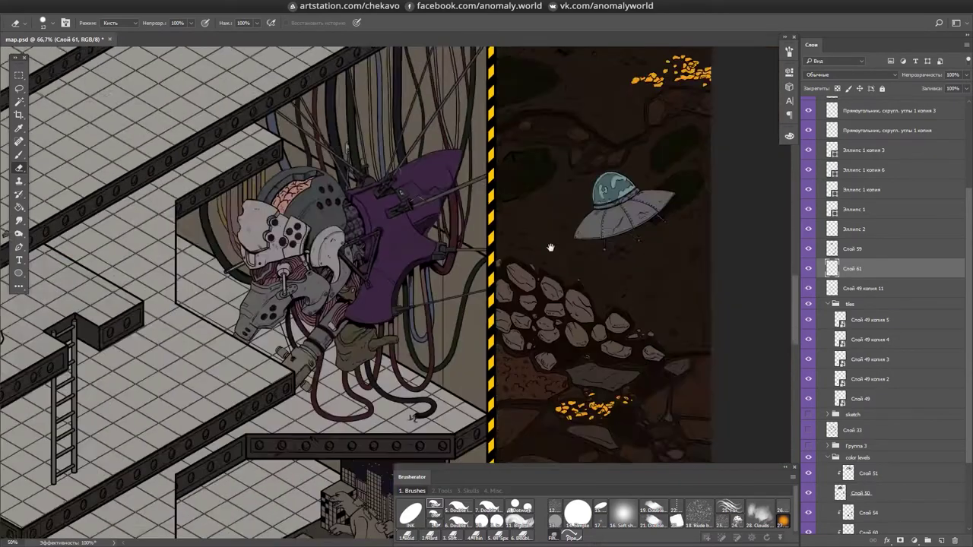
{"action": "scroll", "coordinate": [470, 353], "scroll_direction": "down", "scroll_amount": 5}
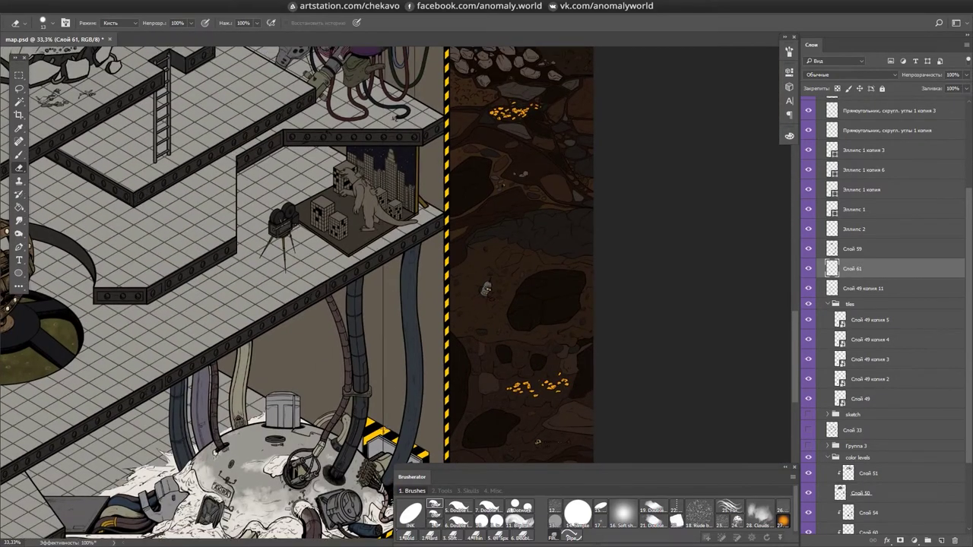
{"action": "scroll", "coordinate": [470, 352], "scroll_direction": "down", "scroll_amount": 1}
{"action": "key", "text": "b"}
{"action": "scroll", "coordinate": [304, 292], "scroll_direction": "up", "scroll_amount": 3}
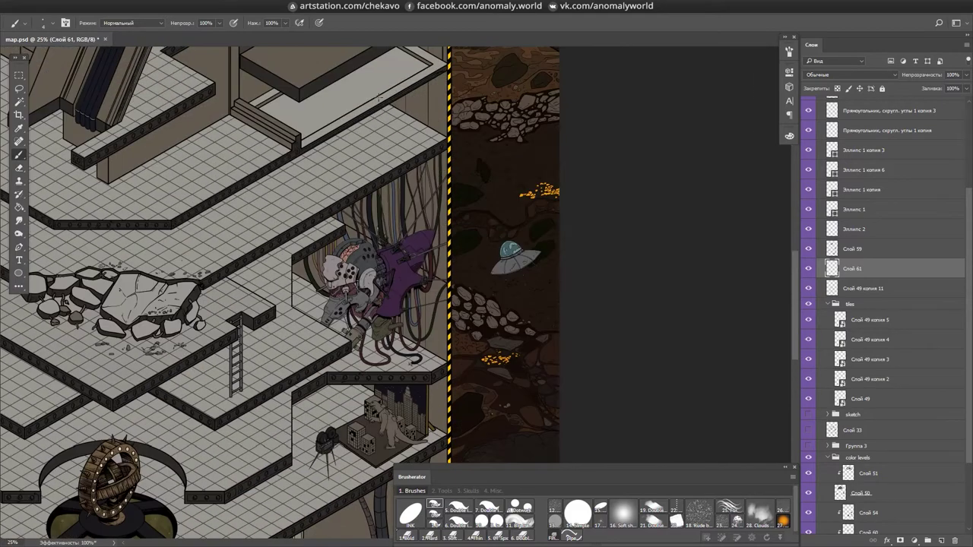
{"action": "scroll", "coordinate": [305, 293], "scroll_direction": "down", "scroll_amount": 2}
{"action": "scroll", "coordinate": [304, 293], "scroll_direction": "up", "scroll_amount": 1}
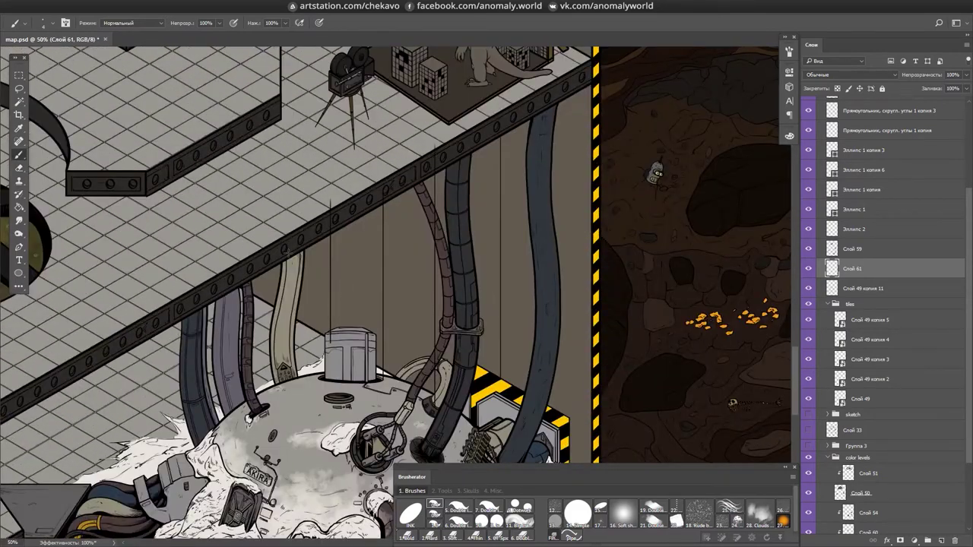
- Draw two straight dark vertical seam lines on the back wall with the Brush
{"action": "key", "text": "e"}
{"action": "scroll", "coordinate": [509, 317], "scroll_direction": "down", "scroll_amount": 3}
{"action": "scroll", "coordinate": [357, 329], "scroll_direction": "up", "scroll_amount": 3}
{"action": "key", "text": "b"}
{"action": "left_click", "coordinate": [357, 360], "text": "shift"}
{"action": "left_click", "coordinate": [498, 226]}
{"action": "left_click", "coordinate": [497, 281], "text": "shift"}
- Save the map with Ctrl+S
{"action": "key", "text": "e"}
{"action": "scroll", "coordinate": [520, 137], "scroll_direction": "down", "scroll_amount": 3}
{"action": "key", "text": "ctrl+s"}
{"action": "scroll", "coordinate": [373, 408], "scroll_direction": "up", "scroll_amount": 6}
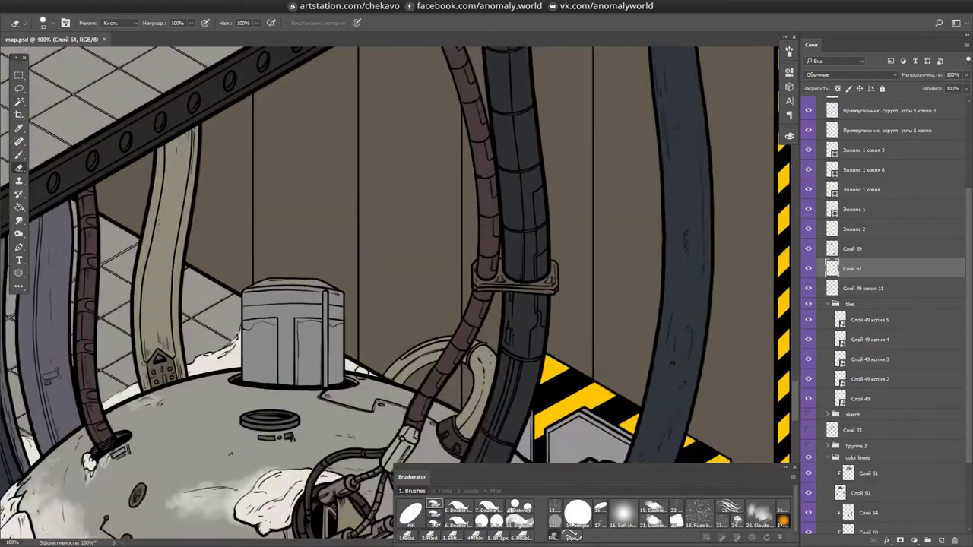
- Paint cracks along the wall seams above the tank
{"action": "scroll", "coordinate": [361, 393], "scroll_direction": "up", "scroll_amount": 2}
{"action": "left_click_drag", "start_coordinate": [370, 226], "coordinate": [362, 269]}
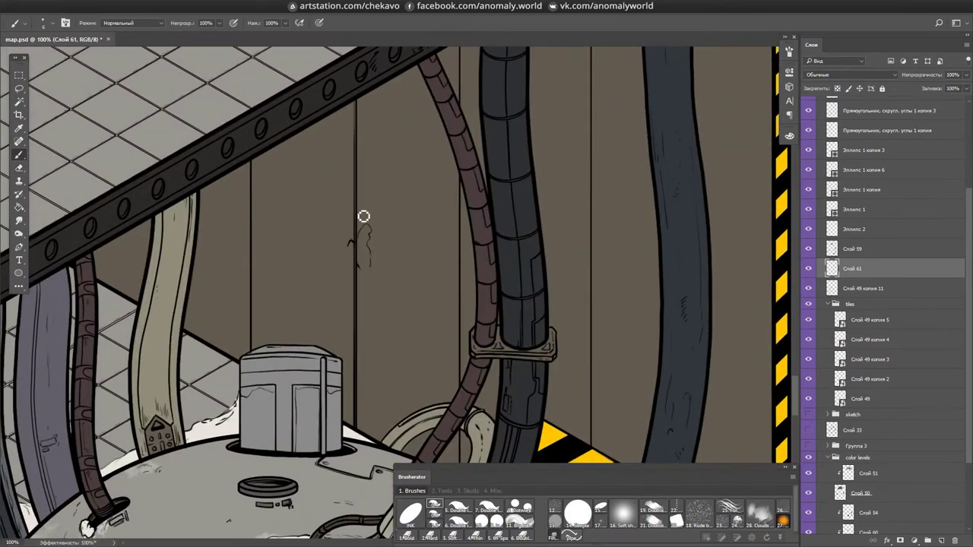
{"action": "left_click_drag", "start_coordinate": [255, 224], "coordinate": [261, 251]}
{"action": "key", "text": "b"}
- With a larger grunge brush, stain the left and lower wall and between tank and brown pipe
{"action": "left_click", "coordinate": [456, 506]}
{"action": "left_click_drag", "start_coordinate": [222, 181], "coordinate": [228, 225]}
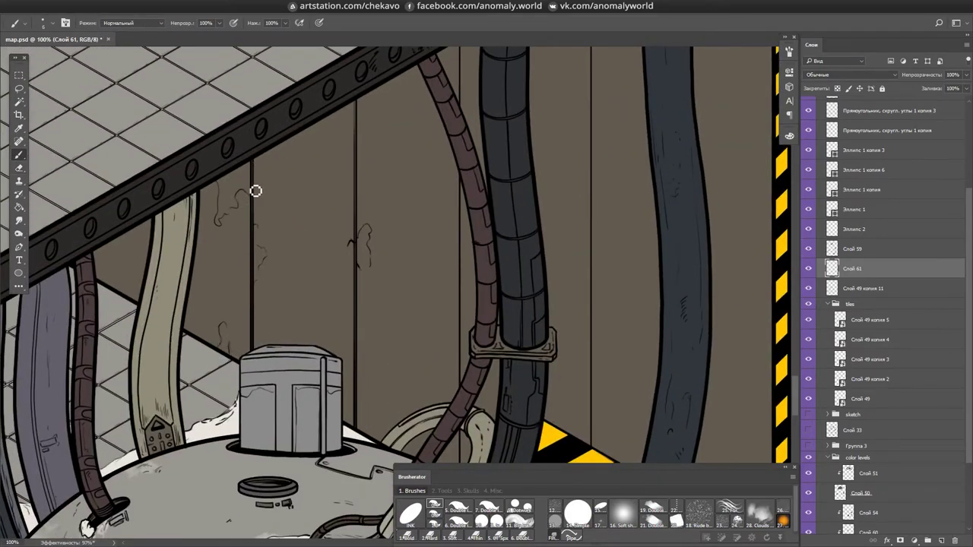
{"action": "left_click_drag", "start_coordinate": [373, 408], "coordinate": [370, 427]}
{"action": "mouse_move", "coordinate": [366, 341]}
{"action": "left_mouse_down"}
{"action": "mouse_move", "coordinate": [417, 360]}
{"action": "mouse_move", "coordinate": [461, 361]}
{"action": "mouse_move", "coordinate": [445, 352]}
{"action": "mouse_move", "coordinate": [453, 351]}
{"action": "mouse_move", "coordinate": [431, 385]}
{"action": "left_mouse_up"}
{"action": "left_click_drag", "start_coordinate": [457, 214], "coordinate": [454, 228]}
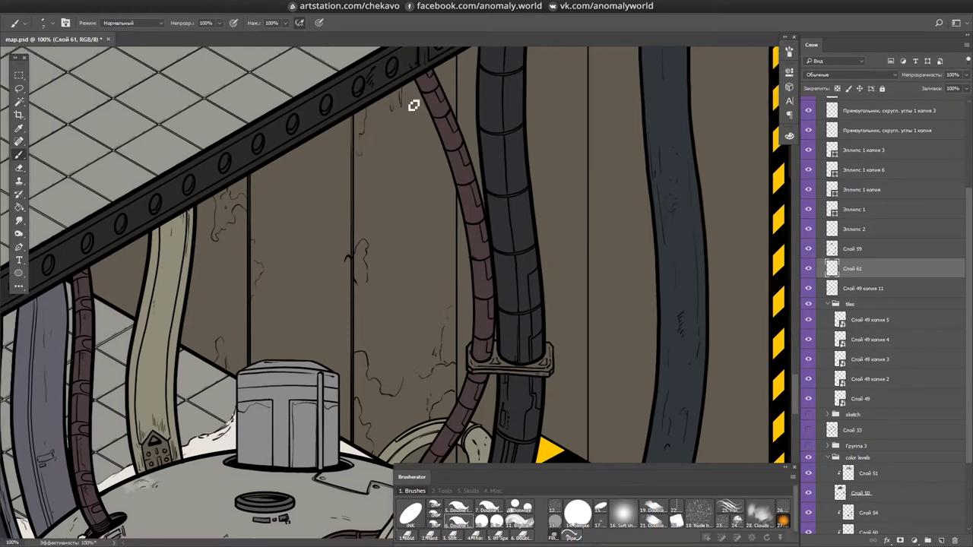
- Add dirt and crack strokes right of the dark pipe and across the wall
{"action": "left_click_drag", "start_coordinate": [561, 240], "coordinate": [566, 255]}
{"action": "mouse_move", "coordinate": [553, 146]}
{"action": "left_mouse_down"}
{"action": "mouse_move", "coordinate": [566, 167]}
{"action": "mouse_move", "coordinate": [573, 89]}
{"action": "mouse_move", "coordinate": [599, 80]}
{"action": "mouse_move", "coordinate": [599, 114]}
{"action": "mouse_move", "coordinate": [548, 130]}
{"action": "left_mouse_up"}
{"action": "left_click_drag", "start_coordinate": [374, 242], "coordinate": [373, 207]}
{"action": "left_click_drag", "start_coordinate": [437, 233], "coordinate": [424, 255]}
{"action": "left_click_drag", "start_coordinate": [258, 232], "coordinate": [262, 251]}
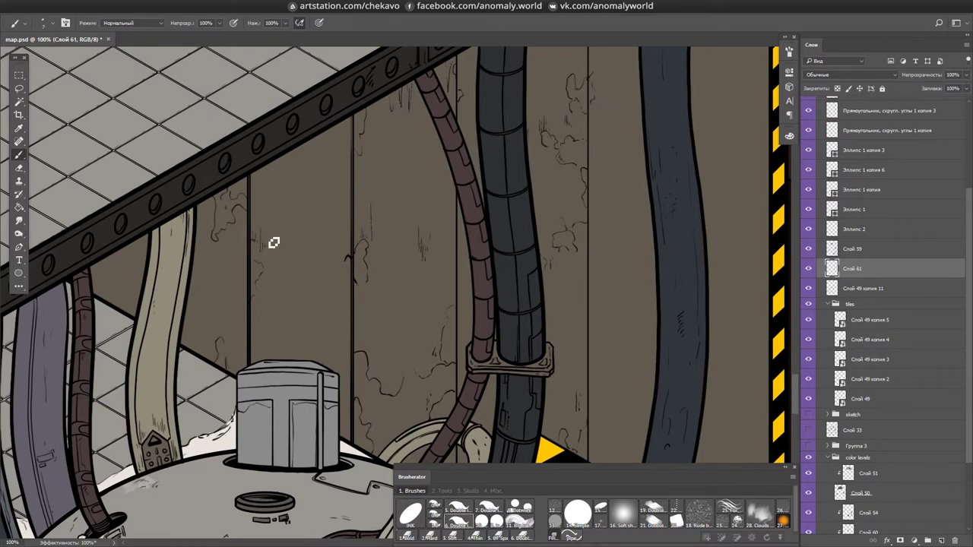
{"action": "mouse_move", "coordinate": [406, 332]}
{"action": "left_mouse_down"}
{"action": "mouse_move", "coordinate": [410, 229]}
{"action": "mouse_move", "coordinate": [375, 342]}
{"action": "left_mouse_up"}
- Zoom in on the weathered wall to 100% and save the map
{"action": "scroll", "coordinate": [504, 191], "scroll_direction": "right", "scroll_amount": 3}
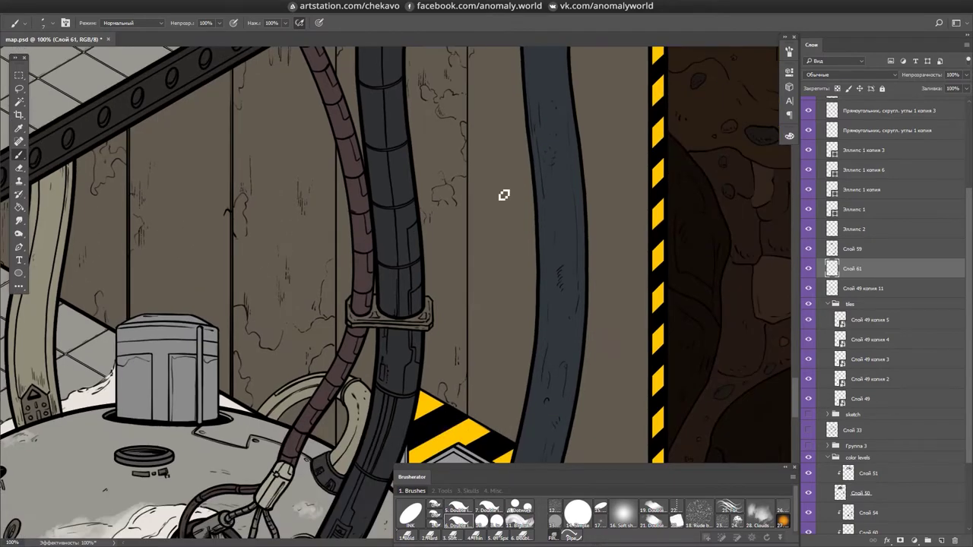
{"action": "scroll", "coordinate": [434, 373], "scroll_direction": "down", "scroll_amount": 2}
{"action": "key", "text": "ctrl+plus"}
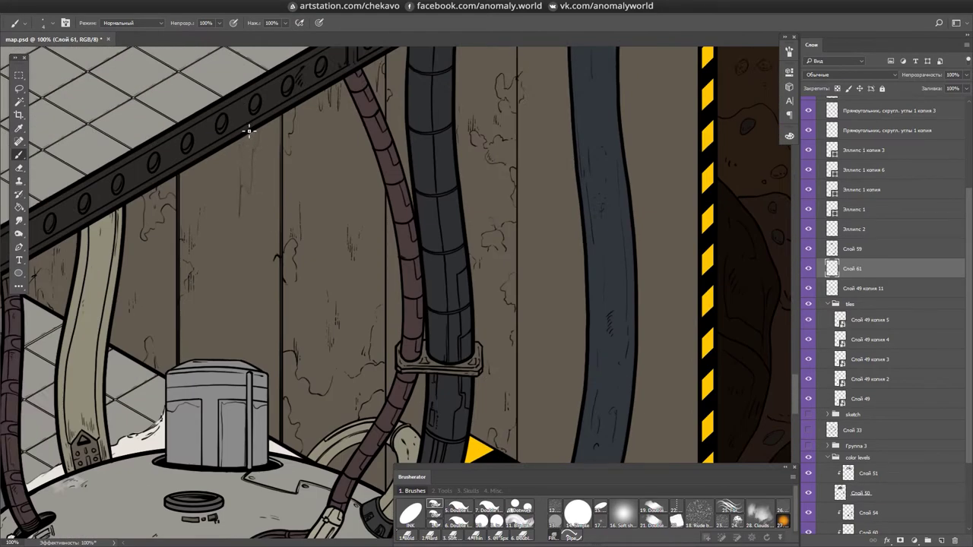
{"action": "scroll", "coordinate": [451, 220], "scroll_direction": "right", "scroll_amount": 2}
{"action": "scroll", "coordinate": [343, 319], "scroll_direction": "down", "scroll_amount": 2}
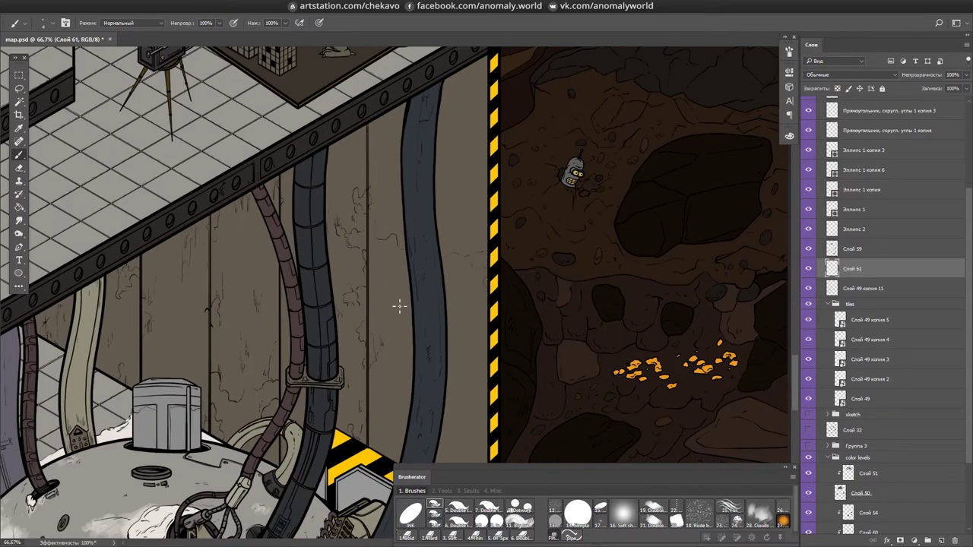
{"action": "scroll", "coordinate": [476, 257], "scroll_direction": "down", "scroll_amount": 1}
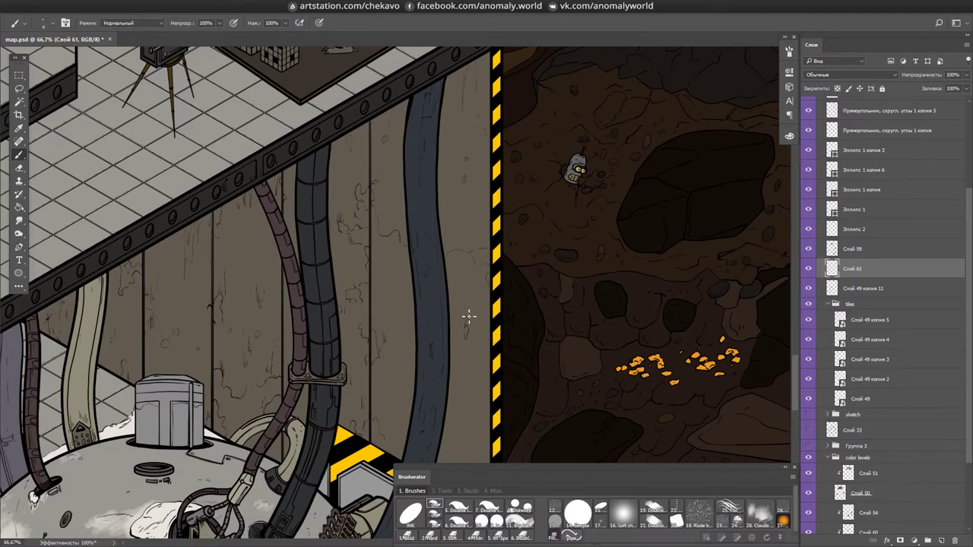
{"action": "scroll", "coordinate": [426, 395], "scroll_direction": "down", "scroll_amount": 5}
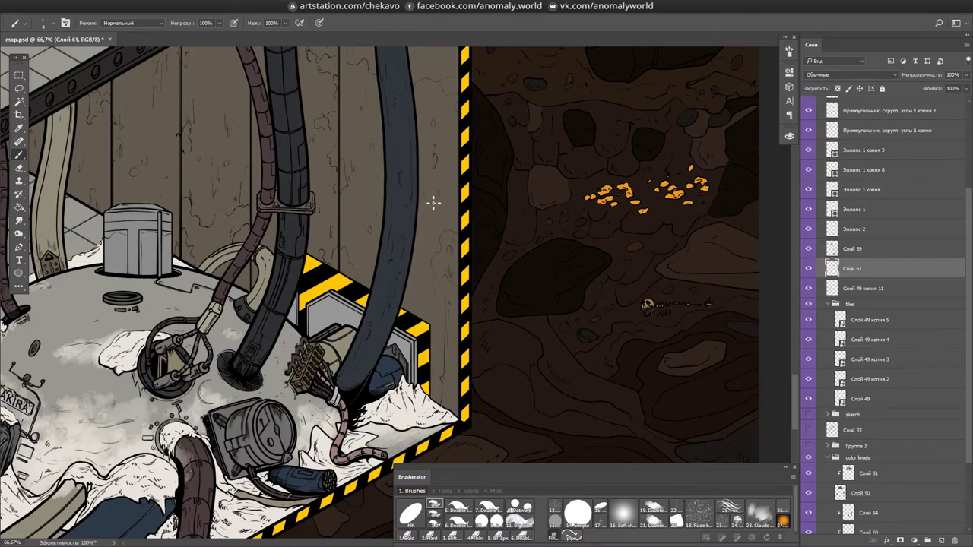
{"action": "scroll", "coordinate": [436, 199], "scroll_direction": "up", "scroll_amount": 4}
{"action": "scroll", "coordinate": [447, 164], "scroll_direction": "down", "scroll_amount": 5}
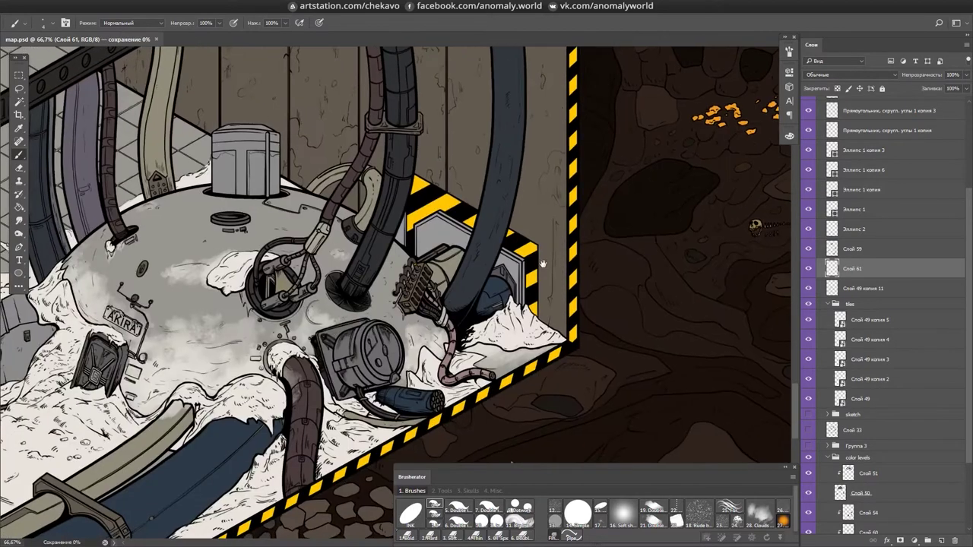
{"action": "scroll", "coordinate": [479, 350], "scroll_direction": "up", "scroll_amount": 1}
{"action": "key", "text": "ctrl+s"}
- Add one more short dark crack to the wall and save again
{"action": "left_click_drag", "start_coordinate": [461, 361], "coordinate": [461, 391]}
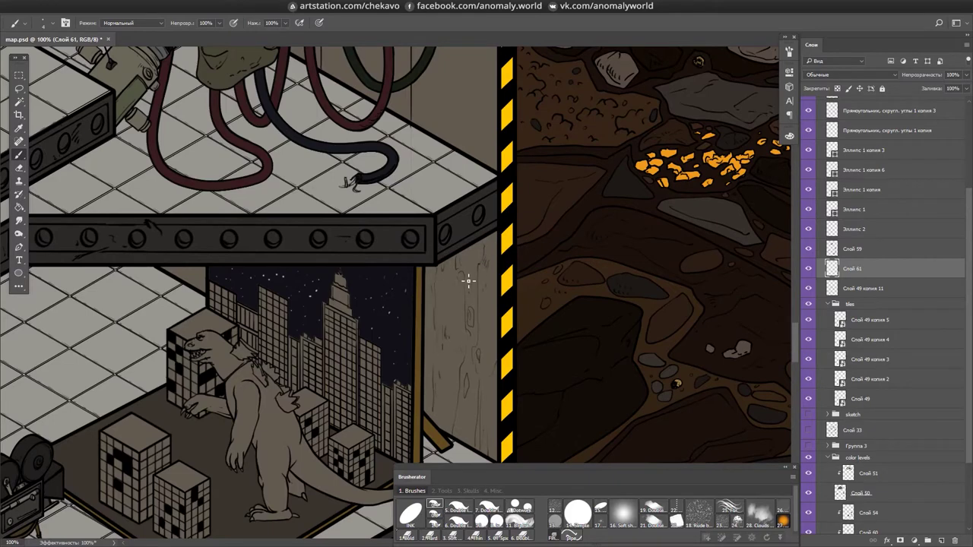
{"action": "scroll", "coordinate": [455, 202], "scroll_direction": "down", "scroll_amount": 10}
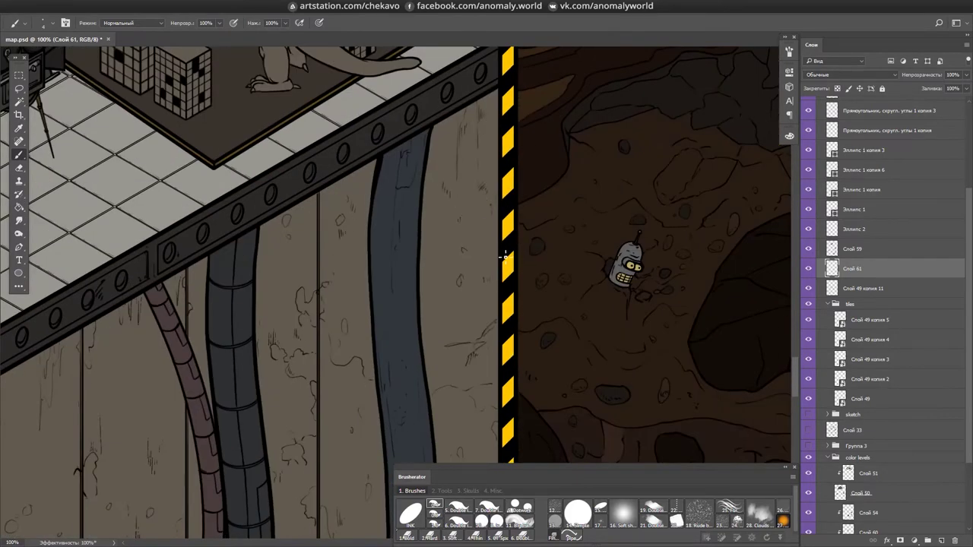
{"action": "scroll", "coordinate": [504, 257], "scroll_direction": "down", "scroll_amount": 10}
{"action": "scroll", "coordinate": [395, 152], "scroll_direction": "up", "scroll_amount": 1}
{"action": "scroll", "coordinate": [385, 172], "scroll_direction": "up", "scroll_amount": 4}
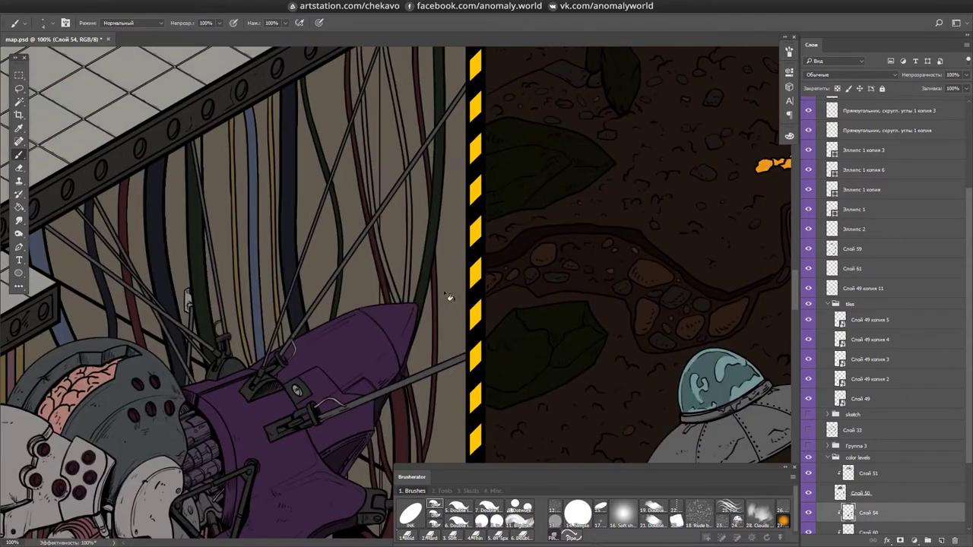
{"action": "key", "text": "g"}
{"action": "left_click_drag", "start_coordinate": [456, 271], "coordinate": [471, 283]}
{"action": "key", "text": "ctrl+s"}
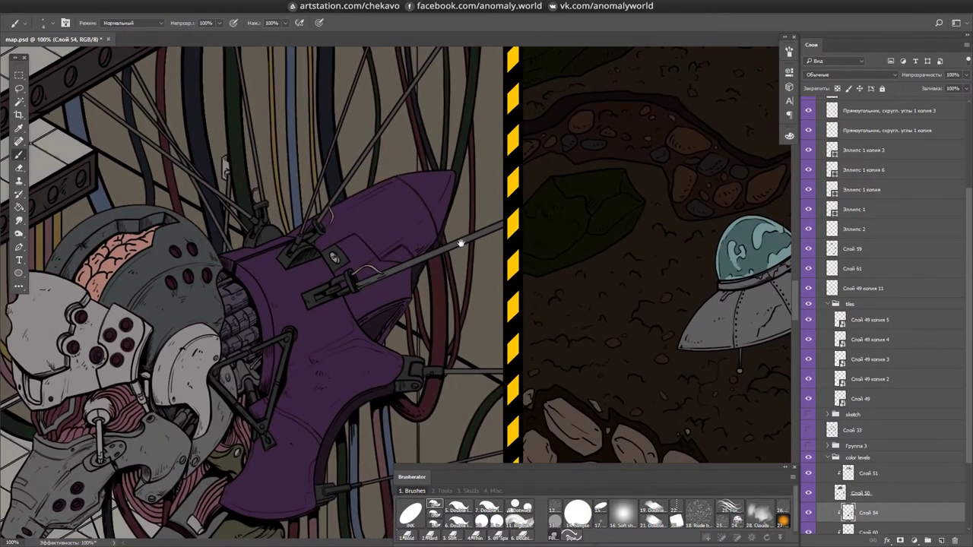
- Open and close the Color panel
{"action": "left_click", "coordinate": [790, 136]}
{"action": "left_click", "coordinate": [790, 136]}
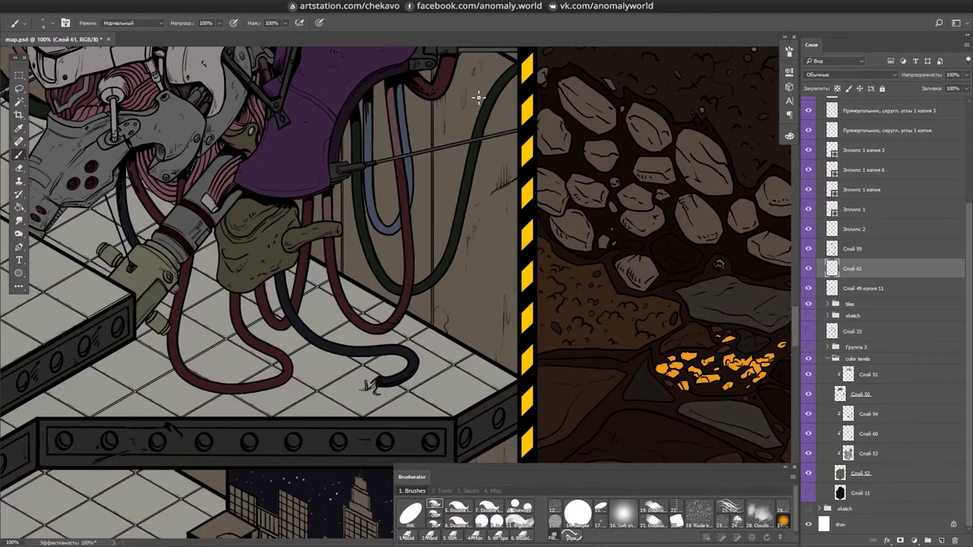
{"action": "scroll", "coordinate": [352, 325], "scroll_direction": "up", "scroll_amount": 3}
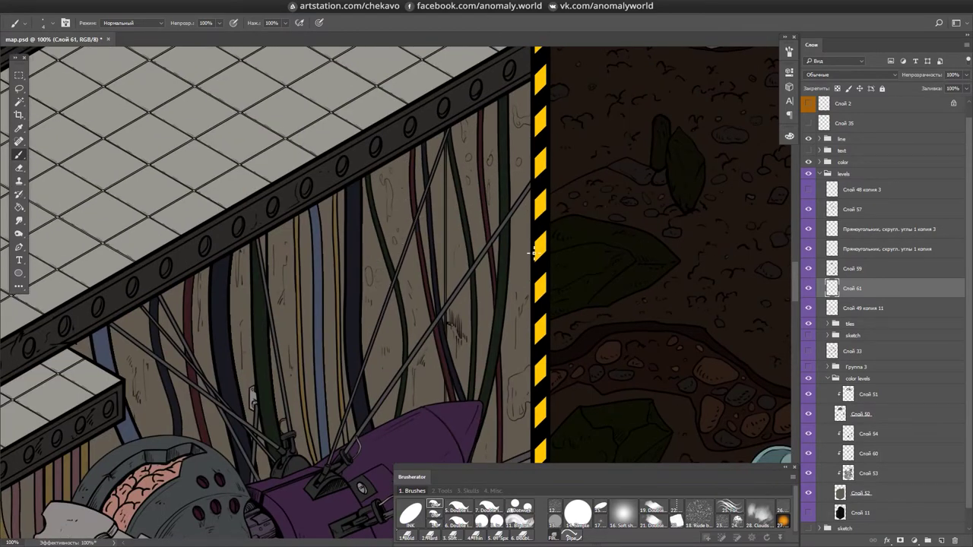
{"action": "scroll", "coordinate": [452, 205], "scroll_direction": "down", "scroll_amount": 1}
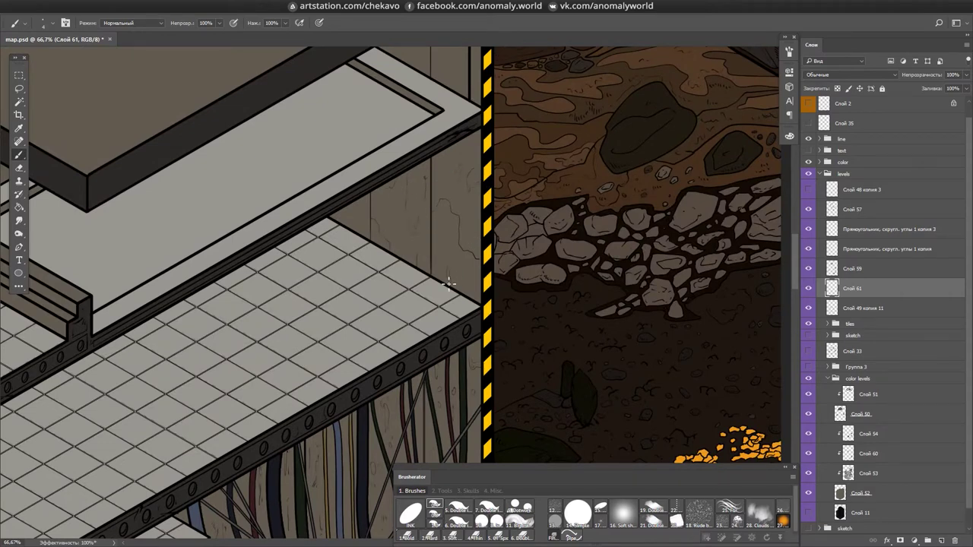
- Paint thin cracks on the wall panel beside the upper shelf and large rock
{"action": "left_click_drag", "start_coordinate": [460, 85], "coordinate": [447, 299]}
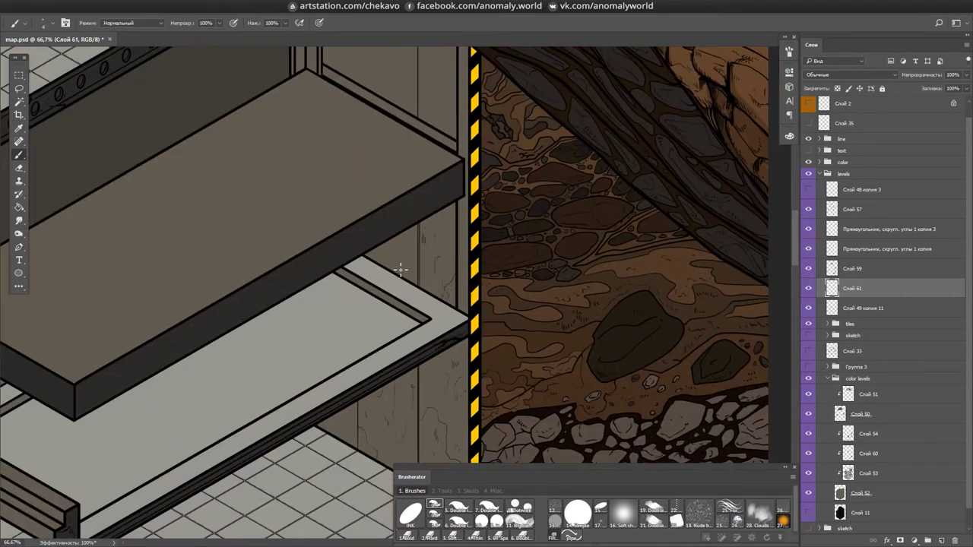
{"action": "left_click_drag", "start_coordinate": [425, 64], "coordinate": [418, 207]}
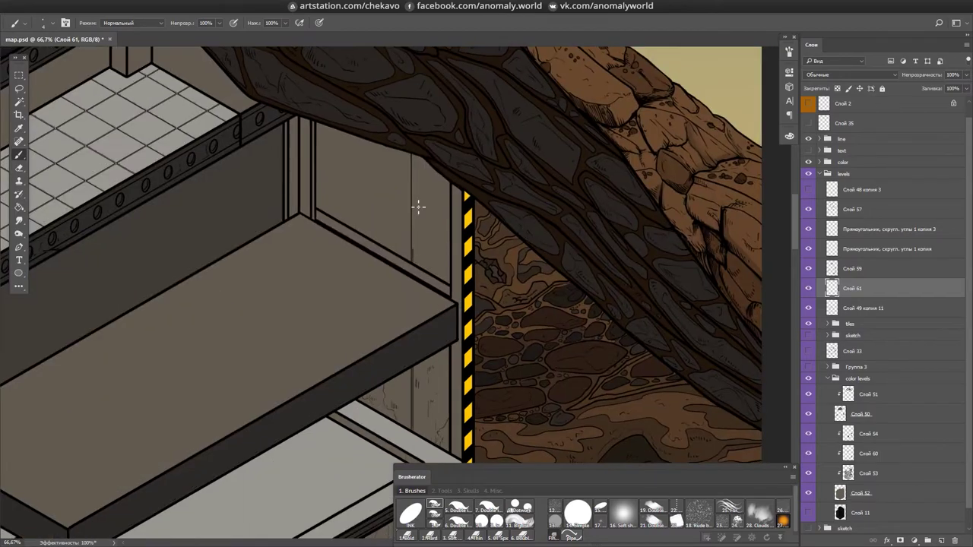
{"action": "left_click_drag", "start_coordinate": [358, 141], "coordinate": [354, 198]}
{"action": "key", "text": "ctrl+0"}
{"action": "key", "text": "Tab"}
{"action": "scroll", "coordinate": [483, 251], "scroll_direction": "up", "scroll_amount": 2}
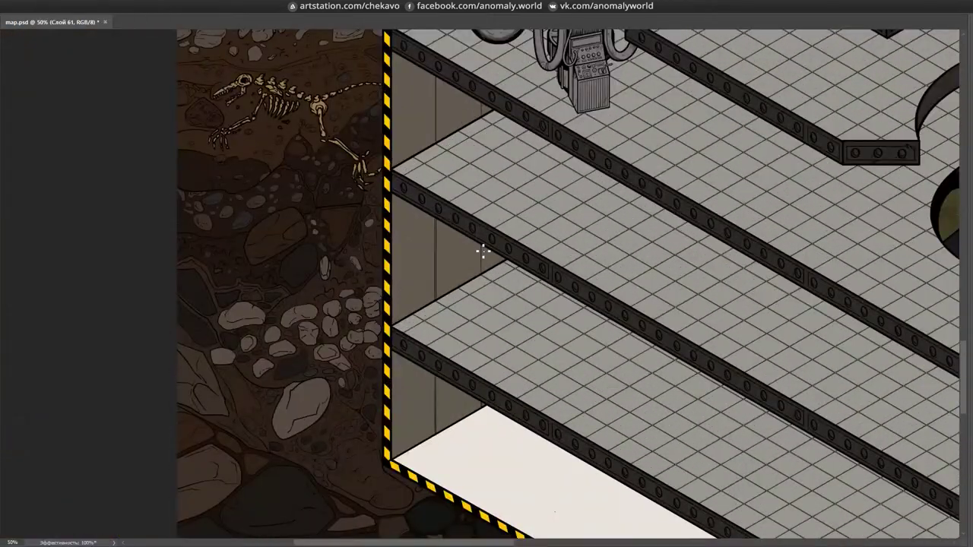
- Save the map while zooming around the base
{"action": "scroll", "coordinate": [406, 282], "scroll_direction": "up", "scroll_amount": 5}
{"action": "scroll", "coordinate": [471, 252], "scroll_direction": "up", "scroll_amount": 1}
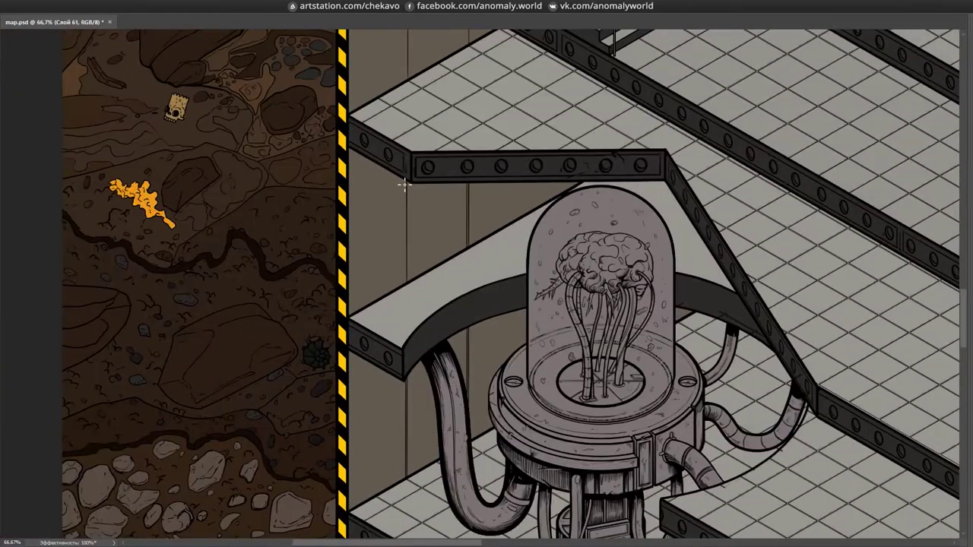
{"action": "scroll", "coordinate": [472, 253], "scroll_direction": "up", "scroll_amount": 5}
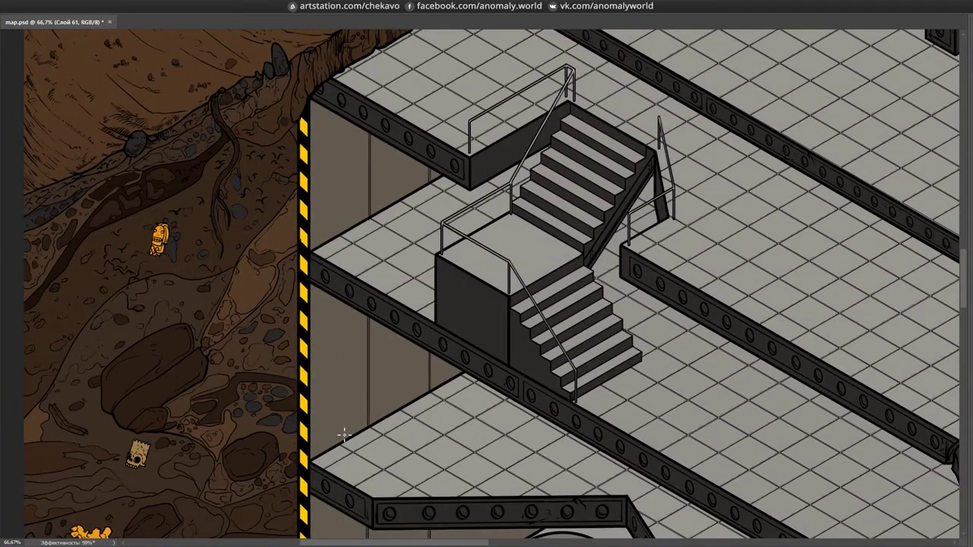
{"action": "scroll", "coordinate": [400, 380], "scroll_direction": "up", "scroll_amount": 1}
{"action": "key", "text": "ctrl+s"}
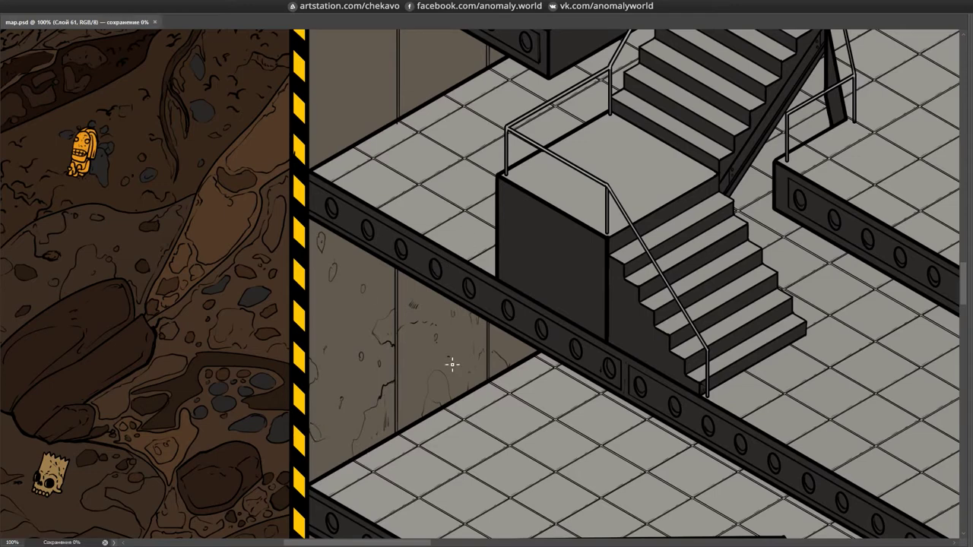
{"action": "scroll", "coordinate": [342, 293], "scroll_direction": "up", "scroll_amount": 3}
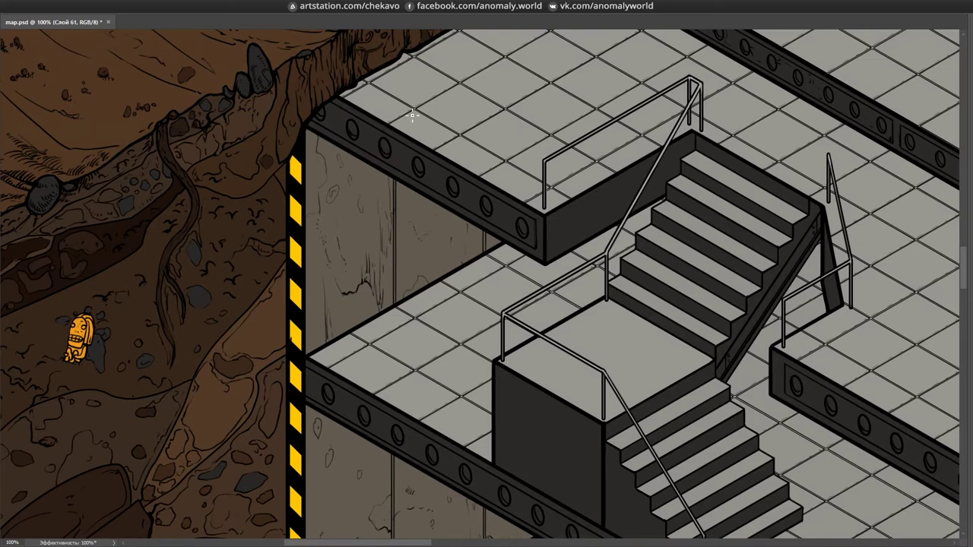
{"action": "scroll", "coordinate": [411, 114], "scroll_direction": "up", "scroll_amount": 1}
{"action": "scroll", "coordinate": [355, 267], "scroll_direction": "down", "scroll_amount": 2}
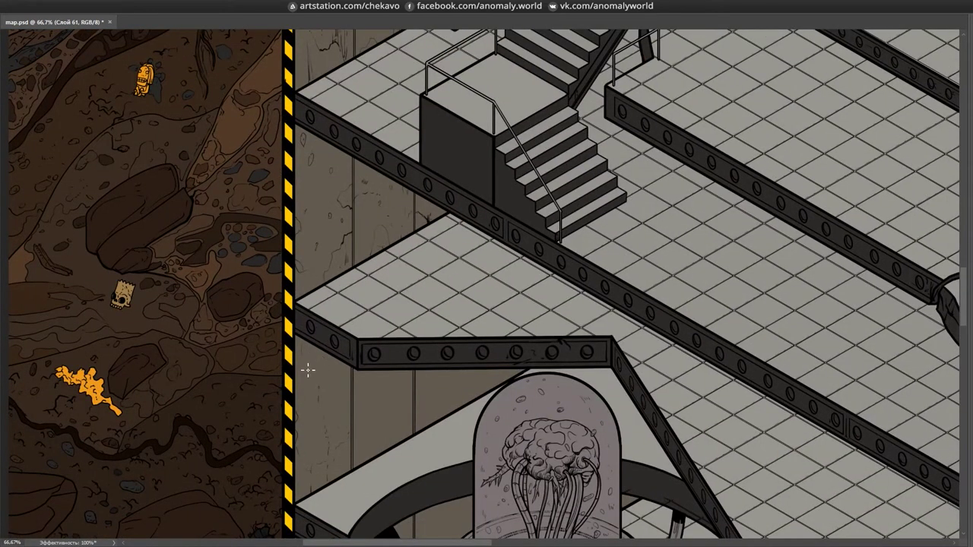
- Paint grimy streaks on the lower wall panel
{"action": "left_click_drag", "start_coordinate": [482, 351], "coordinate": [462, 330]}
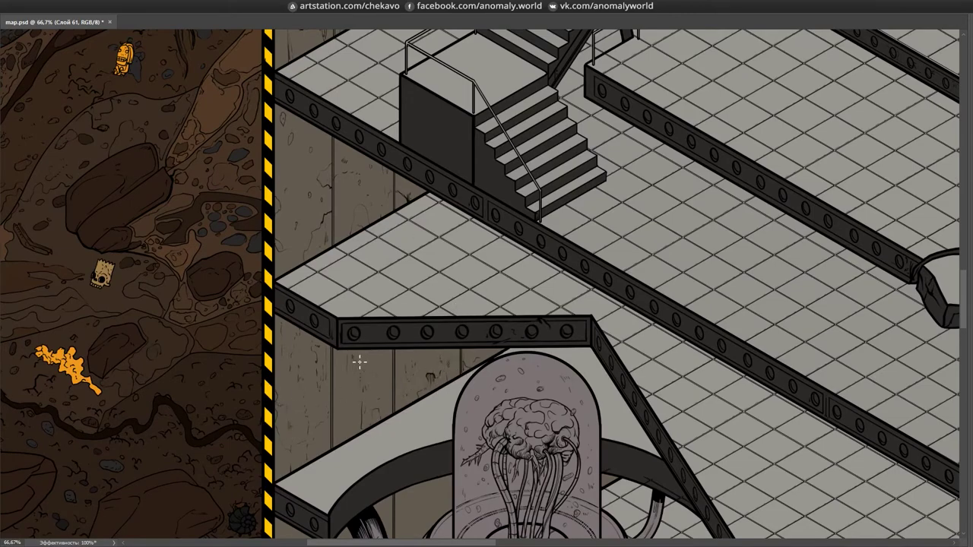
{"action": "scroll", "coordinate": [358, 362], "scroll_direction": "down", "scroll_amount": 3}
{"action": "scroll", "coordinate": [342, 290], "scroll_direction": "up", "scroll_amount": 3}
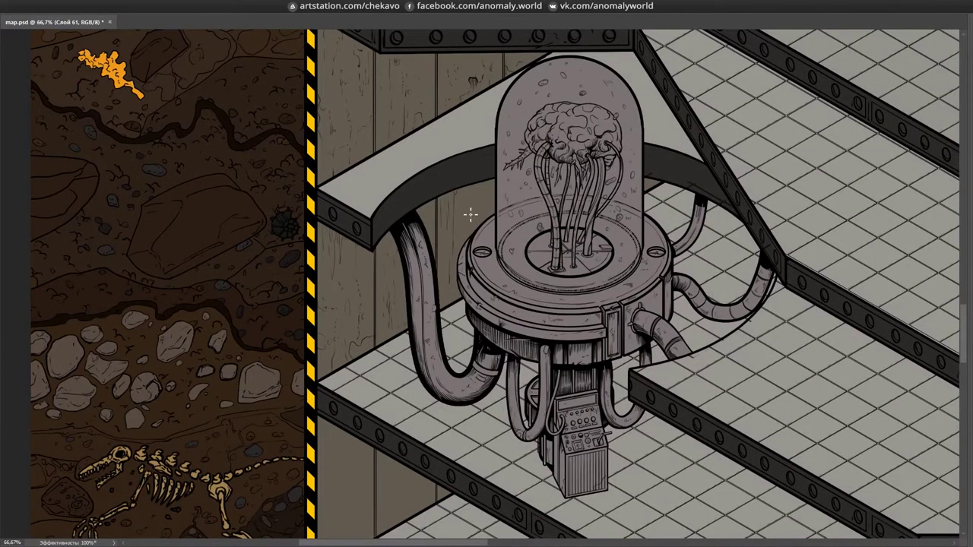
{"action": "scroll", "coordinate": [494, 220], "scroll_direction": "down", "scroll_amount": 5}
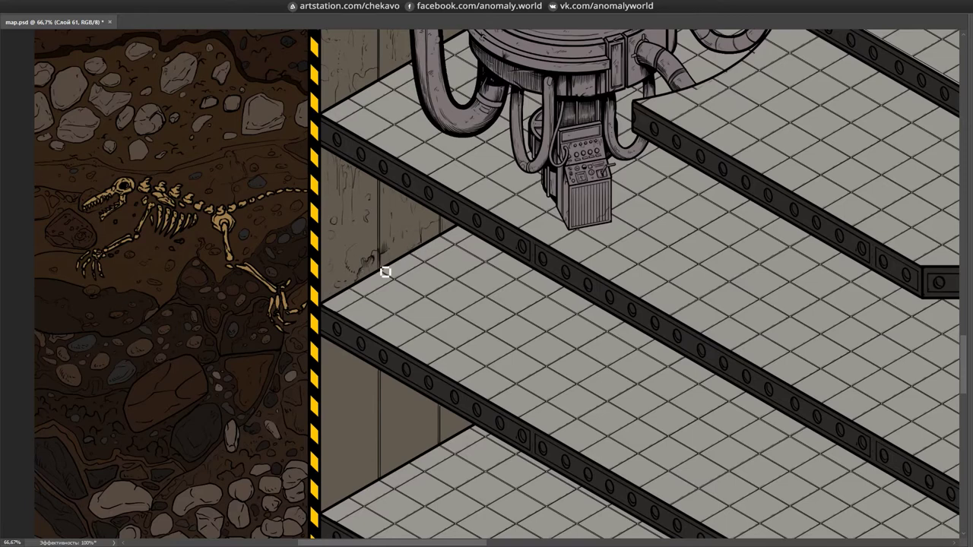
{"action": "mouse_move", "coordinate": [344, 363]}
{"action": "left_mouse_down"}
{"action": "mouse_move", "coordinate": [370, 444]}
{"action": "mouse_move", "coordinate": [332, 369]}
{"action": "mouse_move", "coordinate": [349, 404]}
{"action": "mouse_move", "coordinate": [348, 376]}
{"action": "mouse_move", "coordinate": [403, 409]}
{"action": "left_mouse_up"}
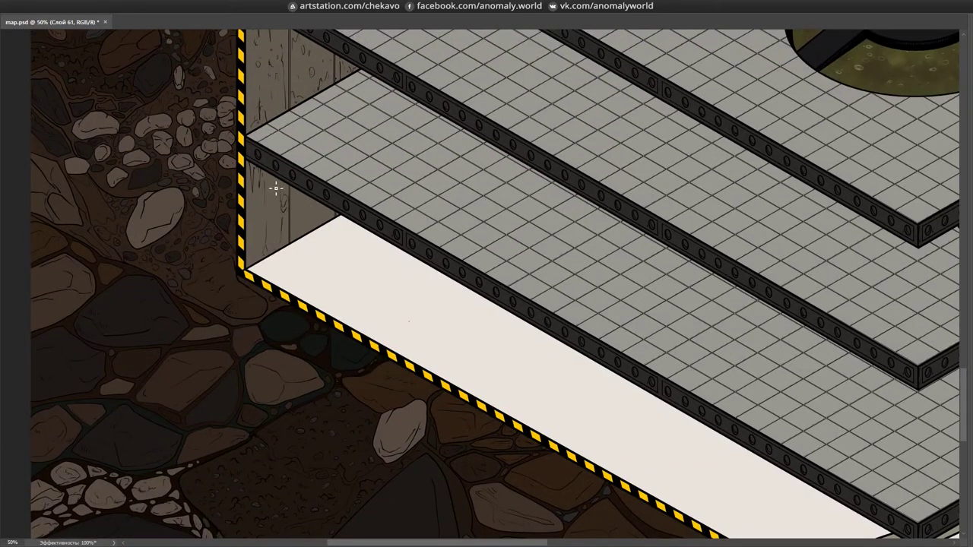
- Brush stone texture onto the wall behind the railing by the robot, saving midway
{"action": "key", "text": "h"}
{"action": "left_click_drag", "start_coordinate": [306, 226], "coordinate": [582, 213]}
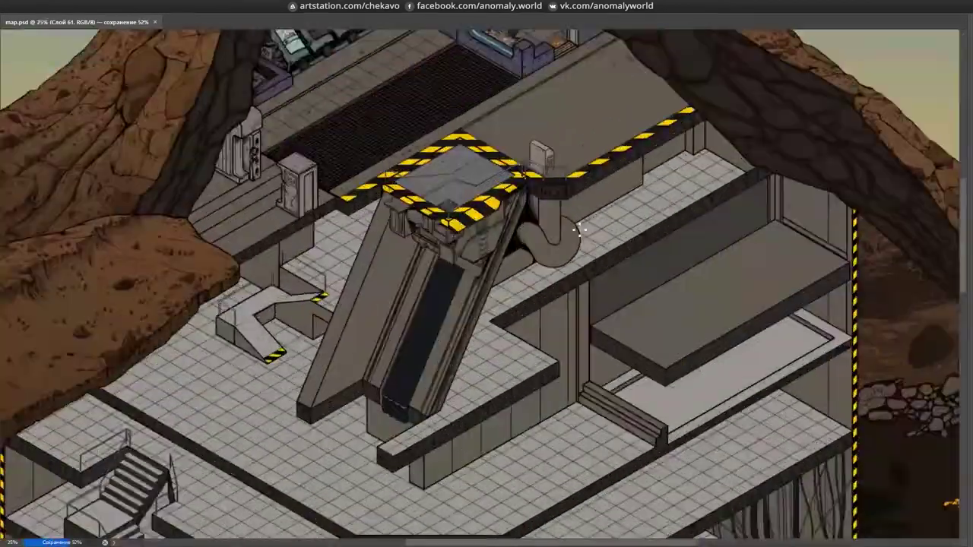
{"action": "scroll", "coordinate": [579, 228], "scroll_direction": "up", "scroll_amount": 1}
{"action": "scroll", "coordinate": [315, 245], "scroll_direction": "up", "scroll_amount": 1}
{"action": "scroll", "coordinate": [328, 220], "scroll_direction": "up", "scroll_amount": 2}
{"action": "mouse_move", "coordinate": [377, 216]}
{"action": "left_mouse_down"}
{"action": "mouse_move", "coordinate": [359, 190]}
{"action": "mouse_move", "coordinate": [342, 234]}
{"action": "mouse_move", "coordinate": [402, 191]}
{"action": "left_mouse_up"}
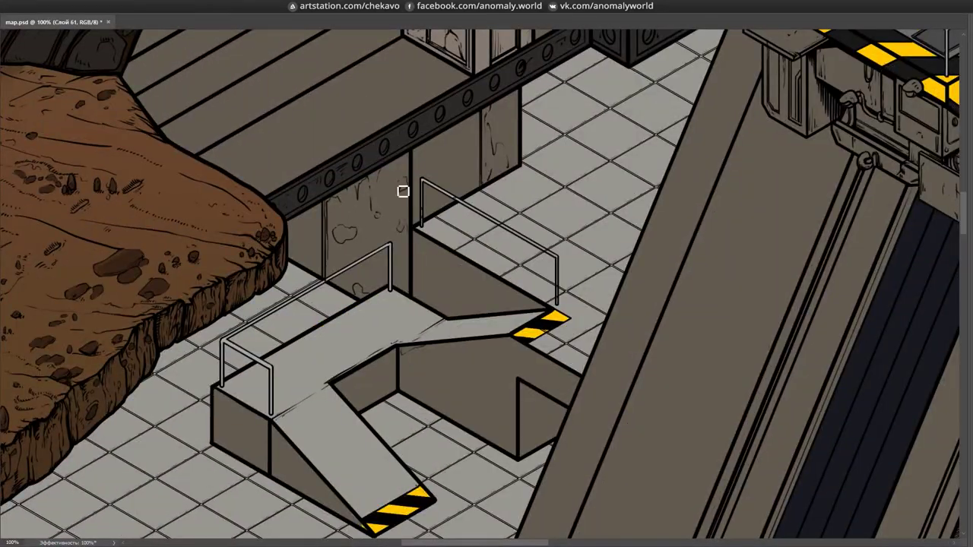
{"action": "key", "text": "ctrl+s"}
{"action": "left_click_drag", "start_coordinate": [312, 250], "coordinate": [319, 269]}
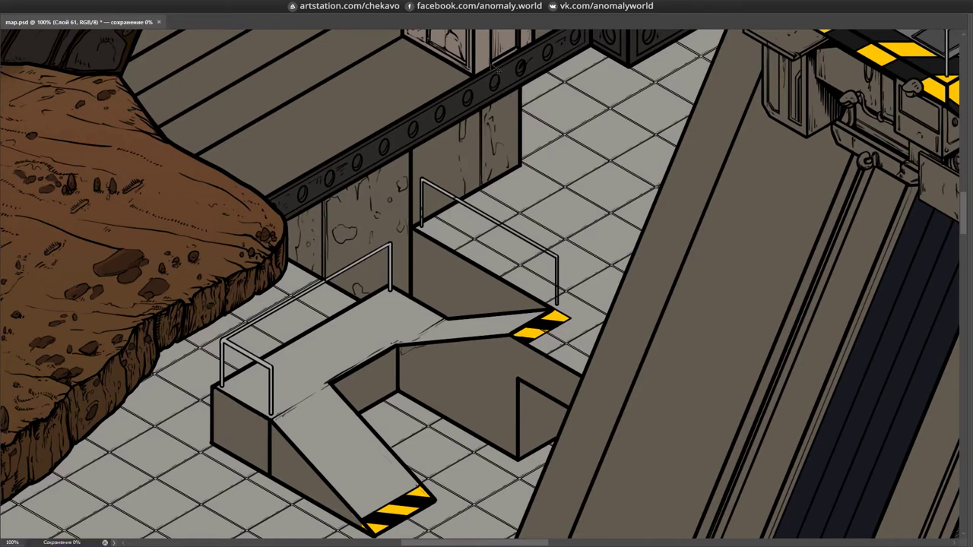
- Stamp stone texture onto the lower right wall, left ramp face and inner wall
{"action": "key", "text": "Tab"}
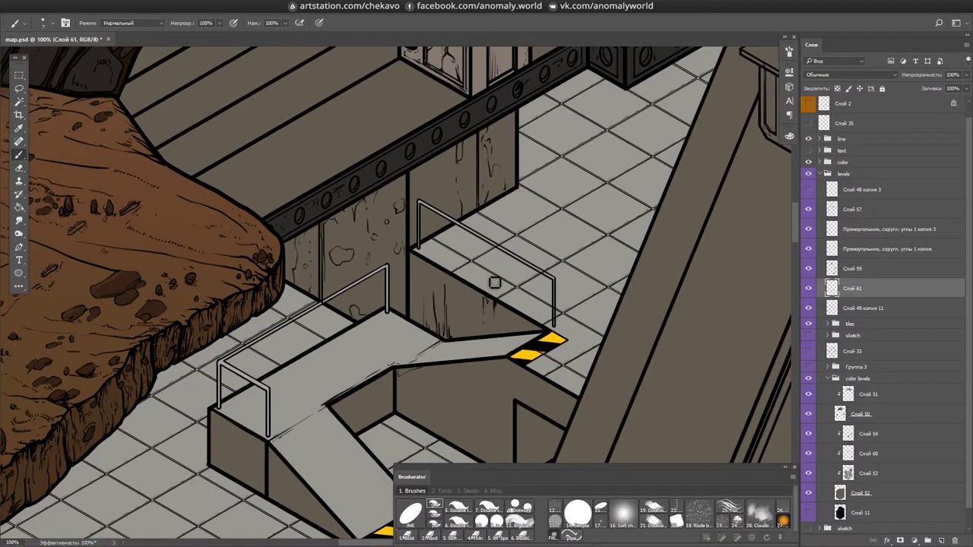
{"action": "scroll", "coordinate": [529, 277], "scroll_direction": "down", "scroll_amount": 3}
{"action": "left_click", "coordinate": [536, 323]}
{"action": "left_click", "coordinate": [225, 373]}
{"action": "left_click", "coordinate": [361, 293]}
{"action": "key", "text": "h"}
{"action": "left_click_drag", "start_coordinate": [432, 220], "coordinate": [434, 254]}
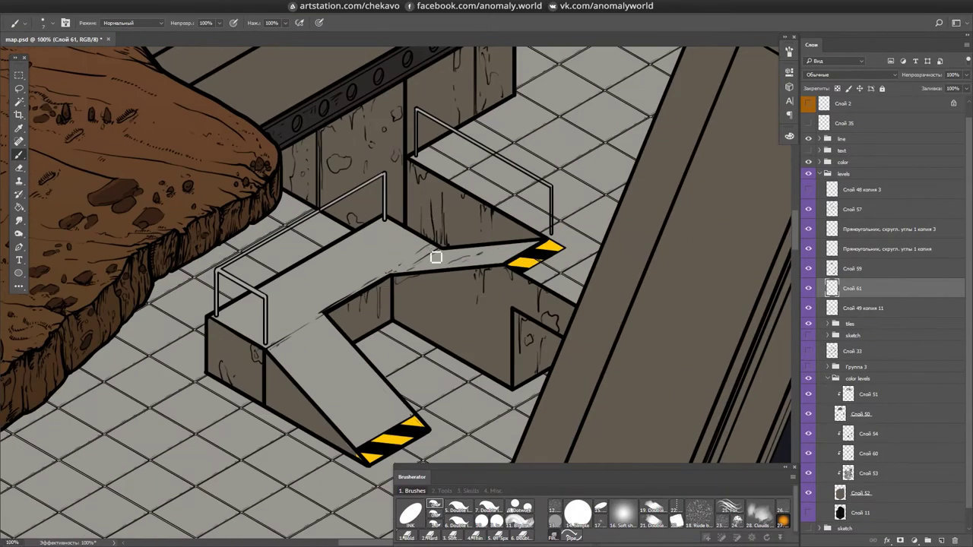
- Paint grunge cracks on the wooden pillar's top and bottom and the neighbouring wall panels
{"action": "key", "text": "h"}
{"action": "left_click_drag", "start_coordinate": [487, 362], "coordinate": [410, 271]}
{"action": "scroll", "coordinate": [410, 271], "scroll_direction": "up", "scroll_amount": 1}
{"action": "left_click_drag", "start_coordinate": [465, 133], "coordinate": [473, 111]}
{"action": "left_click_drag", "start_coordinate": [481, 335], "coordinate": [488, 307]}
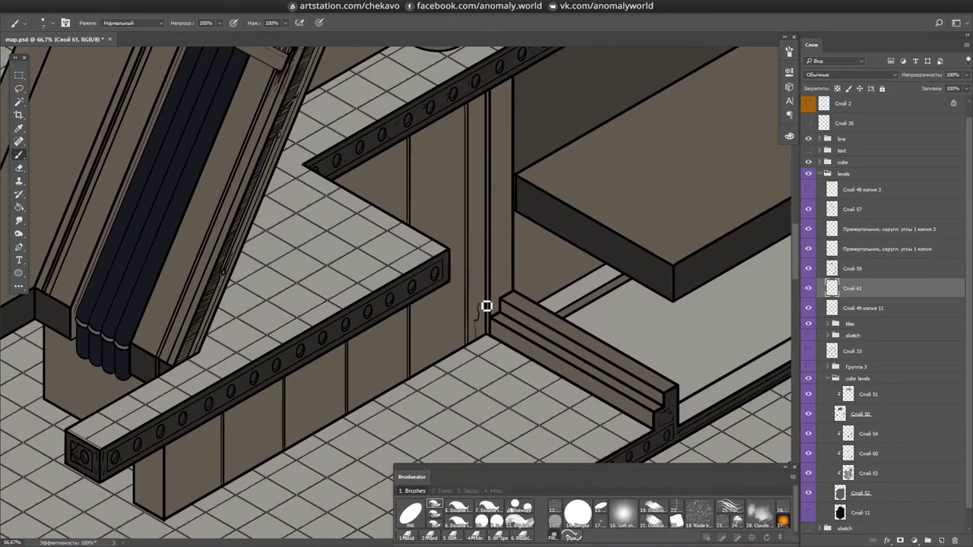
{"action": "mouse_move", "coordinate": [419, 124]}
{"action": "left_mouse_down"}
{"action": "mouse_move", "coordinate": [464, 319]}
{"action": "mouse_move", "coordinate": [463, 169]}
{"action": "mouse_move", "coordinate": [401, 200]}
{"action": "mouse_move", "coordinate": [388, 280]}
{"action": "left_mouse_up"}
{"action": "key", "text": "h"}
{"action": "mouse_move", "coordinate": [422, 248]}
{"action": "left_mouse_down"}
{"action": "mouse_move", "coordinate": [470, 291]}
{"action": "mouse_move", "coordinate": [470, 250]}
{"action": "mouse_move", "coordinate": [509, 228]}
{"action": "mouse_move", "coordinate": [475, 274]}
{"action": "mouse_move", "coordinate": [388, 282]}
{"action": "mouse_move", "coordinate": [533, 217]}
{"action": "left_mouse_up"}
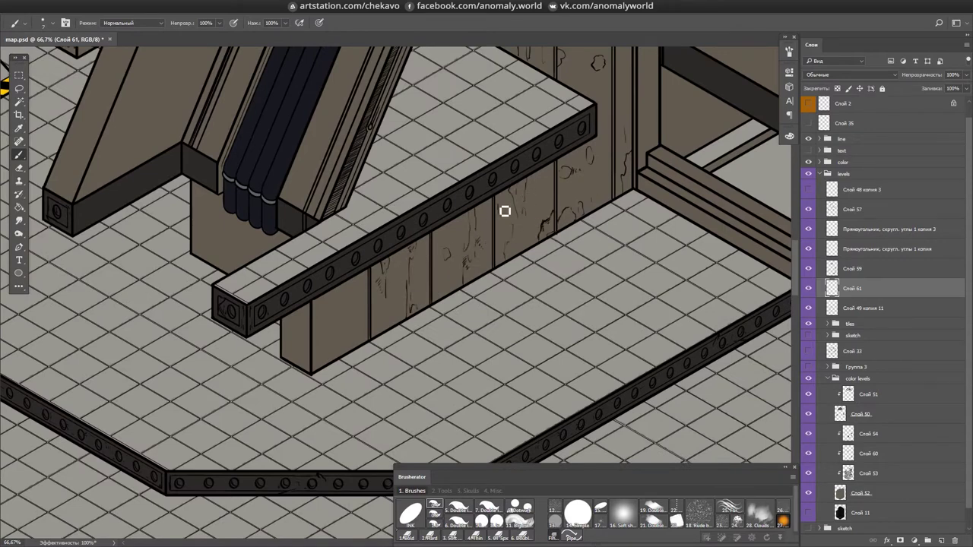
- Add a dark ink mark on the slanted column's left face
{"action": "key", "text": "ctrl+minus"}
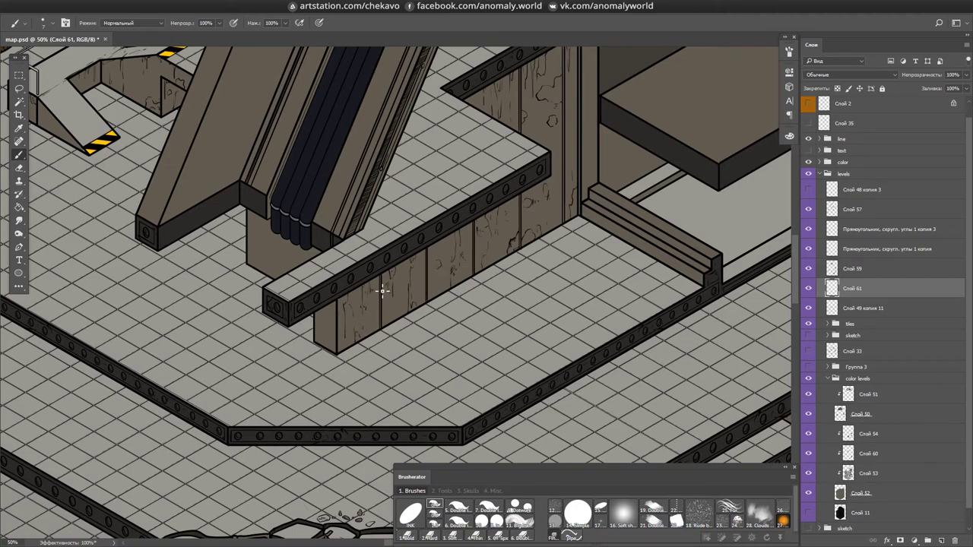
{"action": "key", "text": "ctrl+minus"}
{"action": "scroll", "coordinate": [187, 300], "scroll_direction": "down", "scroll_amount": 10}
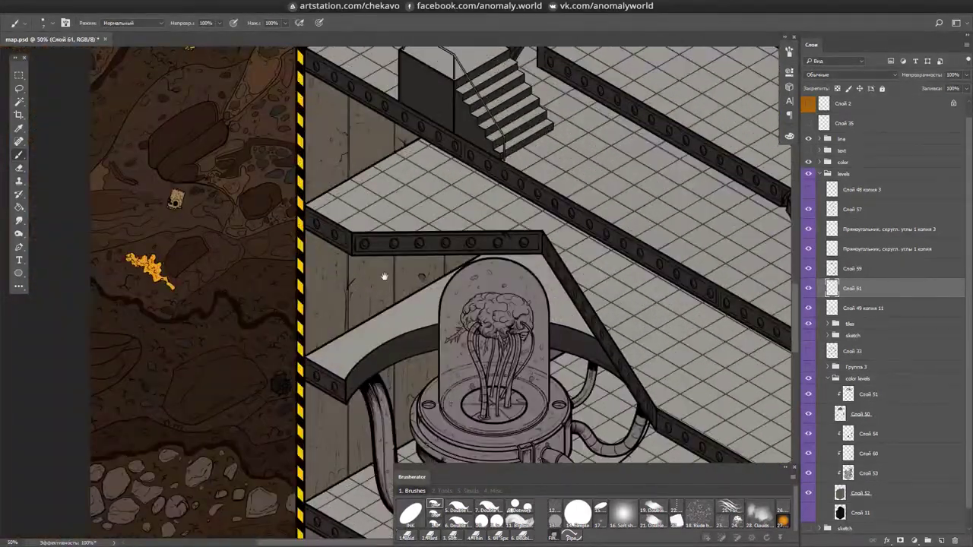
{"action": "mouse_move", "coordinate": [385, 276]}
{"action": "left_mouse_down"}
{"action": "mouse_move", "coordinate": [321, 402]}
{"action": "mouse_move", "coordinate": [235, 430]}
{"action": "left_mouse_up"}
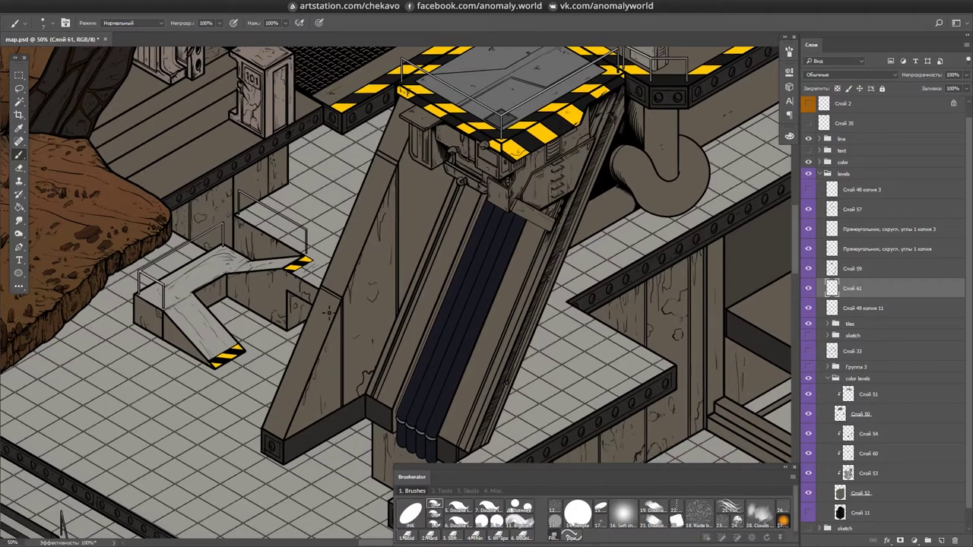
{"action": "left_click_drag", "start_coordinate": [418, 199], "coordinate": [409, 229]}
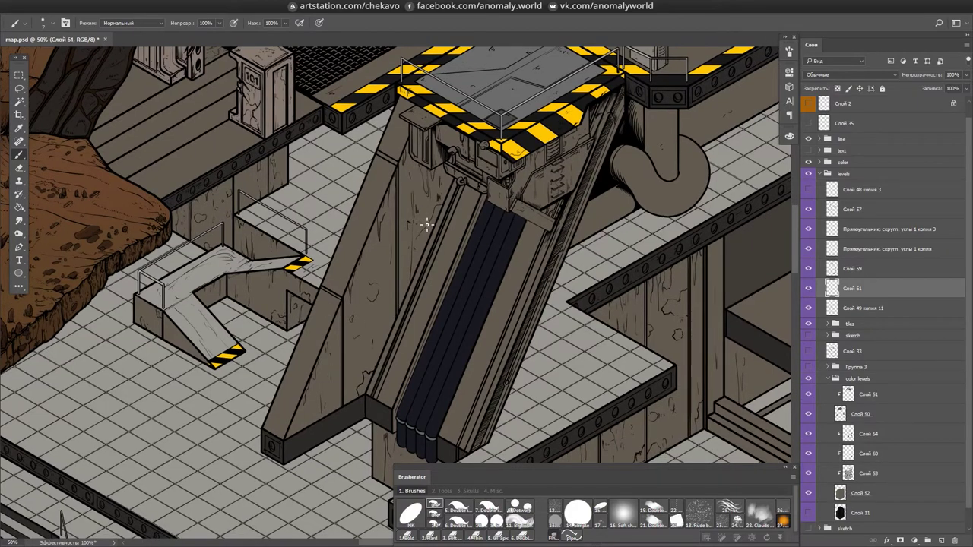
- Pan across the slanted column and rotate the view about 25° clockwise
{"action": "left_click_drag", "start_coordinate": [474, 283], "coordinate": [382, 311]}
{"action": "scroll", "coordinate": [696, 276], "scroll_direction": "up", "scroll_amount": 4}
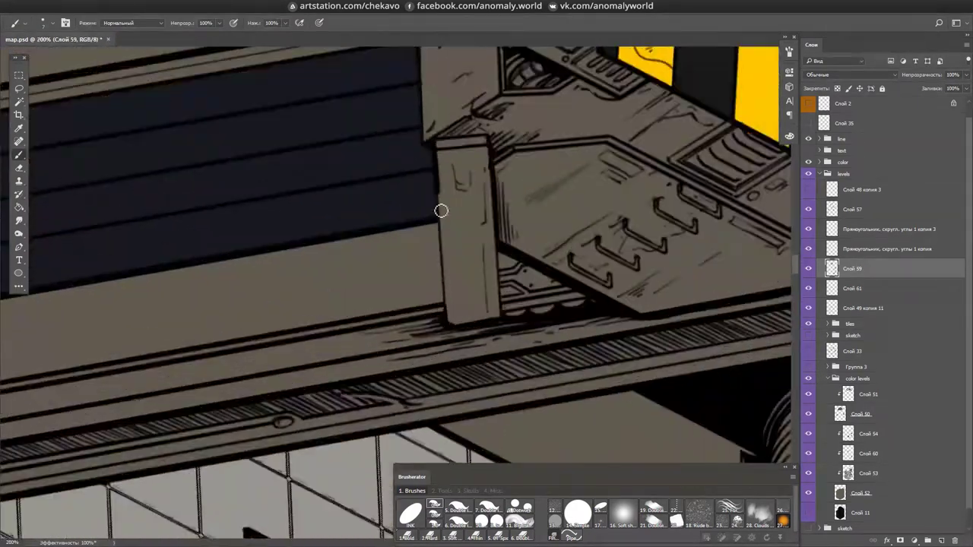
{"action": "scroll", "coordinate": [409, 332], "scroll_direction": "down", "scroll_amount": 3}
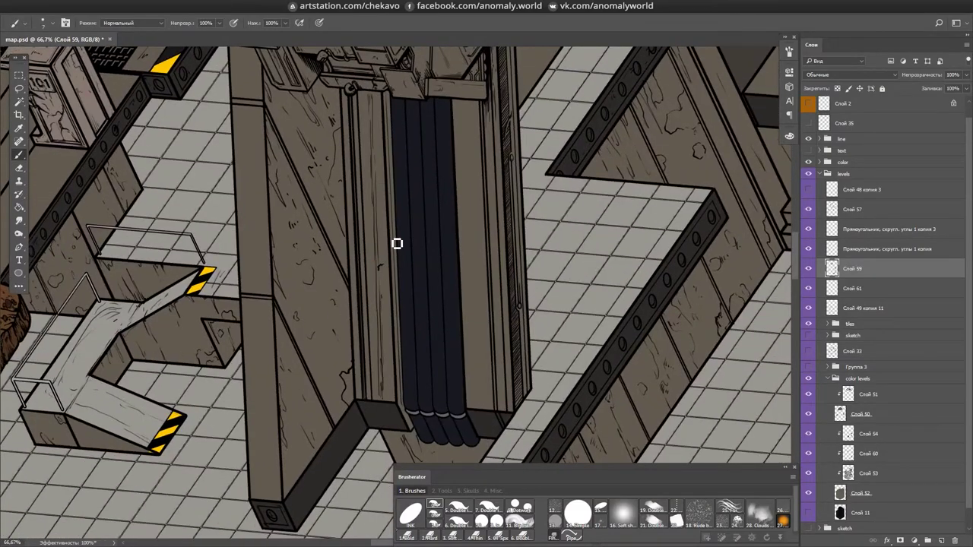
{"action": "key", "text": "r"}
{"action": "left_click_drag", "start_coordinate": [387, 121], "coordinate": [487, 152]}
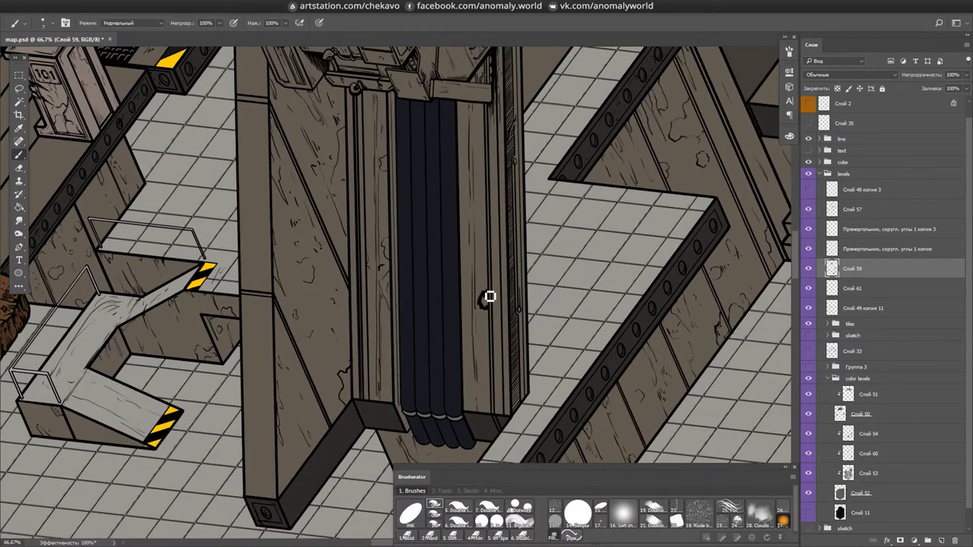
{"action": "key", "text": "r"}
{"action": "left_click_drag", "start_coordinate": [473, 306], "coordinate": [425, 450]}
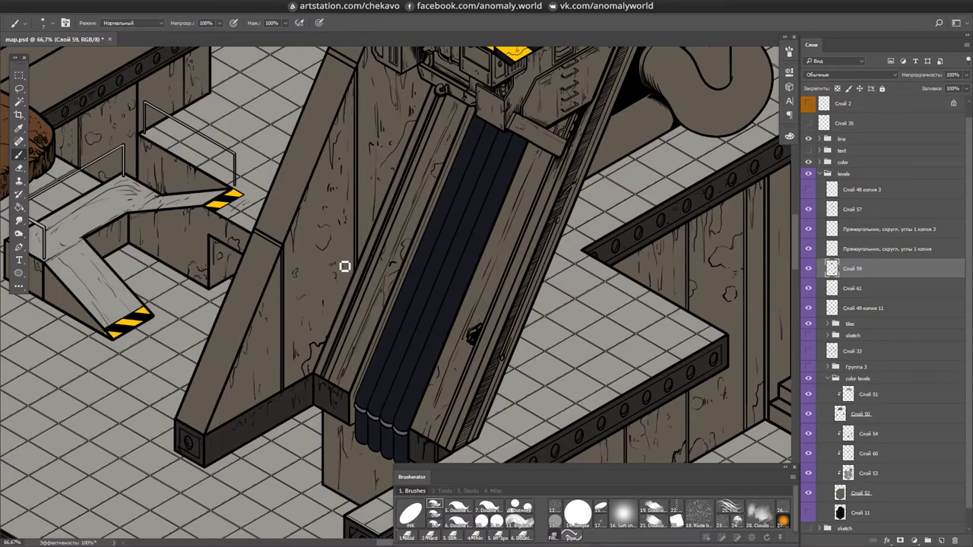
- Save the map and reset the view so the whole map stands upright
{"action": "key", "text": "ctrl+minus"}
{"action": "key", "text": "ctrl+s"}
{"action": "key", "text": "Escape"}
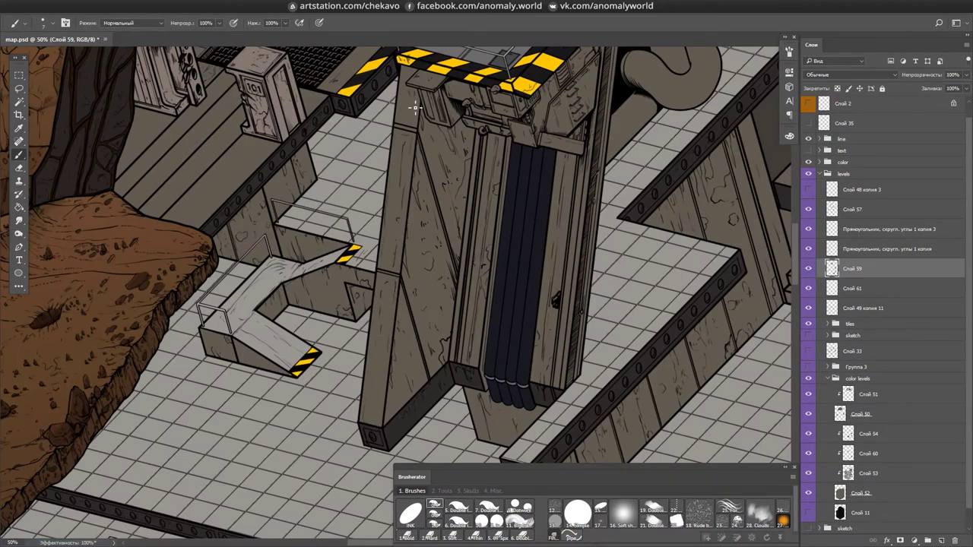
{"action": "key", "text": "ctrl+0"}
{"action": "key", "text": "ctrl+1"}
- Sketch fine vertical hatch lines on the wall beside the pipe near the control box
{"action": "key", "text": "r"}
{"action": "key", "text": "alt+bracketleft"}
{"action": "mouse_move", "coordinate": [522, 343]}
{"action": "left_mouse_down"}
{"action": "mouse_move", "coordinate": [410, 273]}
{"action": "mouse_move", "coordinate": [387, 229]}
{"action": "left_mouse_up"}
{"action": "key", "text": "e"}
{"action": "key", "text": "b"}
{"action": "mouse_move", "coordinate": [377, 144]}
{"action": "left_mouse_down"}
{"action": "mouse_move", "coordinate": [386, 279]}
{"action": "mouse_move", "coordinate": [371, 275]}
{"action": "mouse_move", "coordinate": [447, 266]}
{"action": "mouse_move", "coordinate": [463, 293]}
{"action": "mouse_move", "coordinate": [386, 171]}
{"action": "mouse_move", "coordinate": [398, 242]}
{"action": "left_mouse_up"}
- Hatch a vertical shadow to the left of and below the machine's pipe
{"action": "left_click_drag", "start_coordinate": [406, 114], "coordinate": [410, 244]}
{"action": "mouse_move", "coordinate": [416, 204]}
{"action": "left_mouse_down"}
{"action": "mouse_move", "coordinate": [419, 242]}
{"action": "mouse_move", "coordinate": [437, 251]}
{"action": "left_mouse_up"}
{"action": "left_click_drag", "start_coordinate": [445, 255], "coordinate": [448, 269]}
{"action": "left_click_drag", "start_coordinate": [375, 165], "coordinate": [378, 250]}
{"action": "mouse_move", "coordinate": [362, 196]}
{"action": "left_mouse_down"}
{"action": "mouse_move", "coordinate": [364, 251]}
{"action": "mouse_move", "coordinate": [355, 260]}
{"action": "left_mouse_up"}
- Hatch shading above the control box's top-left edge, then mirror the view horizontally
{"action": "left_click_drag", "start_coordinate": [274, 296], "coordinate": [275, 323]}
{"action": "mouse_move", "coordinate": [289, 281]}
{"action": "left_mouse_down"}
{"action": "mouse_move", "coordinate": [290, 312]}
{"action": "mouse_move", "coordinate": [304, 304]}
{"action": "left_mouse_up"}
{"action": "mouse_move", "coordinate": [315, 267]}
{"action": "left_mouse_down"}
{"action": "mouse_move", "coordinate": [317, 300]}
{"action": "mouse_move", "coordinate": [328, 292]}
{"action": "left_mouse_up"}
{"action": "left_click_drag", "start_coordinate": [340, 249], "coordinate": [342, 287]}
{"action": "key", "text": "e"}
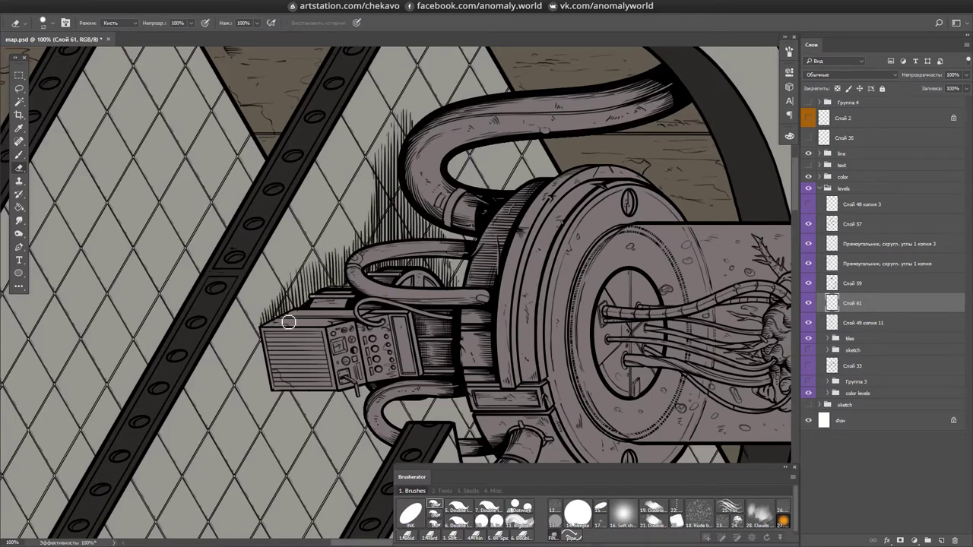
{"action": "key", "text": "b"}
{"action": "key", "text": "h"}
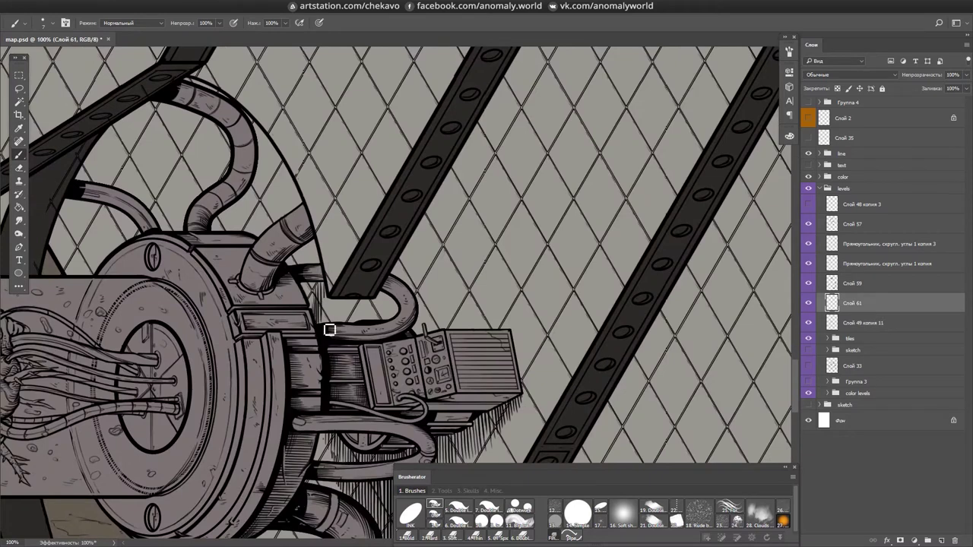
- Hatch shadow strokes along the pipe above the control box
{"action": "left_click_drag", "start_coordinate": [325, 297], "coordinate": [327, 334]}
{"action": "mouse_move", "coordinate": [357, 300]}
{"action": "left_mouse_down"}
{"action": "mouse_move", "coordinate": [359, 323]}
{"action": "mouse_move", "coordinate": [382, 323]}
{"action": "left_mouse_up"}
{"action": "key", "text": "e"}
{"action": "key", "text": "b"}
{"action": "left_click_drag", "start_coordinate": [403, 254], "coordinate": [404, 291]}
{"action": "left_click_drag", "start_coordinate": [420, 308], "coordinate": [421, 323]}
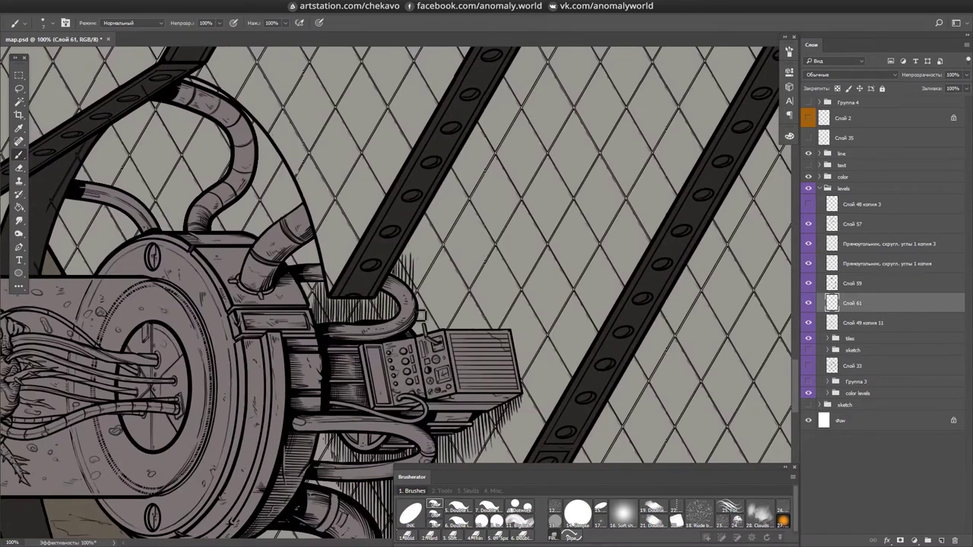
- Hatch above and to the right of the control box, then save the map
{"action": "left_click_drag", "start_coordinate": [424, 263], "coordinate": [425, 331]}
{"action": "left_click_drag", "start_coordinate": [411, 198], "coordinate": [414, 258]}
{"action": "mouse_move", "coordinate": [437, 211]}
{"action": "left_mouse_down"}
{"action": "mouse_move", "coordinate": [441, 259]}
{"action": "mouse_move", "coordinate": [455, 260]}
{"action": "left_mouse_up"}
{"action": "left_click_drag", "start_coordinate": [467, 228], "coordinate": [487, 316]}
{"action": "key", "text": "e"}
{"action": "key", "text": "b"}
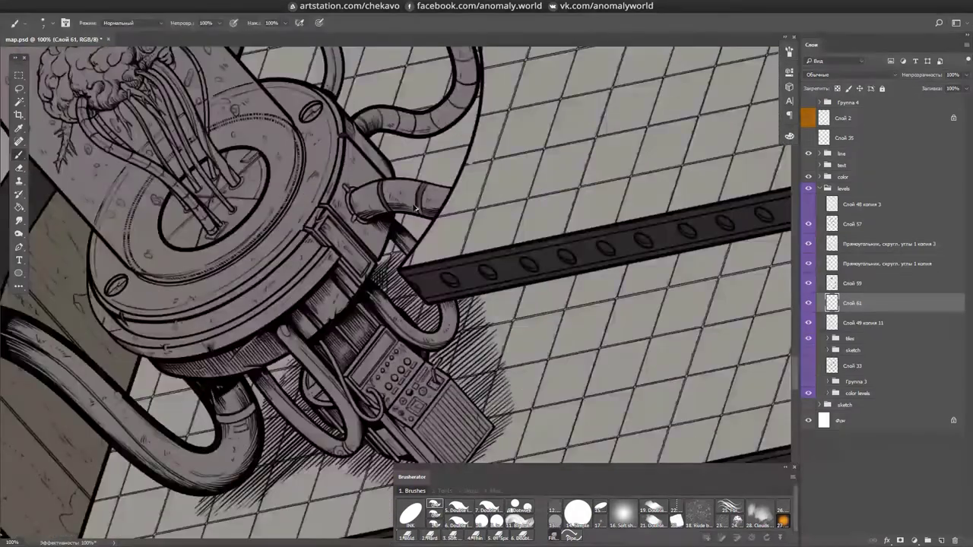
{"action": "key", "text": "ctrl+minus"}
{"action": "key", "text": "ctrl+minus"}
{"action": "key", "text": "ctrl+s"}
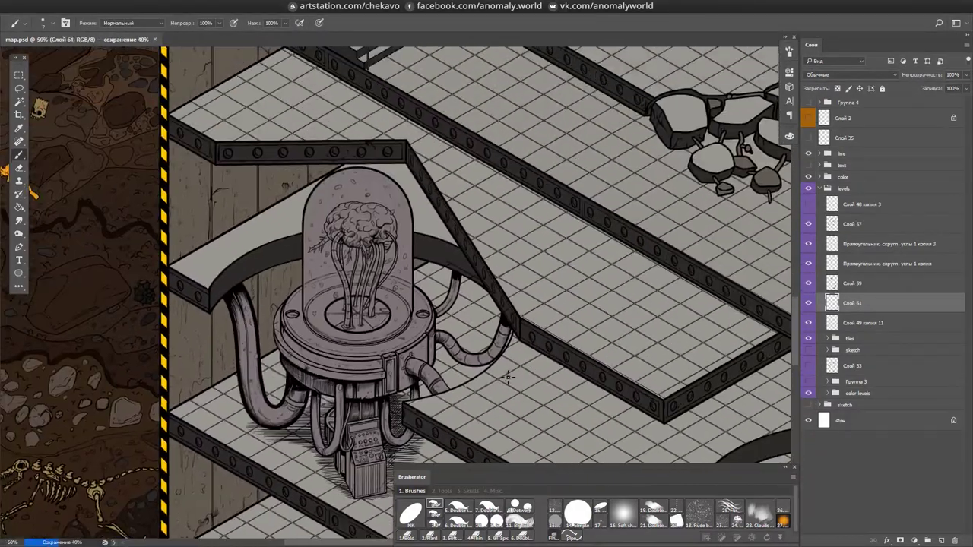
- Add vertical hatch strokes across the brain-in-jar capsule
{"action": "key", "text": "alt+bracketleft"}
{"action": "left_click_drag", "start_coordinate": [420, 143], "coordinate": [420, 363]}
{"action": "left_click_drag", "start_coordinate": [445, 249], "coordinate": [444, 421]}
{"action": "left_click_drag", "start_coordinate": [445, 155], "coordinate": [444, 196]}
{"action": "left_click_drag", "start_coordinate": [466, 195], "coordinate": [467, 430]}
{"action": "left_click_drag", "start_coordinate": [493, 183], "coordinate": [493, 230]}
{"action": "left_click_drag", "start_coordinate": [519, 201], "coordinate": [519, 342]}
{"action": "key", "text": "e"}
- Lasso the stray hatch lines near the capsule and delete them
{"action": "key", "text": "ctrl+plus"}
{"action": "key", "text": "ctrl+plus"}
{"action": "key", "text": "alt+bracketleft"}
{"action": "key", "text": "l"}
{"action": "mouse_move", "coordinate": [297, 92]}
{"action": "left_mouse_down"}
{"action": "mouse_move", "coordinate": [453, 106]}
{"action": "mouse_move", "coordinate": [380, 380]}
{"action": "mouse_move", "coordinate": [357, 175]}
{"action": "left_mouse_up"}
{"action": "key", "text": "alt+bracketright"}
{"action": "key", "text": "Delete"}
{"action": "key", "text": "ctrl+d"}
- Zoom out to 66.7% and reposition the view over the jar machine
{"action": "left_click", "coordinate": [439, 491]}
{"action": "key", "text": "e"}
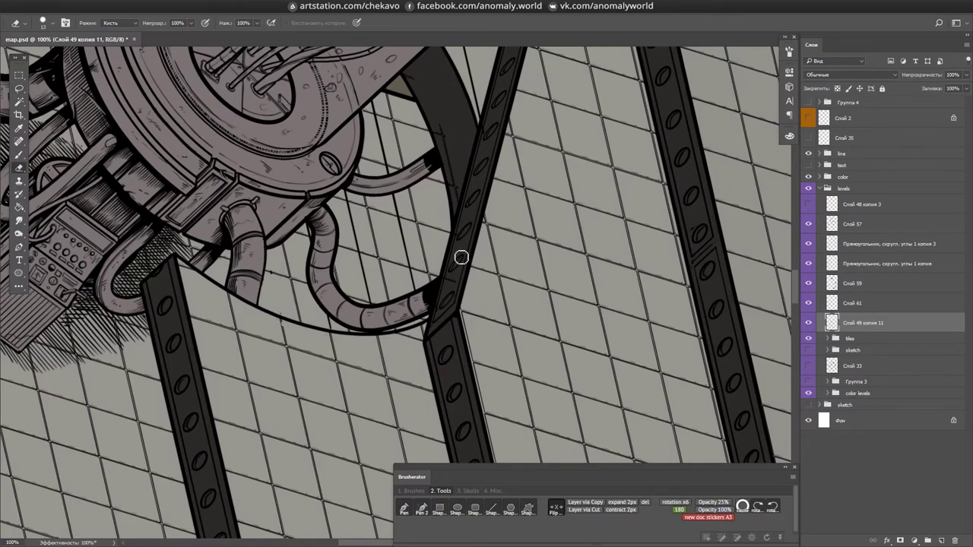
{"action": "key", "text": "alt+bracketleft"}
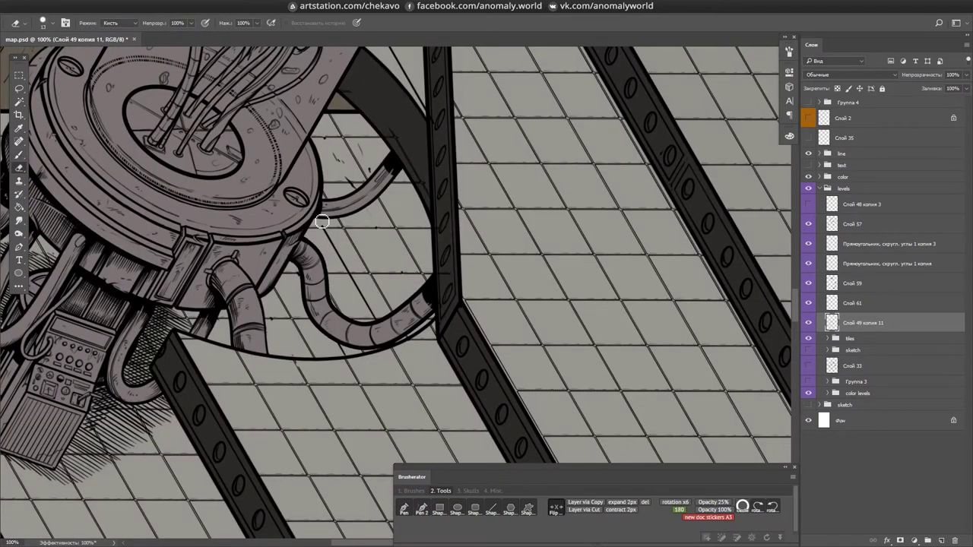
{"action": "key", "text": "ctrl+minus"}
{"action": "key", "text": "r"}
{"action": "mouse_move", "coordinate": [381, 319]}
{"action": "left_mouse_down"}
{"action": "mouse_move", "coordinate": [434, 109]}
{"action": "mouse_move", "coordinate": [428, 233]}
{"action": "mouse_move", "coordinate": [387, 202]}
{"action": "left_mouse_up"}
{"action": "key", "text": "b"}
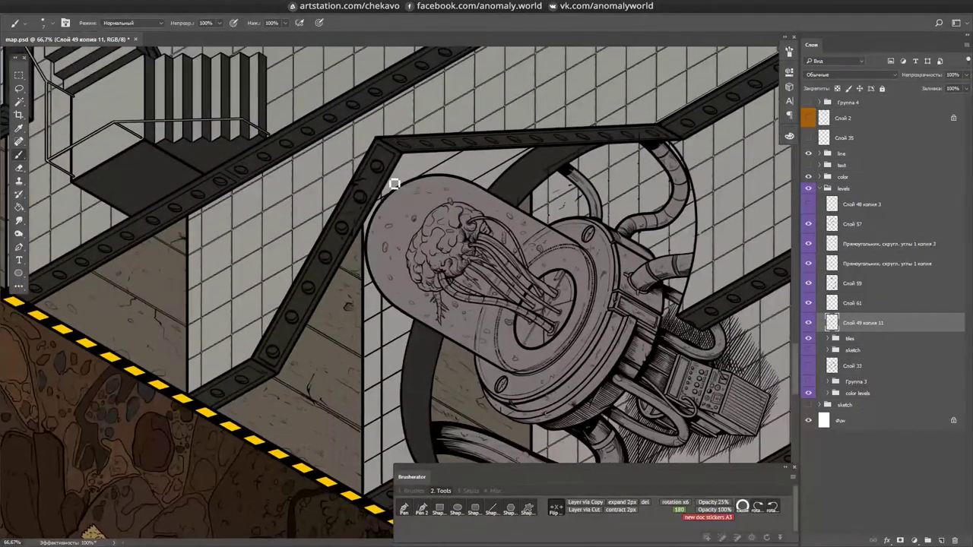
- Save map.psd and fit the whole map on screen
{"action": "key", "text": "ctrl+plus"}
{"action": "key", "text": "ctrl+0"}
{"action": "key", "text": "ctrl+s"}
{"action": "key", "text": "ctrl+minus"}
{"action": "key", "text": "ctrl+plus"}
{"action": "key", "text": "ctrl+0"}
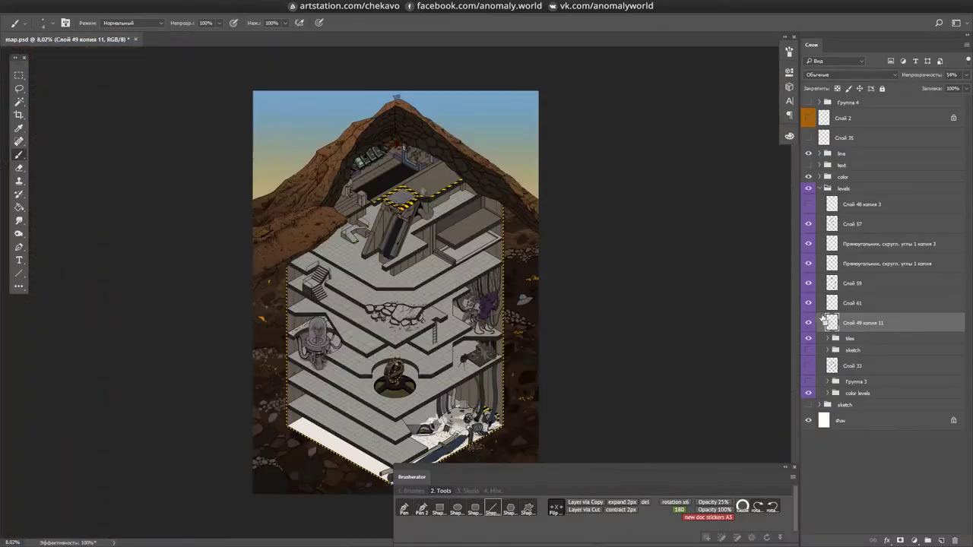
{"action": "key", "text": "ctrl+plus"}
{"action": "key", "text": "ctrl+plus"}
{"action": "key", "text": "ctrl+plus"}
{"action": "key", "text": "ctrl+plus"}
{"action": "key", "text": "ctrl+plus"}
{"action": "key", "text": "ctrl+plus"}
{"action": "key", "text": "ctrl+plus"}
{"action": "key", "text": "ctrl+plus"}
- Sketch light rubble lines on the cracked slab near the beam and save
{"action": "key", "text": "ctrl+shift+alt+n"}
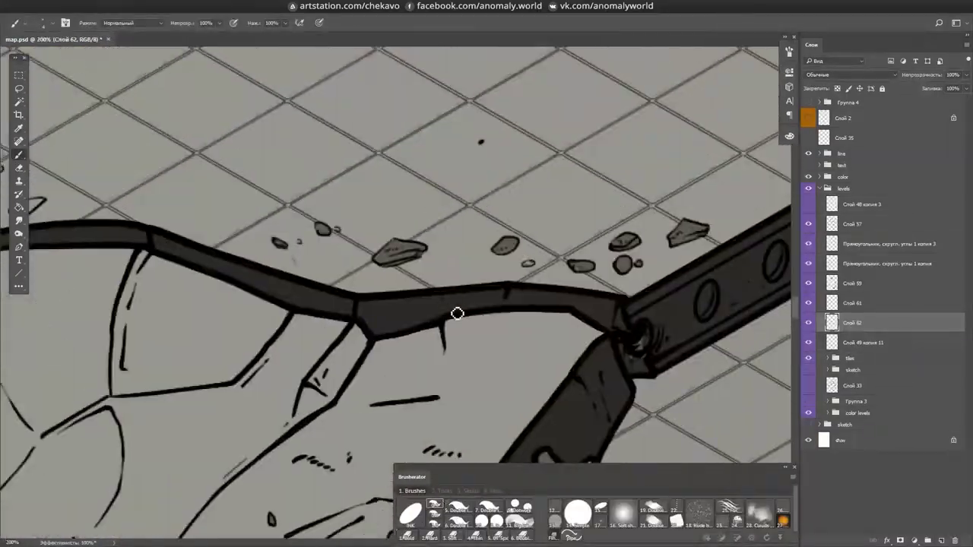
{"action": "scroll", "coordinate": [457, 309], "scroll_direction": "down", "scroll_amount": 2}
{"action": "left_click_drag", "start_coordinate": [532, 255], "coordinate": [611, 265]}
{"action": "mouse_move", "coordinate": [542, 278]}
{"action": "left_mouse_down"}
{"action": "mouse_move", "coordinate": [596, 226]}
{"action": "mouse_move", "coordinate": [589, 289]}
{"action": "mouse_move", "coordinate": [623, 262]}
{"action": "left_mouse_up"}
{"action": "mouse_move", "coordinate": [608, 289]}
{"action": "left_mouse_down"}
{"action": "mouse_move", "coordinate": [547, 241]}
{"action": "mouse_move", "coordinate": [585, 262]}
{"action": "left_mouse_up"}
{"action": "left_click_drag", "start_coordinate": [601, 189], "coordinate": [593, 194]}
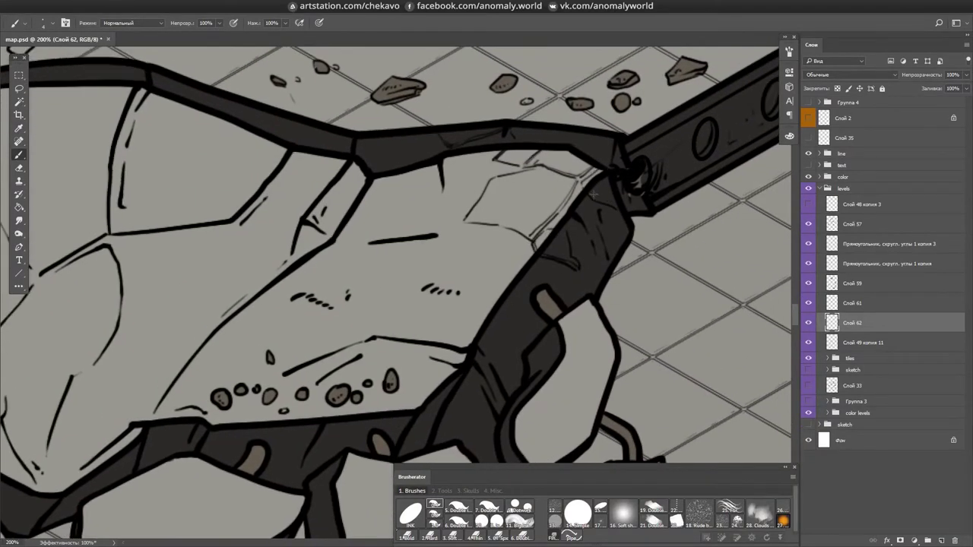
{"action": "scroll", "coordinate": [593, 194], "scroll_direction": "up", "scroll_amount": 1}
{"action": "scroll", "coordinate": [532, 159], "scroll_direction": "left", "scroll_amount": 1}
{"action": "key", "text": "ctrl+s"}
- Draw dark sketch lines on the slab left of the beam
{"action": "left_click_drag", "start_coordinate": [490, 172], "coordinate": [403, 199]}
{"action": "left_click_drag", "start_coordinate": [376, 247], "coordinate": [444, 232]}
{"action": "left_click_drag", "start_coordinate": [456, 228], "coordinate": [494, 173]}
{"action": "left_click_drag", "start_coordinate": [481, 206], "coordinate": [466, 228]}
{"action": "left_click_drag", "start_coordinate": [465, 230], "coordinate": [376, 246]}
{"action": "left_click_drag", "start_coordinate": [488, 182], "coordinate": [478, 204]}
{"action": "left_click_drag", "start_coordinate": [412, 195], "coordinate": [399, 220]}
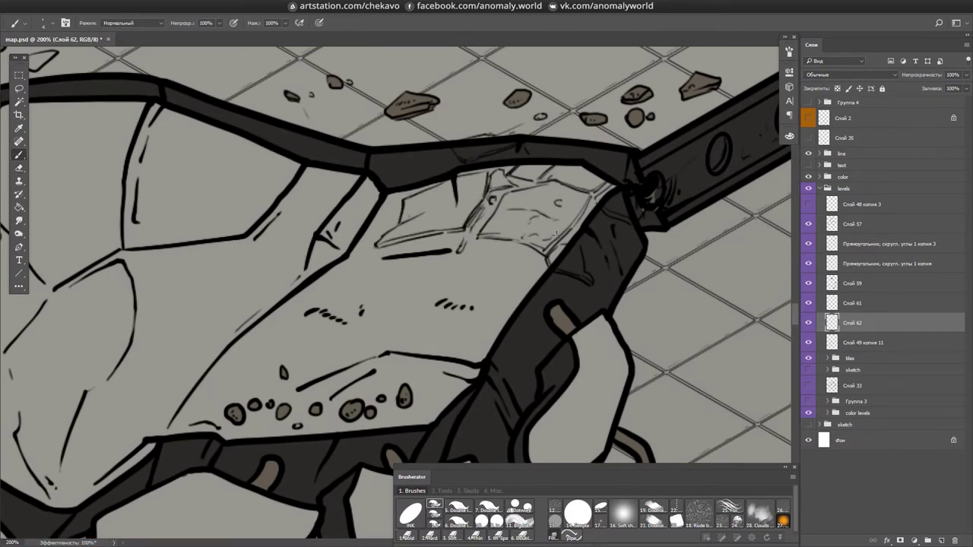
- Zoom out, shift the view over the rocks, and save the map
{"action": "key", "text": "ctrl+minus"}
{"action": "key", "text": "e"}
{"action": "key", "text": "b"}
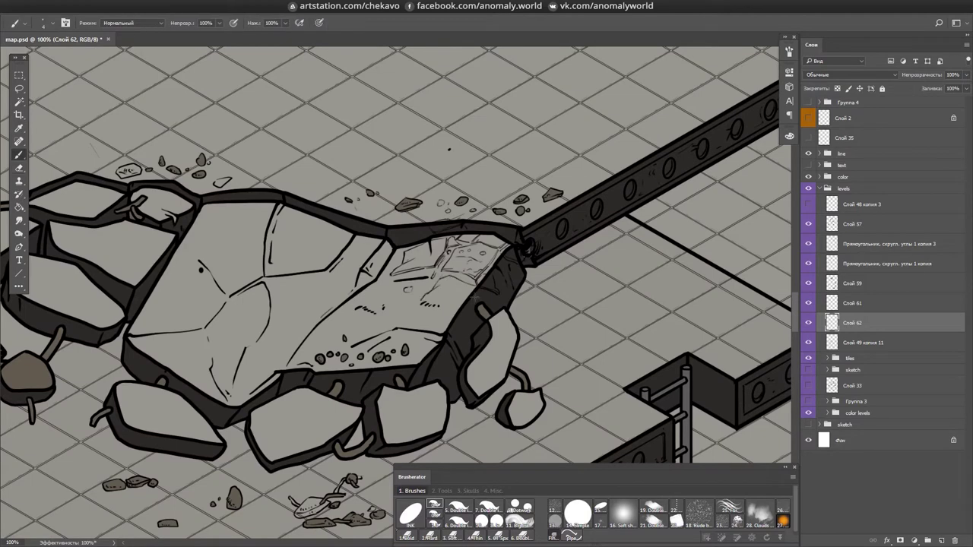
{"action": "left_click_drag", "start_coordinate": [364, 207], "coordinate": [385, 194]}
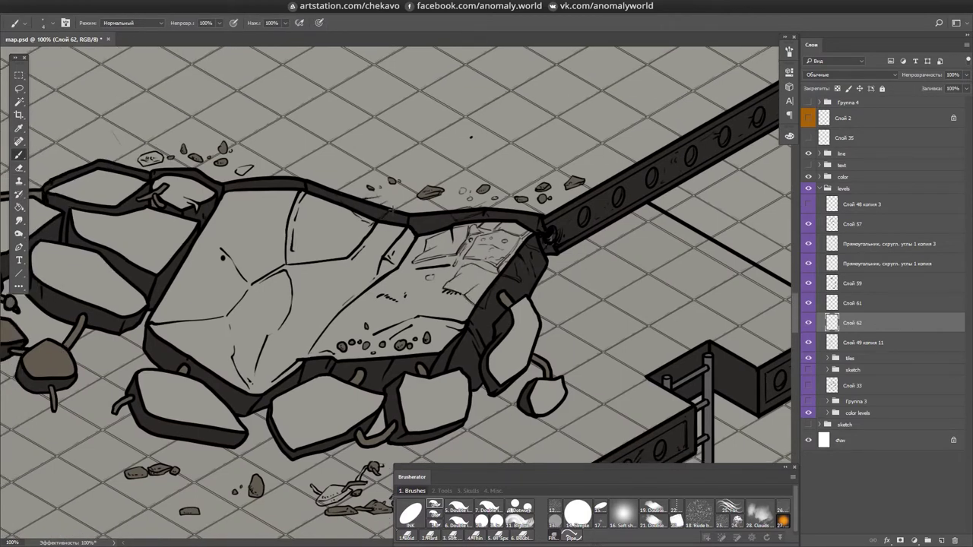
{"action": "key", "text": "ctrl+s"}
{"action": "left_click_drag", "start_coordinate": [311, 164], "coordinate": [364, 151]}
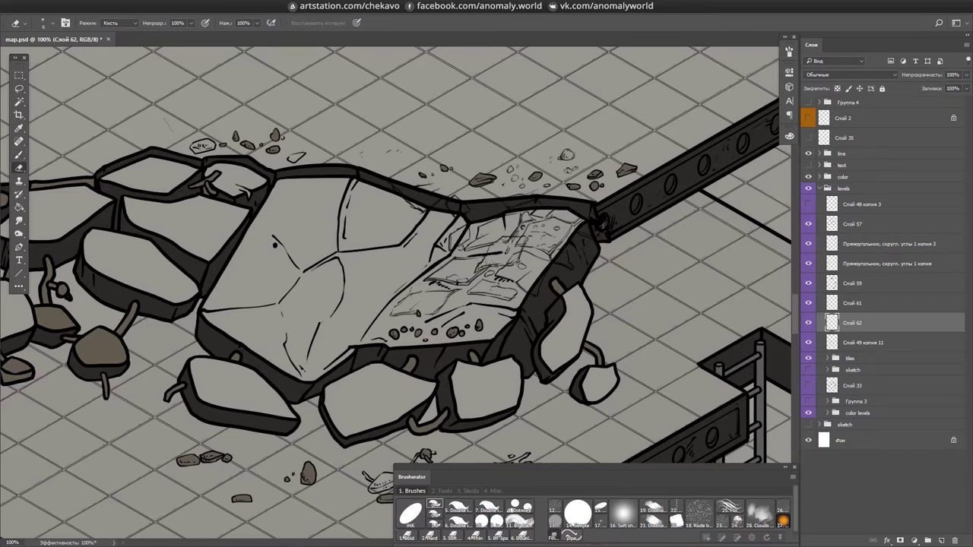
{"action": "key", "text": "ctrl+s"}
- Select Слой 57, expand the color levels group, and make Слой 62 active
{"action": "left_click", "coordinate": [832, 223]}
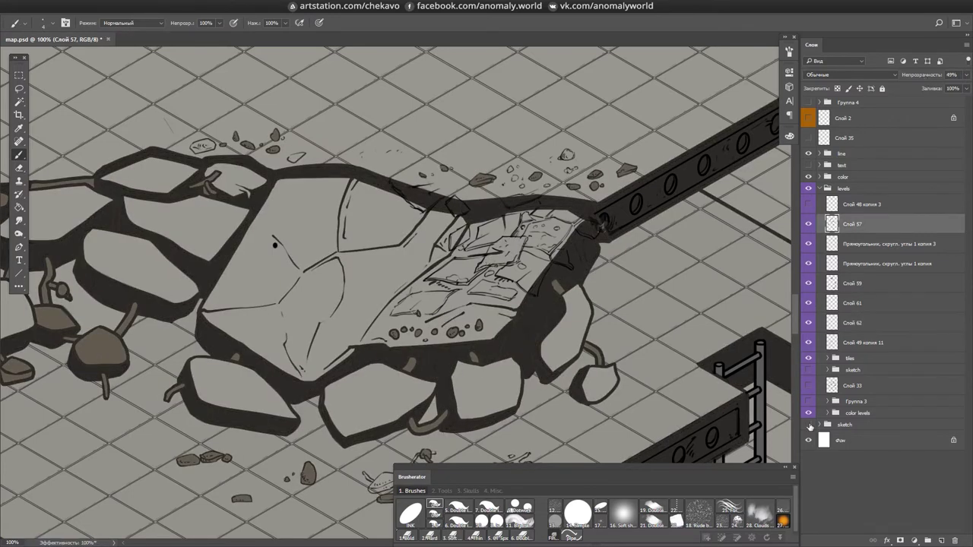
{"action": "left_click", "coordinate": [828, 413]}
{"action": "left_click", "coordinate": [809, 325]}
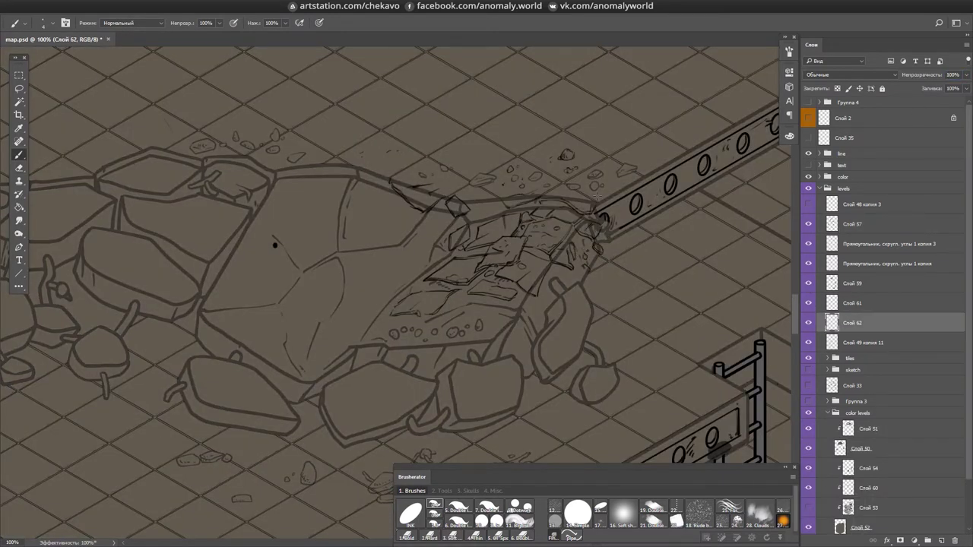
- Add a short stroke to the debris along the crack and save
{"action": "key", "text": "ctrl+s"}
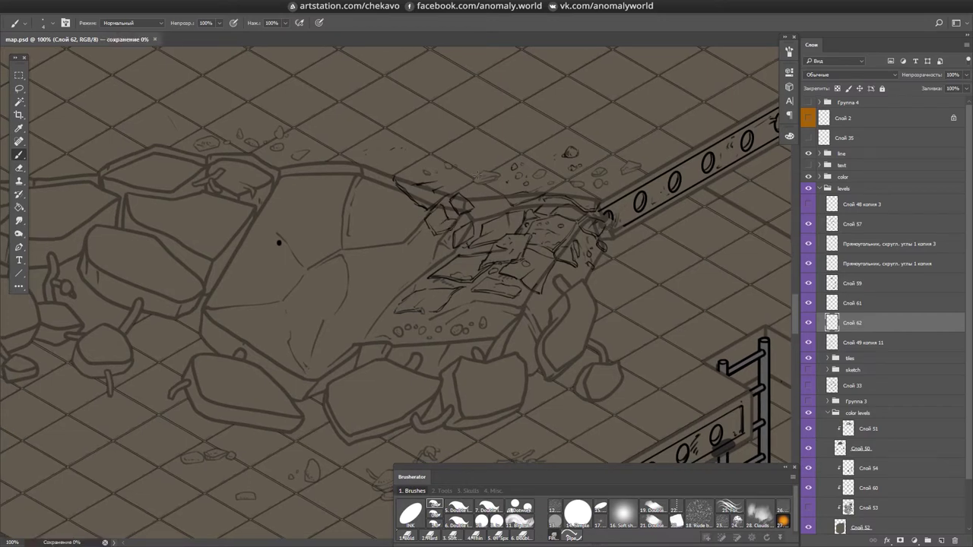
{"action": "key", "text": "ctrl+s"}
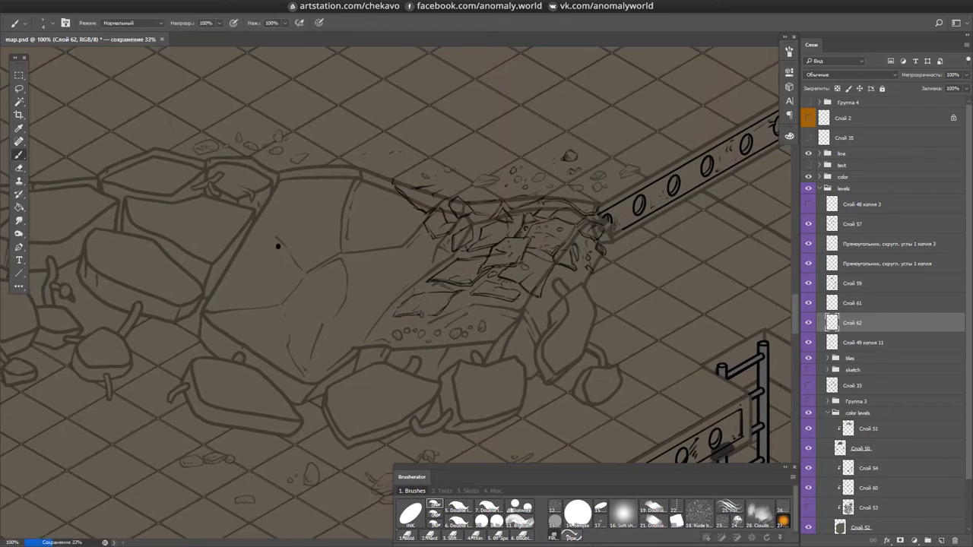
{"action": "left_click_drag", "start_coordinate": [300, 238], "coordinate": [315, 280]}
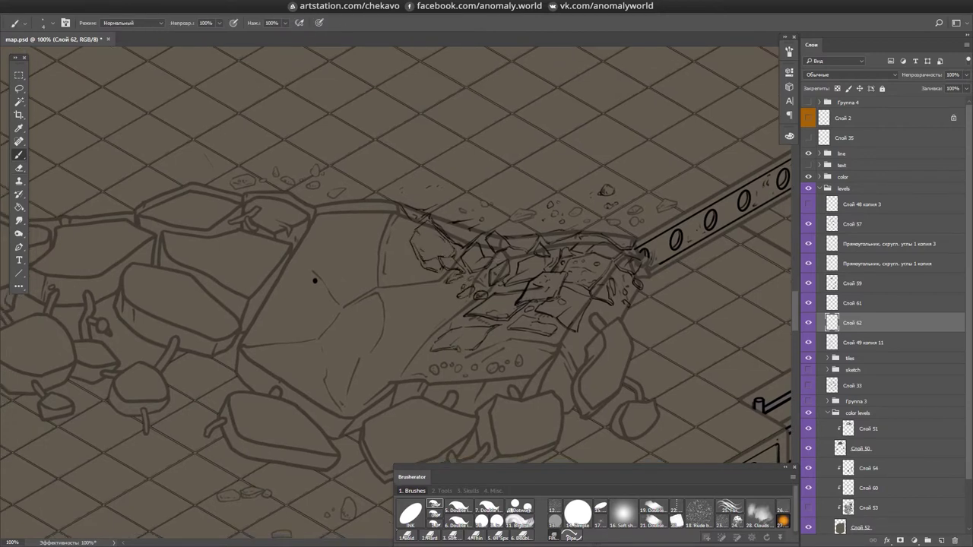
{"action": "key", "text": "ctrl+s"}
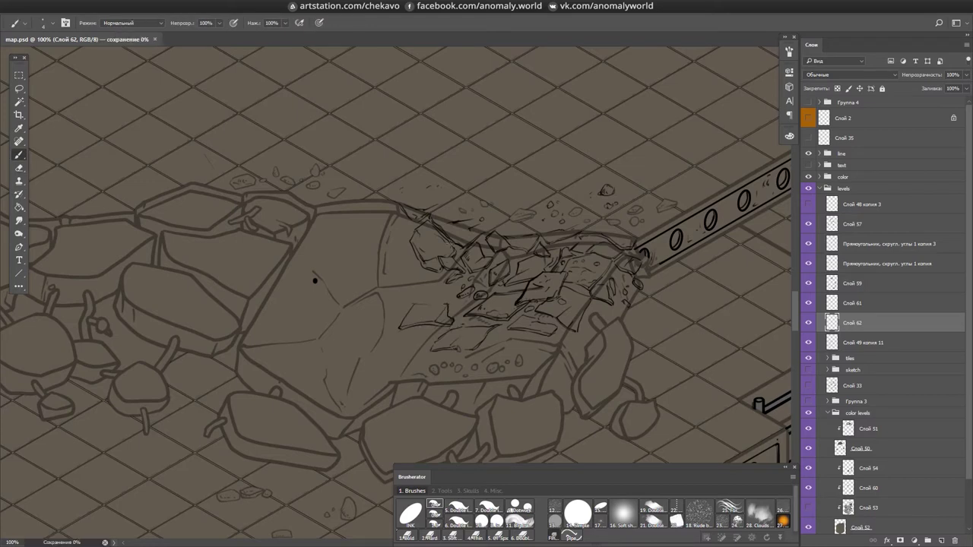
{"action": "left_click_drag", "start_coordinate": [419, 310], "coordinate": [428, 289]}
{"action": "left_click_drag", "start_coordinate": [487, 307], "coordinate": [508, 309]}
{"action": "key", "text": "ctrl+s"}
- Extend the zig-zag fracture downward and then up and to the right
{"action": "left_click_drag", "start_coordinate": [539, 341], "coordinate": [560, 294]}
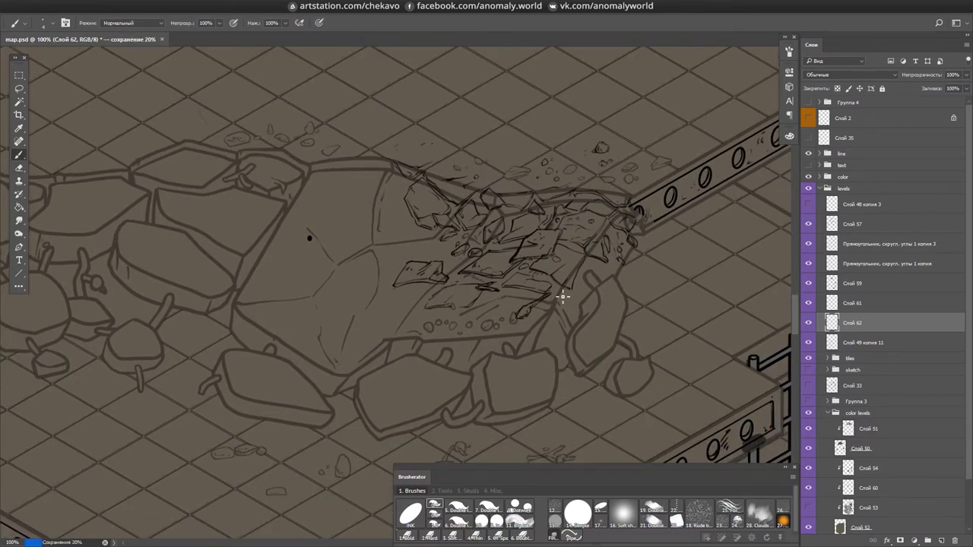
{"action": "left_click_drag", "start_coordinate": [591, 250], "coordinate": [588, 237]}
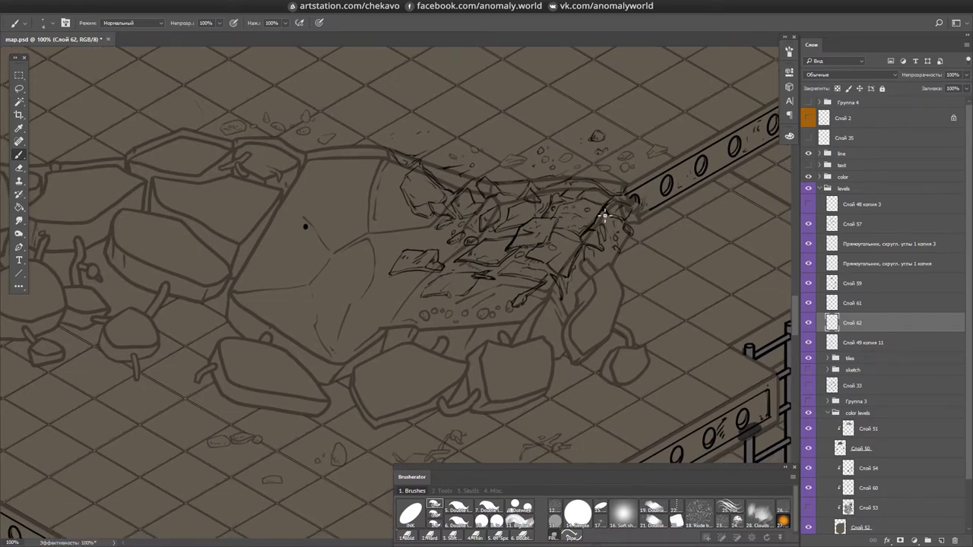
{"action": "scroll", "coordinate": [604, 215], "scroll_direction": "down", "scroll_amount": 2}
{"action": "mouse_move", "coordinate": [598, 337]}
{"action": "left_mouse_down"}
{"action": "mouse_move", "coordinate": [631, 285]}
{"action": "mouse_move", "coordinate": [645, 287]}
{"action": "mouse_move", "coordinate": [628, 281]}
{"action": "mouse_move", "coordinate": [637, 248]}
{"action": "left_mouse_up"}
{"action": "left_click_drag", "start_coordinate": [645, 288], "coordinate": [634, 266]}
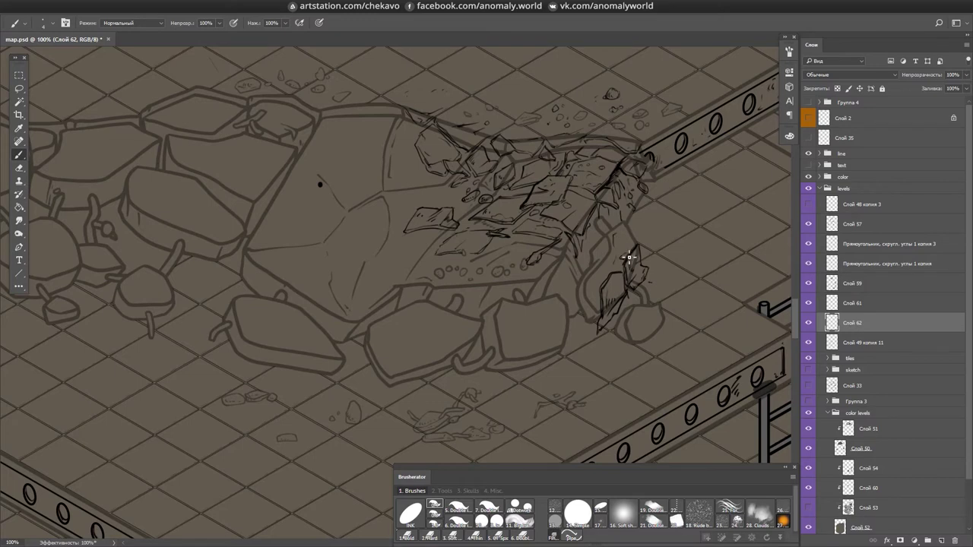
{"action": "scroll", "coordinate": [527, 226], "scroll_direction": "up", "scroll_amount": 3}
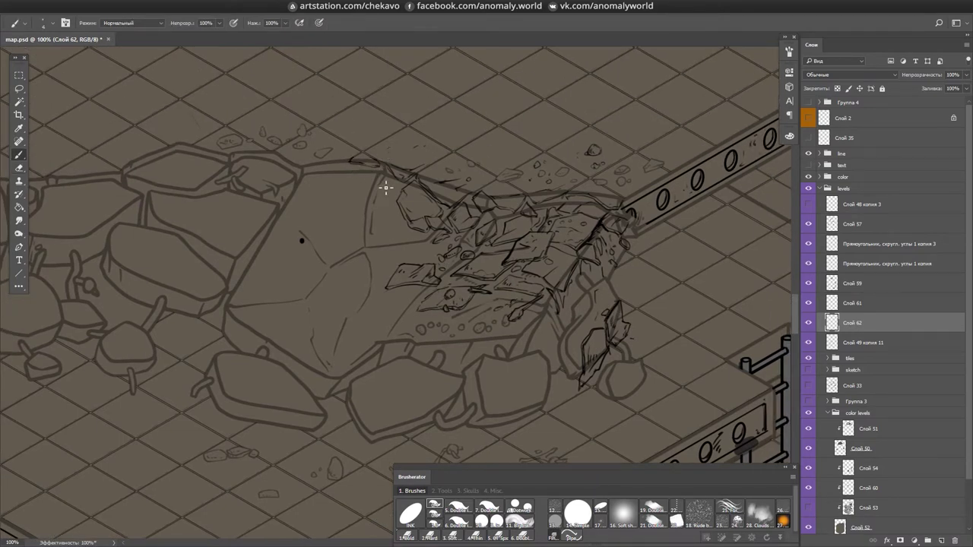
- Hatch shading into a small rock fragment and outline a new stone below the crack
{"action": "mouse_move", "coordinate": [373, 200]}
{"action": "left_mouse_down"}
{"action": "mouse_move", "coordinate": [358, 200]}
{"action": "mouse_move", "coordinate": [410, 207]}
{"action": "left_mouse_up"}
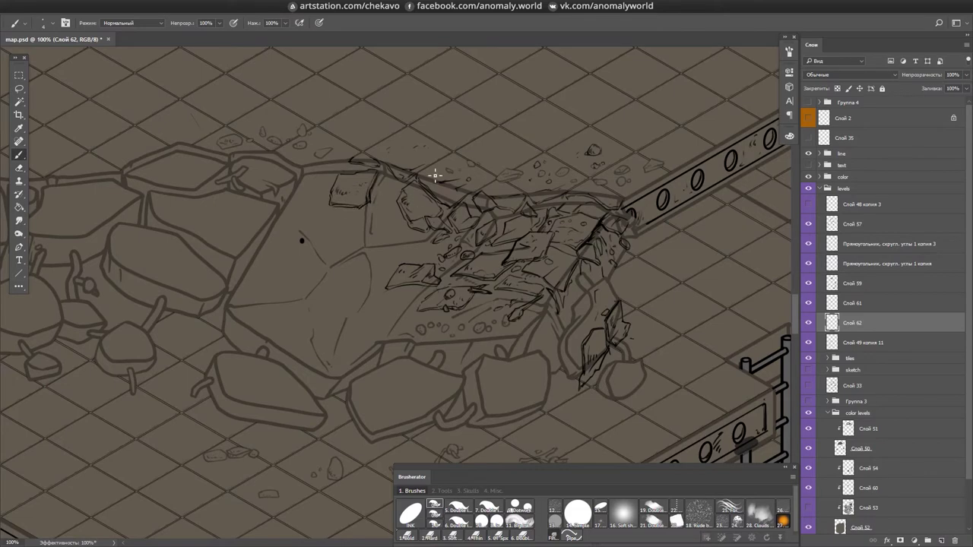
{"action": "scroll", "coordinate": [498, 264], "scroll_direction": "up", "scroll_amount": 2}
{"action": "key", "text": "ctrl+s"}
{"action": "scroll", "coordinate": [403, 220], "scroll_direction": "up", "scroll_amount": 2}
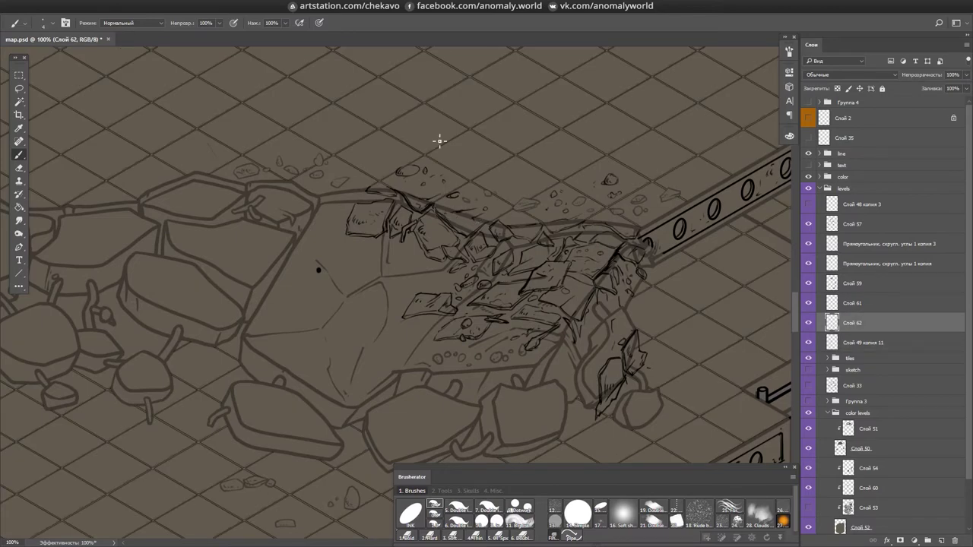
{"action": "scroll", "coordinate": [449, 167], "scroll_direction": "up", "scroll_amount": 1}
{"action": "scroll", "coordinate": [411, 251], "scroll_direction": "down", "scroll_amount": 1}
{"action": "scroll", "coordinate": [411, 289], "scroll_direction": "down", "scroll_amount": 1}
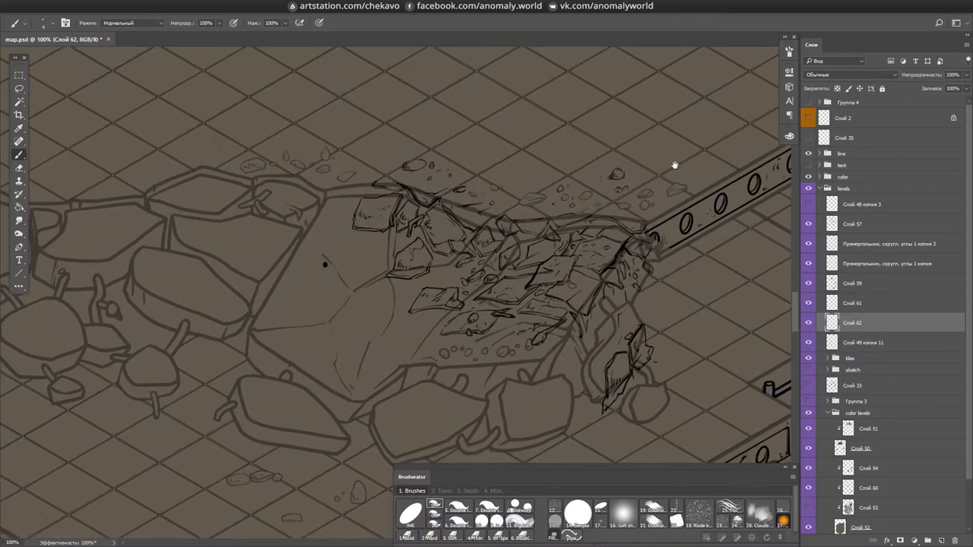
{"action": "scroll", "coordinate": [346, 195], "scroll_direction": "up", "scroll_amount": 2}
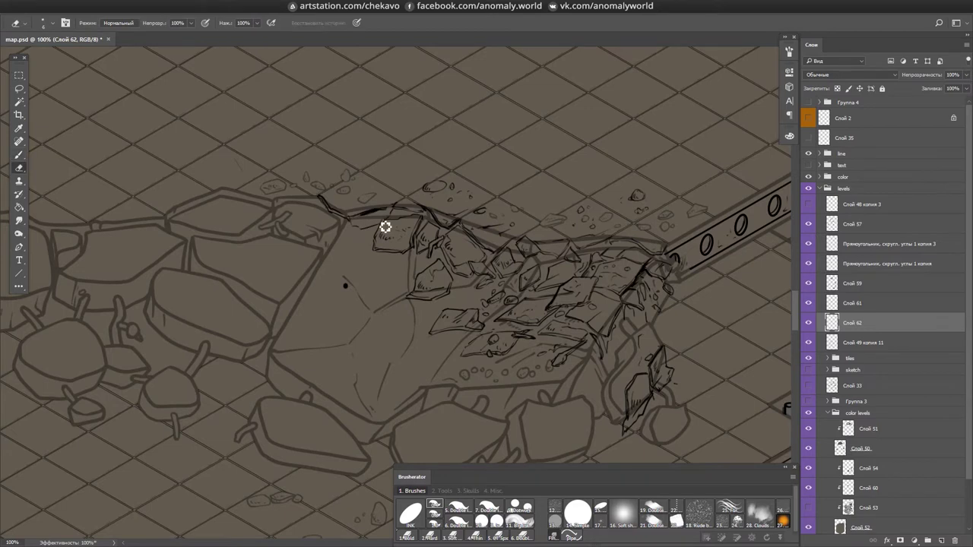
{"action": "scroll", "coordinate": [327, 243], "scroll_direction": "up", "scroll_amount": 5}
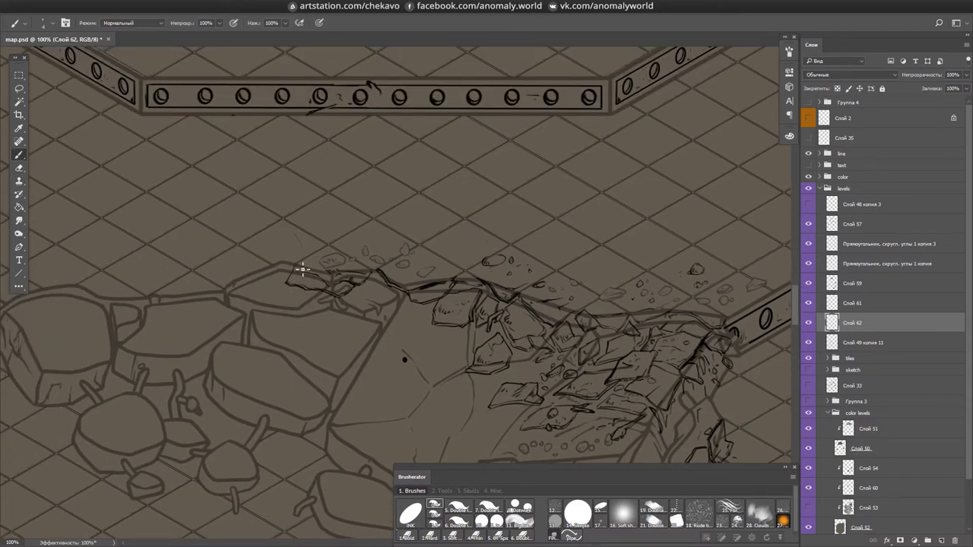
{"action": "left_click_drag", "start_coordinate": [364, 317], "coordinate": [382, 299]}
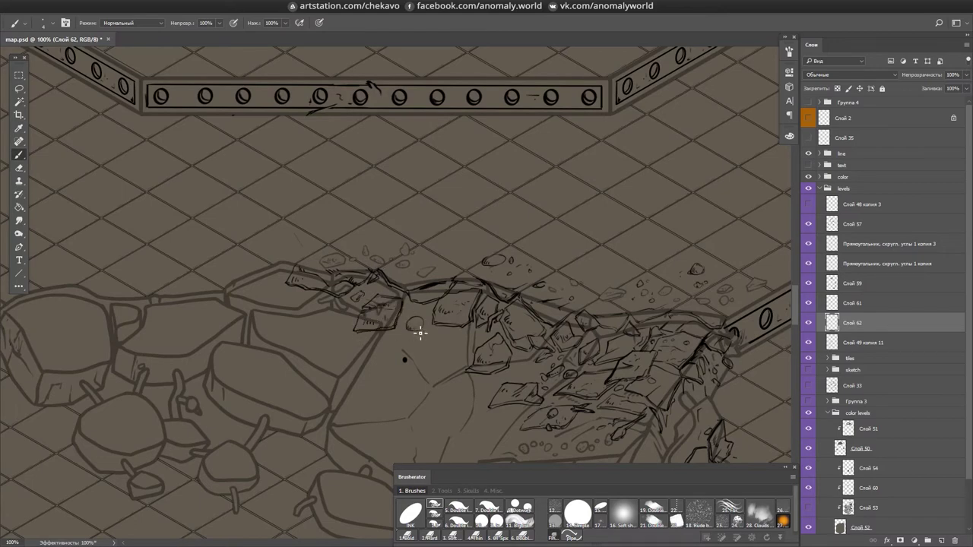
- Sketch strokes between two rock outlines and hatch the left rock's top, then save
{"action": "key", "text": "h"}
{"action": "left_click_drag", "start_coordinate": [459, 352], "coordinate": [691, 197]}
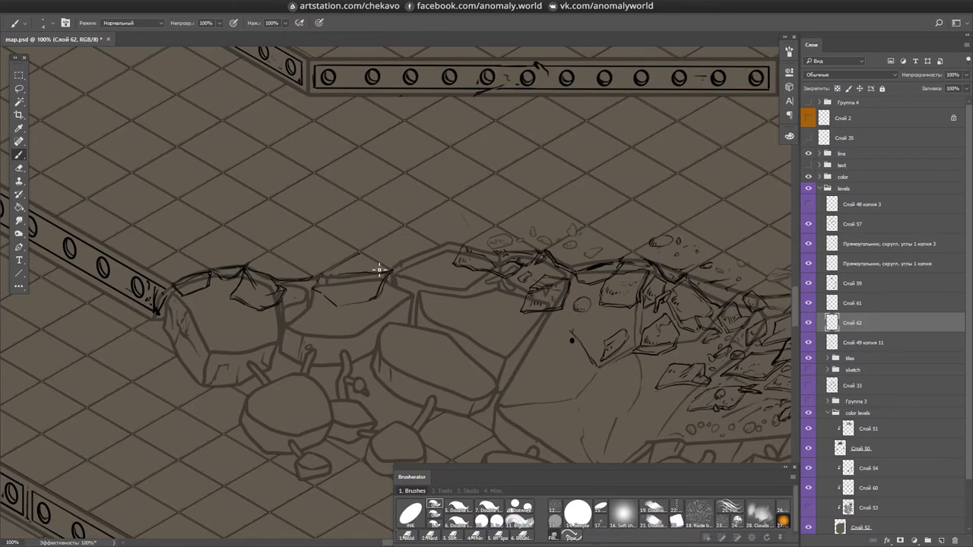
{"action": "left_click_drag", "start_coordinate": [395, 270], "coordinate": [441, 247]}
{"action": "mouse_move", "coordinate": [394, 283]}
{"action": "left_mouse_down"}
{"action": "mouse_move", "coordinate": [431, 274]}
{"action": "mouse_move", "coordinate": [441, 257]}
{"action": "left_mouse_up"}
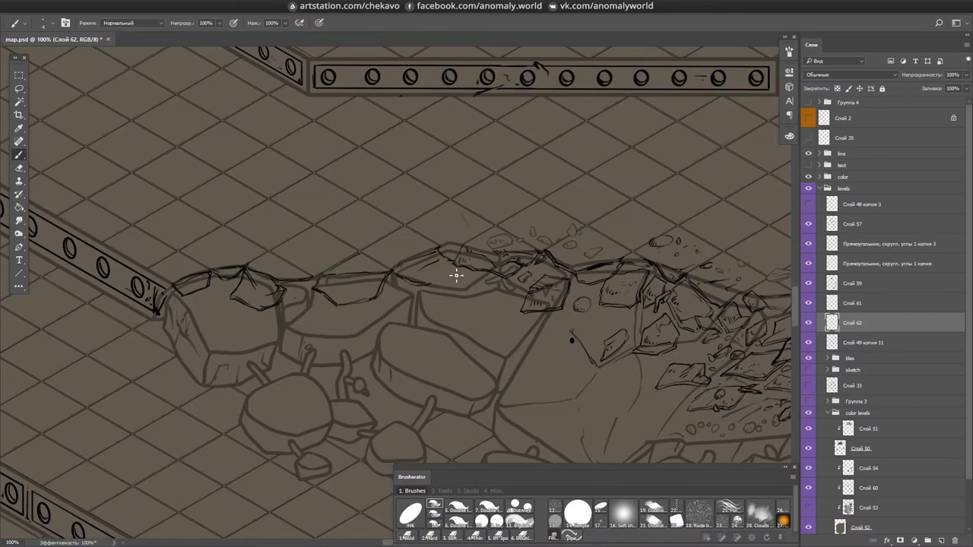
{"action": "mouse_move", "coordinate": [342, 298]}
{"action": "left_mouse_down"}
{"action": "mouse_move", "coordinate": [332, 292]}
{"action": "mouse_move", "coordinate": [384, 271]}
{"action": "mouse_move", "coordinate": [343, 265]}
{"action": "left_mouse_up"}
{"action": "key", "text": "ctrl+s"}
{"action": "scroll", "coordinate": [577, 214], "scroll_direction": "right", "scroll_amount": 1}
{"action": "left_click_drag", "start_coordinate": [383, 296], "coordinate": [404, 303]}
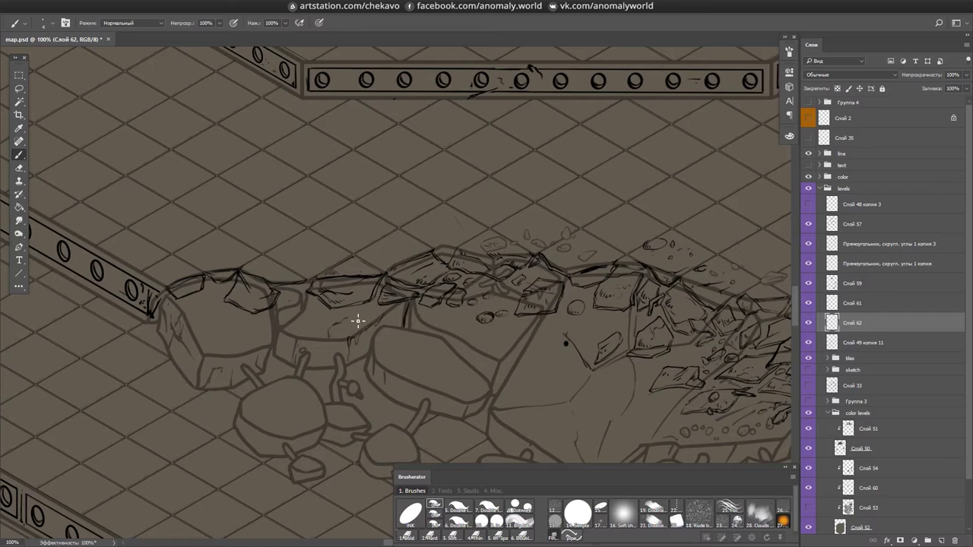
- Ink a pebble, hatch strokes, and thin edge lines on the right-hand rocks
{"action": "left_click_drag", "start_coordinate": [601, 378], "coordinate": [632, 316]}
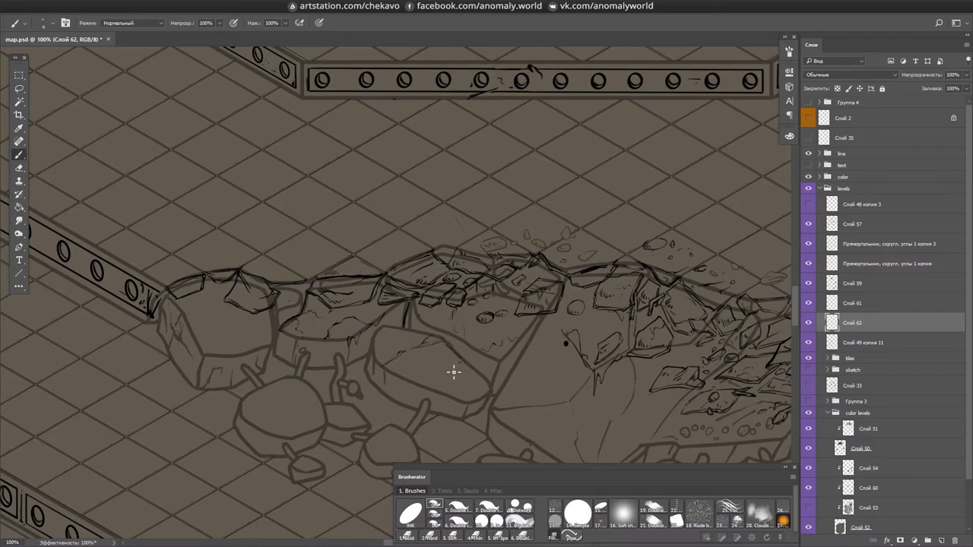
{"action": "left_click_drag", "start_coordinate": [680, 326], "coordinate": [397, 267]}
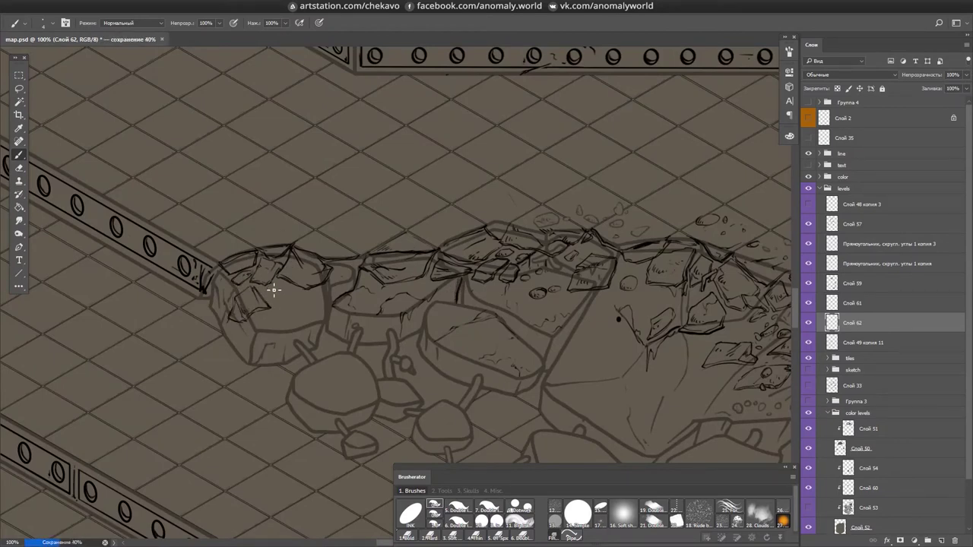
{"action": "left_click_drag", "start_coordinate": [283, 313], "coordinate": [298, 320]}
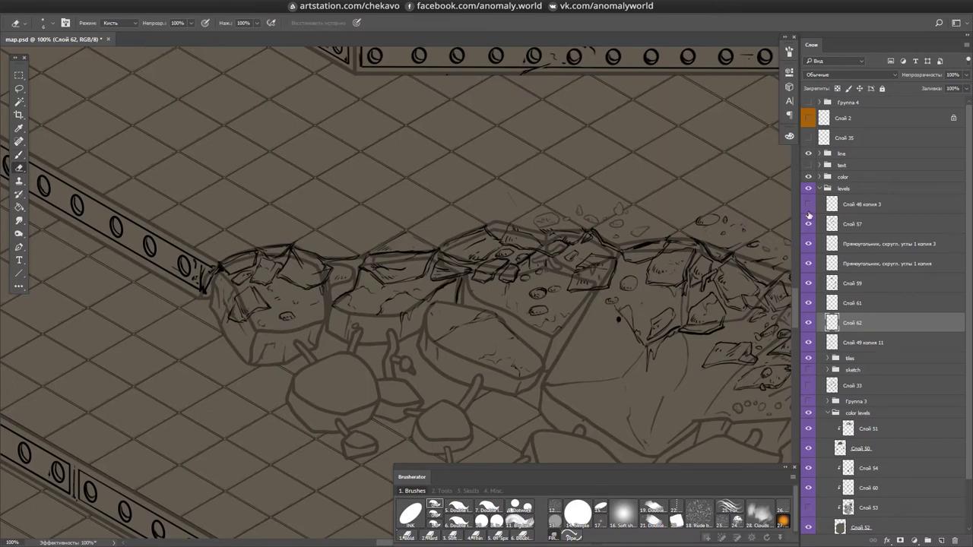
{"action": "left_click_drag", "start_coordinate": [397, 290], "coordinate": [435, 283]}
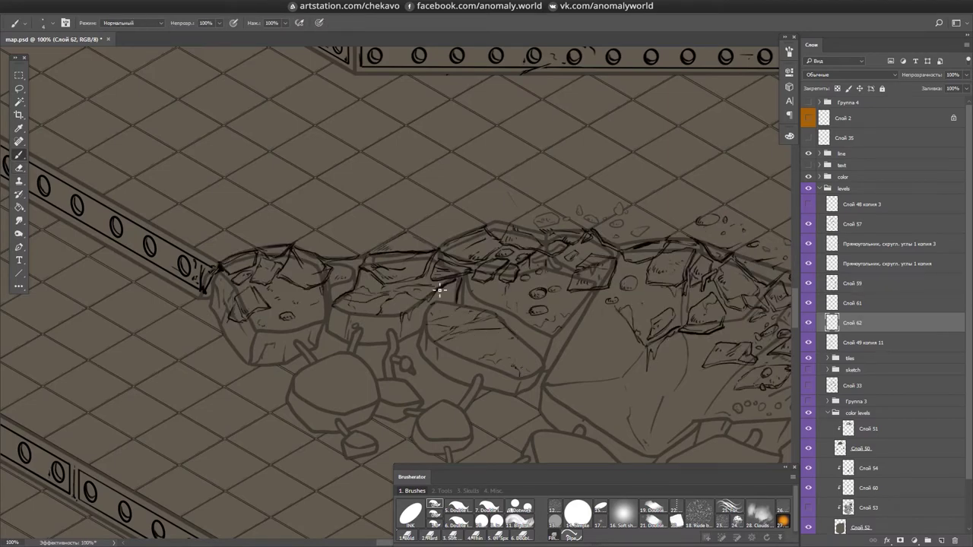
{"action": "left_click_drag", "start_coordinate": [553, 386], "coordinate": [617, 375]}
{"action": "left_click_drag", "start_coordinate": [578, 330], "coordinate": [604, 362]}
{"action": "left_click_drag", "start_coordinate": [621, 359], "coordinate": [621, 372]}
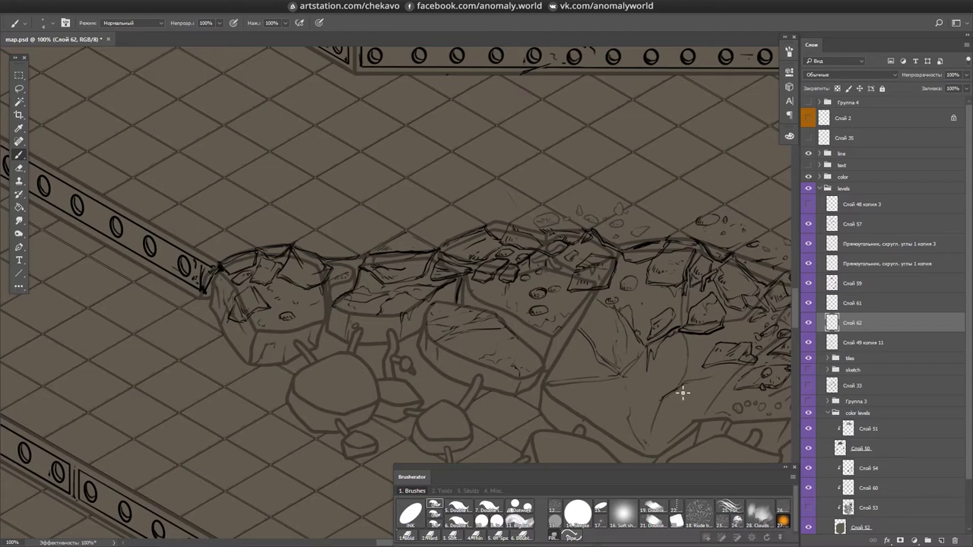
{"action": "left_click_drag", "start_coordinate": [632, 408], "coordinate": [701, 359]}
- Add drips on the rock sides and short strokes on the rock tops, saving the map
{"action": "left_click_drag", "start_coordinate": [695, 427], "coordinate": [535, 286]}
{"action": "mouse_move", "coordinate": [455, 245]}
{"action": "left_mouse_down"}
{"action": "mouse_move", "coordinate": [374, 210]}
{"action": "mouse_move", "coordinate": [410, 206]}
{"action": "left_mouse_up"}
{"action": "left_click_drag", "start_coordinate": [492, 143], "coordinate": [489, 167]}
{"action": "mouse_move", "coordinate": [415, 200]}
{"action": "left_mouse_down"}
{"action": "mouse_move", "coordinate": [437, 223]}
{"action": "mouse_move", "coordinate": [456, 216]}
{"action": "left_mouse_up"}
{"action": "key", "text": "ctrl+s"}
{"action": "left_click_drag", "start_coordinate": [563, 277], "coordinate": [776, 361]}
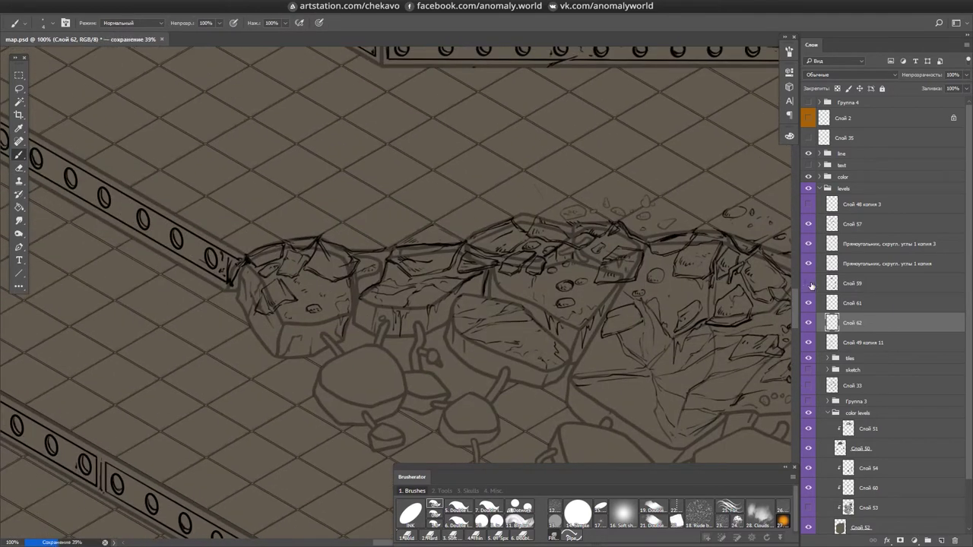
{"action": "scroll", "coordinate": [426, 380], "scroll_direction": "up", "scroll_amount": 1}
{"action": "left_click", "coordinate": [426, 380], "text": "ctrl"}
{"action": "scroll", "coordinate": [406, 251], "scroll_direction": "left", "scroll_amount": 5}
{"action": "key", "text": "e"}
{"action": "mouse_move", "coordinate": [406, 250]}
{"action": "left_mouse_down"}
{"action": "mouse_move", "coordinate": [517, 224]}
{"action": "mouse_move", "coordinate": [564, 232]}
{"action": "left_mouse_up"}
{"action": "key", "text": "b"}
{"action": "left_click_drag", "start_coordinate": [397, 263], "coordinate": [487, 232]}
{"action": "left_click_drag", "start_coordinate": [579, 284], "coordinate": [491, 250]}
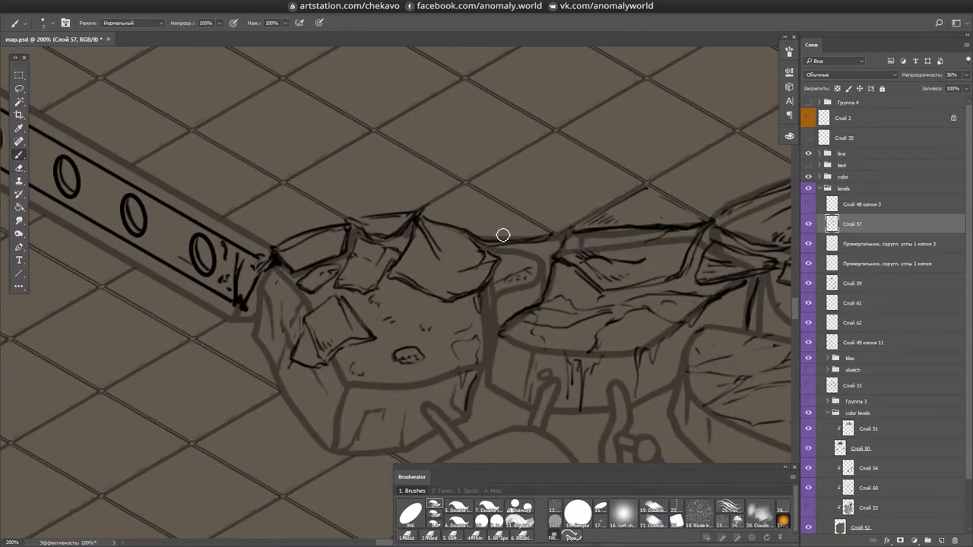
{"action": "key", "text": "e"}
{"action": "left_click_drag", "start_coordinate": [563, 232], "coordinate": [669, 250]}
{"action": "scroll", "coordinate": [434, 221], "scroll_direction": "right", "scroll_amount": 3}
{"action": "left_click_drag", "start_coordinate": [434, 222], "coordinate": [426, 259]}
{"action": "scroll", "coordinate": [581, 203], "scroll_direction": "right", "scroll_amount": 2}
{"action": "left_click_drag", "start_coordinate": [581, 204], "coordinate": [533, 156]}
{"action": "scroll", "coordinate": [532, 156], "scroll_direction": "up", "scroll_amount": 2}
{"action": "scroll", "coordinate": [532, 155], "scroll_direction": "right", "scroll_amount": 4}
{"action": "key", "text": "b"}
{"action": "key", "text": "e"}
{"action": "mouse_move", "coordinate": [525, 231]}
{"action": "left_mouse_down"}
{"action": "mouse_move", "coordinate": [482, 256]}
{"action": "mouse_move", "coordinate": [434, 320]}
{"action": "left_mouse_up"}
{"action": "mouse_move", "coordinate": [605, 297]}
{"action": "left_mouse_down"}
{"action": "mouse_move", "coordinate": [586, 235]}
{"action": "mouse_move", "coordinate": [723, 267]}
{"action": "left_mouse_up"}
{"action": "scroll", "coordinate": [495, 261], "scroll_direction": "down", "scroll_amount": 4}
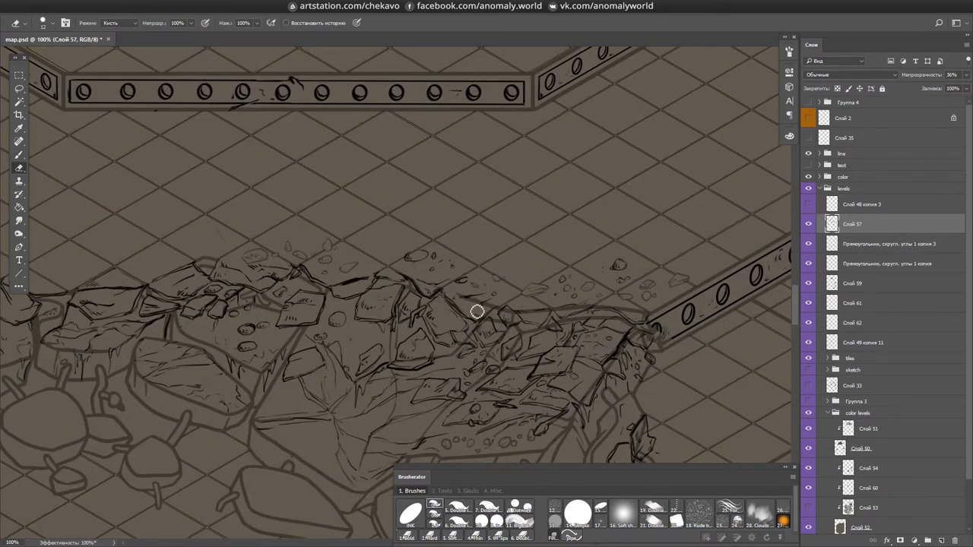
{"action": "scroll", "coordinate": [570, 314], "scroll_direction": "right", "scroll_amount": 4}
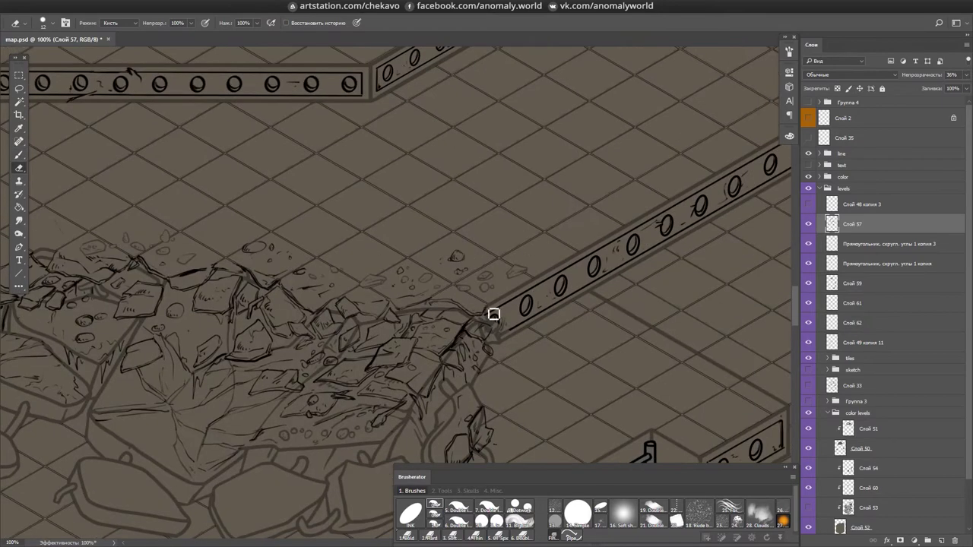
{"action": "scroll", "coordinate": [493, 315], "scroll_direction": "down", "scroll_amount": 2}
{"action": "scroll", "coordinate": [568, 232], "scroll_direction": "down", "scroll_amount": 2}
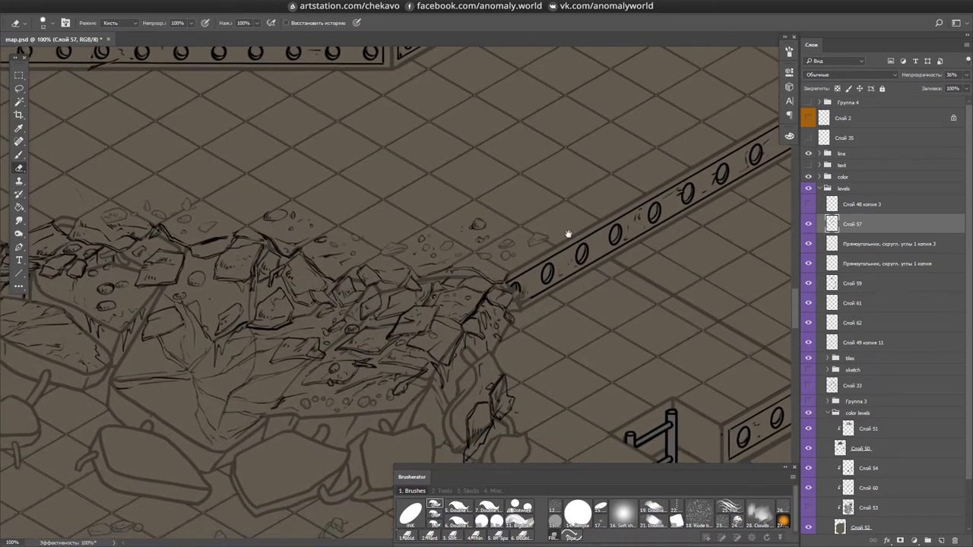
{"action": "scroll", "coordinate": [513, 314], "scroll_direction": "left", "scroll_amount": 2}
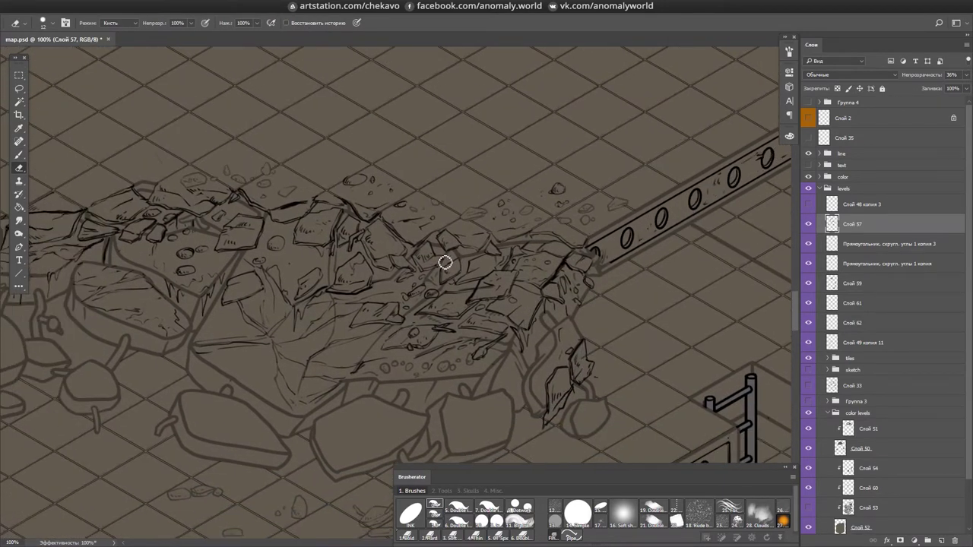
{"action": "scroll", "coordinate": [645, 265], "scroll_direction": "left", "scroll_amount": 2}
{"action": "left_click_drag", "start_coordinate": [609, 198], "coordinate": [684, 251]}
{"action": "key", "text": "b"}
{"action": "left_click", "coordinate": [829, 322]}
{"action": "mouse_move", "coordinate": [623, 319]}
{"action": "left_mouse_down"}
{"action": "mouse_move", "coordinate": [646, 341]}
{"action": "mouse_move", "coordinate": [589, 394]}
{"action": "mouse_move", "coordinate": [608, 412]}
{"action": "left_mouse_up"}
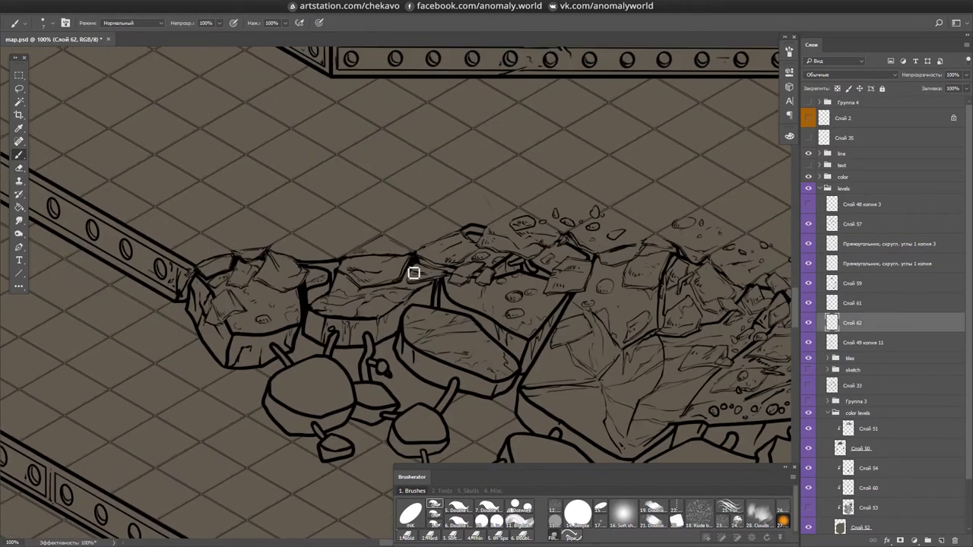
- Darken and thicken the left and upper outlines of the rubble rocks
{"action": "left_click_drag", "start_coordinate": [216, 344], "coordinate": [209, 304]}
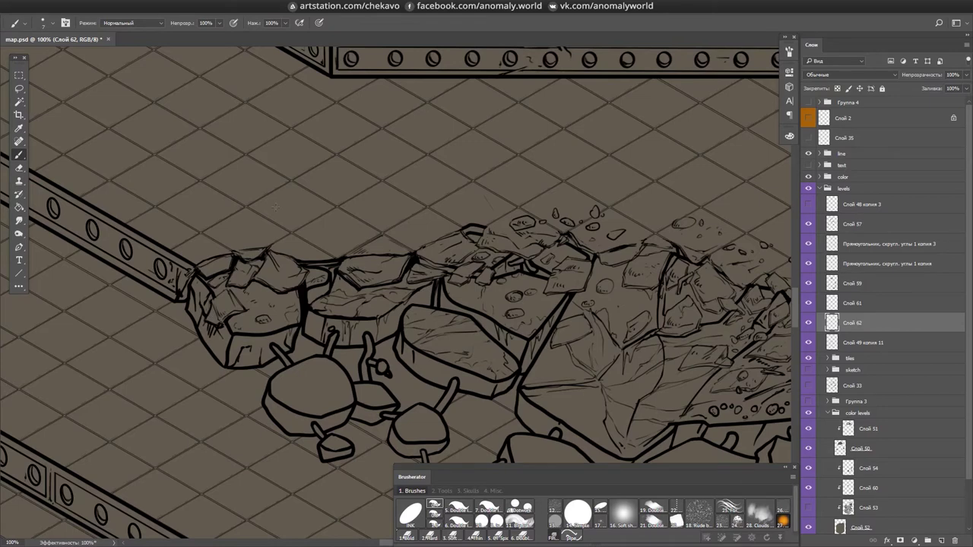
{"action": "left_click_drag", "start_coordinate": [311, 298], "coordinate": [331, 282]}
{"action": "left_click_drag", "start_coordinate": [332, 283], "coordinate": [240, 282]}
{"action": "mouse_move", "coordinate": [309, 311]}
{"action": "left_mouse_down"}
{"action": "mouse_move", "coordinate": [344, 278]}
{"action": "mouse_move", "coordinate": [339, 258]}
{"action": "mouse_move", "coordinate": [390, 250]}
{"action": "left_mouse_up"}
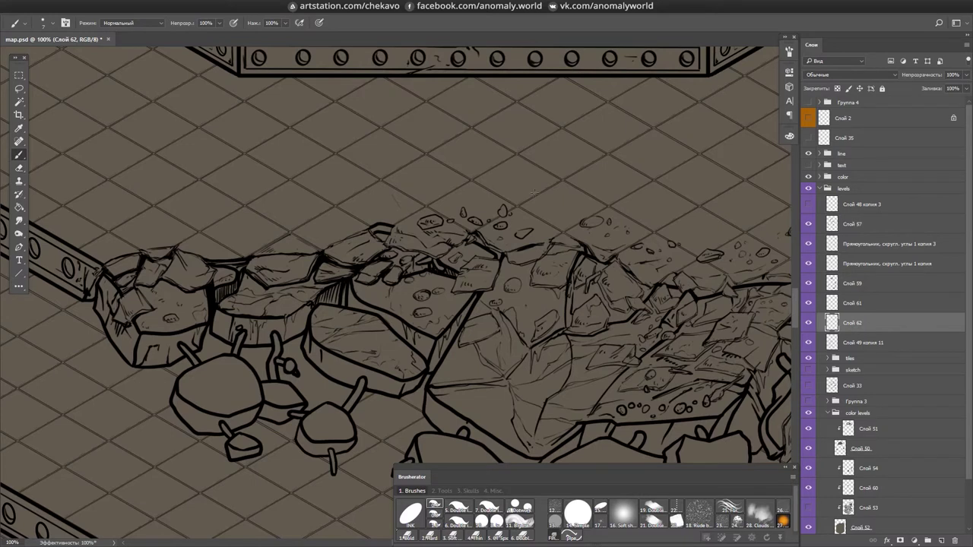
- Hatch the rocks' shaded edges, add thin ink strokes to the faces and right rocks, and save
{"action": "left_click_drag", "start_coordinate": [455, 325], "coordinate": [433, 367]}
{"action": "left_click_drag", "start_coordinate": [370, 287], "coordinate": [349, 309]}
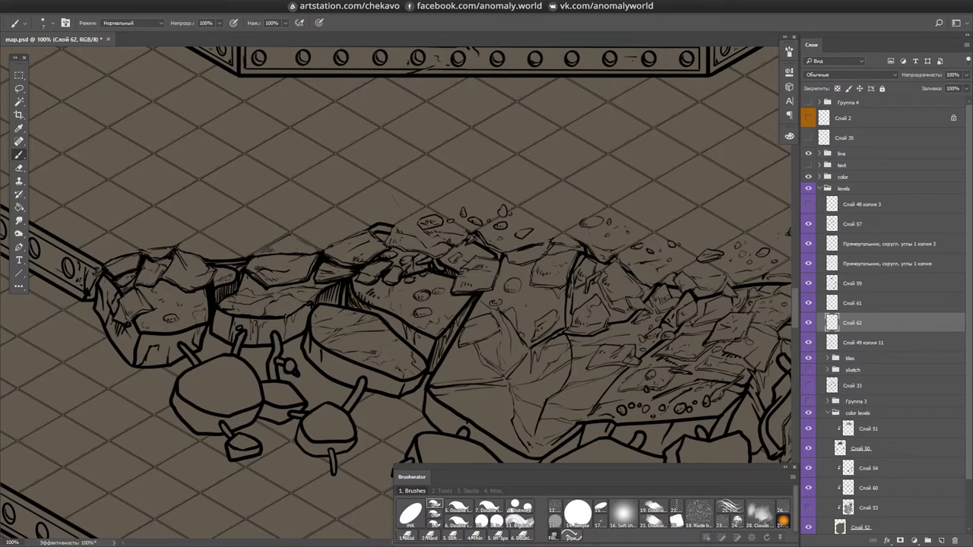
{"action": "left_click_drag", "start_coordinate": [491, 305], "coordinate": [481, 343]}
{"action": "left_click_drag", "start_coordinate": [561, 319], "coordinate": [529, 347]}
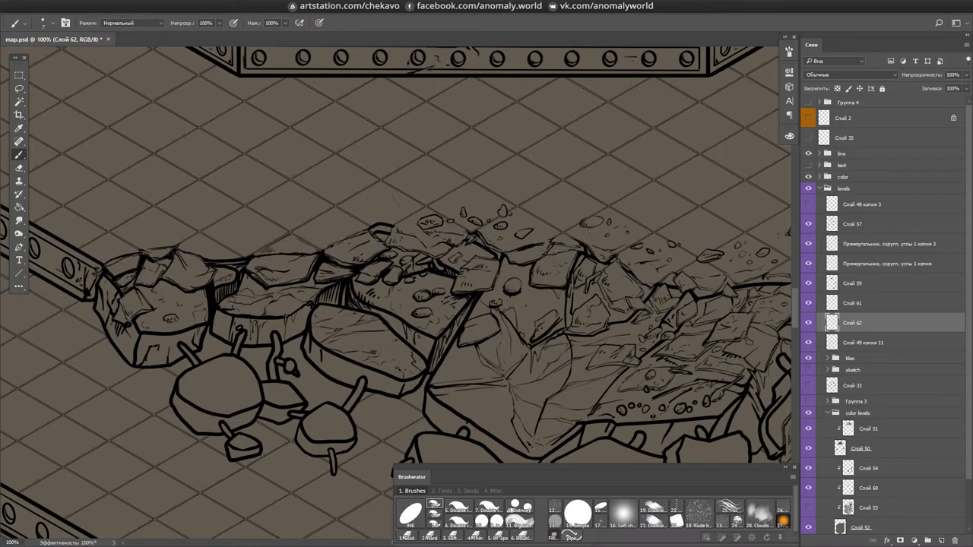
{"action": "mouse_move", "coordinate": [577, 259]}
{"action": "left_mouse_down"}
{"action": "mouse_move", "coordinate": [571, 252]}
{"action": "mouse_move", "coordinate": [563, 263]}
{"action": "left_mouse_up"}
{"action": "mouse_move", "coordinate": [562, 238]}
{"action": "left_mouse_down"}
{"action": "mouse_move", "coordinate": [533, 251]}
{"action": "mouse_move", "coordinate": [564, 297]}
{"action": "left_mouse_up"}
{"action": "left_click_drag", "start_coordinate": [567, 288], "coordinate": [560, 319]}
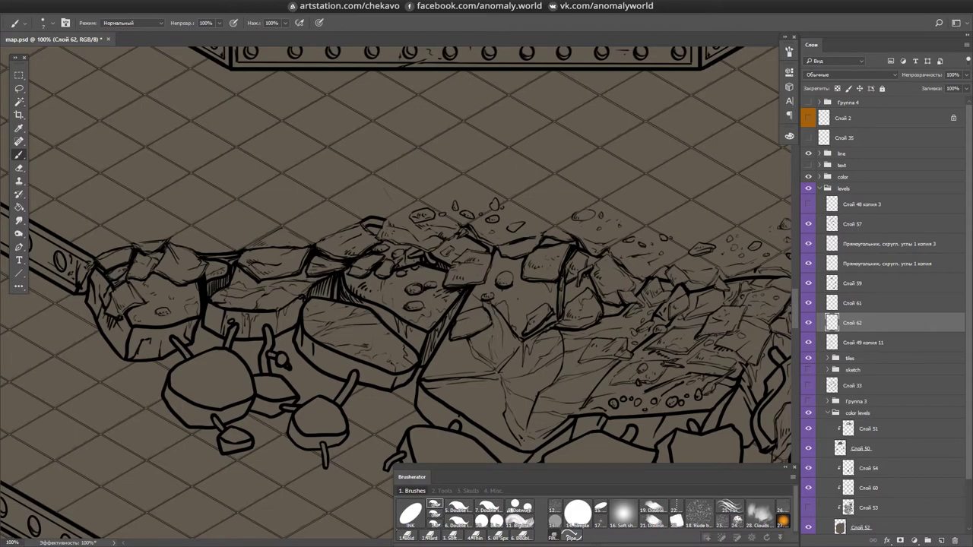
{"action": "key", "text": "ctrl+s"}
- Add dark hatching to the rock sides, the lower rocks' front faces and the rocks near the broken beam
{"action": "left_click_drag", "start_coordinate": [402, 261], "coordinate": [180, 242]}
{"action": "left_click_drag", "start_coordinate": [346, 348], "coordinate": [328, 370]}
{"action": "mouse_move", "coordinate": [319, 394]}
{"action": "left_mouse_down"}
{"action": "mouse_move", "coordinate": [342, 418]}
{"action": "mouse_move", "coordinate": [359, 417]}
{"action": "left_mouse_up"}
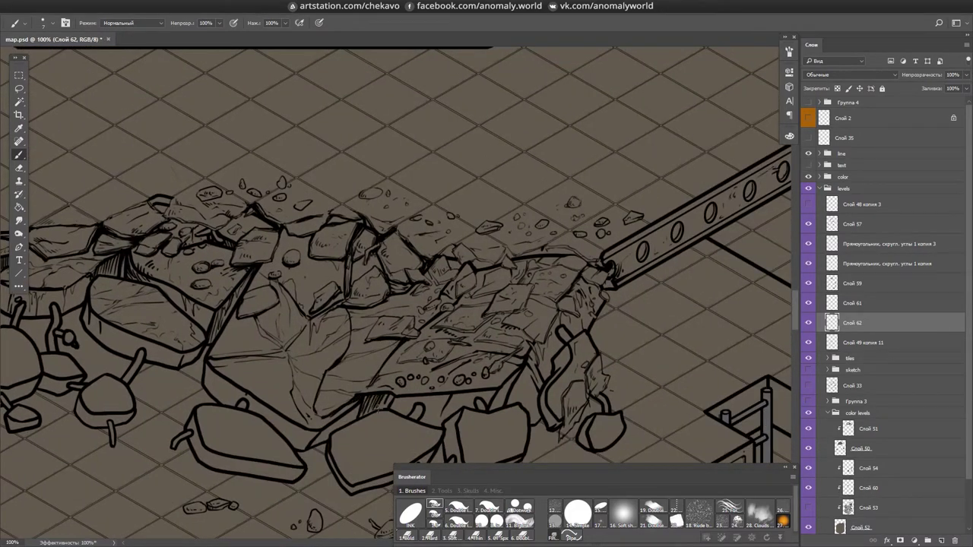
{"action": "left_click_drag", "start_coordinate": [453, 397], "coordinate": [435, 426]}
{"action": "mouse_move", "coordinate": [514, 374]}
{"action": "left_mouse_down"}
{"action": "mouse_move", "coordinate": [492, 407]}
{"action": "mouse_move", "coordinate": [520, 424]}
{"action": "mouse_move", "coordinate": [517, 344]}
{"action": "left_mouse_up"}
{"action": "left_click_drag", "start_coordinate": [581, 327], "coordinate": [554, 346]}
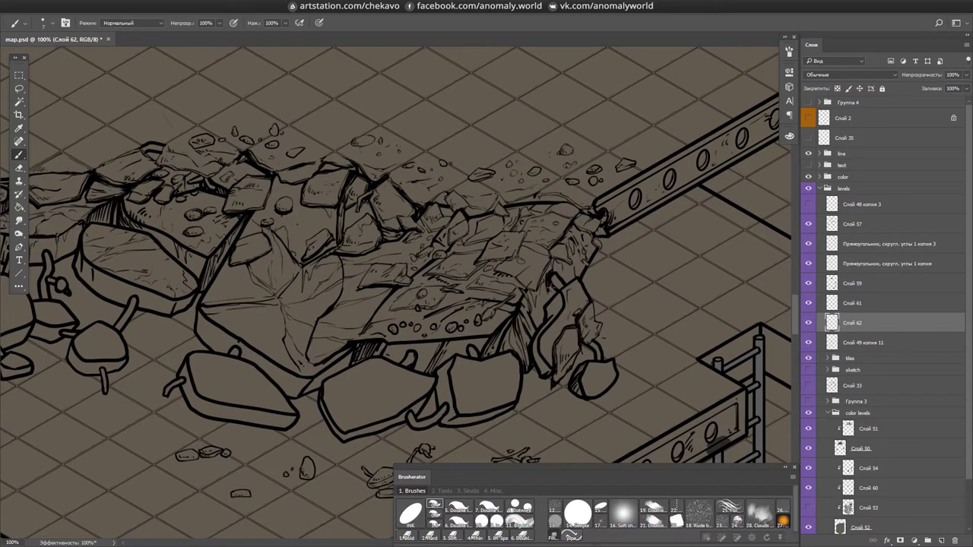
{"action": "mouse_move", "coordinate": [555, 262]}
{"action": "left_mouse_down"}
{"action": "mouse_move", "coordinate": [529, 299]}
{"action": "mouse_move", "coordinate": [549, 269]}
{"action": "left_mouse_up"}
{"action": "left_click_drag", "start_coordinate": [575, 226], "coordinate": [560, 254]}
{"action": "left_click_drag", "start_coordinate": [593, 209], "coordinate": [583, 215]}
{"action": "mouse_move", "coordinate": [572, 196]}
{"action": "left_mouse_down"}
{"action": "mouse_move", "coordinate": [512, 204]}
{"action": "mouse_move", "coordinate": [523, 279]}
{"action": "left_mouse_up"}
{"action": "left_click_drag", "start_coordinate": [466, 289], "coordinate": [517, 278]}
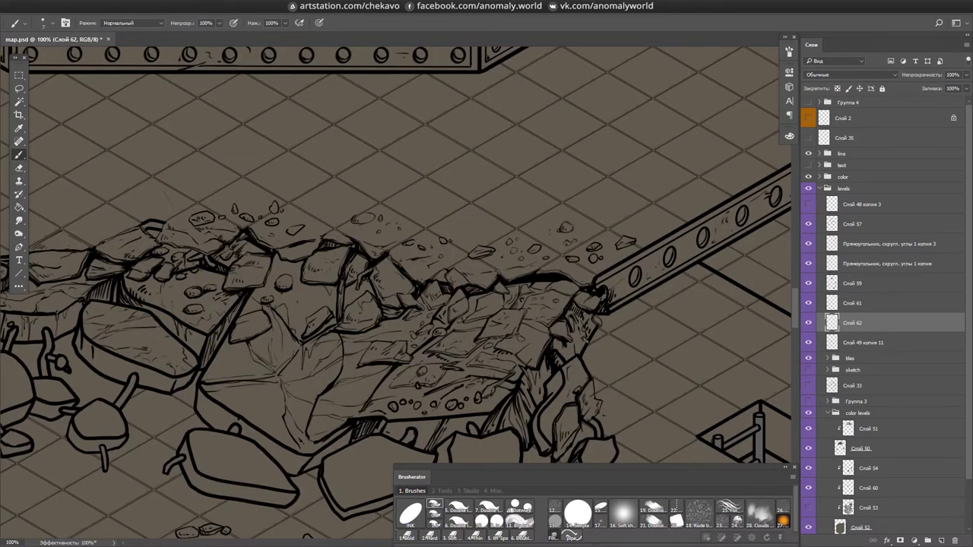
- Zoom out to see the whole rubble pile and save map.psd
{"action": "scroll", "coordinate": [327, 274], "scroll_direction": "left", "scroll_amount": 2}
{"action": "key", "text": "ctrl+minus"}
{"action": "key", "text": "ctrl+s"}
{"action": "scroll", "coordinate": [395, 292], "scroll_direction": "left", "scroll_amount": 2}
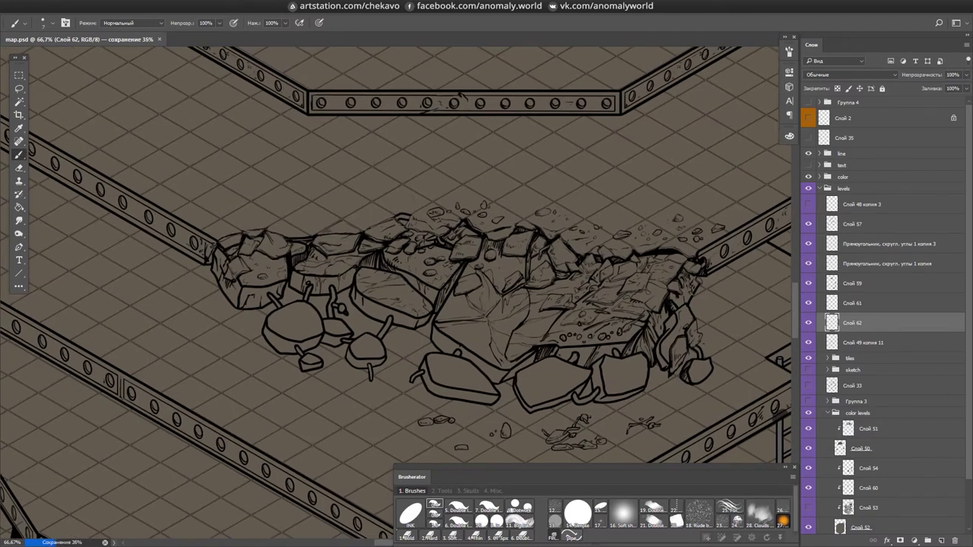
- Add short ink lines to the round rock, the central rock and the right rock's edge
{"action": "scroll", "coordinate": [395, 292], "scroll_direction": "left", "scroll_amount": 1}
{"action": "scroll", "coordinate": [438, 308], "scroll_direction": "left", "scroll_amount": 1}
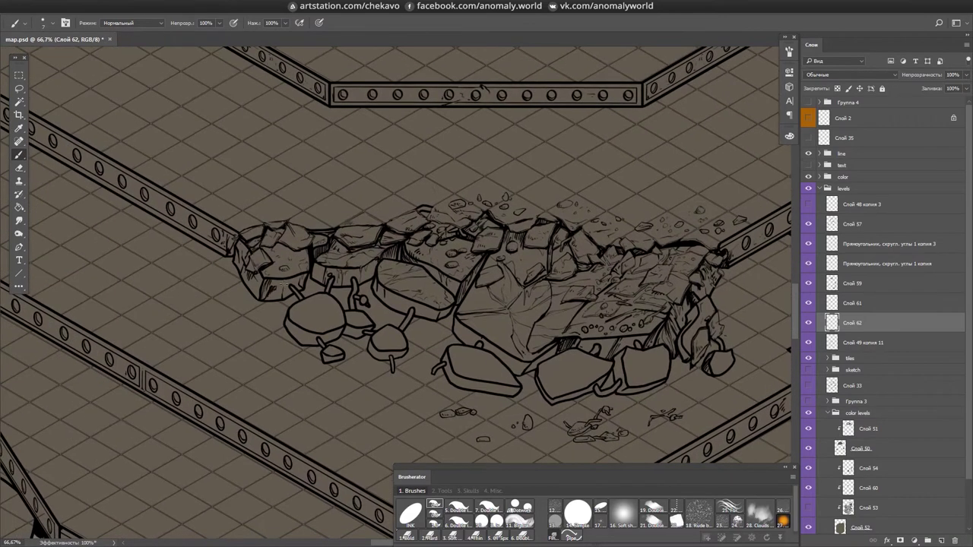
{"action": "left_click_drag", "start_coordinate": [336, 301], "coordinate": [301, 324]}
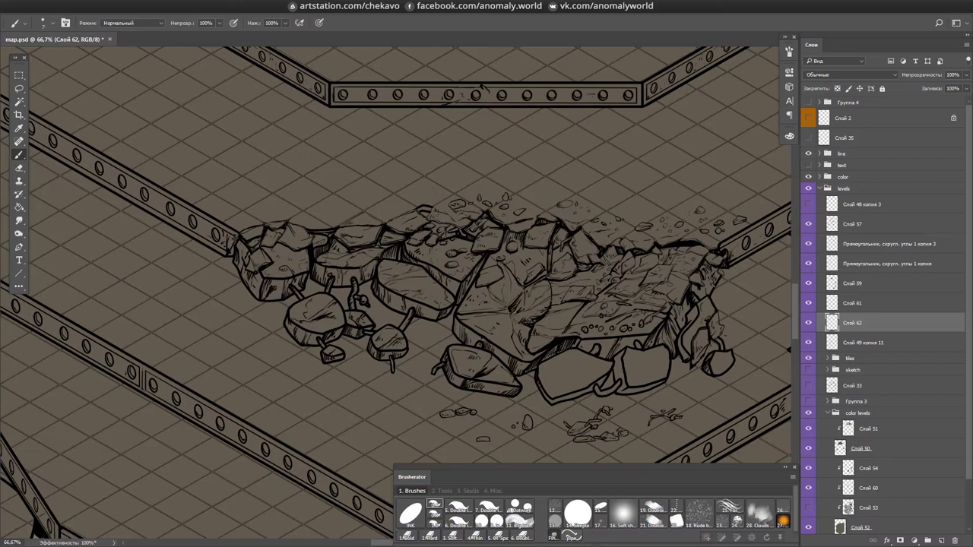
{"action": "left_click_drag", "start_coordinate": [472, 323], "coordinate": [507, 314]}
{"action": "mouse_move", "coordinate": [536, 336]}
{"action": "left_mouse_down"}
{"action": "mouse_move", "coordinate": [552, 330]}
{"action": "mouse_move", "coordinate": [595, 346]}
{"action": "left_mouse_up"}
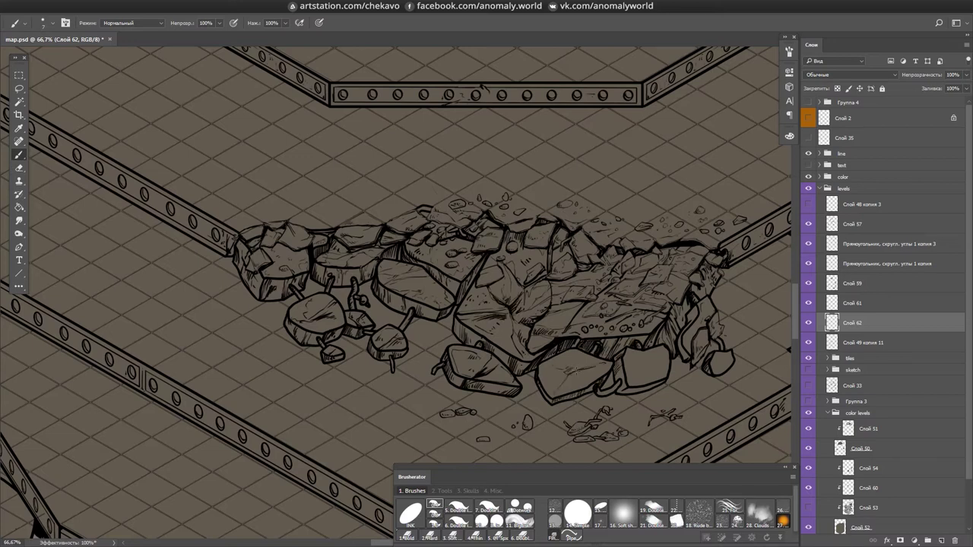
{"action": "left_click_drag", "start_coordinate": [465, 283], "coordinate": [482, 261]}
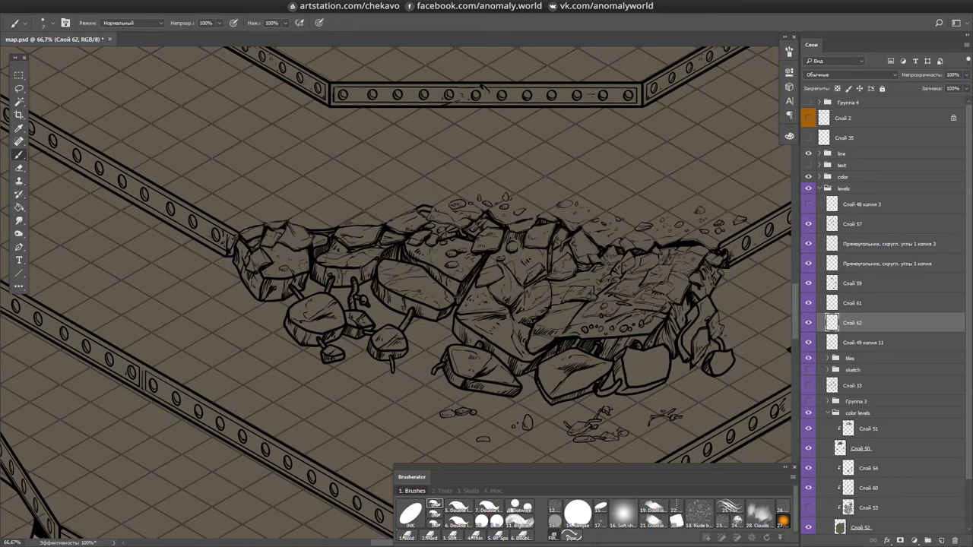
{"action": "left_click_drag", "start_coordinate": [690, 324], "coordinate": [686, 300]}
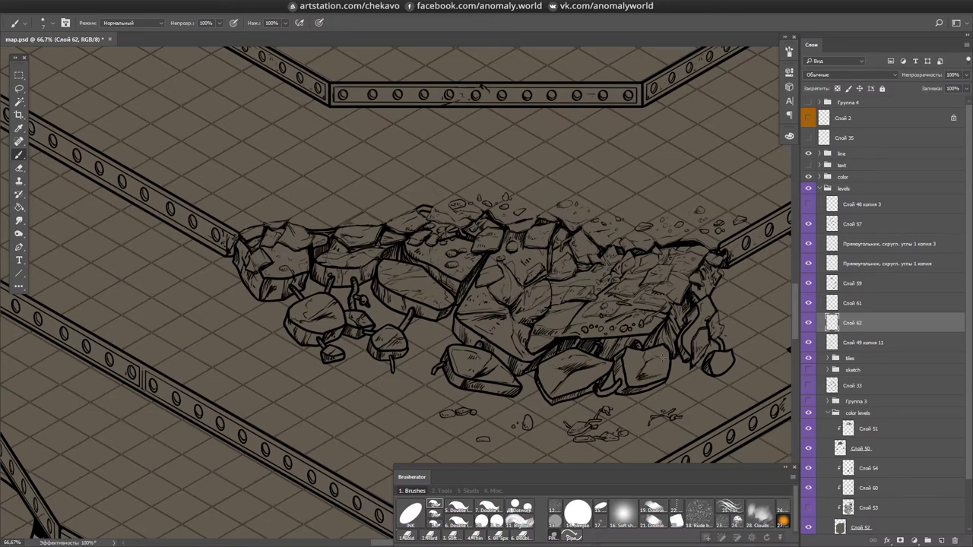
- Hatch another part of the pile with short strokes in a tilted view, then save
{"action": "mouse_move", "coordinate": [484, 90]}
{"action": "left_mouse_down"}
{"action": "mouse_move", "coordinate": [493, 114]}
{"action": "mouse_move", "coordinate": [456, 197]}
{"action": "left_mouse_up"}
{"action": "left_click_drag", "start_coordinate": [508, 231], "coordinate": [533, 212]}
{"action": "left_click_drag", "start_coordinate": [457, 228], "coordinate": [450, 247]}
{"action": "left_click_drag", "start_coordinate": [432, 317], "coordinate": [422, 278]}
{"action": "left_click_drag", "start_coordinate": [380, 335], "coordinate": [365, 304]}
{"action": "left_click_drag", "start_coordinate": [456, 228], "coordinate": [486, 152]}
{"action": "left_click_drag", "start_coordinate": [306, 288], "coordinate": [317, 280]}
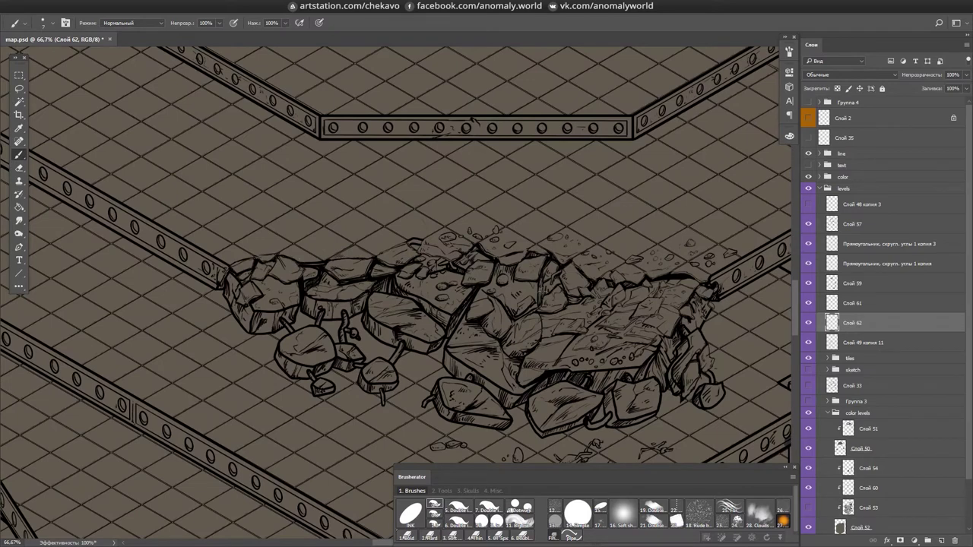
{"action": "left_click_drag", "start_coordinate": [475, 293], "coordinate": [523, 333]}
{"action": "key", "text": "ctrl+minus"}
{"action": "key", "text": "ctrl+s"}
{"action": "left_click_drag", "start_coordinate": [478, 305], "coordinate": [465, 324]}
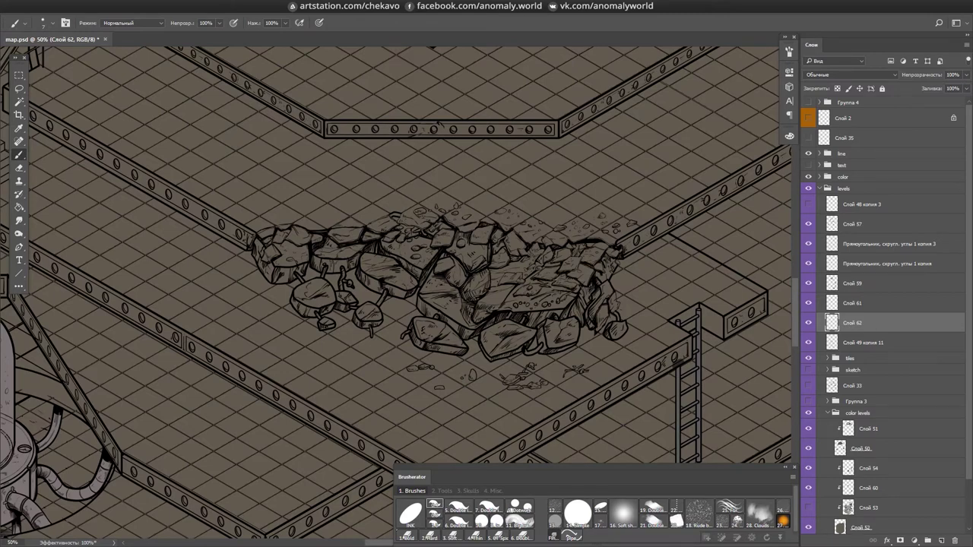
- Draw small pebbles and rock fragments on the floor tiles left and right of the rubble
{"action": "key", "text": "ctrl+plus"}
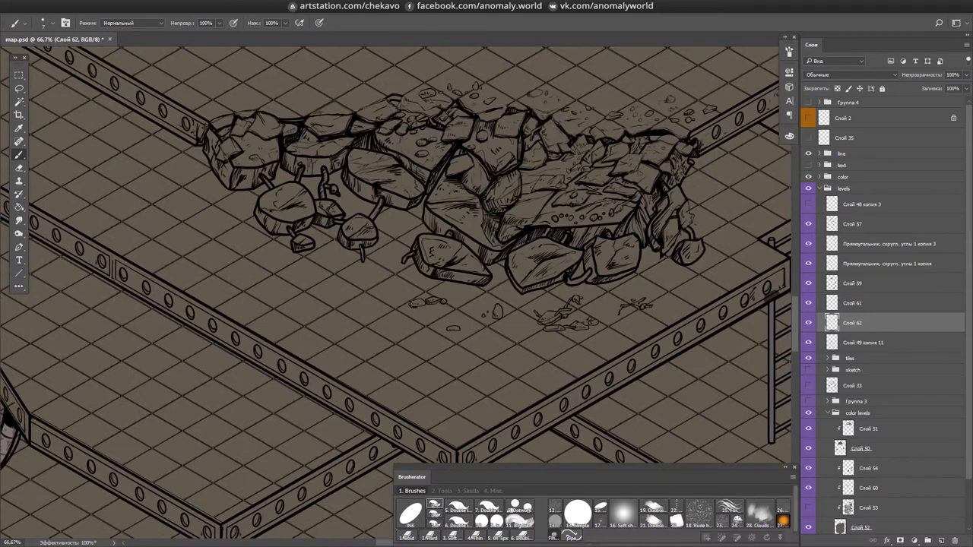
{"action": "left_click_drag", "start_coordinate": [347, 300], "coordinate": [315, 311]}
{"action": "left_click_drag", "start_coordinate": [242, 258], "coordinate": [259, 261]}
{"action": "left_click_drag", "start_coordinate": [262, 266], "coordinate": [271, 264]}
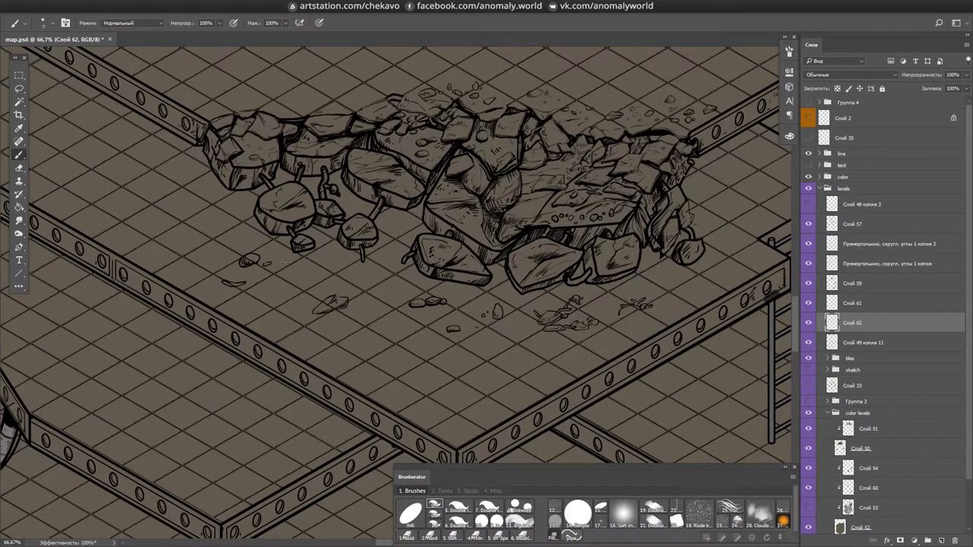
{"action": "mouse_move", "coordinate": [697, 280]}
{"action": "left_mouse_down"}
{"action": "mouse_move", "coordinate": [684, 276]}
{"action": "mouse_move", "coordinate": [702, 286]}
{"action": "left_mouse_up"}
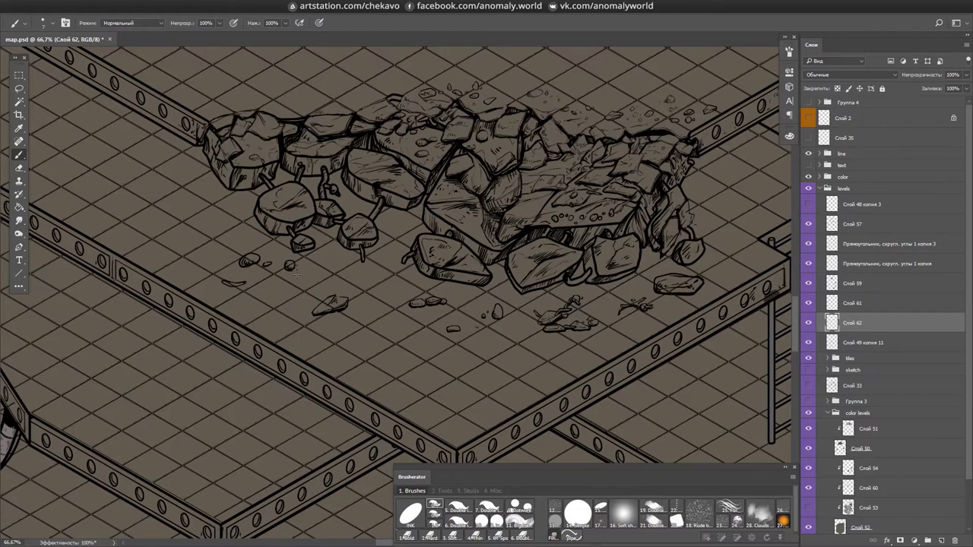
- Select the Слой 49 копия 11 layer and adjust the view's zoom and rotation
{"action": "left_click_drag", "start_coordinate": [397, 322], "coordinate": [621, 435]}
{"action": "key", "text": "alt+bracketleft"}
{"action": "key", "text": "ctrl+1"}
{"action": "mouse_move", "coordinate": [429, 270]}
{"action": "left_mouse_down"}
{"action": "mouse_move", "coordinate": [311, 364]}
{"action": "mouse_move", "coordinate": [322, 371]}
{"action": "mouse_move", "coordinate": [375, 346]}
{"action": "mouse_move", "coordinate": [378, 357]}
{"action": "mouse_move", "coordinate": [386, 303]}
{"action": "mouse_move", "coordinate": [427, 264]}
{"action": "mouse_move", "coordinate": [456, 198]}
{"action": "mouse_move", "coordinate": [434, 249]}
{"action": "left_mouse_up"}
{"action": "key", "text": "r"}
{"action": "key", "text": "ctrl+minus"}
- Fill the rock crevices with black shadow and paint dark shadow under the pile
{"action": "left_click_drag", "start_coordinate": [532, 304], "coordinate": [578, 335]}
{"action": "key", "text": "ctrl+plus"}
{"action": "key", "text": "r"}
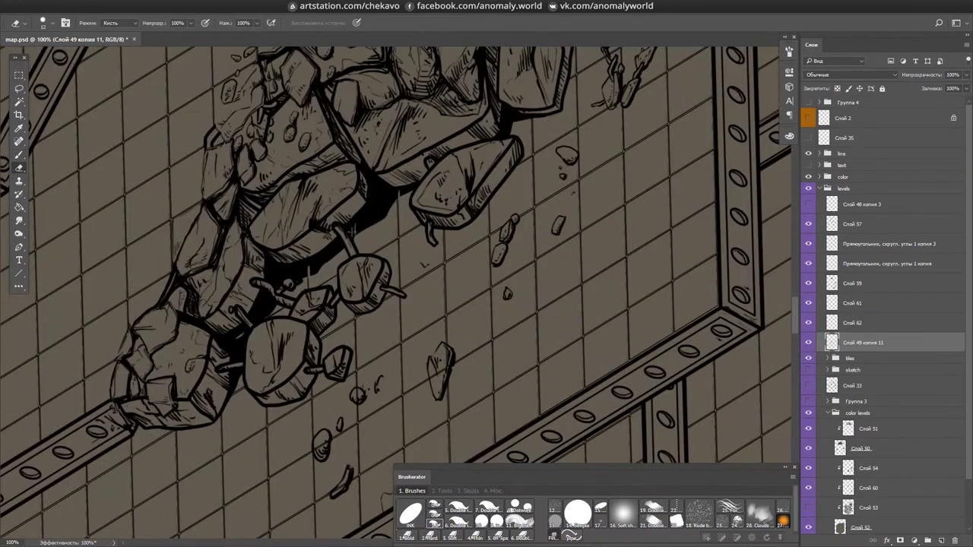
{"action": "key", "text": "Escape"}
{"action": "key", "text": "r"}
{"action": "mouse_move", "coordinate": [456, 274]}
{"action": "left_mouse_down"}
{"action": "mouse_move", "coordinate": [410, 228]}
{"action": "mouse_move", "coordinate": [320, 298]}
{"action": "left_mouse_up"}
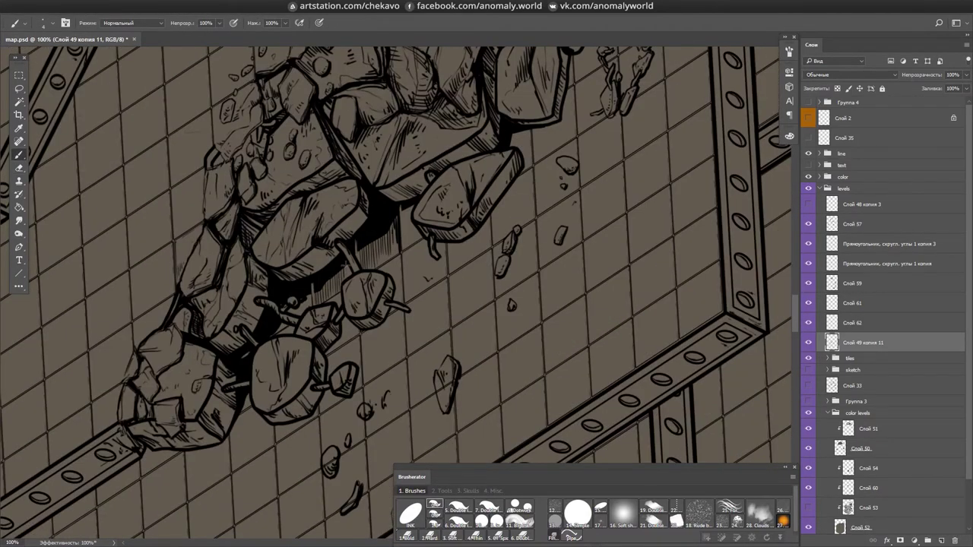
{"action": "key", "text": "ctrl+minus"}
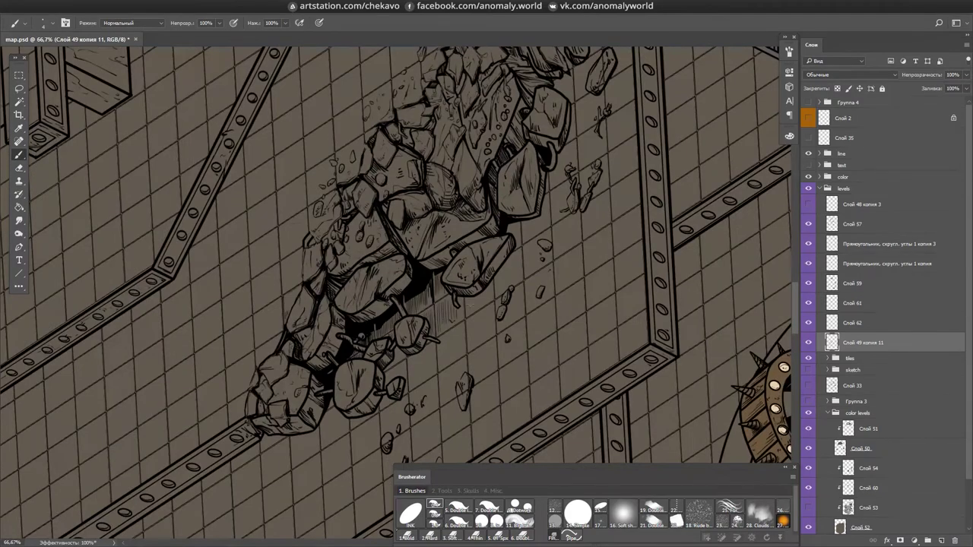
{"action": "left_click_drag", "start_coordinate": [514, 252], "coordinate": [491, 292]}
{"action": "left_click_drag", "start_coordinate": [523, 219], "coordinate": [508, 255]}
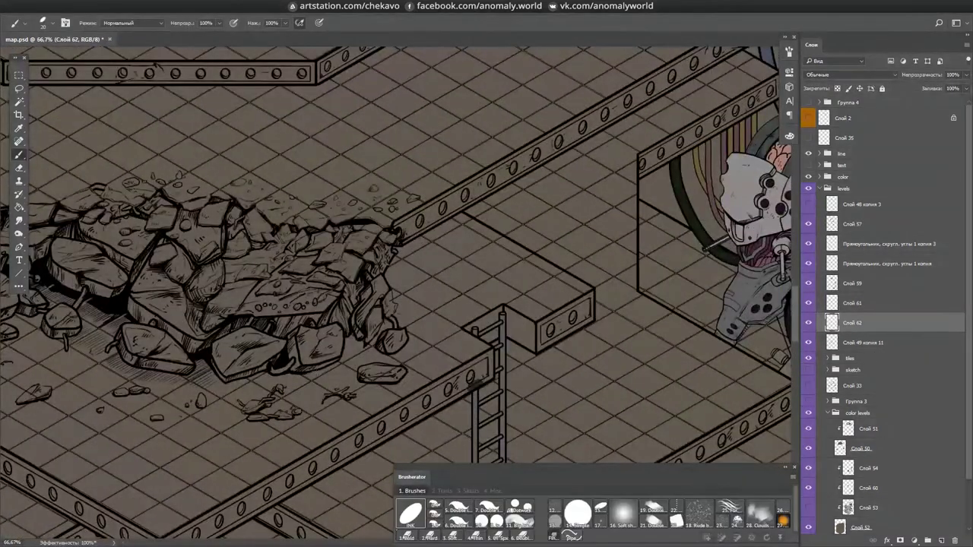
{"action": "mouse_move", "coordinate": [356, 343]}
{"action": "left_mouse_down"}
{"action": "mouse_move", "coordinate": [380, 342]}
{"action": "mouse_move", "coordinate": [372, 347]}
{"action": "left_mouse_up"}
{"action": "mouse_move", "coordinate": [389, 245]}
{"action": "left_mouse_down"}
{"action": "mouse_move", "coordinate": [403, 325]}
{"action": "mouse_move", "coordinate": [441, 228]}
{"action": "left_mouse_up"}
- Fill the shadow beside the pillar with solid black, tidying edges with the Eraser
{"action": "key", "text": "r"}
{"action": "left_click_drag", "start_coordinate": [380, 199], "coordinate": [385, 282]}
{"action": "key", "text": "r"}
{"action": "left_click_drag", "start_coordinate": [396, 304], "coordinate": [359, 241]}
{"action": "key", "text": "e"}
{"action": "key", "text": "r"}
{"action": "left_click_drag", "start_coordinate": [371, 275], "coordinate": [411, 228]}
{"action": "key", "text": "b"}
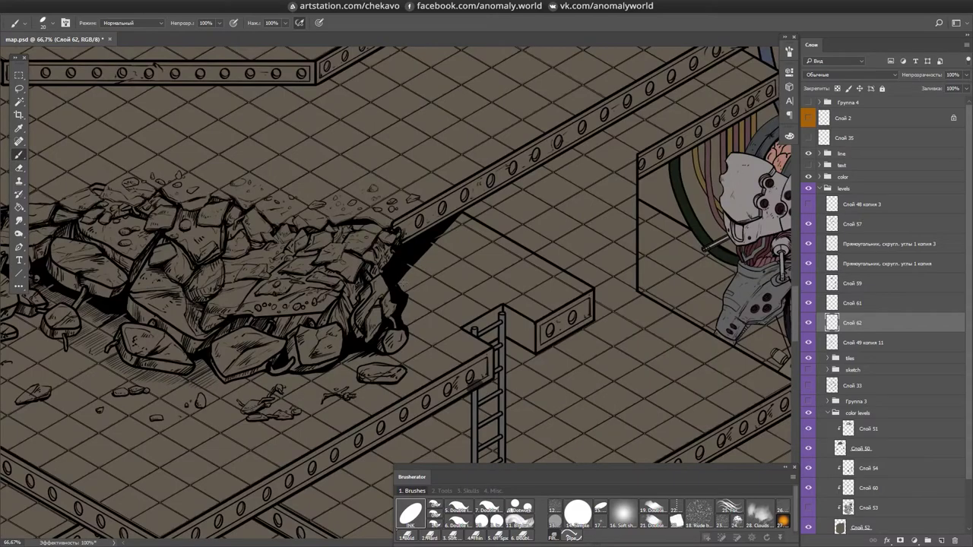
{"action": "key", "text": "r"}
{"action": "key", "text": "ctrl+minus"}
- Add further black ink strokes by the pillar and along the base of the rocks
{"action": "left_click_drag", "start_coordinate": [390, 184], "coordinate": [675, 202]}
{"action": "key", "text": "ctrl+plus"}
{"action": "key", "text": "r"}
{"action": "left_click_drag", "start_coordinate": [456, 228], "coordinate": [411, 274]}
{"action": "left_click_drag", "start_coordinate": [352, 148], "coordinate": [349, 325]}
{"action": "key", "text": "r"}
{"action": "mouse_move", "coordinate": [456, 228]}
{"action": "left_mouse_down"}
{"action": "mouse_move", "coordinate": [380, 251]}
{"action": "mouse_move", "coordinate": [365, 229]}
{"action": "left_mouse_up"}
{"action": "left_click_drag", "start_coordinate": [409, 303], "coordinate": [372, 324]}
{"action": "left_click_drag", "start_coordinate": [420, 282], "coordinate": [411, 298]}
{"action": "key", "text": "ctrl+plus"}
{"action": "mouse_move", "coordinate": [346, 304]}
{"action": "left_mouse_down"}
{"action": "mouse_move", "coordinate": [388, 342]}
{"action": "mouse_move", "coordinate": [486, 335]}
{"action": "mouse_move", "coordinate": [494, 289]}
{"action": "mouse_move", "coordinate": [547, 296]}
{"action": "left_mouse_up"}
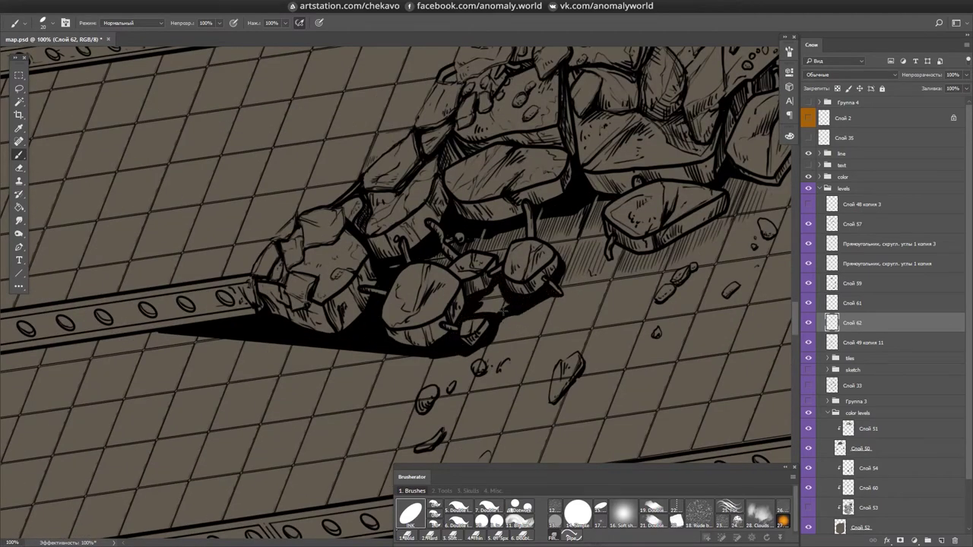
- Paint black cast shadow to the right of the rocks and save map.psd
{"action": "left_click_drag", "start_coordinate": [479, 311], "coordinate": [501, 289]}
{"action": "key", "text": "e"}
{"action": "key", "text": "r"}
{"action": "left_click_drag", "start_coordinate": [425, 334], "coordinate": [359, 355]}
{"action": "key", "text": "r"}
{"action": "mouse_move", "coordinate": [268, 380]}
{"action": "left_mouse_down"}
{"action": "mouse_move", "coordinate": [327, 327]}
{"action": "mouse_move", "coordinate": [273, 380]}
{"action": "left_mouse_up"}
{"action": "key", "text": "b"}
{"action": "key", "text": "r"}
{"action": "key", "text": "ctrl+minus"}
{"action": "key", "text": "ctrl+s"}
- Review the rocks at 100% in a tilted view, then zoom out to 50% and save
{"action": "key", "text": "ctrl+plus"}
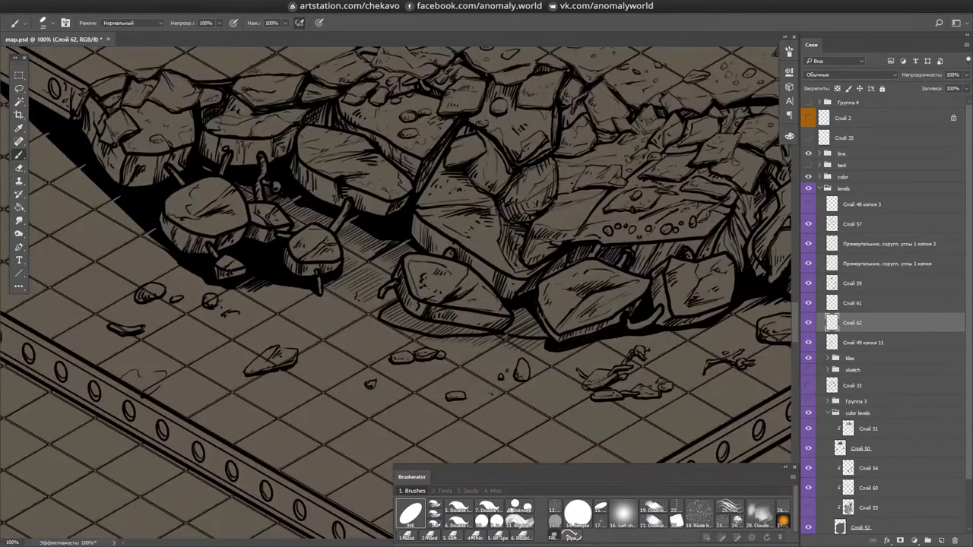
{"action": "key", "text": "r"}
{"action": "left_click_drag", "start_coordinate": [525, 319], "coordinate": [425, 396]}
{"action": "key", "text": "Escape"}
{"action": "key", "text": "e"}
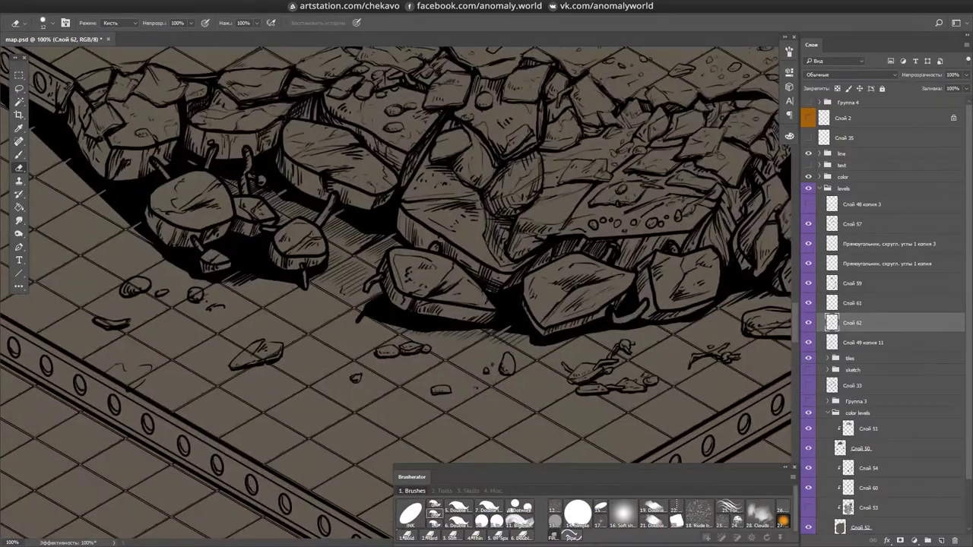
{"action": "key", "text": "ctrl+minus"}
{"action": "key", "text": "ctrl+minus"}
{"action": "key", "text": "ctrl+s"}
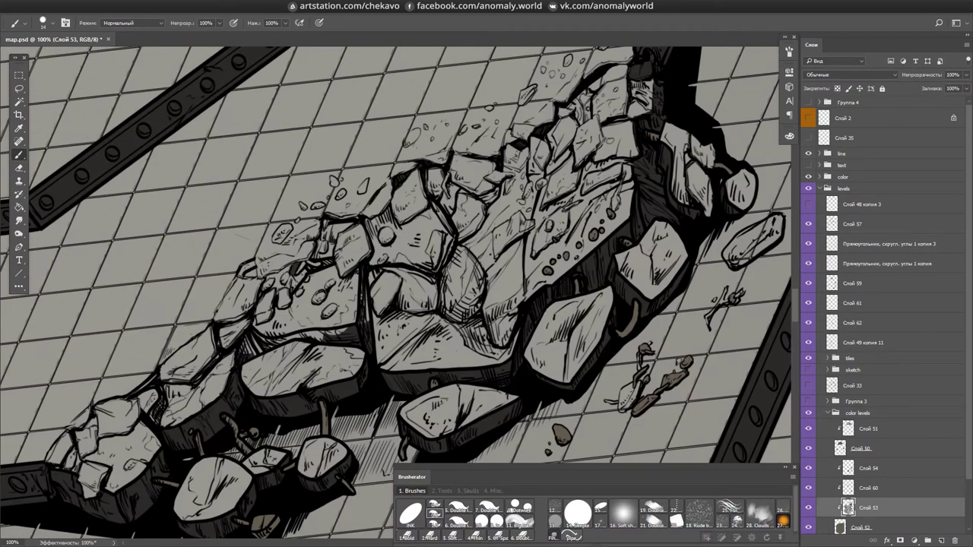
- Shade the rubble with dark ink and small strokes
{"action": "mouse_move", "coordinate": [242, 264]}
{"action": "left_mouse_down"}
{"action": "mouse_move", "coordinate": [275, 286]}
{"action": "mouse_move", "coordinate": [289, 271]}
{"action": "left_mouse_up"}
{"action": "mouse_move", "coordinate": [243, 334]}
{"action": "left_mouse_down"}
{"action": "mouse_move", "coordinate": [278, 351]}
{"action": "mouse_move", "coordinate": [347, 339]}
{"action": "left_mouse_up"}
{"action": "mouse_move", "coordinate": [753, 449]}
{"action": "left_mouse_down"}
{"action": "mouse_move", "coordinate": [685, 335]}
{"action": "mouse_move", "coordinate": [625, 158]}
{"action": "left_mouse_up"}
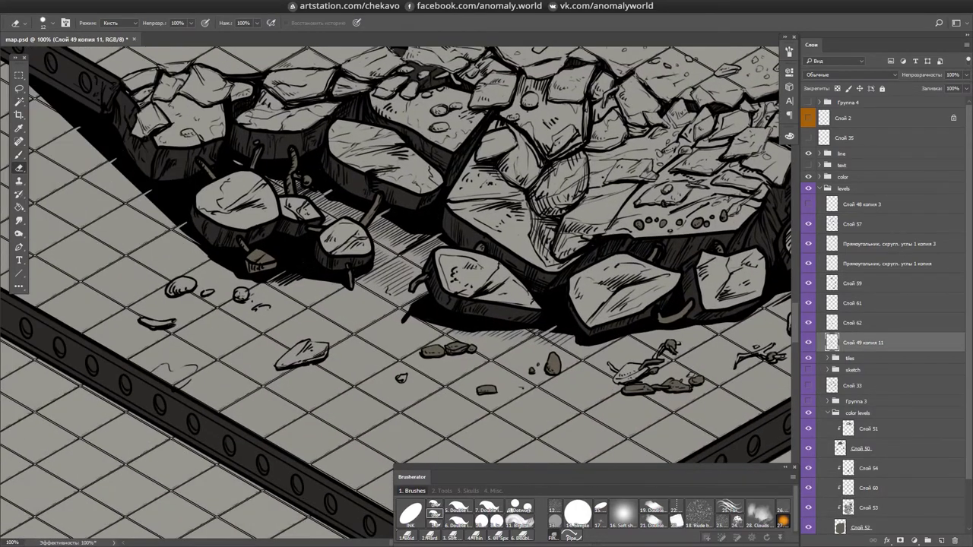
{"action": "key", "text": "e"}
{"action": "left_click_drag", "start_coordinate": [564, 357], "coordinate": [571, 379]}
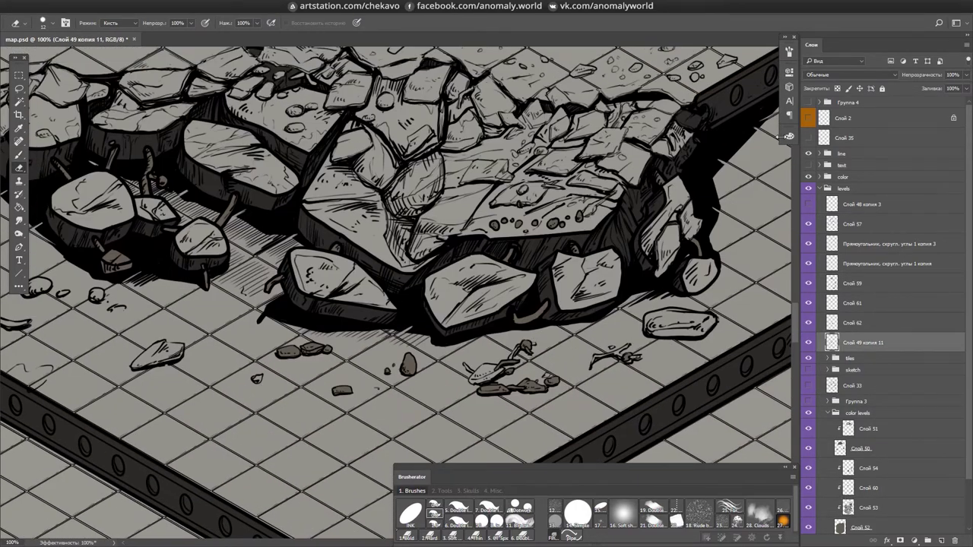
{"action": "key", "text": "b"}
{"action": "left_click_drag", "start_coordinate": [311, 80], "coordinate": [334, 156]}
- Switch to a smaller brush preset and draw a thin stick poking out of the rubble
{"action": "left_click", "coordinate": [435, 515]}
{"action": "left_click_drag", "start_coordinate": [175, 224], "coordinate": [171, 260]}
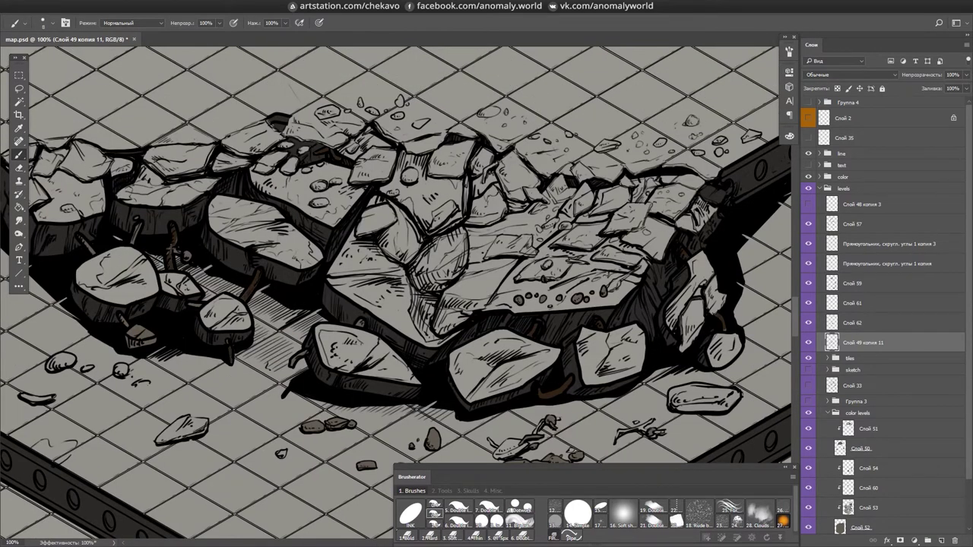
{"action": "left_click_drag", "start_coordinate": [400, 292], "coordinate": [426, 268]}
{"action": "left_click_drag", "start_coordinate": [396, 304], "coordinate": [388, 269]}
- Toggle the tile grid to check the rubble, then repaint the brown curved mark on Слой 53
{"action": "key", "text": "e"}
{"action": "left_click", "coordinate": [808, 343]}
{"action": "left_click", "coordinate": [809, 342]}
{"action": "key", "text": "b"}
{"action": "left_click", "coordinate": [809, 342]}
{"action": "left_click", "coordinate": [809, 343]}
{"action": "left_click", "coordinate": [867, 507]}
{"action": "left_click_drag", "start_coordinate": [571, 335], "coordinate": [594, 323]}
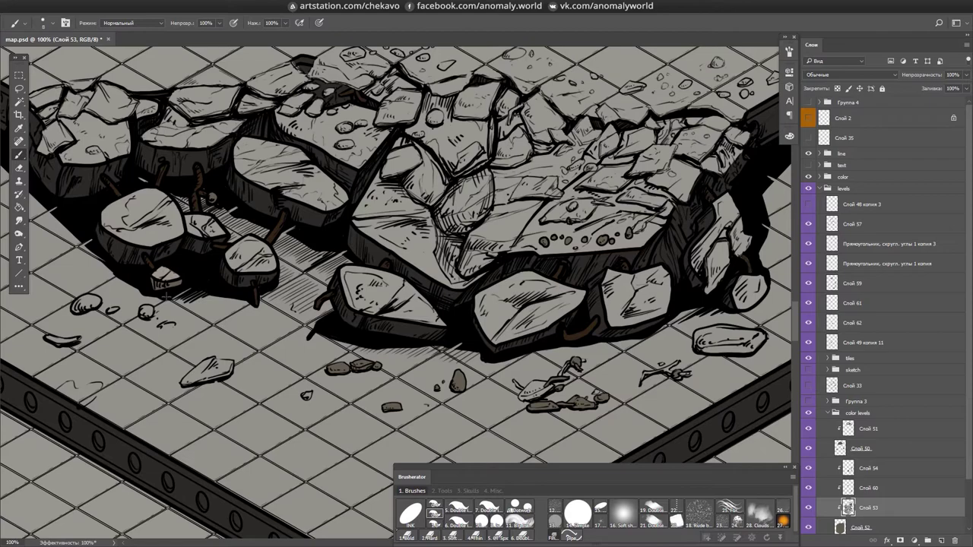
- Review the whole map and the scattered debris near the oval rock, saving map.psd
{"action": "left_click_drag", "start_coordinate": [163, 277], "coordinate": [228, 312]}
{"action": "key", "text": "ctrl+s"}
{"action": "key", "text": "ctrl+equal"}
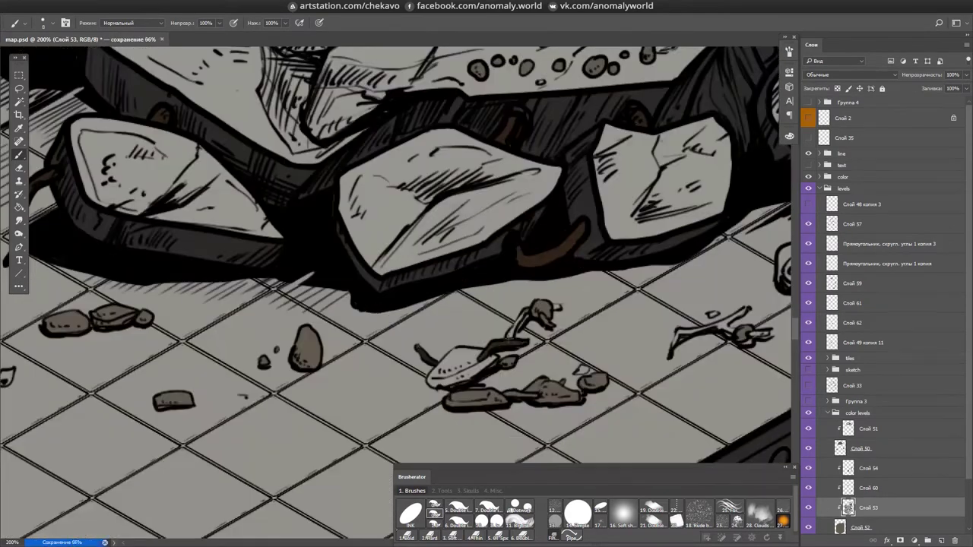
{"action": "mouse_move", "coordinate": [425, 387]}
{"action": "left_mouse_down"}
{"action": "mouse_move", "coordinate": [437, 394]}
{"action": "mouse_move", "coordinate": [209, 394]}
{"action": "mouse_move", "coordinate": [358, 376]}
{"action": "mouse_move", "coordinate": [295, 304]}
{"action": "left_mouse_up"}
{"action": "key", "text": "ctrl+minus"}
{"action": "key", "text": "ctrl+minus"}
{"action": "key", "text": "ctrl+minus"}
{"action": "key", "text": "ctrl+minus"}
{"action": "key", "text": "ctrl+minus"}
{"action": "key", "text": "ctrl+s"}
{"action": "scroll", "coordinate": [617, 273], "scroll_direction": "down", "scroll_amount": 2}
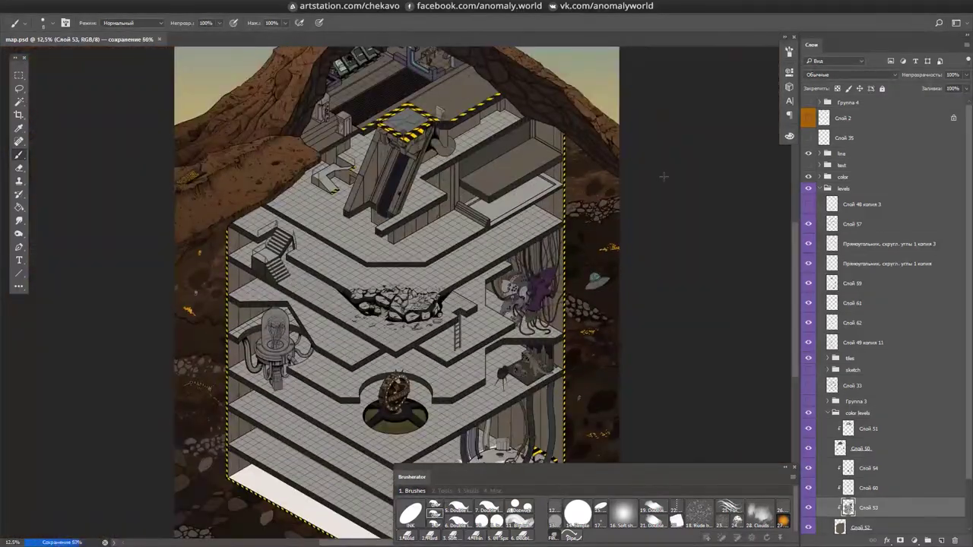
- Paint dark grime on the stair block's face on Слой 62 and pan over the stair flights
{"action": "scroll", "coordinate": [617, 273], "scroll_direction": "up", "scroll_amount": 3}
{"action": "scroll", "coordinate": [323, 309], "scroll_direction": "up", "scroll_amount": 3}
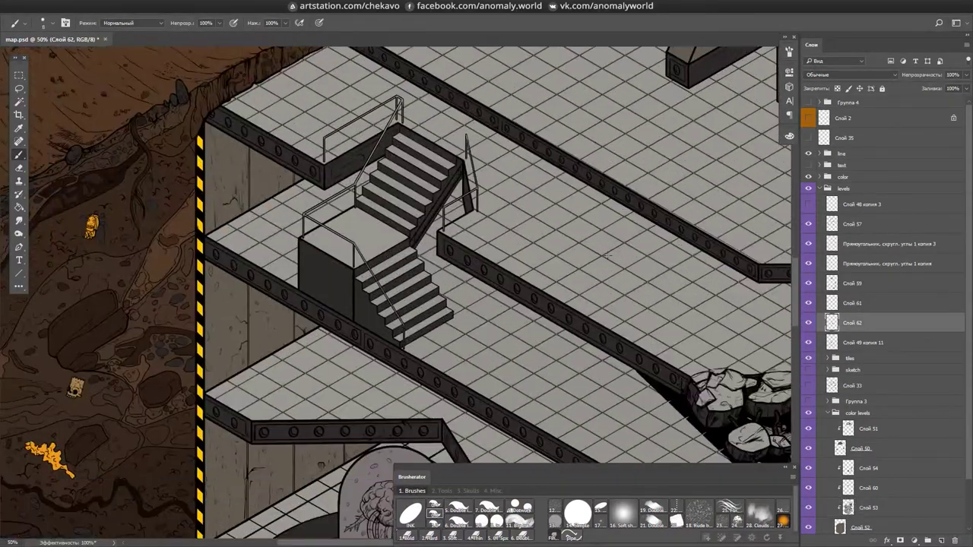
{"action": "left_click_drag", "start_coordinate": [294, 308], "coordinate": [317, 327]}
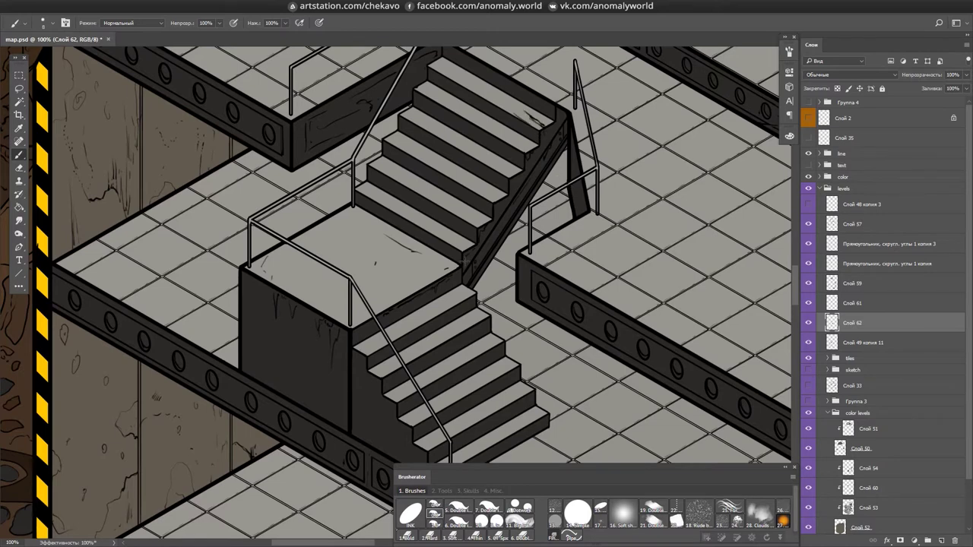
{"action": "left_click_drag", "start_coordinate": [552, 145], "coordinate": [539, 169]}
{"action": "left_click_drag", "start_coordinate": [417, 335], "coordinate": [432, 173]}
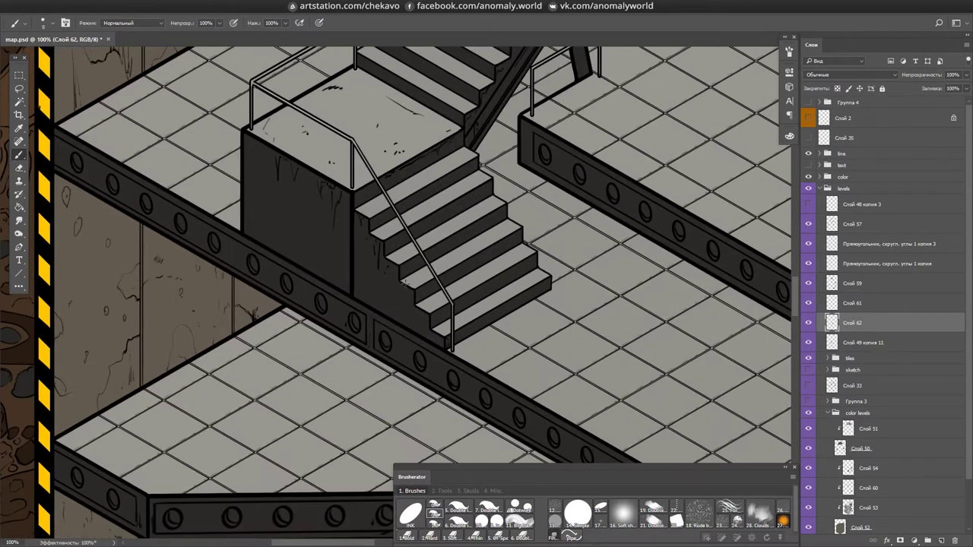
{"action": "left_click_drag", "start_coordinate": [405, 236], "coordinate": [379, 326]}
{"action": "left_click_drag", "start_coordinate": [388, 173], "coordinate": [371, 255]}
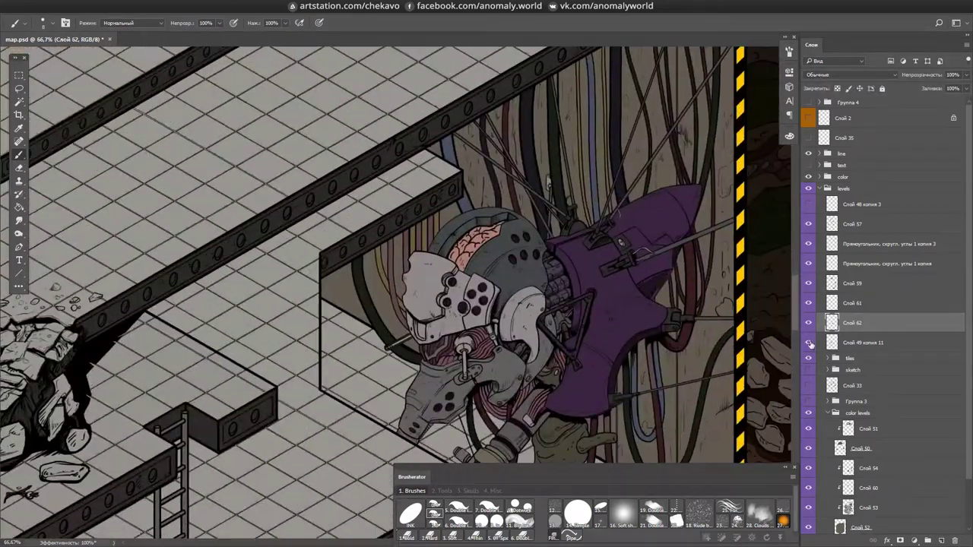
- On Слой 61, paint wood-grain strokes on the wall behind the brain machine
{"action": "left_click", "coordinate": [836, 302]}
{"action": "scroll", "coordinate": [365, 267], "scroll_direction": "up", "scroll_amount": 1}
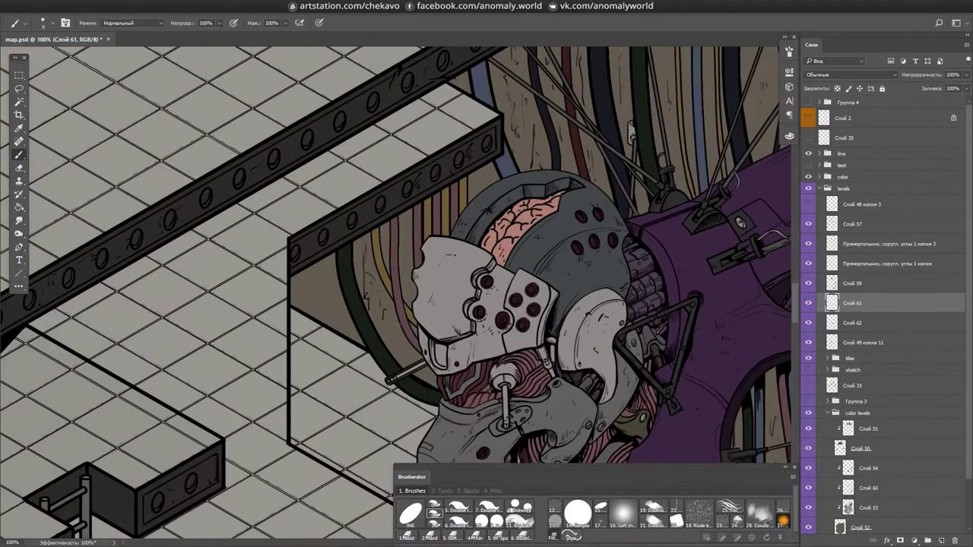
{"action": "left_click_drag", "start_coordinate": [325, 261], "coordinate": [331, 324]}
{"action": "left_click_drag", "start_coordinate": [334, 286], "coordinate": [339, 327]}
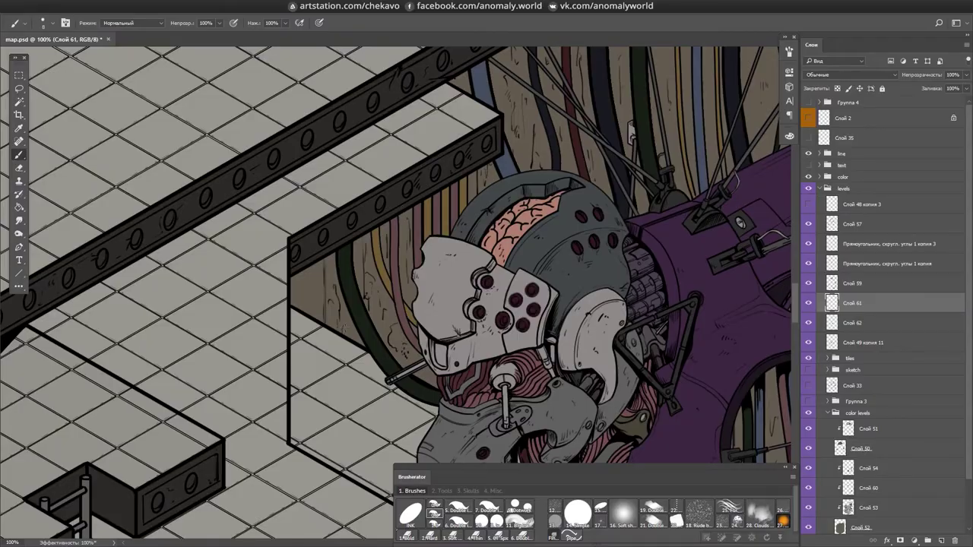
{"action": "scroll", "coordinate": [395, 274], "scroll_direction": "down", "scroll_amount": 5}
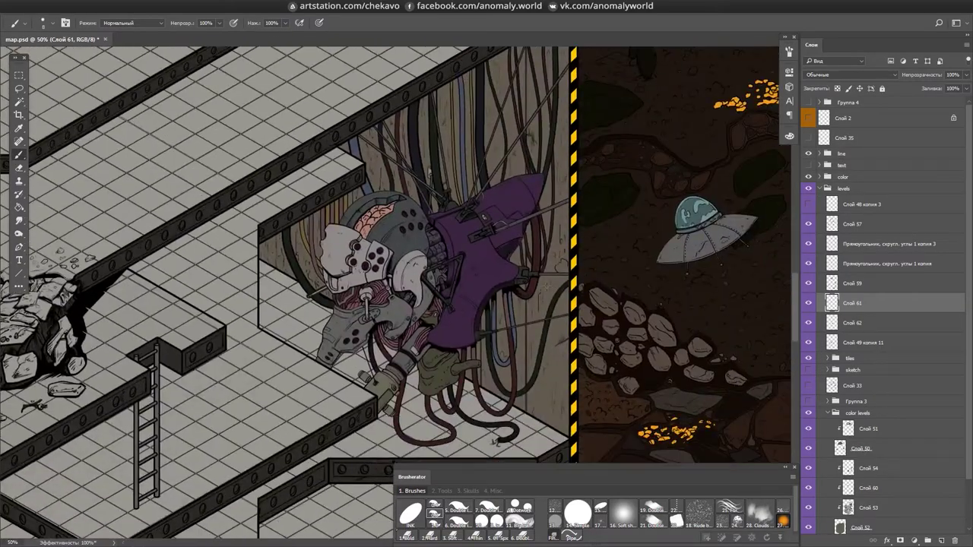
{"action": "scroll", "coordinate": [370, 326], "scroll_direction": "up", "scroll_amount": 4}
- Switch between the rubble layer Слой 49 копия 11 and Слой 62, clearing the selection over the rock pile
{"action": "left_click", "coordinate": [897, 343]}
{"action": "key", "text": "m"}
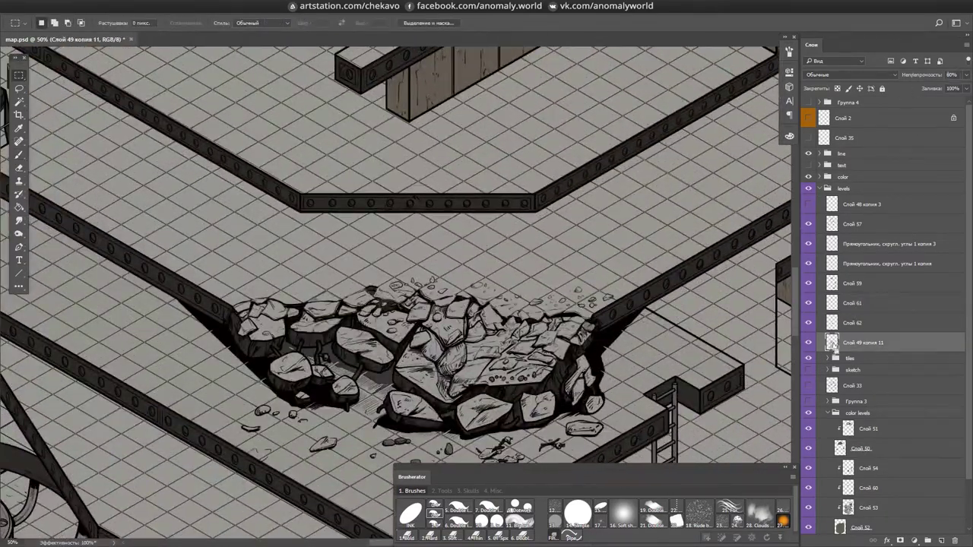
{"action": "left_click", "coordinate": [851, 323]}
{"action": "scroll", "coordinate": [342, 357], "scroll_direction": "up", "scroll_amount": 4}
{"action": "key", "text": "b"}
{"action": "scroll", "coordinate": [429, 260], "scroll_direction": "down", "scroll_amount": 3}
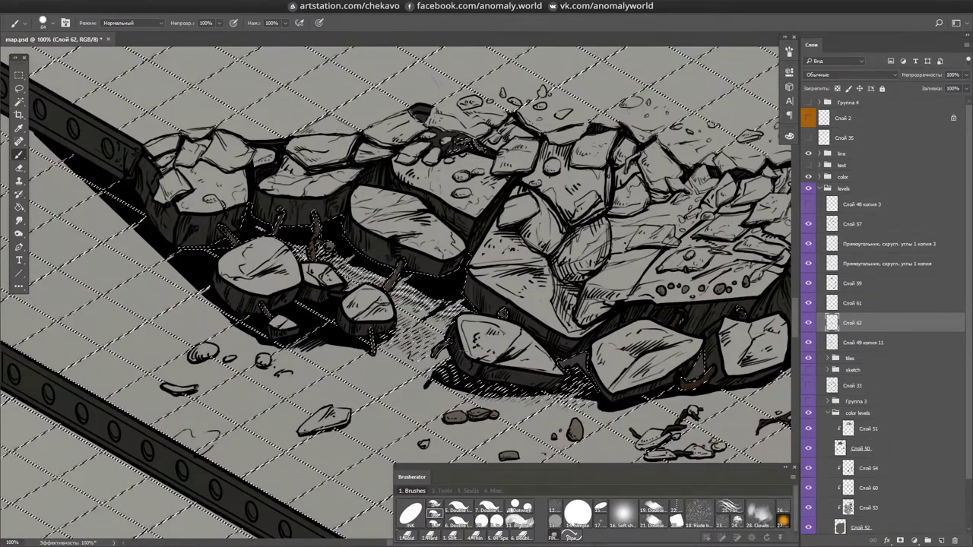
{"action": "left_click_drag", "start_coordinate": [430, 260], "coordinate": [289, 226]}
{"action": "key", "text": "m"}
{"action": "key", "text": "ctrl+d"}
{"action": "scroll", "coordinate": [494, 197], "scroll_direction": "down", "scroll_amount": 2}
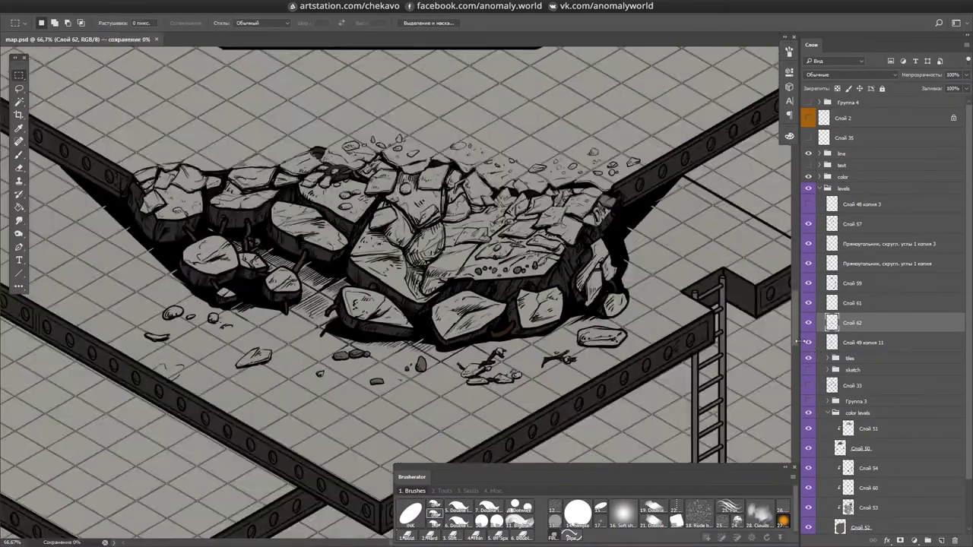
- Erase stray lines from the rubble pile on Слой 49 копия 11 and save map.psd
{"action": "scroll", "coordinate": [502, 202], "scroll_direction": "up", "scroll_amount": 2}
{"action": "key", "text": "b"}
{"action": "key", "text": "alt+bracketleft"}
{"action": "key", "text": "e"}
{"action": "left_click_drag", "start_coordinate": [540, 206], "coordinate": [517, 239]}
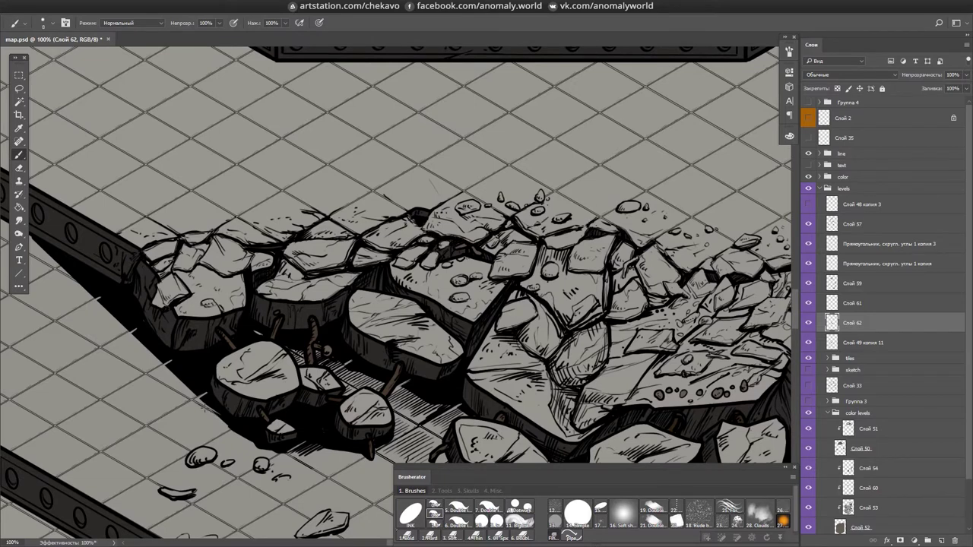
{"action": "key", "text": "ctrl+minus"}
{"action": "key", "text": "ctrl+s"}
- Choose the Dotwork brush at size 5 to stipple the rubble, save, and pan to the striped platform
{"action": "left_click", "coordinate": [520, 507]}
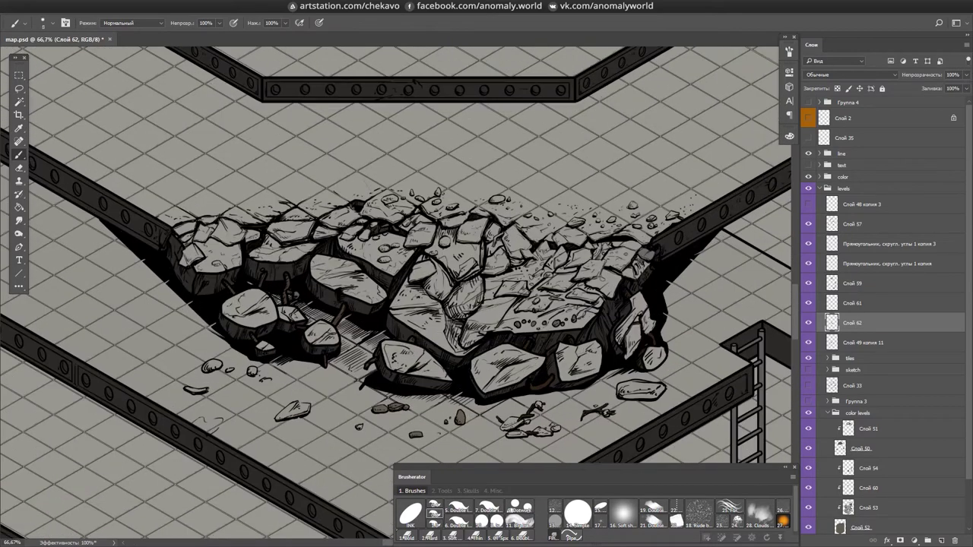
{"action": "key", "text": "ctrl+s"}
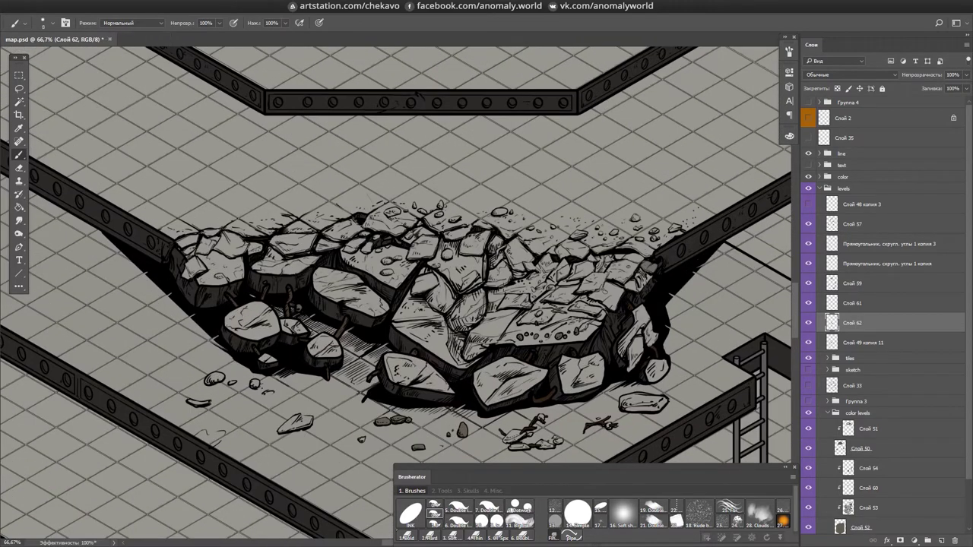
{"action": "left_click_drag", "start_coordinate": [658, 357], "coordinate": [471, 251]}
{"action": "left_click_drag", "start_coordinate": [377, 190], "coordinate": [411, 289]}
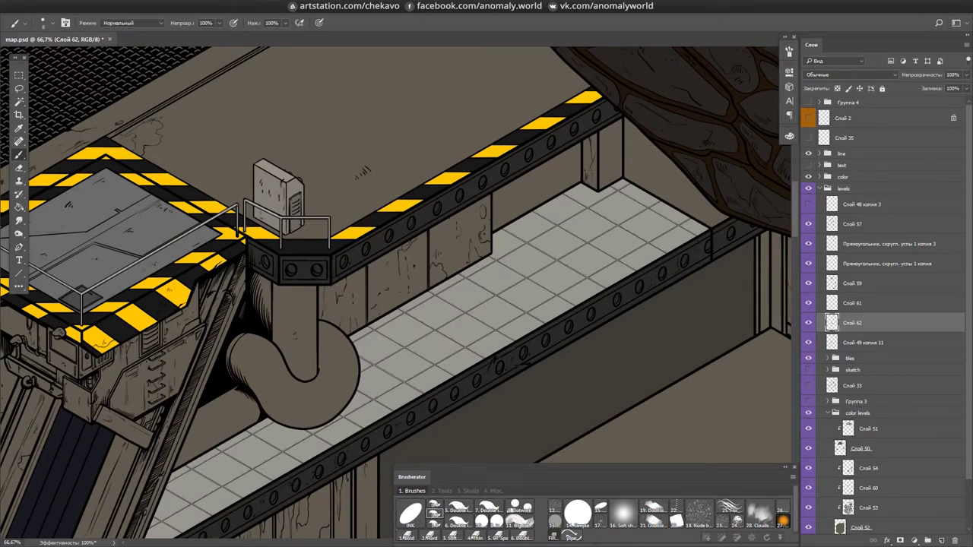
- Ink the bent pipe's edges in black on a rotated canvas, reset the rotation, and save
{"action": "left_click_drag", "start_coordinate": [213, 426], "coordinate": [312, 251]}
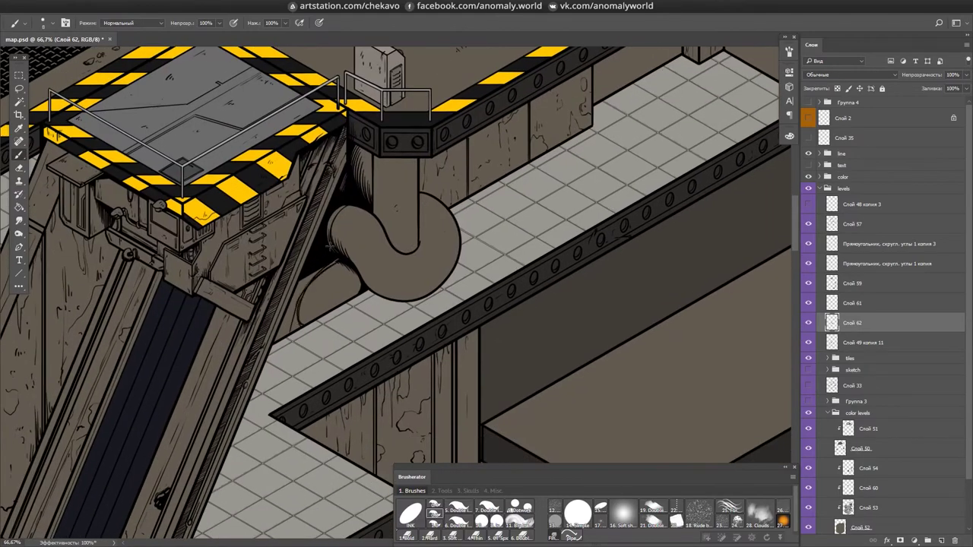
{"action": "scroll", "coordinate": [413, 108], "scroll_direction": "up", "scroll_amount": 1}
{"action": "key", "text": "r"}
{"action": "mouse_move", "coordinate": [413, 107]}
{"action": "left_mouse_down"}
{"action": "mouse_move", "coordinate": [532, 250]}
{"action": "mouse_move", "coordinate": [388, 266]}
{"action": "mouse_move", "coordinate": [457, 228]}
{"action": "left_mouse_up"}
{"action": "key", "text": "r"}
{"action": "left_click_drag", "start_coordinate": [403, 274], "coordinate": [400, 350]}
{"action": "key", "text": "r"}
{"action": "left_click_drag", "start_coordinate": [478, 210], "coordinate": [486, 244]}
{"action": "mouse_move", "coordinate": [456, 175]}
{"action": "left_mouse_down"}
{"action": "mouse_move", "coordinate": [477, 208]}
{"action": "mouse_move", "coordinate": [315, 377]}
{"action": "mouse_move", "coordinate": [417, 256]}
{"action": "mouse_move", "coordinate": [403, 397]}
{"action": "left_mouse_up"}
{"action": "key", "text": "r"}
{"action": "key", "text": "ctrl+s"}
- Lasso floor areas near the tiles and erase or paint cracks into them, then save
{"action": "scroll", "coordinate": [403, 397], "scroll_direction": "down", "scroll_amount": 3}
{"action": "left_click_drag", "start_coordinate": [468, 274], "coordinate": [548, 224]}
{"action": "scroll", "coordinate": [547, 225], "scroll_direction": "up", "scroll_amount": 3}
{"action": "key", "text": "l"}
{"action": "mouse_move", "coordinate": [276, 171]}
{"action": "left_mouse_down"}
{"action": "mouse_move", "coordinate": [384, 265]}
{"action": "mouse_move", "coordinate": [315, 280]}
{"action": "mouse_move", "coordinate": [408, 245]}
{"action": "mouse_move", "coordinate": [415, 253]}
{"action": "left_mouse_up"}
{"action": "key", "text": "e"}
{"action": "key", "text": "l"}
{"action": "mouse_move", "coordinate": [549, 323]}
{"action": "left_mouse_down"}
{"action": "mouse_move", "coordinate": [546, 441]}
{"action": "mouse_move", "coordinate": [532, 152]}
{"action": "mouse_move", "coordinate": [487, 304]}
{"action": "mouse_move", "coordinate": [460, 249]}
{"action": "mouse_move", "coordinate": [532, 395]}
{"action": "mouse_move", "coordinate": [486, 327]}
{"action": "left_mouse_up"}
{"action": "key", "text": "b"}
{"action": "key", "text": "ctrl+s"}
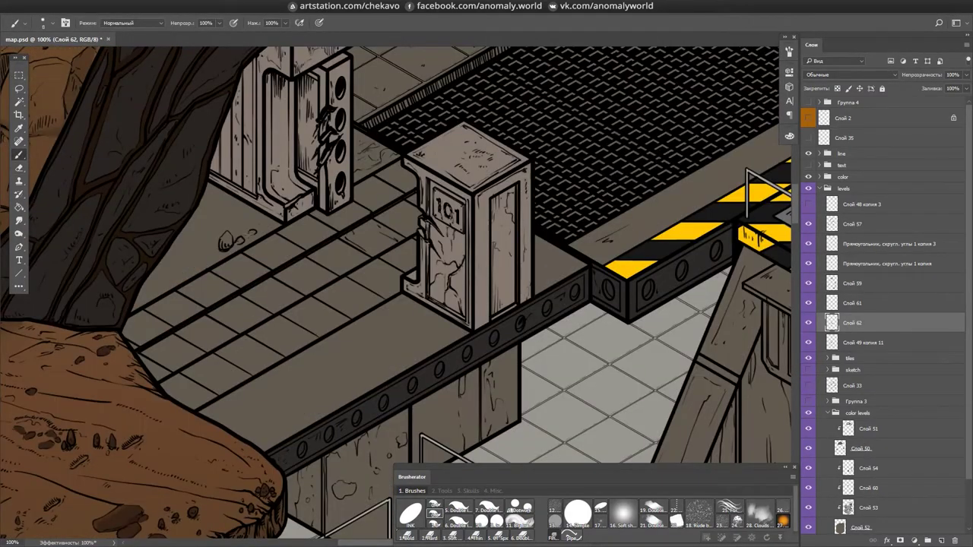
- Add scattered stones to the floor around the 101 machine, save, and fit the whole map in view
{"action": "left_click_drag", "start_coordinate": [487, 327], "coordinate": [610, 284]}
{"action": "key", "text": "ctrl+s"}
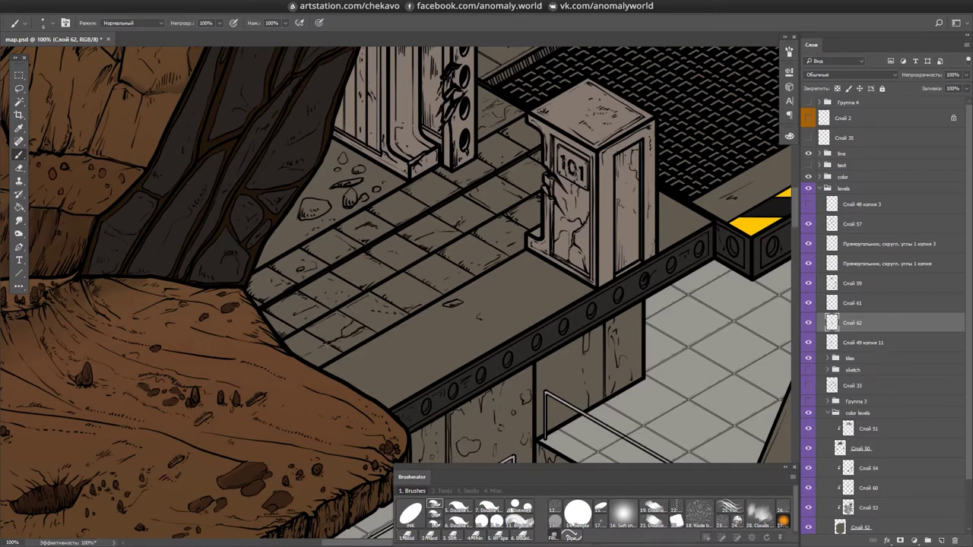
{"action": "left_click_drag", "start_coordinate": [479, 316], "coordinate": [455, 291]}
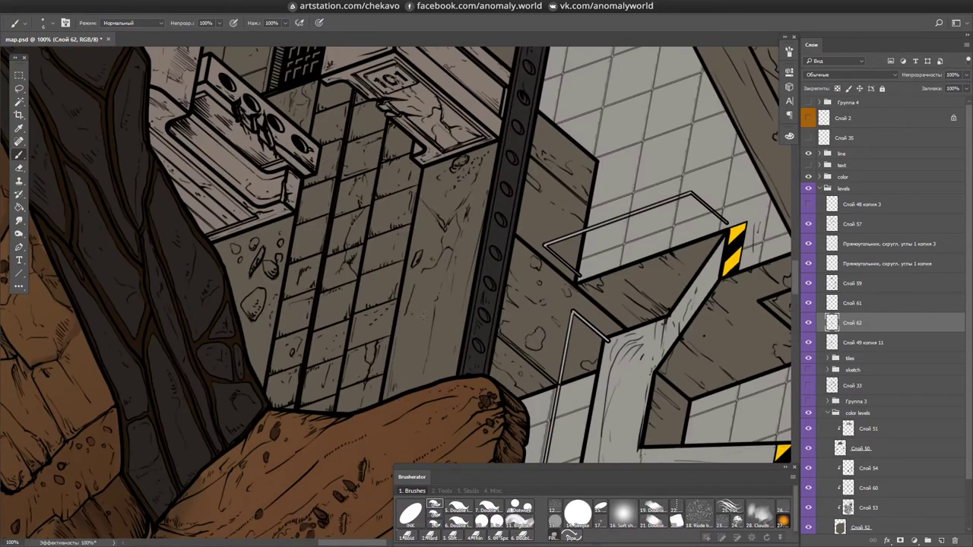
{"action": "key", "text": "ctrl+0"}
{"action": "key", "text": "ctrl+s"}
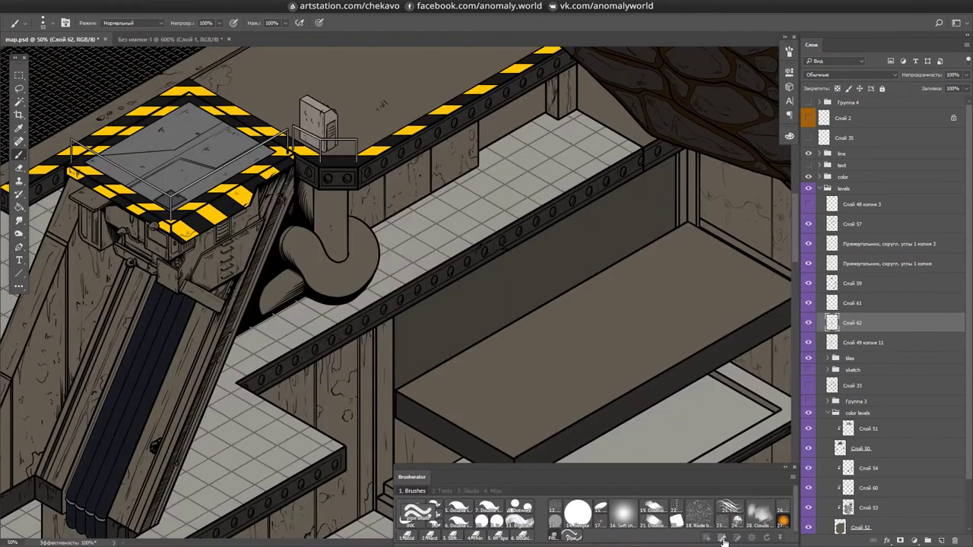
{"action": "scroll", "coordinate": [722, 541], "scroll_direction": "down", "scroll_amount": 2}
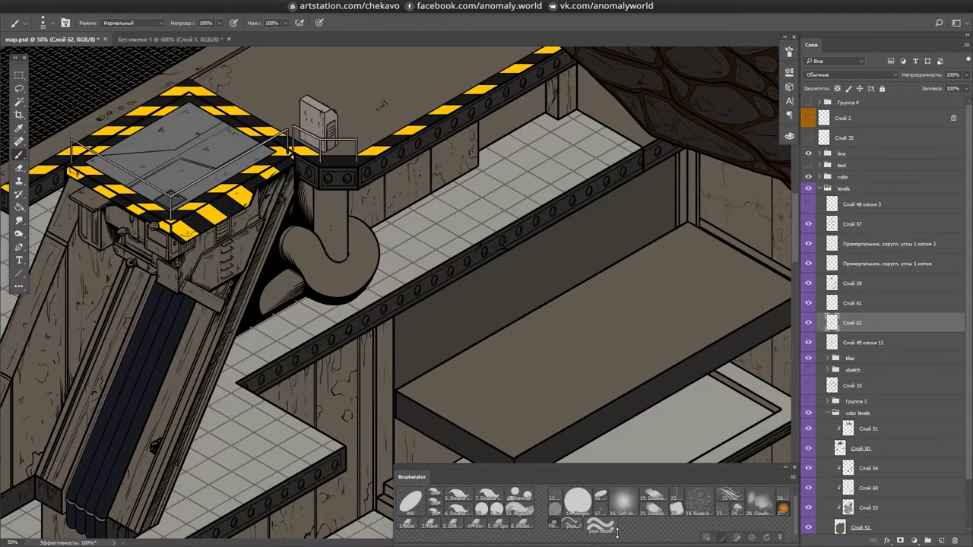
- Adjust the brush tip settings and redraw the first cable hanging under the walkway rail
{"action": "left_click_drag", "start_coordinate": [498, 259], "coordinate": [387, 288]}
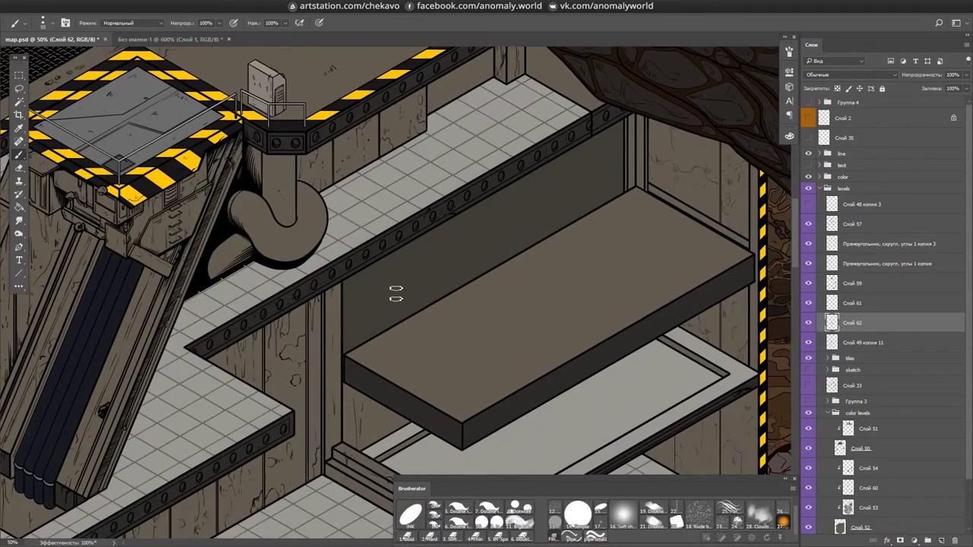
{"action": "key", "text": "F5"}
{"action": "key", "text": "F5"}
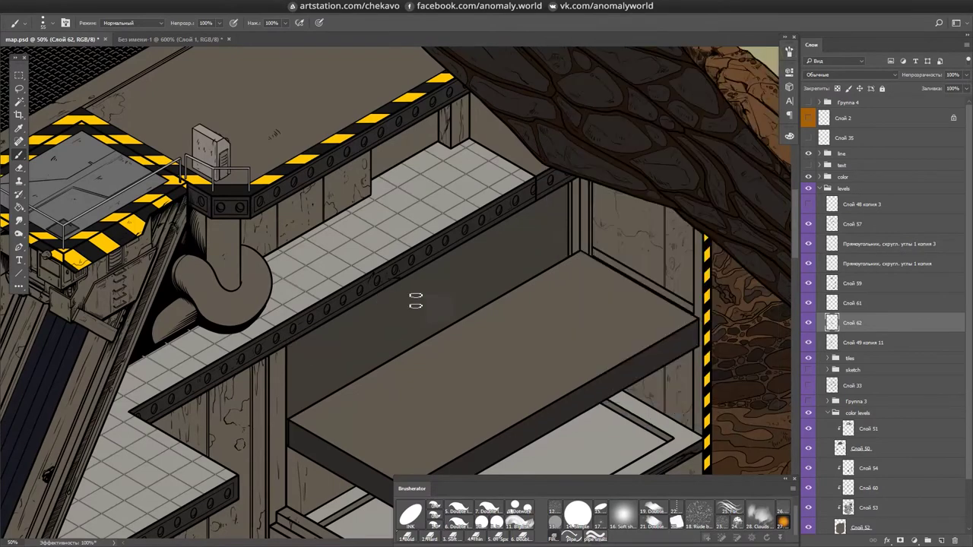
{"action": "scroll", "coordinate": [401, 286], "scroll_direction": "down", "scroll_amount": 2}
{"action": "left_click", "coordinate": [789, 52]}
{"action": "left_click", "coordinate": [789, 52]}
{"action": "scroll", "coordinate": [391, 330], "scroll_direction": "up", "scroll_amount": 2}
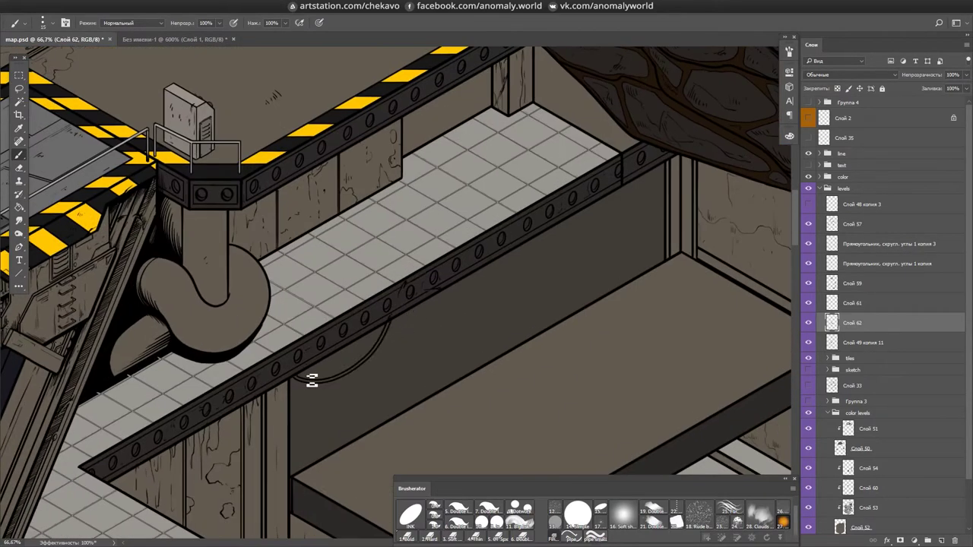
{"action": "scroll", "coordinate": [567, 257], "scroll_direction": "up", "scroll_amount": 1}
{"action": "scroll", "coordinate": [537, 209], "scroll_direction": "up", "scroll_amount": 1}
{"action": "key", "text": "ctrl+z"}
{"action": "mouse_move", "coordinate": [357, 279]}
{"action": "left_mouse_down"}
{"action": "mouse_move", "coordinate": [486, 200]}
{"action": "mouse_move", "coordinate": [417, 253]}
{"action": "left_mouse_up"}
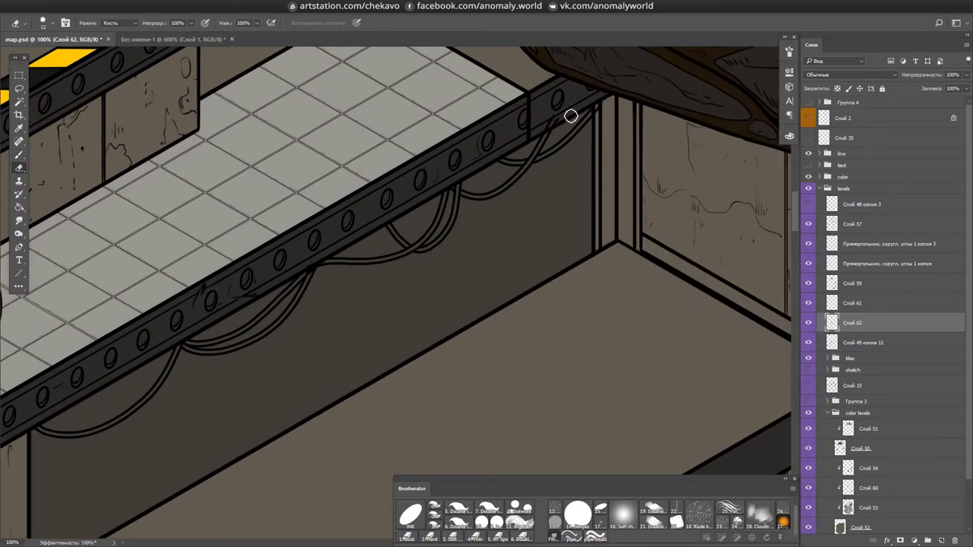
- Create new layer Слой 63 and draw more drooping cables under the rail
{"action": "left_click_drag", "start_coordinate": [41, 429], "coordinate": [228, 341]}
{"action": "key", "text": "b"}
{"action": "key", "text": "ctrl+shift+n"}
{"action": "key", "text": "Return"}
{"action": "left_click_drag", "start_coordinate": [437, 246], "coordinate": [534, 179]}
{"action": "scroll", "coordinate": [456, 254], "scroll_direction": "up", "scroll_amount": 2}
- Erase cable overlaps on Слой 63, checking them against Слой 62 below
{"action": "key", "text": "e"}
{"action": "left_click_drag", "start_coordinate": [598, 119], "coordinate": [561, 196]}
{"action": "key", "text": "alt+bracketleft"}
{"action": "key", "text": "alt+bracketright"}
{"action": "key", "text": "alt+bracketleft"}
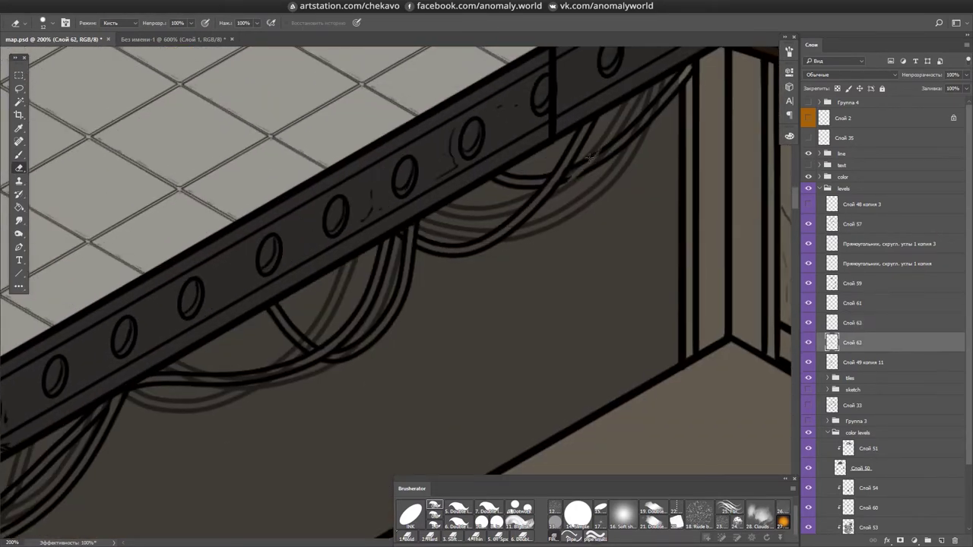
{"action": "key", "text": "alt+bracketright"}
{"action": "left_click_drag", "start_coordinate": [428, 259], "coordinate": [652, 133]}
{"action": "key", "text": "alt+bracketleft"}
{"action": "key", "text": "alt+bracketright"}
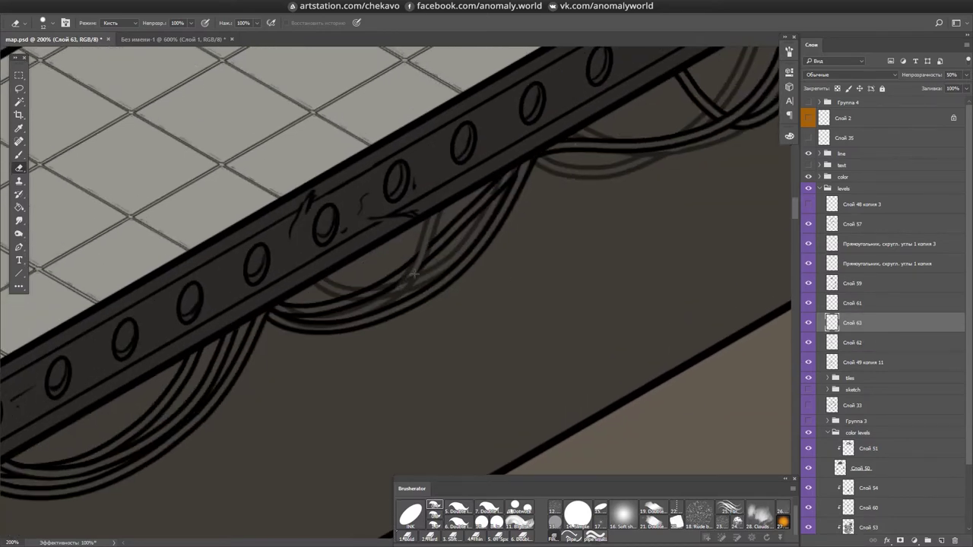
- Zoom out, save map.psd, bring the tower into view, and close the brush settings
{"action": "key", "text": "ctrl+minus"}
{"action": "key", "text": "ctrl+minus"}
{"action": "key", "text": "ctrl+s"}
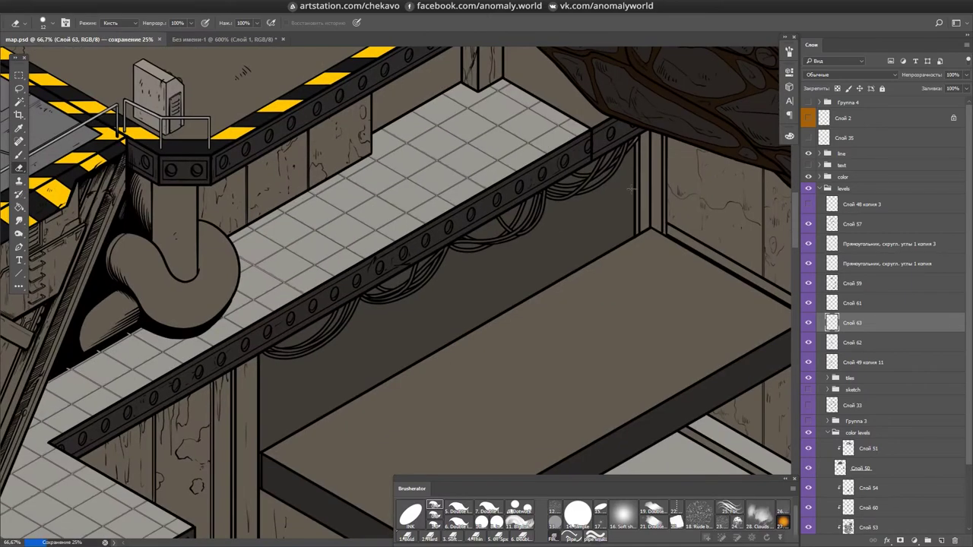
{"action": "mouse_move", "coordinate": [190, 319]}
{"action": "left_mouse_down"}
{"action": "mouse_move", "coordinate": [220, 304]}
{"action": "mouse_move", "coordinate": [263, 380]}
{"action": "mouse_move", "coordinate": [773, 185]}
{"action": "mouse_move", "coordinate": [732, 283]}
{"action": "left_mouse_up"}
{"action": "key", "text": "b"}
{"action": "key", "text": "F5"}
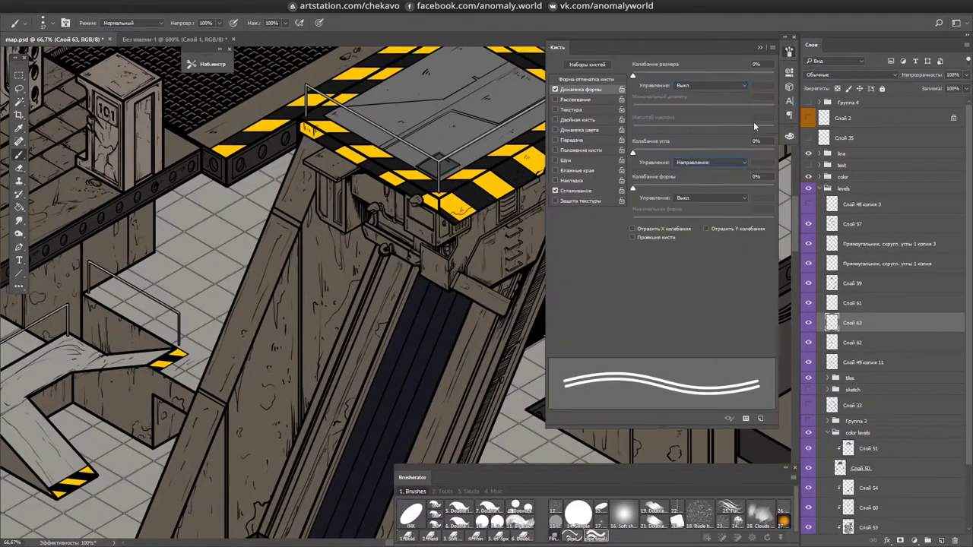
- Zoom in to 200% on the pillar top and step up through the layer stack
{"action": "key", "text": "F5"}
{"action": "key", "text": "ctrl+plus"}
{"action": "key", "text": "e"}
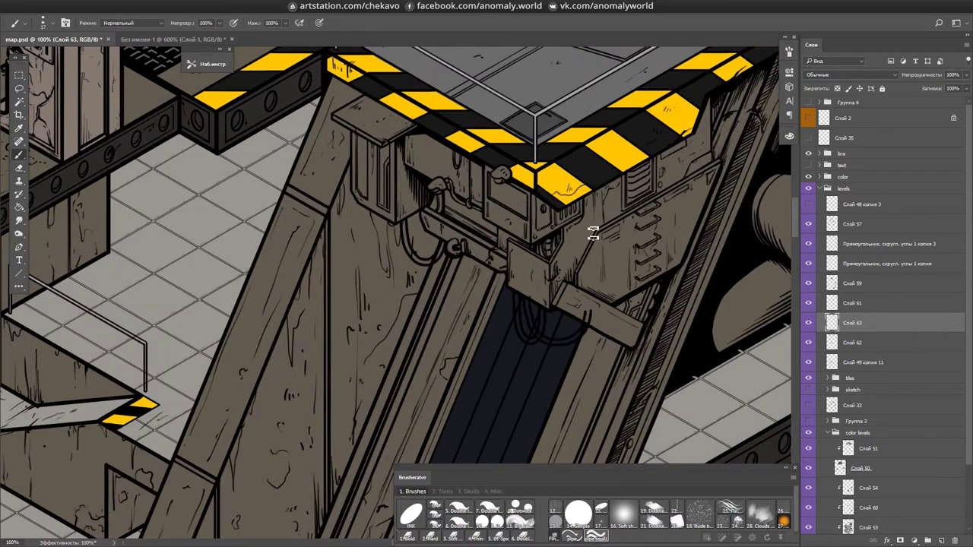
{"action": "key", "text": "ctrl+plus"}
{"action": "key", "text": "ctrl+minus"}
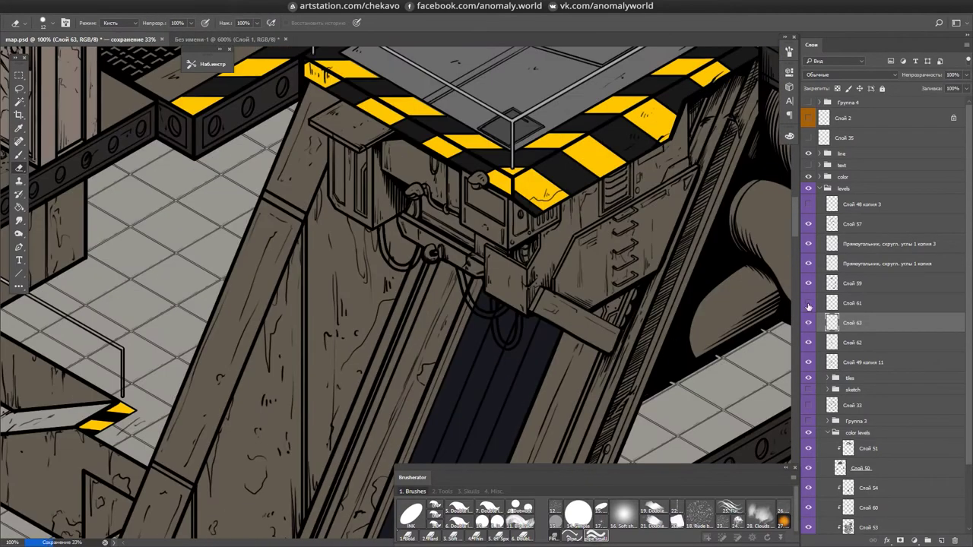
{"action": "key", "text": "alt+bracketright"}
{"action": "key", "text": "alt+bracketright"}
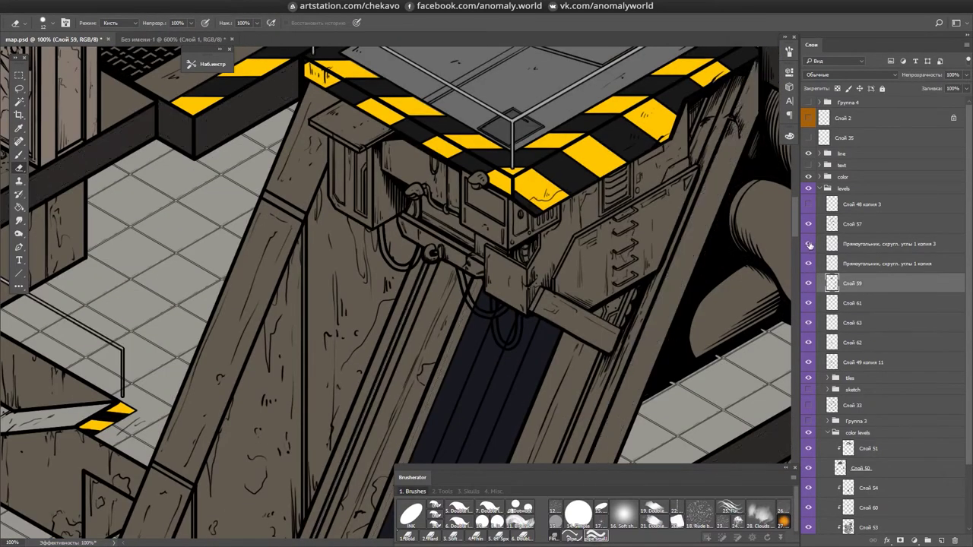
{"action": "key", "text": "alt+bracketright"}
{"action": "key", "text": "alt+bracketright"}
{"action": "key", "text": "alt+bracketright"}
- Select layer Слой 53 in the color levels group after checking Слой 60
{"action": "left_click", "coordinate": [527, 327], "text": "ctrl"}
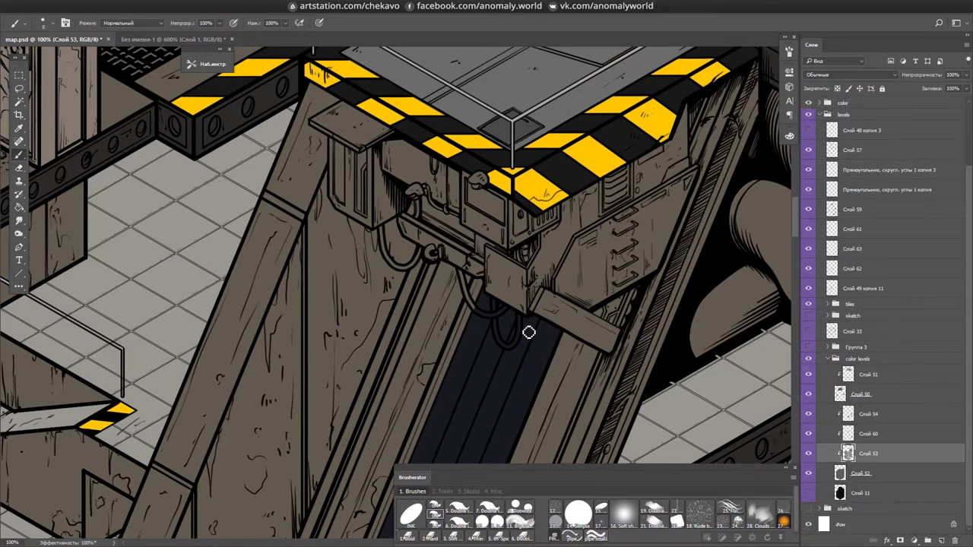
{"action": "left_click", "coordinate": [841, 433]}
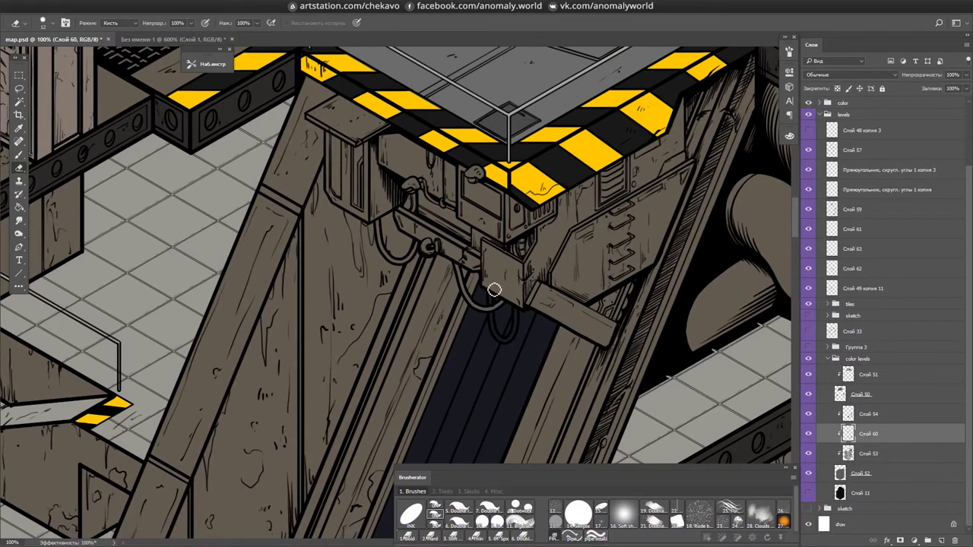
{"action": "left_click", "coordinate": [517, 334], "text": "ctrl"}
{"action": "key", "text": "ctrl+minus"}
{"action": "key", "text": "ctrl+minus"}
{"action": "scroll", "coordinate": [654, 259], "scroll_direction": "up", "scroll_amount": 1}
{"action": "key", "text": "b"}
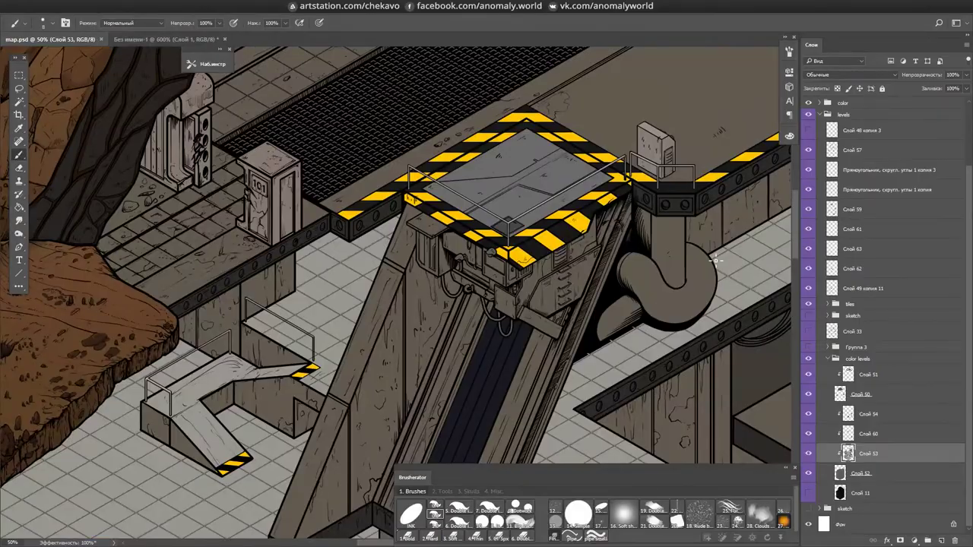
{"action": "scroll", "coordinate": [715, 261], "scroll_direction": "down", "scroll_amount": 2}
{"action": "scroll", "coordinate": [580, 186], "scroll_direction": "up", "scroll_amount": 3}
- Select layers Слой 61 through Слой 63 and merge them into Слой 61
{"action": "left_click", "coordinate": [581, 186], "text": "ctrl"}
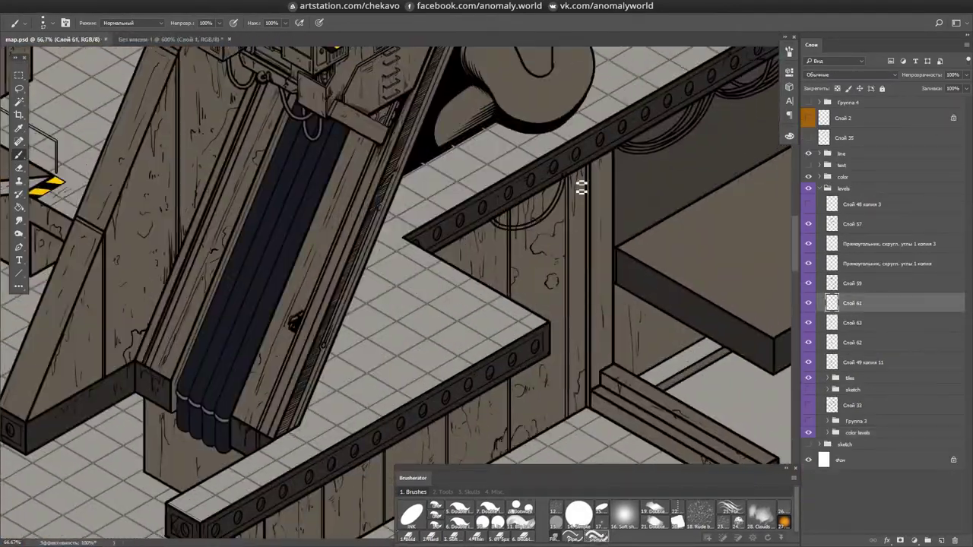
{"action": "scroll", "coordinate": [434, 391], "scroll_direction": "up", "scroll_amount": 2}
{"action": "scroll", "coordinate": [434, 391], "scroll_direction": "up", "scroll_amount": 2}
{"action": "left_click", "coordinate": [817, 322]}
{"action": "key", "text": "ctrl+plus"}
{"action": "key", "text": "e"}
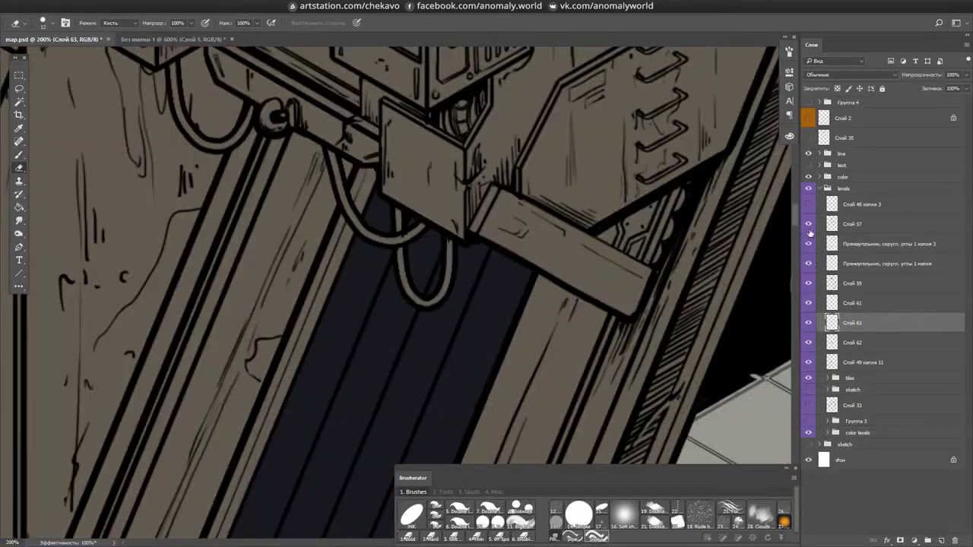
{"action": "scroll", "coordinate": [577, 322], "scroll_direction": "down", "scroll_amount": 5}
{"action": "left_click_drag", "start_coordinate": [852, 342], "coordinate": [851, 298]}
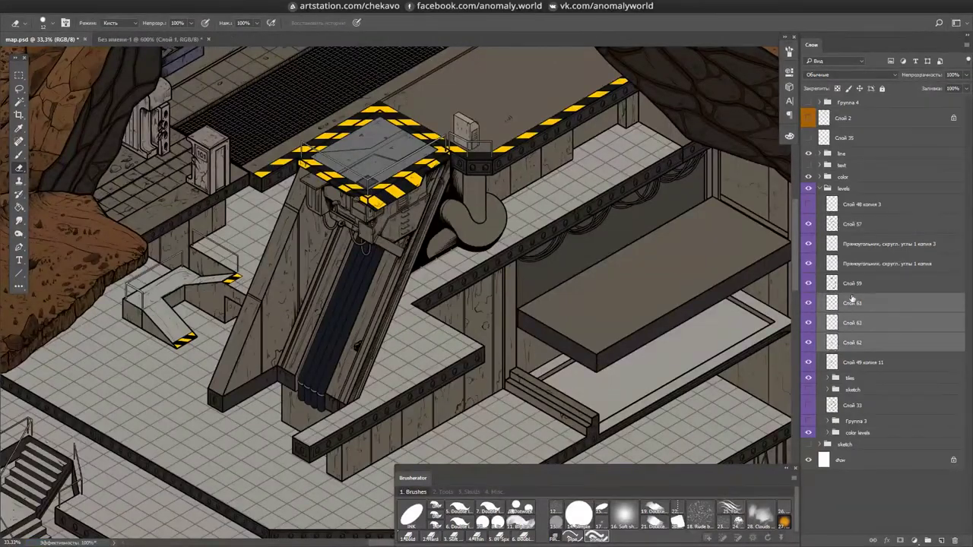
{"action": "key", "text": "ctrl+e"}
{"action": "key", "text": "ctrl+0"}
- Merge the rounded-rectangle copy layers together, then undo the last merge
{"action": "left_click", "coordinate": [824, 264], "text": "ctrl"}
{"action": "key", "text": "ctrl+e"}
{"action": "left_click", "coordinate": [831, 245], "text": "ctrl"}
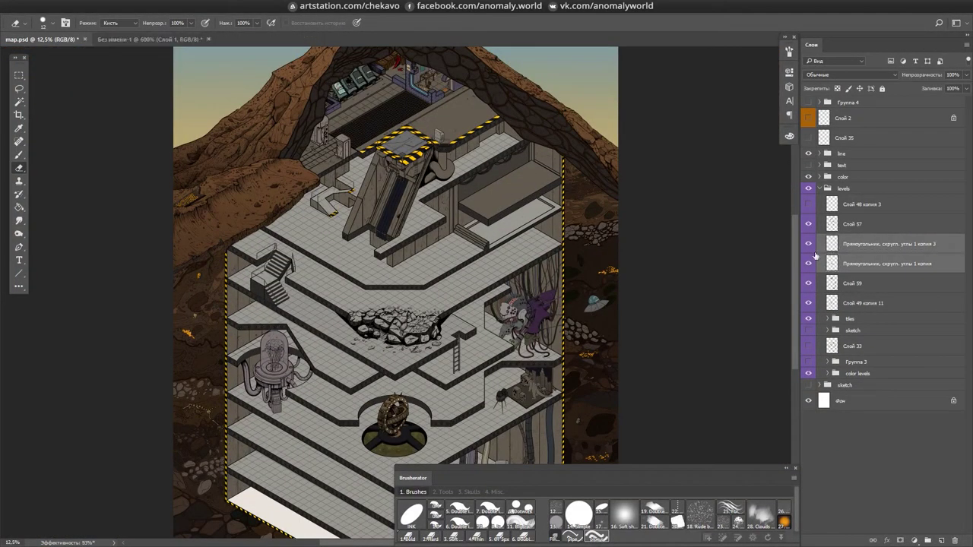
{"action": "key", "text": "ctrl+e"}
{"action": "scroll", "coordinate": [232, 381], "scroll_direction": "up", "scroll_amount": 6}
{"action": "key", "text": "ctrl+z"}
- Paint thin hanging wire loops beside and to the right of the glass jar
{"action": "key", "text": "b"}
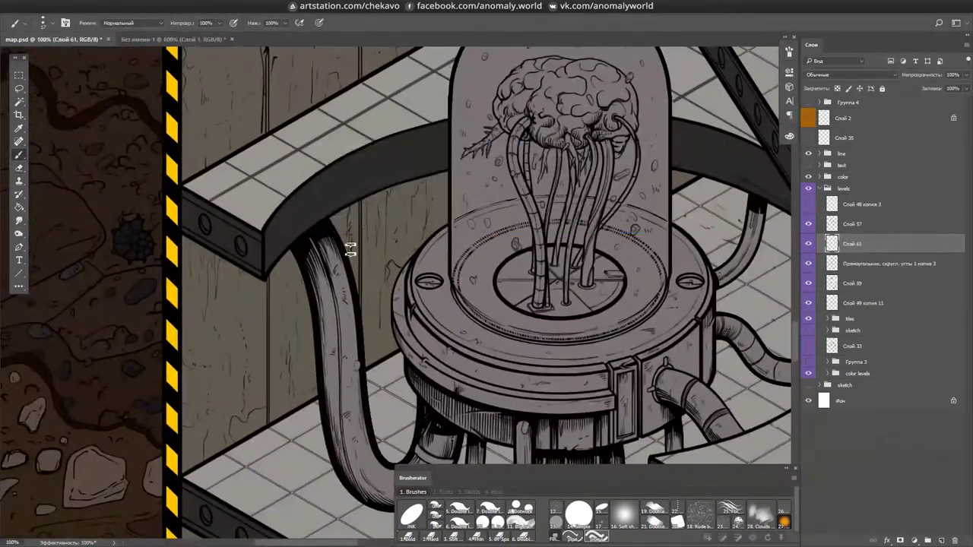
{"action": "mouse_move", "coordinate": [422, 177]}
{"action": "left_mouse_down"}
{"action": "mouse_move", "coordinate": [357, 292]}
{"action": "mouse_move", "coordinate": [372, 216]}
{"action": "left_mouse_up"}
{"action": "scroll", "coordinate": [532, 192], "scroll_direction": "up", "scroll_amount": 2}
{"action": "scroll", "coordinate": [305, 258], "scroll_direction": "down", "scroll_amount": 2}
{"action": "left_click_drag", "start_coordinate": [543, 191], "coordinate": [620, 253]}
{"action": "mouse_move", "coordinate": [584, 208]}
{"action": "left_mouse_down"}
{"action": "mouse_move", "coordinate": [604, 260]}
{"action": "mouse_move", "coordinate": [617, 256]}
{"action": "left_mouse_up"}
{"action": "left_click_drag", "start_coordinate": [612, 213], "coordinate": [623, 256]}
{"action": "left_click_drag", "start_coordinate": [630, 260], "coordinate": [467, 254]}
{"action": "mouse_move", "coordinate": [437, 217]}
{"action": "left_mouse_down"}
{"action": "mouse_move", "coordinate": [457, 262]}
{"action": "mouse_move", "coordinate": [468, 235]}
{"action": "left_mouse_up"}
{"action": "left_click_drag", "start_coordinate": [494, 226], "coordinate": [509, 242]}
- Clean up the wire strokes with the eraser and save map.psd
{"action": "scroll", "coordinate": [717, 148], "scroll_direction": "left", "scroll_amount": 2}
{"action": "scroll", "coordinate": [561, 333], "scroll_direction": "up", "scroll_amount": 2}
{"action": "scroll", "coordinate": [406, 167], "scroll_direction": "up", "scroll_amount": 3}
{"action": "key", "text": "e"}
{"action": "scroll", "coordinate": [382, 193], "scroll_direction": "up", "scroll_amount": 1}
{"action": "scroll", "coordinate": [357, 228], "scroll_direction": "right", "scroll_amount": 2}
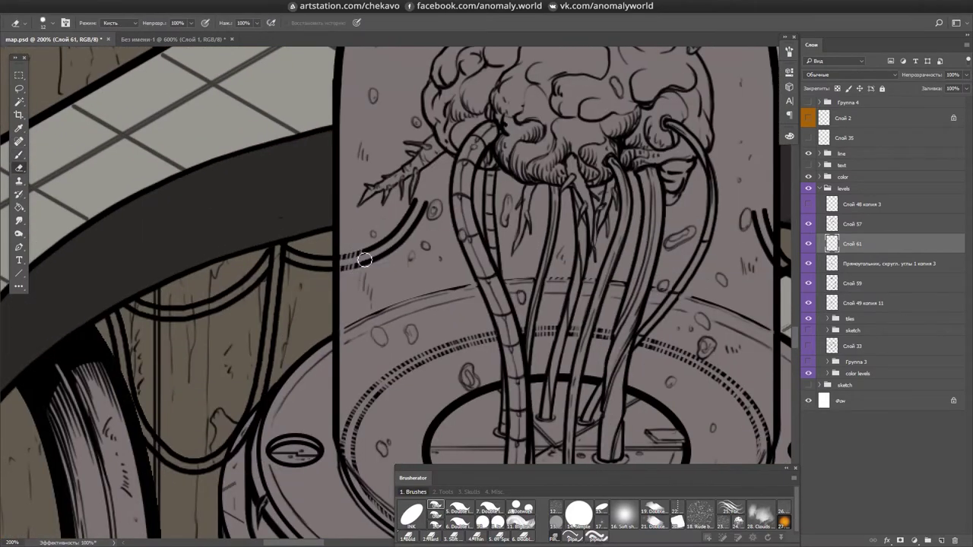
{"action": "scroll", "coordinate": [499, 272], "scroll_direction": "right", "scroll_amount": 8}
{"action": "key", "text": "ctrl+s"}
- With the Lasso tool active, select layer Слой 49 копия 11, then Слой 61
{"action": "key", "text": "l"}
{"action": "left_click", "coordinate": [442, 492]}
{"action": "left_click", "coordinate": [414, 492]}
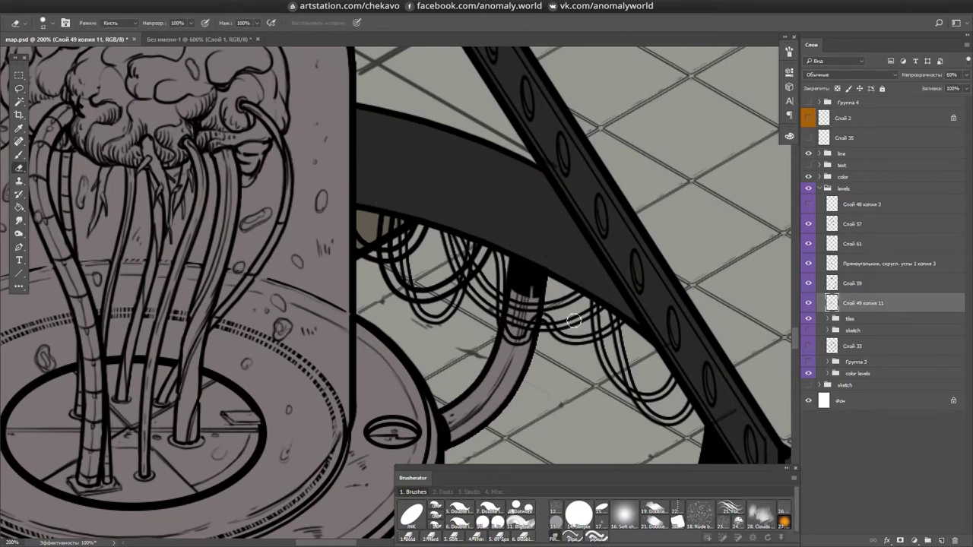
{"action": "scroll", "coordinate": [561, 235], "scroll_direction": "down", "scroll_amount": 2}
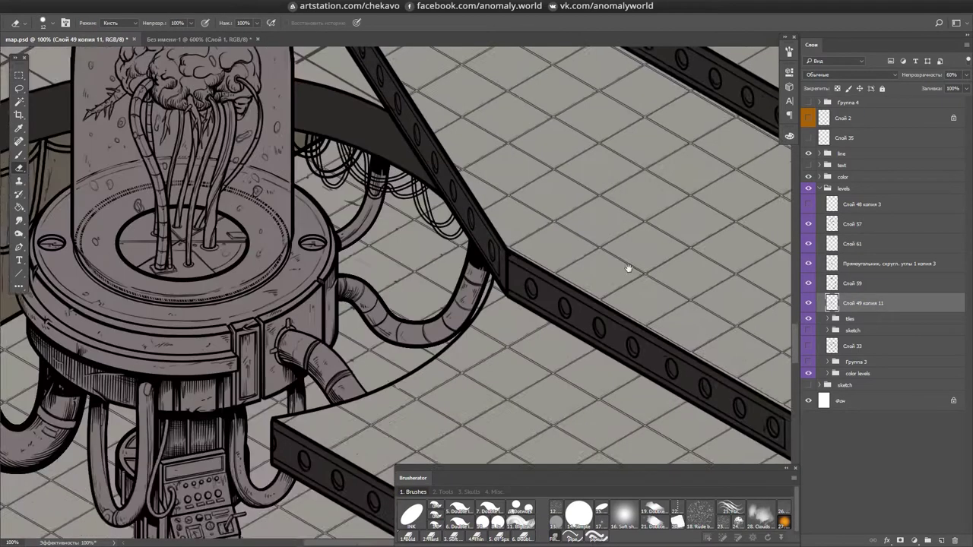
{"action": "scroll", "coordinate": [615, 446], "scroll_direction": "up", "scroll_amount": 2}
{"action": "scroll", "coordinate": [684, 335], "scroll_direction": "up", "scroll_amount": 2}
{"action": "scroll", "coordinate": [714, 274], "scroll_direction": "right", "scroll_amount": 1}
{"action": "left_click", "coordinate": [749, 221], "text": "ctrl"}
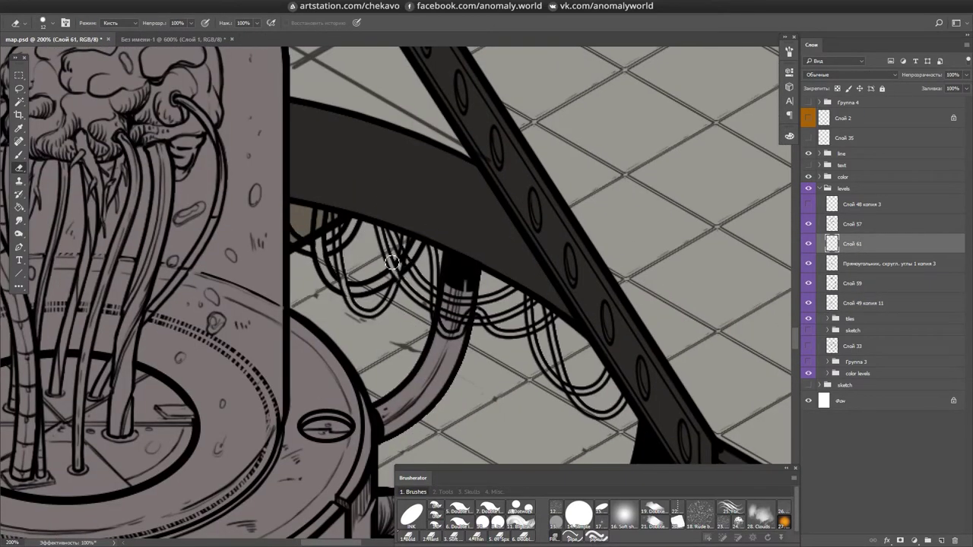
{"action": "scroll", "coordinate": [403, 197], "scroll_direction": "down", "scroll_amount": 1}
{"action": "scroll", "coordinate": [426, 251], "scroll_direction": "right", "scroll_amount": 1}
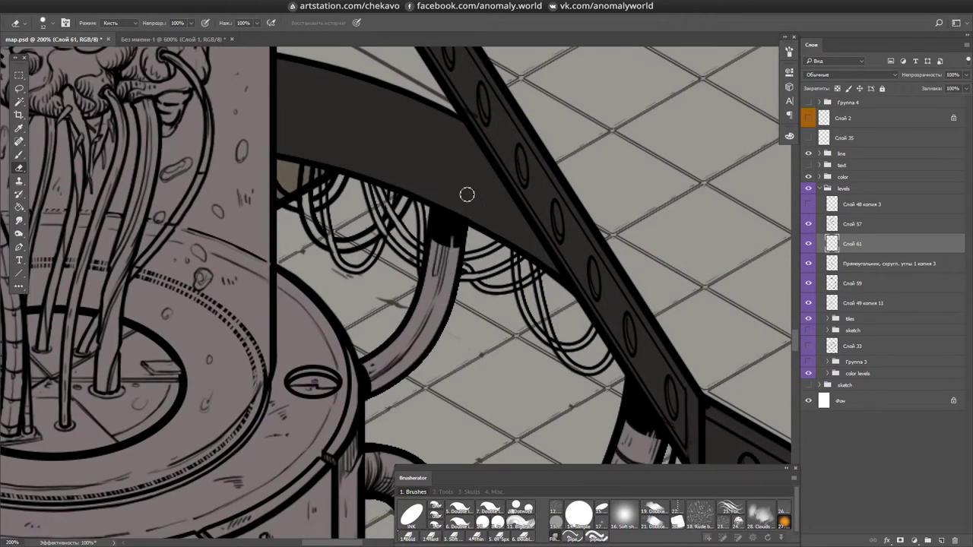
{"action": "scroll", "coordinate": [422, 265], "scroll_direction": "up", "scroll_amount": 1}
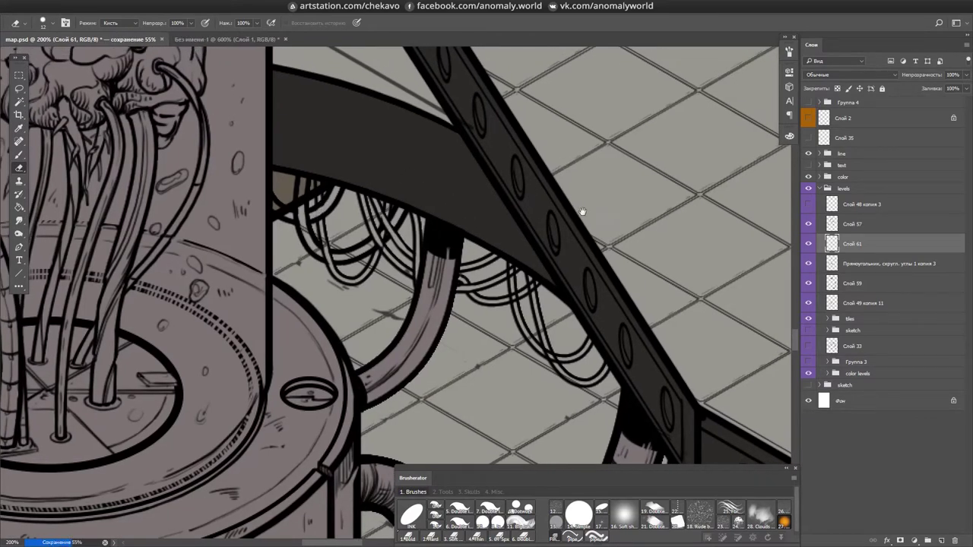
{"action": "scroll", "coordinate": [501, 242], "scroll_direction": "right", "scroll_amount": 1}
- Select layer Слой 57 and switch between brush and eraser while reviewing the cables
{"action": "key", "text": "b"}
{"action": "scroll", "coordinate": [530, 235], "scroll_direction": "down", "scroll_amount": 3}
{"action": "scroll", "coordinate": [213, 251], "scroll_direction": "up", "scroll_amount": 3}
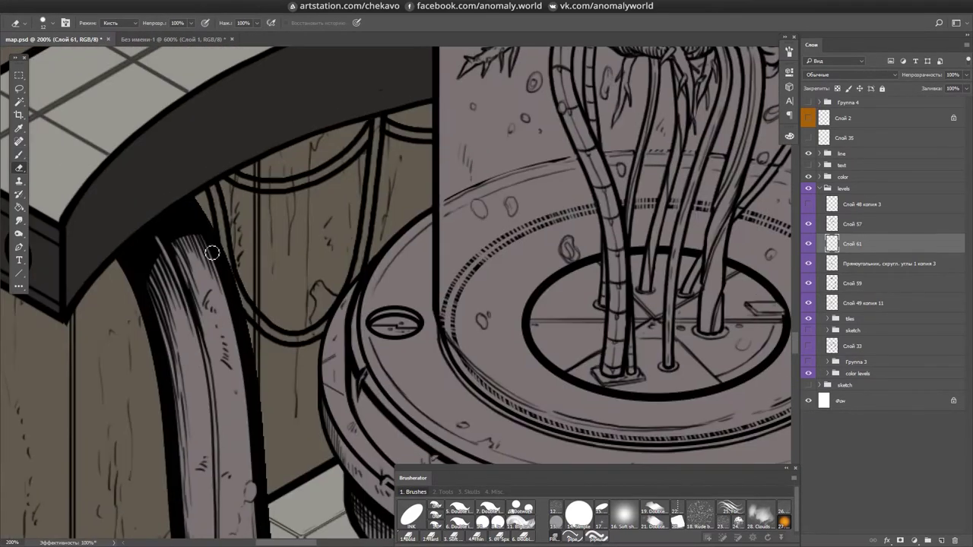
{"action": "scroll", "coordinate": [213, 251], "scroll_direction": "right", "scroll_amount": 2}
{"action": "left_click", "coordinate": [213, 252], "text": "ctrl"}
{"action": "scroll", "coordinate": [693, 217], "scroll_direction": "down", "scroll_amount": 3}
{"action": "key", "text": "e"}
{"action": "scroll", "coordinate": [693, 218], "scroll_direction": "down", "scroll_amount": 3}
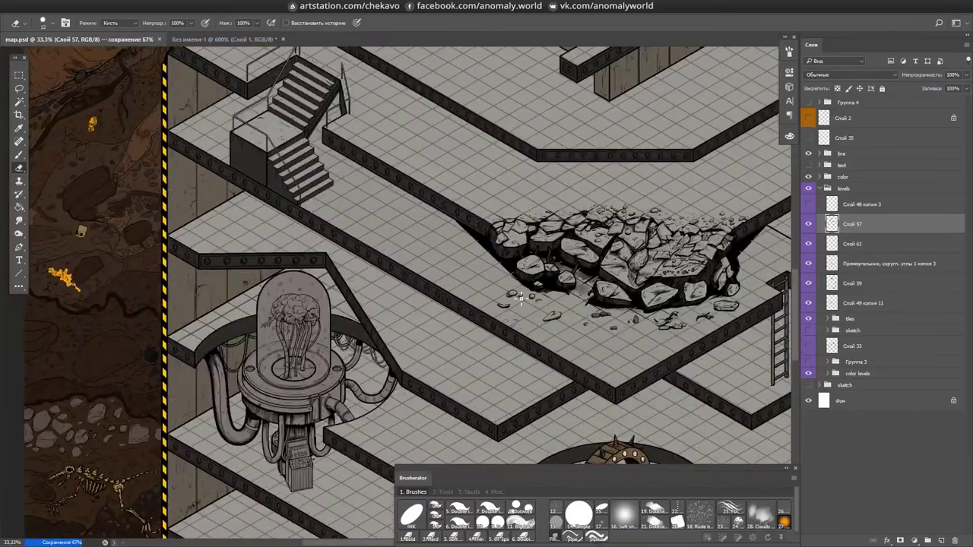
{"action": "scroll", "coordinate": [522, 300], "scroll_direction": "down", "scroll_amount": 1}
{"action": "scroll", "coordinate": [548, 261], "scroll_direction": "up", "scroll_amount": 1}
{"action": "scroll", "coordinate": [548, 260], "scroll_direction": "down", "scroll_amount": 3}
{"action": "scroll", "coordinate": [548, 260], "scroll_direction": "right", "scroll_amount": 3}
{"action": "scroll", "coordinate": [547, 261], "scroll_direction": "down", "scroll_amount": 2}
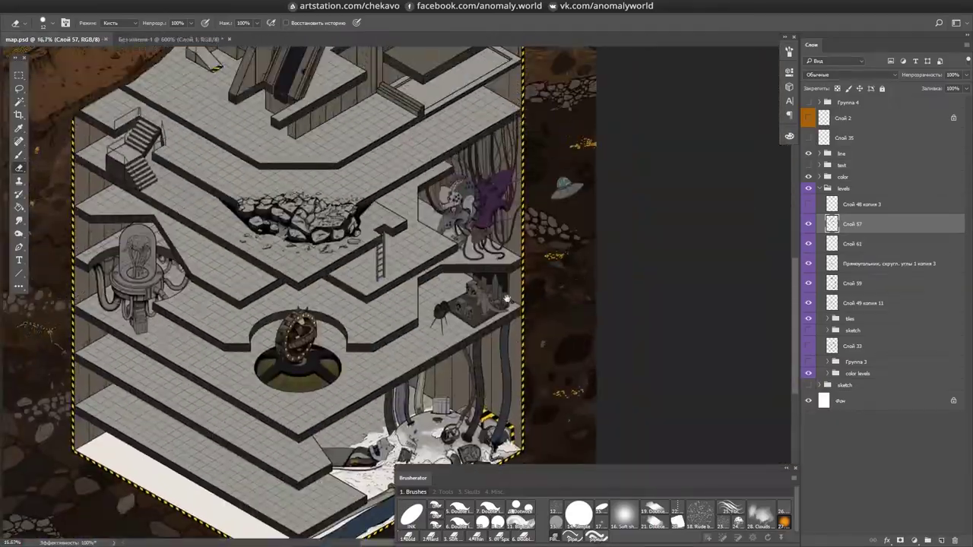
{"action": "scroll", "coordinate": [578, 244], "scroll_direction": "up", "scroll_amount": 2}
{"action": "scroll", "coordinate": [604, 234], "scroll_direction": "down", "scroll_amount": 3}
{"action": "scroll", "coordinate": [604, 234], "scroll_direction": "up", "scroll_amount": 8}
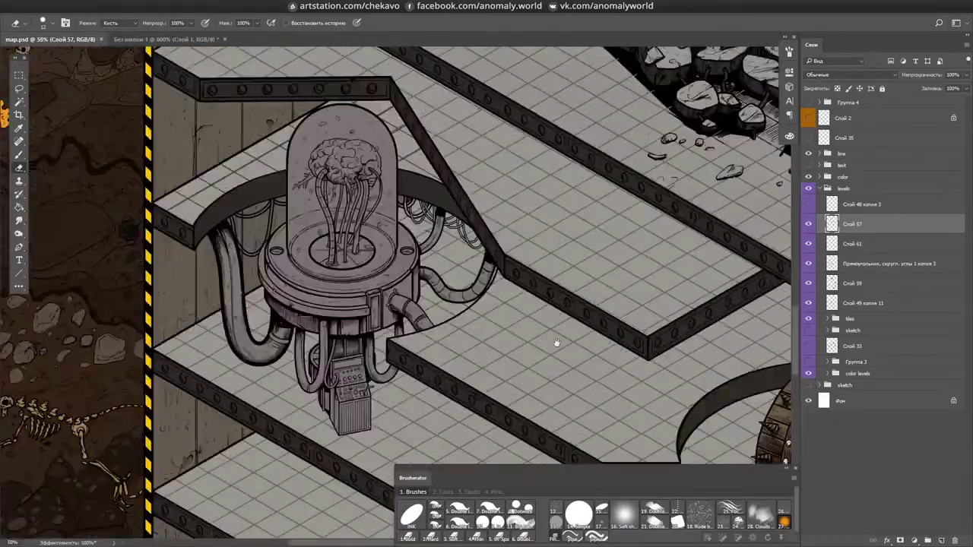
- Cycle through Слой 61, rounded-rectangle copy 3 and Слой 49 копия 11, ending on Слой 50
{"action": "left_click", "coordinate": [445, 159], "text": "ctrl"}
{"action": "key", "text": "b"}
{"action": "key", "text": "e"}
{"action": "left_click", "coordinate": [339, 226], "text": "ctrl"}
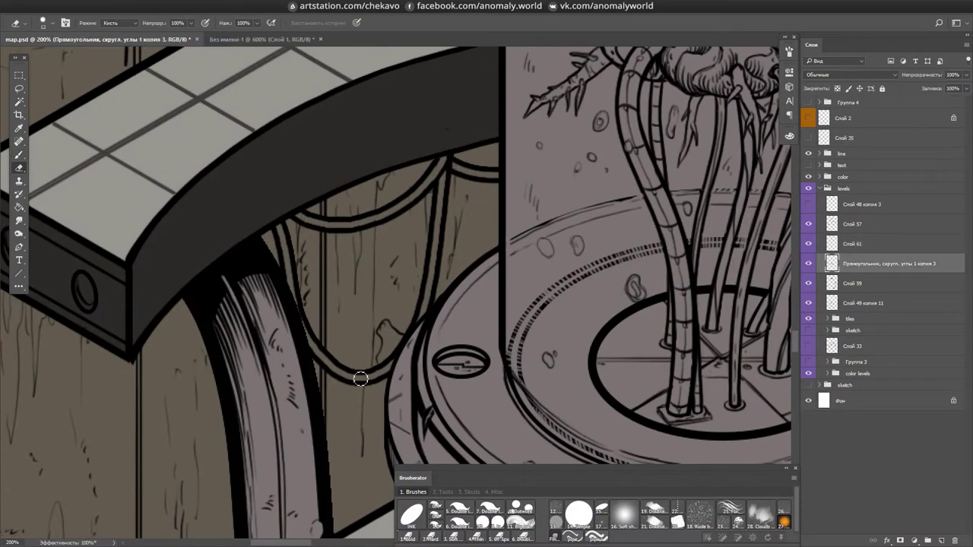
{"action": "scroll", "coordinate": [361, 379], "scroll_direction": "right", "scroll_amount": 6}
{"action": "left_click", "coordinate": [392, 233], "text": "ctrl"}
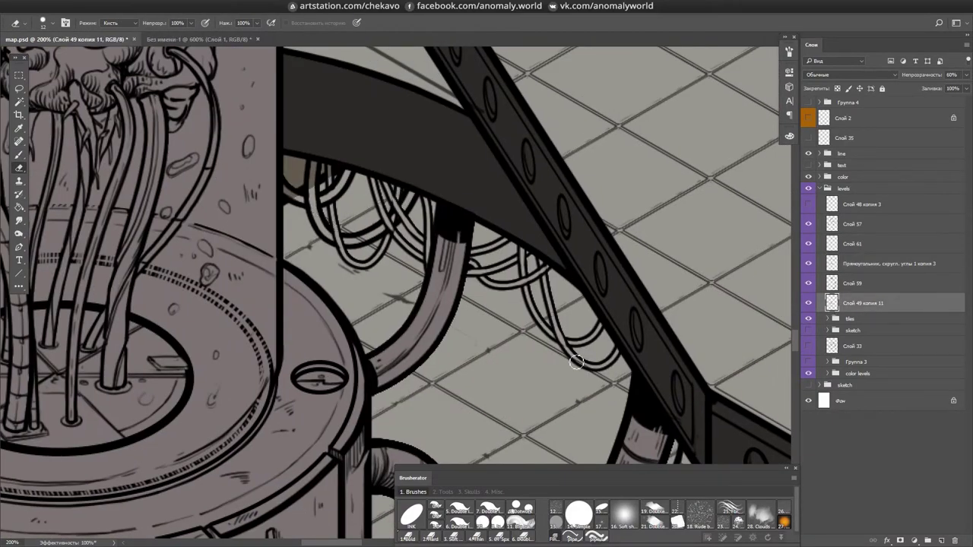
{"action": "scroll", "coordinate": [576, 363], "scroll_direction": "down", "scroll_amount": 2}
{"action": "left_click", "coordinate": [828, 374]}
{"action": "left_click", "coordinate": [860, 394]}
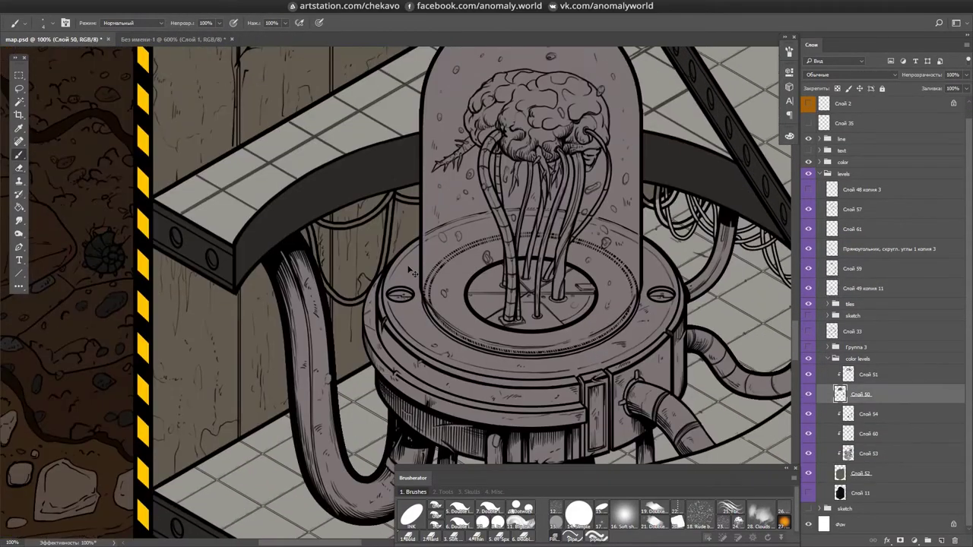
- Tilt and zoom the view around the jar machine and save map.psd
{"action": "key", "text": "b"}
{"action": "scroll", "coordinate": [295, 306], "scroll_direction": "up", "scroll_amount": 2}
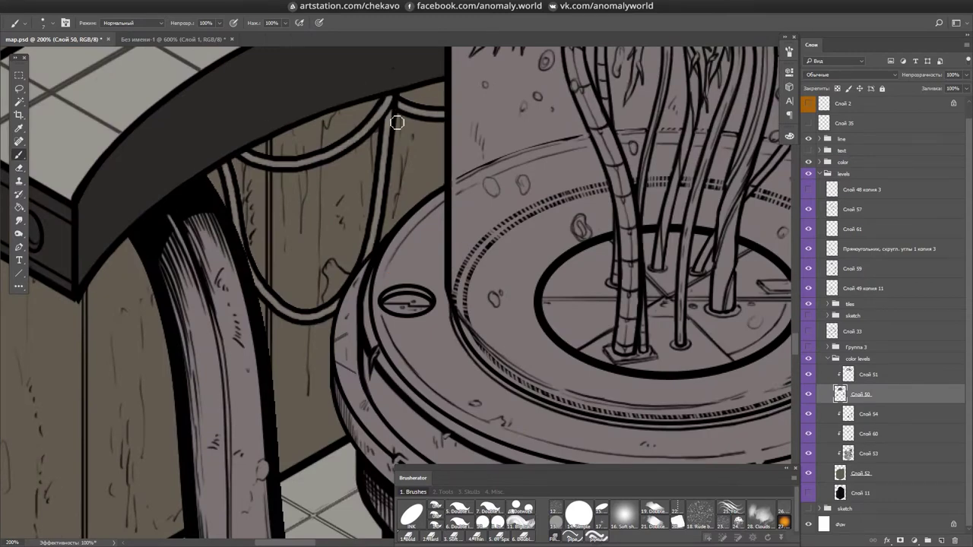
{"action": "scroll", "coordinate": [448, 80], "scroll_direction": "up", "scroll_amount": 3}
{"action": "scroll", "coordinate": [423, 150], "scroll_direction": "right", "scroll_amount": 6}
{"action": "scroll", "coordinate": [411, 133], "scroll_direction": "left", "scroll_amount": 3}
{"action": "scroll", "coordinate": [501, 172], "scroll_direction": "down", "scroll_amount": 2}
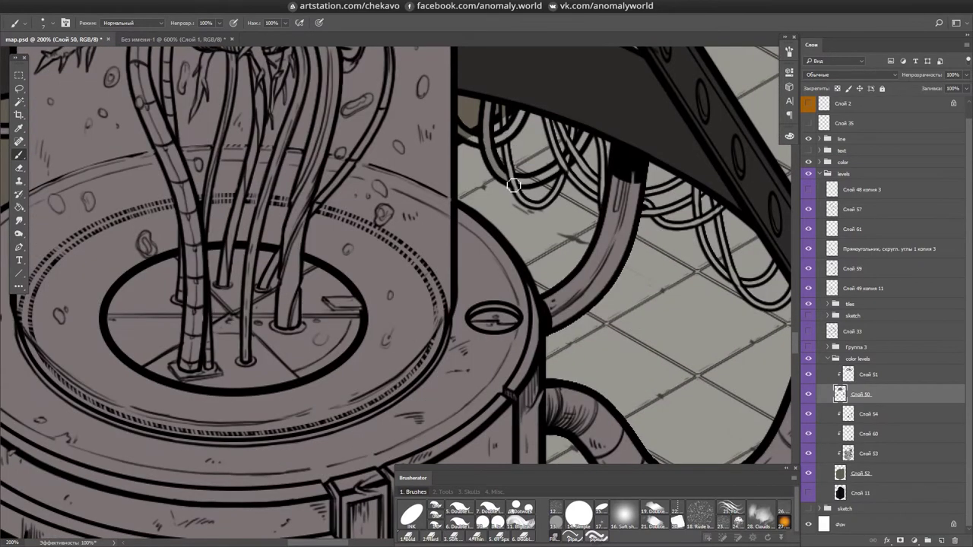
{"action": "left_click_drag", "start_coordinate": [576, 155], "coordinate": [669, 198]}
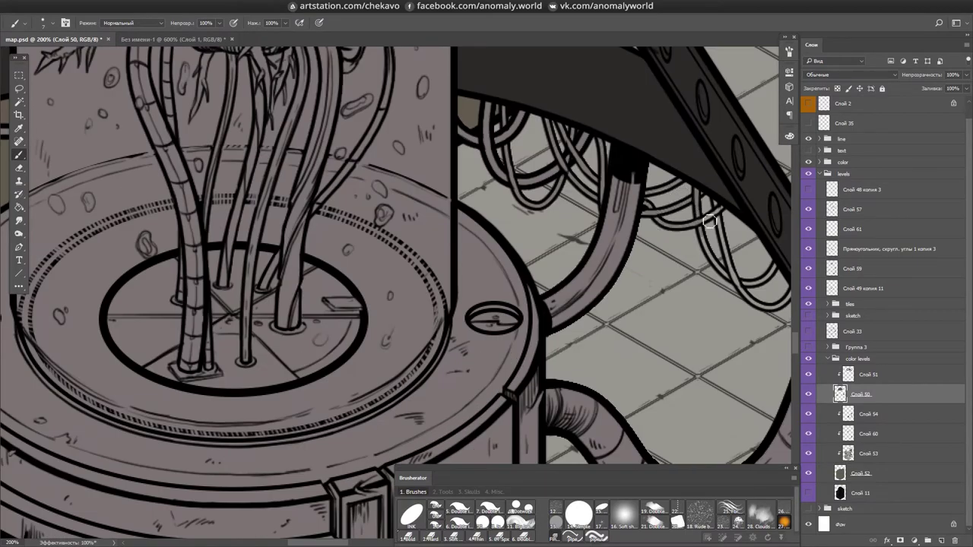
{"action": "key", "text": "ctrl+minus"}
{"action": "key", "text": "ctrl+minus"}
{"action": "key", "text": "ctrl+minus"}
{"action": "key", "text": "ctrl+minus"}
{"action": "key", "text": "ctrl+s"}
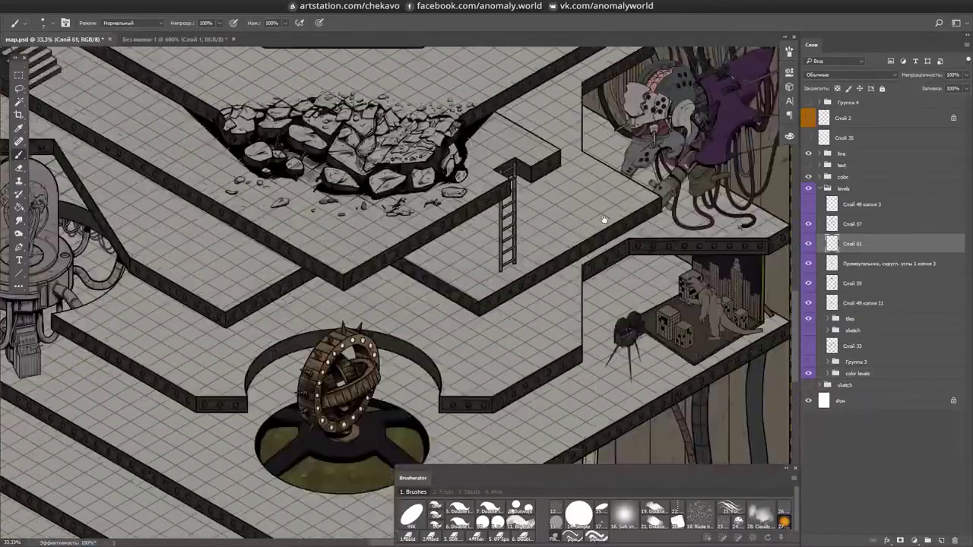
- Darken the curved strut and shade the beam's lower edge beside the brain jar
{"action": "scroll", "coordinate": [604, 220], "scroll_direction": "up", "scroll_amount": 10}
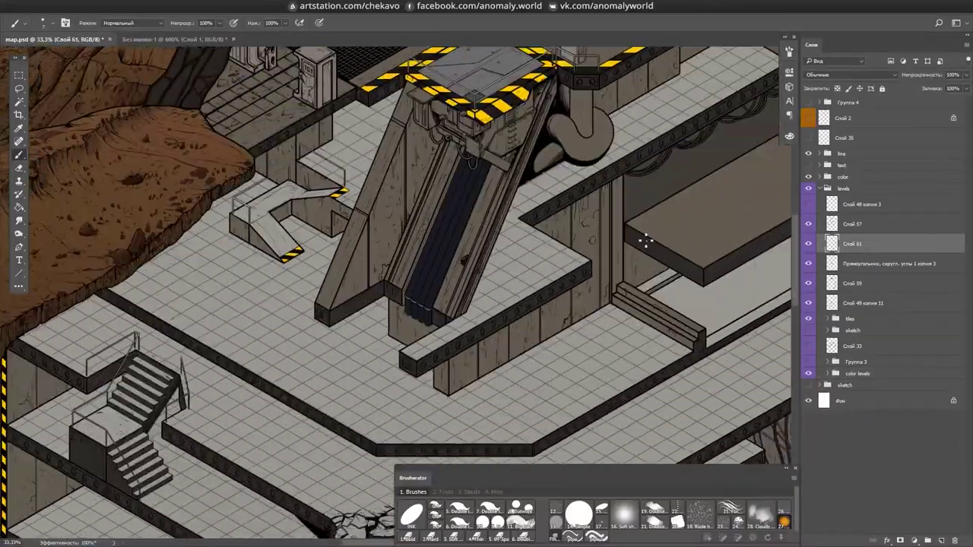
{"action": "scroll", "coordinate": [661, 219], "scroll_direction": "down", "scroll_amount": 10}
{"action": "key", "text": "ctrl+1"}
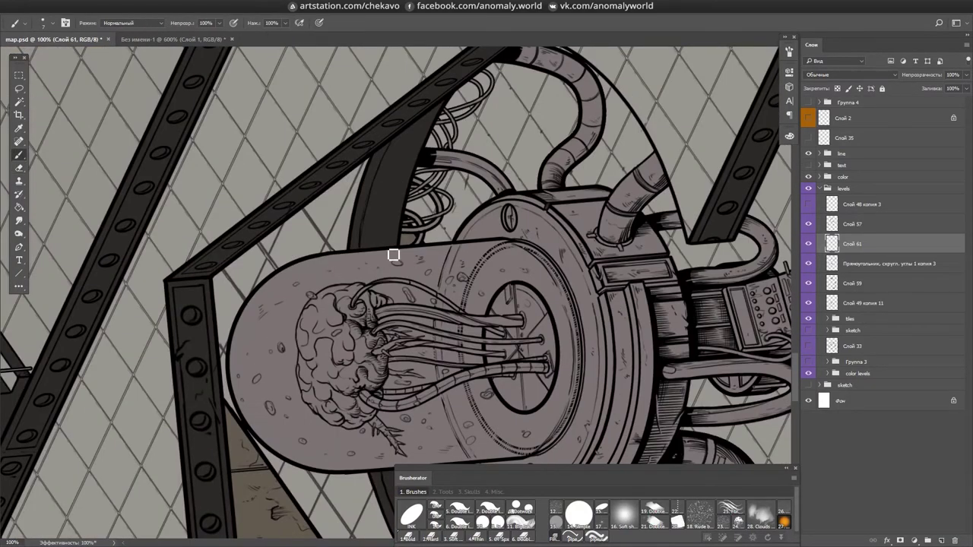
{"action": "left_click_drag", "start_coordinate": [393, 255], "coordinate": [390, 167]}
{"action": "scroll", "coordinate": [402, 215], "scroll_direction": "up", "scroll_amount": 1}
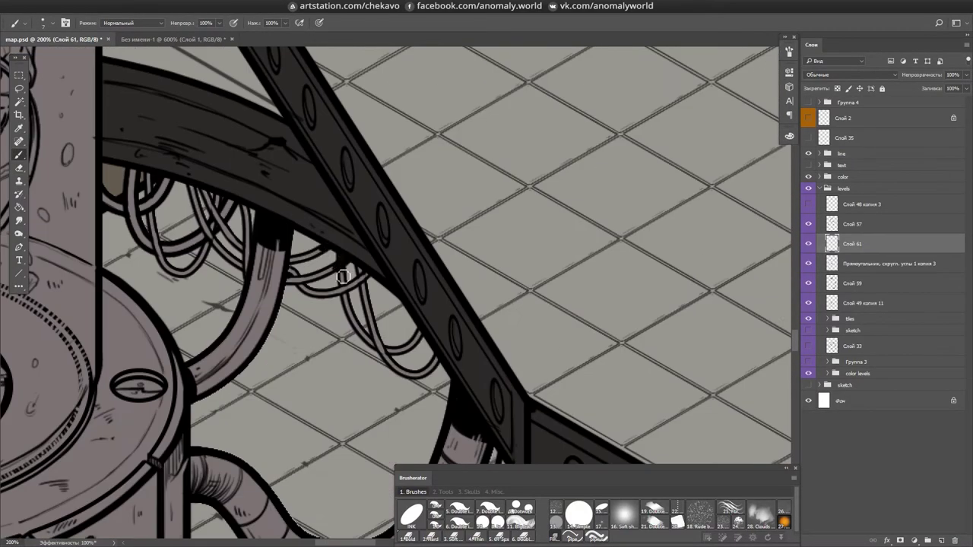
{"action": "left_click_drag", "start_coordinate": [371, 273], "coordinate": [423, 337]}
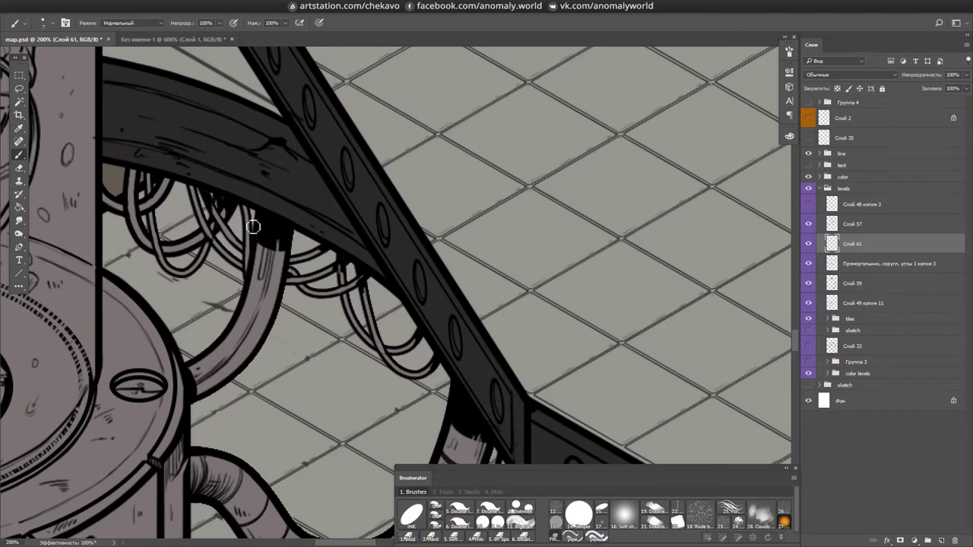
- Reframe the view on the jar base and coils and save map.psd again
{"action": "scroll", "coordinate": [165, 124], "scroll_direction": "left", "scroll_amount": 5}
{"action": "key", "text": "h"}
{"action": "left_click_drag", "start_coordinate": [165, 185], "coordinate": [608, 160]}
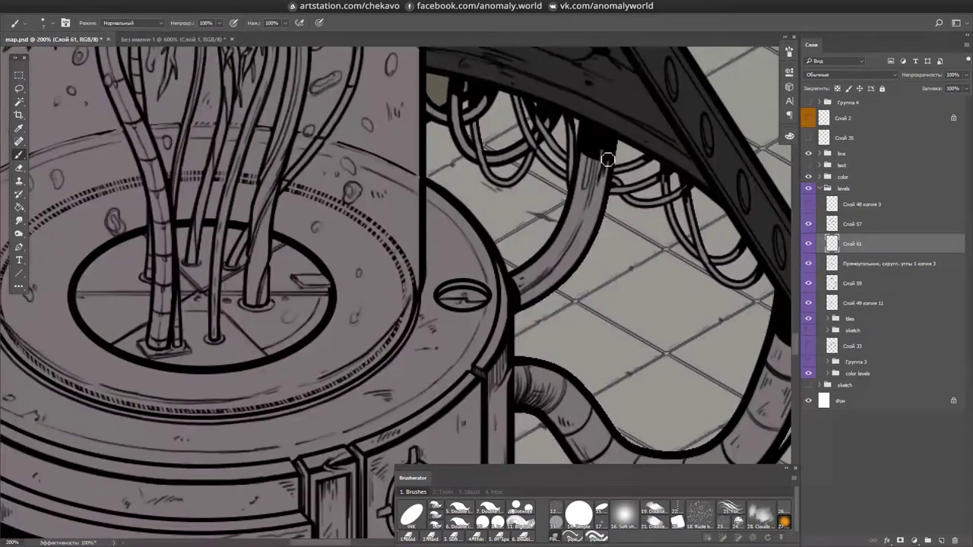
{"action": "key", "text": "ctrl+minus"}
{"action": "key", "text": "ctrl+s"}
{"action": "left_click_drag", "start_coordinate": [358, 304], "coordinate": [375, 245]}
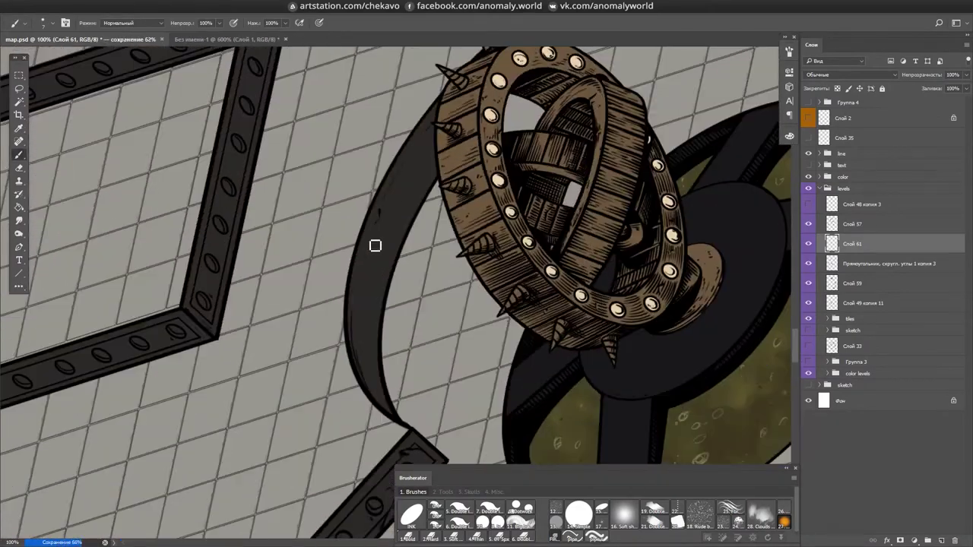
- Rotate the canvas to inspect the level, reset it upright and save
{"action": "left_click_drag", "start_coordinate": [430, 189], "coordinate": [416, 247]}
{"action": "left_click_drag", "start_coordinate": [529, 236], "coordinate": [321, 379]}
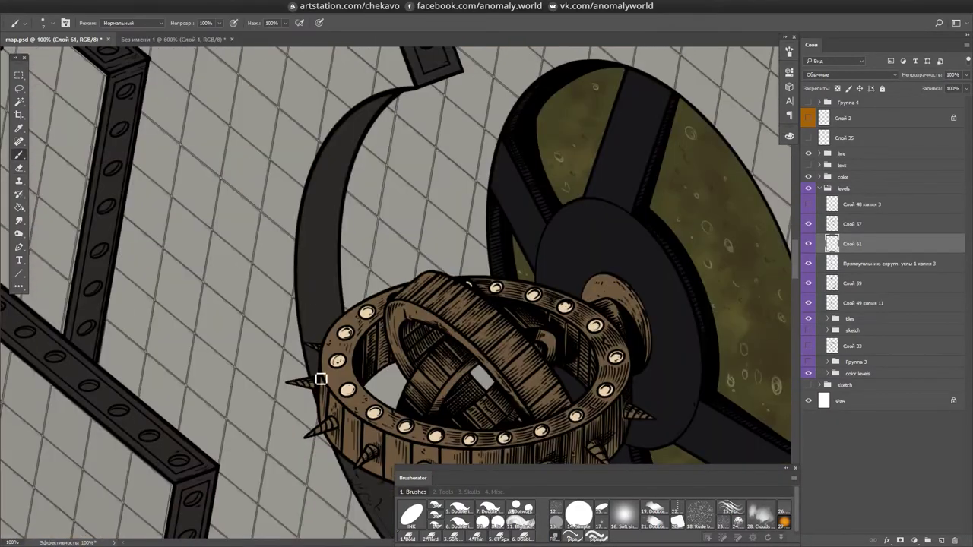
{"action": "left_click_drag", "start_coordinate": [317, 345], "coordinate": [308, 225]}
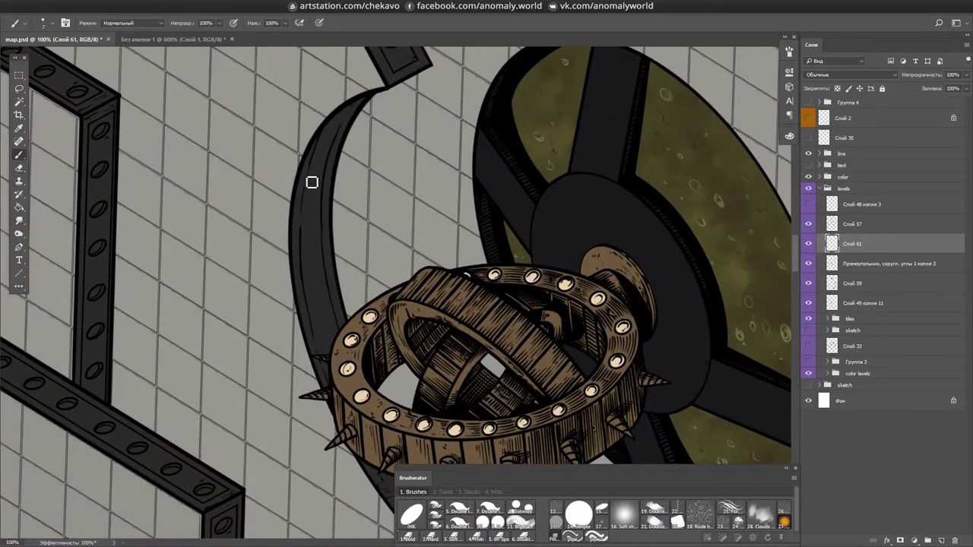
{"action": "key", "text": "Escape"}
{"action": "scroll", "coordinate": [469, 202], "scroll_direction": "down", "scroll_amount": 4}
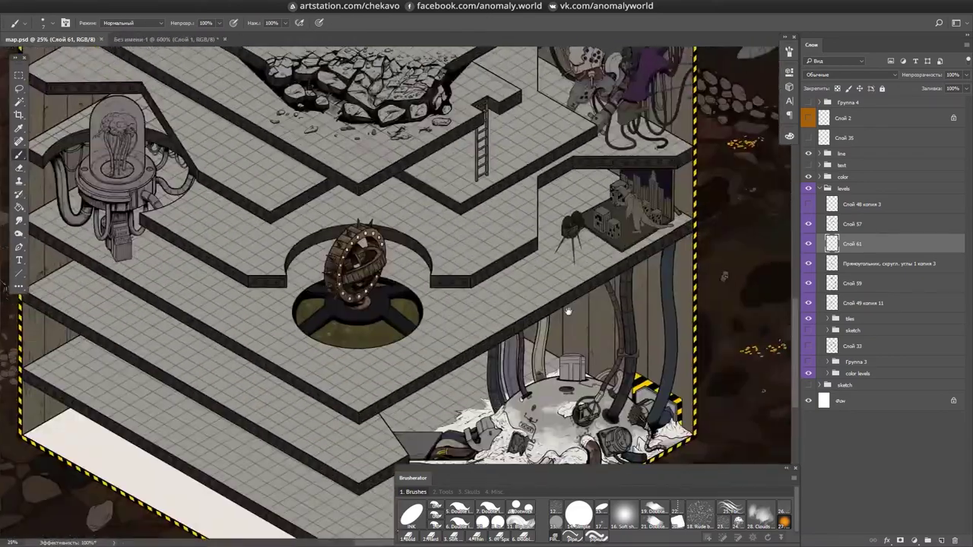
{"action": "scroll", "coordinate": [587, 257], "scroll_direction": "up", "scroll_amount": 3}
{"action": "key", "text": "ctrl+s"}
- Save map.psd again and scroll to the snowy machine with the AKIRA plate
{"action": "scroll", "coordinate": [393, 259], "scroll_direction": "up", "scroll_amount": 1}
{"action": "scroll", "coordinate": [501, 254], "scroll_direction": "down", "scroll_amount": 2}
{"action": "scroll", "coordinate": [373, 338], "scroll_direction": "up", "scroll_amount": 1}
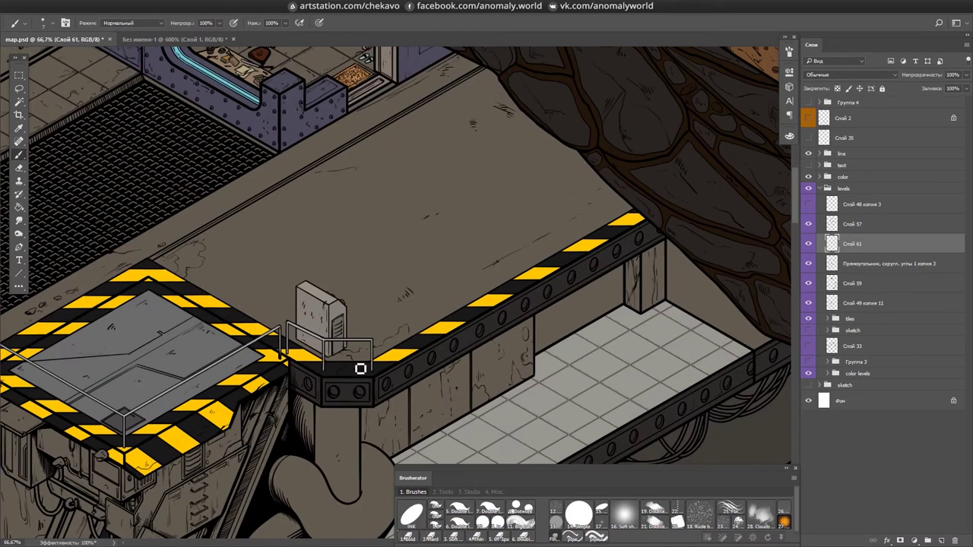
{"action": "key", "text": "ctrl+s"}
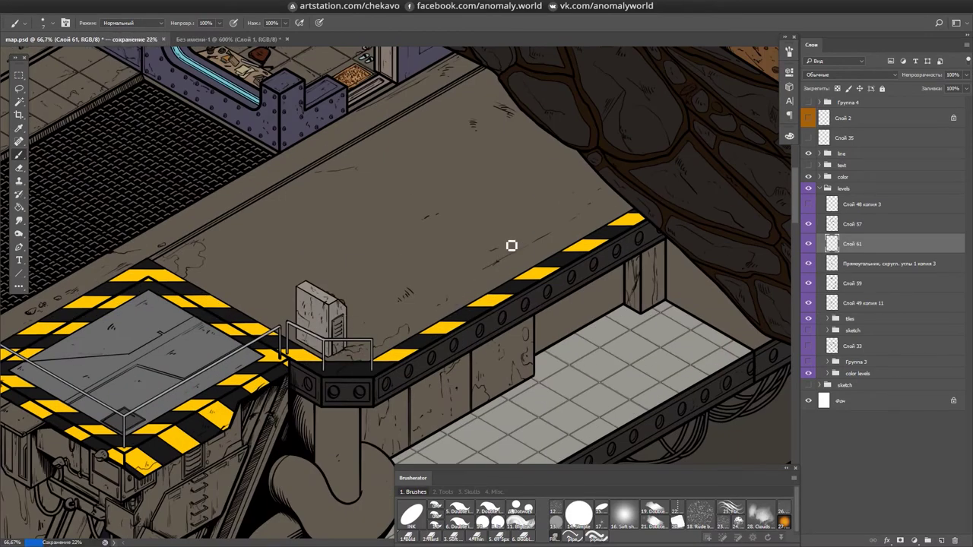
{"action": "scroll", "coordinate": [549, 322], "scroll_direction": "down", "scroll_amount": 10}
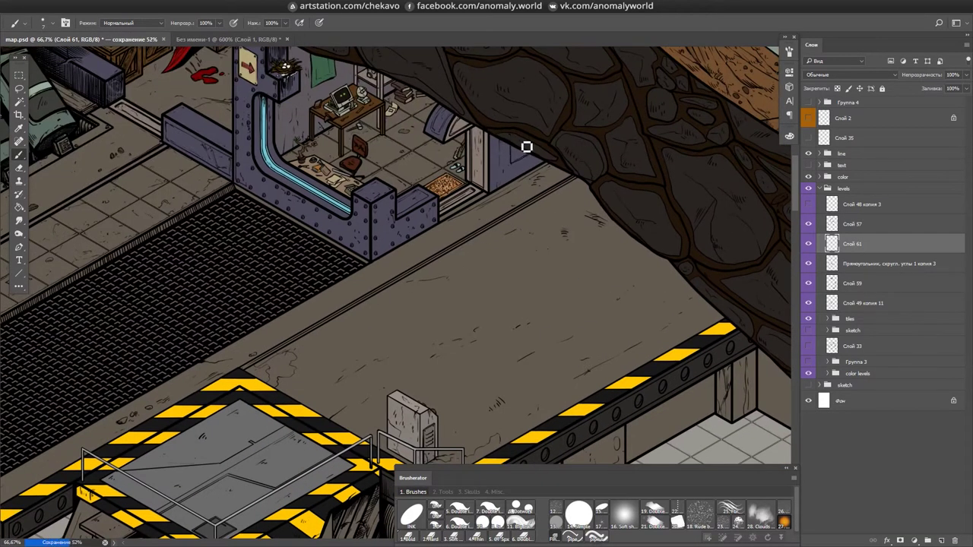
{"action": "scroll", "coordinate": [461, 437], "scroll_direction": "up", "scroll_amount": 9}
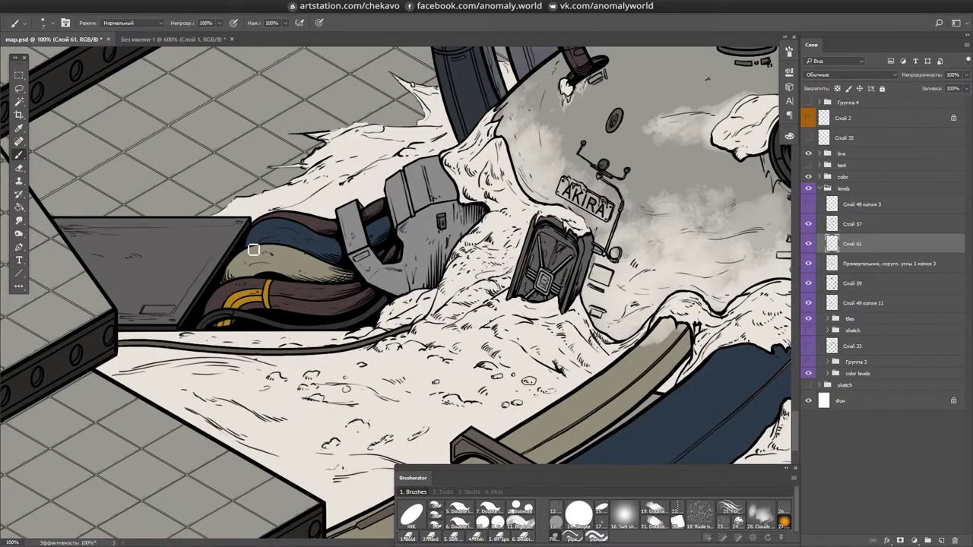
- Zoom into the Godzilla set and erase stray marks along the tower top and tail outline
{"action": "left_click_drag", "start_coordinate": [240, 289], "coordinate": [471, 341]}
{"action": "key", "text": "ctrl+plus"}
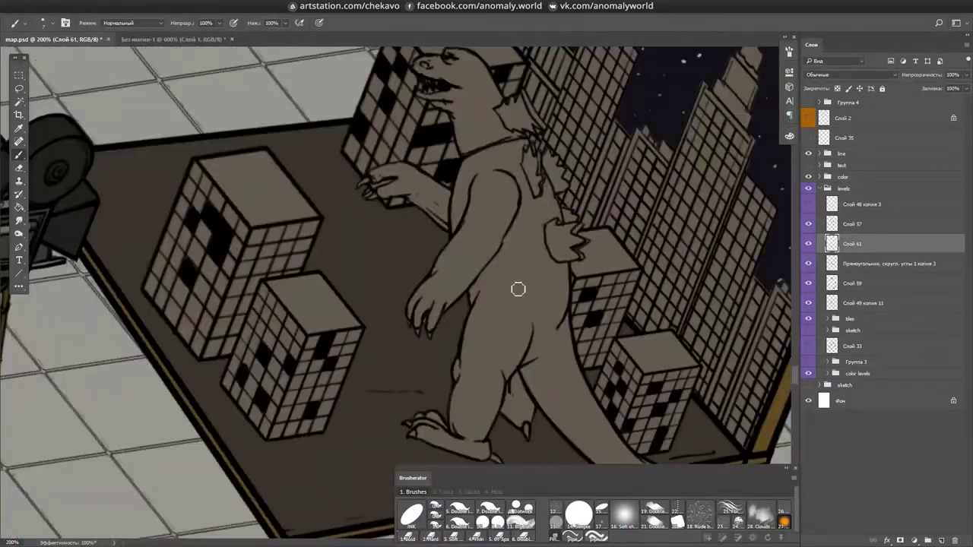
{"action": "left_click_drag", "start_coordinate": [569, 236], "coordinate": [543, 253]}
{"action": "left_click_drag", "start_coordinate": [627, 150], "coordinate": [448, 195]}
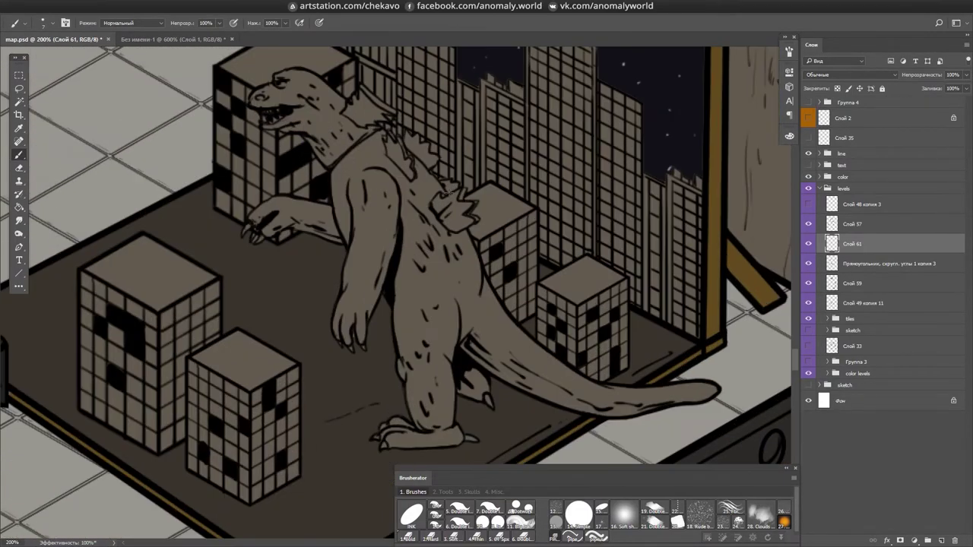
{"action": "mouse_move", "coordinate": [435, 162]}
{"action": "left_mouse_down"}
{"action": "mouse_move", "coordinate": [261, 147]}
{"action": "mouse_move", "coordinate": [505, 255]}
{"action": "mouse_move", "coordinate": [519, 251]}
{"action": "mouse_move", "coordinate": [494, 81]}
{"action": "mouse_move", "coordinate": [460, 205]}
{"action": "left_mouse_up"}
{"action": "key", "text": "e"}
{"action": "left_click_drag", "start_coordinate": [487, 137], "coordinate": [494, 183]}
{"action": "mouse_move", "coordinate": [494, 274]}
{"action": "left_mouse_down"}
{"action": "mouse_move", "coordinate": [475, 336]}
{"action": "mouse_move", "coordinate": [346, 285]}
{"action": "mouse_move", "coordinate": [392, 320]}
{"action": "left_mouse_up"}
- Paint a black shadow under the dinosaur's feet and save
{"action": "key", "text": "b"}
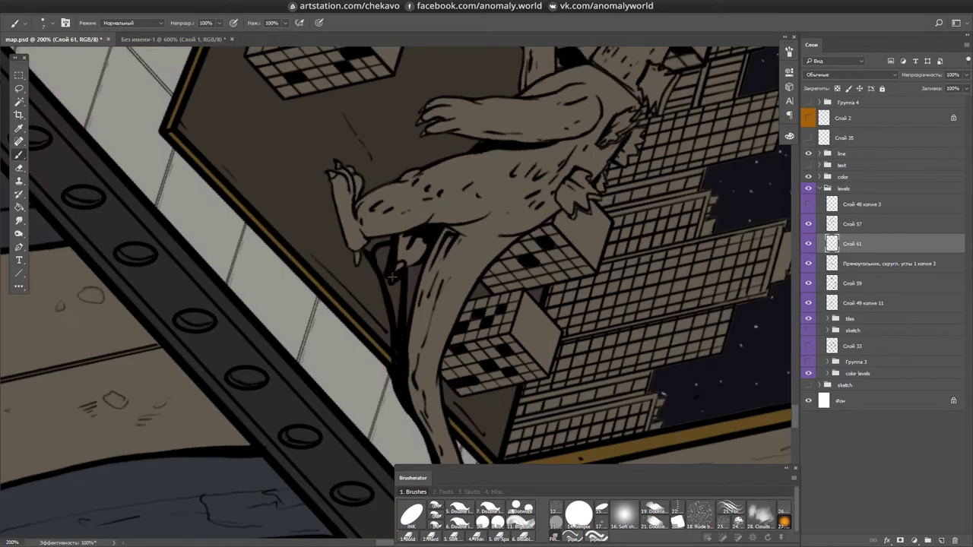
{"action": "mouse_move", "coordinate": [355, 268]}
{"action": "left_mouse_down"}
{"action": "mouse_move", "coordinate": [380, 288]}
{"action": "mouse_move", "coordinate": [293, 245]}
{"action": "mouse_move", "coordinate": [271, 279]}
{"action": "mouse_move", "coordinate": [395, 335]}
{"action": "left_mouse_up"}
{"action": "key", "text": "ctrl+s"}
{"action": "scroll", "coordinate": [634, 228], "scroll_direction": "down", "scroll_amount": 5}
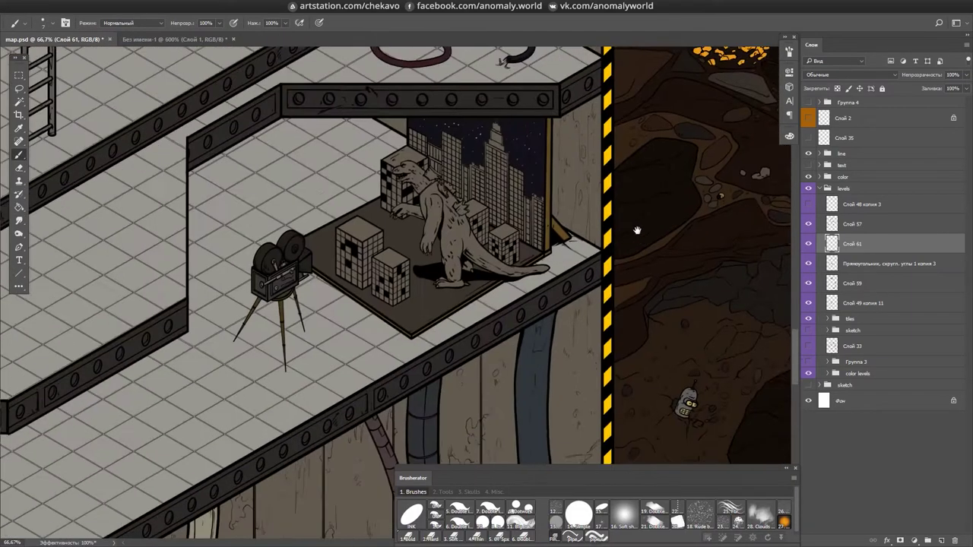
{"action": "mouse_move", "coordinate": [634, 228]}
{"action": "left_mouse_down"}
{"action": "mouse_move", "coordinate": [614, 190]}
{"action": "mouse_move", "coordinate": [601, 234]}
{"action": "left_mouse_up"}
- Zoom out to the whole map and expand the color levels group
{"action": "key", "text": "ctrl+plus"}
{"action": "key", "text": "ctrl+plus"}
{"action": "left_click", "coordinate": [836, 372]}
{"action": "key", "text": "ctrl+minus"}
{"action": "key", "text": "ctrl+minus"}
{"action": "key", "text": "ctrl+minus"}
{"action": "key", "text": "ctrl+minus"}
{"action": "key", "text": "ctrl+minus"}
{"action": "key", "text": "ctrl+minus"}
{"action": "left_click", "coordinate": [829, 362]}
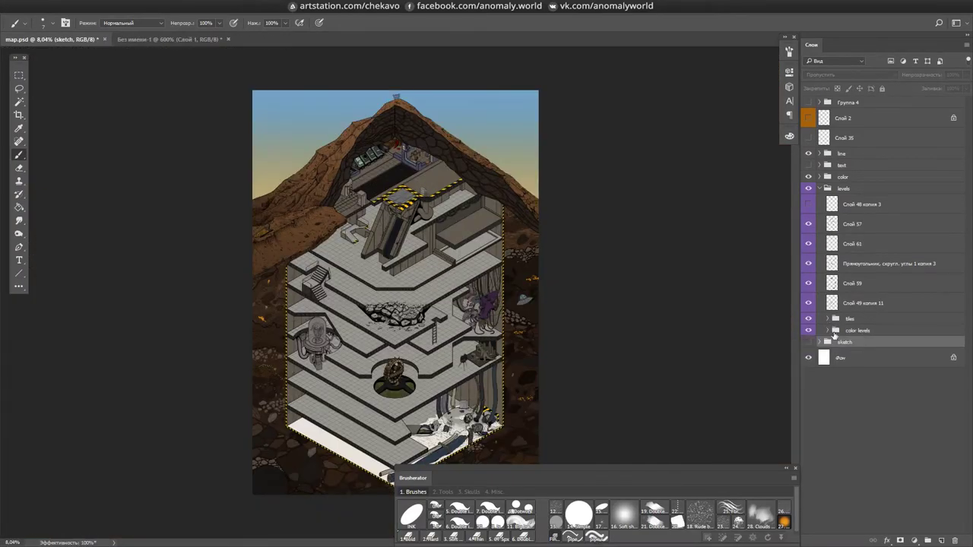
- On Слой 54, paint dark near-black shading across Godzilla's body
{"action": "left_click", "coordinate": [810, 386]}
{"action": "scroll", "coordinate": [487, 411], "scroll_direction": "up", "scroll_amount": 8}
{"action": "left_click_drag", "start_coordinate": [228, 304], "coordinate": [532, 190]}
{"action": "left_click", "coordinate": [789, 136]}
{"action": "left_click_drag", "start_coordinate": [456, 197], "coordinate": [380, 289]}
{"action": "mouse_move", "coordinate": [342, 190]}
{"action": "left_mouse_down"}
{"action": "mouse_move", "coordinate": [287, 129]}
{"action": "mouse_move", "coordinate": [411, 243]}
{"action": "left_mouse_up"}
{"action": "mouse_move", "coordinate": [395, 349]}
{"action": "left_mouse_down"}
{"action": "mouse_move", "coordinate": [402, 418]}
{"action": "mouse_move", "coordinate": [464, 426]}
{"action": "left_mouse_up"}
{"action": "left_click_drag", "start_coordinate": [456, 281], "coordinate": [471, 410]}
{"action": "key", "text": "r"}
{"action": "mouse_move", "coordinate": [365, 228]}
{"action": "left_mouse_down"}
{"action": "mouse_move", "coordinate": [319, 266]}
{"action": "mouse_move", "coordinate": [312, 293]}
{"action": "left_mouse_up"}
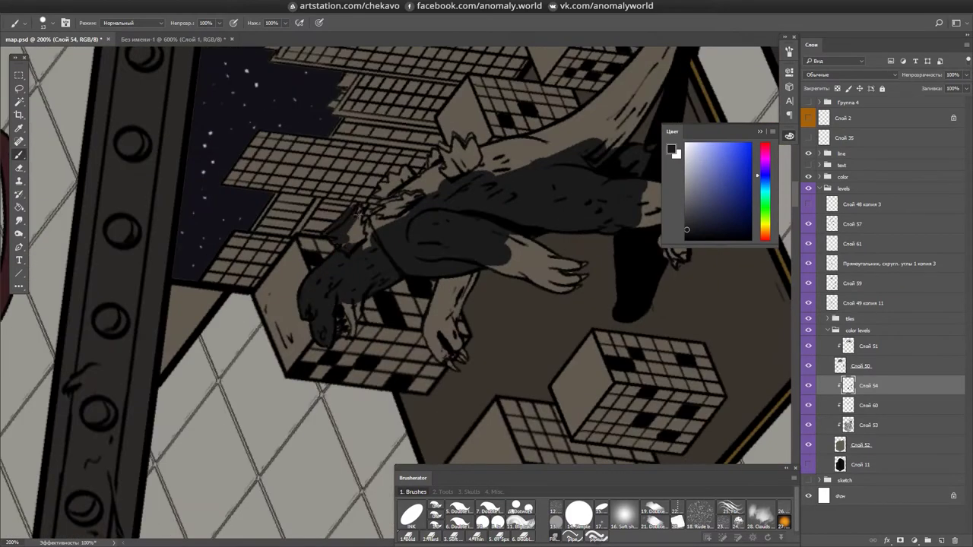
{"action": "mouse_move", "coordinate": [465, 158]}
{"action": "left_mouse_down"}
{"action": "mouse_move", "coordinate": [551, 160]}
{"action": "mouse_move", "coordinate": [563, 133]}
{"action": "left_mouse_up"}
{"action": "mouse_move", "coordinate": [457, 253]}
{"action": "left_mouse_down"}
{"action": "mouse_move", "coordinate": [449, 357]}
{"action": "mouse_move", "coordinate": [463, 335]}
{"action": "left_mouse_up"}
- Shade Godzilla's legs and darken its tail with the same dark colour
{"action": "key", "text": "Escape"}
{"action": "mouse_move", "coordinate": [387, 264]}
{"action": "left_mouse_down"}
{"action": "mouse_move", "coordinate": [492, 227]}
{"action": "mouse_move", "coordinate": [407, 259]}
{"action": "mouse_move", "coordinate": [391, 328]}
{"action": "mouse_move", "coordinate": [410, 314]}
{"action": "mouse_move", "coordinate": [414, 350]}
{"action": "left_mouse_up"}
{"action": "mouse_move", "coordinate": [465, 402]}
{"action": "left_mouse_down"}
{"action": "mouse_move", "coordinate": [441, 442]}
{"action": "mouse_move", "coordinate": [395, 380]}
{"action": "left_mouse_up"}
{"action": "left_click_drag", "start_coordinate": [471, 319], "coordinate": [502, 350]}
{"action": "left_click_drag", "start_coordinate": [528, 269], "coordinate": [380, 190]}
{"action": "left_click_drag", "start_coordinate": [350, 129], "coordinate": [365, 282]}
{"action": "left_click_drag", "start_coordinate": [357, 182], "coordinate": [380, 319]}
{"action": "left_click_drag", "start_coordinate": [365, 274], "coordinate": [434, 365]}
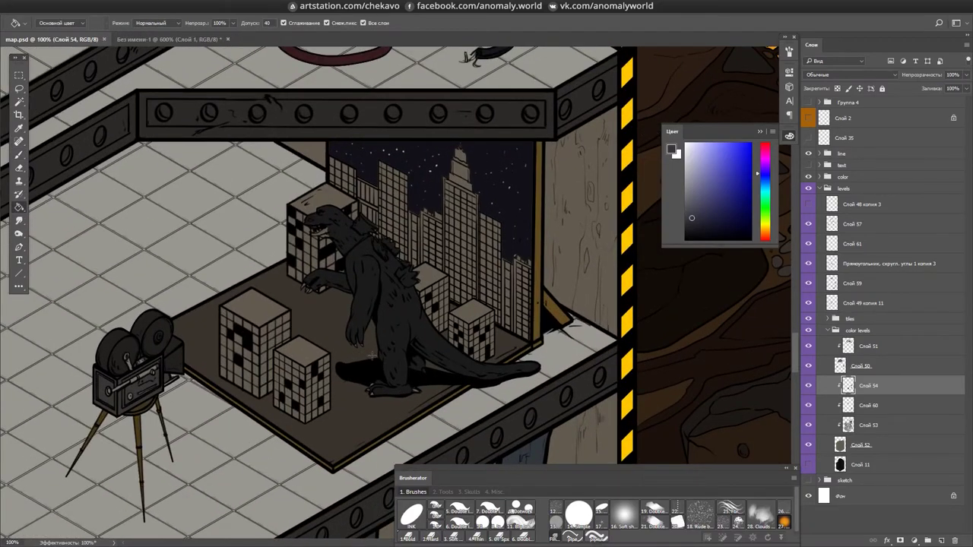
{"action": "scroll", "coordinate": [373, 357], "scroll_direction": "up", "scroll_amount": 2}
{"action": "left_click_drag", "start_coordinate": [373, 357], "coordinate": [200, 520]}
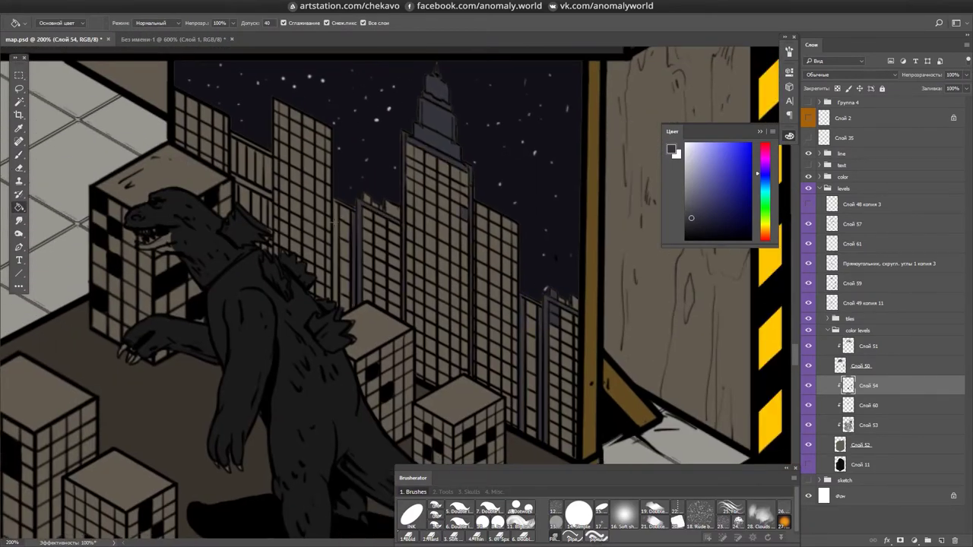
{"action": "key", "text": "b"}
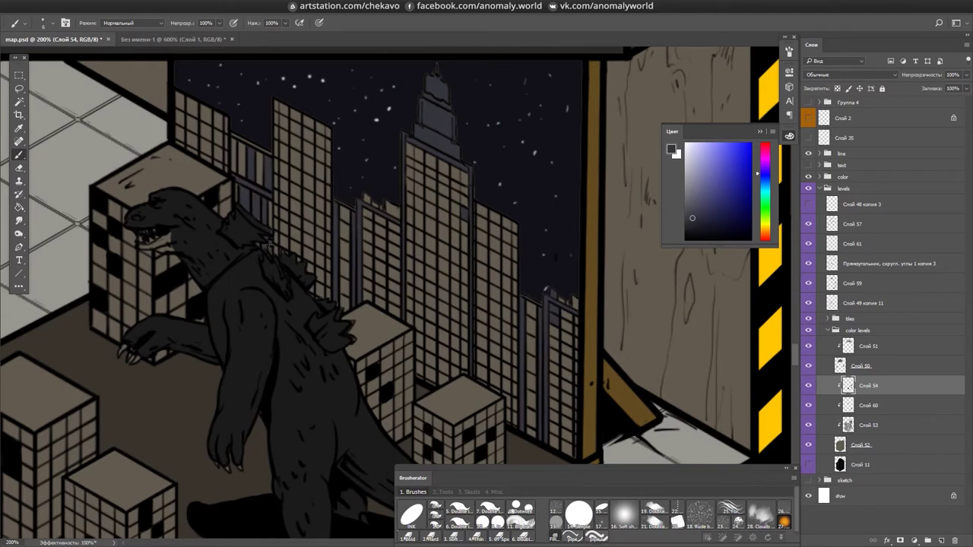
{"action": "left_click_drag", "start_coordinate": [419, 275], "coordinate": [829, 167]}
- Draw the spotlight lamp beside the film camera and colour it orange
{"action": "left_click", "coordinate": [309, 140], "text": "ctrl"}
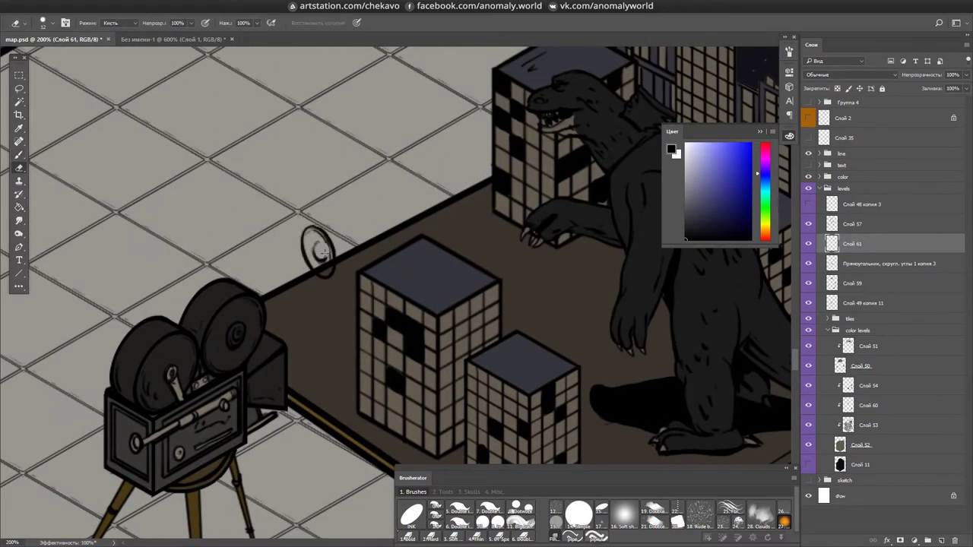
{"action": "key", "text": "period"}
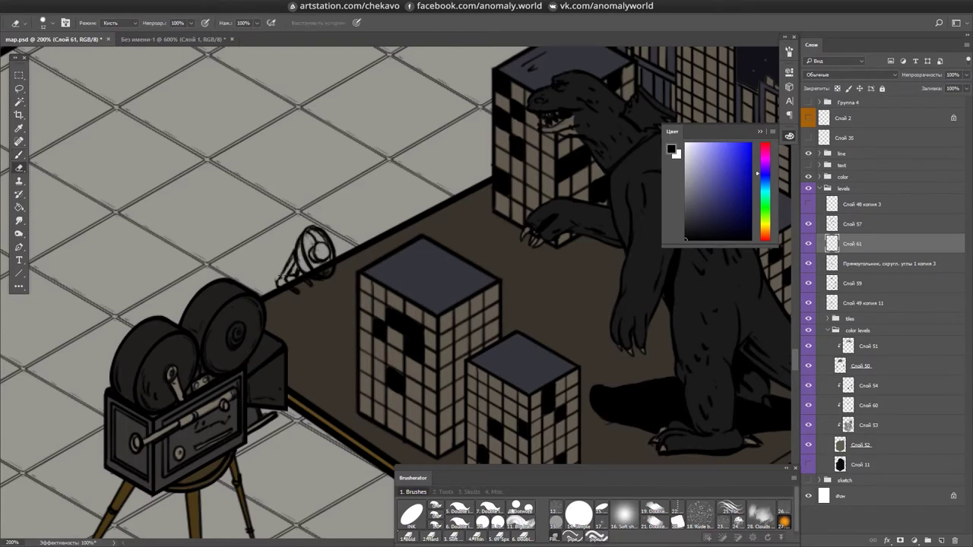
{"action": "left_click_drag", "start_coordinate": [308, 254], "coordinate": [254, 253]}
{"action": "left_click", "coordinate": [255, 253], "text": "ctrl"}
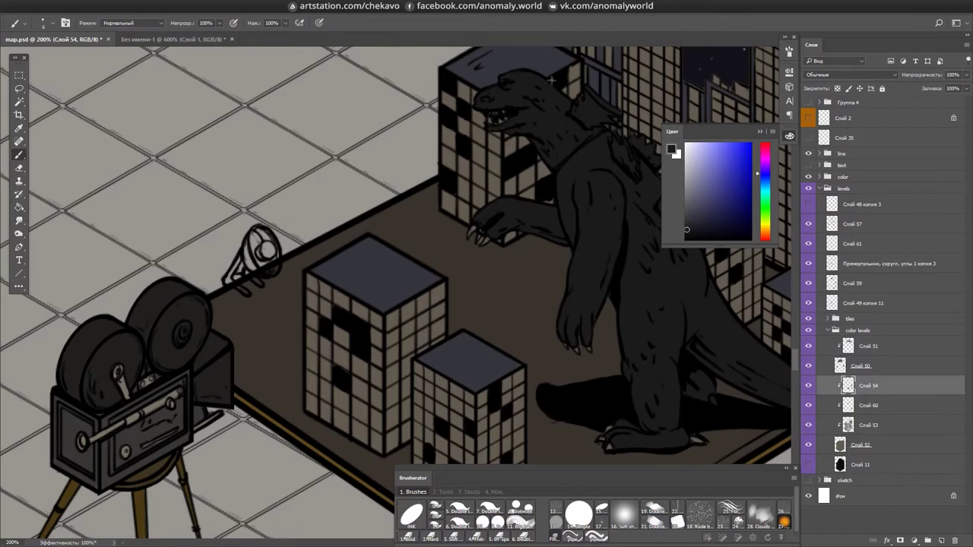
{"action": "left_click", "coordinate": [266, 249], "text": "ctrl"}
{"action": "key", "text": "e"}
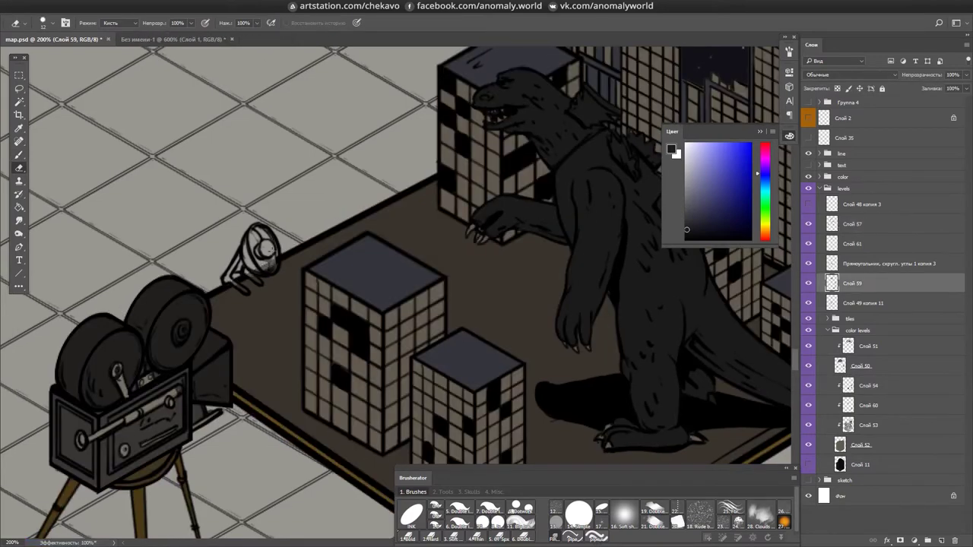
{"action": "left_click", "coordinate": [266, 250], "text": "ctrl"}
{"action": "key", "text": "b"}
{"action": "left_click", "coordinate": [654, 196], "text": "alt"}
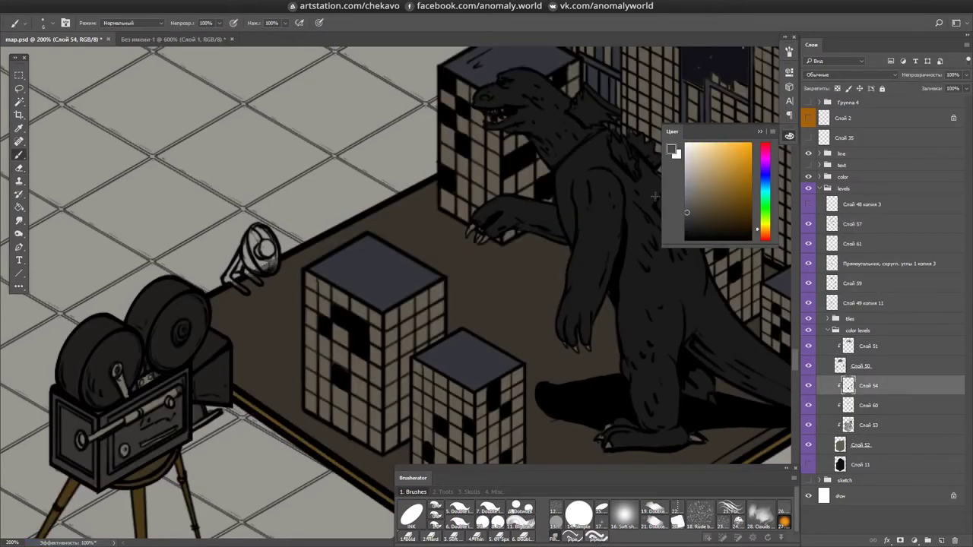
{"action": "scroll", "coordinate": [236, 250], "scroll_direction": "down", "scroll_amount": 2}
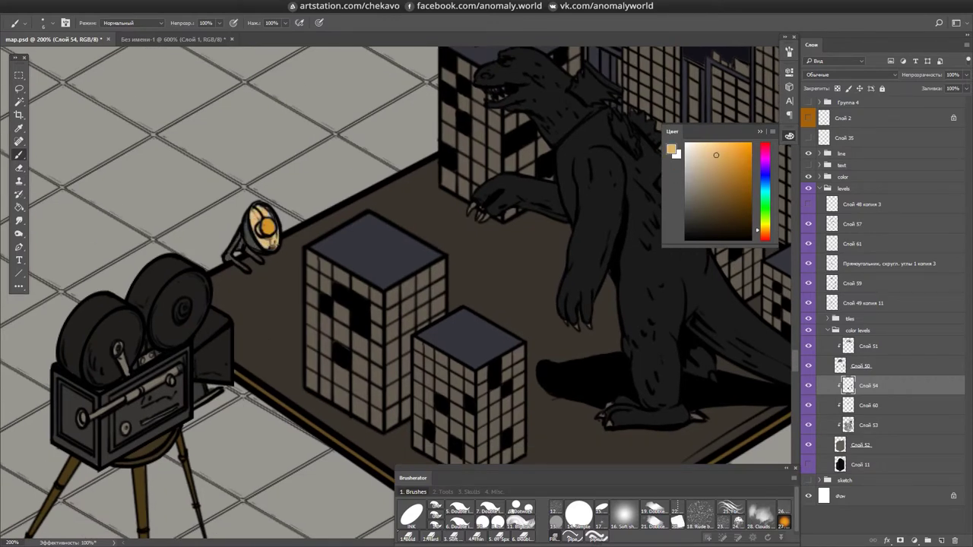
- Outline a triangular beam toward Godzilla and fill it with an orange fading gradient on a new layer
{"action": "mouse_move", "coordinate": [266, 244]}
{"action": "left_mouse_down"}
{"action": "mouse_move", "coordinate": [251, 274]}
{"action": "mouse_move", "coordinate": [259, 304]}
{"action": "left_mouse_up"}
{"action": "left_click", "coordinate": [251, 291]}
{"action": "left_click", "coordinate": [490, 143]}
{"action": "left_click", "coordinate": [580, 313]}
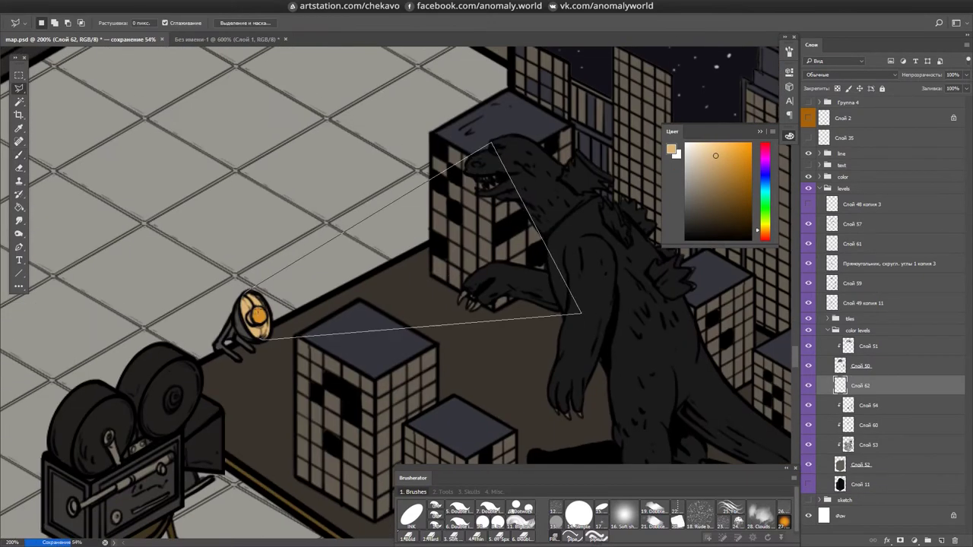
{"action": "left_click", "coordinate": [262, 339]}
{"action": "key", "text": "ctrl+shift+alt+n"}
{"action": "key", "text": "ctrl+minus"}
{"action": "key", "text": "ctrl+minus"}
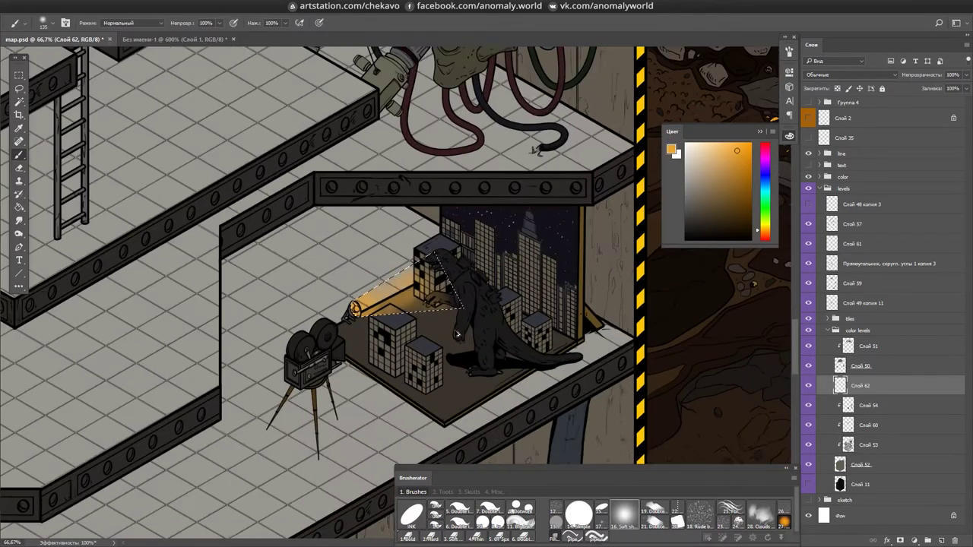
{"action": "key", "text": "g"}
{"action": "left_click_drag", "start_coordinate": [339, 333], "coordinate": [437, 328]}
{"action": "key", "text": "ctrl+d"}
- Touch up the lit area with the eraser and save map.psd
{"action": "key", "text": "ctrl+plus"}
{"action": "key", "text": "ctrl+plus"}
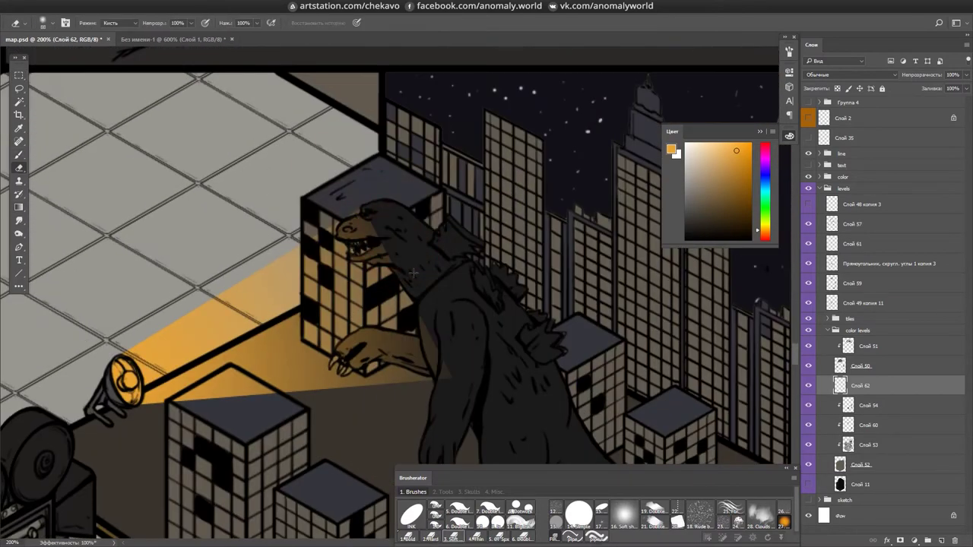
{"action": "key", "text": "e"}
{"action": "left_click_drag", "start_coordinate": [526, 303], "coordinate": [491, 229]}
{"action": "key", "text": "ctrl+minus"}
{"action": "key", "text": "ctrl+s"}
{"action": "left_click", "coordinate": [477, 537]}
{"action": "key", "text": "ctrl+plus"}
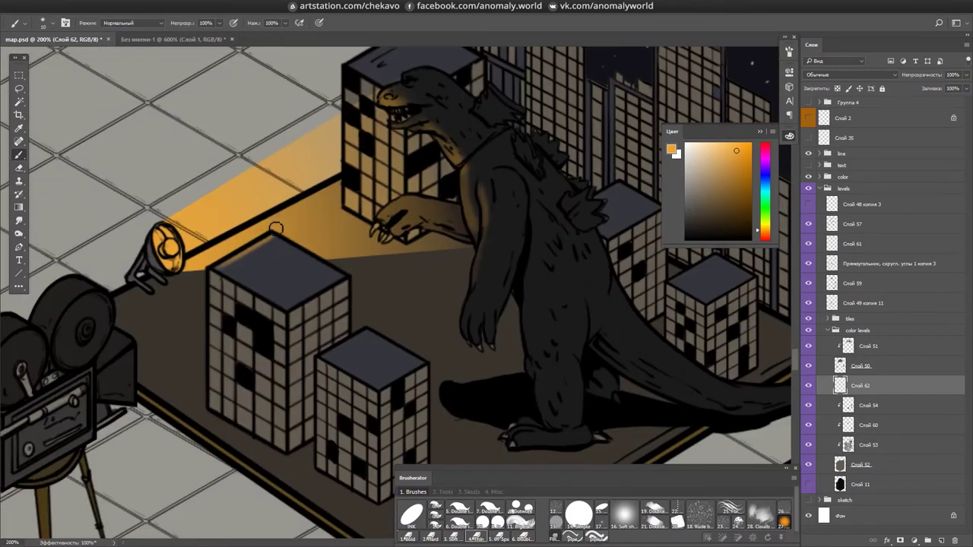
{"action": "key", "text": "g"}
{"action": "left_click_drag", "start_coordinate": [398, 349], "coordinate": [433, 287]}
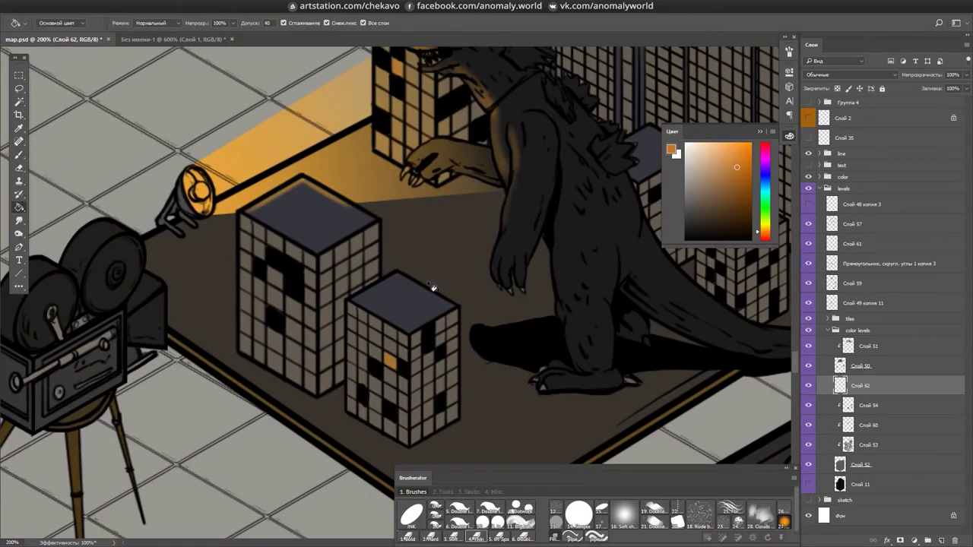
- Pan around the Godzilla diorama to inspect the spotlit film set
{"action": "scroll", "coordinate": [362, 286], "scroll_direction": "right", "scroll_amount": 3}
{"action": "scroll", "coordinate": [586, 278], "scroll_direction": "up", "scroll_amount": 3}
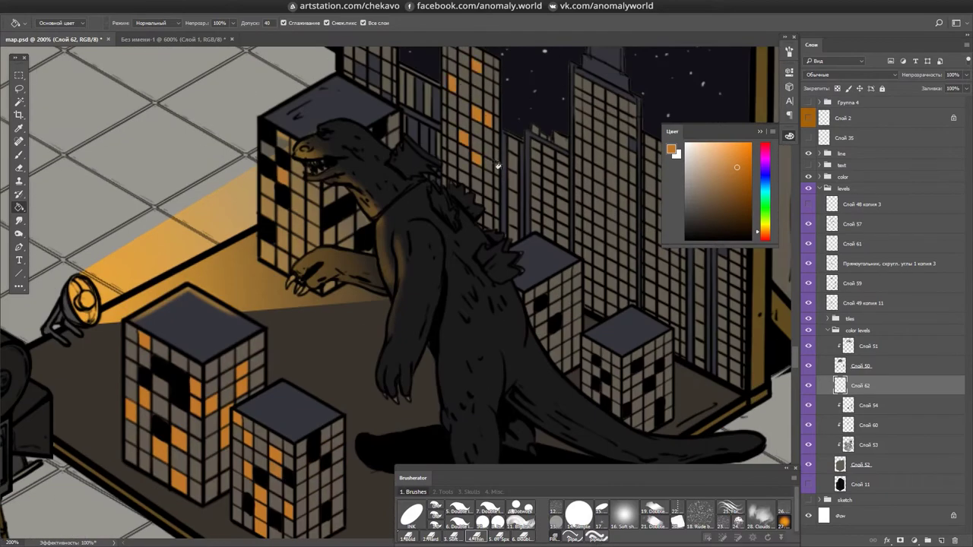
{"action": "scroll", "coordinate": [660, 167], "scroll_direction": "right", "scroll_amount": 2}
{"action": "scroll", "coordinate": [660, 167], "scroll_direction": "down", "scroll_amount": 1}
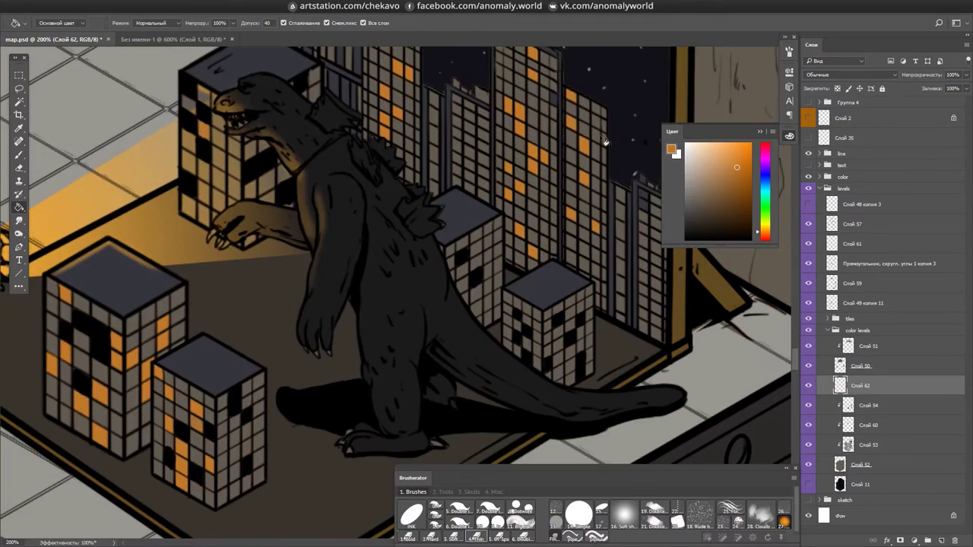
{"action": "scroll", "coordinate": [626, 275], "scroll_direction": "down", "scroll_amount": 4}
{"action": "scroll", "coordinate": [542, 274], "scroll_direction": "up", "scroll_amount": 4}
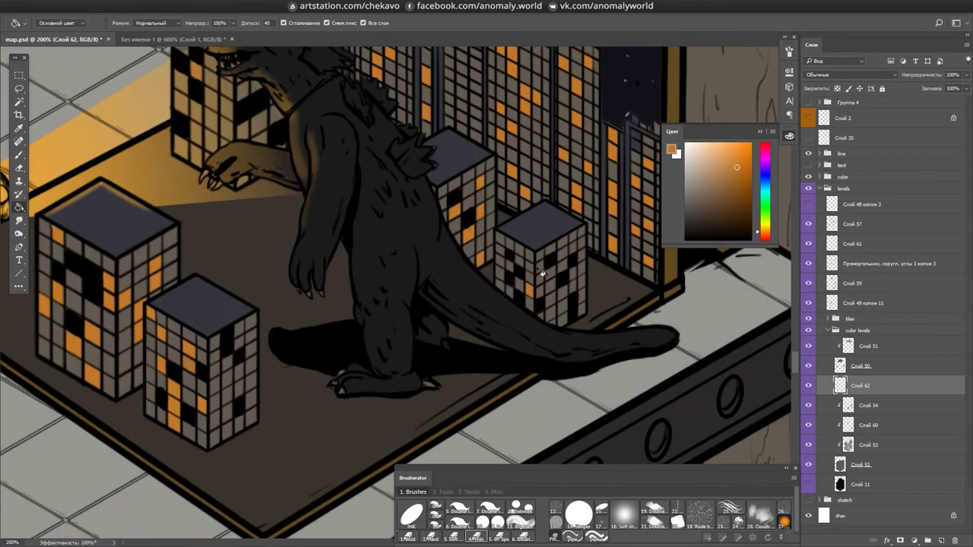
{"action": "scroll", "coordinate": [266, 88], "scroll_direction": "up", "scroll_amount": 3}
{"action": "scroll", "coordinate": [271, 262], "scroll_direction": "down", "scroll_amount": 5}
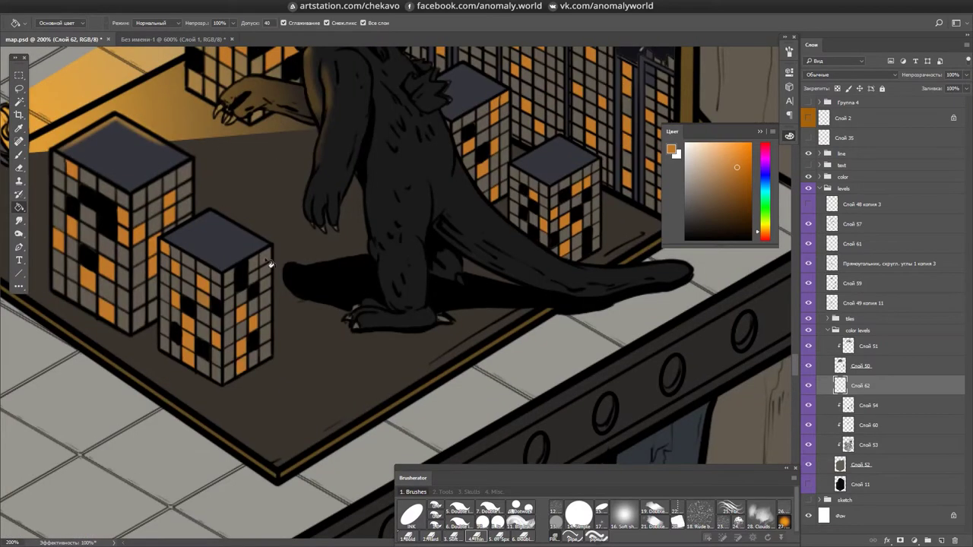
{"action": "scroll", "coordinate": [539, 252], "scroll_direction": "up", "scroll_amount": 6}
{"action": "scroll", "coordinate": [571, 243], "scroll_direction": "down", "scroll_amount": 3}
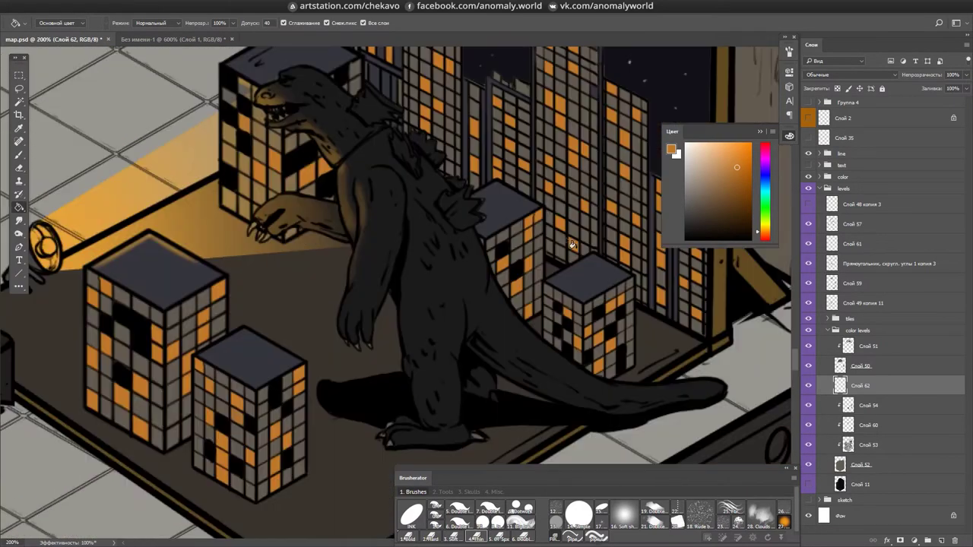
{"action": "scroll", "coordinate": [552, 275], "scroll_direction": "up", "scroll_amount": 1}
{"action": "scroll", "coordinate": [552, 275], "scroll_direction": "right", "scroll_amount": 2}
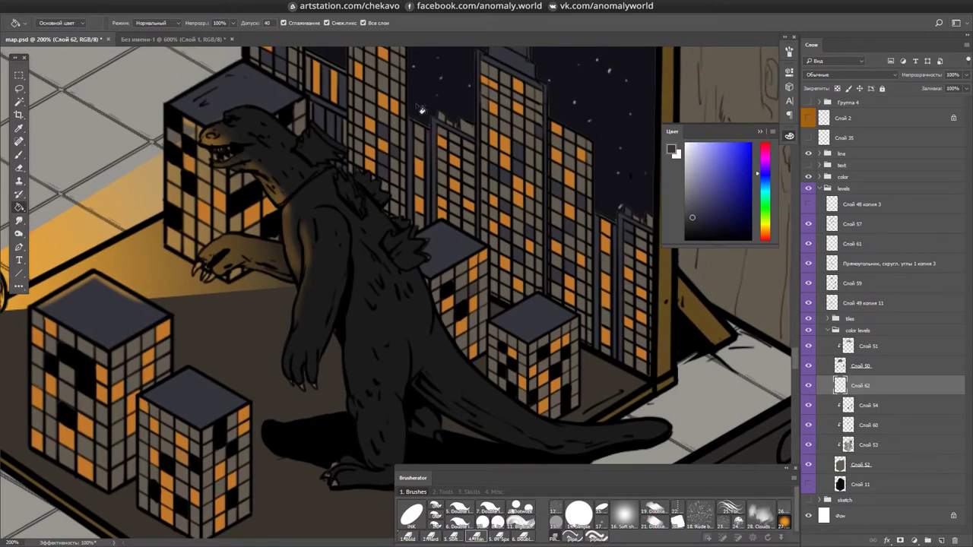
{"action": "key", "text": "b"}
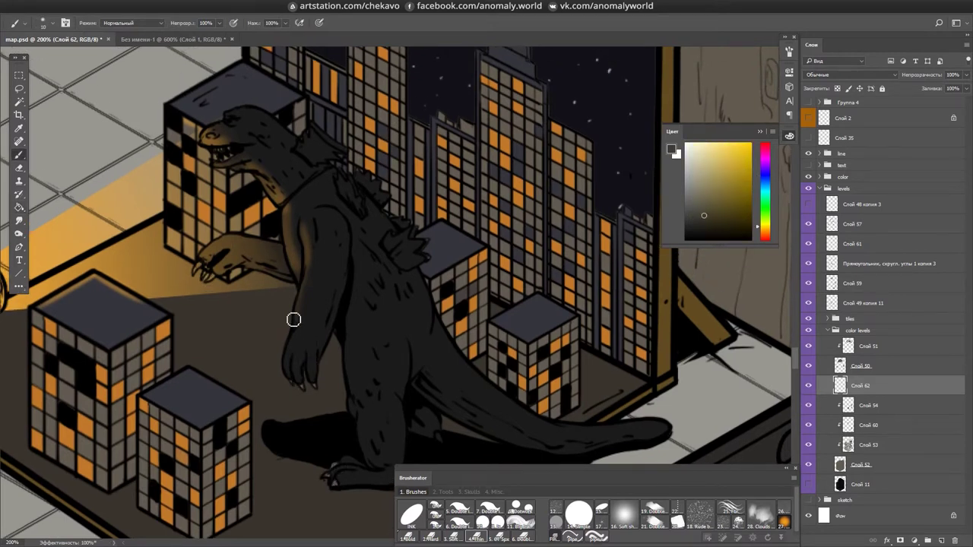
{"action": "scroll", "coordinate": [369, 215], "scroll_direction": "down", "scroll_amount": 1}
{"action": "scroll", "coordinate": [369, 216], "scroll_direction": "right", "scroll_amount": 1}
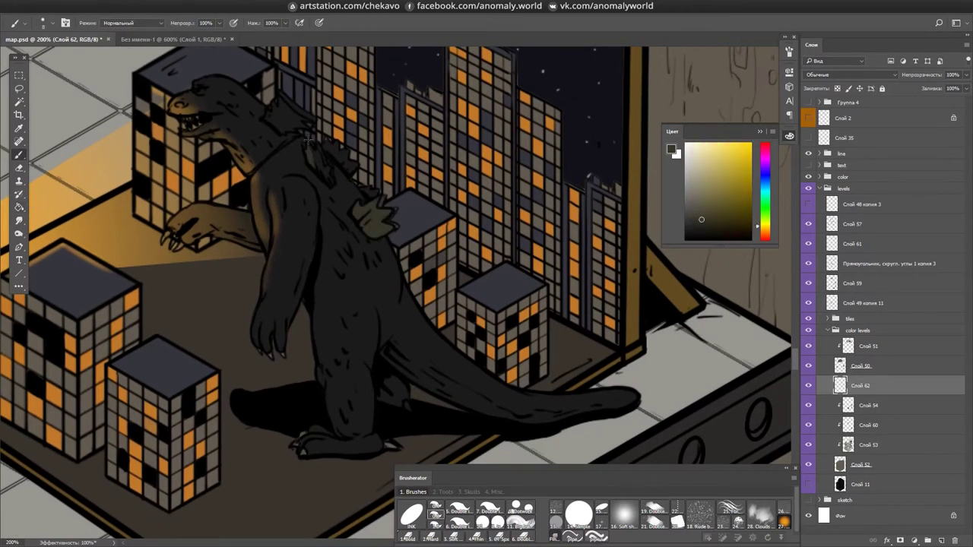
- Zoom out to the whole base map and move over to the brain-in-jar machine
{"action": "key", "text": "ctrl+minus"}
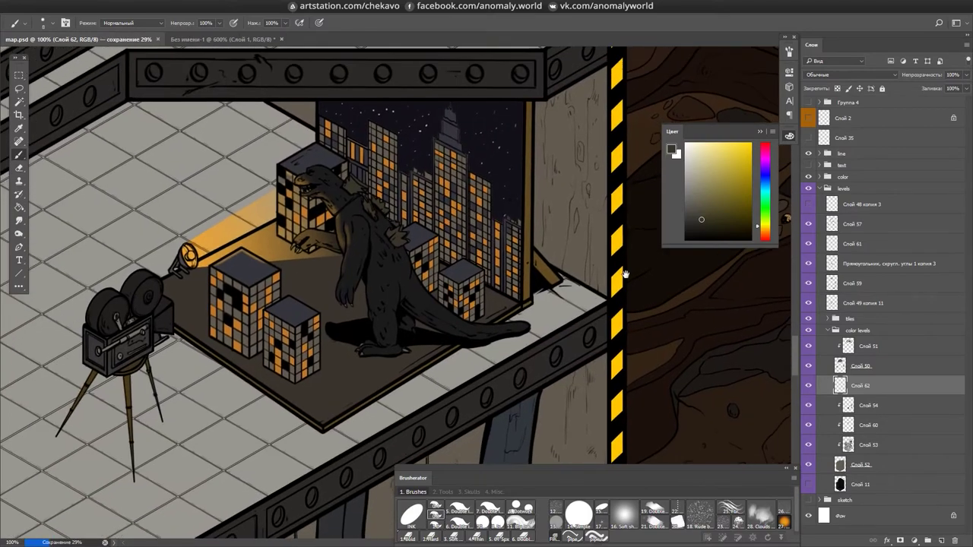
{"action": "scroll", "coordinate": [396, 296], "scroll_direction": "up", "scroll_amount": 1}
{"action": "key", "text": "g"}
{"action": "left_click", "coordinate": [298, 274], "text": "alt"}
{"action": "key", "text": "ctrl+minus"}
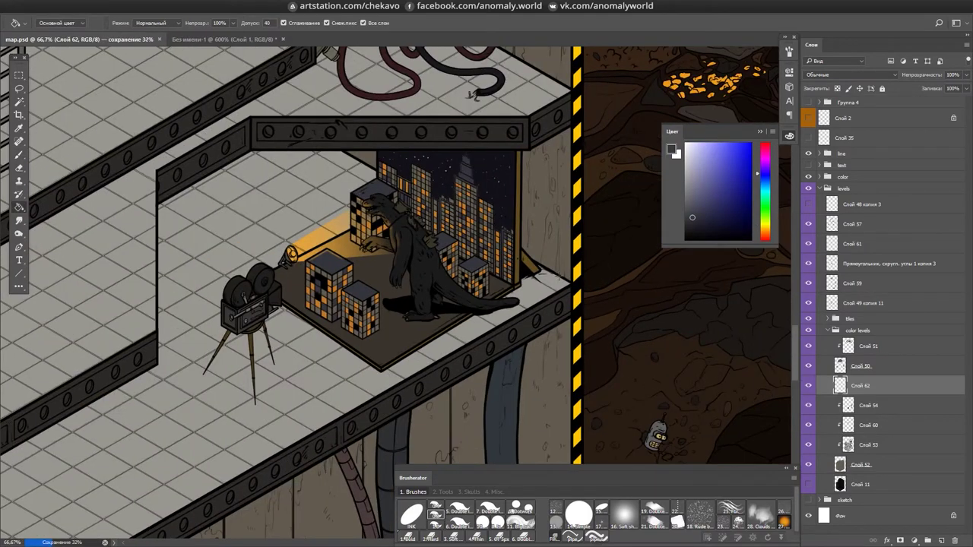
{"action": "scroll", "coordinate": [652, 446], "scroll_direction": "down", "scroll_amount": 3}
{"action": "key", "text": "ctrl+minus"}
{"action": "mouse_move", "coordinate": [602, 310]}
{"action": "left_mouse_down"}
{"action": "mouse_move", "coordinate": [425, 456]}
{"action": "mouse_move", "coordinate": [532, 380]}
{"action": "mouse_move", "coordinate": [646, 426]}
{"action": "mouse_move", "coordinate": [612, 325]}
{"action": "mouse_move", "coordinate": [791, 464]}
{"action": "left_mouse_up"}
- Add a new clipped layer above Слой 50 and paint the brain greyish pink
{"action": "scroll", "coordinate": [371, 244], "scroll_direction": "up", "scroll_amount": 1}
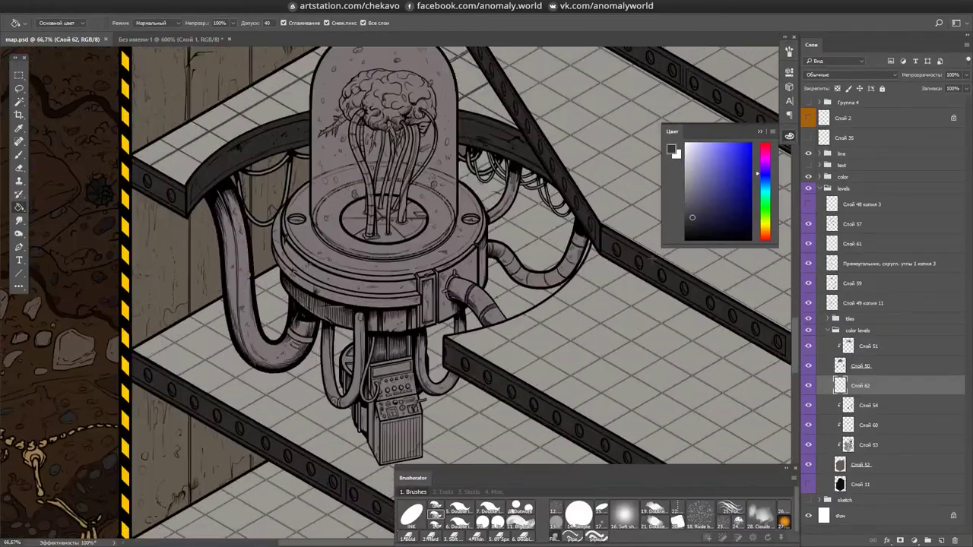
{"action": "left_click", "coordinate": [426, 228], "text": "alt"}
{"action": "key", "text": "b"}
{"action": "scroll", "coordinate": [354, 175], "scroll_direction": "up", "scroll_amount": 2}
{"action": "key", "text": "ctrl+shift+alt+n"}
{"action": "left_click_drag", "start_coordinate": [357, 175], "coordinate": [221, 184]}
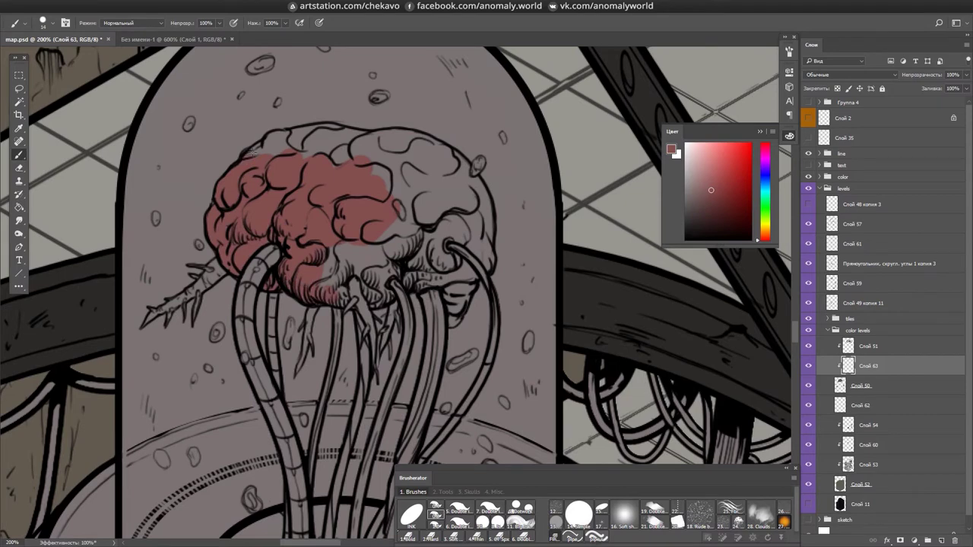
{"action": "key", "text": "r"}
{"action": "left_click_drag", "start_coordinate": [456, 190], "coordinate": [228, 304]}
{"action": "mouse_move", "coordinate": [258, 380]}
{"action": "left_mouse_down"}
{"action": "mouse_move", "coordinate": [273, 220]}
{"action": "mouse_move", "coordinate": [395, 224]}
{"action": "left_mouse_up"}
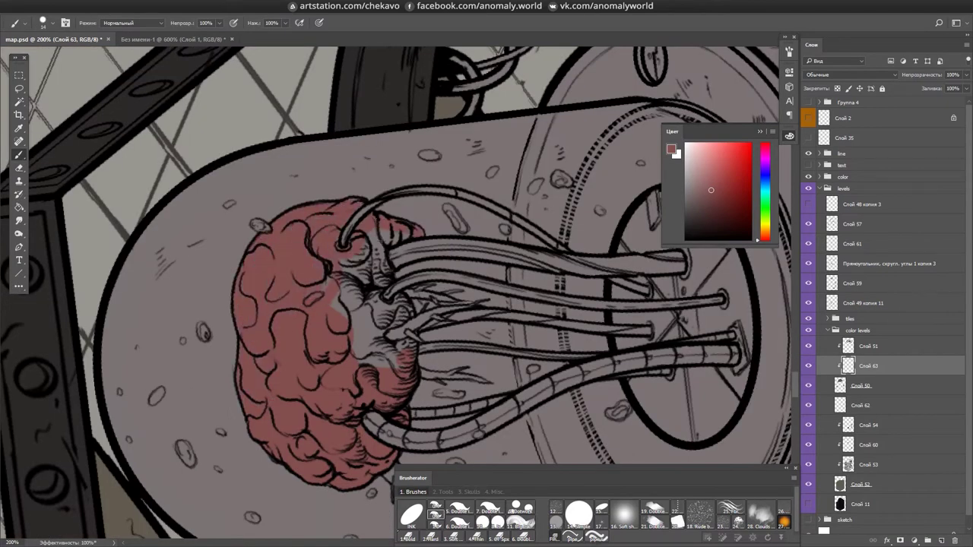
{"action": "left_click_drag", "start_coordinate": [349, 289], "coordinate": [380, 365]}
{"action": "key", "text": "r"}
{"action": "mouse_move", "coordinate": [228, 304]}
{"action": "left_mouse_down"}
{"action": "mouse_move", "coordinate": [425, 190]}
{"action": "mouse_move", "coordinate": [456, 198]}
{"action": "left_mouse_up"}
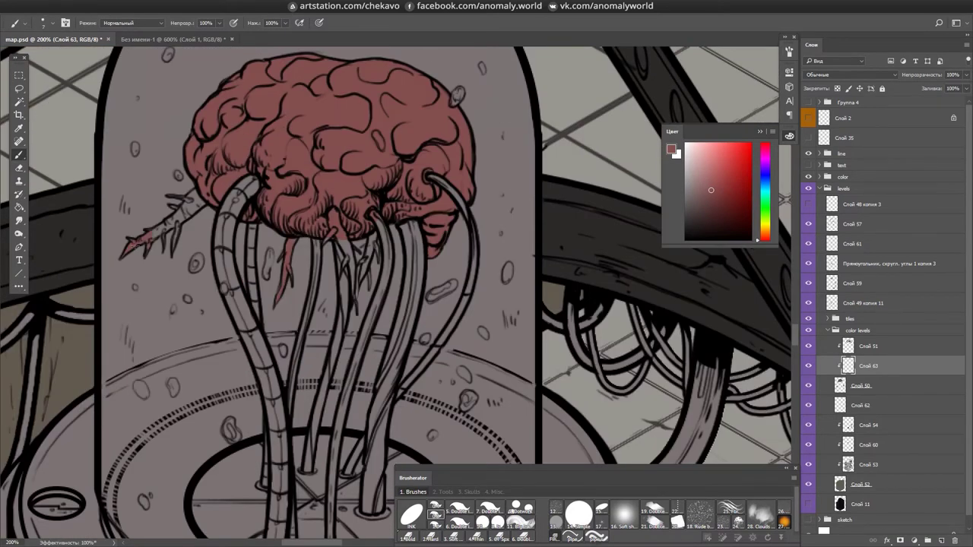
{"action": "left_click_drag", "start_coordinate": [395, 289], "coordinate": [456, 228]}
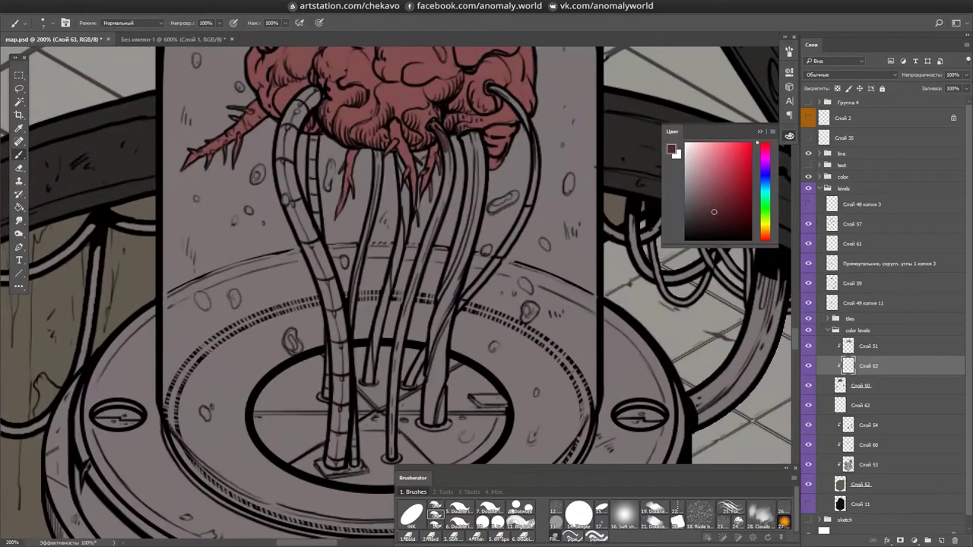
- Paint the tubes dark green, dark blue-grey and dark purple, including the U-shaped tube
{"action": "left_click_drag", "start_coordinate": [356, 271], "coordinate": [346, 228]}
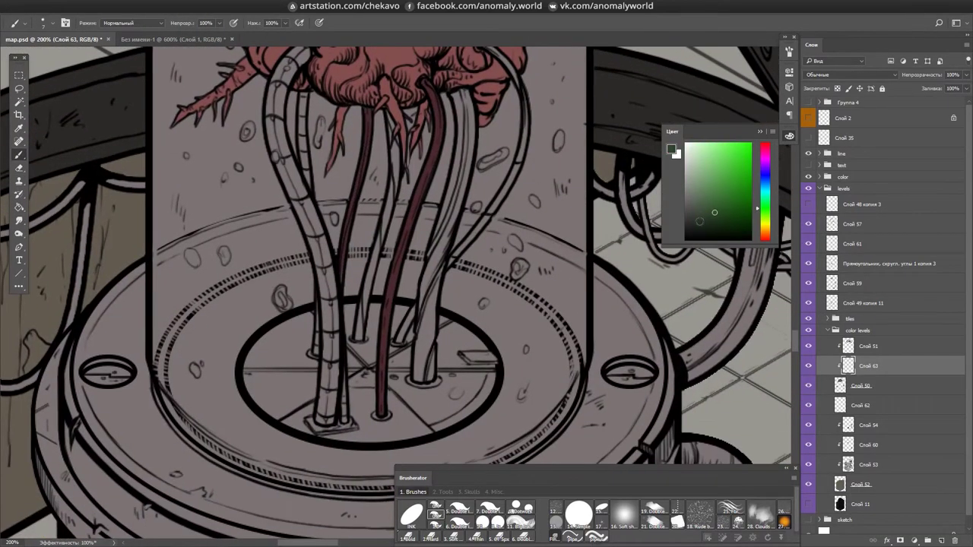
{"action": "left_click_drag", "start_coordinate": [372, 266], "coordinate": [359, 334]}
{"action": "scroll", "coordinate": [381, 333], "scroll_direction": "right", "scroll_amount": 2}
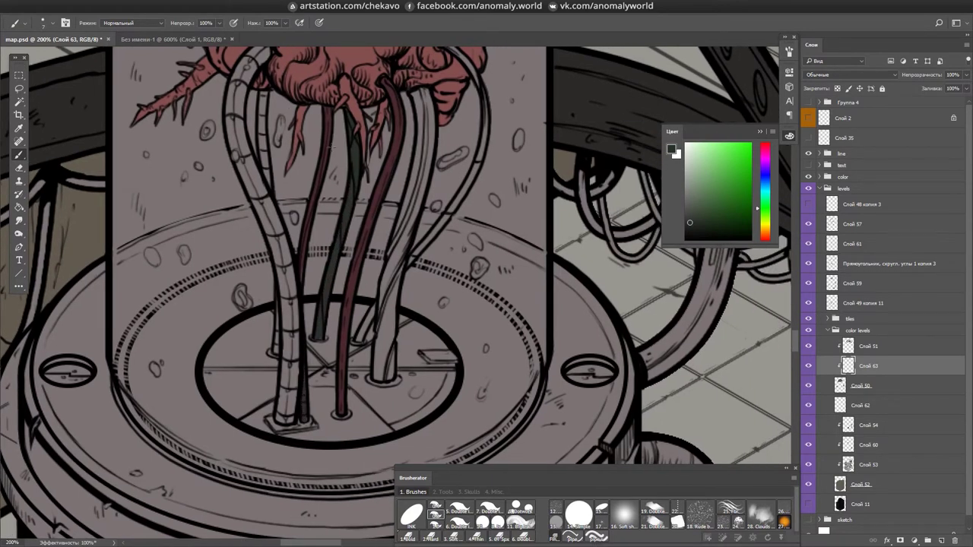
{"action": "scroll", "coordinate": [330, 147], "scroll_direction": "up", "scroll_amount": 1}
{"action": "mouse_move", "coordinate": [257, 70]}
{"action": "left_mouse_down"}
{"action": "mouse_move", "coordinate": [238, 84]}
{"action": "mouse_move", "coordinate": [239, 205]}
{"action": "mouse_move", "coordinate": [258, 225]}
{"action": "mouse_move", "coordinate": [277, 318]}
{"action": "mouse_move", "coordinate": [290, 444]}
{"action": "left_mouse_up"}
{"action": "left_click_drag", "start_coordinate": [403, 245], "coordinate": [390, 299]}
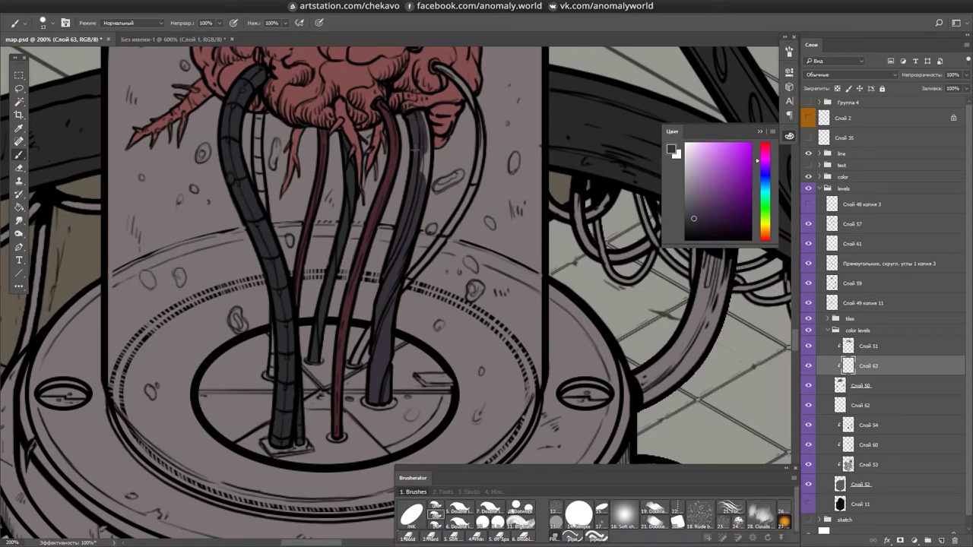
{"action": "scroll", "coordinate": [413, 149], "scroll_direction": "down", "scroll_amount": 1}
{"action": "left_click_drag", "start_coordinate": [525, 106], "coordinate": [606, 206]}
{"action": "mouse_move", "coordinate": [287, 152]}
{"action": "left_mouse_down"}
{"action": "mouse_move", "coordinate": [319, 327]}
{"action": "mouse_move", "coordinate": [346, 406]}
{"action": "mouse_move", "coordinate": [422, 351]}
{"action": "mouse_move", "coordinate": [263, 182]}
{"action": "mouse_move", "coordinate": [195, 137]}
{"action": "mouse_move", "coordinate": [228, 84]}
{"action": "left_mouse_up"}
{"action": "scroll", "coordinate": [415, 358], "scroll_direction": "up", "scroll_amount": 1}
- Shade the S-shaped hose dark and the short bent pipe dark grey
{"action": "mouse_move", "coordinate": [542, 426]}
{"action": "left_mouse_down"}
{"action": "mouse_move", "coordinate": [342, 243]}
{"action": "mouse_move", "coordinate": [464, 373]}
{"action": "left_mouse_up"}
{"action": "key", "text": "Tab"}
{"action": "left_click_drag", "start_coordinate": [544, 205], "coordinate": [640, 298]}
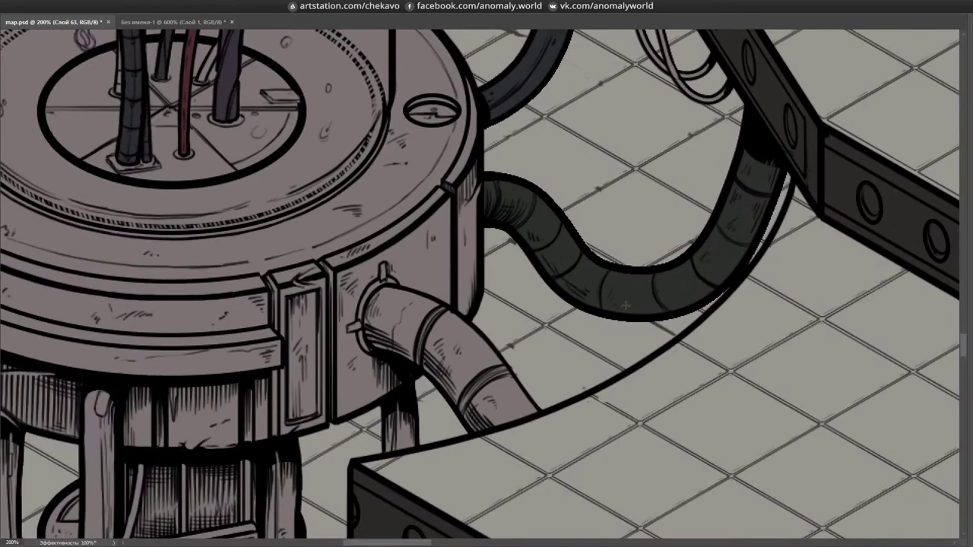
{"action": "key", "text": "Tab"}
{"action": "left_click_drag", "start_coordinate": [384, 316], "coordinate": [524, 437]}
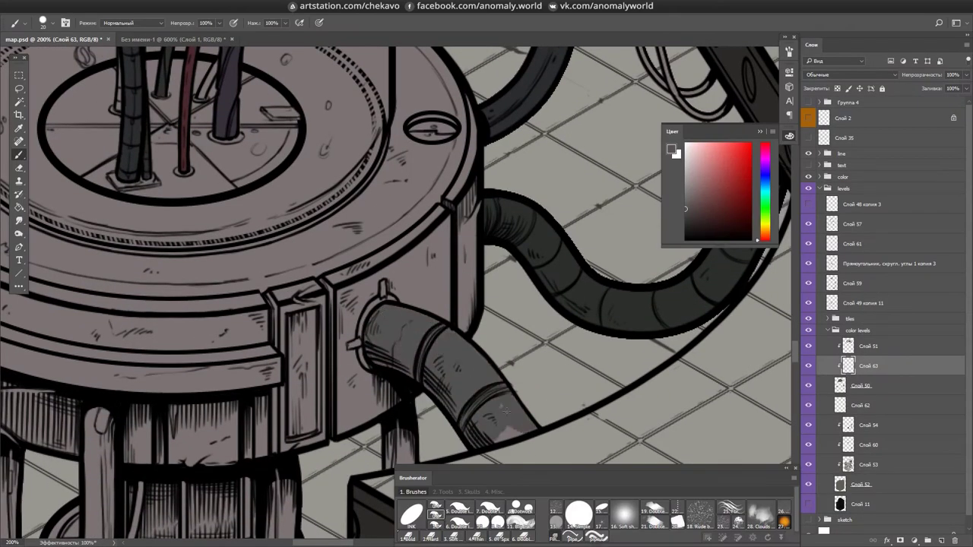
{"action": "scroll", "coordinate": [516, 238], "scroll_direction": "down", "scroll_amount": 1}
{"action": "scroll", "coordinate": [517, 238], "scroll_direction": "up", "scroll_amount": 1}
{"action": "left_click_drag", "start_coordinate": [266, 76], "coordinate": [410, 410]}
{"action": "mouse_move", "coordinate": [443, 110]}
{"action": "left_mouse_down"}
{"action": "mouse_move", "coordinate": [411, 157]}
{"action": "mouse_move", "coordinate": [409, 213]}
{"action": "mouse_move", "coordinate": [411, 161]}
{"action": "mouse_move", "coordinate": [502, 65]}
{"action": "left_mouse_up"}
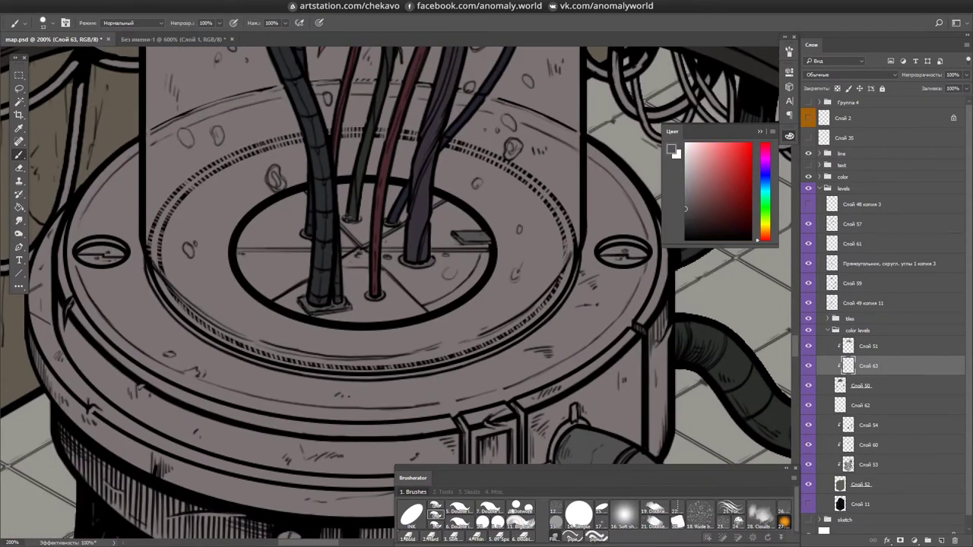
- Shade the left and central pipes under the machine dark blue-purple
{"action": "key", "text": "ctrl+minus"}
{"action": "key", "text": "ctrl+s"}
{"action": "left_click_drag", "start_coordinate": [395, 304], "coordinate": [434, 160]}
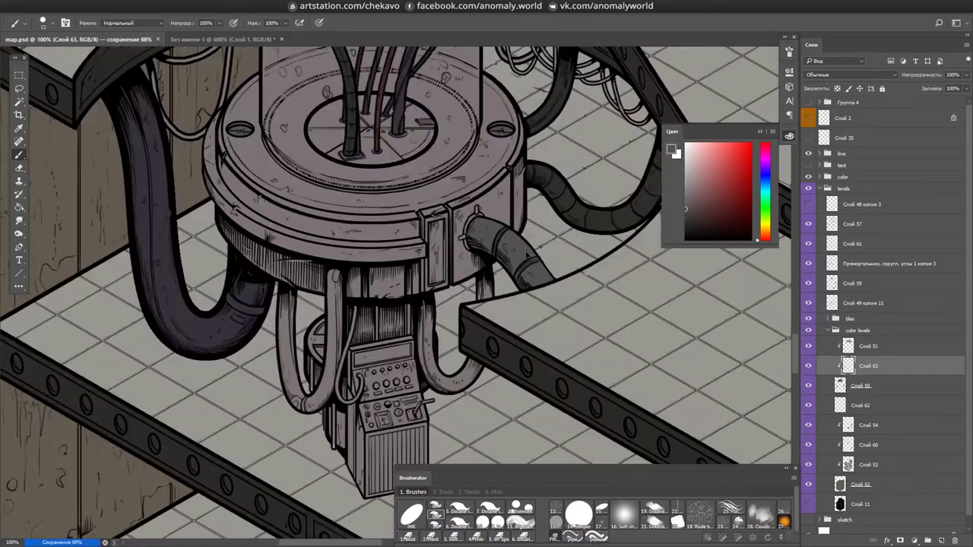
{"action": "key", "text": "ctrl+plus"}
{"action": "left_click_drag", "start_coordinate": [380, 343], "coordinate": [380, 114]}
{"action": "mouse_move", "coordinate": [281, 244]}
{"action": "left_mouse_down"}
{"action": "mouse_move", "coordinate": [293, 380]}
{"action": "mouse_move", "coordinate": [309, 436]}
{"action": "mouse_move", "coordinate": [373, 357]}
{"action": "mouse_move", "coordinate": [376, 198]}
{"action": "mouse_move", "coordinate": [187, 145]}
{"action": "left_mouse_up"}
{"action": "mouse_move", "coordinate": [373, 202]}
{"action": "left_mouse_down"}
{"action": "mouse_move", "coordinate": [392, 363]}
{"action": "mouse_move", "coordinate": [466, 357]}
{"action": "left_mouse_up"}
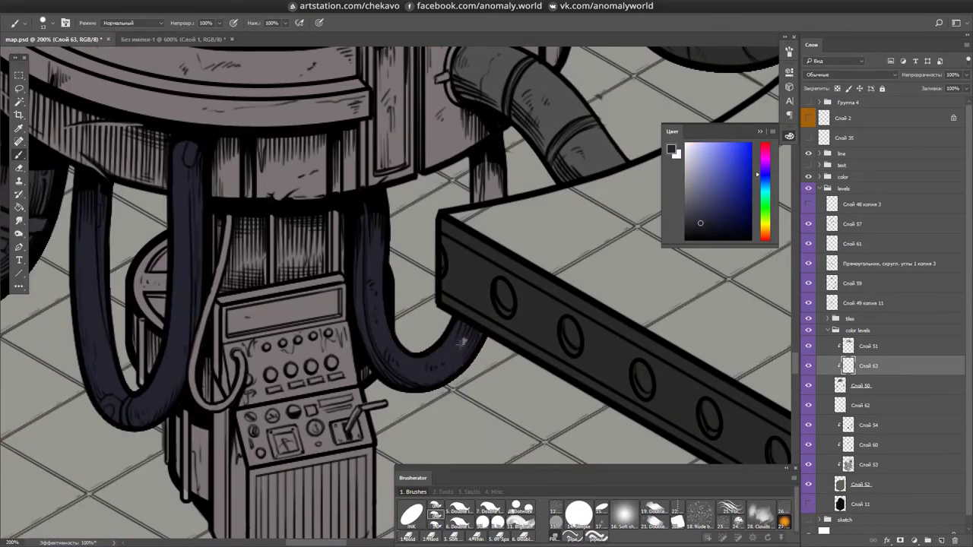
- Paint the thin cable red, undoing the overlong stroke
{"action": "key", "text": "ctrl+minus"}
{"action": "key", "text": "ctrl+s"}
{"action": "key", "text": "ctrl+plus"}
{"action": "mouse_move", "coordinate": [315, 270]}
{"action": "left_mouse_down"}
{"action": "mouse_move", "coordinate": [342, 167]}
{"action": "mouse_move", "coordinate": [320, 259]}
{"action": "left_mouse_up"}
{"action": "key", "text": "ctrl+z"}
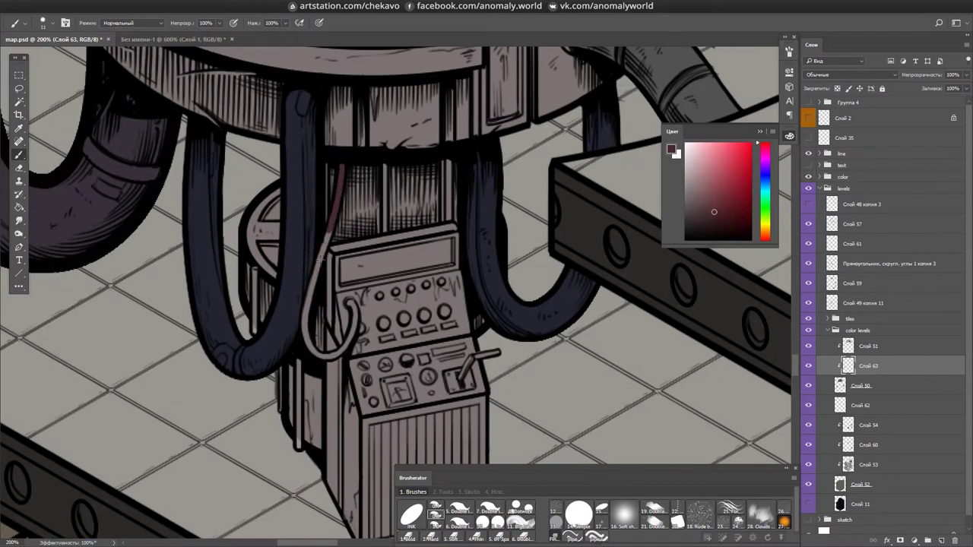
- Shade the console's left side and display with a dark colour sampled from the artwork
{"action": "left_click_drag", "start_coordinate": [349, 343], "coordinate": [303, 296]}
{"action": "left_click_drag", "start_coordinate": [334, 243], "coordinate": [357, 296]}
{"action": "left_click", "coordinate": [319, 274], "text": "alt"}
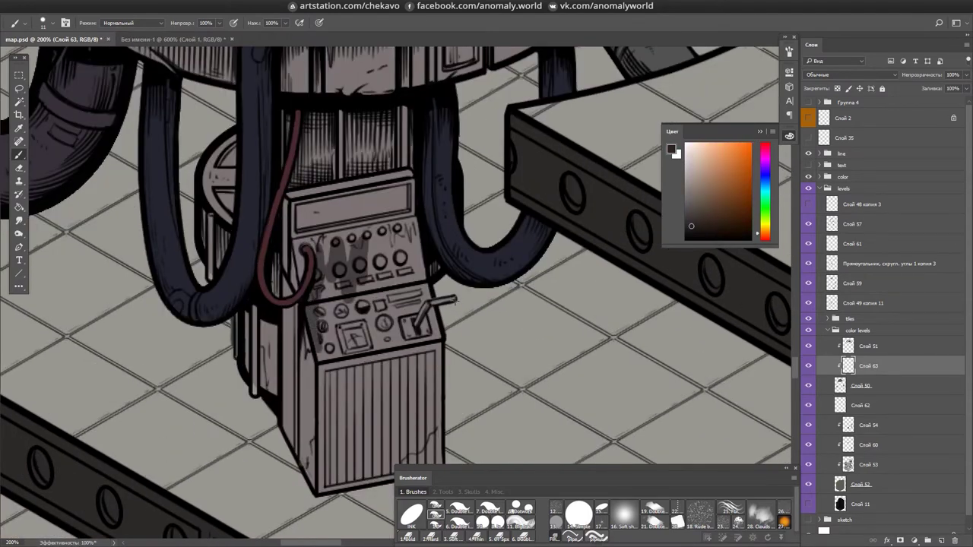
{"action": "left_click_drag", "start_coordinate": [342, 243], "coordinate": [319, 335]}
{"action": "mouse_move", "coordinate": [365, 181]}
{"action": "left_mouse_down"}
{"action": "mouse_move", "coordinate": [293, 357]}
{"action": "mouse_move", "coordinate": [304, 479]}
{"action": "left_mouse_up"}
{"action": "left_click_drag", "start_coordinate": [424, 283], "coordinate": [367, 210]}
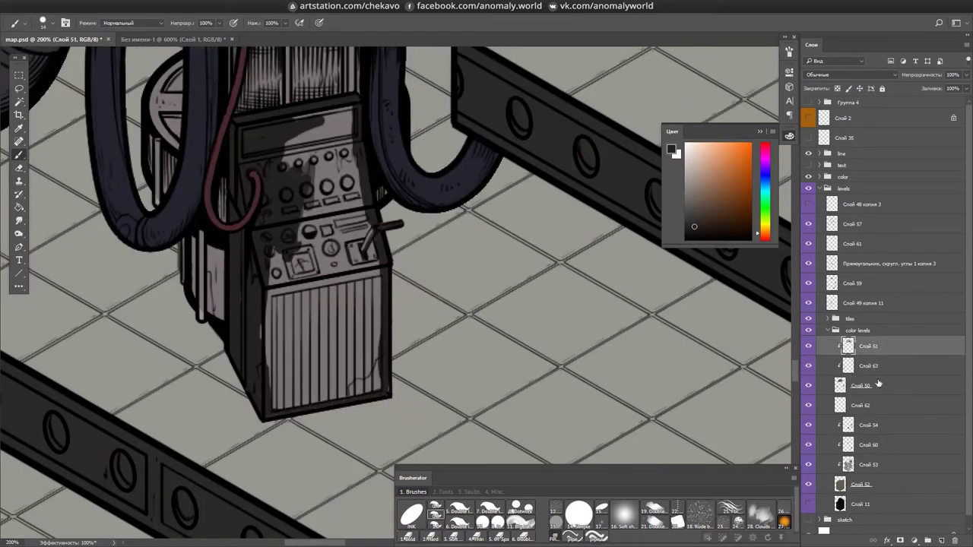
{"action": "left_click", "coordinate": [808, 366]}
{"action": "left_click", "coordinate": [808, 366]}
{"action": "left_click", "coordinate": [808, 366]}
- Add thin dark strokes along the console's right edge and light texture on its dial panel
{"action": "left_click_drag", "start_coordinate": [372, 389], "coordinate": [380, 331]}
{"action": "left_click_drag", "start_coordinate": [357, 207], "coordinate": [351, 108]}
{"action": "mouse_move", "coordinate": [161, 136]}
{"action": "left_mouse_down"}
{"action": "mouse_move", "coordinate": [206, 250]}
{"action": "mouse_move", "coordinate": [283, 249]}
{"action": "left_mouse_up"}
{"action": "left_click_drag", "start_coordinate": [304, 414], "coordinate": [278, 315]}
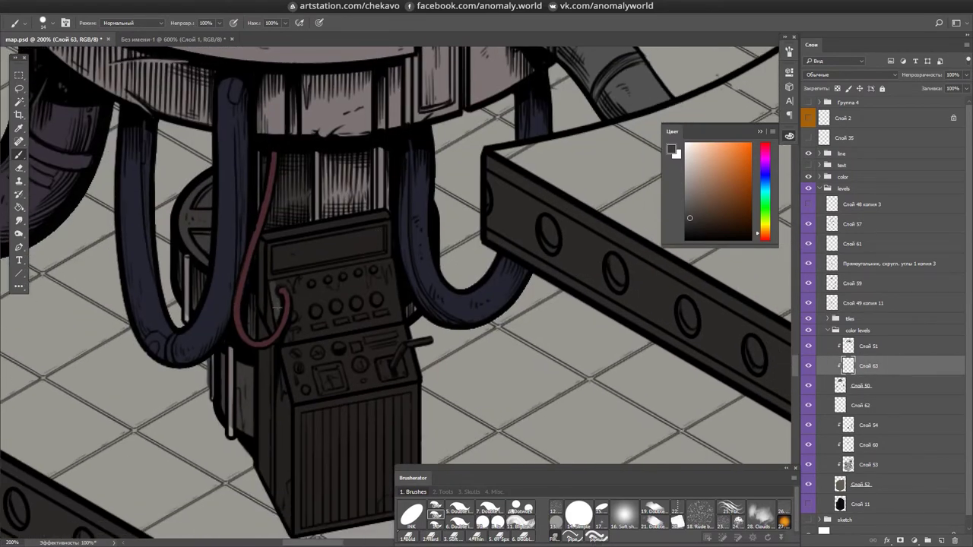
{"action": "mouse_move", "coordinate": [292, 379]}
{"action": "left_mouse_down"}
{"action": "mouse_move", "coordinate": [342, 305]}
{"action": "mouse_move", "coordinate": [395, 335]}
{"action": "mouse_move", "coordinate": [358, 380]}
{"action": "mouse_move", "coordinate": [304, 270]}
{"action": "left_mouse_up"}
- Shade the machine's panels beside the bent pipe dark and save
{"action": "left_click_drag", "start_coordinate": [391, 210], "coordinate": [313, 254]}
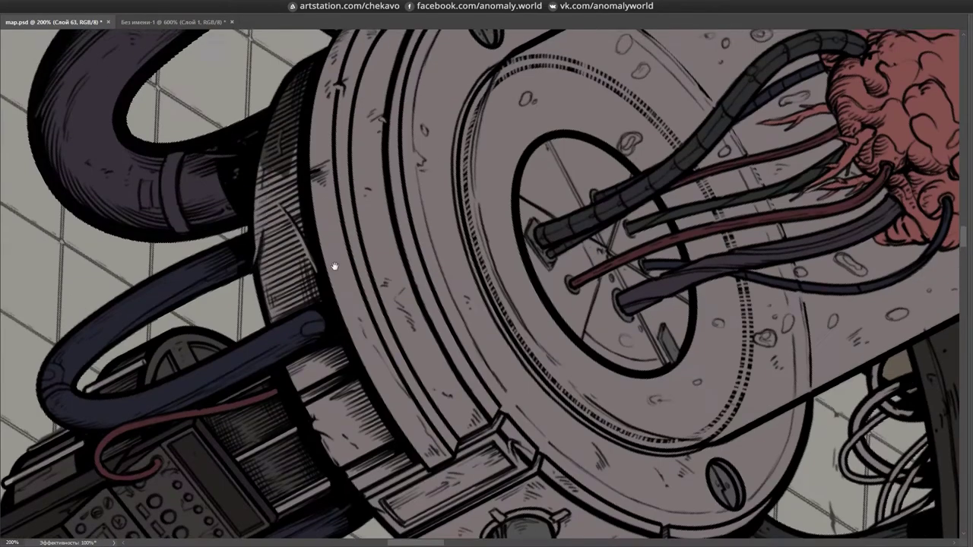
{"action": "mouse_move", "coordinate": [288, 168]}
{"action": "left_mouse_down"}
{"action": "mouse_move", "coordinate": [282, 242]}
{"action": "mouse_move", "coordinate": [298, 304]}
{"action": "left_mouse_up"}
{"action": "left_click_drag", "start_coordinate": [304, 353], "coordinate": [359, 471]}
{"action": "left_click_drag", "start_coordinate": [354, 274], "coordinate": [403, 342]}
{"action": "mouse_move", "coordinate": [403, 342]}
{"action": "left_mouse_down"}
{"action": "mouse_move", "coordinate": [426, 304]}
{"action": "mouse_move", "coordinate": [429, 325]}
{"action": "mouse_move", "coordinate": [456, 255]}
{"action": "left_mouse_up"}
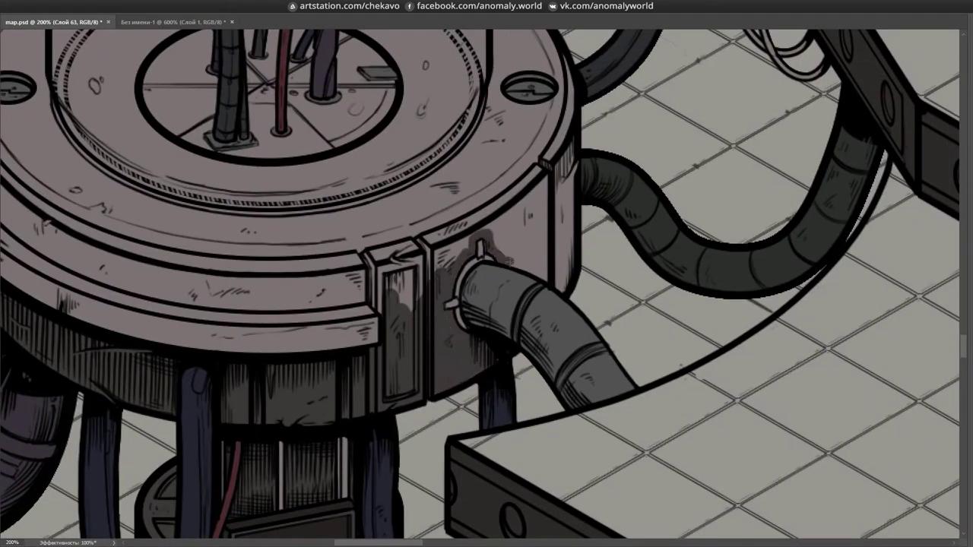
{"action": "left_click_drag", "start_coordinate": [384, 272], "coordinate": [411, 239]}
{"action": "key", "text": "ctrl+s"}
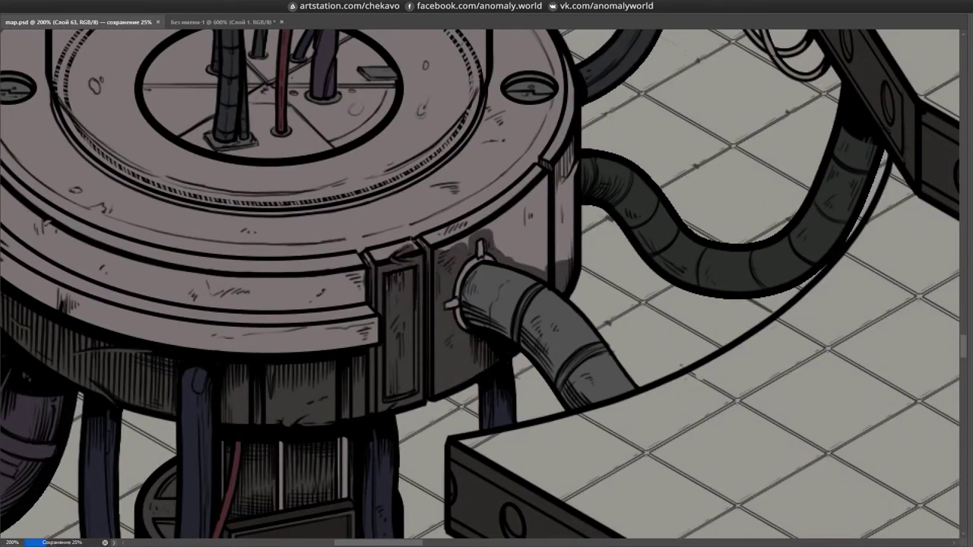
- Darken the machine's wall, including the area near the cables
{"action": "left_click_drag", "start_coordinate": [381, 319], "coordinate": [464, 282]}
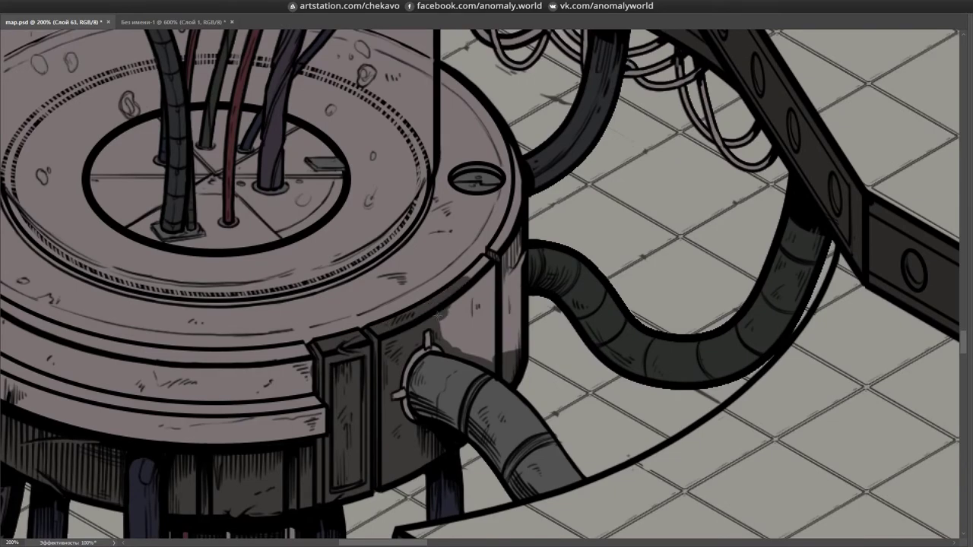
{"action": "left_click_drag", "start_coordinate": [448, 358], "coordinate": [505, 152]}
{"action": "left_click_drag", "start_coordinate": [497, 287], "coordinate": [753, 265]}
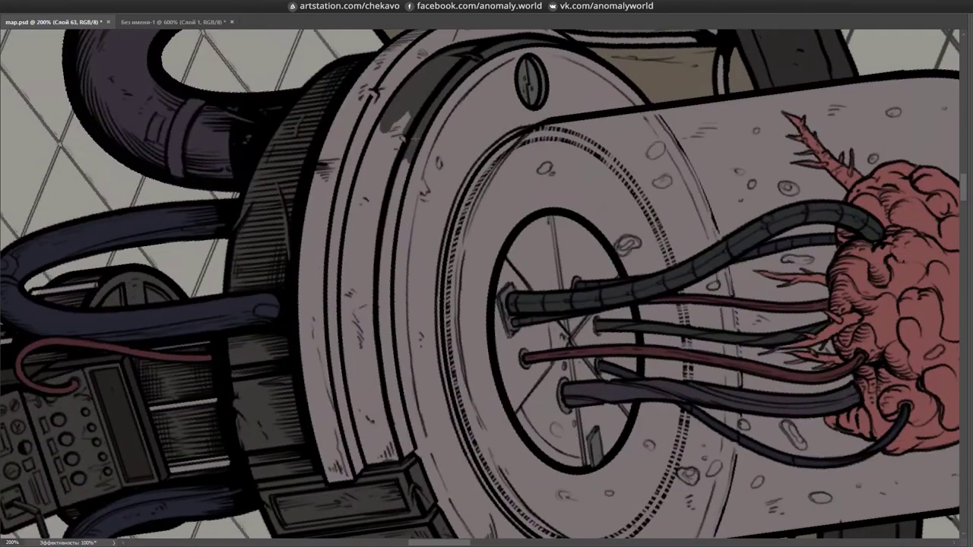
{"action": "left_click_drag", "start_coordinate": [400, 163], "coordinate": [384, 403]}
{"action": "left_click_drag", "start_coordinate": [380, 122], "coordinate": [350, 241]}
{"action": "left_click_drag", "start_coordinate": [376, 204], "coordinate": [351, 422]}
{"action": "left_click_drag", "start_coordinate": [388, 270], "coordinate": [361, 462]}
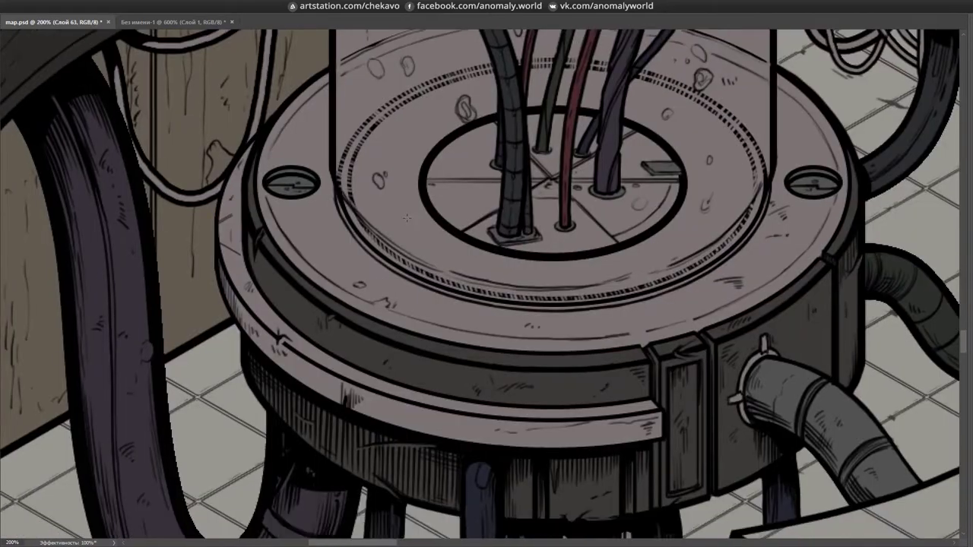
- Compare the shading by toggling Слой 50, clear the selection, and return to Слой 63
{"action": "key", "text": "Tab"}
{"action": "left_click", "coordinate": [809, 387]}
{"action": "left_click", "coordinate": [809, 387]}
{"action": "key", "text": "b"}
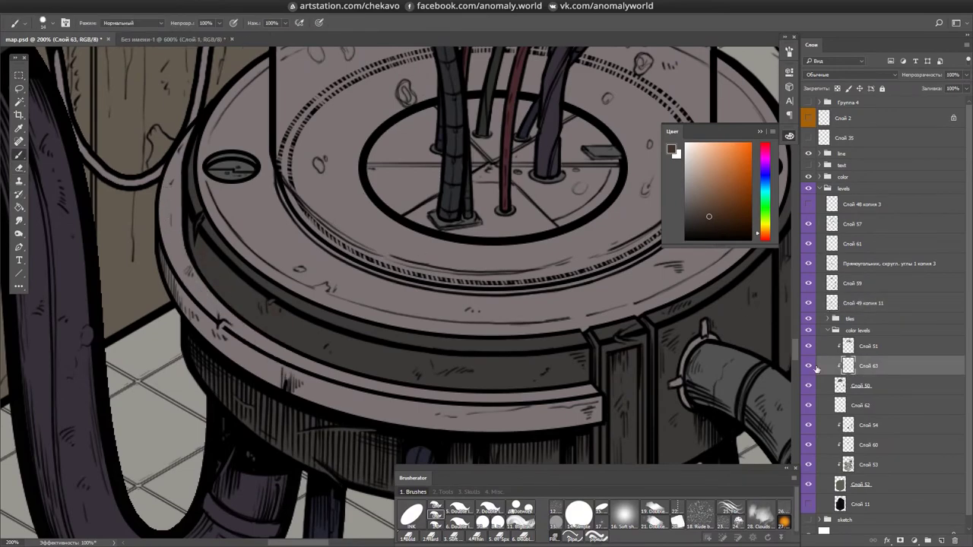
{"action": "left_click", "coordinate": [867, 346]}
{"action": "key", "text": "ctrl+d"}
{"action": "left_click", "coordinate": [869, 366]}
- Shade the base's left side brown, add dark strokes on the machine, and save
{"action": "mouse_move", "coordinate": [190, 142]}
{"action": "left_mouse_down"}
{"action": "mouse_move", "coordinate": [166, 274]}
{"action": "mouse_move", "coordinate": [217, 329]}
{"action": "mouse_move", "coordinate": [256, 342]}
{"action": "left_mouse_up"}
{"action": "left_click_drag", "start_coordinate": [319, 144], "coordinate": [342, 250]}
{"action": "left_click_drag", "start_coordinate": [304, 174], "coordinate": [266, 456]}
{"action": "left_click_drag", "start_coordinate": [259, 395], "coordinate": [293, 449]}
{"action": "key", "text": "ctrl+1"}
{"action": "key", "text": "ctrl+s"}
- Paint the console's lever a light colour on Слой 63
{"action": "key", "text": "ctrl+plus"}
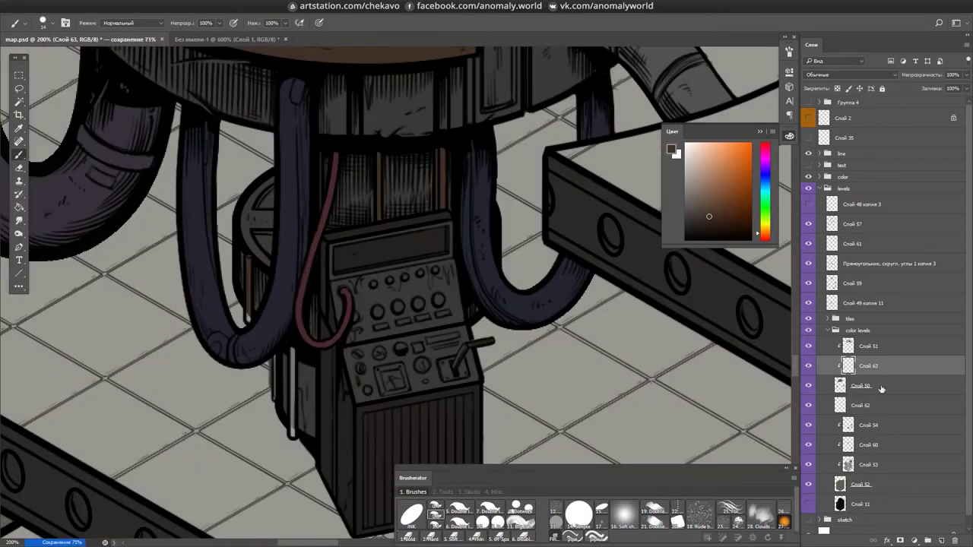
{"action": "left_click", "coordinate": [832, 363]}
{"action": "left_click_drag", "start_coordinate": [432, 351], "coordinate": [444, 344]}
{"action": "mouse_move", "coordinate": [456, 304]}
{"action": "left_mouse_down"}
{"action": "mouse_move", "coordinate": [442, 281]}
{"action": "mouse_move", "coordinate": [375, 258]}
{"action": "left_mouse_up"}
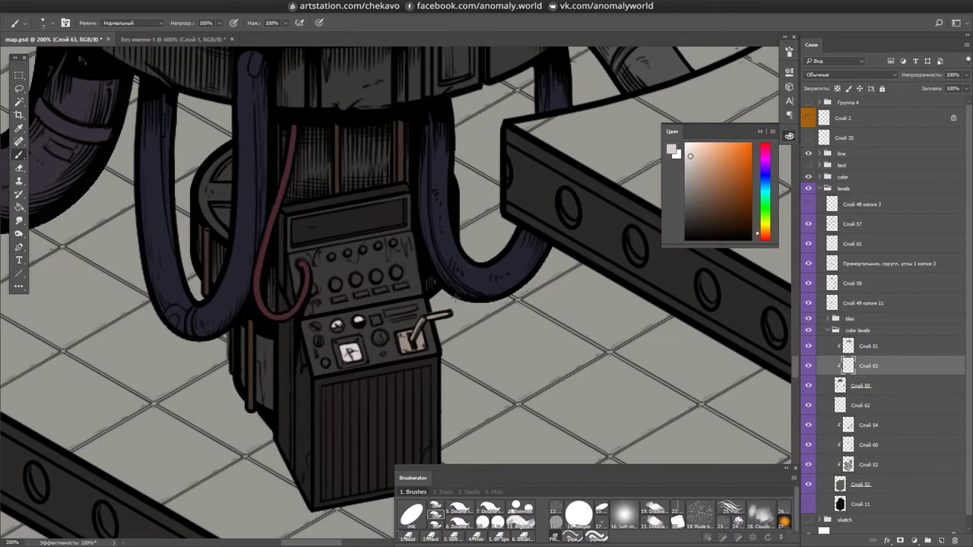
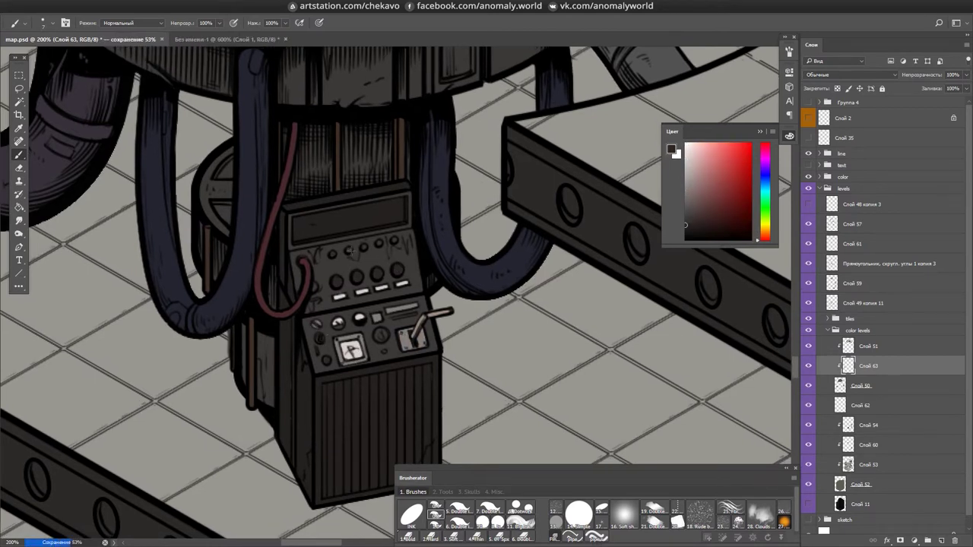
- Pick a lighter colour, save the illustration and scroll up to the brain-in-a-jar machine
{"action": "left_click", "coordinate": [381, 332], "text": "alt"}
{"action": "key", "text": "ctrl+s"}
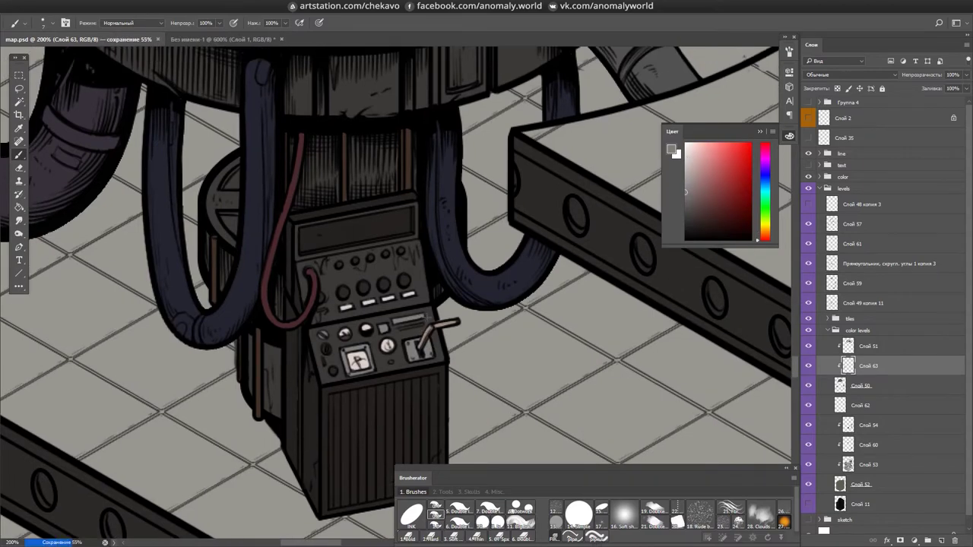
{"action": "scroll", "coordinate": [495, 283], "scroll_direction": "down", "scroll_amount": 4}
{"action": "scroll", "coordinate": [494, 283], "scroll_direction": "up", "scroll_amount": 2}
{"action": "scroll", "coordinate": [339, 336], "scroll_direction": "up", "scroll_amount": 2}
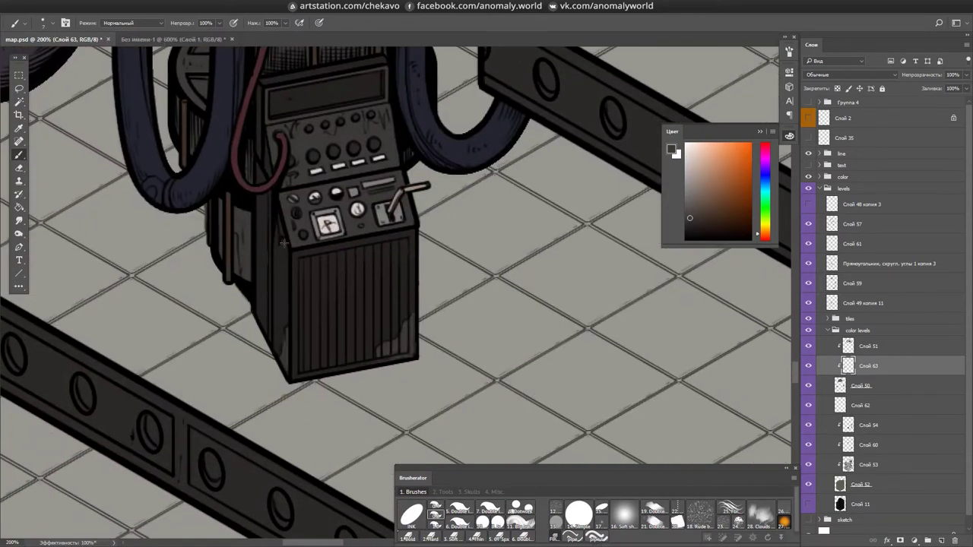
{"action": "scroll", "coordinate": [395, 292], "scroll_direction": "up", "scroll_amount": 1}
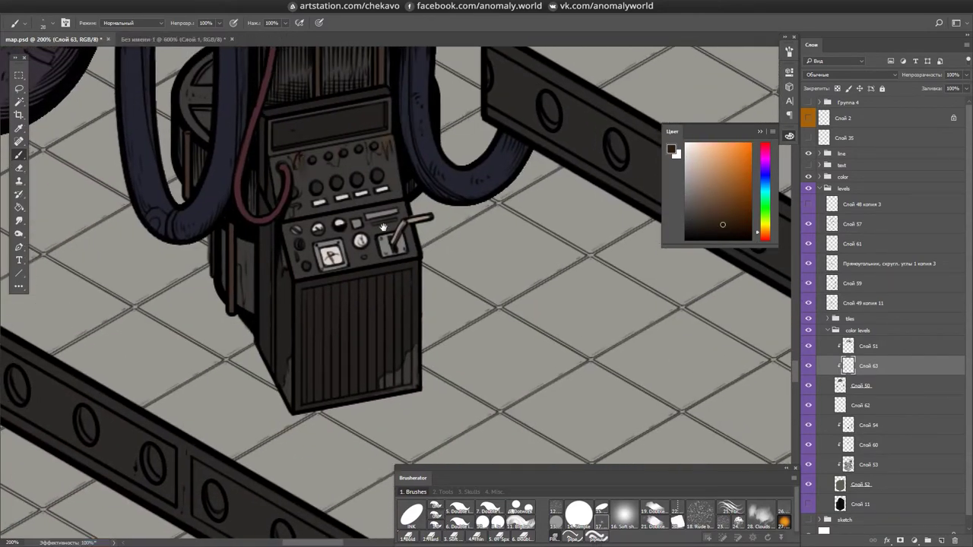
{"action": "scroll", "coordinate": [451, 247], "scroll_direction": "down", "scroll_amount": 3}
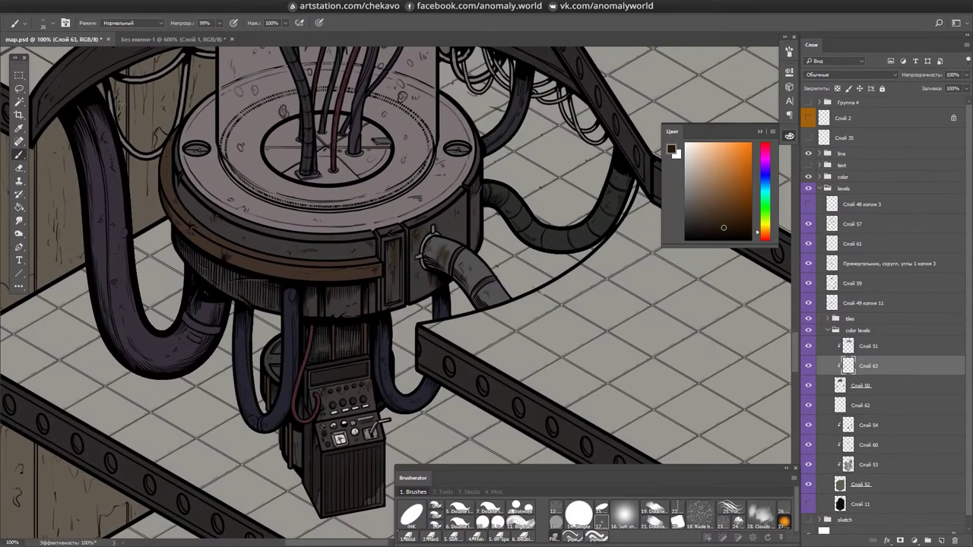
{"action": "scroll", "coordinate": [482, 382], "scroll_direction": "up", "scroll_amount": 3}
- Sample a light grey and add a new clipped layer, Слой 64, for the dome tint
{"action": "left_click", "coordinate": [416, 206], "text": "alt"}
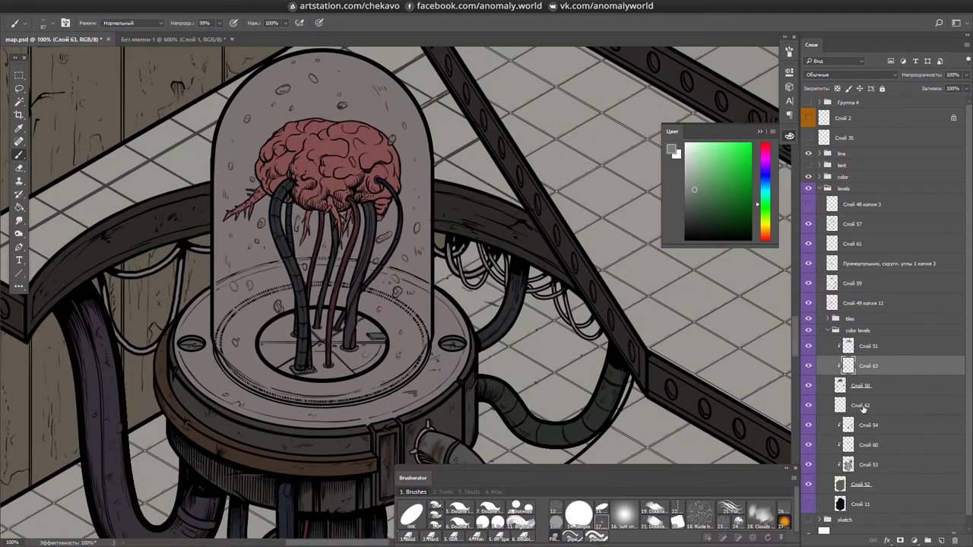
{"action": "key", "text": "ctrl+shift+alt+n"}
{"action": "scroll", "coordinate": [468, 139], "scroll_direction": "up", "scroll_amount": 2}
{"action": "key", "text": "l"}
{"action": "scroll", "coordinate": [471, 145], "scroll_direction": "down", "scroll_amount": 5}
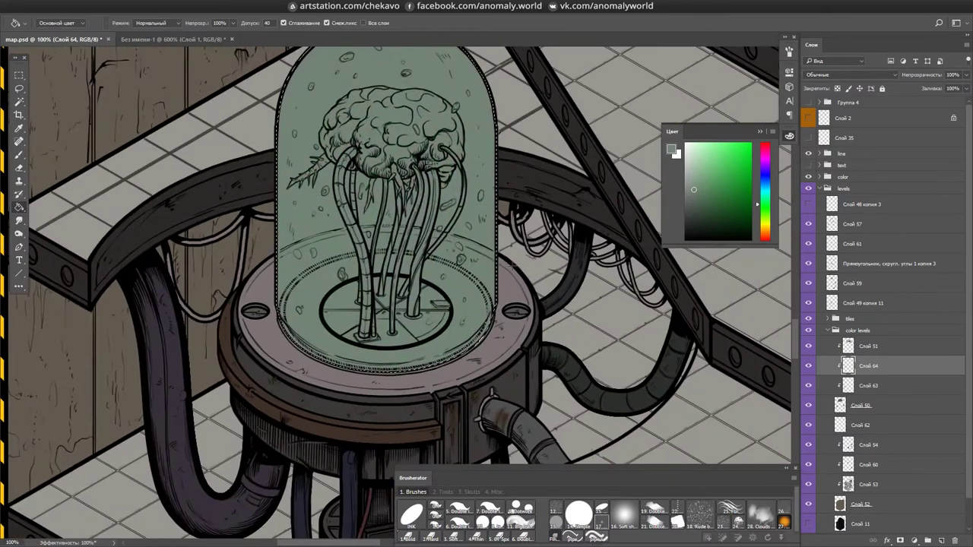
- Fill the dome with dark green in Перекрытие (Overlay) mode at 64% opacity
{"action": "left_click", "coordinate": [851, 75]}
{"action": "scroll", "coordinate": [859, 74], "scroll_direction": "down", "scroll_amount": 12}
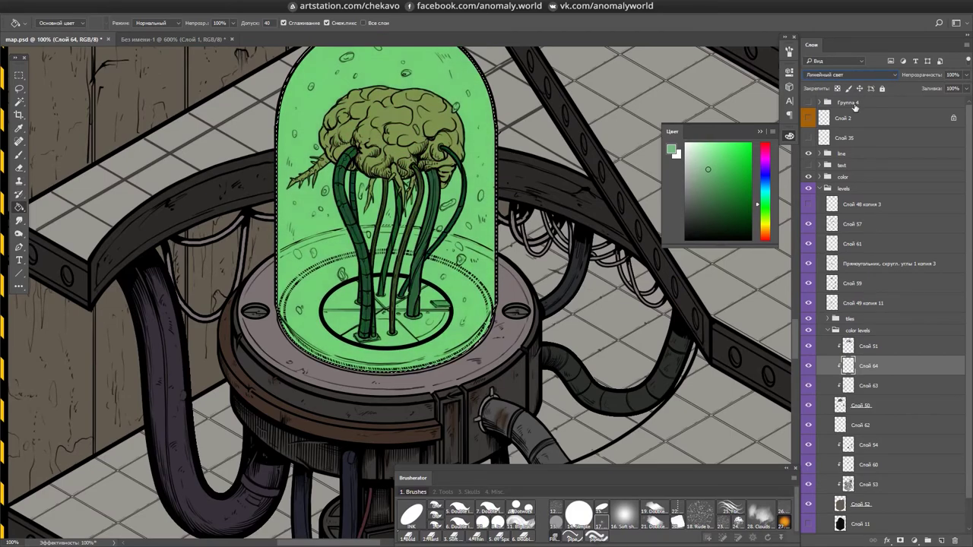
{"action": "key", "text": "ctrl+minus"}
{"action": "key", "text": "ctrl+minus"}
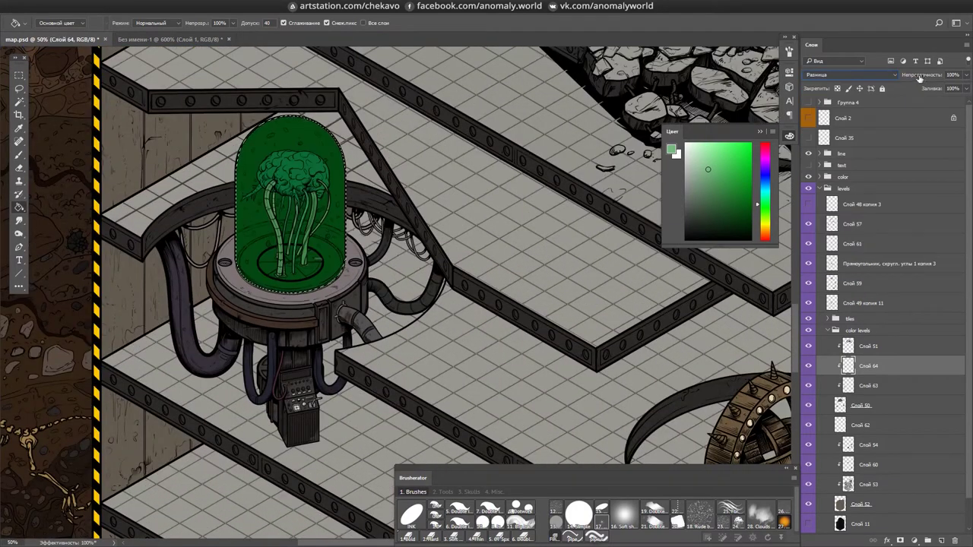
{"action": "left_click", "coordinate": [725, 205]}
{"action": "key", "text": "ctrl+plus"}
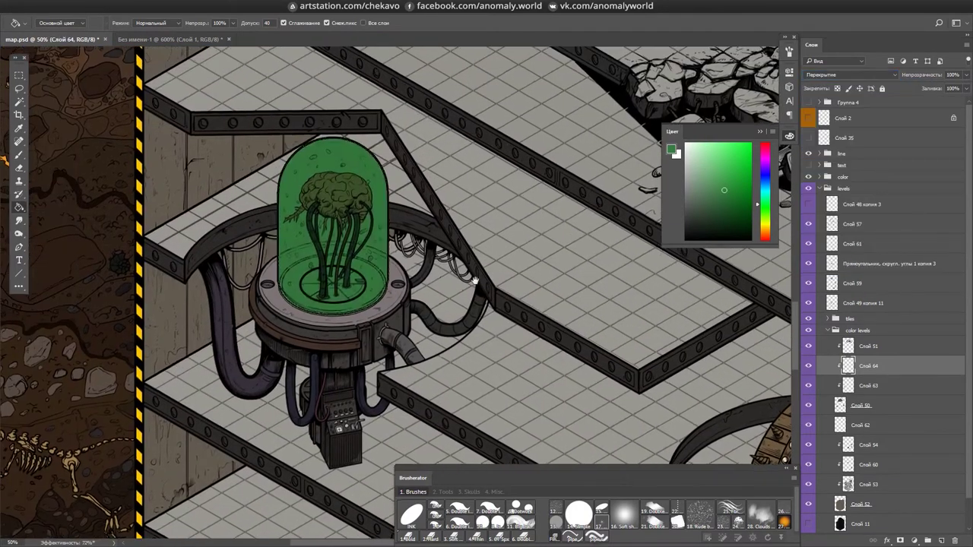
{"action": "key", "text": "ctrl+shift+f"}
{"action": "key", "text": "Return"}
{"action": "key", "text": "ctrl+d"}
{"action": "key", "text": "m"}
{"action": "key", "text": "ctrl+plus"}
{"action": "key", "text": "ctrl+plus"}
- Brush a lighter mid-green bubble inside the dome and bring the brain into view
{"action": "key", "text": "b"}
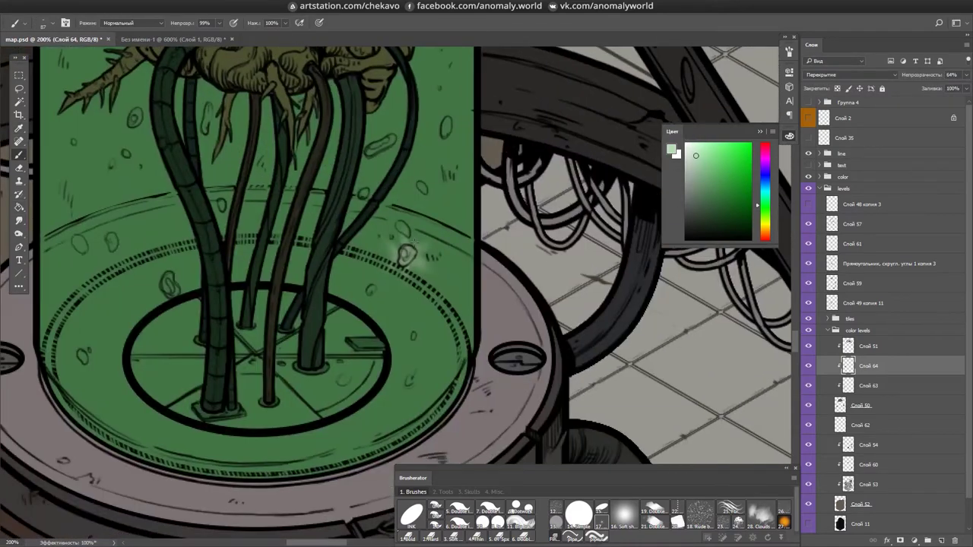
{"action": "left_click_drag", "start_coordinate": [443, 198], "coordinate": [516, 172]}
{"action": "left_click", "coordinate": [516, 172], "text": "alt"}
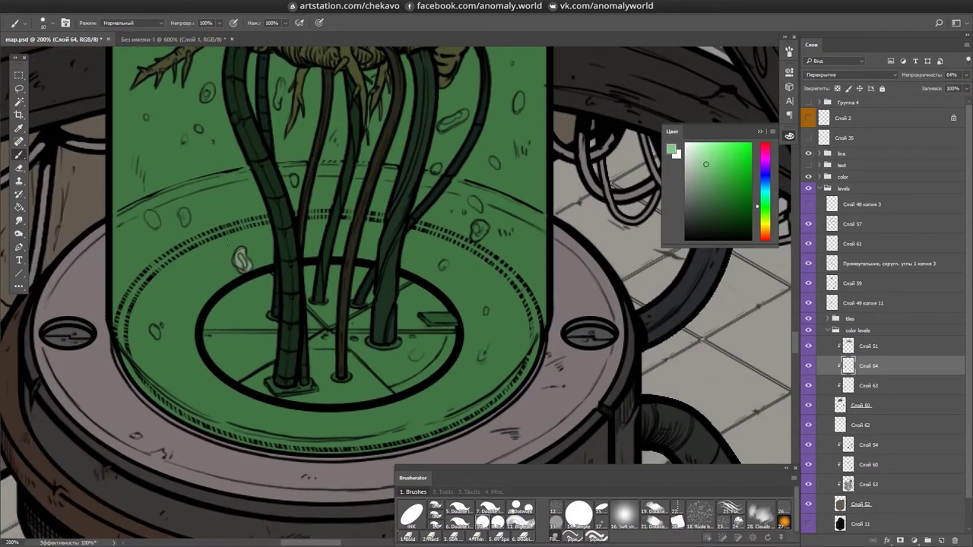
{"action": "left_click_drag", "start_coordinate": [475, 226], "coordinate": [482, 231]}
{"action": "mouse_move", "coordinate": [444, 264]}
{"action": "left_mouse_down"}
{"action": "mouse_move", "coordinate": [428, 371]}
{"action": "mouse_move", "coordinate": [487, 523]}
{"action": "mouse_move", "coordinate": [472, 401]}
{"action": "mouse_move", "coordinate": [434, 523]}
{"action": "left_mouse_up"}
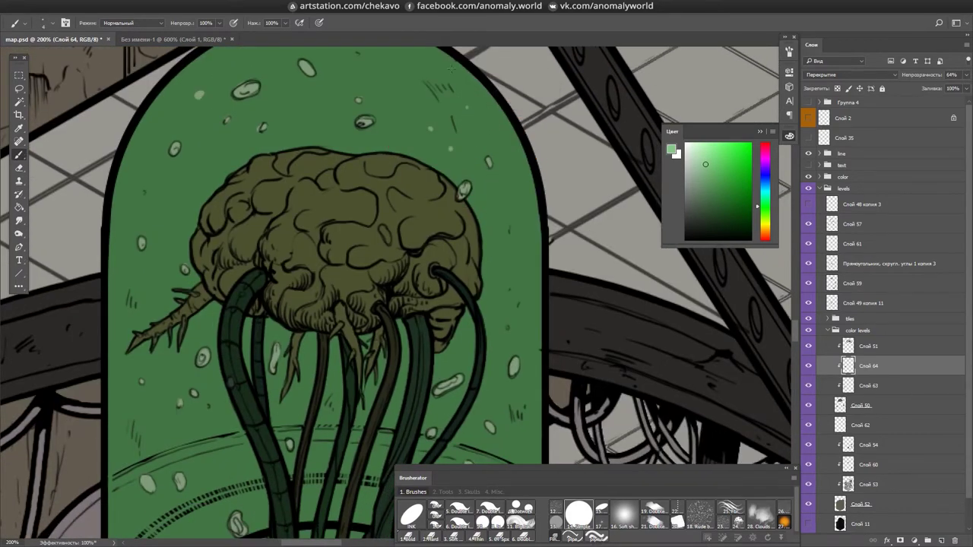
{"action": "scroll", "coordinate": [451, 68], "scroll_direction": "down", "scroll_amount": 5}
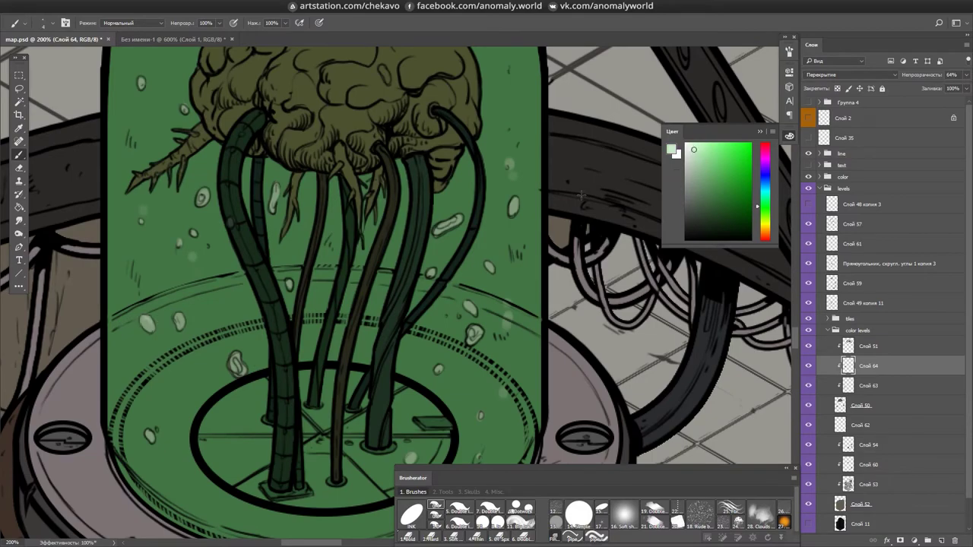
{"action": "scroll", "coordinate": [542, 270], "scroll_direction": "down", "scroll_amount": 8}
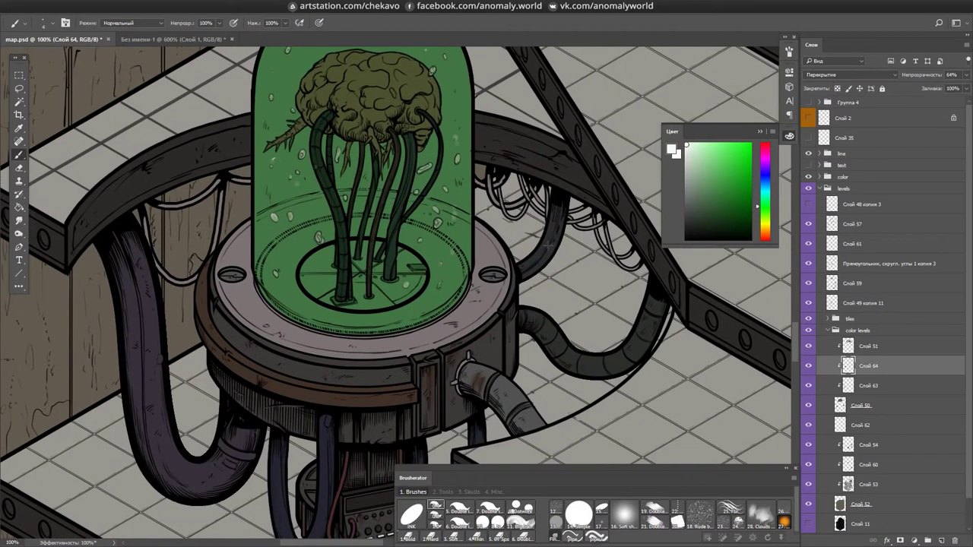
{"action": "scroll", "coordinate": [295, 389], "scroll_direction": "up", "scroll_amount": 3}
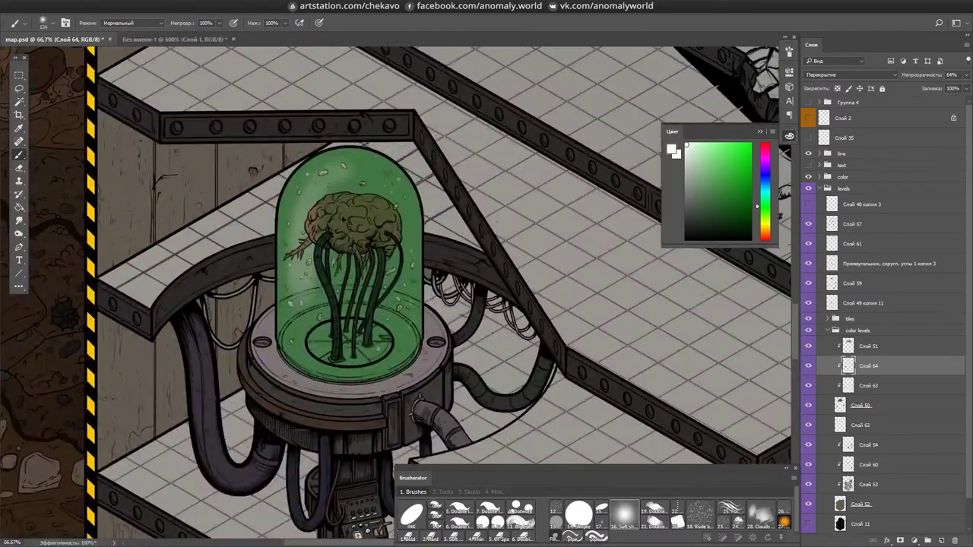
{"action": "scroll", "coordinate": [319, 251], "scroll_direction": "down", "scroll_amount": 1}
{"action": "scroll", "coordinate": [319, 327], "scroll_direction": "up", "scroll_amount": 4}
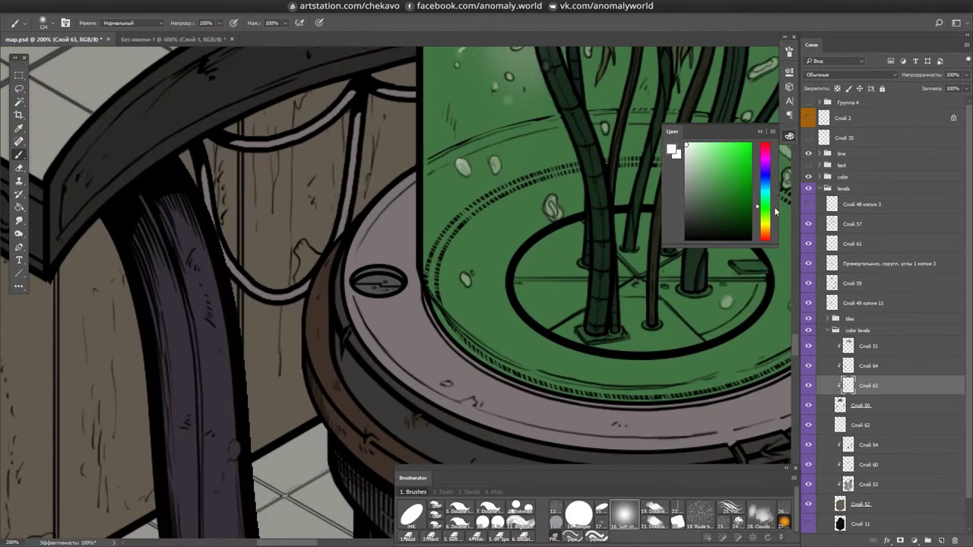
- Paint a dark brown stroke along the pole with a small brush preset
{"action": "left_click", "coordinate": [454, 536]}
{"action": "left_click", "coordinate": [723, 212]}
{"action": "left_click_drag", "start_coordinate": [350, 103], "coordinate": [342, 228]}
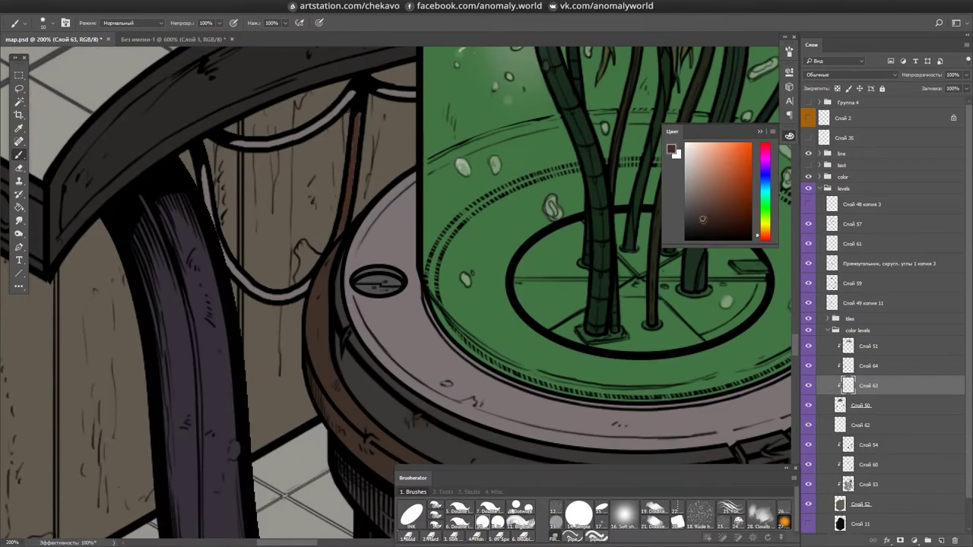
{"action": "key", "text": "alt+bracketleft"}
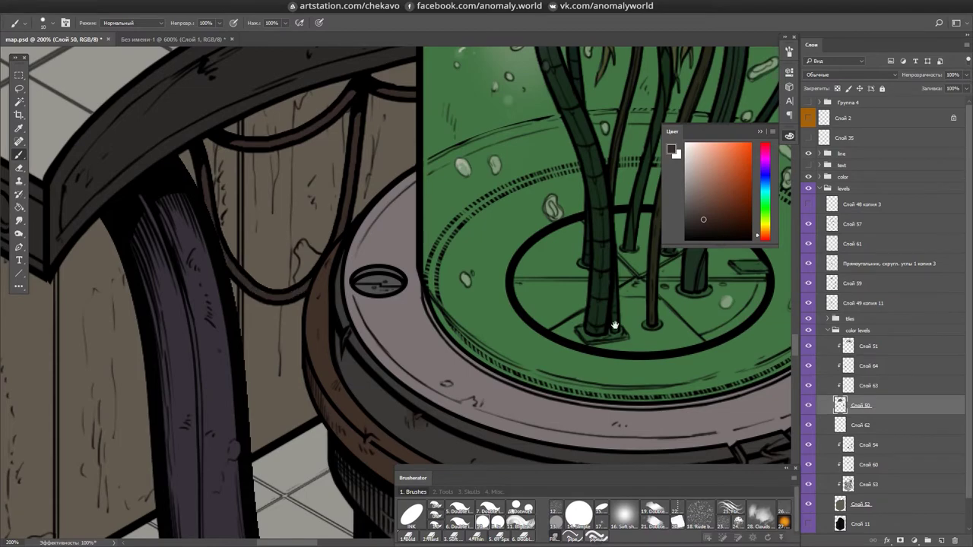
- Try green and blue-grey hues on Слой 50 while rotating the view around the dome
{"action": "scroll", "coordinate": [342, 205], "scroll_direction": "right", "scroll_amount": 10}
{"action": "left_click", "coordinate": [350, 163], "text": "alt"}
{"action": "left_click_drag", "start_coordinate": [406, 188], "coordinate": [446, 147]}
{"action": "left_click", "coordinate": [346, 174], "text": "alt"}
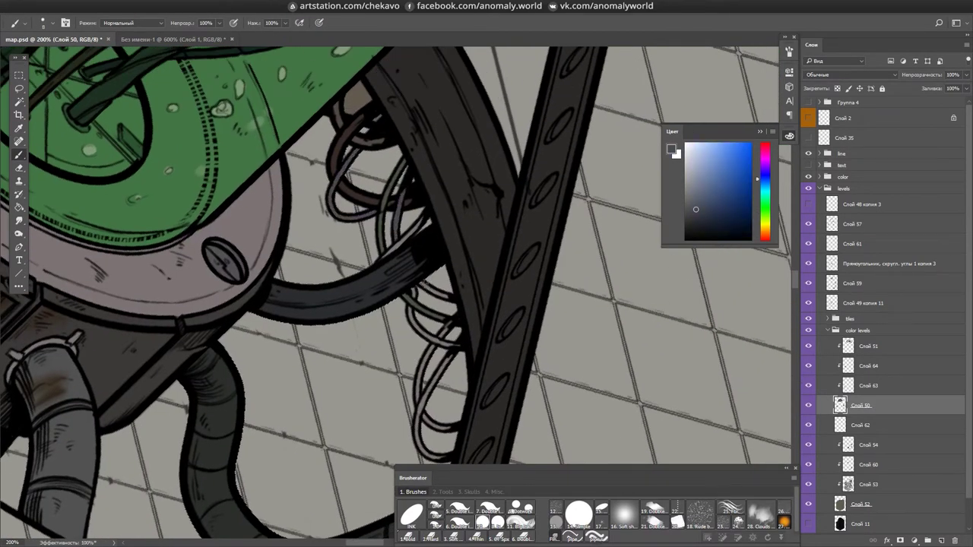
{"action": "left_click", "coordinate": [426, 289], "text": "alt"}
{"action": "left_click_drag", "start_coordinate": [410, 250], "coordinate": [457, 296]}
{"action": "left_click", "coordinate": [467, 289], "text": "alt"}
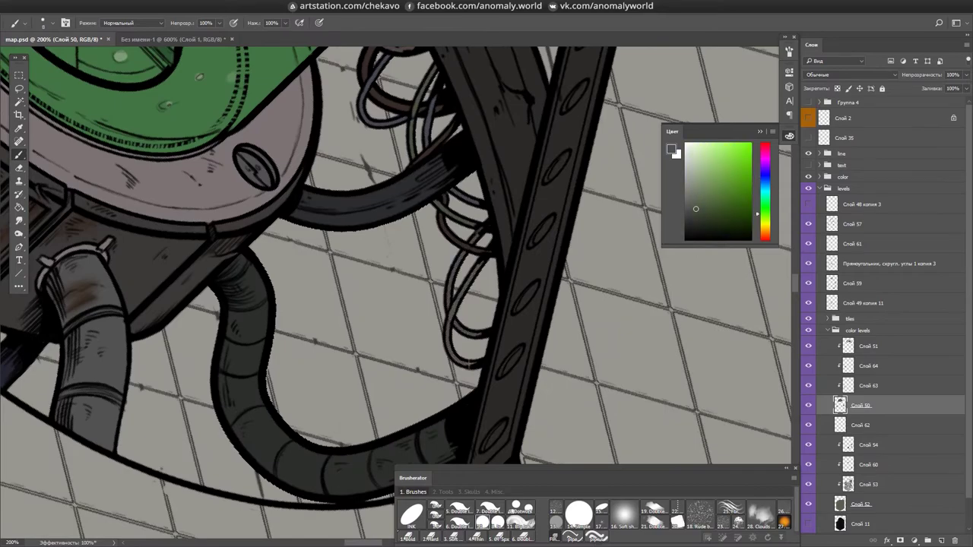
{"action": "scroll", "coordinate": [399, 288], "scroll_direction": "down", "scroll_amount": 3}
{"action": "scroll", "coordinate": [399, 289], "scroll_direction": "up", "scroll_amount": 2}
- Paint an orange band across the left hose and tan accents on the pipe on Слой 63
{"action": "left_click", "coordinate": [399, 289], "text": "alt"}
{"action": "scroll", "coordinate": [399, 289], "scroll_direction": "up", "scroll_amount": 2}
{"action": "left_click", "coordinate": [127, 369], "text": "ctrl"}
{"action": "left_click_drag", "start_coordinate": [119, 384], "coordinate": [187, 415]}
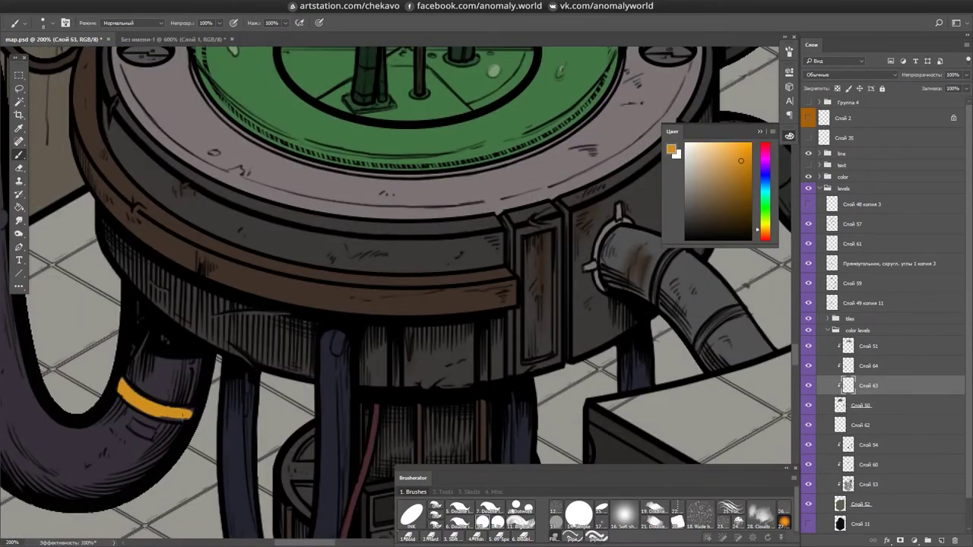
{"action": "left_click_drag", "start_coordinate": [337, 343], "coordinate": [386, 224]}
{"action": "left_click", "coordinate": [386, 224]}
{"action": "scroll", "coordinate": [291, 279], "scroll_direction": "down", "scroll_amount": 6}
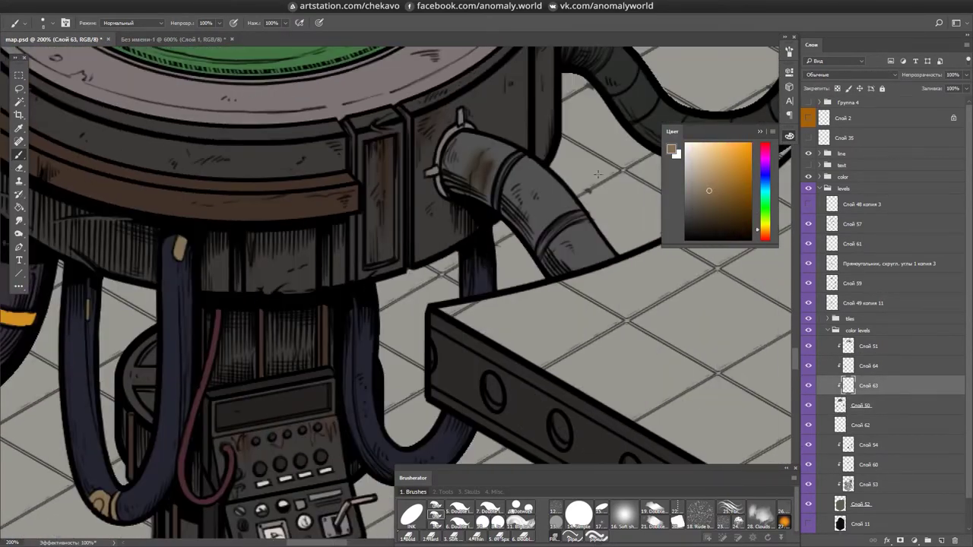
- Save the illustration, collapse the color levels group and fit the whole image in view
{"action": "key", "text": "ctrl+s"}
{"action": "scroll", "coordinate": [530, 253], "scroll_direction": "down", "scroll_amount": 2}
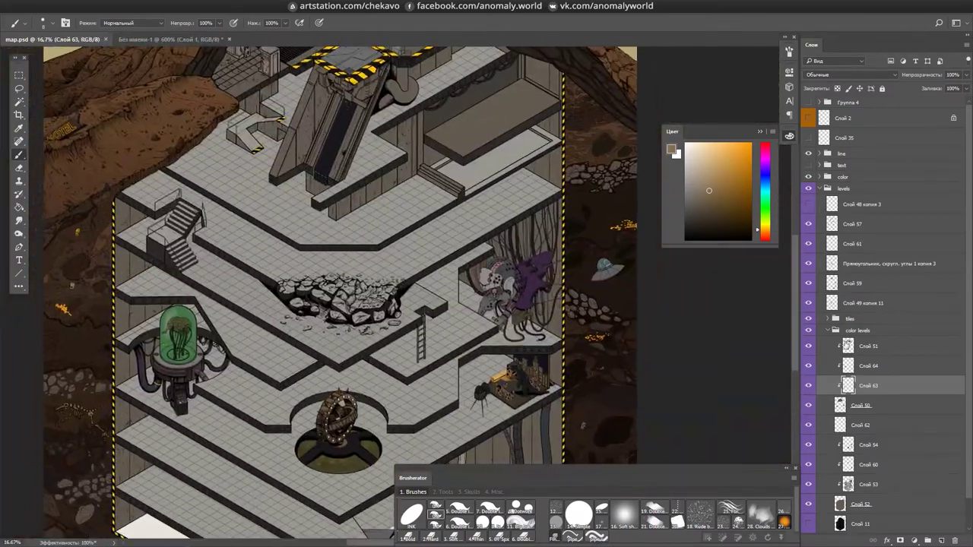
{"action": "left_click", "coordinate": [810, 205]}
{"action": "key", "text": "ctrl+0"}
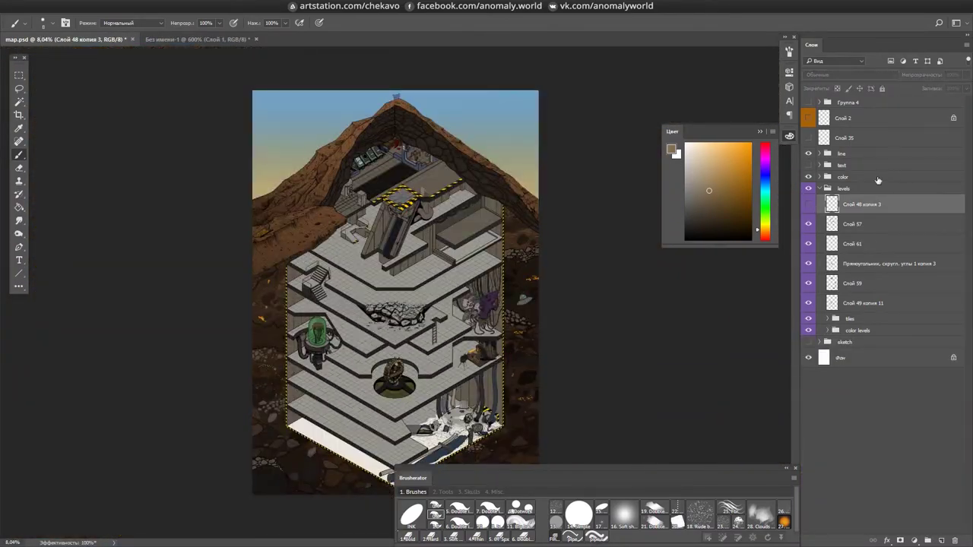
- Add a Brightness/Contrast adjustment layer with a black mask
{"action": "scroll", "coordinate": [365, 228], "scroll_direction": "up", "scroll_amount": 5}
{"action": "key", "text": "l"}
{"action": "left_click_drag", "start_coordinate": [714, 125], "coordinate": [684, 134]}
{"action": "key", "text": "e"}
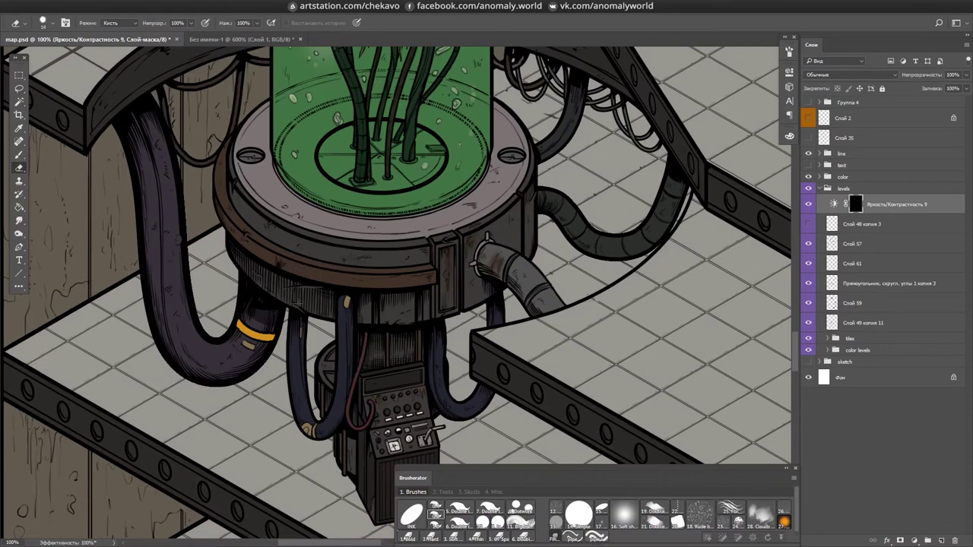
- Zoom in on the brain's left side for brushing the mask and hide the interface panels
{"action": "left_click_drag", "start_coordinate": [326, 411], "coordinate": [418, 305]}
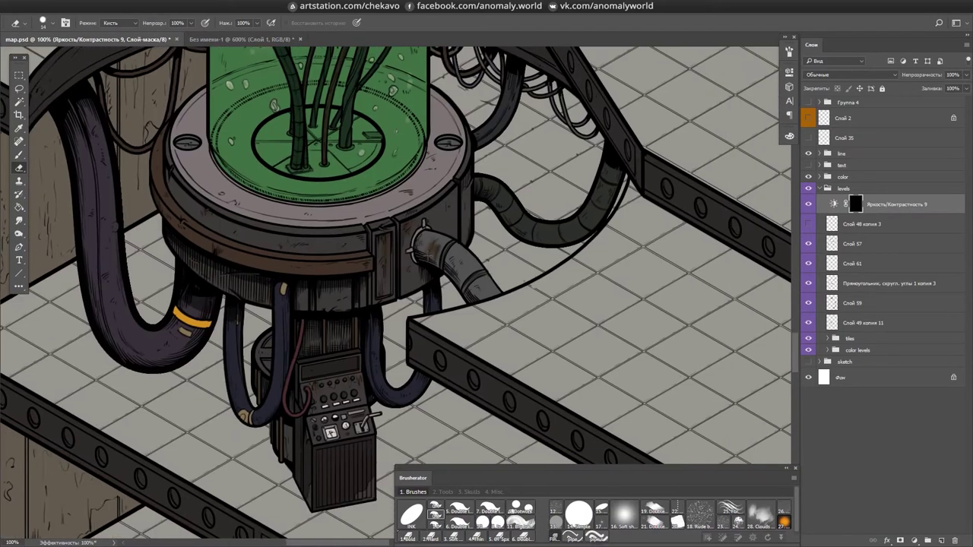
{"action": "left_click_drag", "start_coordinate": [509, 183], "coordinate": [271, 249]}
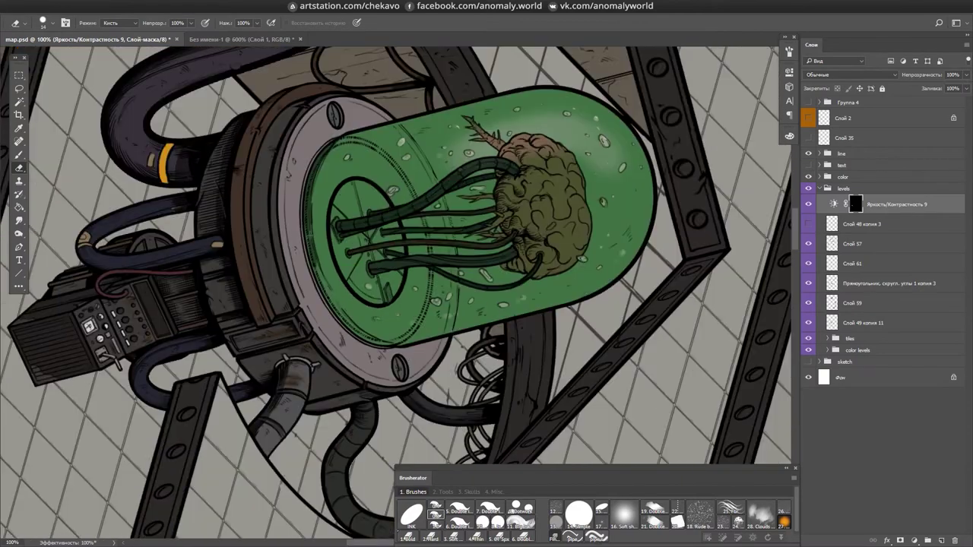
{"action": "key", "text": "b"}
{"action": "key", "text": "ctrl+plus"}
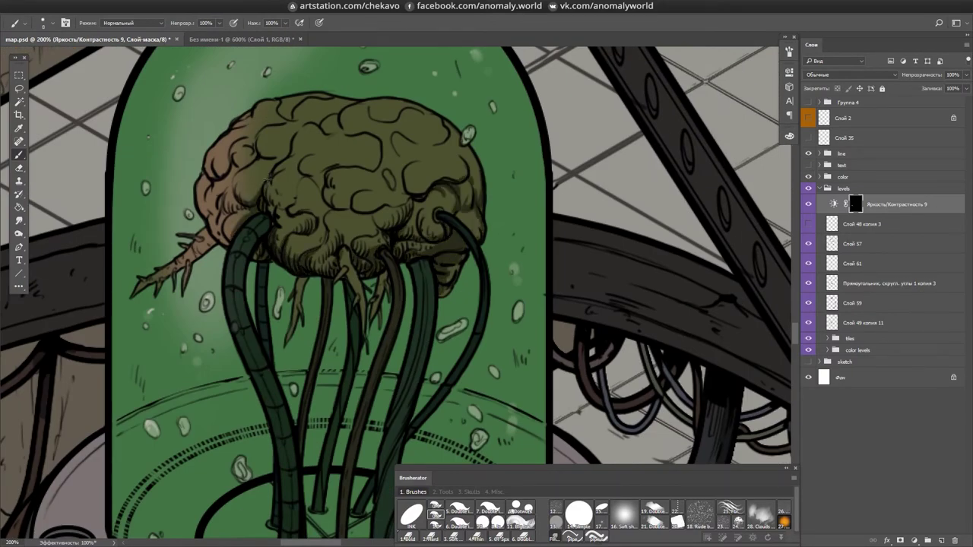
{"action": "key", "text": "F6"}
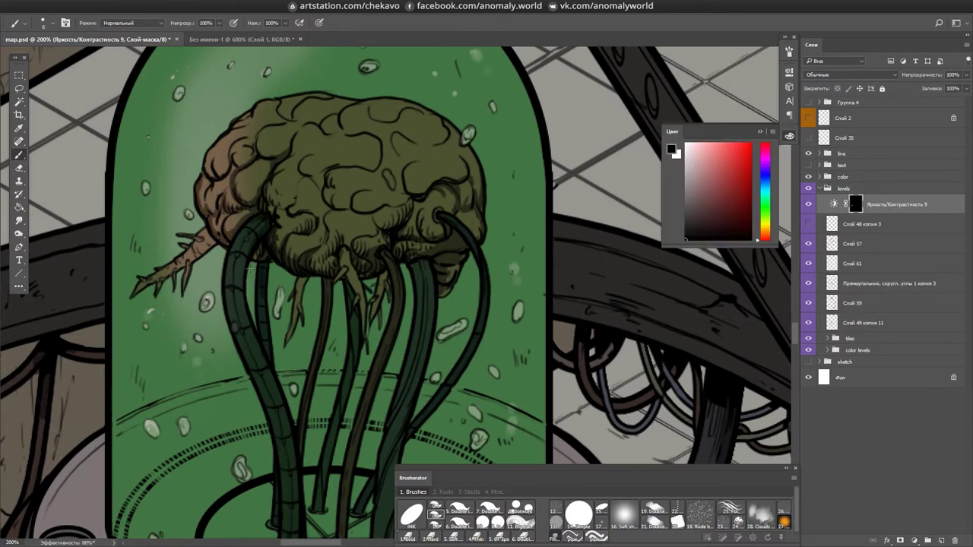
{"action": "key", "text": "Tab"}
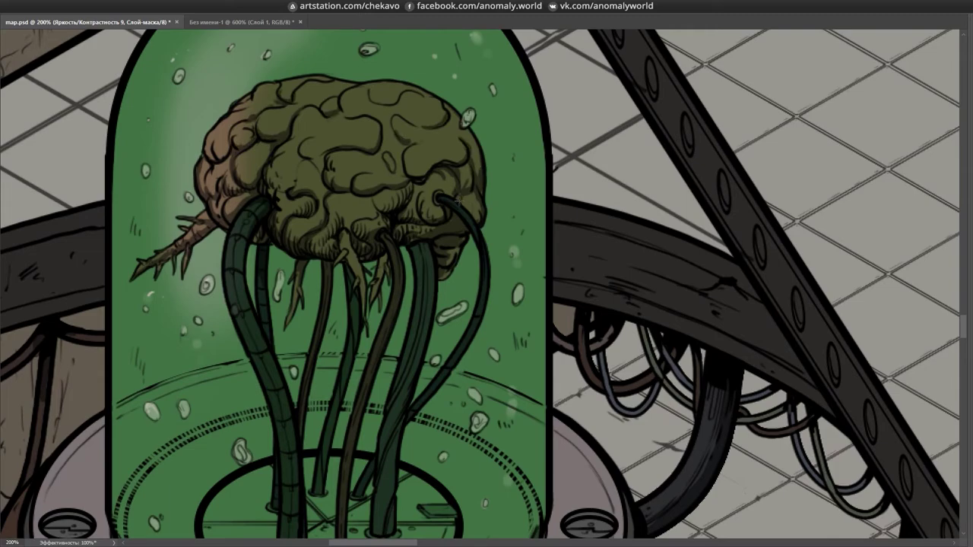
- Save, then brush dark shadows beside the hoses, near the control box and on the floor
{"action": "left_click_drag", "start_coordinate": [247, 251], "coordinate": [596, 272]}
{"action": "key", "text": "ctrl+s"}
{"action": "mouse_move", "coordinate": [412, 204]}
{"action": "left_mouse_down"}
{"action": "mouse_move", "coordinate": [457, 156]}
{"action": "mouse_move", "coordinate": [446, 137]}
{"action": "mouse_move", "coordinate": [647, 196]}
{"action": "left_mouse_up"}
{"action": "mouse_move", "coordinate": [498, 307]}
{"action": "left_mouse_down"}
{"action": "mouse_move", "coordinate": [532, 213]}
{"action": "mouse_move", "coordinate": [548, 311]}
{"action": "left_mouse_up"}
{"action": "mouse_move", "coordinate": [548, 312]}
{"action": "left_mouse_down"}
{"action": "mouse_move", "coordinate": [515, 287]}
{"action": "mouse_move", "coordinate": [573, 244]}
{"action": "mouse_move", "coordinate": [436, 369]}
{"action": "mouse_move", "coordinate": [438, 258]}
{"action": "mouse_move", "coordinate": [467, 308]}
{"action": "left_mouse_up"}
{"action": "left_click_drag", "start_coordinate": [524, 335], "coordinate": [534, 319]}
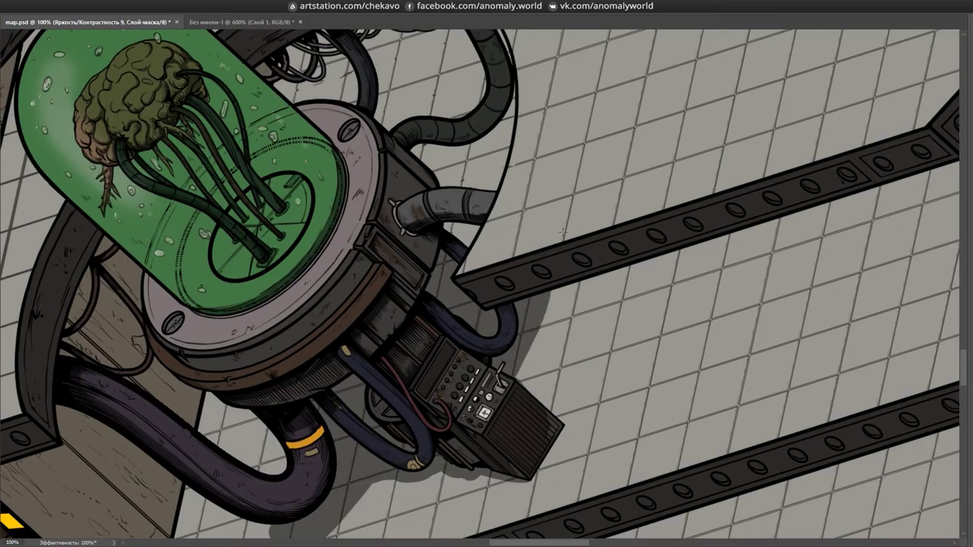
{"action": "left_click_drag", "start_coordinate": [498, 147], "coordinate": [456, 175]}
- Inspect the brain tank with rotated and zoomed views, resetting rotation, and save again
{"action": "left_click_drag", "start_coordinate": [493, 112], "coordinate": [403, 54]}
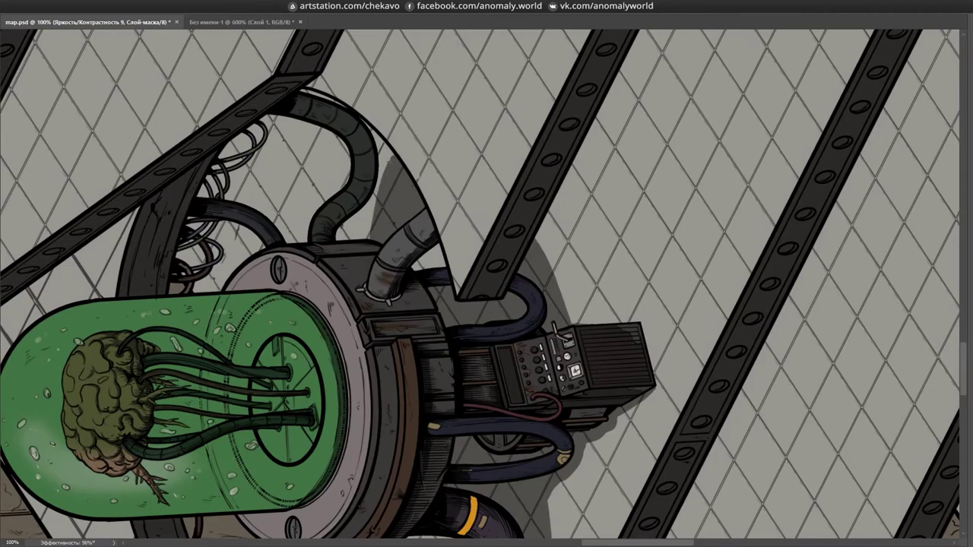
{"action": "key", "text": "Escape"}
{"action": "left_click_drag", "start_coordinate": [395, 292], "coordinate": [400, 205]}
{"action": "key", "text": "Escape"}
{"action": "key", "text": "ctrl+minus"}
{"action": "key", "text": "ctrl+s"}
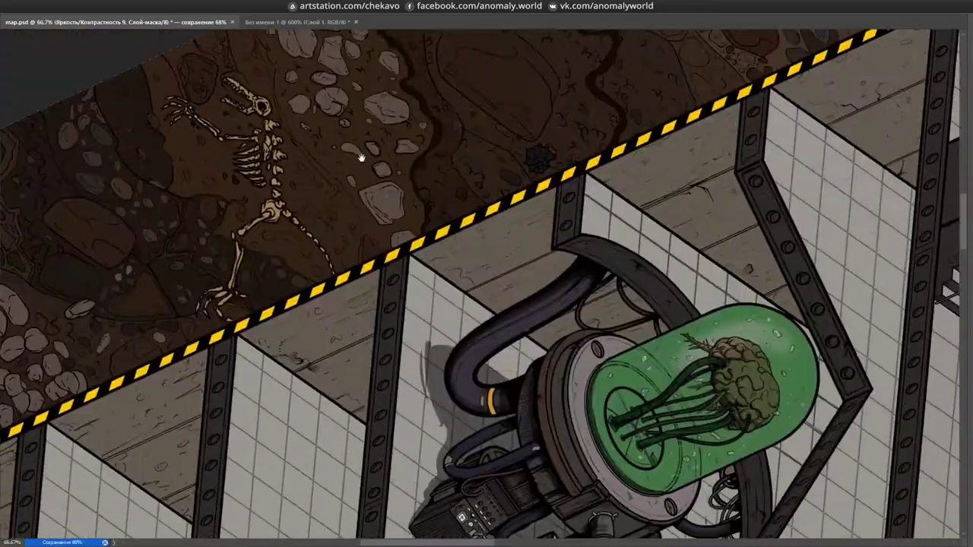
{"action": "key", "text": "ctrl+plus"}
{"action": "key", "text": "ctrl+plus"}
{"action": "key", "text": "Escape"}
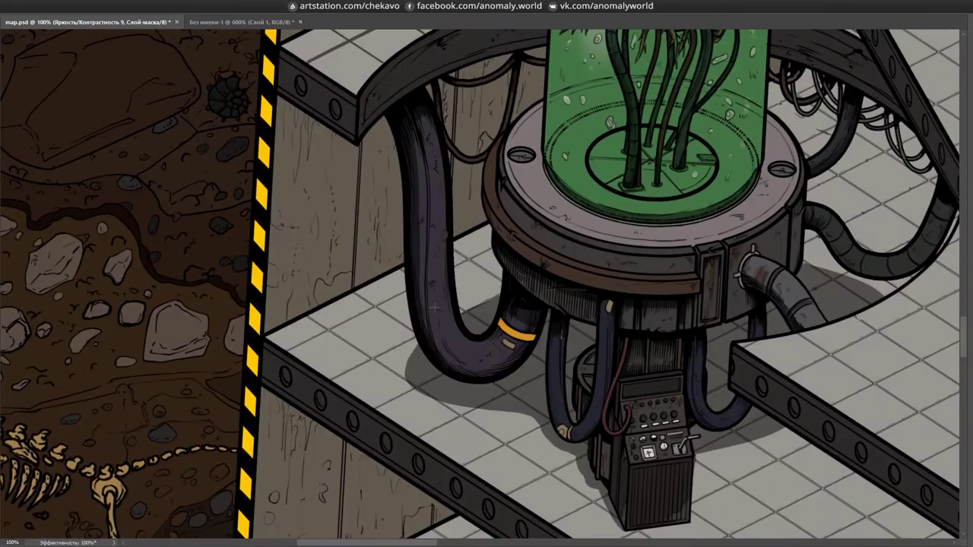
{"action": "key", "text": "ctrl+plus"}
{"action": "scroll", "coordinate": [435, 305], "scroll_direction": "down", "scroll_amount": 5}
{"action": "scroll", "coordinate": [442, 300], "scroll_direction": "up", "scroll_amount": 5}
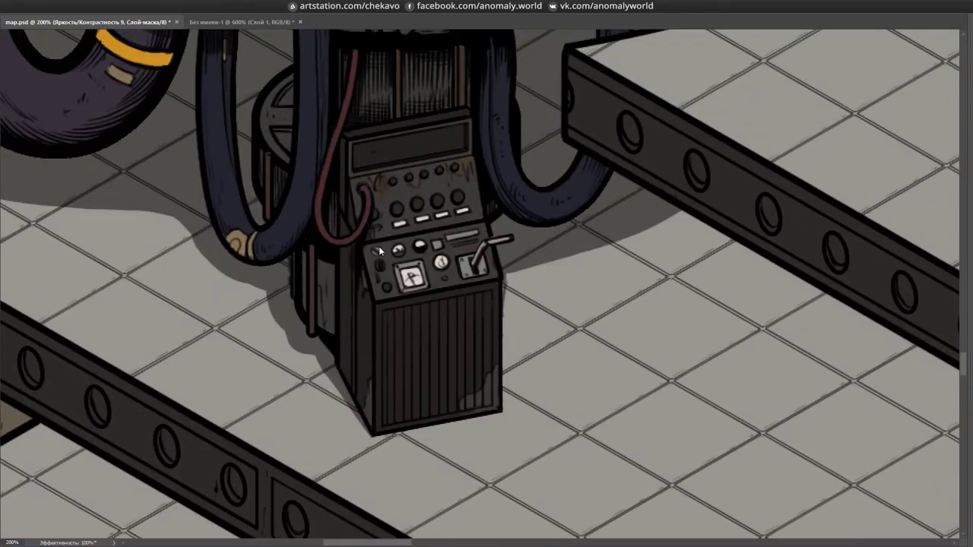
- Review the battery box from rotated and panned views, then restore the workspace panels
{"action": "left_click_drag", "start_coordinate": [254, 173], "coordinate": [552, 216]}
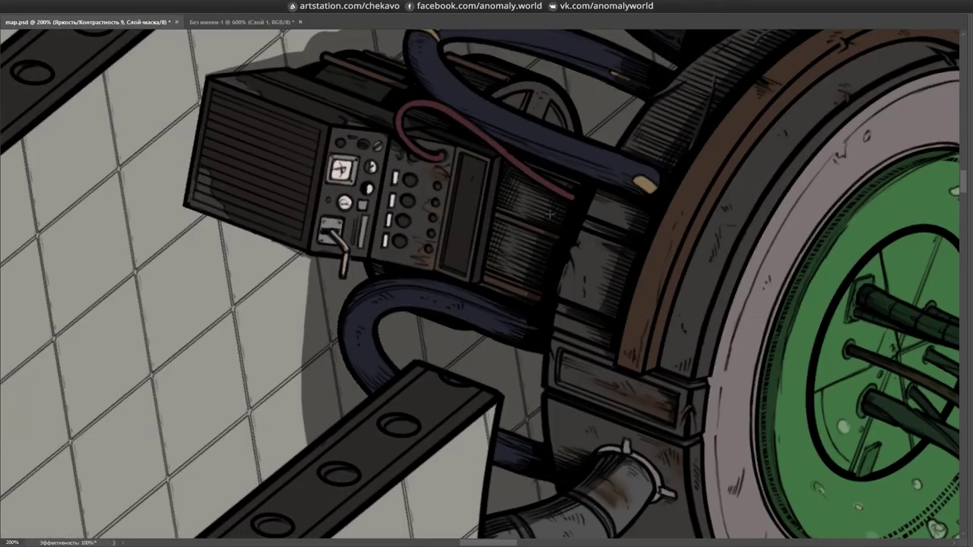
{"action": "key", "text": "Escape"}
{"action": "scroll", "coordinate": [419, 268], "scroll_direction": "down", "scroll_amount": 1}
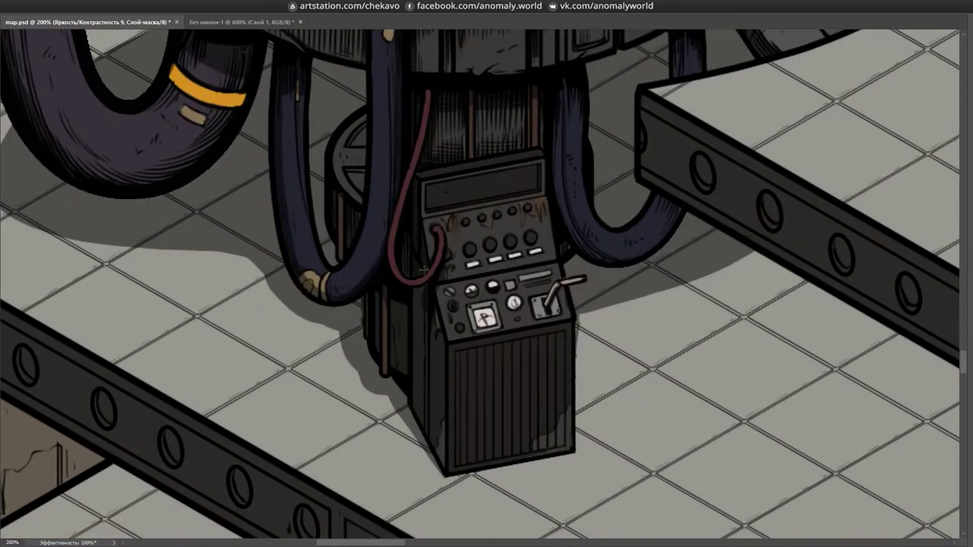
{"action": "scroll", "coordinate": [419, 267], "scroll_direction": "right", "scroll_amount": 2}
{"action": "scroll", "coordinate": [472, 212], "scroll_direction": "up", "scroll_amount": 2}
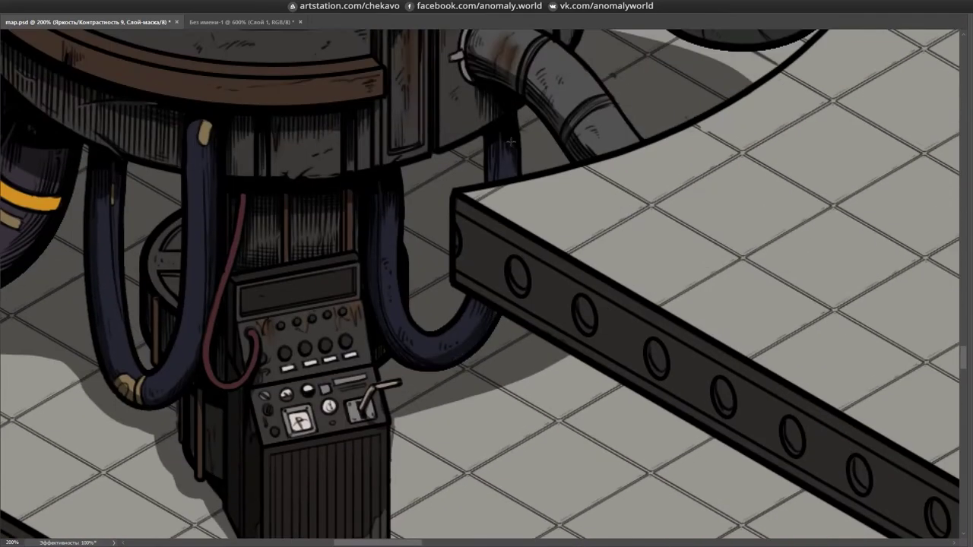
{"action": "scroll", "coordinate": [519, 161], "scroll_direction": "up", "scroll_amount": 4}
{"action": "scroll", "coordinate": [408, 294], "scroll_direction": "right", "scroll_amount": 4}
{"action": "scroll", "coordinate": [466, 259], "scroll_direction": "down", "scroll_amount": 3}
{"action": "scroll", "coordinate": [504, 344], "scroll_direction": "up", "scroll_amount": 1}
{"action": "scroll", "coordinate": [505, 344], "scroll_direction": "up", "scroll_amount": 3}
{"action": "key", "text": "Tab"}
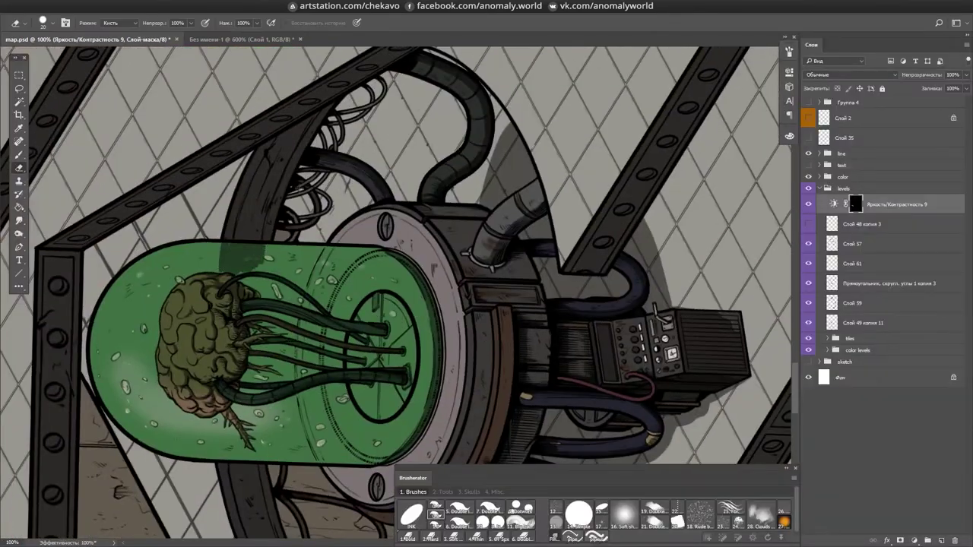
- Paint a dark band in the jar beneath the brain, extend it upward and save
{"action": "left_click_drag", "start_coordinate": [219, 262], "coordinate": [351, 194]}
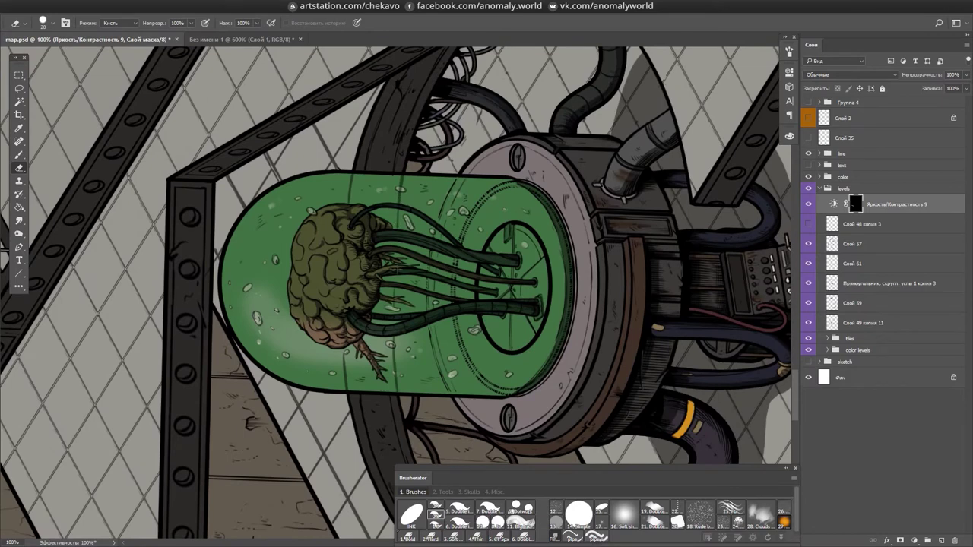
{"action": "scroll", "coordinate": [393, 315], "scroll_direction": "up", "scroll_amount": 1}
{"action": "mouse_move", "coordinate": [308, 239]}
{"action": "left_mouse_down"}
{"action": "mouse_move", "coordinate": [323, 319]}
{"action": "mouse_move", "coordinate": [342, 262]}
{"action": "mouse_move", "coordinate": [370, 302]}
{"action": "mouse_move", "coordinate": [380, 286]}
{"action": "left_mouse_up"}
{"action": "left_click_drag", "start_coordinate": [379, 287], "coordinate": [329, 294]}
{"action": "left_click_drag", "start_coordinate": [353, 211], "coordinate": [426, 228]}
{"action": "mouse_move", "coordinate": [283, 303]}
{"action": "left_mouse_down"}
{"action": "mouse_move", "coordinate": [383, 263]}
{"action": "mouse_move", "coordinate": [363, 243]}
{"action": "mouse_move", "coordinate": [395, 228]}
{"action": "mouse_move", "coordinate": [426, 235]}
{"action": "left_mouse_up"}
{"action": "scroll", "coordinate": [446, 242], "scroll_direction": "up", "scroll_amount": 3}
{"action": "scroll", "coordinate": [446, 241], "scroll_direction": "down", "scroll_amount": 5}
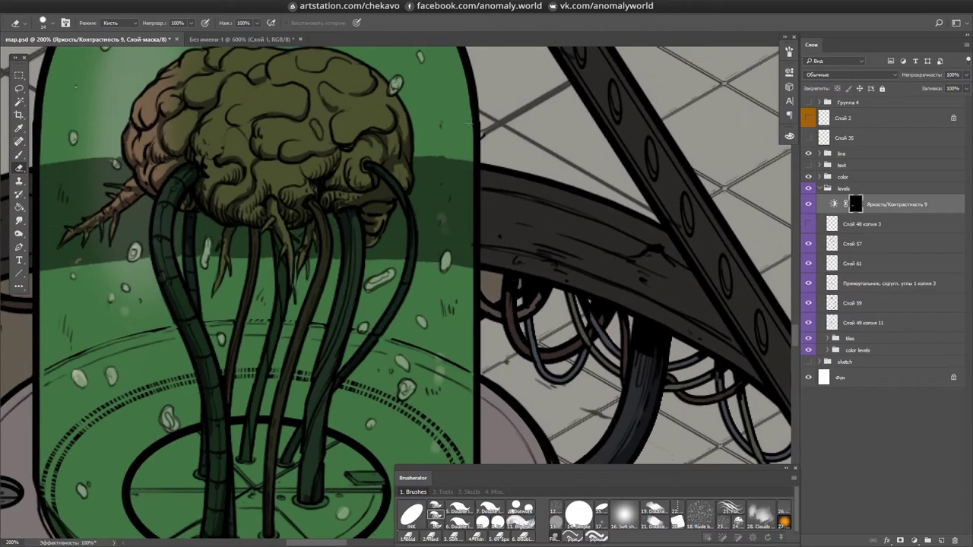
{"action": "key", "text": "ctrl+s"}
{"action": "key", "text": "b"}
- Refine the band with the eraser, save again and hide the panels for a clean view
{"action": "scroll", "coordinate": [203, 213], "scroll_direction": "up", "scroll_amount": 4}
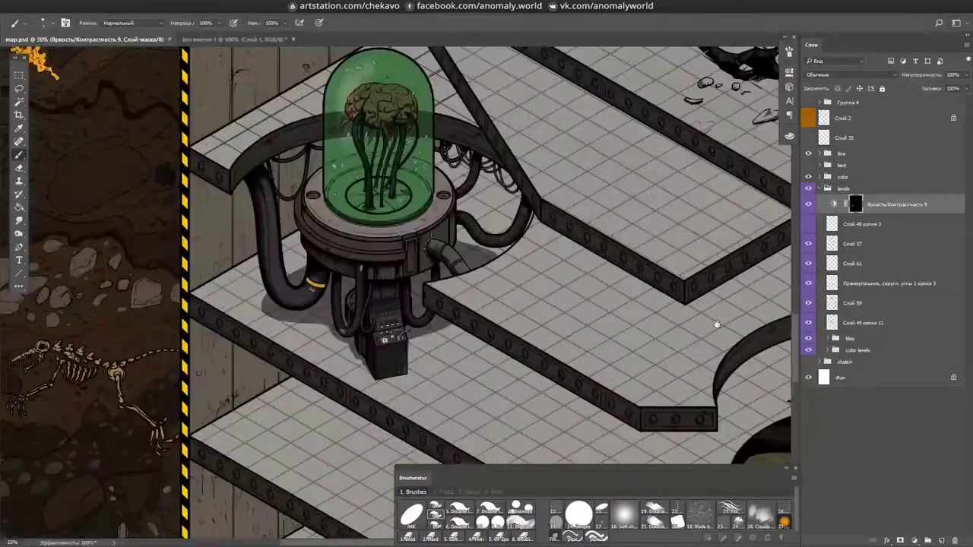
{"action": "key", "text": "e"}
{"action": "left_click_drag", "start_coordinate": [275, 286], "coordinate": [396, 228]}
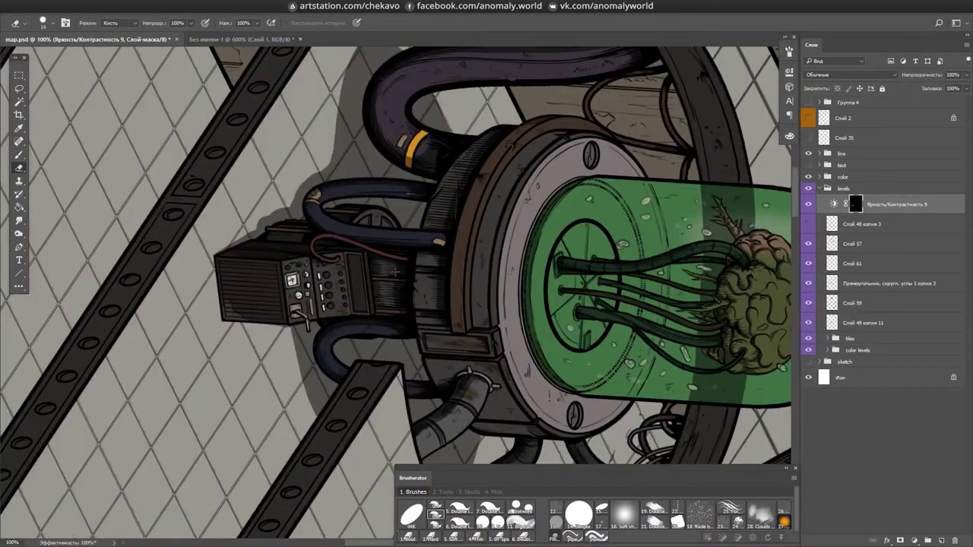
{"action": "scroll", "coordinate": [532, 228], "scroll_direction": "down", "scroll_amount": 2}
{"action": "key", "text": "ctrl+s"}
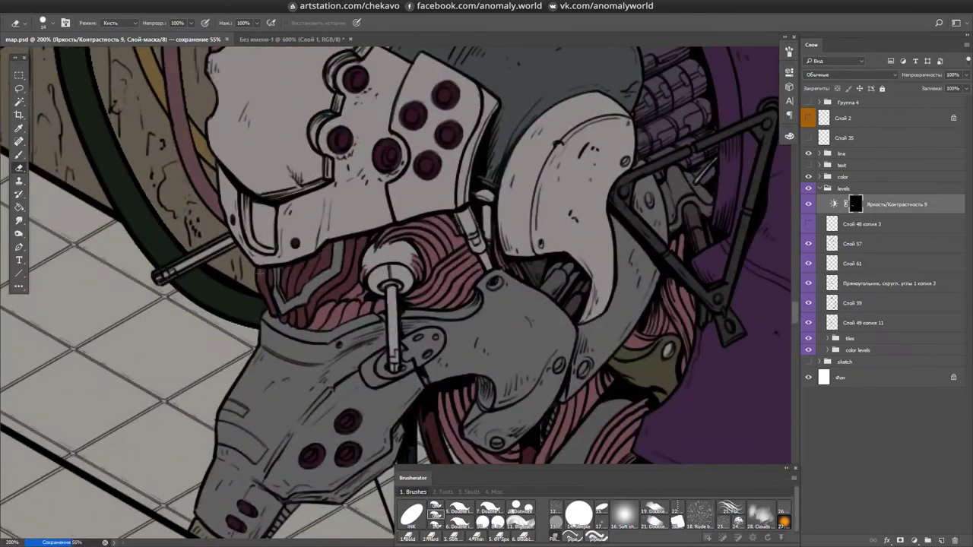
{"action": "key", "text": "Tab"}
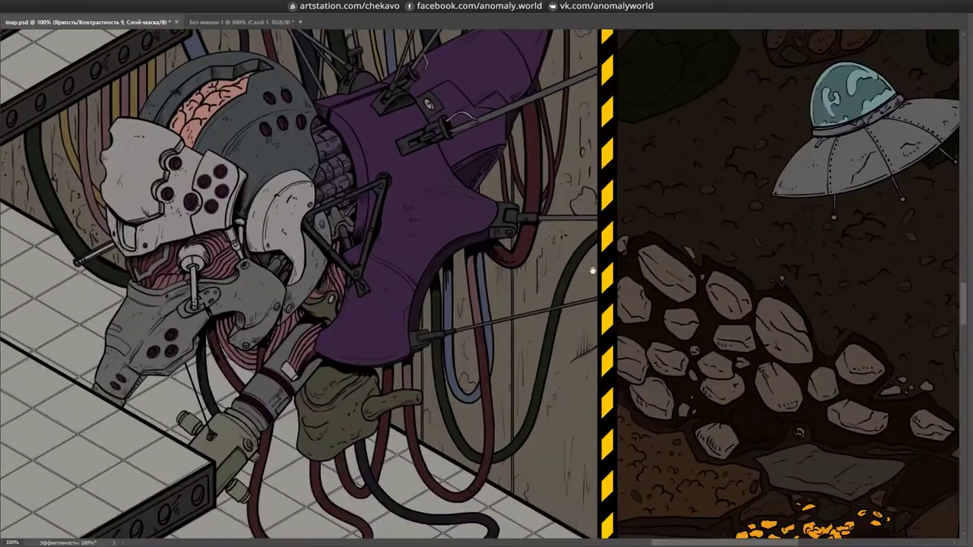
{"action": "scroll", "coordinate": [457, 212], "scroll_direction": "up", "scroll_amount": 3}
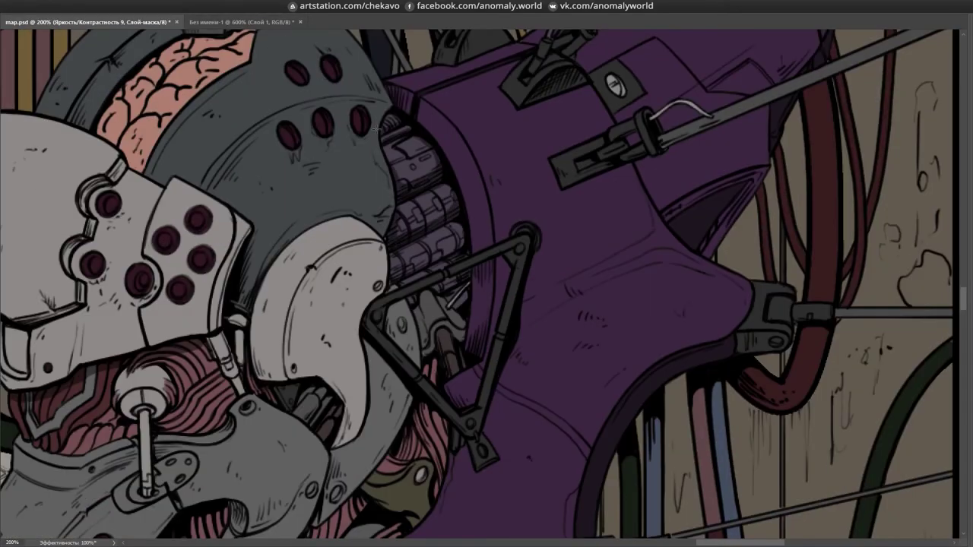
{"action": "scroll", "coordinate": [419, 289], "scroll_direction": "down", "scroll_amount": 2}
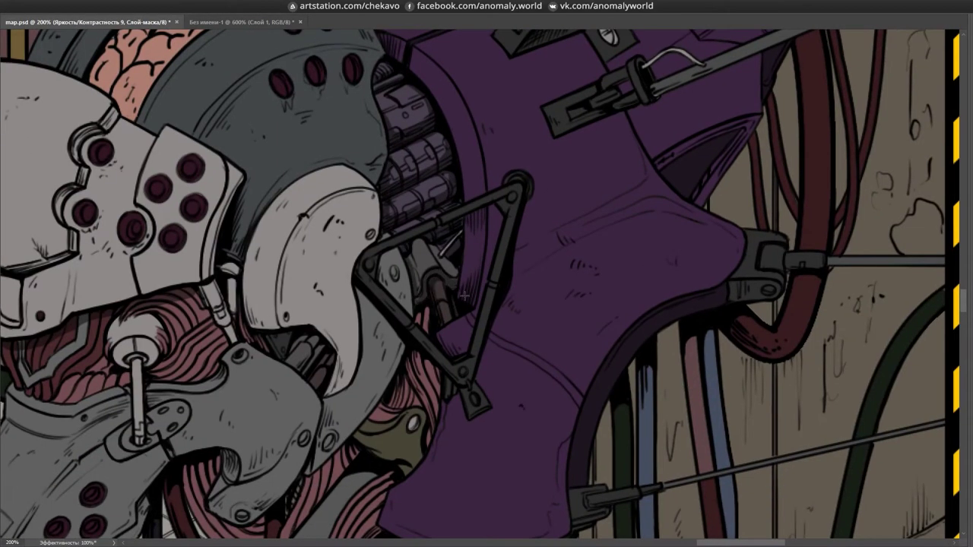
{"action": "scroll", "coordinate": [495, 208], "scroll_direction": "down", "scroll_amount": 2}
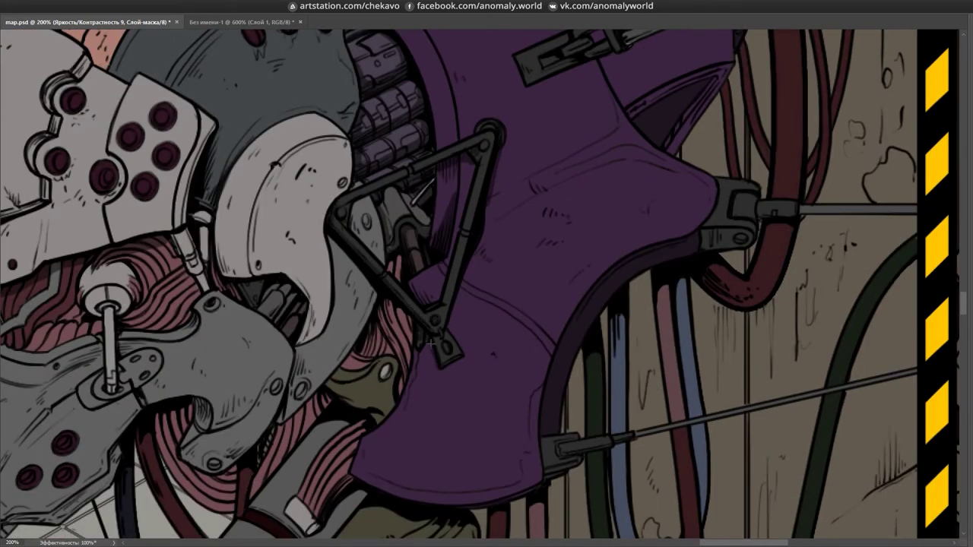
{"action": "scroll", "coordinate": [462, 354], "scroll_direction": "down", "scroll_amount": 4}
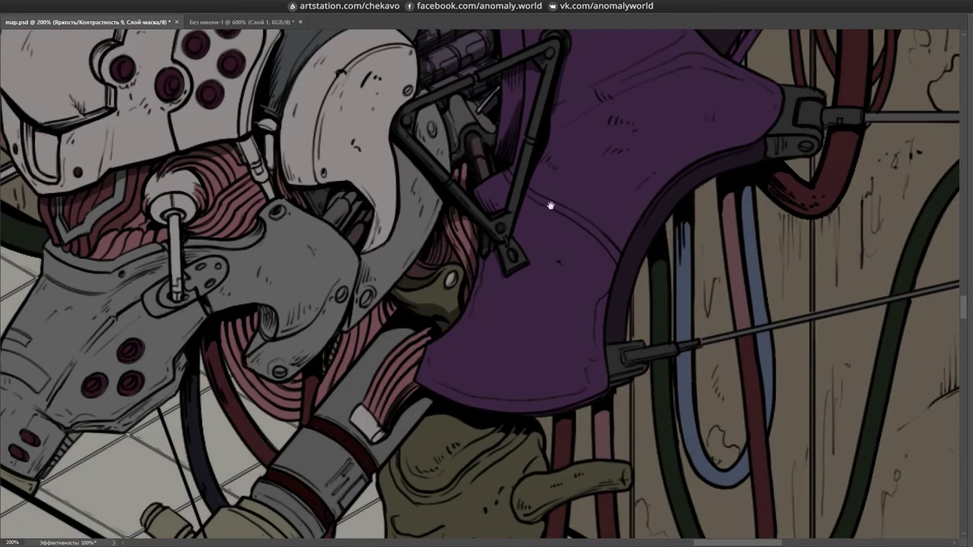
- Shade the robot's grey armour near the bolt
{"action": "scroll", "coordinate": [444, 247], "scroll_direction": "down", "scroll_amount": 1}
{"action": "scroll", "coordinate": [430, 290], "scroll_direction": "down", "scroll_amount": 2}
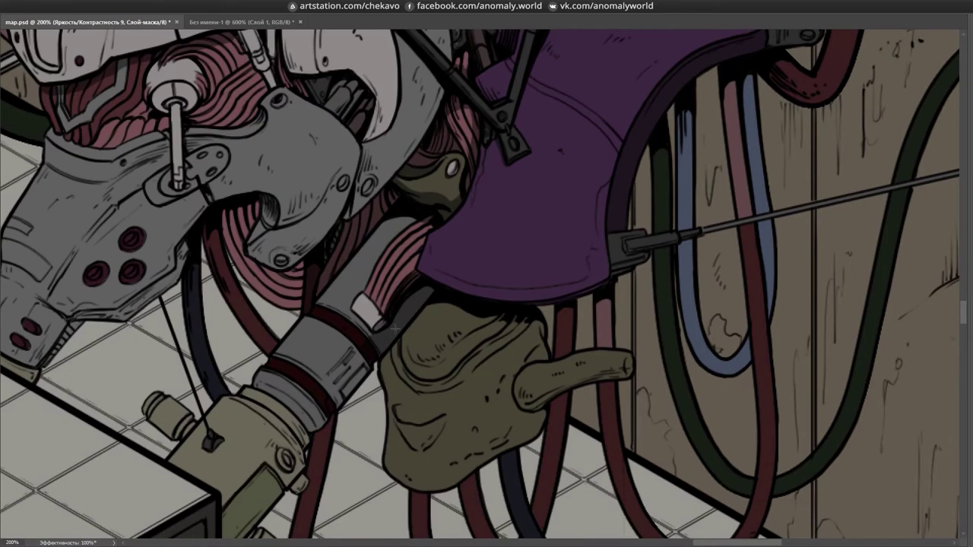
{"action": "scroll", "coordinate": [450, 257], "scroll_direction": "down", "scroll_amount": 7}
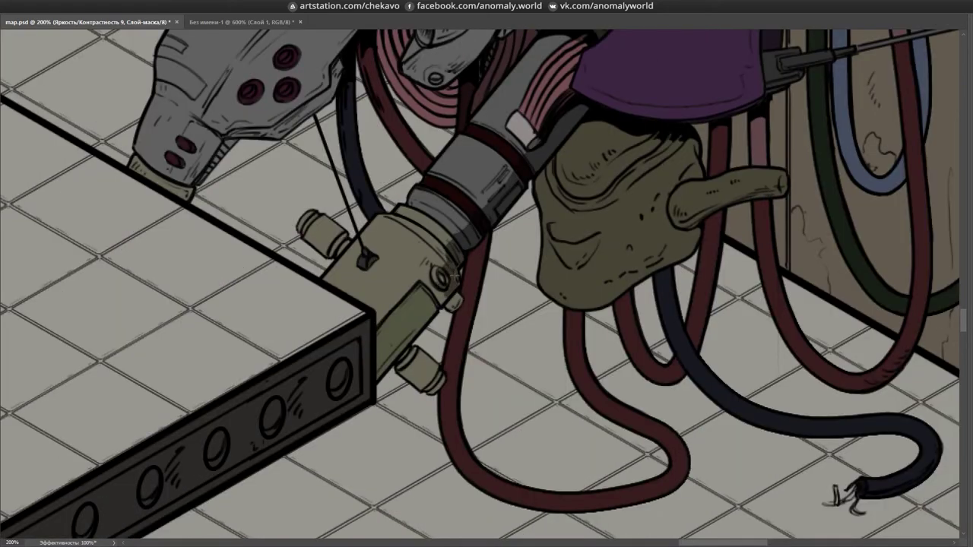
{"action": "left_click_drag", "start_coordinate": [450, 273], "coordinate": [438, 327]}
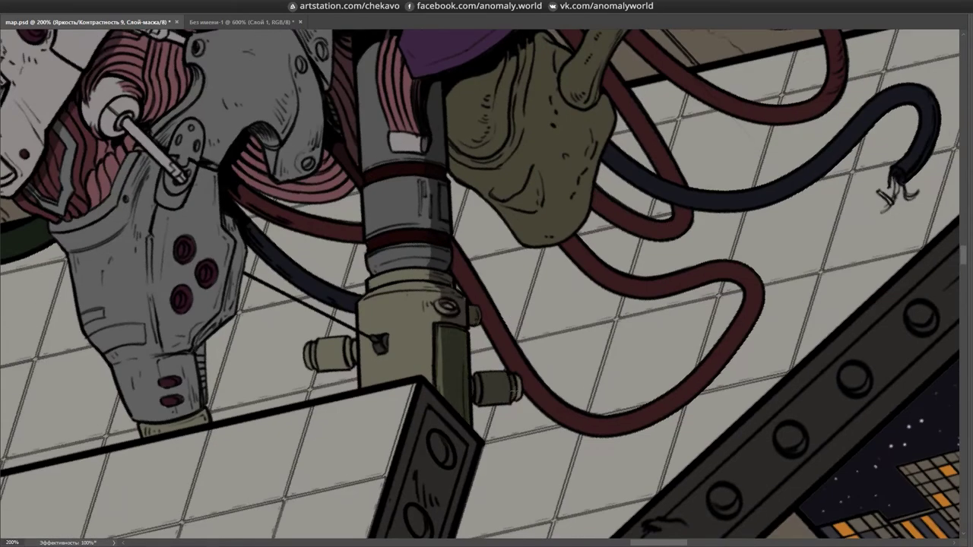
{"action": "scroll", "coordinate": [456, 289], "scroll_direction": "up", "scroll_amount": 10}
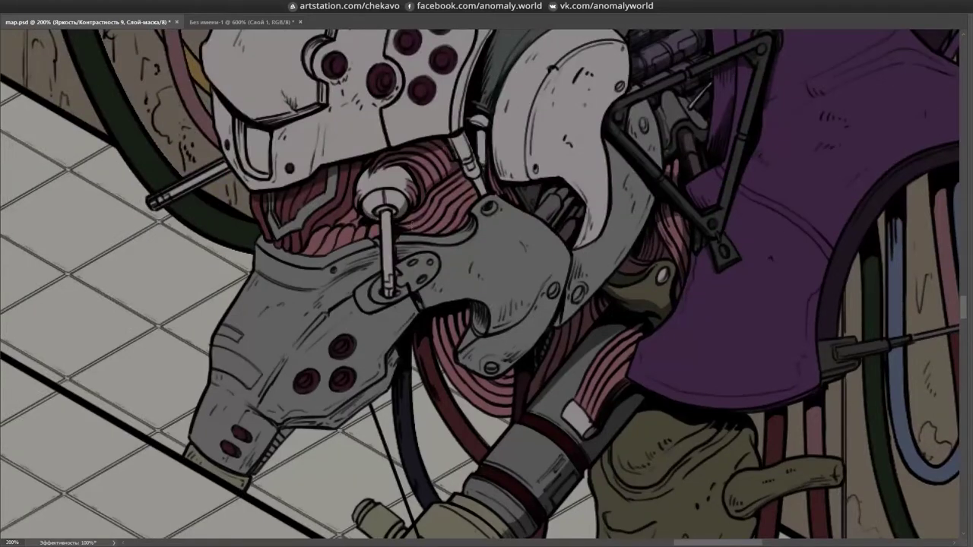
{"action": "scroll", "coordinate": [479, 141], "scroll_direction": "up", "scroll_amount": 8}
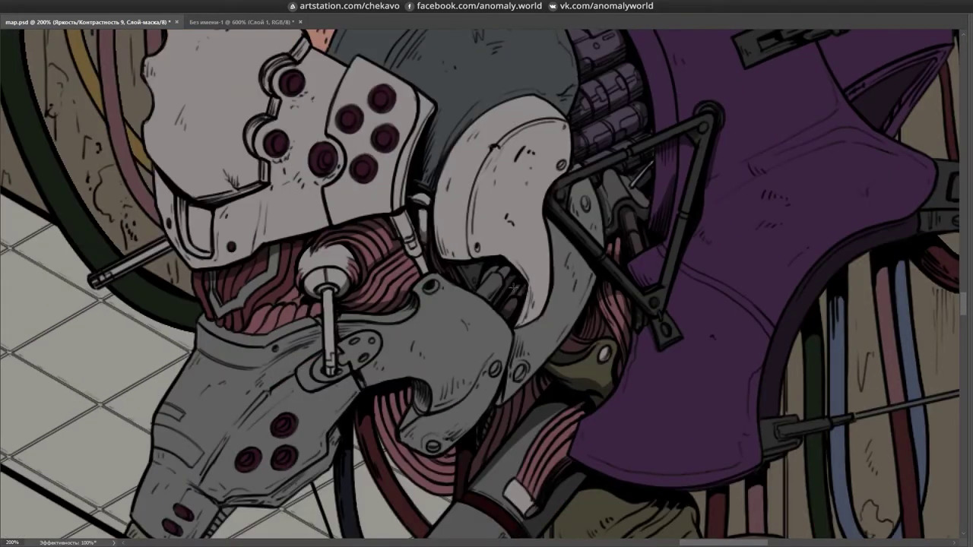
{"action": "scroll", "coordinate": [695, 256], "scroll_direction": "down", "scroll_amount": 2}
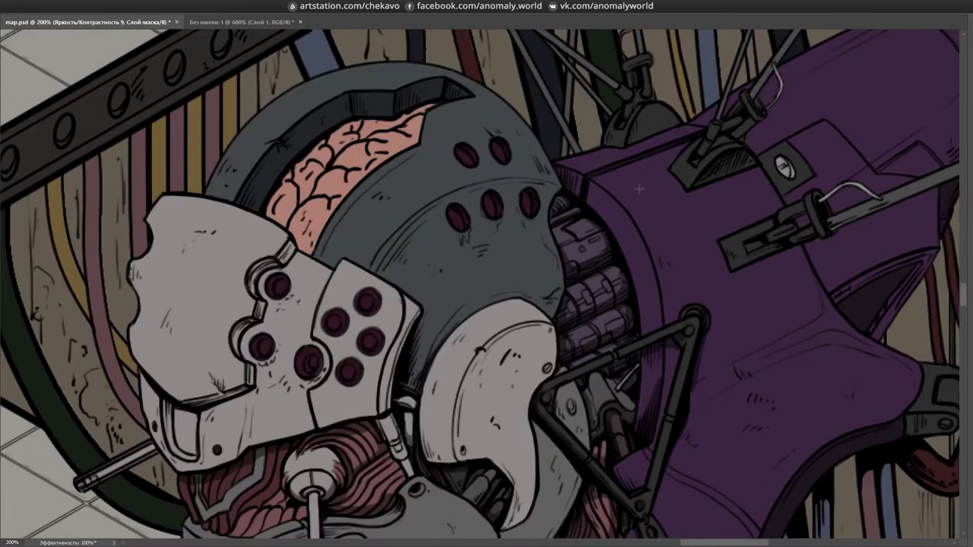
{"action": "scroll", "coordinate": [640, 179], "scroll_direction": "down", "scroll_amount": 2}
{"action": "left_click_drag", "start_coordinate": [640, 179], "coordinate": [723, 111]}
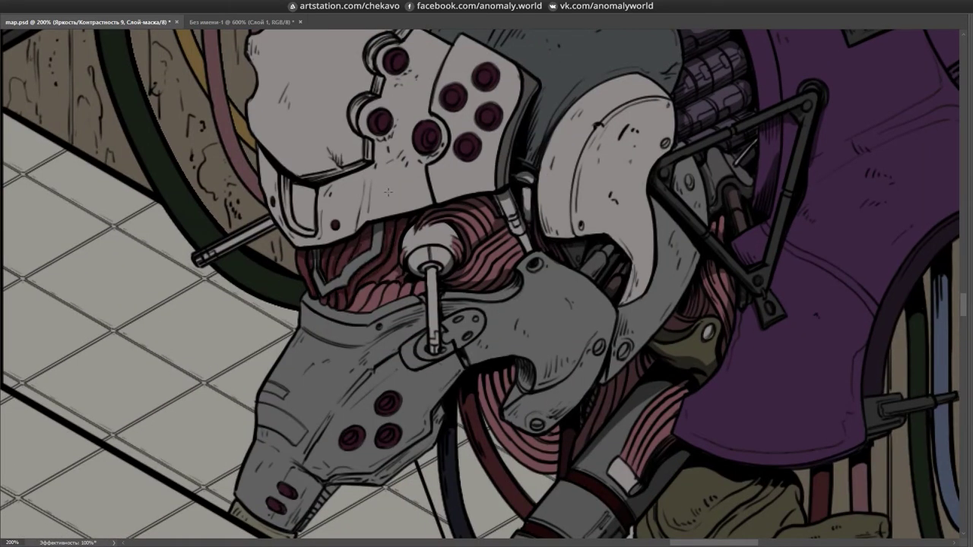
{"action": "left_click_drag", "start_coordinate": [371, 334], "coordinate": [415, 310]}
- Save map.psd with the new armour shading
{"action": "left_click_drag", "start_coordinate": [519, 297], "coordinate": [417, 280]}
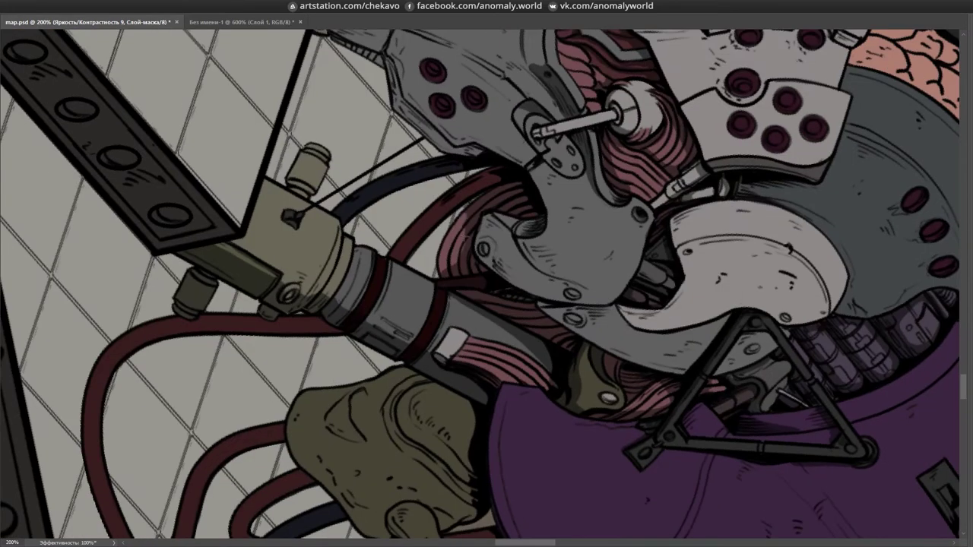
{"action": "left_click_drag", "start_coordinate": [417, 280], "coordinate": [525, 372]}
{"action": "left_click_drag", "start_coordinate": [502, 126], "coordinate": [669, 323]}
{"action": "key", "text": "ctrl+s"}
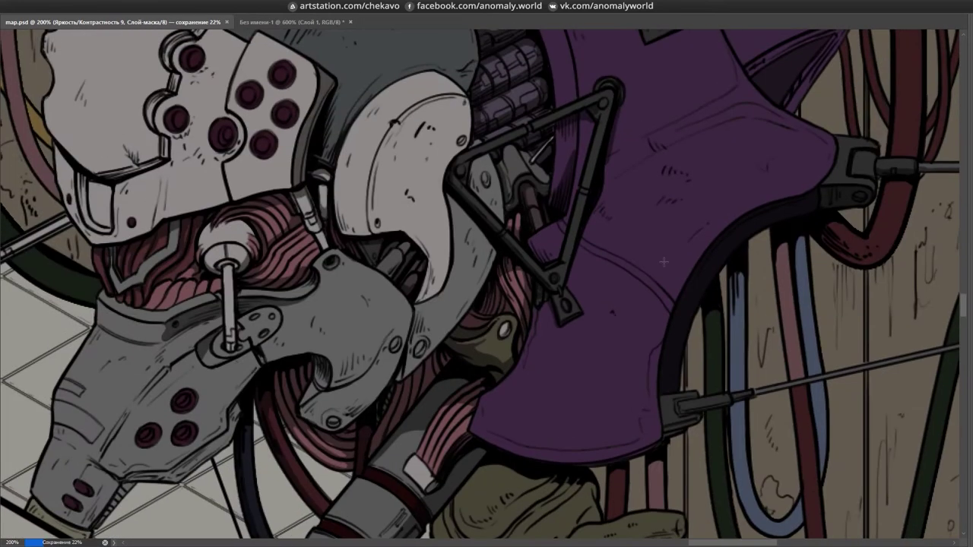
{"action": "key", "text": "ctrl+s"}
- Shade the upper and lower parts of the olive glove, darkening its lower right
{"action": "left_click_drag", "start_coordinate": [452, 209], "coordinate": [416, 307]}
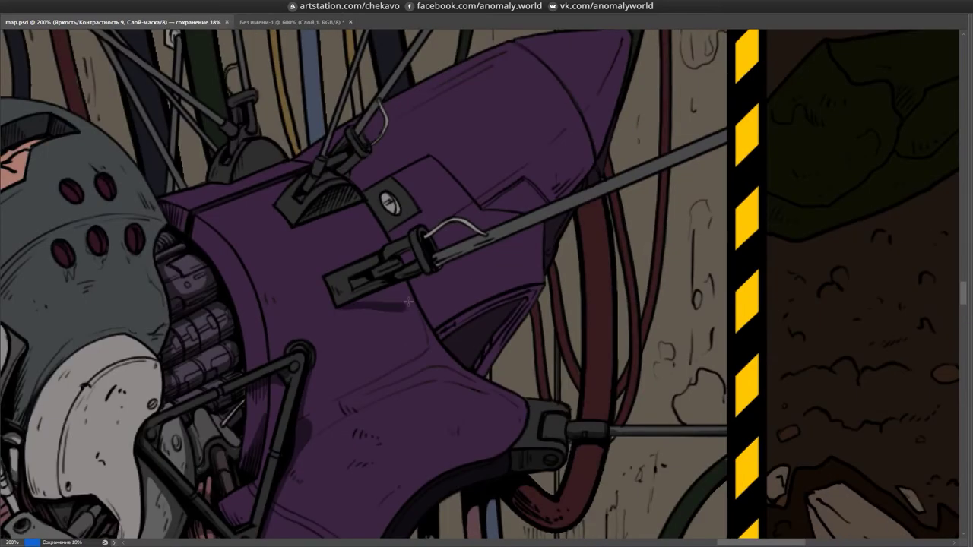
{"action": "left_click_drag", "start_coordinate": [520, 225], "coordinate": [586, 231]}
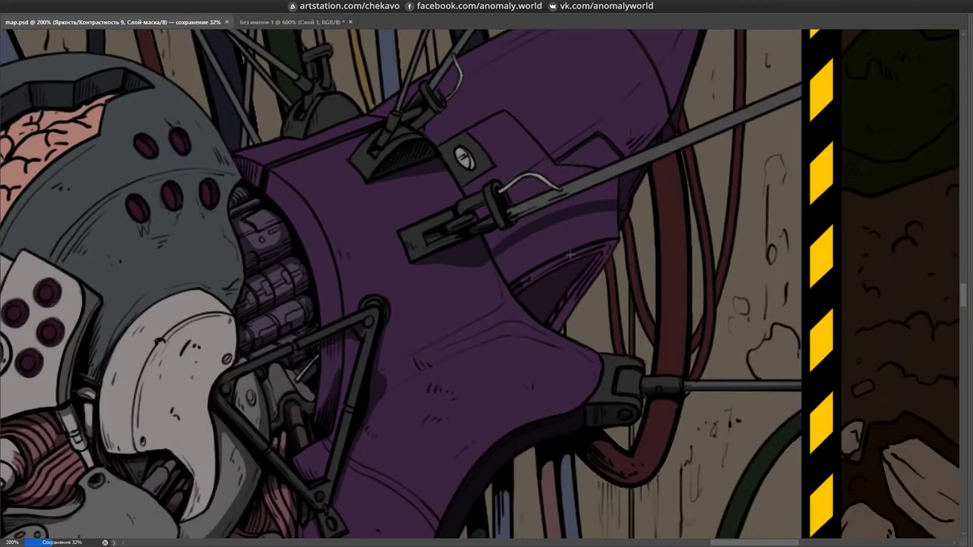
{"action": "left_click_drag", "start_coordinate": [578, 282], "coordinate": [950, 76]}
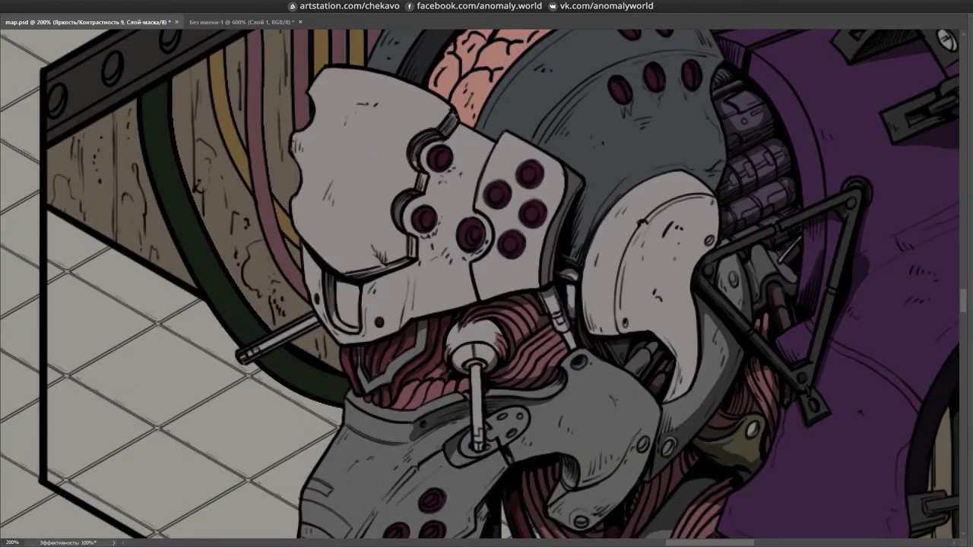
{"action": "left_click_drag", "start_coordinate": [410, 536], "coordinate": [421, 327]}
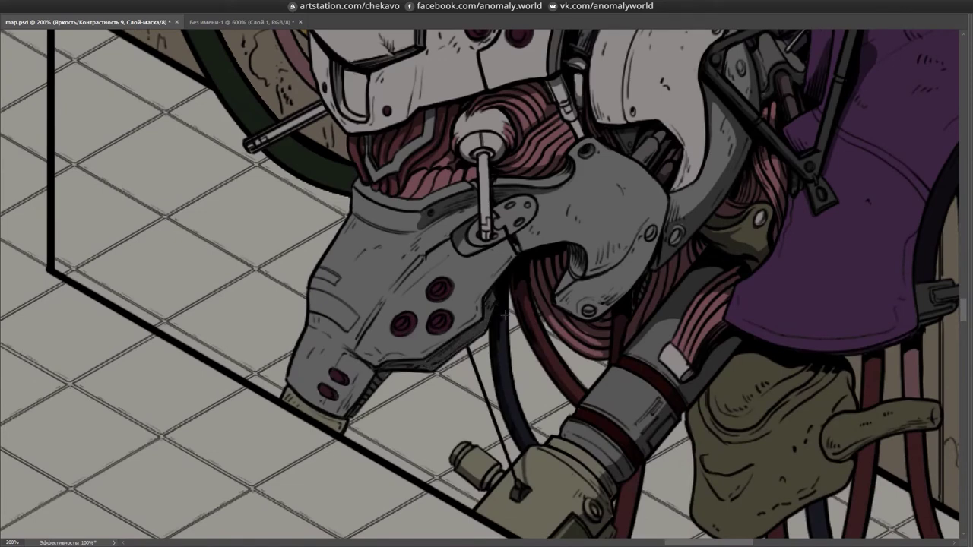
{"action": "left_click_drag", "start_coordinate": [626, 488], "coordinate": [543, 228]}
{"action": "left_click_drag", "start_coordinate": [601, 171], "coordinate": [388, 253]}
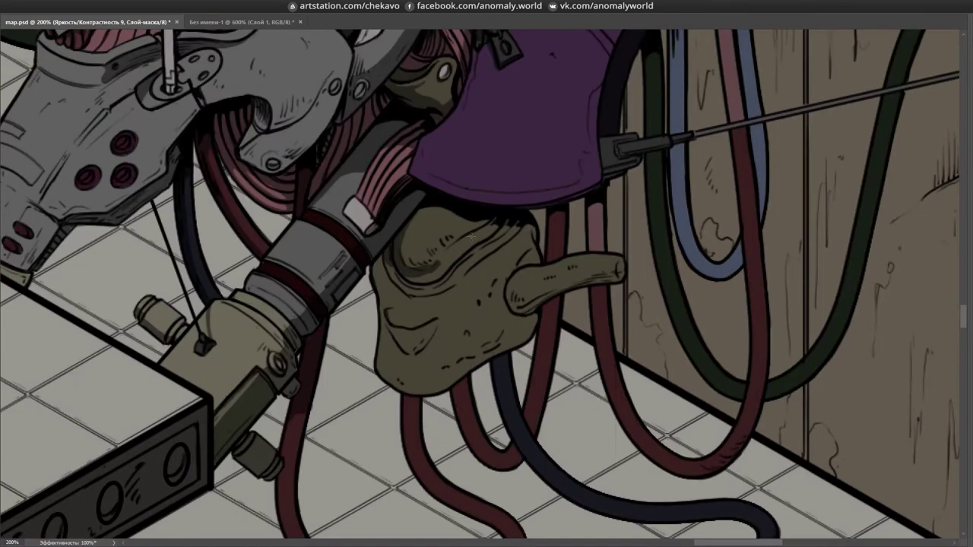
{"action": "left_click_drag", "start_coordinate": [457, 260], "coordinate": [536, 247]}
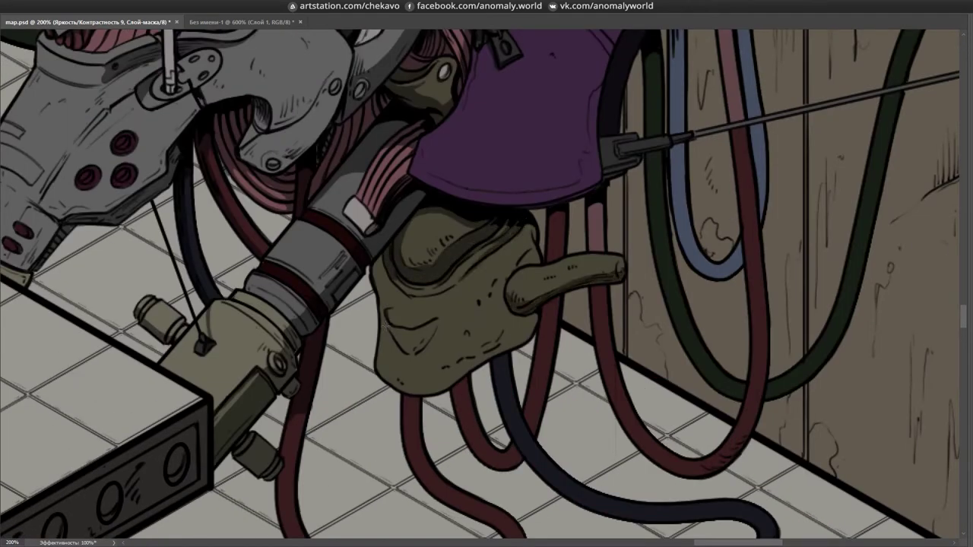
{"action": "left_click_drag", "start_coordinate": [437, 325], "coordinate": [388, 335]}
{"action": "left_click_drag", "start_coordinate": [454, 377], "coordinate": [522, 326]}
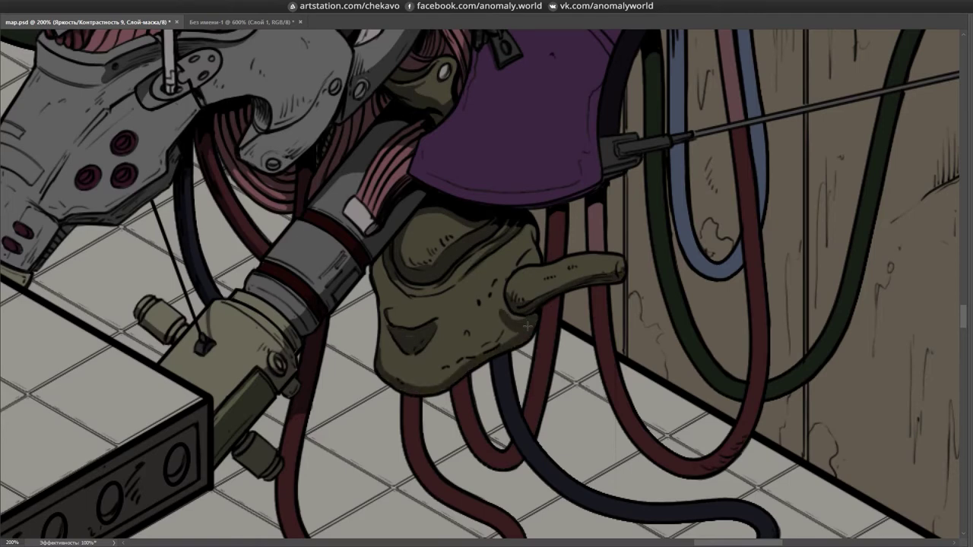
- Save the illustration with the darkened glove shading
{"action": "scroll", "coordinate": [527, 327], "scroll_direction": "up", "scroll_amount": 3}
{"action": "key", "text": "ctrl+s"}
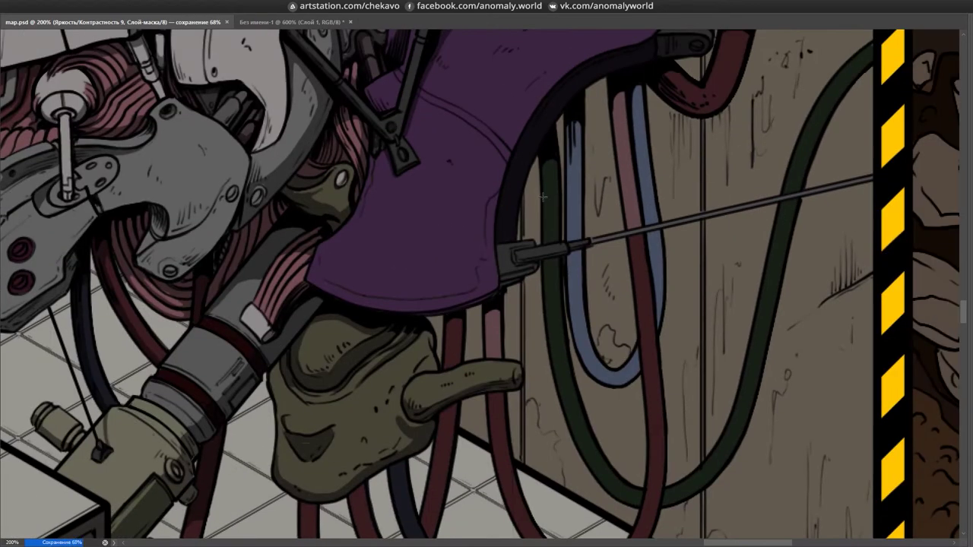
{"action": "scroll", "coordinate": [617, 147], "scroll_direction": "up", "scroll_amount": 3}
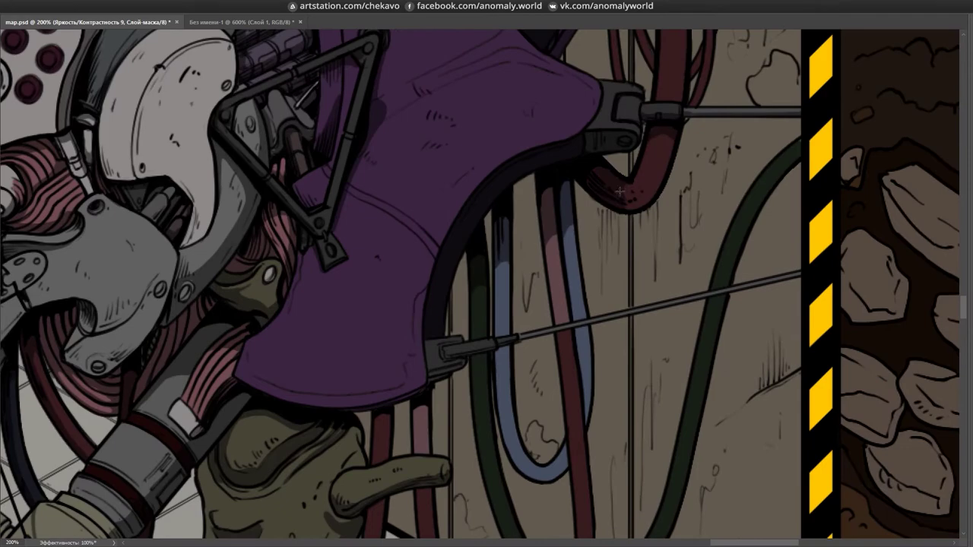
{"action": "scroll", "coordinate": [620, 191], "scroll_direction": "up", "scroll_amount": 5}
{"action": "key", "text": "ctrl+s"}
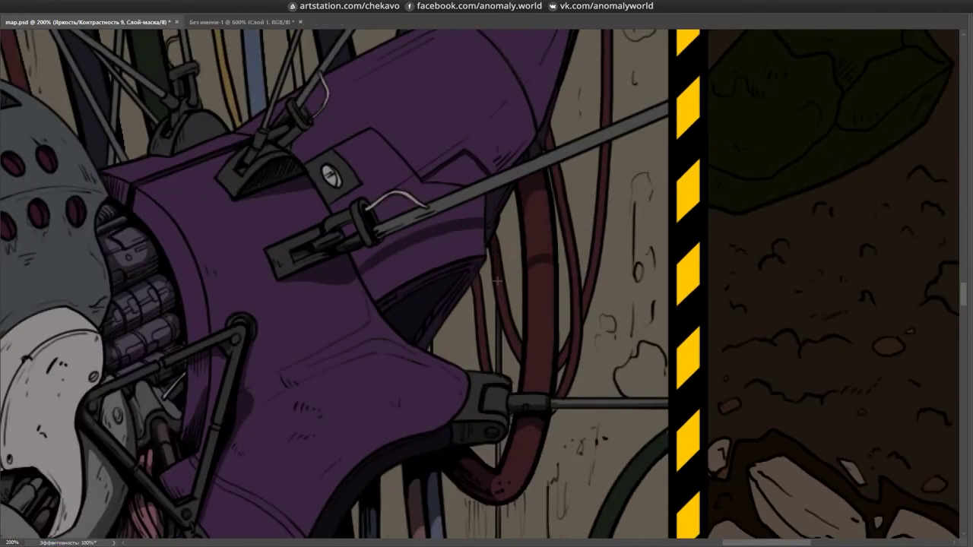
- Tilt the view along the hazard stripe and check the grey arm and floor tiles, saving as you go
{"action": "scroll", "coordinate": [473, 314], "scroll_direction": "up", "scroll_amount": 3}
{"action": "scroll", "coordinate": [447, 230], "scroll_direction": "right", "scroll_amount": 3}
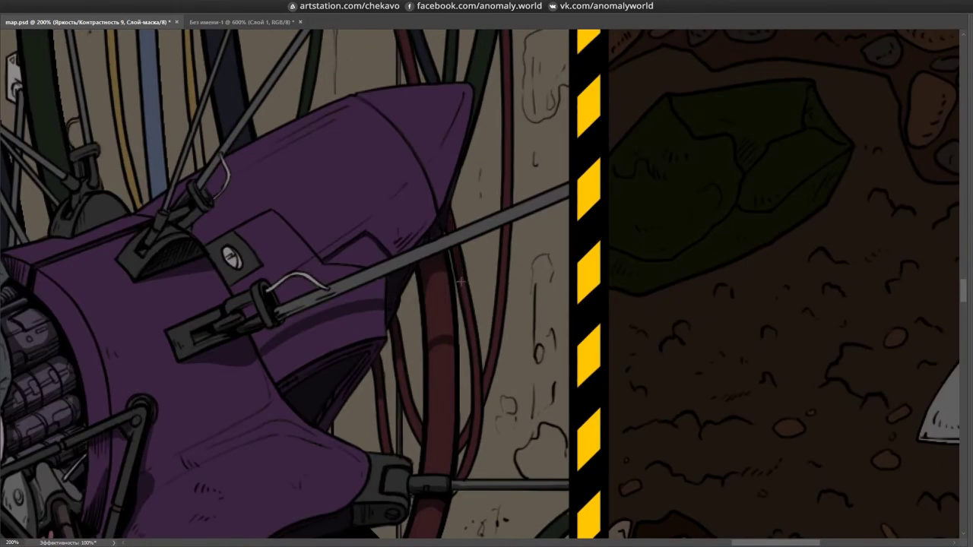
{"action": "left_click_drag", "start_coordinate": [460, 281], "coordinate": [517, 358]}
{"action": "key", "text": "ctrl+s"}
{"action": "left_click_drag", "start_coordinate": [533, 266], "coordinate": [433, 327]}
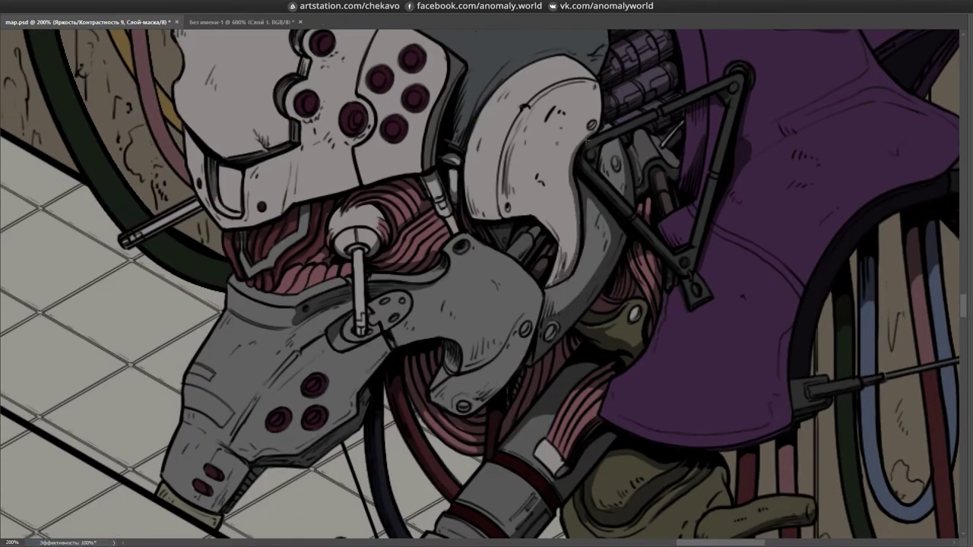
{"action": "left_click_drag", "start_coordinate": [362, 275], "coordinate": [388, 239]}
{"action": "key", "text": "ctrl+s"}
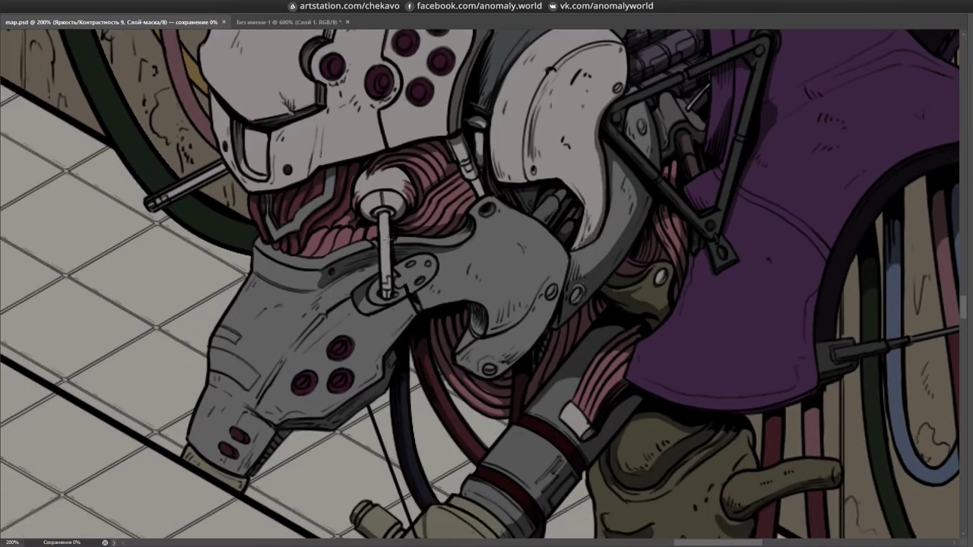
{"action": "left_click_drag", "start_coordinate": [384, 273], "coordinate": [559, 152]}
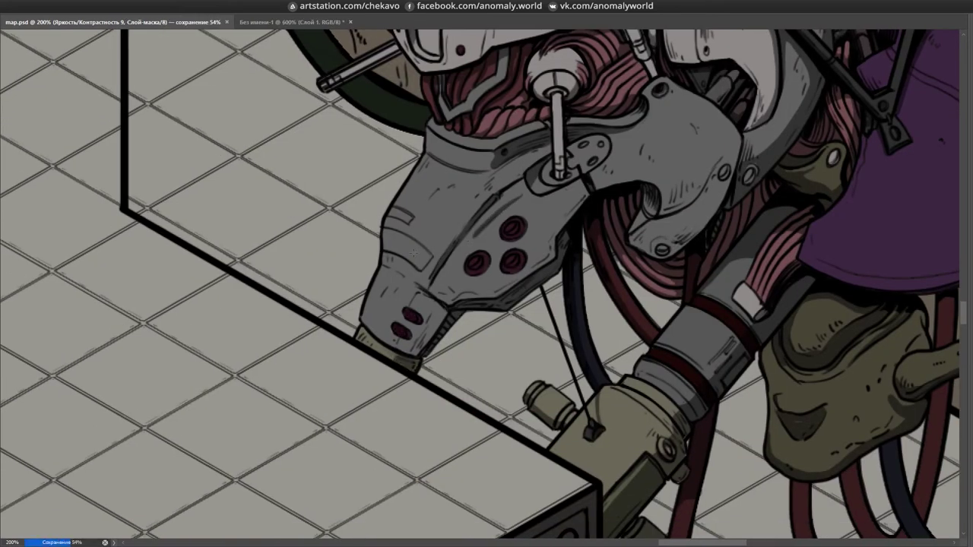
{"action": "key", "text": "ctrl+s"}
- Review the whole robot, the UFO panel and the lower hoses from rotated angles, then save
{"action": "left_click_drag", "start_coordinate": [549, 243], "coordinate": [186, 359]}
{"action": "left_click_drag", "start_coordinate": [582, 253], "coordinate": [795, 107]}
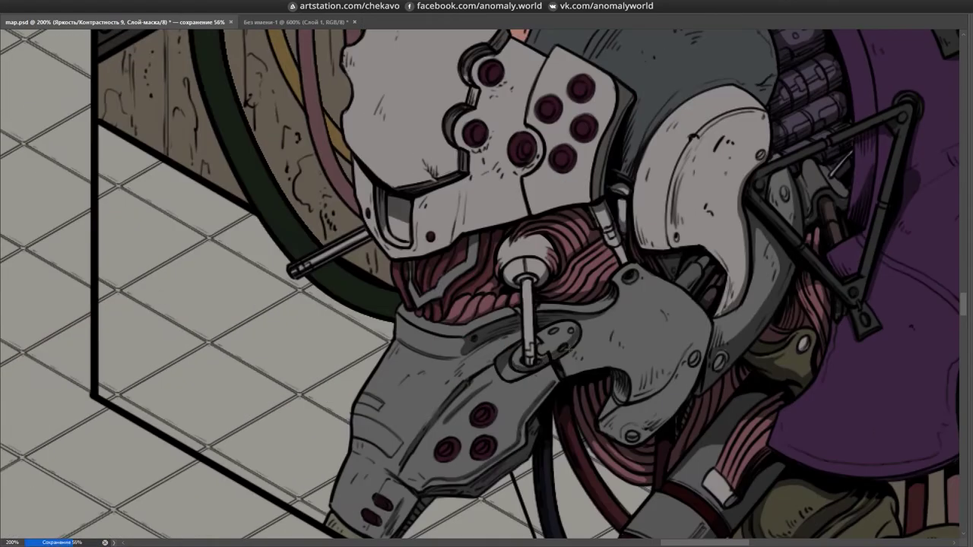
{"action": "key", "text": "ctrl+minus"}
{"action": "left_click_drag", "start_coordinate": [453, 383], "coordinate": [488, 167]}
{"action": "key", "text": "ctrl+plus"}
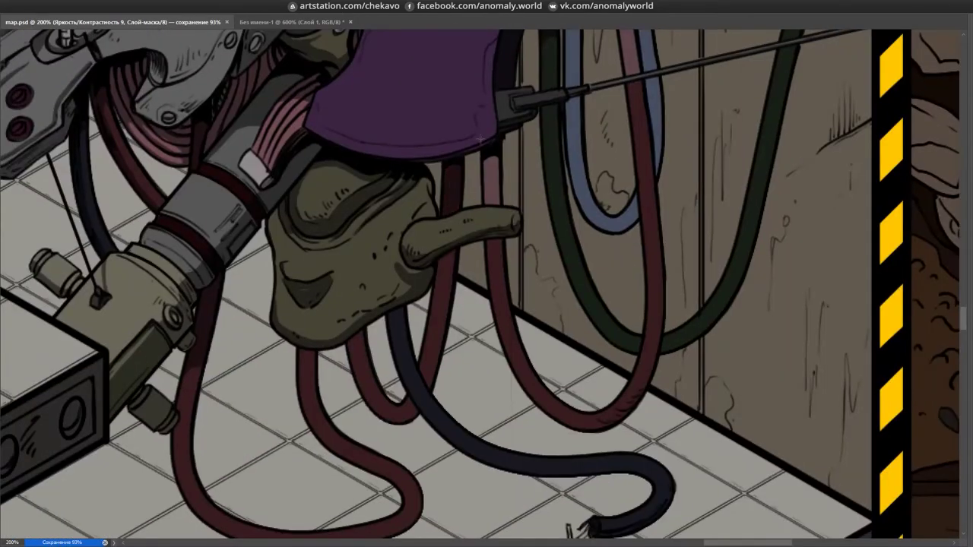
{"action": "left_click_drag", "start_coordinate": [506, 292], "coordinate": [503, 191]}
{"action": "left_click_drag", "start_coordinate": [580, 130], "coordinate": [440, 277]}
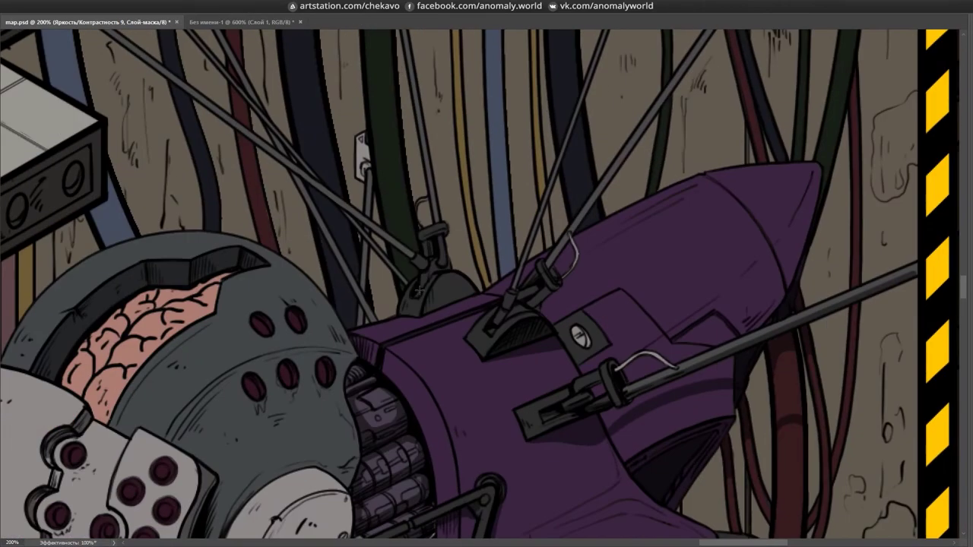
{"action": "left_click_drag", "start_coordinate": [551, 287], "coordinate": [528, 232]}
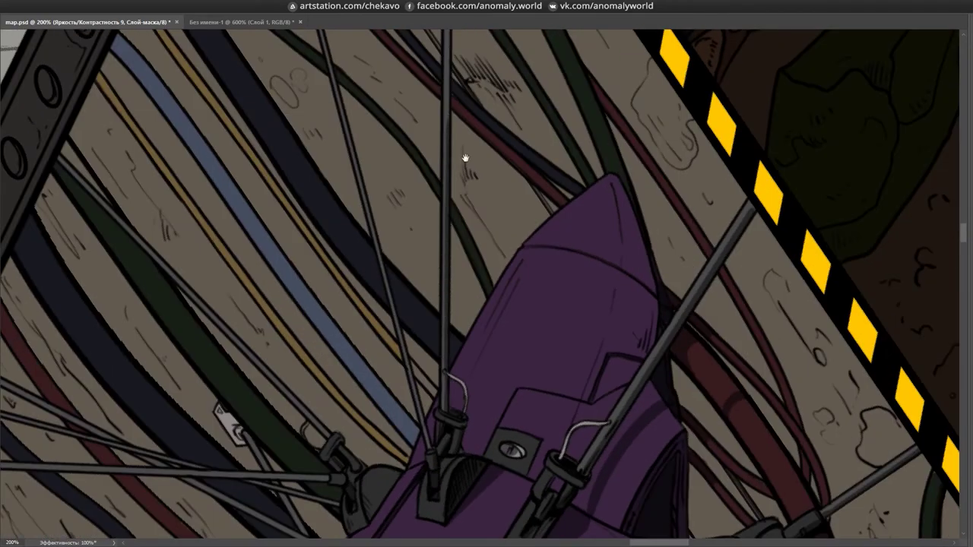
{"action": "key", "text": "ctrl+s"}
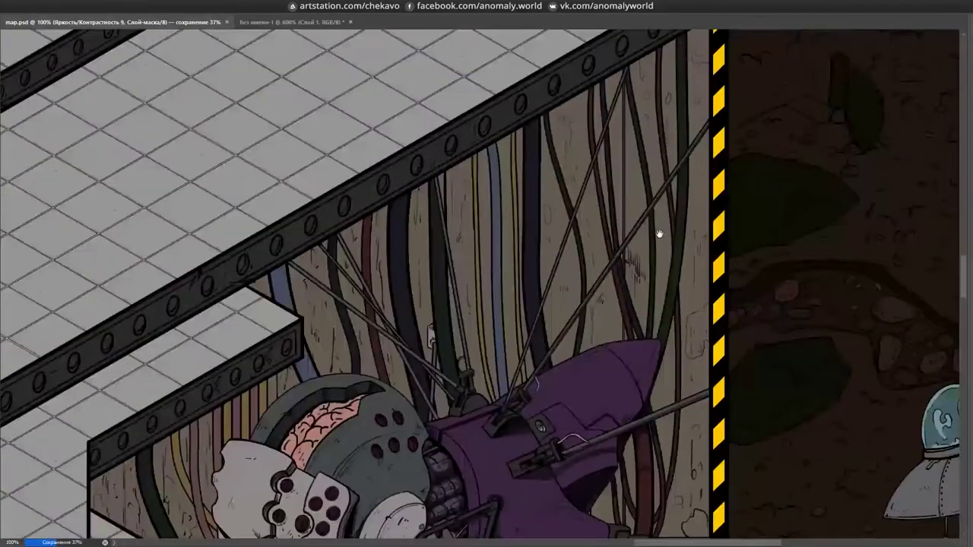
- Inspect the grey mechanical hand, then the brain and purple shell, with the panels restored
{"action": "scroll", "coordinate": [659, 234], "scroll_direction": "up", "scroll_amount": 1}
{"action": "left_click_drag", "start_coordinate": [660, 234], "coordinate": [826, 341]}
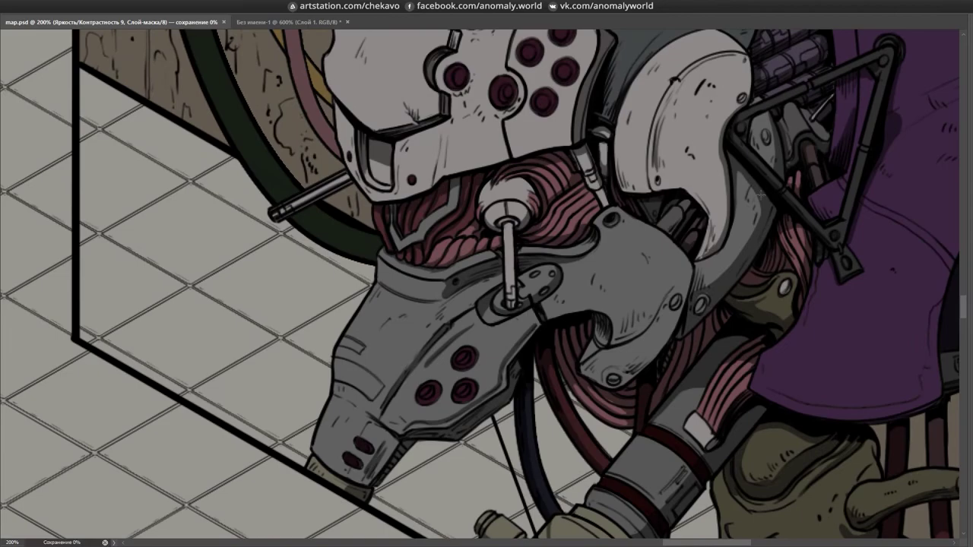
{"action": "scroll", "coordinate": [761, 196], "scroll_direction": "down", "scroll_amount": 1}
{"action": "left_click_drag", "start_coordinate": [722, 53], "coordinate": [669, 202]}
{"action": "key", "text": "Tab"}
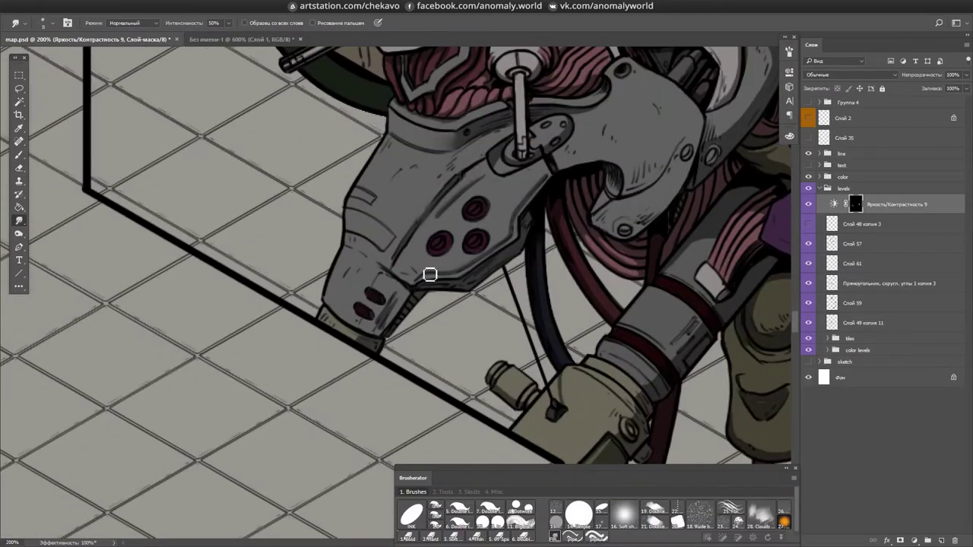
- Frame the glove and right-hand cables and switch to a smaller eraser
{"action": "left_click_drag", "start_coordinate": [593, 463], "coordinate": [422, 365]}
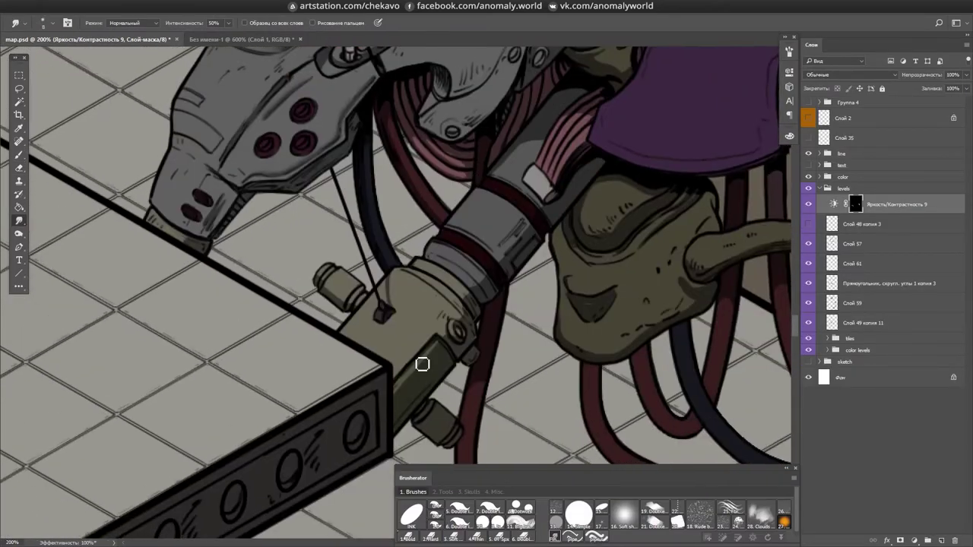
{"action": "left_click_drag", "start_coordinate": [645, 324], "coordinate": [550, 335]}
{"action": "scroll", "coordinate": [513, 319], "scroll_direction": "up", "scroll_amount": 10}
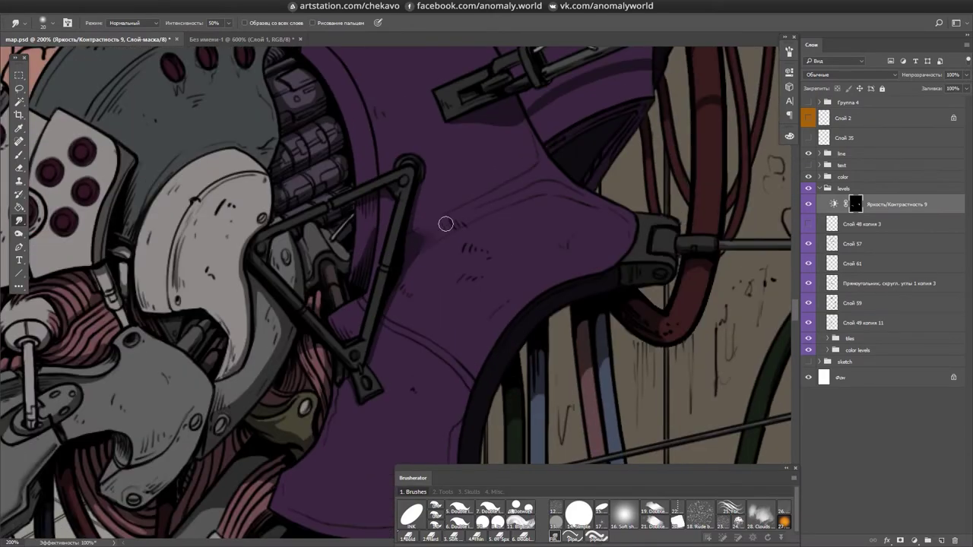
{"action": "key", "text": "bracketleft"}
{"action": "scroll", "coordinate": [559, 258], "scroll_direction": "down", "scroll_amount": 1}
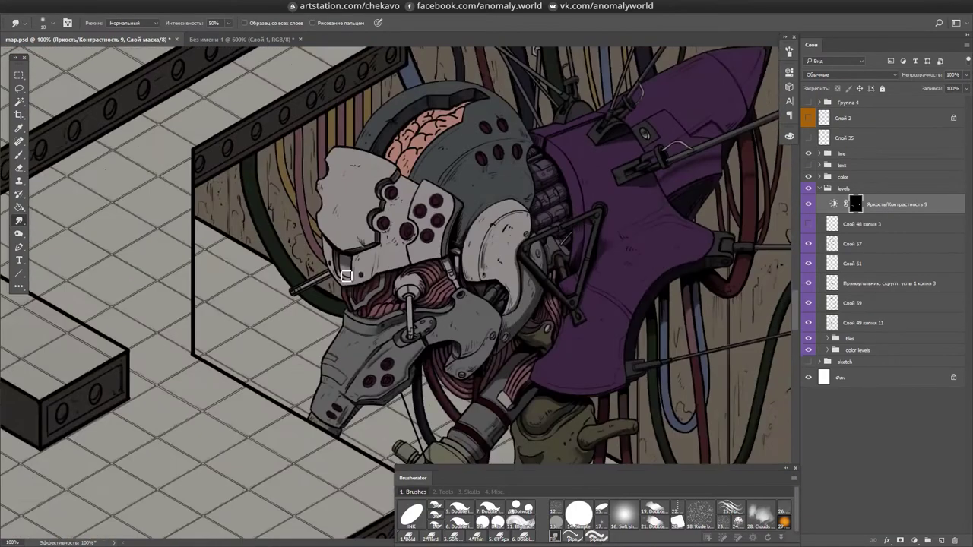
{"action": "scroll", "coordinate": [534, 268], "scroll_direction": "down", "scroll_amount": 2}
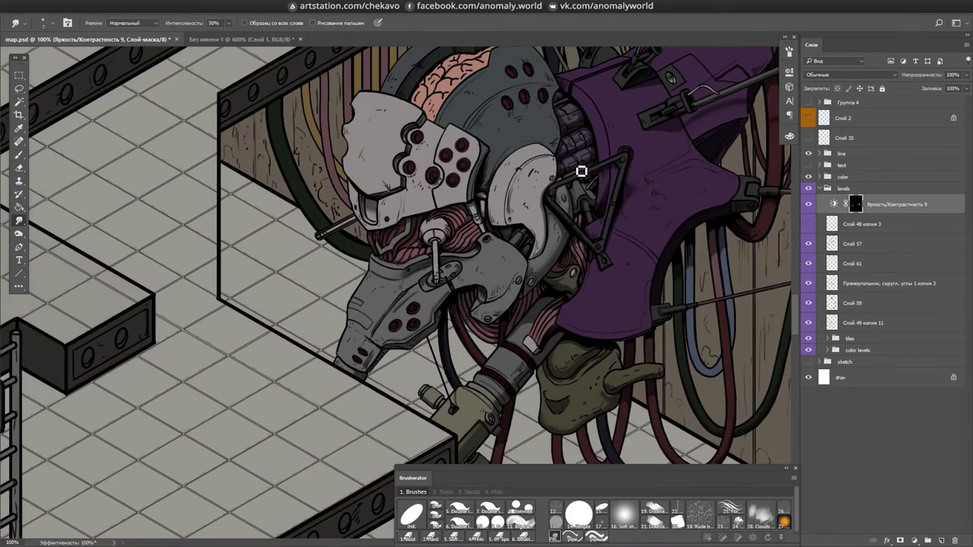
{"action": "scroll", "coordinate": [582, 171], "scroll_direction": "down", "scroll_amount": 5}
{"action": "scroll", "coordinate": [585, 213], "scroll_direction": "down", "scroll_amount": 2}
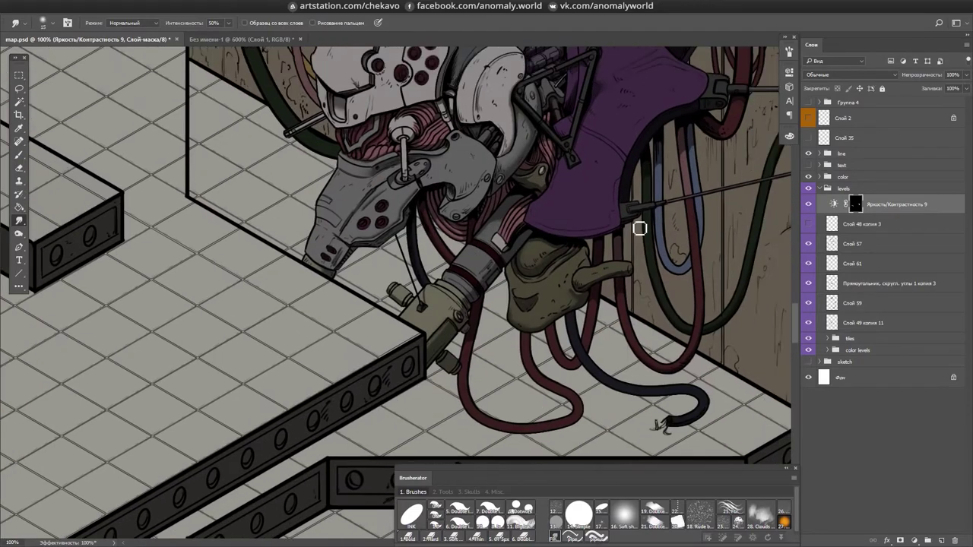
{"action": "key", "text": "e"}
{"action": "scroll", "coordinate": [601, 235], "scroll_direction": "up", "scroll_amount": 3}
{"action": "scroll", "coordinate": [560, 208], "scroll_direction": "up", "scroll_amount": 8}
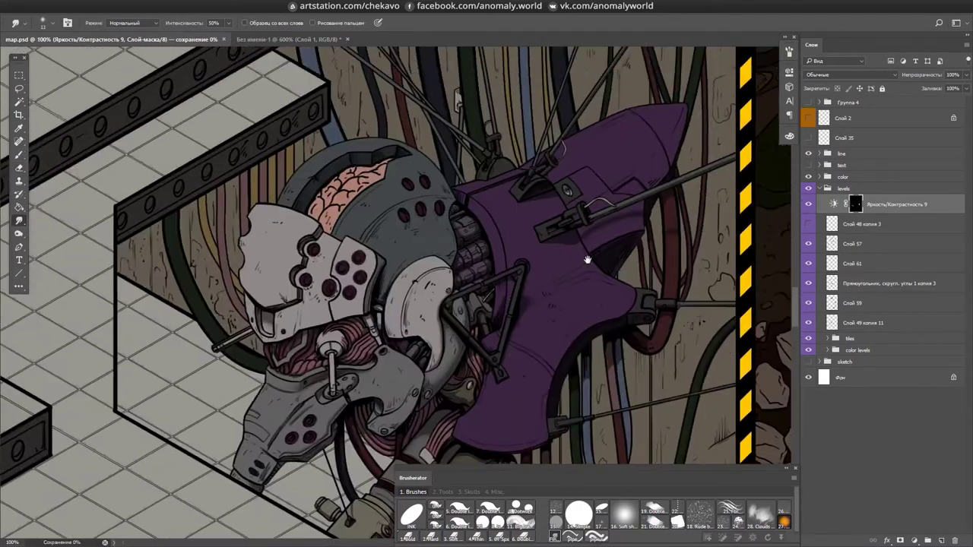
- Erase on the Brightness/Contrast 9 mask to darken the wall cables
{"action": "key", "text": "Tab"}
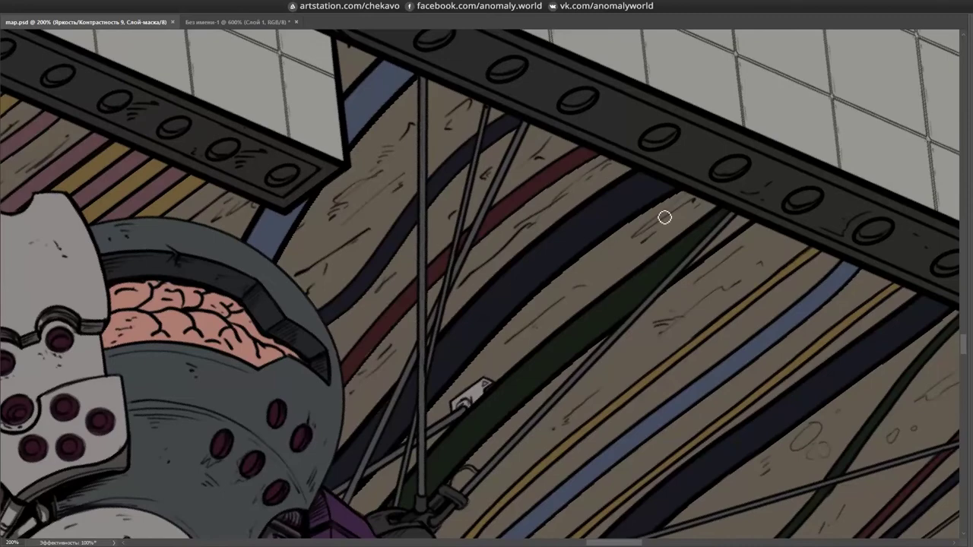
{"action": "scroll", "coordinate": [457, 342], "scroll_direction": "down", "scroll_amount": 2}
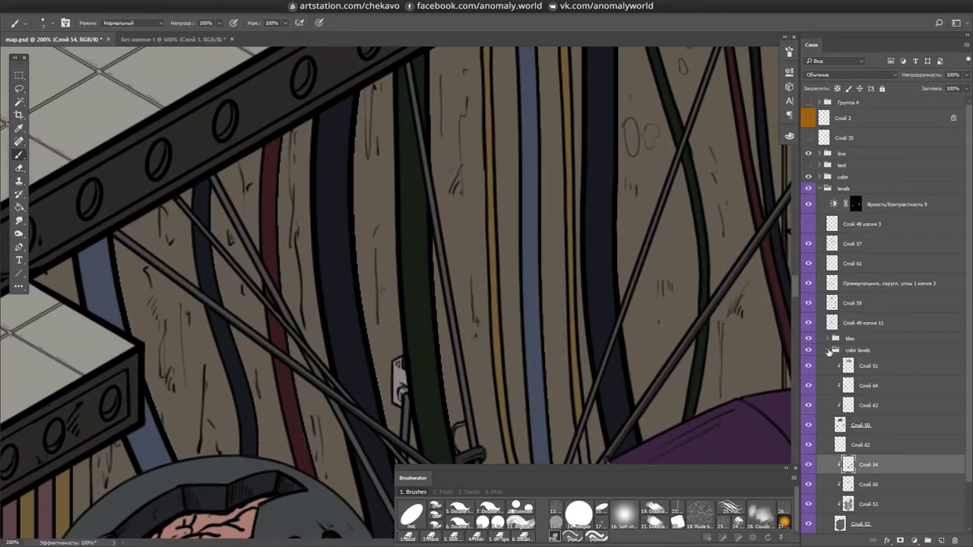
{"action": "left_click", "coordinate": [828, 351]}
{"action": "left_click", "coordinate": [855, 204]}
{"action": "key", "text": "e"}
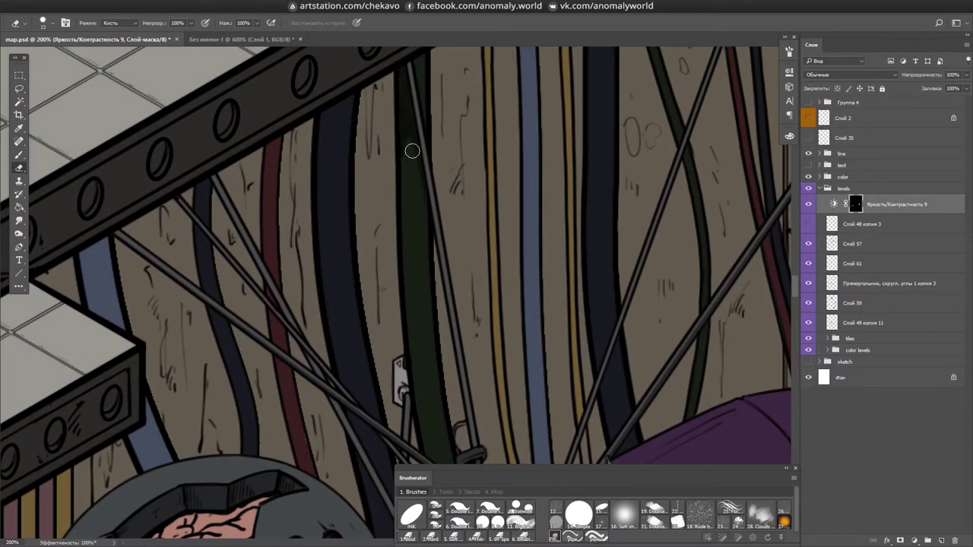
{"action": "scroll", "coordinate": [414, 152], "scroll_direction": "down", "scroll_amount": 2}
{"action": "left_click_drag", "start_coordinate": [335, 182], "coordinate": [343, 110]}
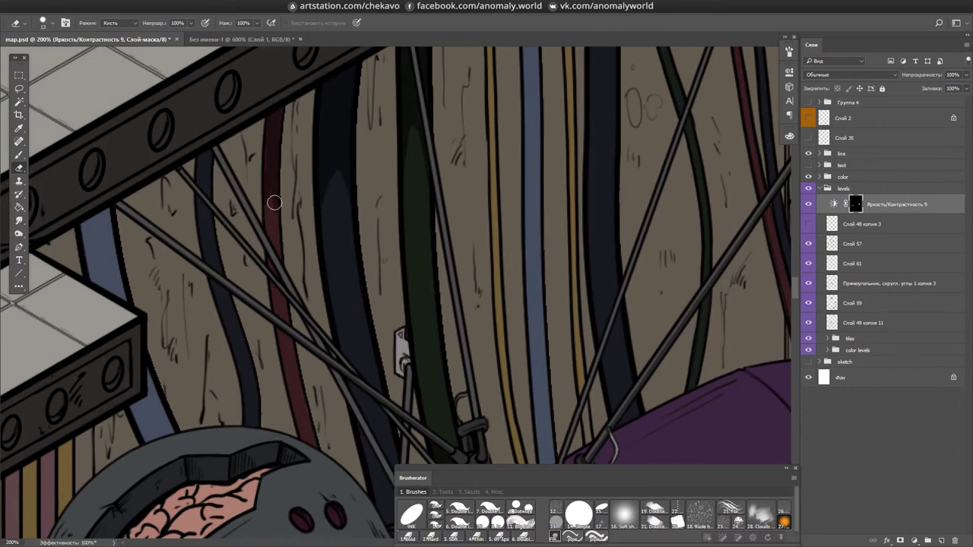
{"action": "left_click_drag", "start_coordinate": [274, 182], "coordinate": [306, 166]}
{"action": "left_click_drag", "start_coordinate": [241, 198], "coordinate": [239, 228]}
{"action": "mouse_move", "coordinate": [126, 256]}
{"action": "left_mouse_down"}
{"action": "mouse_move", "coordinate": [129, 266]}
{"action": "mouse_move", "coordinate": [552, 159]}
{"action": "mouse_move", "coordinate": [540, 413]}
{"action": "mouse_move", "coordinate": [434, 354]}
{"action": "left_mouse_up"}
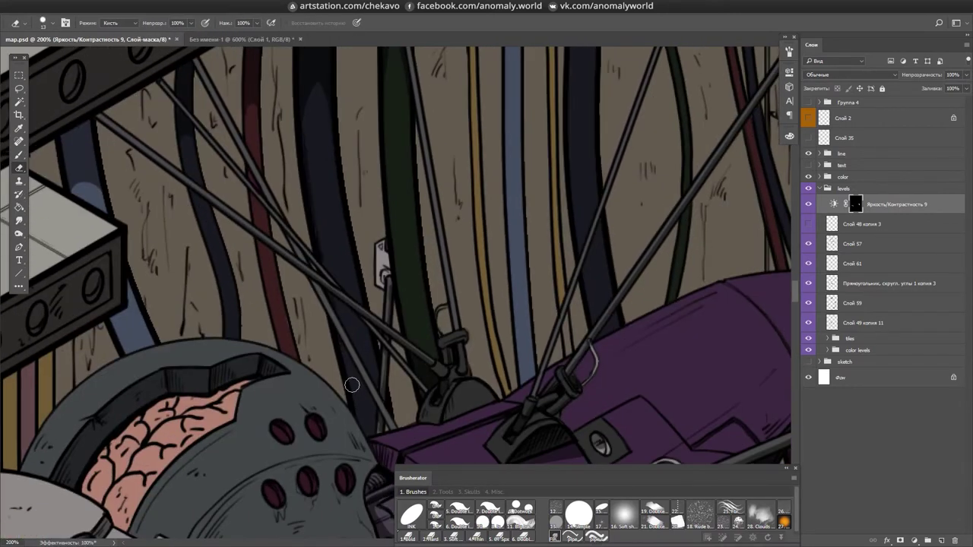
- Darken the shading on the purple body and along its nose cone
{"action": "left_click_drag", "start_coordinate": [342, 358], "coordinate": [369, 396]}
{"action": "left_click_drag", "start_coordinate": [327, 206], "coordinate": [382, 431]}
{"action": "mouse_move", "coordinate": [383, 374]}
{"action": "left_mouse_down"}
{"action": "mouse_move", "coordinate": [448, 322]}
{"action": "mouse_move", "coordinate": [608, 100]}
{"action": "mouse_move", "coordinate": [500, 121]}
{"action": "mouse_move", "coordinate": [491, 281]}
{"action": "left_mouse_up"}
{"action": "left_click_drag", "start_coordinate": [490, 130], "coordinate": [515, 304]}
- Darken the shading on the upper-left wires and save the illustration
{"action": "left_click_drag", "start_coordinate": [84, 99], "coordinate": [224, 266]}
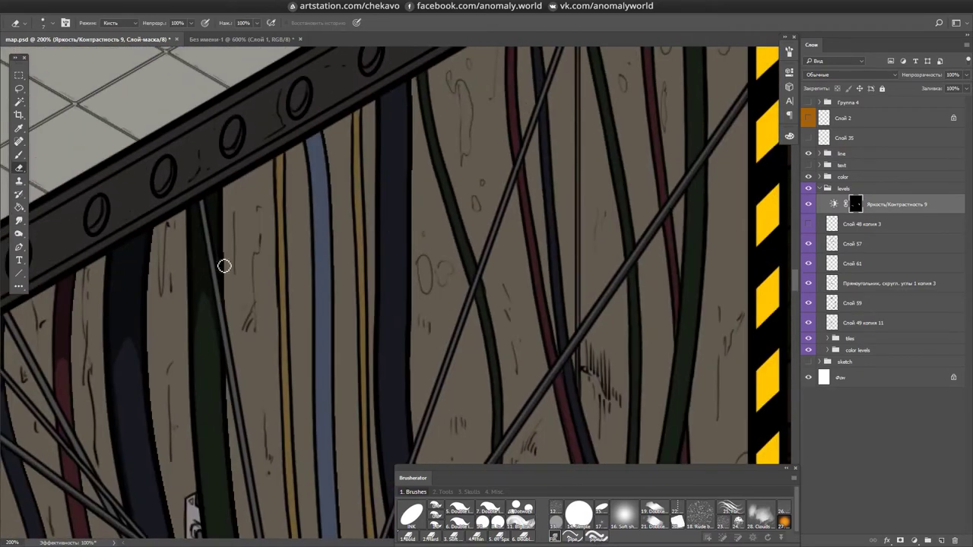
{"action": "mouse_move", "coordinate": [389, 134]}
{"action": "left_mouse_down"}
{"action": "mouse_move", "coordinate": [400, 154]}
{"action": "mouse_move", "coordinate": [415, 382]}
{"action": "mouse_move", "coordinate": [395, 130]}
{"action": "left_mouse_up"}
{"action": "left_click_drag", "start_coordinate": [505, 139], "coordinate": [258, 270]}
{"action": "left_click_drag", "start_coordinate": [200, 170], "coordinate": [254, 283]}
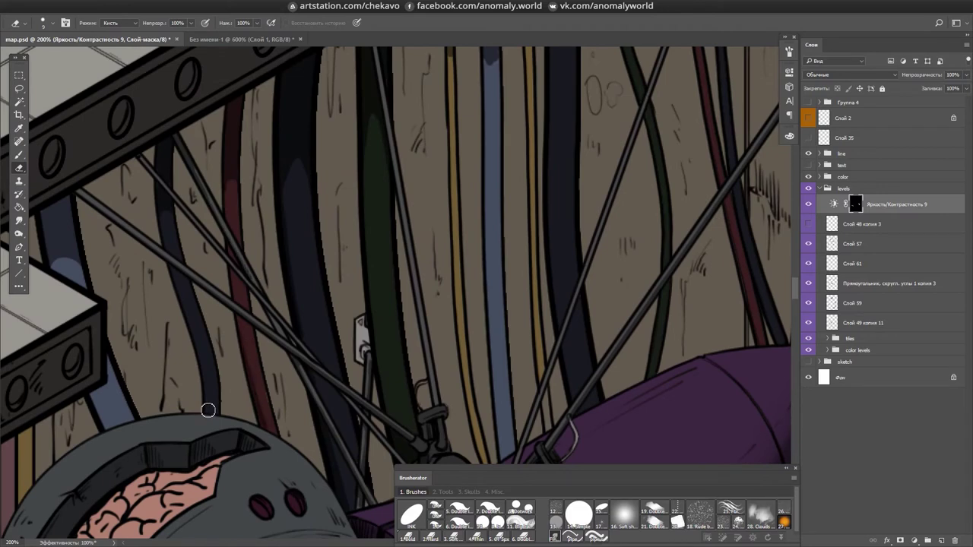
{"action": "left_click_drag", "start_coordinate": [488, 49], "coordinate": [354, 213]}
{"action": "key", "text": "ctrl+s"}
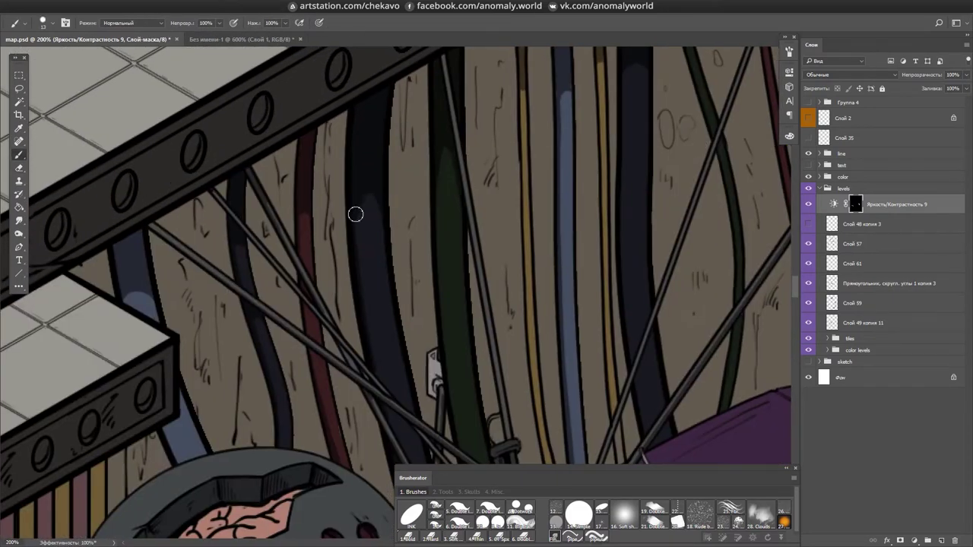
- Lasso an oval on the purple shell, add a Brightness/Contrast layer, brush its mask, and save
{"action": "key", "text": "h"}
{"action": "mouse_move", "coordinate": [448, 148]}
{"action": "left_mouse_down"}
{"action": "mouse_move", "coordinate": [580, 200]}
{"action": "mouse_move", "coordinate": [582, 224]}
{"action": "left_mouse_up"}
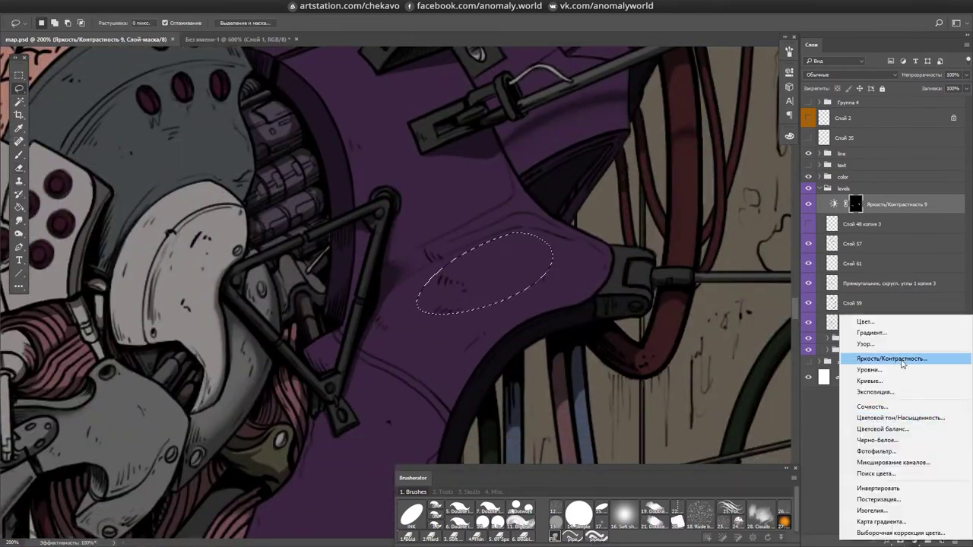
{"action": "left_click", "coordinate": [902, 364]}
{"action": "key", "text": "b"}
{"action": "left_click_drag", "start_coordinate": [431, 317], "coordinate": [513, 221]}
{"action": "mouse_move", "coordinate": [405, 380]}
{"action": "left_mouse_down"}
{"action": "mouse_move", "coordinate": [487, 114]}
{"action": "mouse_move", "coordinate": [532, 289]}
{"action": "mouse_move", "coordinate": [571, 326]}
{"action": "mouse_move", "coordinate": [725, 181]}
{"action": "mouse_move", "coordinate": [373, 190]}
{"action": "mouse_move", "coordinate": [450, 190]}
{"action": "mouse_move", "coordinate": [403, 197]}
{"action": "mouse_move", "coordinate": [370, 240]}
{"action": "mouse_move", "coordinate": [369, 326]}
{"action": "left_mouse_up"}
{"action": "key", "text": "ctrl+s"}
- Brighten the sides and small areas of the robot's body, then save
{"action": "left_click_drag", "start_coordinate": [351, 235], "coordinate": [377, 325]}
{"action": "left_click_drag", "start_coordinate": [449, 208], "coordinate": [478, 326]}
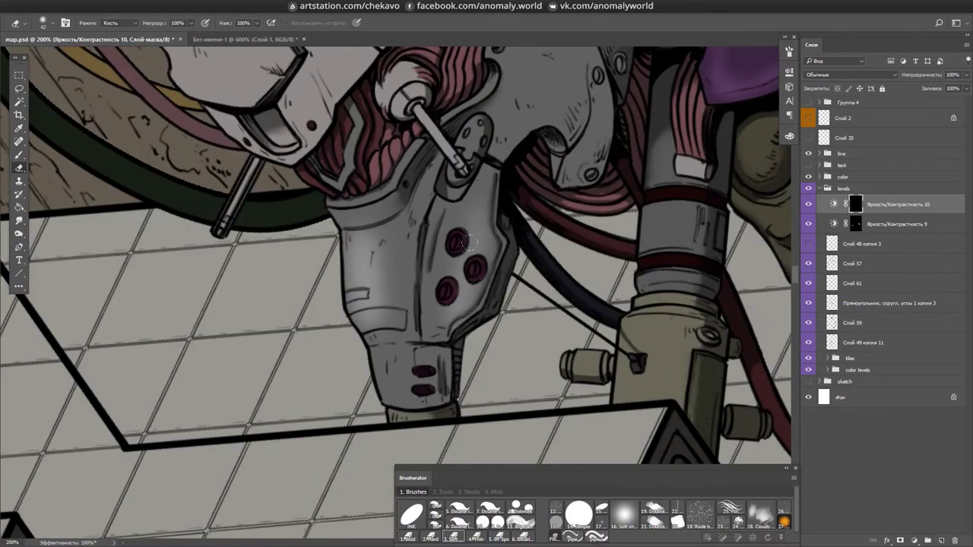
{"action": "left_click_drag", "start_coordinate": [433, 369], "coordinate": [380, 213]}
{"action": "mouse_move", "coordinate": [380, 213]}
{"action": "left_mouse_down"}
{"action": "mouse_move", "coordinate": [430, 296]}
{"action": "mouse_move", "coordinate": [479, 319]}
{"action": "left_mouse_up"}
{"action": "left_click_drag", "start_coordinate": [478, 319], "coordinate": [347, 343]}
{"action": "left_click_drag", "start_coordinate": [284, 250], "coordinate": [284, 326]}
{"action": "left_click_drag", "start_coordinate": [284, 325], "coordinate": [176, 379]}
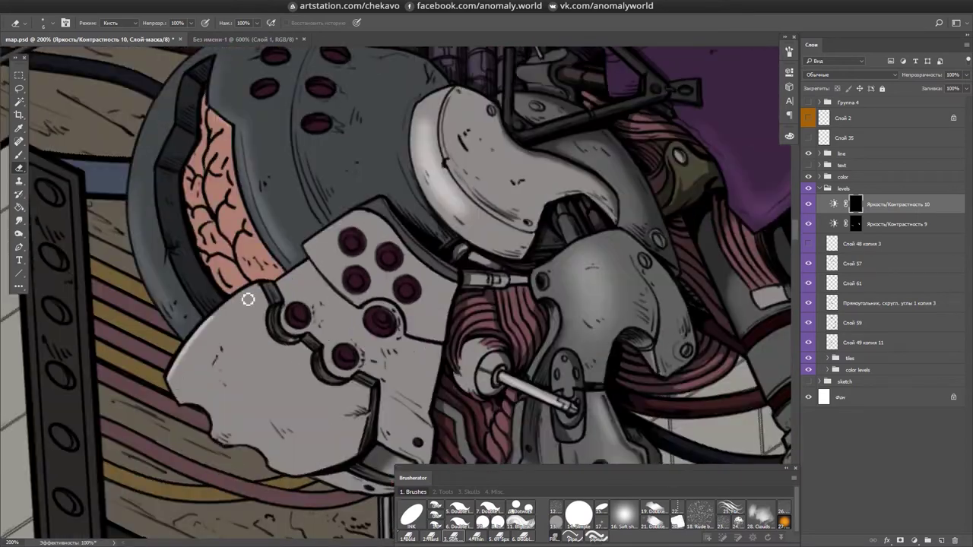
{"action": "left_click_drag", "start_coordinate": [306, 456], "coordinate": [635, 187]}
{"action": "key", "text": "ctrl+s"}
- Rotate the view around the helmet, purple hood and glove to inspect them
{"action": "left_click_drag", "start_coordinate": [546, 219], "coordinate": [296, 355]}
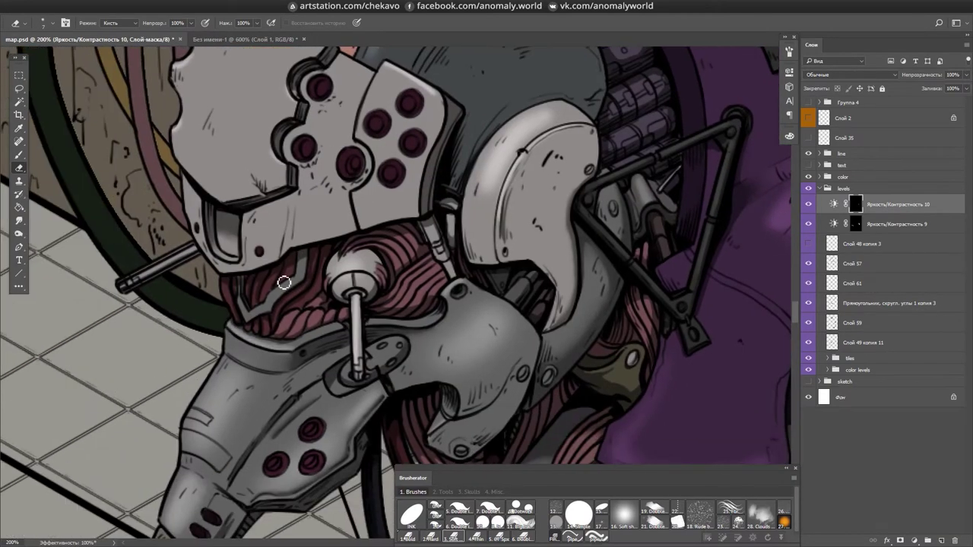
{"action": "left_click_drag", "start_coordinate": [228, 392], "coordinate": [424, 285]}
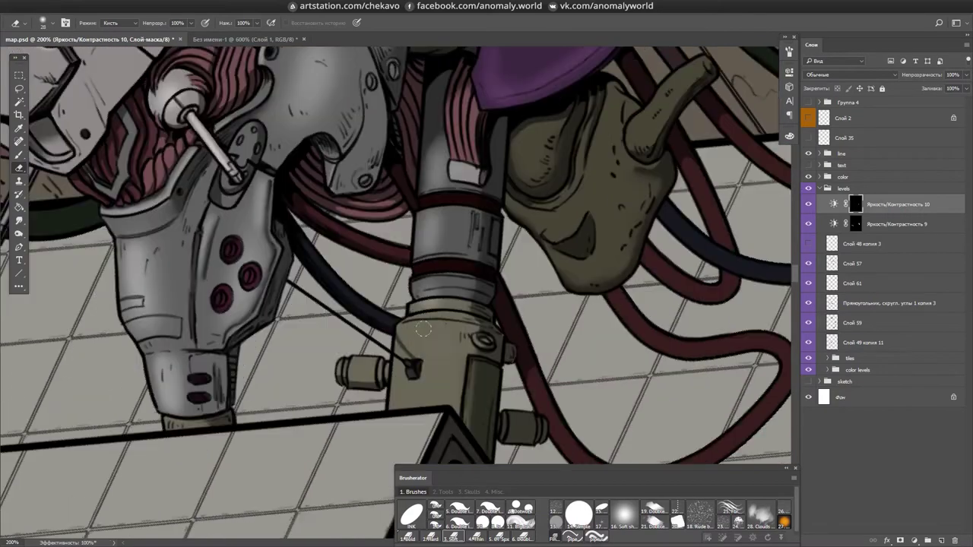
{"action": "left_click_drag", "start_coordinate": [429, 420], "coordinate": [401, 281]}
{"action": "key", "text": "e"}
{"action": "mouse_move", "coordinate": [401, 345]}
{"action": "left_mouse_down"}
{"action": "mouse_move", "coordinate": [515, 289]}
{"action": "mouse_move", "coordinate": [456, 213]}
{"action": "mouse_move", "coordinate": [372, 199]}
{"action": "mouse_move", "coordinate": [462, 165]}
{"action": "mouse_move", "coordinate": [430, 222]}
{"action": "left_mouse_up"}
{"action": "scroll", "coordinate": [371, 199], "scroll_direction": "down", "scroll_amount": 3}
{"action": "scroll", "coordinate": [371, 199], "scroll_direction": "up", "scroll_amount": 2}
- Select the Яркость/Контрастность 9 layer while viewing the lower mechanism and hanging hoses
{"action": "key", "text": "e"}
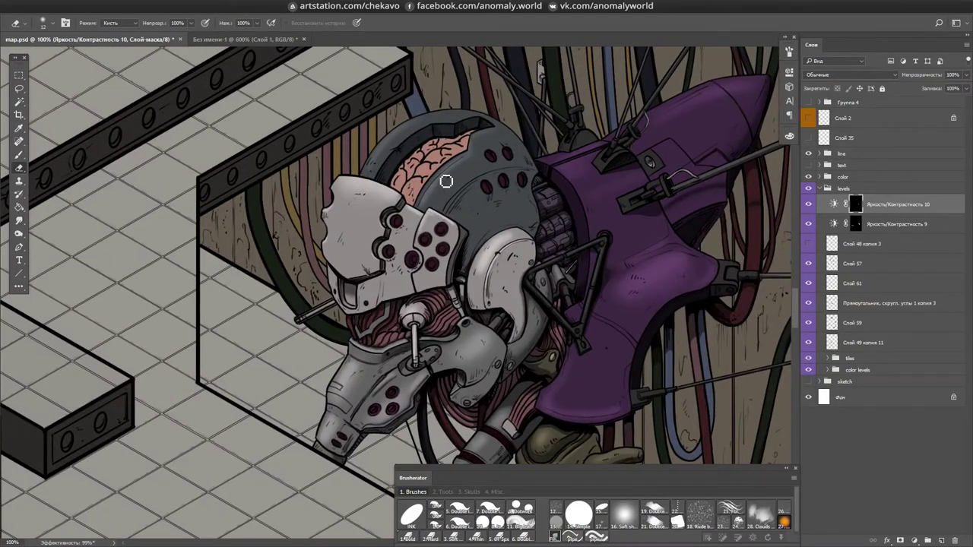
{"action": "left_click_drag", "start_coordinate": [446, 181], "coordinate": [387, 76]}
{"action": "scroll", "coordinate": [526, 238], "scroll_direction": "up", "scroll_amount": 2}
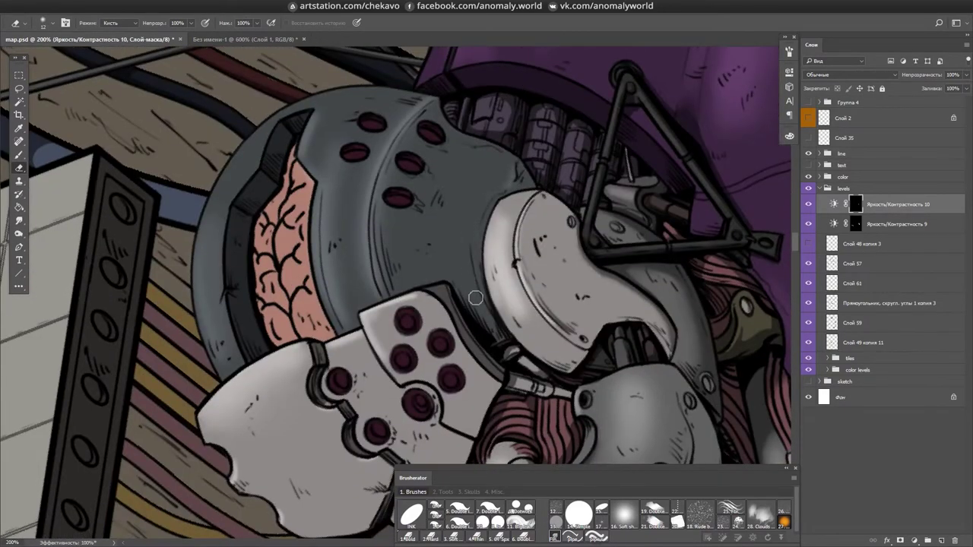
{"action": "left_click_drag", "start_coordinate": [471, 251], "coordinate": [384, 447]}
{"action": "key", "text": "alt+bracketleft"}
{"action": "mouse_move", "coordinate": [442, 346]}
{"action": "left_mouse_down"}
{"action": "mouse_move", "coordinate": [576, 269]}
{"action": "mouse_move", "coordinate": [434, 294]}
{"action": "mouse_move", "coordinate": [435, 209]}
{"action": "mouse_move", "coordinate": [404, 46]}
{"action": "left_mouse_up"}
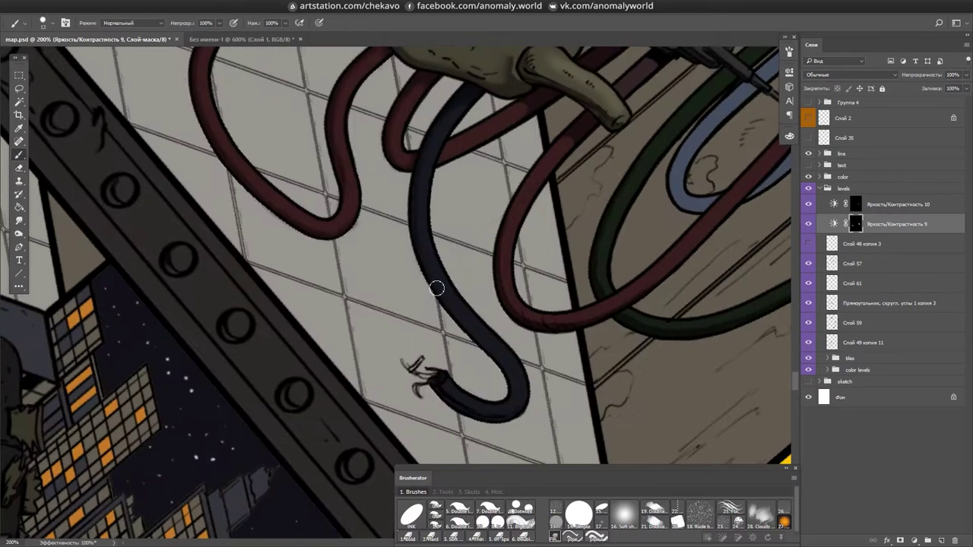
- Lasso the floor under the hanging hoses, starting along the cabinet edge
{"action": "left_click_drag", "start_coordinate": [543, 95], "coordinate": [330, 204]}
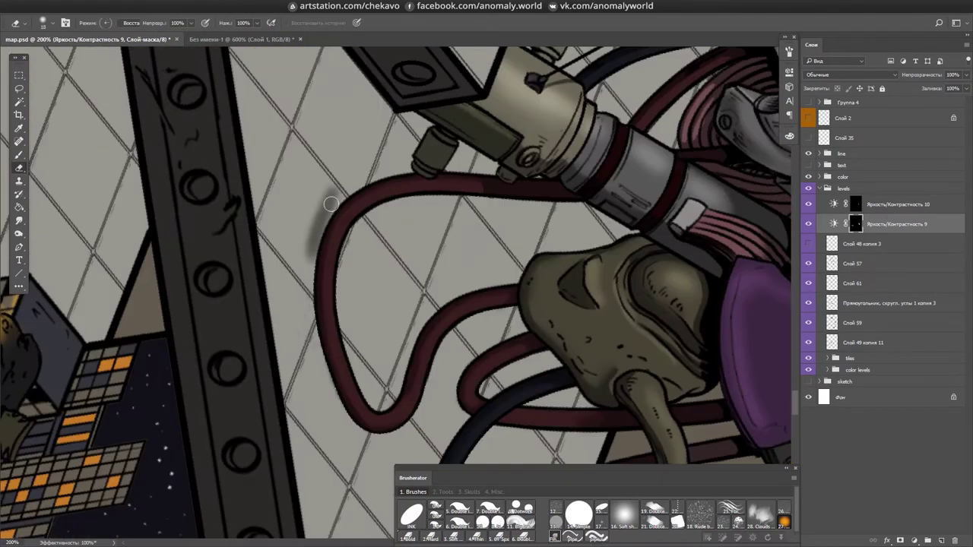
{"action": "left_click_drag", "start_coordinate": [336, 406], "coordinate": [456, 320]}
{"action": "left_click_drag", "start_coordinate": [684, 395], "coordinate": [646, 376]}
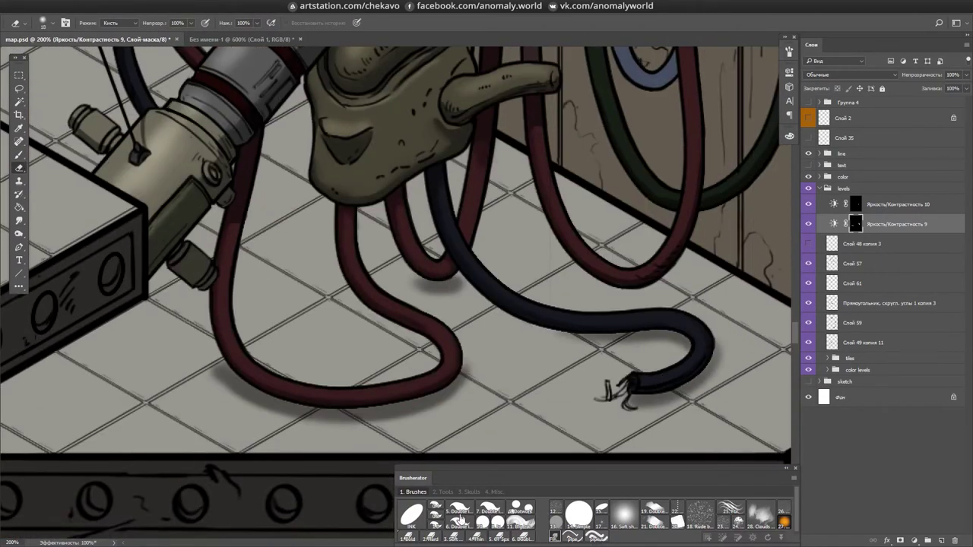
{"action": "key", "text": "ctrl+minus"}
{"action": "key", "text": "ctrl+minus"}
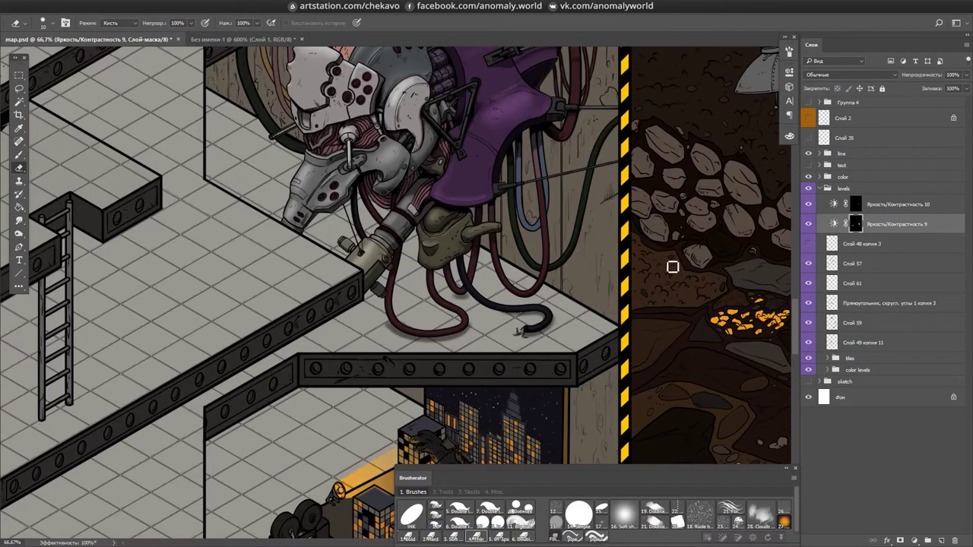
{"action": "key", "text": "ctrl+plus"}
{"action": "key", "text": "ctrl+plus"}
{"action": "key", "text": "l"}
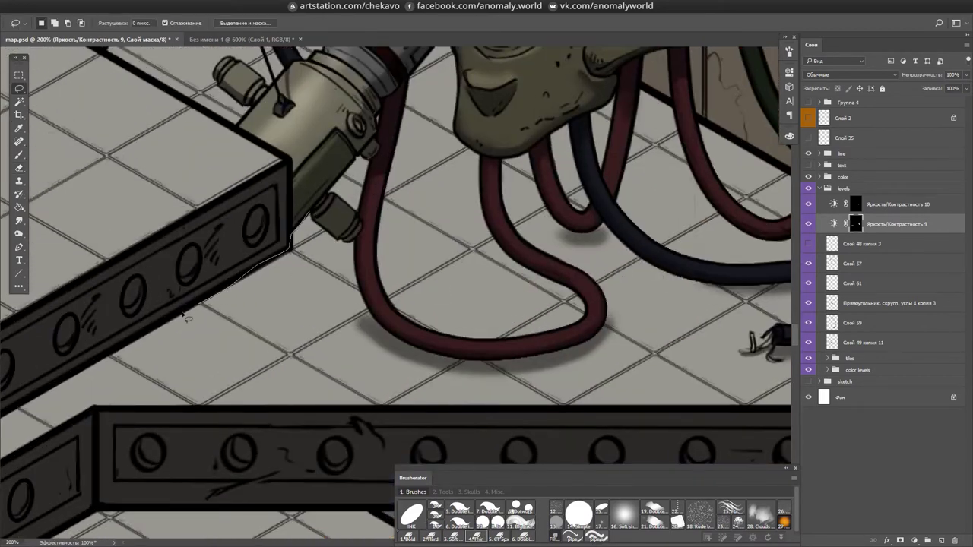
{"action": "left_click_drag", "start_coordinate": [366, 220], "coordinate": [356, 305]}
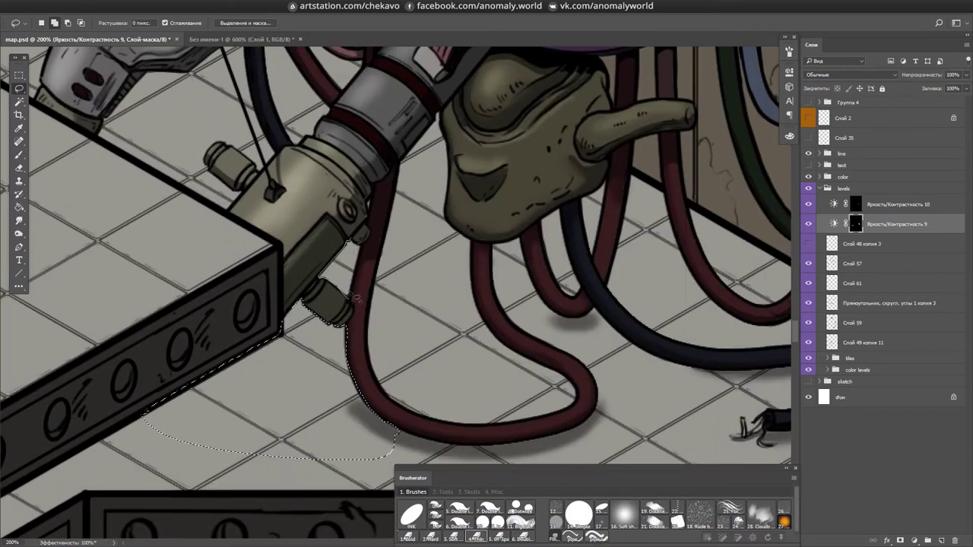
{"action": "mouse_move", "coordinate": [368, 204]}
{"action": "left_mouse_down"}
{"action": "mouse_move", "coordinate": [532, 393]}
{"action": "mouse_move", "coordinate": [505, 373]}
{"action": "left_mouse_up"}
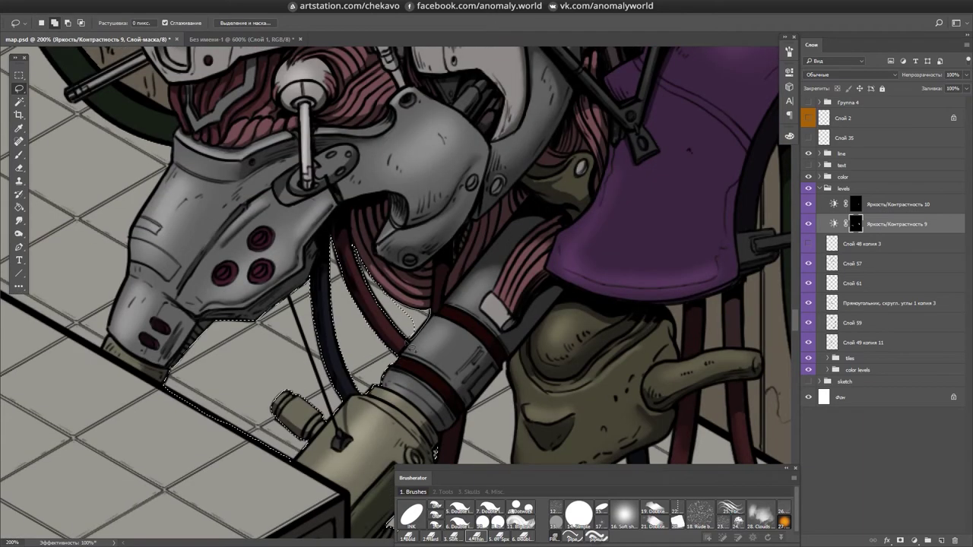
- Clear stray selection edges off the floor tiles around the hose connector
{"action": "left_click_drag", "start_coordinate": [486, 275], "coordinate": [322, 102]}
{"action": "key", "text": "w"}
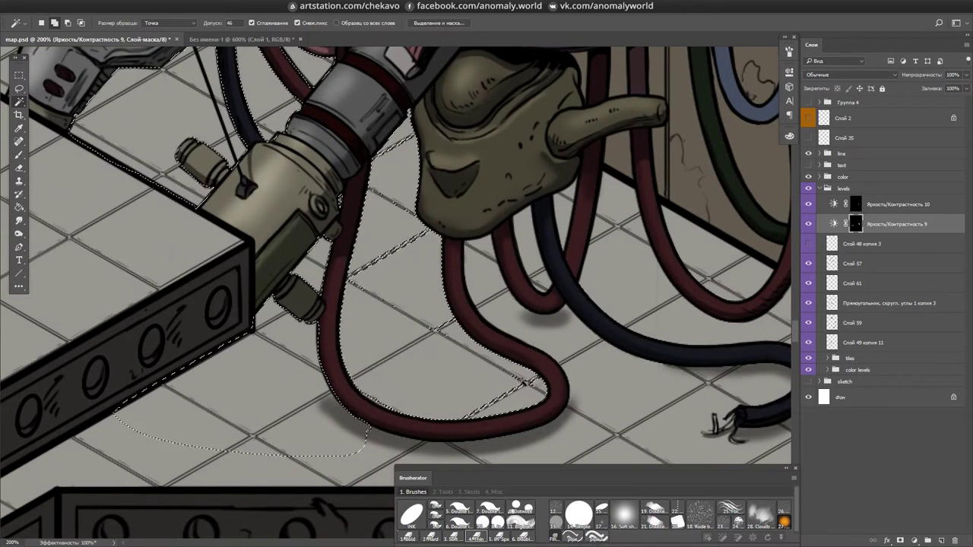
{"action": "key", "text": "l"}
{"action": "mouse_move", "coordinate": [415, 144]}
{"action": "left_mouse_down"}
{"action": "mouse_move", "coordinate": [377, 196]}
{"action": "mouse_move", "coordinate": [411, 243]}
{"action": "mouse_move", "coordinate": [458, 166]}
{"action": "mouse_move", "coordinate": [395, 319]}
{"action": "left_mouse_up"}
{"action": "key", "text": "Tab"}
{"action": "key", "text": "ctrl+plus"}
{"action": "left_click_drag", "start_coordinate": [486, 274], "coordinate": [382, 308]}
{"action": "left_click_drag", "start_coordinate": [437, 267], "coordinate": [322, 332]}
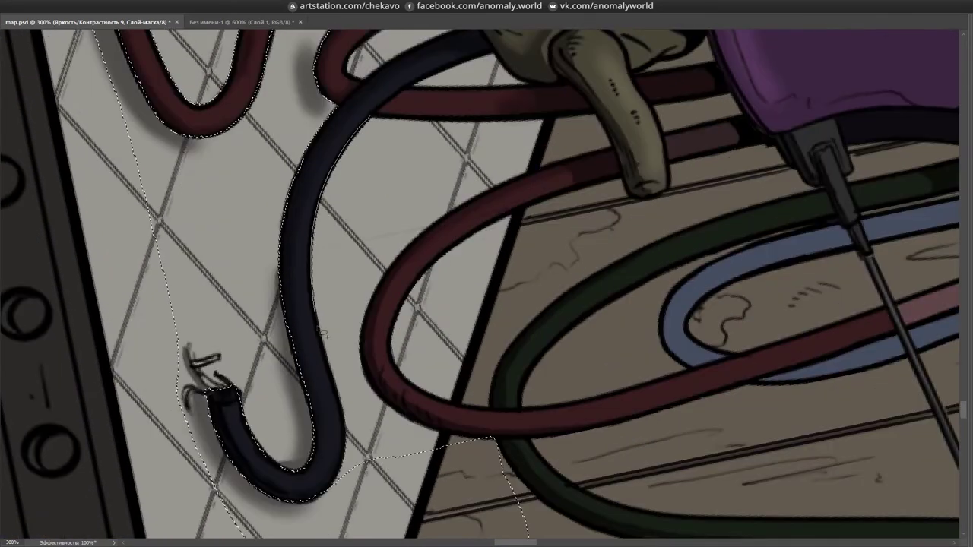
- Extend the lasso selection from the floor up along the hoses, rod and wall
{"action": "left_click_drag", "start_coordinate": [335, 491], "coordinate": [371, 129]}
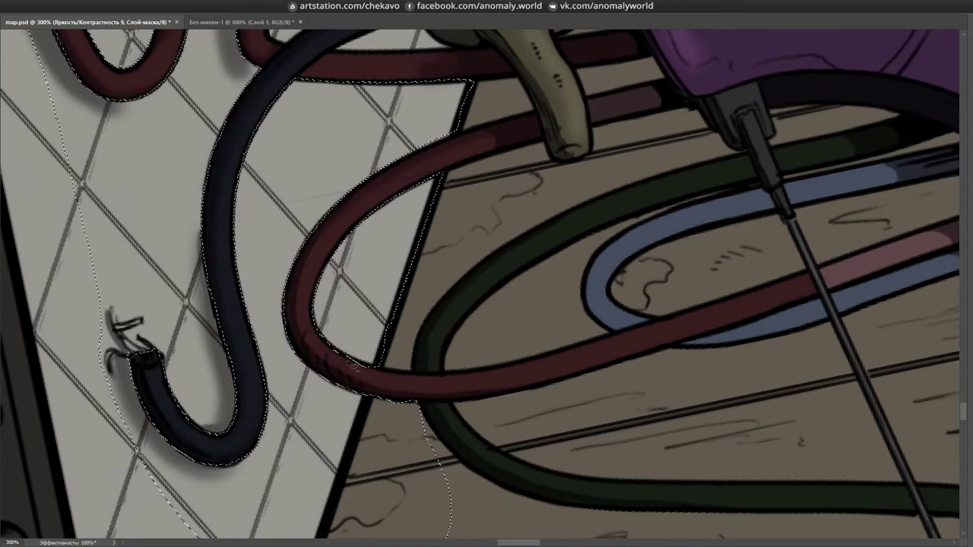
{"action": "mouse_move", "coordinate": [496, 238]}
{"action": "left_mouse_down"}
{"action": "mouse_move", "coordinate": [380, 276]}
{"action": "mouse_move", "coordinate": [386, 297]}
{"action": "left_mouse_up"}
{"action": "left_click_drag", "start_coordinate": [490, 329], "coordinate": [448, 325]}
{"action": "mouse_move", "coordinate": [488, 273]}
{"action": "left_mouse_down"}
{"action": "mouse_move", "coordinate": [355, 227]}
{"action": "mouse_move", "coordinate": [327, 251]}
{"action": "mouse_move", "coordinate": [344, 214]}
{"action": "mouse_move", "coordinate": [426, 373]}
{"action": "mouse_move", "coordinate": [348, 254]}
{"action": "left_mouse_up"}
{"action": "scroll", "coordinate": [459, 377], "scroll_direction": "down", "scroll_amount": 3}
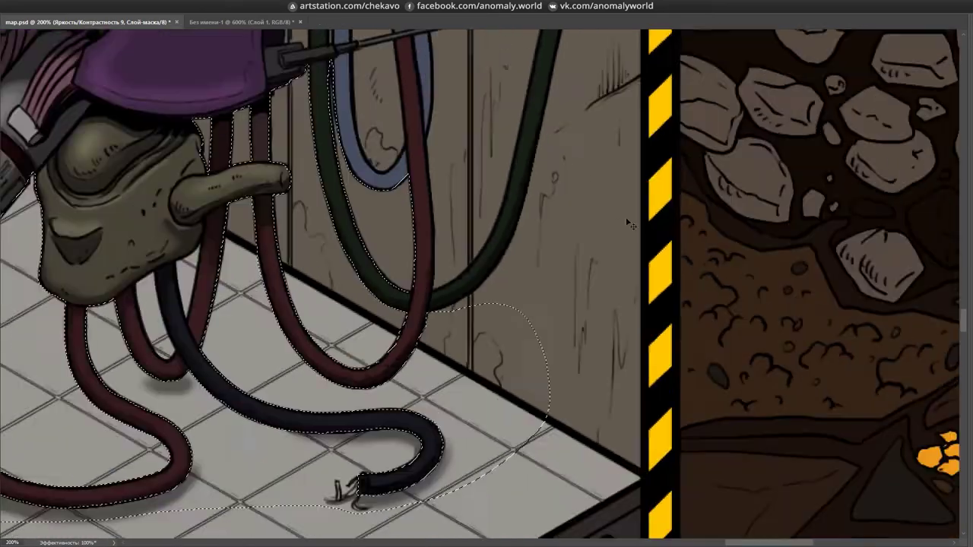
{"action": "scroll", "coordinate": [490, 331], "scroll_direction": "up", "scroll_amount": 2}
{"action": "scroll", "coordinate": [504, 207], "scroll_direction": "up", "scroll_amount": 1}
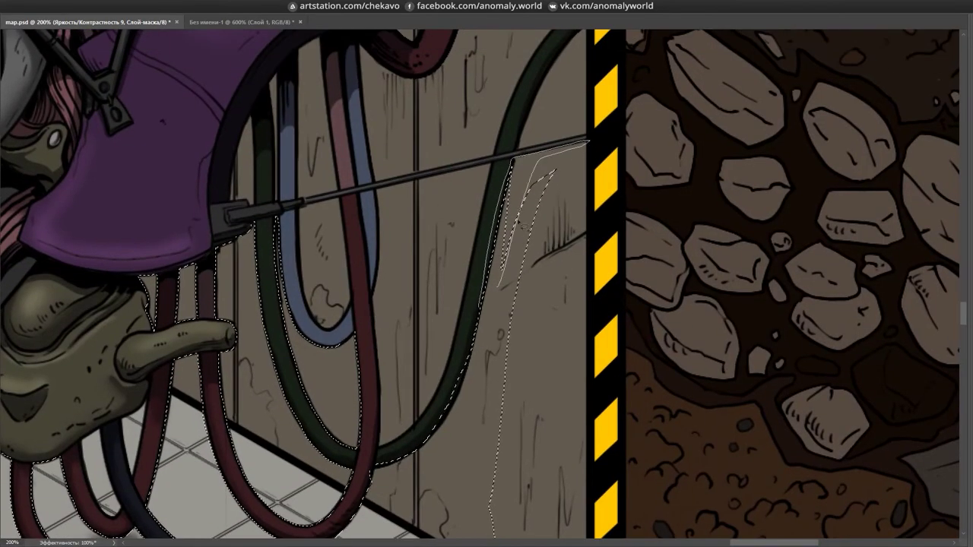
{"action": "scroll", "coordinate": [512, 233], "scroll_direction": "up", "scroll_amount": 5}
{"action": "scroll", "coordinate": [330, 226], "scroll_direction": "down", "scroll_amount": 4}
{"action": "left_click", "coordinate": [320, 101]}
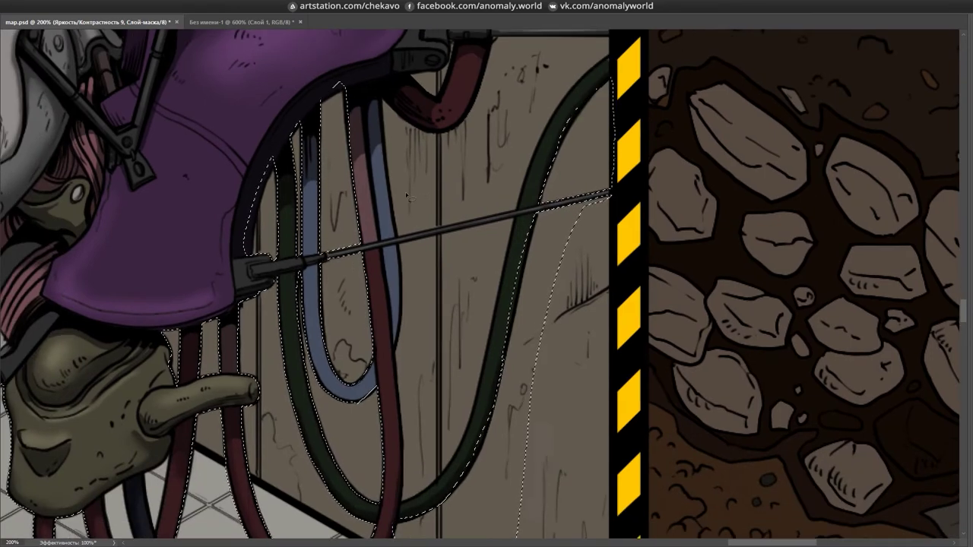
{"action": "scroll", "coordinate": [406, 196], "scroll_direction": "up", "scroll_amount": 3}
{"action": "mouse_move", "coordinate": [484, 181]}
{"action": "left_mouse_down"}
{"action": "mouse_move", "coordinate": [601, 177]}
{"action": "mouse_move", "coordinate": [523, 287]}
{"action": "left_mouse_up"}
- Brush the Яркость/Контрастность 9 mask to lighten the floor under the black hose
{"action": "scroll", "coordinate": [513, 314], "scroll_direction": "down", "scroll_amount": 4}
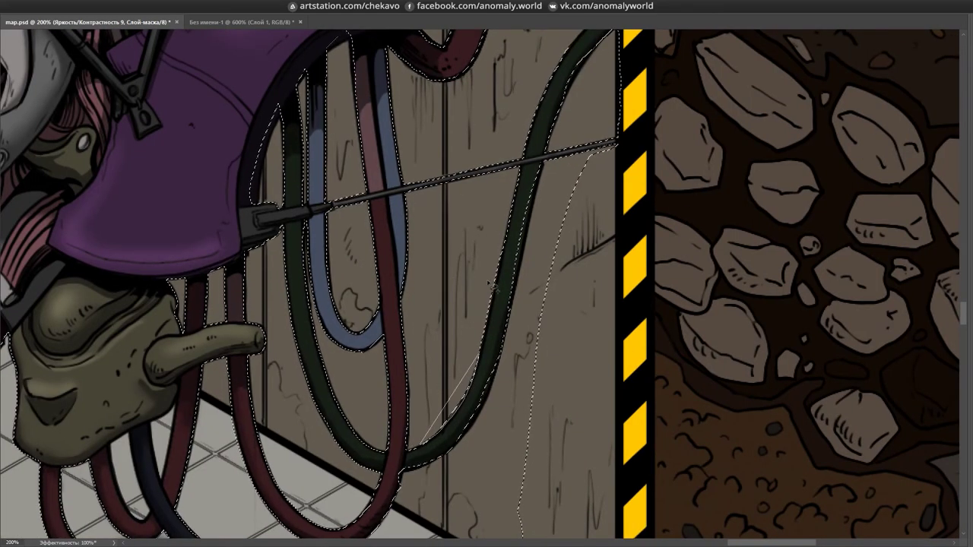
{"action": "scroll", "coordinate": [506, 263], "scroll_direction": "up", "scroll_amount": 6}
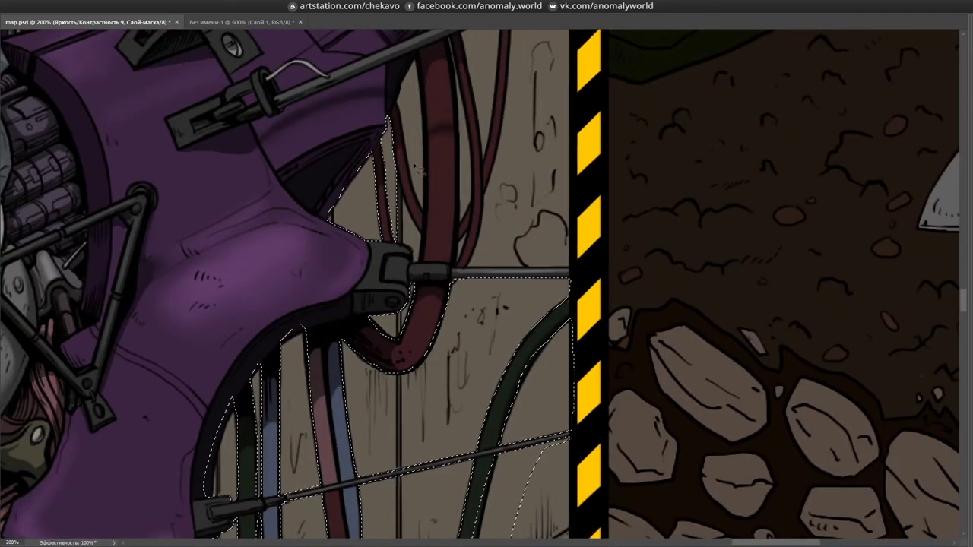
{"action": "scroll", "coordinate": [463, 228], "scroll_direction": "up", "scroll_amount": 3}
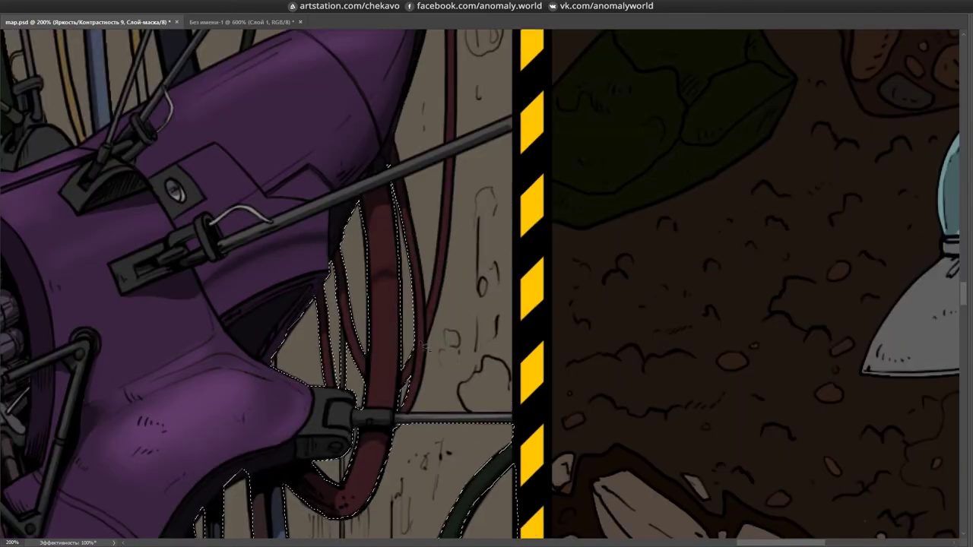
{"action": "scroll", "coordinate": [495, 356], "scroll_direction": "up", "scroll_amount": 2}
{"action": "left_click_drag", "start_coordinate": [408, 410], "coordinate": [338, 378]}
{"action": "left_click_drag", "start_coordinate": [401, 319], "coordinate": [345, 495]}
{"action": "mouse_move", "coordinate": [394, 454]}
{"action": "left_mouse_down"}
{"action": "mouse_move", "coordinate": [431, 352]}
{"action": "mouse_move", "coordinate": [428, 322]}
{"action": "mouse_move", "coordinate": [476, 330]}
{"action": "mouse_move", "coordinate": [588, 319]}
{"action": "mouse_move", "coordinate": [680, 347]}
{"action": "mouse_move", "coordinate": [355, 291]}
{"action": "mouse_move", "coordinate": [456, 165]}
{"action": "left_mouse_up"}
{"action": "left_click_drag", "start_coordinate": [557, 232], "coordinate": [357, 354]}
{"action": "key", "text": "Tab"}
{"action": "key", "text": "ctrl+z"}
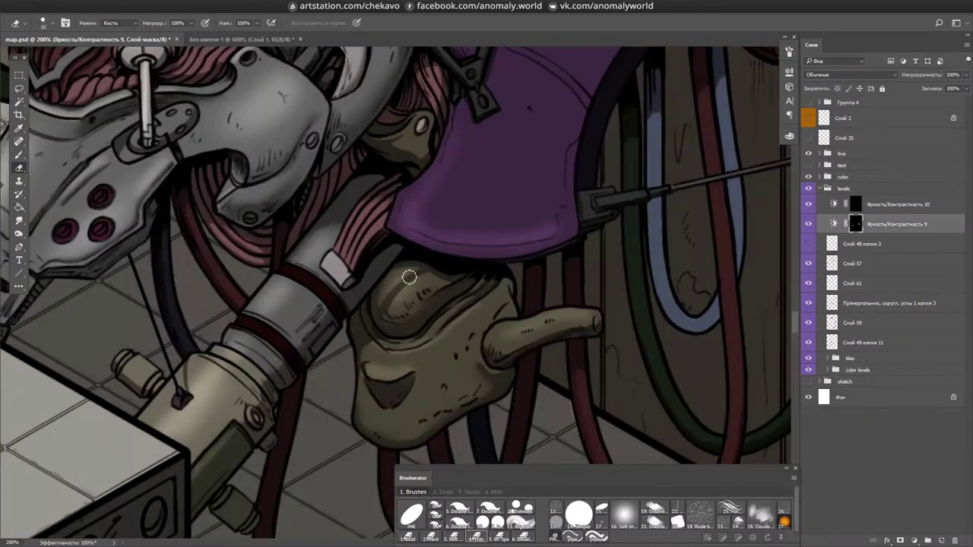
- Darken the shading around the olive glove and save map.psd
{"action": "mouse_move", "coordinate": [432, 329]}
{"action": "left_mouse_down"}
{"action": "mouse_move", "coordinate": [366, 426]}
{"action": "mouse_move", "coordinate": [487, 426]}
{"action": "mouse_move", "coordinate": [506, 285]}
{"action": "left_mouse_up"}
{"action": "key", "text": "ctrl+s"}
{"action": "scroll", "coordinate": [517, 317], "scroll_direction": "down", "scroll_amount": 4}
{"action": "scroll", "coordinate": [565, 328], "scroll_direction": "up", "scroll_amount": 3}
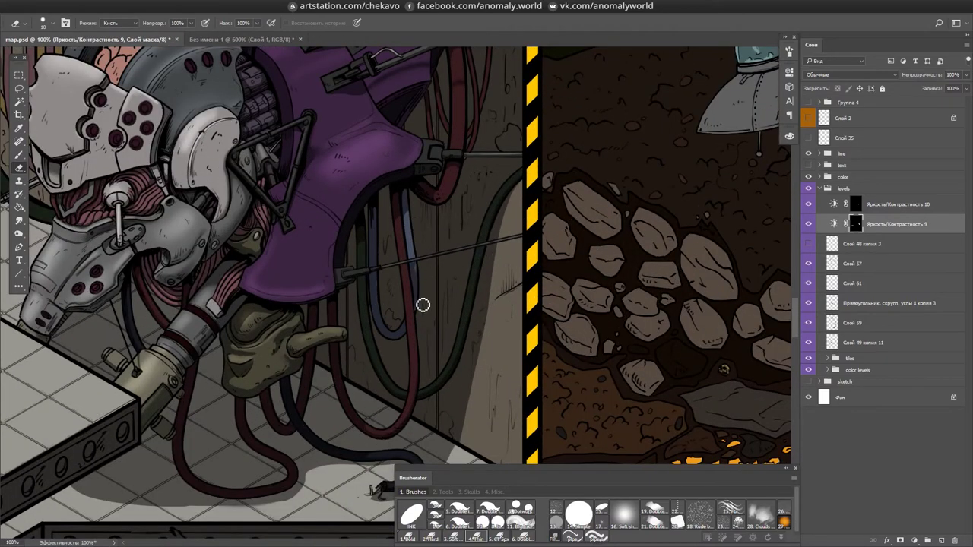
{"action": "key", "text": "ctrl+s"}
{"action": "scroll", "coordinate": [415, 269], "scroll_direction": "up", "scroll_amount": 3}
{"action": "scroll", "coordinate": [456, 282], "scroll_direction": "down", "scroll_amount": 2}
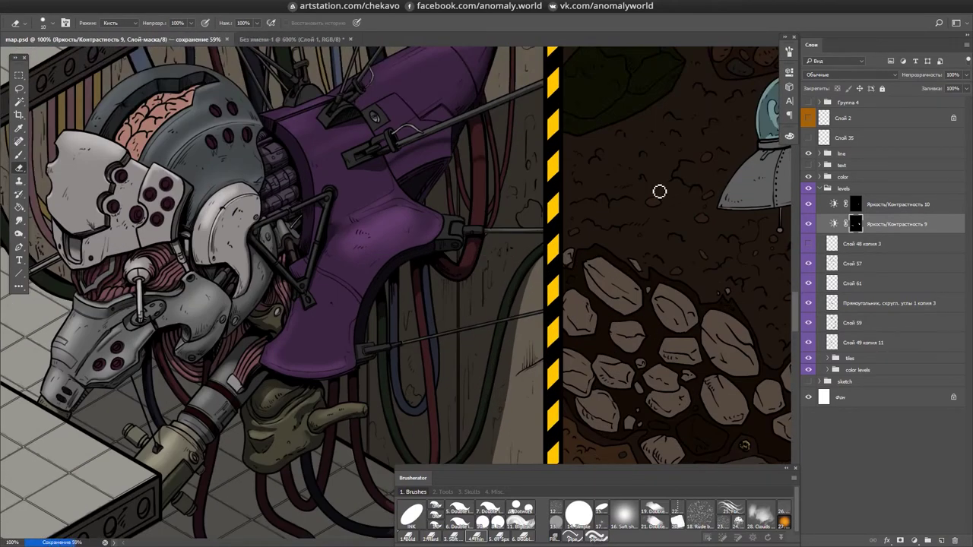
{"action": "scroll", "coordinate": [499, 369], "scroll_direction": "down", "scroll_amount": 3}
{"action": "scroll", "coordinate": [528, 274], "scroll_direction": "up", "scroll_amount": 2}
{"action": "scroll", "coordinate": [509, 178], "scroll_direction": "up", "scroll_amount": 1}
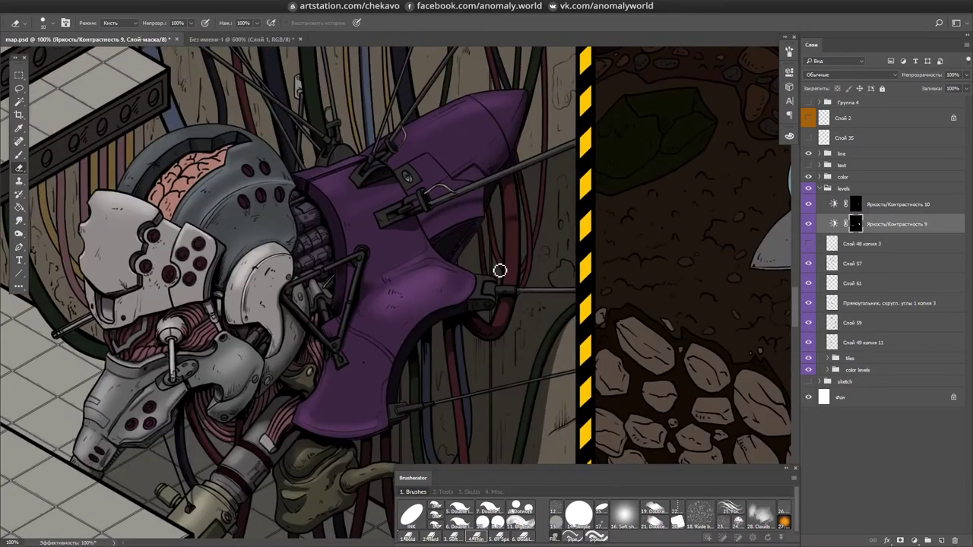
{"action": "scroll", "coordinate": [512, 169], "scroll_direction": "up", "scroll_amount": 2}
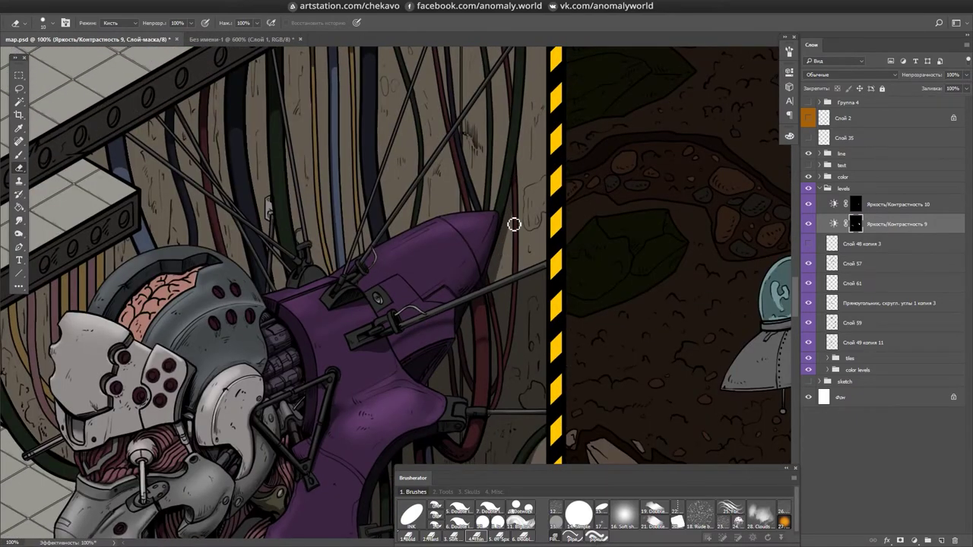
- Alternate brush and eraser on the mask over the robot's helmet, then save again
{"action": "key", "text": "b"}
{"action": "scroll", "coordinate": [503, 266], "scroll_direction": "down", "scroll_amount": 2}
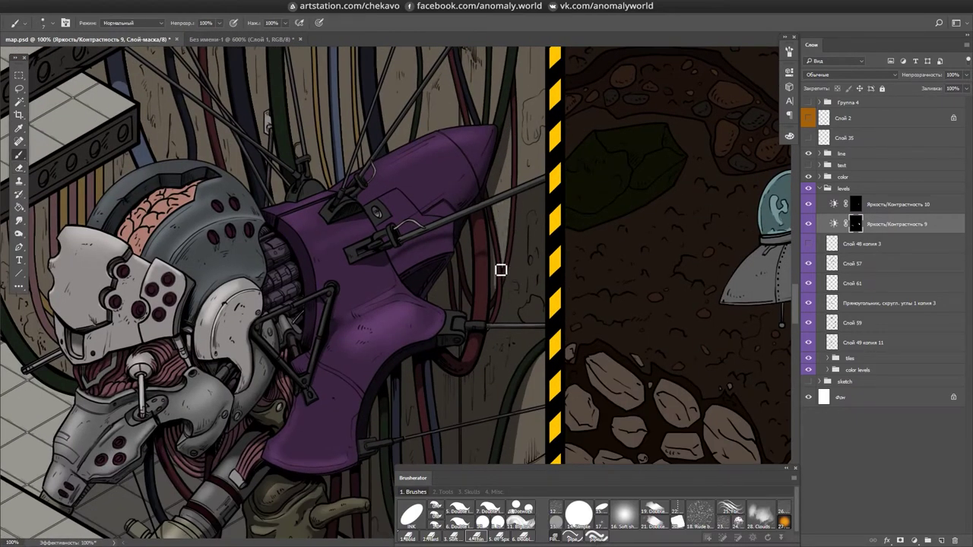
{"action": "scroll", "coordinate": [541, 193], "scroll_direction": "down", "scroll_amount": 2}
{"action": "key", "text": "e"}
{"action": "scroll", "coordinate": [522, 225], "scroll_direction": "up", "scroll_amount": 2}
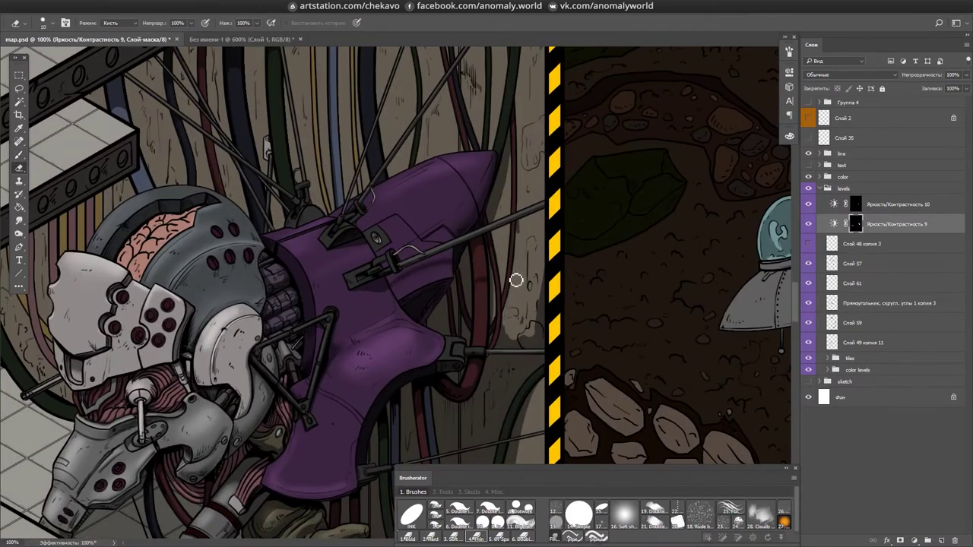
{"action": "scroll", "coordinate": [530, 314], "scroll_direction": "left", "scroll_amount": 1}
{"action": "scroll", "coordinate": [504, 332], "scroll_direction": "down", "scroll_amount": 4}
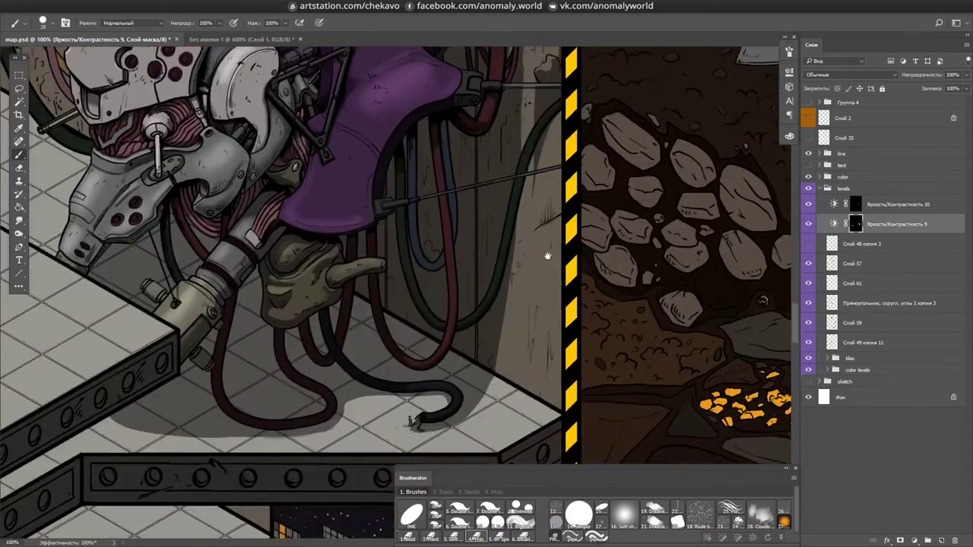
{"action": "scroll", "coordinate": [504, 175], "scroll_direction": "up", "scroll_amount": 2}
{"action": "scroll", "coordinate": [468, 313], "scroll_direction": "up", "scroll_amount": 2}
{"action": "left_click_drag", "start_coordinate": [467, 314], "coordinate": [506, 136]}
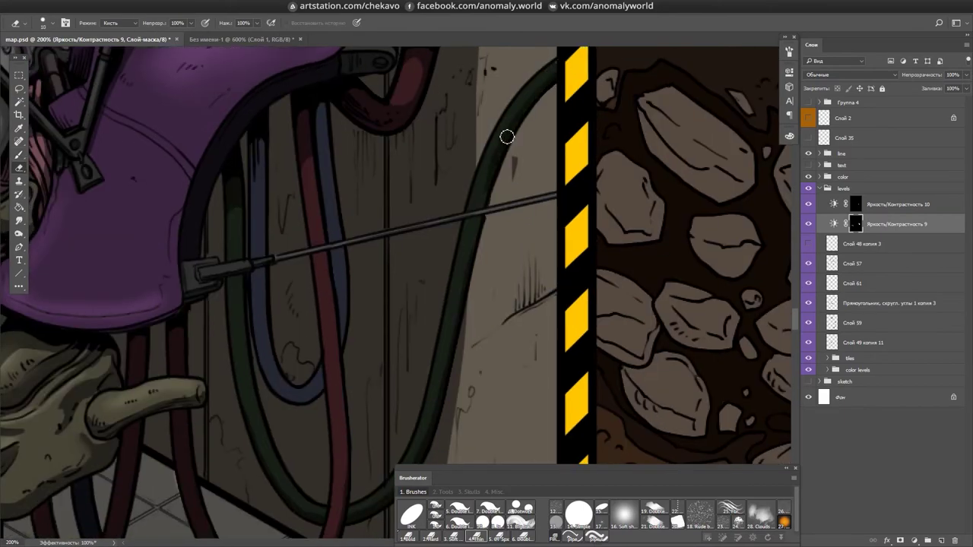
{"action": "key", "text": "b"}
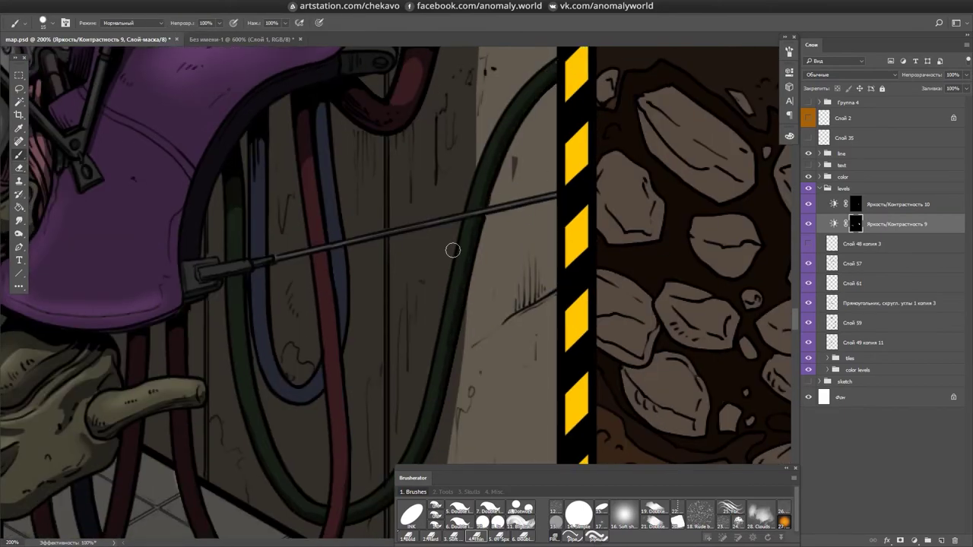
{"action": "key", "text": "e"}
{"action": "key", "text": "ctrl+s"}
{"action": "scroll", "coordinate": [485, 232], "scroll_direction": "down", "scroll_amount": 8}
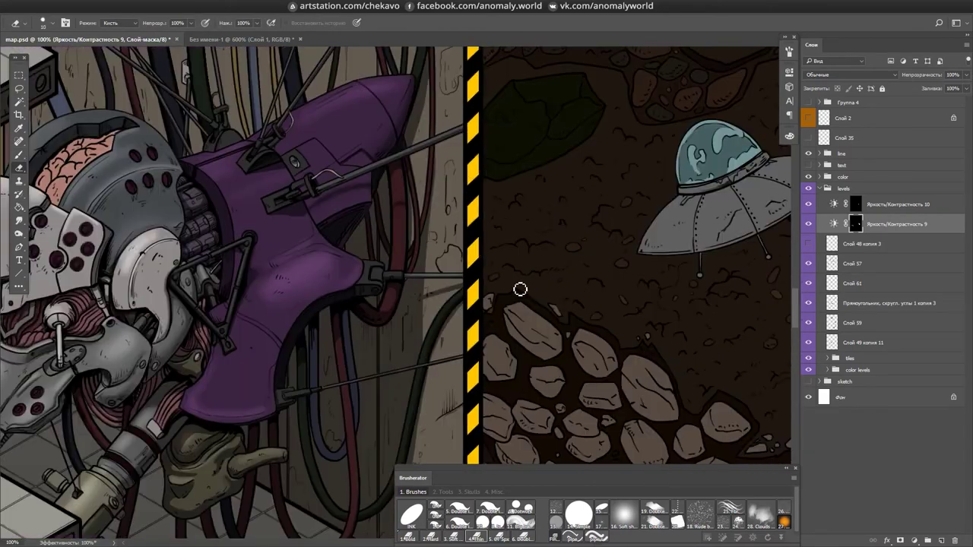
{"action": "scroll", "coordinate": [537, 248], "scroll_direction": "up", "scroll_amount": 3}
{"action": "scroll", "coordinate": [456, 174], "scroll_direction": "up", "scroll_amount": 3}
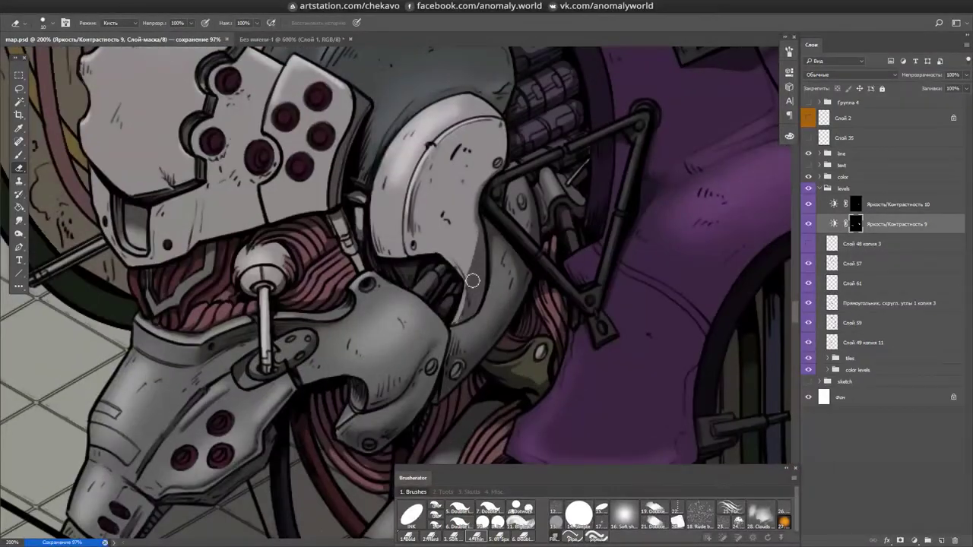
- Switch to smudging and zoom in on the robot's brain dome
{"action": "key", "text": "r"}
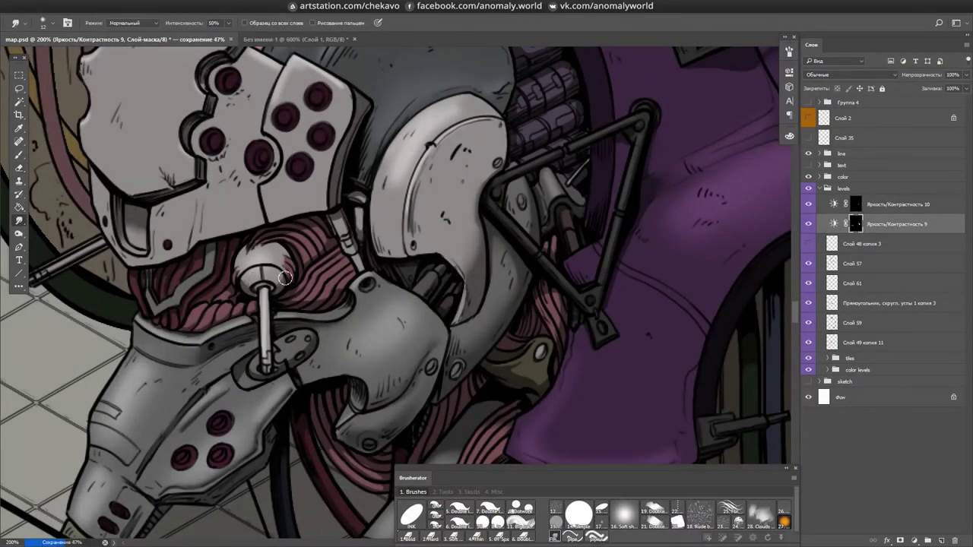
{"action": "scroll", "coordinate": [425, 283], "scroll_direction": "down", "scroll_amount": 2}
{"action": "scroll", "coordinate": [466, 245], "scroll_direction": "up", "scroll_amount": 2}
{"action": "right_click", "coordinate": [467, 244]}
{"action": "key", "text": "Escape"}
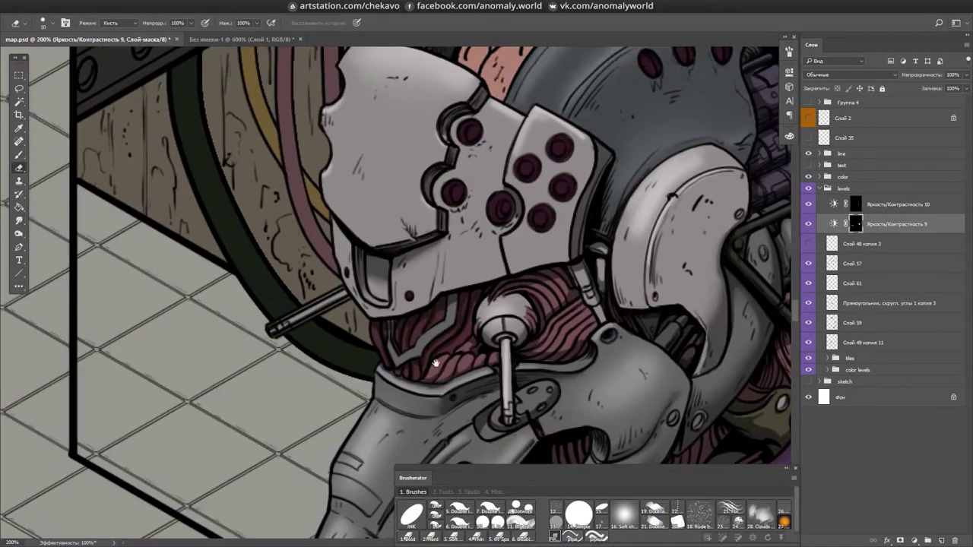
{"action": "scroll", "coordinate": [449, 220], "scroll_direction": "up", "scroll_amount": 3}
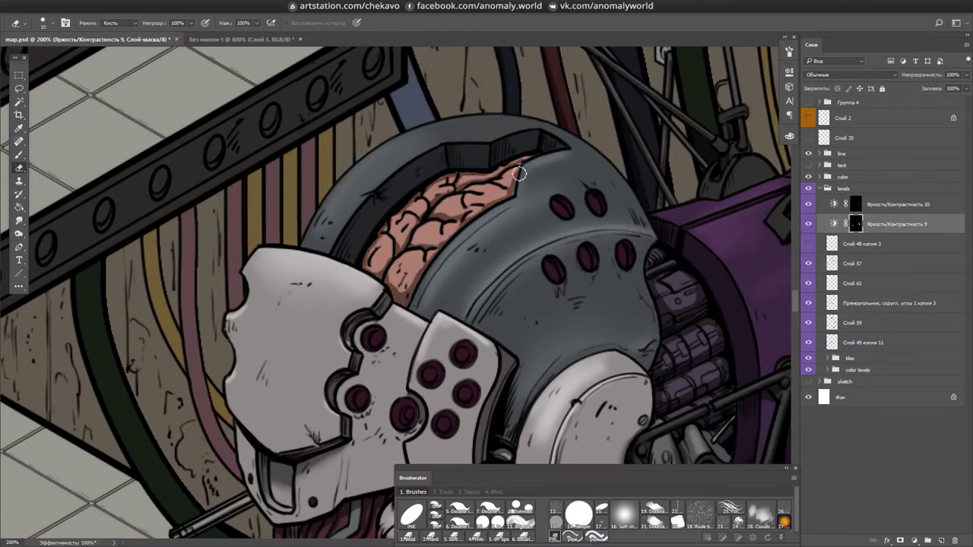
- Erase on the Яркость/Контрастность 9 and 10 masks over the brain, switching between them
{"action": "key", "text": "alt+]"}
{"action": "scroll", "coordinate": [453, 242], "scroll_direction": "down", "scroll_amount": 3}
{"action": "key", "text": "alt+["}
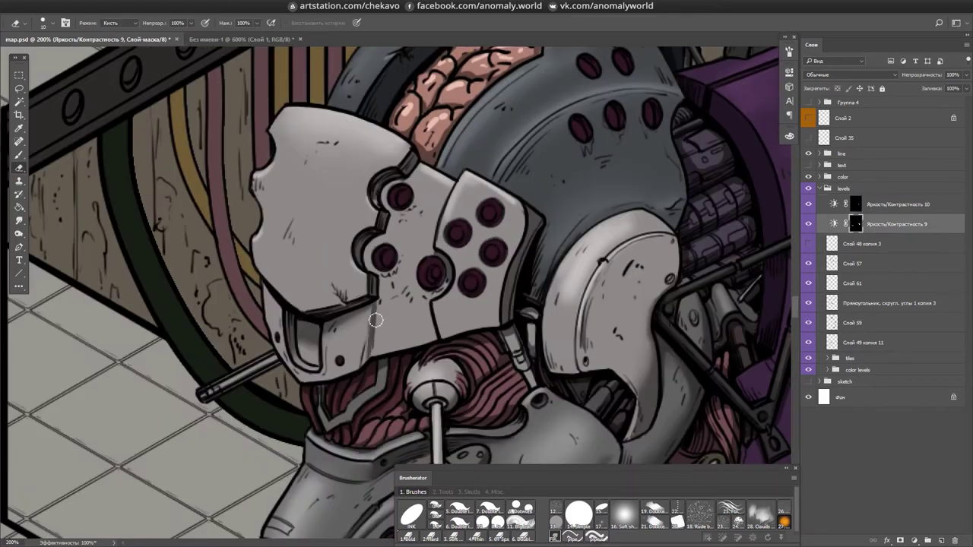
{"action": "scroll", "coordinate": [604, 264], "scroll_direction": "down", "scroll_amount": 3}
{"action": "key", "text": "e"}
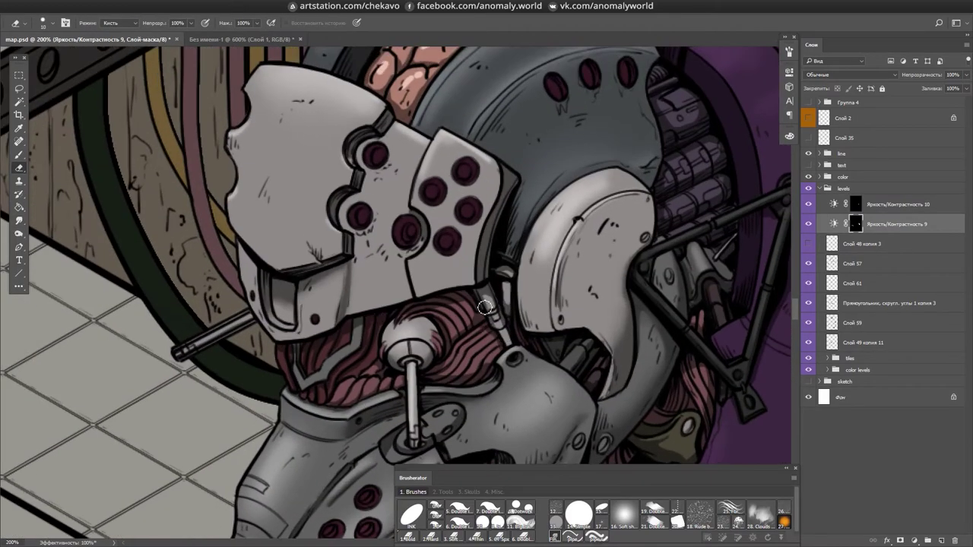
{"action": "scroll", "coordinate": [511, 245], "scroll_direction": "down", "scroll_amount": 2}
{"action": "scroll", "coordinate": [511, 245], "scroll_direction": "up", "scroll_amount": 2}
{"action": "key", "text": "alt+]"}
{"action": "scroll", "coordinate": [511, 245], "scroll_direction": "right", "scroll_amount": 3}
{"action": "scroll", "coordinate": [584, 164], "scroll_direction": "up", "scroll_amount": 3}
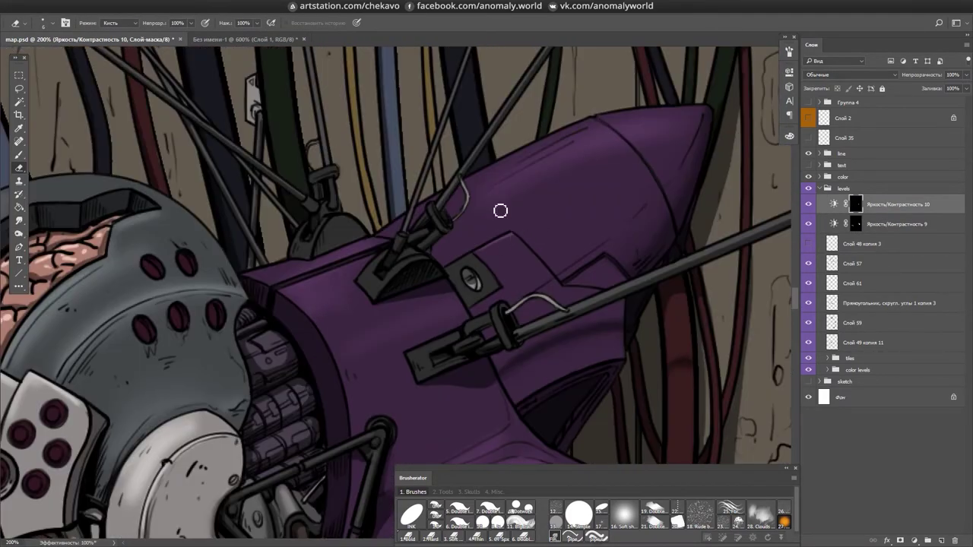
- Paint a light highlight along the purple machine's ridge and save
{"action": "scroll", "coordinate": [639, 185], "scroll_direction": "right", "scroll_amount": 1}
{"action": "scroll", "coordinate": [640, 186], "scroll_direction": "down", "scroll_amount": 1}
{"action": "scroll", "coordinate": [521, 200], "scroll_direction": "down", "scroll_amount": 5}
{"action": "left_click_drag", "start_coordinate": [423, 280], "coordinate": [507, 276]}
{"action": "scroll", "coordinate": [508, 279], "scroll_direction": "down", "scroll_amount": 8}
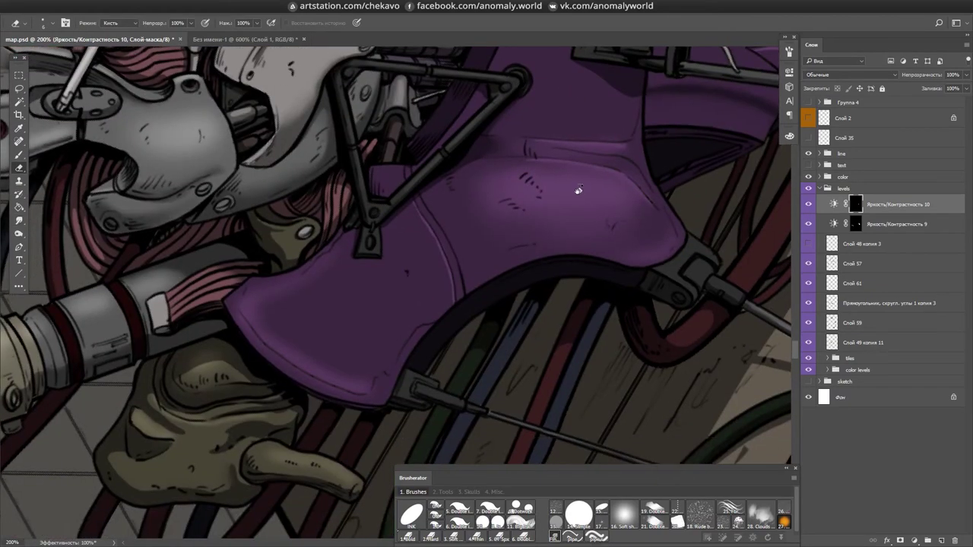
{"action": "key", "text": "e"}
{"action": "key", "text": "ctrl+s"}
{"action": "scroll", "coordinate": [524, 279], "scroll_direction": "right", "scroll_amount": 4}
{"action": "scroll", "coordinate": [501, 167], "scroll_direction": "up", "scroll_amount": 2}
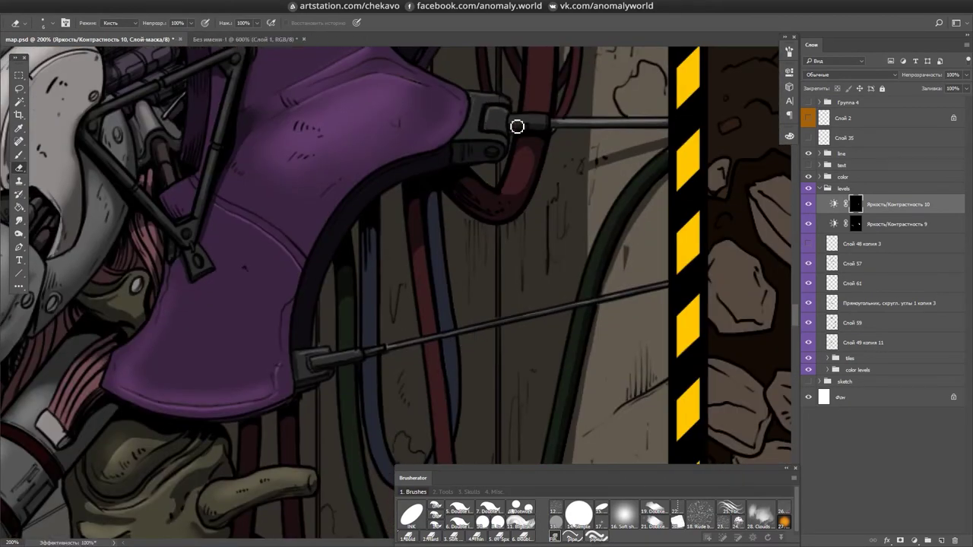
{"action": "scroll", "coordinate": [517, 126], "scroll_direction": "up", "scroll_amount": 7}
{"action": "scroll", "coordinate": [517, 126], "scroll_direction": "right", "scroll_amount": 1}
{"action": "scroll", "coordinate": [371, 212], "scroll_direction": "up", "scroll_amount": 4}
{"action": "scroll", "coordinate": [372, 212], "scroll_direction": "right", "scroll_amount": 4}
- Rotate the canvas so the hazard stripe runs diagonally, then save
{"action": "key", "text": "r"}
{"action": "left_click_drag", "start_coordinate": [408, 276], "coordinate": [355, 414]}
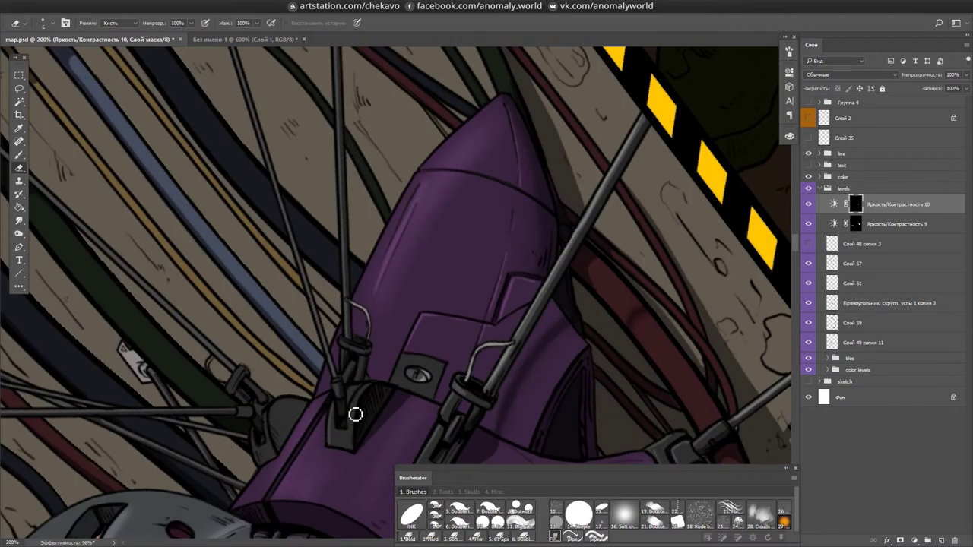
{"action": "scroll", "coordinate": [344, 193], "scroll_direction": "up", "scroll_amount": 5}
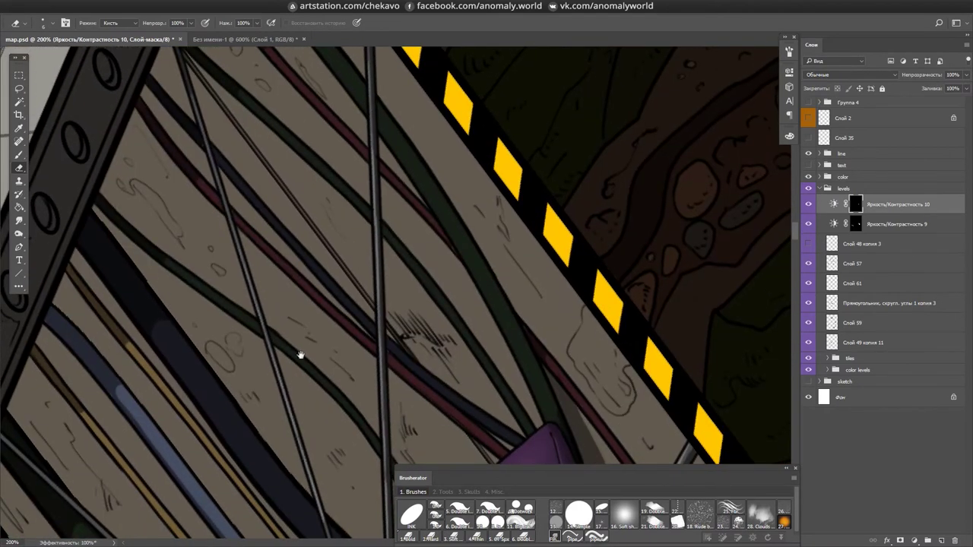
{"action": "scroll", "coordinate": [364, 346], "scroll_direction": "down", "scroll_amount": 8}
{"action": "scroll", "coordinate": [364, 346], "scroll_direction": "right", "scroll_amount": 4}
{"action": "scroll", "coordinate": [364, 346], "scroll_direction": "down", "scroll_amount": 5}
{"action": "scroll", "coordinate": [364, 346], "scroll_direction": "left", "scroll_amount": 3}
{"action": "scroll", "coordinate": [443, 320], "scroll_direction": "down", "scroll_amount": 4}
{"action": "scroll", "coordinate": [572, 264], "scroll_direction": "down", "scroll_amount": 3}
{"action": "scroll", "coordinate": [329, 271], "scroll_direction": "down", "scroll_amount": 4}
{"action": "key", "text": "ctrl+s"}
{"action": "scroll", "coordinate": [606, 261], "scroll_direction": "up", "scroll_amount": 3}
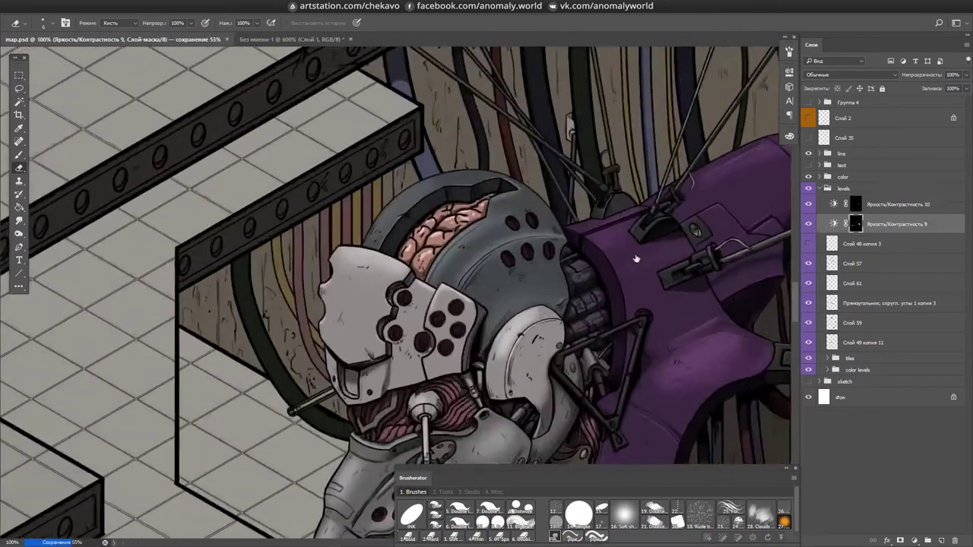
{"action": "scroll", "coordinate": [170, 239], "scroll_direction": "down", "scroll_amount": 3}
- Switch between the Яркость/Контрастность 9 and 10 masks while reviewing the robot's purple body
{"action": "key", "text": "alt+["}
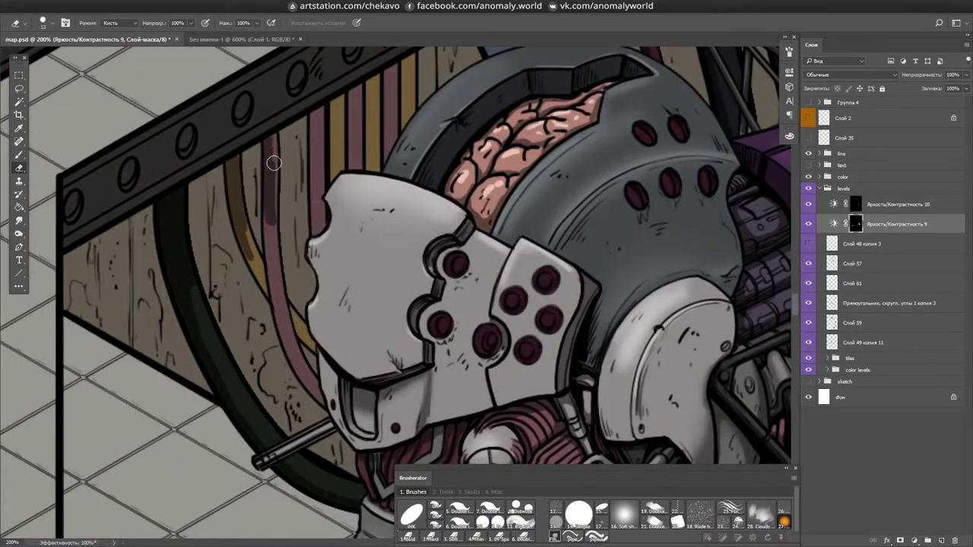
{"action": "scroll", "coordinate": [389, 307], "scroll_direction": "up", "scroll_amount": 5}
{"action": "scroll", "coordinate": [388, 307], "scroll_direction": "right", "scroll_amount": 1}
{"action": "scroll", "coordinate": [389, 307], "scroll_direction": "down", "scroll_amount": 4}
{"action": "scroll", "coordinate": [394, 178], "scroll_direction": "left", "scroll_amount": 3}
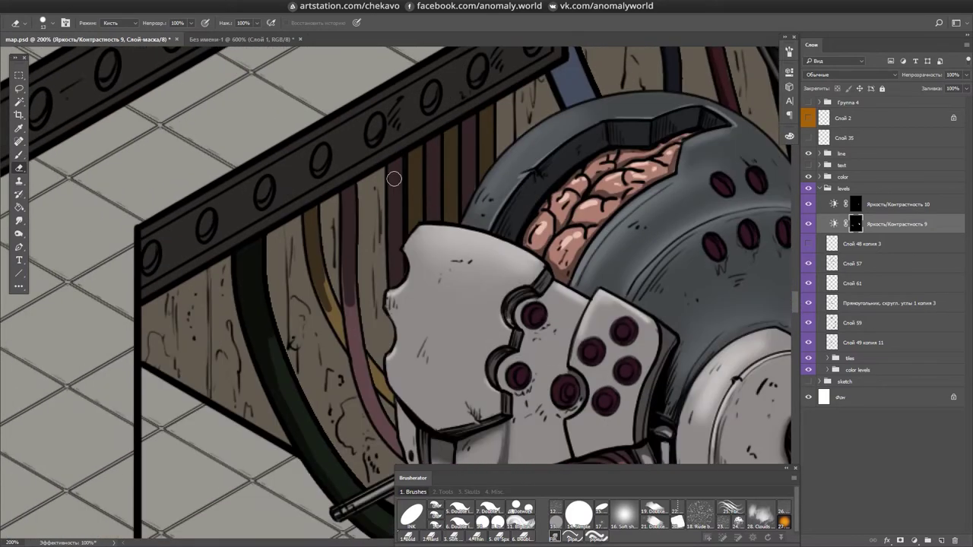
{"action": "scroll", "coordinate": [364, 399], "scroll_direction": "down", "scroll_amount": 4}
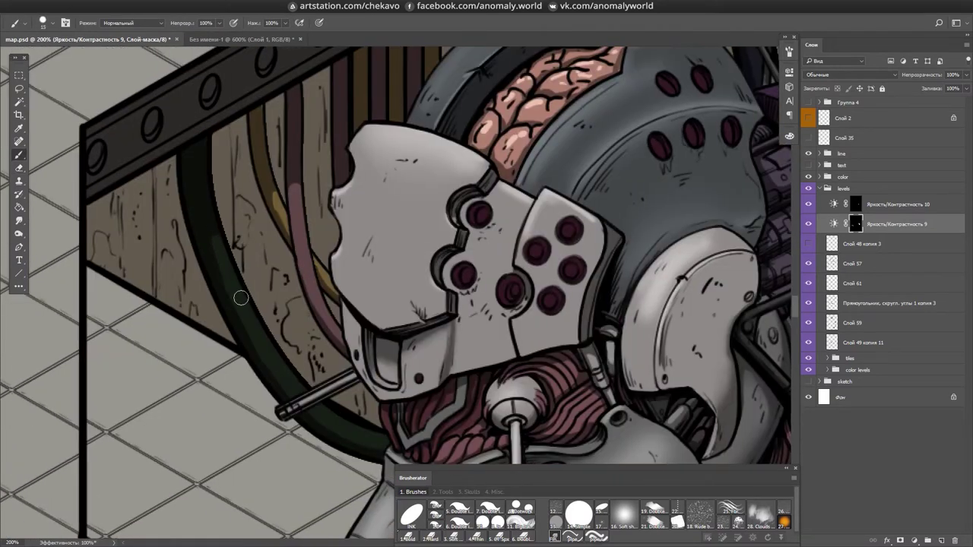
{"action": "key", "text": "ctrl+s"}
{"action": "scroll", "coordinate": [508, 412], "scroll_direction": "down", "scroll_amount": 1}
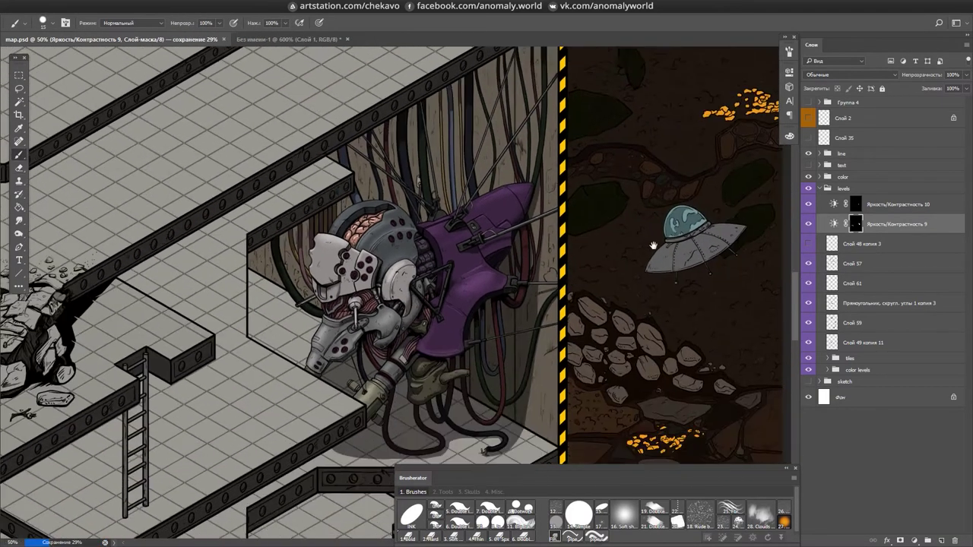
{"action": "key", "text": "alt+bracketright"}
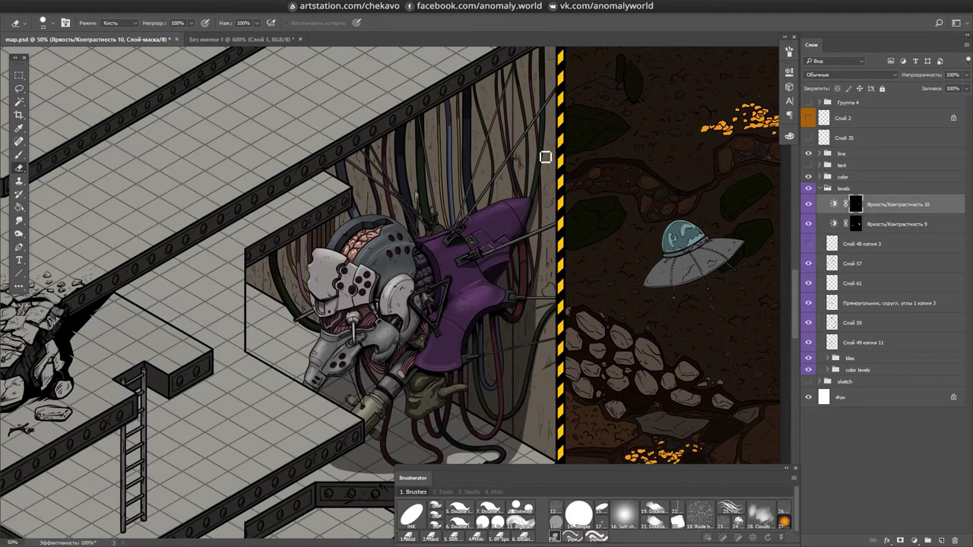
{"action": "scroll", "coordinate": [546, 156], "scroll_direction": "up", "scroll_amount": 3}
{"action": "left_click_drag", "start_coordinate": [525, 225], "coordinate": [430, 258]}
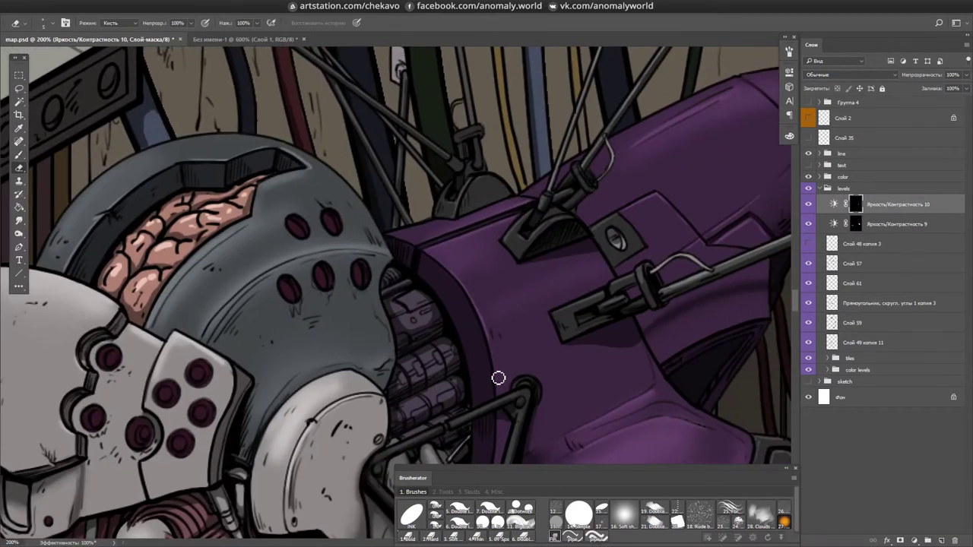
{"action": "left_click_drag", "start_coordinate": [498, 378], "coordinate": [597, 185]}
{"action": "mouse_move", "coordinate": [533, 375]}
{"action": "left_mouse_down"}
{"action": "mouse_move", "coordinate": [534, 280]}
{"action": "mouse_move", "coordinate": [673, 225]}
{"action": "mouse_move", "coordinate": [560, 311]}
{"action": "mouse_move", "coordinate": [461, 265]}
{"action": "mouse_move", "coordinate": [684, 152]}
{"action": "left_mouse_up"}
{"action": "key", "text": "alt+bracketleft"}
- On Слой 54 in the color levels group, paint an orange stroke along the left cable
{"action": "left_click", "coordinate": [827, 369]}
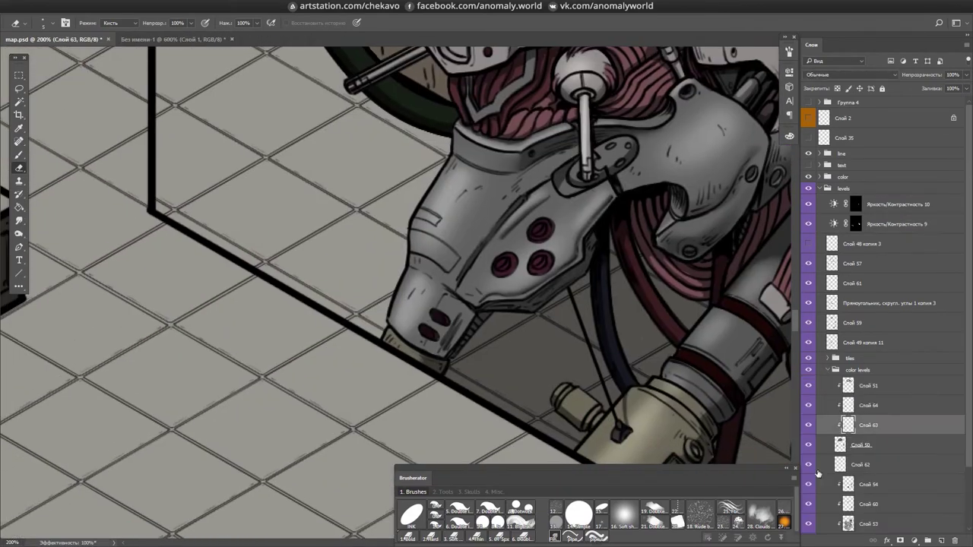
{"action": "left_click", "coordinate": [867, 484]}
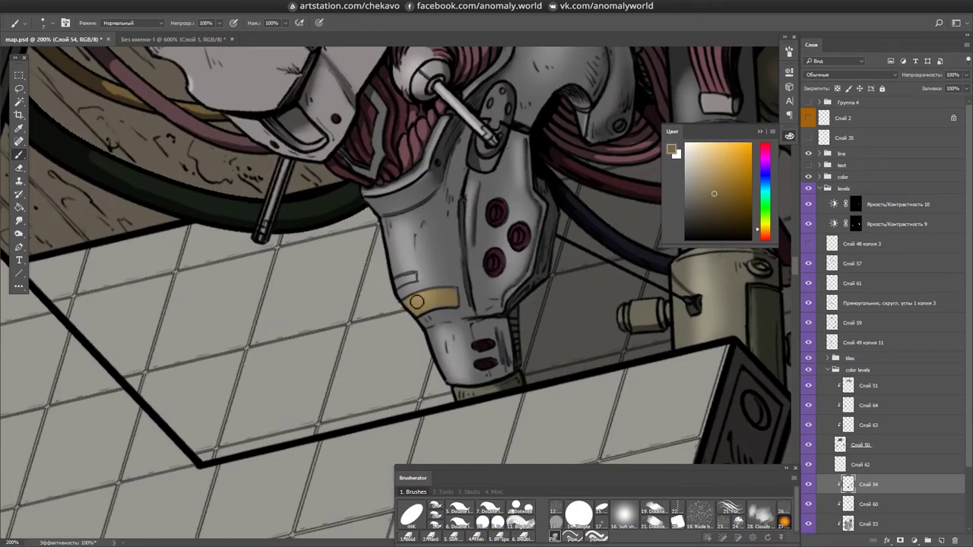
{"action": "scroll", "coordinate": [431, 212], "scroll_direction": "up", "scroll_amount": 3}
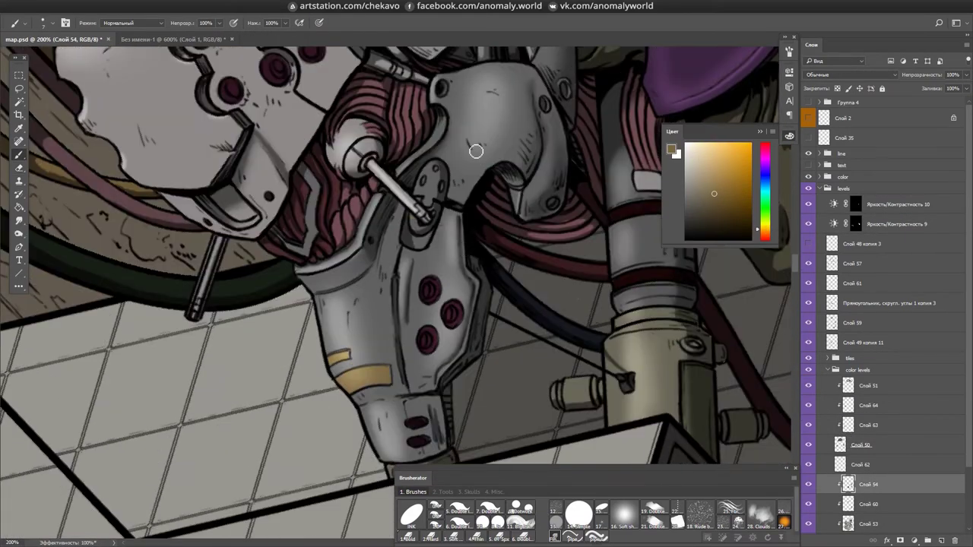
{"action": "scroll", "coordinate": [433, 197], "scroll_direction": "down", "scroll_amount": 5}
{"action": "key", "text": "ctrl+s"}
{"action": "left_click_drag", "start_coordinate": [598, 209], "coordinate": [632, 361]}
{"action": "scroll", "coordinate": [633, 362], "scroll_direction": "up", "scroll_amount": 2}
{"action": "scroll", "coordinate": [635, 361], "scroll_direction": "up", "scroll_amount": 5}
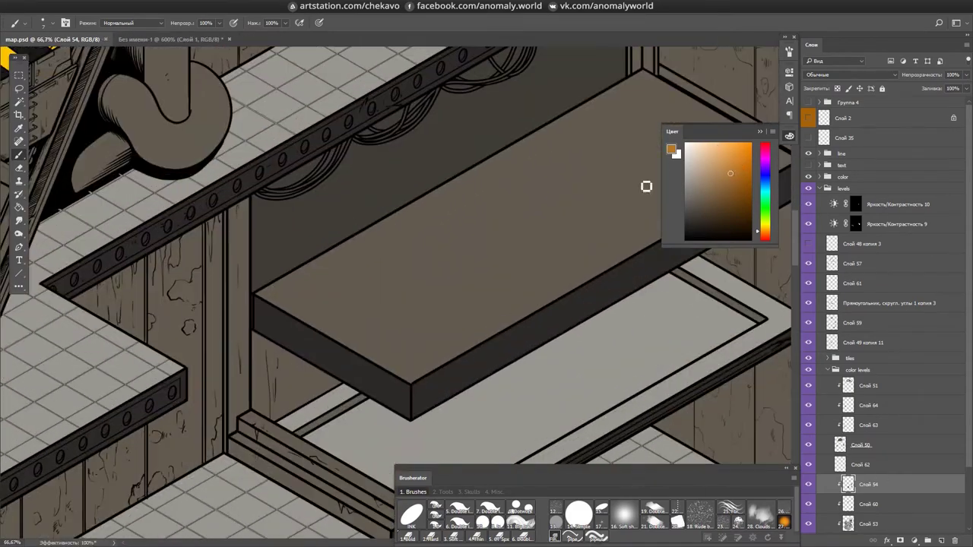
{"action": "mouse_move", "coordinate": [345, 367]}
{"action": "left_mouse_down"}
{"action": "mouse_move", "coordinate": [359, 299]}
{"action": "mouse_move", "coordinate": [370, 343]}
{"action": "mouse_move", "coordinate": [352, 200]}
{"action": "left_mouse_up"}
{"action": "key", "text": "Tab"}
{"action": "scroll", "coordinate": [358, 367], "scroll_direction": "down", "scroll_amount": 5}
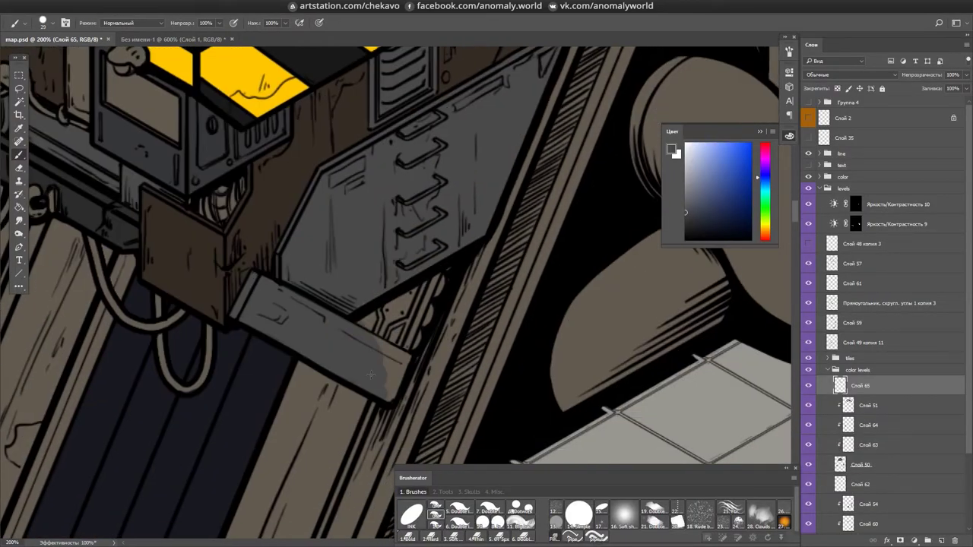
- Paint dark over the light grey patch on the plank
{"action": "mouse_move", "coordinate": [371, 374]}
{"action": "left_mouse_down"}
{"action": "mouse_move", "coordinate": [392, 336]}
{"action": "mouse_move", "coordinate": [289, 532]}
{"action": "left_mouse_up"}
{"action": "mouse_move", "coordinate": [433, 248]}
{"action": "left_mouse_down"}
{"action": "mouse_move", "coordinate": [486, 221]}
{"action": "mouse_move", "coordinate": [532, 228]}
{"action": "mouse_move", "coordinate": [436, 216]}
{"action": "left_mouse_up"}
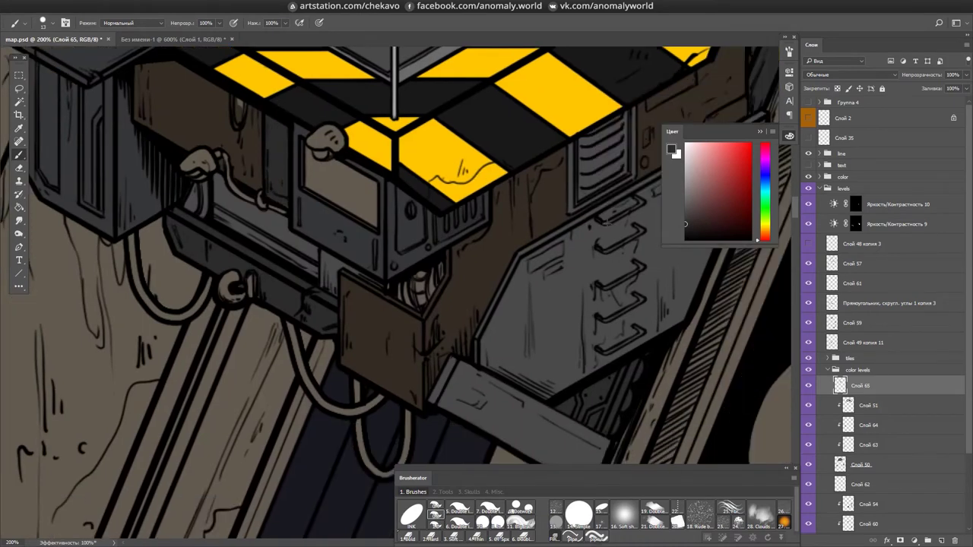
{"action": "left_click_drag", "start_coordinate": [604, 221], "coordinate": [579, 211]}
{"action": "left_click_drag", "start_coordinate": [513, 343], "coordinate": [681, 385]}
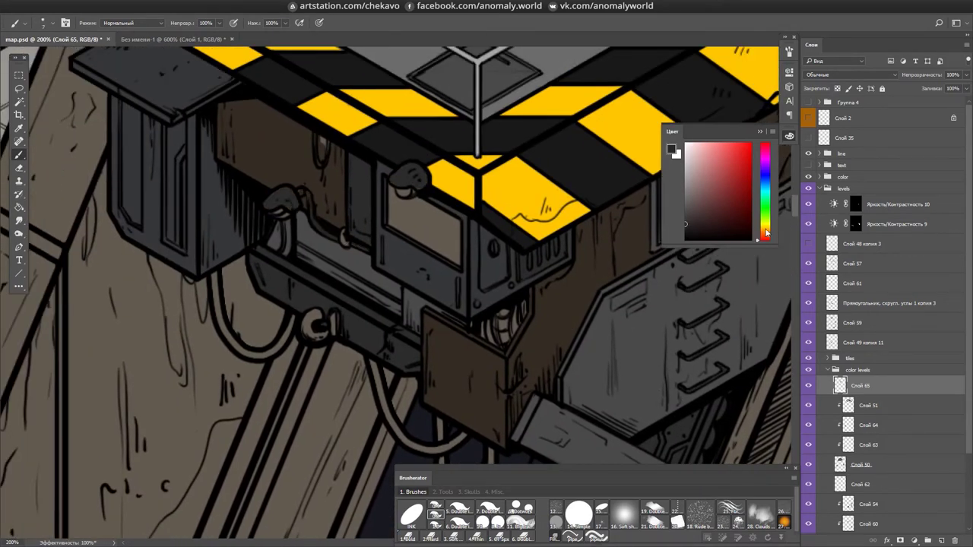
- Dab orange highlights on the two grey knobs of the striped box and save map.psd
{"action": "left_click", "coordinate": [404, 191]}
{"action": "left_click", "coordinate": [282, 216]}
{"action": "left_click_drag", "start_coordinate": [367, 265], "coordinate": [366, 258]}
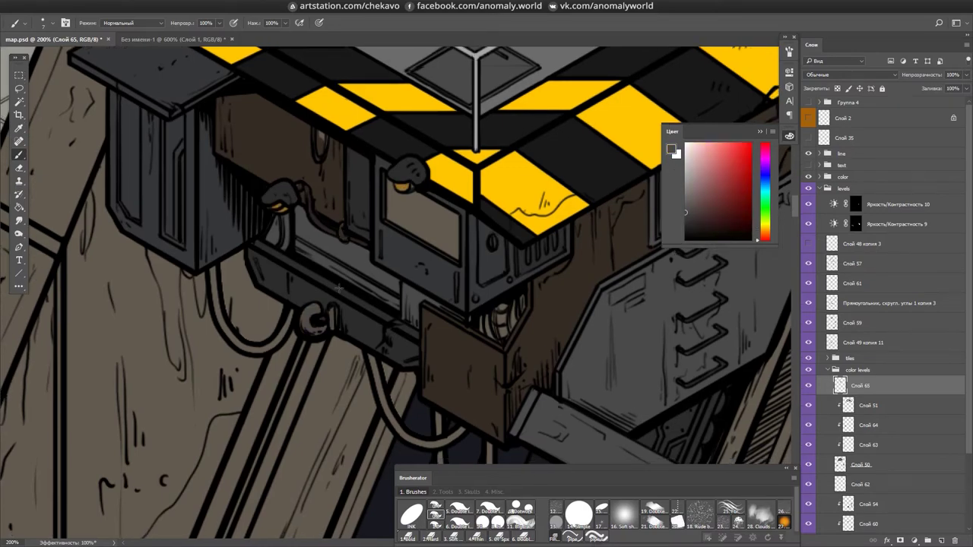
{"action": "left_click_drag", "start_coordinate": [290, 316], "coordinate": [466, 271]}
{"action": "key", "text": "ctrl+minus"}
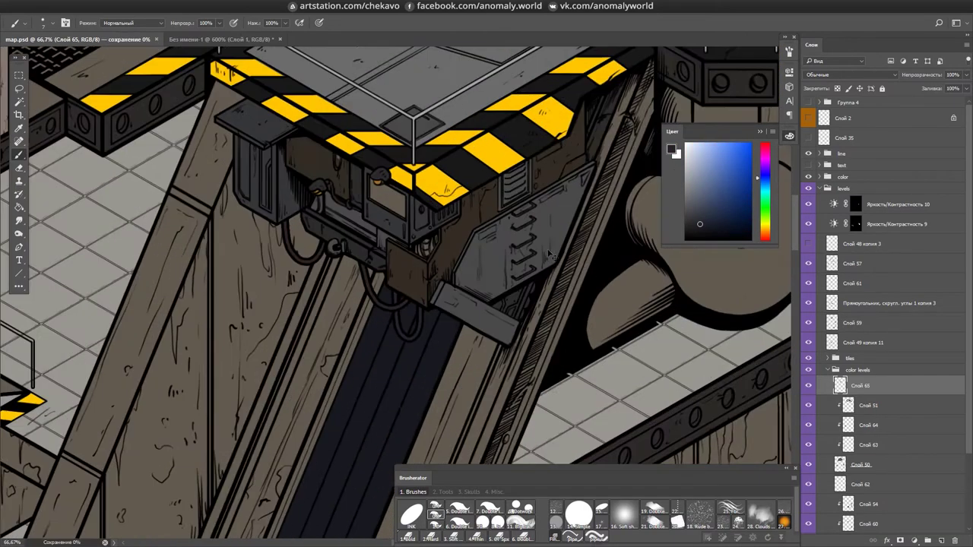
{"action": "key", "text": "ctrl+s"}
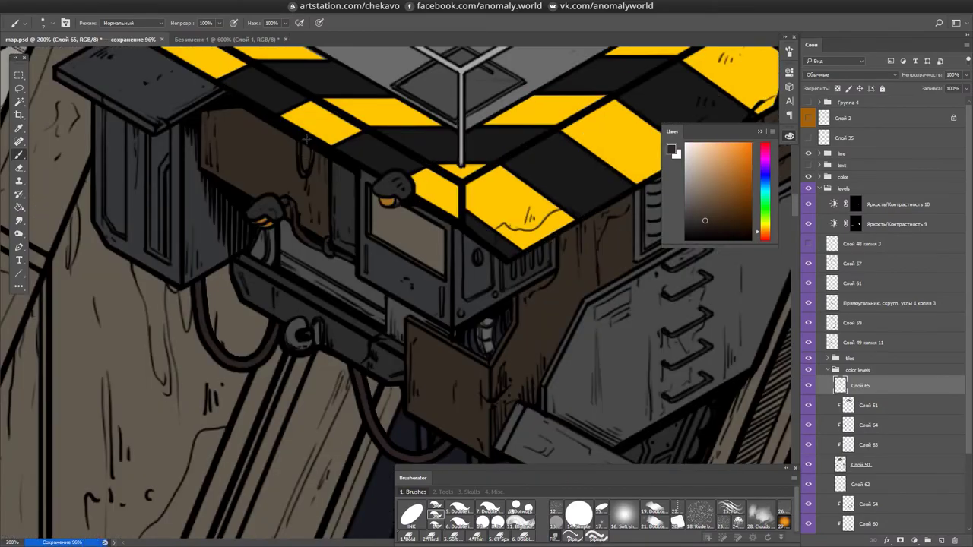
{"action": "key", "text": "ctrl+minus"}
{"action": "left_click_drag", "start_coordinate": [441, 190], "coordinate": [534, 355]}
{"action": "scroll", "coordinate": [534, 355], "scroll_direction": "down", "scroll_amount": 3}
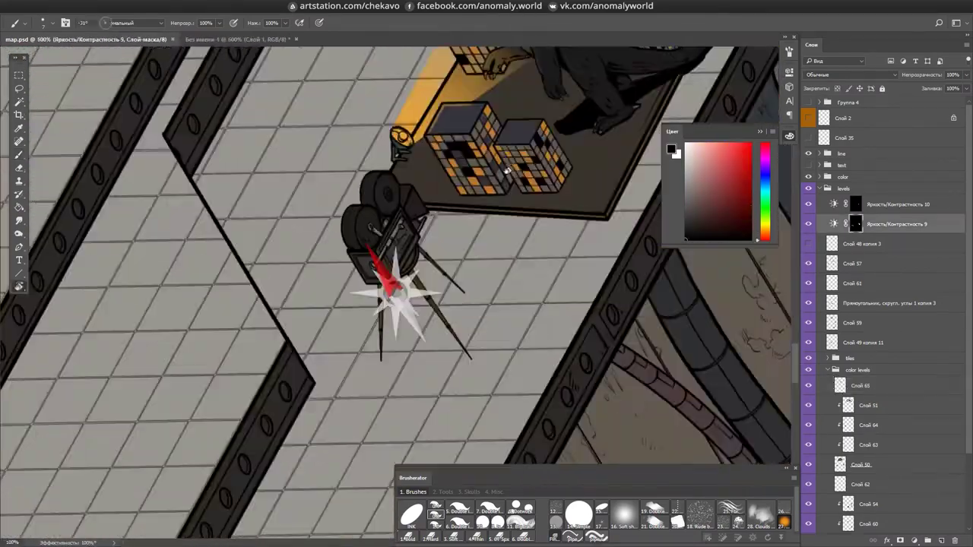
{"action": "key", "text": "e"}
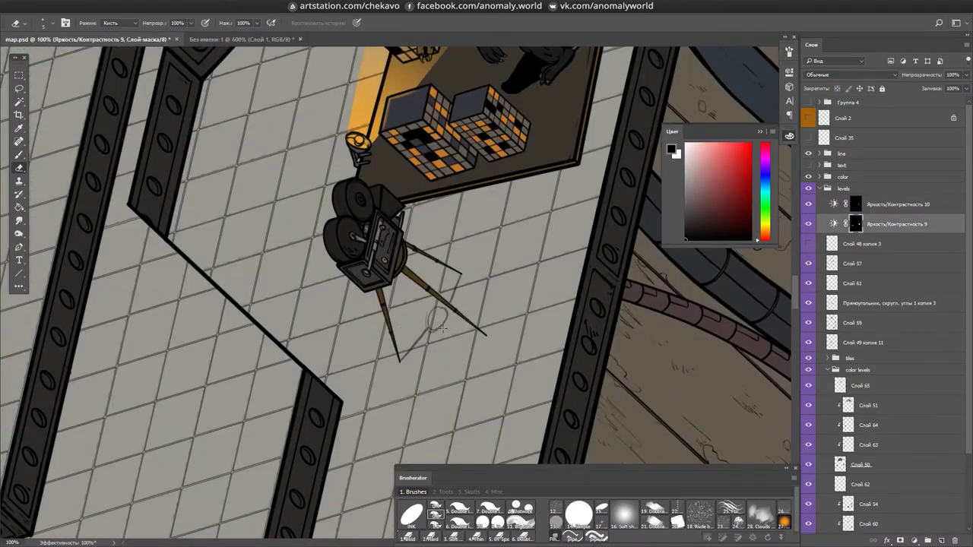
{"action": "key", "text": "ctrl+plus"}
{"action": "key", "text": "Escape"}
{"action": "left_click_drag", "start_coordinate": [458, 347], "coordinate": [486, 290]}
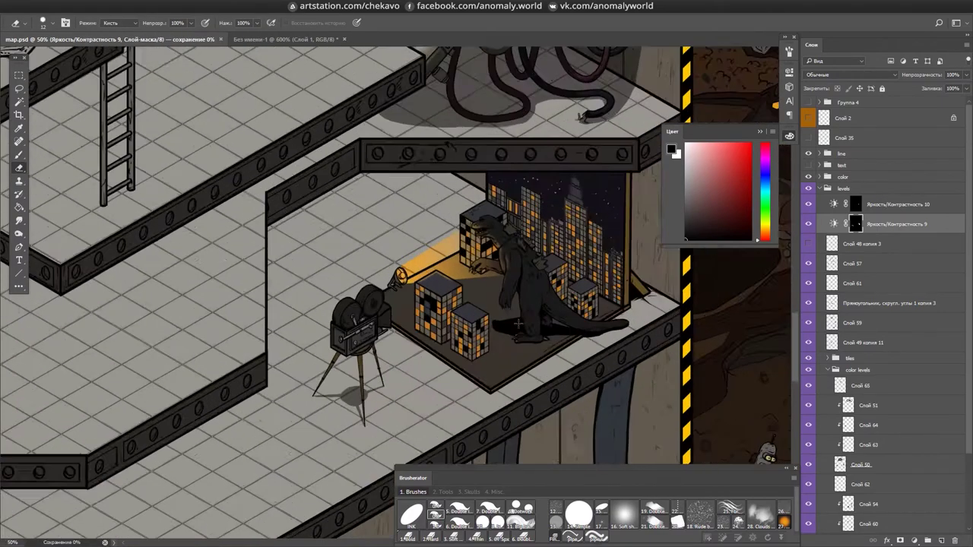
{"action": "key", "text": "ctrl+s"}
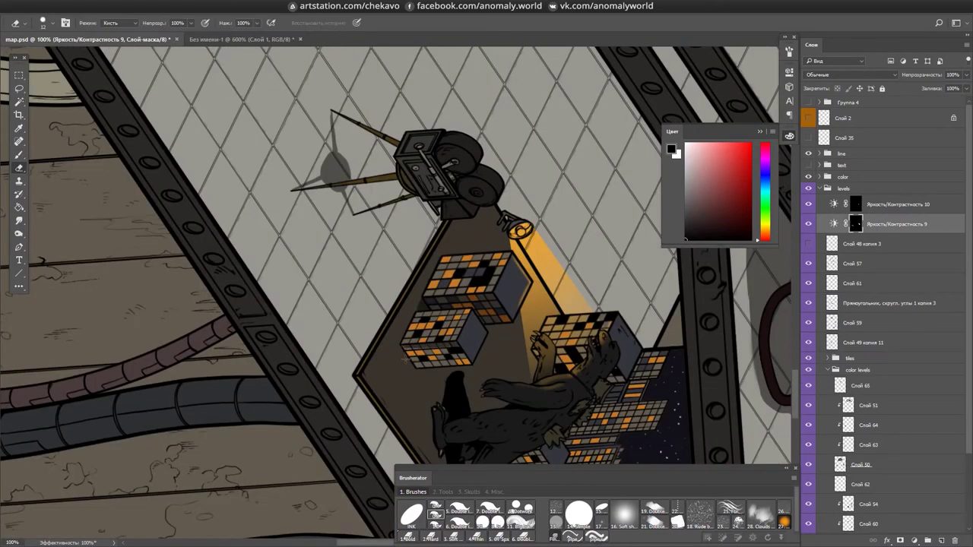
{"action": "key", "text": "Escape"}
{"action": "mouse_move", "coordinate": [603, 261]}
{"action": "left_mouse_down"}
{"action": "mouse_move", "coordinate": [555, 270]}
{"action": "mouse_move", "coordinate": [336, 386]}
{"action": "mouse_move", "coordinate": [338, 395]}
{"action": "left_mouse_up"}
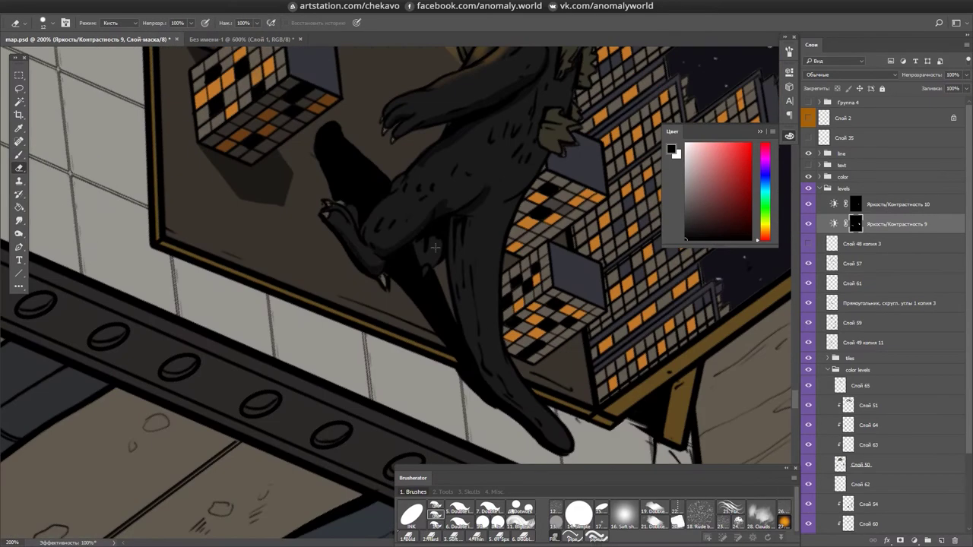
{"action": "mouse_move", "coordinate": [456, 205]}
{"action": "left_mouse_down"}
{"action": "mouse_move", "coordinate": [435, 262]}
{"action": "mouse_move", "coordinate": [553, 440]}
{"action": "left_mouse_up"}
{"action": "mouse_move", "coordinate": [426, 73]}
{"action": "left_mouse_down"}
{"action": "mouse_move", "coordinate": [438, 154]}
{"action": "mouse_move", "coordinate": [502, 216]}
{"action": "mouse_move", "coordinate": [578, 212]}
{"action": "left_mouse_up"}
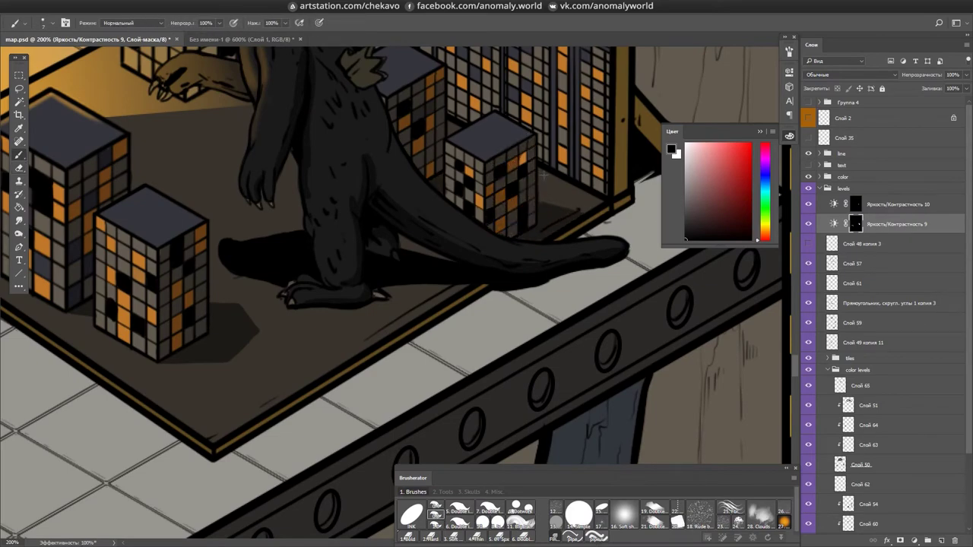
{"action": "key", "text": "e"}
{"action": "left_click_drag", "start_coordinate": [537, 183], "coordinate": [483, 334]}
{"action": "scroll", "coordinate": [439, 301], "scroll_direction": "down", "scroll_amount": 2}
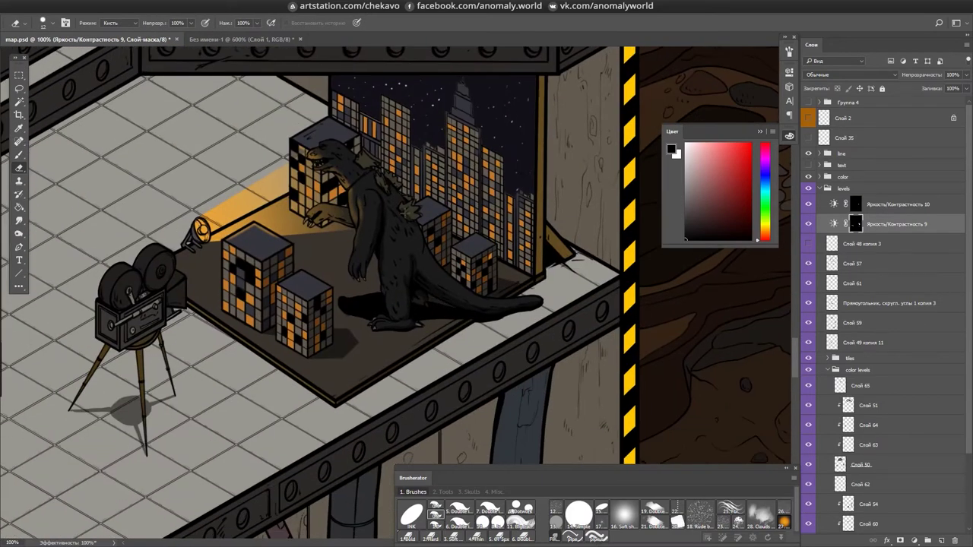
{"action": "scroll", "coordinate": [598, 289], "scroll_direction": "down", "scroll_amount": 3}
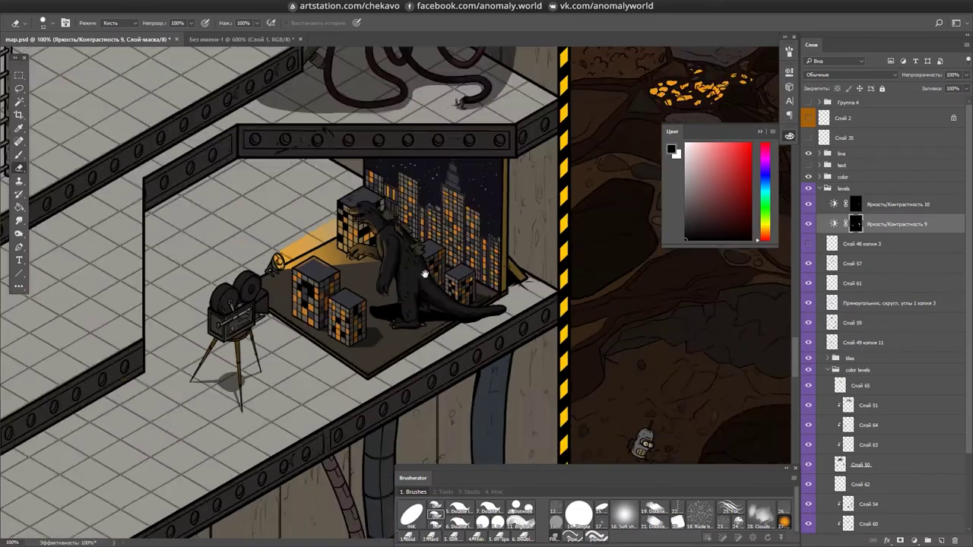
{"action": "key", "text": "ctrl+s"}
{"action": "scroll", "coordinate": [598, 289], "scroll_direction": "up", "scroll_amount": 3}
{"action": "left_click_drag", "start_coordinate": [598, 289], "coordinate": [446, 304]}
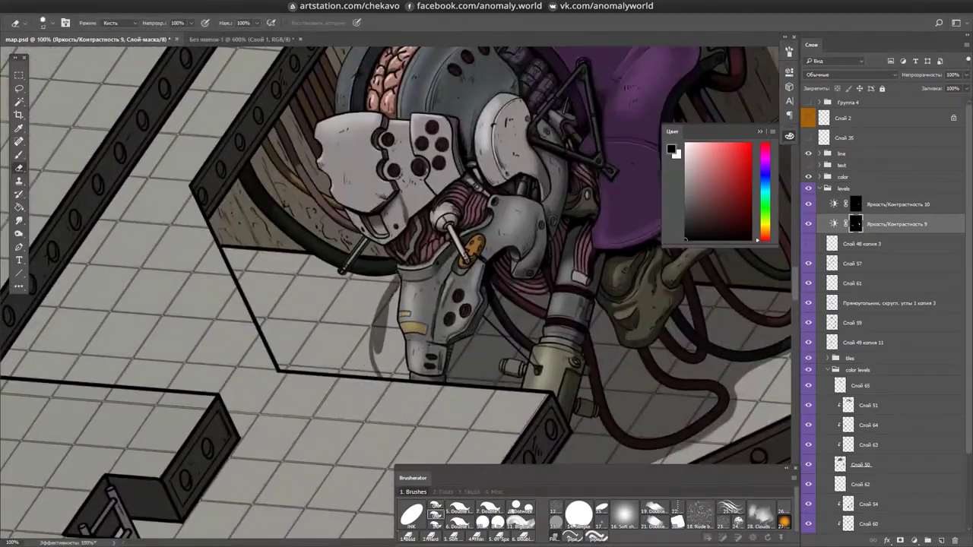
{"action": "scroll", "coordinate": [395, 289], "scroll_direction": "down", "scroll_amount": 3}
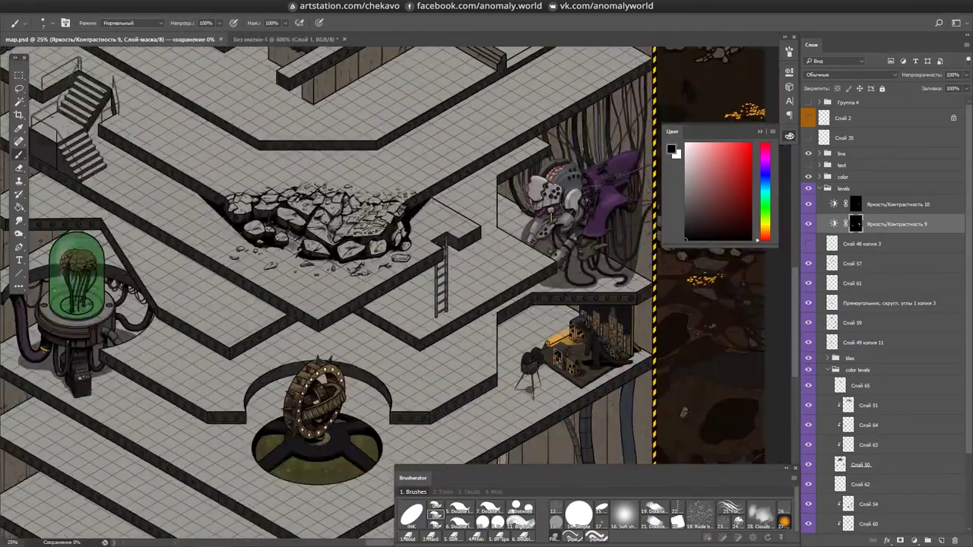
- Survey the gyroscope, machinery, column 101 and capsule areas, then save the document
{"action": "left_click_drag", "start_coordinate": [326, 413], "coordinate": [424, 271]}
{"action": "scroll", "coordinate": [424, 272], "scroll_direction": "up", "scroll_amount": 2}
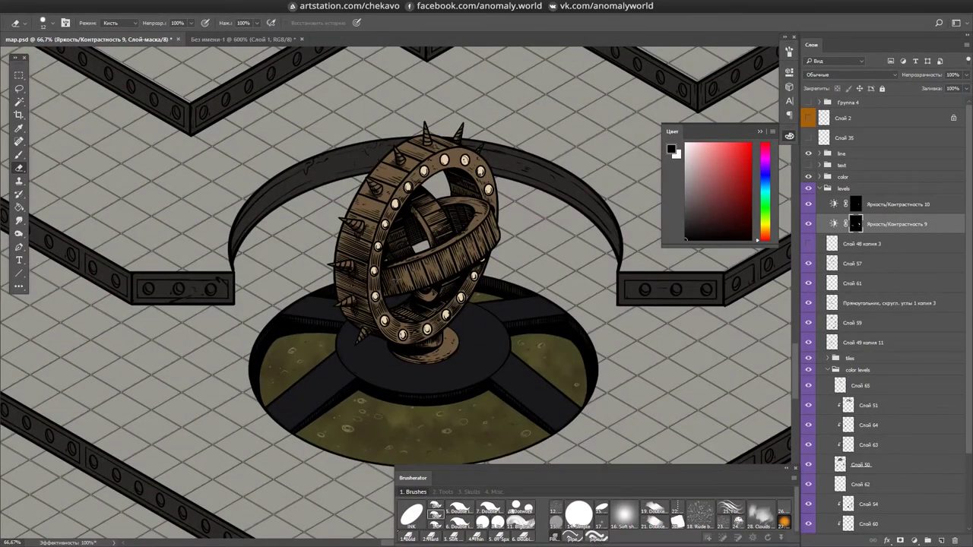
{"action": "scroll", "coordinate": [397, 279], "scroll_direction": "down", "scroll_amount": 2}
{"action": "left_click_drag", "start_coordinate": [575, 206], "coordinate": [521, 278]}
{"action": "scroll", "coordinate": [560, 278], "scroll_direction": "up", "scroll_amount": 3}
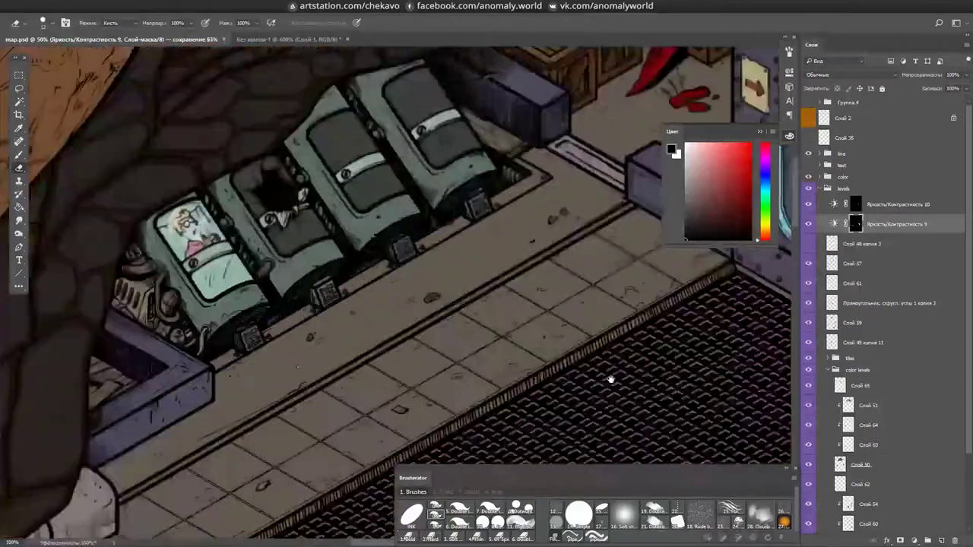
{"action": "scroll", "coordinate": [610, 379], "scroll_direction": "down", "scroll_amount": 2}
{"action": "left_click_drag", "start_coordinate": [610, 379], "coordinate": [304, 327]}
{"action": "scroll", "coordinate": [263, 364], "scroll_direction": "up", "scroll_amount": 3}
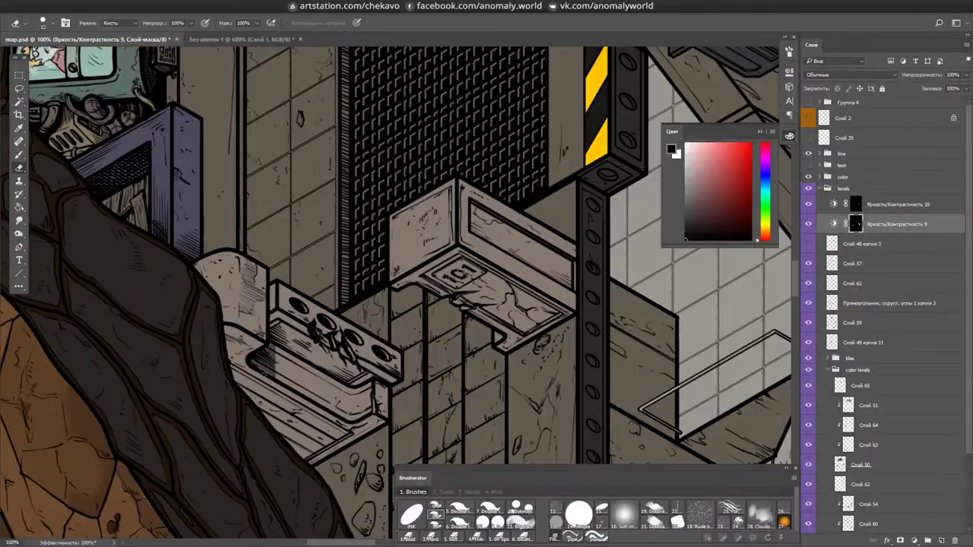
{"action": "left_click_drag", "start_coordinate": [456, 274], "coordinate": [510, 319]}
{"action": "left_click_drag", "start_coordinate": [197, 232], "coordinate": [366, 423]}
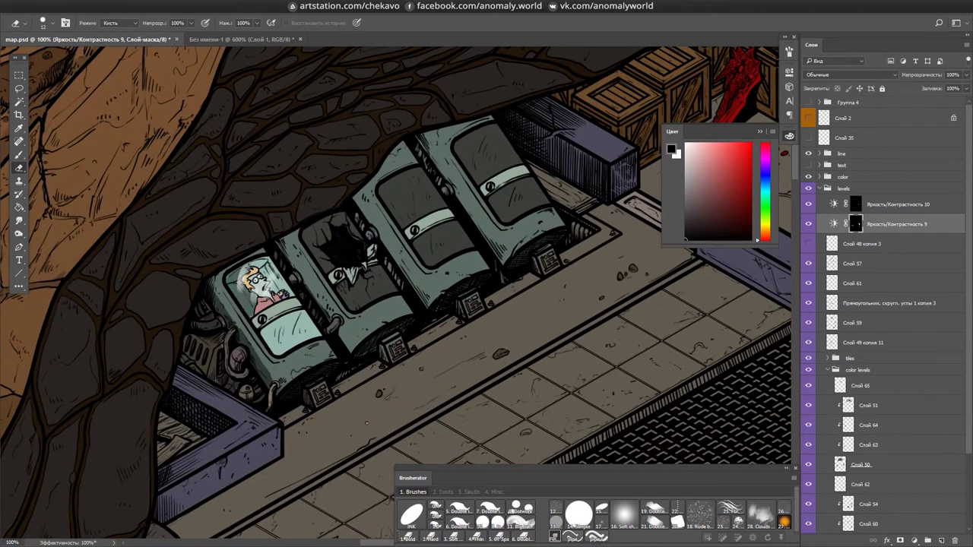
{"action": "left_click_drag", "start_coordinate": [444, 290], "coordinate": [481, 234]}
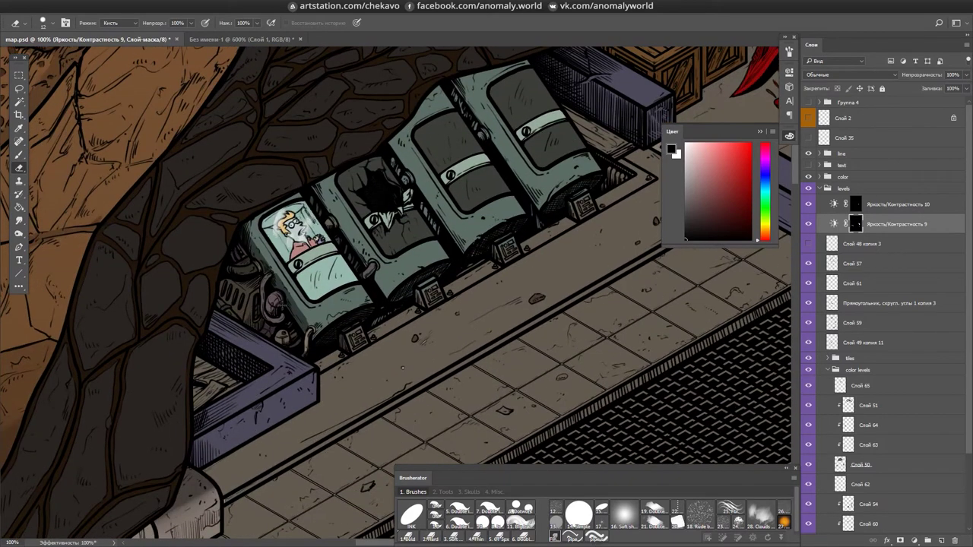
{"action": "key", "text": "ctrl+s"}
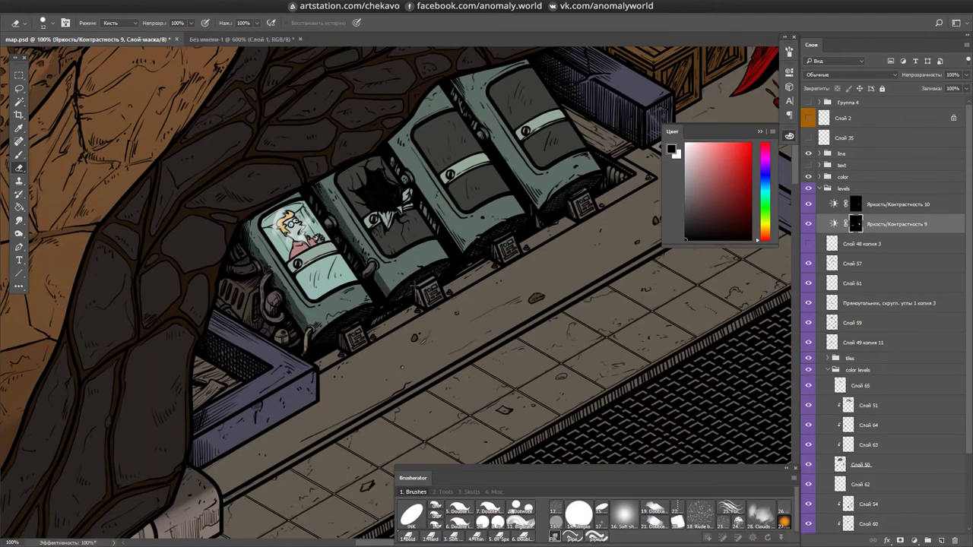
- Rotate and pan around the capsule room toward the desk room to check for touch-ups
{"action": "left_click_drag", "start_coordinate": [402, 367], "coordinate": [114, 495]}
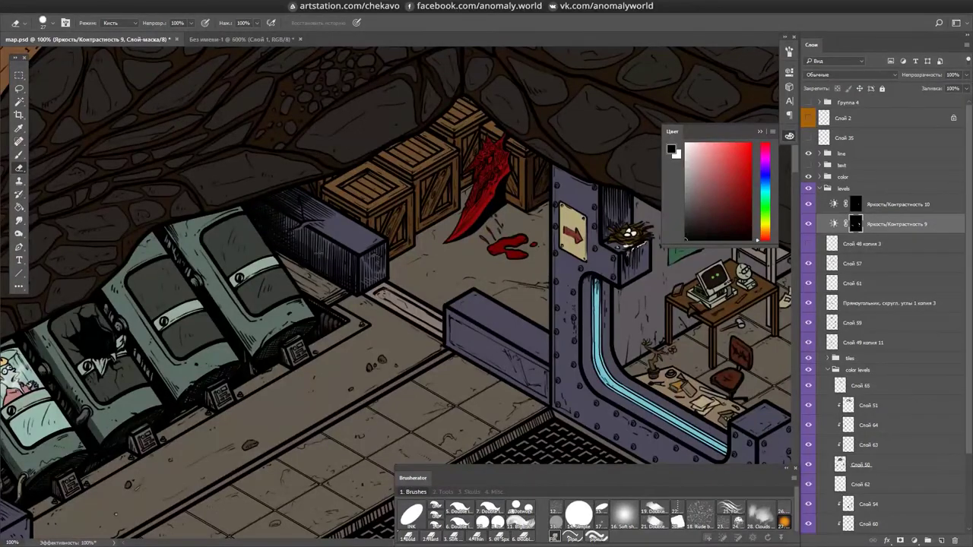
{"action": "left_click_drag", "start_coordinate": [327, 298], "coordinate": [357, 325]}
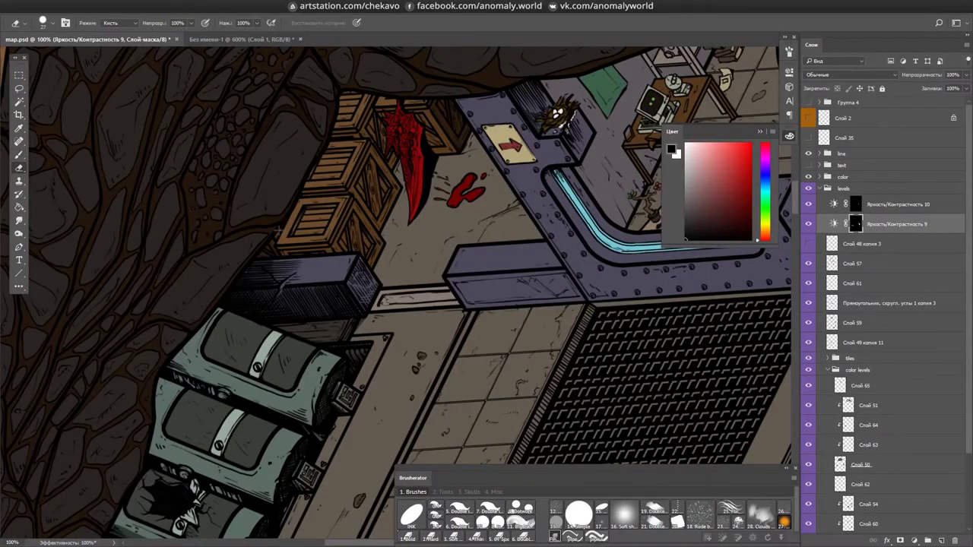
{"action": "left_click_drag", "start_coordinate": [262, 250], "coordinate": [334, 202]}
{"action": "left_click_drag", "start_coordinate": [552, 137], "coordinate": [542, 155]}
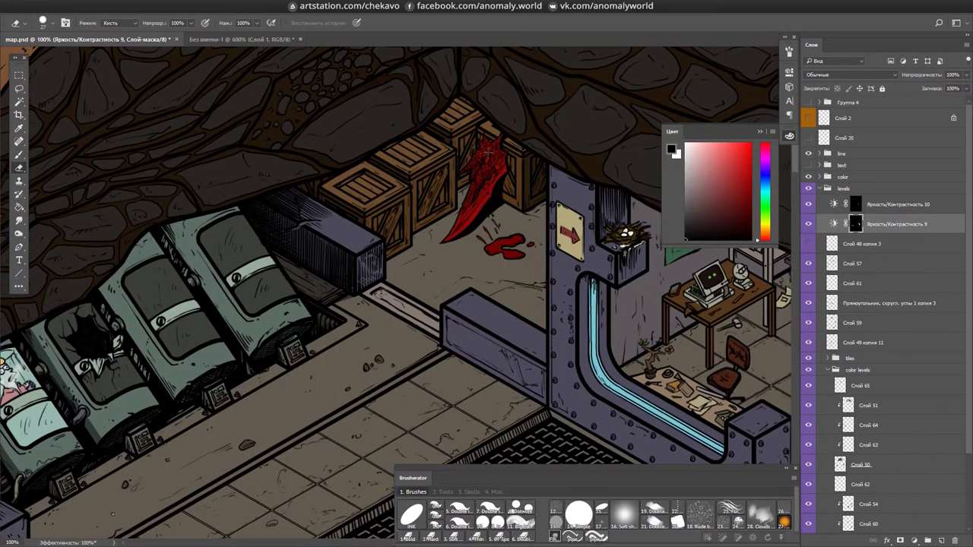
{"action": "scroll", "coordinate": [469, 155], "scroll_direction": "right", "scroll_amount": 9}
{"action": "scroll", "coordinate": [469, 155], "scroll_direction": "down", "scroll_amount": 2}
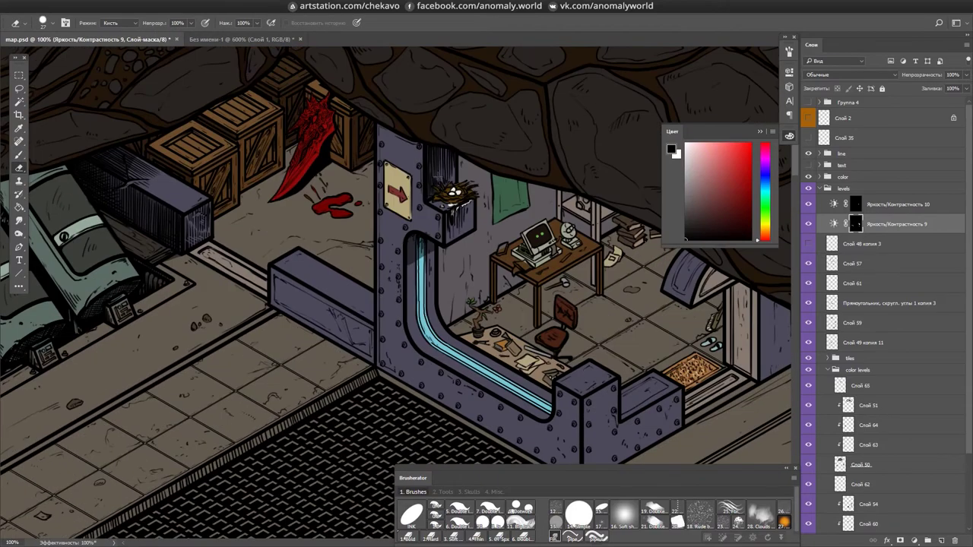
{"action": "scroll", "coordinate": [352, 241], "scroll_direction": "up", "scroll_amount": 3}
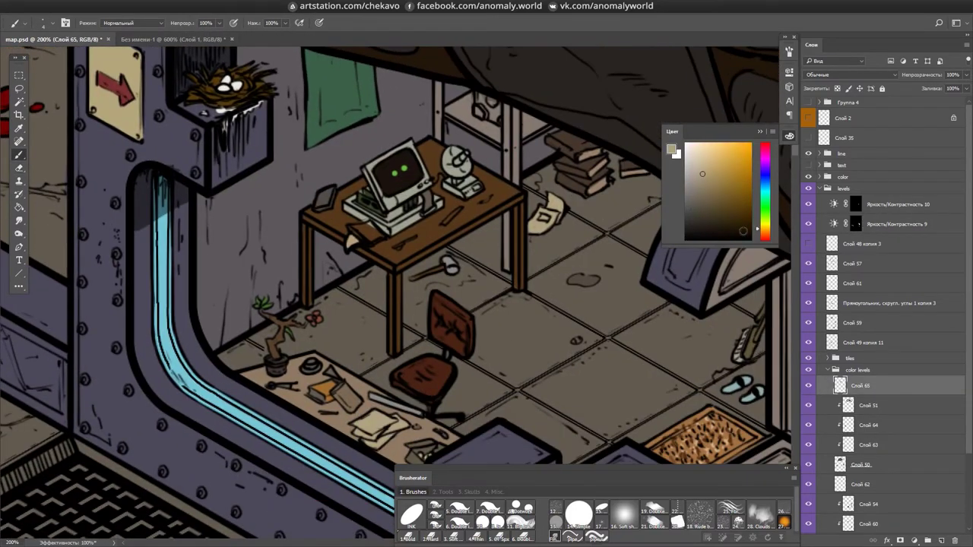
{"action": "scroll", "coordinate": [376, 236], "scroll_direction": "down", "scroll_amount": 6}
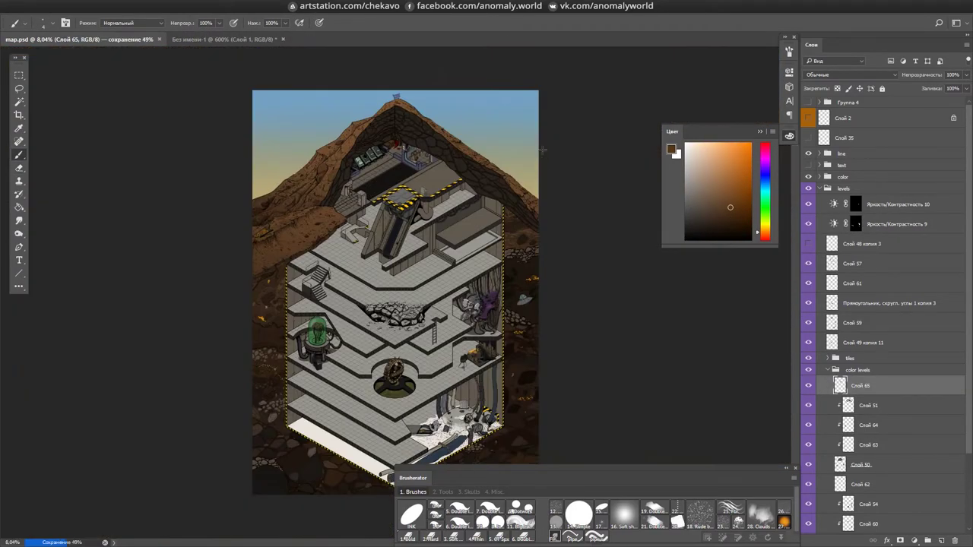
{"action": "scroll", "coordinate": [517, 238], "scroll_direction": "up", "scroll_amount": 4}
{"action": "scroll", "coordinate": [347, 345], "scroll_direction": "up", "scroll_amount": 4}
- Target the Brightness/Contrast 9 mask with the Eraser tool and save
{"action": "left_click", "coordinate": [856, 224]}
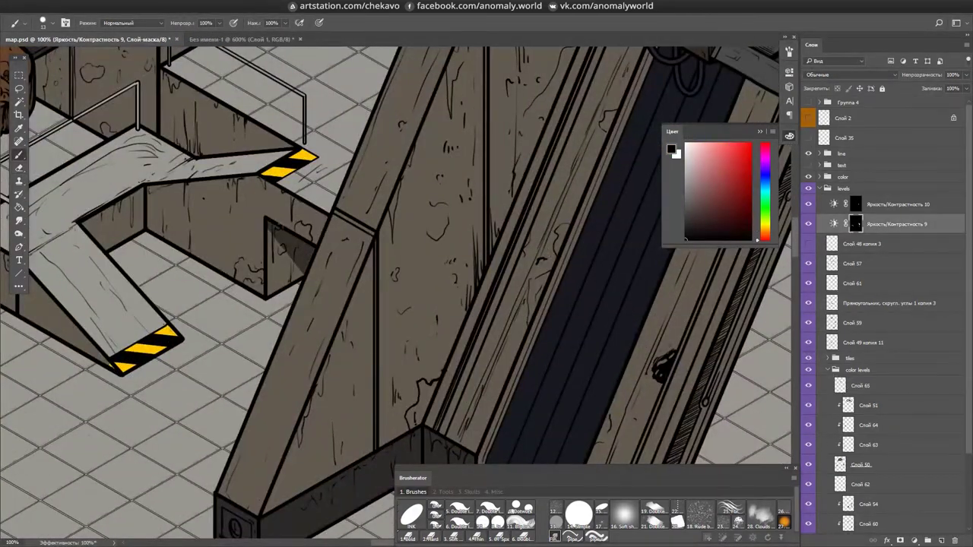
{"action": "key", "text": "e"}
{"action": "scroll", "coordinate": [258, 215], "scroll_direction": "down", "scroll_amount": 3}
{"action": "scroll", "coordinate": [327, 277], "scroll_direction": "up", "scroll_amount": 4}
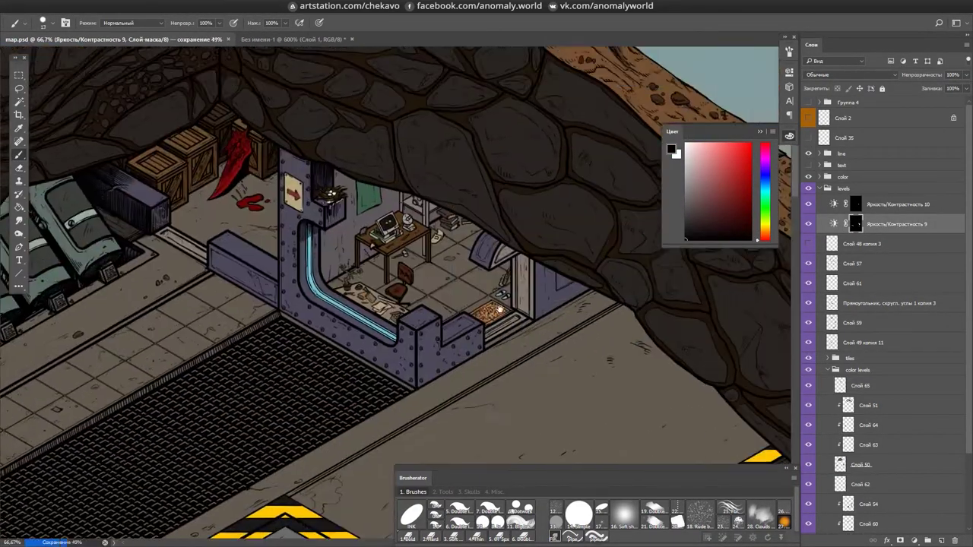
{"action": "key", "text": "ctrl+s"}
- Rotate the view around the desk room, straighten it, and save again
{"action": "key", "text": "r"}
{"action": "left_click_drag", "start_coordinate": [288, 209], "coordinate": [357, 229]}
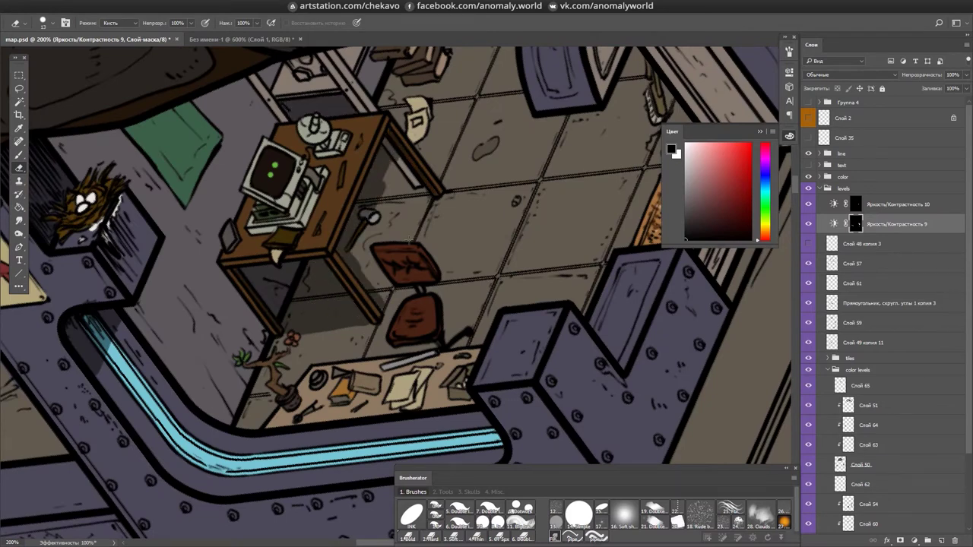
{"action": "left_click_drag", "start_coordinate": [403, 174], "coordinate": [478, 90]}
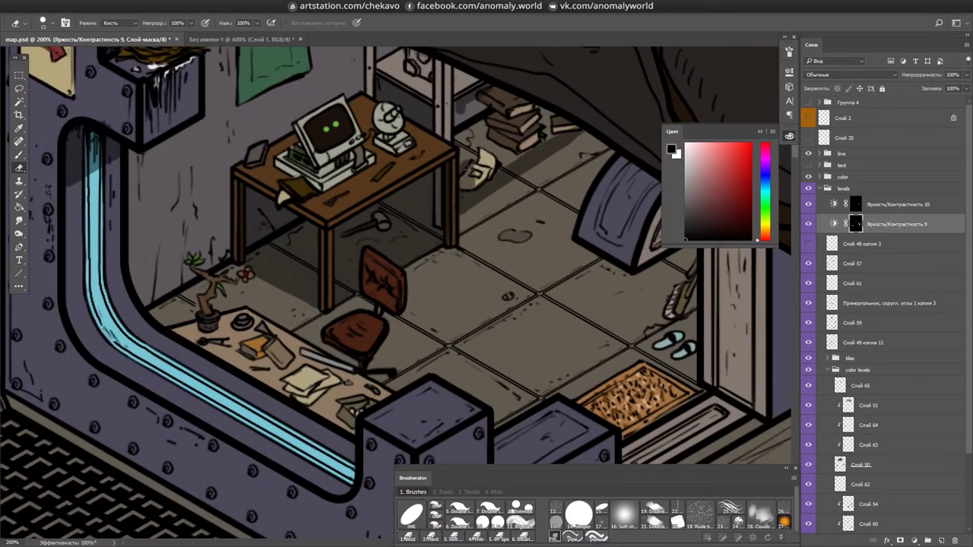
{"action": "scroll", "coordinate": [317, 161], "scroll_direction": "down", "scroll_amount": 3}
{"action": "scroll", "coordinate": [315, 128], "scroll_direction": "up", "scroll_amount": 3}
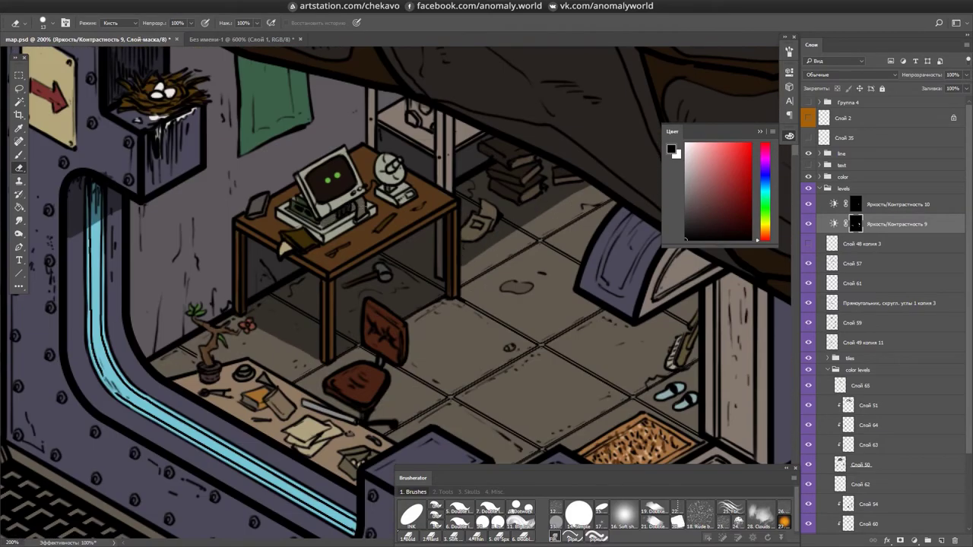
{"action": "scroll", "coordinate": [395, 259], "scroll_direction": "down", "scroll_amount": 3}
{"action": "scroll", "coordinate": [387, 243], "scroll_direction": "down", "scroll_amount": 6}
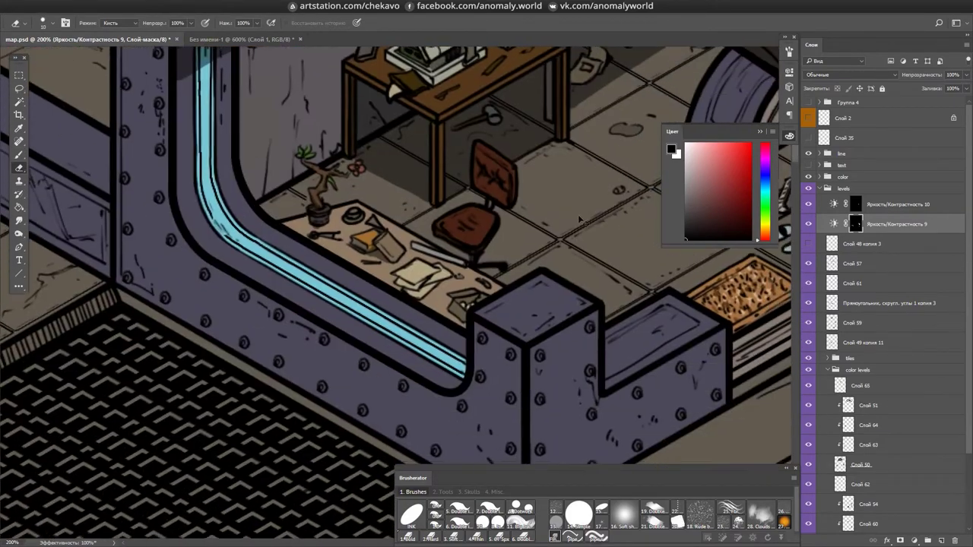
{"action": "key", "text": "ctrl+s"}
{"action": "scroll", "coordinate": [466, 348], "scroll_direction": "up", "scroll_amount": 8}
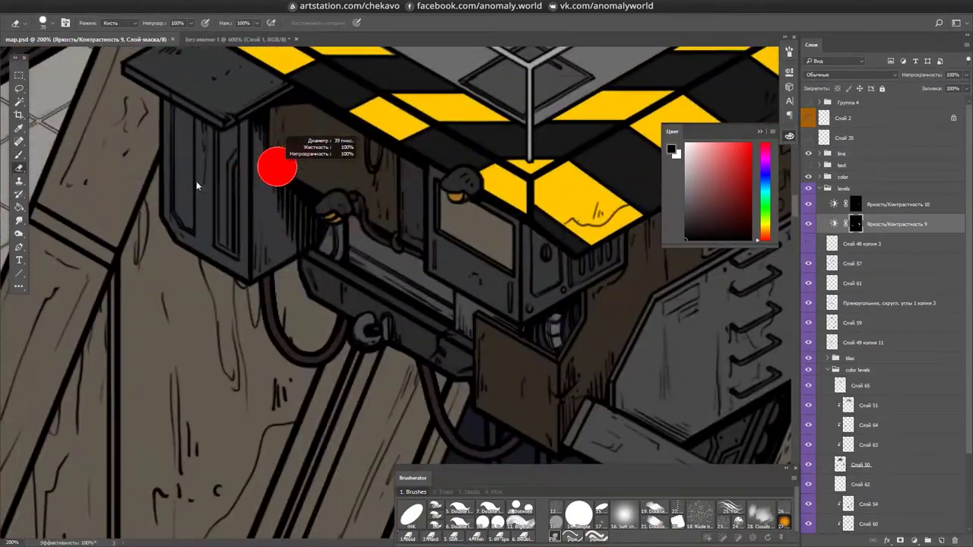
- Pan across the hazard-box machinery and zoom out to see the box and pillar
{"action": "scroll", "coordinate": [412, 227], "scroll_direction": "down", "scroll_amount": 5}
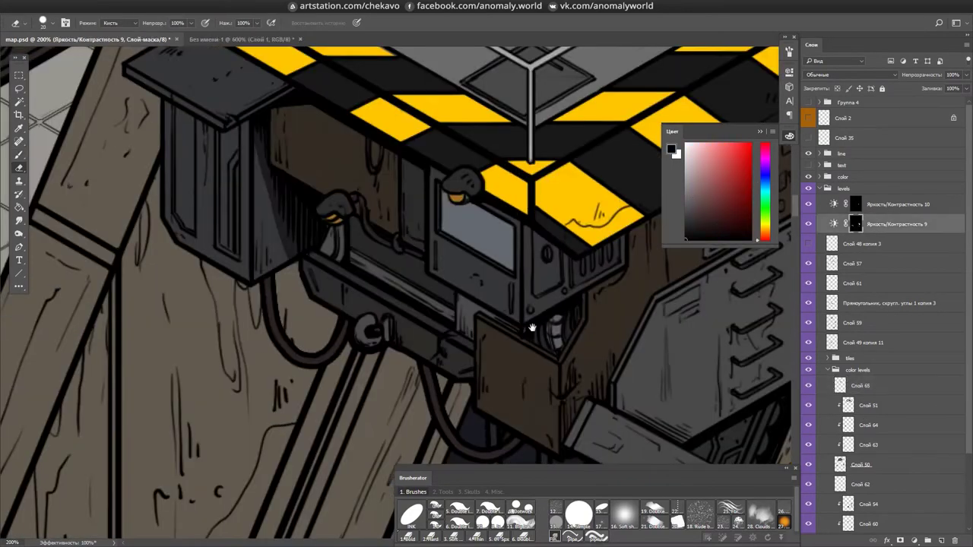
{"action": "left_click_drag", "start_coordinate": [532, 327], "coordinate": [416, 342]}
{"action": "mouse_move", "coordinate": [438, 291]}
{"action": "left_mouse_down"}
{"action": "mouse_move", "coordinate": [236, 289]}
{"action": "mouse_move", "coordinate": [259, 304]}
{"action": "mouse_move", "coordinate": [395, 152]}
{"action": "left_mouse_up"}
{"action": "key", "text": "b"}
{"action": "left_click_drag", "start_coordinate": [421, 258], "coordinate": [304, 213]}
{"action": "key", "text": "ctrl+minus"}
{"action": "key", "text": "e"}
{"action": "key", "text": "ctrl+minus"}
{"action": "scroll", "coordinate": [471, 267], "scroll_direction": "up", "scroll_amount": 3}
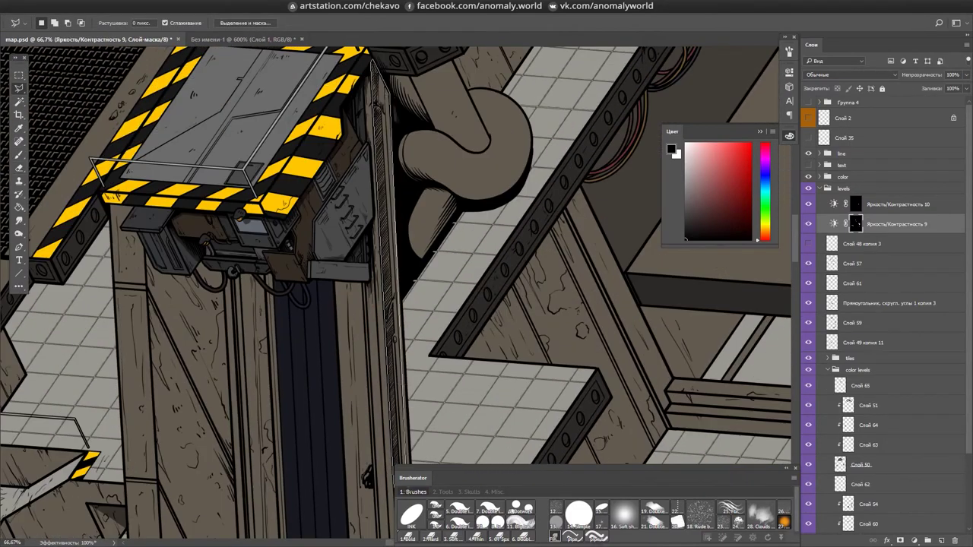
{"action": "scroll", "coordinate": [467, 274], "scroll_direction": "left", "scroll_amount": 3}
{"action": "key", "text": "l"}
- Zoom between 200% and 66.7% and rotate around the hazard box, ending on the Eraser
{"action": "key", "text": "ctrl+plus"}
{"action": "key", "text": "ctrl+plus"}
{"action": "key", "text": "r"}
{"action": "mouse_move", "coordinate": [466, 275]}
{"action": "left_mouse_down"}
{"action": "mouse_move", "coordinate": [604, 218]}
{"action": "mouse_move", "coordinate": [497, 195]}
{"action": "mouse_move", "coordinate": [473, 93]}
{"action": "mouse_move", "coordinate": [439, 304]}
{"action": "left_mouse_up"}
{"action": "key", "text": "ctrl+minus"}
{"action": "key", "text": "b"}
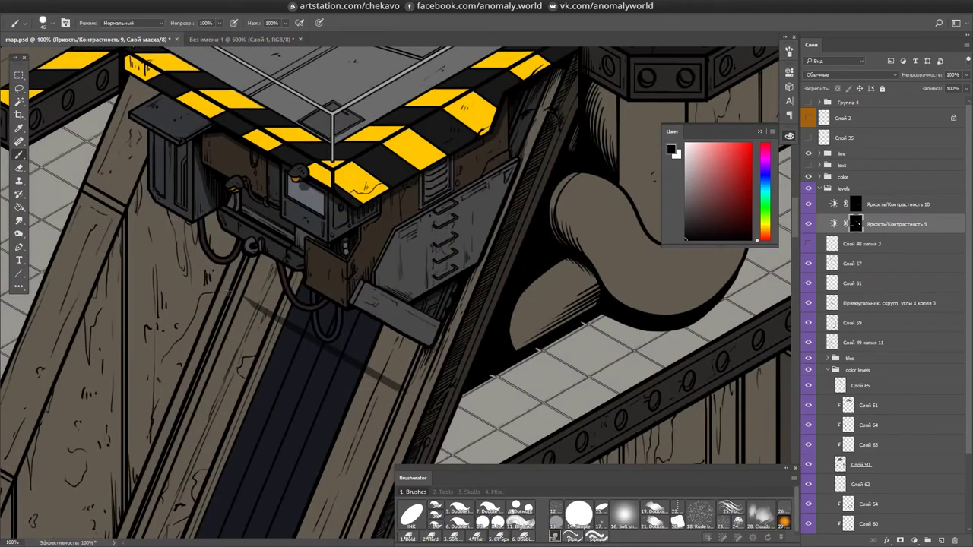
{"action": "key", "text": "ctrl+plus"}
{"action": "key", "text": "e"}
{"action": "key", "text": "ctrl+minus"}
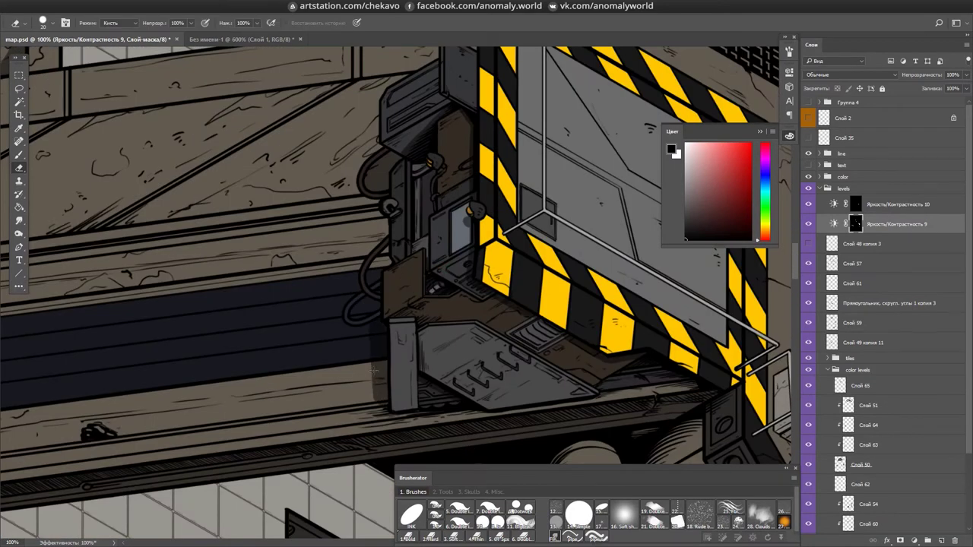
{"action": "mouse_move", "coordinate": [369, 176]}
{"action": "left_mouse_down"}
{"action": "mouse_move", "coordinate": [560, 251]}
{"action": "mouse_move", "coordinate": [415, 336]}
{"action": "mouse_move", "coordinate": [391, 272]}
{"action": "left_mouse_up"}
{"action": "key", "text": "b"}
{"action": "key", "text": "ctrl+minus"}
{"action": "key", "text": "e"}
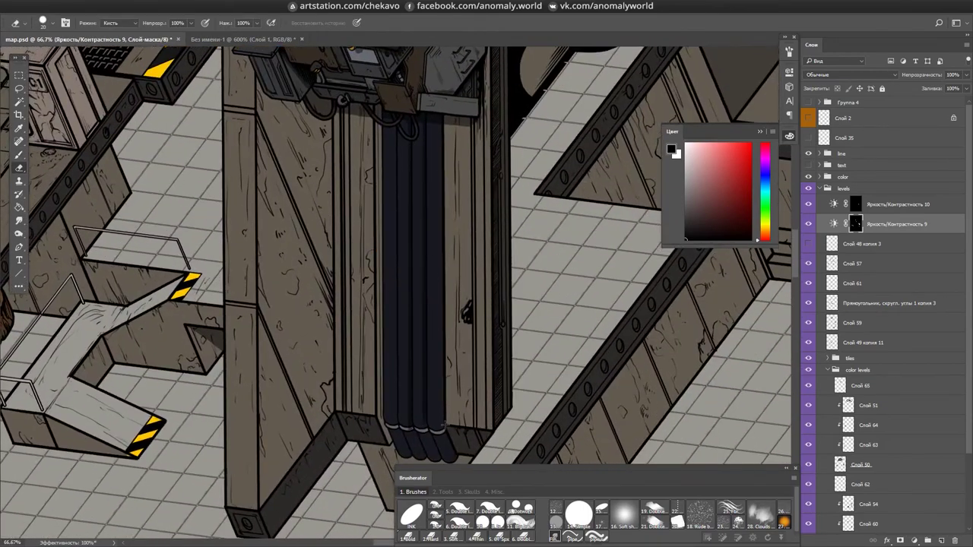
{"action": "scroll", "coordinate": [409, 97], "scroll_direction": "up", "scroll_amount": 3}
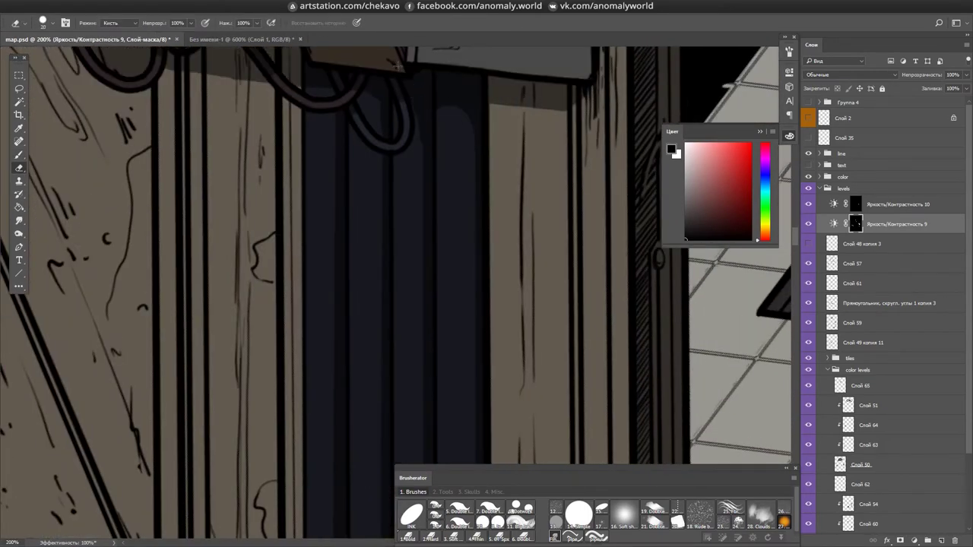
- Rework the shaft stripes along the hanging pipes with eraser and dark brush strokes, then save
{"action": "left_click_drag", "start_coordinate": [439, 136], "coordinate": [333, 123]}
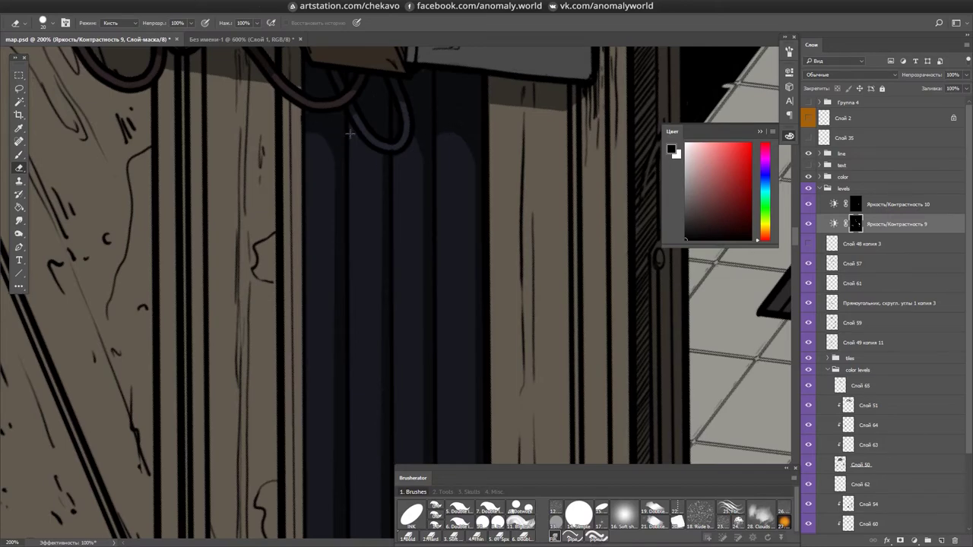
{"action": "scroll", "coordinate": [349, 134], "scroll_direction": "down", "scroll_amount": 3}
{"action": "scroll", "coordinate": [383, 219], "scroll_direction": "up", "scroll_amount": 3}
{"action": "key", "text": "b"}
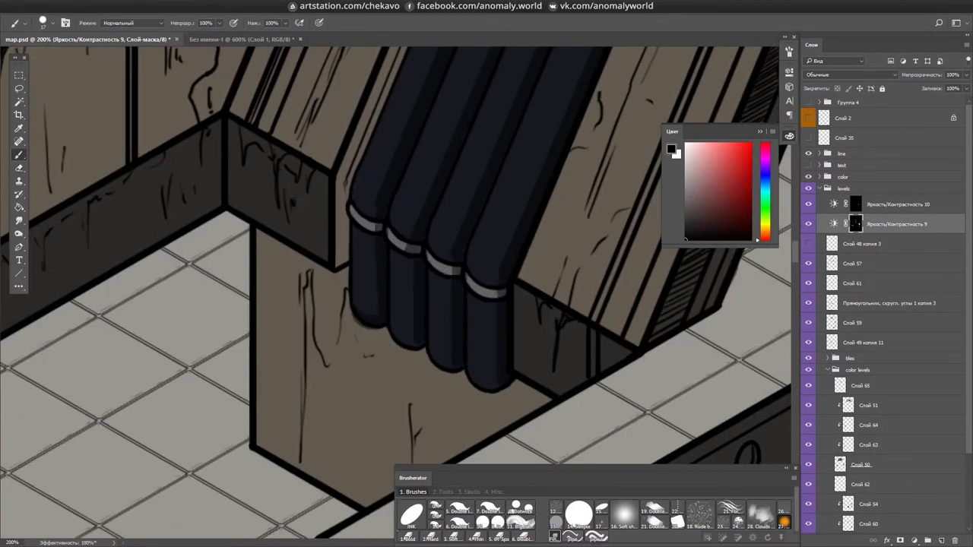
{"action": "left_click_drag", "start_coordinate": [374, 312], "coordinate": [441, 220]}
{"action": "mouse_move", "coordinate": [410, 114]}
{"action": "left_mouse_down"}
{"action": "mouse_move", "coordinate": [433, 160]}
{"action": "mouse_move", "coordinate": [425, 423]}
{"action": "left_mouse_up"}
{"action": "key", "text": "ctrl+1"}
{"action": "key", "text": "e"}
{"action": "key", "text": "ctrl+s"}
- Clear the selection along the pipes, save, and add a short dark stroke on them
{"action": "scroll", "coordinate": [410, 228], "scroll_direction": "up", "scroll_amount": 4}
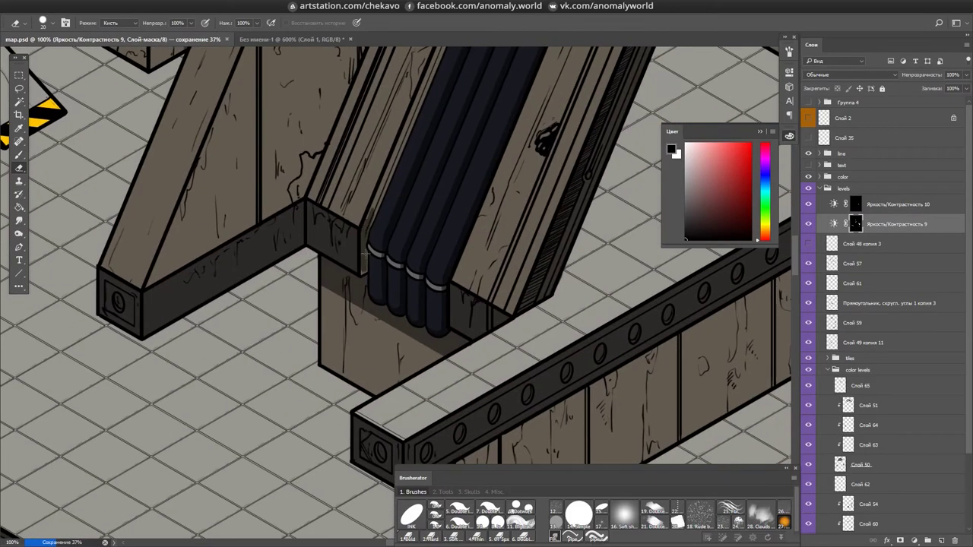
{"action": "key", "text": "l"}
{"action": "key", "text": "ctrl+d"}
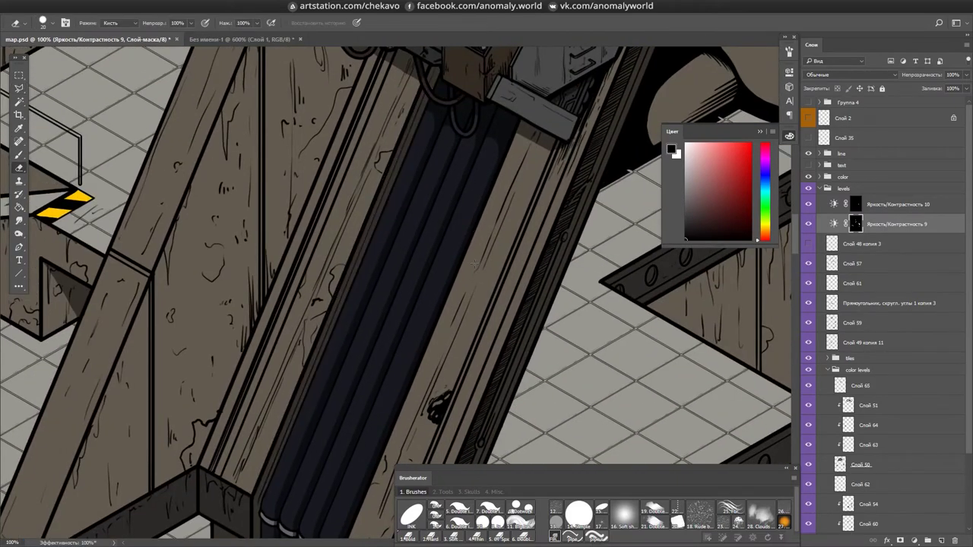
{"action": "key", "text": "b"}
{"action": "scroll", "coordinate": [482, 263], "scroll_direction": "down", "scroll_amount": 3}
{"action": "scroll", "coordinate": [478, 343], "scroll_direction": "up", "scroll_amount": 3}
{"action": "key", "text": "ctrl+s"}
{"action": "mouse_move", "coordinate": [373, 244]}
{"action": "left_mouse_down"}
{"action": "mouse_move", "coordinate": [382, 262]}
{"action": "mouse_move", "coordinate": [425, 228]}
{"action": "left_mouse_up"}
- Rotate around the hazard box, save the illustration, and select layer Слой 61
{"action": "left_click_drag", "start_coordinate": [395, 196], "coordinate": [399, 272]}
{"action": "key", "text": "ctrl+1"}
{"action": "key", "text": "e"}
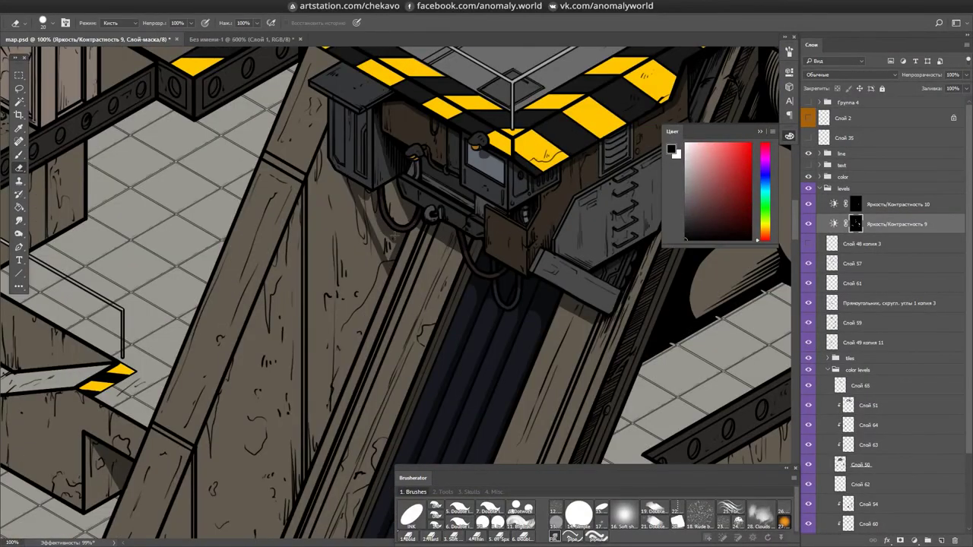
{"action": "scroll", "coordinate": [395, 255], "scroll_direction": "down", "scroll_amount": 3}
{"action": "scroll", "coordinate": [395, 255], "scroll_direction": "up", "scroll_amount": 3}
{"action": "mouse_move", "coordinate": [365, 319]}
{"action": "left_mouse_down"}
{"action": "mouse_move", "coordinate": [426, 274]}
{"action": "mouse_move", "coordinate": [350, 287]}
{"action": "mouse_move", "coordinate": [380, 320]}
{"action": "mouse_move", "coordinate": [411, 334]}
{"action": "mouse_move", "coordinate": [426, 327]}
{"action": "mouse_move", "coordinate": [411, 307]}
{"action": "mouse_move", "coordinate": [456, 251]}
{"action": "mouse_move", "coordinate": [395, 274]}
{"action": "mouse_move", "coordinate": [412, 258]}
{"action": "left_mouse_up"}
{"action": "key", "text": "b"}
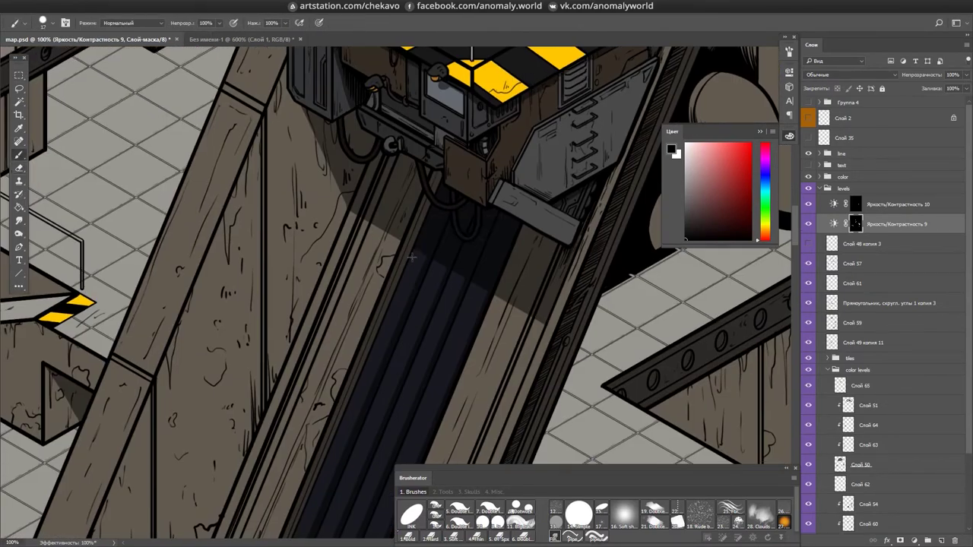
{"action": "scroll", "coordinate": [411, 258], "scroll_direction": "up", "scroll_amount": 2}
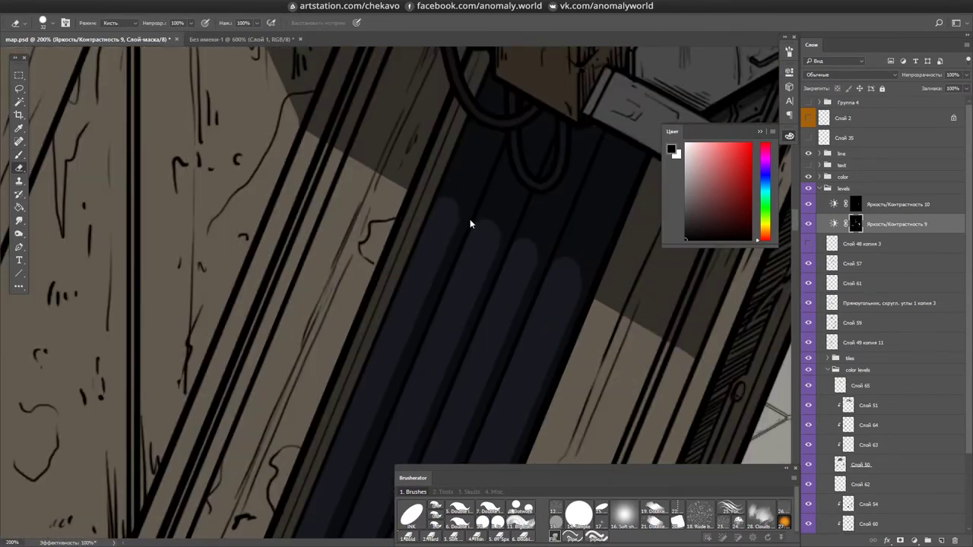
{"action": "scroll", "coordinate": [583, 294], "scroll_direction": "down", "scroll_amount": 3}
{"action": "scroll", "coordinate": [582, 287], "scroll_direction": "up", "scroll_amount": 3}
{"action": "key", "text": "ctrl+s"}
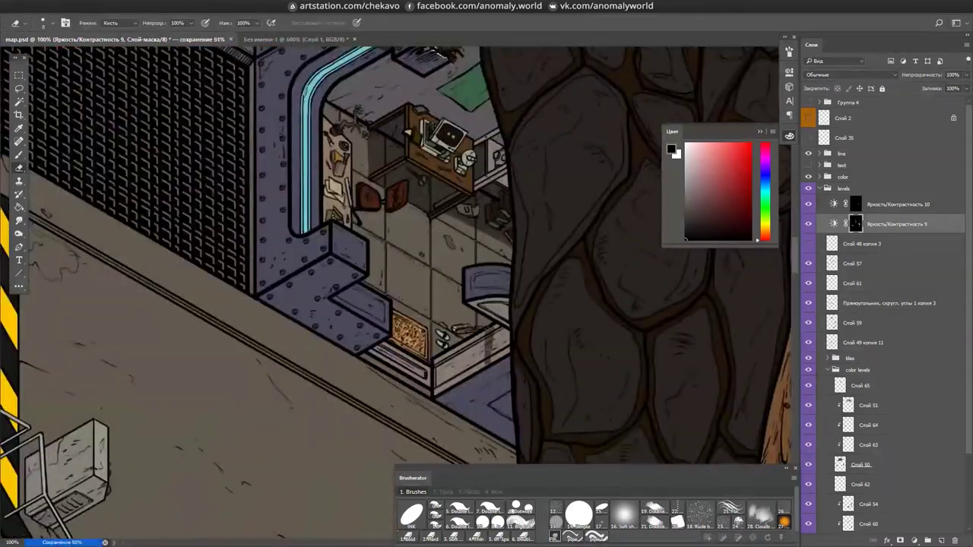
{"action": "scroll", "coordinate": [395, 289], "scroll_direction": "up", "scroll_amount": 2}
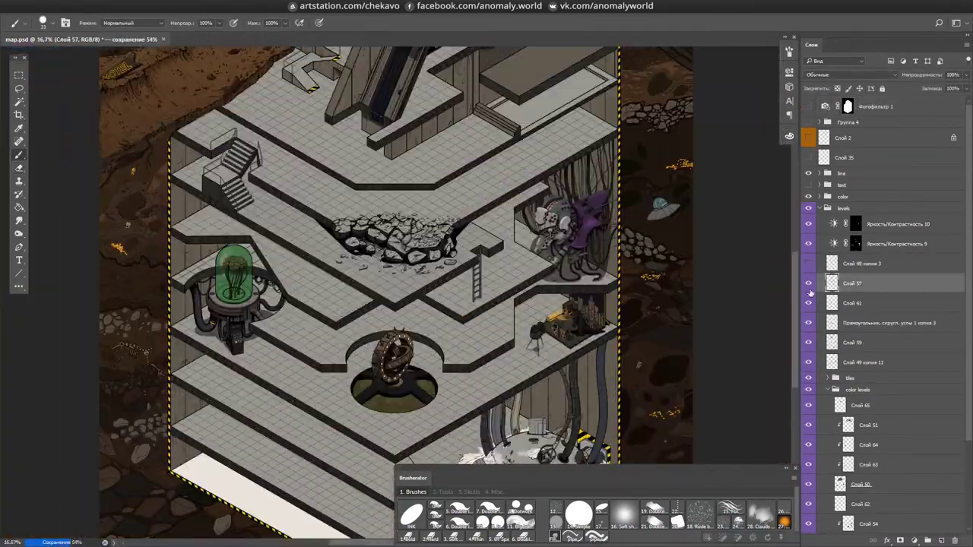
{"action": "left_click", "coordinate": [828, 302]}
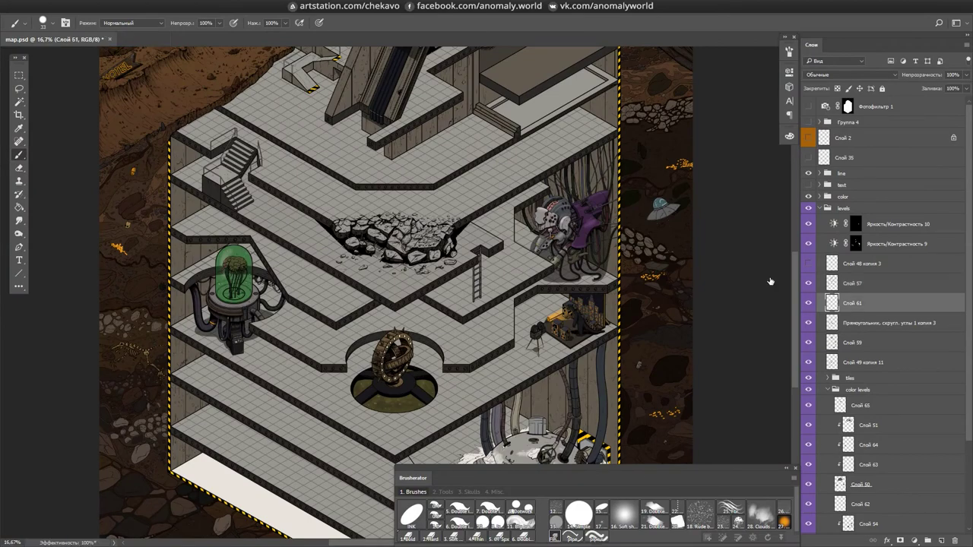
- Draw an ellipse over the gyroscope's core
{"action": "scroll", "coordinate": [392, 361], "scroll_direction": "up", "scroll_amount": 5}
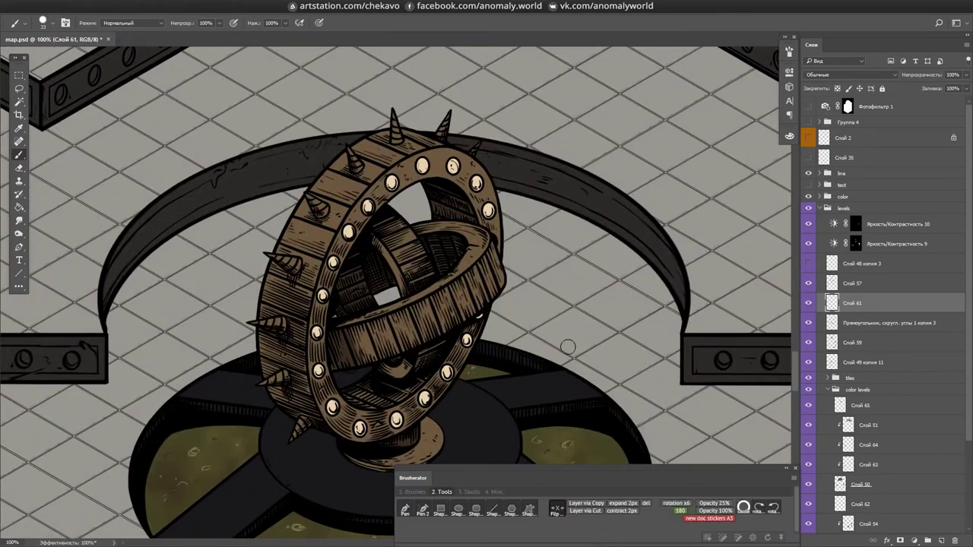
{"action": "left_click", "coordinate": [457, 509]}
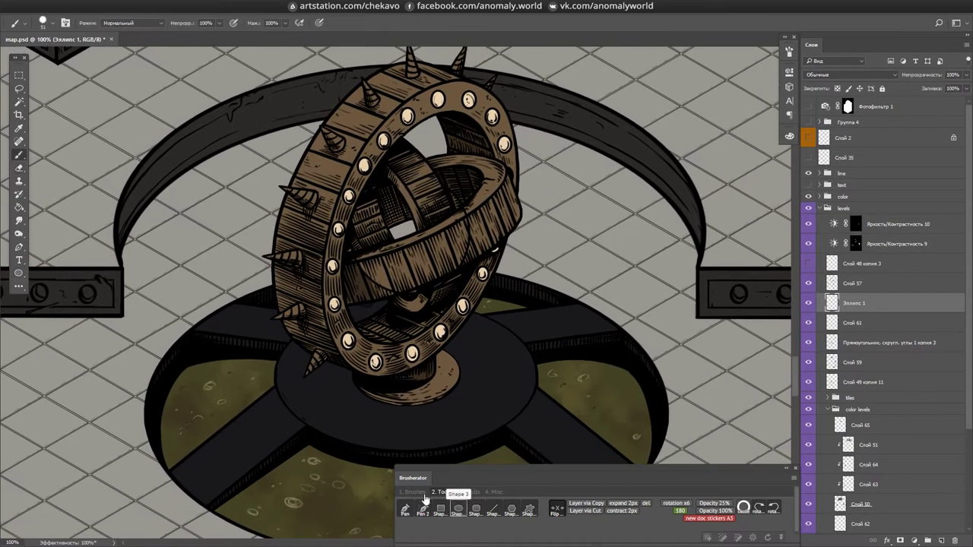
{"action": "left_click", "coordinate": [422, 492]}
{"action": "key", "text": "e"}
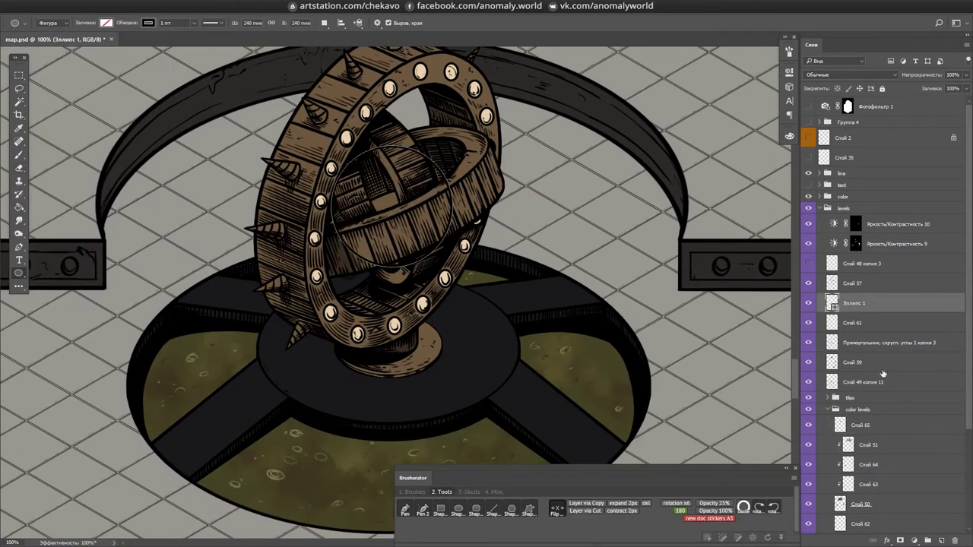
- Load the ellipse as a selection, then move to layer Слой 59 with the Brush
{"action": "left_click", "coordinate": [832, 362], "text": "ctrl"}
{"action": "scroll", "coordinate": [332, 289], "scroll_direction": "up", "scroll_amount": 2}
{"action": "key", "text": "e"}
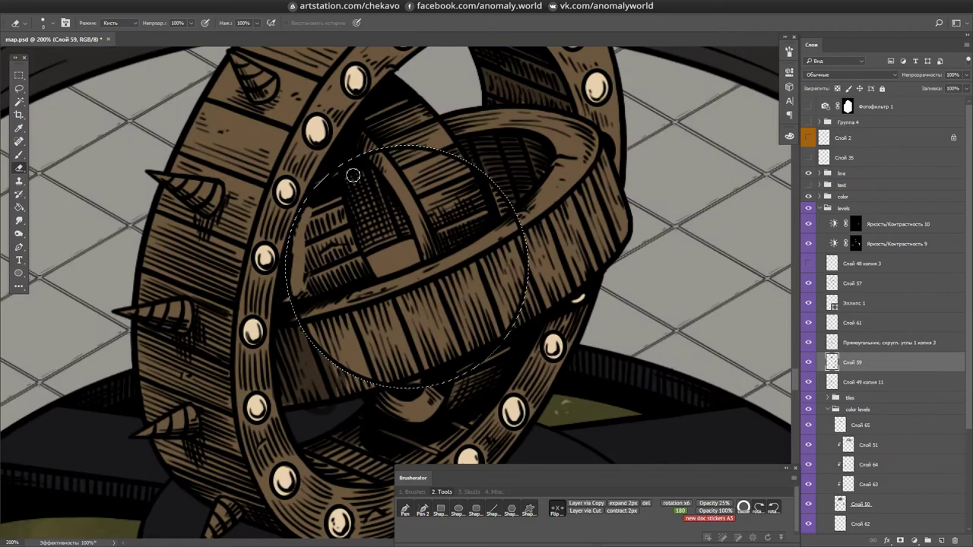
{"action": "scroll", "coordinate": [419, 252], "scroll_direction": "up", "scroll_amount": 2}
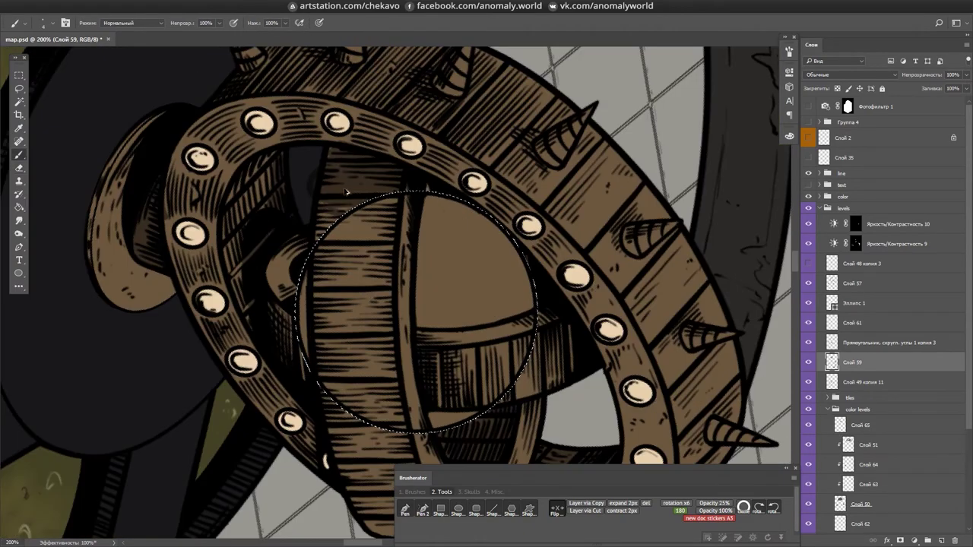
{"action": "left_click", "coordinate": [849, 301]}
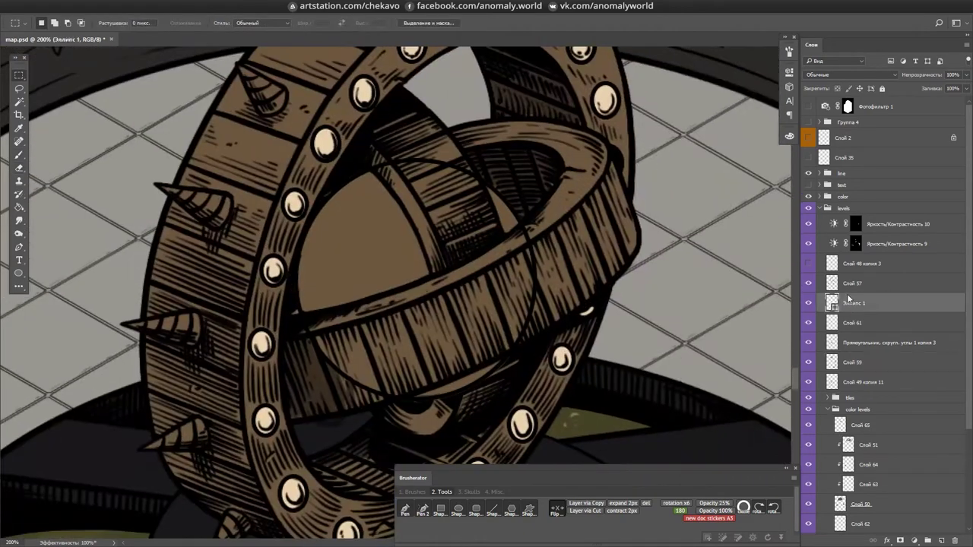
{"action": "key", "text": "e"}
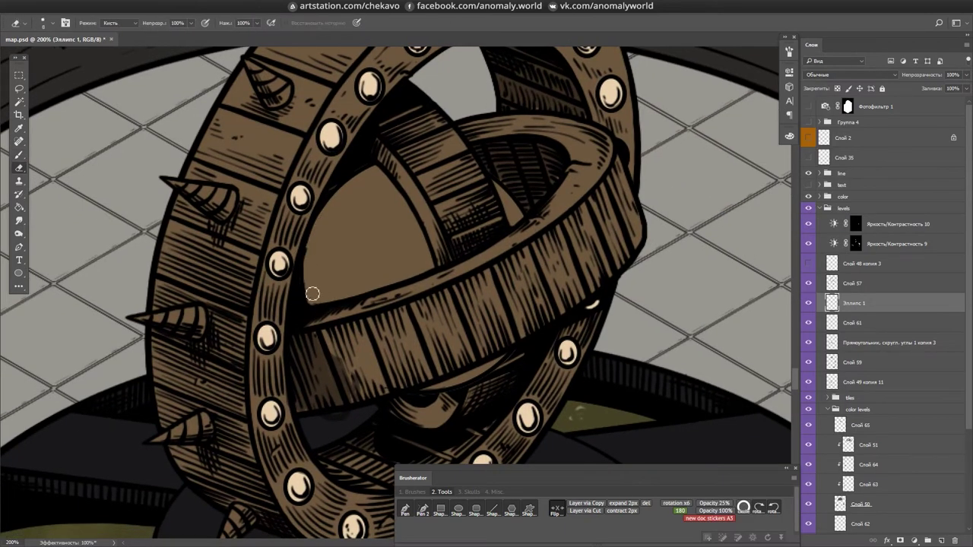
{"action": "left_click", "coordinate": [318, 301], "text": "ctrl"}
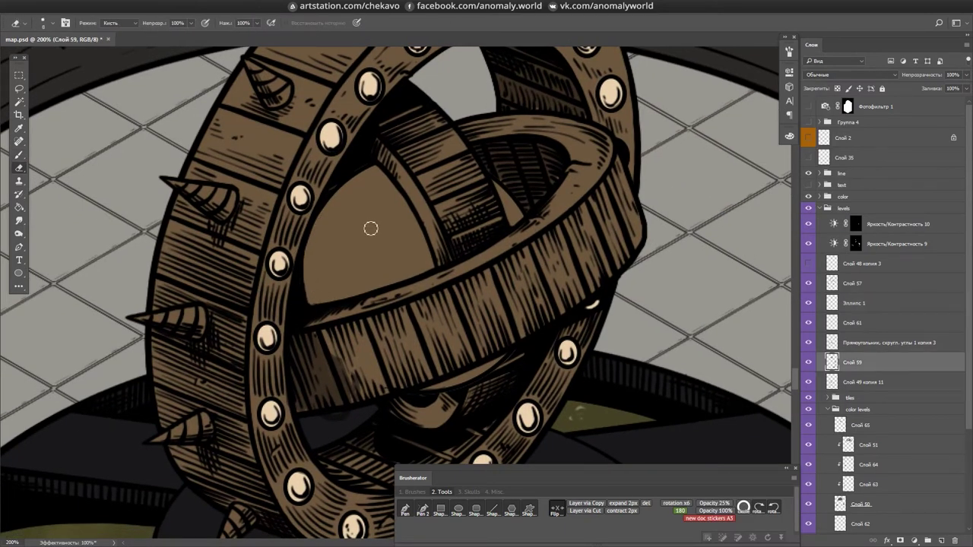
{"action": "key", "text": "b"}
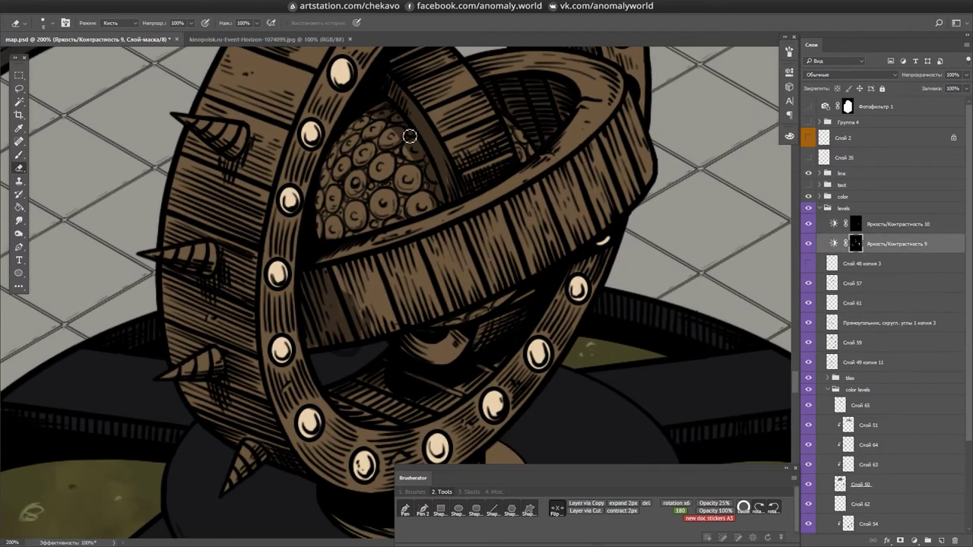
- Erase over the core on the Brightness/Contrast 10 mask, then zoom out to see the whole ring
{"action": "left_click_drag", "start_coordinate": [323, 205], "coordinate": [420, 215]}
{"action": "left_click_drag", "start_coordinate": [510, 134], "coordinate": [449, 354]}
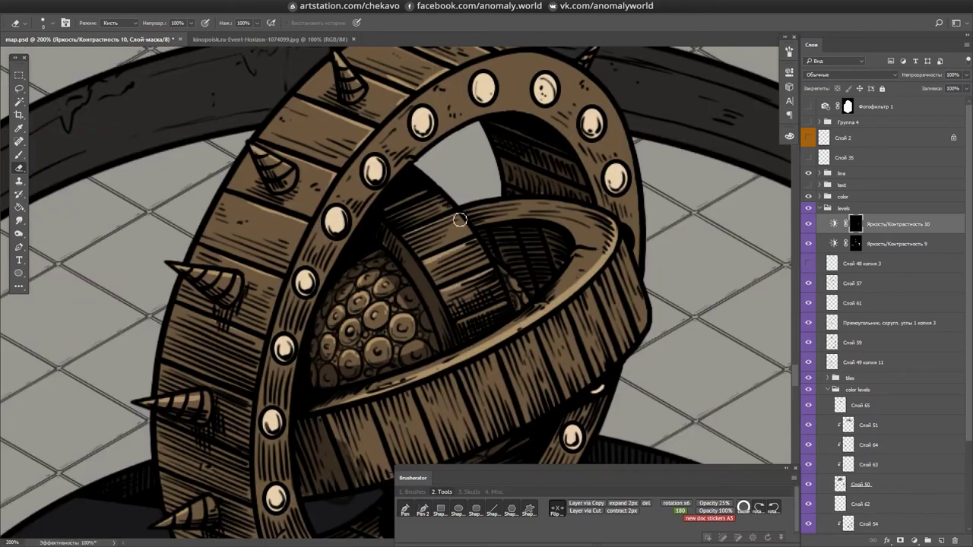
{"action": "key", "text": "alt+bracketleft"}
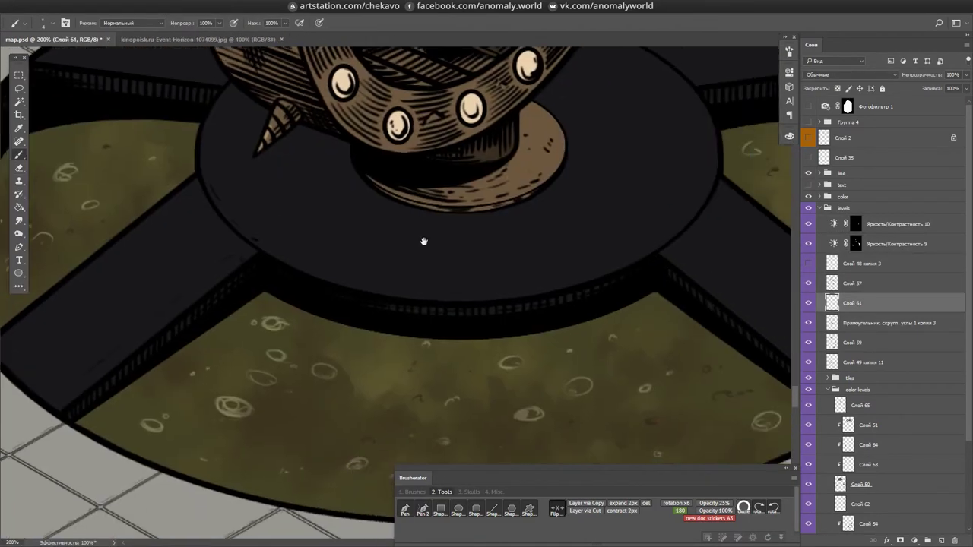
{"action": "key", "text": "ctrl+minus"}
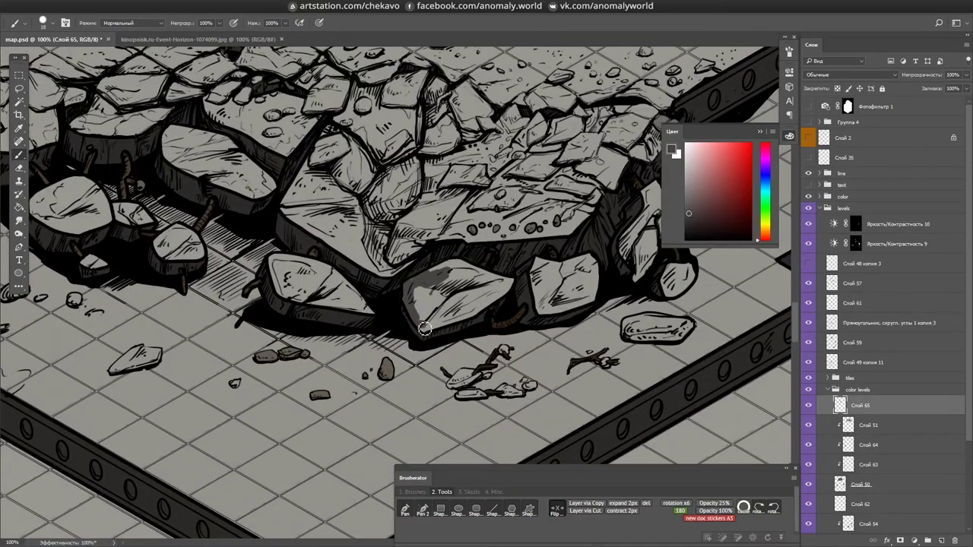
- Shade the right rock dark grey, undo it, and darken the left rock instead
{"action": "mouse_move", "coordinate": [424, 328]}
{"action": "left_mouse_down"}
{"action": "mouse_move", "coordinate": [454, 266]}
{"action": "mouse_move", "coordinate": [444, 319]}
{"action": "mouse_move", "coordinate": [514, 284]}
{"action": "mouse_move", "coordinate": [511, 254]}
{"action": "mouse_move", "coordinate": [590, 262]}
{"action": "left_mouse_up"}
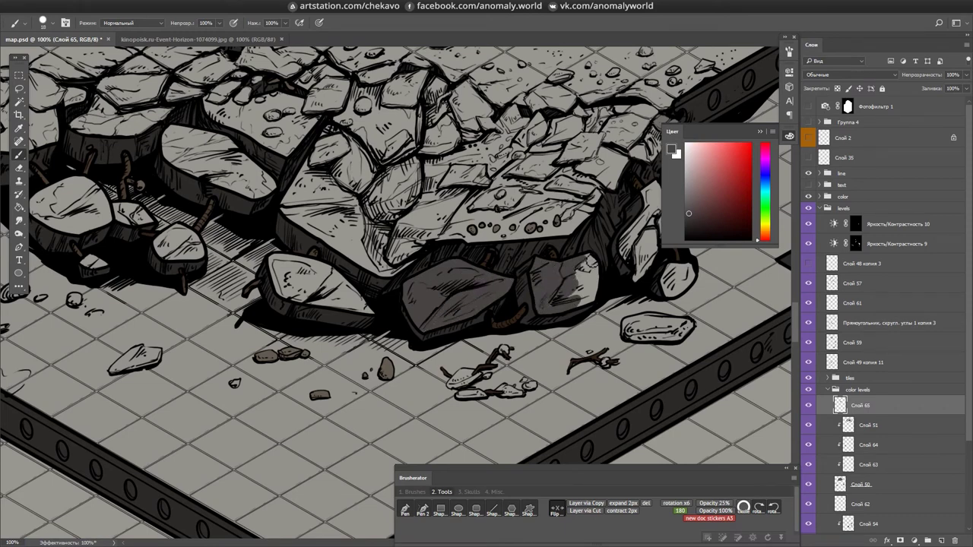
{"action": "key", "text": "ctrl+z"}
{"action": "key", "text": "ctrl+shift+z"}
{"action": "key", "text": "ctrl+alt+z"}
{"action": "key", "text": "ctrl+alt+z"}
{"action": "key", "text": "e"}
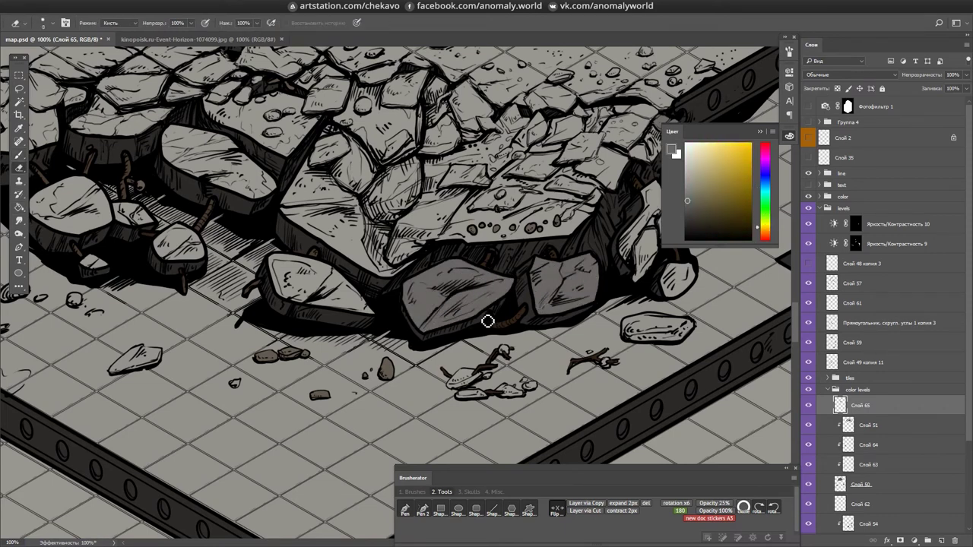
{"action": "key", "text": "b"}
{"action": "mouse_move", "coordinate": [275, 264]}
{"action": "left_mouse_down"}
{"action": "mouse_move", "coordinate": [331, 278]}
{"action": "mouse_move", "coordinate": [304, 342]}
{"action": "mouse_move", "coordinate": [301, 192]}
{"action": "mouse_move", "coordinate": [343, 163]}
{"action": "mouse_move", "coordinate": [342, 273]}
{"action": "mouse_move", "coordinate": [356, 341]}
{"action": "left_mouse_up"}
{"action": "scroll", "coordinate": [395, 289], "scroll_direction": "up", "scroll_amount": 1}
- Add dark shading and a small shadow to the central rock, then check the right-hand rocks
{"action": "left_click_drag", "start_coordinate": [362, 236], "coordinate": [403, 283]}
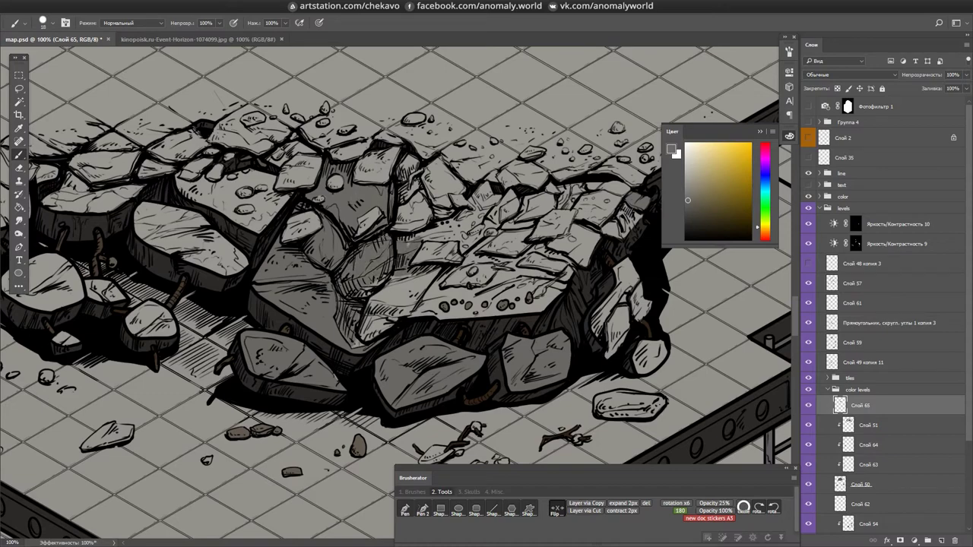
{"action": "left_click_drag", "start_coordinate": [406, 158], "coordinate": [408, 200]}
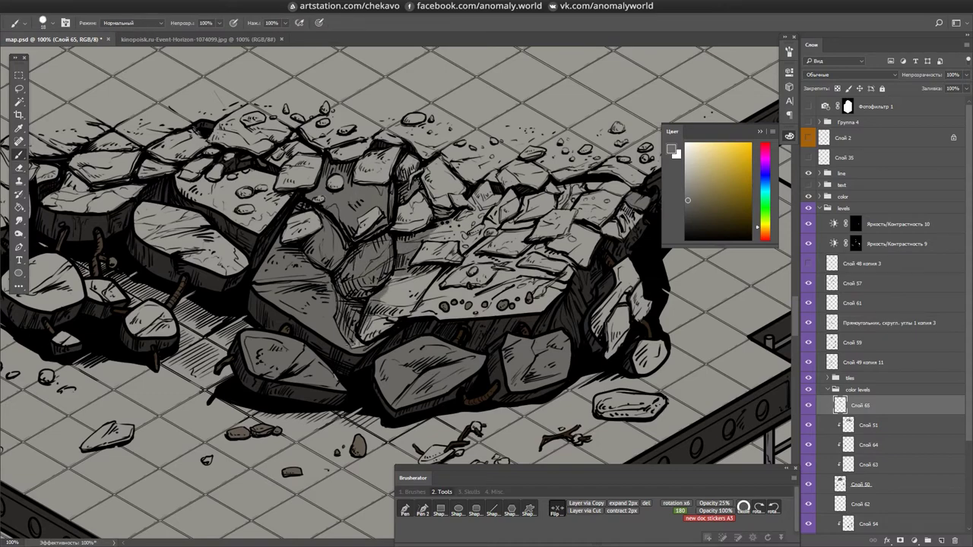
{"action": "left_click_drag", "start_coordinate": [397, 330], "coordinate": [454, 226]}
{"action": "key", "text": "Tab"}
{"action": "key", "text": "ctrl+plus"}
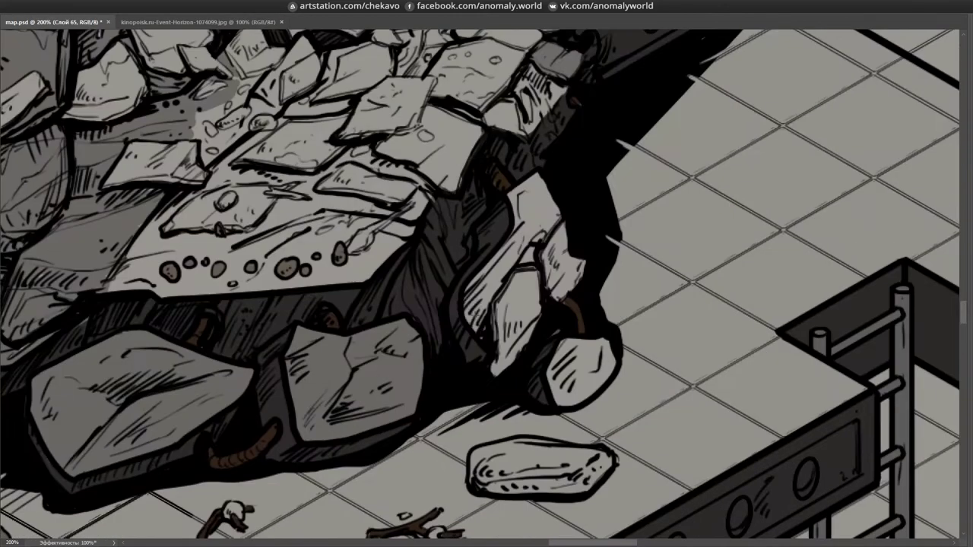
{"action": "left_click_drag", "start_coordinate": [532, 228], "coordinate": [441, 358]}
{"action": "key", "text": "ctrl+minus"}
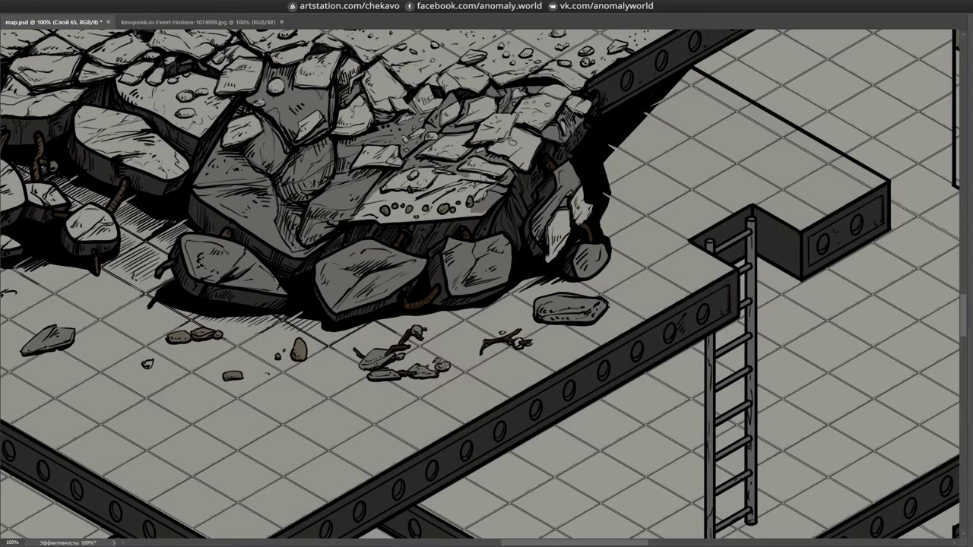
- Add a highlight along the rubble slab's lower edge and save map.psd
{"action": "scroll", "coordinate": [372, 144], "scroll_direction": "up", "scroll_amount": 1}
{"action": "left_click_drag", "start_coordinate": [525, 256], "coordinate": [506, 358]}
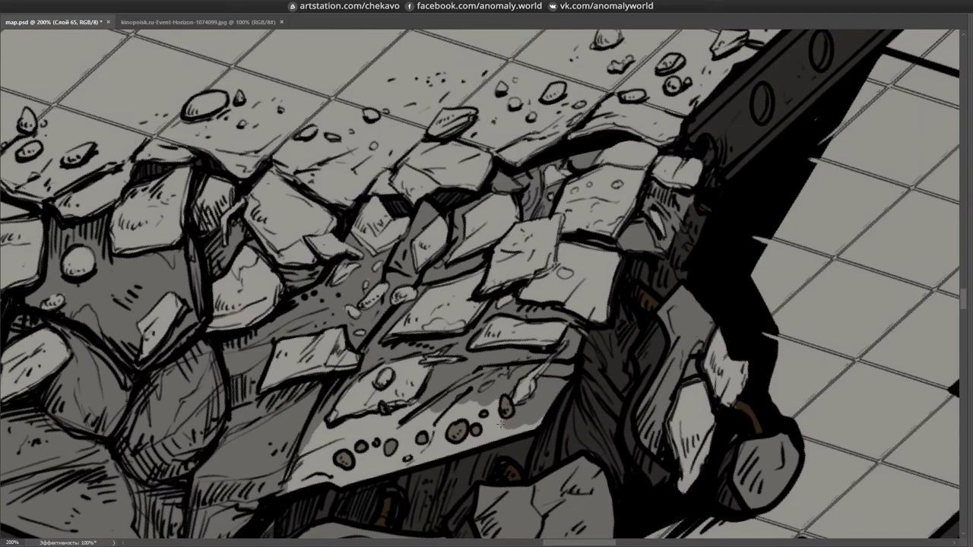
{"action": "left_click_drag", "start_coordinate": [426, 454], "coordinate": [334, 443]}
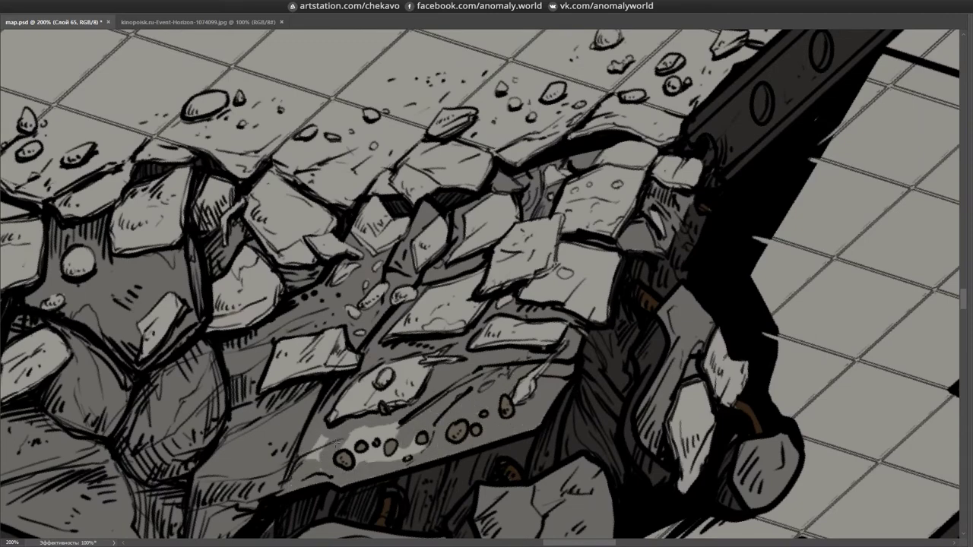
{"action": "left_click_drag", "start_coordinate": [505, 357], "coordinate": [620, 185]}
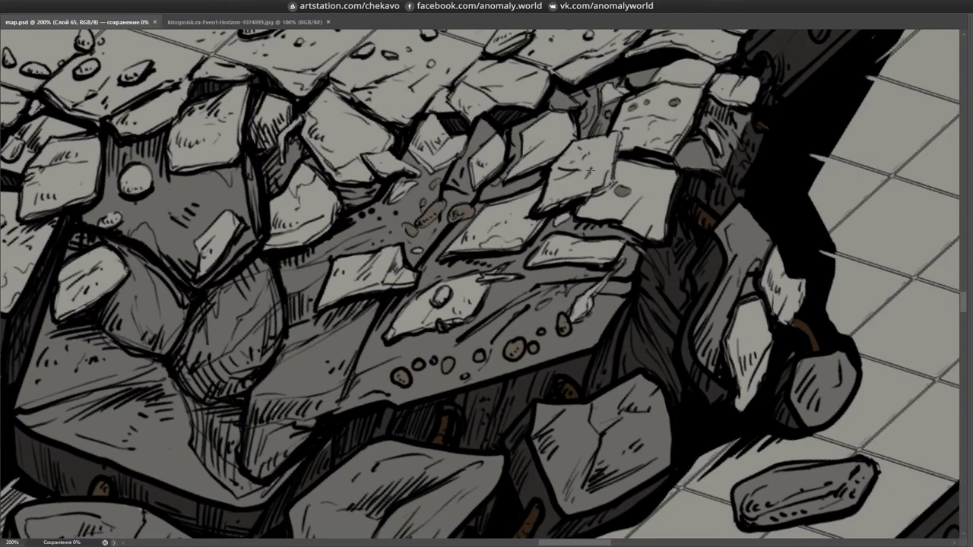
{"action": "key", "text": "ctrl+s"}
- Shade the left, middle and pebbled stones of the rubble pile, then save
{"action": "left_click_drag", "start_coordinate": [486, 304], "coordinate": [380, 137]}
{"action": "mouse_move", "coordinate": [121, 190]}
{"action": "left_mouse_down"}
{"action": "mouse_move", "coordinate": [182, 232]}
{"action": "mouse_move", "coordinate": [201, 187]}
{"action": "mouse_move", "coordinate": [281, 194]}
{"action": "mouse_move", "coordinate": [502, 144]}
{"action": "mouse_move", "coordinate": [365, 274]}
{"action": "left_mouse_up"}
{"action": "mouse_move", "coordinate": [433, 201]}
{"action": "left_mouse_down"}
{"action": "mouse_move", "coordinate": [435, 221]}
{"action": "mouse_move", "coordinate": [536, 202]}
{"action": "mouse_move", "coordinate": [547, 260]}
{"action": "mouse_move", "coordinate": [623, 197]}
{"action": "mouse_move", "coordinate": [661, 107]}
{"action": "mouse_move", "coordinate": [593, 243]}
{"action": "left_mouse_up"}
{"action": "key", "text": "ctrl+minus"}
{"action": "key", "text": "ctrl+minus"}
{"action": "key", "text": "ctrl+plus"}
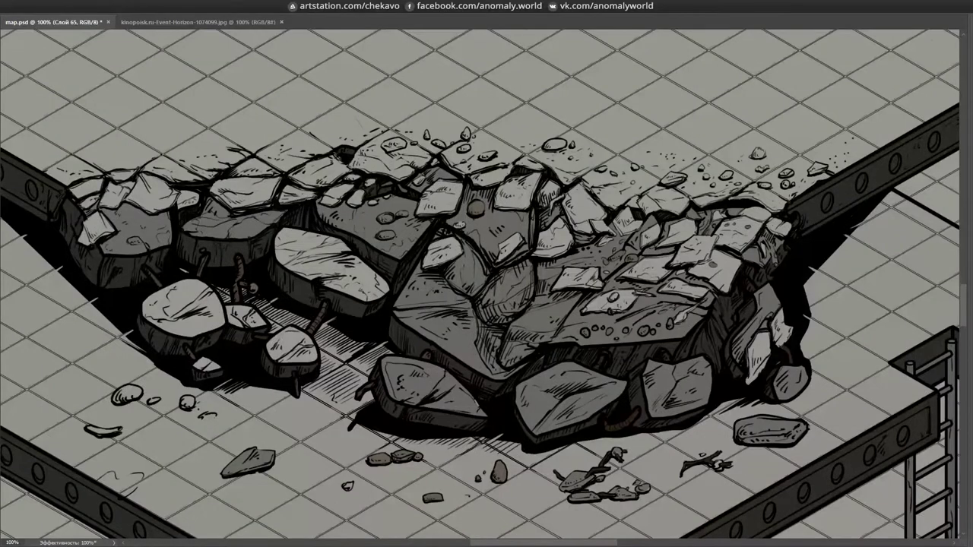
{"action": "key", "text": "ctrl+s"}
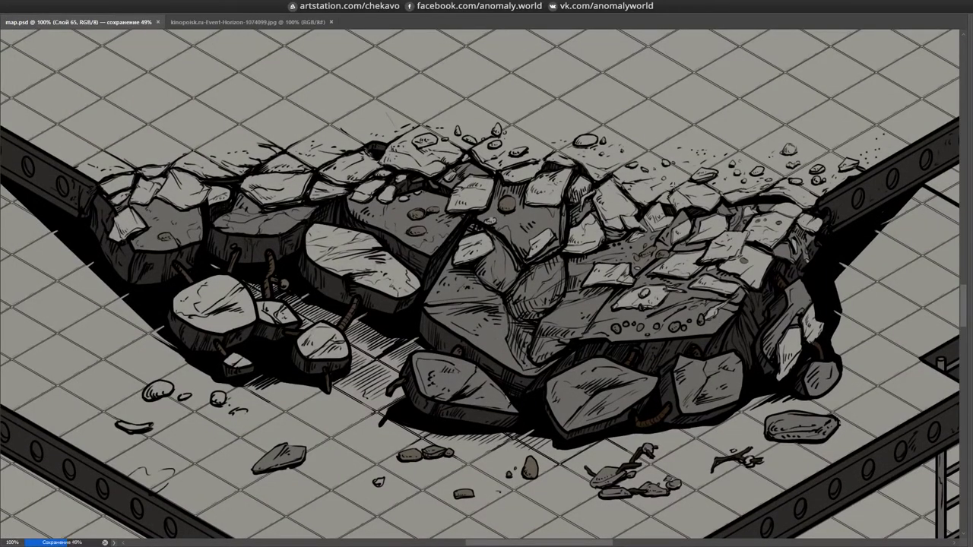
- Darken the selected left rocks and drop the selection
{"action": "scroll", "coordinate": [487, 289], "scroll_direction": "down", "scroll_amount": 3}
{"action": "key", "text": "ctrl+plus"}
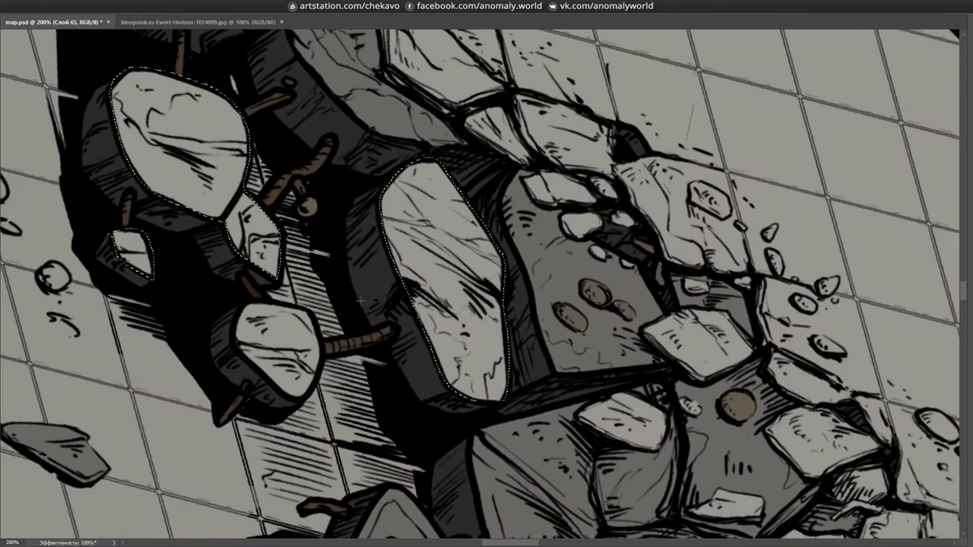
{"action": "key", "text": "ctrl+minus"}
{"action": "key", "text": "ctrl+minus"}
{"action": "key", "text": "ctrl+1"}
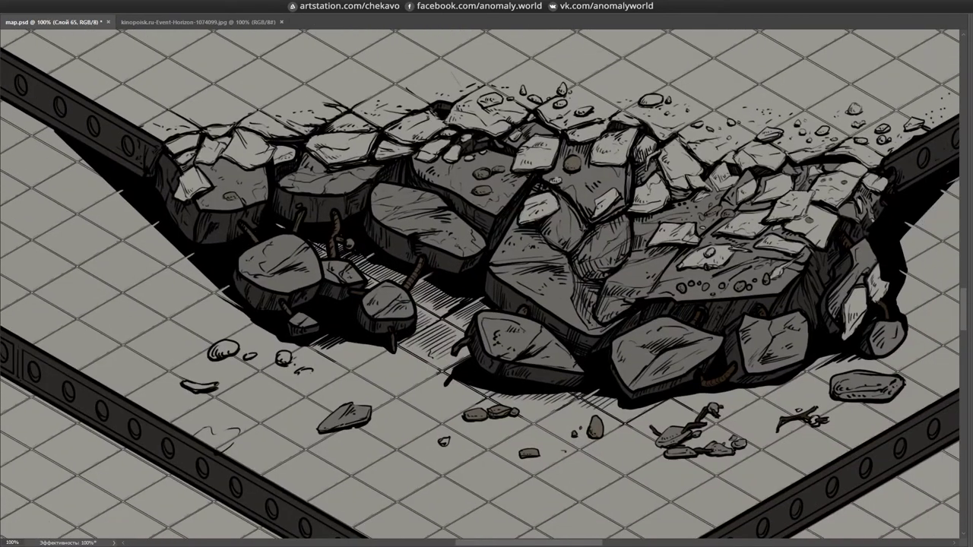
- Erase on the Brightness/Contrast 9 mask to darken the floor between the rocks
{"action": "key", "text": "Tab"}
{"action": "key", "text": "e"}
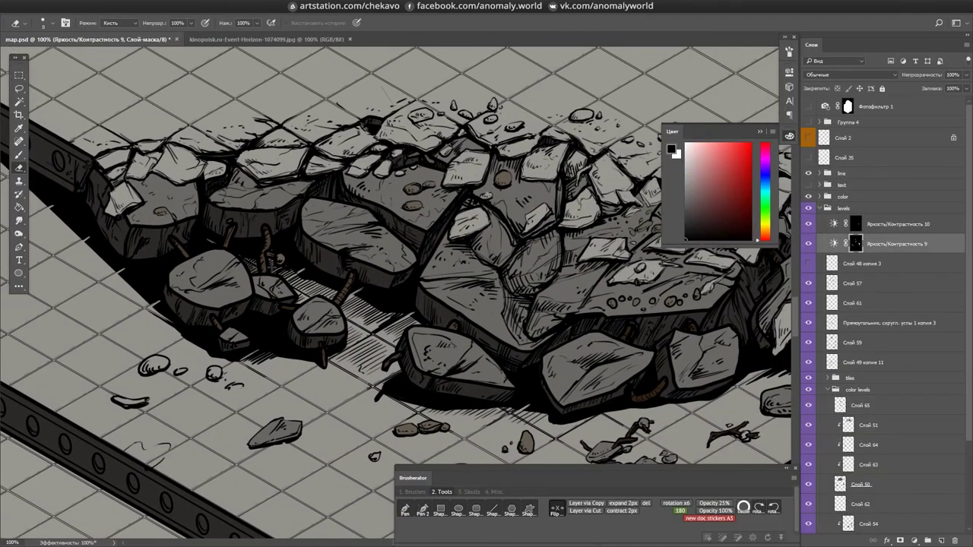
{"action": "key", "text": "Tab"}
{"action": "left_click_drag", "start_coordinate": [357, 312], "coordinate": [441, 293]}
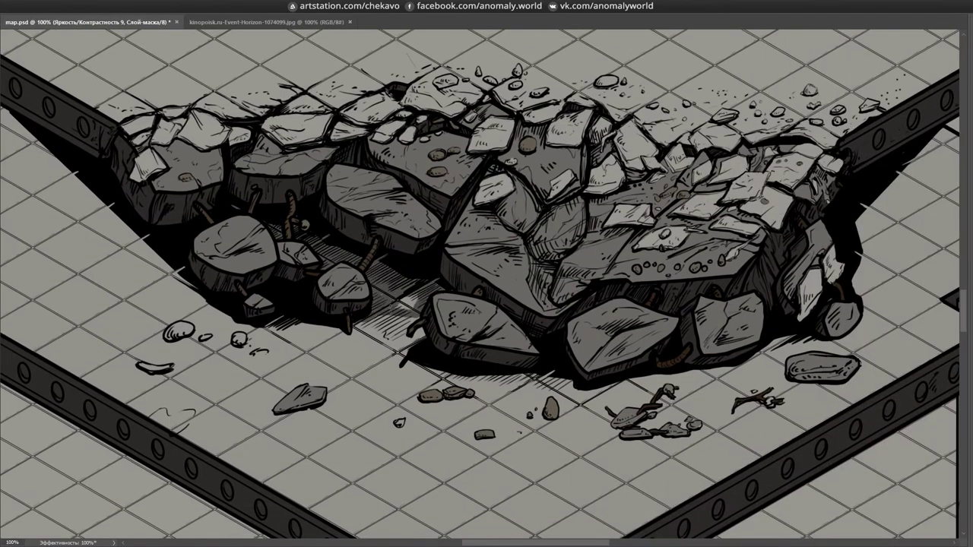
{"action": "left_click_drag", "start_coordinate": [532, 342], "coordinate": [456, 228]}
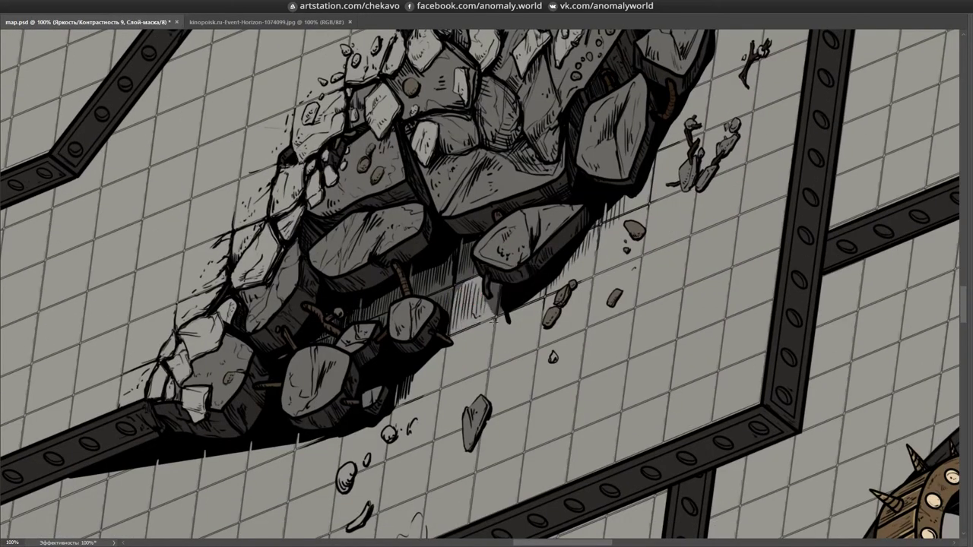
{"action": "left_click_drag", "start_coordinate": [532, 342], "coordinate": [429, 266]}
{"action": "key", "text": "ctrl+minus"}
{"action": "key", "text": "Tab"}
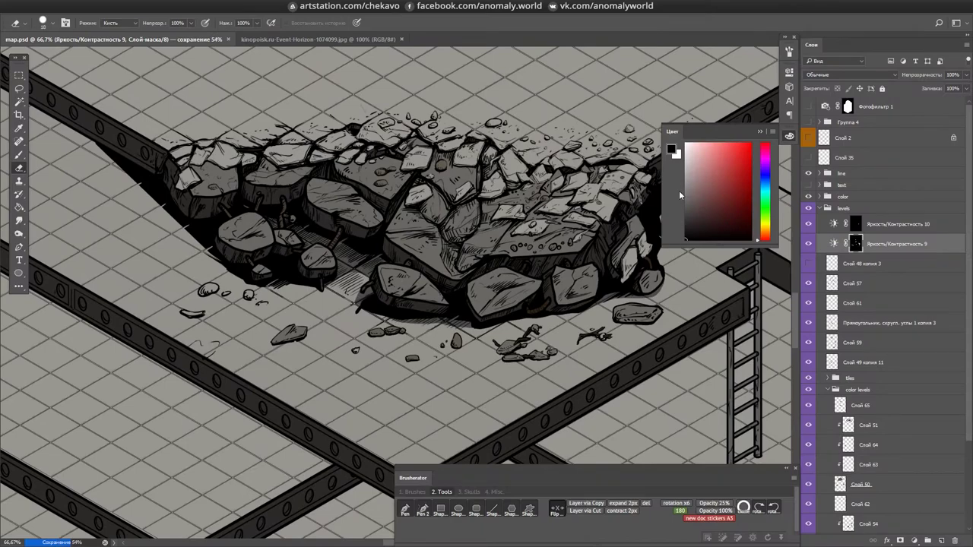
- Make Слой 65 the active layer, save, and frame the rubble pile
{"action": "left_click", "coordinate": [859, 406]}
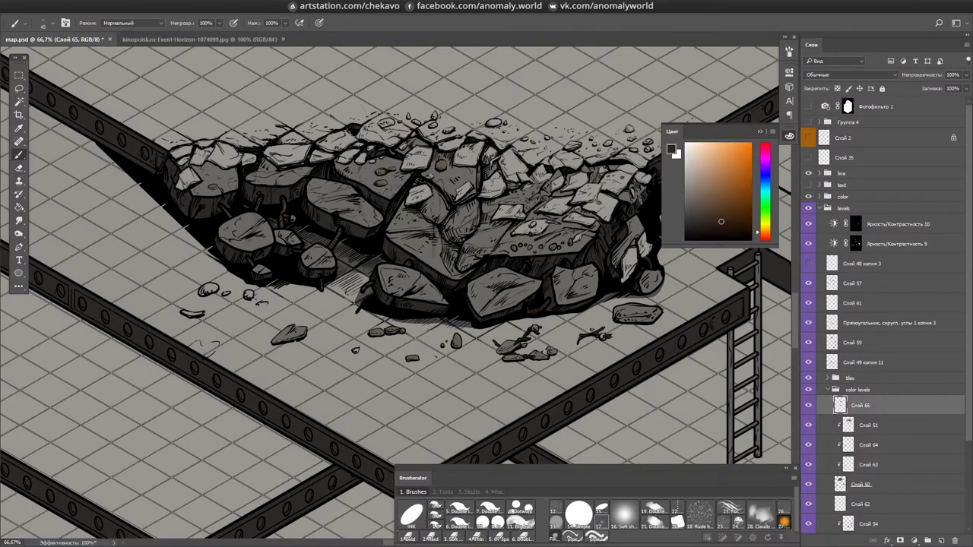
{"action": "key", "text": "ctrl+plus"}
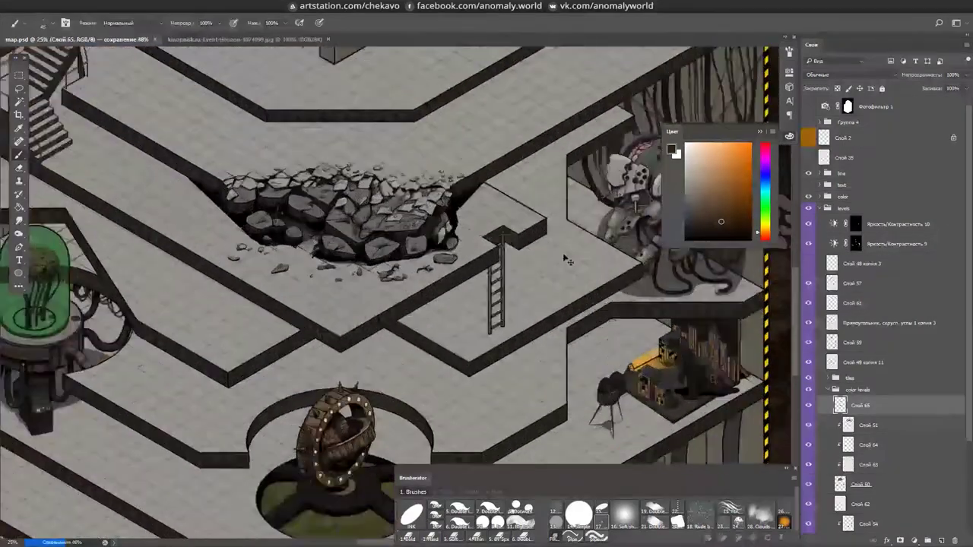
{"action": "key", "text": "ctrl+s"}
{"action": "key", "text": "9"}
{"action": "key", "text": "9"}
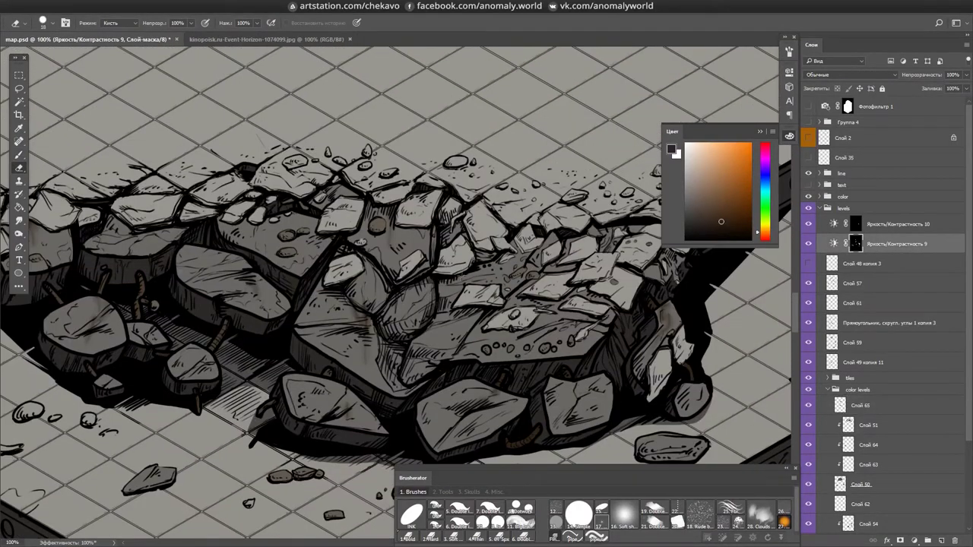
{"action": "left_click_drag", "start_coordinate": [594, 231], "coordinate": [529, 170]}
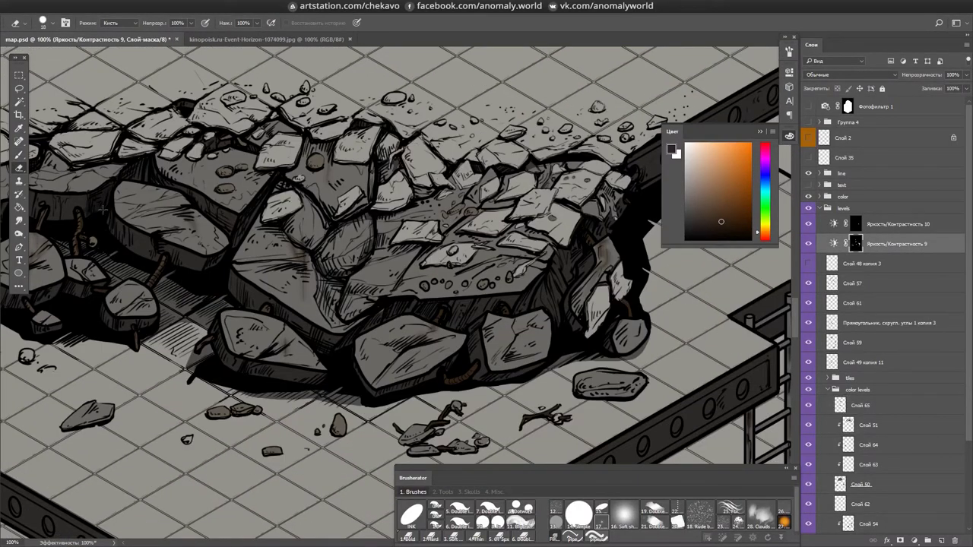
{"action": "scroll", "coordinate": [479, 213], "scroll_direction": "down", "scroll_amount": 2}
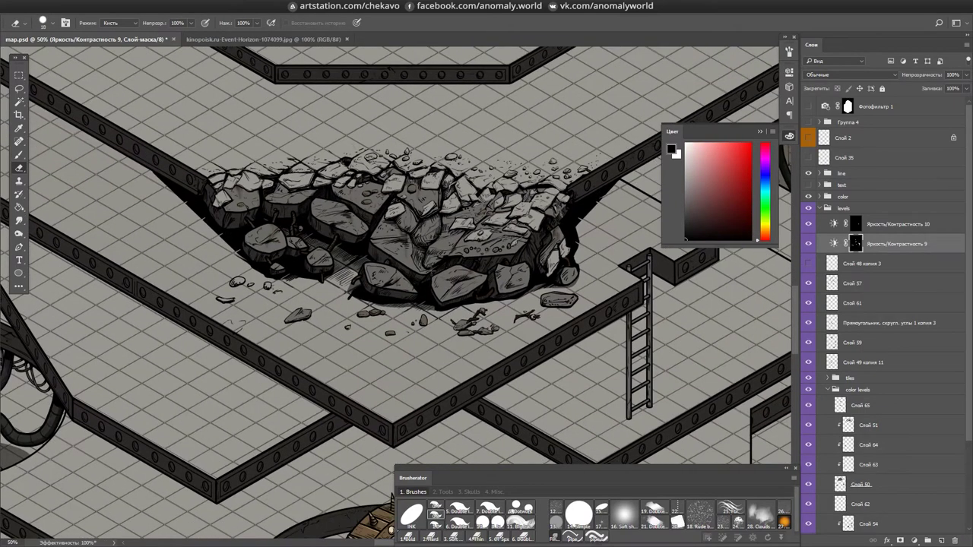
{"action": "left_click_drag", "start_coordinate": [396, 297], "coordinate": [388, 283]}
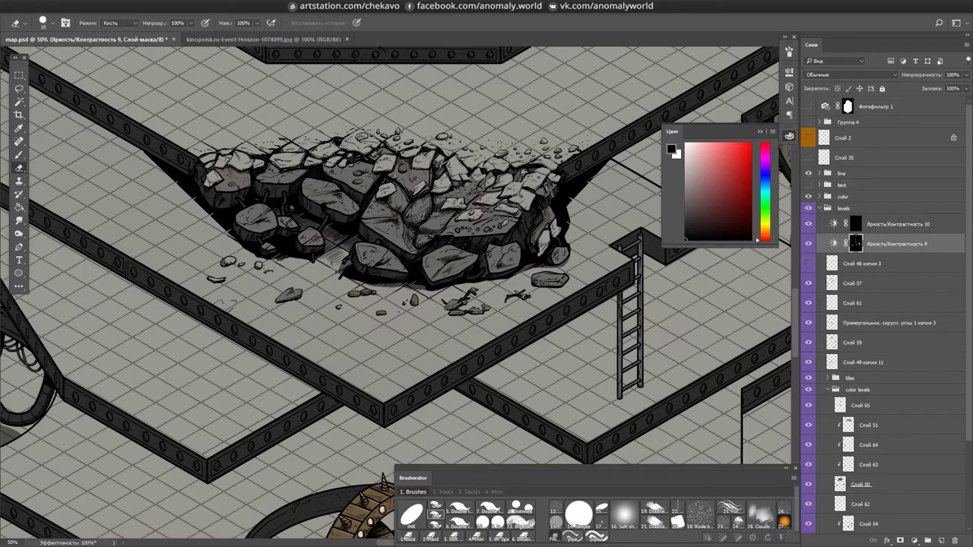
- Paint brown over the rock's light patch and darken the small stones along the top edge
{"action": "key", "text": "b"}
{"action": "key", "text": "ctrl+s"}
{"action": "scroll", "coordinate": [468, 129], "scroll_direction": "up", "scroll_amount": 3}
{"action": "left_click", "coordinate": [425, 247]}
{"action": "left_click", "coordinate": [97, 247]}
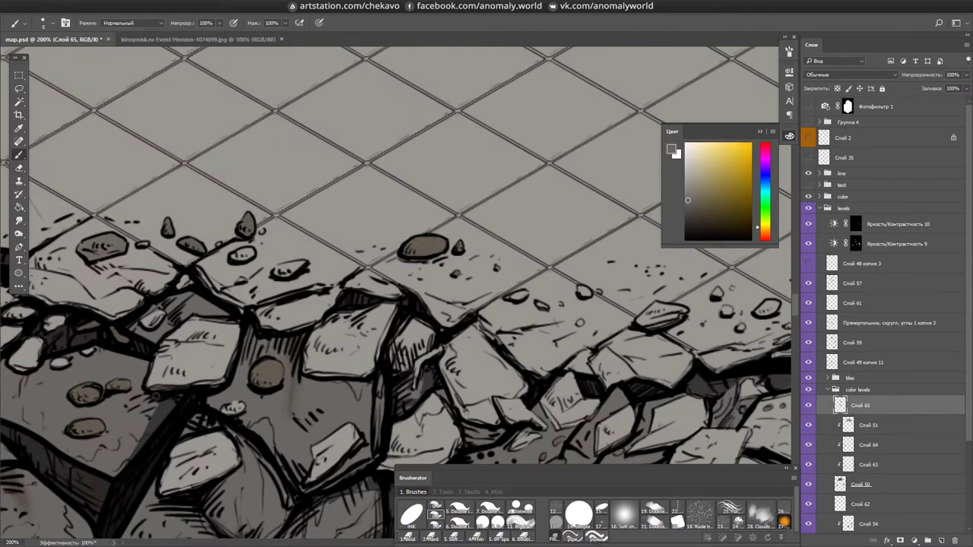
{"action": "left_click", "coordinate": [242, 254]}
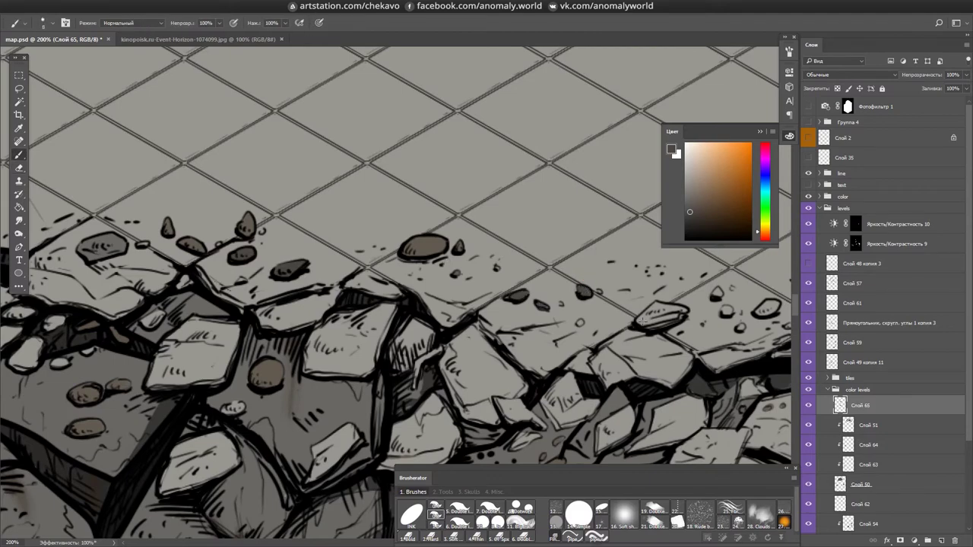
{"action": "key", "text": "Tab"}
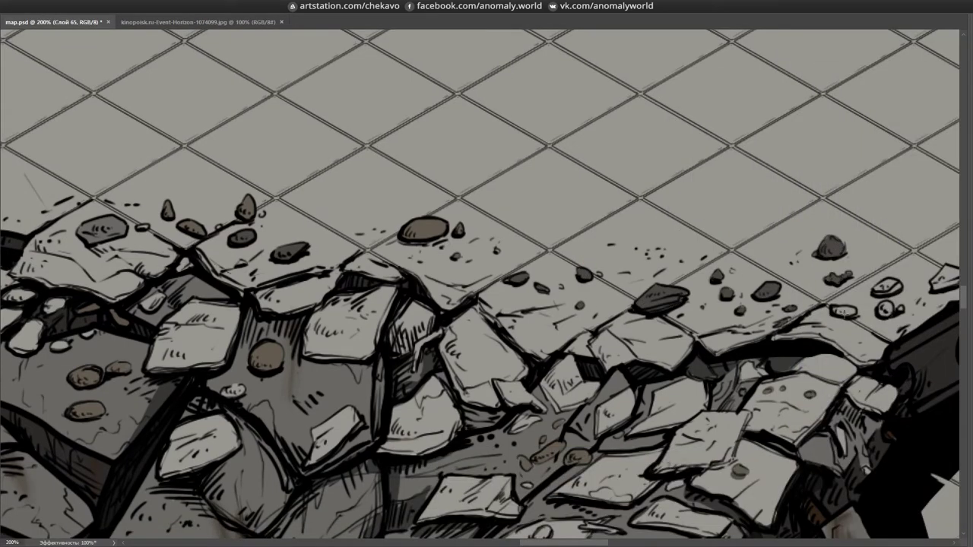
{"action": "mouse_move", "coordinate": [899, 308]}
{"action": "left_mouse_down"}
{"action": "mouse_move", "coordinate": [859, 301]}
{"action": "mouse_move", "coordinate": [93, 315]}
{"action": "left_mouse_up"}
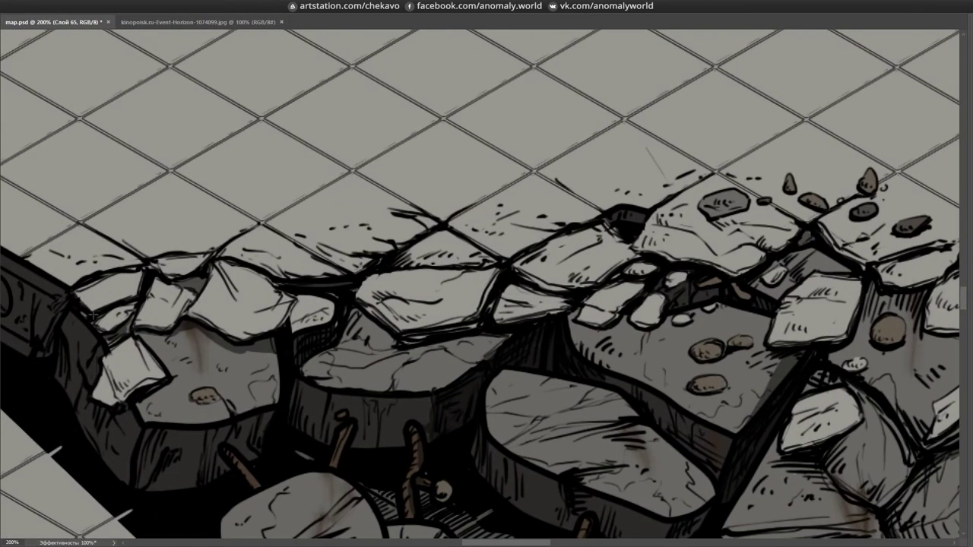
{"action": "scroll", "coordinate": [486, 281], "scroll_direction": "down", "scroll_amount": 4}
{"action": "key", "text": "Tab"}
{"action": "scroll", "coordinate": [396, 259], "scroll_direction": "up", "scroll_amount": 4}
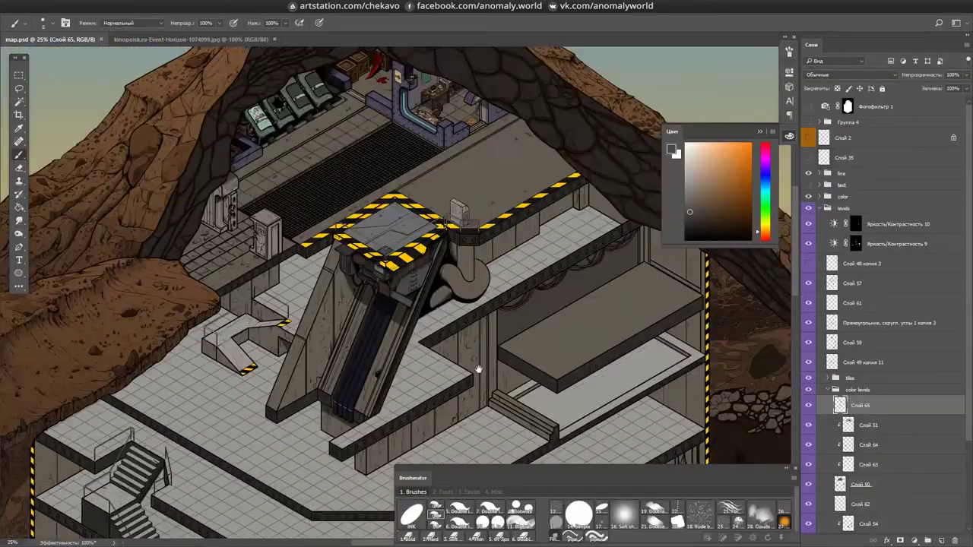
- Paint an orange Color Dodge glow on the lamp and add a new glow layer
{"action": "scroll", "coordinate": [475, 189], "scroll_direction": "up", "scroll_amount": 3}
{"action": "scroll", "coordinate": [630, 113], "scroll_direction": "up", "scroll_amount": 2}
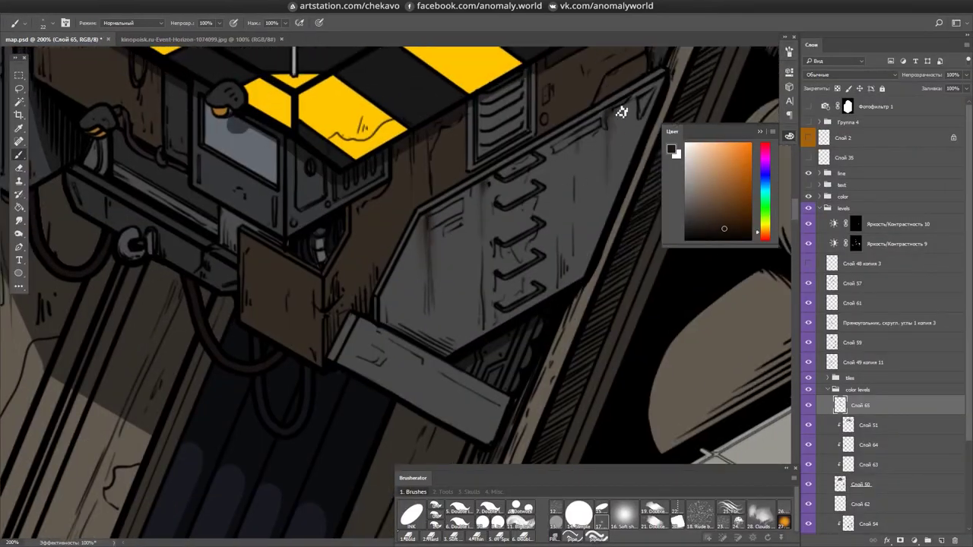
{"action": "scroll", "coordinate": [623, 109], "scroll_direction": "left", "scroll_amount": 2}
{"action": "left_click_drag", "start_coordinate": [478, 326], "coordinate": [576, 403]}
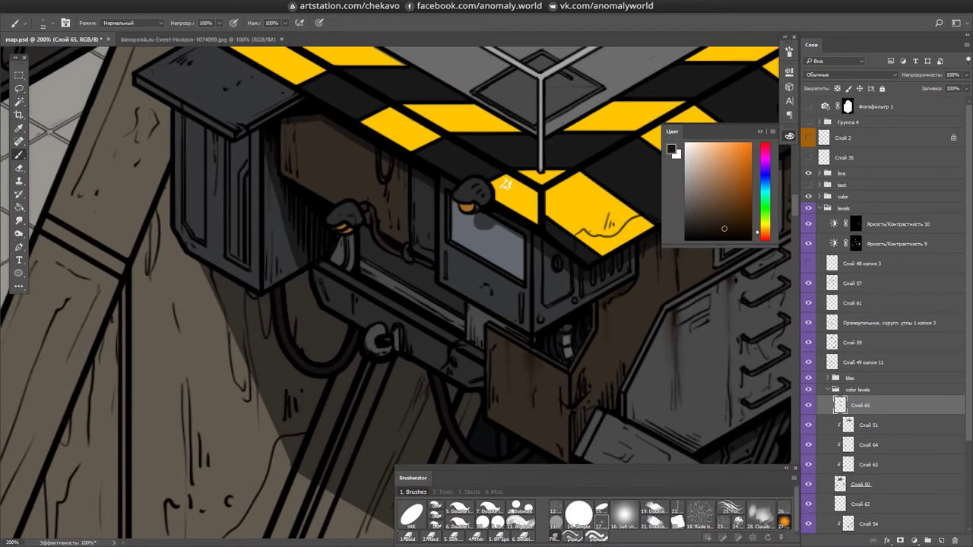
{"action": "key", "text": "shift+alt+d"}
{"action": "left_click", "coordinate": [465, 209]}
{"action": "left_click", "coordinate": [463, 213]}
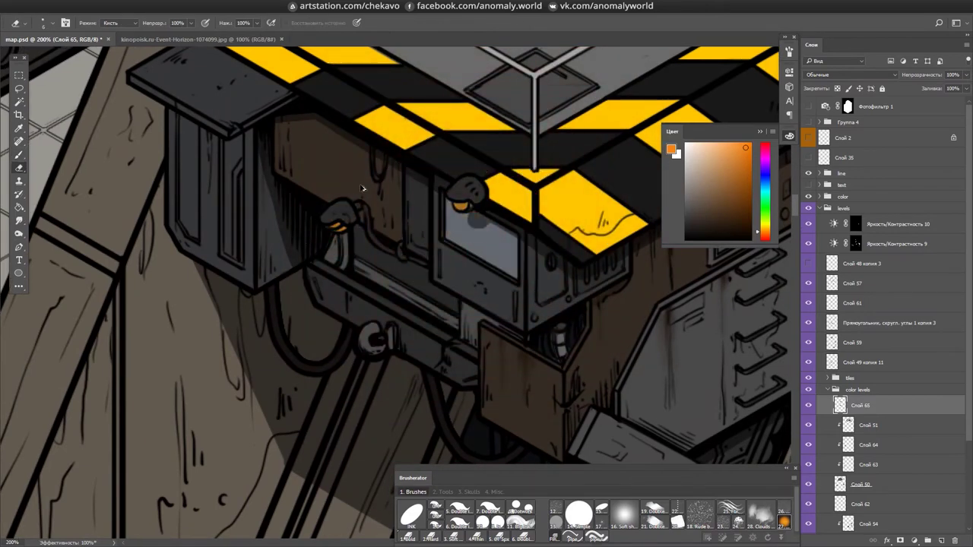
{"action": "key", "text": "ctrl+shift+alt+n"}
- Erase excess glow off the window panel, move Слой 66 up, and save
{"action": "scroll", "coordinate": [305, 210], "scroll_direction": "right", "scroll_amount": 2}
{"action": "key", "text": "e"}
{"action": "scroll", "coordinate": [305, 210], "scroll_direction": "up", "scroll_amount": 5}
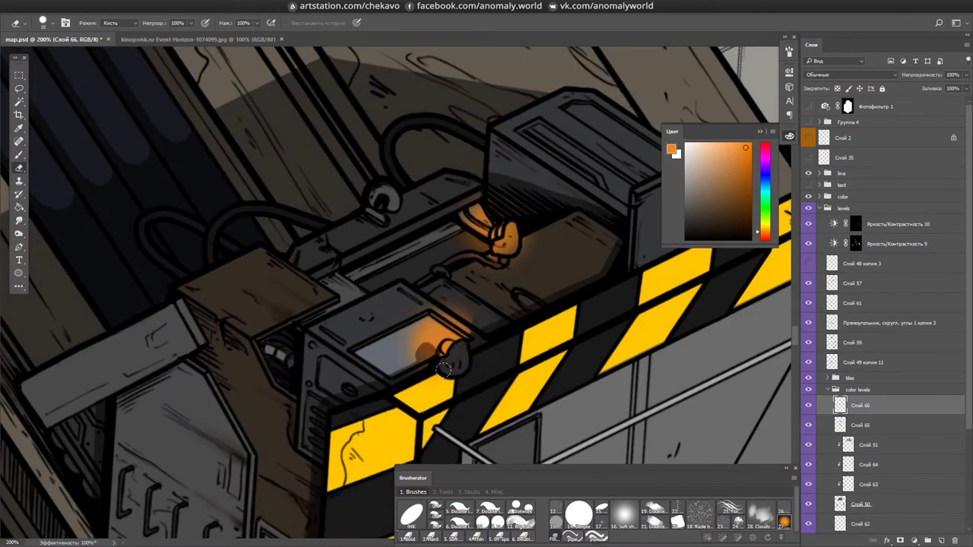
{"action": "left_click_drag", "start_coordinate": [443, 370], "coordinate": [418, 342]}
{"action": "key", "text": "ctrl+minus"}
{"action": "key", "text": "ctrl+minus"}
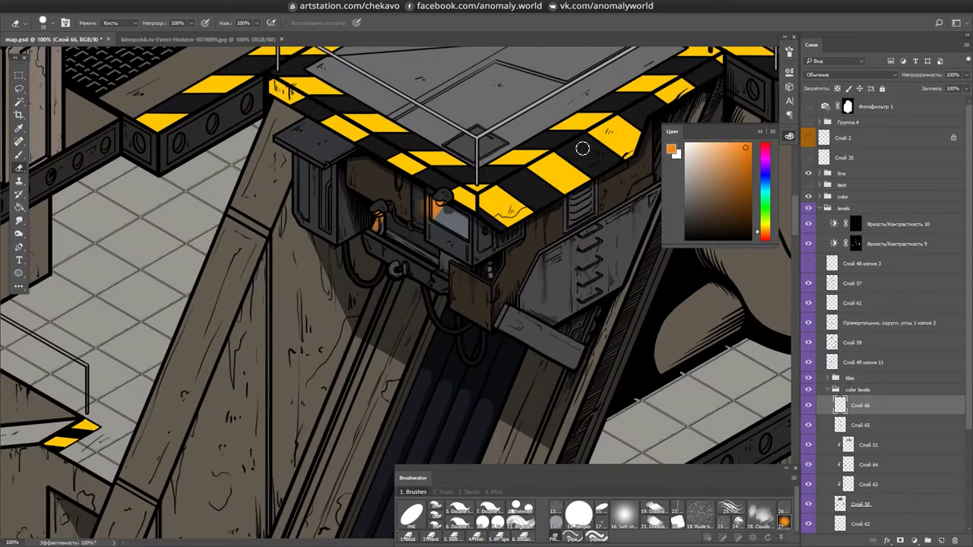
{"action": "key", "text": "ctrl+shift+]"}
{"action": "key", "text": "ctrl+s"}
- Put the glow layer into a group named 'light' and save
{"action": "key", "text": "ctrl+minus"}
{"action": "key", "text": "ctrl+minus"}
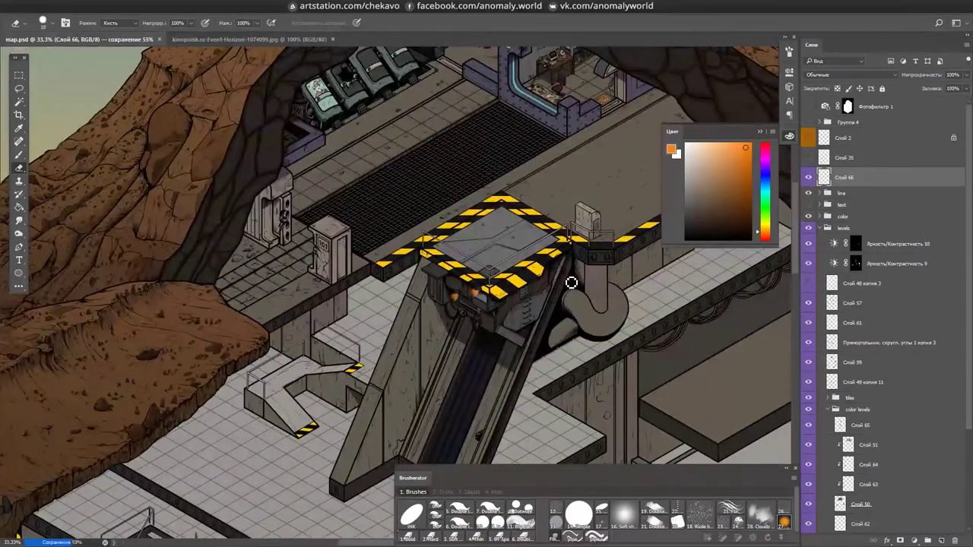
{"action": "key", "text": "ctrl+g"}
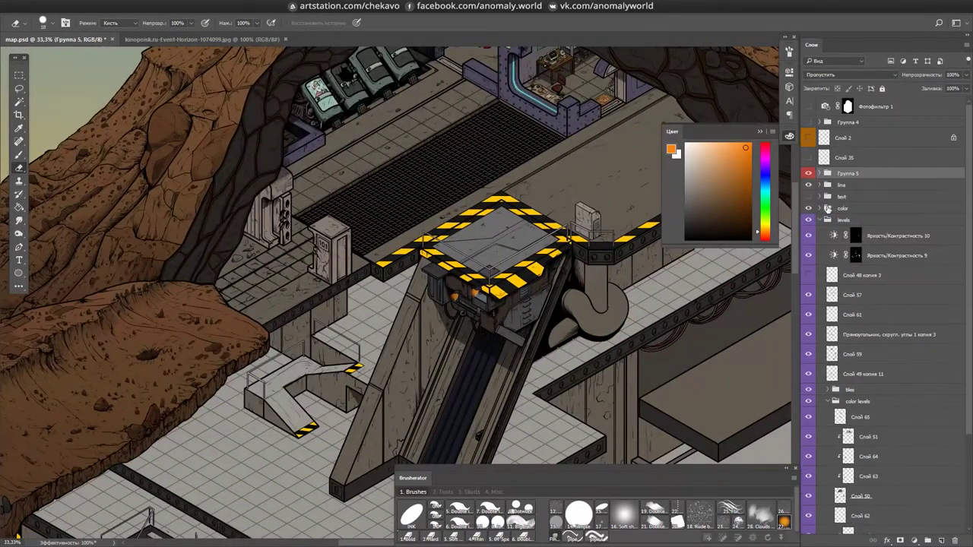
{"action": "key", "text": "ctrl+plus"}
{"action": "key", "text": "ctrl+plus"}
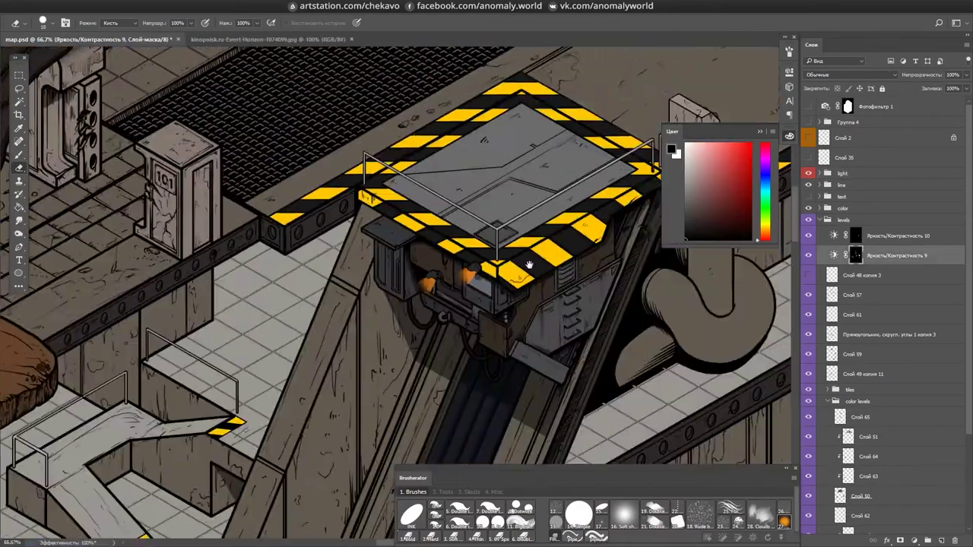
{"action": "key", "text": "alt+]"}
{"action": "key", "text": "ctrl+plus"}
{"action": "key", "text": "ctrl+plus"}
{"action": "key", "text": "ctrl+plus"}
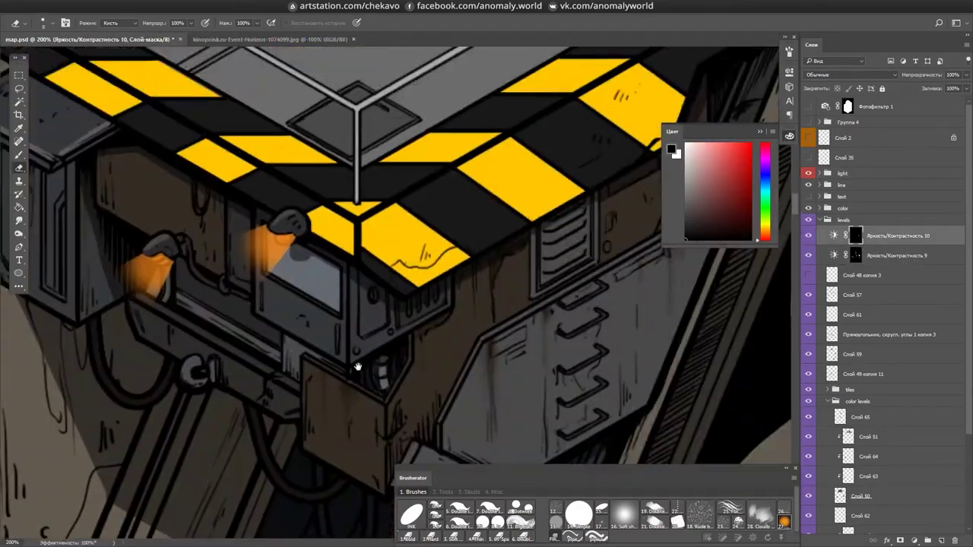
{"action": "scroll", "coordinate": [380, 347], "scroll_direction": "down", "scroll_amount": 2}
{"action": "key", "text": "ctrl+minus"}
{"action": "mouse_move", "coordinate": [448, 318]}
{"action": "left_mouse_down"}
{"action": "mouse_move", "coordinate": [304, 365]}
{"action": "mouse_move", "coordinate": [407, 281]}
{"action": "mouse_move", "coordinate": [493, 271]}
{"action": "left_mouse_up"}
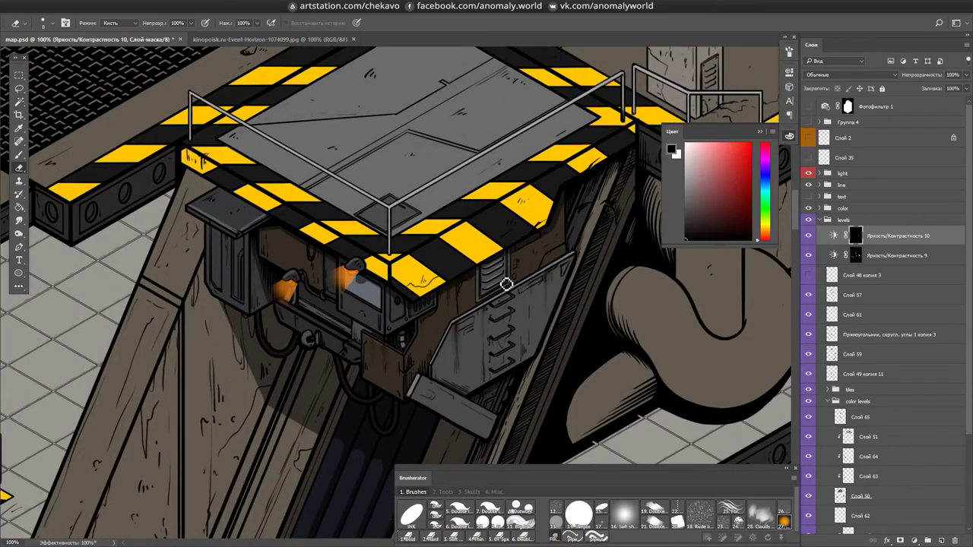
{"action": "scroll", "coordinate": [492, 285], "scroll_direction": "down", "scroll_amount": 2}
{"action": "key", "text": "ctrl+minus"}
{"action": "left_click_drag", "start_coordinate": [342, 323], "coordinate": [471, 258]}
{"action": "key", "text": "ctrl+s"}
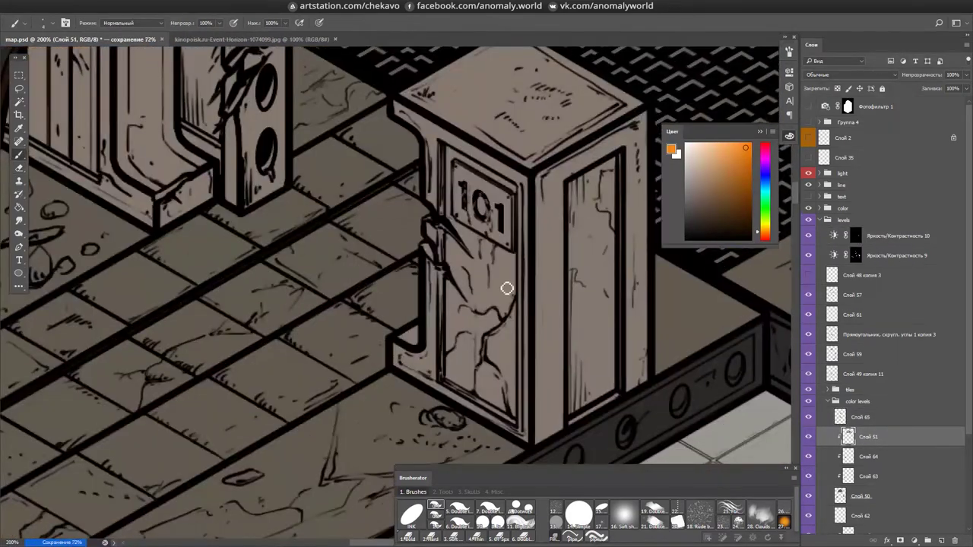
- Paint a dark shadow down the 101 box front and fill the 101 plate orange
{"action": "mouse_move", "coordinate": [453, 152]}
{"action": "left_mouse_down"}
{"action": "mouse_move", "coordinate": [471, 319]}
{"action": "mouse_move", "coordinate": [460, 282]}
{"action": "mouse_move", "coordinate": [495, 282]}
{"action": "mouse_move", "coordinate": [510, 365]}
{"action": "left_mouse_up"}
{"action": "mouse_move", "coordinate": [472, 205]}
{"action": "left_mouse_down"}
{"action": "mouse_move", "coordinate": [384, 259]}
{"action": "mouse_move", "coordinate": [377, 278]}
{"action": "mouse_move", "coordinate": [419, 300]}
{"action": "left_mouse_up"}
{"action": "left_click", "coordinate": [735, 165]}
{"action": "mouse_move", "coordinate": [369, 232]}
{"action": "left_mouse_down"}
{"action": "mouse_move", "coordinate": [418, 289]}
{"action": "mouse_move", "coordinate": [467, 282]}
{"action": "mouse_move", "coordinate": [637, 475]}
{"action": "left_mouse_up"}
- Shade the pillar recess and the pillar body dark
{"action": "left_click", "coordinate": [686, 219]}
{"action": "mouse_move", "coordinate": [332, 163]}
{"action": "left_mouse_down"}
{"action": "mouse_move", "coordinate": [358, 405]}
{"action": "mouse_move", "coordinate": [411, 133]}
{"action": "mouse_move", "coordinate": [395, 392]}
{"action": "mouse_move", "coordinate": [354, 175]}
{"action": "left_mouse_up"}
{"action": "left_click_drag", "start_coordinate": [364, 319], "coordinate": [373, 278]}
{"action": "left_click", "coordinate": [855, 235]}
{"action": "key", "text": "e"}
{"action": "scroll", "coordinate": [524, 374], "scroll_direction": "down", "scroll_amount": 3}
{"action": "left_click_drag", "start_coordinate": [524, 374], "coordinate": [523, 487]}
- Darken the pillar's right face and corner, covering the light scratches on both edges
{"action": "key", "text": "b"}
{"action": "left_click_drag", "start_coordinate": [535, 380], "coordinate": [522, 299]}
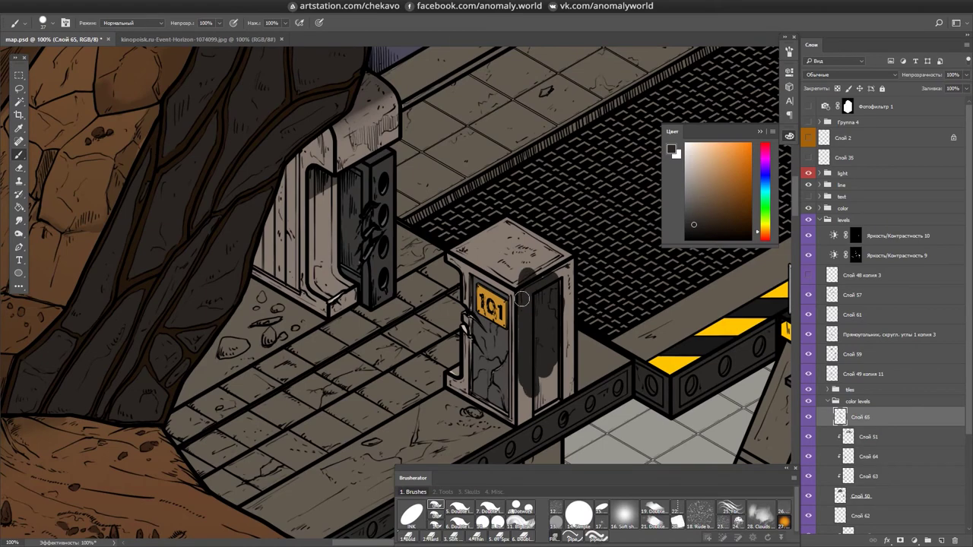
{"action": "scroll", "coordinate": [522, 299], "scroll_direction": "up", "scroll_amount": 2}
{"action": "scroll", "coordinate": [521, 299], "scroll_direction": "down", "scroll_amount": 2}
{"action": "left_click_drag", "start_coordinate": [453, 148], "coordinate": [471, 399]}
{"action": "left_click_drag", "start_coordinate": [532, 296], "coordinate": [479, 395]}
{"action": "key", "text": "e"}
{"action": "key", "text": "b"}
{"action": "left_click_drag", "start_coordinate": [558, 76], "coordinate": [563, 335]}
{"action": "mouse_move", "coordinate": [355, 171]}
{"action": "left_mouse_down"}
{"action": "mouse_move", "coordinate": [357, 315]}
{"action": "mouse_move", "coordinate": [330, 333]}
{"action": "mouse_move", "coordinate": [369, 304]}
{"action": "left_mouse_up"}
{"action": "left_click_drag", "start_coordinate": [152, 114], "coordinate": [407, 368]}
- Paint a dark shadow on the left post and down its inner face
{"action": "key", "text": "bracketright"}
{"action": "key", "text": "bracketright"}
{"action": "left_click_drag", "start_coordinate": [335, 152], "coordinate": [327, 365]}
{"action": "mouse_move", "coordinate": [228, 304]}
{"action": "left_mouse_down"}
{"action": "mouse_move", "coordinate": [279, 321]}
{"action": "mouse_move", "coordinate": [365, 418]}
{"action": "left_mouse_up"}
{"action": "key", "text": "bracketleft"}
{"action": "key", "text": "bracketleft"}
{"action": "key", "text": "bracketleft"}
{"action": "left_click_drag", "start_coordinate": [371, 129], "coordinate": [329, 308]}
- Darken the two floor stones beside the rock wall
{"action": "key", "text": "ctrl+s"}
{"action": "key", "text": "h"}
{"action": "left_click_drag", "start_coordinate": [417, 236], "coordinate": [441, 311]}
{"action": "left_click_drag", "start_coordinate": [346, 221], "coordinate": [357, 222]}
{"action": "left_click_drag", "start_coordinate": [414, 196], "coordinate": [452, 192]}
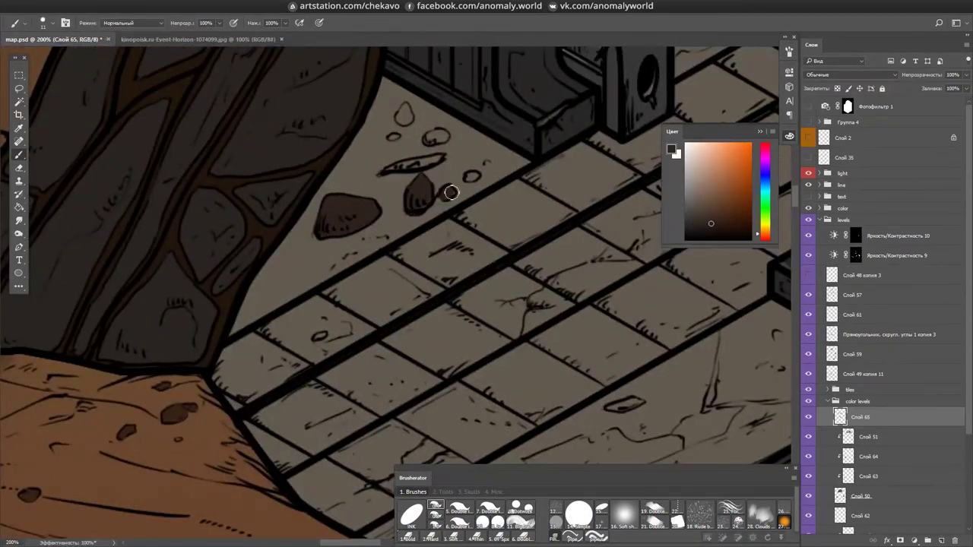
{"action": "key", "text": "l"}
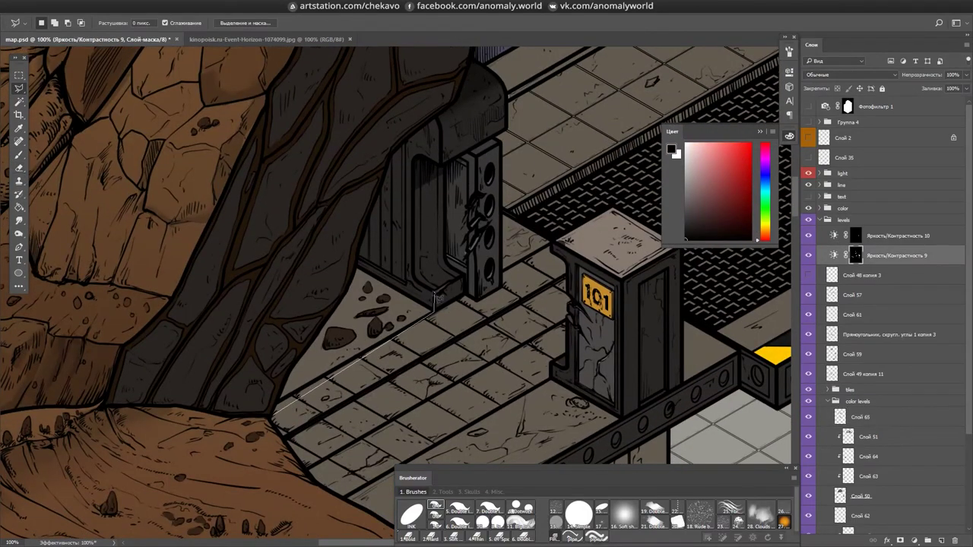
{"action": "key", "text": "m"}
- Save map.psd and fill the 101 box top dark grey
{"action": "key", "text": "ctrl+minus"}
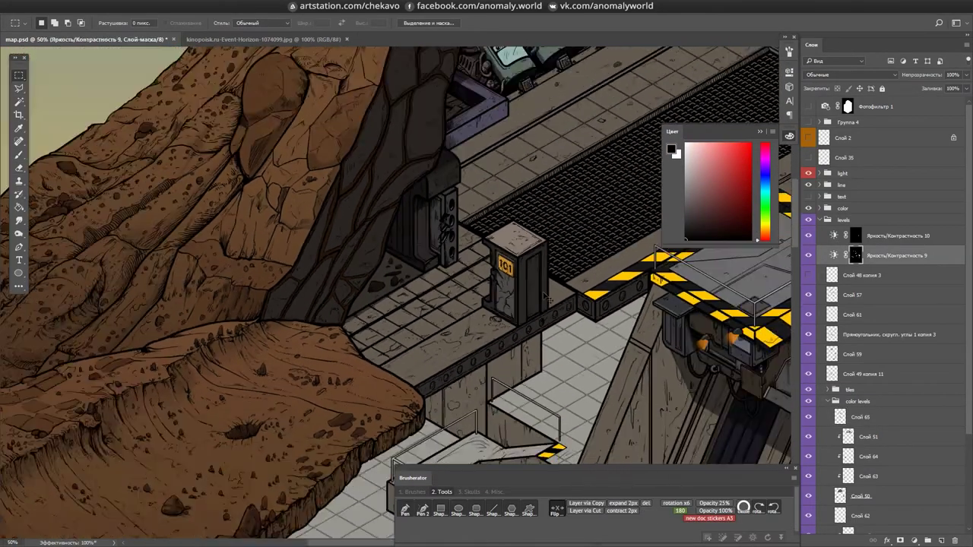
{"action": "key", "text": "ctrl+s"}
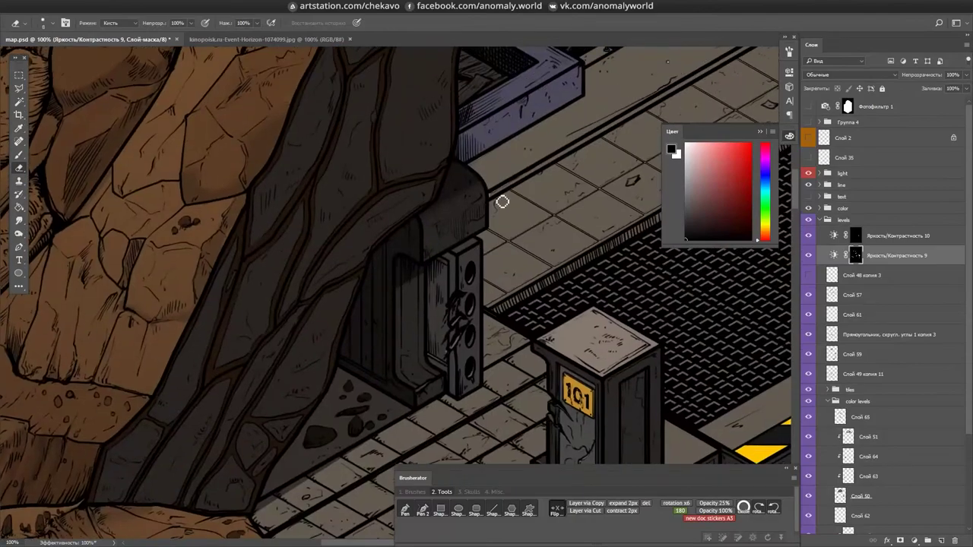
{"action": "key", "text": "ctrl+minus"}
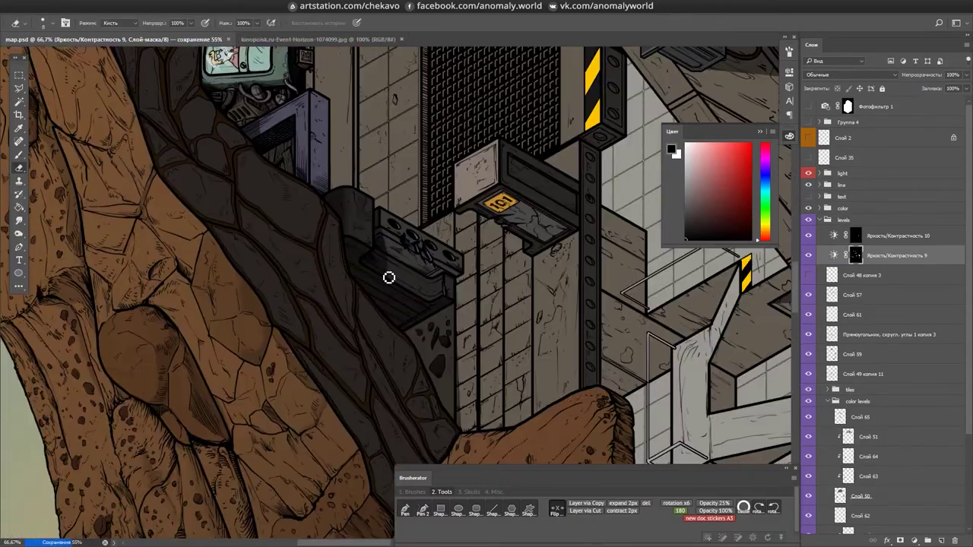
{"action": "key", "text": "ctrl+s"}
{"action": "scroll", "coordinate": [465, 327], "scroll_direction": "up", "scroll_amount": 5}
{"action": "key", "text": "alt+bracketright"}
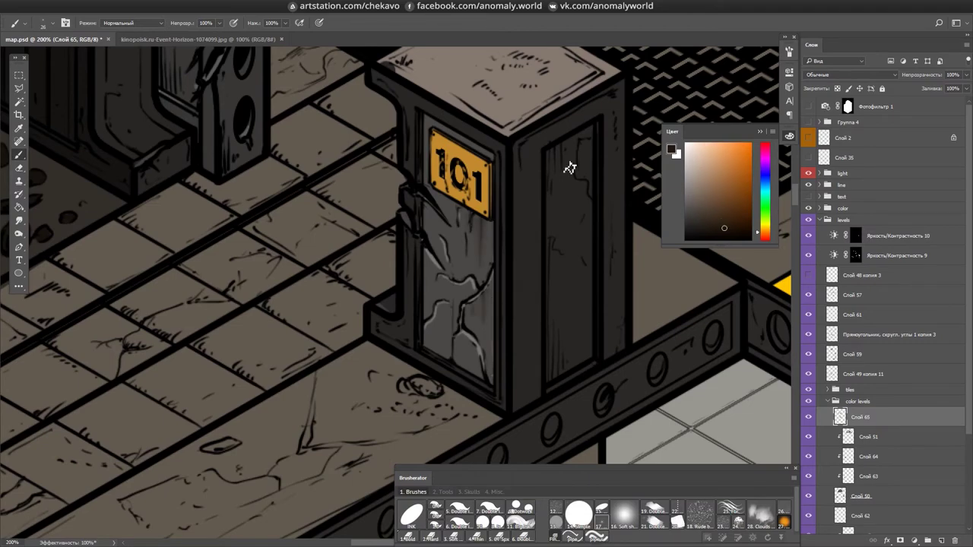
{"action": "scroll", "coordinate": [477, 272], "scroll_direction": "down", "scroll_amount": 4}
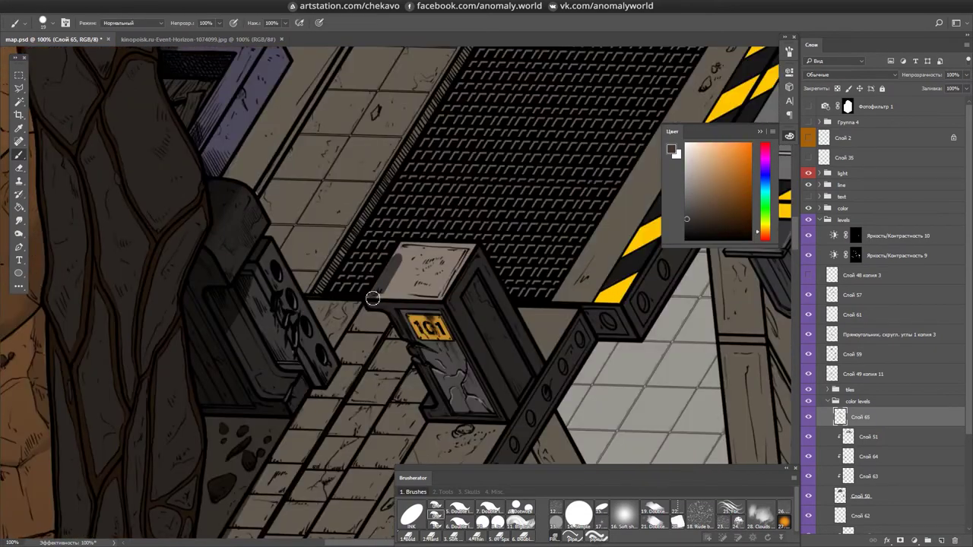
{"action": "scroll", "coordinate": [377, 295], "scroll_direction": "up", "scroll_amount": 1}
{"action": "scroll", "coordinate": [447, 342], "scroll_direction": "up", "scroll_amount": 1}
{"action": "key", "text": "g"}
{"action": "left_click", "coordinate": [446, 342]}
- On Слой 51, paint a dark brown shadow along the ledge beside the pod box
{"action": "key", "text": "b"}
{"action": "scroll", "coordinate": [532, 276], "scroll_direction": "down", "scroll_amount": 6}
{"action": "key", "text": "ctrl+s"}
{"action": "scroll", "coordinate": [281, 140], "scroll_direction": "up", "scroll_amount": 4}
{"action": "key", "text": "alt+bracketleft"}
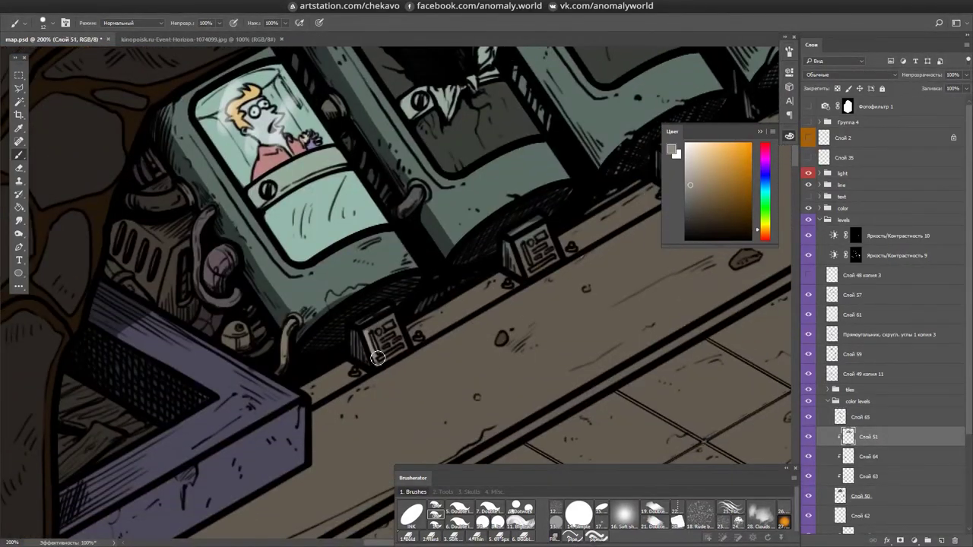
{"action": "scroll", "coordinate": [532, 228], "scroll_direction": "right", "scroll_amount": 6}
{"action": "scroll", "coordinate": [532, 228], "scroll_direction": "up", "scroll_amount": 3}
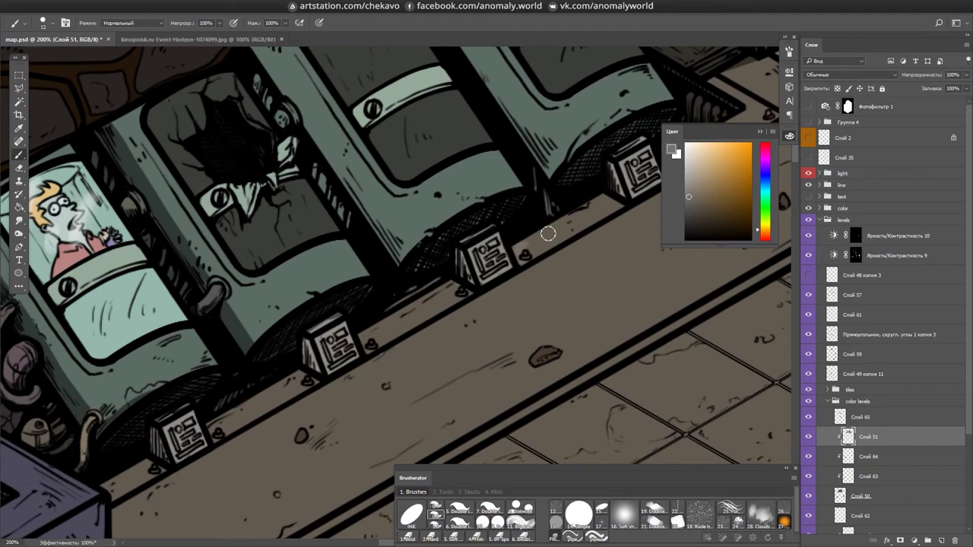
{"action": "left_click", "coordinate": [547, 234], "text": "alt"}
{"action": "left_click_drag", "start_coordinate": [601, 209], "coordinate": [452, 297]}
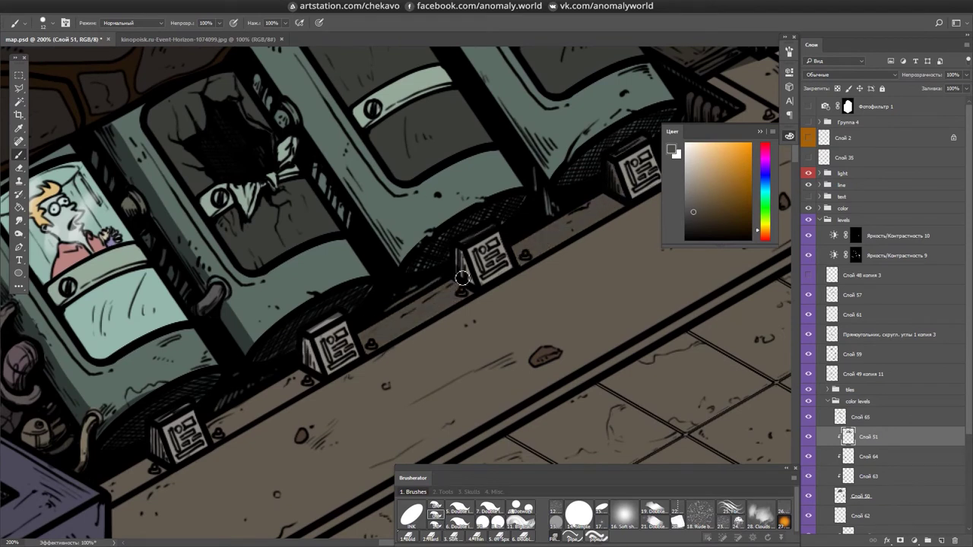
{"action": "left_click_drag", "start_coordinate": [217, 429], "coordinate": [312, 386]}
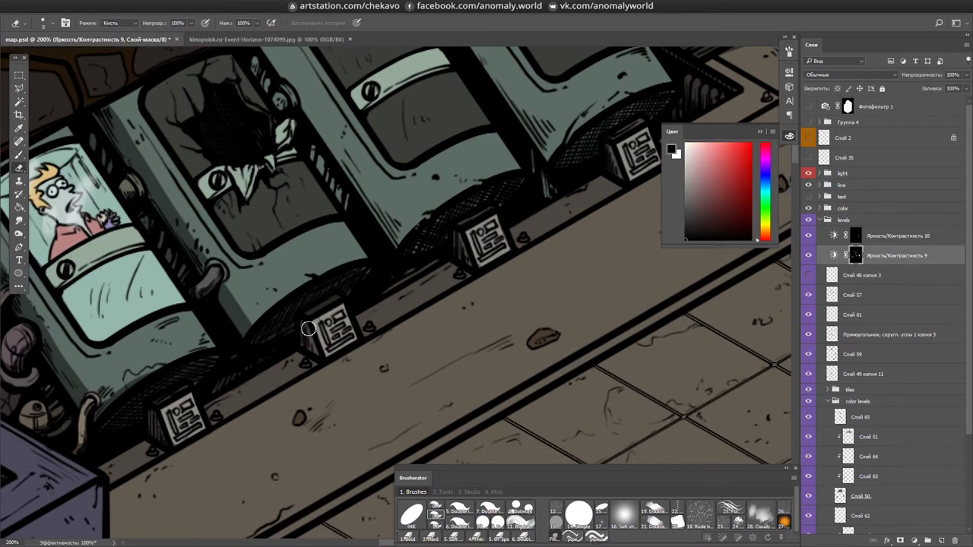
- Paint a soft light glow around the character's head on the Brightness/Contrast 10 mask, then save
{"action": "mouse_move", "coordinate": [155, 427]}
{"action": "left_mouse_down"}
{"action": "mouse_move", "coordinate": [152, 387]}
{"action": "mouse_move", "coordinate": [337, 206]}
{"action": "mouse_move", "coordinate": [456, 220]}
{"action": "left_mouse_up"}
{"action": "key", "text": "alt+bracketright"}
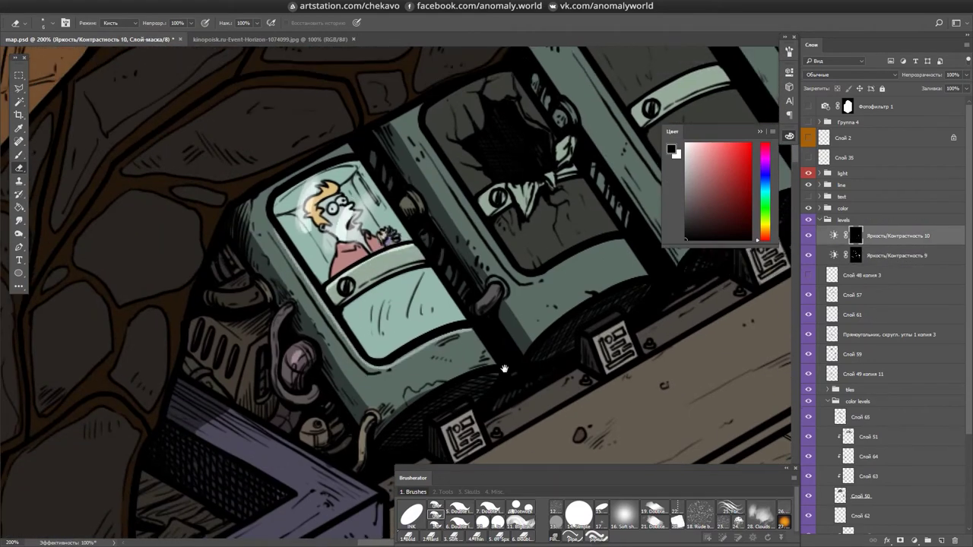
{"action": "left_click_drag", "start_coordinate": [504, 369], "coordinate": [311, 456]}
{"action": "key", "text": "b"}
{"action": "left_click", "coordinate": [310, 355], "text": "ctrl"}
{"action": "left_click", "coordinate": [310, 355], "text": "alt"}
{"action": "left_click", "coordinate": [460, 267], "text": "alt"}
{"action": "left_click_drag", "start_coordinate": [460, 267], "coordinate": [317, 388]}
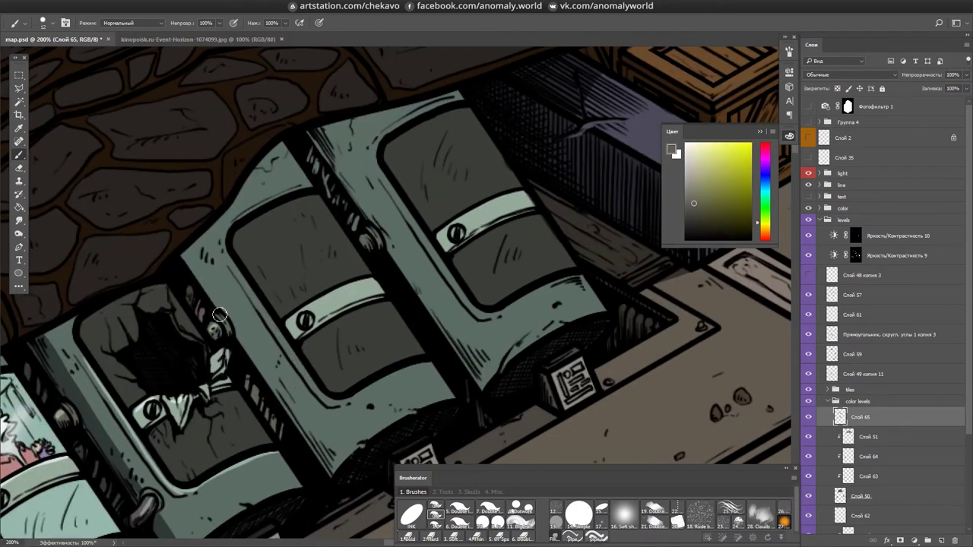
{"action": "key", "text": "e"}
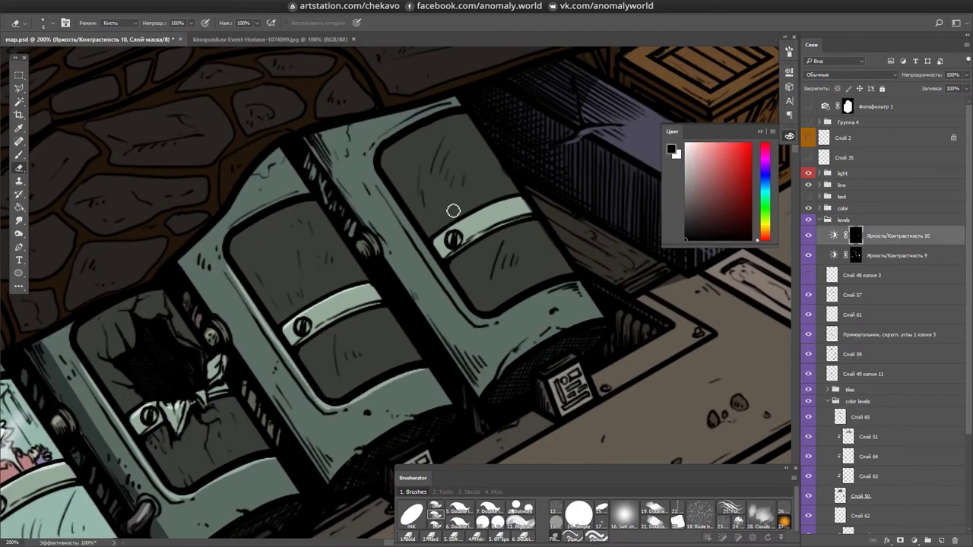
{"action": "left_click_drag", "start_coordinate": [459, 295], "coordinate": [385, 380]}
{"action": "key", "text": "ctrl+s"}
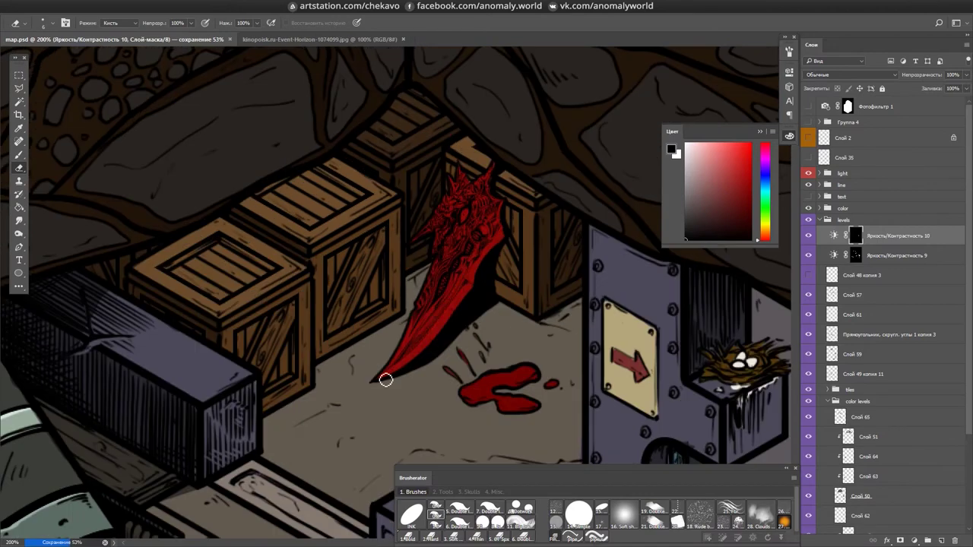
- Sample the sword's red and paint a lighter red highlight along its lower edge on Слой 65
{"action": "key", "text": "g"}
{"action": "left_click", "coordinate": [479, 260], "text": "ctrl"}
{"action": "left_click", "coordinate": [480, 259], "text": "alt"}
{"action": "key", "text": "b"}
{"action": "left_click", "coordinate": [477, 229], "text": "ctrl"}
{"action": "left_click_drag", "start_coordinate": [468, 287], "coordinate": [387, 376]}
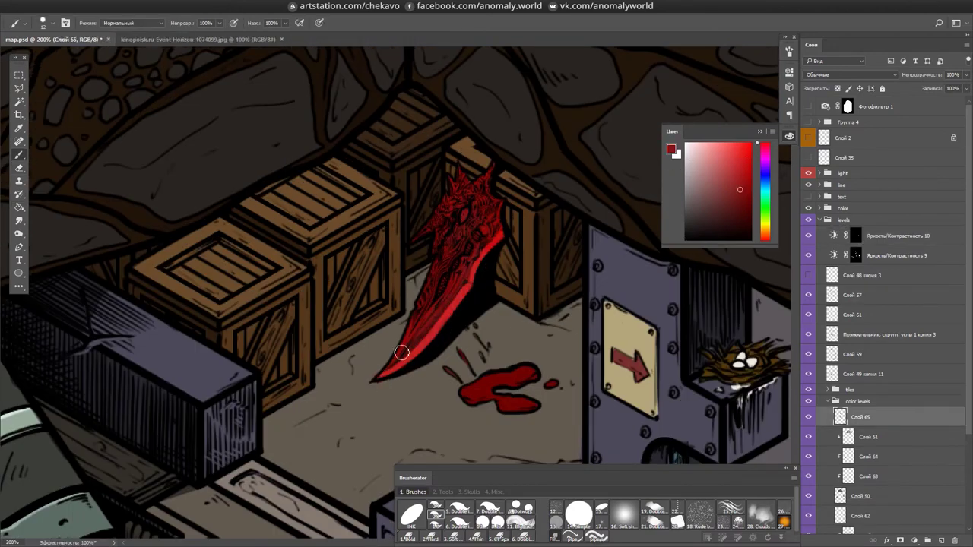
- Target the Яркость/Контрастность 10 and 9 masks with the Eraser, then save map.psd
{"action": "scroll", "coordinate": [499, 235], "scroll_direction": "down", "scroll_amount": 2}
{"action": "scroll", "coordinate": [456, 289], "scroll_direction": "up", "scroll_amount": 2}
{"action": "left_click", "coordinate": [456, 289], "text": "ctrl"}
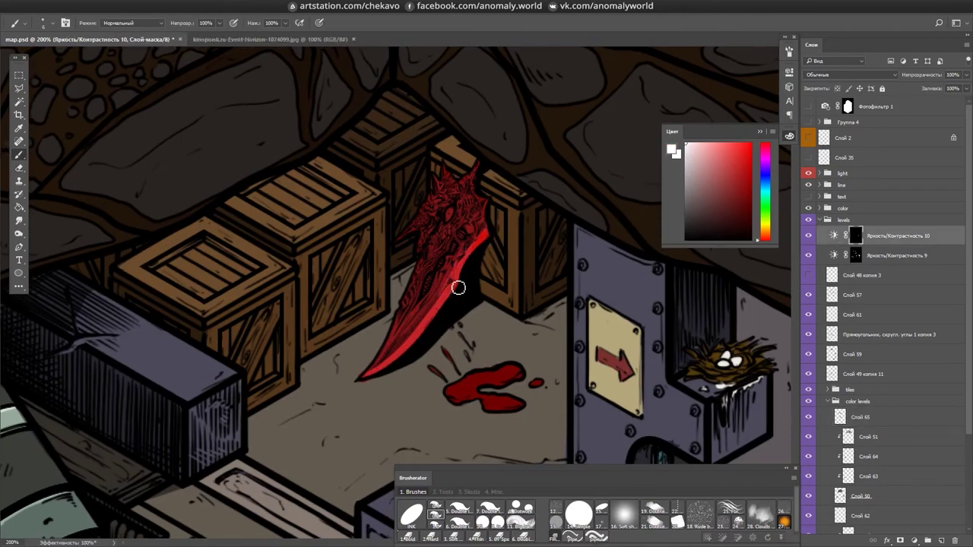
{"action": "left_click", "coordinate": [393, 354], "text": "ctrl"}
{"action": "key", "text": "e"}
{"action": "scroll", "coordinate": [539, 248], "scroll_direction": "down", "scroll_amount": 2}
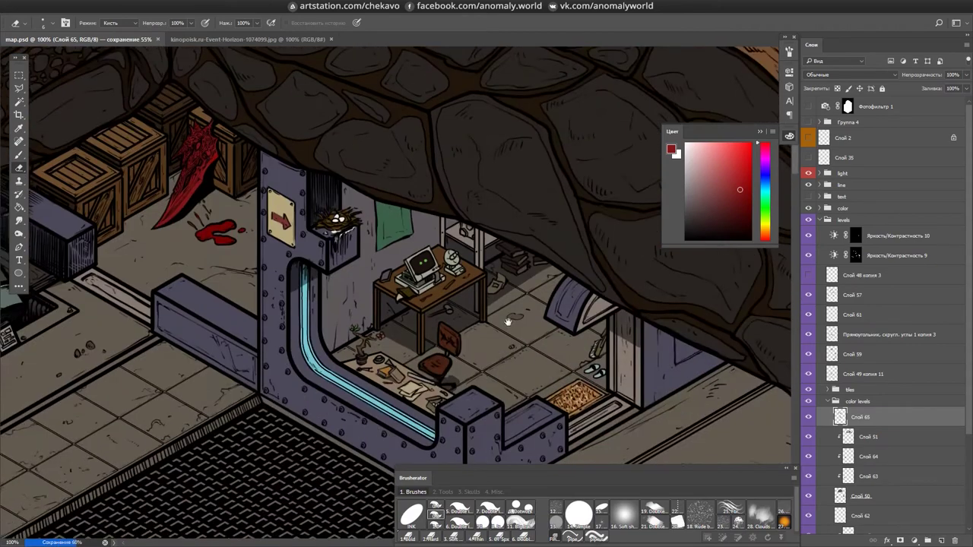
{"action": "scroll", "coordinate": [424, 304], "scroll_direction": "up", "scroll_amount": 2}
{"action": "left_click", "coordinate": [425, 304], "text": "ctrl"}
{"action": "scroll", "coordinate": [494, 262], "scroll_direction": "down", "scroll_amount": 2}
{"action": "key", "text": "ctrl+s"}
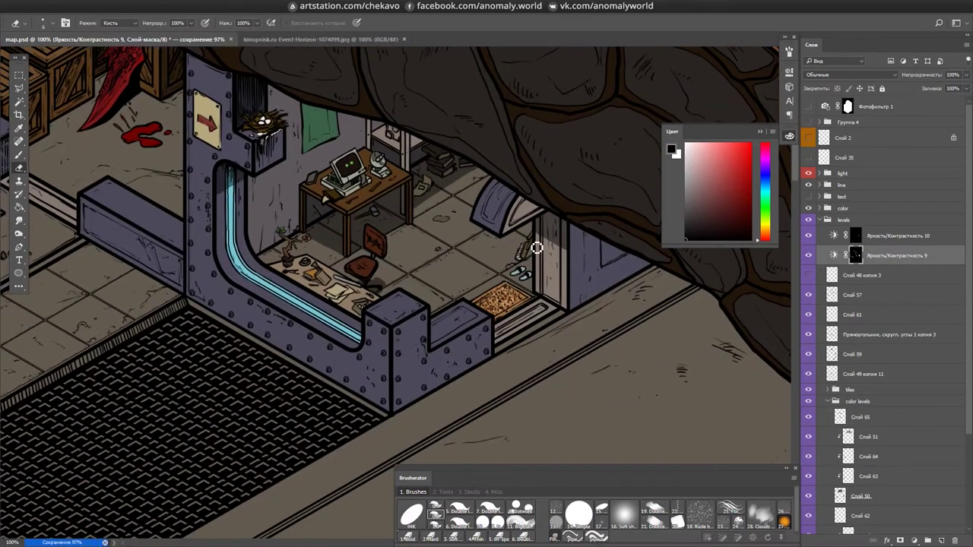
- Target the Яркость/Контрастность 10 mask, save map.psd again, and move to the hazard-striped pillar
{"action": "scroll", "coordinate": [330, 235], "scroll_direction": "up", "scroll_amount": 2}
{"action": "left_click", "coordinate": [395, 175], "text": "ctrl"}
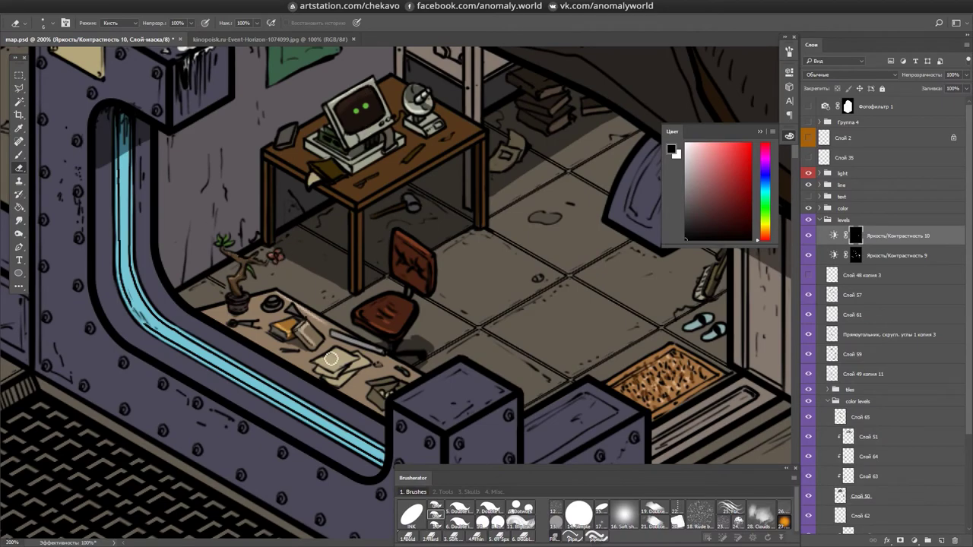
{"action": "scroll", "coordinate": [373, 334], "scroll_direction": "down", "scroll_amount": 3}
{"action": "key", "text": "ctrl+s"}
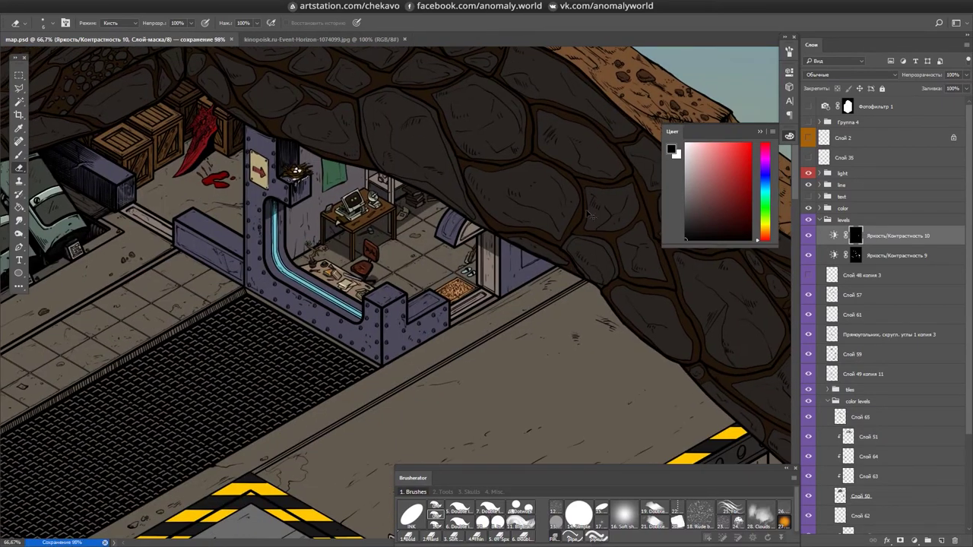
{"action": "left_click_drag", "start_coordinate": [592, 217], "coordinate": [390, 272]}
{"action": "scroll", "coordinate": [390, 271], "scroll_direction": "down", "scroll_amount": 1}
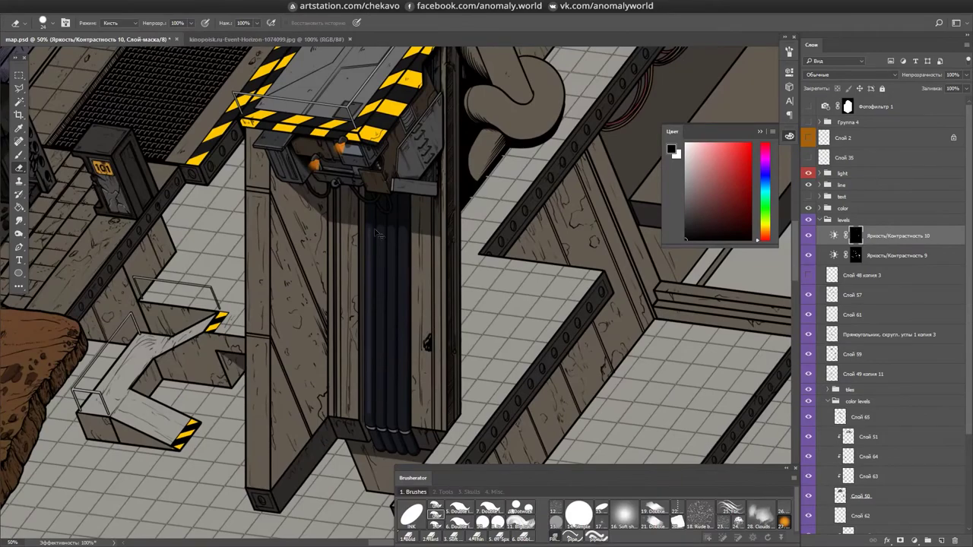
- Brighten the cable running up the pillar and rotate the canvas about 22 degrees onto the pipes
{"action": "left_click_drag", "start_coordinate": [373, 413], "coordinate": [370, 233]}
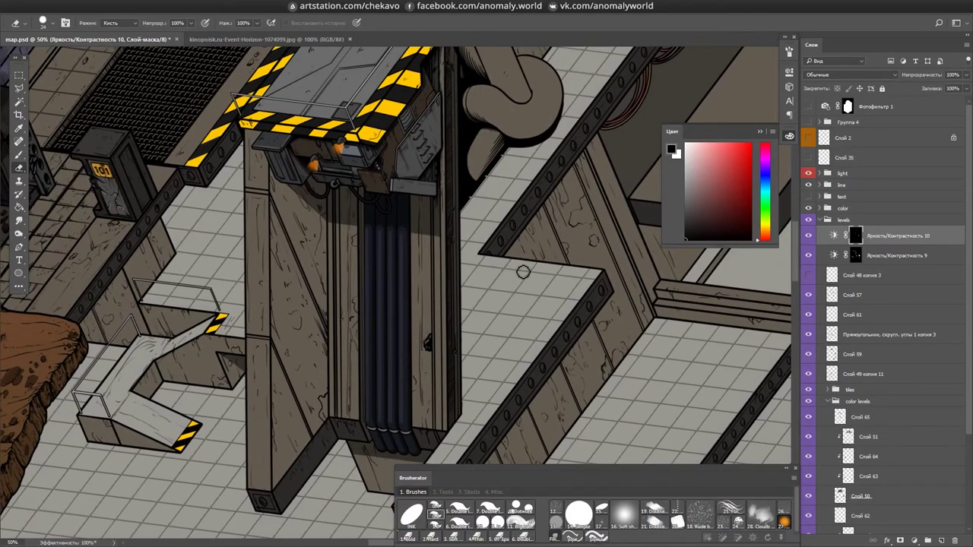
{"action": "scroll", "coordinate": [523, 272], "scroll_direction": "up", "scroll_amount": 2}
{"action": "key", "text": "r"}
{"action": "left_click_drag", "start_coordinate": [523, 272], "coordinate": [450, 99]}
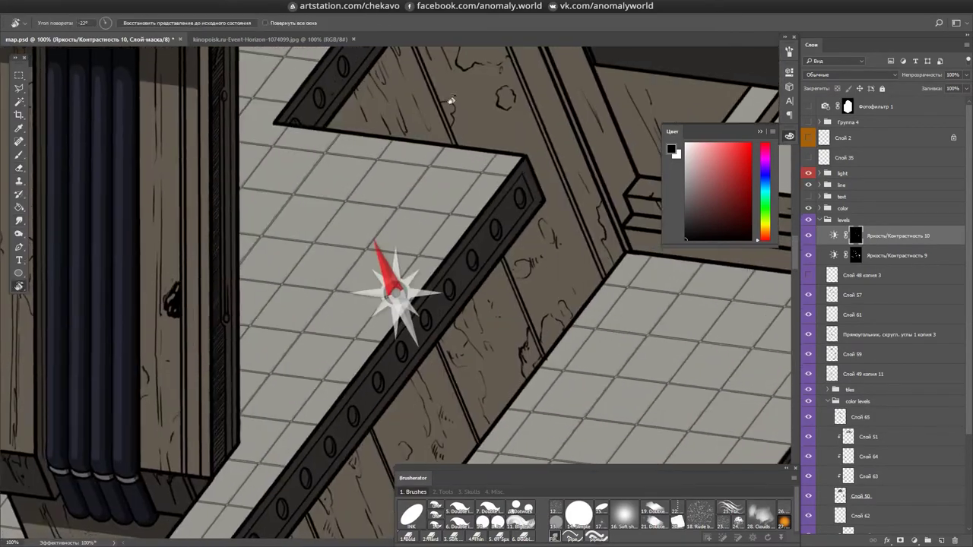
{"action": "left_click_drag", "start_coordinate": [63, 87], "coordinate": [254, 86]}
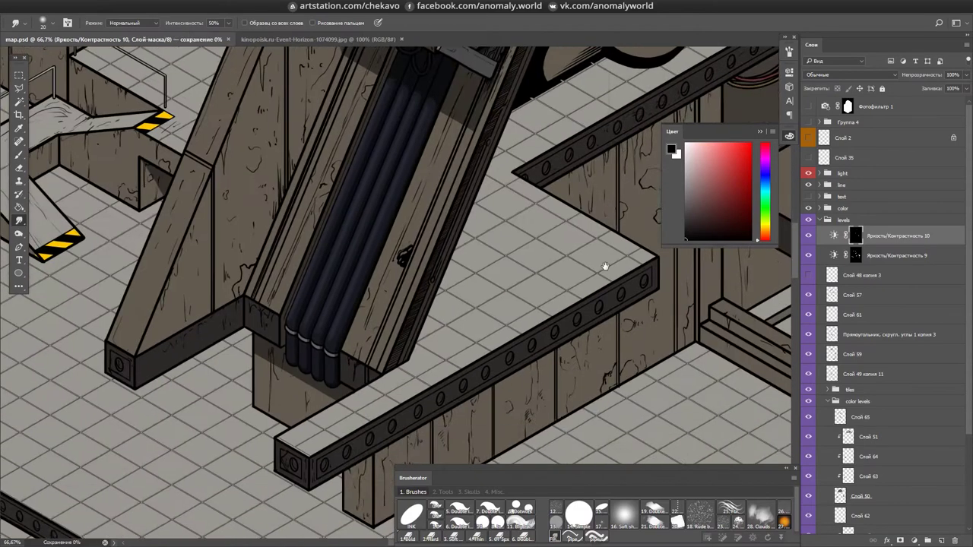
{"action": "scroll", "coordinate": [486, 266], "scroll_direction": "up", "scroll_amount": 1}
- Sample a brown-grey from the pillar and reframe the view on the hazard box and pillar
{"action": "left_click", "coordinate": [541, 234], "text": "alt"}
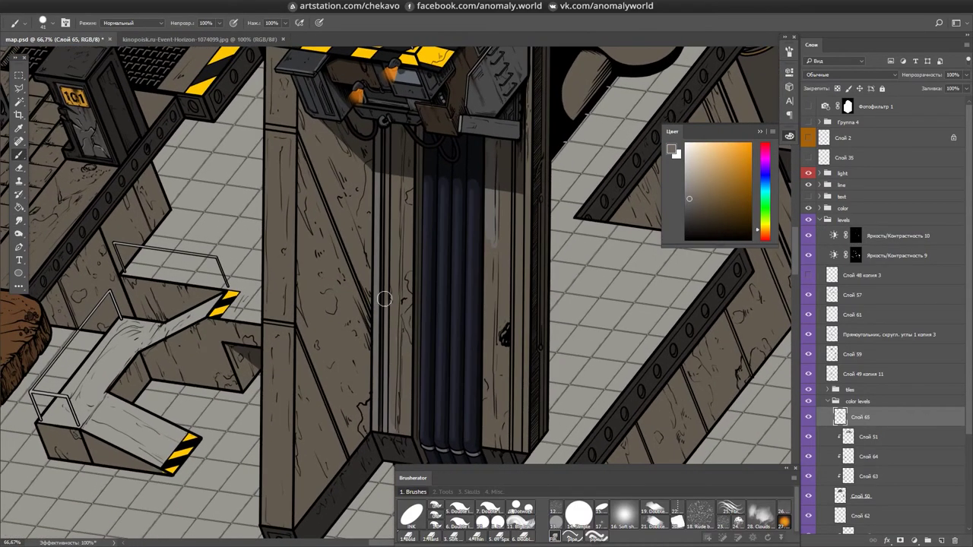
{"action": "scroll", "coordinate": [384, 299], "scroll_direction": "up", "scroll_amount": 2}
{"action": "key", "text": "e"}
{"action": "scroll", "coordinate": [447, 116], "scroll_direction": "up", "scroll_amount": 3}
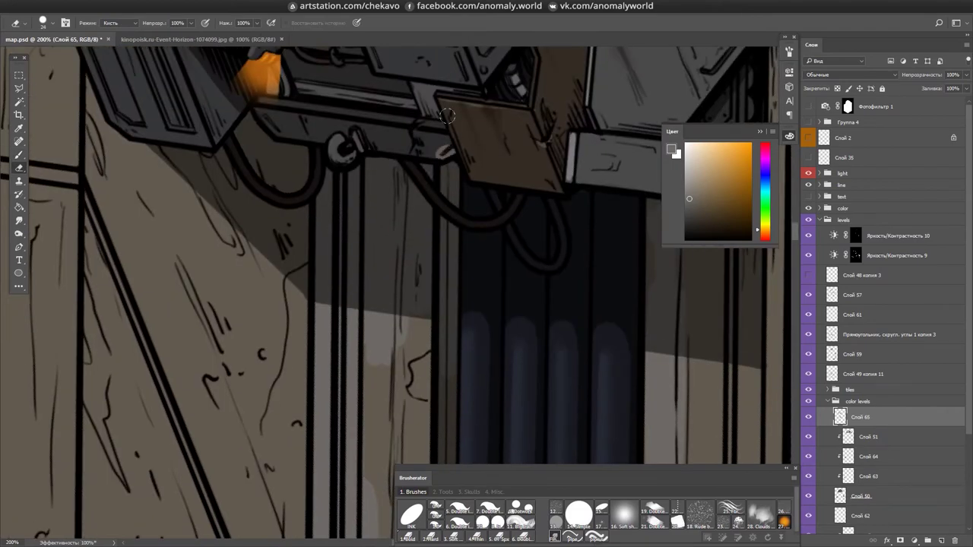
{"action": "scroll", "coordinate": [492, 145], "scroll_direction": "down", "scroll_amount": 2}
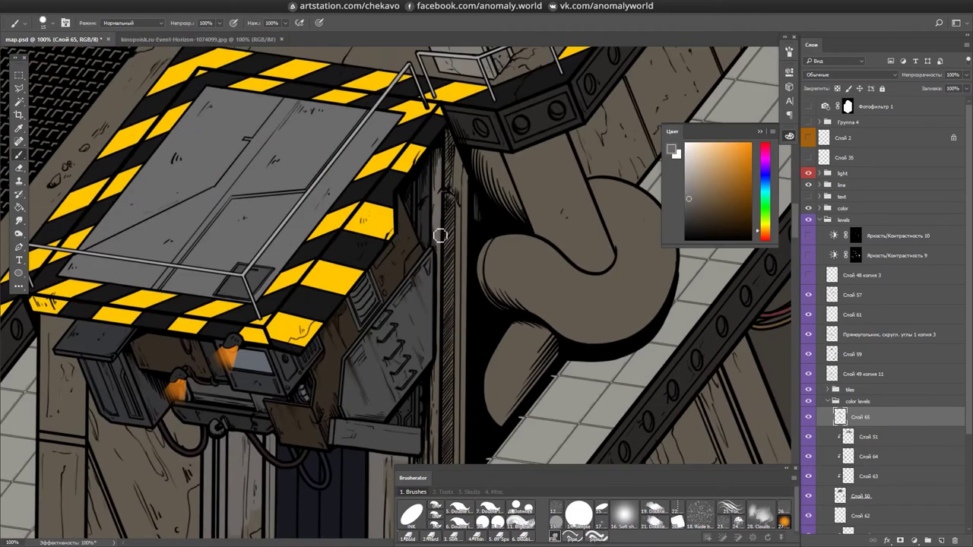
{"action": "left_click_drag", "start_coordinate": [438, 405], "coordinate": [446, 145]}
{"action": "scroll", "coordinate": [445, 145], "scroll_direction": "down", "scroll_amount": 1}
{"action": "key", "text": "l"}
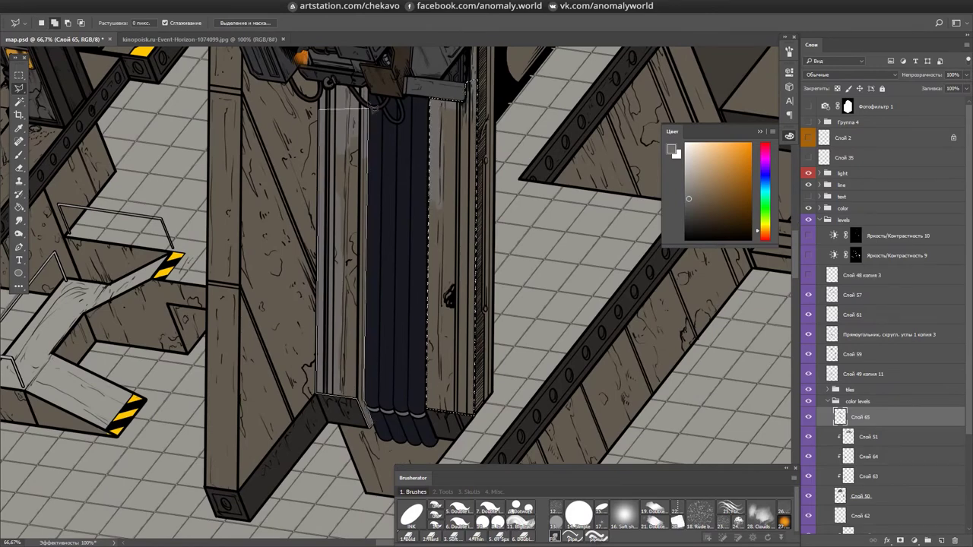
{"action": "left_click_drag", "start_coordinate": [372, 110], "coordinate": [562, 60]}
{"action": "mouse_move", "coordinate": [525, 426]}
{"action": "left_mouse_down"}
{"action": "mouse_move", "coordinate": [532, 198]}
{"action": "mouse_move", "coordinate": [419, 410]}
{"action": "mouse_move", "coordinate": [556, 306]}
{"action": "mouse_move", "coordinate": [522, 355]}
{"action": "left_mouse_up"}
{"action": "key", "text": "m"}
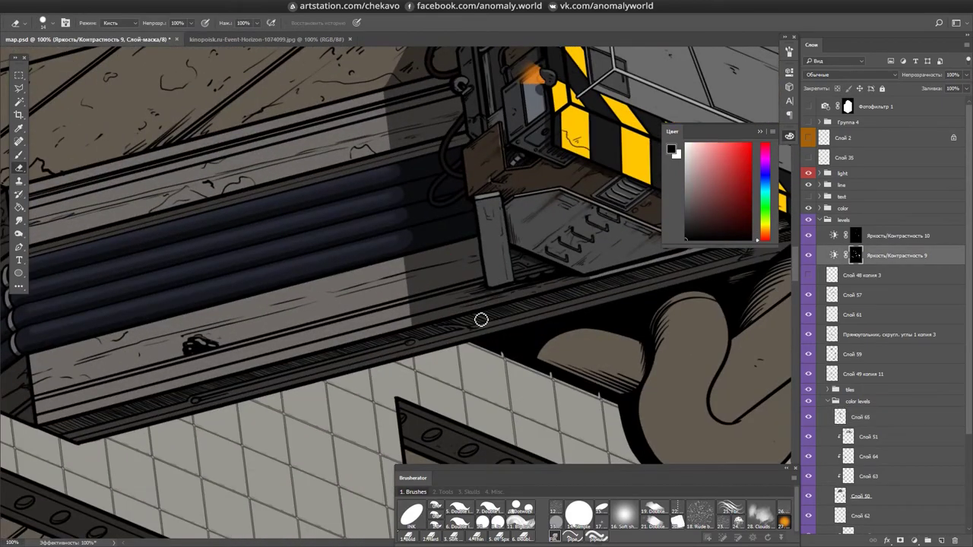
{"action": "mouse_move", "coordinate": [481, 320]}
{"action": "left_mouse_down"}
{"action": "mouse_move", "coordinate": [506, 169]}
{"action": "mouse_move", "coordinate": [446, 362]}
{"action": "left_mouse_up"}
- Sample a dark brown, shrink the brush, and add a new layer above Слой 65
{"action": "key", "text": "b"}
{"action": "scroll", "coordinate": [452, 356], "scroll_direction": "down", "scroll_amount": 4}
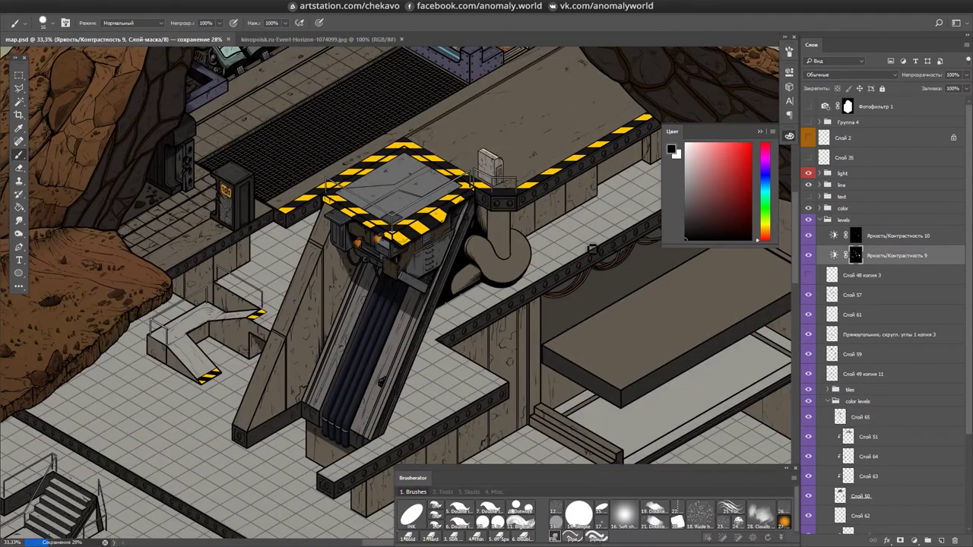
{"action": "scroll", "coordinate": [590, 254], "scroll_direction": "up", "scroll_amount": 3}
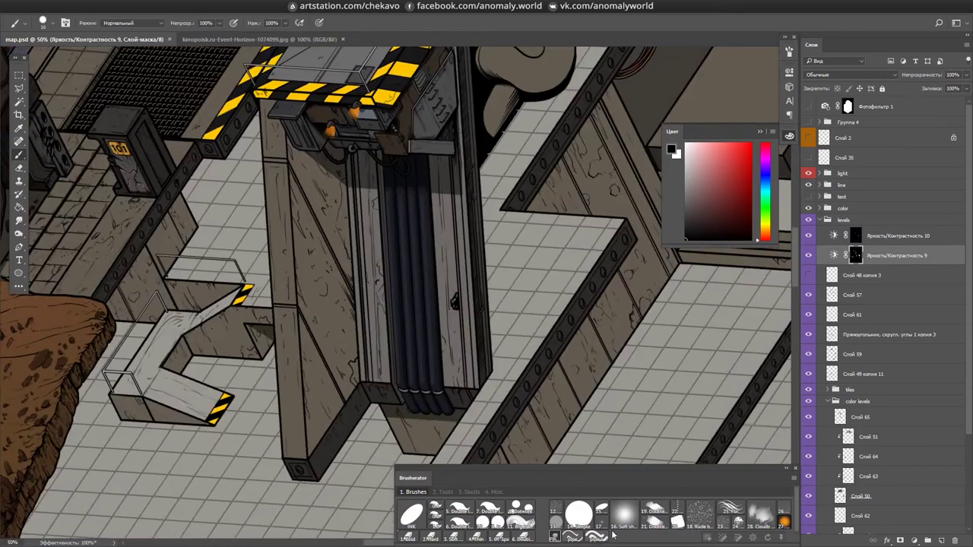
{"action": "left_click", "coordinate": [593, 282], "text": "alt"}
{"action": "left_click", "coordinate": [593, 282], "text": "ctrl"}
{"action": "scroll", "coordinate": [403, 258], "scroll_direction": "up", "scroll_amount": 1}
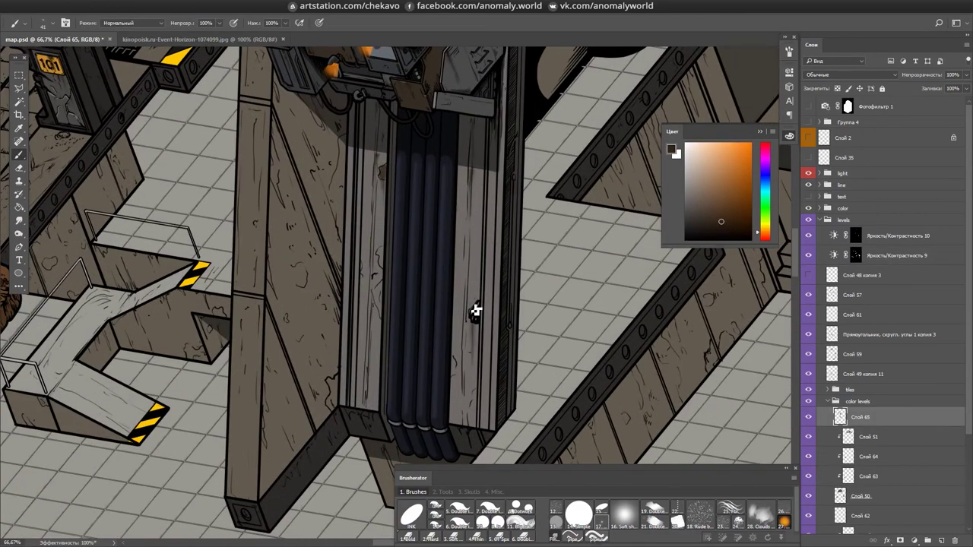
{"action": "scroll", "coordinate": [367, 274], "scroll_direction": "down", "scroll_amount": 2}
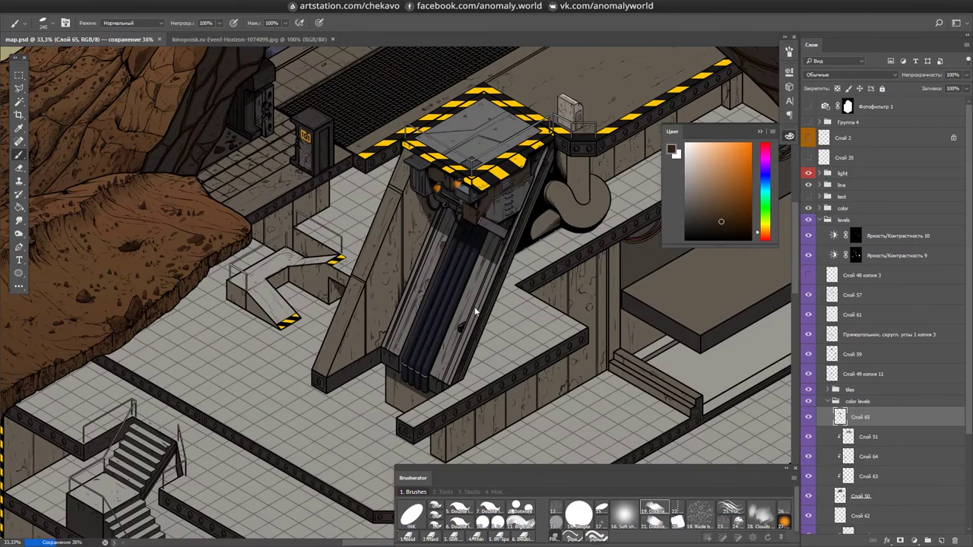
{"action": "key", "text": "ctrl+shift+alt+n"}
{"action": "left_click", "coordinate": [451, 265], "text": "alt"}
{"action": "scroll", "coordinate": [396, 288], "scroll_direction": "down", "scroll_amount": 2}
- Merge Слой 54 and Слой 60 into a single floor layer
{"action": "scroll", "coordinate": [874, 381], "scroll_direction": "down", "scroll_amount": 3}
{"action": "left_click", "coordinate": [840, 483], "text": "ctrl"}
{"action": "left_click", "coordinate": [850, 425]}
{"action": "left_click", "coordinate": [850, 444], "text": "shift"}
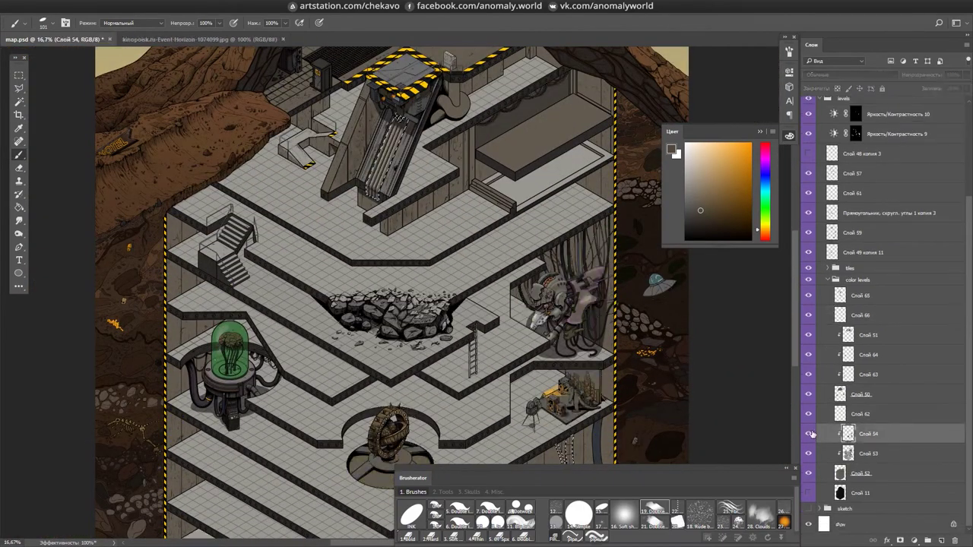
{"action": "key", "text": "ctrl+e"}
{"action": "key", "text": "m"}
{"action": "key", "text": "b"}
- Pan to the purple robot and zoom out to view more of the bunker map
{"action": "scroll", "coordinate": [561, 268], "scroll_direction": "up", "scroll_amount": 3}
{"action": "left_click_drag", "start_coordinate": [601, 312], "coordinate": [425, 91]}
{"action": "scroll", "coordinate": [425, 229], "scroll_direction": "up", "scroll_amount": 1}
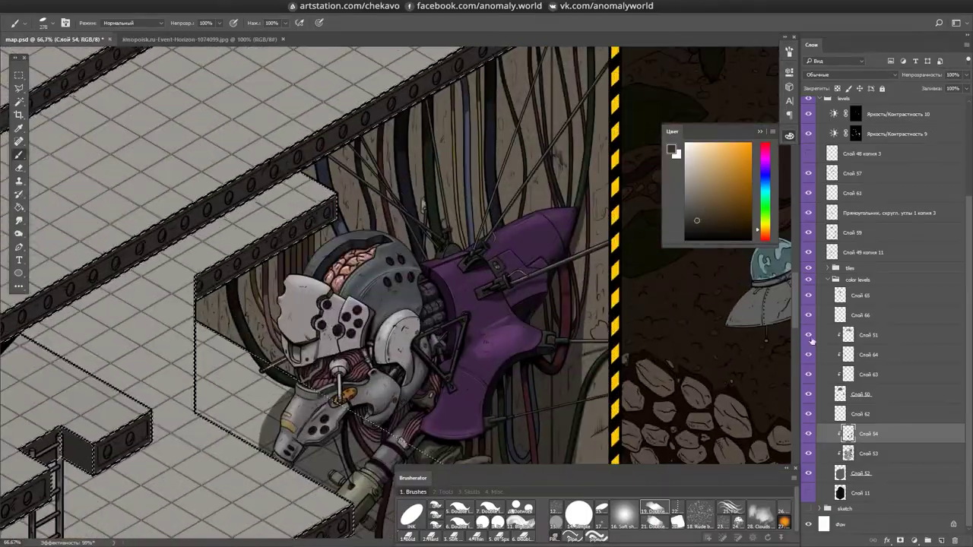
{"action": "key", "text": "ctrl+minus"}
{"action": "key", "text": "ctrl+minus"}
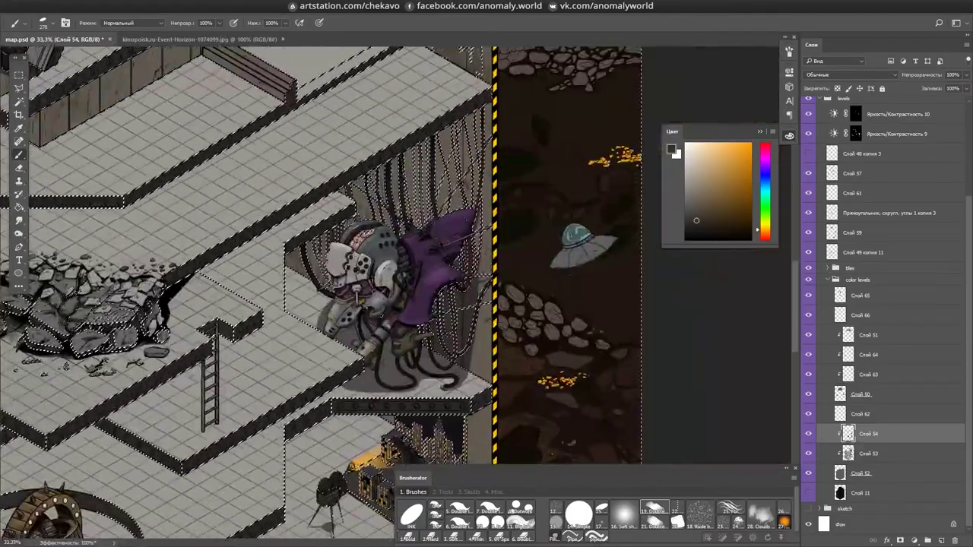
{"action": "scroll", "coordinate": [396, 258], "scroll_direction": "down", "scroll_amount": 4}
{"action": "scroll", "coordinate": [395, 258], "scroll_direction": "down", "scroll_amount": 2}
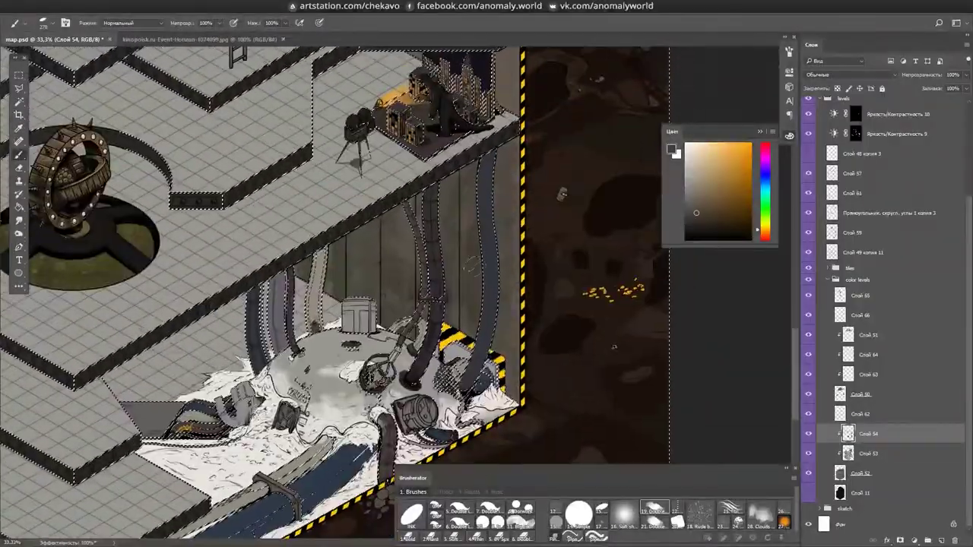
{"action": "key", "text": "ctrl+minus"}
{"action": "scroll", "coordinate": [471, 266], "scroll_direction": "left", "scroll_amount": 3}
{"action": "scroll", "coordinate": [389, 235], "scroll_direction": "up", "scroll_amount": 3}
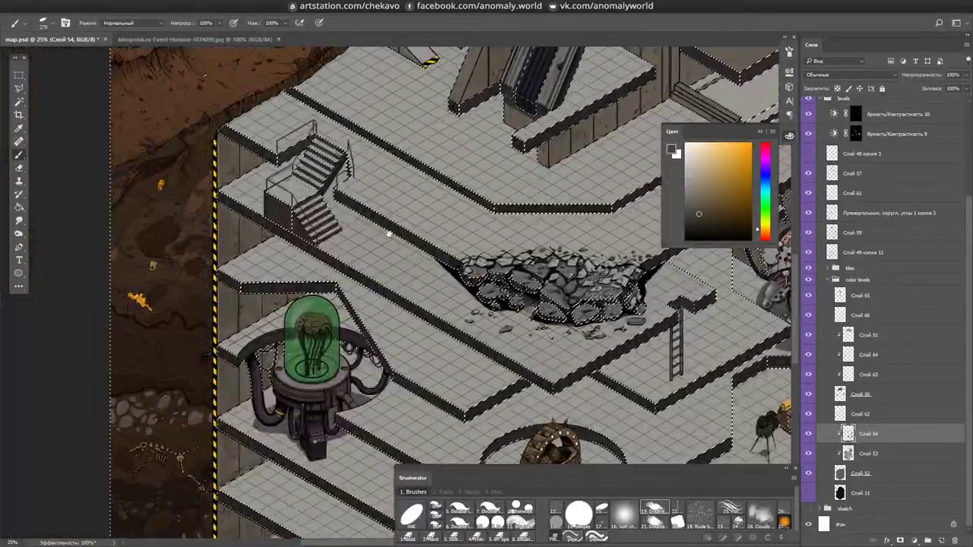
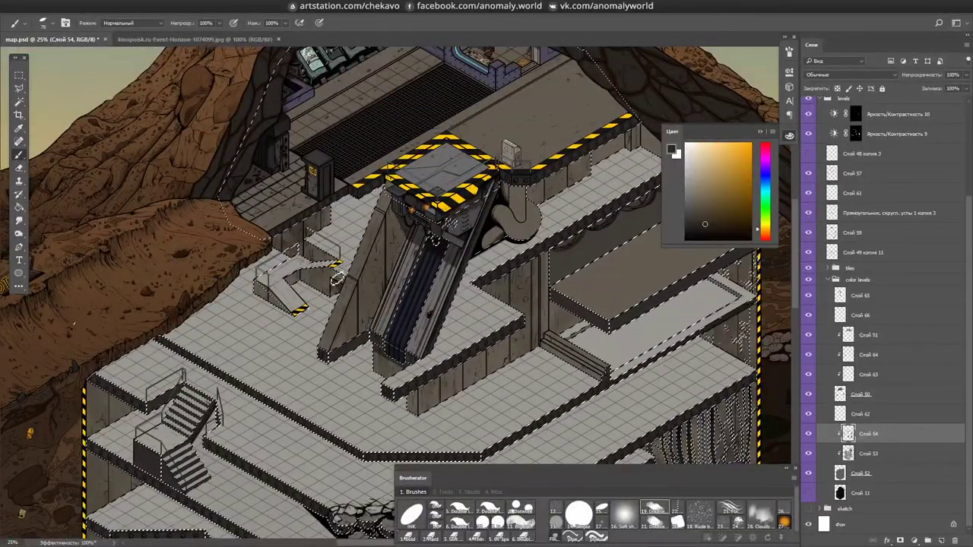
- Save the map document
{"action": "scroll", "coordinate": [613, 440], "scroll_direction": "down", "scroll_amount": 5}
{"action": "key", "text": "m"}
{"action": "key", "text": "ctrl+s"}
{"action": "scroll", "coordinate": [613, 439], "scroll_direction": "up", "scroll_amount": 6}
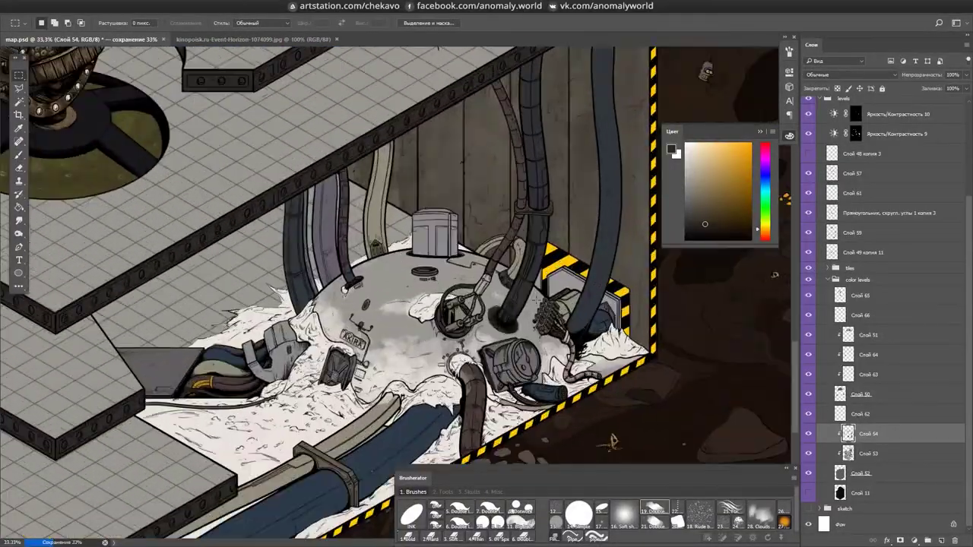
{"action": "scroll", "coordinate": [613, 439], "scroll_direction": "up", "scroll_amount": 4}
- Erase the Brightness/Contrast 9 mask down the dark, grey-purple, brown and cream tubes to darken their tops
{"action": "key", "text": "e"}
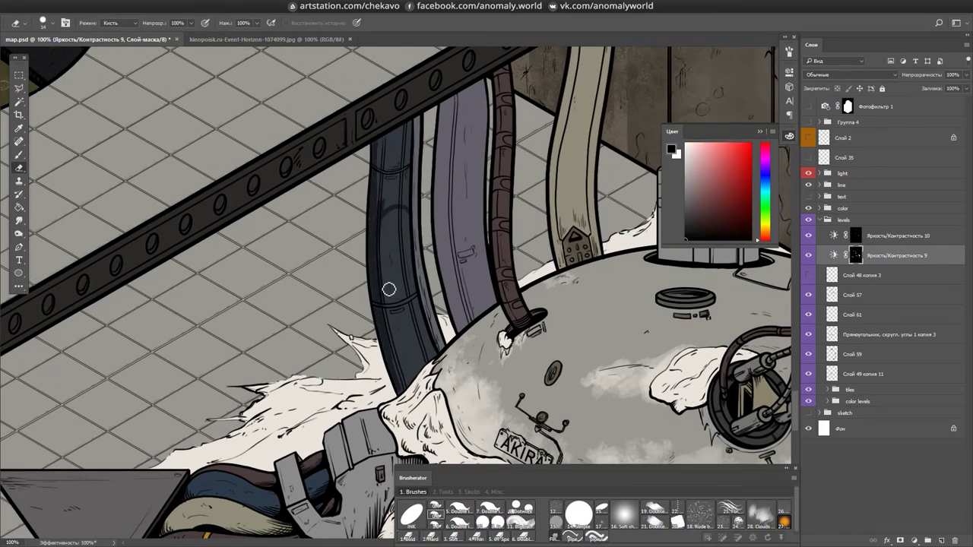
{"action": "left_click_drag", "start_coordinate": [388, 289], "coordinate": [395, 204]}
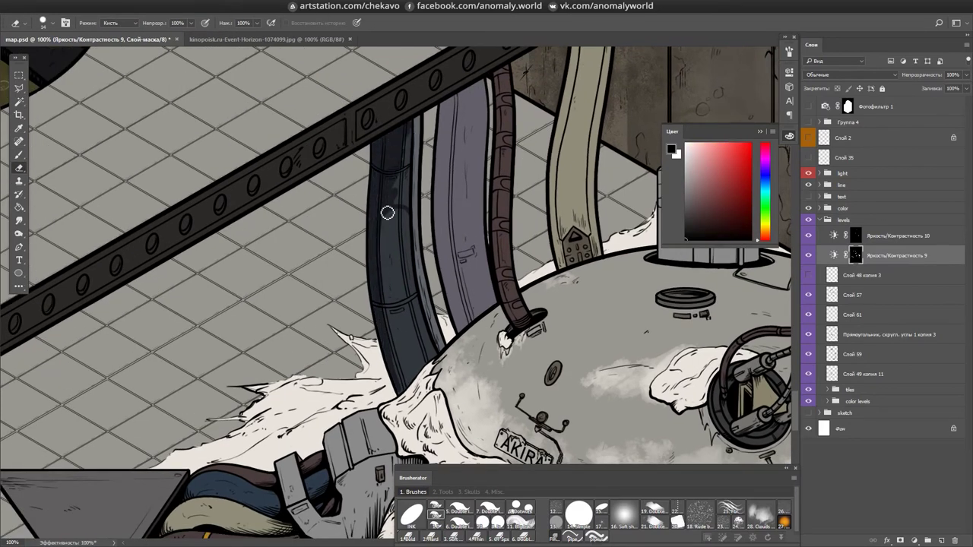
{"action": "left_click_drag", "start_coordinate": [382, 244], "coordinate": [405, 215]}
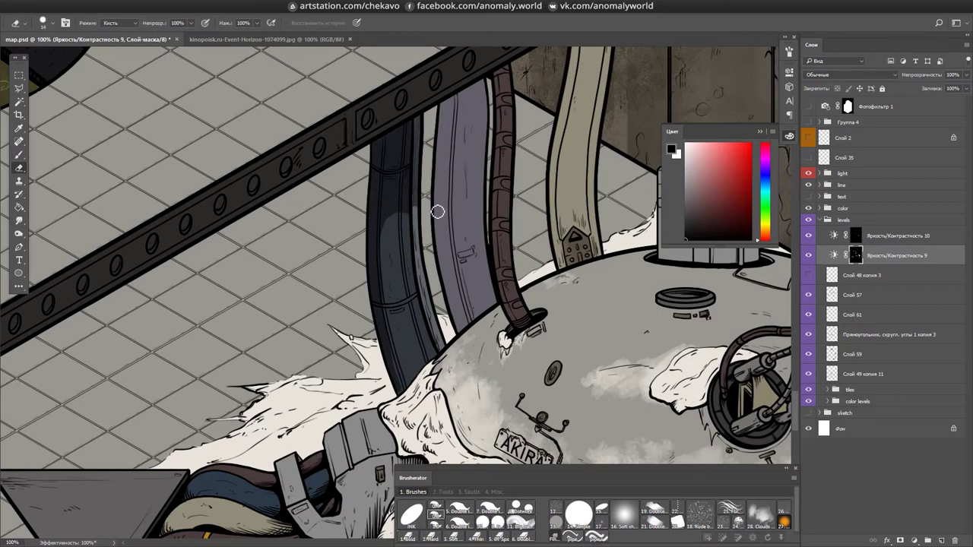
{"action": "left_click_drag", "start_coordinate": [486, 179], "coordinate": [474, 145]}
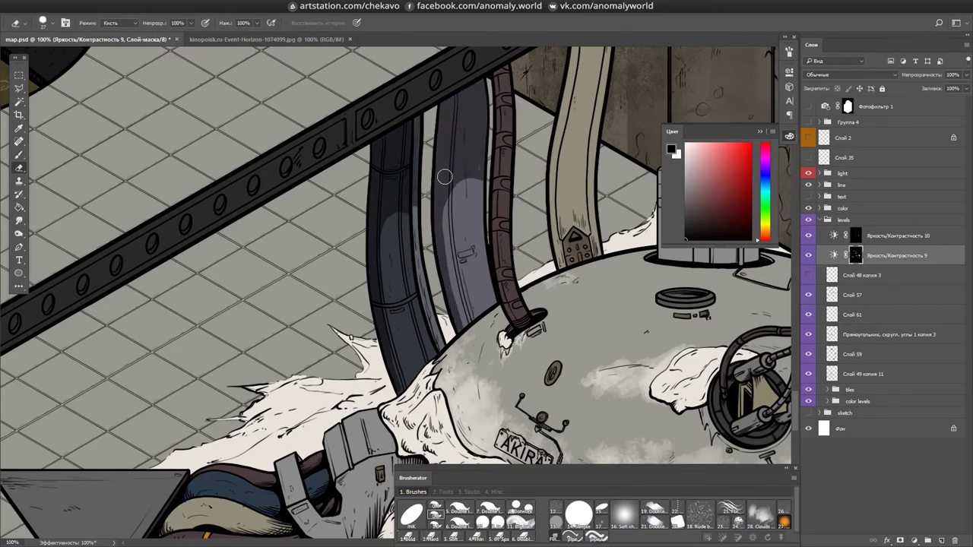
{"action": "mouse_move", "coordinate": [494, 234]}
{"action": "left_mouse_down"}
{"action": "mouse_move", "coordinate": [516, 320]}
{"action": "mouse_move", "coordinate": [348, 433]}
{"action": "left_mouse_up"}
{"action": "left_click_drag", "start_coordinate": [389, 365], "coordinate": [393, 252]}
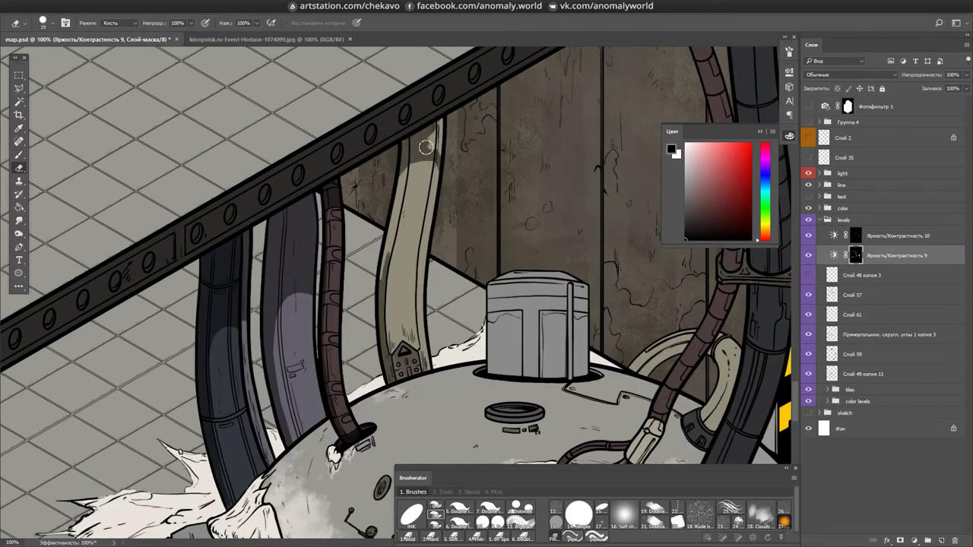
- Scroll across the canvas and select a colour layer to work on
{"action": "scroll", "coordinate": [464, 327], "scroll_direction": "down", "scroll_amount": 1}
{"action": "scroll", "coordinate": [449, 334], "scroll_direction": "right", "scroll_amount": 2}
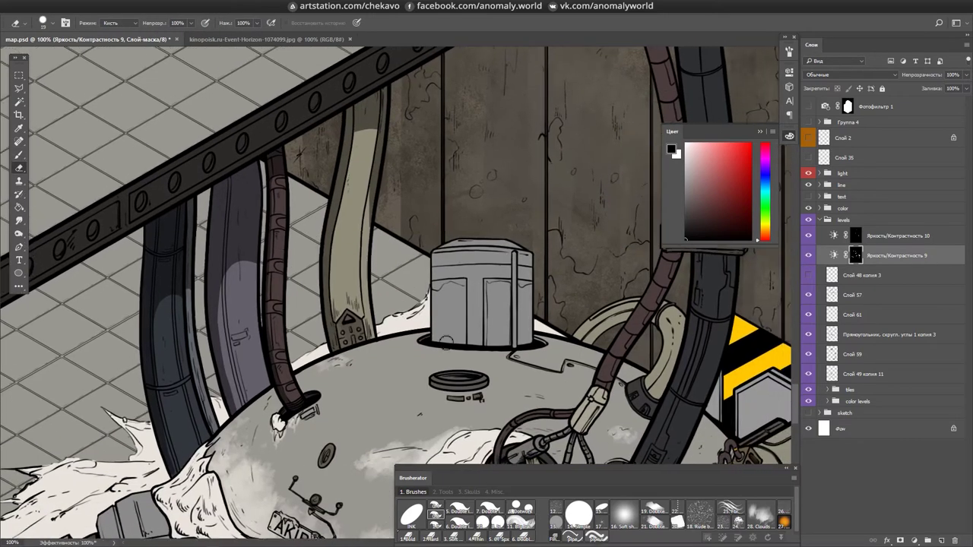
{"action": "scroll", "coordinate": [487, 342], "scroll_direction": "right", "scroll_amount": 6}
{"action": "left_click", "coordinate": [421, 345], "text": "ctrl"}
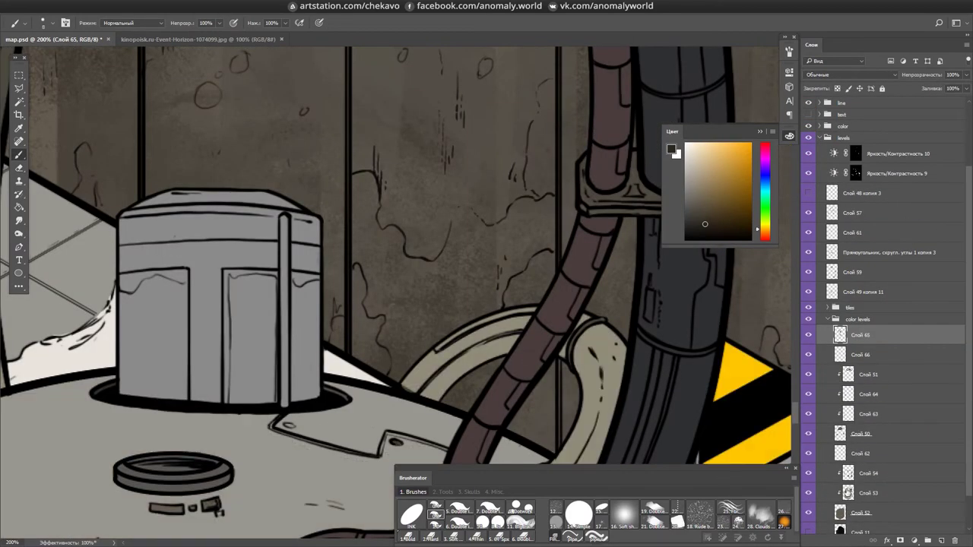
- Switch layers briefly, then shade the left edges of the beige and maroon hoses
{"action": "left_click", "coordinate": [414, 389], "text": "ctrl"}
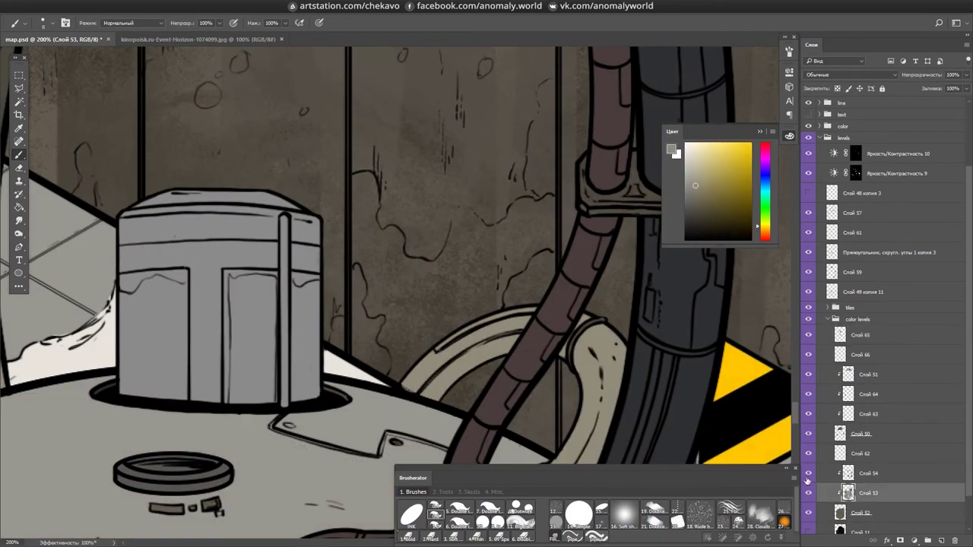
{"action": "scroll", "coordinate": [552, 269], "scroll_direction": "down", "scroll_amount": 1}
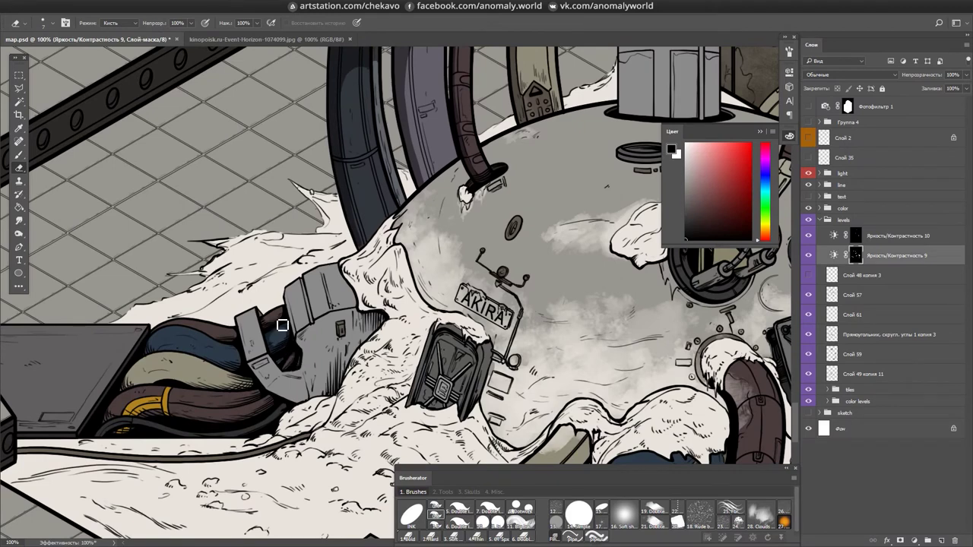
{"action": "scroll", "coordinate": [282, 325], "scroll_direction": "up", "scroll_amount": 1}
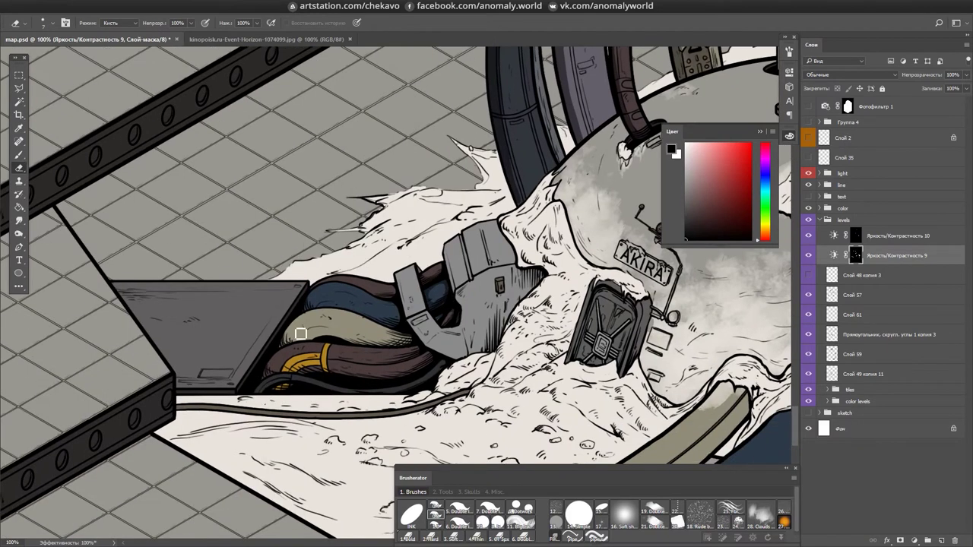
{"action": "left_click_drag", "start_coordinate": [301, 464], "coordinate": [309, 305]}
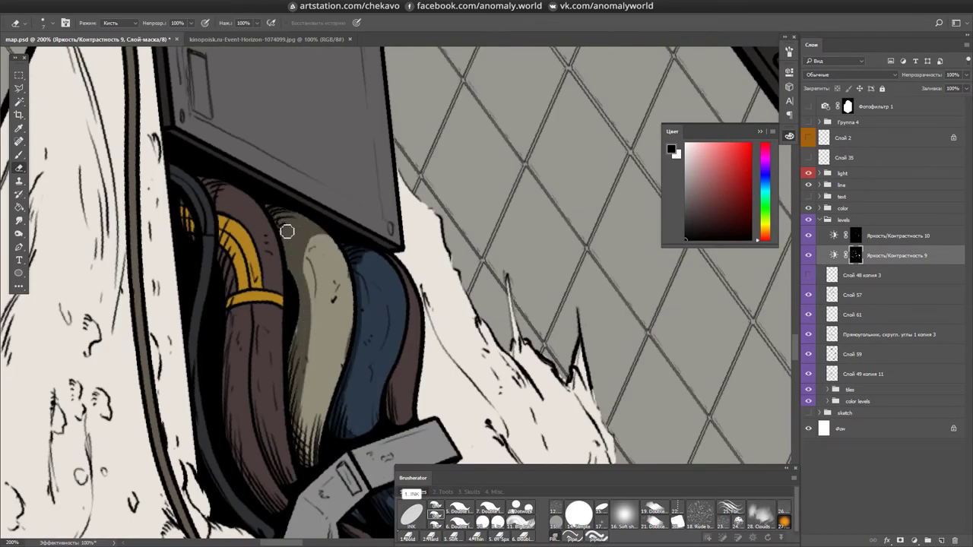
{"action": "mouse_move", "coordinate": [205, 175]}
{"action": "left_mouse_down"}
{"action": "mouse_move", "coordinate": [247, 198]}
{"action": "mouse_move", "coordinate": [240, 409]}
{"action": "mouse_move", "coordinate": [269, 510]}
{"action": "left_mouse_up"}
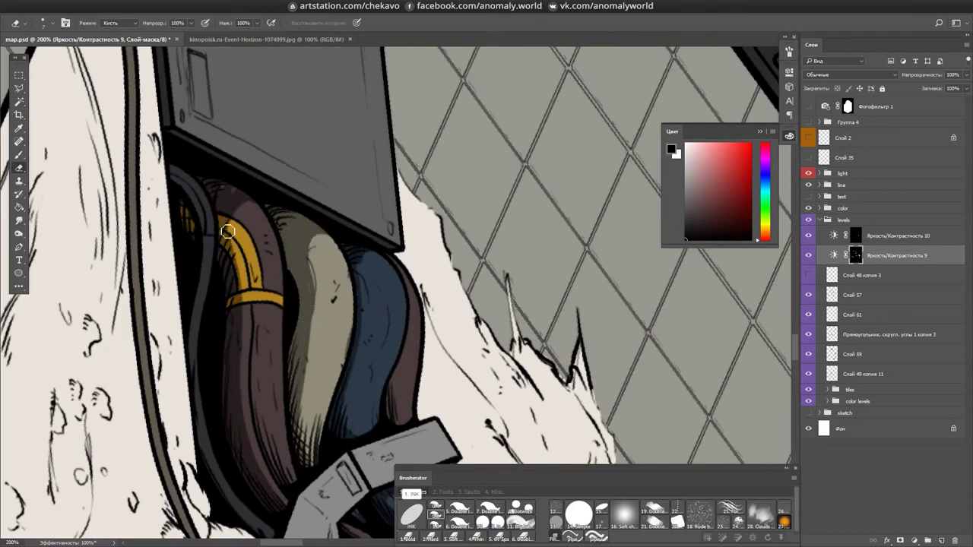
- Turn the view toward the grey device and AKIRA sign, saving progress
{"action": "left_click_drag", "start_coordinate": [195, 397], "coordinate": [423, 234]}
{"action": "key", "text": "ctrl+s"}
{"action": "left_click_drag", "start_coordinate": [406, 391], "coordinate": [451, 242]}
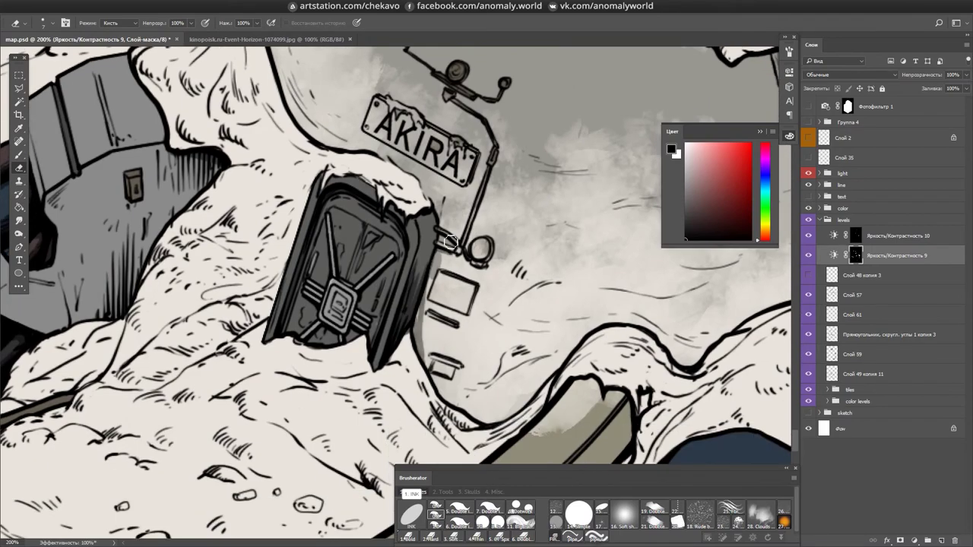
{"action": "left_click_drag", "start_coordinate": [469, 322], "coordinate": [502, 259]}
{"action": "key", "text": "ctrl+s"}
- Zoom and rotate across the sword, pipe and blue cylinder until the stripes stand upright
{"action": "key", "text": "ctrl+minus"}
{"action": "left_click_drag", "start_coordinate": [282, 177], "coordinate": [175, 122]}
{"action": "key", "text": "ctrl+plus"}
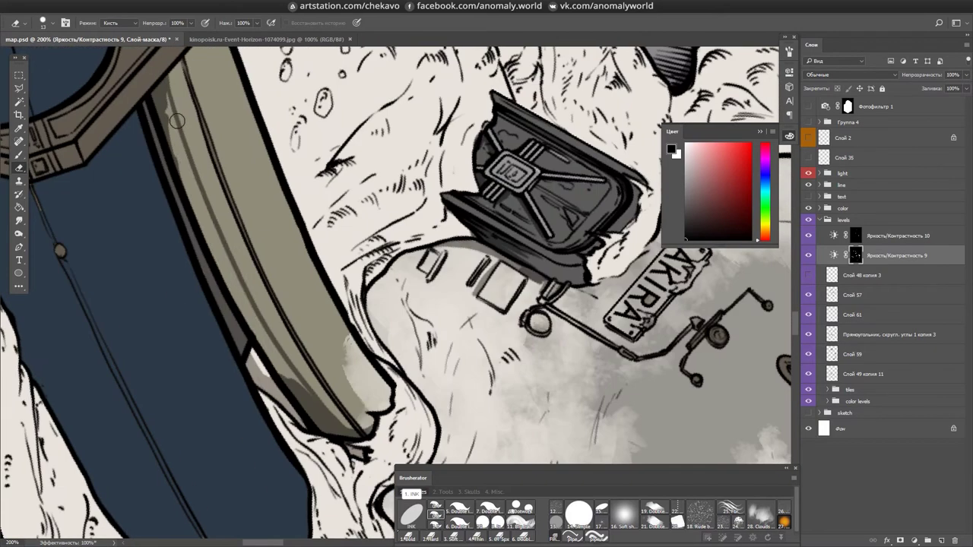
{"action": "left_click_drag", "start_coordinate": [262, 450], "coordinate": [560, 256]}
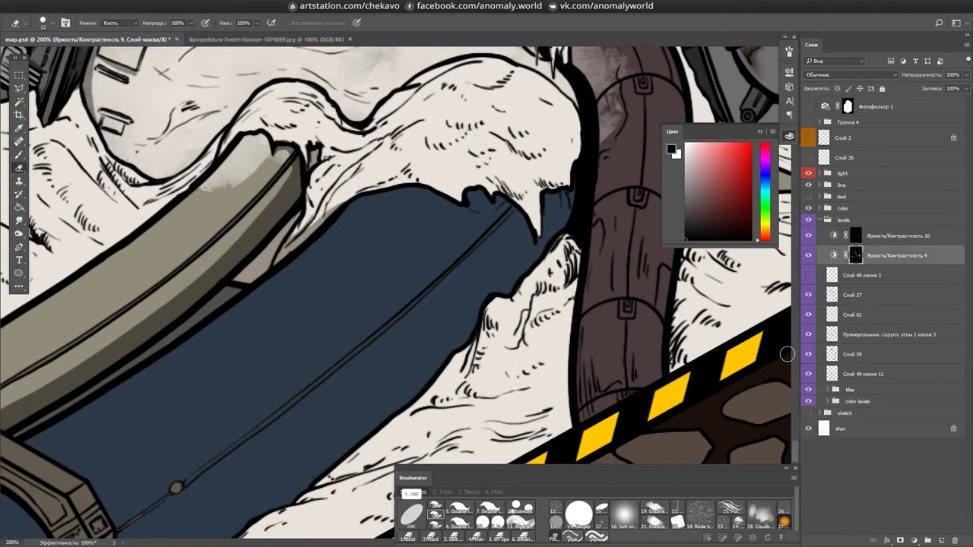
{"action": "left_click_drag", "start_coordinate": [787, 354], "coordinate": [398, 473]}
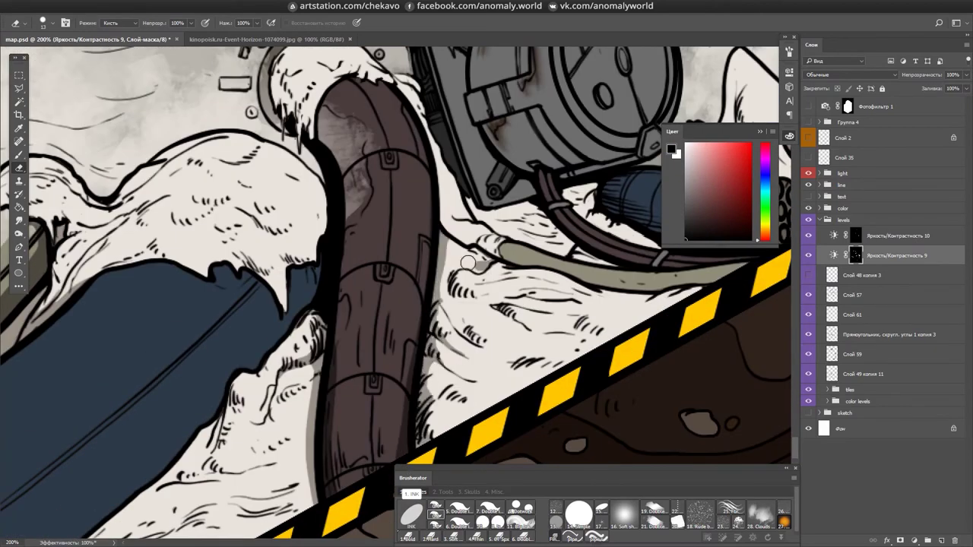
{"action": "left_click_drag", "start_coordinate": [449, 272], "coordinate": [275, 255]}
{"action": "left_click_drag", "start_coordinate": [317, 210], "coordinate": [325, 297]}
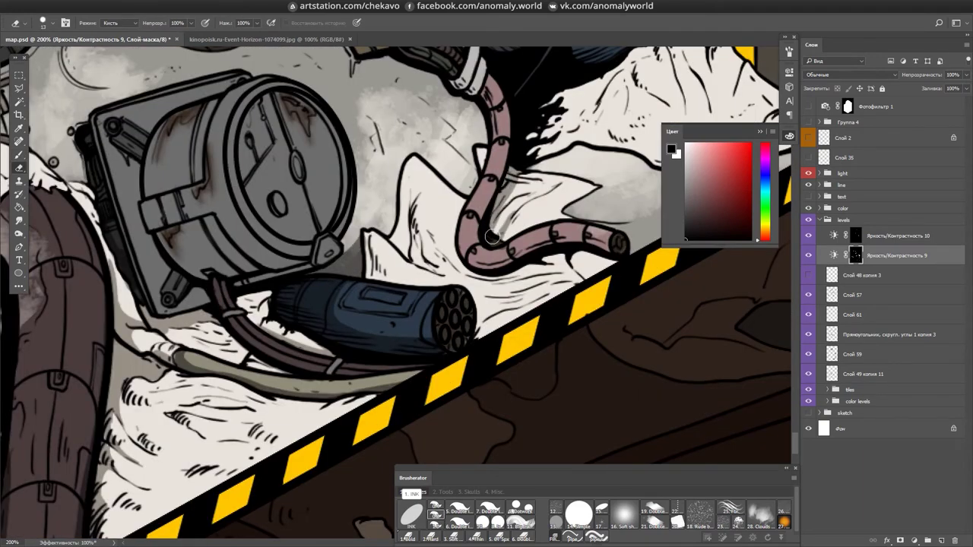
{"action": "left_click_drag", "start_coordinate": [592, 274], "coordinate": [413, 179]}
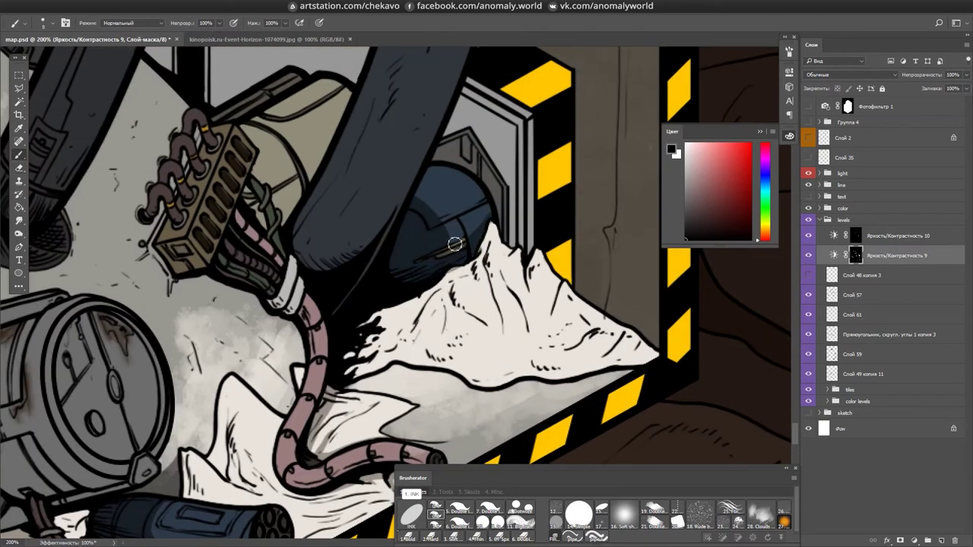
- Zoom to 66.7% and rotate the canvas until the long blue pipe stands upright
{"action": "left_click_drag", "start_coordinate": [497, 197], "coordinate": [574, 202]}
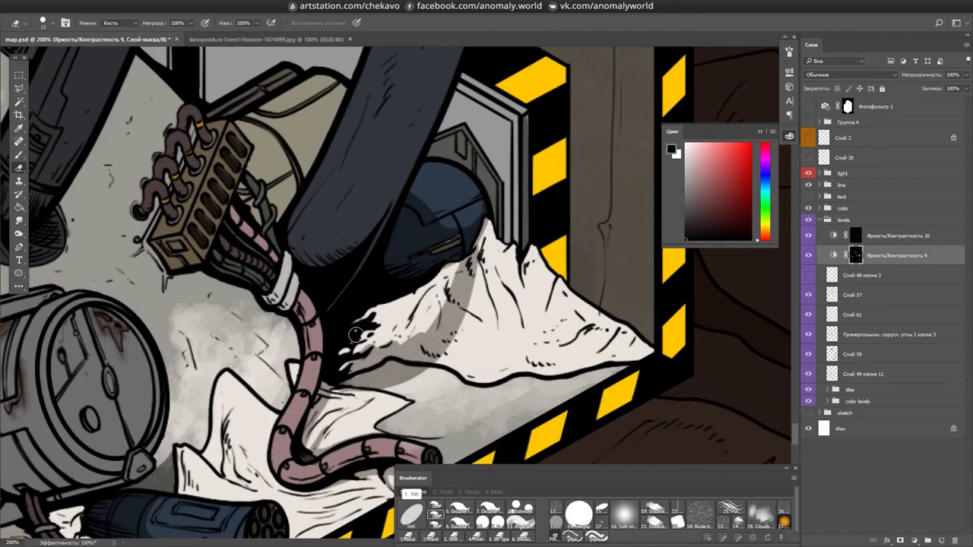
{"action": "scroll", "coordinate": [468, 278], "scroll_direction": "down", "scroll_amount": 3}
{"action": "key", "text": "ctrl+s"}
{"action": "left_click_drag", "start_coordinate": [568, 240], "coordinate": [384, 181]}
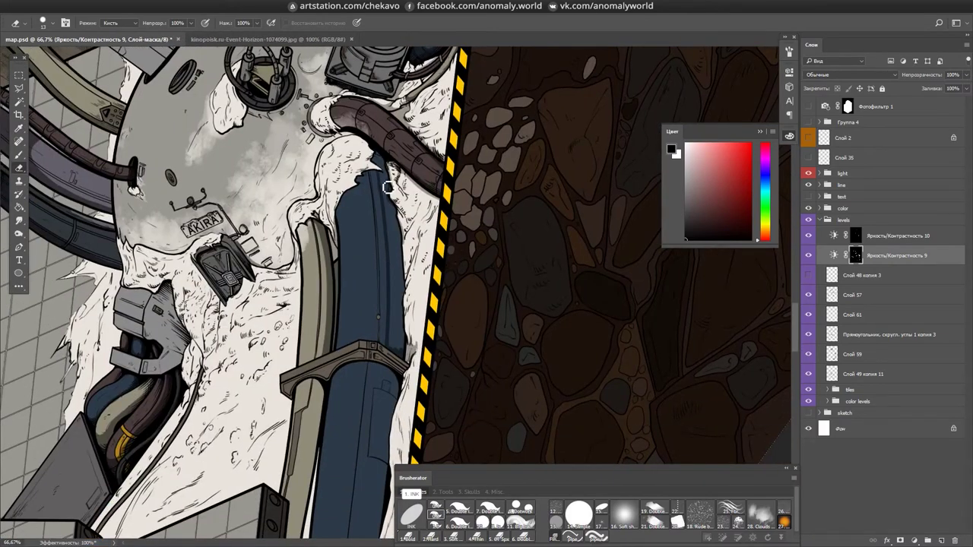
{"action": "left_click_drag", "start_coordinate": [390, 193], "coordinate": [346, 190]}
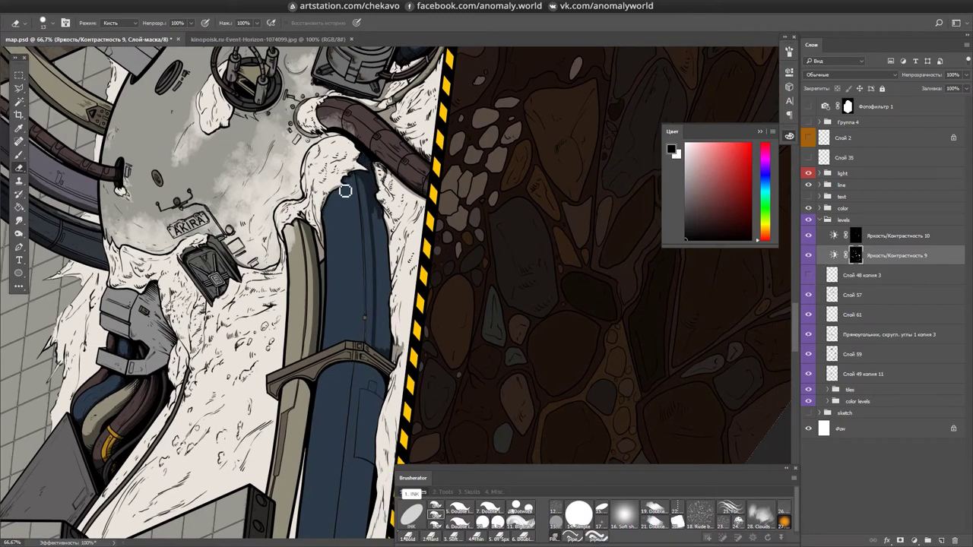
{"action": "left_click_drag", "start_coordinate": [341, 142], "coordinate": [494, 181]}
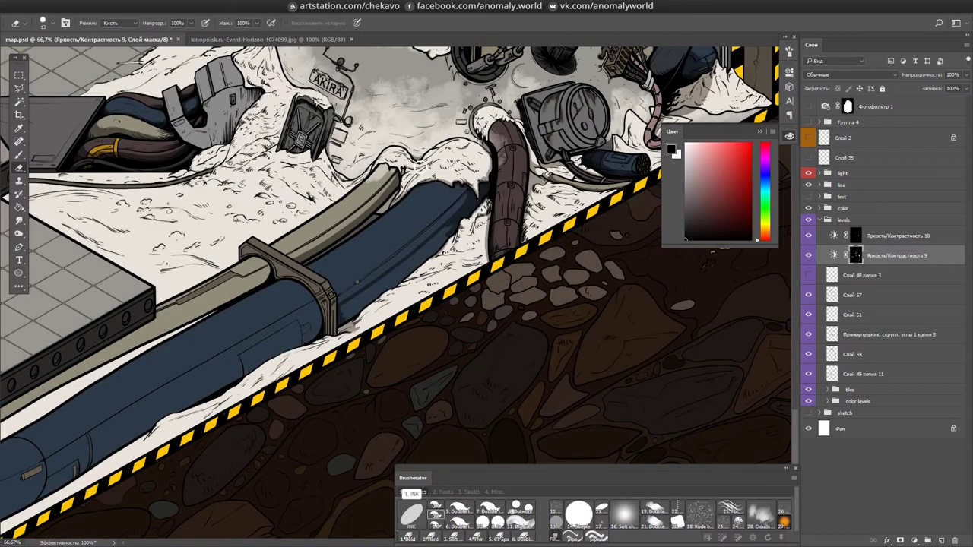
{"action": "left_click_drag", "start_coordinate": [401, 202], "coordinate": [104, 452]}
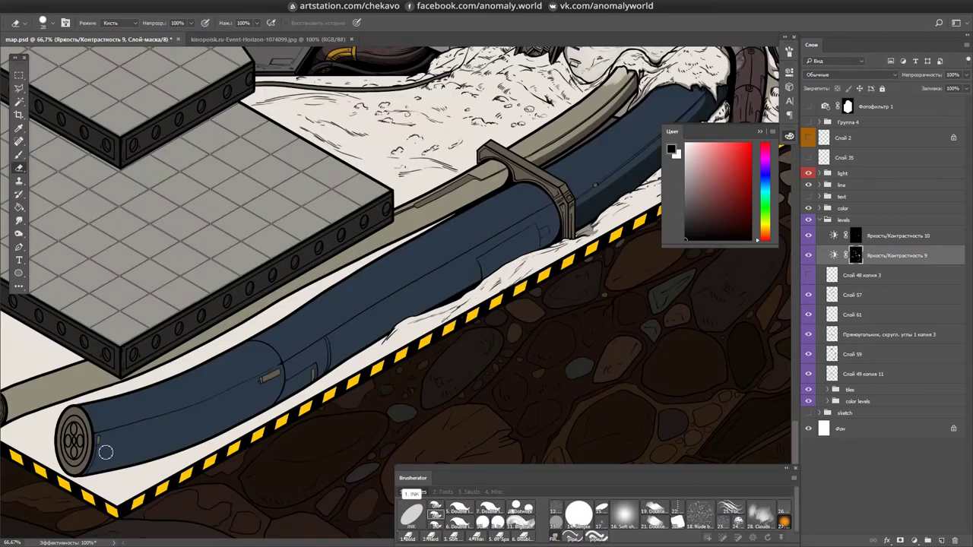
{"action": "scroll", "coordinate": [560, 289], "scroll_direction": "down", "scroll_amount": 2}
{"action": "scroll", "coordinate": [561, 289], "scroll_direction": "left", "scroll_amount": 5}
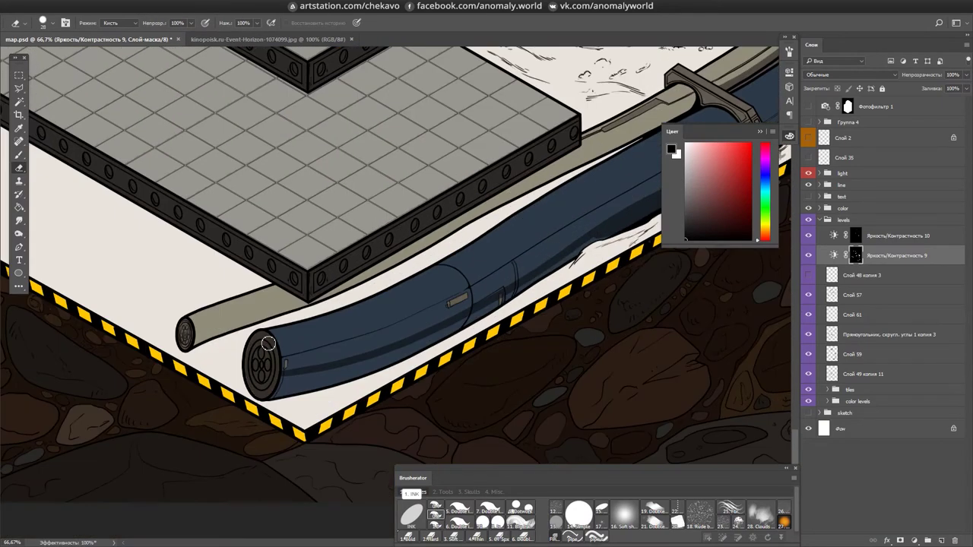
{"action": "left_click_drag", "start_coordinate": [265, 410], "coordinate": [239, 304]}
{"action": "left_click_drag", "start_coordinate": [512, 221], "coordinate": [437, 174]}
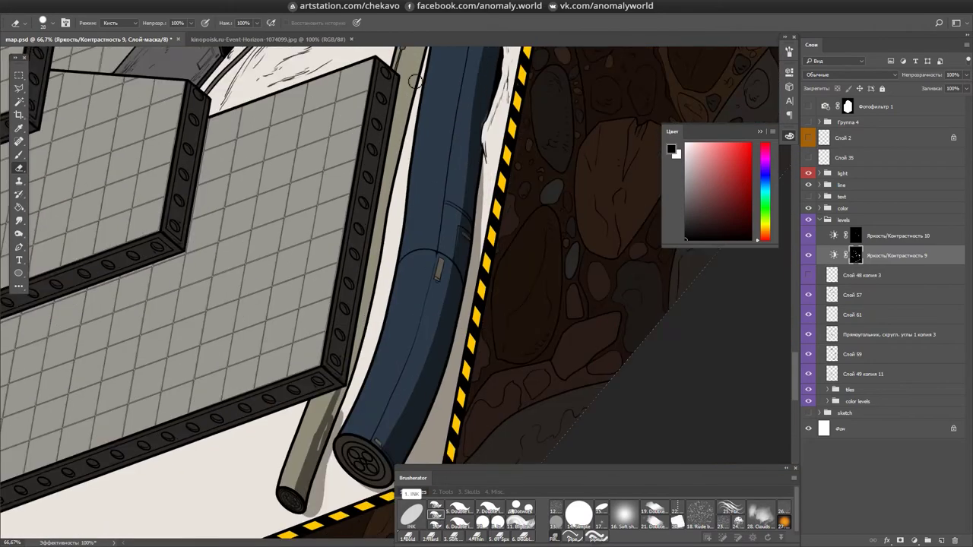
- Erase the mask along the pale rod beside the pipe, then rotate back toward the dome
{"action": "left_click_drag", "start_coordinate": [377, 264], "coordinate": [373, 299]}
{"action": "left_click_drag", "start_coordinate": [387, 183], "coordinate": [397, 320]}
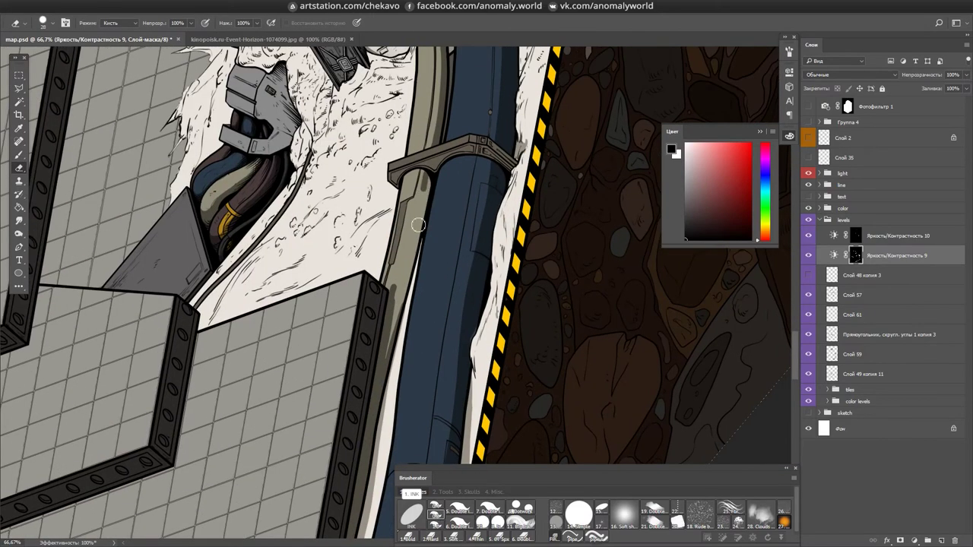
{"action": "mouse_move", "coordinate": [428, 190]}
{"action": "left_mouse_down"}
{"action": "mouse_move", "coordinate": [403, 310]}
{"action": "mouse_move", "coordinate": [471, 190]}
{"action": "mouse_move", "coordinate": [532, 289]}
{"action": "mouse_move", "coordinate": [545, 516]}
{"action": "left_mouse_up"}
{"action": "key", "text": "b"}
{"action": "key", "text": "e"}
{"action": "mouse_move", "coordinate": [426, 320]}
{"action": "left_mouse_down"}
{"action": "mouse_move", "coordinate": [456, 289]}
{"action": "mouse_move", "coordinate": [464, 327]}
{"action": "mouse_move", "coordinate": [453, 349]}
{"action": "mouse_move", "coordinate": [396, 274]}
{"action": "left_mouse_up"}
{"action": "left_click_drag", "start_coordinate": [410, 374], "coordinate": [304, 228]}
{"action": "key", "text": "r"}
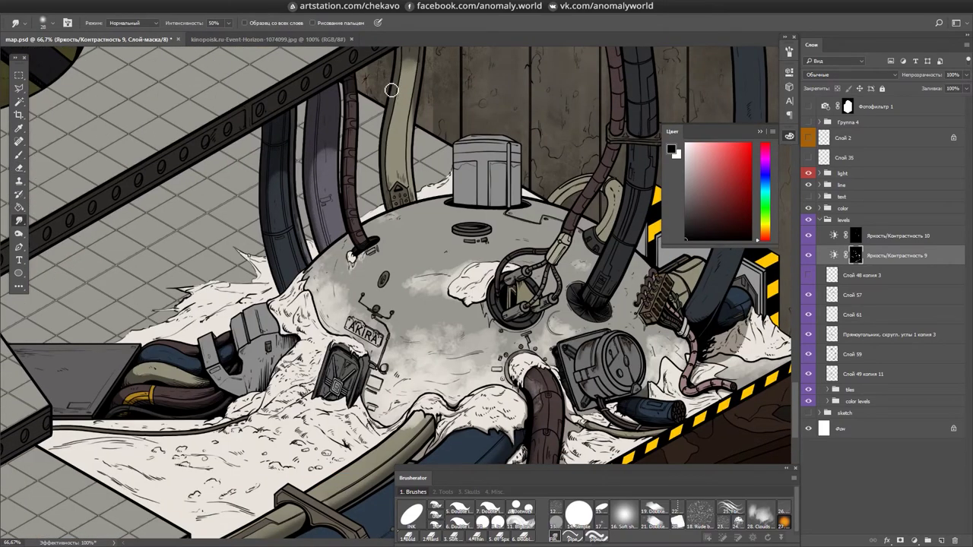
- Rotate the dome upright and zoom in on the hatch to erase the mask there
{"action": "left_click_drag", "start_coordinate": [391, 90], "coordinate": [243, 343]}
{"action": "key", "text": "e"}
{"action": "mouse_move", "coordinate": [234, 304]}
{"action": "left_mouse_down"}
{"action": "mouse_move", "coordinate": [304, 267]}
{"action": "mouse_move", "coordinate": [342, 289]}
{"action": "left_mouse_up"}
{"action": "scroll", "coordinate": [355, 300], "scroll_direction": "up", "scroll_amount": 1}
{"action": "left_click_drag", "start_coordinate": [339, 383], "coordinate": [332, 159]}
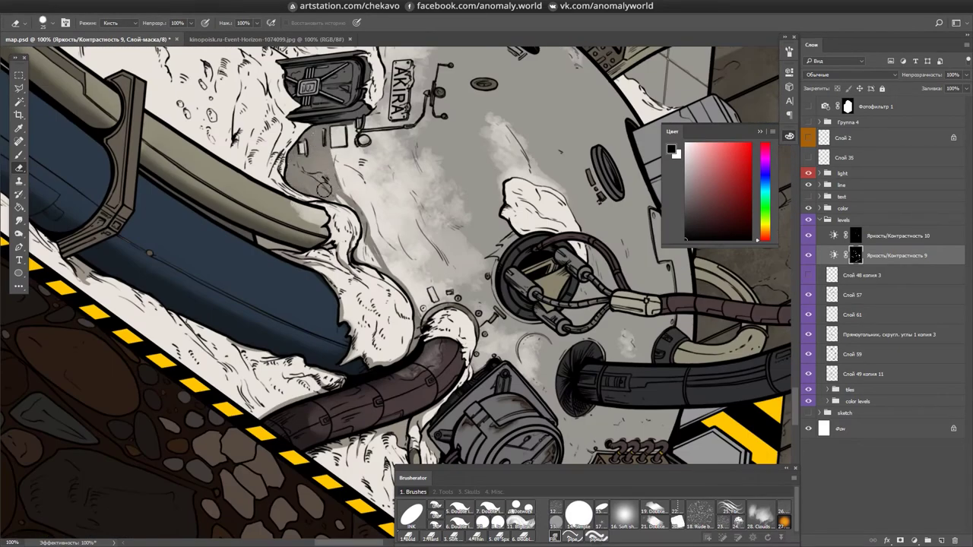
{"action": "left_click_drag", "start_coordinate": [388, 259], "coordinate": [411, 319]}
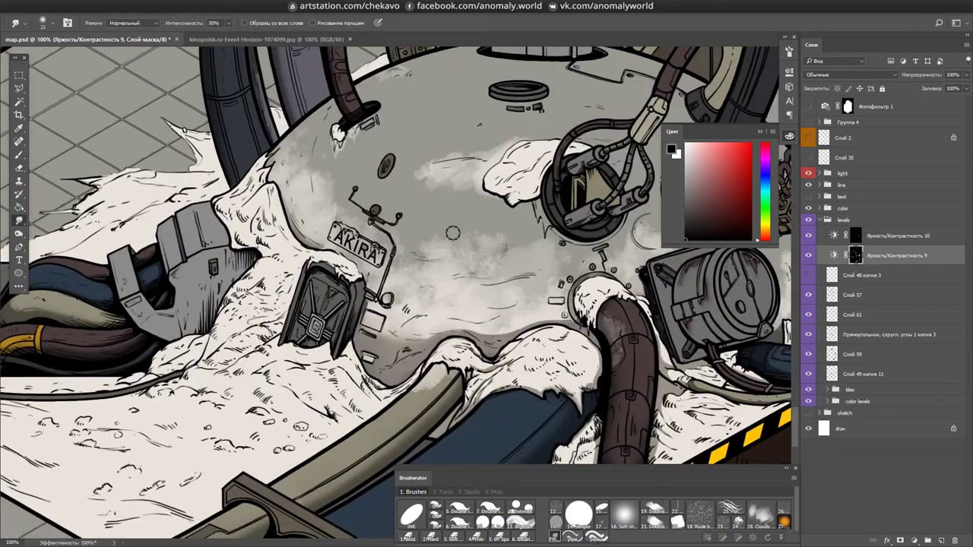
{"action": "key", "text": "ctrl+plus"}
{"action": "key", "text": "e"}
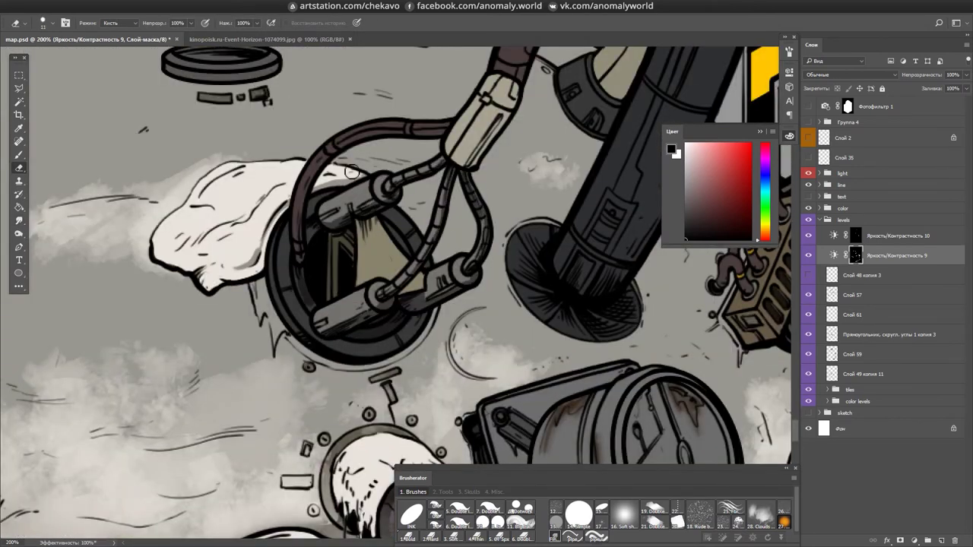
{"action": "scroll", "coordinate": [352, 172], "scroll_direction": "up", "scroll_amount": 10}
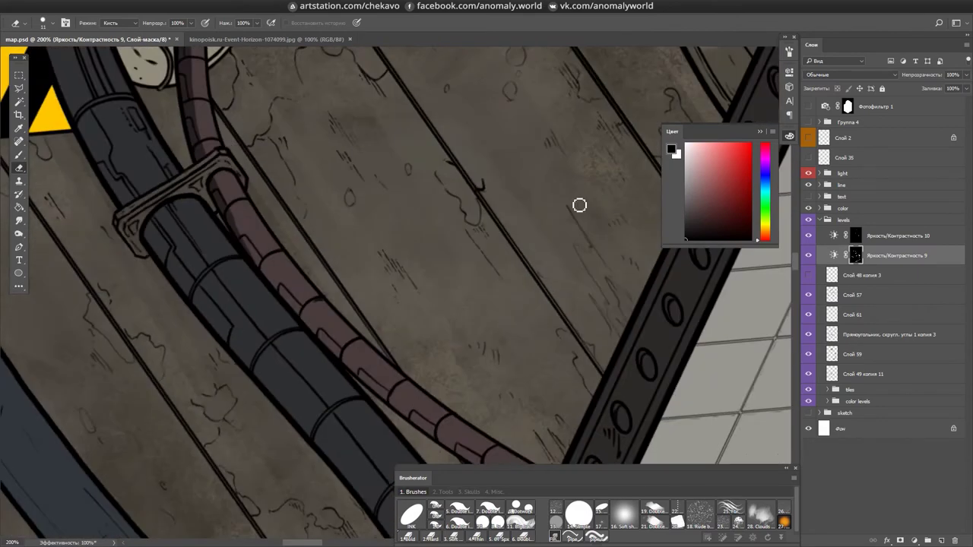
- Zoom out over the hose, pipe and tank, alternating Smudge and Eraser on the shading
{"action": "key", "text": "ctrl+minus"}
{"action": "scroll", "coordinate": [299, 192], "scroll_direction": "down", "scroll_amount": 3}
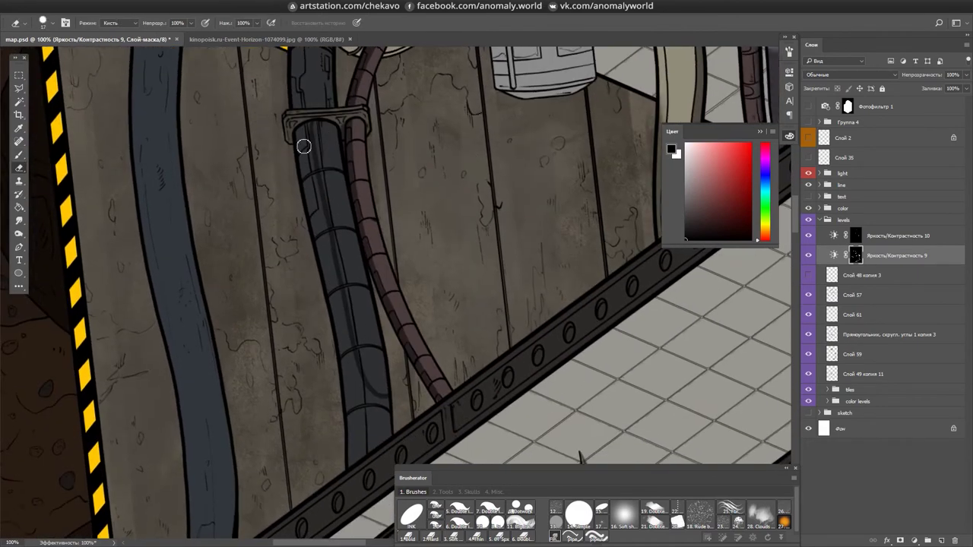
{"action": "scroll", "coordinate": [383, 403], "scroll_direction": "left", "scroll_amount": 3}
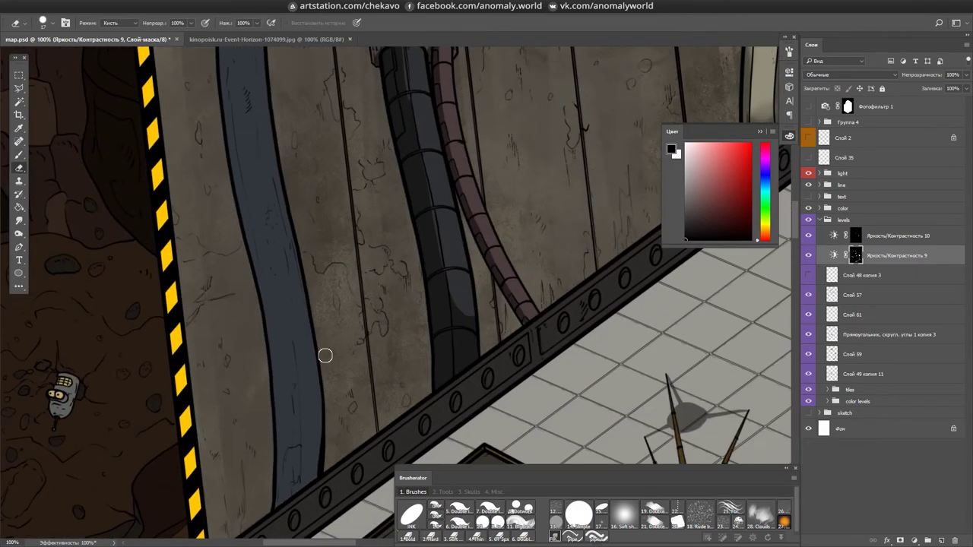
{"action": "key", "text": "ctrl+minus"}
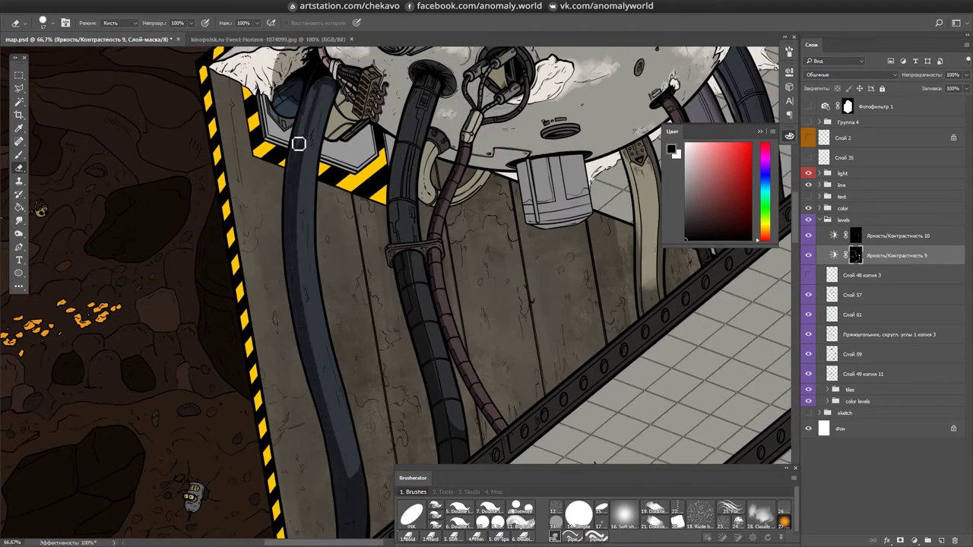
{"action": "key", "text": "r"}
{"action": "key", "text": "e"}
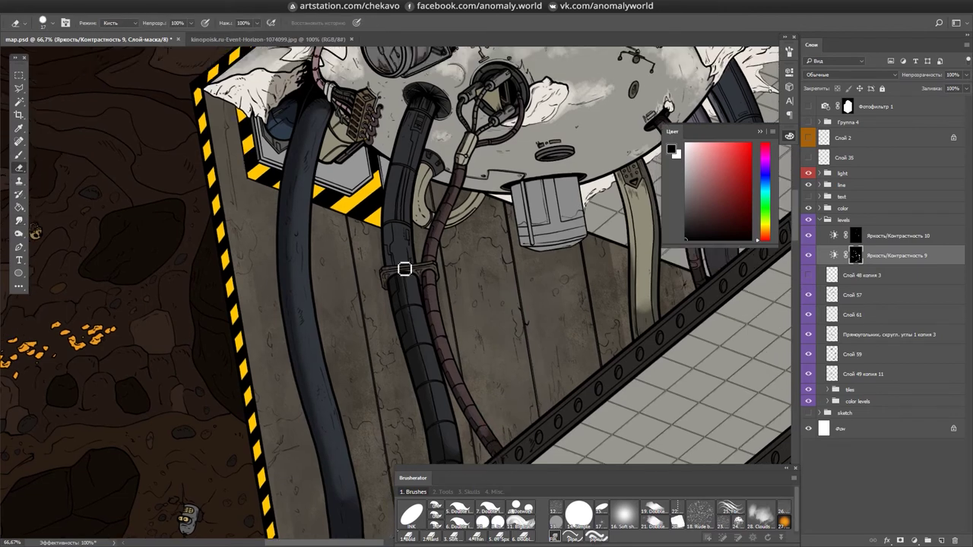
{"action": "left_click_drag", "start_coordinate": [404, 267], "coordinate": [426, 281]}
{"action": "key", "text": "e"}
{"action": "left_click_drag", "start_coordinate": [378, 449], "coordinate": [387, 353]}
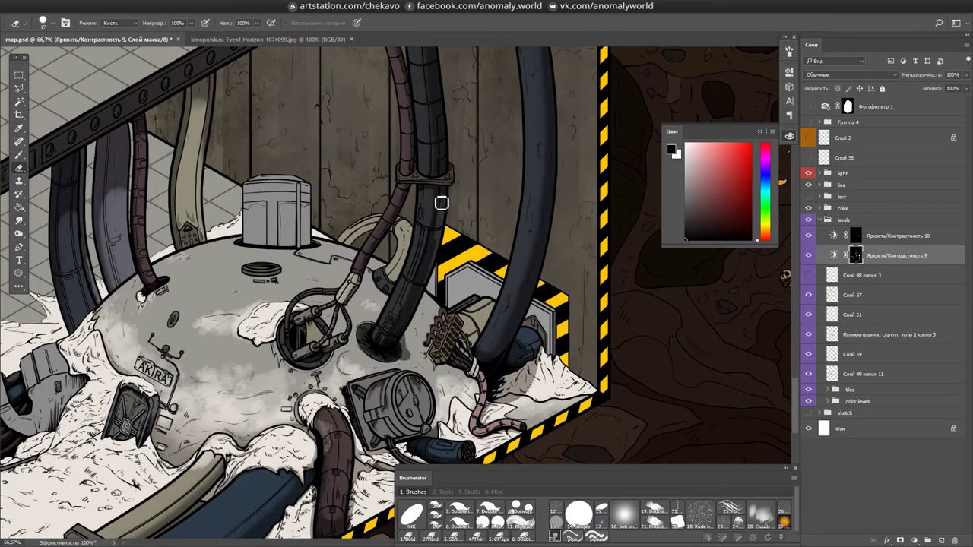
- Touch up the tank shading with Smudge and Eraser, then select the Brightness/Contrast 10 layer
{"action": "key", "text": "r"}
{"action": "key", "text": "e"}
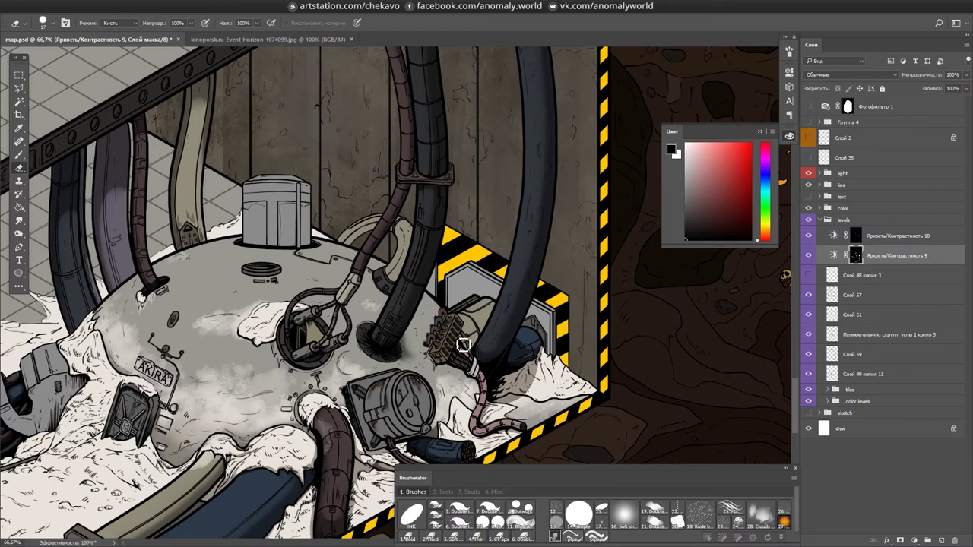
{"action": "left_click_drag", "start_coordinate": [463, 318], "coordinate": [467, 331]}
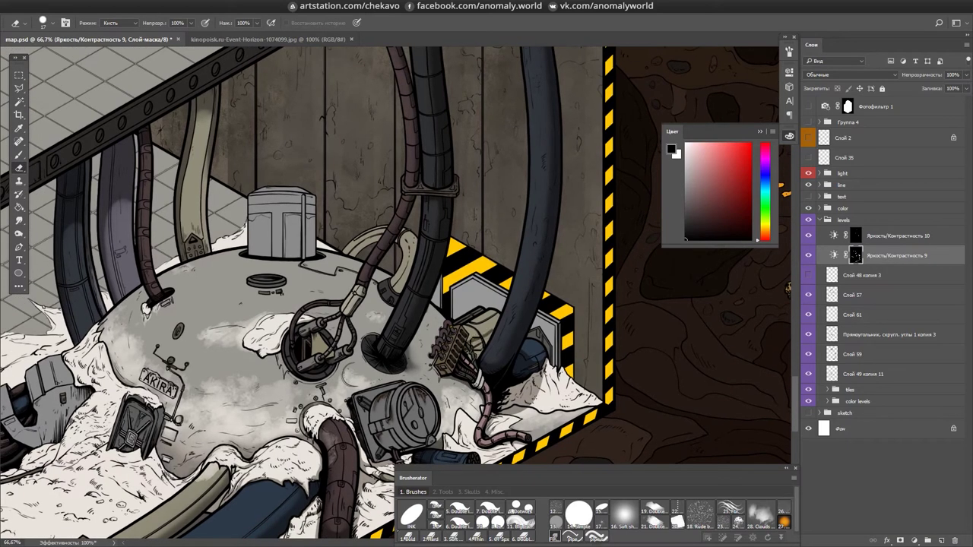
{"action": "scroll", "coordinate": [487, 352], "scroll_direction": "down", "scroll_amount": 2}
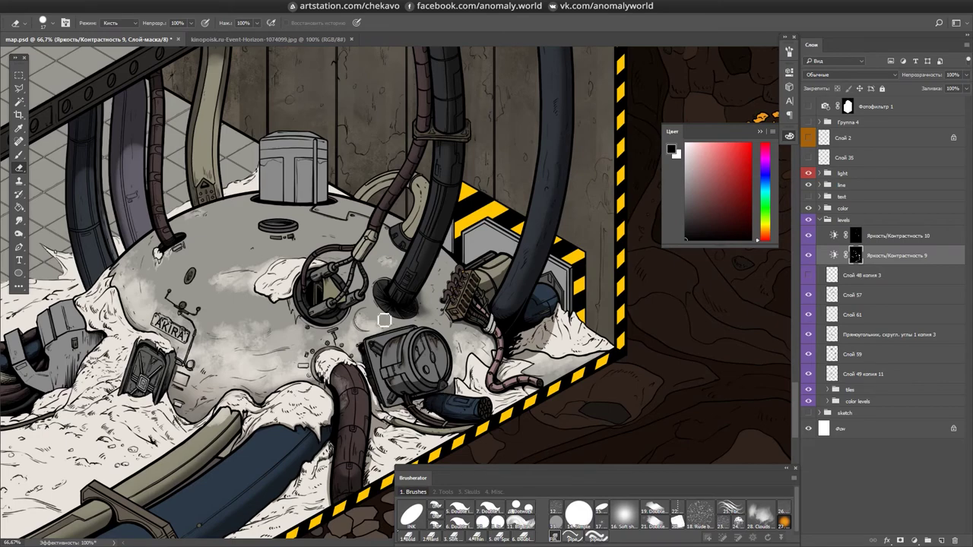
{"action": "scroll", "coordinate": [384, 320], "scroll_direction": "up", "scroll_amount": 5}
{"action": "key", "text": "alt+]"}
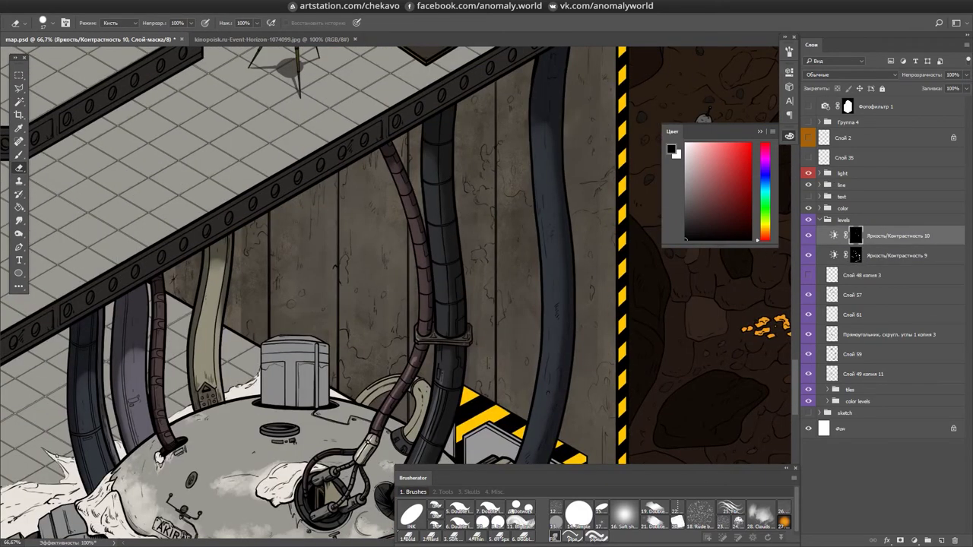
- Pick Слой 65, then select the Яркость/Контрастность 10 mask for brush and eraser touch-ups
{"action": "scroll", "coordinate": [446, 317], "scroll_direction": "down", "scroll_amount": 3}
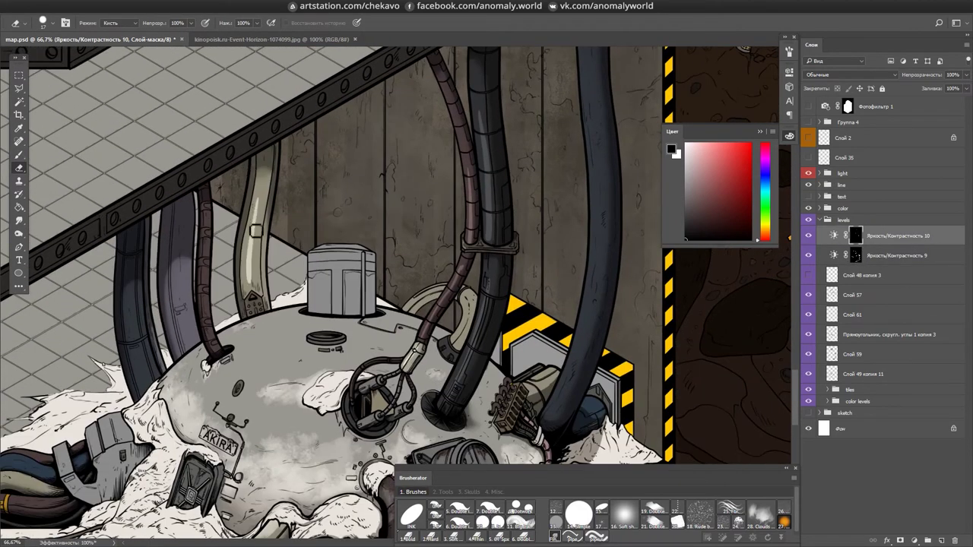
{"action": "scroll", "coordinate": [179, 310], "scroll_direction": "up", "scroll_amount": 3}
{"action": "key", "text": "b"}
{"action": "left_click", "coordinate": [372, 308], "text": "ctrl"}
{"action": "left_click", "coordinate": [373, 307], "text": "alt"}
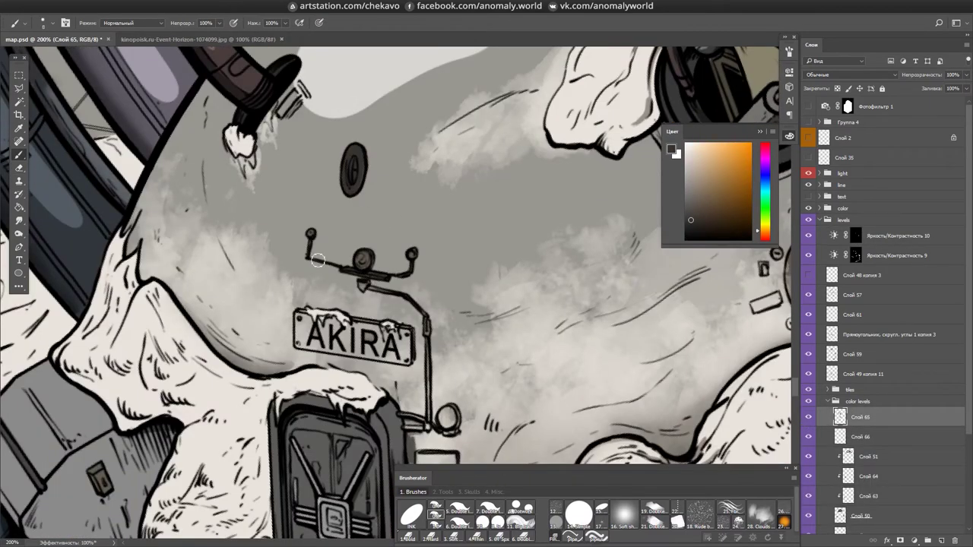
{"action": "scroll", "coordinate": [352, 276], "scroll_direction": "down", "scroll_amount": 3}
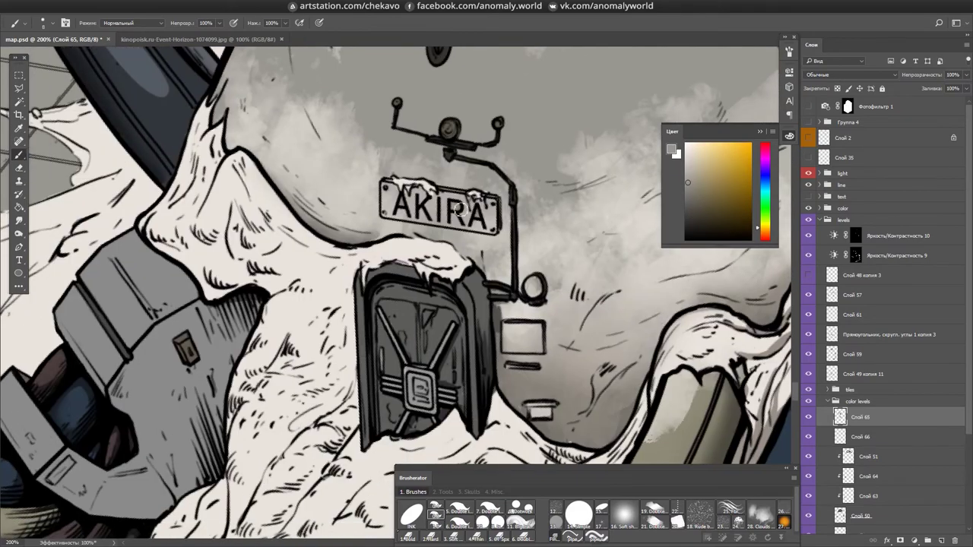
{"action": "left_click", "coordinate": [855, 236]}
{"action": "key", "text": "e"}
{"action": "left_click_drag", "start_coordinate": [425, 319], "coordinate": [354, 285]}
{"action": "left_click_drag", "start_coordinate": [360, 370], "coordinate": [410, 327]}
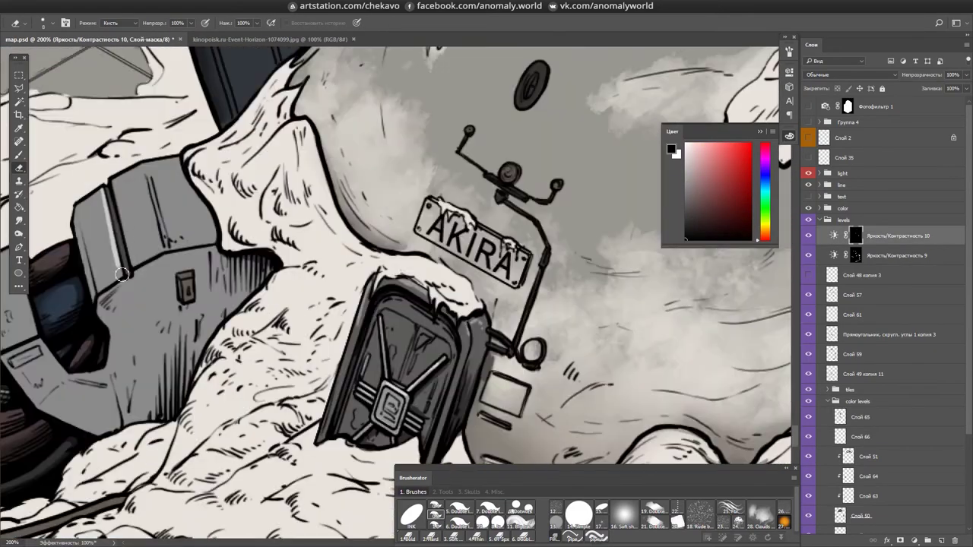
{"action": "scroll", "coordinate": [383, 322], "scroll_direction": "left", "scroll_amount": 10}
{"action": "scroll", "coordinate": [382, 322], "scroll_direction": "down", "scroll_amount": 5}
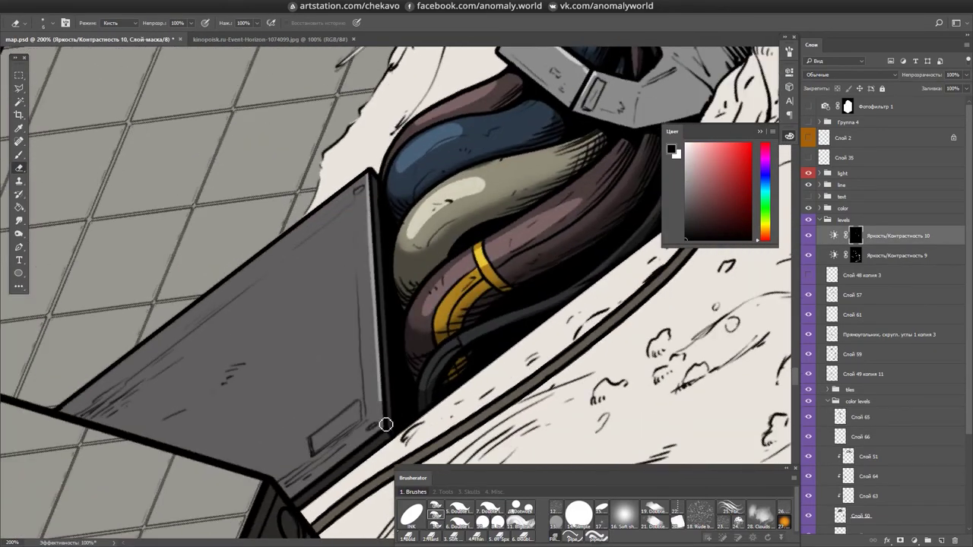
{"action": "key", "text": "b"}
{"action": "scroll", "coordinate": [574, 202], "scroll_direction": "up", "scroll_amount": 3}
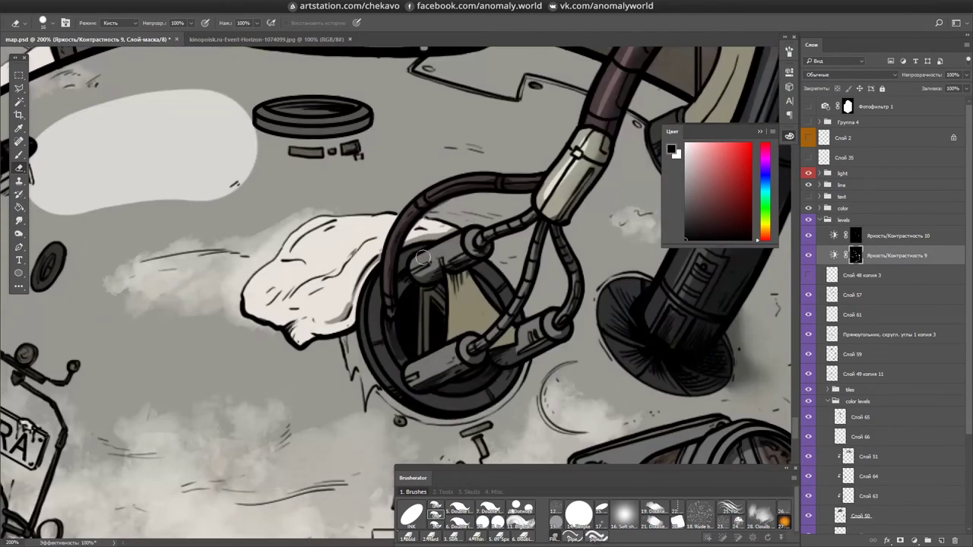
- Target the Яркость/Контрастность 10 layer and look over its masking around the machine
{"action": "key", "text": "alt+bracketright"}
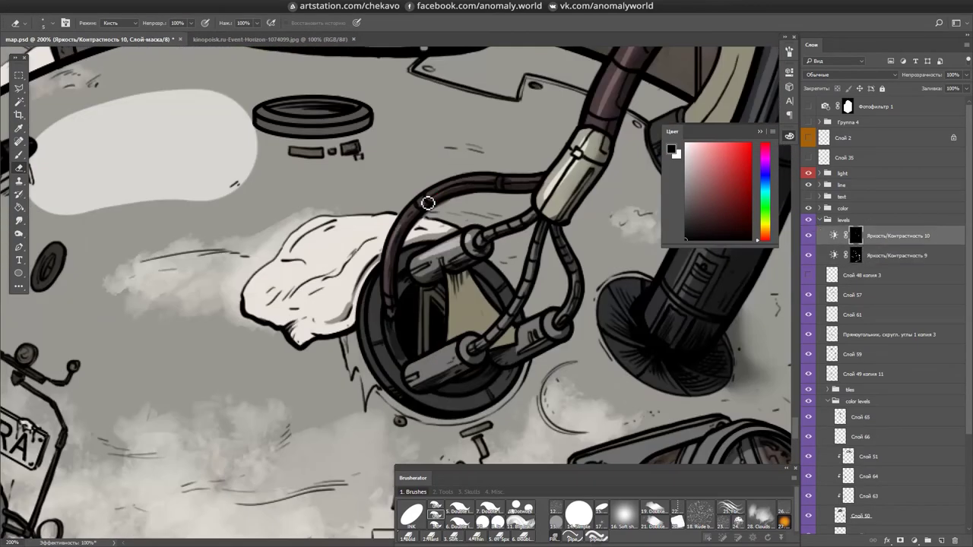
{"action": "scroll", "coordinate": [564, 295], "scroll_direction": "down", "scroll_amount": 5}
{"action": "scroll", "coordinate": [494, 350], "scroll_direction": "right", "scroll_amount": 5}
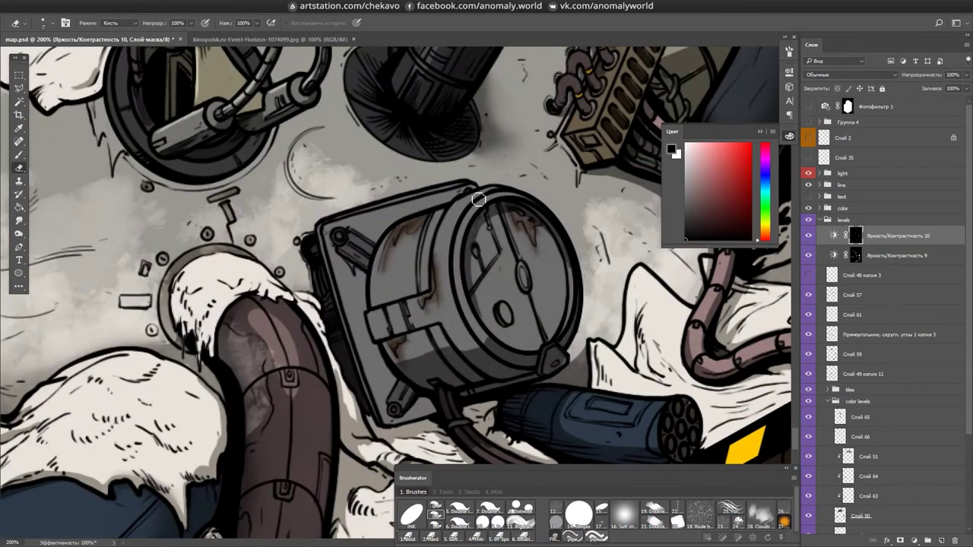
{"action": "scroll", "coordinate": [544, 355], "scroll_direction": "down", "scroll_amount": 3}
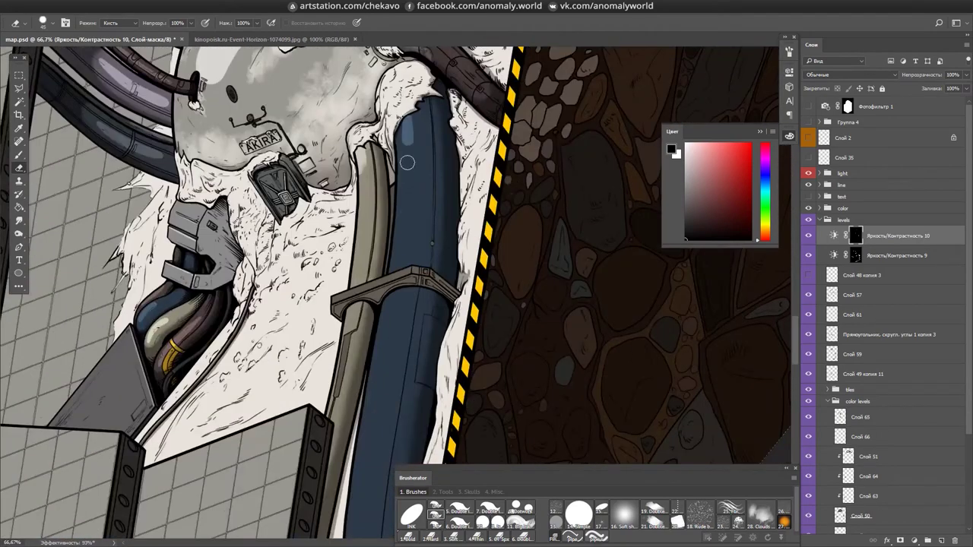
{"action": "scroll", "coordinate": [393, 300], "scroll_direction": "up", "scroll_amount": 3}
{"action": "scroll", "coordinate": [555, 238], "scroll_direction": "down", "scroll_amount": 3}
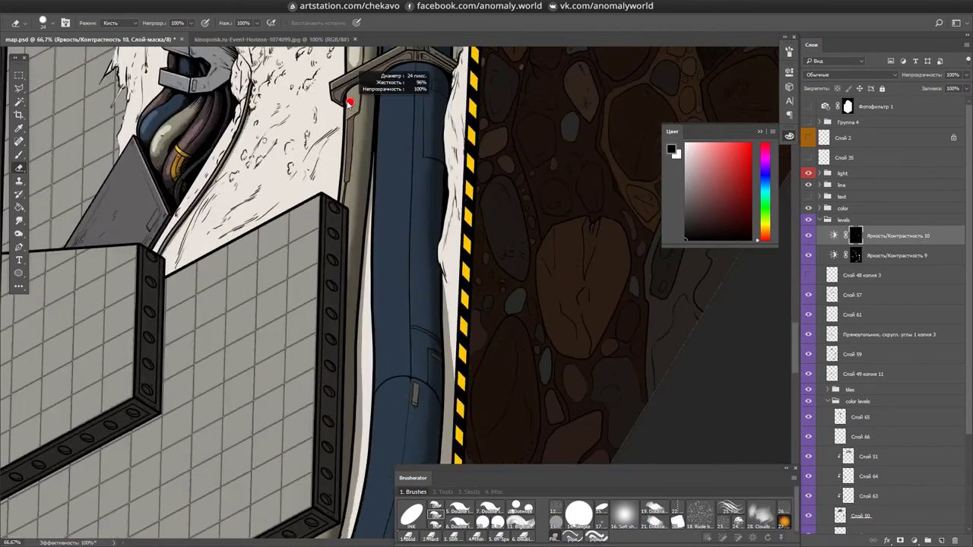
{"action": "scroll", "coordinate": [382, 170], "scroll_direction": "down", "scroll_amount": 6}
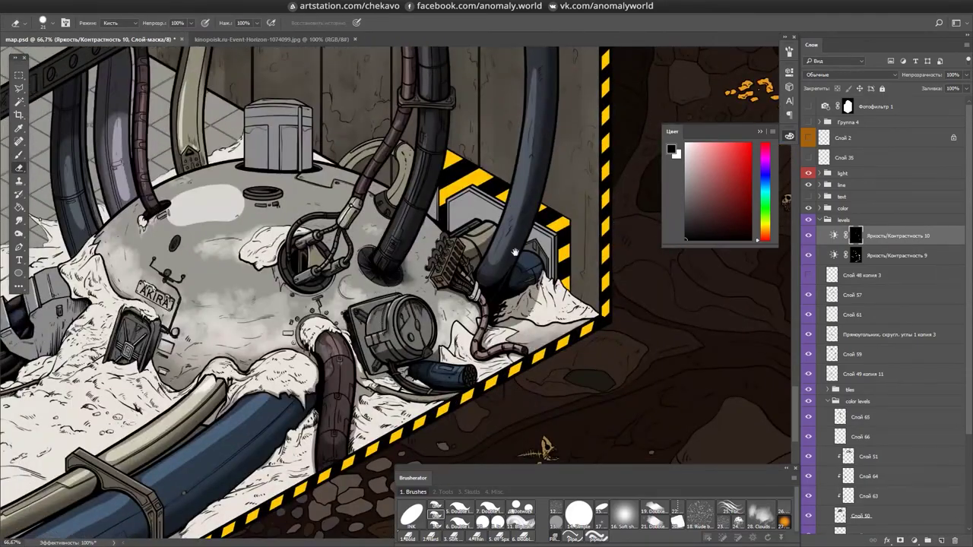
- Zoom in to inspect the tank atop the dome, then bring the machine area back
{"action": "left_click_drag", "start_coordinate": [515, 251], "coordinate": [630, 195]}
{"action": "scroll", "coordinate": [434, 261], "scroll_direction": "up", "scroll_amount": 4}
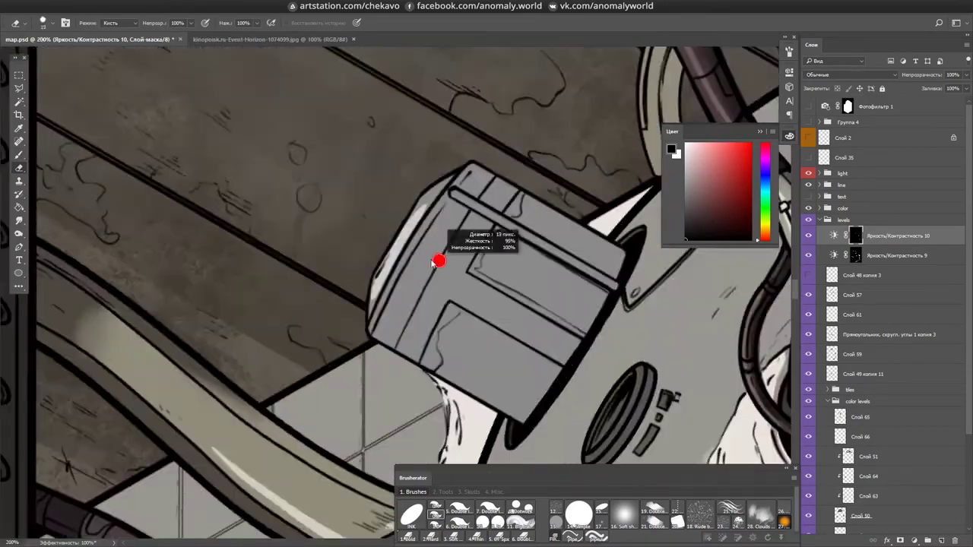
{"action": "left_click_drag", "start_coordinate": [435, 261], "coordinate": [453, 180]}
{"action": "scroll", "coordinate": [475, 319], "scroll_direction": "down", "scroll_amount": 2}
{"action": "scroll", "coordinate": [269, 199], "scroll_direction": "up", "scroll_amount": 1}
{"action": "left_click_drag", "start_coordinate": [443, 125], "coordinate": [476, 233]}
{"action": "scroll", "coordinate": [523, 233], "scroll_direction": "down", "scroll_amount": 2}
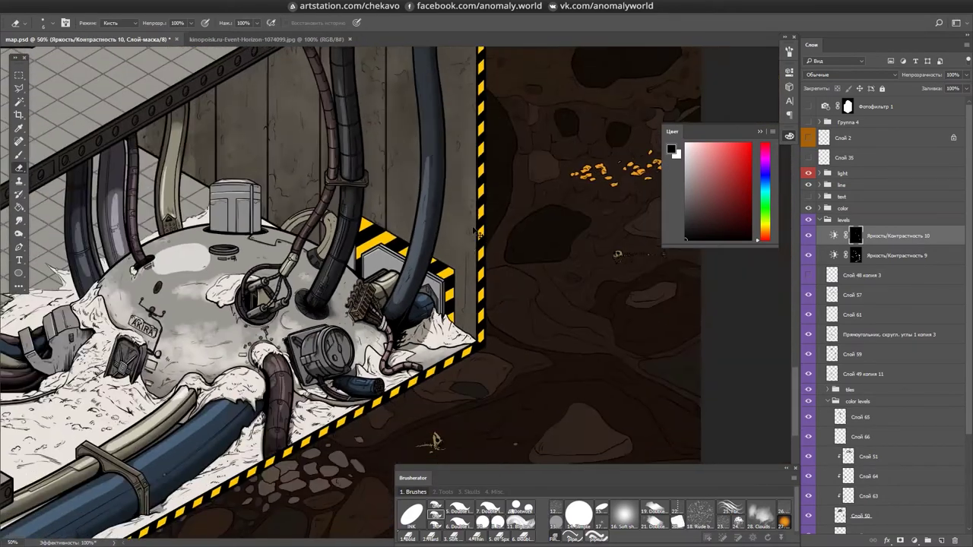
{"action": "scroll", "coordinate": [476, 234], "scroll_direction": "up", "scroll_amount": 1}
{"action": "left_click_drag", "start_coordinate": [457, 298], "coordinate": [476, 277]}
{"action": "scroll", "coordinate": [320, 205], "scroll_direction": "up", "scroll_amount": 1}
- Compare the Яркость/Контрастность 9 and 10 layers, switch to Smudge and save
{"action": "key", "text": "alt+bracketleft"}
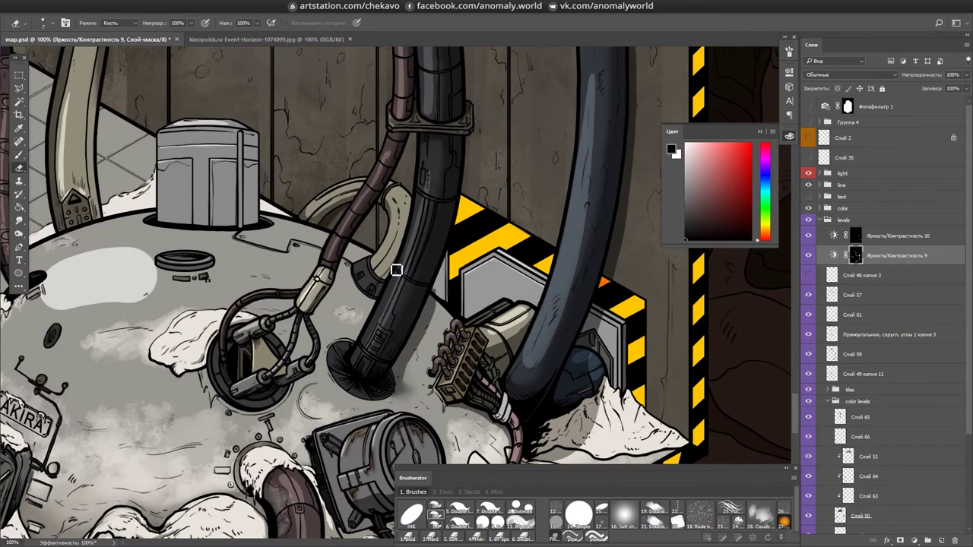
{"action": "scroll", "coordinate": [396, 275], "scroll_direction": "down", "scroll_amount": 3}
{"action": "scroll", "coordinate": [365, 236], "scroll_direction": "up", "scroll_amount": 1}
{"action": "key", "text": "alt+bracketright"}
{"action": "key", "text": "r"}
{"action": "key", "text": "ctrl+s"}
- Check the shading across the hazard-striped floor, dome, blue pipe and diagonal floor
{"action": "scroll", "coordinate": [340, 200], "scroll_direction": "up", "scroll_amount": 1}
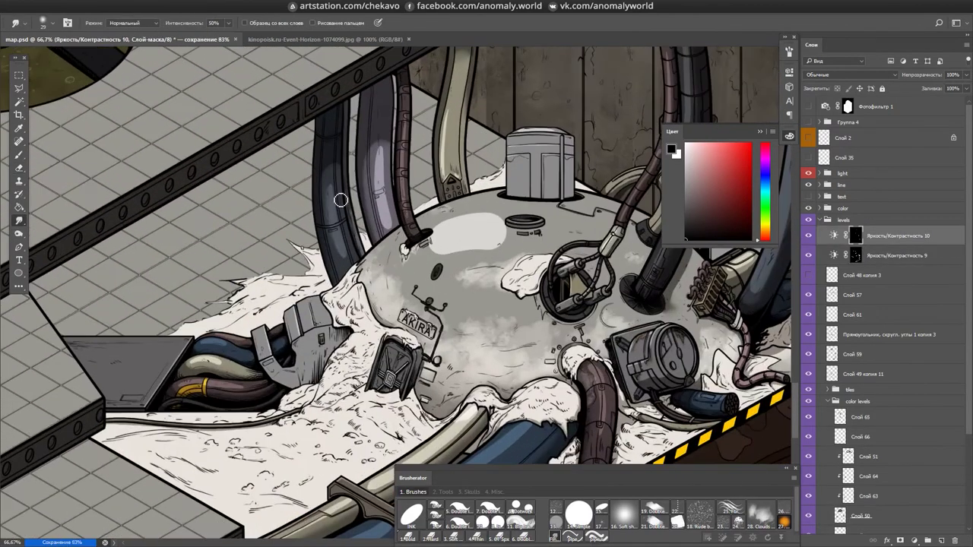
{"action": "left_click_drag", "start_coordinate": [498, 256], "coordinate": [372, 196]}
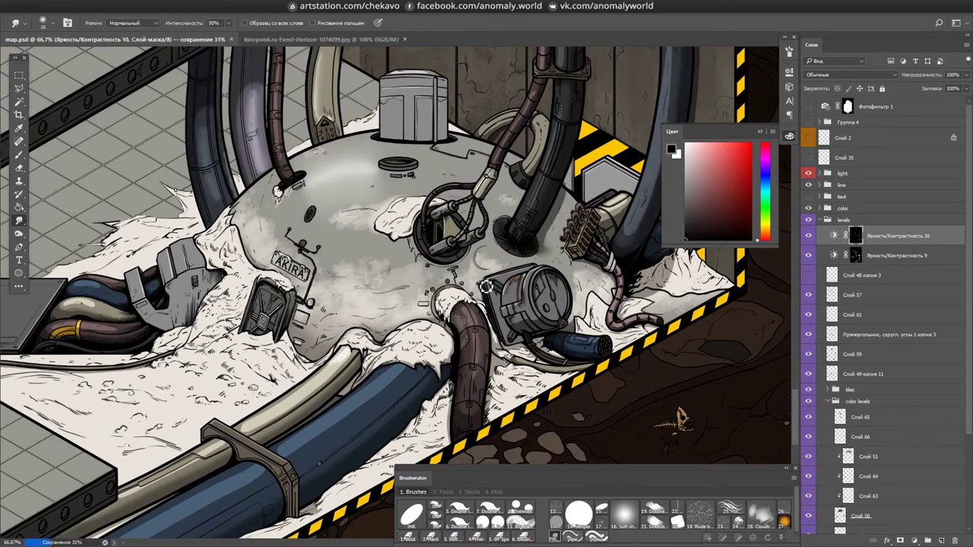
{"action": "left_click_drag", "start_coordinate": [530, 134], "coordinate": [488, 210]}
{"action": "left_click_drag", "start_coordinate": [503, 66], "coordinate": [475, 250]}
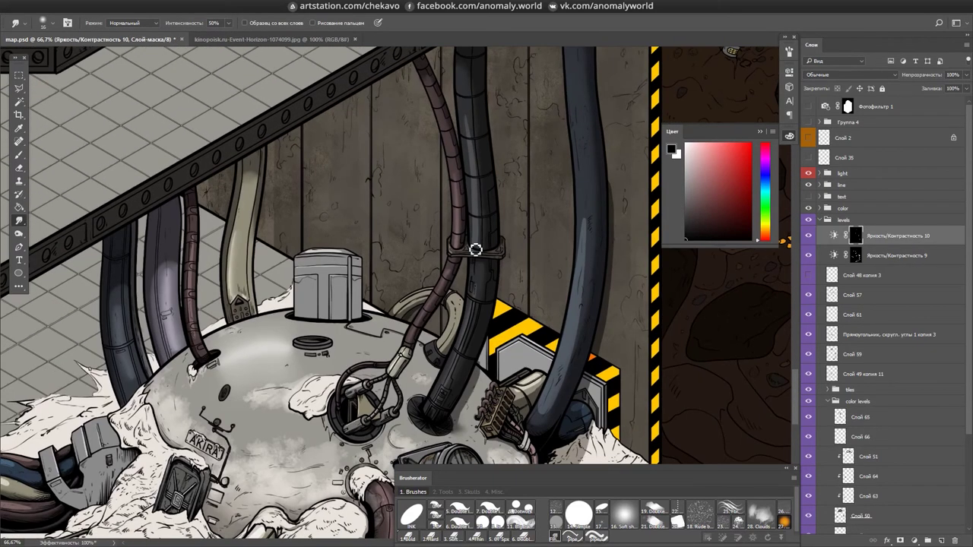
{"action": "left_click_drag", "start_coordinate": [538, 223], "coordinate": [426, 83]}
{"action": "left_click_drag", "start_coordinate": [577, 486], "coordinate": [532, 76]}
{"action": "left_click_drag", "start_coordinate": [365, 292], "coordinate": [384, 167]}
{"action": "left_click_drag", "start_coordinate": [414, 285], "coordinate": [422, 217]}
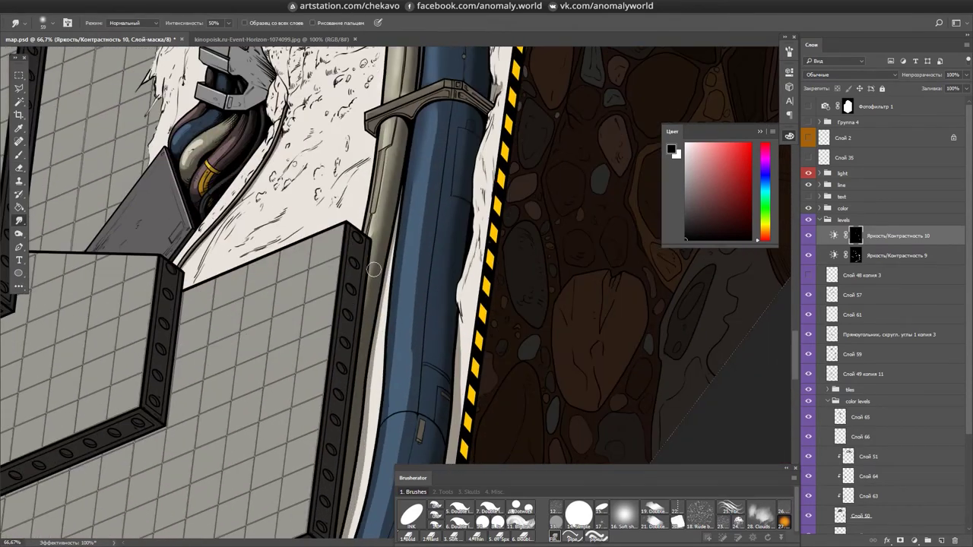
{"action": "left_click_drag", "start_coordinate": [426, 338], "coordinate": [438, 100]}
{"action": "key", "text": "ctrl+minus"}
{"action": "key", "text": "ctrl+plus"}
- Smudge the AKIRA machine shading, save, and compare it against the whole map
{"action": "mouse_move", "coordinate": [571, 299]}
{"action": "left_mouse_down"}
{"action": "mouse_move", "coordinate": [486, 228]}
{"action": "mouse_move", "coordinate": [390, 272]}
{"action": "left_mouse_up"}
{"action": "key", "text": "r"}
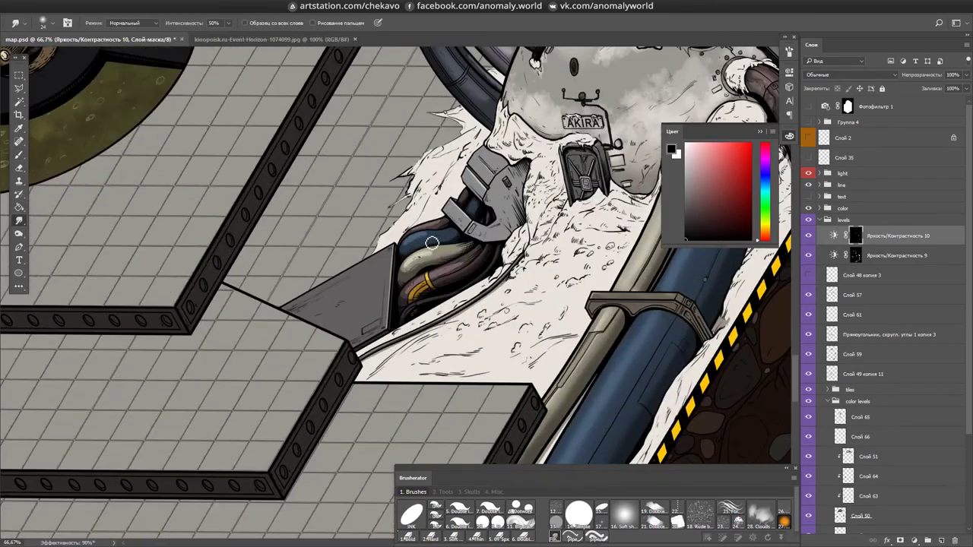
{"action": "key", "text": "ctrl+s"}
{"action": "key", "text": "ctrl+0"}
{"action": "key", "text": "ctrl+1"}
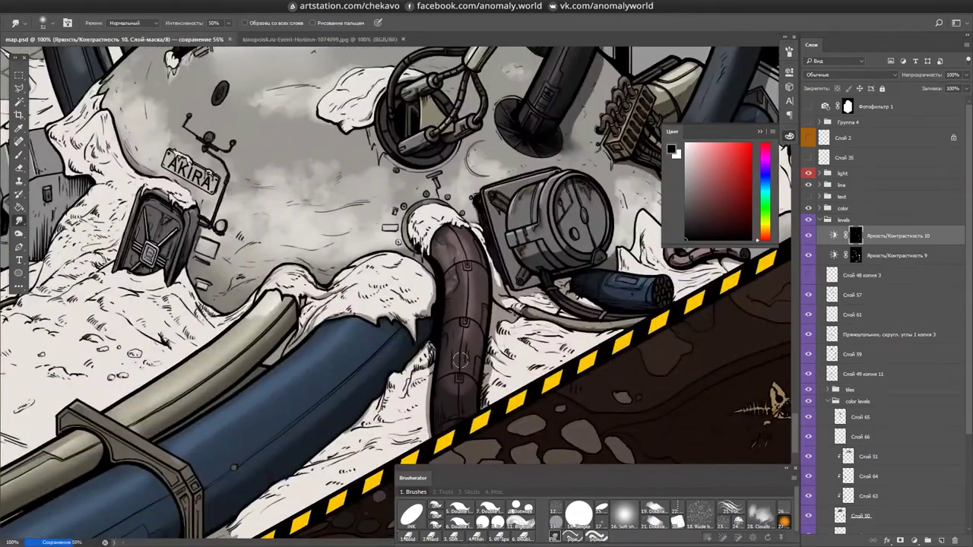
{"action": "left_click_drag", "start_coordinate": [583, 226], "coordinate": [517, 273]}
- Refine the Яркость/Контрастность 9 and 10 masks along the machine's top and overhead pipes
{"action": "key", "text": "alt+bracketleft"}
{"action": "left_click_drag", "start_coordinate": [494, 190], "coordinate": [472, 214]}
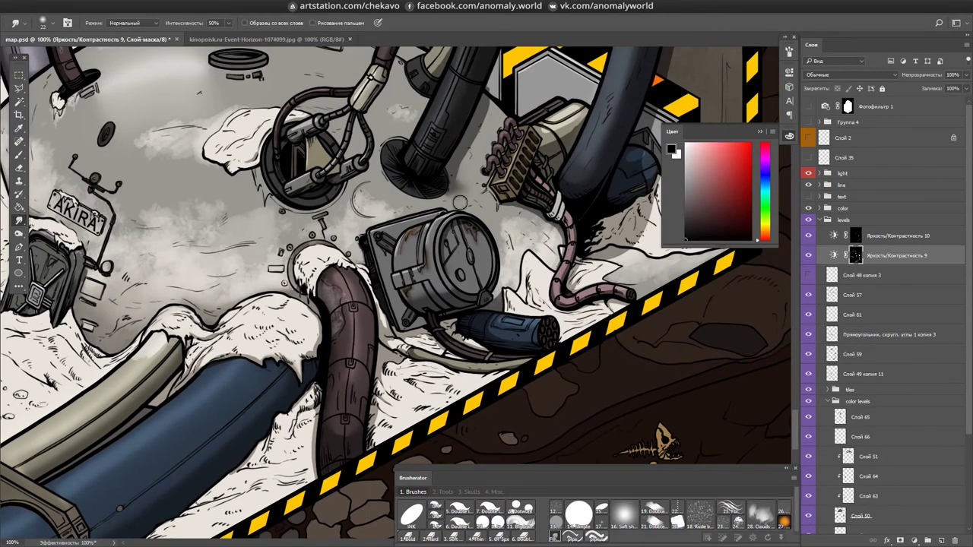
{"action": "left_click_drag", "start_coordinate": [533, 137], "coordinate": [473, 244]}
{"action": "left_click_drag", "start_coordinate": [599, 308], "coordinate": [542, 368]}
{"action": "key", "text": "e"}
{"action": "key", "text": "alt+bracketright"}
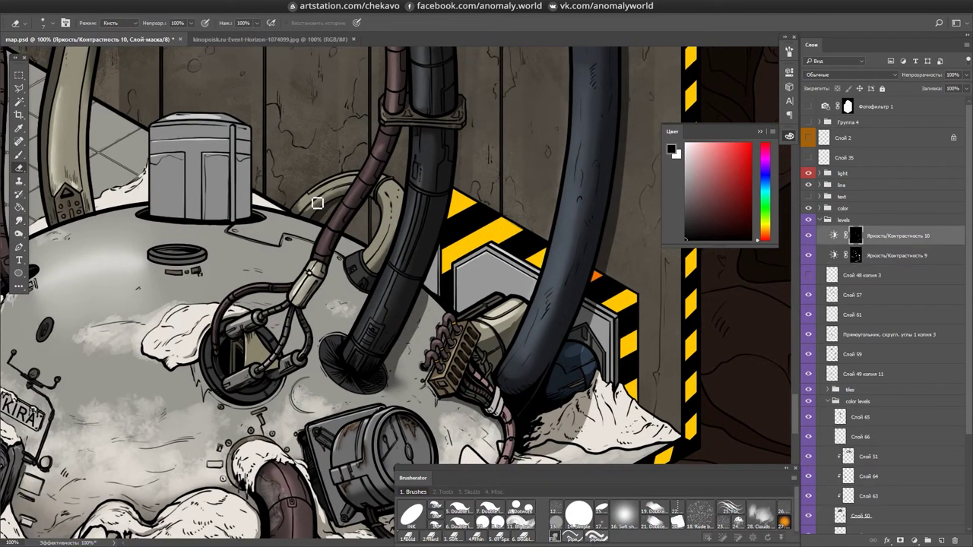
- Save, then zoom out to 25% to view the whole cave and its upper levels
{"action": "key", "text": "ctrl+minus"}
{"action": "key", "text": "alt+bracketleft"}
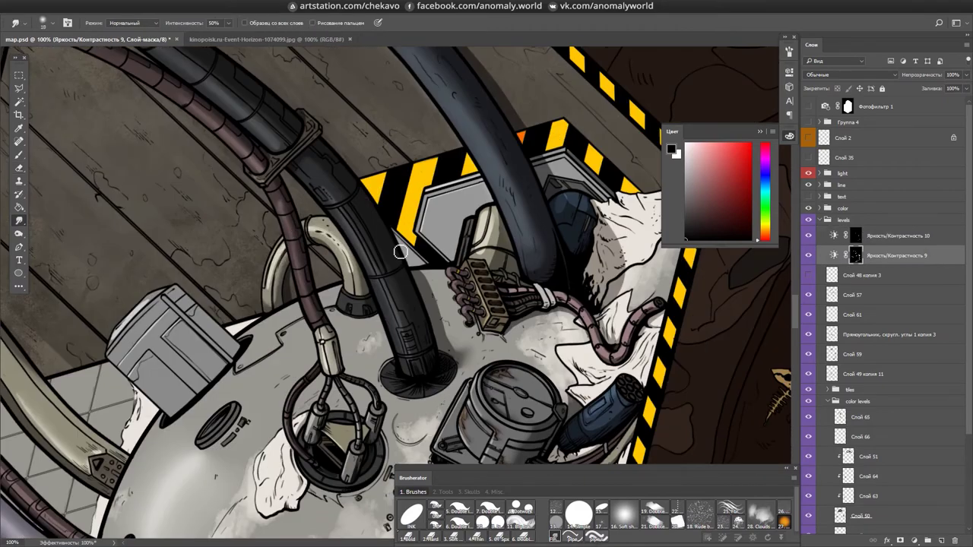
{"action": "key", "text": "ctrl+minus"}
{"action": "key", "text": "ctrl+s"}
{"action": "left_click_drag", "start_coordinate": [647, 179], "coordinate": [682, 183]}
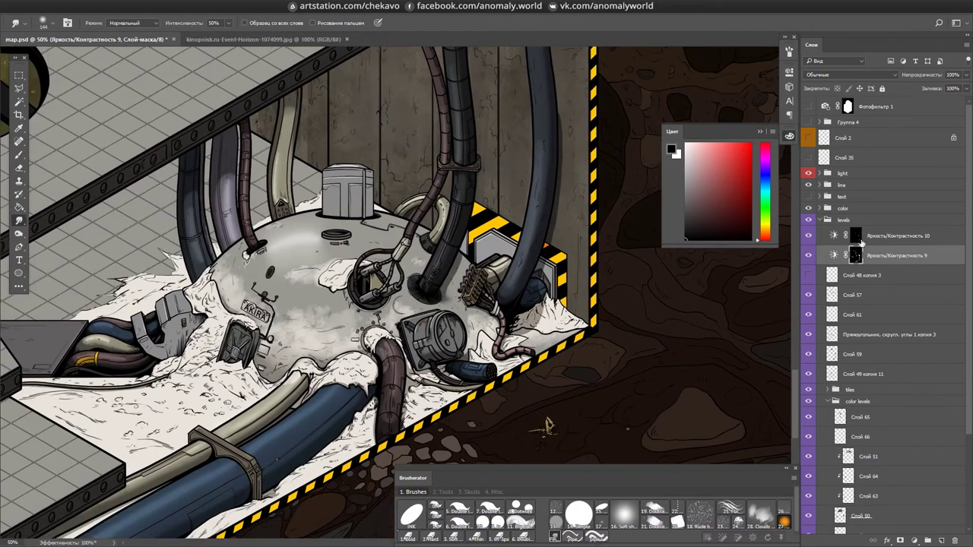
{"action": "key", "text": "ctrl+minus"}
{"action": "key", "text": "alt+bracketright"}
{"action": "mouse_move", "coordinate": [633, 293]}
{"action": "left_mouse_down"}
{"action": "mouse_move", "coordinate": [579, 232]}
{"action": "mouse_move", "coordinate": [533, 251]}
{"action": "mouse_move", "coordinate": [410, 228]}
{"action": "left_mouse_up"}
- Select Слой 65 and choose the Double old wall brush
{"action": "key", "text": "s"}
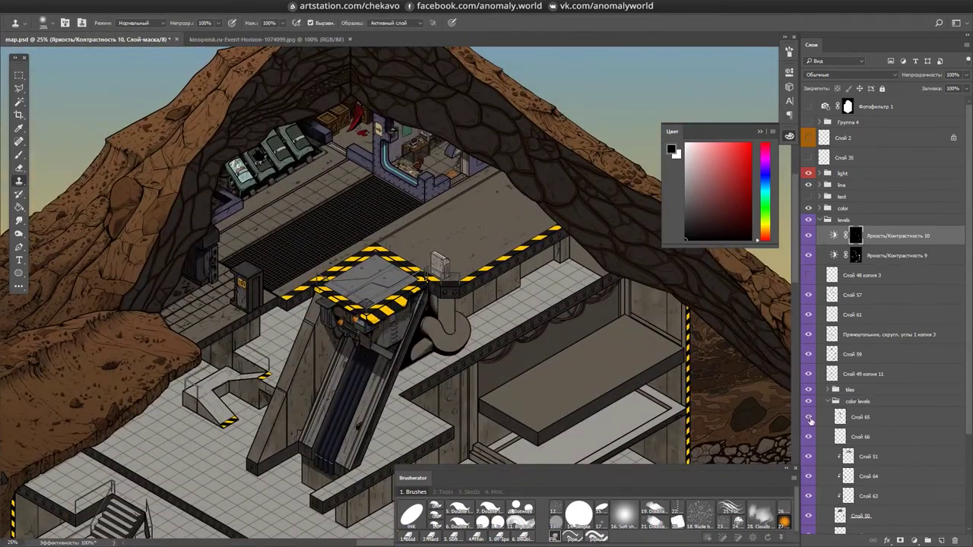
{"action": "left_click", "coordinate": [836, 417]}
{"action": "left_click", "coordinate": [654, 513]}
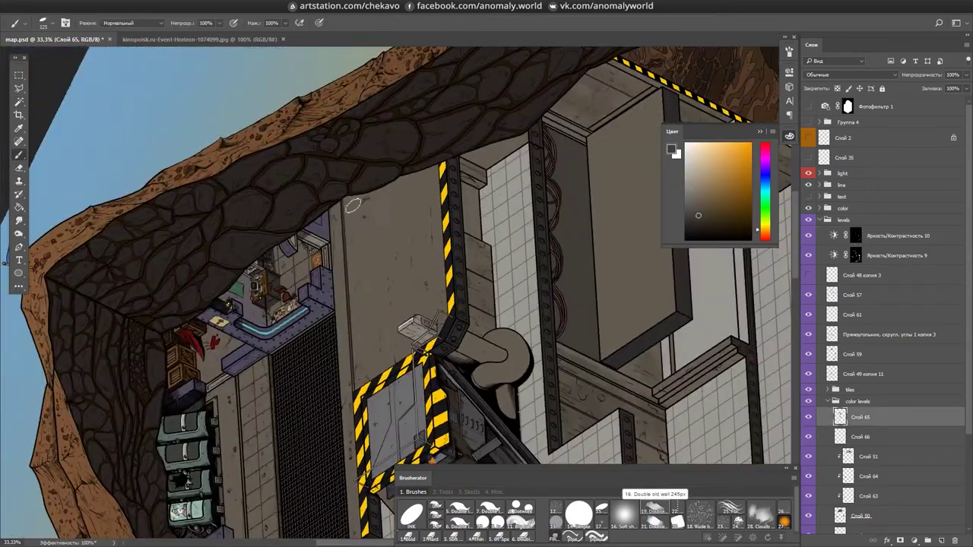
{"action": "key", "text": "Escape"}
{"action": "scroll", "coordinate": [531, 200], "scroll_direction": "up", "scroll_amount": 2}
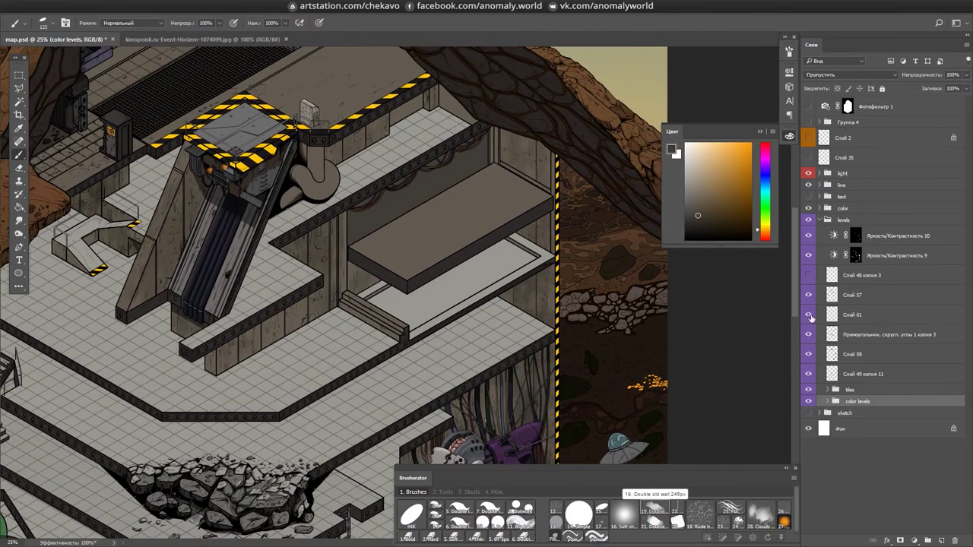
{"action": "scroll", "coordinate": [491, 294], "scroll_direction": "up", "scroll_amount": 1}
- Select Слой 61, rotate the canvas view 60 degrees, then reset the rotation
{"action": "left_click", "coordinate": [491, 294], "text": "ctrl"}
{"action": "scroll", "coordinate": [491, 294], "scroll_direction": "up", "scroll_amount": 1}
{"action": "key", "text": "r"}
{"action": "left_click_drag", "start_coordinate": [491, 294], "coordinate": [381, 138]}
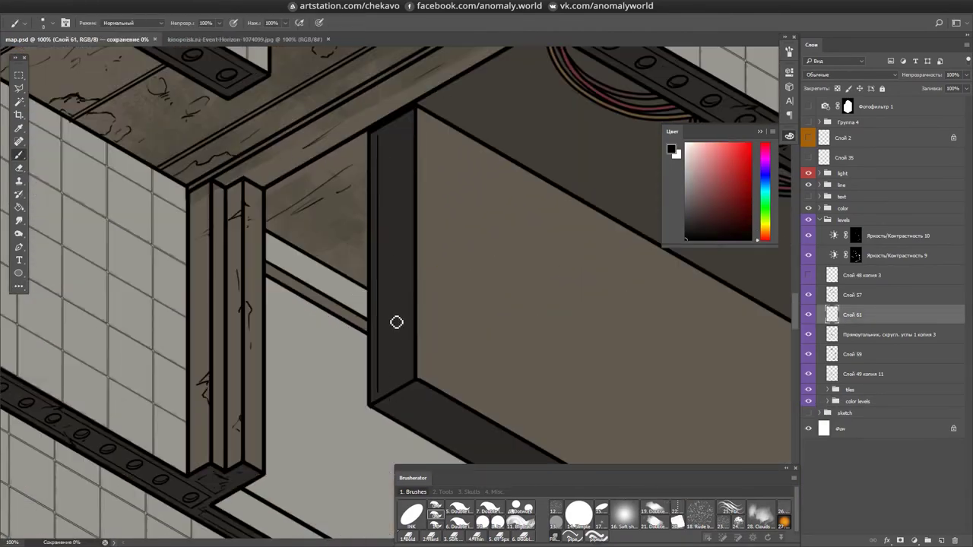
{"action": "key", "text": "Escape"}
{"action": "scroll", "coordinate": [254, 233], "scroll_direction": "down", "scroll_amount": 1}
{"action": "scroll", "coordinate": [467, 308], "scroll_direction": "down", "scroll_amount": 1}
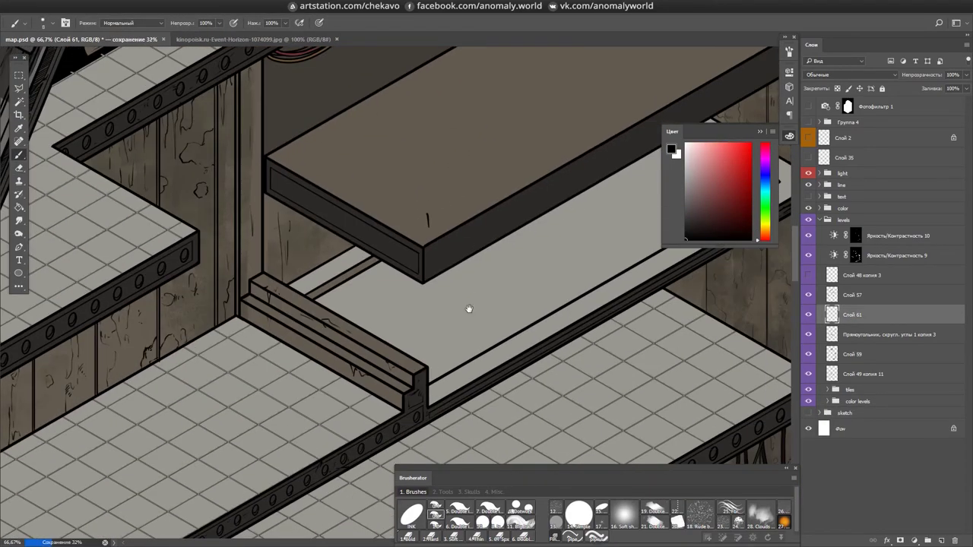
{"action": "scroll", "coordinate": [574, 255], "scroll_direction": "up", "scroll_amount": 1}
{"action": "key", "text": "e"}
{"action": "scroll", "coordinate": [532, 228], "scroll_direction": "up", "scroll_amount": 3}
- Draw an outlined ellipse on the floor tiles and add a smaller copy above it
{"action": "key", "text": "u"}
{"action": "left_click_drag", "start_coordinate": [261, 305], "coordinate": [408, 371]}
{"action": "key", "text": "Return"}
{"action": "key", "text": "ctrl+j"}
{"action": "key", "text": "ctrl+t"}
{"action": "scroll", "coordinate": [562, 294], "scroll_direction": "down", "scroll_amount": 2}
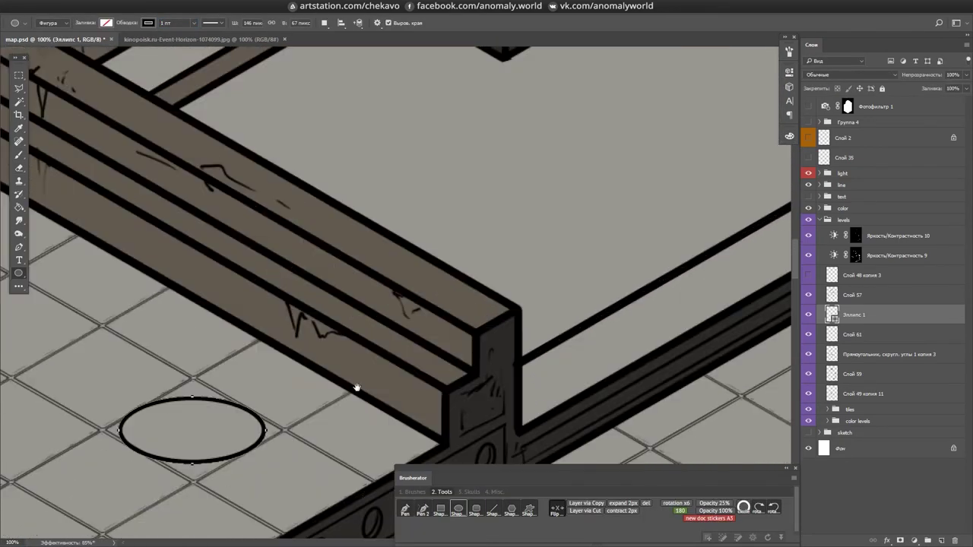
{"action": "scroll", "coordinate": [464, 297], "scroll_direction": "up", "scroll_amount": 2}
{"action": "left_click_drag", "start_coordinate": [476, 343], "coordinate": [456, 326]}
{"action": "key", "text": "Return"}
- Stack further ellipse copies upward and group them into Группа 5
{"action": "key", "text": "ctrl+j"}
{"action": "key", "text": "m"}
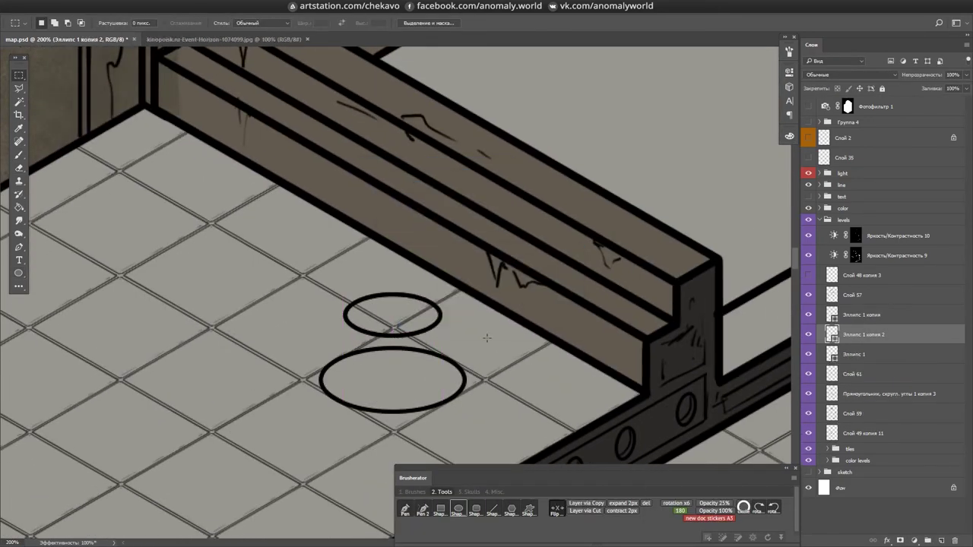
{"action": "key", "text": "ctrl+j"}
{"action": "key", "text": "shift+Up"}
{"action": "scroll", "coordinate": [480, 346], "scroll_direction": "up", "scroll_amount": 1}
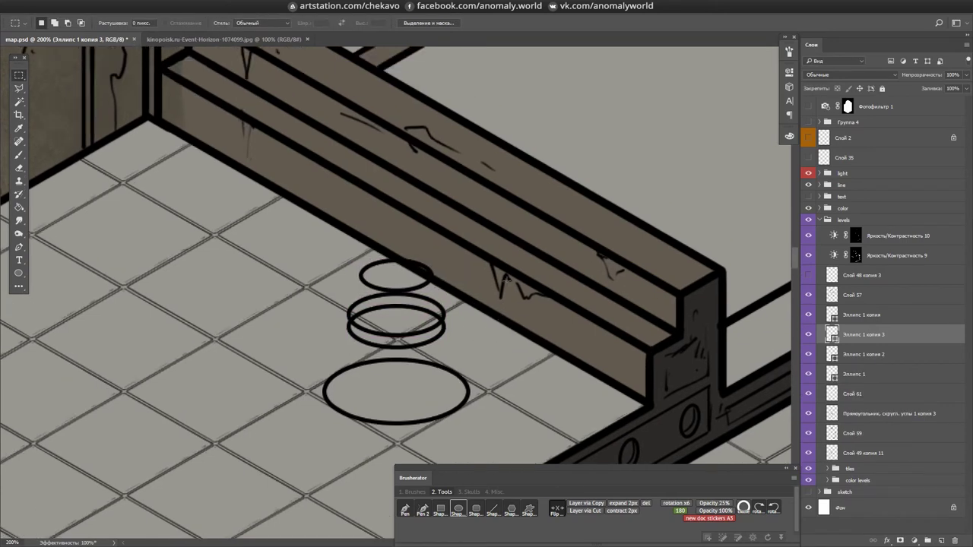
{"action": "key", "text": "ctrl+j"}
{"action": "scroll", "coordinate": [410, 271], "scroll_direction": "up", "scroll_amount": 2}
{"action": "left_click_drag", "start_coordinate": [409, 319], "coordinate": [410, 271]}
{"action": "scroll", "coordinate": [409, 271], "scroll_direction": "down", "scroll_amount": 2}
{"action": "key", "text": "ctrl+g"}
{"action": "scroll", "coordinate": [716, 285], "scroll_direction": "up", "scroll_amount": 1}
- On a new layer, draw straight brush lines for the cone and small cylinder sides
{"action": "key", "text": "ctrl+shift+alt+n"}
{"action": "key", "text": "b"}
{"action": "left_click", "coordinate": [359, 270]}
{"action": "left_click", "coordinate": [333, 332], "text": "shift"}
{"action": "left_click", "coordinate": [451, 261]}
{"action": "left_click", "coordinate": [476, 333], "text": "shift"}
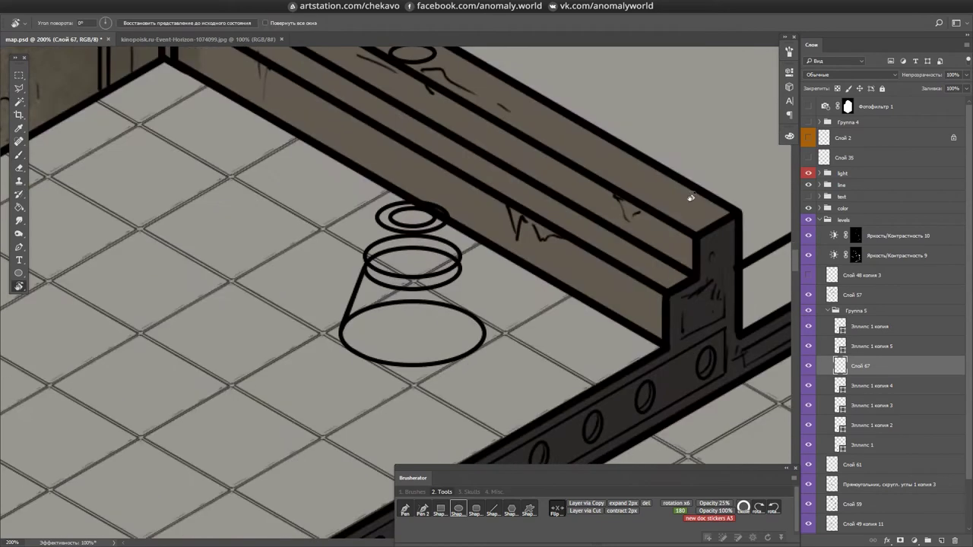
{"action": "scroll", "coordinate": [393, 219], "scroll_direction": "up", "scroll_amount": 1}
{"action": "left_click_drag", "start_coordinate": [393, 229], "coordinate": [393, 255]}
{"action": "left_click", "coordinate": [385, 260]}
{"action": "left_click", "coordinate": [385, 291], "text": "shift"}
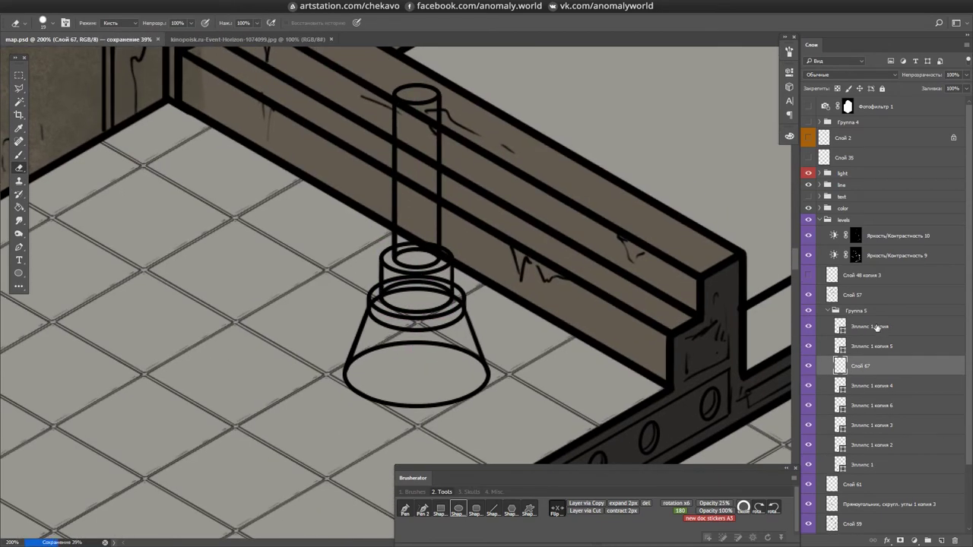
- Merge the ellipse layers from Эллипс 1 копия 6 down to Эллипс 1 into one
{"action": "left_click", "coordinate": [829, 310]}
{"action": "scroll", "coordinate": [586, 217], "scroll_direction": "down", "scroll_amount": 3}
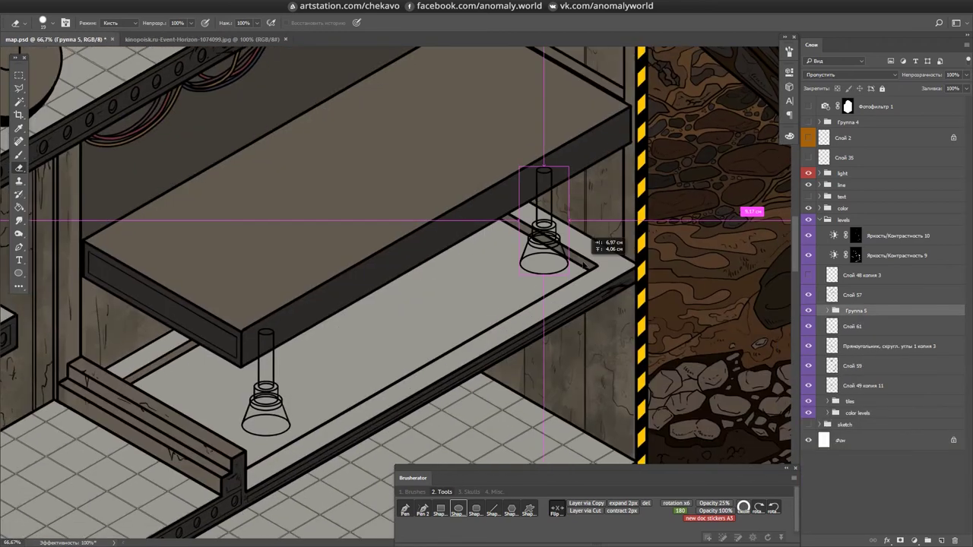
{"action": "scroll", "coordinate": [563, 273], "scroll_direction": "up", "scroll_amount": 1}
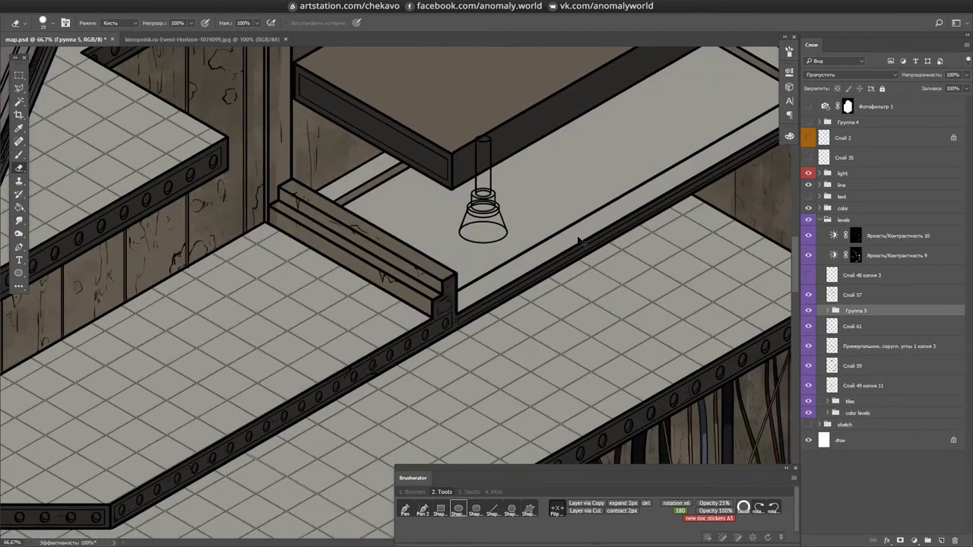
{"action": "scroll", "coordinate": [608, 275], "scroll_direction": "up", "scroll_amount": 2}
{"action": "scroll", "coordinate": [486, 249], "scroll_direction": "up", "scroll_amount": 1}
{"action": "left_click", "coordinate": [466, 216], "text": "ctrl"}
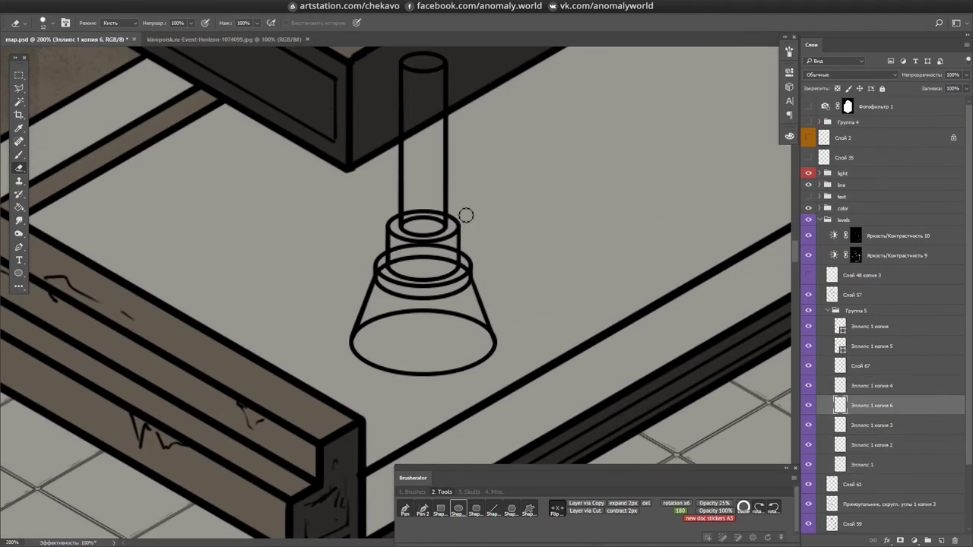
{"action": "left_click", "coordinate": [433, 269], "text": "ctrl"}
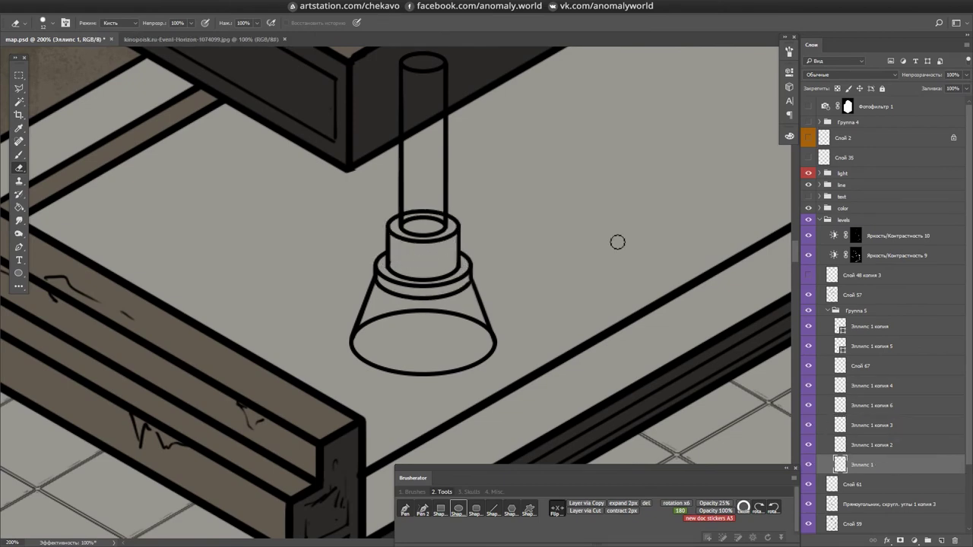
{"action": "key", "text": "alt+shift+bracketright"}
{"action": "key", "text": "alt+shift+bracketright"}
{"action": "key", "text": "alt+shift+bracketright"}
{"action": "key", "text": "alt+shift+bracketright"}
{"action": "key", "text": "ctrl+e"}
- Move the Группа 5 leg under the table corner, save, and Alt-drag copies to other corners
{"action": "left_click", "coordinate": [867, 327]}
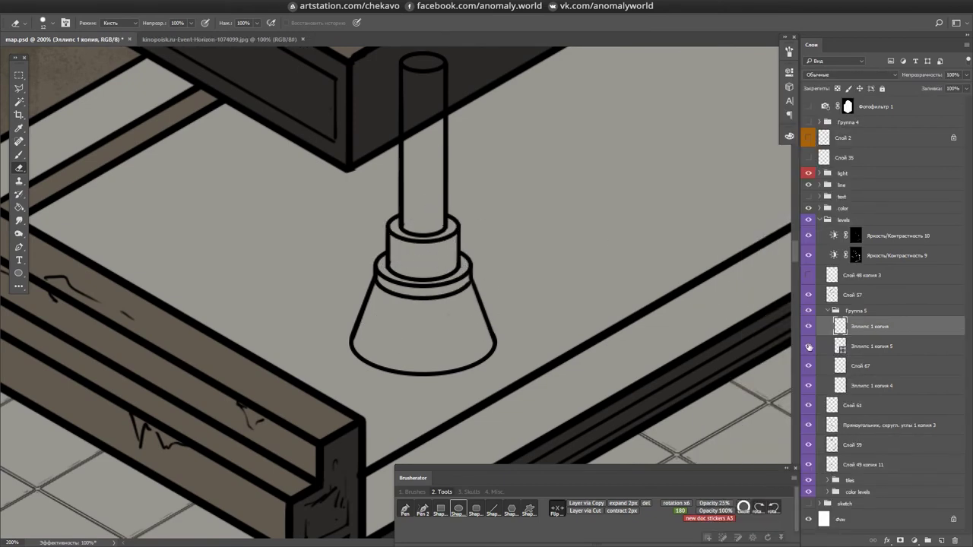
{"action": "left_click", "coordinate": [859, 311]}
{"action": "left_click", "coordinate": [828, 311]}
{"action": "key", "text": "ctrl+minus"}
{"action": "key", "text": "ctrl+minus"}
{"action": "key", "text": "ctrl+minus"}
{"action": "key", "text": "m"}
{"action": "left_click_drag", "start_coordinate": [409, 326], "coordinate": [293, 380]}
{"action": "key", "text": "ctrl+s"}
{"action": "key", "text": "ctrl+plus"}
{"action": "key", "text": "ctrl+plus"}
{"action": "left_click_drag", "start_coordinate": [578, 251], "coordinate": [554, 311]}
{"action": "left_click_drag", "start_coordinate": [314, 398], "coordinate": [695, 231]}
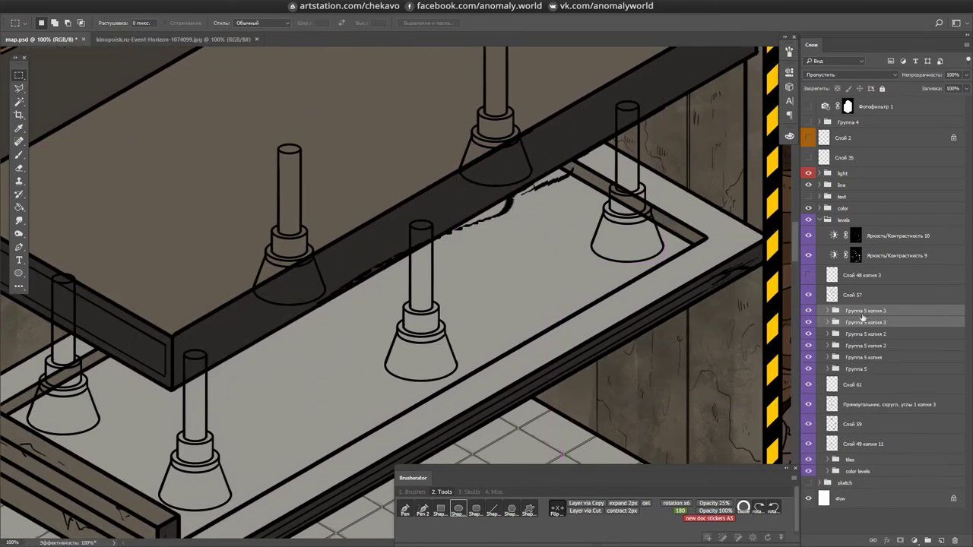
- Merge the selected Группа 5 leg copies into a single layer with Ctrl+E
{"action": "left_click", "coordinate": [863, 358], "text": "shift"}
{"action": "key", "text": "ctrl+minus"}
{"action": "key", "text": "ctrl+e"}
{"action": "key", "text": "ctrl+plus"}
- Start a polygon selection around the legs, cancel it, and select Слой 51
{"action": "key", "text": "l"}
{"action": "left_click", "coordinate": [775, 232]}
{"action": "left_click", "coordinate": [707, 97]}
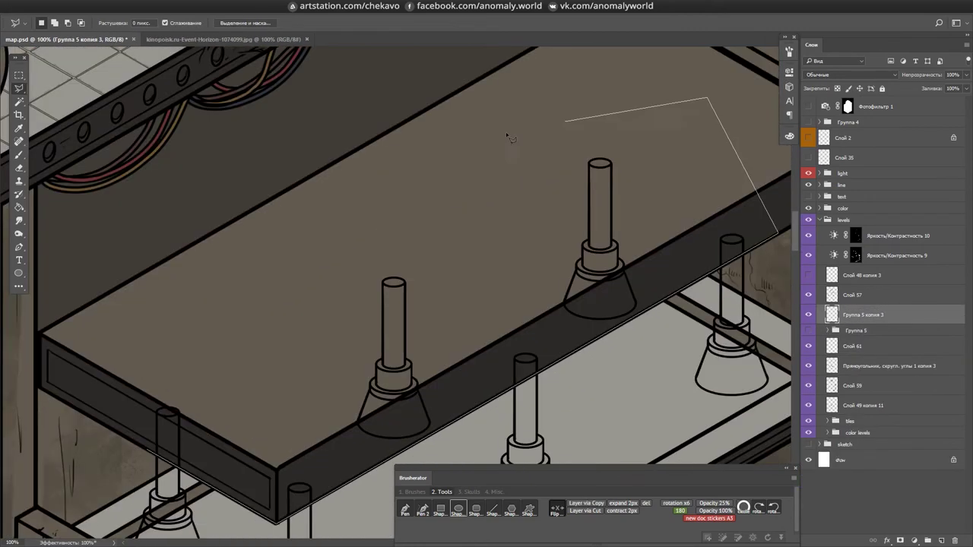
{"action": "key", "text": "Escape"}
{"action": "key", "text": "ctrl+minus"}
{"action": "key", "text": "m"}
{"action": "key", "text": "ctrl+plus"}
{"action": "key", "text": "e"}
{"action": "key", "text": "ctrl+plus"}
{"action": "left_click", "coordinate": [304, 304], "text": "ctrl"}
{"action": "key", "text": "ctrl+minus"}
- Shade the first table leg's column and base ring dark grey on Слой 65 at 200%
{"action": "key", "text": "b"}
{"action": "mouse_move", "coordinate": [532, 342]}
{"action": "left_mouse_down"}
{"action": "mouse_move", "coordinate": [452, 289]}
{"action": "mouse_move", "coordinate": [311, 343]}
{"action": "left_mouse_up"}
{"action": "key", "text": "F6"}
{"action": "key", "text": "ctrl+plus"}
{"action": "key", "text": "alt+bracketright"}
{"action": "key", "text": "alt+bracketright"}
{"action": "mouse_move", "coordinate": [454, 267]}
{"action": "left_mouse_down"}
{"action": "mouse_move", "coordinate": [459, 338]}
{"action": "mouse_move", "coordinate": [616, 371]}
{"action": "left_mouse_up"}
{"action": "mouse_move", "coordinate": [571, 180]}
{"action": "left_mouse_down"}
{"action": "mouse_move", "coordinate": [583, 240]}
{"action": "mouse_move", "coordinate": [597, 327]}
{"action": "left_mouse_up"}
{"action": "key", "text": "Tab"}
{"action": "left_click_drag", "start_coordinate": [532, 320], "coordinate": [534, 240]}
{"action": "mouse_move", "coordinate": [563, 221]}
{"action": "left_mouse_down"}
{"action": "mouse_move", "coordinate": [536, 243]}
{"action": "mouse_move", "coordinate": [494, 319]}
{"action": "left_mouse_up"}
{"action": "mouse_move", "coordinate": [564, 268]}
{"action": "left_mouse_down"}
{"action": "mouse_move", "coordinate": [427, 311]}
{"action": "mouse_move", "coordinate": [478, 321]}
{"action": "mouse_move", "coordinate": [424, 213]}
{"action": "mouse_move", "coordinate": [480, 448]}
{"action": "mouse_move", "coordinate": [456, 289]}
{"action": "left_mouse_up"}
- Paint the remaining leg columns and bases dark grey, leaving thin highlights
{"action": "mouse_move", "coordinate": [467, 213]}
{"action": "left_mouse_down"}
{"action": "mouse_move", "coordinate": [440, 308]}
{"action": "mouse_move", "coordinate": [542, 398]}
{"action": "left_mouse_up"}
{"action": "left_click_drag", "start_coordinate": [578, 190], "coordinate": [586, 289]}
{"action": "mouse_move", "coordinate": [600, 205]}
{"action": "left_mouse_down"}
{"action": "mouse_move", "coordinate": [609, 255]}
{"action": "mouse_move", "coordinate": [530, 390]}
{"action": "mouse_move", "coordinate": [600, 397]}
{"action": "mouse_move", "coordinate": [651, 377]}
{"action": "mouse_move", "coordinate": [530, 365]}
{"action": "left_mouse_up"}
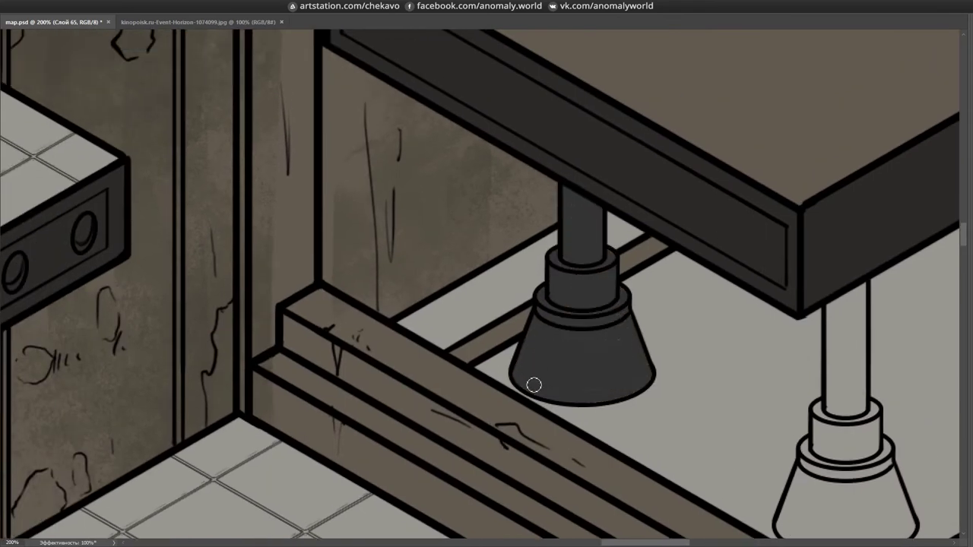
{"action": "left_click_drag", "start_coordinate": [878, 349], "coordinate": [685, 251]}
{"action": "mouse_move", "coordinate": [655, 456]}
{"action": "left_mouse_down"}
{"action": "mouse_move", "coordinate": [638, 323]}
{"action": "mouse_move", "coordinate": [83, 505]}
{"action": "left_mouse_up"}
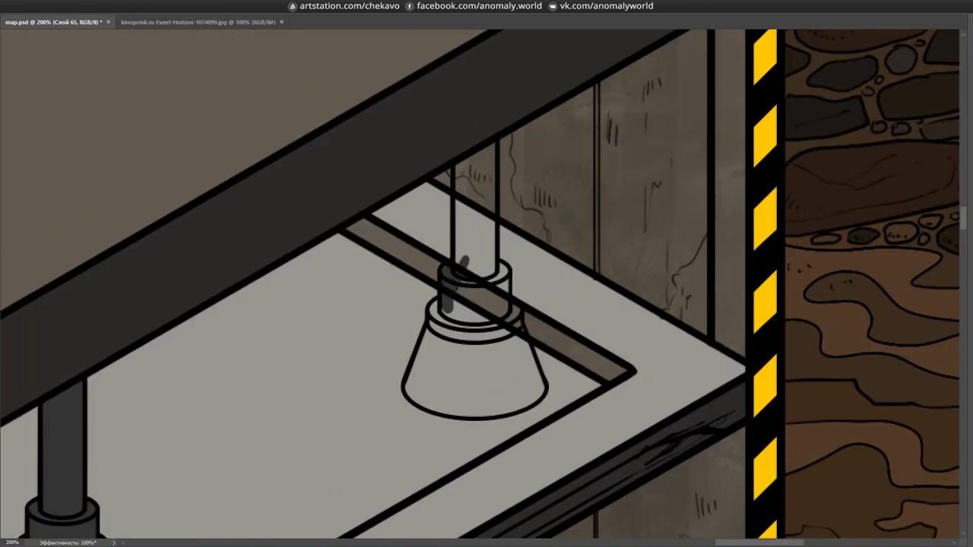
{"action": "mouse_move", "coordinate": [476, 216]}
{"action": "left_mouse_down"}
{"action": "mouse_move", "coordinate": [472, 275]}
{"action": "mouse_move", "coordinate": [442, 304]}
{"action": "left_mouse_up"}
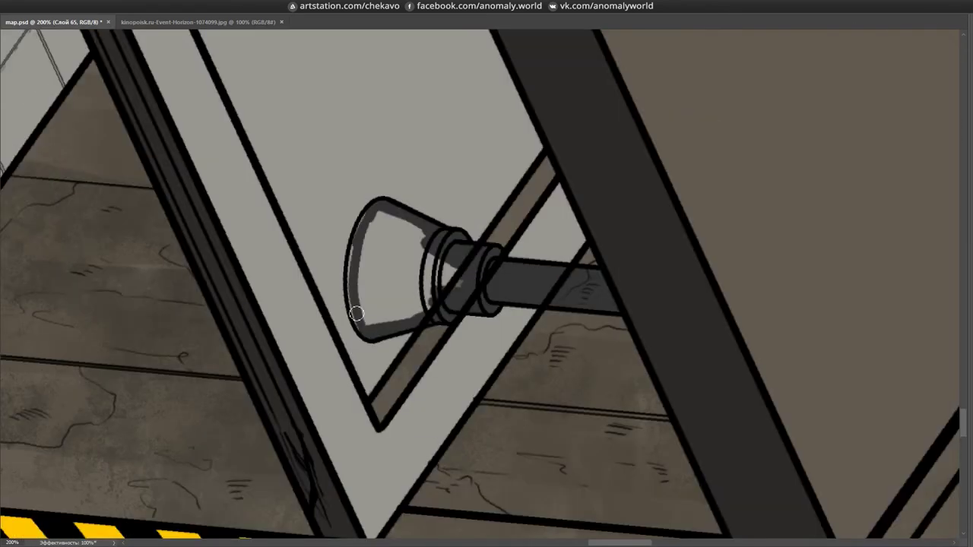
{"action": "left_click_drag", "start_coordinate": [361, 320], "coordinate": [415, 220]}
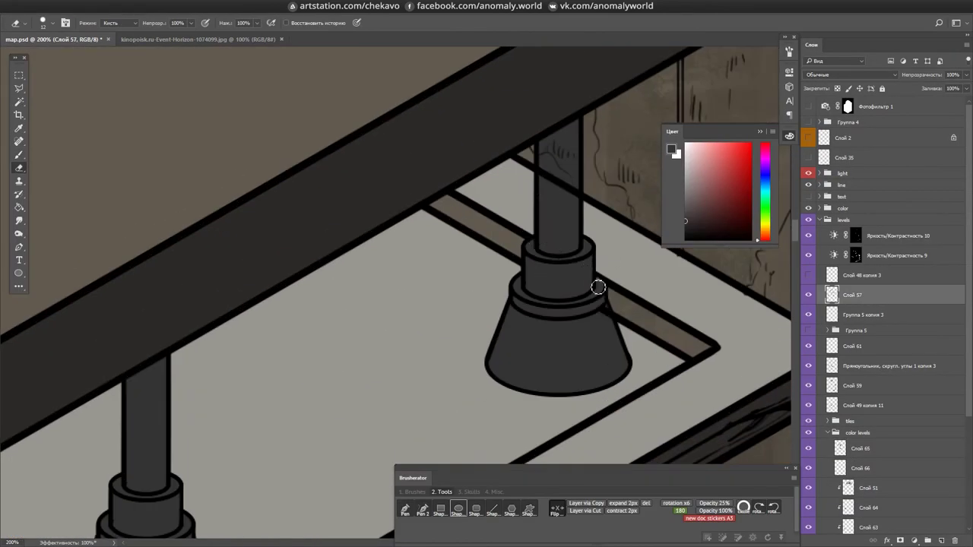
{"action": "left_click_drag", "start_coordinate": [598, 287], "coordinate": [555, 352]}
{"action": "left_click", "coordinate": [844, 366]}
{"action": "key", "text": "ctrl+minus"}
{"action": "key", "text": "ctrl+minus"}
{"action": "key", "text": "ctrl+minus"}
{"action": "key", "text": "ctrl+minus"}
{"action": "key", "text": "ctrl+minus"}
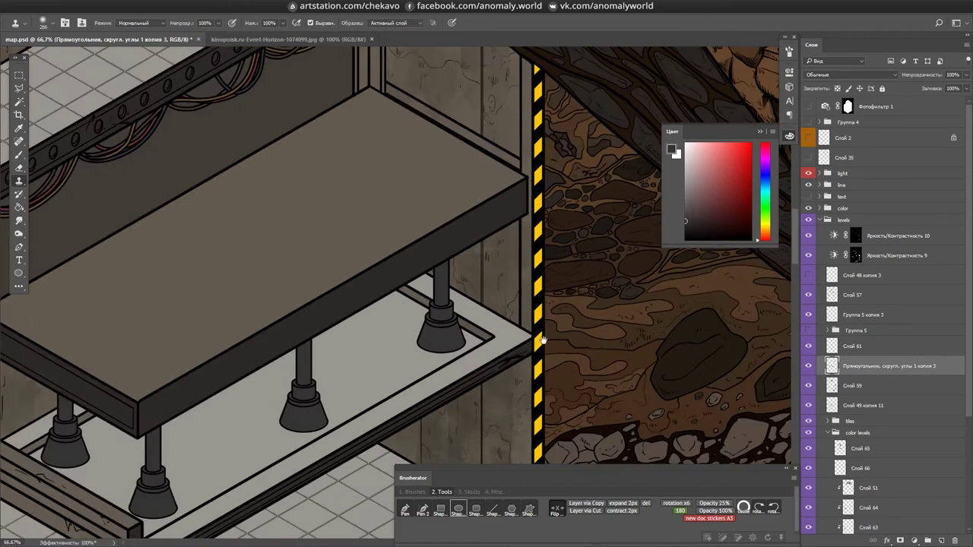
- Save the document, then extend a line on Слой 57 and erase its rough edge
{"action": "key", "text": "b"}
{"action": "key", "text": "ctrl+s"}
{"action": "left_click", "coordinate": [852, 345]}
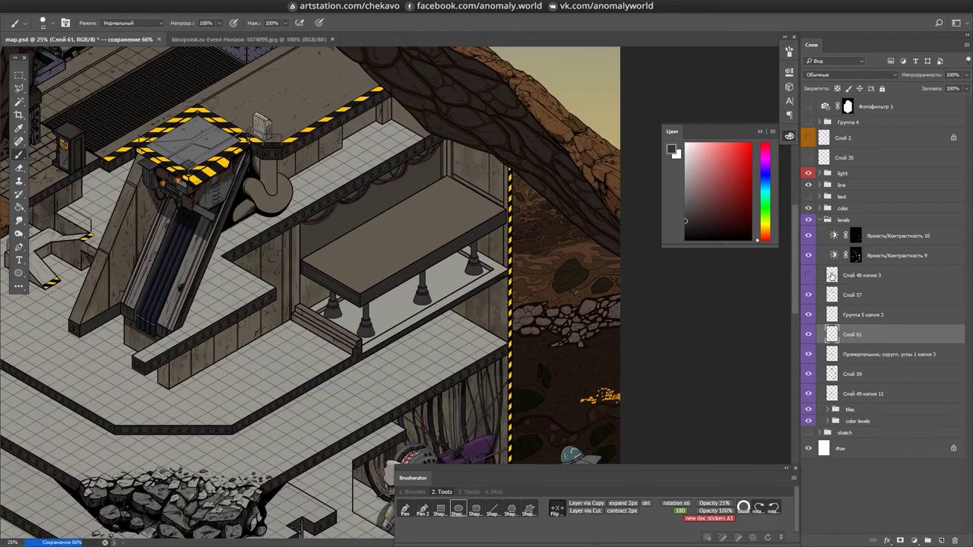
{"action": "key", "text": "ctrl+plus"}
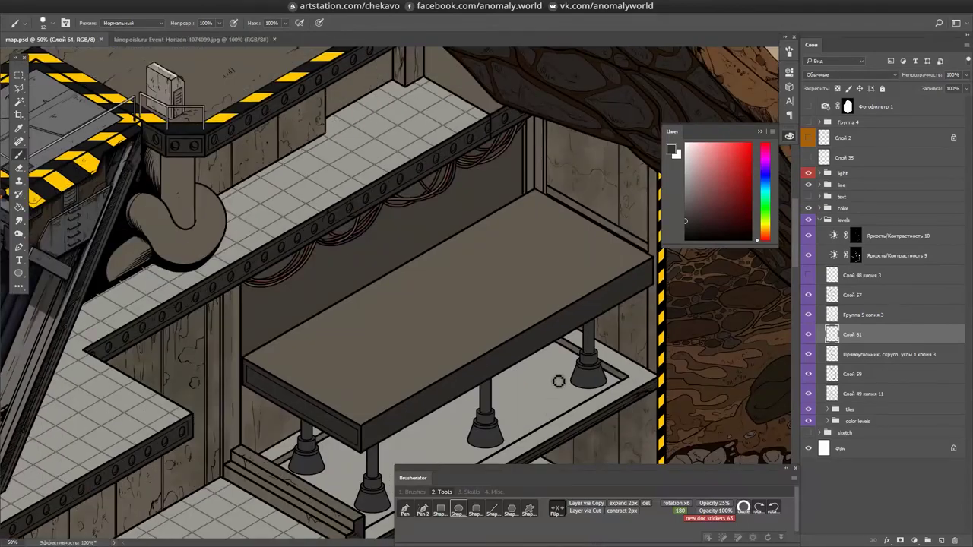
{"action": "left_click_drag", "start_coordinate": [558, 380], "coordinate": [394, 359]}
{"action": "left_click", "coordinate": [395, 358], "text": "ctrl"}
{"action": "left_click", "coordinate": [385, 453], "text": "shift"}
{"action": "key", "text": "ctrl+plus"}
{"action": "key", "text": "e"}
{"action": "mouse_move", "coordinate": [380, 312]}
{"action": "left_mouse_down"}
{"action": "mouse_move", "coordinate": [384, 346]}
{"action": "mouse_move", "coordinate": [401, 162]}
{"action": "mouse_move", "coordinate": [558, 343]}
{"action": "mouse_move", "coordinate": [468, 157]}
{"action": "mouse_move", "coordinate": [373, 100]}
{"action": "left_mouse_up"}
- Reset the canvas rotation to upright and erase on Слой 61 in the color levels group
{"action": "key", "text": "ctrl+minus"}
{"action": "key", "text": "r"}
{"action": "key", "text": "b"}
{"action": "key", "text": "ctrl+plus"}
{"action": "key", "text": "ctrl+plus"}
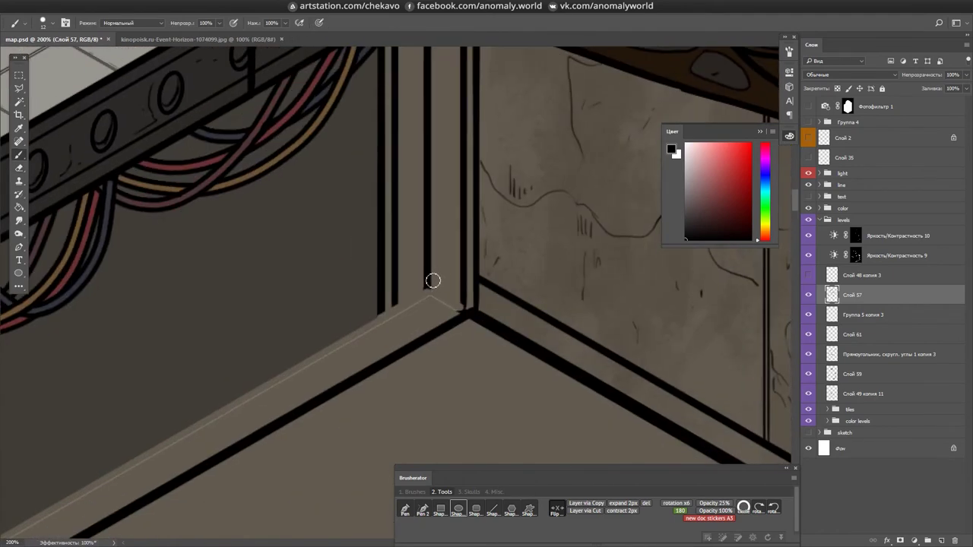
{"action": "key", "text": "ctrl+minus"}
{"action": "left_click", "coordinate": [827, 421]}
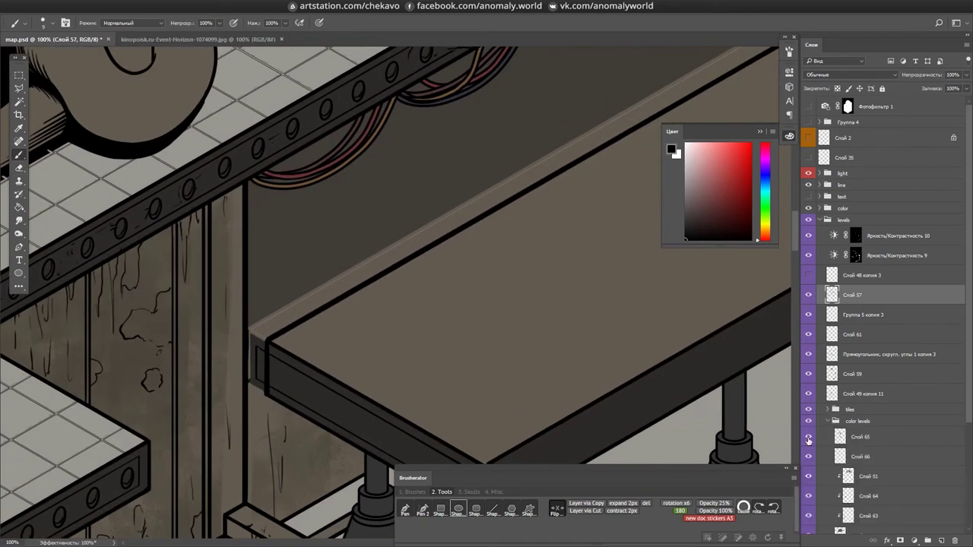
{"action": "scroll", "coordinate": [896, 237], "scroll_direction": "down", "scroll_amount": 3}
{"action": "left_click", "coordinate": [852, 216]}
{"action": "key", "text": "e"}
{"action": "left_click_drag", "start_coordinate": [260, 395], "coordinate": [375, 333]}
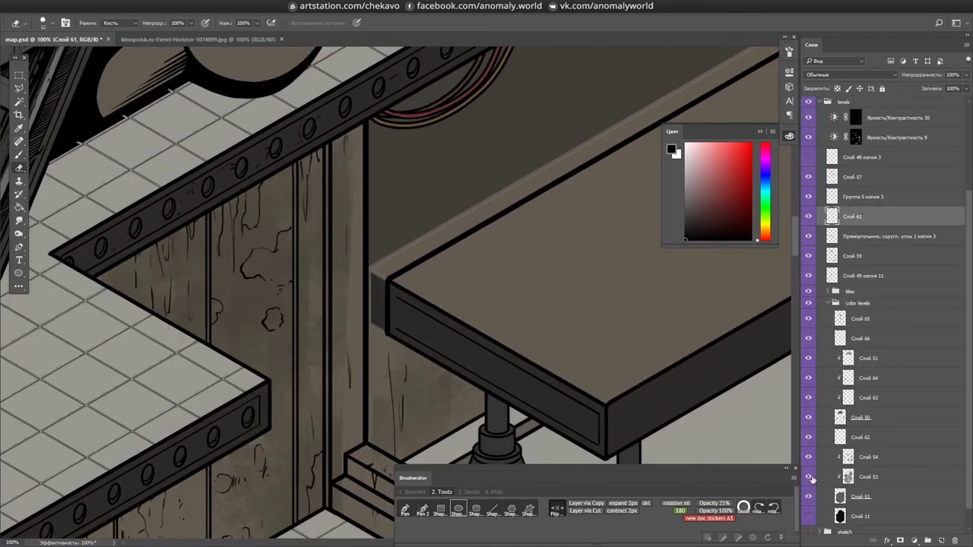
- Survey the room and table, toggling the rounded-rectangle copy layer to compare
{"action": "left_click_drag", "start_coordinate": [580, 159], "coordinate": [242, 279]}
{"action": "key", "text": "Tab"}
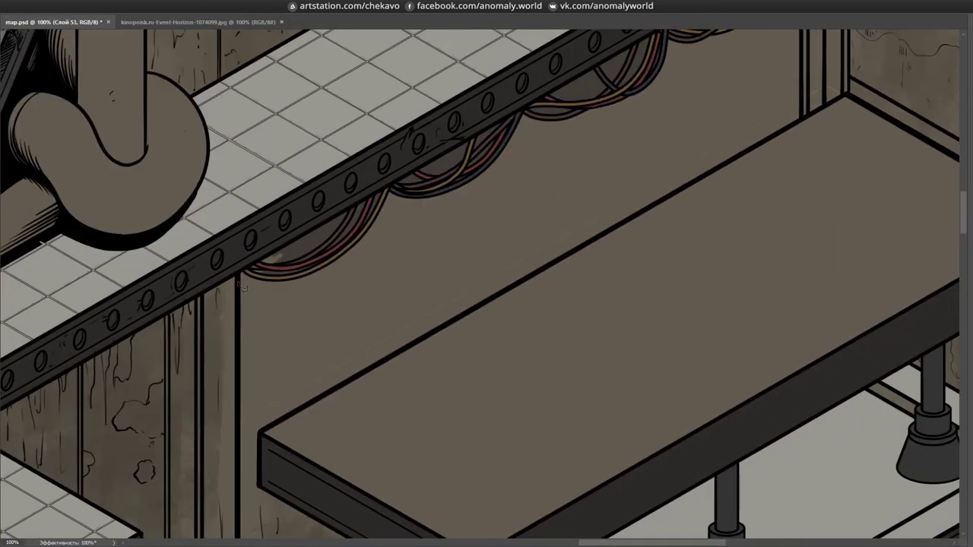
{"action": "key", "text": "ctrl+minus"}
{"action": "key", "text": "ctrl+minus"}
{"action": "left_click_drag", "start_coordinate": [421, 309], "coordinate": [495, 342]}
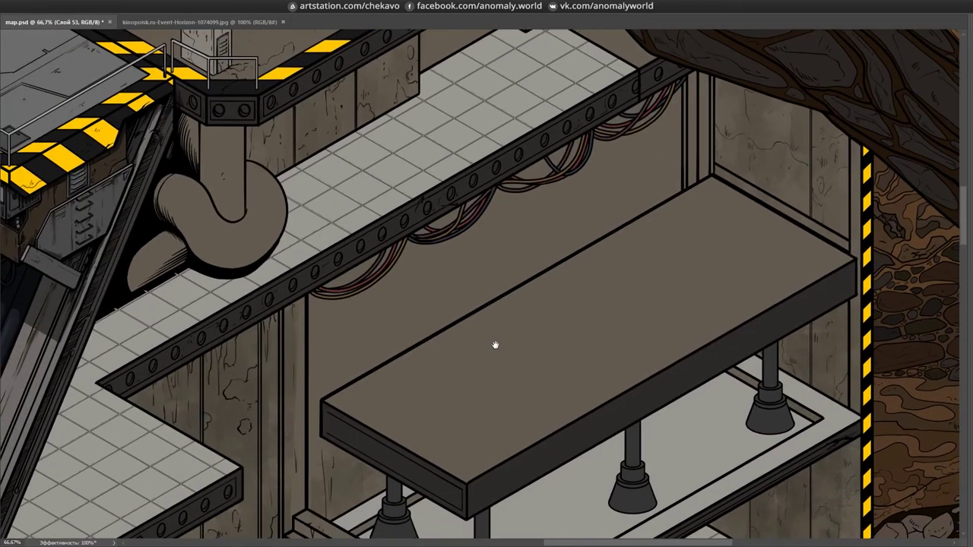
{"action": "key", "text": "ctrl+plus"}
{"action": "key", "text": "Tab"}
{"action": "left_click_drag", "start_coordinate": [405, 262], "coordinate": [335, 274]}
{"action": "left_click_drag", "start_coordinate": [462, 325], "coordinate": [459, 196]}
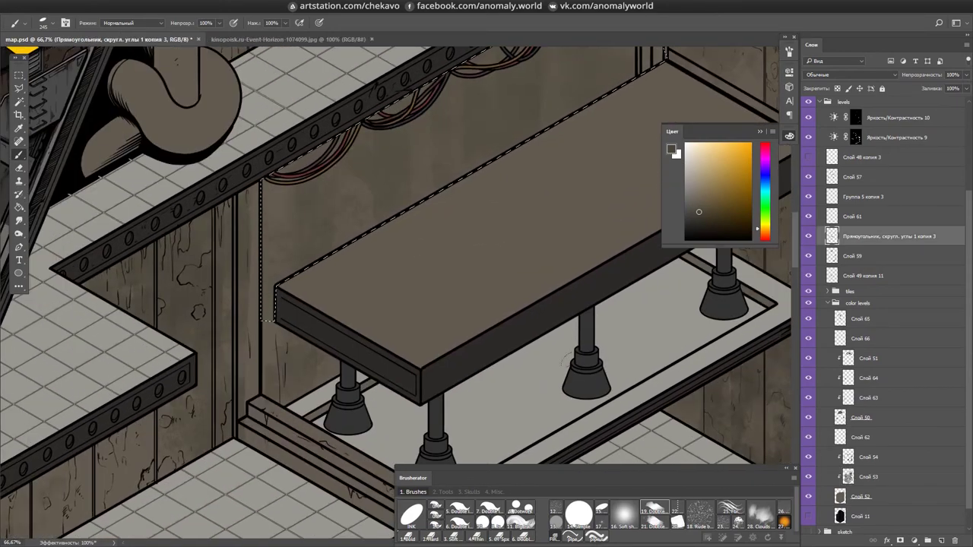
{"action": "left_click", "coordinate": [809, 238]}
{"action": "left_click", "coordinate": [809, 238]}
- Create layer Слой 67 and lasso the floor area beneath the table
{"action": "key", "text": "ctrl+shift+n"}
{"action": "key", "text": "Return"}
{"action": "left_click_drag", "start_coordinate": [515, 133], "coordinate": [451, 289]}
{"action": "key", "text": "l"}
{"action": "left_click_drag", "start_coordinate": [639, 131], "coordinate": [362, 452]}
{"action": "left_click", "coordinate": [442, 492]}
{"action": "key", "text": "b"}
{"action": "mouse_move", "coordinate": [598, 92]}
{"action": "left_mouse_down"}
{"action": "mouse_move", "coordinate": [653, 261]}
{"action": "mouse_move", "coordinate": [460, 272]}
{"action": "left_mouse_up"}
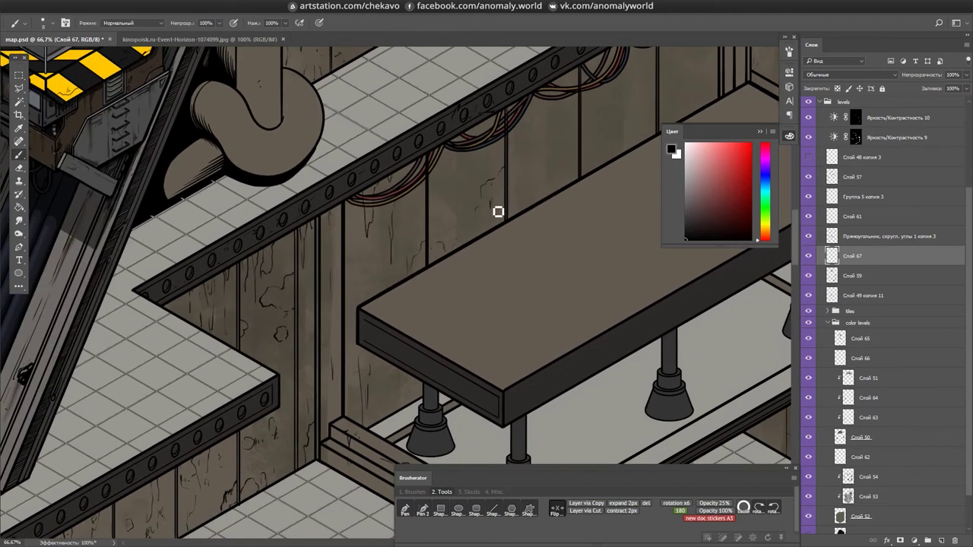
- Inspect the beam and wires, draw a straight-edged selection from the table corner, and save
{"action": "key", "text": "Tab"}
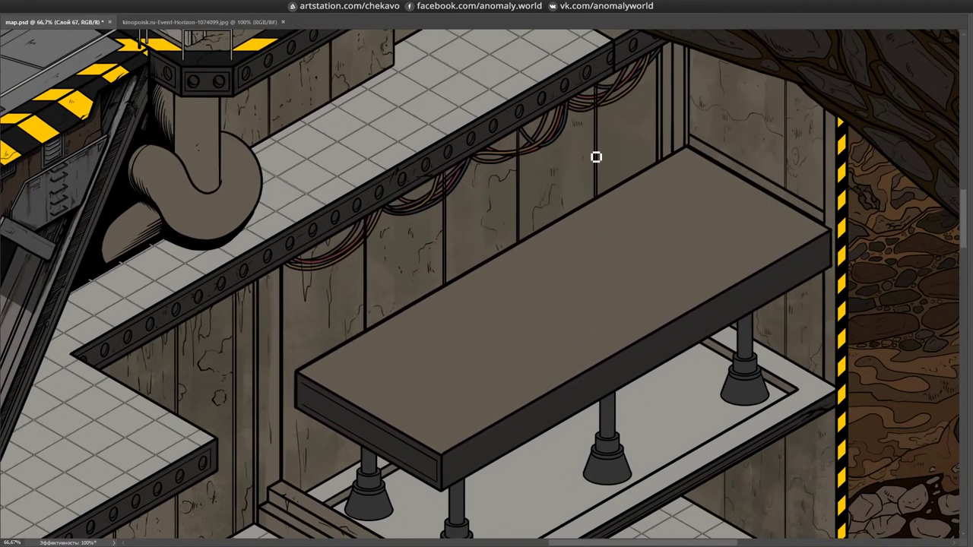
{"action": "key", "text": "ctrl+plus"}
{"action": "key", "text": "ctrl+plus"}
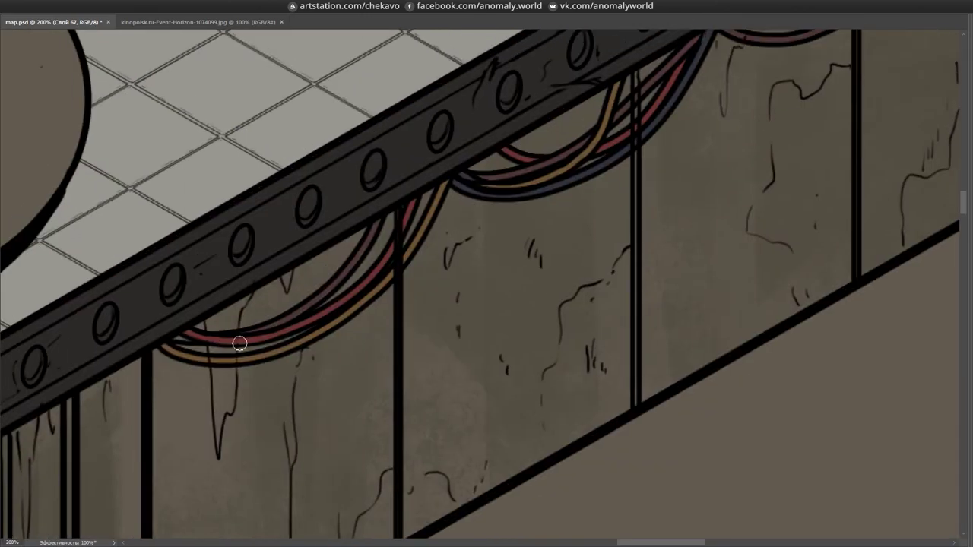
{"action": "left_click_drag", "start_coordinate": [393, 273], "coordinate": [652, 109]}
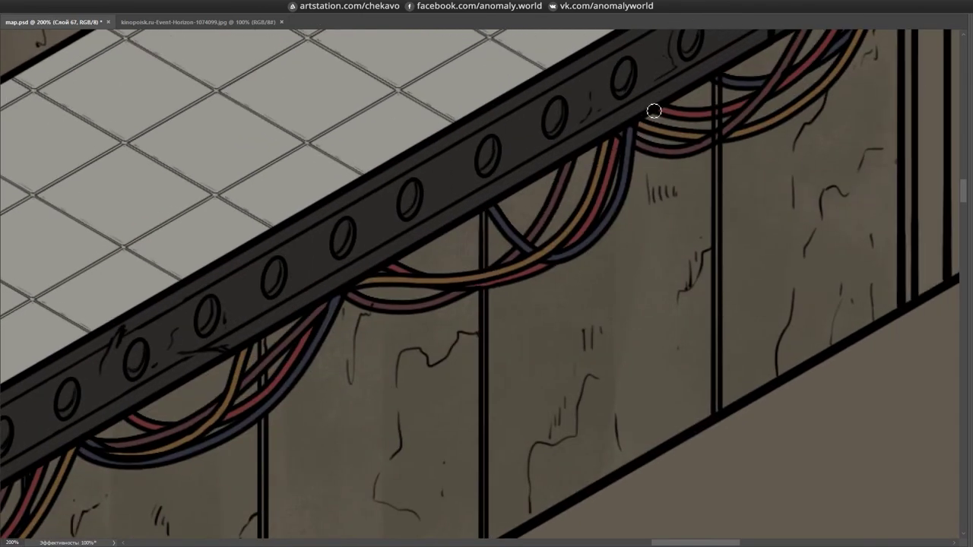
{"action": "left_click_drag", "start_coordinate": [715, 116], "coordinate": [596, 195]}
{"action": "key", "text": "ctrl+minus"}
{"action": "key", "text": "ctrl+minus"}
{"action": "key", "text": "Tab"}
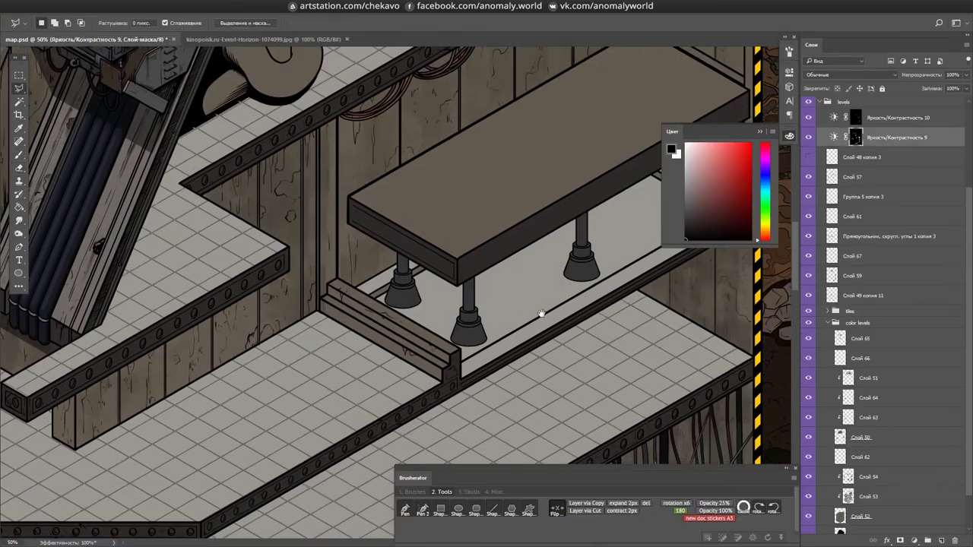
{"action": "left_click", "coordinate": [332, 228]}
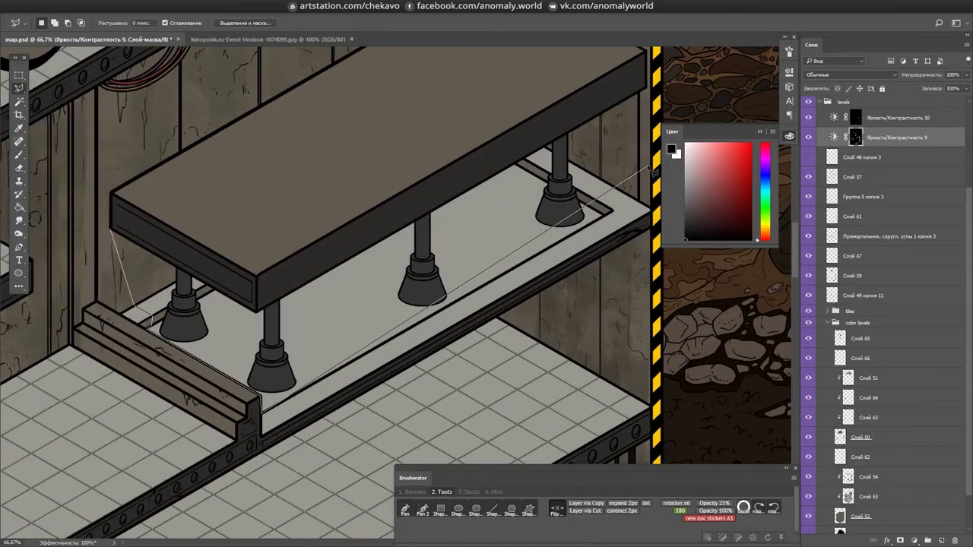
{"action": "key", "text": "ctrl+minus"}
{"action": "key", "text": "e"}
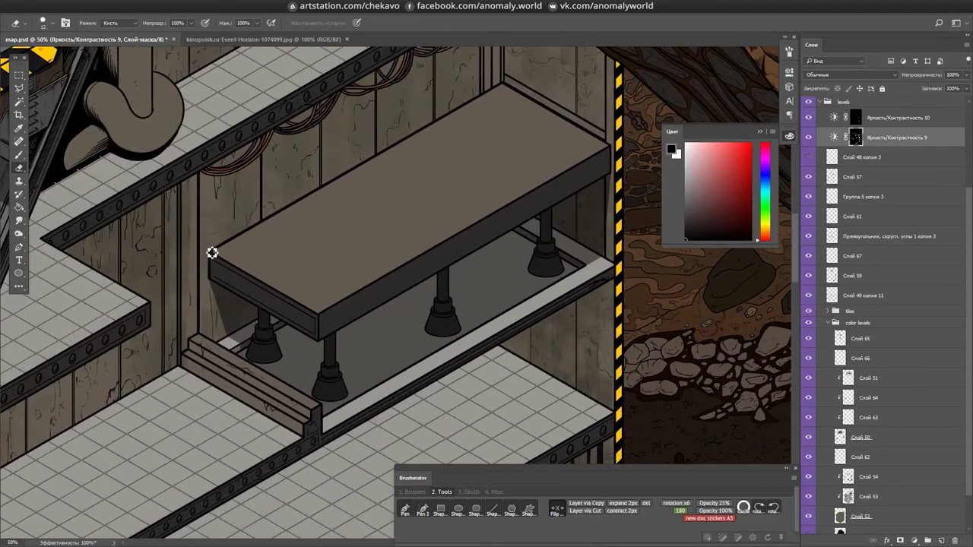
{"action": "key", "text": "ctrl+s"}
{"action": "scroll", "coordinate": [561, 319], "scroll_direction": "down", "scroll_amount": 3}
{"action": "scroll", "coordinate": [405, 212], "scroll_direction": "up", "scroll_amount": 2}
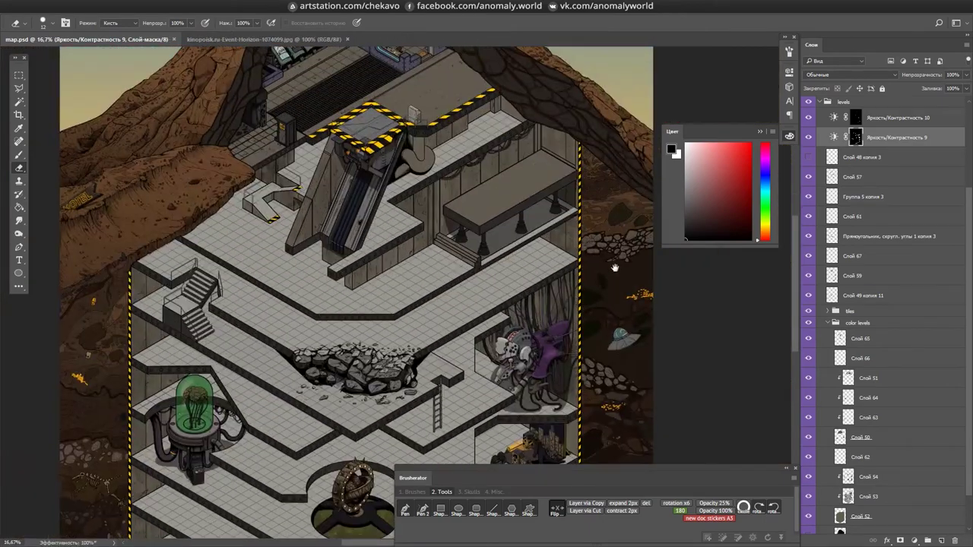
- Fill the table top with a grey sampled from the artwork and save the map
{"action": "key", "text": "g"}
{"action": "left_click", "coordinate": [404, 212], "text": "ctrl"}
{"action": "left_click", "coordinate": [517, 284], "text": "alt"}
{"action": "scroll", "coordinate": [517, 284], "scroll_direction": "down", "scroll_amount": 3}
{"action": "key", "text": "ctrl+s"}
{"action": "scroll", "coordinate": [626, 282], "scroll_direction": "up", "scroll_amount": 2}
{"action": "scroll", "coordinate": [633, 343], "scroll_direction": "down", "scroll_amount": 3}
{"action": "key", "text": "b"}
{"action": "left_click", "coordinate": [334, 336], "text": "ctrl"}
{"action": "scroll", "coordinate": [334, 336], "scroll_direction": "up", "scroll_amount": 4}
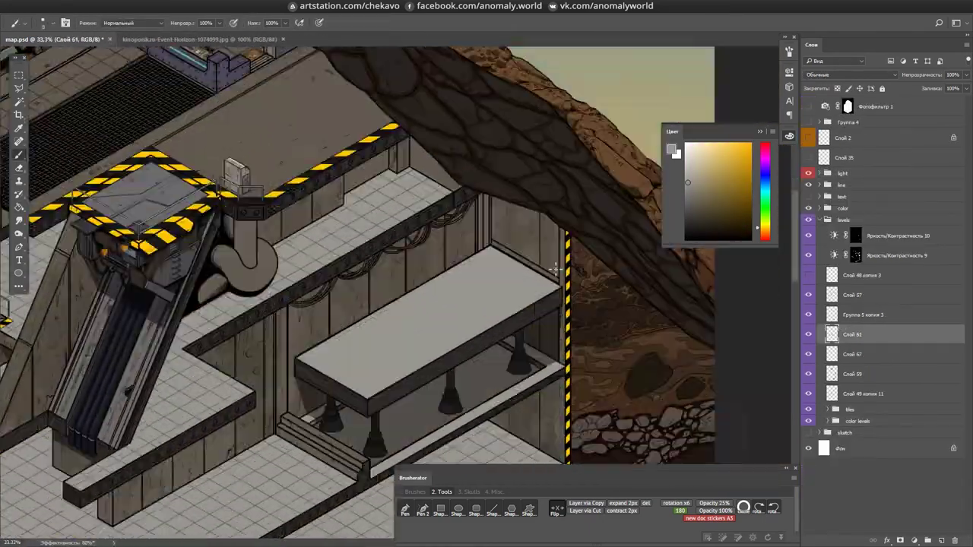
- Pick a light tan highlight colour and zoom in on the leg with Слой 65 active
{"action": "left_click", "coordinate": [318, 289], "text": "alt"}
{"action": "scroll", "coordinate": [319, 288], "scroll_direction": "right", "scroll_amount": 5}
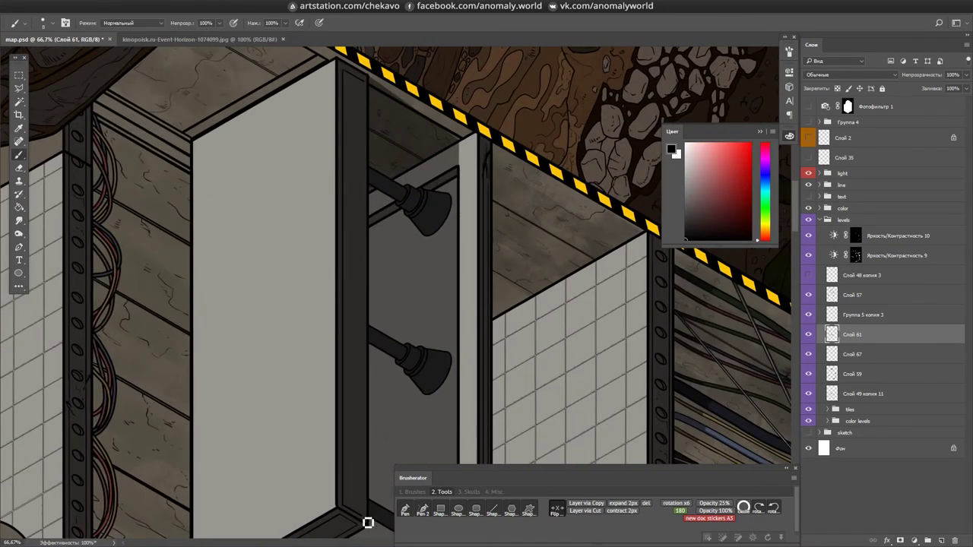
{"action": "key", "text": "e"}
{"action": "key", "text": "b"}
{"action": "scroll", "coordinate": [490, 278], "scroll_direction": "down", "scroll_amount": 2}
{"action": "scroll", "coordinate": [235, 284], "scroll_direction": "left", "scroll_amount": 2}
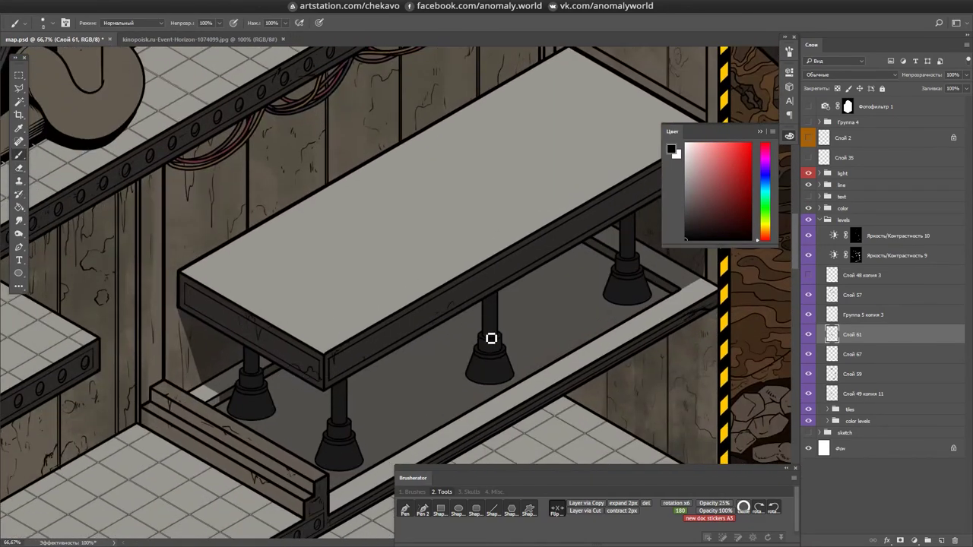
{"action": "left_click", "coordinate": [491, 311], "text": "alt"}
{"action": "left_click", "coordinate": [494, 310], "text": "ctrl"}
{"action": "key", "text": "ctrl+plus"}
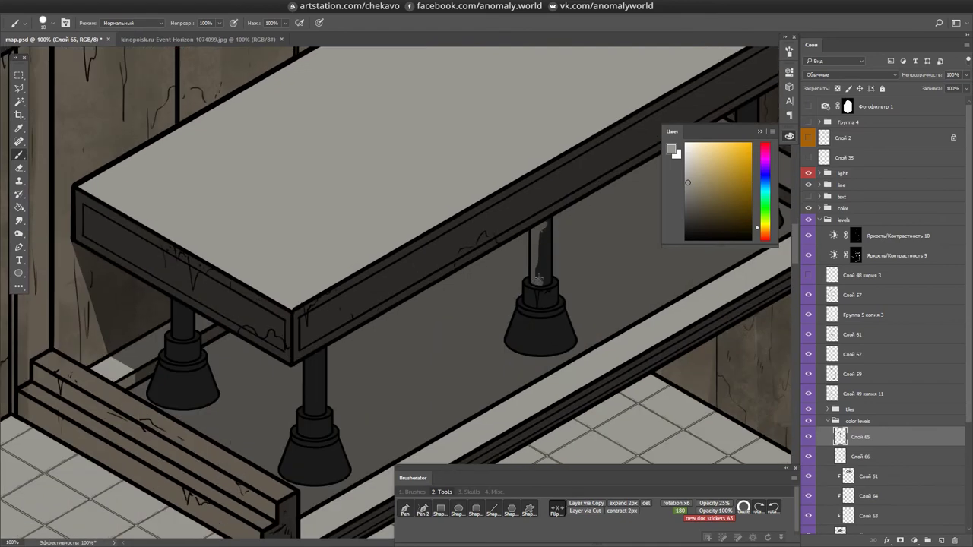
{"action": "key", "text": "b"}
- Paint light highlights down the leg poles and a dark orange stroke on one leg
{"action": "left_click_drag", "start_coordinate": [540, 290], "coordinate": [544, 280]}
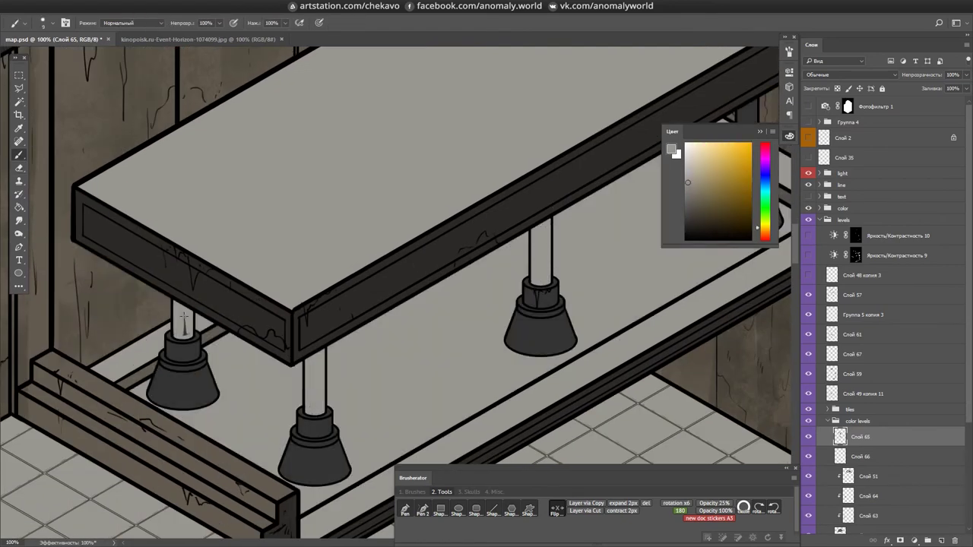
{"action": "left_click_drag", "start_coordinate": [608, 228], "coordinate": [331, 357]}
{"action": "left_click_drag", "start_coordinate": [464, 242], "coordinate": [465, 292]}
{"action": "left_click_drag", "start_coordinate": [469, 240], "coordinate": [471, 266]}
{"action": "mouse_move", "coordinate": [471, 266]}
{"action": "left_mouse_down"}
{"action": "mouse_move", "coordinate": [566, 144]}
{"action": "mouse_move", "coordinate": [567, 164]}
{"action": "left_mouse_up"}
{"action": "left_click", "coordinate": [415, 492]}
{"action": "left_click", "coordinate": [566, 153], "text": "alt"}
{"action": "left_click_drag", "start_coordinate": [358, 261], "coordinate": [392, 208]}
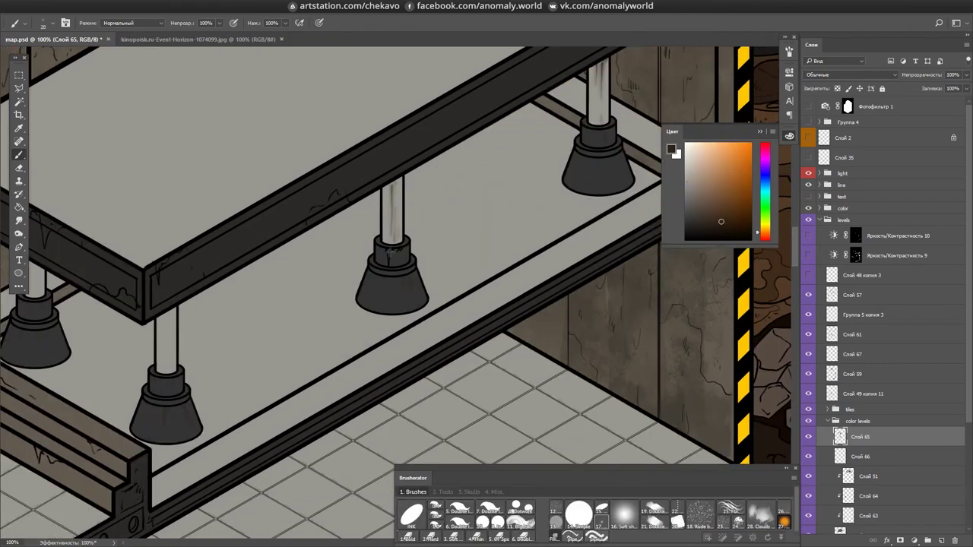
{"action": "scroll", "coordinate": [166, 351], "scroll_direction": "down", "scroll_amount": 2}
- Draw two thin panel lines across the table top on Слой 61
{"action": "key", "text": "d"}
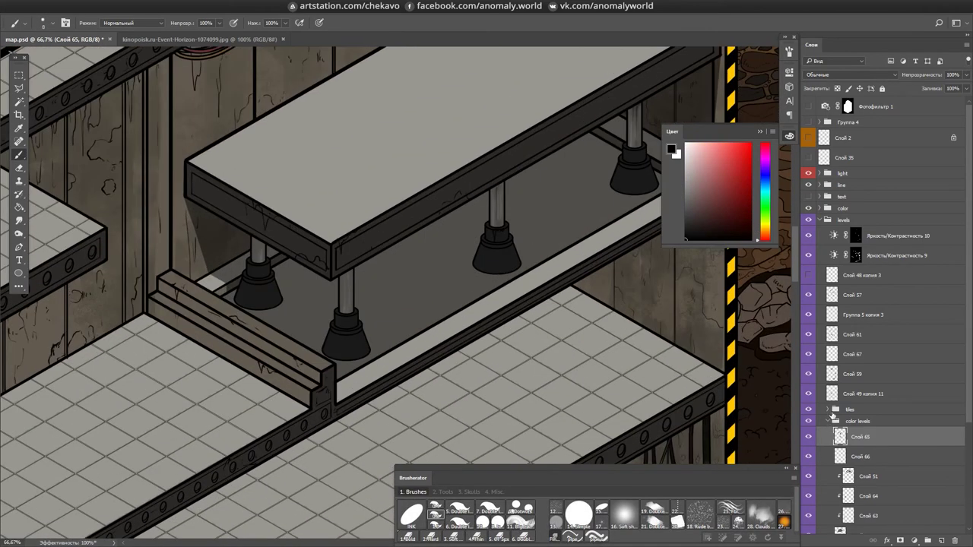
{"action": "left_click", "coordinate": [344, 323], "text": "ctrl"}
{"action": "key", "text": "Tab"}
{"action": "left_click_drag", "start_coordinate": [555, 167], "coordinate": [426, 251]}
{"action": "left_click_drag", "start_coordinate": [496, 285], "coordinate": [496, 471]}
{"action": "key", "text": "Escape"}
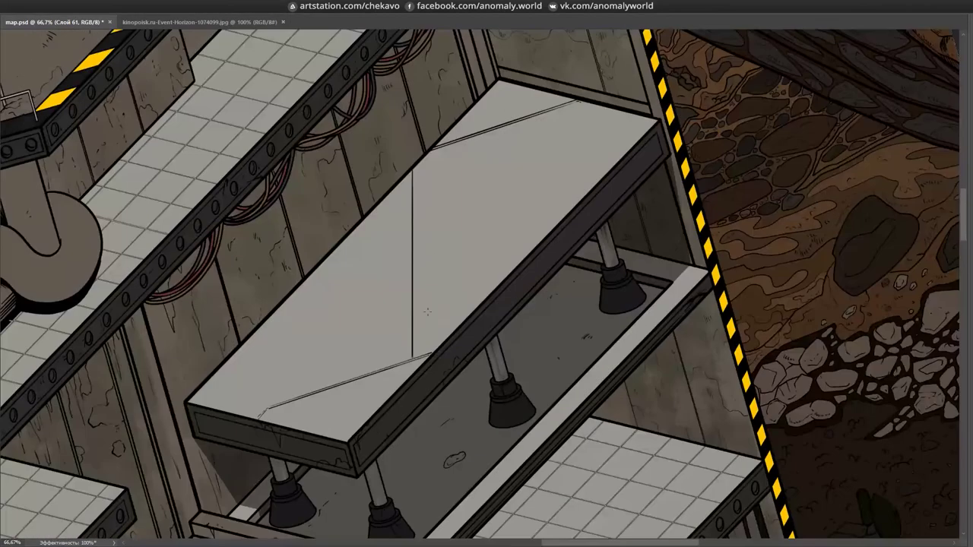
- Save the map with Ctrl+S and zoom around the finished table to review it
{"action": "key", "text": "ctrl+s"}
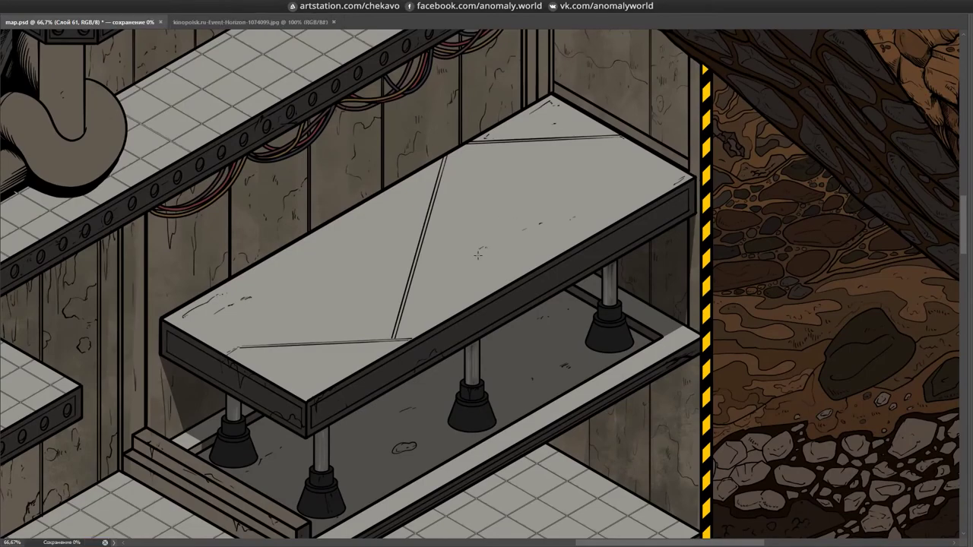
{"action": "scroll", "coordinate": [520, 206], "scroll_direction": "down", "scroll_amount": 1}
{"action": "scroll", "coordinate": [460, 283], "scroll_direction": "up", "scroll_amount": 2}
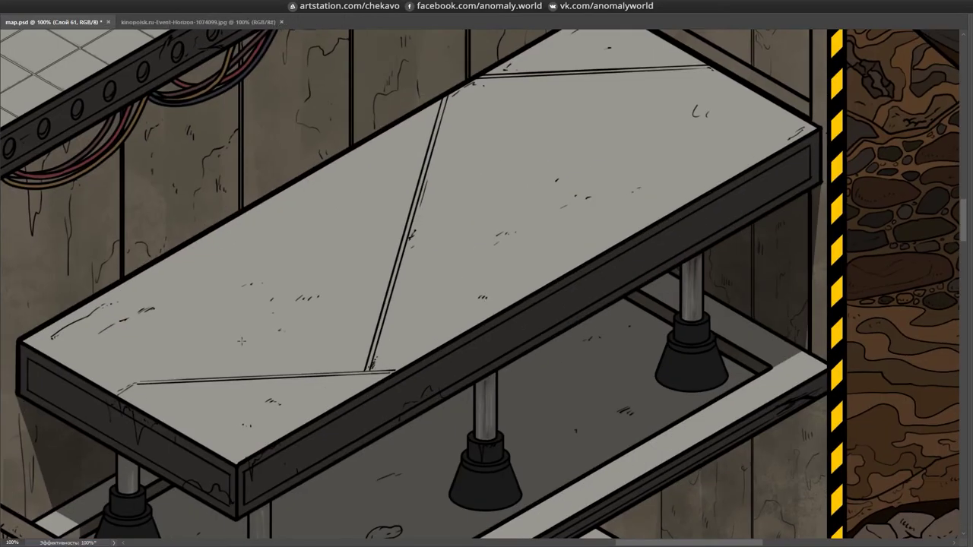
{"action": "scroll", "coordinate": [241, 342], "scroll_direction": "up", "scroll_amount": 3}
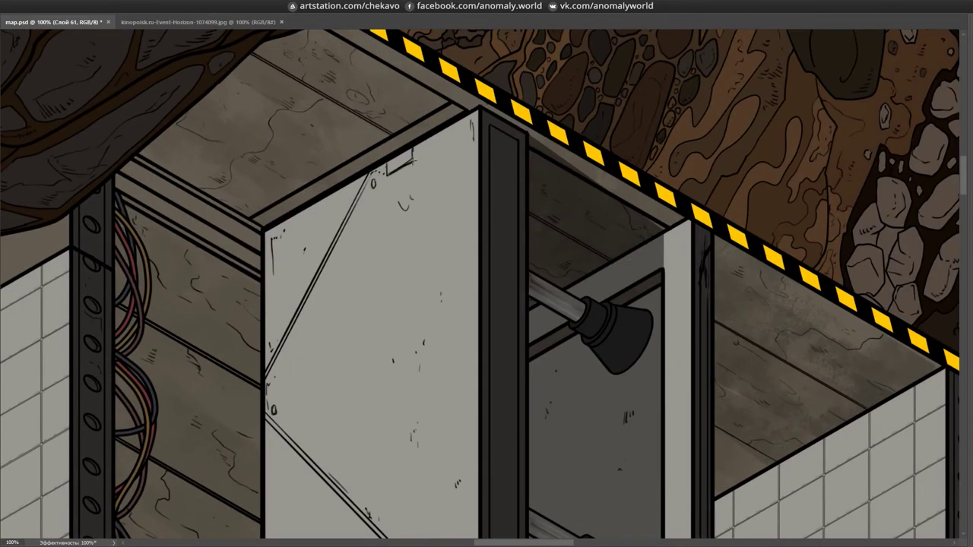
{"action": "scroll", "coordinate": [651, 219], "scroll_direction": "down", "scroll_amount": 2}
{"action": "scroll", "coordinate": [652, 220], "scroll_direction": "up", "scroll_amount": 1}
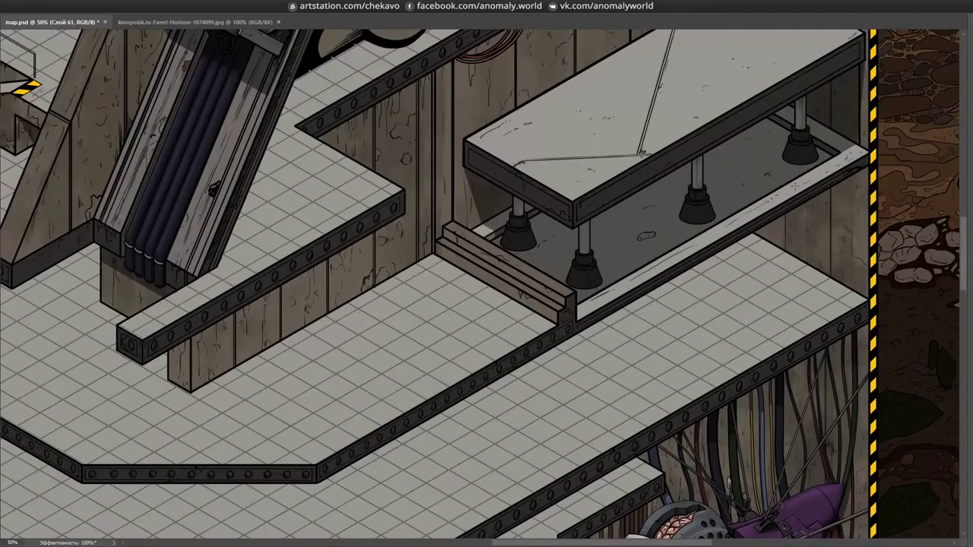
{"action": "scroll", "coordinate": [585, 311], "scroll_direction": "down", "scroll_amount": 2}
{"action": "scroll", "coordinate": [578, 332], "scroll_direction": "up", "scroll_amount": 1}
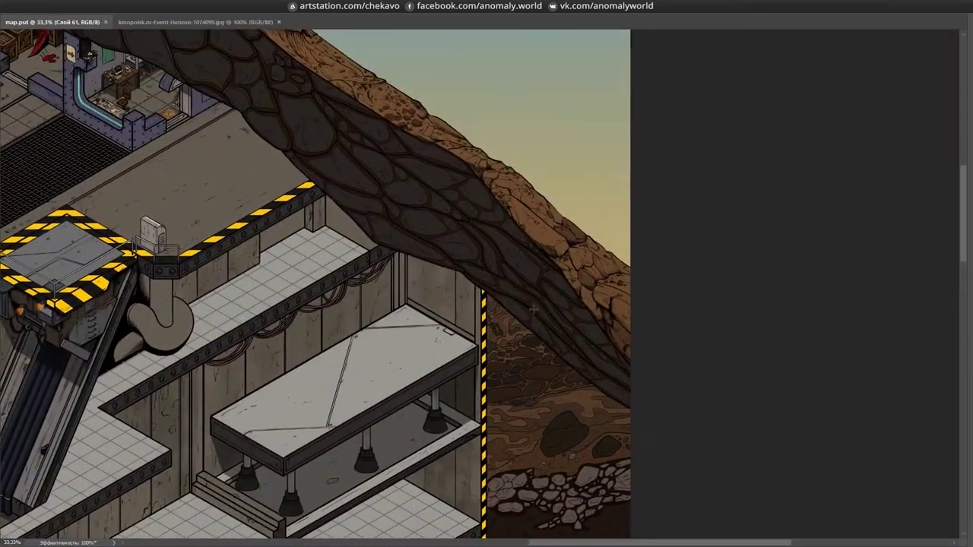
{"action": "key", "text": "Tab"}
{"action": "key", "text": "r"}
{"action": "scroll", "coordinate": [533, 309], "scroll_direction": "up", "scroll_amount": 4}
{"action": "scroll", "coordinate": [533, 269], "scroll_direction": "down", "scroll_amount": 3}
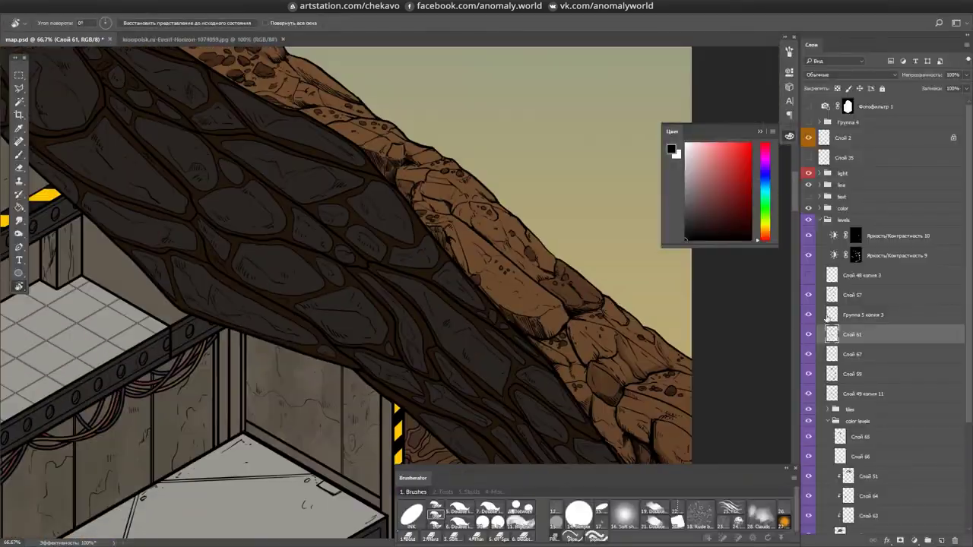
- Hide the ladder sketch layer Слой 35, rotate the canvas and add new layer Слой 68
{"action": "left_click", "coordinate": [808, 158]}
{"action": "scroll", "coordinate": [532, 266], "scroll_direction": "up", "scroll_amount": 1}
{"action": "mouse_move", "coordinate": [532, 266]}
{"action": "left_mouse_down"}
{"action": "mouse_move", "coordinate": [502, 228]}
{"action": "mouse_move", "coordinate": [565, 261]}
{"action": "mouse_move", "coordinate": [486, 168]}
{"action": "mouse_move", "coordinate": [509, 251]}
{"action": "left_mouse_up"}
{"action": "key", "text": "ctrl+shift+n"}
{"action": "key", "text": "Return"}
- Sketch and erase the plate outline on the rock ridge and arch, clearing the selection
{"action": "key", "text": "l"}
{"action": "key", "text": "ctrl+d"}
{"action": "key", "text": "ctrl+plus"}
{"action": "key", "text": "e"}
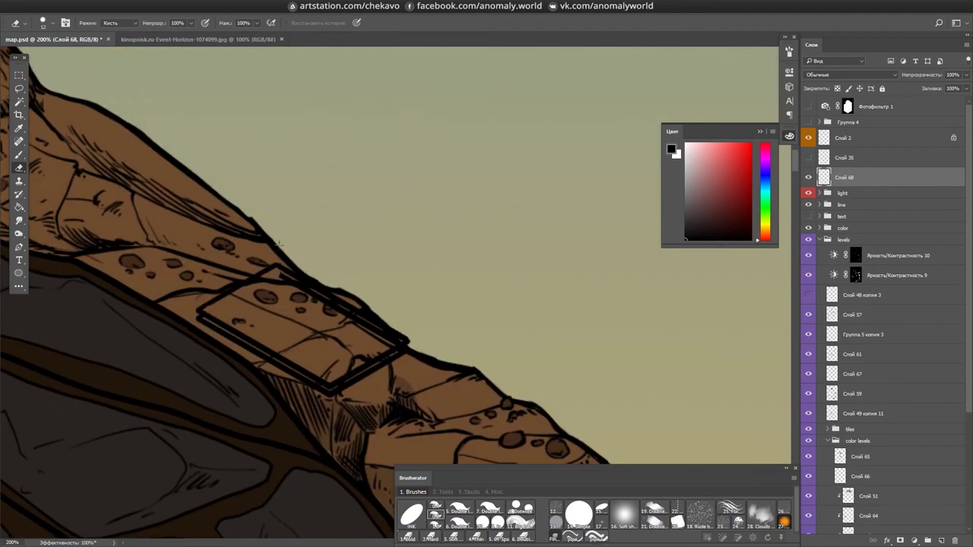
{"action": "left_click_drag", "start_coordinate": [196, 289], "coordinate": [320, 236]}
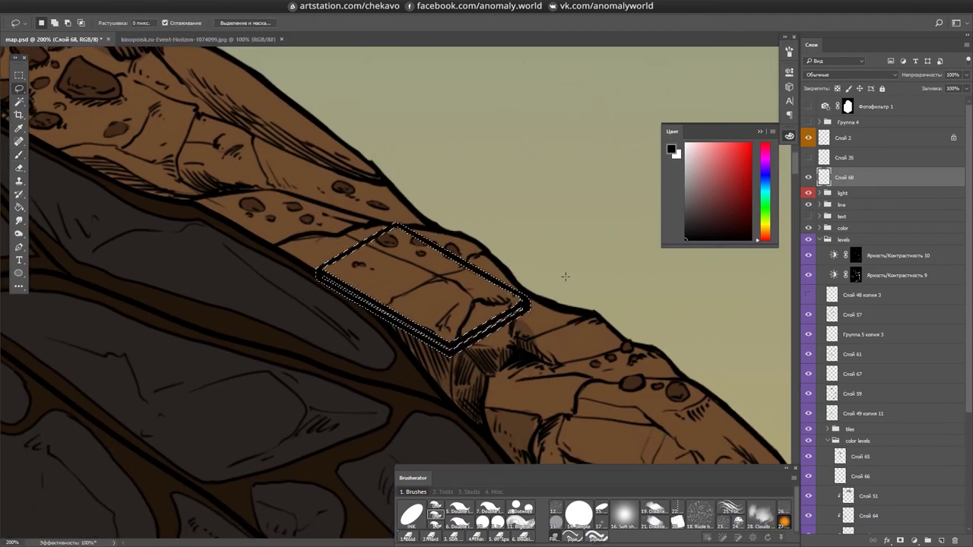
{"action": "key", "text": "r"}
{"action": "left_click_drag", "start_coordinate": [567, 279], "coordinate": [560, 304]}
{"action": "key", "text": "ctrl+minus"}
{"action": "key", "text": "ctrl+minus"}
{"action": "key", "text": "ctrl+minus"}
{"action": "key", "text": "ctrl+minus"}
{"action": "key", "text": "b"}
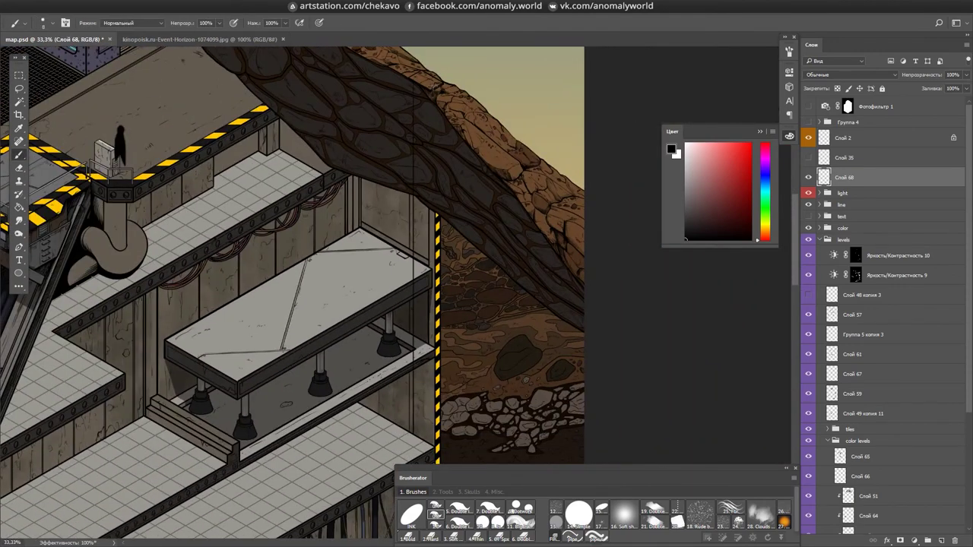
{"action": "scroll", "coordinate": [463, 338], "scroll_direction": "up", "scroll_amount": 6}
{"action": "key", "text": "e"}
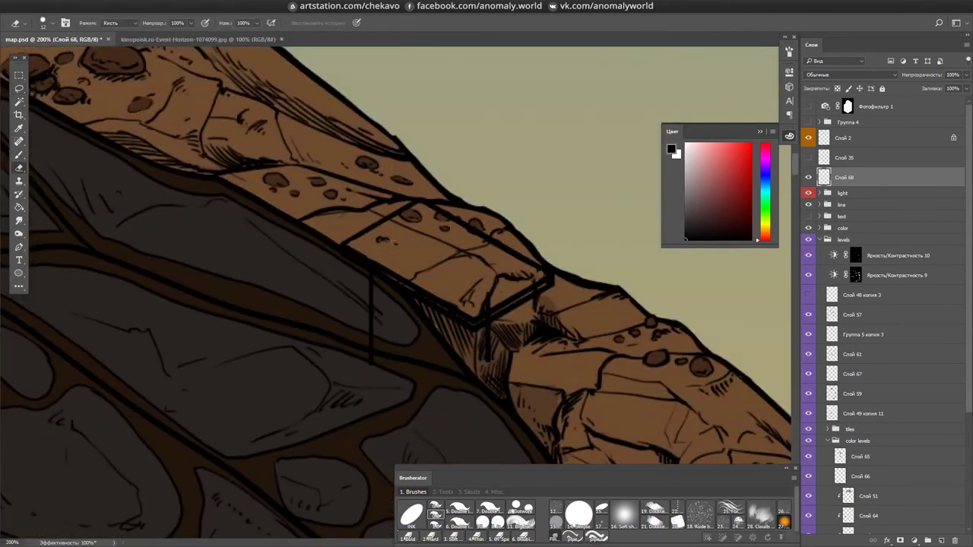
{"action": "left_click_drag", "start_coordinate": [502, 330], "coordinate": [482, 263]}
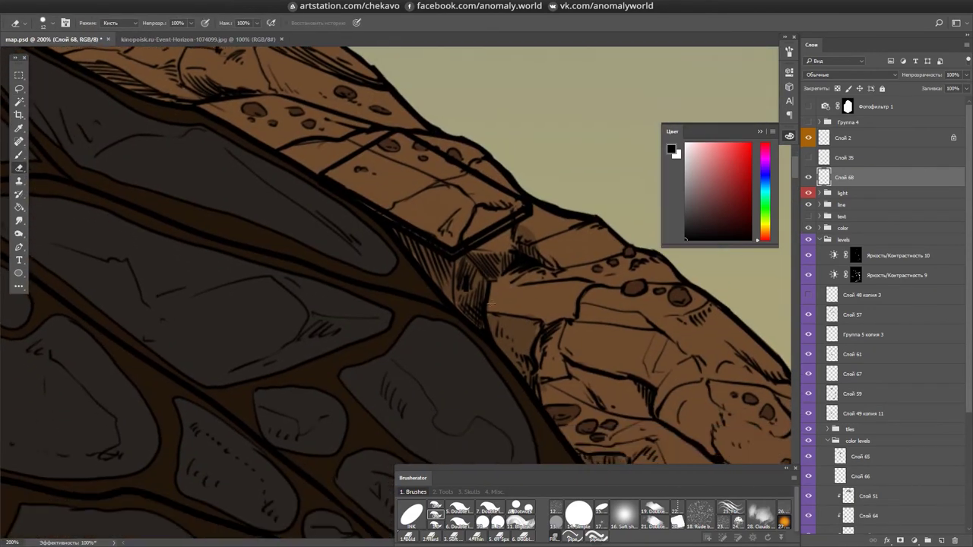
{"action": "scroll", "coordinate": [401, 92], "scroll_direction": "down", "scroll_amount": 4}
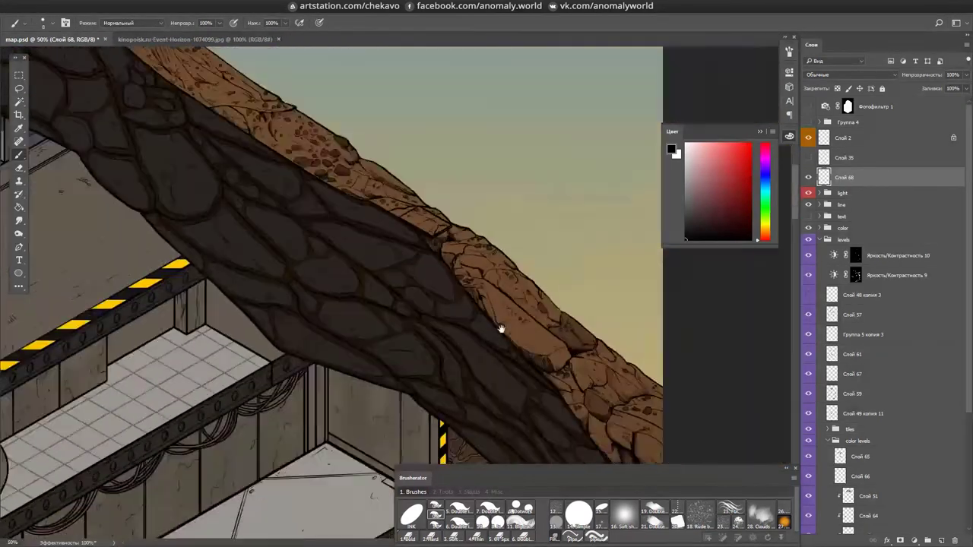
- Lasso an area around the plate and draw an ellipse emblem on its face
{"action": "key", "text": "l"}
{"action": "mouse_move", "coordinate": [378, 112]}
{"action": "left_mouse_down"}
{"action": "mouse_move", "coordinate": [385, 152]}
{"action": "mouse_move", "coordinate": [415, 76]}
{"action": "left_mouse_up"}
{"action": "scroll", "coordinate": [414, 76], "scroll_direction": "up", "scroll_amount": 5}
{"action": "left_click", "coordinate": [442, 492]}
{"action": "left_click", "coordinate": [457, 509]}
{"action": "mouse_move", "coordinate": [374, 177]}
{"action": "left_mouse_down"}
{"action": "mouse_move", "coordinate": [449, 207]}
{"action": "mouse_move", "coordinate": [451, 239]}
{"action": "mouse_move", "coordinate": [489, 278]}
{"action": "left_mouse_up"}
{"action": "key", "text": "Escape"}
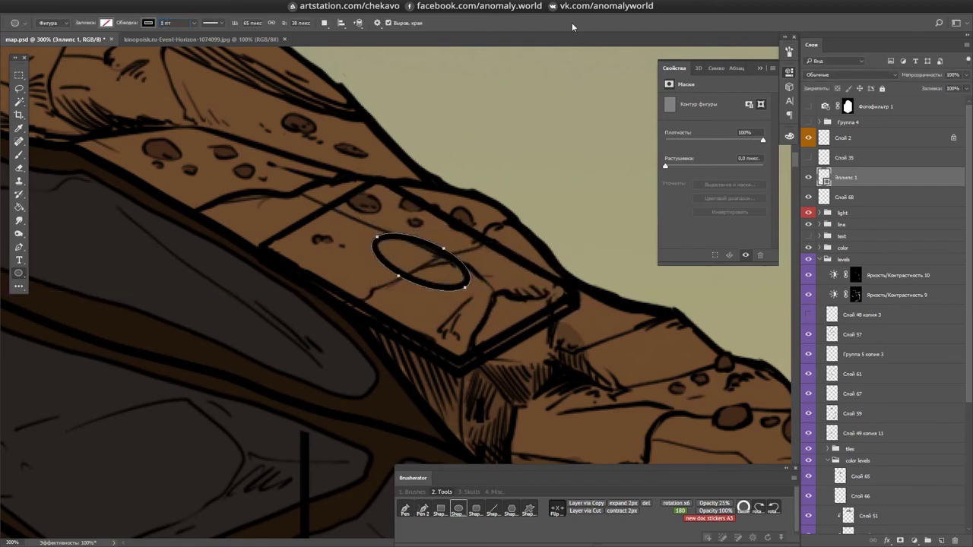
- Delete the layer under the ellipse and turn the view back toward upright
{"action": "left_click", "coordinate": [867, 197]}
{"action": "key", "text": "Delete"}
{"action": "left_click_drag", "start_coordinate": [366, 177], "coordinate": [416, 295]}
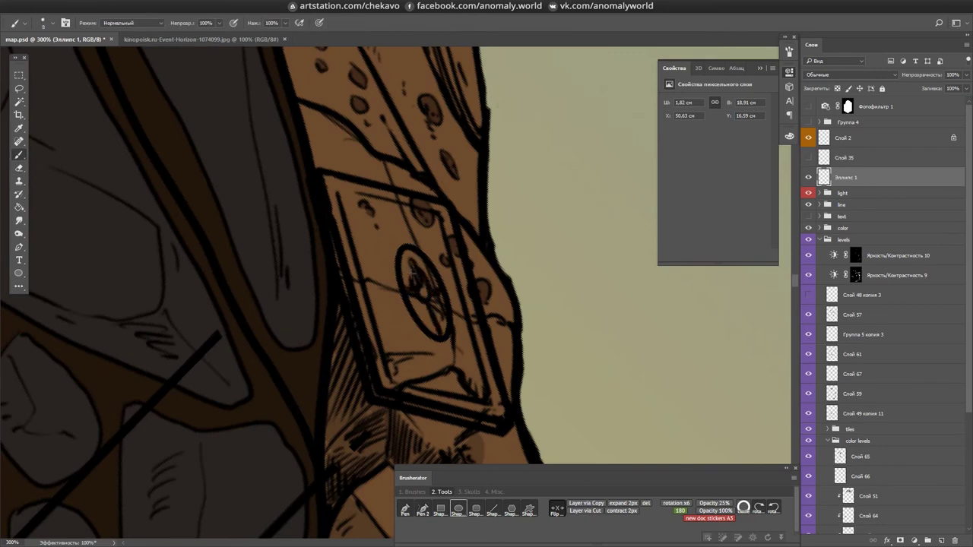
{"action": "scroll", "coordinate": [412, 274], "scroll_direction": "down", "scroll_amount": 1}
{"action": "left_click_drag", "start_coordinate": [405, 230], "coordinate": [440, 255]}
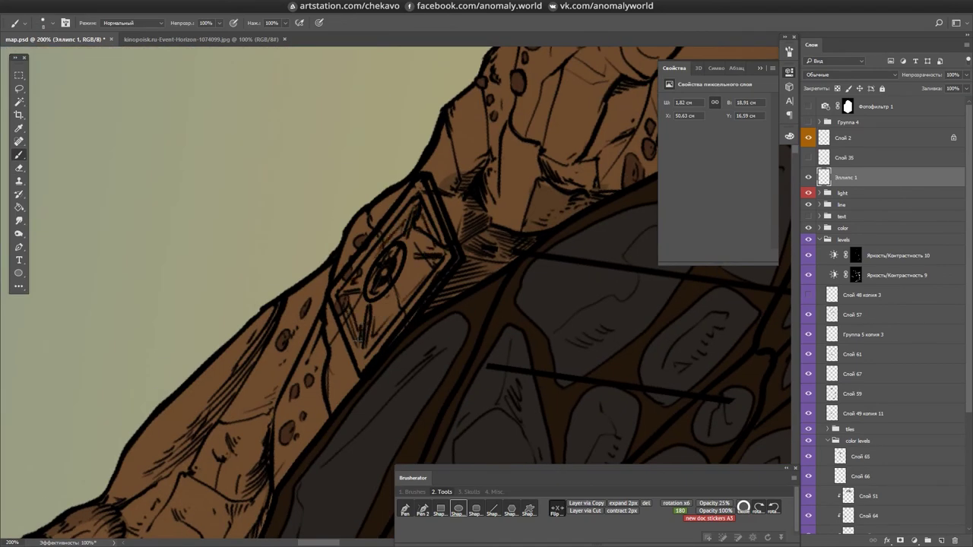
- Paint light grey across the metal plate on a new layer beneath the ellipse
{"action": "mouse_move", "coordinate": [414, 277]}
{"action": "left_mouse_down"}
{"action": "mouse_move", "coordinate": [490, 251]}
{"action": "mouse_move", "coordinate": [498, 303]}
{"action": "mouse_move", "coordinate": [410, 221]}
{"action": "left_mouse_up"}
{"action": "key", "text": "ctrl+shift+alt+n"}
{"action": "key", "text": "F6"}
{"action": "left_click_drag", "start_coordinate": [411, 221], "coordinate": [402, 311]}
{"action": "left_click_drag", "start_coordinate": [391, 203], "coordinate": [426, 280]}
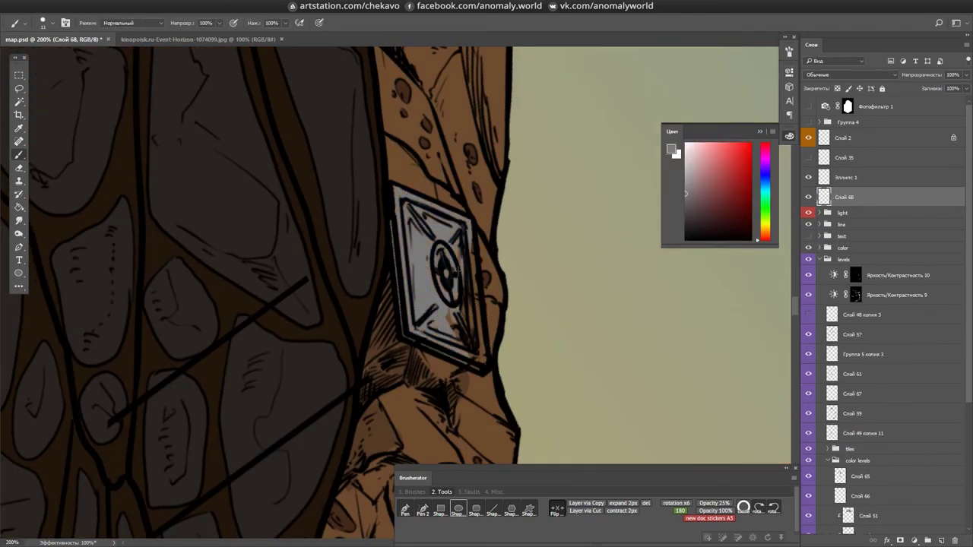
- Save, move the plate layers into the line group, and select Слой 8
{"action": "left_click_drag", "start_coordinate": [486, 297], "coordinate": [510, 260]}
{"action": "key", "text": "ctrl+s"}
{"action": "left_click_drag", "start_coordinate": [854, 214], "coordinate": [844, 225]}
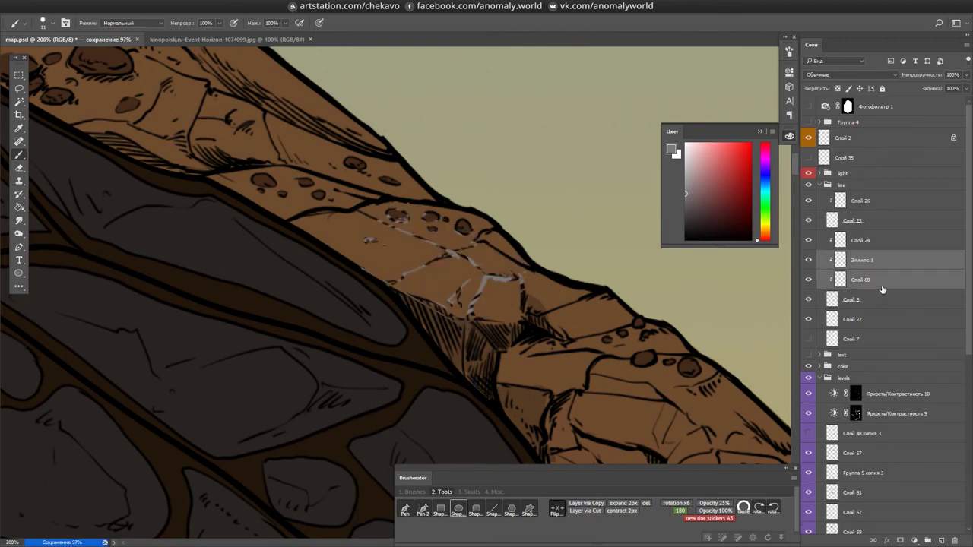
{"action": "left_click", "coordinate": [851, 260]}
- Select the ellipse ink layer with black as the paint colour, and save
{"action": "key", "text": "e"}
{"action": "key", "text": "l"}
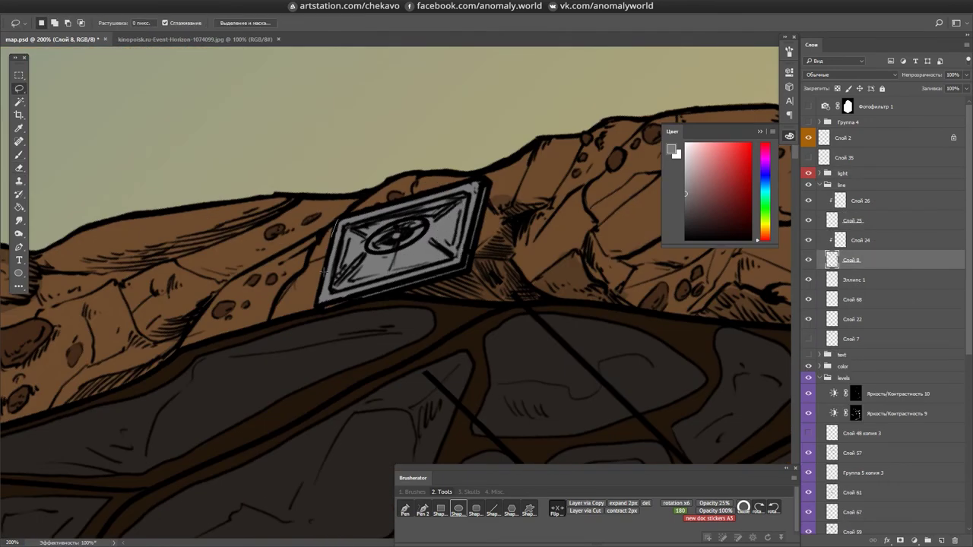
{"action": "key", "text": "ctrl+d"}
{"action": "key", "text": "b"}
{"action": "mouse_move", "coordinate": [602, 455]}
{"action": "left_mouse_down"}
{"action": "mouse_move", "coordinate": [456, 289]}
{"action": "mouse_move", "coordinate": [411, 265]}
{"action": "mouse_move", "coordinate": [522, 304]}
{"action": "mouse_move", "coordinate": [357, 282]}
{"action": "left_mouse_up"}
{"action": "key", "text": "alt+bracketleft"}
{"action": "key", "text": "alt+bracketleft"}
{"action": "left_click", "coordinate": [358, 283], "text": "alt"}
{"action": "key", "text": "alt+bracketright"}
{"action": "key", "text": "ctrl+s"}
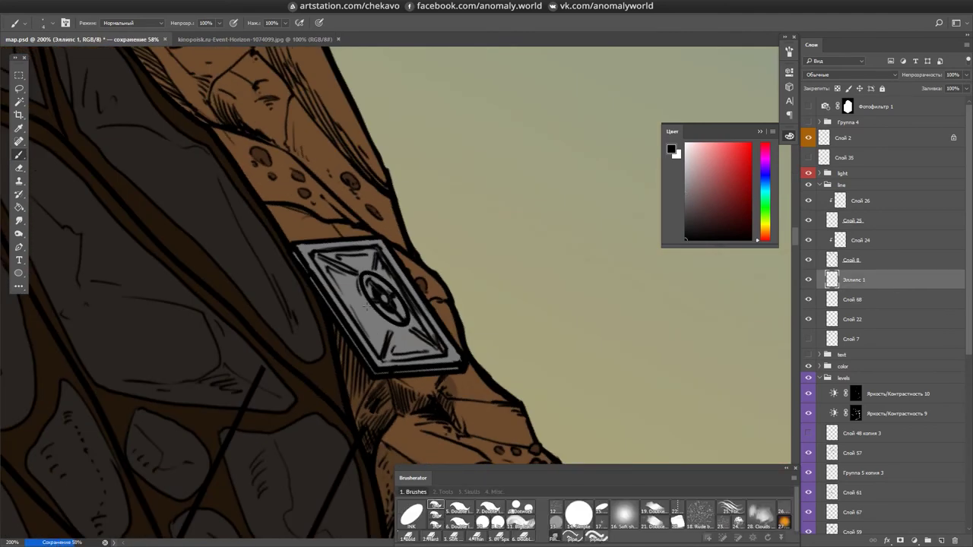
- Ink small black details at the plate's corner and erase some hatching below it
{"action": "left_click_drag", "start_coordinate": [371, 325], "coordinate": [502, 217]}
{"action": "mouse_move", "coordinate": [499, 332]}
{"action": "left_mouse_down"}
{"action": "mouse_move", "coordinate": [530, 319]}
{"action": "mouse_move", "coordinate": [483, 346]}
{"action": "mouse_move", "coordinate": [523, 316]}
{"action": "left_mouse_up"}
{"action": "mouse_move", "coordinate": [461, 359]}
{"action": "left_mouse_down"}
{"action": "mouse_move", "coordinate": [423, 375]}
{"action": "mouse_move", "coordinate": [456, 357]}
{"action": "left_mouse_up"}
{"action": "key", "text": "alt+bracketleft"}
{"action": "key", "text": "b"}
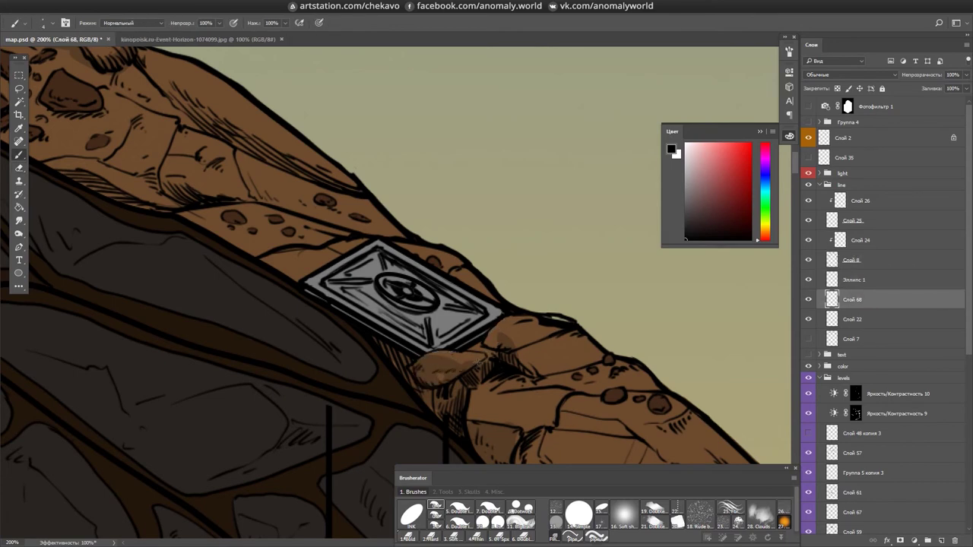
{"action": "key", "text": "alt+bracketright"}
{"action": "key", "text": "alt+bracketright"}
{"action": "key", "text": "e"}
{"action": "left_click_drag", "start_coordinate": [544, 325], "coordinate": [567, 320]}
{"action": "scroll", "coordinate": [811, 414], "scroll_direction": "down", "scroll_amount": 3}
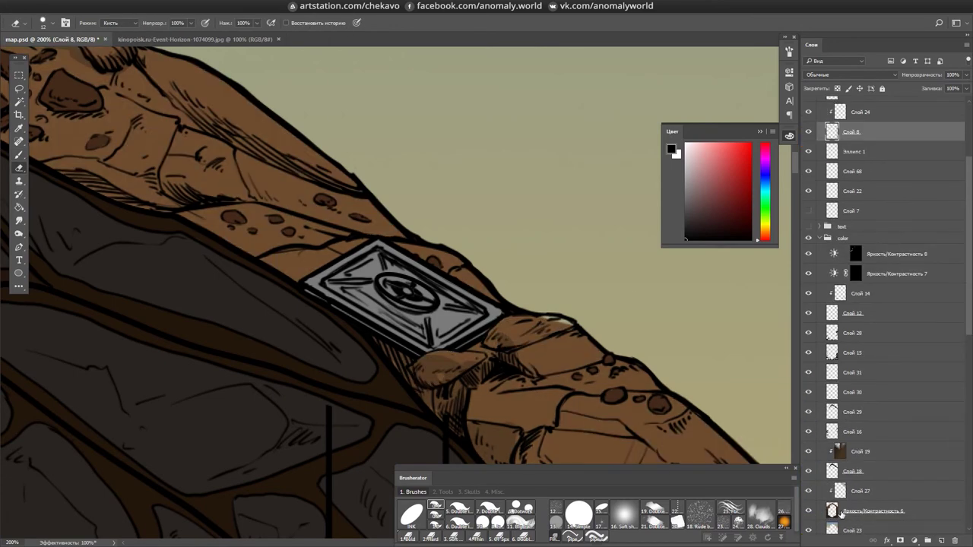
{"action": "key", "text": "ctrl+z"}
- Select the Яркость/Контрастность 8 mask, then the grey plate layer Слой 68, flipping the canvas to check
{"action": "left_click", "coordinate": [855, 254]}
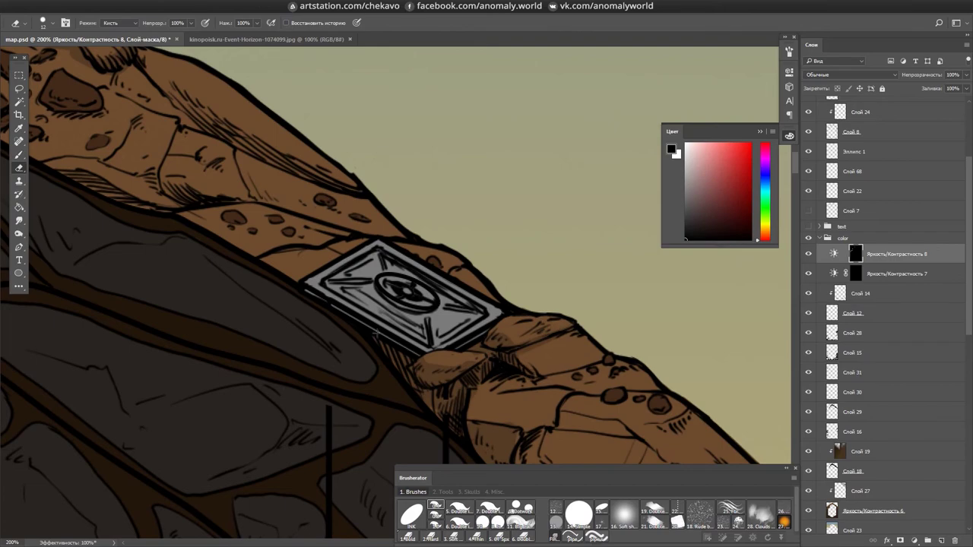
{"action": "key", "text": "b"}
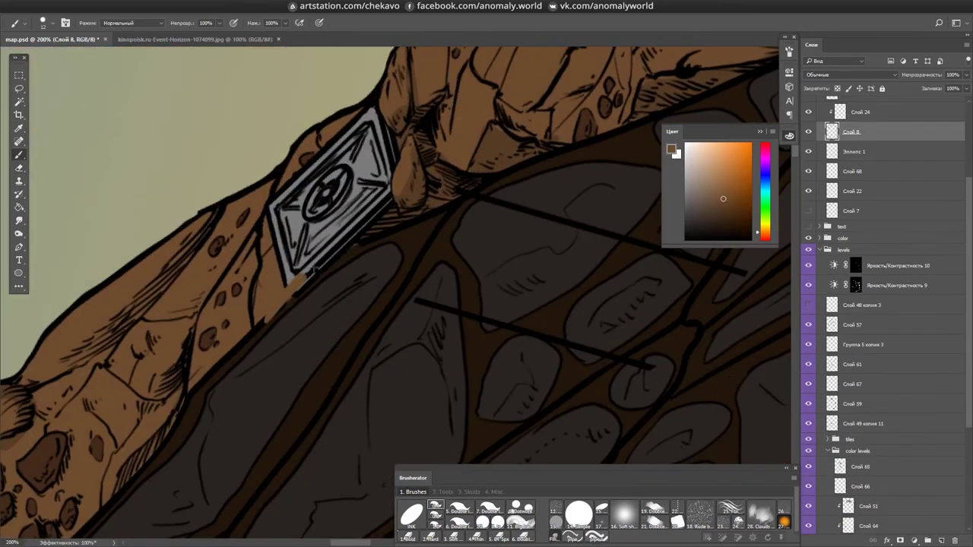
{"action": "key", "text": "b"}
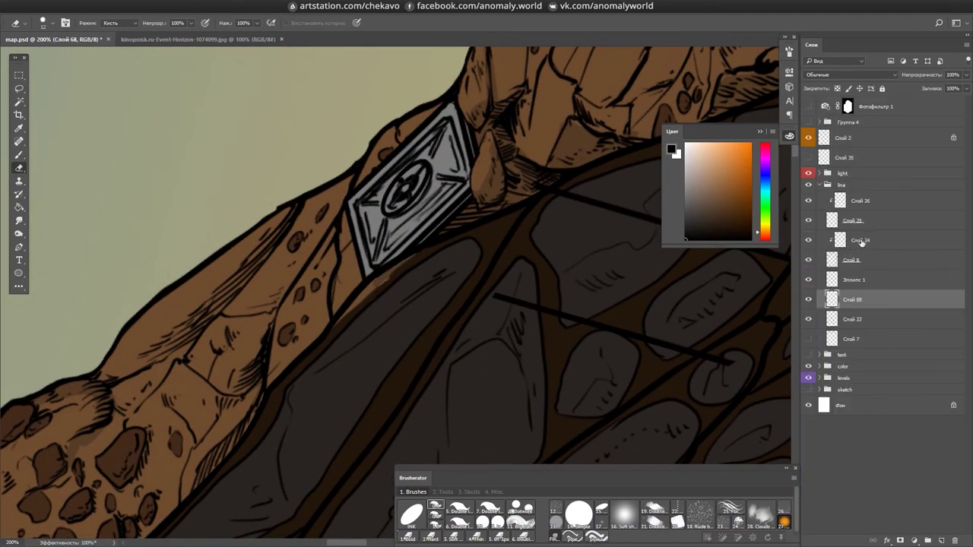
{"action": "left_click", "coordinate": [328, 337], "text": "ctrl"}
{"action": "key", "text": "ctrl+shift+h"}
{"action": "left_click", "coordinate": [328, 337], "text": "ctrl"}
{"action": "key", "text": "ctrl+s"}
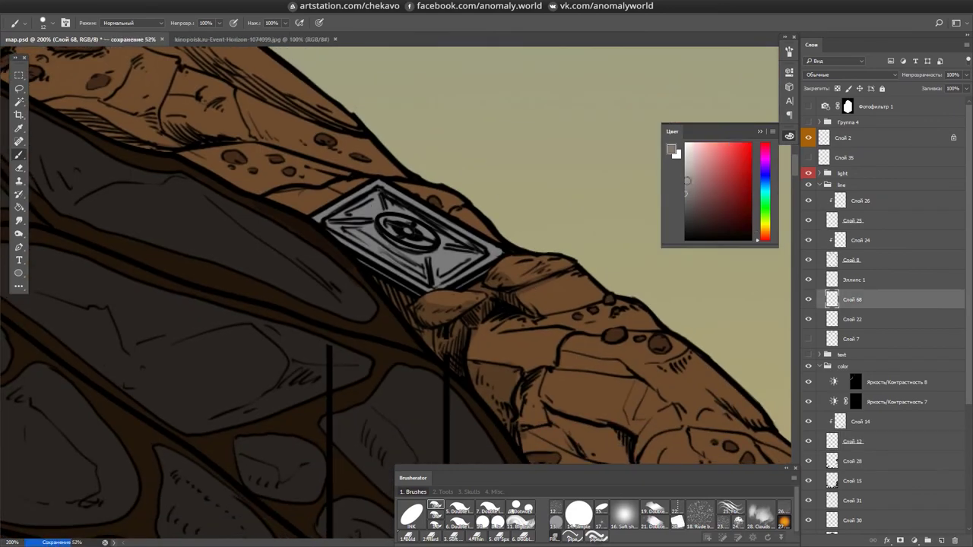
- Zoom out to see the plate in context, select the ellipse layer and dismiss the no-pixels warning
{"action": "key", "text": "ctrl+minus"}
{"action": "key", "text": "ctrl+minus"}
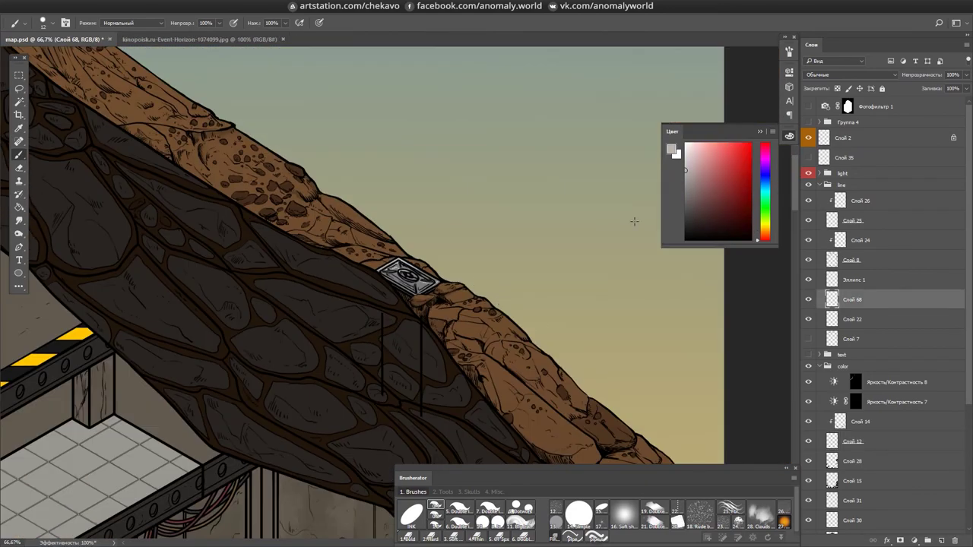
{"action": "scroll", "coordinate": [608, 307], "scroll_direction": "down", "scroll_amount": 3}
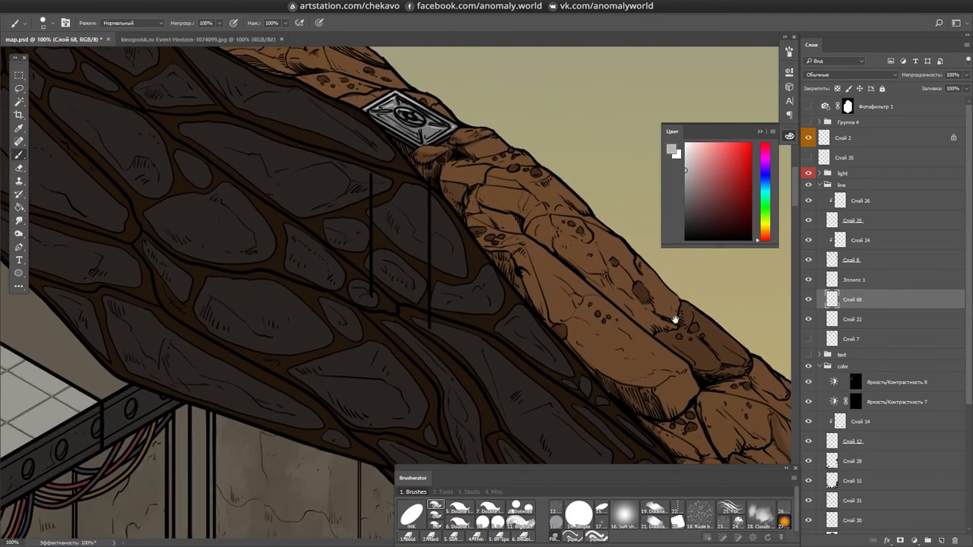
{"action": "key", "text": "alt+bracketright"}
{"action": "key", "text": "l"}
{"action": "key", "text": "ctrl+plus"}
{"action": "key", "text": "ctrl+plus"}
{"action": "left_click", "coordinate": [431, 209]}
{"action": "key", "text": "ctrl+minus"}
{"action": "scroll", "coordinate": [395, 289], "scroll_direction": "down", "scroll_amount": 10}
- Reset the colour to black and draw an ellipse across the vertical ladder tube
{"action": "key", "text": "b"}
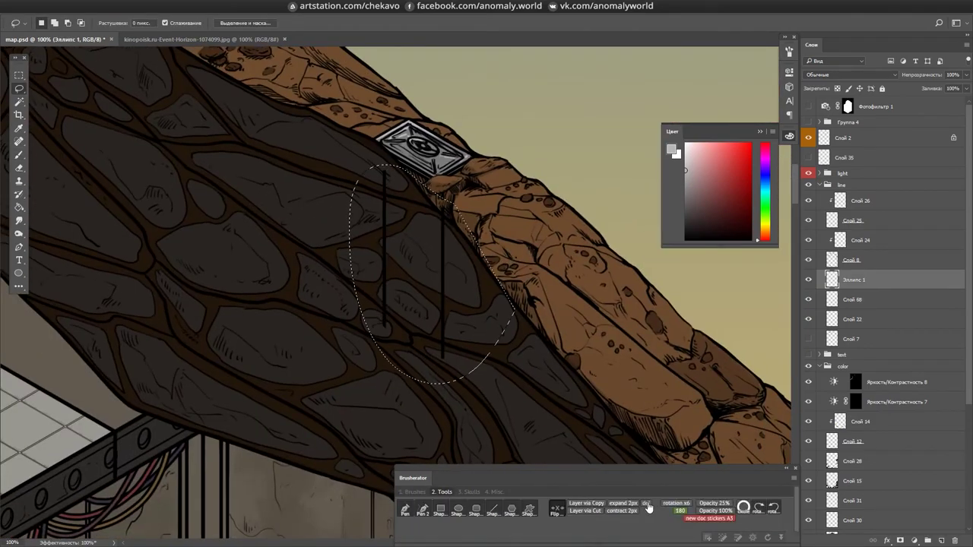
{"action": "key", "text": "d"}
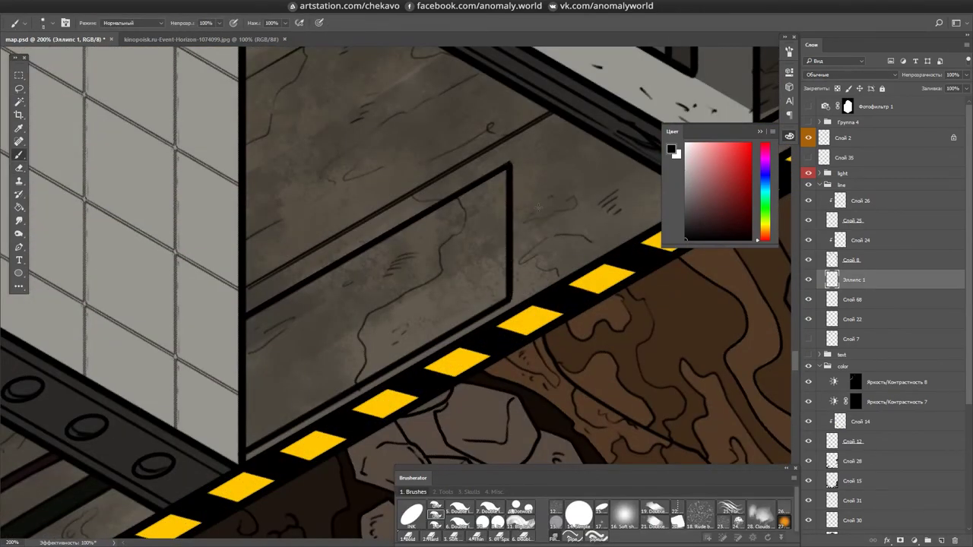
{"action": "scroll", "coordinate": [539, 207], "scroll_direction": "down", "scroll_amount": 10}
{"action": "key", "text": "m"}
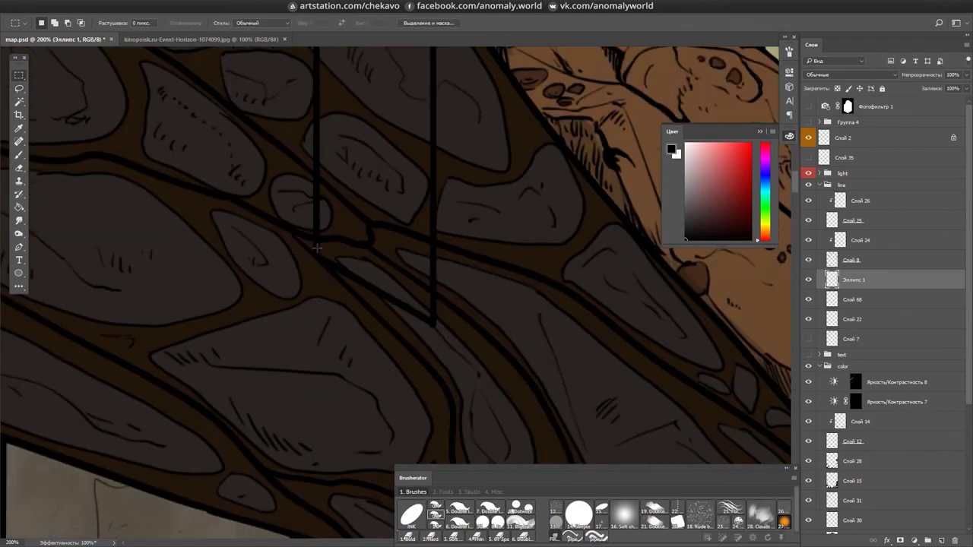
{"action": "scroll", "coordinate": [366, 215], "scroll_direction": "up", "scroll_amount": 5}
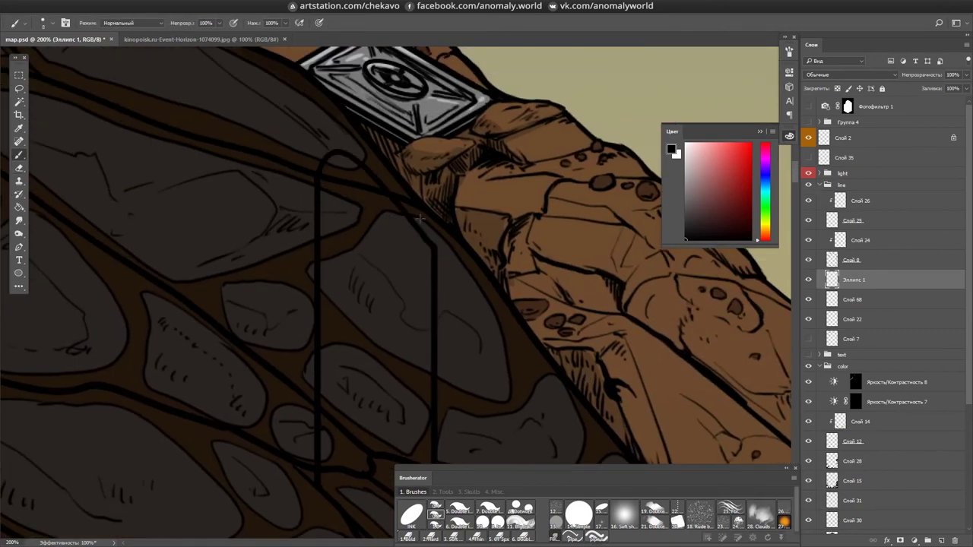
{"action": "scroll", "coordinate": [433, 263], "scroll_direction": "down", "scroll_amount": 5}
{"action": "key", "text": "u"}
{"action": "mouse_move", "coordinate": [339, 276]}
{"action": "left_mouse_down"}
{"action": "mouse_move", "coordinate": [530, 340]}
{"action": "mouse_move", "coordinate": [502, 338]}
{"action": "left_mouse_up"}
- Stack copies of the ellipse down the tube and merge them into one layer
{"action": "scroll", "coordinate": [501, 338], "scroll_direction": "up", "scroll_amount": 3}
{"action": "scroll", "coordinate": [519, 250], "scroll_direction": "down", "scroll_amount": 3}
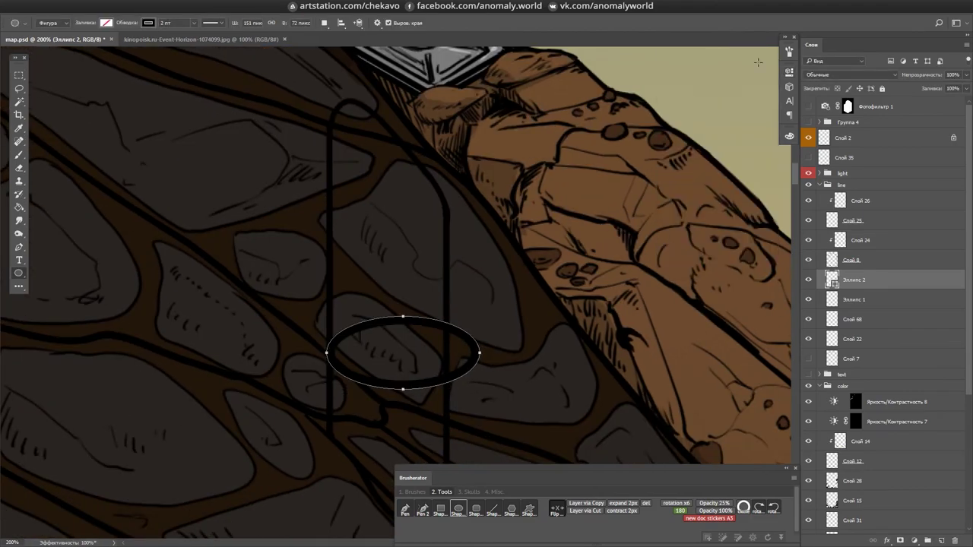
{"action": "key", "text": "m"}
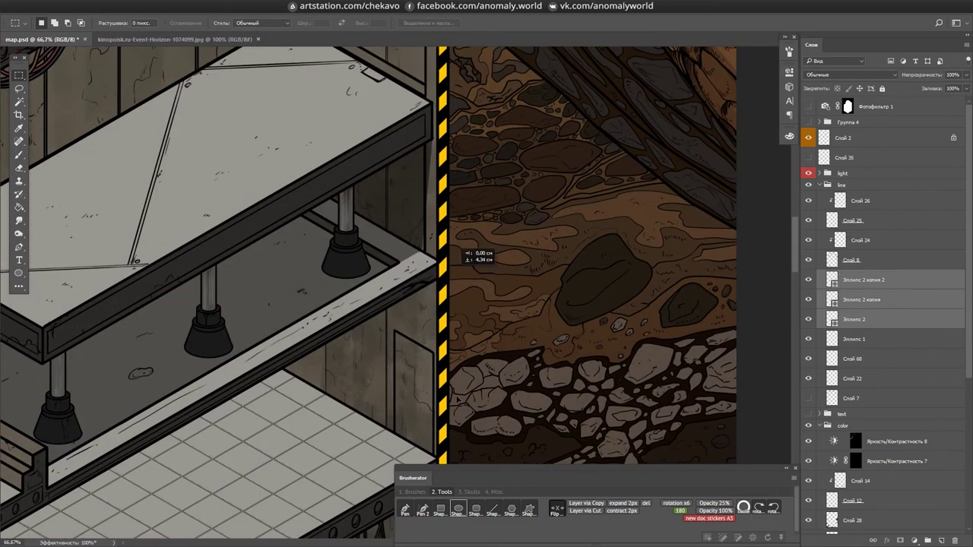
{"action": "left_click_drag", "start_coordinate": [473, 273], "coordinate": [534, 282]}
{"action": "scroll", "coordinate": [561, 239], "scroll_direction": "up", "scroll_amount": 3}
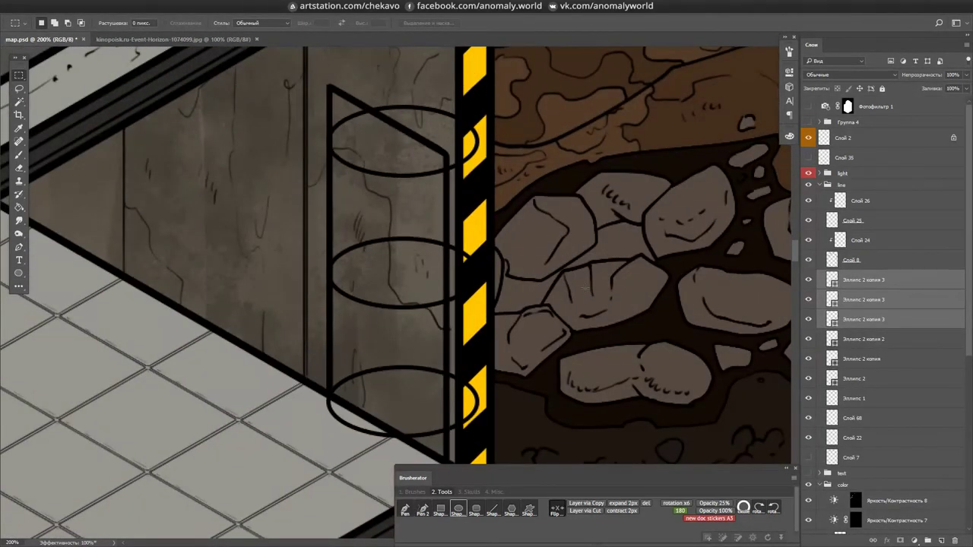
{"action": "key", "text": "ctrl+e"}
- Zoom out over the whole map, select Слой 8 and zoom in on the rock arm
{"action": "left_click_drag", "start_coordinate": [606, 337], "coordinate": [500, 211]}
{"action": "key", "text": "m"}
{"action": "key", "text": "ctrl+0"}
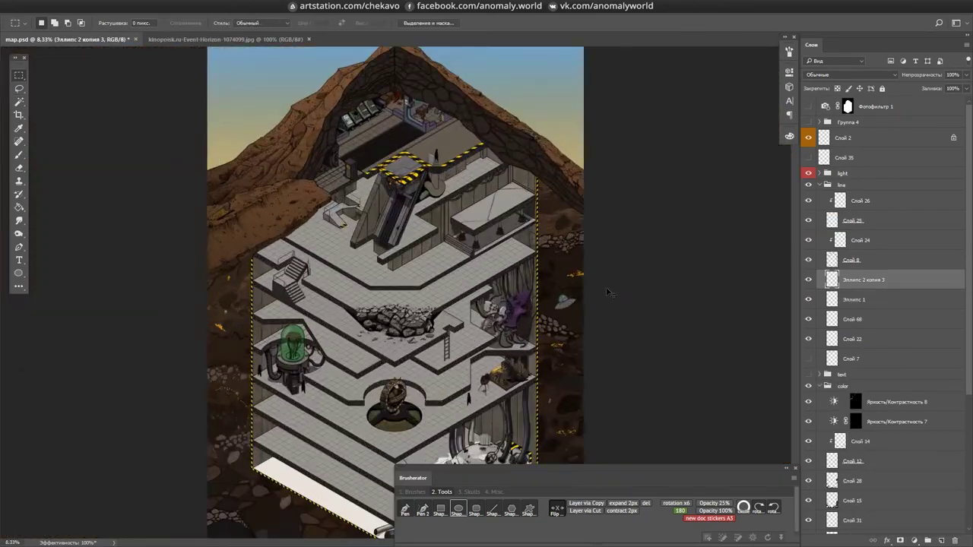
{"action": "left_click", "coordinate": [832, 260]}
{"action": "key", "text": "e"}
{"action": "key", "text": "ctrl+1"}
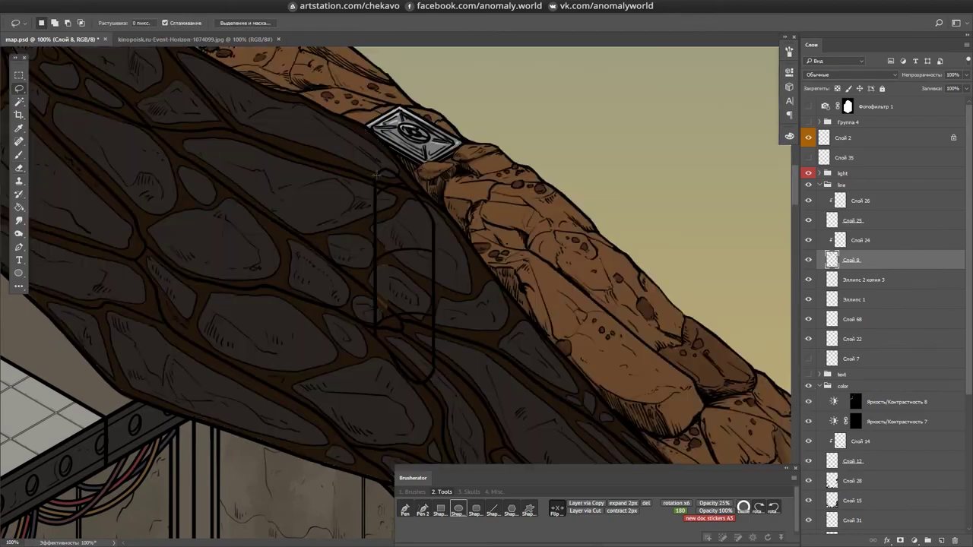
- Select Слой 29, fill the colour-picked selection with tan, and save
{"action": "key", "text": "w"}
{"action": "scroll", "coordinate": [829, 380], "scroll_direction": "down", "scroll_amount": 3}
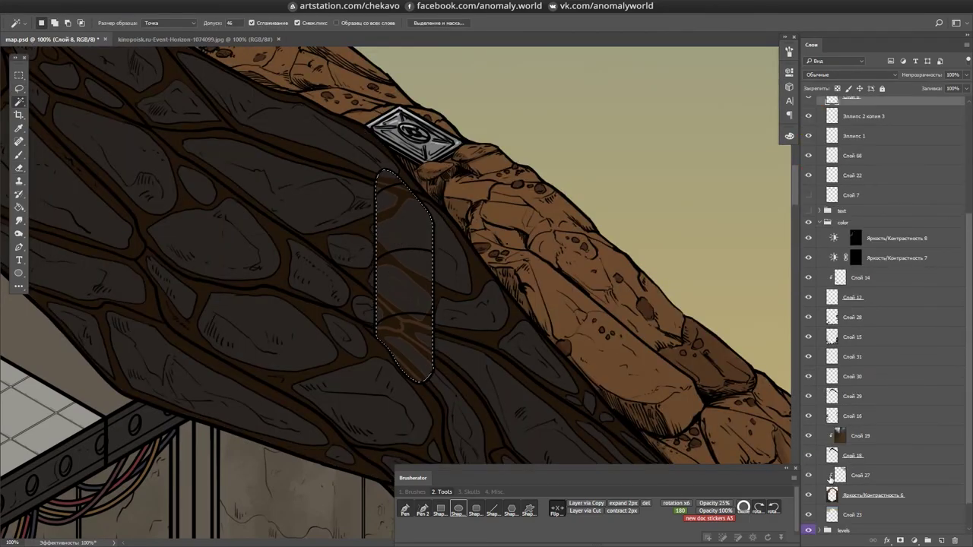
{"action": "left_click", "coordinate": [834, 436]}
{"action": "left_click", "coordinate": [834, 416]}
{"action": "left_click", "coordinate": [834, 396]}
{"action": "key", "text": "alt+BackSpace"}
{"action": "key", "text": "ctrl+minus"}
{"action": "key", "text": "ctrl+s"}
- Free Transform the ladder selection into place on the rock overhang and drop the selection
{"action": "left_click_drag", "start_coordinate": [467, 358], "coordinate": [463, 366]}
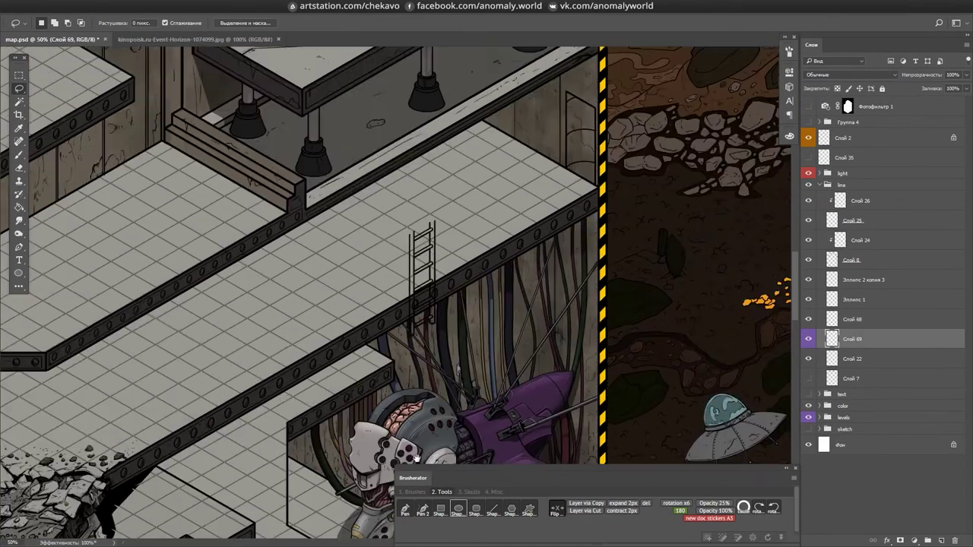
{"action": "key", "text": "ctrl+t"}
{"action": "key", "text": "Return"}
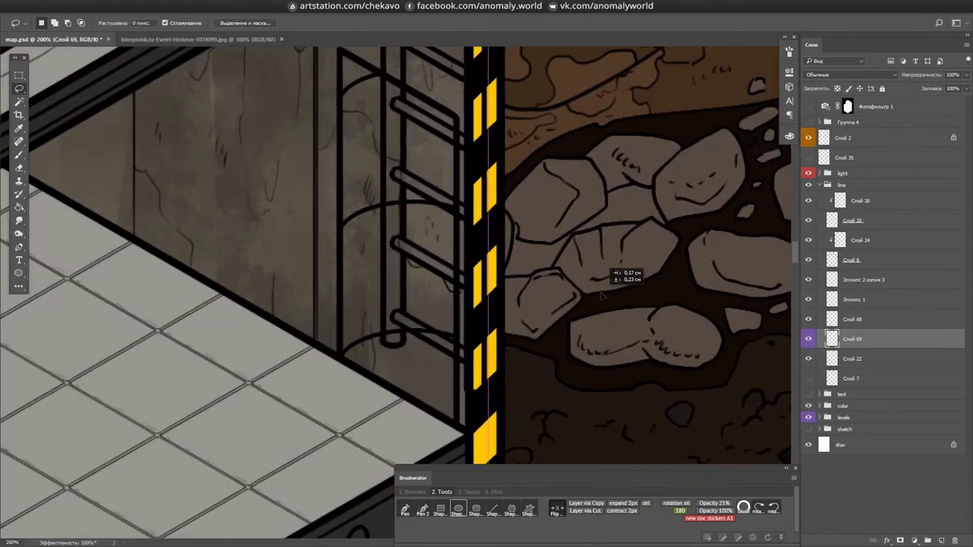
{"action": "scroll", "coordinate": [506, 319], "scroll_direction": "up", "scroll_amount": 5}
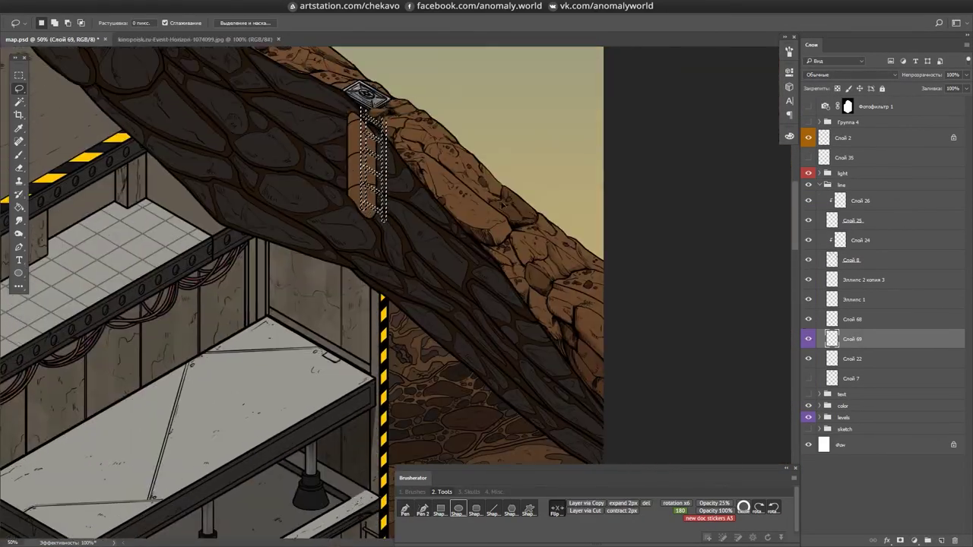
{"action": "scroll", "coordinate": [304, 289], "scroll_direction": "down", "scroll_amount": 5}
{"action": "scroll", "coordinate": [304, 289], "scroll_direction": "up", "scroll_amount": 2}
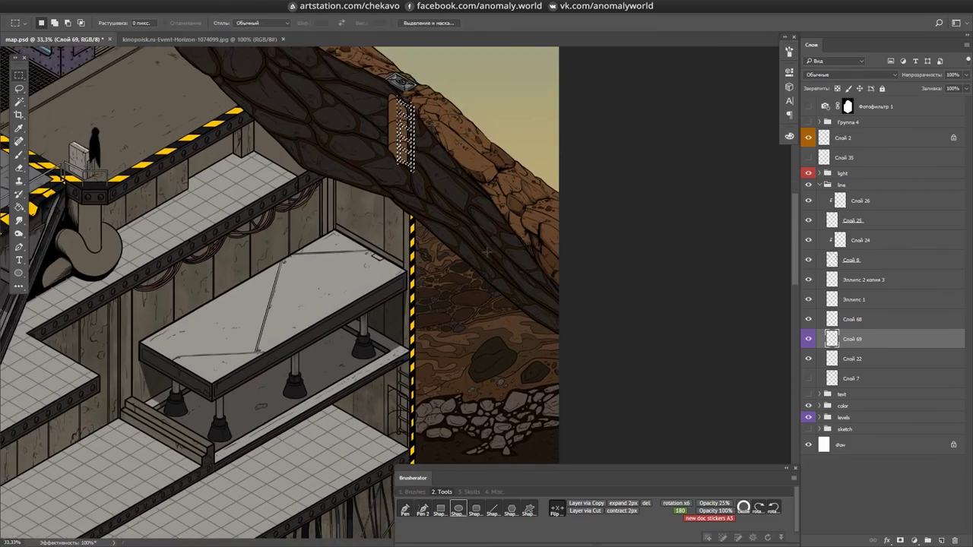
{"action": "scroll", "coordinate": [248, 106], "scroll_direction": "up", "scroll_amount": 4}
{"action": "scroll", "coordinate": [362, 307], "scroll_direction": "down", "scroll_amount": 2}
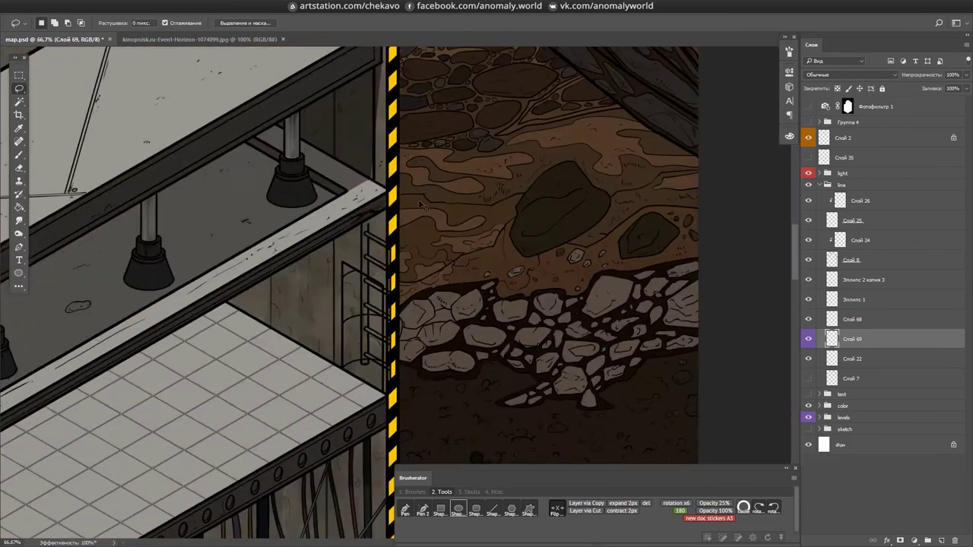
{"action": "left_click", "coordinate": [637, 509]}
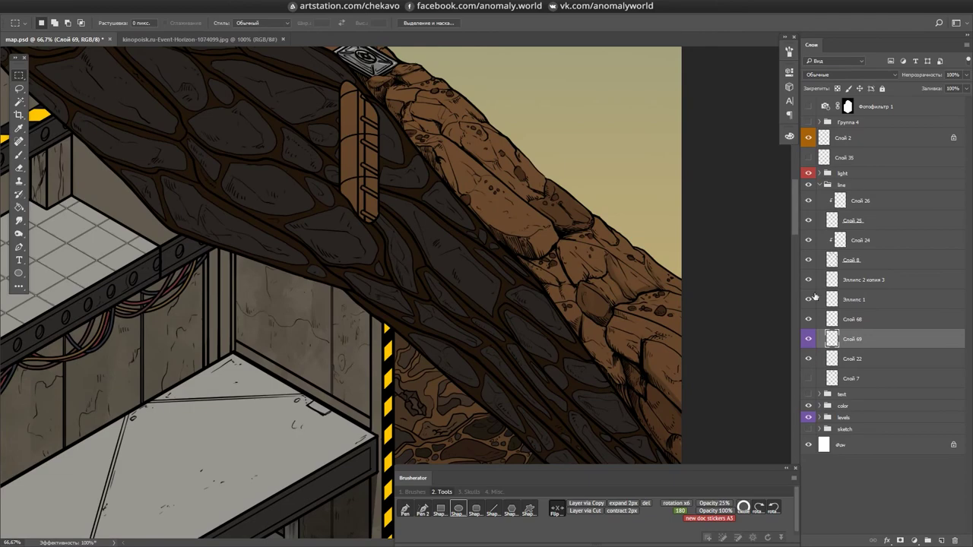
- Erase stray lines on the Эллипс 2 копия 3 layer and save the document
{"action": "left_click", "coordinate": [813, 280]}
{"action": "key", "text": "ctrl+1"}
{"action": "key", "text": "e"}
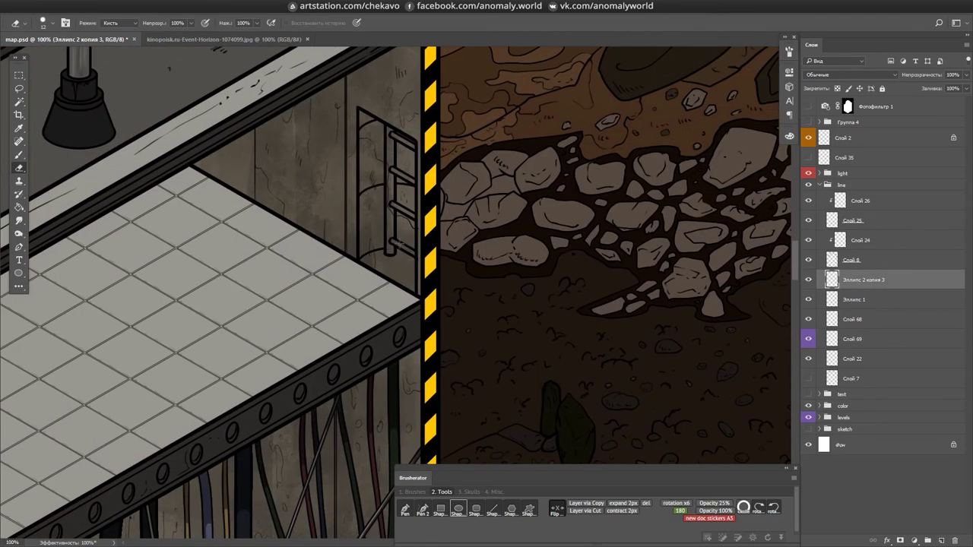
{"action": "scroll", "coordinate": [500, 217], "scroll_direction": "up", "scroll_amount": 3}
{"action": "key", "text": "ctrl+s"}
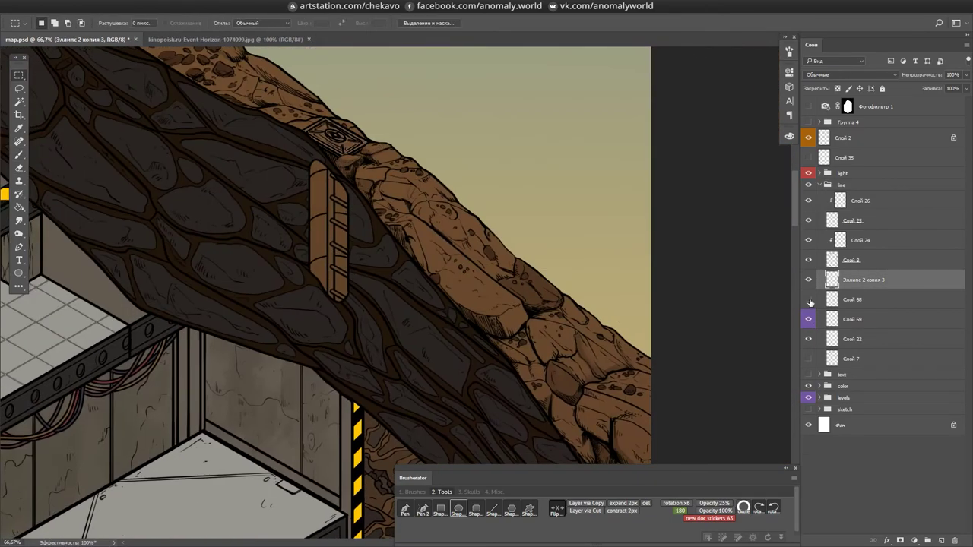
- Select several line layers together and pick a dark green colour
{"action": "left_click", "coordinate": [846, 280], "text": "shift"}
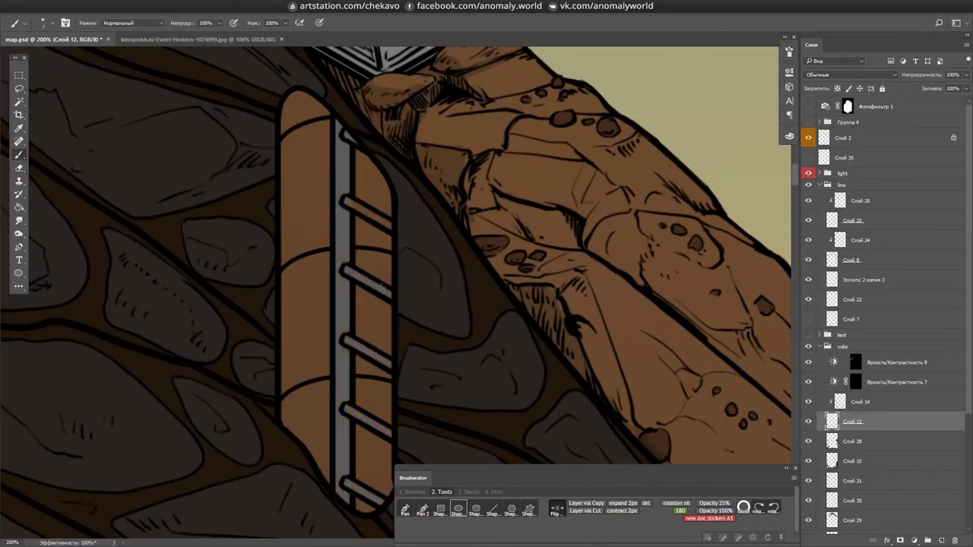
{"action": "key", "text": "F6"}
{"action": "left_click", "coordinate": [695, 228]}
- Brush dark green down the ladder tube's left side, rotating the view about 46 degrees
{"action": "mouse_move", "coordinate": [289, 97]}
{"action": "left_mouse_down"}
{"action": "mouse_move", "coordinate": [289, 230]}
{"action": "mouse_move", "coordinate": [330, 479]}
{"action": "mouse_move", "coordinate": [308, 98]}
{"action": "mouse_move", "coordinate": [391, 209]}
{"action": "mouse_move", "coordinate": [362, 221]}
{"action": "mouse_move", "coordinate": [389, 285]}
{"action": "mouse_move", "coordinate": [367, 337]}
{"action": "left_mouse_up"}
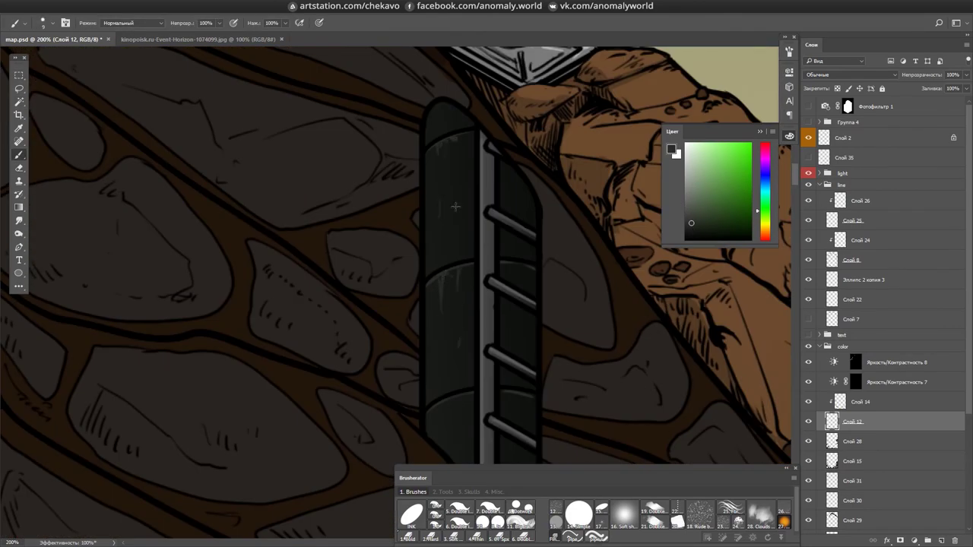
{"action": "scroll", "coordinate": [450, 256], "scroll_direction": "down", "scroll_amount": 3}
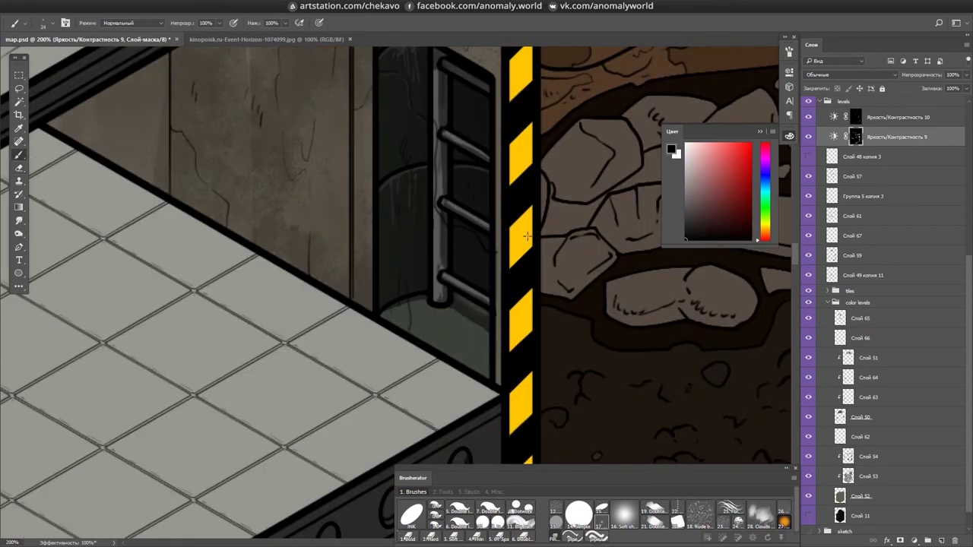
{"action": "key", "text": "r"}
{"action": "left_click_drag", "start_coordinate": [526, 236], "coordinate": [438, 253]}
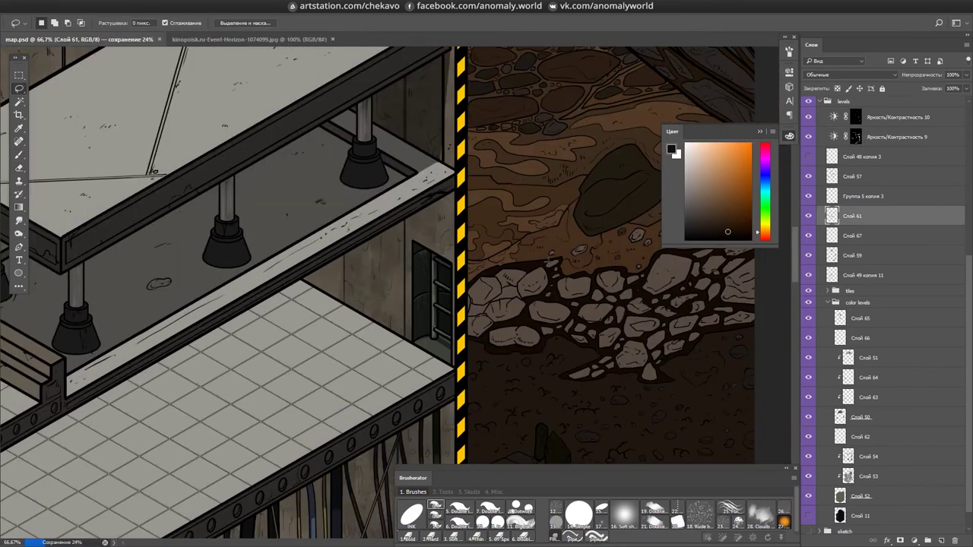
{"action": "scroll", "coordinate": [606, 262], "scroll_direction": "down", "scroll_amount": 5}
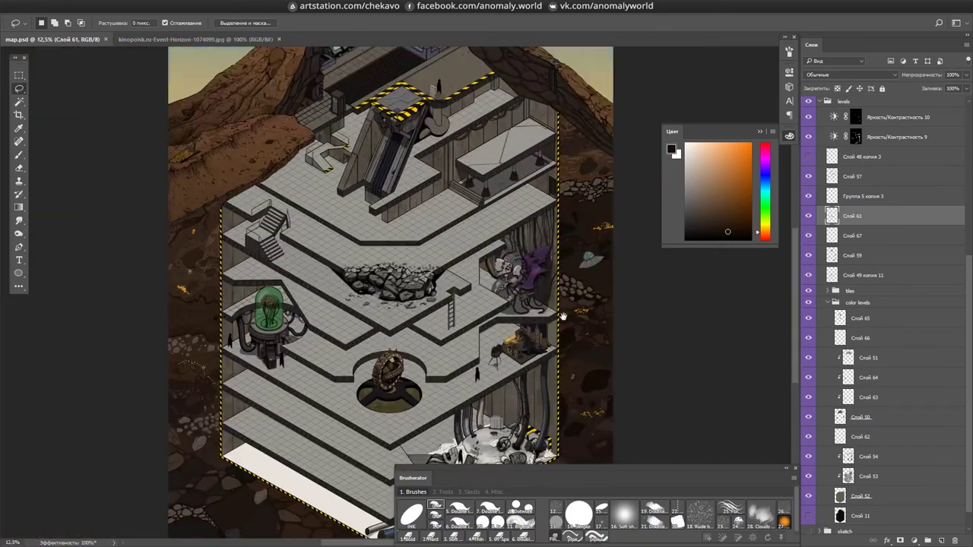
- Duplicate the crate layer, place the copies on the upper table and delete the extra copy
{"action": "scroll", "coordinate": [547, 300], "scroll_direction": "up", "scroll_amount": 3}
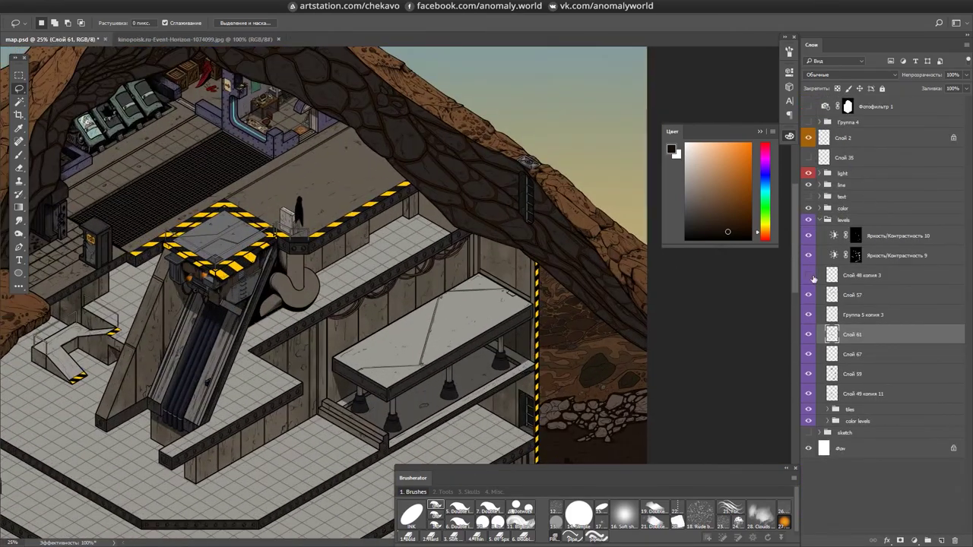
{"action": "key", "text": "ctrl+j"}
{"action": "scroll", "coordinate": [534, 323], "scroll_direction": "up", "scroll_amount": 2}
{"action": "left_click_drag", "start_coordinate": [586, 272], "coordinate": [532, 228]}
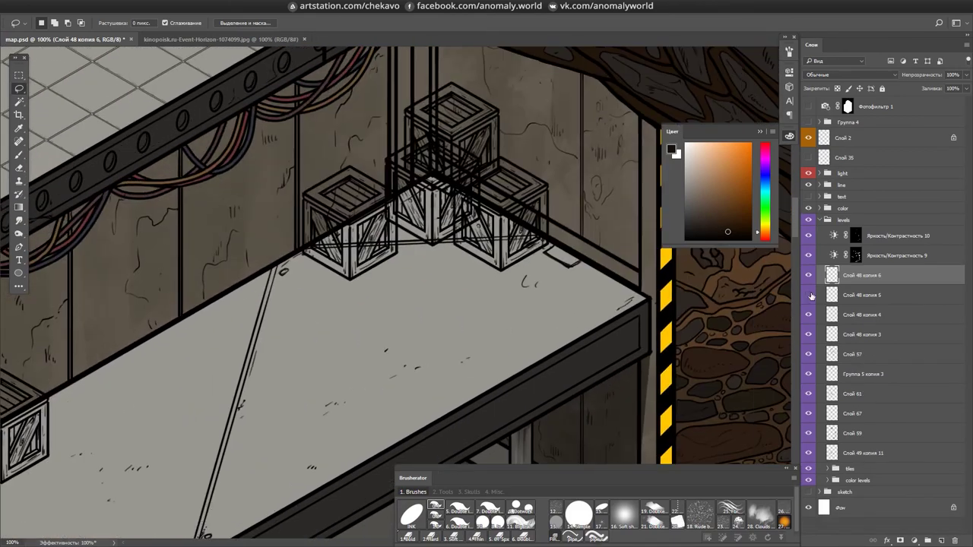
{"action": "key", "text": "Delete"}
{"action": "scroll", "coordinate": [360, 162], "scroll_direction": "up", "scroll_amount": 2}
- Clean up the crate edges with freehand lasso selections on Слой 57
{"action": "key", "text": "alt+bracketleft"}
{"action": "key", "text": "l"}
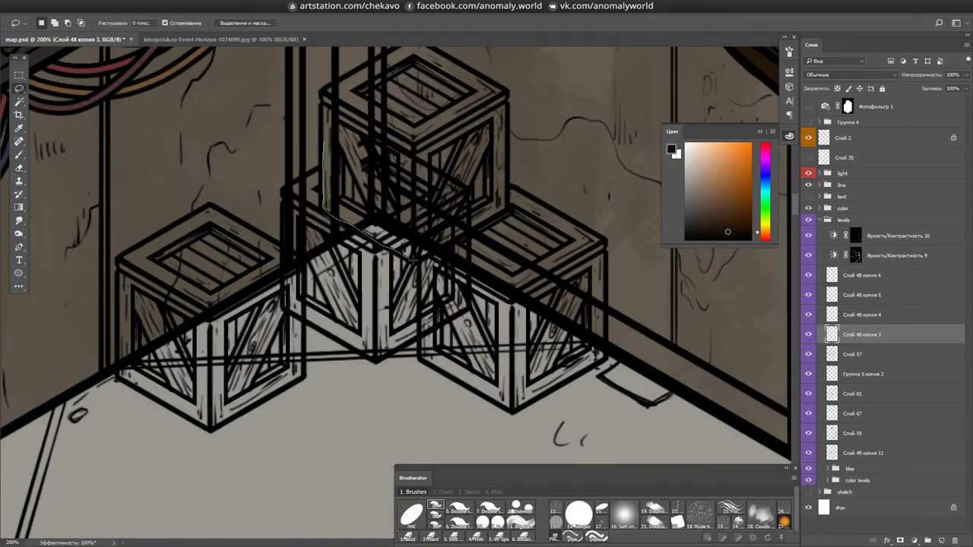
{"action": "left_click", "coordinate": [444, 492]}
{"action": "left_click_drag", "start_coordinate": [506, 160], "coordinate": [456, 338]}
{"action": "left_click", "coordinate": [852, 355]}
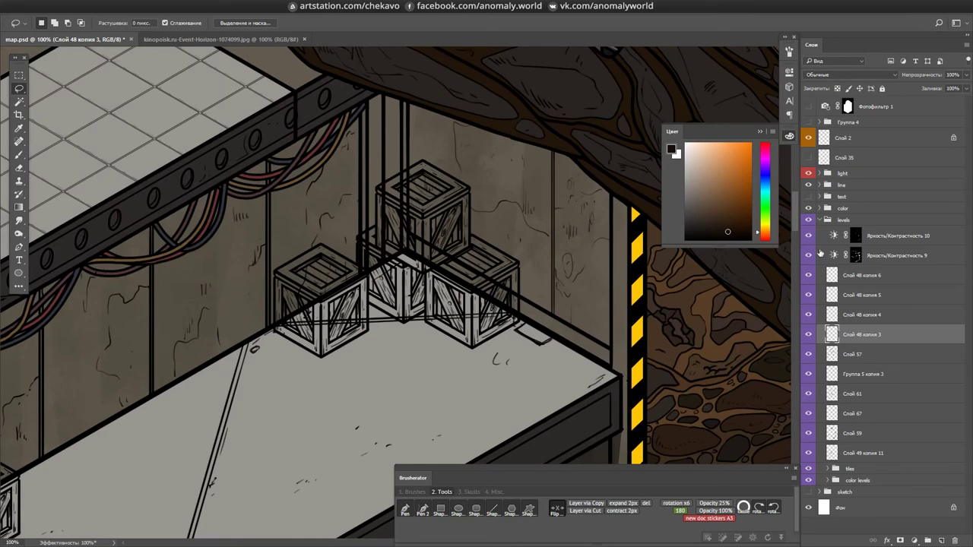
{"action": "left_click_drag", "start_coordinate": [175, 69], "coordinate": [397, 326]}
{"action": "key", "text": "ctrl+d"}
{"action": "scroll", "coordinate": [398, 325], "scroll_direction": "down", "scroll_amount": 2}
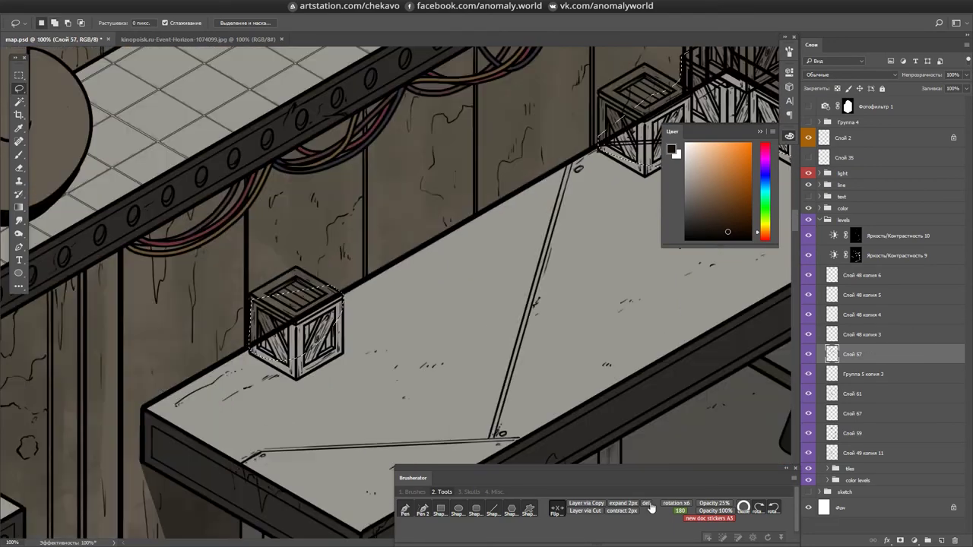
- Merge the crate copy layers, starting from Слой 48 копия 3, into one layer
{"action": "key", "text": "e"}
{"action": "left_click", "coordinate": [859, 334]}
{"action": "left_click", "coordinate": [860, 278], "text": "shift"}
{"action": "key", "text": "ctrl+e"}
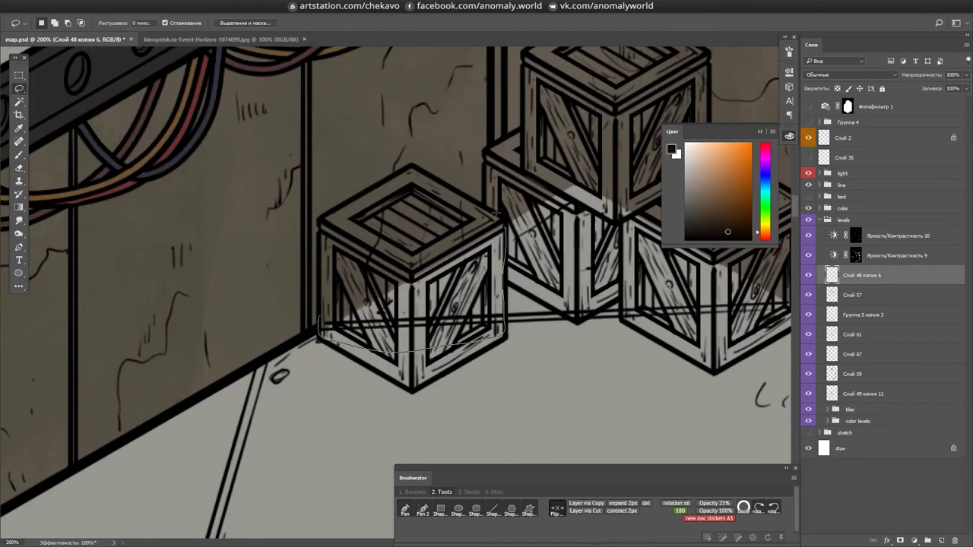
- Lasso-select the crate shapes and make Слой 59 the working layer
{"action": "scroll", "coordinate": [401, 289], "scroll_direction": "up", "scroll_amount": 2}
{"action": "key", "text": "l"}
{"action": "left_click_drag", "start_coordinate": [402, 234], "coordinate": [354, 261]}
{"action": "scroll", "coordinate": [437, 392], "scroll_direction": "down", "scroll_amount": 2}
{"action": "left_click_drag", "start_coordinate": [437, 392], "coordinate": [536, 293]}
{"action": "left_click", "coordinate": [831, 274], "text": "ctrl"}
{"action": "left_click", "coordinate": [863, 314]}
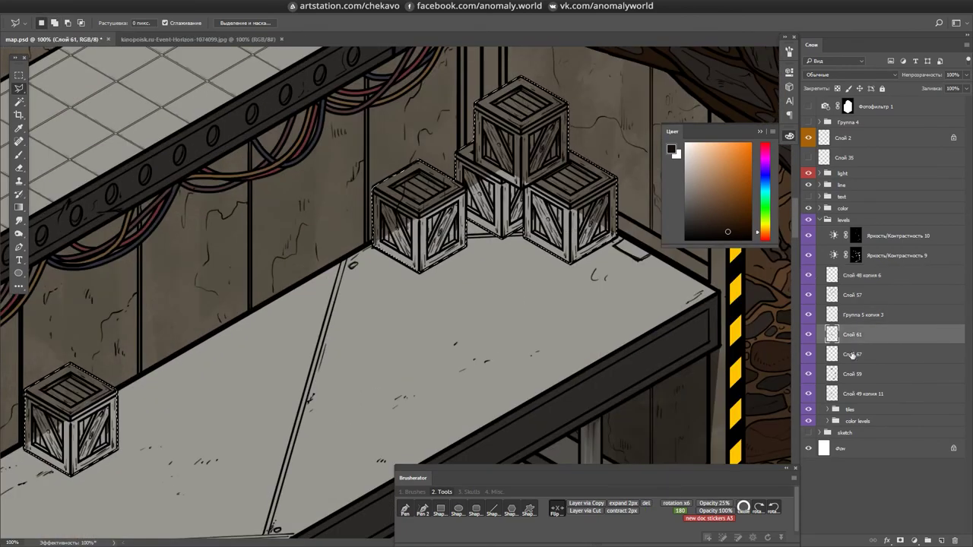
{"action": "left_click", "coordinate": [811, 374]}
- Paint the selected crates brown, then clear the selection
{"action": "scroll", "coordinate": [402, 288], "scroll_direction": "down", "scroll_amount": 3}
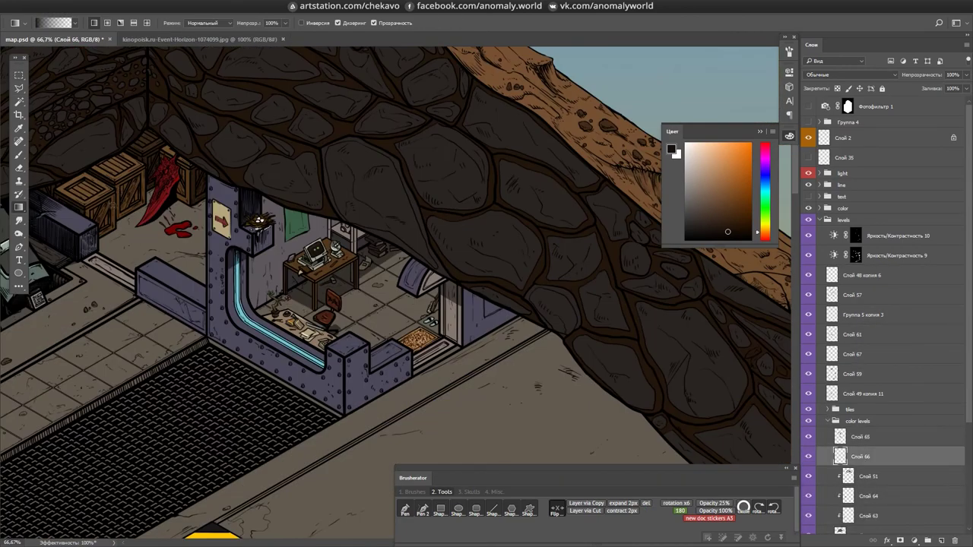
{"action": "left_click_drag", "start_coordinate": [402, 289], "coordinate": [457, 228]}
{"action": "key", "text": "b"}
{"action": "left_click_drag", "start_coordinate": [220, 395], "coordinate": [258, 440]}
{"action": "key", "text": "ctrl+d"}
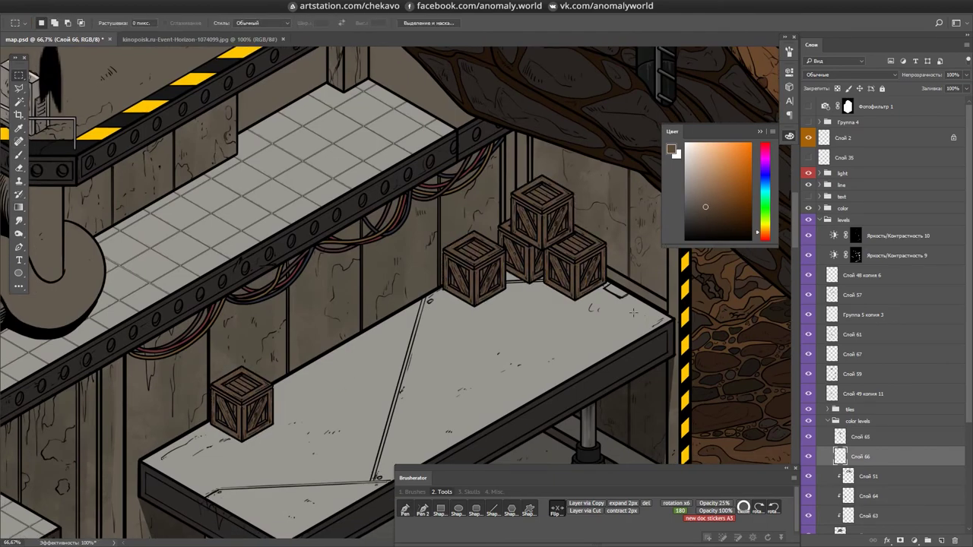
{"action": "left_click", "coordinate": [856, 255]}
{"action": "key", "text": "e"}
{"action": "scroll", "coordinate": [542, 291], "scroll_direction": "up", "scroll_amount": 3}
{"action": "scroll", "coordinate": [551, 344], "scroll_direction": "down", "scroll_amount": 10}
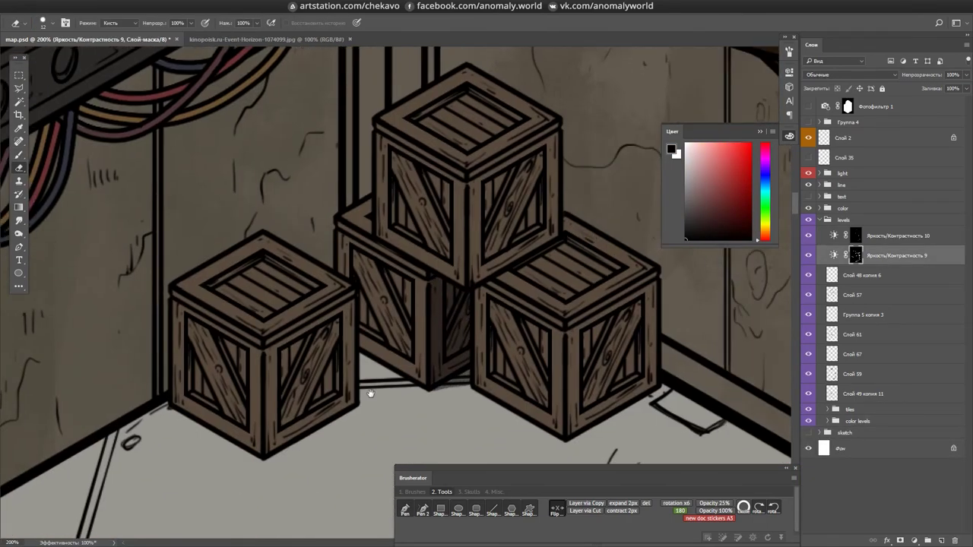
- Save the document and sample a beige colour from the canvas
{"action": "key", "text": "ctrl+s"}
{"action": "scroll", "coordinate": [391, 385], "scroll_direction": "up", "scroll_amount": 8}
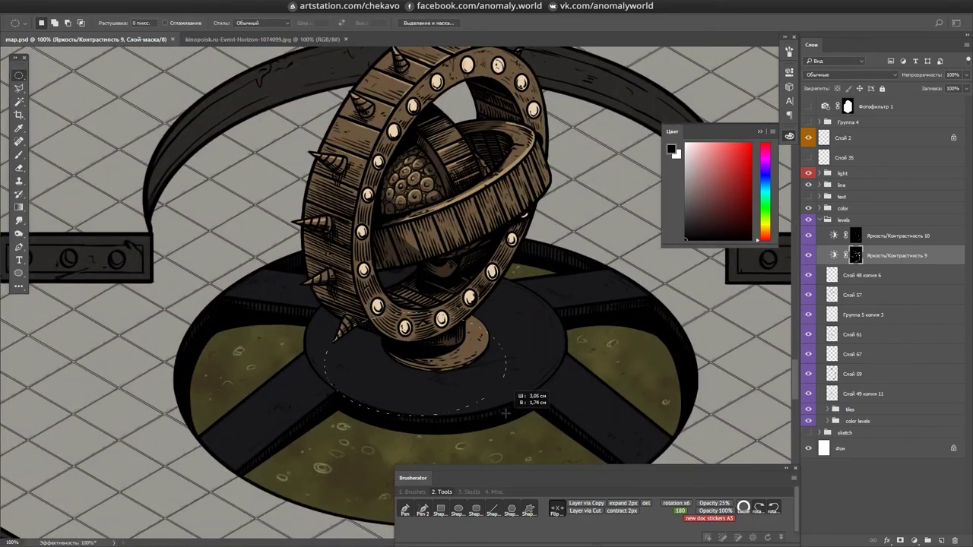
{"action": "scroll", "coordinate": [356, 339], "scroll_direction": "down", "scroll_amount": 5}
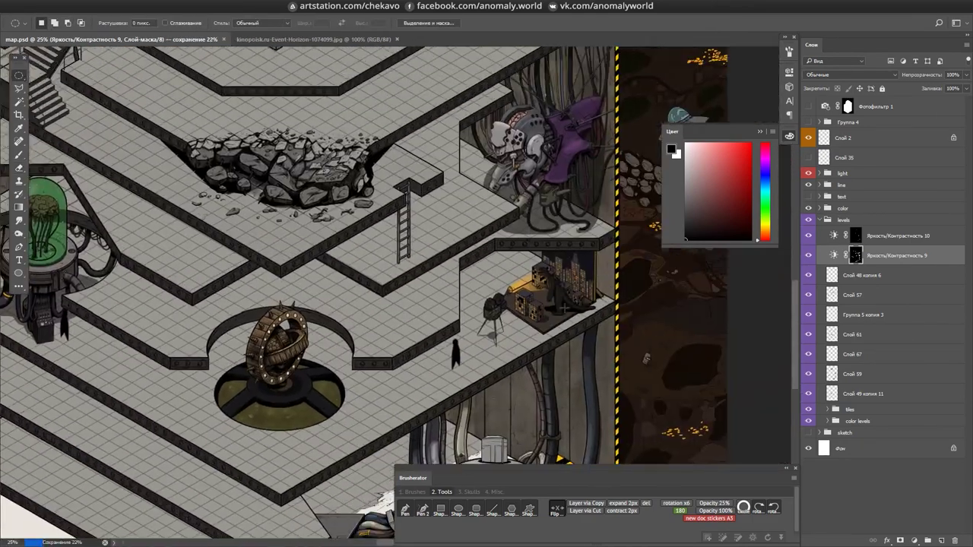
{"action": "scroll", "coordinate": [760, 357], "scroll_direction": "up", "scroll_amount": 3}
{"action": "key", "text": "m"}
{"action": "key", "text": "ctrl+s"}
{"action": "scroll", "coordinate": [967, 356], "scroll_direction": "down", "scroll_amount": 2}
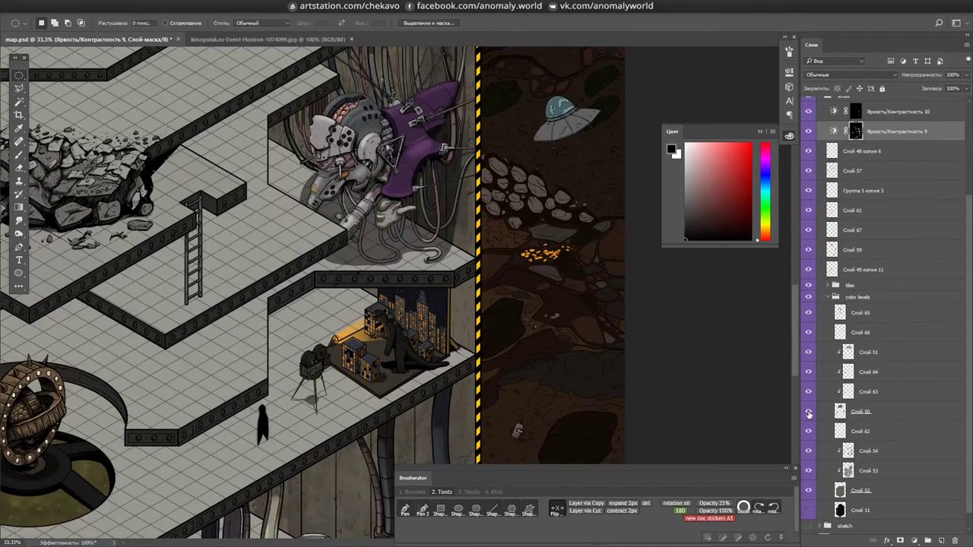
{"action": "key", "text": "w"}
{"action": "key", "text": "l"}
{"action": "scroll", "coordinate": [463, 311], "scroll_direction": "up", "scroll_amount": 2}
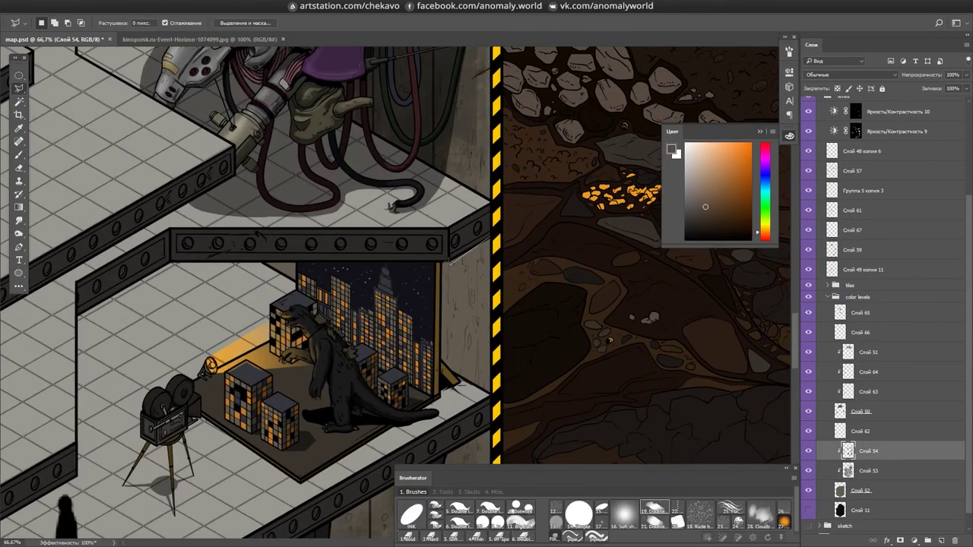
{"action": "key", "text": "b"}
{"action": "left_click", "coordinate": [428, 305], "text": "alt"}
- Frame the striped ramp and stairwell at 66.7% zoom, working on Слой 53
{"action": "left_click_drag", "start_coordinate": [428, 319], "coordinate": [449, 416]}
{"action": "scroll", "coordinate": [449, 417], "scroll_direction": "up", "scroll_amount": 1}
{"action": "key", "text": "m"}
{"action": "scroll", "coordinate": [586, 317], "scroll_direction": "up", "scroll_amount": 1}
{"action": "mouse_move", "coordinate": [586, 318]}
{"action": "left_mouse_down"}
{"action": "mouse_move", "coordinate": [608, 241]}
{"action": "mouse_move", "coordinate": [635, 221]}
{"action": "left_mouse_up"}
{"action": "key", "text": "l"}
{"action": "left_click_drag", "start_coordinate": [67, 358], "coordinate": [230, 172]}
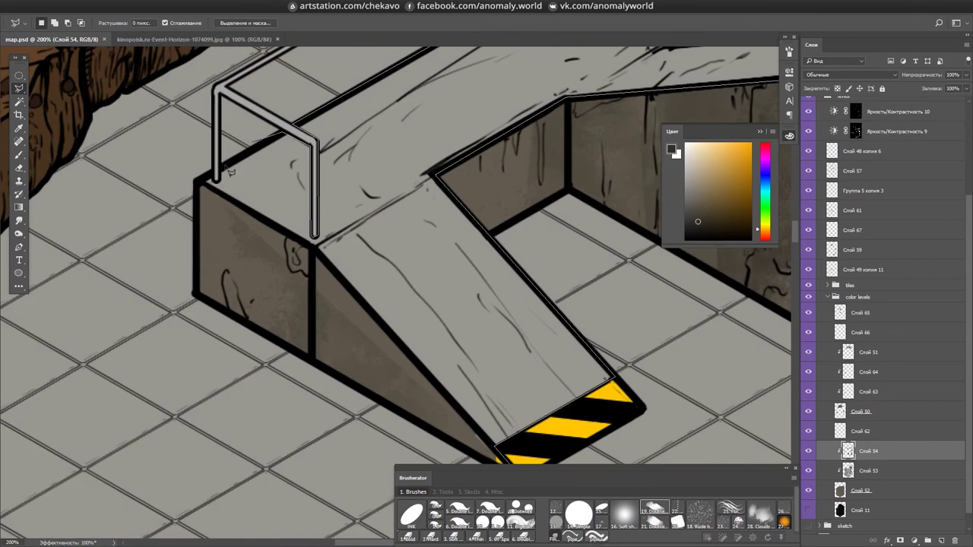
{"action": "key", "text": "ctrl+minus"}
{"action": "key", "text": "ctrl+minus"}
{"action": "key", "text": "b"}
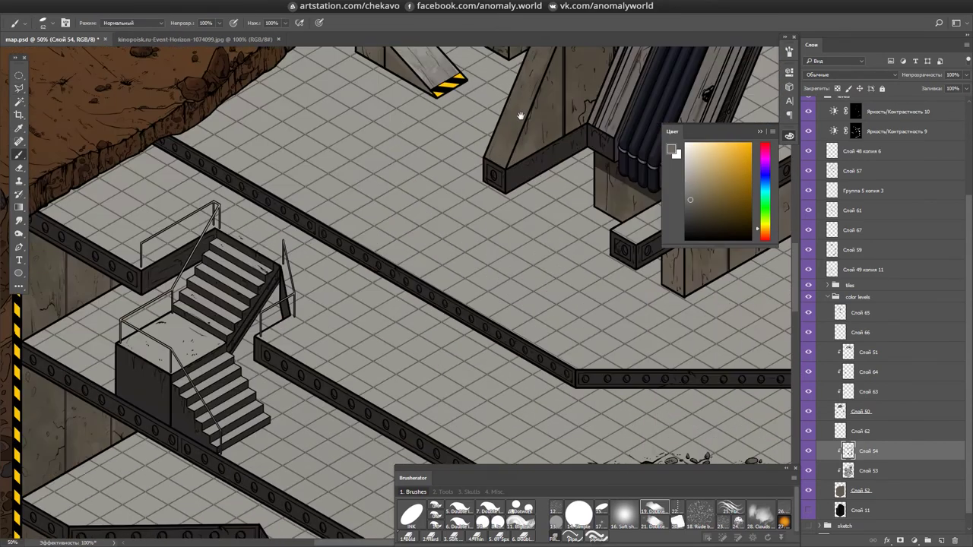
{"action": "key", "text": "l"}
{"action": "key", "text": "alt+bracketleft"}
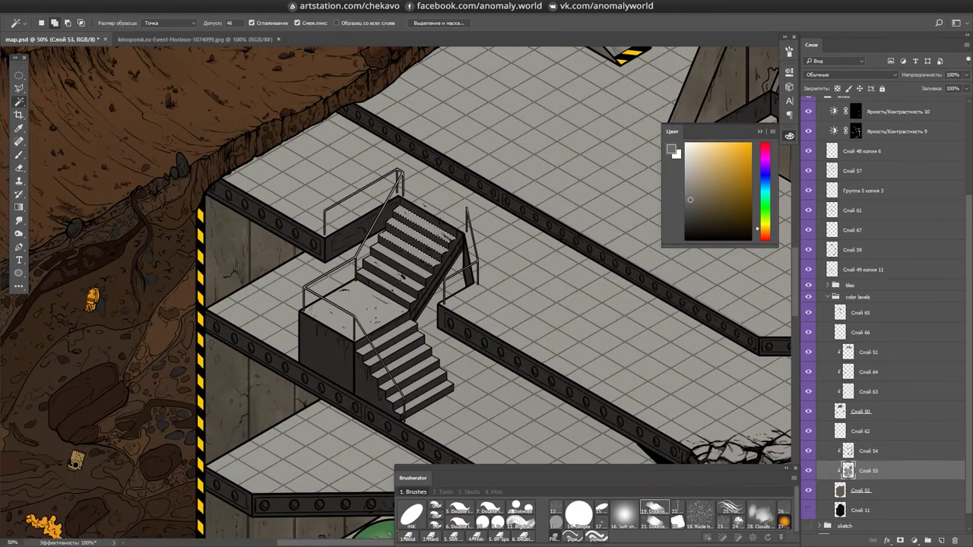
{"action": "left_click_drag", "start_coordinate": [231, 439], "coordinate": [152, 356]}
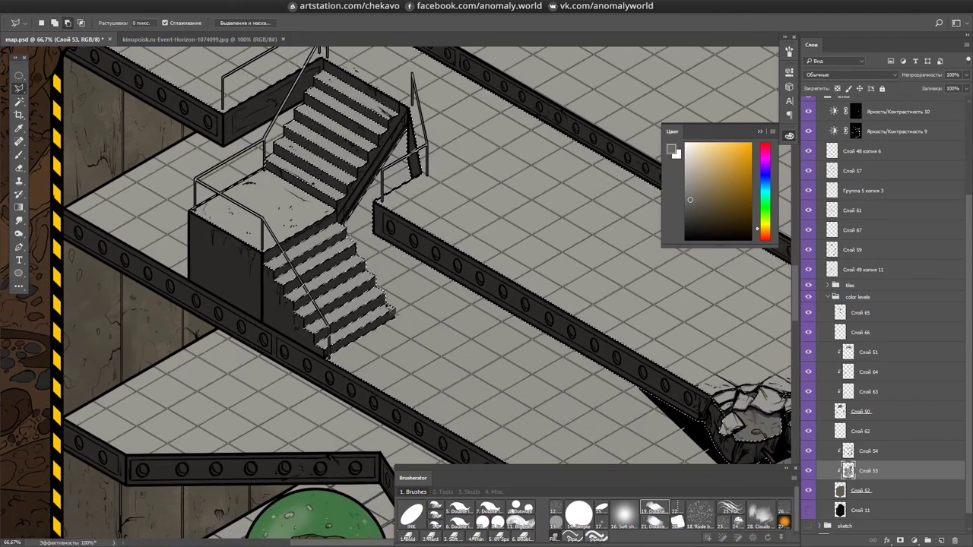
- Paint dark tone over the lower flight of steps and save
{"action": "key", "text": "ctrl+minus"}
{"action": "key", "text": "b"}
{"action": "left_click_drag", "start_coordinate": [293, 286], "coordinate": [351, 417]}
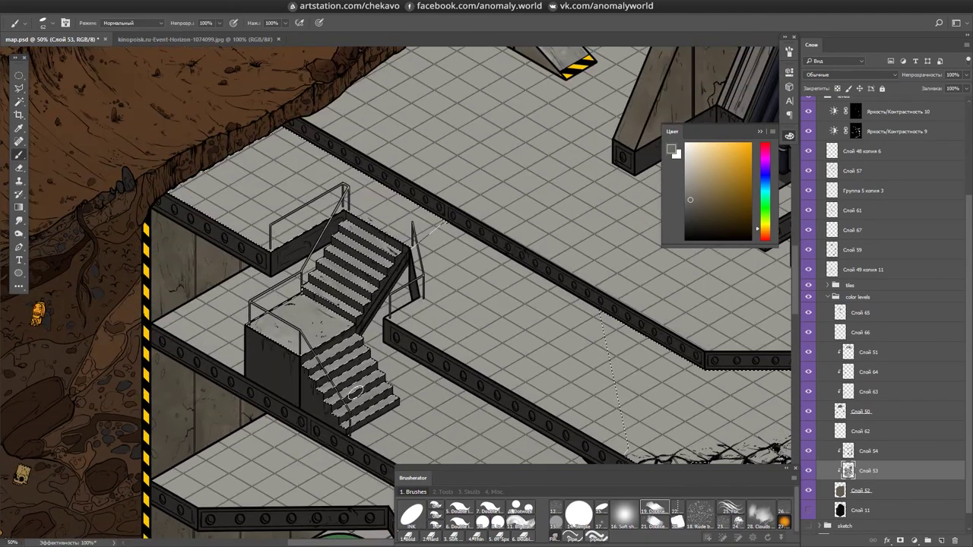
{"action": "key", "text": "ctrl+minus"}
{"action": "key", "text": "ctrl+0"}
{"action": "key", "text": "m"}
{"action": "key", "text": "ctrl+s"}
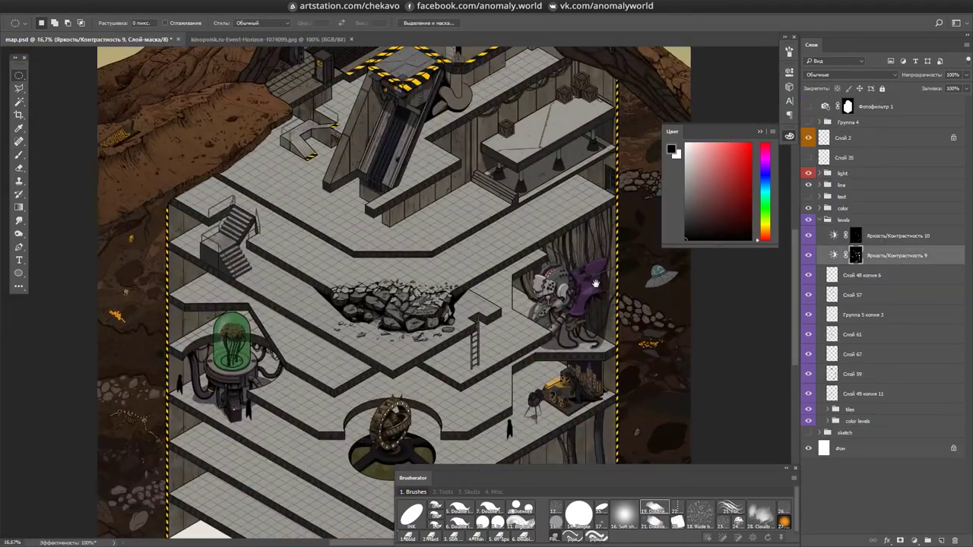
- Inspect the rubble pile and bring the middle floors into view
{"action": "key", "text": "ctrl+plus"}
{"action": "key", "text": "ctrl+plus"}
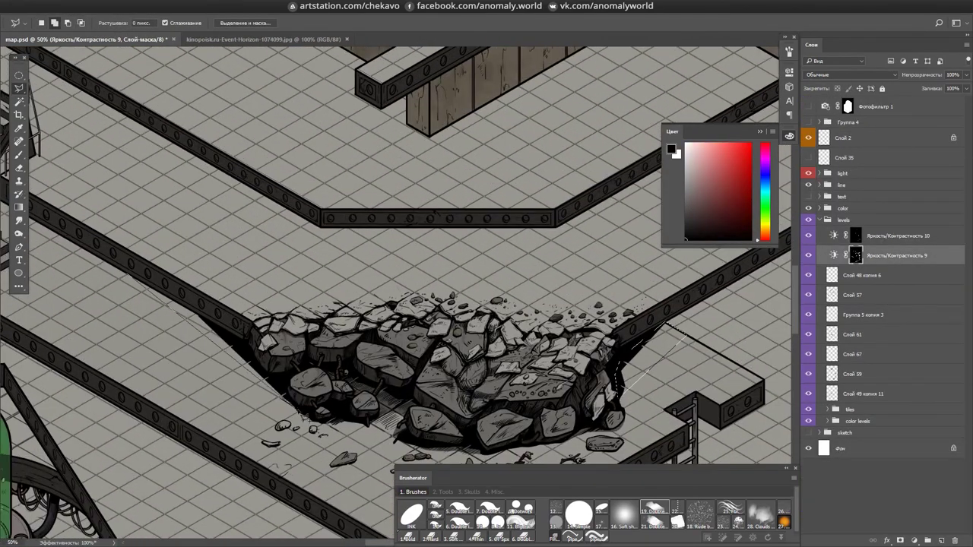
{"action": "key", "text": "ctrl+minus"}
{"action": "key", "text": "m"}
{"action": "left_click_drag", "start_coordinate": [607, 285], "coordinate": [610, 319]}
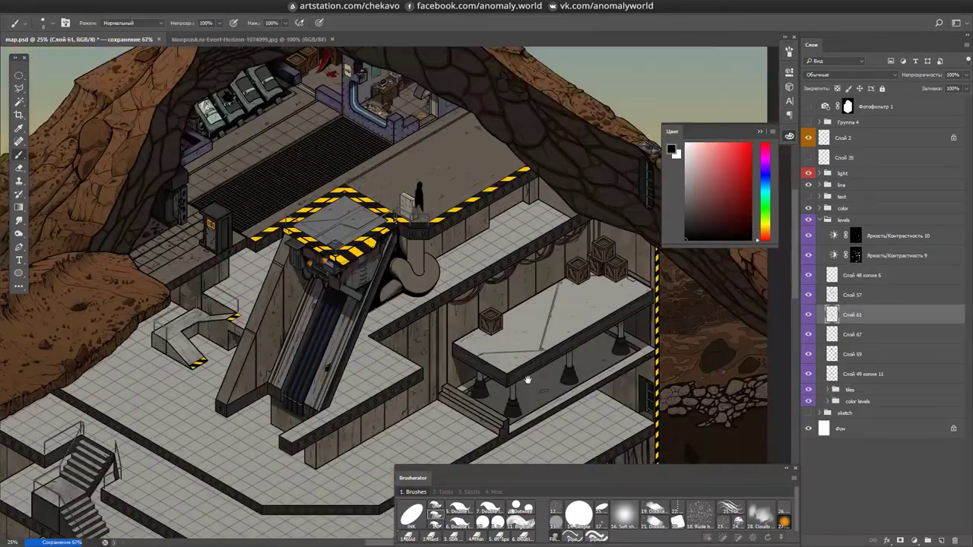
- At 100% zoom, paint the S-shaped hook dark, covering the brown highlight on its shaft
{"action": "key", "text": "ctrl+1"}
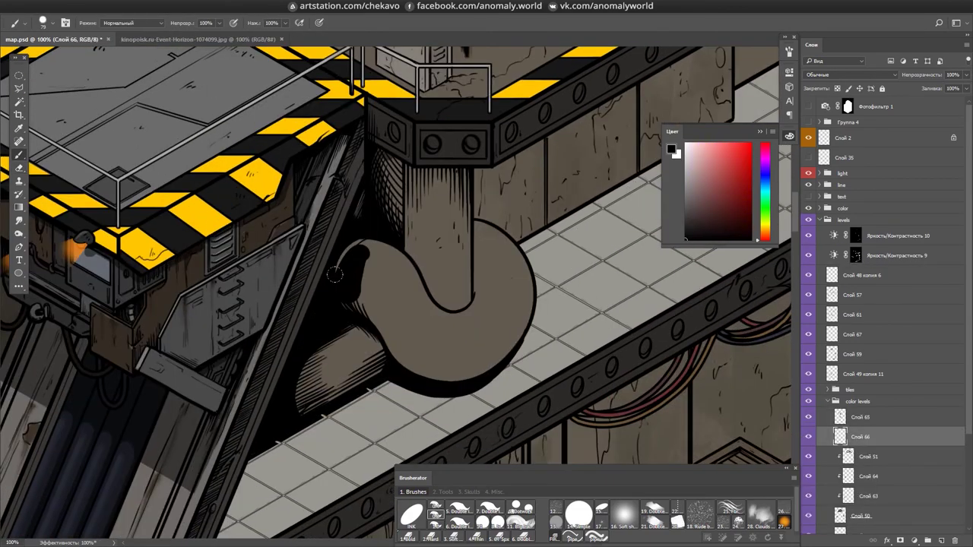
{"action": "left_click_drag", "start_coordinate": [430, 346], "coordinate": [340, 273]}
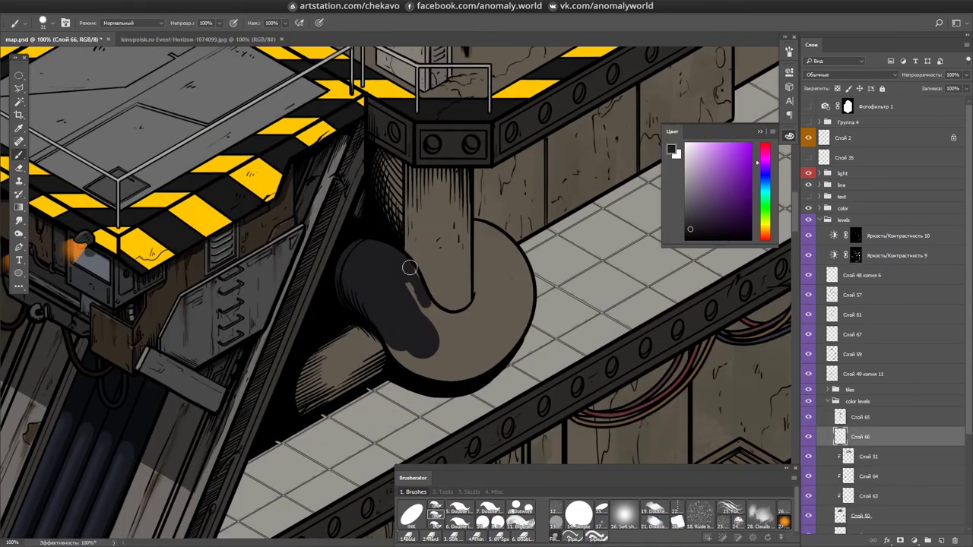
{"action": "left_click_drag", "start_coordinate": [491, 288], "coordinate": [479, 350]}
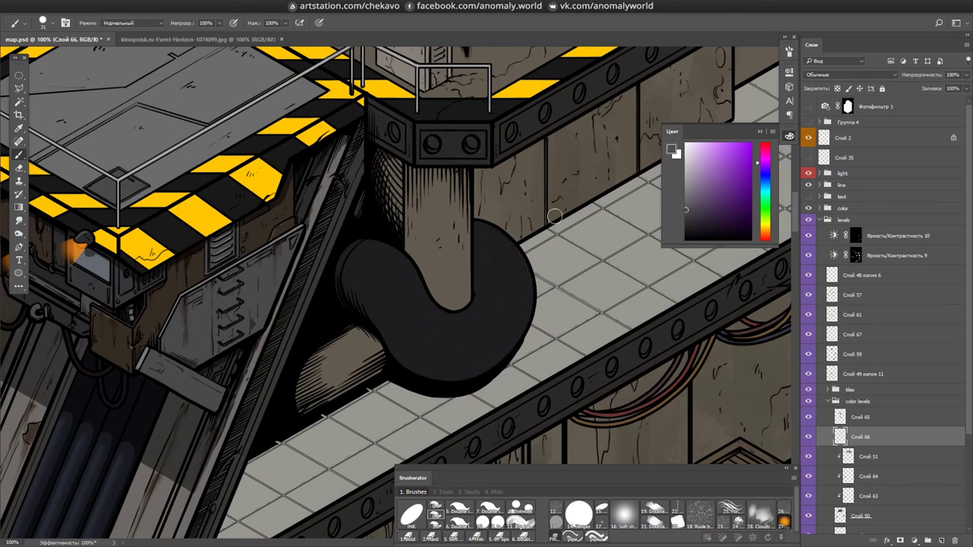
{"action": "left_click", "coordinate": [425, 198], "text": "alt"}
{"action": "left_click_drag", "start_coordinate": [426, 198], "coordinate": [414, 240]}
{"action": "mouse_move", "coordinate": [433, 206]}
{"action": "left_mouse_down"}
{"action": "mouse_move", "coordinate": [441, 259]}
{"action": "mouse_move", "coordinate": [432, 282]}
{"action": "left_mouse_up"}
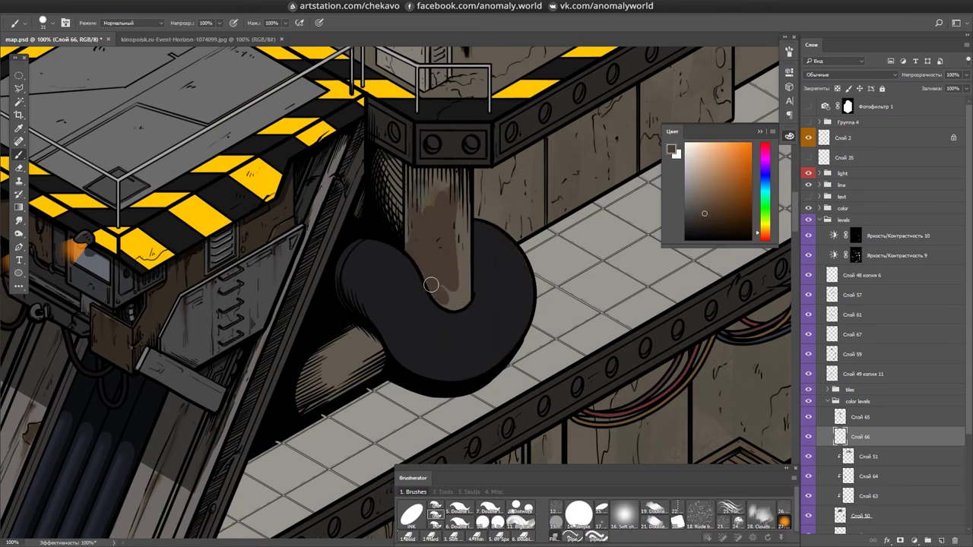
{"action": "scroll", "coordinate": [433, 282], "scroll_direction": "up", "scroll_amount": 3}
{"action": "left_click_drag", "start_coordinate": [403, 228], "coordinate": [507, 337]}
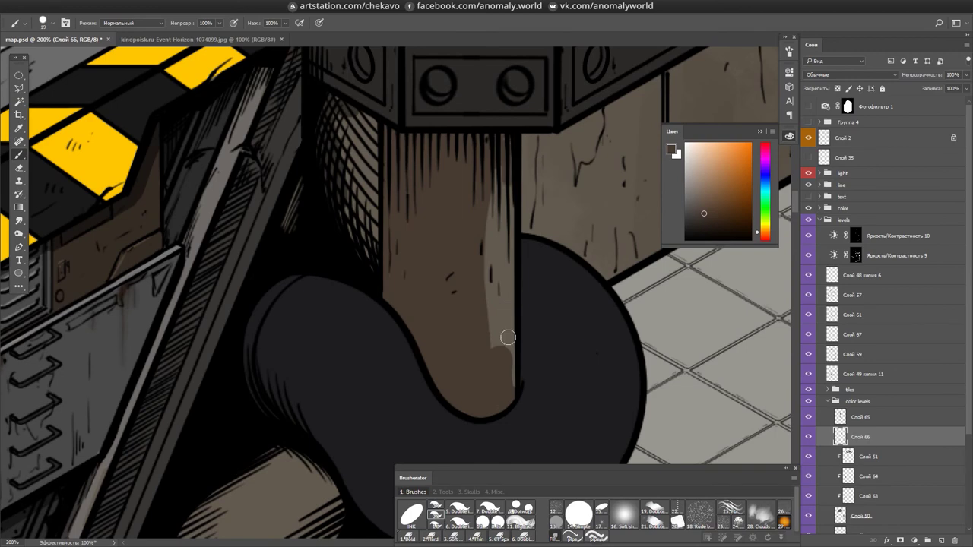
{"action": "left_click_drag", "start_coordinate": [501, 168], "coordinate": [502, 380]}
{"action": "scroll", "coordinate": [445, 266], "scroll_direction": "down", "scroll_amount": 5}
{"action": "scroll", "coordinate": [413, 289], "scroll_direction": "up", "scroll_amount": 5}
{"action": "scroll", "coordinate": [388, 272], "scroll_direction": "down", "scroll_amount": 3}
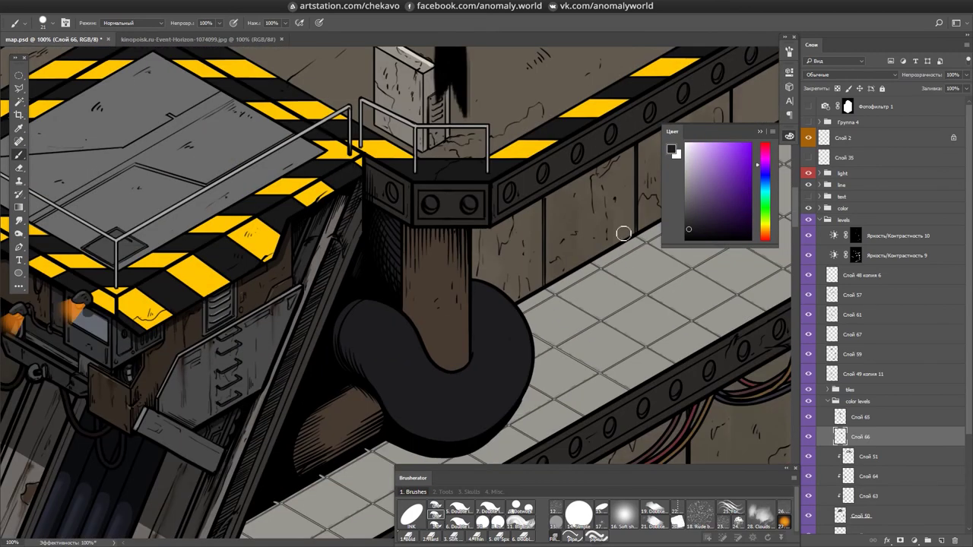
- Lighten the hook's curve by erasing the Brightness/Contrast 9 mask
{"action": "key", "text": "e"}
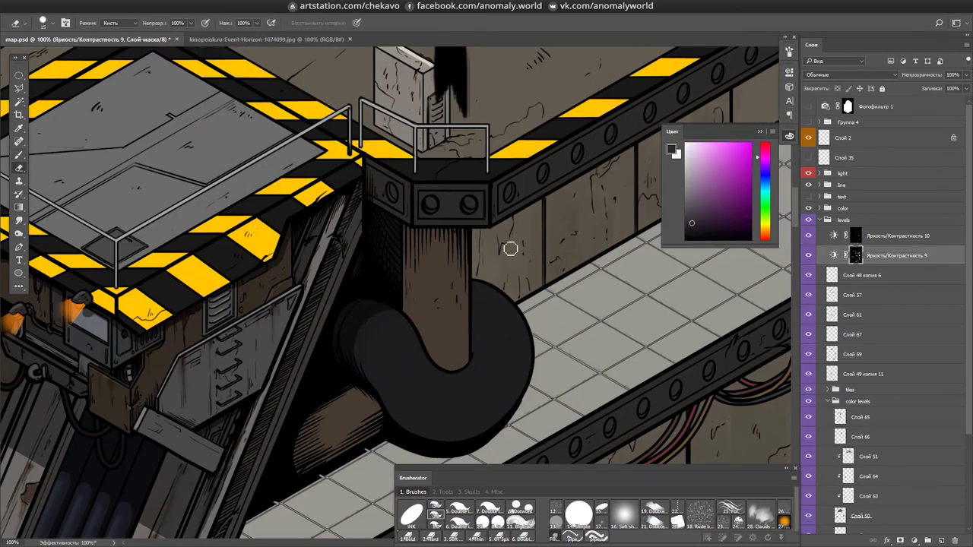
{"action": "key", "text": "ctrl+alt+r"}
{"action": "key", "text": "ctrl+alt+r"}
{"action": "key", "text": "ctrl+alt+r"}
{"action": "key", "text": "b"}
{"action": "key", "text": "e"}
{"action": "left_click_drag", "start_coordinate": [389, 397], "coordinate": [416, 329]}
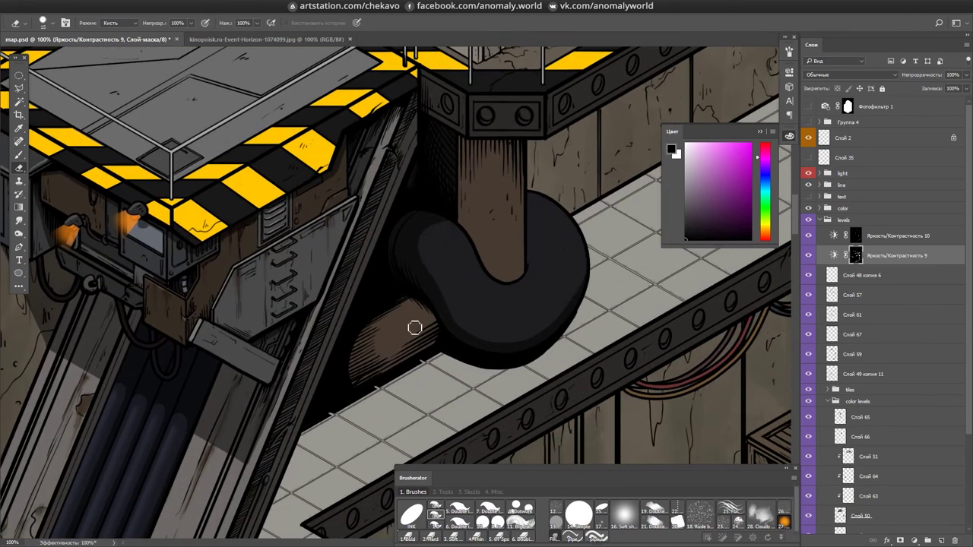
{"action": "left_click_drag", "start_coordinate": [388, 339], "coordinate": [532, 274]}
{"action": "mouse_move", "coordinate": [739, 117]}
{"action": "left_mouse_down"}
{"action": "mouse_move", "coordinate": [223, 413]}
{"action": "mouse_move", "coordinate": [398, 403]}
{"action": "mouse_move", "coordinate": [391, 276]}
{"action": "mouse_move", "coordinate": [431, 146]}
{"action": "mouse_move", "coordinate": [393, 353]}
{"action": "left_mouse_up"}
- Rotate the canvas view to frame the hook pillar
{"action": "key", "text": "r"}
{"action": "mouse_move", "coordinate": [408, 126]}
{"action": "left_mouse_down"}
{"action": "mouse_move", "coordinate": [506, 261]}
{"action": "mouse_move", "coordinate": [289, 323]}
{"action": "mouse_move", "coordinate": [380, 163]}
{"action": "mouse_move", "coordinate": [373, 134]}
{"action": "mouse_move", "coordinate": [347, 211]}
{"action": "mouse_move", "coordinate": [354, 117]}
{"action": "mouse_move", "coordinate": [380, 251]}
{"action": "mouse_move", "coordinate": [369, 213]}
{"action": "left_mouse_up"}
{"action": "key", "text": "r"}
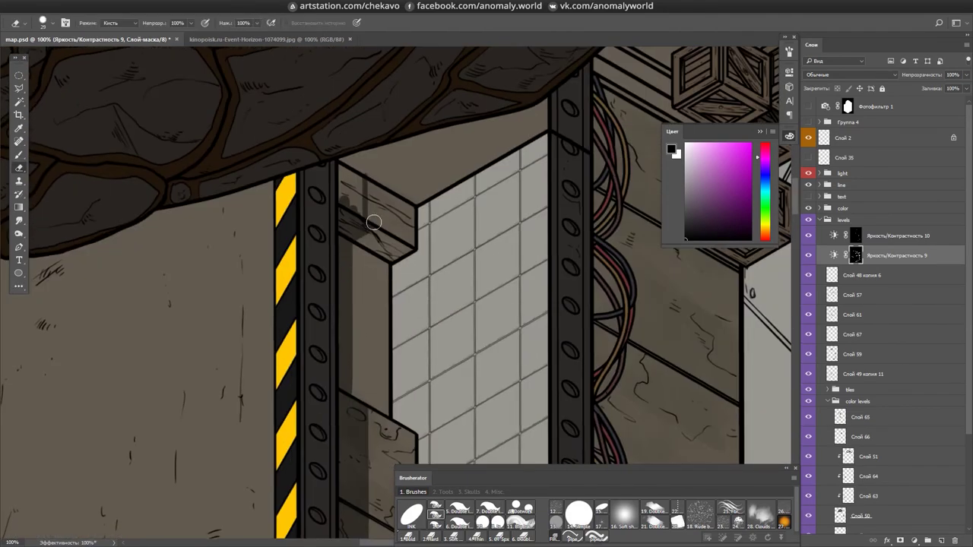
{"action": "left_click_drag", "start_coordinate": [342, 159], "coordinate": [598, 157]}
{"action": "left_click_drag", "start_coordinate": [189, 363], "coordinate": [314, 275]}
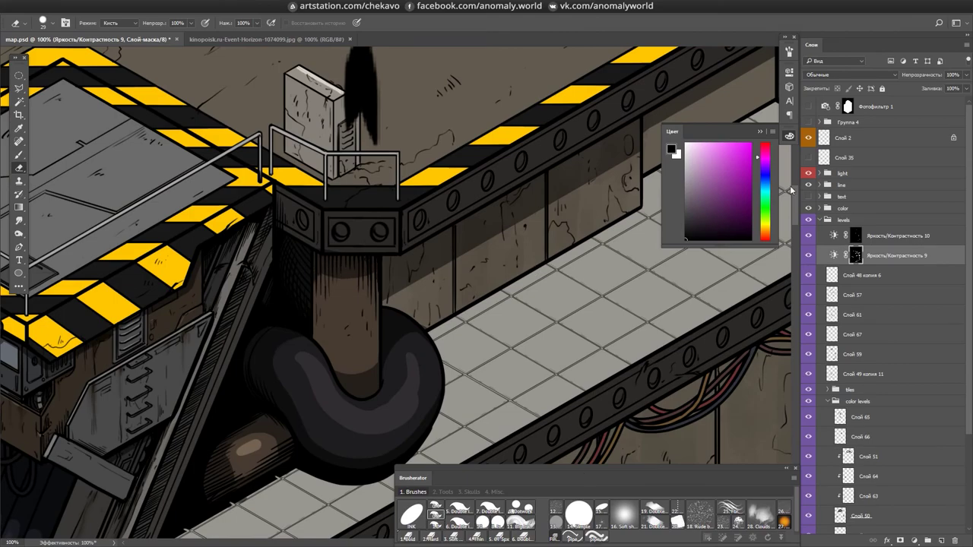
- Switch to the Smudge tool and save the document
{"action": "key", "text": "shift+r"}
{"action": "key", "text": "alt+bracketright"}
{"action": "key", "text": "ctrl+s"}
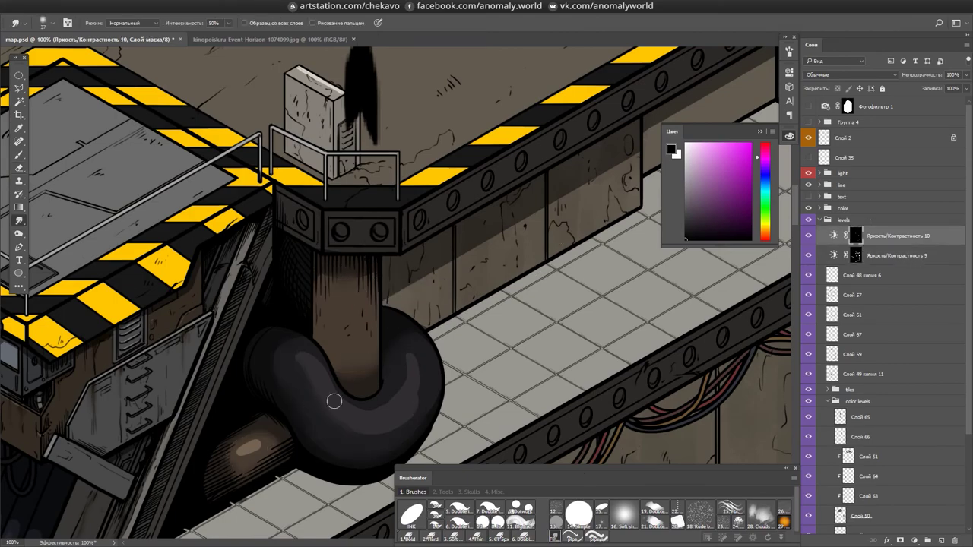
{"action": "key", "text": "ctrl+minus"}
{"action": "key", "text": "ctrl+minus"}
{"action": "key", "text": "ctrl+minus"}
{"action": "key", "text": "ctrl+minus"}
{"action": "key", "text": "ctrl+minus"}
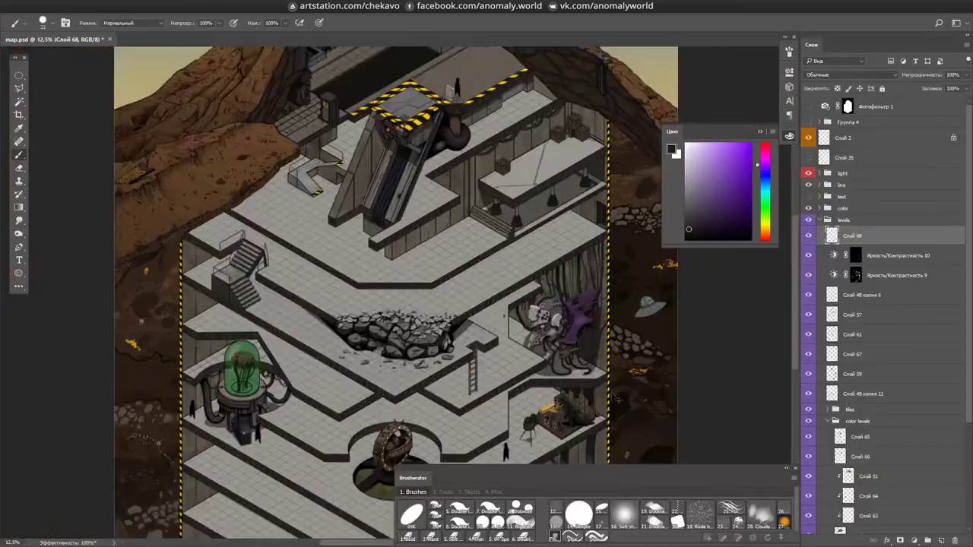
{"action": "key", "text": "ctrl+plus"}
{"action": "key", "text": "ctrl+plus"}
{"action": "left_click", "coordinate": [821, 296]}
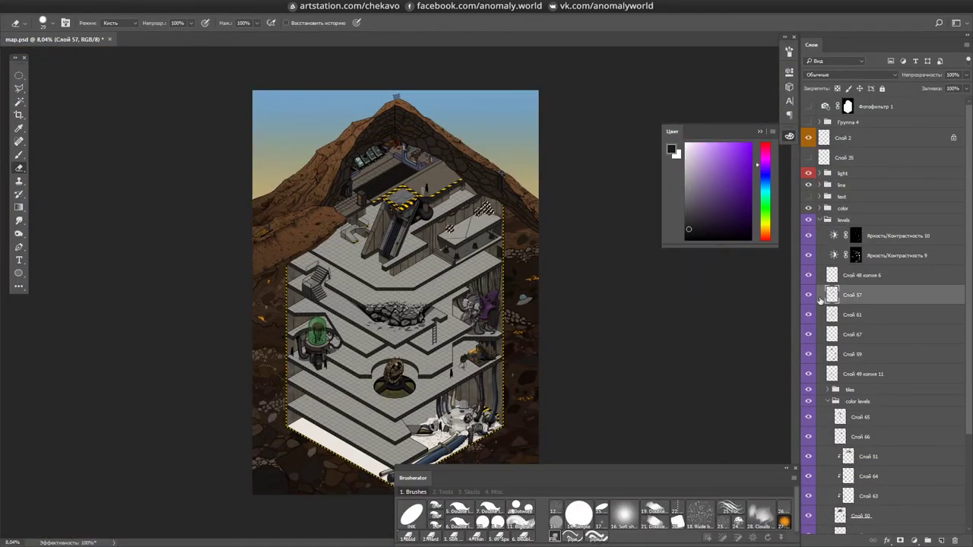
- Merge Слой 67 with Слой 59 and collapse the color levels group
{"action": "left_click", "coordinate": [818, 334]}
{"action": "key", "text": "ctrl+e"}
{"action": "key", "text": "m"}
{"action": "left_click", "coordinate": [831, 382]}
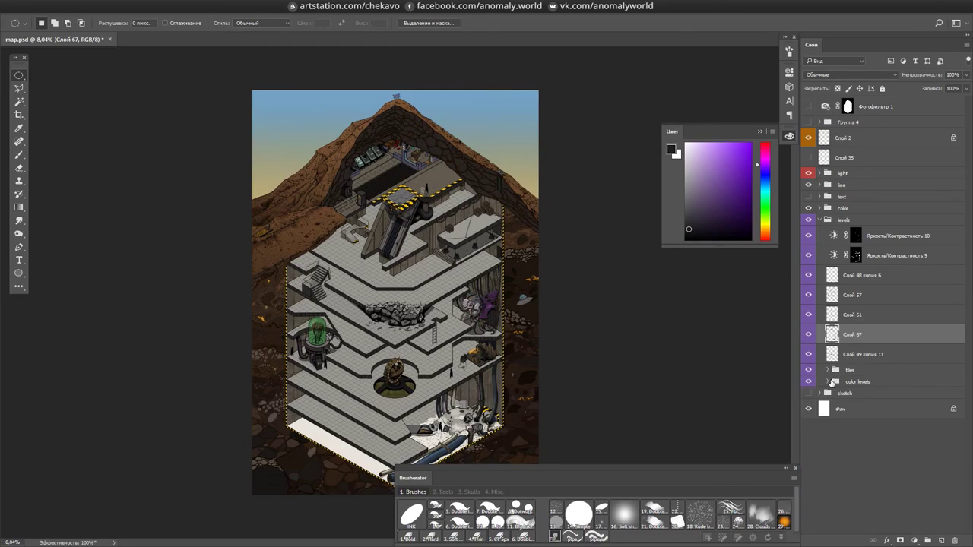
- Inspect the beam on the tiles from a rotated view, then save the map
{"action": "scroll", "coordinate": [553, 296], "scroll_direction": "up", "scroll_amount": 10}
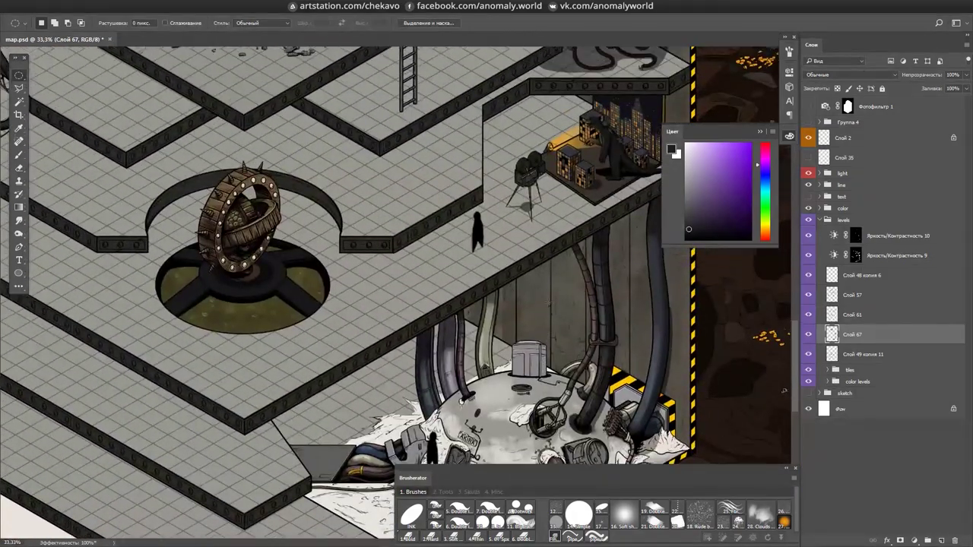
{"action": "key", "text": "alt+bracketright"}
{"action": "key", "text": "b"}
{"action": "left_click_drag", "start_coordinate": [461, 248], "coordinate": [414, 417]}
{"action": "mouse_move", "coordinate": [411, 334]}
{"action": "left_mouse_down"}
{"action": "mouse_move", "coordinate": [383, 324]}
{"action": "mouse_move", "coordinate": [456, 395]}
{"action": "left_mouse_up"}
{"action": "key", "text": "b"}
{"action": "scroll", "coordinate": [396, 317], "scroll_direction": "down", "scroll_amount": 2}
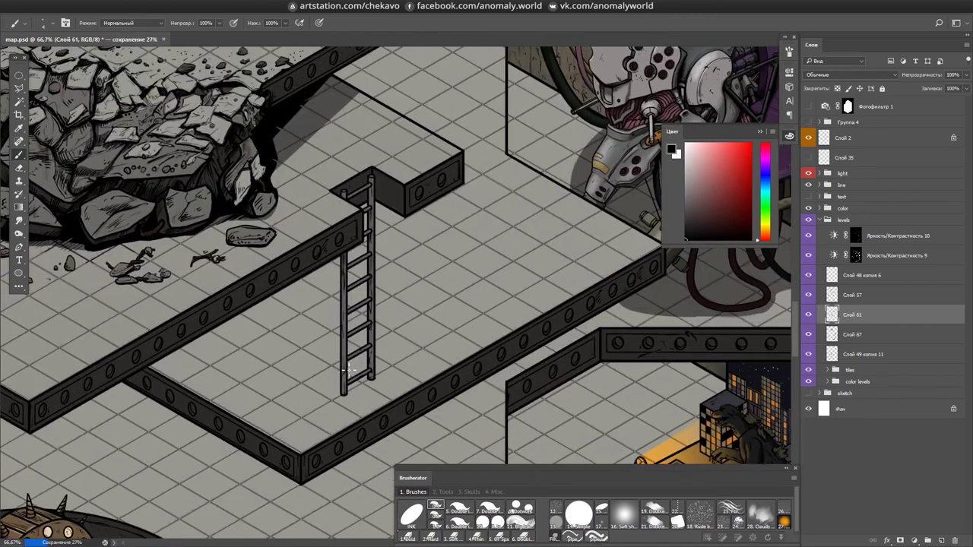
{"action": "scroll", "coordinate": [419, 266], "scroll_direction": "up", "scroll_amount": 2}
{"action": "key", "text": "ctrl+s"}
- Review the crate on the table and save the map again
{"action": "scroll", "coordinate": [431, 286], "scroll_direction": "down", "scroll_amount": 2}
{"action": "left_click_drag", "start_coordinate": [522, 347], "coordinate": [532, 254]}
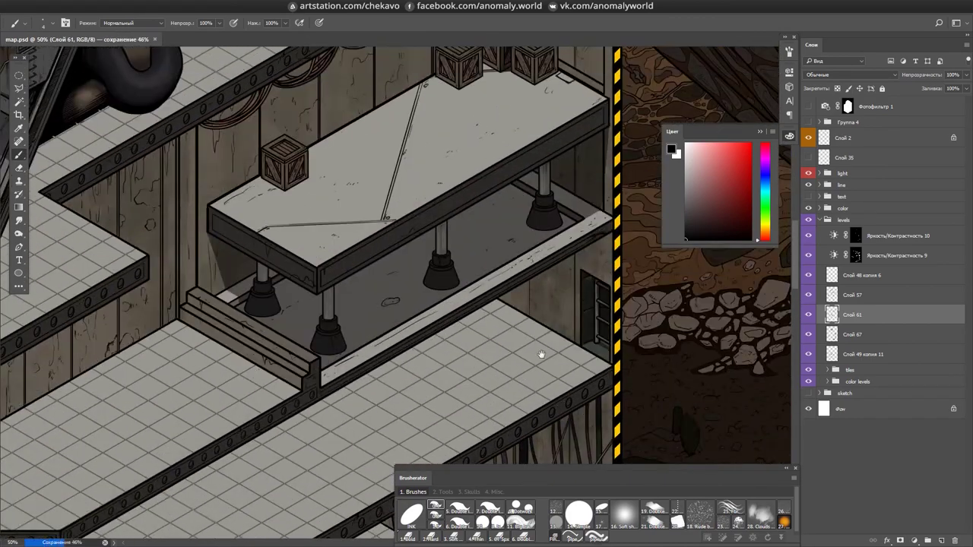
{"action": "scroll", "coordinate": [528, 370], "scroll_direction": "up", "scroll_amount": 2}
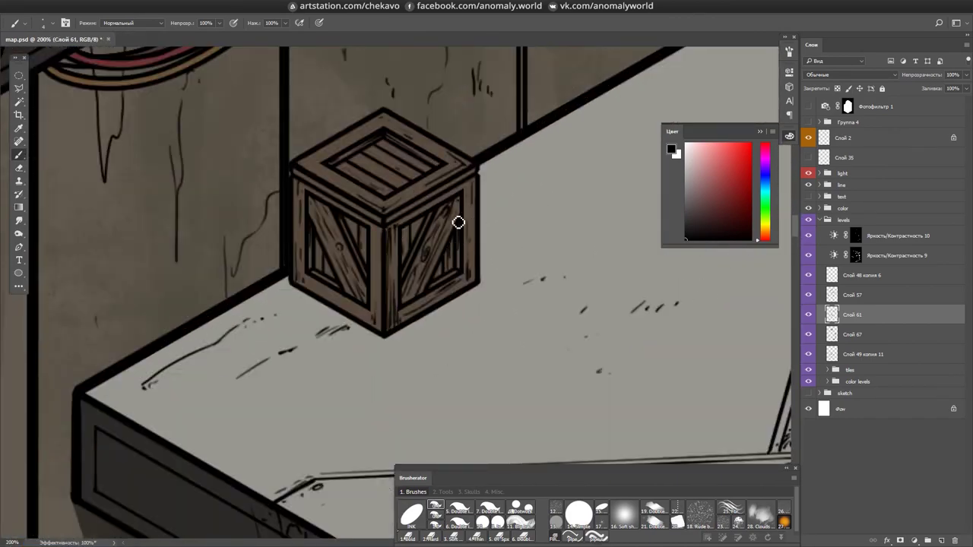
{"action": "scroll", "coordinate": [437, 260], "scroll_direction": "down", "scroll_amount": 2}
{"action": "key", "text": "ctrl+s"}
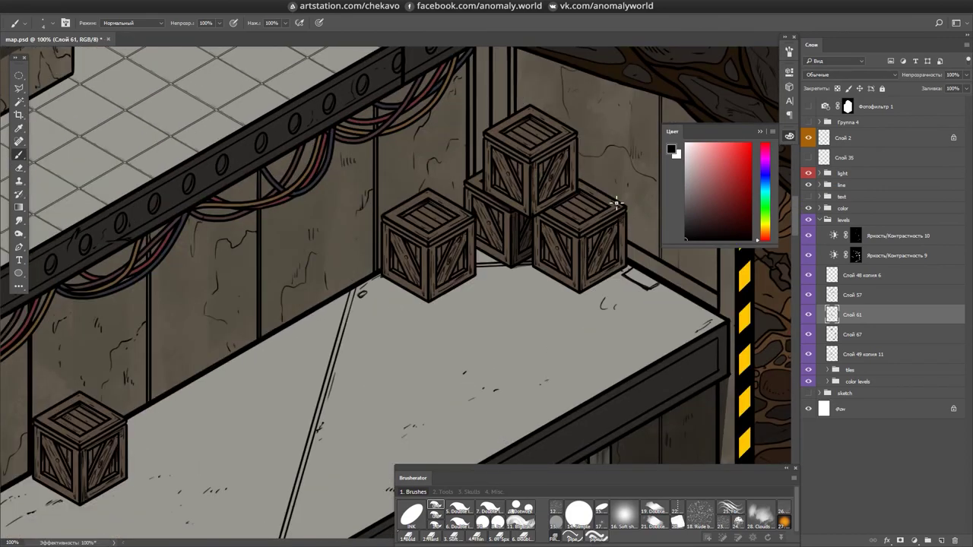
- Bring the wall and floor into view and make Слой 65 in color levels active
{"action": "scroll", "coordinate": [617, 203], "scroll_direction": "down", "scroll_amount": 2}
{"action": "left_click_drag", "start_coordinate": [556, 297], "coordinate": [387, 334]}
{"action": "scroll", "coordinate": [549, 246], "scroll_direction": "up", "scroll_amount": 2}
{"action": "left_click", "coordinate": [550, 246], "text": "ctrl"}
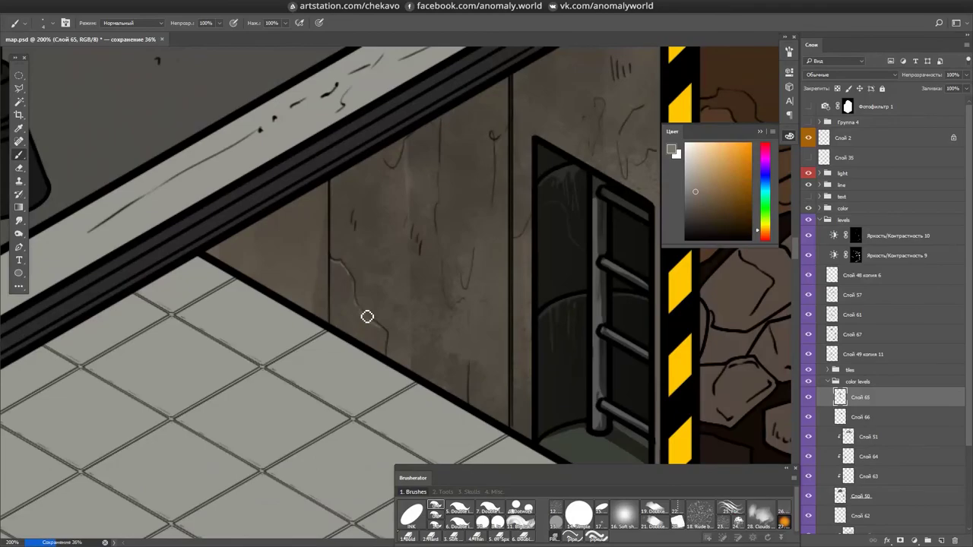
- Hide all panels, pan across the map's floors, and save the file
{"action": "key", "text": "Tab"}
{"action": "scroll", "coordinate": [572, 309], "scroll_direction": "up", "scroll_amount": 5}
{"action": "scroll", "coordinate": [581, 396], "scroll_direction": "down", "scroll_amount": 5}
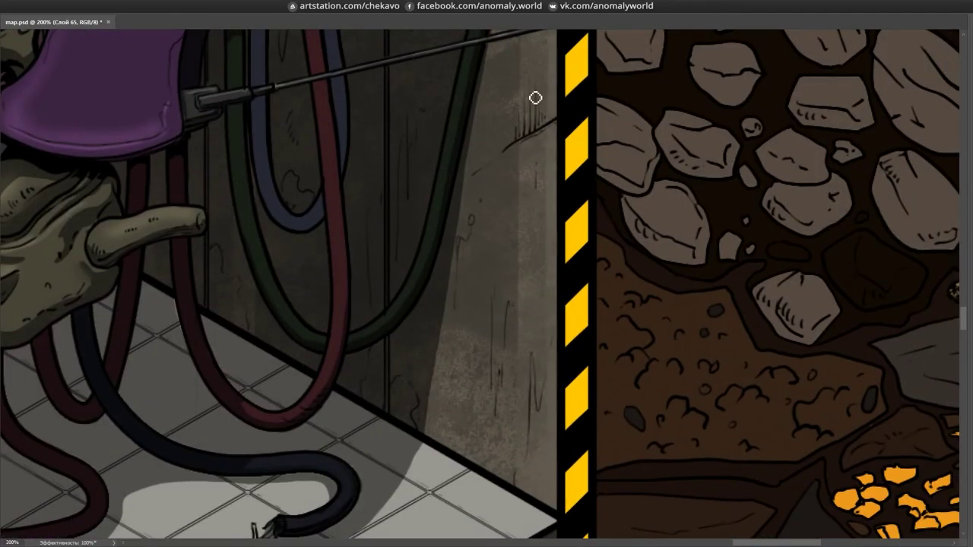
{"action": "scroll", "coordinate": [555, 374], "scroll_direction": "down", "scroll_amount": 10}
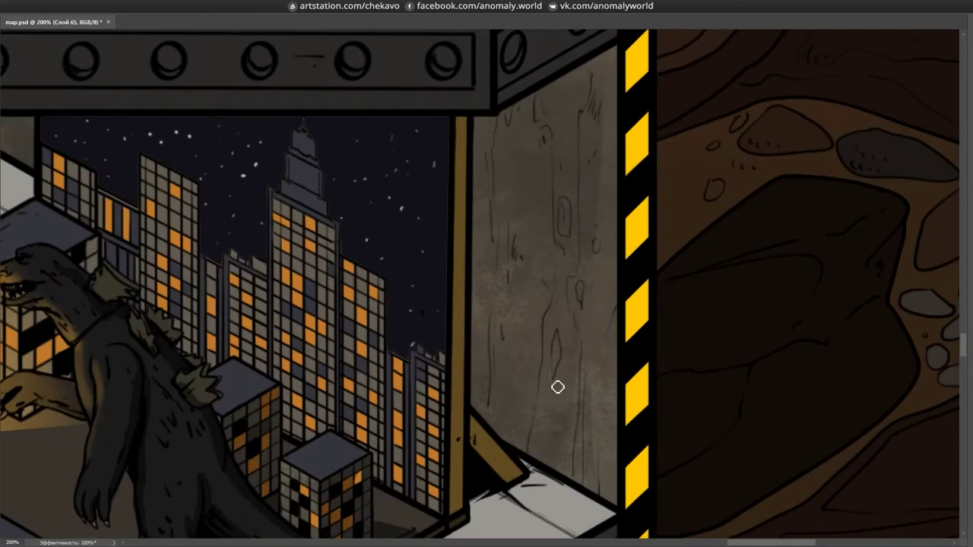
{"action": "scroll", "coordinate": [596, 317], "scroll_direction": "left", "scroll_amount": 3}
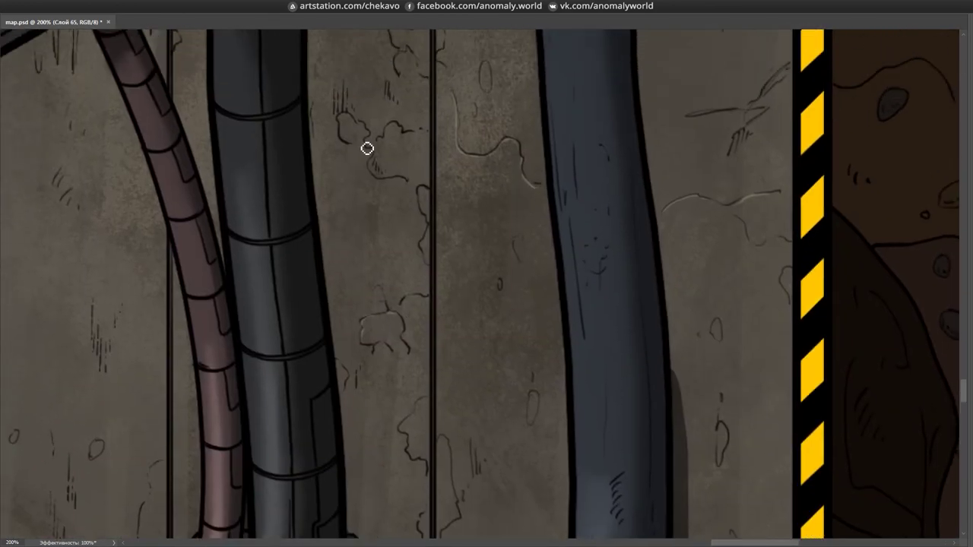
{"action": "scroll", "coordinate": [725, 245], "scroll_direction": "down", "scroll_amount": 5}
{"action": "scroll", "coordinate": [445, 294], "scroll_direction": "left", "scroll_amount": 5}
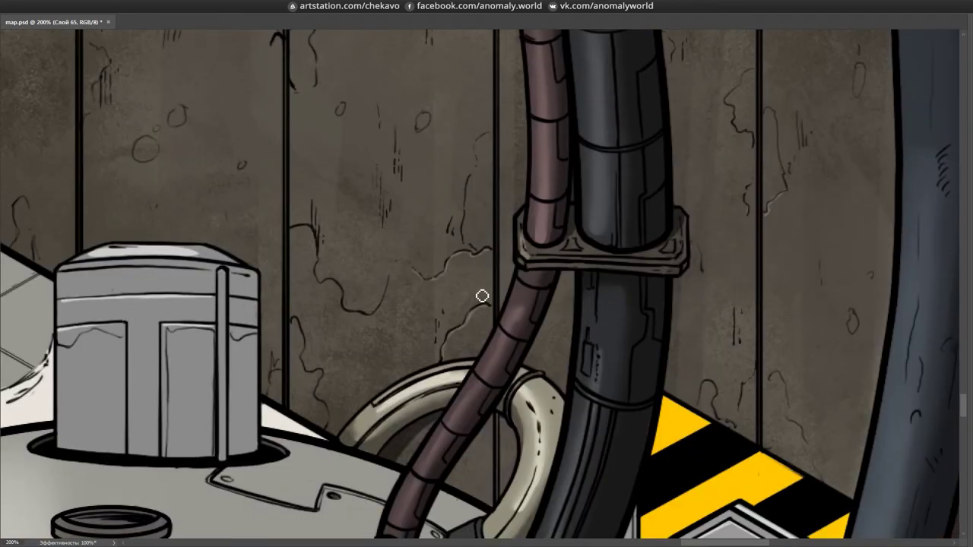
{"action": "scroll", "coordinate": [139, 151], "scroll_direction": "down", "scroll_amount": 5}
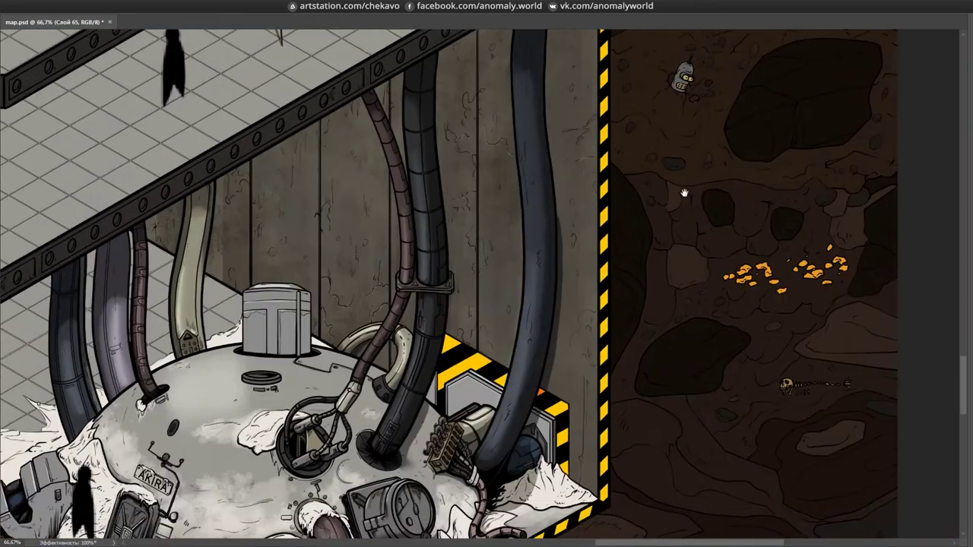
{"action": "scroll", "coordinate": [439, 330], "scroll_direction": "up", "scroll_amount": 3}
{"action": "scroll", "coordinate": [315, 382], "scroll_direction": "left", "scroll_amount": 3}
{"action": "scroll", "coordinate": [439, 377], "scroll_direction": "up", "scroll_amount": 3}
{"action": "scroll", "coordinate": [439, 378], "scroll_direction": "up", "scroll_amount": 10}
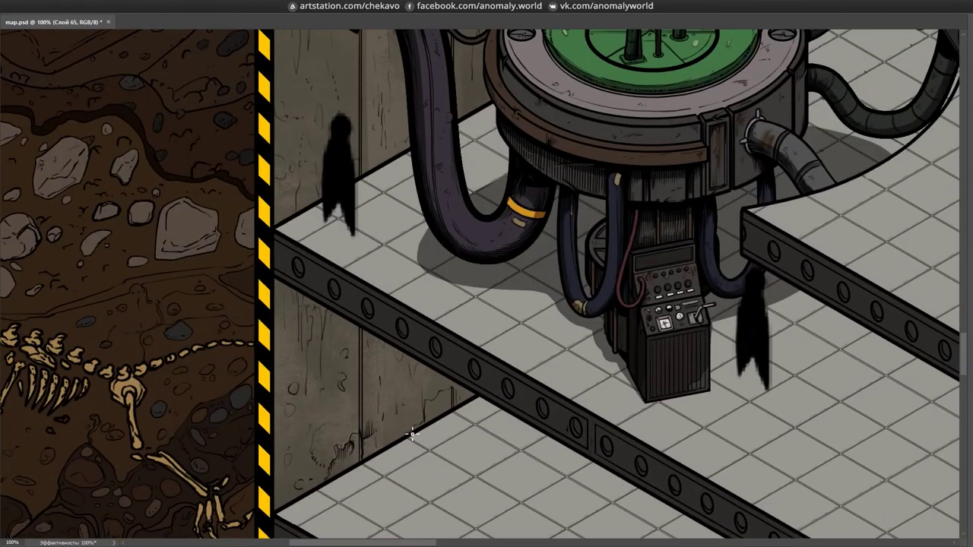
{"action": "scroll", "coordinate": [488, 373], "scroll_direction": "right", "scroll_amount": 3}
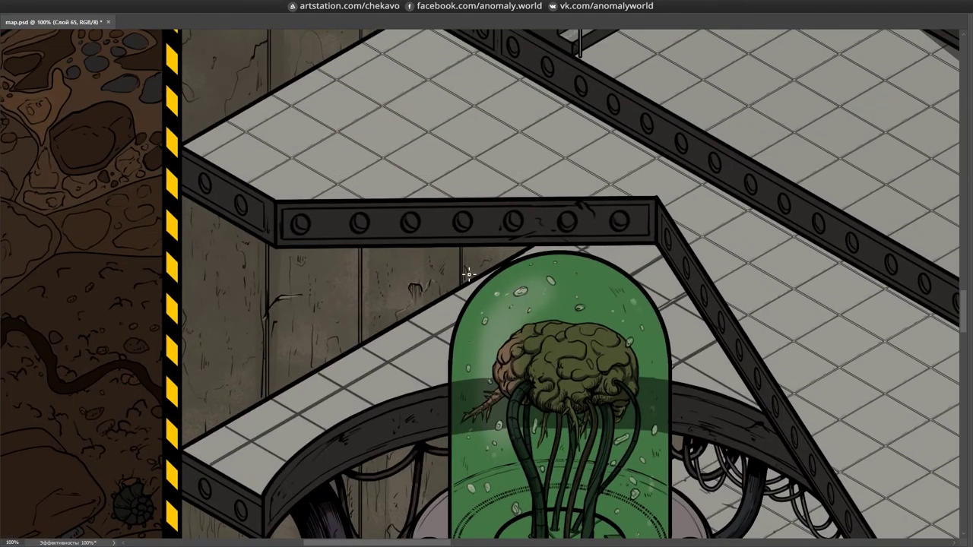
{"action": "scroll", "coordinate": [468, 274], "scroll_direction": "up", "scroll_amount": 6}
{"action": "scroll", "coordinate": [276, 340], "scroll_direction": "left", "scroll_amount": 1}
{"action": "key", "text": "ctrl+s"}
- Keep panning around the rooms, then bring the panels back
{"action": "scroll", "coordinate": [292, 288], "scroll_direction": "up", "scroll_amount": 6}
{"action": "scroll", "coordinate": [295, 305], "scroll_direction": "left", "scroll_amount": 1}
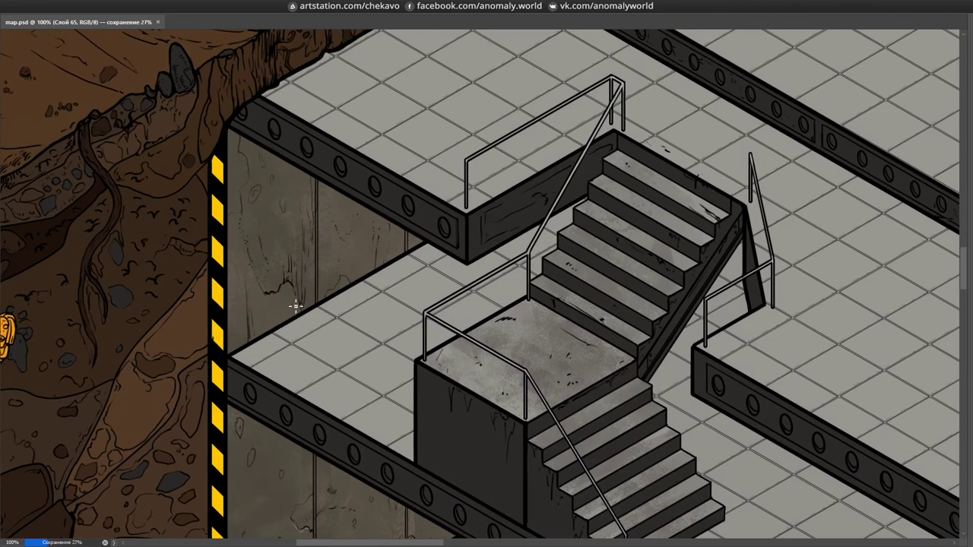
{"action": "scroll", "coordinate": [380, 166], "scroll_direction": "down", "scroll_amount": 3}
{"action": "scroll", "coordinate": [707, 269], "scroll_direction": "up", "scroll_amount": 2}
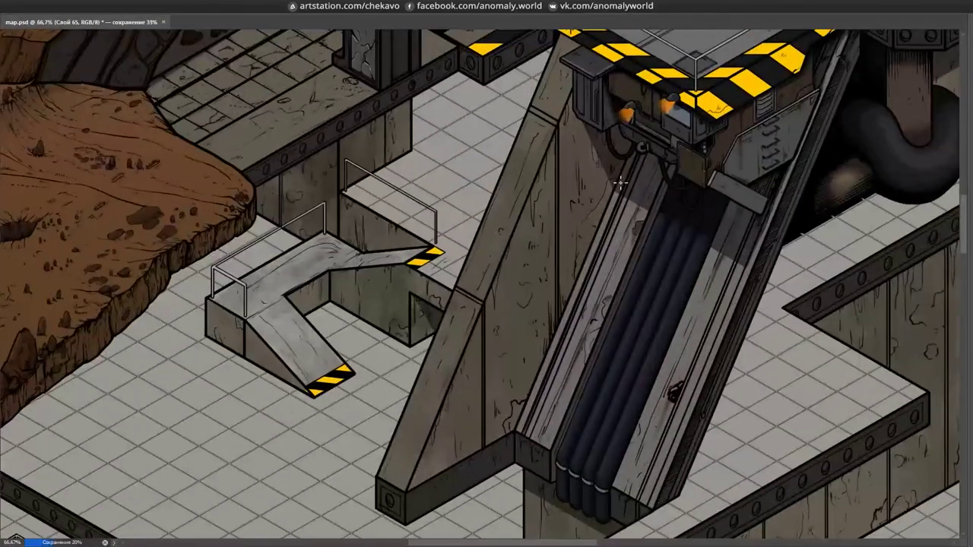
{"action": "scroll", "coordinate": [707, 269], "scroll_direction": "right", "scroll_amount": 2}
{"action": "scroll", "coordinate": [707, 269], "scroll_direction": "down", "scroll_amount": 3}
{"action": "scroll", "coordinate": [707, 269], "scroll_direction": "up", "scroll_amount": 1}
{"action": "scroll", "coordinate": [608, 296], "scroll_direction": "right", "scroll_amount": 2}
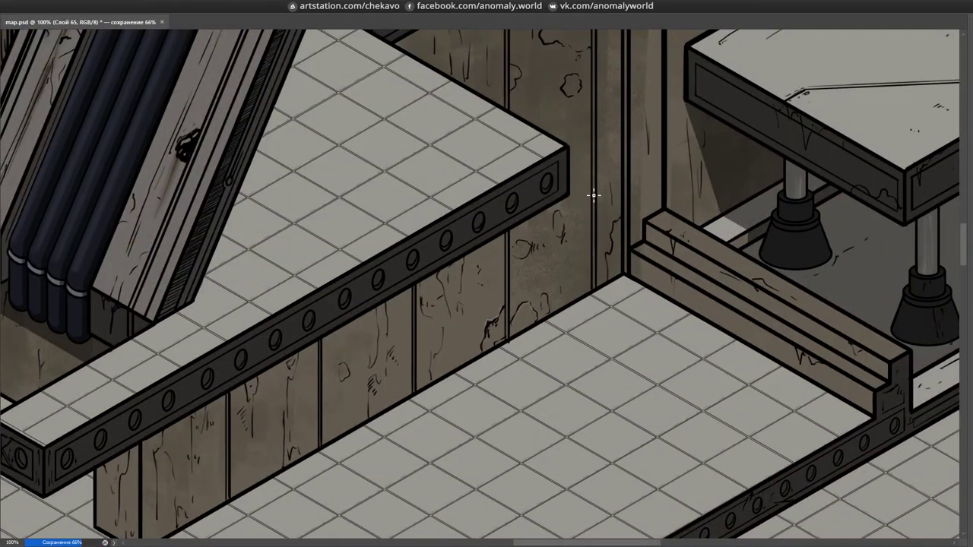
{"action": "scroll", "coordinate": [594, 195], "scroll_direction": "up", "scroll_amount": 8}
{"action": "scroll", "coordinate": [583, 221], "scroll_direction": "right", "scroll_amount": 2}
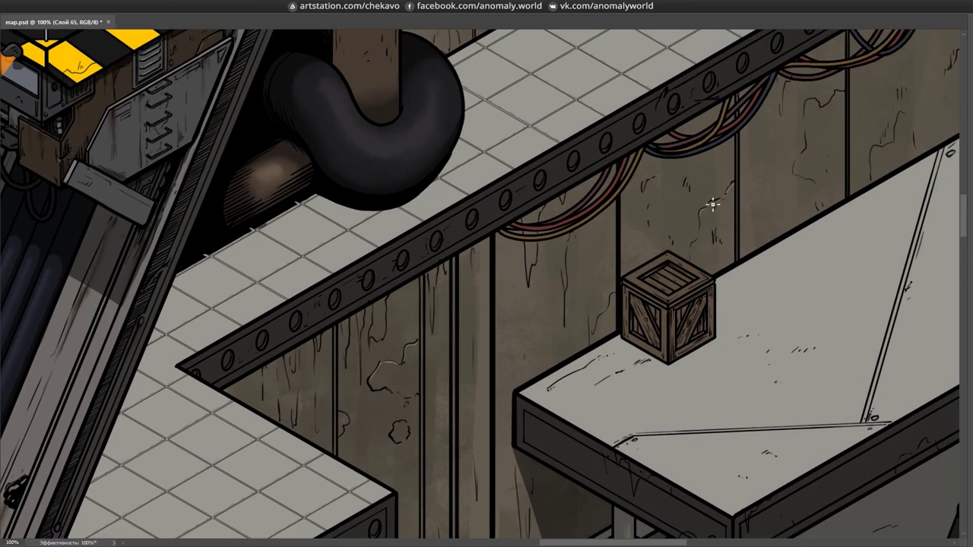
{"action": "scroll", "coordinate": [722, 213], "scroll_direction": "up", "scroll_amount": 2}
{"action": "scroll", "coordinate": [621, 204], "scroll_direction": "right", "scroll_amount": 3}
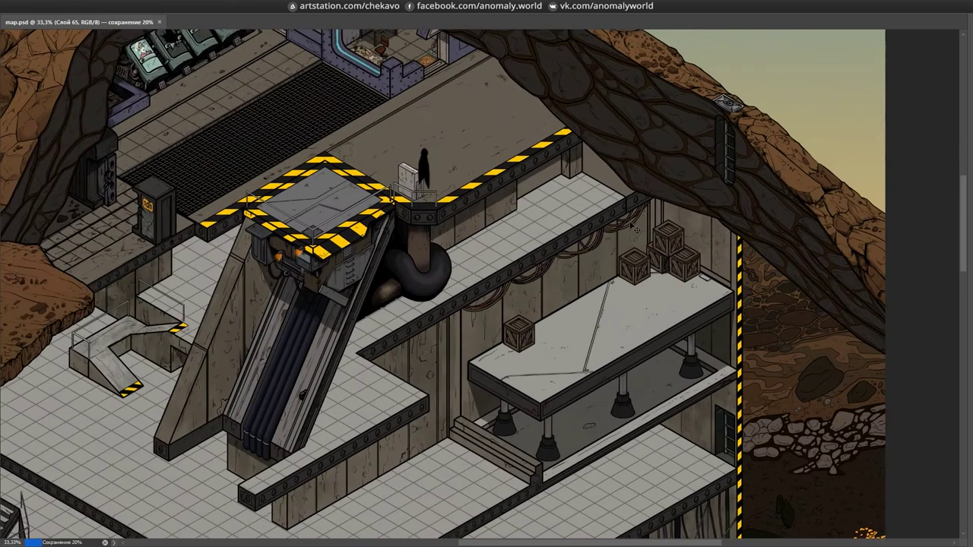
{"action": "key", "text": "Tab"}
- Tilt the view to check the crates, straighten it, and save again
{"action": "scroll", "coordinate": [576, 249], "scroll_direction": "up", "scroll_amount": 5}
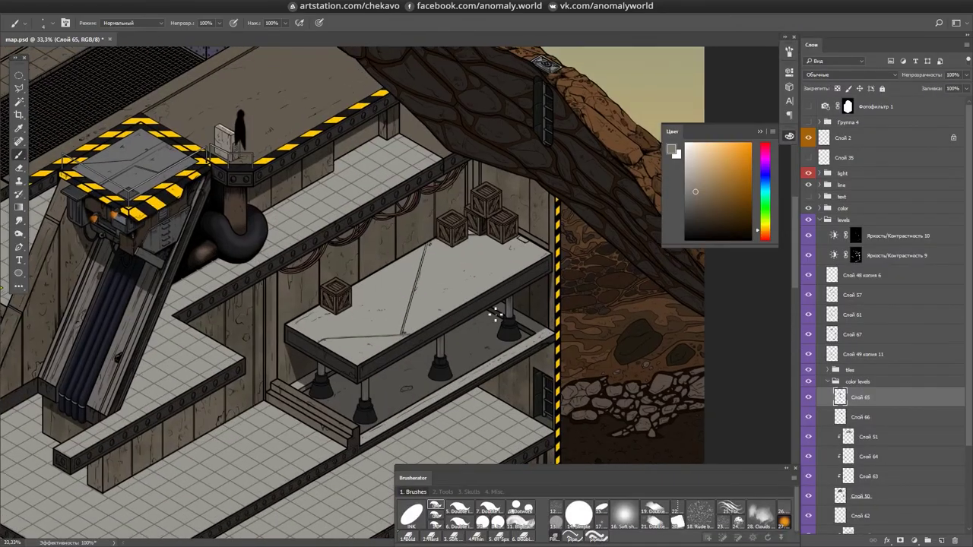
{"action": "left_click_drag", "start_coordinate": [576, 249], "coordinate": [465, 67]}
{"action": "left_click_drag", "start_coordinate": [457, 362], "coordinate": [438, 122]}
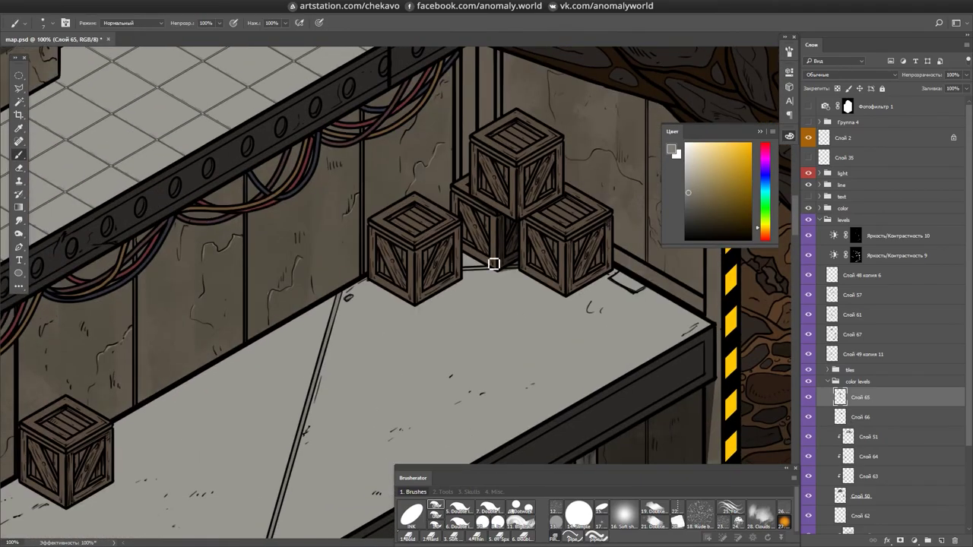
{"action": "scroll", "coordinate": [555, 289], "scroll_direction": "down", "scroll_amount": 8}
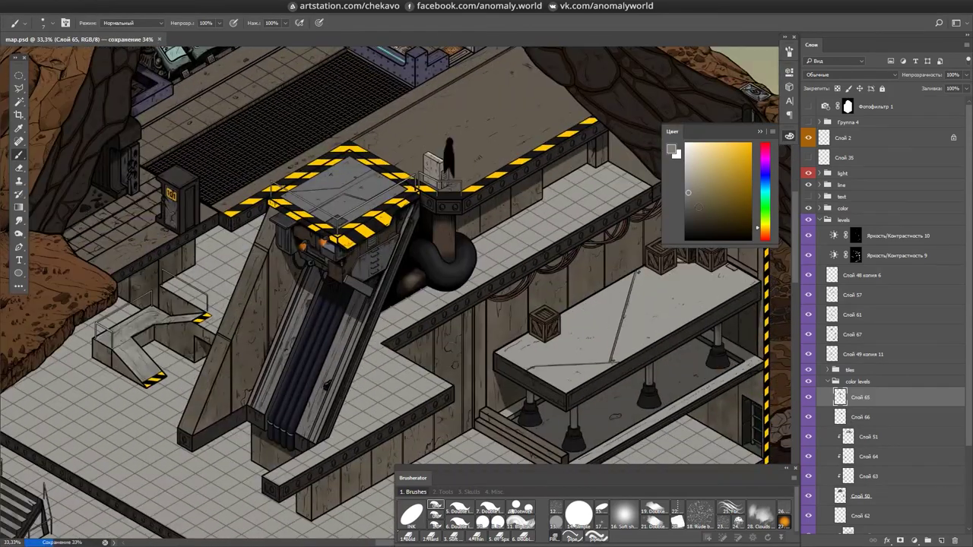
{"action": "key", "text": "ctrl+s"}
- Fit the whole cutaway map in the window and select Слой 53
{"action": "left_click_drag", "start_coordinate": [549, 368], "coordinate": [684, 114]}
{"action": "key", "text": "ctrl+0"}
{"action": "scroll", "coordinate": [882, 342], "scroll_direction": "down", "scroll_amount": 3}
{"action": "left_click", "coordinate": [866, 453]}
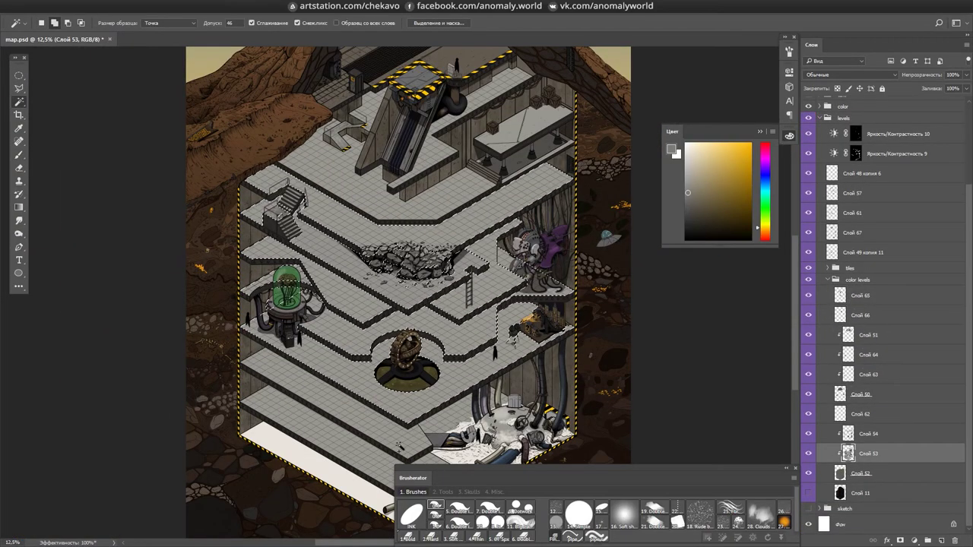
- Try a Brightness/Contrast adjustment on Слой 53, dismiss it, and clear the selection
{"action": "left_click_drag", "start_coordinate": [592, 339], "coordinate": [569, 261]}
{"action": "key", "text": "ctrl+alt+b"}
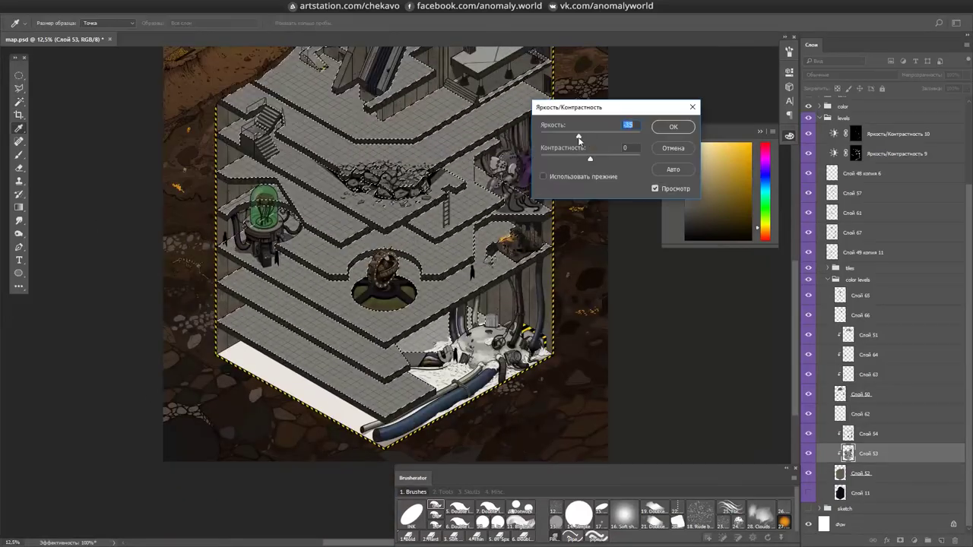
{"action": "key", "text": "Return"}
{"action": "key", "text": "ctrl+d"}
{"action": "key", "text": "m"}
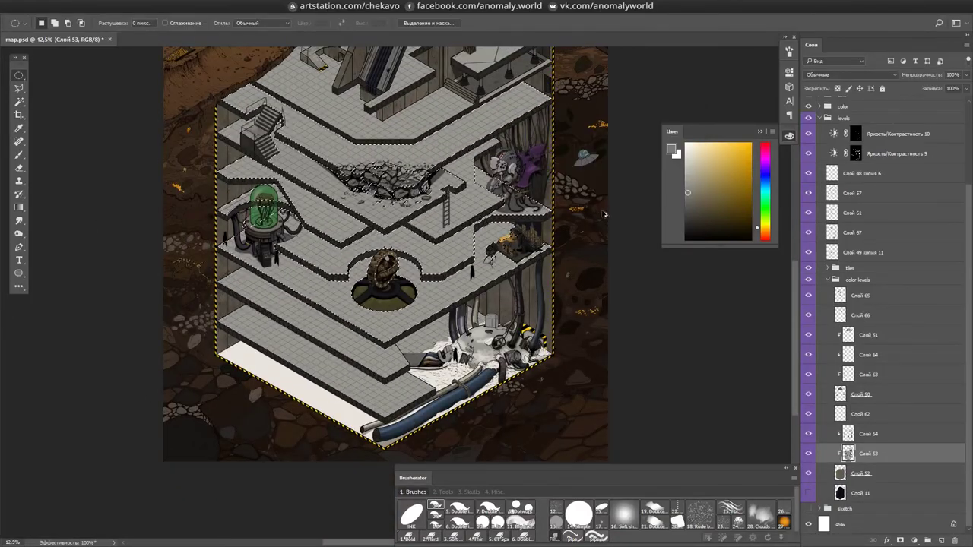
- Save the map and pan around the office room with the brush ready
{"action": "scroll", "coordinate": [600, 205], "scroll_direction": "down", "scroll_amount": 3}
{"action": "scroll", "coordinate": [537, 352], "scroll_direction": "up", "scroll_amount": 8}
{"action": "key", "text": "b"}
{"action": "key", "text": "ctrl+s"}
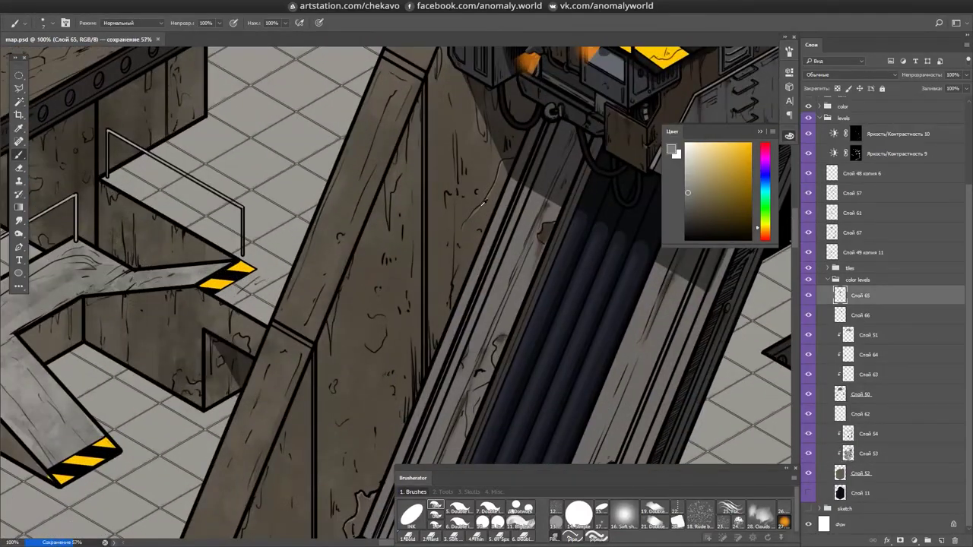
{"action": "scroll", "coordinate": [350, 109], "scroll_direction": "down", "scroll_amount": 5}
{"action": "scroll", "coordinate": [315, 282], "scroll_direction": "up", "scroll_amount": 10}
{"action": "scroll", "coordinate": [315, 282], "scroll_direction": "right", "scroll_amount": 4}
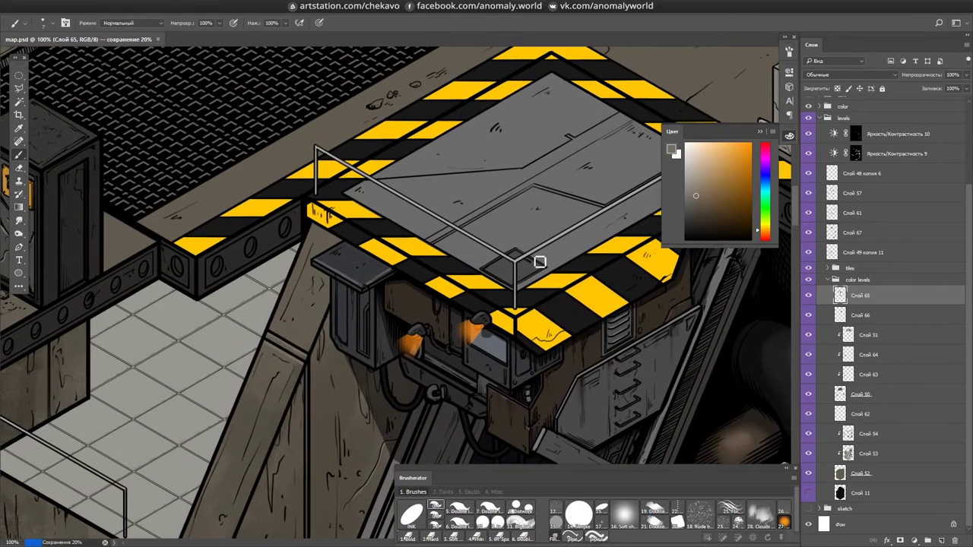
{"action": "scroll", "coordinate": [540, 261], "scroll_direction": "down", "scroll_amount": 3}
{"action": "scroll", "coordinate": [463, 271], "scroll_direction": "up", "scroll_amount": 3}
- Erase on the shading mask, reset the canvas rotation, and sample a floor colour
{"action": "key", "text": "e"}
{"action": "scroll", "coordinate": [448, 289], "scroll_direction": "down", "scroll_amount": 1}
{"action": "left_click", "coordinate": [391, 276]}
{"action": "scroll", "coordinate": [477, 368], "scroll_direction": "down", "scroll_amount": 3}
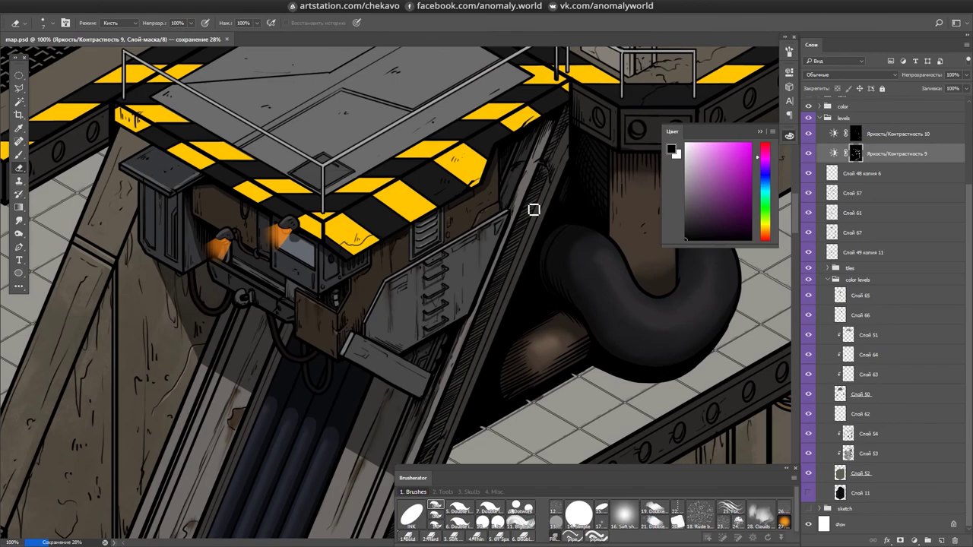
{"action": "scroll", "coordinate": [428, 428], "scroll_direction": "down", "scroll_amount": 2}
{"action": "scroll", "coordinate": [534, 330], "scroll_direction": "down", "scroll_amount": 5}
{"action": "key", "text": "b"}
{"action": "left_click", "coordinate": [592, 326], "text": "alt"}
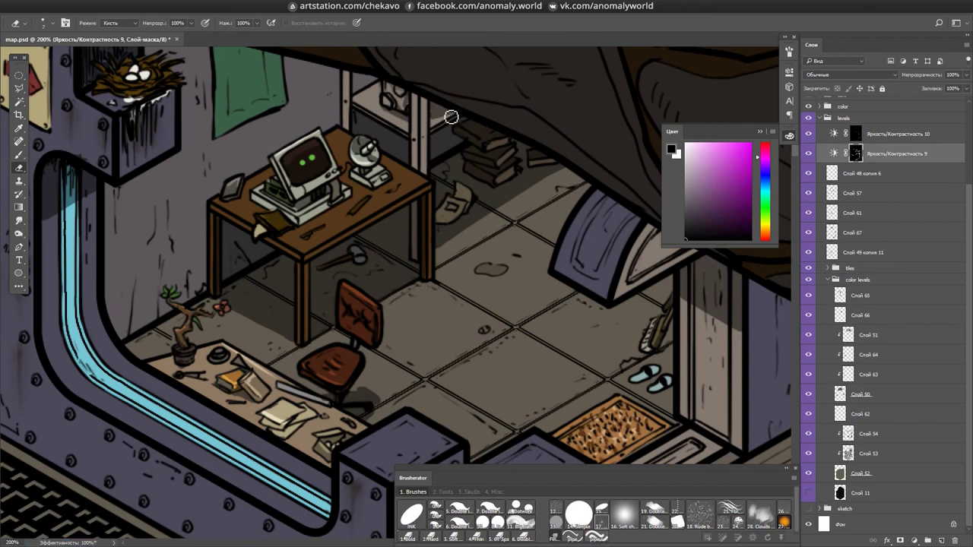
- Smudge the mask on the room's right side and make Brightness/Contrast 9 active
{"action": "scroll", "coordinate": [471, 251], "scroll_direction": "up", "scroll_amount": 2}
{"action": "scroll", "coordinate": [308, 165], "scroll_direction": "left", "scroll_amount": 1}
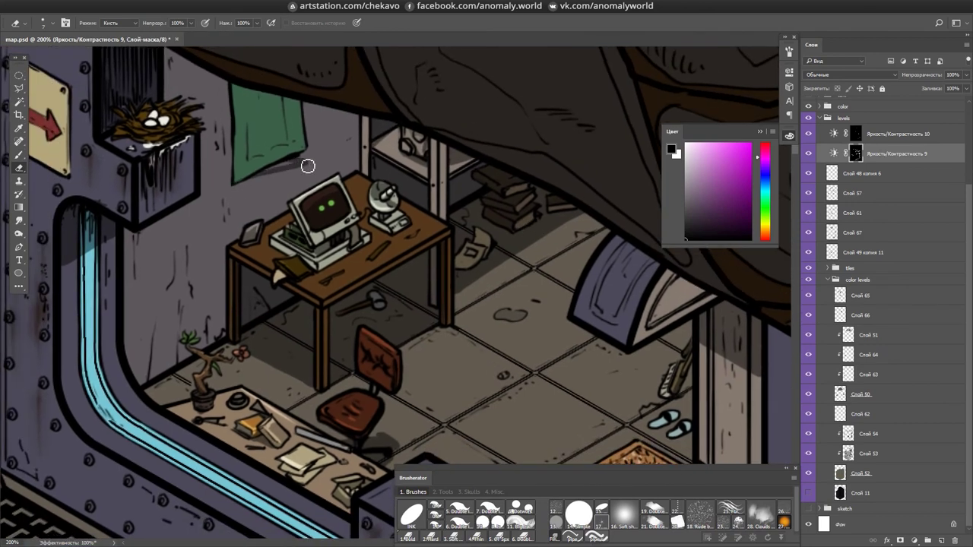
{"action": "left_click_drag", "start_coordinate": [329, 134], "coordinate": [457, 293]}
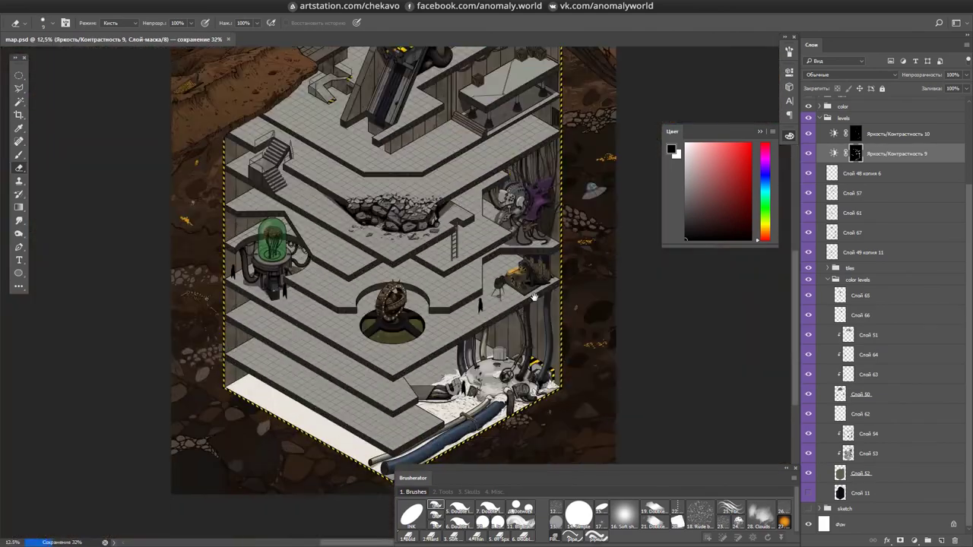
{"action": "key", "text": "r"}
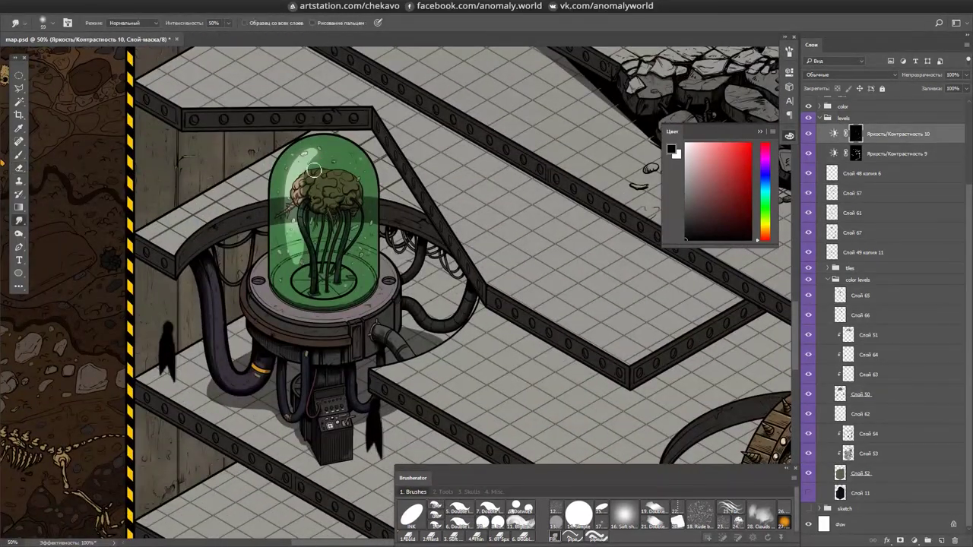
{"action": "scroll", "coordinate": [437, 291], "scroll_direction": "up", "scroll_amount": 1}
{"action": "key", "text": "alt+bracketleft"}
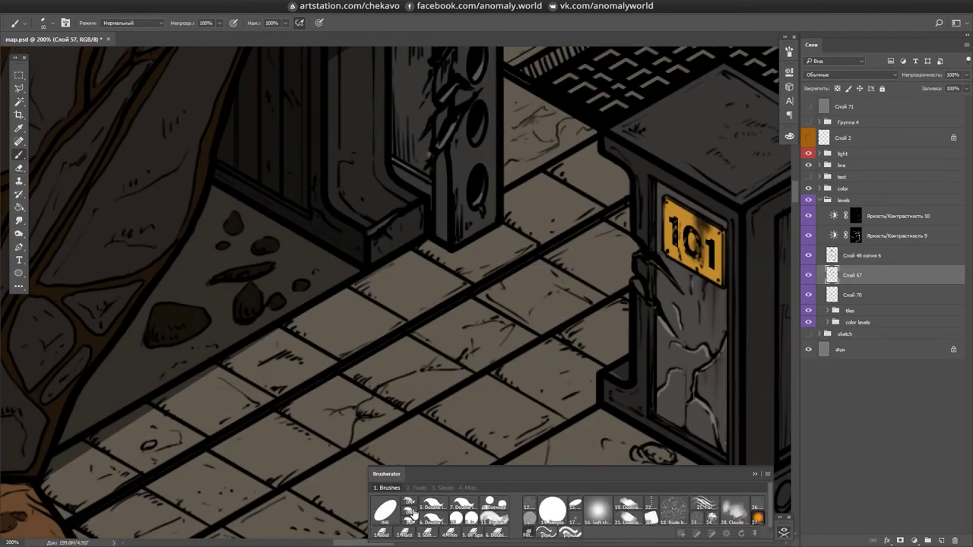
- Touch up around the 101 pillar, alternating brush and eraser while rotating the view
{"action": "left_click_drag", "start_coordinate": [452, 266], "coordinate": [309, 217]}
{"action": "key", "text": "e"}
{"action": "key", "text": "b"}
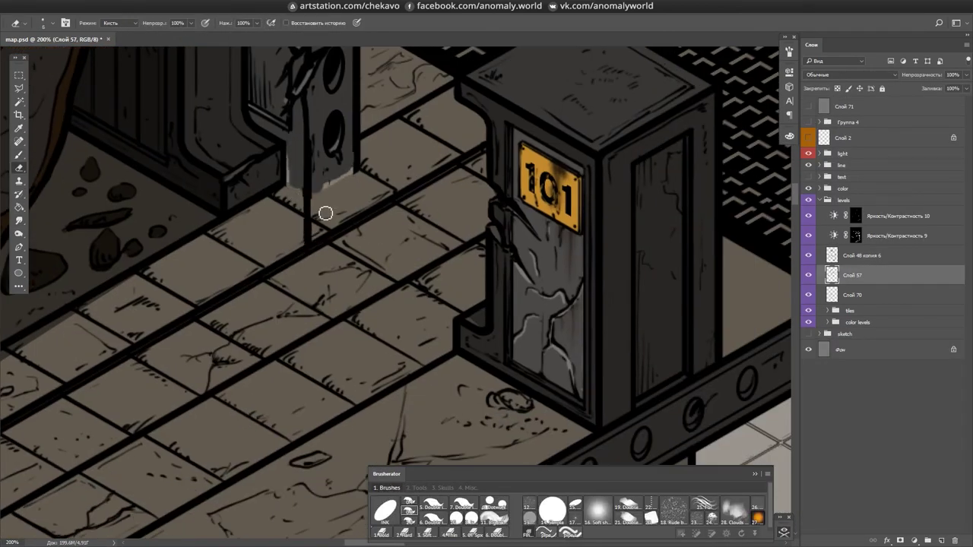
{"action": "key", "text": "r"}
{"action": "left_click_drag", "start_coordinate": [560, 258], "coordinate": [402, 69]}
{"action": "key", "text": "r"}
{"action": "left_click_drag", "start_coordinate": [355, 173], "coordinate": [449, 343]}
{"action": "key", "text": "e"}
- Work on Слой 48 копия 6, turning the view upright toward the pillar's base
{"action": "left_click", "coordinate": [859, 255]}
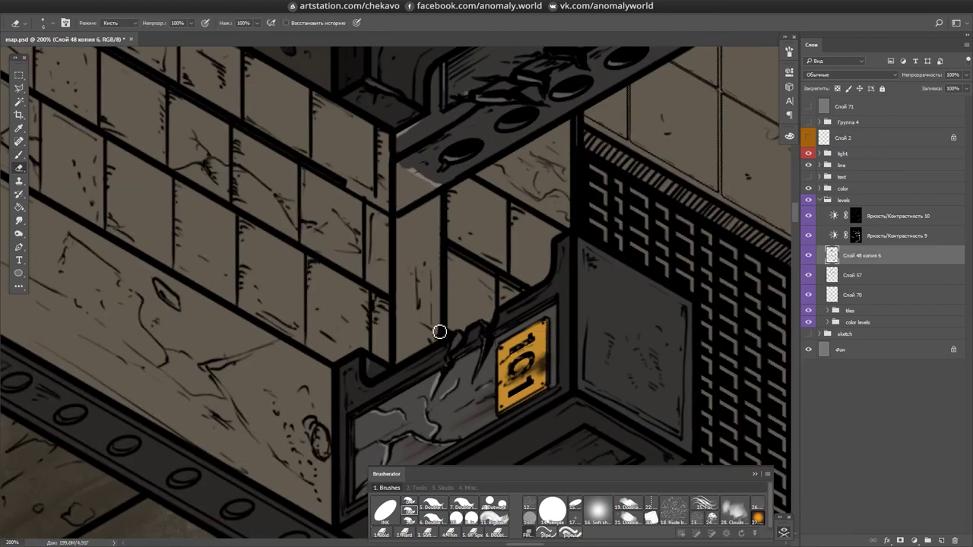
{"action": "key", "text": "r"}
{"action": "mouse_move", "coordinate": [428, 343]}
{"action": "left_mouse_down"}
{"action": "mouse_move", "coordinate": [446, 282]}
{"action": "mouse_move", "coordinate": [445, 224]}
{"action": "left_mouse_up"}
{"action": "key", "text": "b"}
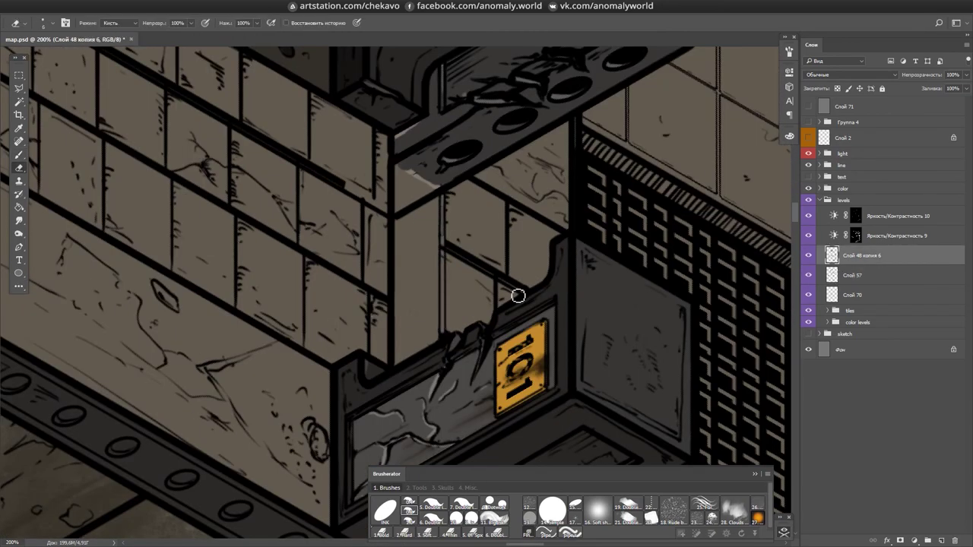
{"action": "key", "text": "r"}
{"action": "left_click_drag", "start_coordinate": [475, 191], "coordinate": [391, 261]}
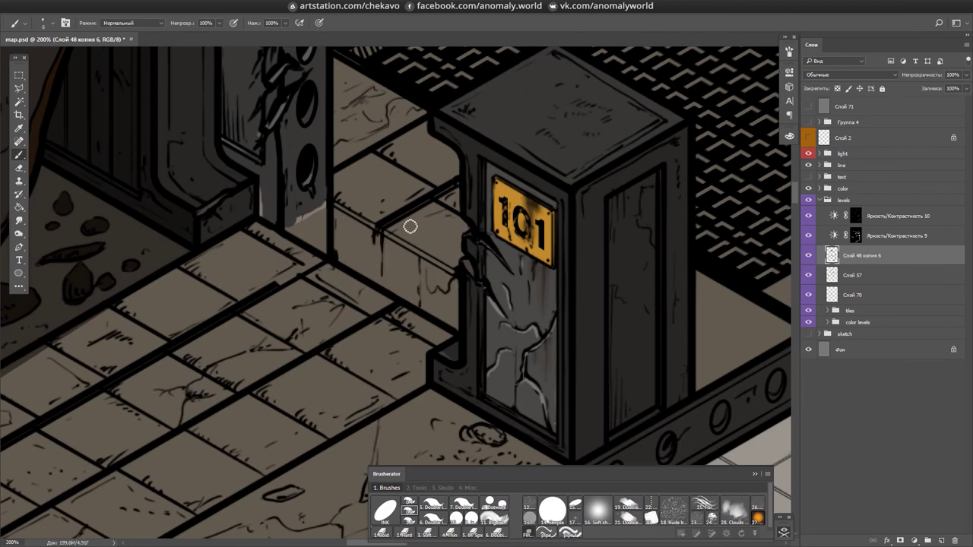
{"action": "left_click_drag", "start_coordinate": [409, 226], "coordinate": [432, 243]}
- Switch to Слой 65, show the colour picker, and stand the 101 column upright
{"action": "left_click", "coordinate": [286, 238], "text": "ctrl"}
{"action": "scroll", "coordinate": [346, 273], "scroll_direction": "down", "scroll_amount": 1}
{"action": "key", "text": "F6"}
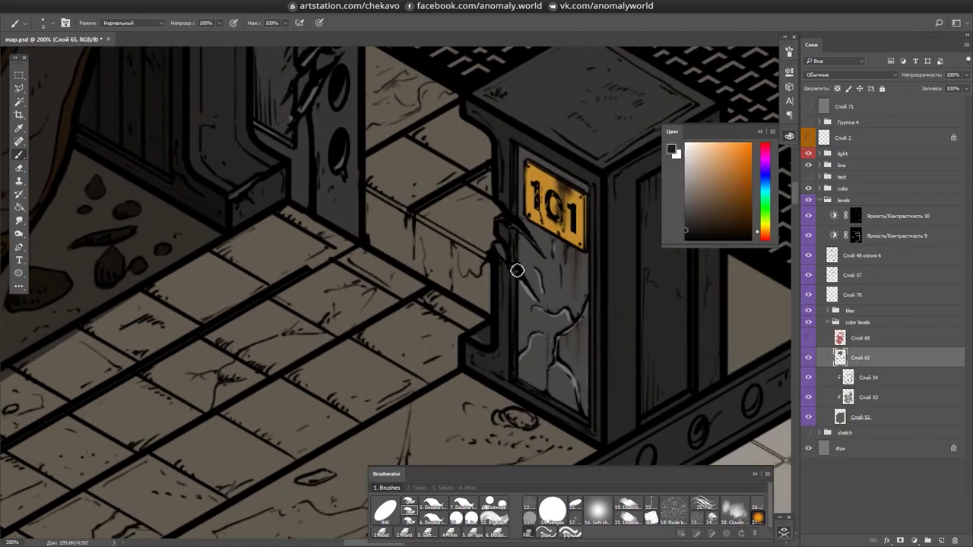
{"action": "key", "text": "r"}
{"action": "left_click_drag", "start_coordinate": [517, 271], "coordinate": [415, 348]}
{"action": "key", "text": "r"}
{"action": "left_click_drag", "start_coordinate": [462, 262], "coordinate": [433, 236]}
- Shade around the pillar from tilted angles and pick a smaller Brusherator brush preset
{"action": "left_click_drag", "start_coordinate": [472, 309], "coordinate": [483, 261]}
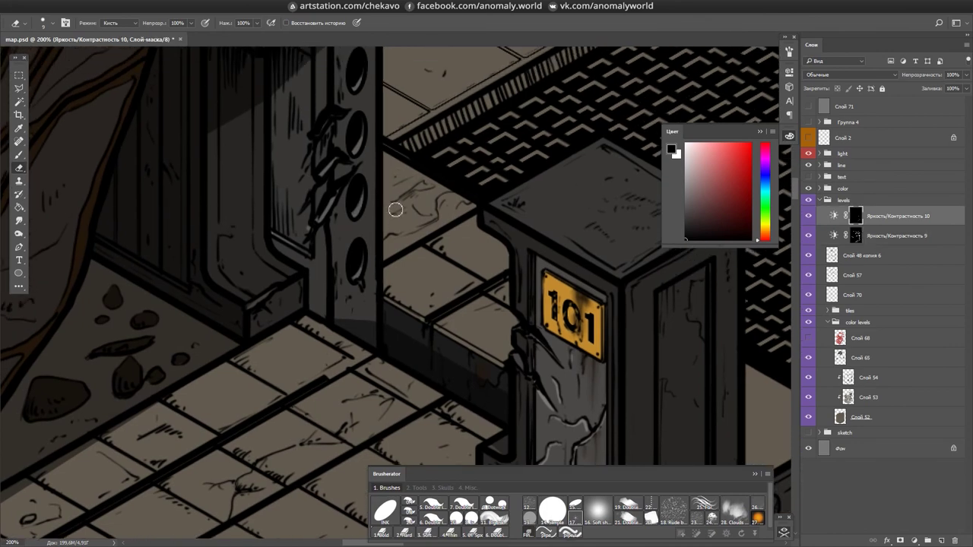
{"action": "left_click_drag", "start_coordinate": [395, 209], "coordinate": [269, 261]}
{"action": "left_click_drag", "start_coordinate": [271, 181], "coordinate": [364, 155]}
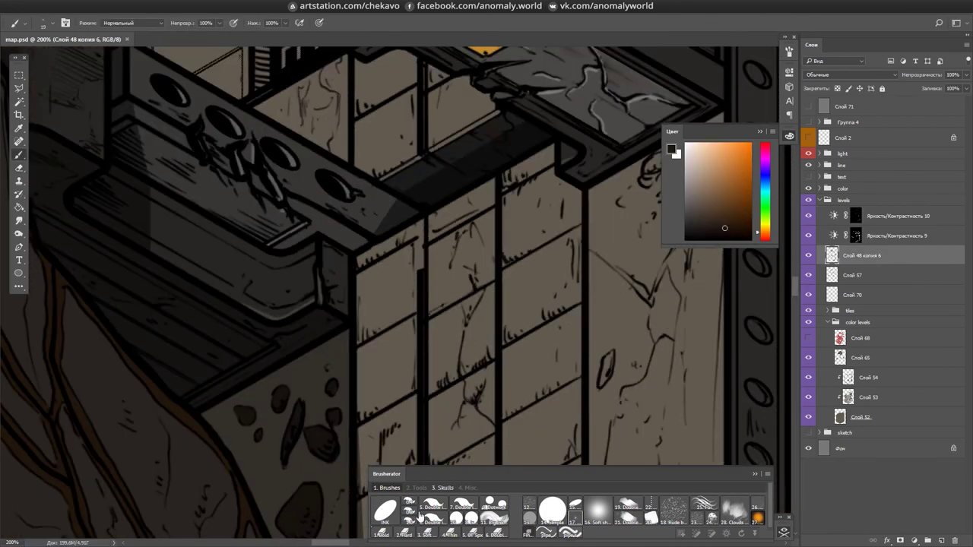
{"action": "left_click", "coordinate": [411, 511]}
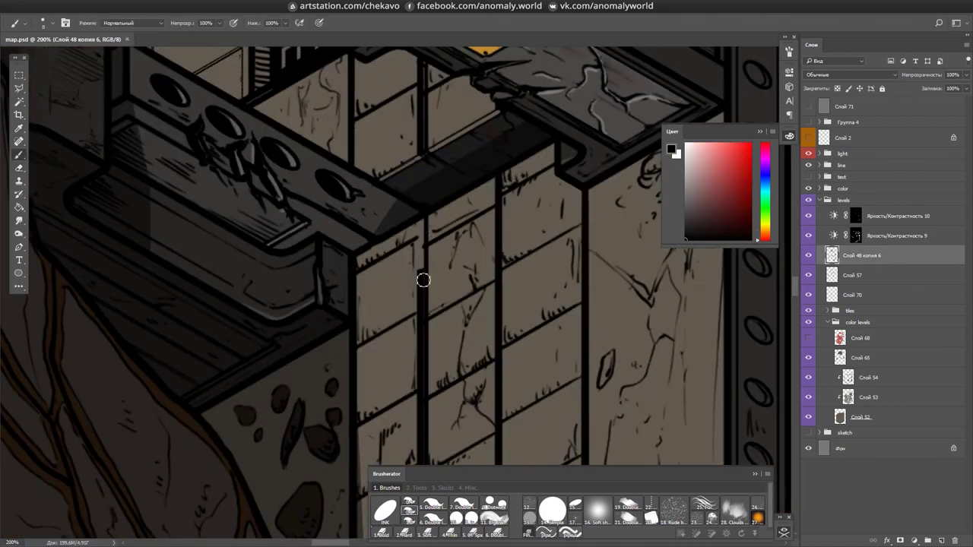